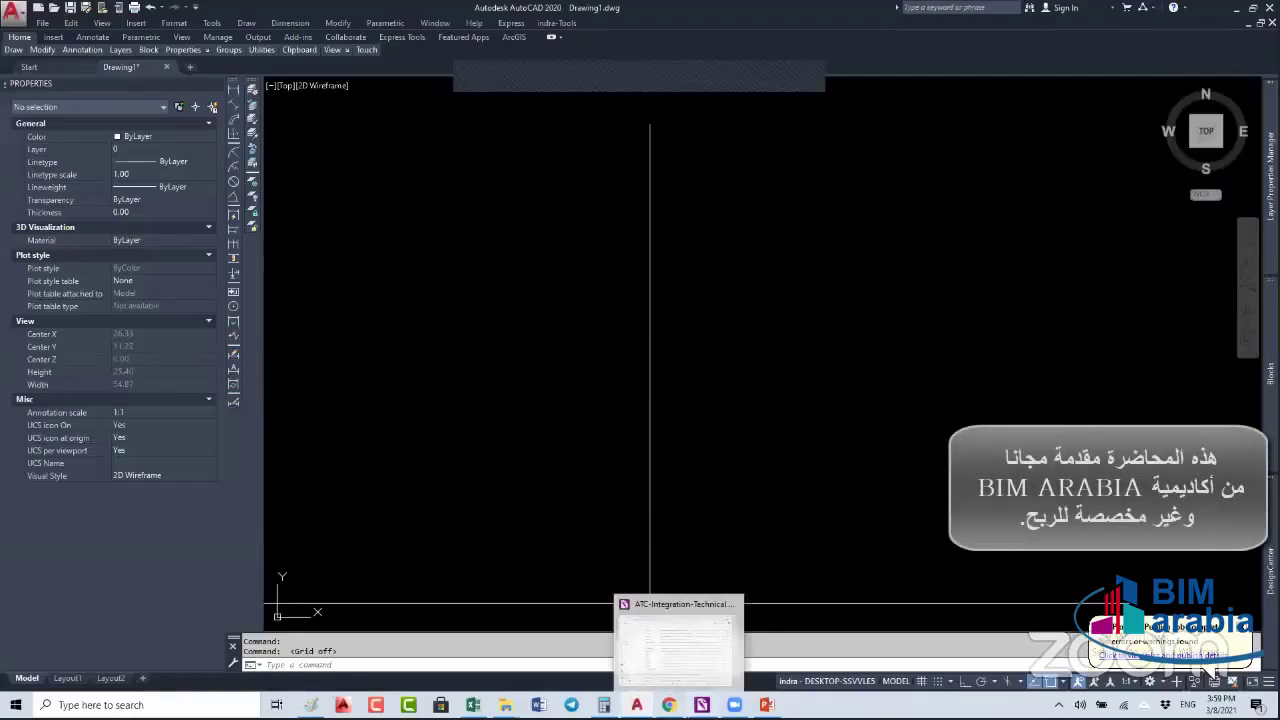
- Switch from the blank AutoCAD drawing to the PowerPoint 'System Setup' slide
mouse_move(767, 704)
mouse_move(701, 704)
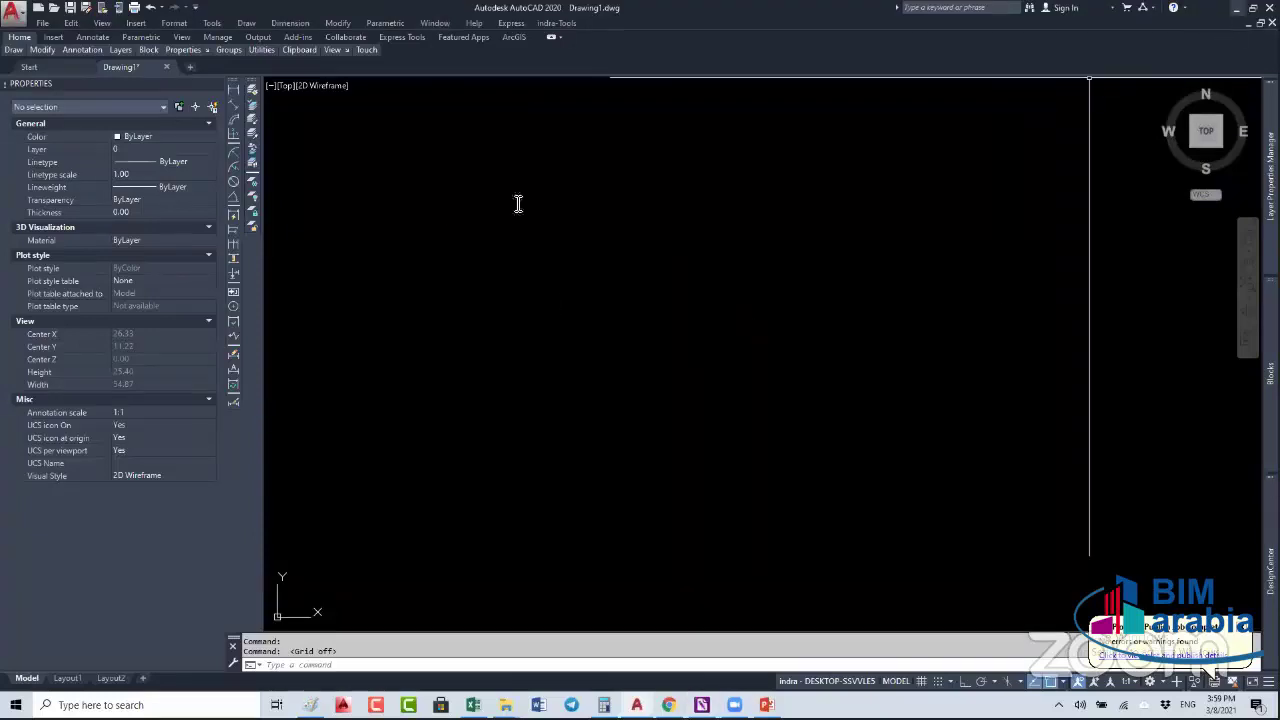
key(super+Down)
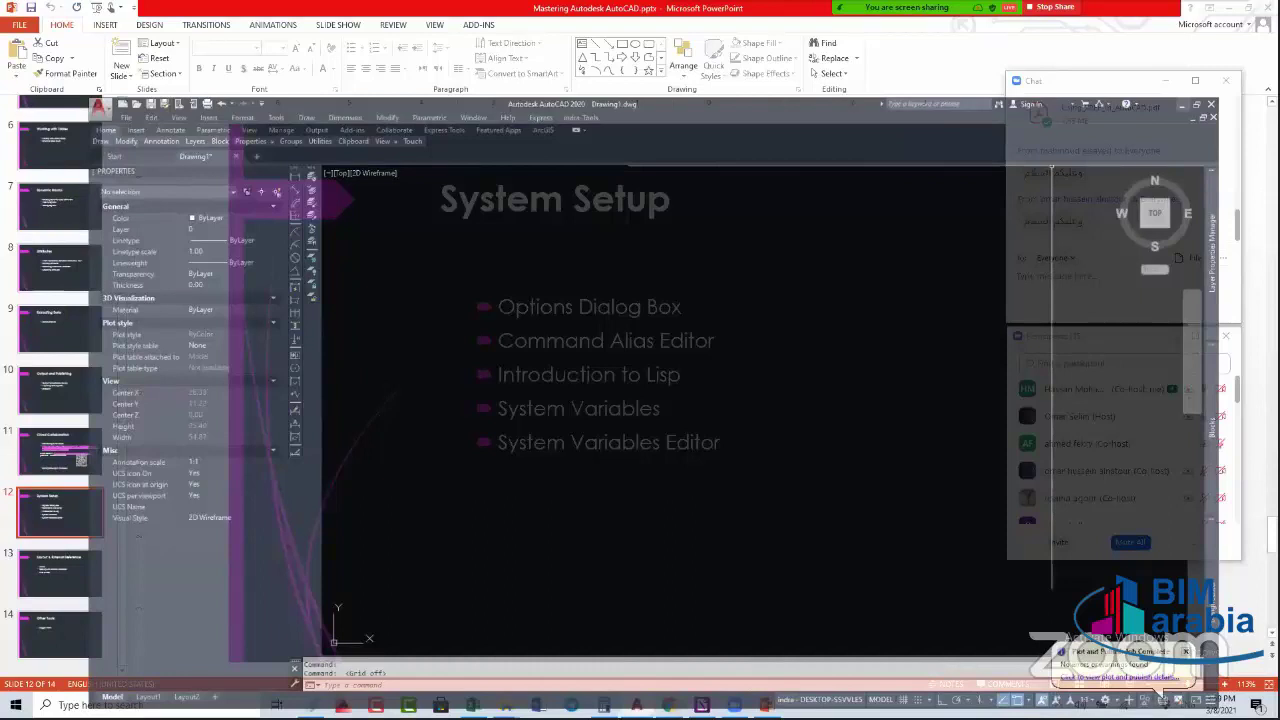
- Add a 'SYSTEM VARIABLES' line under the System Setup slide title, then return to AutoCAD
double_click(501, 198)
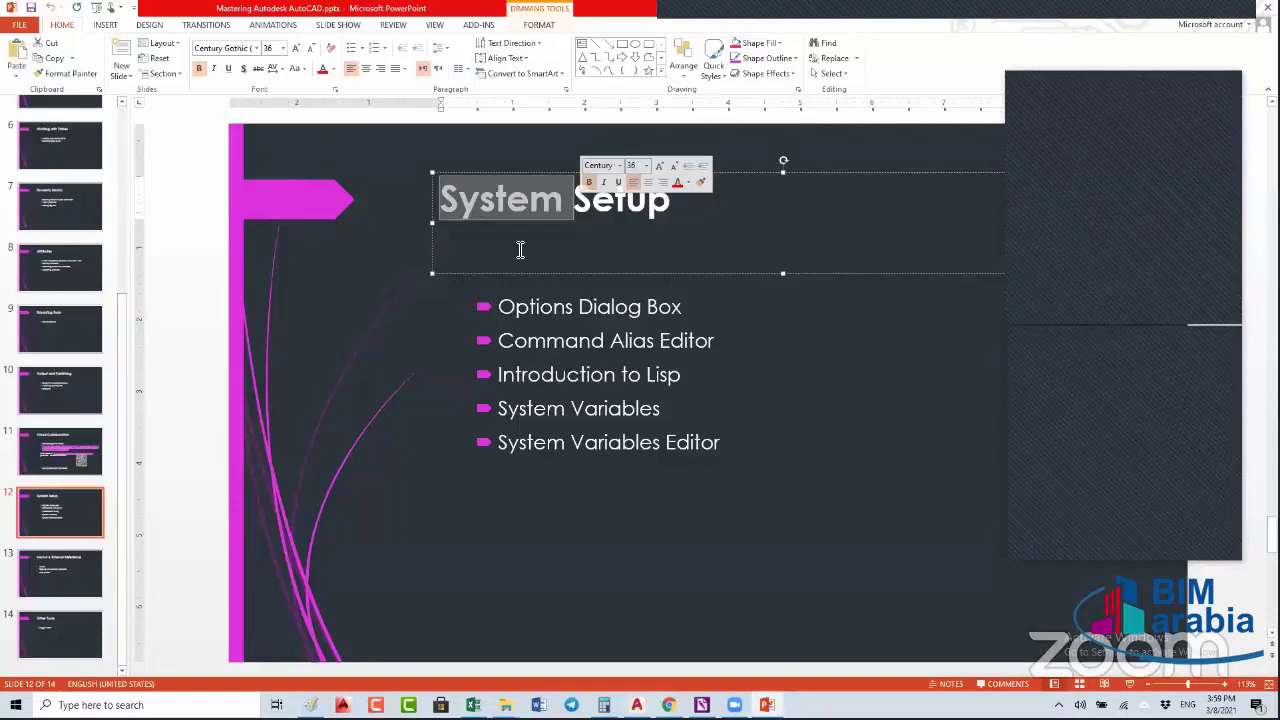
click(675, 256)
text(SYSTEM VARIABL)
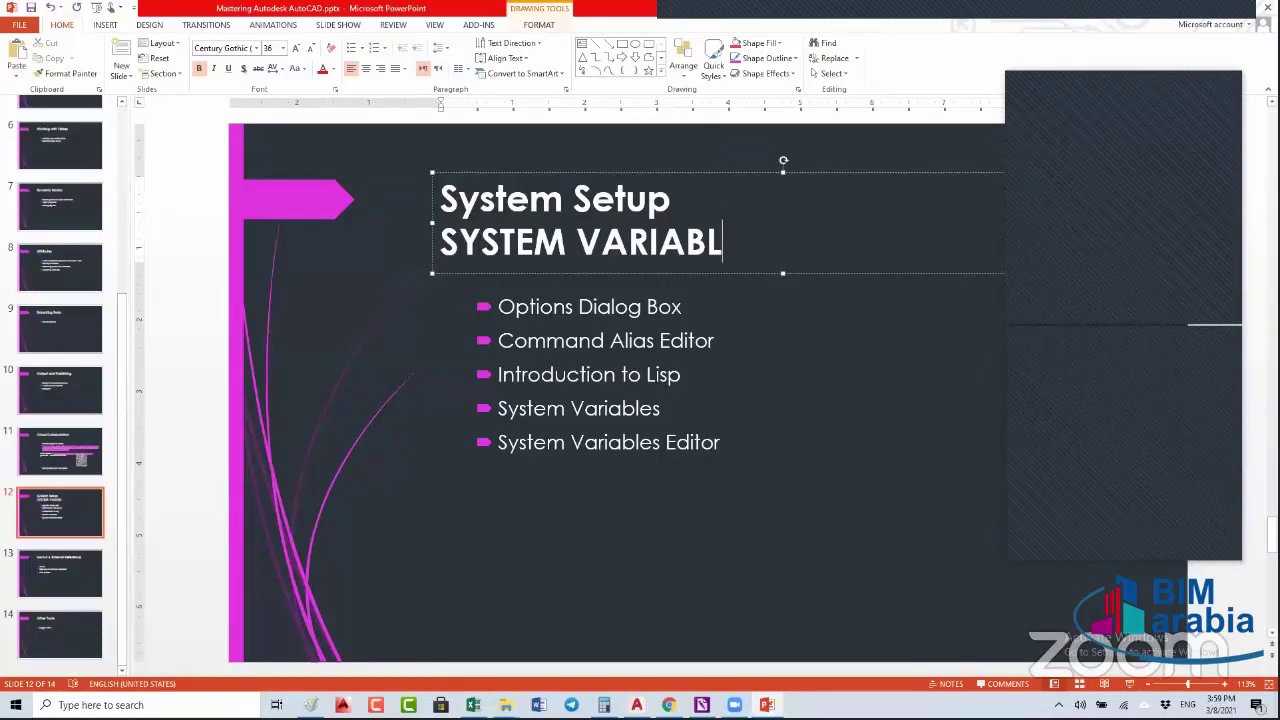
text(ES)
triple_click(791, 240)
key(Right)
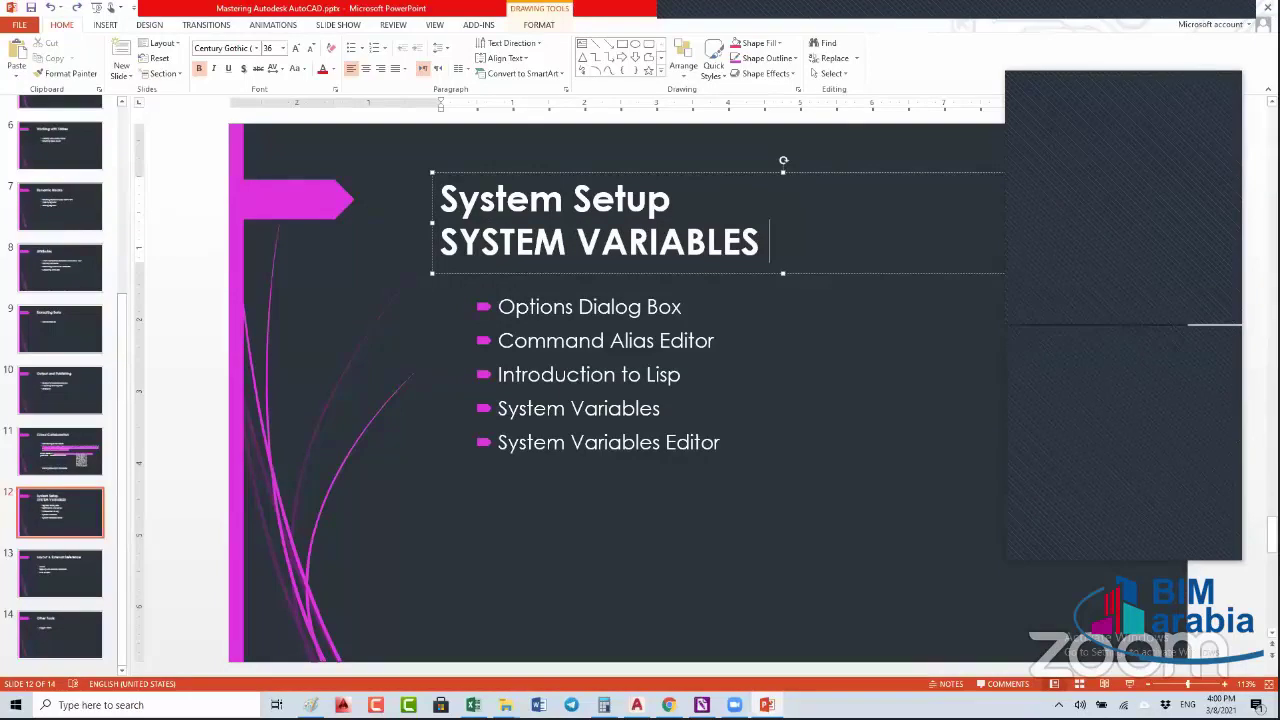
key(alt+Tab)
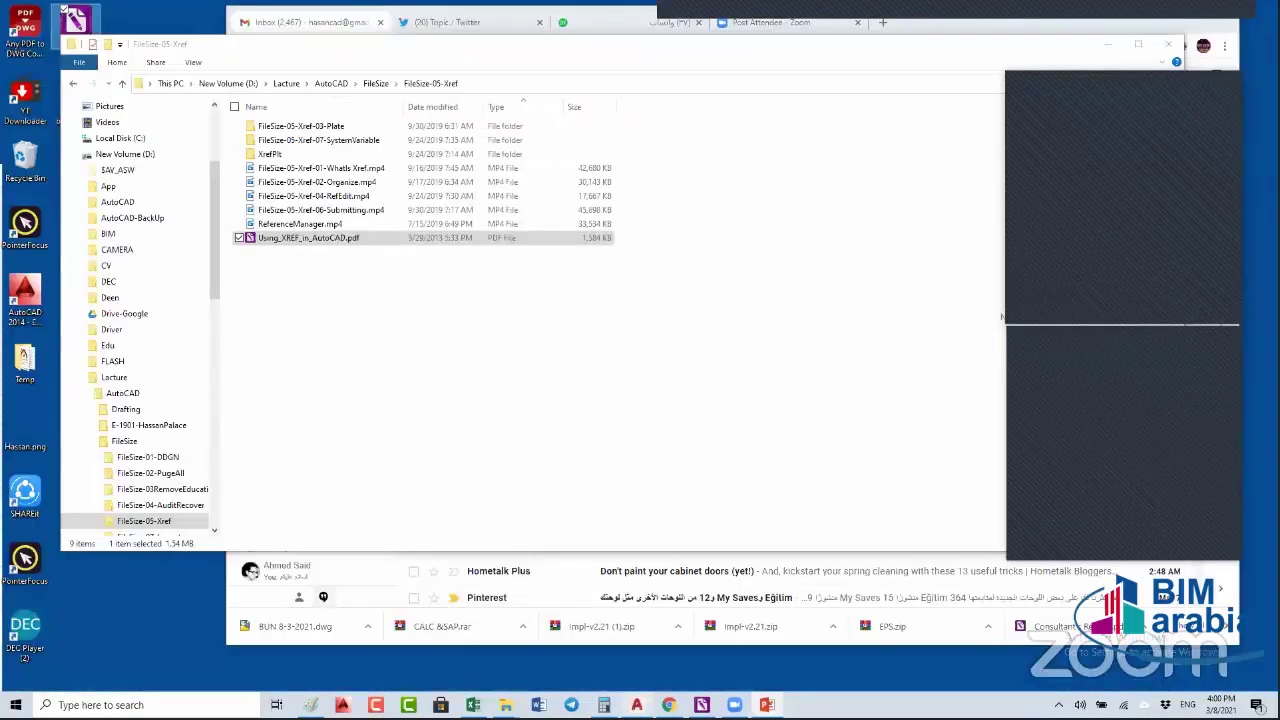
key(alt+Tab)
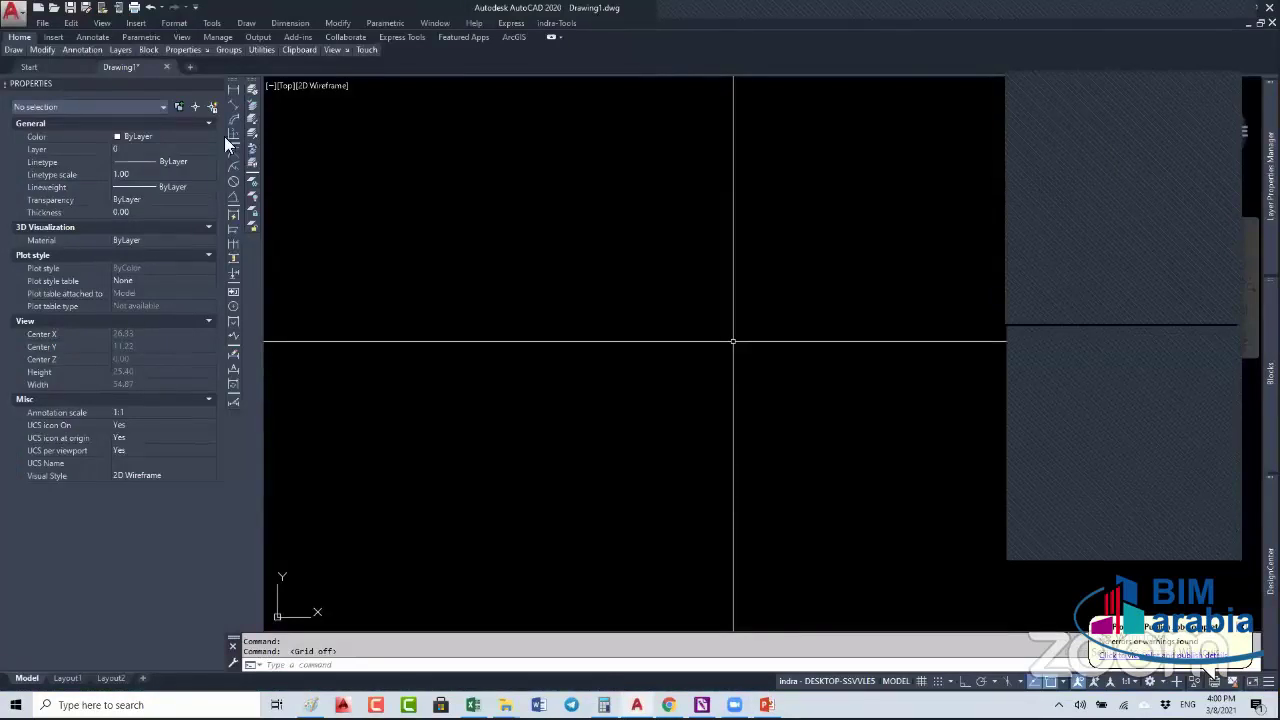
click(174, 22)
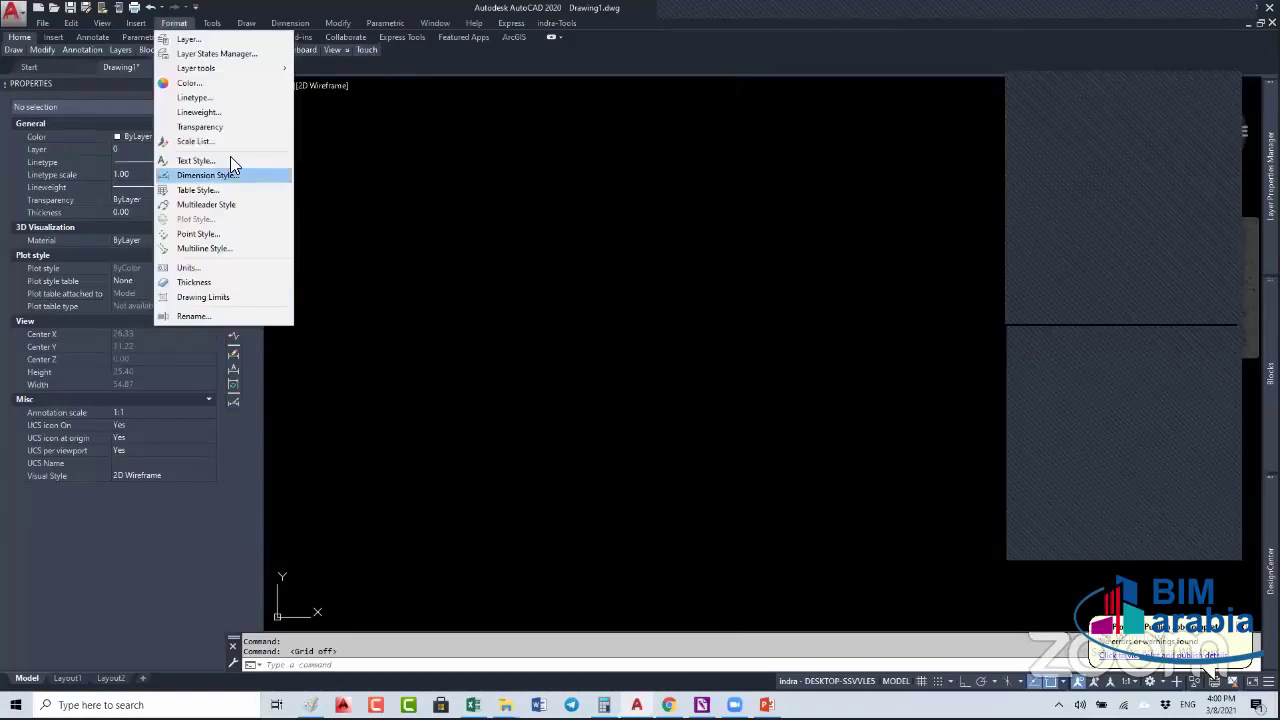
click(467, 240)
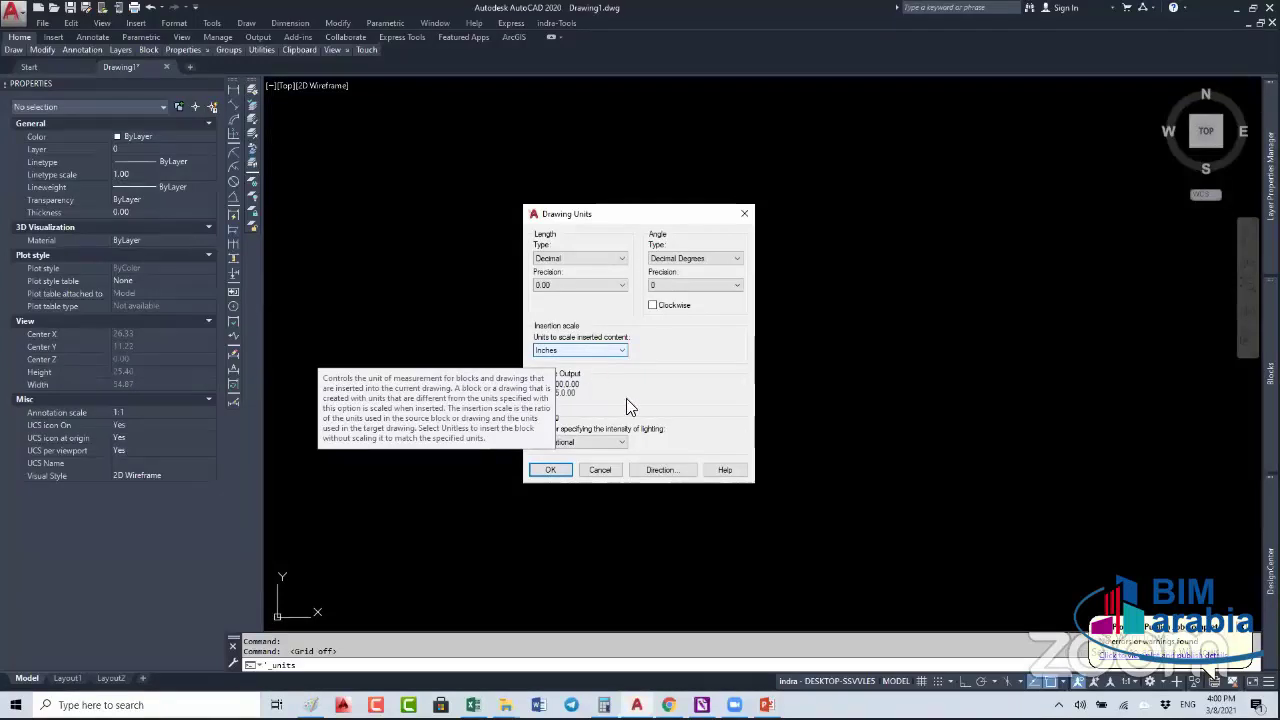
click(610, 474)
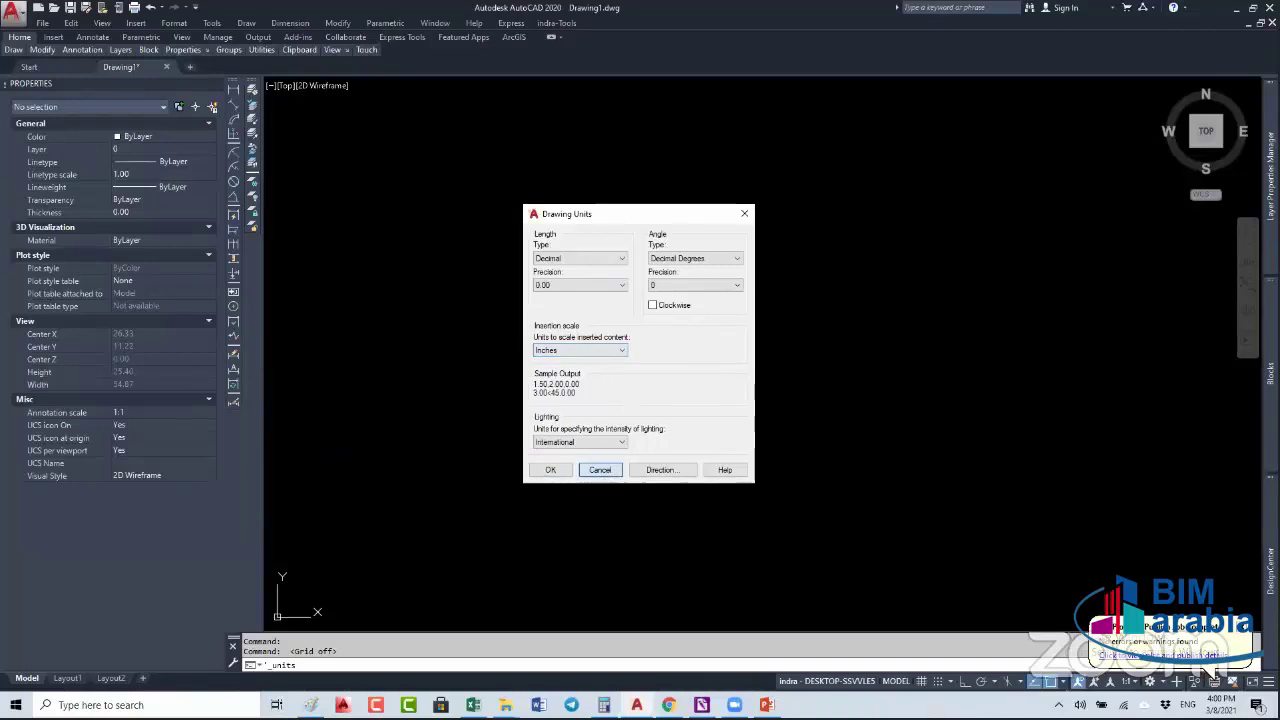
key(Escape)
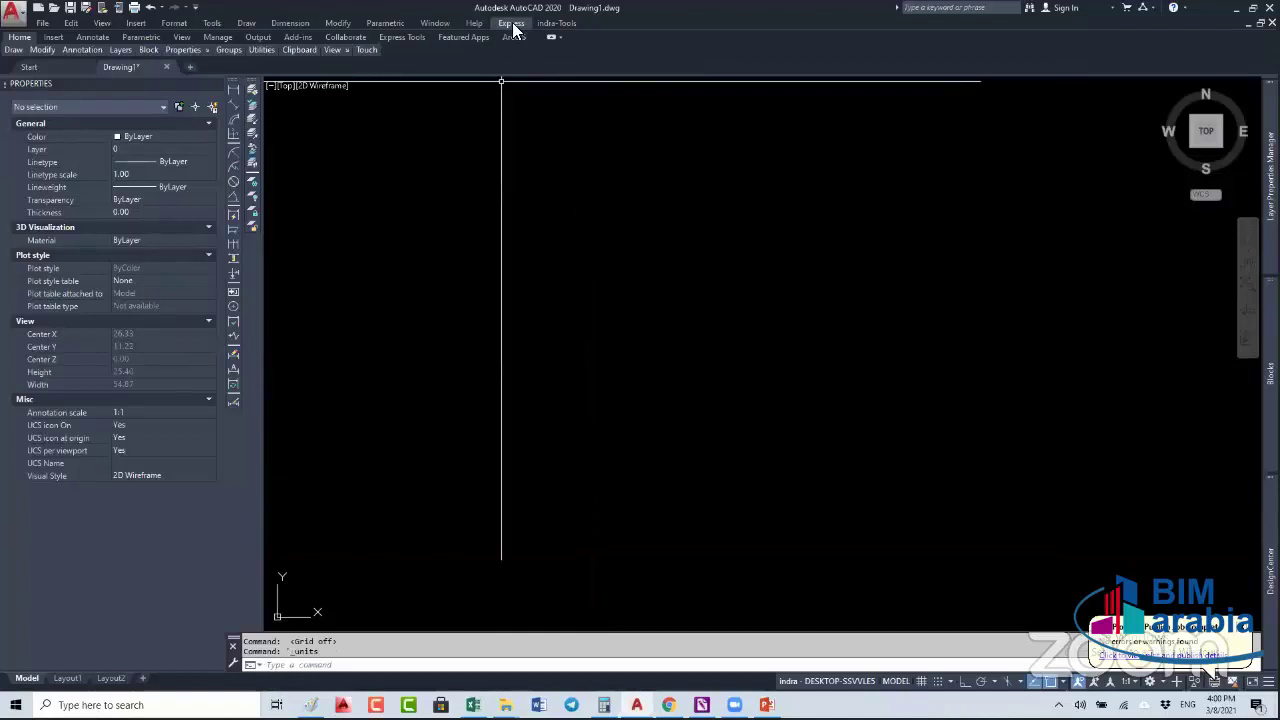
click(511, 23)
mouse_move(580, 171)
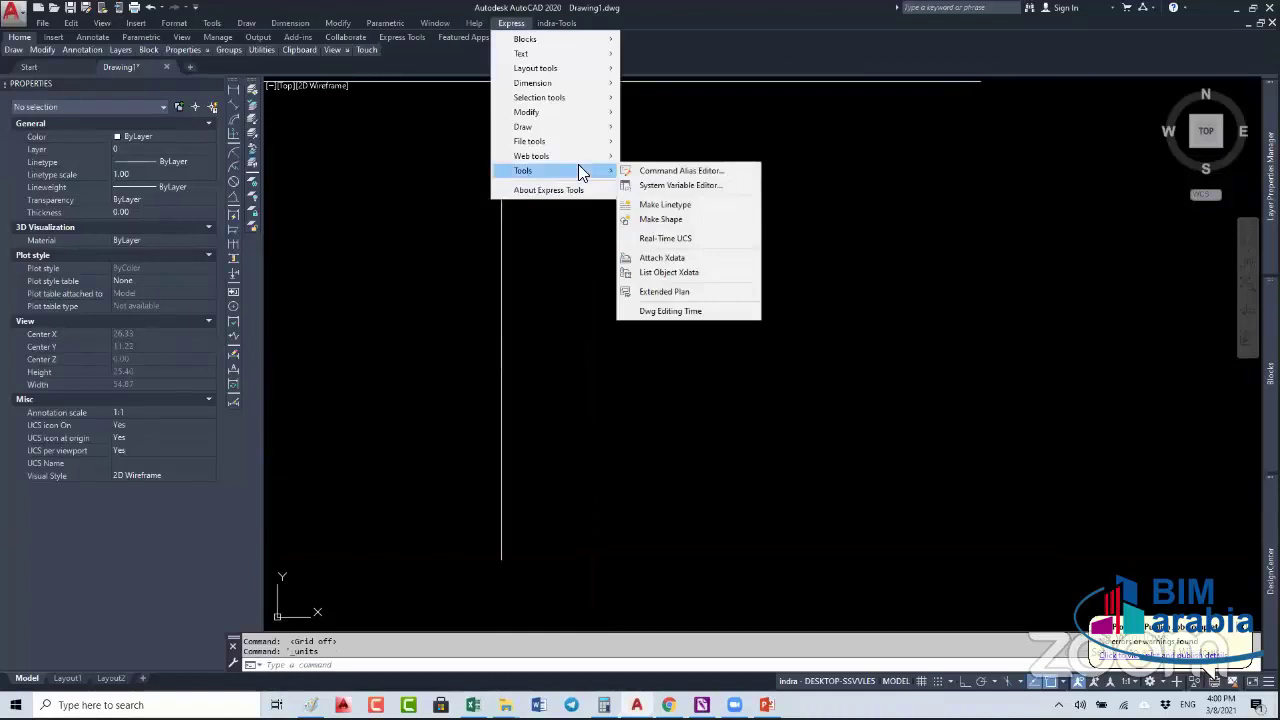
click(700, 184)
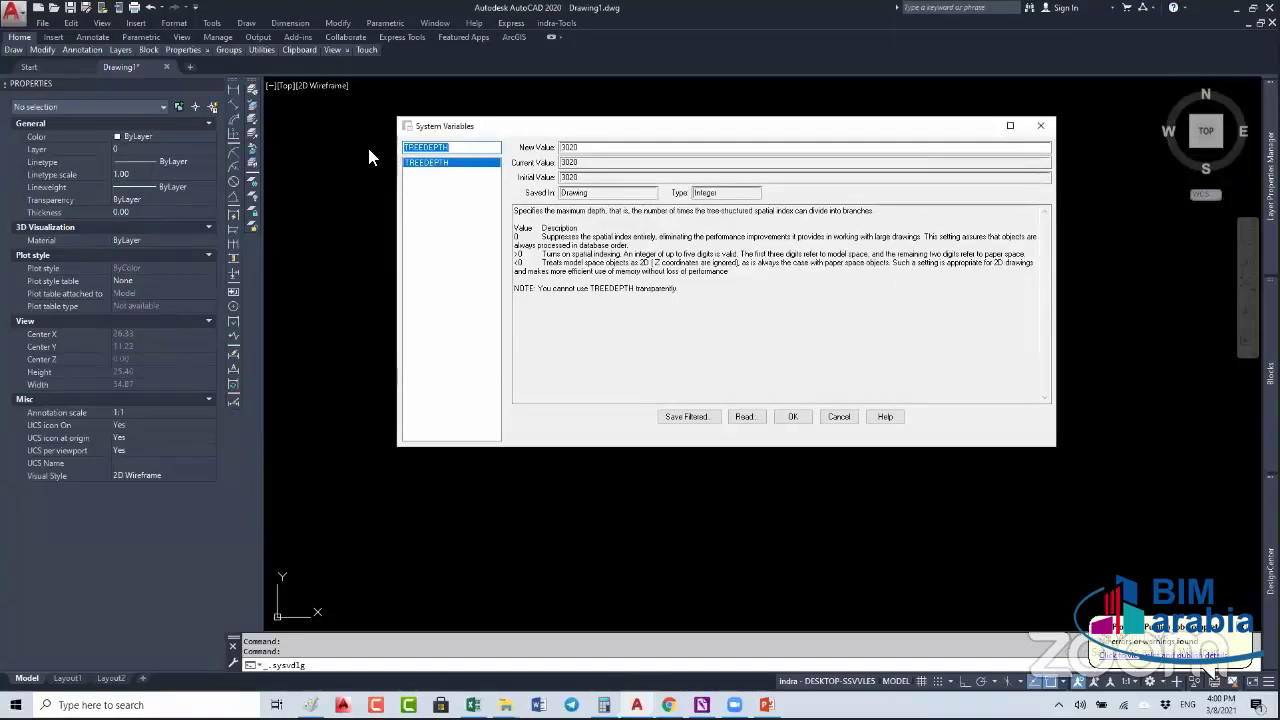
key(BackSpace)
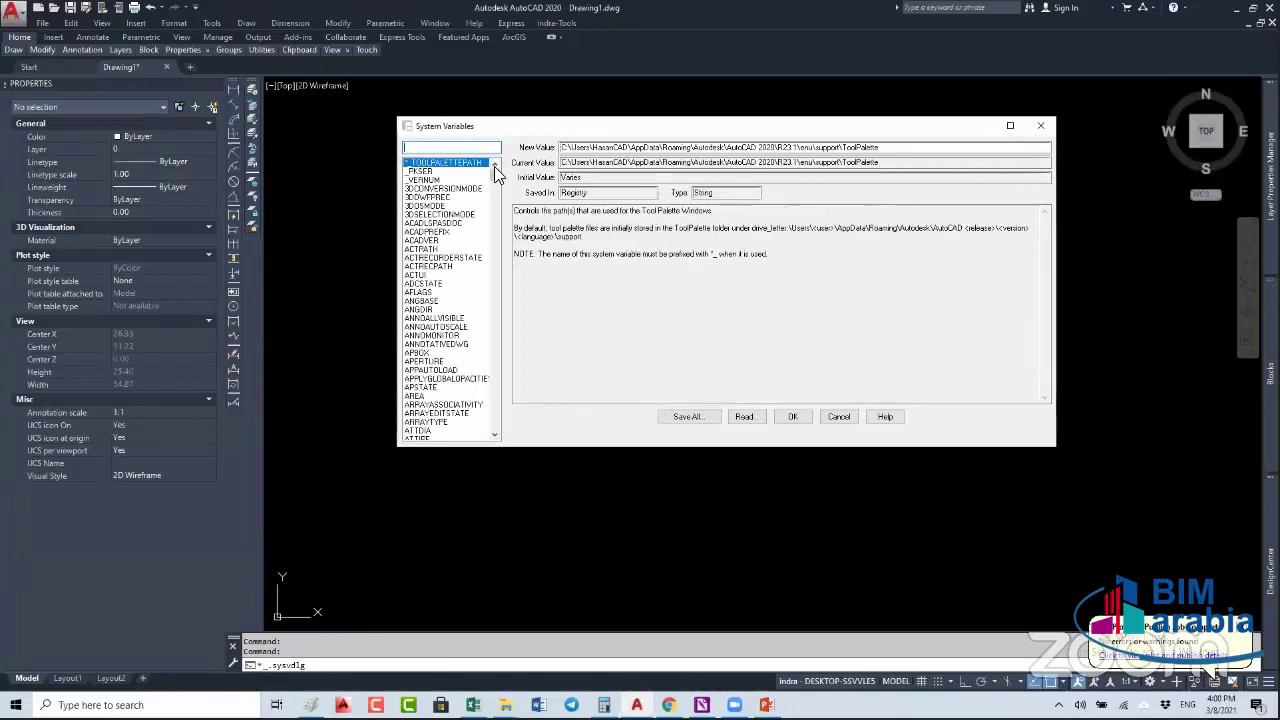
click(494, 206)
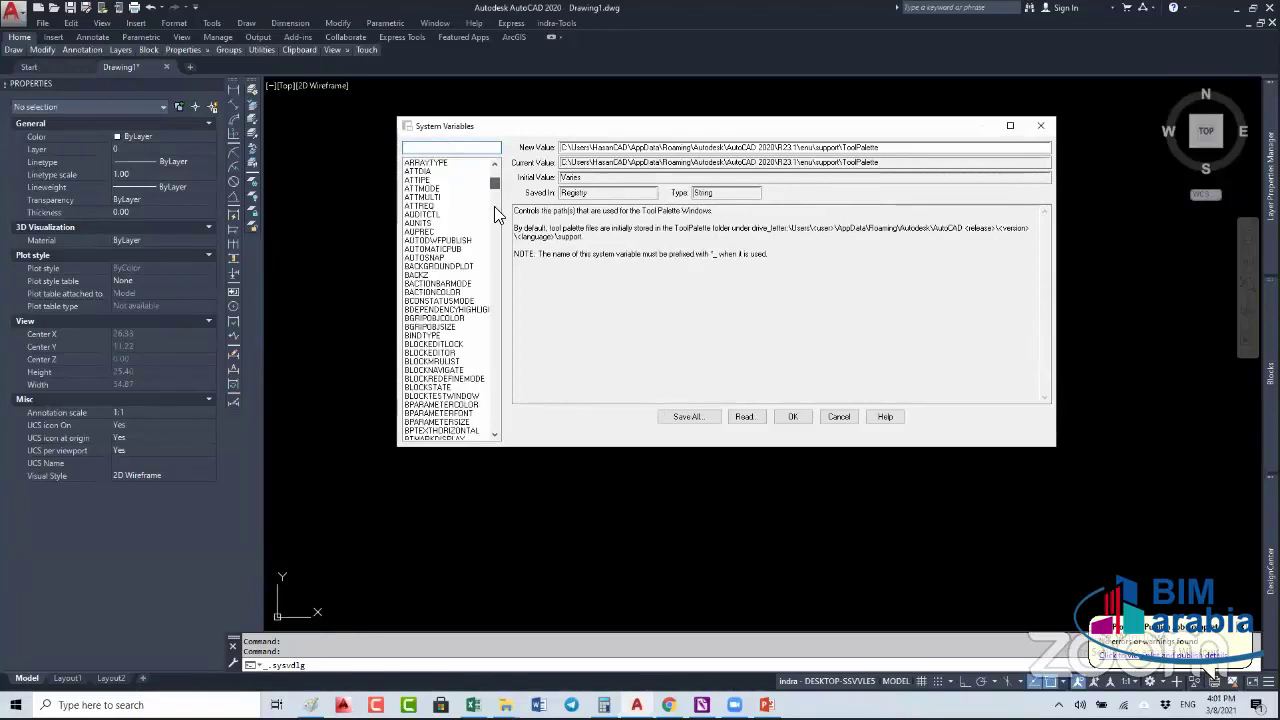
drag(494, 254, 495, 170)
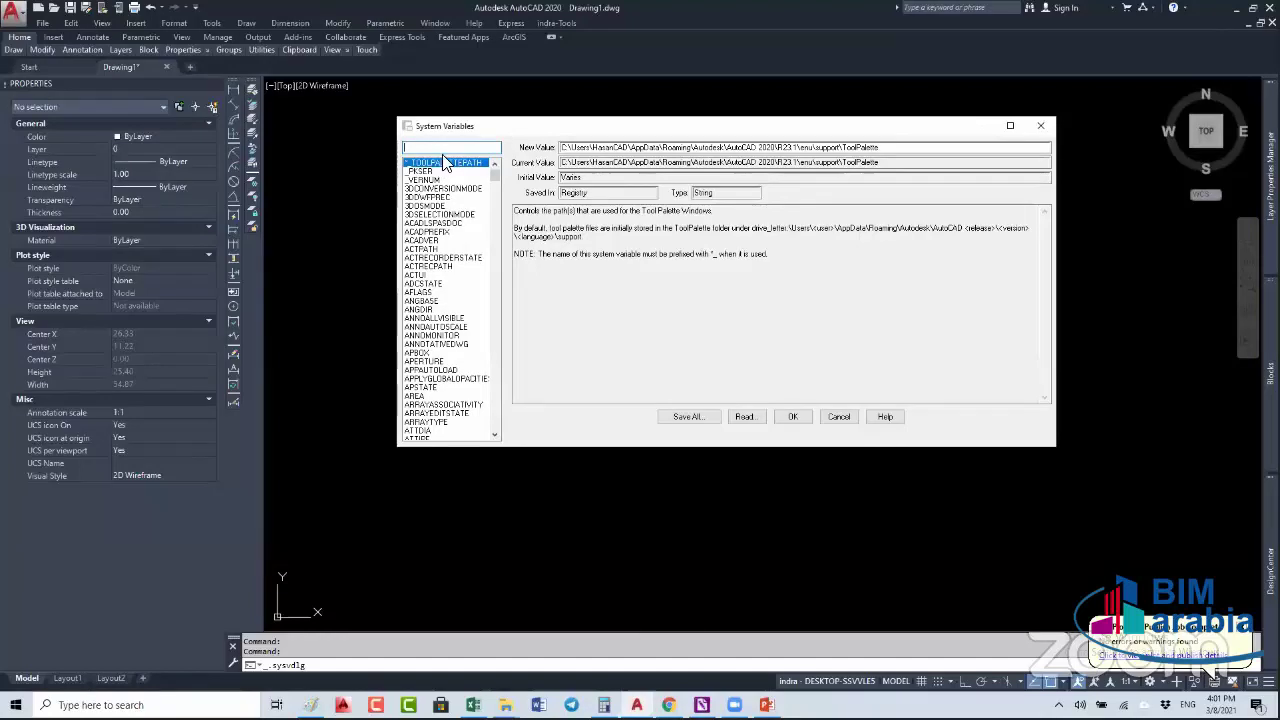
text(CTAB)
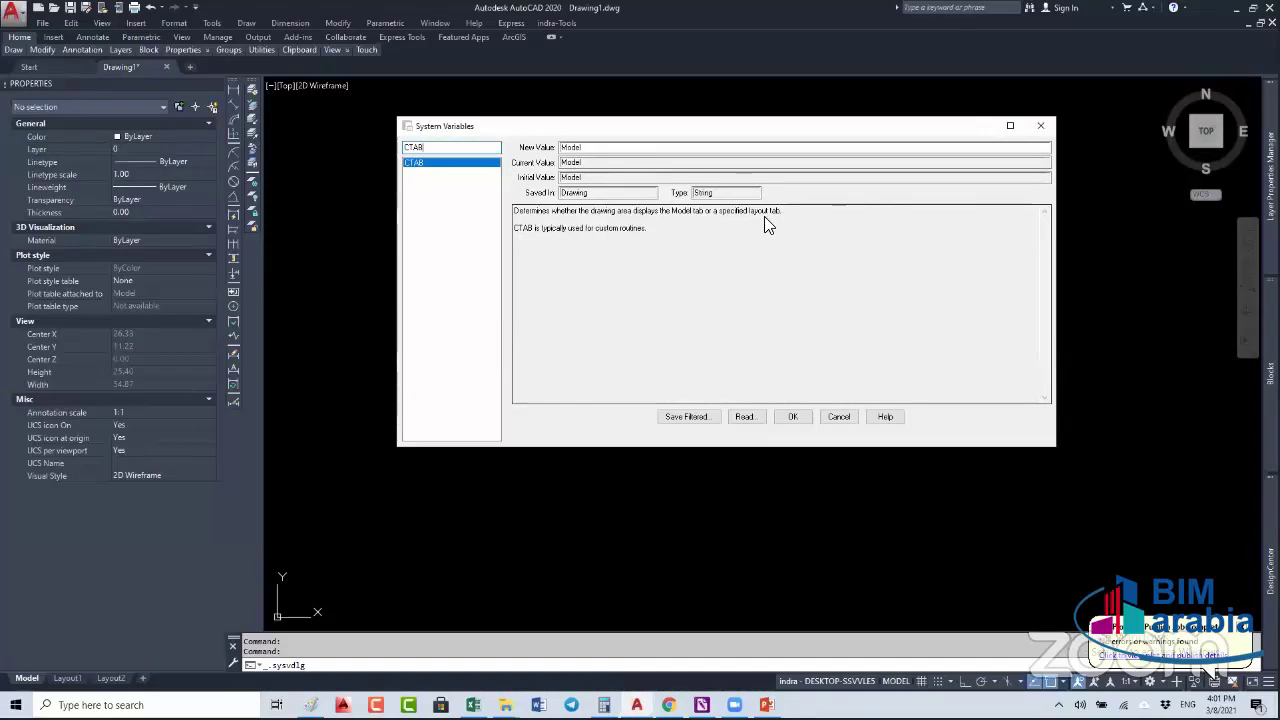
drag(768, 216, 664, 211)
key(ctrl+End)
key(ctrl+shift+Left)
key(ctrl+Home)
key(ctrl+shift+Right)
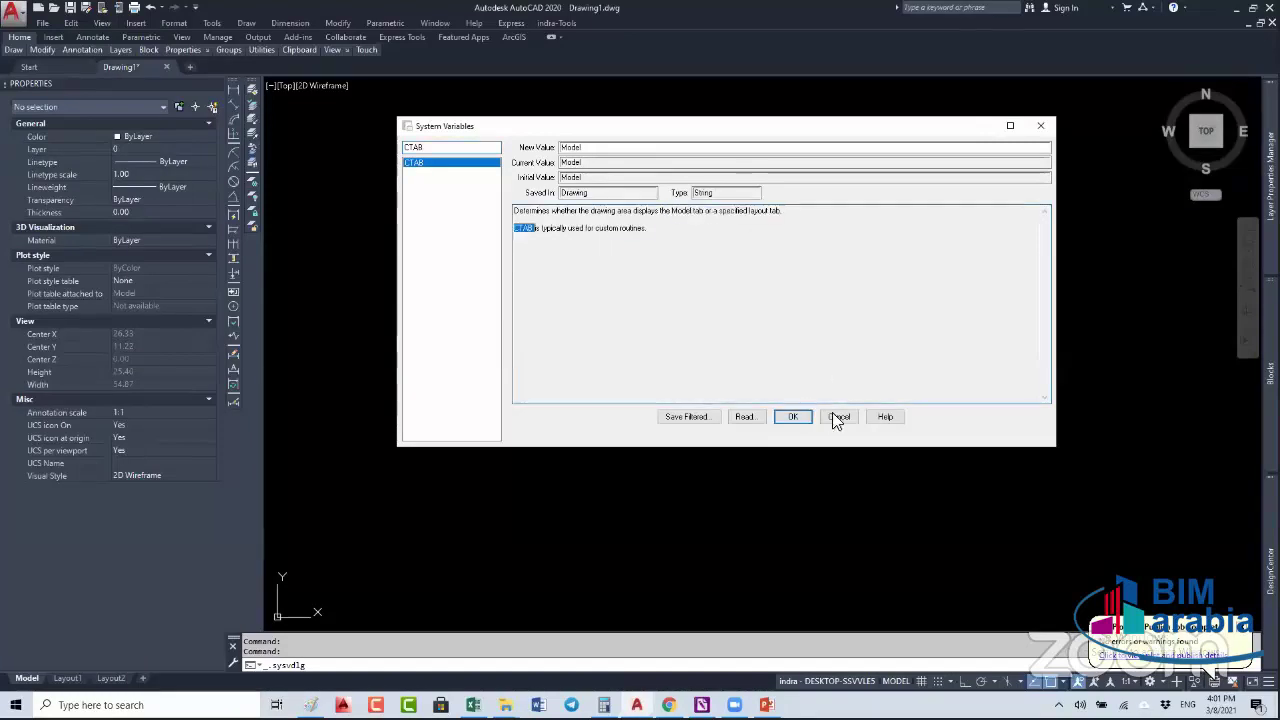
key(shift+F10)
key(Escape)
key(Escape)
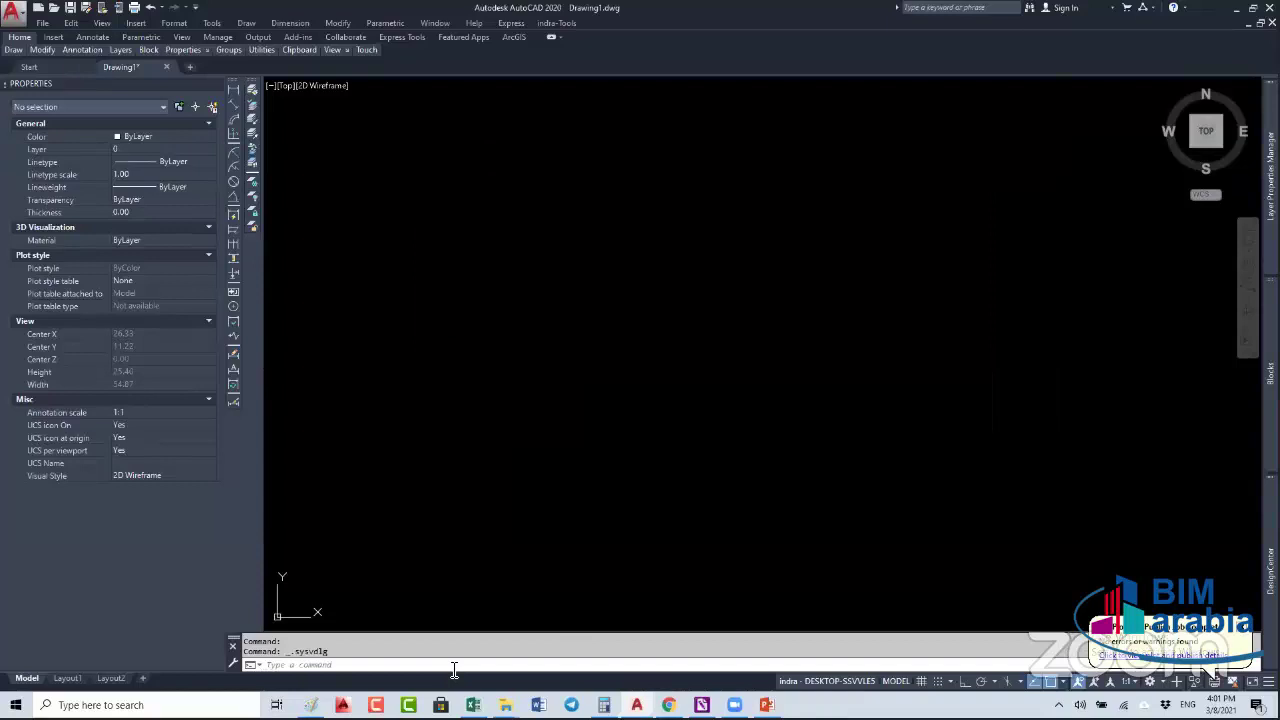
- Rename the Layout1 layout to '1'
text(c)
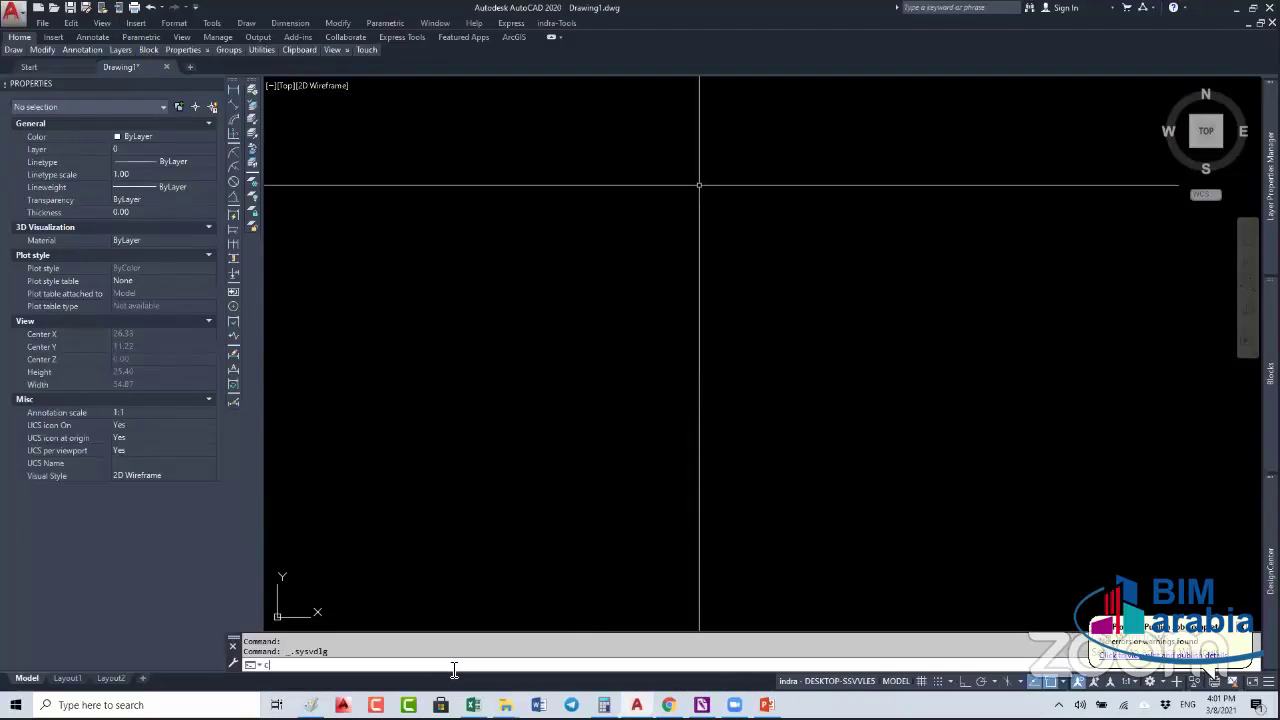
text(tab)
key(Return)
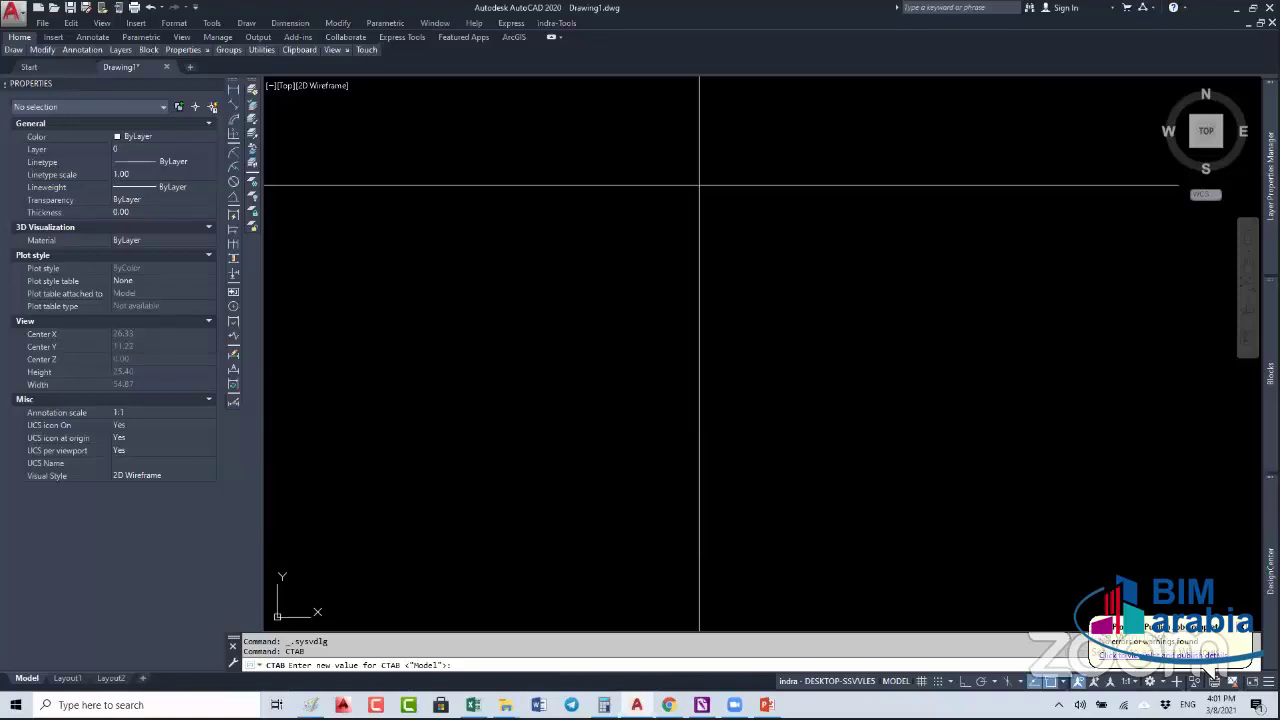
click(699, 185)
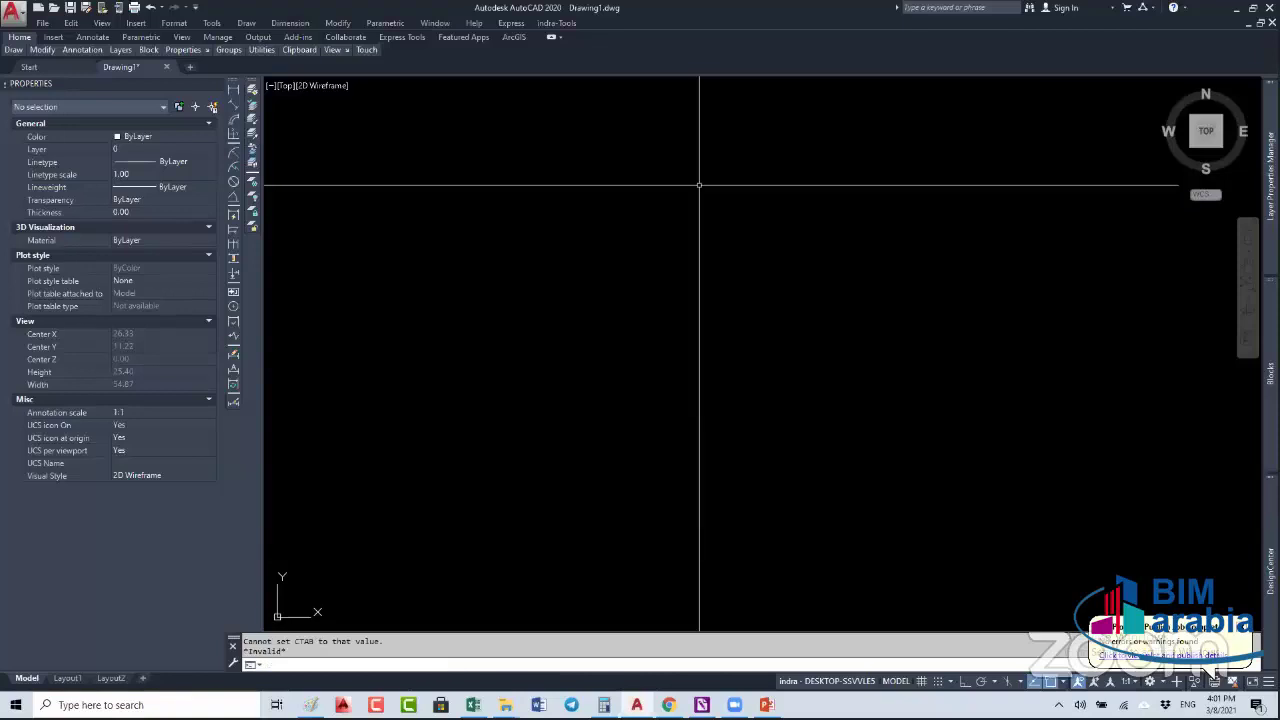
click(68, 679)
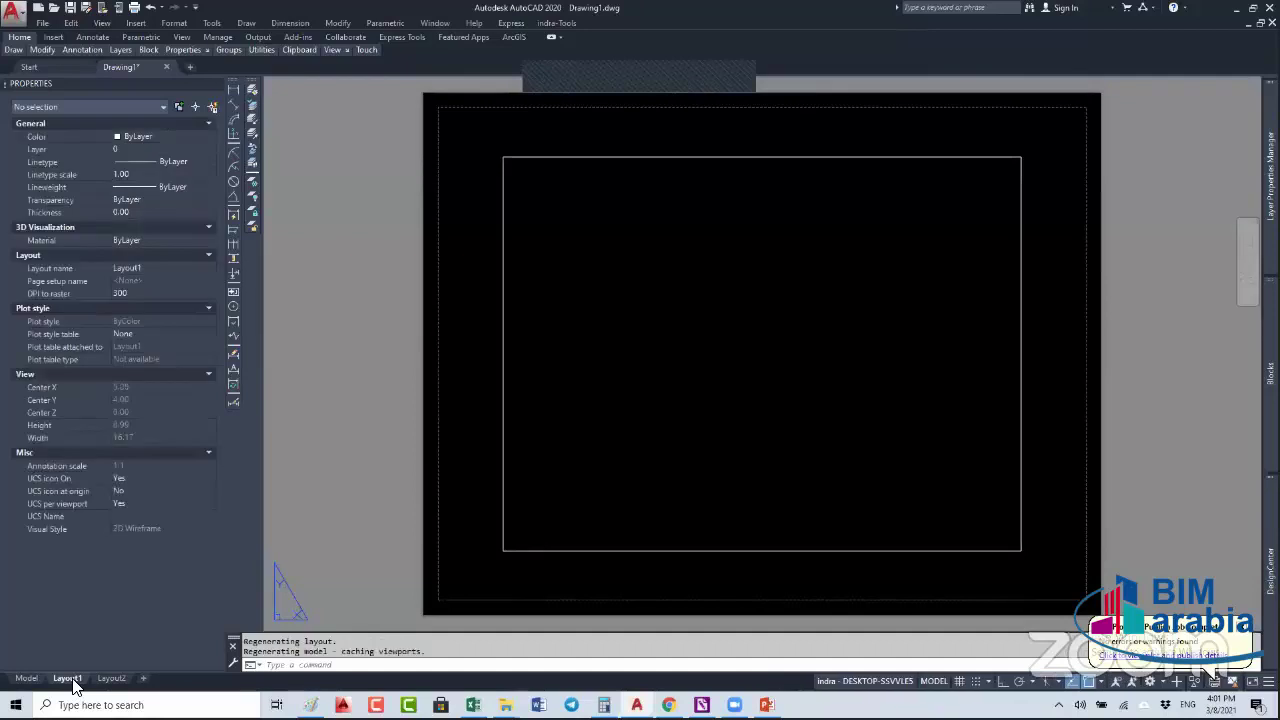
double_click(68, 679)
text(1)
key(Return)
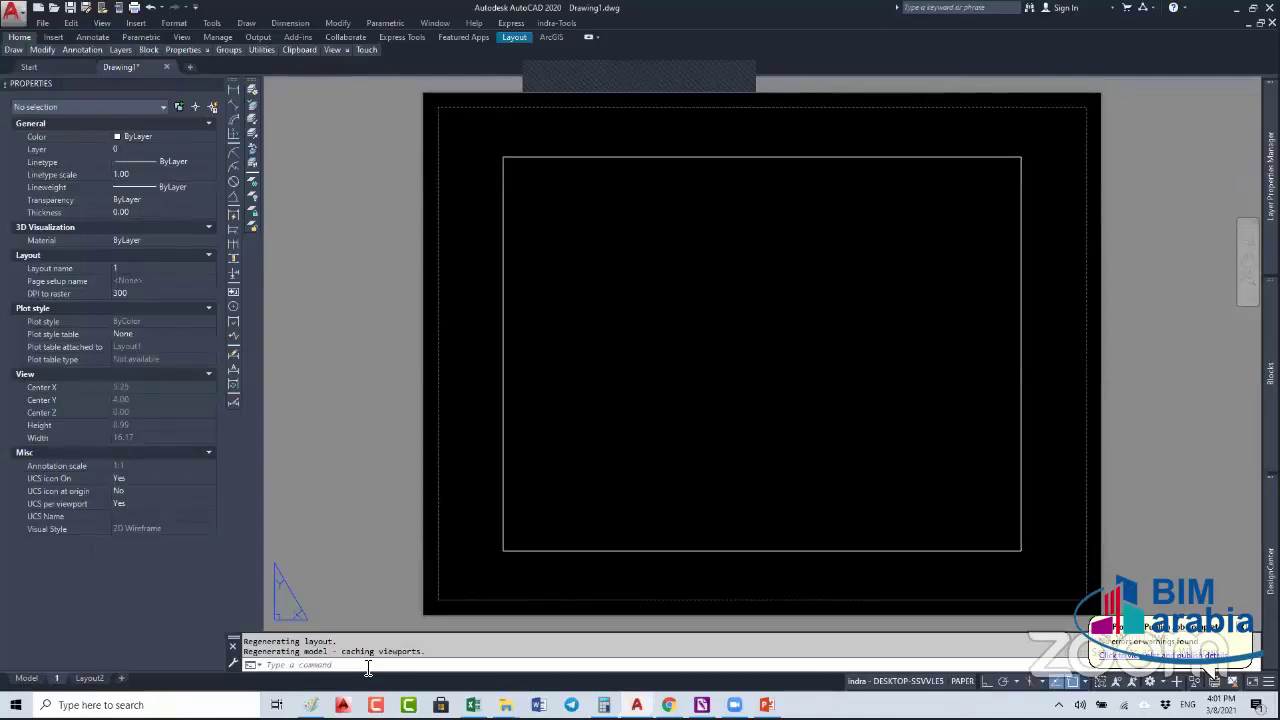
- Set CTAB to MODEL to return to model space
click(368, 666)
text(ctab)
key(Return)
text(model)
key(Return)
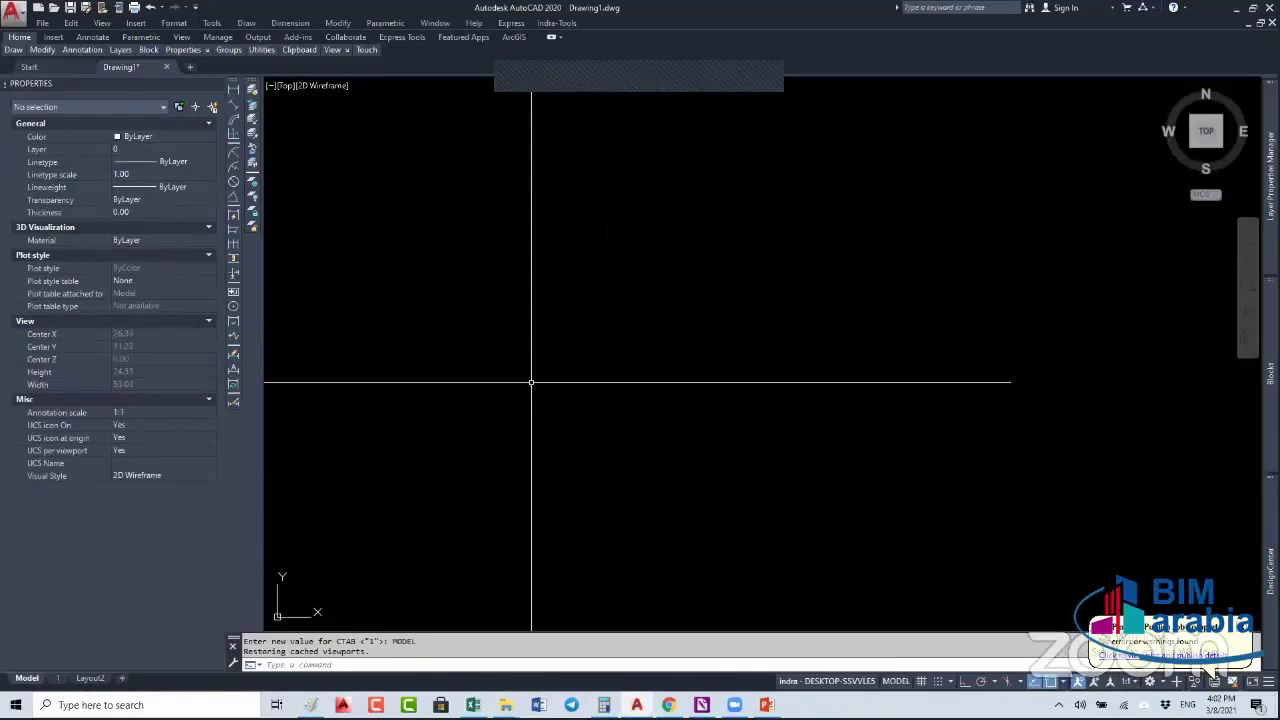
- Place a multiline text label reading 'MODEL' in model space, then show layout 1
text(T)
key(Return)
click(458, 223)
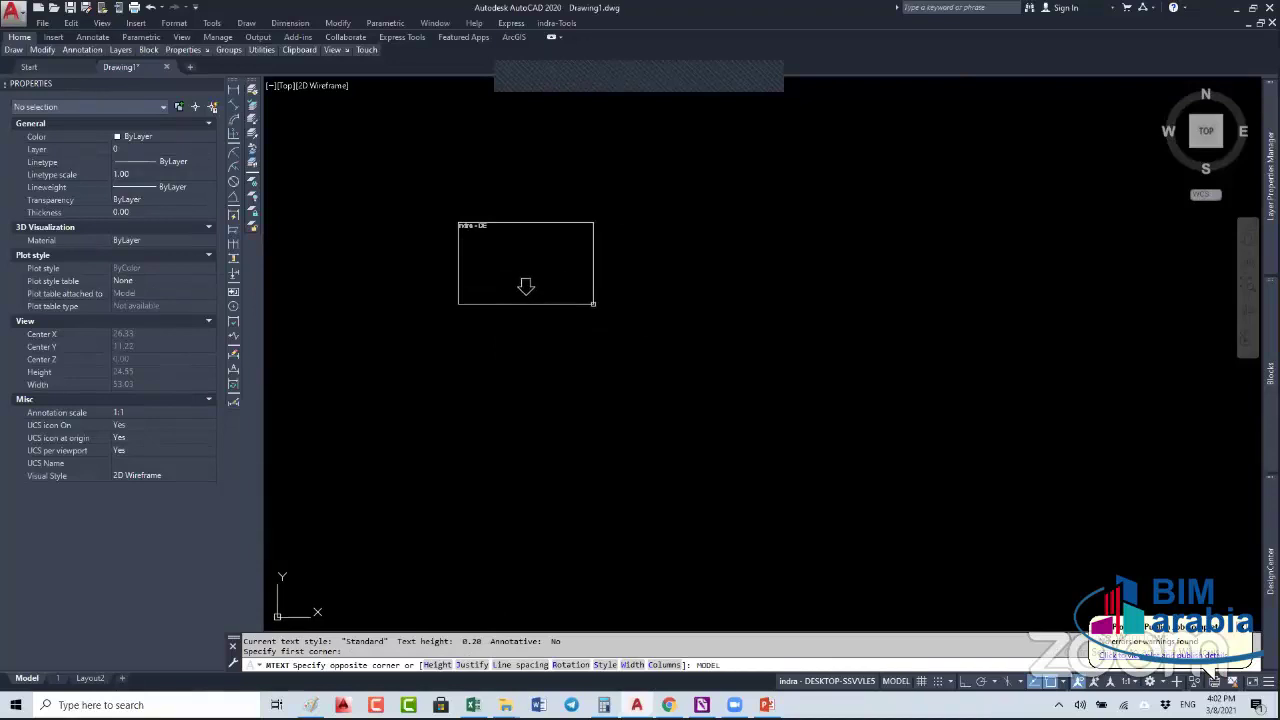
key(Escape)
text(t)
key(Return)
click(535, 251)
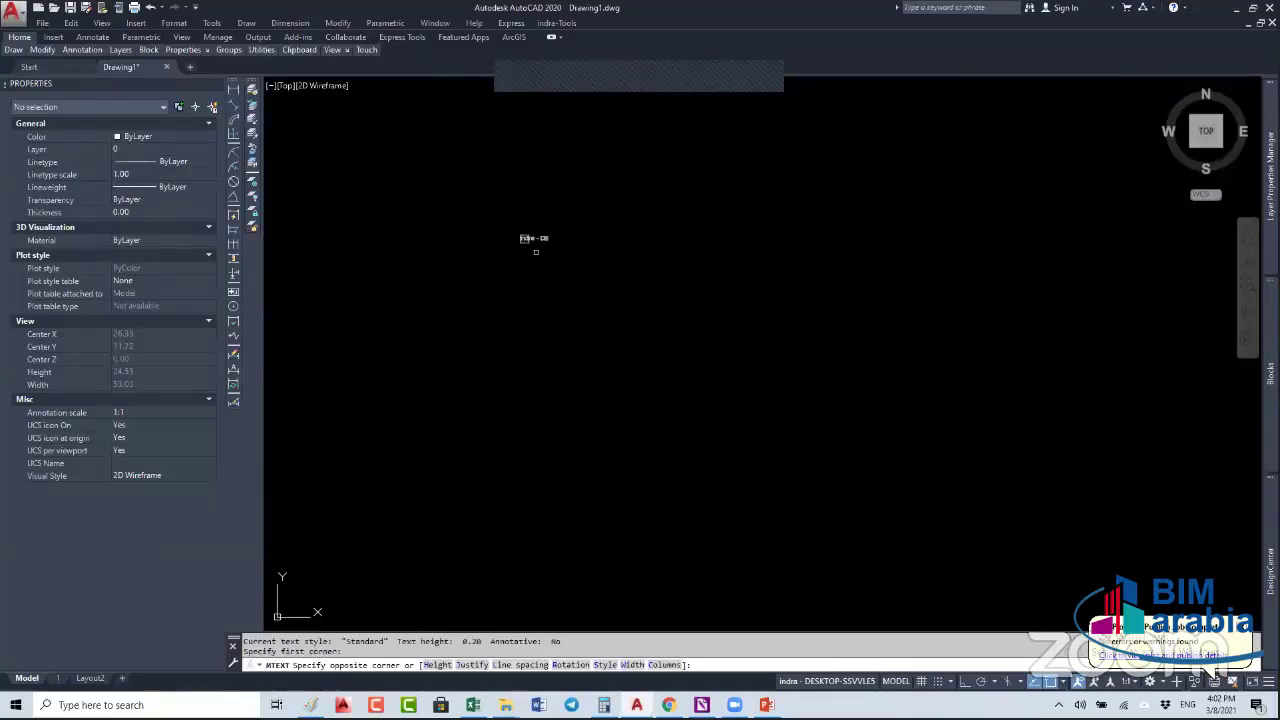
click(791, 397)
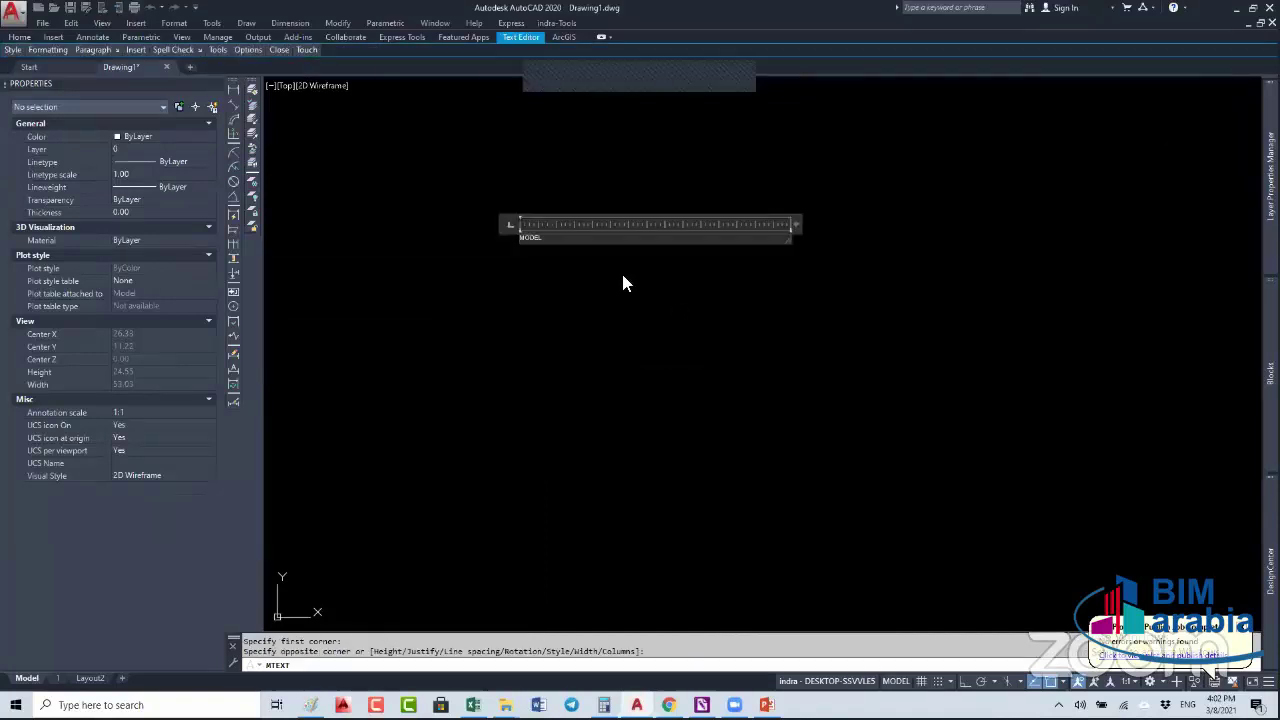
key(Escape)
scroll(539, 240, up, 10)
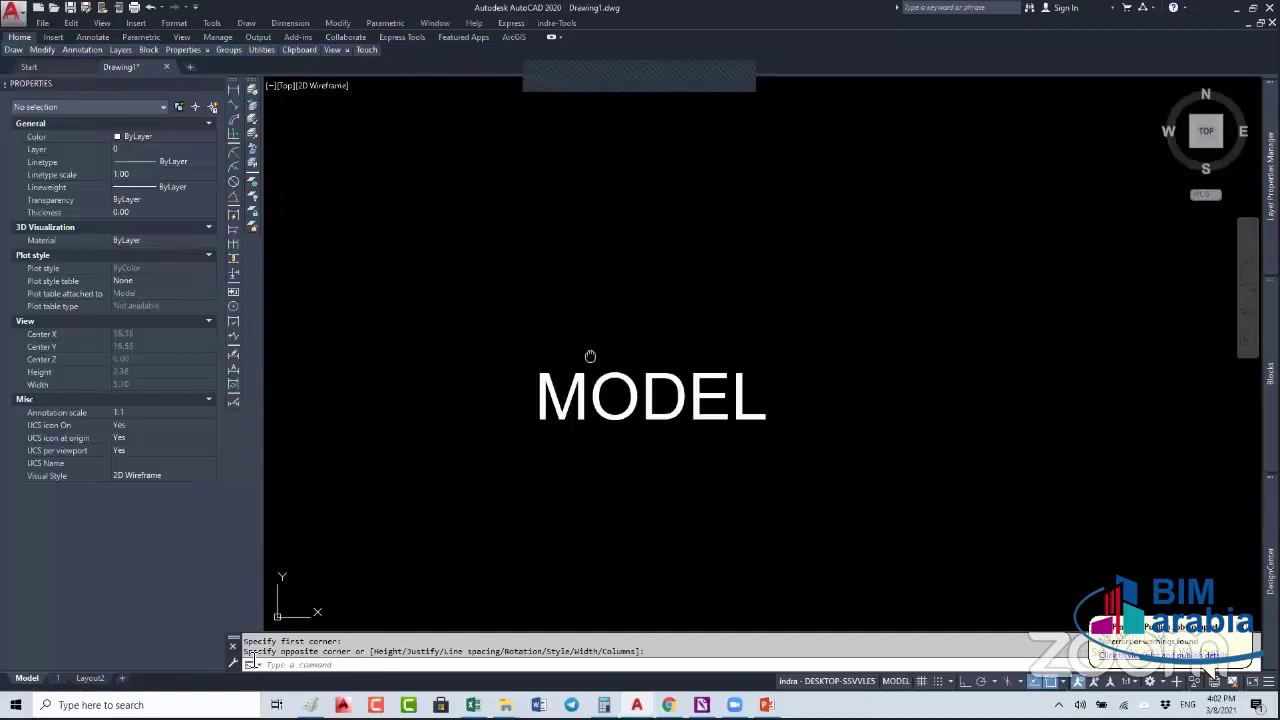
click(58, 679)
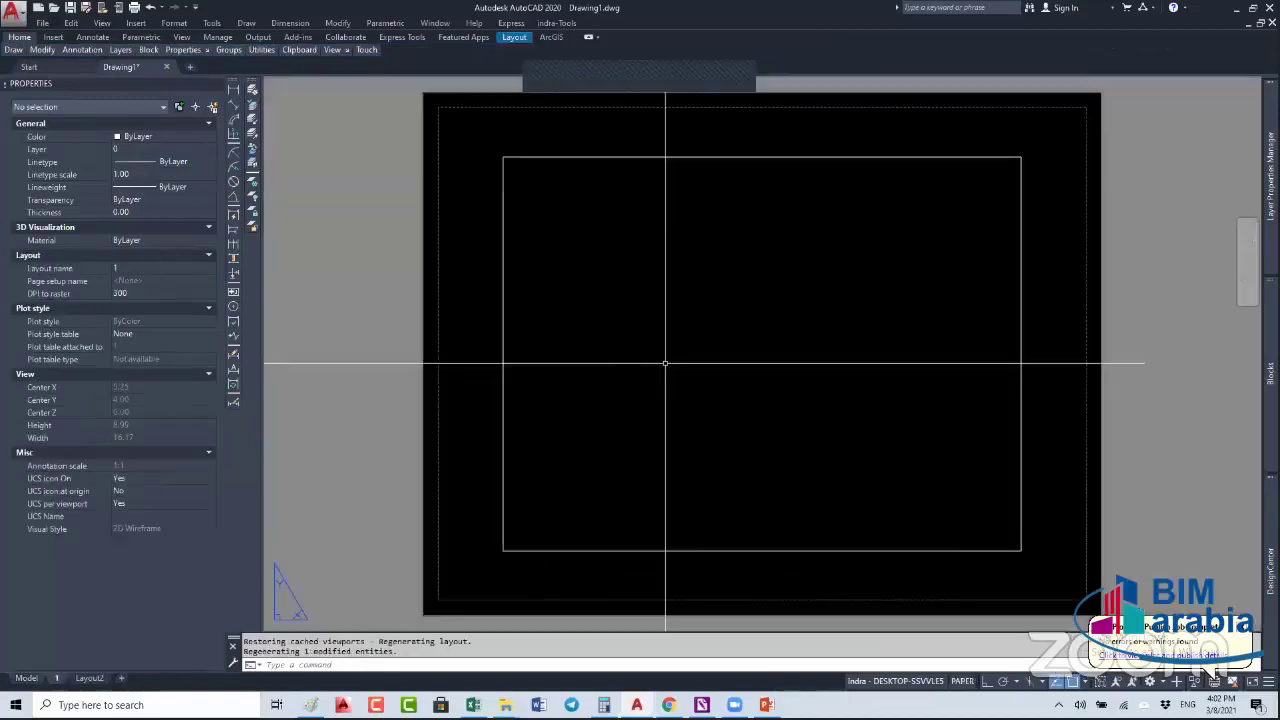
- Add a multiline text label reading '1' on layout 1 and zoom in on it
text(t)
key(Return)
click(644, 248)
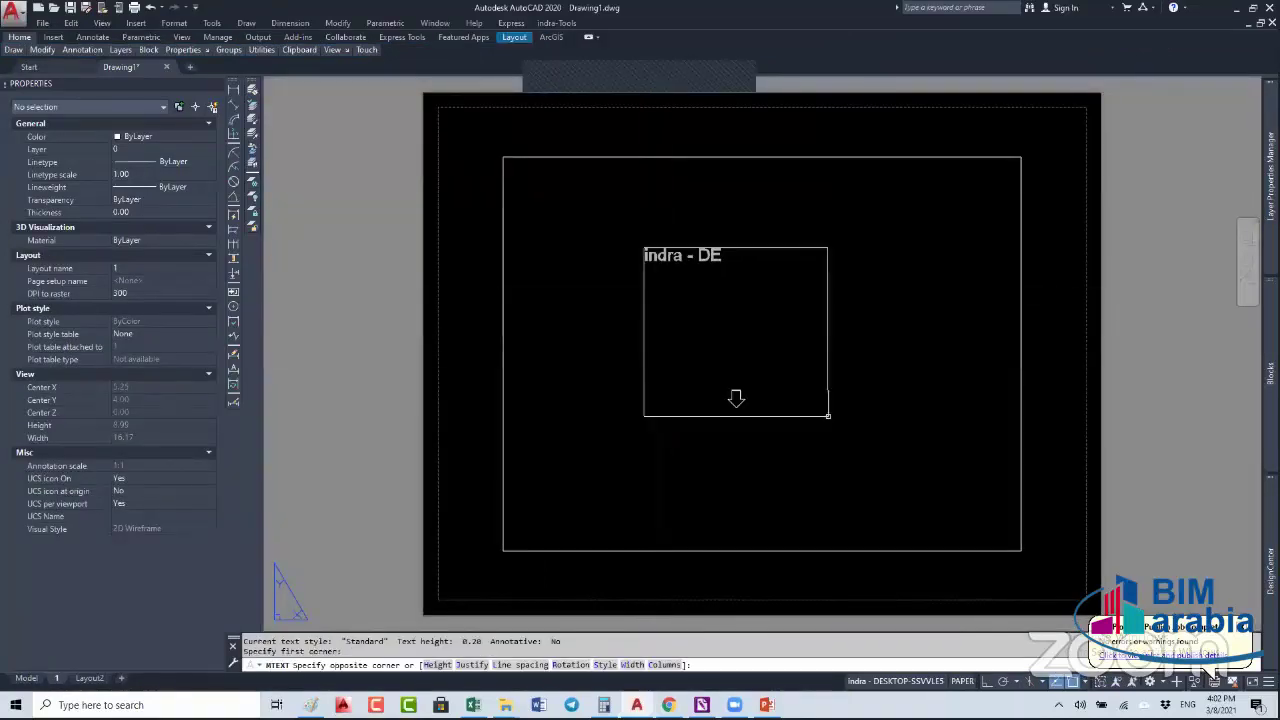
click(829, 416)
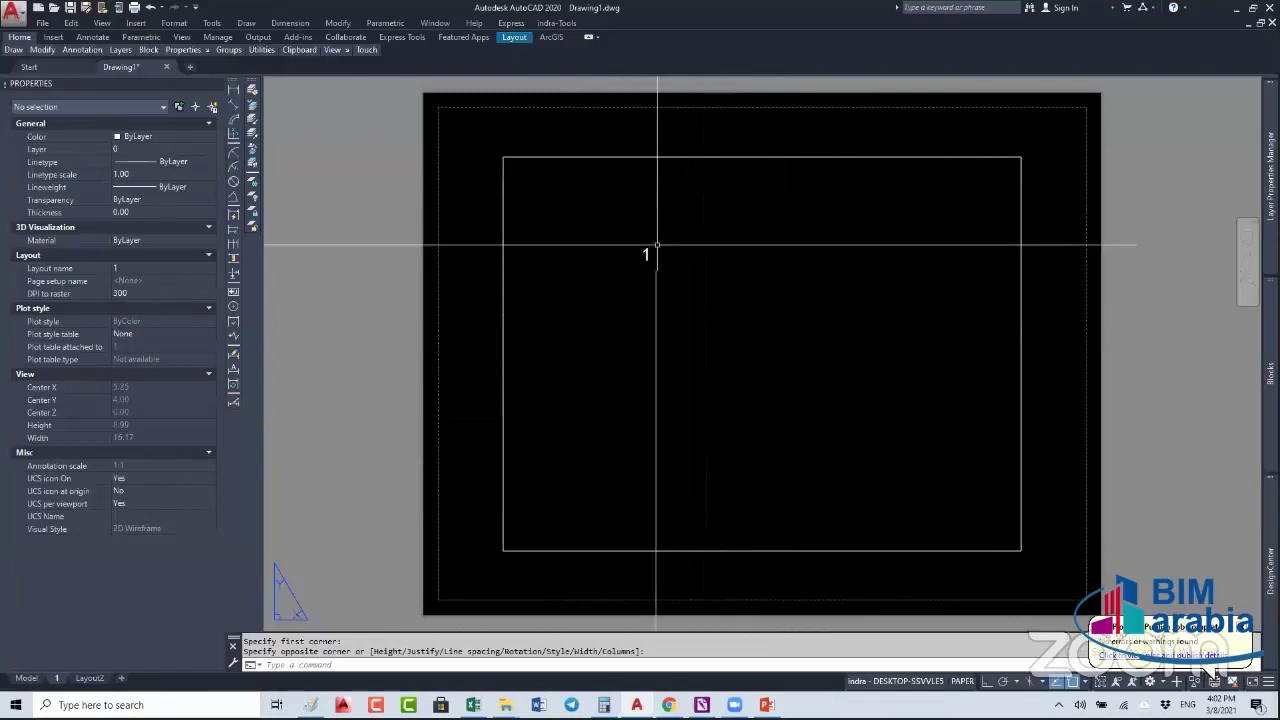
scroll(655, 252, up, 6)
middle_drag(651, 277, 707, 245)
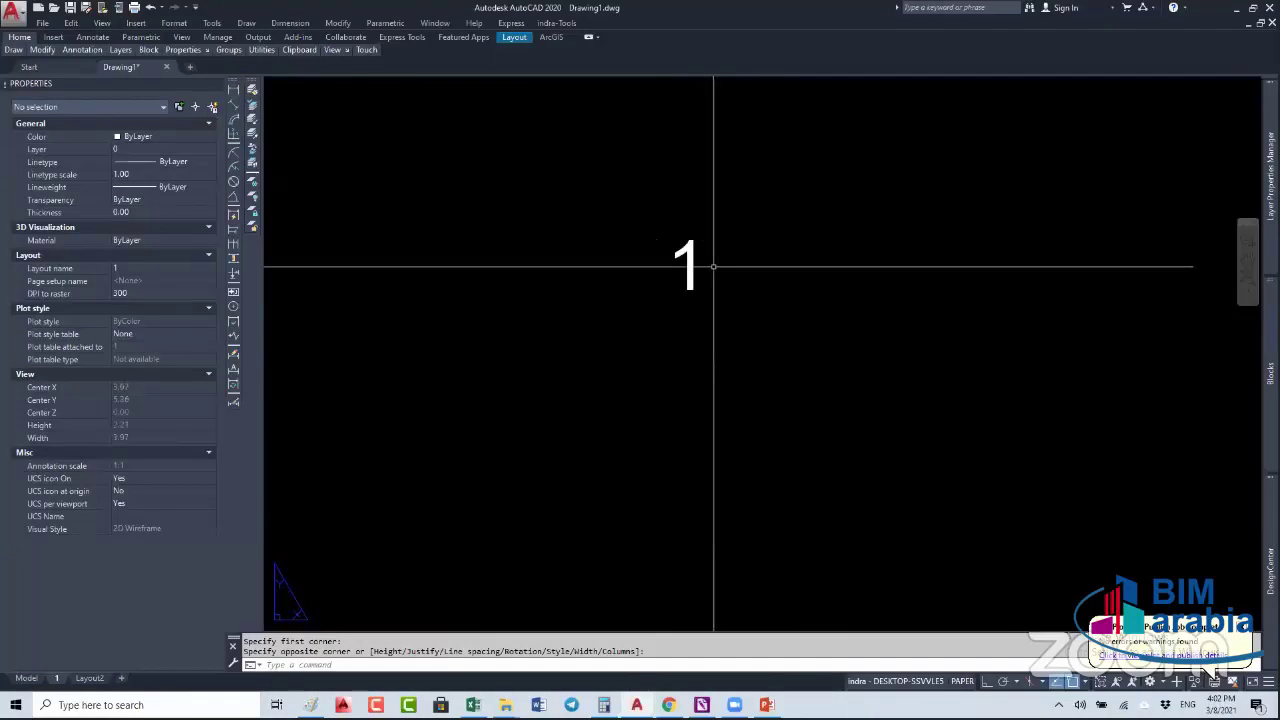
- Start the CTAB command from the command line
click(869, 663)
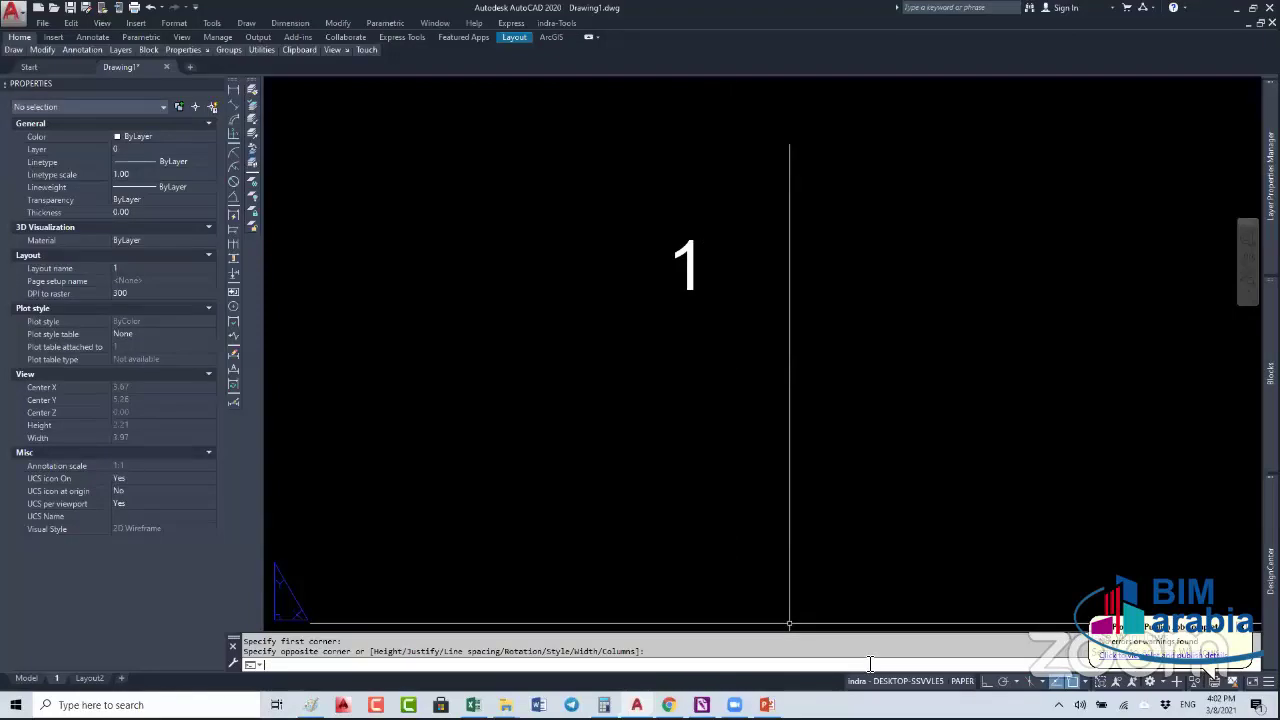
text(ctab)
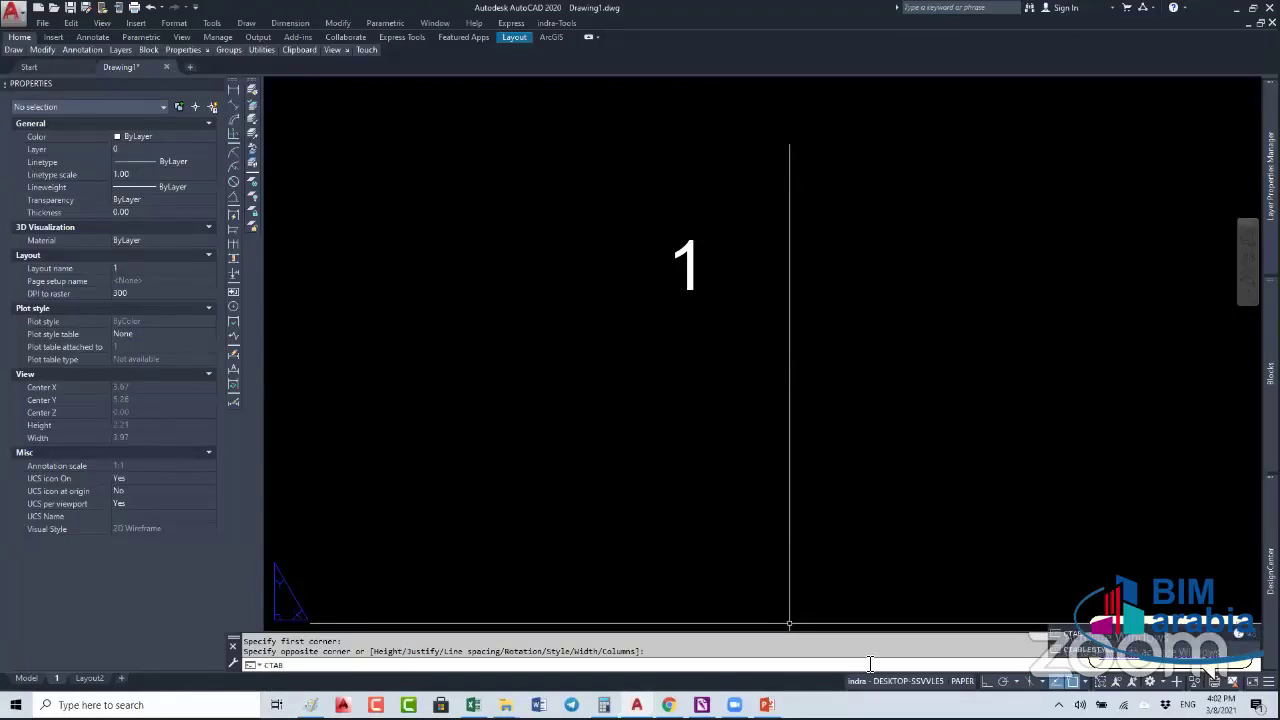
key(Return)
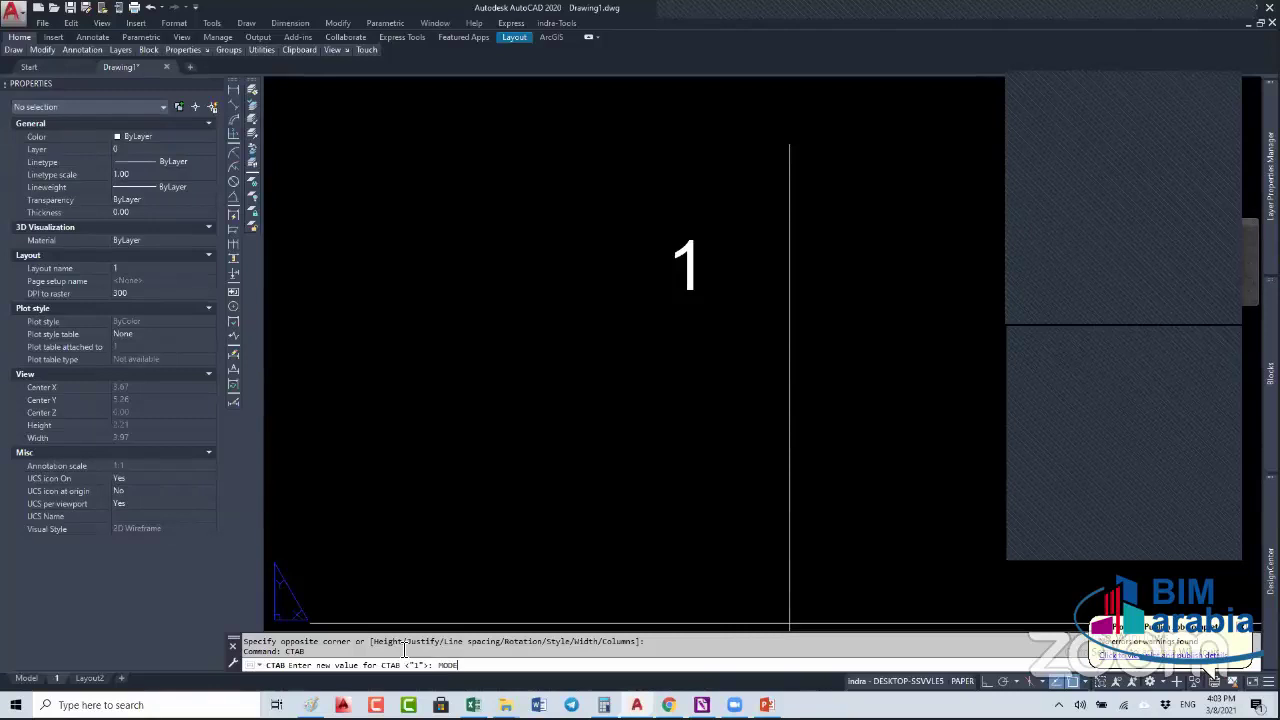
- Set CTAB to MODEL, switching from layout 1 back to model space
key(Return)
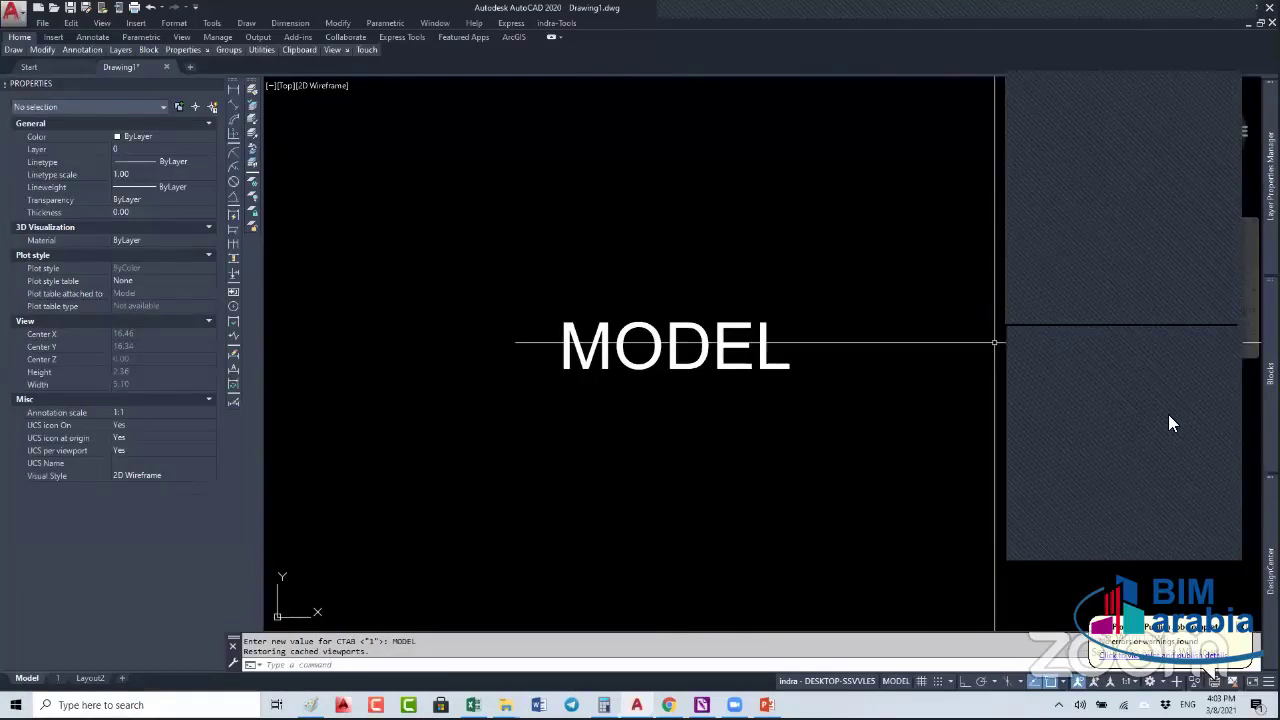
click(814, 400)
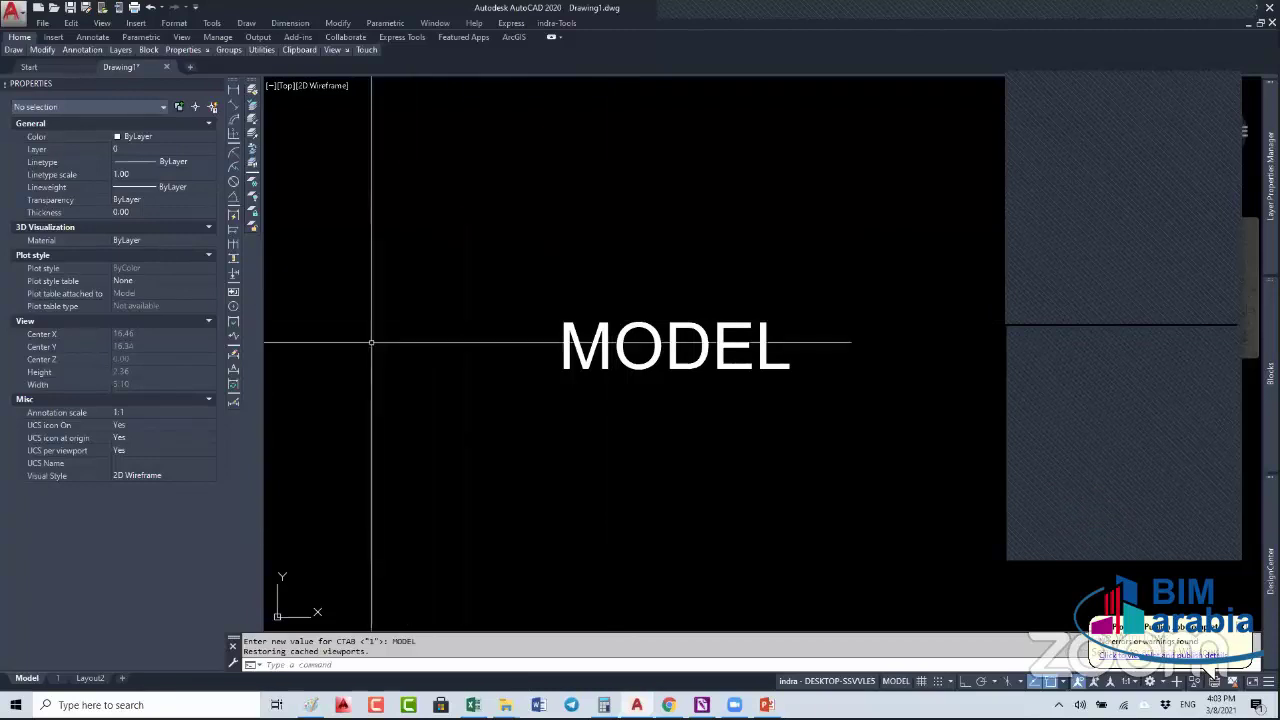
- Open the System Variable Editor from Express Tools
click(511, 23)
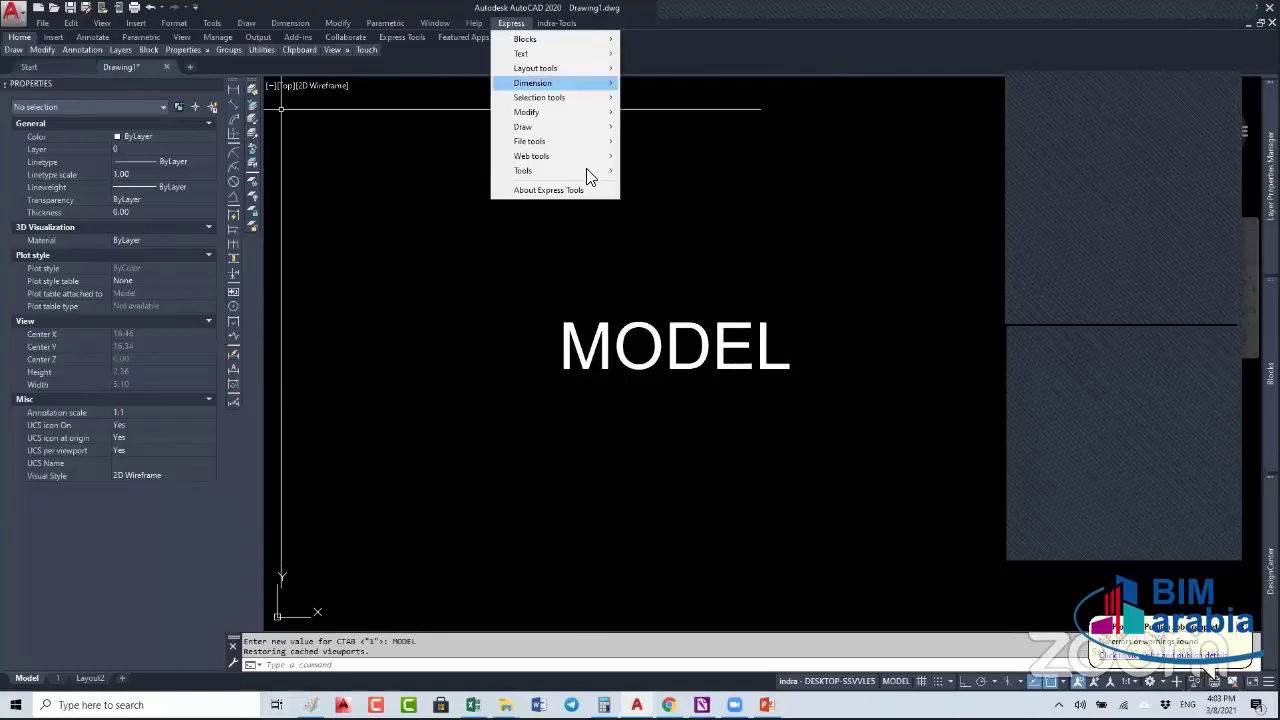
mouse_move(590, 172)
click(700, 185)
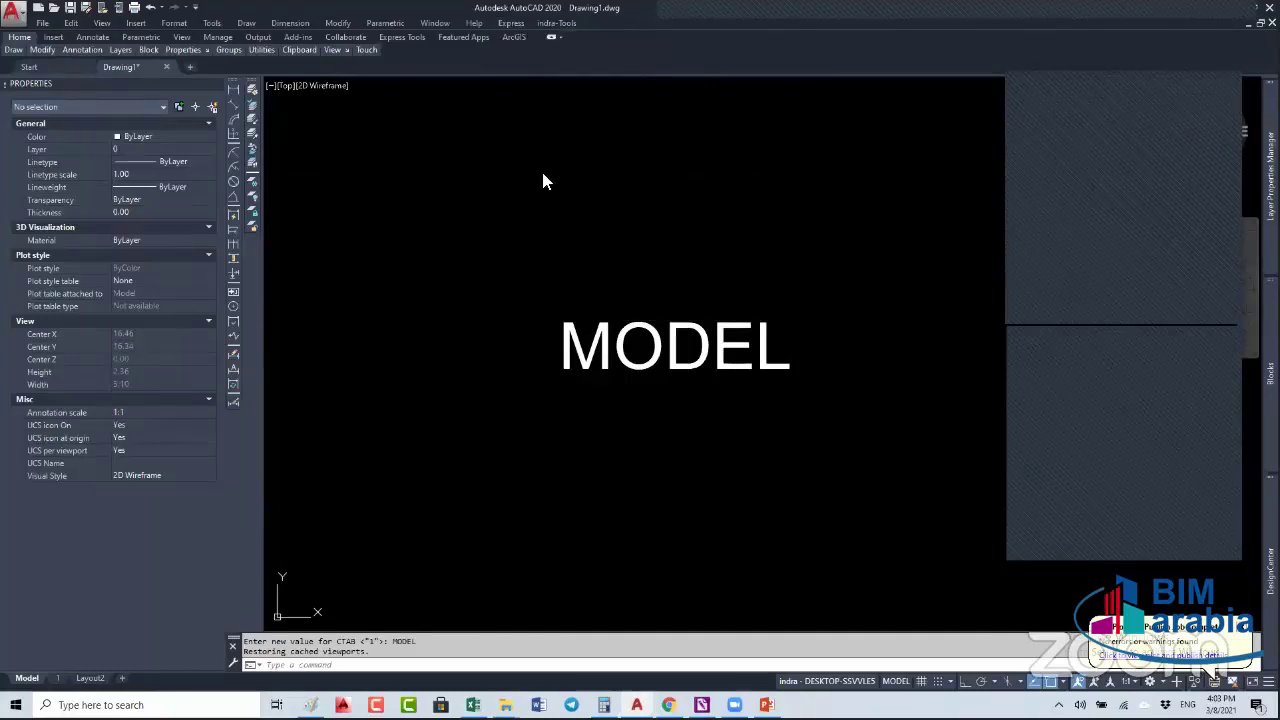
- Browse UNITMODE and UCSNAP, then view the 3DCONVERSIONMODE description
text(UNITES)
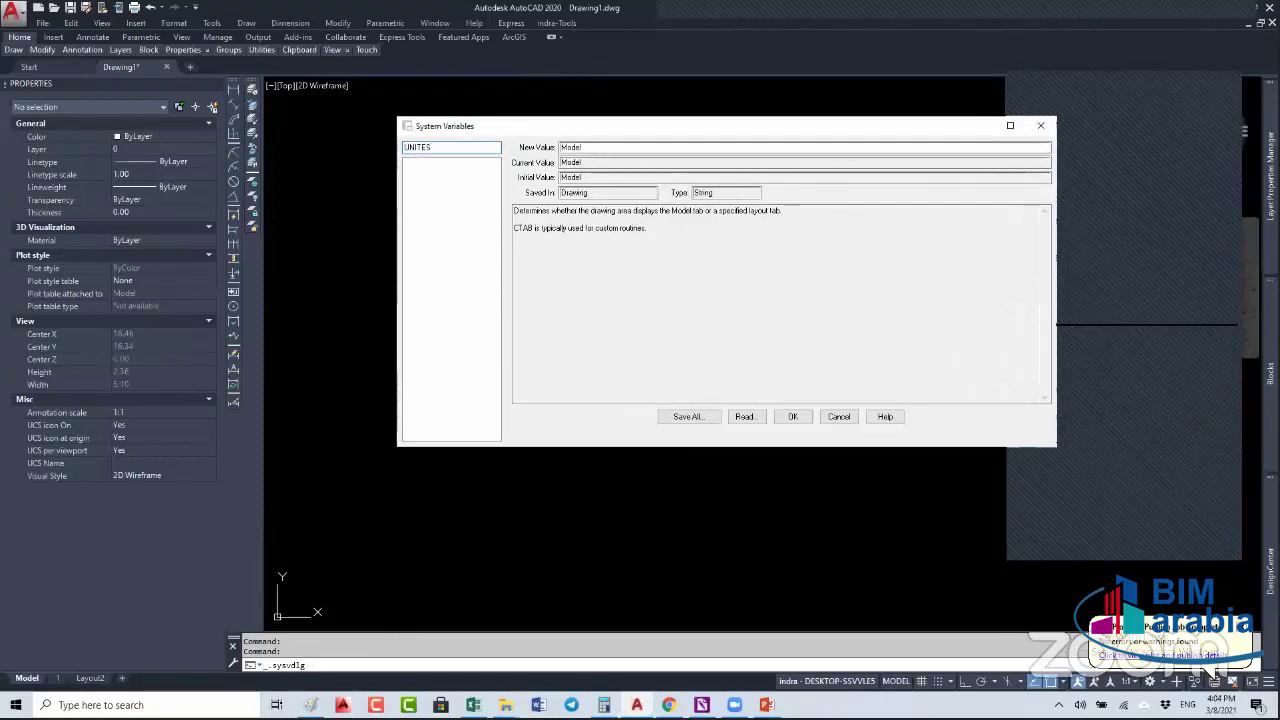
key(BackSpace)
key(BackSpace)
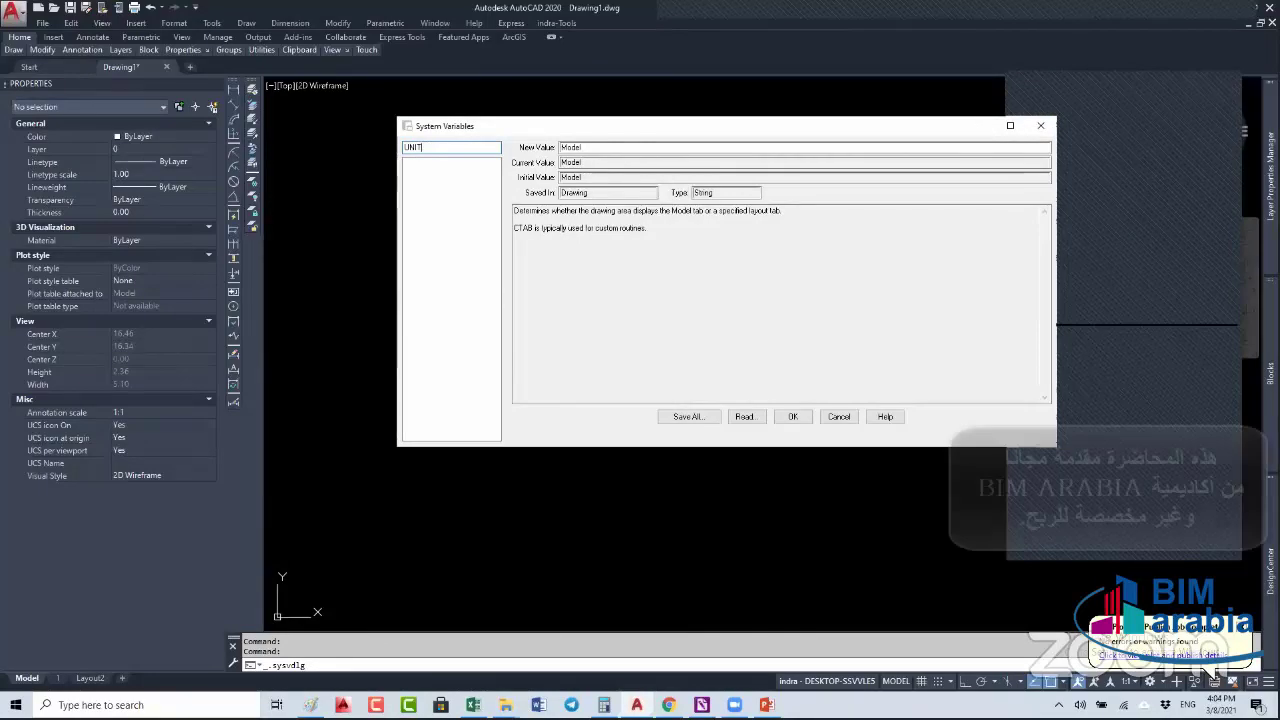
key(BackSpace)
key(BackSpace)
key(BackSpace)
key(BackSpace)
drag(494, 229, 507, 405)
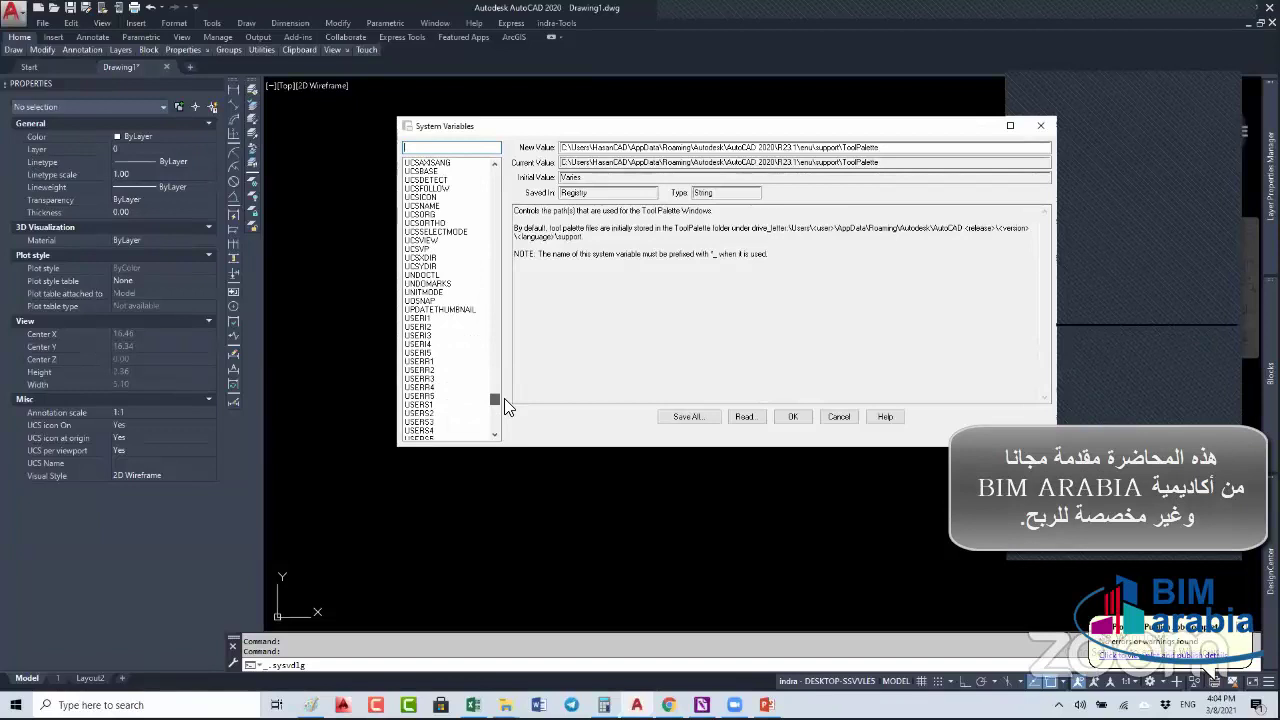
click(425, 294)
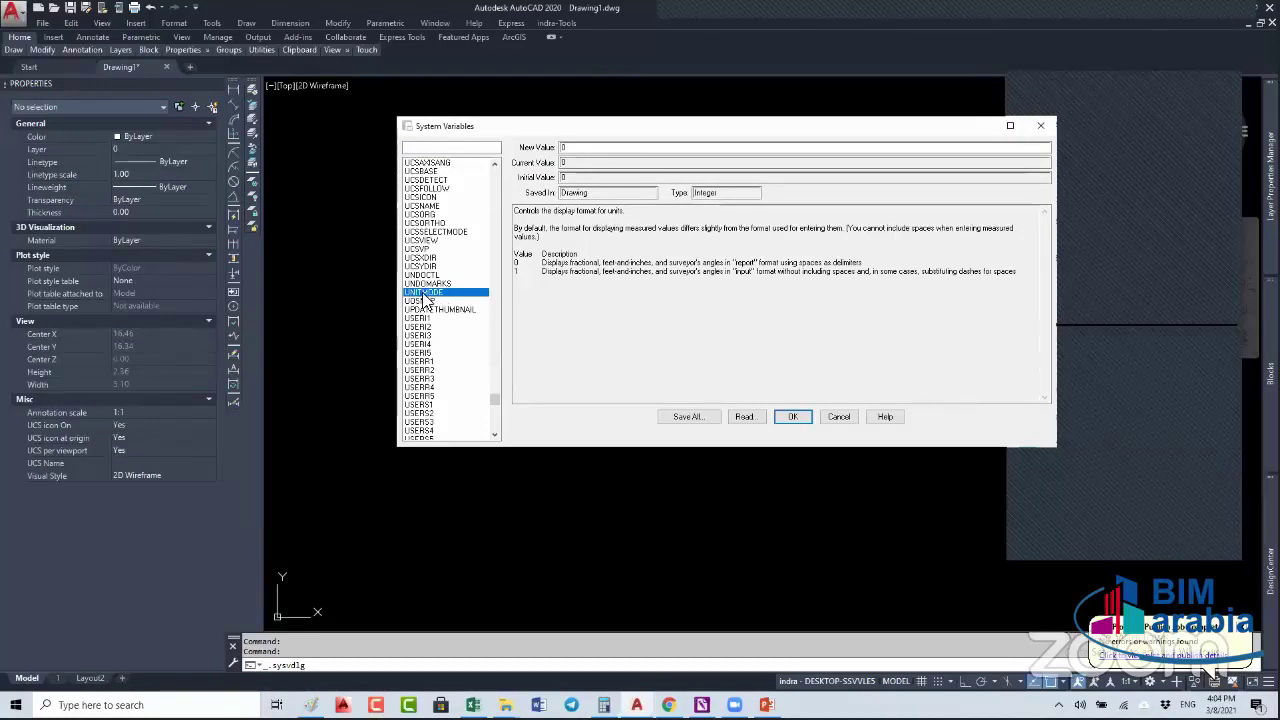
click(418, 301)
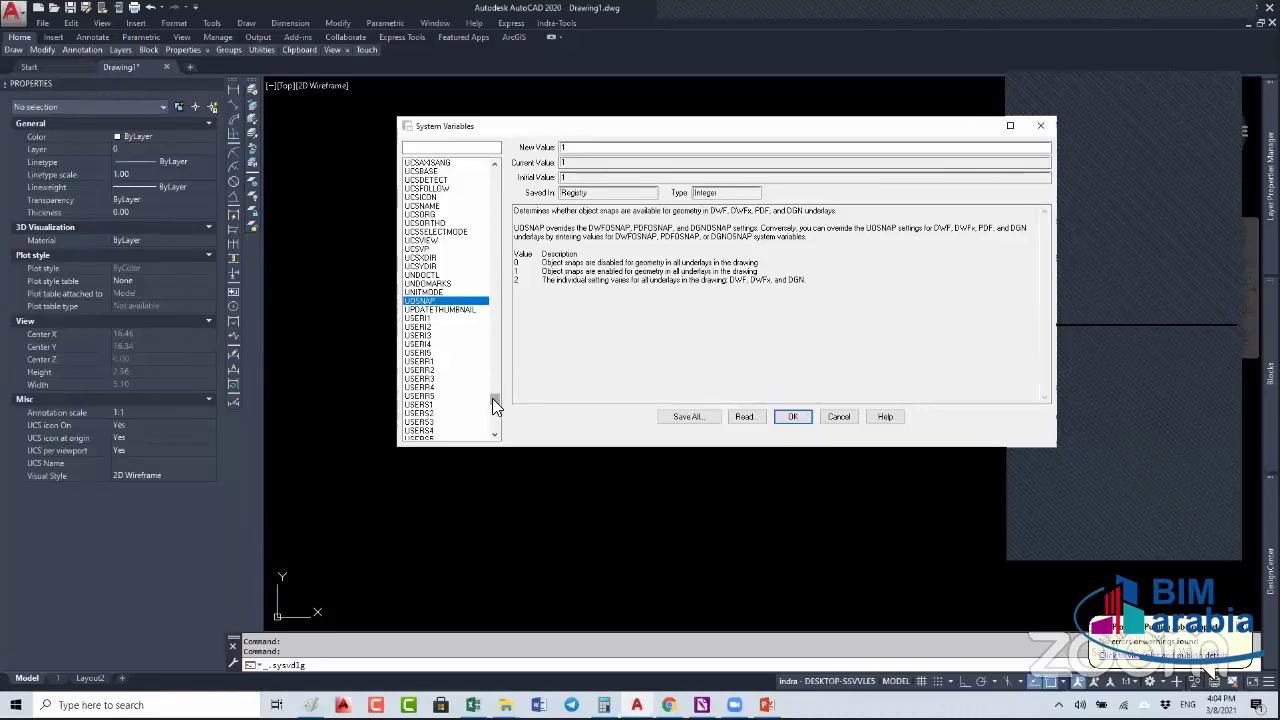
drag(492, 398, 493, 170)
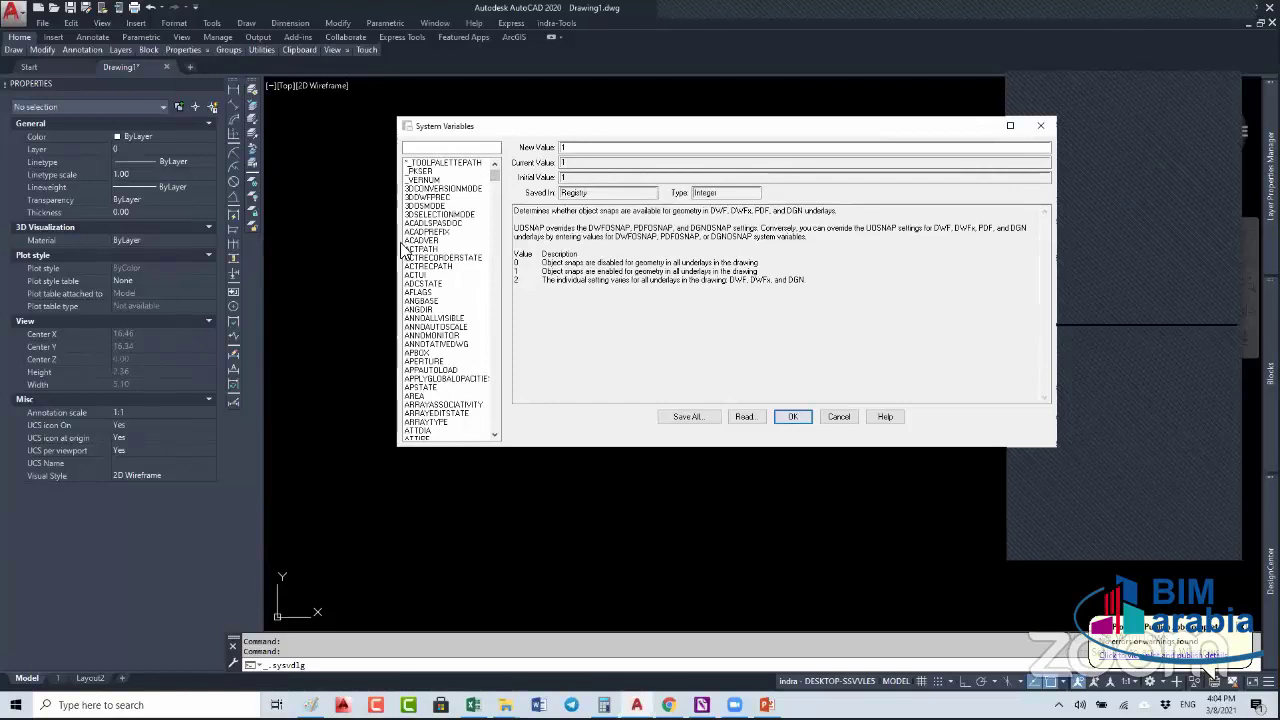
click(428, 188)
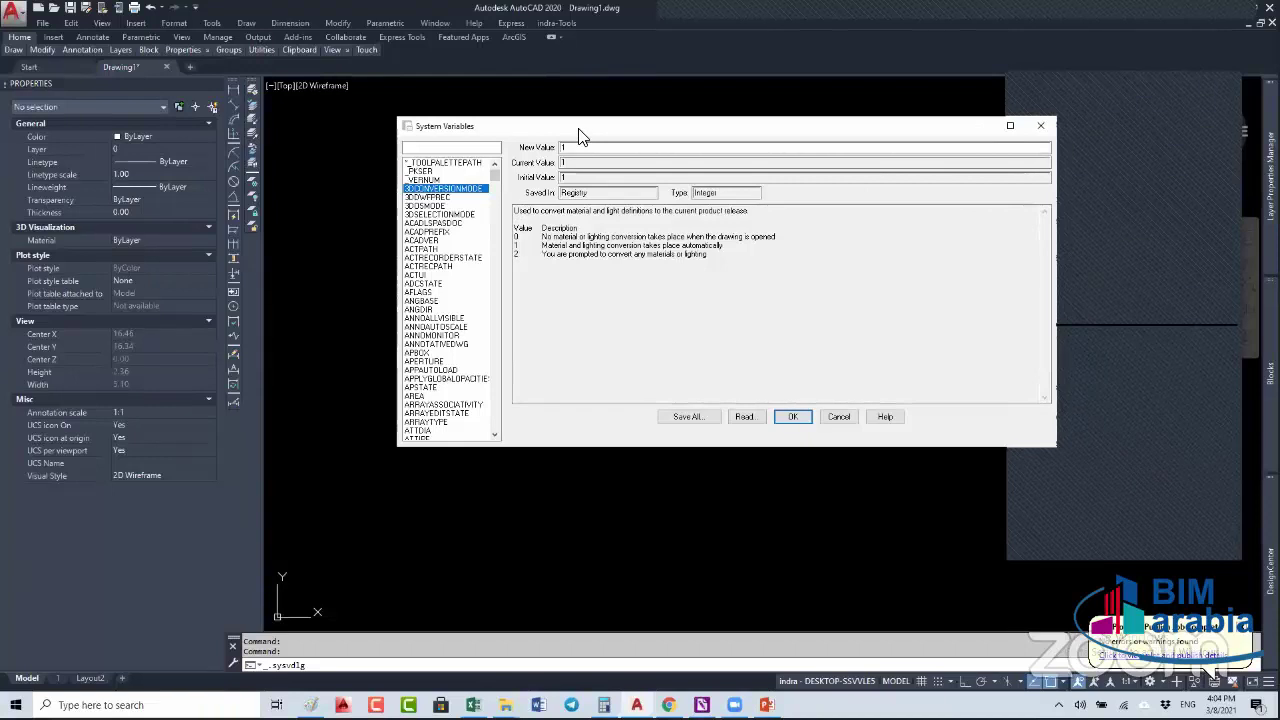
- Review 3DCONVERSIONMODE's value fields, Registry storage, Integer type and value-2 description
drag(578, 135, 509, 132)
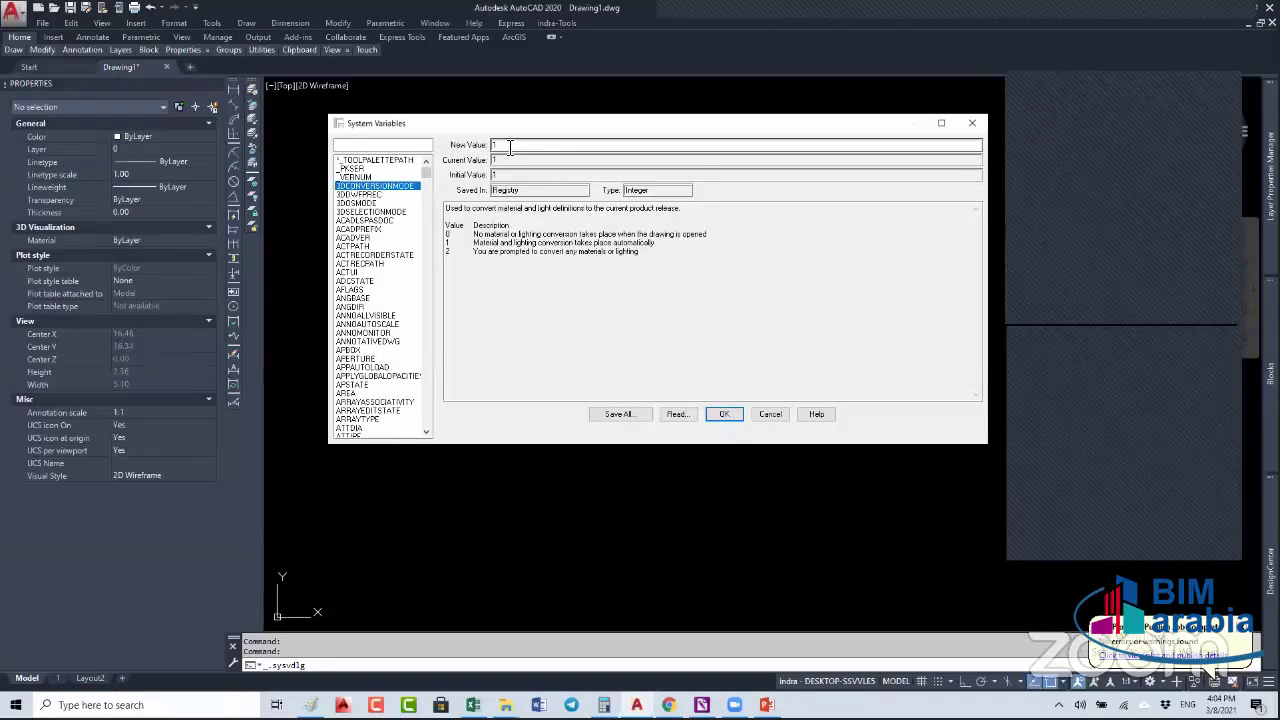
click(509, 146)
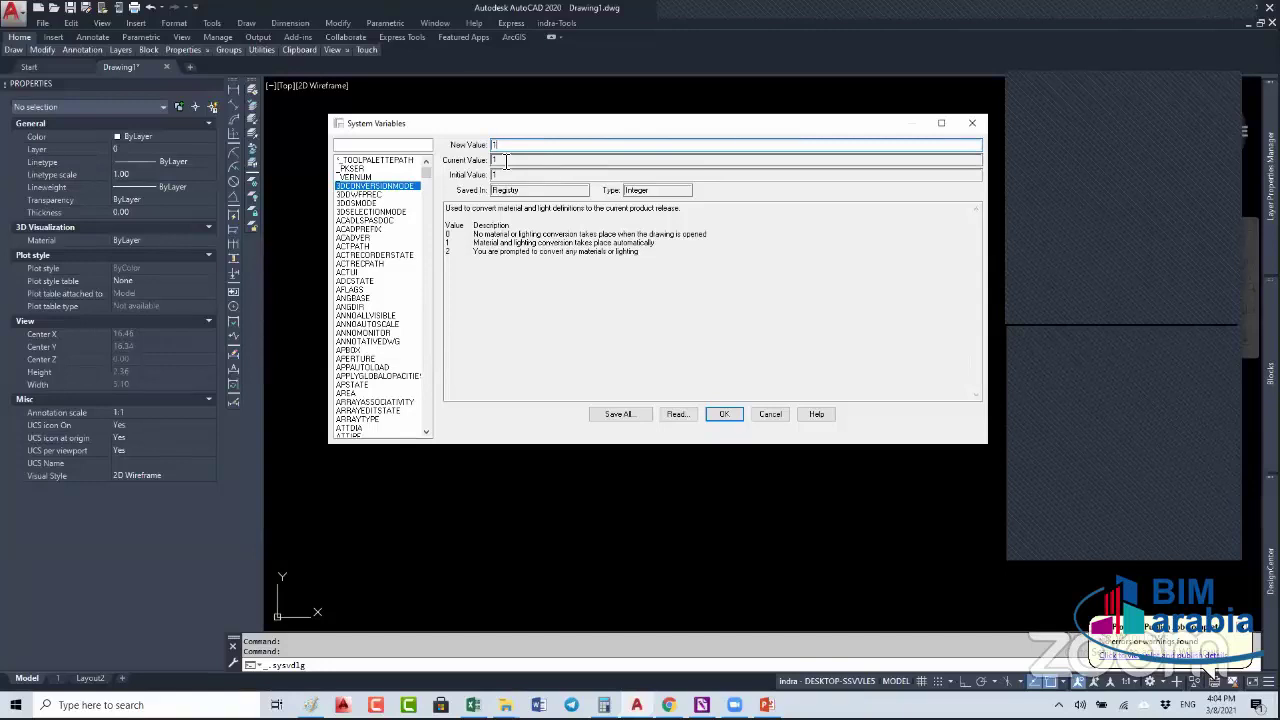
click(509, 175)
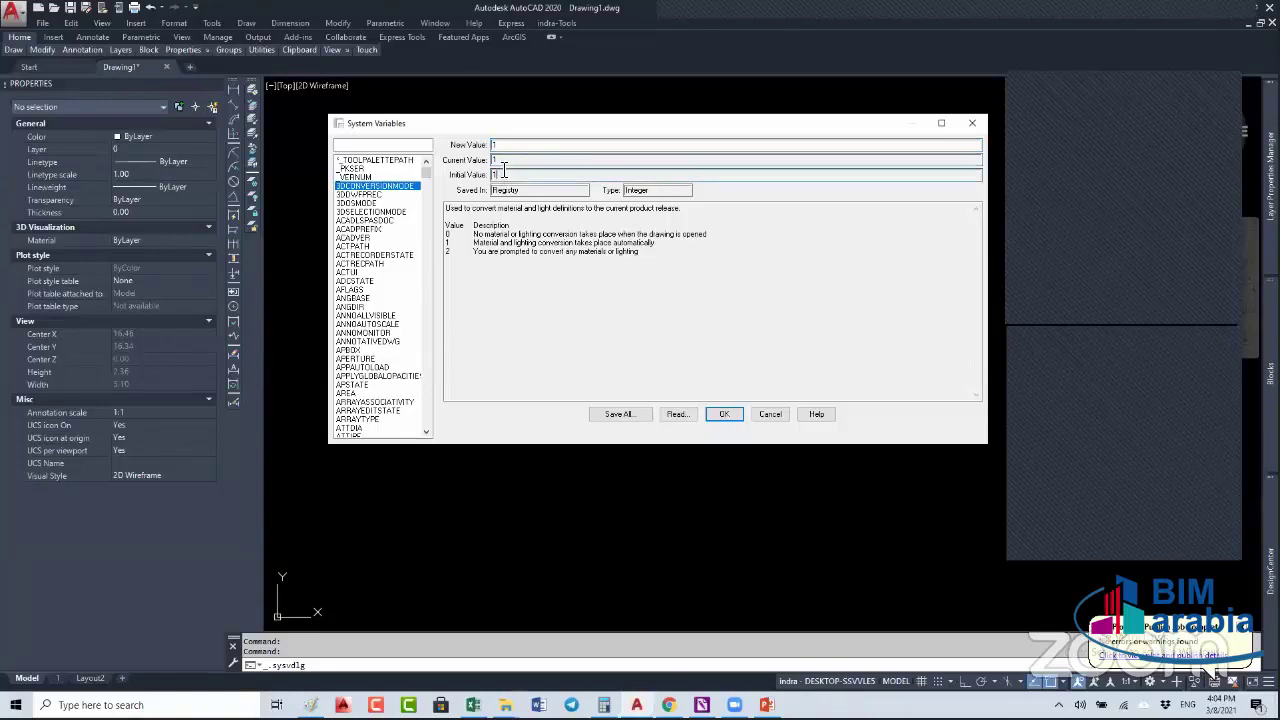
click(511, 161)
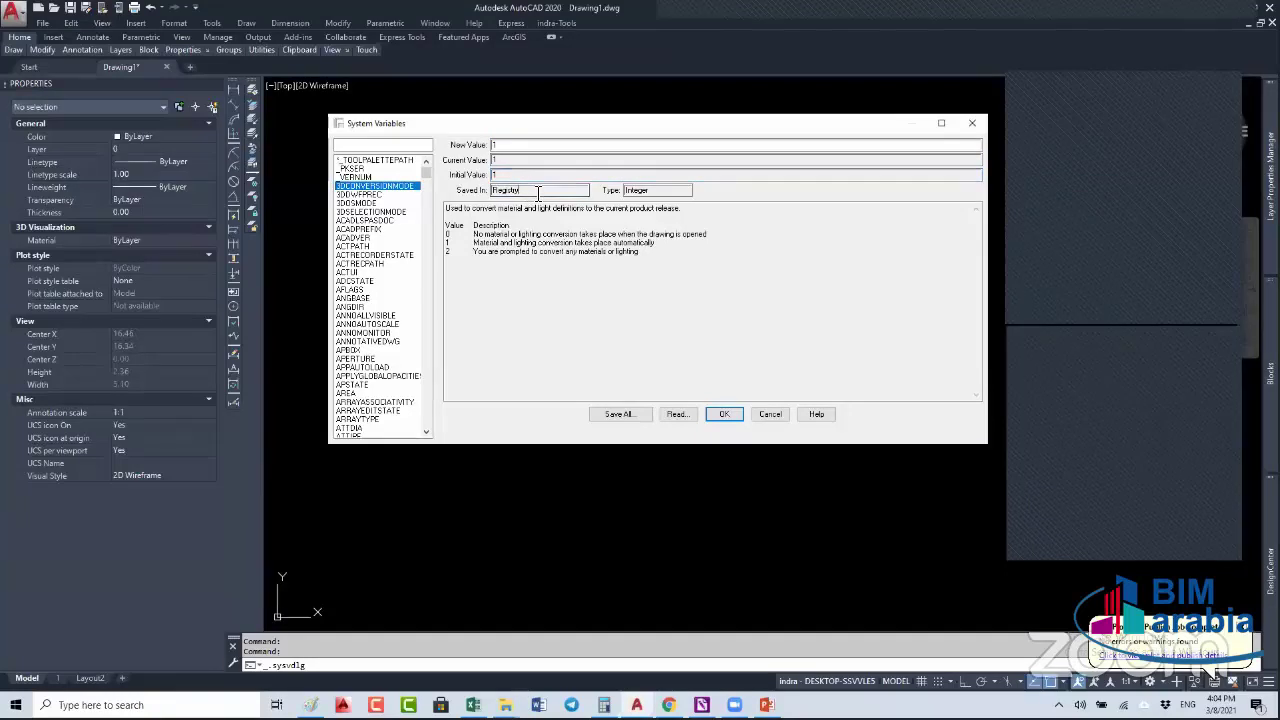
double_click(515, 190)
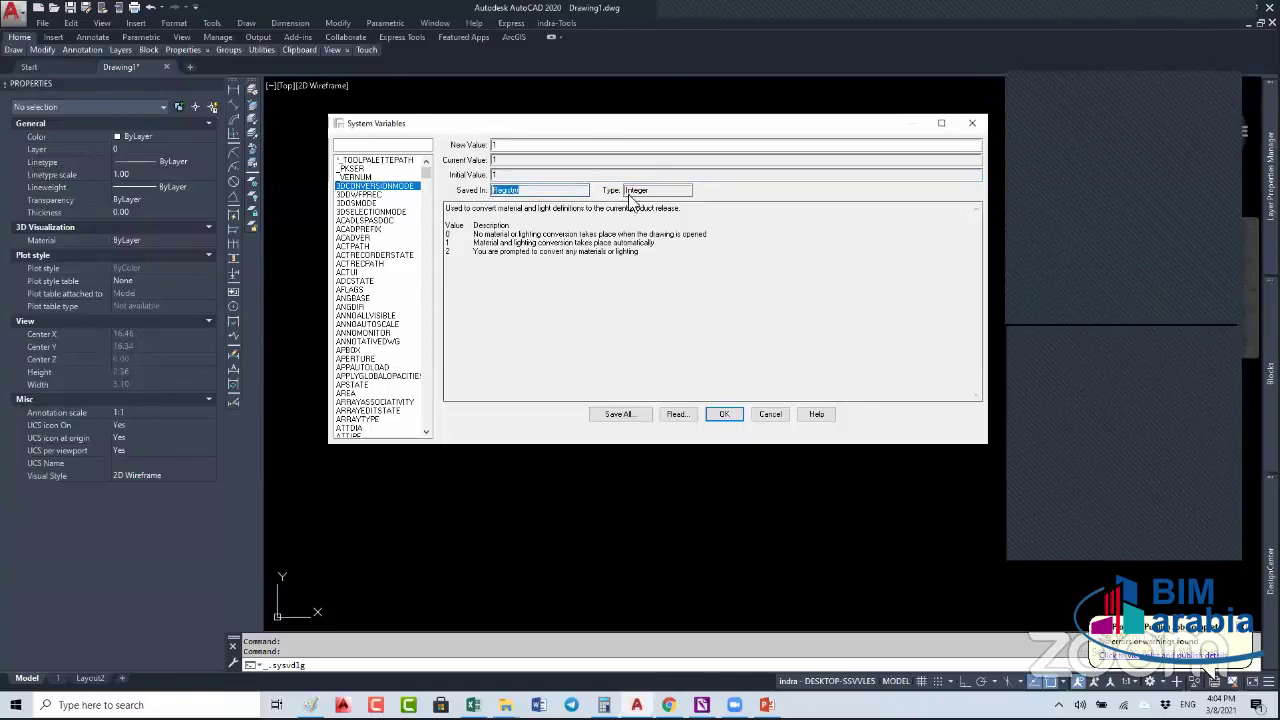
click(664, 190)
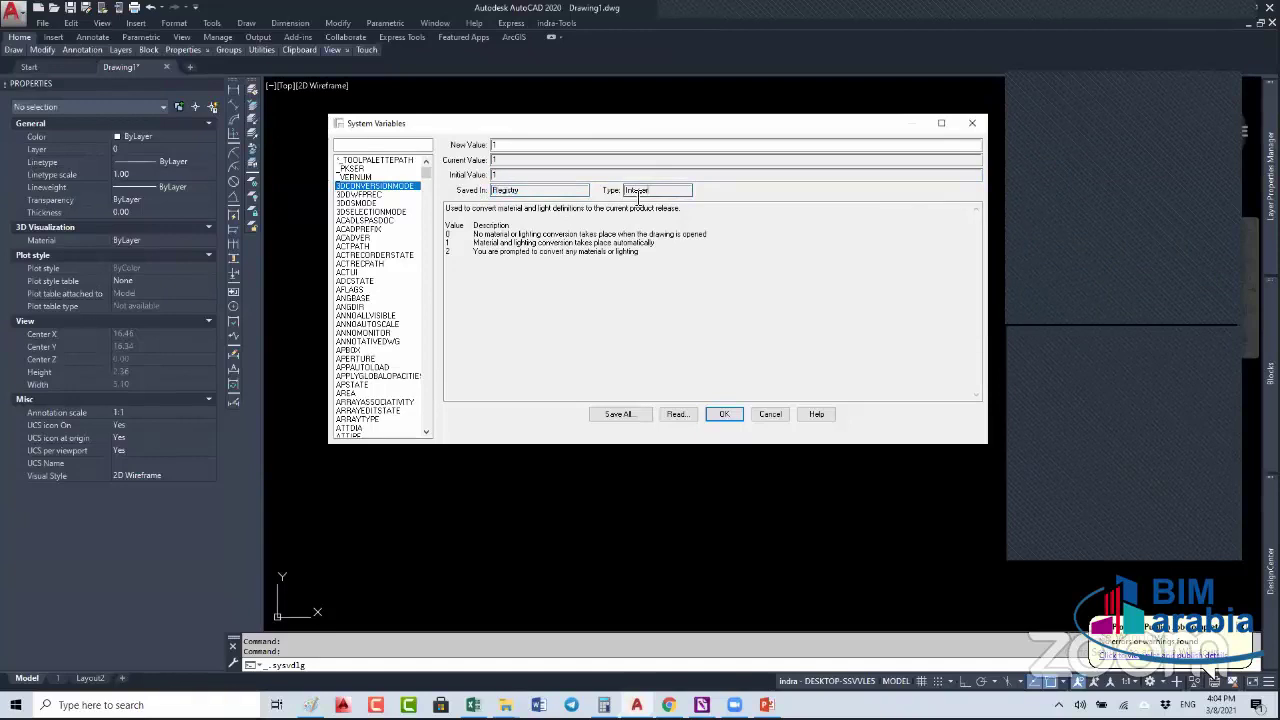
double_click(632, 191)
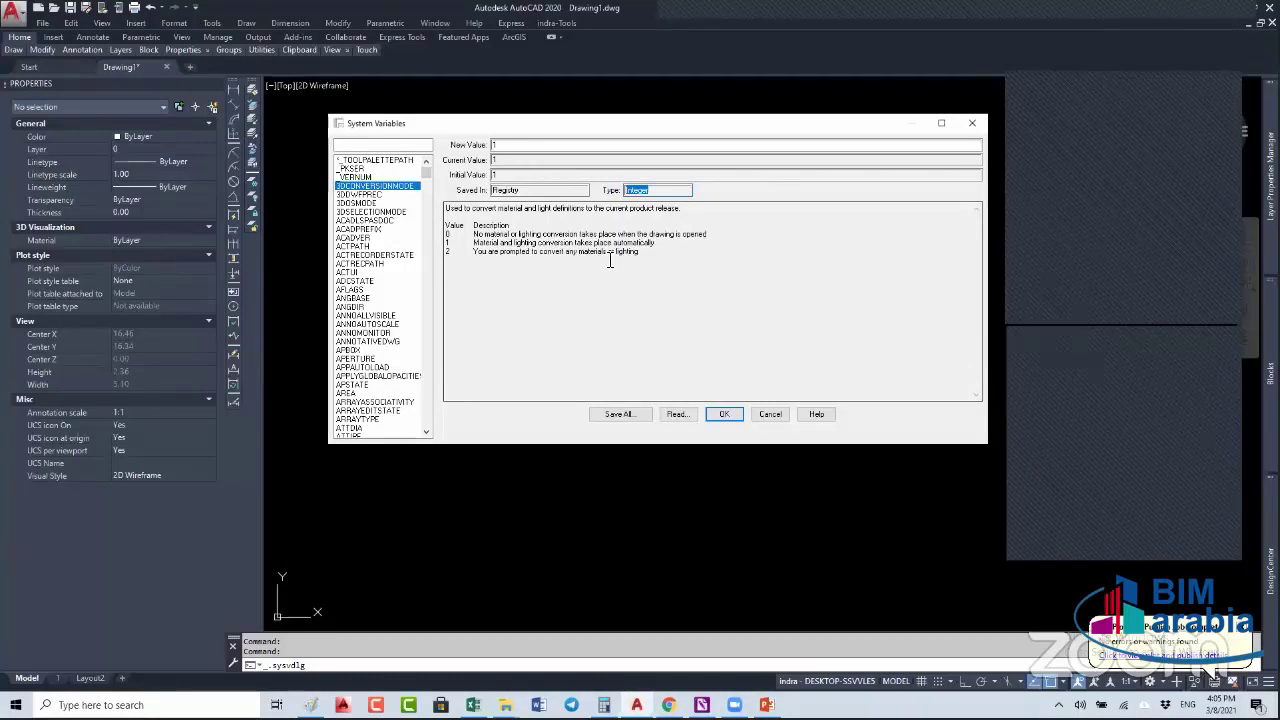
drag(640, 251, 459, 252)
- Enter 2 as the new 3DCONVERSIONMODE value and close the editor
double_click(494, 145)
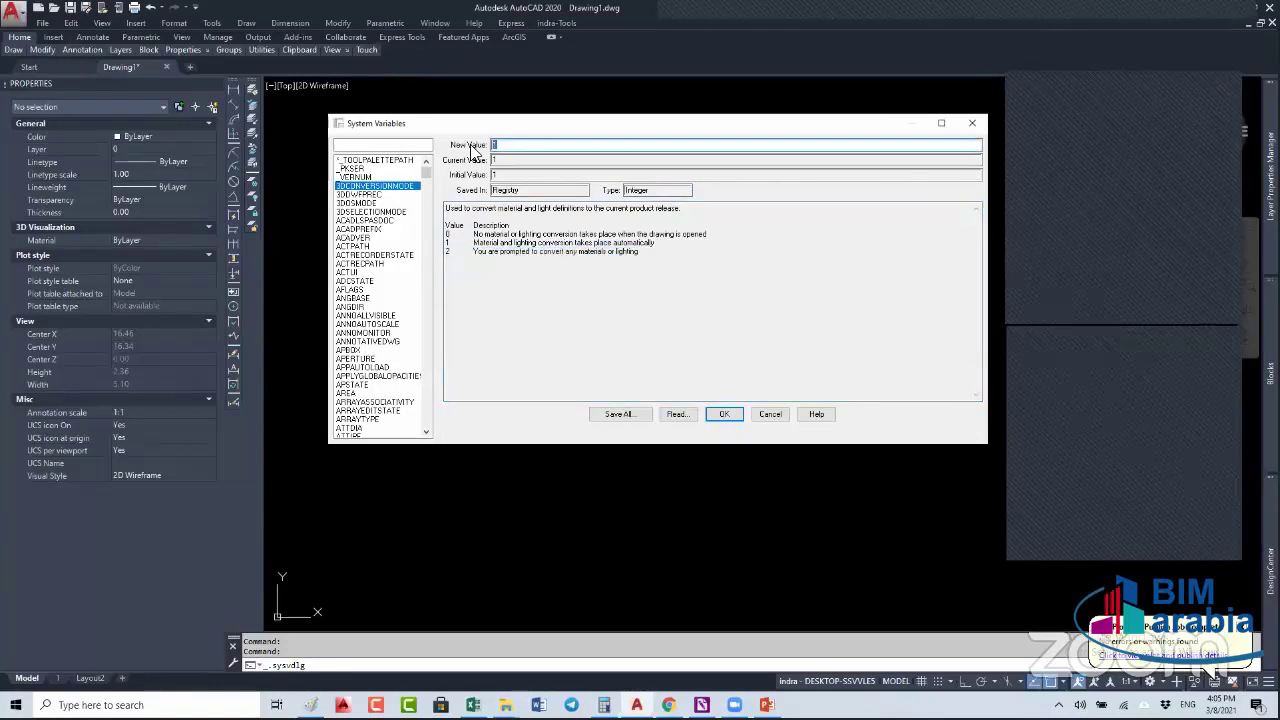
text(2)
click(1086, 282)
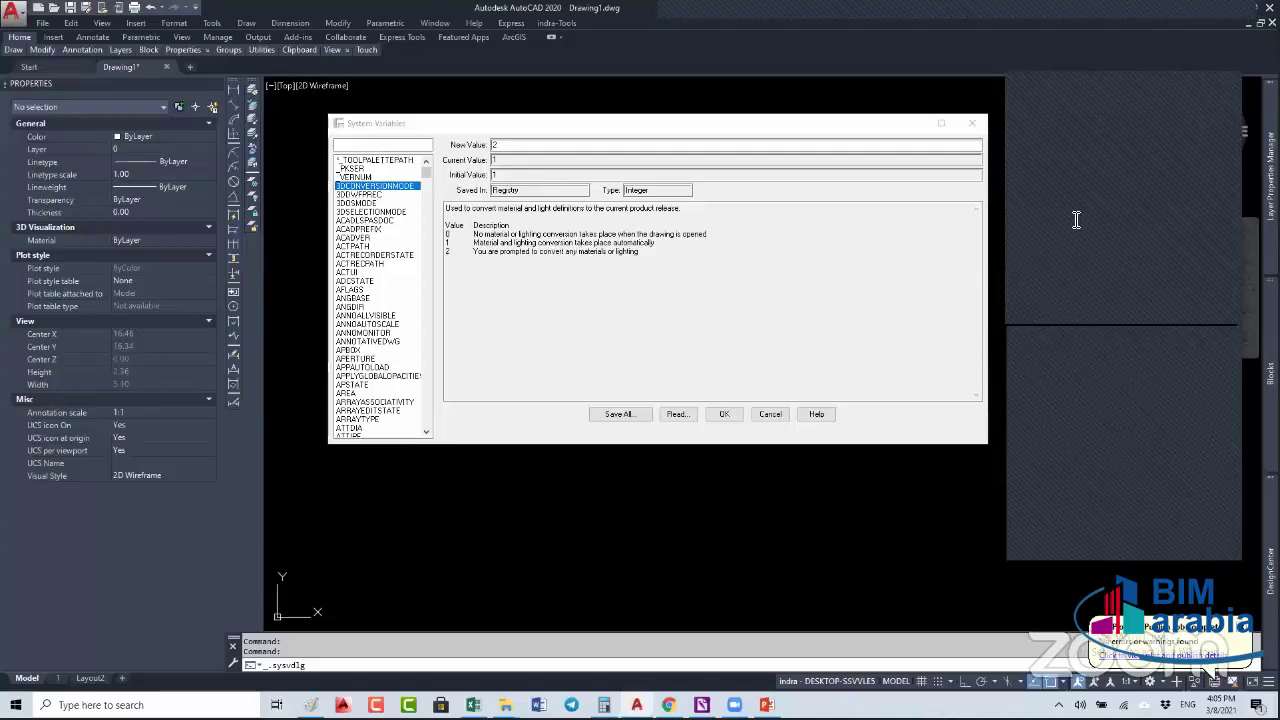
click(1100, 282)
key(Return)
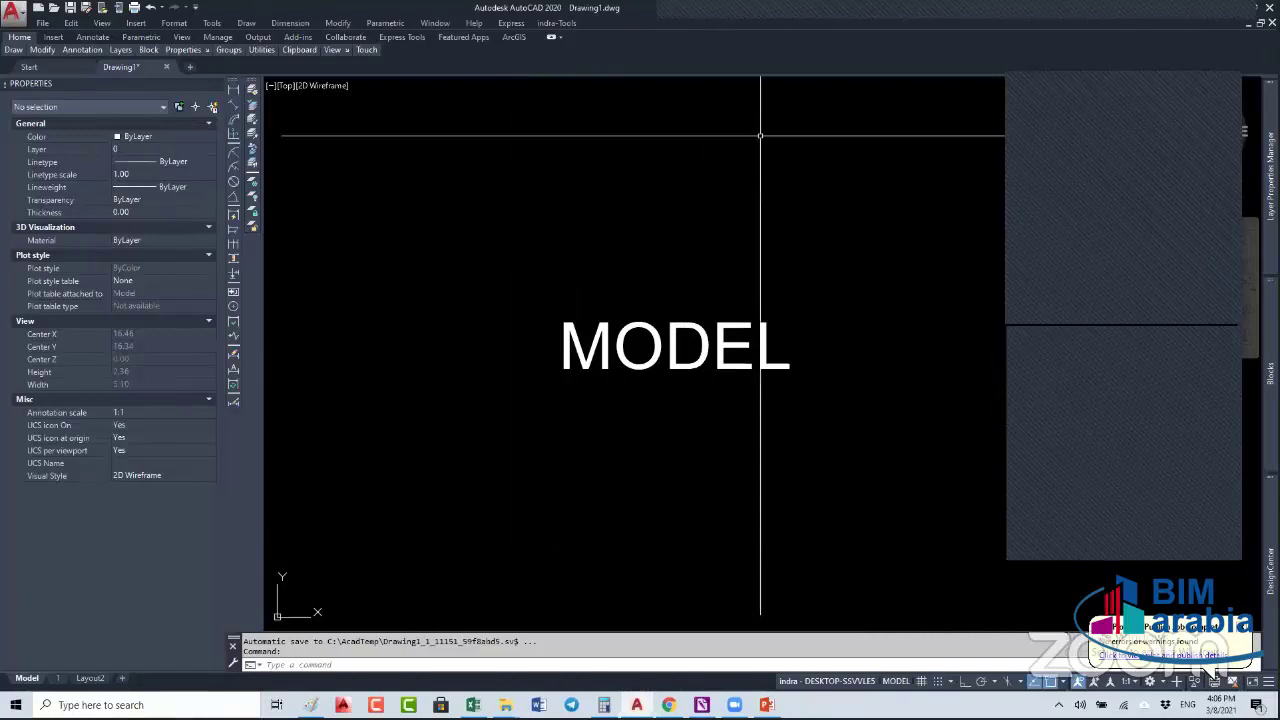
- Reopen the System Variable Editor, read CDATE's current value 20210308.16, then cancel
click(513, 24)
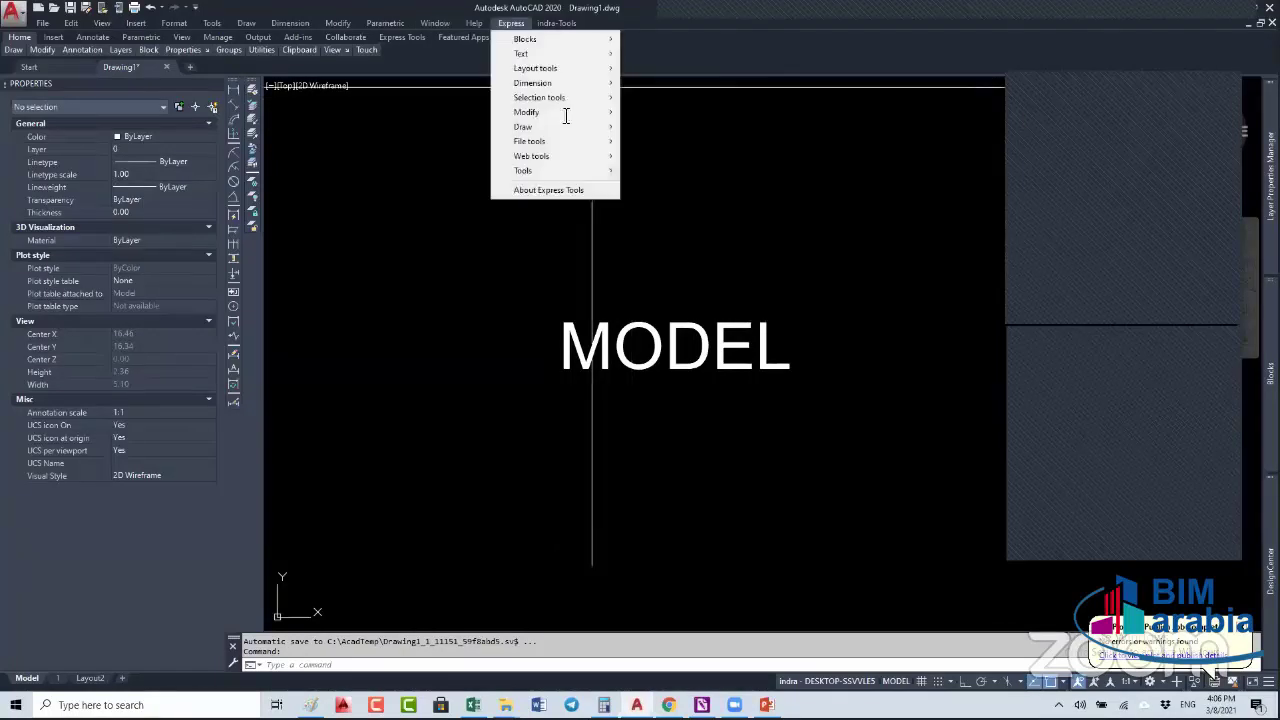
mouse_move(565, 170)
click(705, 187)
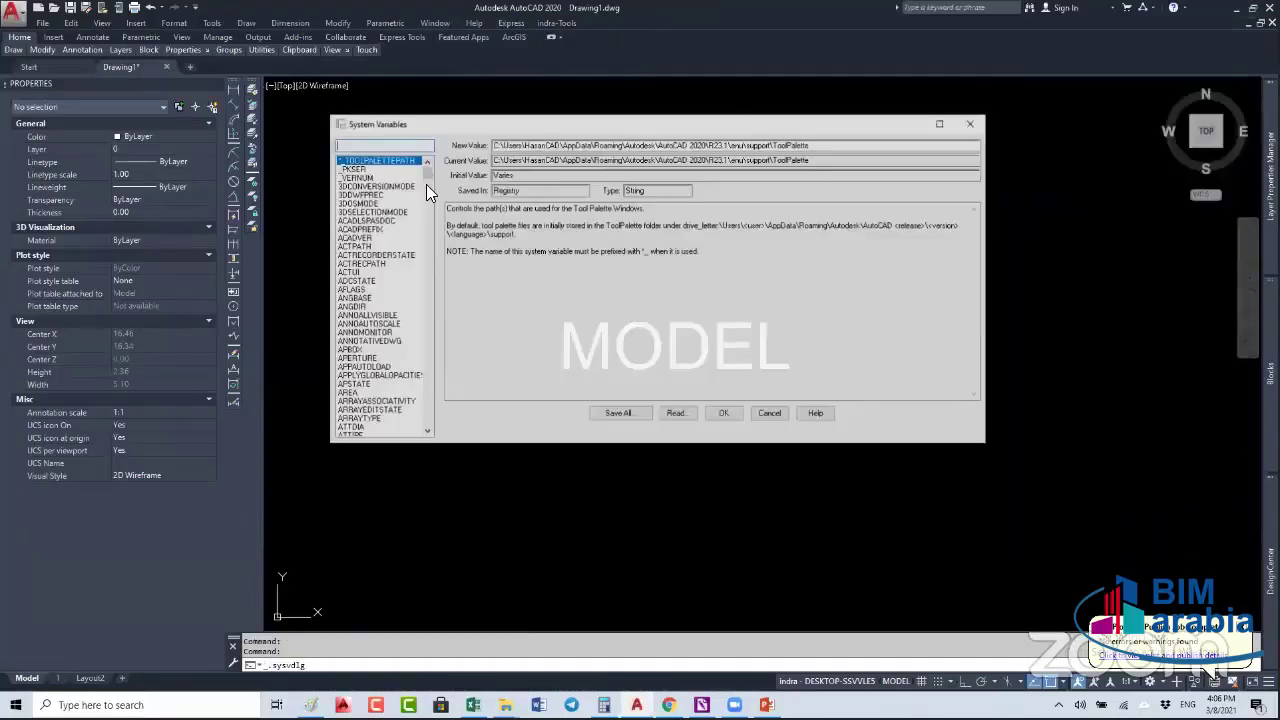
scroll(380, 300, down, 20)
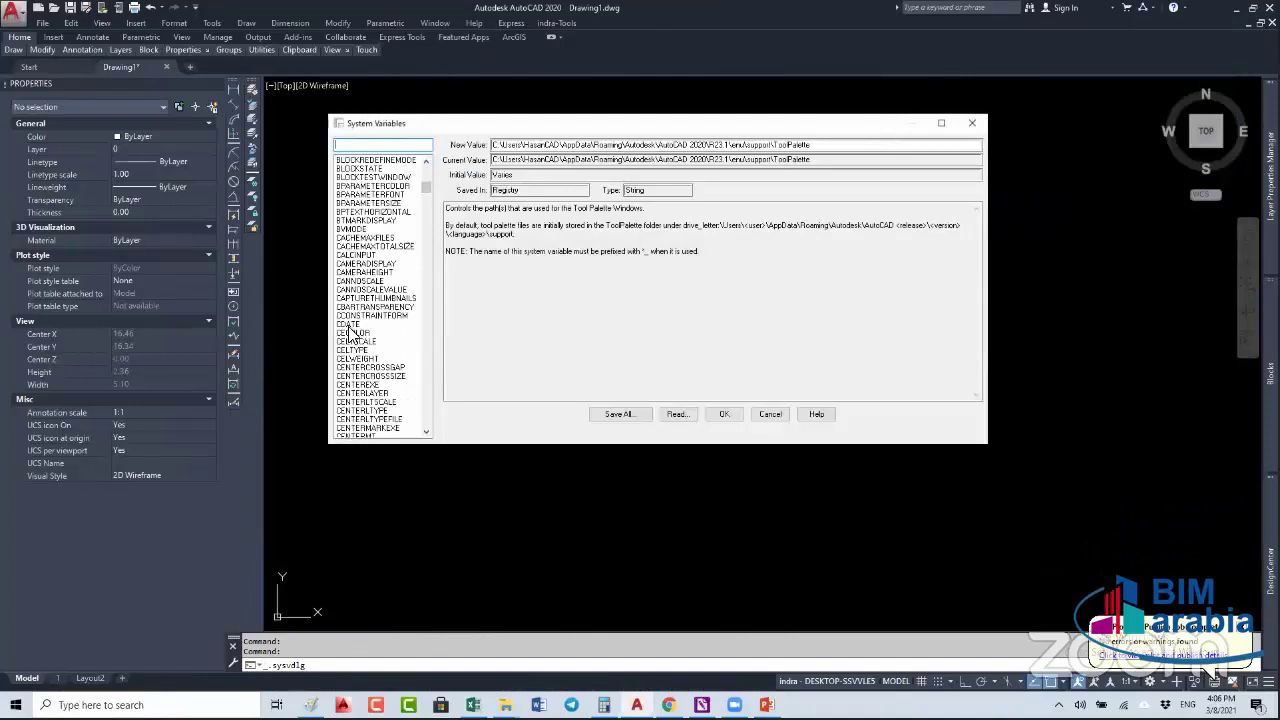
click(348, 324)
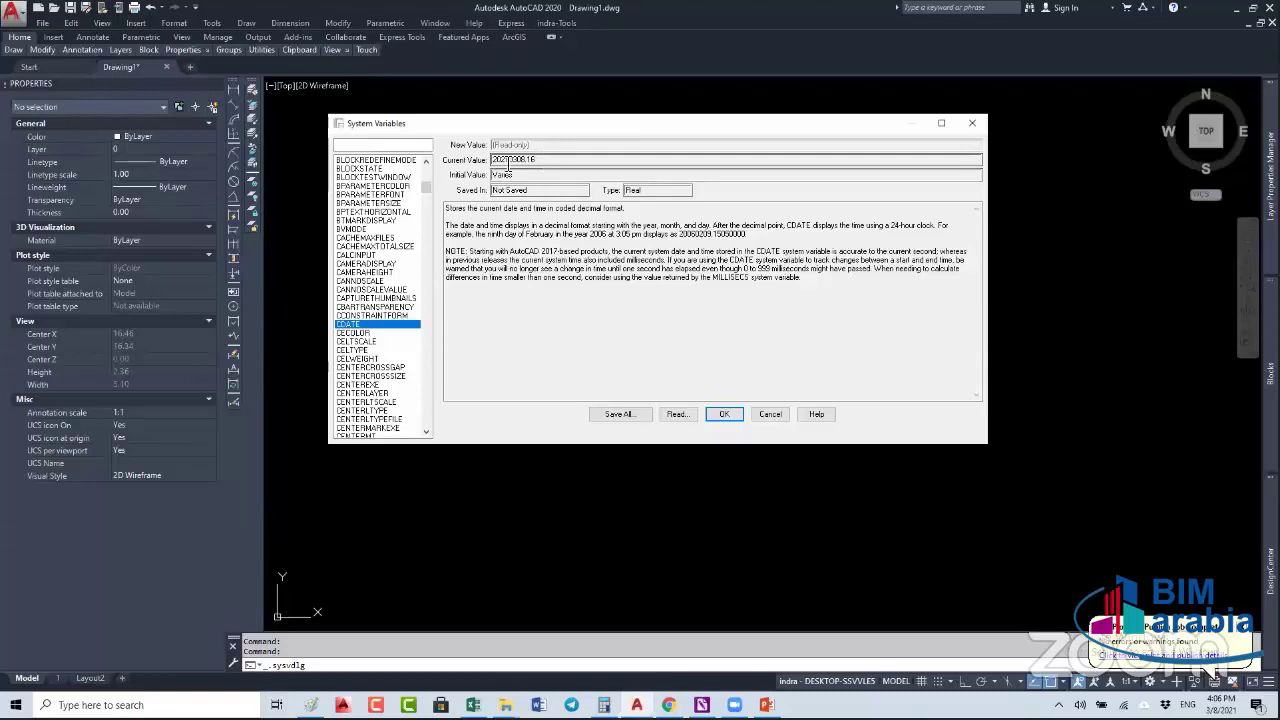
drag(494, 161, 527, 162)
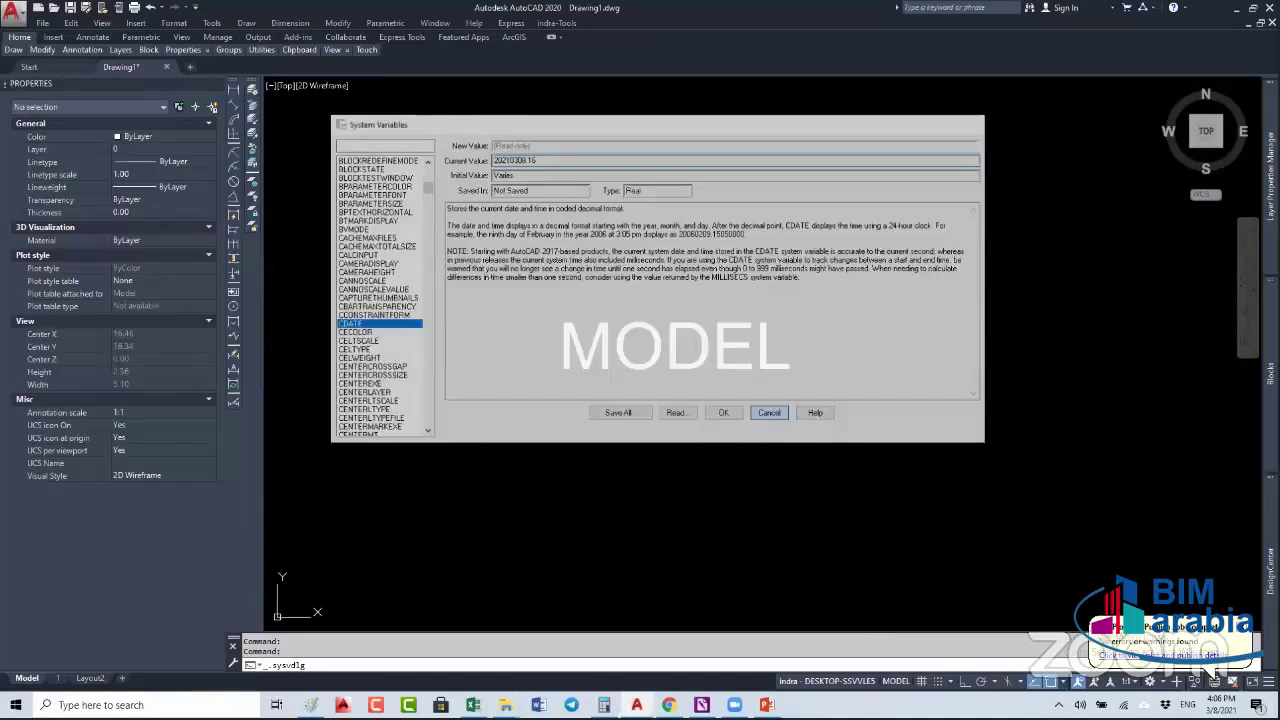
click(770, 414)
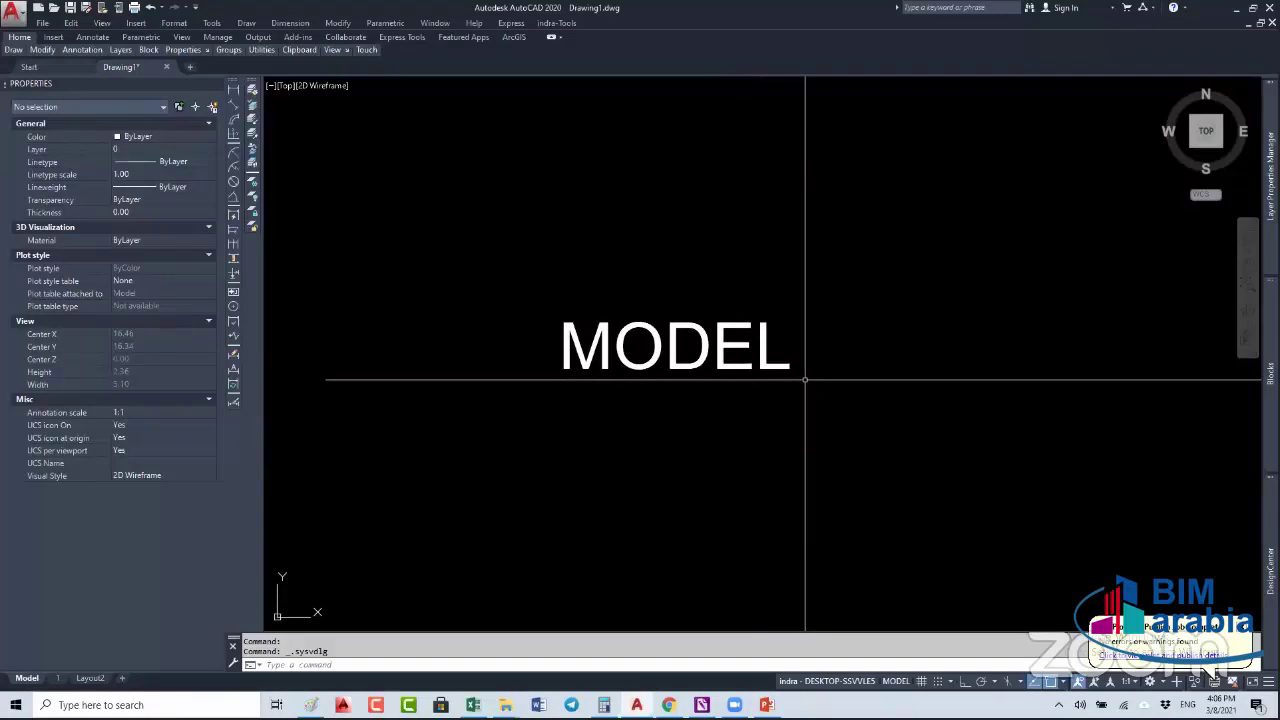
click(805, 380)
- Cancel the selection and show the Express Tools list with the command alias editor
key(Escape)
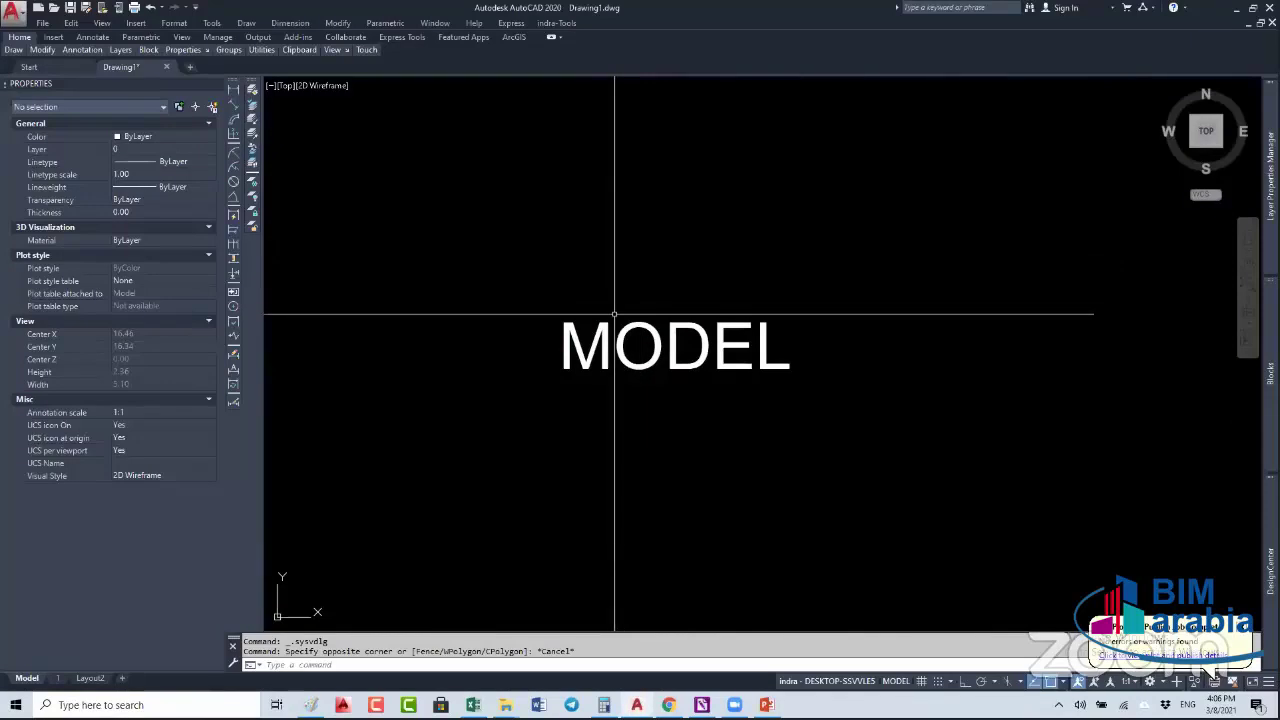
click(511, 22)
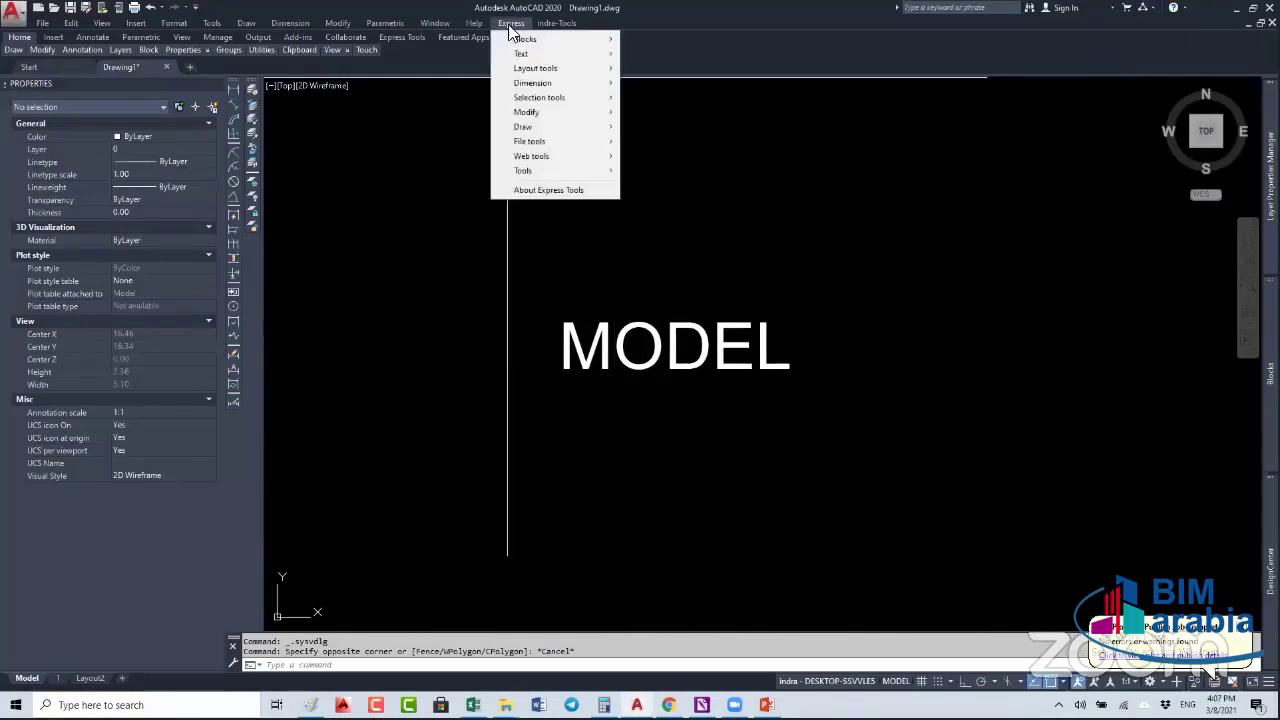
mouse_move(540, 168)
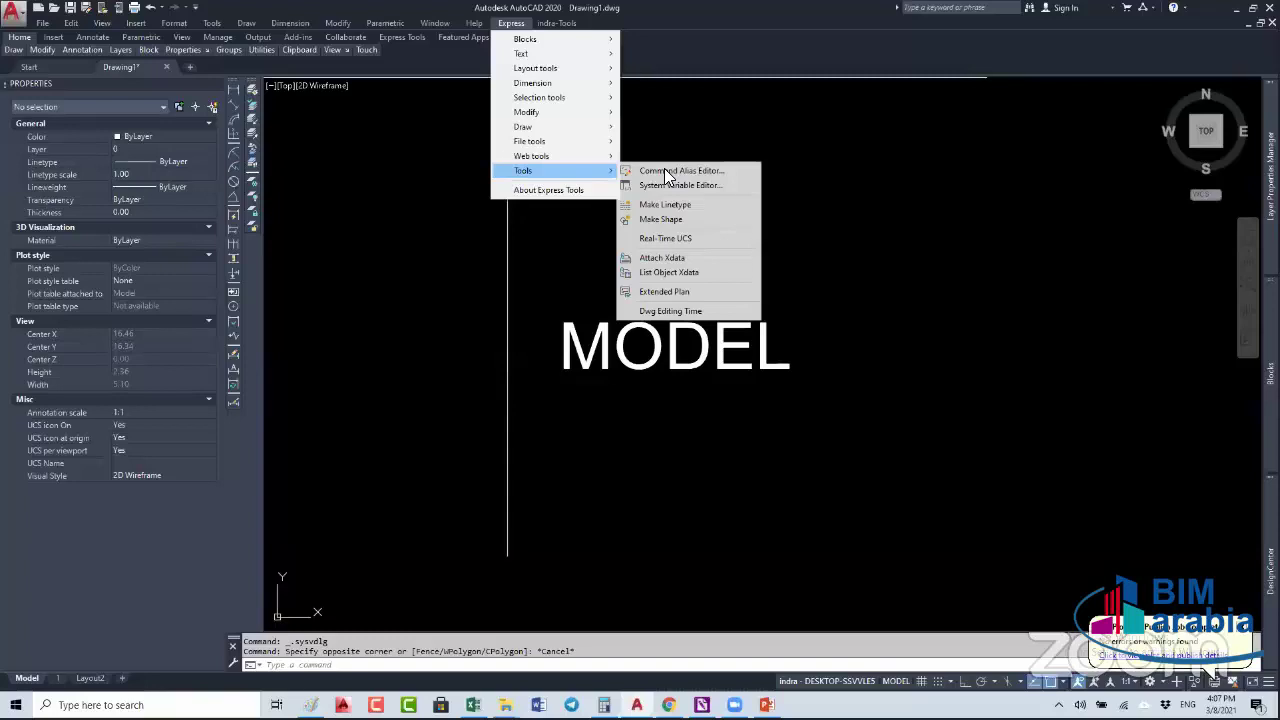
- Add CC as a new alias for CIRCLE and save it, overwriting acad.pgp
click(668, 171)
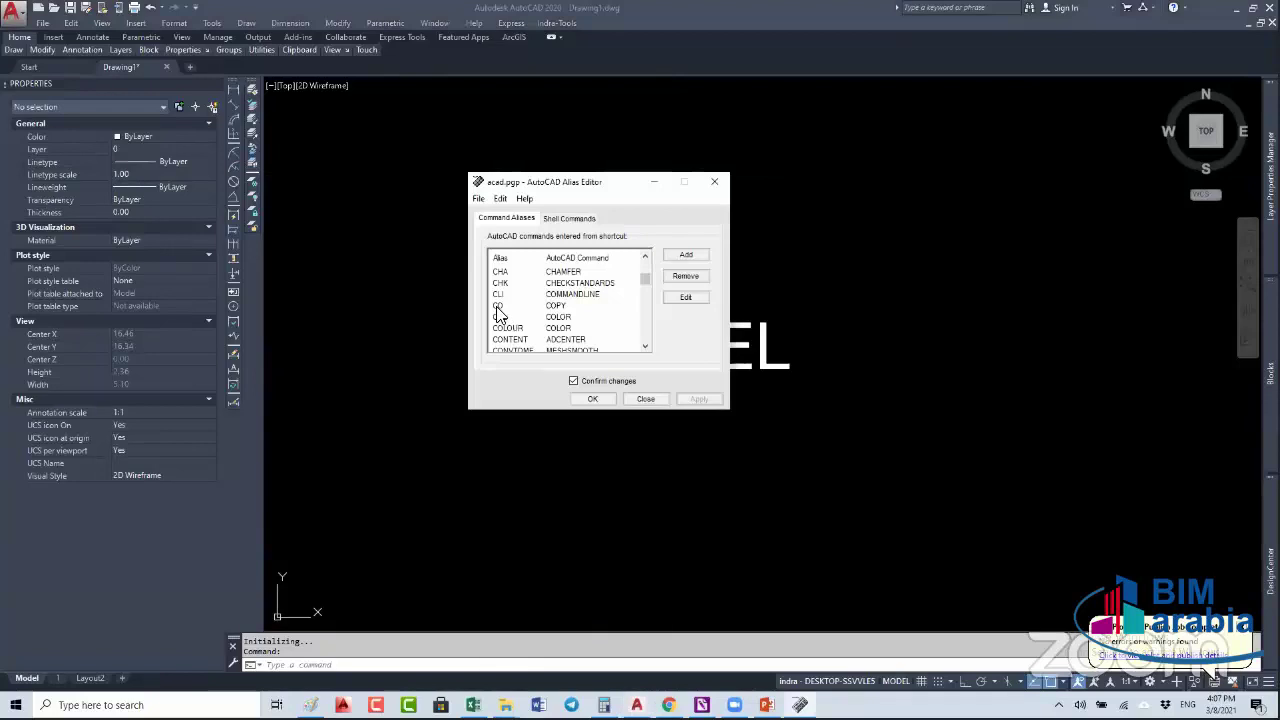
click(499, 306)
scroll(499, 312, up, 2)
click(498, 283)
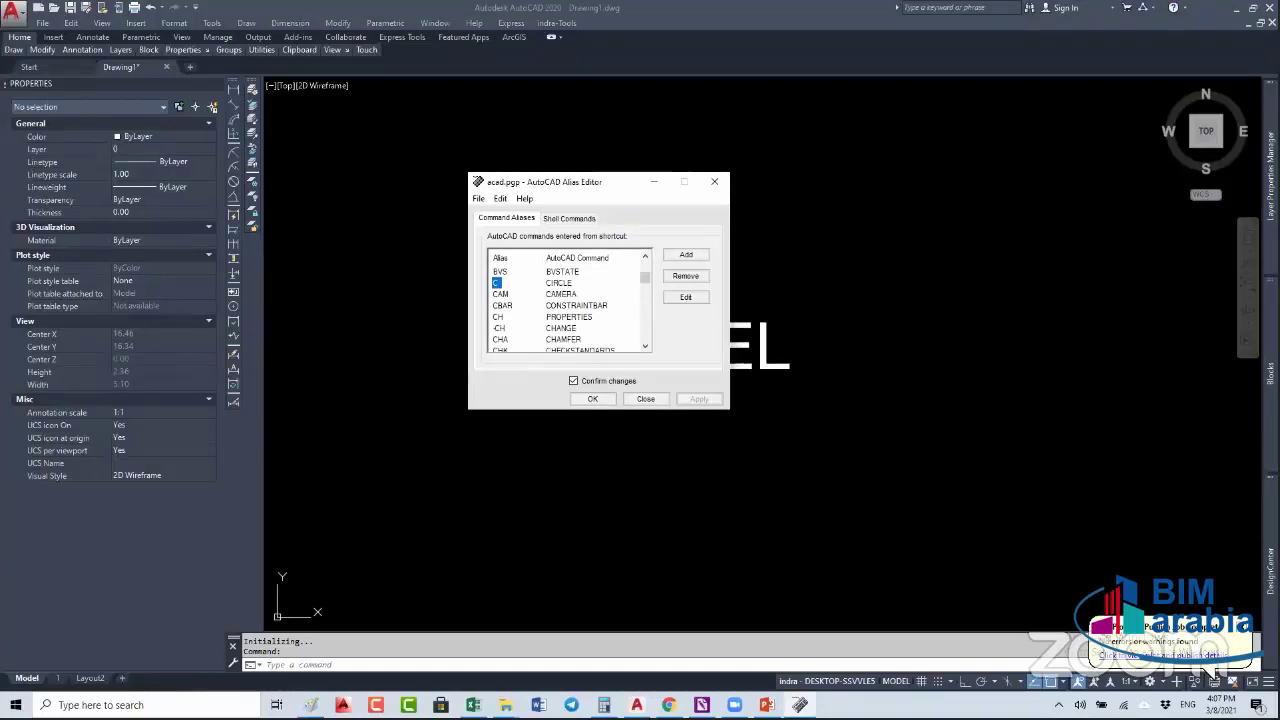
key(Tab)
key(Return)
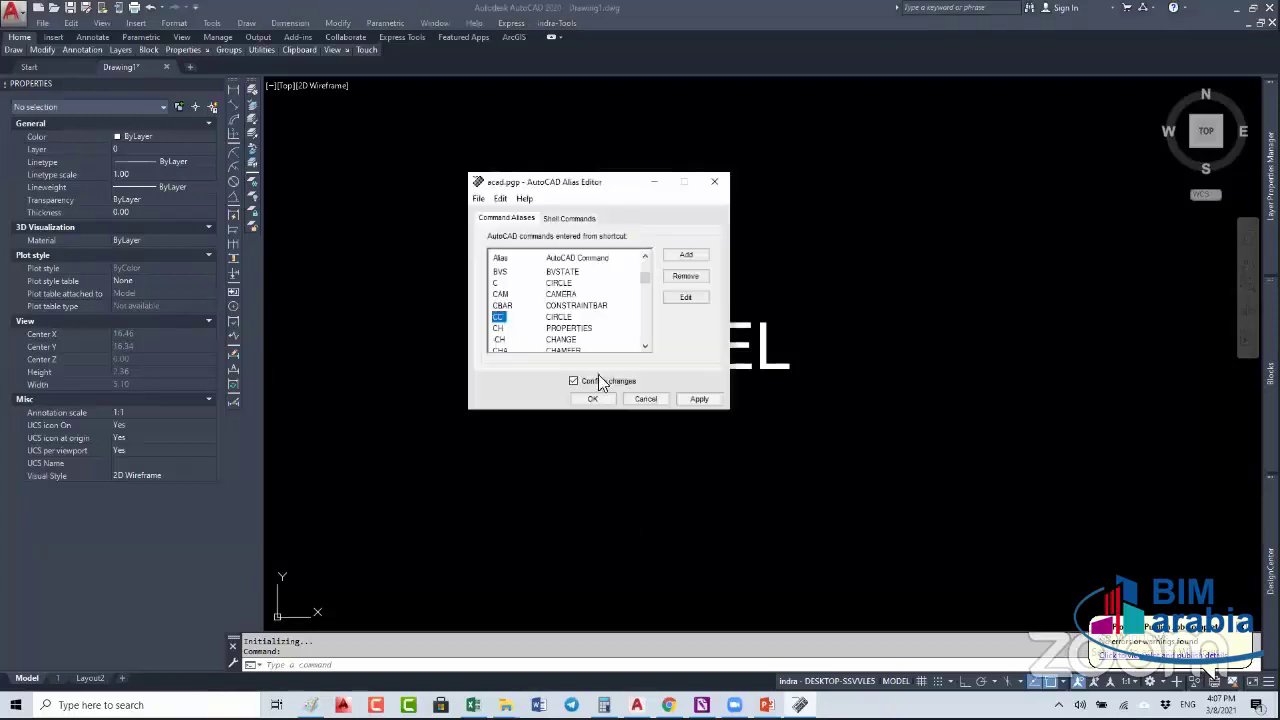
click(594, 400)
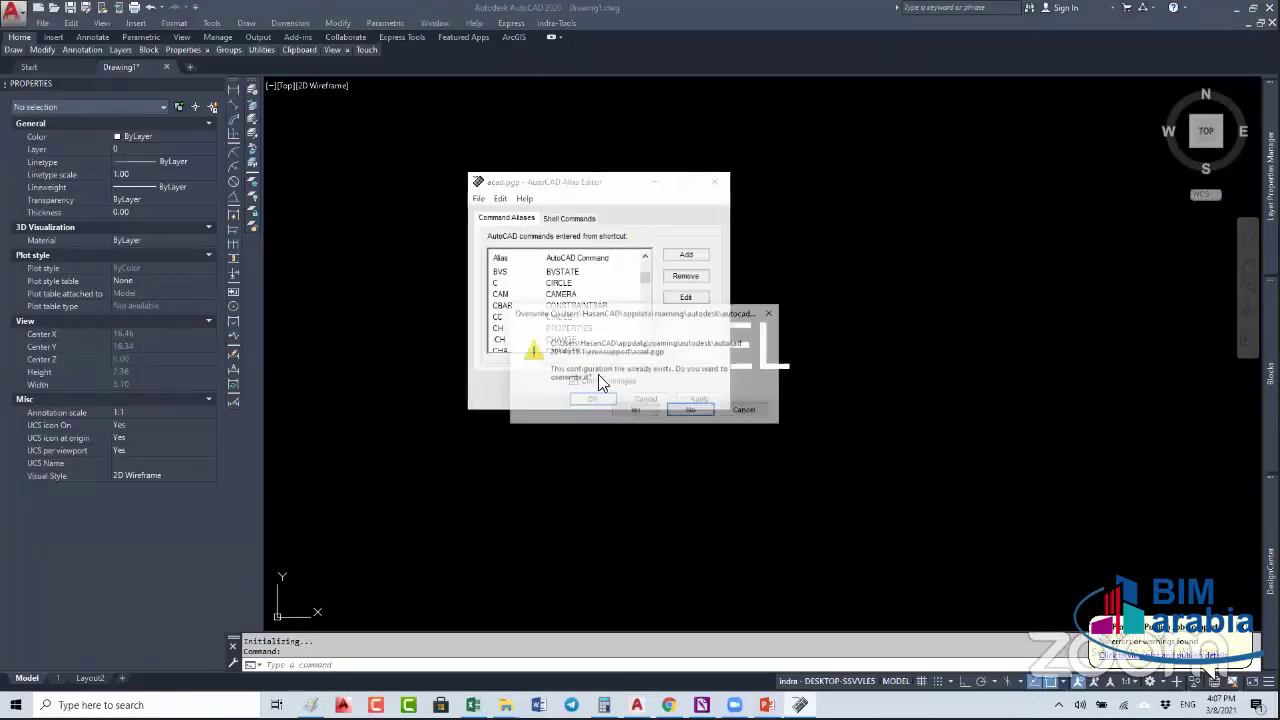
key(Return)
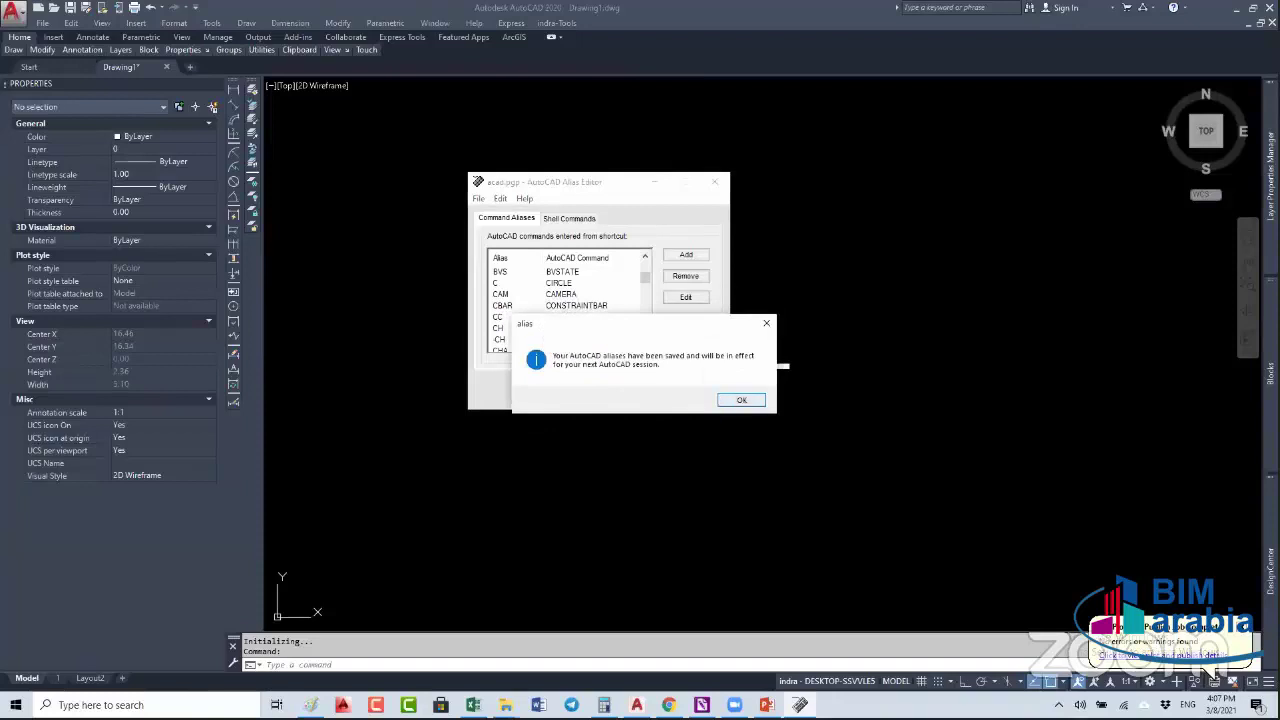
key(Return)
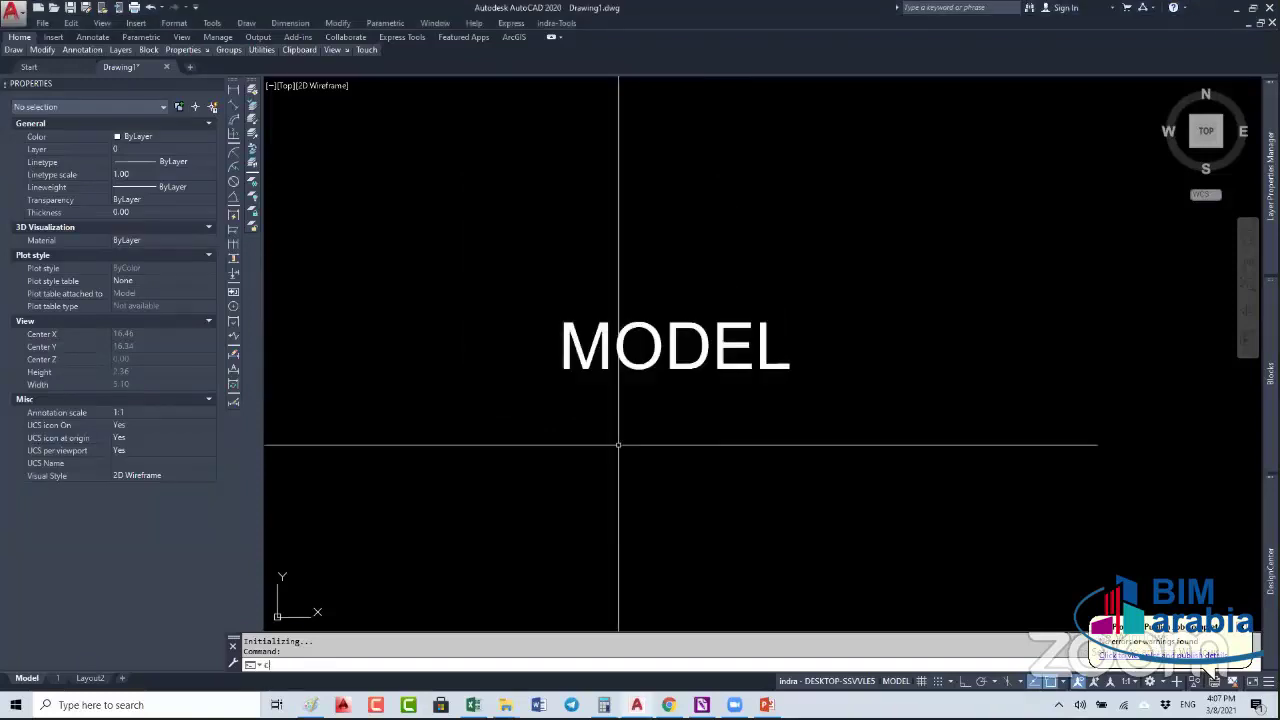
- Test the C and CC shortcuts, then quit AutoCAD 2020 without saving Drawing1
text(c)
key(Return)
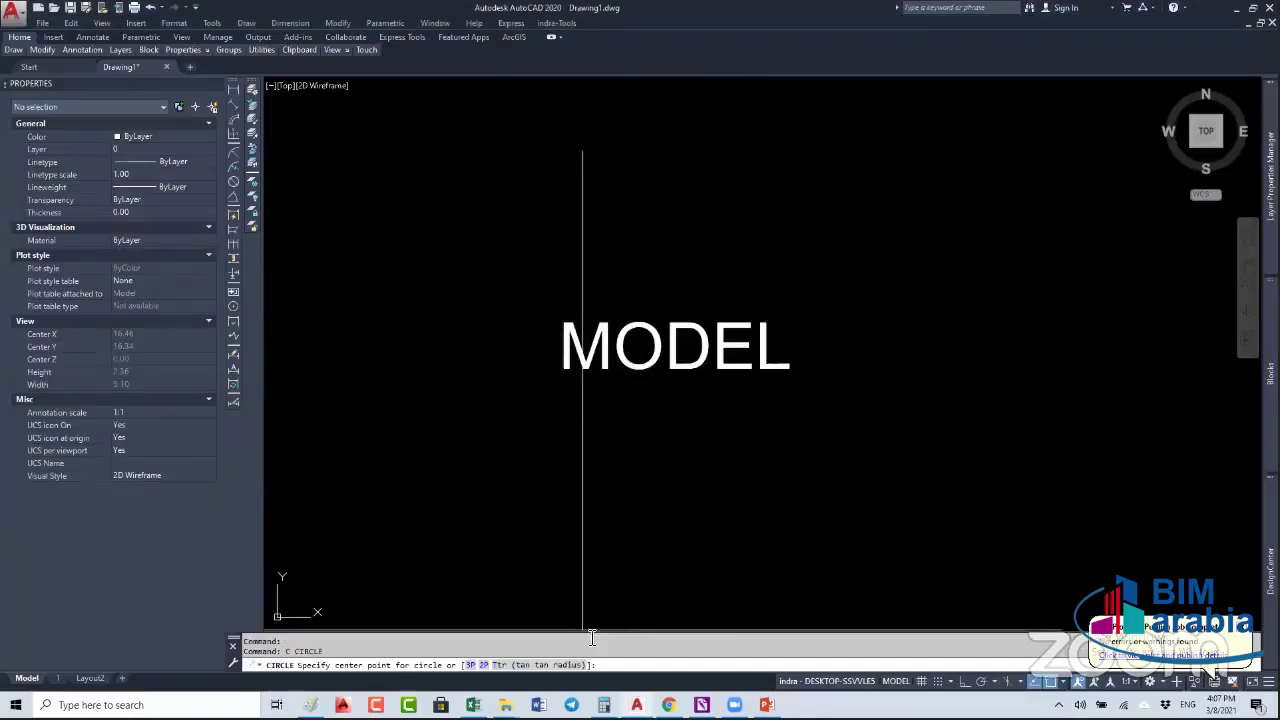
key(Escape)
key(Escape)
text(c)
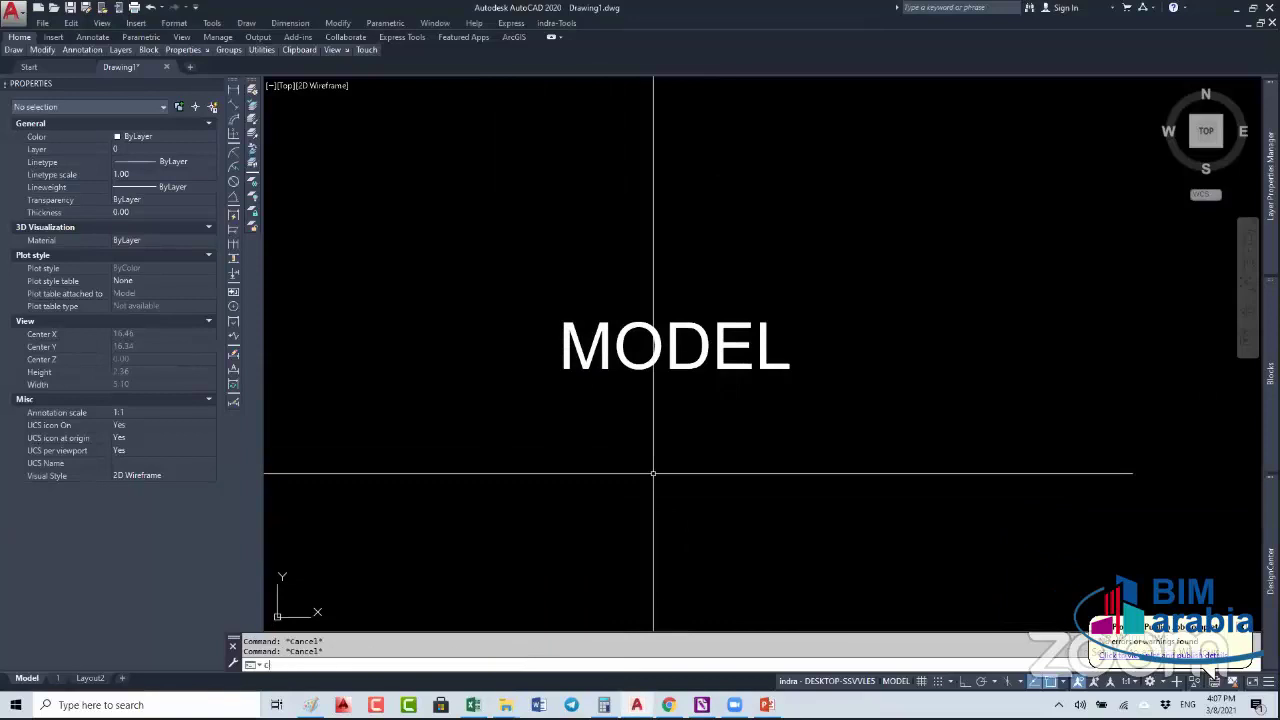
key(Return)
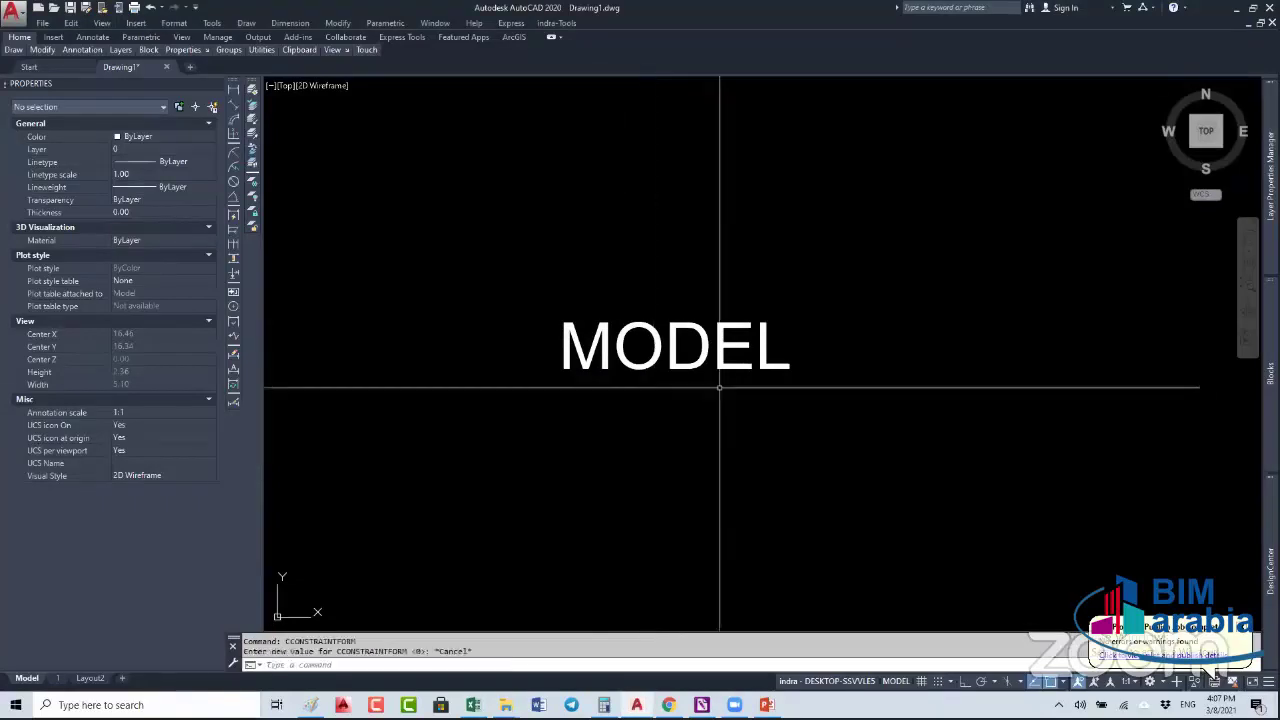
key(Escape)
click(1266, 7)
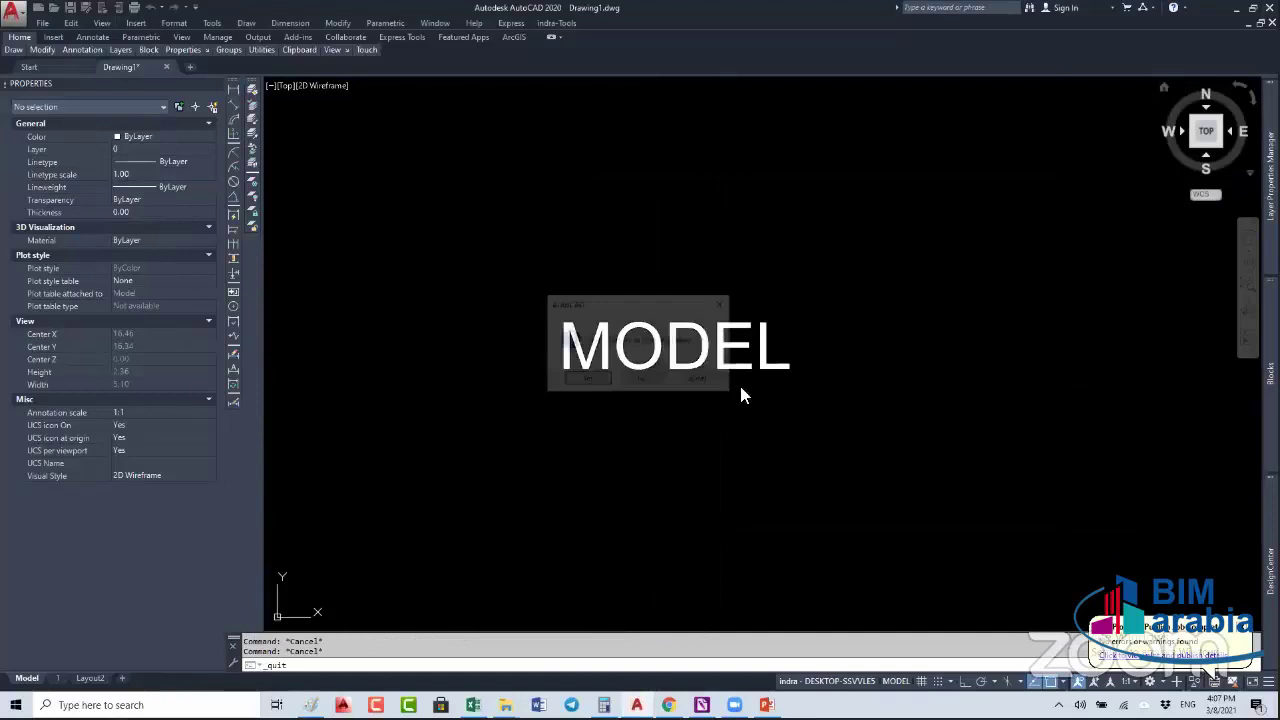
click(636, 383)
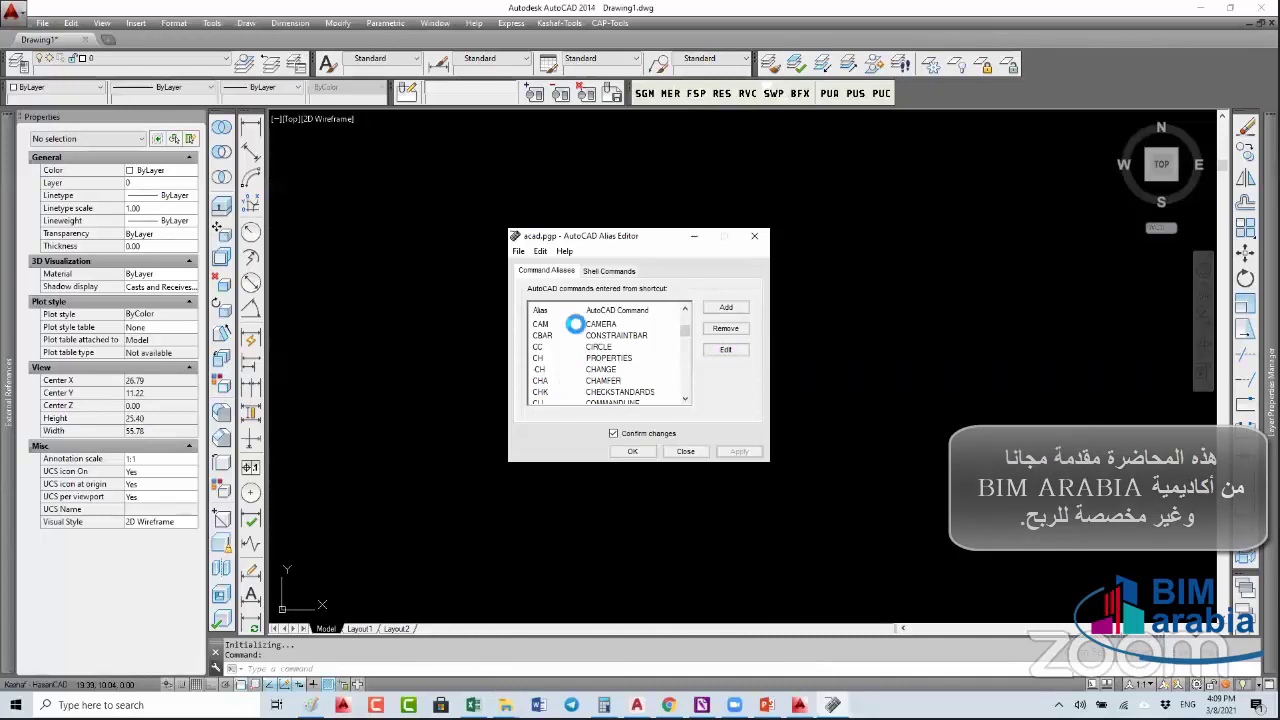
- Rename the CO alias to C so it runs COPY, confirm, and close the editor
scroll(571, 326, down, 3)
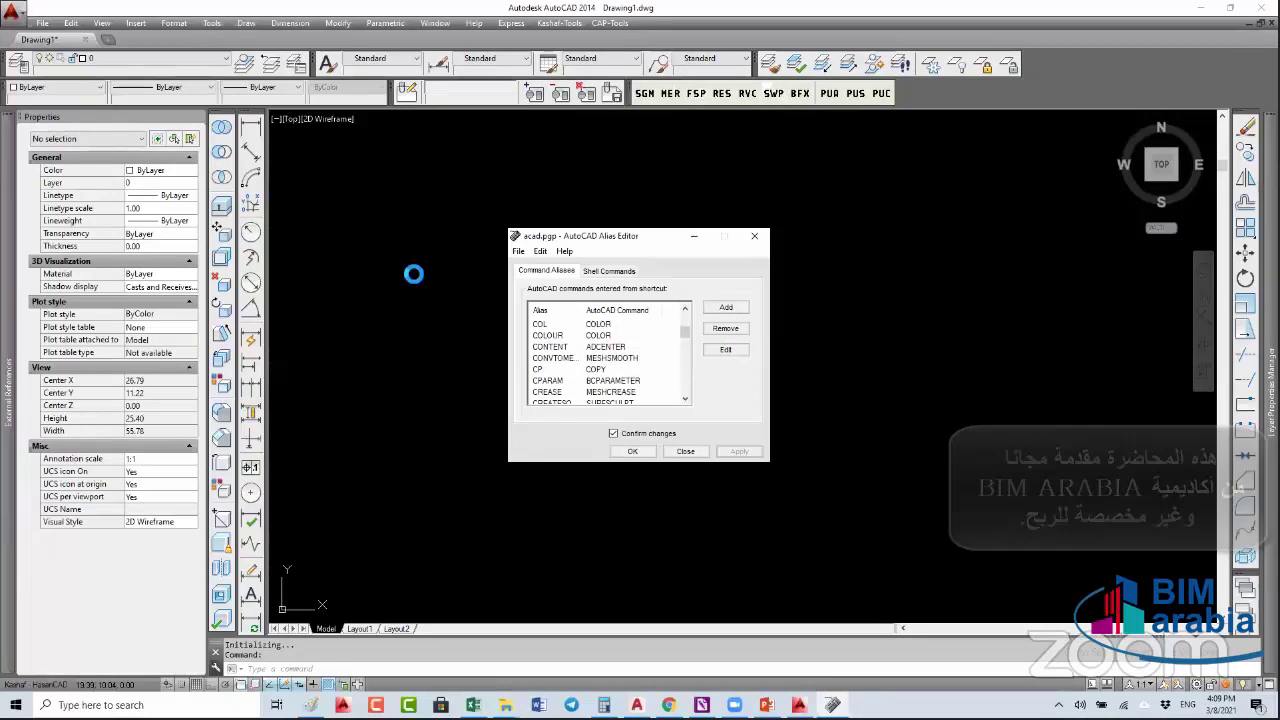
key(alt+e)
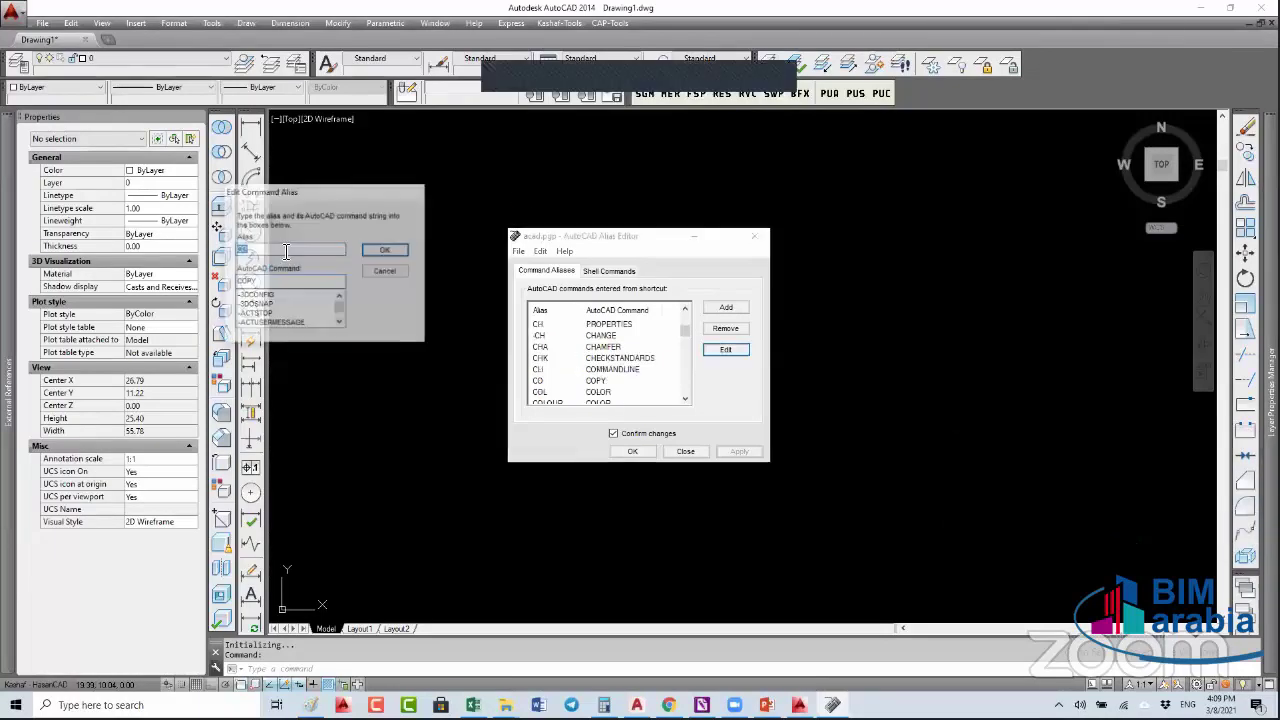
click(286, 250)
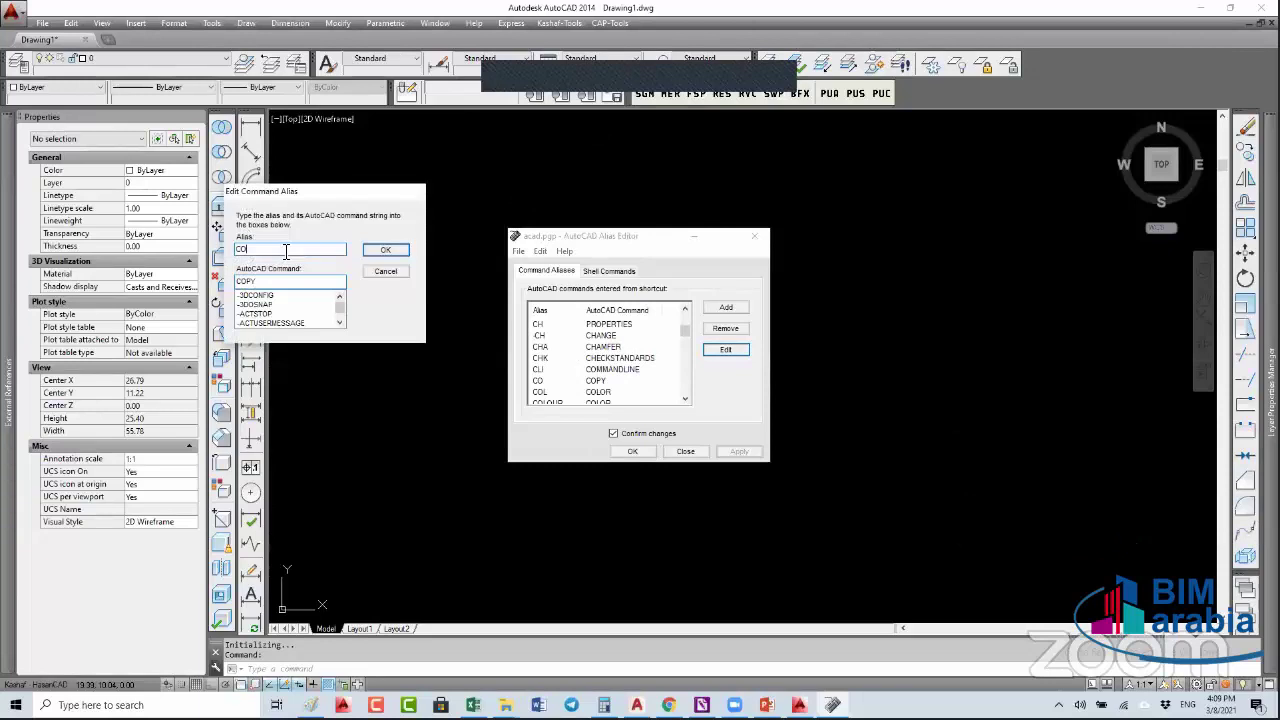
key(BackSpace)
click(378, 252)
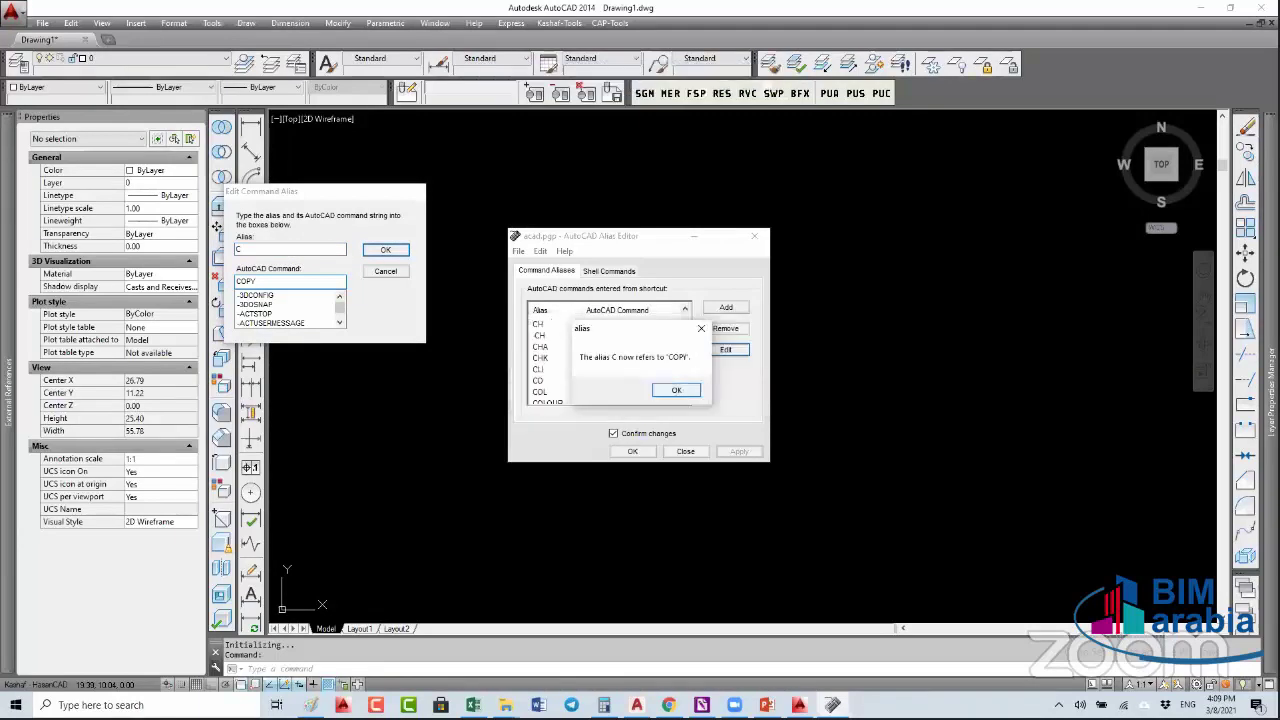
click(676, 390)
click(632, 451)
- Draw two overlapping circles in model space
text(c)
key(Return)
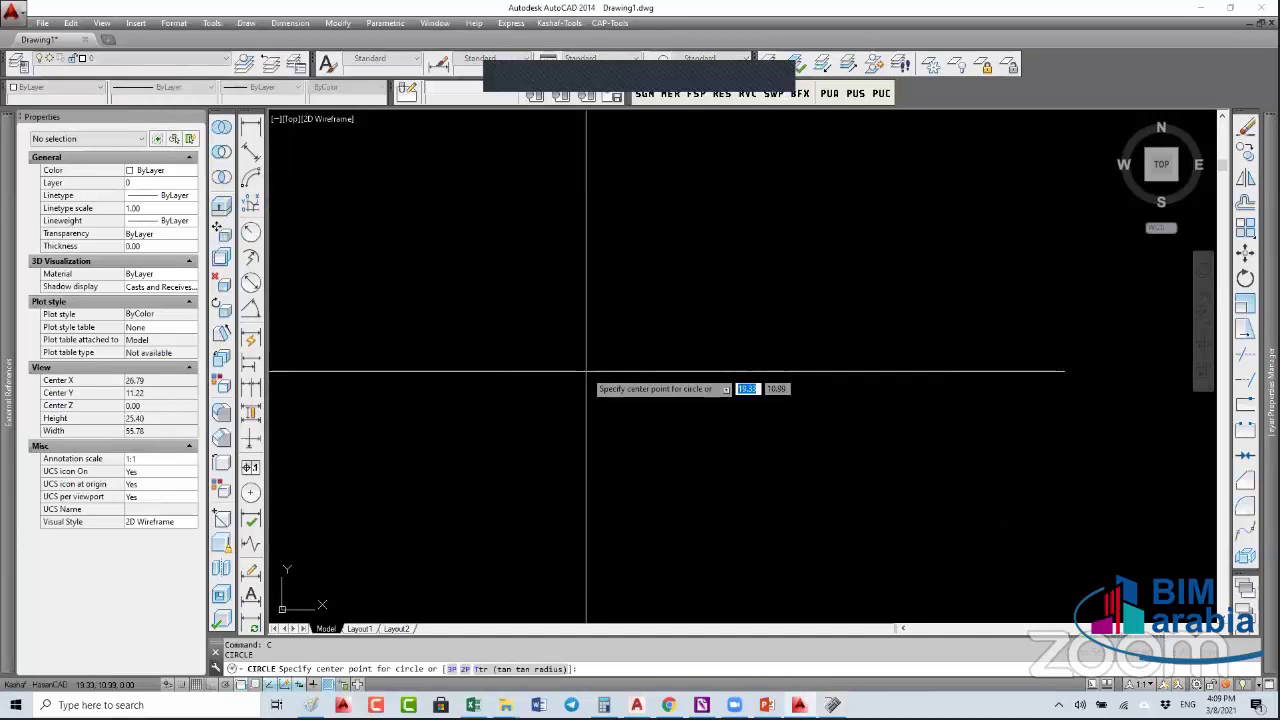
click(564, 351)
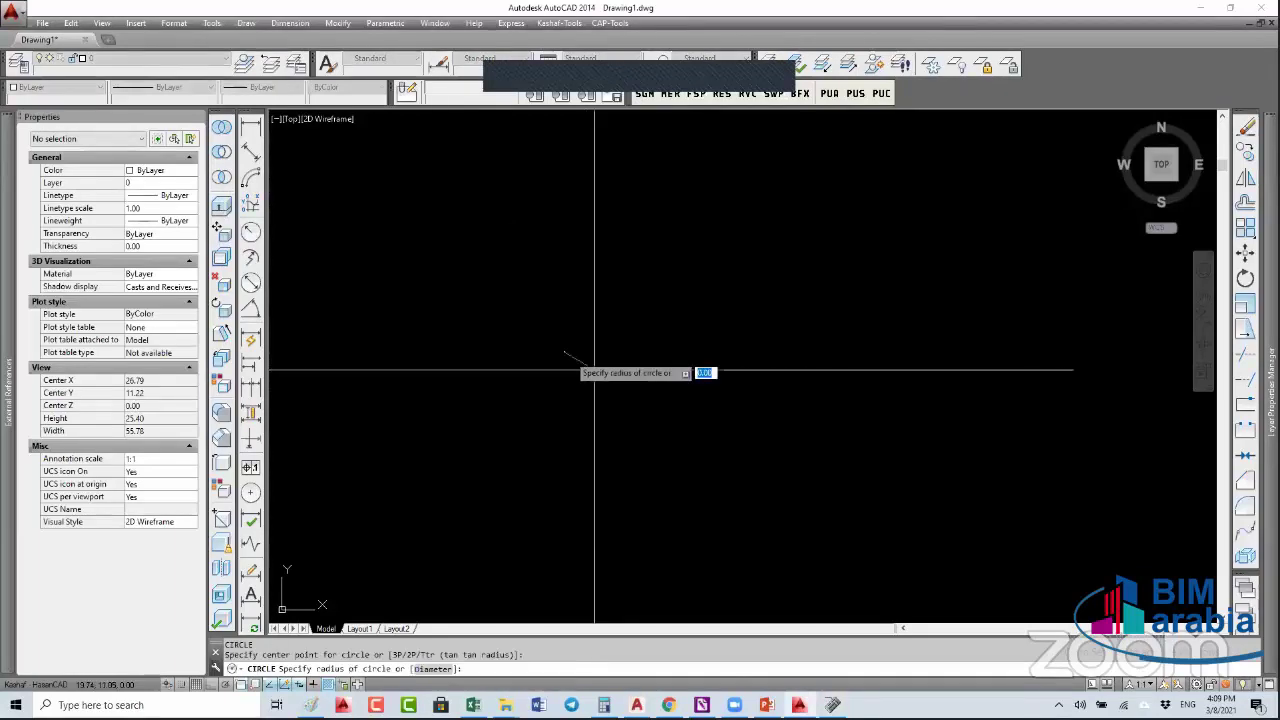
click(800, 400)
key(Return)
click(646, 388)
click(847, 388)
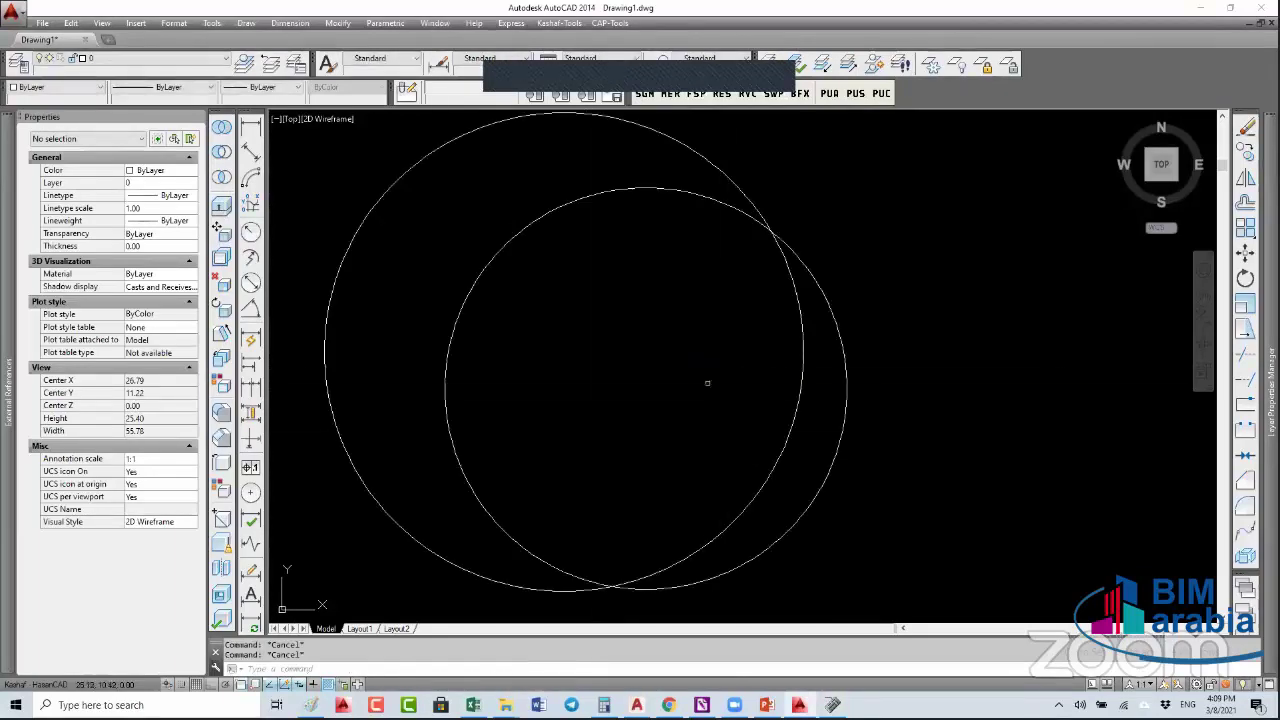
key(Escape)
key(Escape)
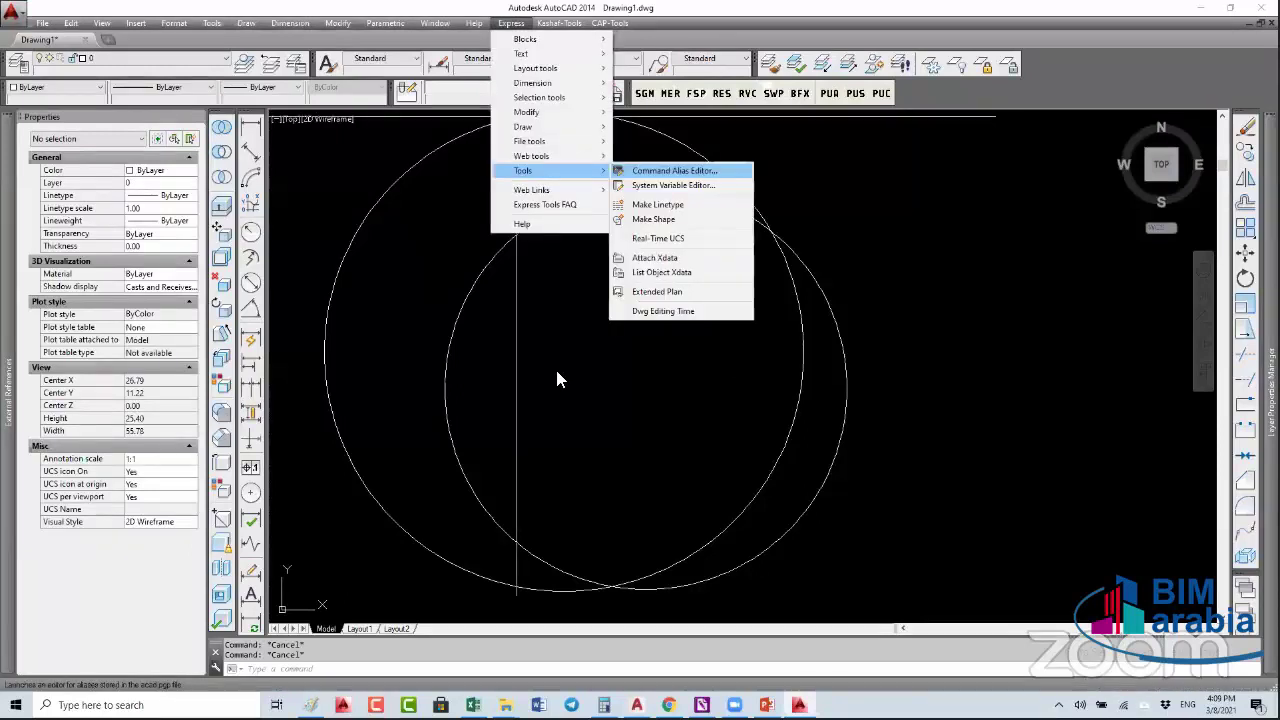
- Look through the aliases in the command alias editor, then close it
key(Return)
scroll(558, 378, down, 8)
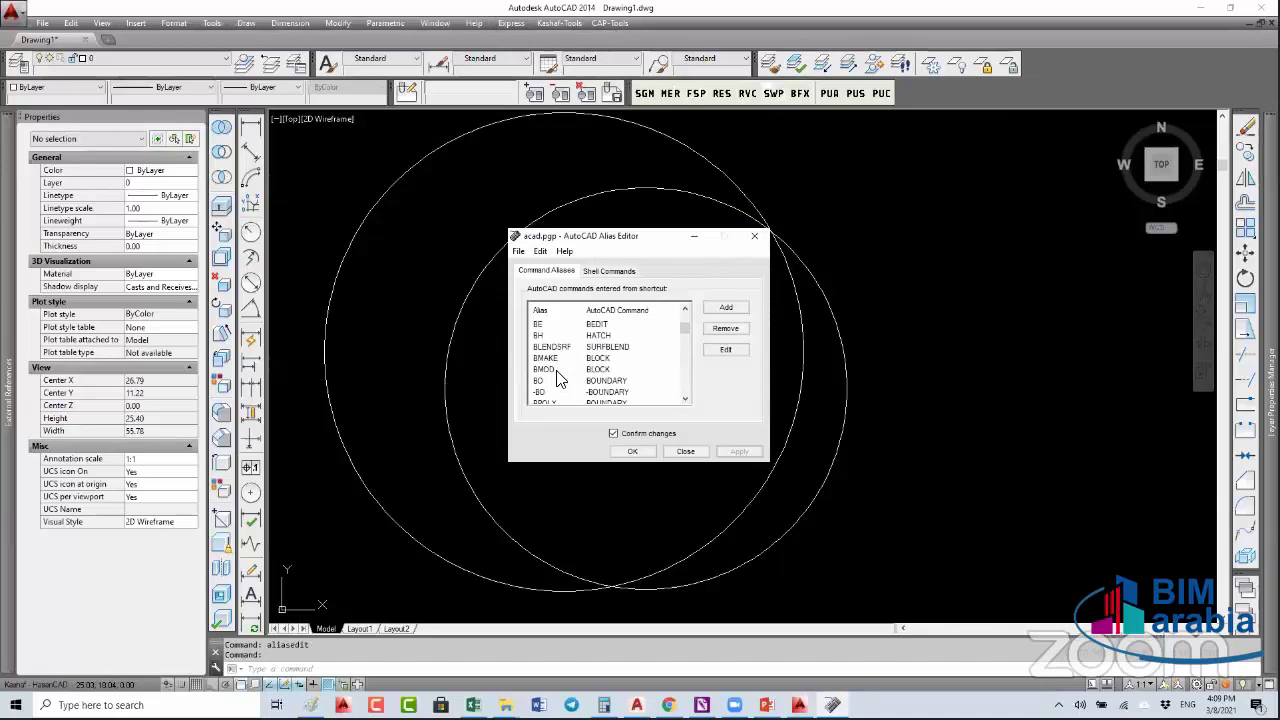
scroll(558, 378, down, 2)
scroll(552, 383, up, 2)
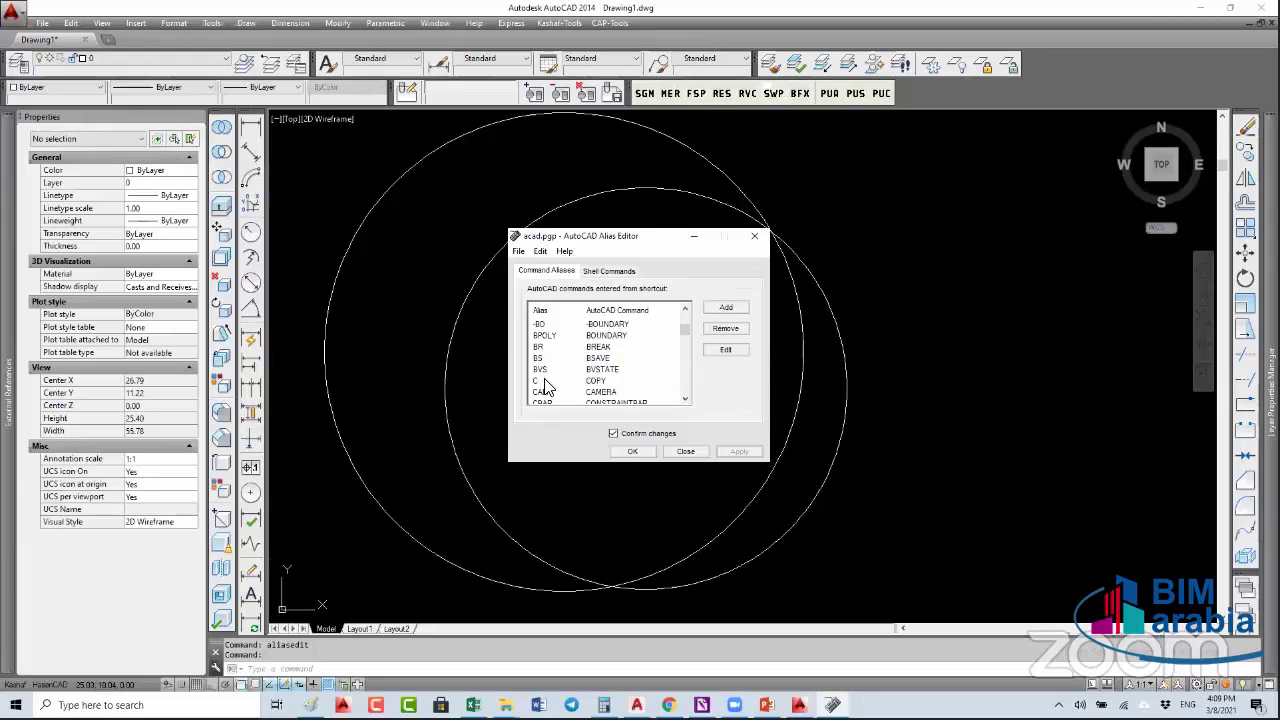
scroll(548, 380, down, 2)
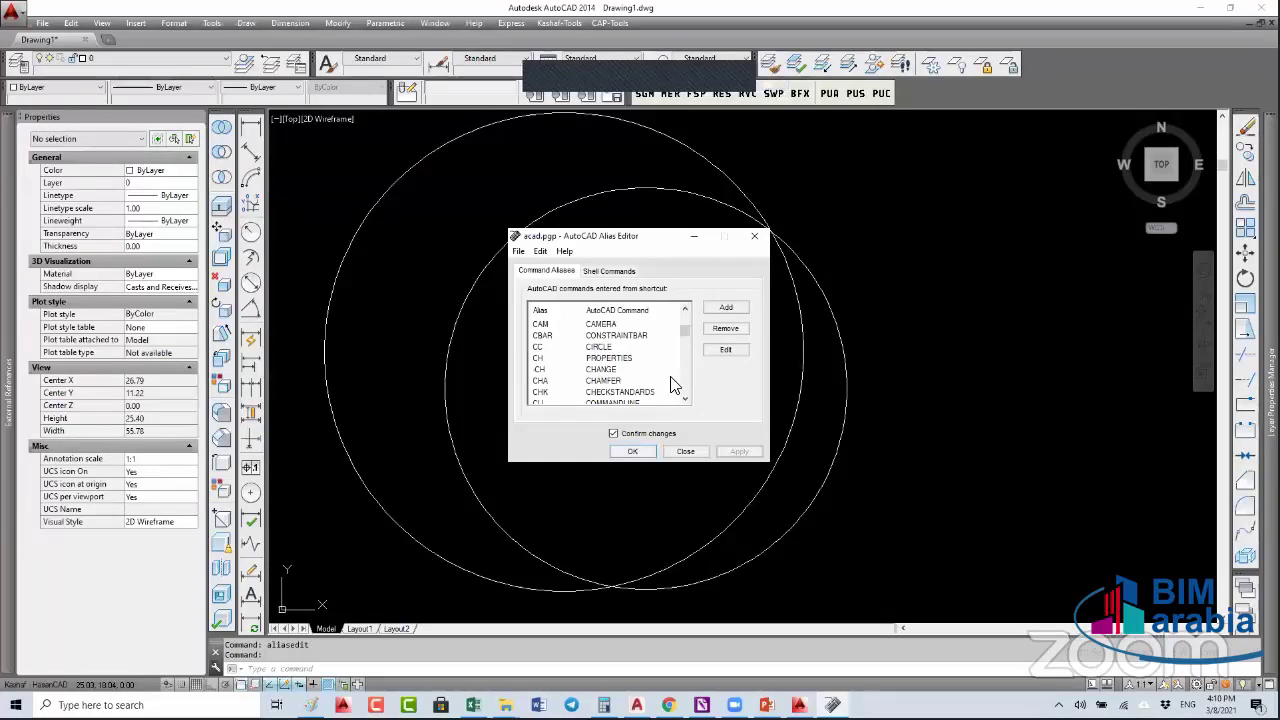
key(Escape)
- Copy both overlapping circles to the right using the C shortcut
text(c)
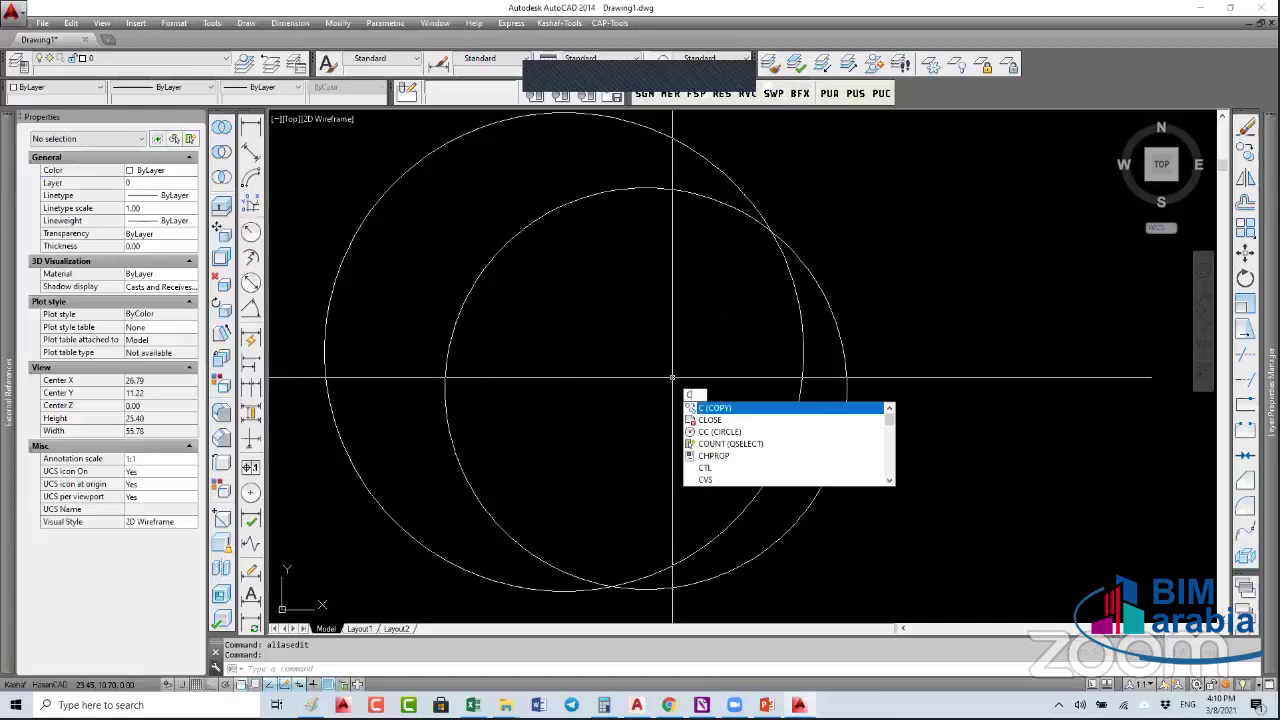
key(Return)
click(666, 363)
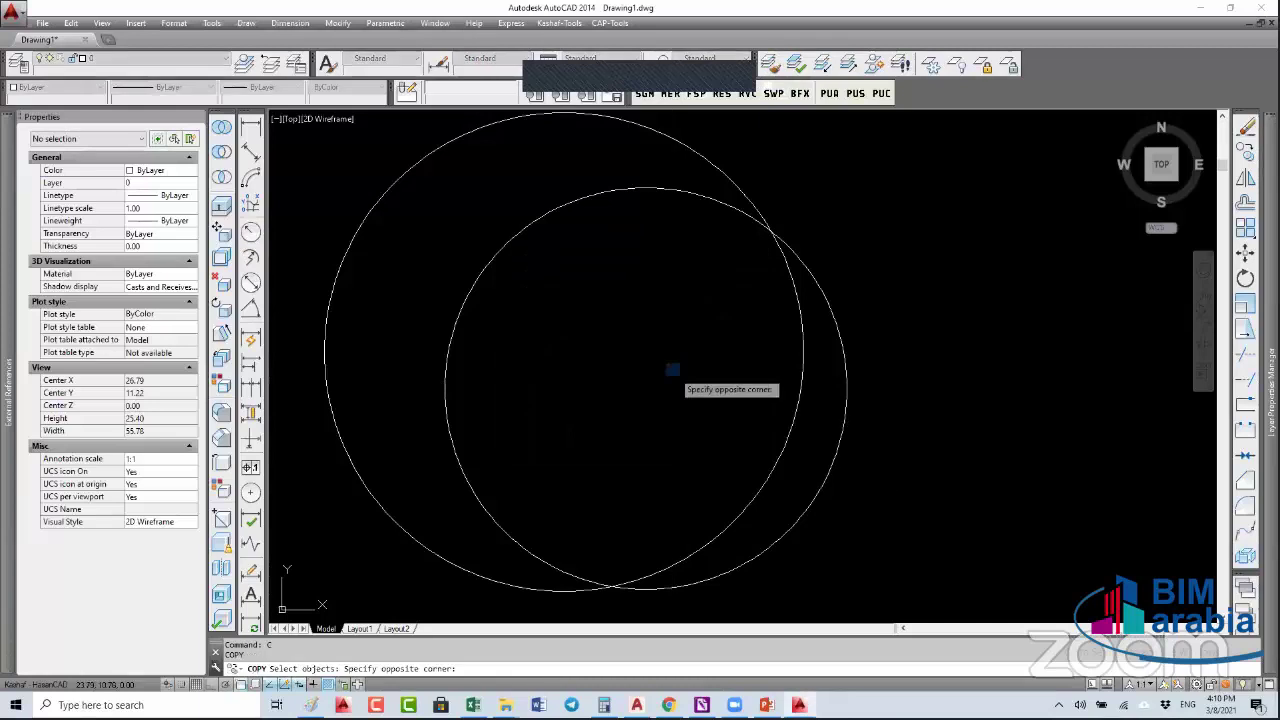
click(314, 420)
key(Return)
click(445, 388)
click(875, 384)
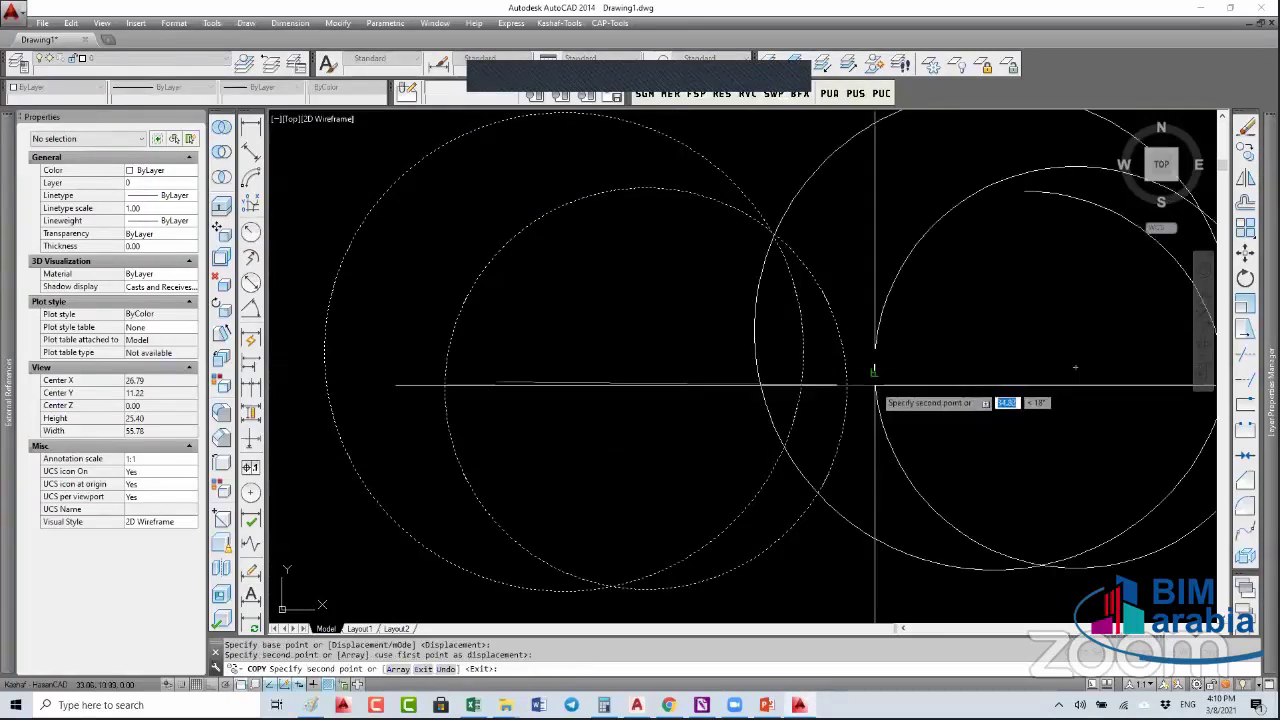
key(Escape)
key(Escape)
- Draw a separate circle with CC at the default 9.57 radius
scroll(768, 370, down, 5)
text(cc)
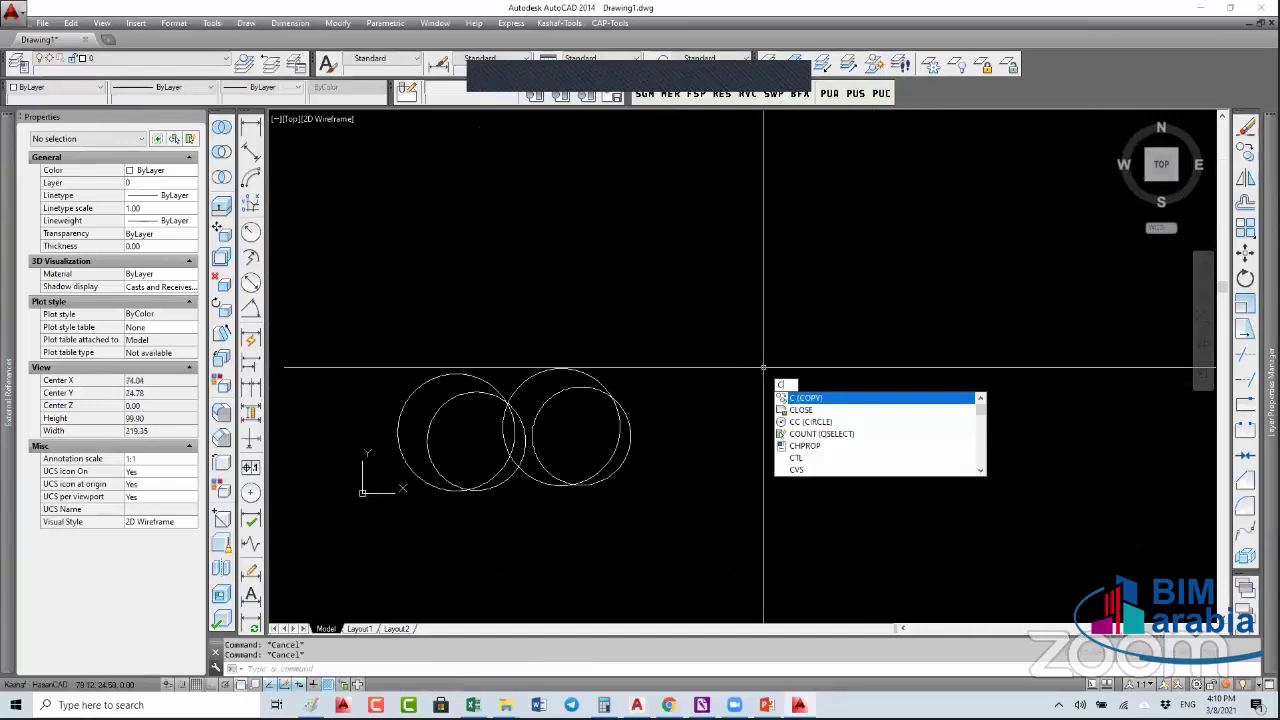
key(Return)
click(756, 358)
key(Return)
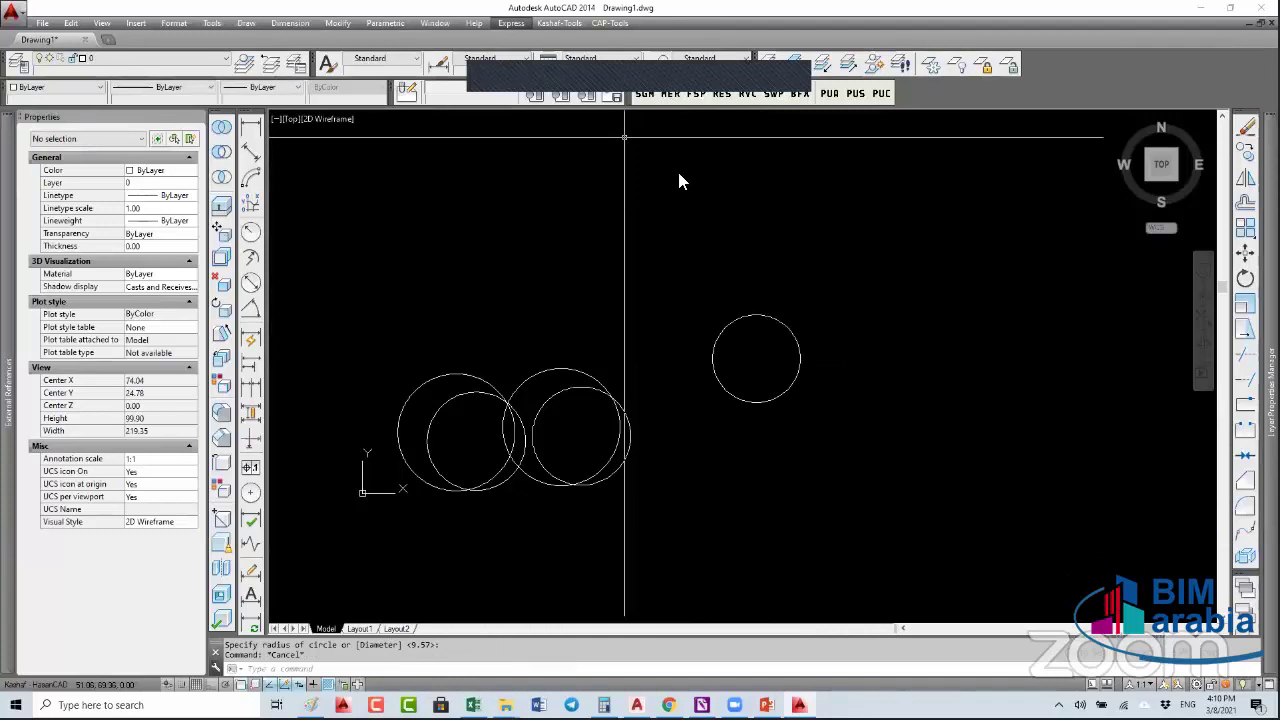
- Start the ALIASEDIT command to reopen the alias editor
key(alt+x)
key(t)
key(a)
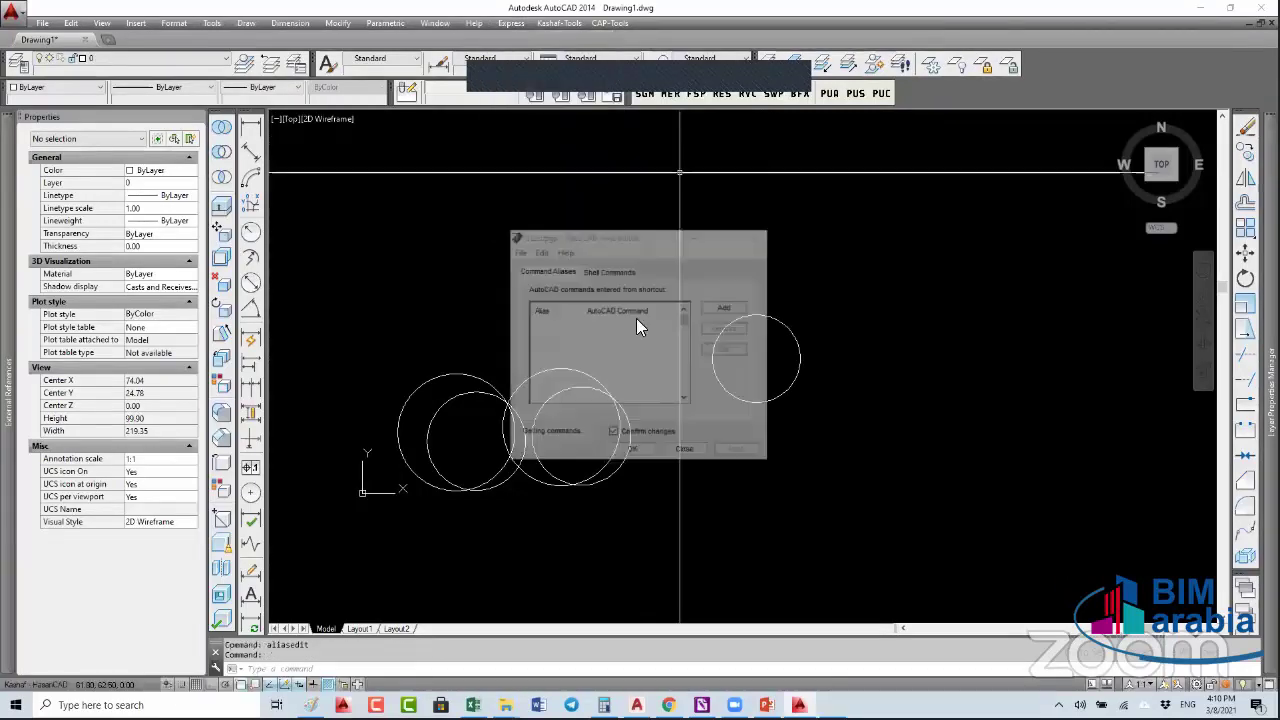
- Close the alias editor, crossing-select all five circles, then clear the selection
mouse_move(682, 344)
mouse_down()
mouse_move(686, 368)
mouse_move(686, 336)
mouse_up()
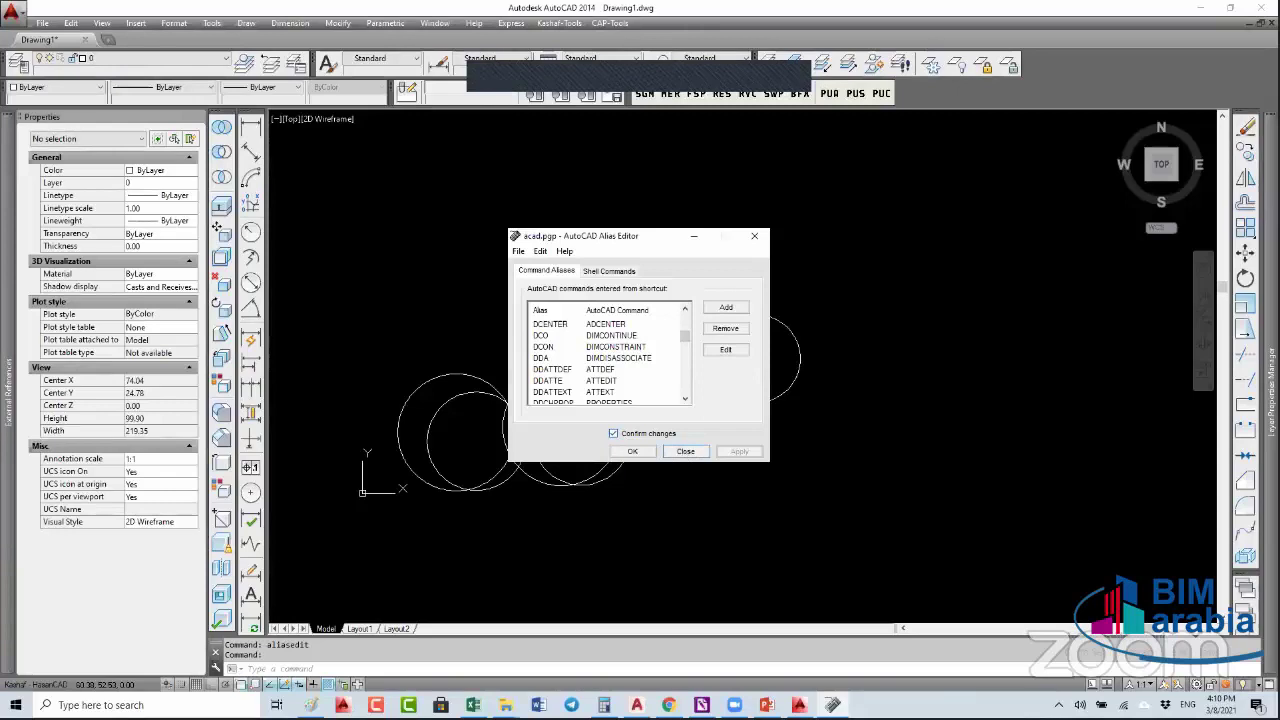
click(685, 451)
click(803, 287)
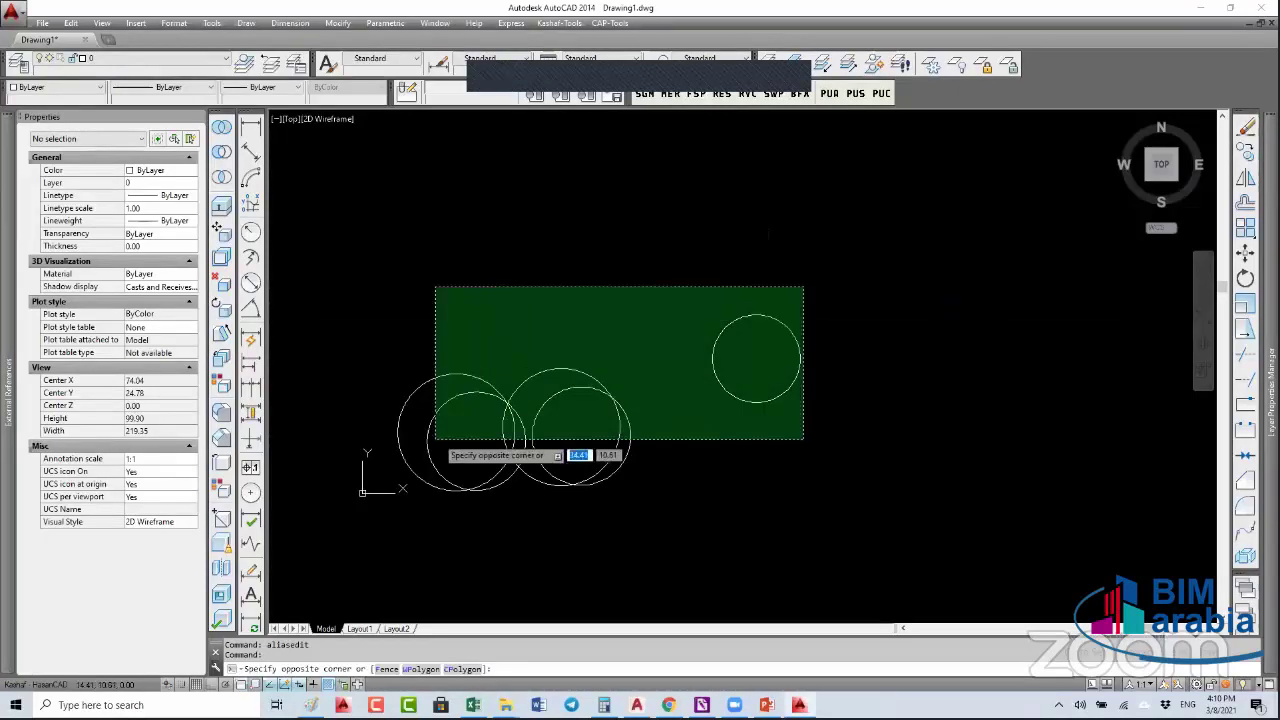
click(435, 440)
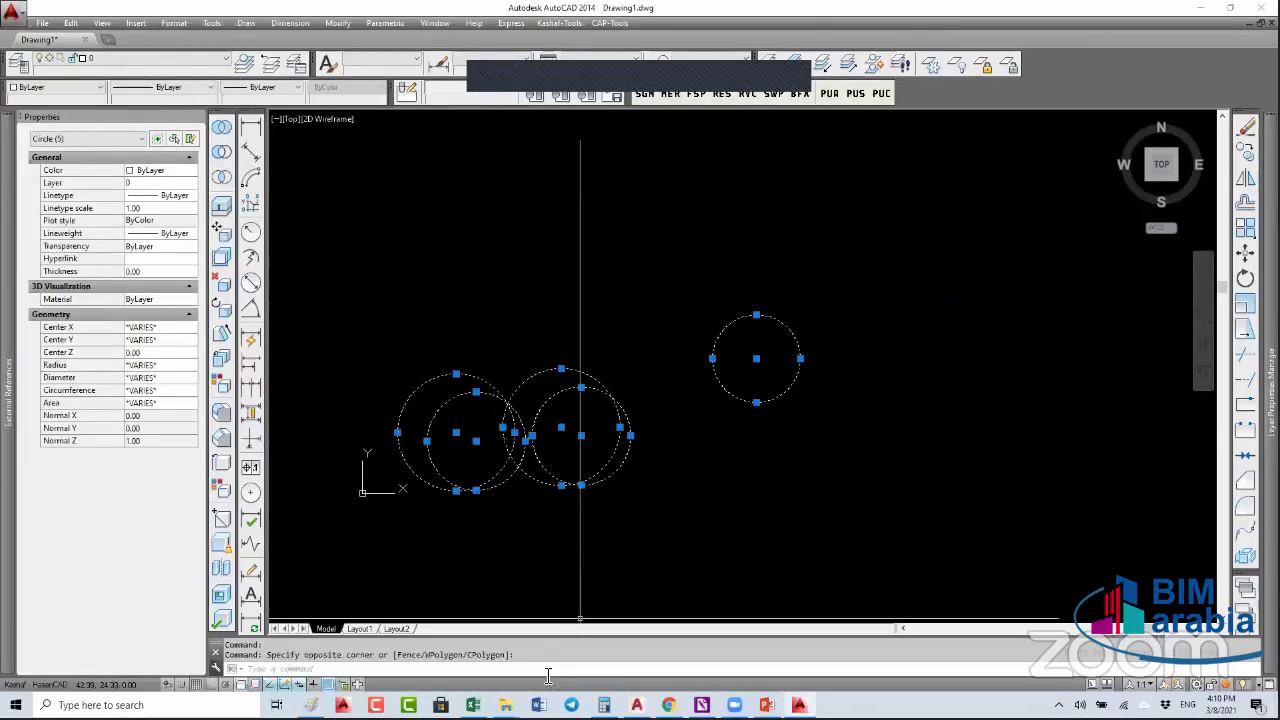
key(Escape)
key(Escape)
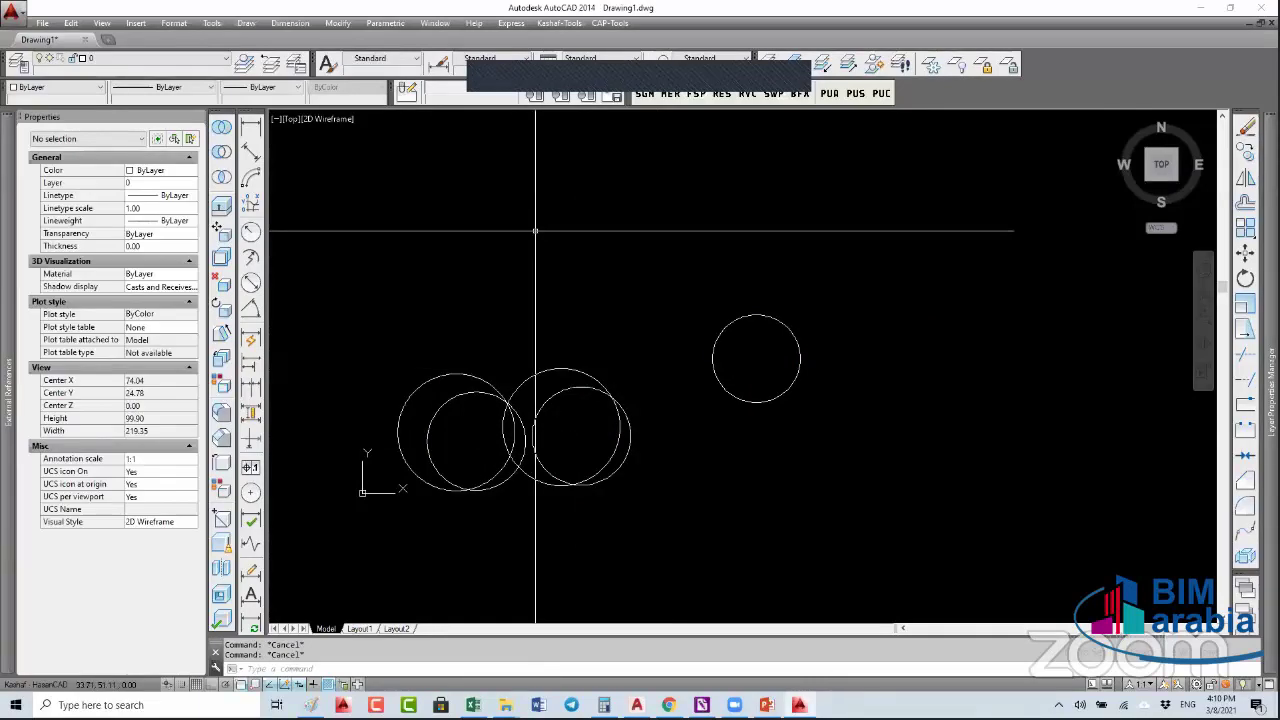
- Launch the Visual LISP Editor from Tools > AutoLISP and focus its console window
click(211, 26)
mouse_move(325, 337)
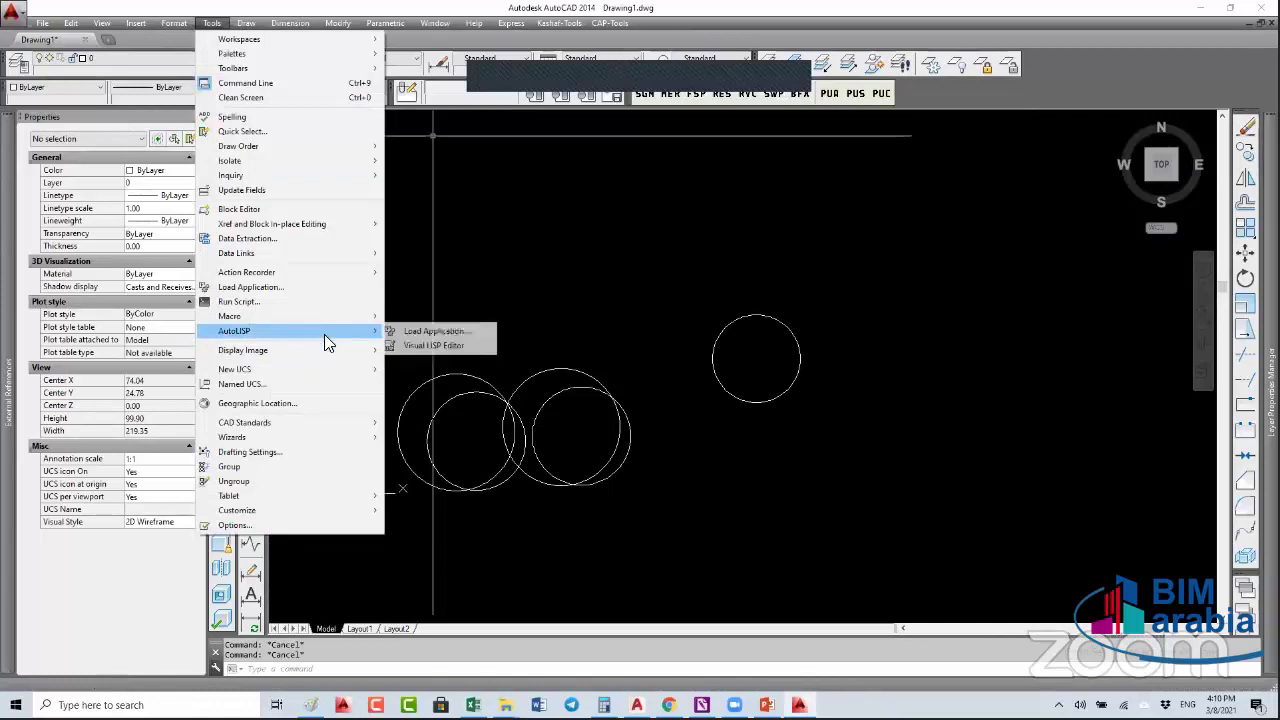
click(461, 347)
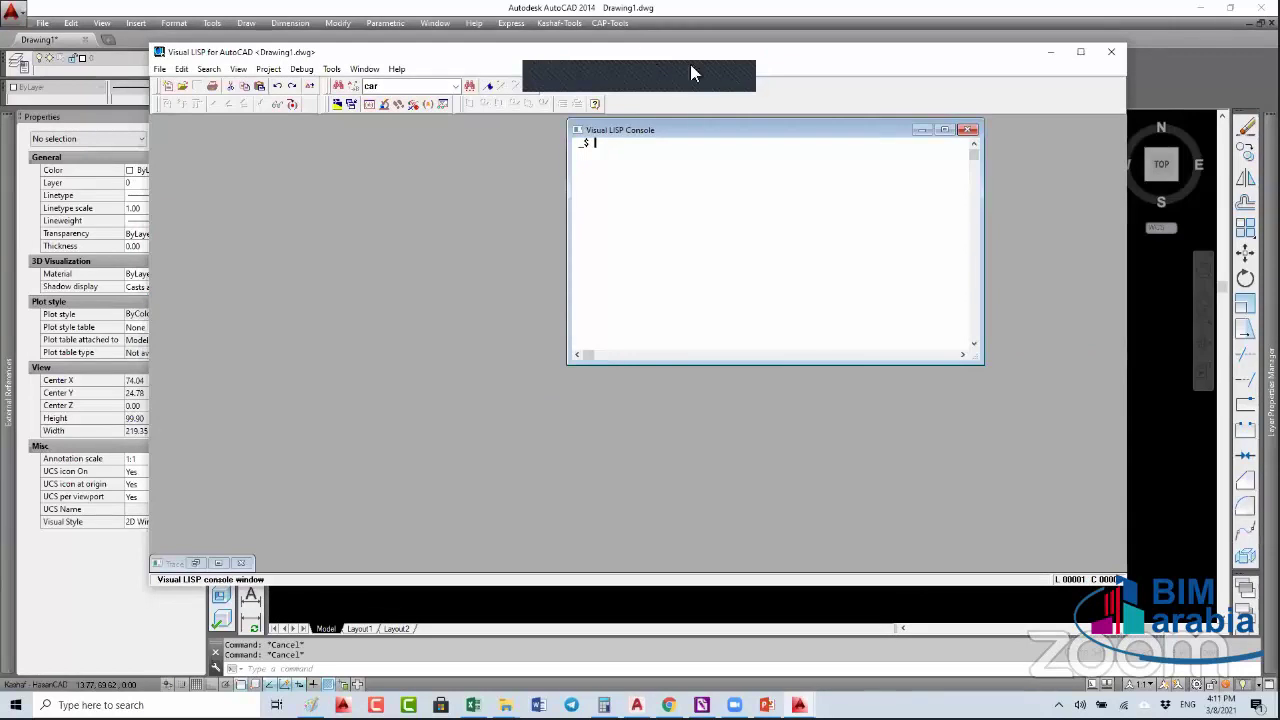
click(709, 81)
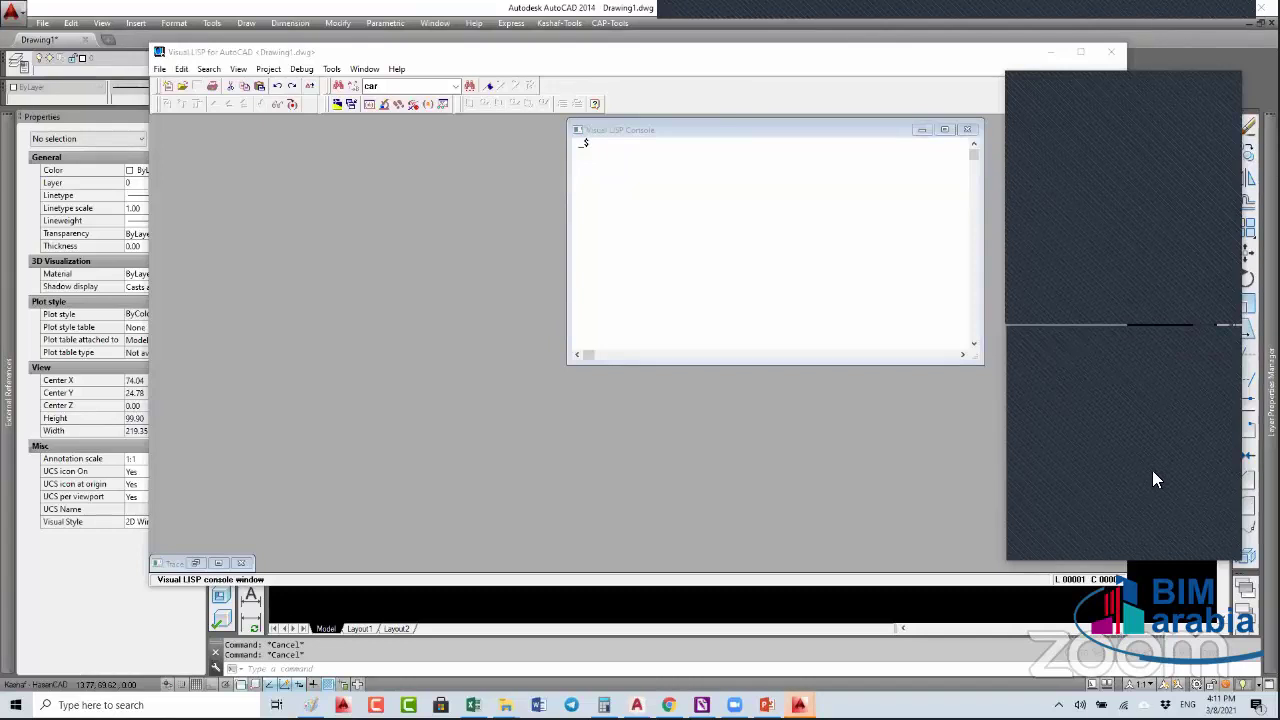
click(450, 304)
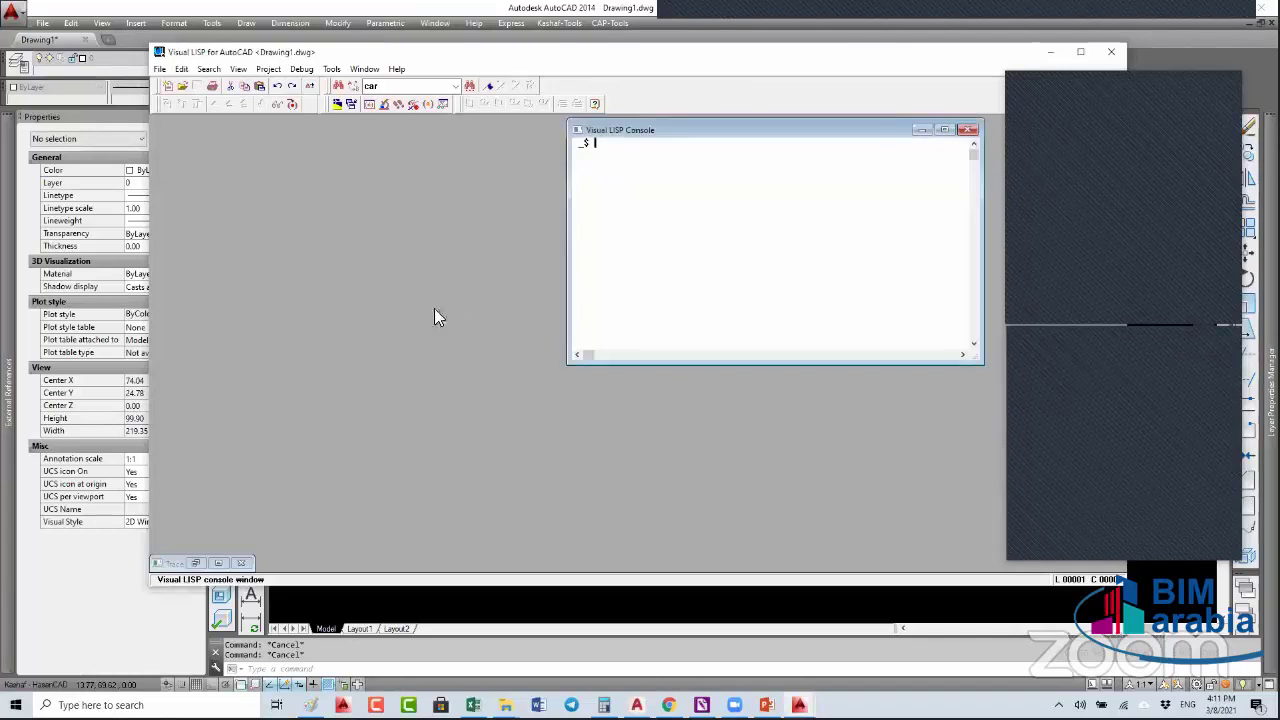
- Start a new LISP file, then browse the Open dialog through C:\CAP_Standards and its LISP subfolder
click(168, 87)
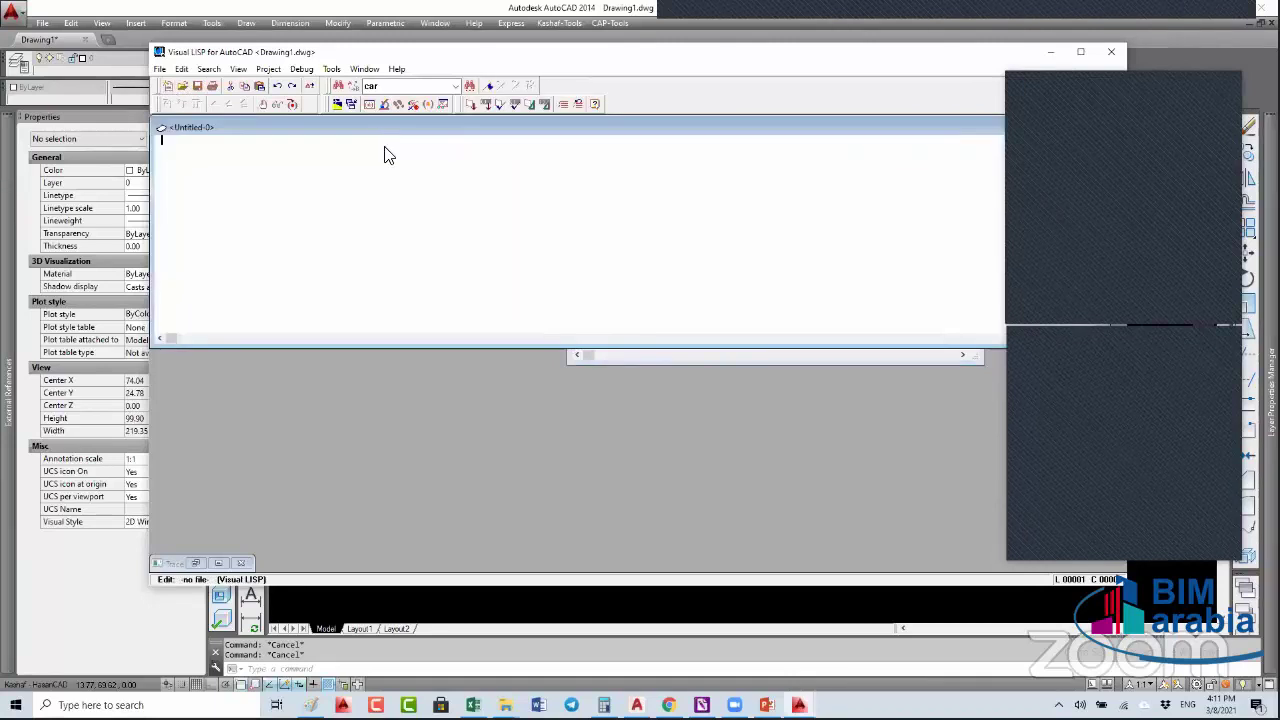
click(160, 69)
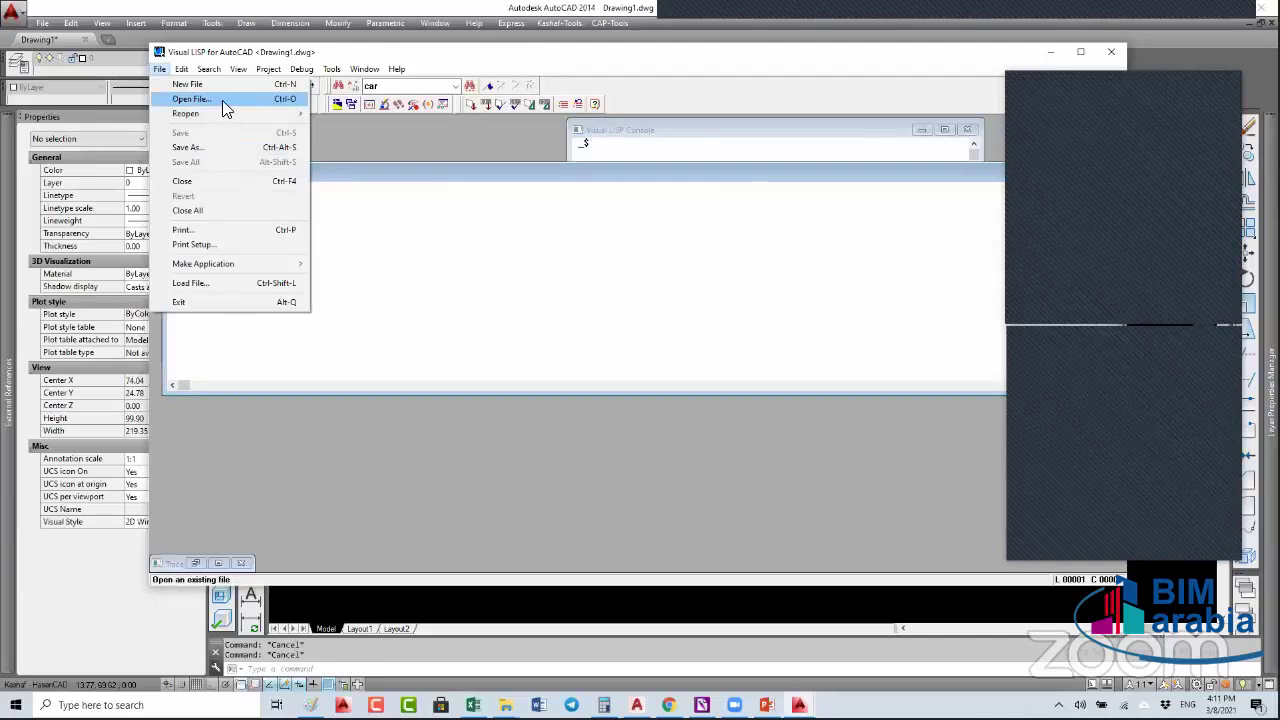
click(196, 99)
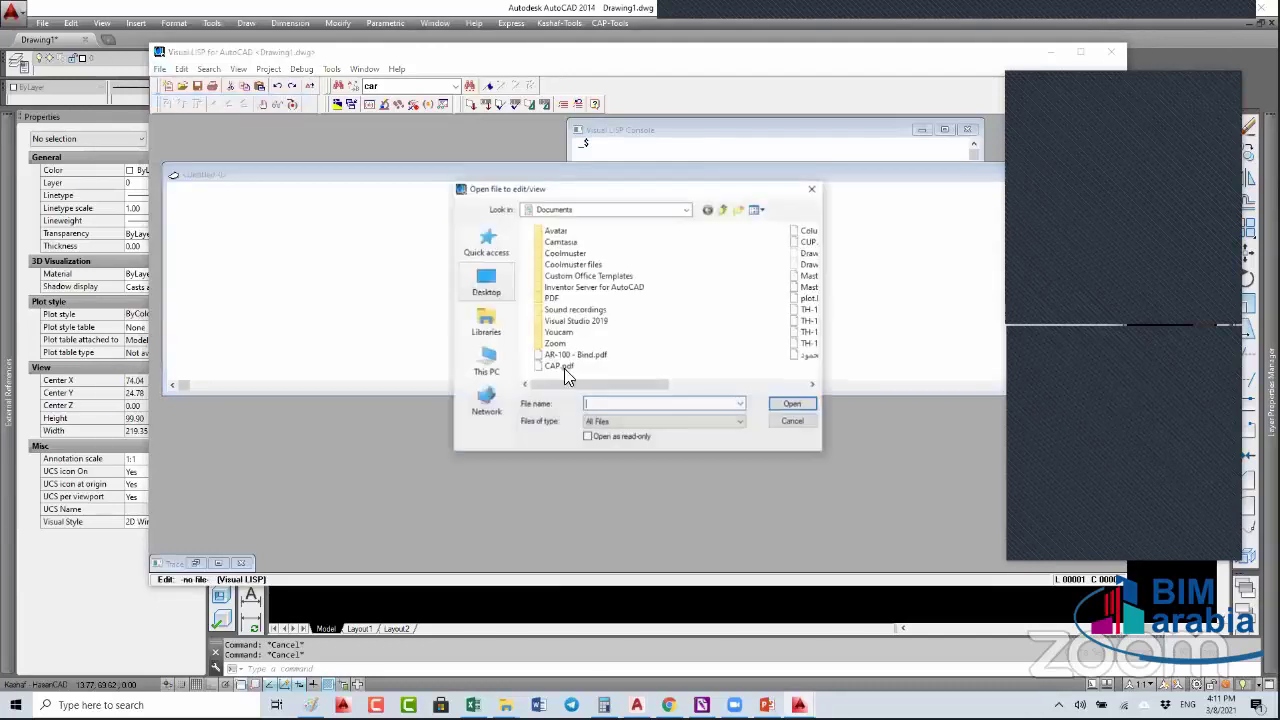
click(595, 209)
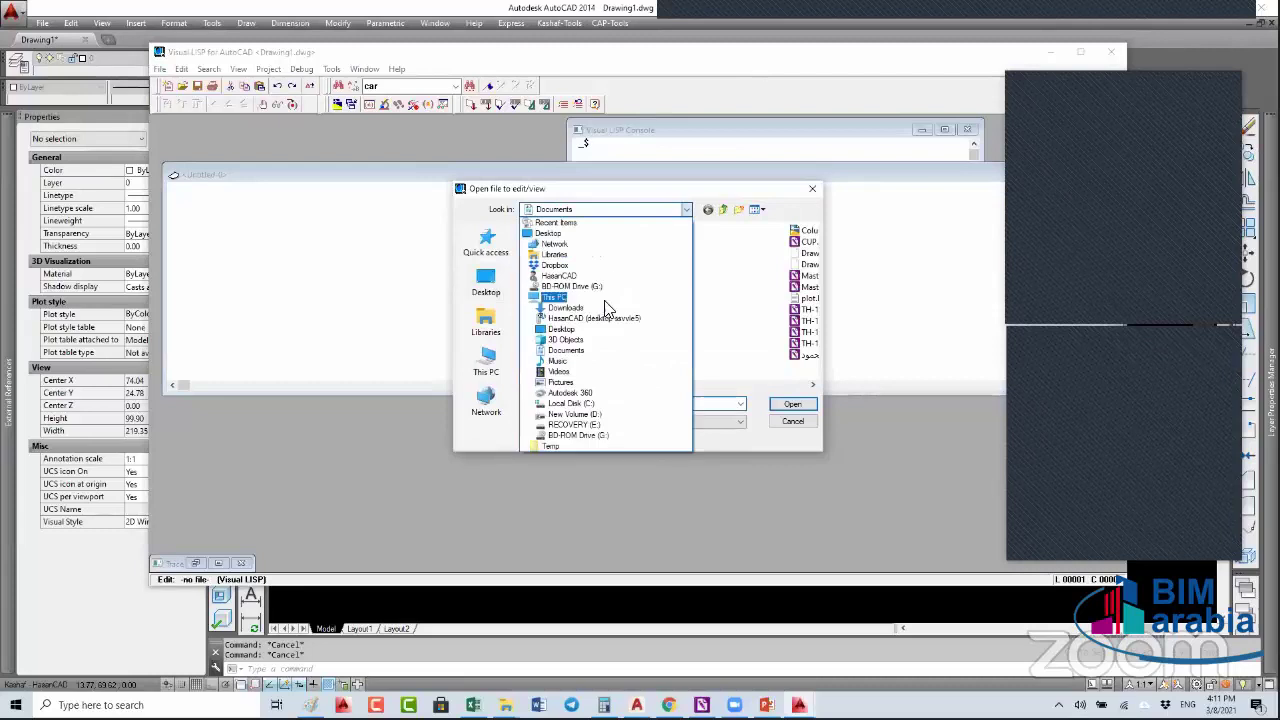
click(640, 403)
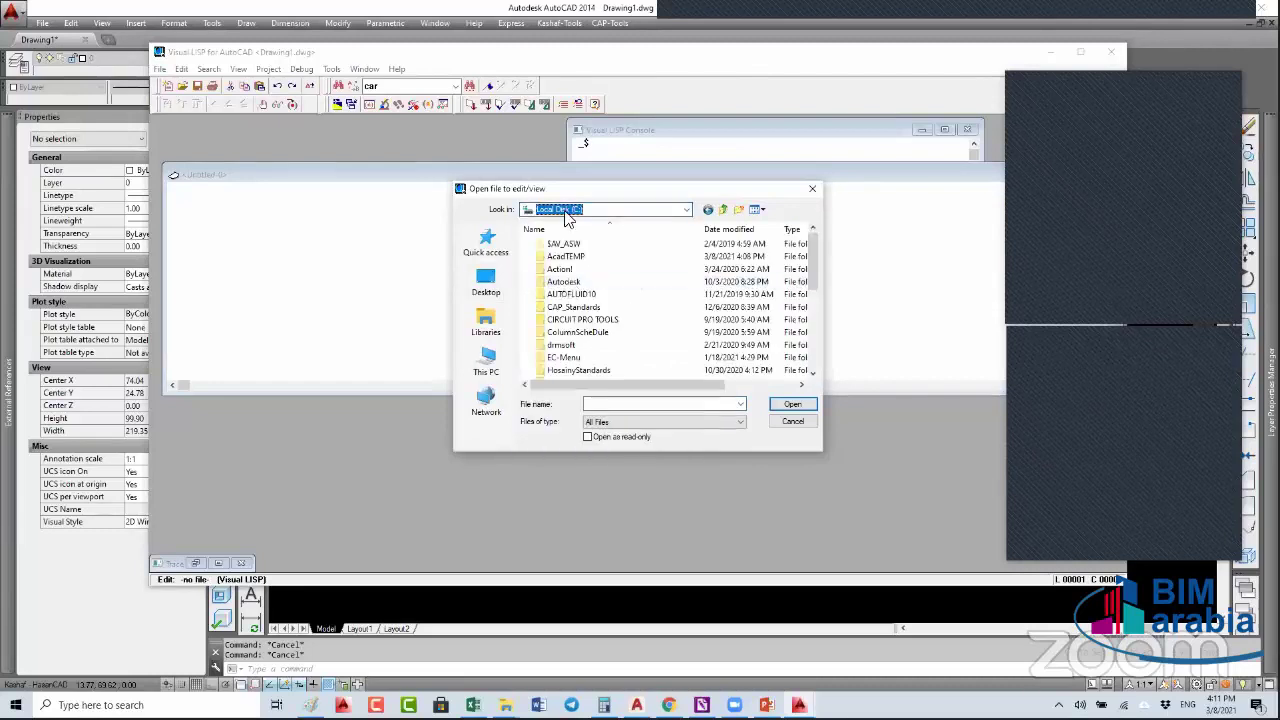
click(588, 309)
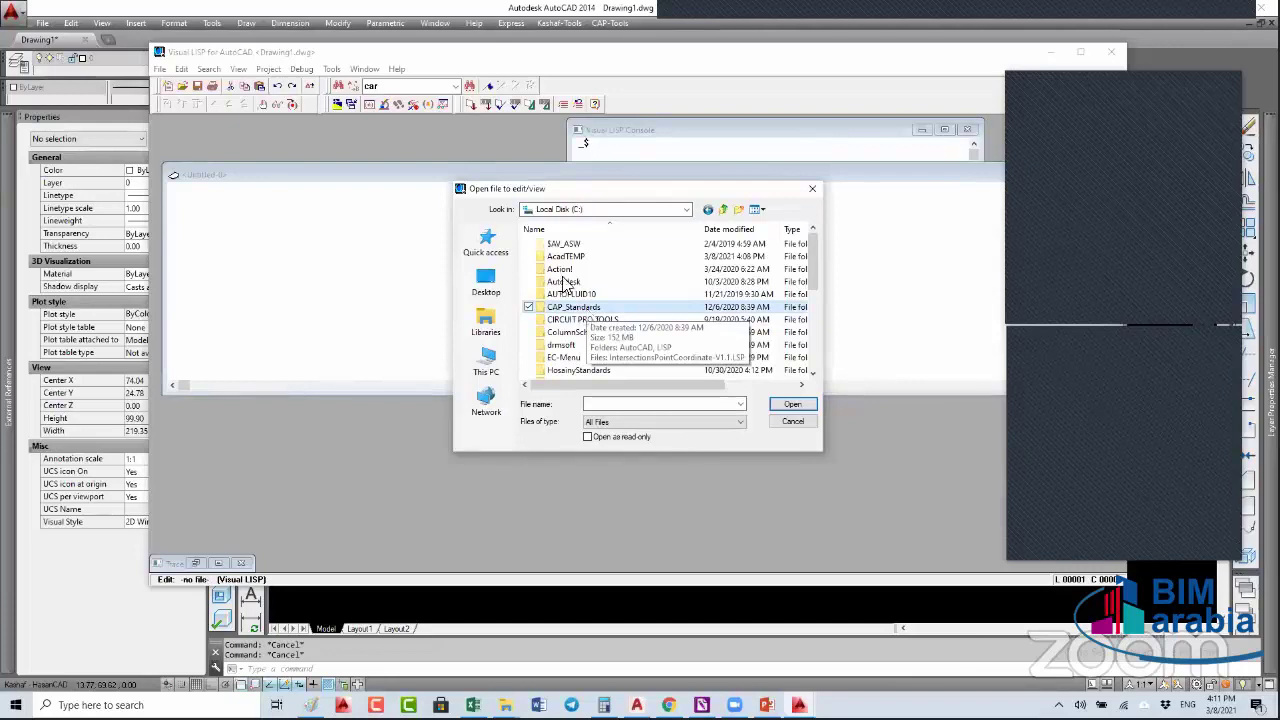
double_click(588, 310)
double_click(557, 262)
click(556, 258)
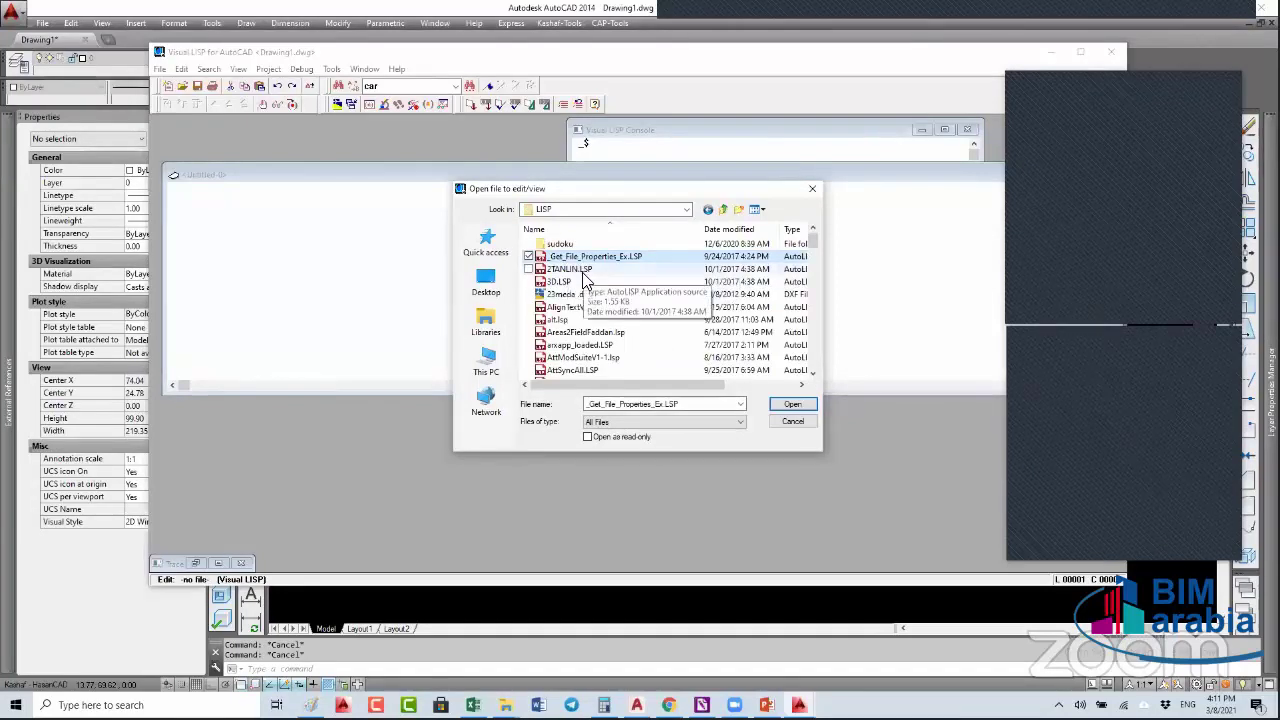
click(577, 309)
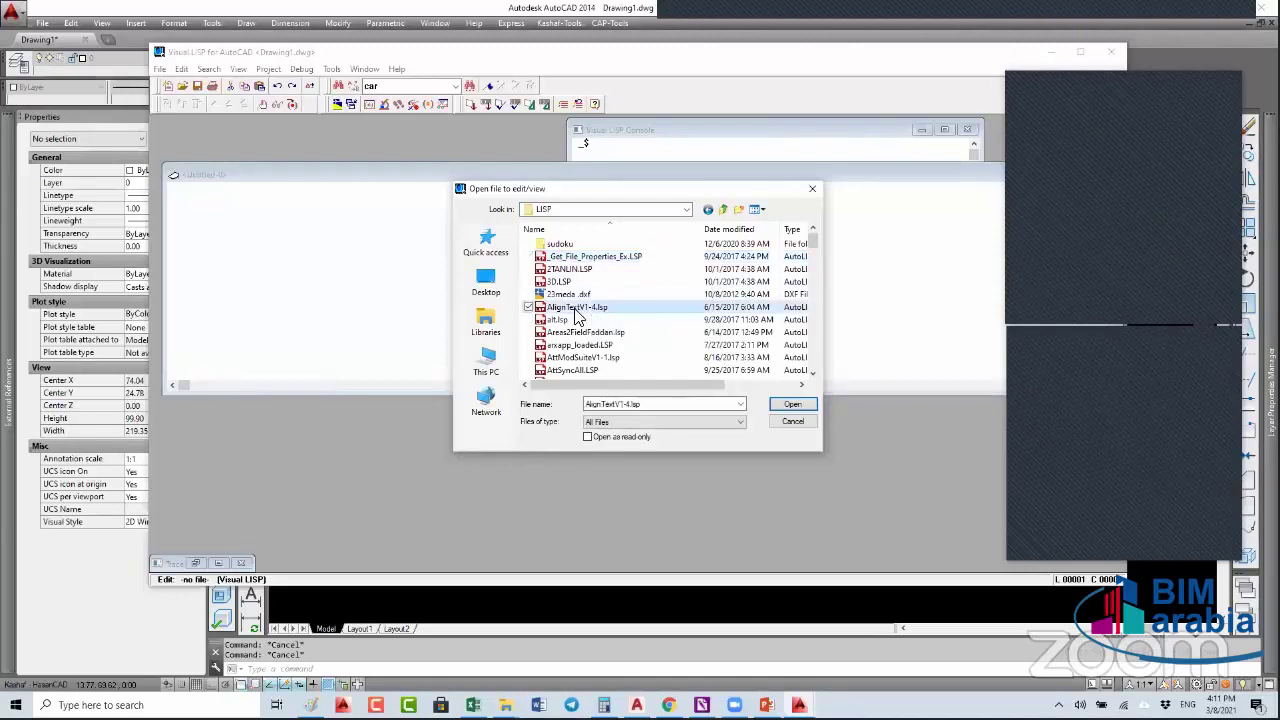
click(585, 213)
click(632, 420)
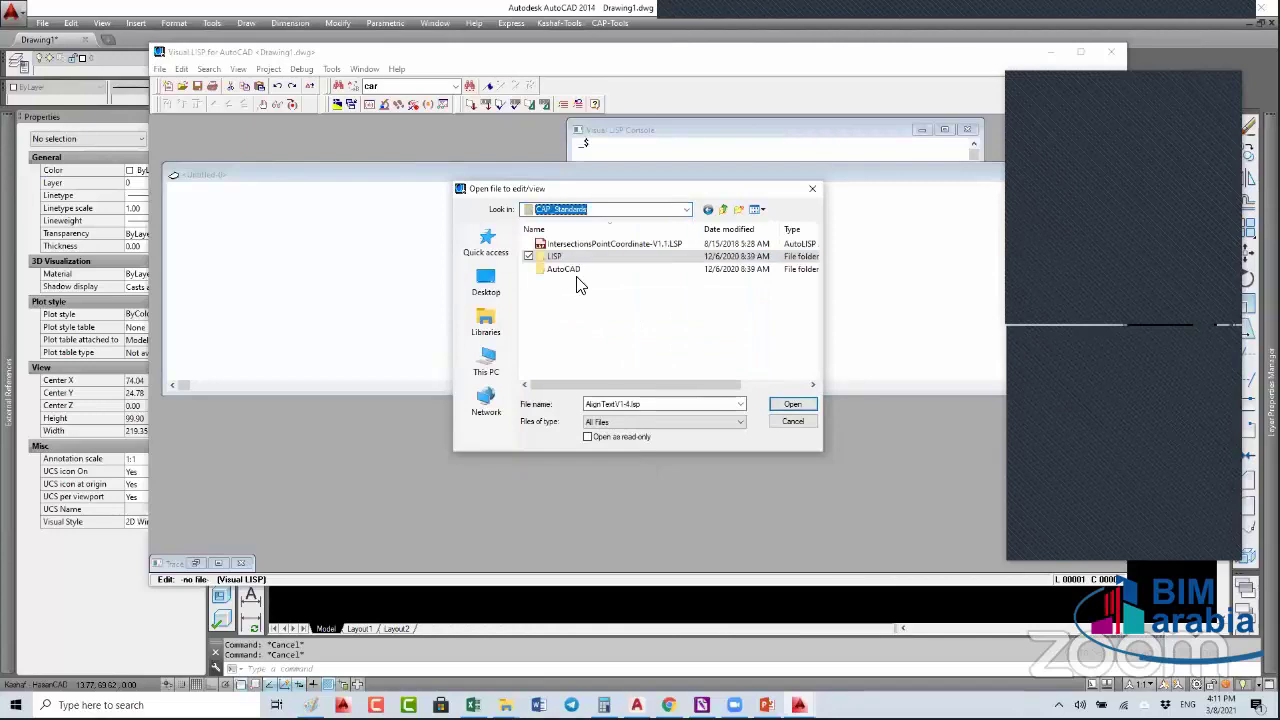
- Navigate to CAP_Standards\AutoCAD\Support\Lisp and open Variables.LSP
double_click(566, 270)
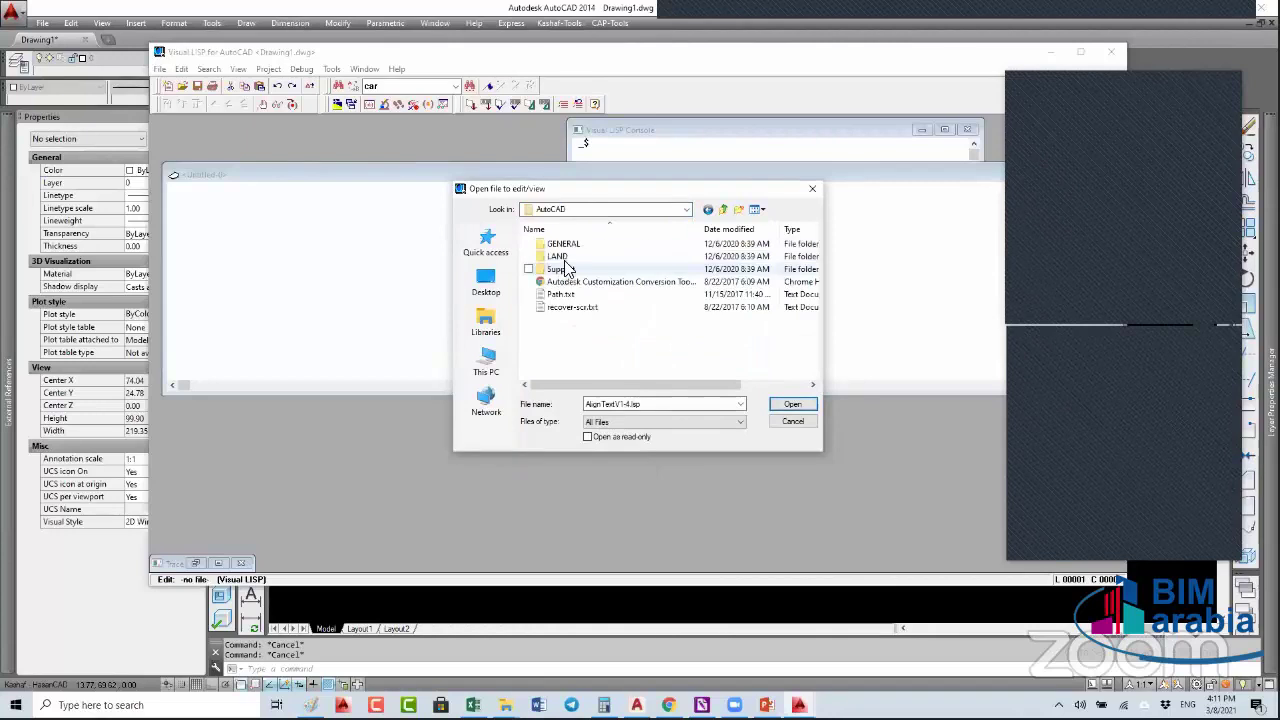
double_click(563, 268)
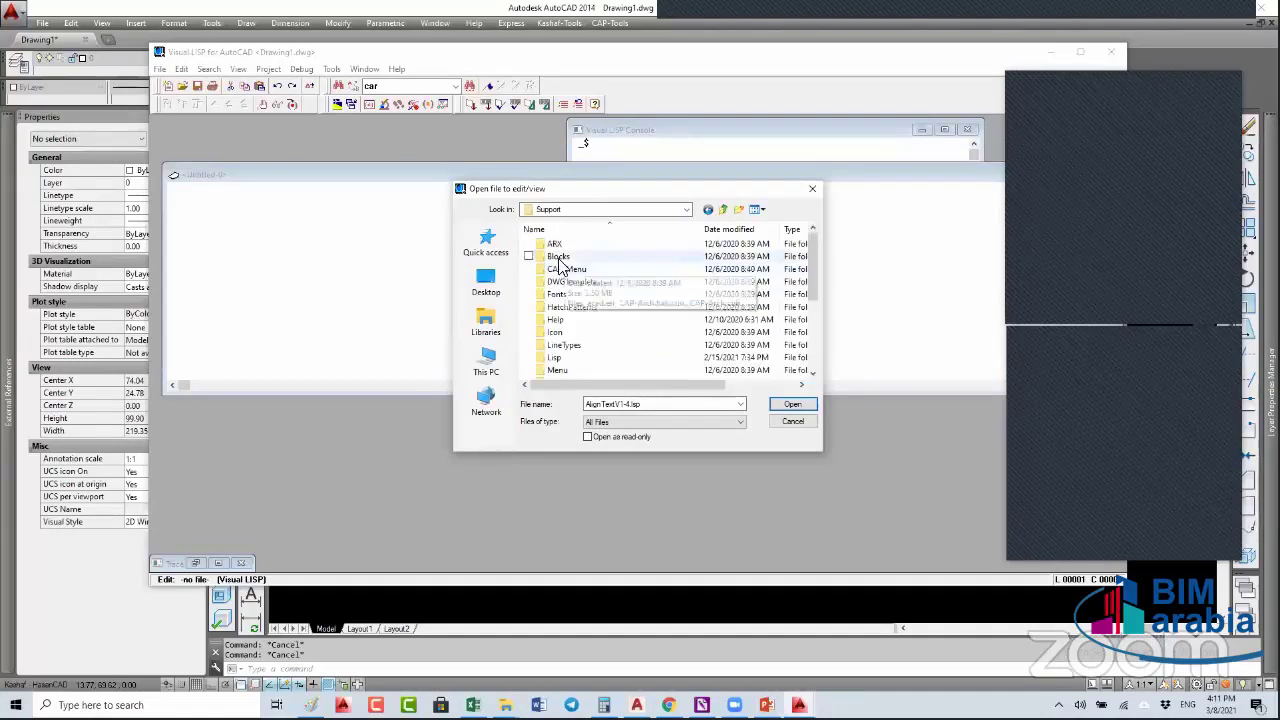
double_click(556, 357)
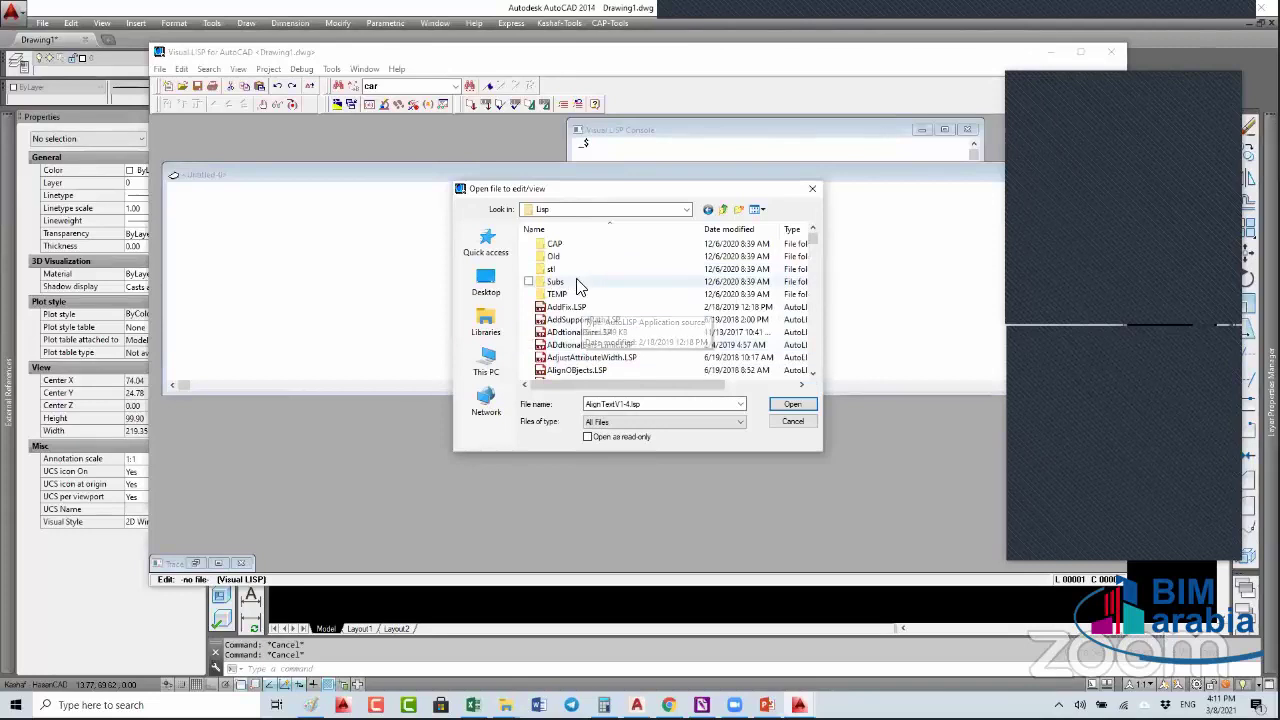
scroll(590, 300, down, 3)
scroll(580, 297, up, 3)
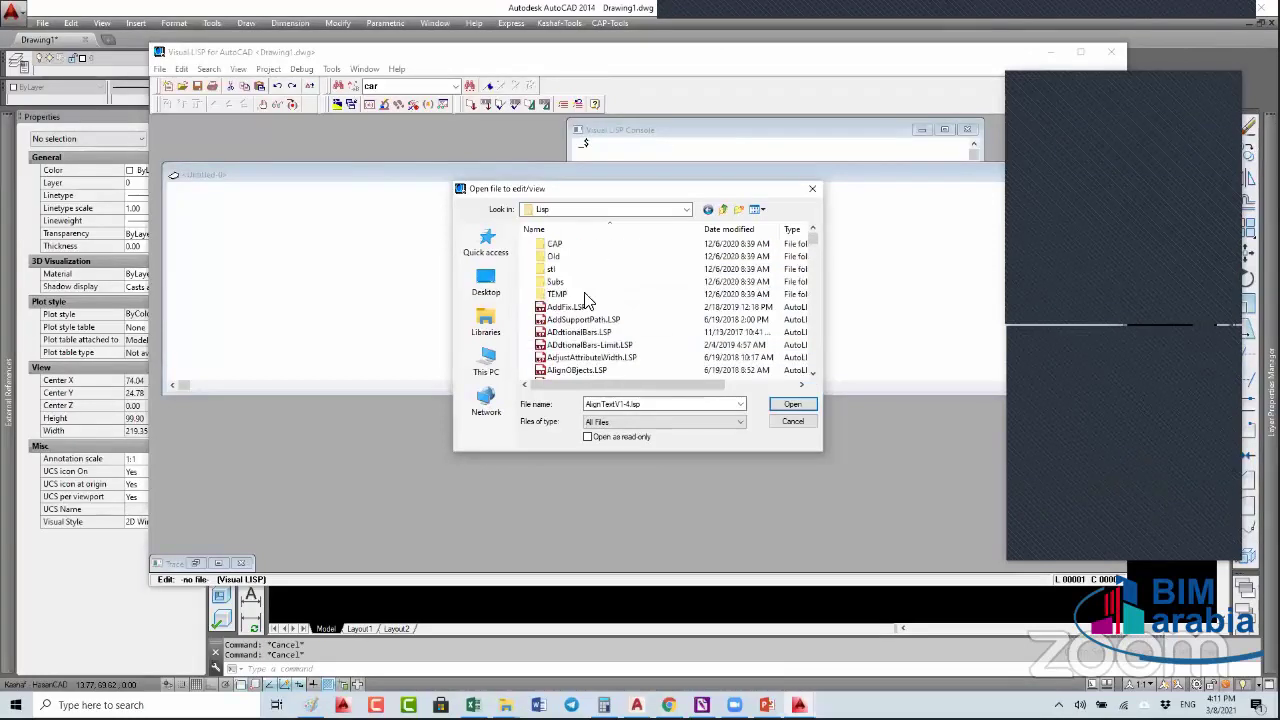
double_click(553, 282)
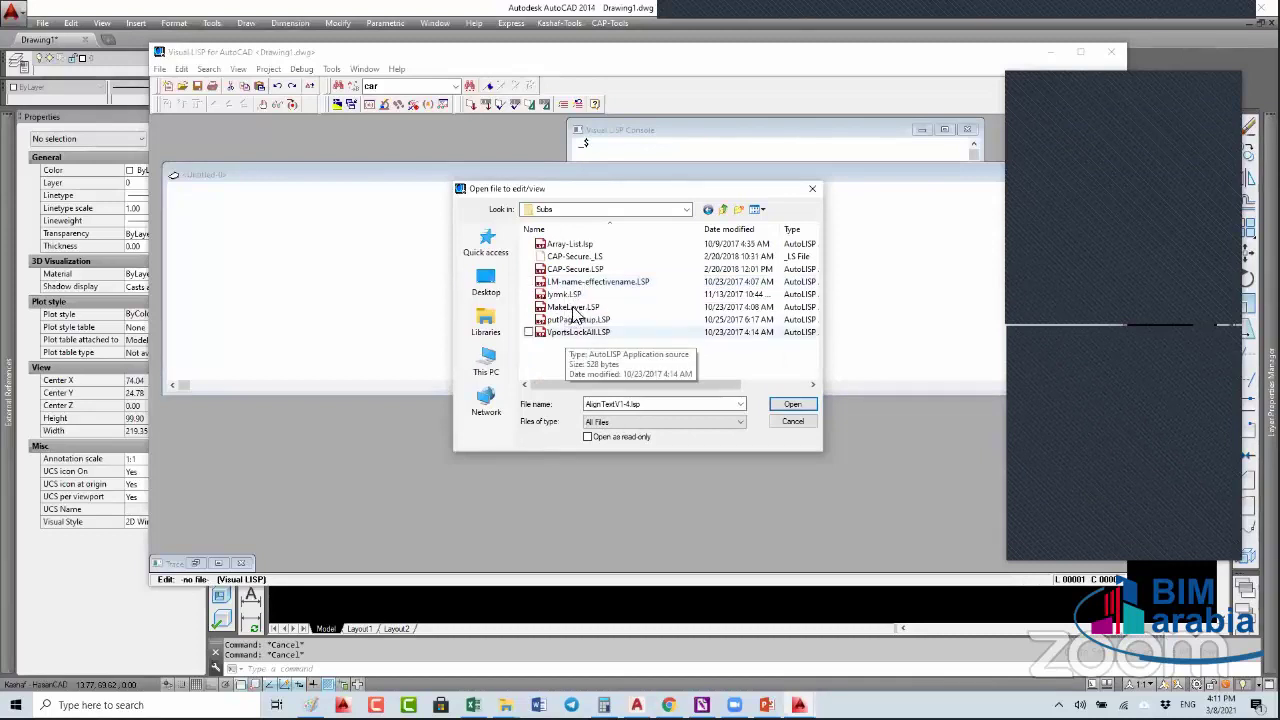
click(708, 210)
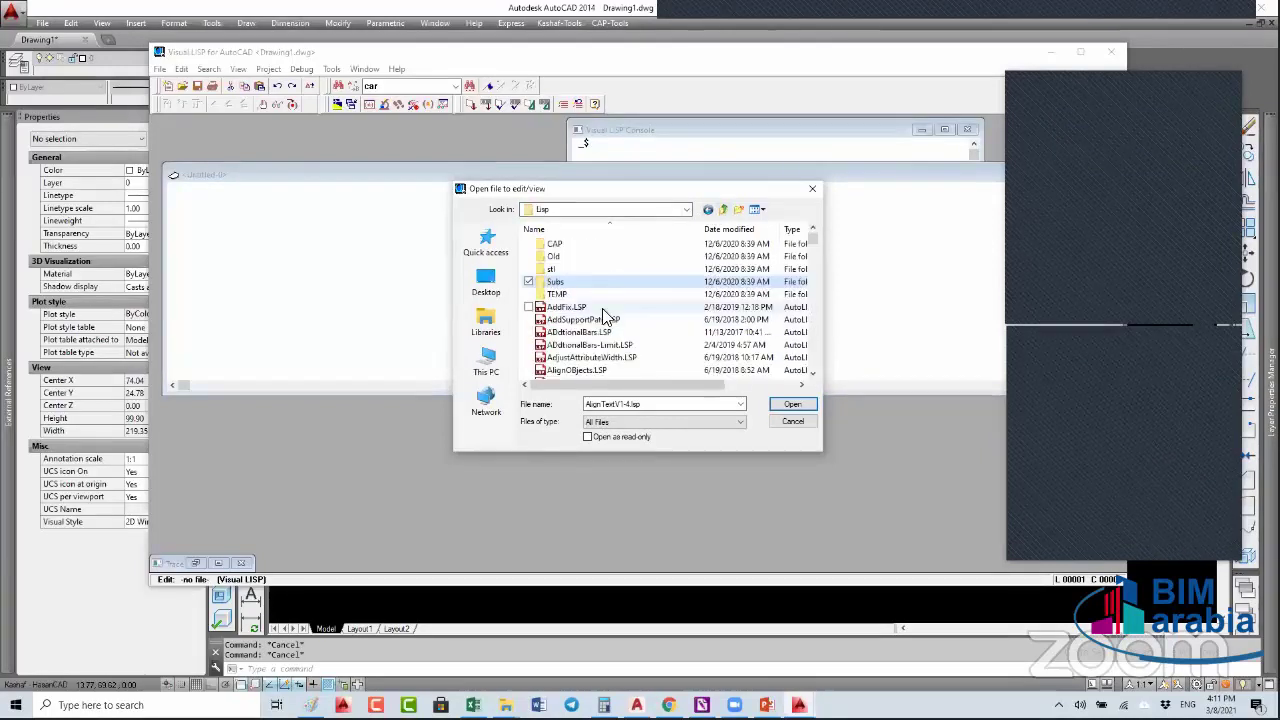
click(597, 328)
scroll(597, 330, down, 2)
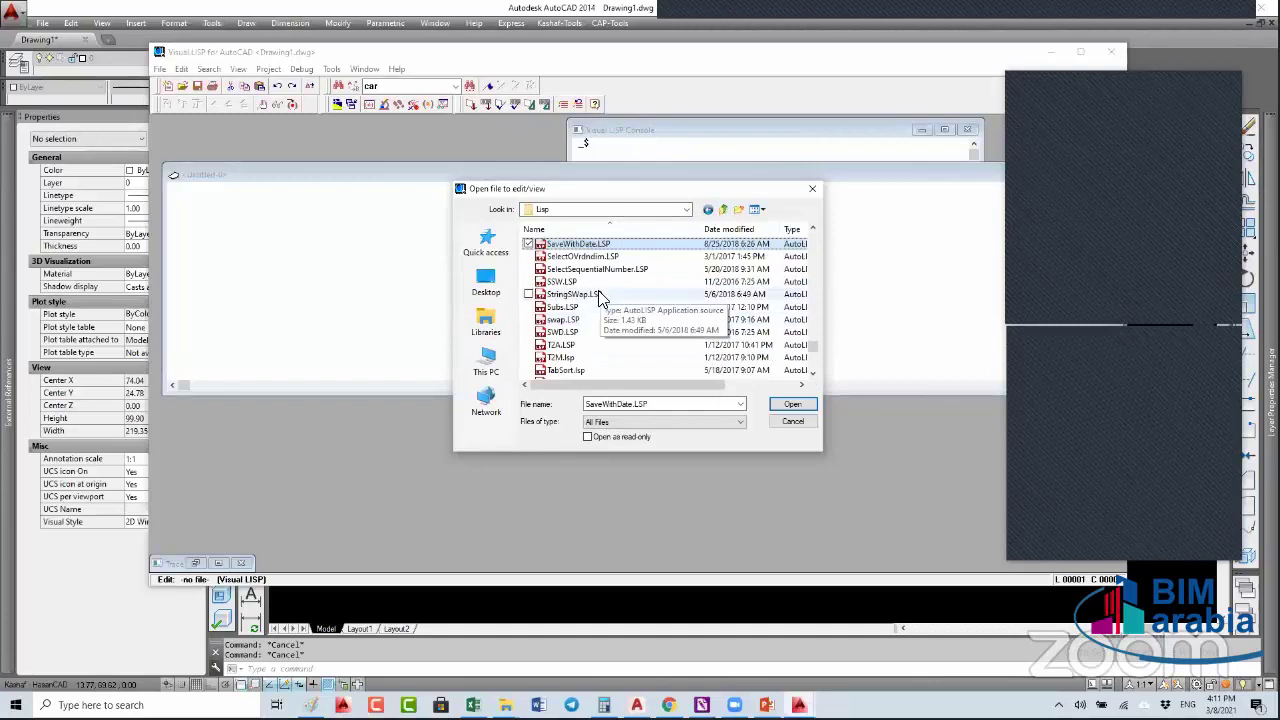
key(v)
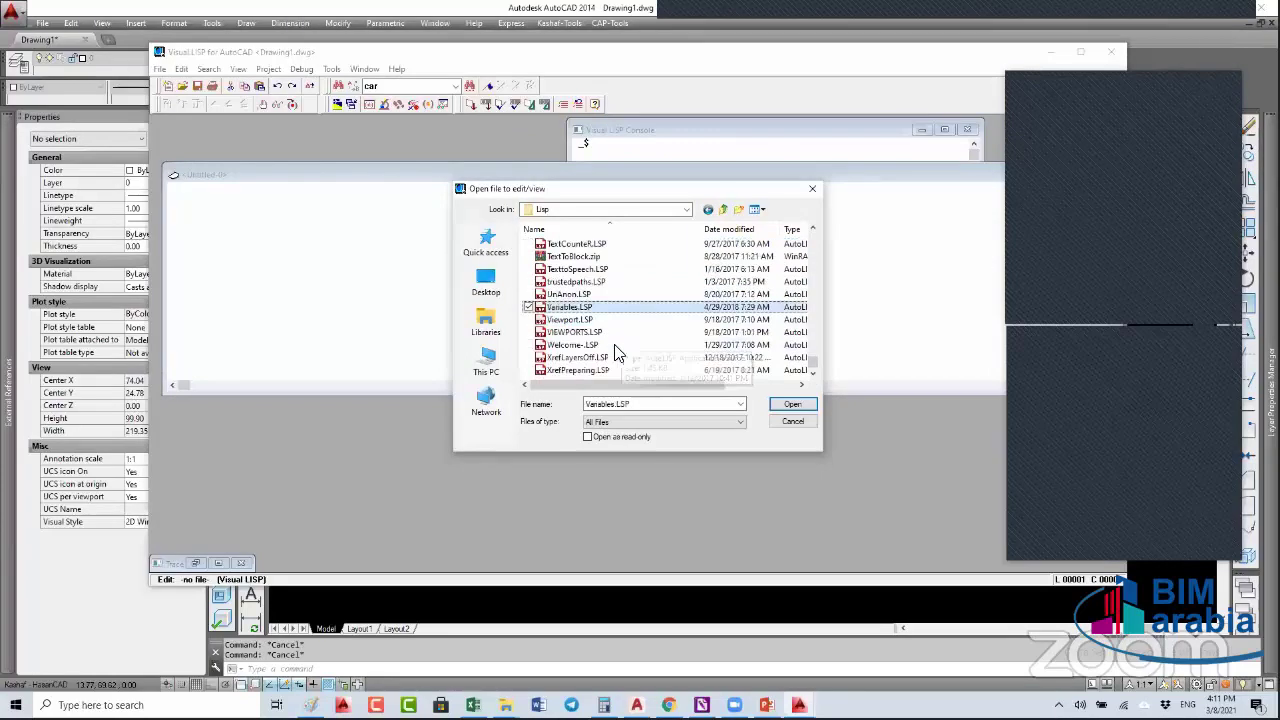
double_click(569, 307)
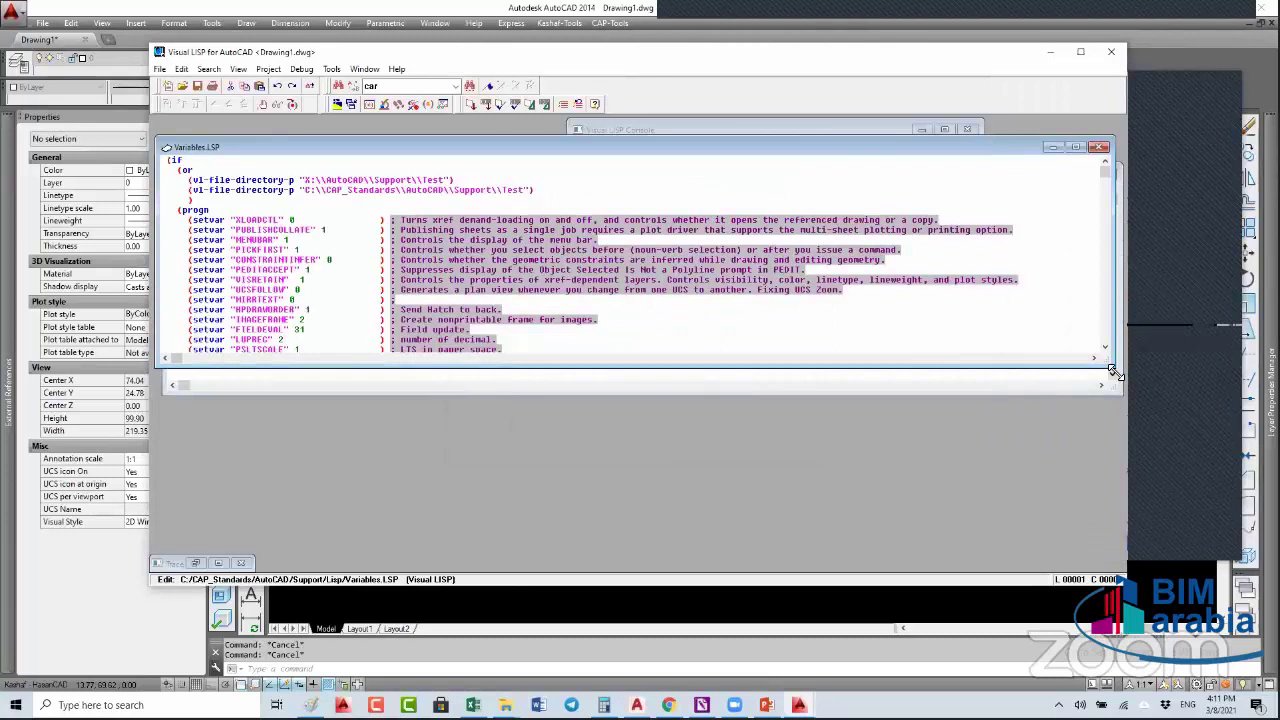
- Enlarge the Variables.LSP window, inspect the XLOADCTL and MIRRTEXT lines, then create a new file
drag(1113, 370, 1014, 519)
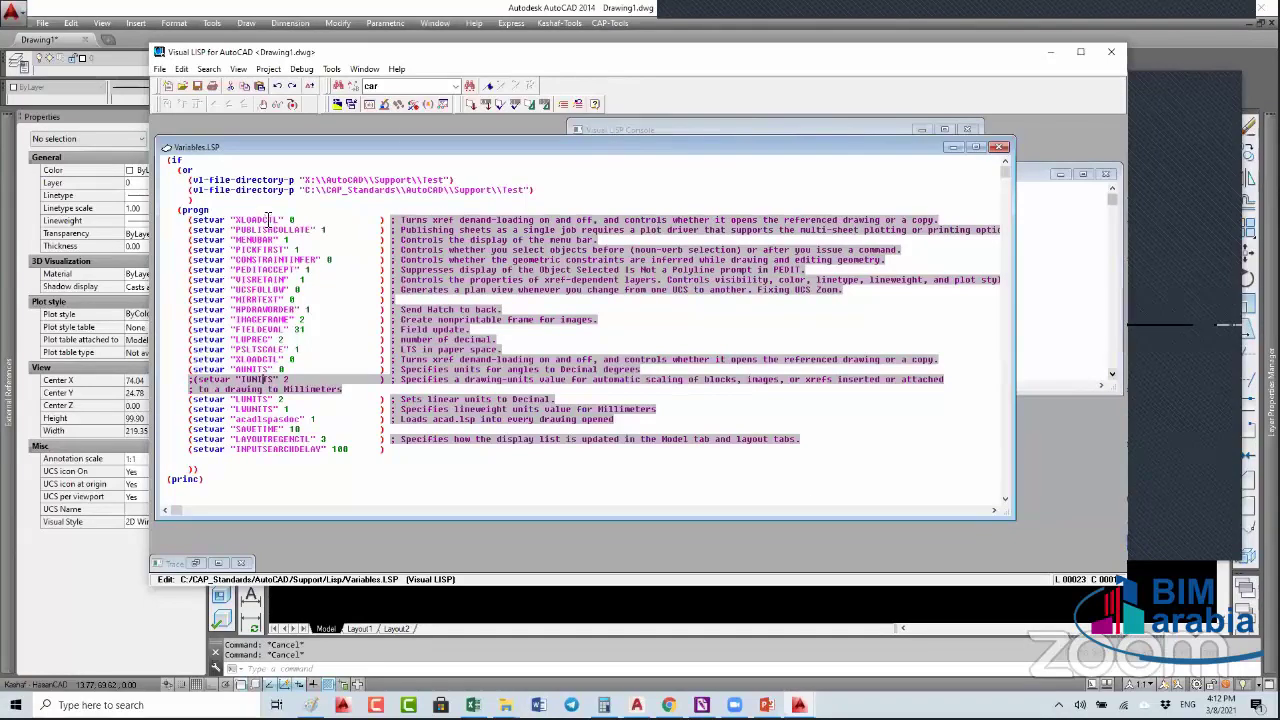
click(212, 220)
double_click(210, 220)
click(232, 220)
click(282, 220)
double_click(282, 220)
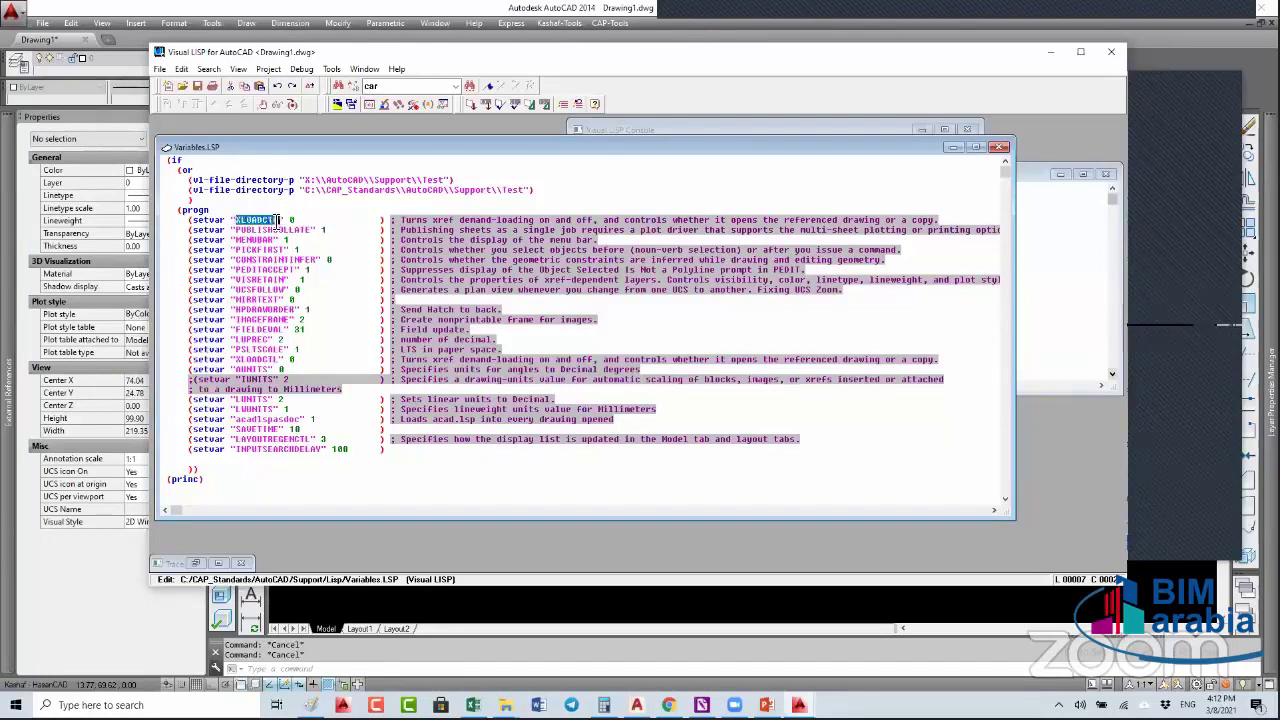
click(290, 221)
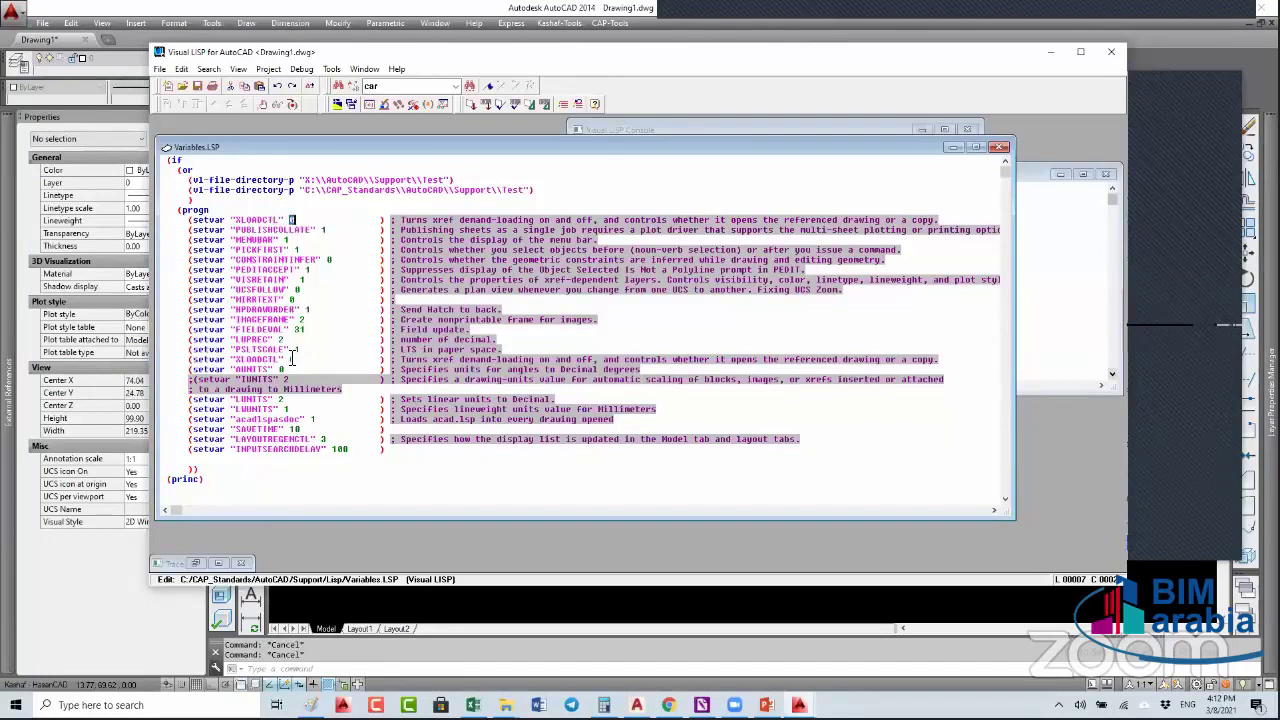
click(285, 299)
key(ctrl+n)
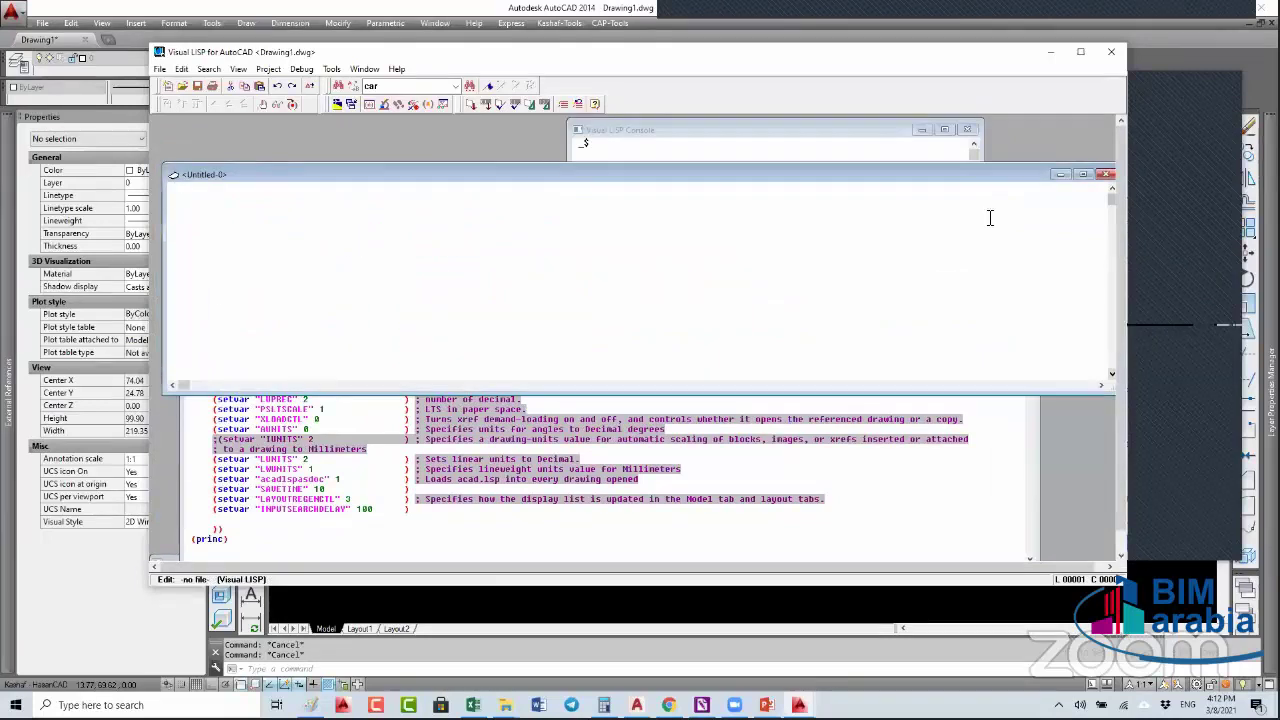
- Bring the Untitled-0 window forward and enter an opening parenthesis
click(1238, 244)
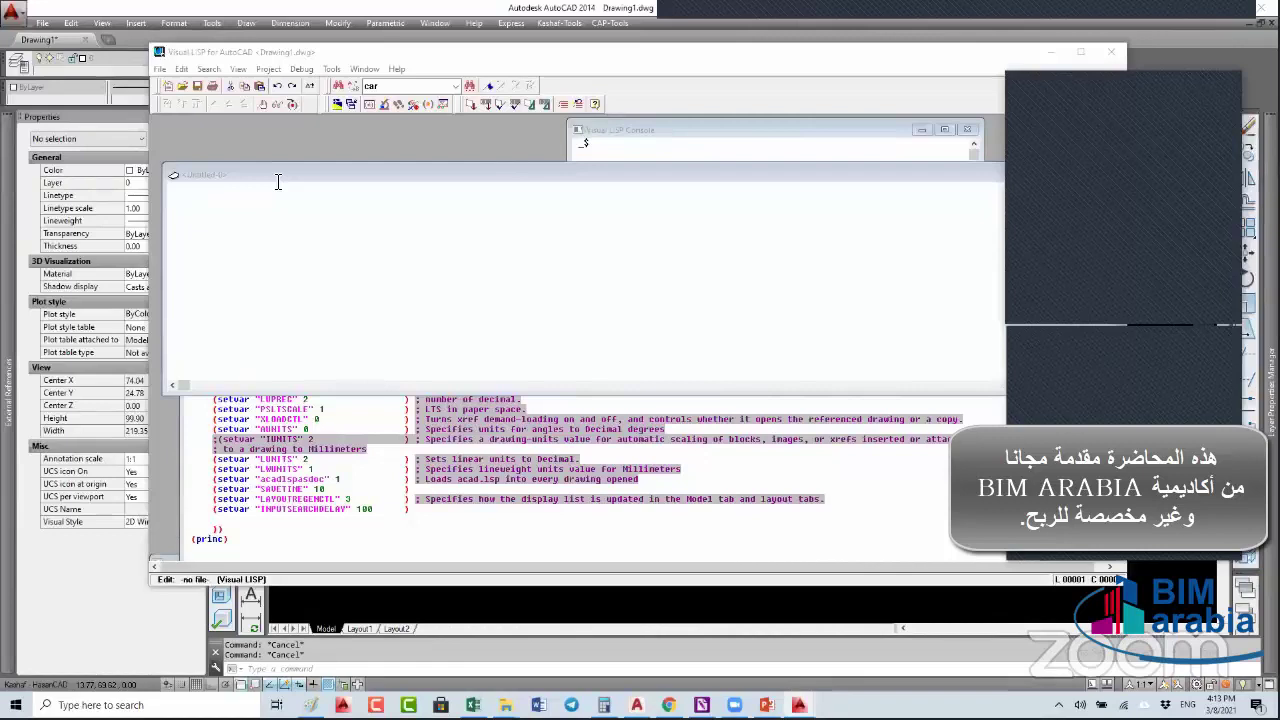
text(()
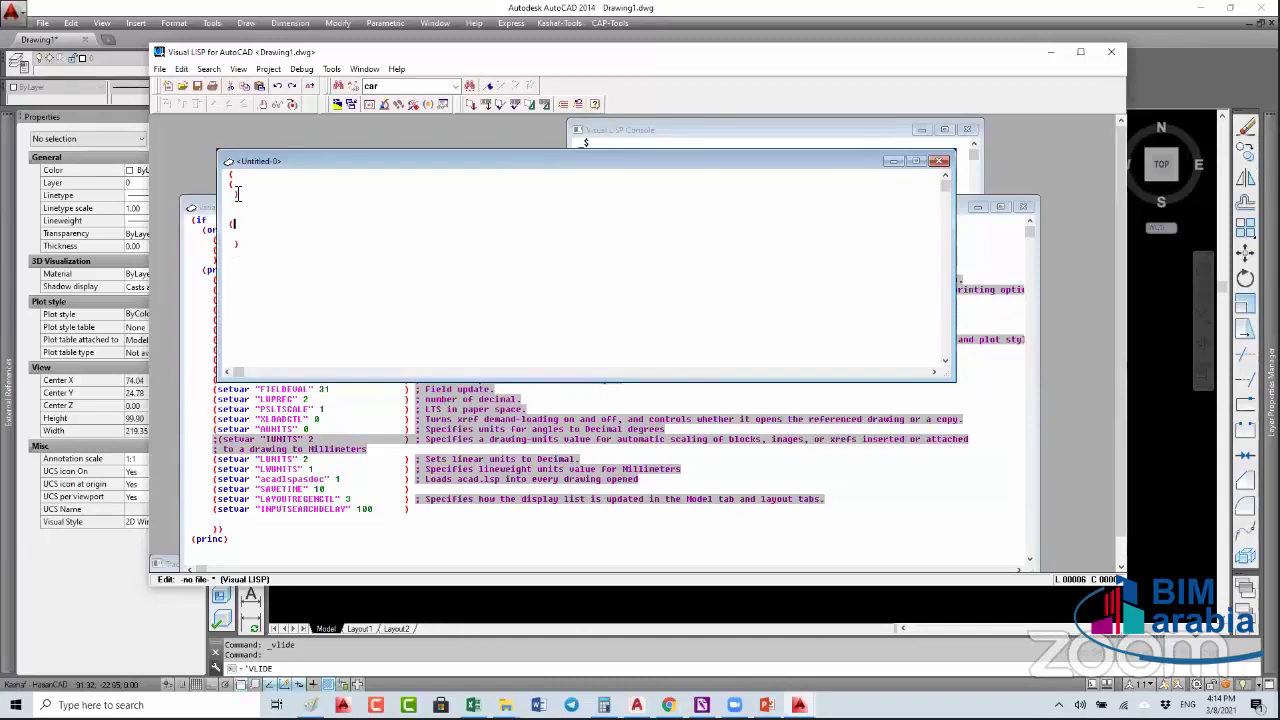
- Check the matching parenthesis groups, add a closing parenthesis on a new last line, and show the desktop
key(ctrl+shift+])
click(243, 197)
key(ctrl+shift+[)
key(ctrl+End)
key(Return)
text())
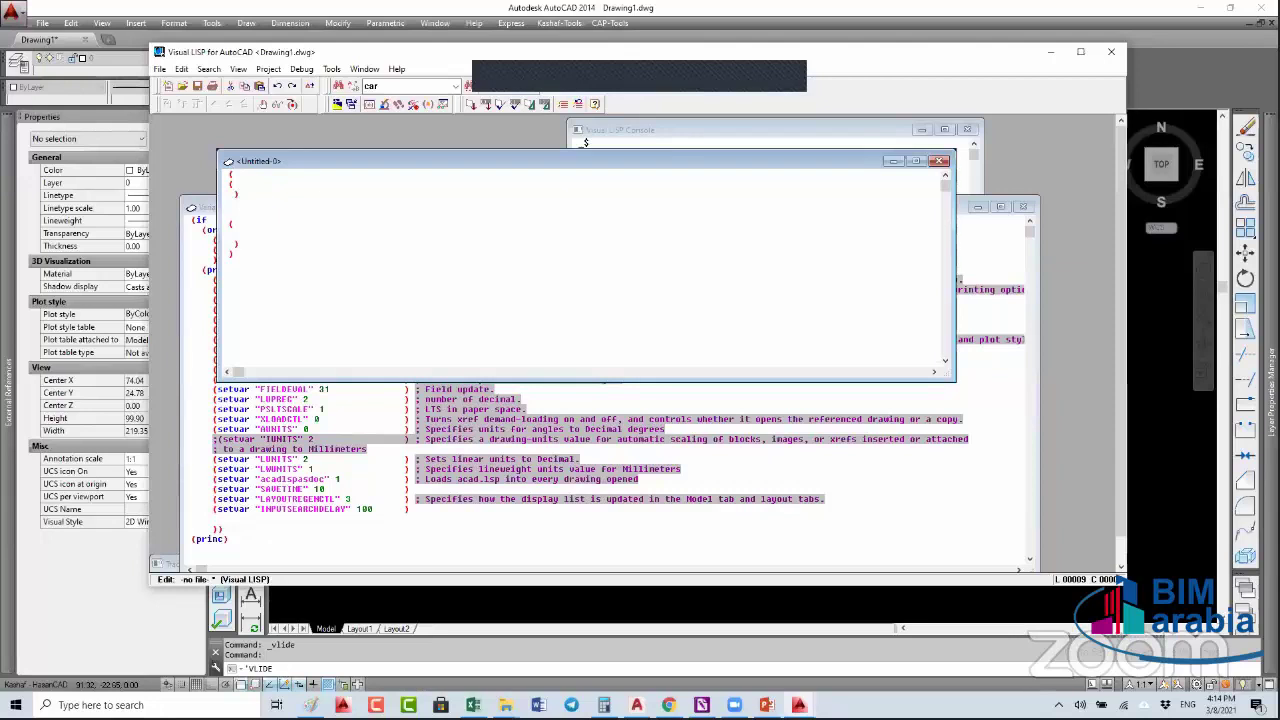
key(super+d)
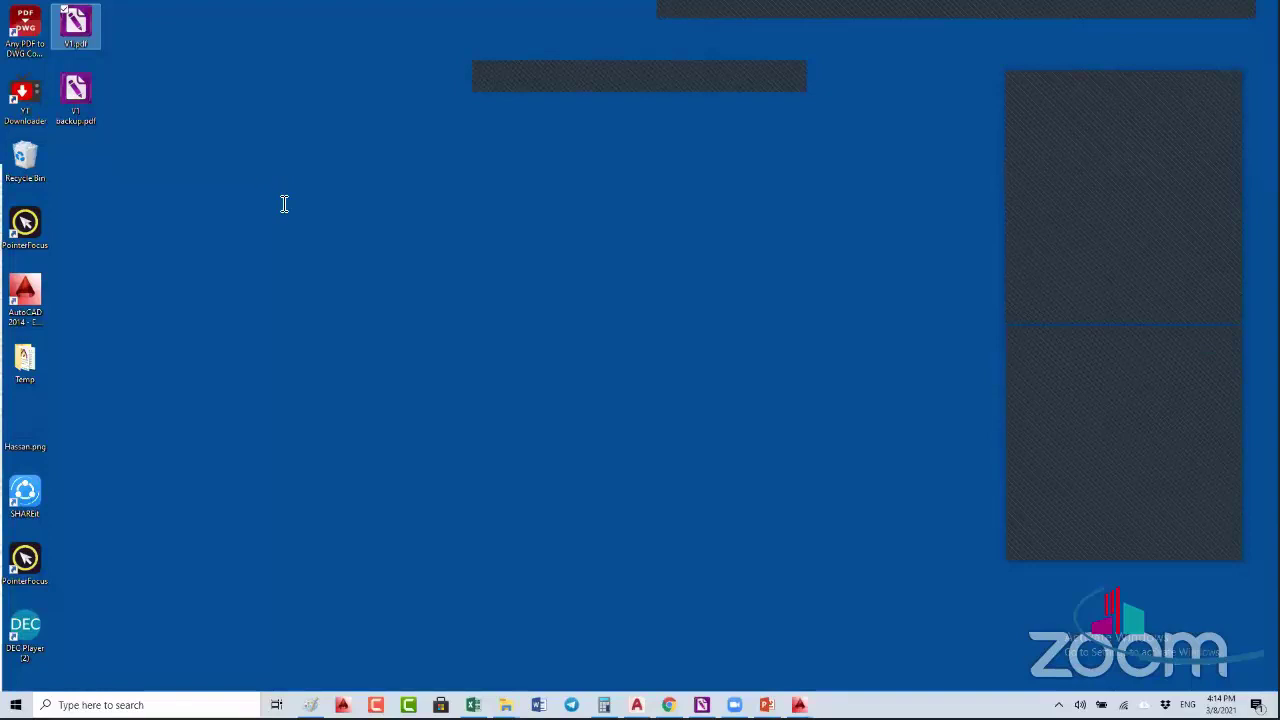
- Restore the windows, write (SETVAR " in Untitled-0, then switch back to Variables.LSP
key(super+d)
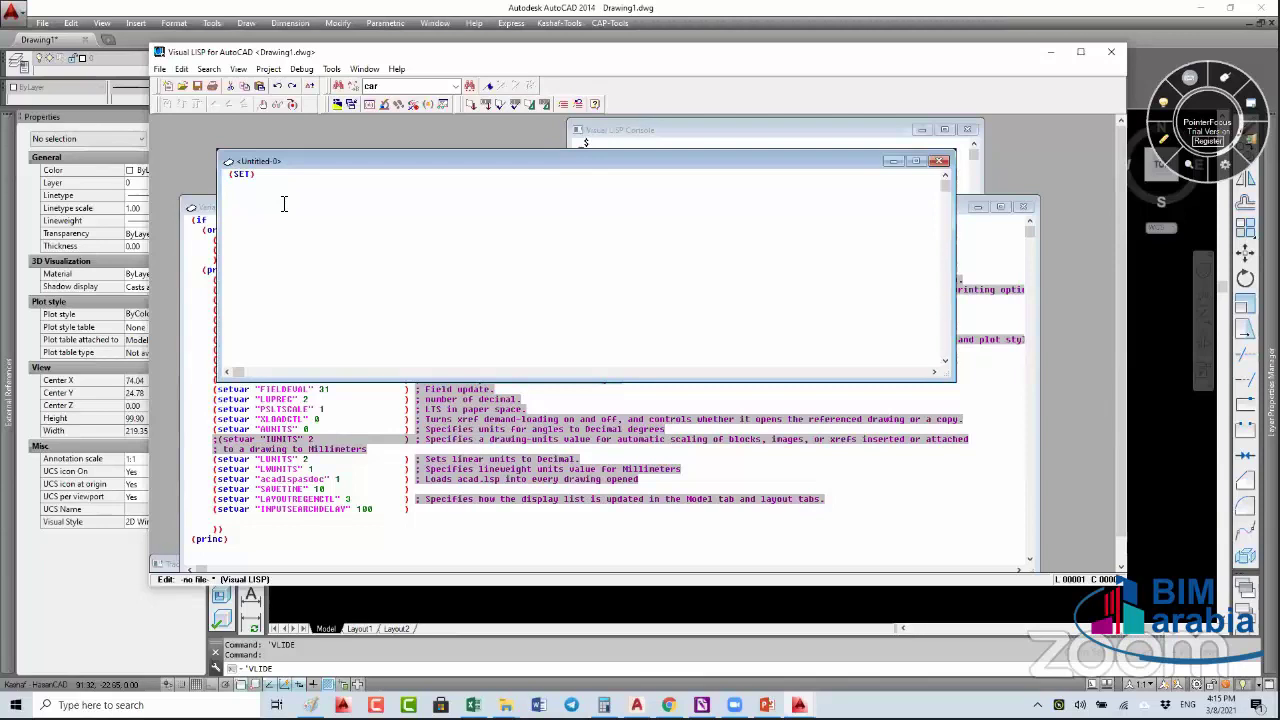
text(VAR)
key(BackSpace)
key(Delete)
text())
text(R ")
key(ctrl+F6)
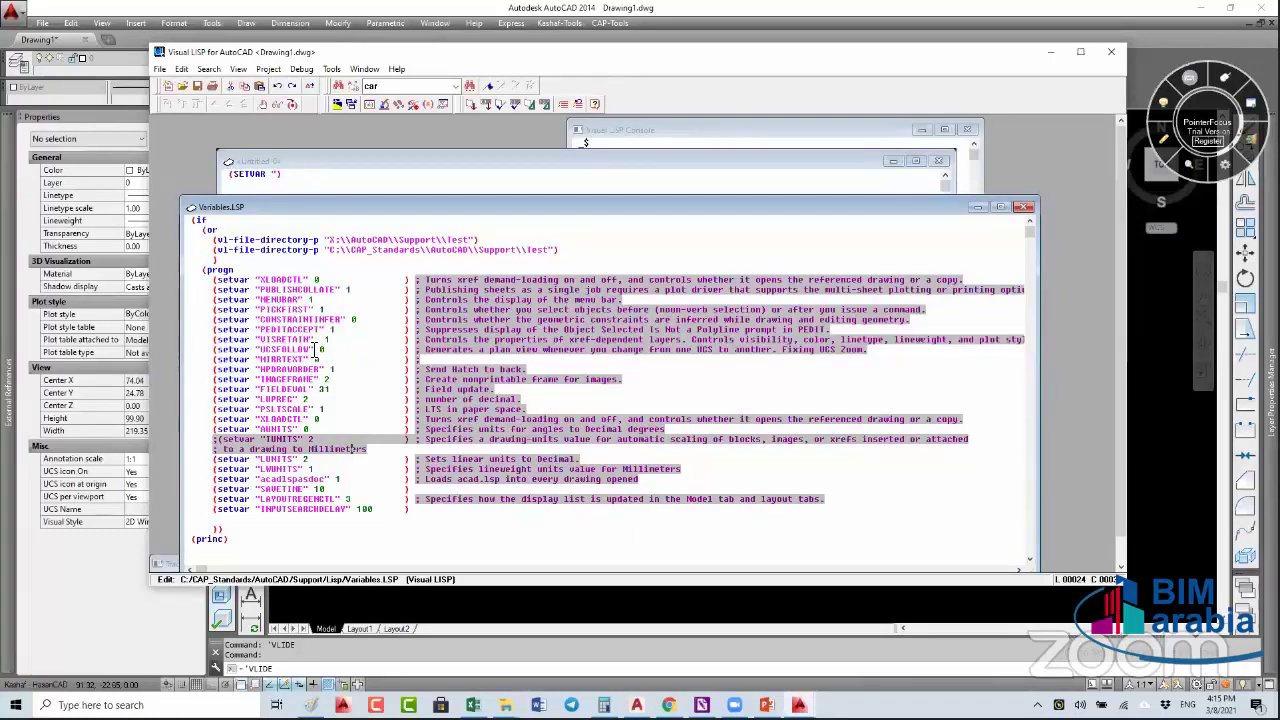
- Select the HPDRAWORDER setvar line and switch to the drawing to try HATCH
drag(527, 369, 214, 371)
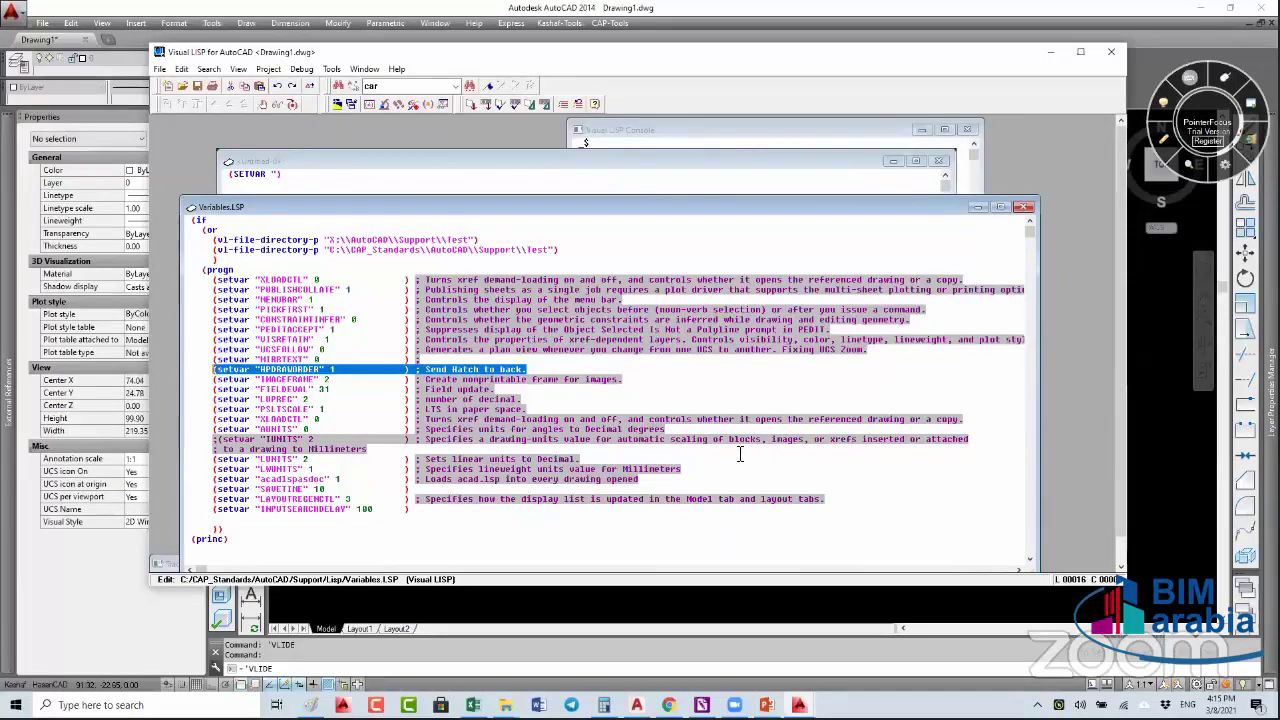
key(alt+Tab)
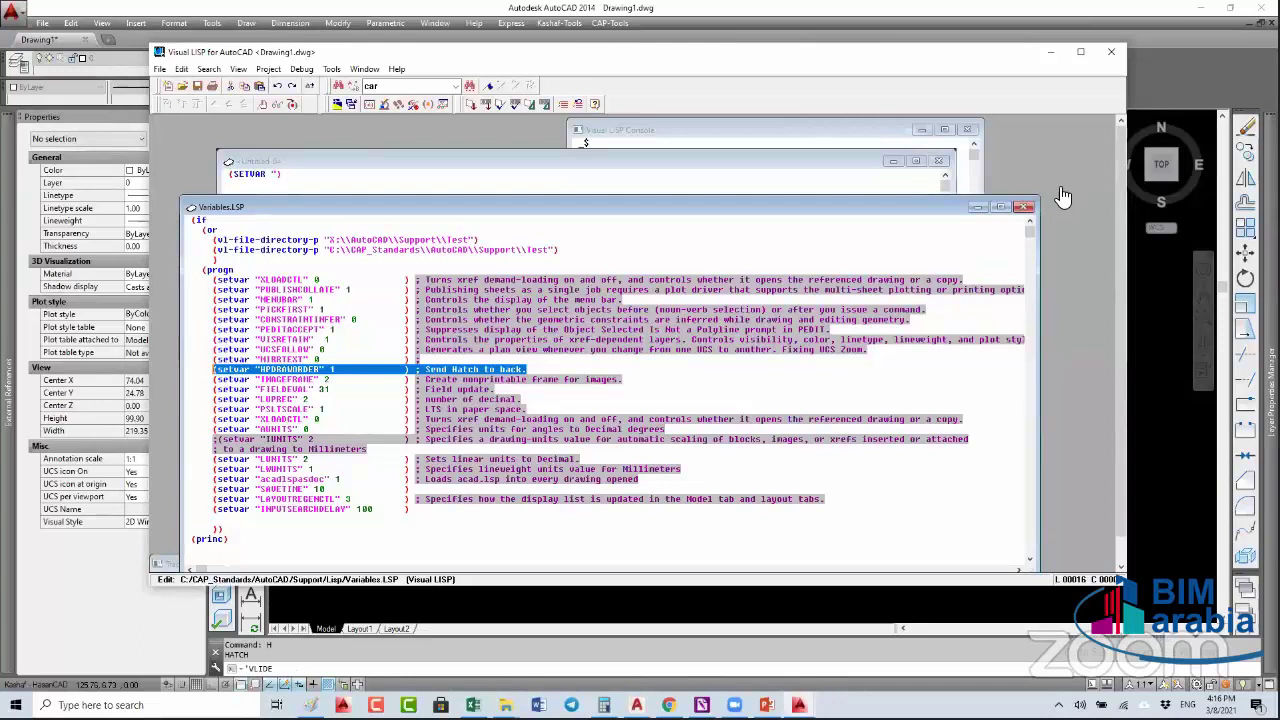
- Read Autodesk's HPDLGMODE system variable page and its value table, then return to Variables.LSP
key(alt+Tab)
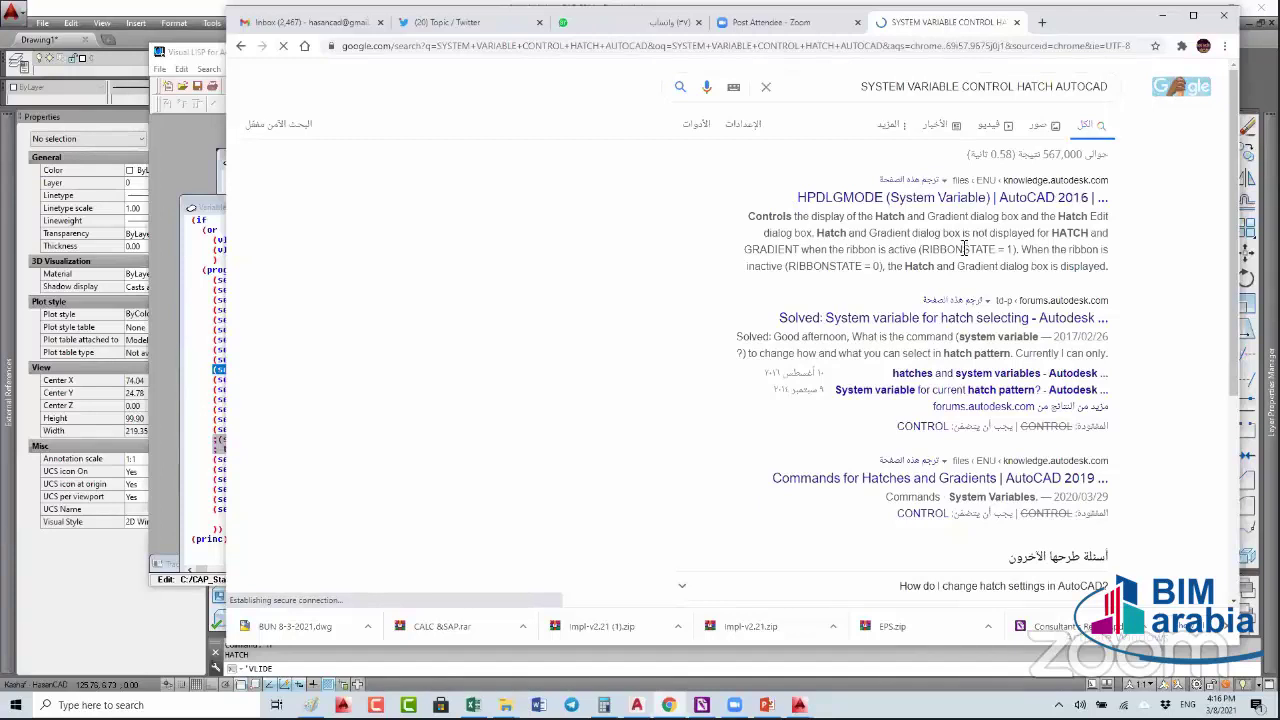
click(950, 197)
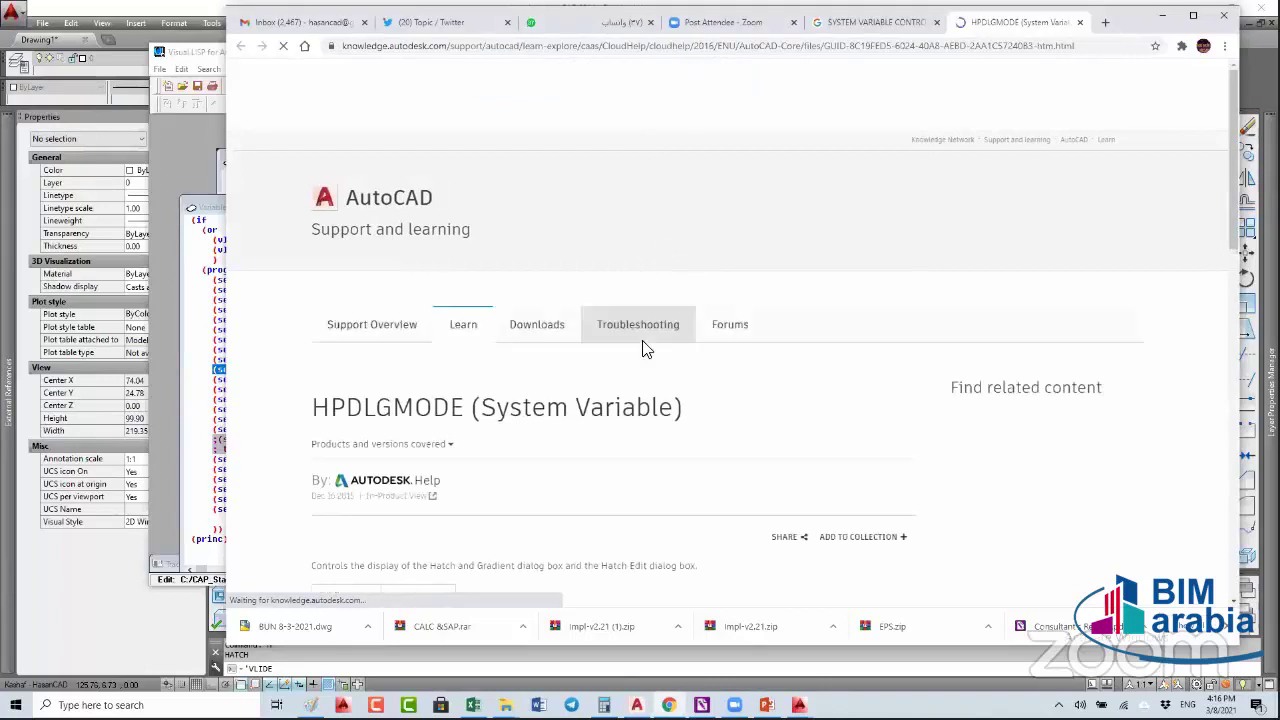
scroll(449, 80, down, 1)
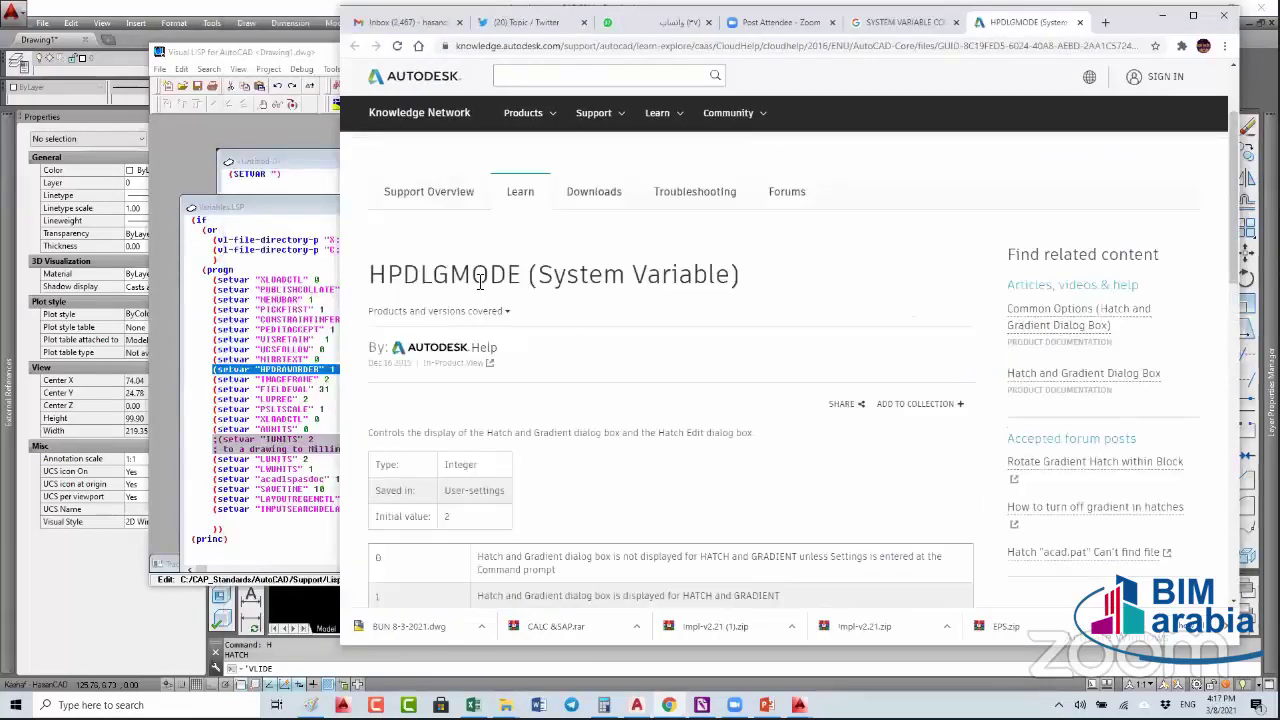
scroll(563, 408, down, 2)
scroll(551, 429, up, 1)
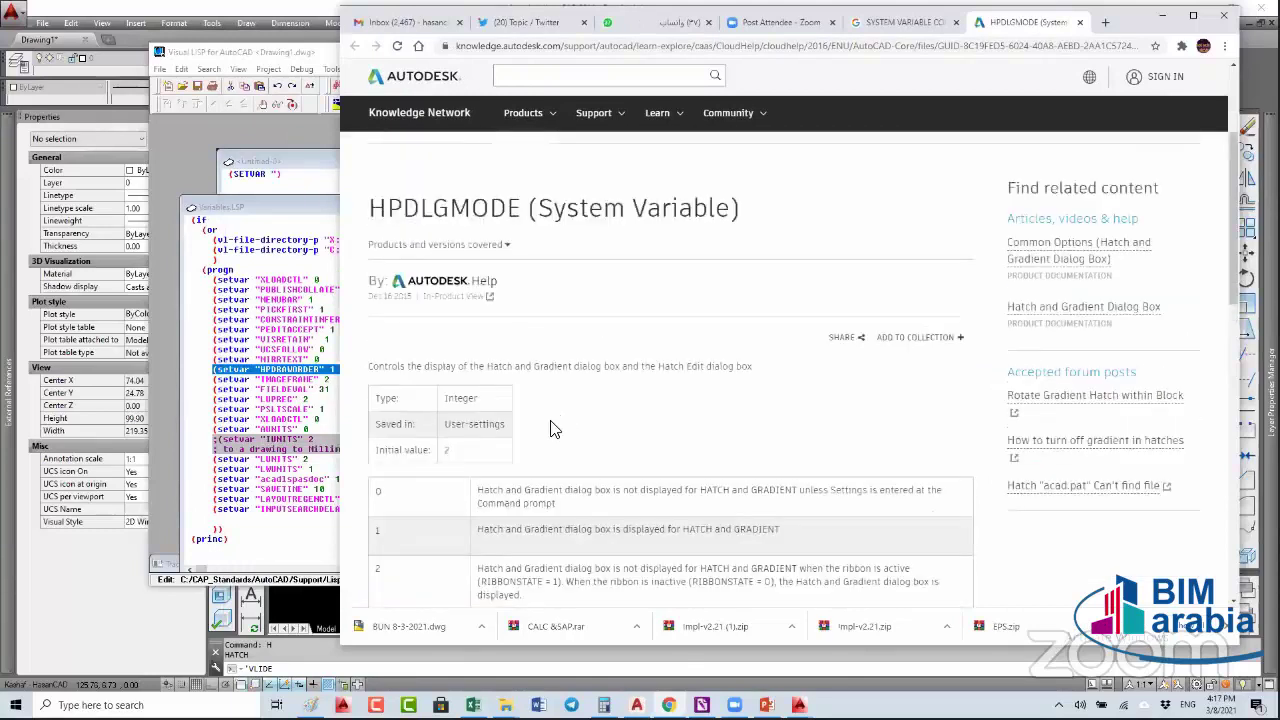
scroll(538, 452, down, 3)
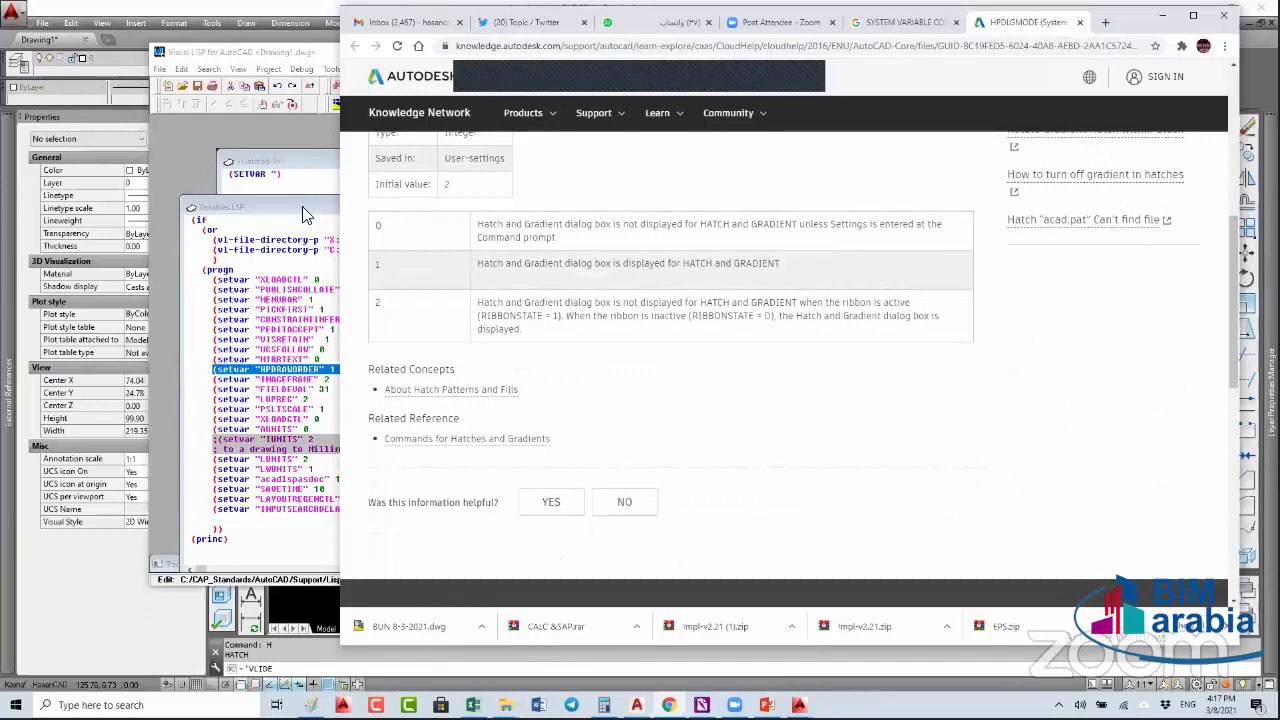
click(260, 207)
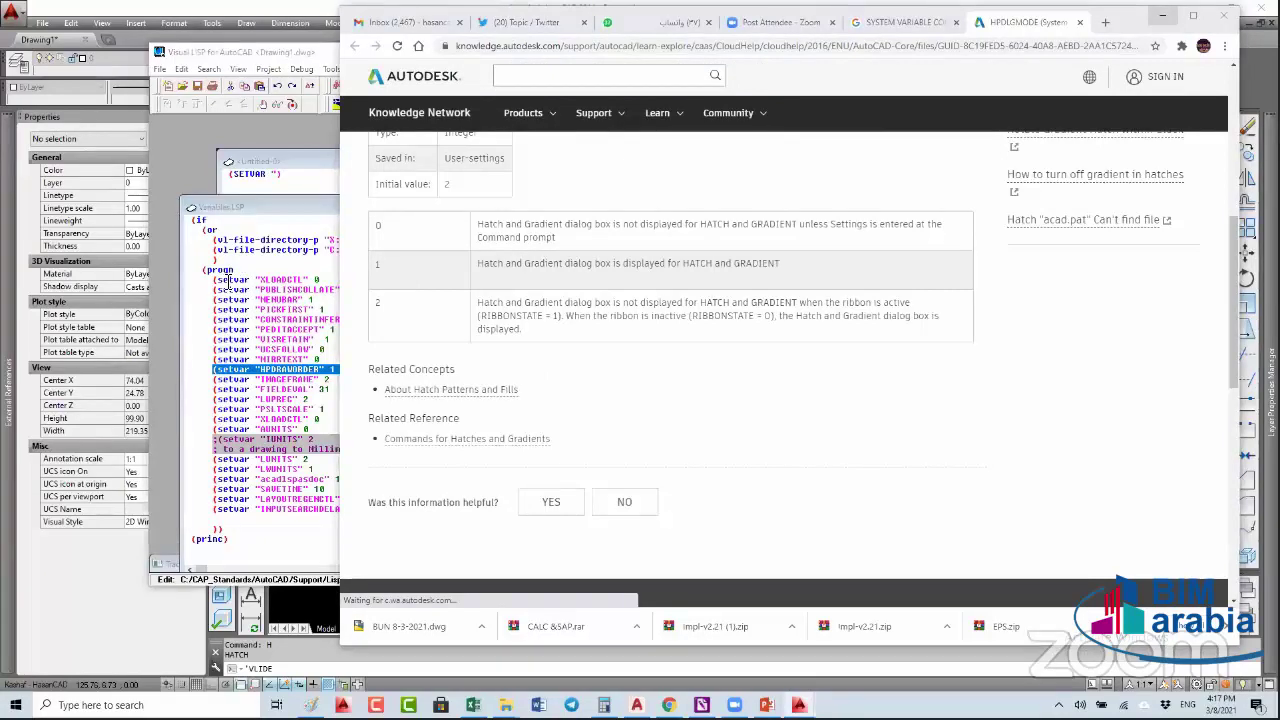
click(174, 284)
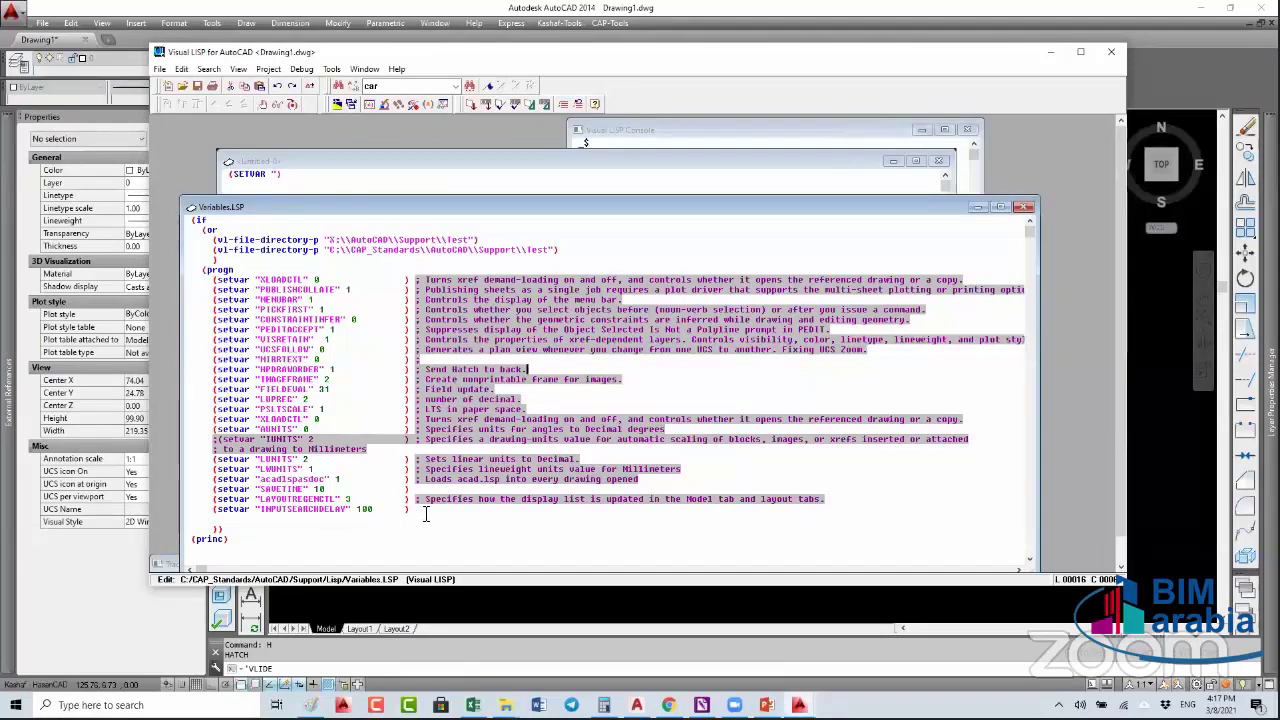
- Copy the variable name HPDRAWORDER from its setvar line in Variables.LSP
click(425, 513)
triple_click(328, 369)
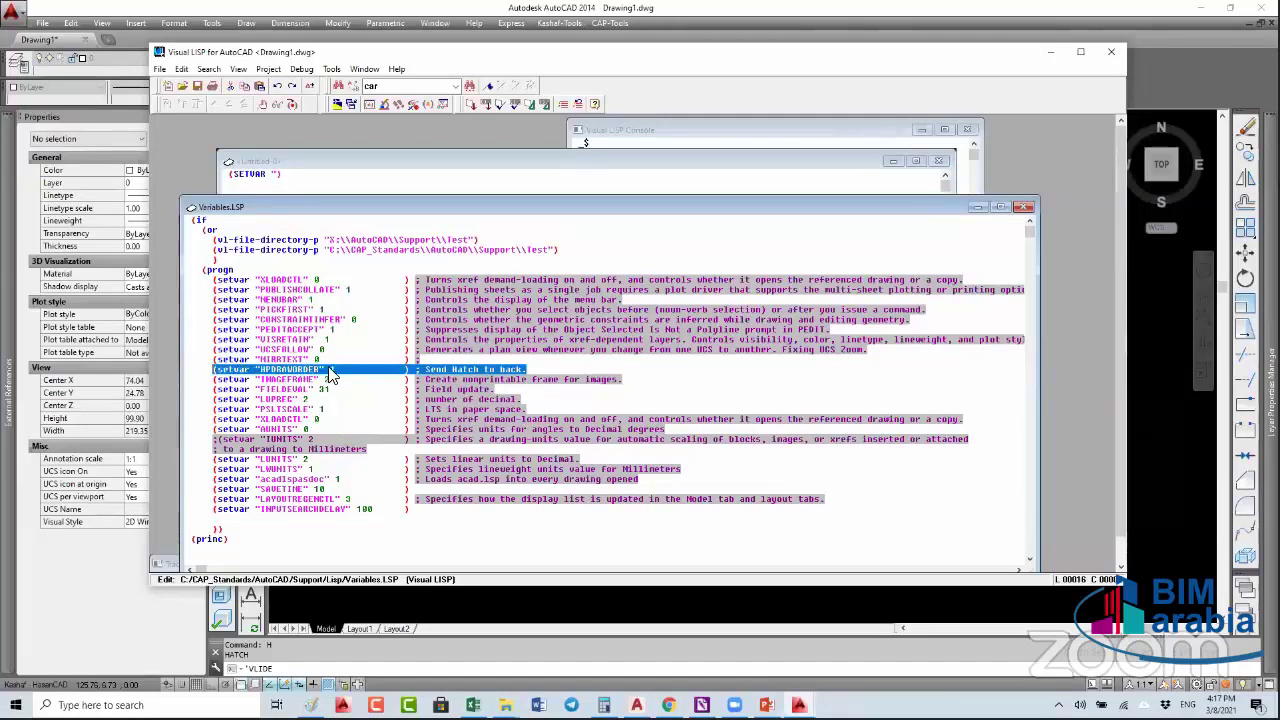
click(330, 372)
double_click(293, 372)
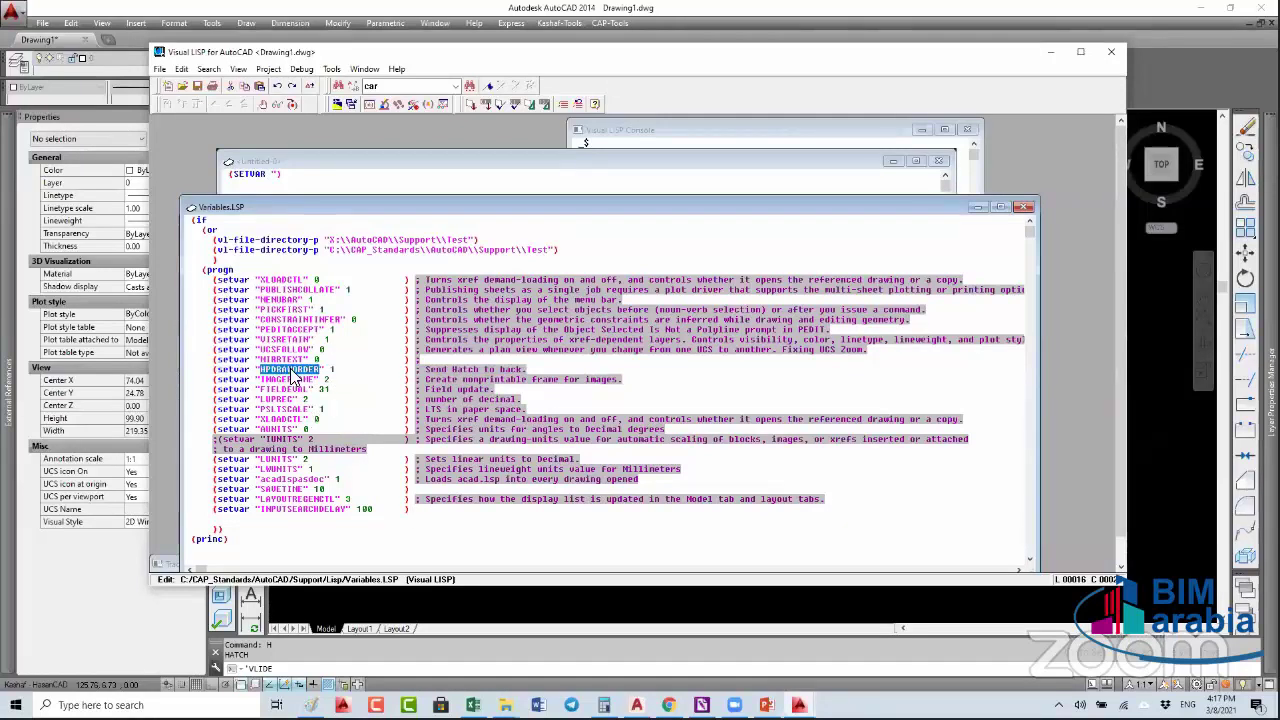
right_click(296, 373)
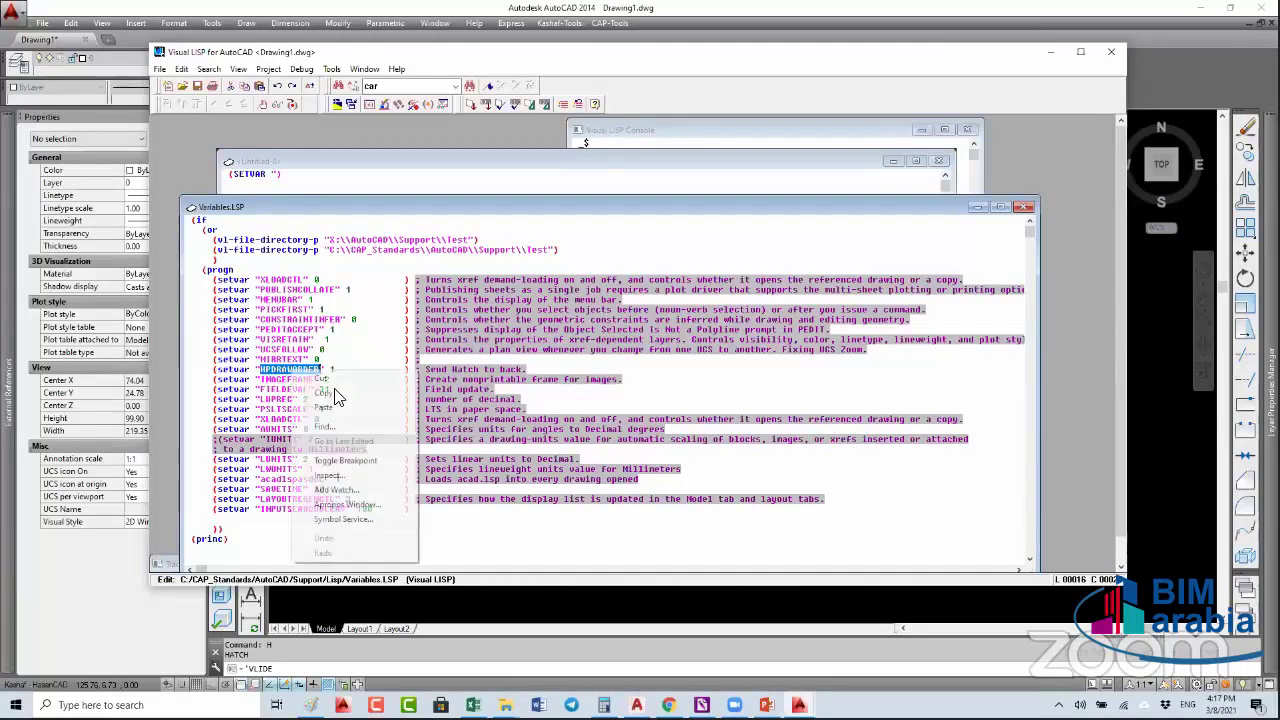
click(330, 392)
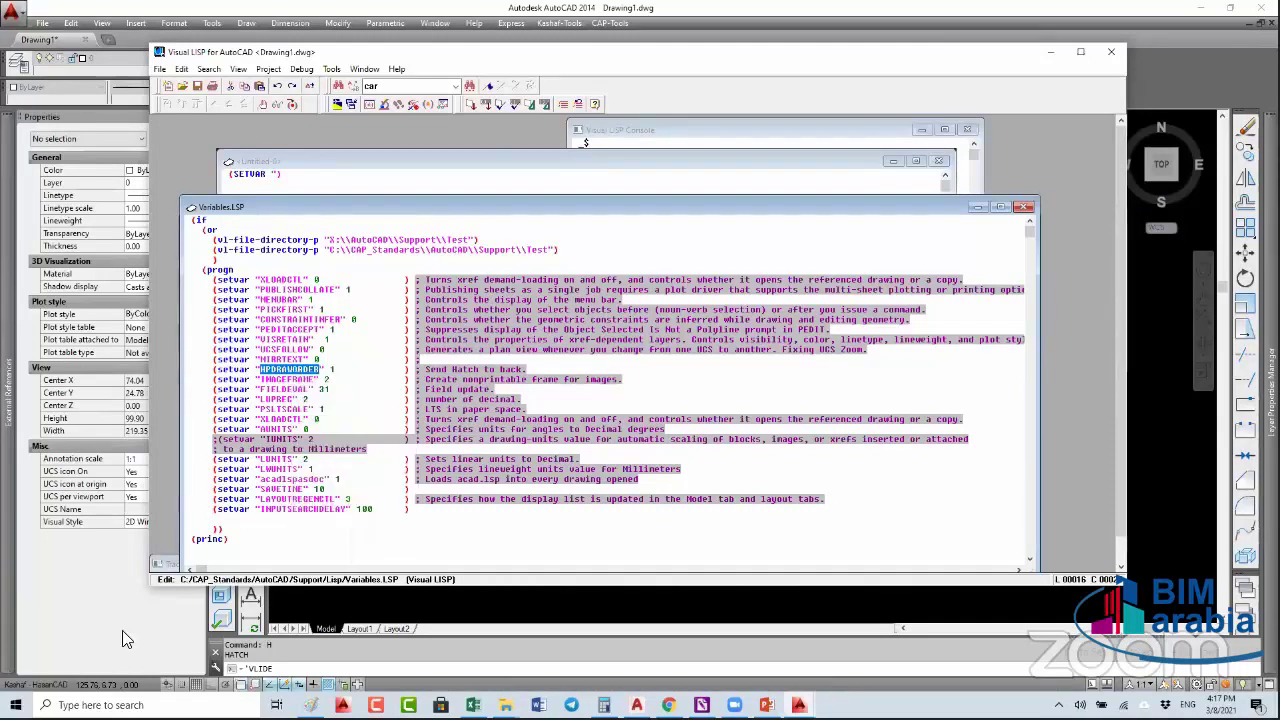
- Filter the System Variables dialog to HPDRAWORDER, confirm its value 1, and close it
click(505, 23)
click(511, 23)
mouse_move(523, 170)
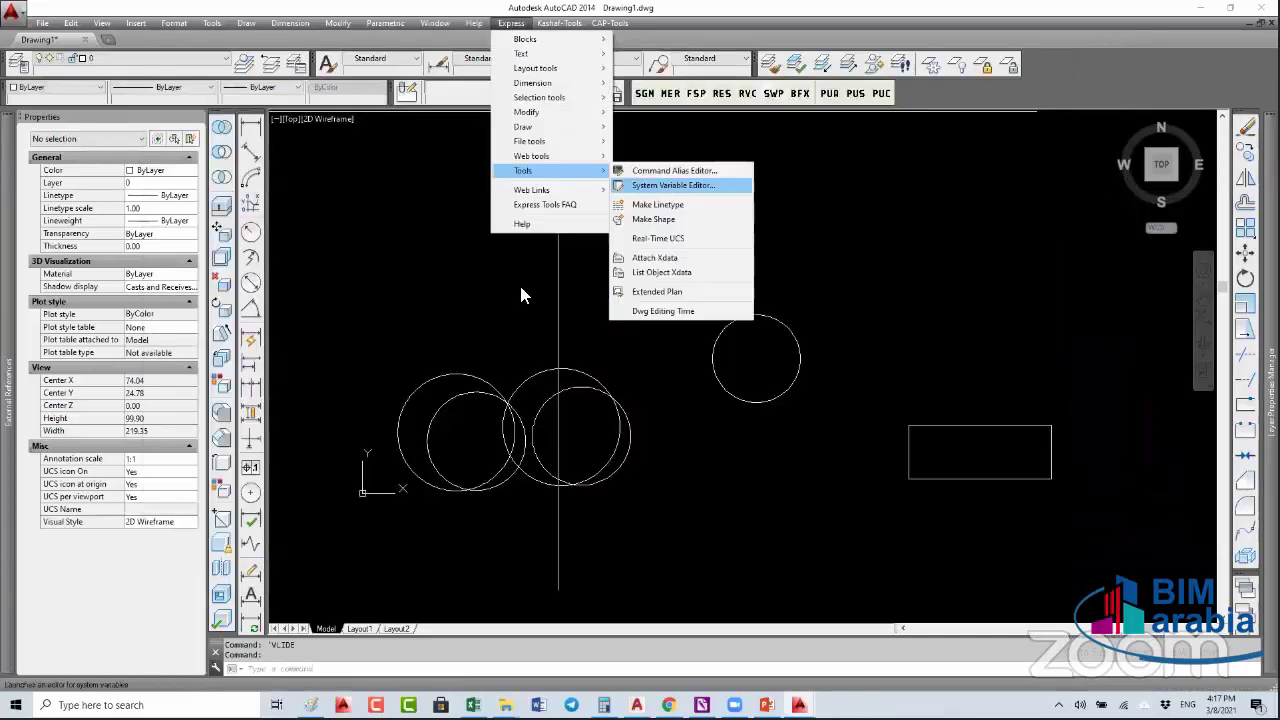
key(Return)
key(ctrl+v)
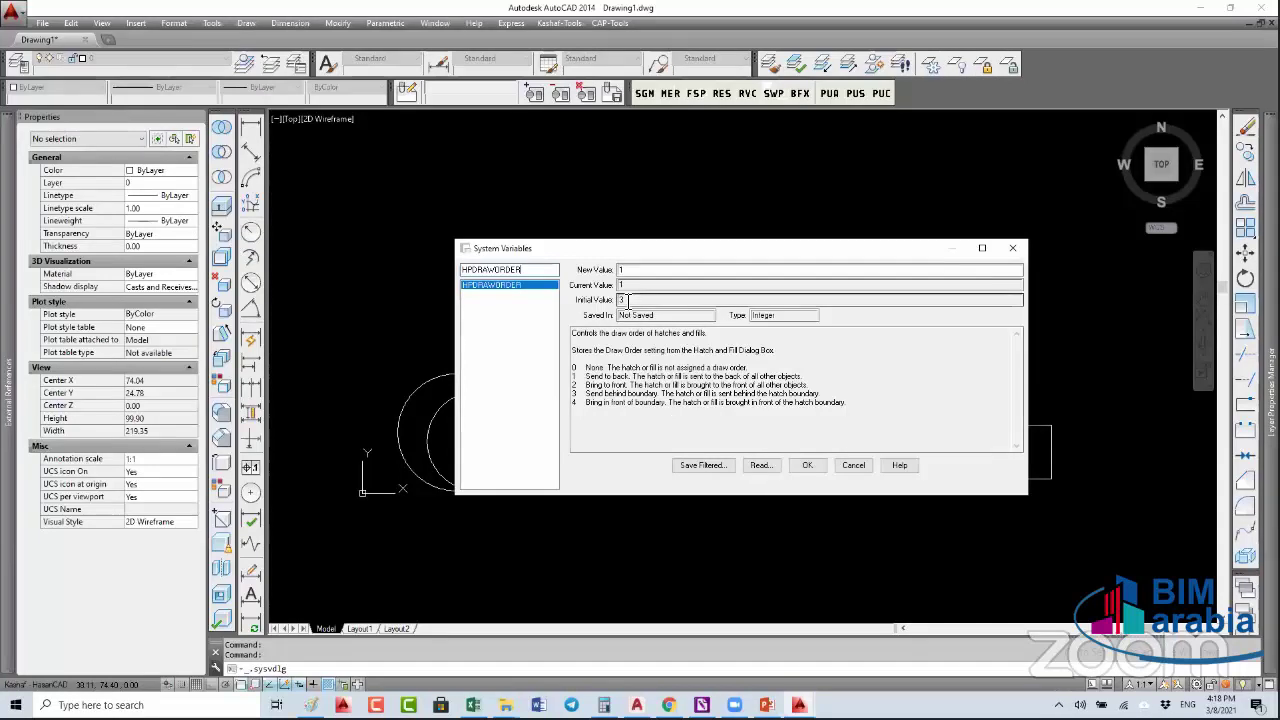
click(657, 395)
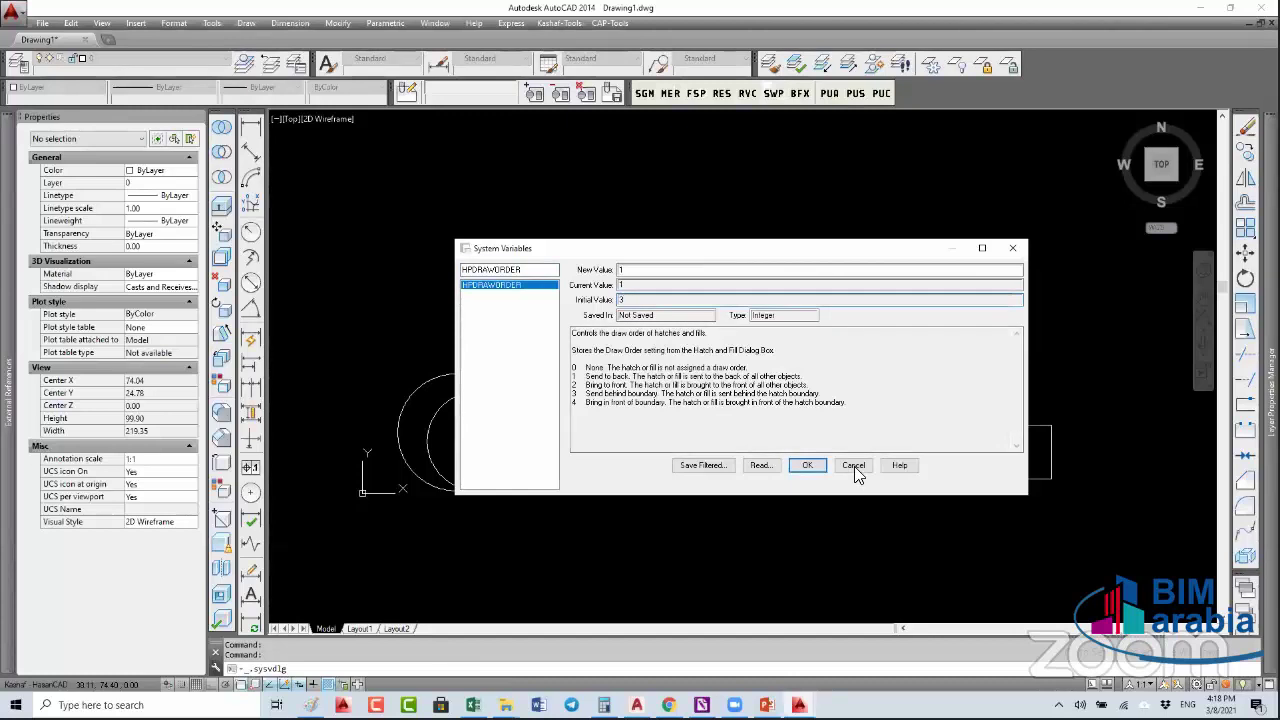
click(808, 466)
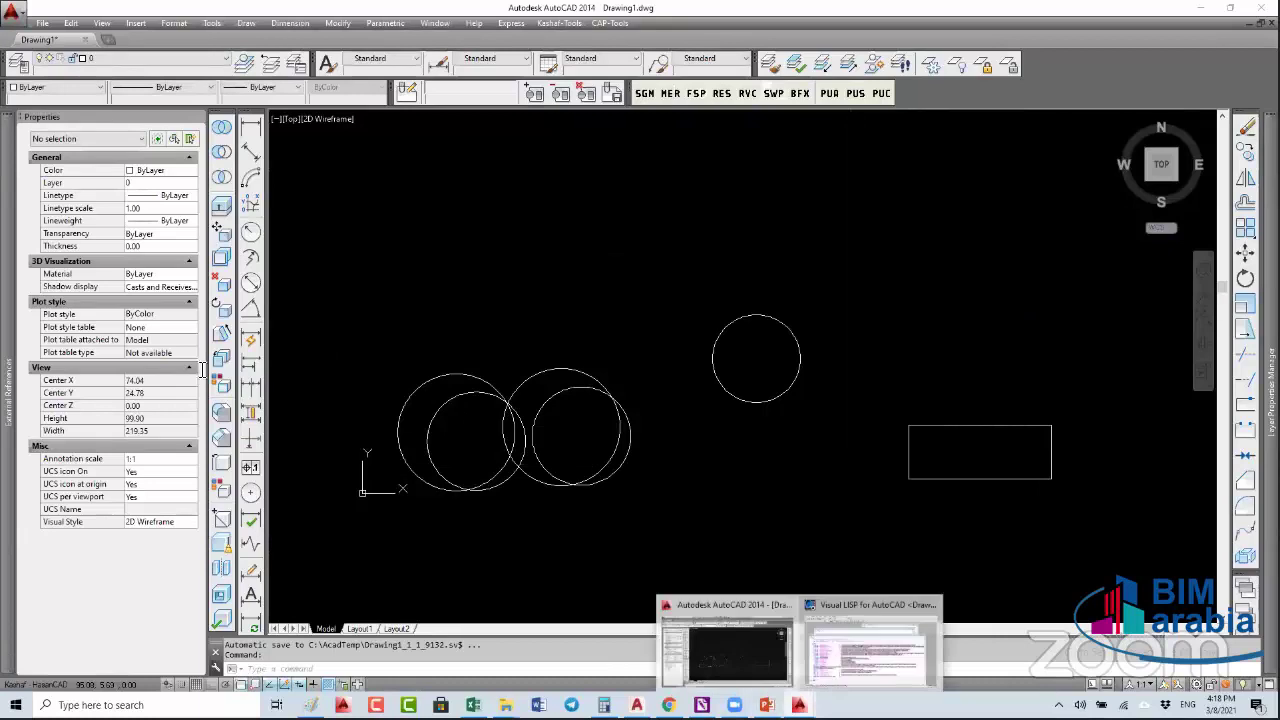
- Reopen VLIDE and load the selected HPDRAWORDER setvar expression into the drawing
text(vlide)
key(Return)
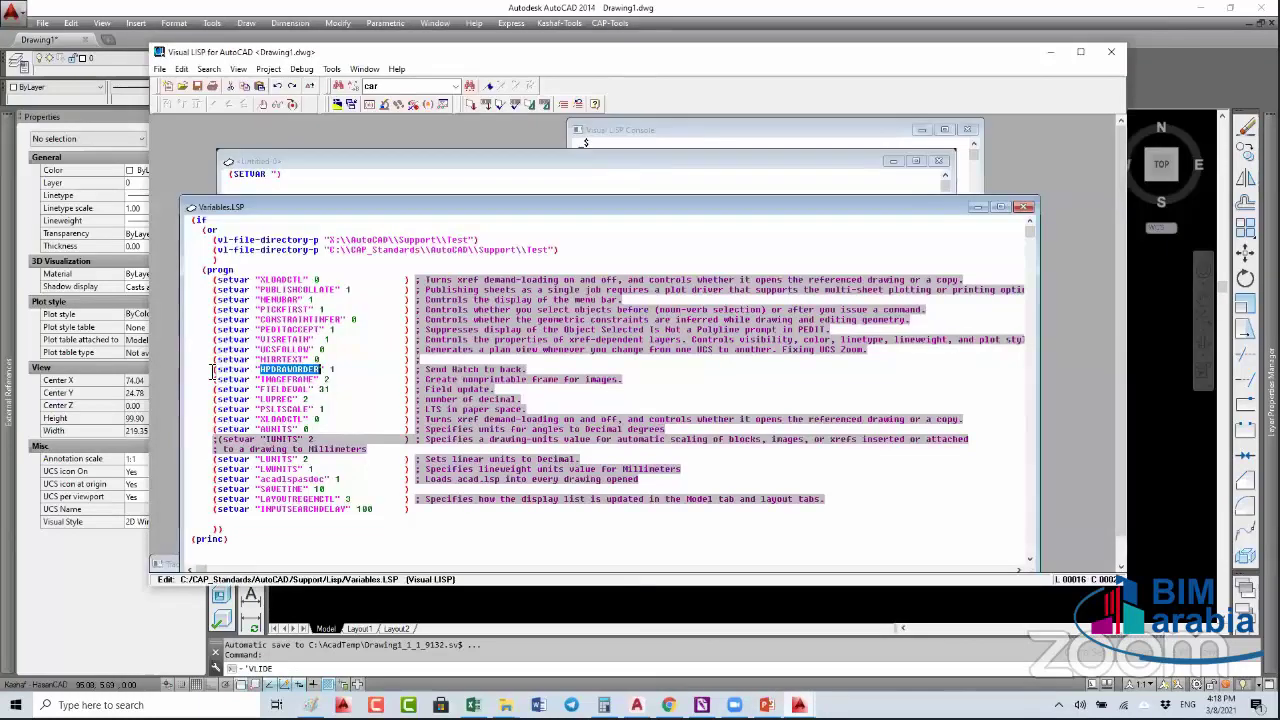
click(212, 372)
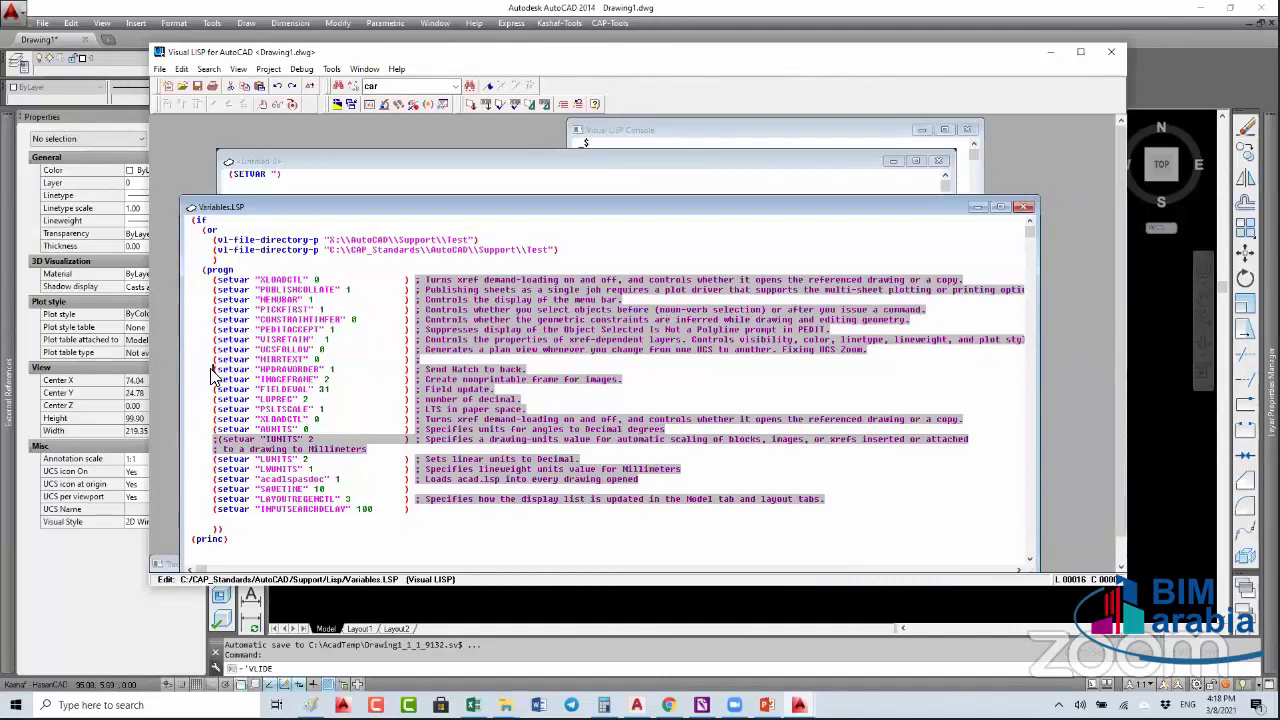
double_click(213, 372)
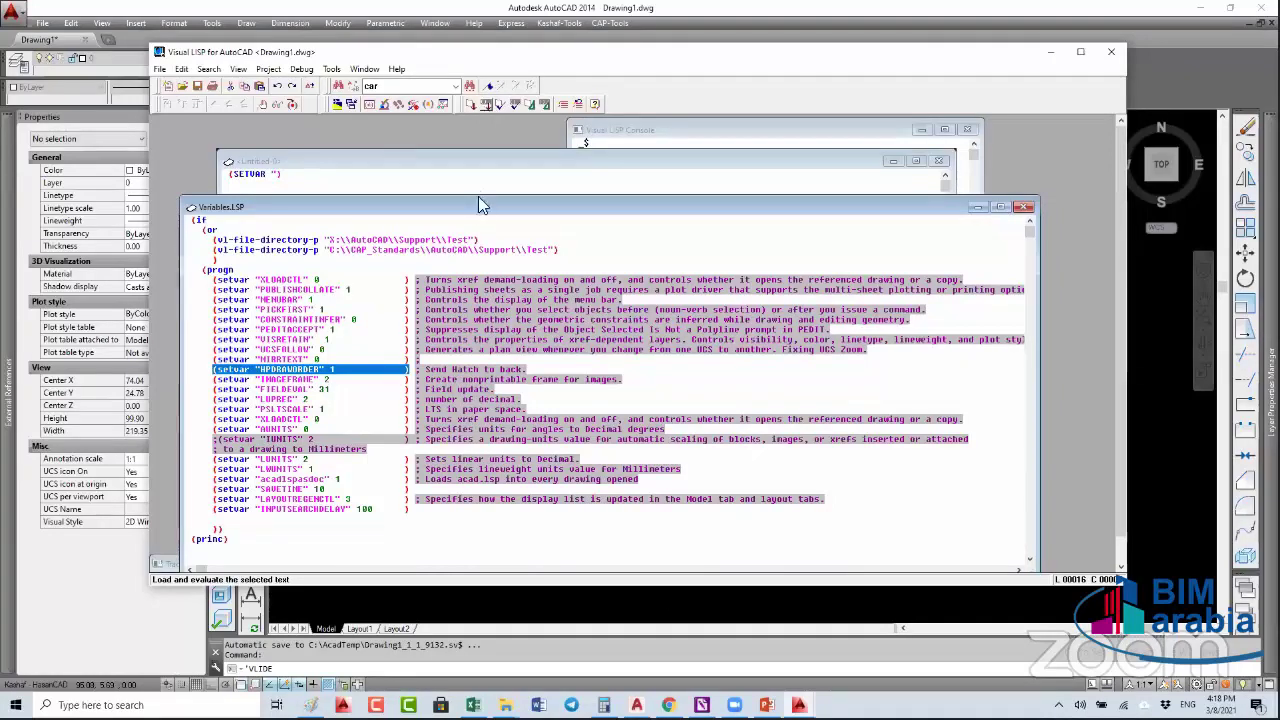
key(ctrl+shift+e)
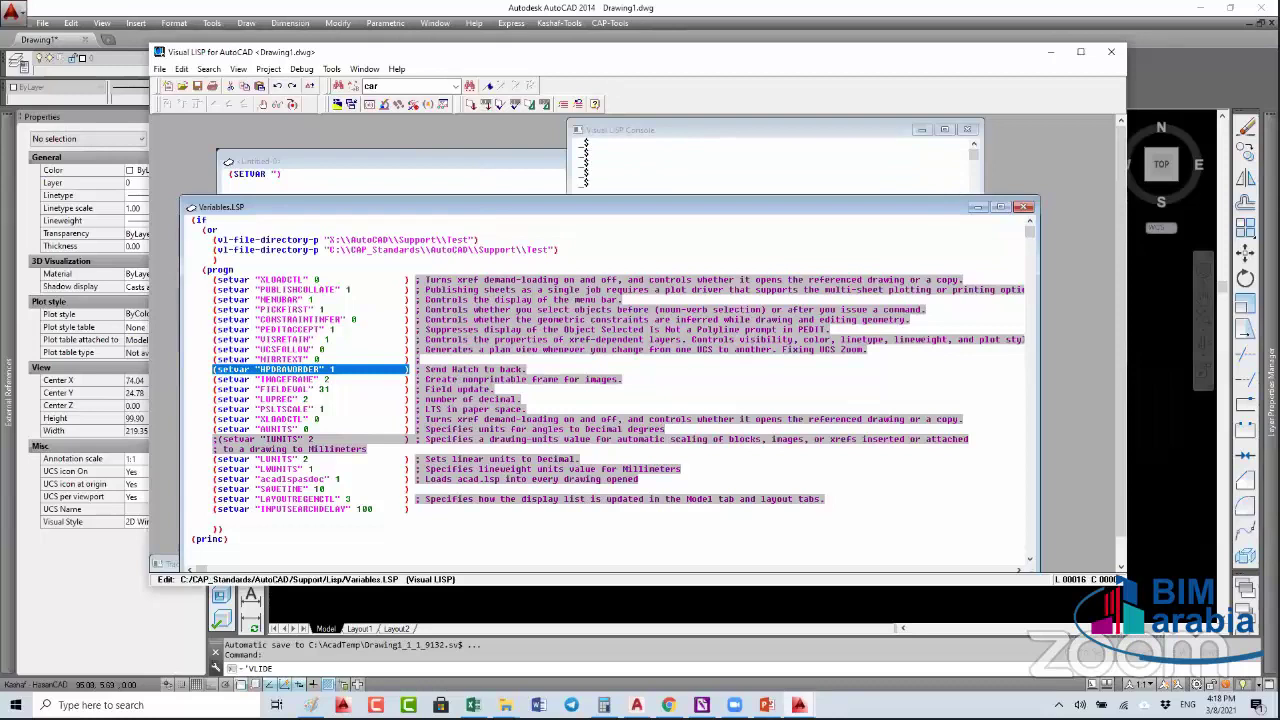
- Check HPDRAWORDER in the Express System Variable Editor, then close it
click(520, 38)
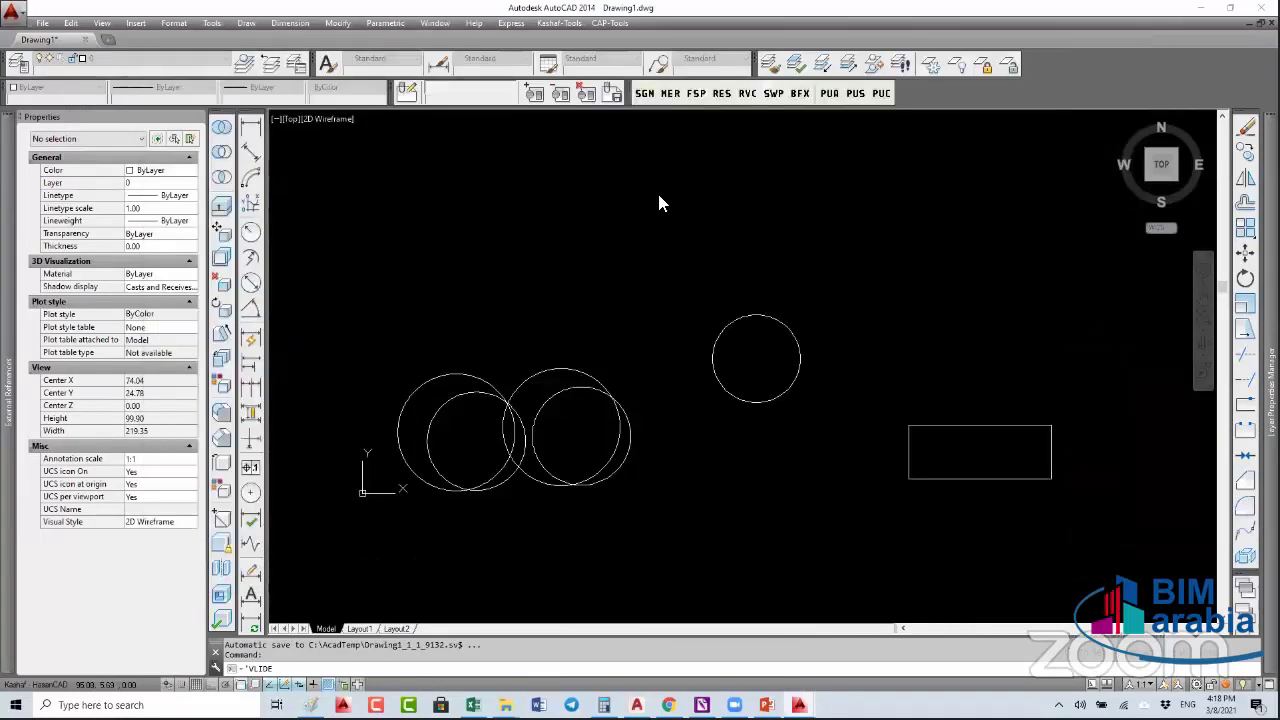
click(511, 23)
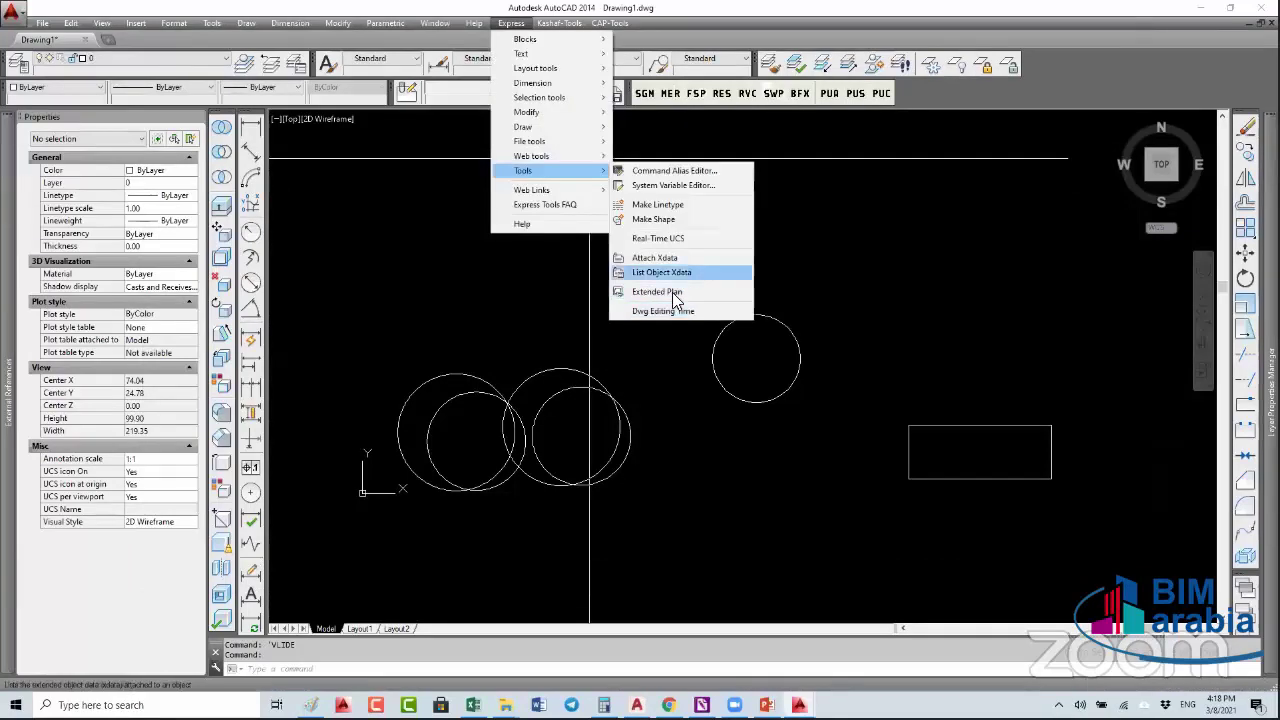
click(684, 184)
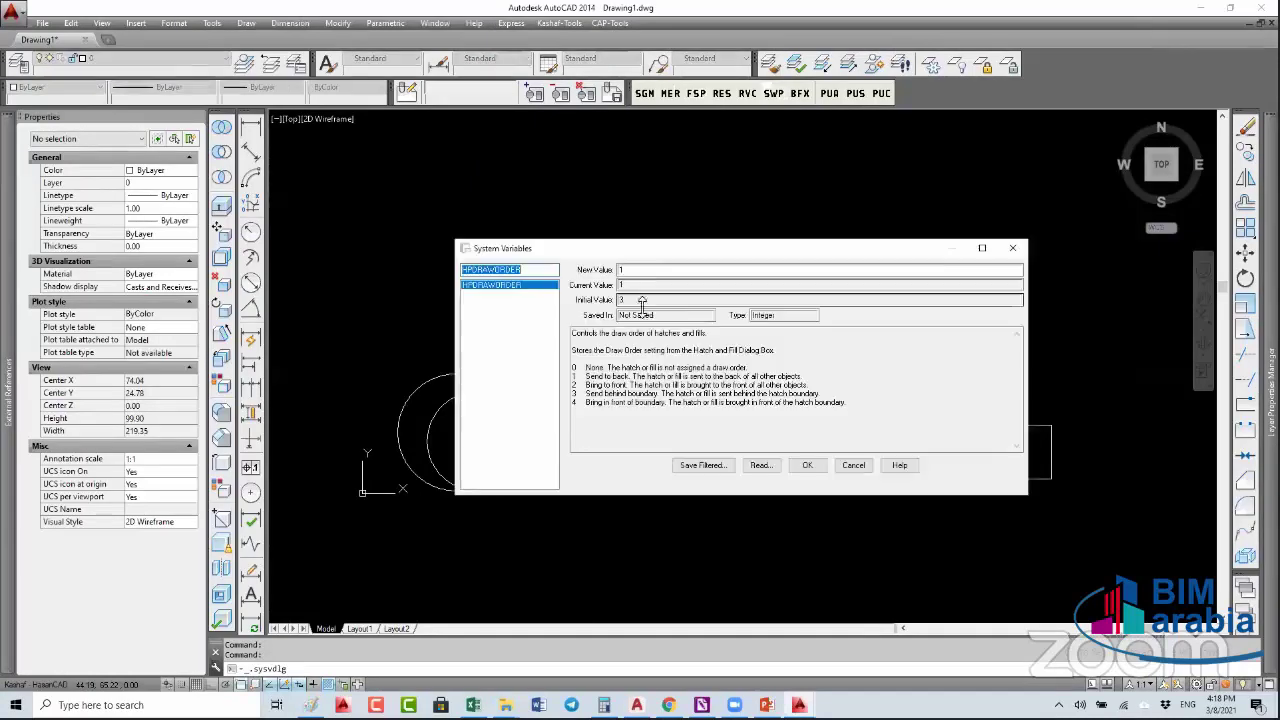
key(Tab)
key(Return)
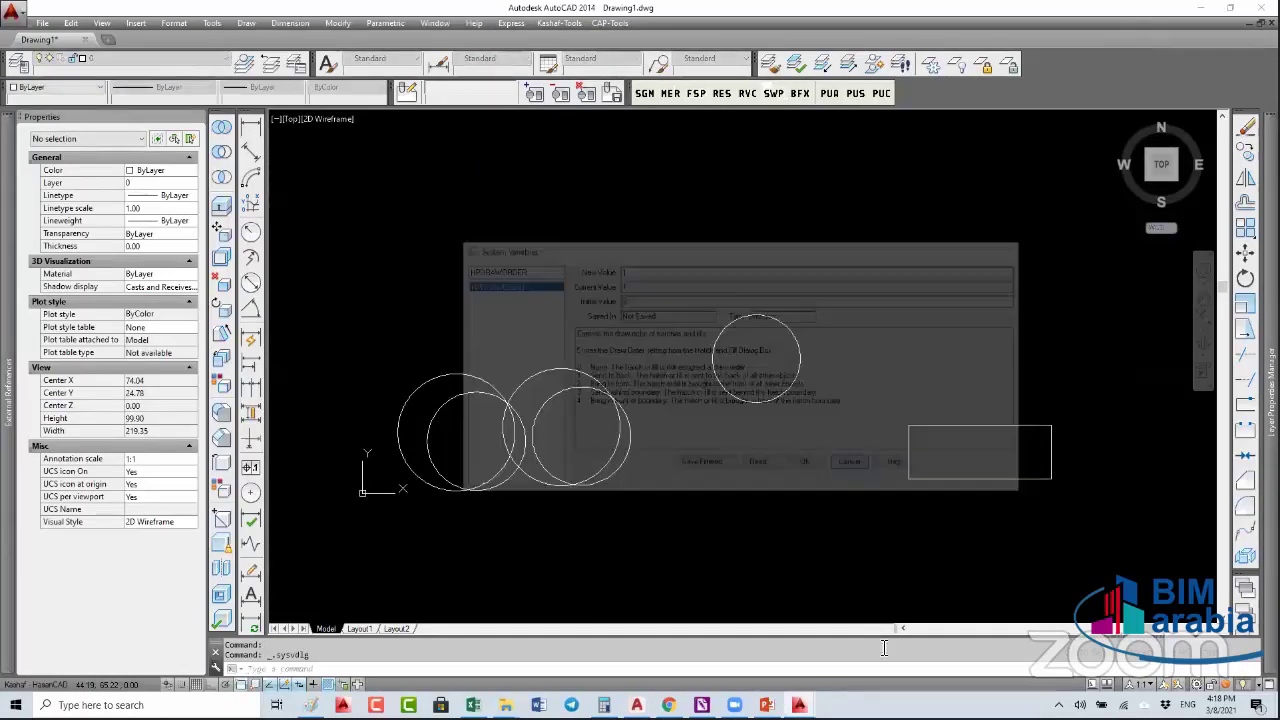
- Change the HPDRAWORDER setvar value from 1 to 2 and load the expression
key(alt+Tab)
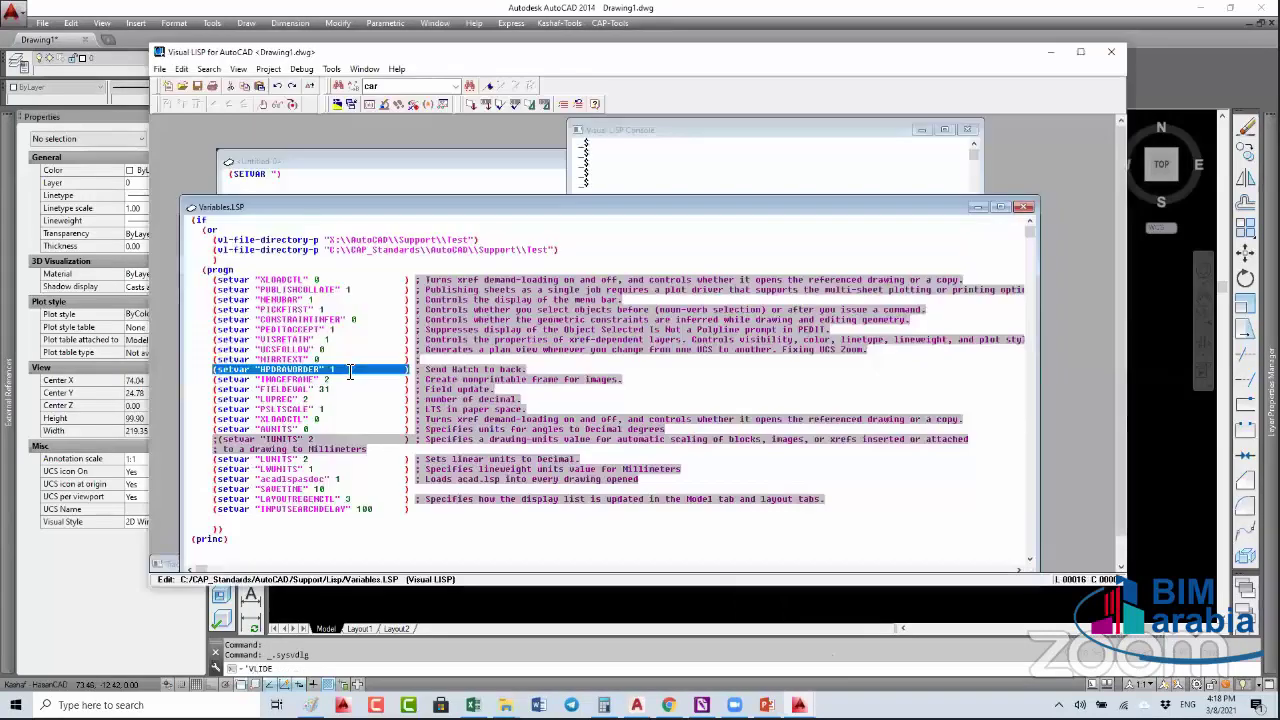
click(350, 370)
key(BackSpace)
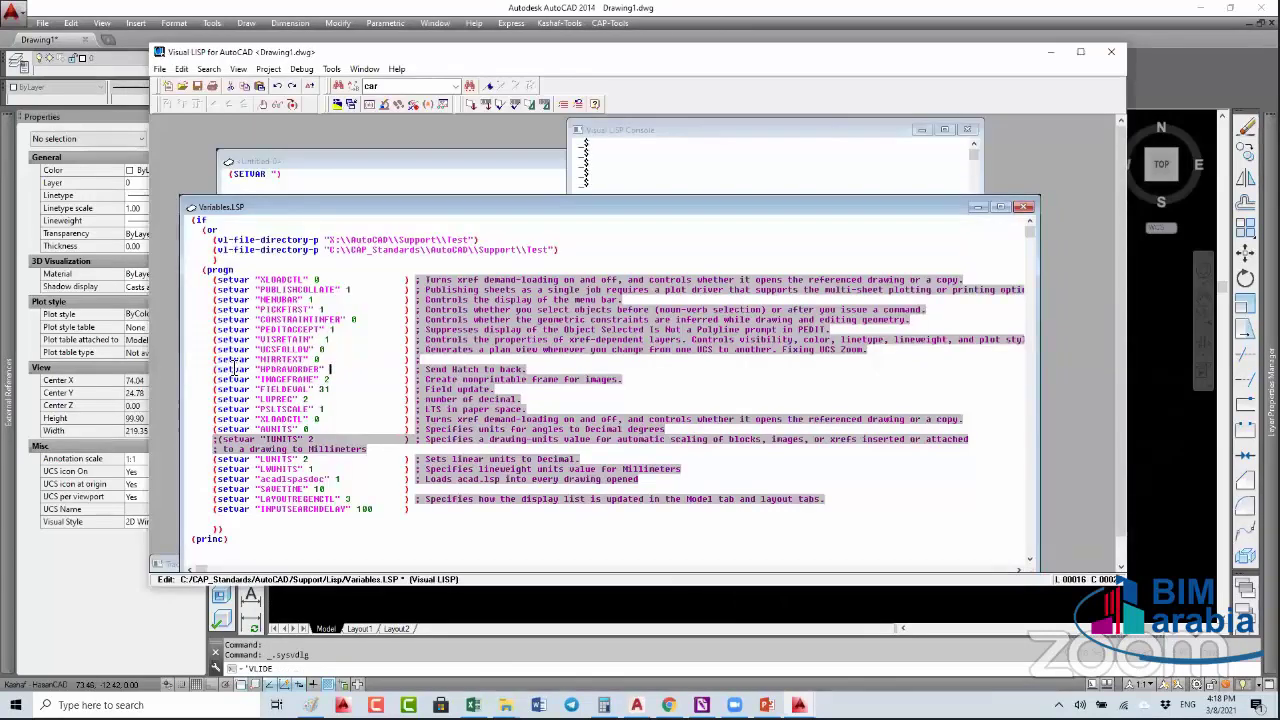
text(2)
double_click(215, 369)
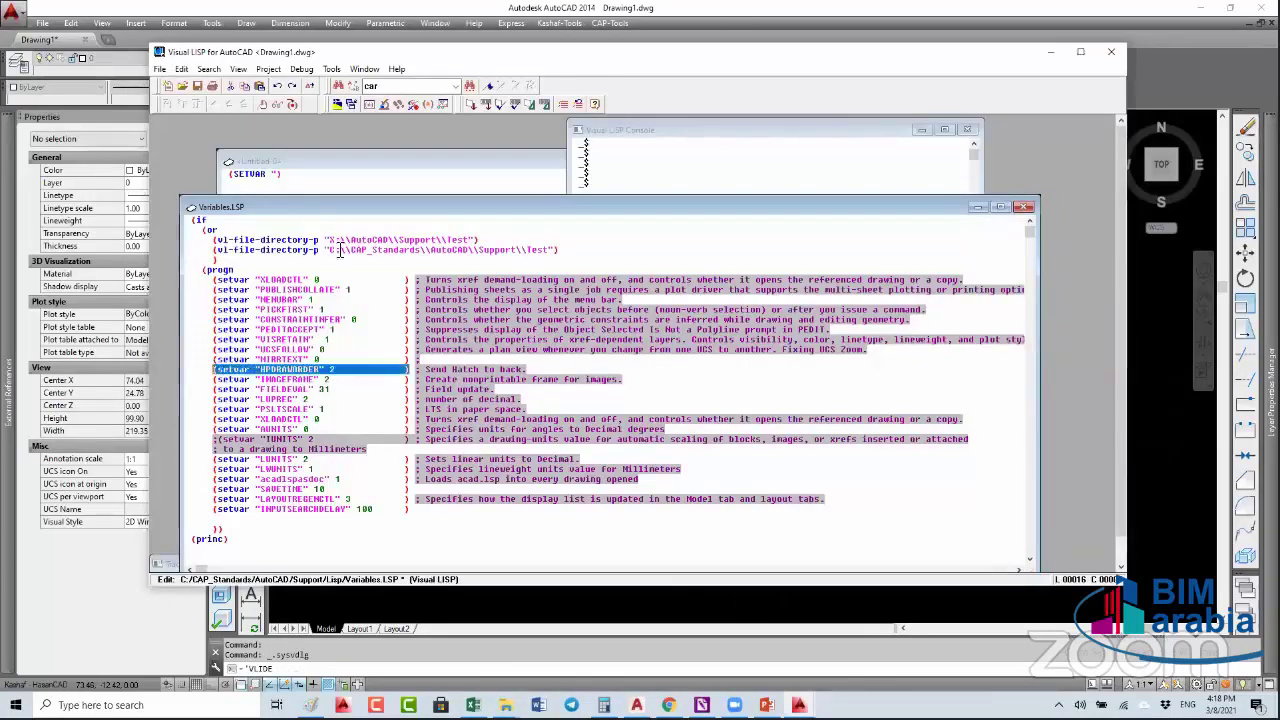
click(486, 104)
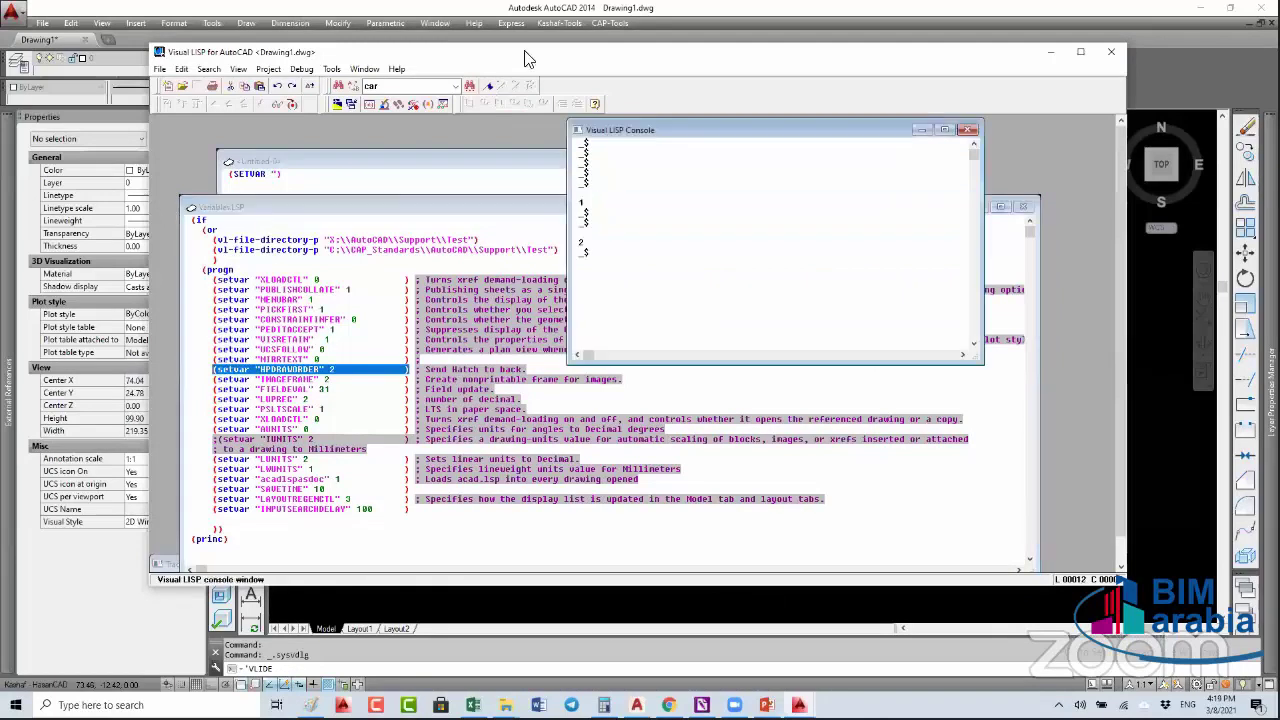
- Verify HPDRAWORDER is 2 in the System Variable Editor, clear the search, and cancel
key(alt+Tab)
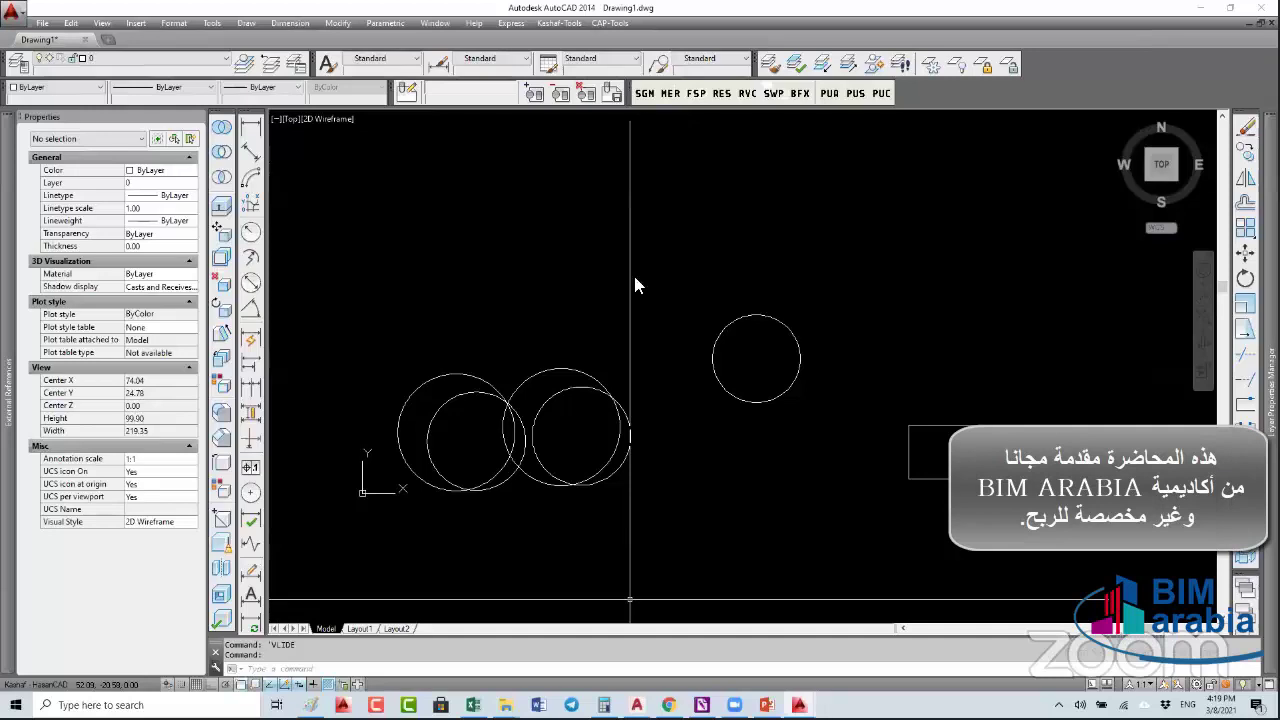
click(511, 23)
mouse_move(523, 170)
click(673, 185)
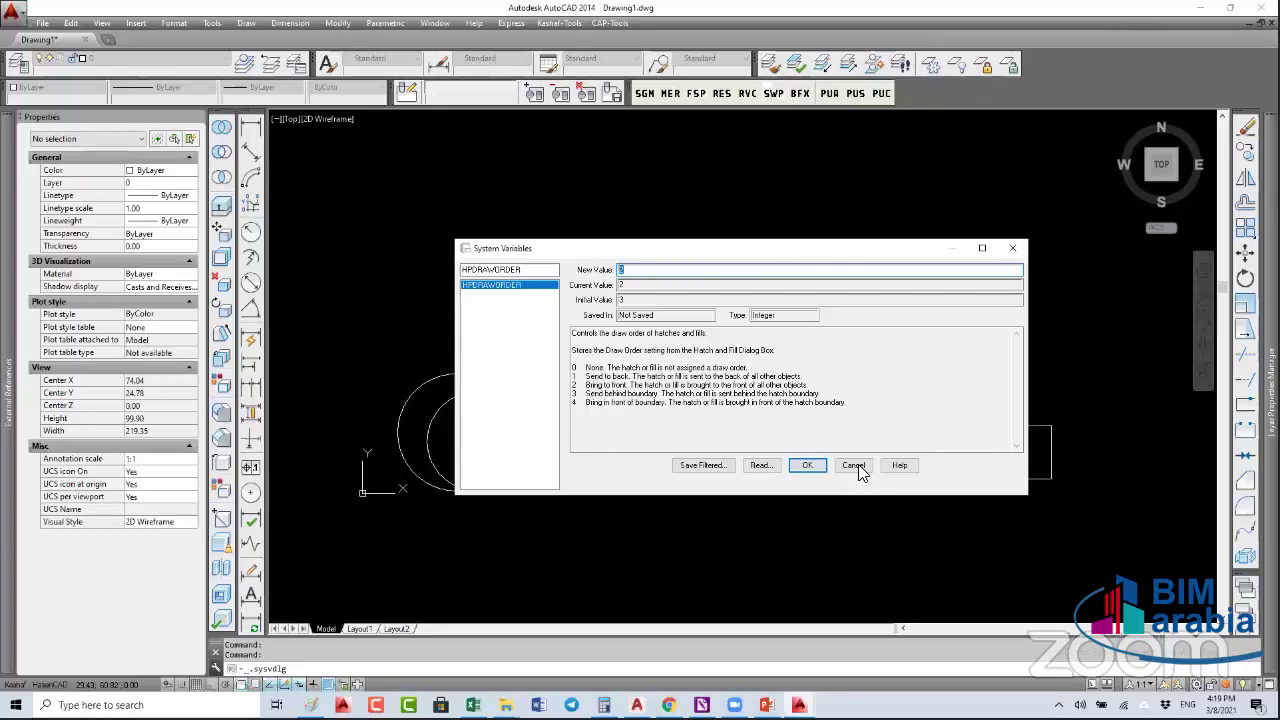
double_click(510, 270)
key(BackSpace)
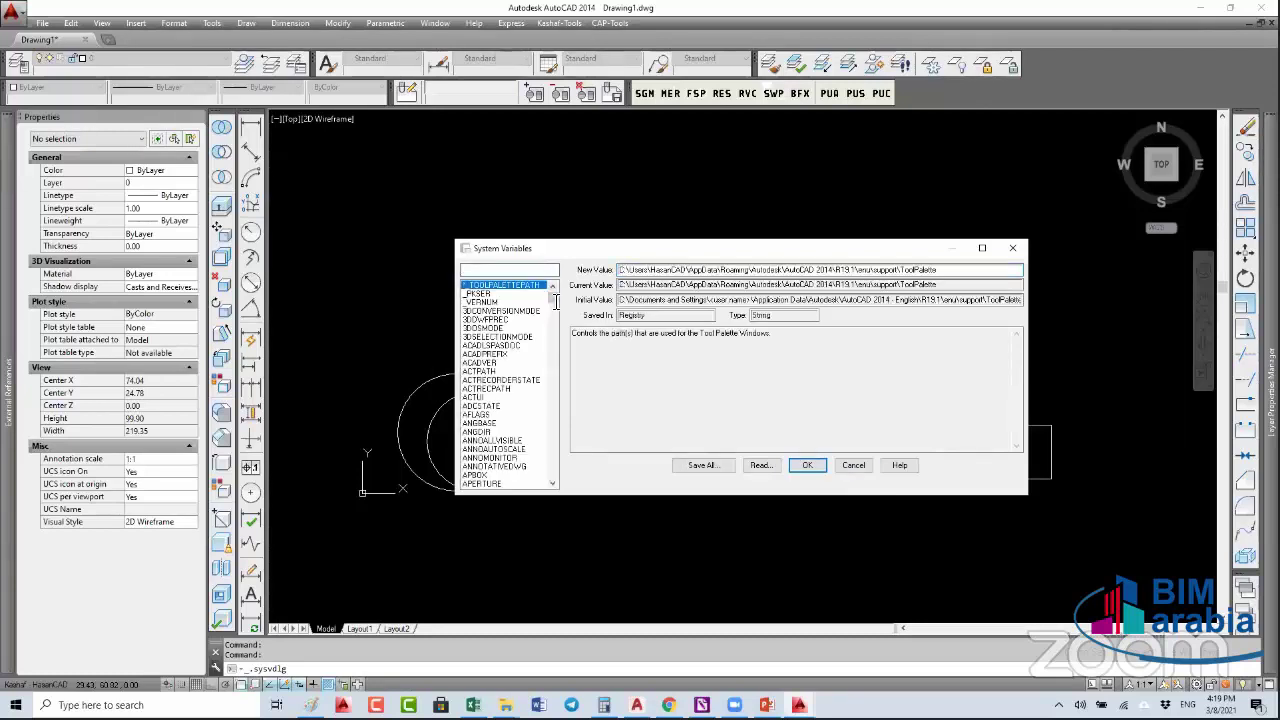
click(480, 372)
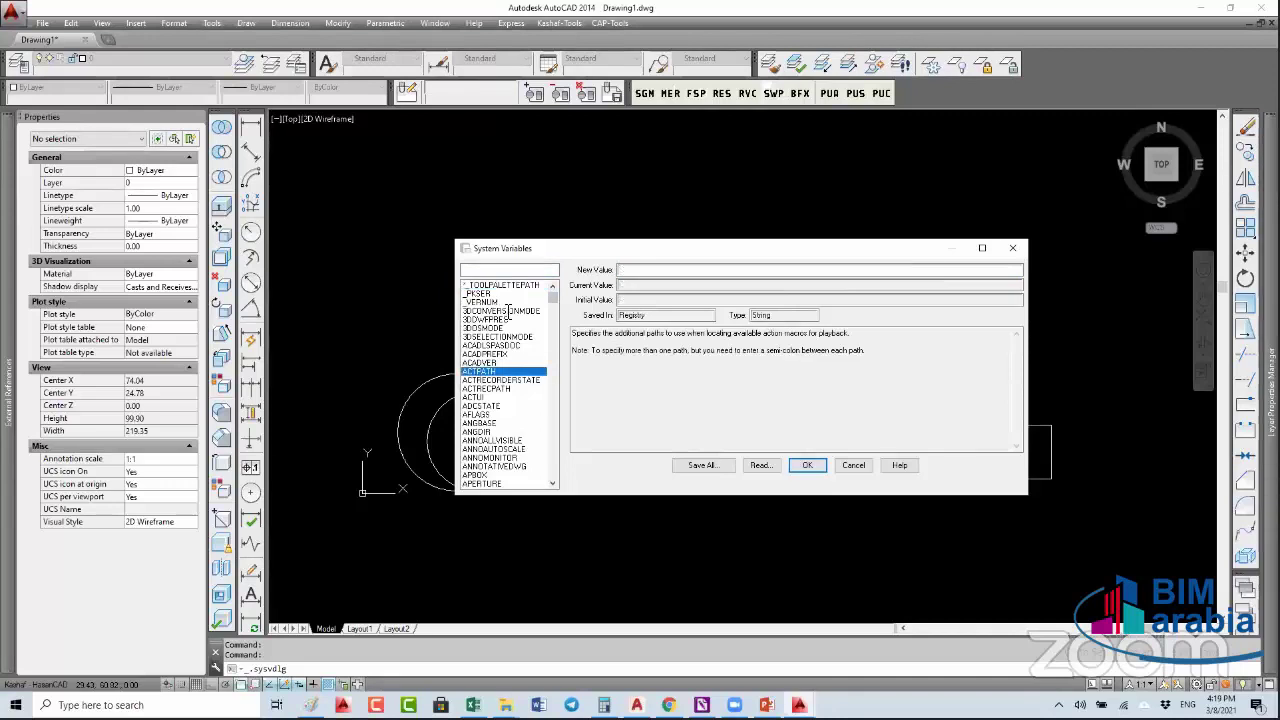
scroll(522, 375, down, 1)
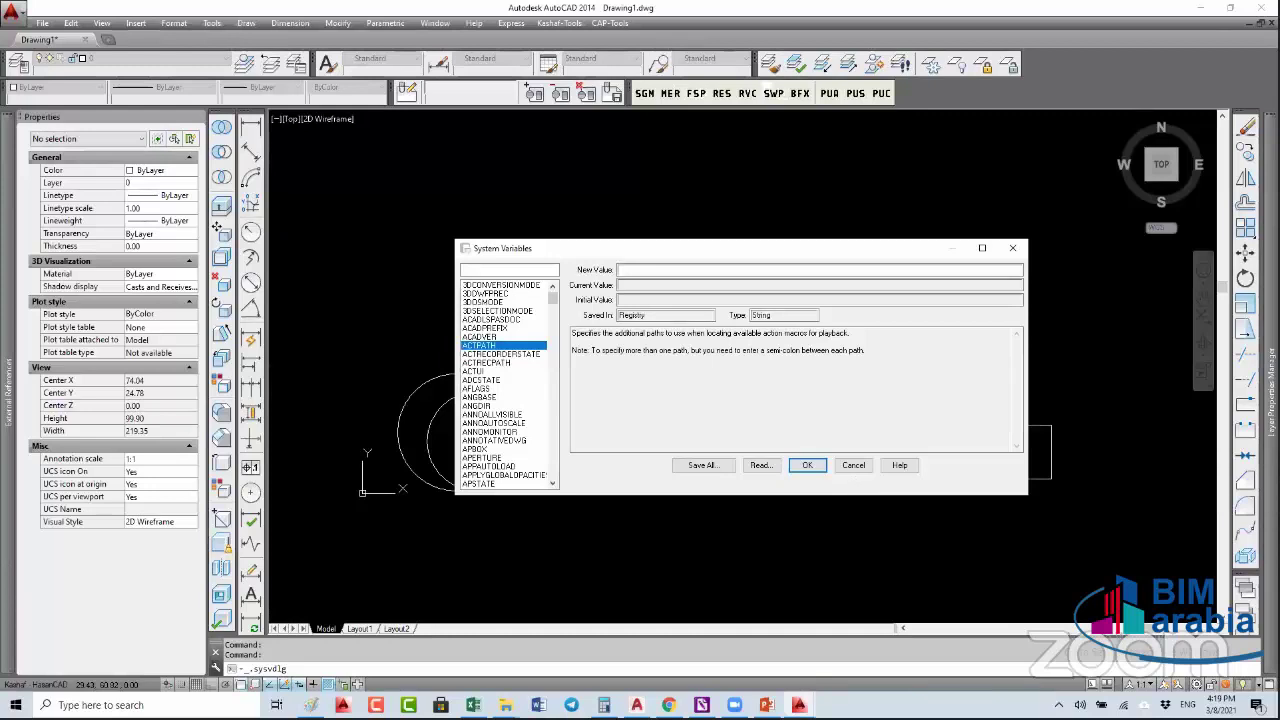
click(807, 465)
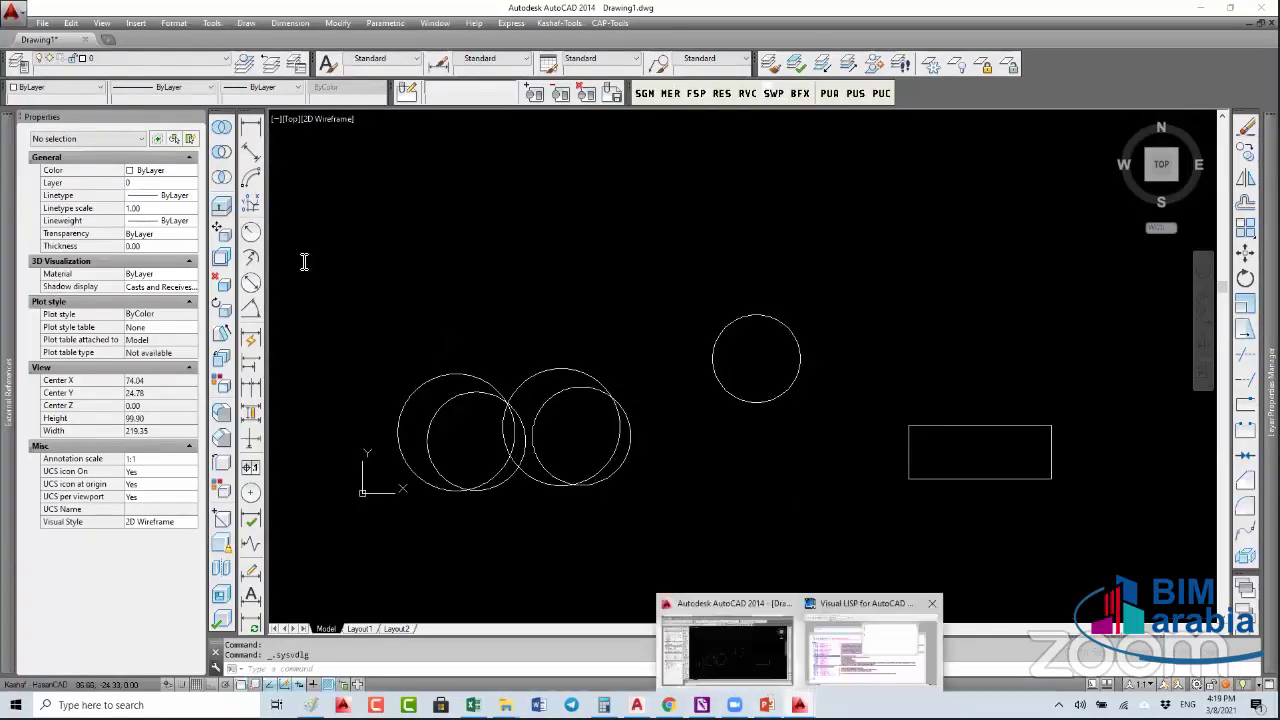
- Return to Variables.LSP and select the directory-check expression
key(alt+Tab)
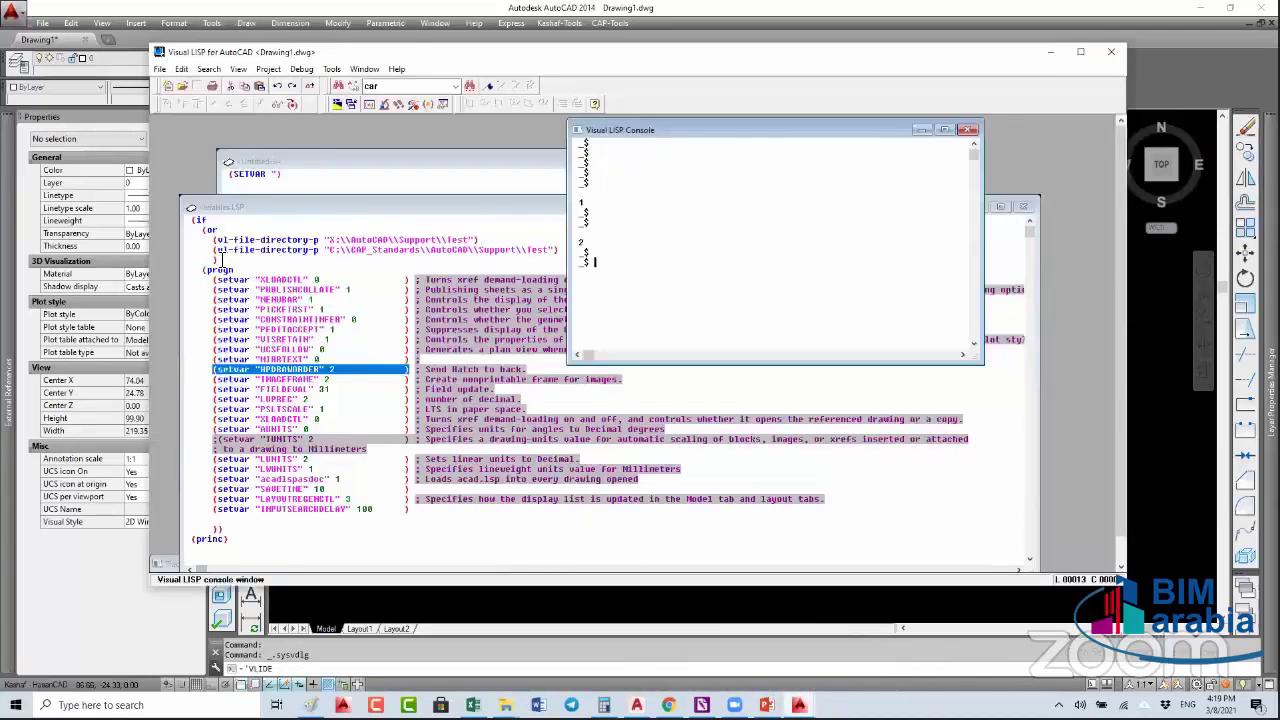
click(311, 299)
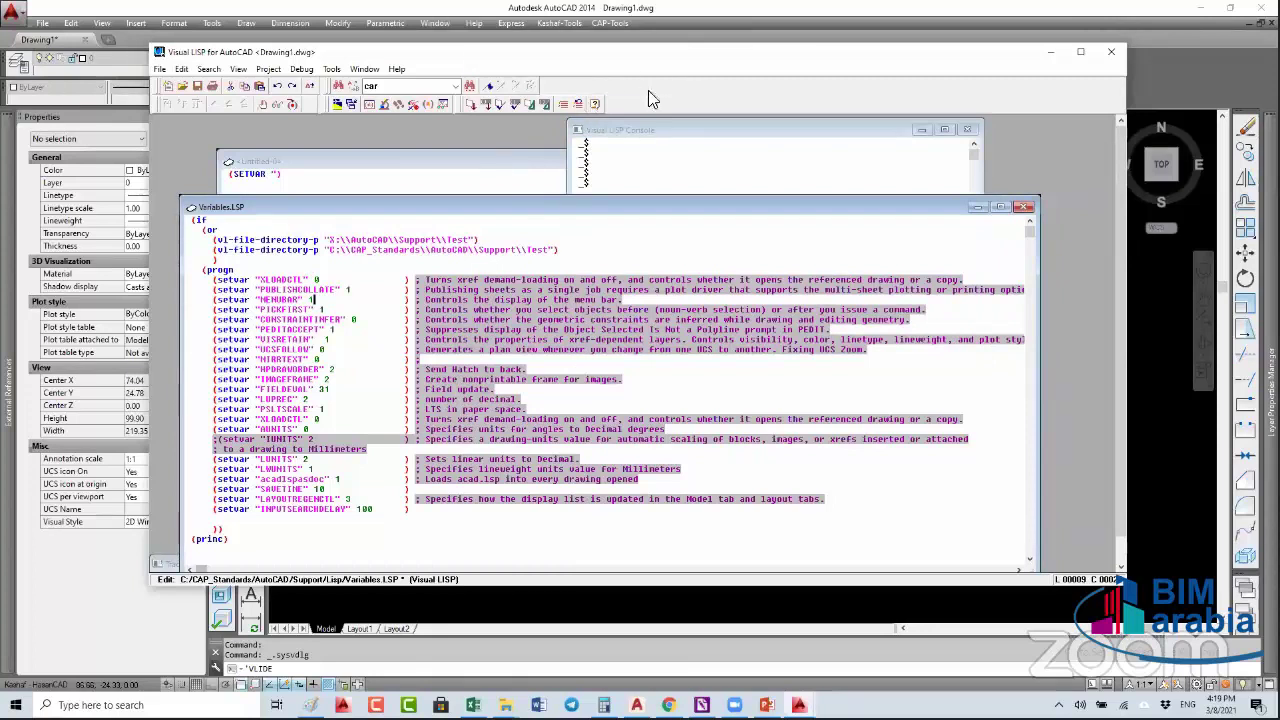
double_click(203, 229)
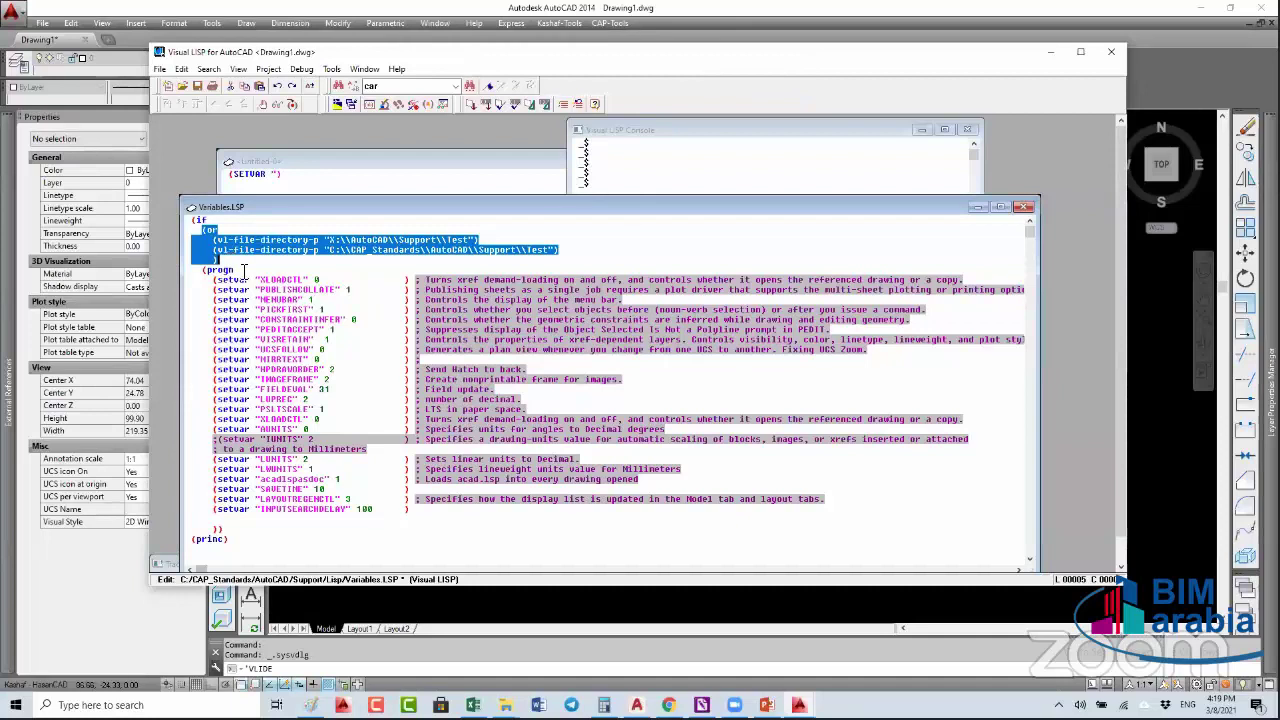
- Select the directory-check if lines and narrow the selection to the or expression
click(242, 272)
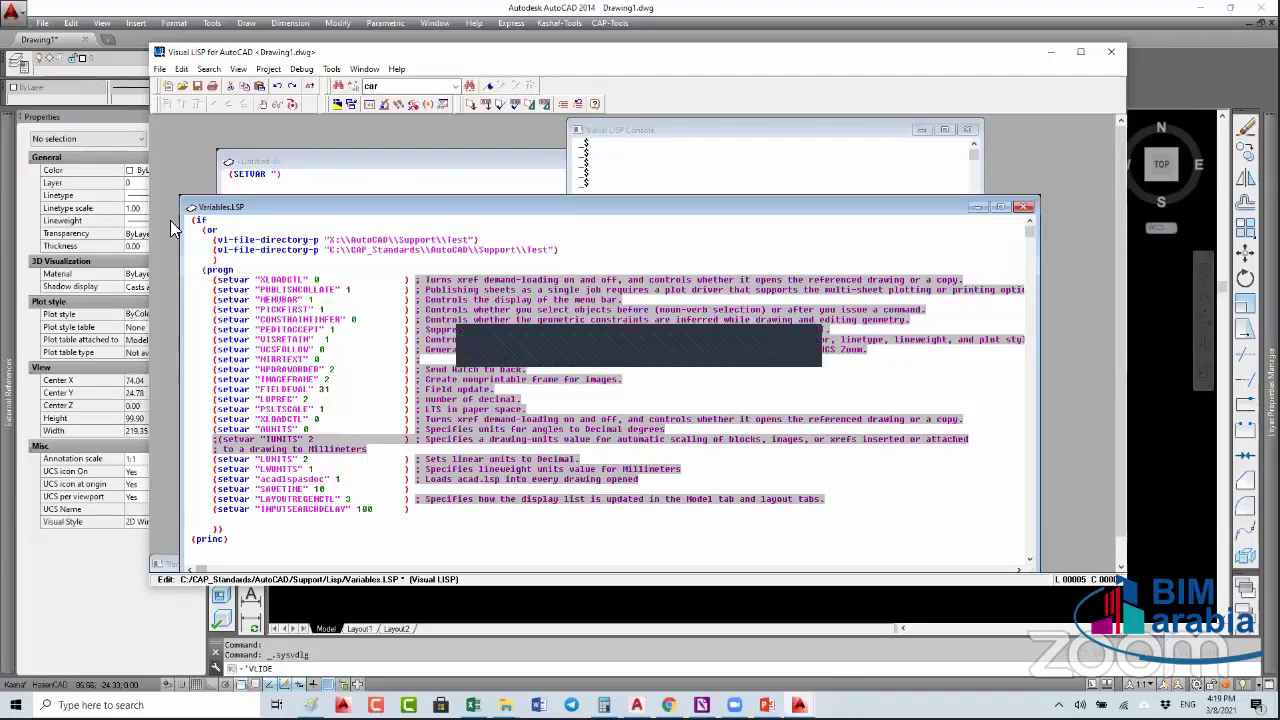
drag(176, 230, 215, 273)
key(shift+Up)
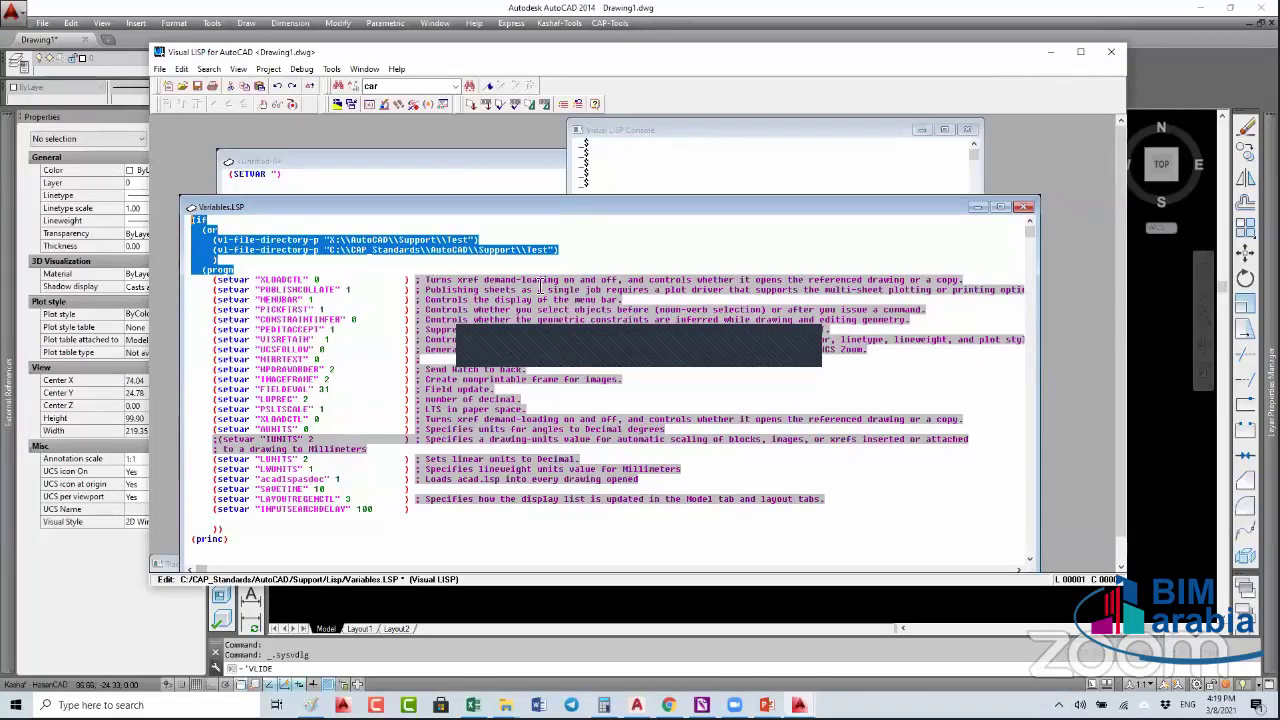
key(ctrl+shift+])
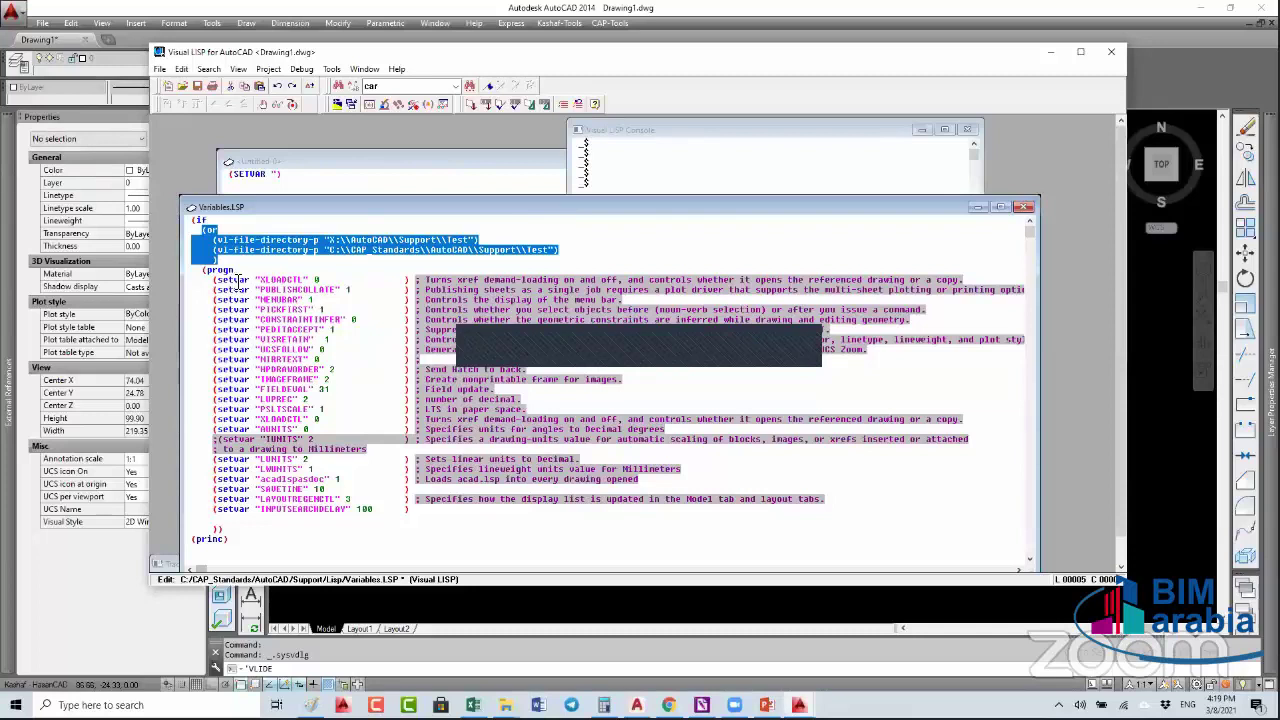
- Set the XLOADCTL setvar value to 0 and select the whole XLOADCTL expression
click(285, 281)
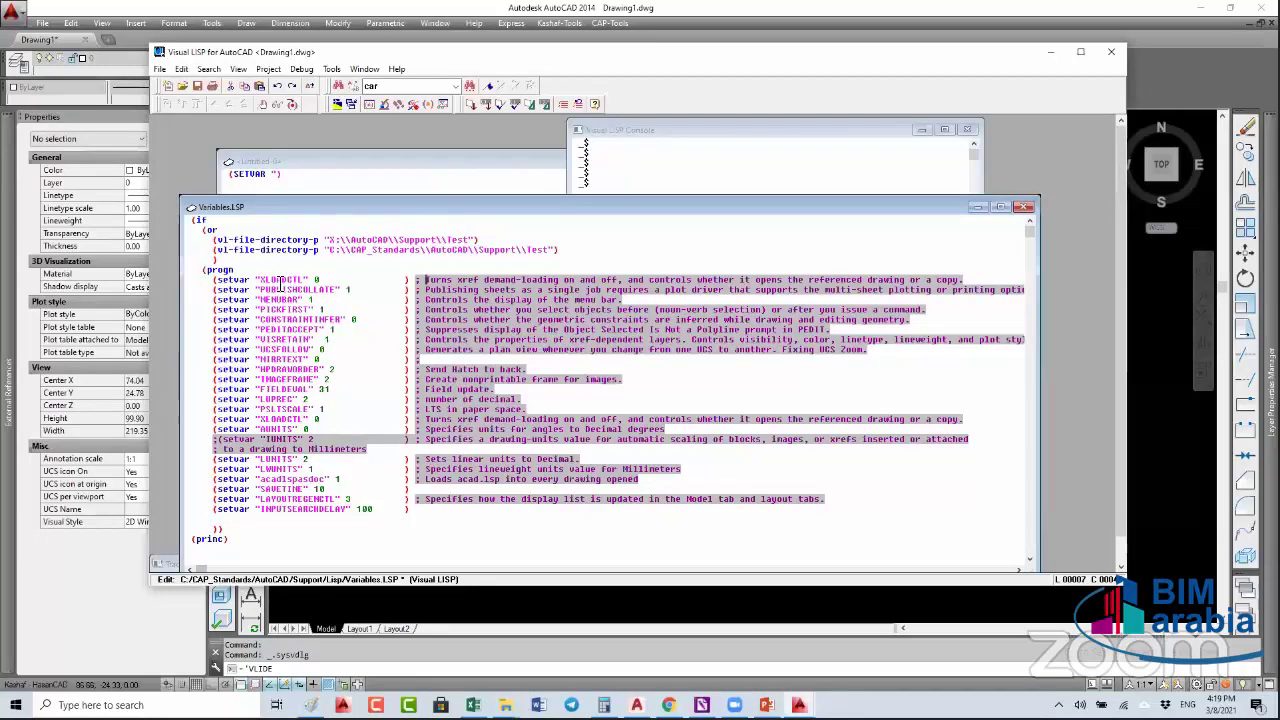
double_click(283, 281)
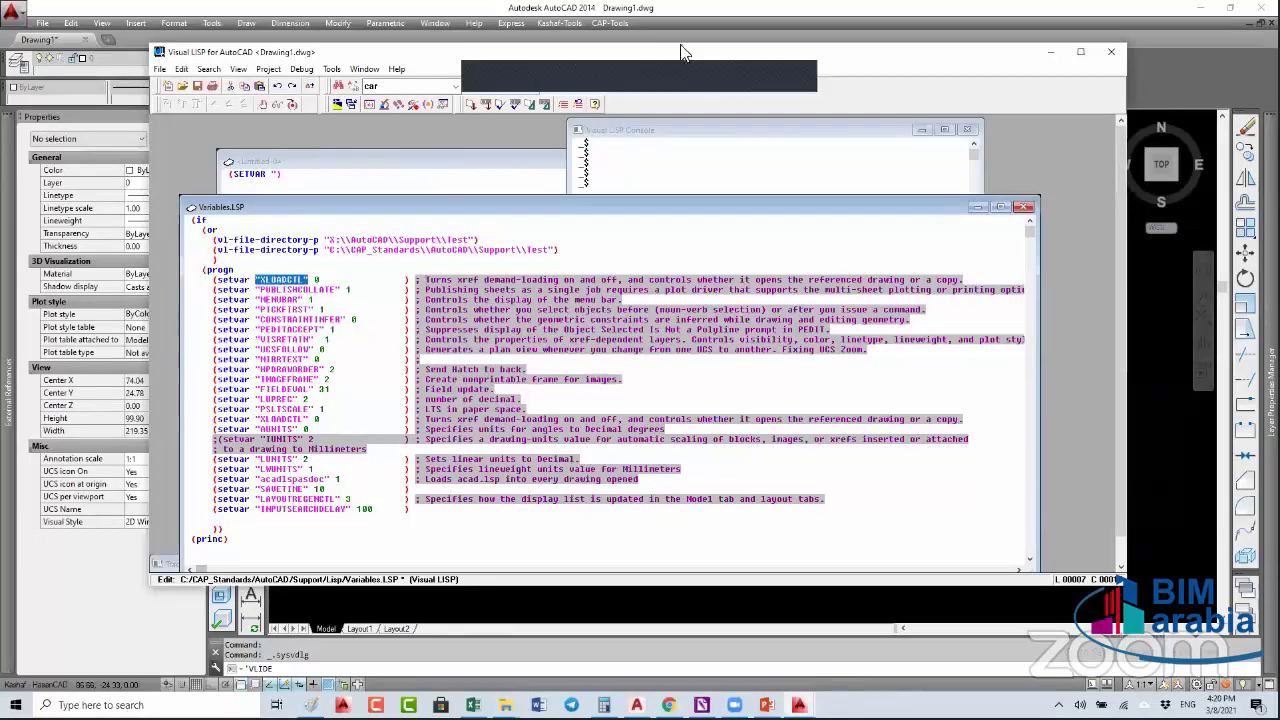
double_click(318, 281)
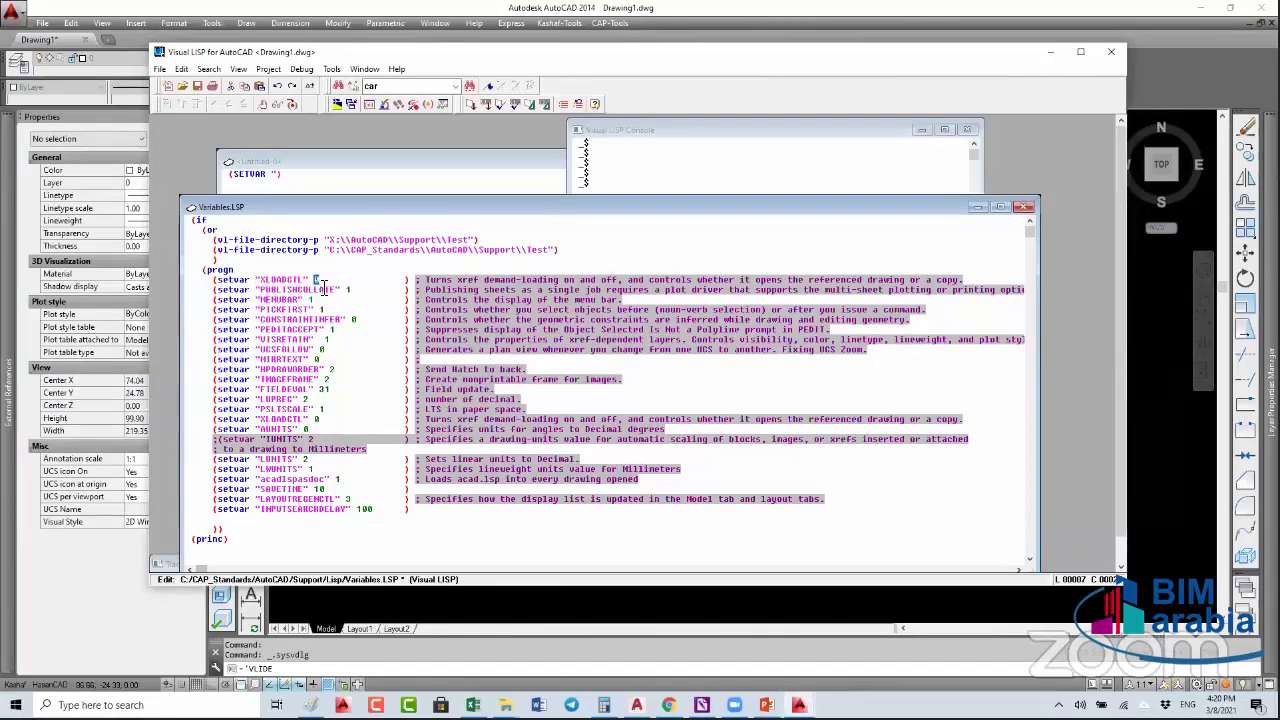
text(0)
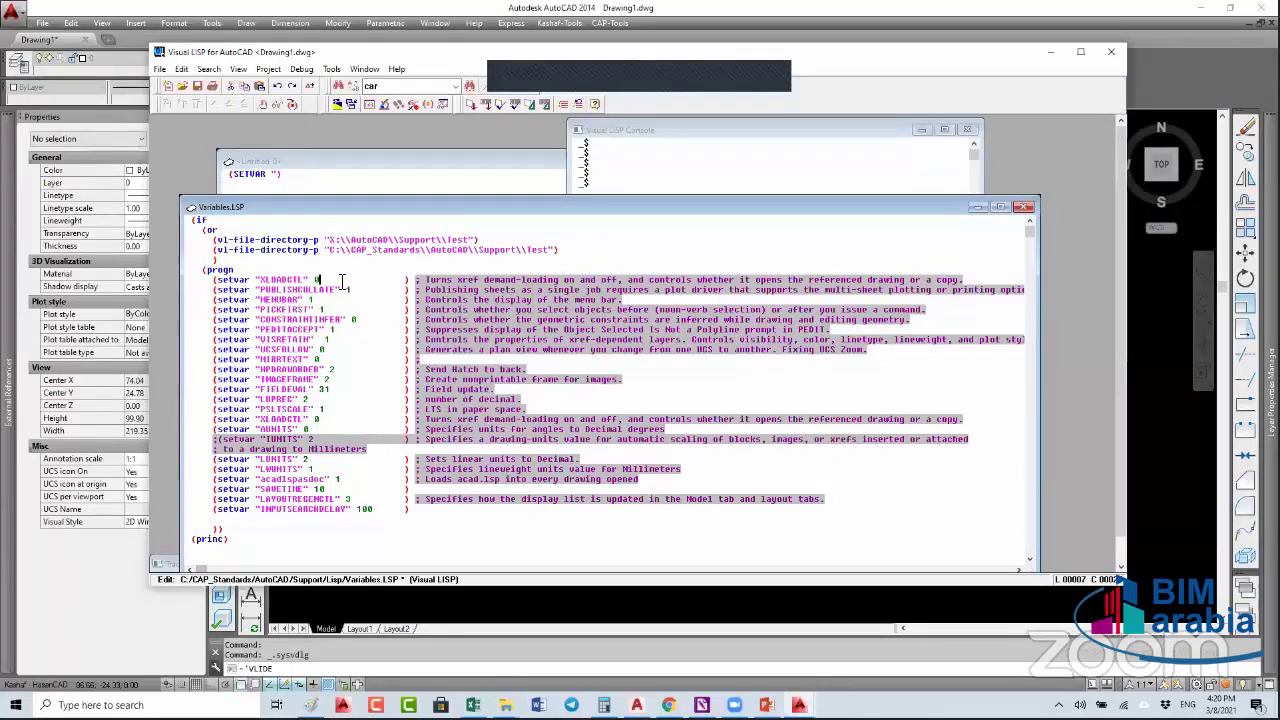
click(467, 280)
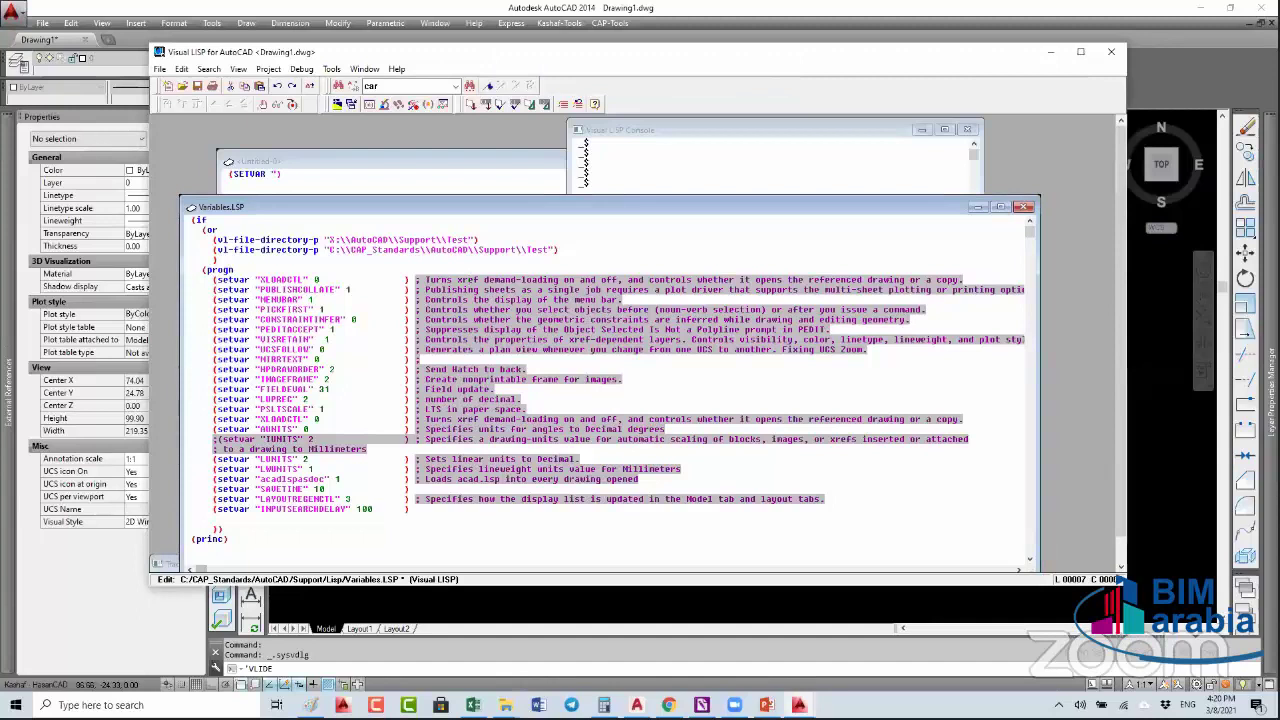
double_click(214, 279)
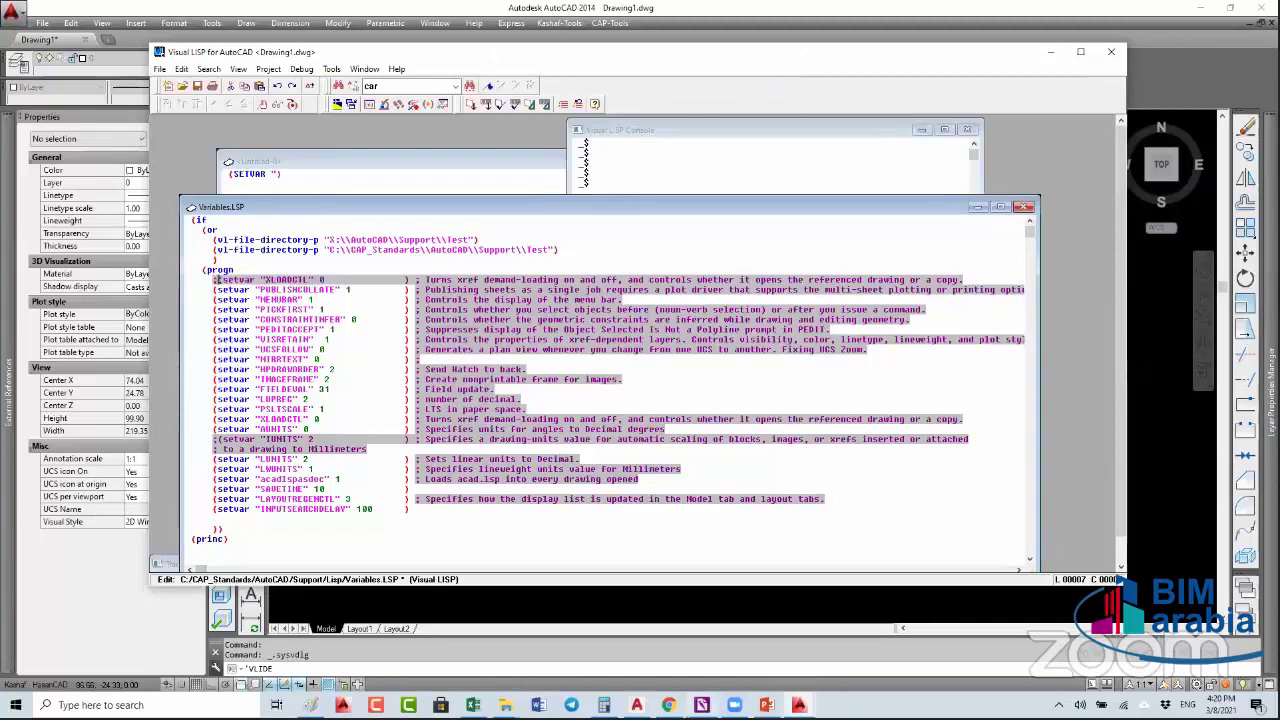
- Move the caret to the end of Variables.LSP, then switch back to the circles drawing
click(1137, 506)
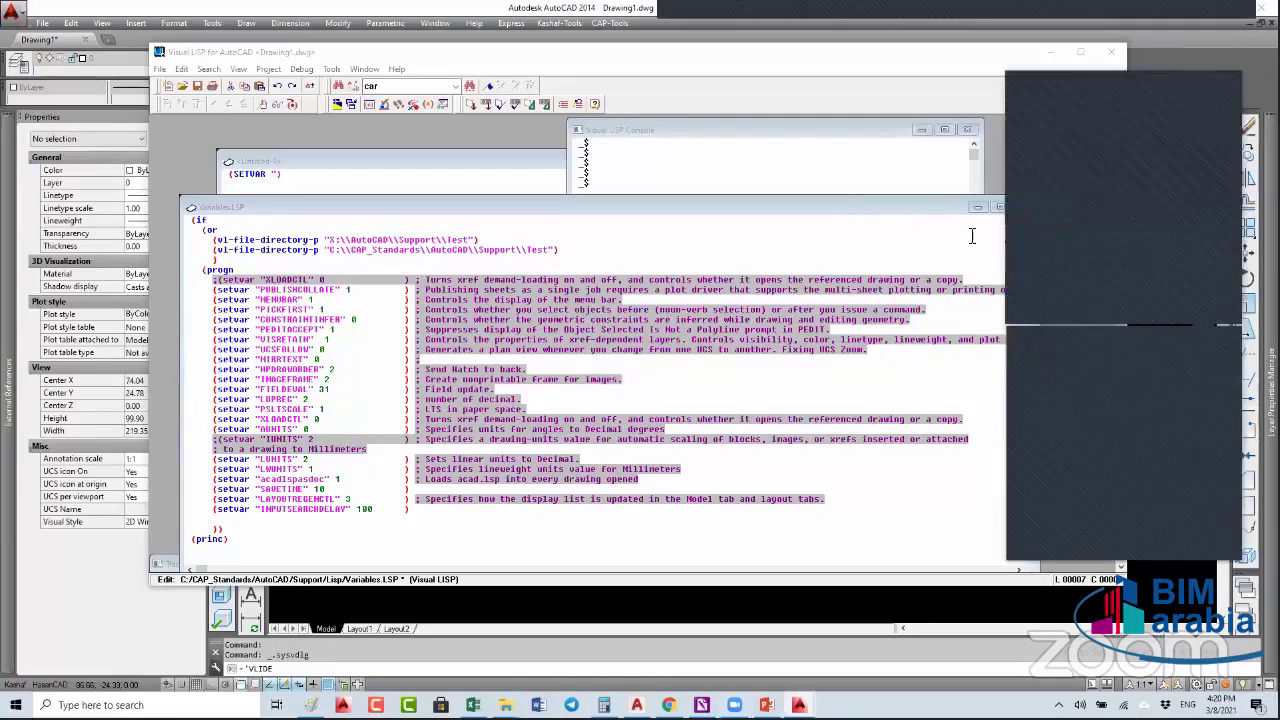
click(635, 252)
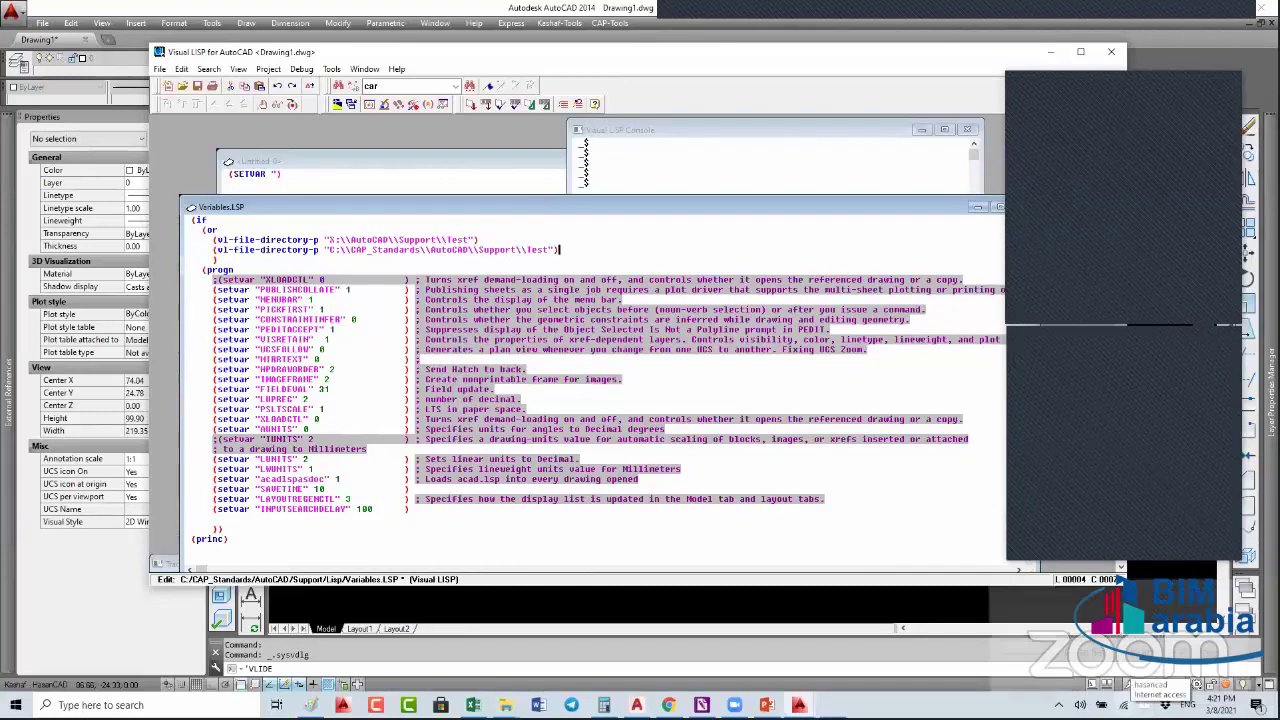
click(866, 548)
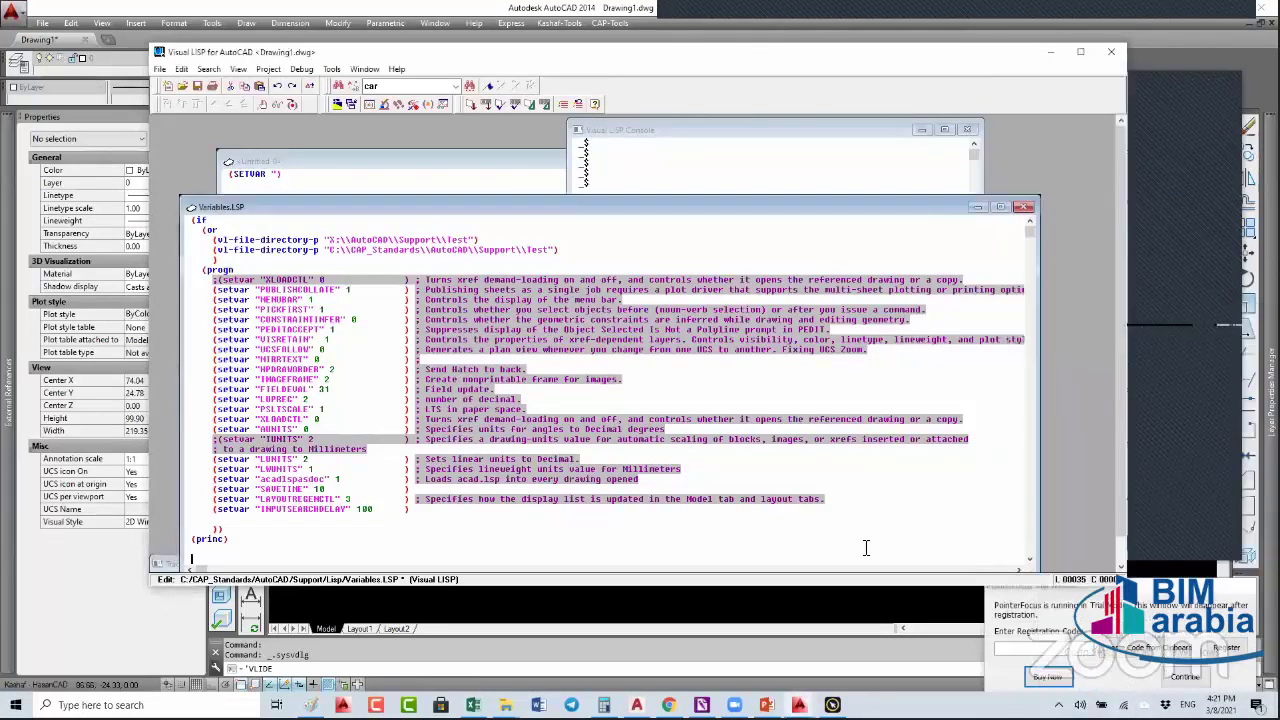
key(Up)
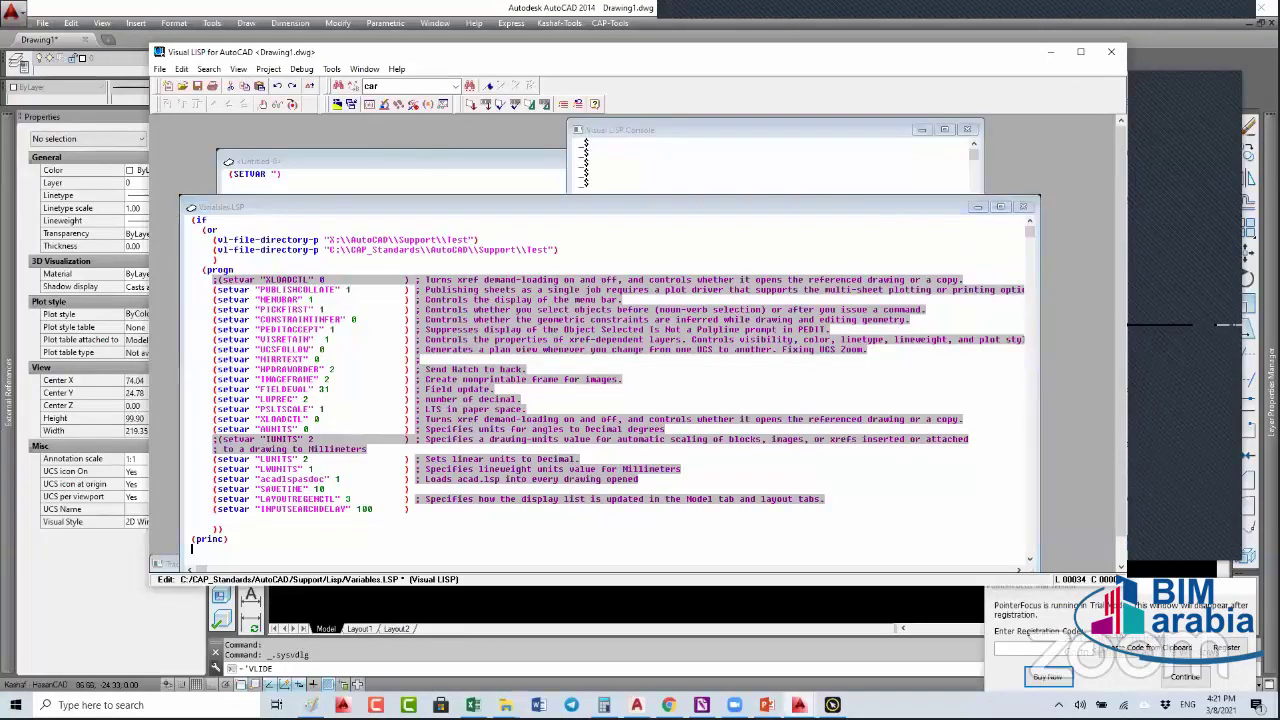
key(alt+Tab)
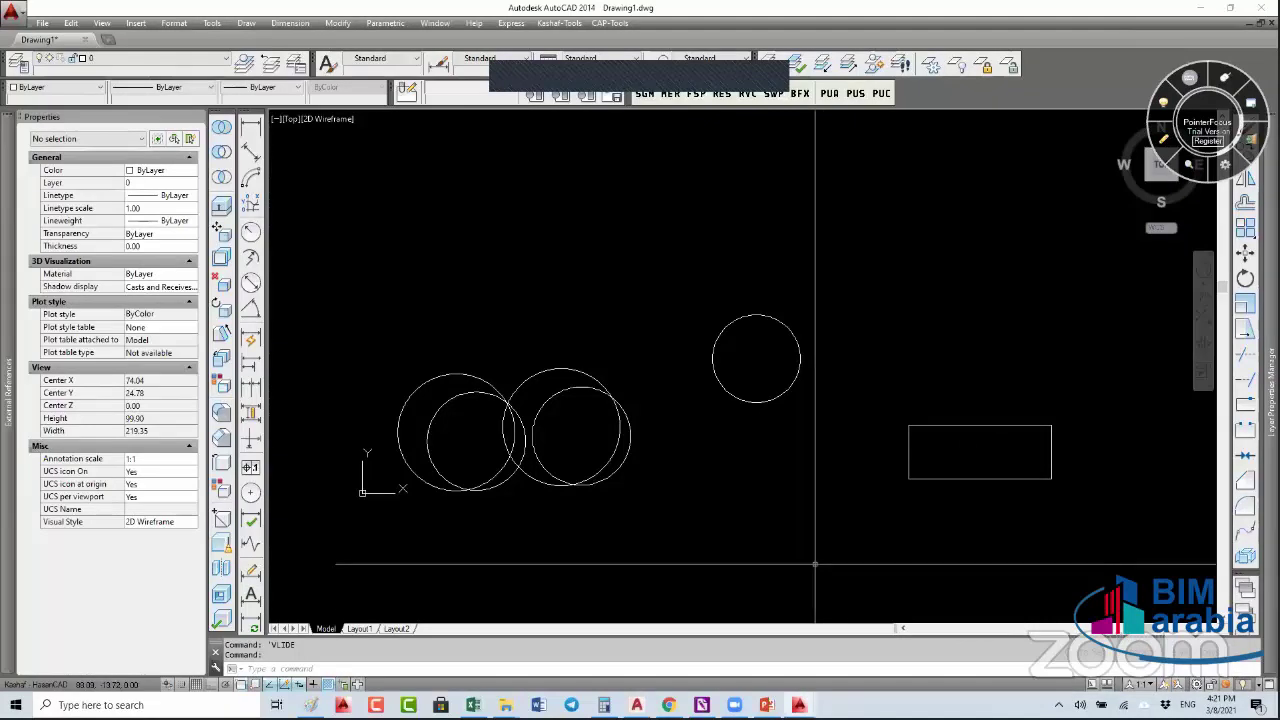
- Delete the leading semicolon so the XLOADCTL setvar line runs again
mouse_move(800, 705)
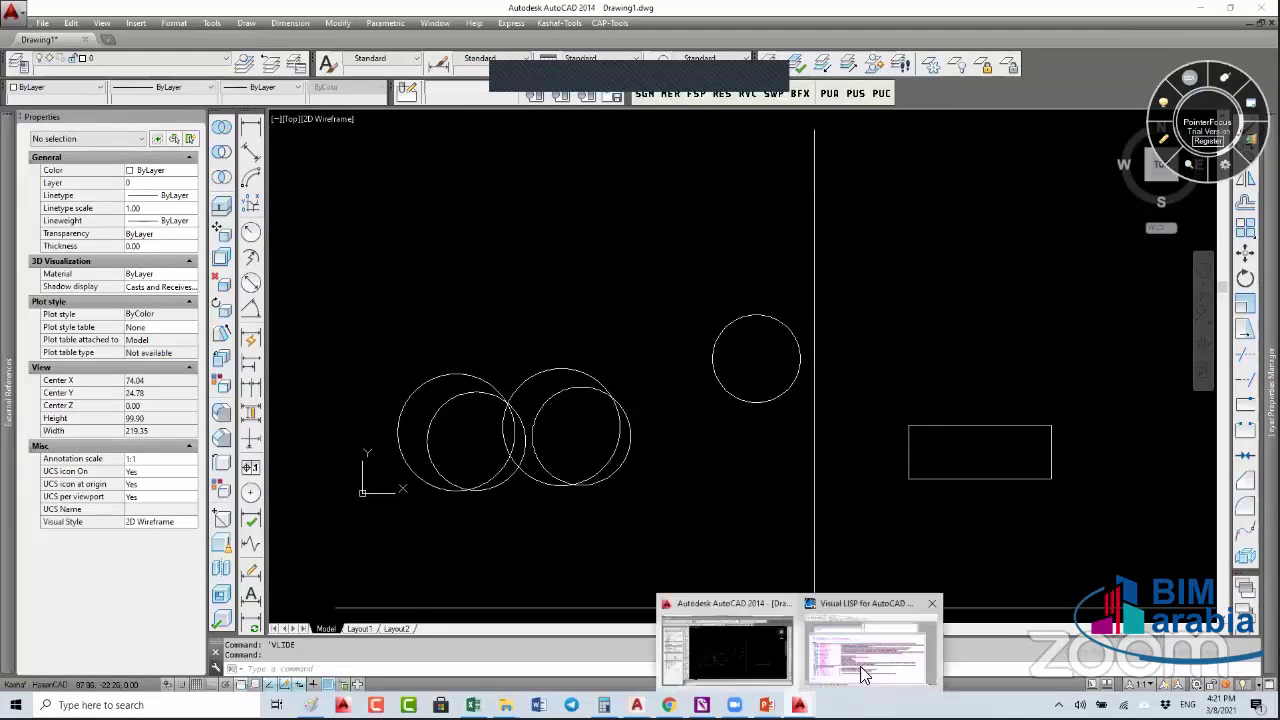
click(868, 670)
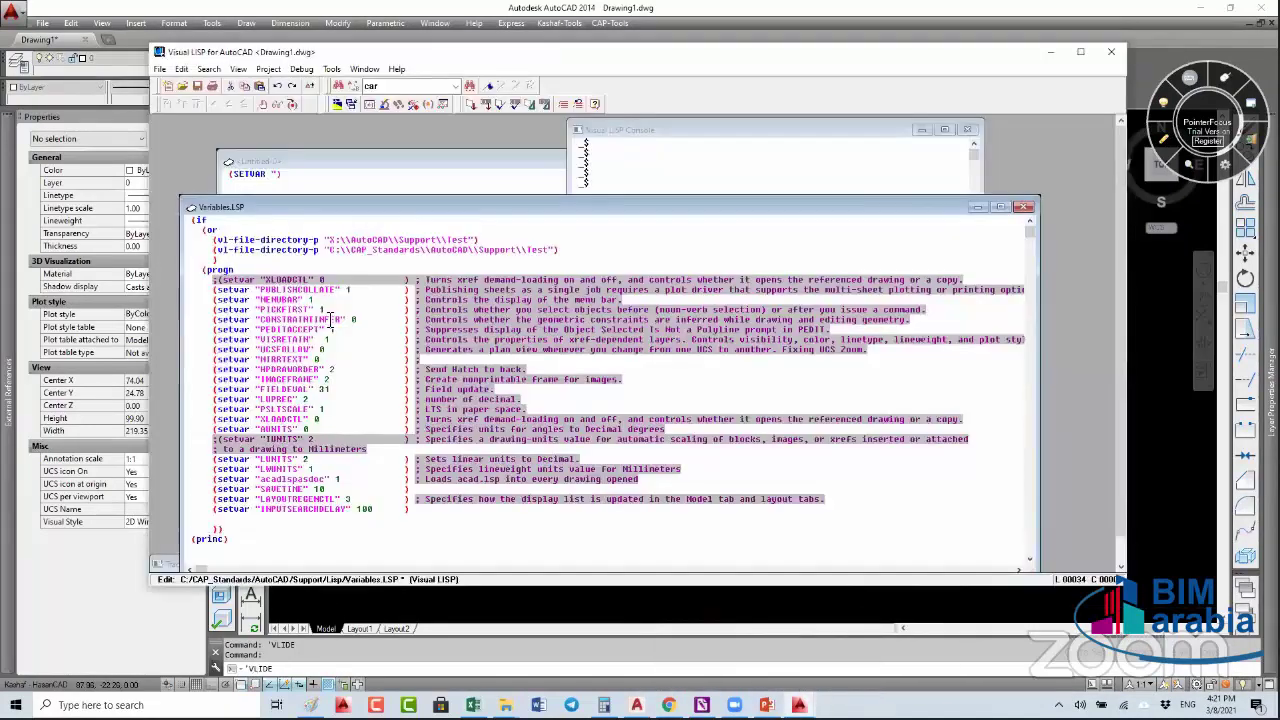
click(217, 281)
key(Delete)
- Select and load the MIRRTEXT 1 setvar expression, then return to the drawing
click(272, 358)
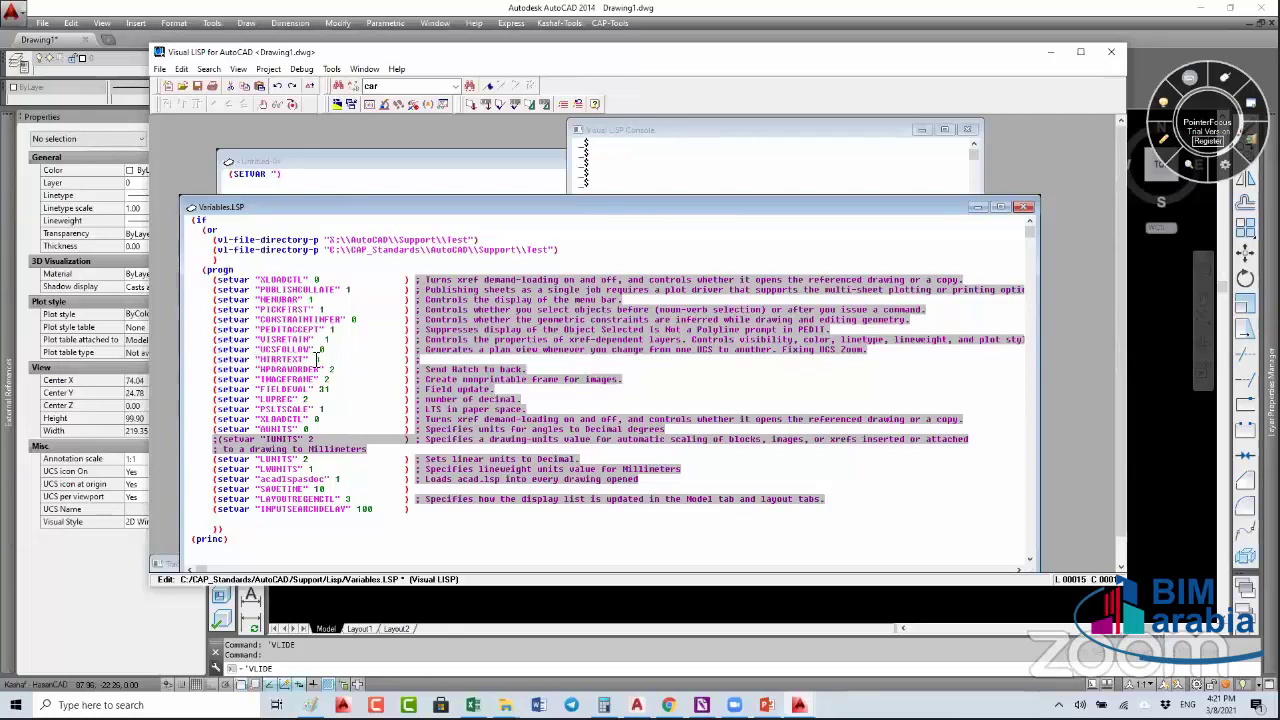
click(316, 358)
key(ctrl+shift+])
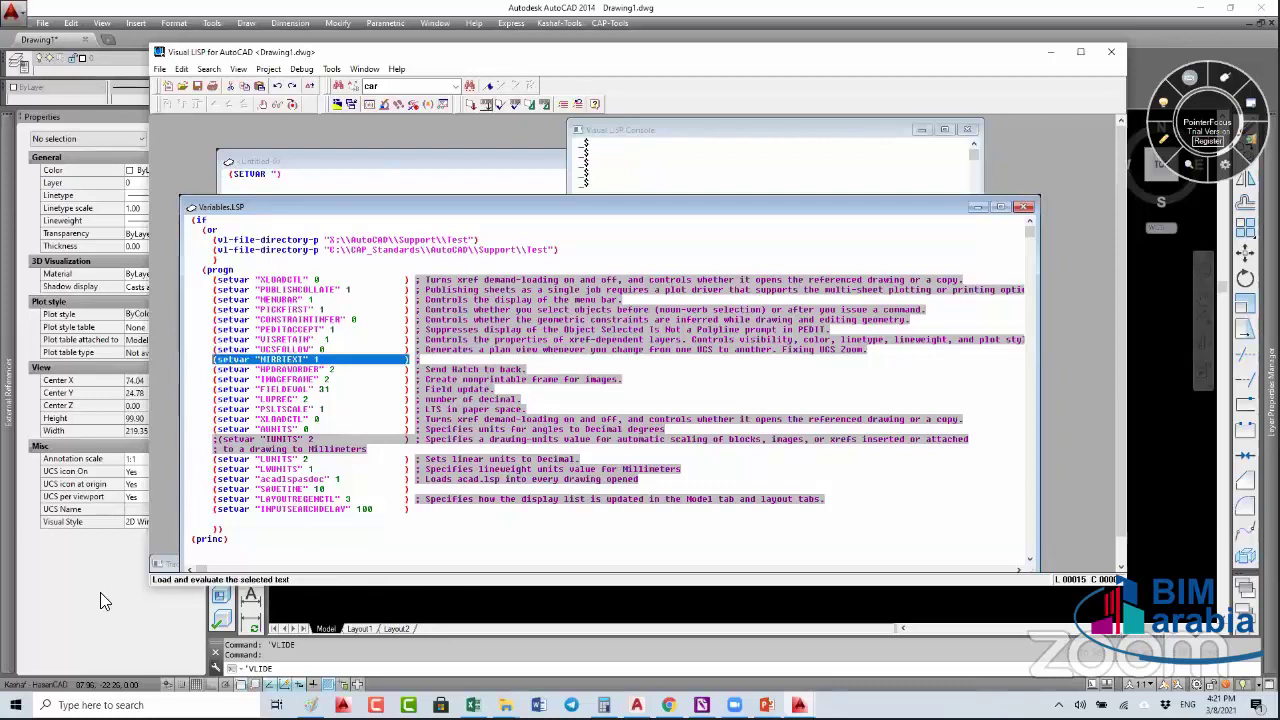
key(ctrl+shift+e)
key(alt+F6)
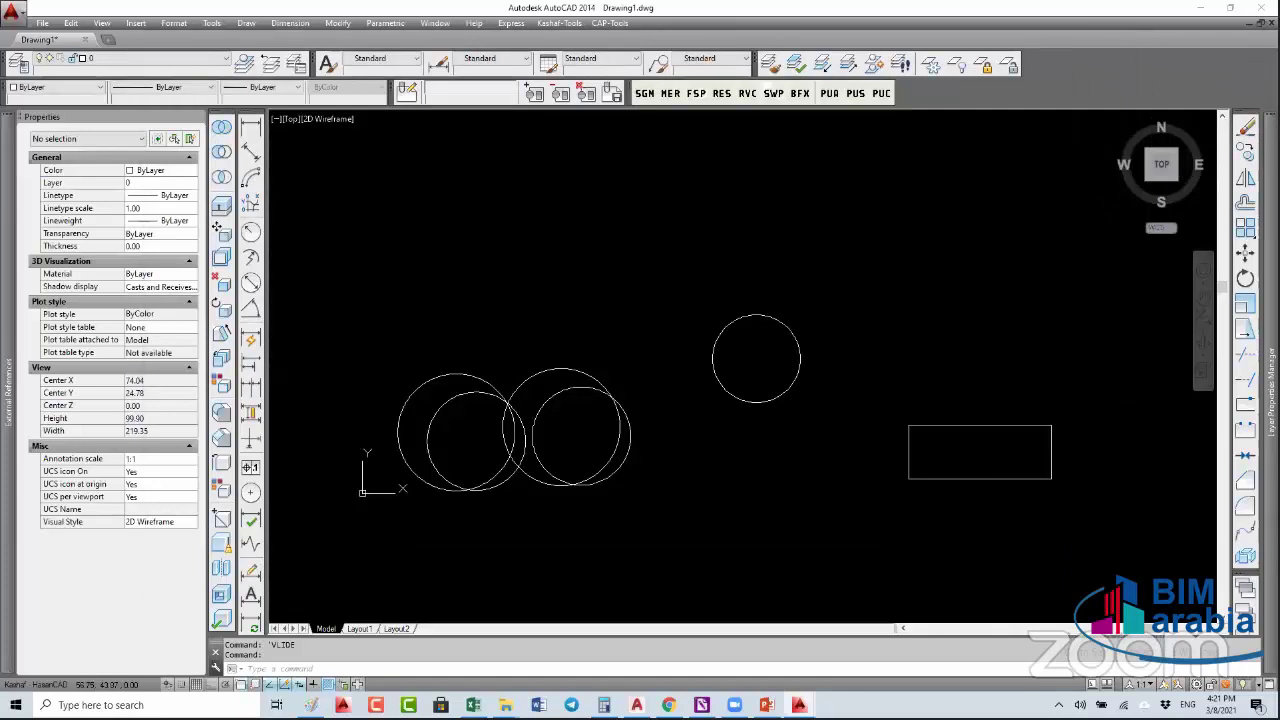
- Start a multiline text box for the text 2222 in the drawing
text(t)
key(Return)
click(680, 264)
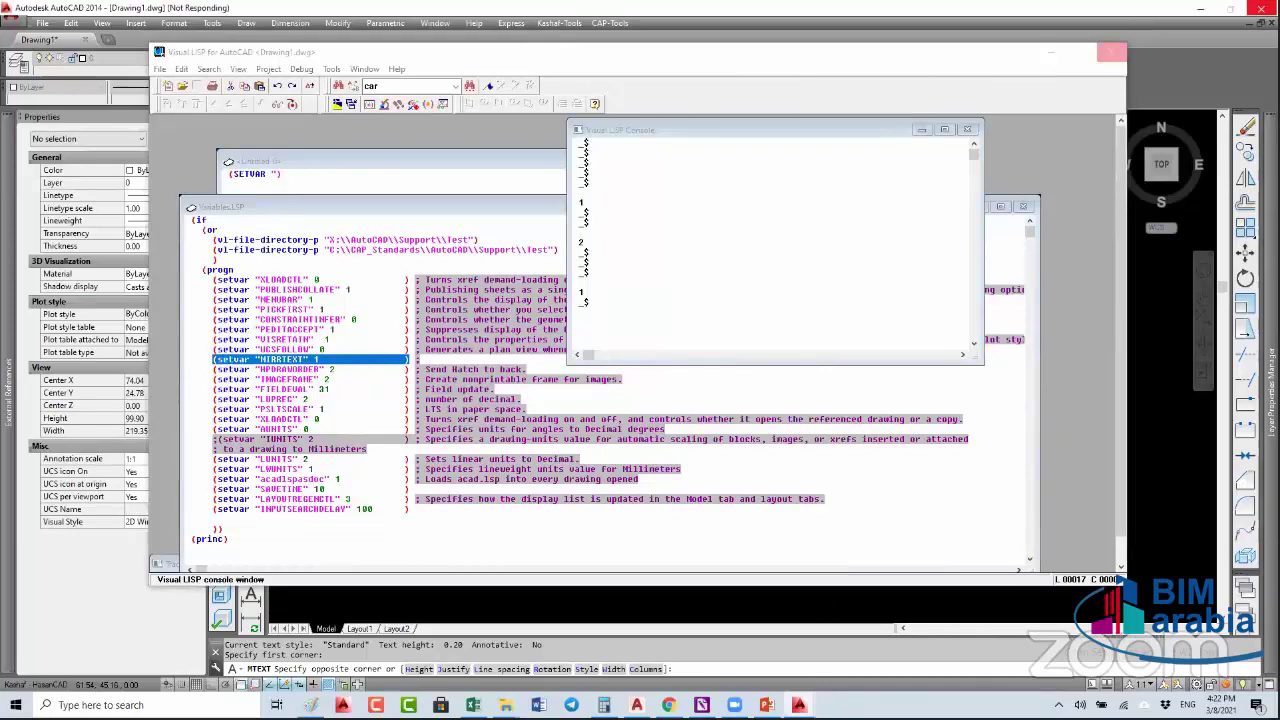
scroll(535, 205, up, 15)
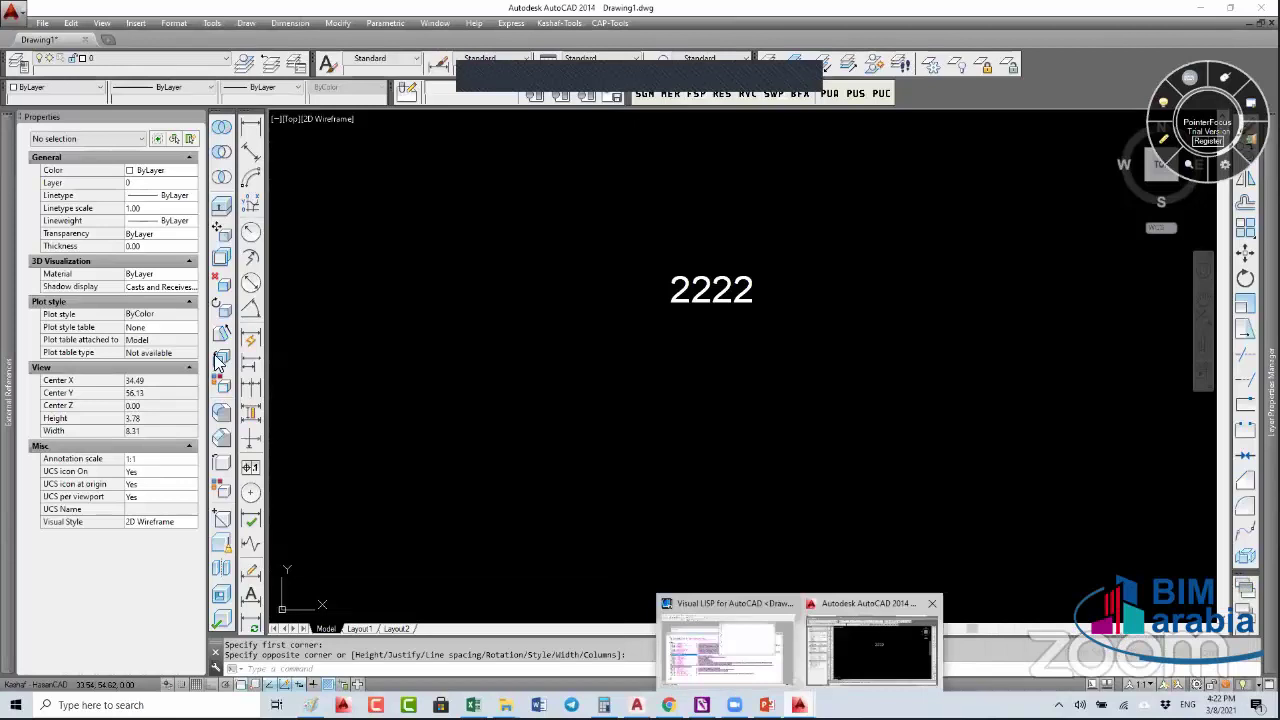
- Reload the MIRRTEXT setting from VLIDE and return to the drawing
text(vlide)
key(Return)
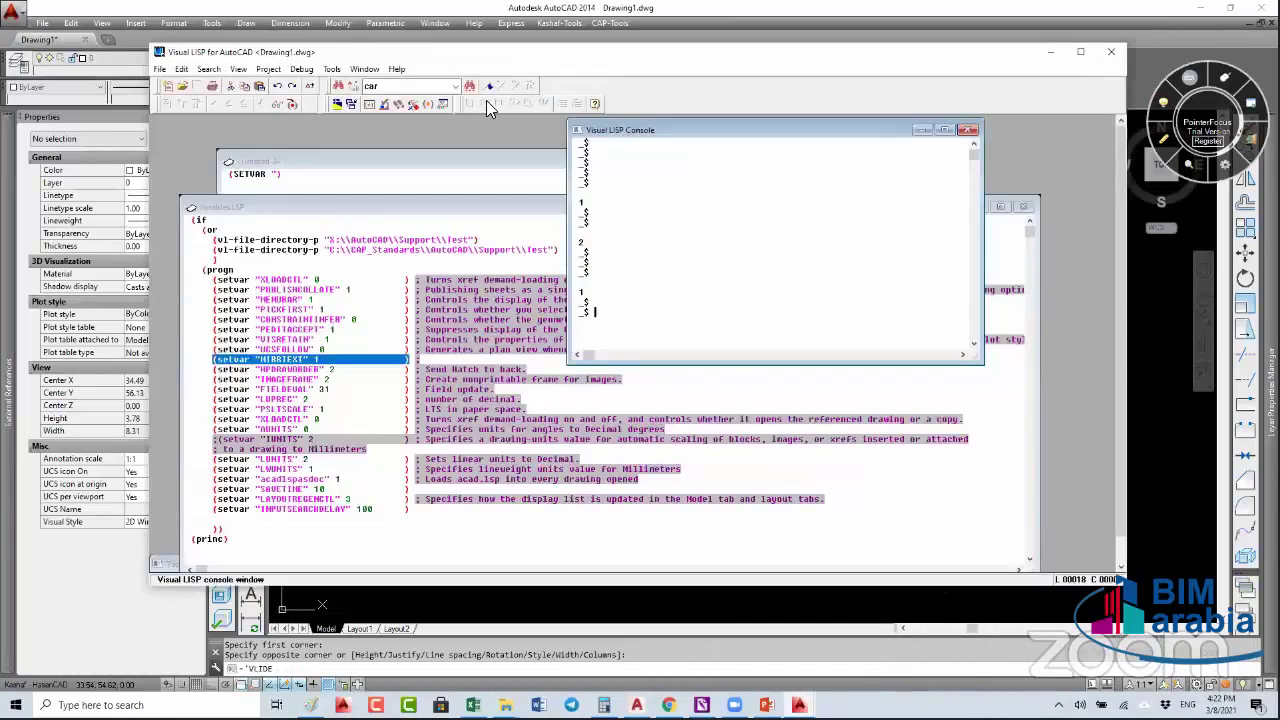
click(487, 102)
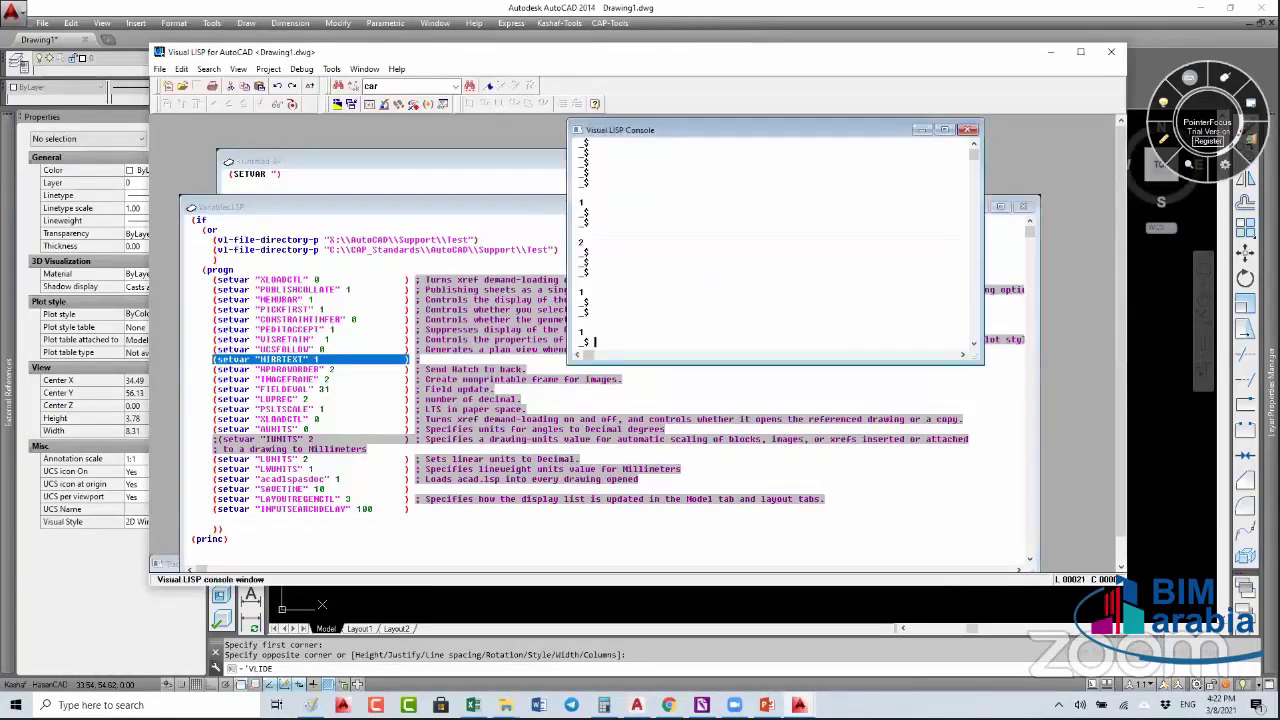
key(alt+Tab)
- Mirror the 2222 text across a vertical line with Ortho on, keeping the original
text(mi)
key(Return)
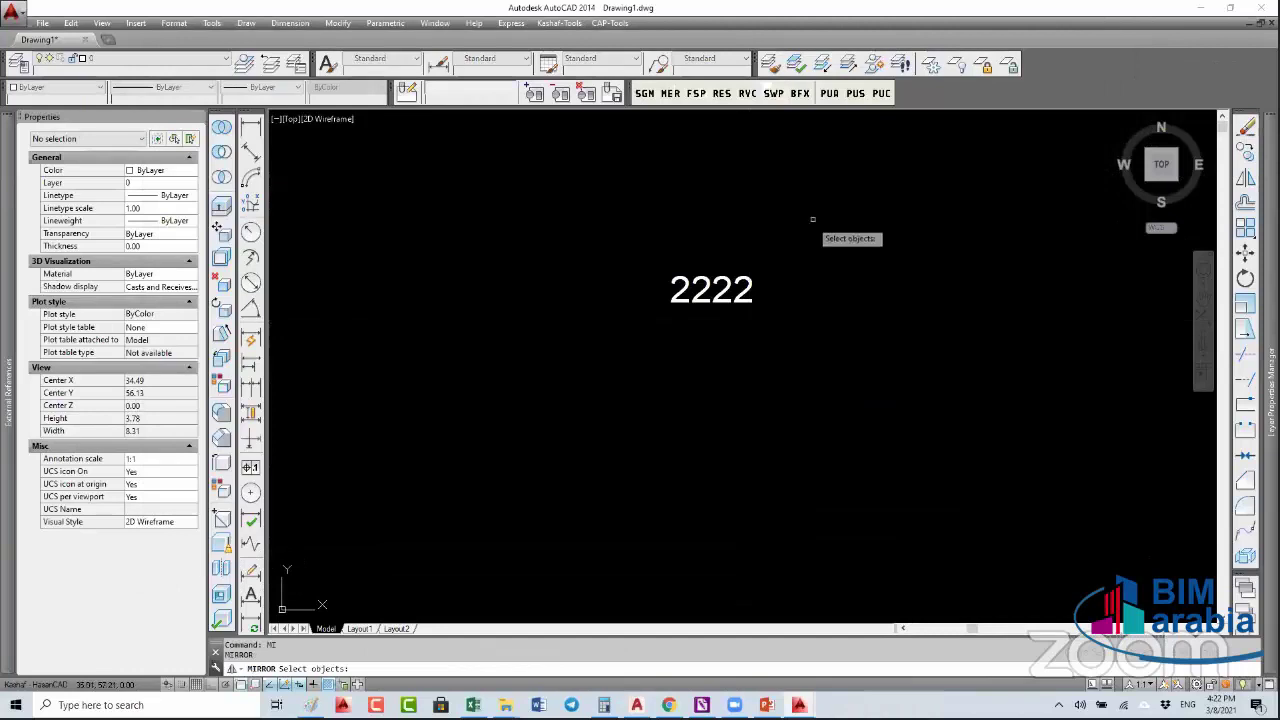
click(812, 219)
click(699, 363)
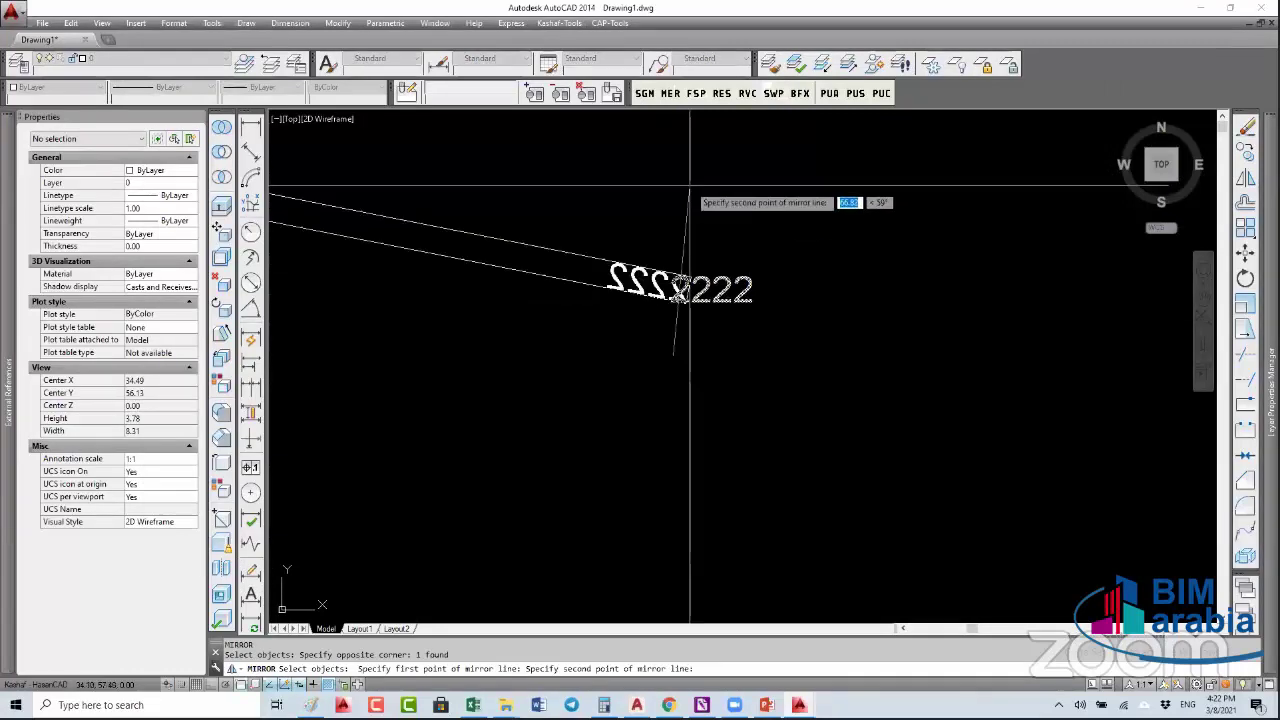
click(226, 684)
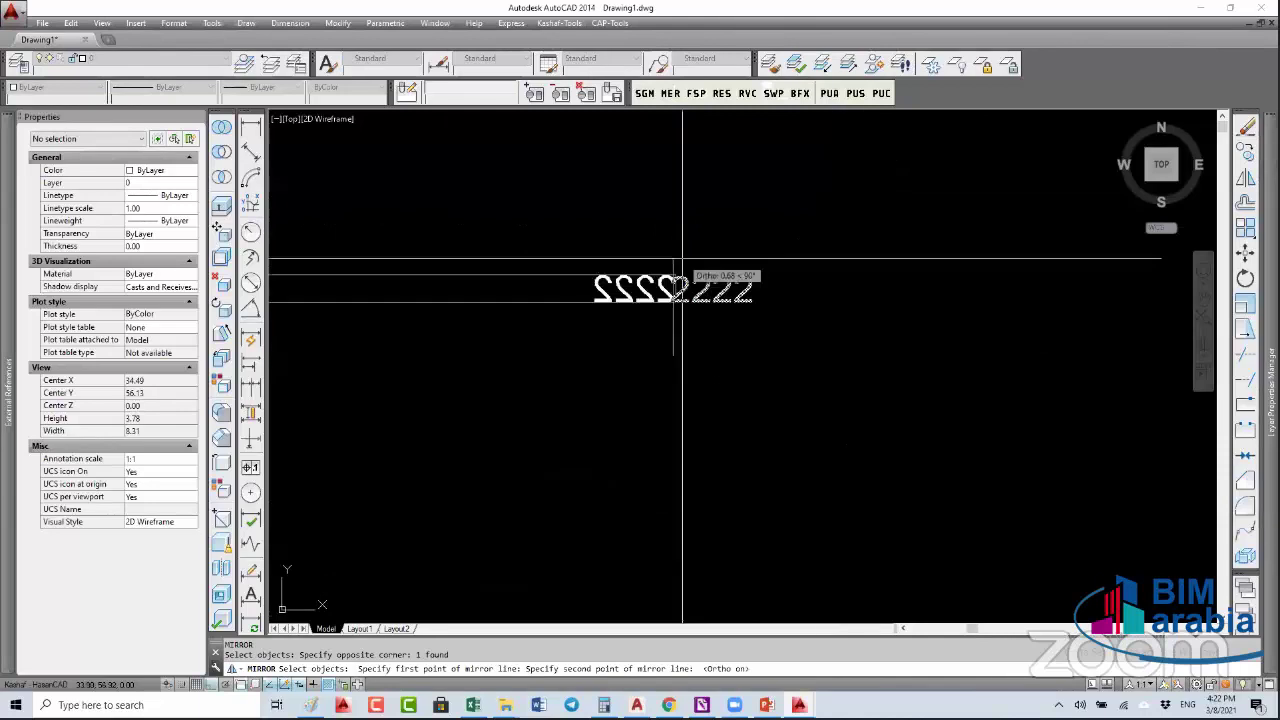
click(706, 157)
key(Return)
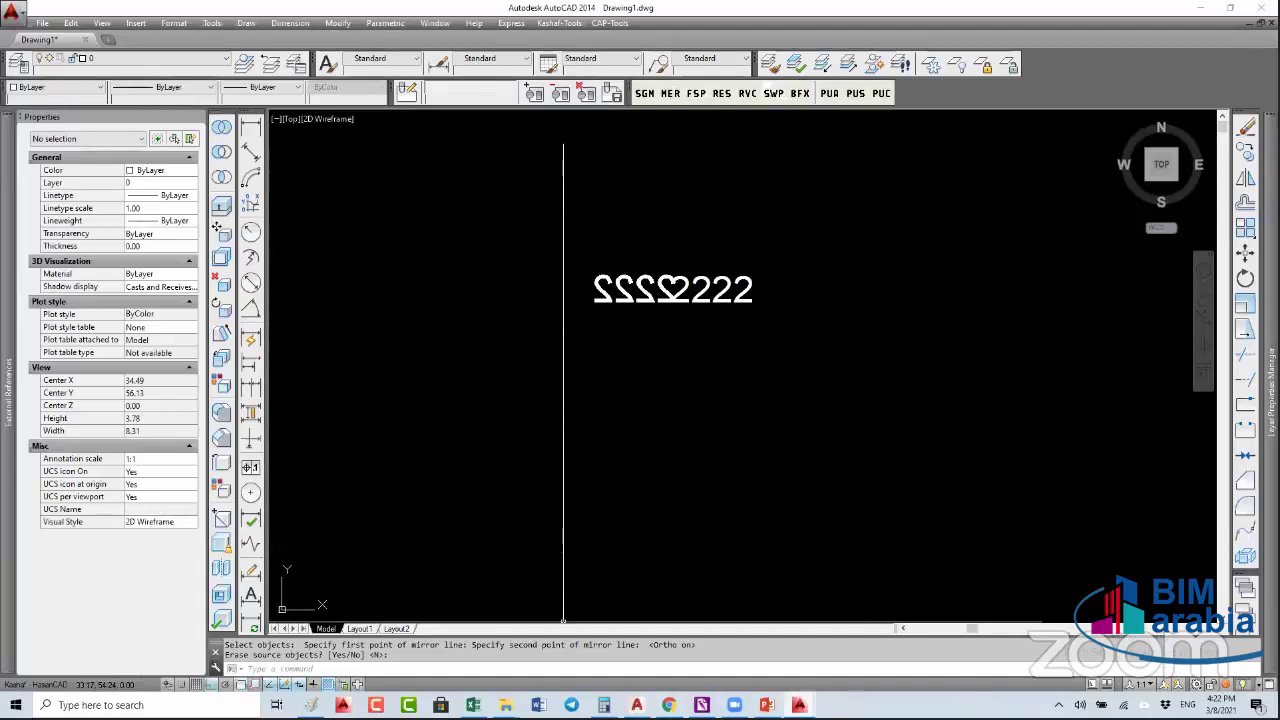
mouse_move(801, 700)
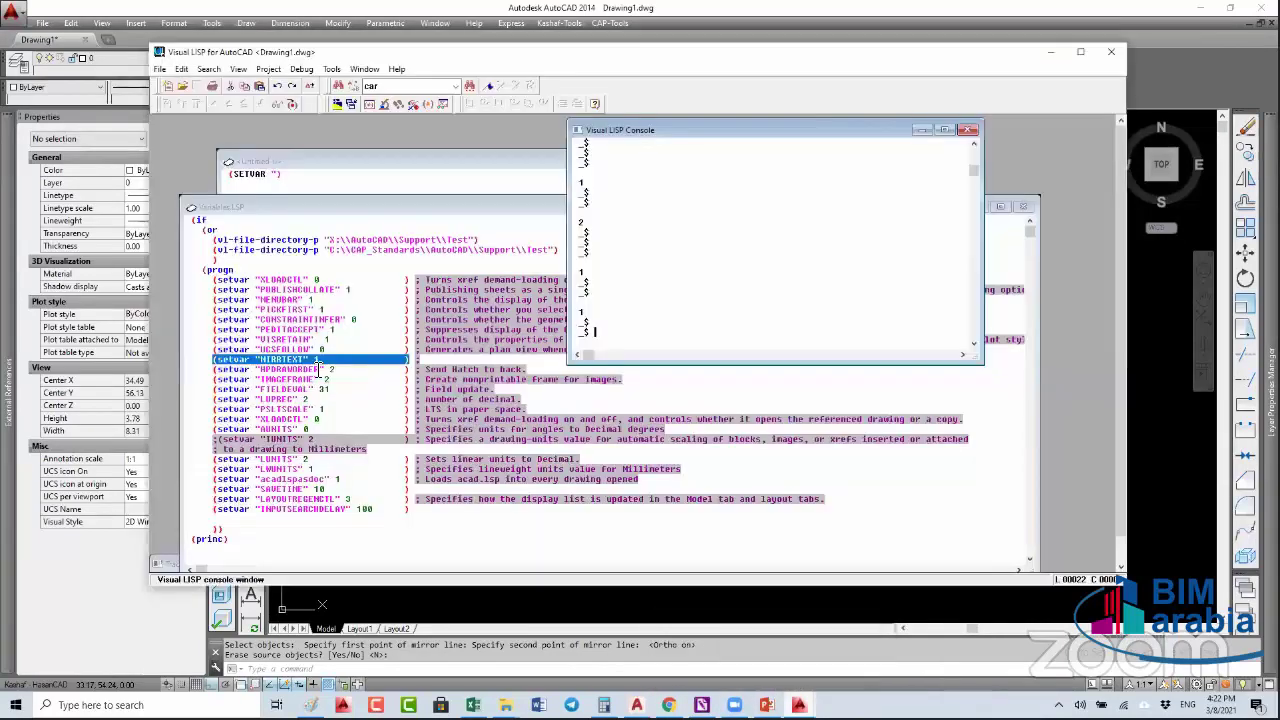
- Load the MIRRTEXT 0 setvar expression from Variables.LSP and return to the drawing
click(317, 366)
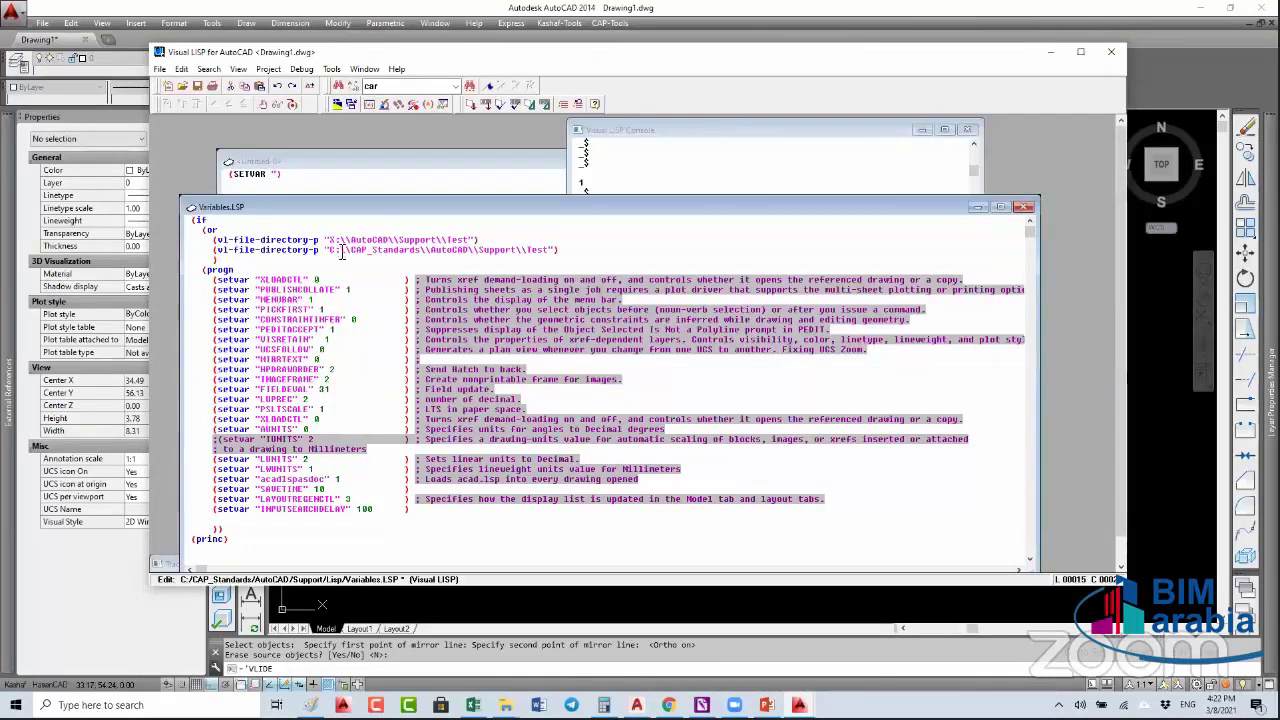
double_click(213, 359)
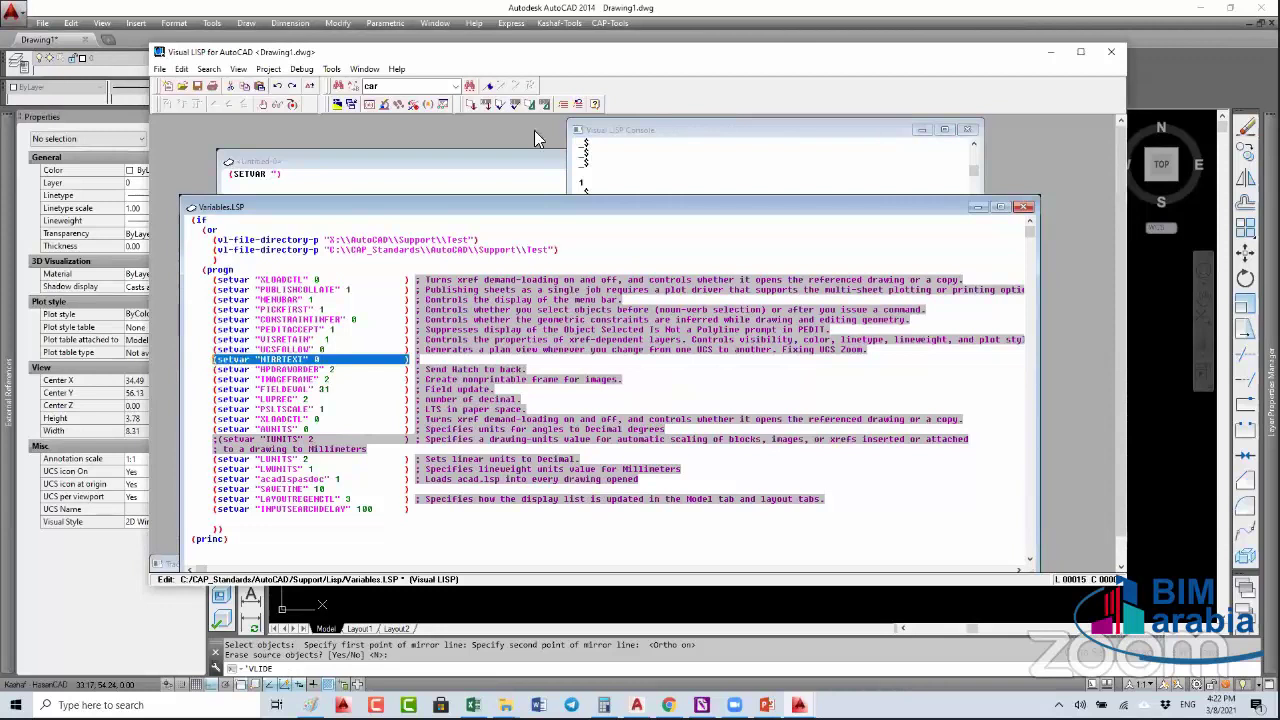
click(487, 104)
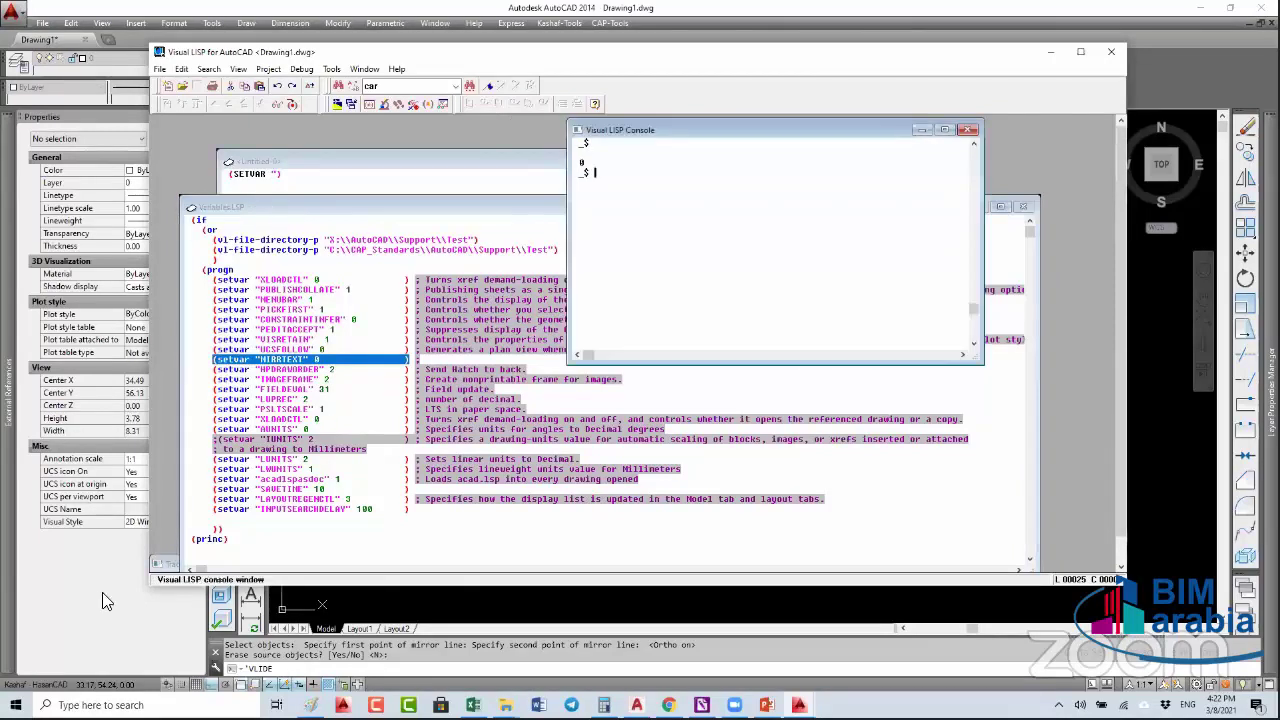
key(alt+Tab)
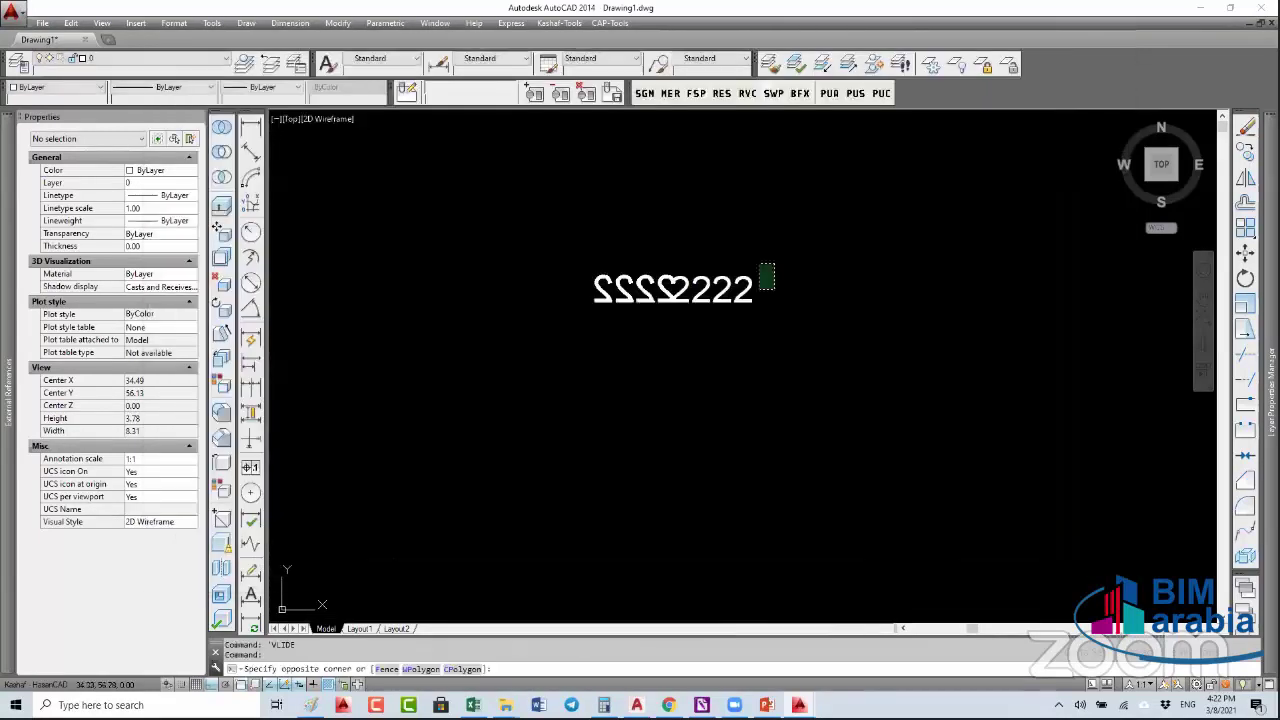
- Copy the 2222 text directly below the original
click(672, 288)
click(663, 346)
click(831, 346)
text(co)
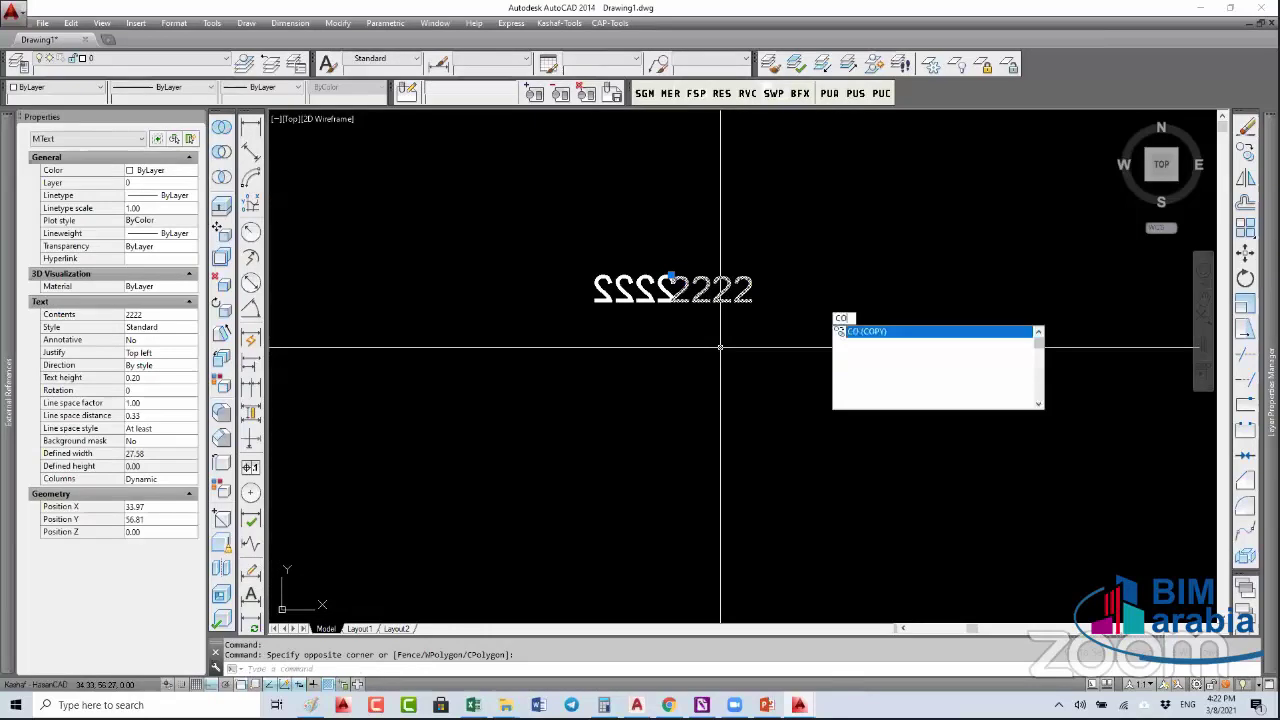
key(Return)
click(851, 292)
click(851, 341)
key(Escape)
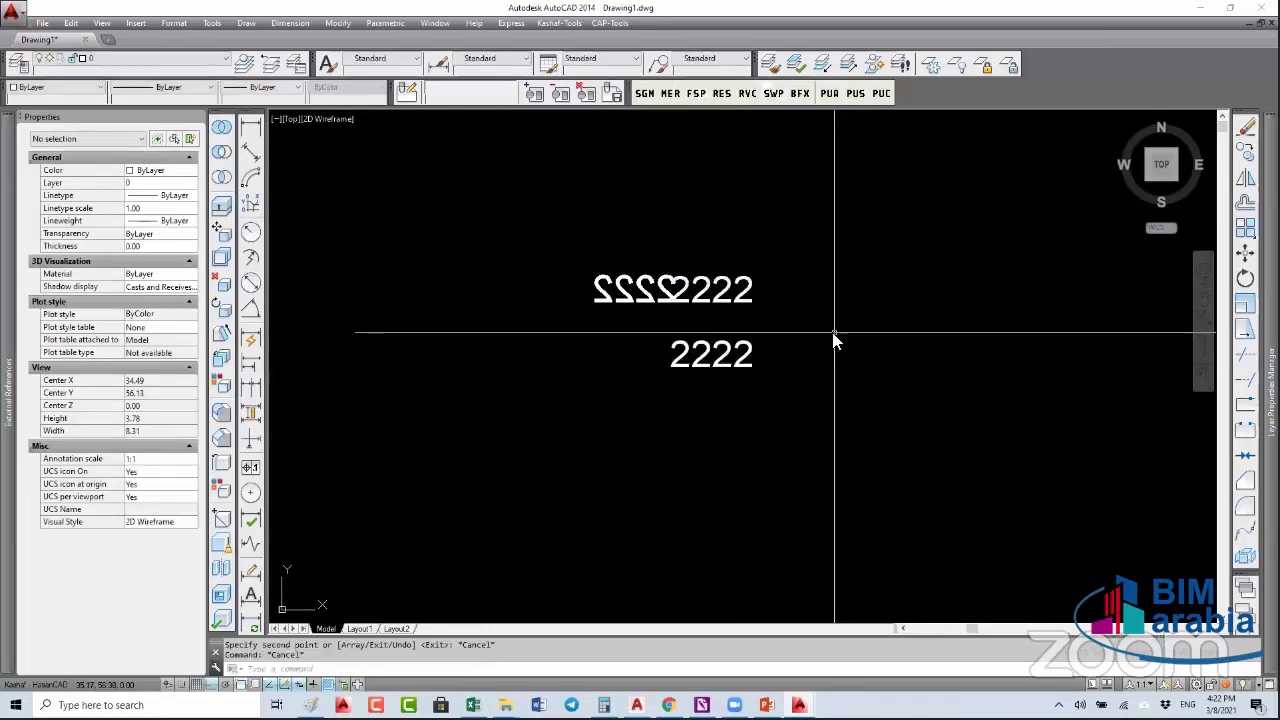
- Mirror the copied 2222 text, keeping the source, so the new copy reads forwards
text(mi)
key(Return)
click(673, 421)
click(760, 335)
key(Return)
click(674, 363)
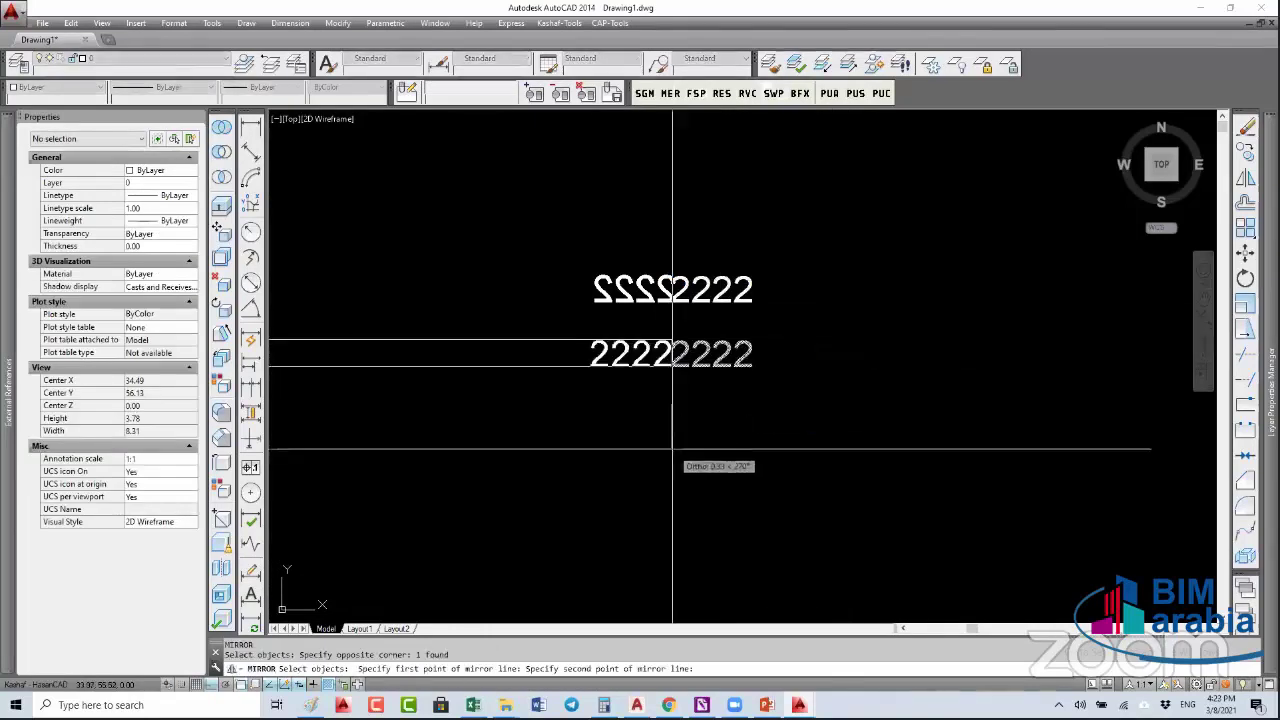
click(656, 420)
key(Return)
- Pick the two mirrored texts and a move base point, then bring Variables.LSP back
click(594, 229)
click(623, 400)
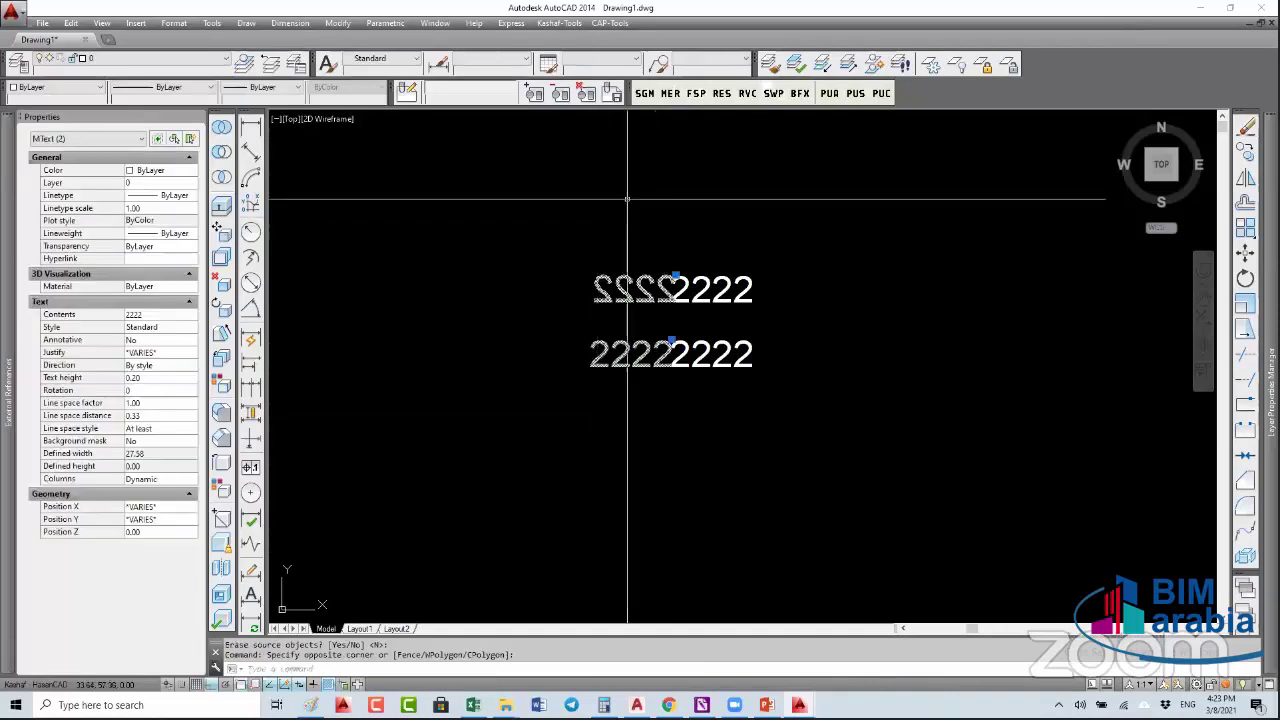
click(630, 200)
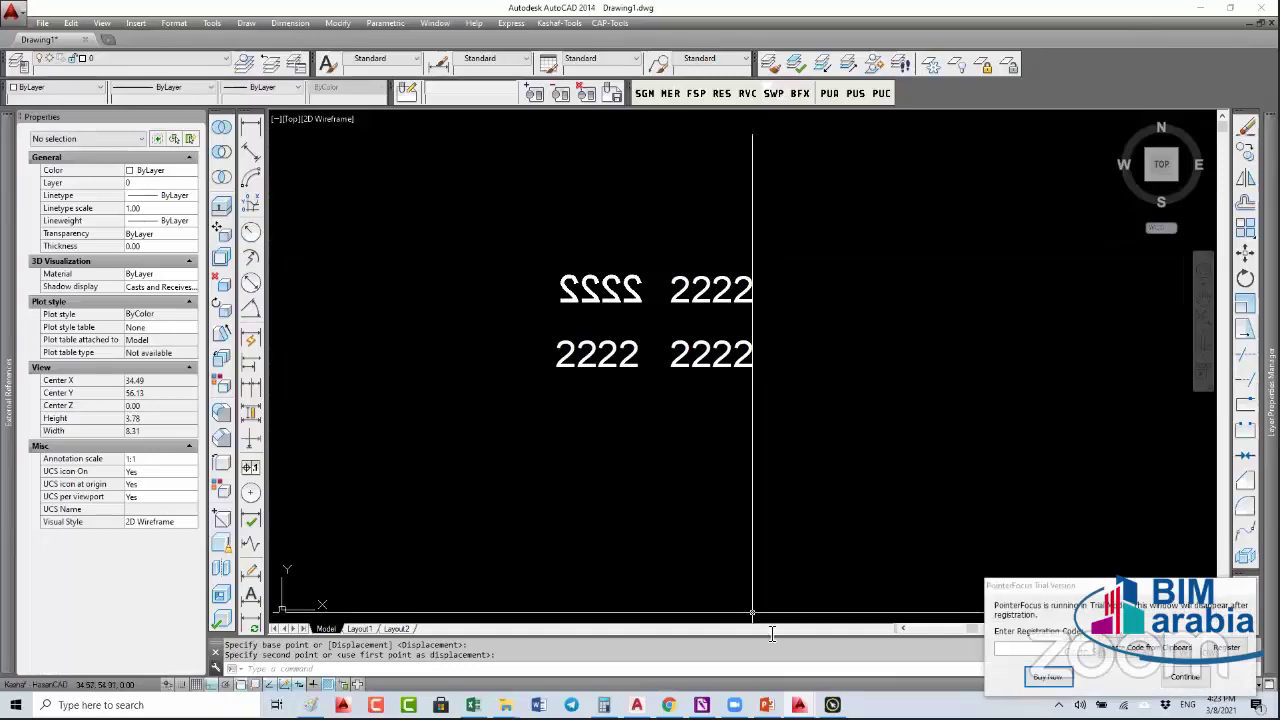
mouse_move(799, 704)
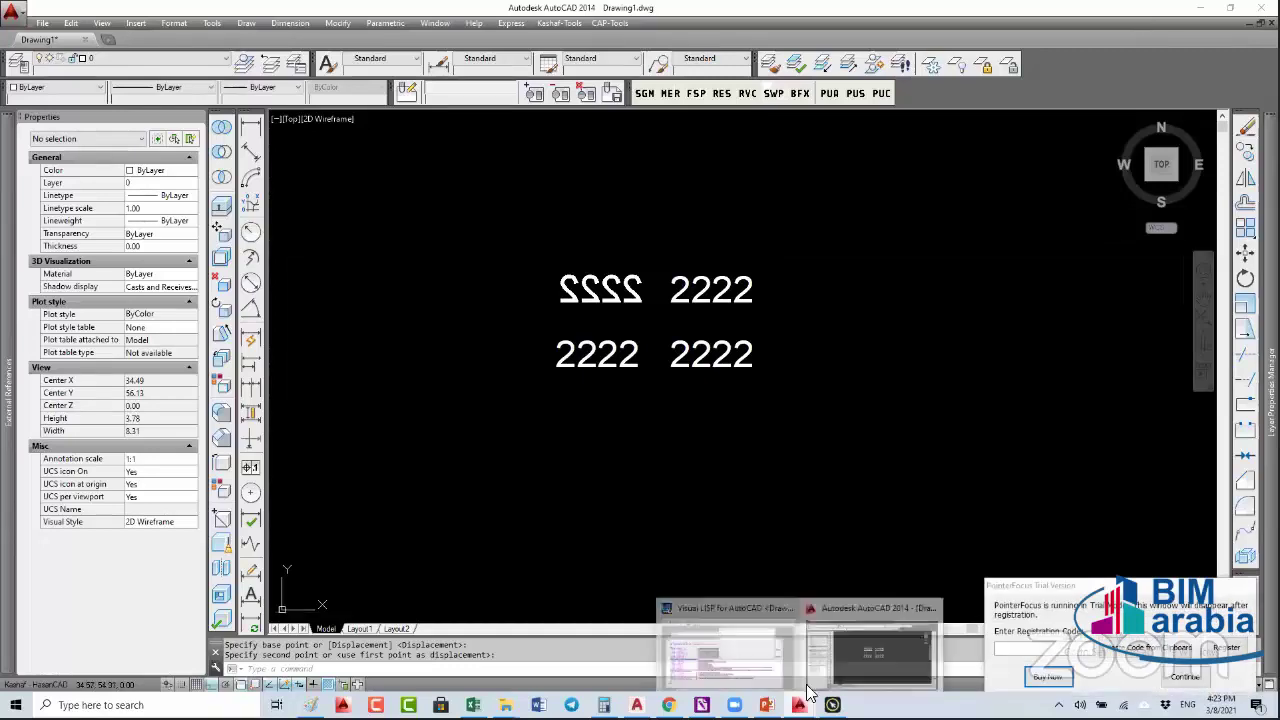
click(693, 636)
click(440, 362)
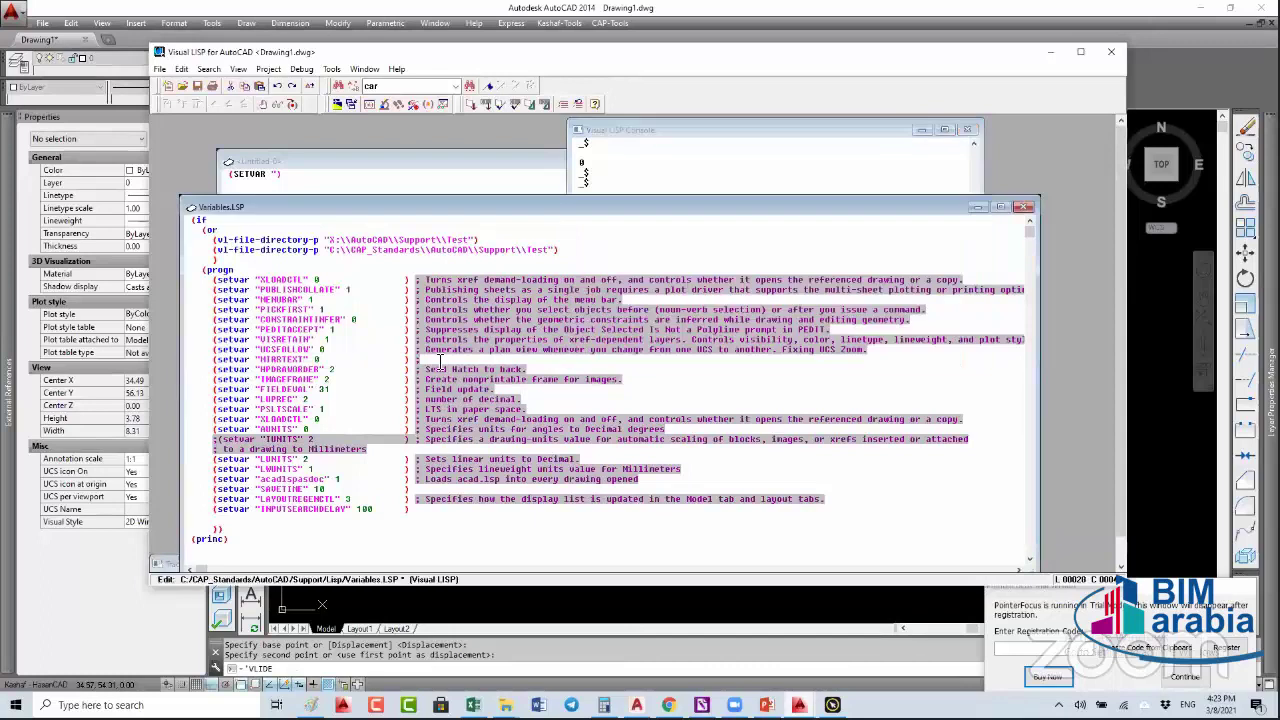
- Expand the auto-hidden Layer Properties Manager, showing only layer 0, beside Variables.LSP
click(440, 362)
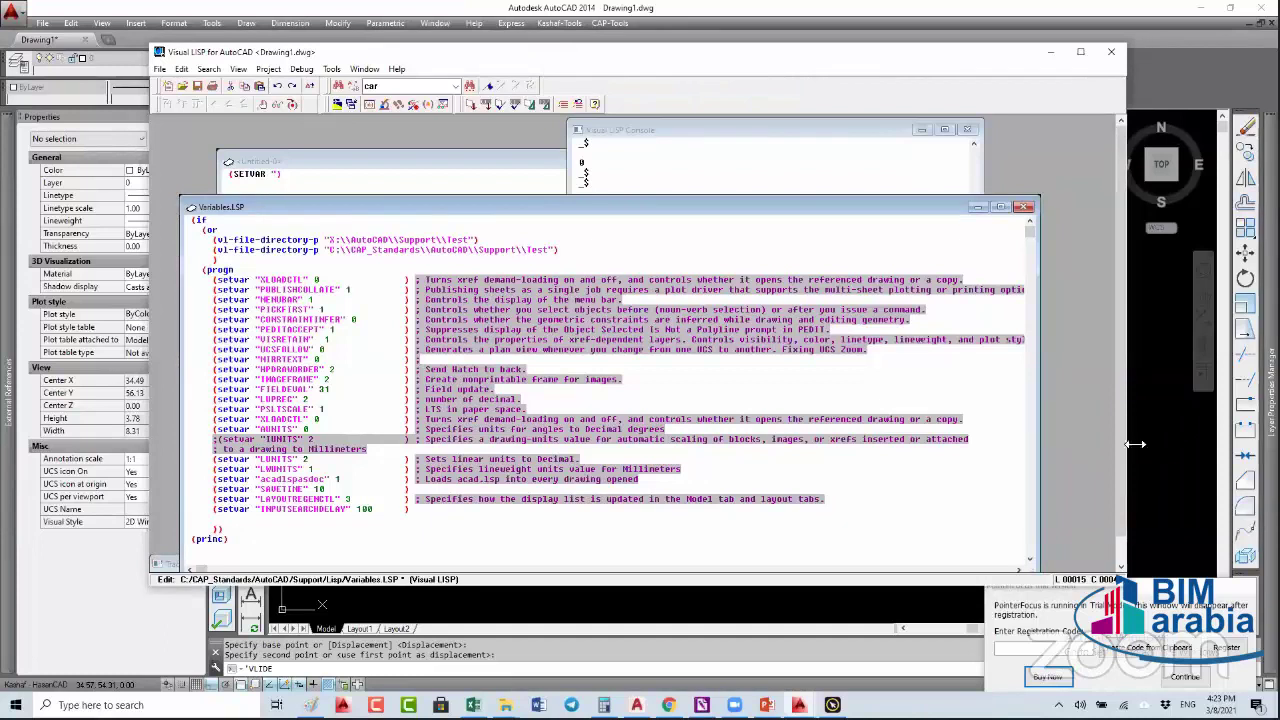
right_click(1018, 640)
key(Escape)
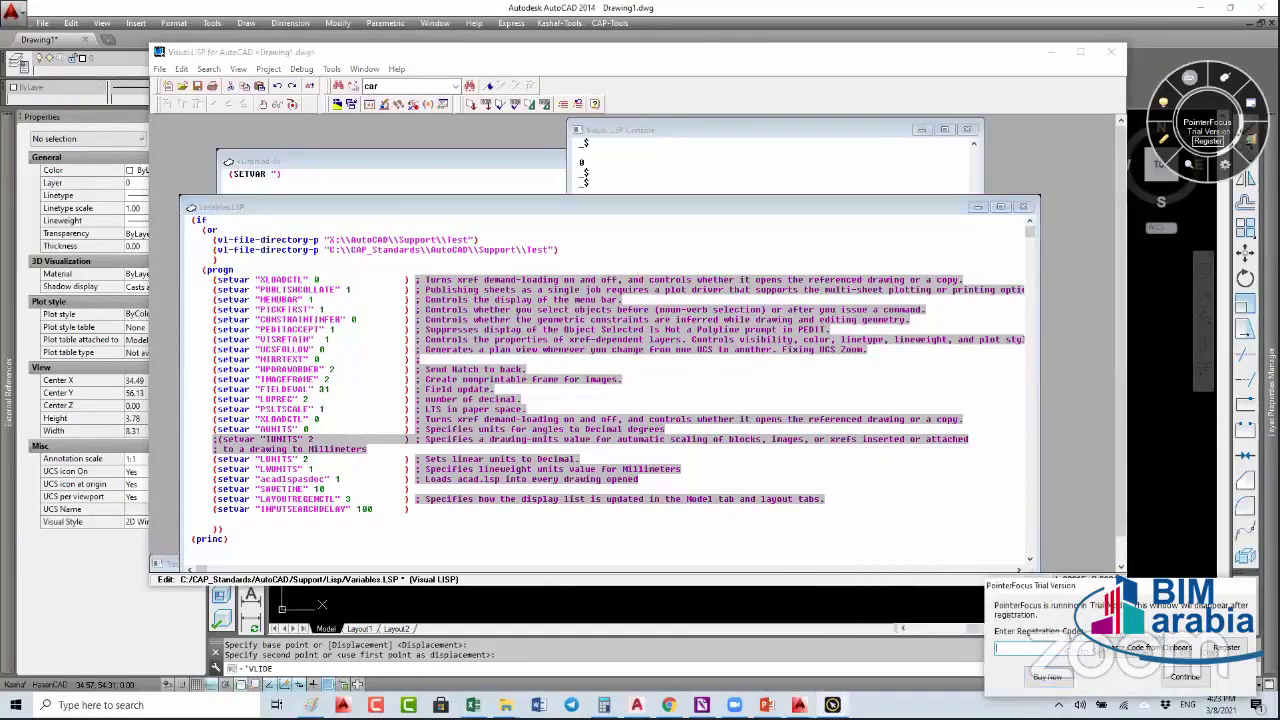
mouse_move(1270, 390)
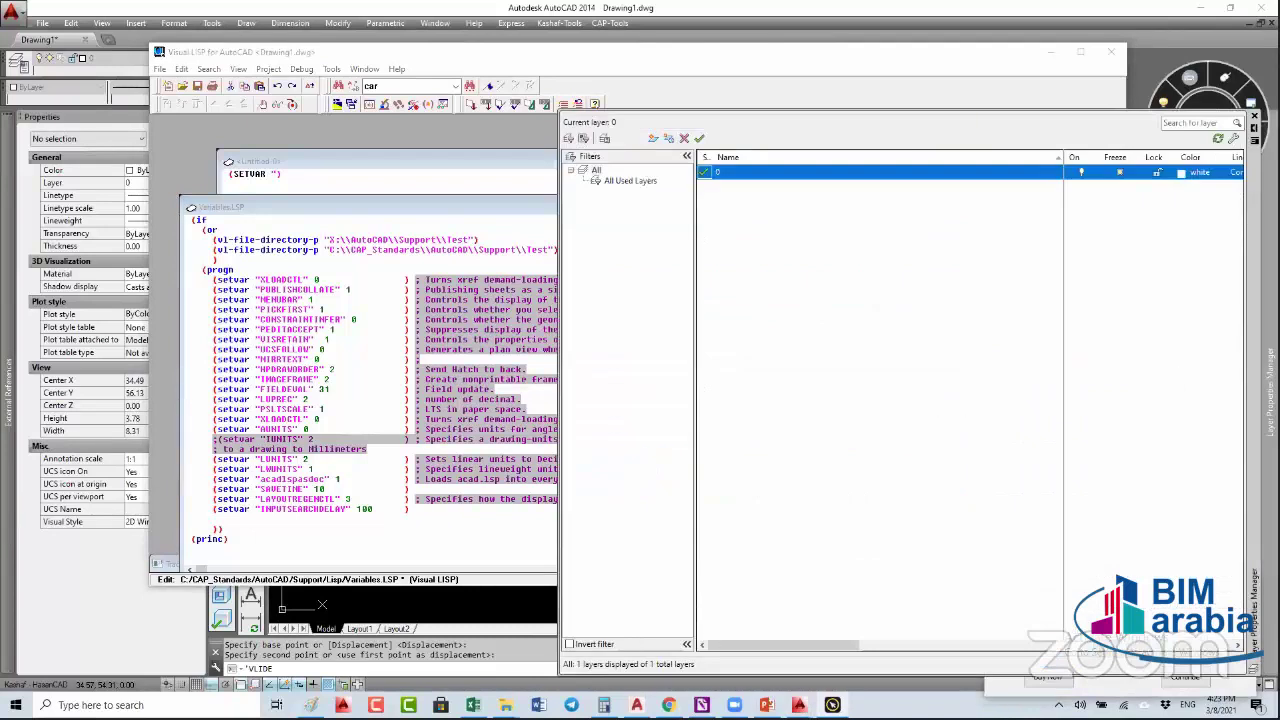
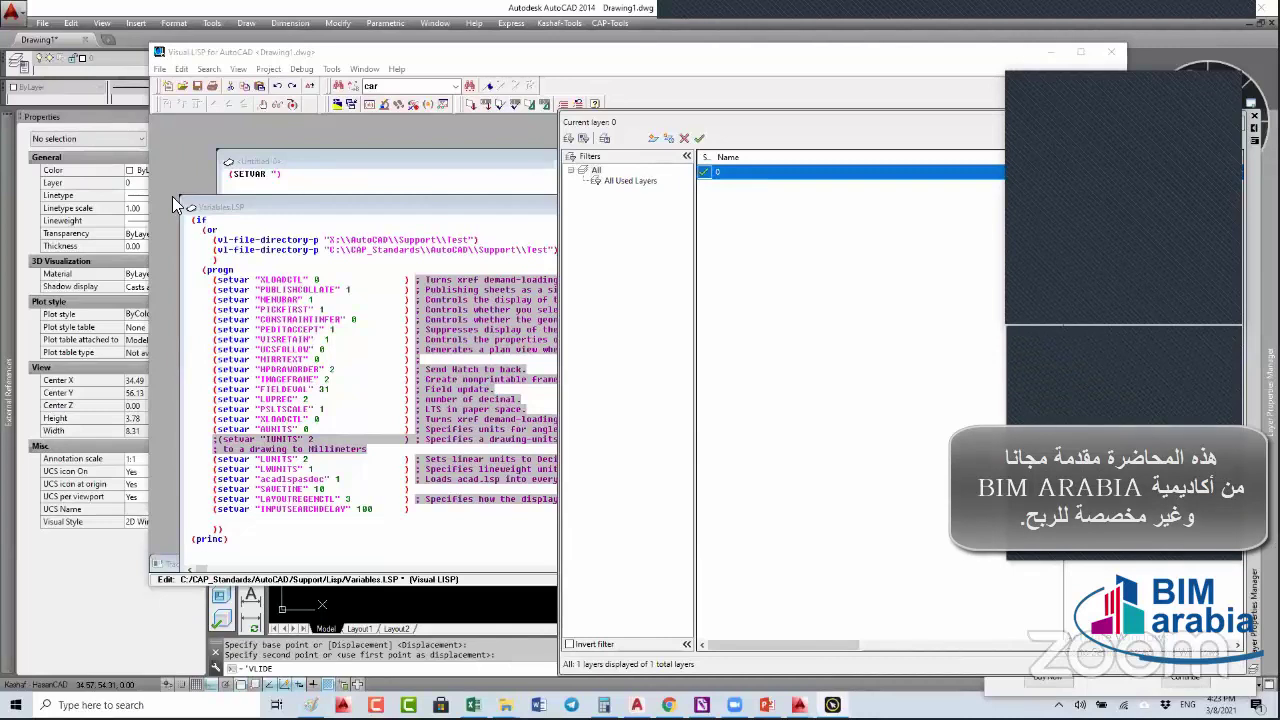
- Delete the (or ...) folder-existence check and its opening if line from Variables.LSP
key(Return)
click(790, 644)
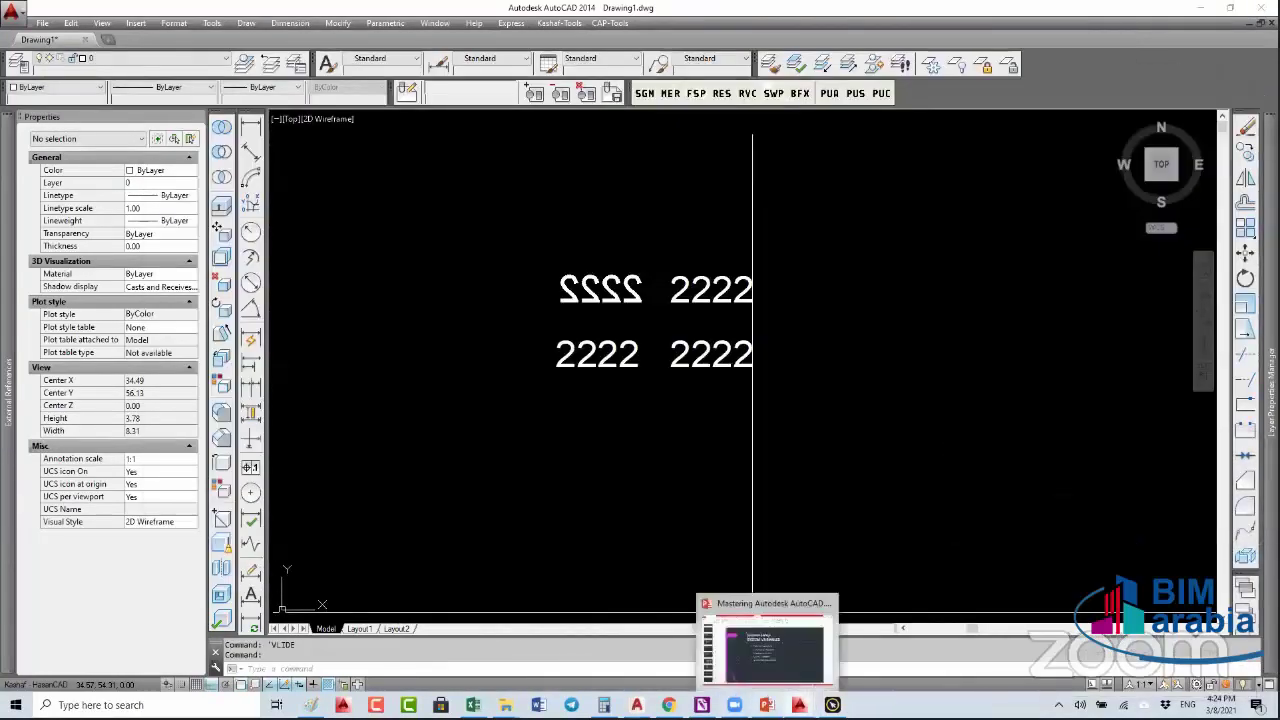
mouse_move(799, 705)
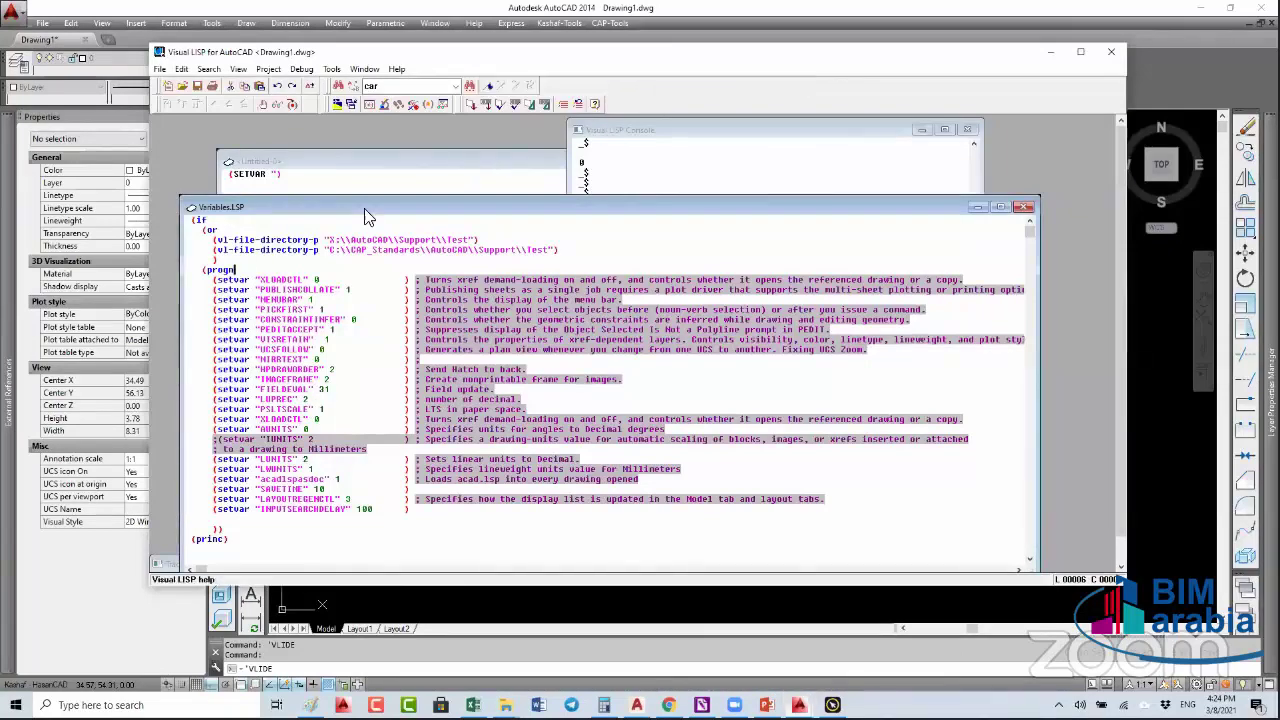
double_click(228, 260)
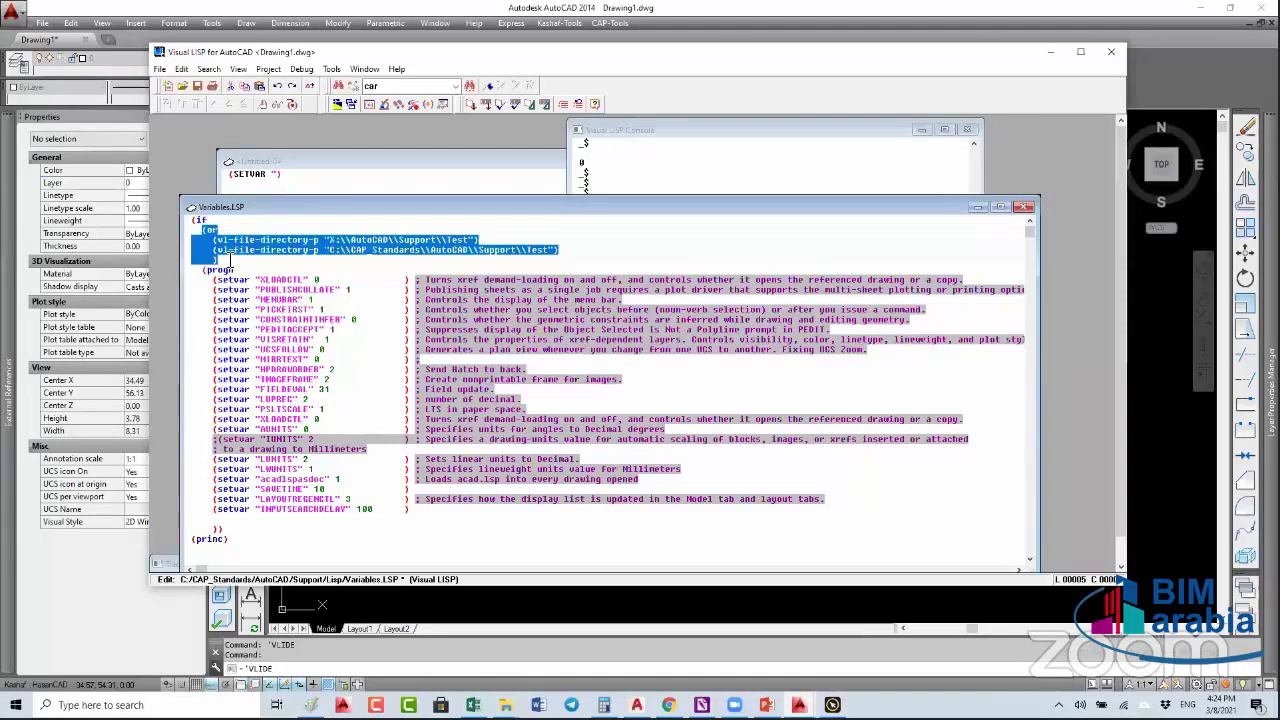
key(Delete)
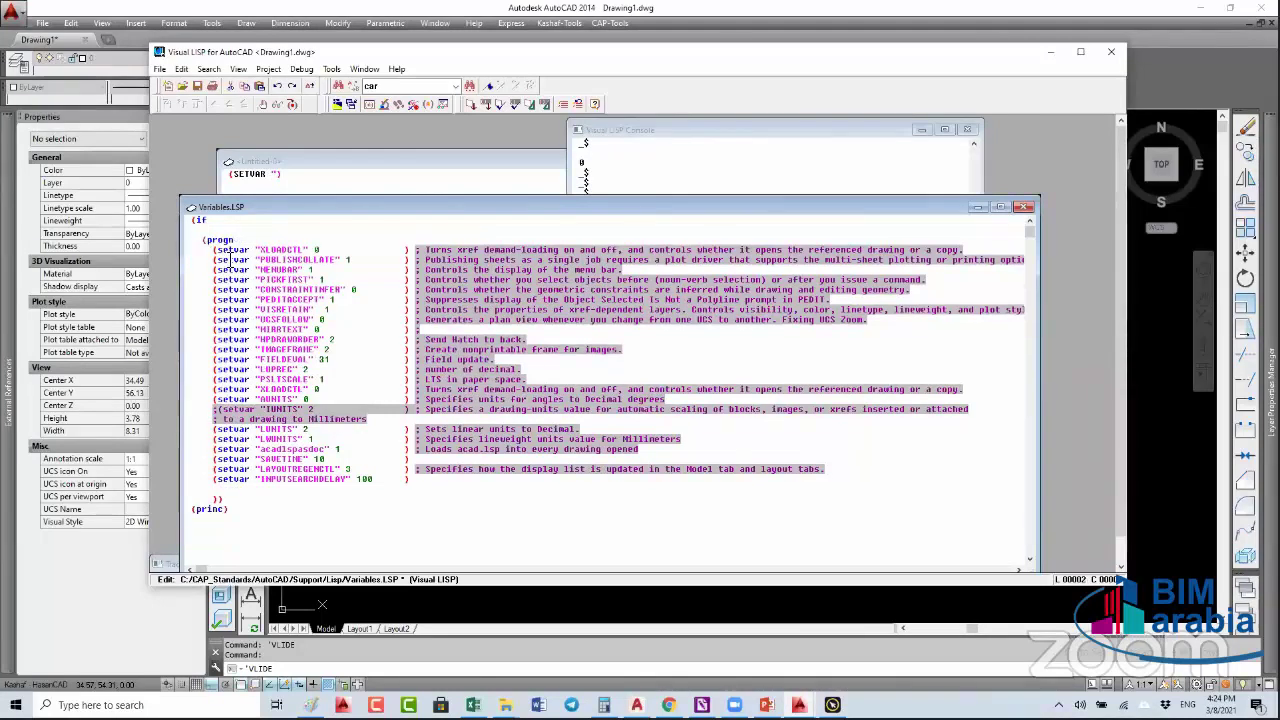
key(BackSpace)
key(BackSpace)
key(BackSpace)
key(BackSpace)
key(BackSpace)
key(BackSpace)
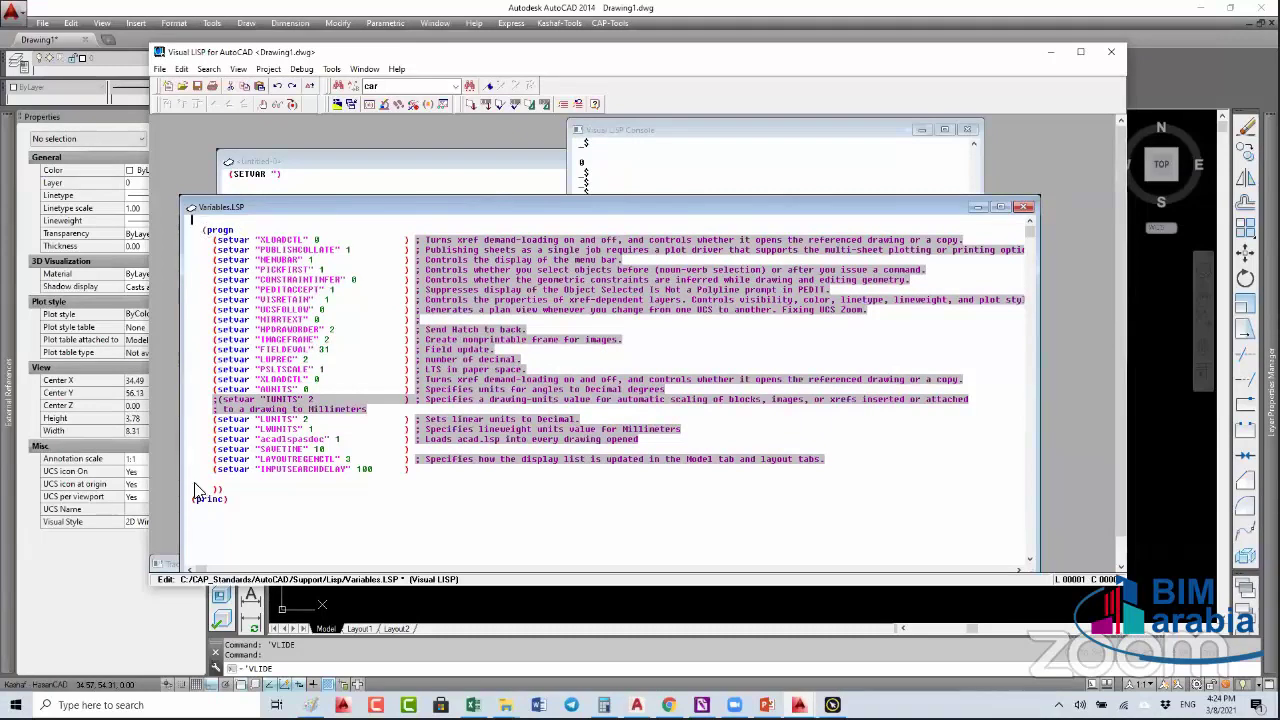
- Select the code from (progn through the closing parentheses
key(ctrl+a)
click(231, 492)
key(ctrl+shift+Home)
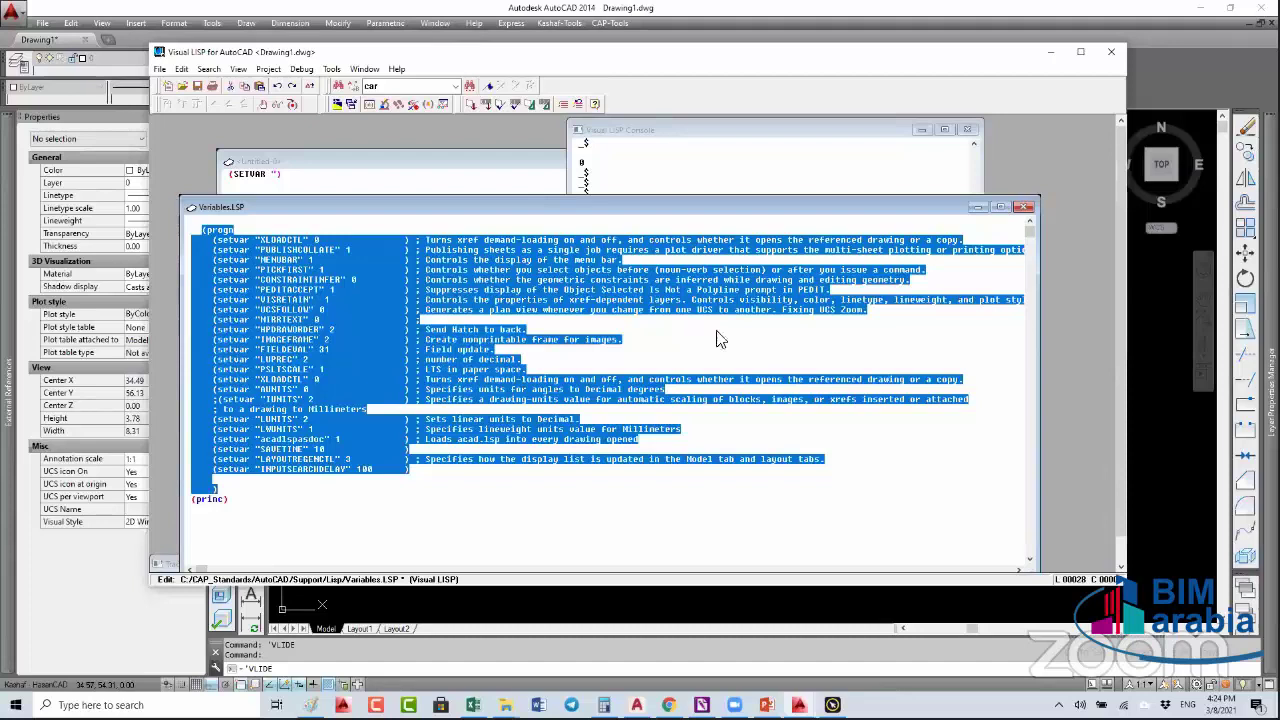
click(160, 69)
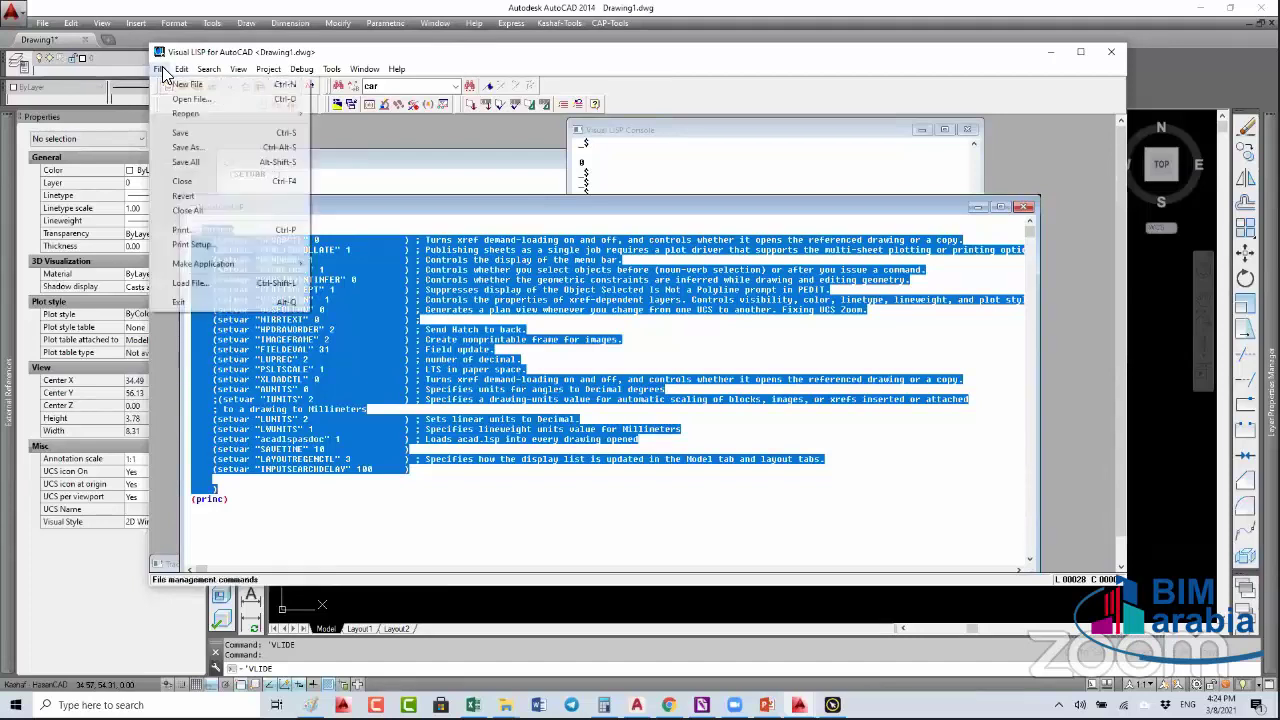
- Save Variables.LSP as a copy on the Desktop
click(200, 163)
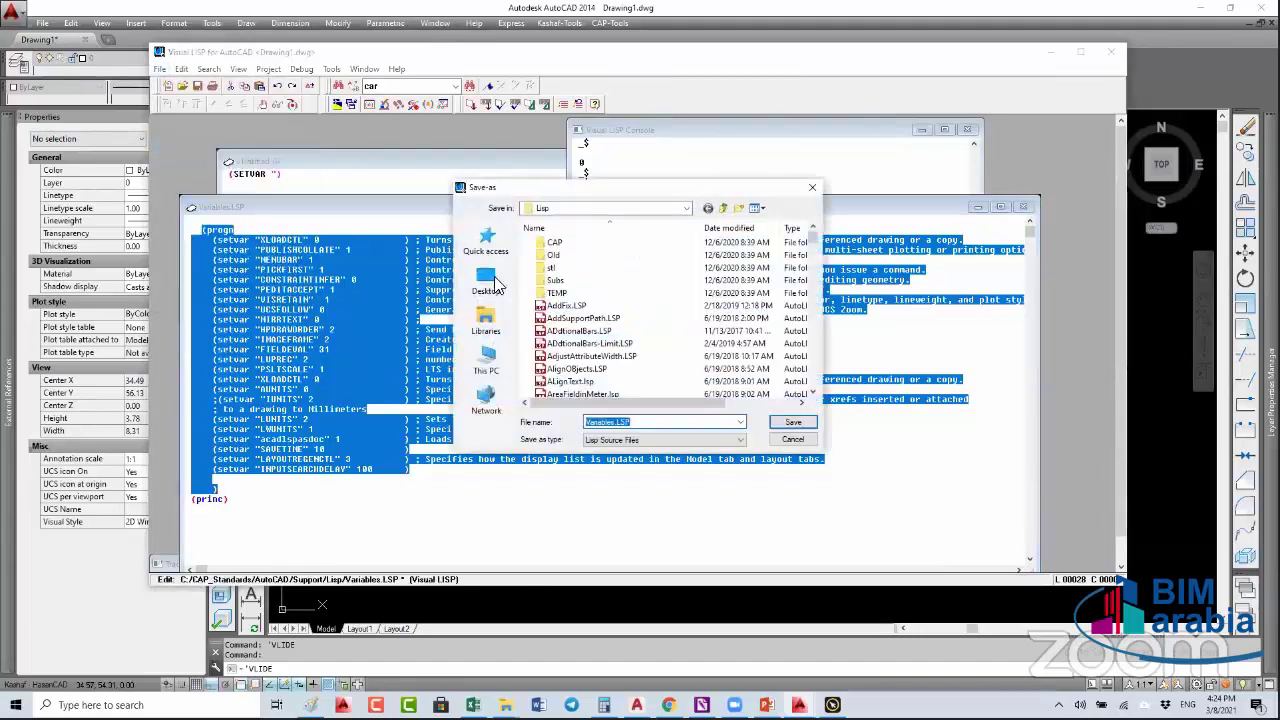
click(489, 283)
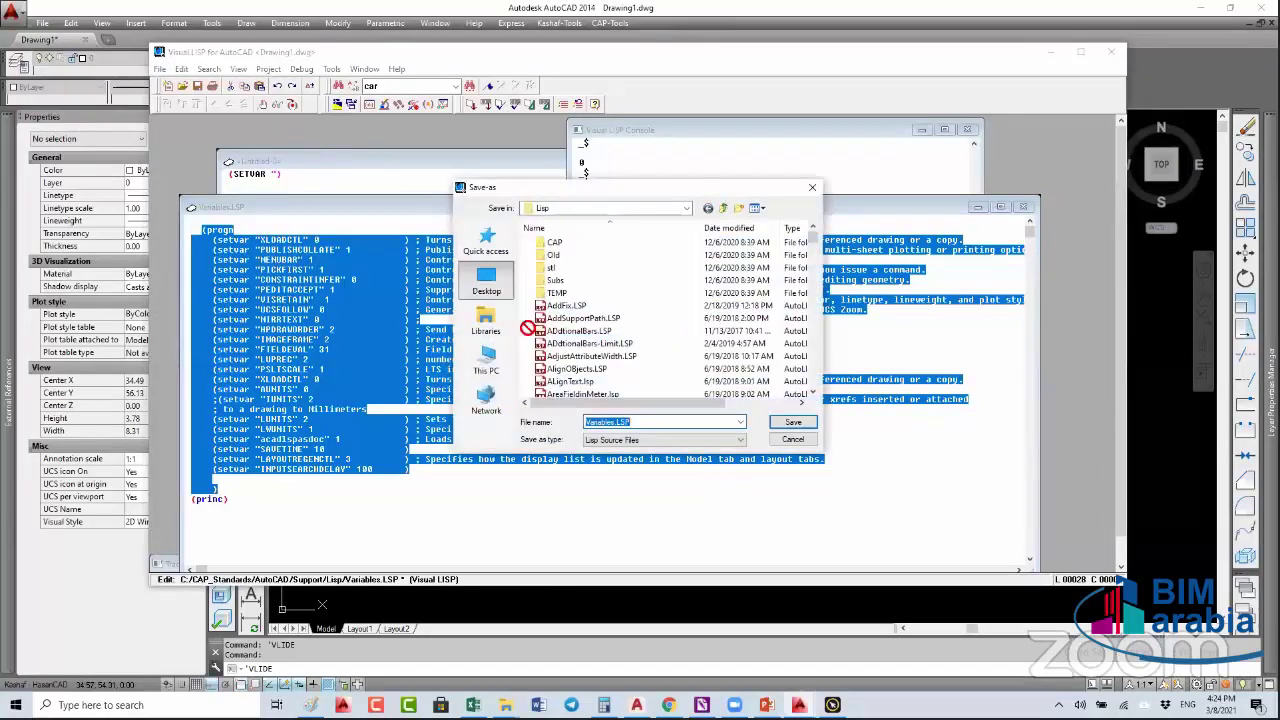
click(787, 425)
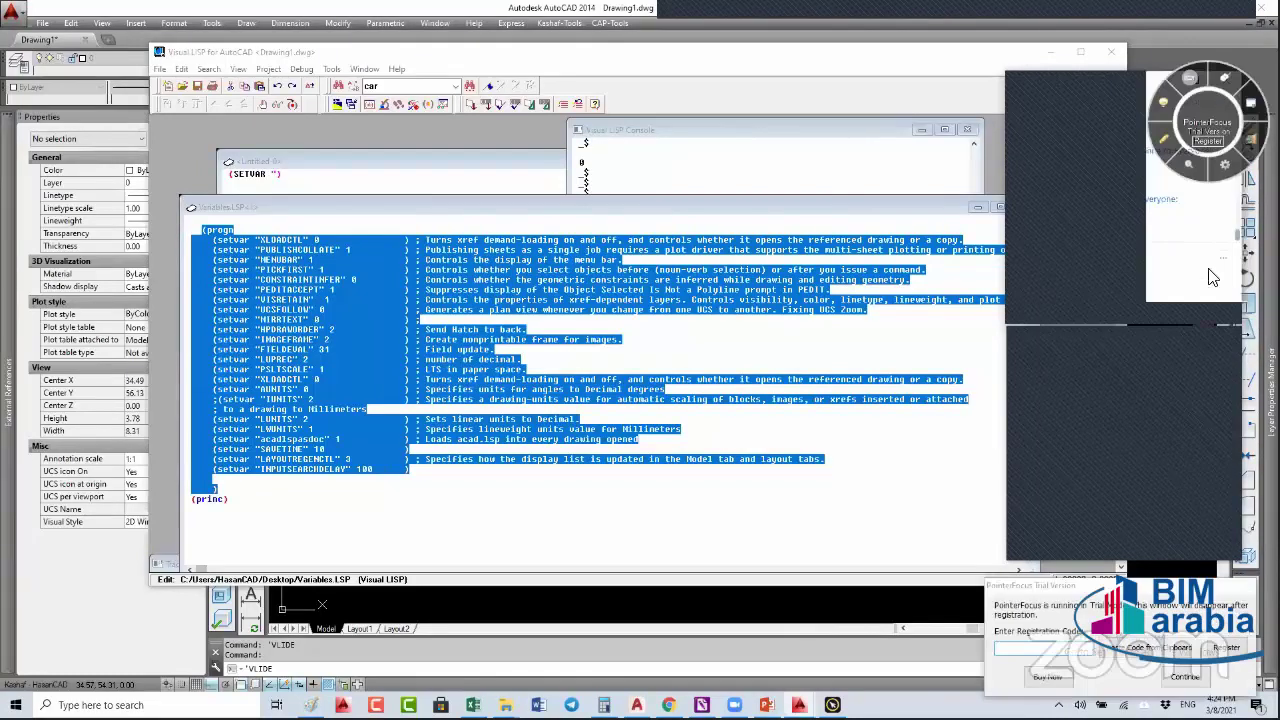
- Toggle the screen spotlight and pen annotation on and off, then return to the AutoCAD drawing
click(1166, 106)
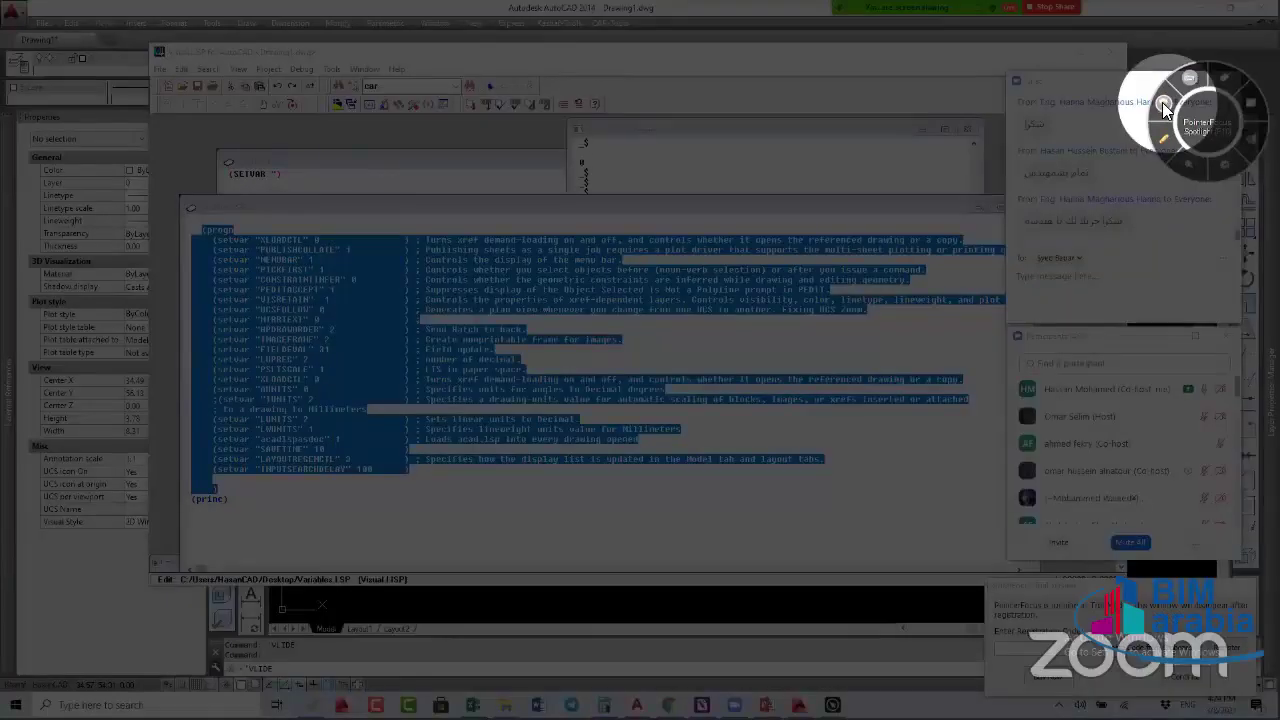
key(F10)
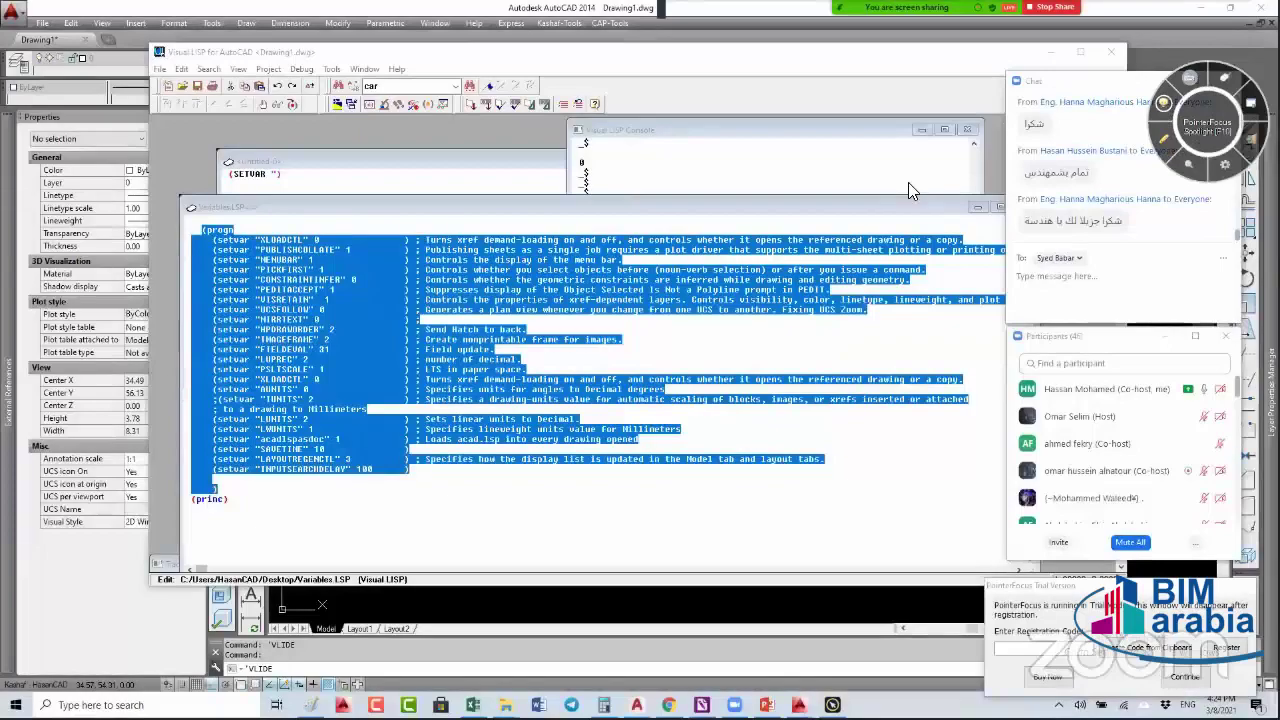
click(1163, 140)
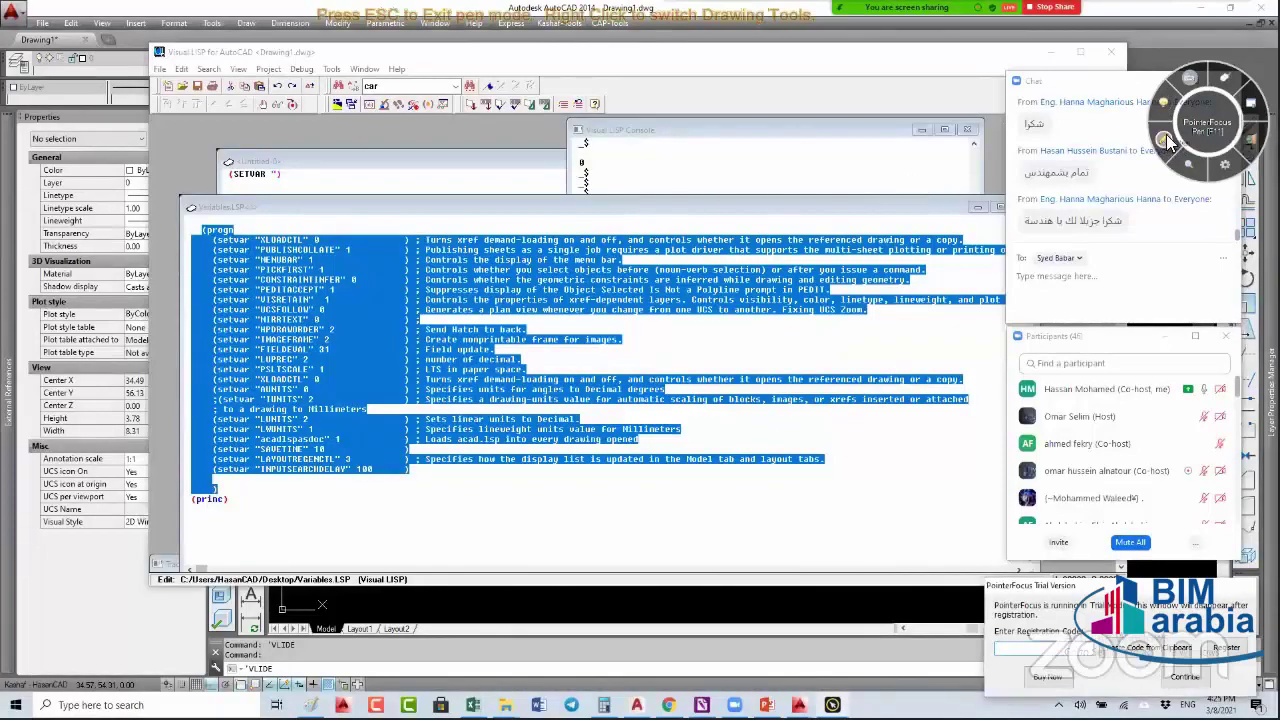
key(Escape)
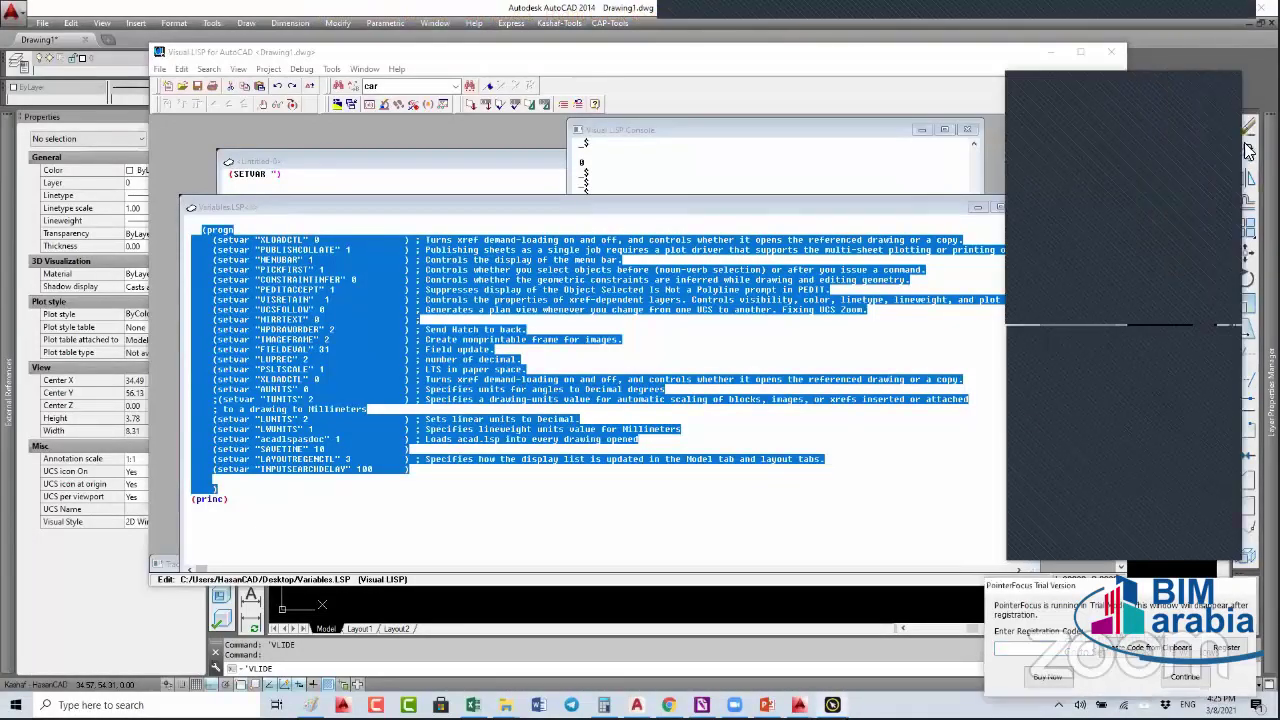
click(1188, 264)
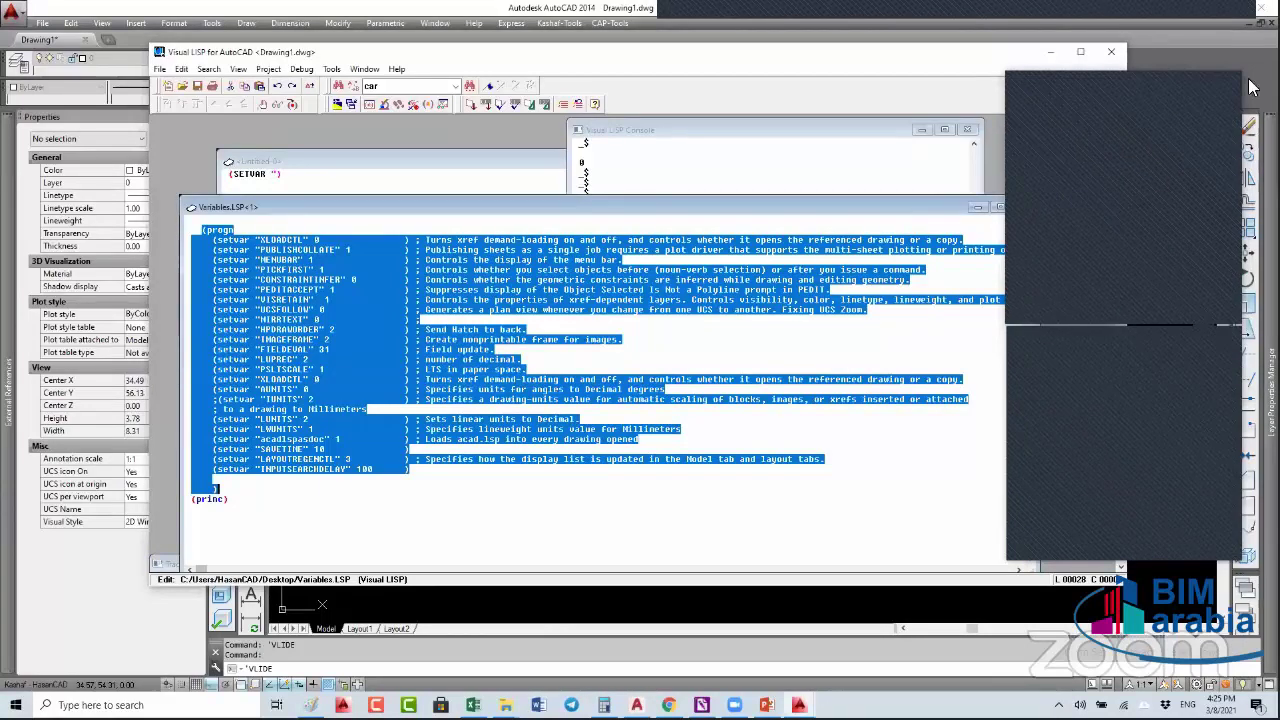
key(alt+Tab)
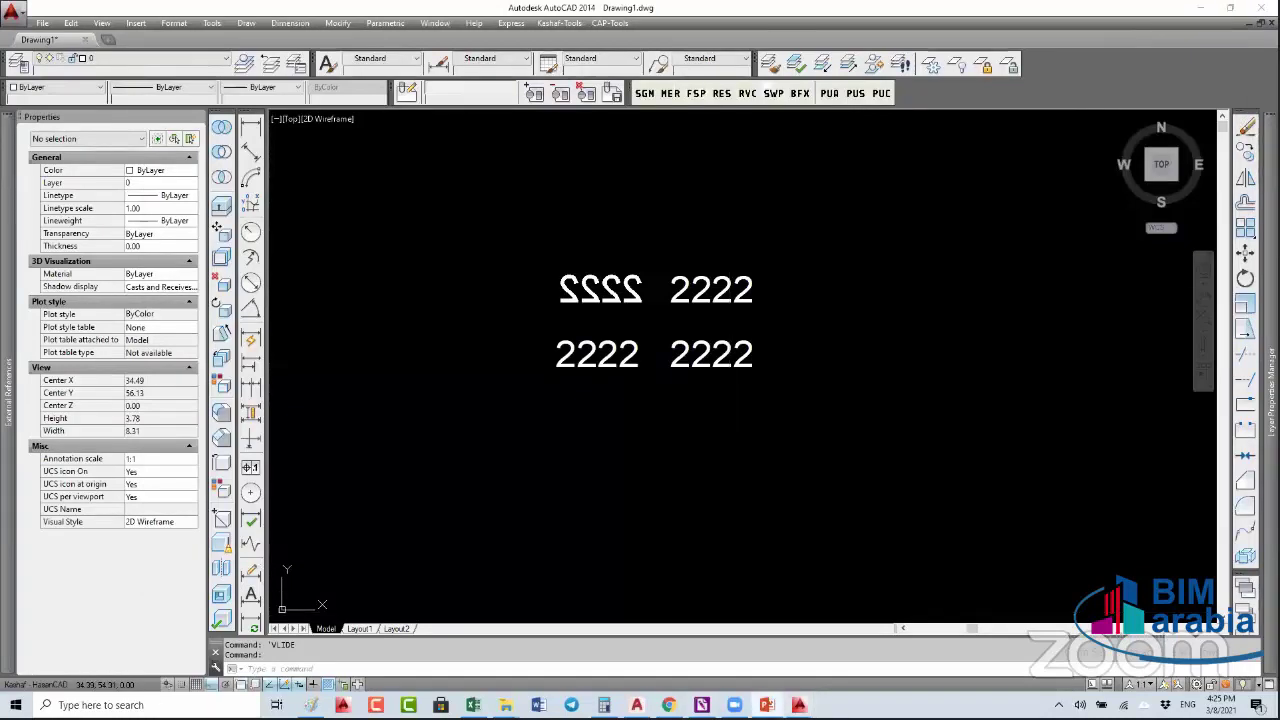
- In PowerPoint, select and deselect lines and words in the slide 12 bullet list
mouse_move(766, 705)
click(776, 604)
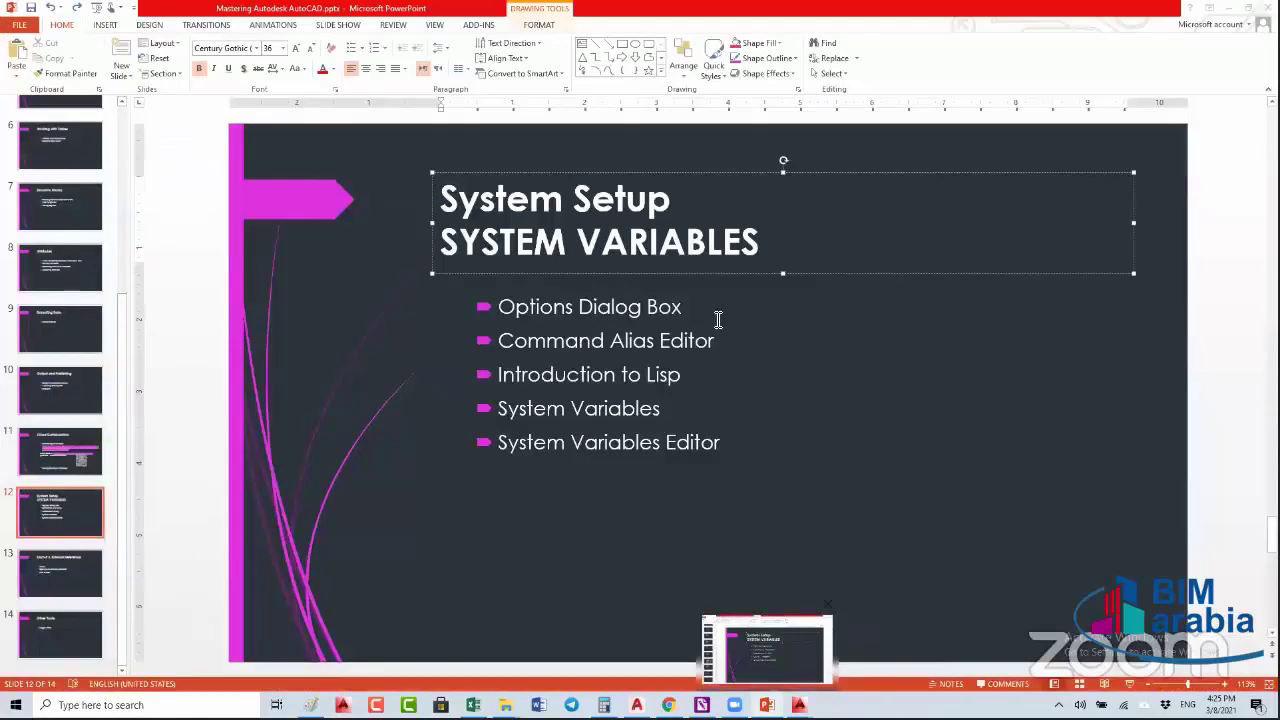
click(718, 340)
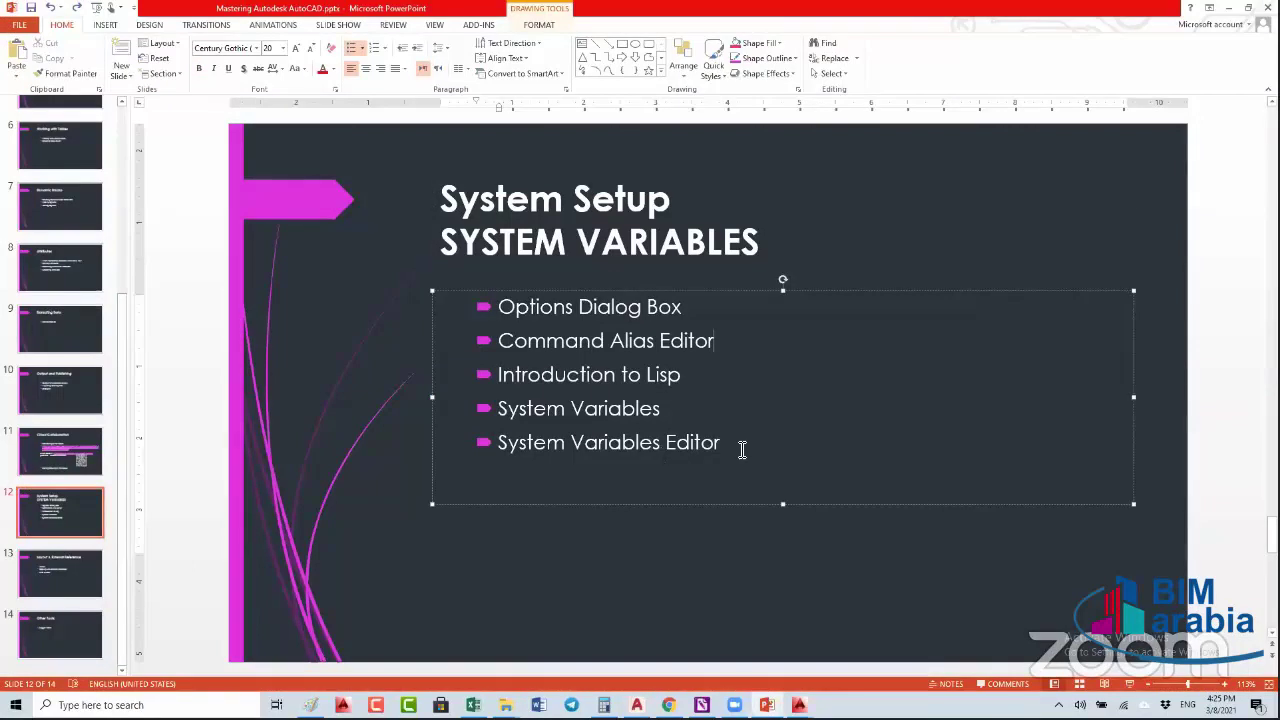
drag(756, 447, 746, 448)
triple_click(689, 407)
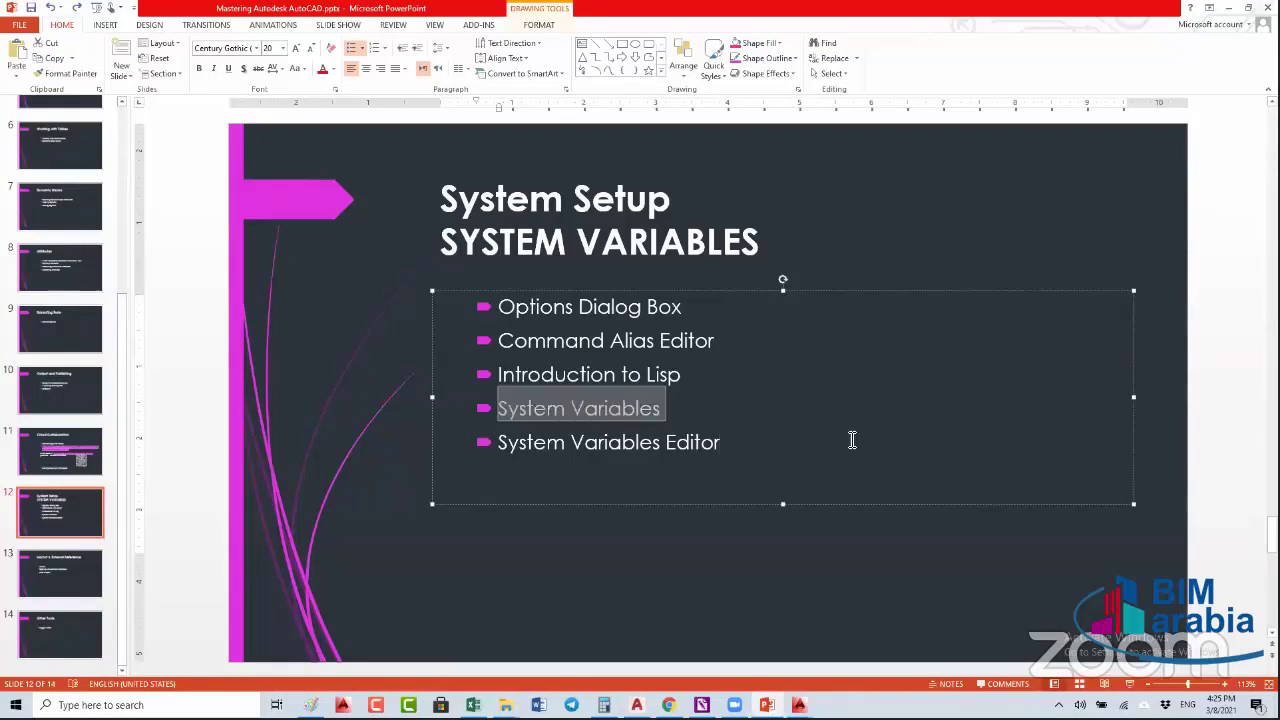
shift+click(854, 443)
click(744, 343)
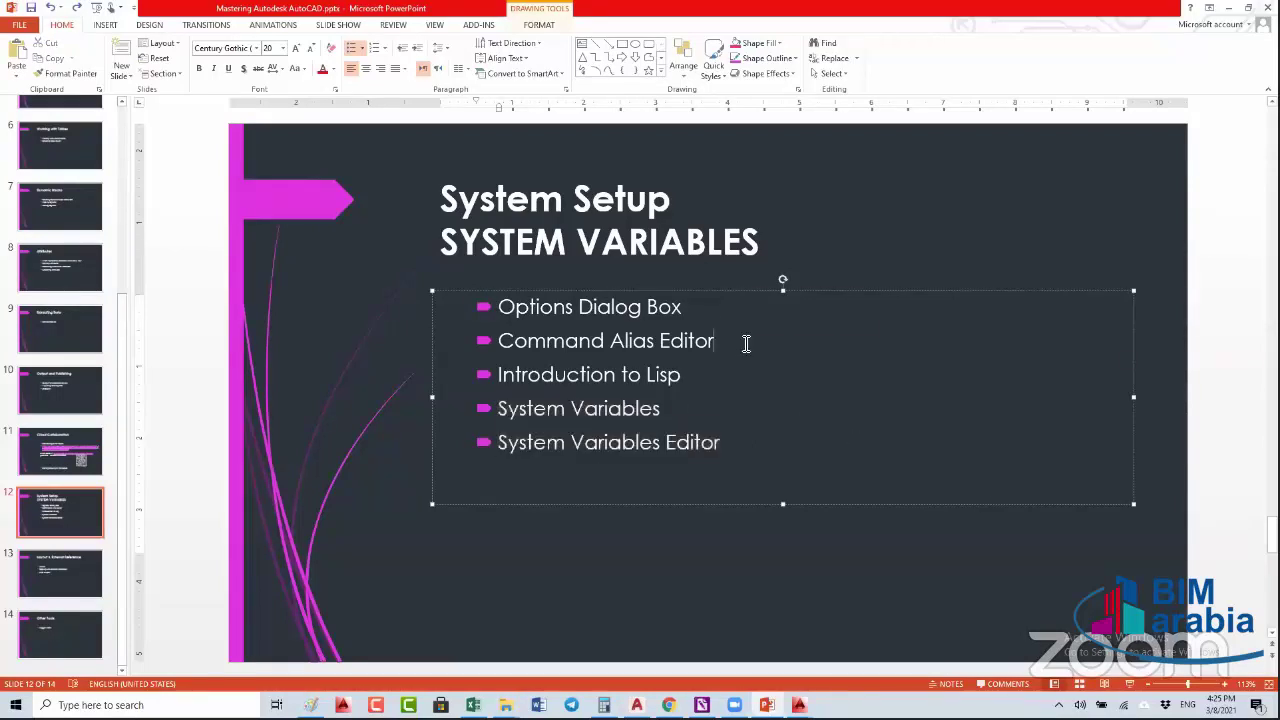
double_click(570, 378)
click(580, 376)
- Drag the bullet-list box's right handle left to make it narrower
mouse_move(1137, 400)
mouse_down()
mouse_move(928, 418)
mouse_move(1008, 414)
mouse_move(945, 408)
mouse_up()
click(945, 408)
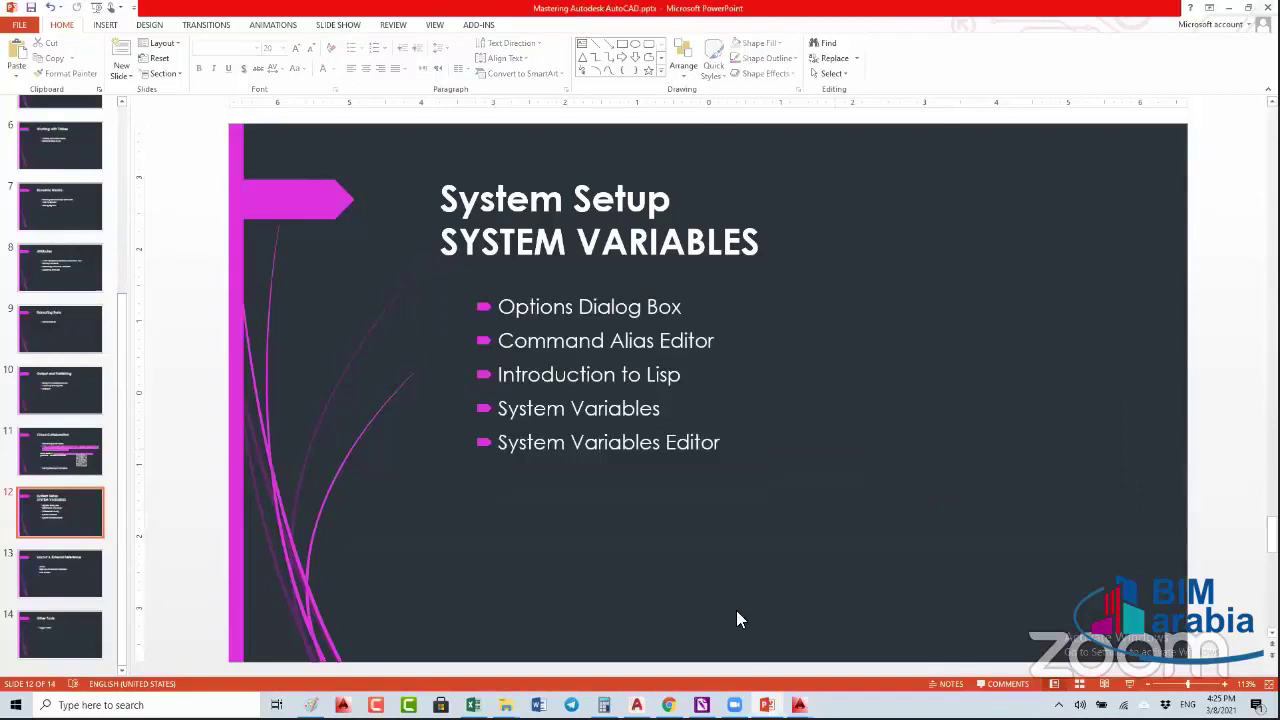
mouse_move(766, 705)
click(578, 309)
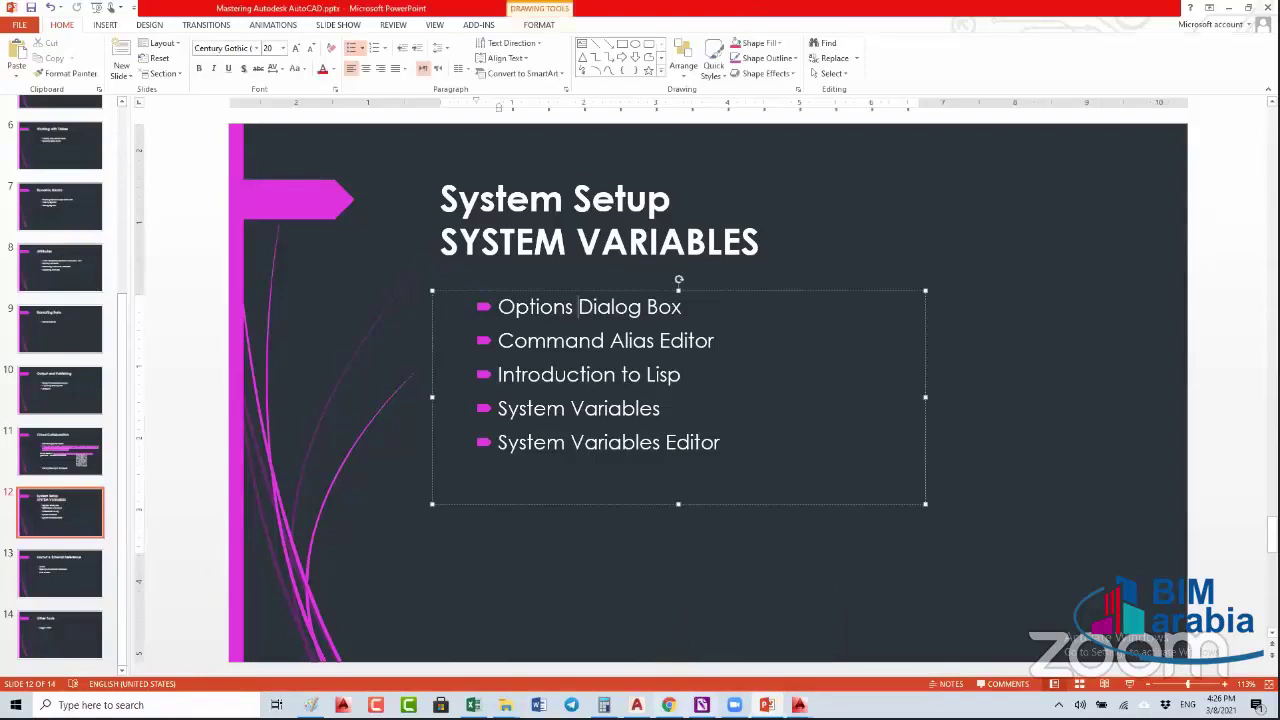
mouse_move(799, 705)
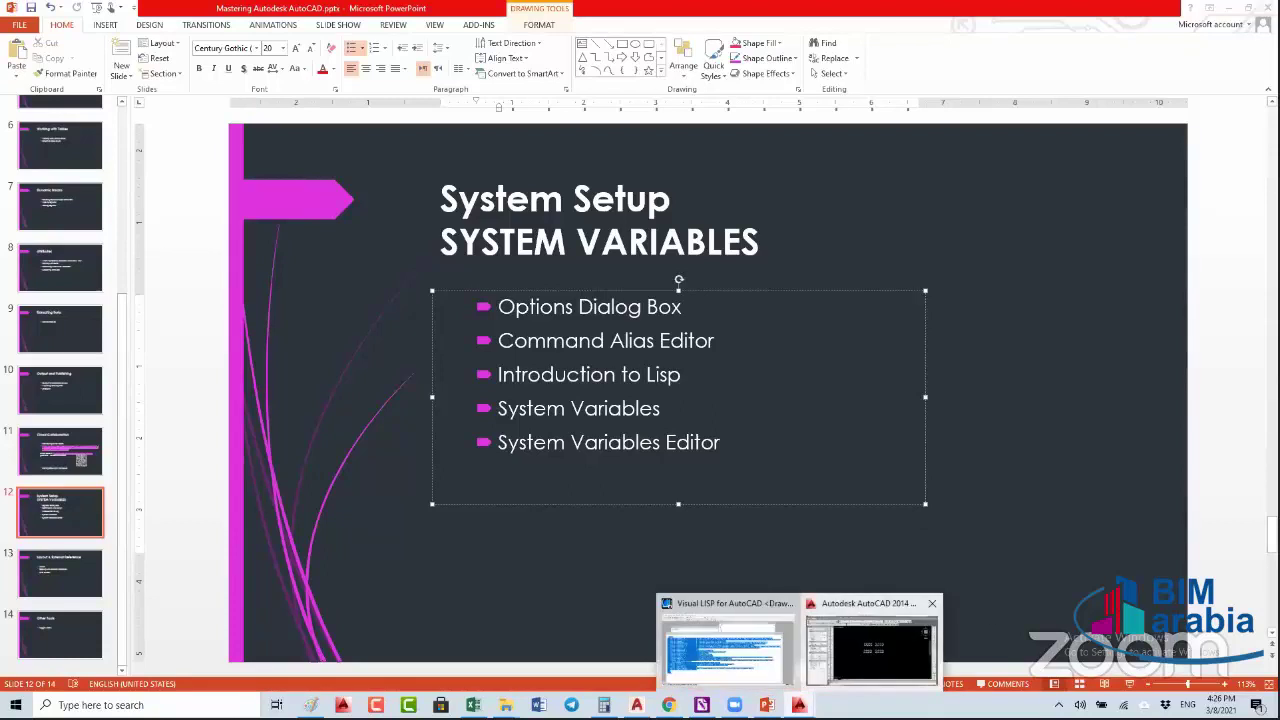
- Open AutoCAD's Options dialog on the Files tab
click(870, 650)
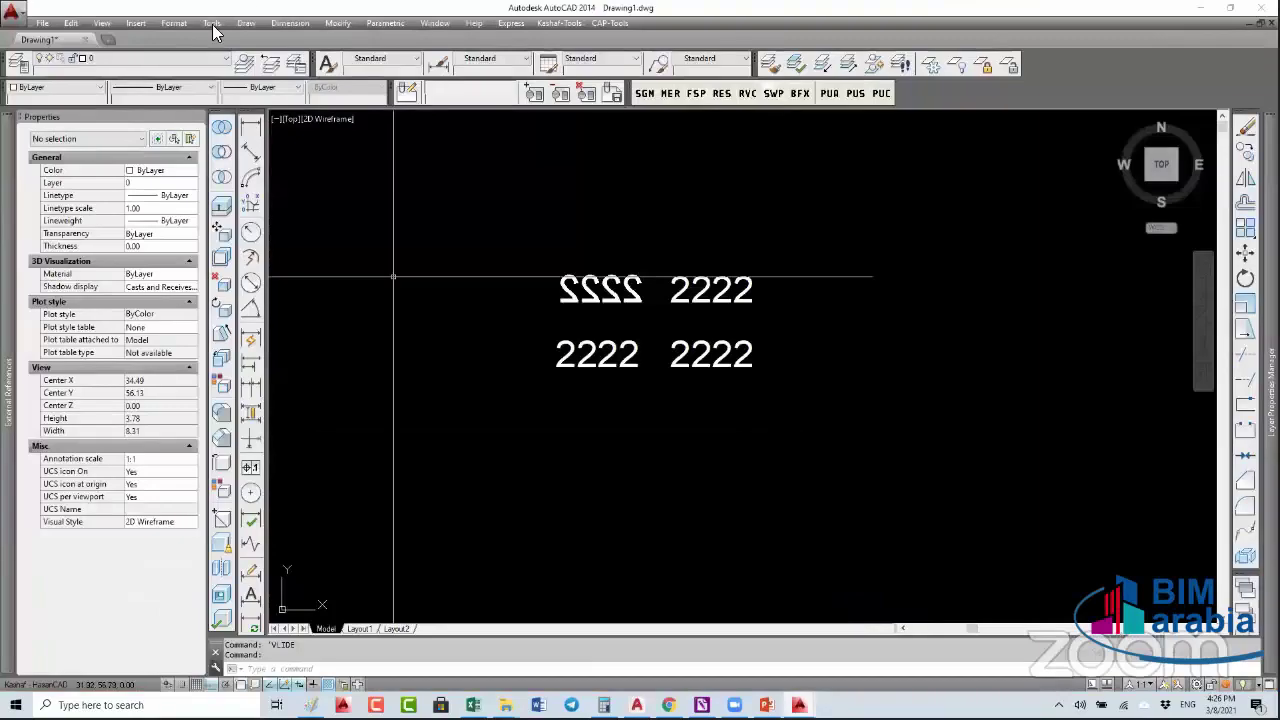
click(212, 22)
click(300, 523)
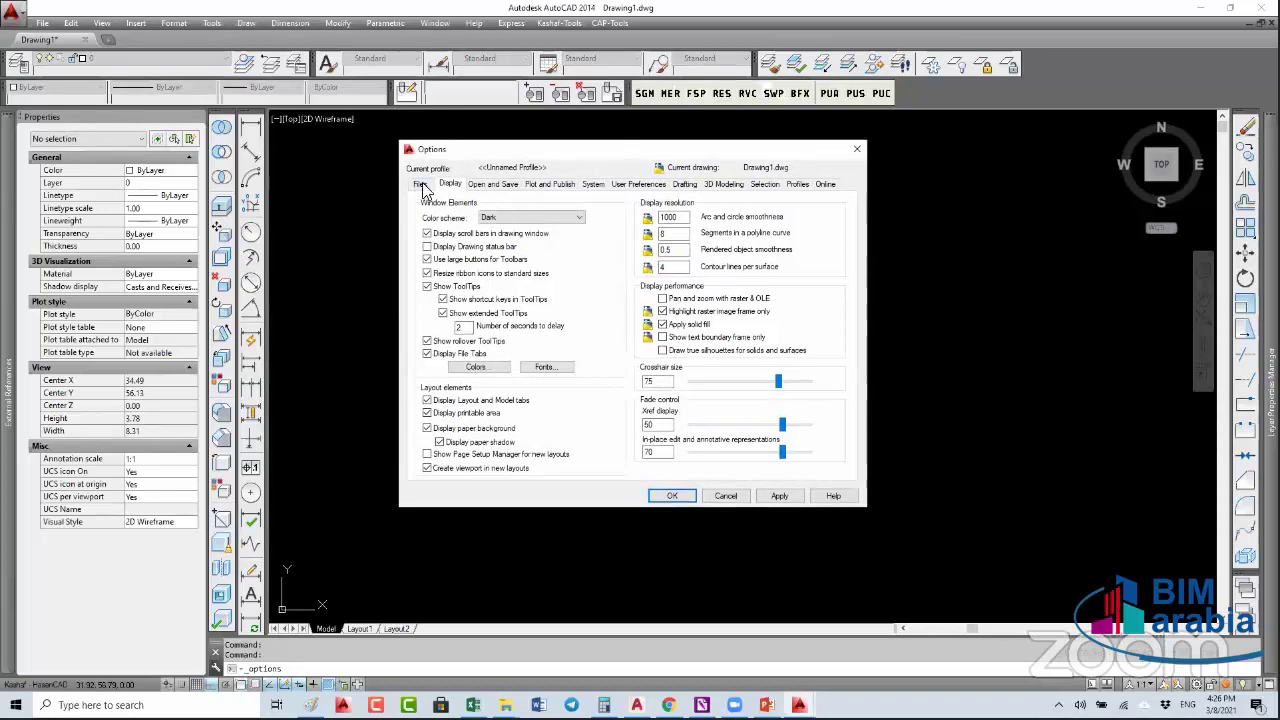
click(421, 185)
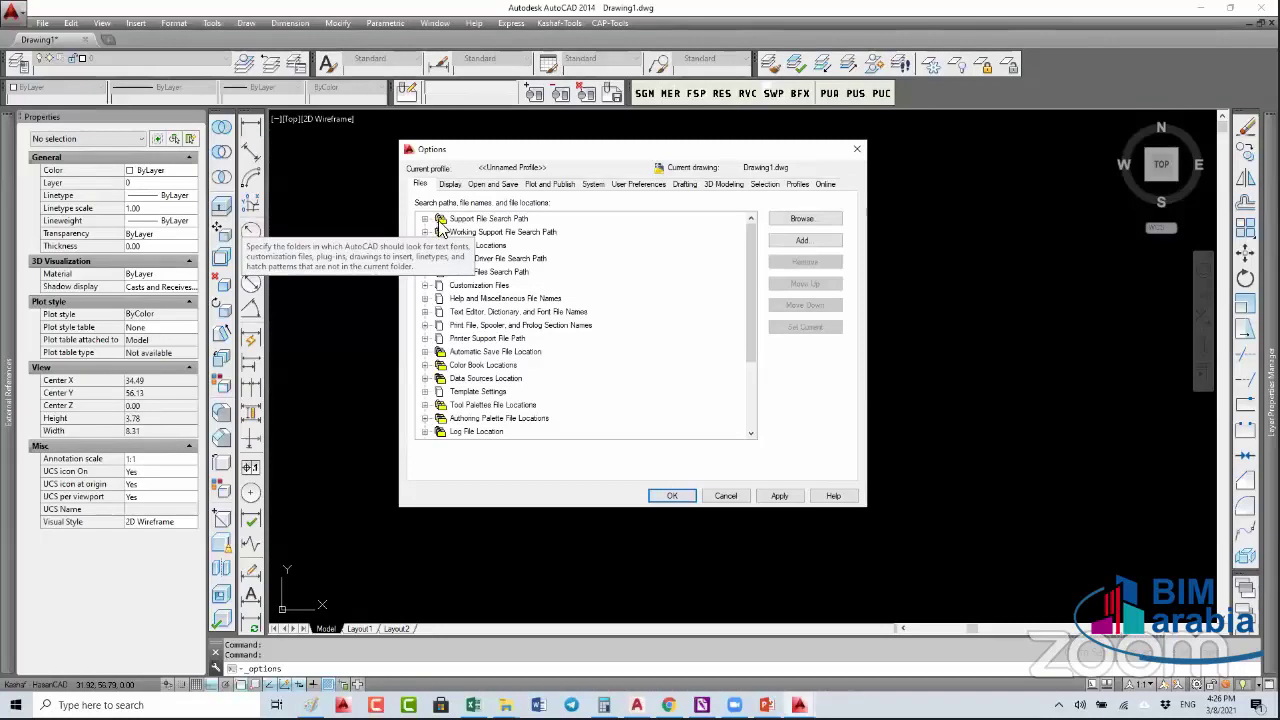
- Expand Support File Search Path and scroll through its listed folders
double_click(440, 219)
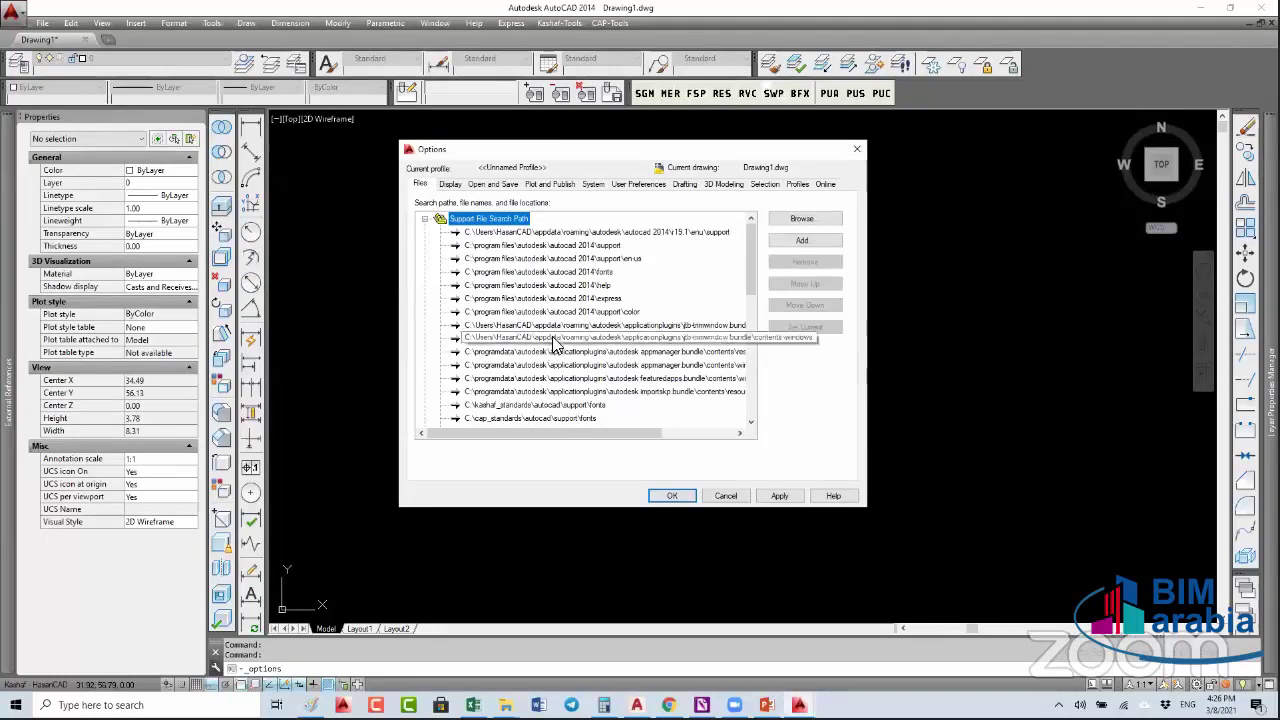
scroll(555, 345, down, 3)
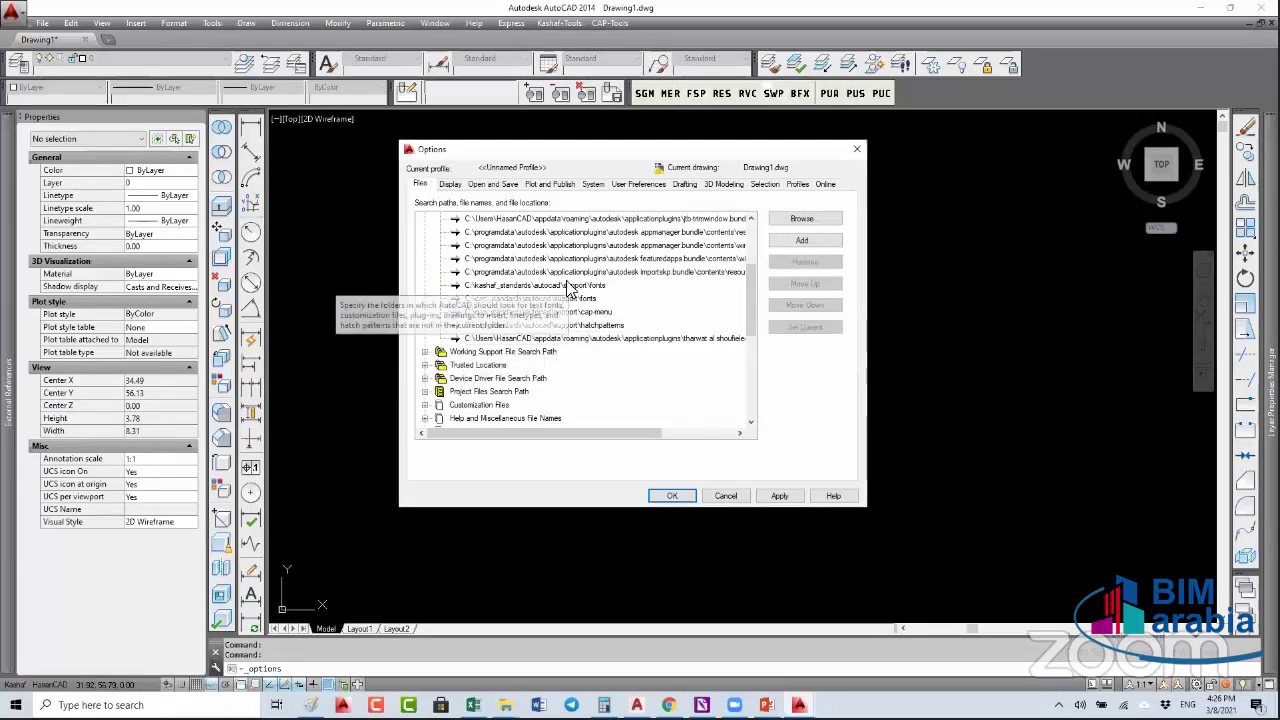
scroll(571, 287, up, 2)
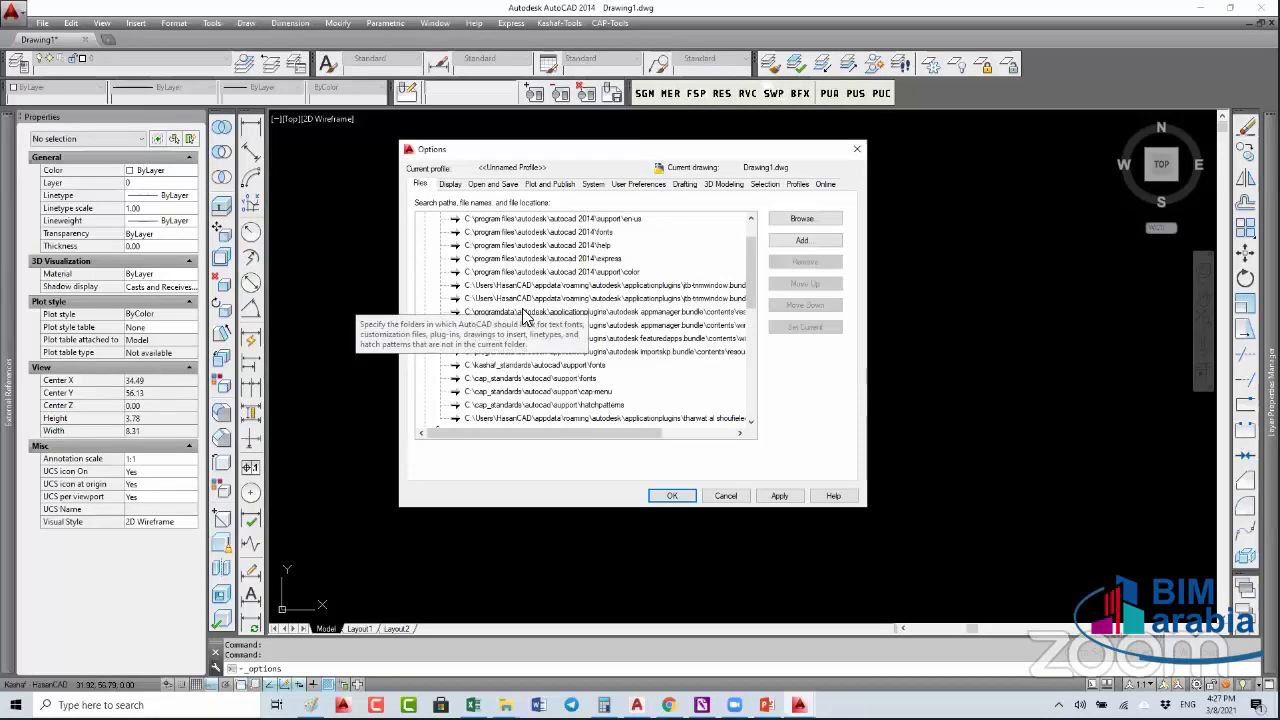
scroll(522, 316, down, 3)
scroll(480, 270, up, 2)
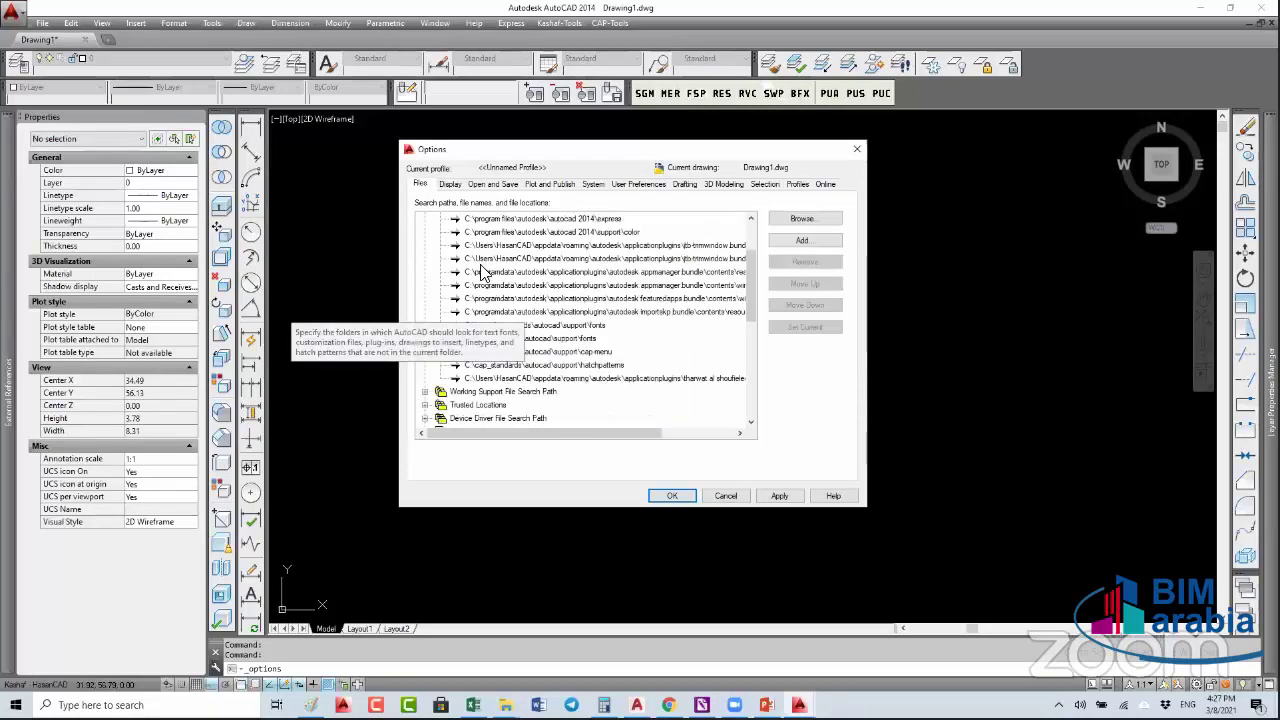
scroll(483, 272, up, 2)
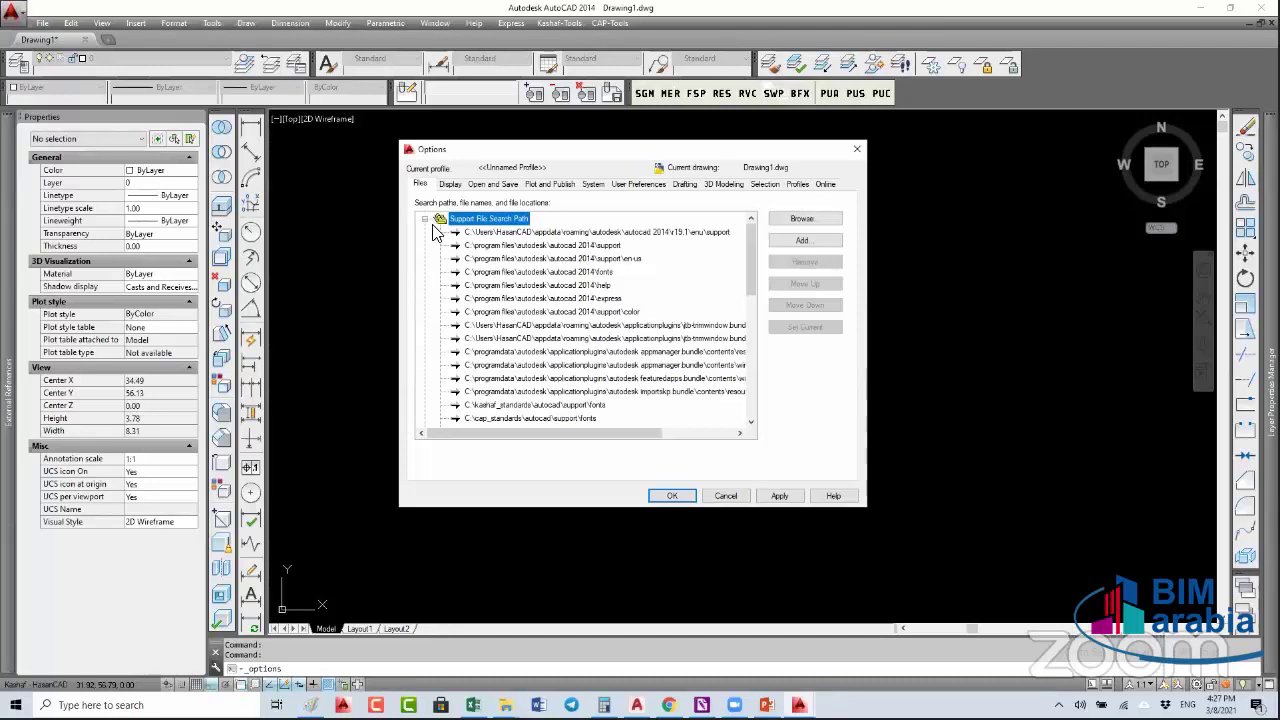
- Collapse Support File Search Path and expand Trusted Locations and Device Driver File Search Path
click(425, 219)
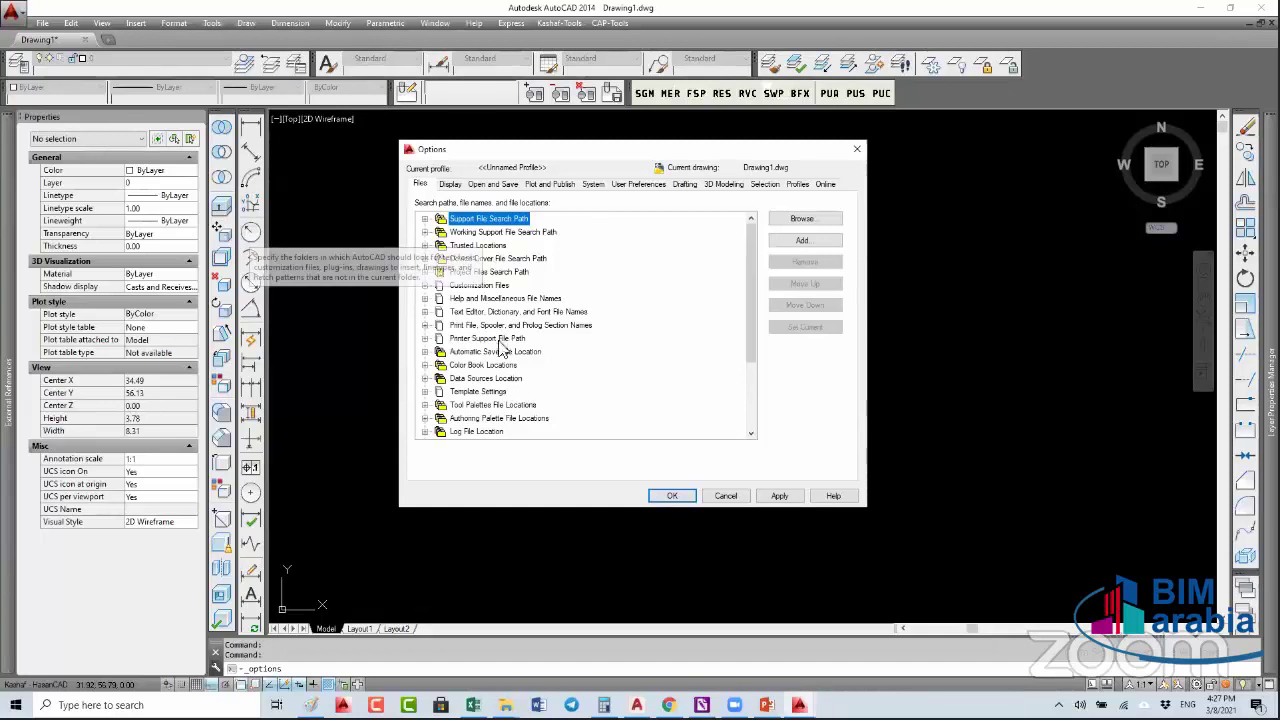
double_click(500, 247)
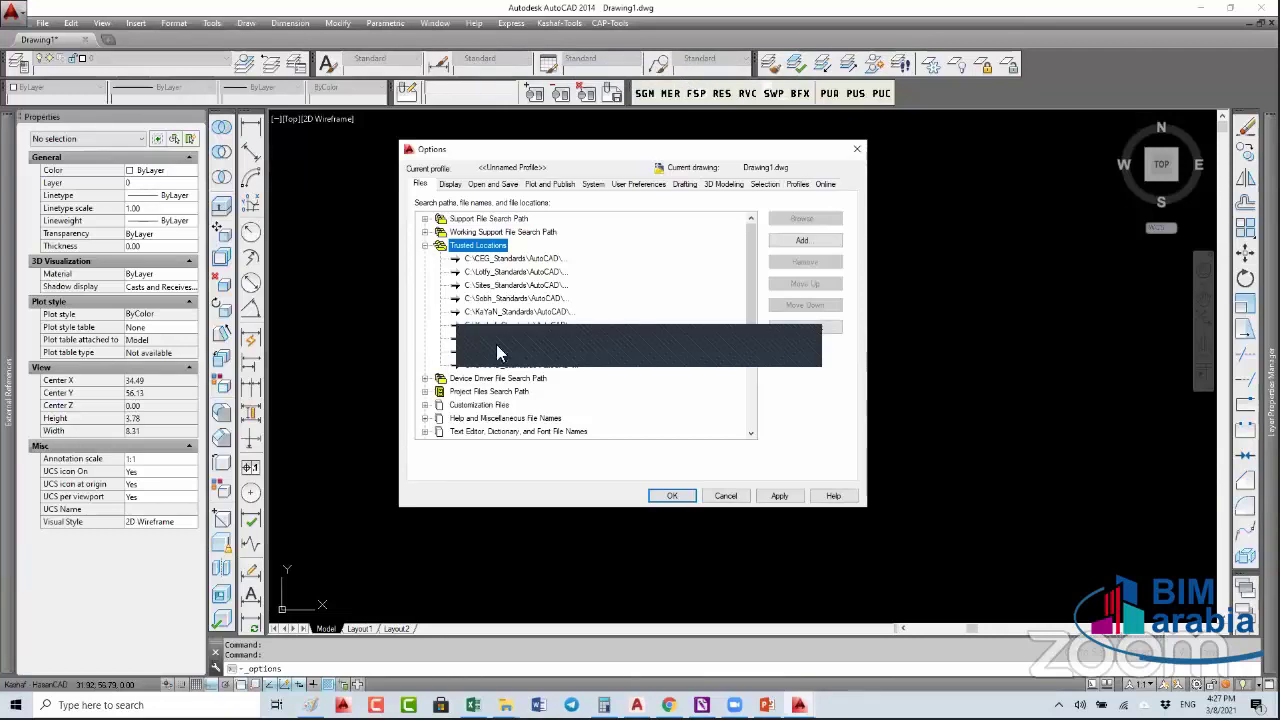
double_click(435, 379)
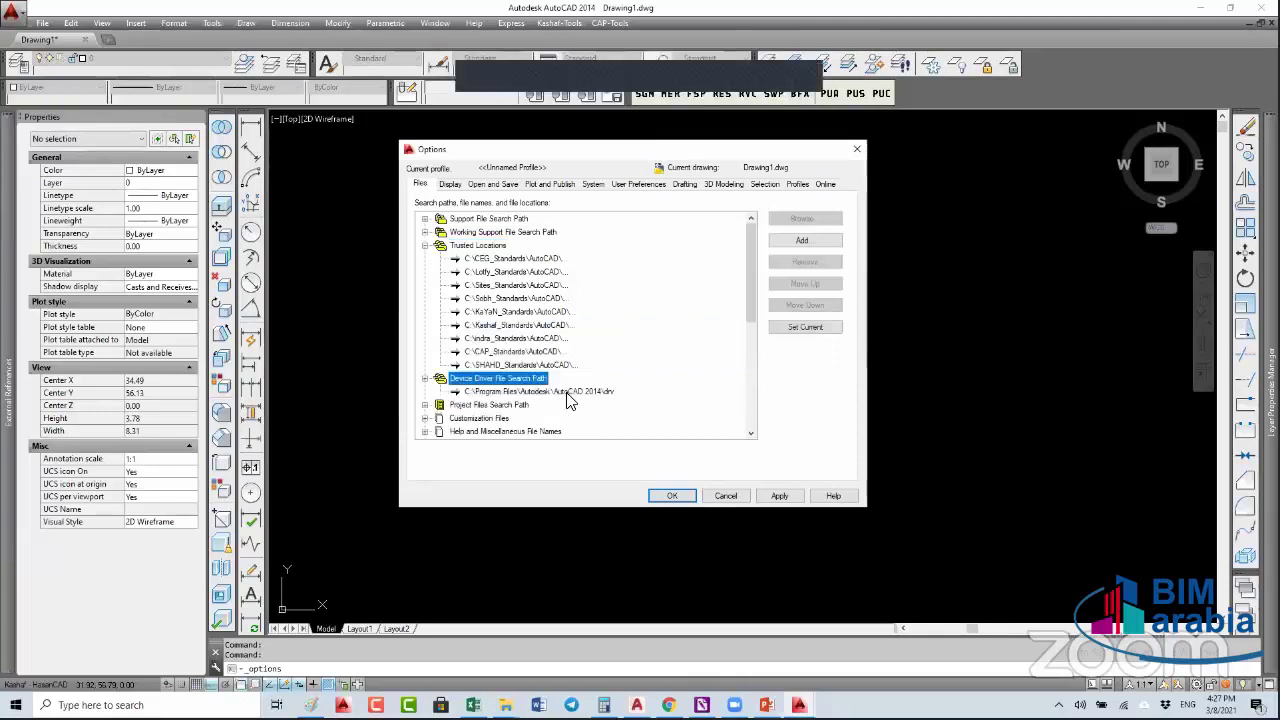
scroll(488, 350, down, 3)
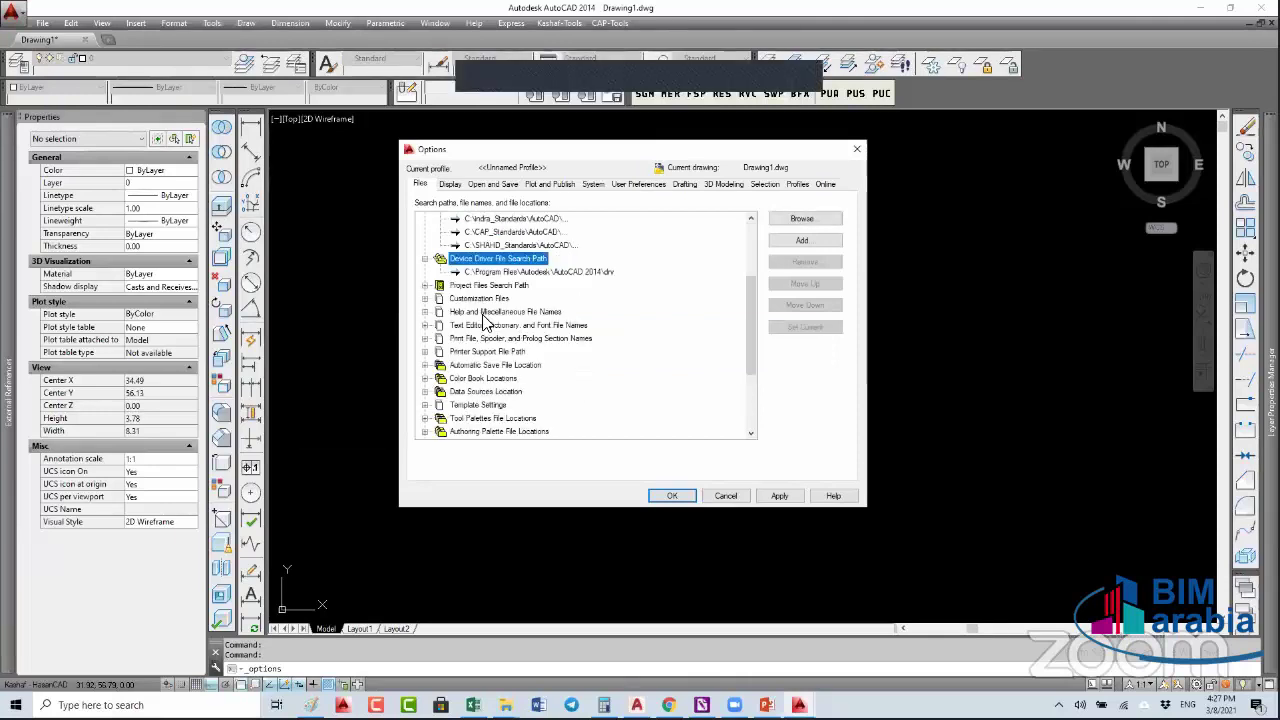
- Expand Project Files and Template Settings to show the drawing template folder, then view the Display tab
double_click(440, 286)
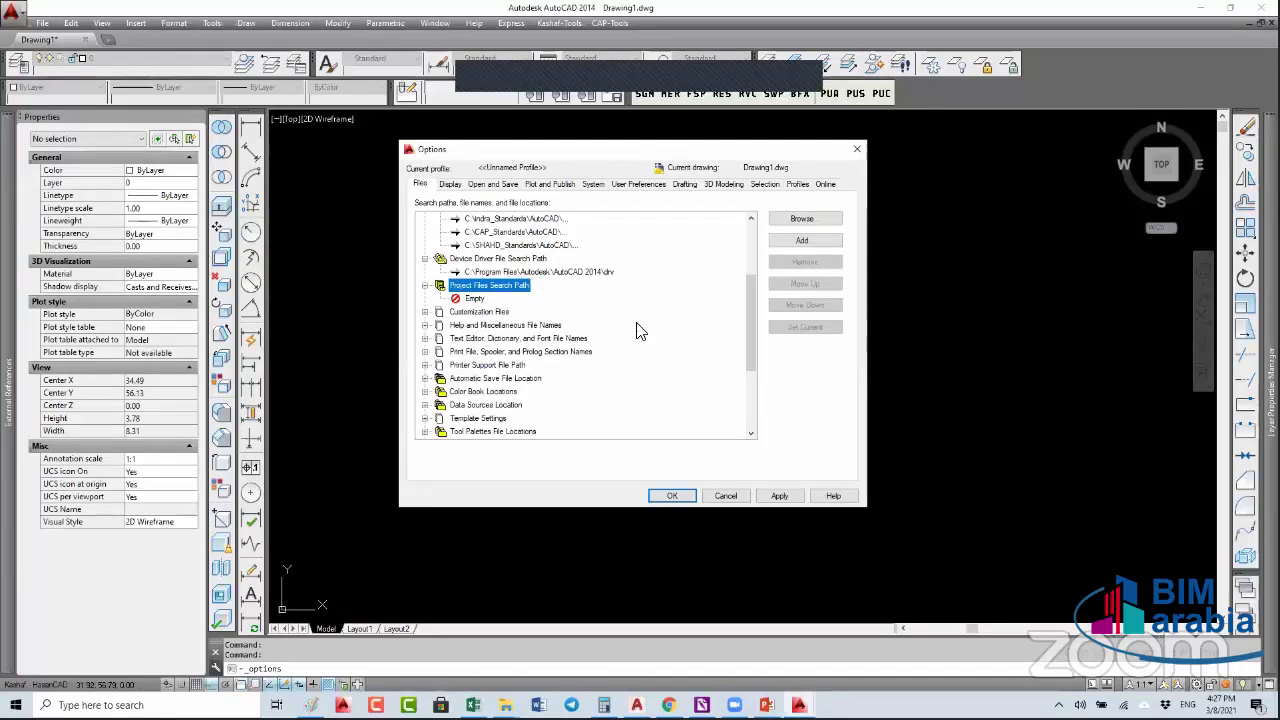
double_click(440, 418)
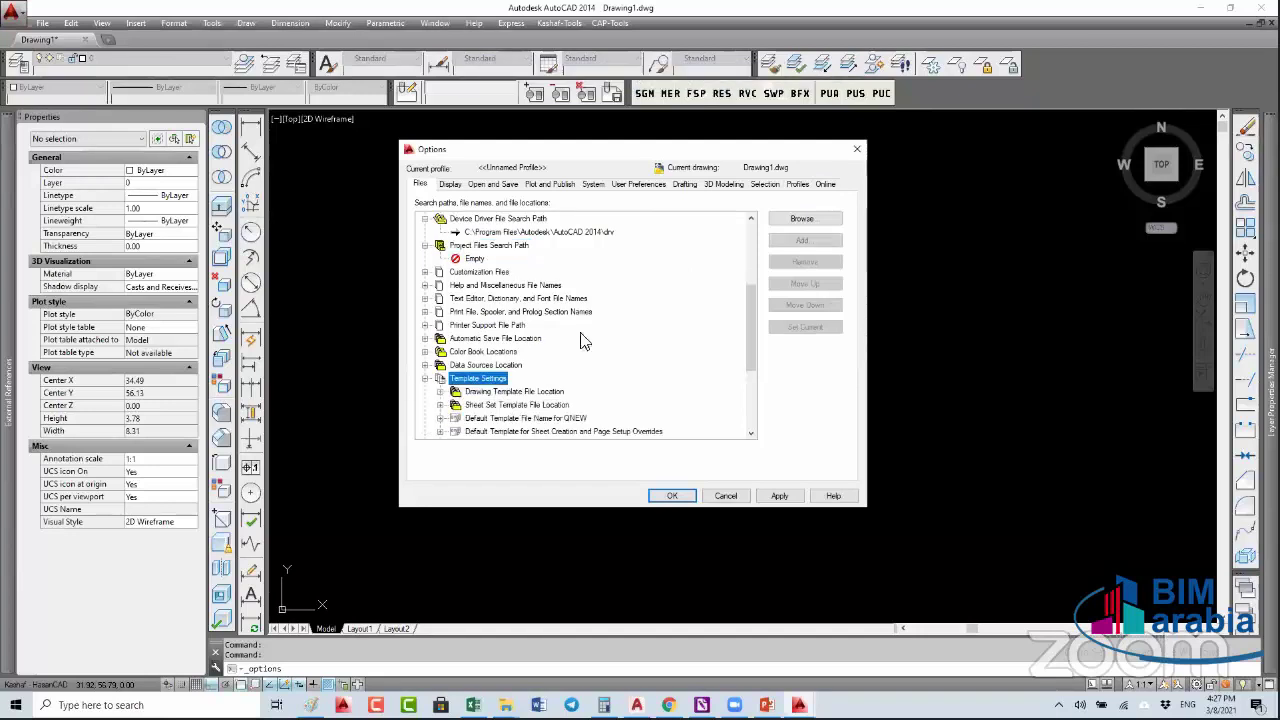
scroll(535, 318, down, 3)
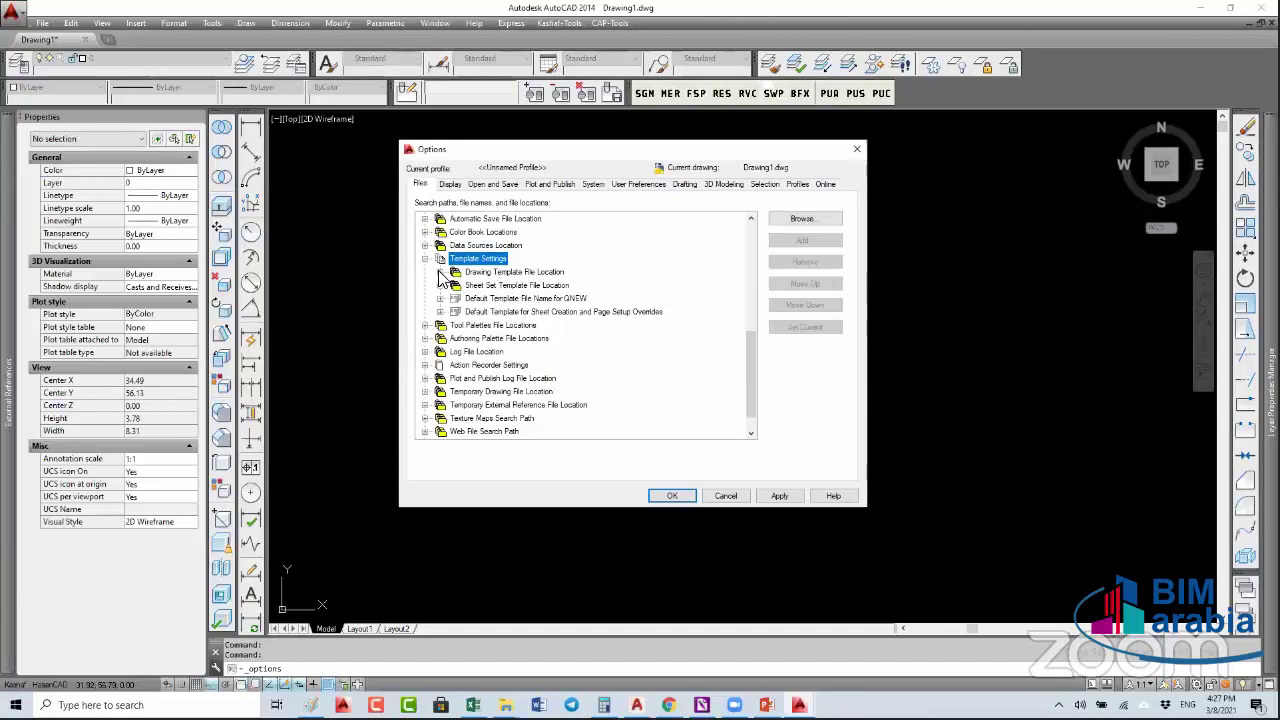
double_click(505, 274)
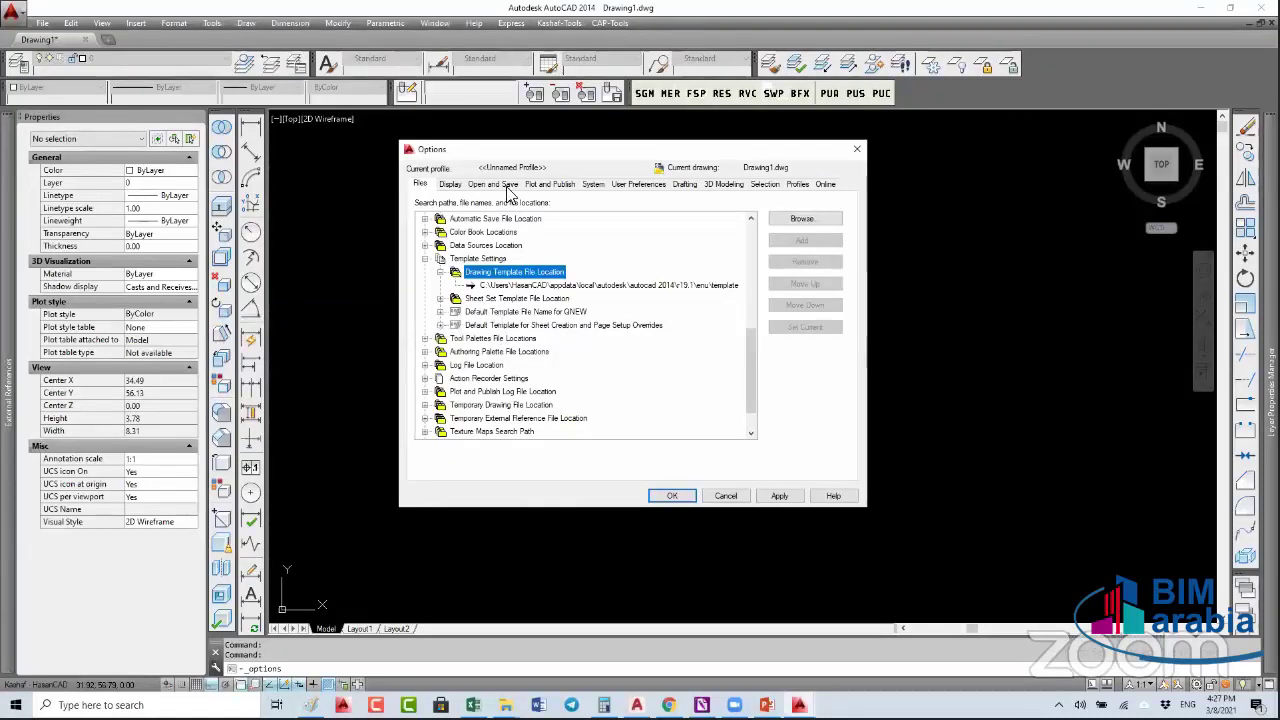
click(452, 188)
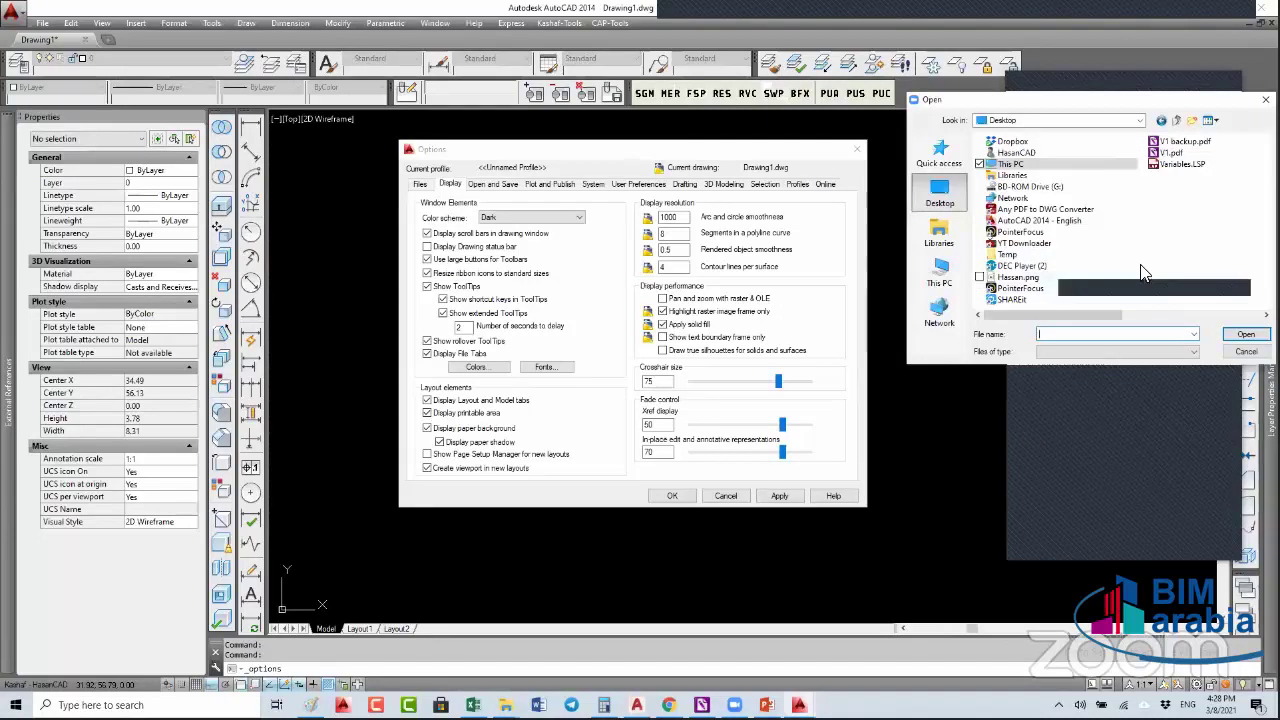
- Open Variables.LSP from the Desktop and dismiss the Options dialog
click(1180, 164)
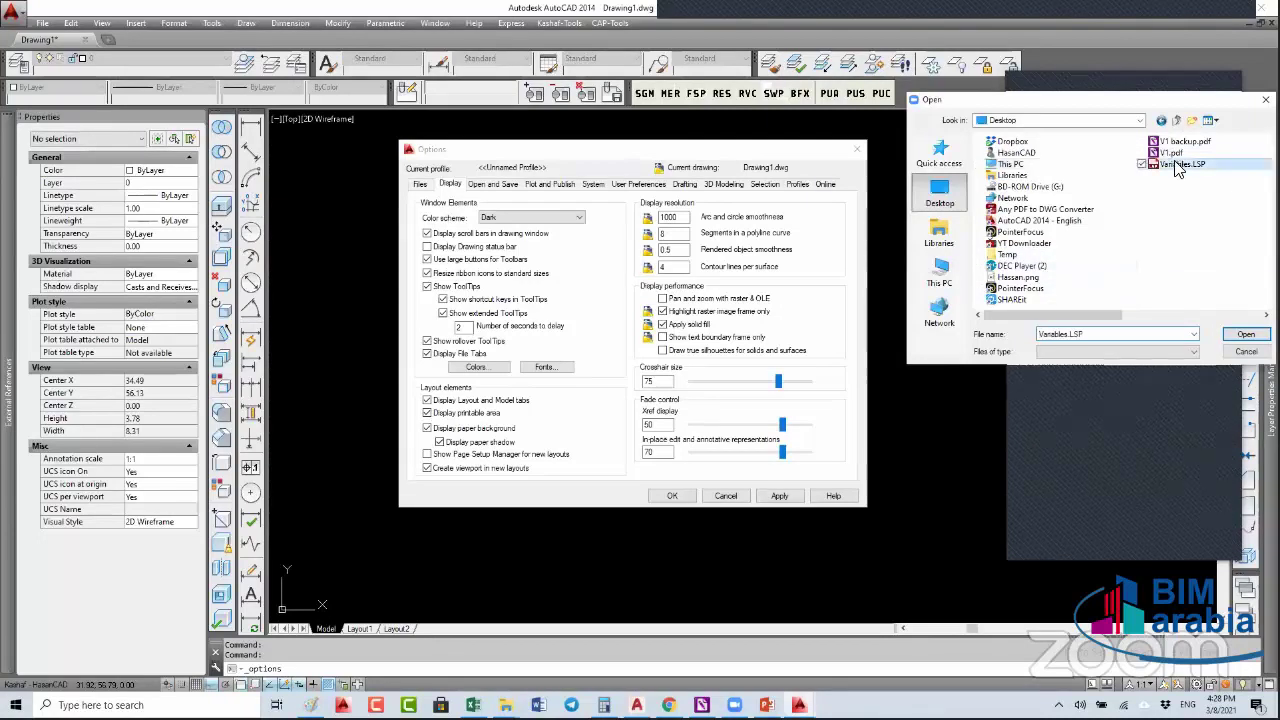
click(1245, 336)
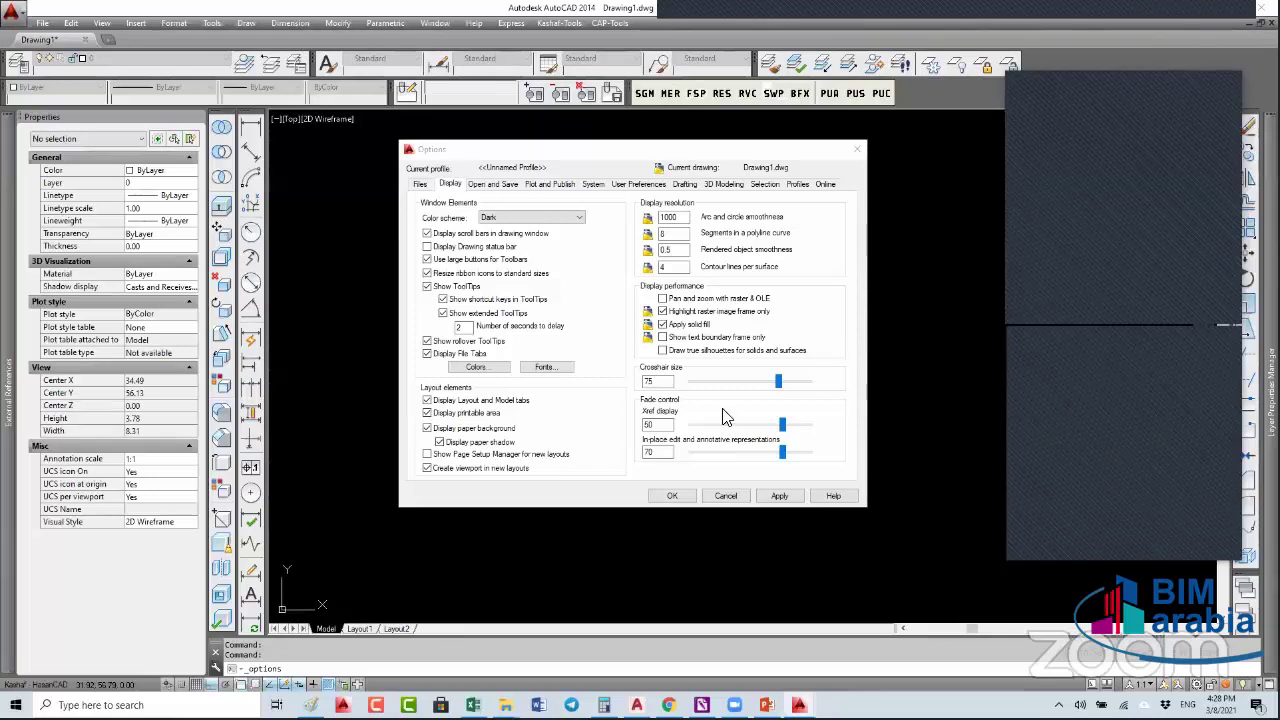
key(Escape)
- Load Variables.LSP with APPLOAD, accepting the security warning, and close the loader
text(ap)
key(Return)
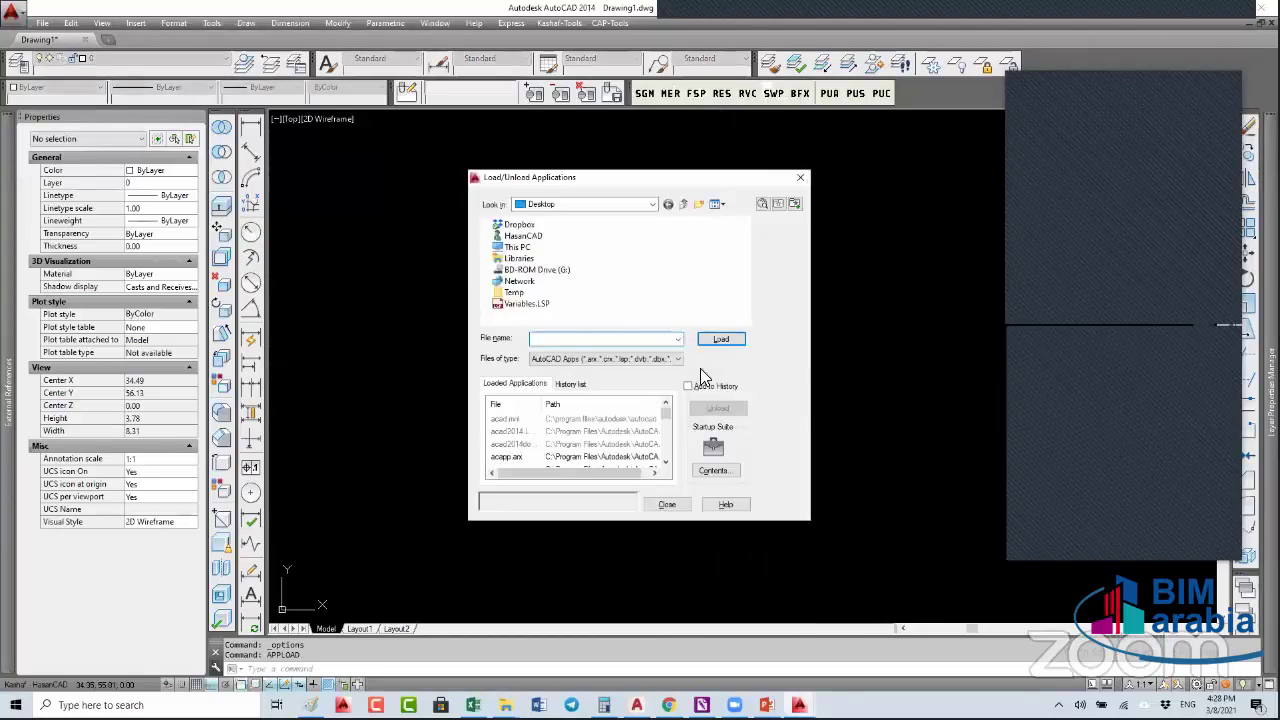
click(540, 304)
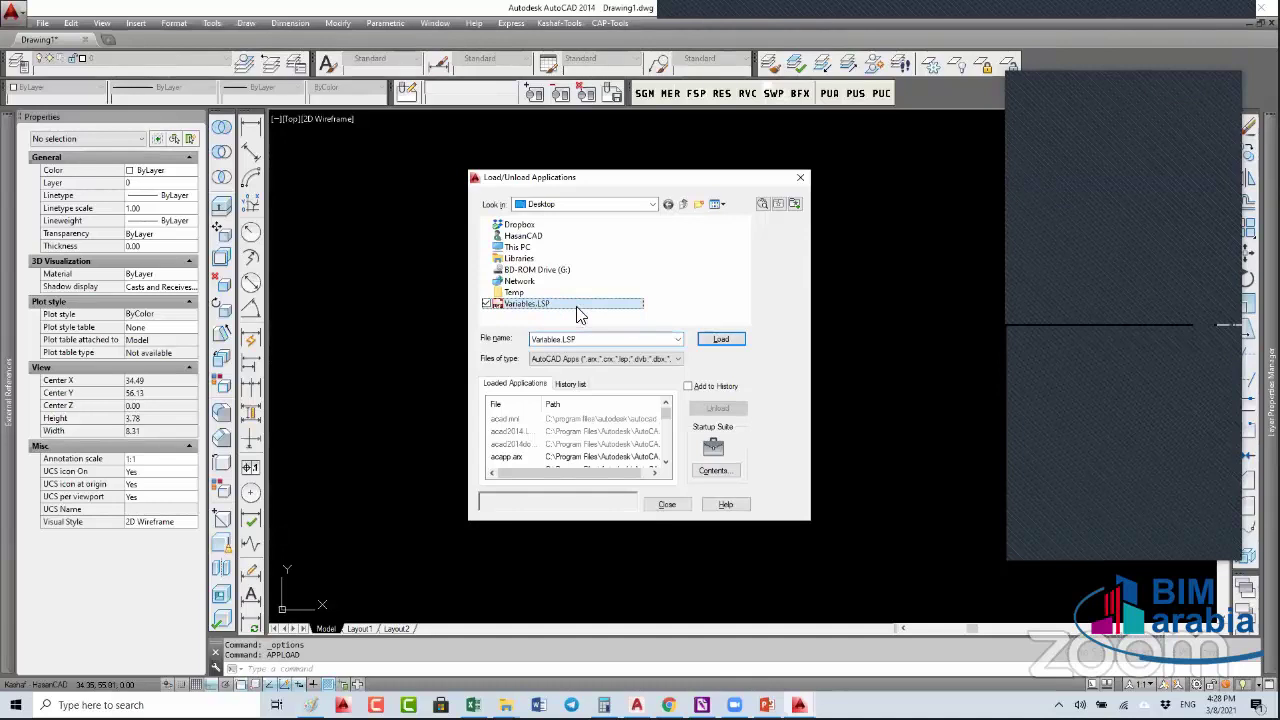
click(722, 343)
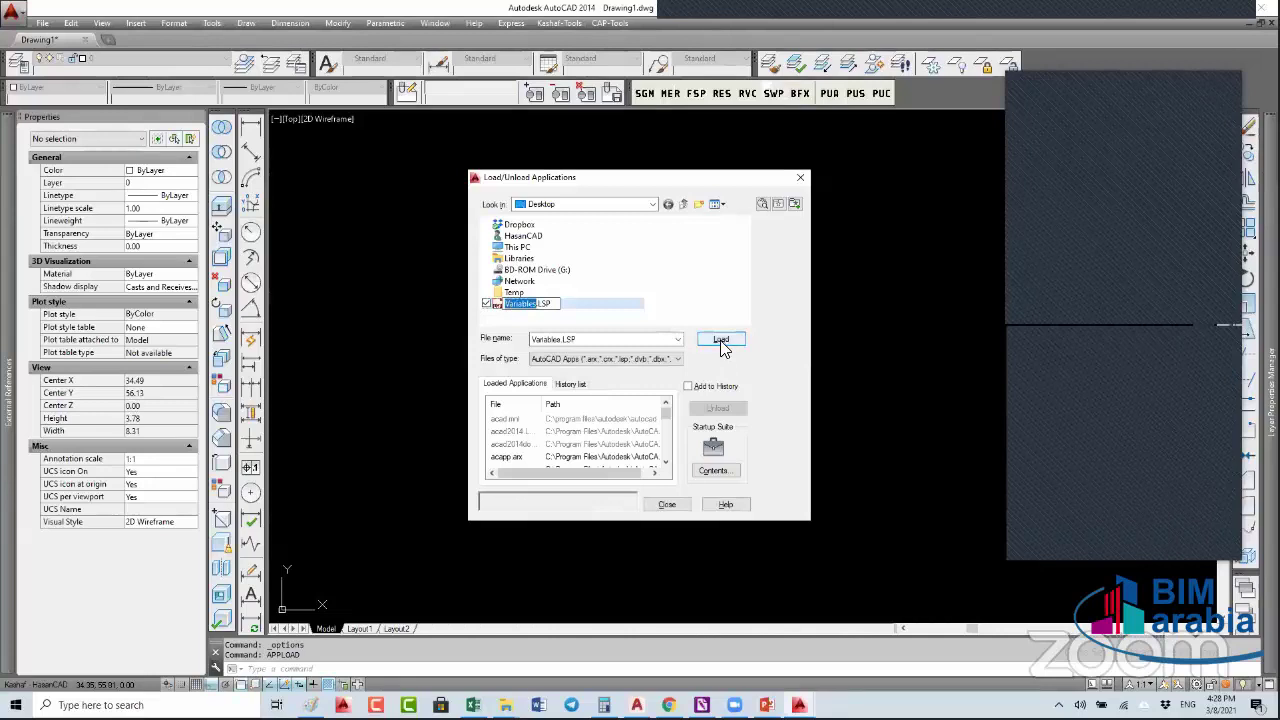
click(728, 345)
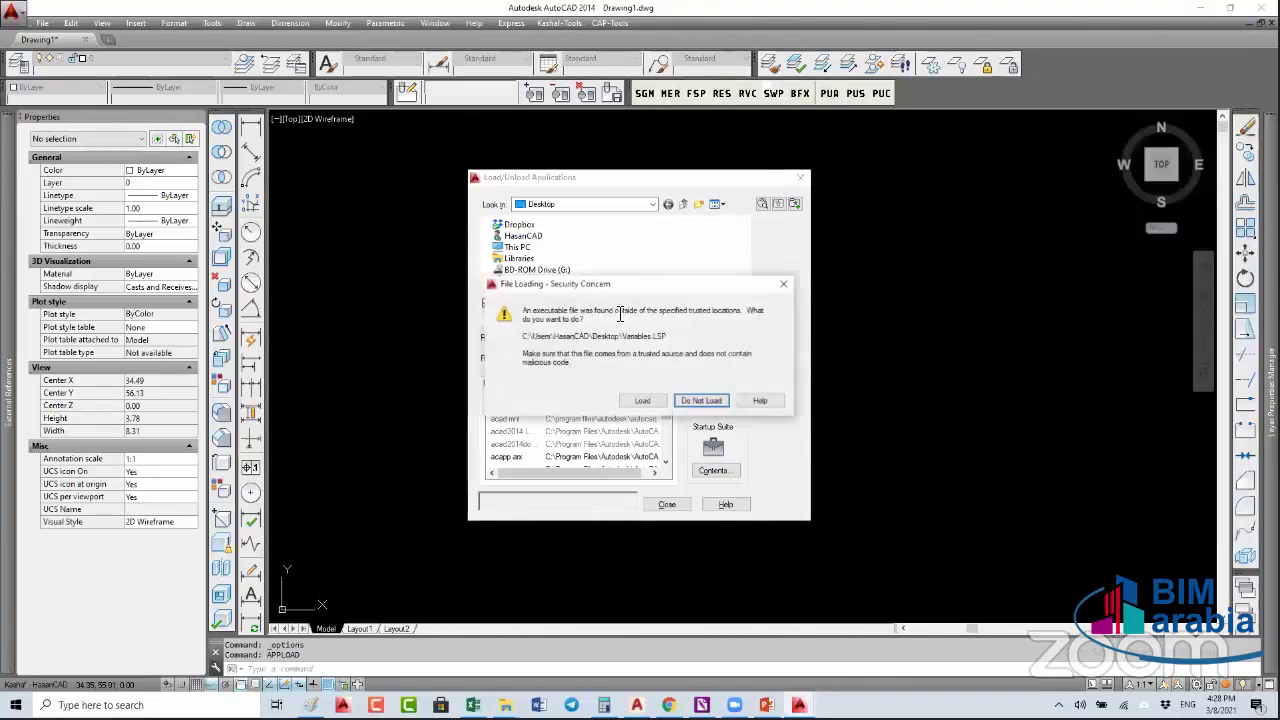
click(647, 399)
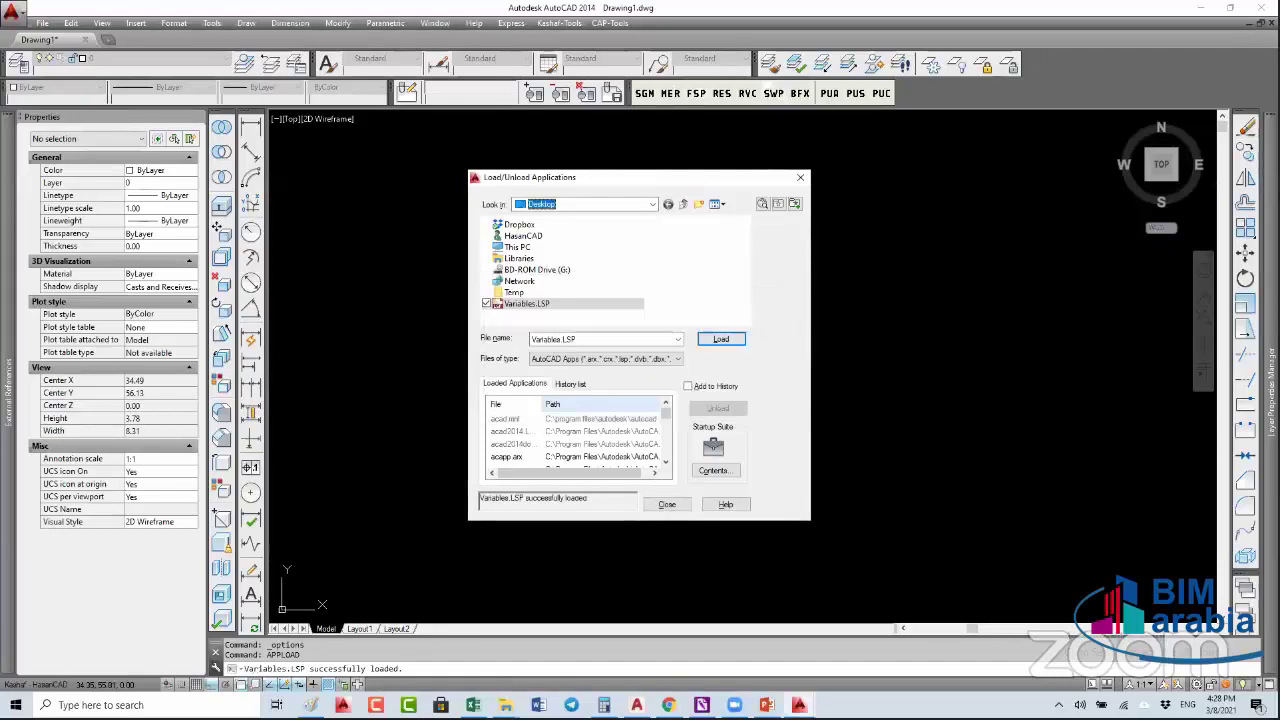
click(667, 504)
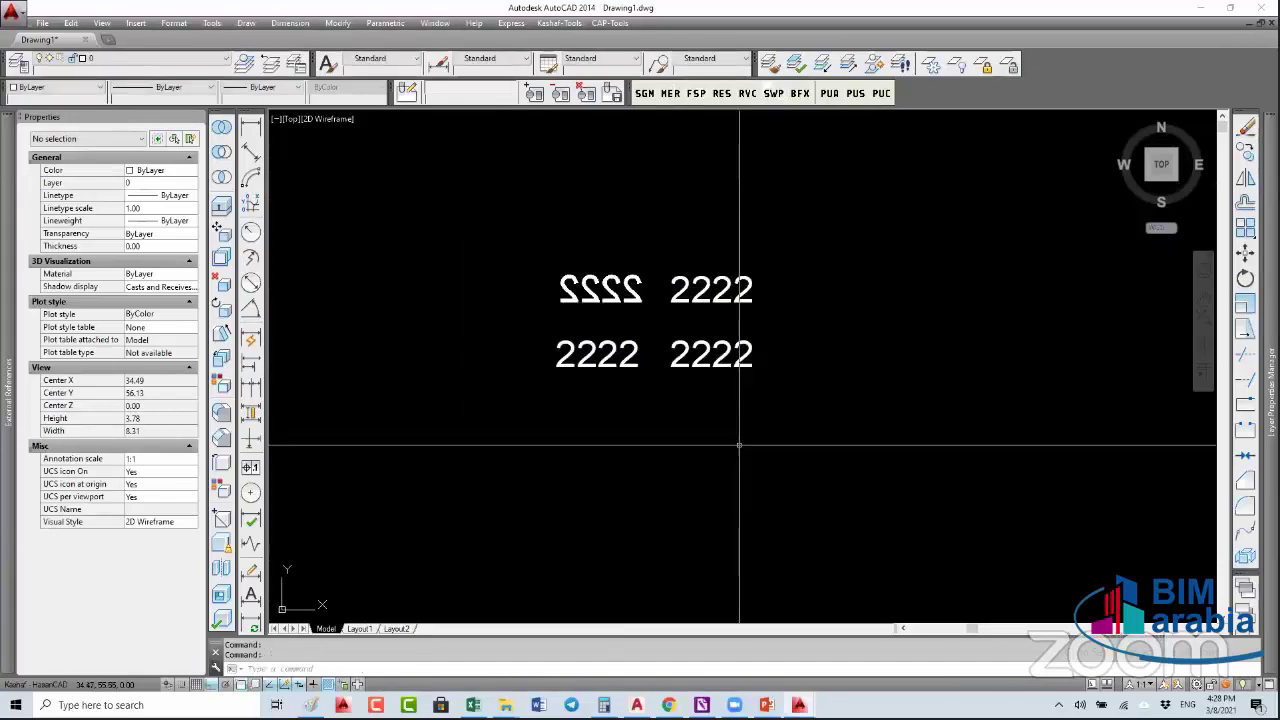
text(OPTIONS)
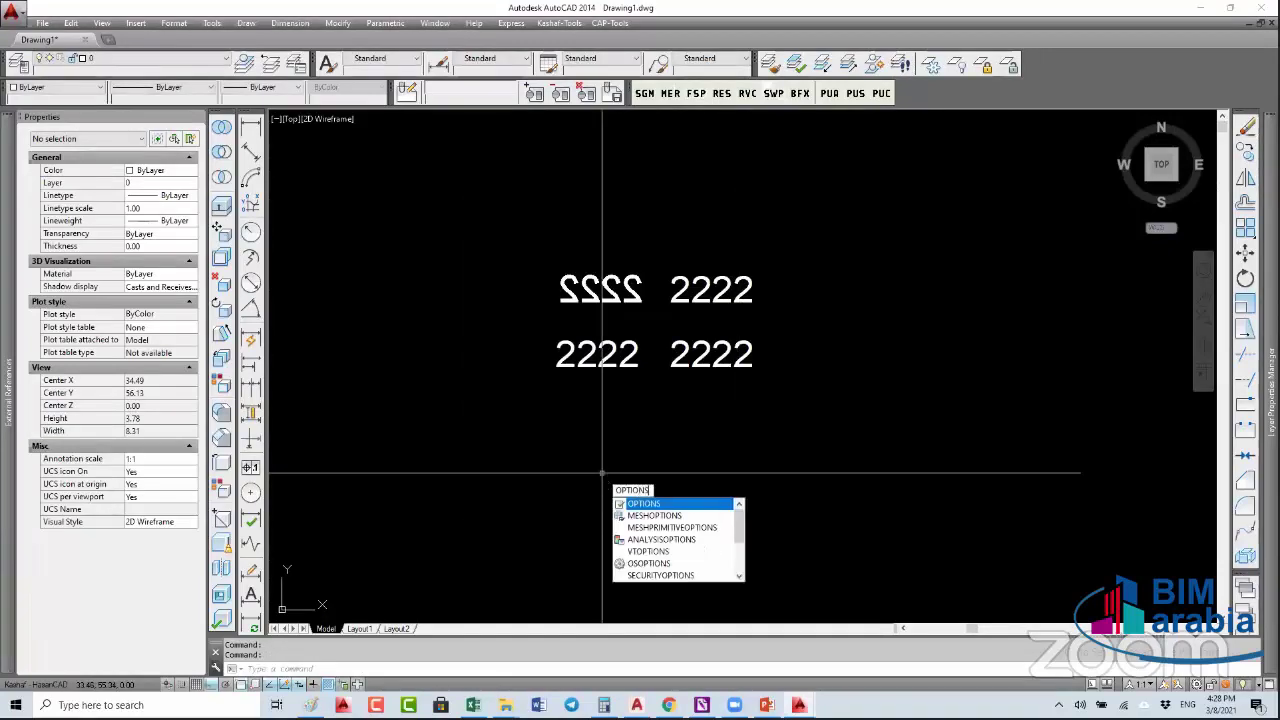
key(Return)
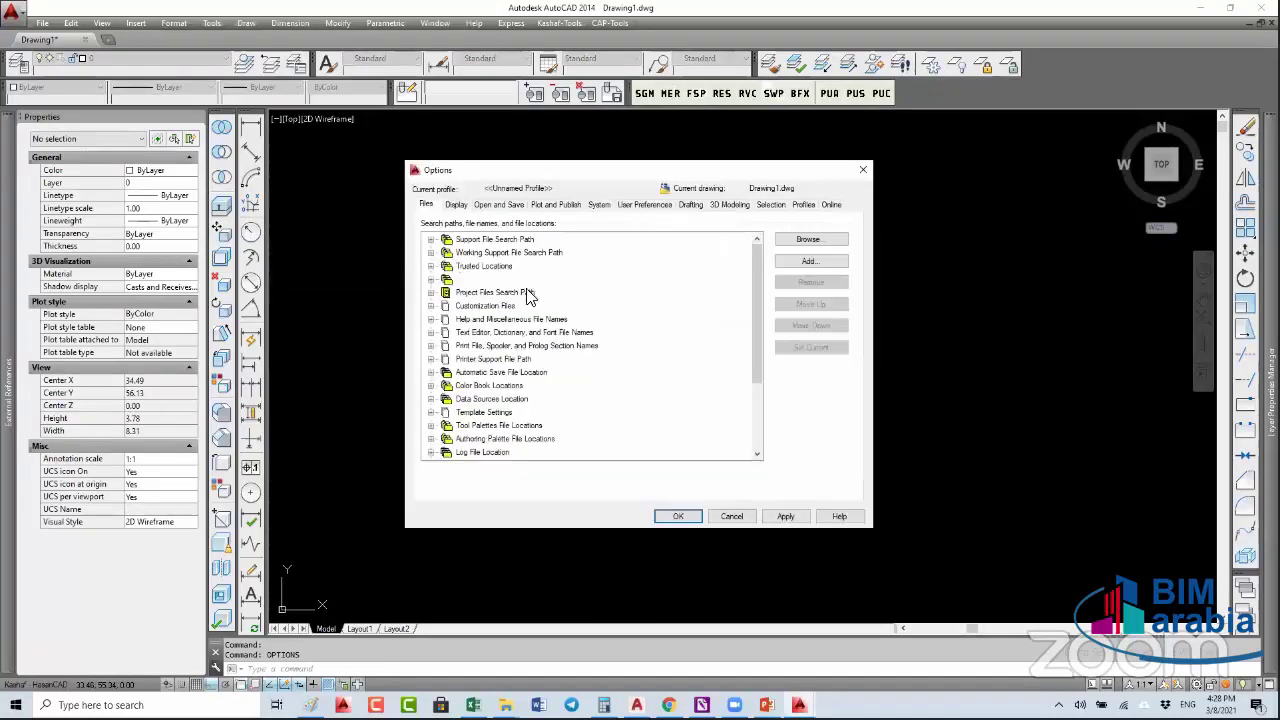
double_click(484, 266)
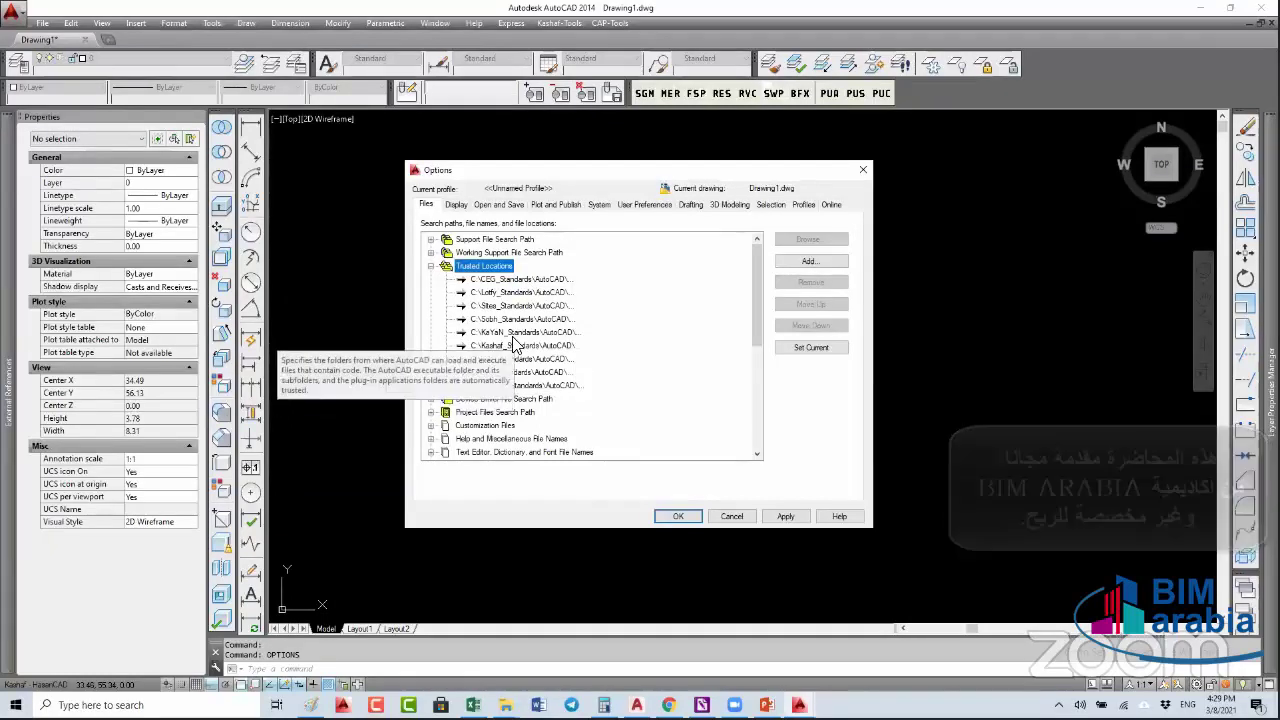
click(863, 170)
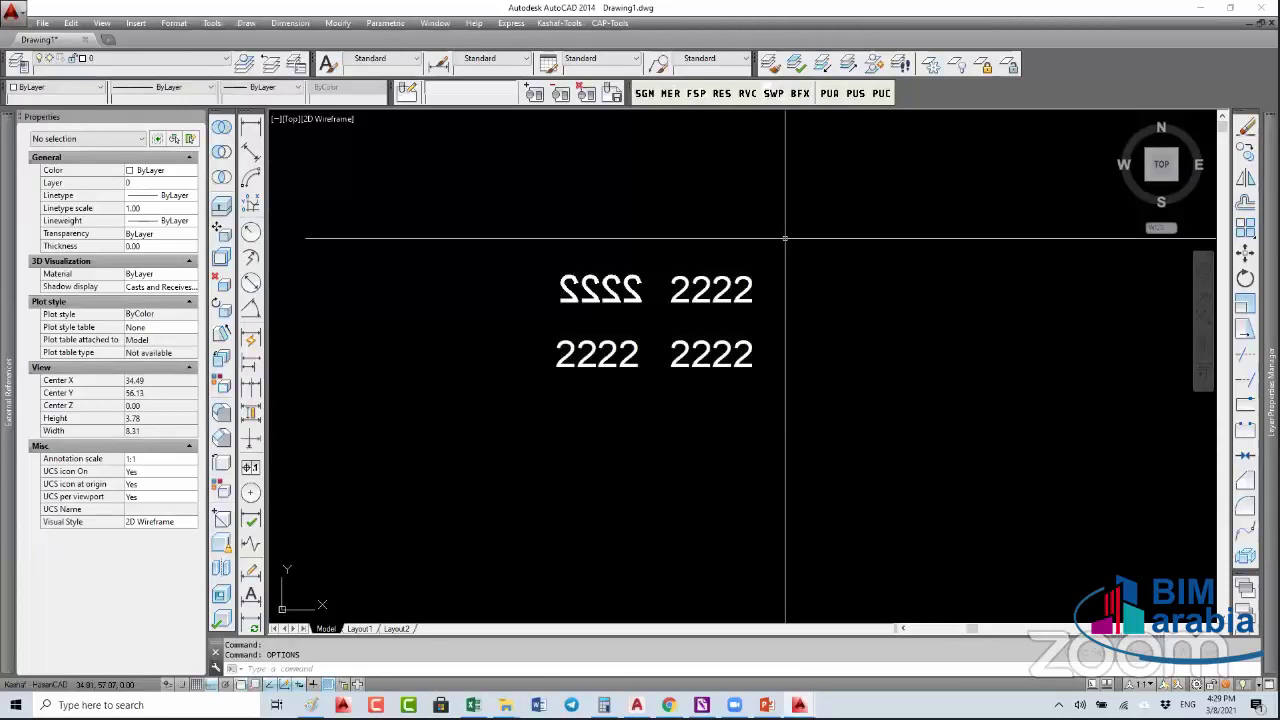
- Open the Load/Unload Applications dialog with APPL, closing and reopening it once
text(APPL)
key(Return)
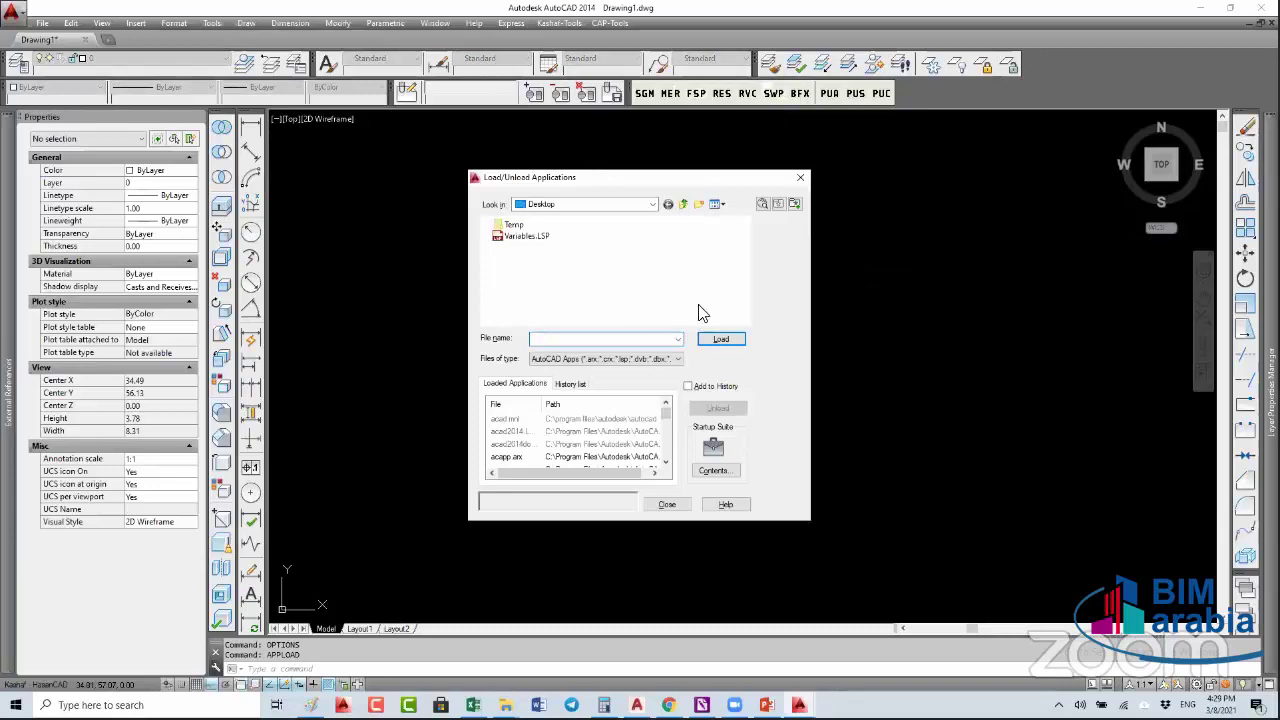
click(800, 179)
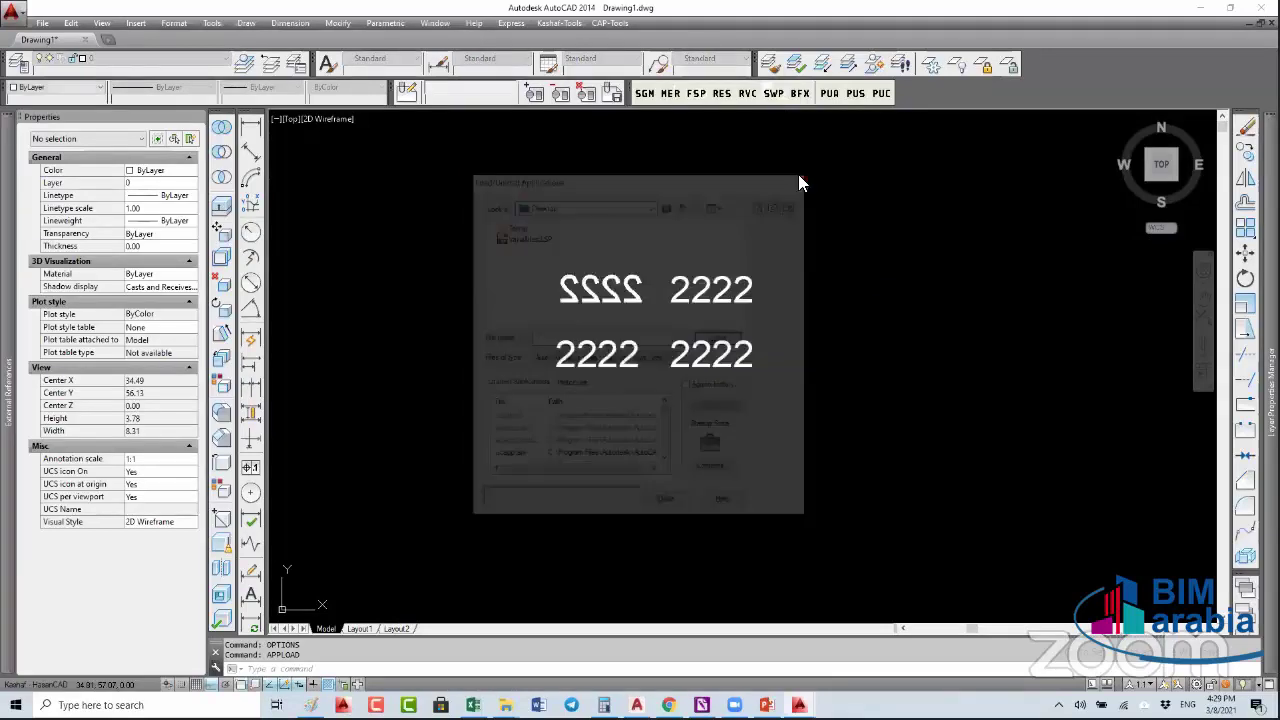
text(APPL)
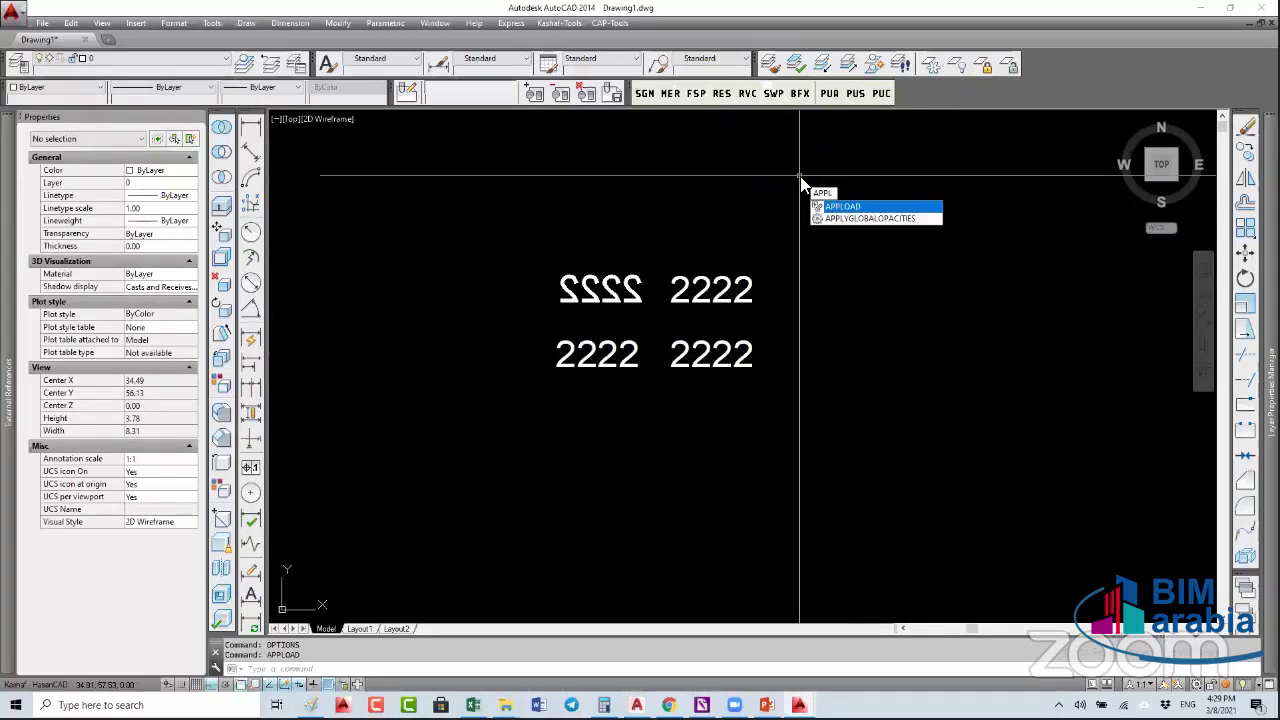
key(Return)
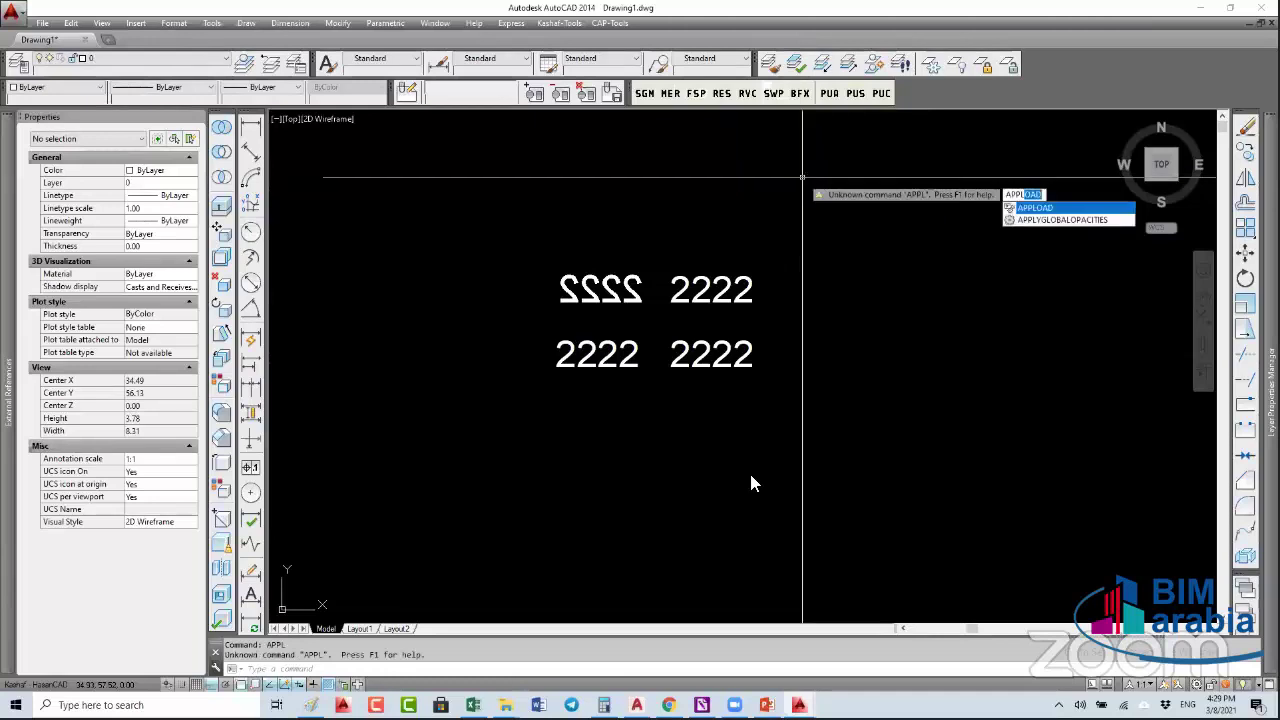
key(Return)
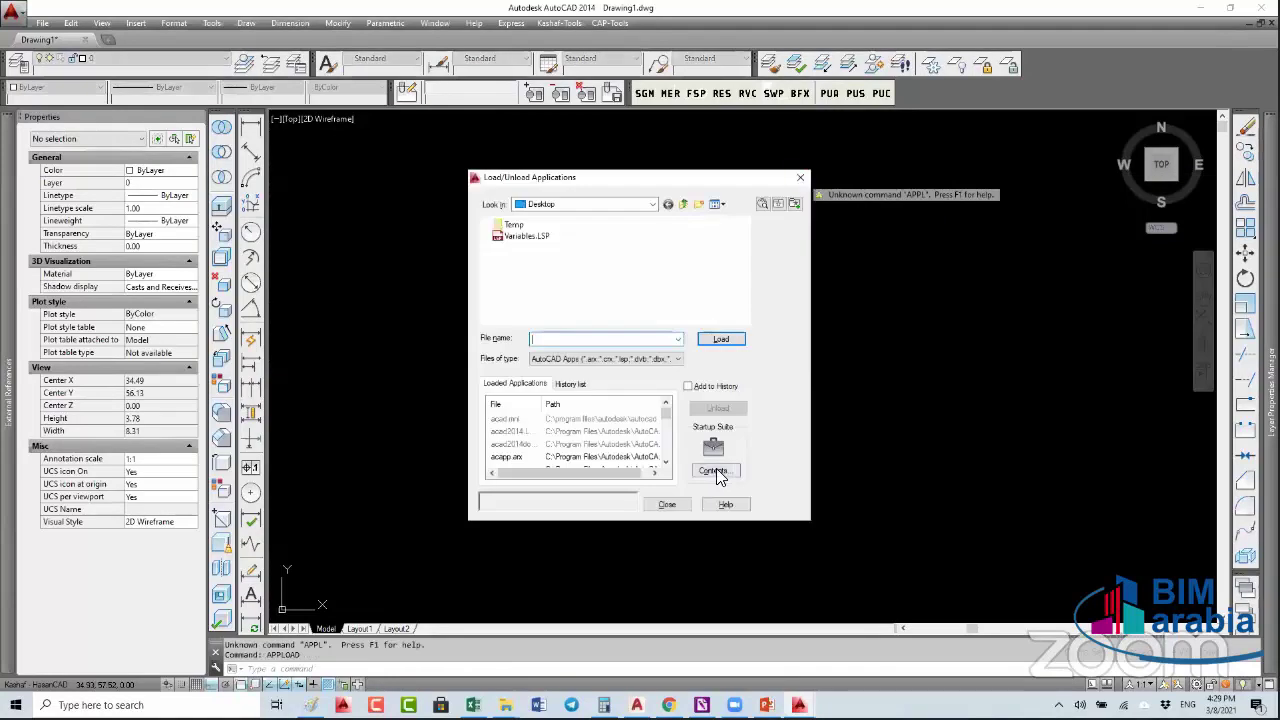
- Add Variables.LSP to the Startup Suite and close both loader dialogs
click(714, 471)
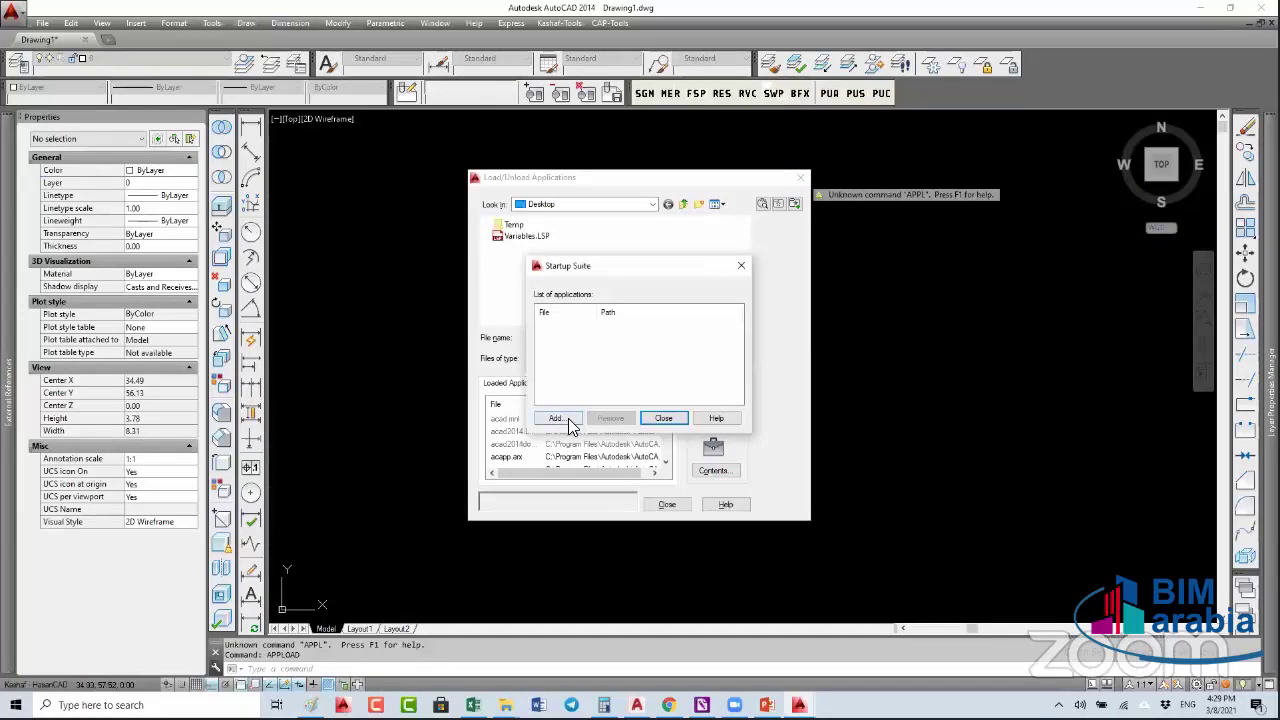
click(556, 418)
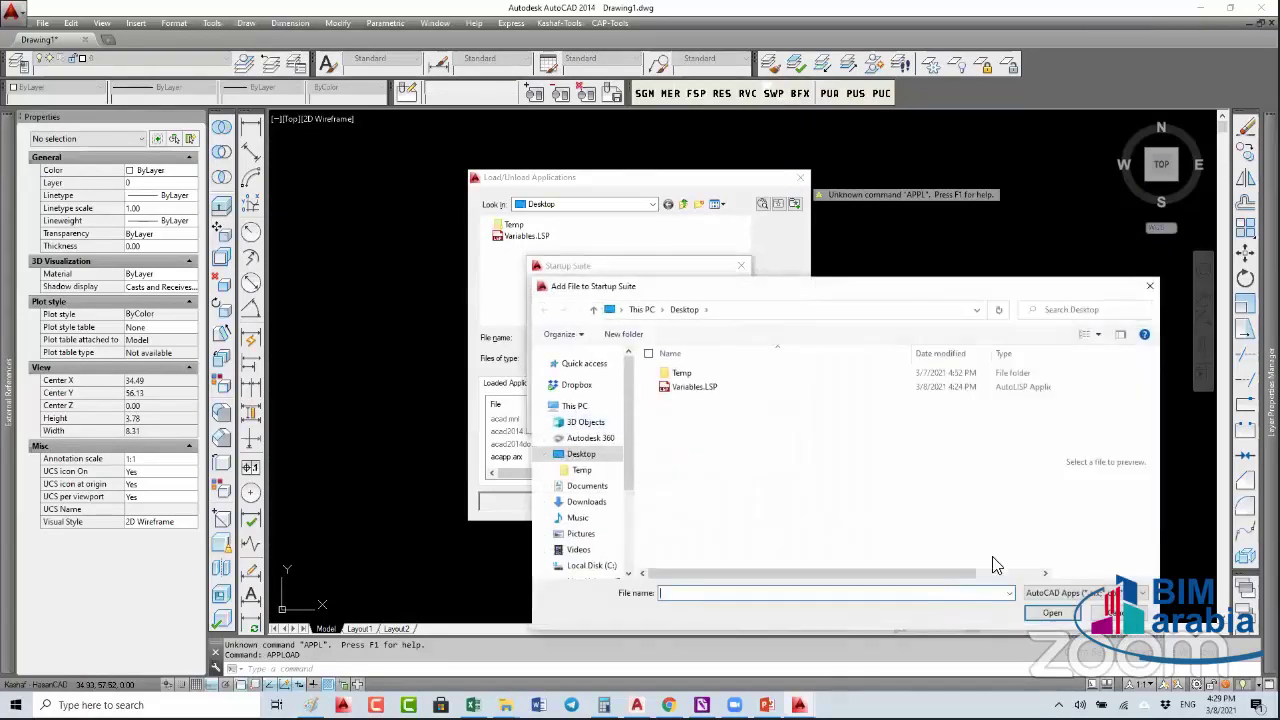
click(646, 300)
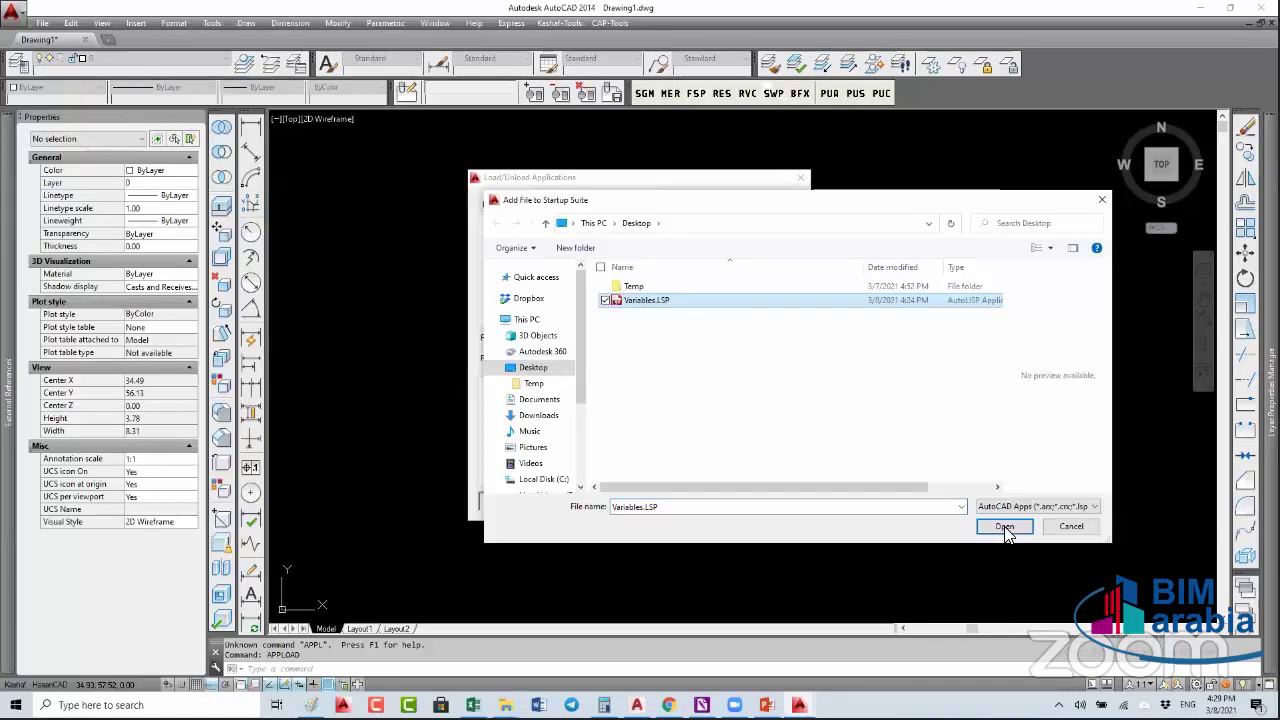
click(1005, 528)
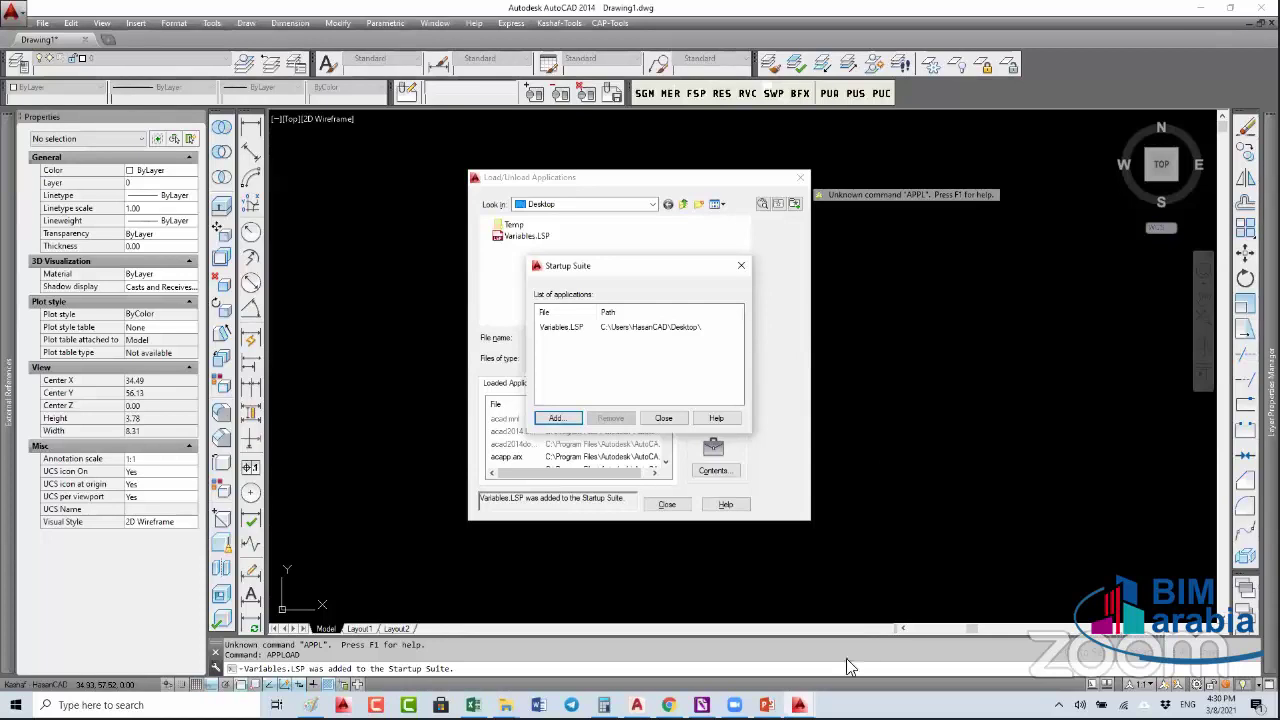
click(664, 418)
click(676, 500)
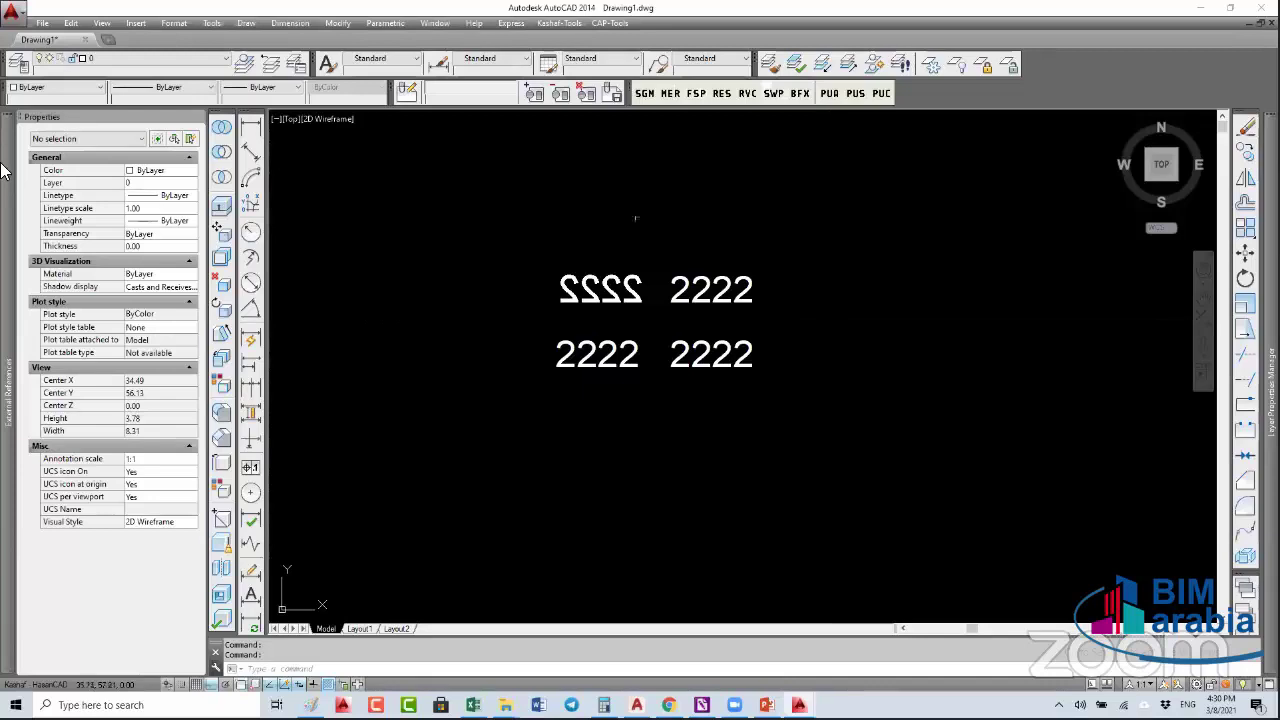
click(7, 378)
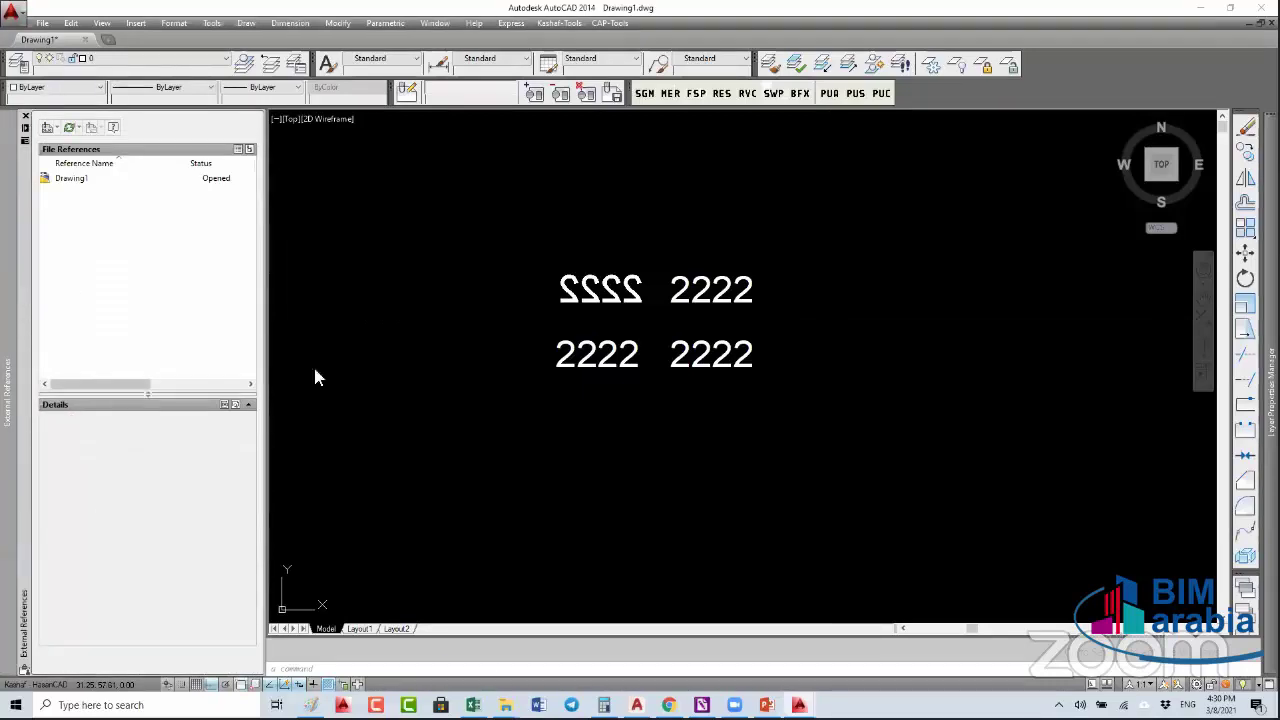
click(347, 366)
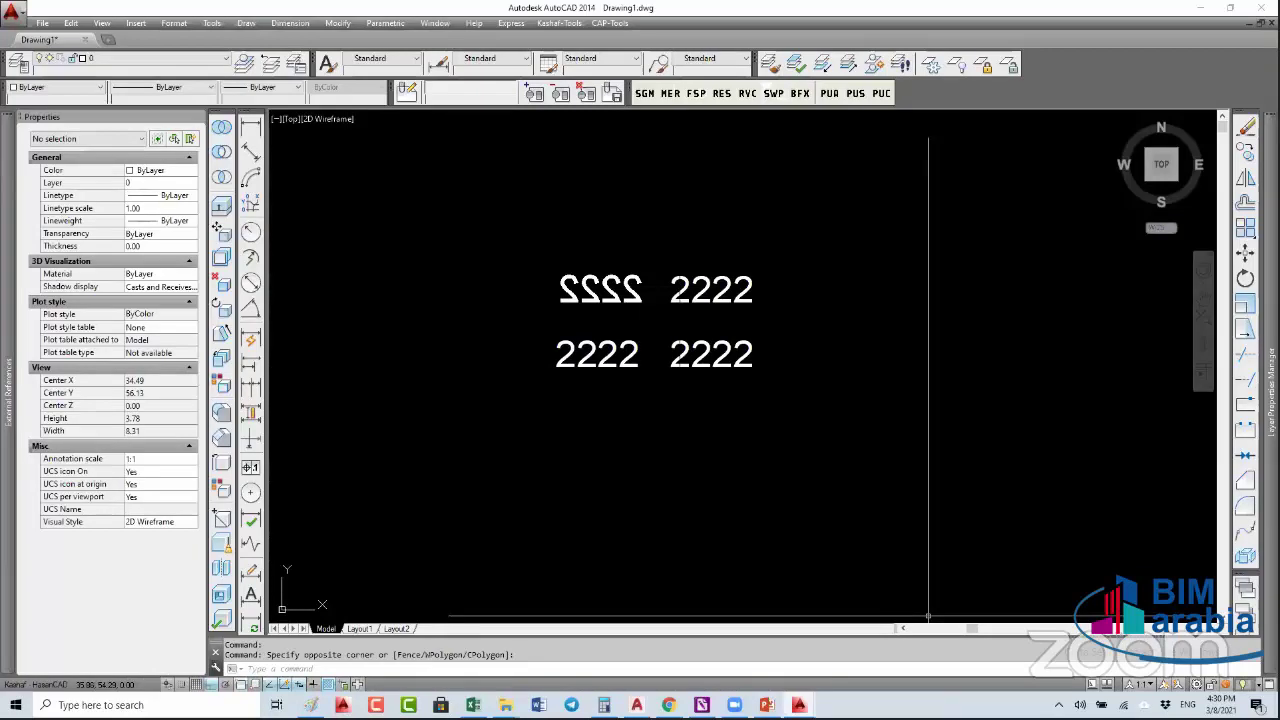
mouse_move(795, 706)
click(710, 654)
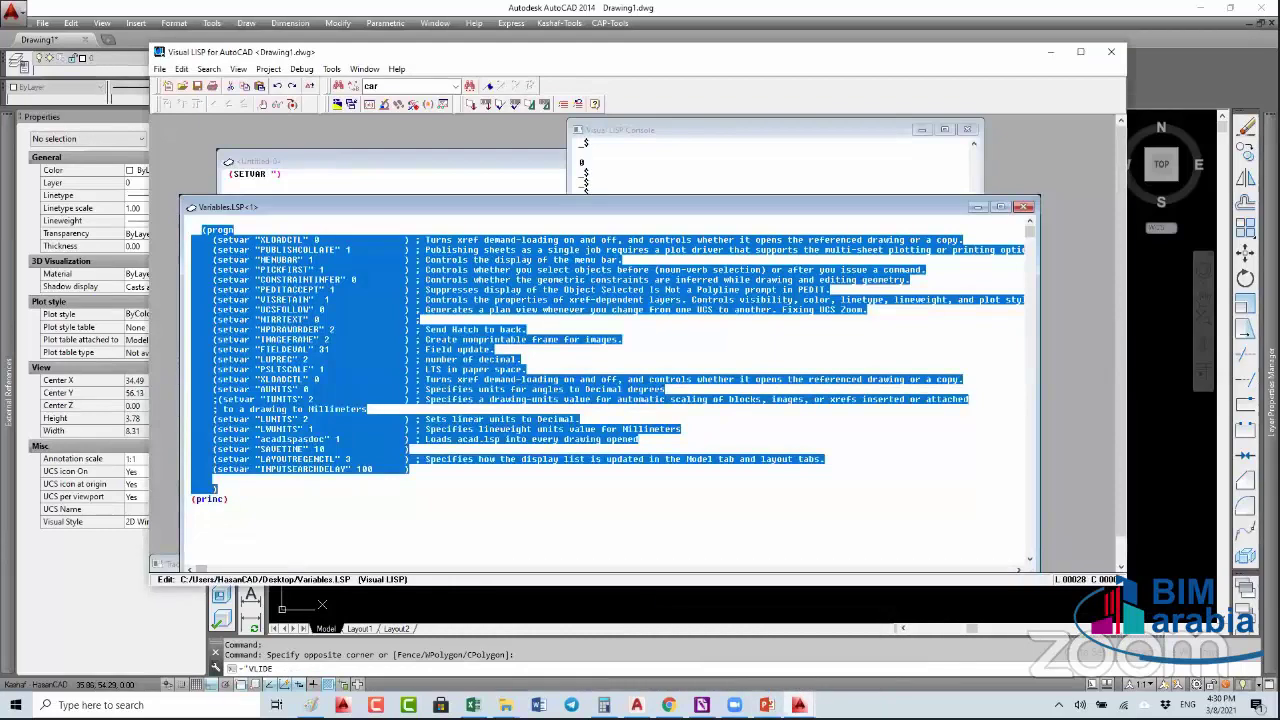
click(192, 518)
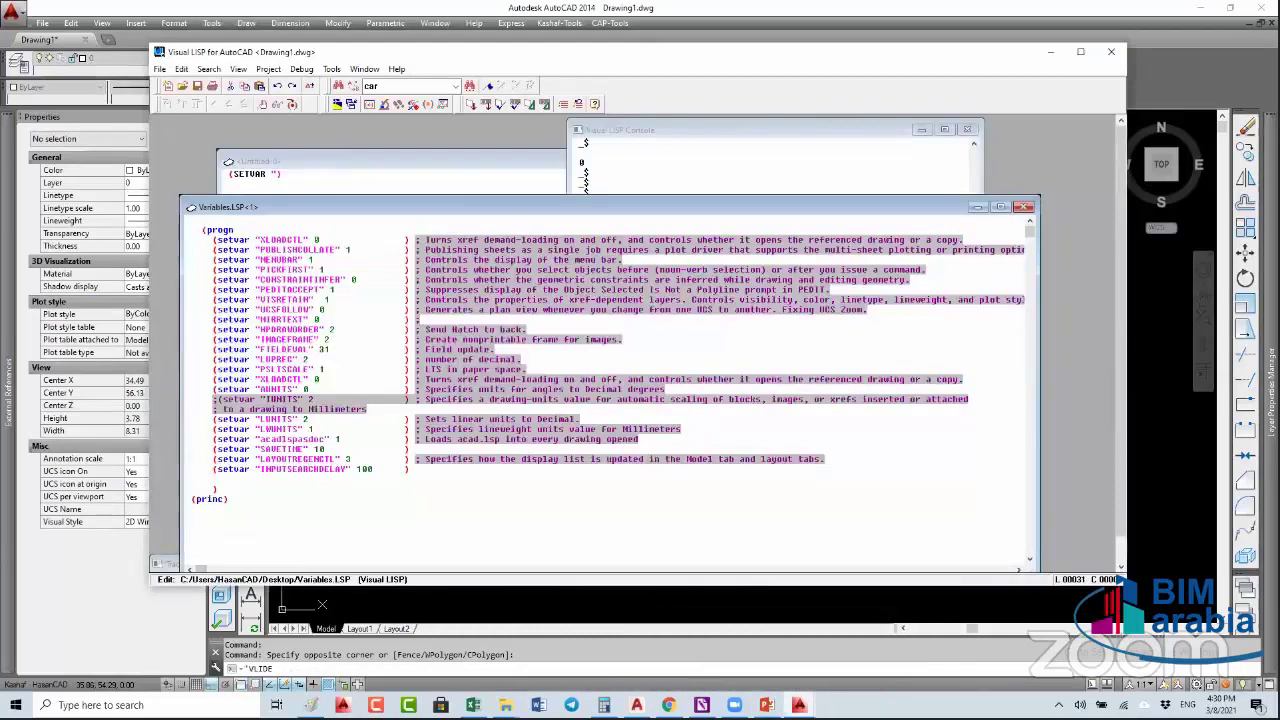
click(799, 705)
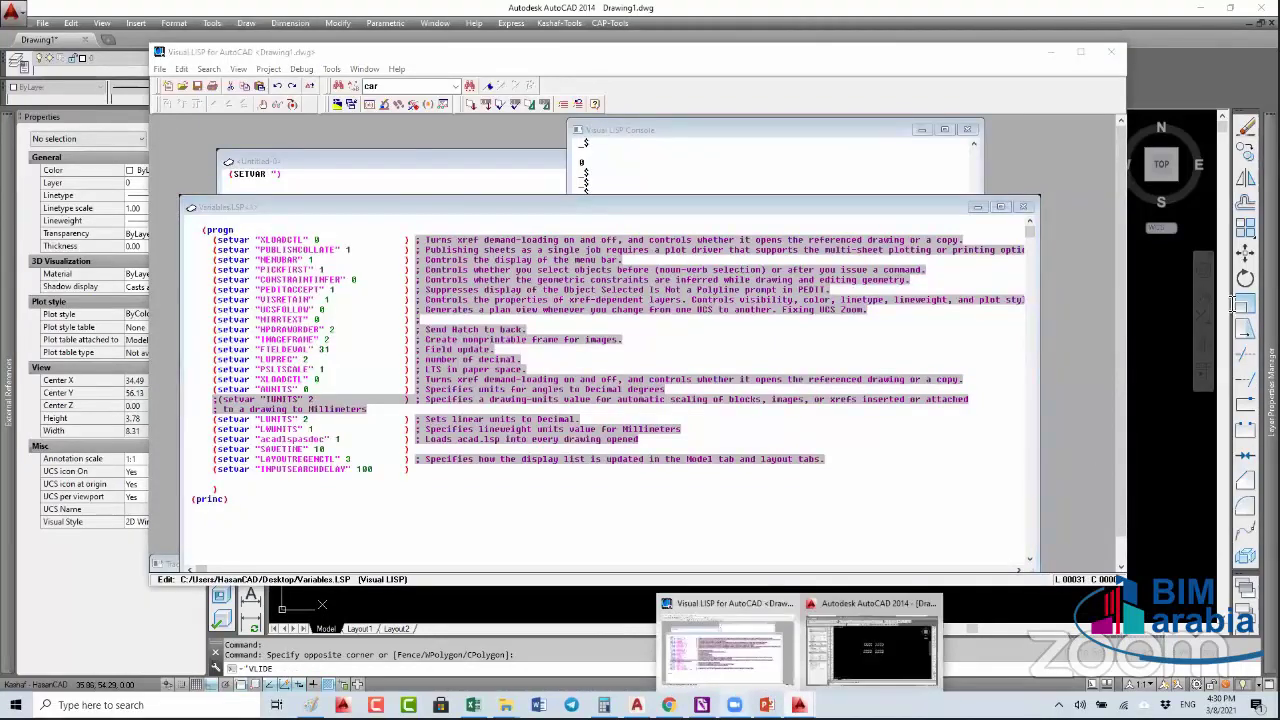
click(1122, 286)
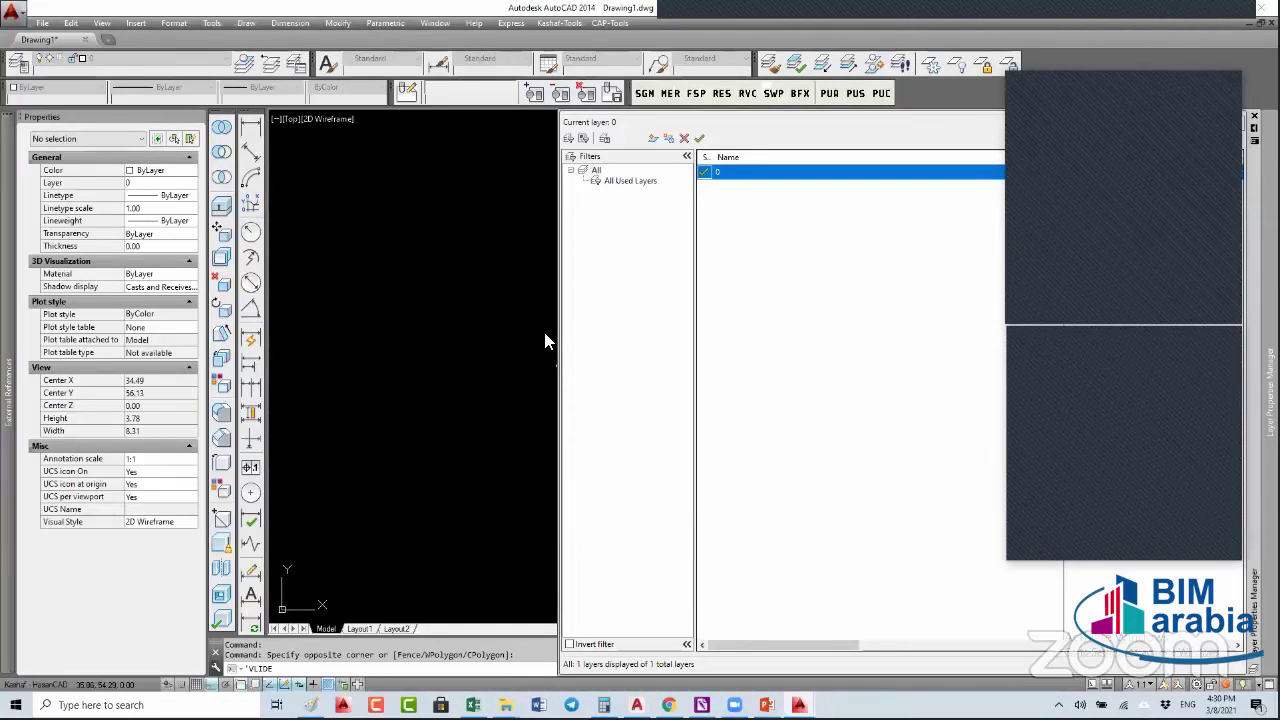
- Load Variables.LSP from the Desktop with APPL, close the loader, and rerun APPLOAD
click(469, 343)
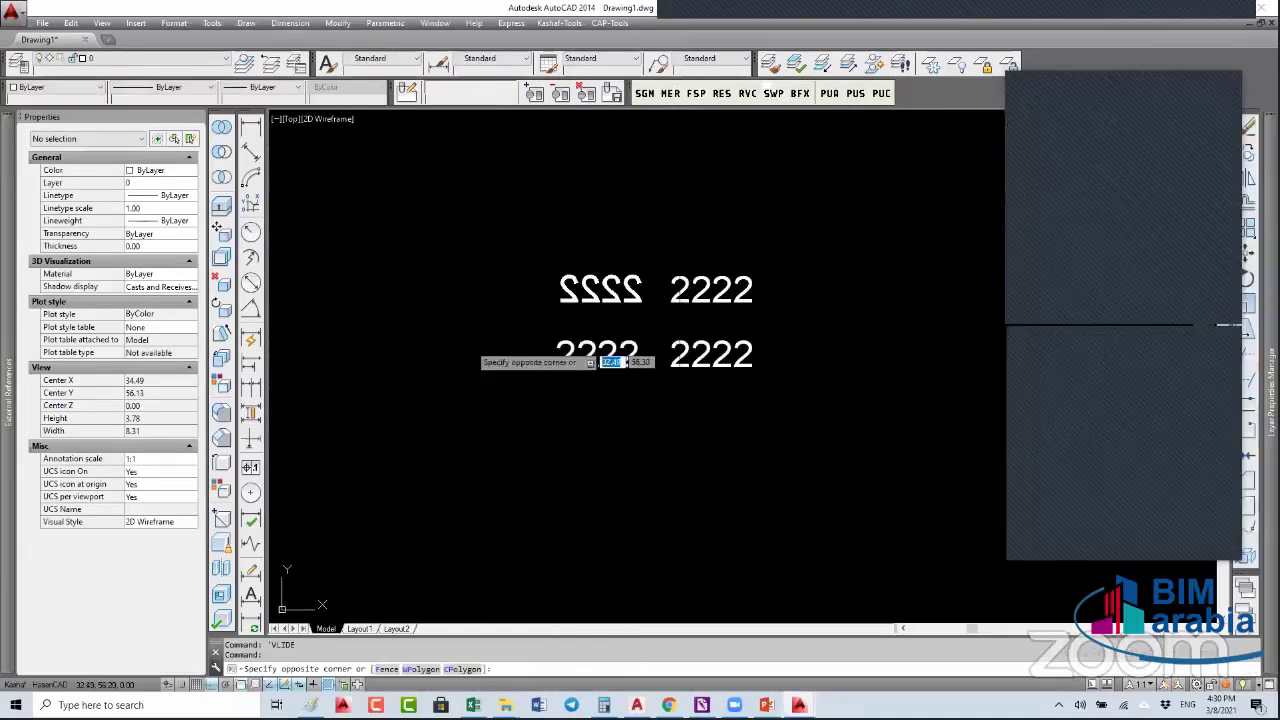
click(552, 271)
text(APPL)
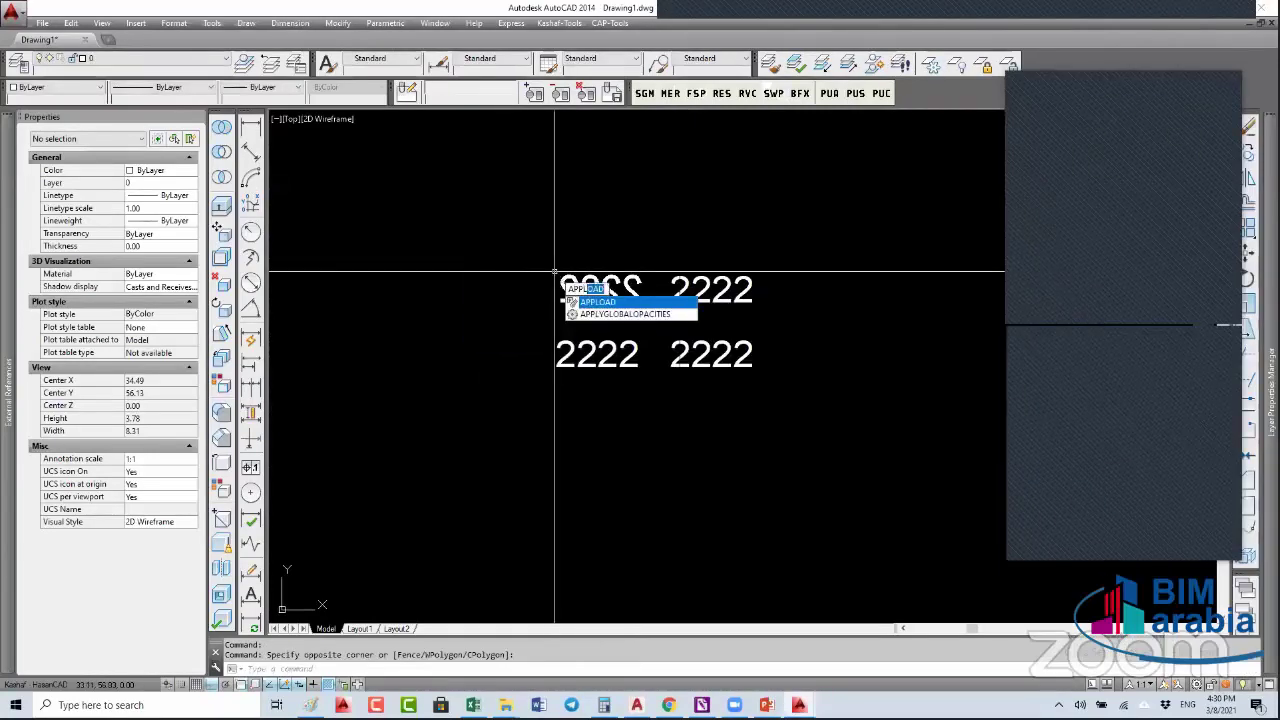
key(Return)
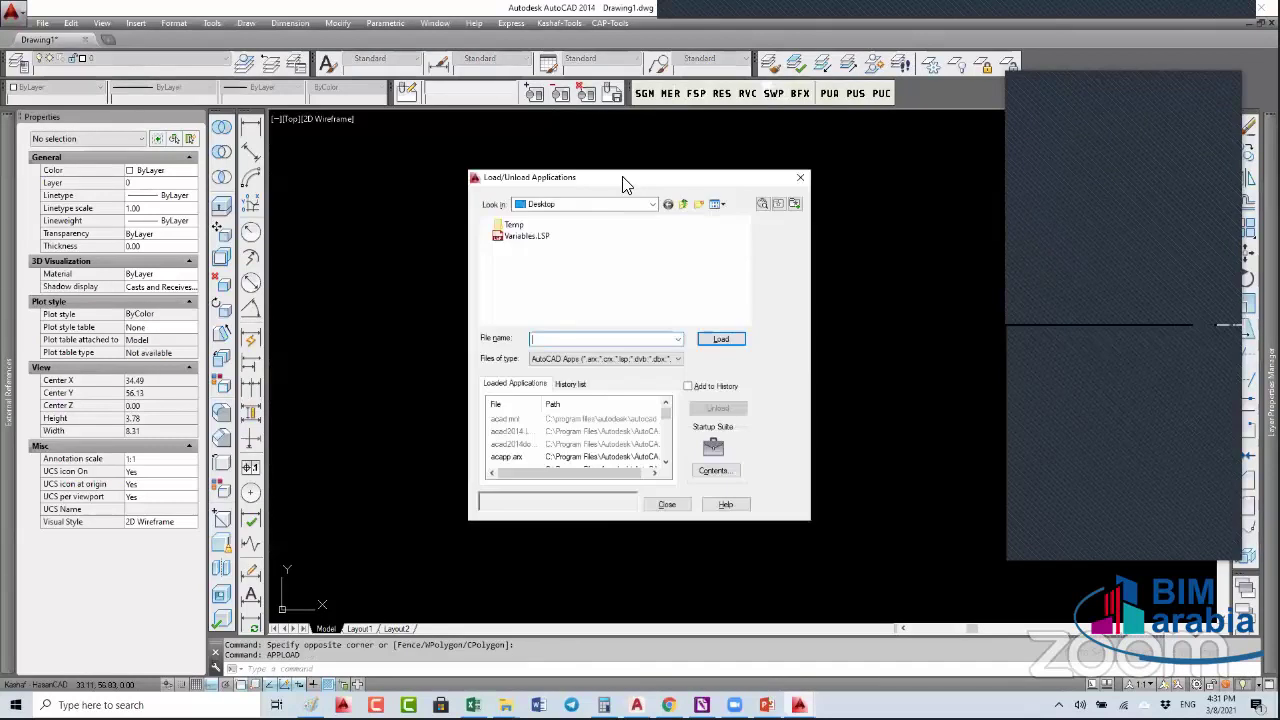
click(526, 237)
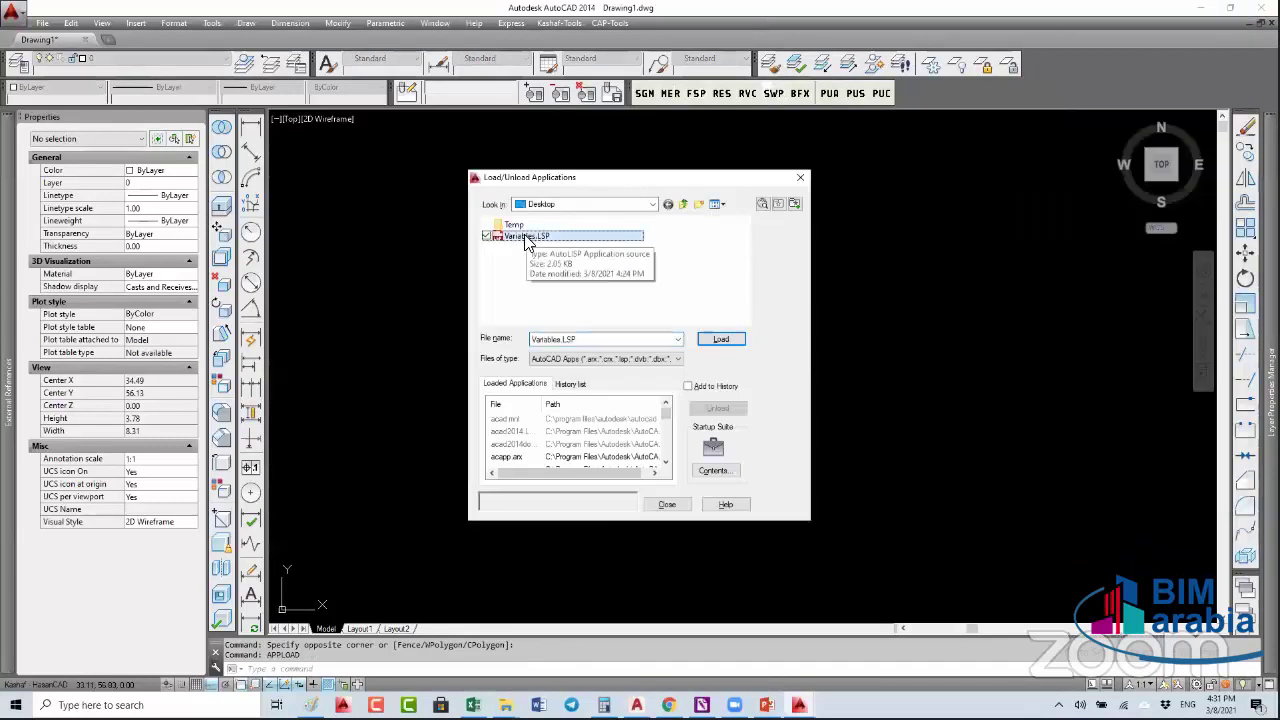
click(721, 340)
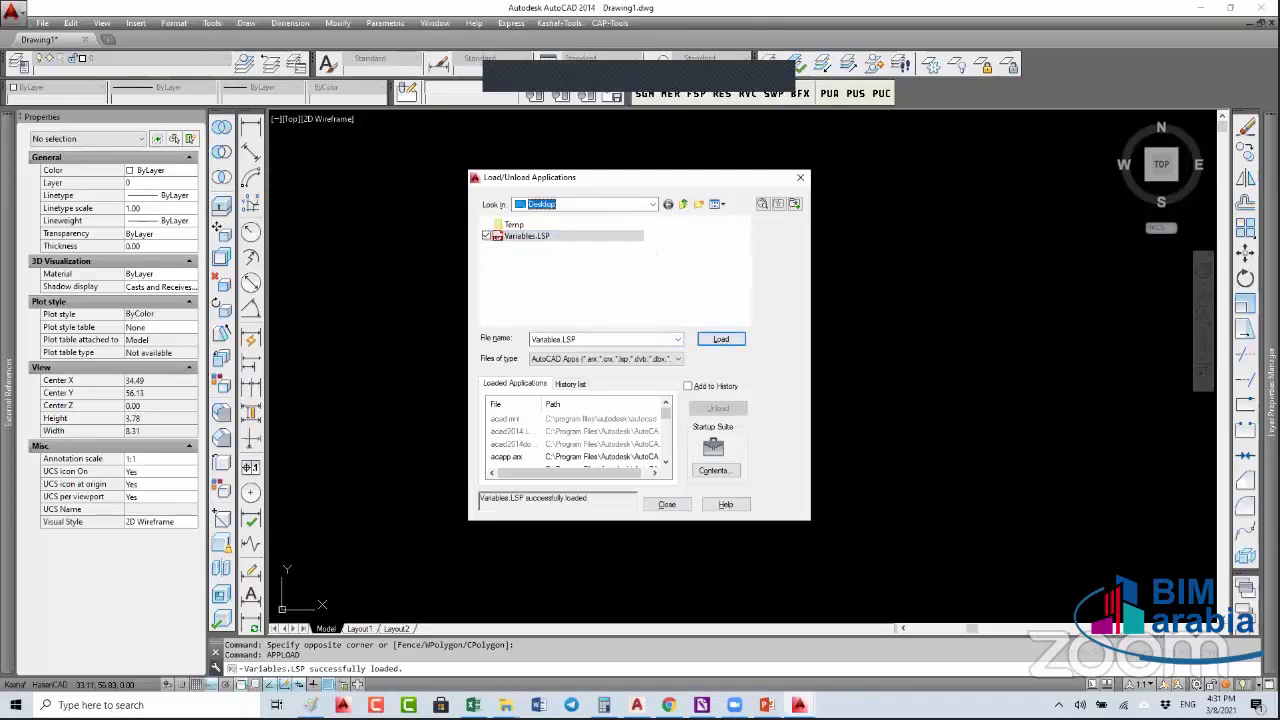
click(667, 504)
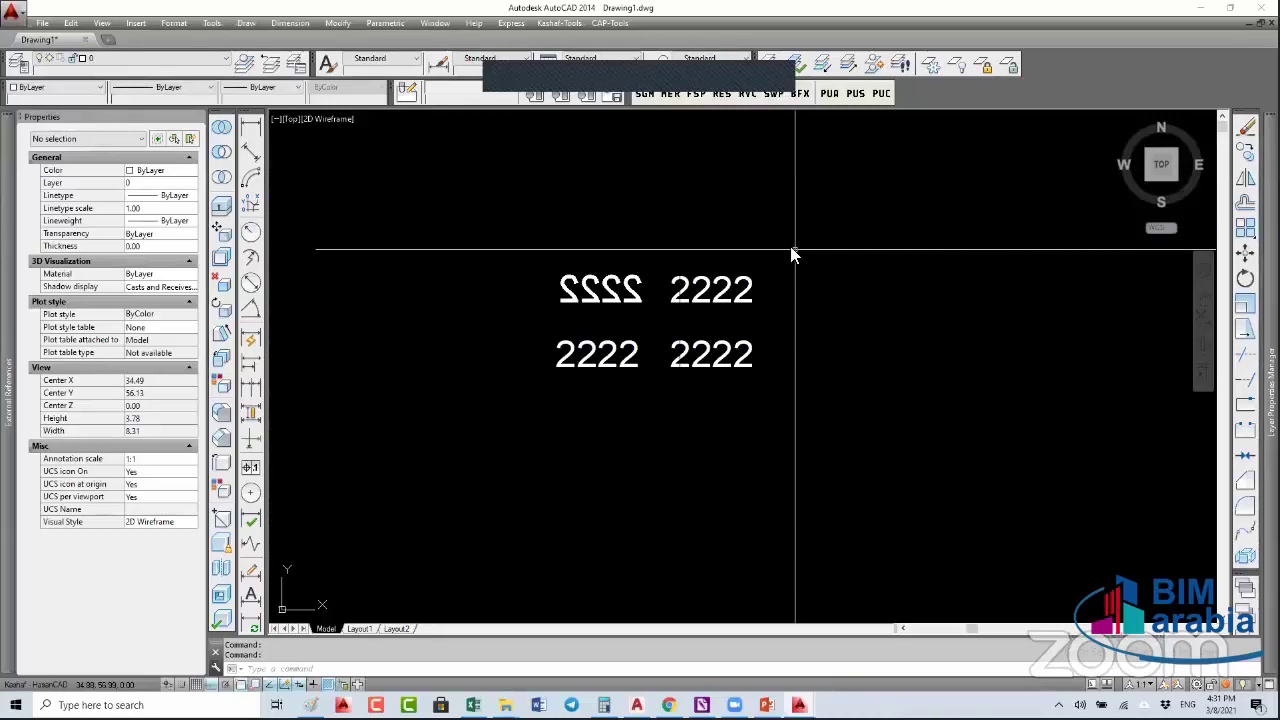
key(Return)
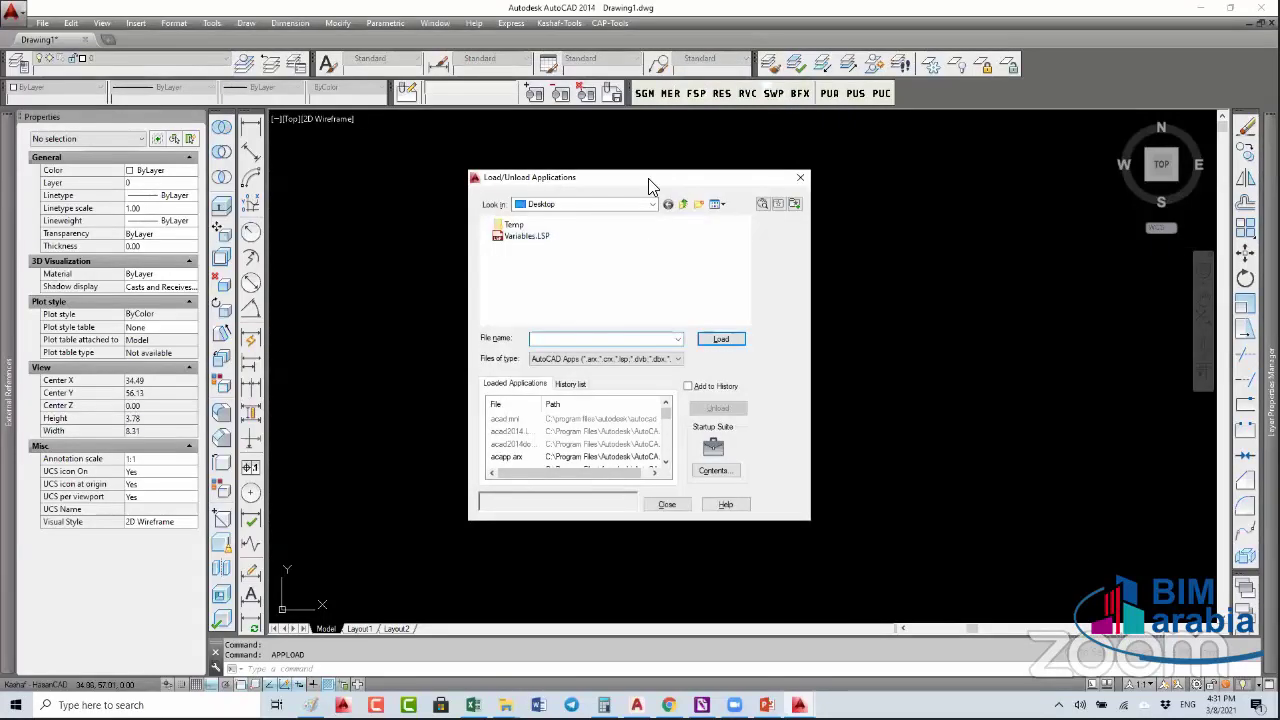
- Reopen APPLOAD and check the Startup Suite contents, then close the loader
key(Escape)
text(APPLOAD)
key(Return)
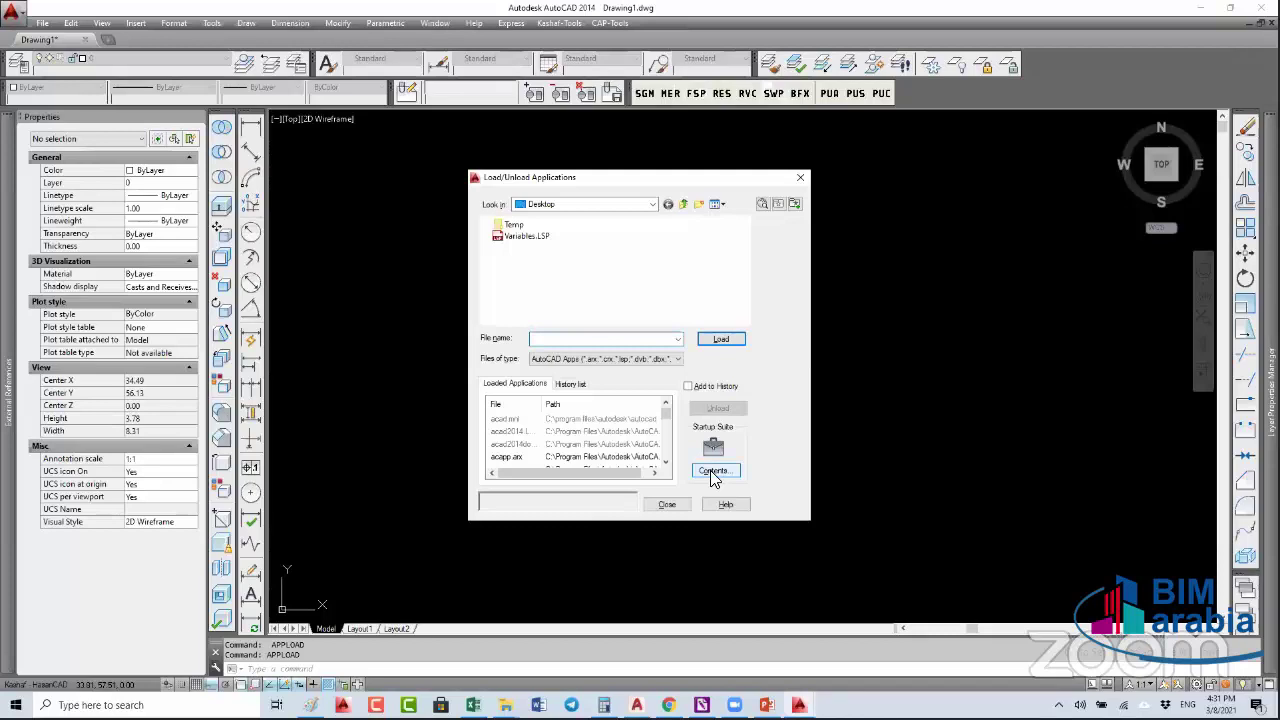
click(713, 472)
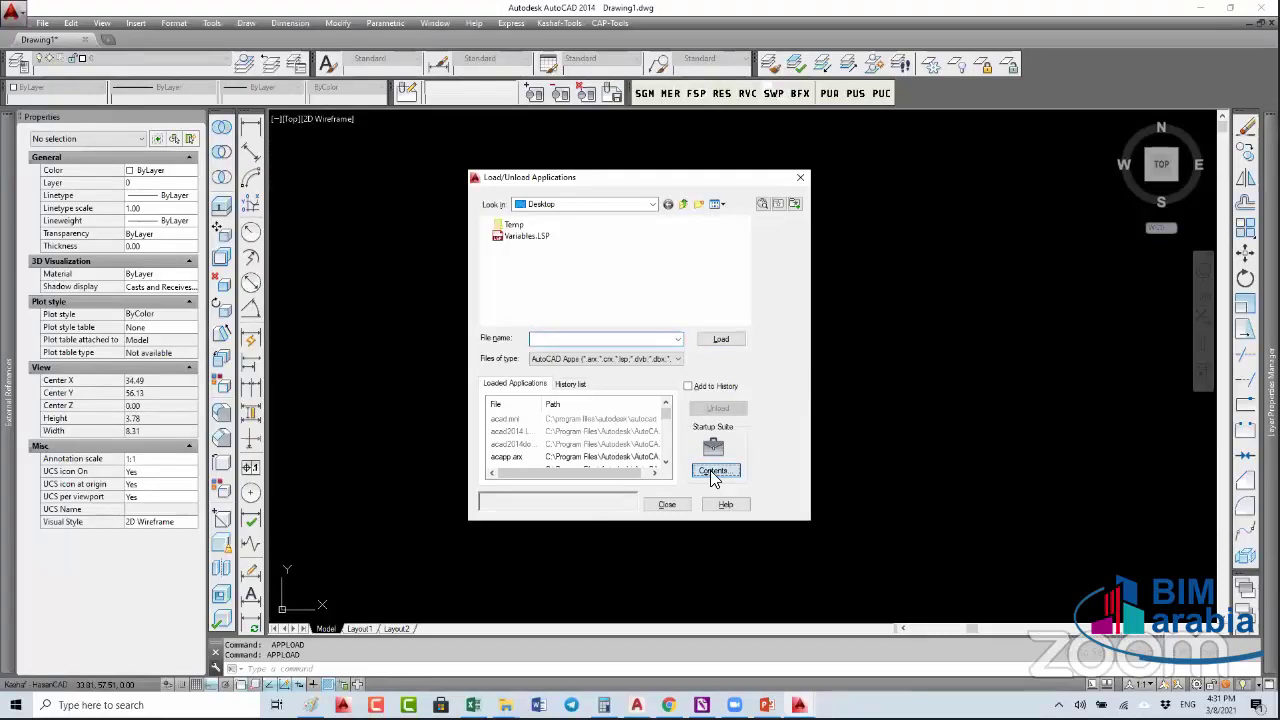
click(666, 417)
click(667, 504)
- Run APPLOAD again, add Variables.LSP to the Startup Suite, and close both dialogs
text(APPLOAD)
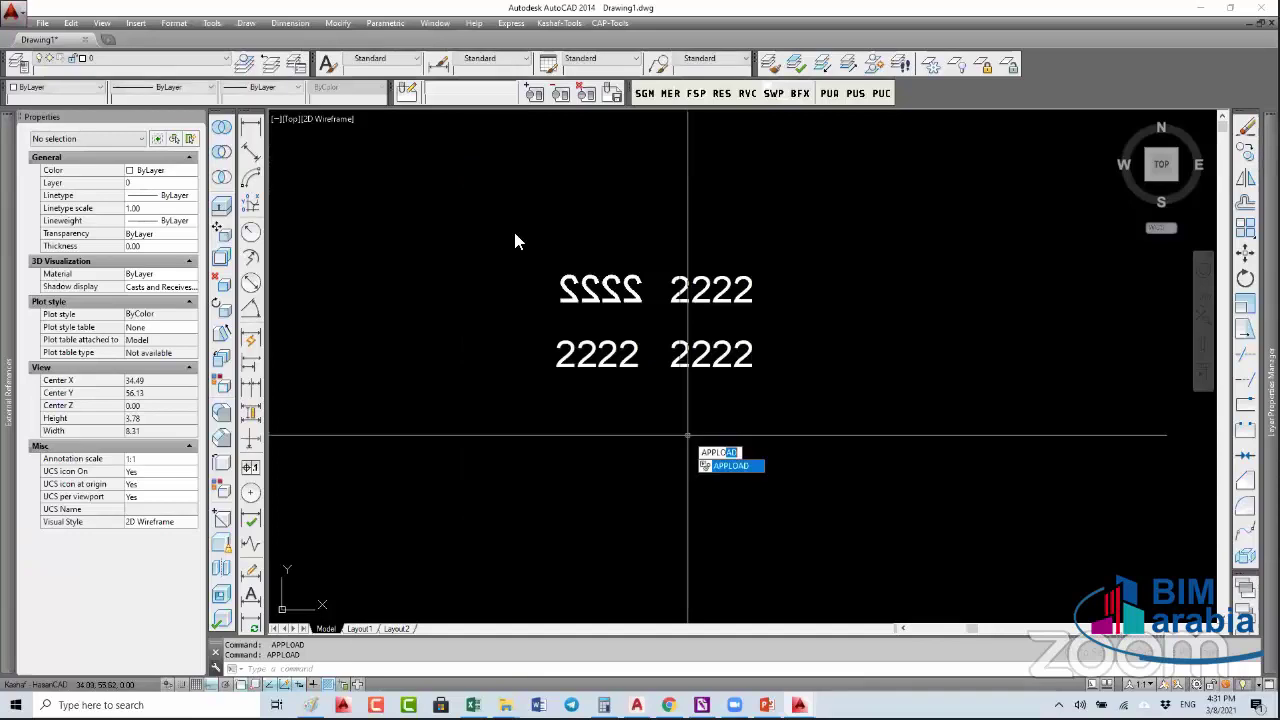
key(Return)
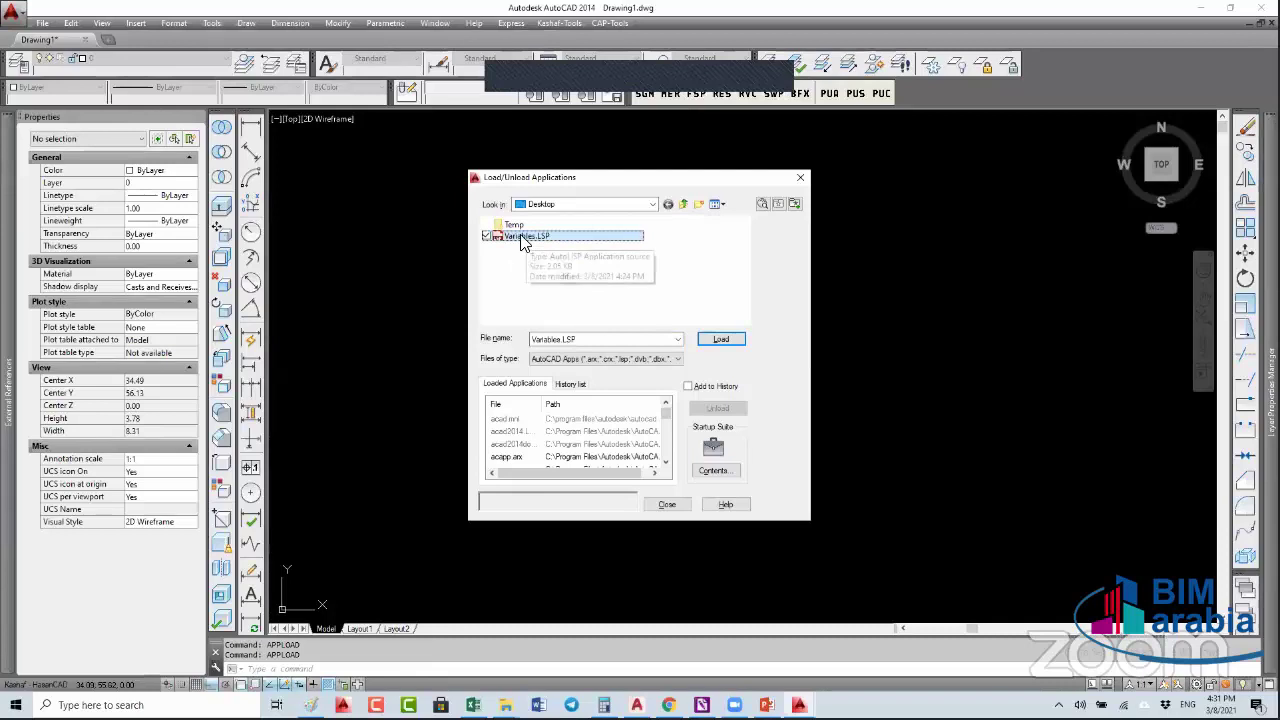
click(713, 470)
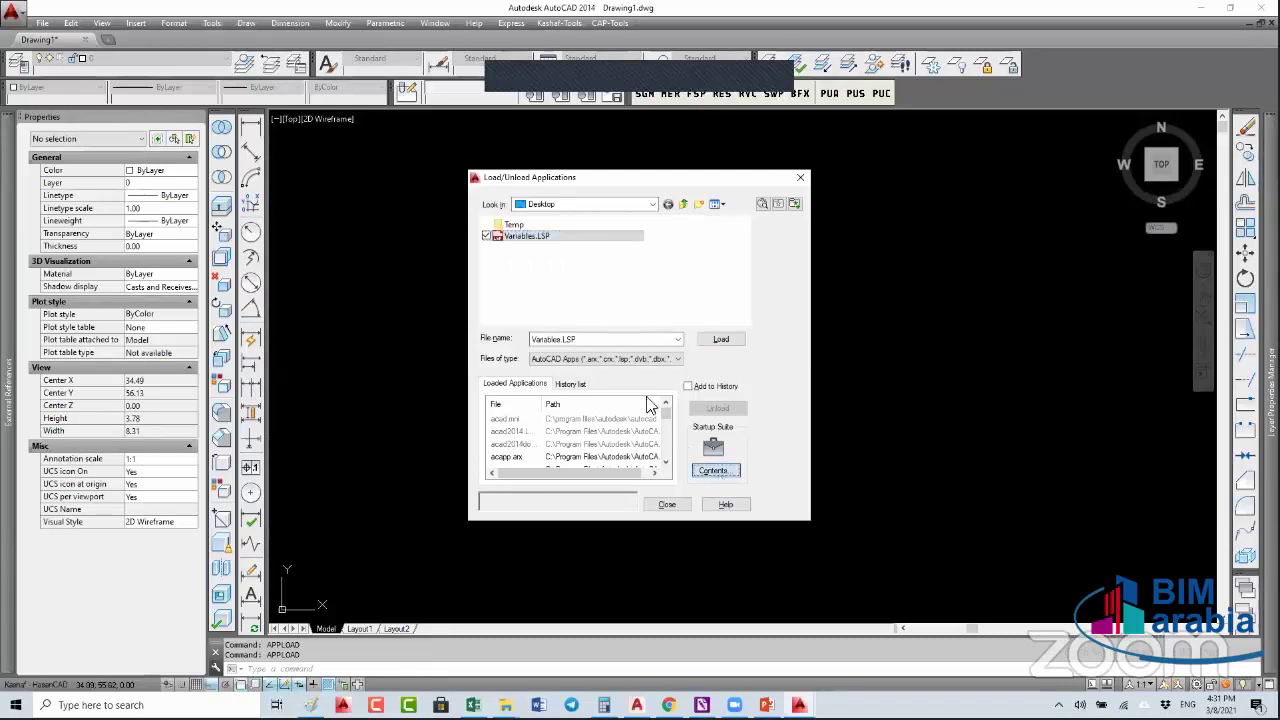
click(565, 418)
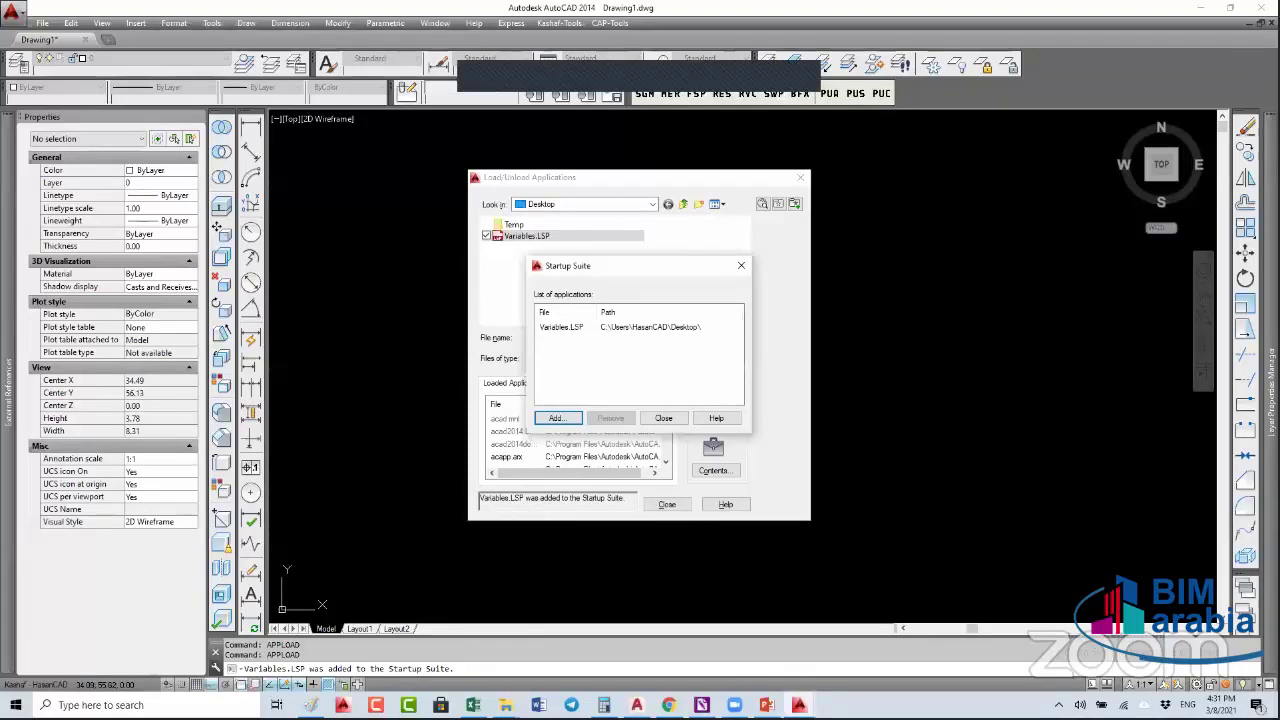
click(663, 418)
click(667, 504)
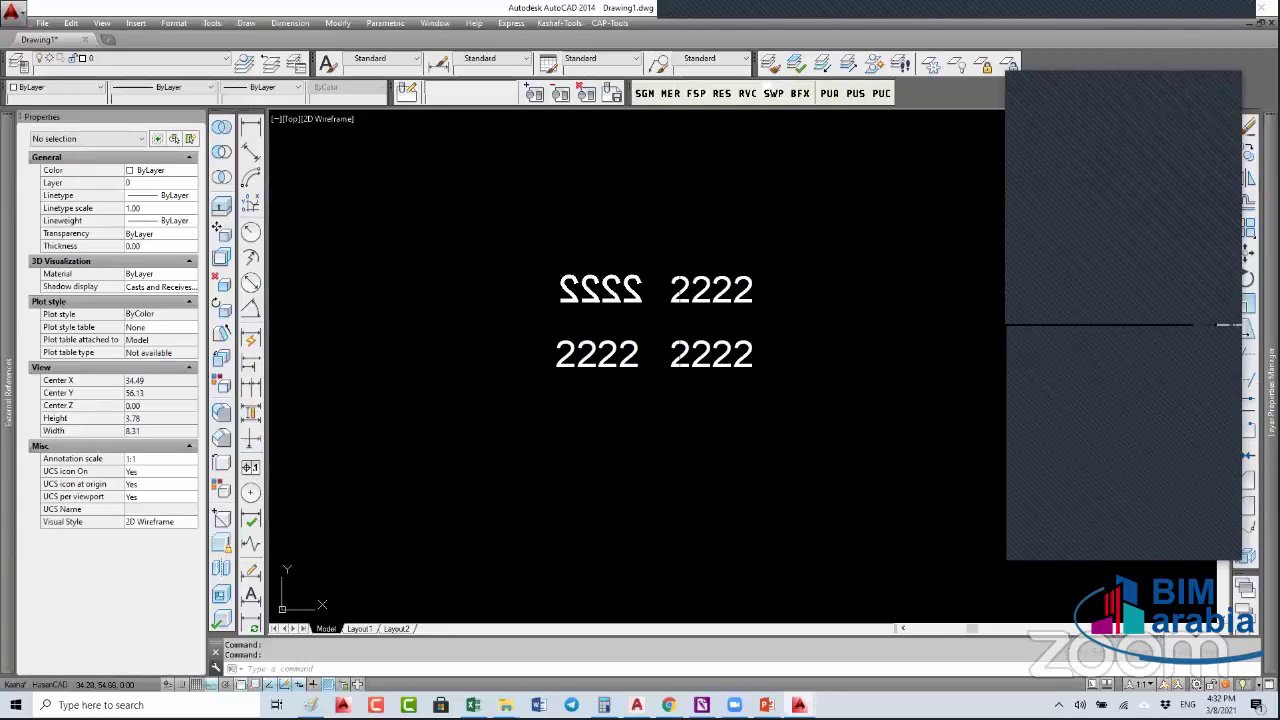
- Open GetSlope.LSP from the Temp folder in the Visual LISP editor
click(799, 705)
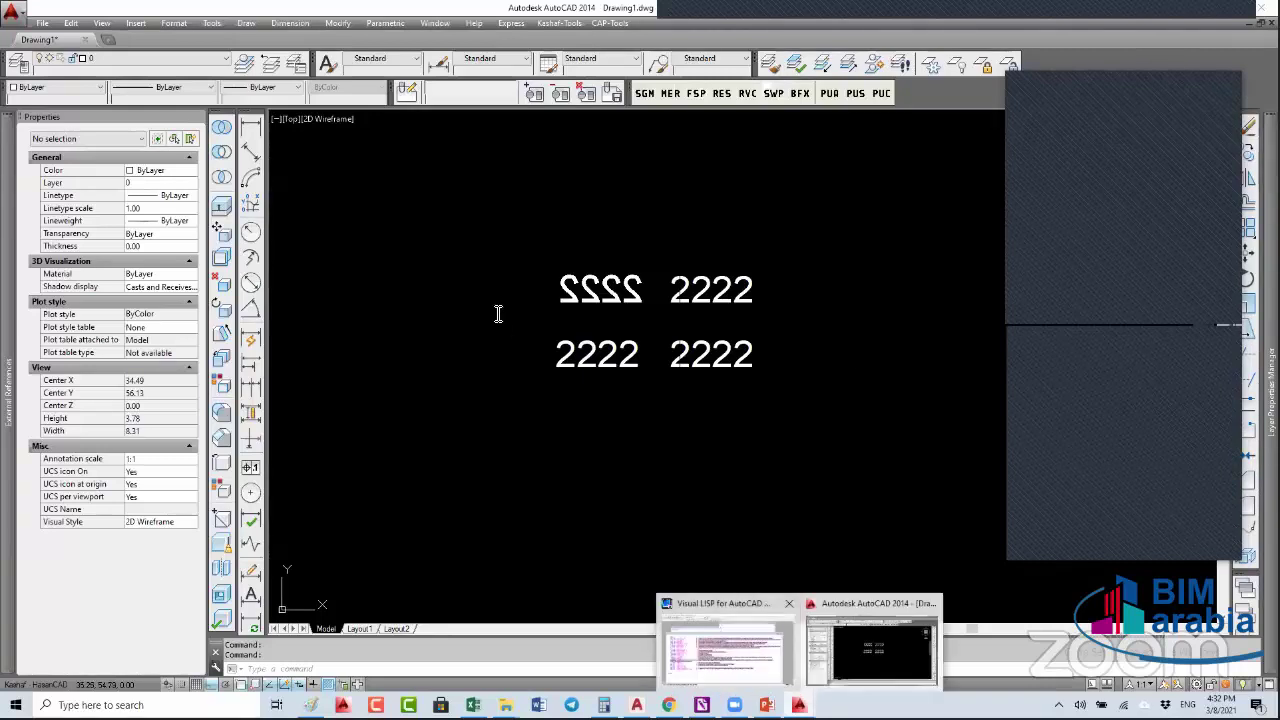
click(727, 645)
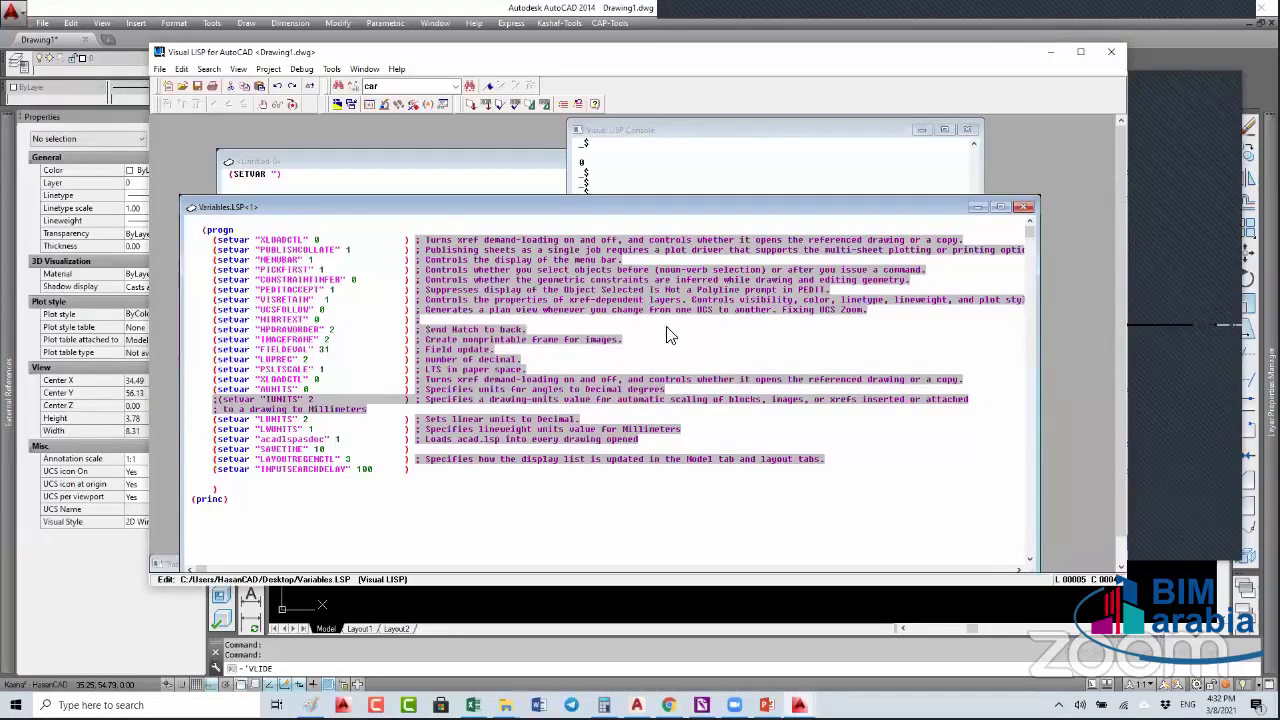
key(alt+f)
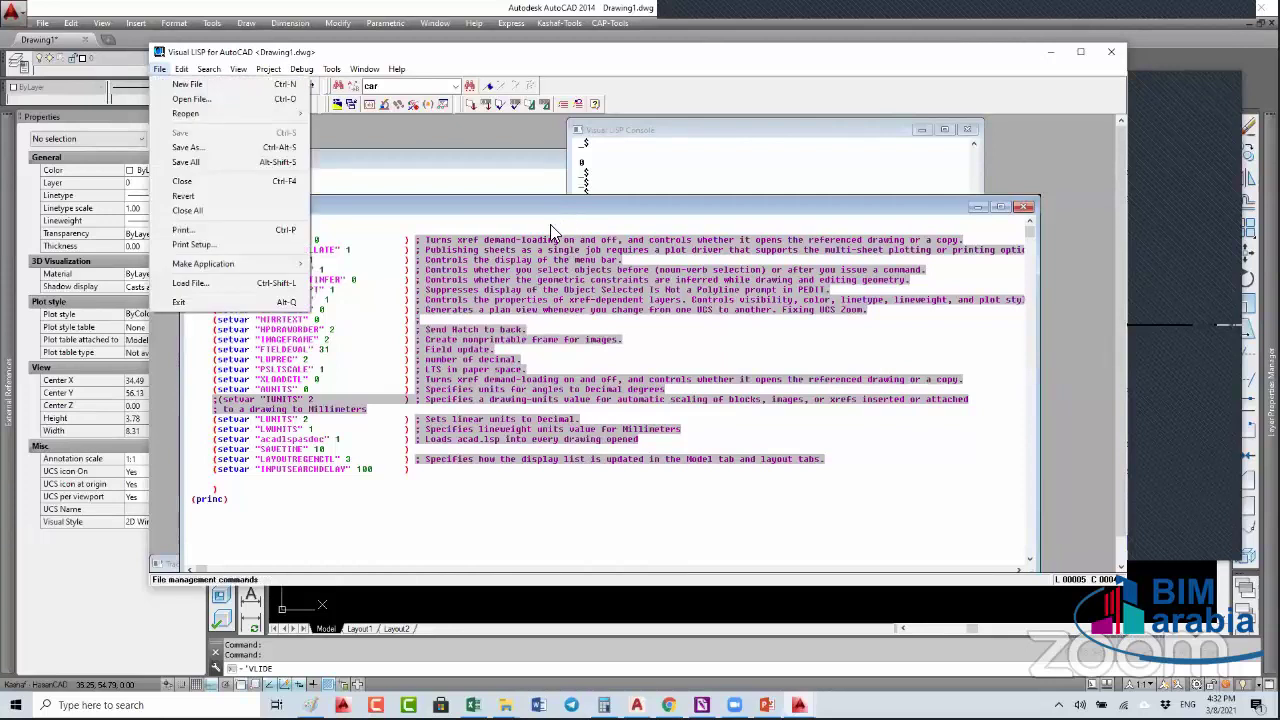
key(o)
scroll(585, 275, down, 5)
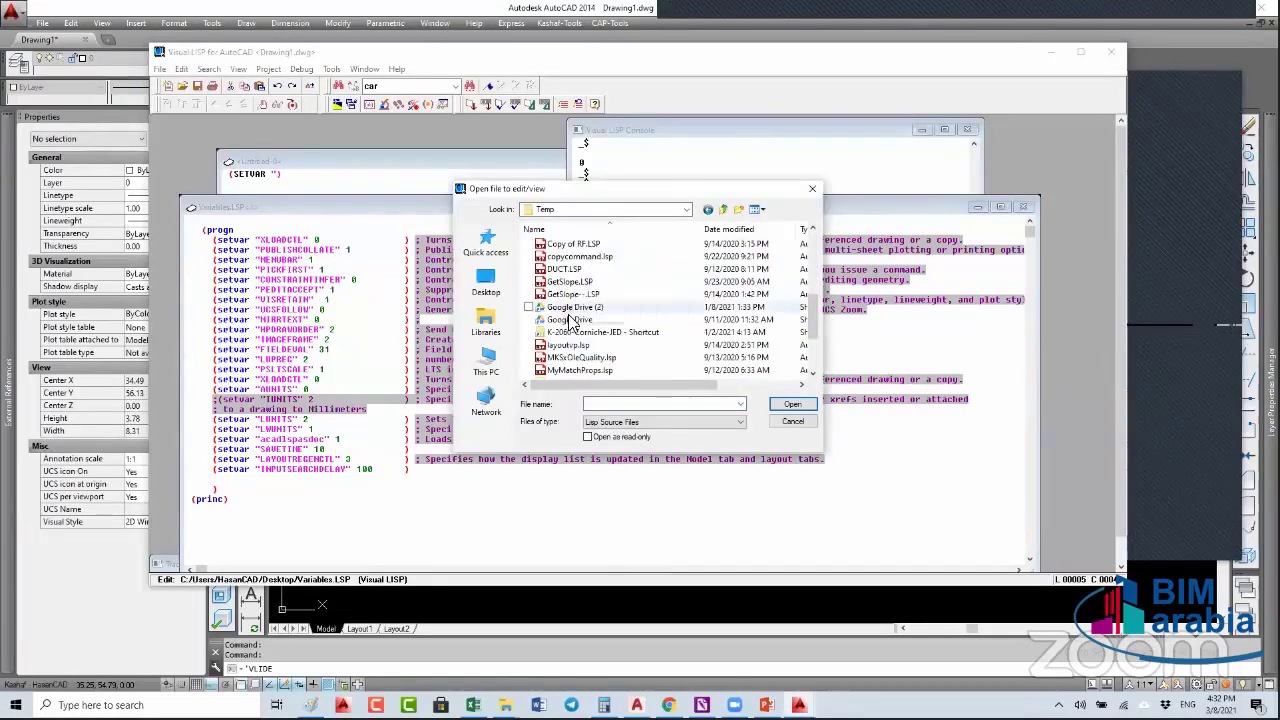
click(568, 282)
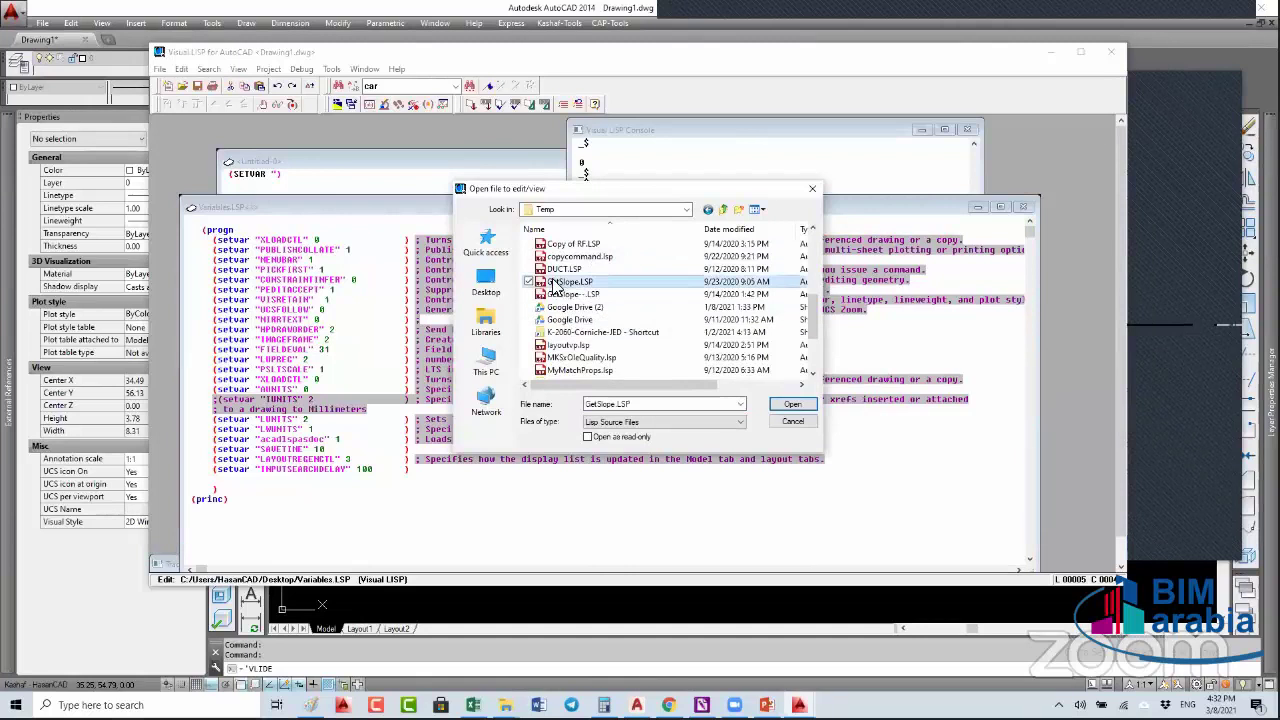
click(790, 405)
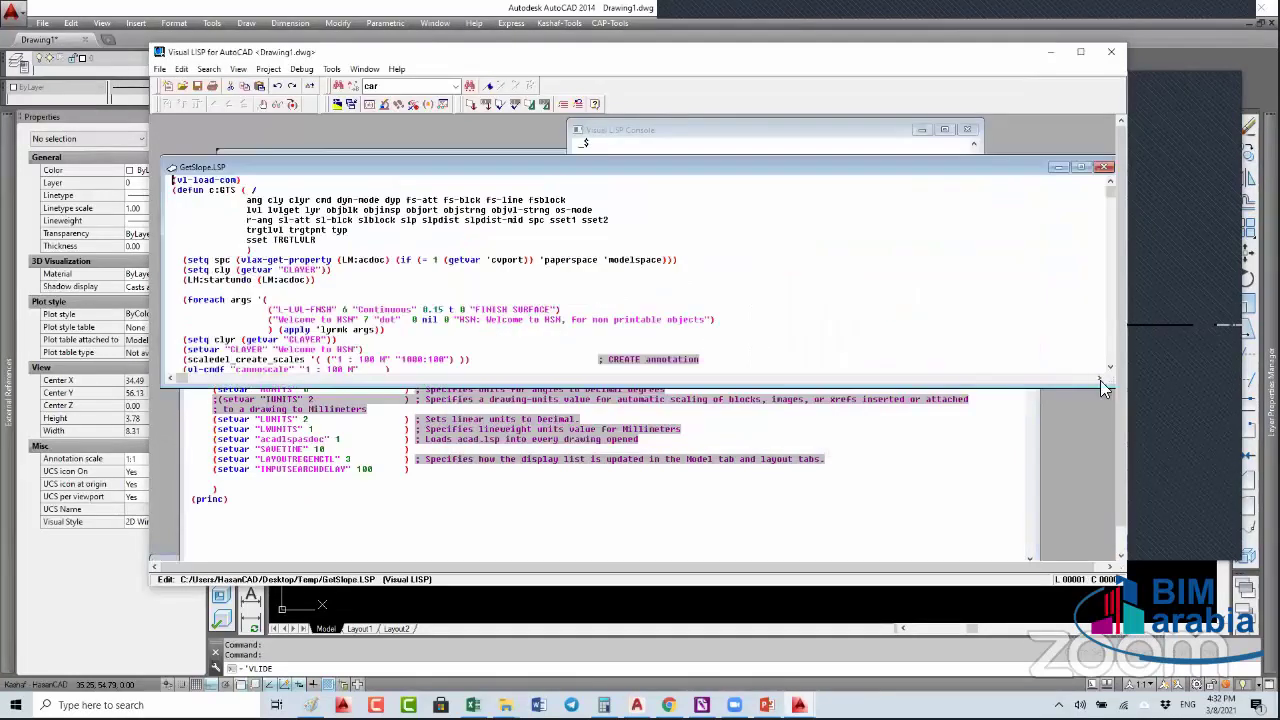
- Enlarge the GetSlope.LSP editor window and bring the AutoCAD drawing forward
drag(1108, 380, 1000, 508)
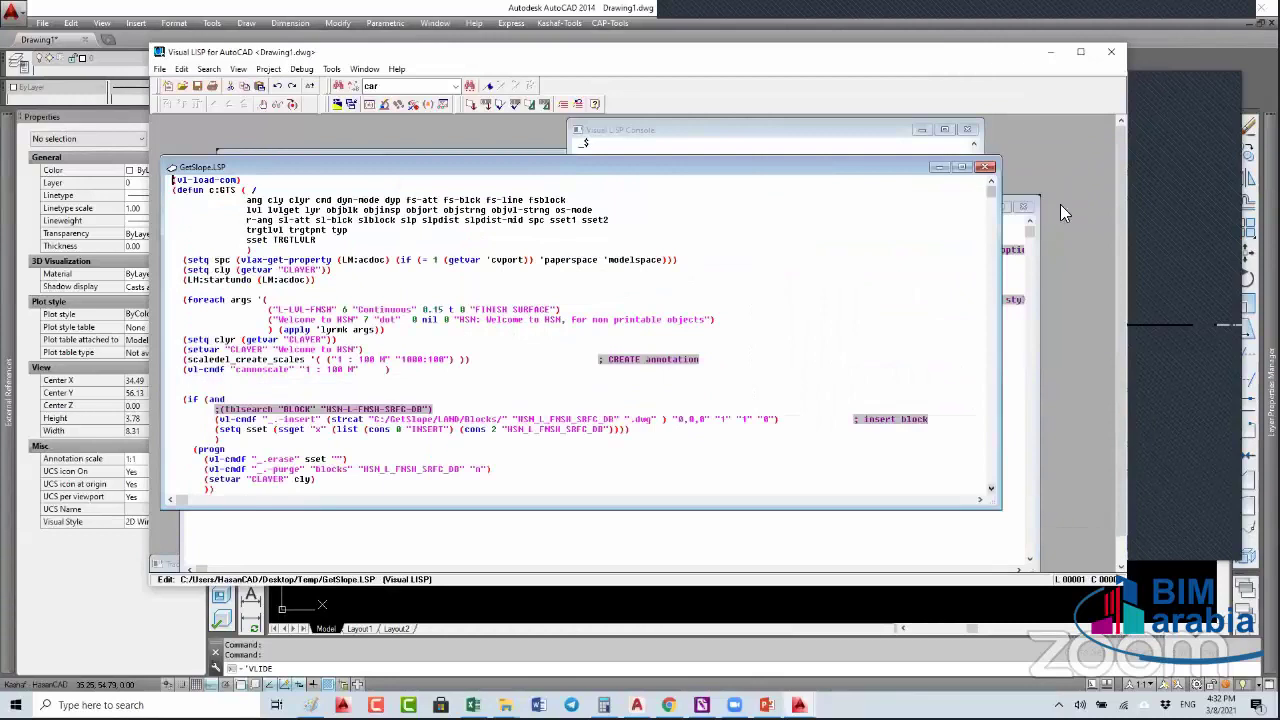
text(M)
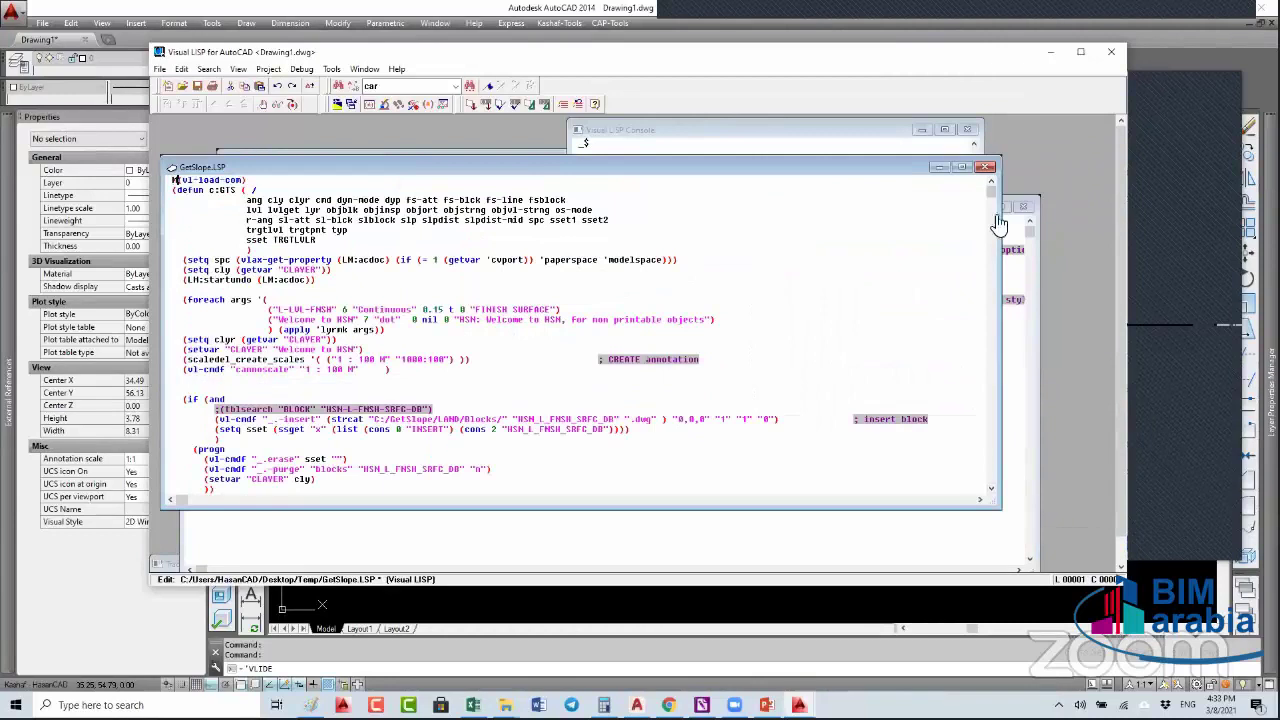
click(1200, 12)
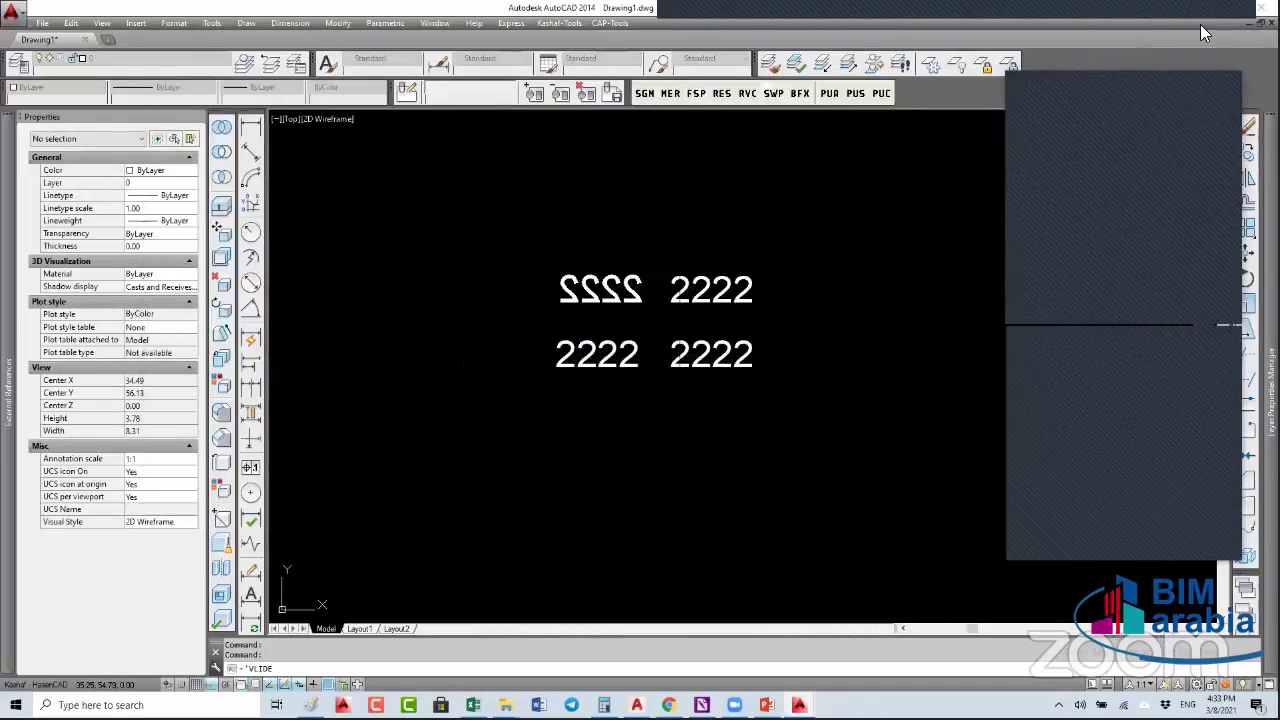
- Bring the Temp folder window forward in Explorer and scroll down to GetSlope.LSP
key(alt+Tab)
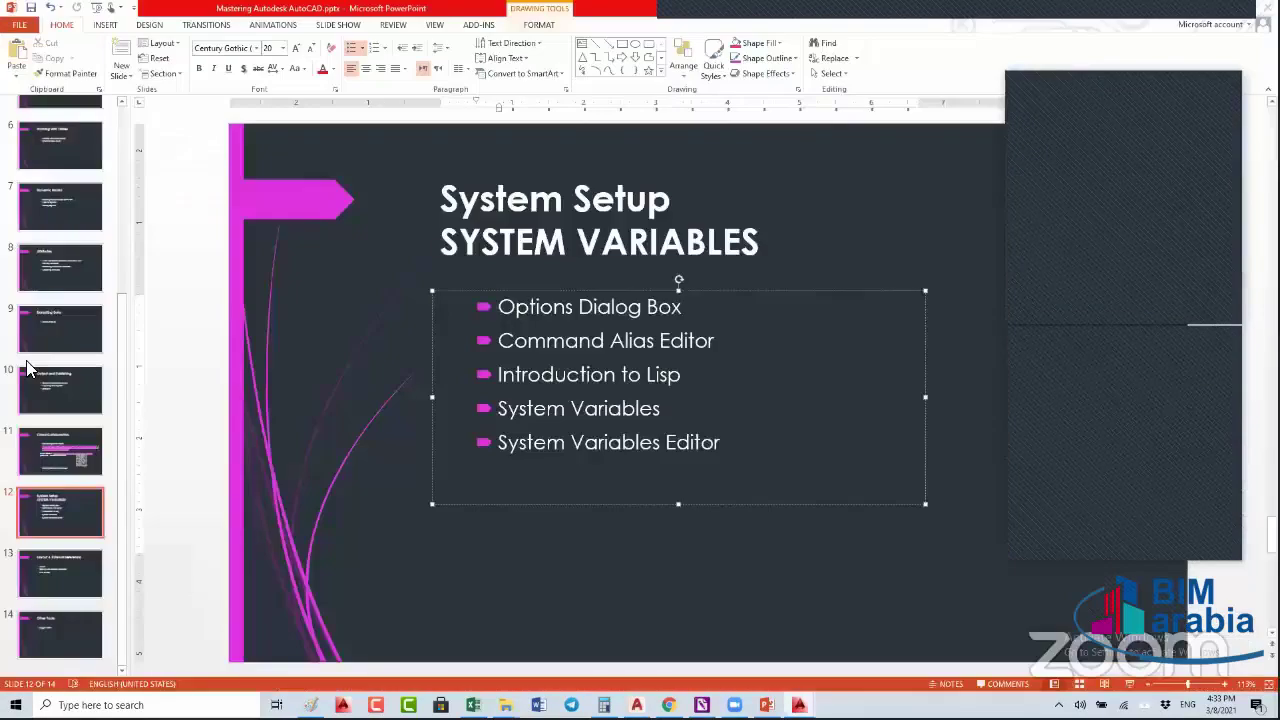
key(super+d)
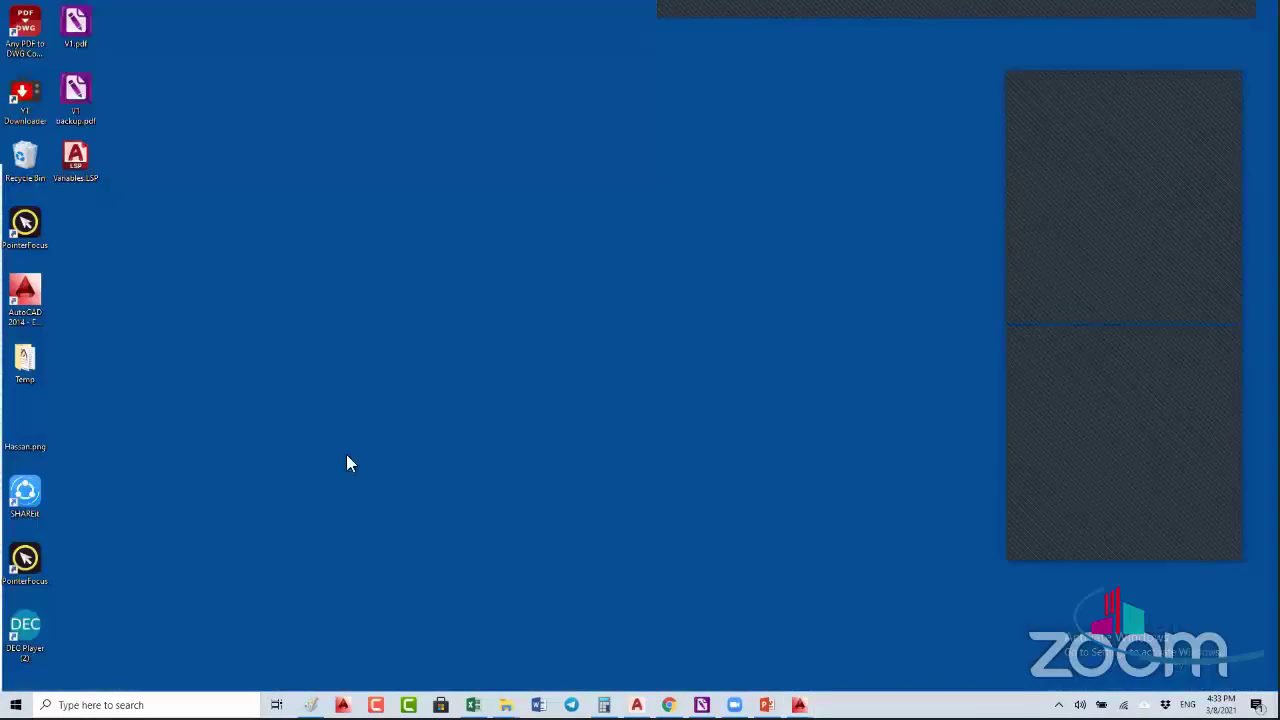
key(alt+Tab)
scroll(307, 447, down, 8)
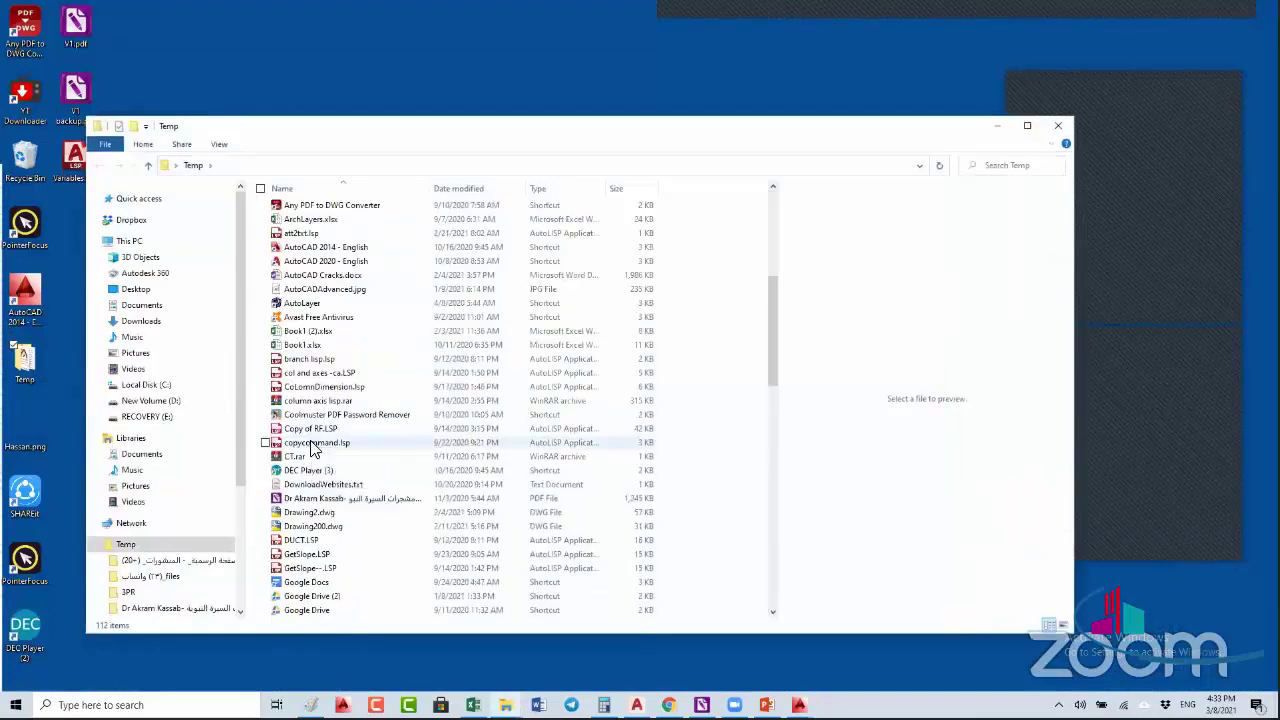
scroll(312, 447, down, 1)
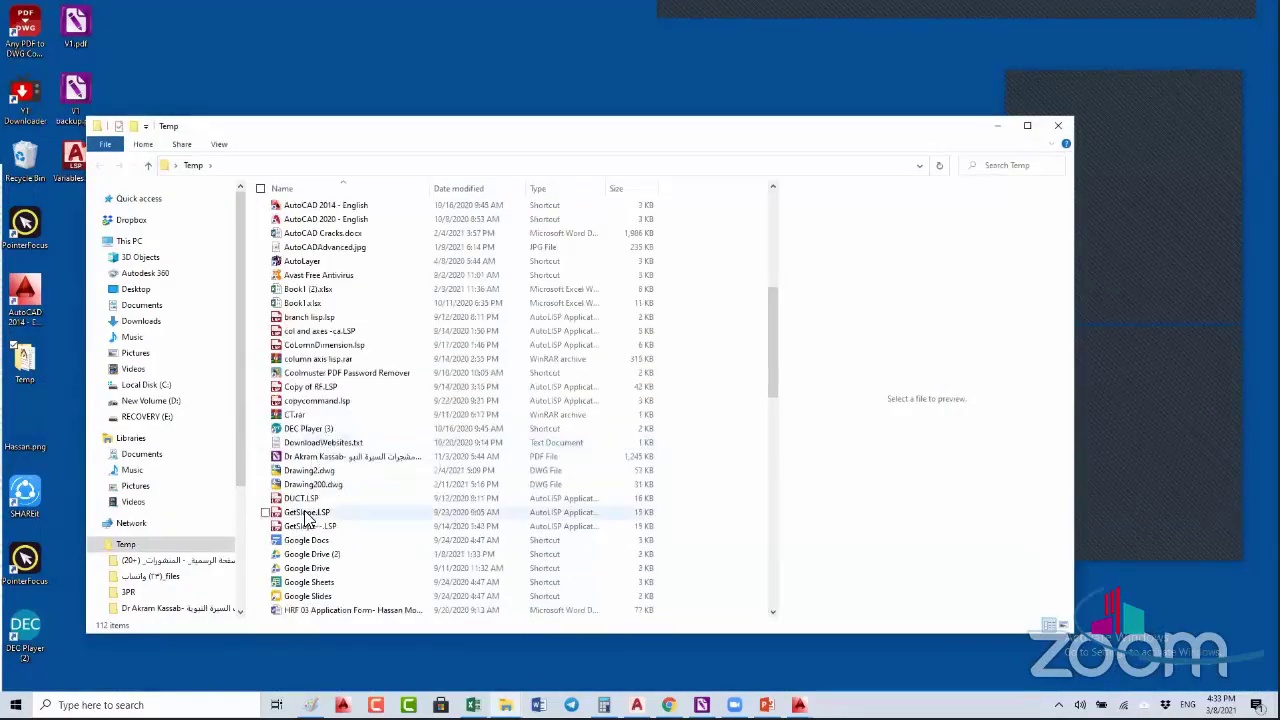
- Open GetSlope.LSP in Notepad and move its window higher on screen
click(307, 512)
double_click(307, 512)
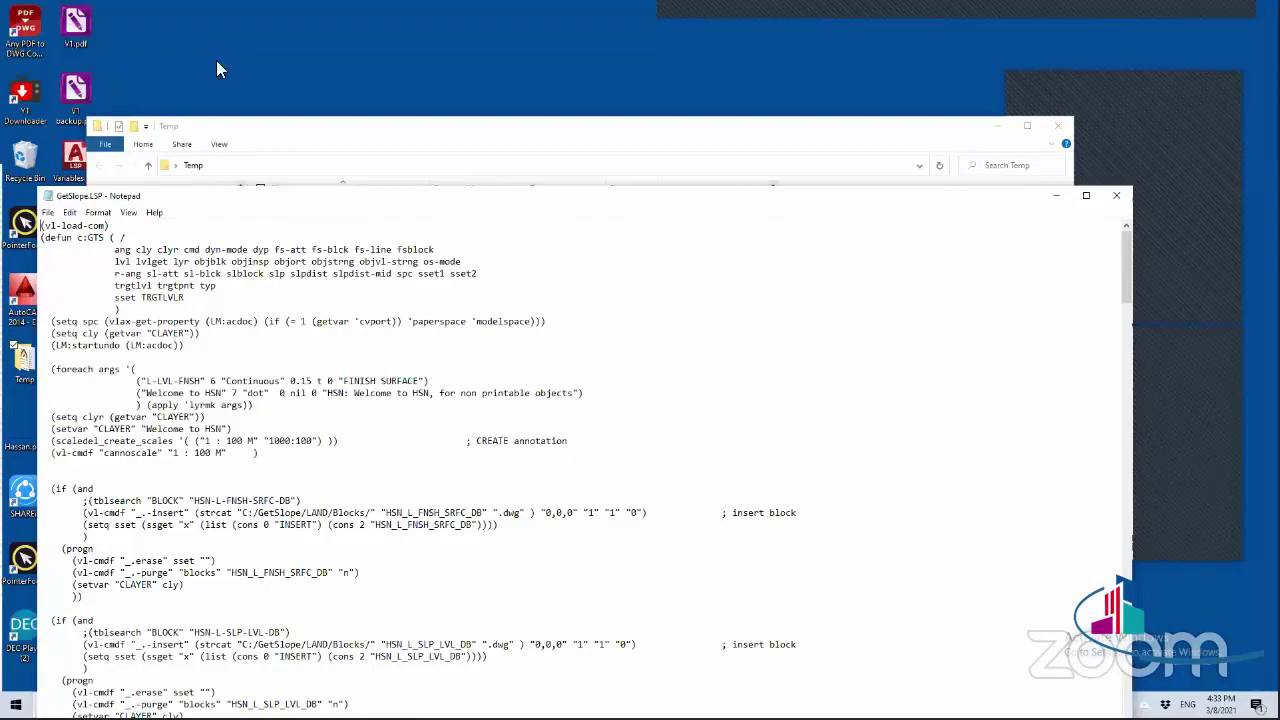
drag(132, 197, 161, 37)
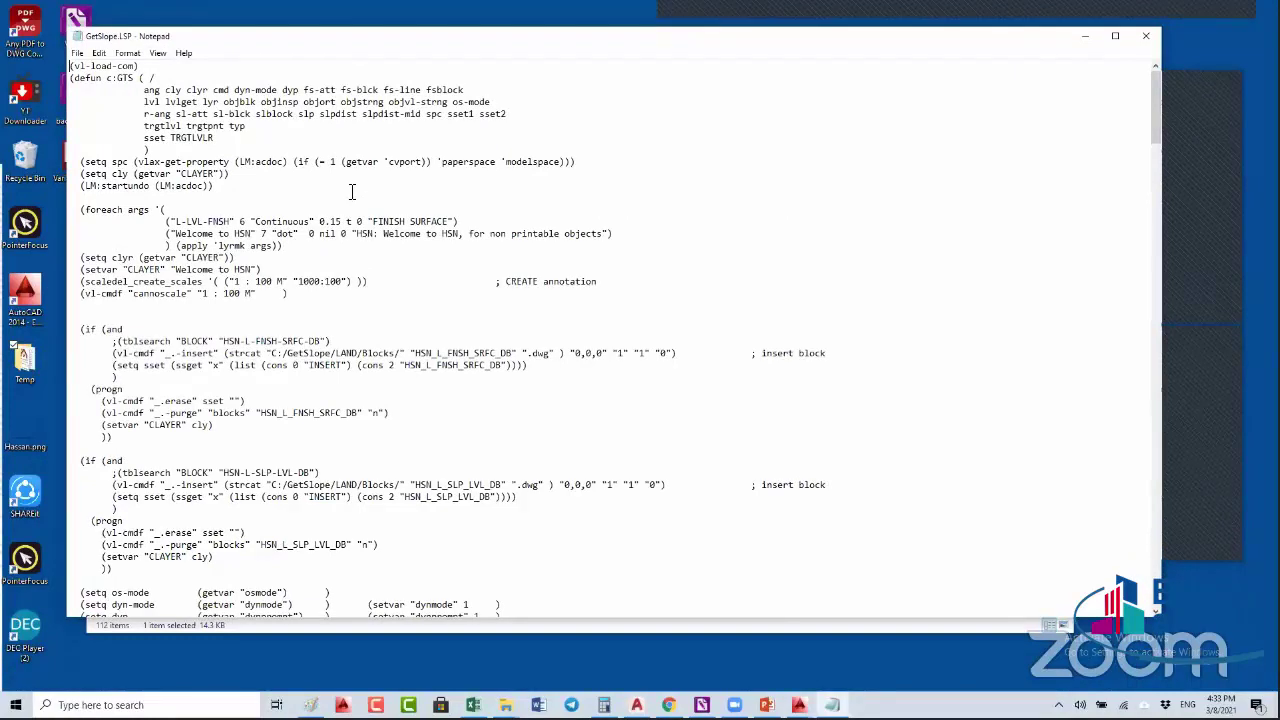
- Search the code for 'C:' and step through each match until no more are found
click(104, 55)
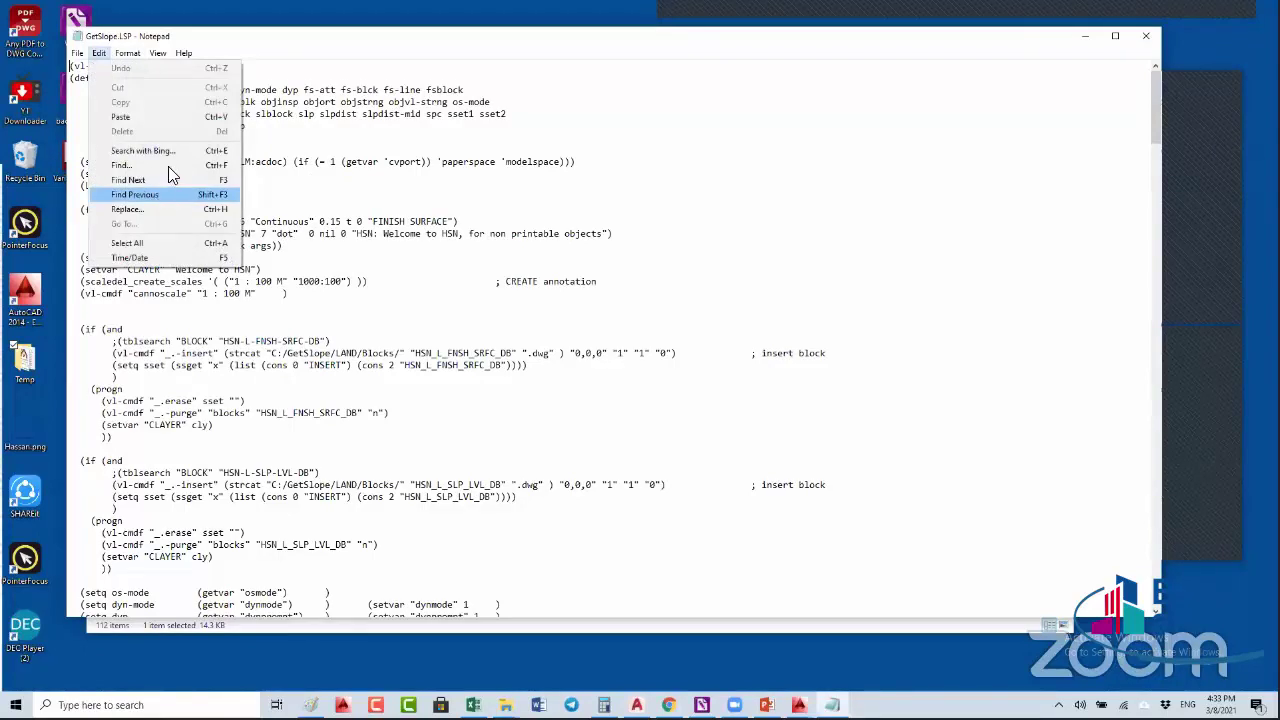
click(170, 168)
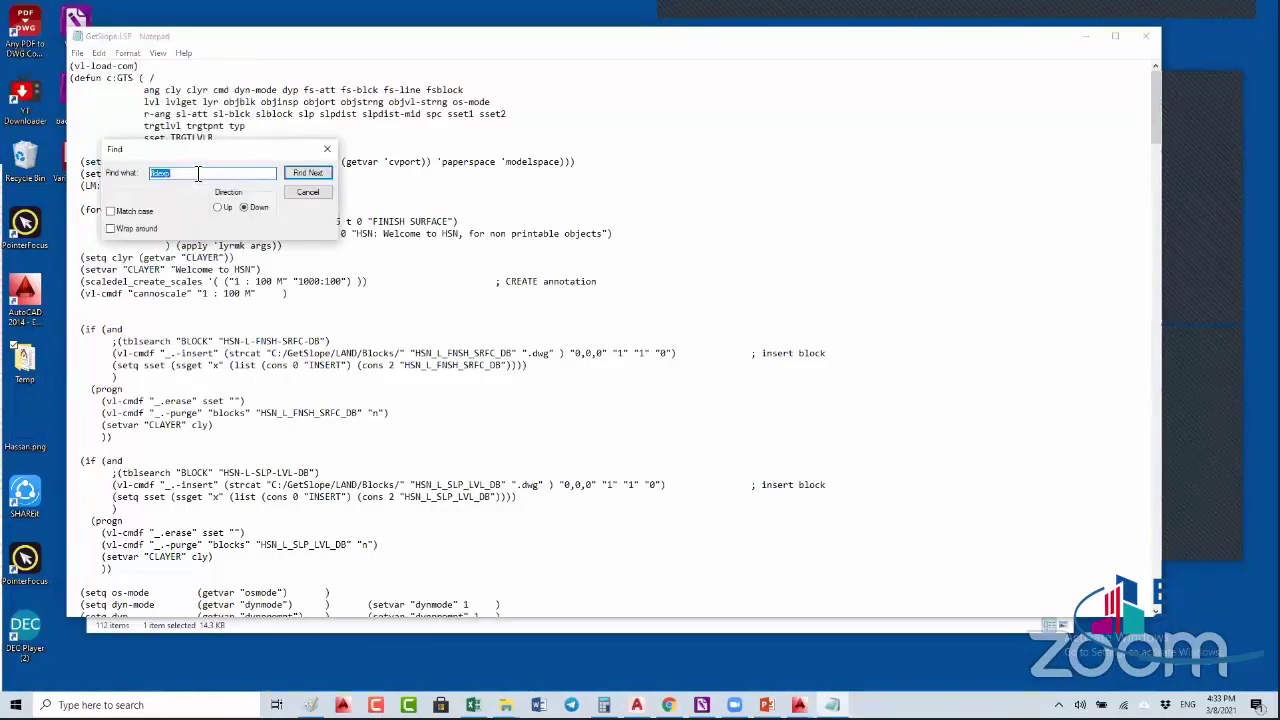
text(C:)
drag(160, 174, 141, 177)
click(306, 174)
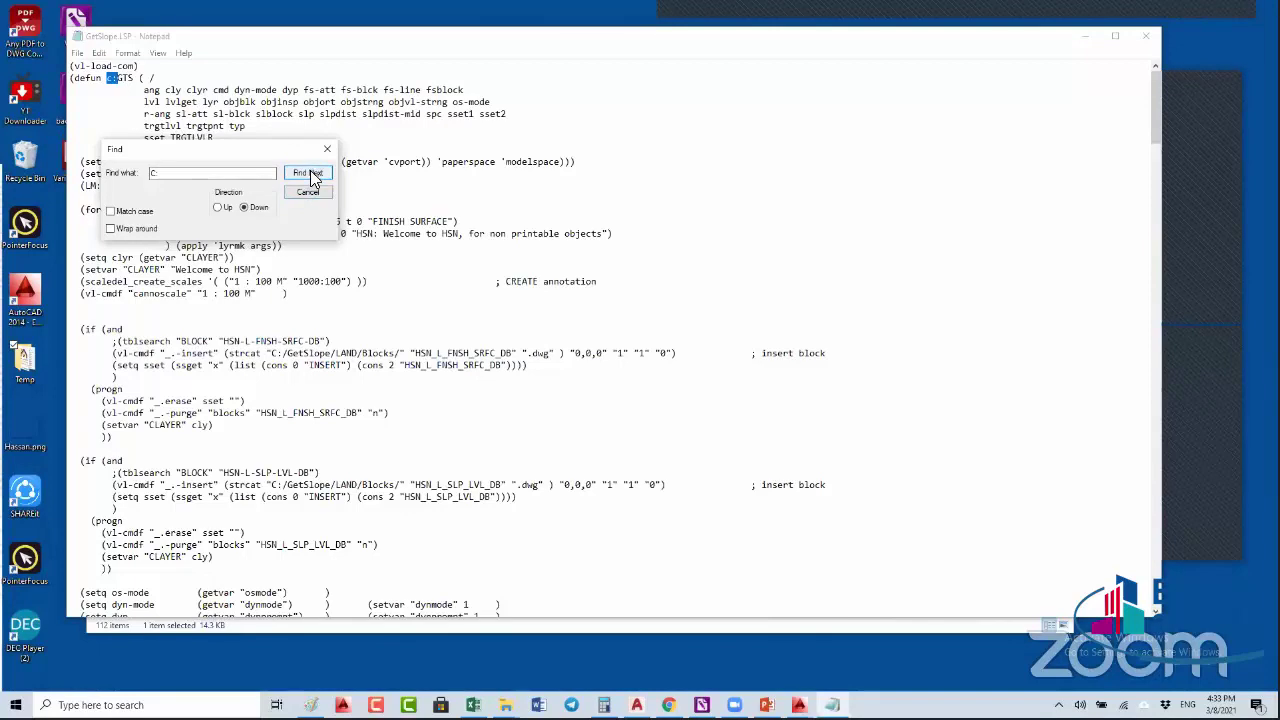
click(311, 175)
click(311, 174)
click(311, 174)
key(Return)
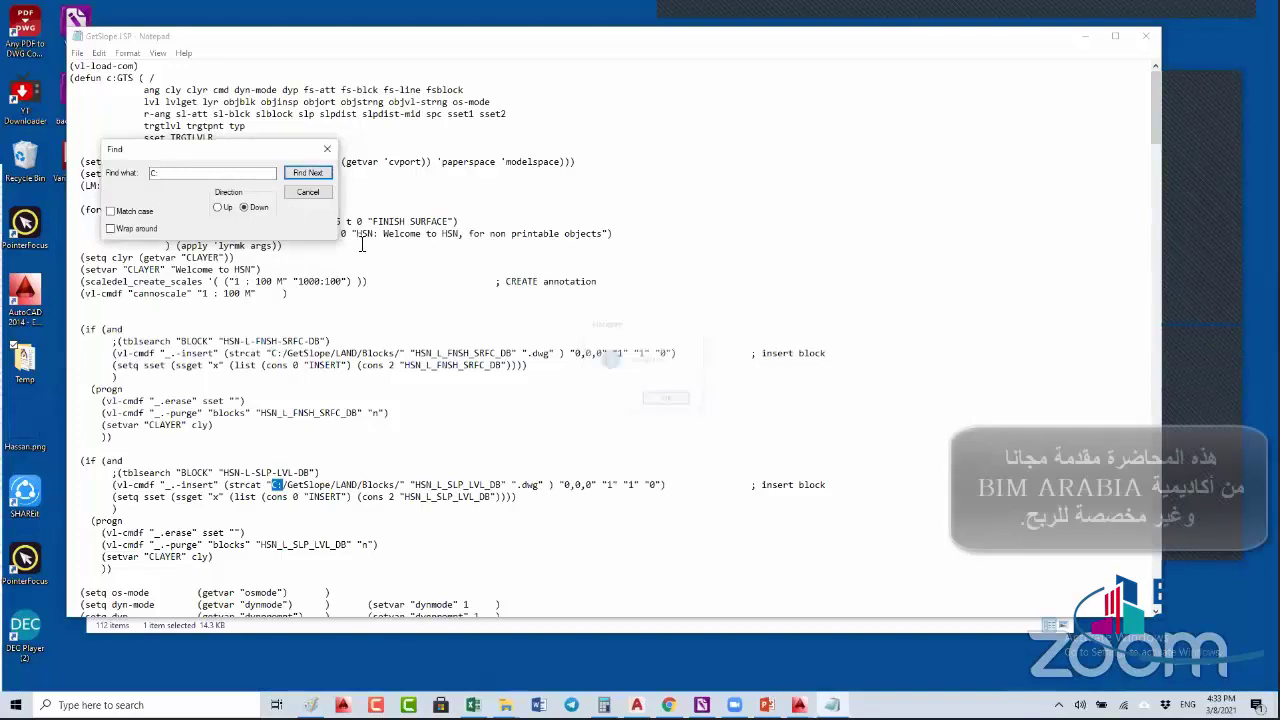
click(327, 149)
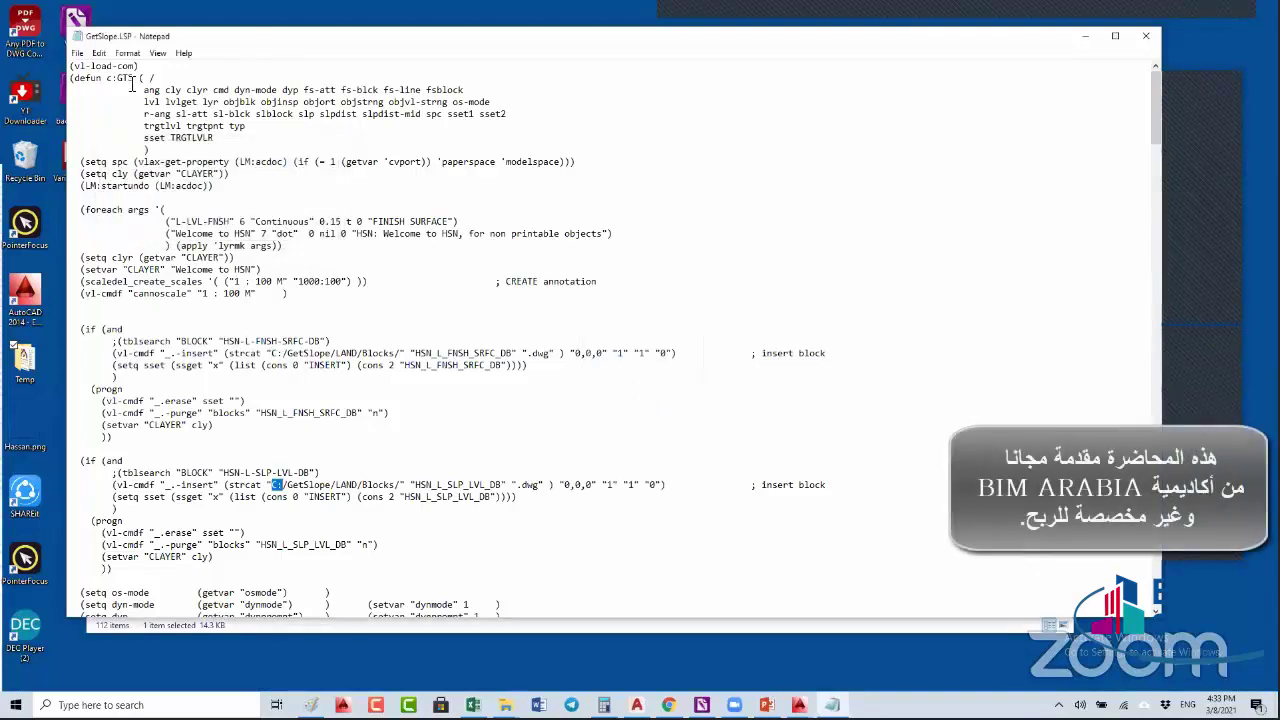
click(99, 53)
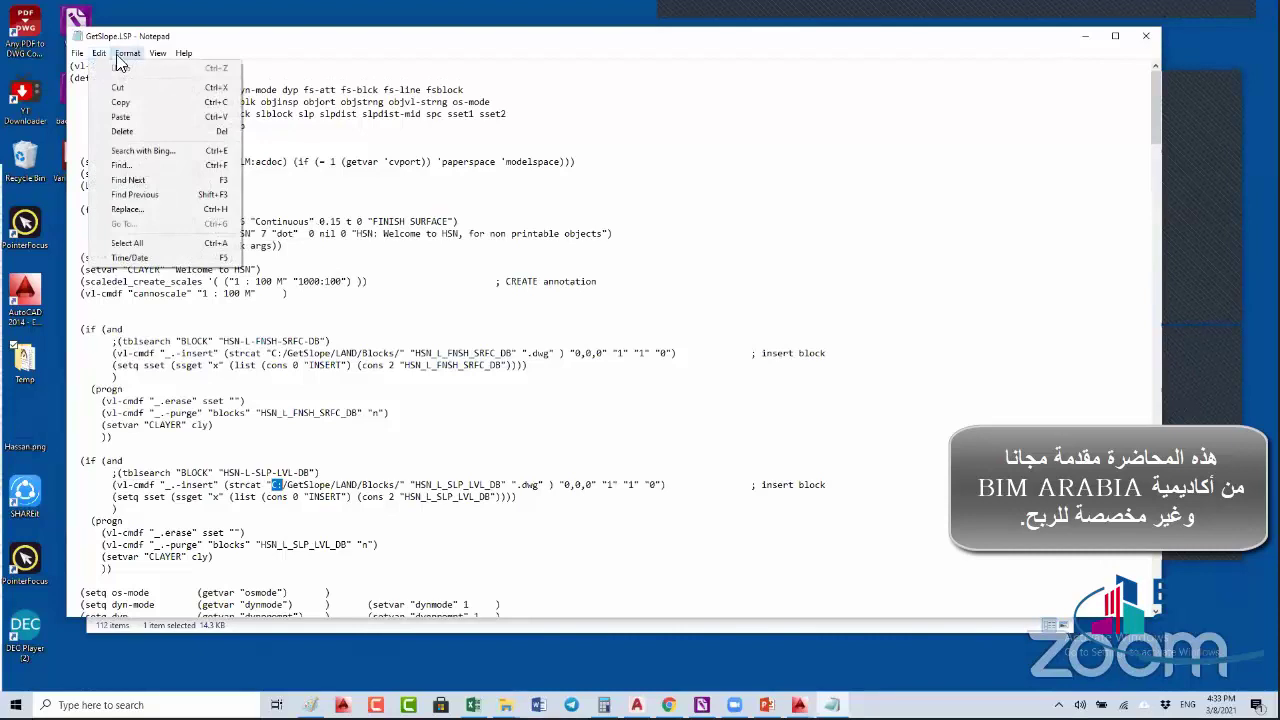
- Set the Notepad font size to 28
mouse_move(127, 53)
click(143, 82)
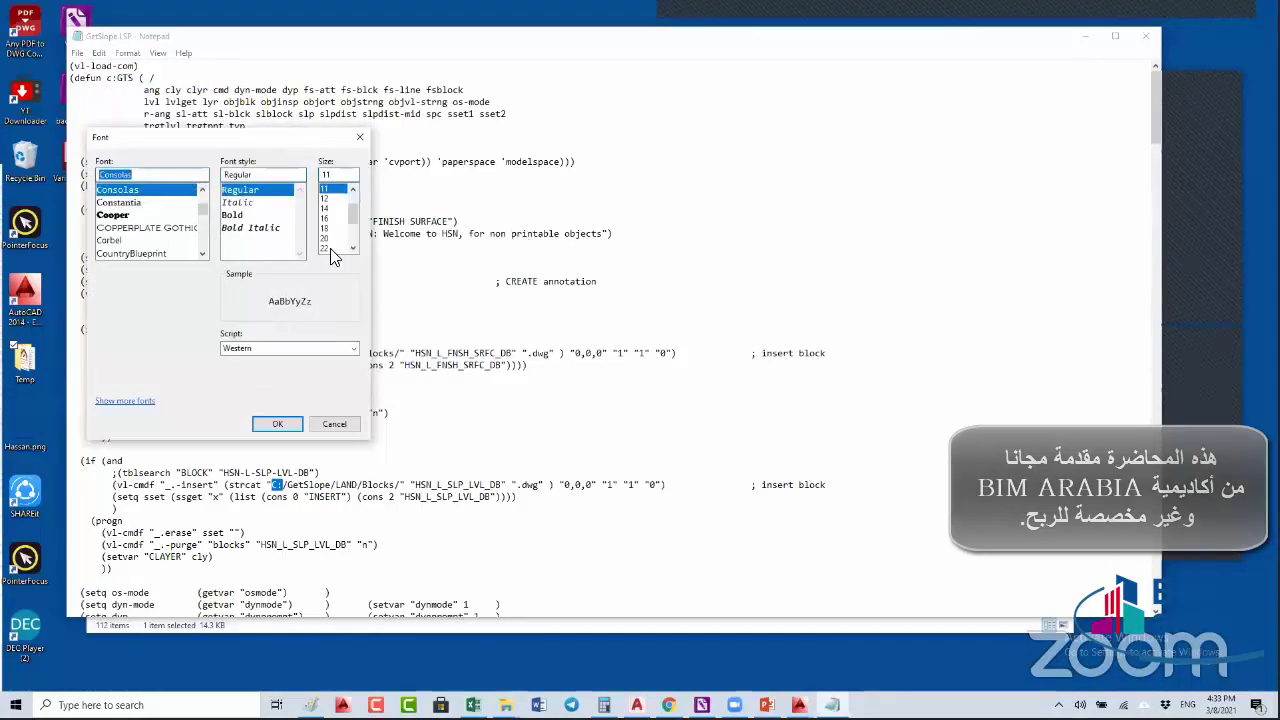
scroll(333, 228, down, 2)
click(324, 218)
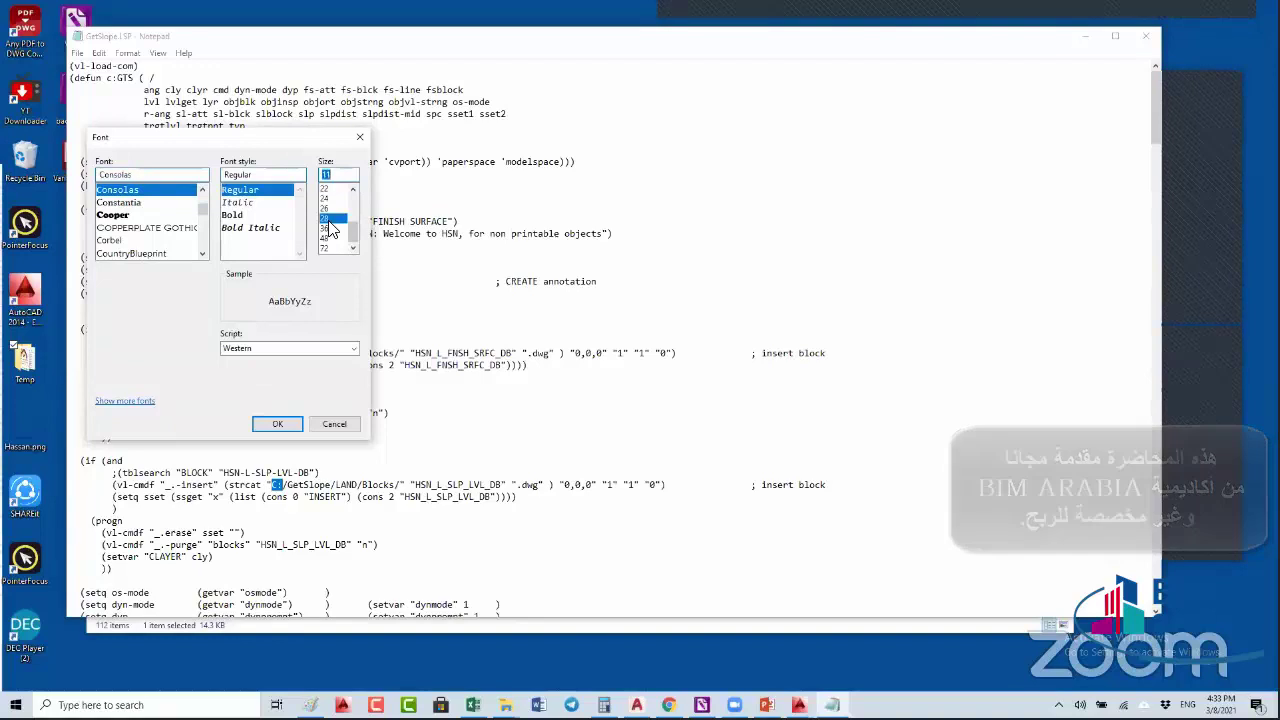
key(Return)
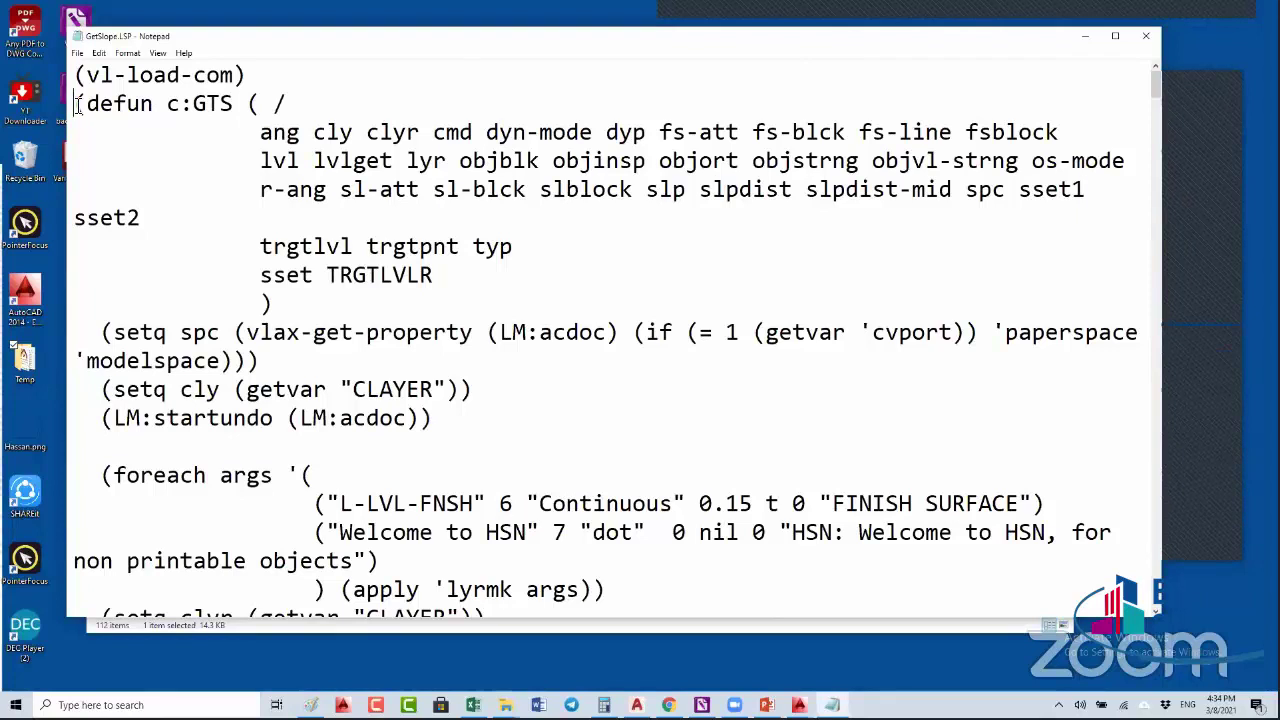
- Select parts of the (defun c:GTS line and delete the space before GTS
drag(77, 104, 172, 107)
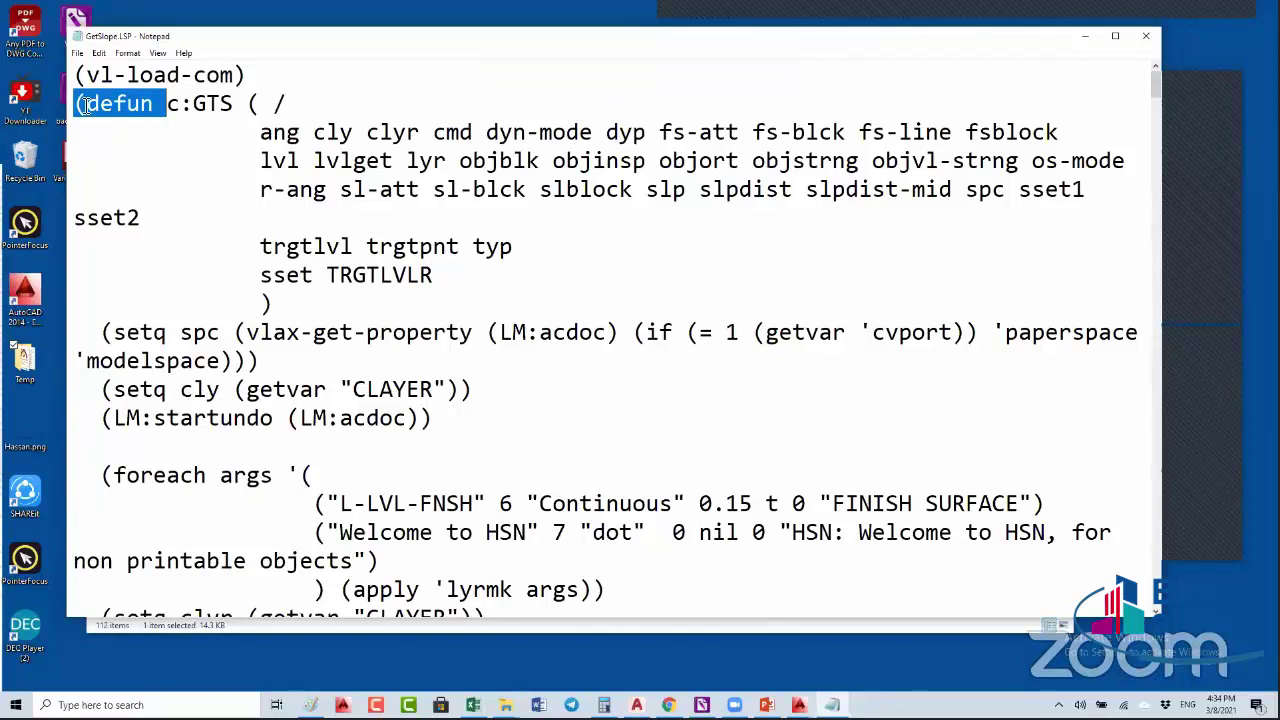
drag(76, 107, 196, 110)
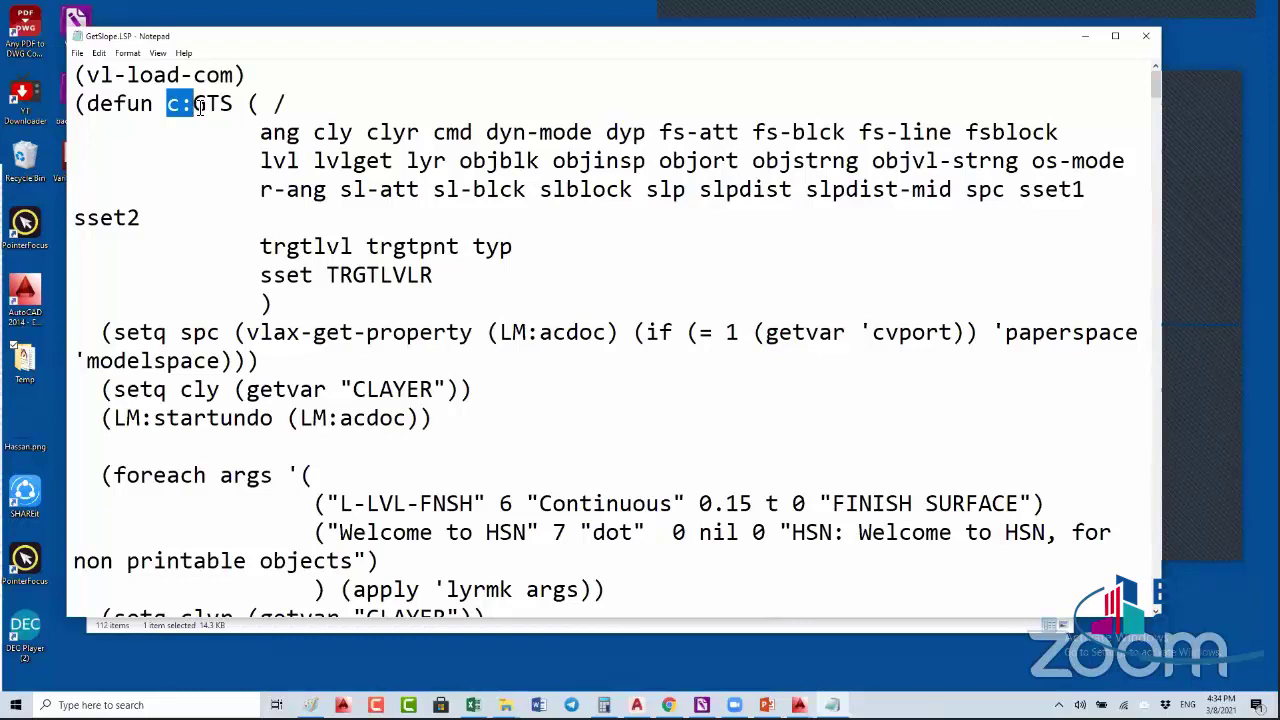
click(200, 108)
drag(194, 107, 234, 107)
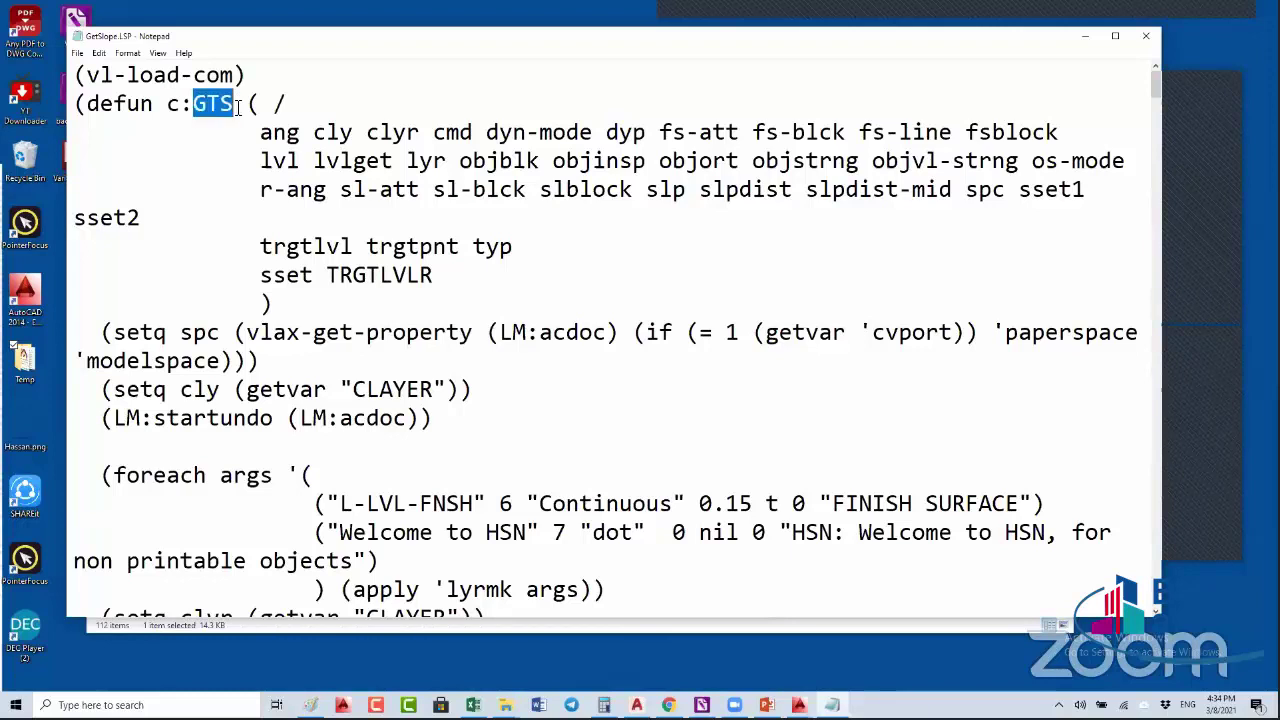
click(192, 106)
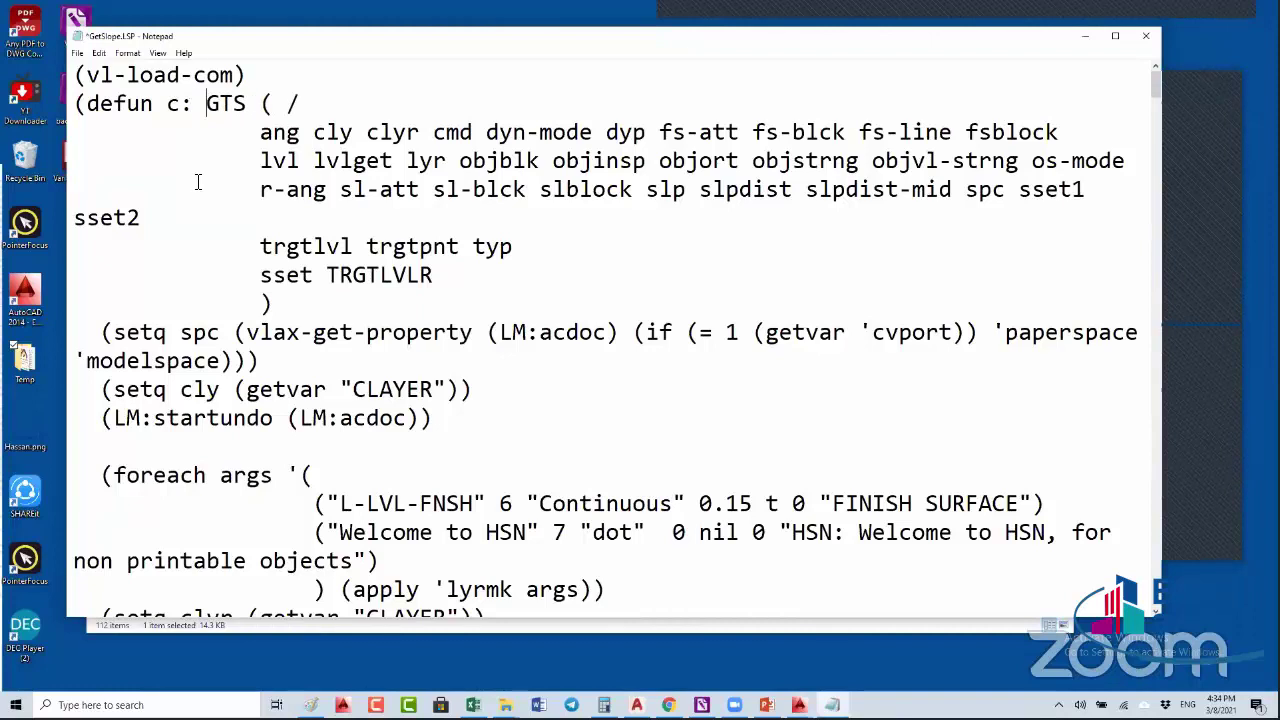
key(BackSpace)
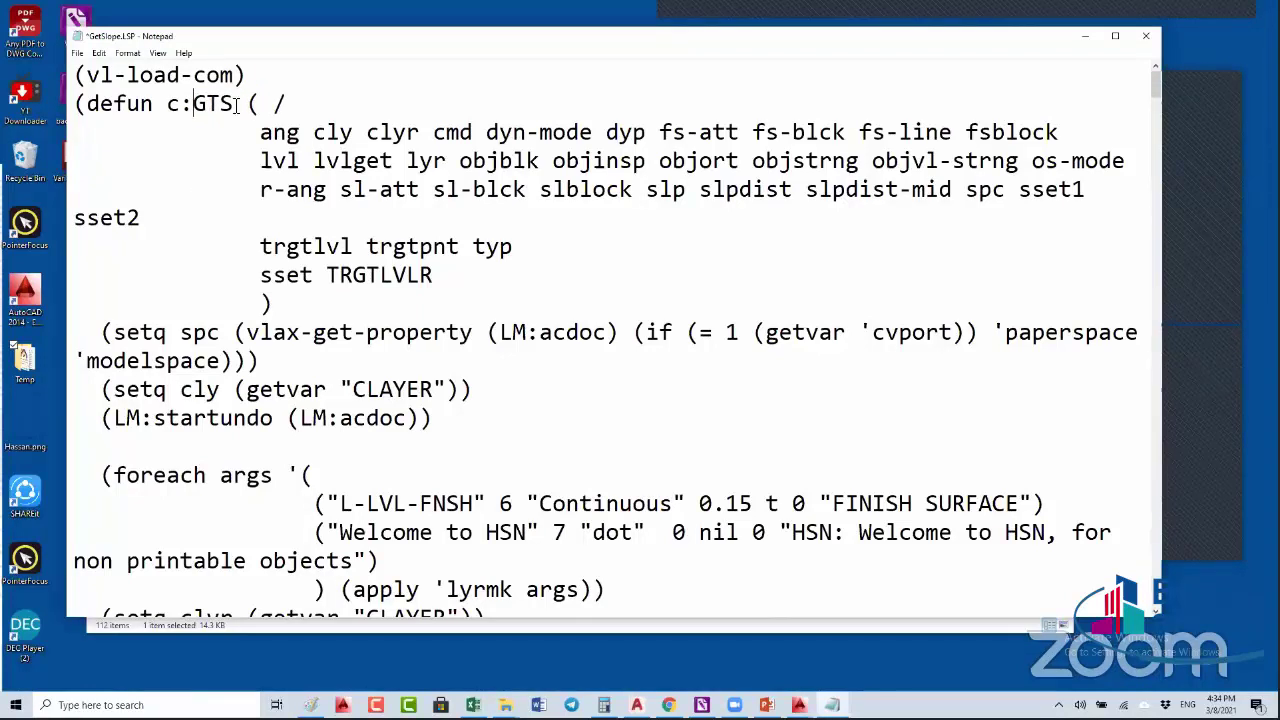
drag(236, 104, 251, 106)
click(251, 106)
shift+click(262, 104)
drag(234, 104, 195, 106)
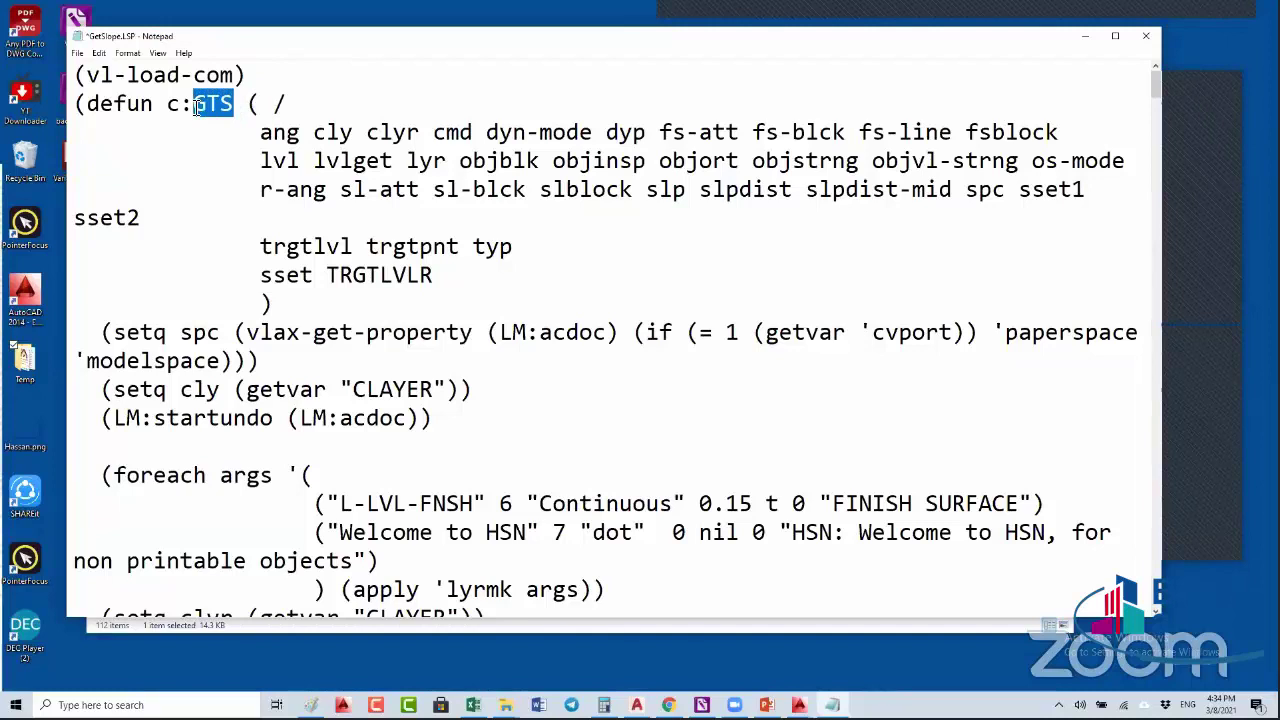
- Close GetSlope.LSP without saving the changes
click(1147, 40)
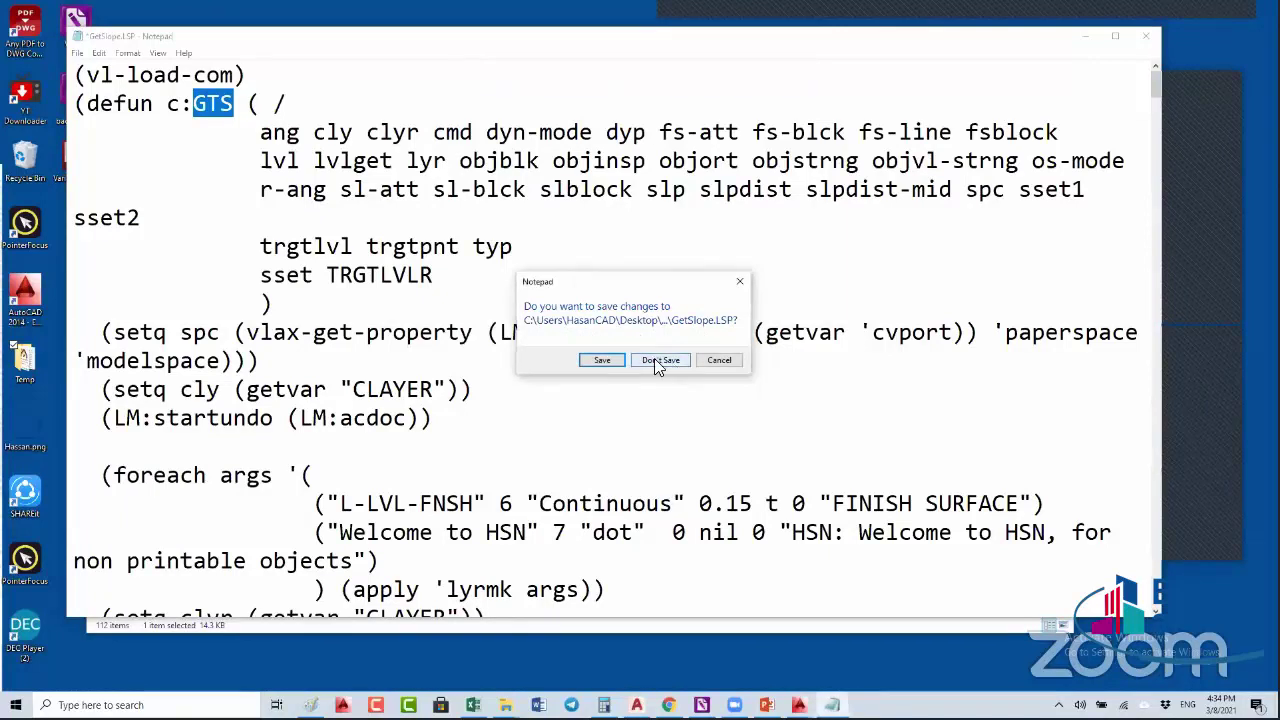
key(Tab)
key(Return)
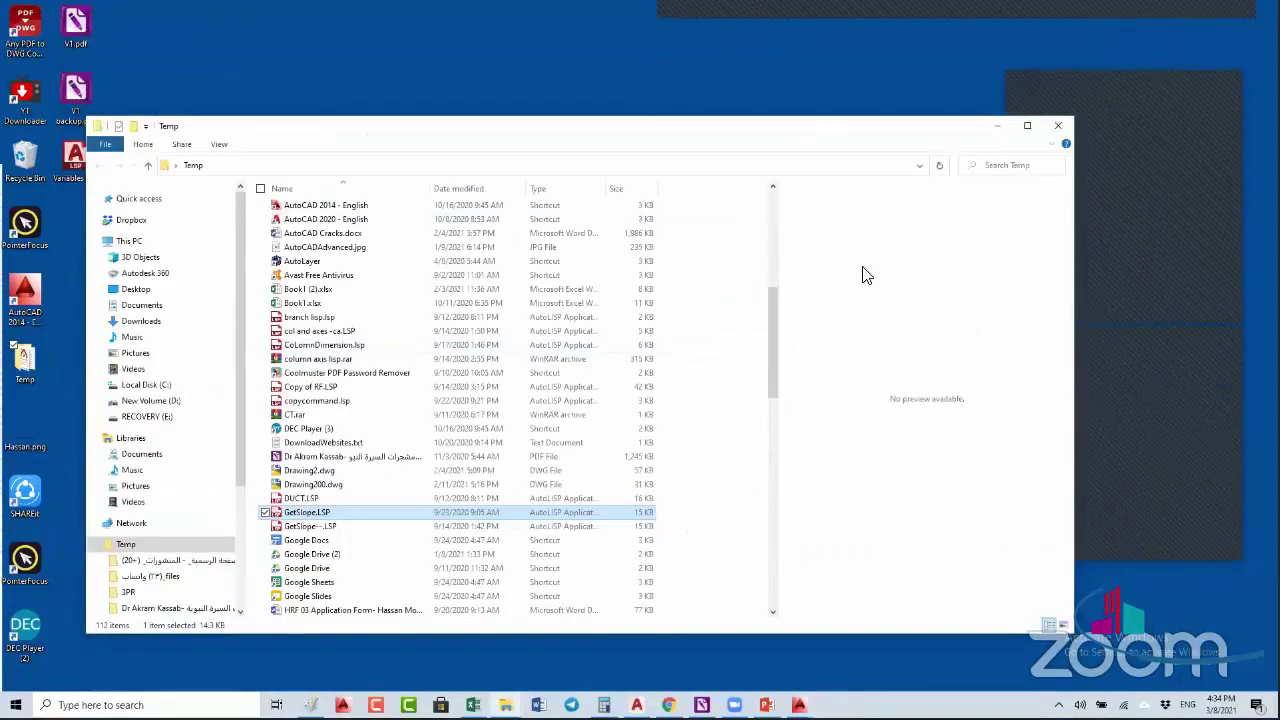
- Open Variables.LSP from the desktop in Notepad and set its font size to 18
key(alt+F4)
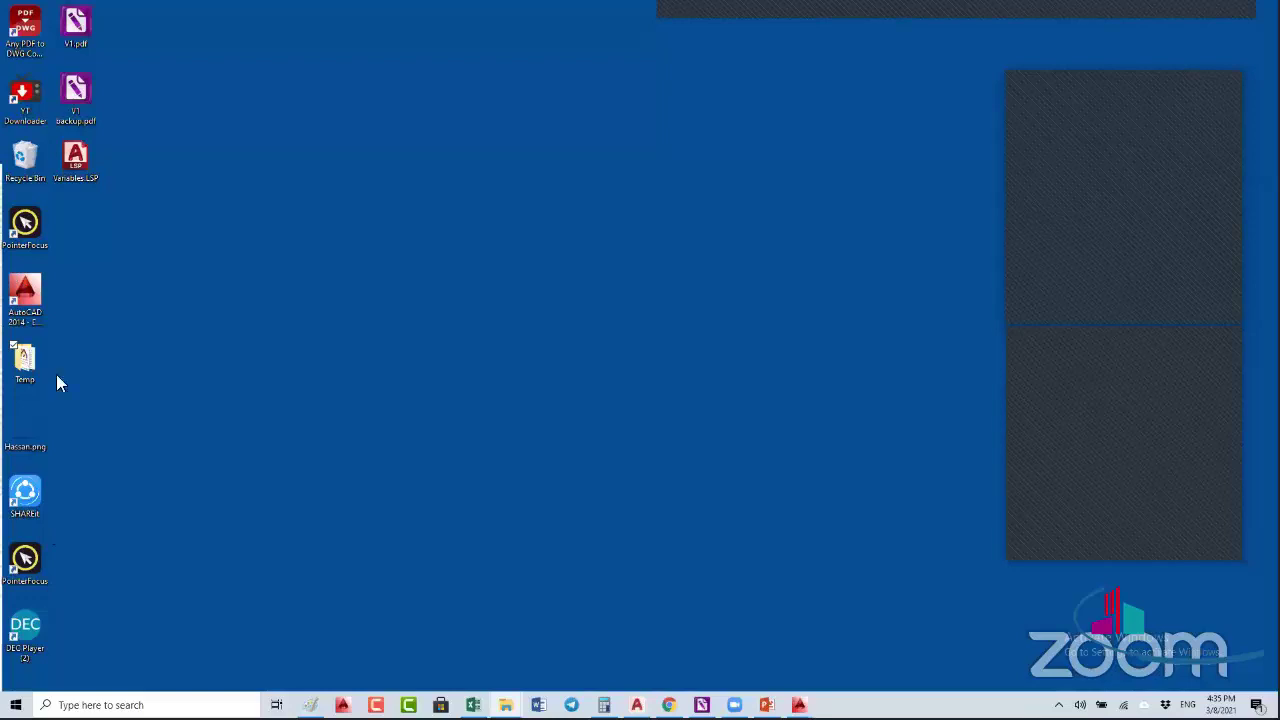
double_click(75, 168)
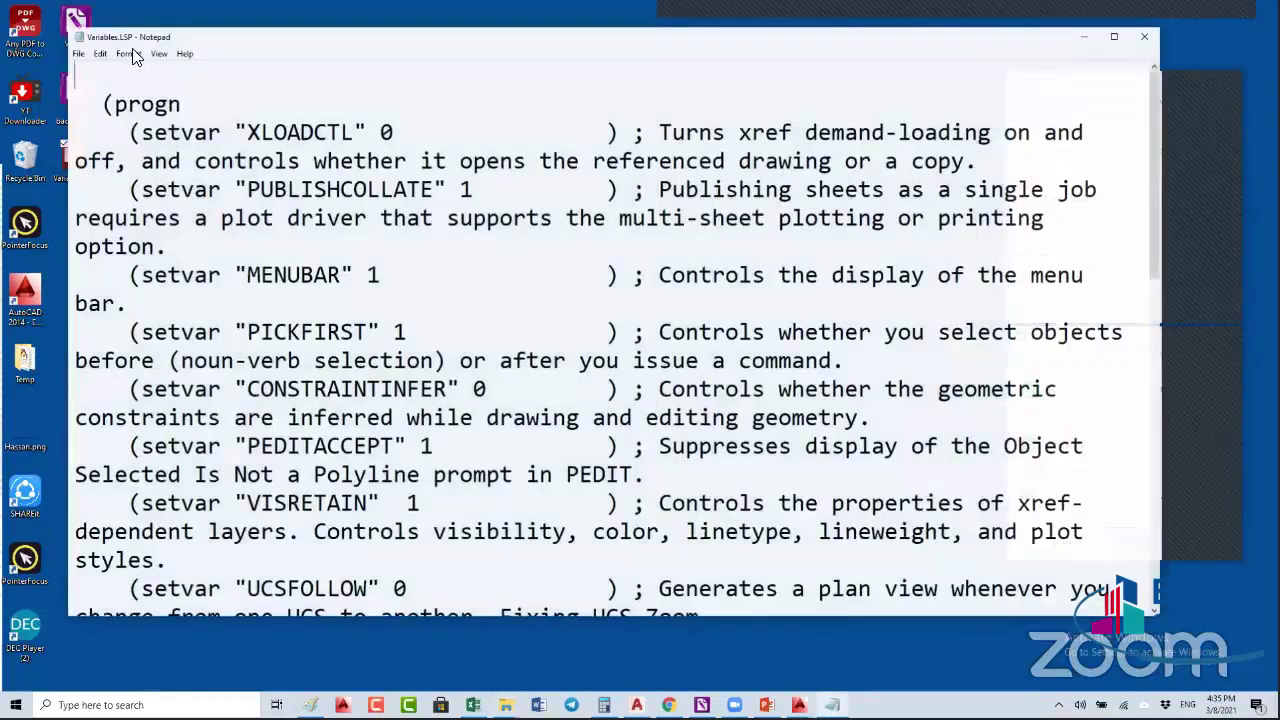
click(128, 53)
click(150, 88)
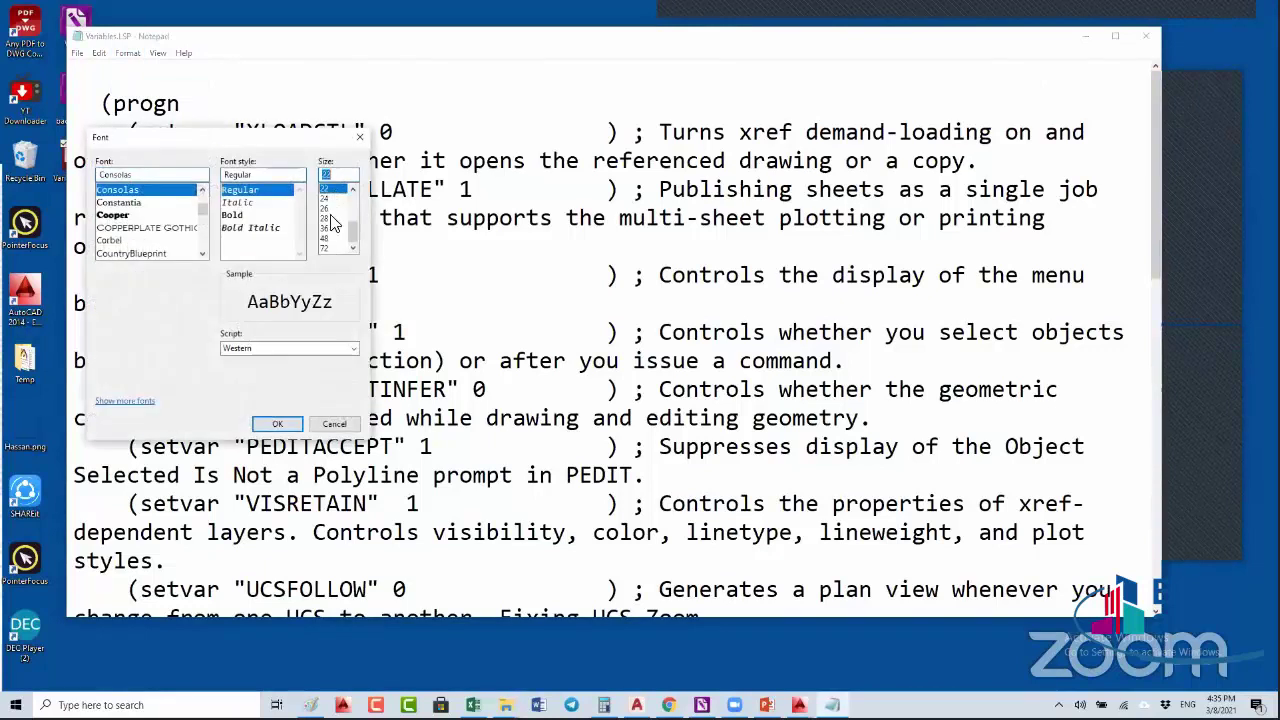
scroll(333, 226, up, 2)
click(333, 228)
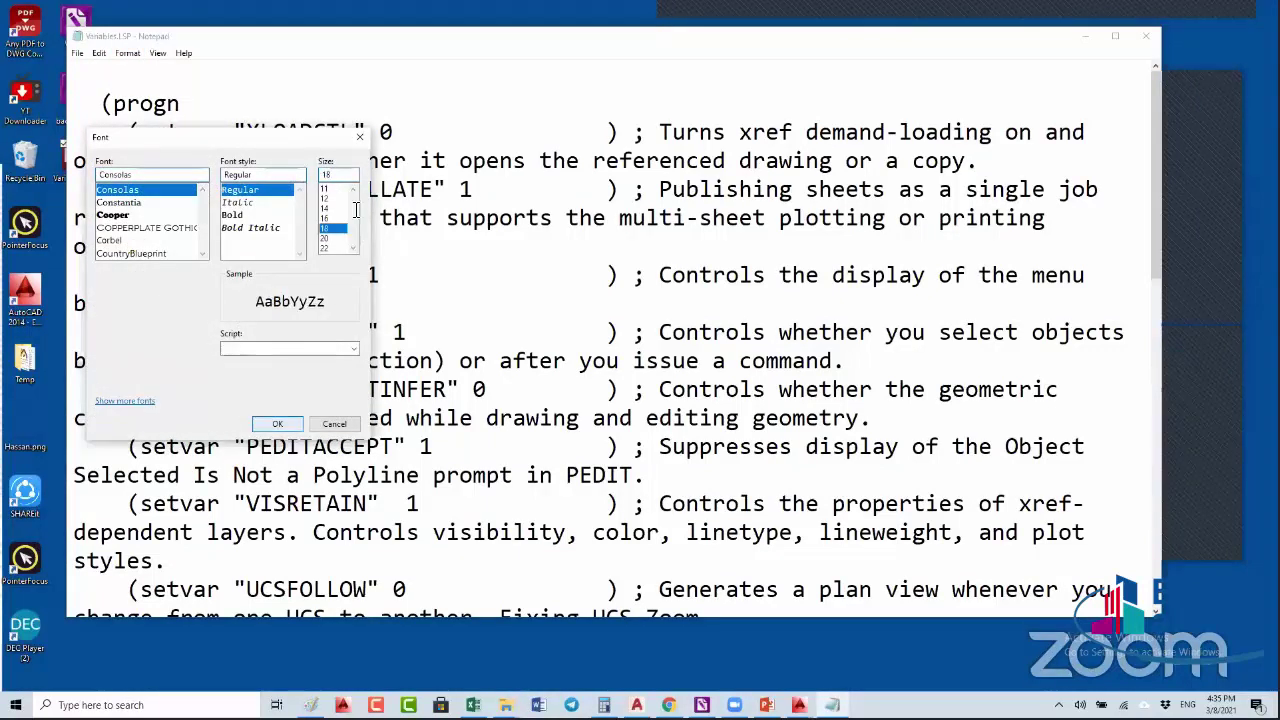
key(Return)
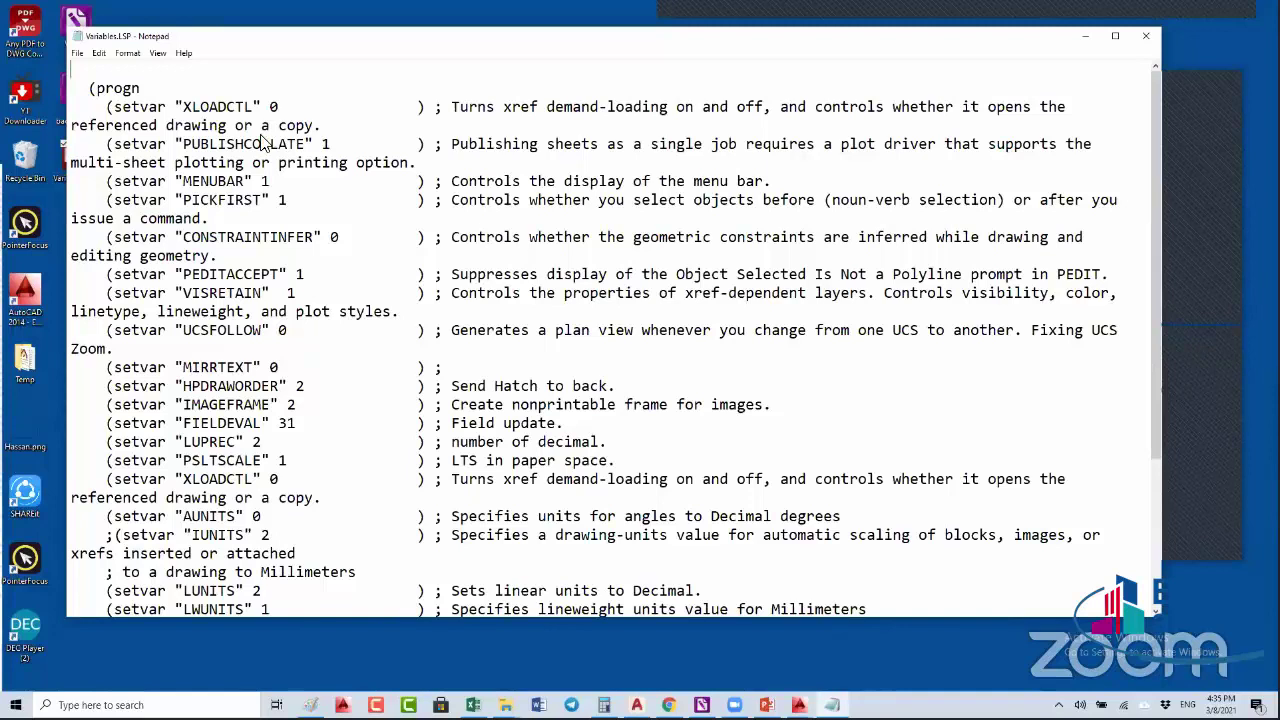
- Search Variables.LSP for C, find no matches, and close the file
key(ctrl+f)
text(C)
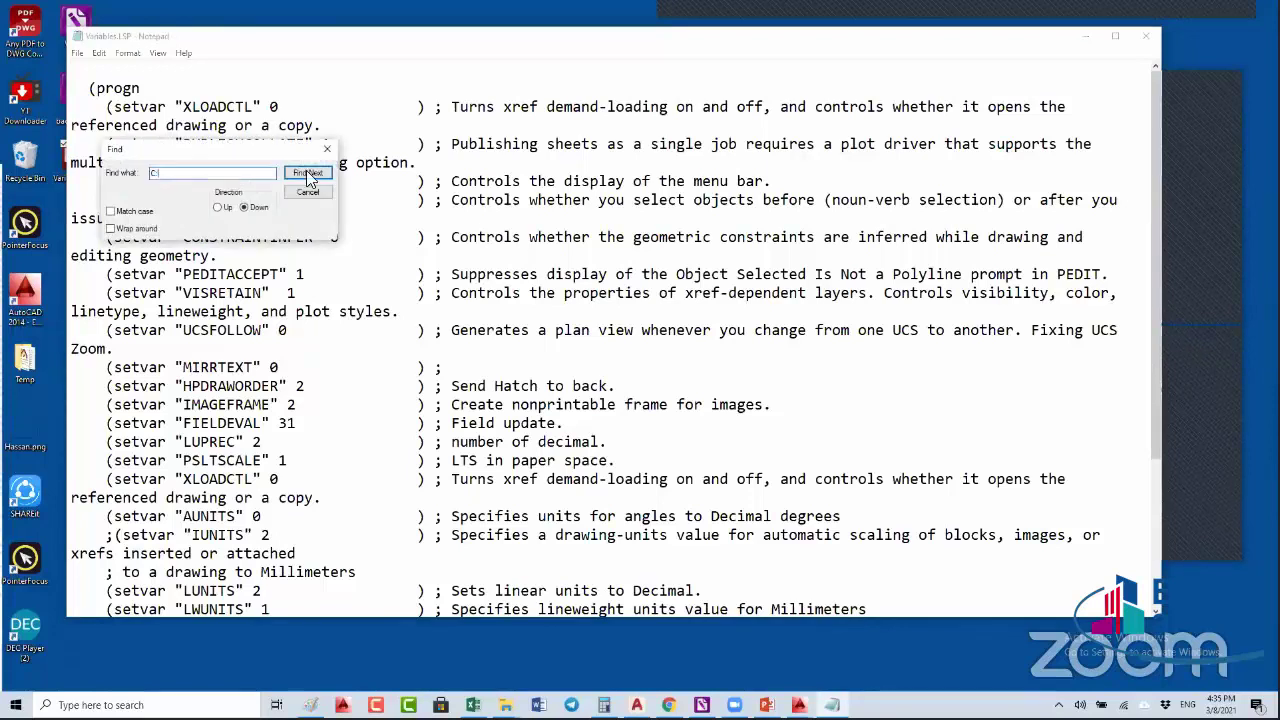
key(Return)
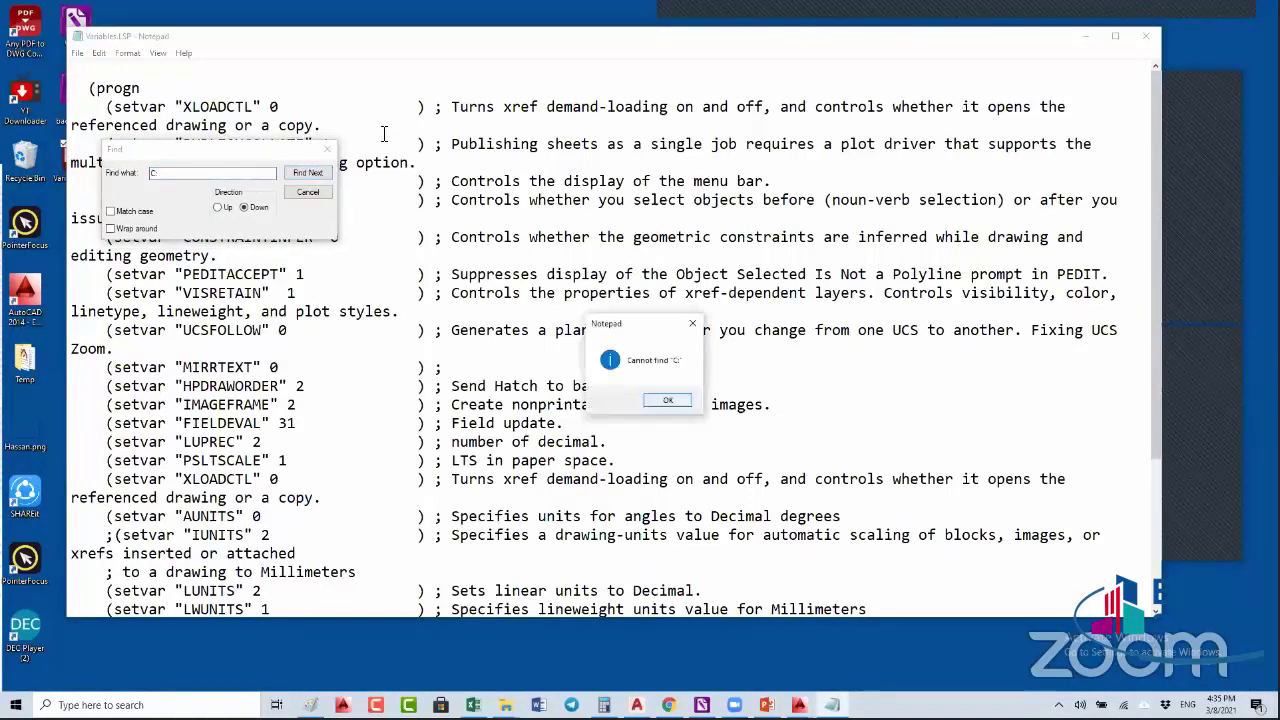
key(Return)
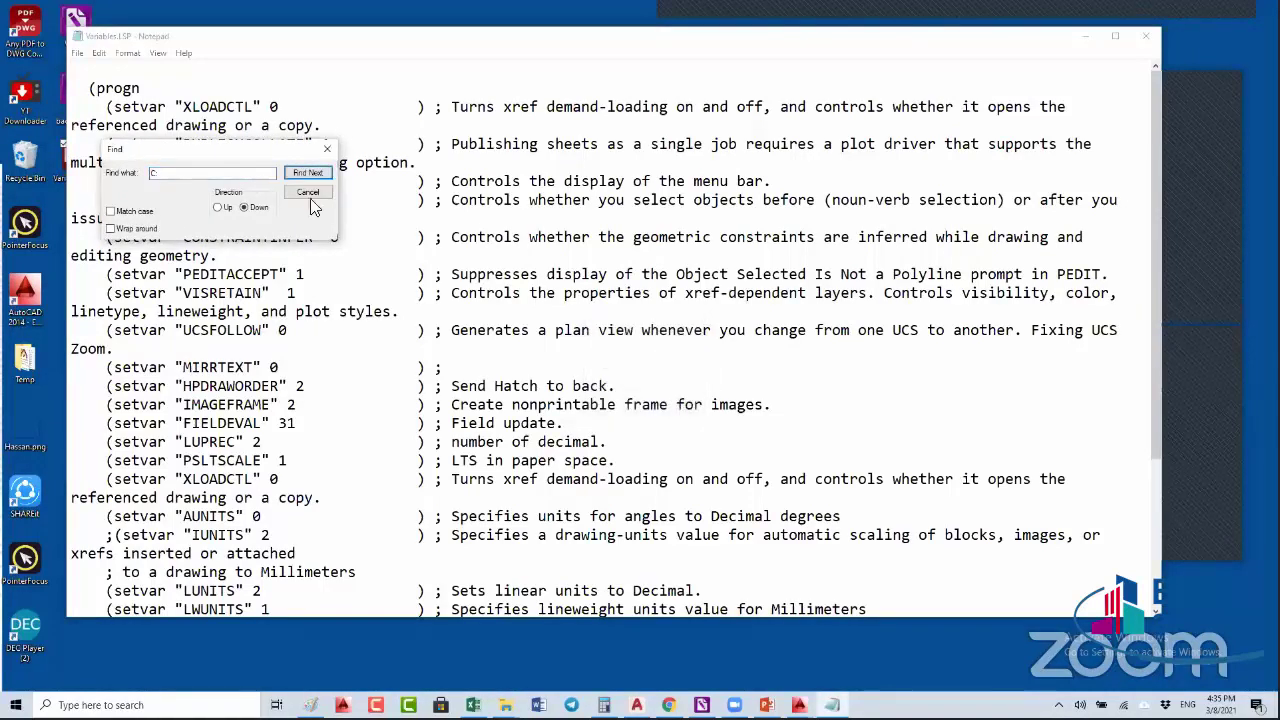
click(330, 150)
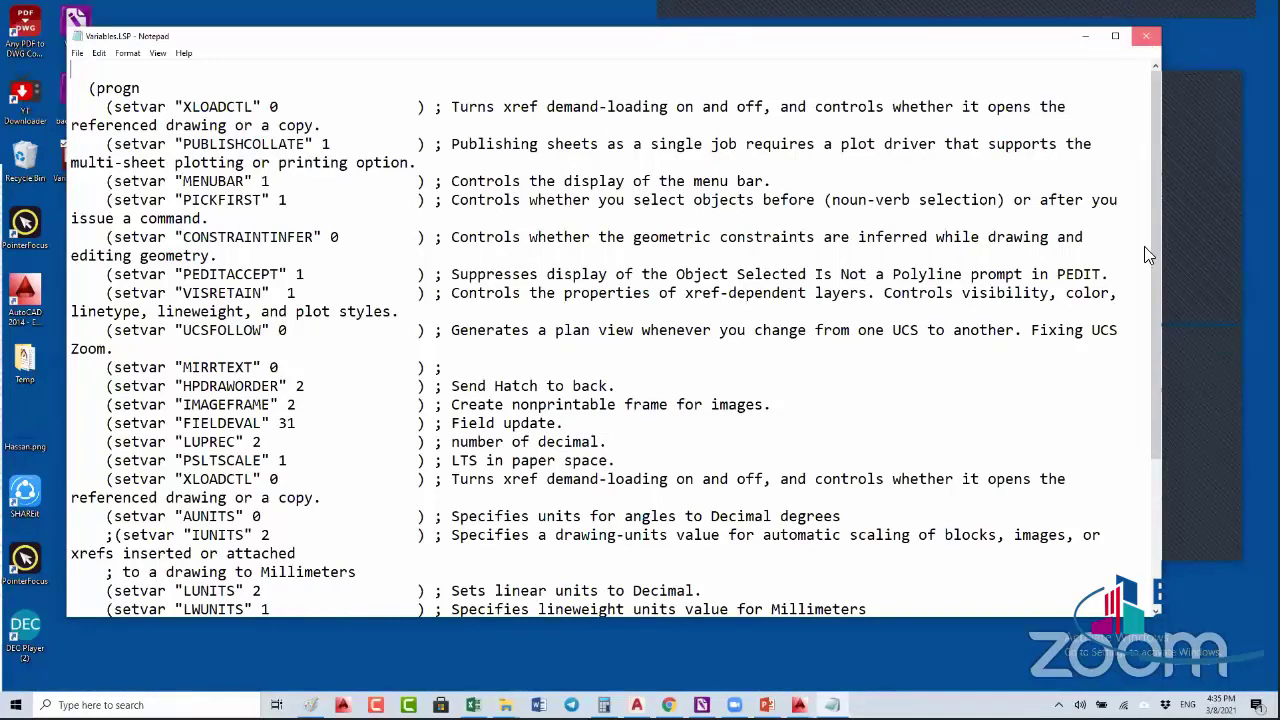
key(alt+F4)
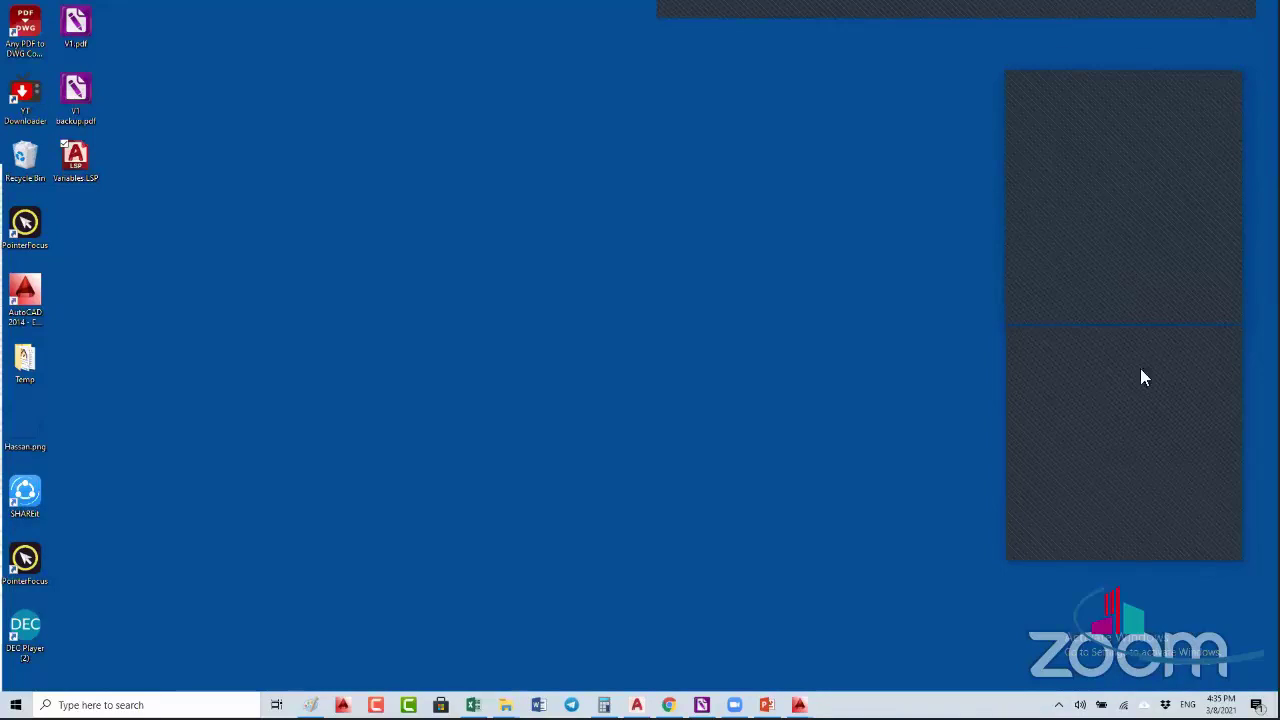
- Bring AutoCAD forward, view PowerPoint's Cloud Collaboration slide, then minimize the presentation
mouse_move(799, 705)
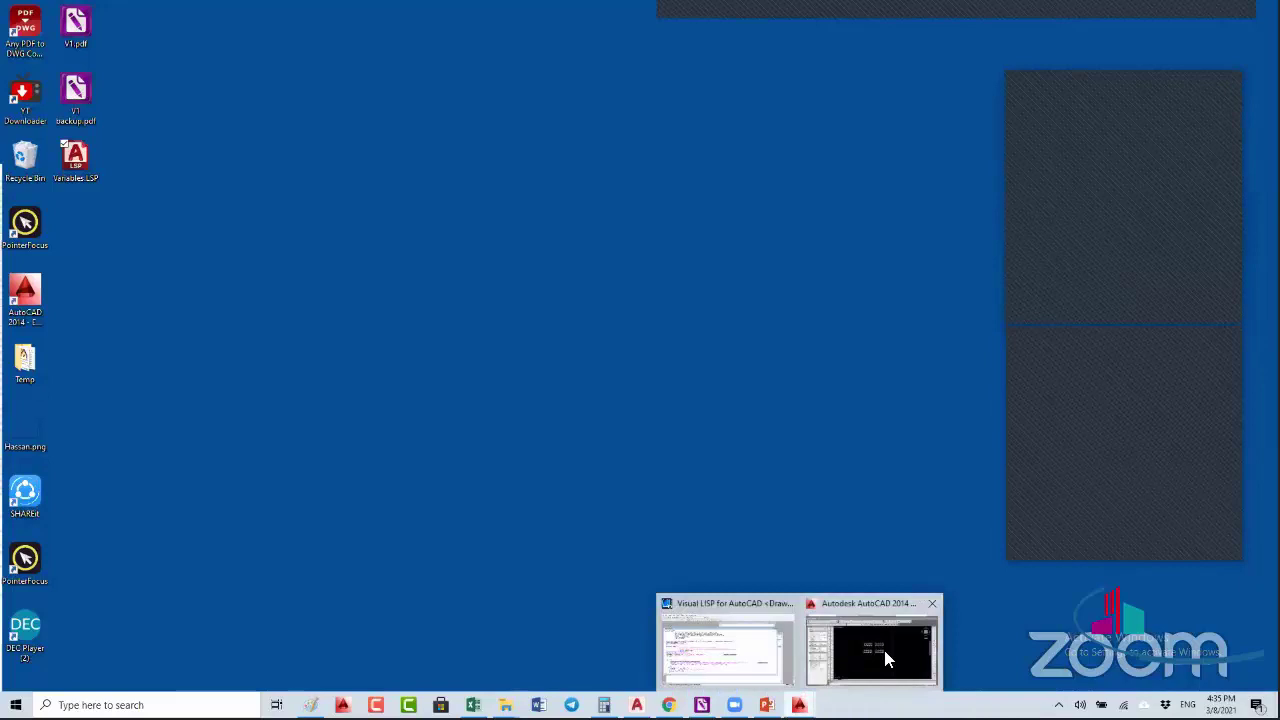
click(883, 646)
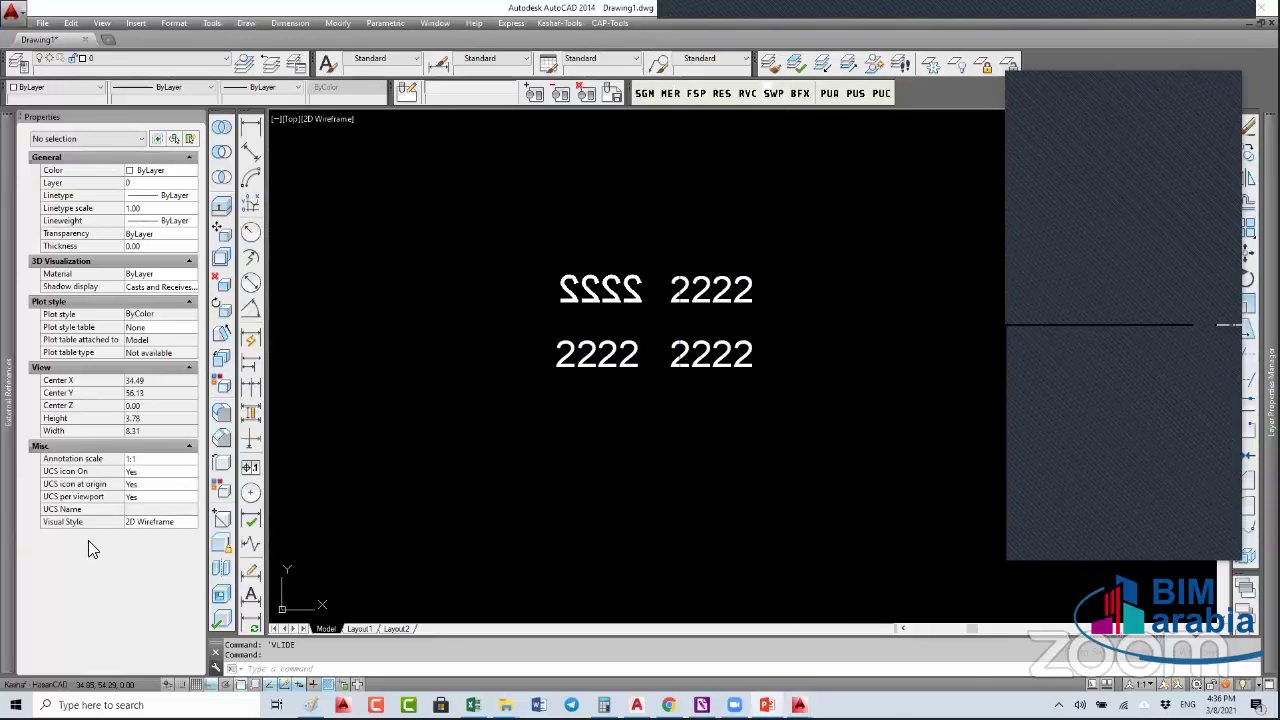
key(alt+Tab)
click(70, 462)
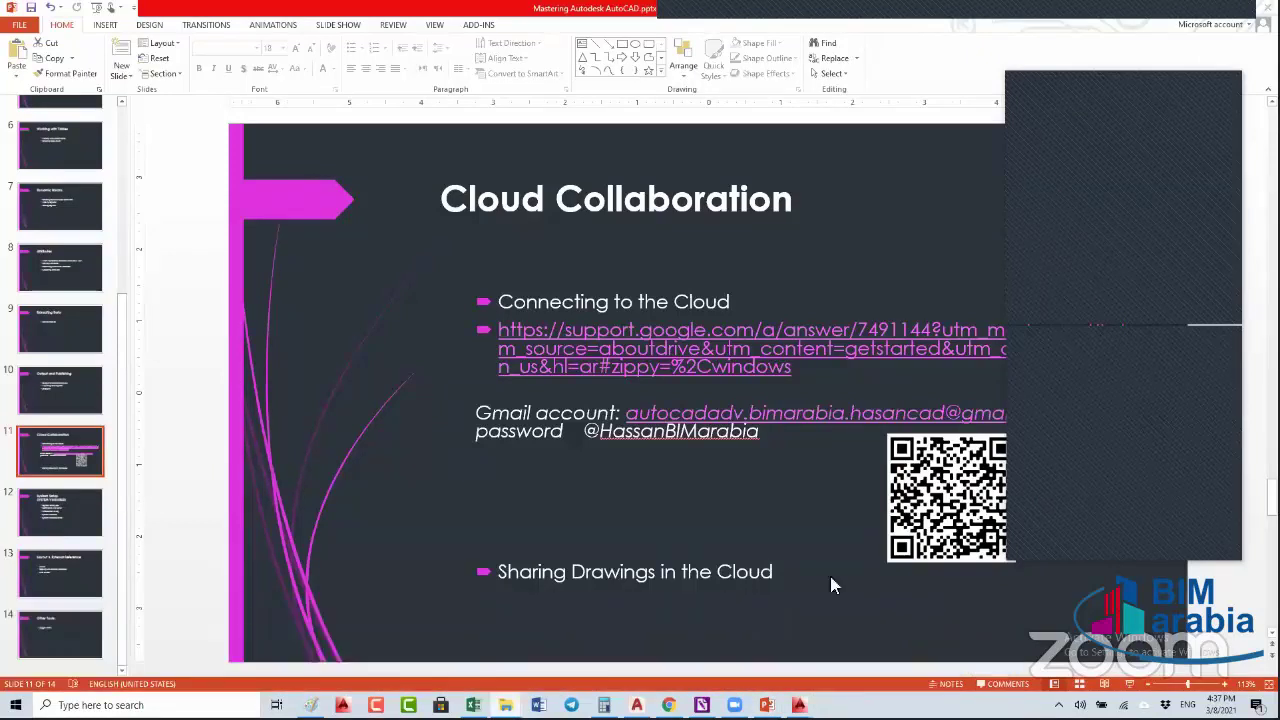
click(1232, 17)
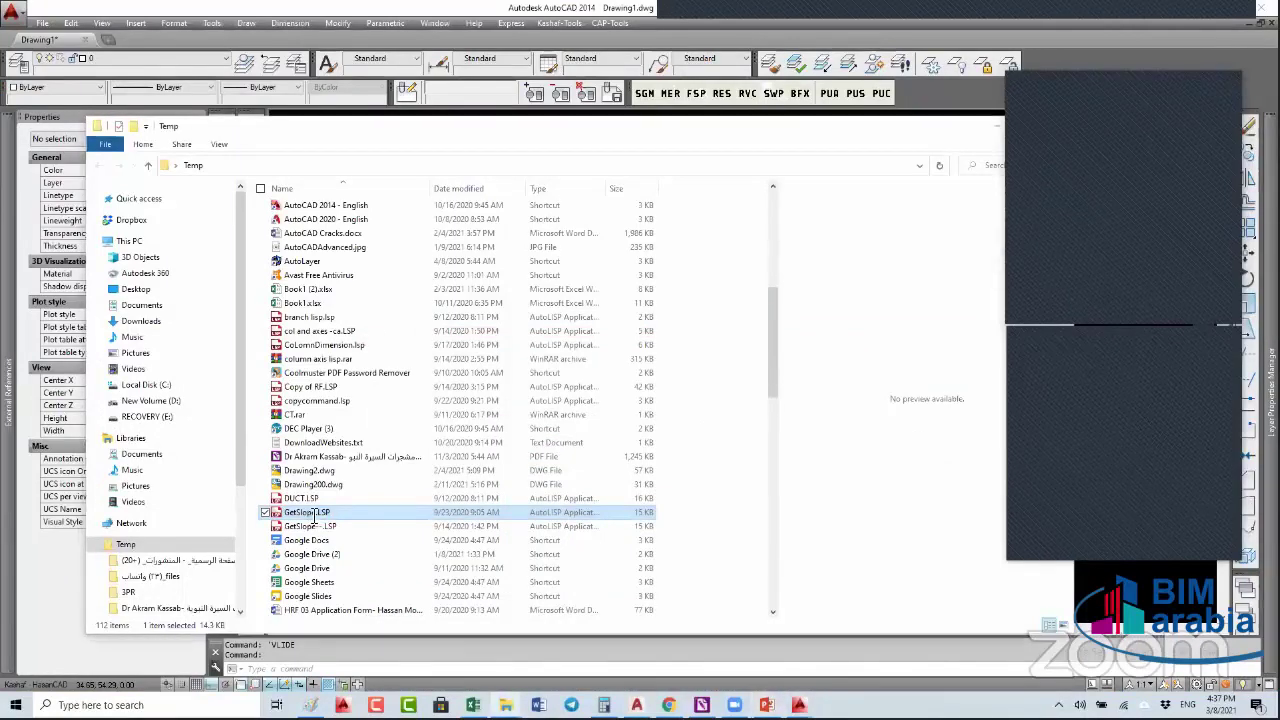
- Open GetSlope.LSP in Notepad and search for C to find the first c:
double_click(312, 514)
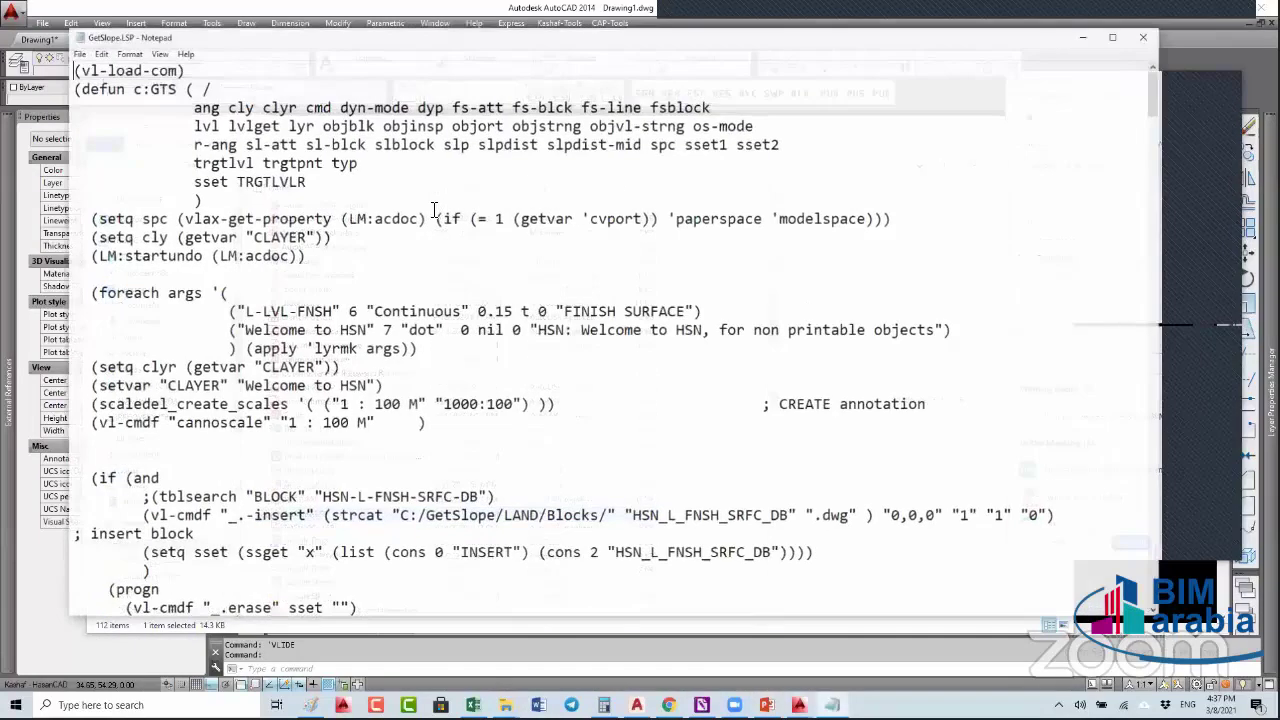
key(ctrl+f)
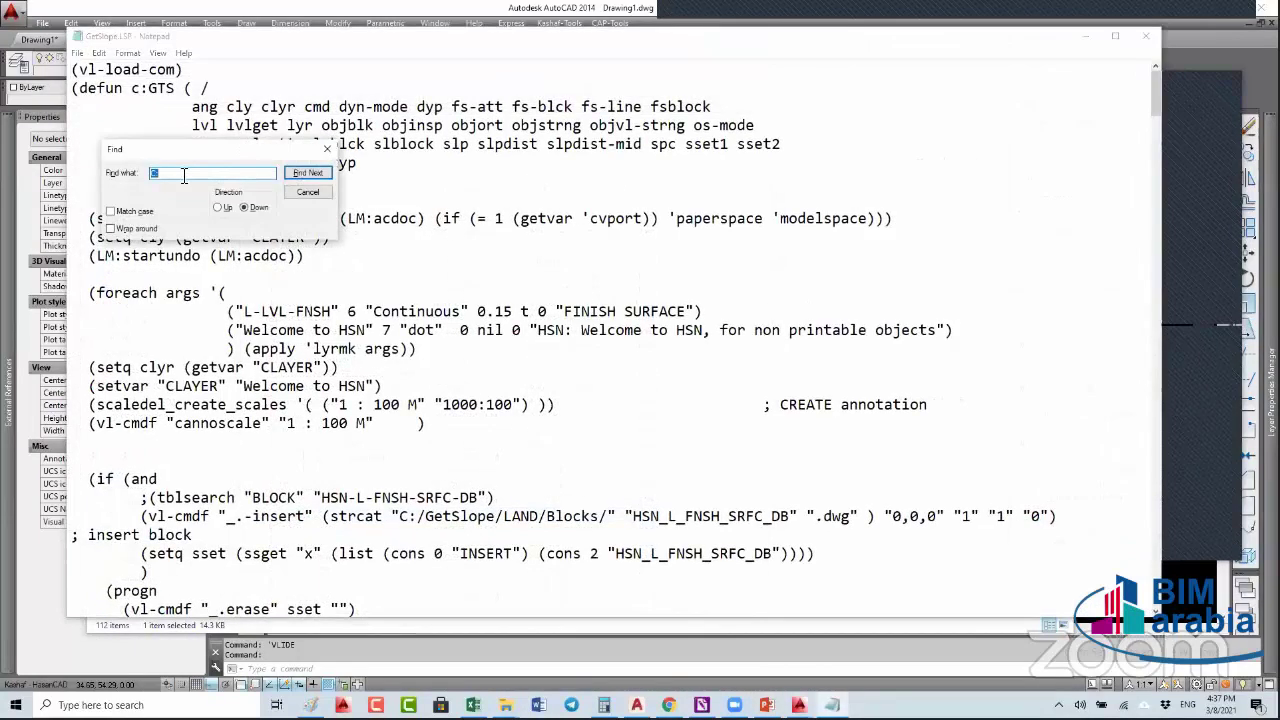
text(C:/)
key(BackSpace)
key(BackSpace)
key(BackSpace)
text(C)
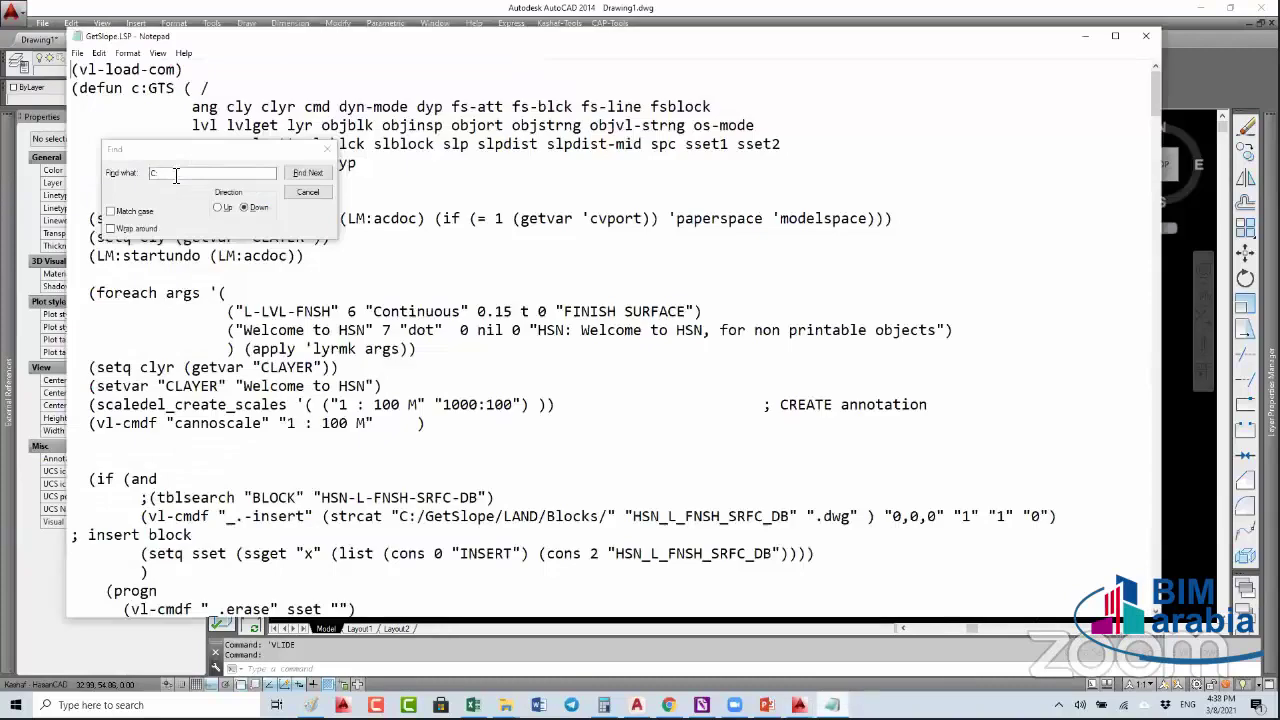
click(311, 175)
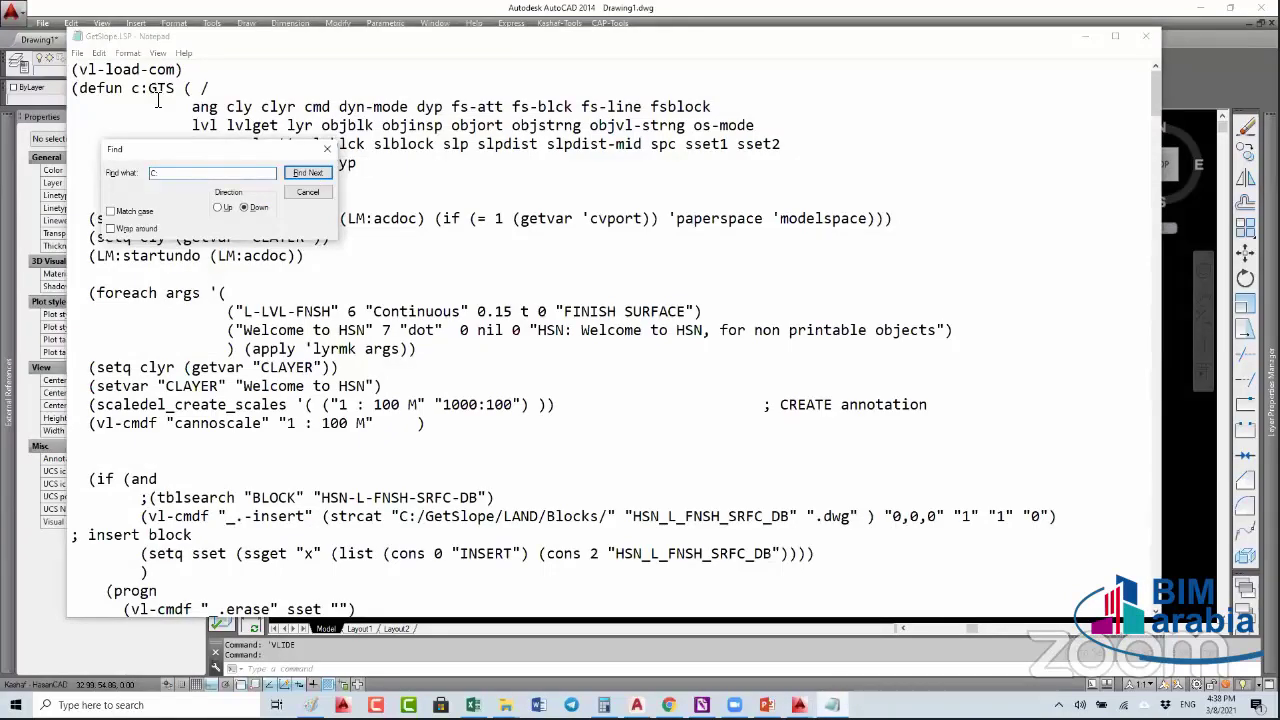
key(Return)
- Select the start of the (defun c:GTS line, then minimize Notepad to the desktop
click(75, 90)
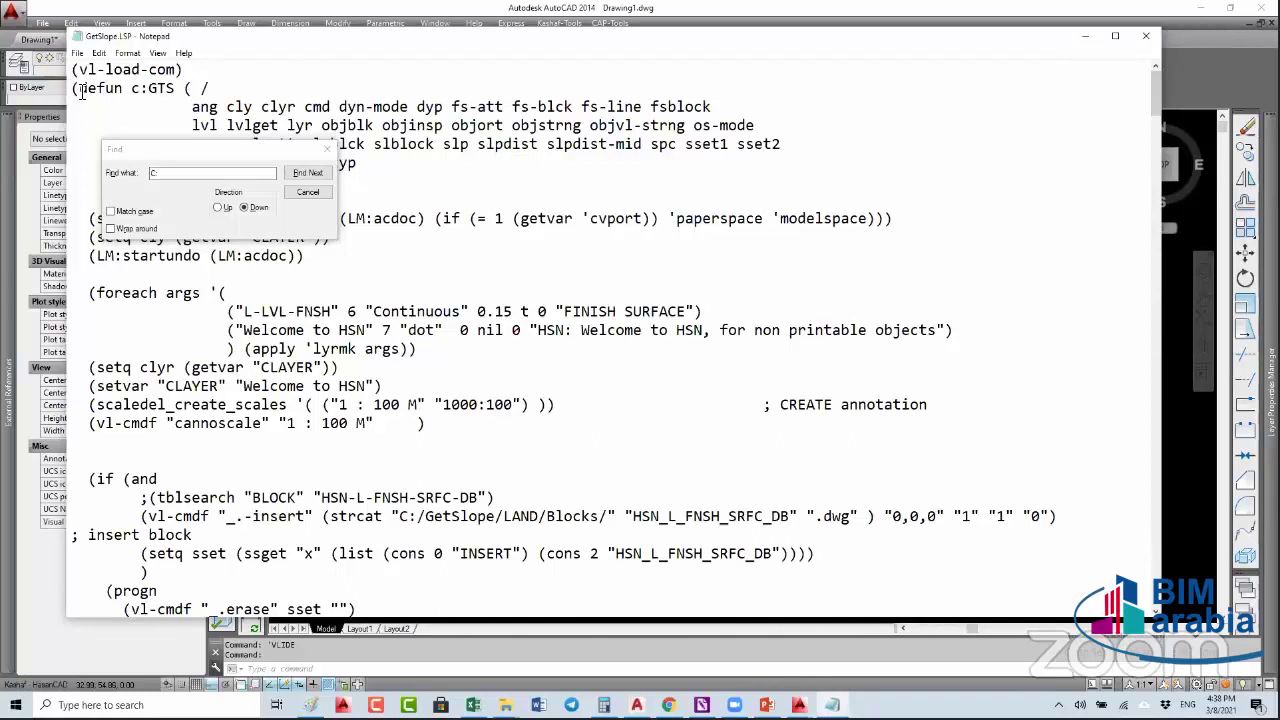
drag(74, 90, 178, 92)
click(177, 92)
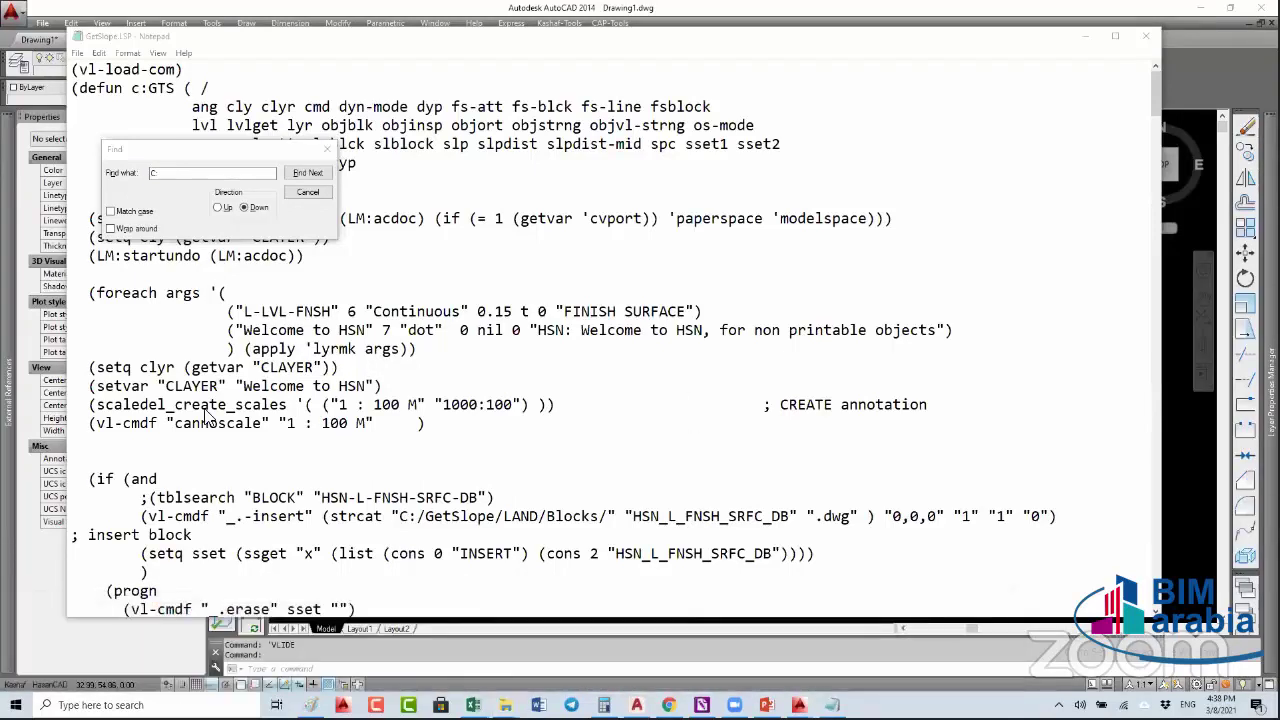
click(32, 362)
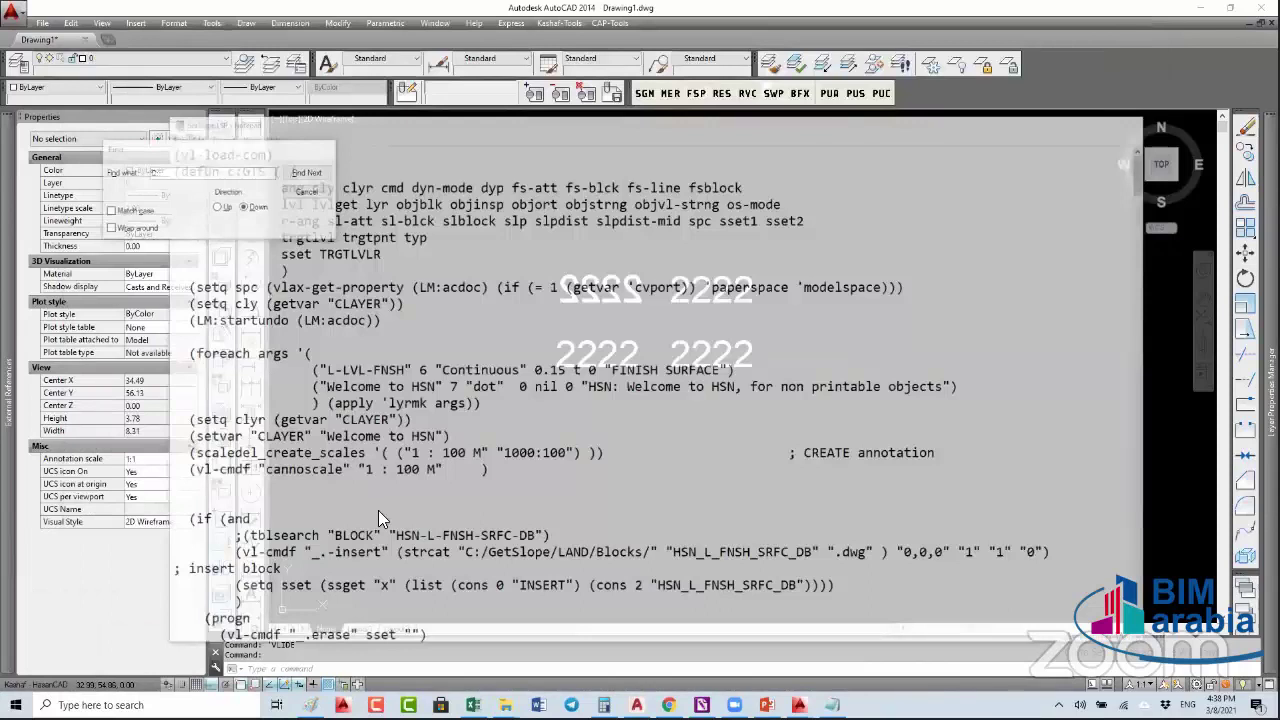
key(super+d)
- Open PRGC.lsp from the Temp folder in Notepad with a smaller font size
key(alt+Tab)
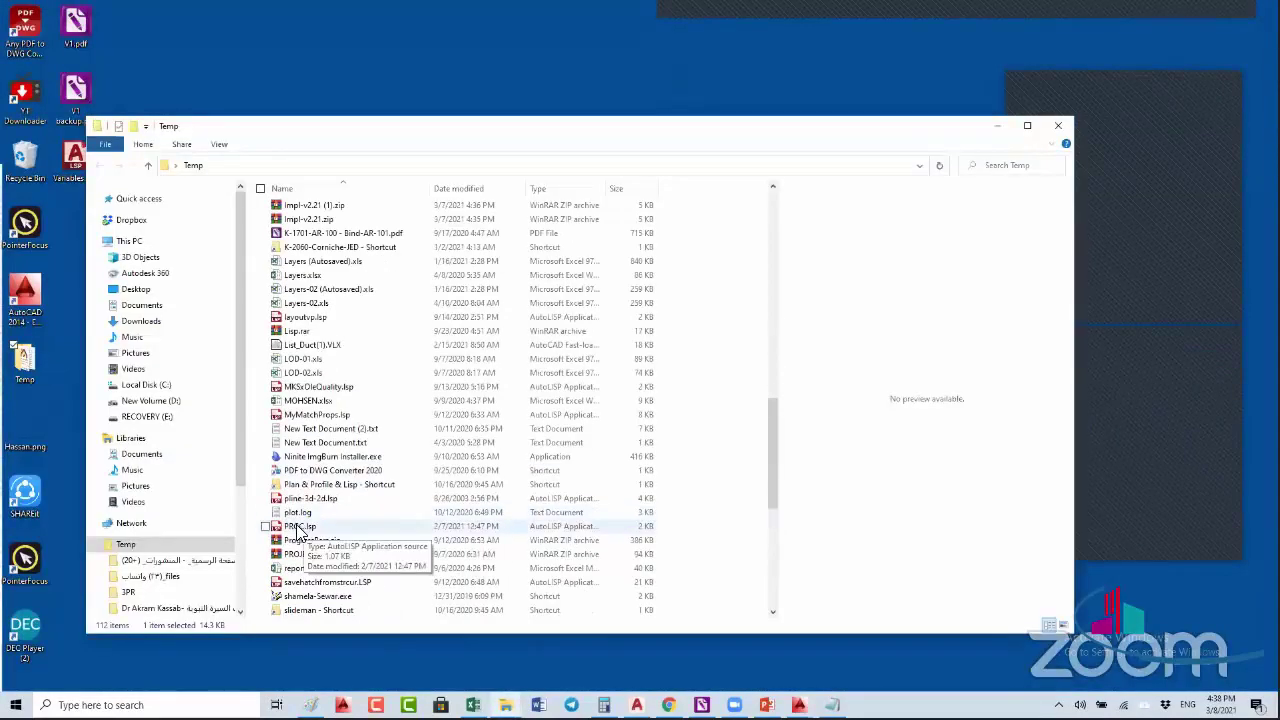
click(298, 528)
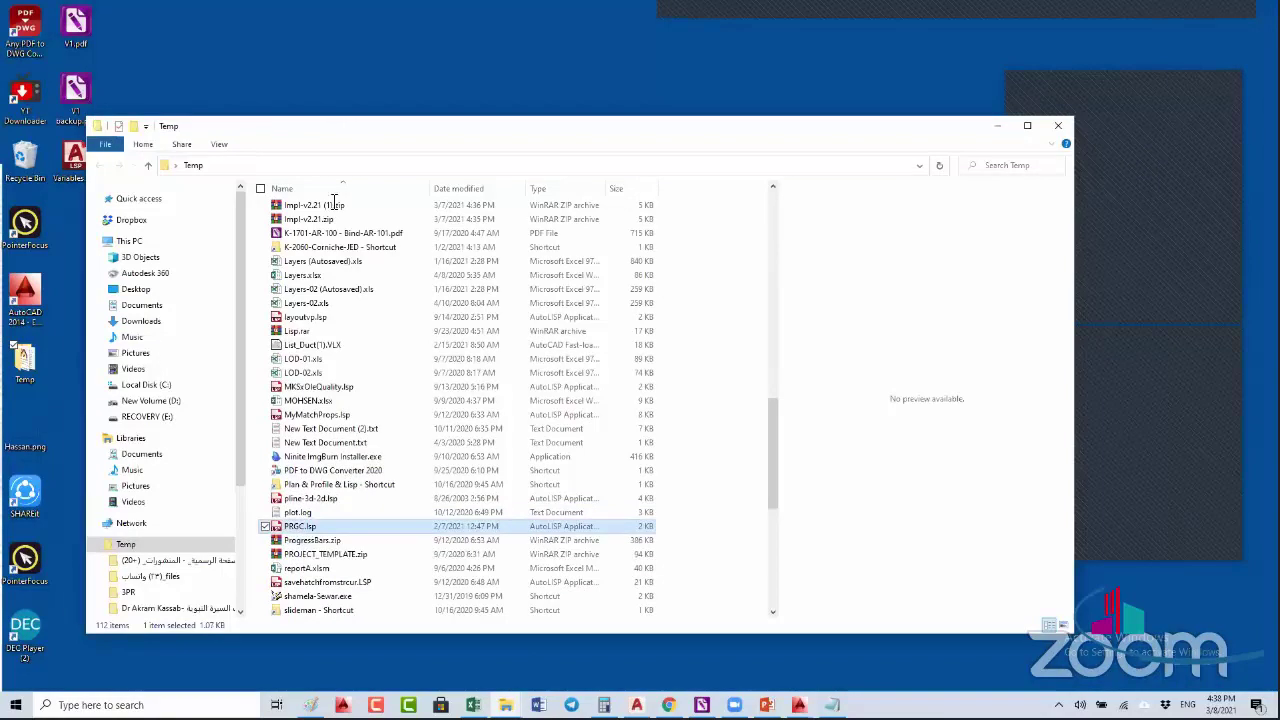
key(Return)
click(127, 53)
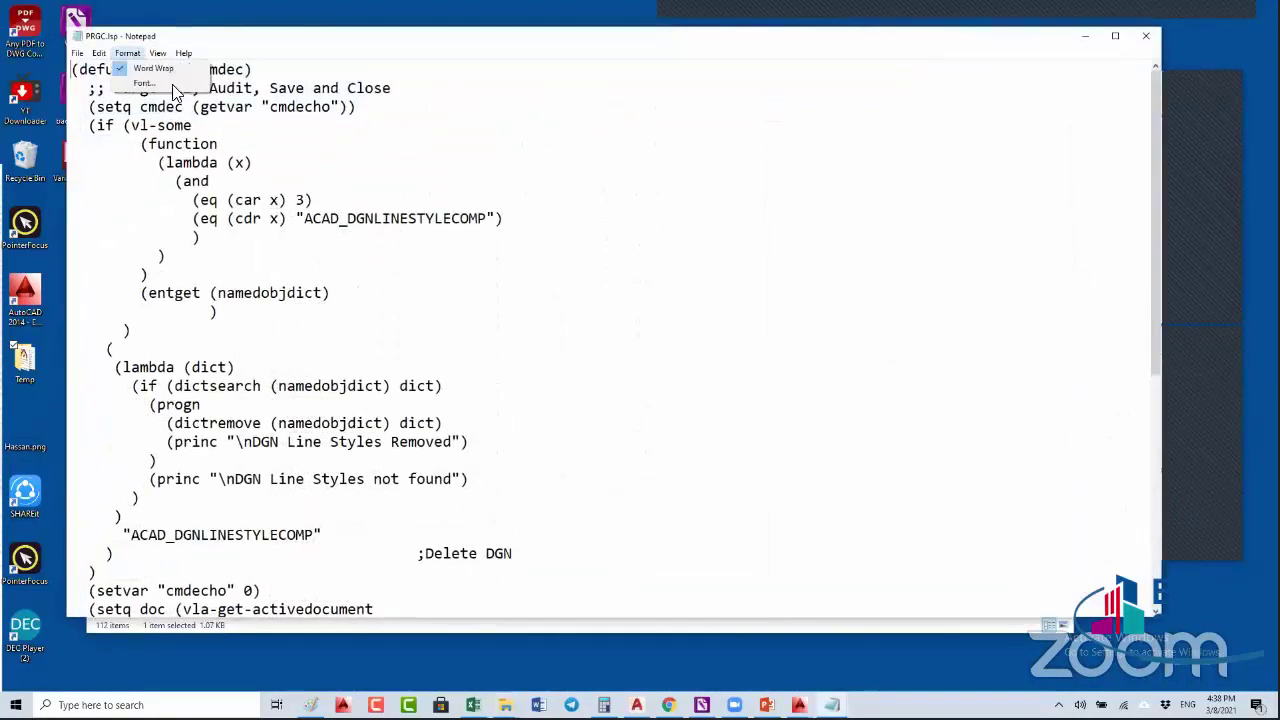
click(172, 85)
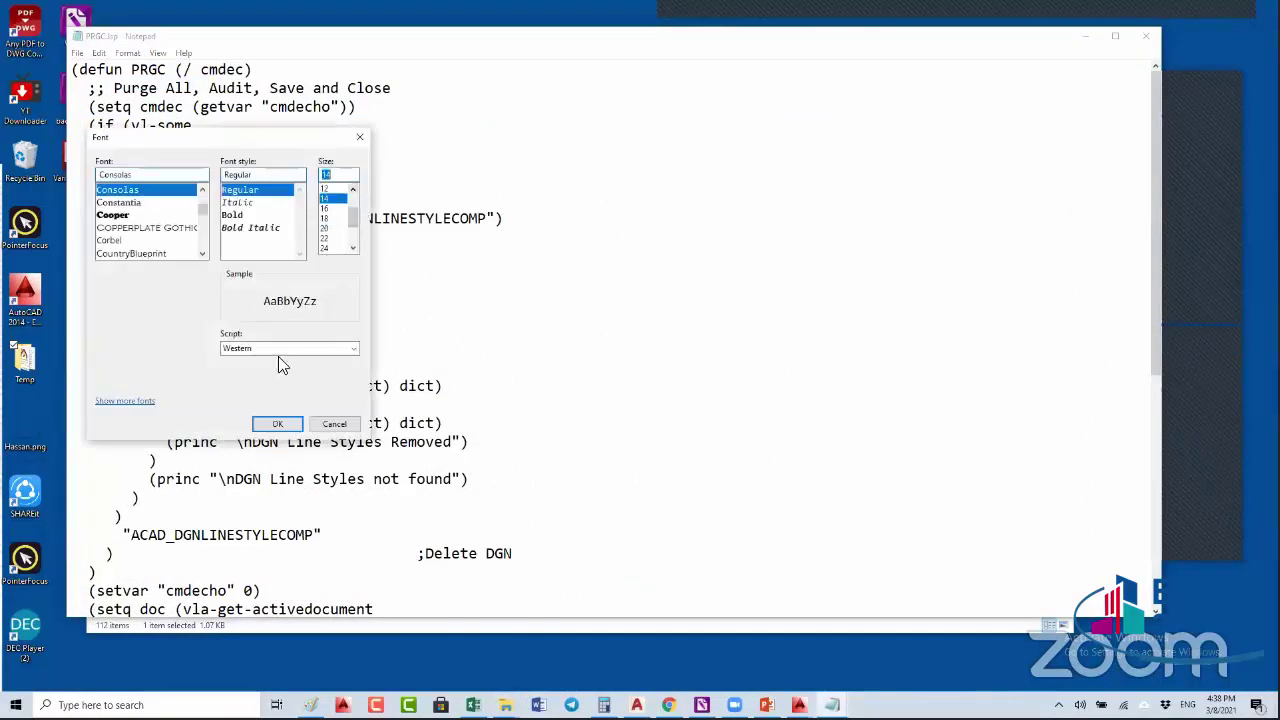
click(280, 422)
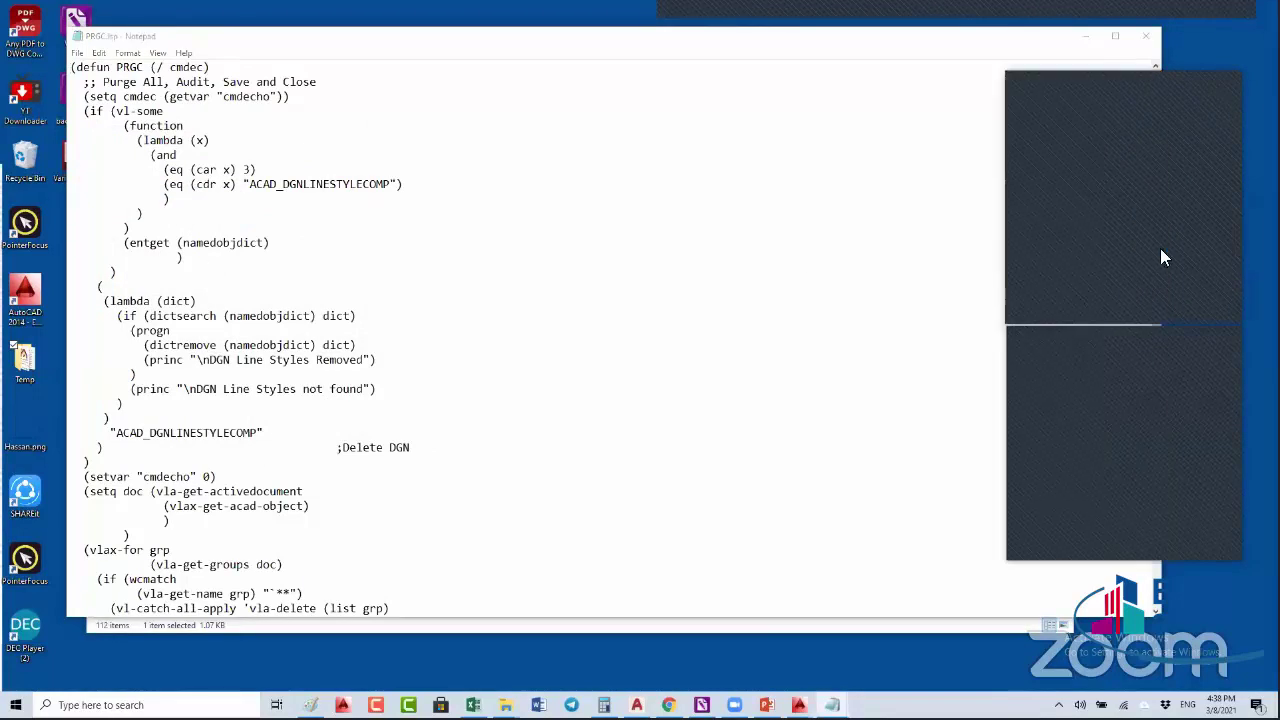
- Search PRGC.lsp for C, confirm there are no matches, and close the file
click(706, 269)
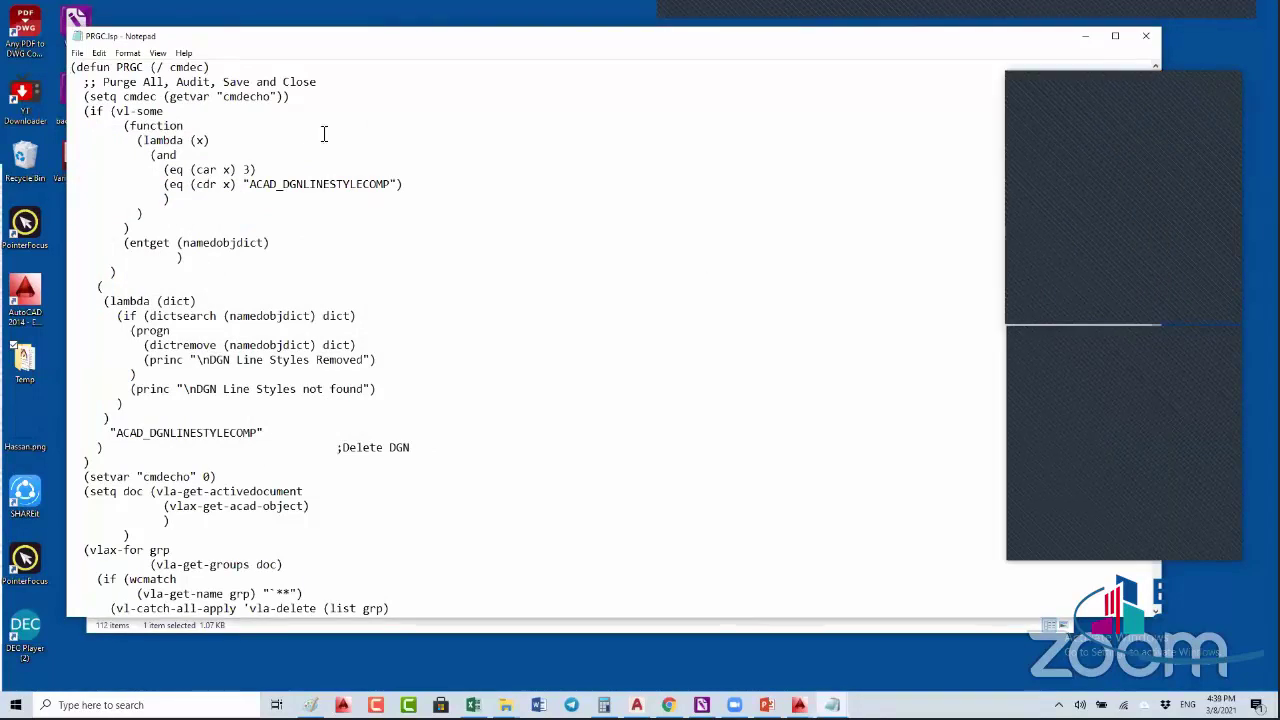
click(75, 67)
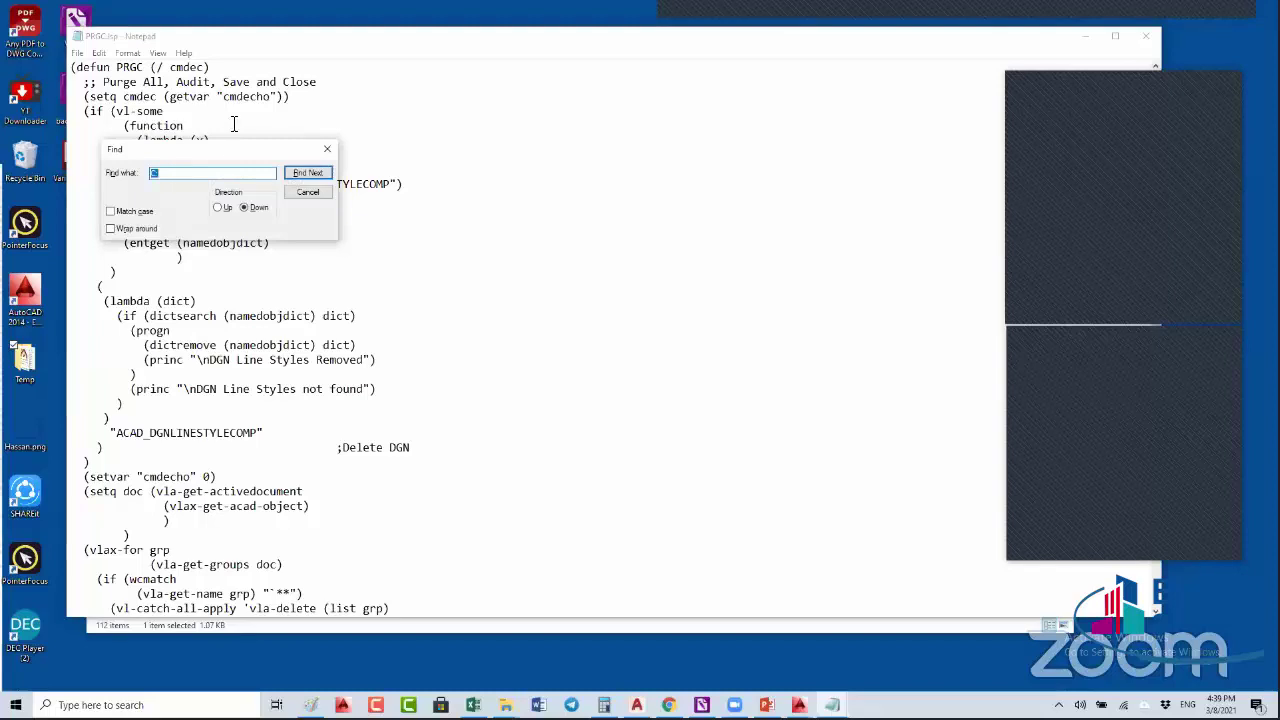
drag(258, 155, 683, 140)
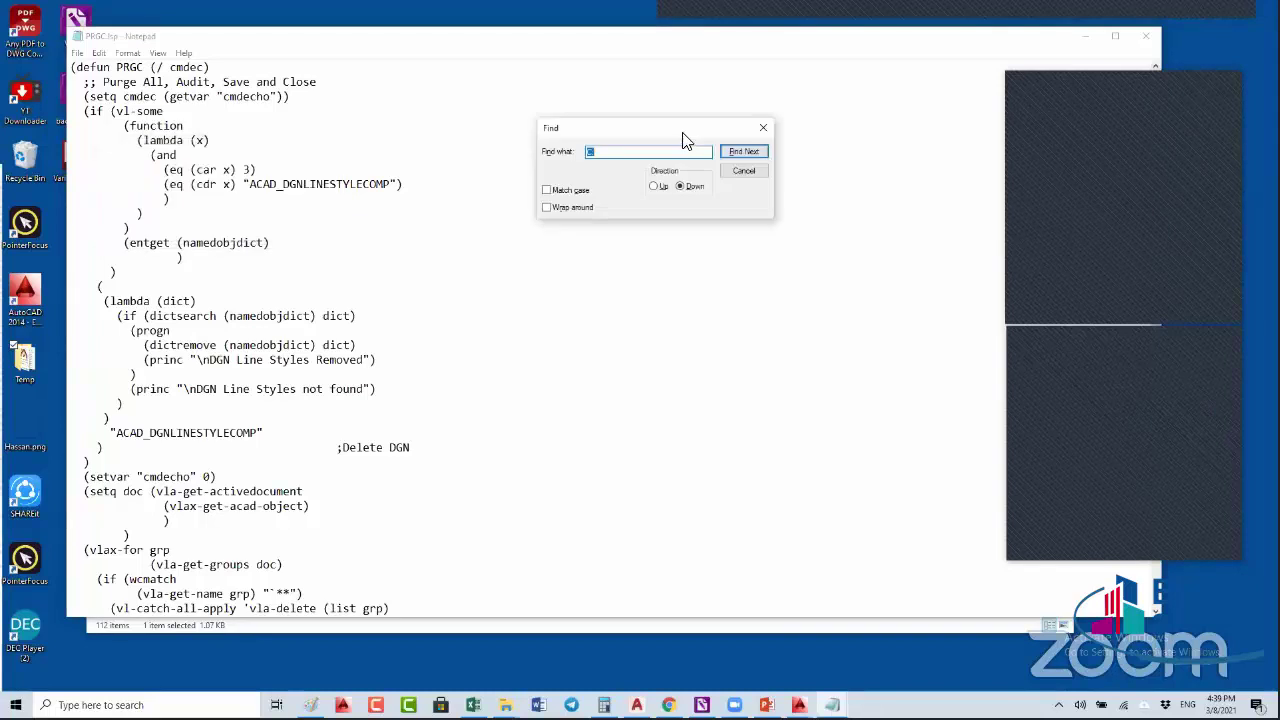
click(744, 153)
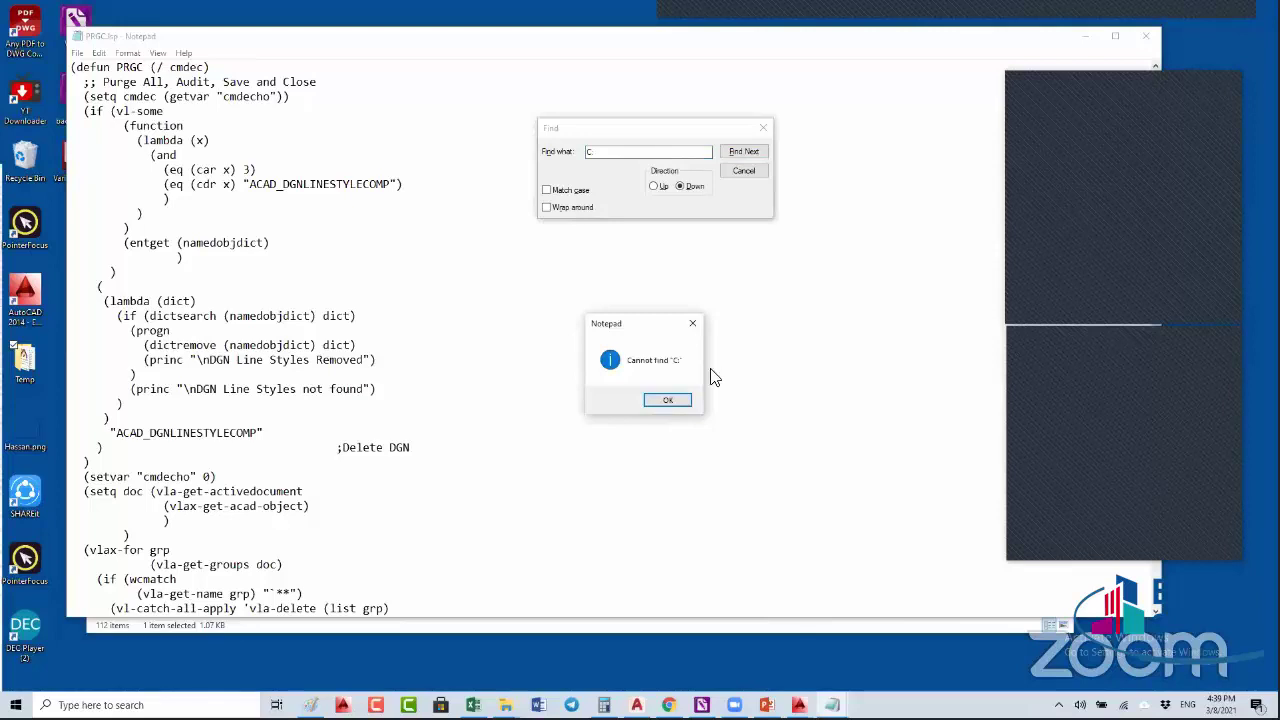
click(667, 401)
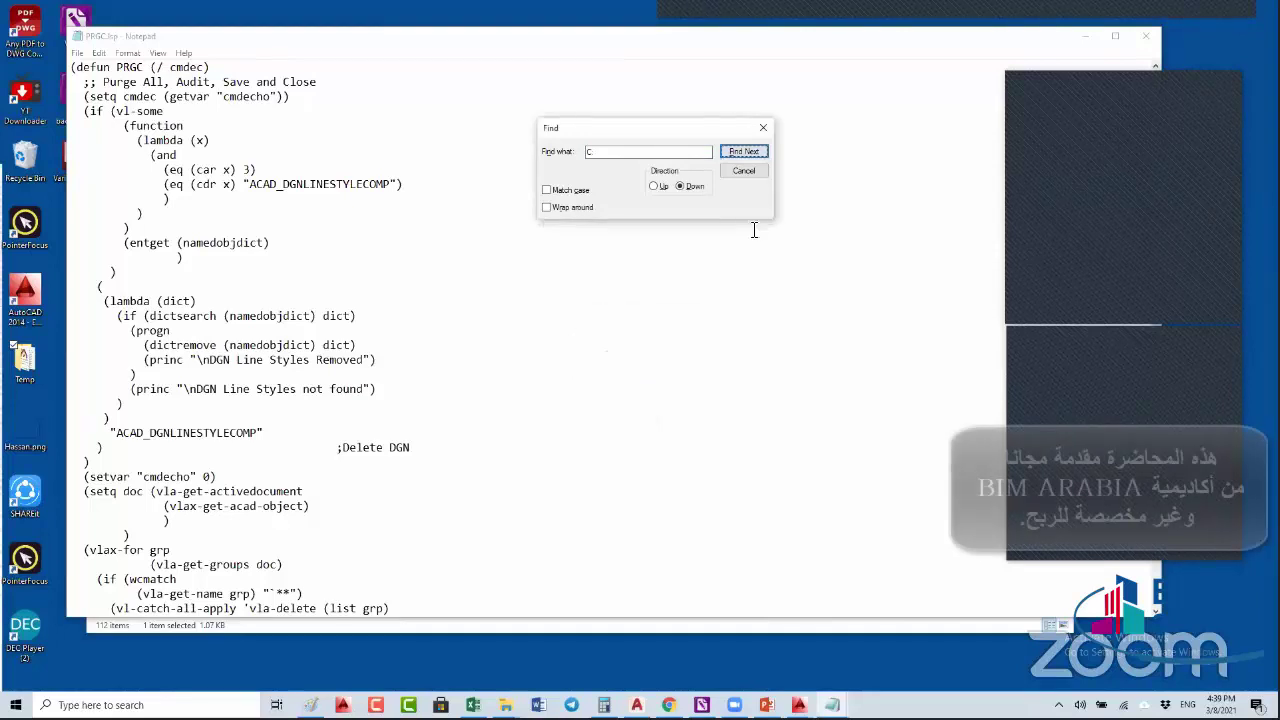
click(746, 171)
scroll(688, 306, down, 5)
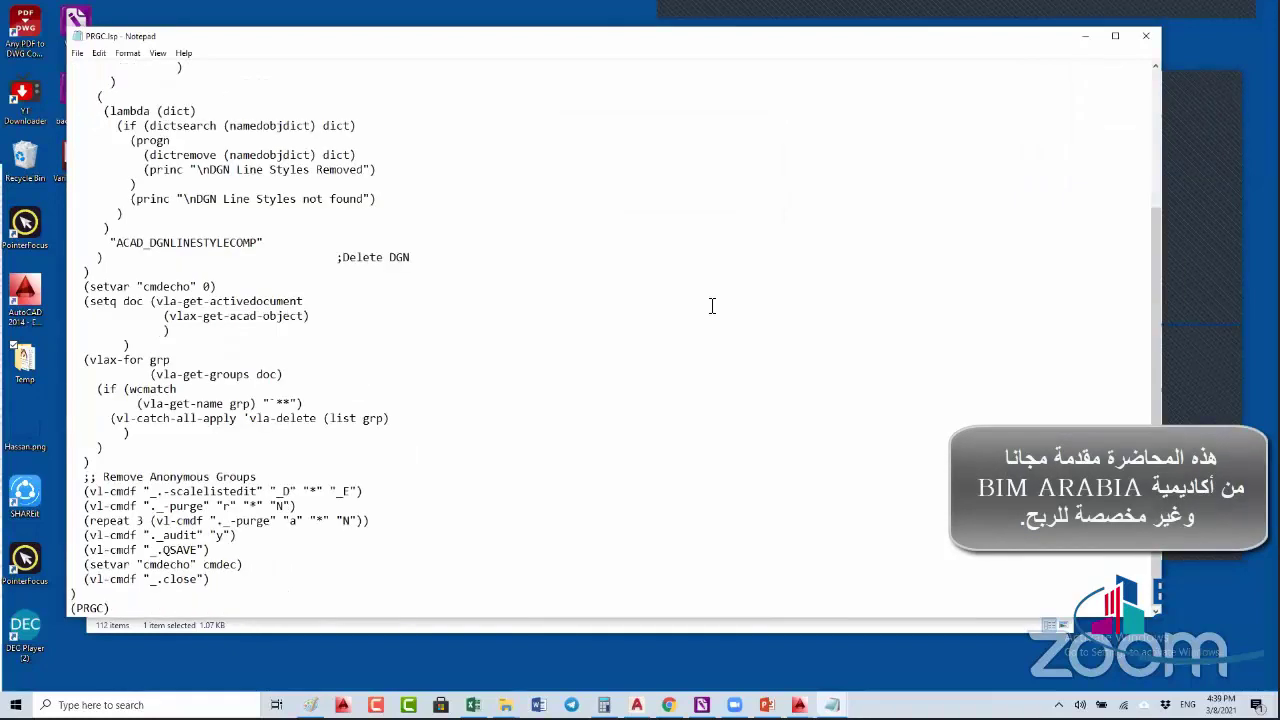
scroll(712, 306, up, 5)
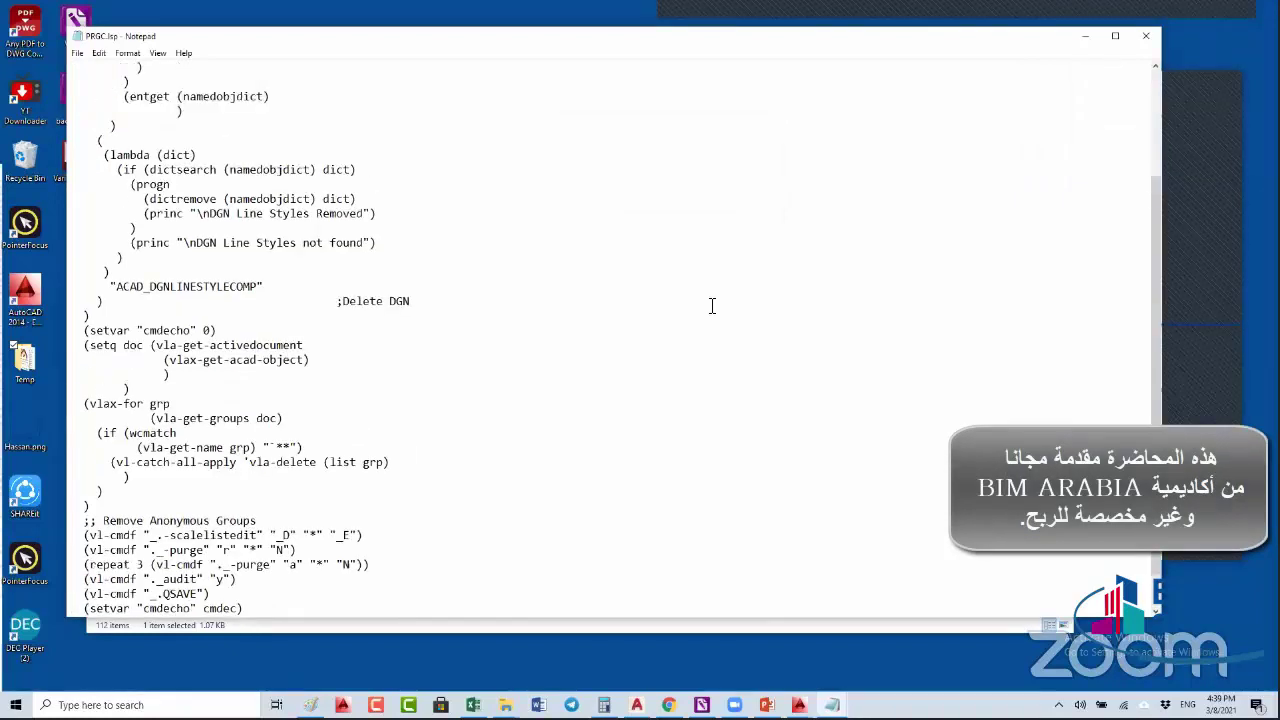
click(1147, 38)
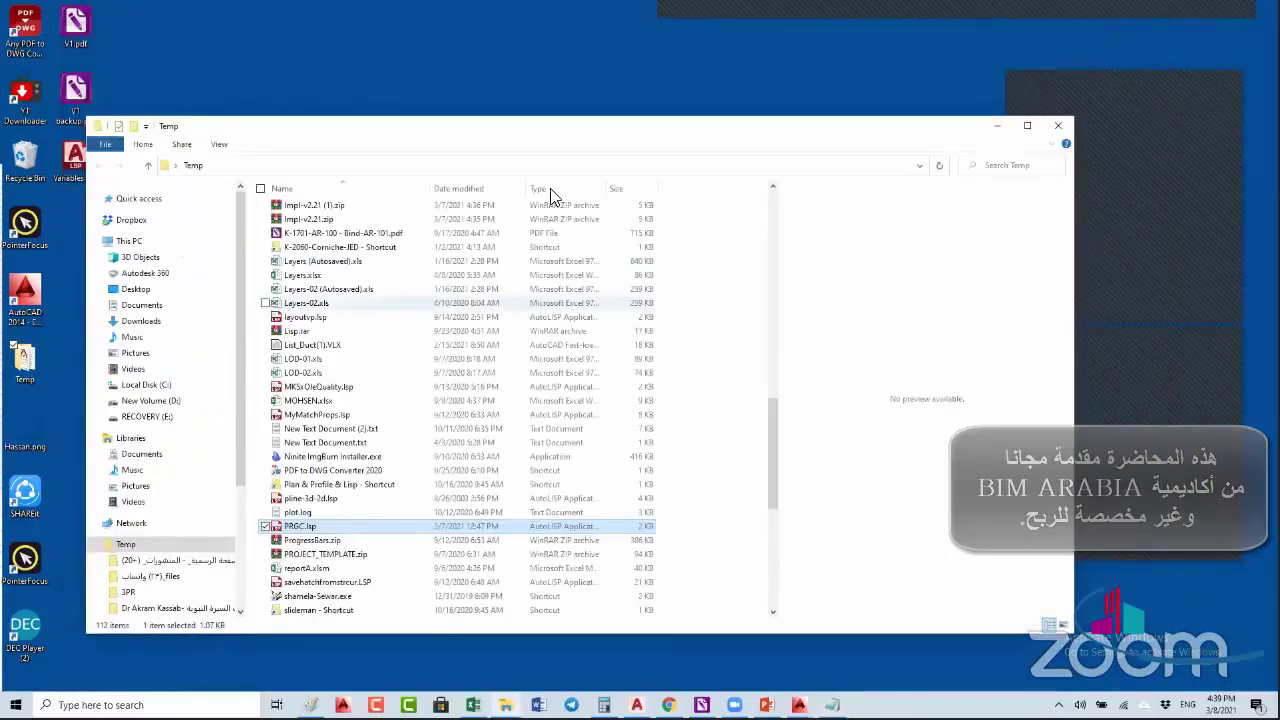
- Sort the Temp folder by type and open pline-3d-2d.lsp in Notepad
click(549, 189)
scroll(390, 528, down, 5)
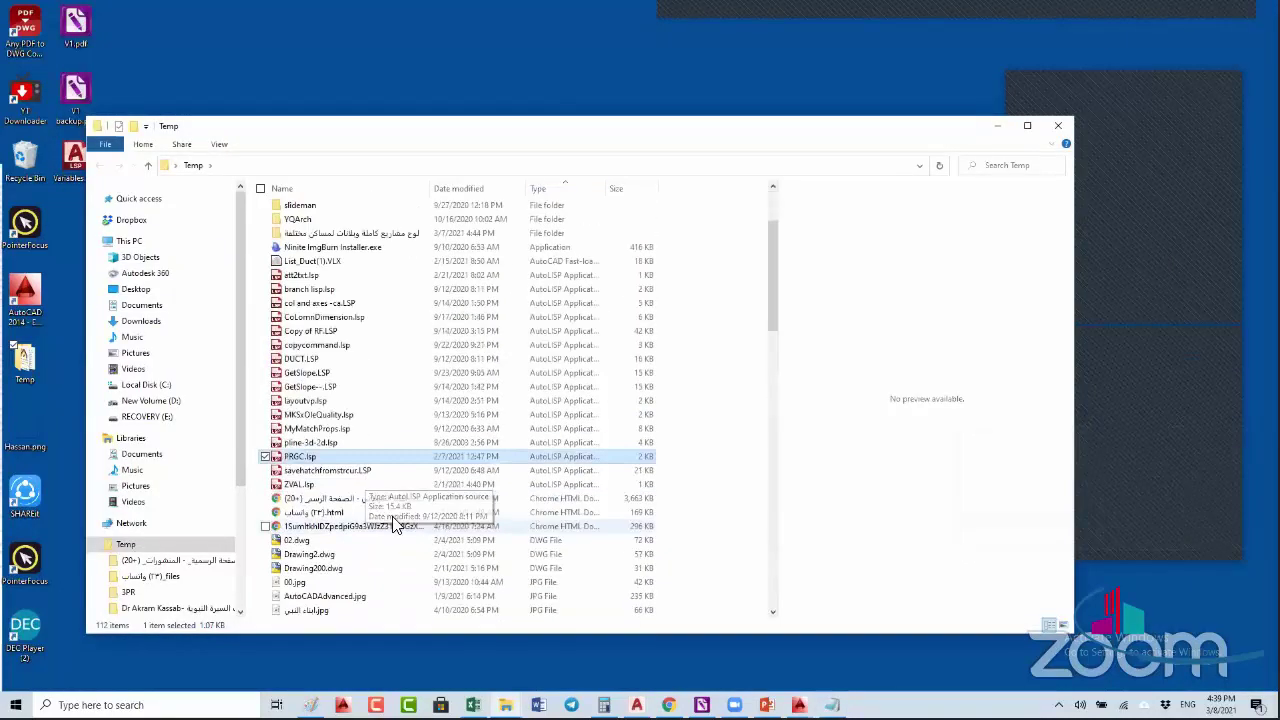
double_click(310, 447)
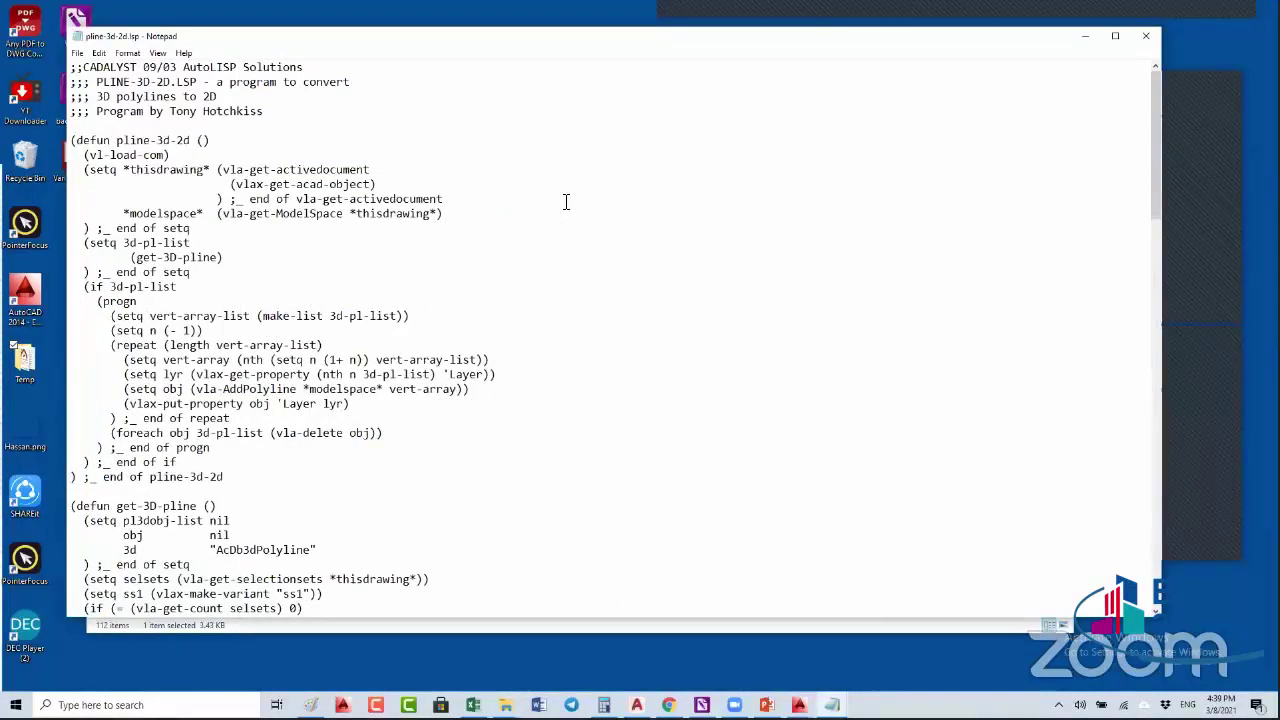
- Search the code for c:, select the pl32 command name, then close the file
key(ctrl+f)
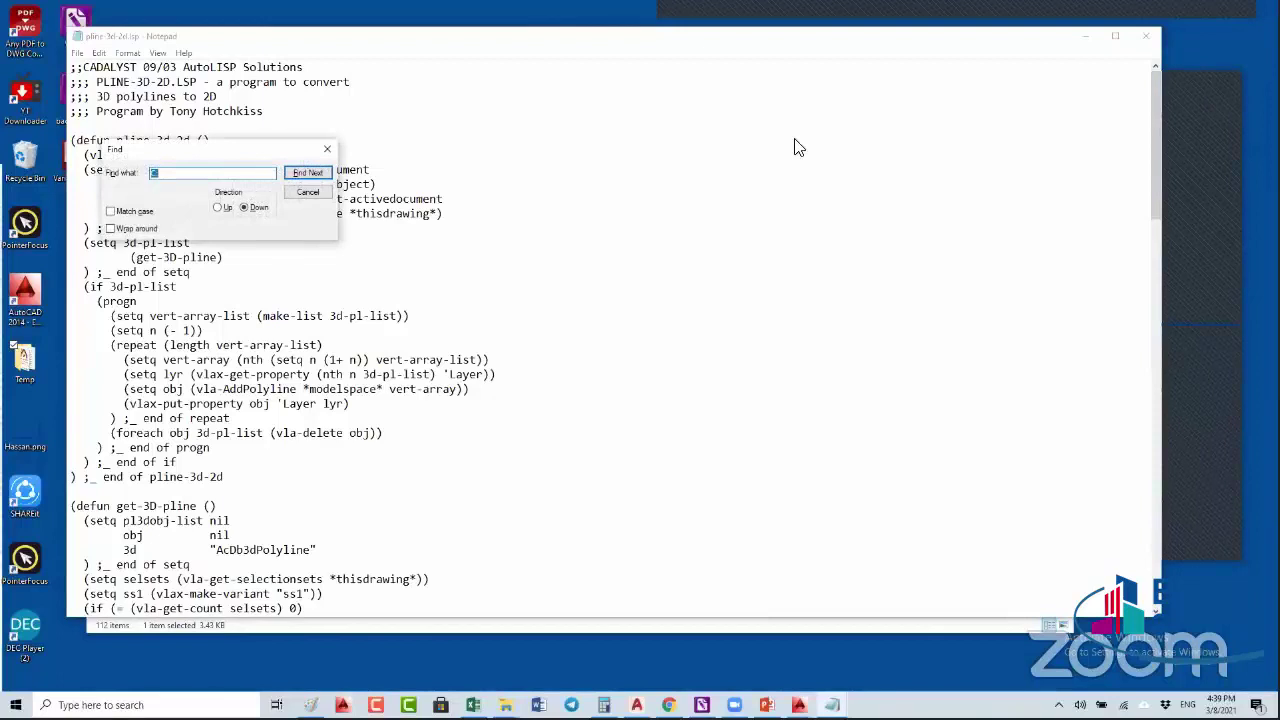
click(770, 143)
scroll(156, 516, down, 2)
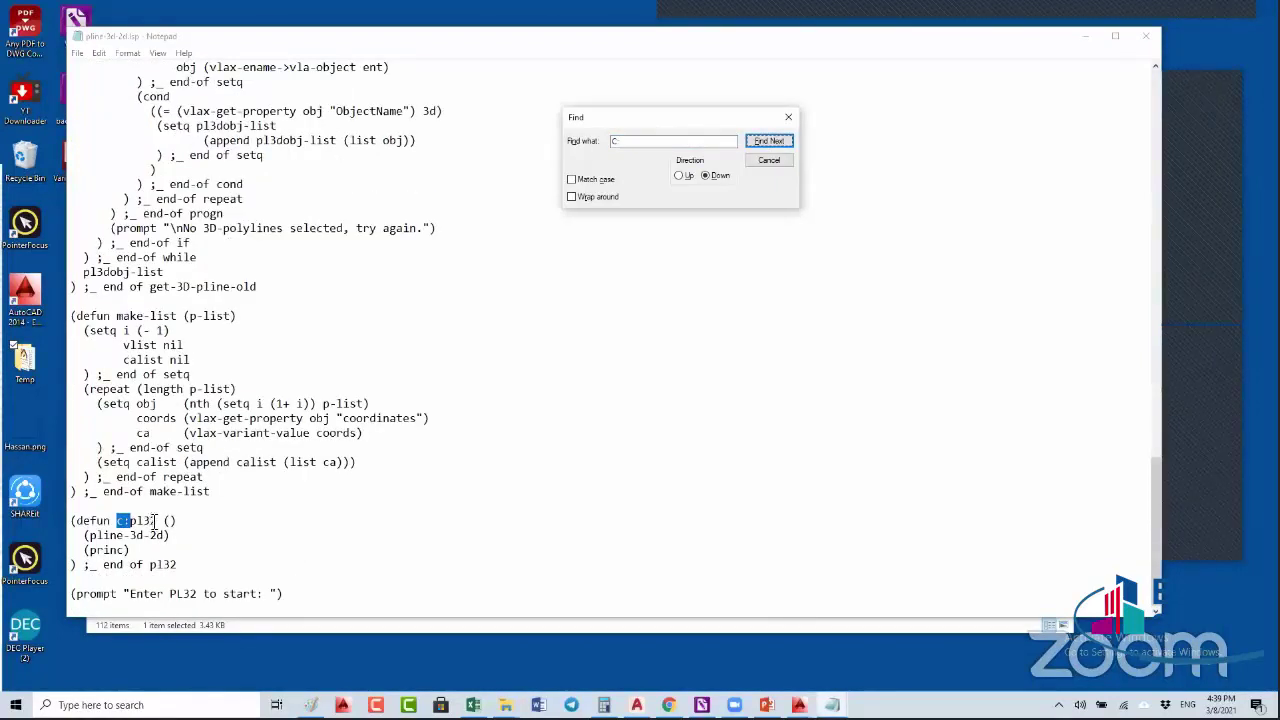
click(768, 141)
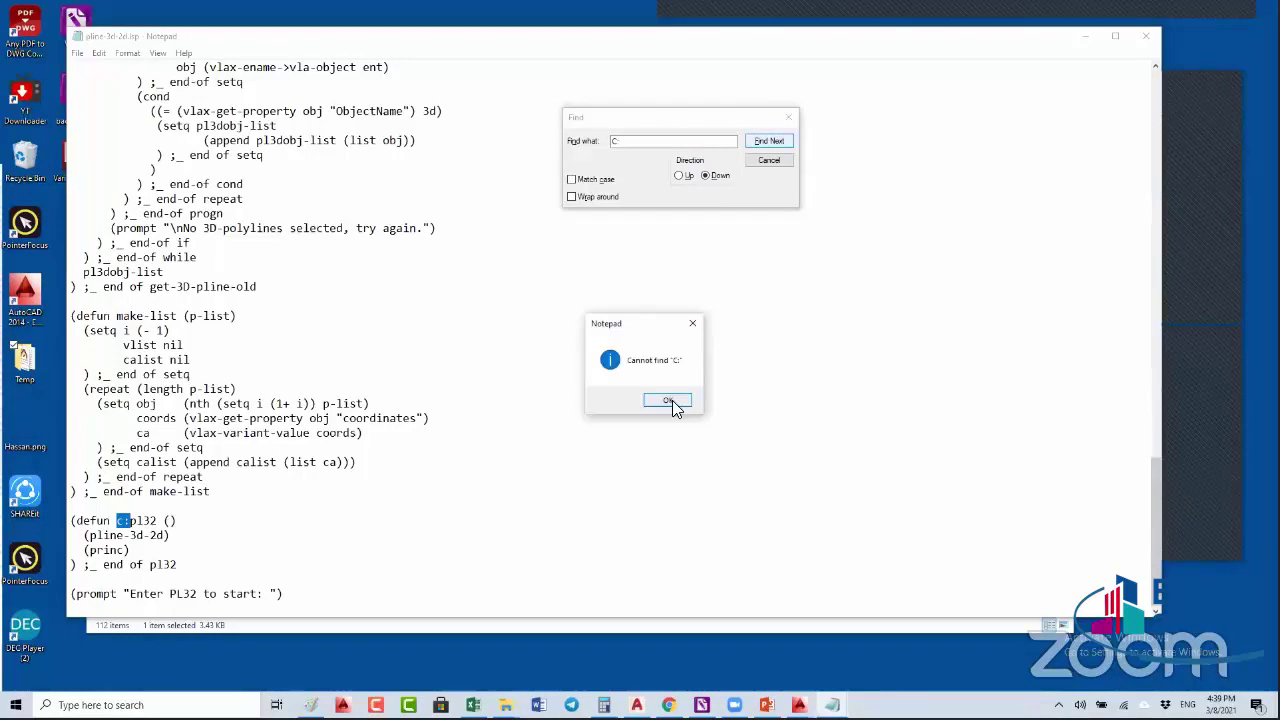
click(668, 401)
click(768, 160)
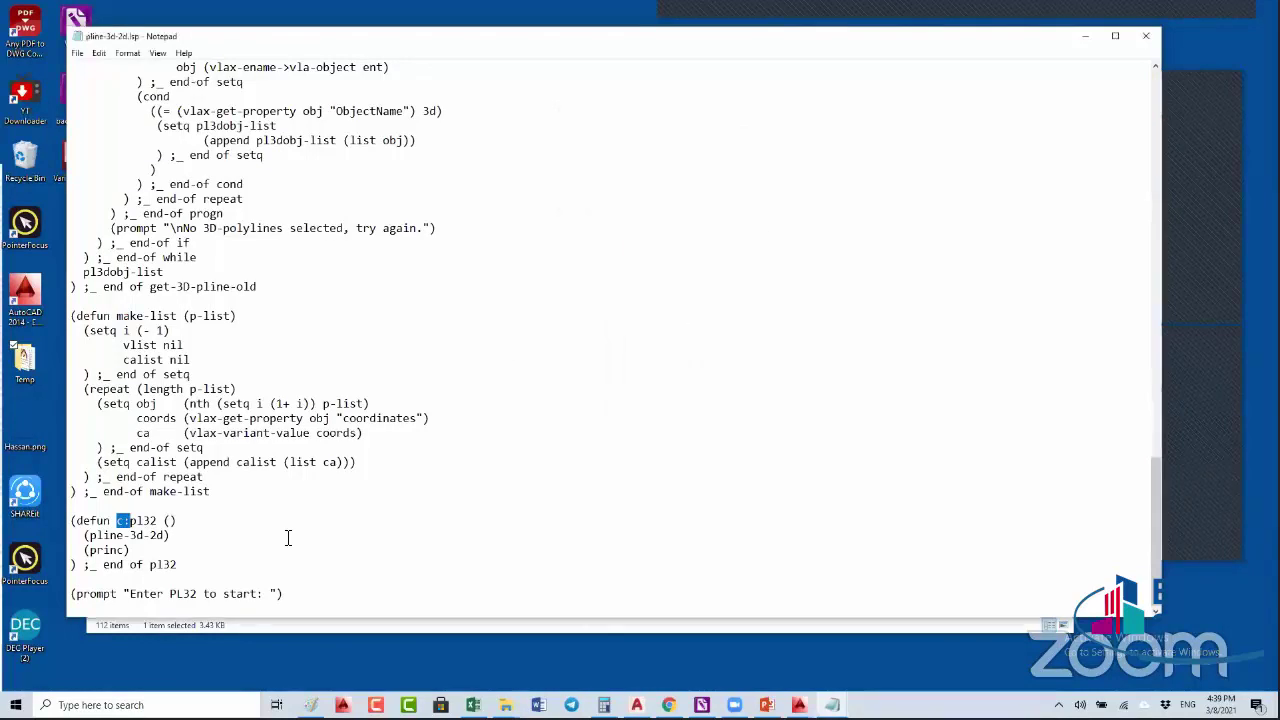
click(166, 536)
double_click(151, 520)
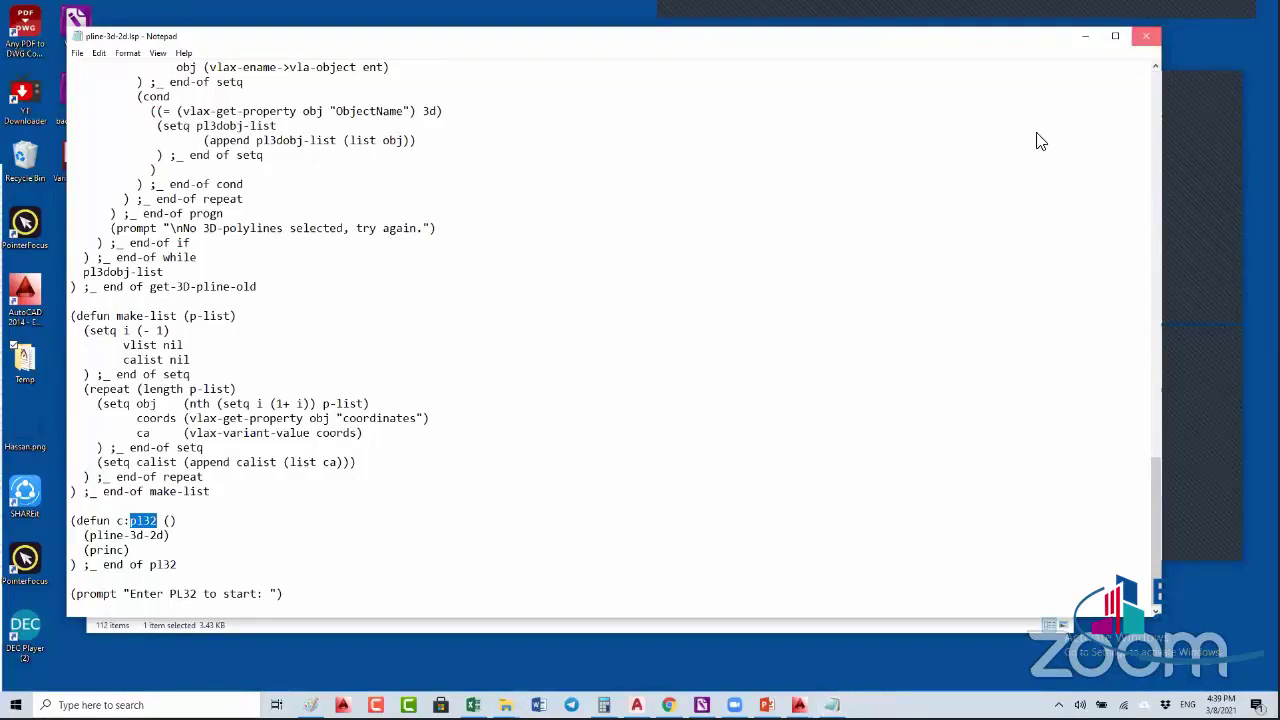
key(alt+F4)
key(alt+F4)
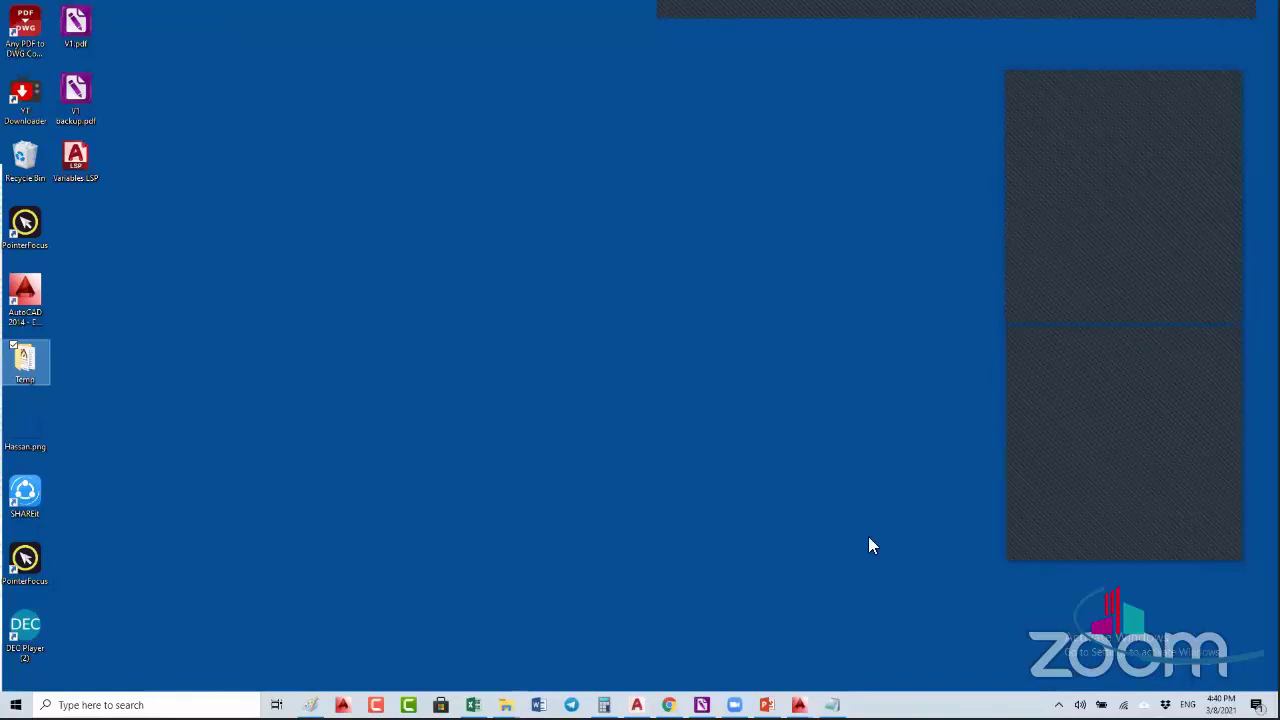
- Bring up GetSlope.LSP in Notepad, close it, and switch to PowerPoint
click(820, 660)
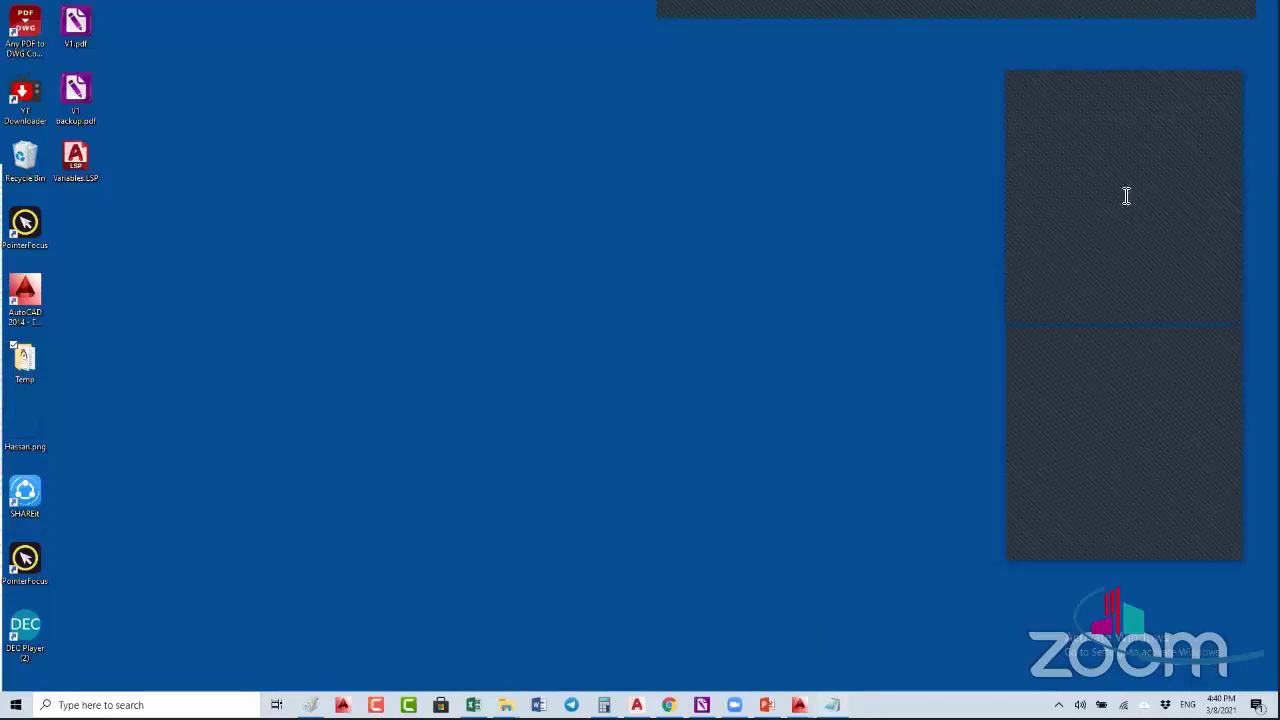
key(alt+Tab)
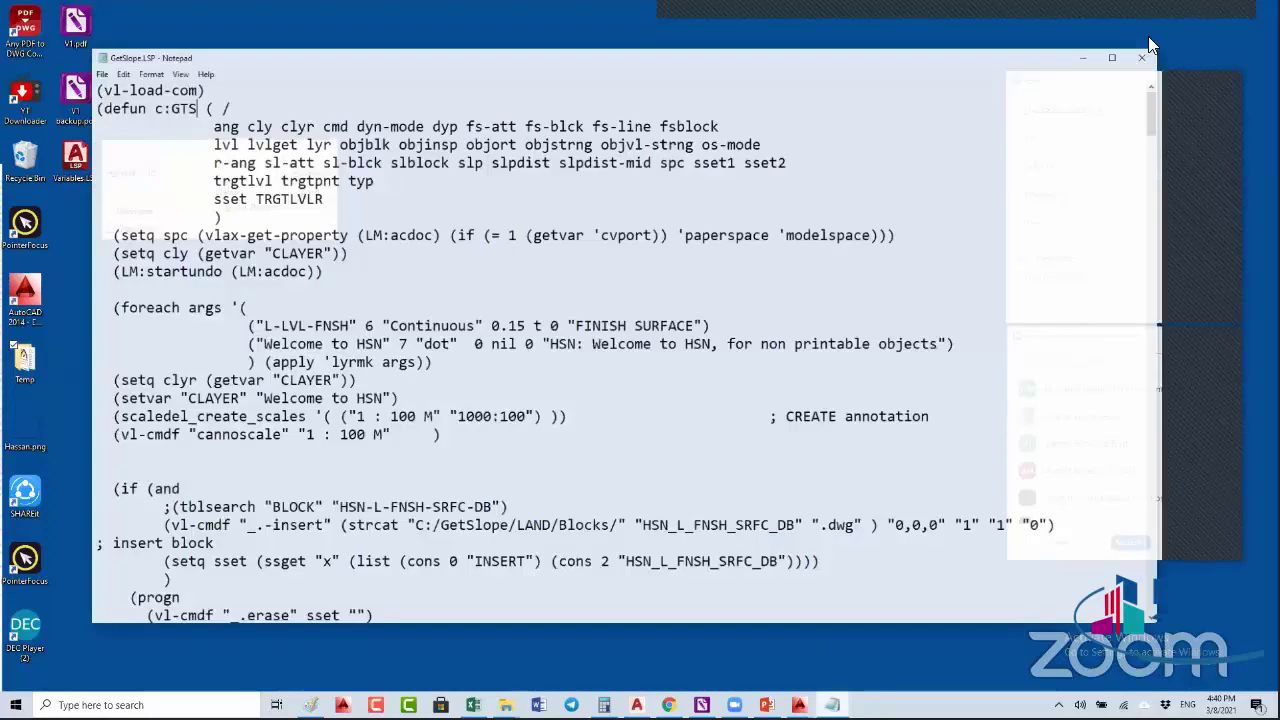
key(alt+F4)
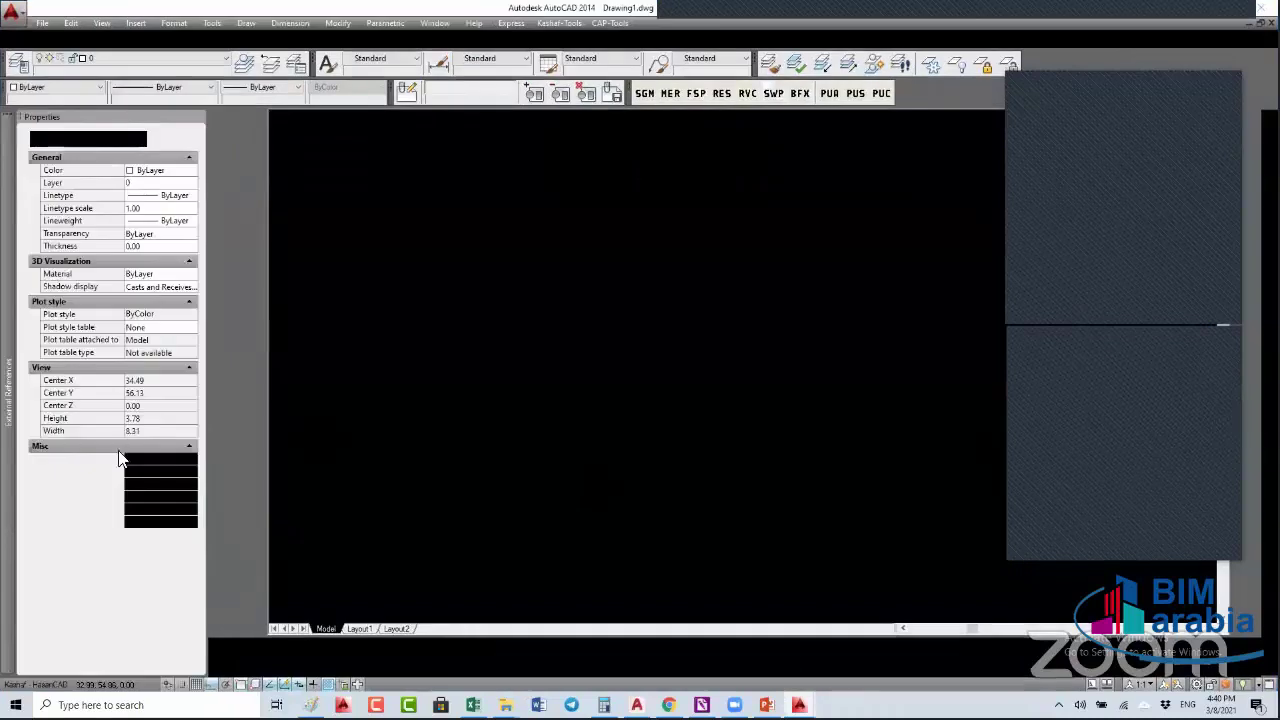
key(alt+Tab)
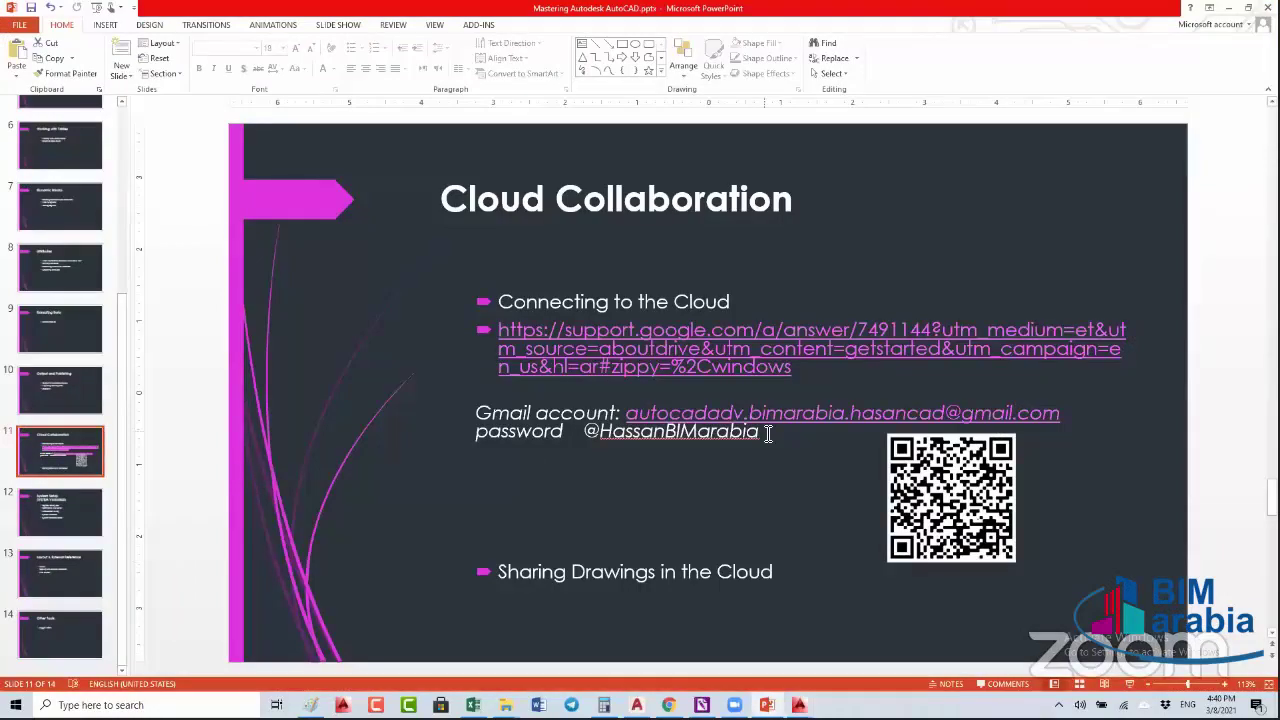
- On slide 13, select the Layout and Bind & Insert bullets, then return to AutoCAD
click(70, 572)
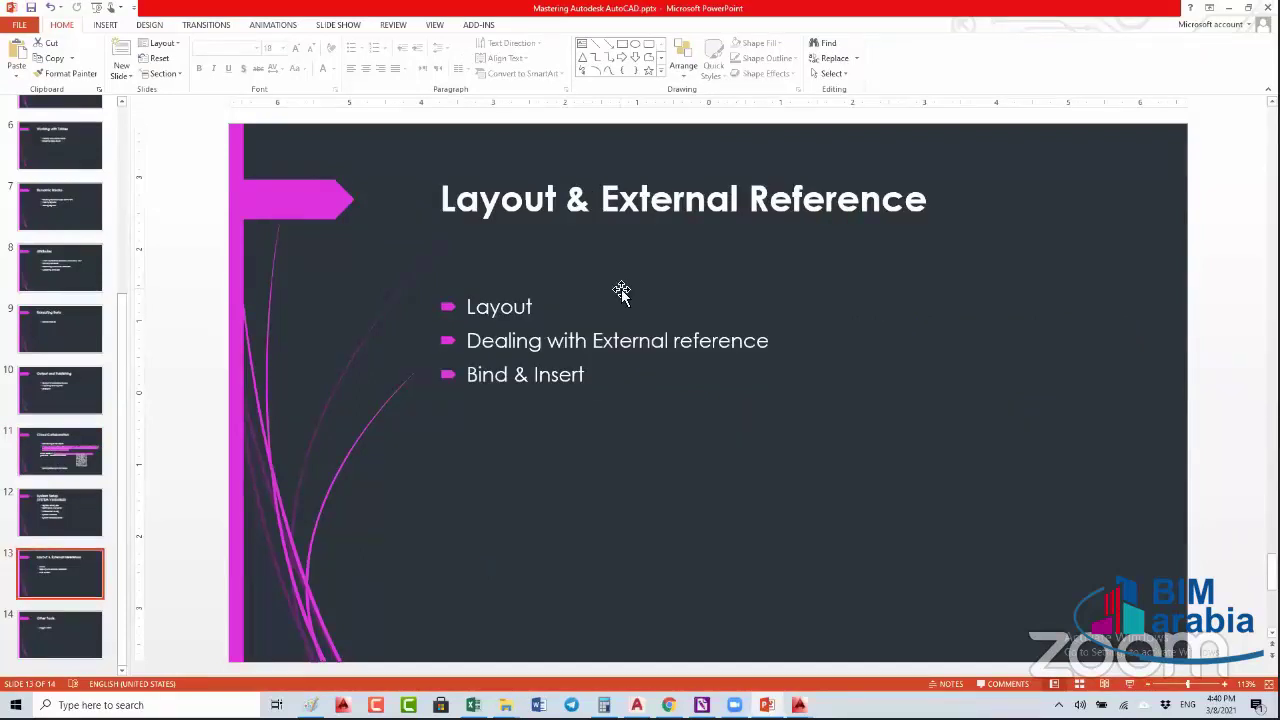
double_click(506, 307)
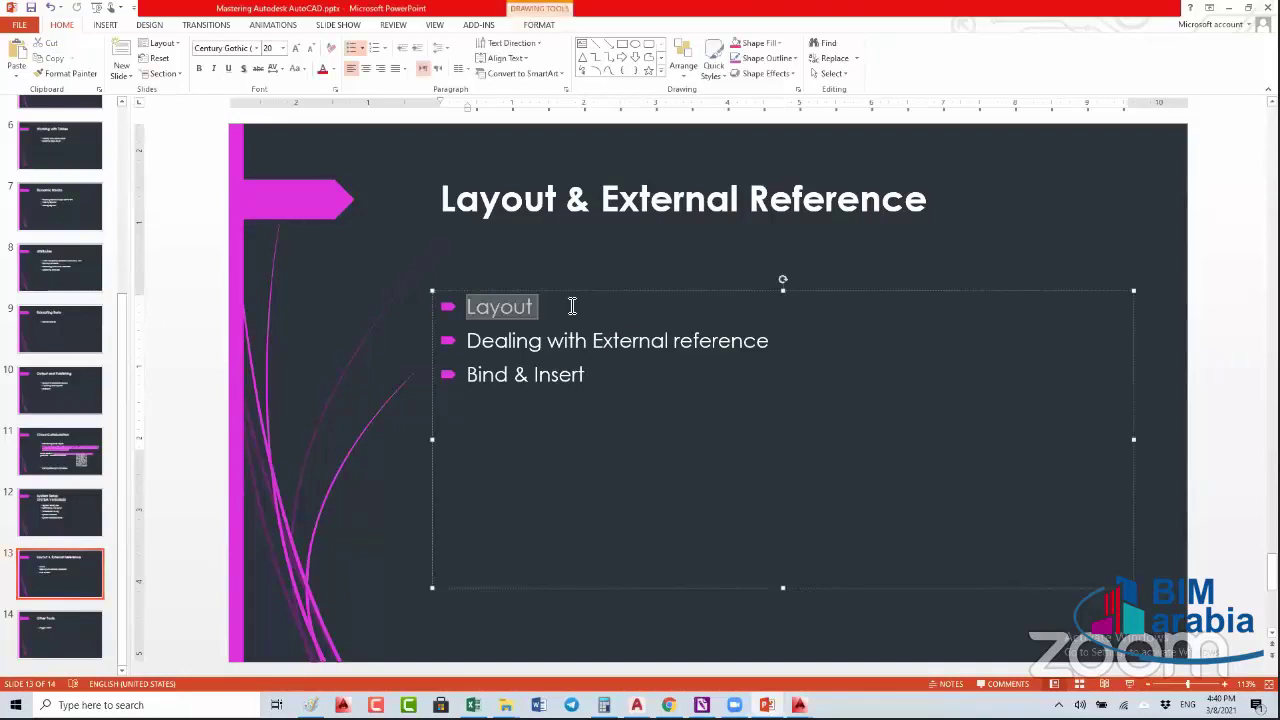
drag(772, 341, 477, 342)
click(611, 374)
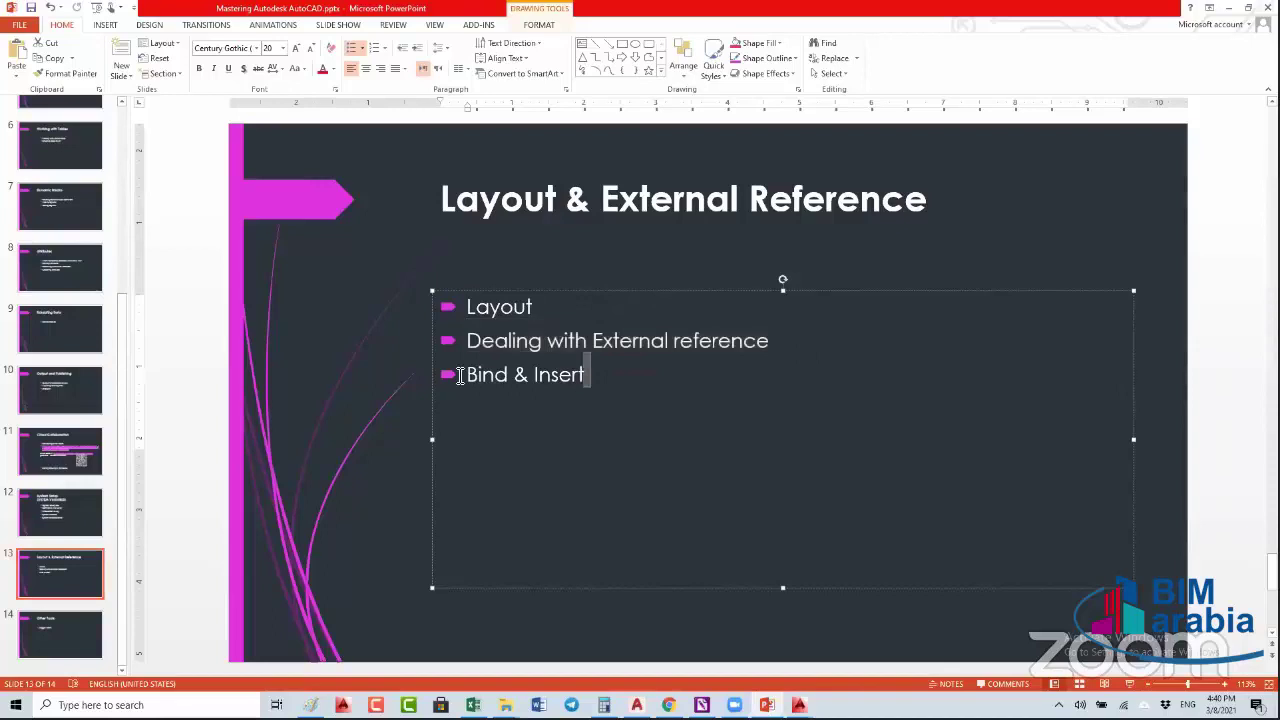
triple_click(460, 375)
click(610, 377)
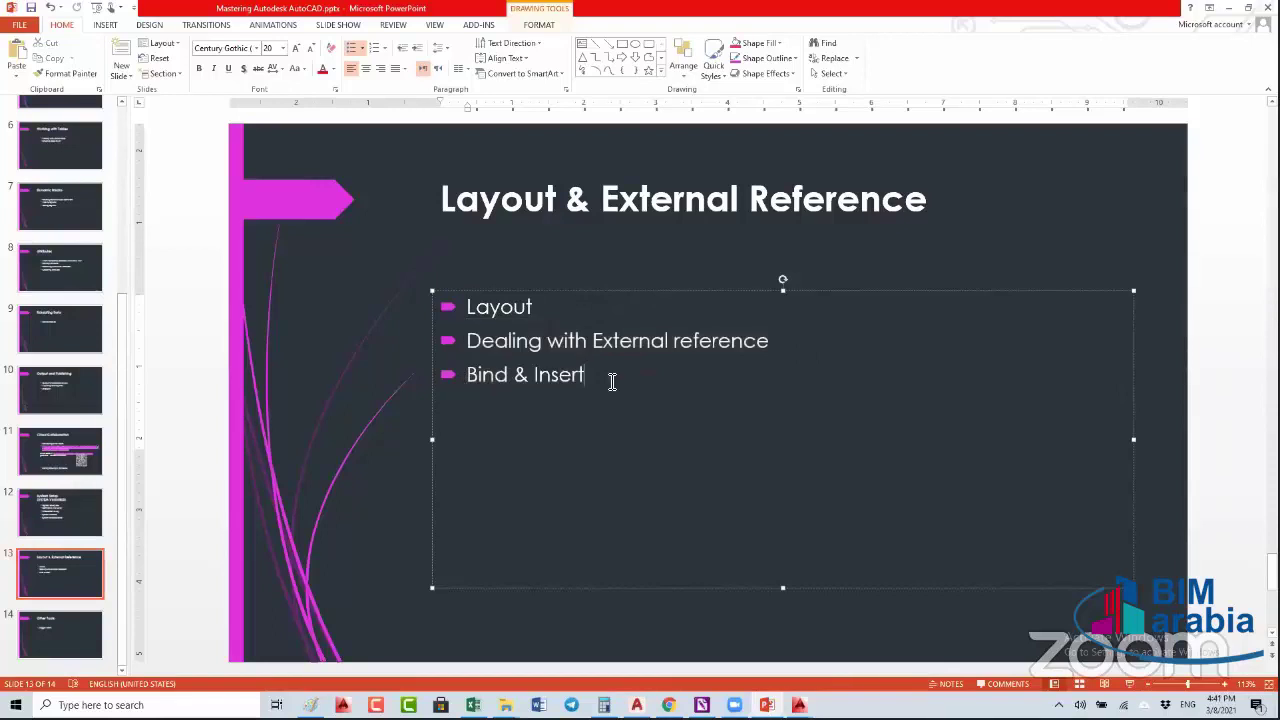
click(502, 307)
mouse_move(799, 705)
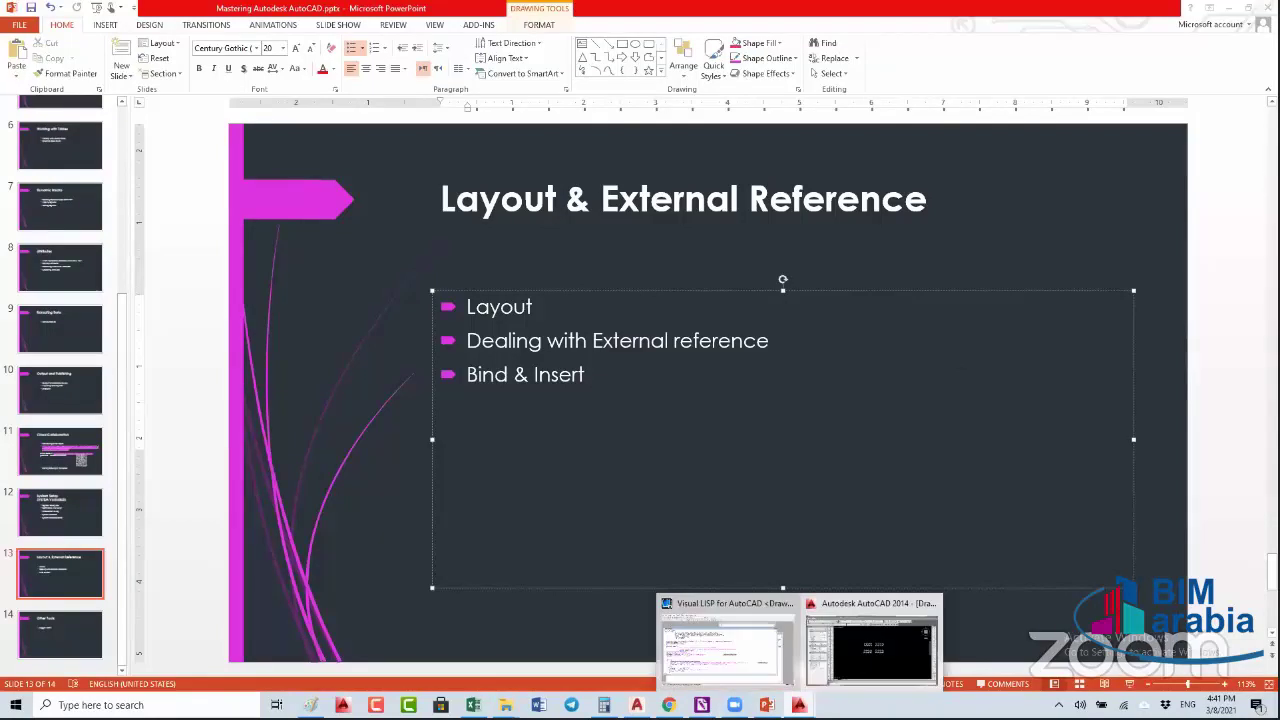
click(872, 648)
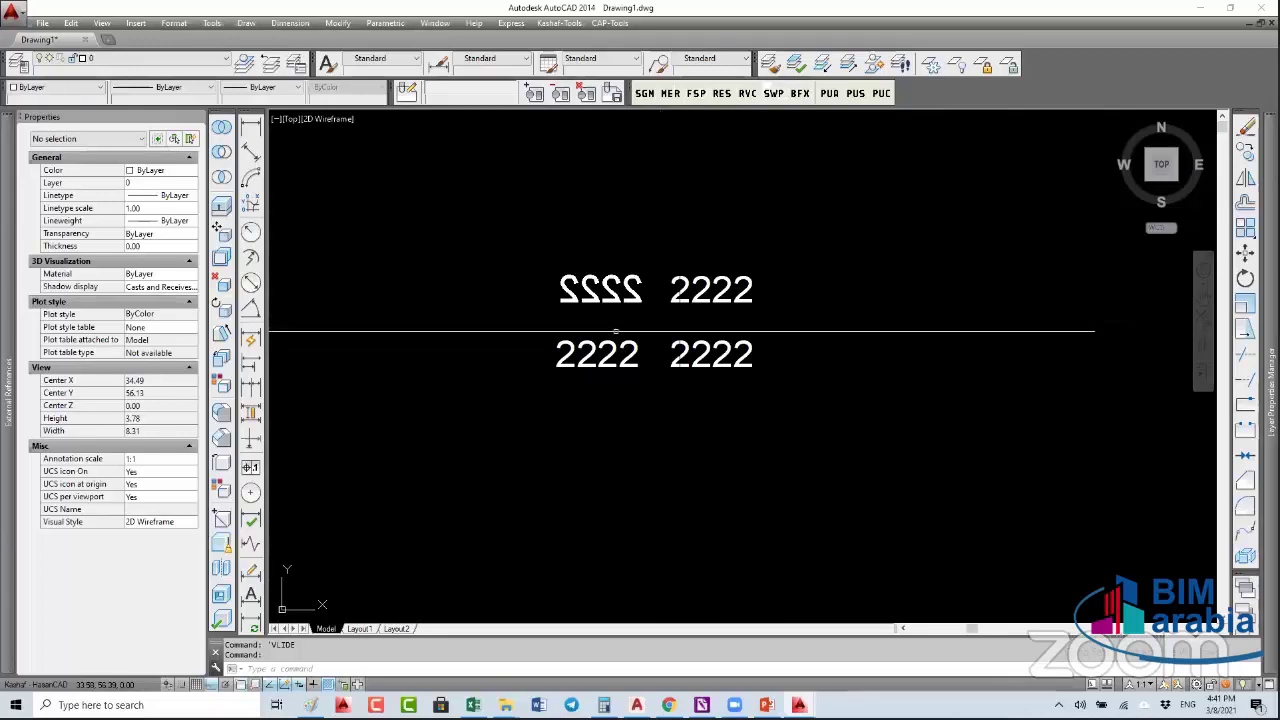
- Switch Drawing1 to its Layout1 paper-space layout and bring up the Select File dialog
click(362, 628)
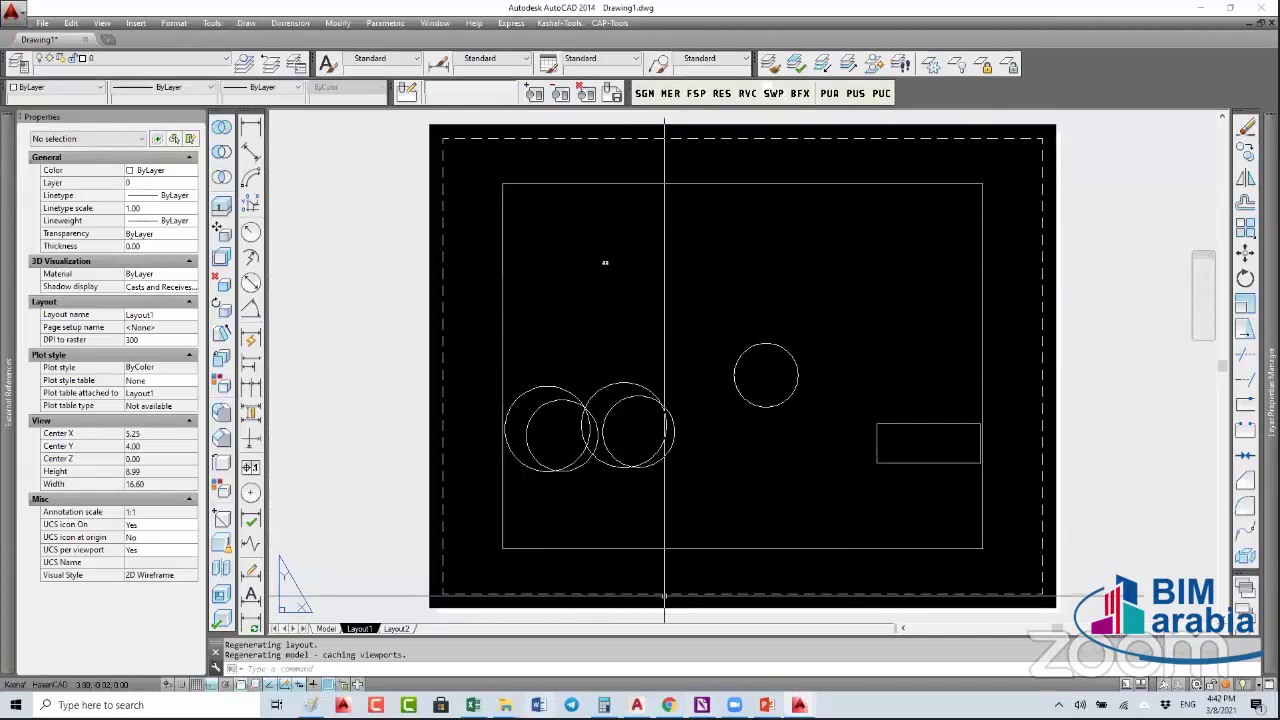
mouse_move(505, 705)
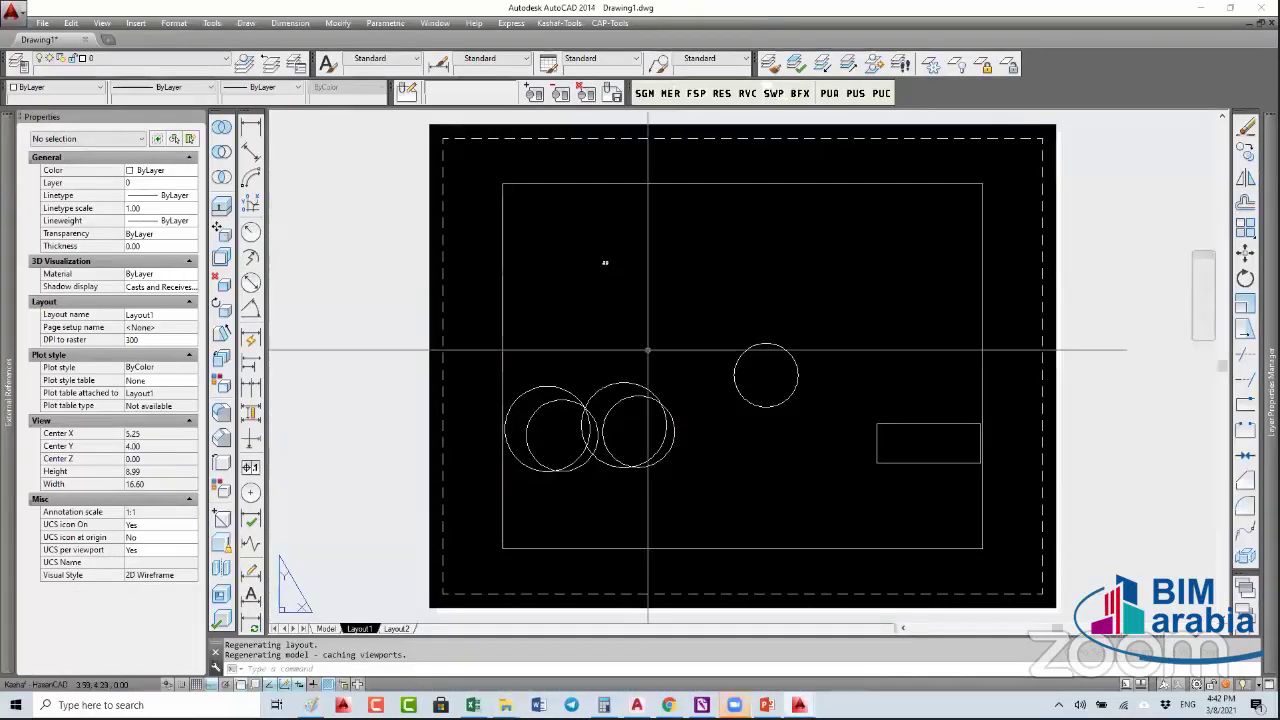
key(ctrl+o)
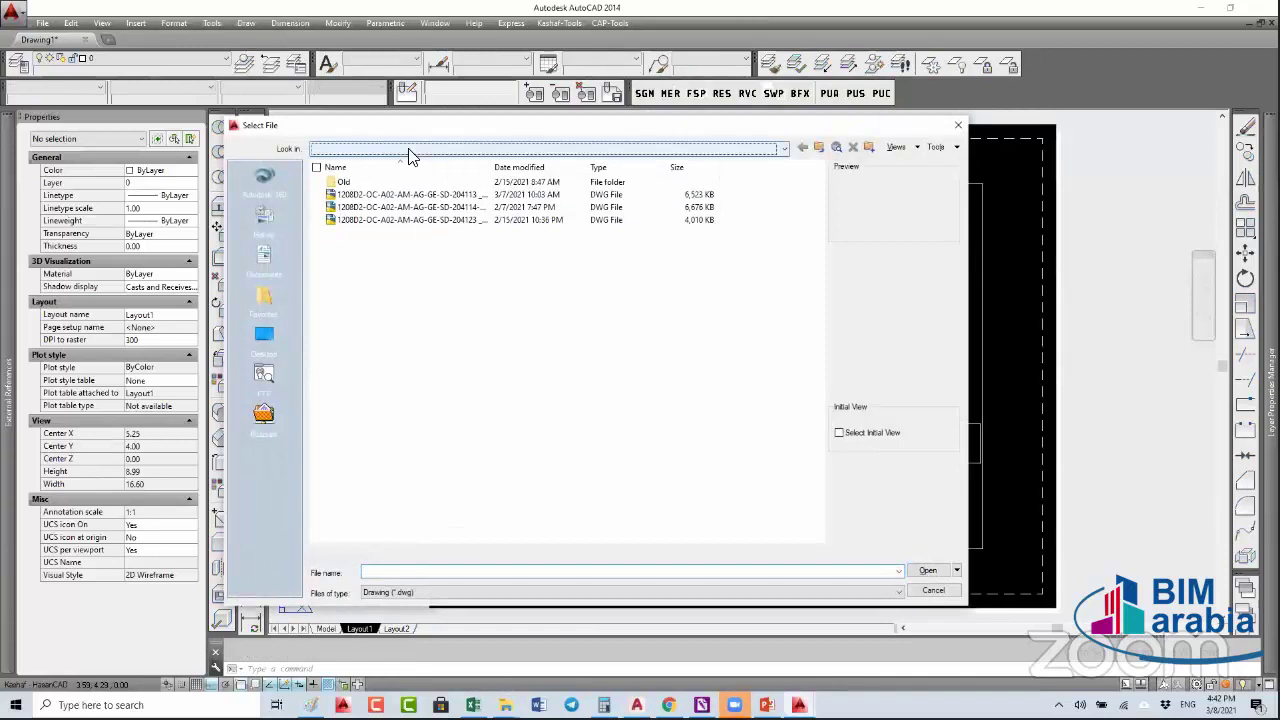
- Browse D: > Projects > E-2032-FOAM > GRC > Frame and open 2032-Frame-A1.dwg
click(408, 152)
click(435, 280)
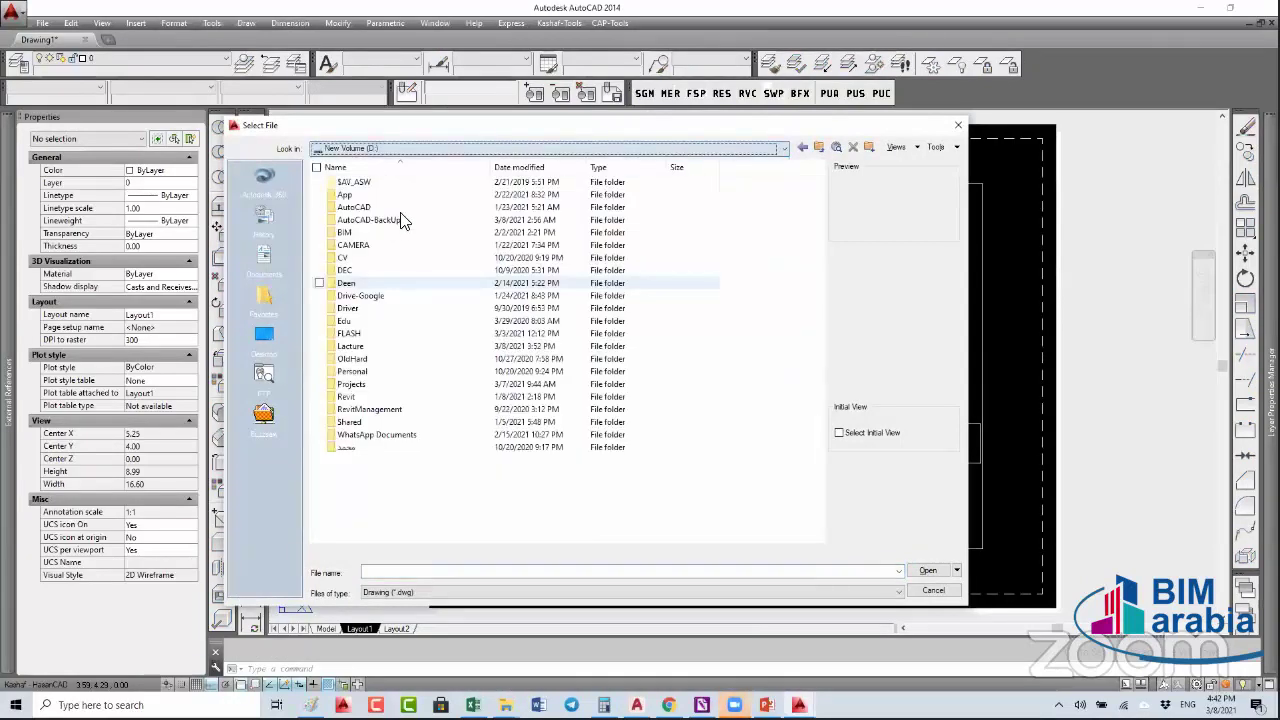
double_click(358, 389)
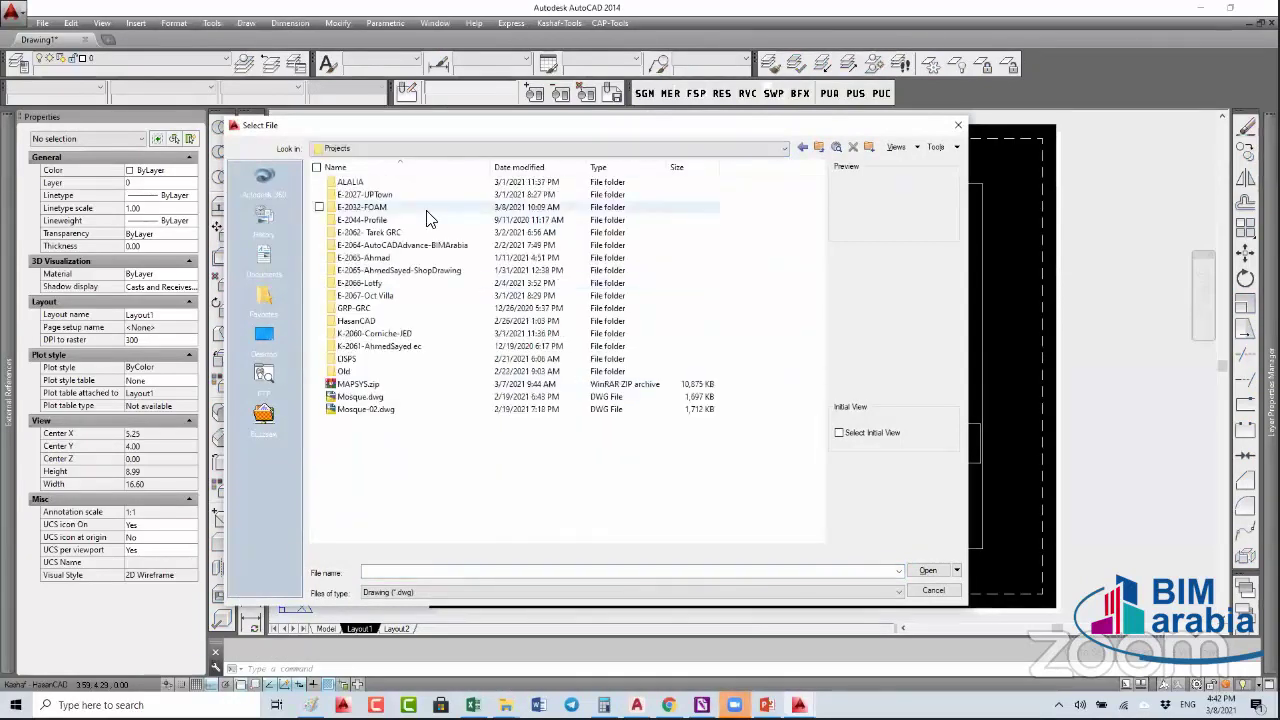
click(434, 199)
click(432, 205)
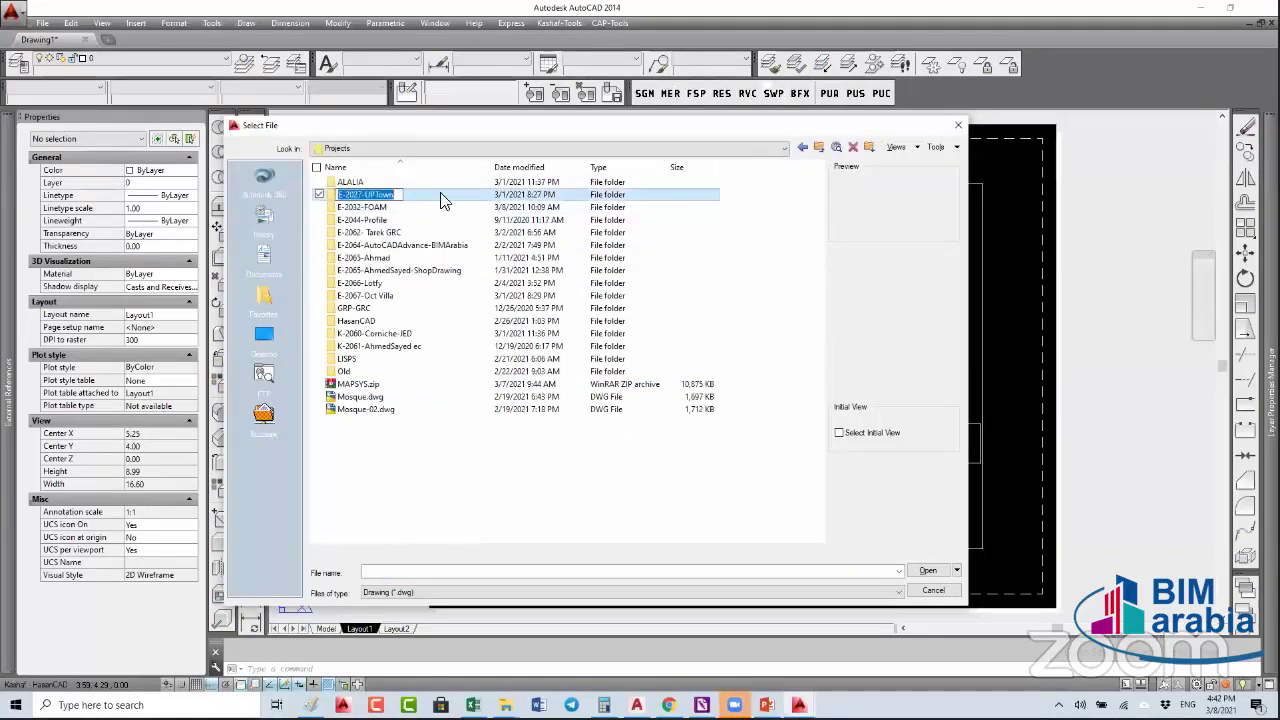
click(425, 219)
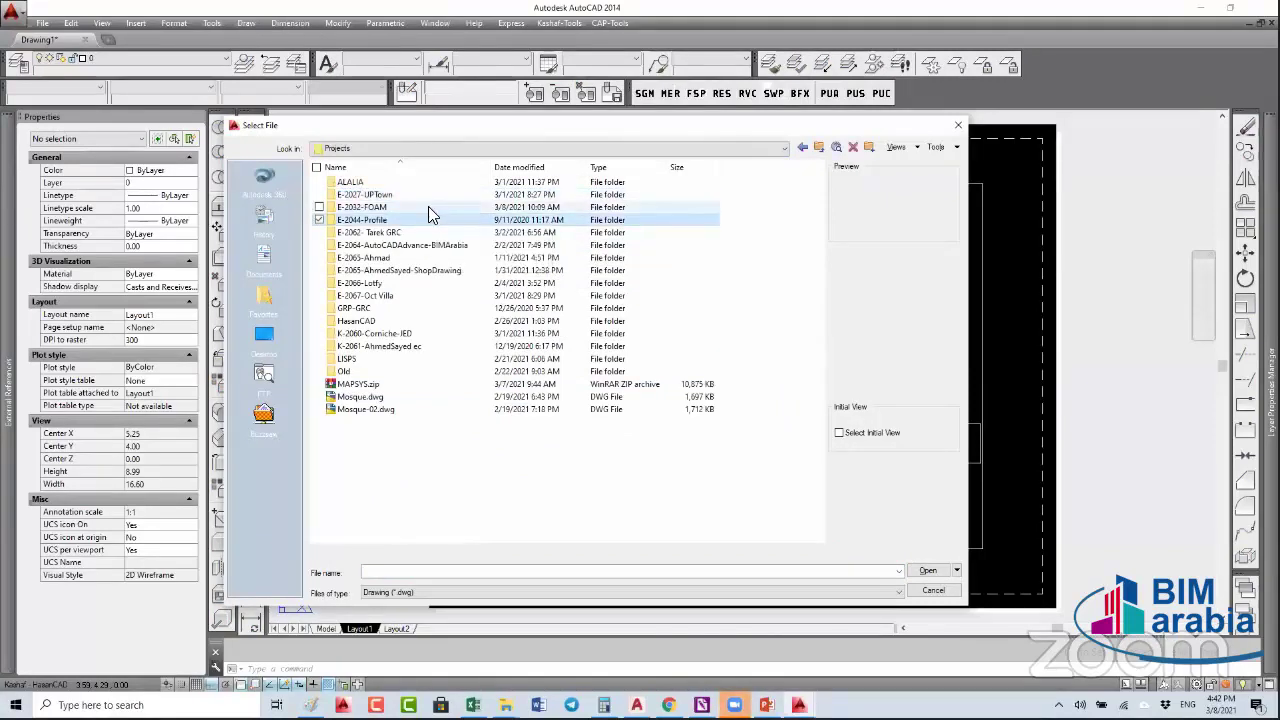
click(428, 207)
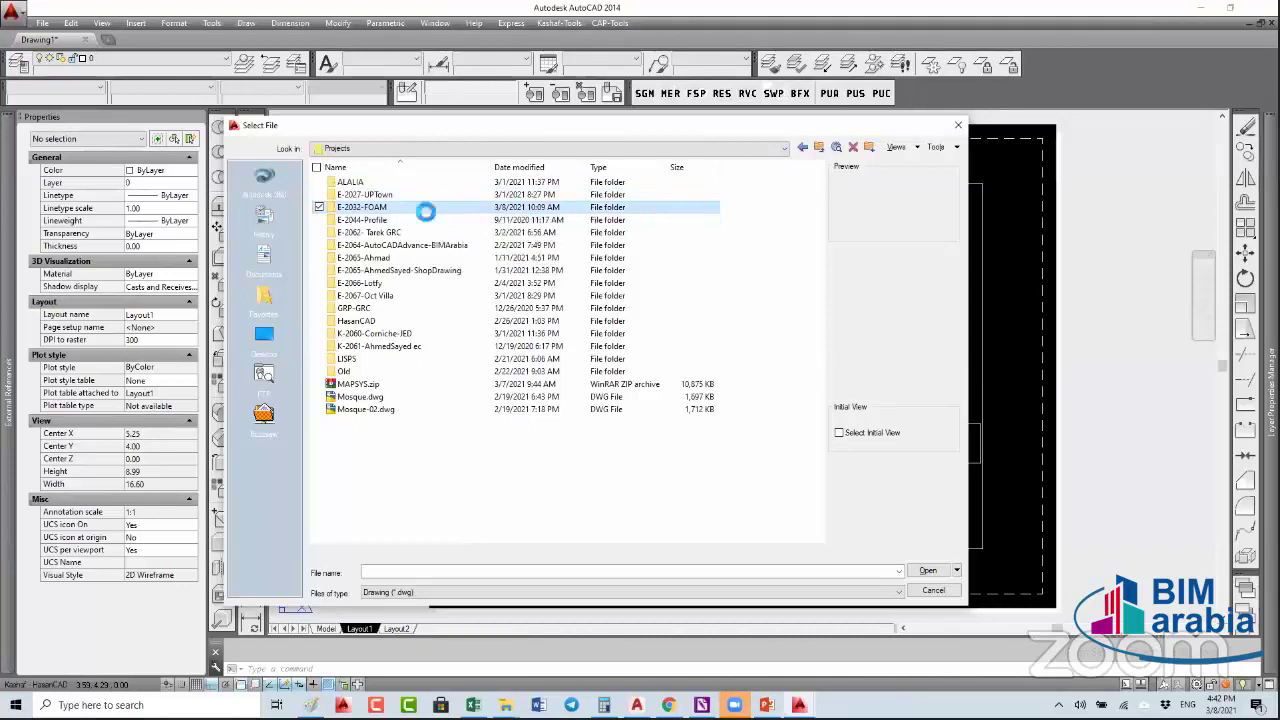
double_click(423, 207)
double_click(392, 221)
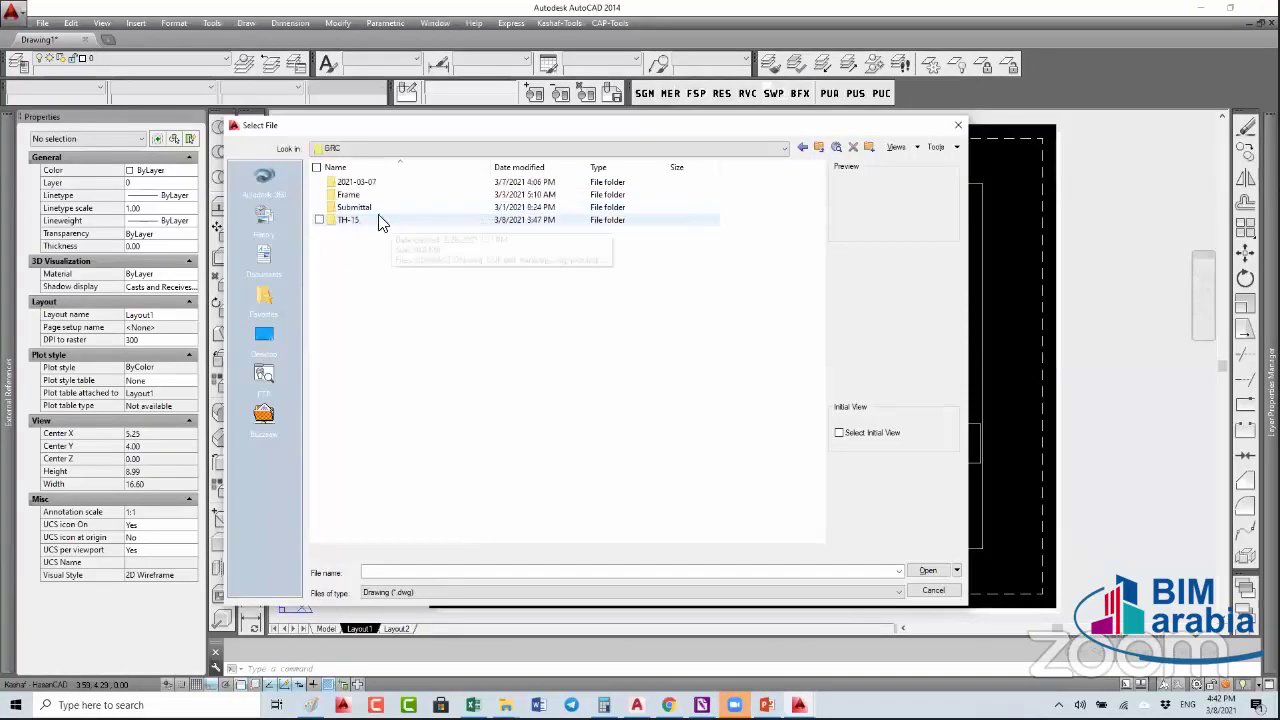
double_click(393, 197)
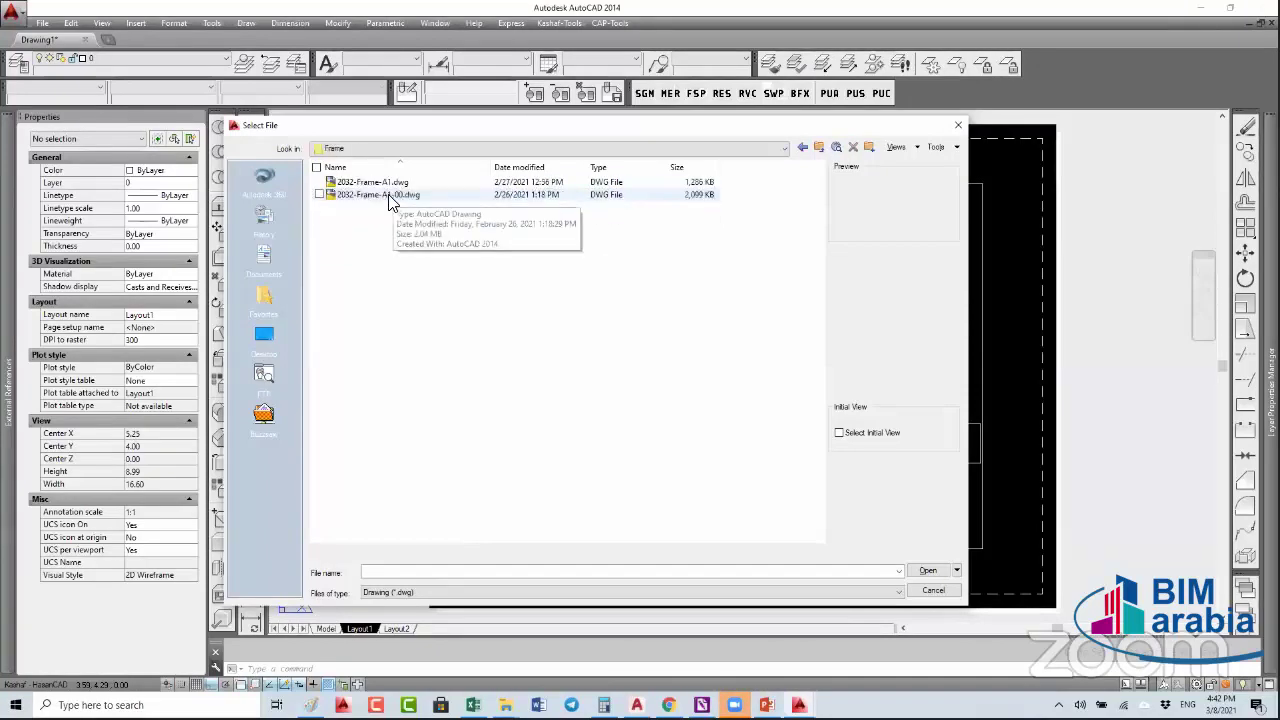
click(372, 183)
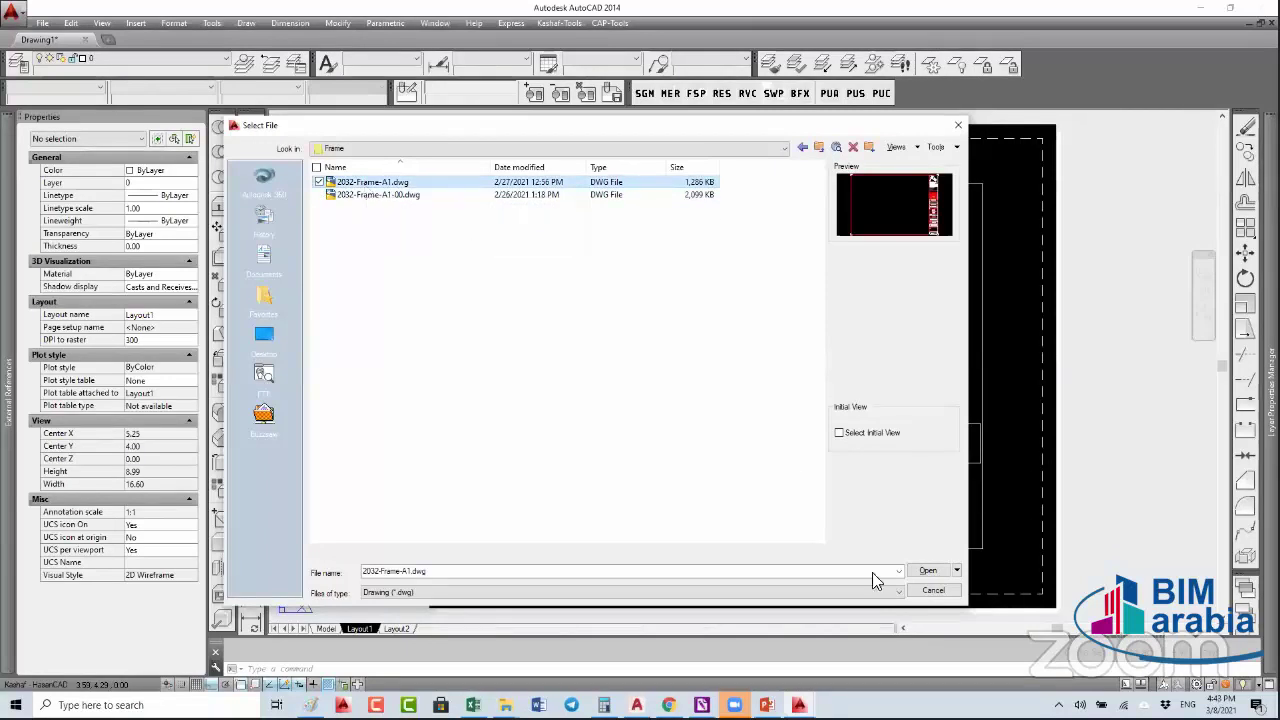
click(926, 571)
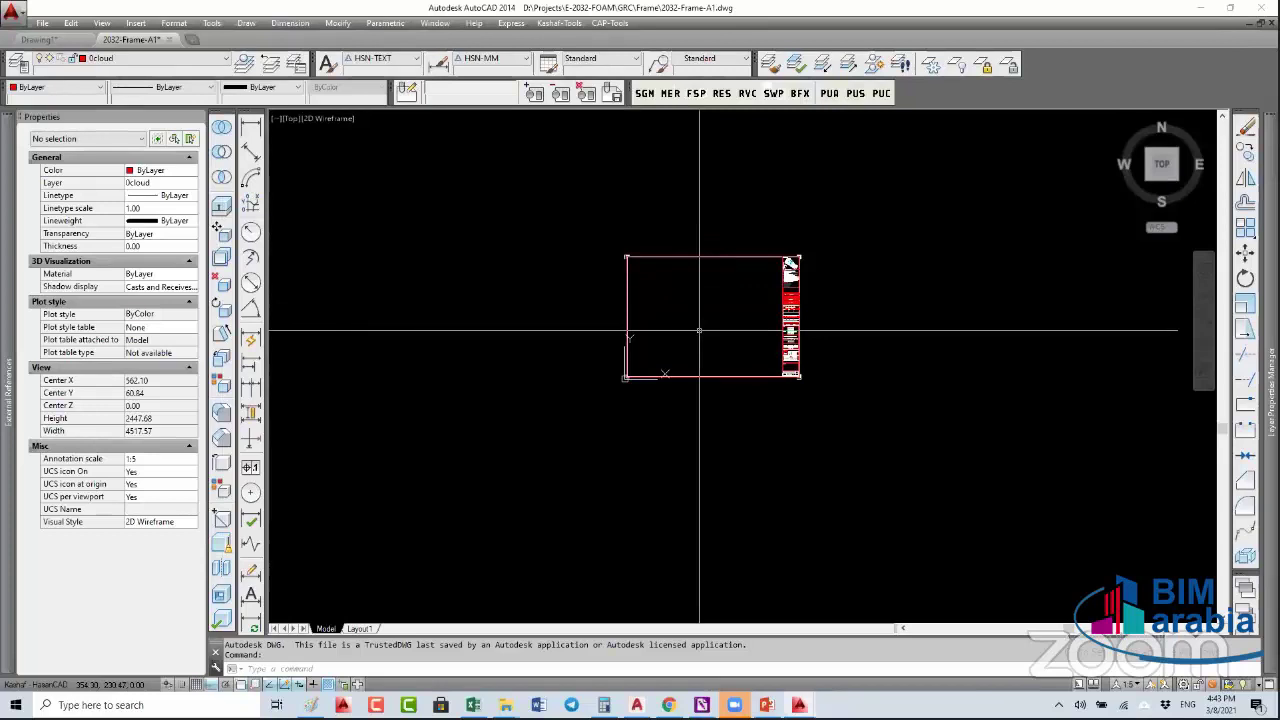
- In Plot, choose DWG To PDF.pc3 with ISO A1 (841 x 594 mm) paper, then cancel
key(ctrl+p)
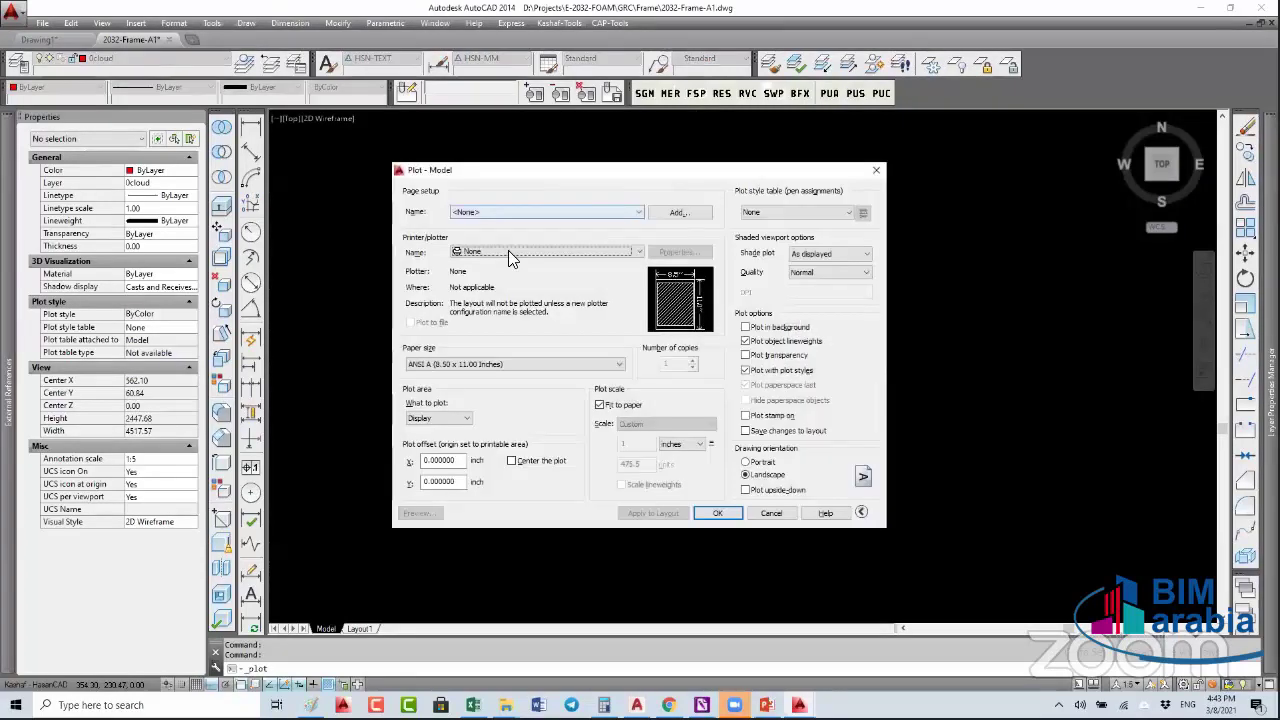
click(508, 250)
scroll(540, 300, down, 1)
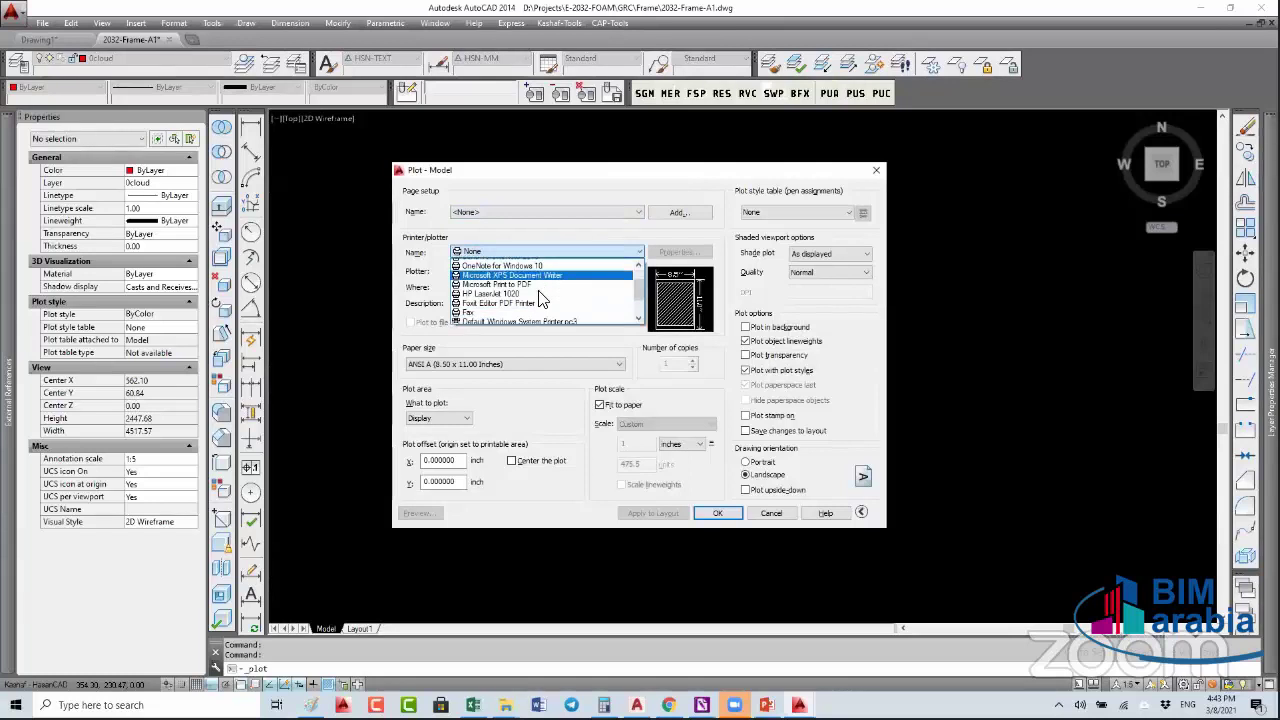
scroll(540, 300, down, 3)
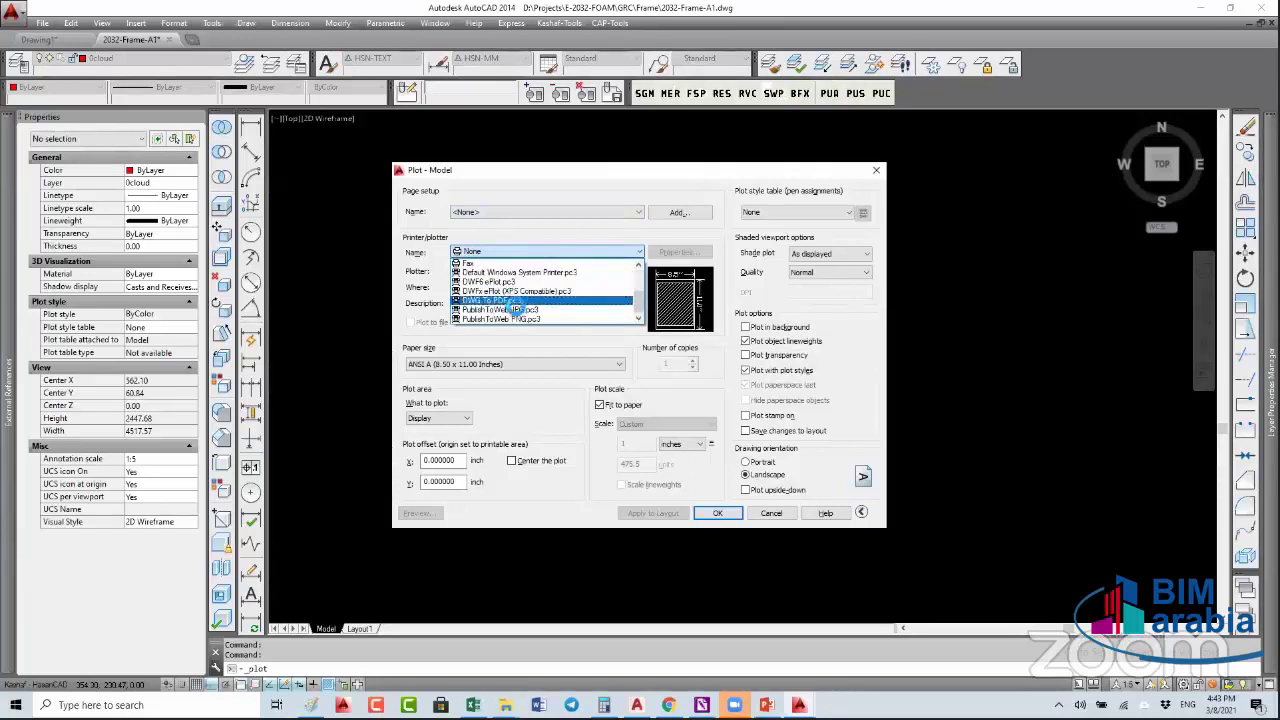
click(510, 300)
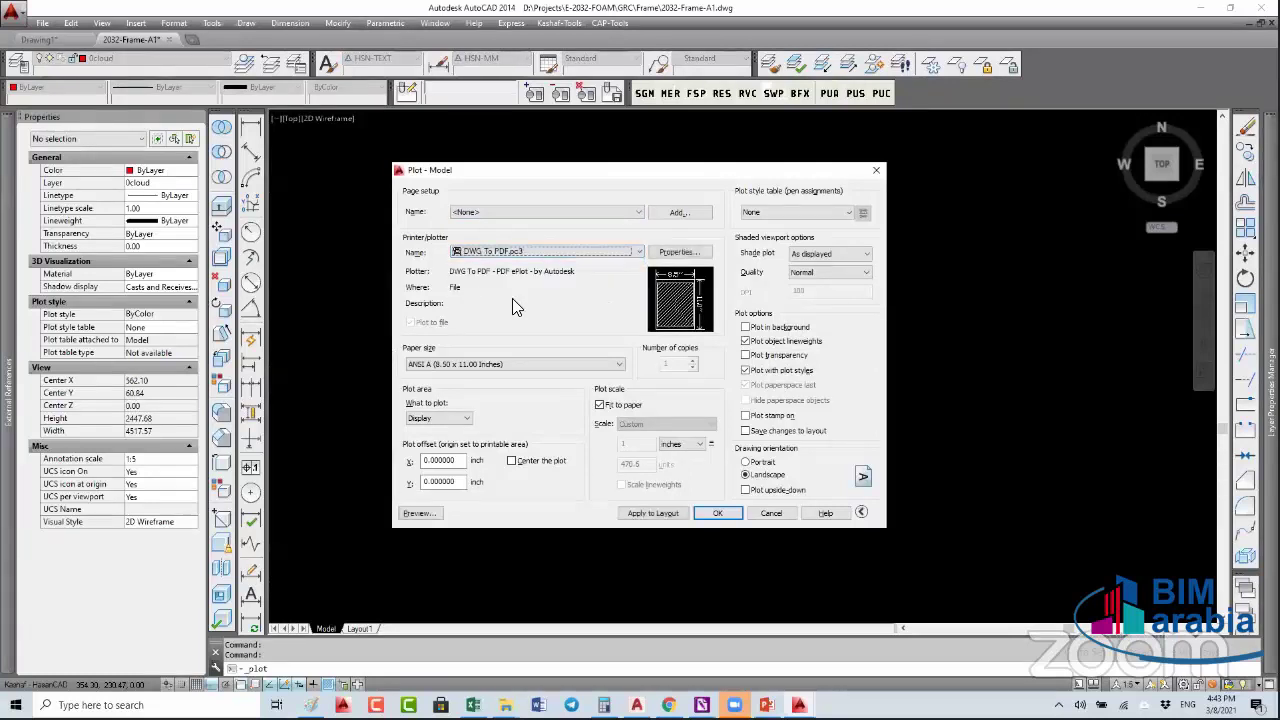
click(530, 368)
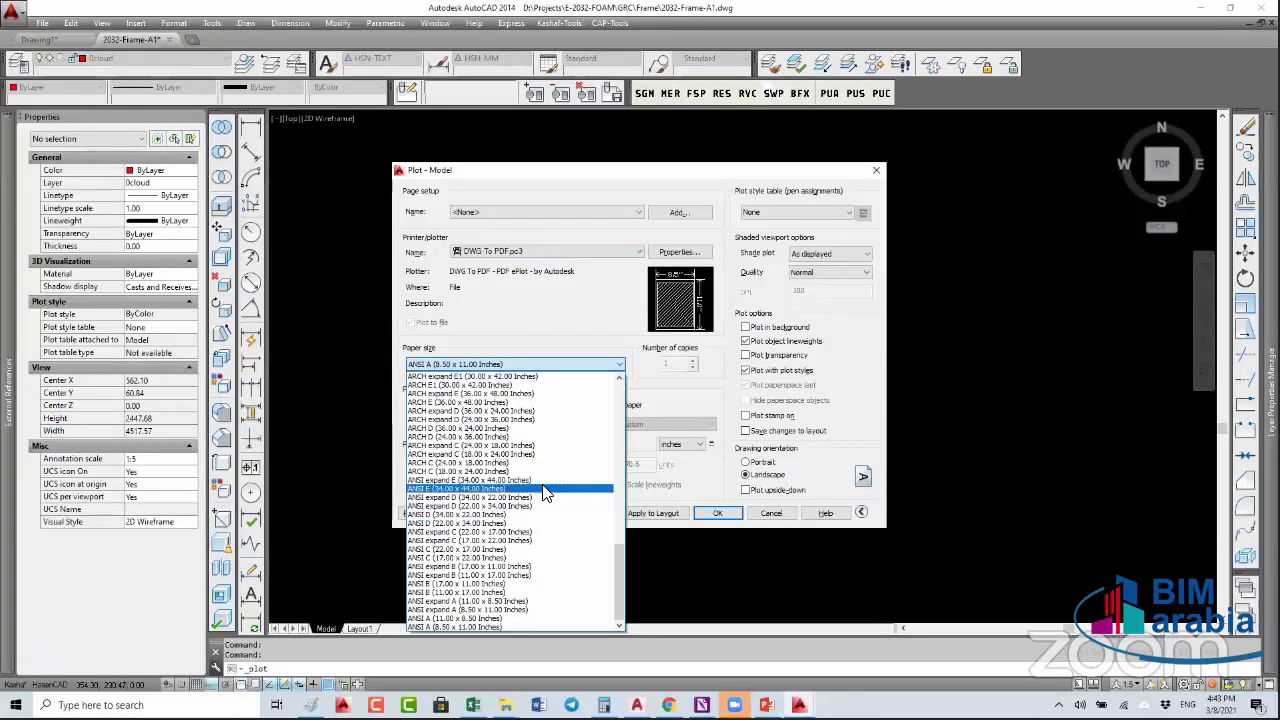
drag(616, 578, 616, 506)
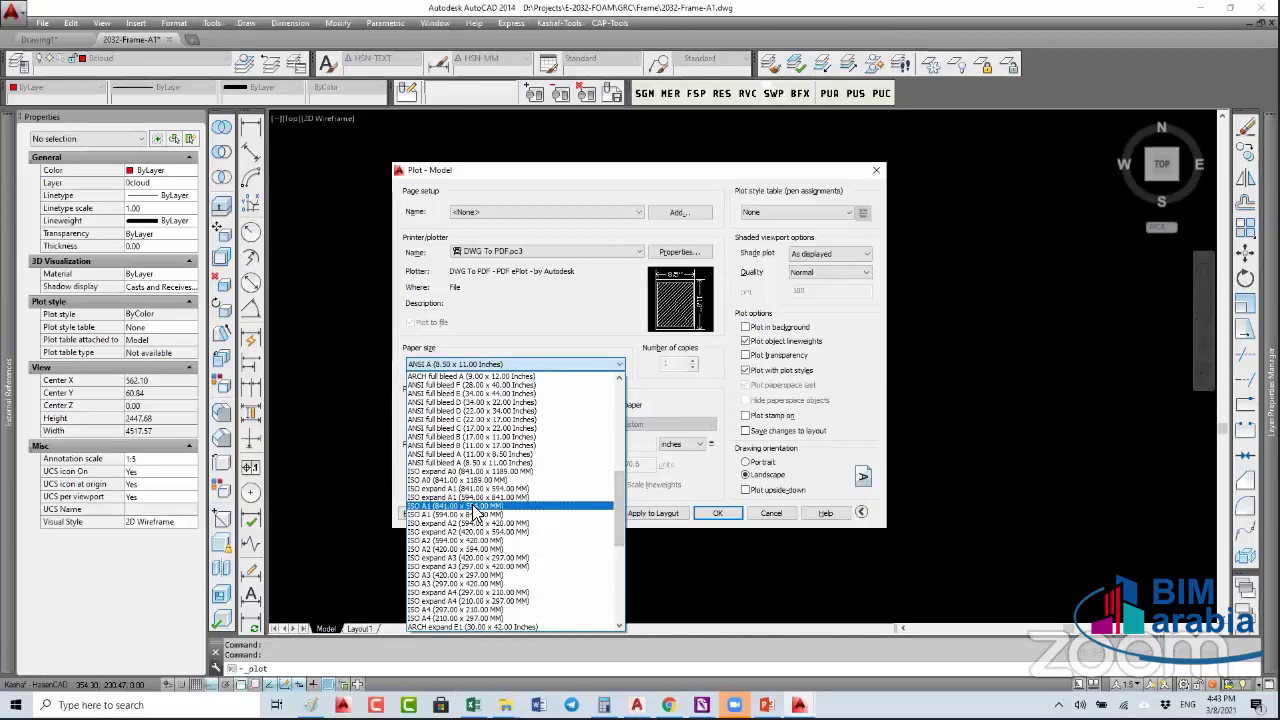
click(472, 505)
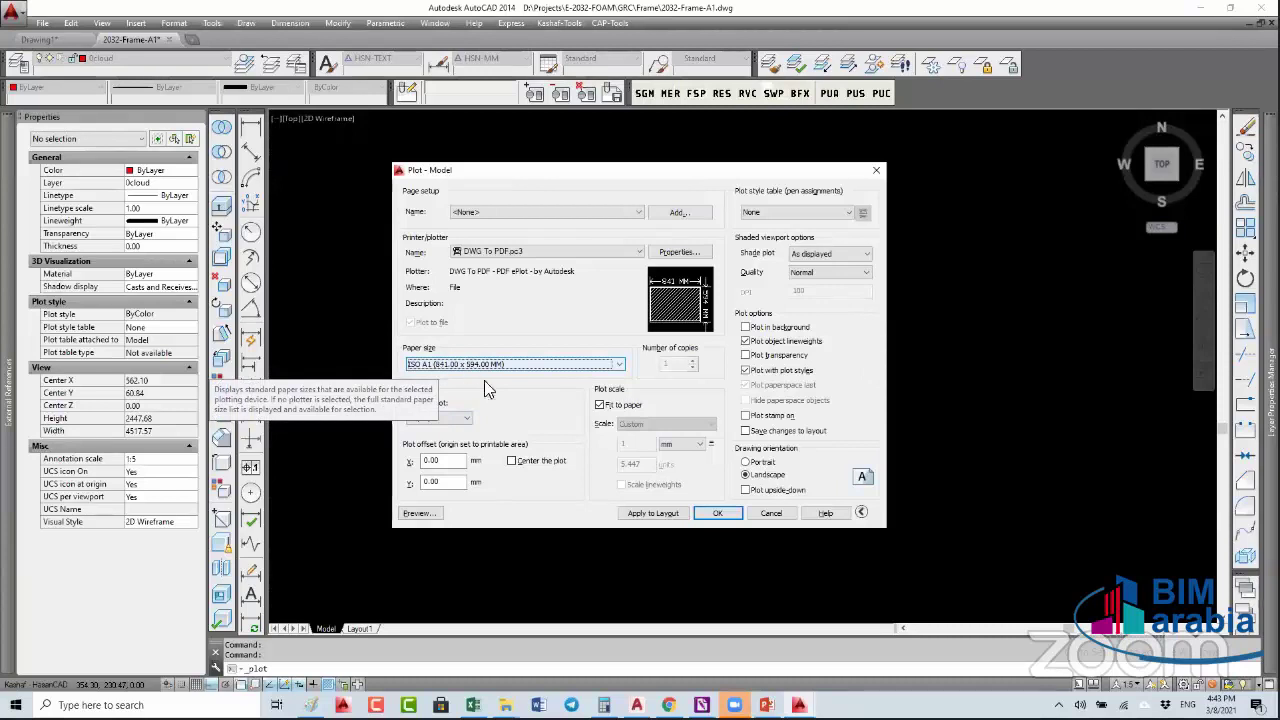
click(770, 513)
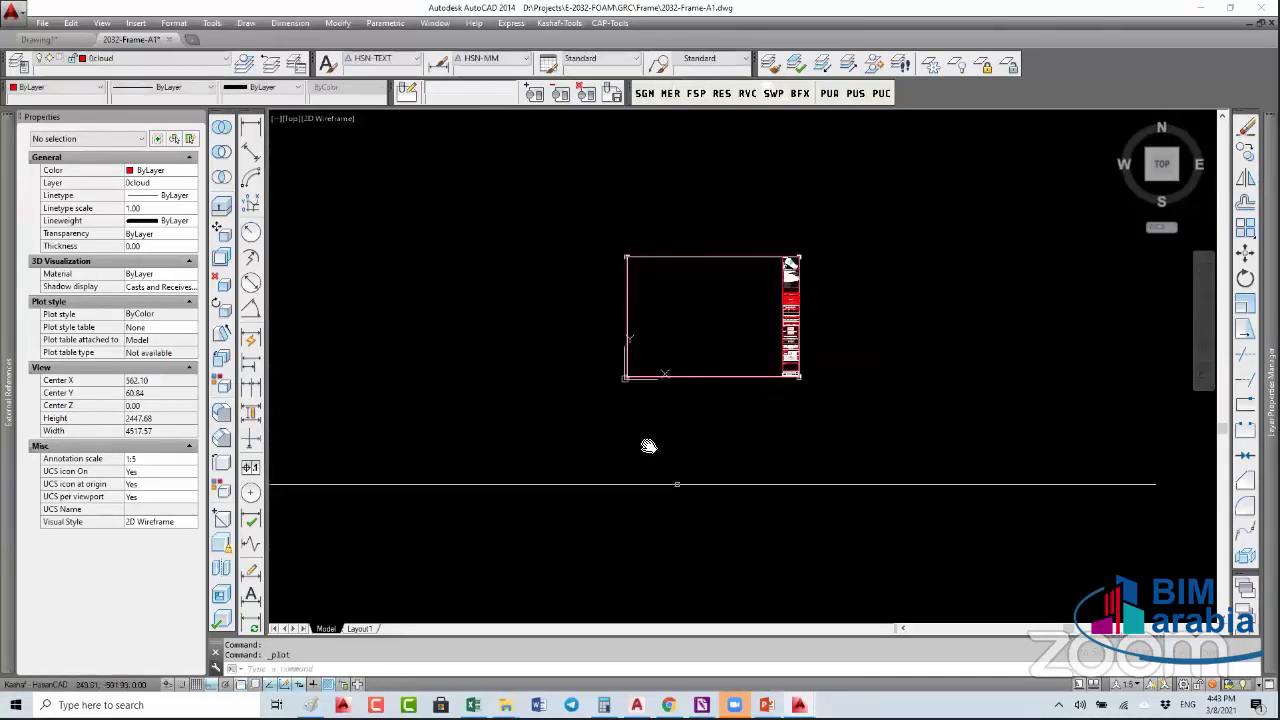
- Draw a horizontal line and a vertical line forming an L below and right of the frame
middle_drag(648, 446, 618, 438)
key(l)
key(space)
click(967, 537)
click(672, 537)
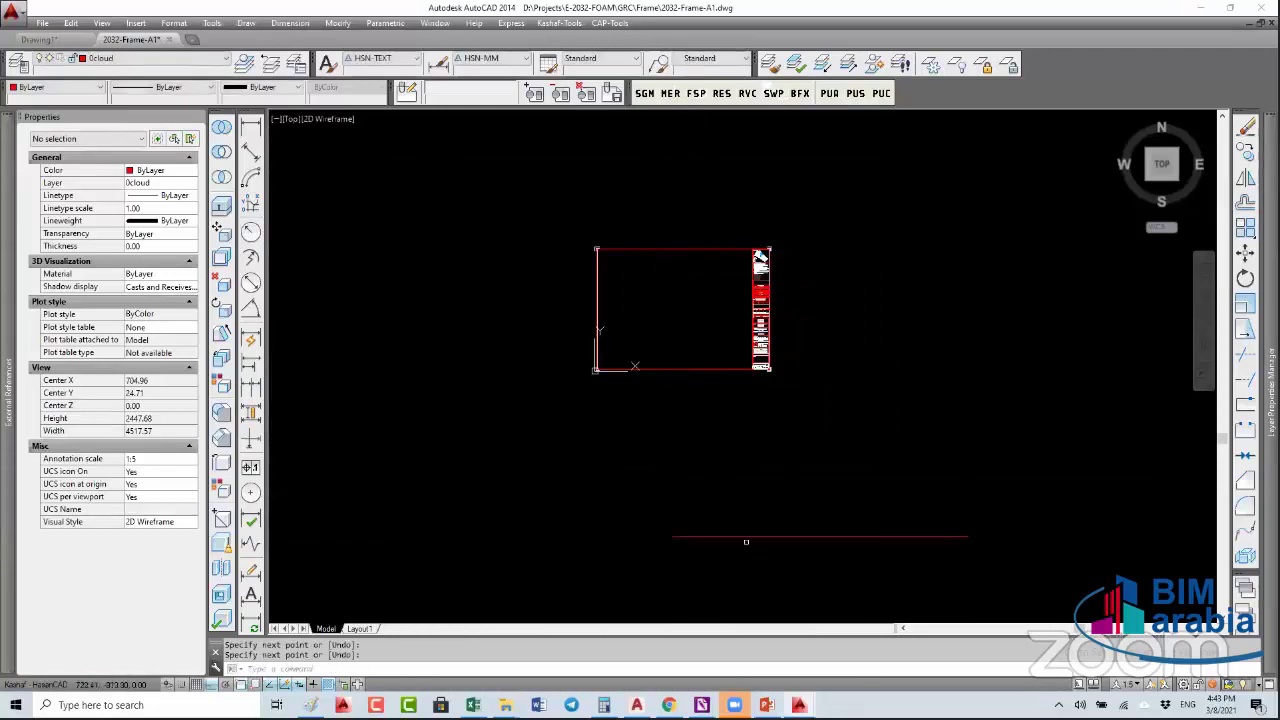
click(680, 321)
key(Escape)
key(Escape)
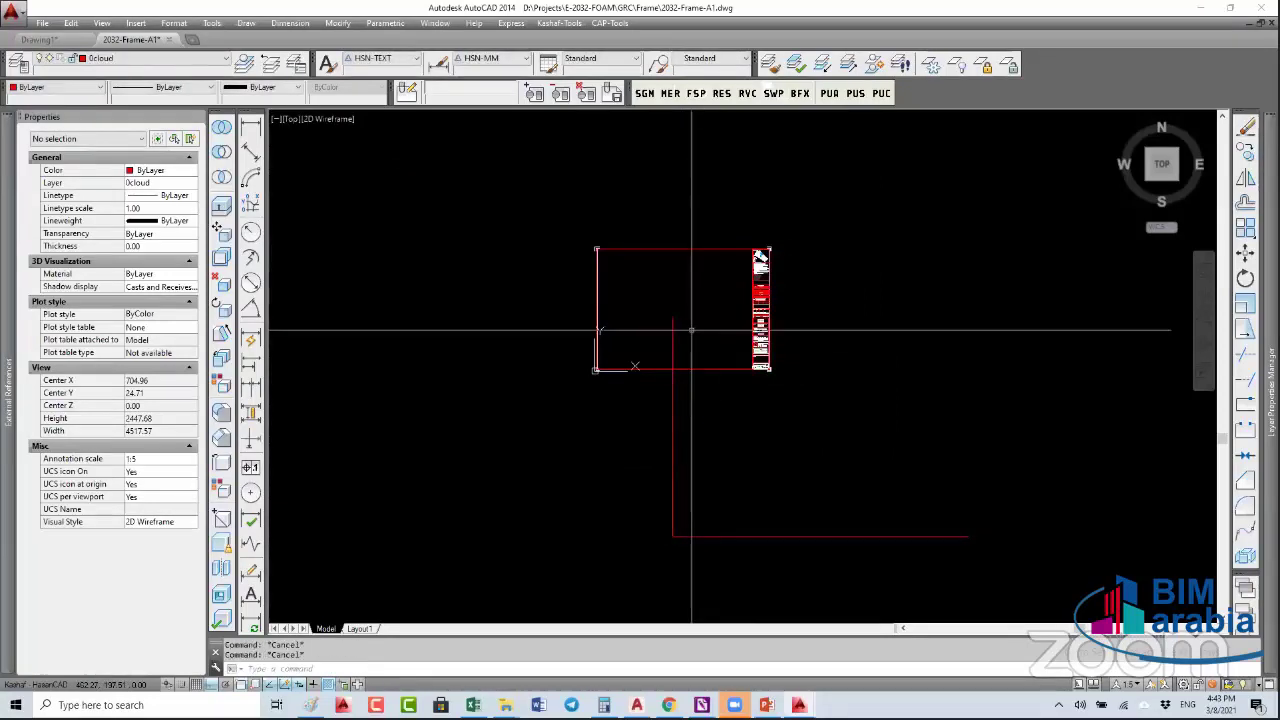
key(o)
key(space)
key(space)
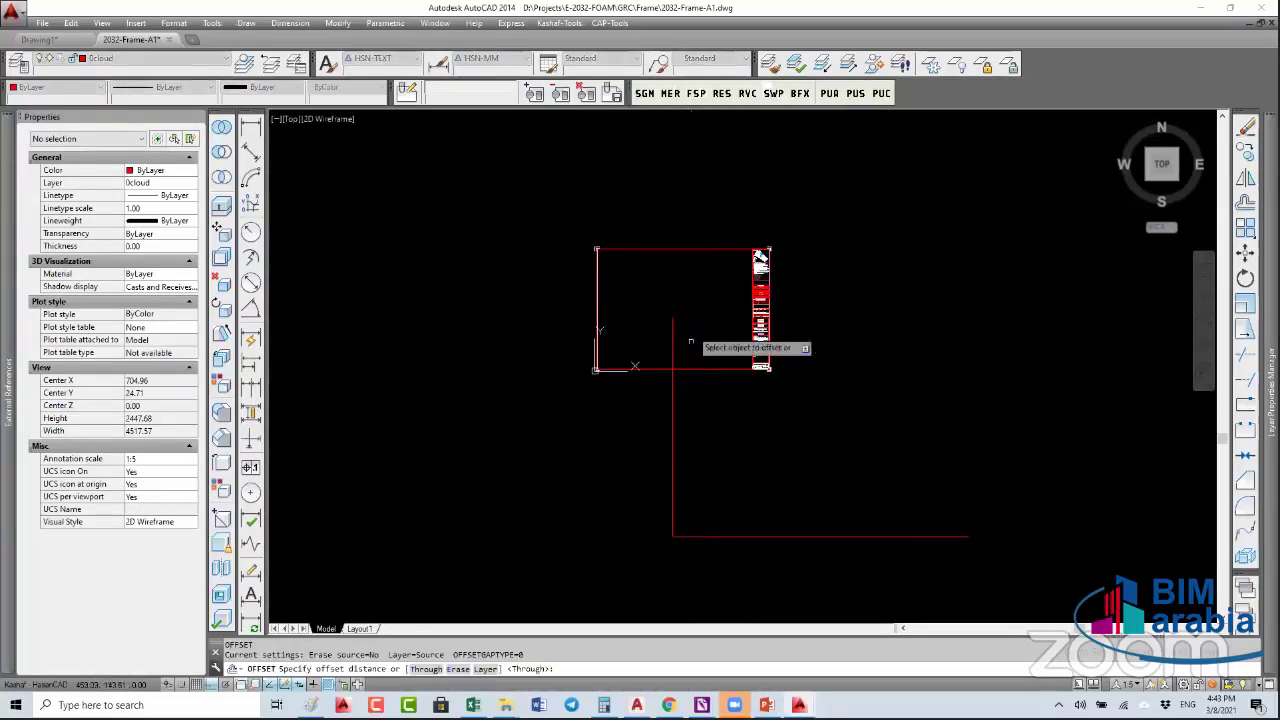
- Offset the bottom horizontal line 840 units upward
click(750, 537)
click(753, 510)
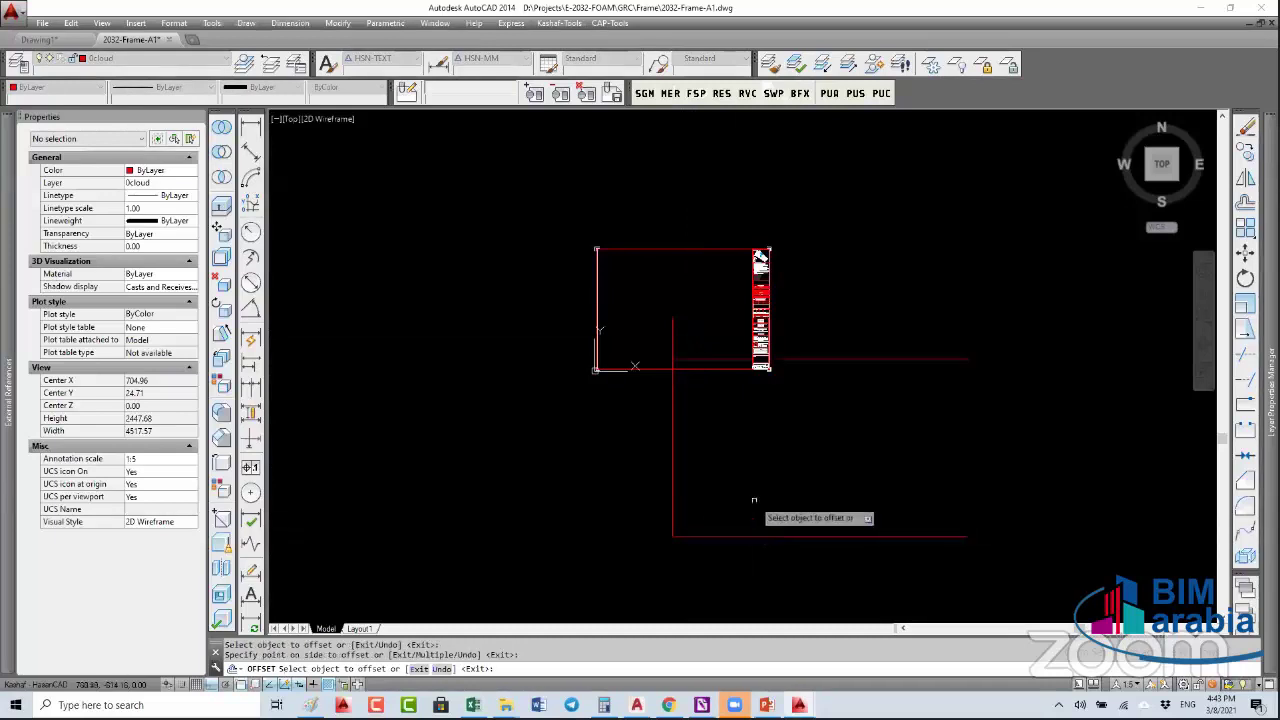
key(Escape)
key(o)
key(space)
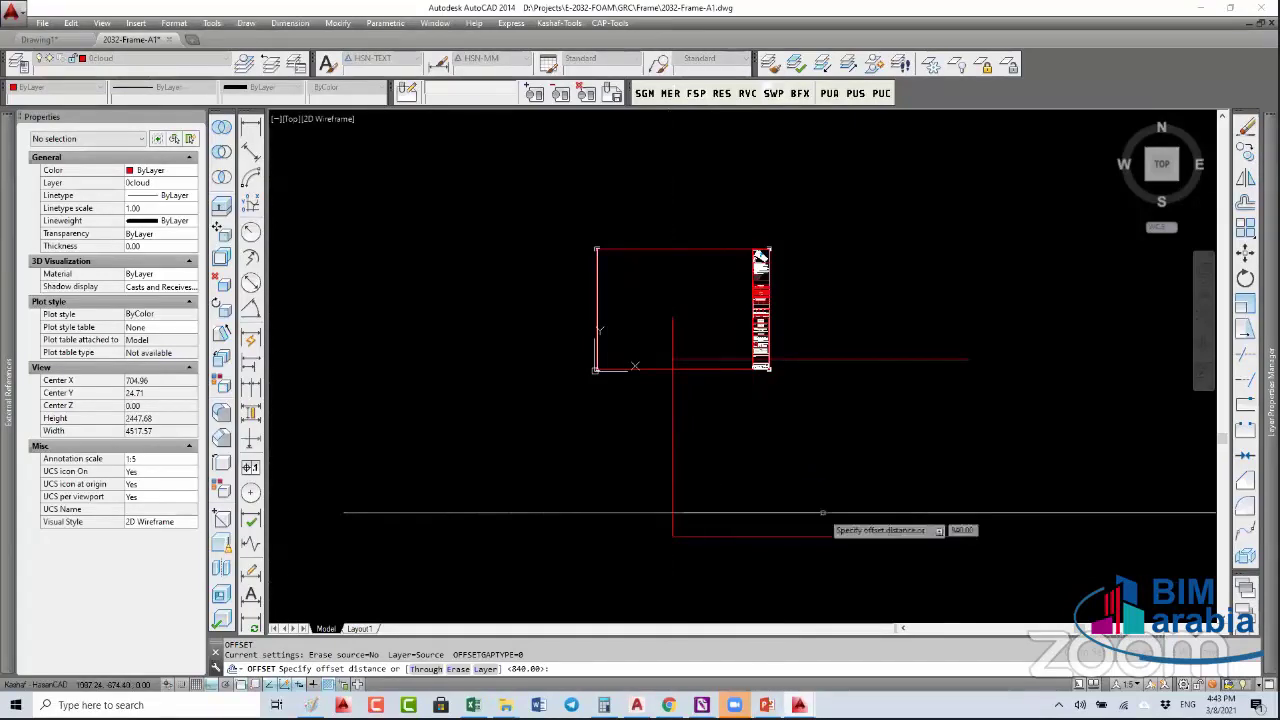
key(Escape)
key(Escape)
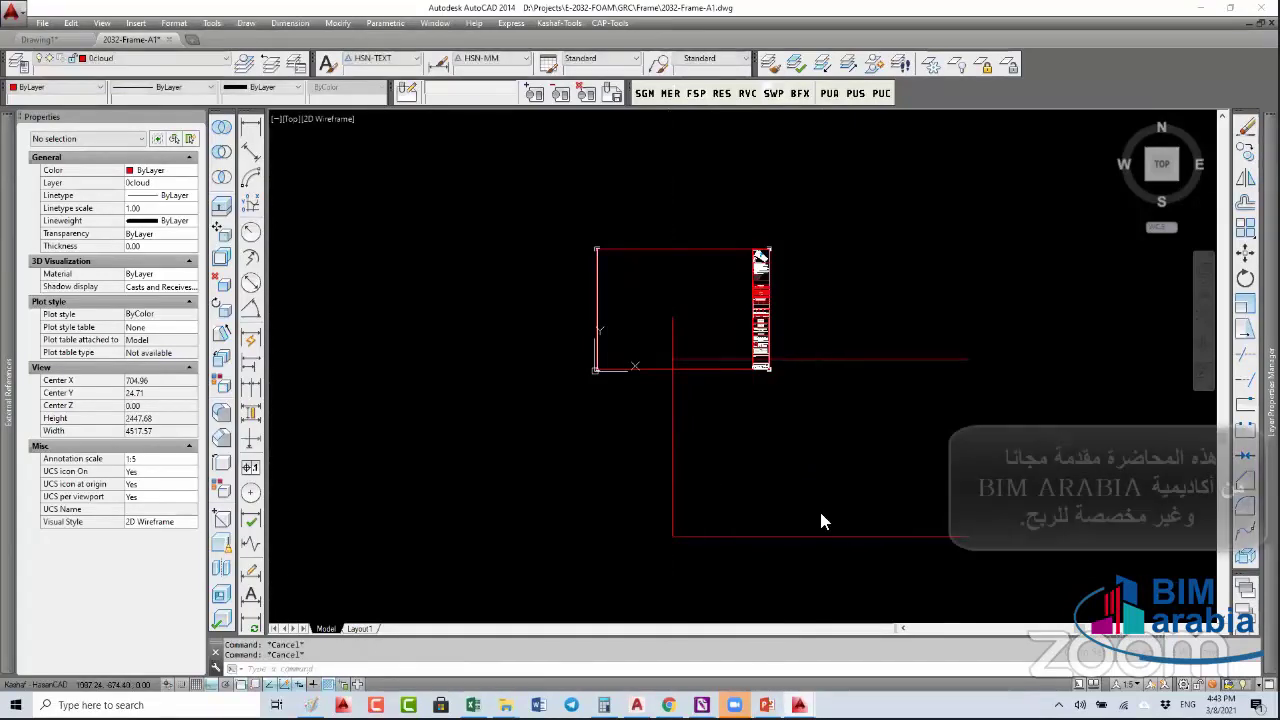
key(ctrl+p)
click(506, 253)
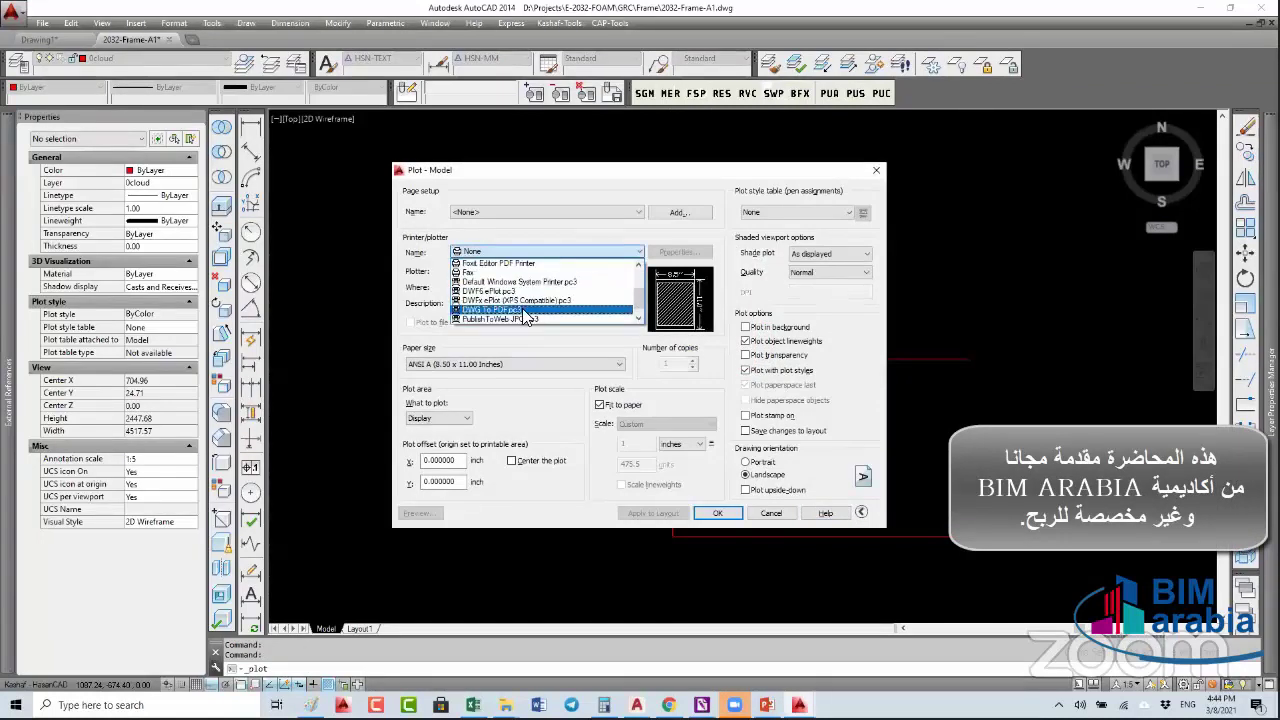
click(503, 309)
click(488, 368)
scroll(505, 480, up, 5)
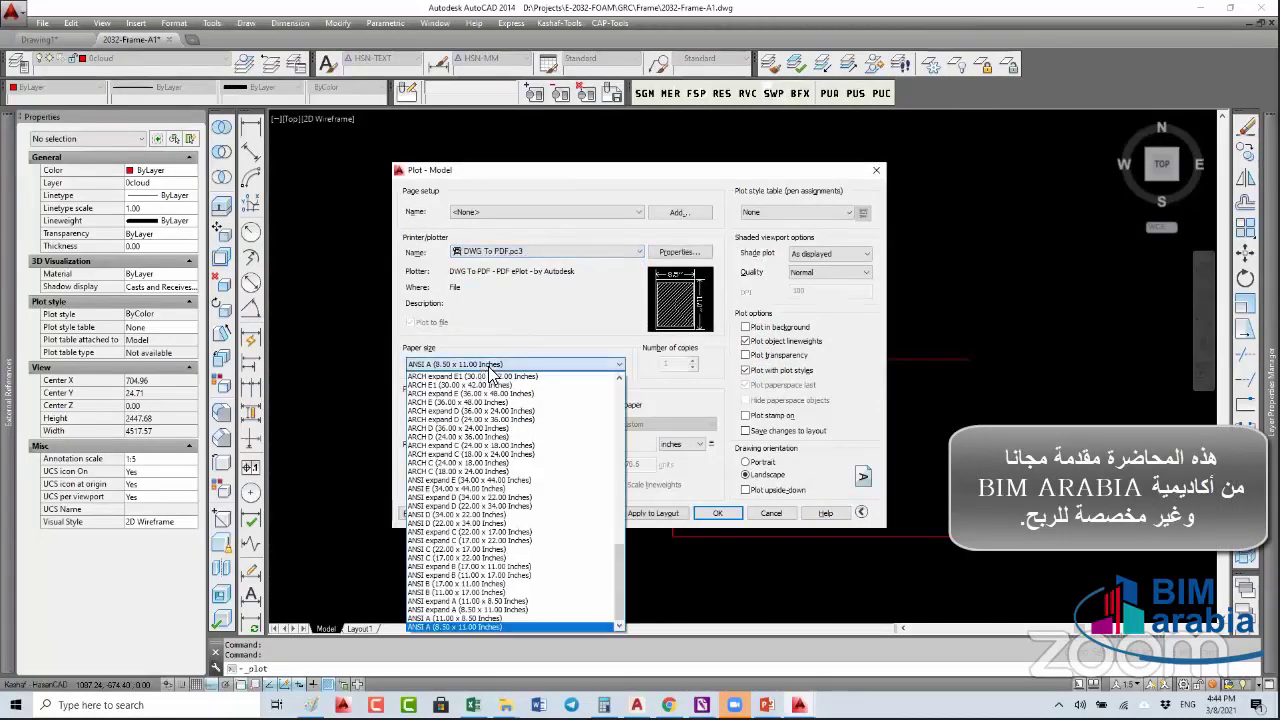
scroll(505, 470, up, 2)
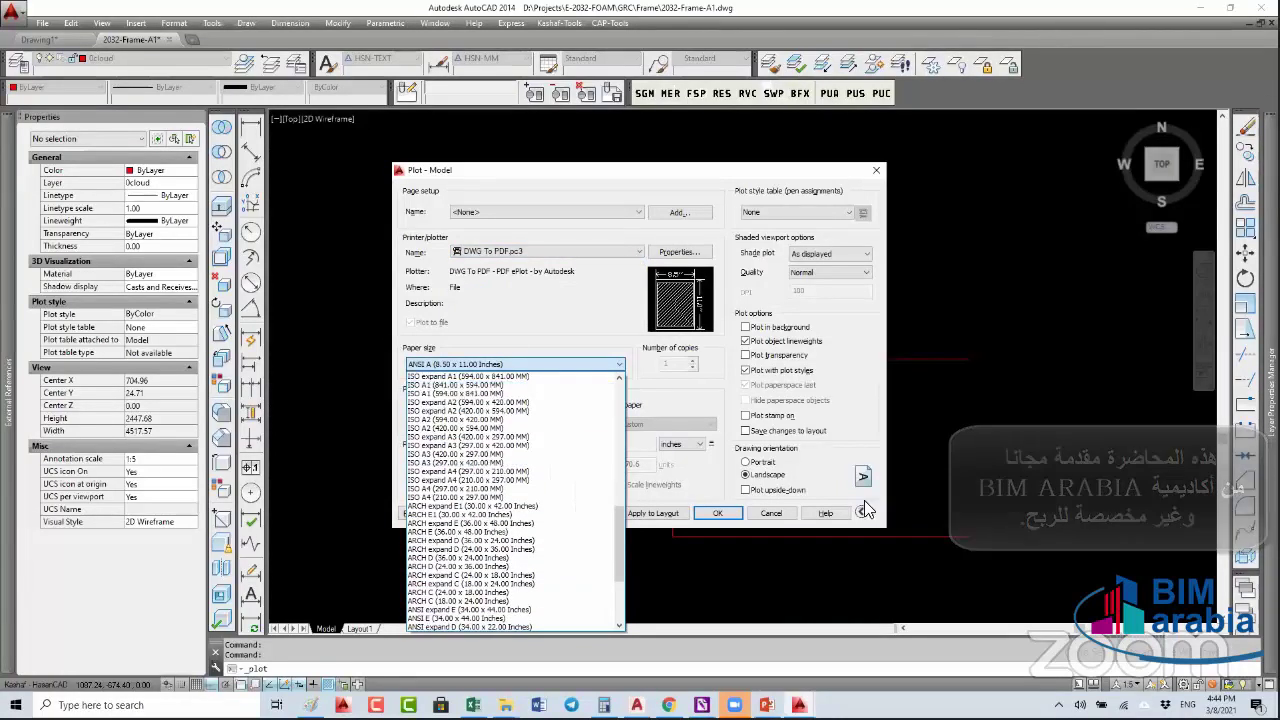
click(967, 436)
- Offset a copy of the vertical red line to the right
key(Escape)
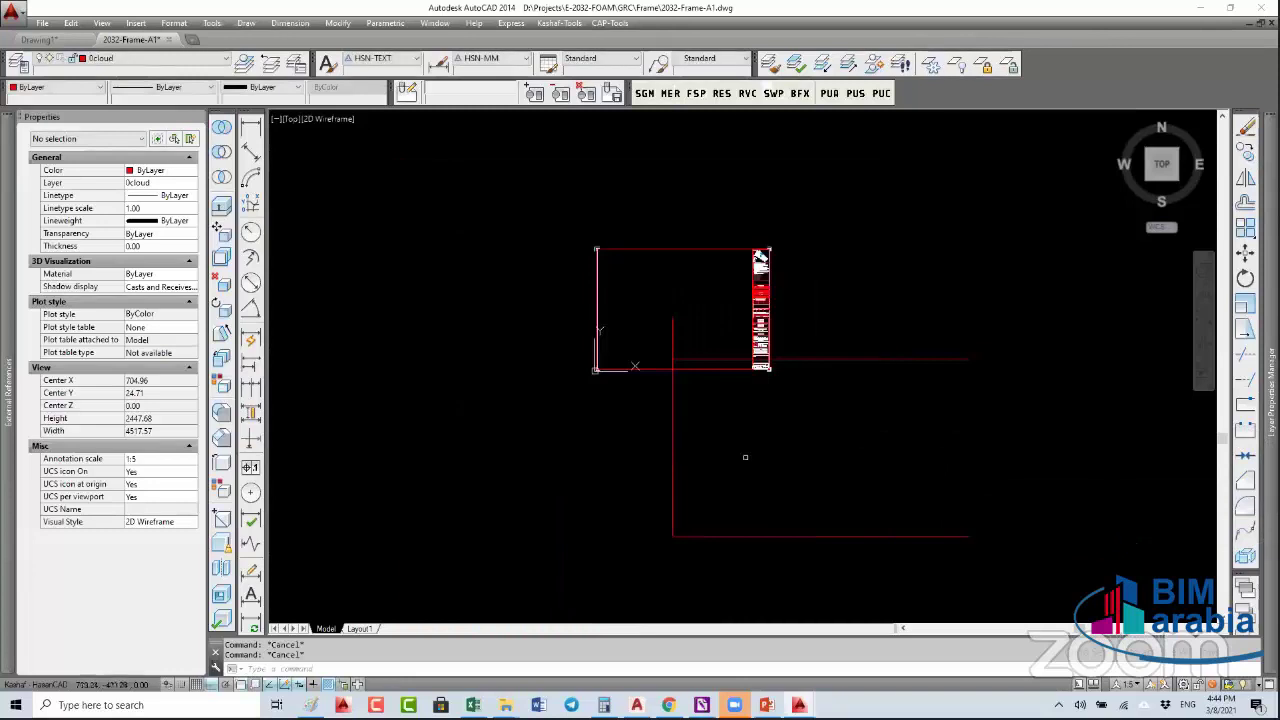
text(o)
key(Return)
key(Return)
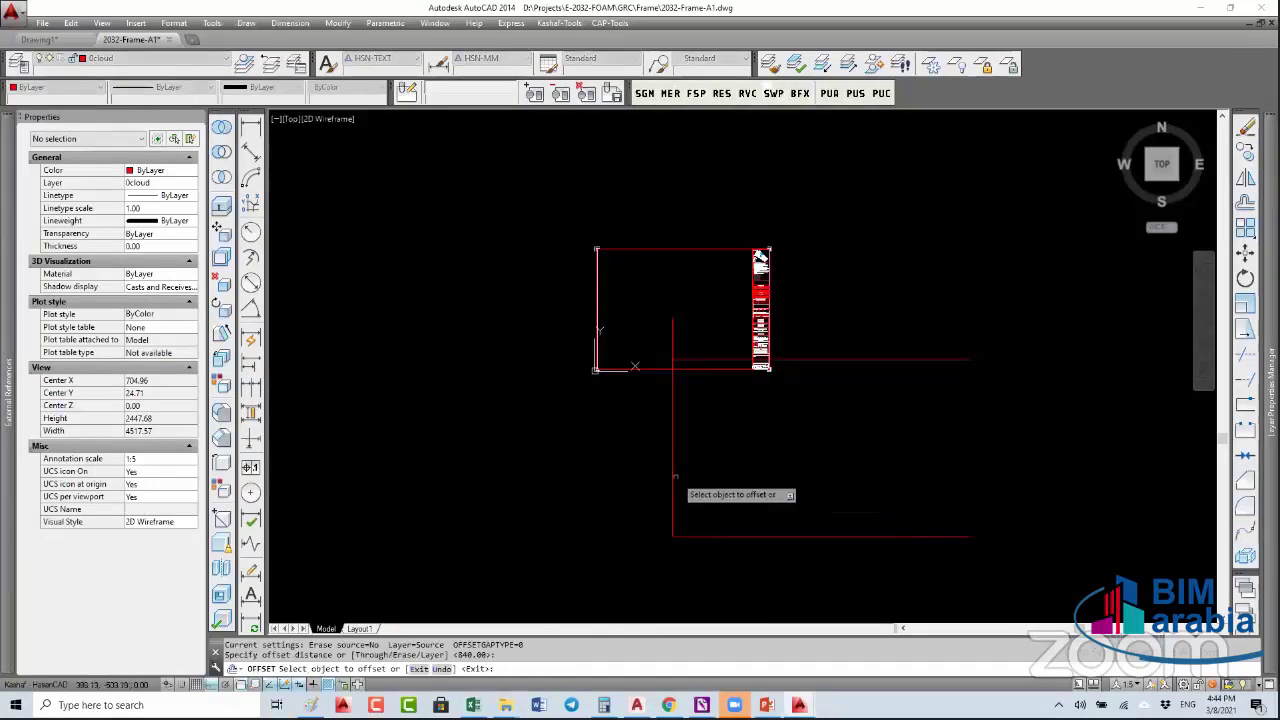
click(674, 498)
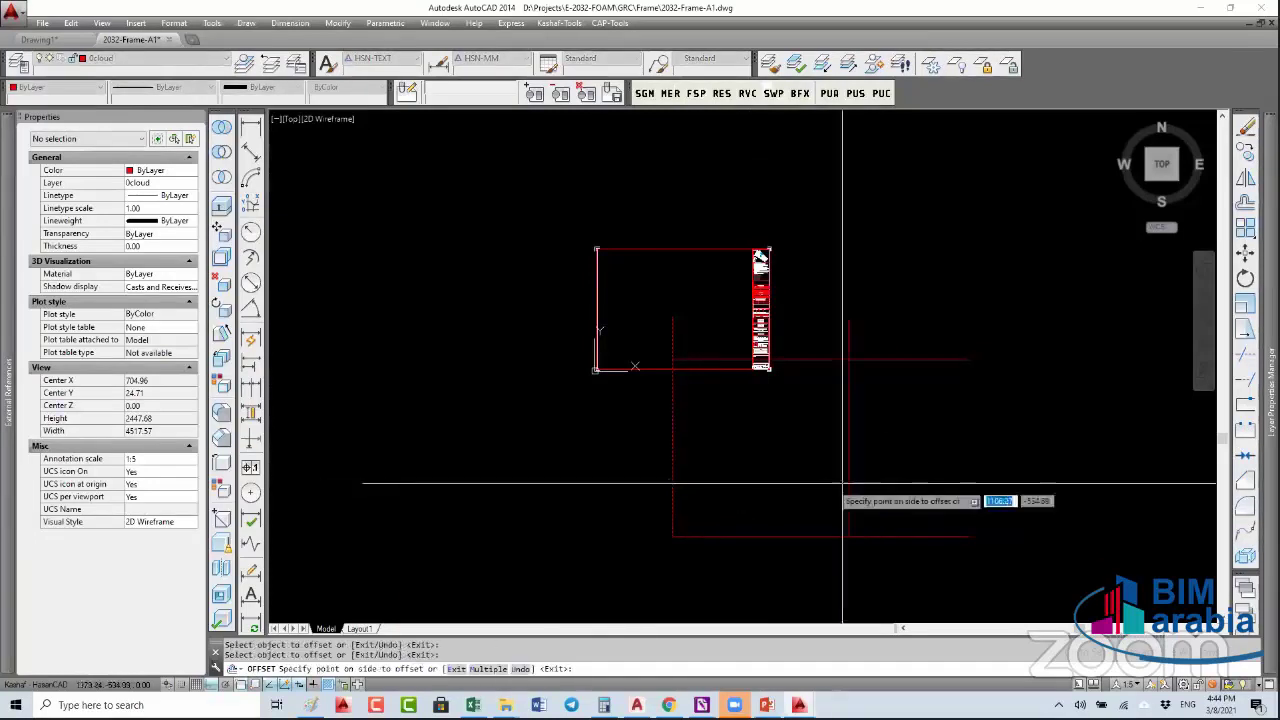
click(843, 480)
key(Escape)
key(Escape)
- Offset the bottom line 590 units upward and delete the extra upper horizontal line
text(o)
key(Return)
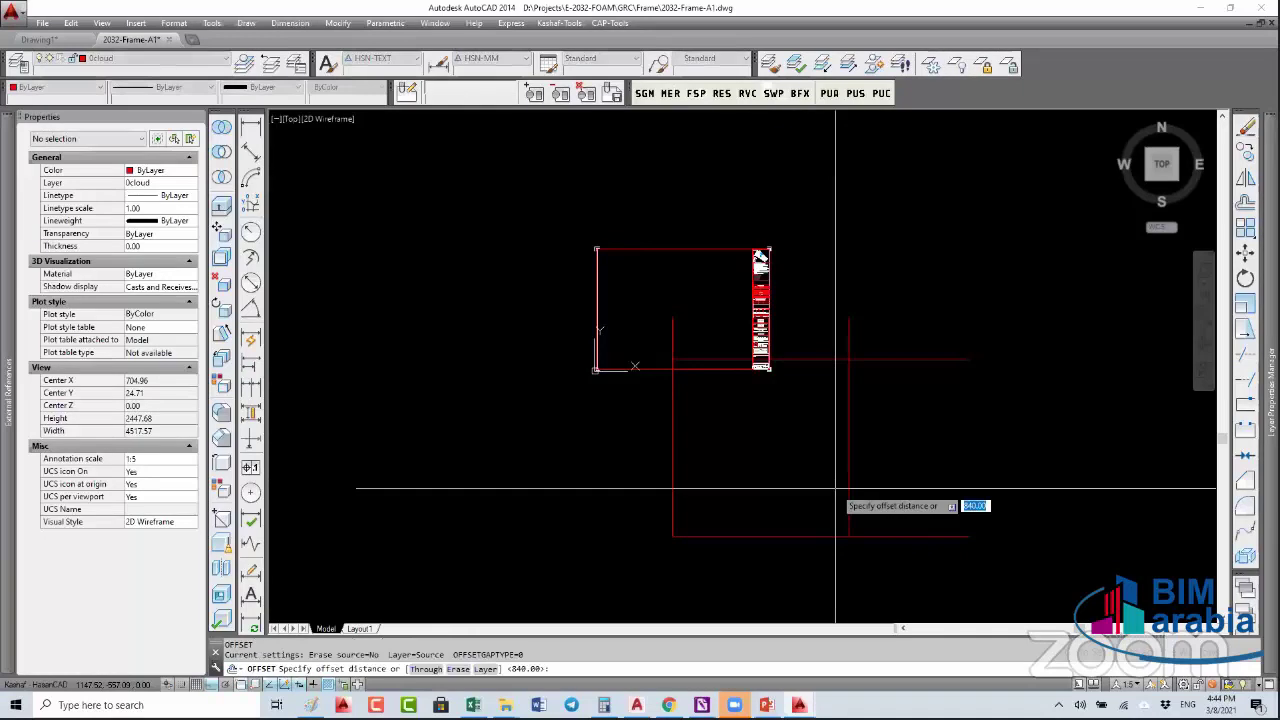
text(390)
key(Return)
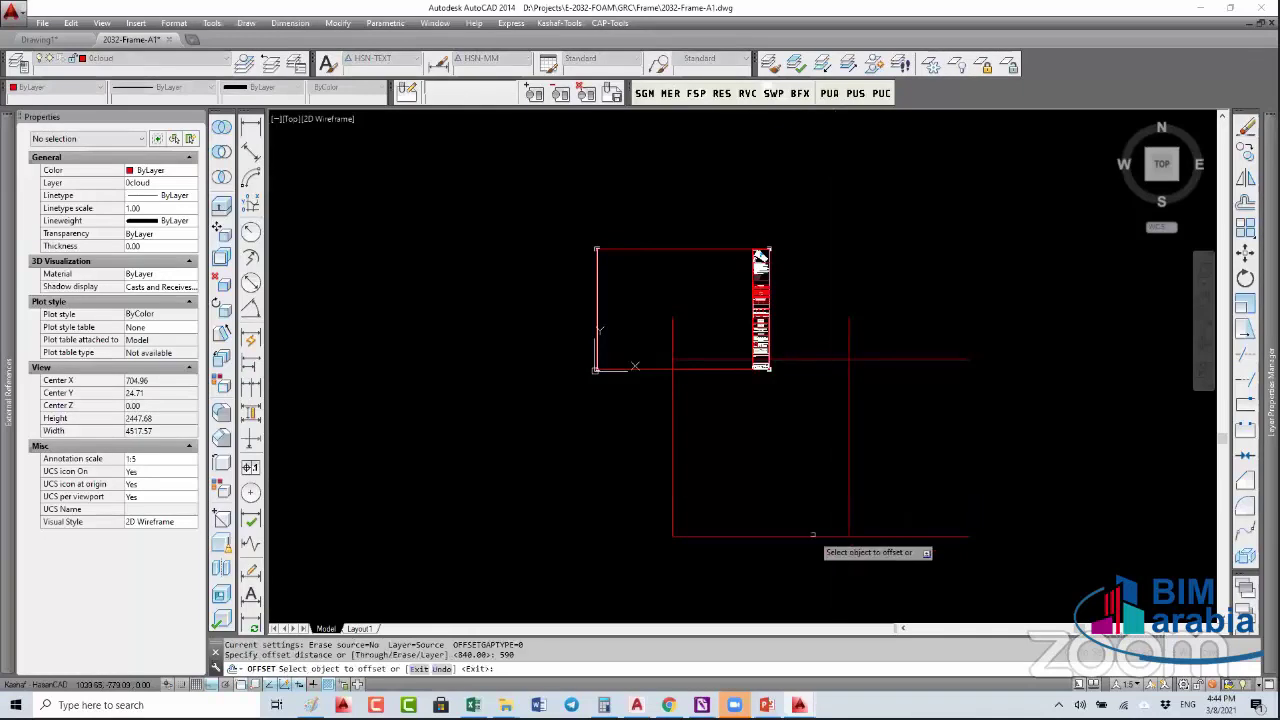
click(815, 536)
click(820, 474)
key(Escape)
click(834, 346)
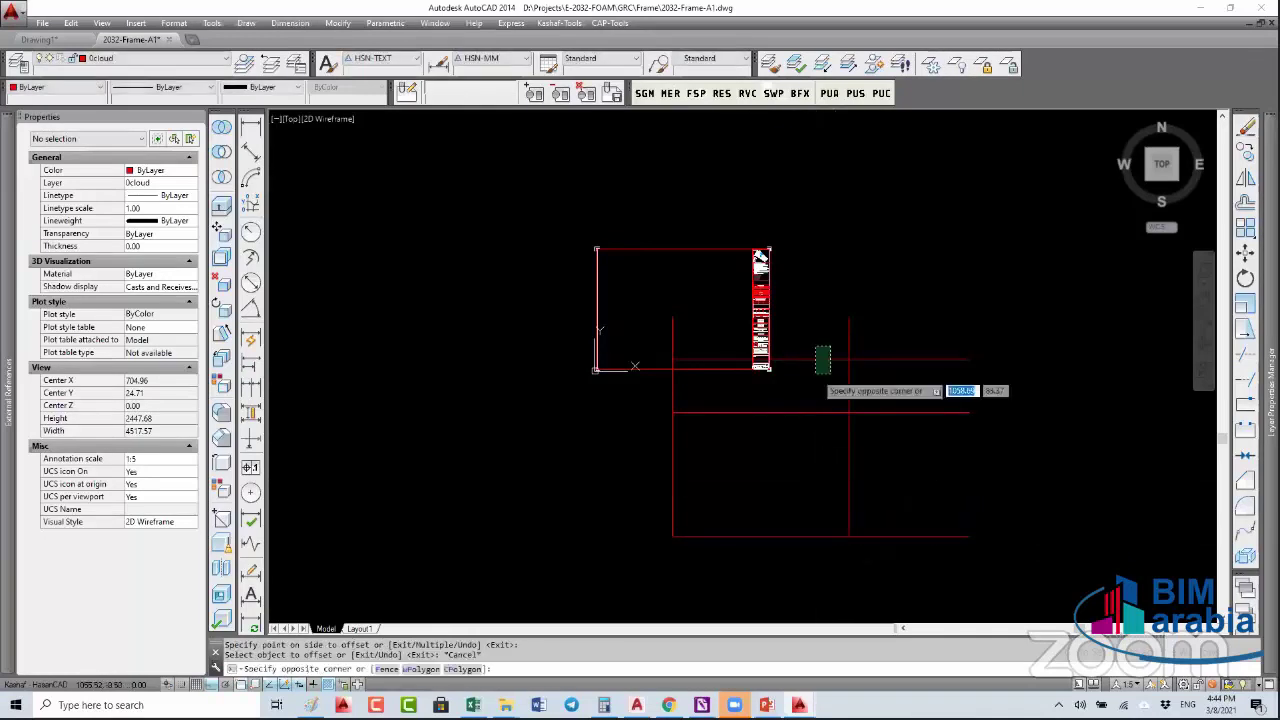
click(813, 379)
key(Delete)
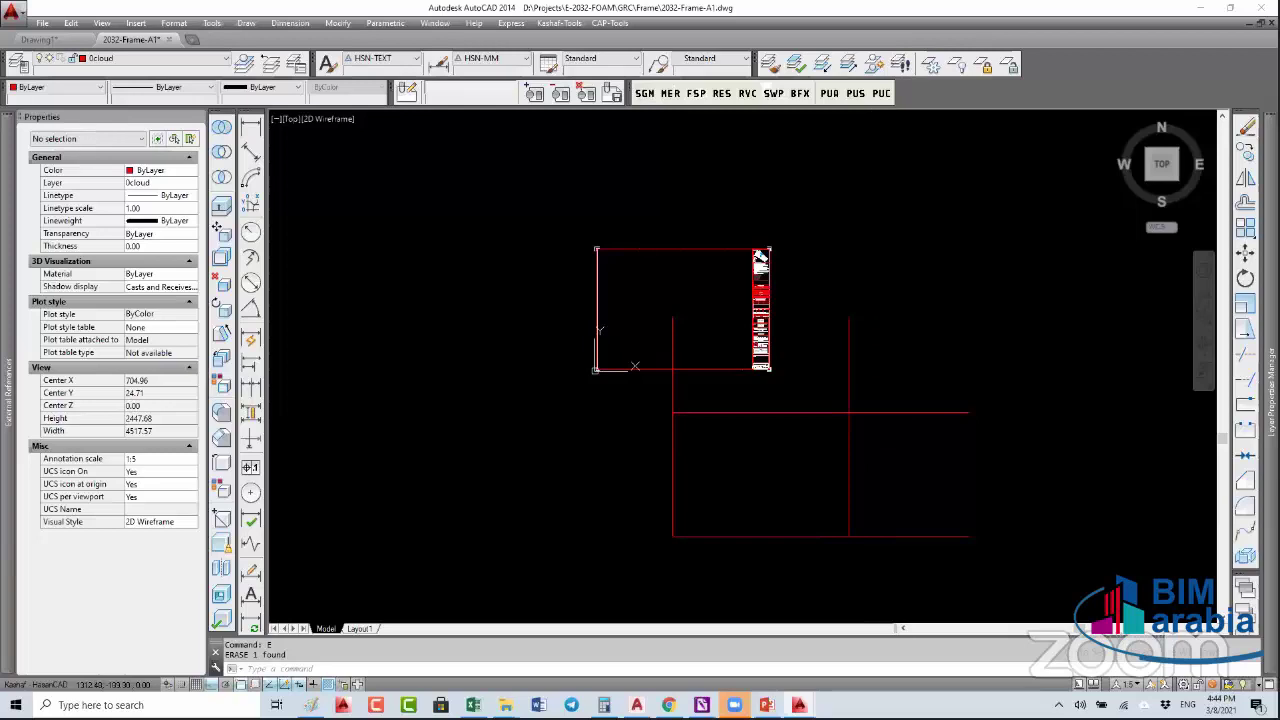
- Window-select the four leftover construction lines and erase them
text(rec)
key(Return)
key(Escape)
key(Escape)
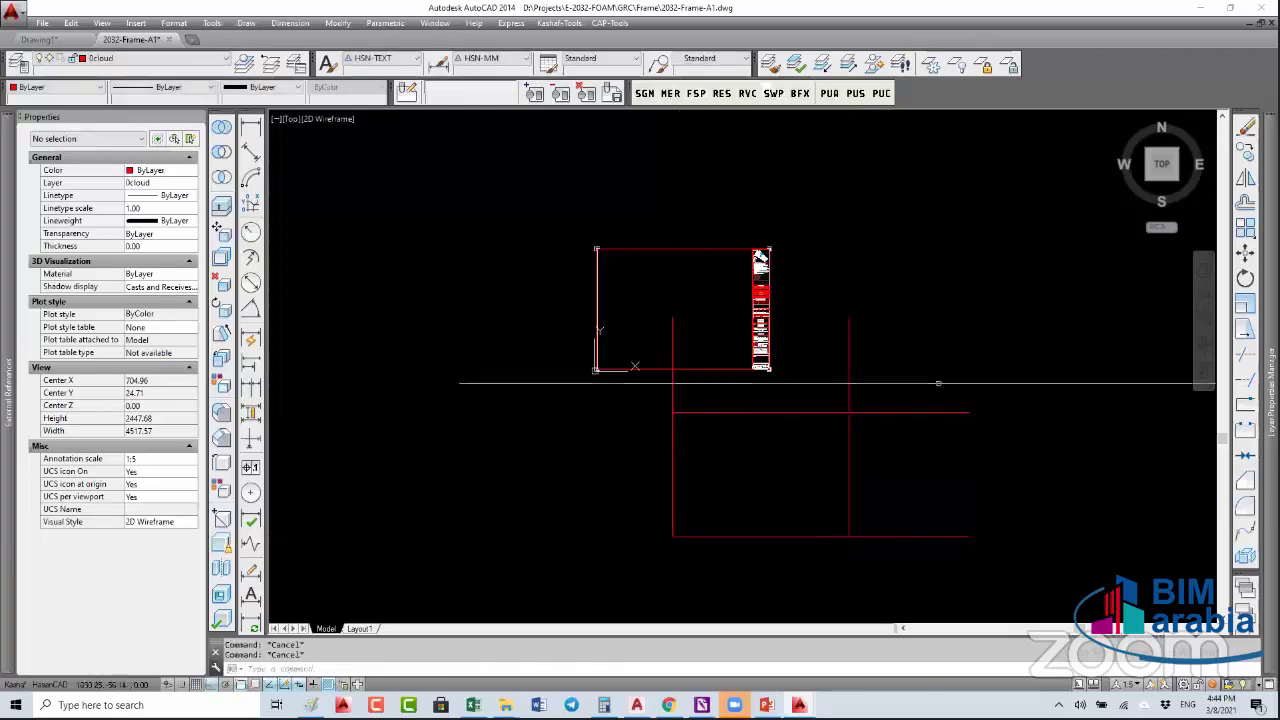
click(938, 383)
click(665, 560)
click(634, 393)
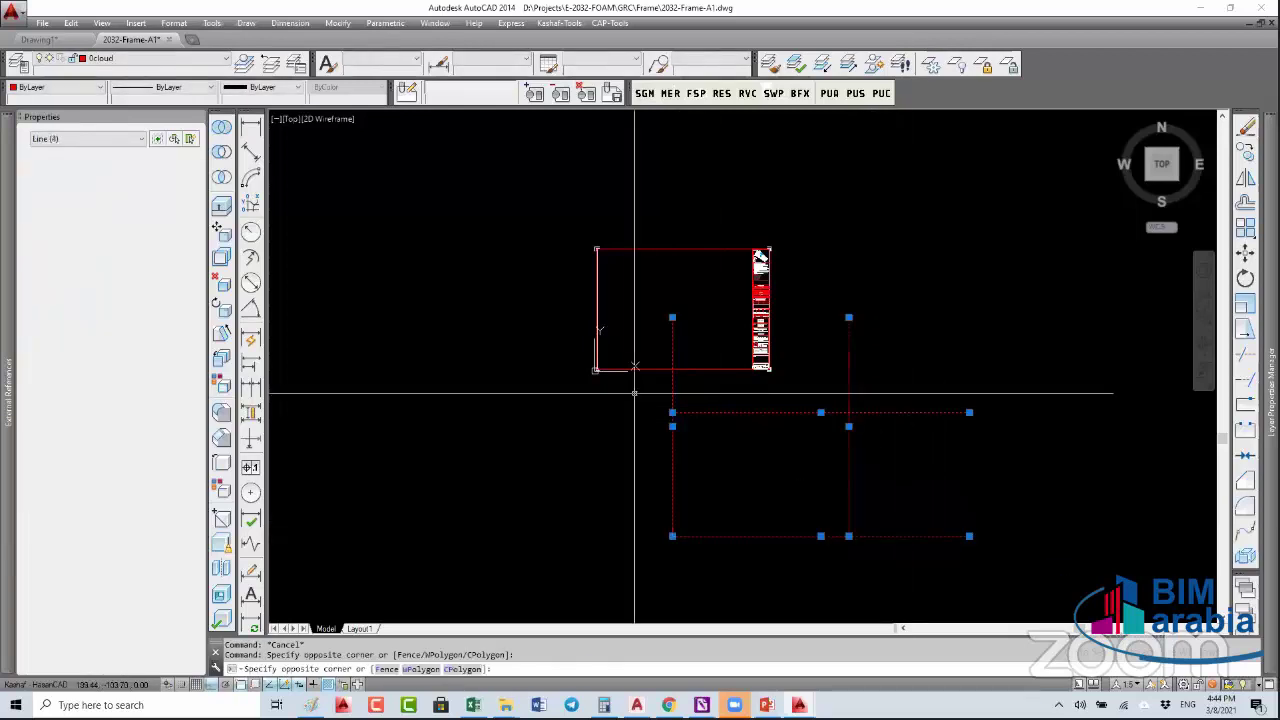
click(634, 393)
key(Escape)
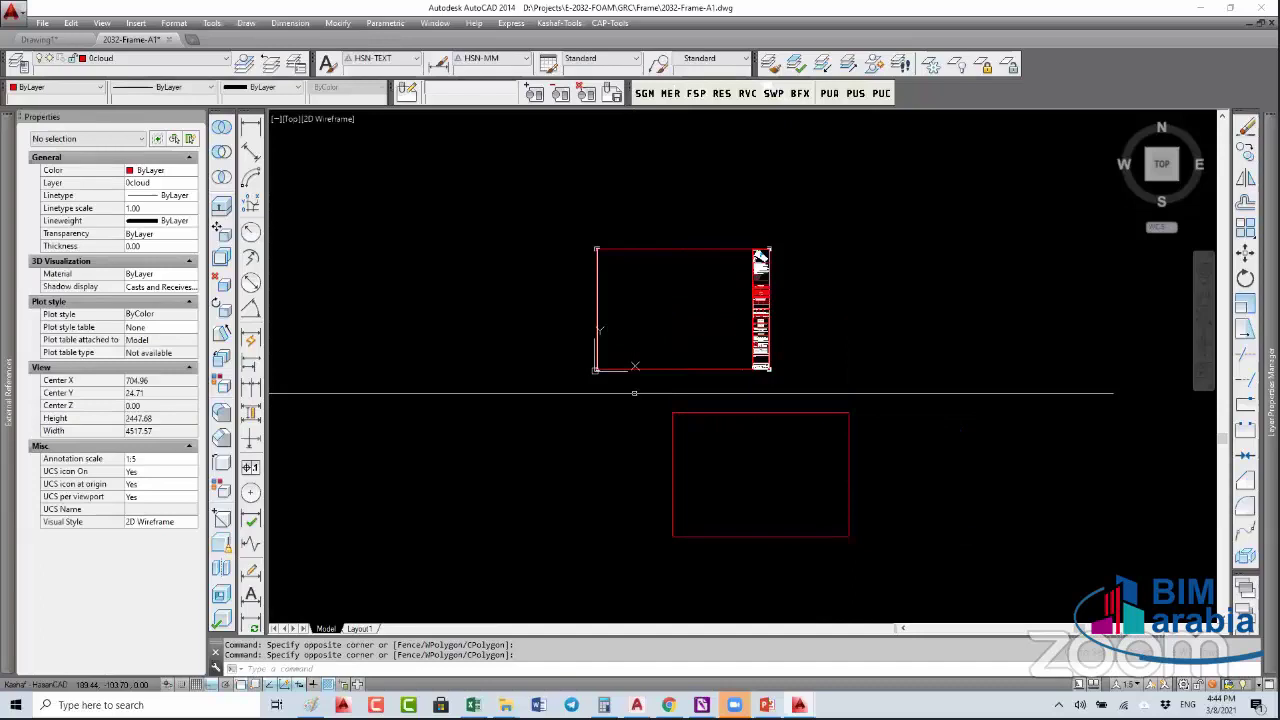
text(e)
key(Return)
- Window-select the frame drawing and move it further to the right
click(750, 412)
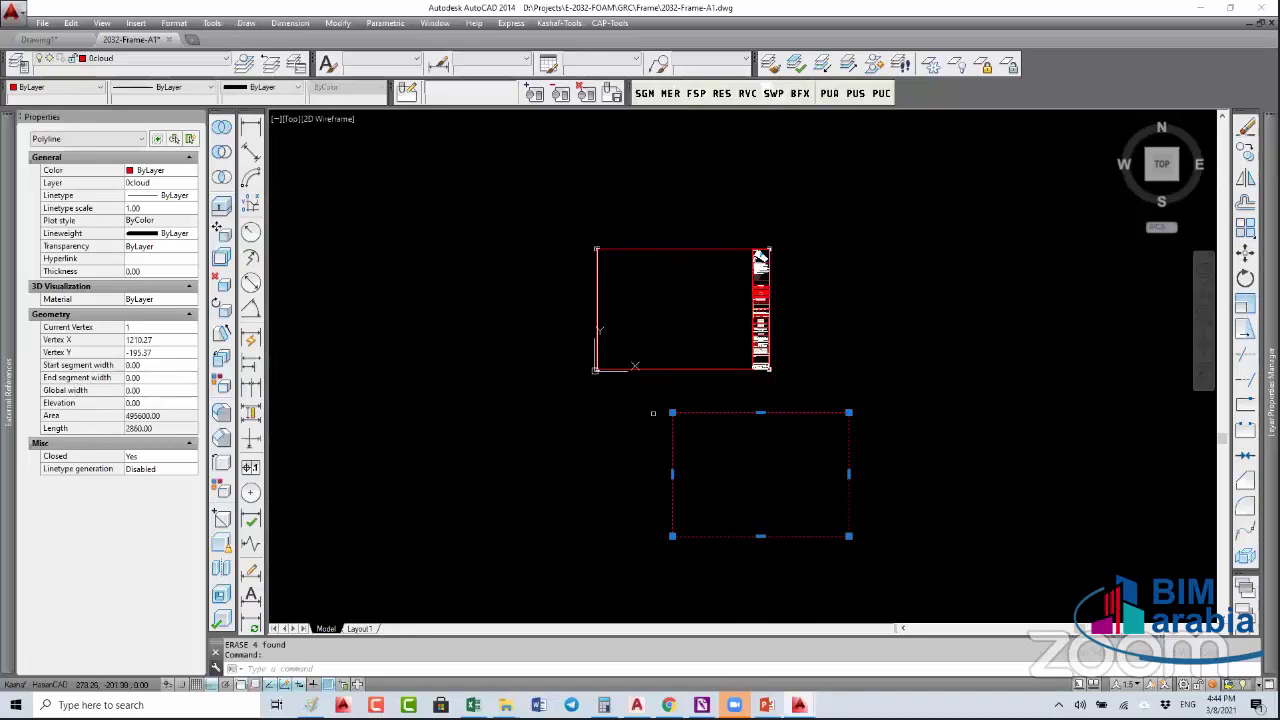
click(564, 226)
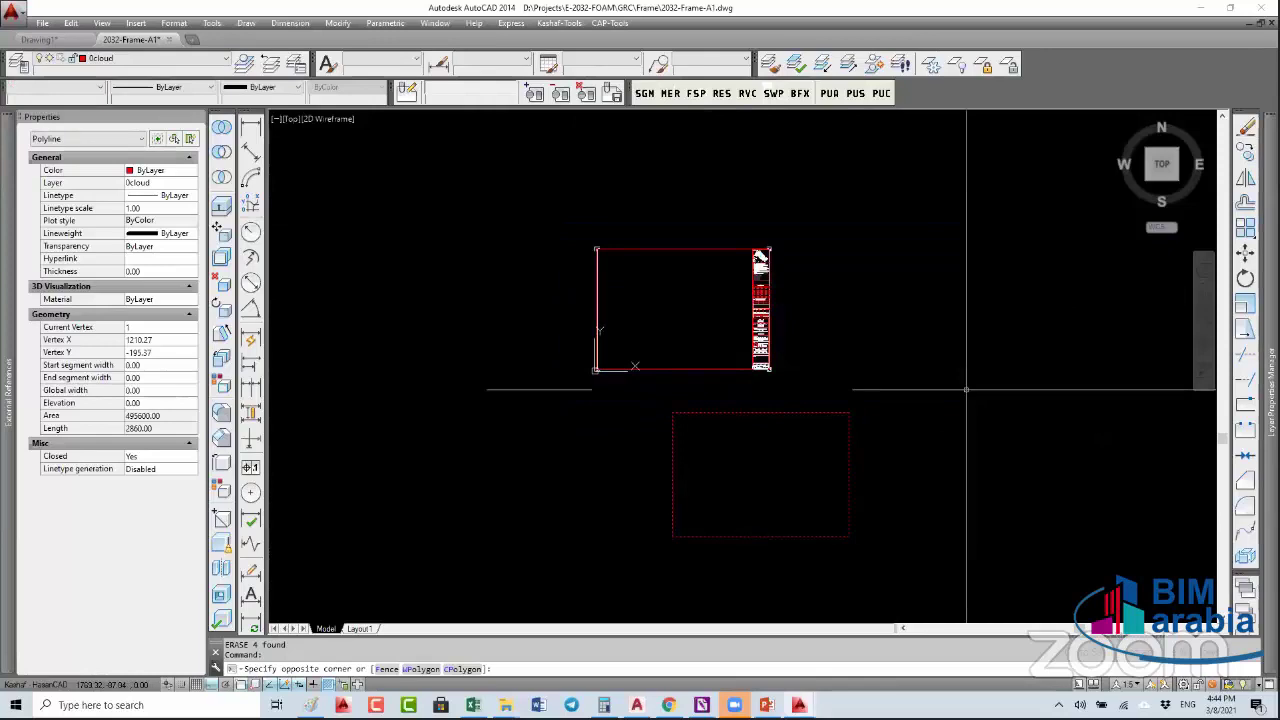
click(966, 390)
text(m)
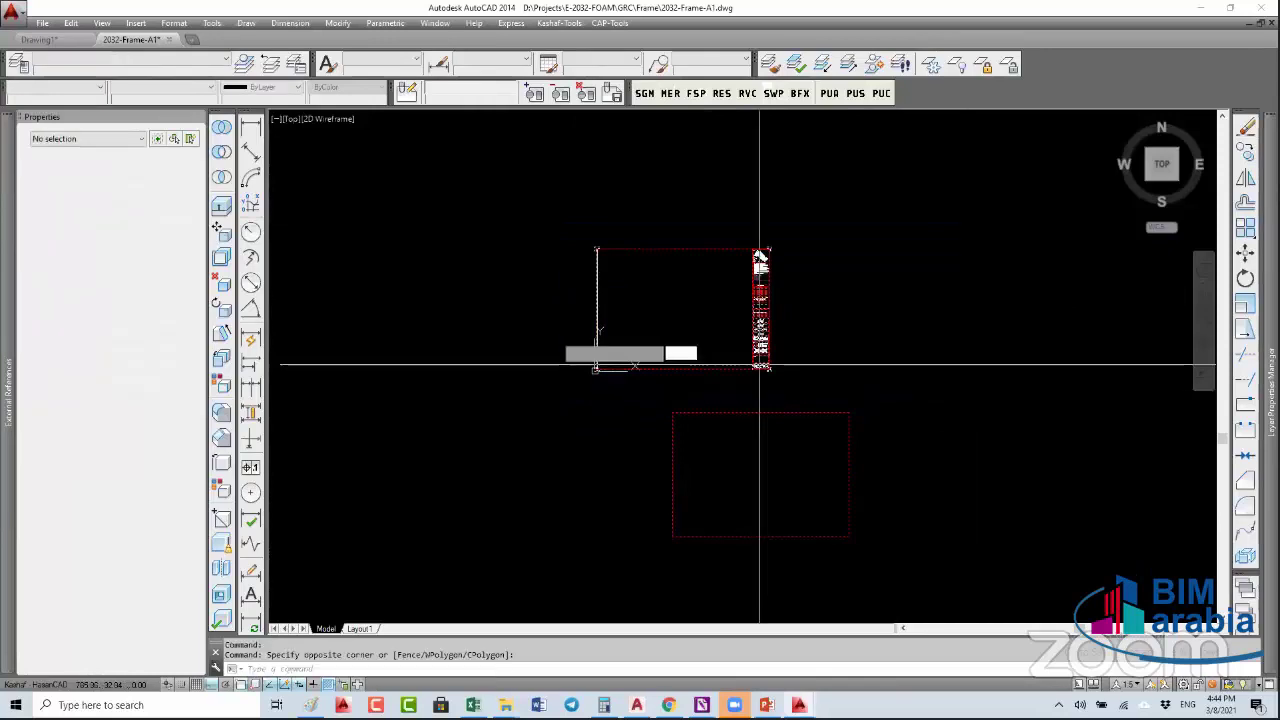
key(Return)
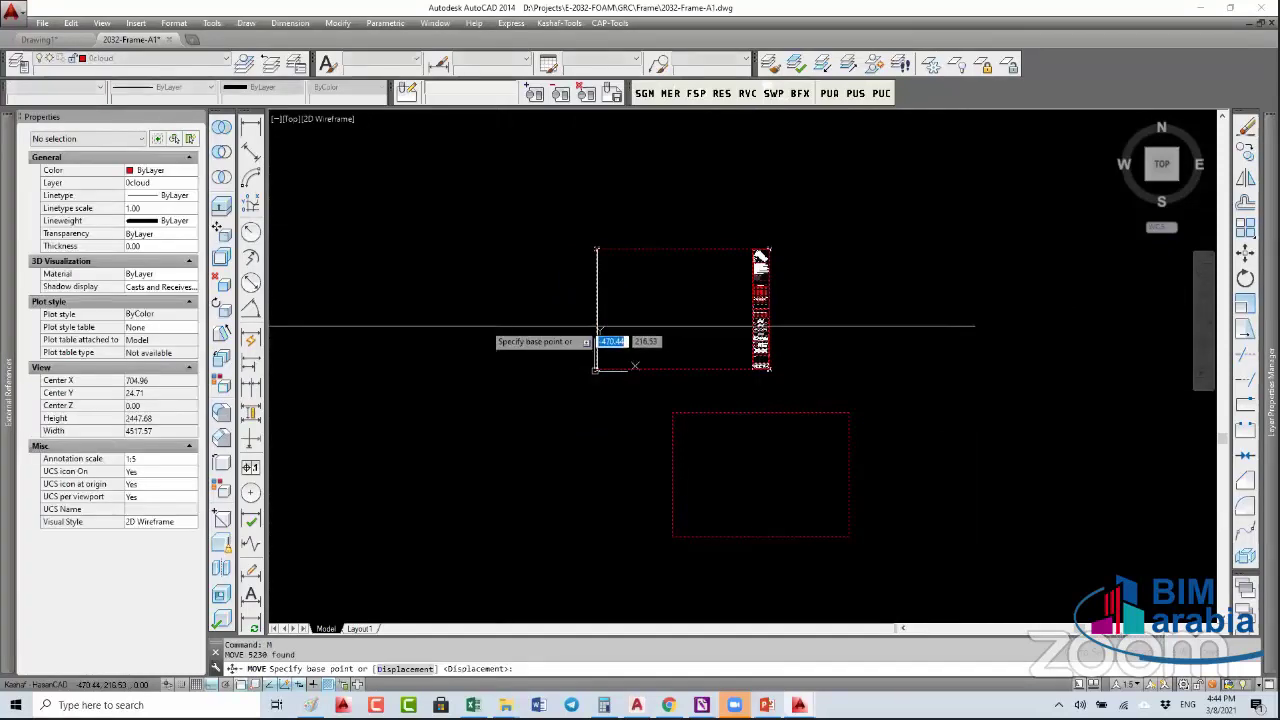
click(390, 326)
click(825, 331)
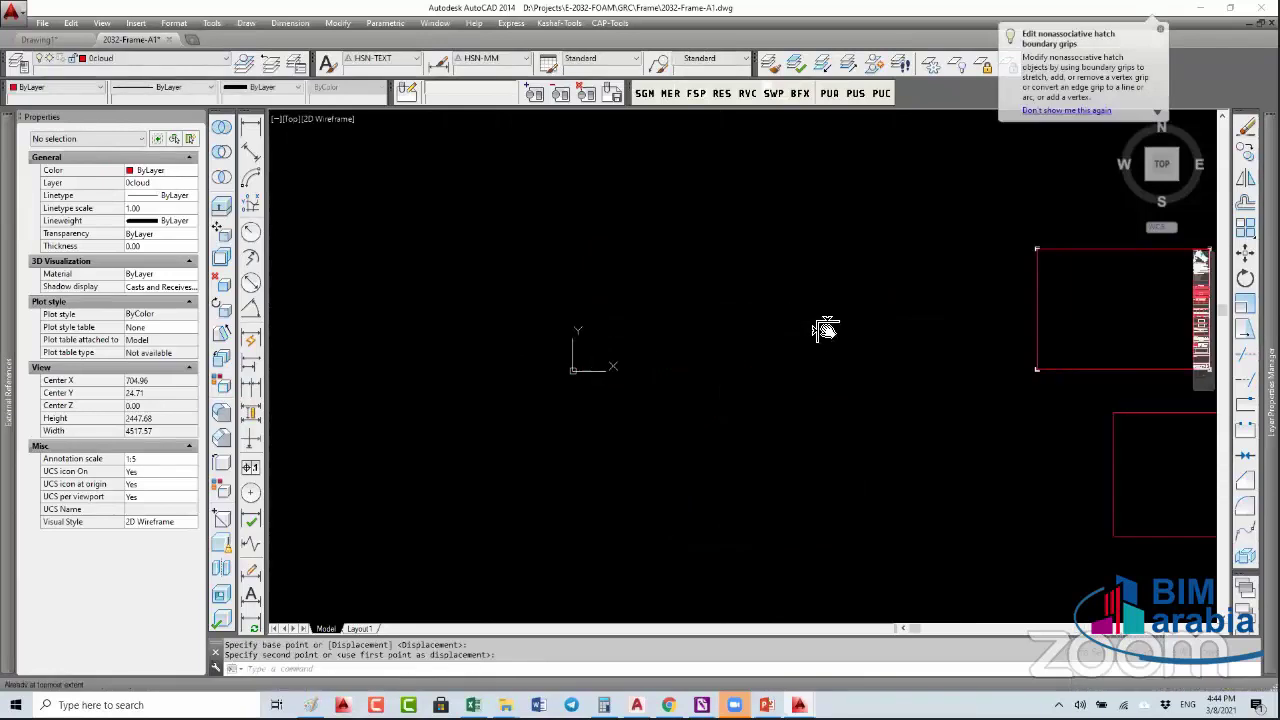
middle_drag(825, 331, 801, 331)
- Move the red rectangle so its lower-left corner sits on the origin 0,0
click(1088, 536)
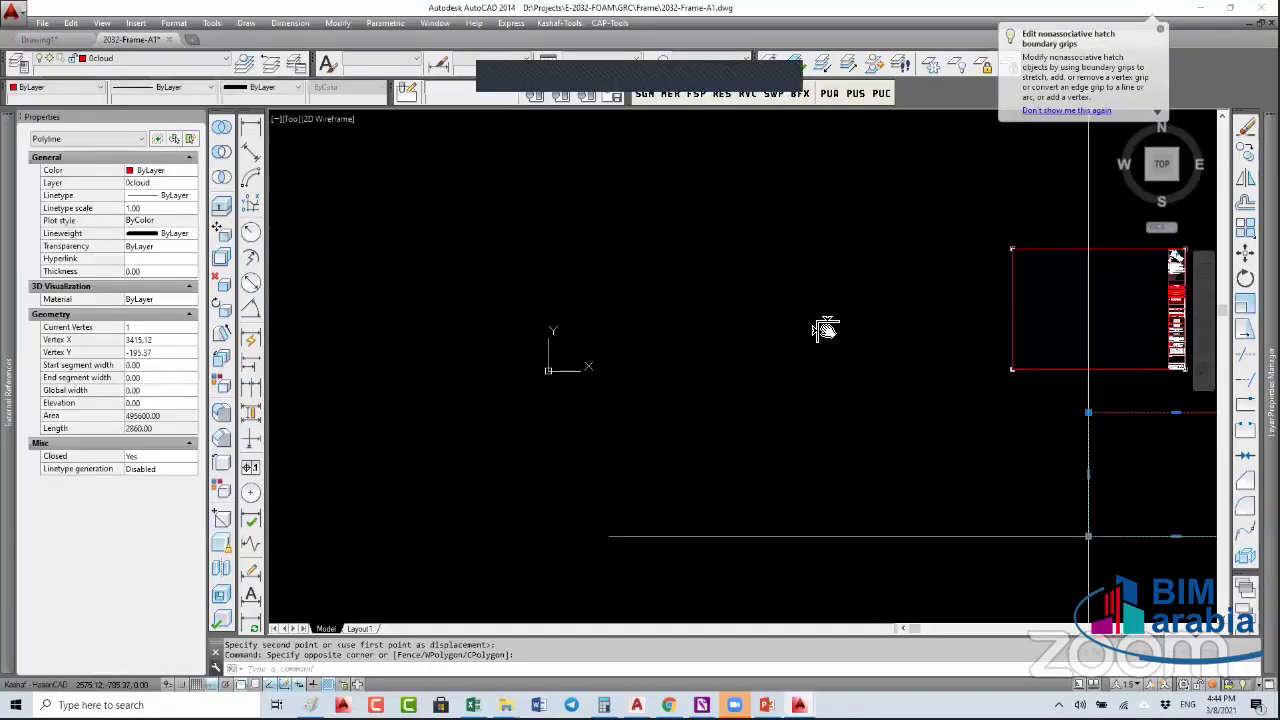
text(m)
key(Return)
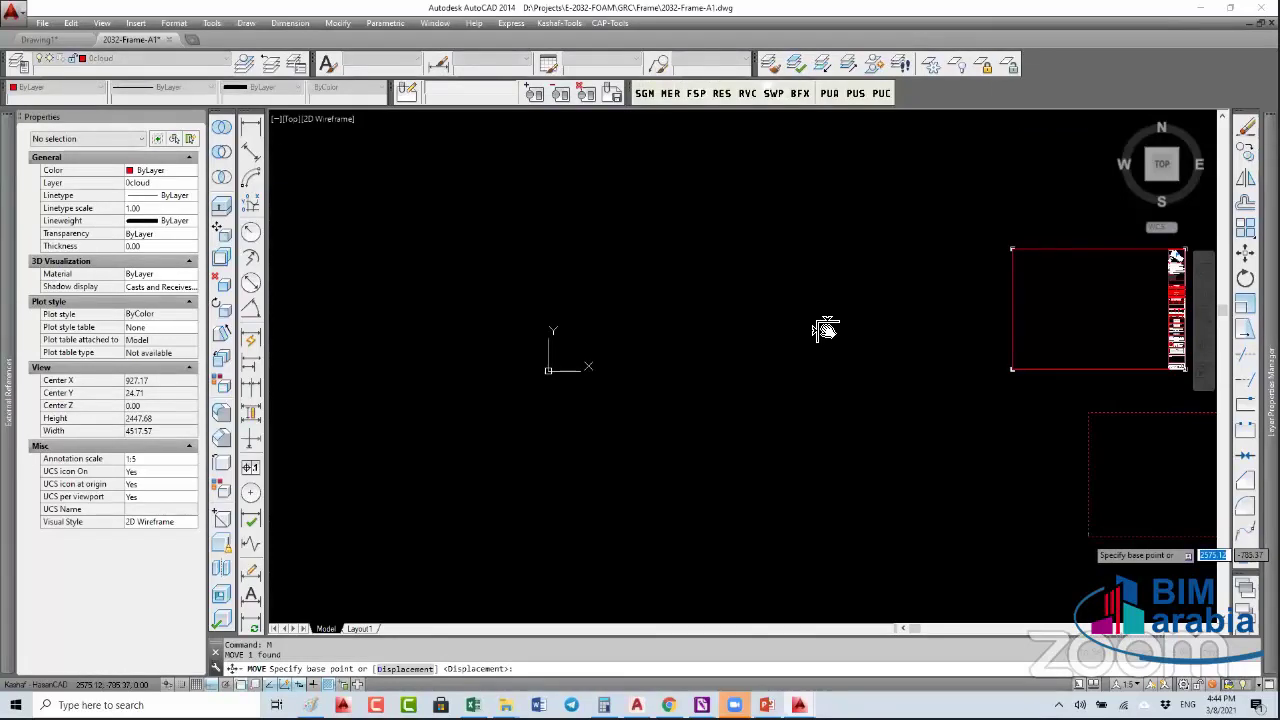
click(1090, 525)
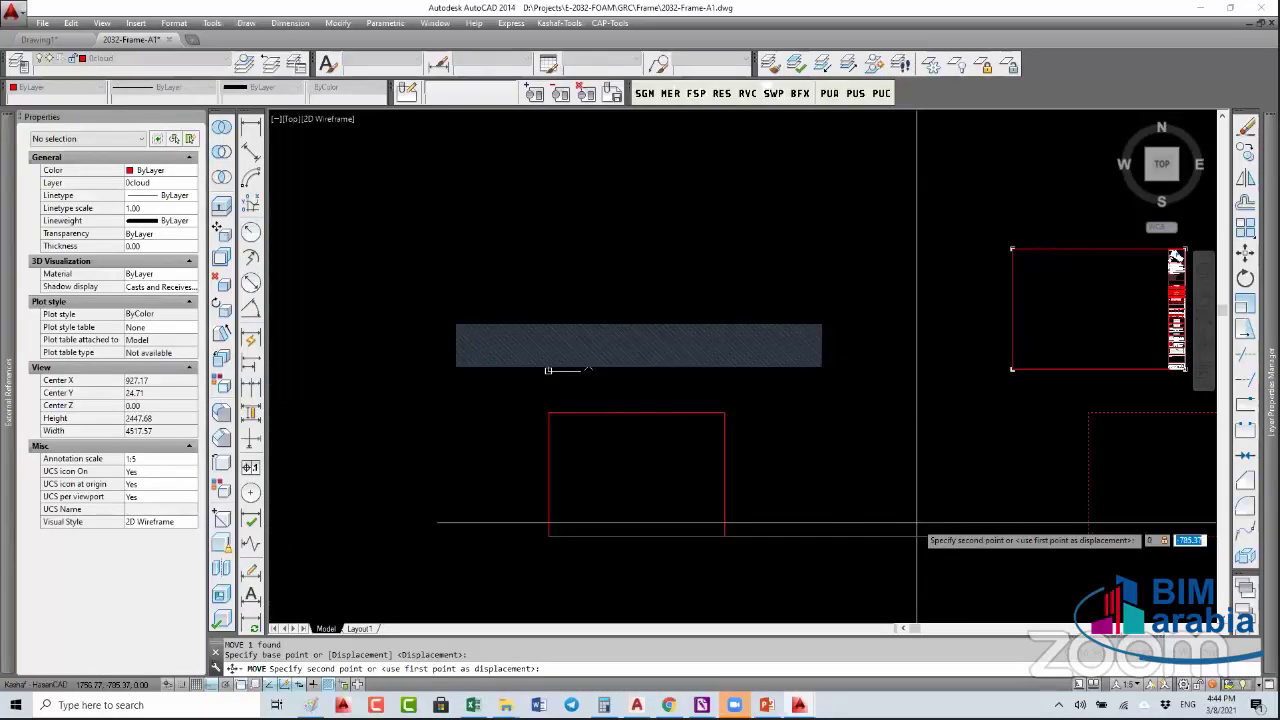
click(548, 370)
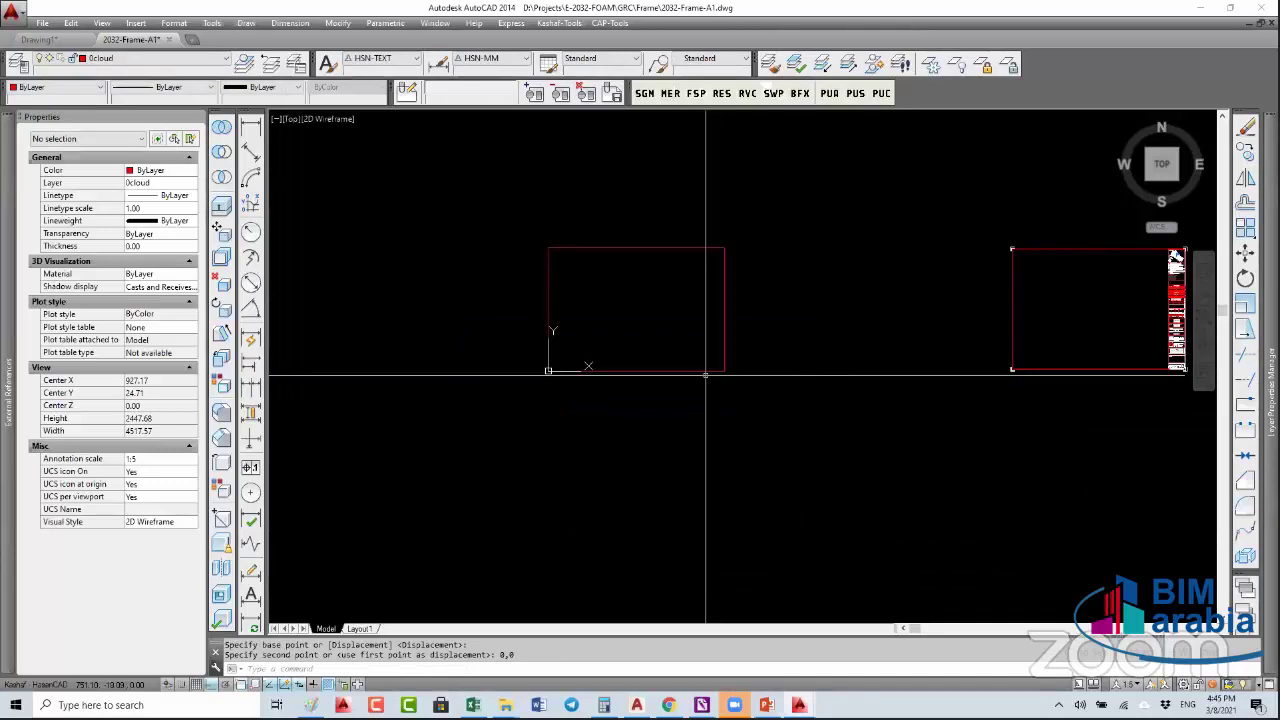
- In Drafting Settings, set Dynamic Input pointer input to Relative coordinates for next points
shift+right_click(755, 415)
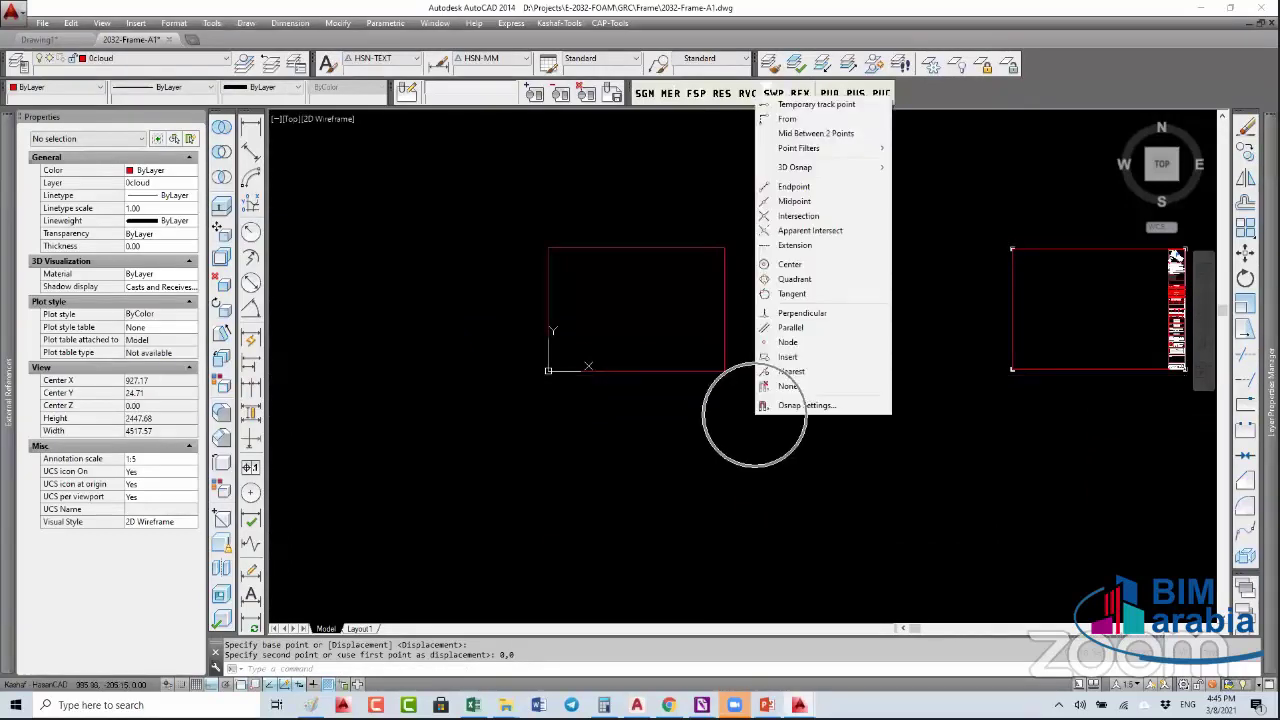
key(Escape)
key(Escape)
shift+right_click(805, 336)
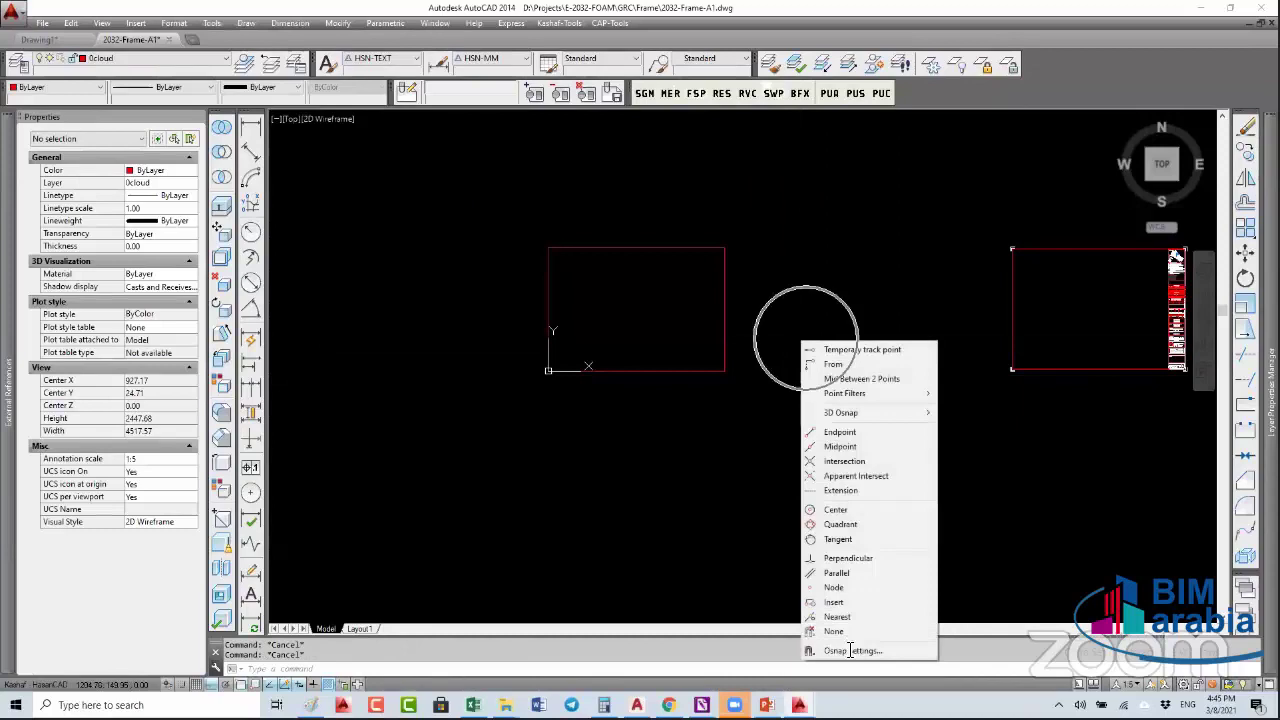
click(850, 650)
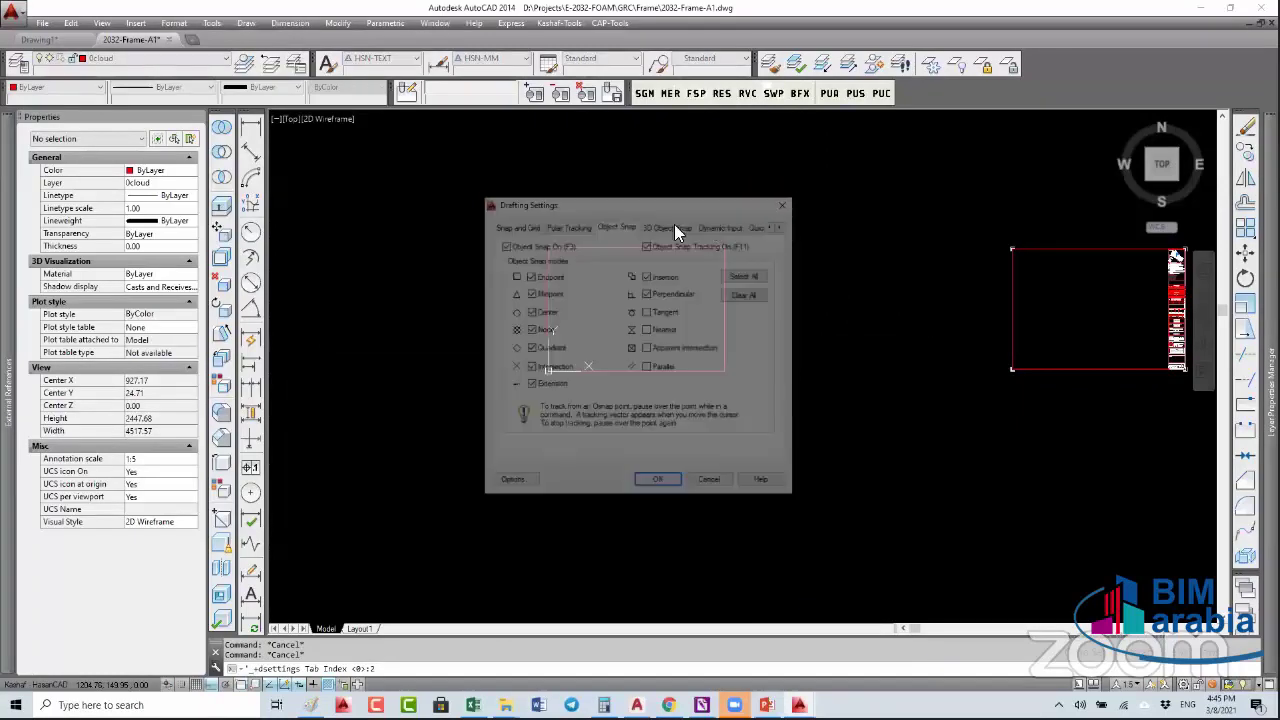
key(ctrl+Tab)
key(ctrl+Tab)
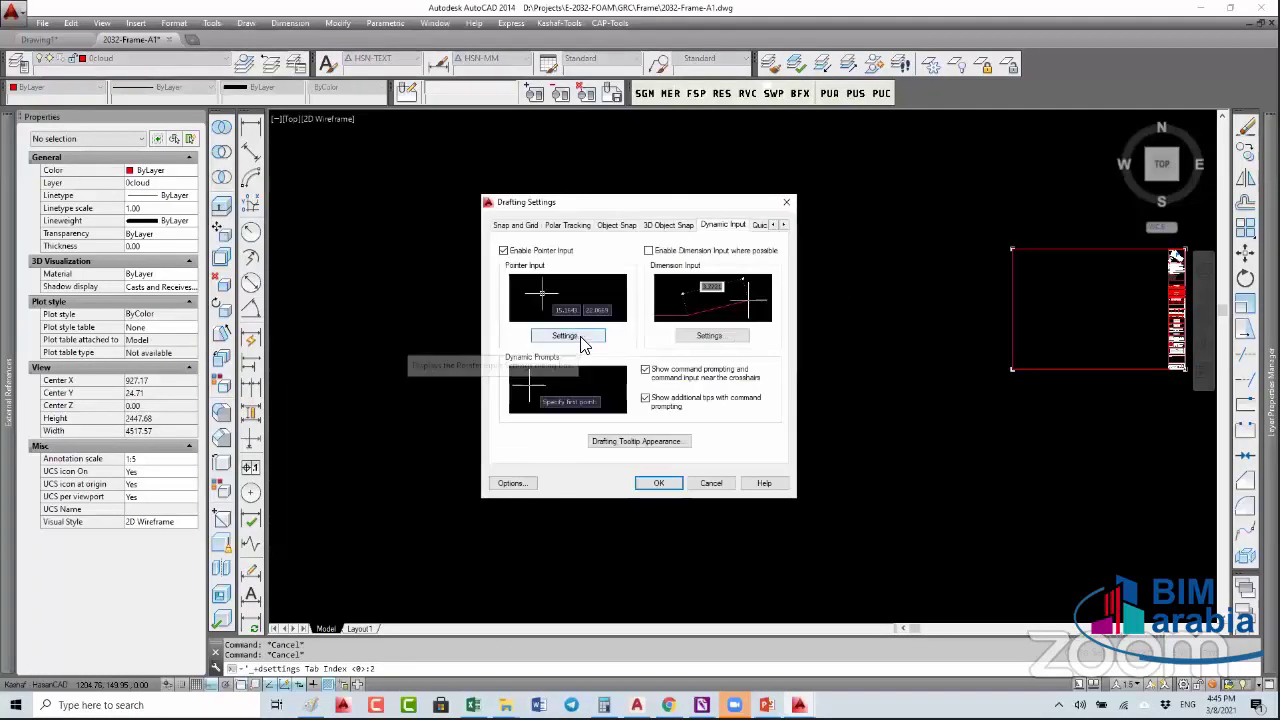
click(585, 343)
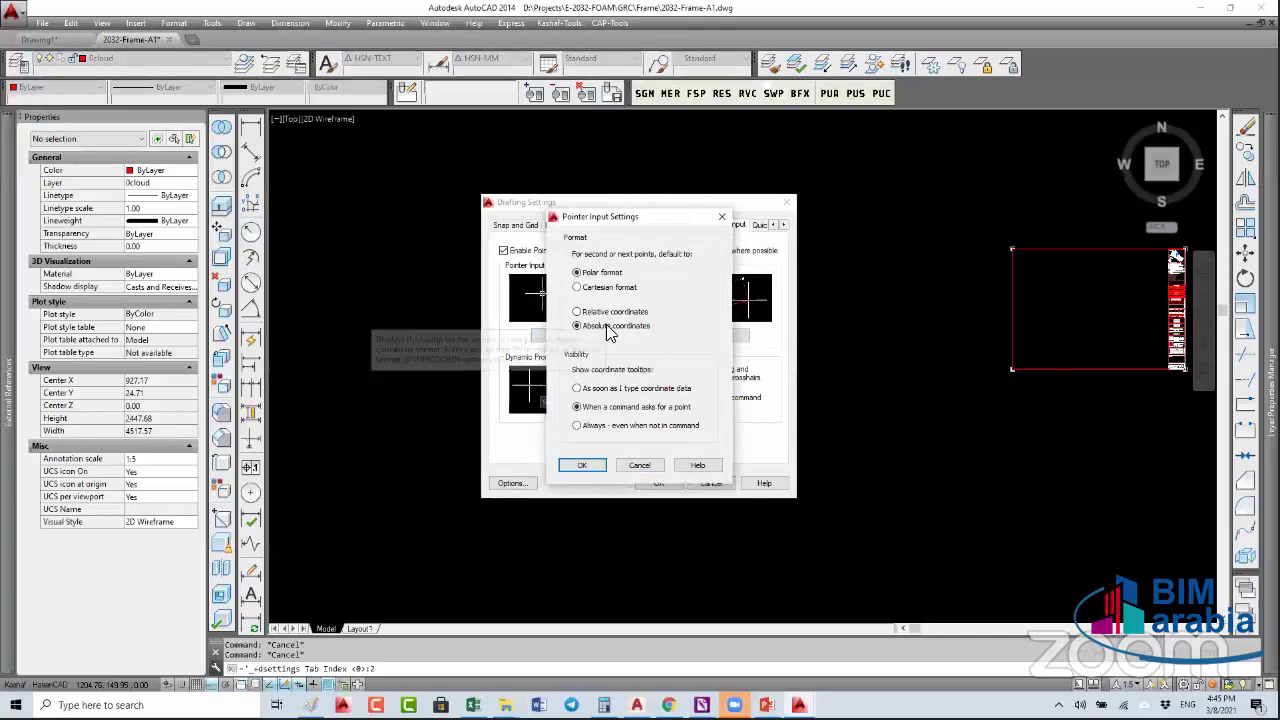
click(604, 311)
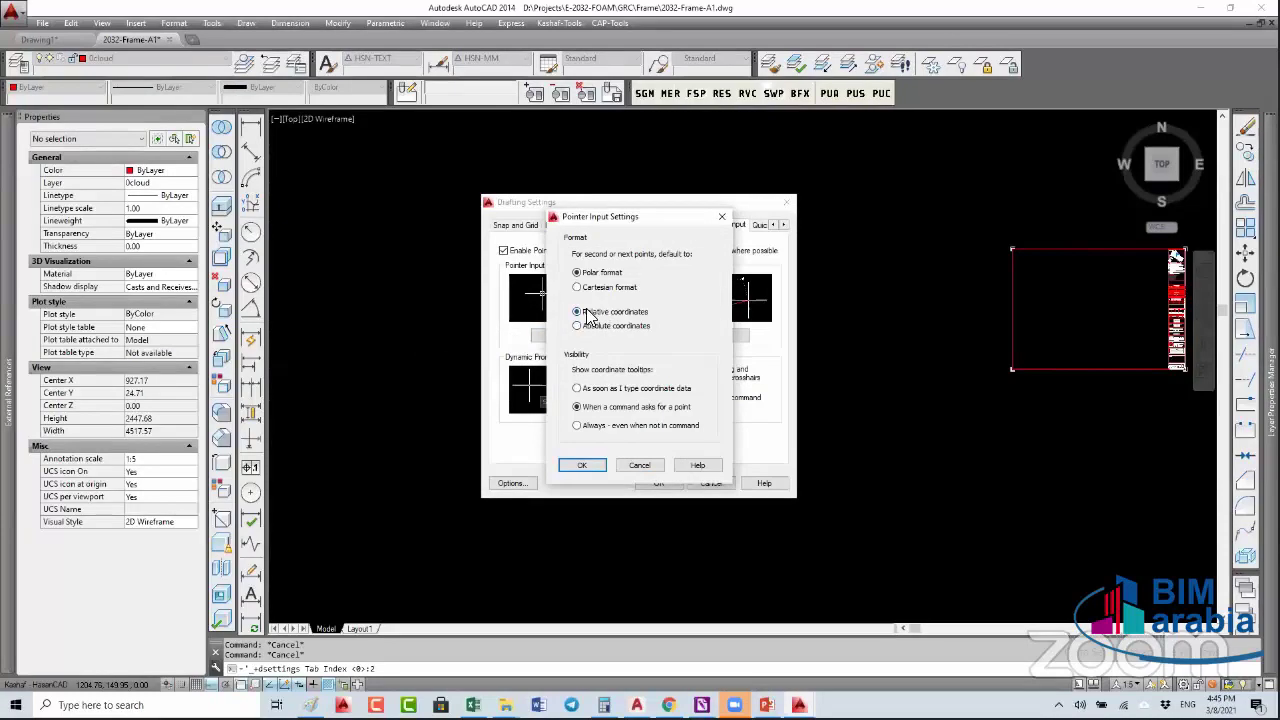
click(582, 465)
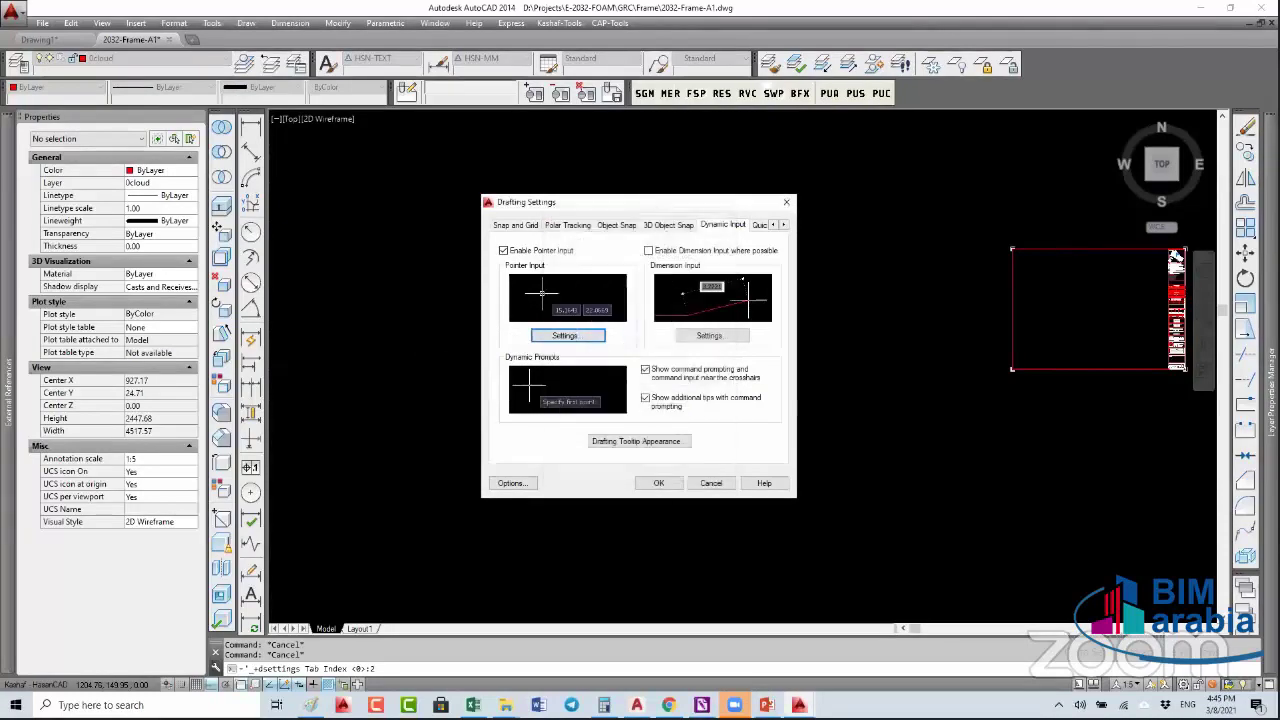
click(659, 483)
click(678, 351)
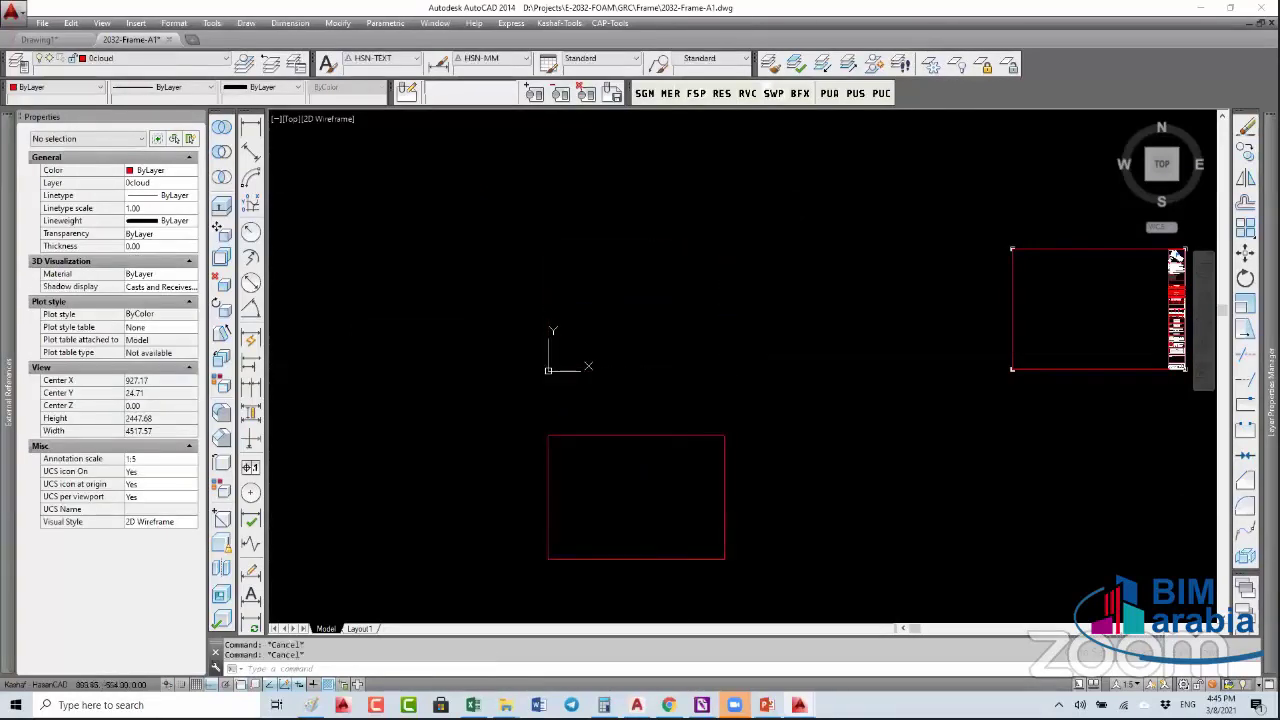
text(m)
key(Return)
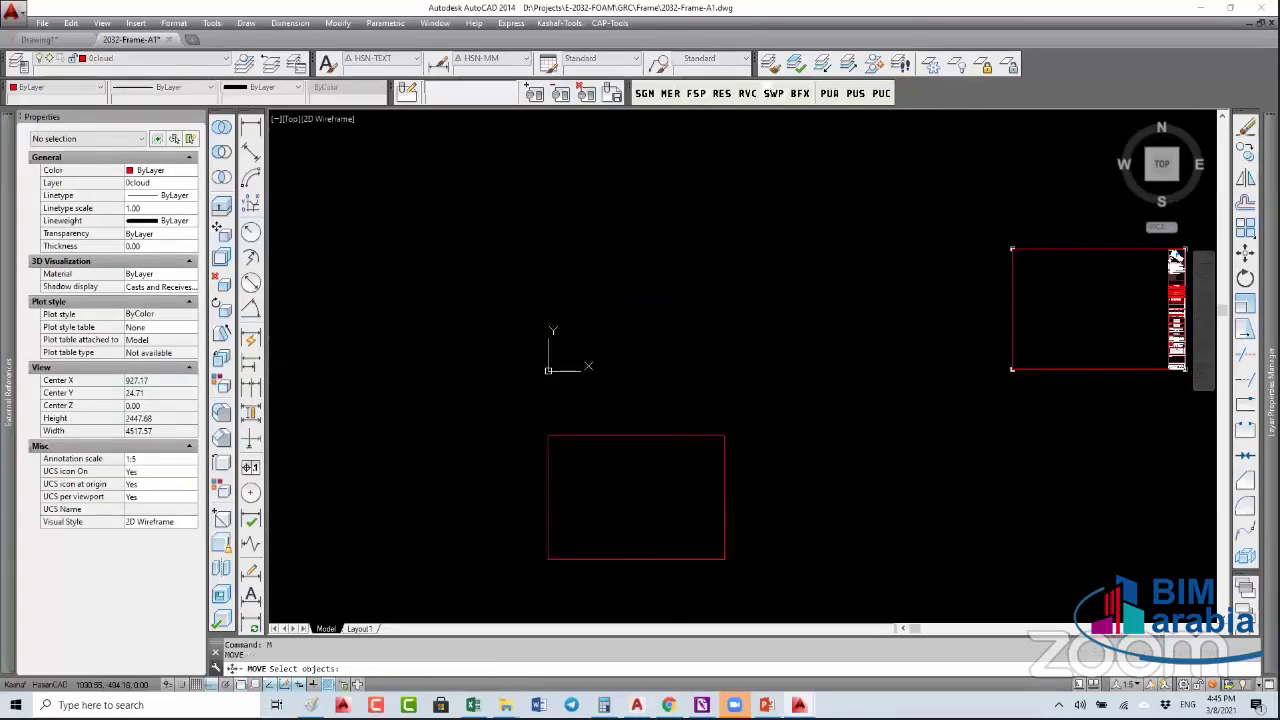
click(724, 530)
key(Return)
click(575, 552)
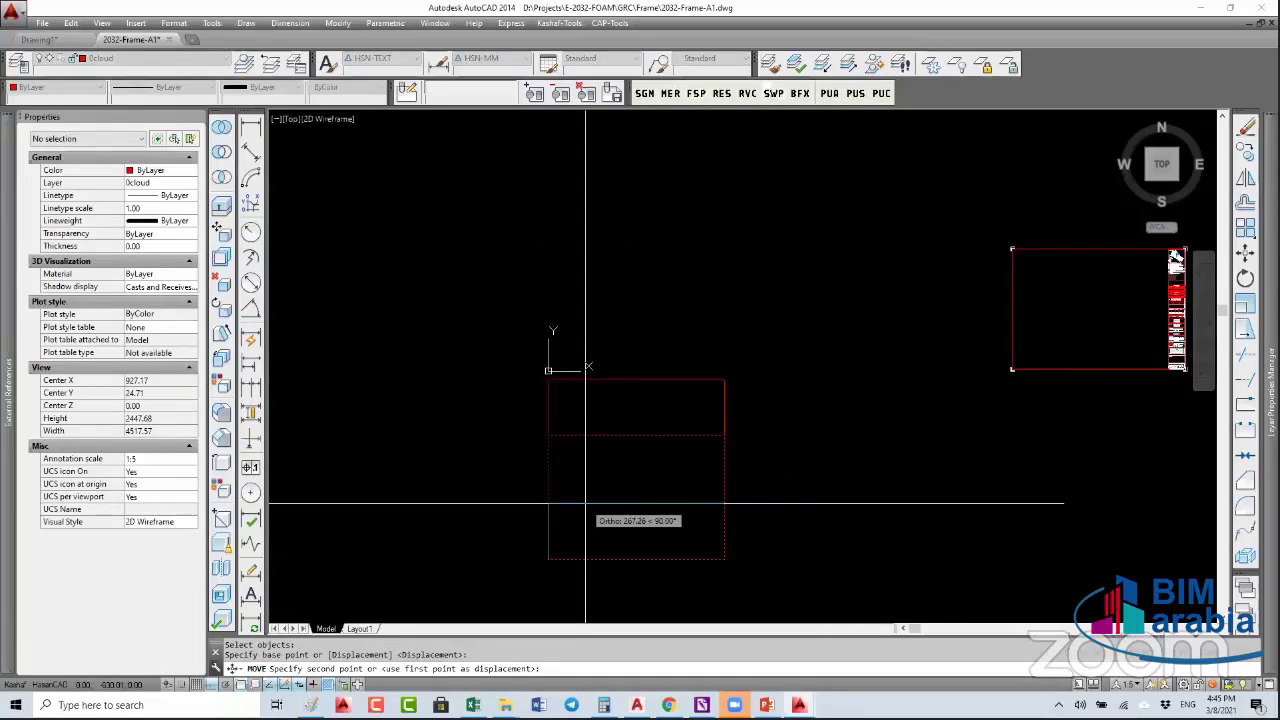
text(@0,0)
key(Return)
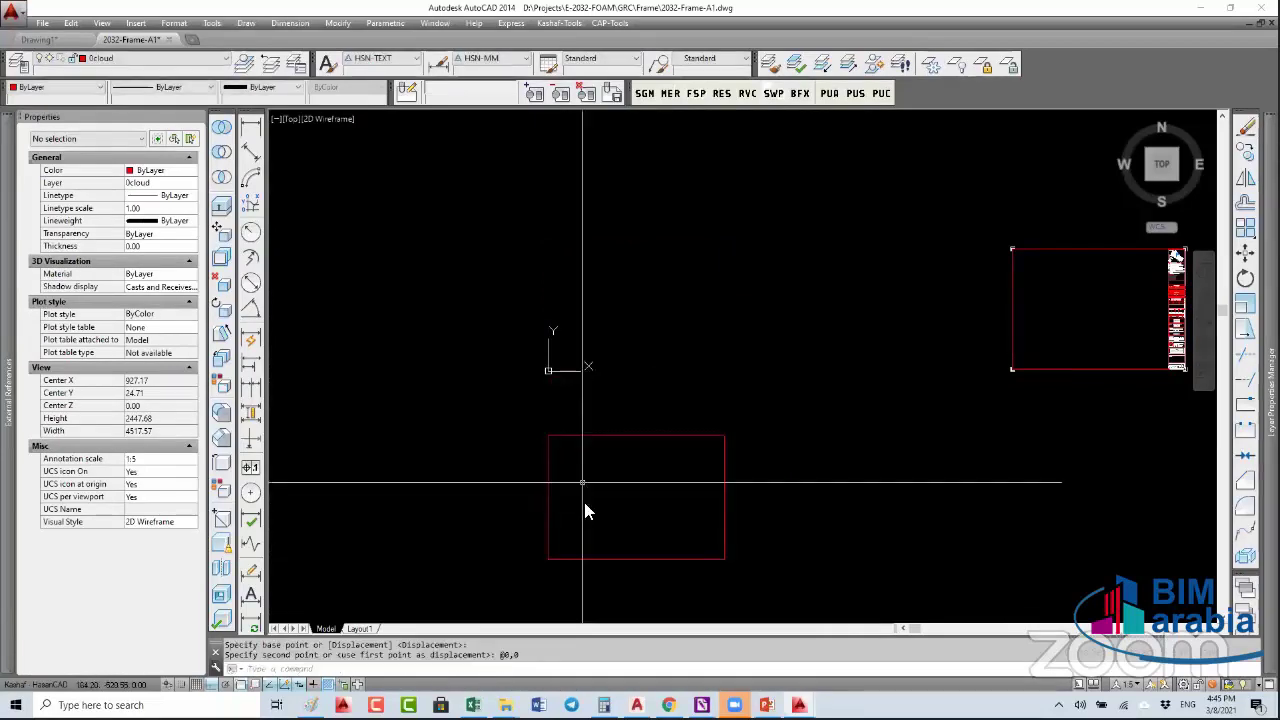
key(Return)
click(600, 558)
key(Return)
click(596, 500)
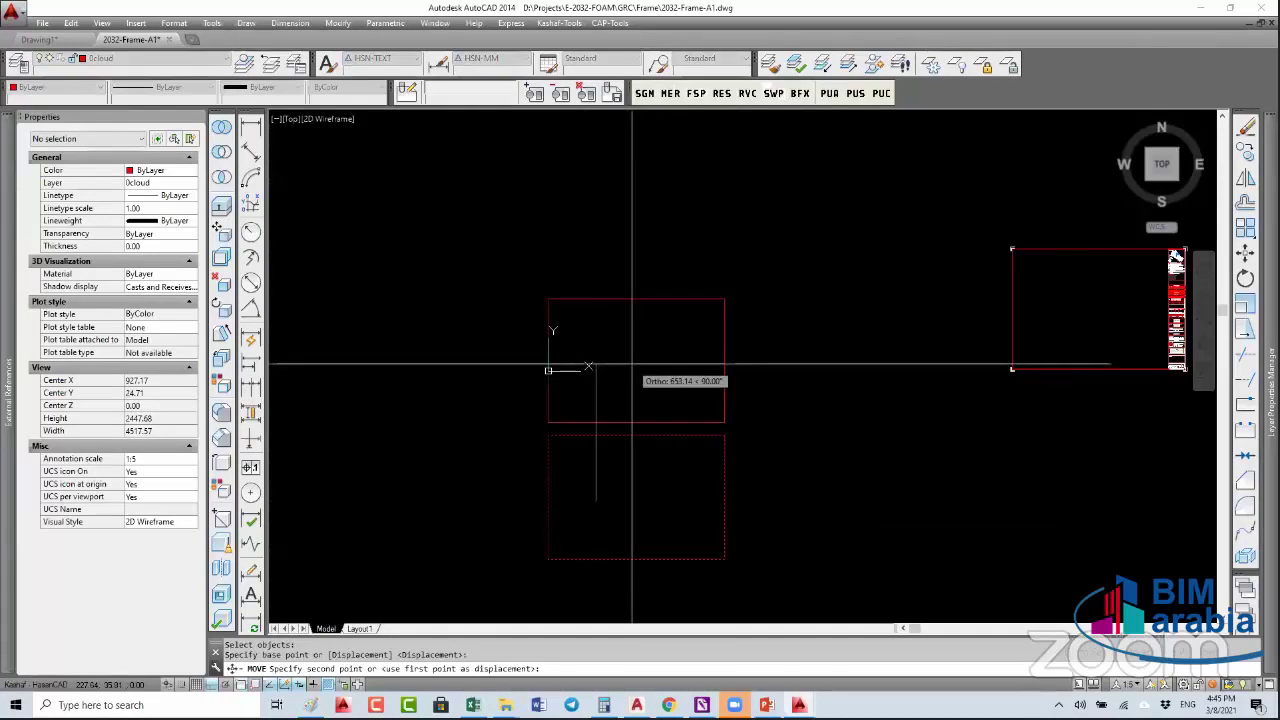
text(0)
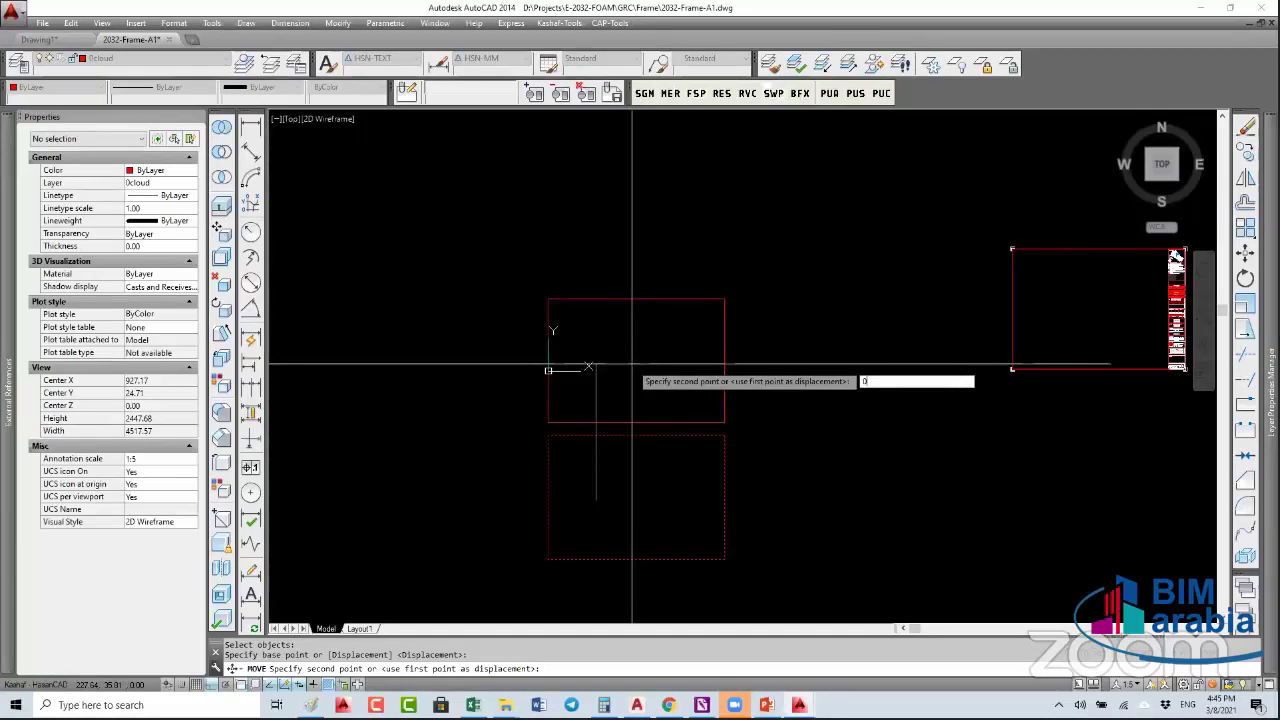
text(,0)
key(Return)
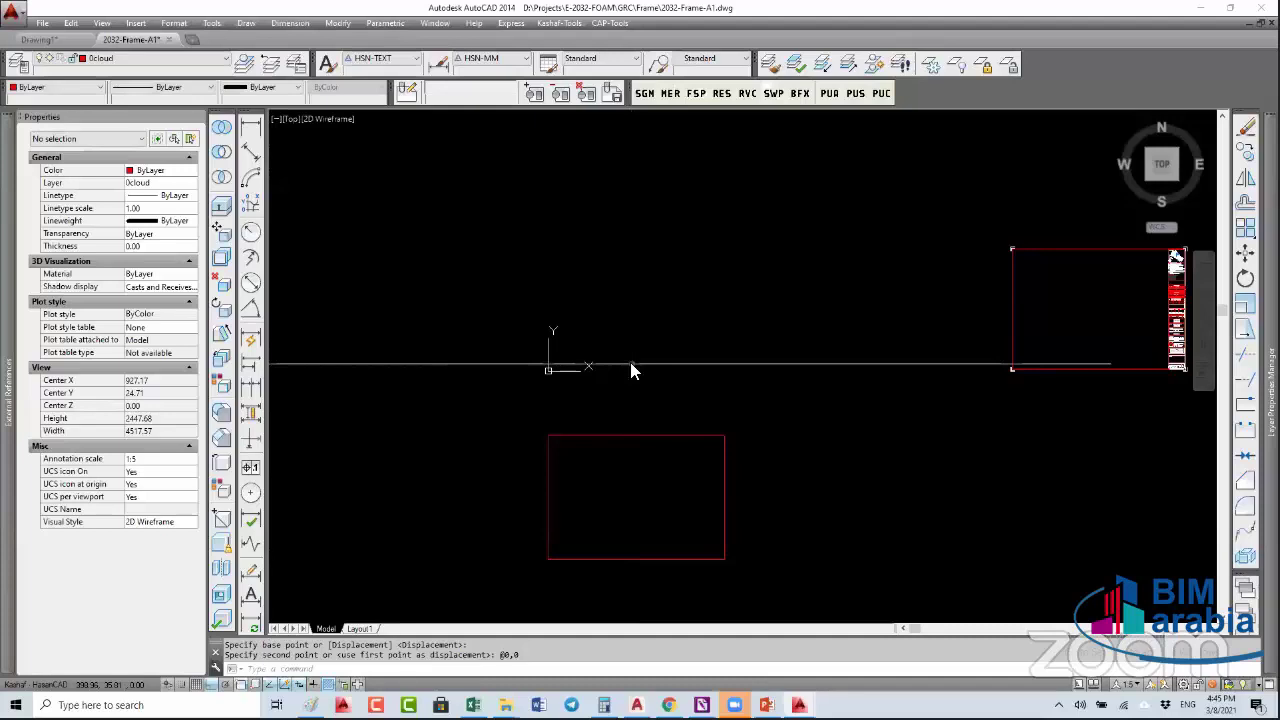
- In Drafting Settings, set Dynamic Input pointer input back to Absolute coordinates
shift+right_click(631, 365)
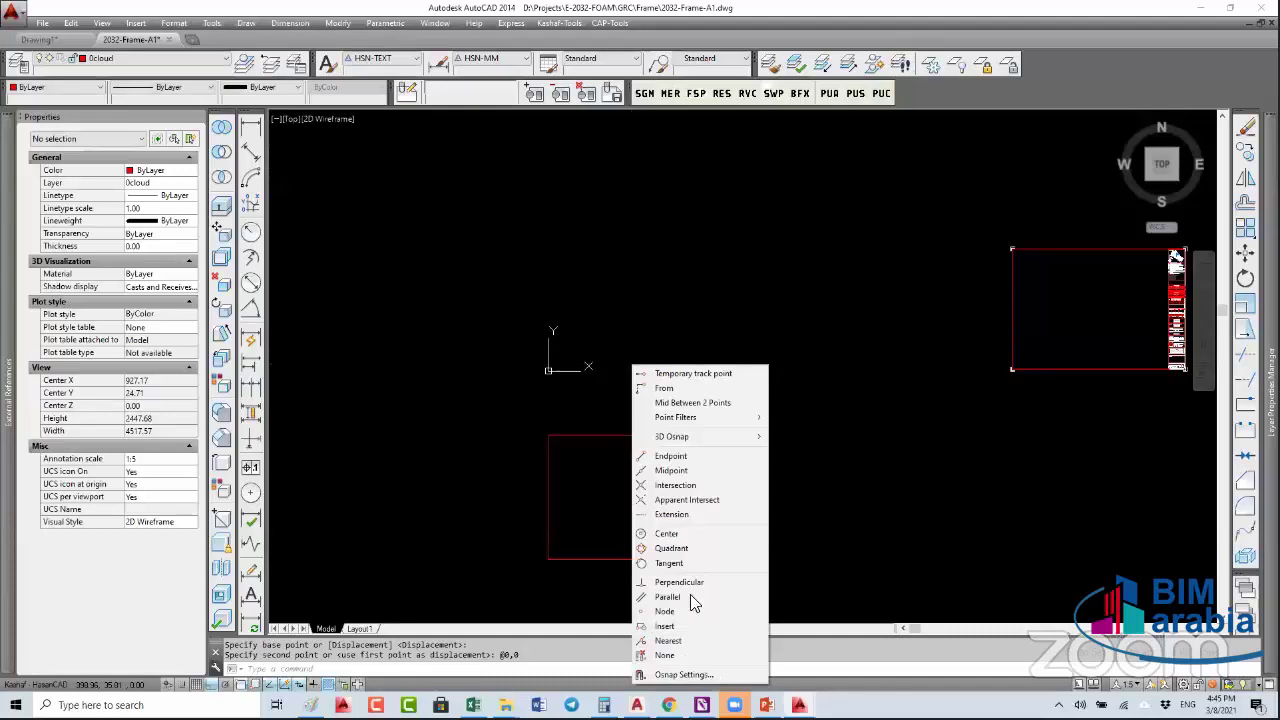
click(684, 674)
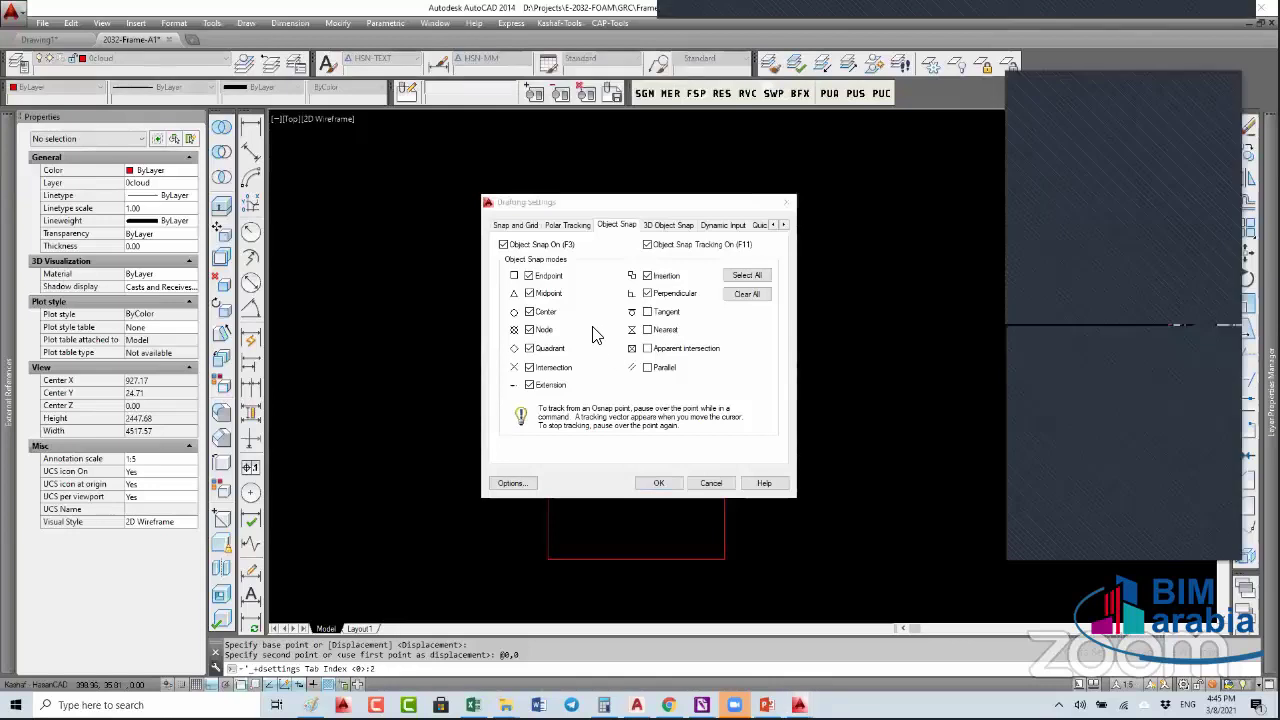
click(723, 224)
click(597, 334)
click(594, 330)
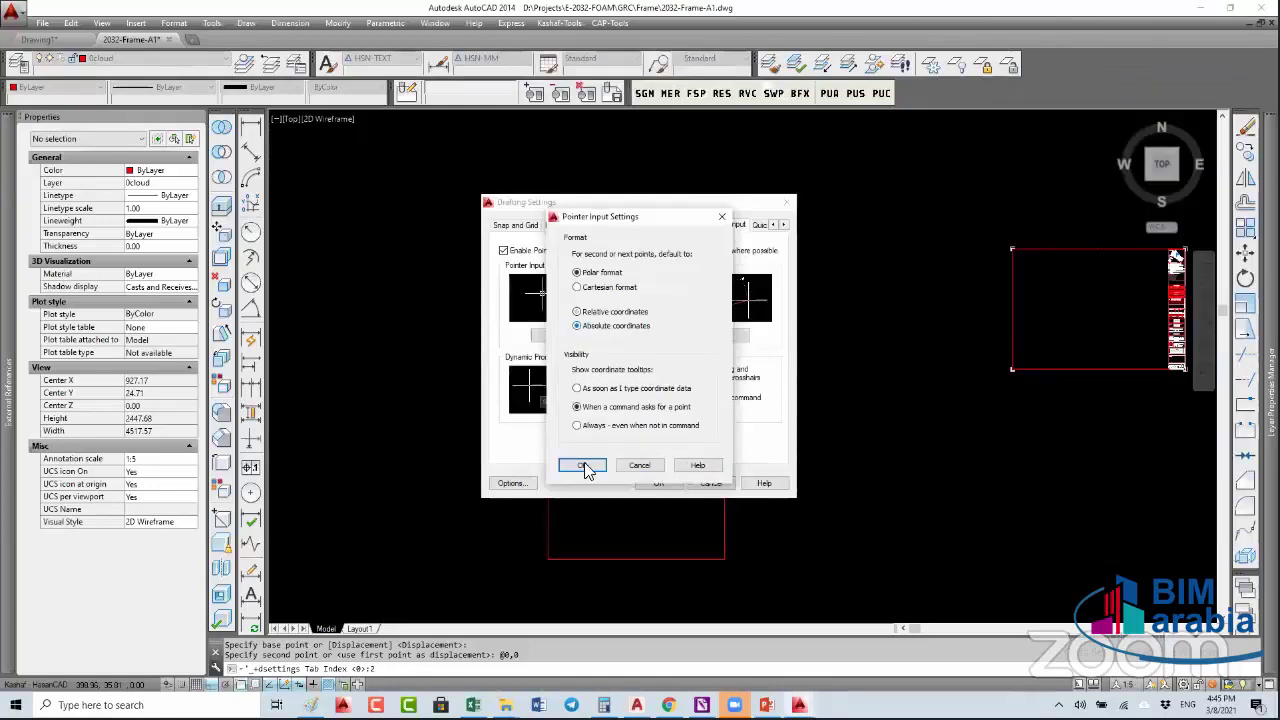
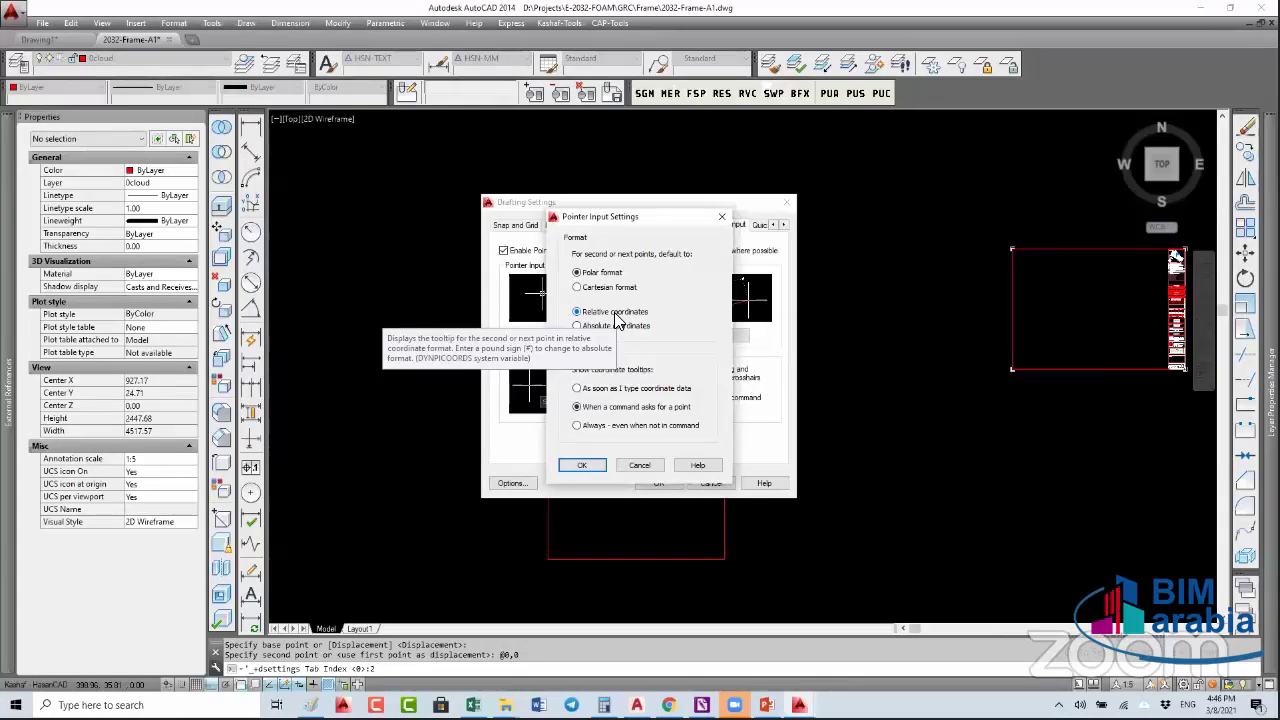
- Set Dynamic Input pointer input to absolute coordinates in Drafting Settings
click(578, 326)
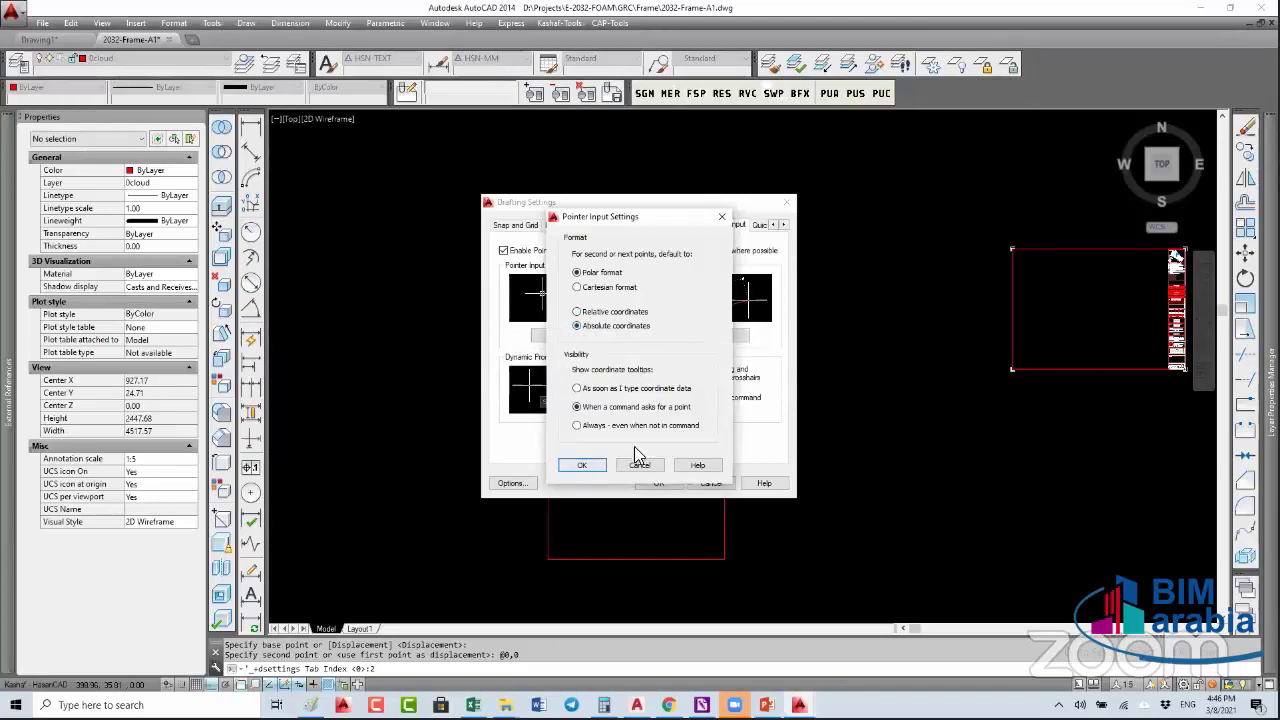
key(Return)
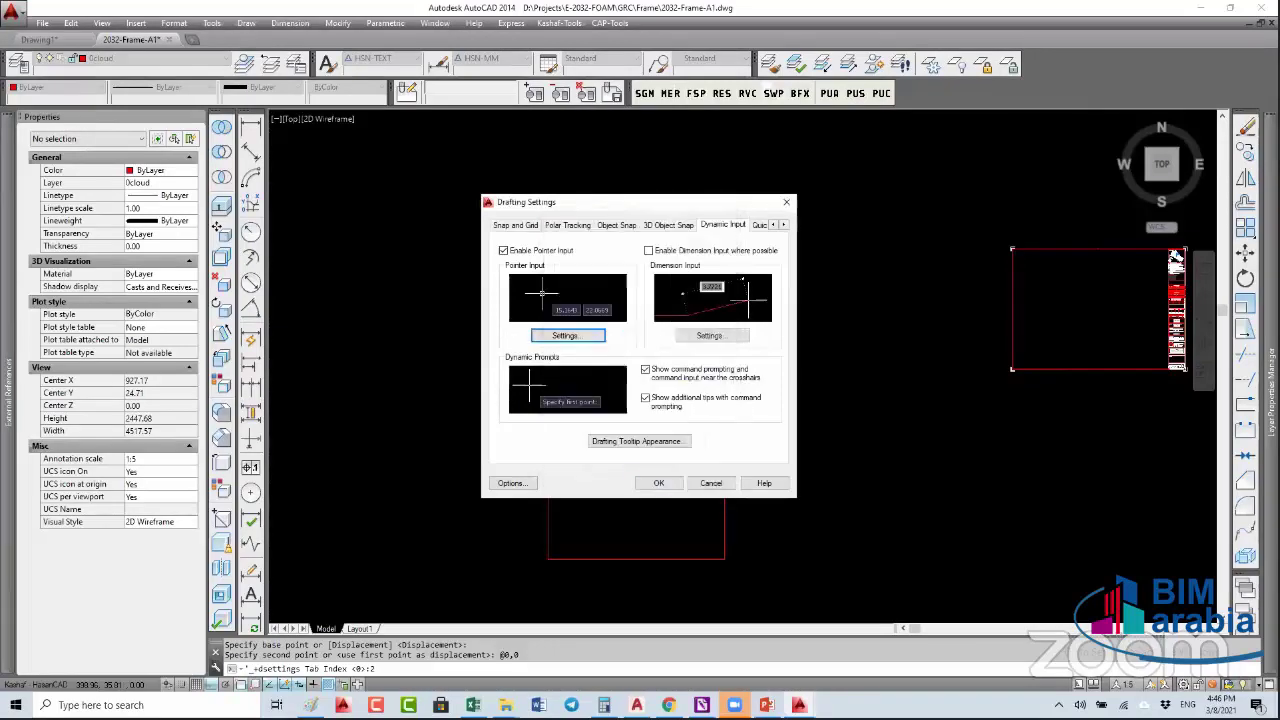
click(658, 481)
- Move the red rectangle so its corner sits at 0,0
click(614, 437)
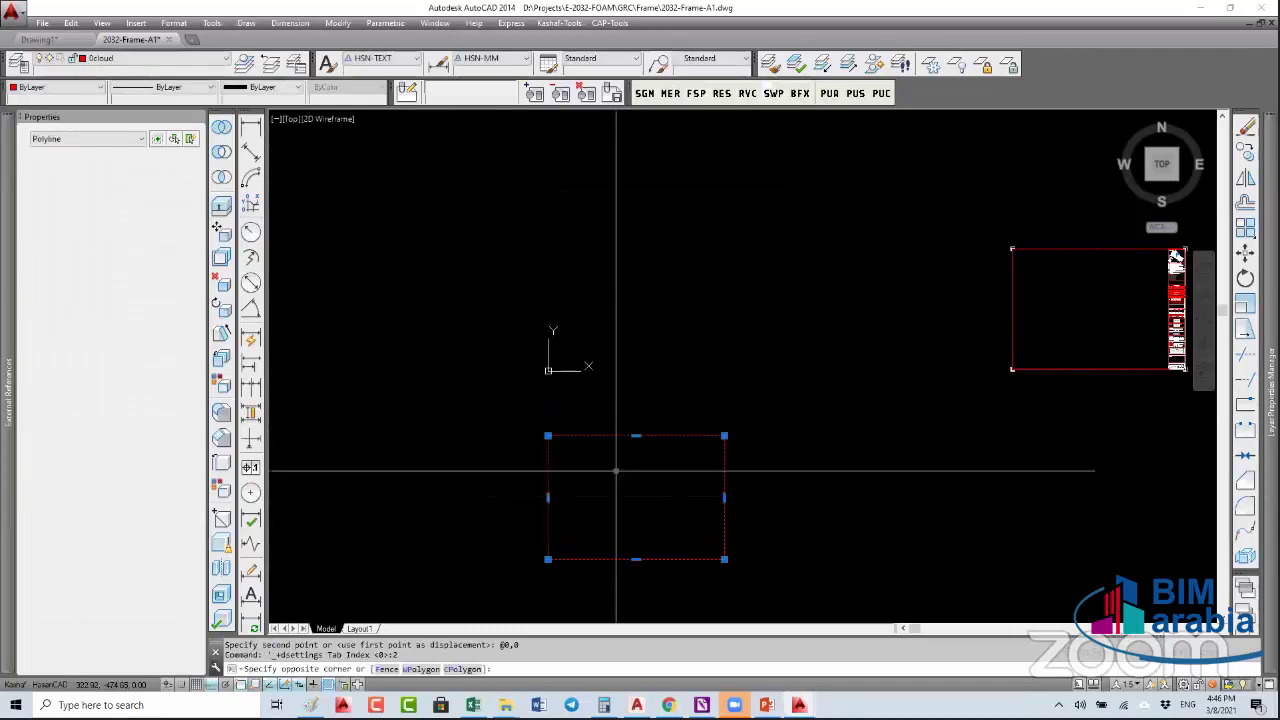
click(601, 514)
text(m)
key(Return)
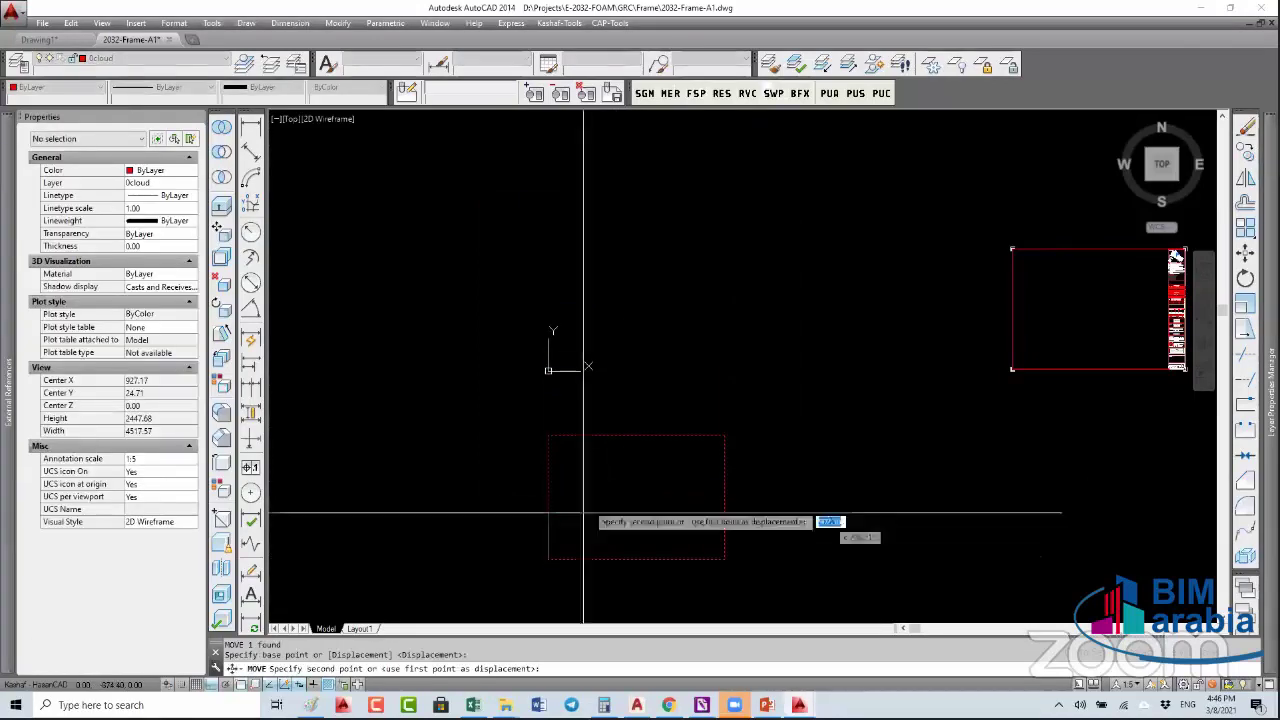
click(604, 559)
text(0,0)
key(Return)
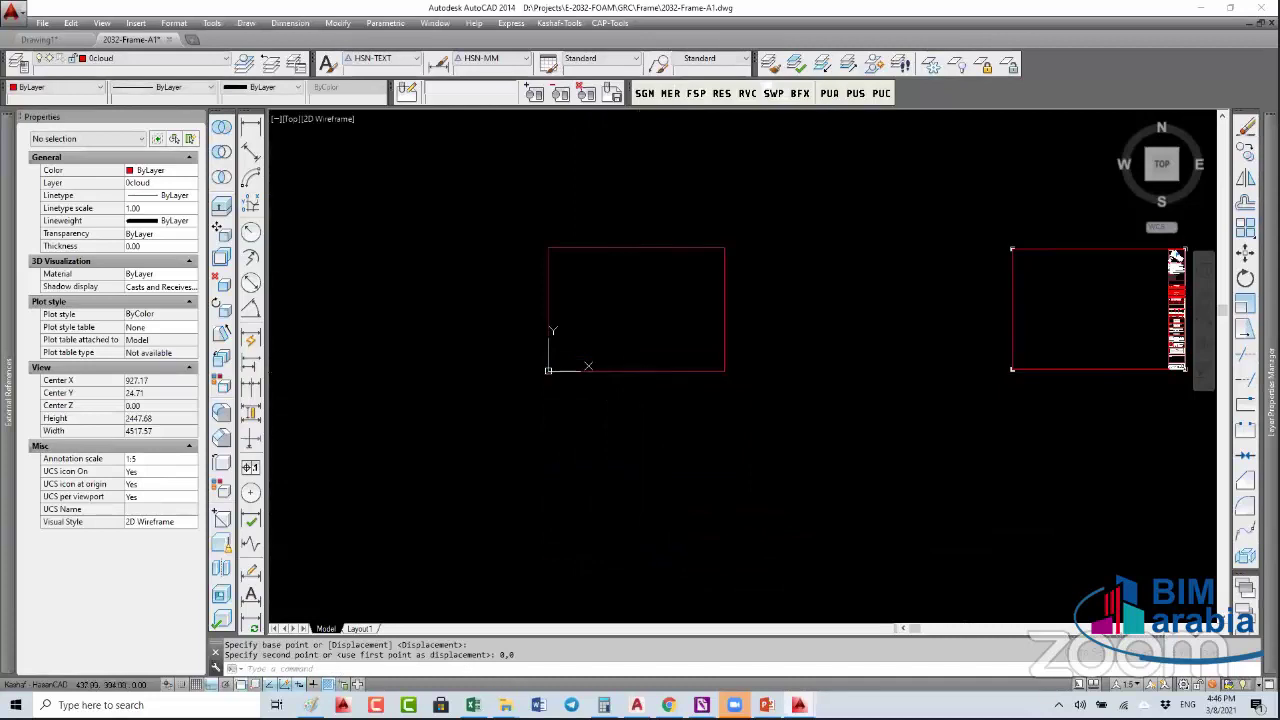
- Start a DIST measurement from the rectangle's lower-left corner
text(di)
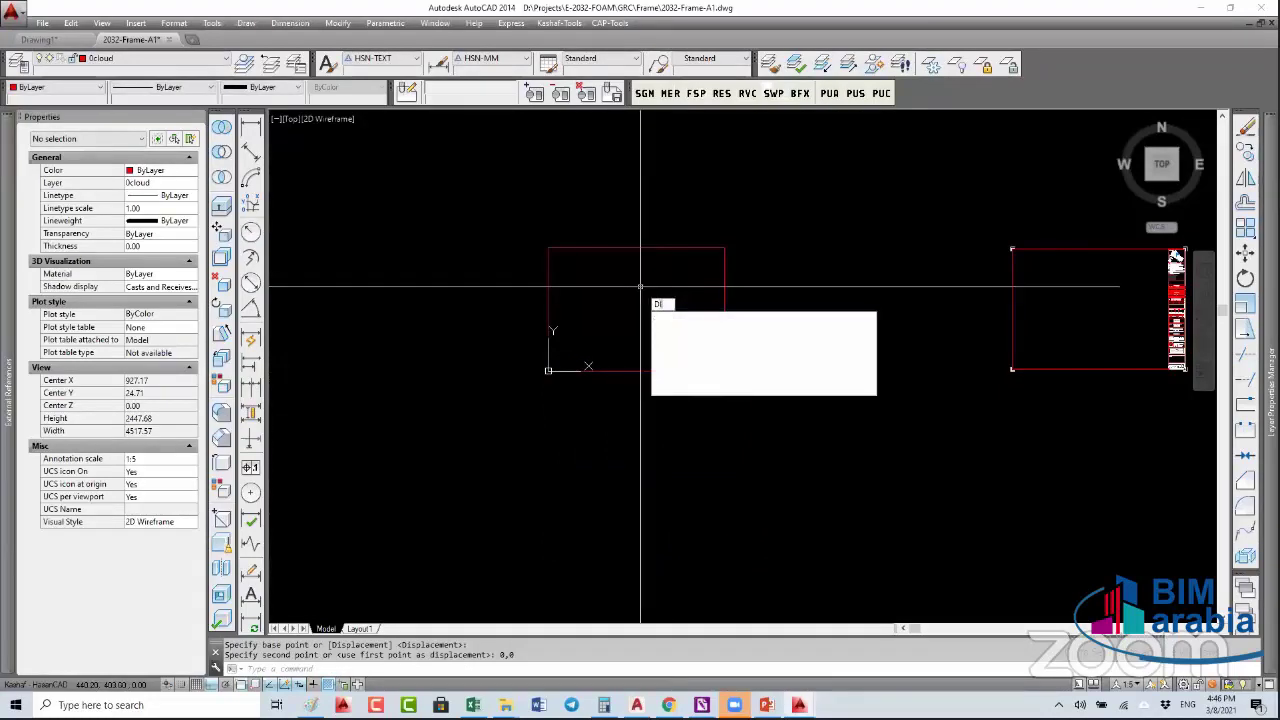
key(Return)
click(549, 370)
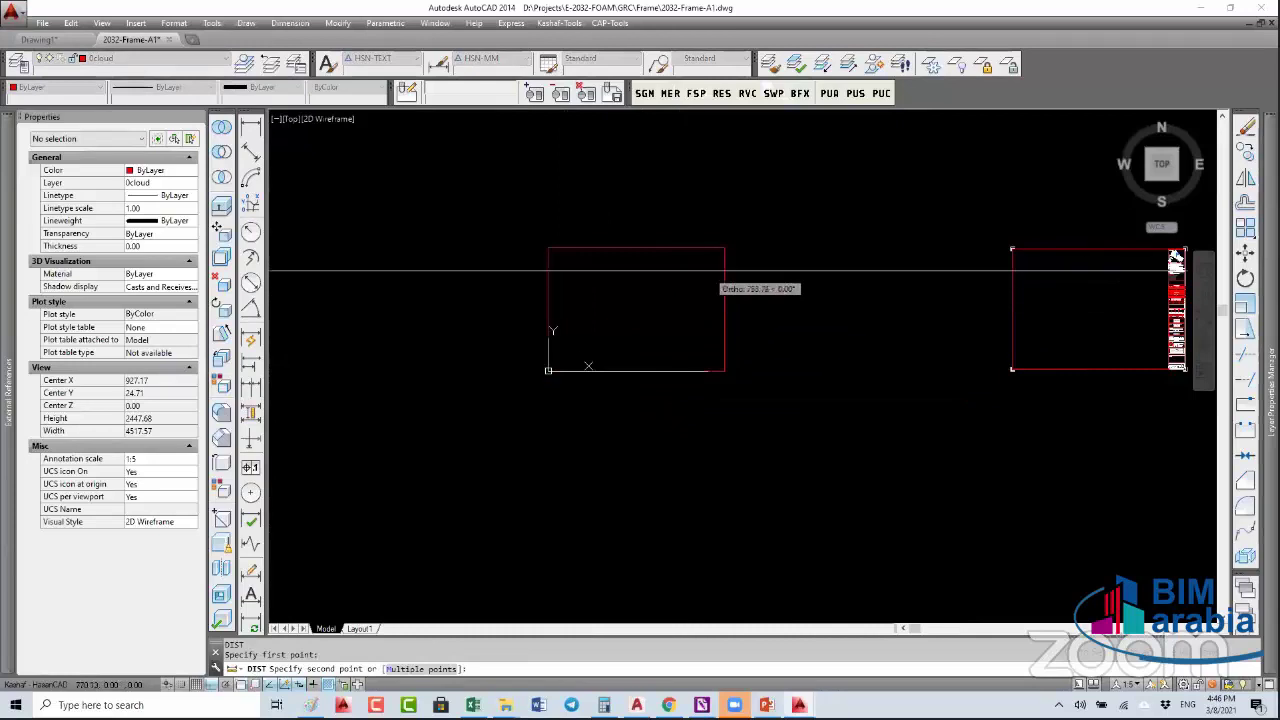
- Measure the rectangle as 840 by 590 and offset a copy 10 units inside it
click(737, 277)
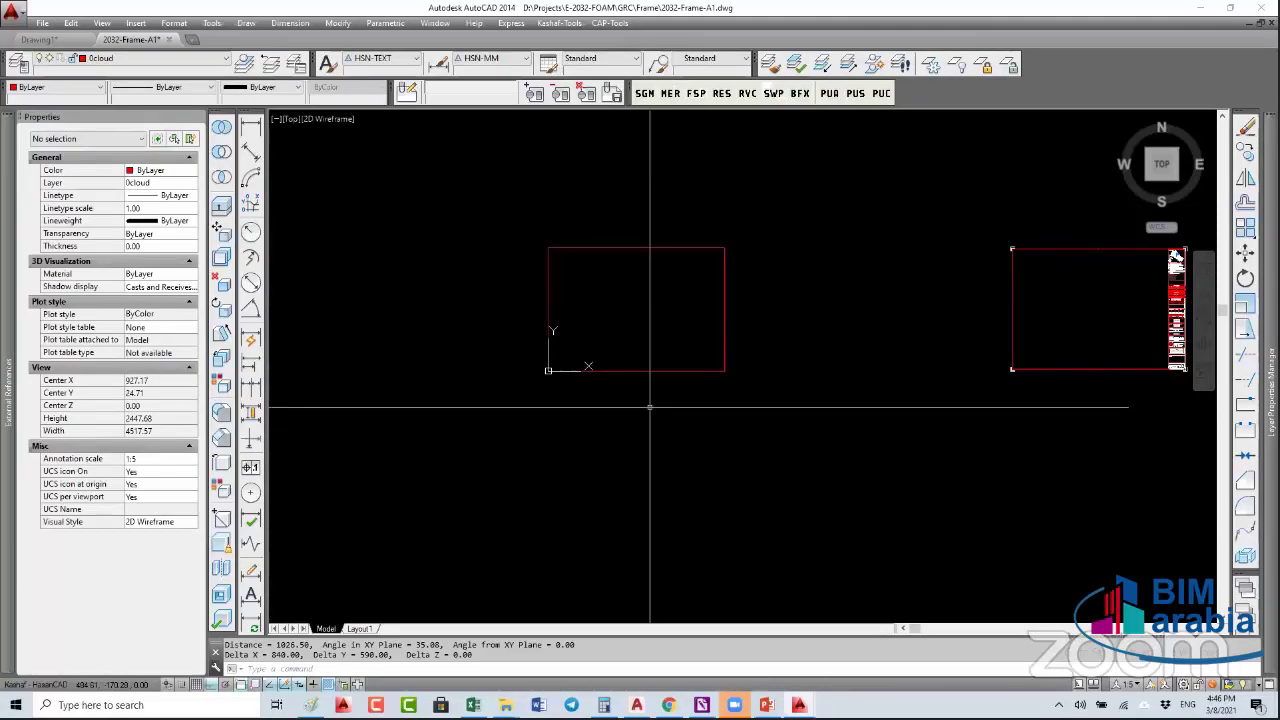
text(o)
key(space)
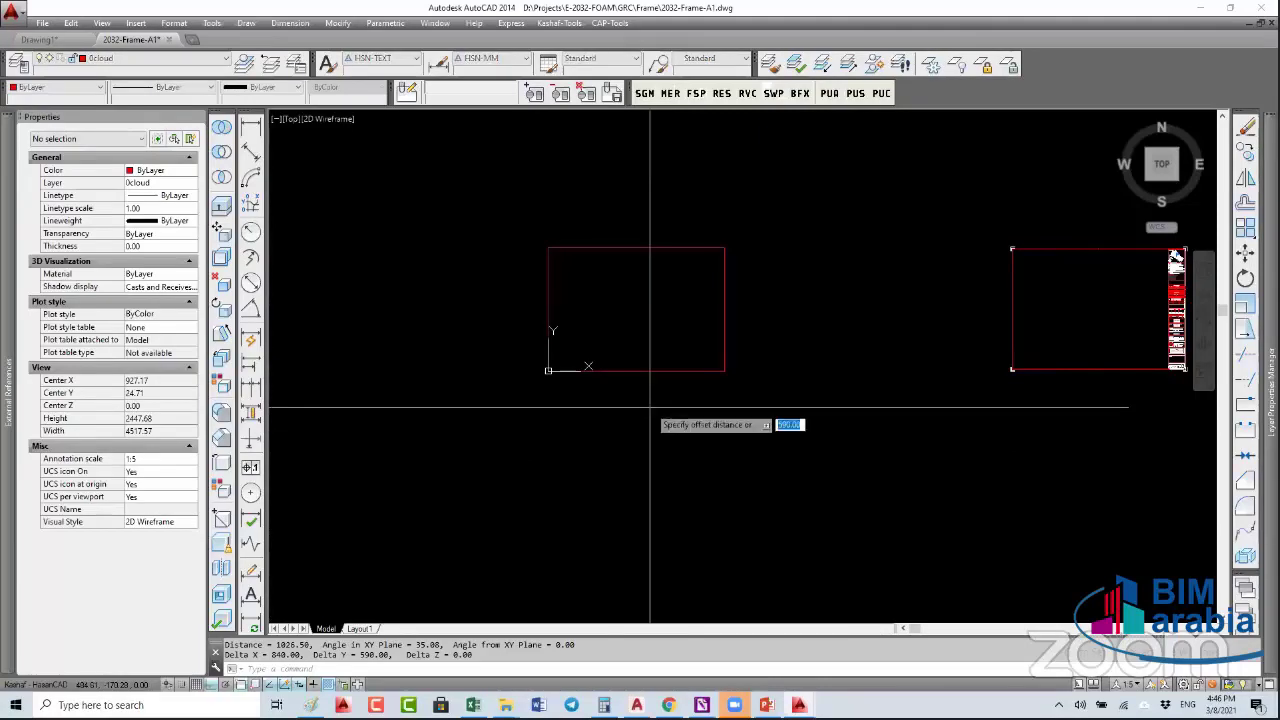
text(10)
key(space)
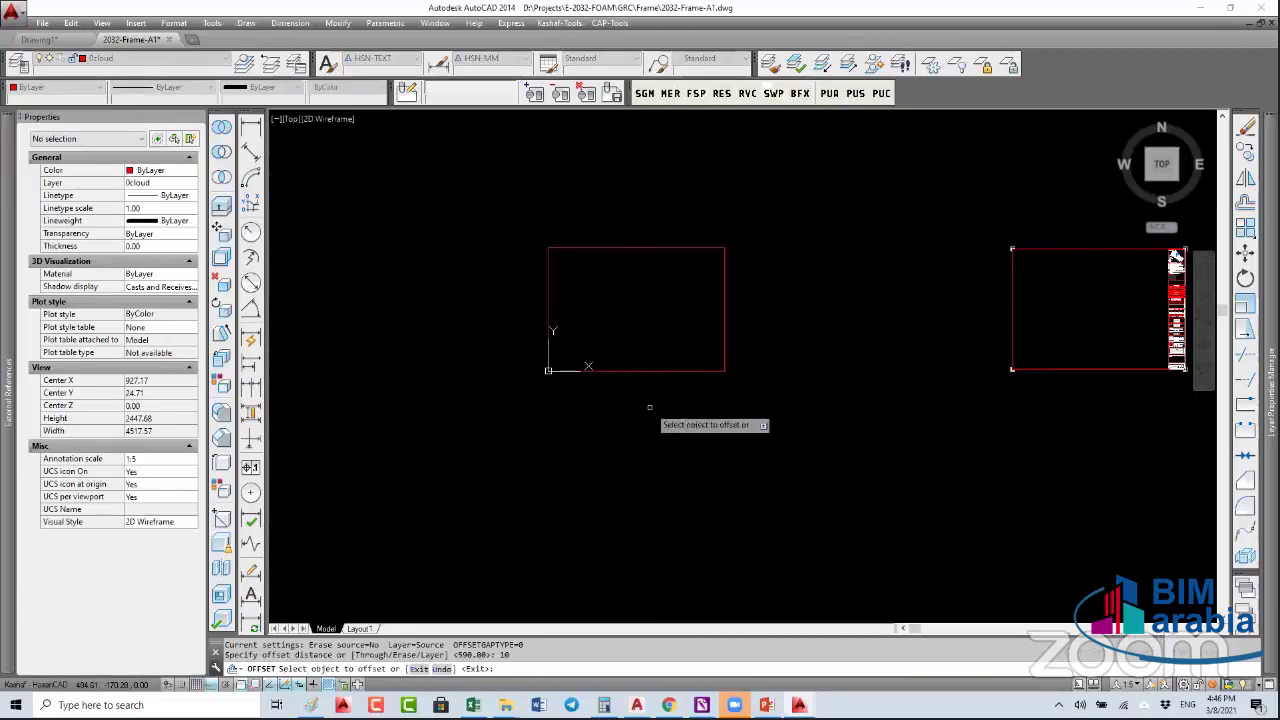
click(653, 371)
click(655, 340)
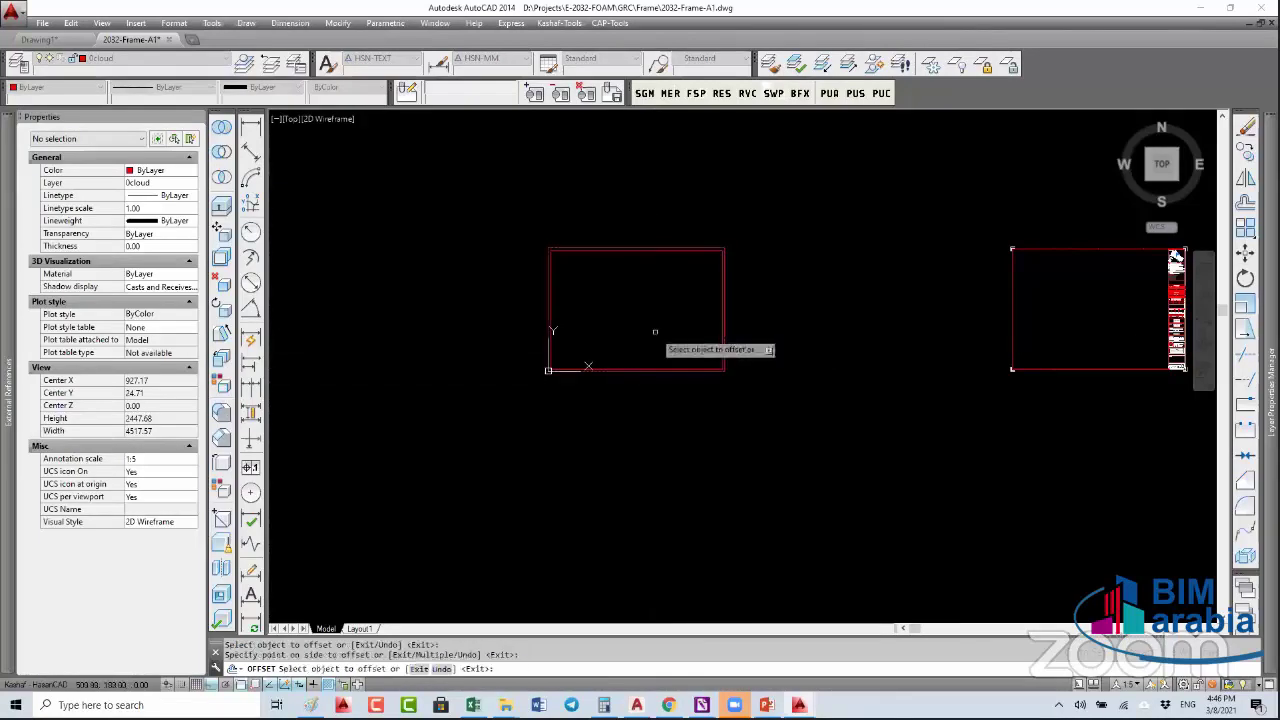
scroll(631, 325, up, 2)
scroll(630, 203, up, 2)
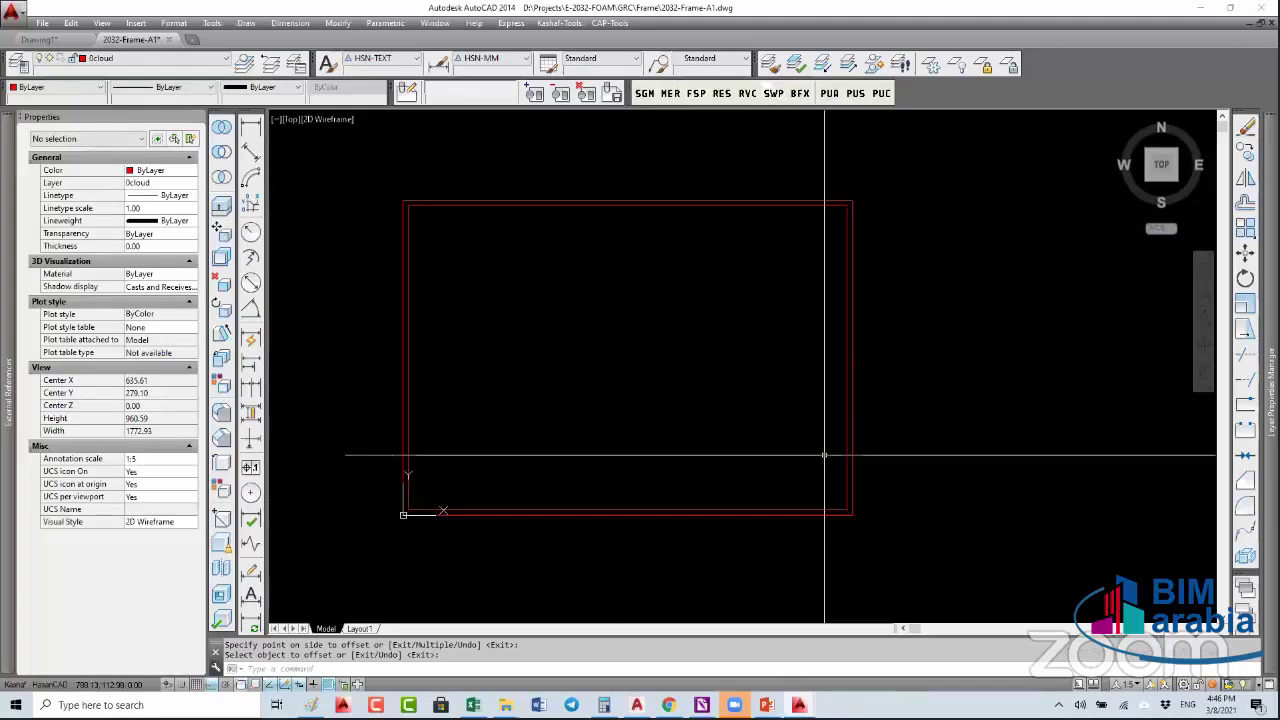
- Open Plot with the <Previous plot> page setup and ISO A1 paper
key(Escape)
key(ctrl+p)
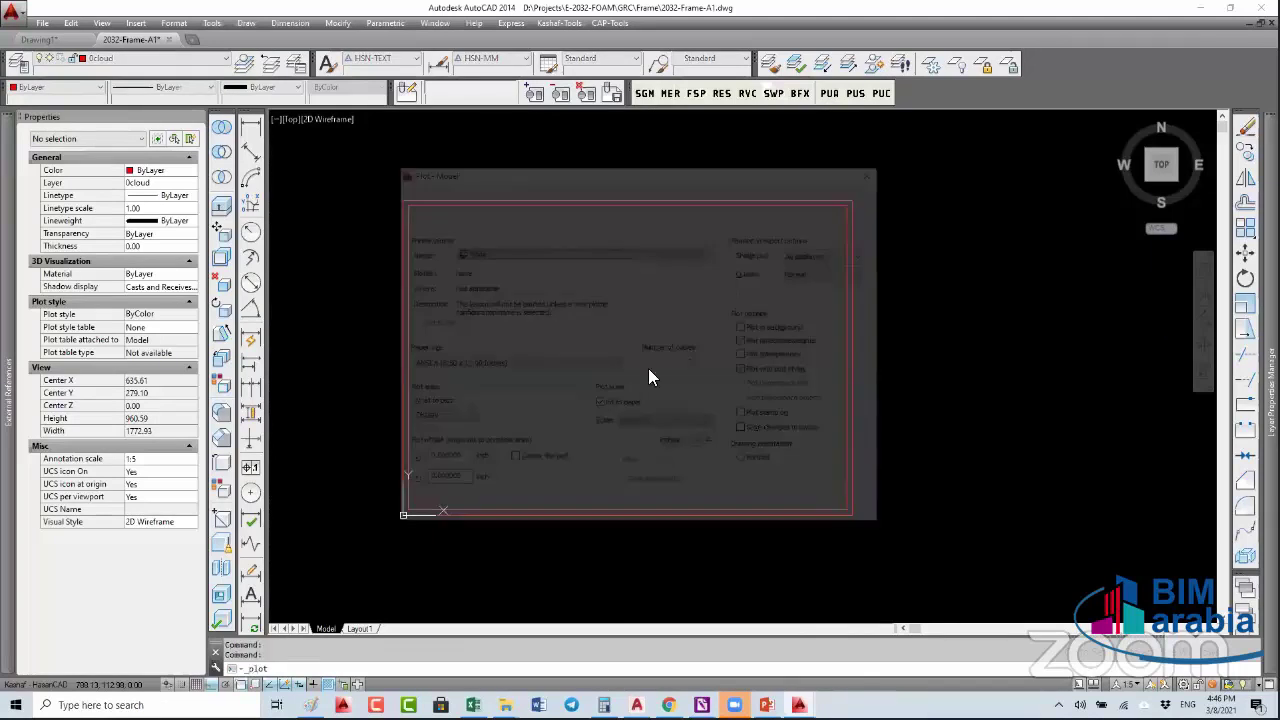
click(566, 212)
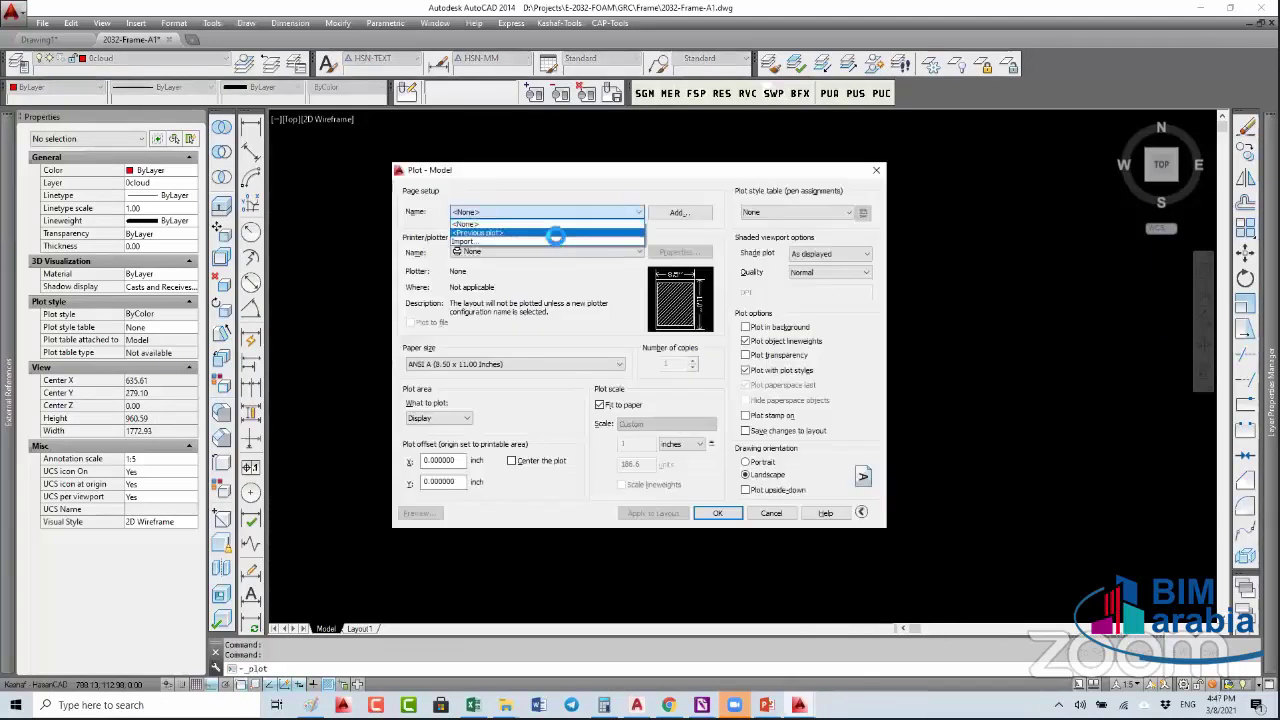
click(560, 228)
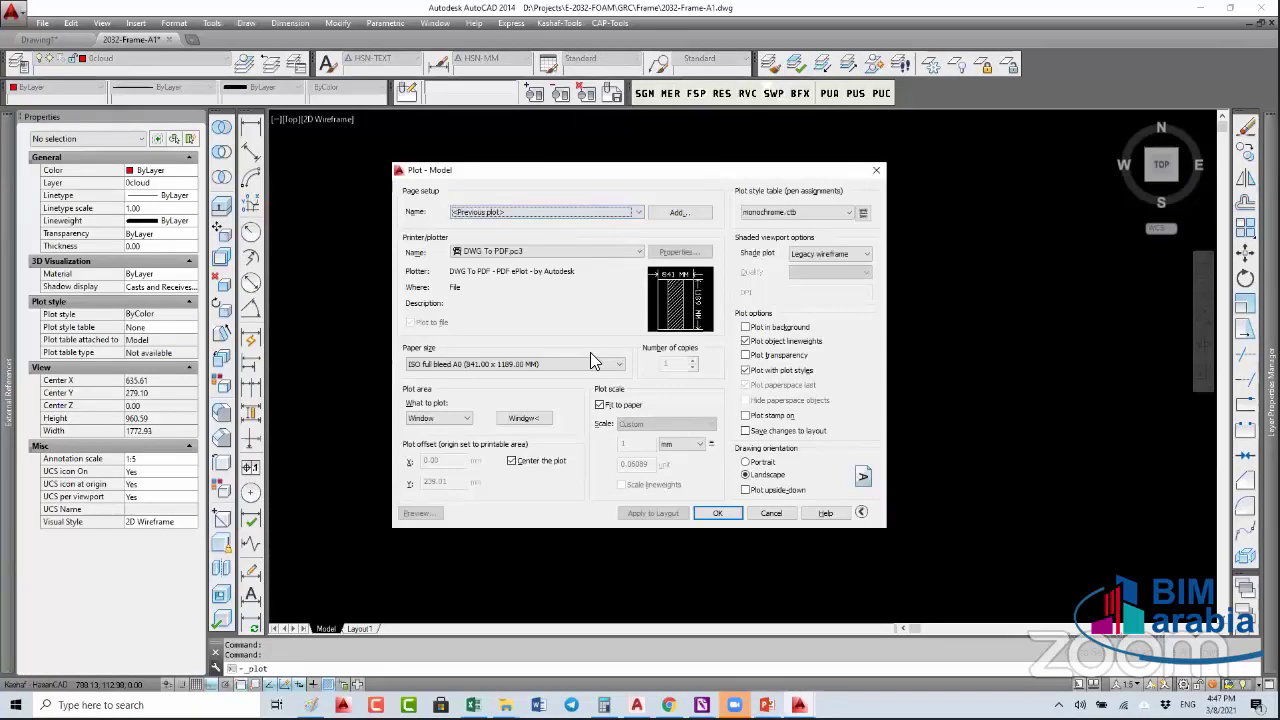
click(527, 366)
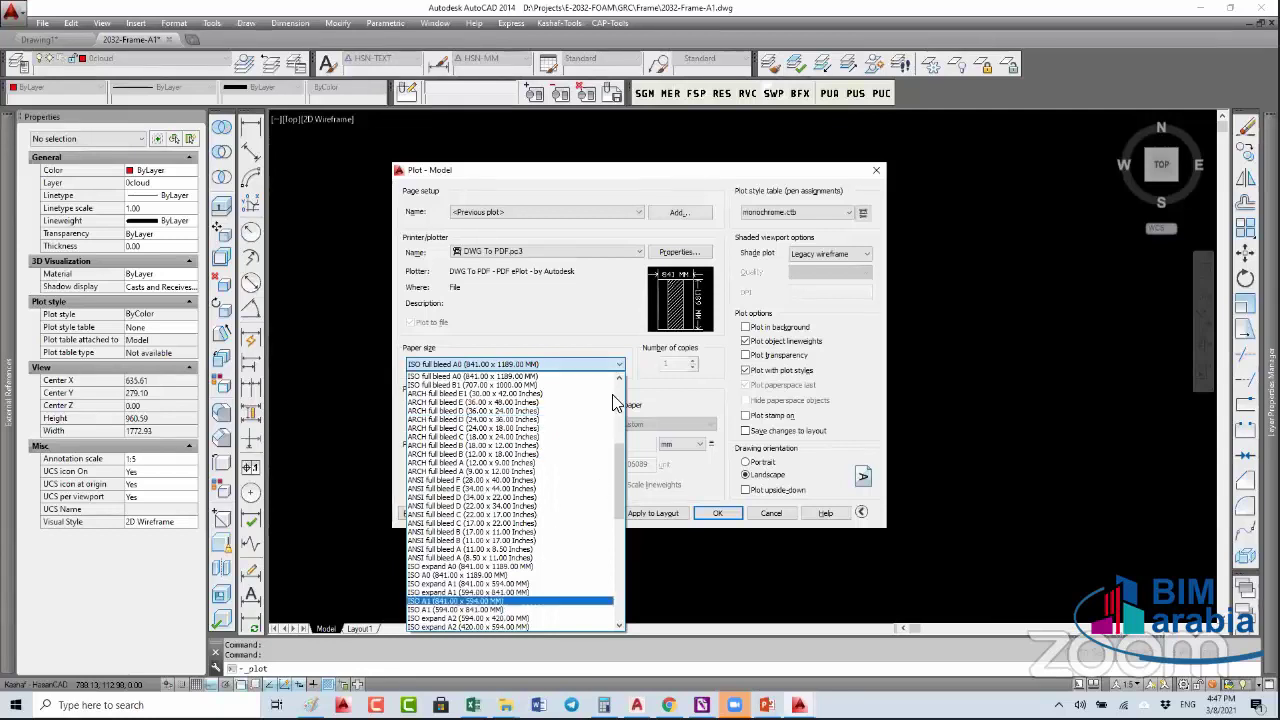
click(470, 601)
- Window the plot area around the frame at 1:1 scale with Fit to paper off
click(523, 418)
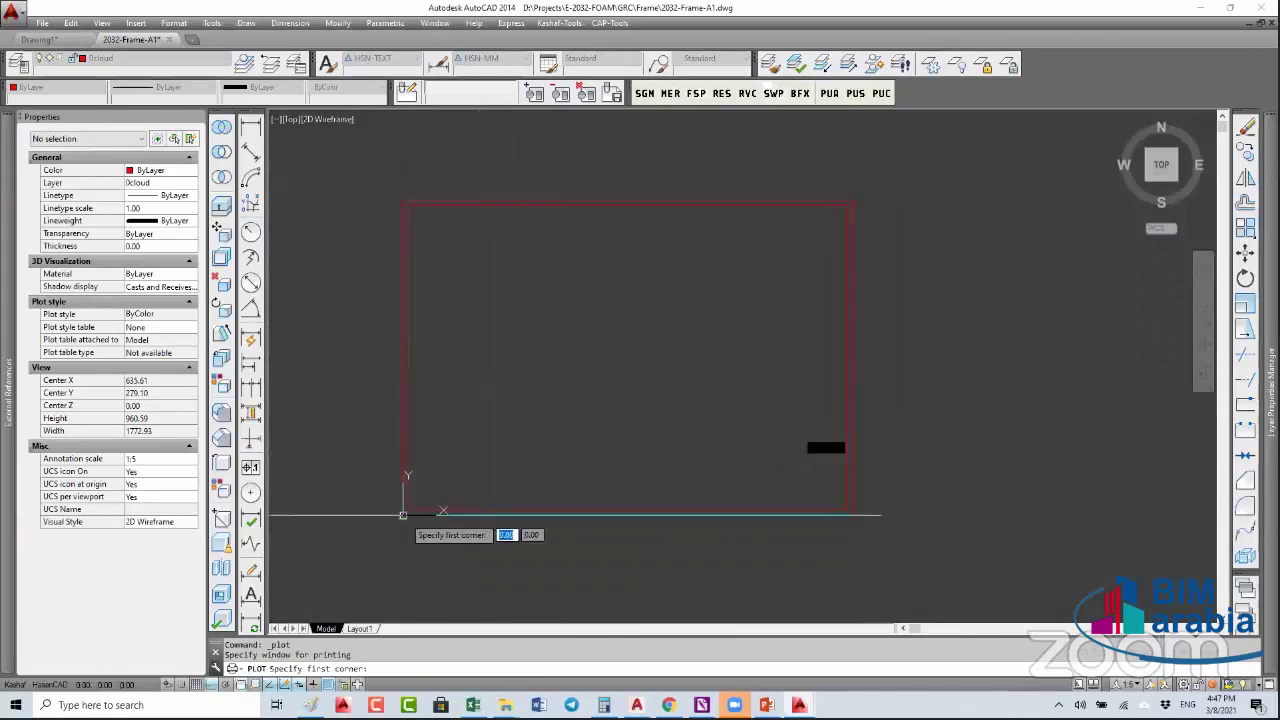
click(403, 515)
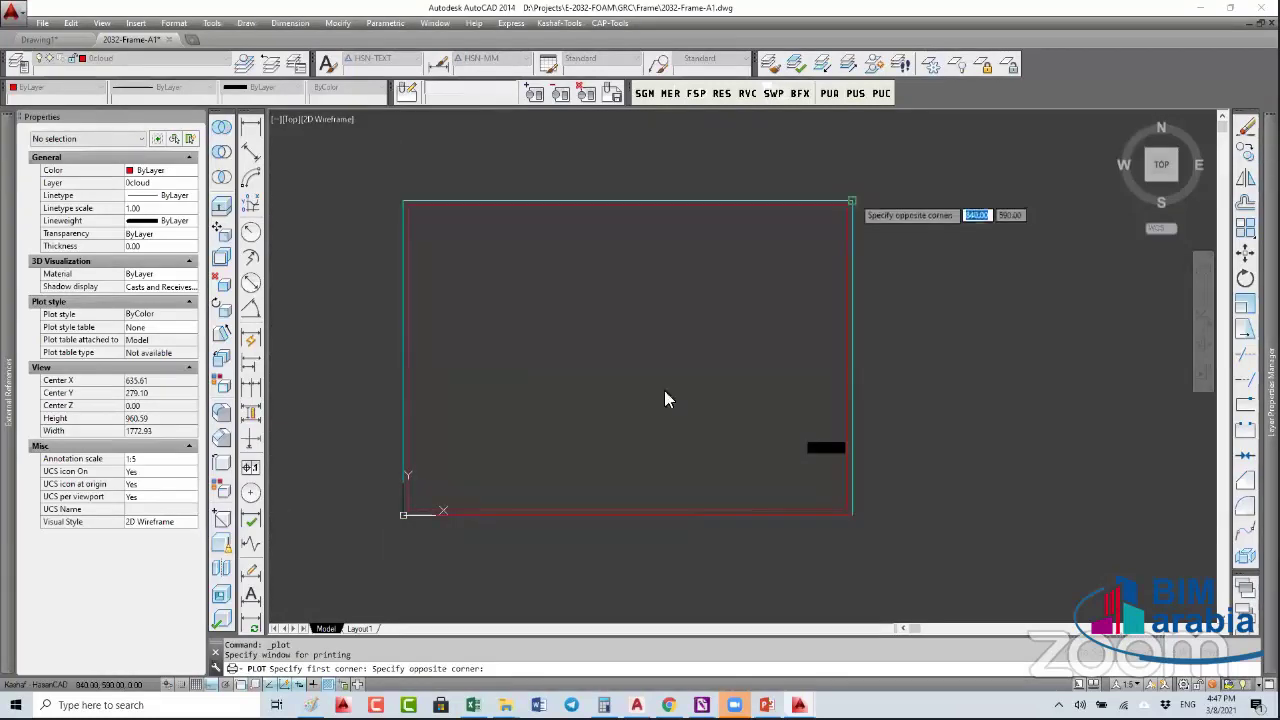
click(852, 201)
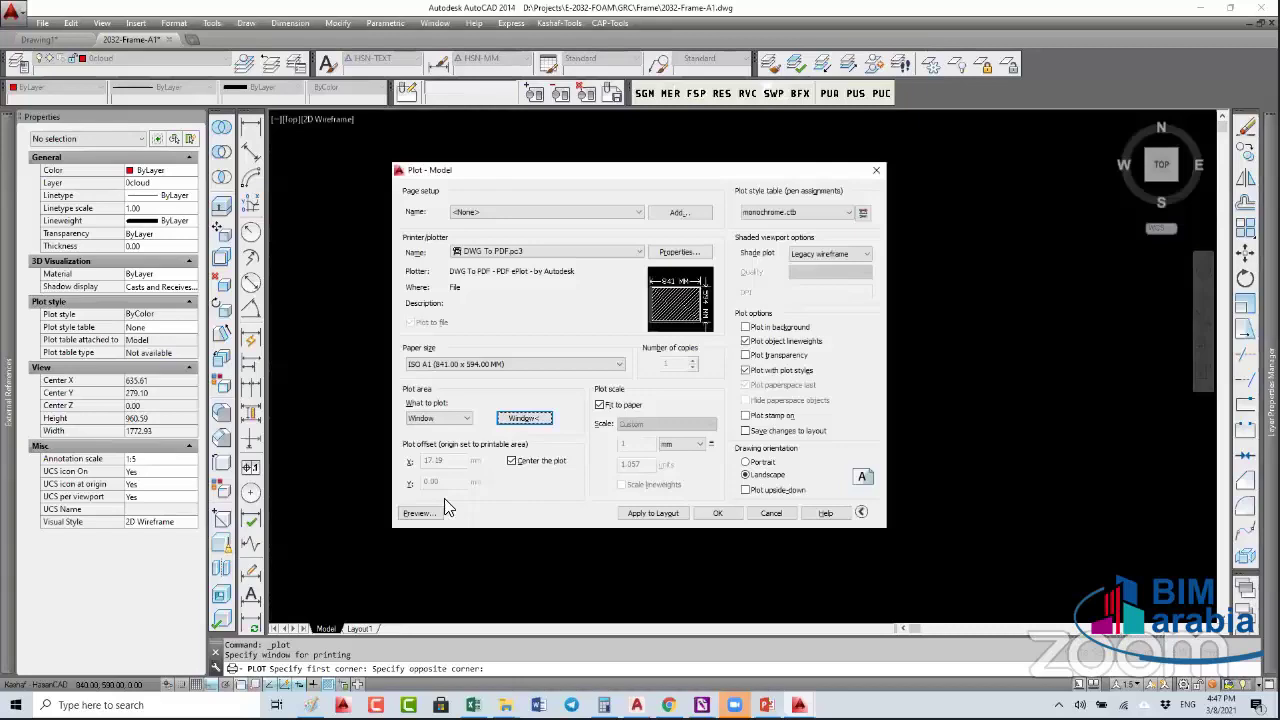
click(599, 404)
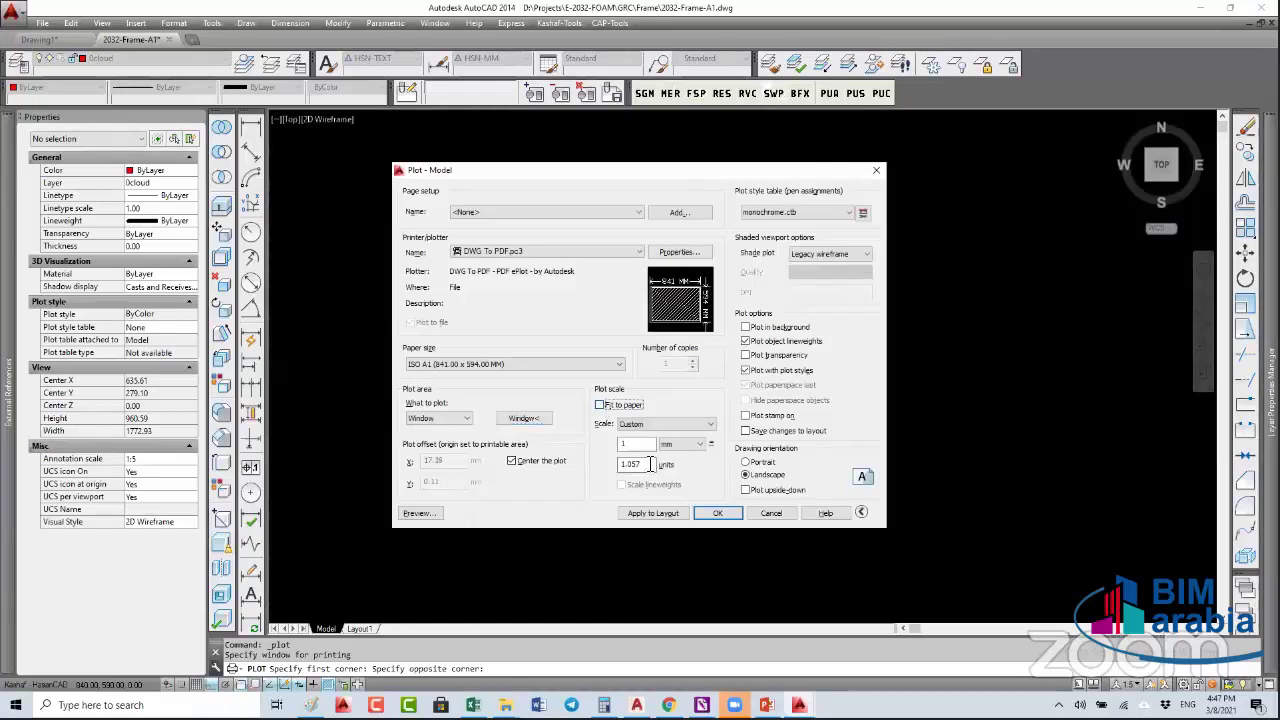
double_click(640, 464)
text(1)
click(425, 514)
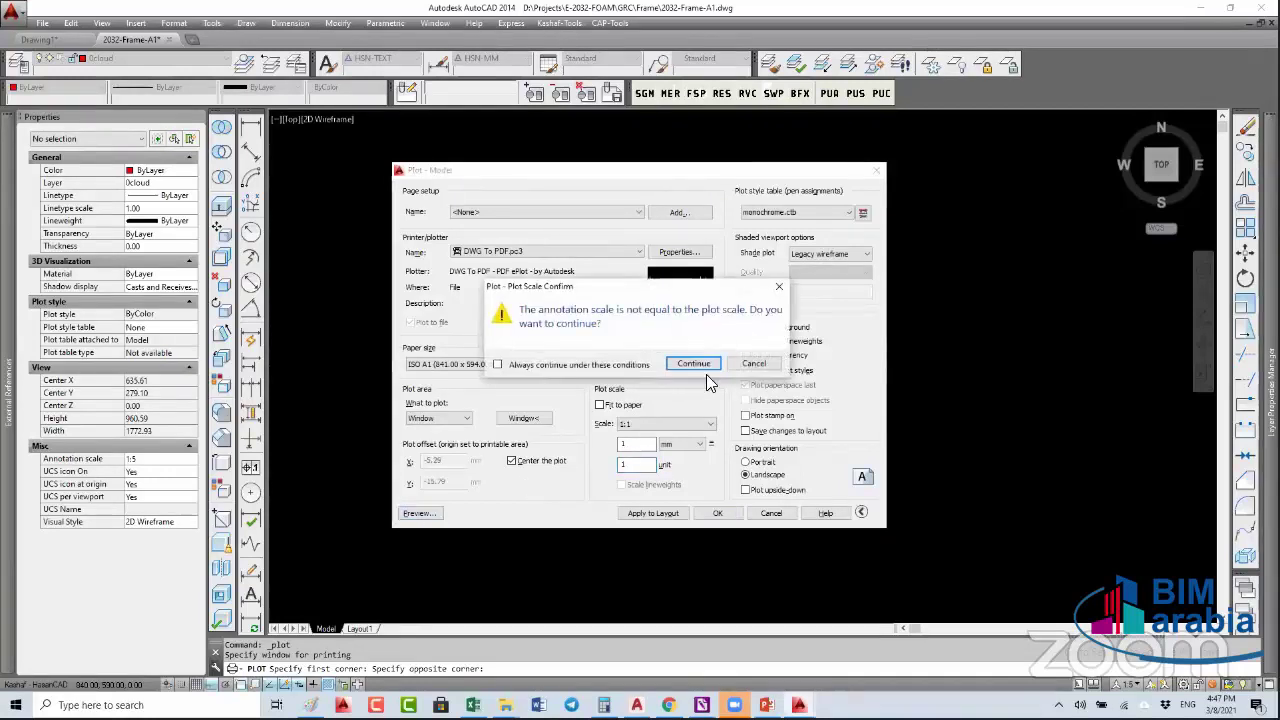
- Preview the plot, then close the preview and the Plot dialog
click(693, 363)
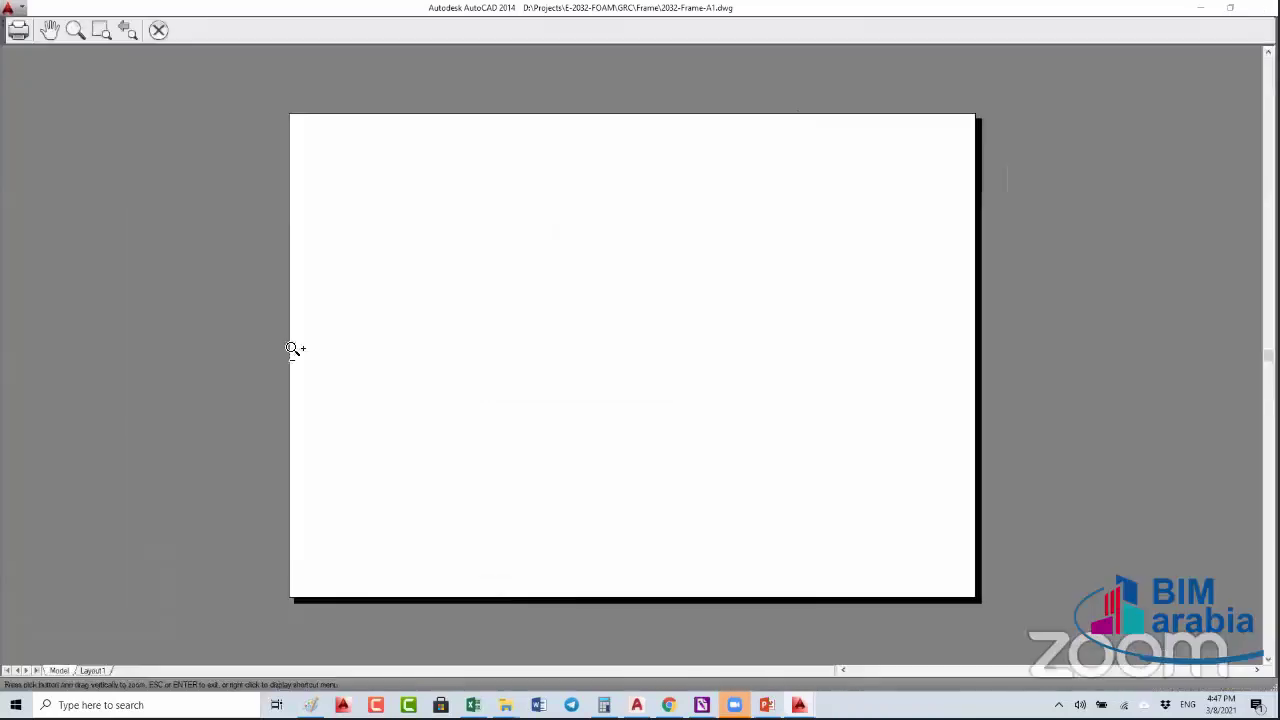
key(Escape)
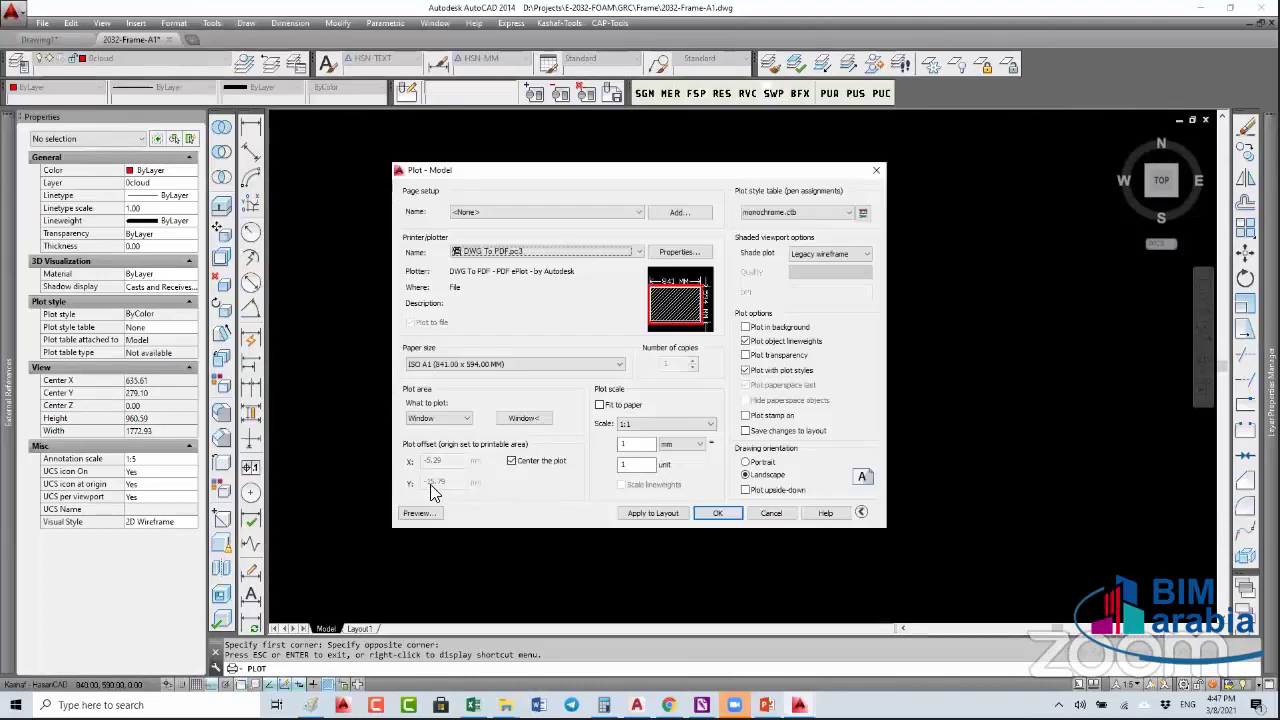
click(775, 515)
- Offset the inner frame rectangle 10 units inward and remove the middle rectangle
text(o)
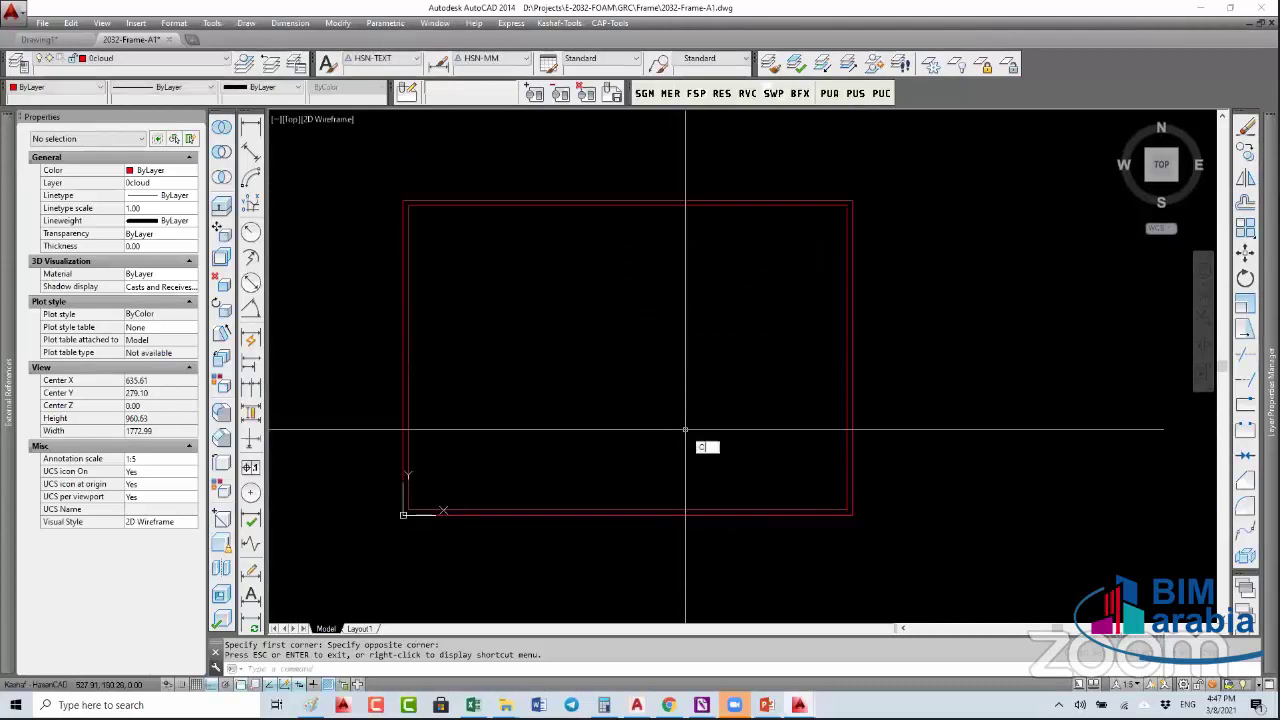
key(Return)
text(10)
key(Return)
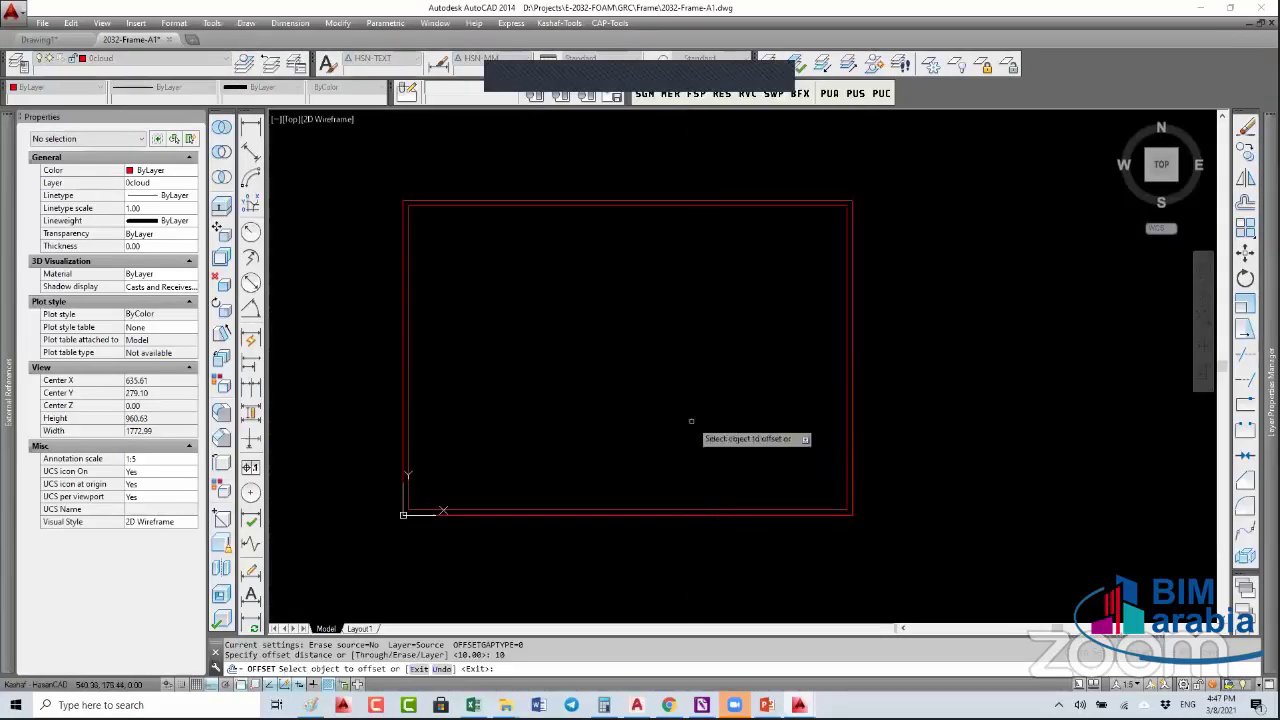
click(712, 510)
click(728, 466)
key(Escape)
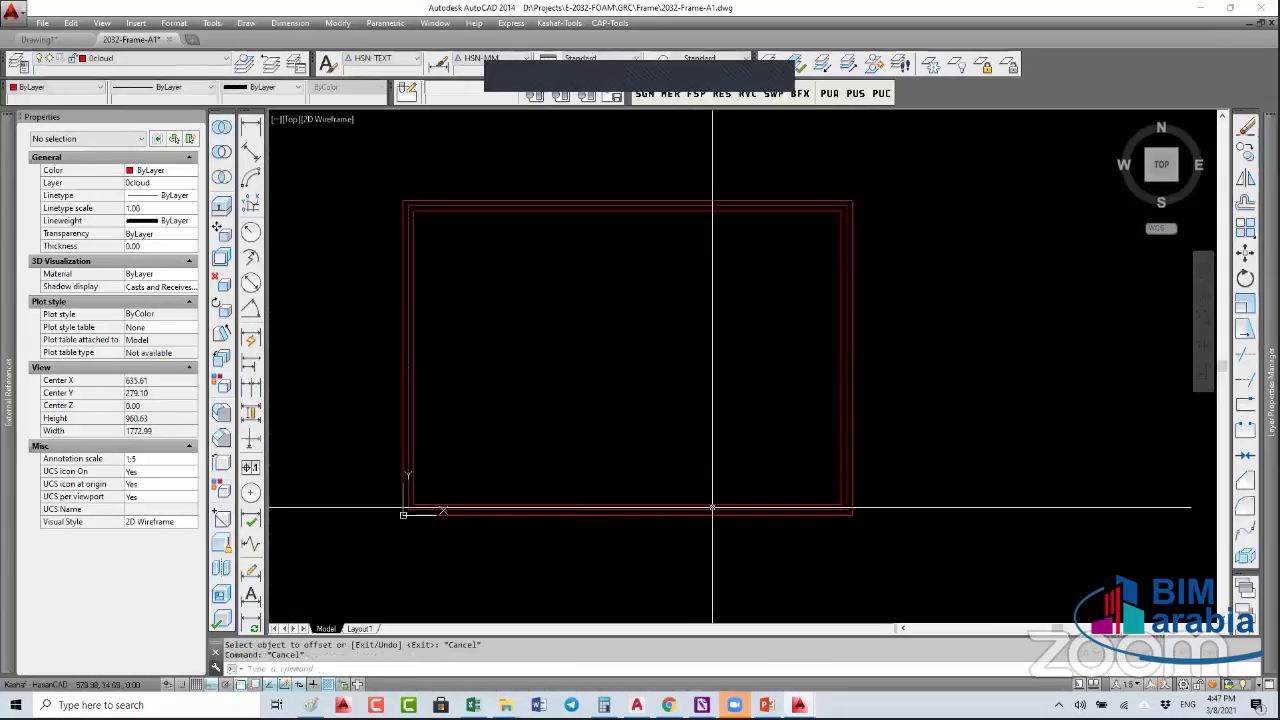
click(694, 509)
key(Escape)
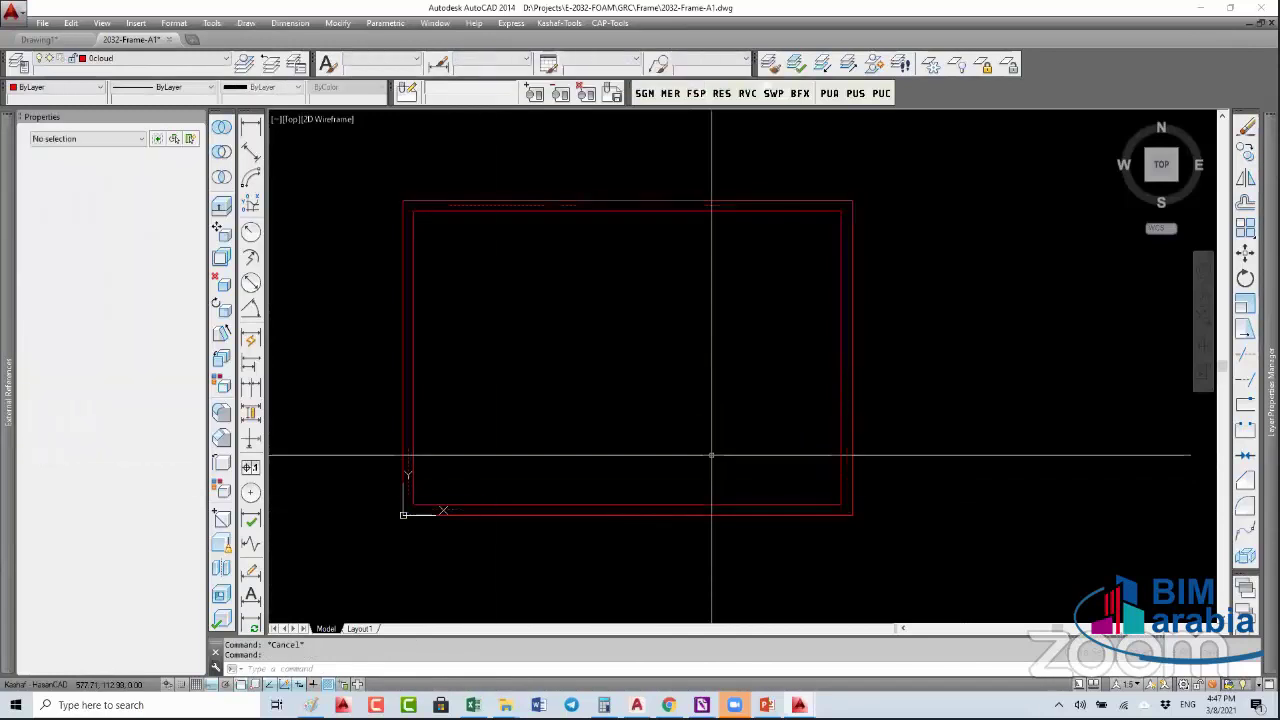
- Draw a diagonal line from the inner frame's lower-left corner, then reopen the plot settings
text(l)
key(Return)
click(414, 506)
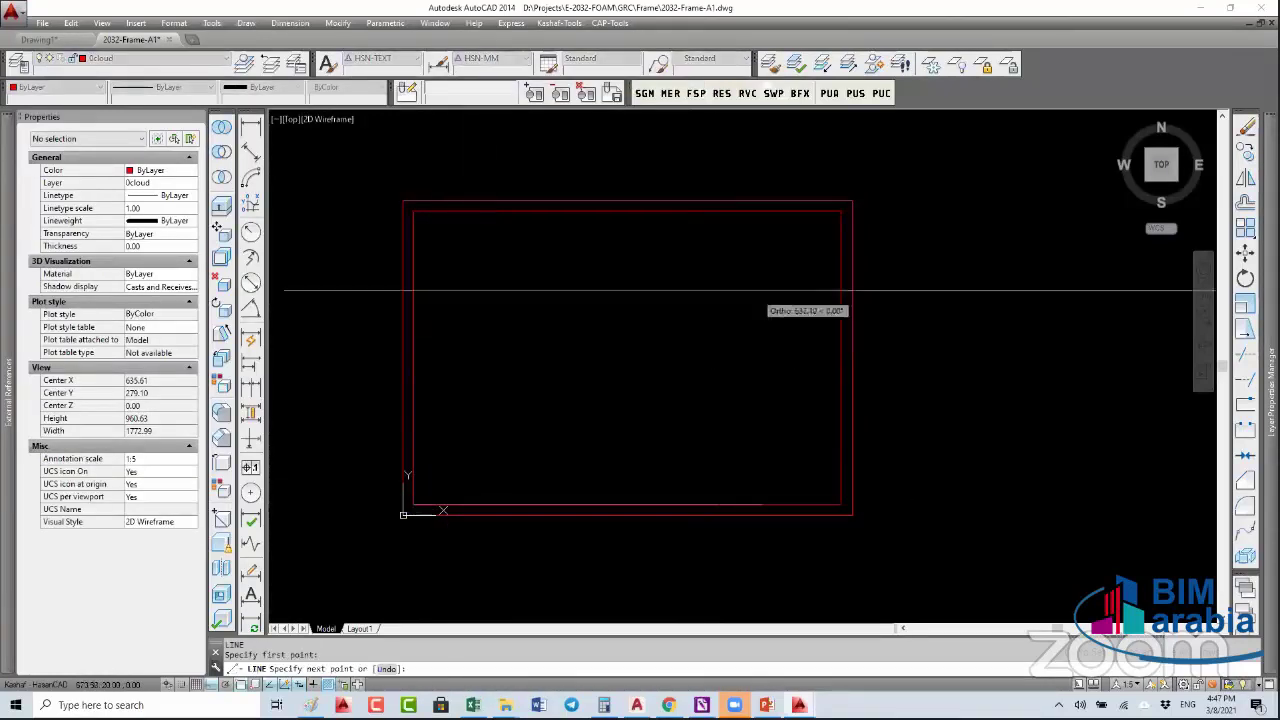
text(8)
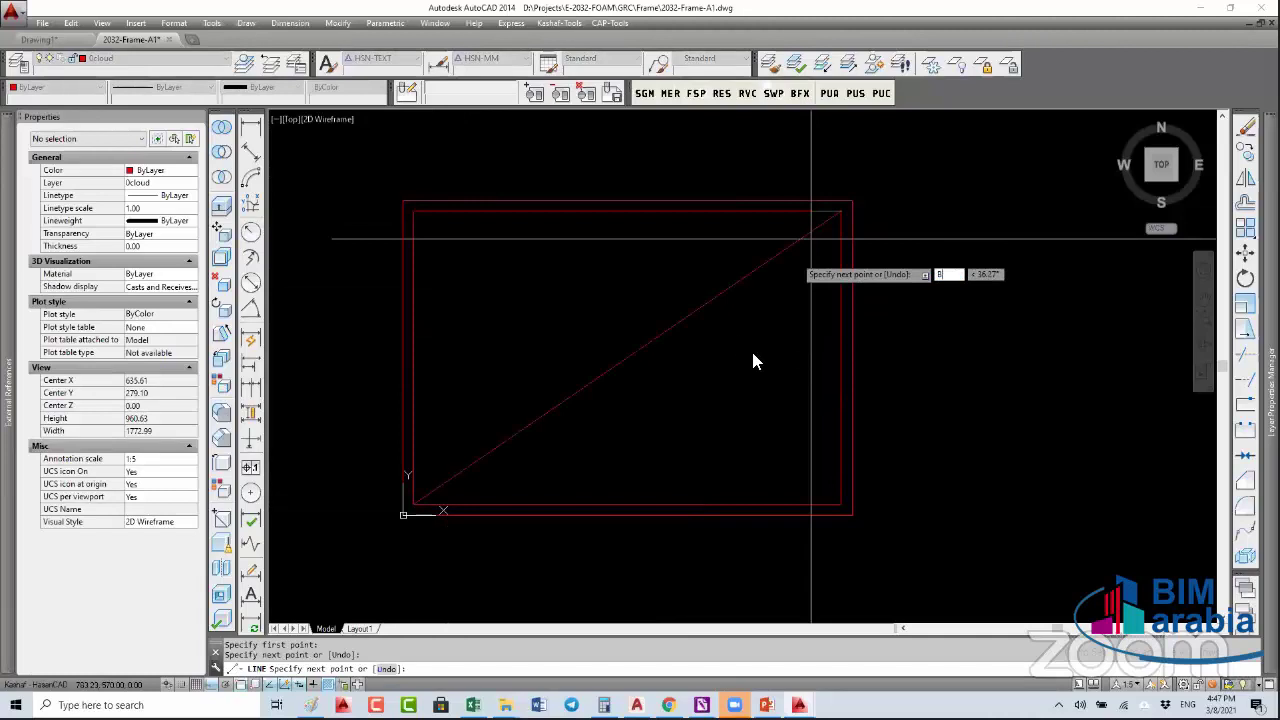
key(Escape)
key(Escape)
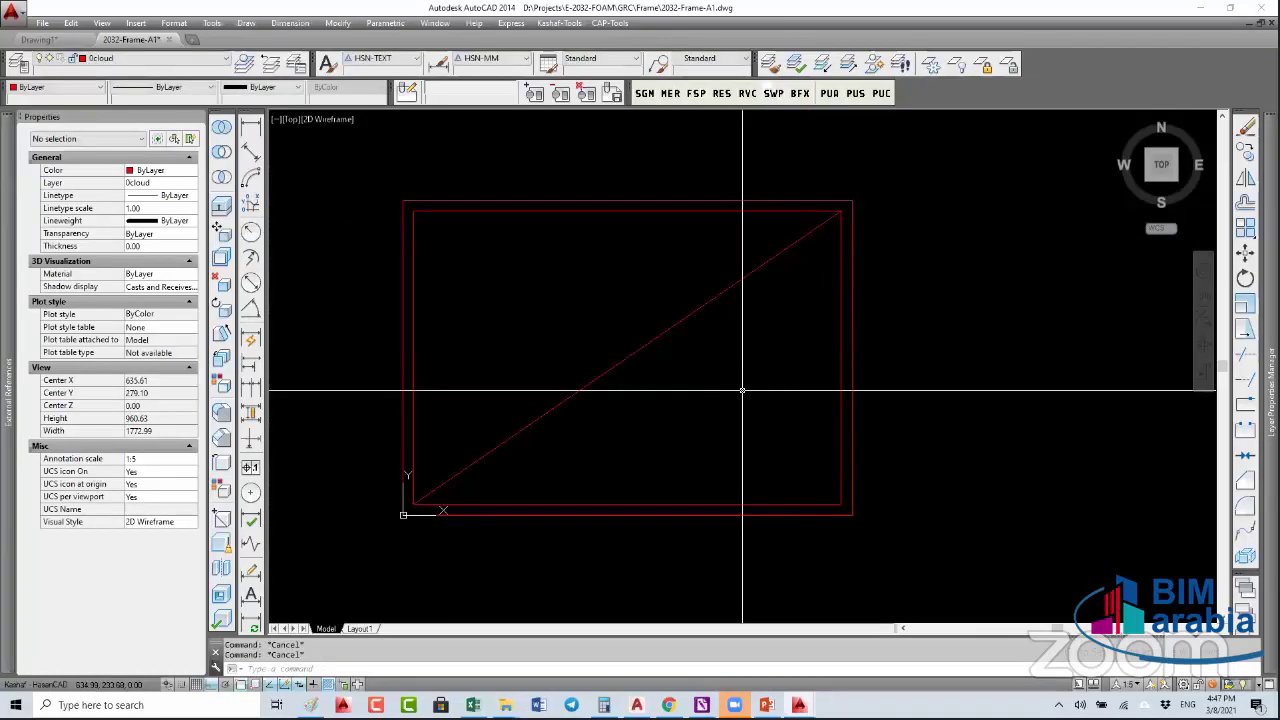
key(ctrl+p)
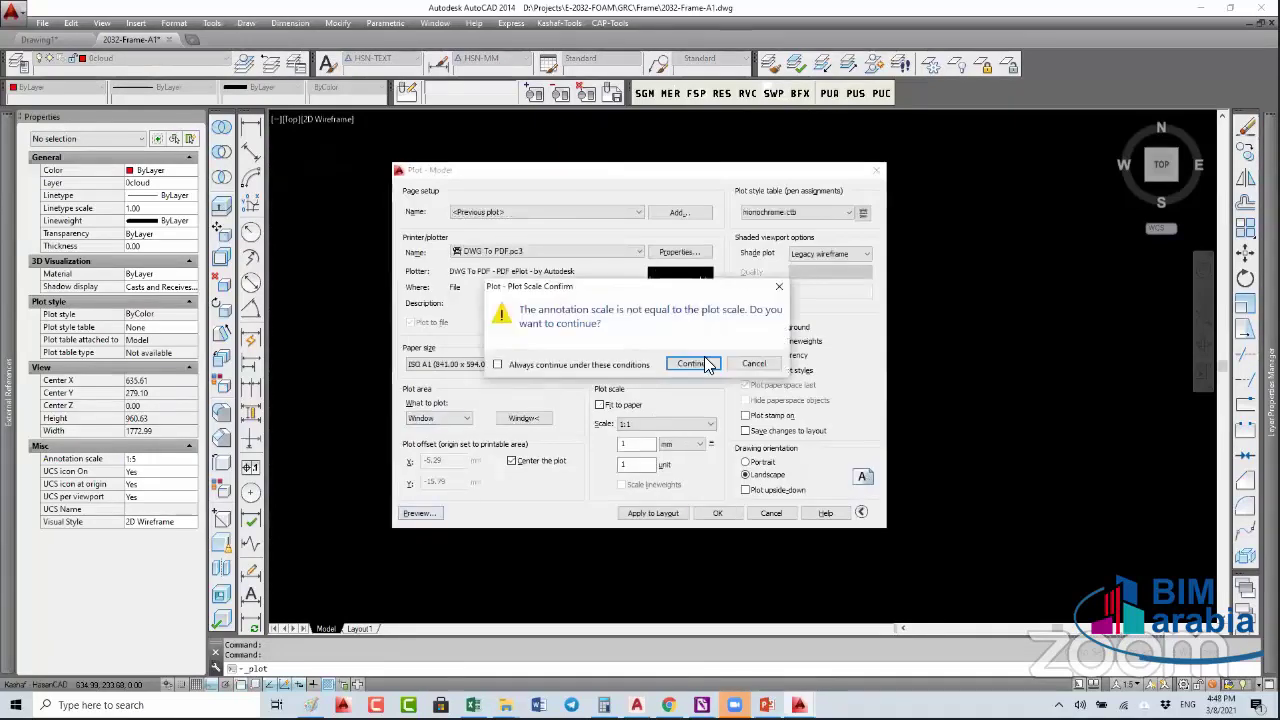
- Preview the 1:1 plot, toggle plot centering, and preview it again
click(704, 358)
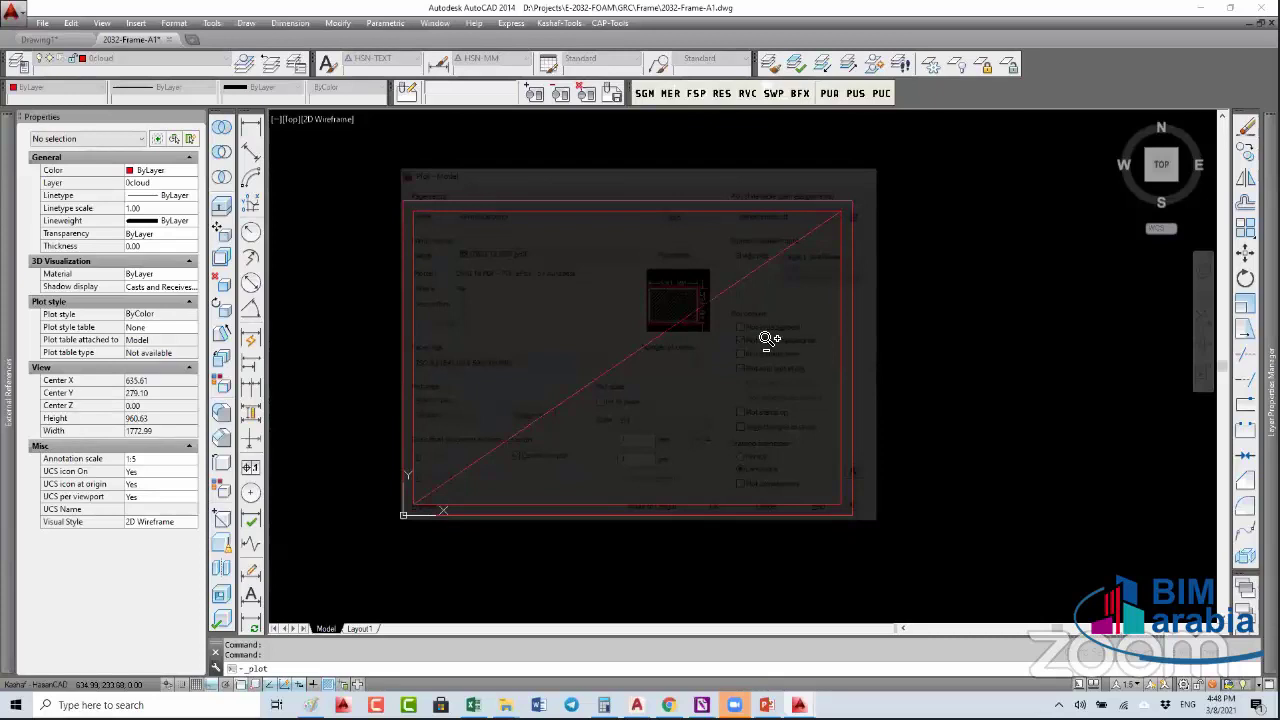
key(Escape)
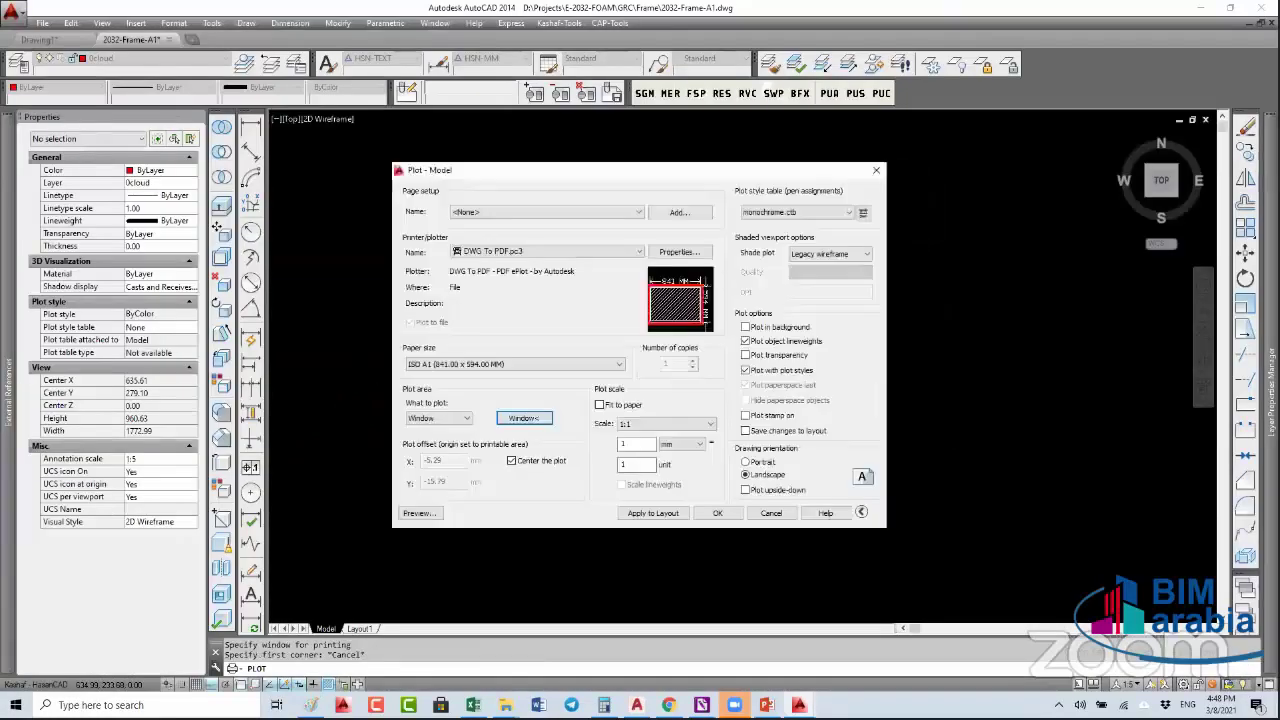
click(524, 417)
key(Escape)
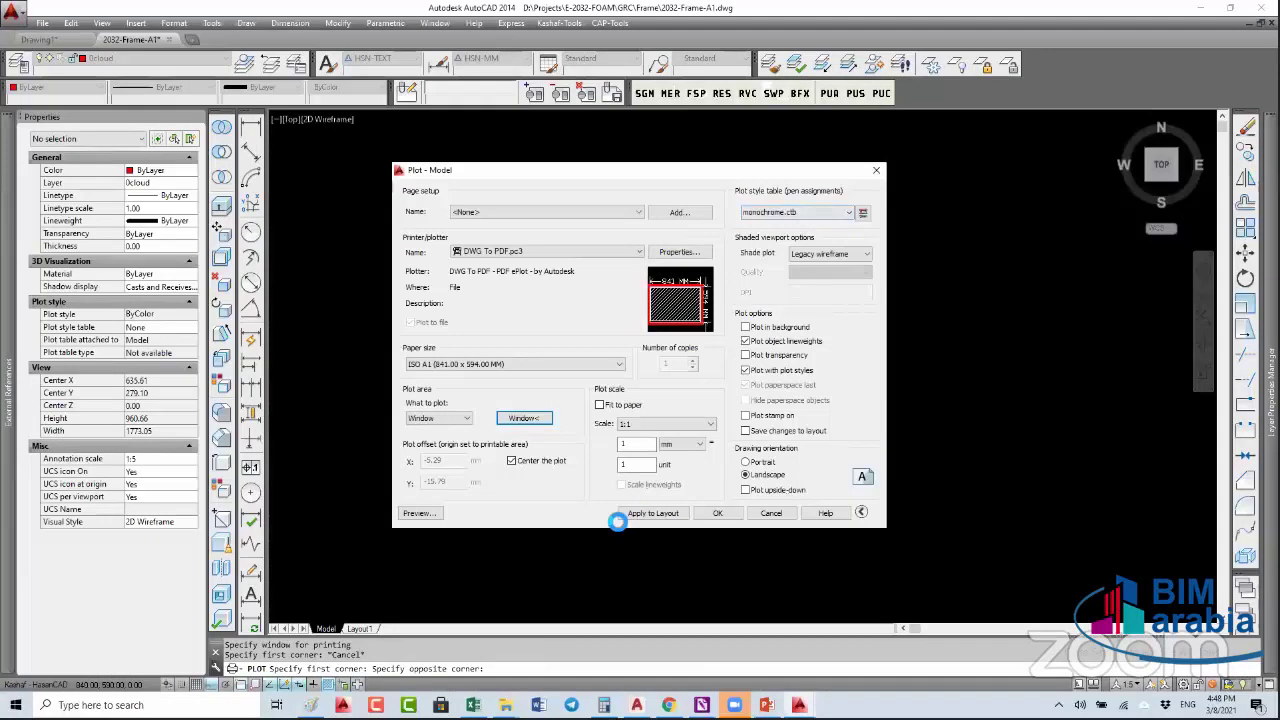
click(535, 465)
click(535, 465)
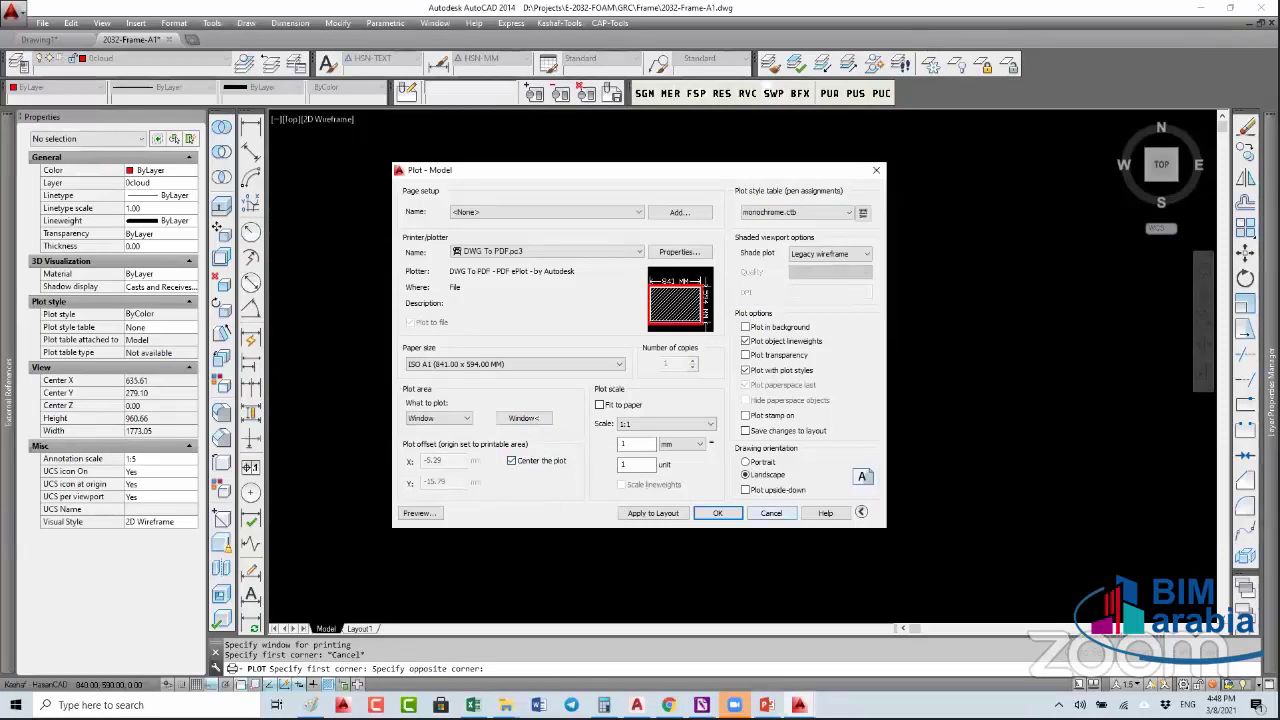
click(434, 512)
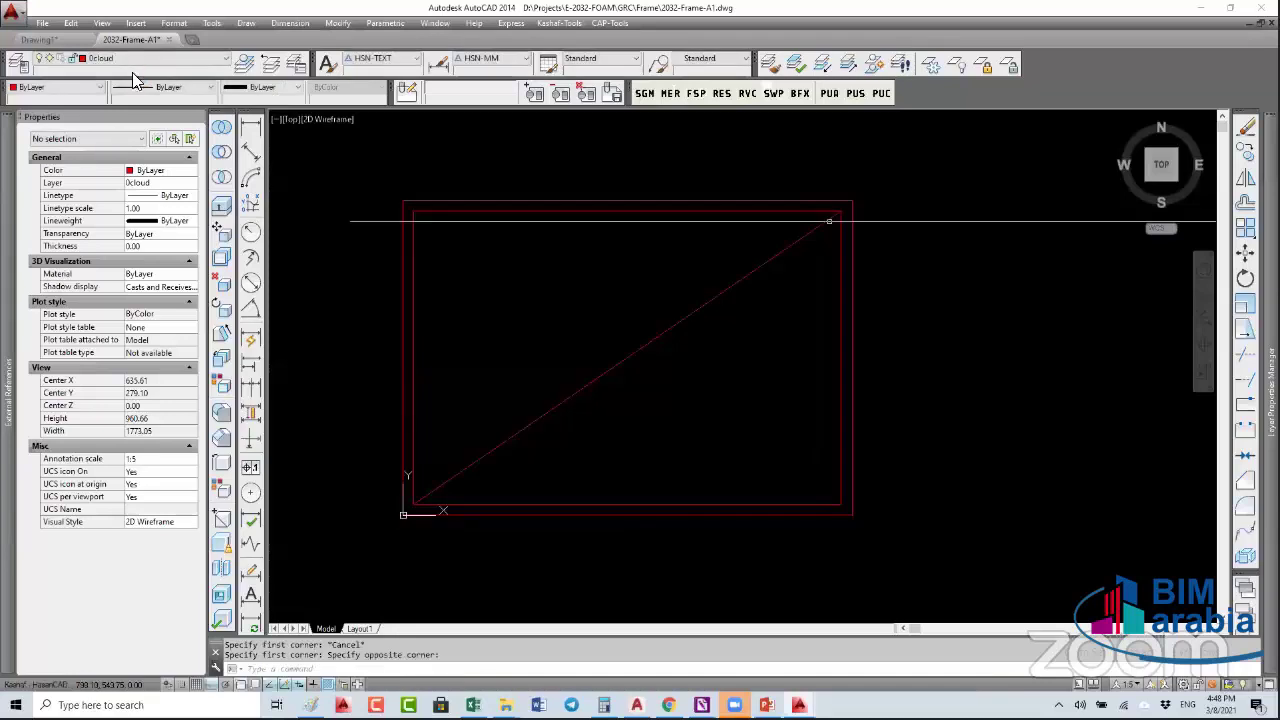
- Move every object in the drawing onto layer 0
key(ctrl+a)
click(130, 62)
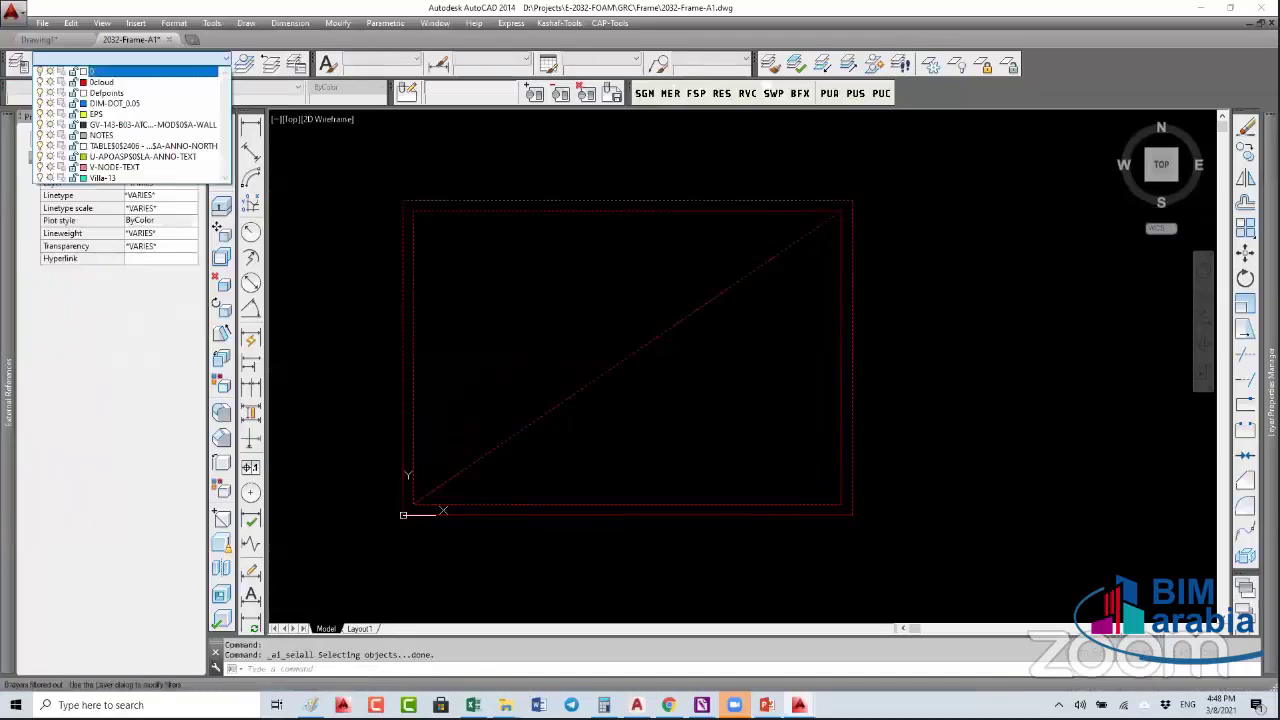
click(100, 71)
key(Escape)
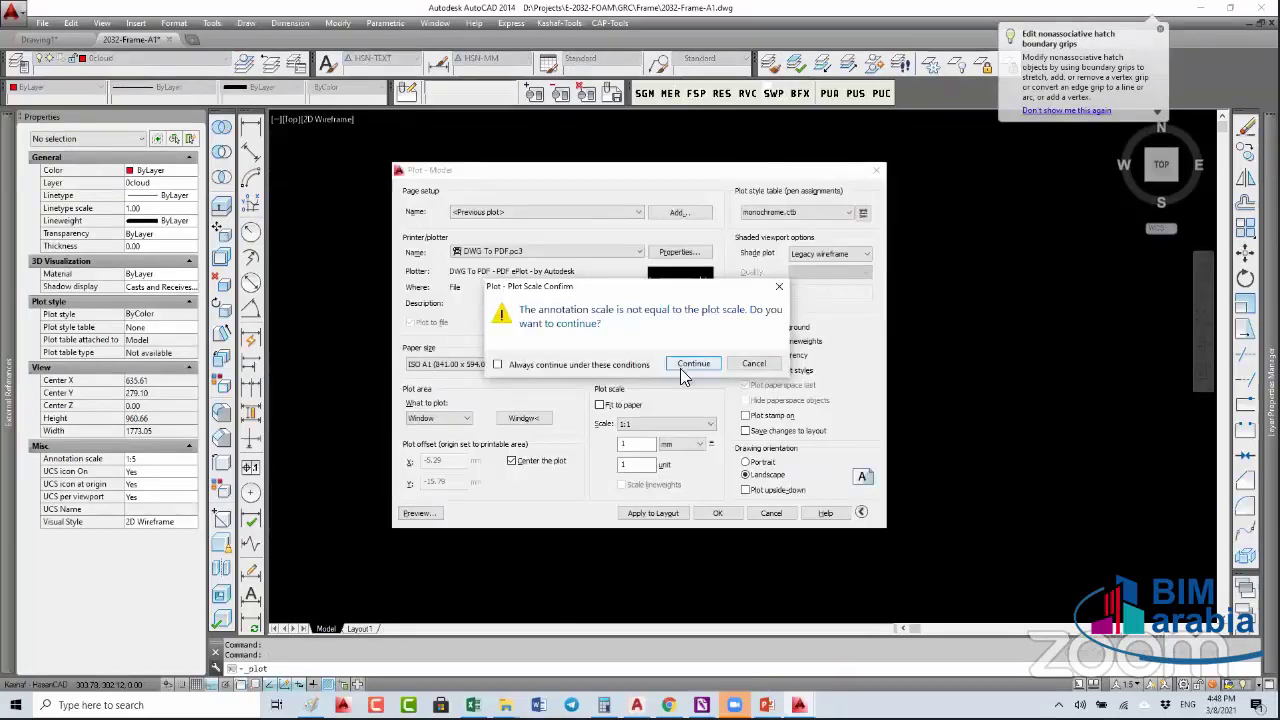
- Continue past the scale warning to view the updated plot preview, then close it
click(682, 370)
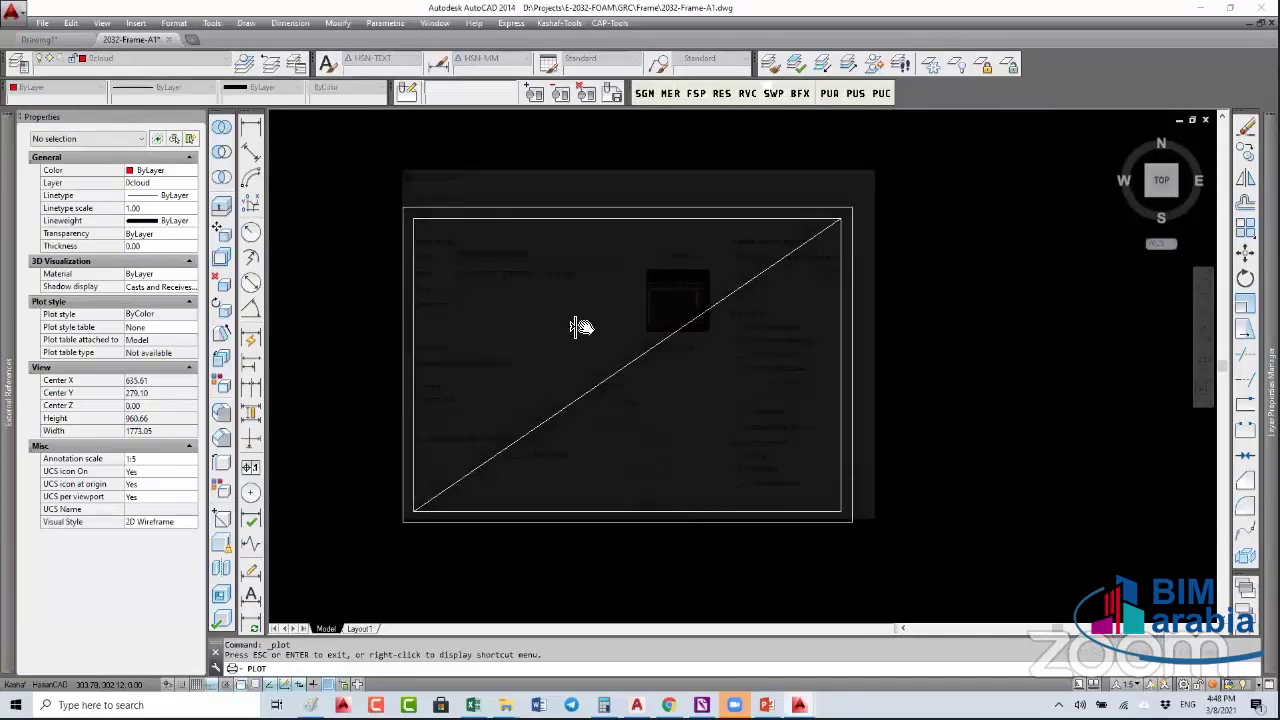
key(Escape)
scroll(650, 320, down, 4)
- Window-select the red title-block frame, then clear the selection
key(Escape)
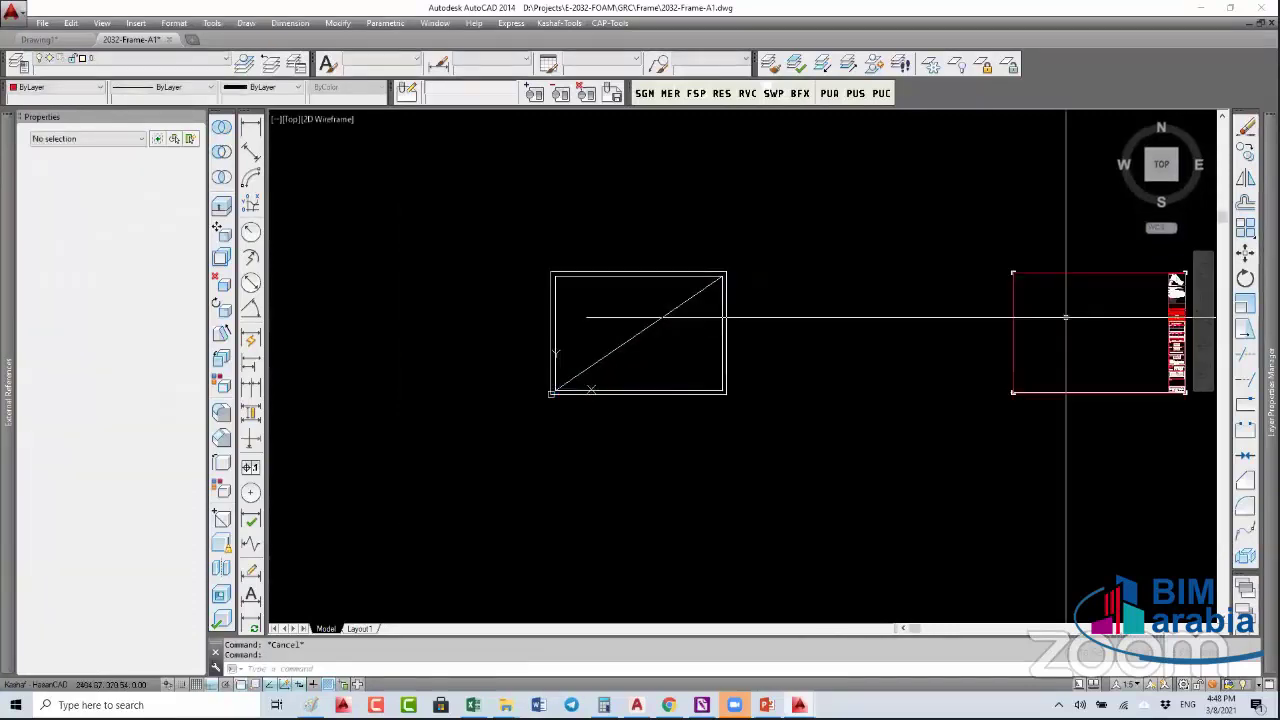
click(957, 429)
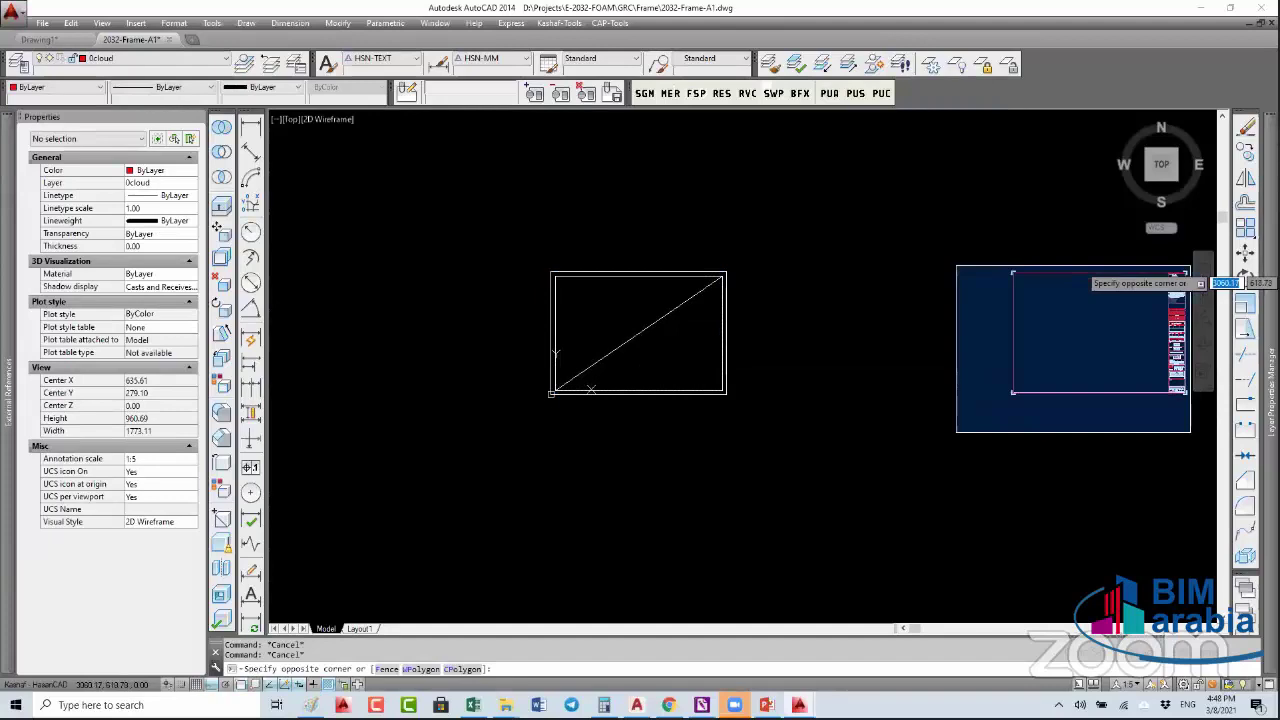
click(1188, 267)
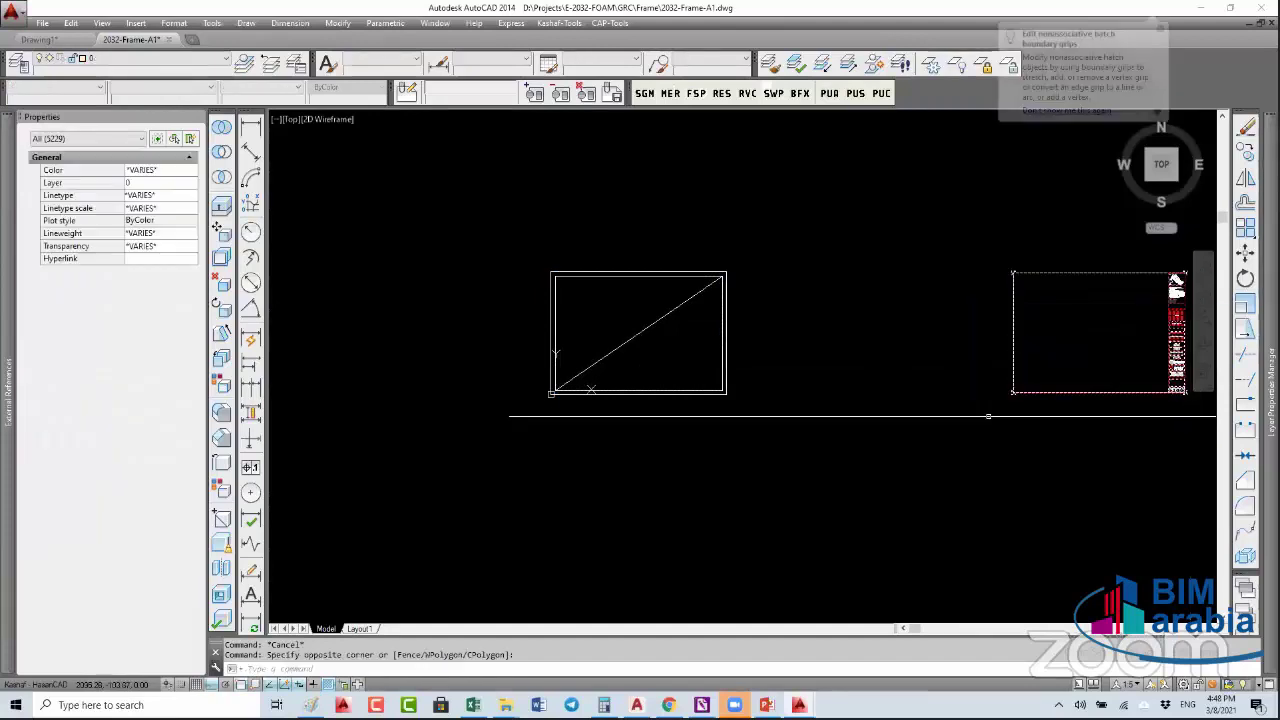
key(Escape)
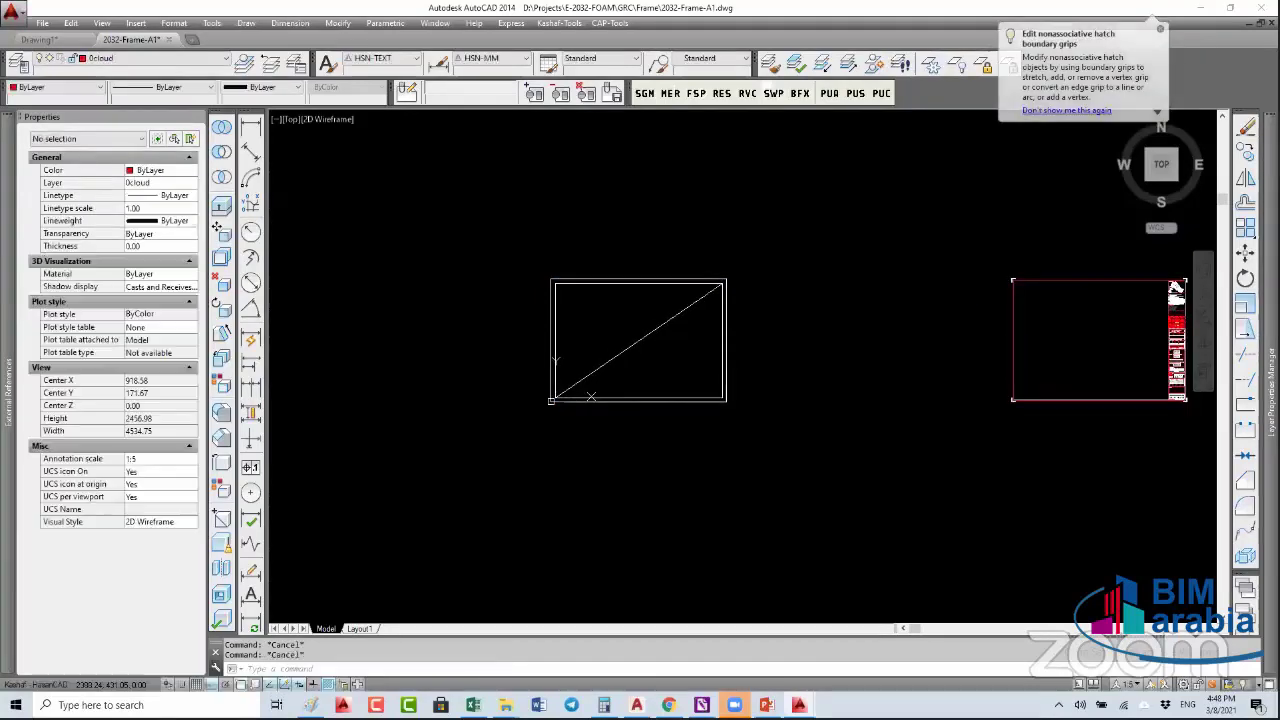
scroll(1047, 313, up, 2)
scroll(1047, 313, down, 2)
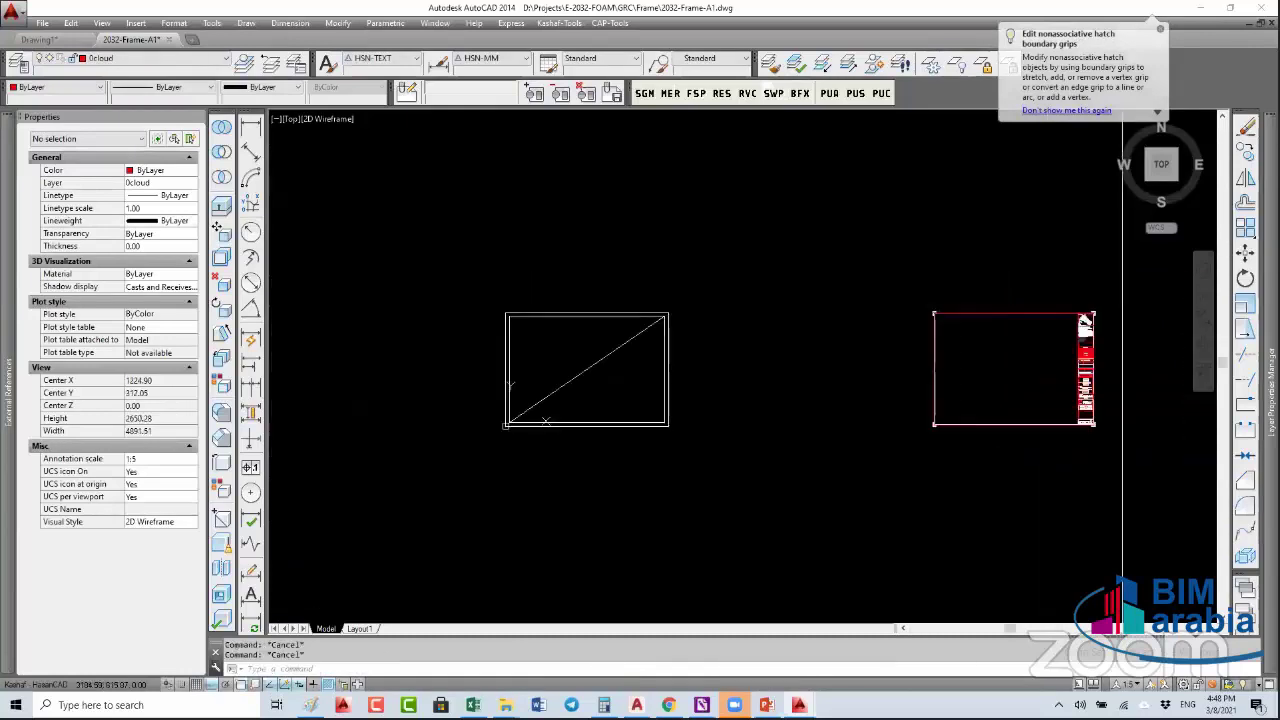
- Stretch the red frame's top edge upward, undoing a misplaced stretch
click(1245, 327)
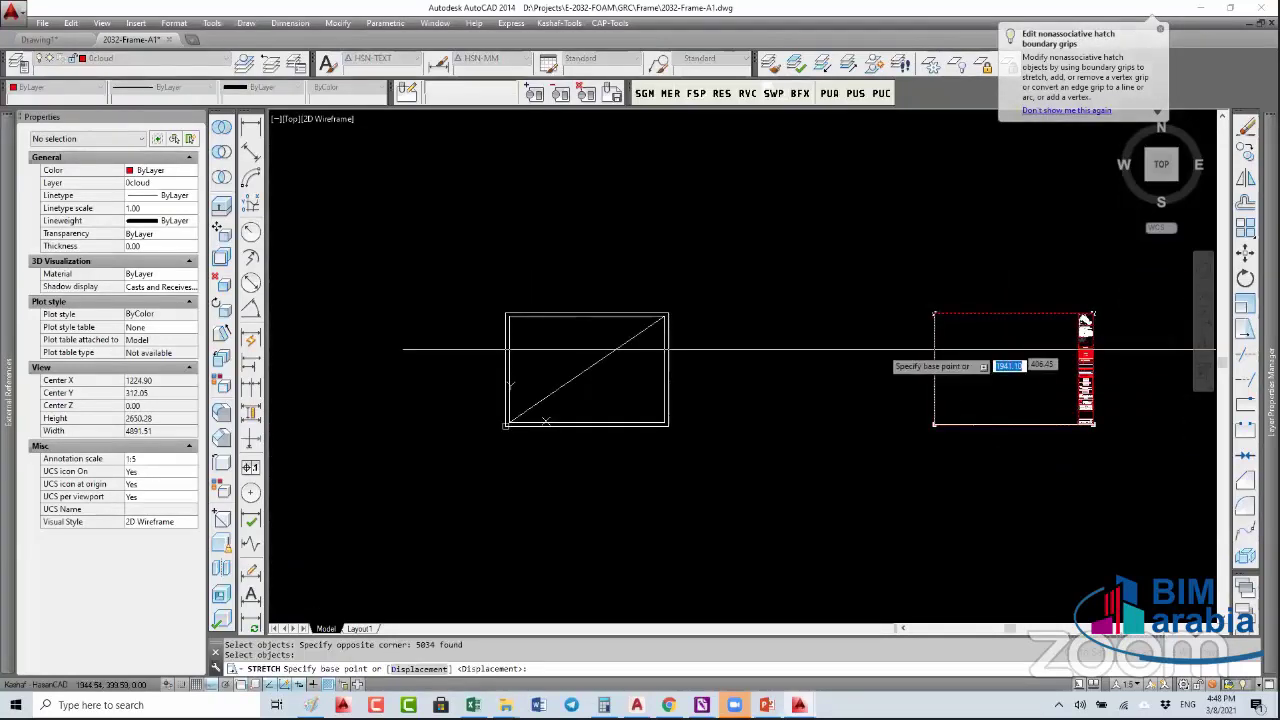
click(1050, 334)
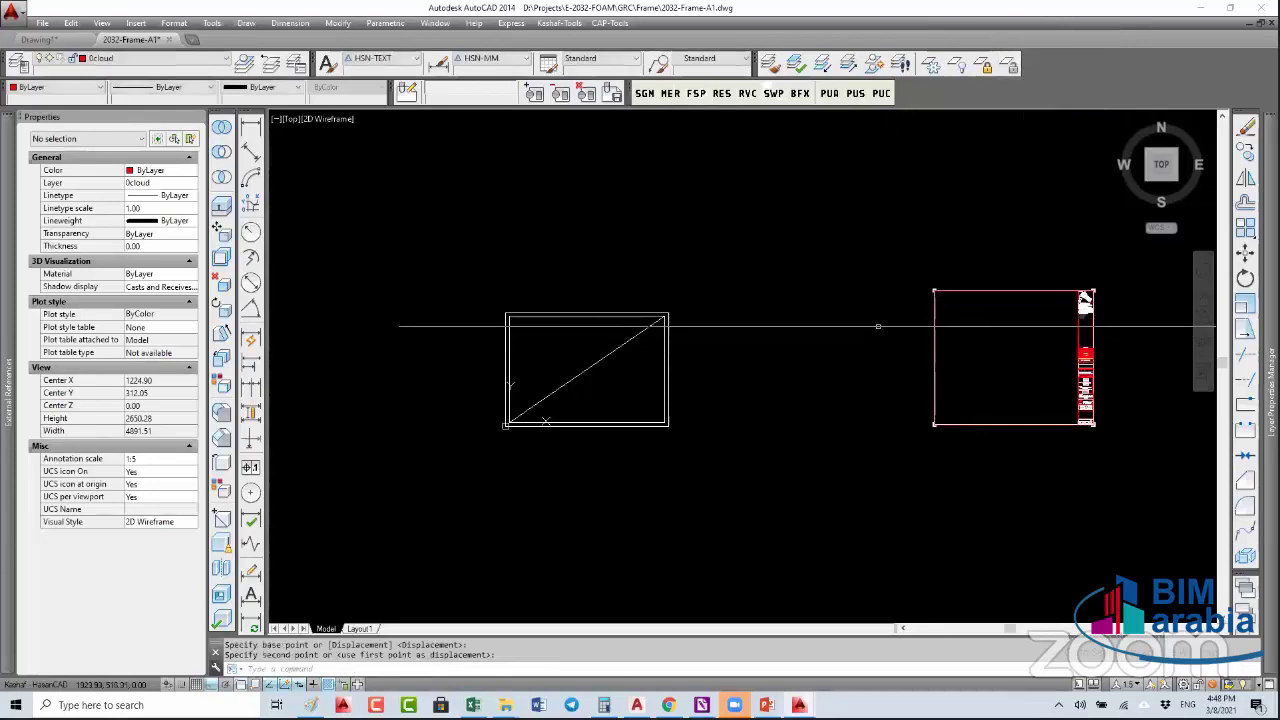
key(Escape)
key(Return)
click(1116, 276)
click(1044, 476)
key(Return)
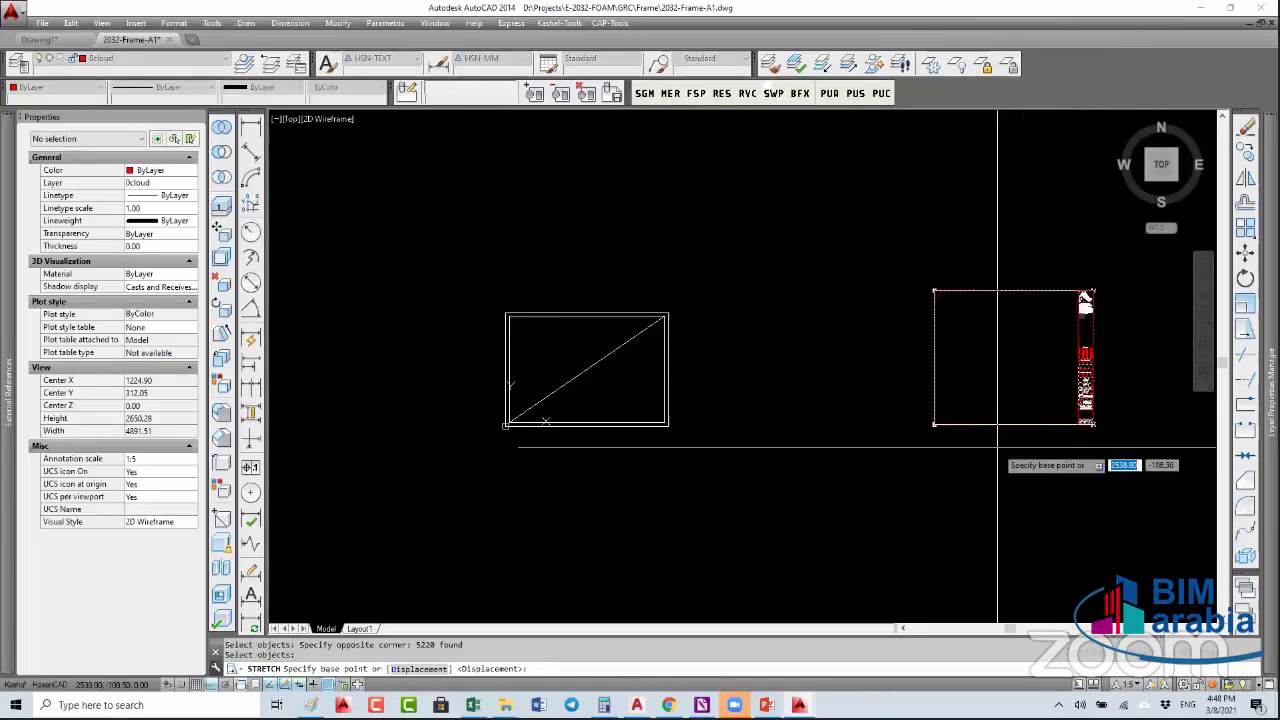
key(Return)
key(Escape)
text(u)
key(Return)
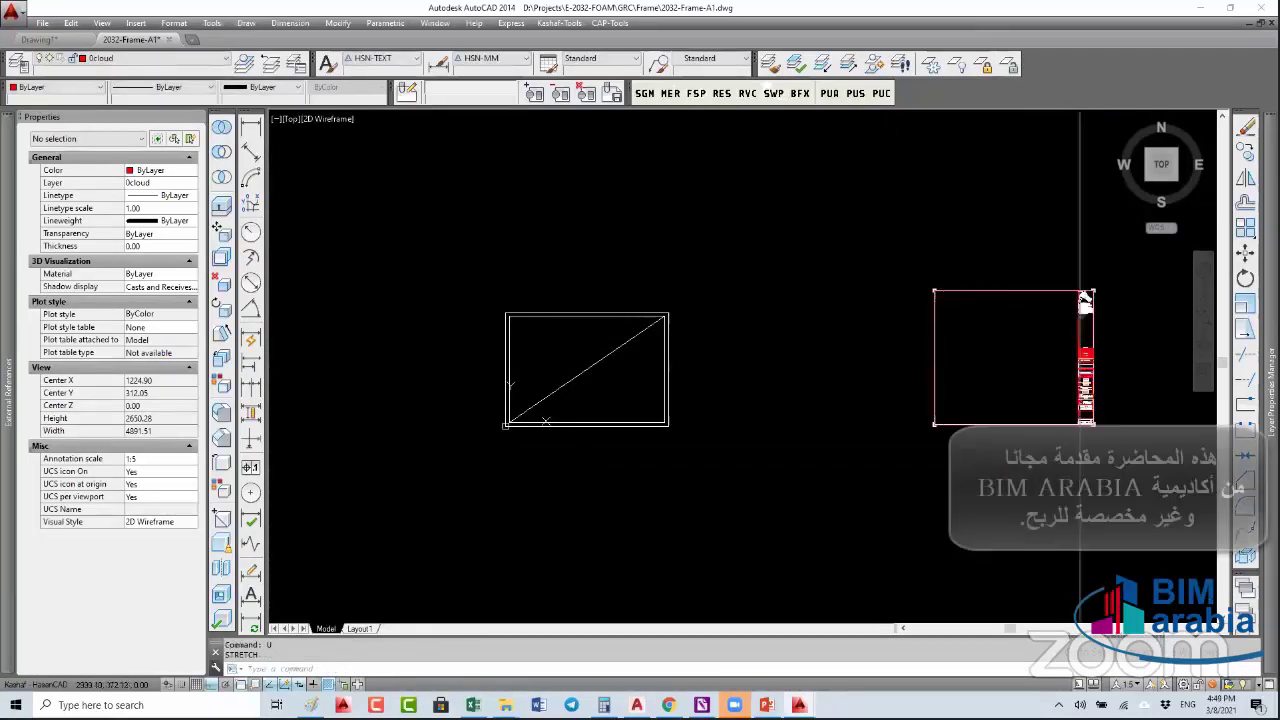
- Retry the stretch with a crossing window over the frame's end and a new base point
click(1098, 585)
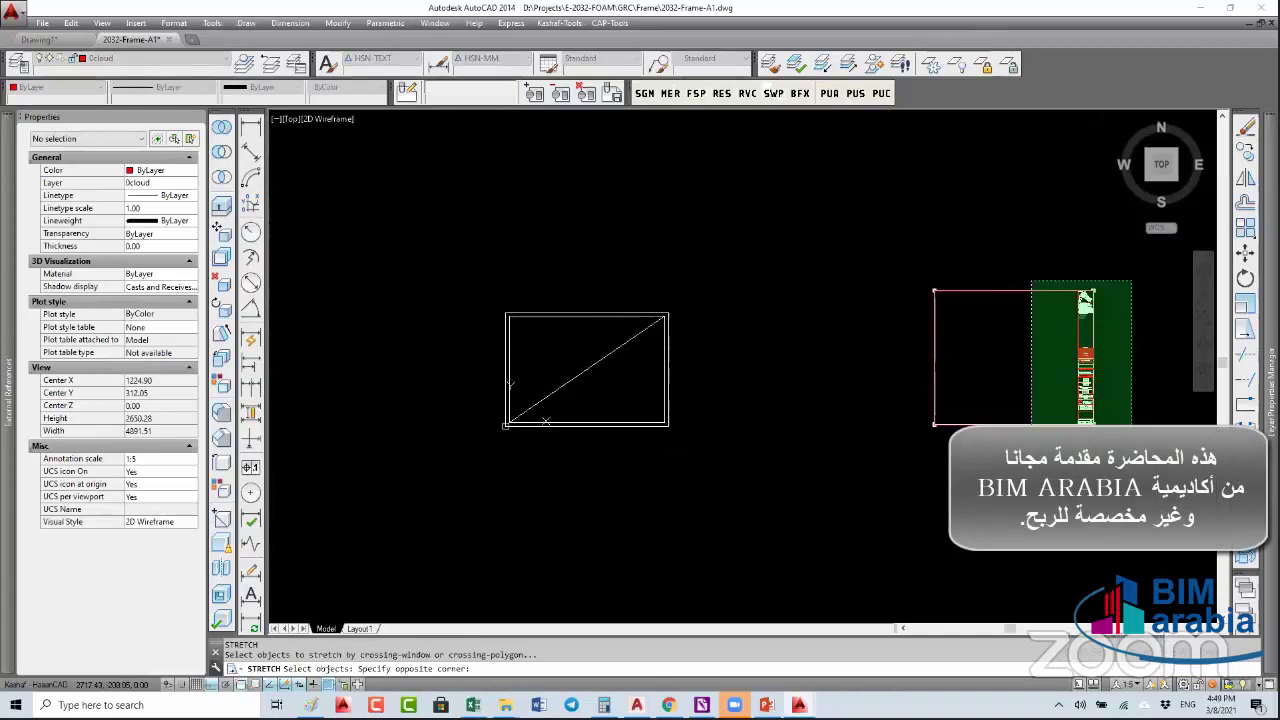
key(Escape)
key(Escape)
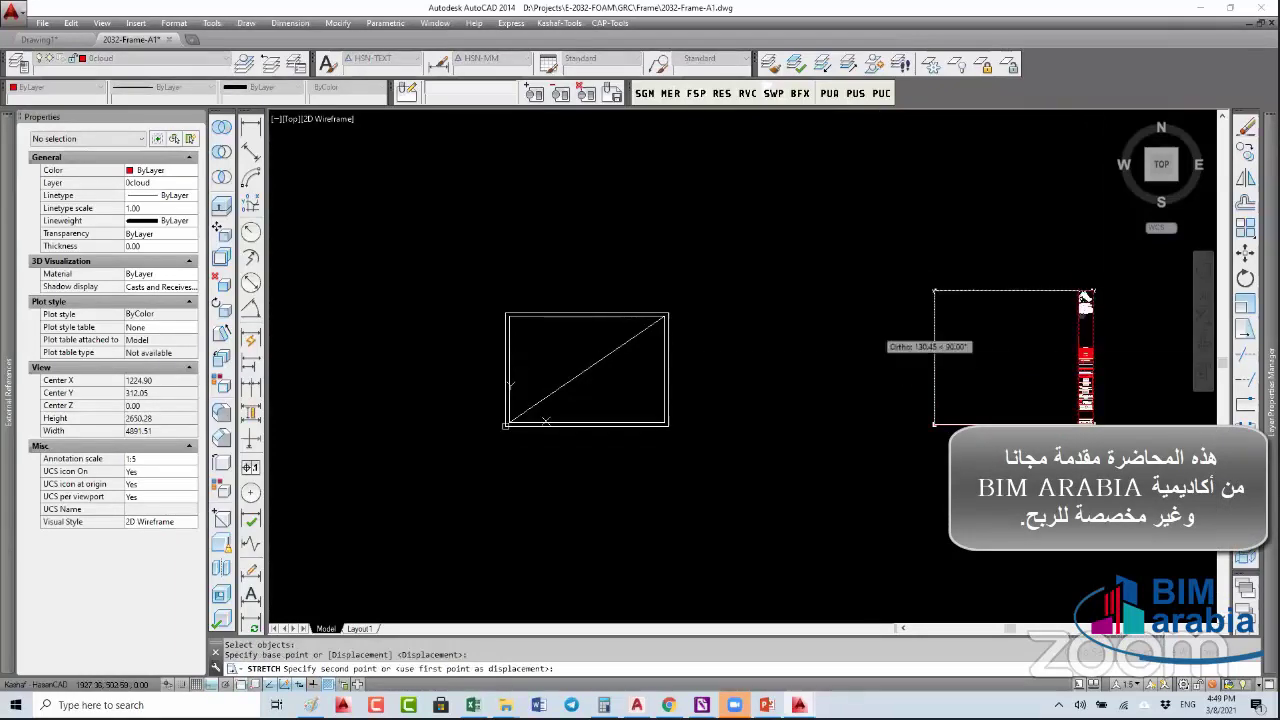
click(930, 372)
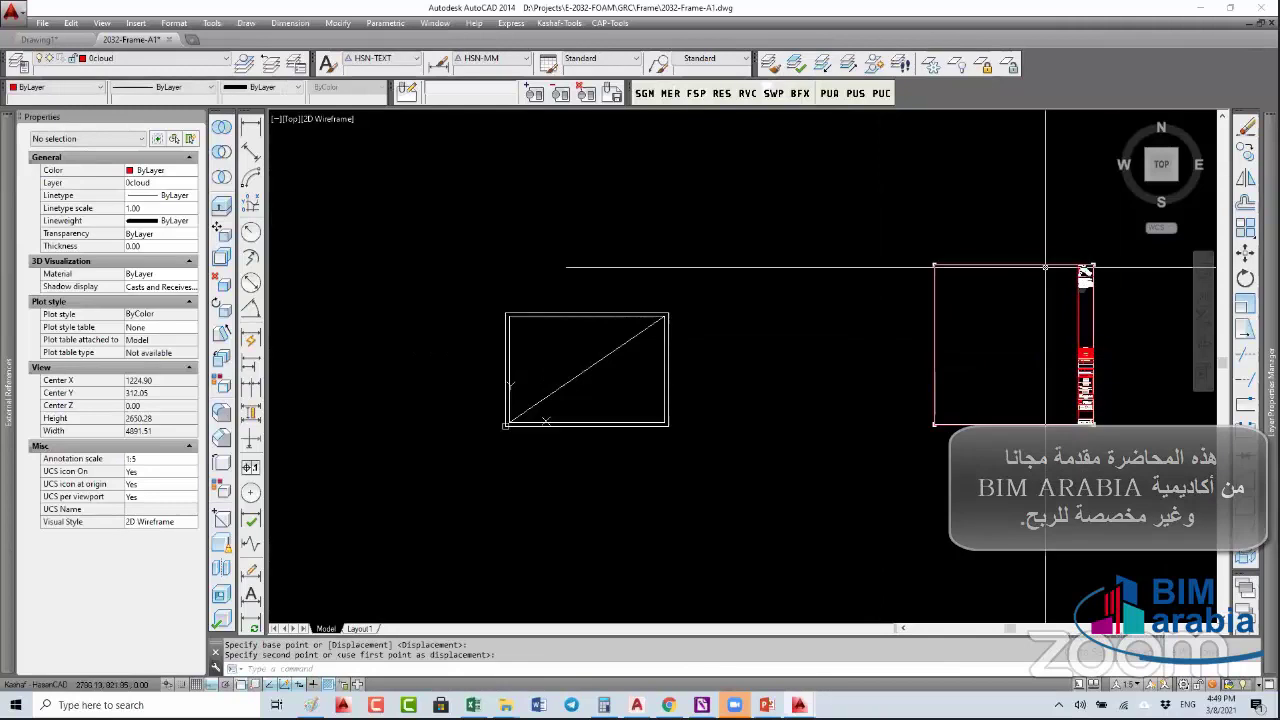
key(Escape)
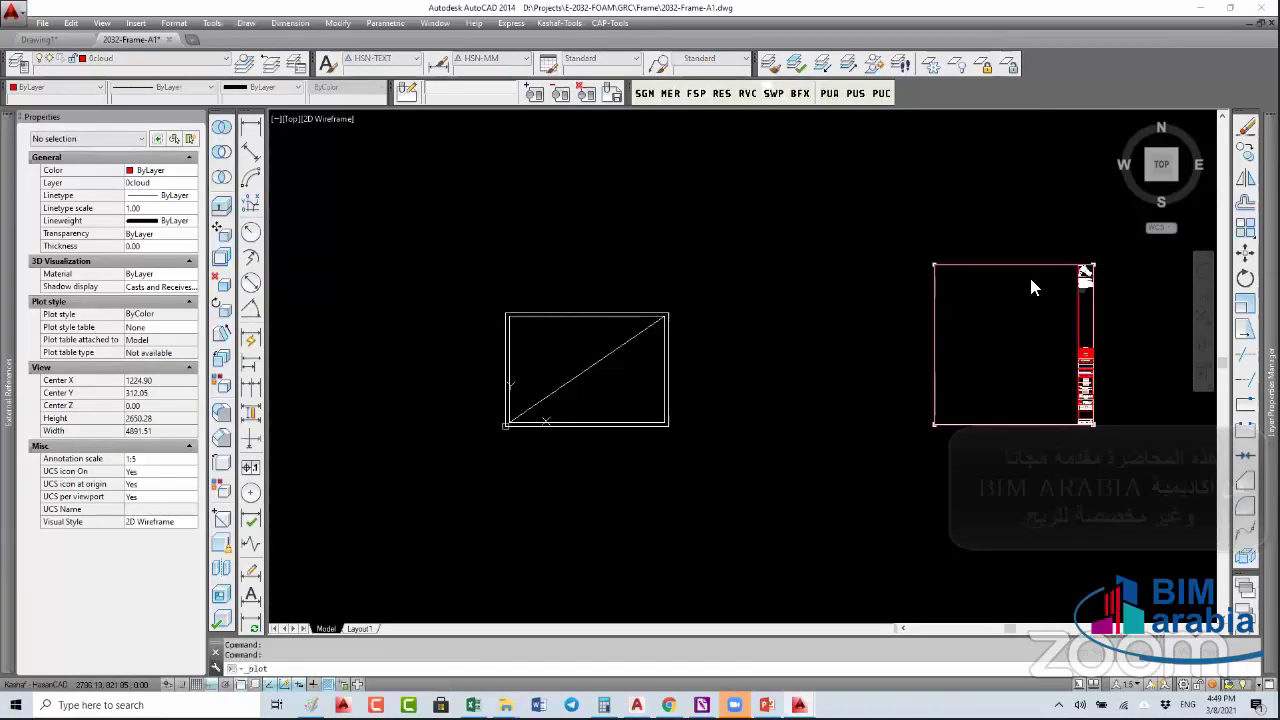
- Load <Previous plot>, window the red title-block frame as plot area, and preview it
key(ctrl+p)
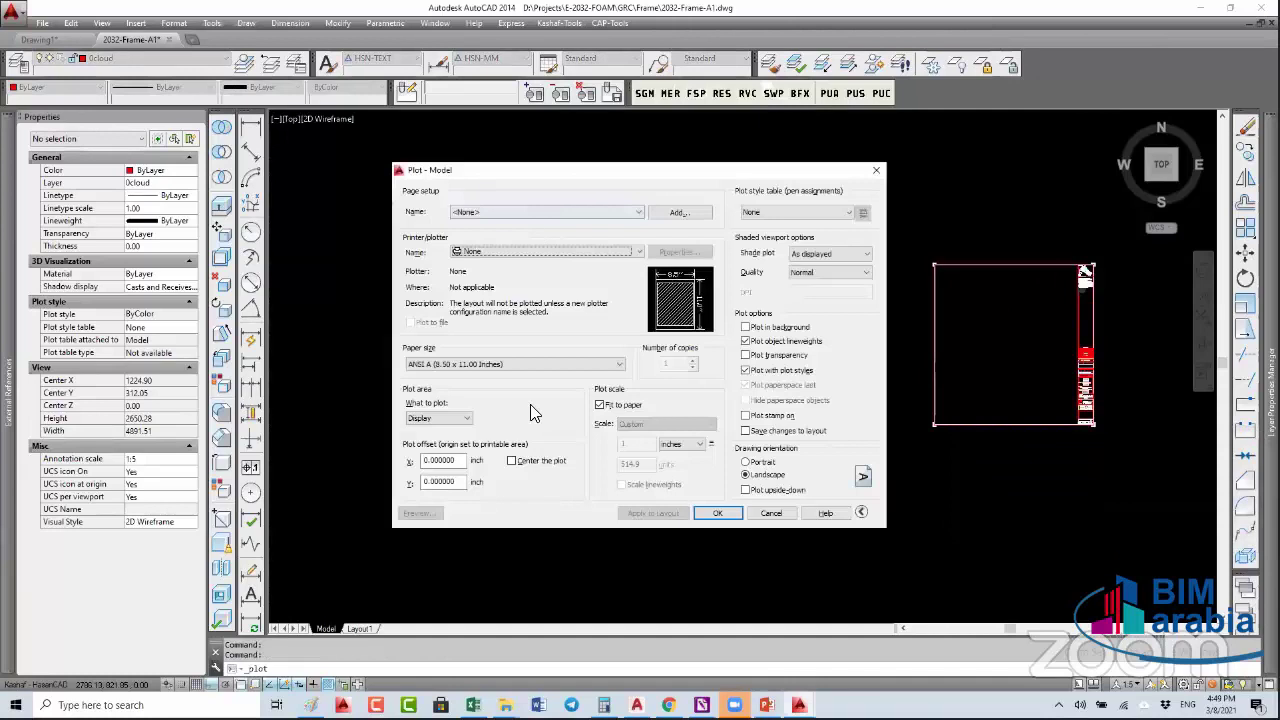
click(545, 213)
click(480, 229)
click(523, 418)
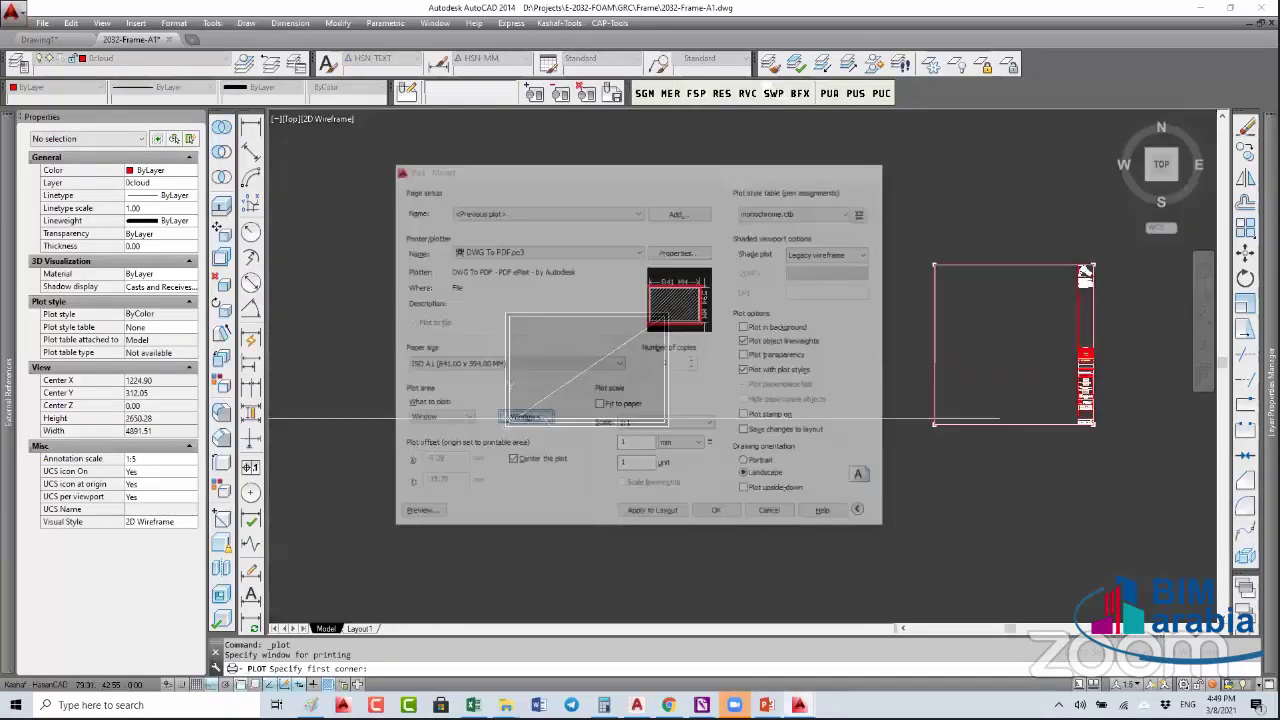
click(935, 423)
click(1096, 265)
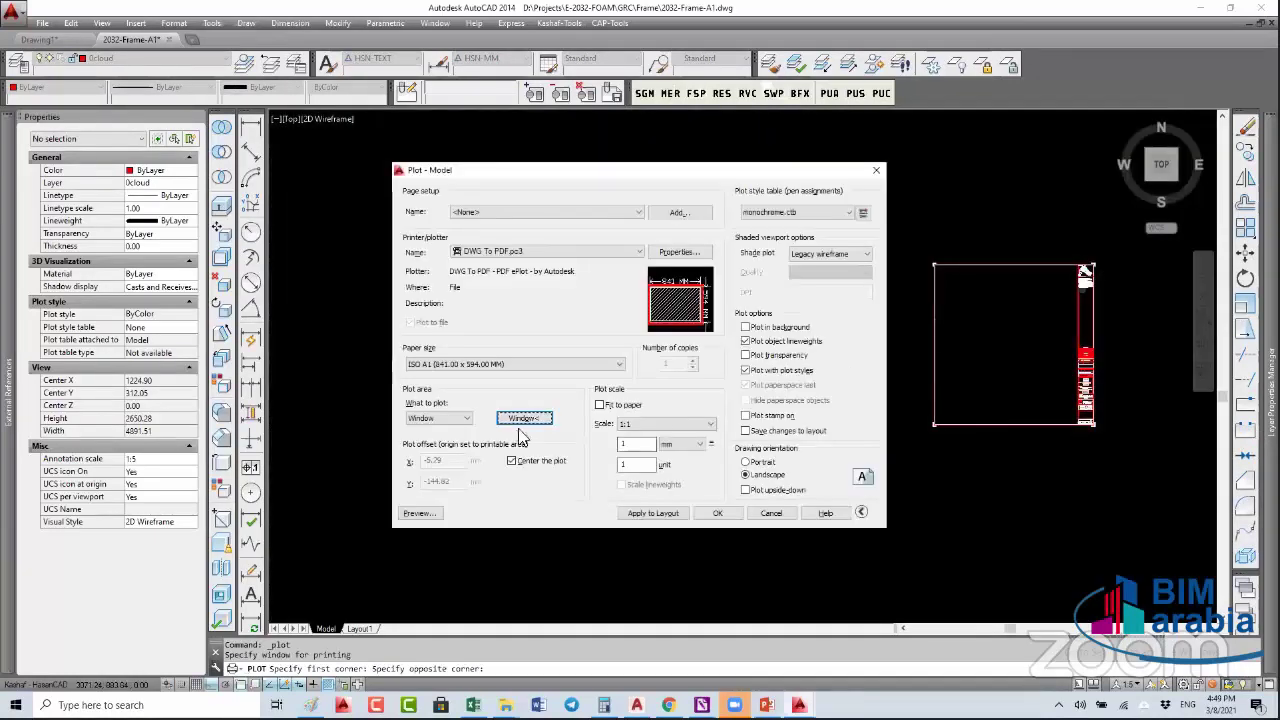
click(433, 512)
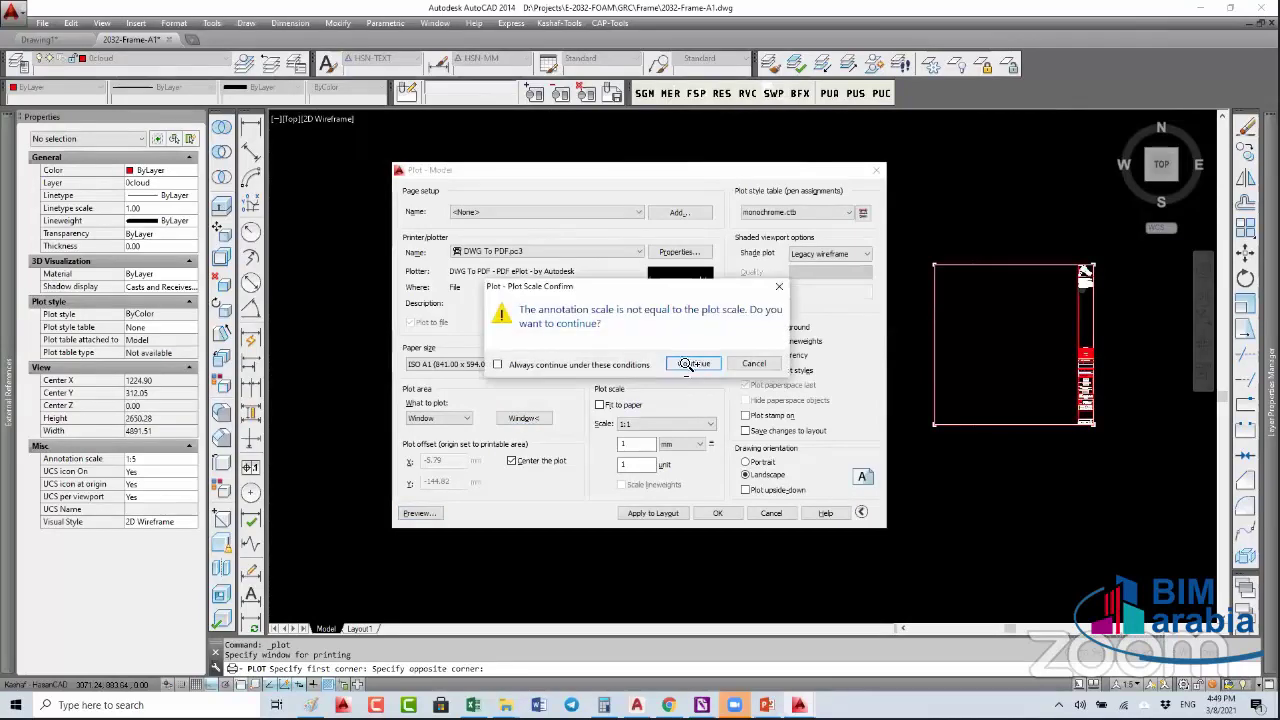
click(693, 363)
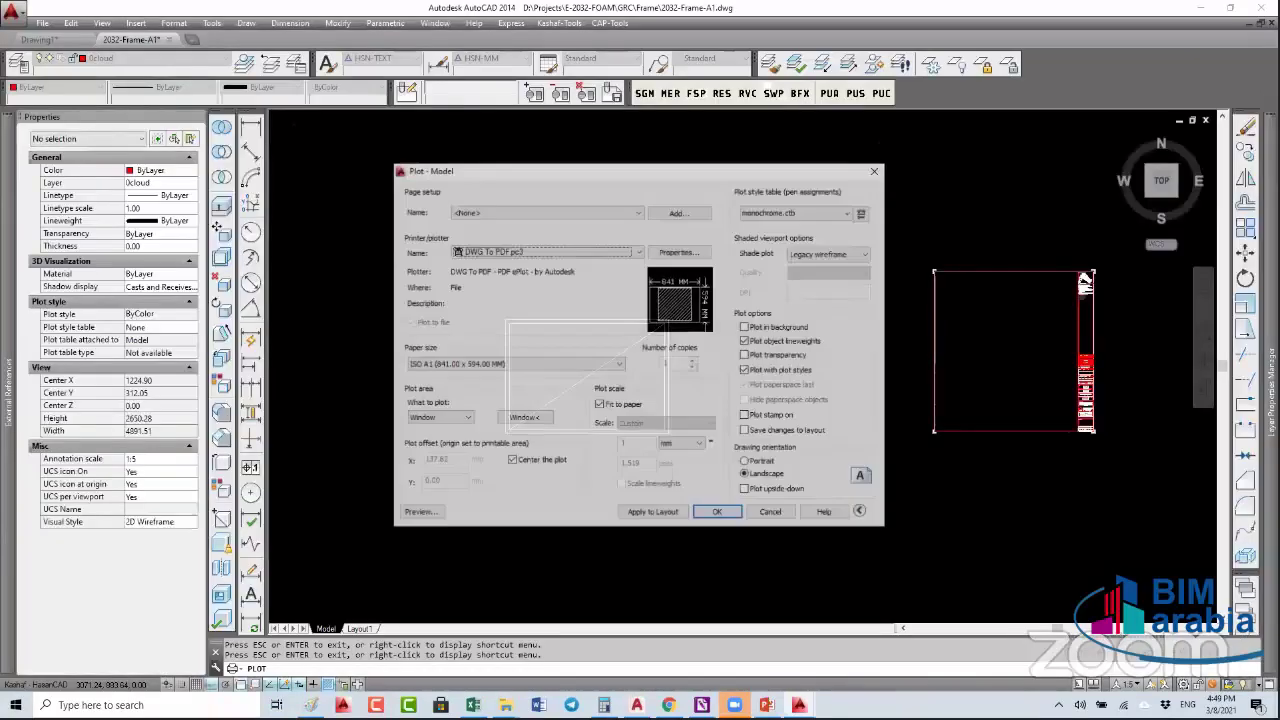
- Close the plot settings and erase all pieces of the logo block
key(Escape)
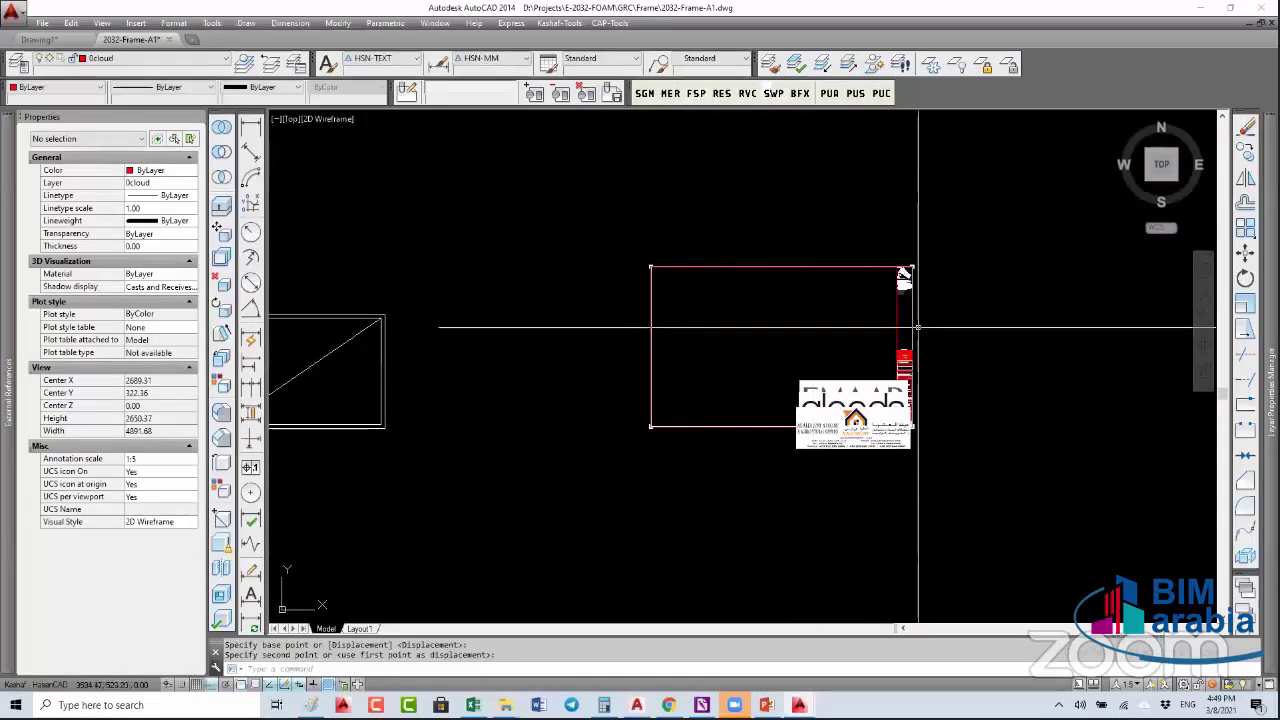
click(848, 395)
click(833, 410)
text(E)
key(Return)
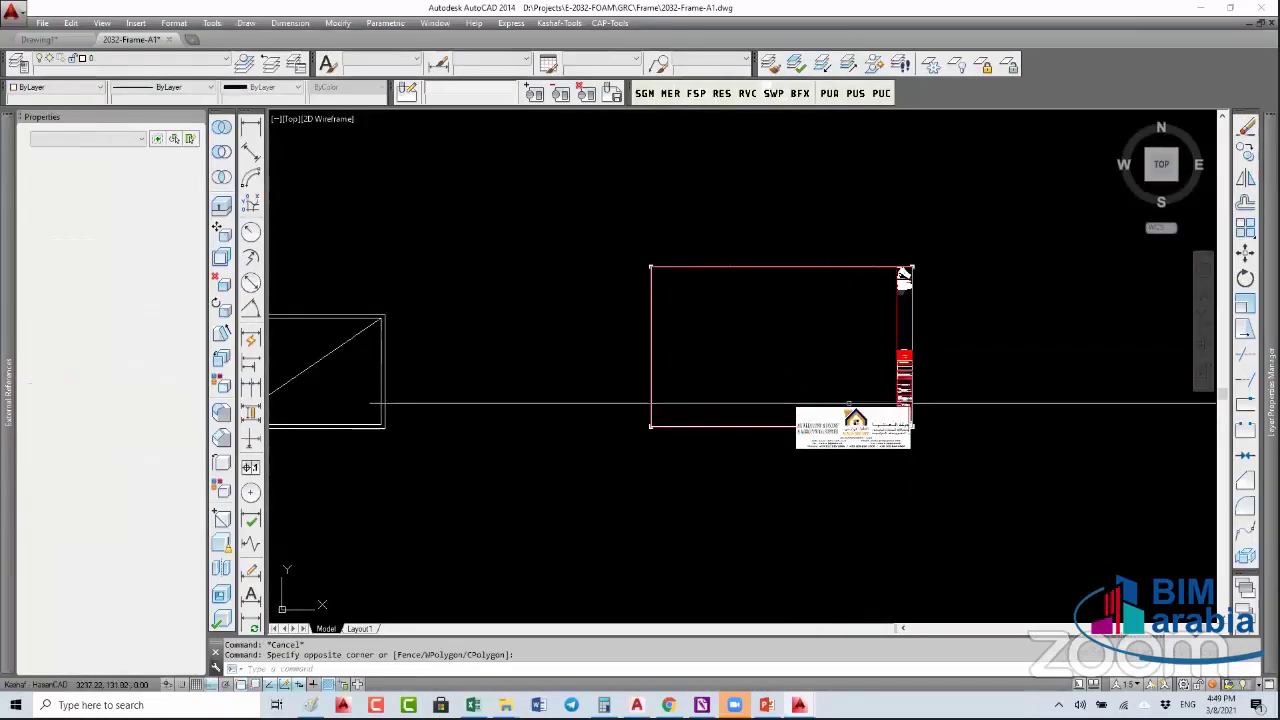
click(833, 410)
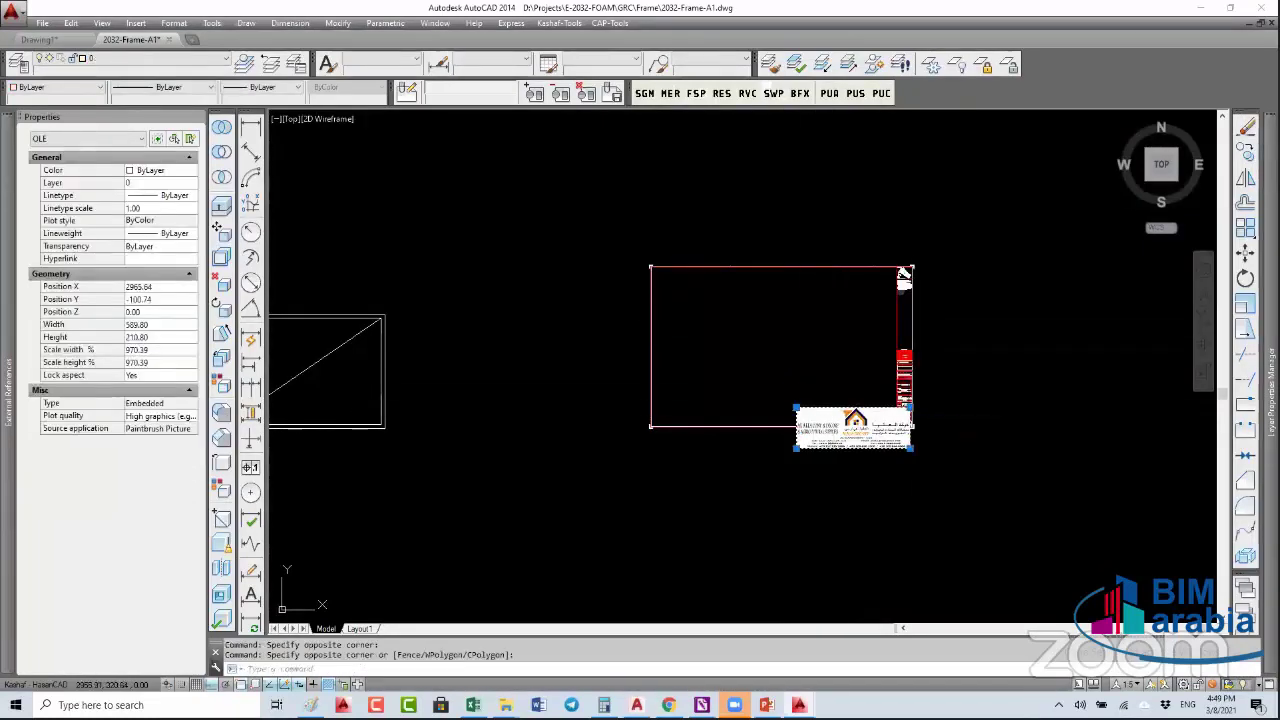
key(Delete)
click(775, 367)
click(873, 333)
key(Delete)
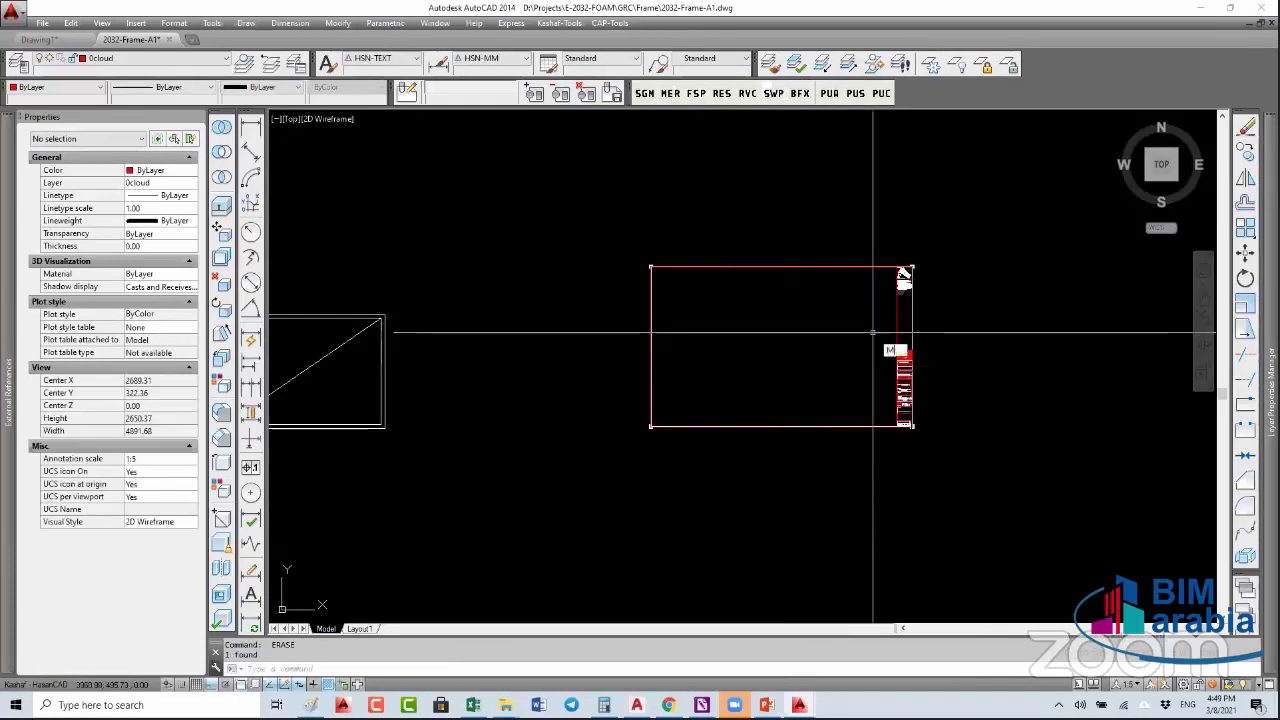
- Select the whole frame for a MOVE from its lower-left corner, then cancel it
text(m)
key(Return)
click(998, 218)
click(912, 324)
key(Return)
scroll(651, 426, up, 6)
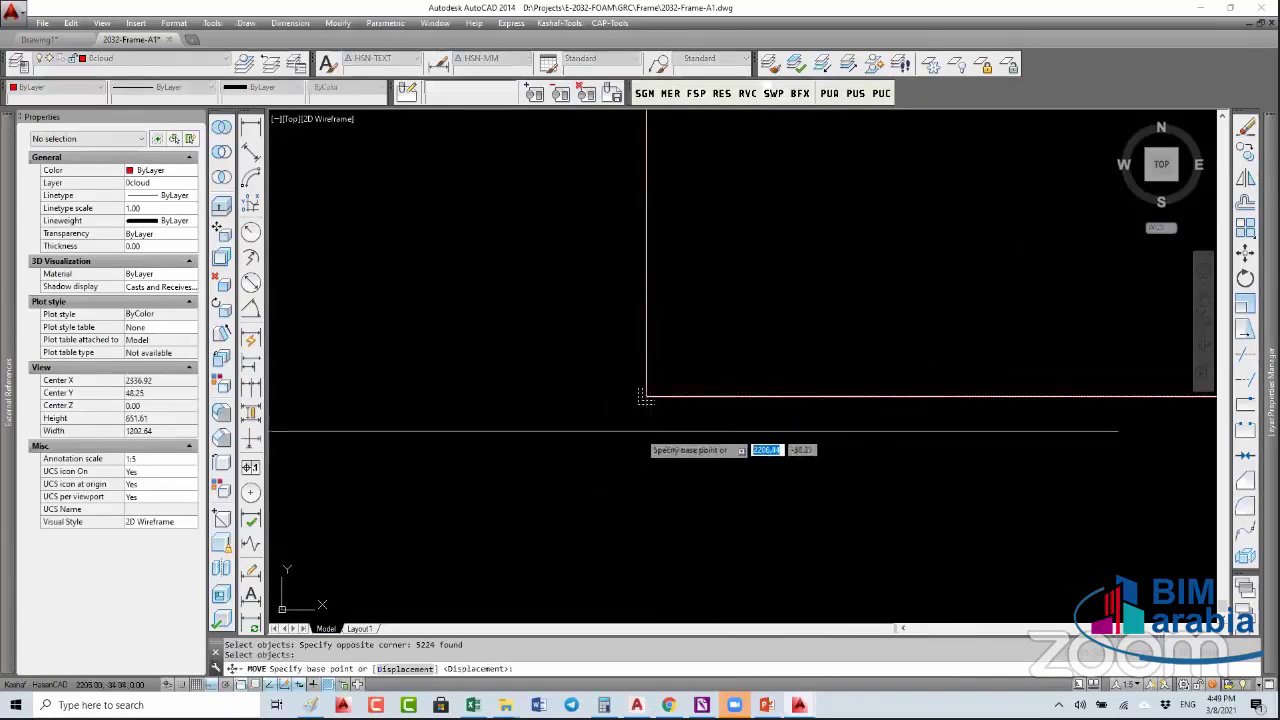
click(646, 397)
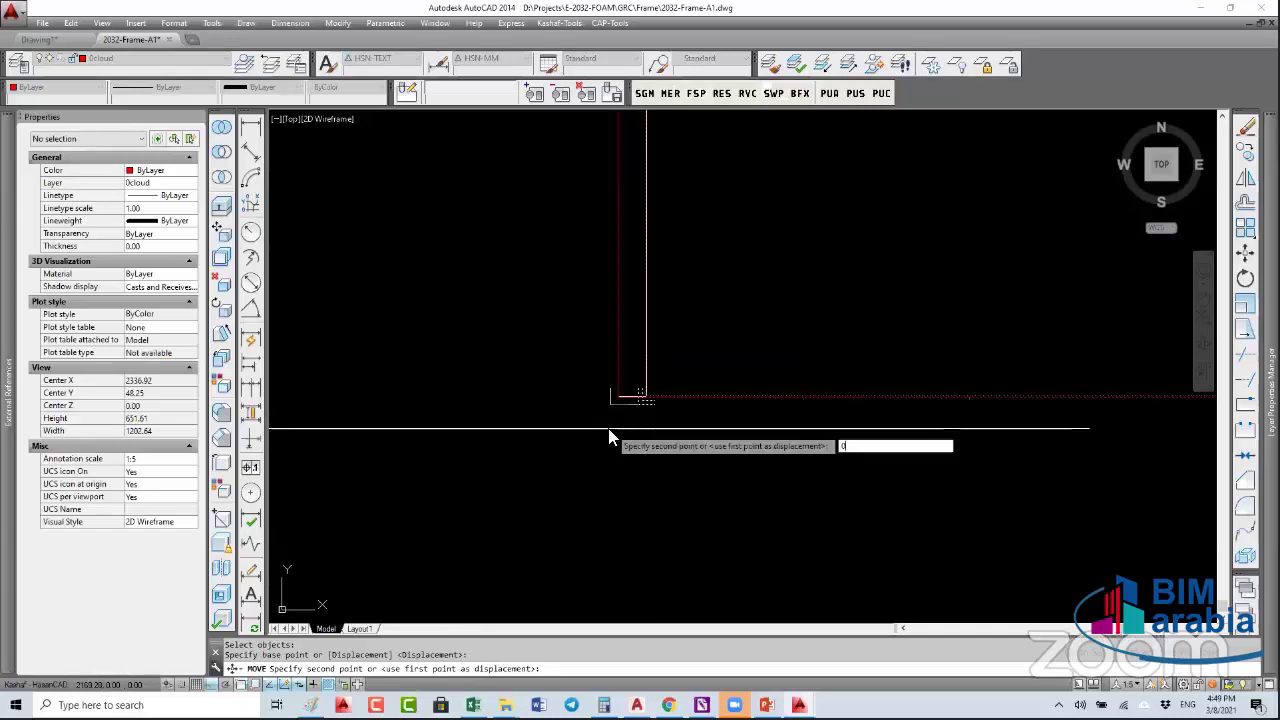
key(Escape)
- Zoom to extents to fit the whole drawing in view
text(z)
key(Return)
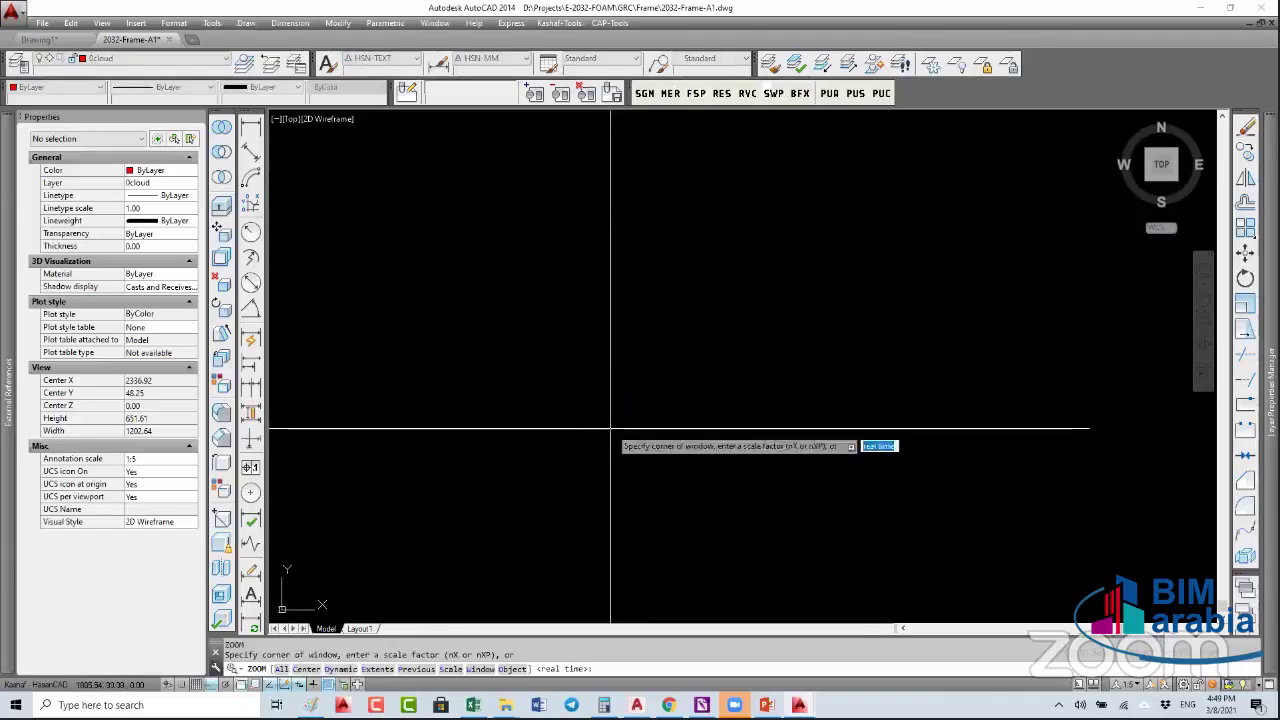
text(e)
key(Return)
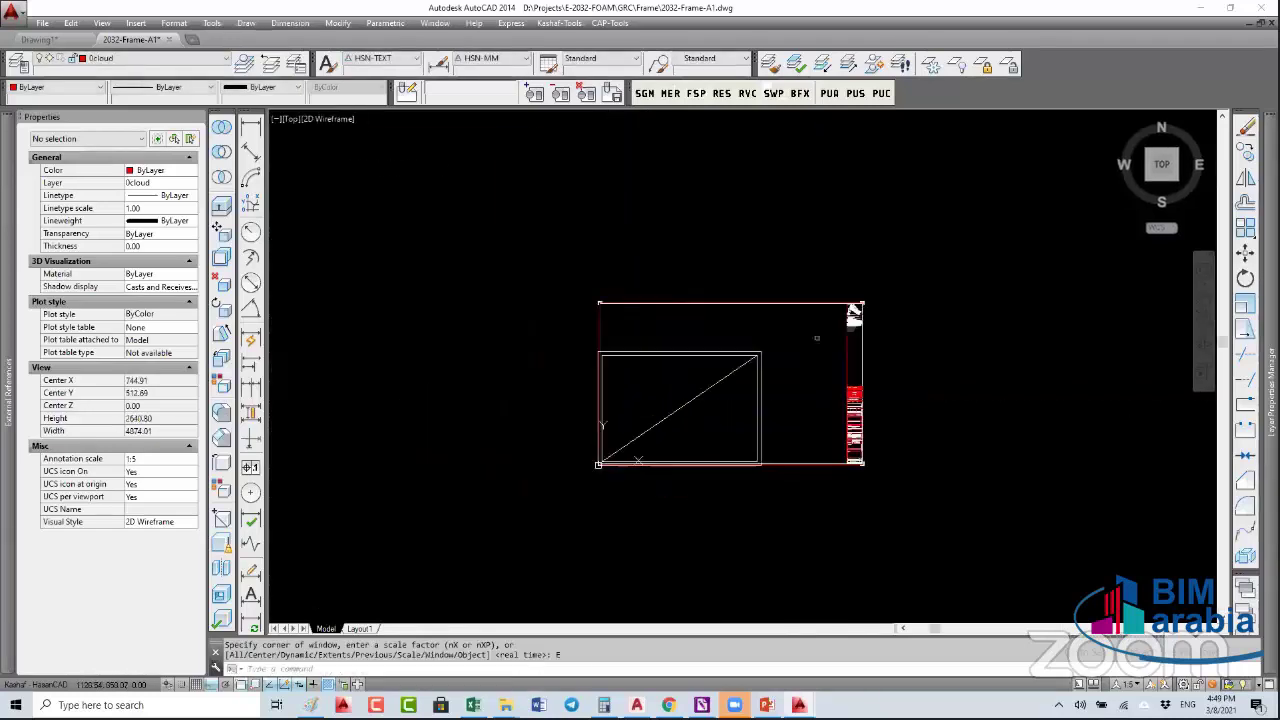
- Stretch the frame's top edge up level with the title strip
text(s)
key(Return)
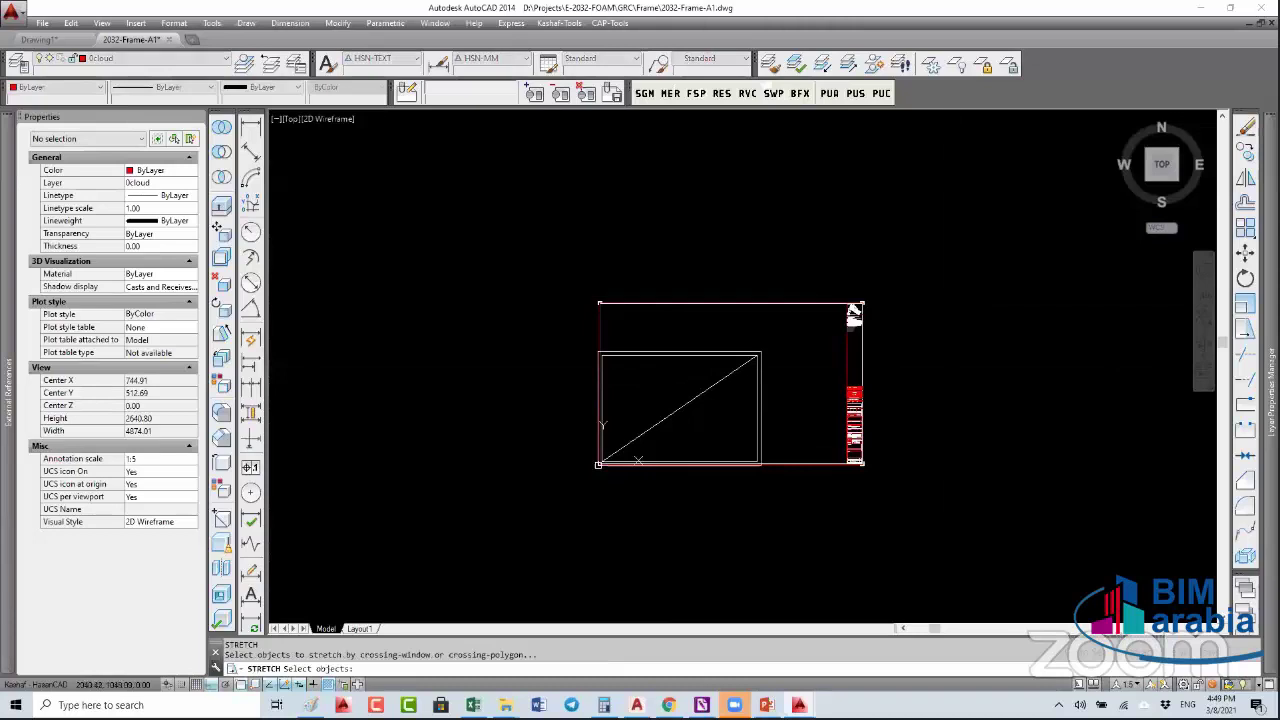
click(996, 262)
click(538, 346)
key(Return)
scroll(560, 285, up, 8)
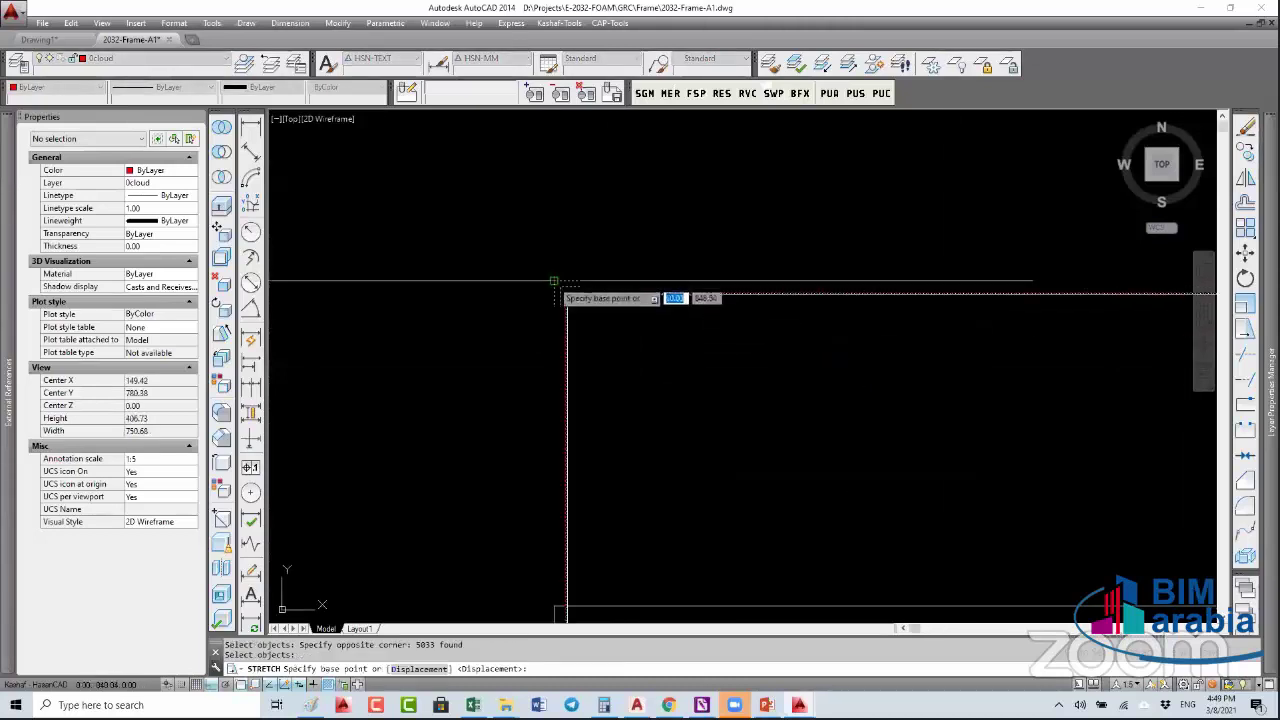
click(554, 281)
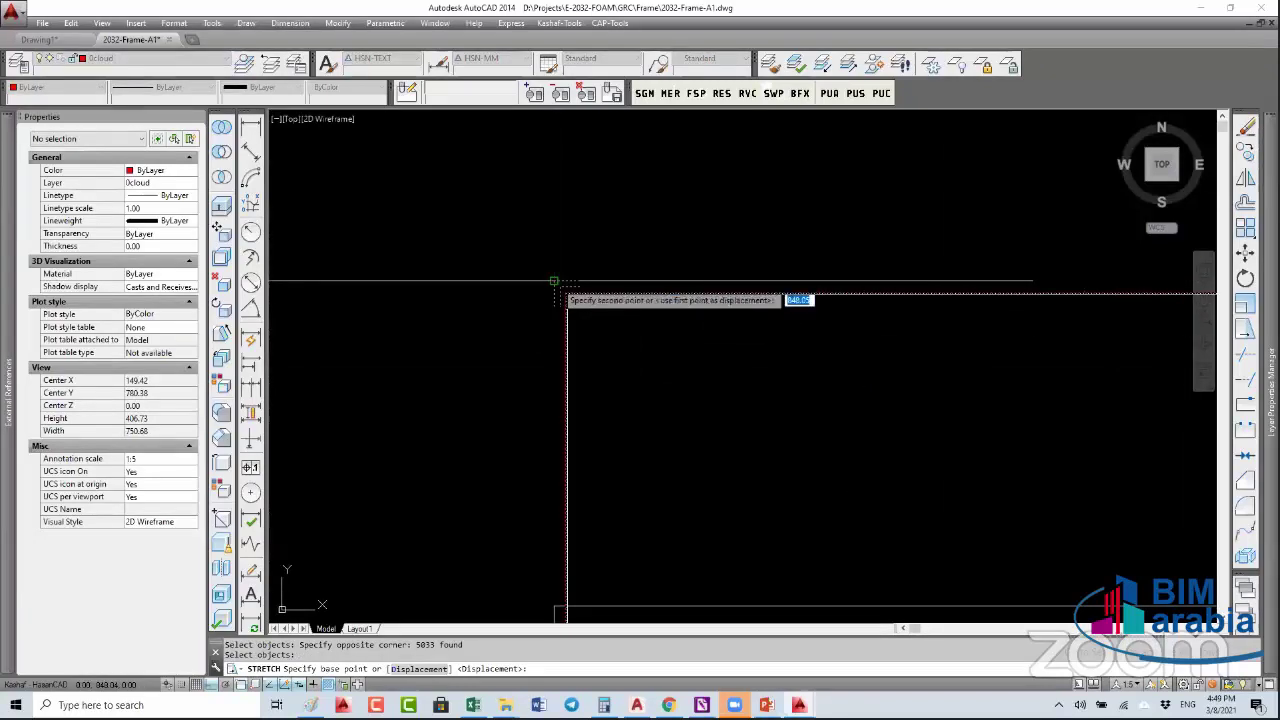
scroll(558, 343, up, 4)
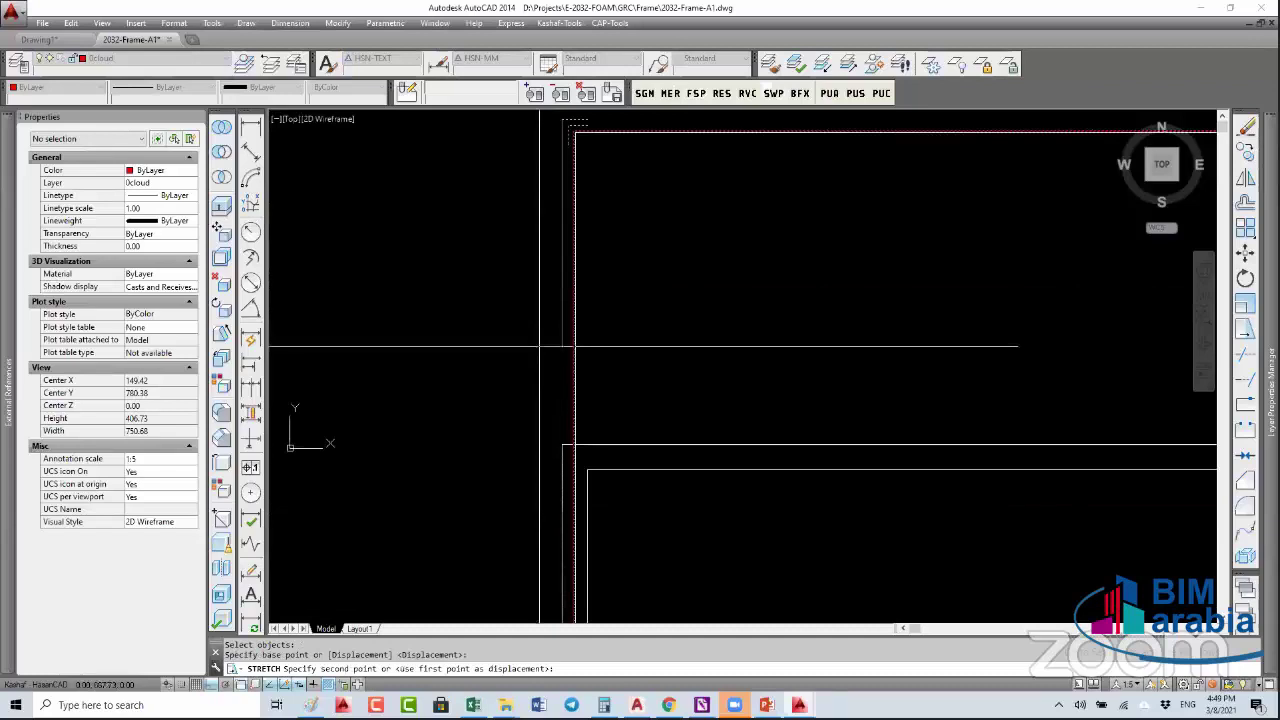
click(561, 444)
scroll(565, 450, down, 6)
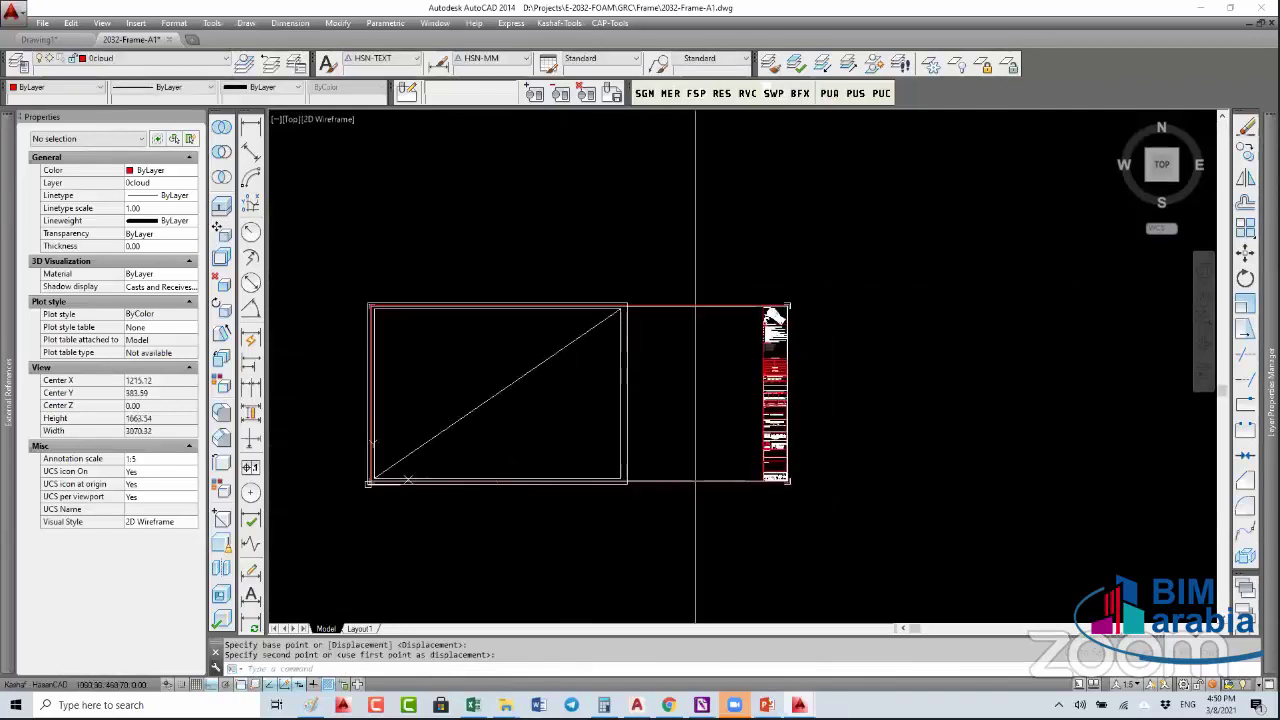
- Stretch the title strip left until it sits against the frame
key(Return)
click(856, 270)
click(757, 470)
key(Return)
scroll(800, 460, up, 5)
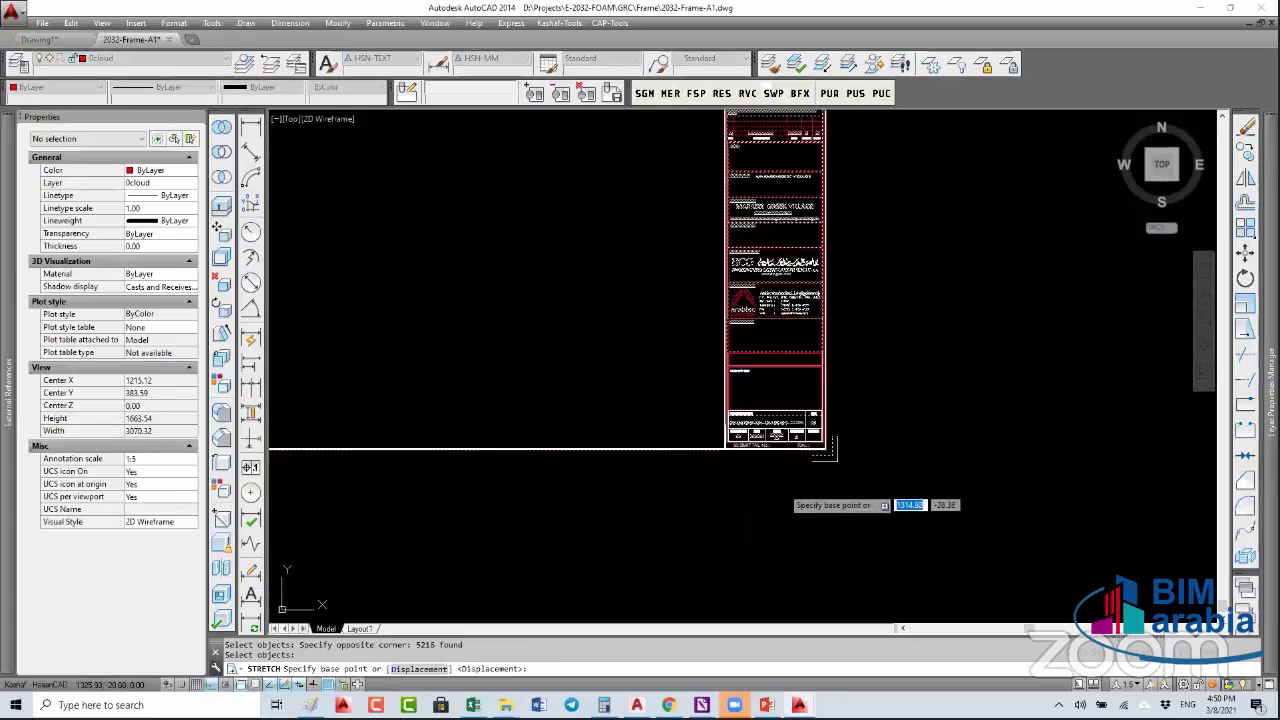
click(822, 447)
scroll(643, 500, up, 3)
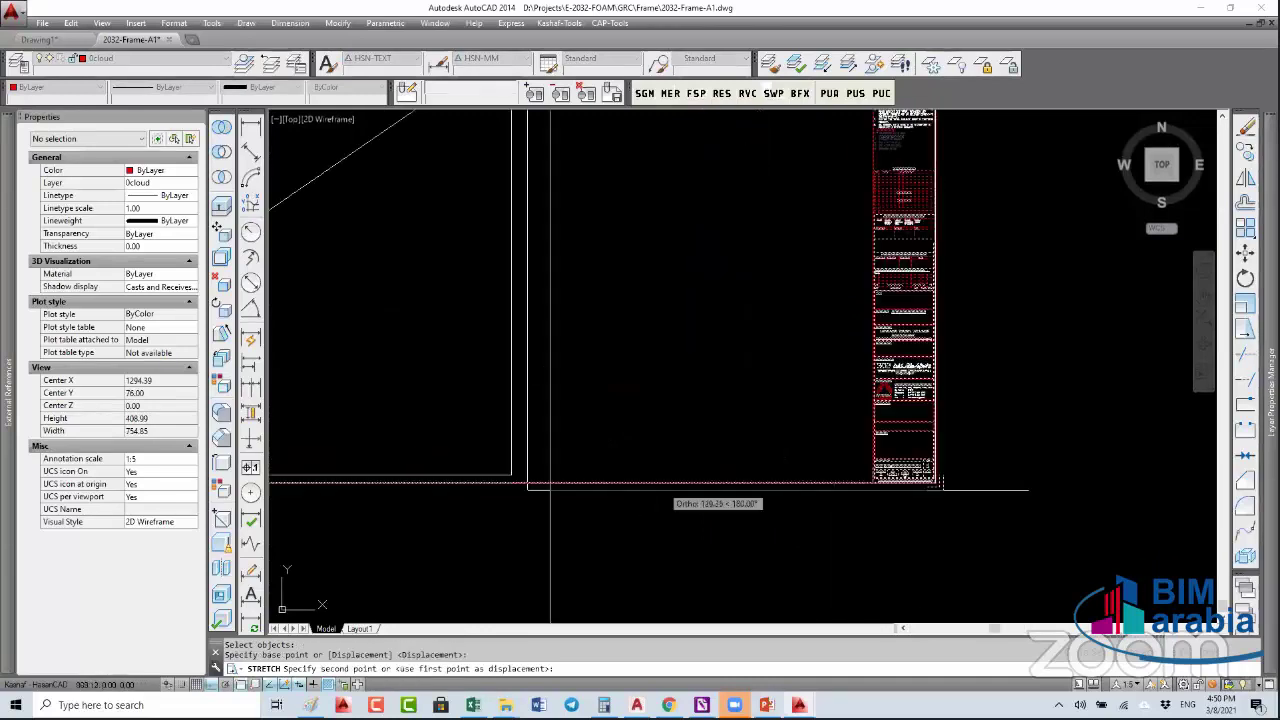
click(523, 487)
scroll(700, 470, down, 5)
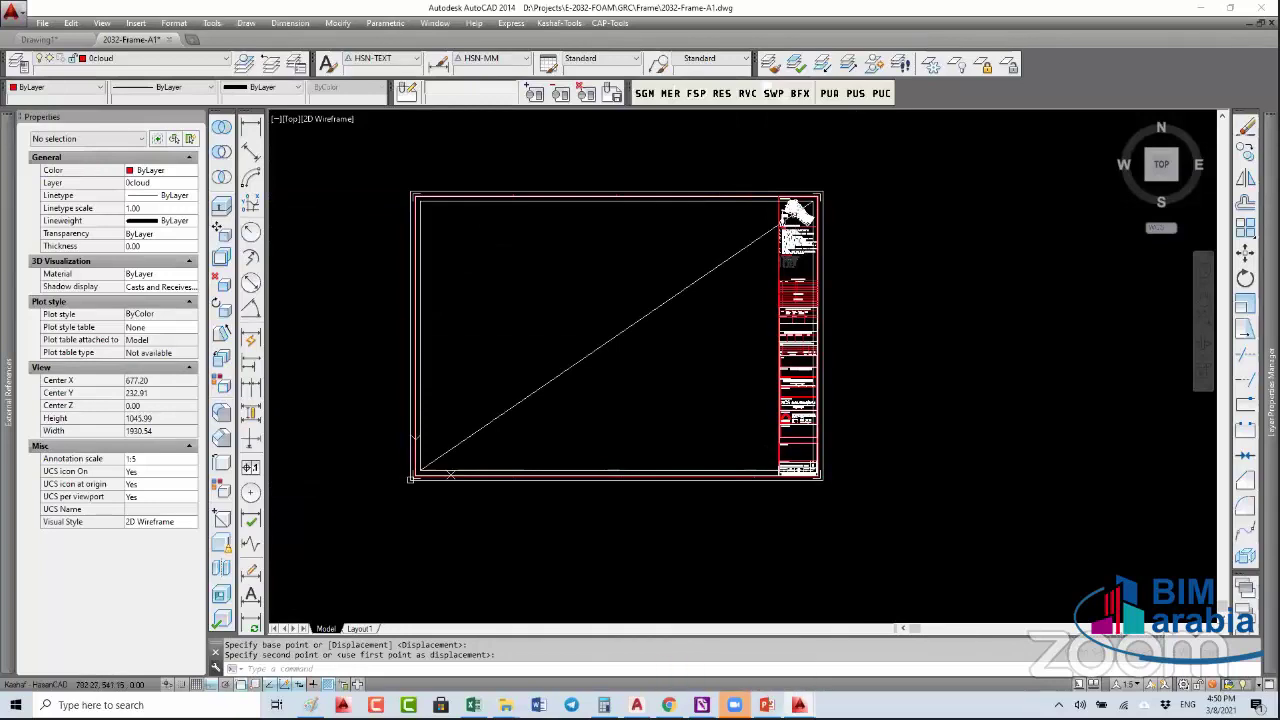
- Pan and zoom over the title strip to review the Notes list and Reference Drawings table
scroll(765, 255, up, 5)
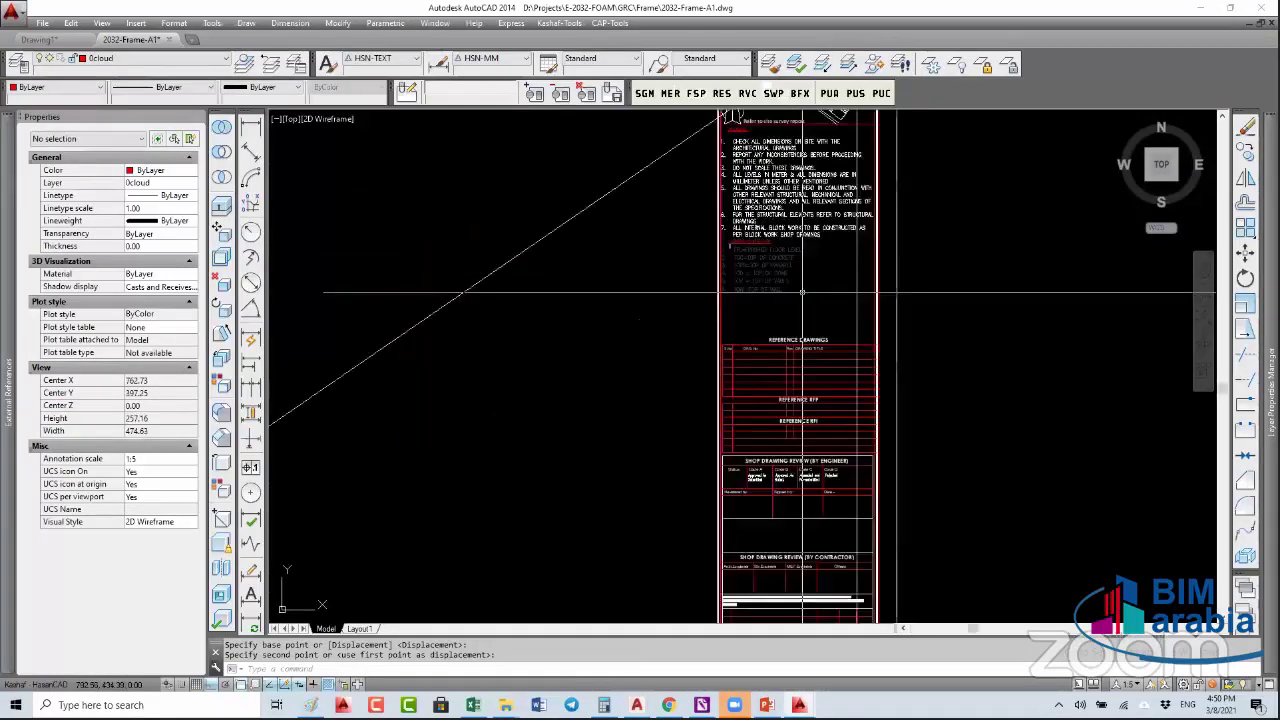
scroll(790, 240, down, 4)
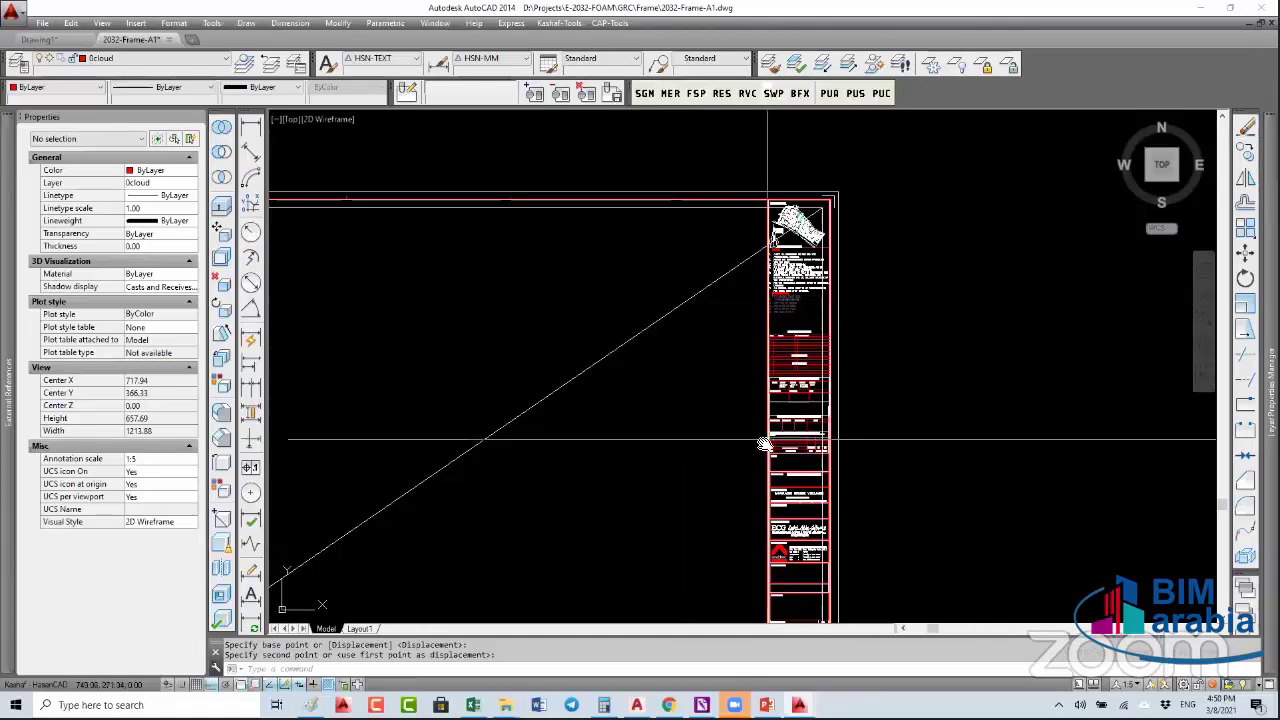
mouse_move(749, 598)
middle_down()
mouse_move(644, 406)
mouse_move(660, 520)
middle_up()
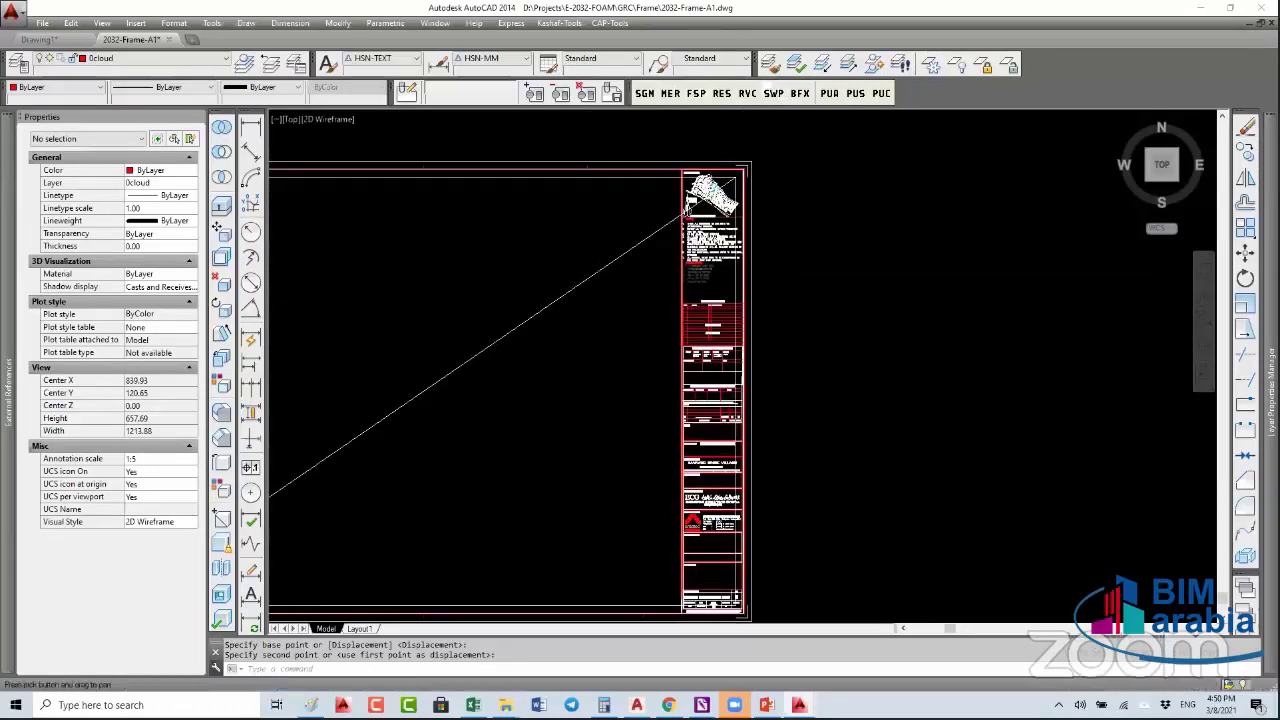
scroll(697, 210, up, 5)
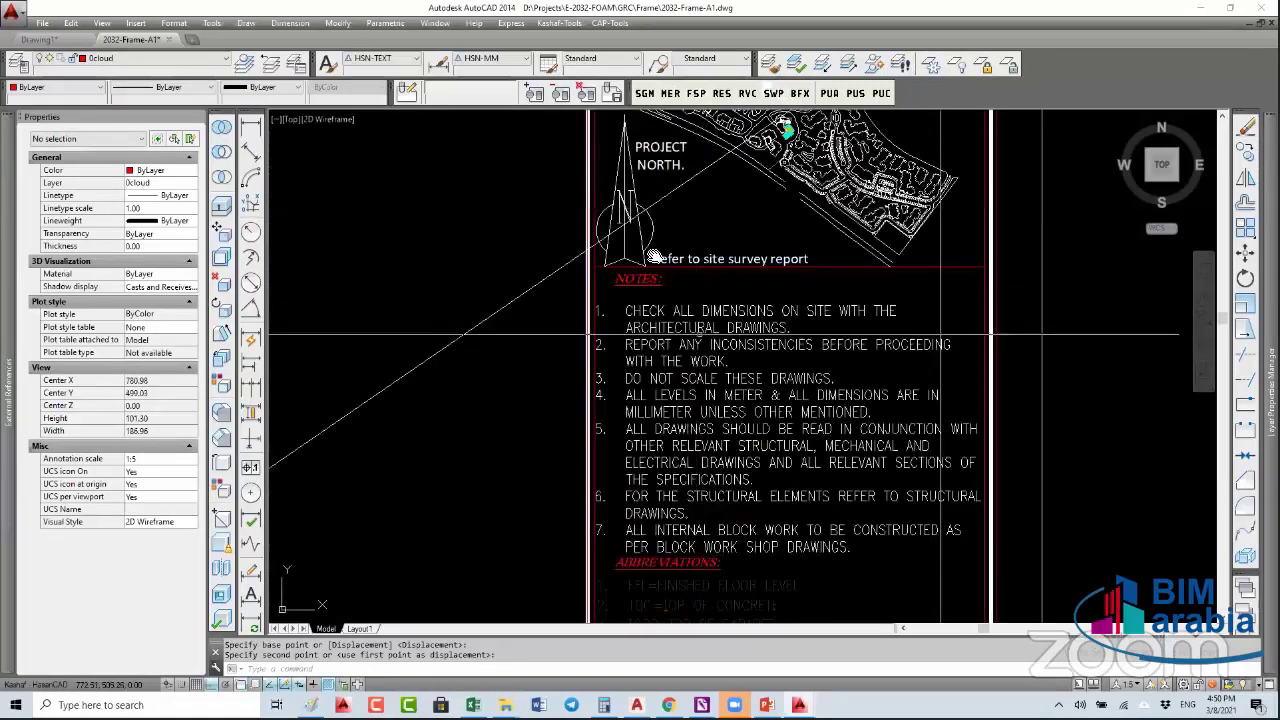
mouse_move(698, 339)
middle_down()
mouse_move(652, 256)
mouse_move(657, 178)
middle_up()
middle_drag(652, 358, 652, 335)
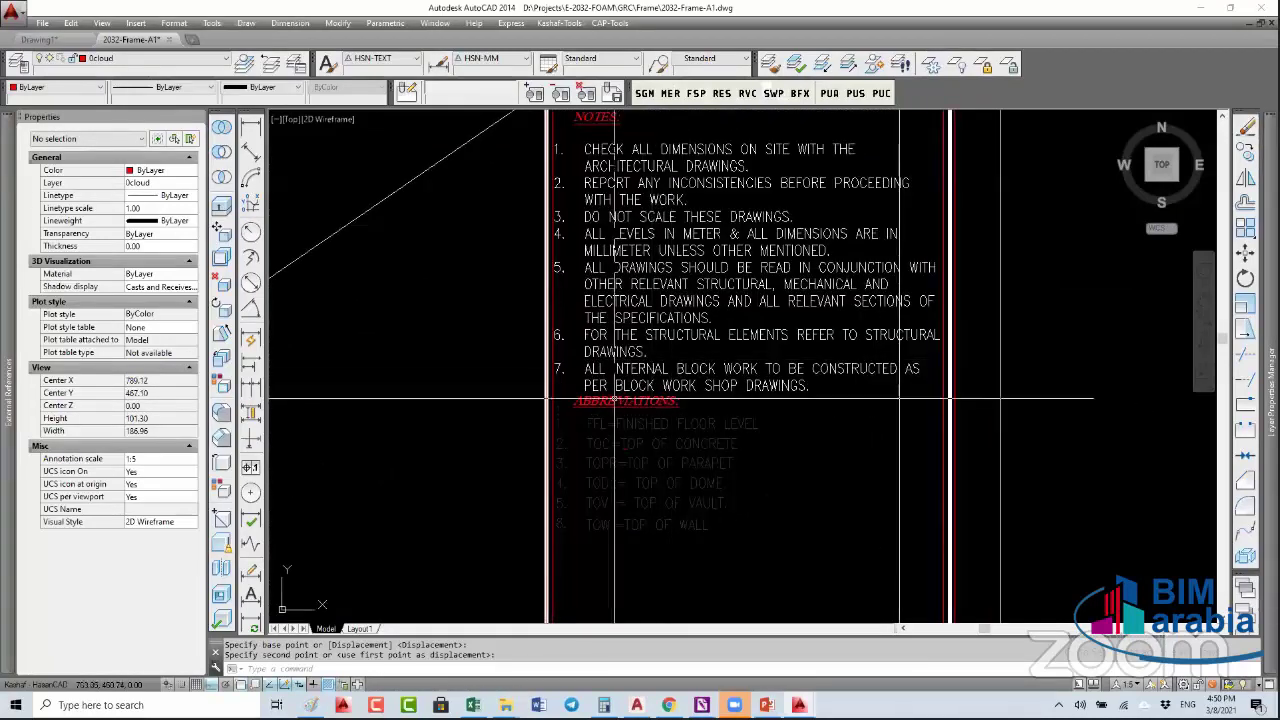
middle_drag(700, 467, 706, 340)
scroll(706, 340, down, 3)
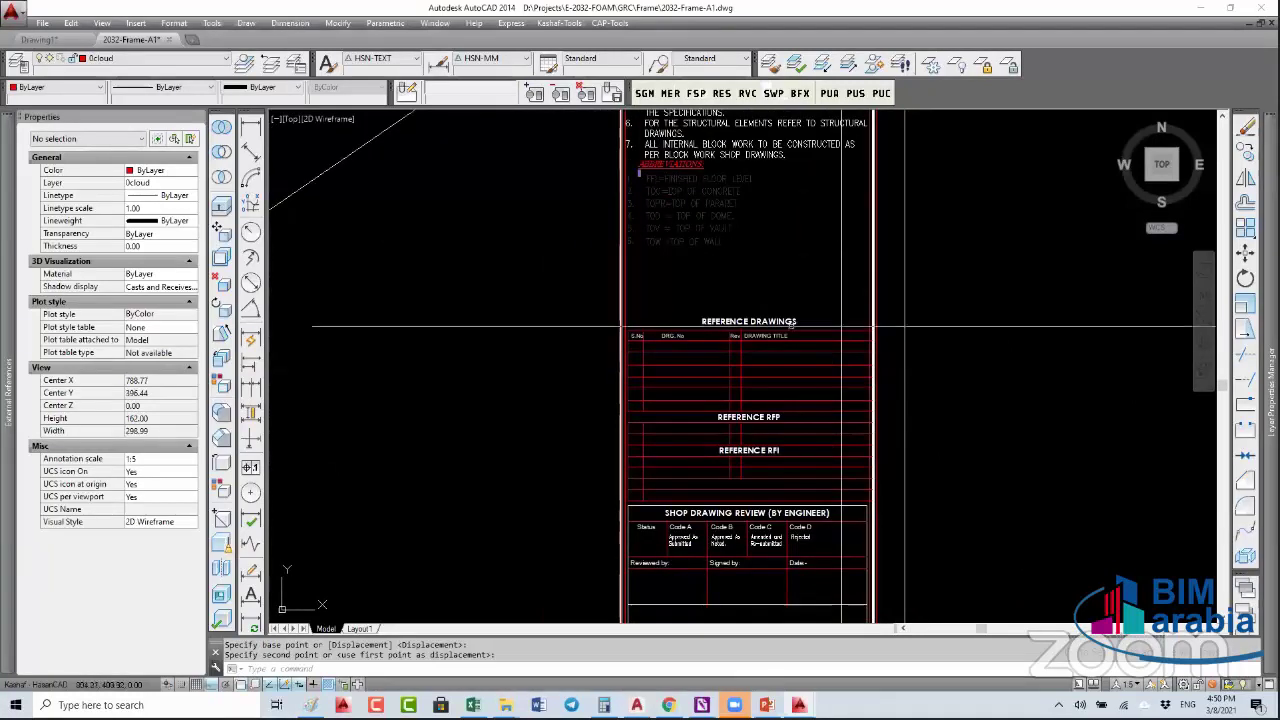
scroll(722, 357, up, 5)
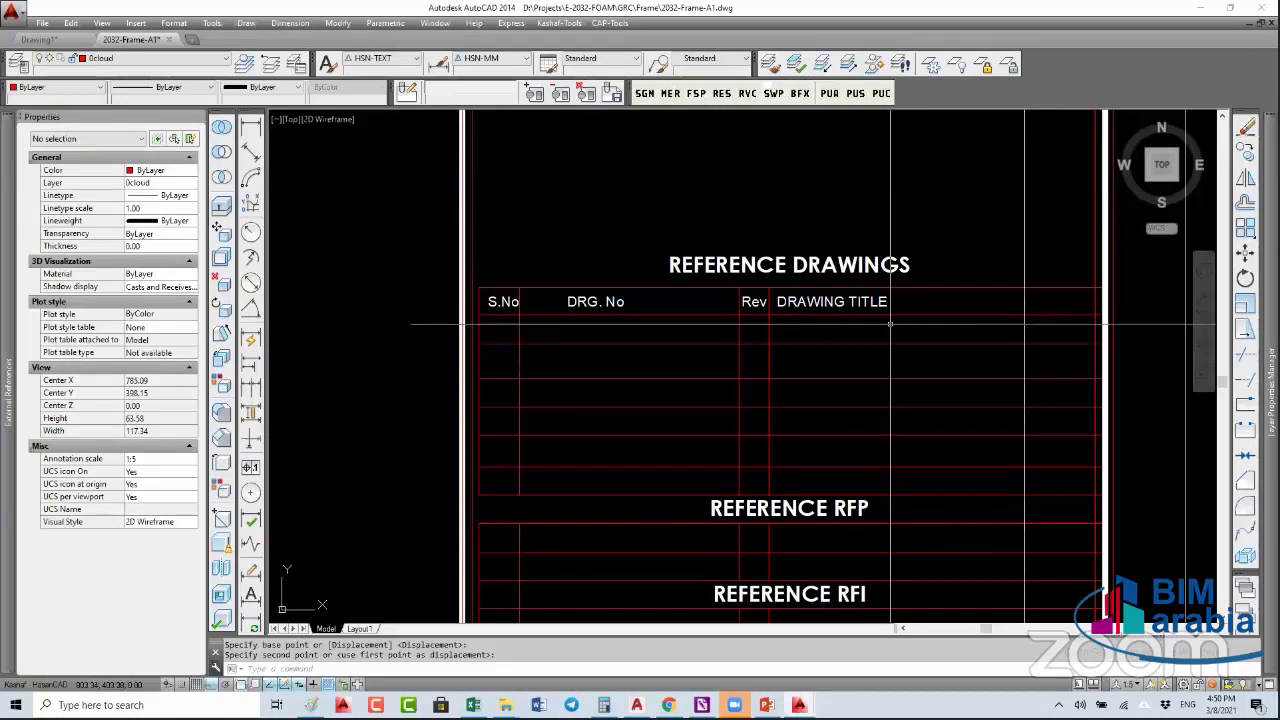
- Pan down past the consultant and contractor panels to zoom in on the drawing number panel
scroll(886, 325, down, 2)
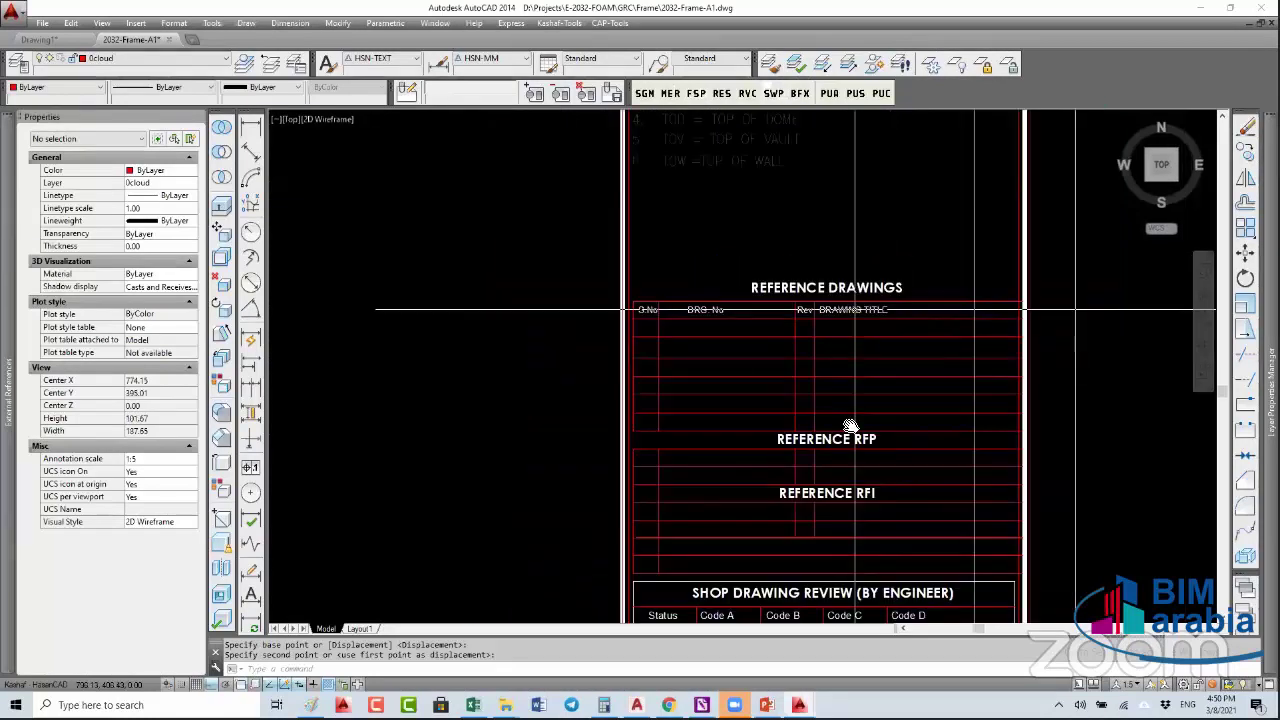
scroll(817, 318, down, 4)
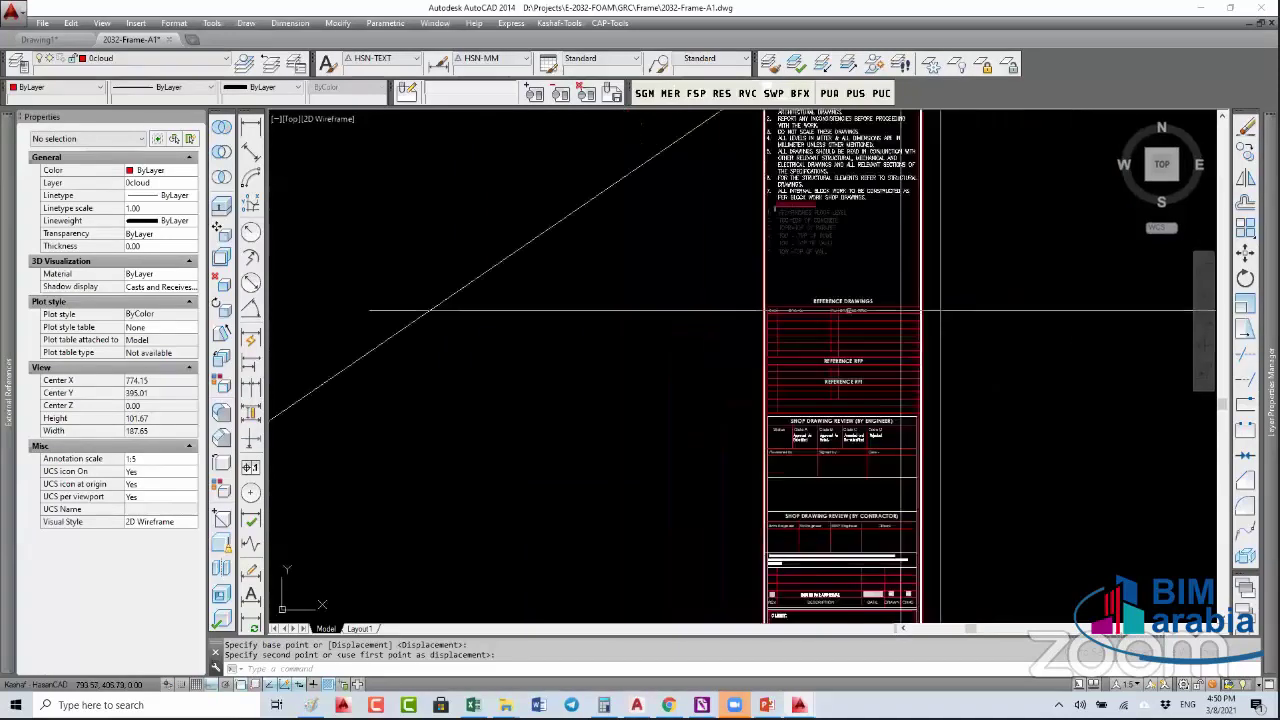
middle_drag(840, 310, 770, 160)
scroll(765, 300, up, 4)
mouse_move(765, 560)
middle_down()
mouse_move(640, 130)
mouse_move(646, 288)
middle_up()
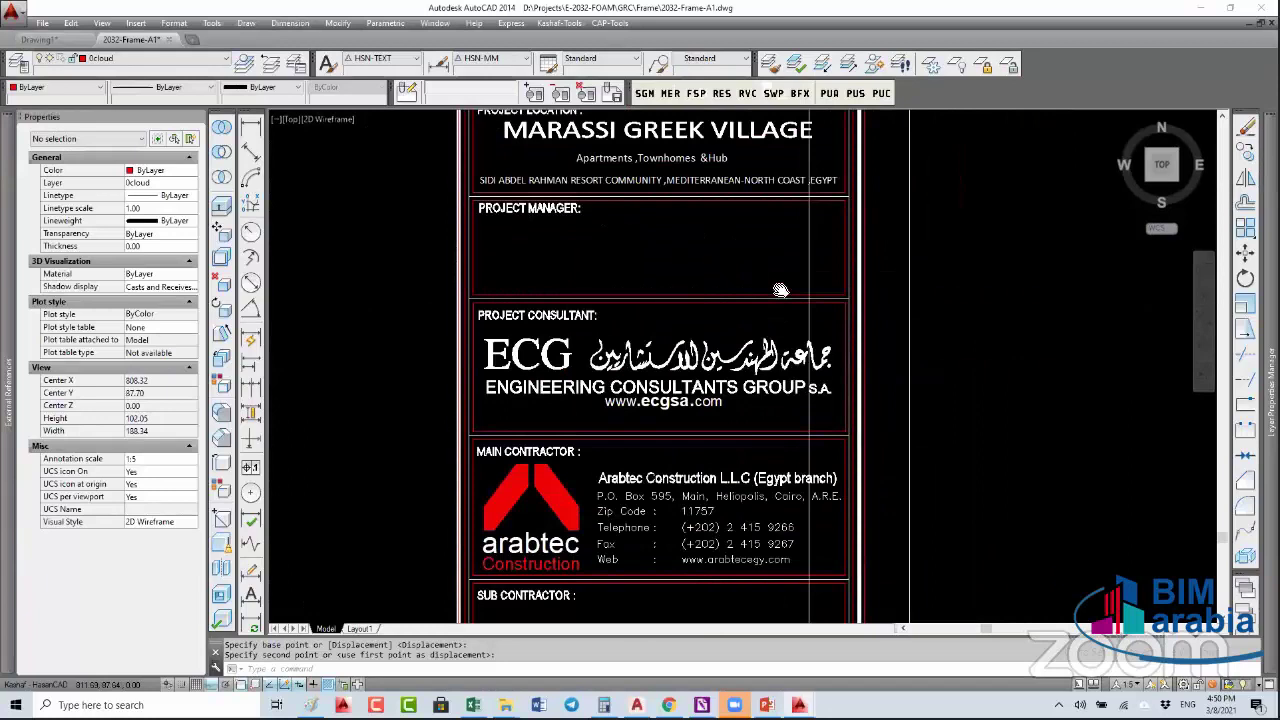
middle_drag(780, 290, 760, 100)
mouse_move(700, 570)
middle_down()
mouse_move(690, 438)
mouse_move(710, 255)
middle_up()
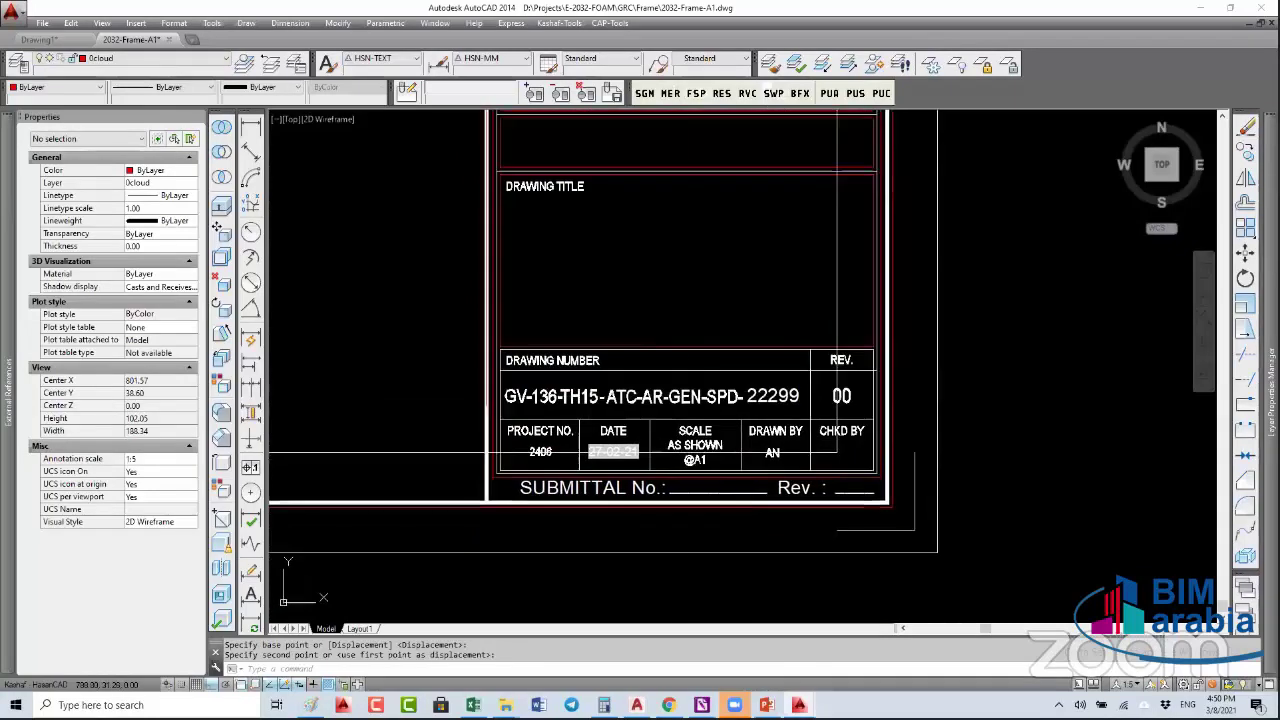
scroll(650, 437, up, 2)
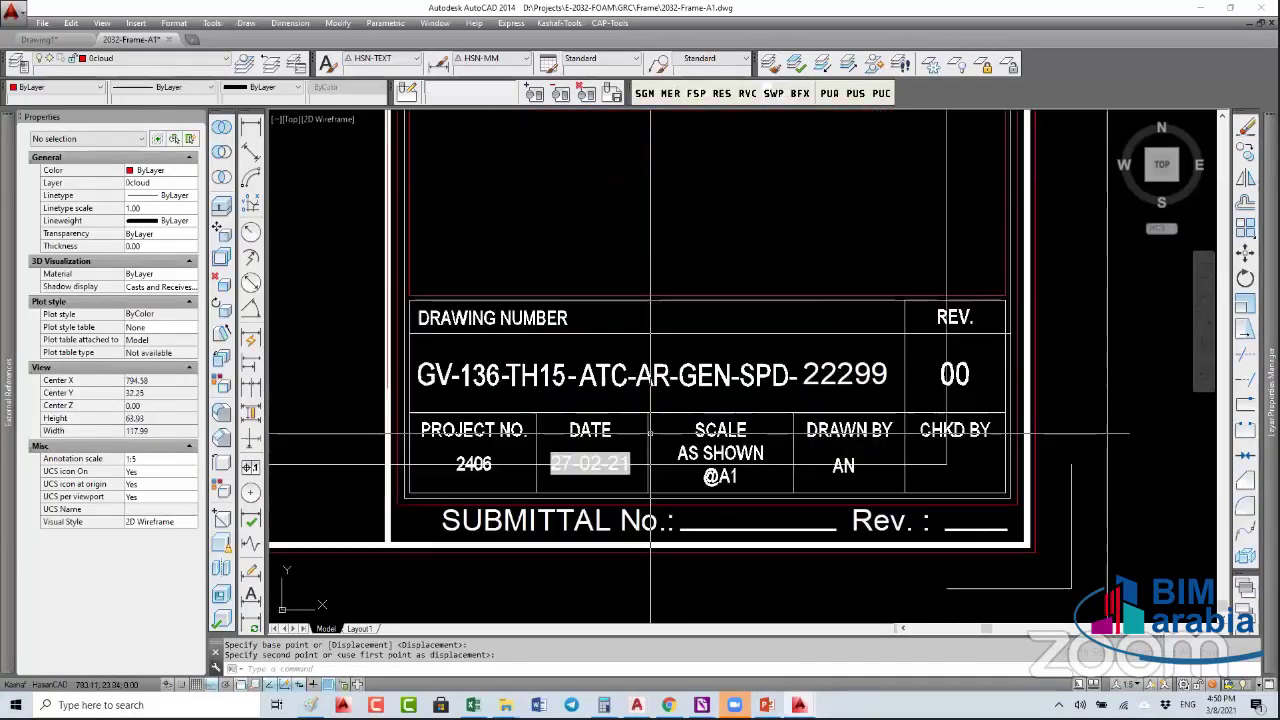
- Delete the title-block texts: revision 00, 22299, drawing number GV-136, date 27-02-21 and drawn-by initials
click(968, 366)
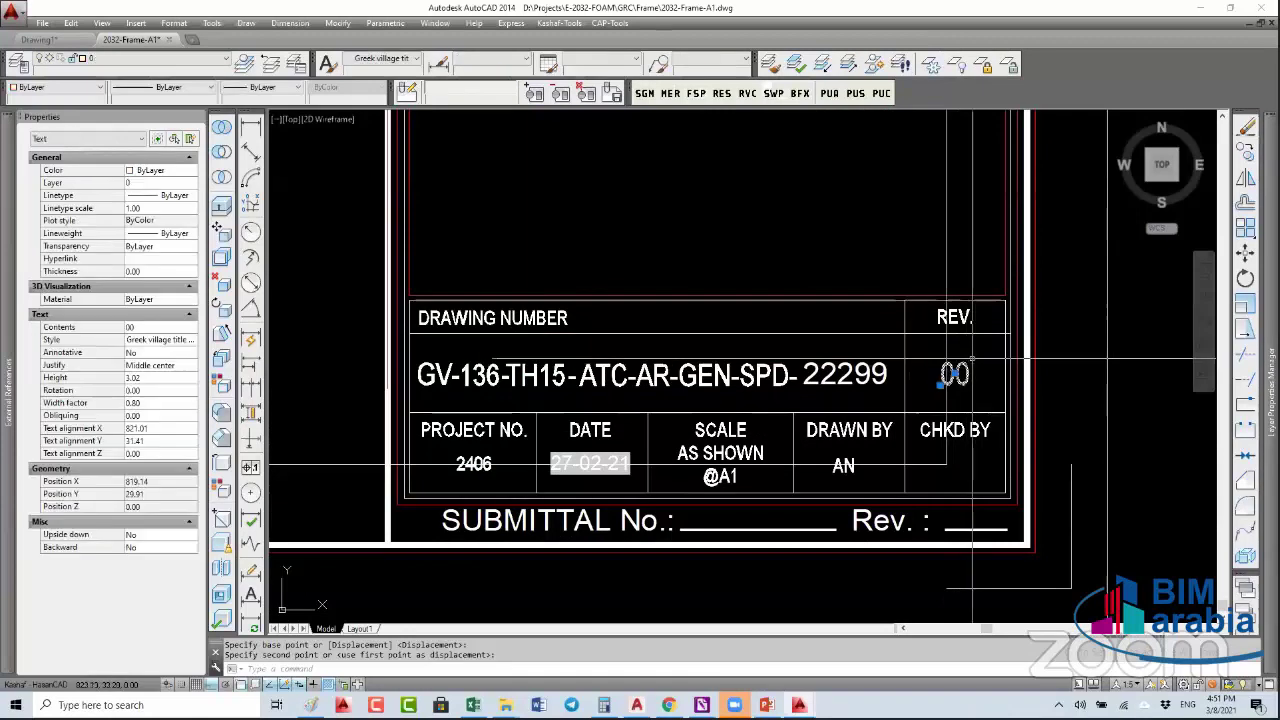
key(Escape)
click(846, 374)
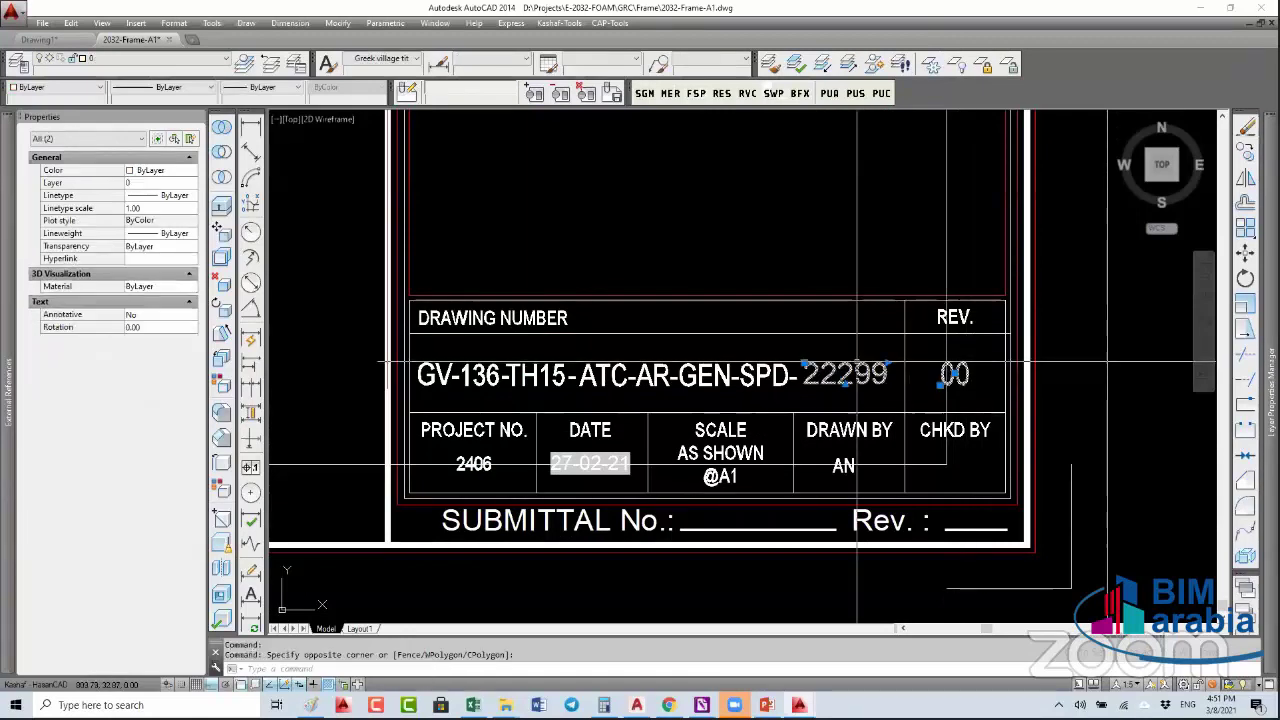
key(Delete)
click(857, 362)
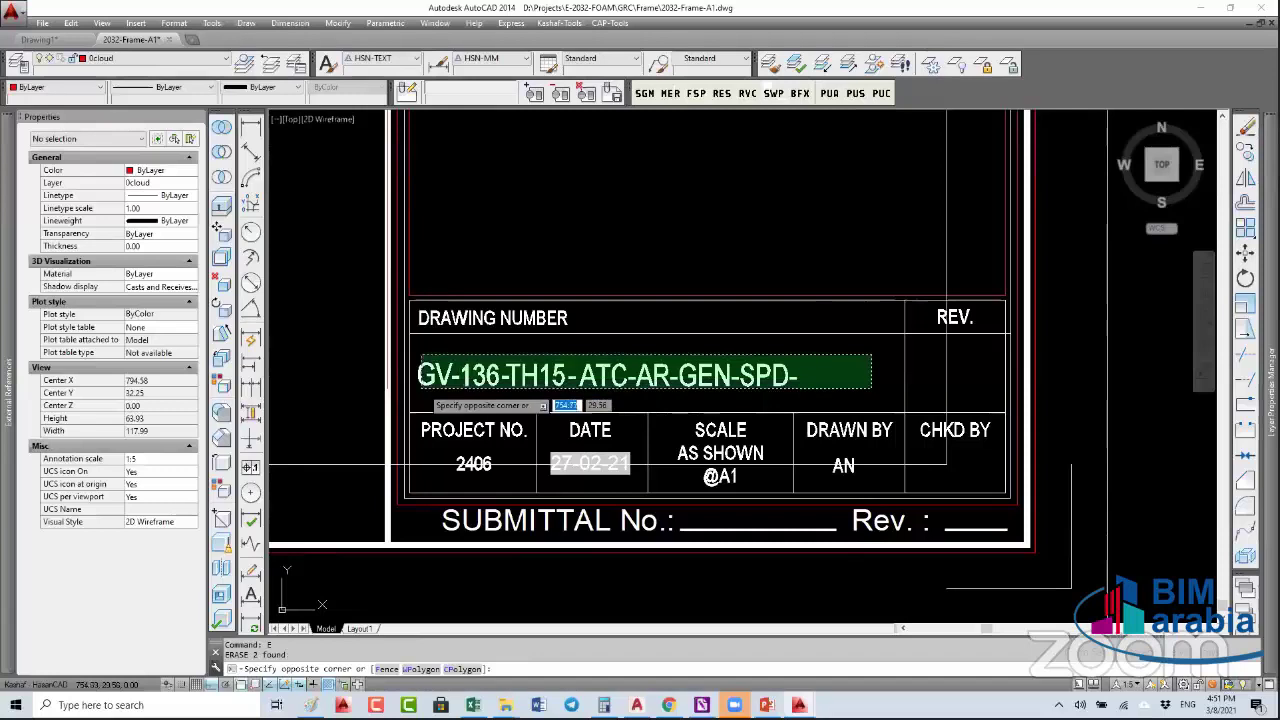
click(420, 388)
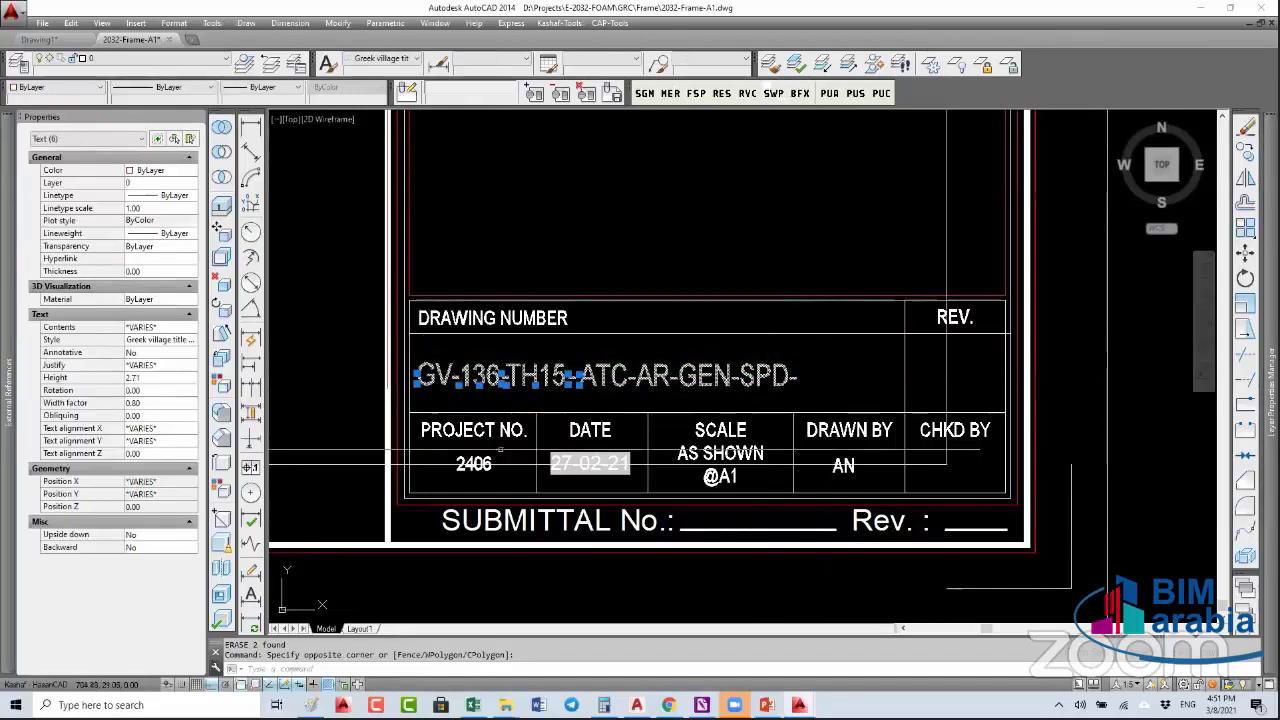
key(Delete)
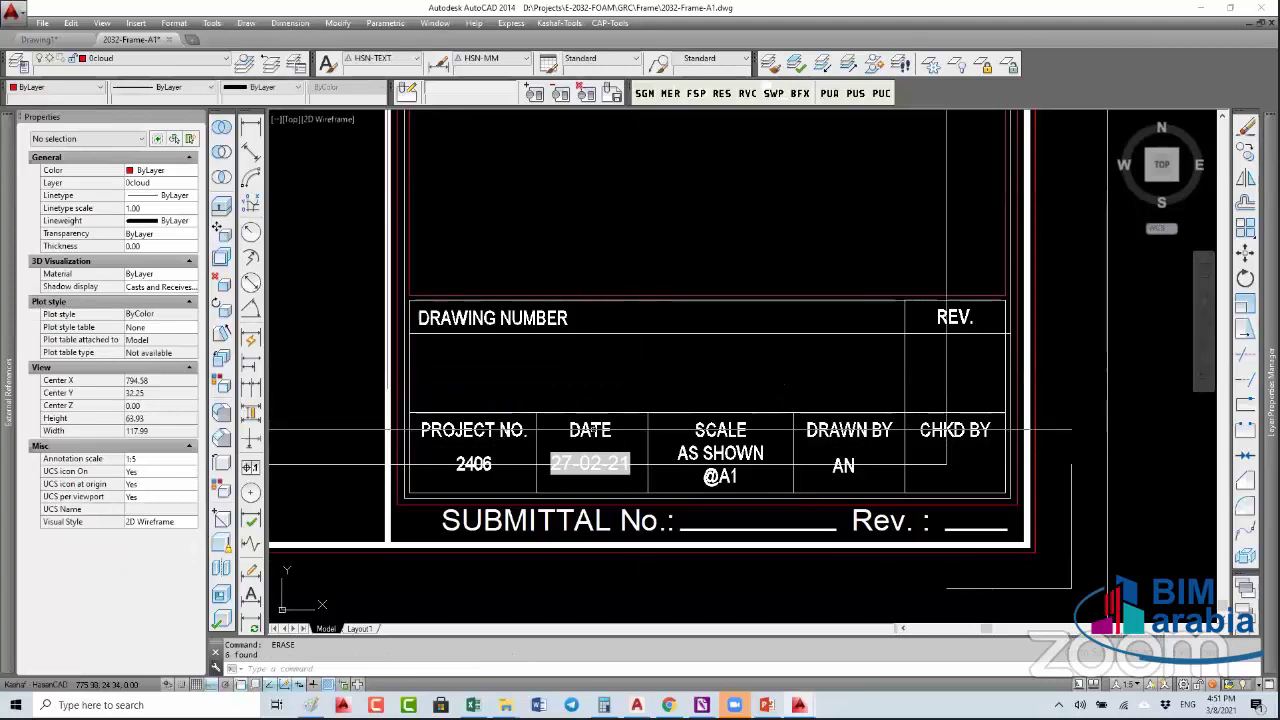
click(588, 458)
key(Delete)
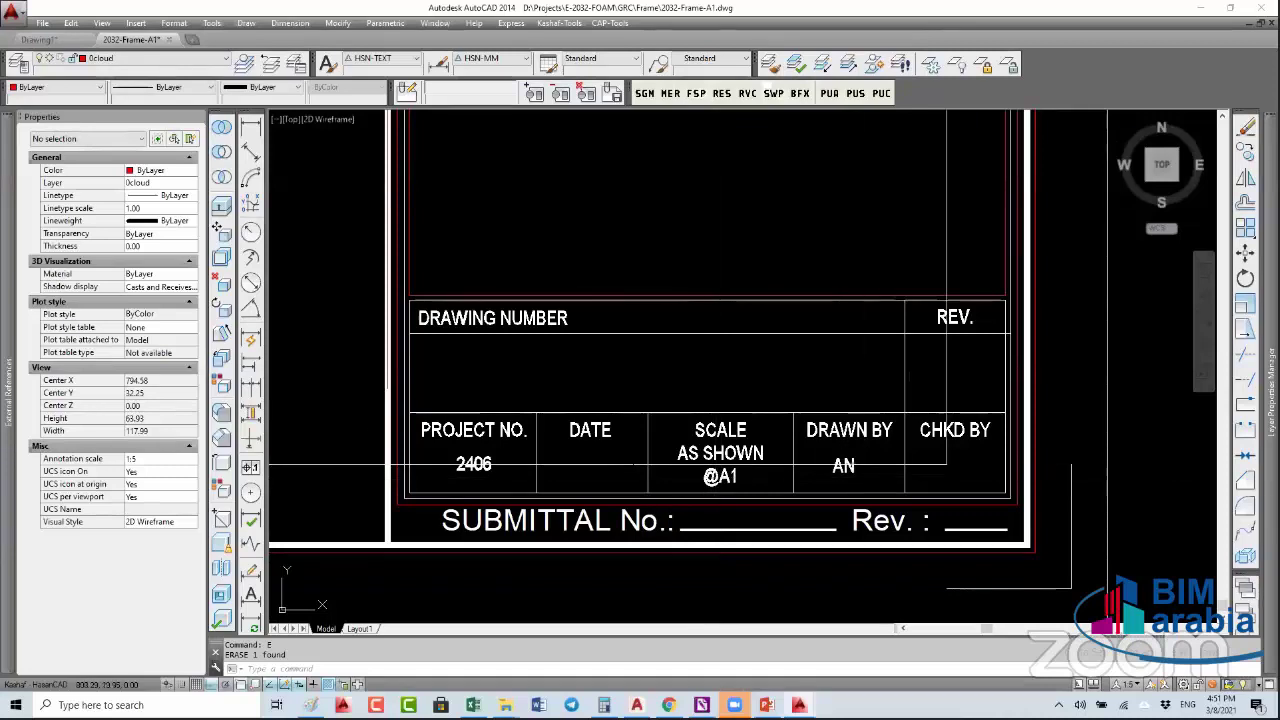
click(853, 465)
key(Delete)
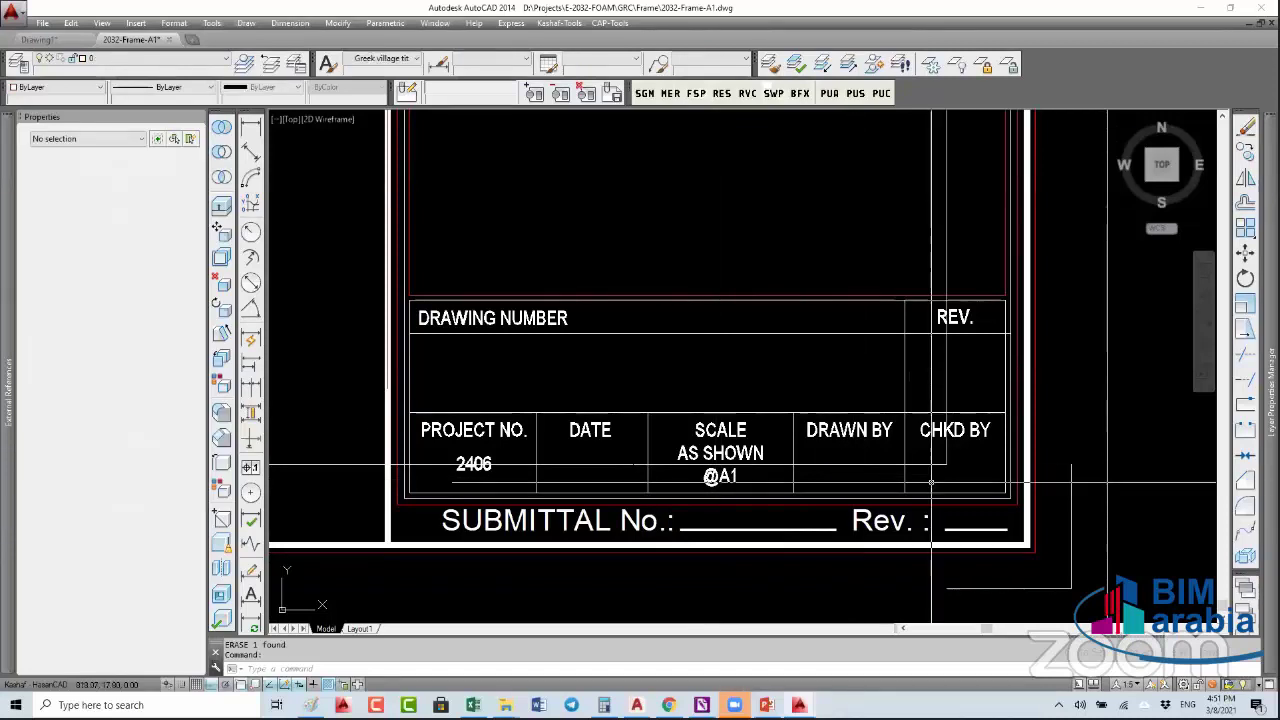
click(944, 407)
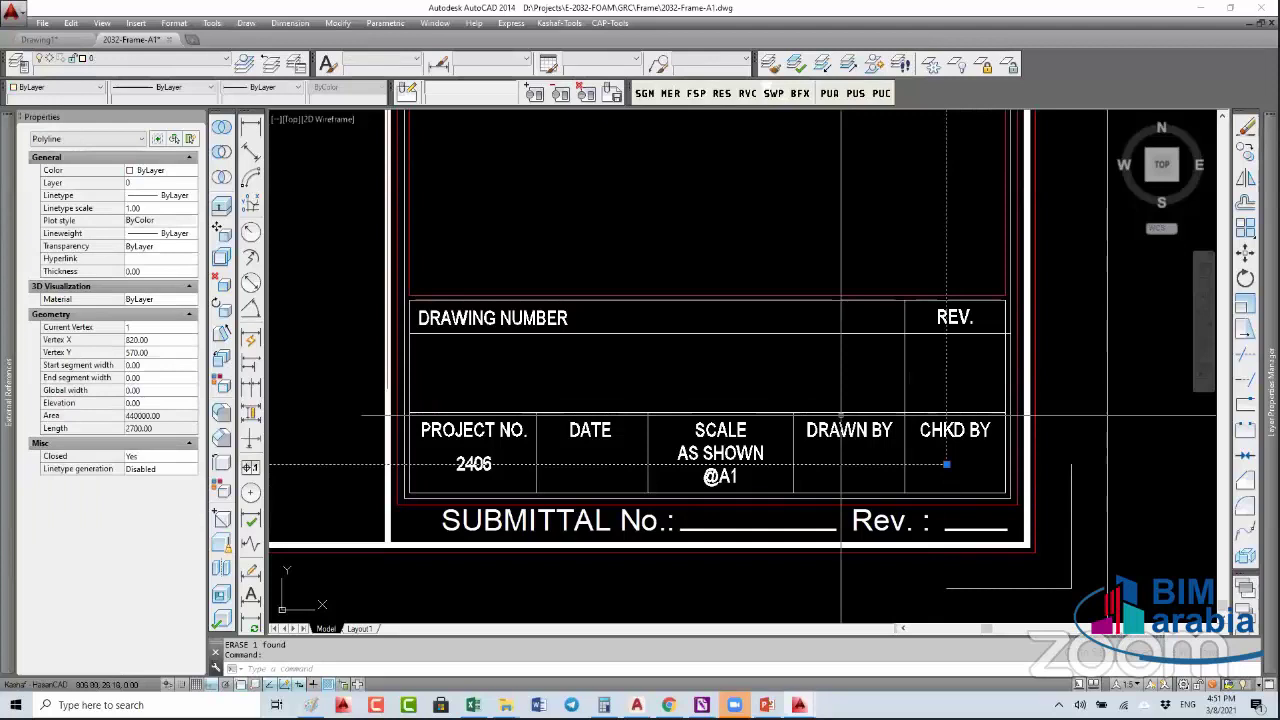
key(Delete)
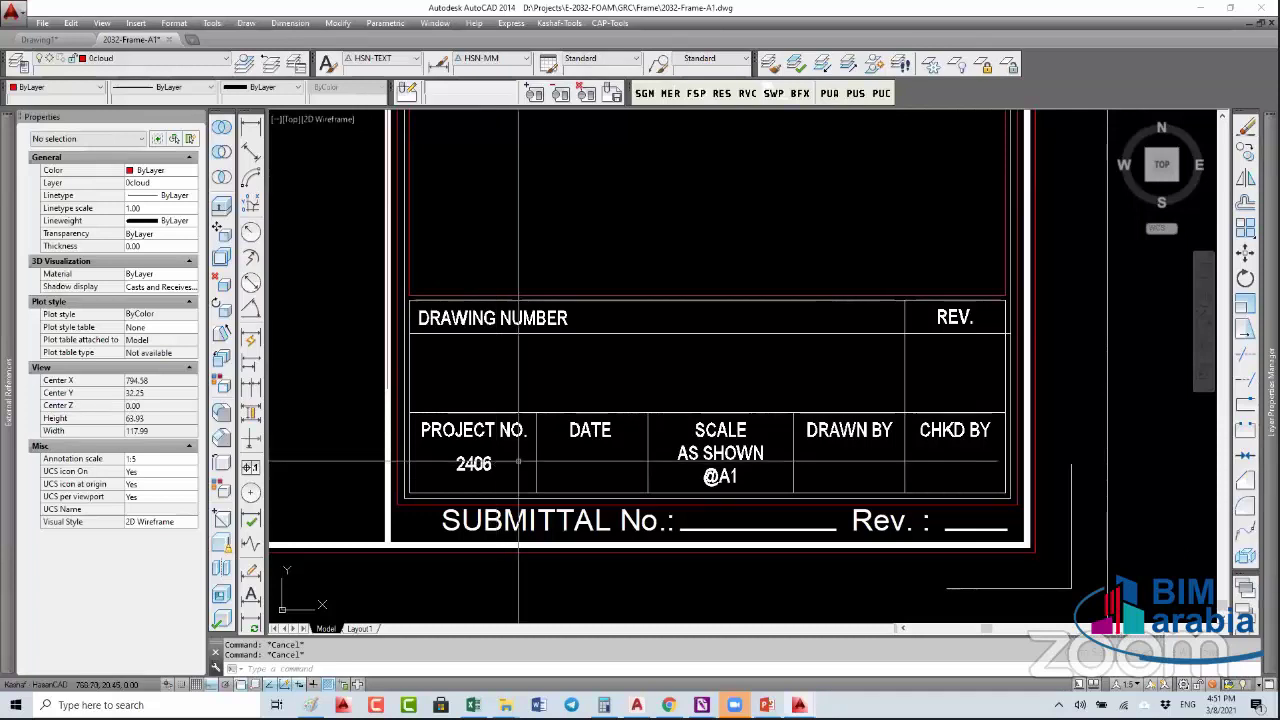
- Erase the diagonal line drawn across the frame
scroll(497, 464, down, 6)
middle_click(500, 400)
middle_click(500, 400)
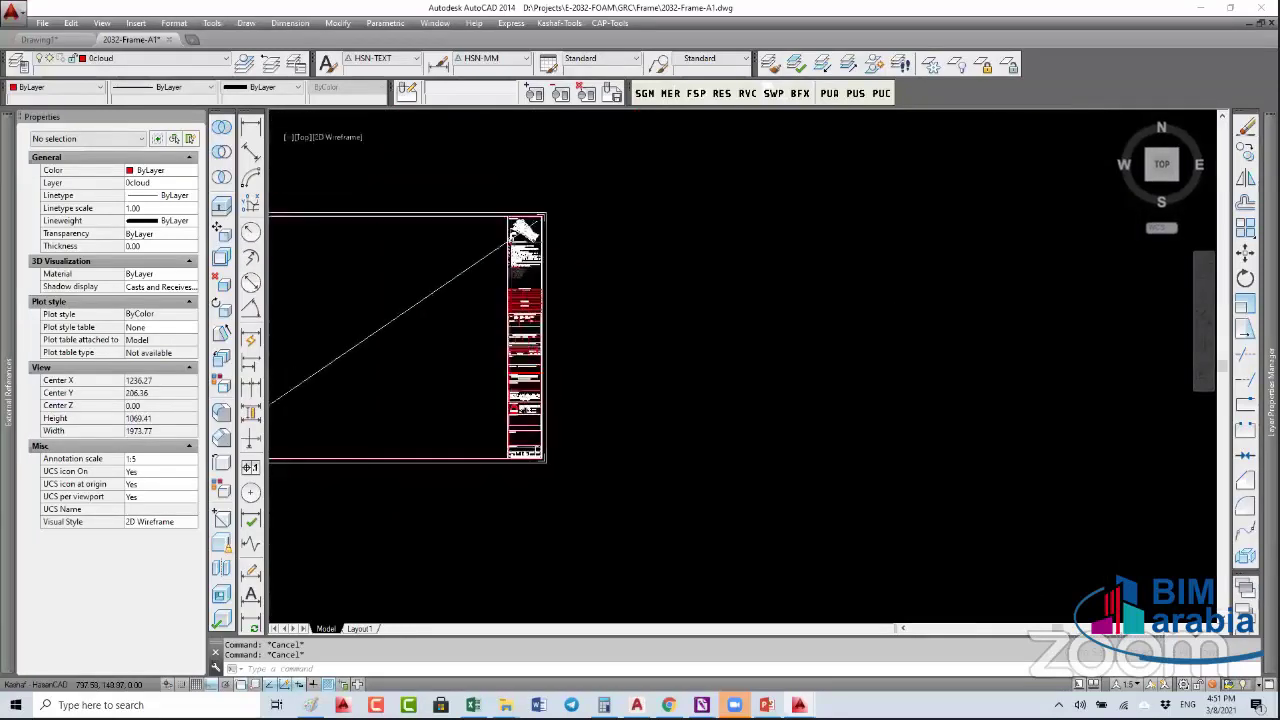
click(400, 368)
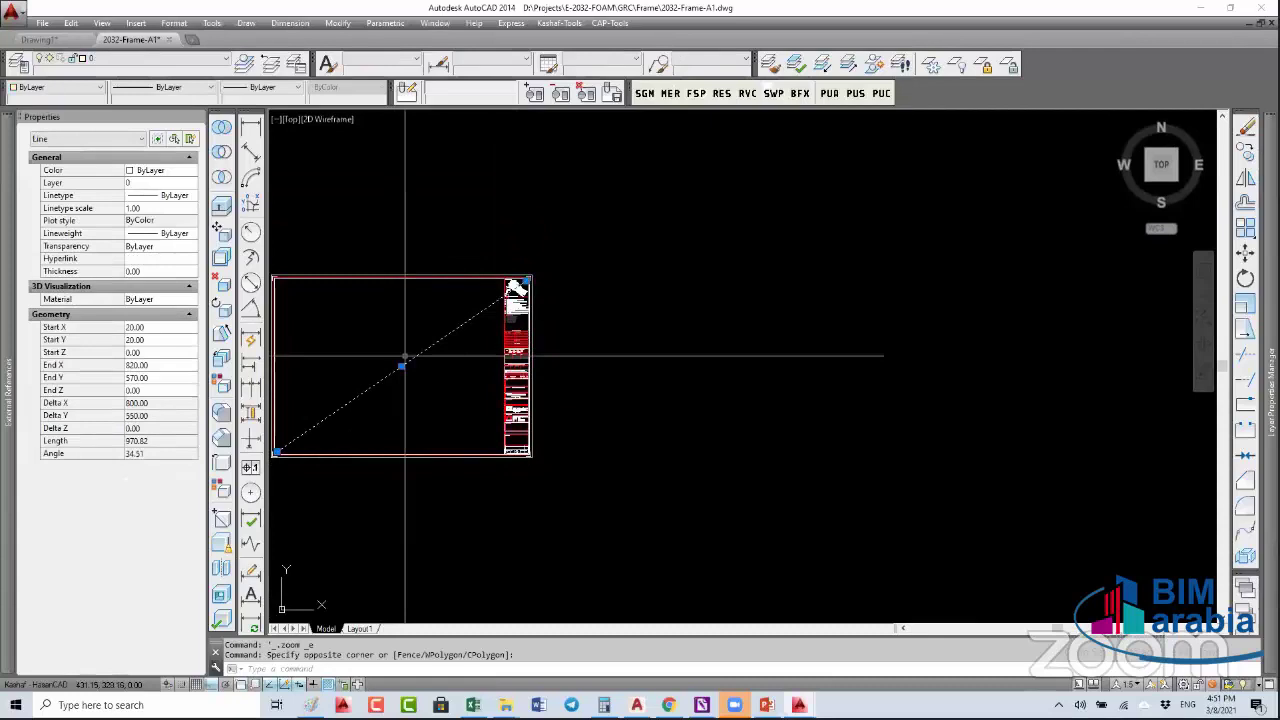
text(e)
key(Return)
- Regenerate the whole drawing with REA
scroll(692, 365, down, 6)
click(1058, 252)
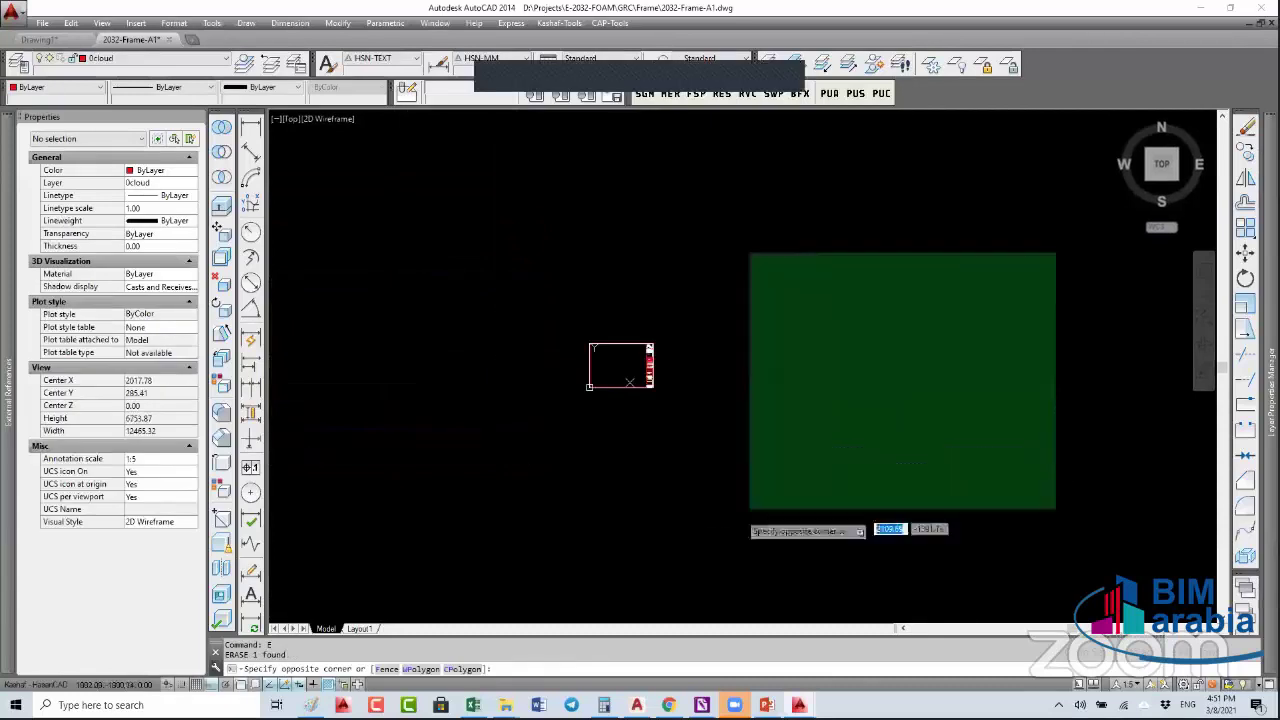
key(Escape)
text(rea)
key(Return)
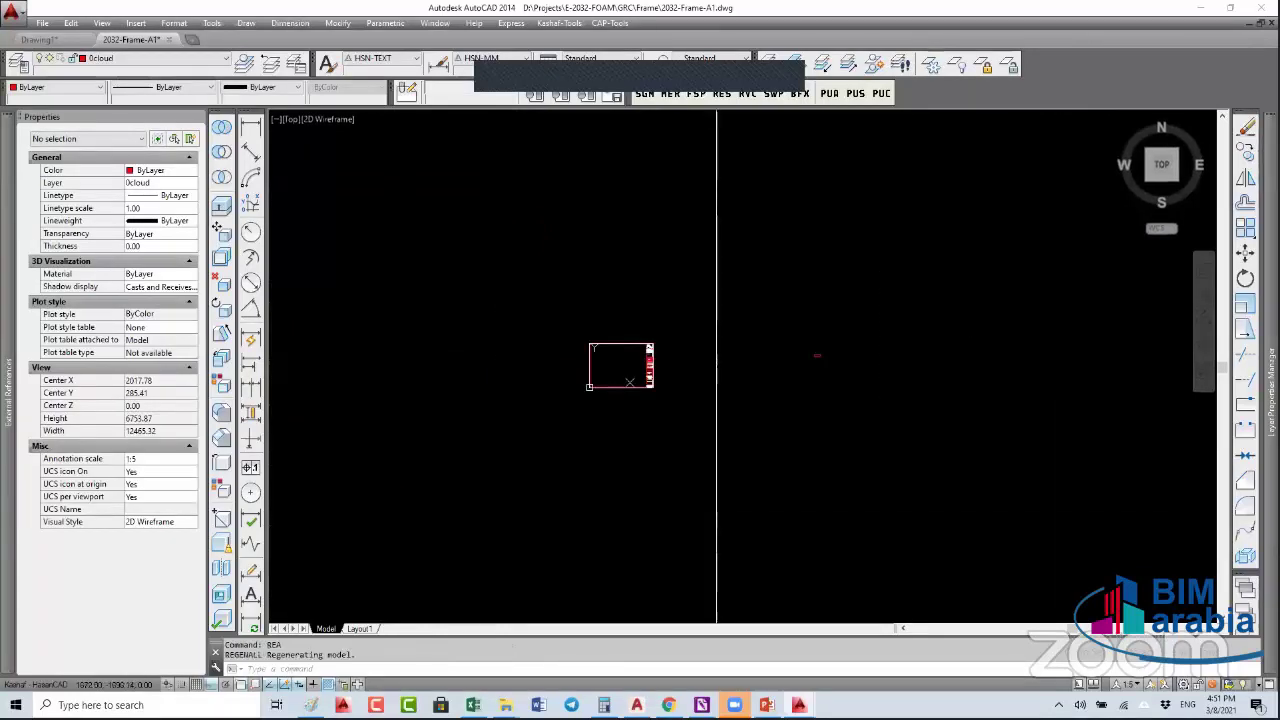
click(812, 353)
key(Escape)
- Zoom to the drawing extents, then start saving under a new name
text(z)
key(Return)
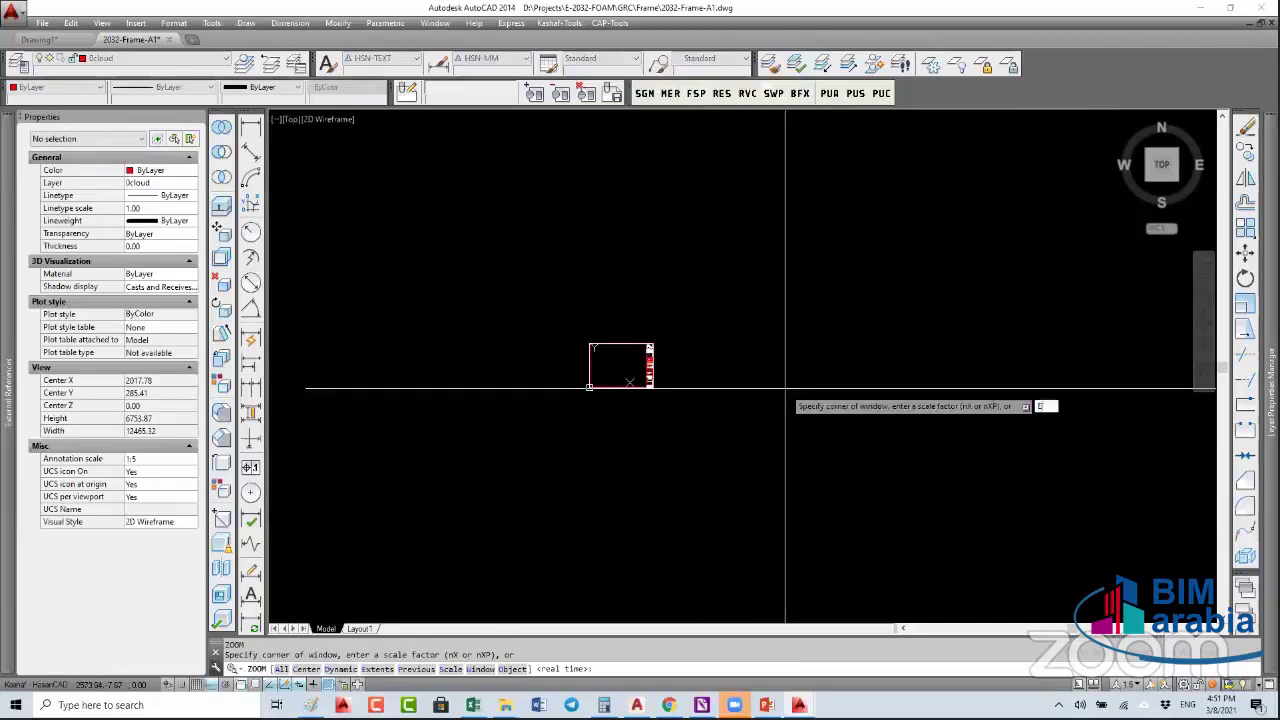
middle_click(785, 390)
text(e)
key(Return)
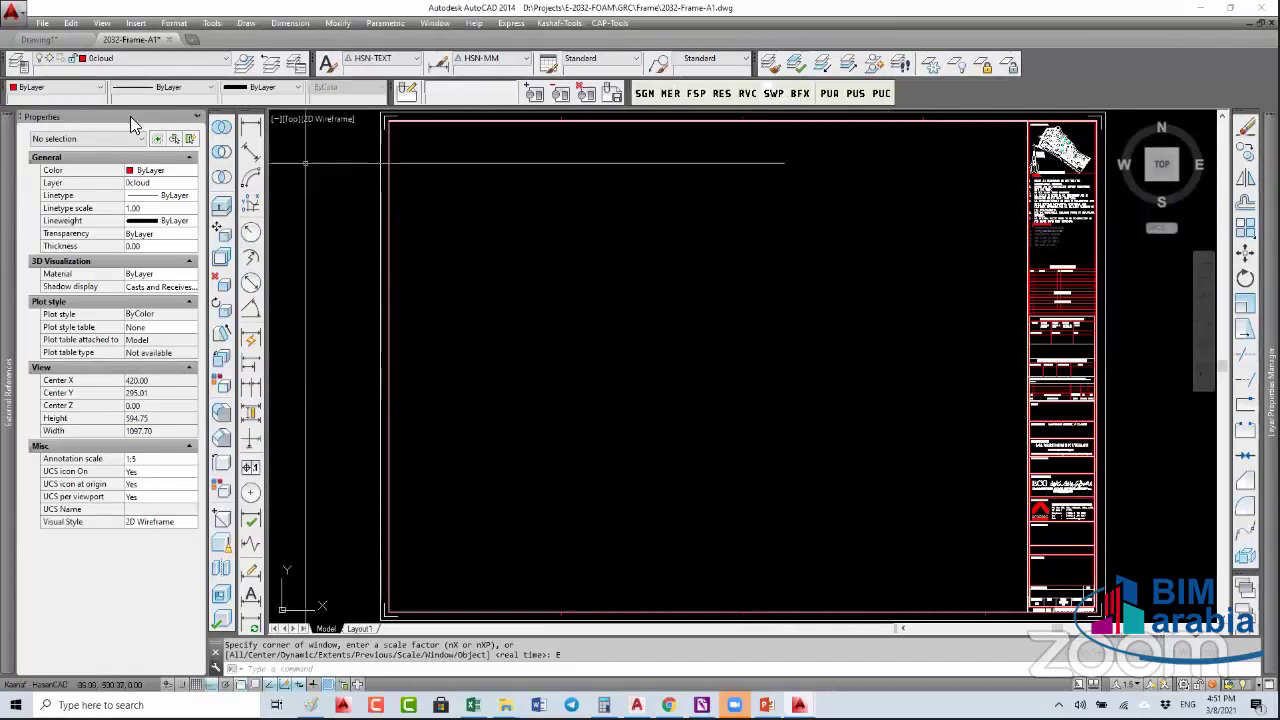
click(43, 23)
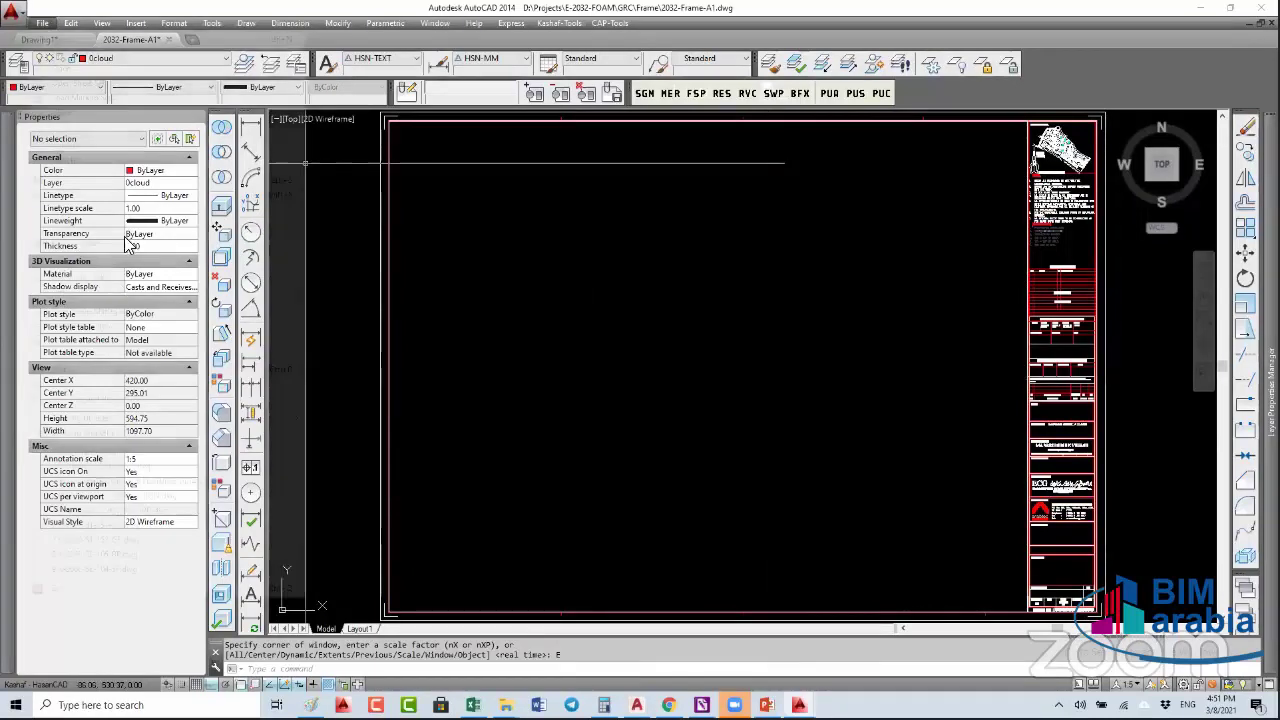
click(128, 196)
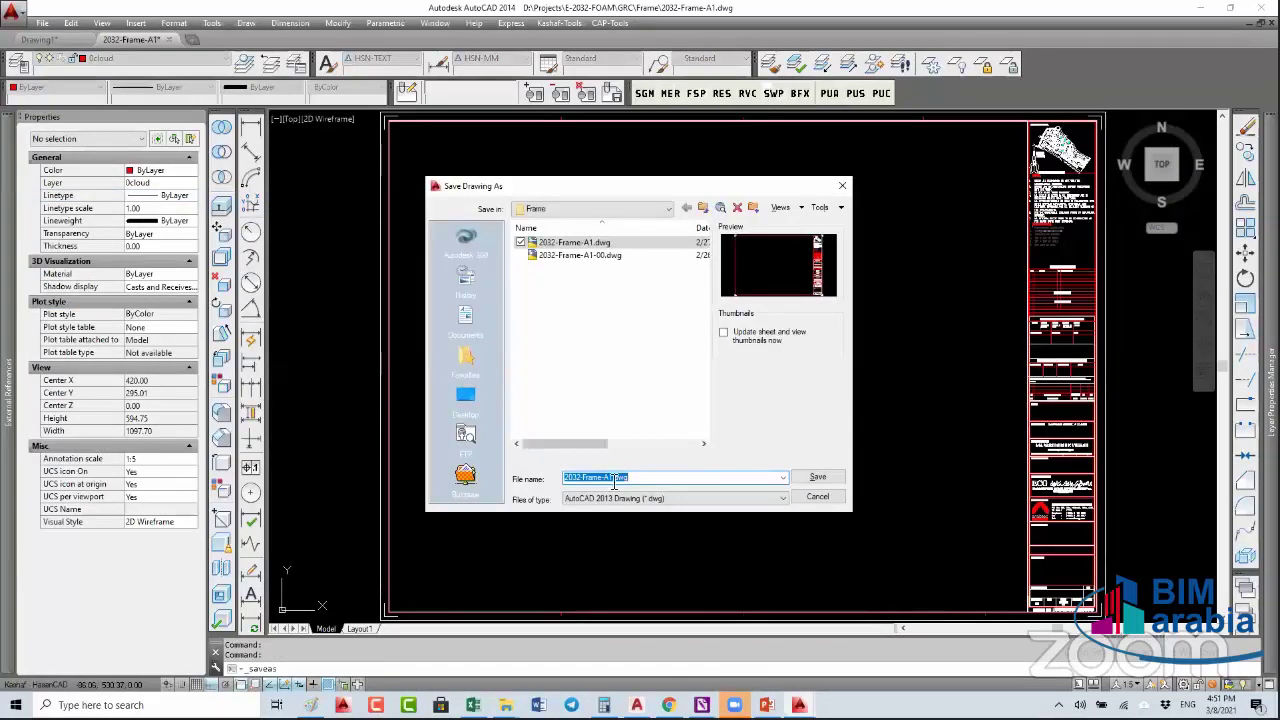
- Append -02 to save the frame as 2032-Frame-A1-02.dwg, then close it
text(-02)
key(ctrl+a)
key(Return)
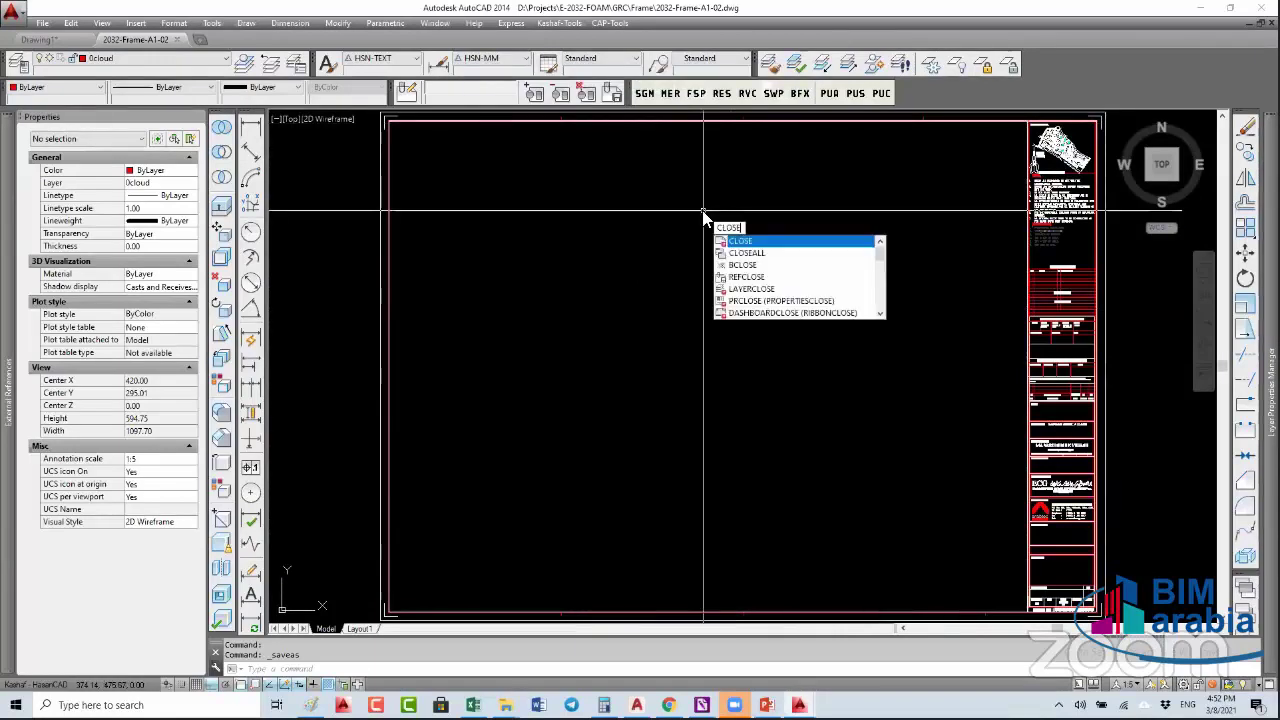
key(Return)
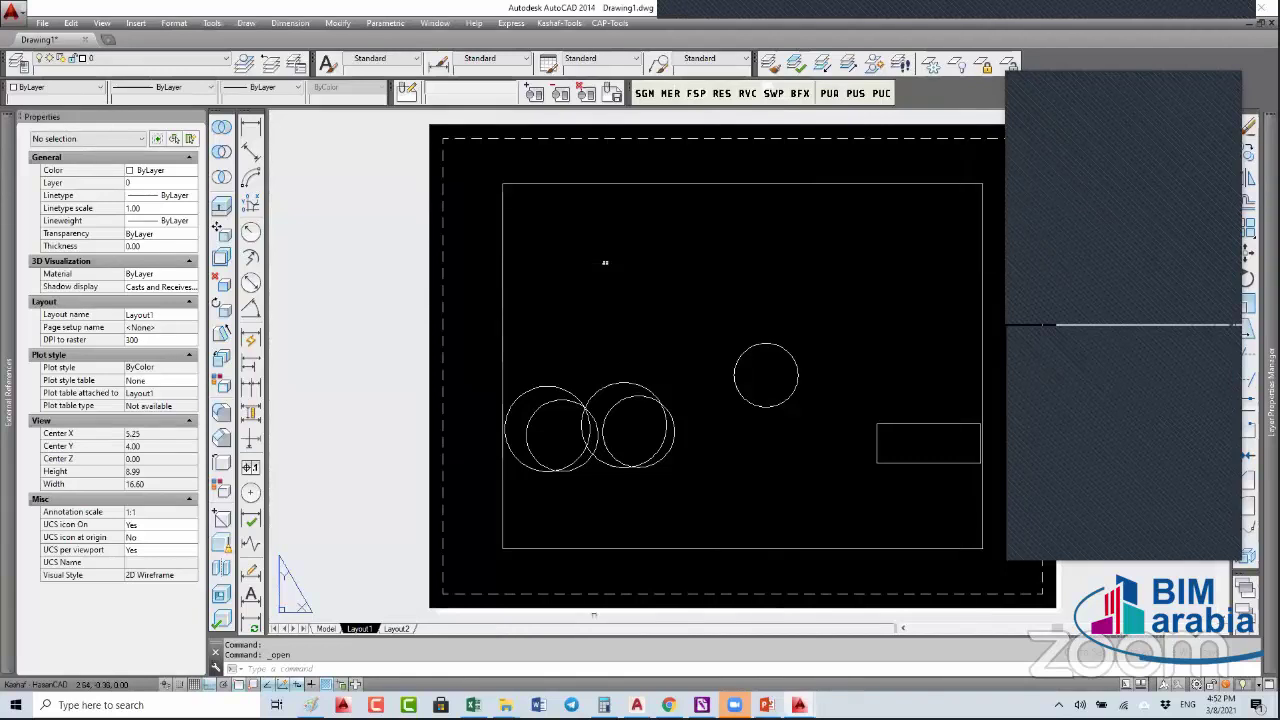
- Set the crosshair size to 25 in Options, then open the External References palette with XR
text(OP)
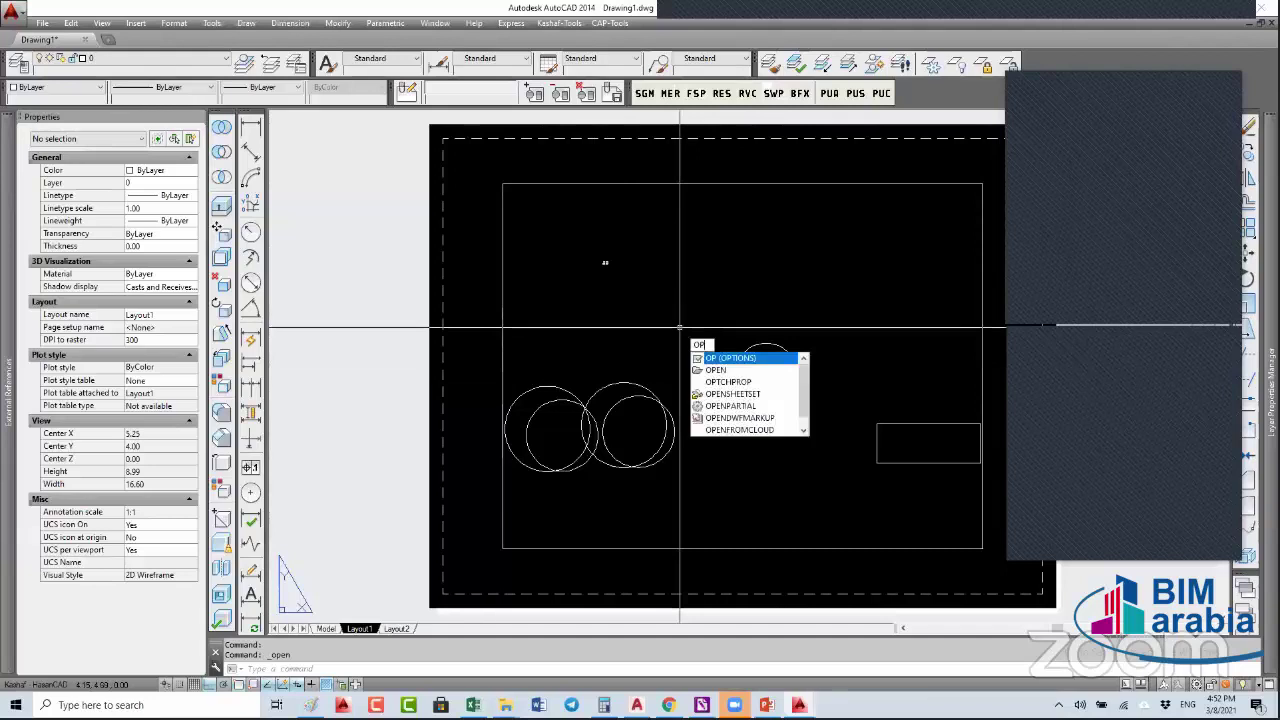
text(TIONS)
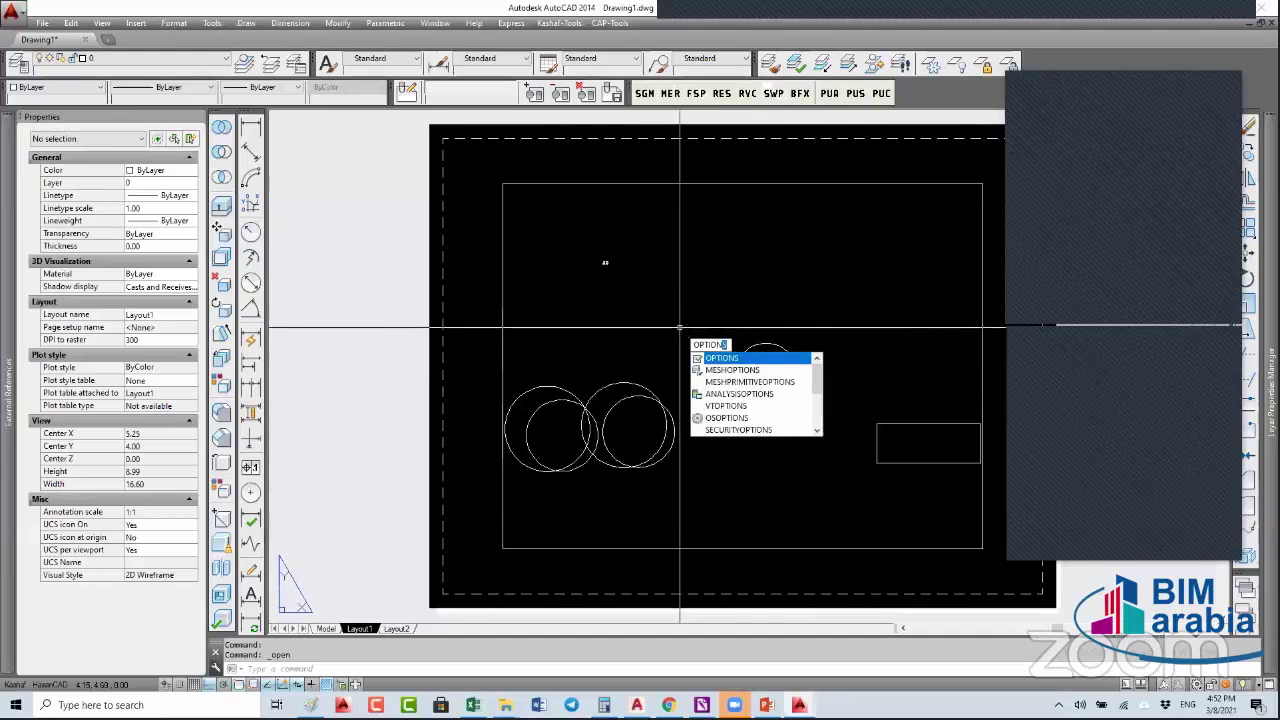
key(Return)
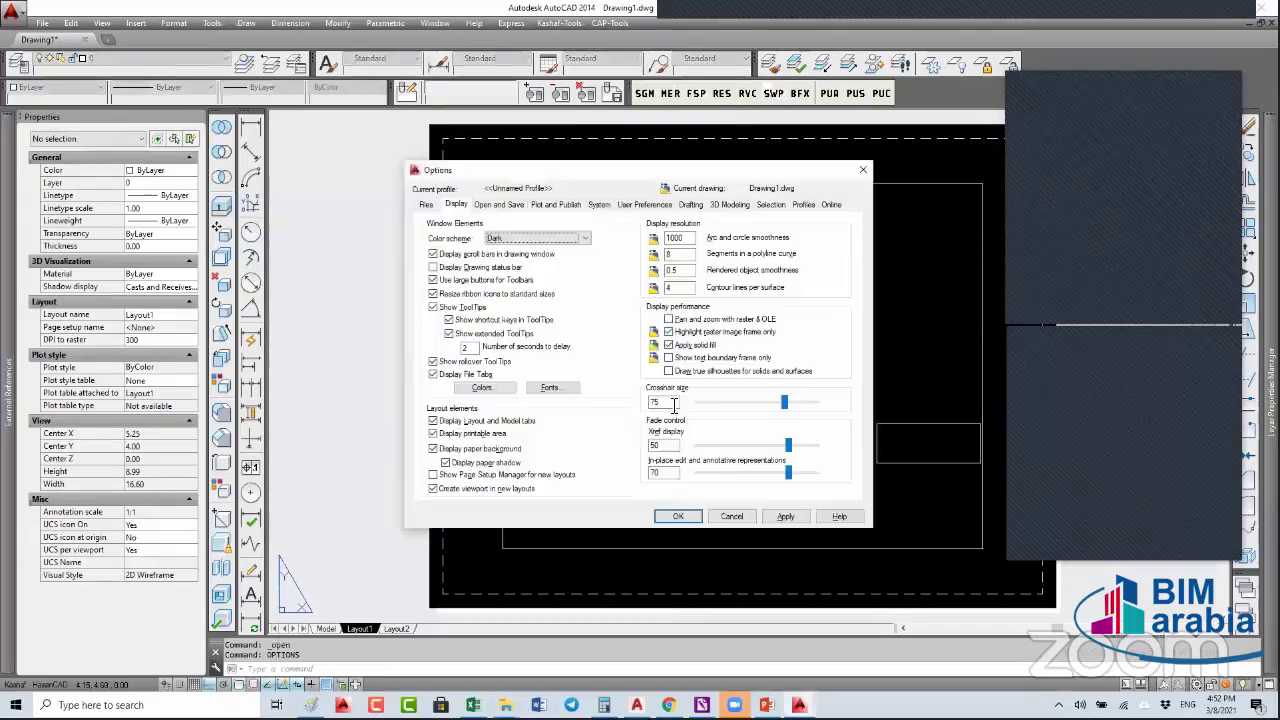
double_click(673, 404)
text(25)
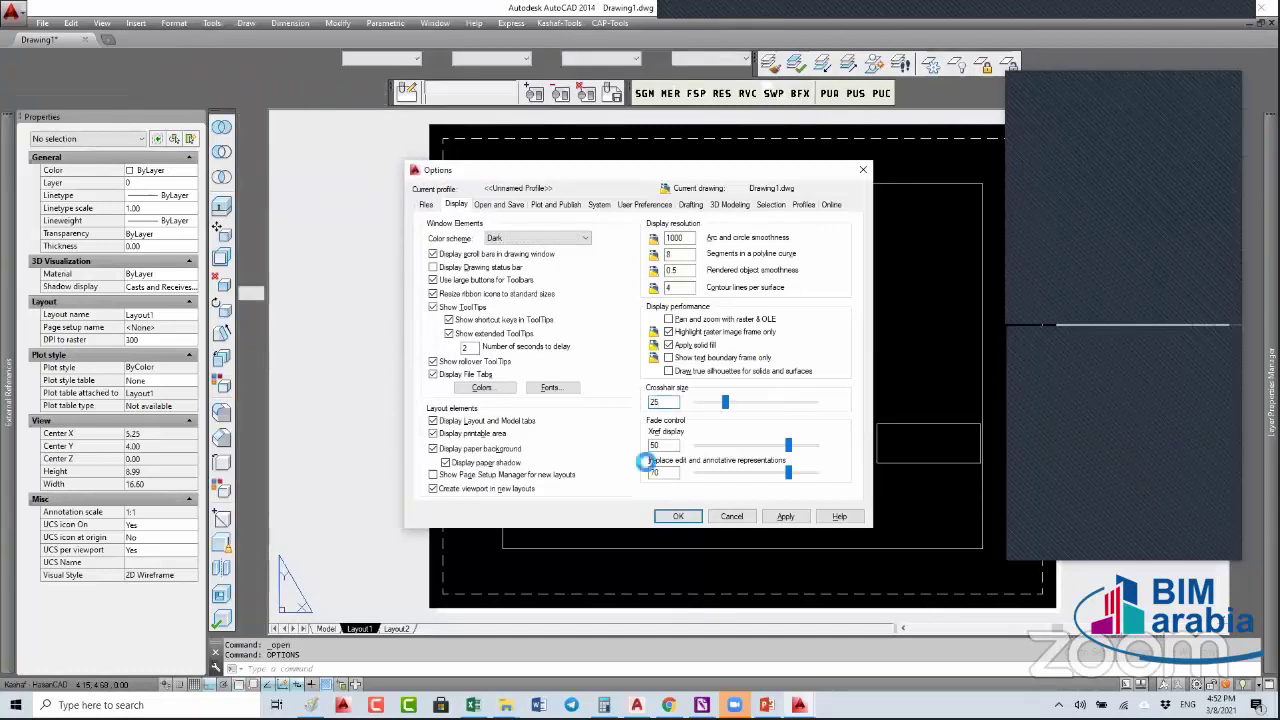
click(678, 516)
click(685, 518)
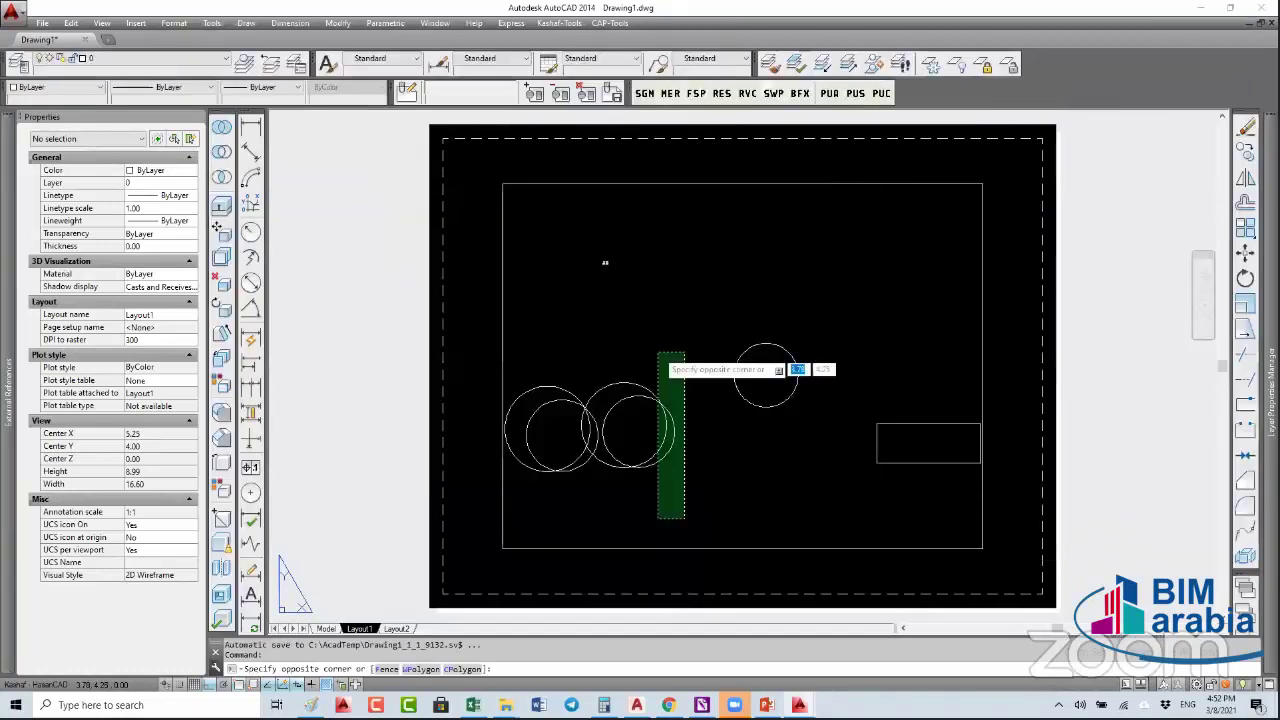
click(660, 358)
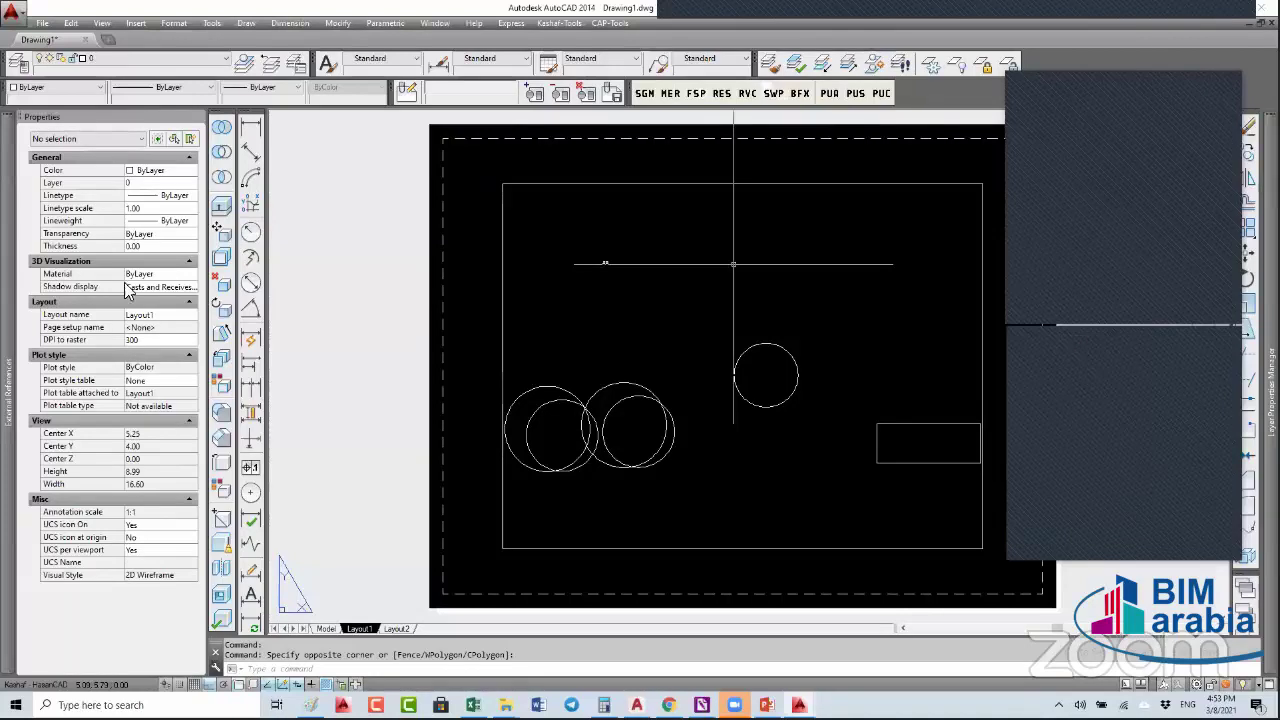
text(xr)
key(Return)
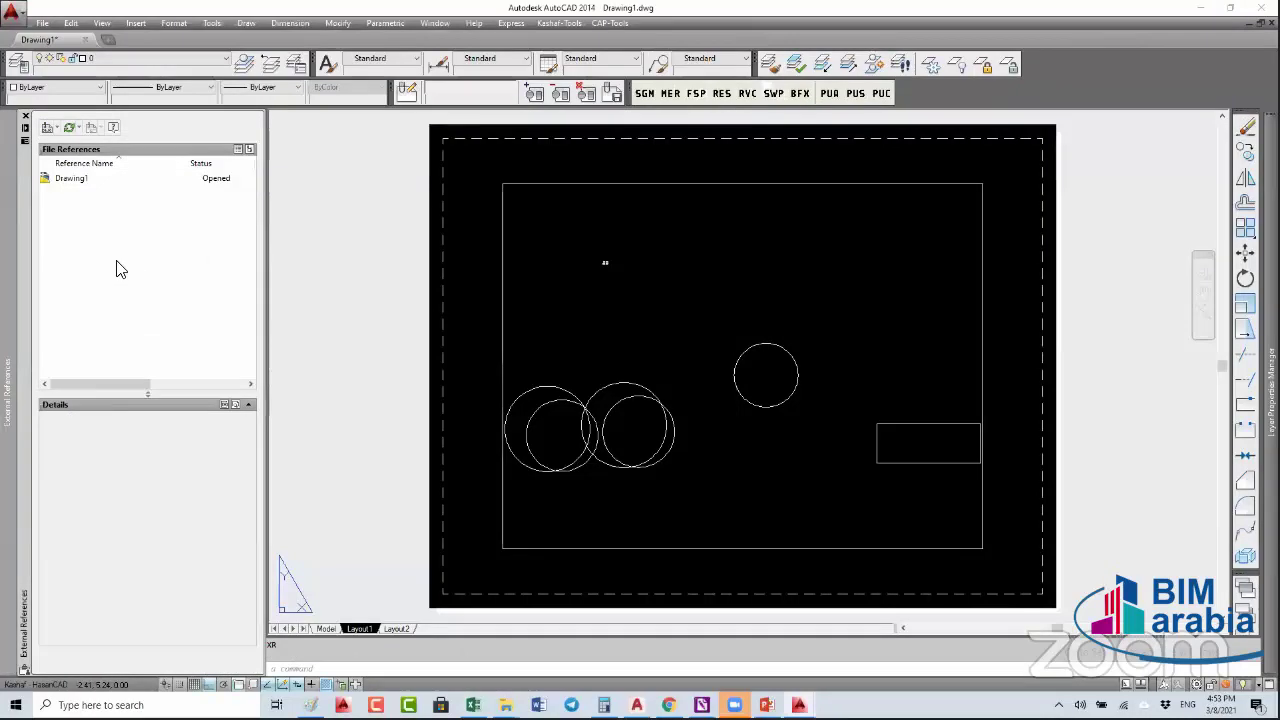
- Choose 2032-Frame-A1-02.dwg from E-2032-FOAM\Frame as an attached DWG, inspect its settings, then cancel
right_click(176, 302)
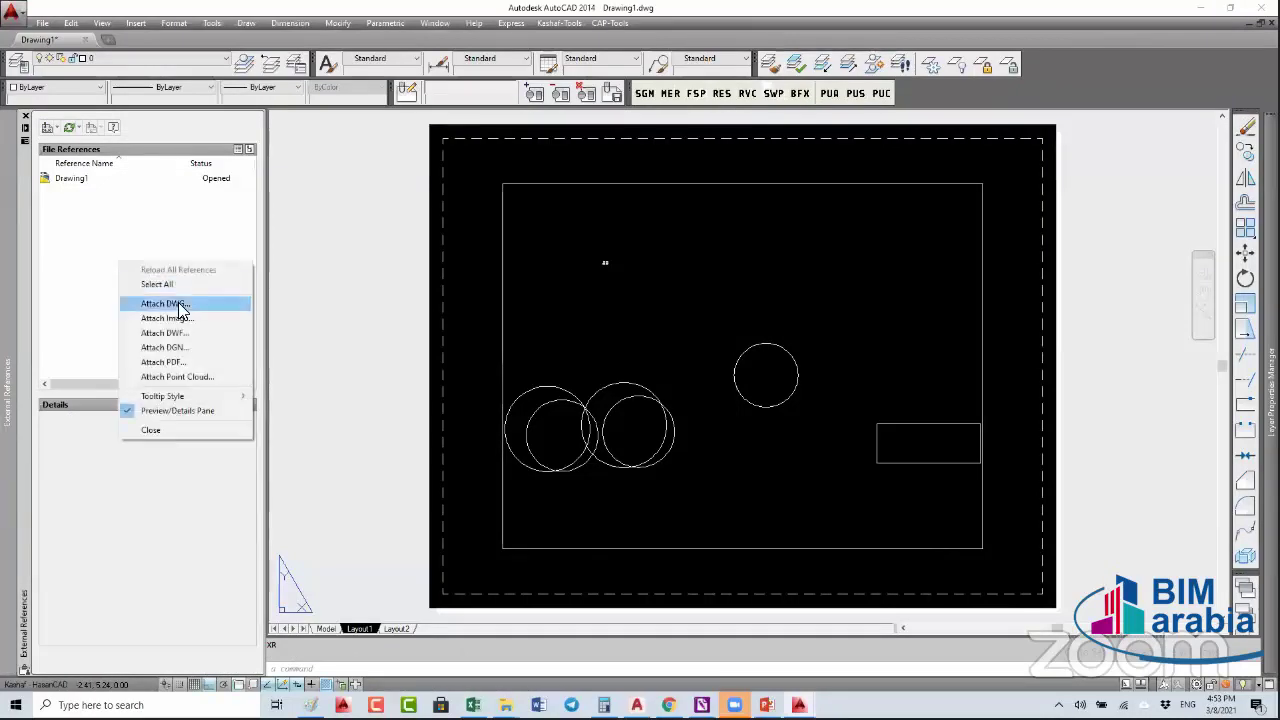
click(623, 342)
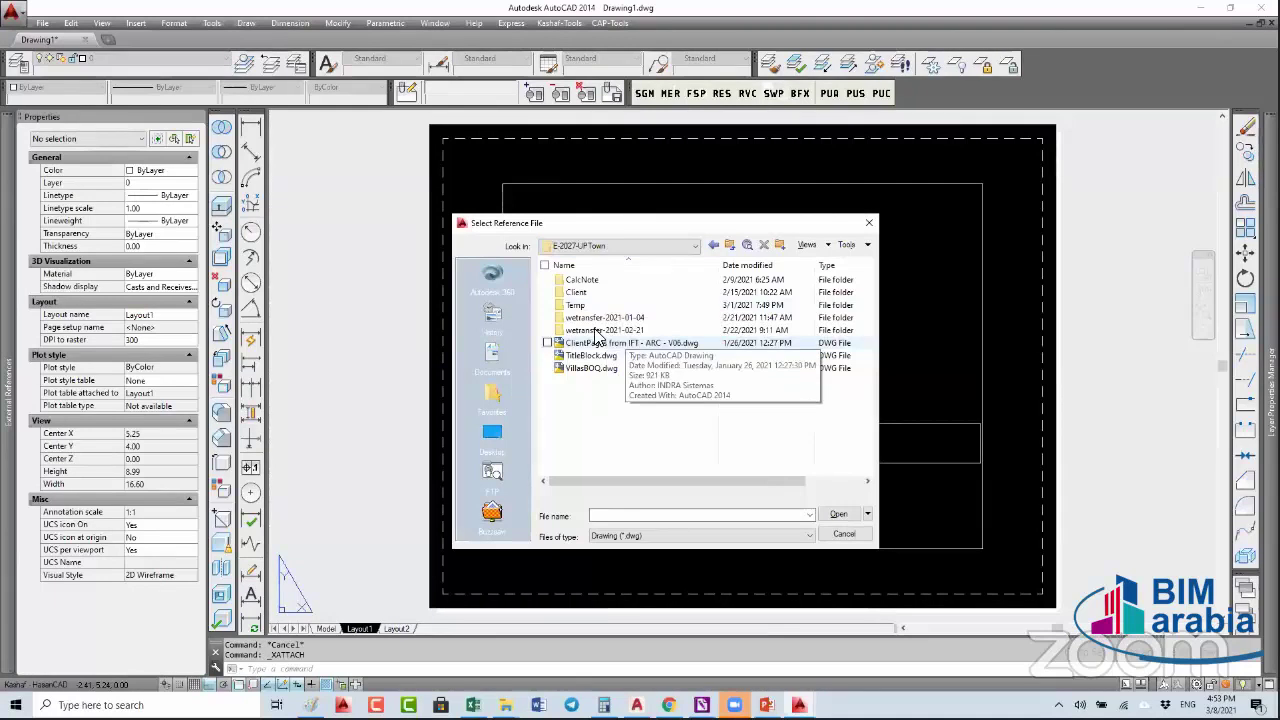
click(729, 245)
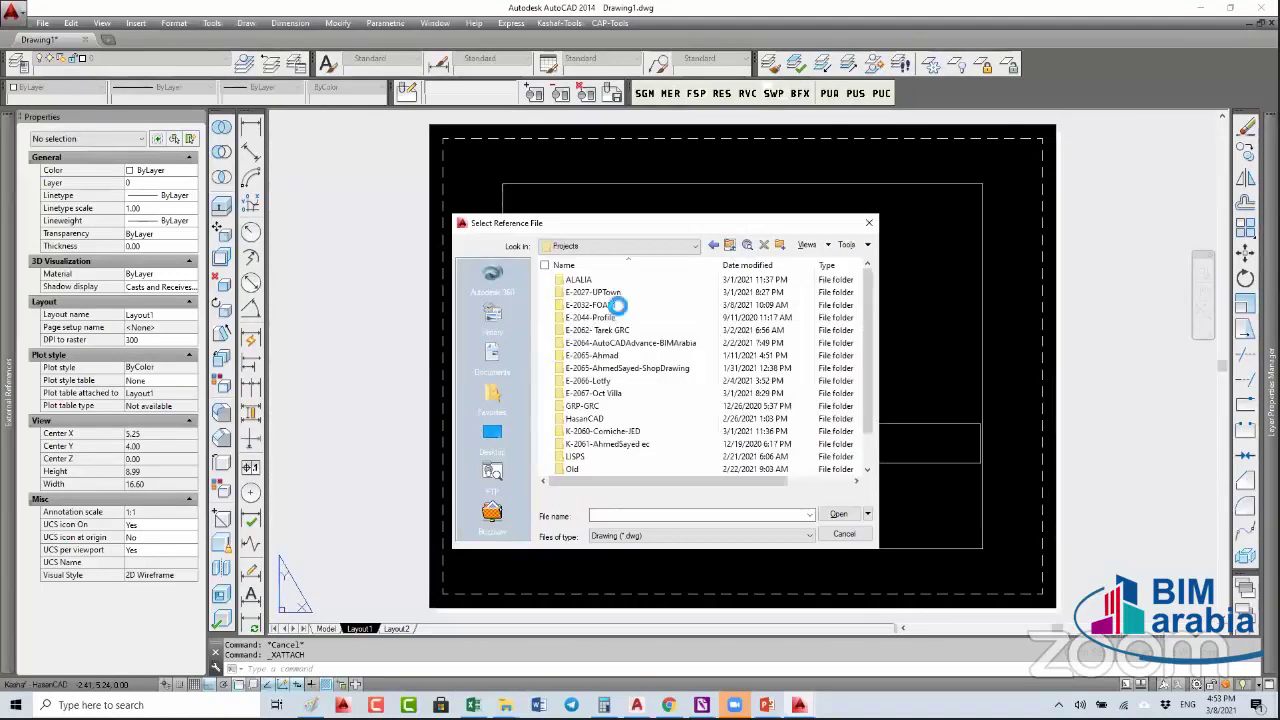
double_click(590, 304)
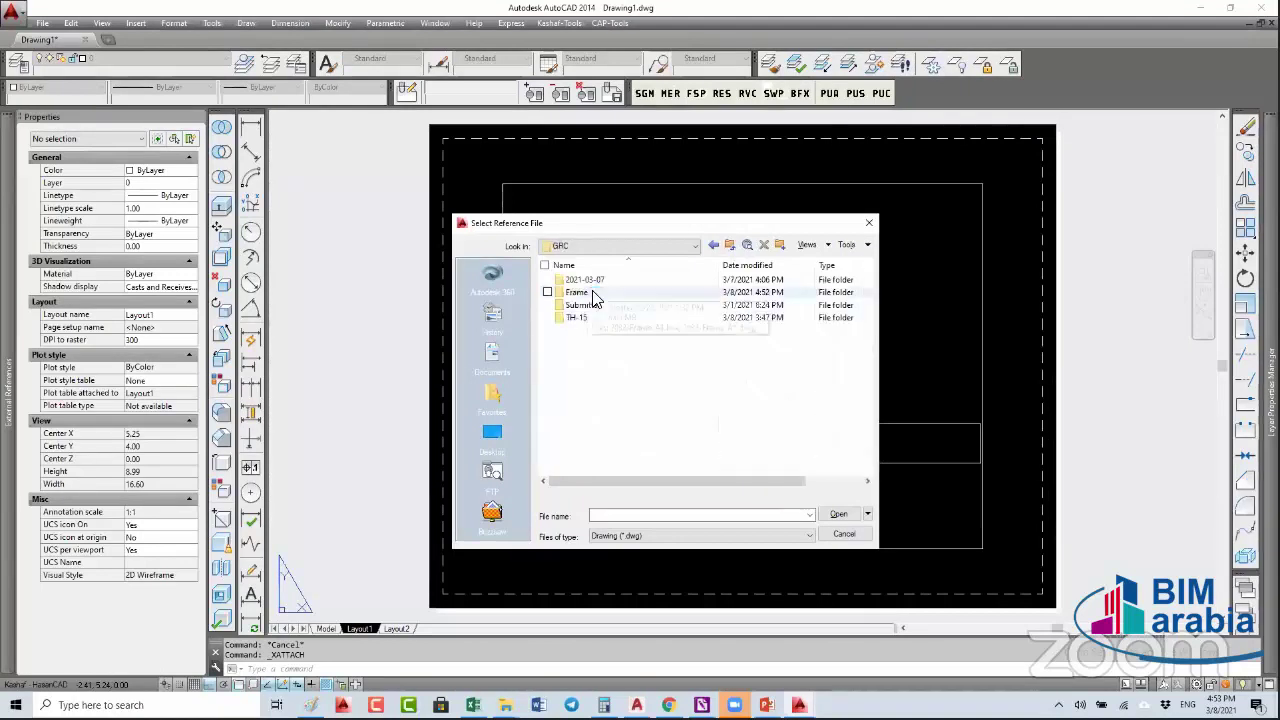
double_click(591, 295)
click(609, 306)
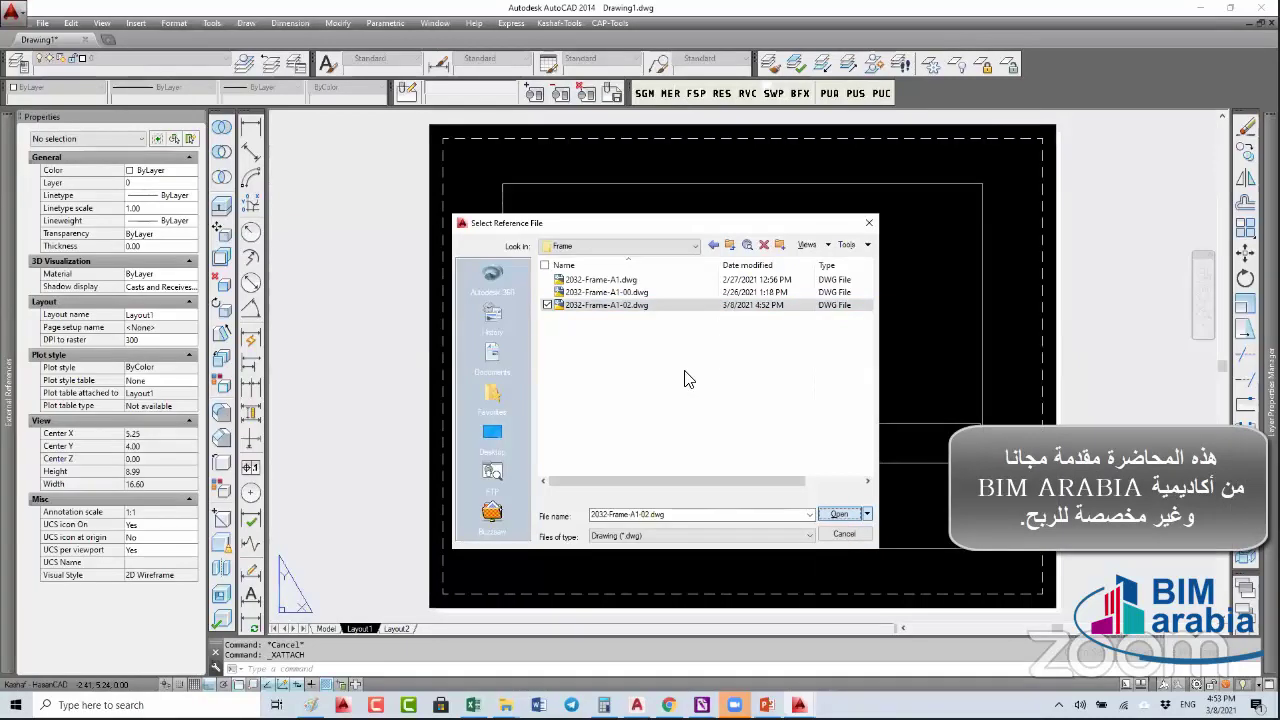
key(Return)
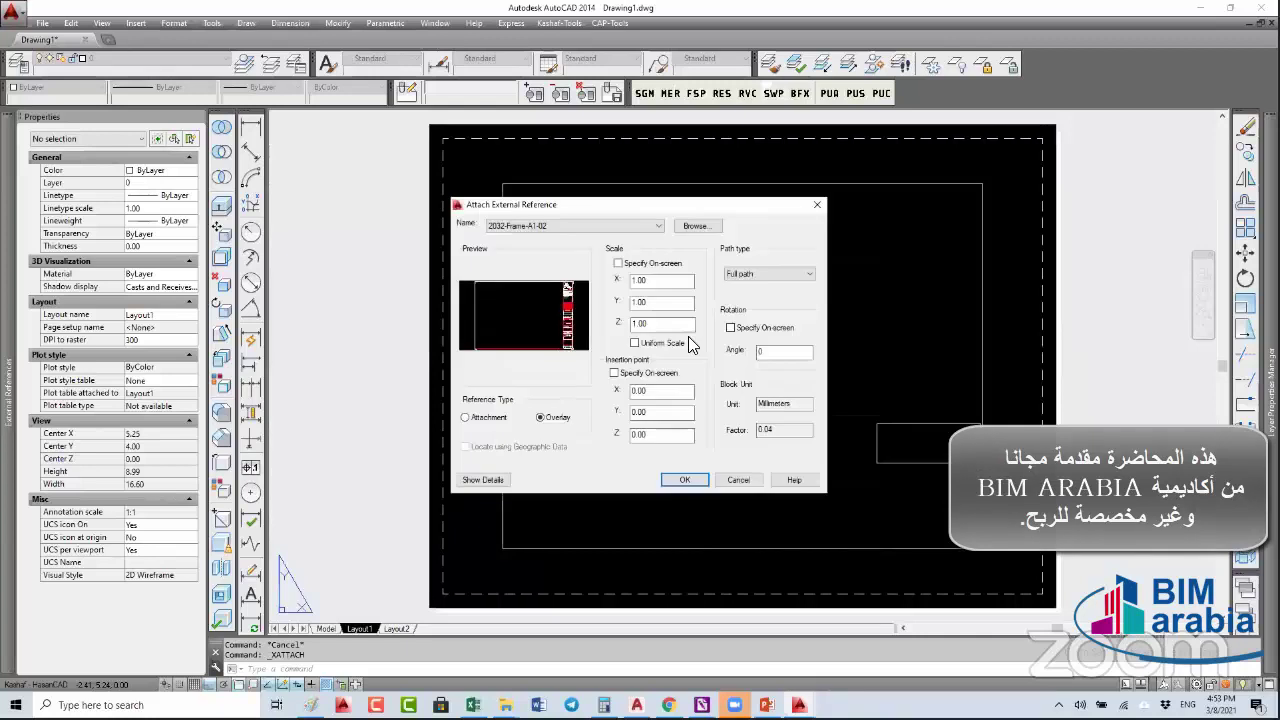
drag(530, 204, 690, 216)
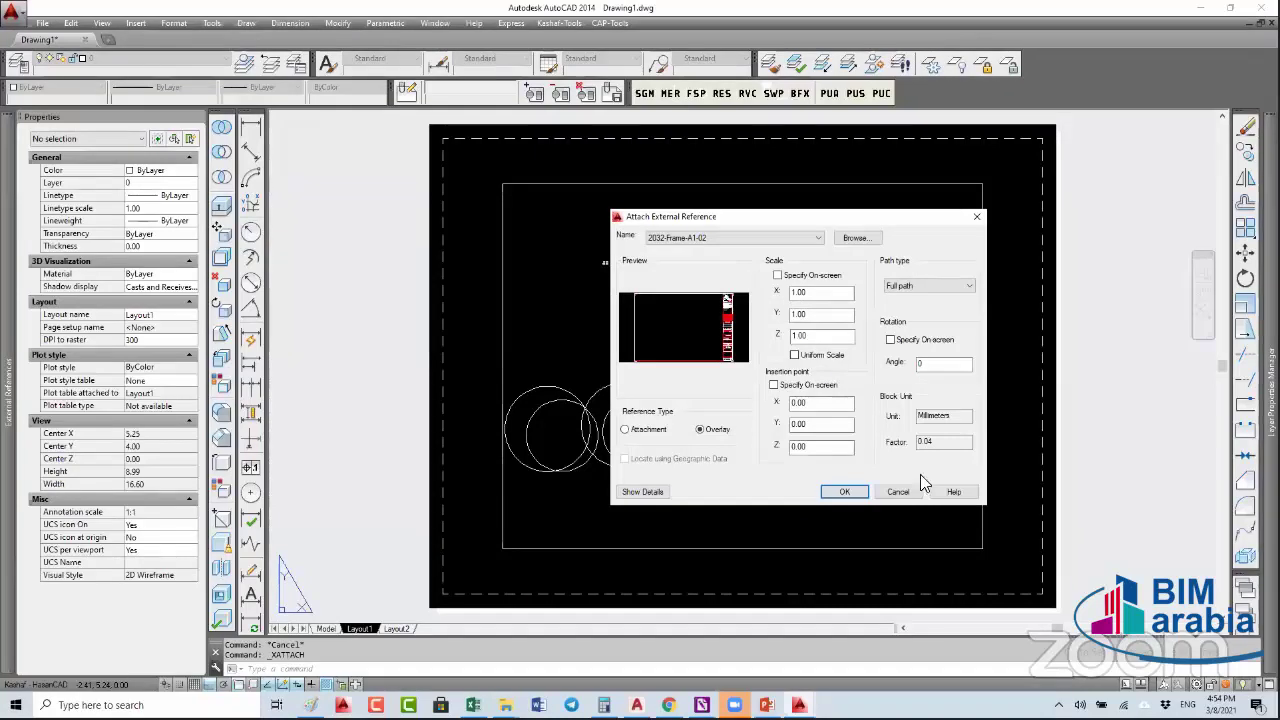
click(901, 495)
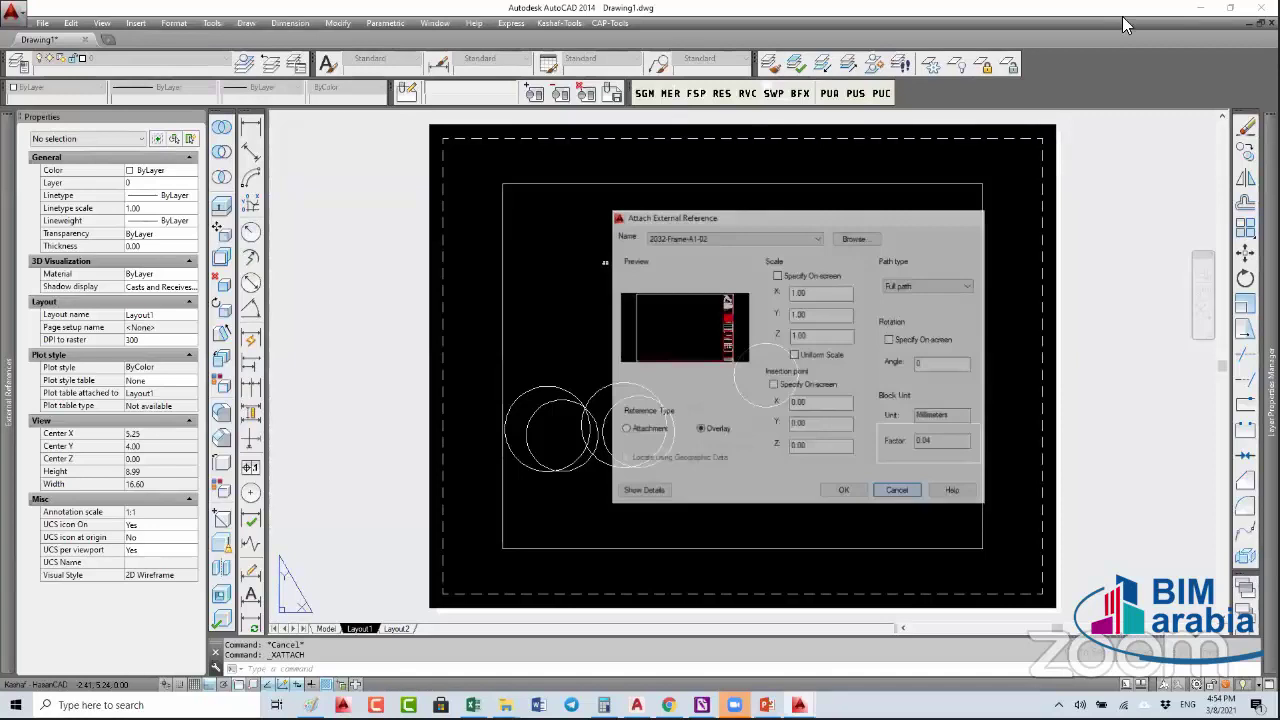
- Open Format > Units and review the insertion scale choices
click(212, 22)
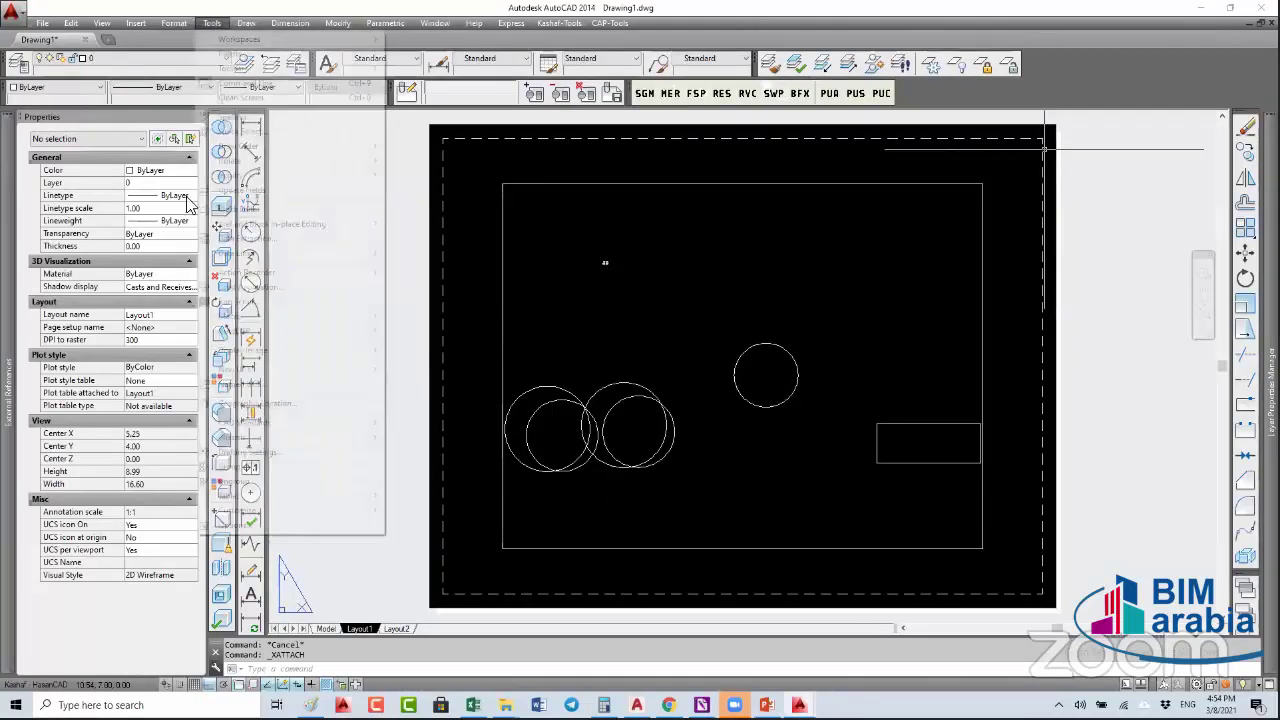
click(174, 22)
click(192, 268)
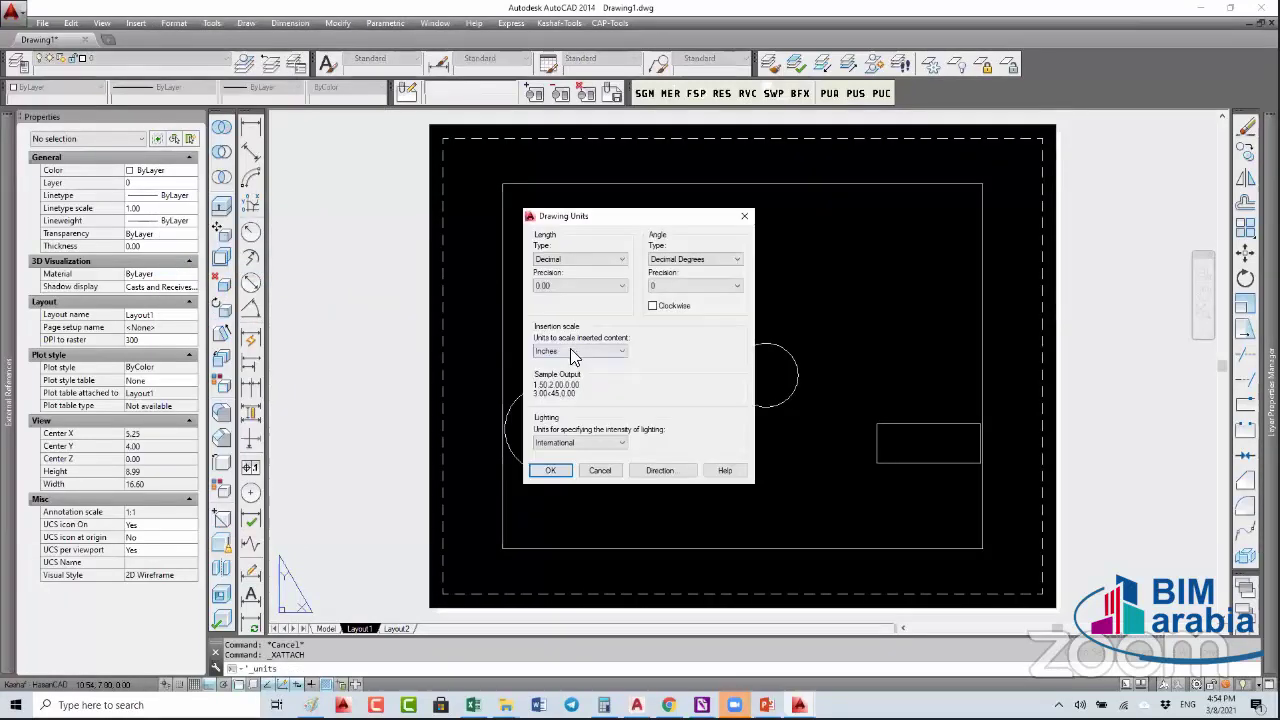
click(580, 356)
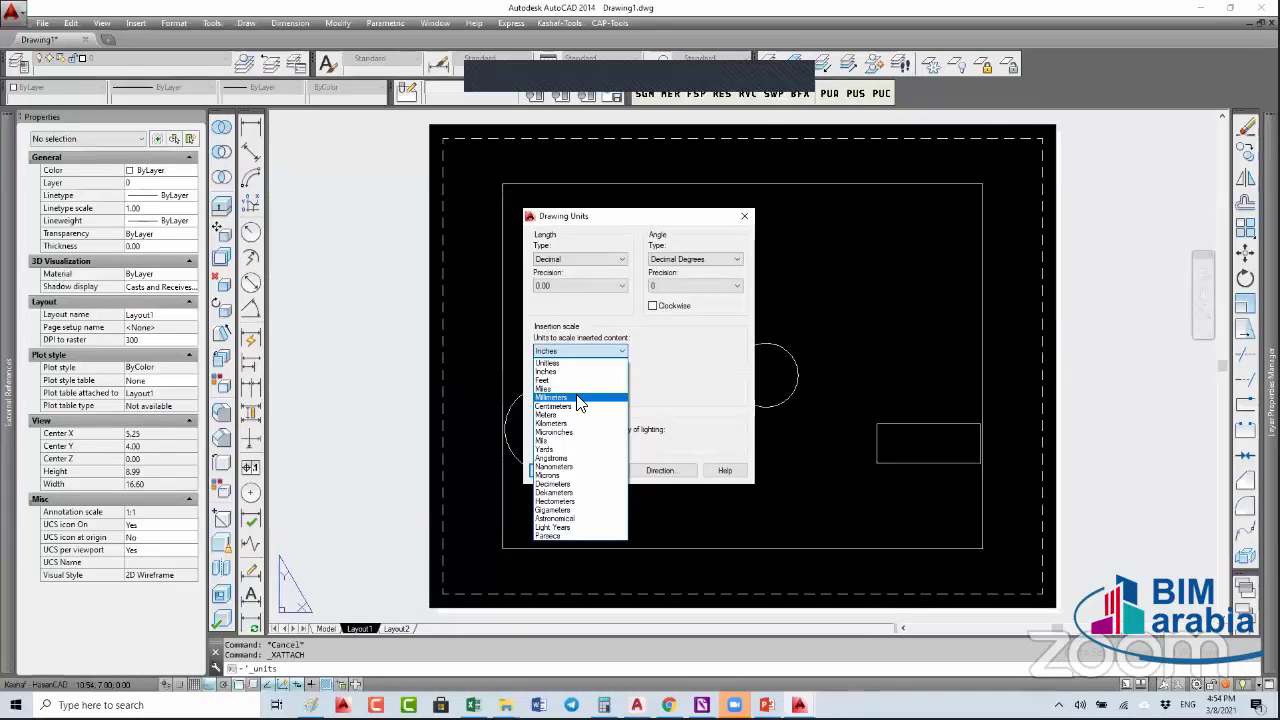
key(Escape)
key(Return)
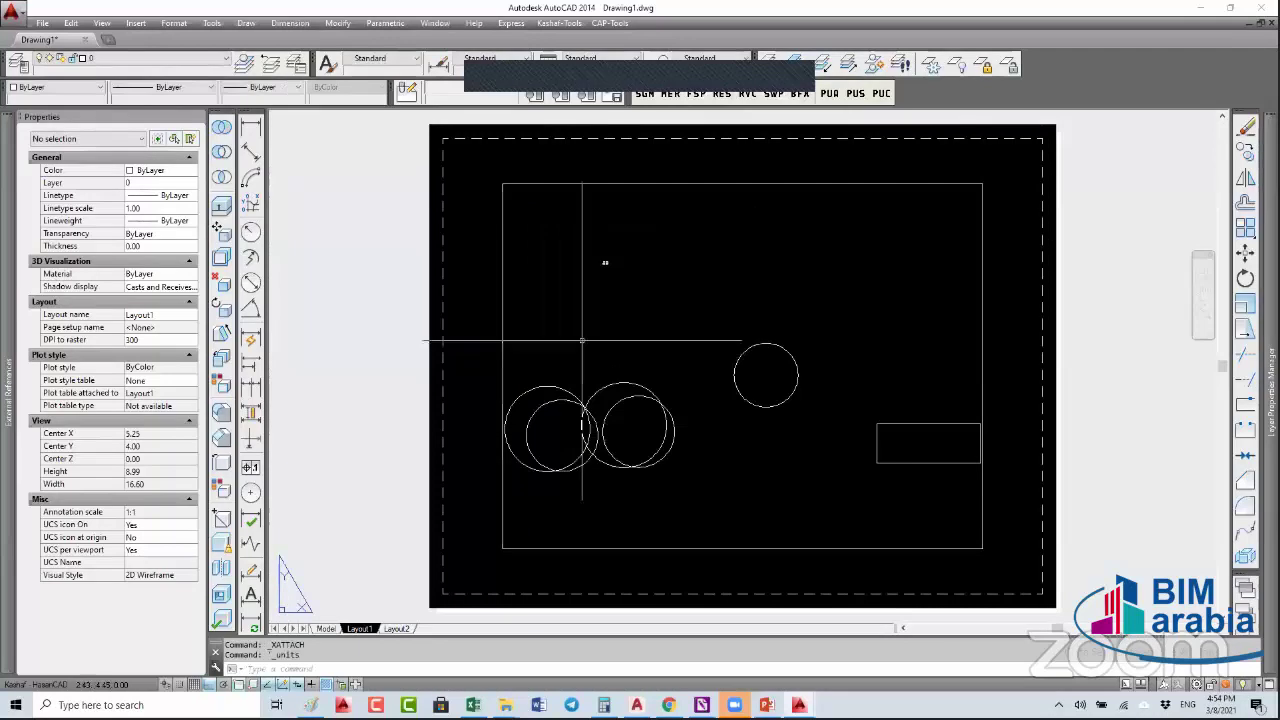
- Set the insertion scale to Millimeters in Drawing Units and return to the slides
click(174, 23)
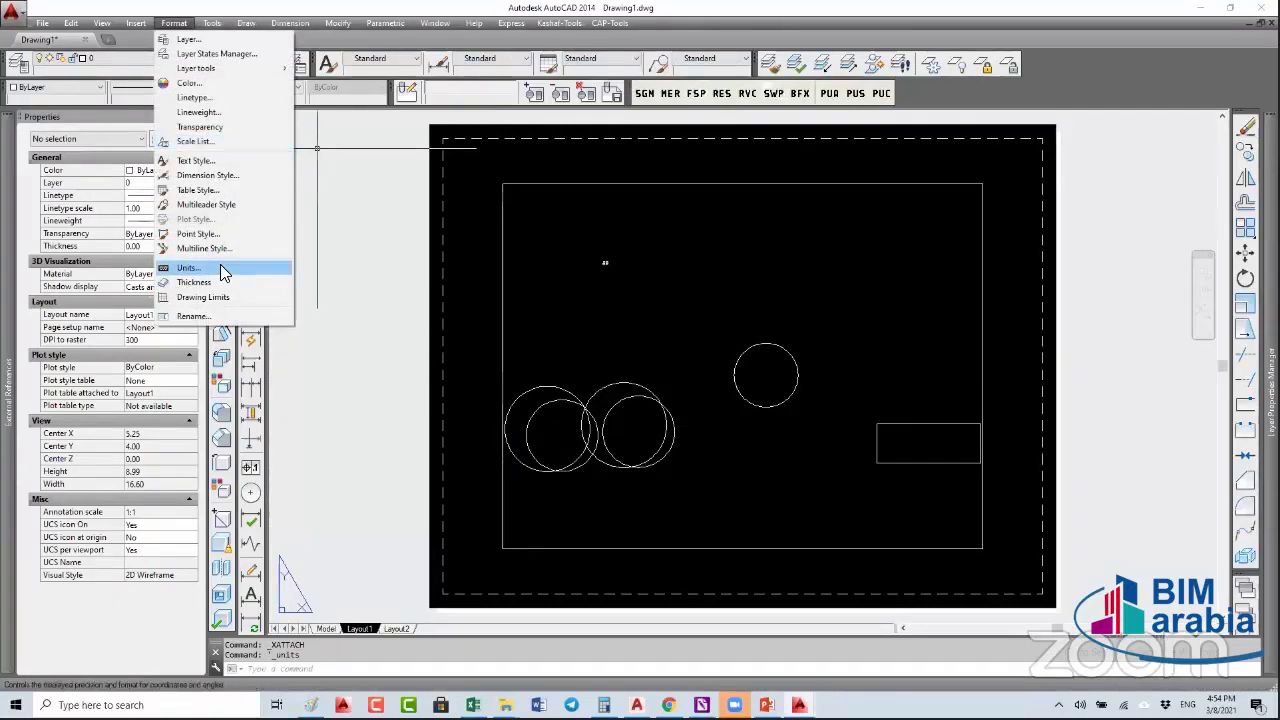
click(220, 264)
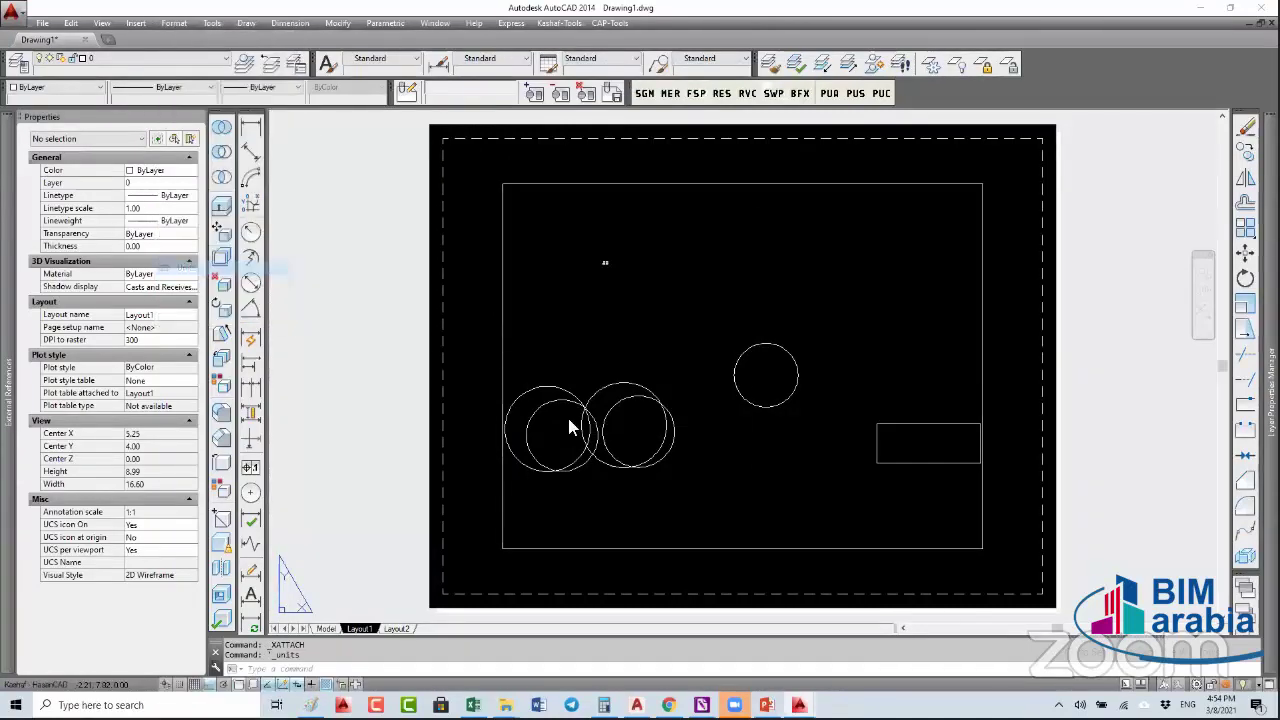
click(580, 351)
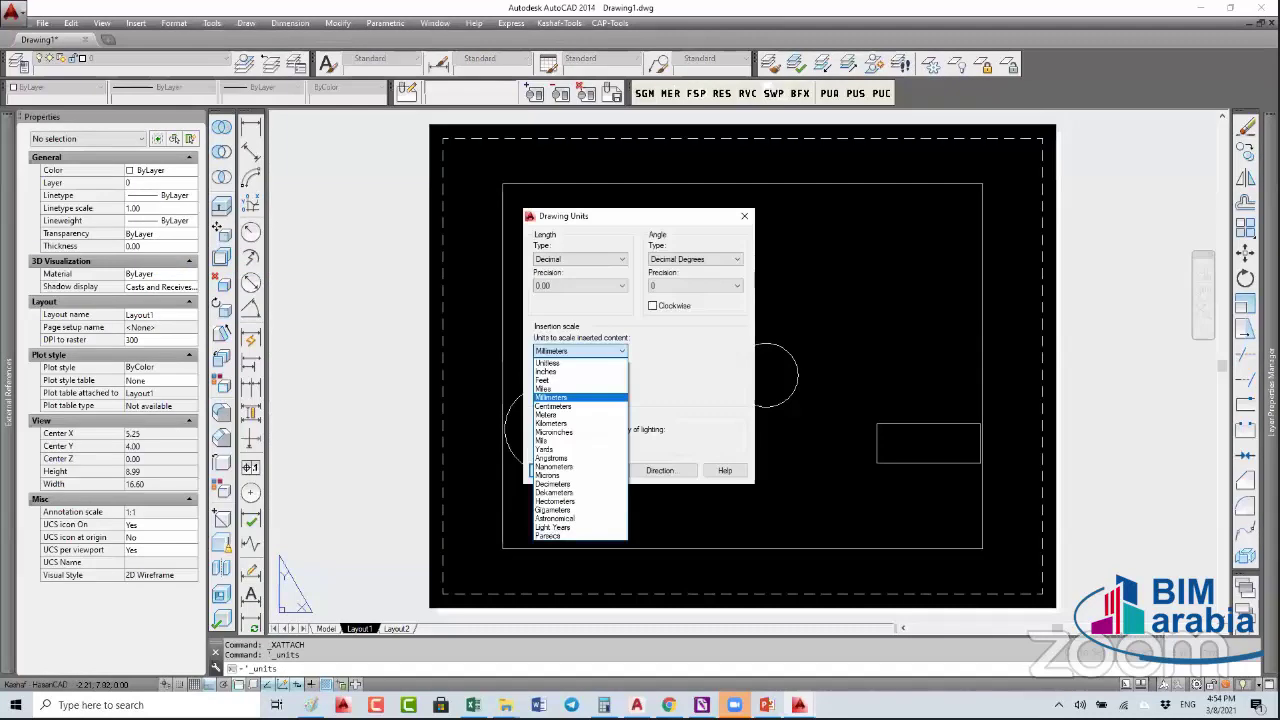
click(575, 374)
click(556, 470)
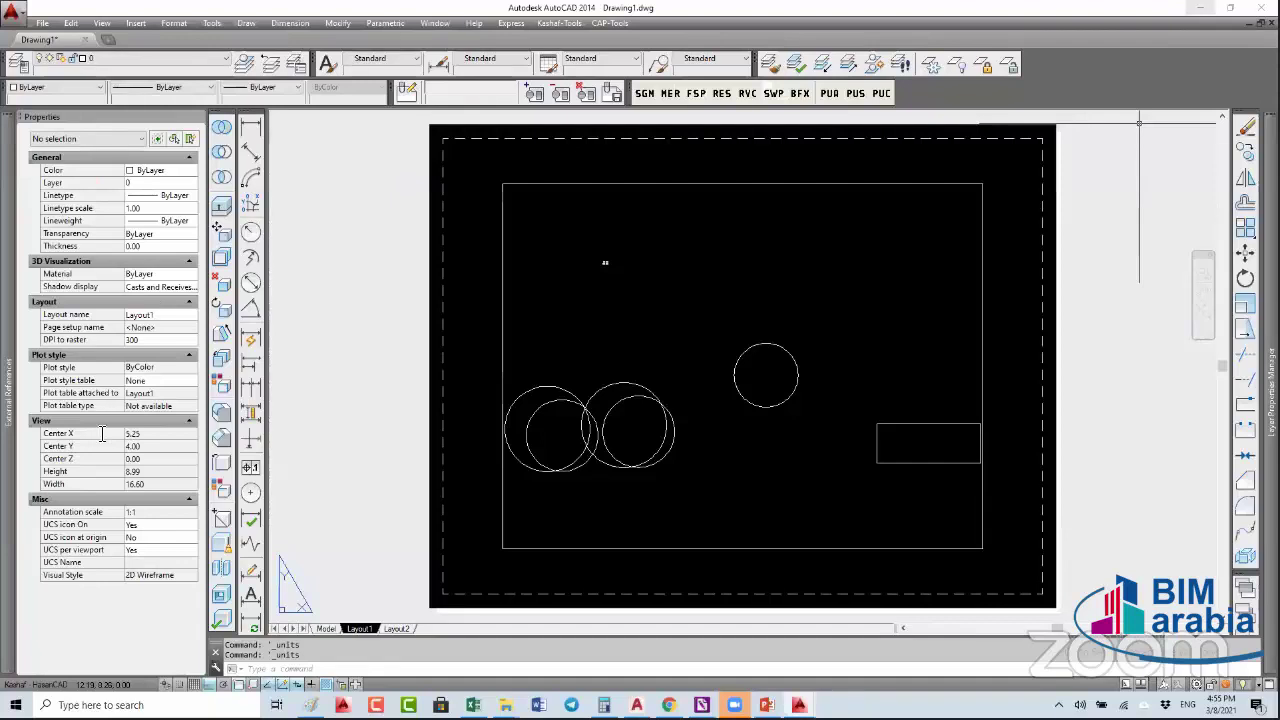
key(alt+Tab)
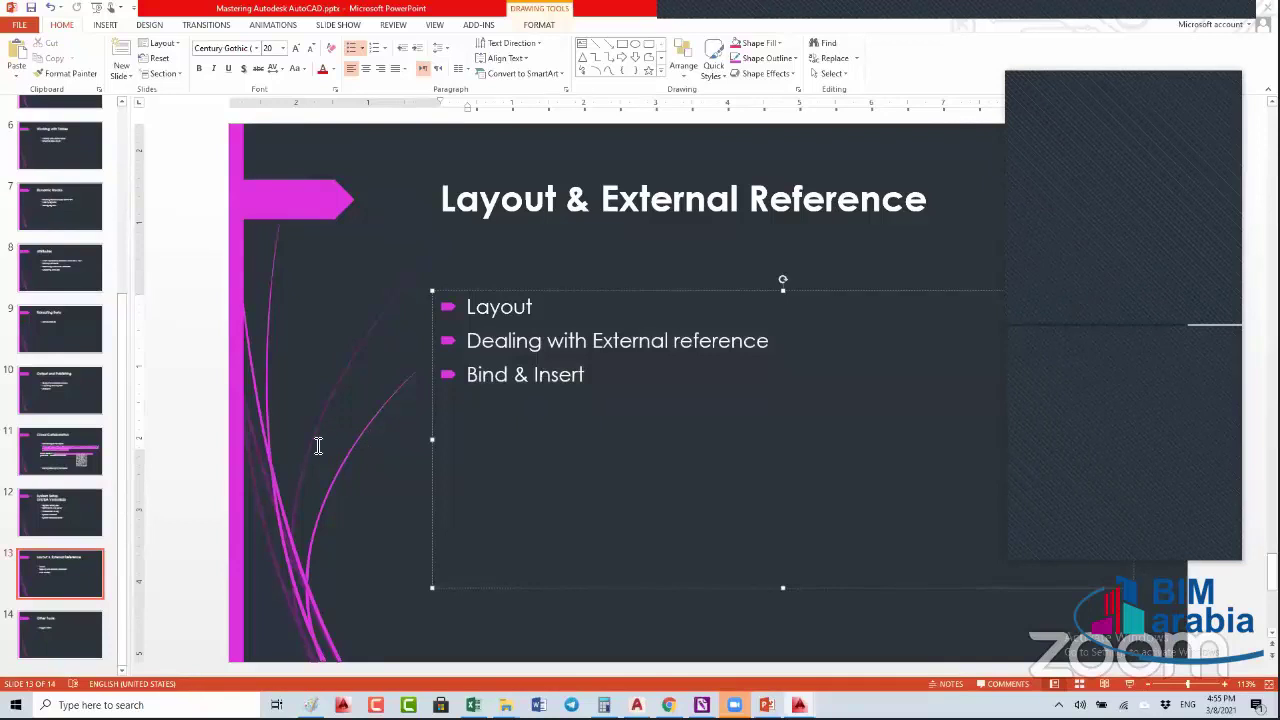
- Paste a copy of the INPUTSEARCHDELAY setvar line after the last line in Variables.LSP
key(alt+Tab)
click(262, 447)
text((setvar "INPUTSEARCHDELAY" 100  ))
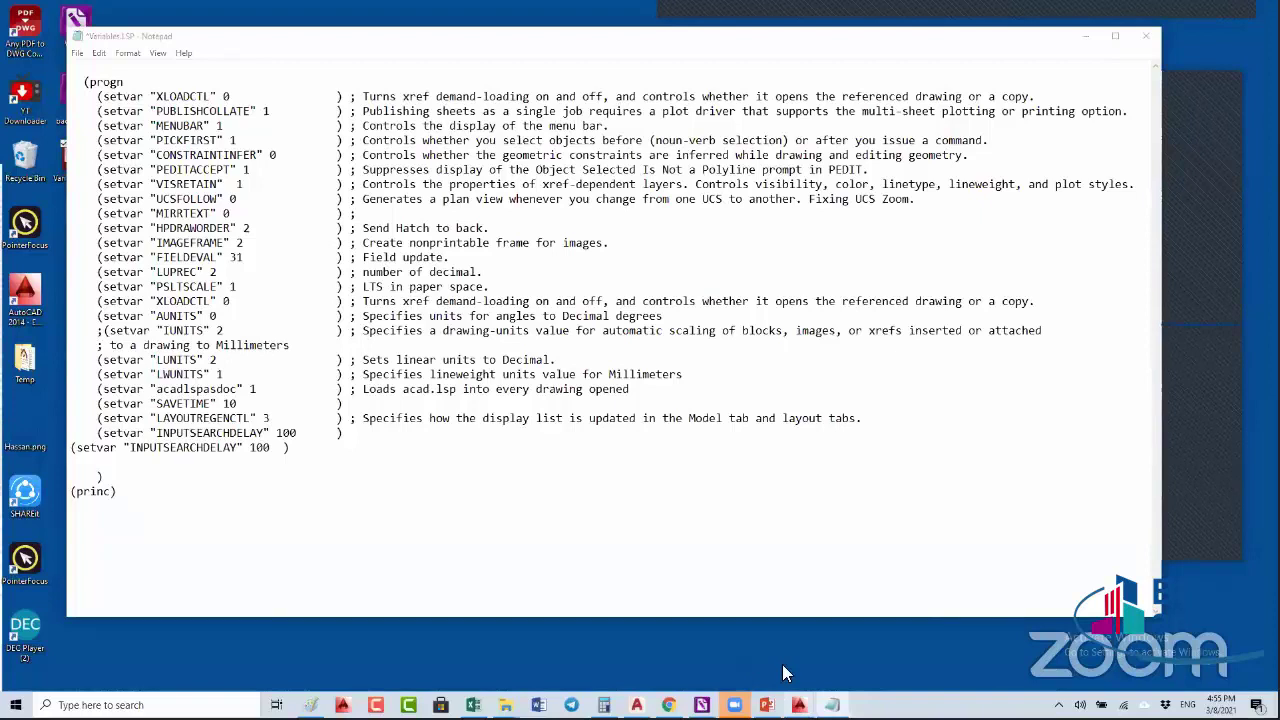
- Bring the AutoCAD 2014 Drawing1 window back to the front from the taskbar
click(799, 705)
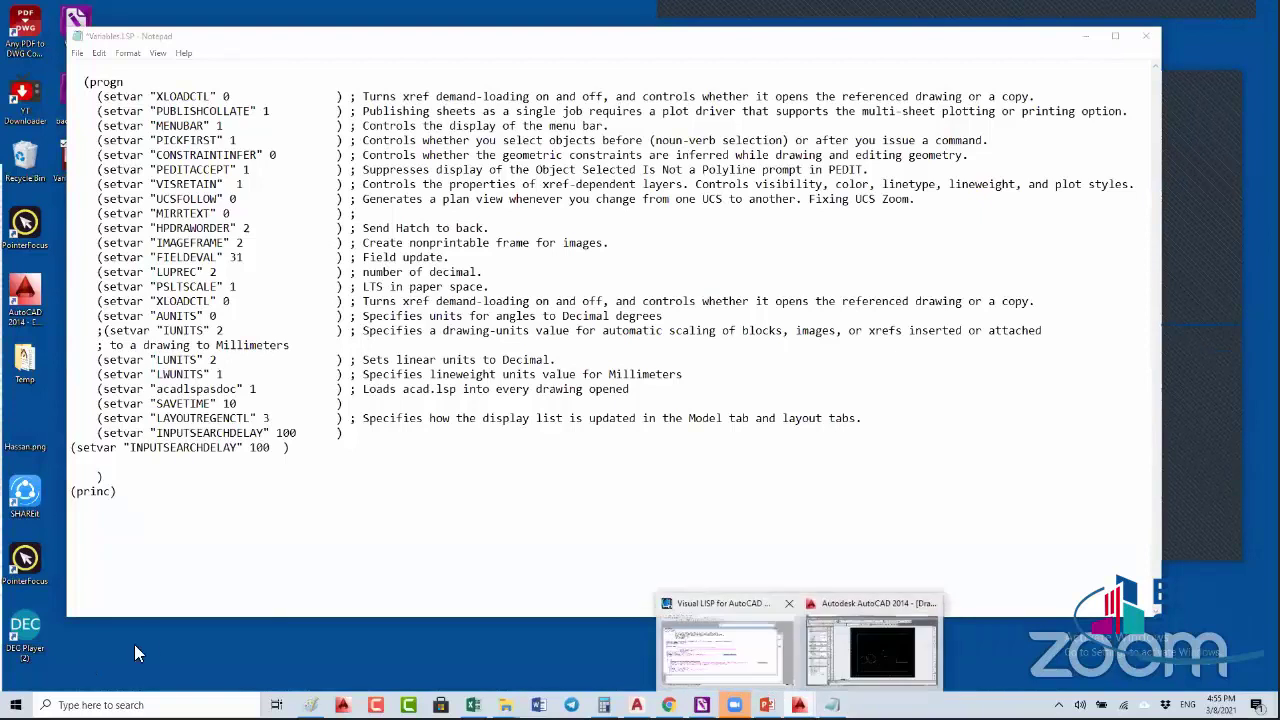
click(872, 650)
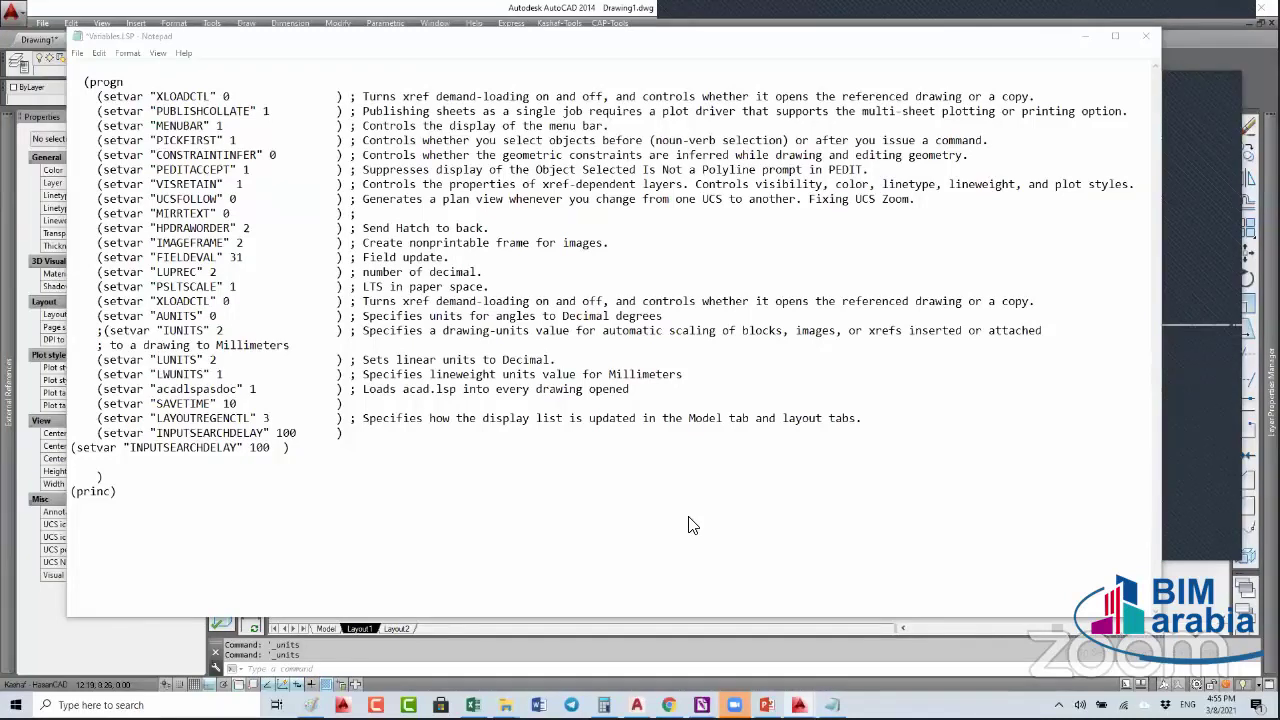
key(alt+Tab)
- Run UNITS and then -UNITS at the command line, cancelling both without changes
text(units)
key(Return)
key(Escape)
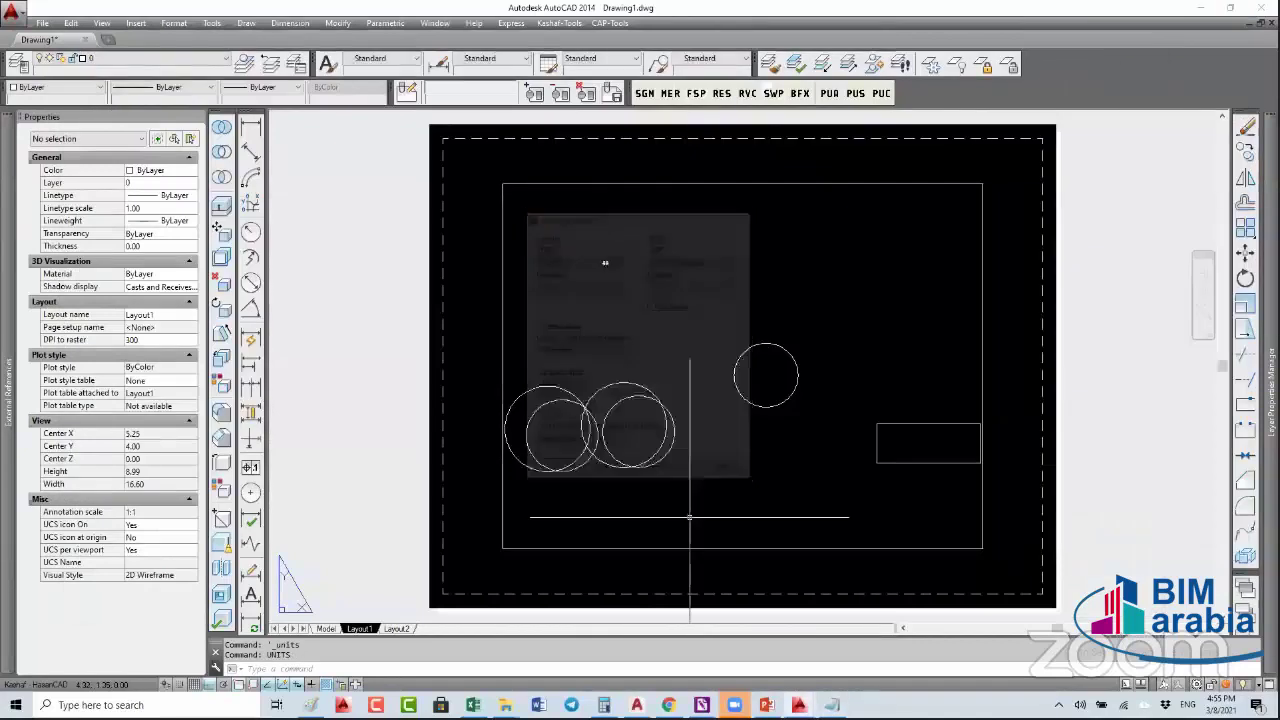
text(-un)
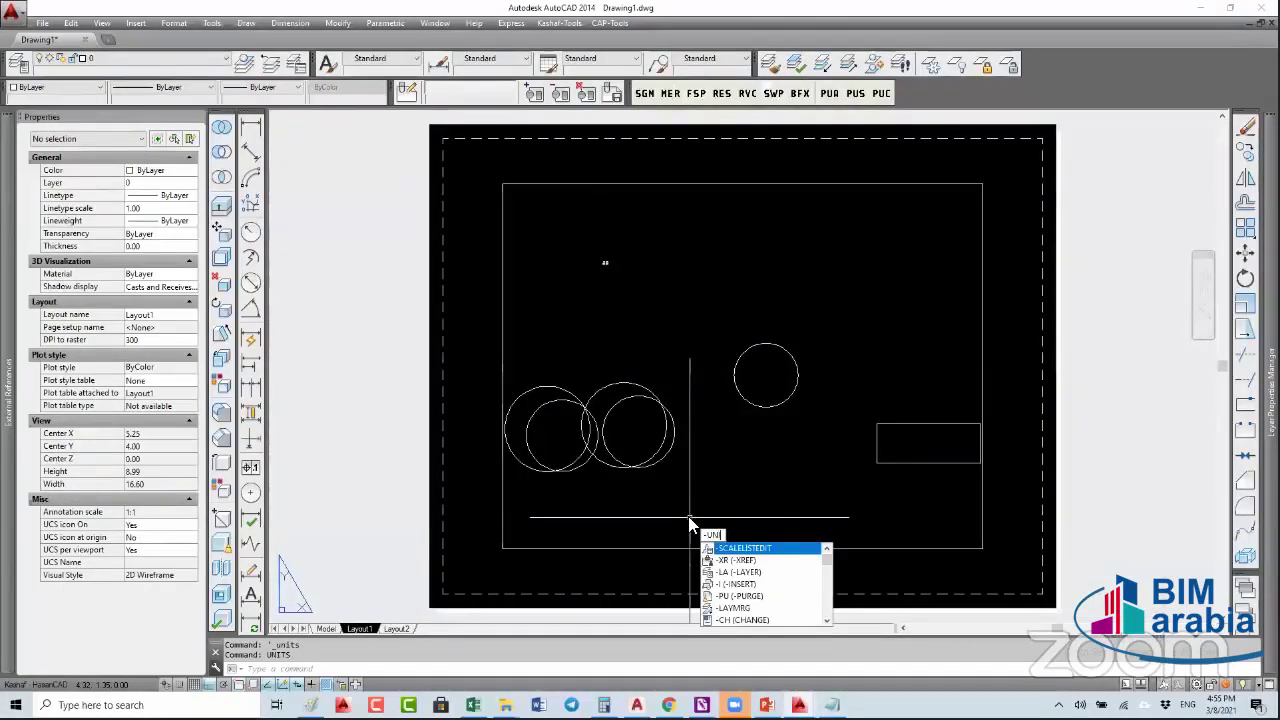
text(its)
key(Return)
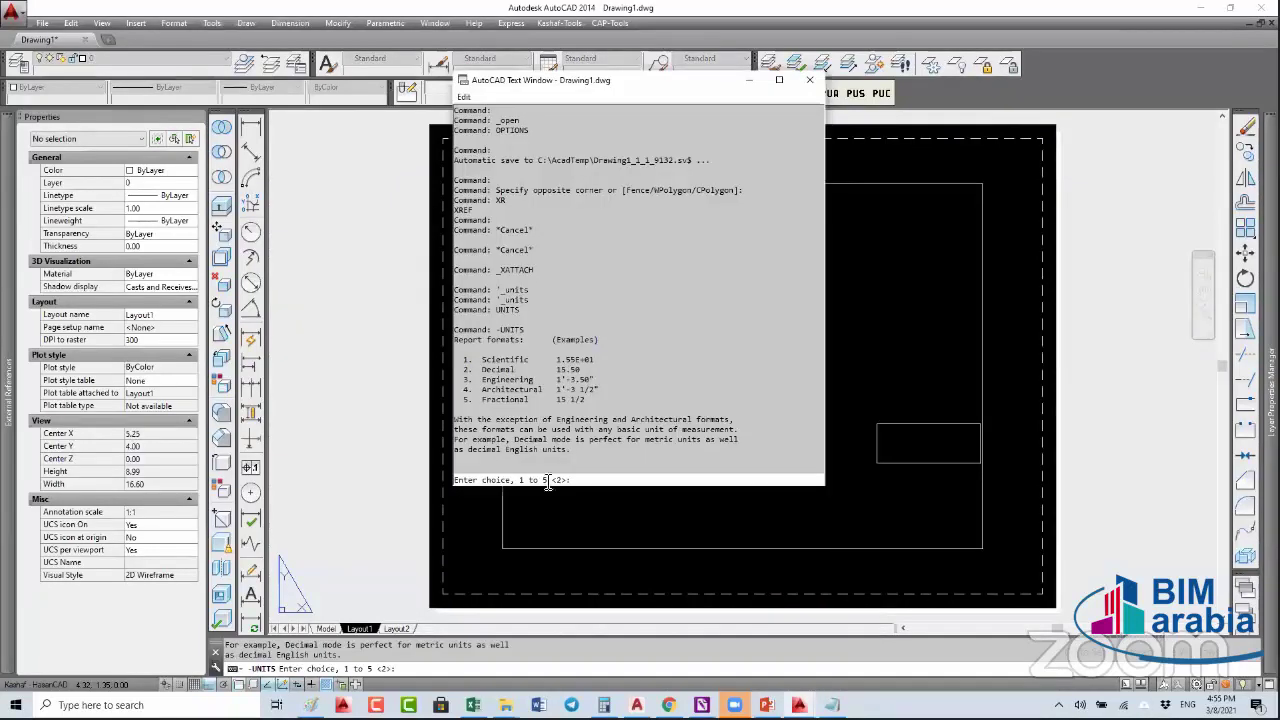
key(Escape)
key(Escape)
key(Escape)
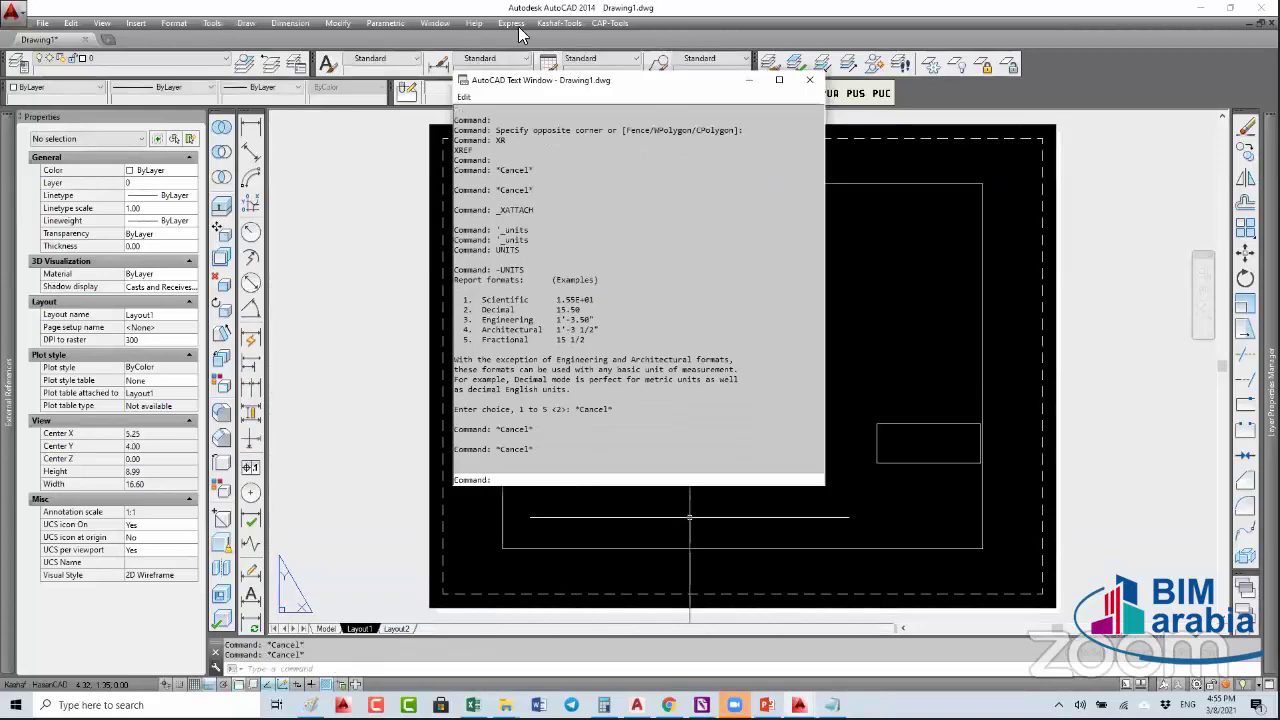
key(F2)
- Launch the System Variable Editor from Express Tools
click(512, 24)
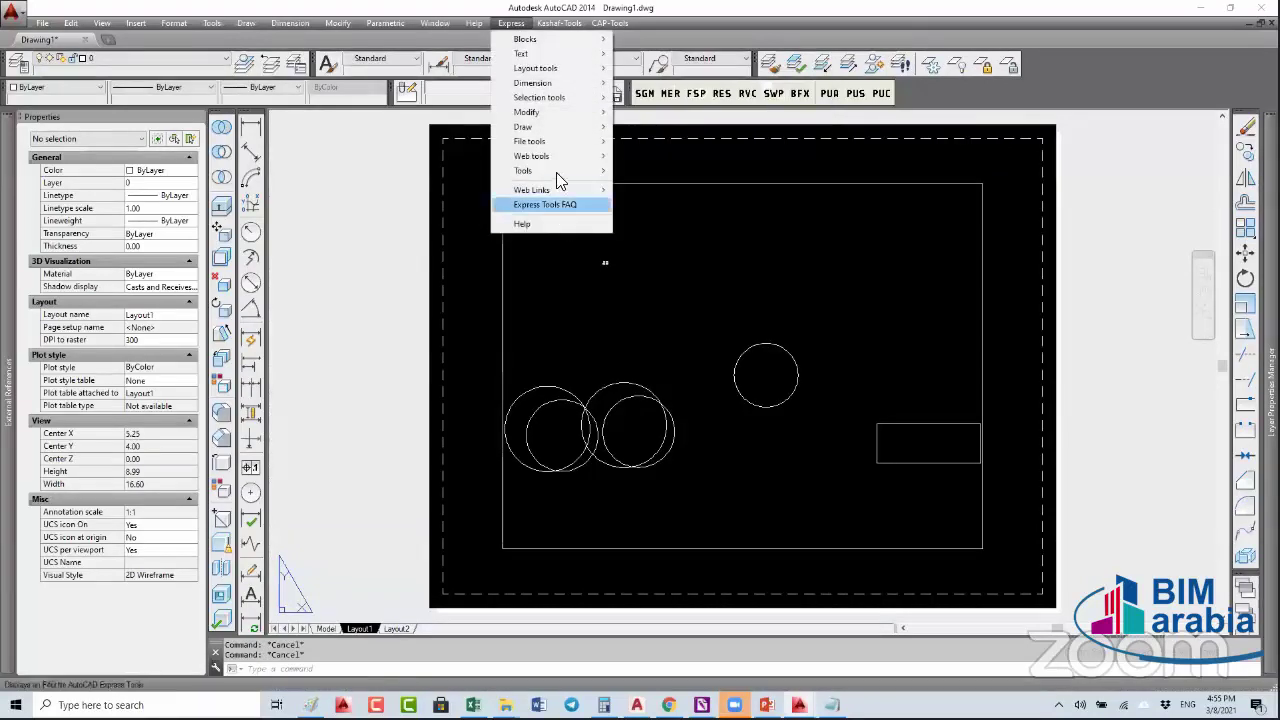
mouse_move(560, 171)
click(672, 185)
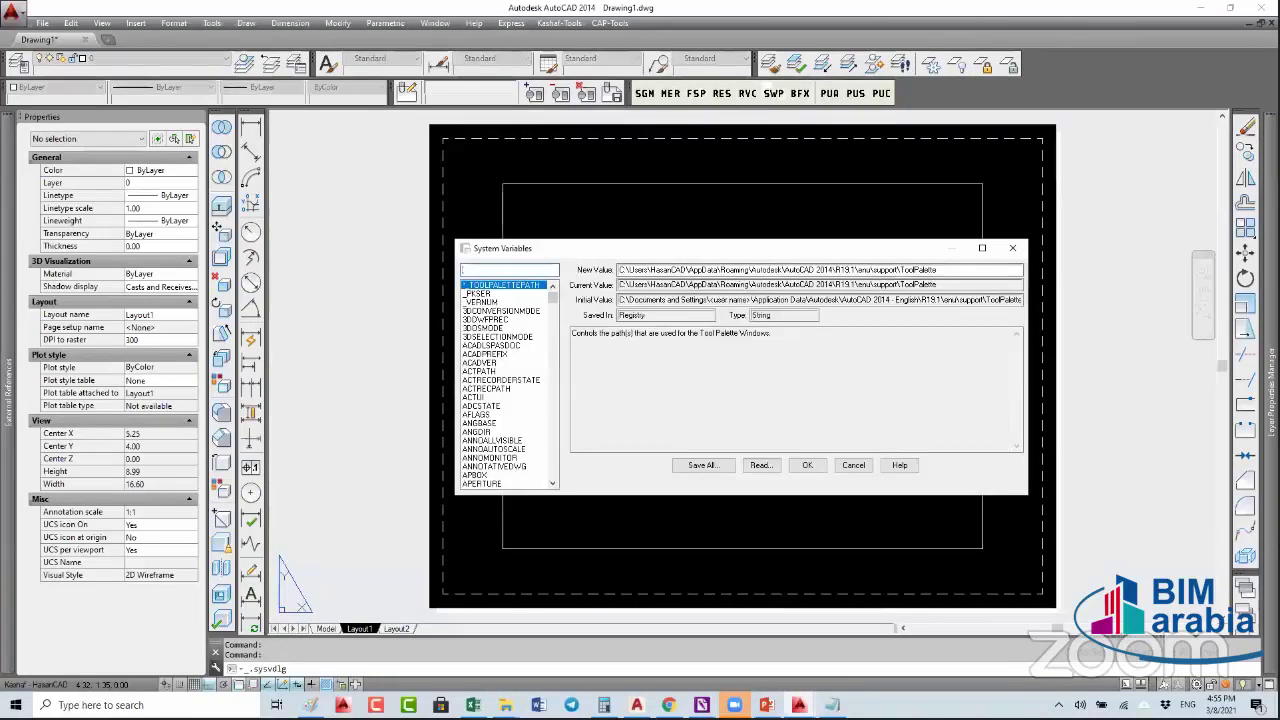
- Look up UNITMODE's description, close the System Variables editor unchanged, and show the desktop
text(UNITES)
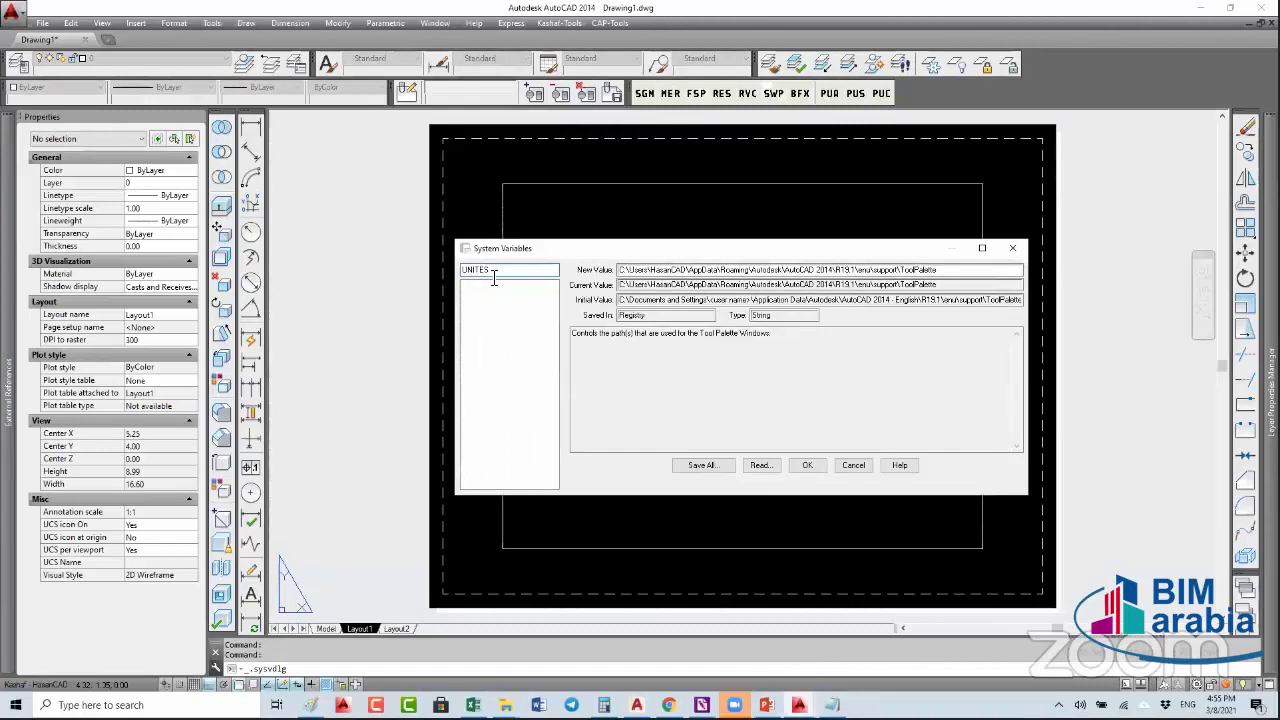
key(BackSpace)
key(BackSpace)
key(BackSpace)
key(BackSpace)
key(BackSpace)
key(BackSpace)
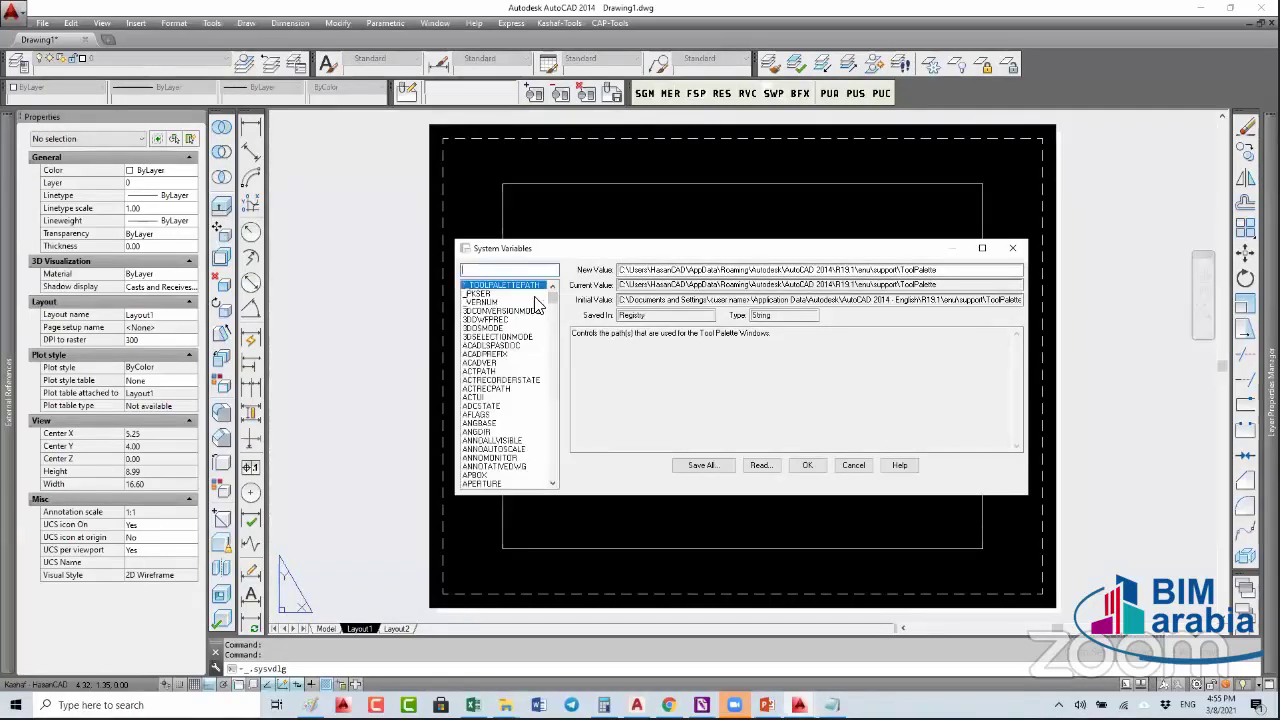
drag(551, 326, 557, 460)
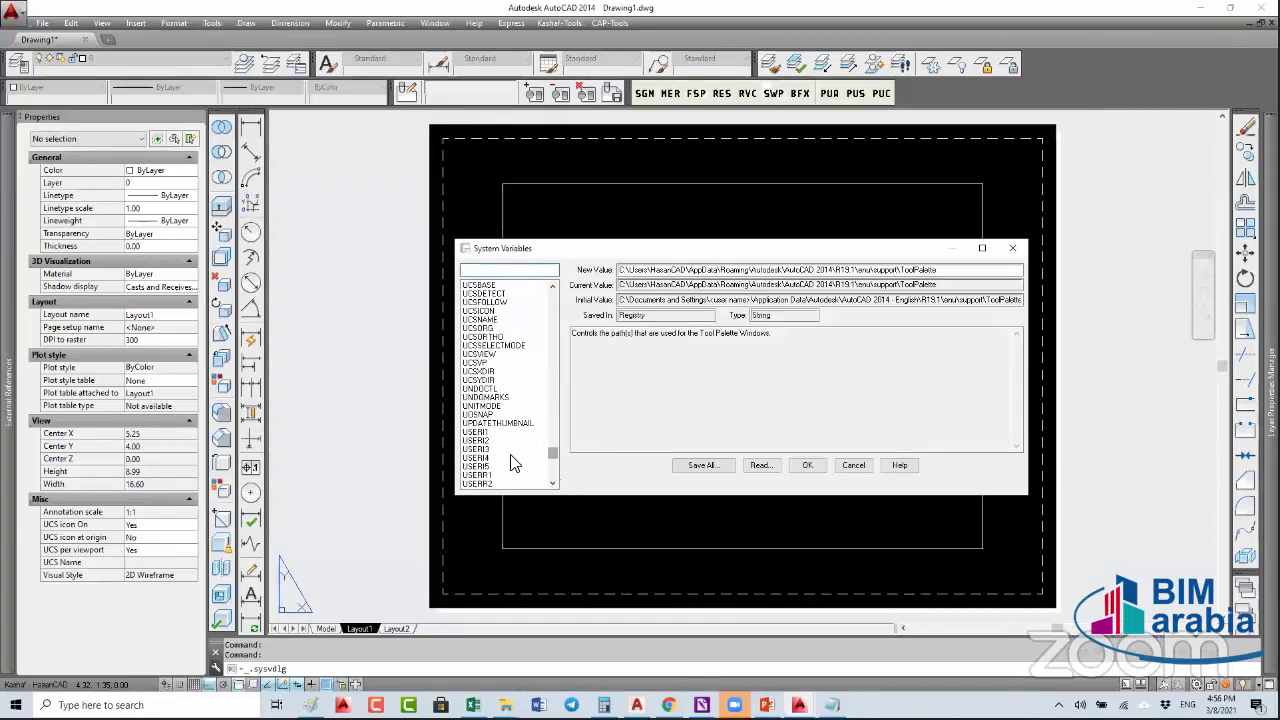
click(485, 406)
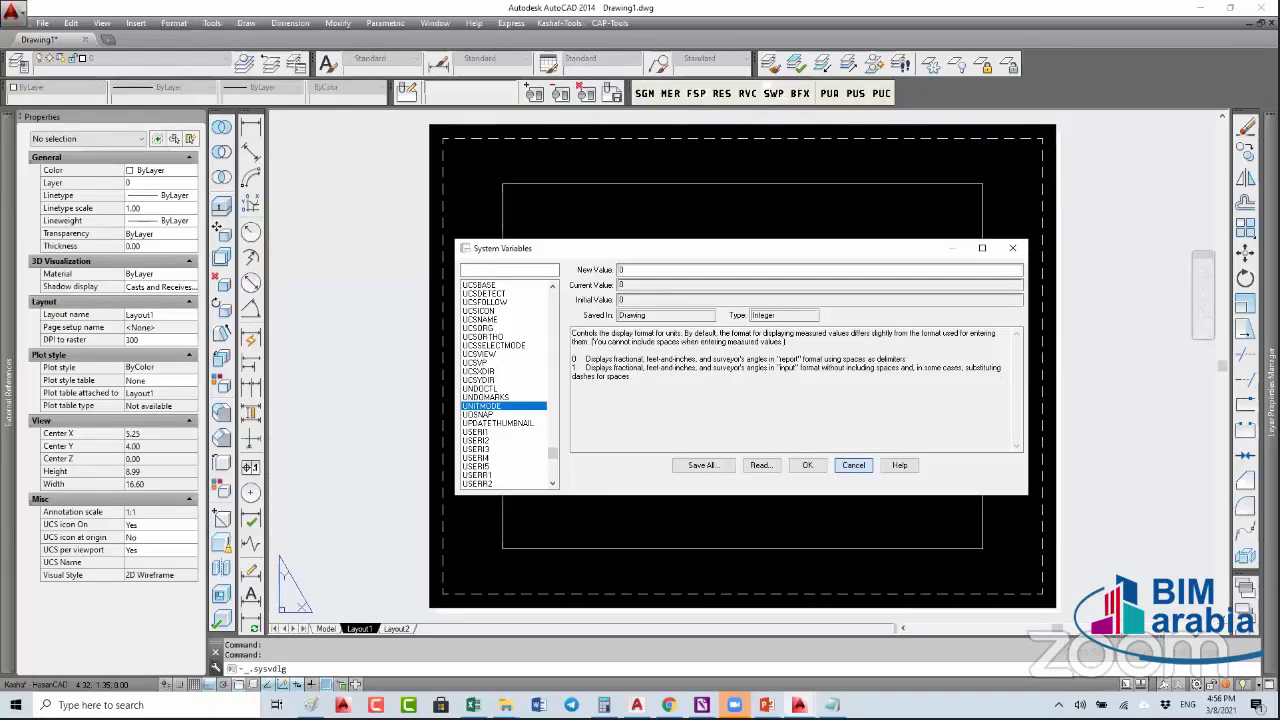
click(853, 465)
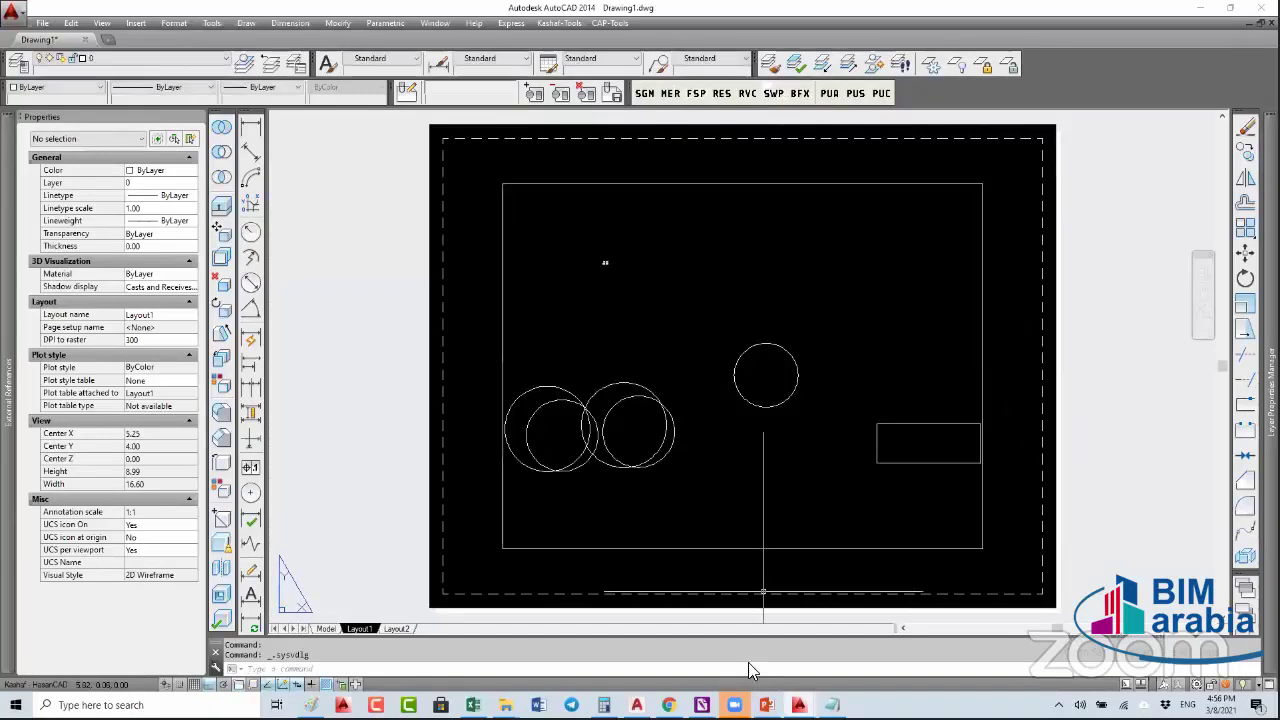
mouse_move(799, 705)
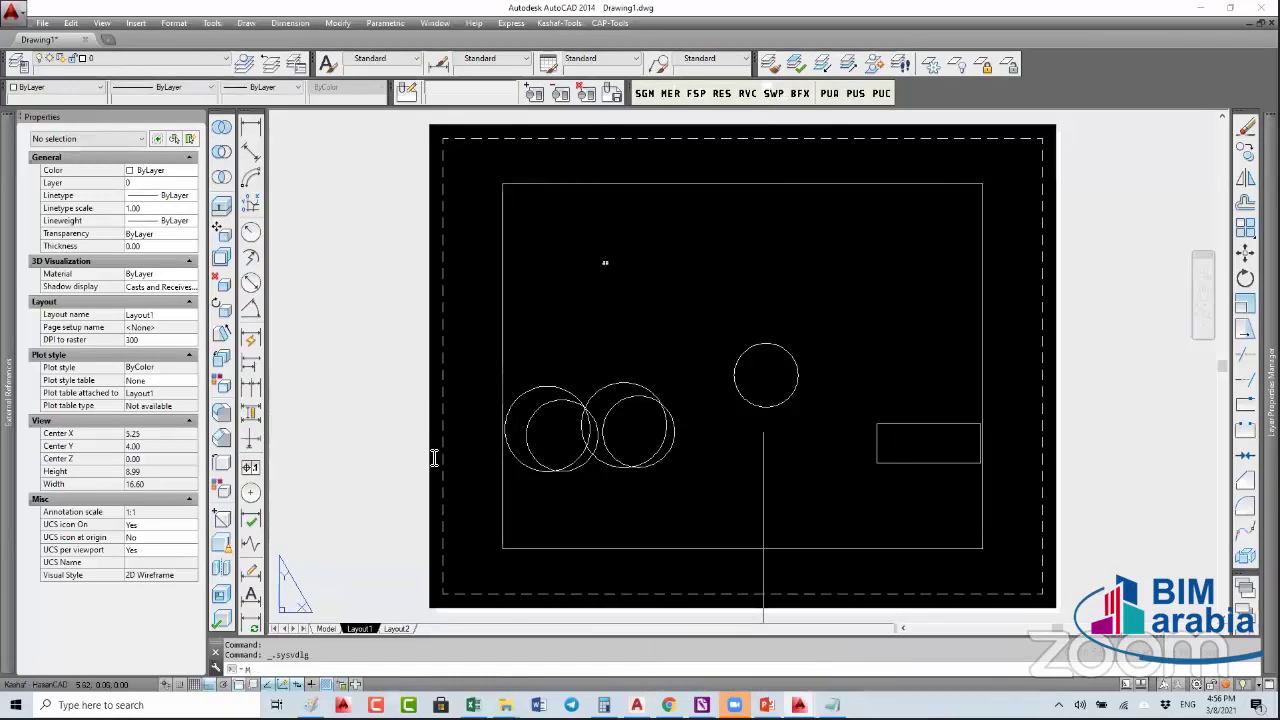
key(super+d)
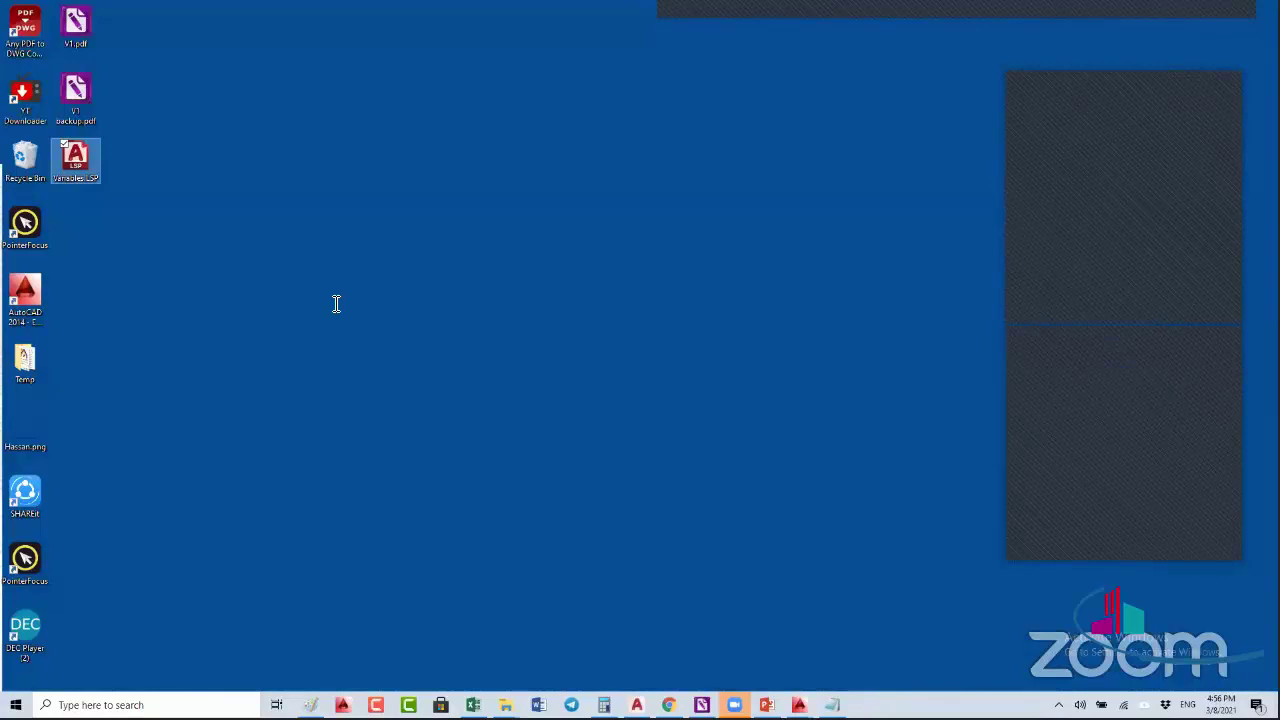
key(Return)
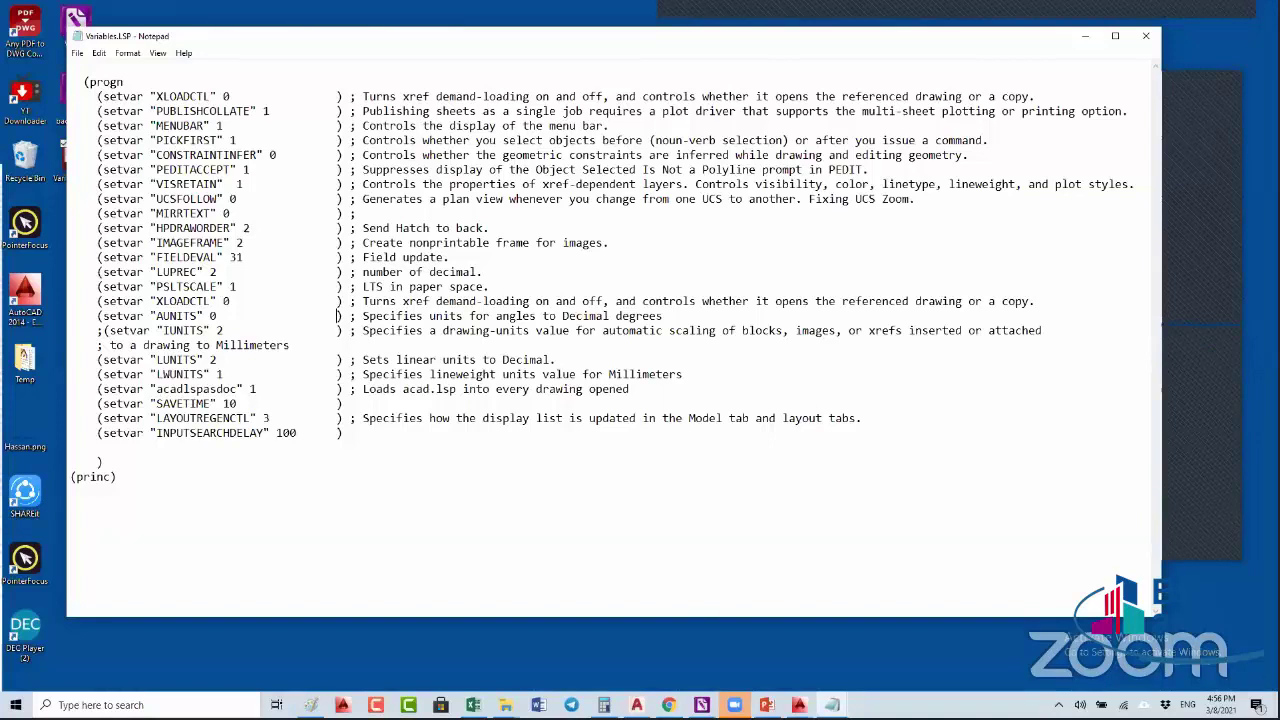
click(832, 705)
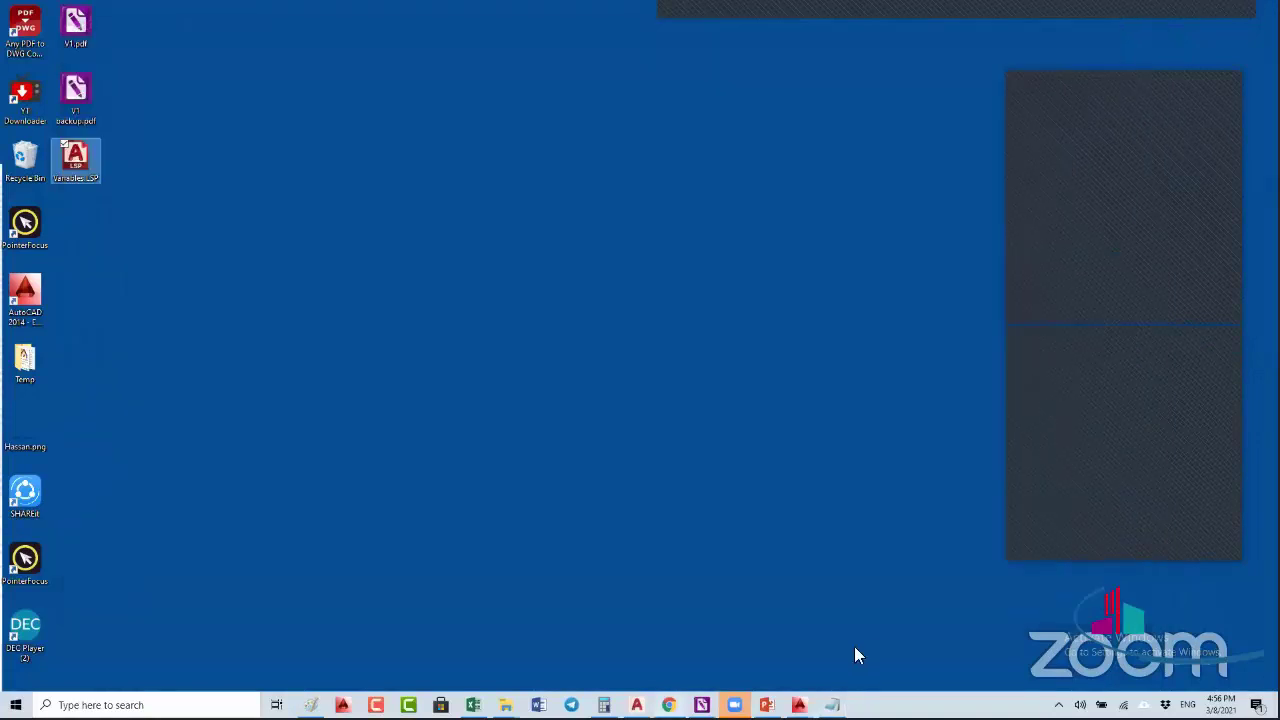
- Attach 2032-Frame-A1-02.dwg to Drawing1 as an Overlay reference with a Full path
mouse_move(799, 705)
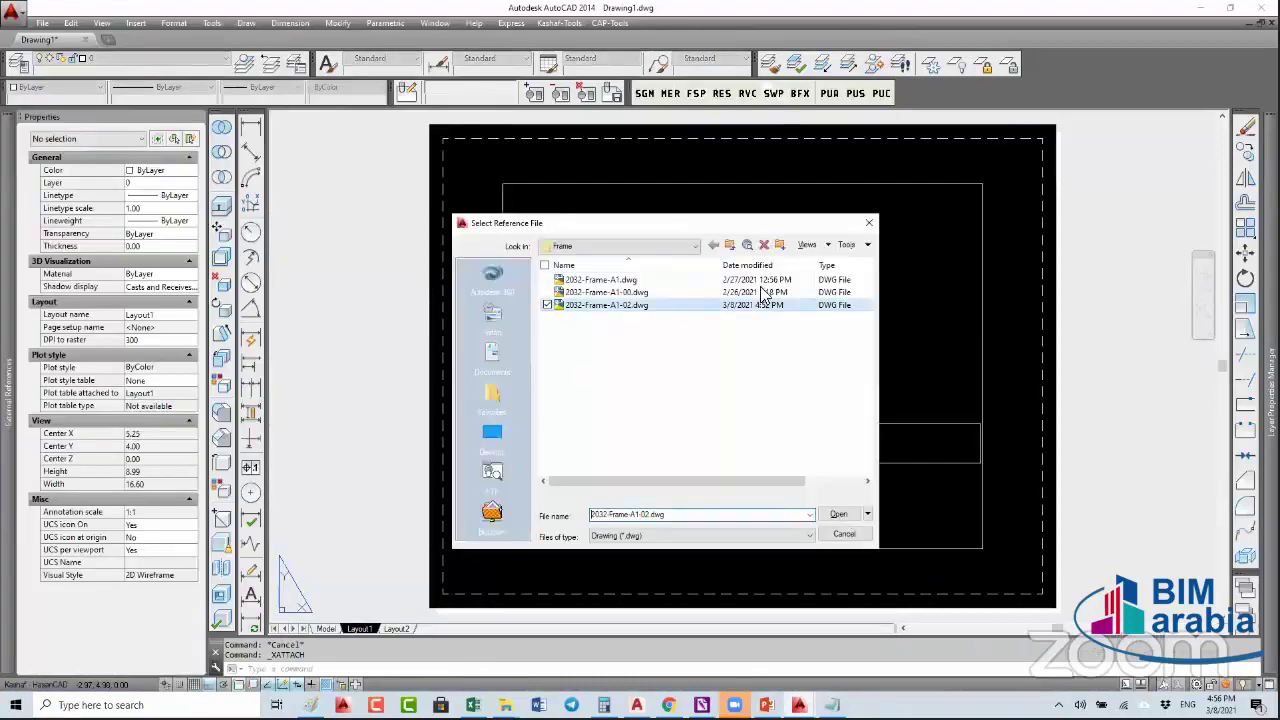
click(838, 514)
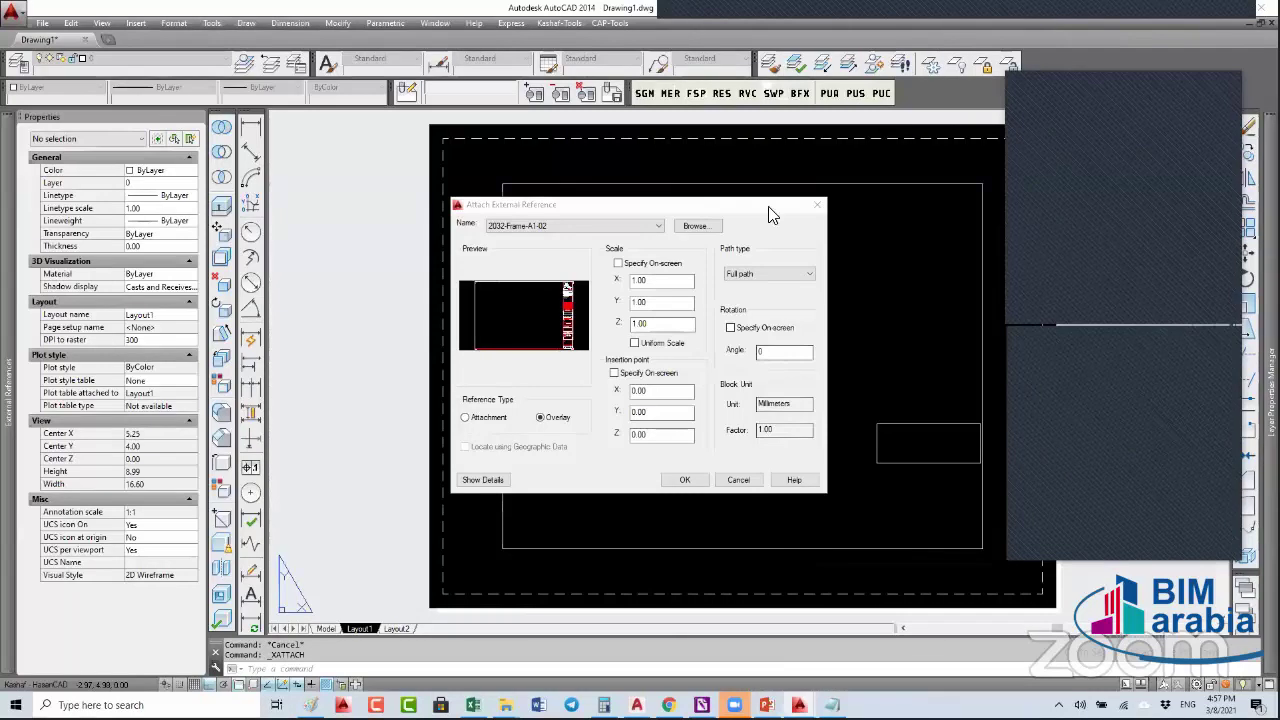
click(766, 245)
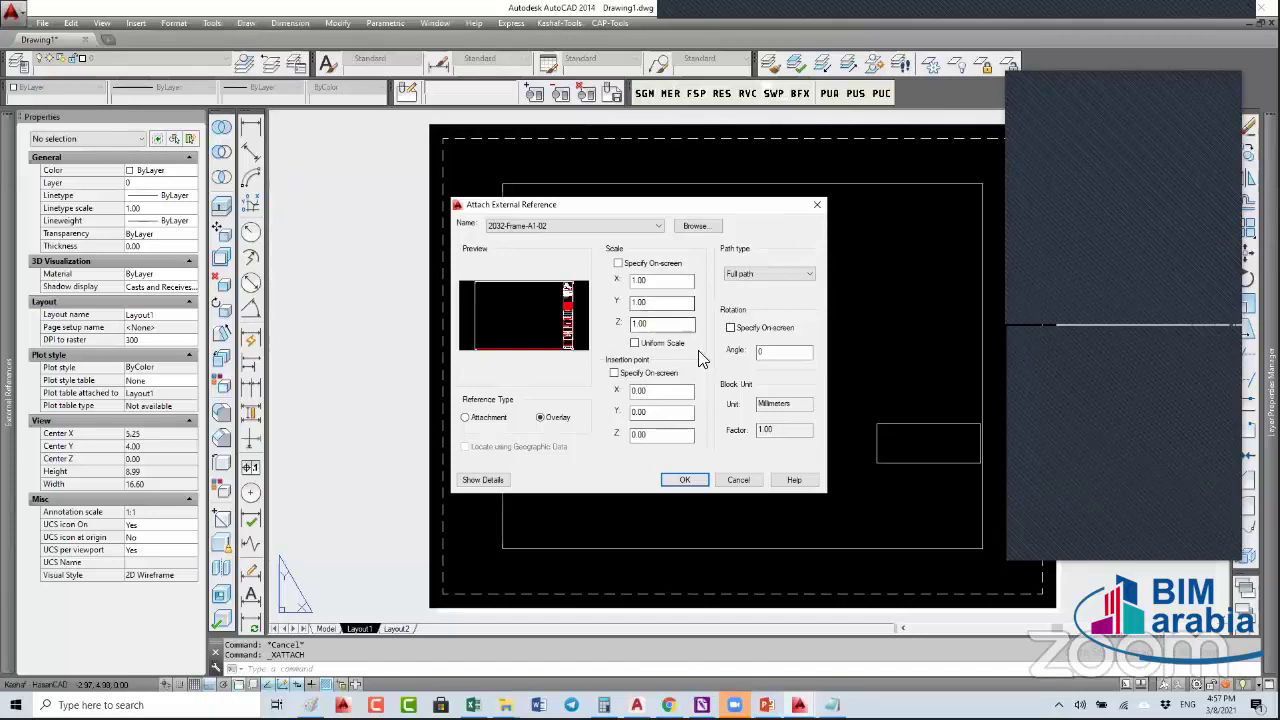
click(738, 480)
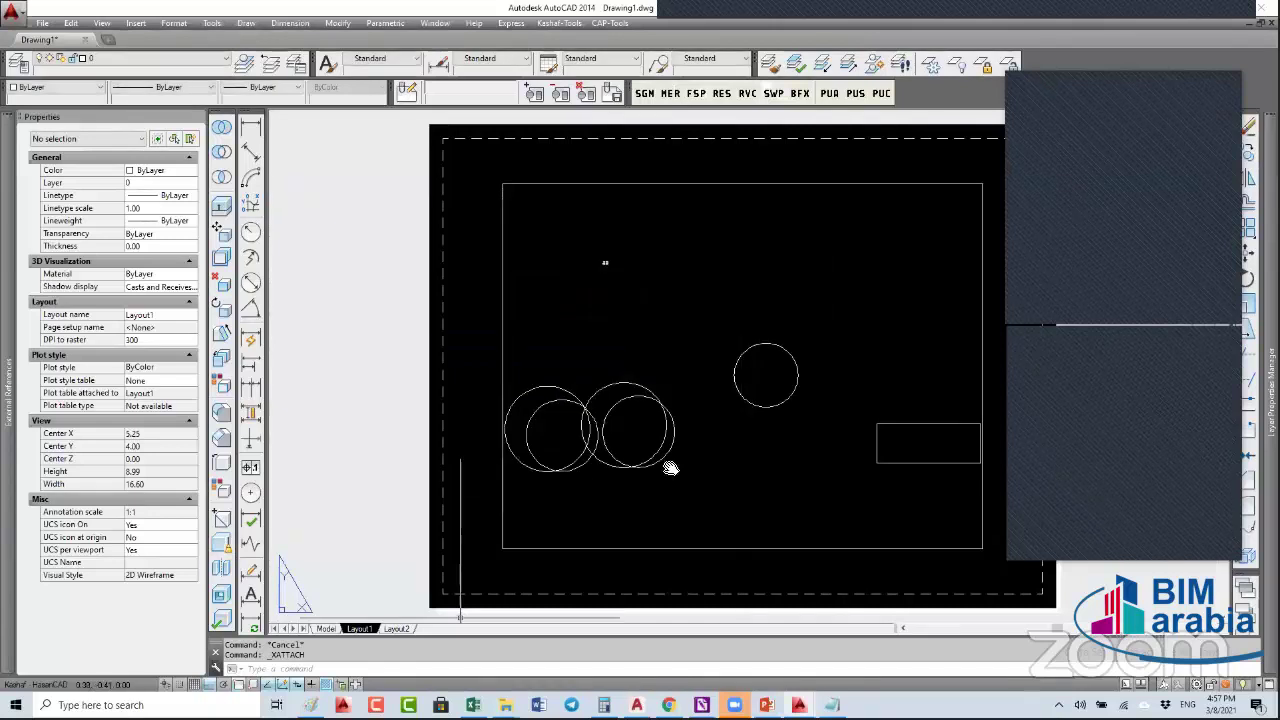
scroll(630, 440, down, 5)
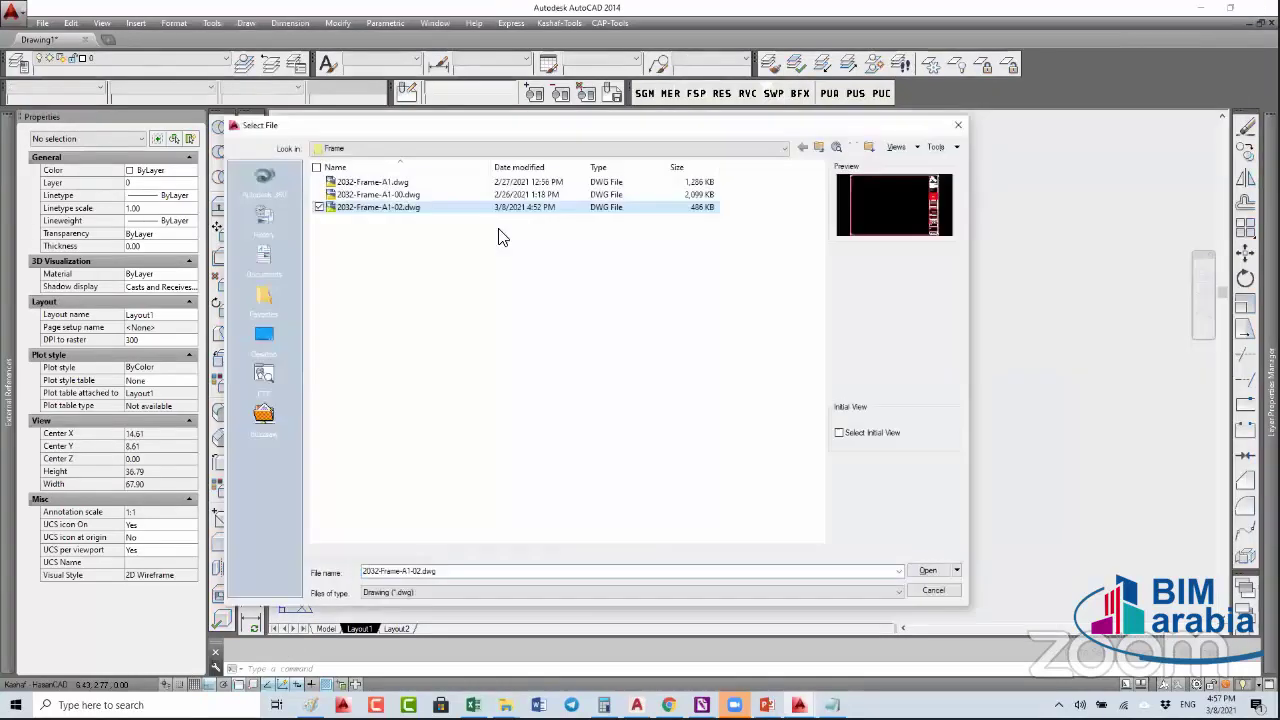
- Browse to the K-2060-Corniche-JED S100-PLANS folder and open K-2060-ST-151-FN.dwg
key(alt+2)
key(alt+2)
key(alt+2)
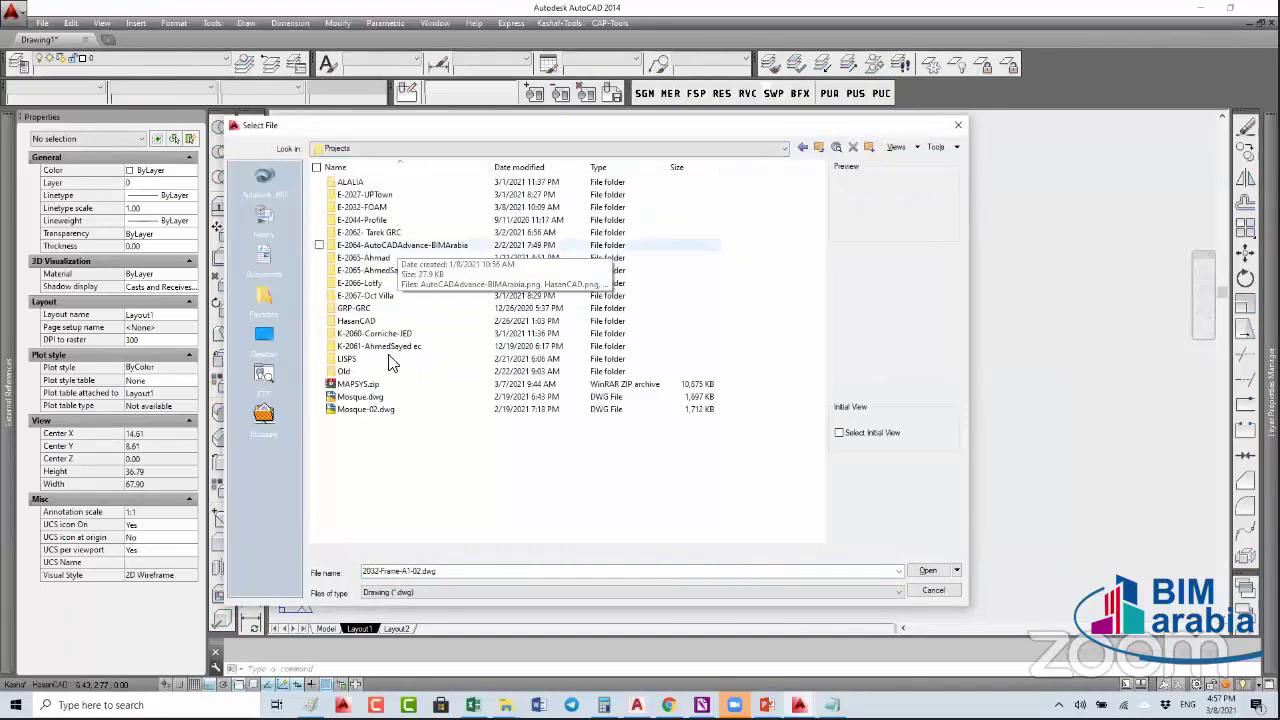
double_click(386, 334)
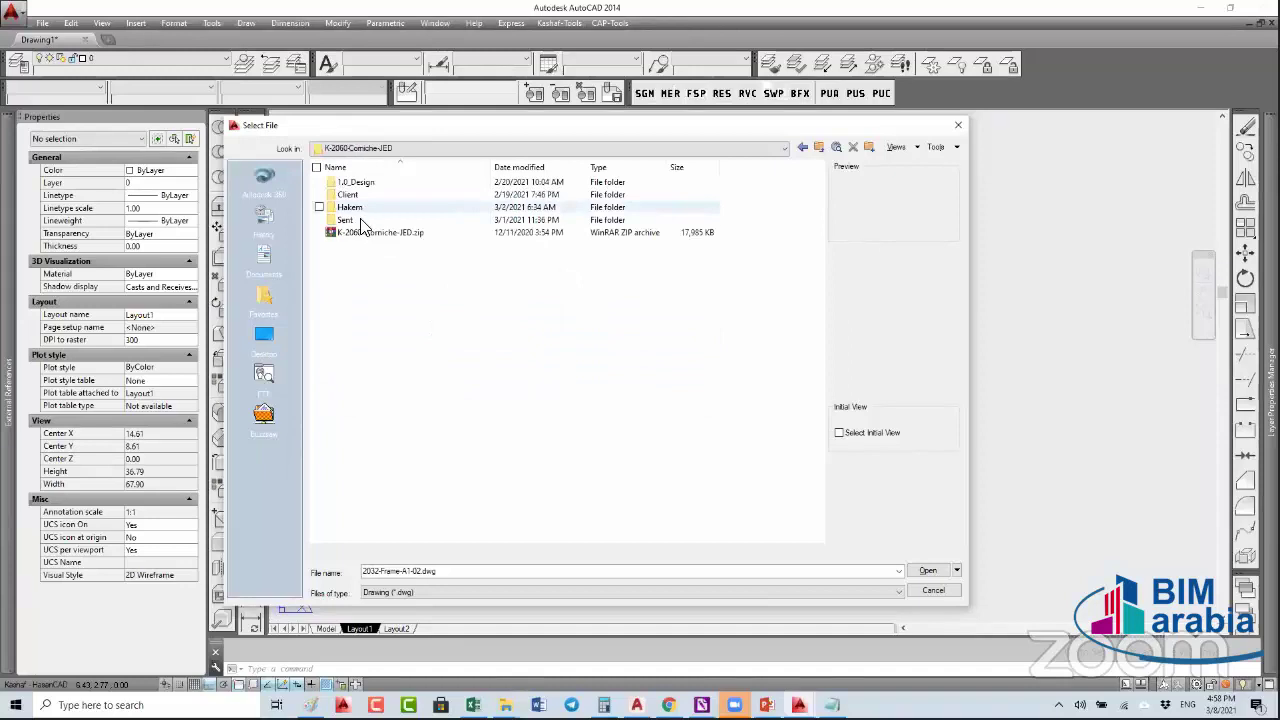
double_click(375, 184)
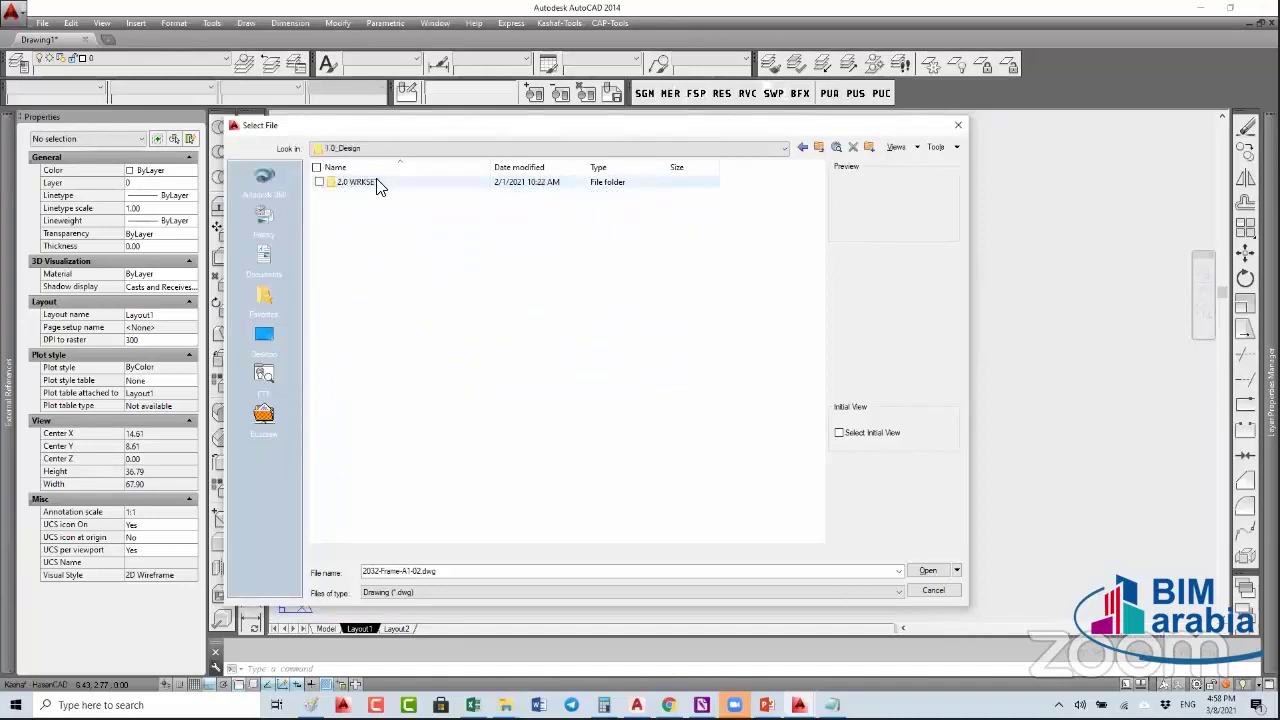
double_click(378, 186)
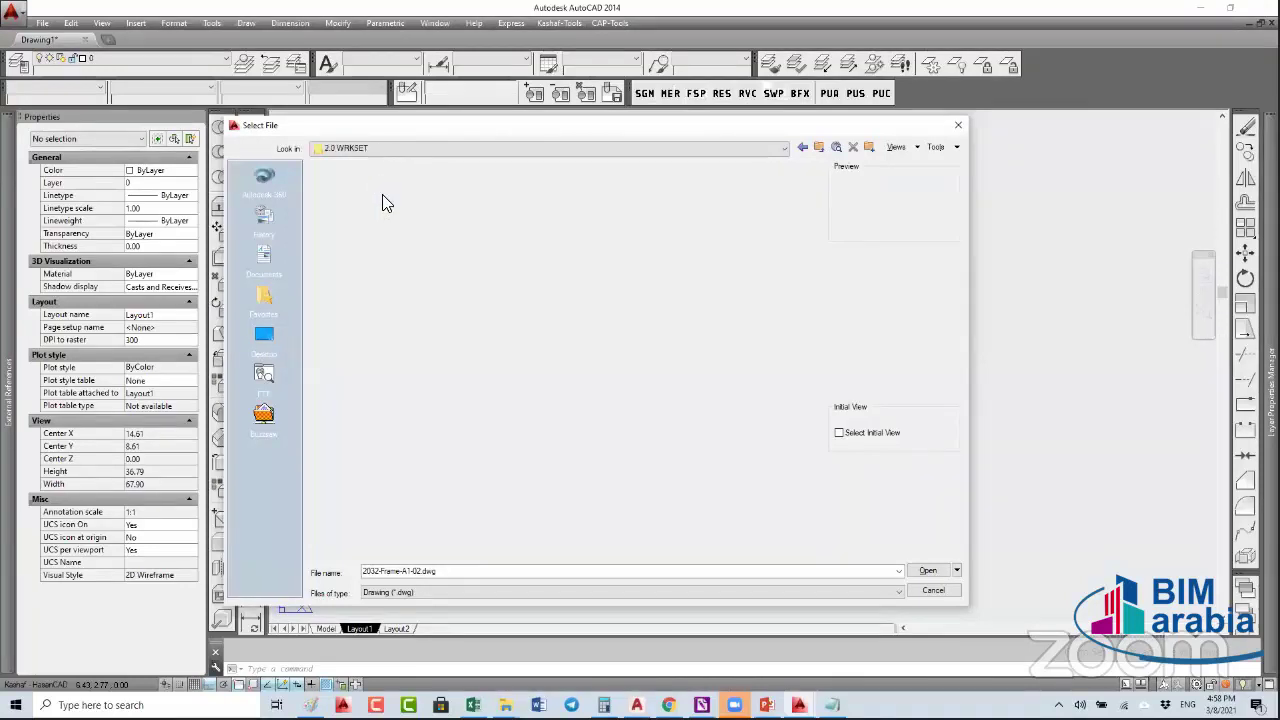
click(388, 200)
double_click(388, 199)
double_click(370, 183)
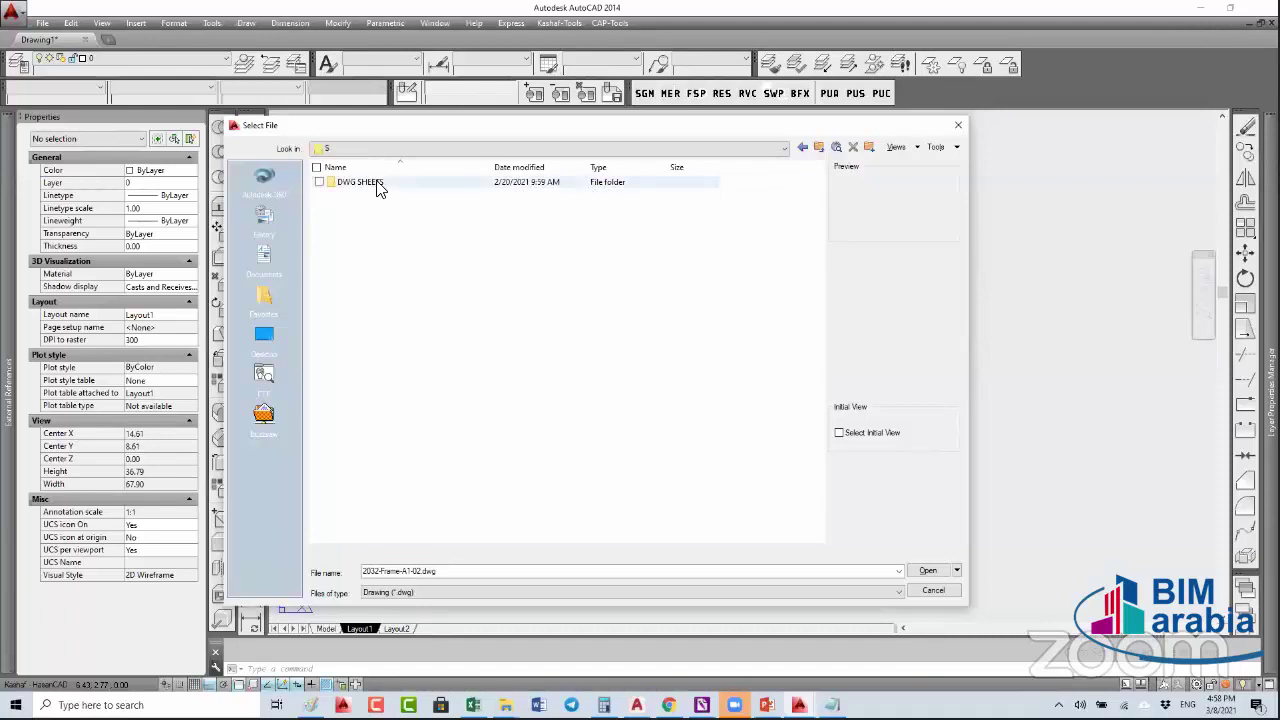
double_click(378, 195)
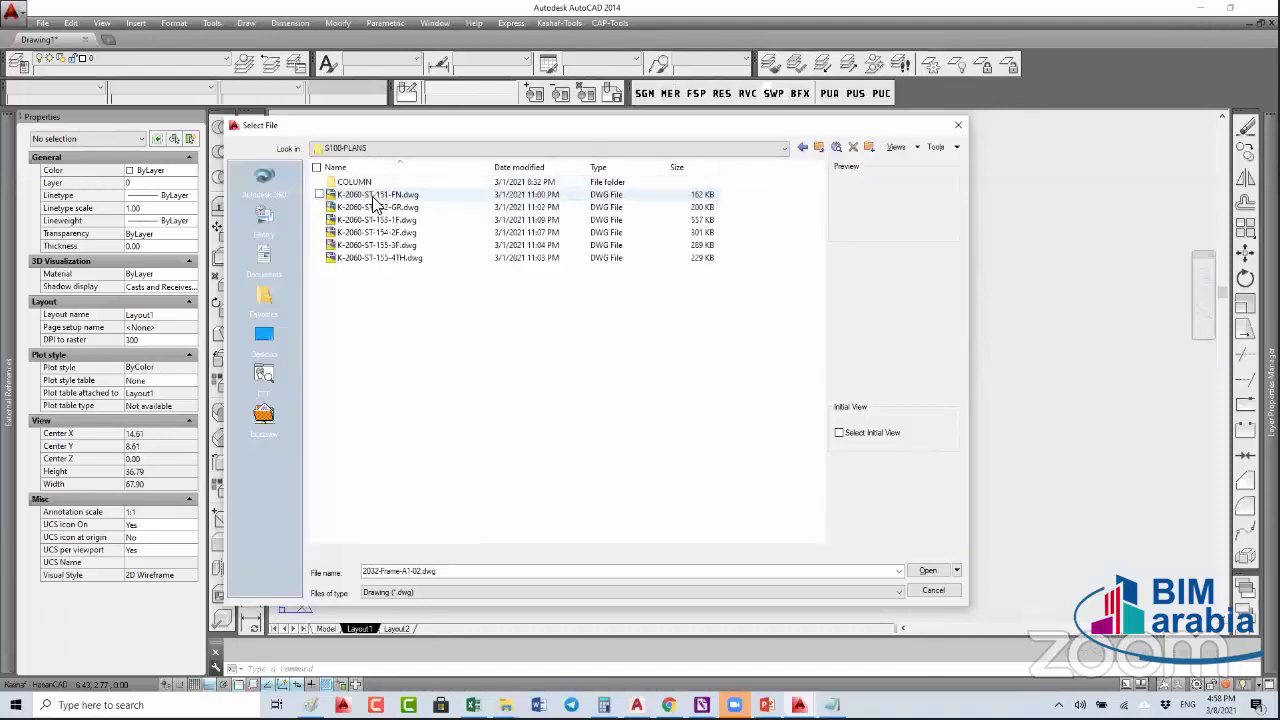
click(376, 195)
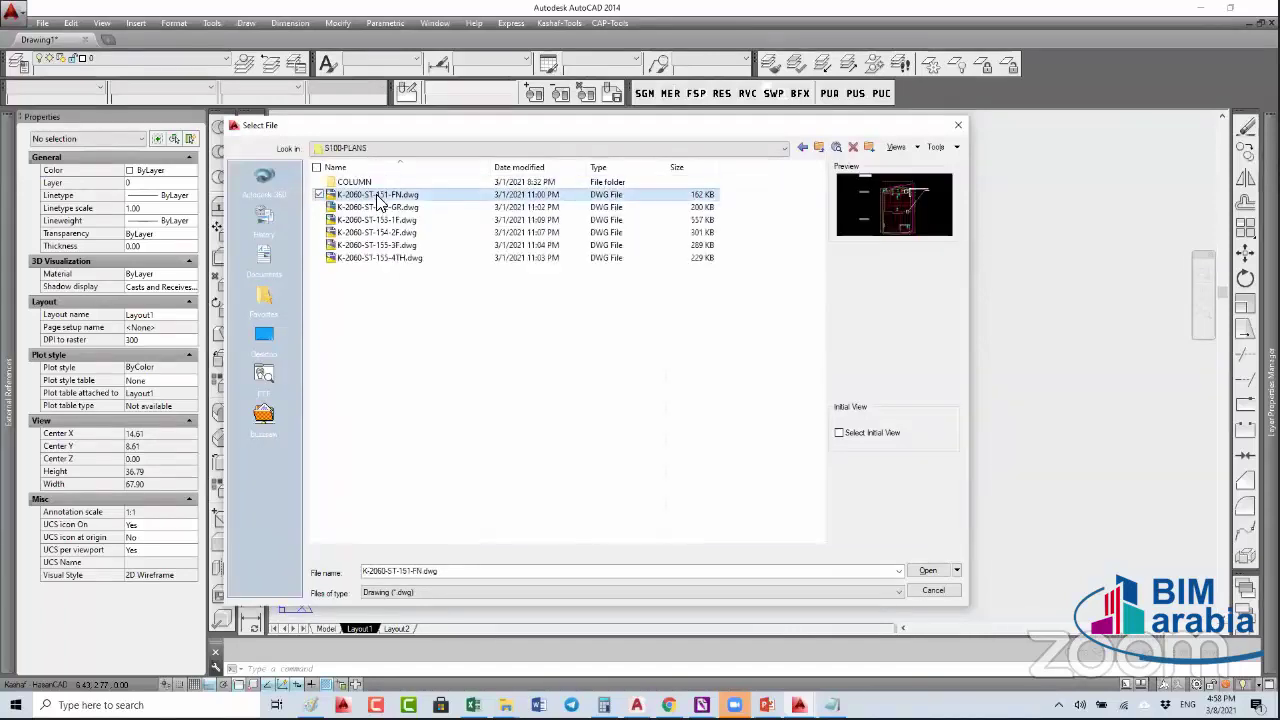
click(918, 570)
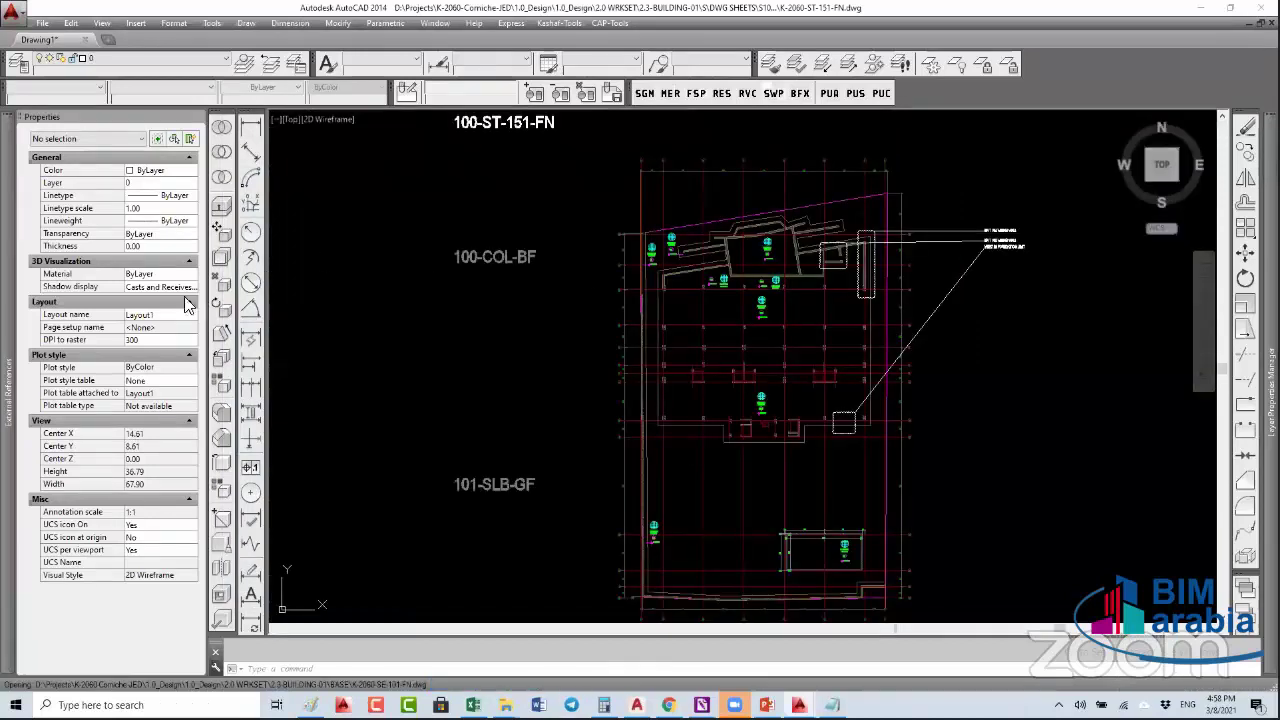
- Review the K-2060-PltLmt and K-2060-GRD reference details, then open the K-2060-GRD drawing
mouse_move(15, 240)
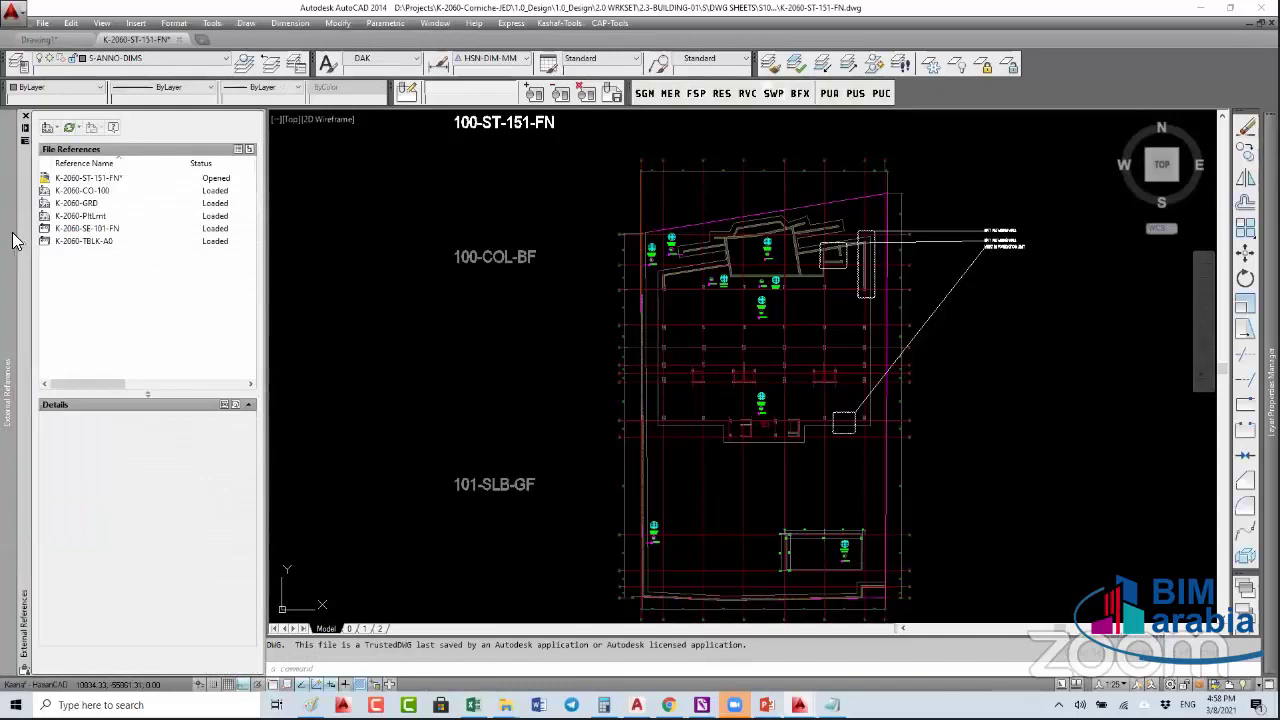
click(94, 218)
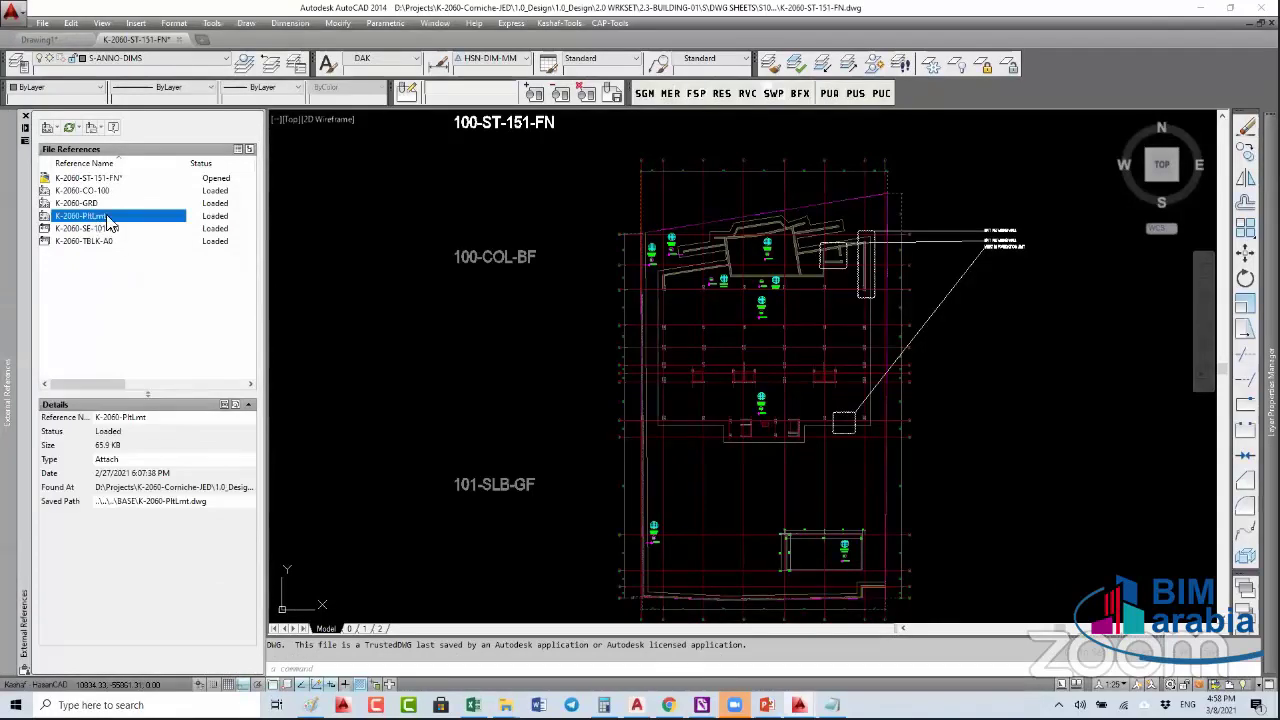
click(92, 204)
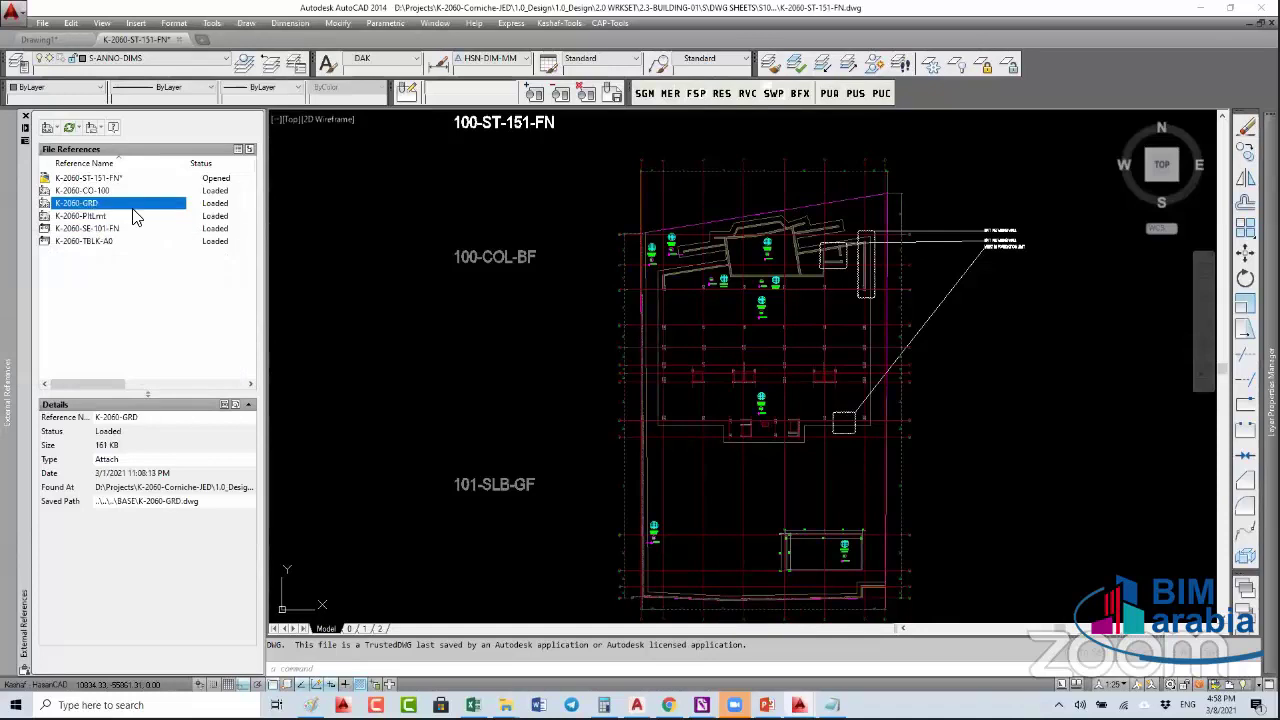
right_click(138, 203)
click(170, 208)
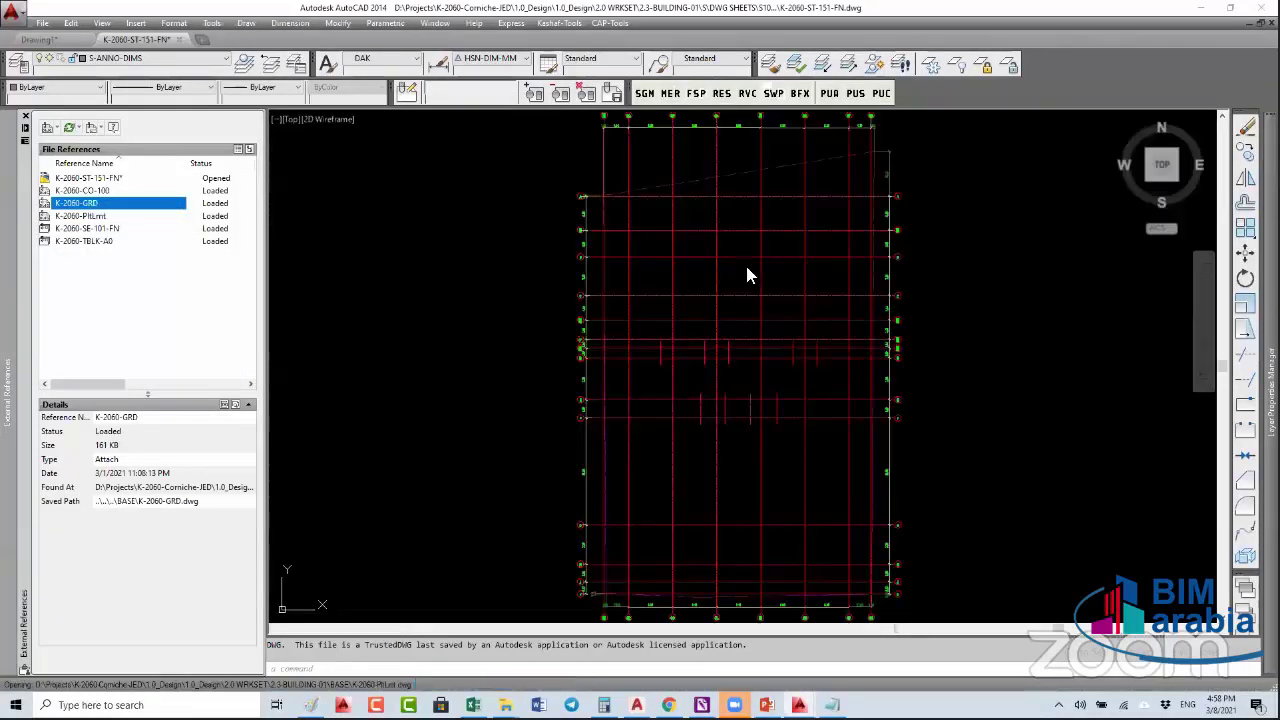
- In the grid drawing, check that the K-2060-XR-PltLmt reference type is Overlay
click(737, 172)
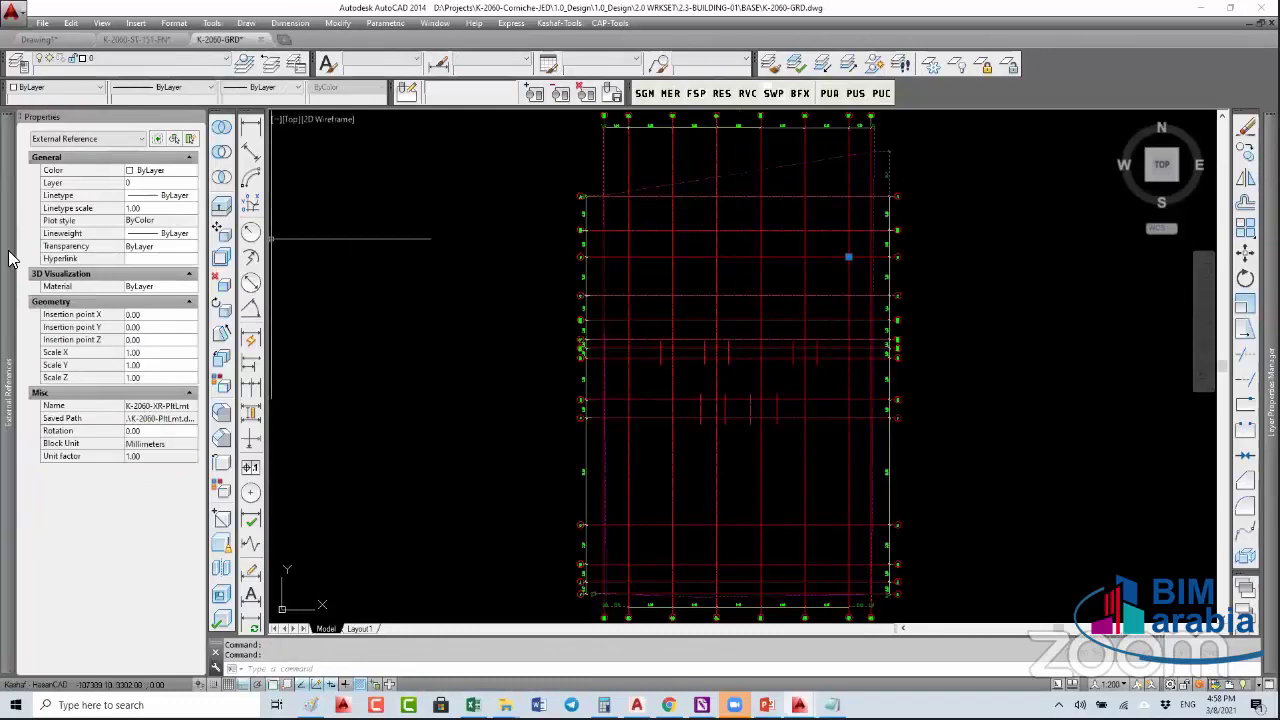
mouse_move(8, 258)
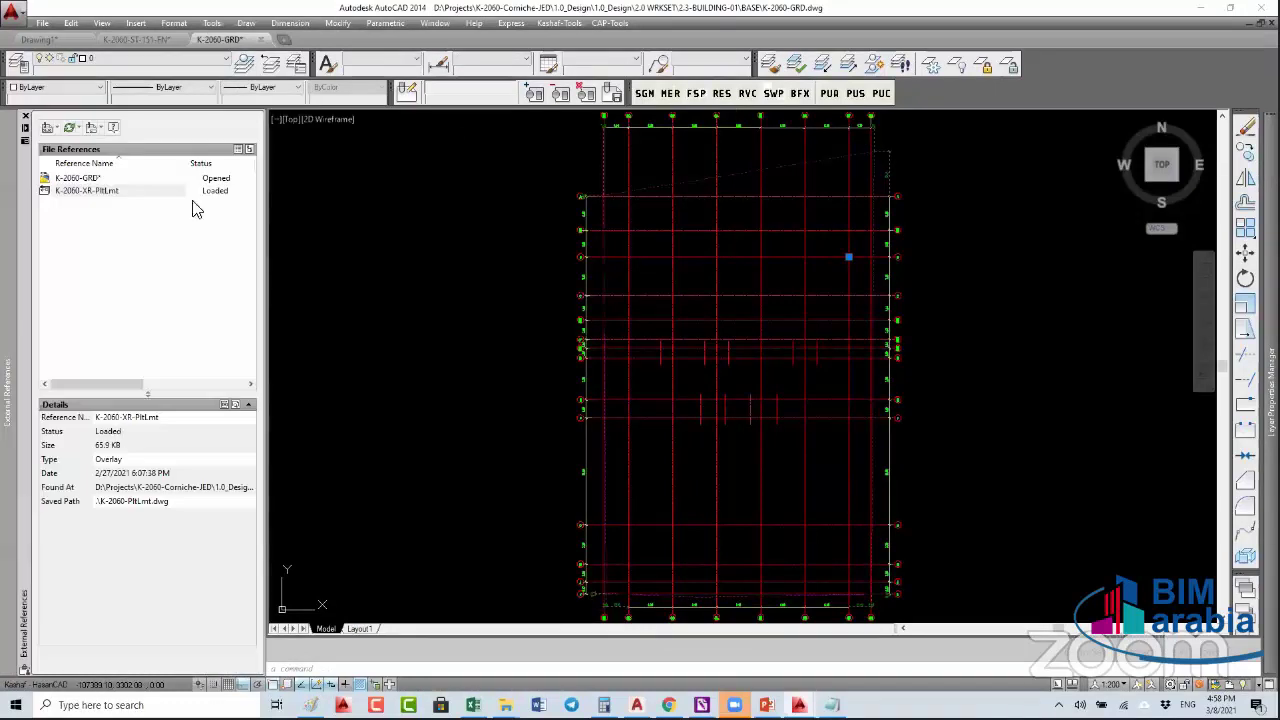
click(117, 461)
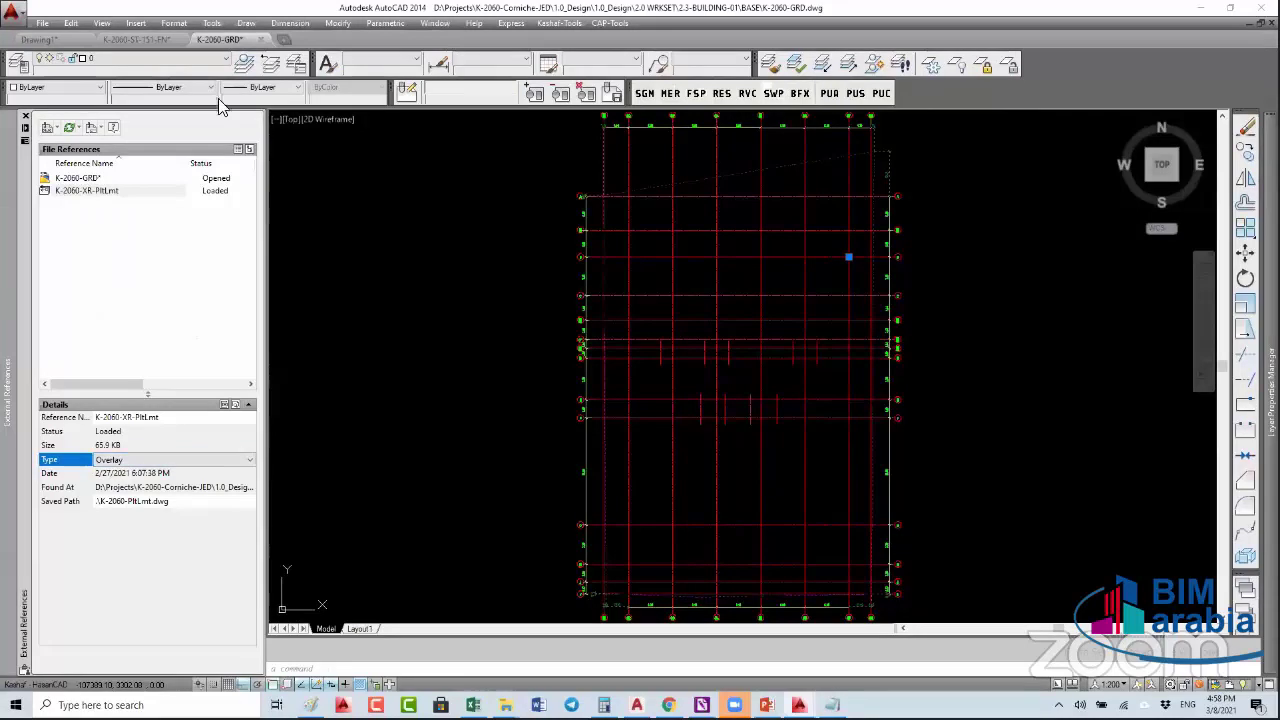
mouse_move(222, 46)
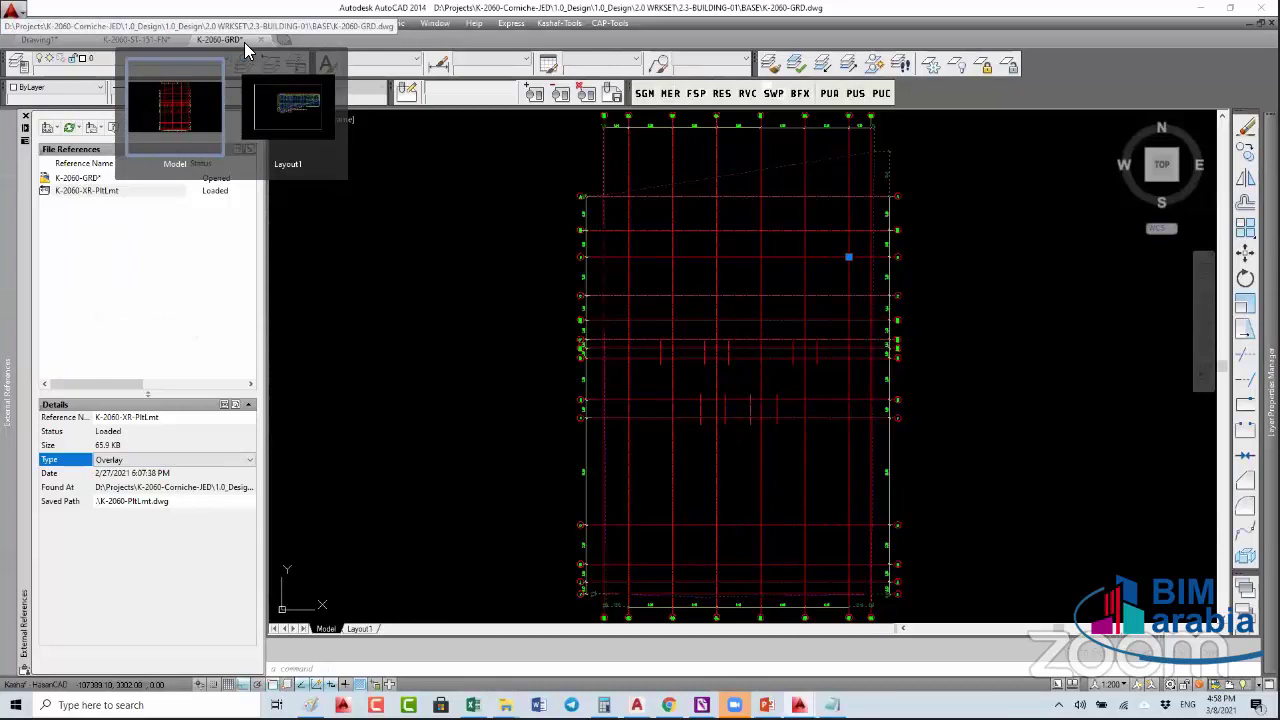
click(86, 193)
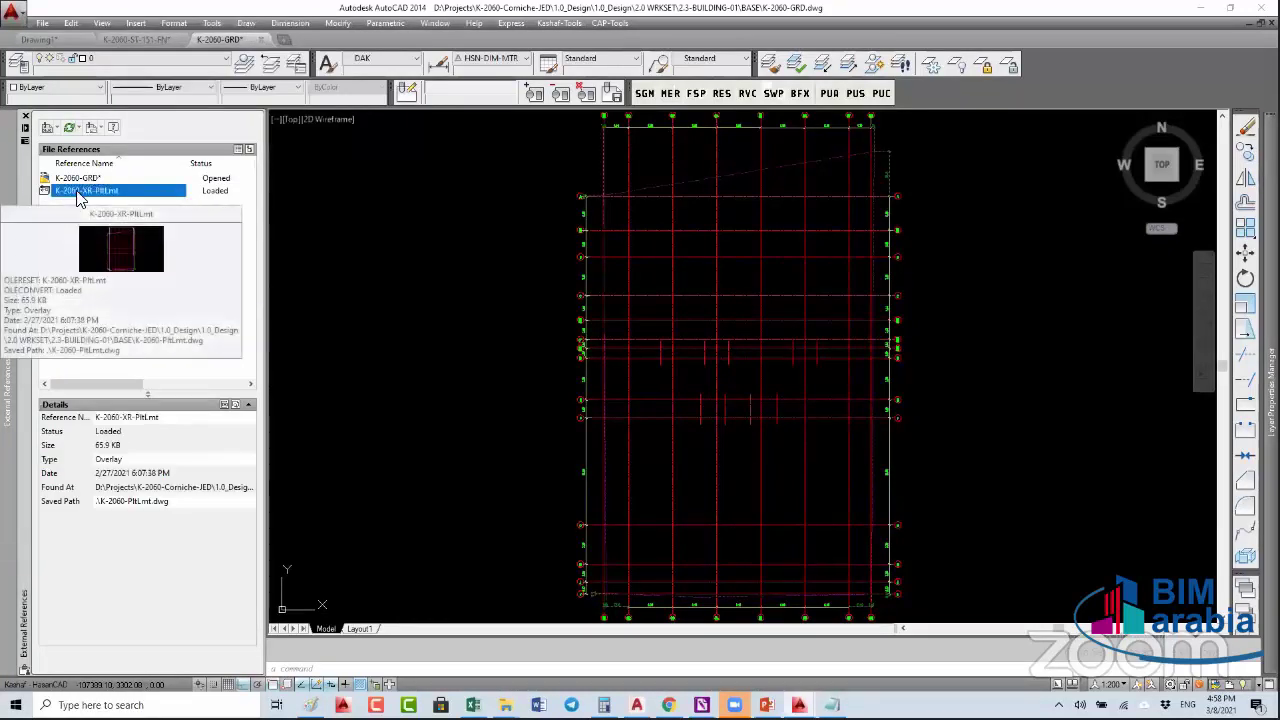
click(112, 462)
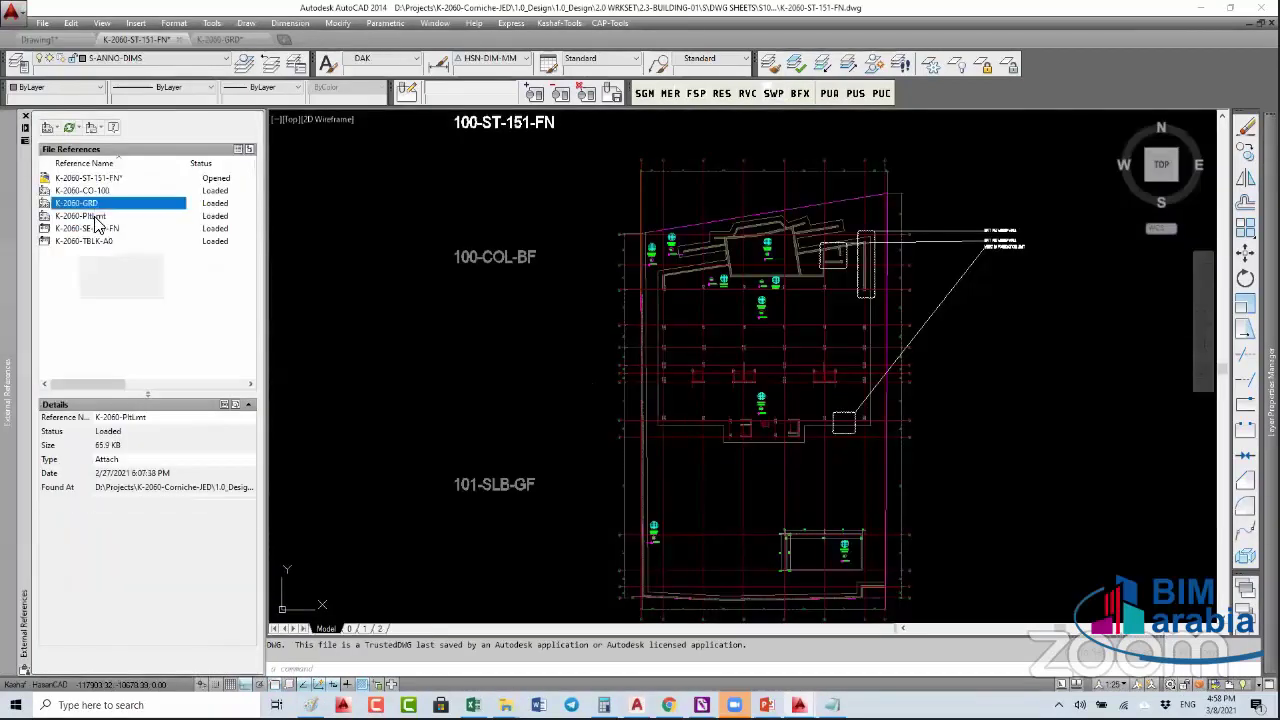
- Detach K-2060-PltLmt from the sheet and erase the leftover magenta outline
click(97, 217)
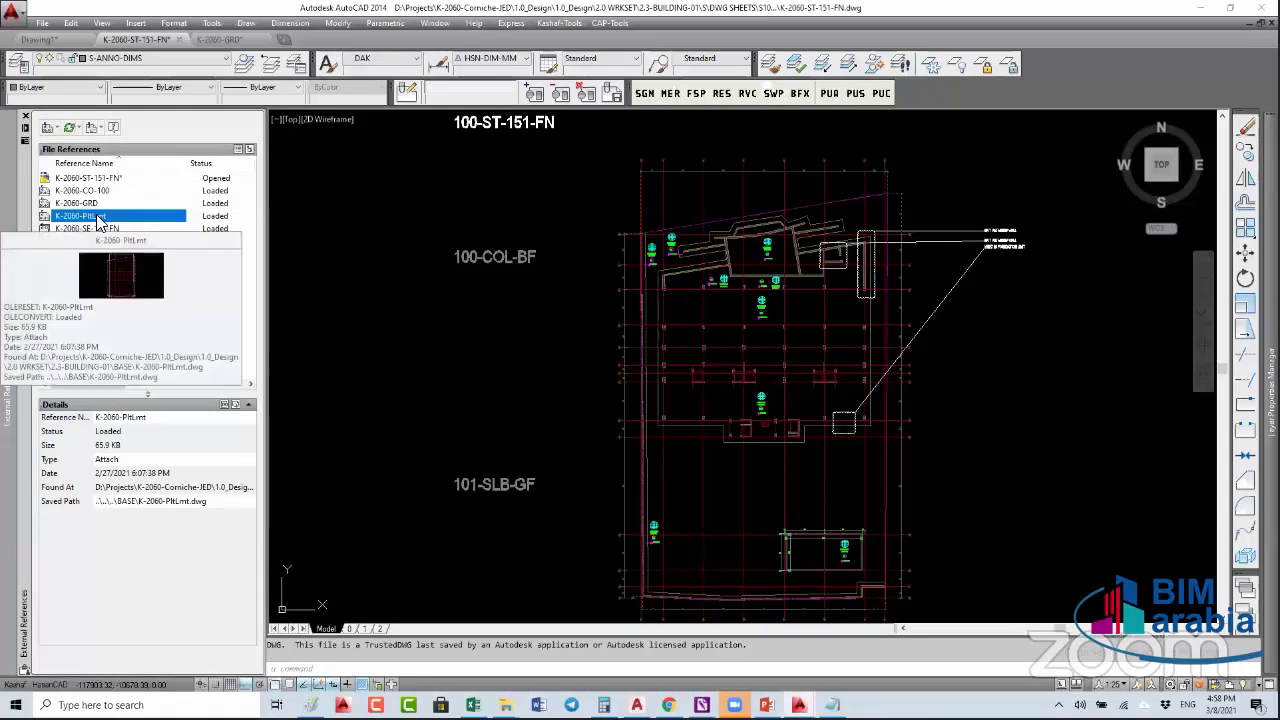
right_click(97, 220)
click(130, 287)
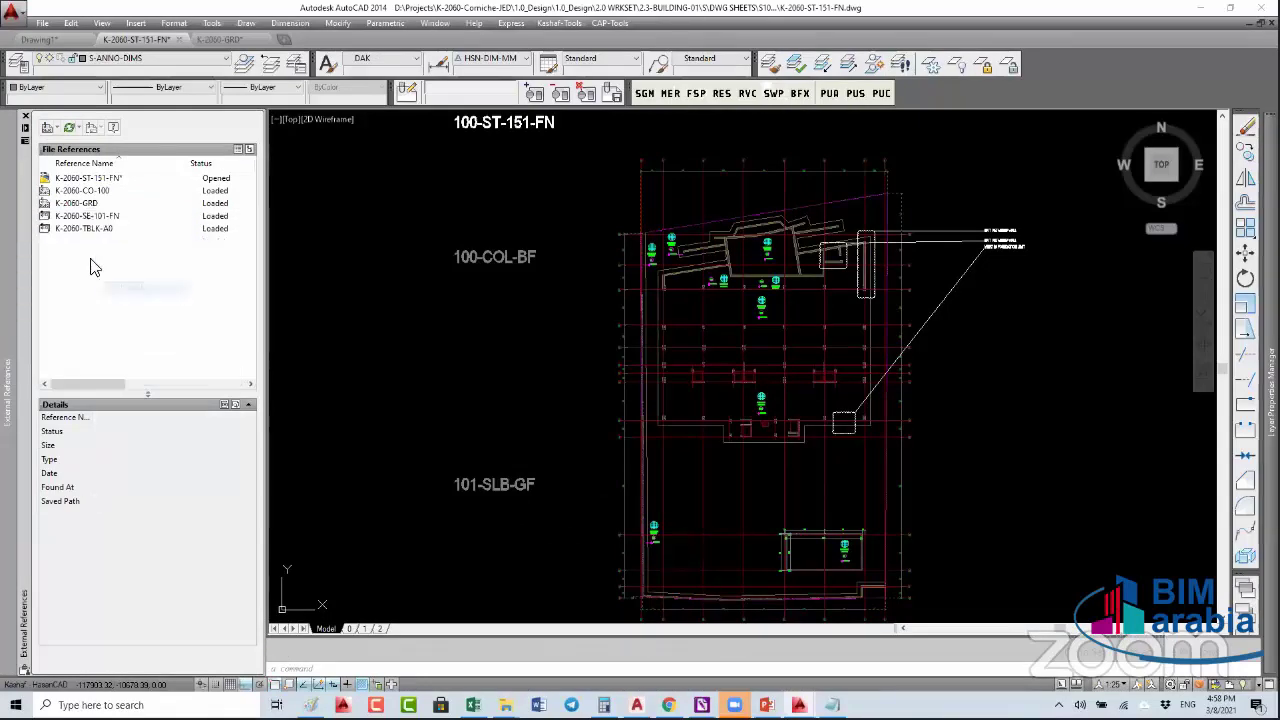
click(85, 203)
right_click(113, 204)
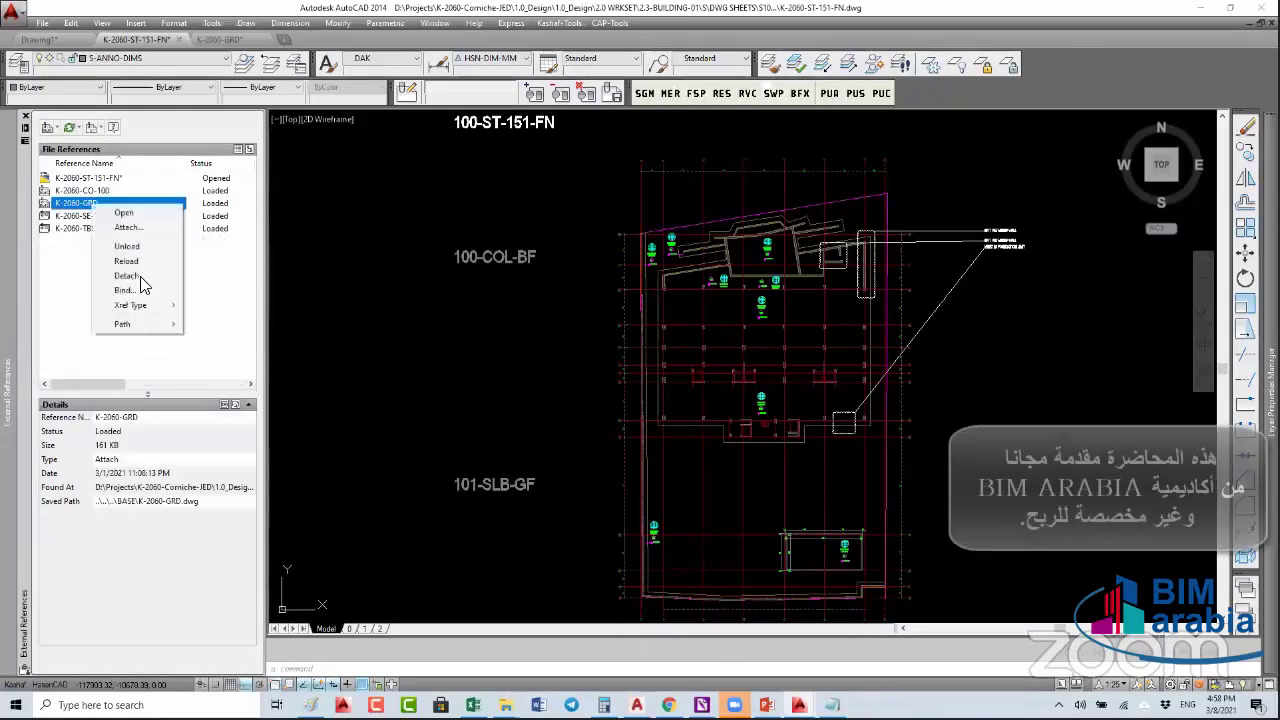
click(90, 201)
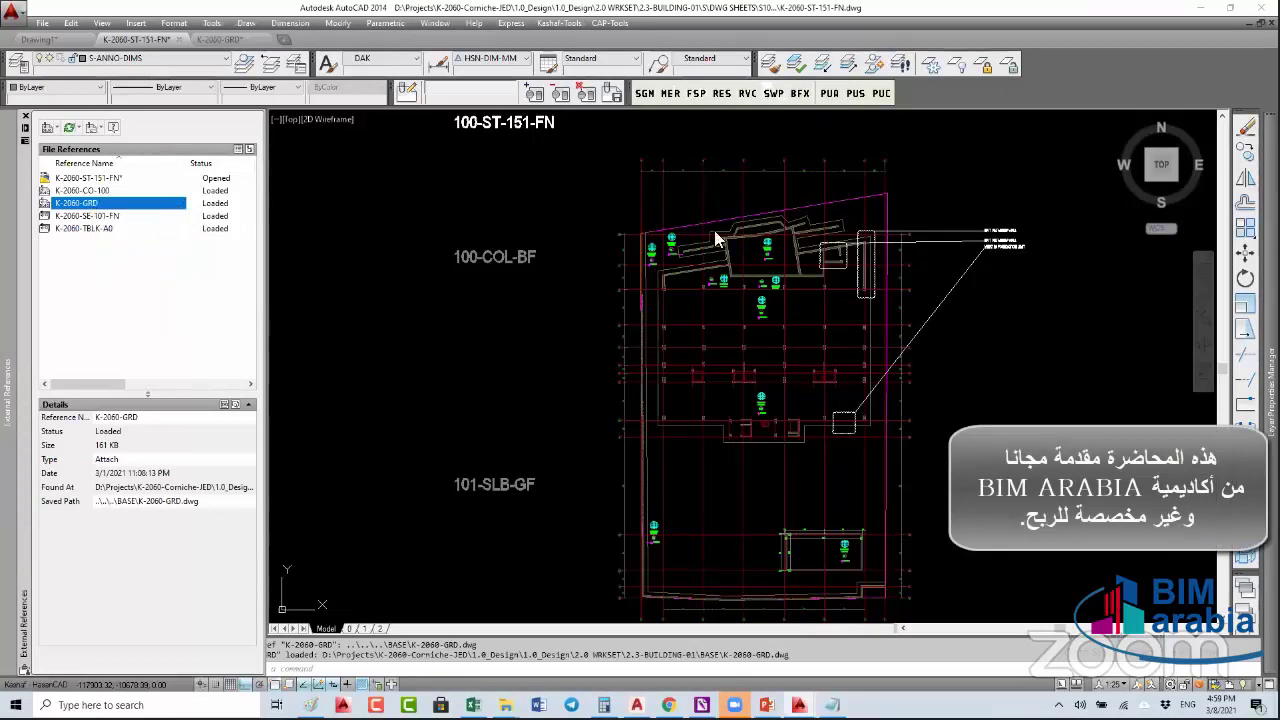
click(835, 203)
text(e)
key(Return)
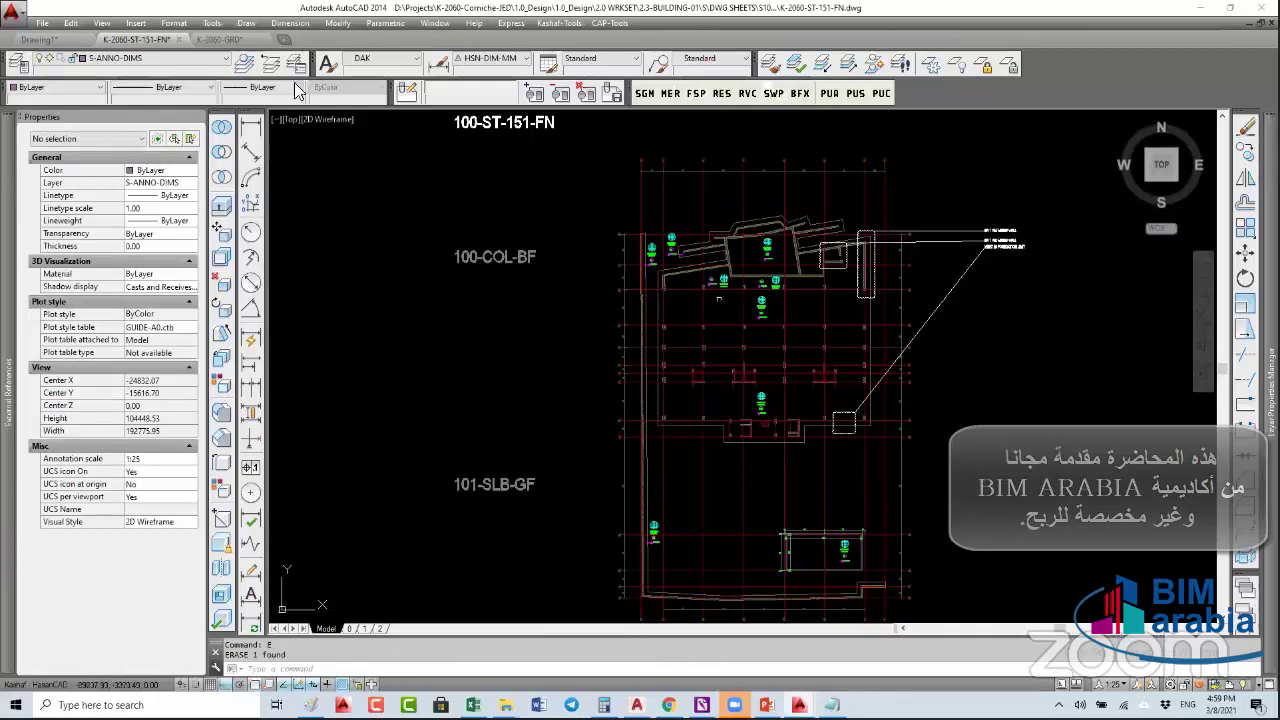
- Change K-2060-XR-PltLmt to Attach in K-2060-GRD, save, and return to the sheet
click(220, 39)
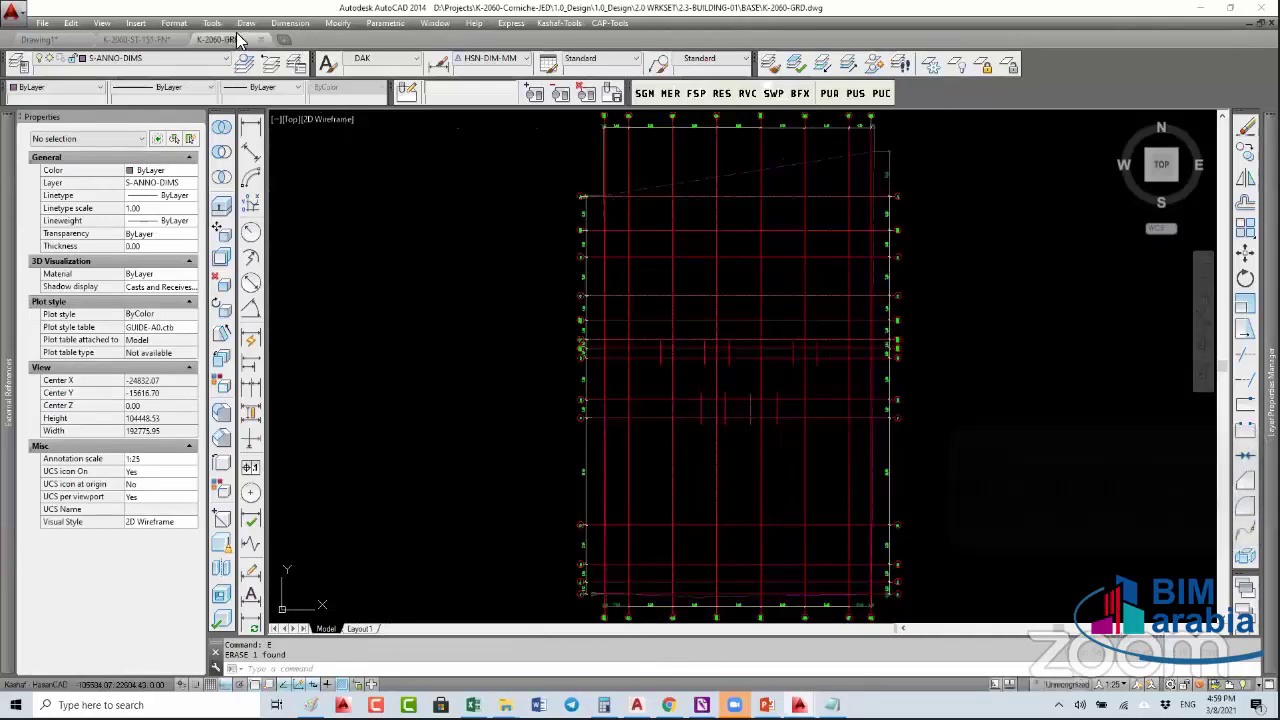
mouse_move(8, 254)
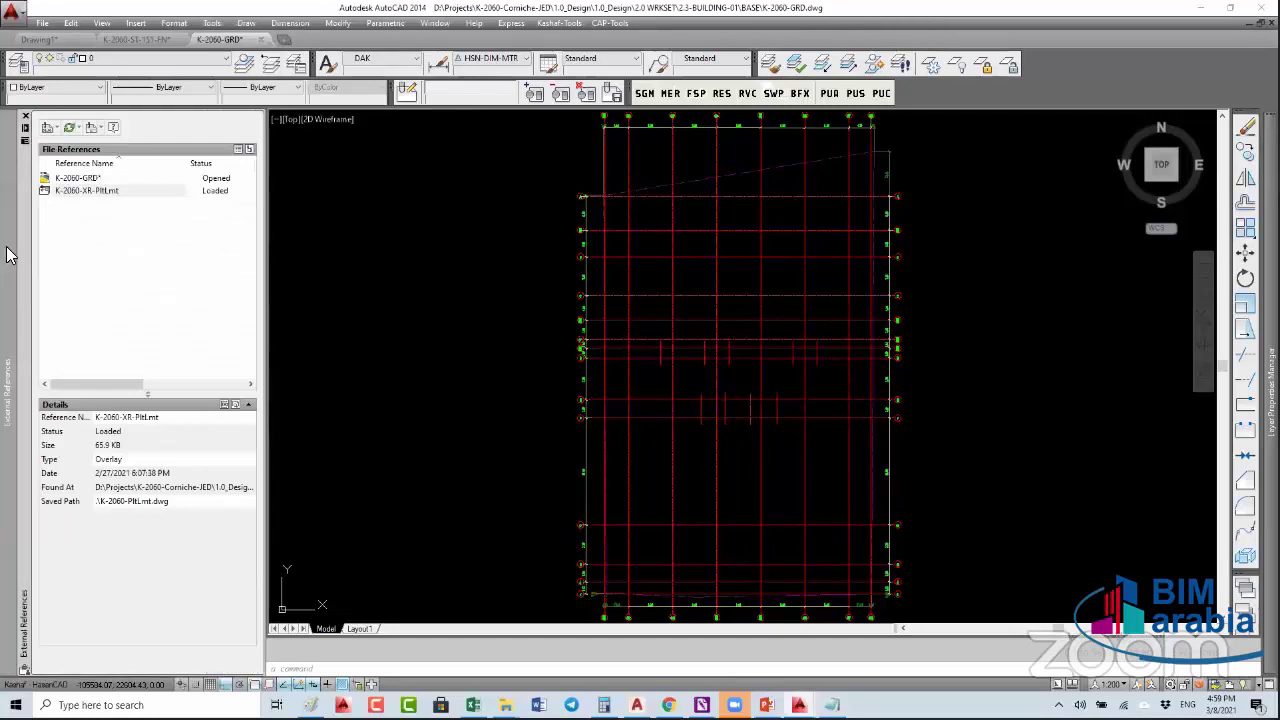
click(100, 191)
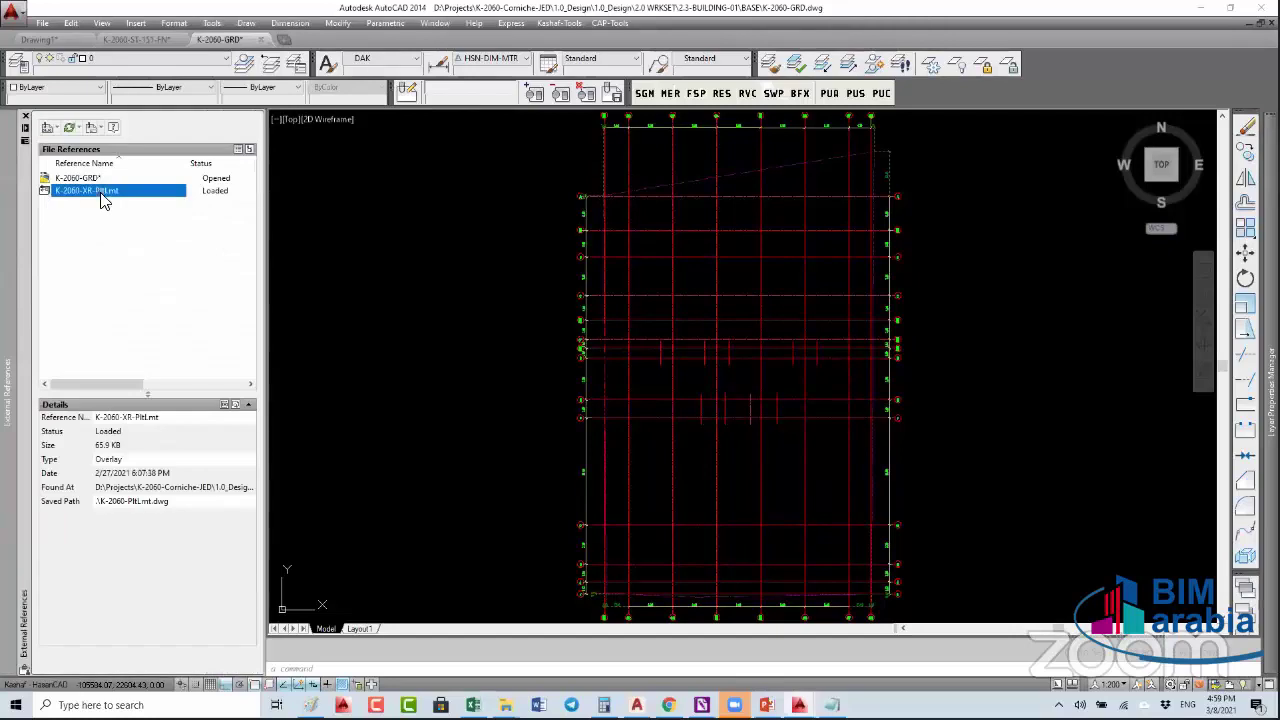
click(130, 460)
click(108, 472)
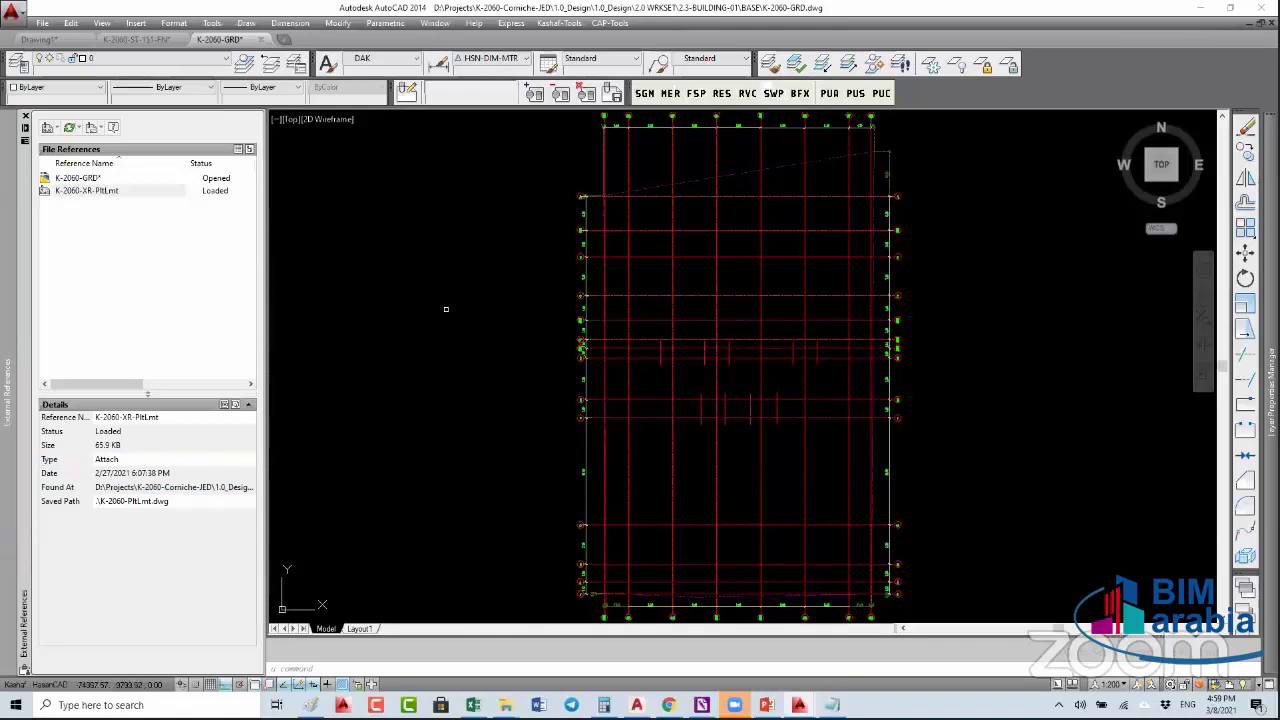
mouse_move(10, 270)
click(94, 190)
click(352, 346)
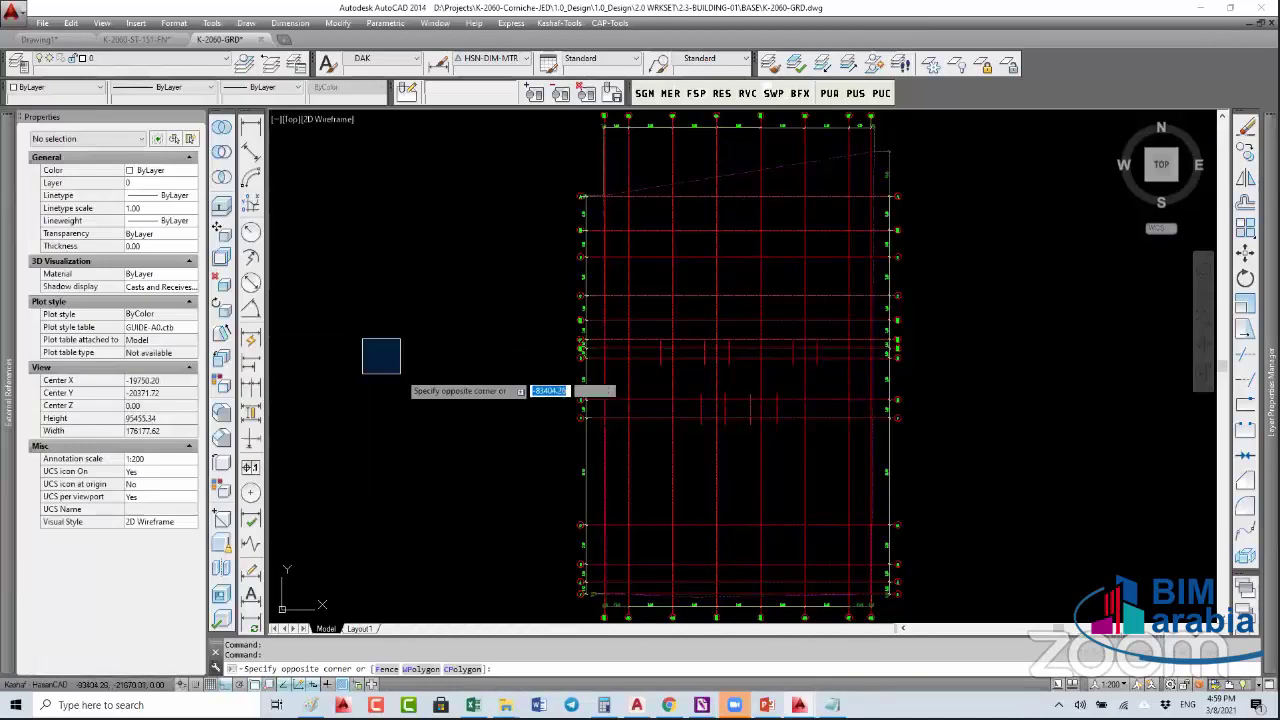
key(ctrl+s)
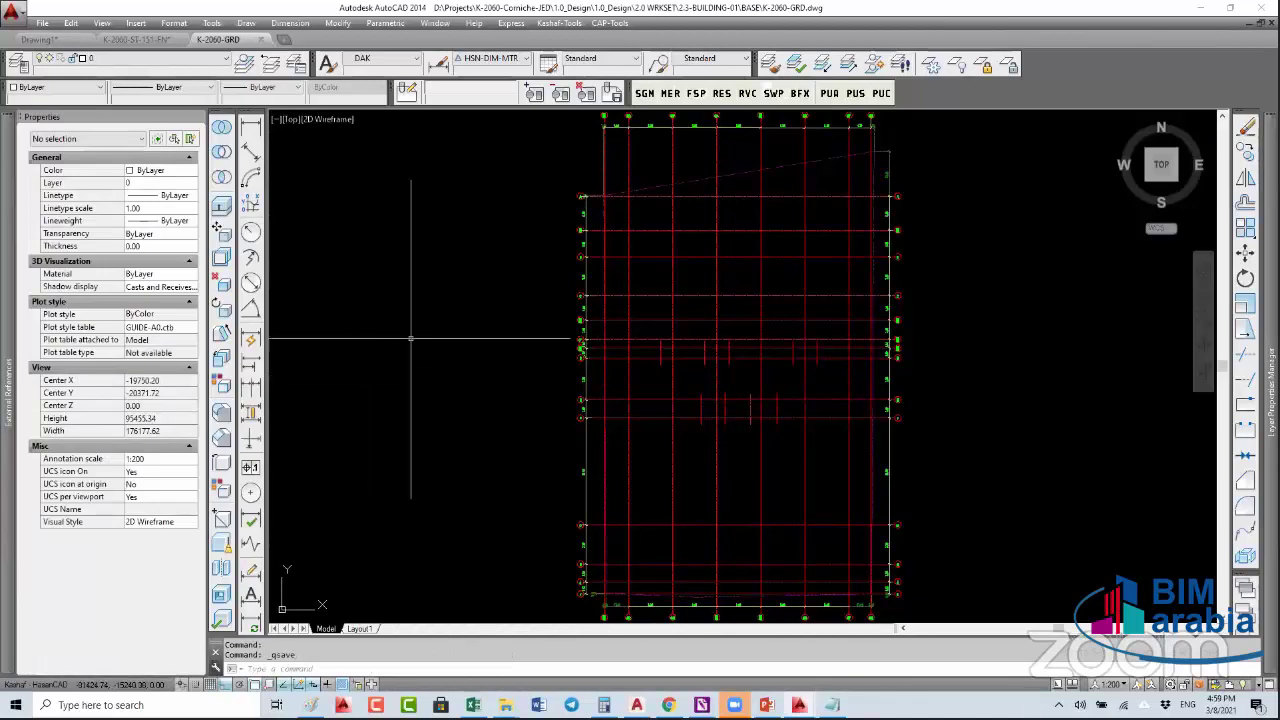
key(ctrl+Tab)
key(ctrl+Tab)
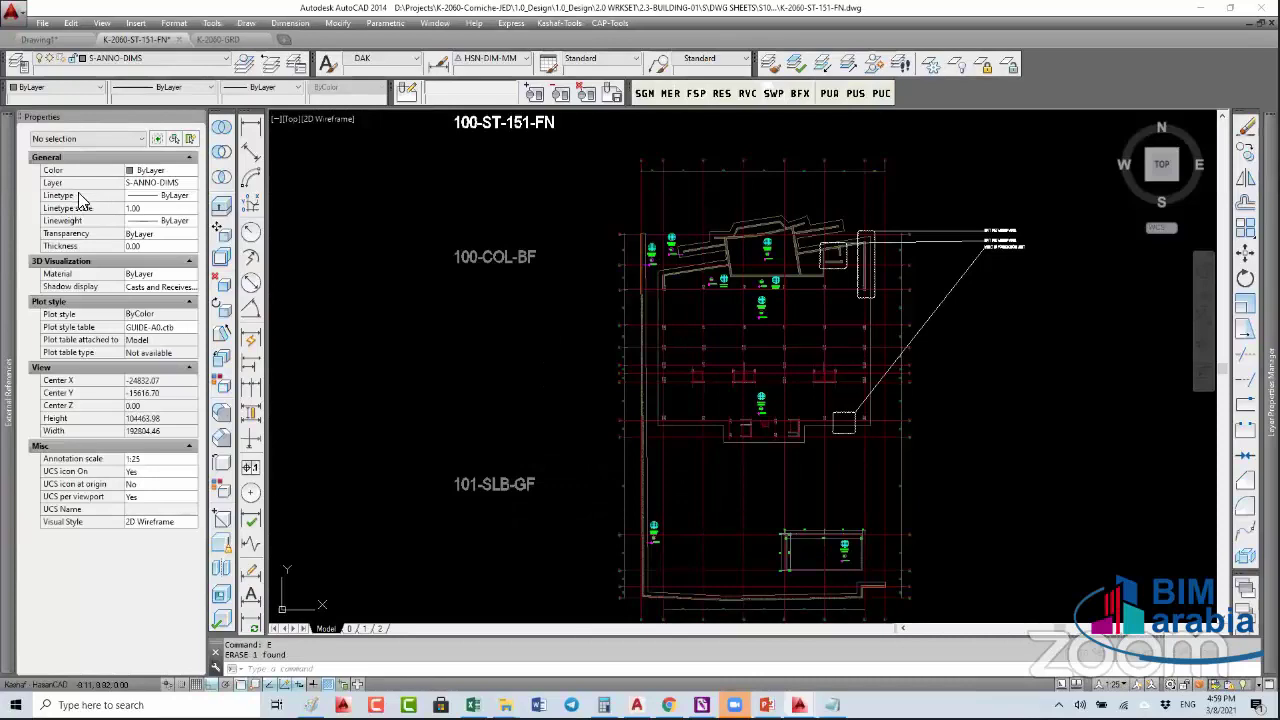
- Reload the K-2060-GRD grid reference in the K-2060-ST-151-FN sheet
mouse_move(12, 238)
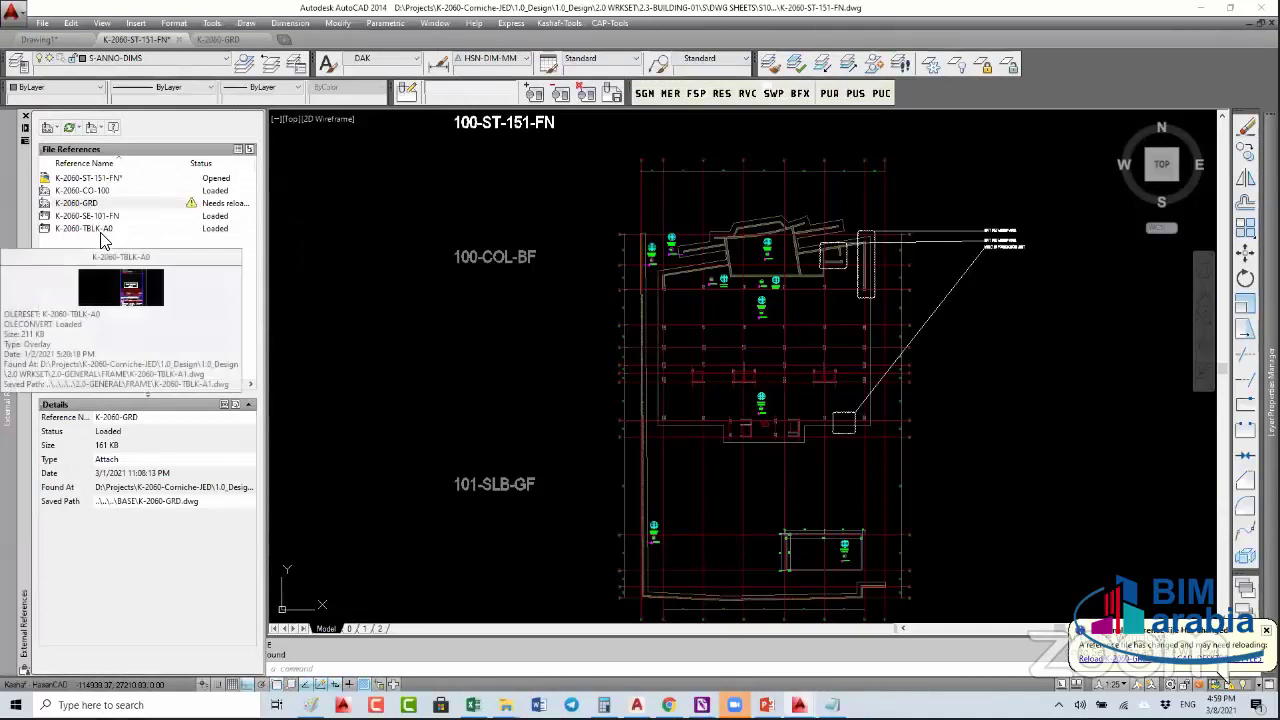
click(87, 204)
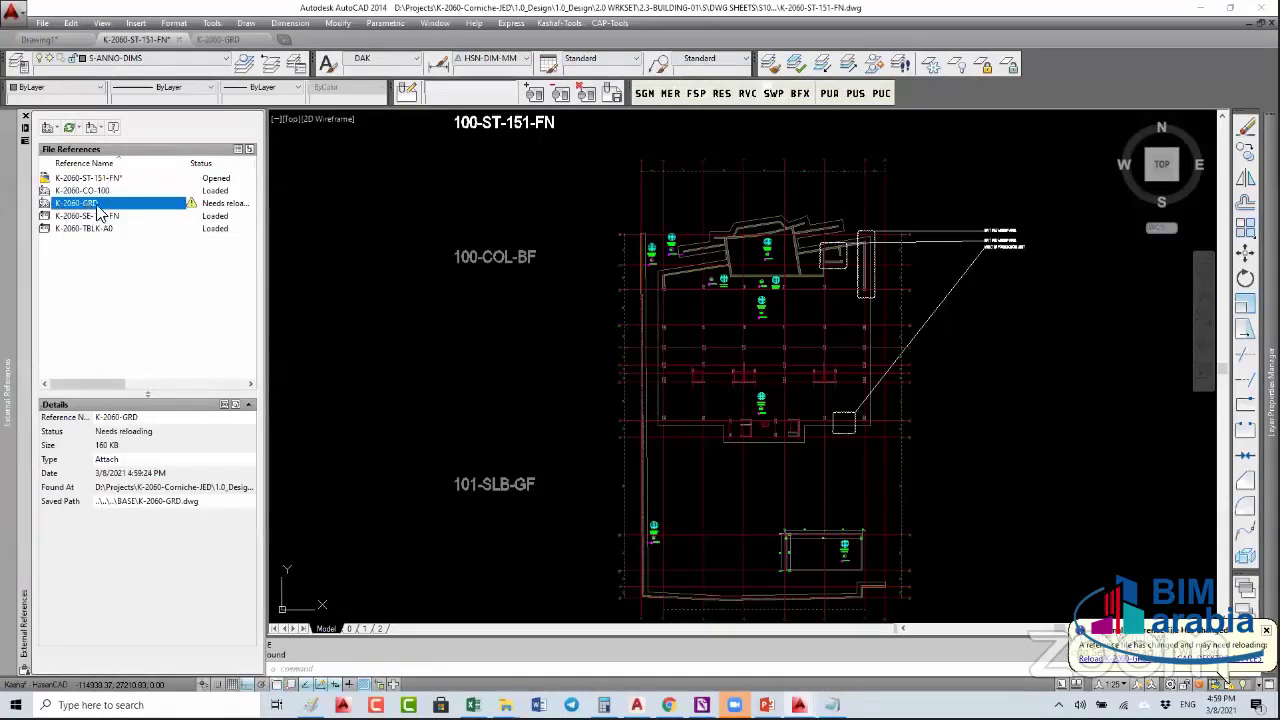
right_click(140, 270)
click(140, 264)
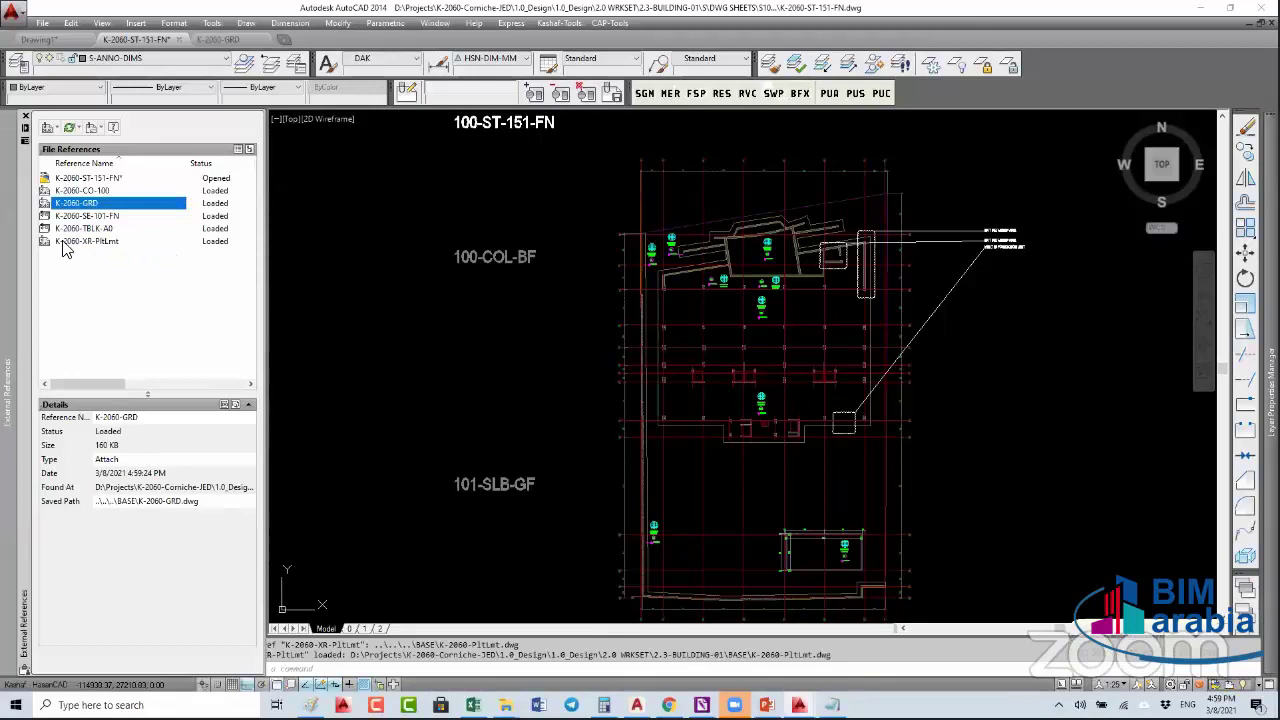
- Show references as a tree and inspect the nested K-2060-XR-PltLmt under K-2060-GRD
mouse_move(120, 250)
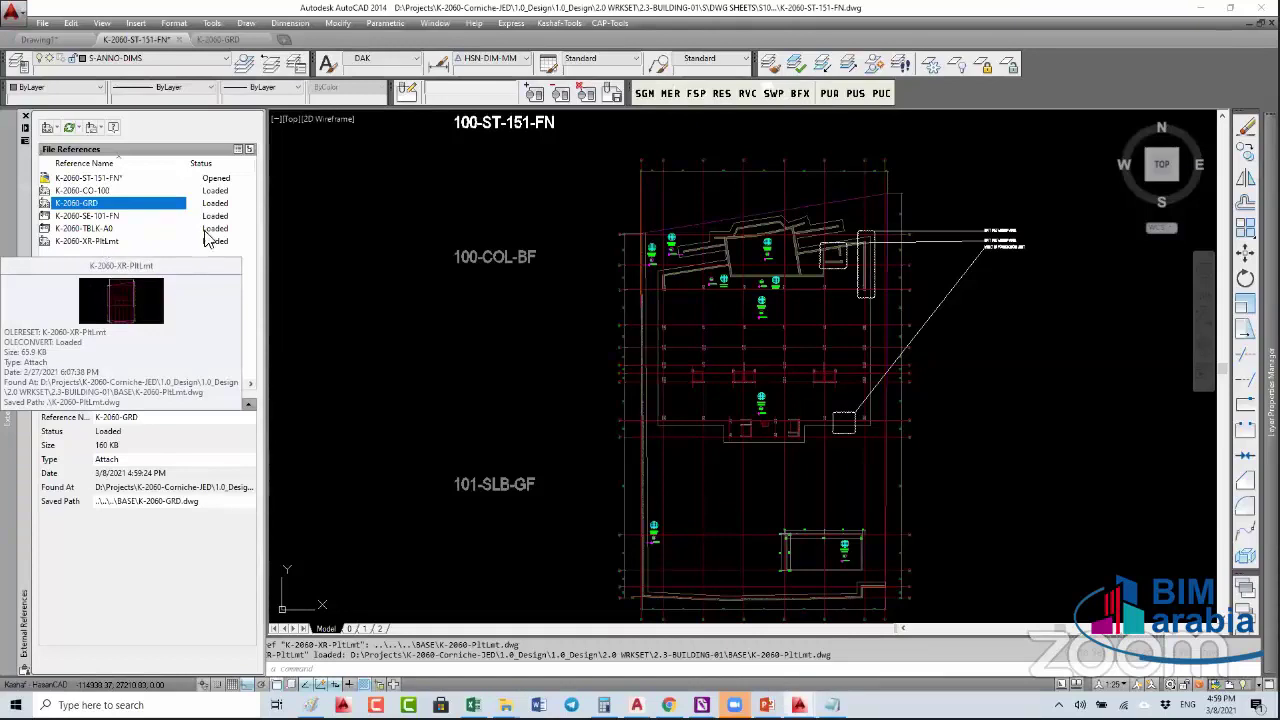
click(250, 150)
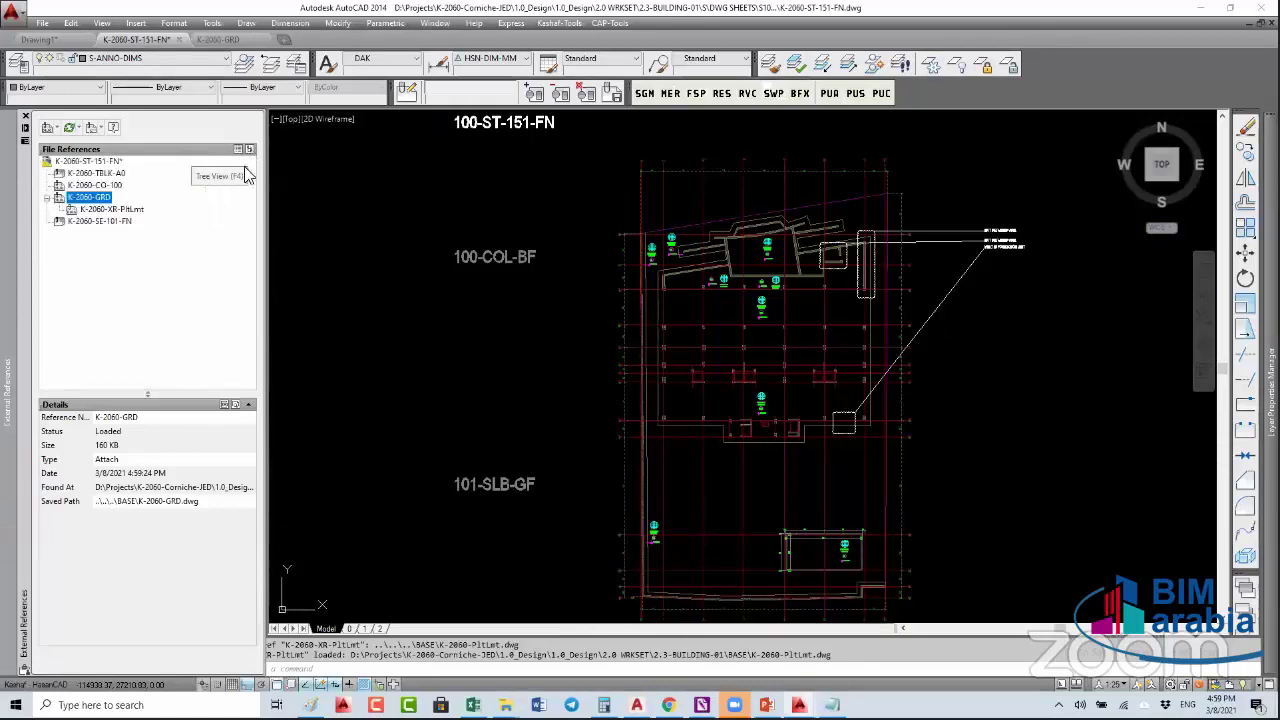
click(97, 210)
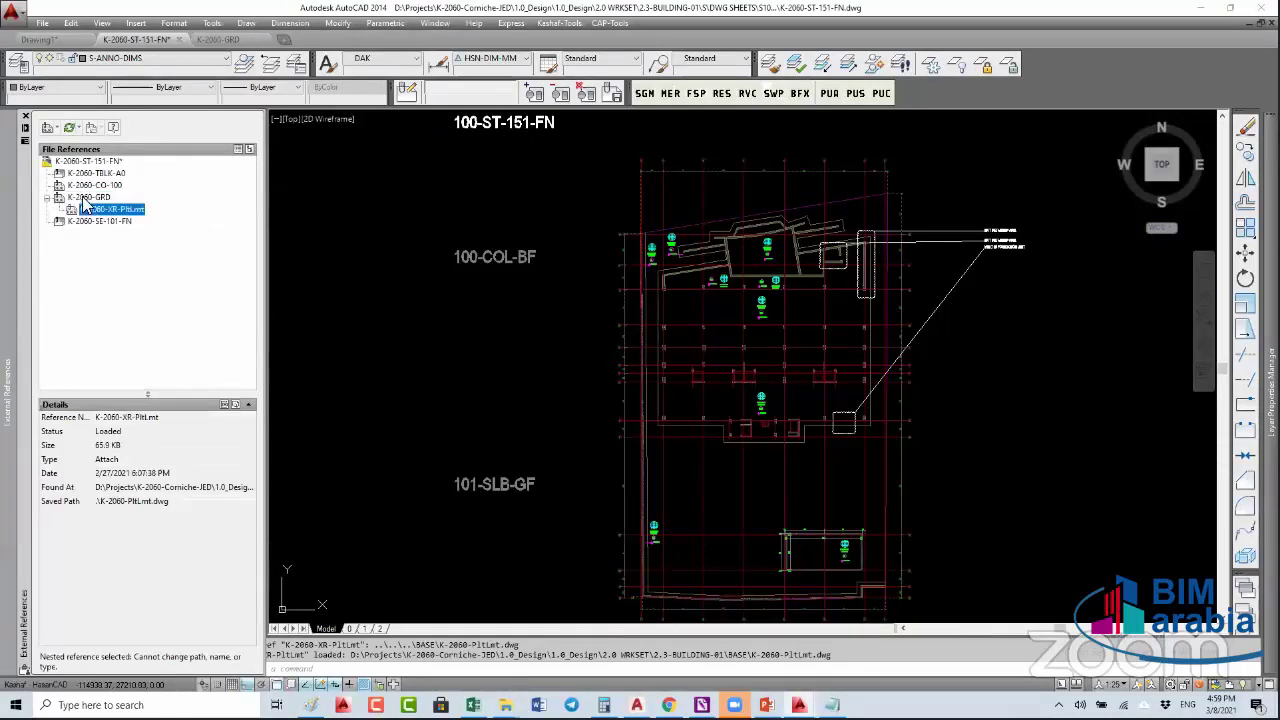
click(96, 203)
click(97, 210)
right_click(98, 212)
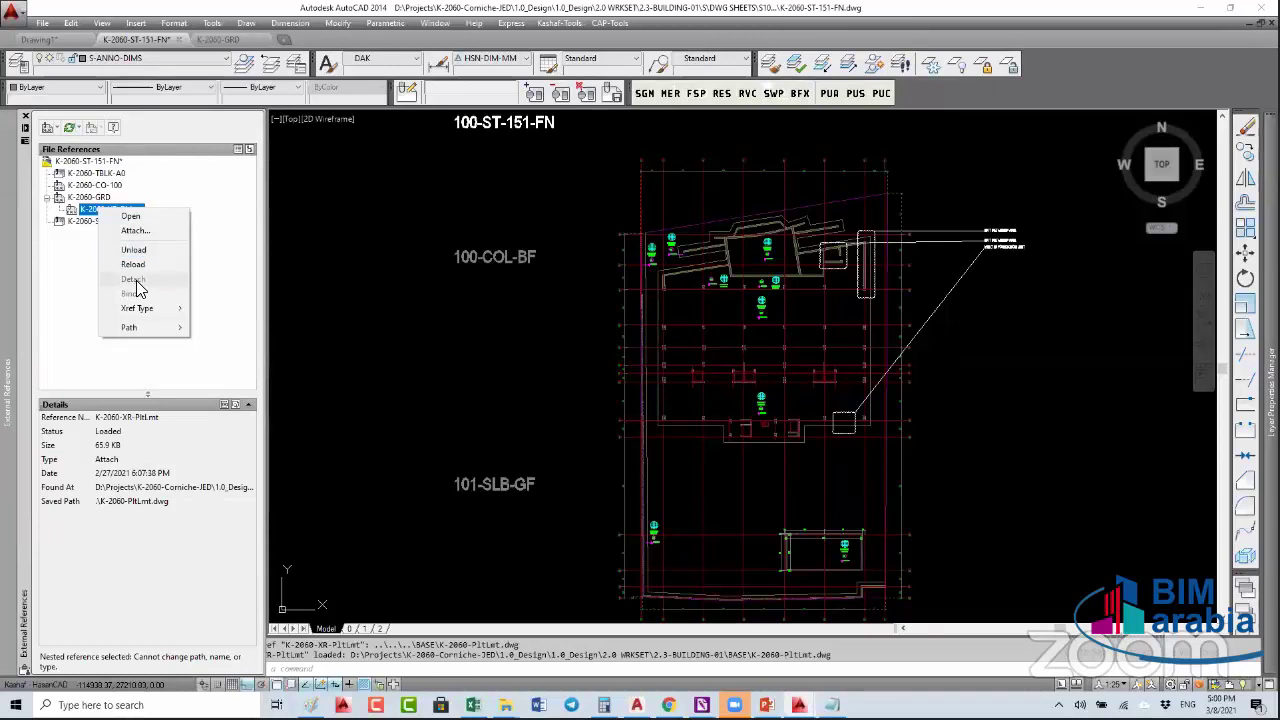
click(99, 199)
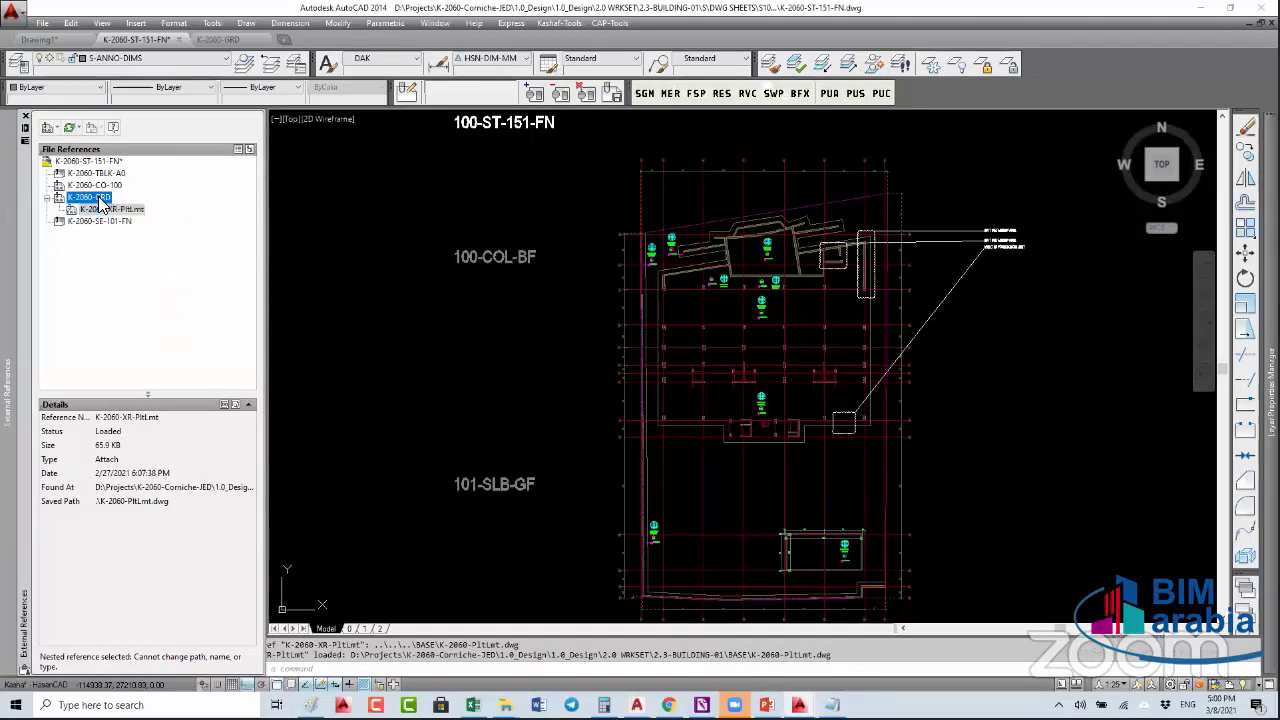
right_click(100, 200)
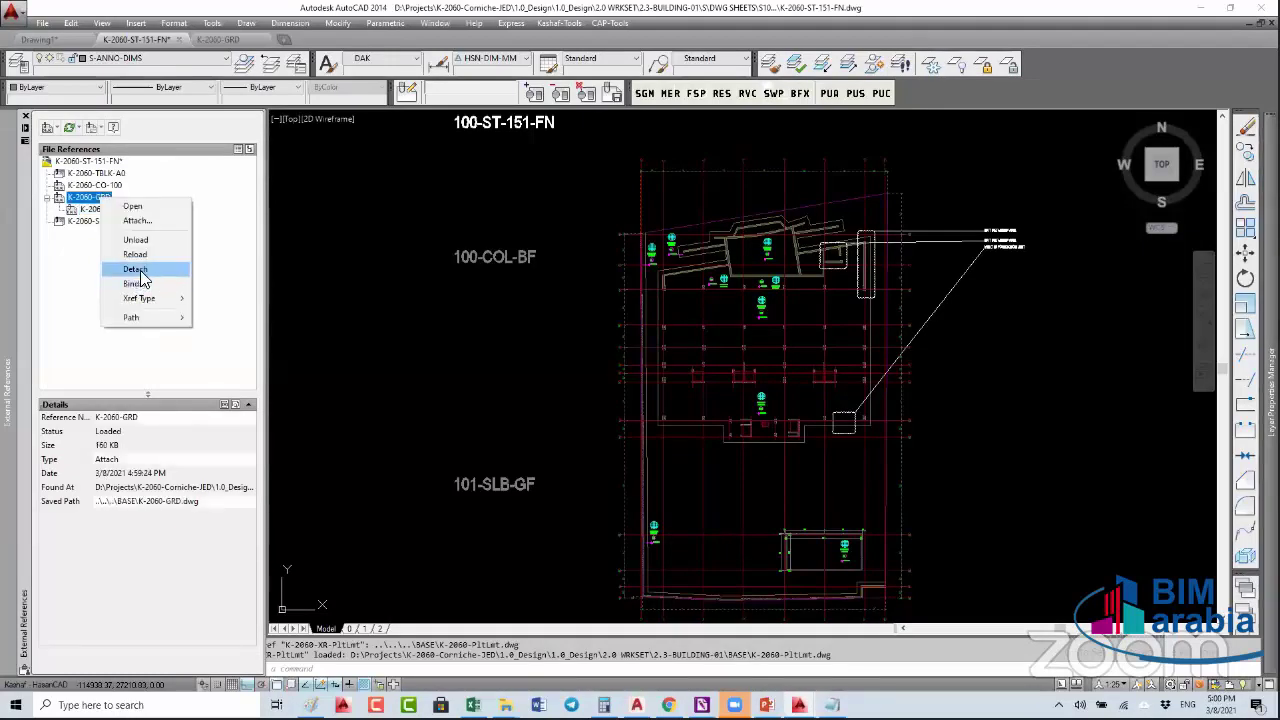
click(345, 242)
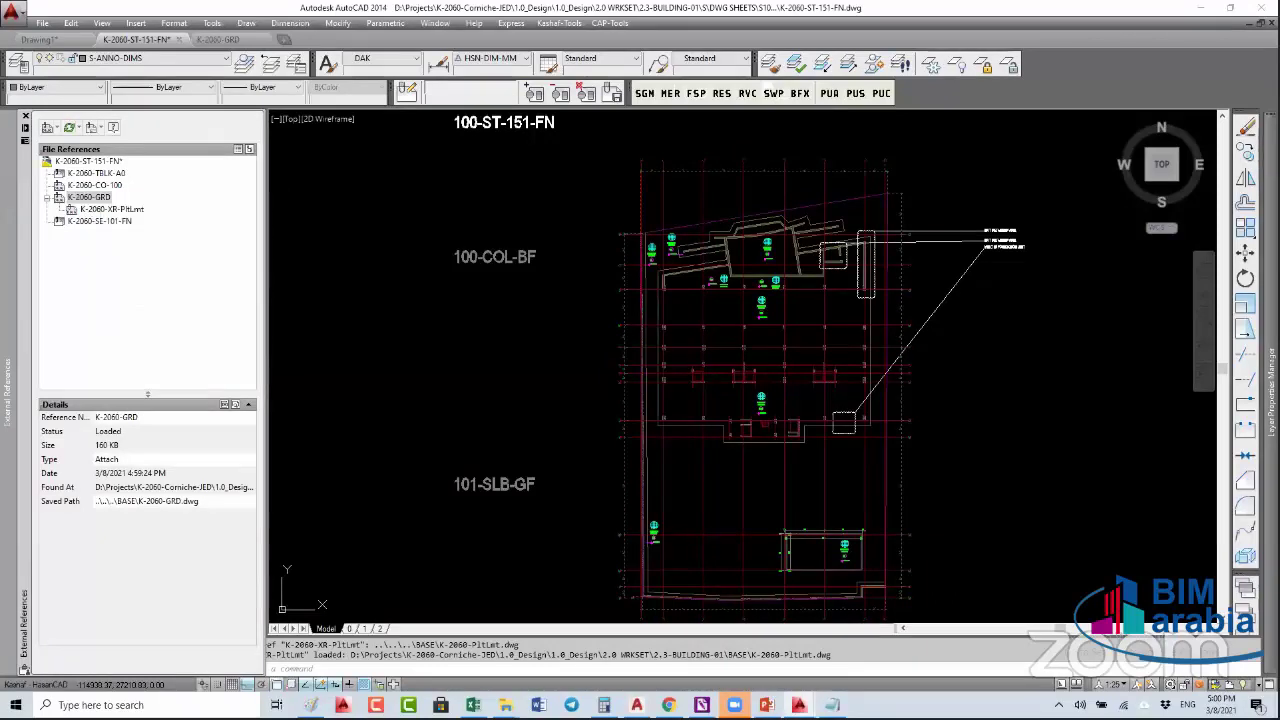
click(353, 287)
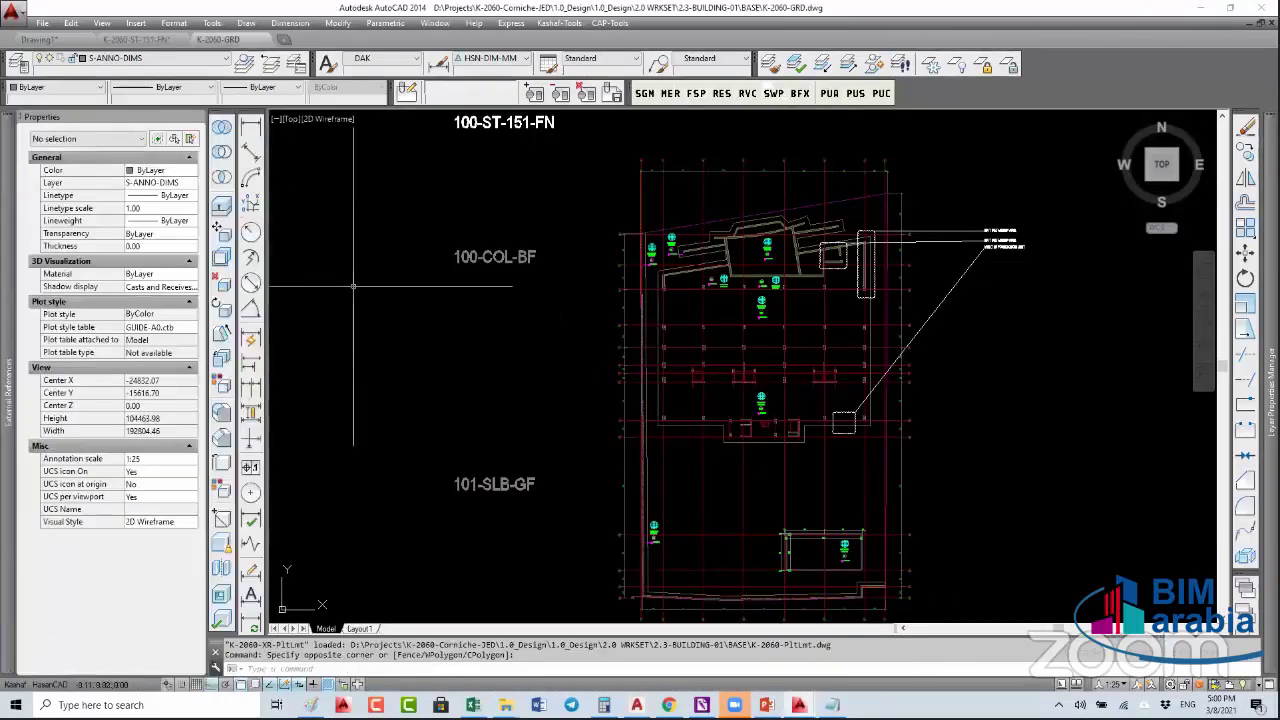
- Change the K-2060-XR-PltLmt reference type from Attach to Overlay in the grid drawing
mouse_move(9, 305)
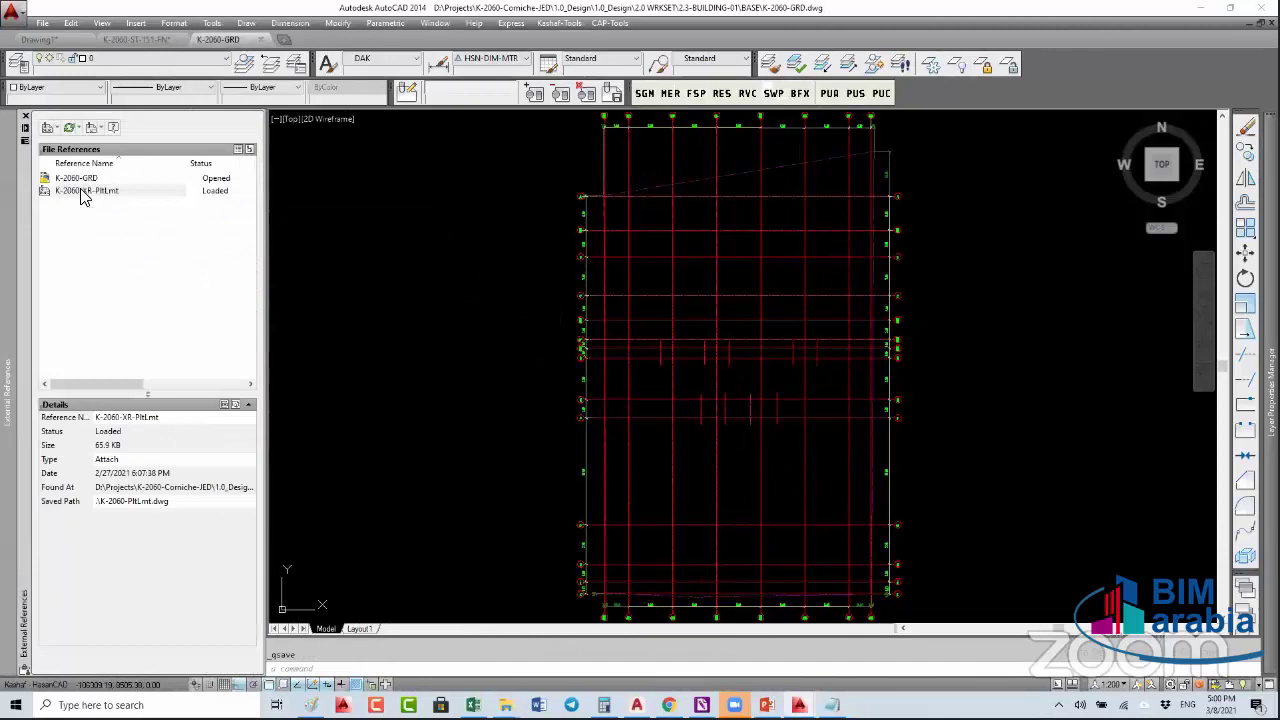
click(84, 192)
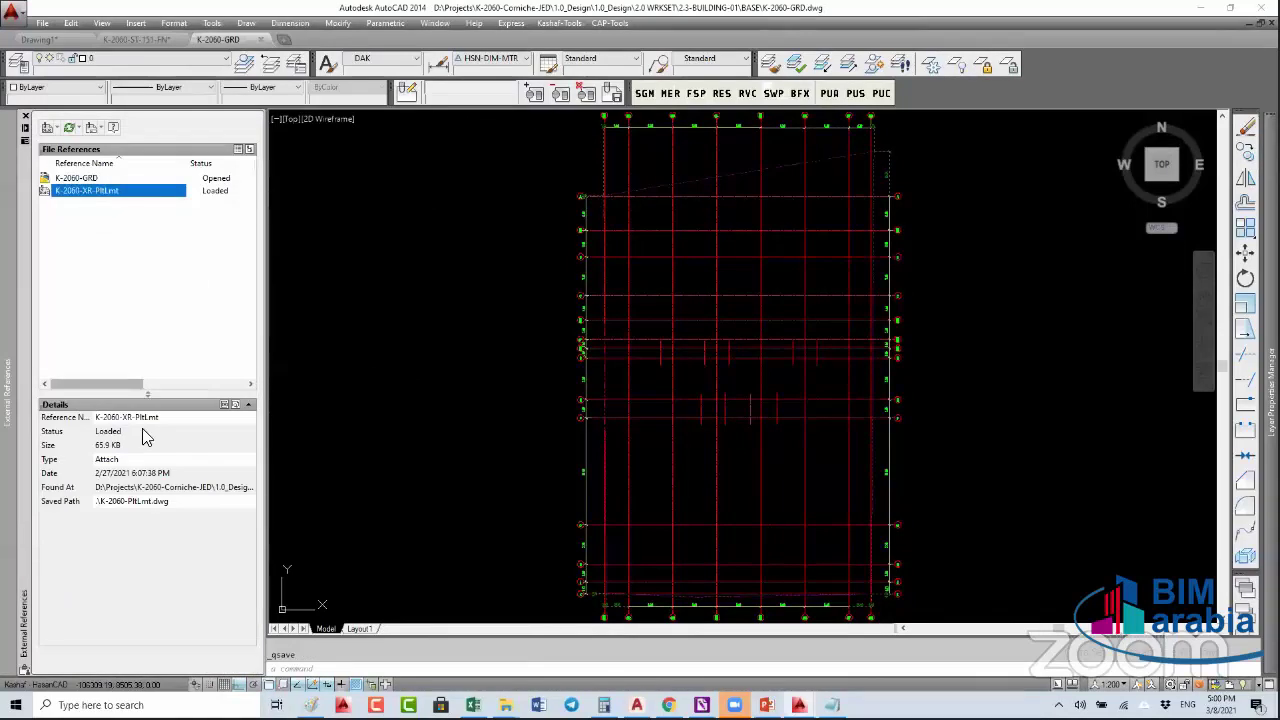
click(130, 459)
click(110, 473)
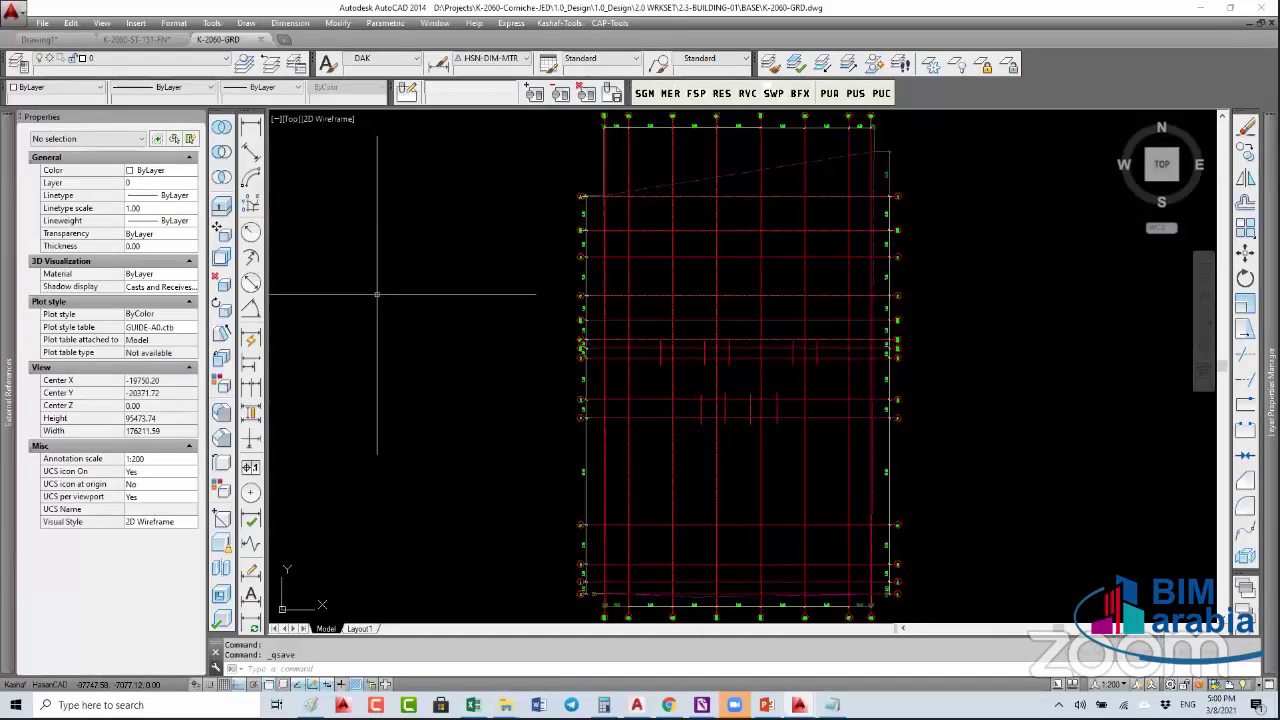
- Reload the updated K-2060-GRD reference in the K-2060-ST-151-FN sheet
key(ctrl+Tab)
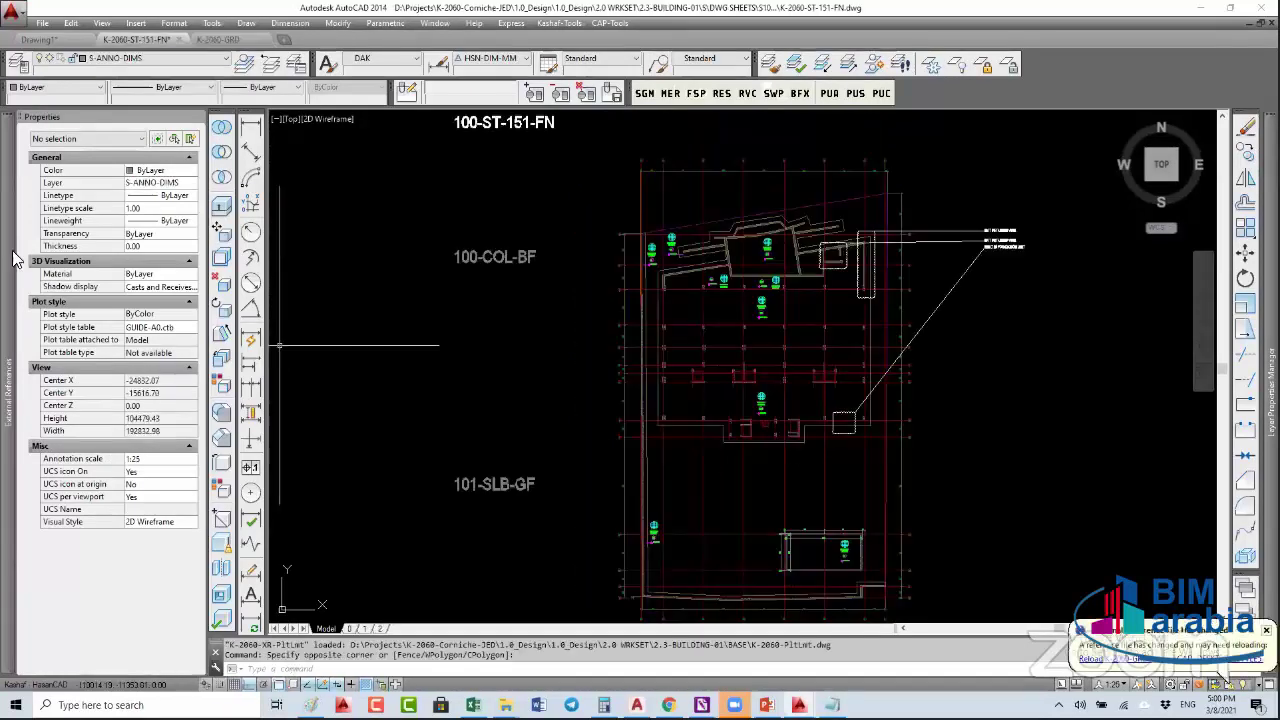
right_click(90, 203)
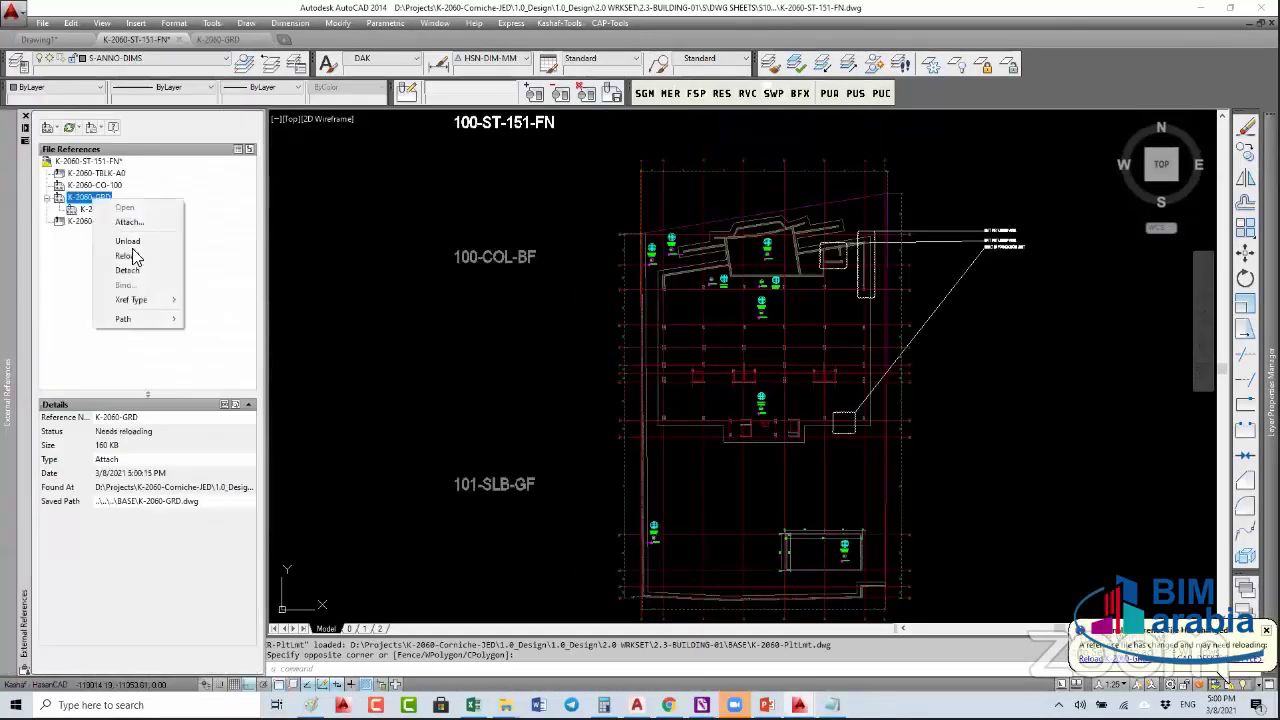
click(134, 255)
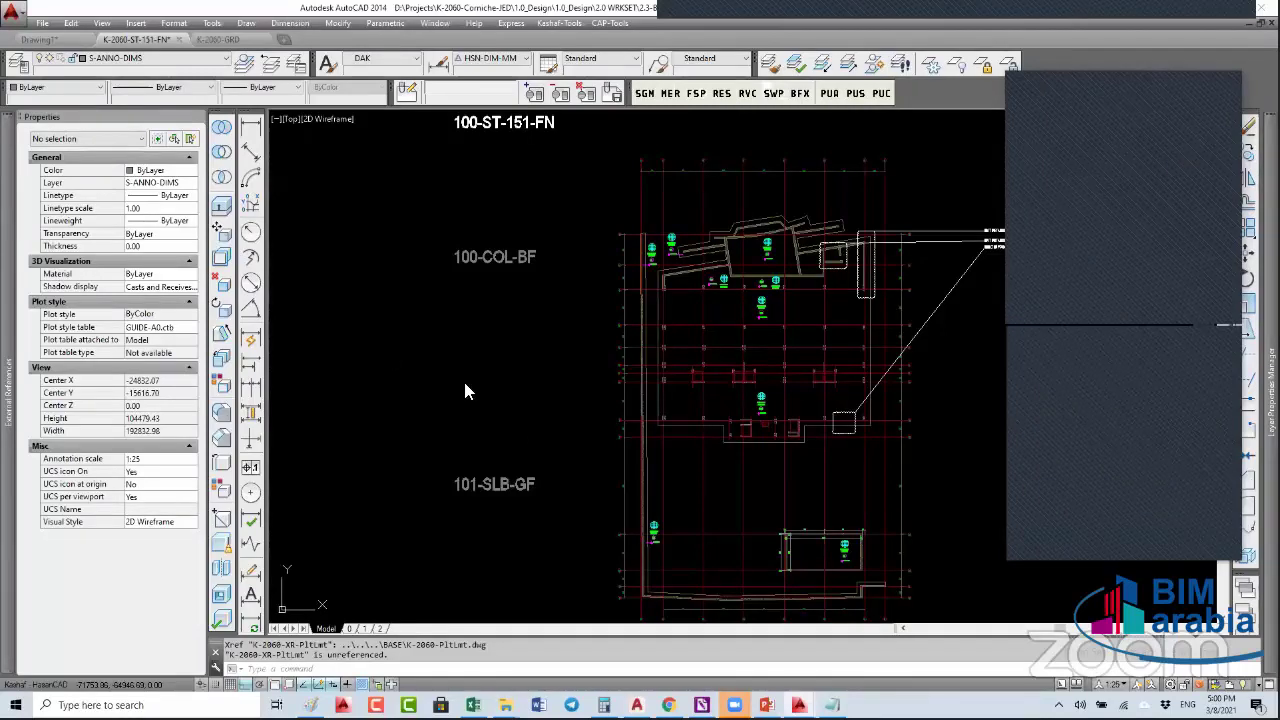
- Cycle through the open drawings to Drawing1, cancelling a stray selection window
key(ctrl+Tab)
click(526, 487)
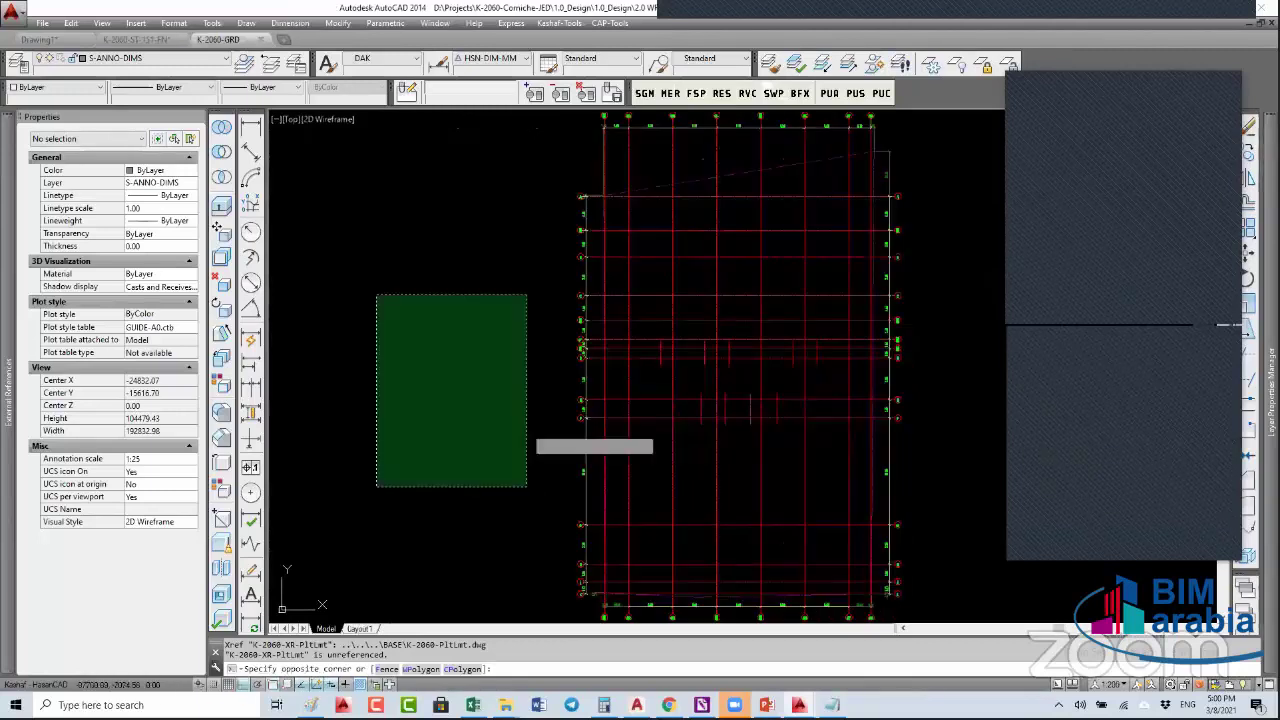
key(Escape)
key(ctrl+Tab)
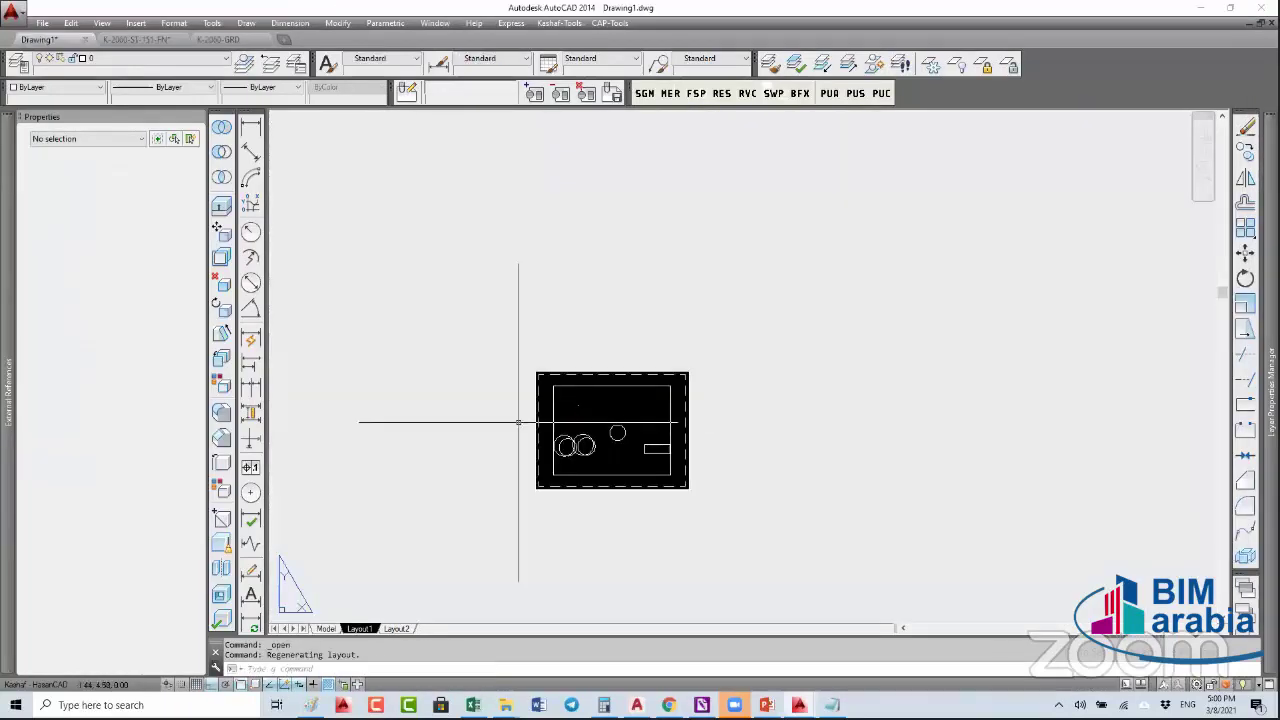
- Pick 2032-Frame-A1-02.dwg through Attach DWG in Drawing1, then cancel placement and move to K-2060-GRD
mouse_move(8, 390)
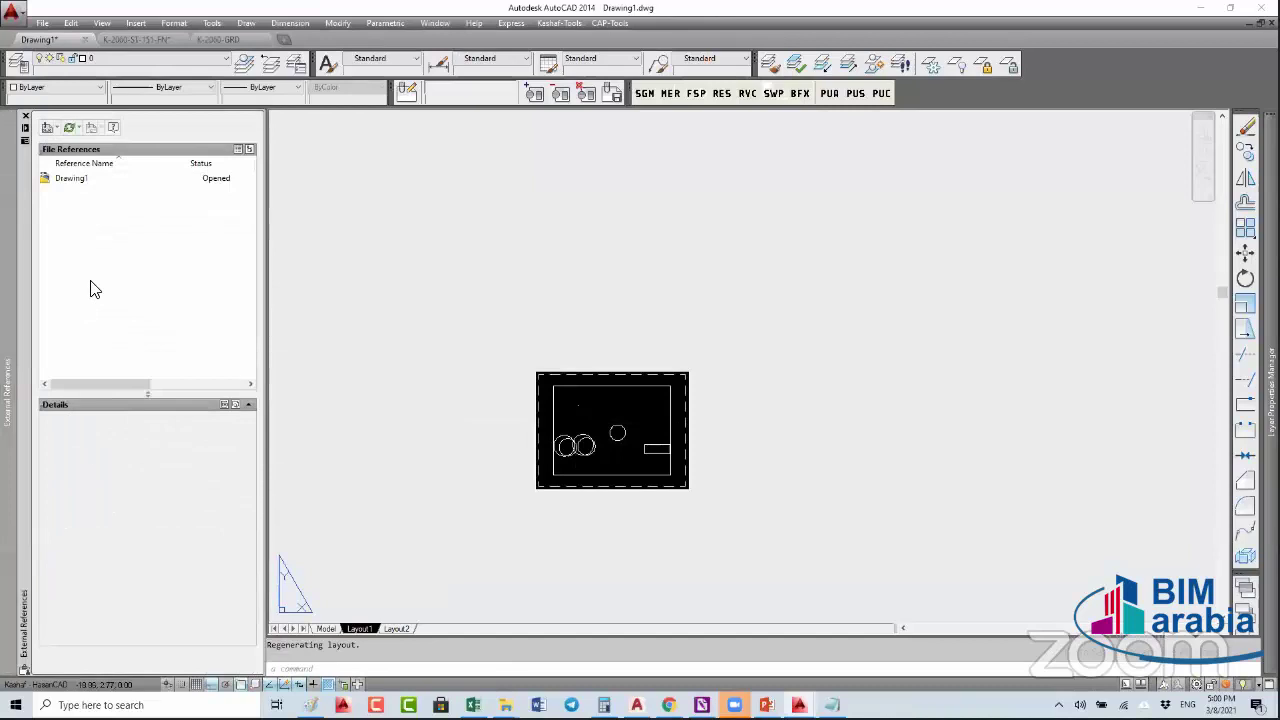
right_click(90, 289)
click(174, 324)
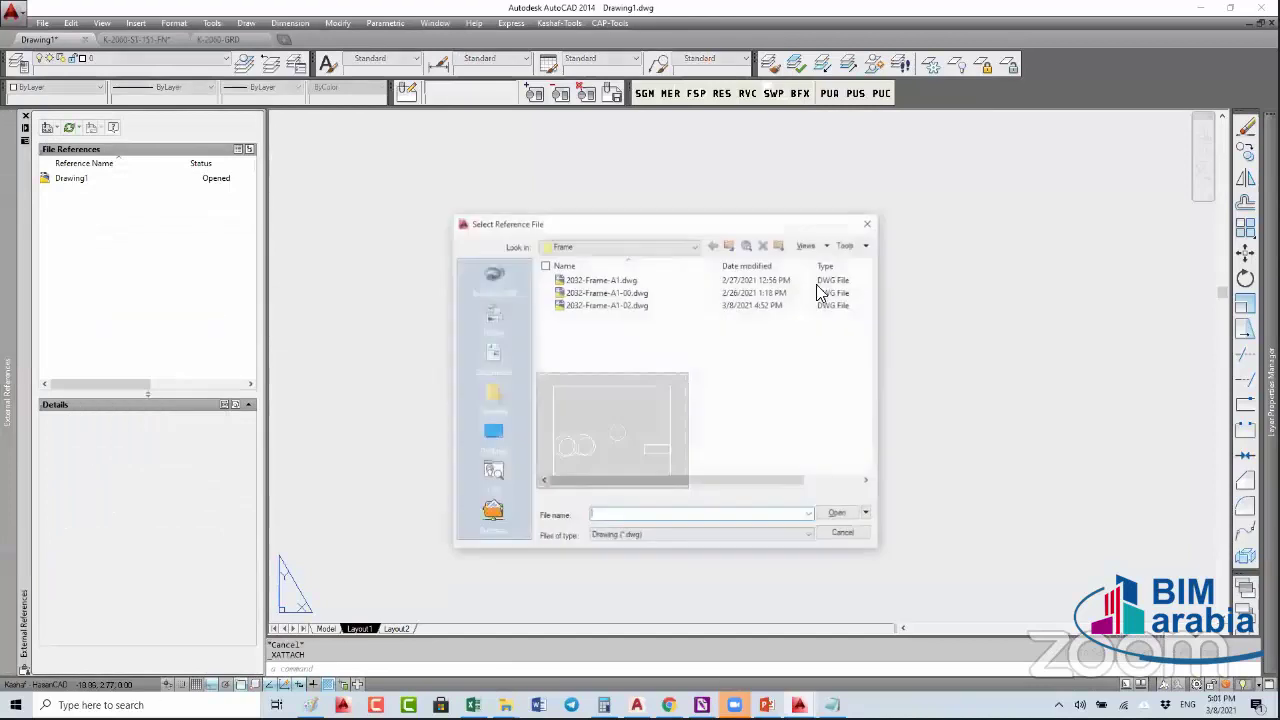
click(616, 304)
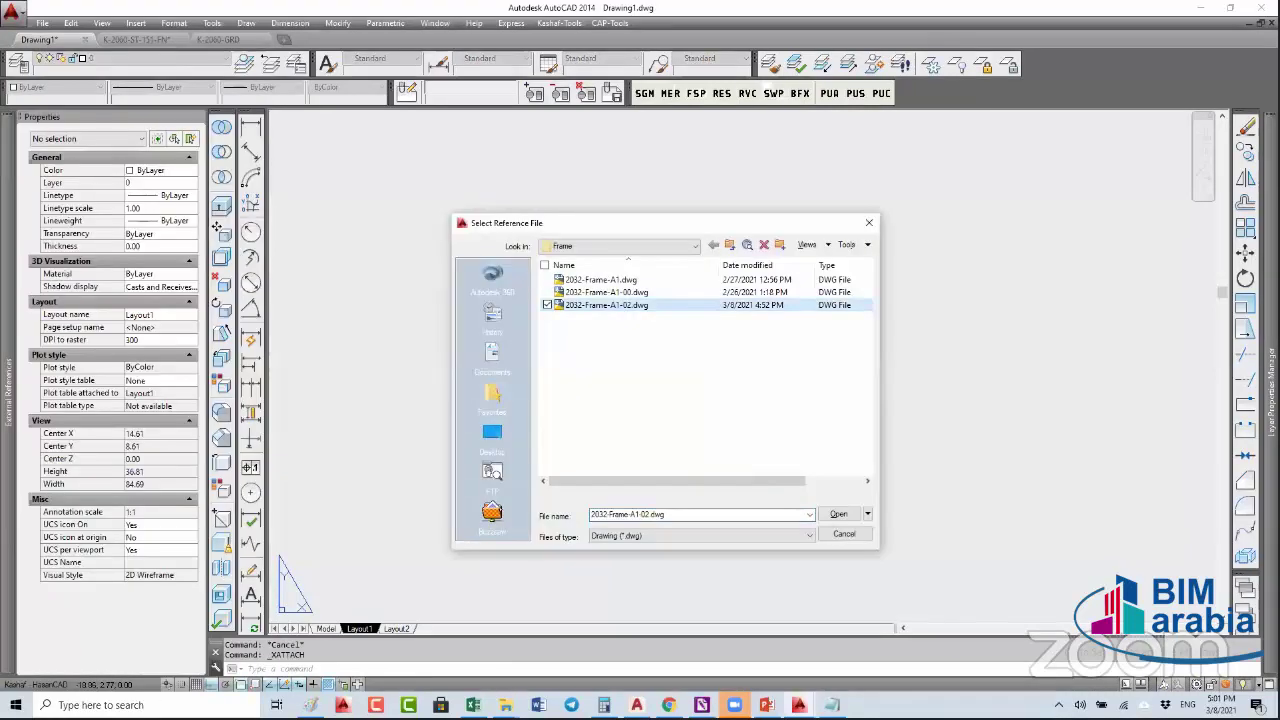
key(Return)
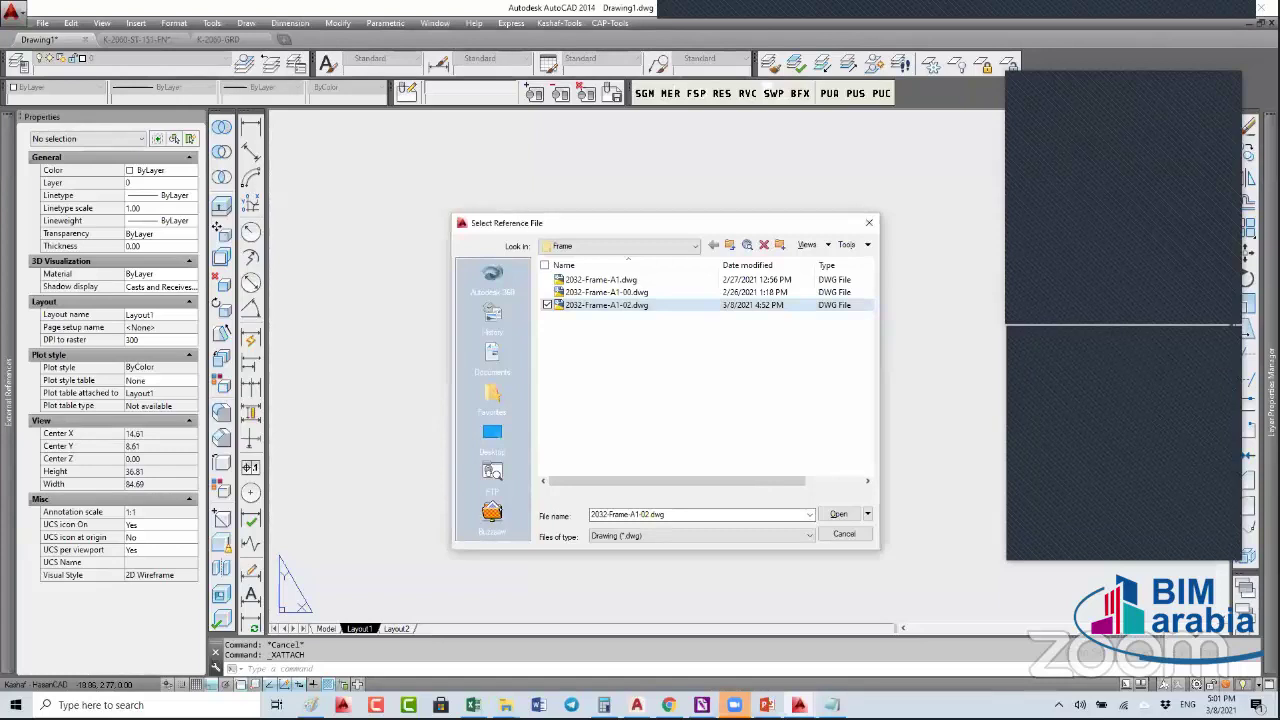
key(Return)
key(ctrl+Tab)
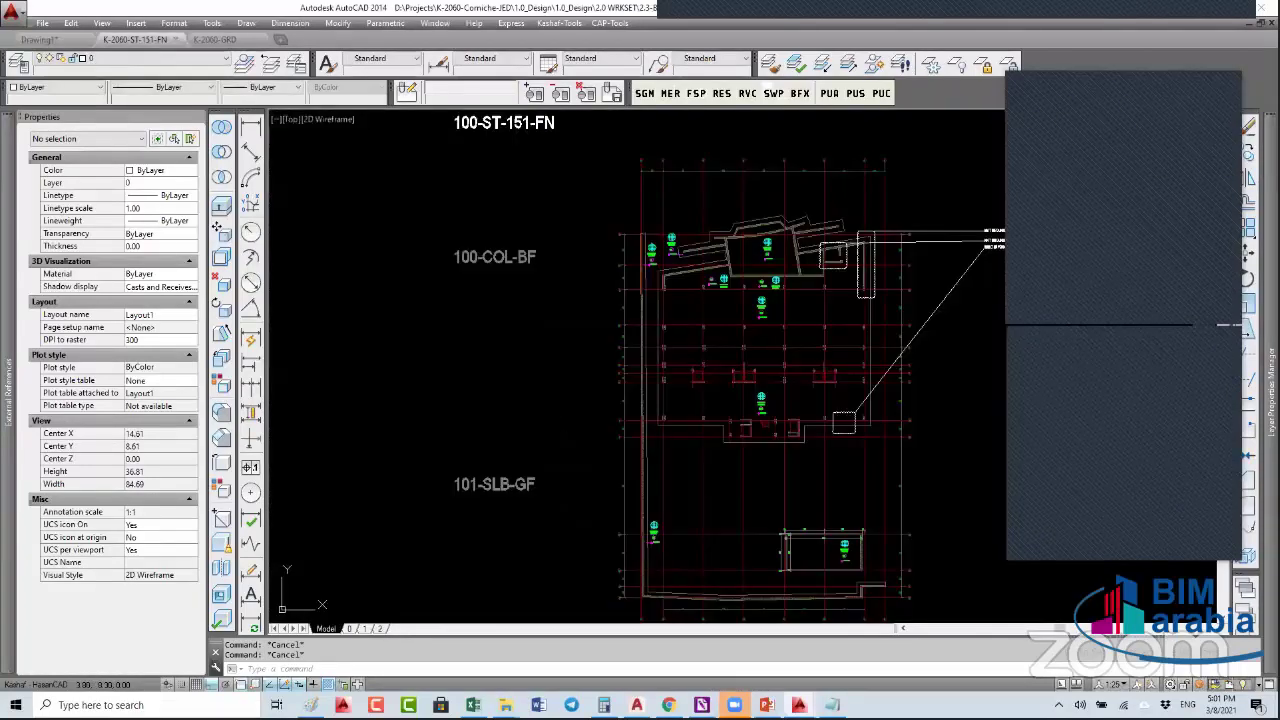
key(ctrl+Tab)
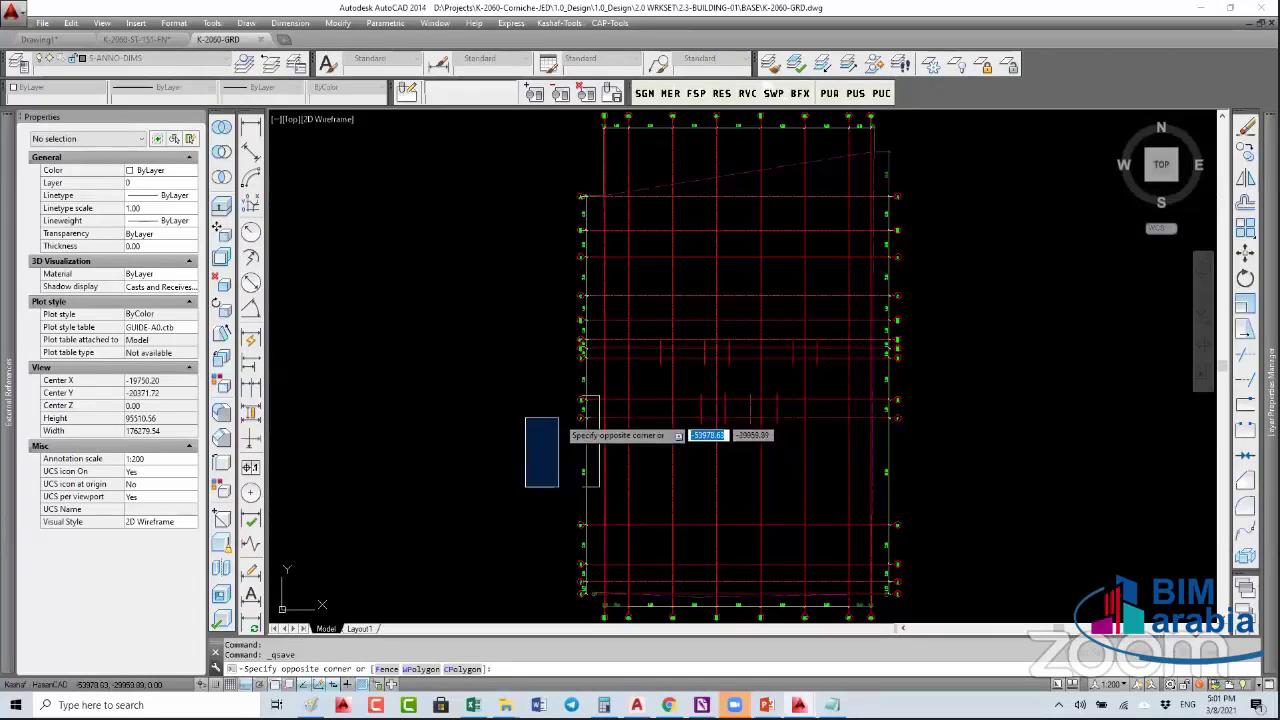
click(558, 418)
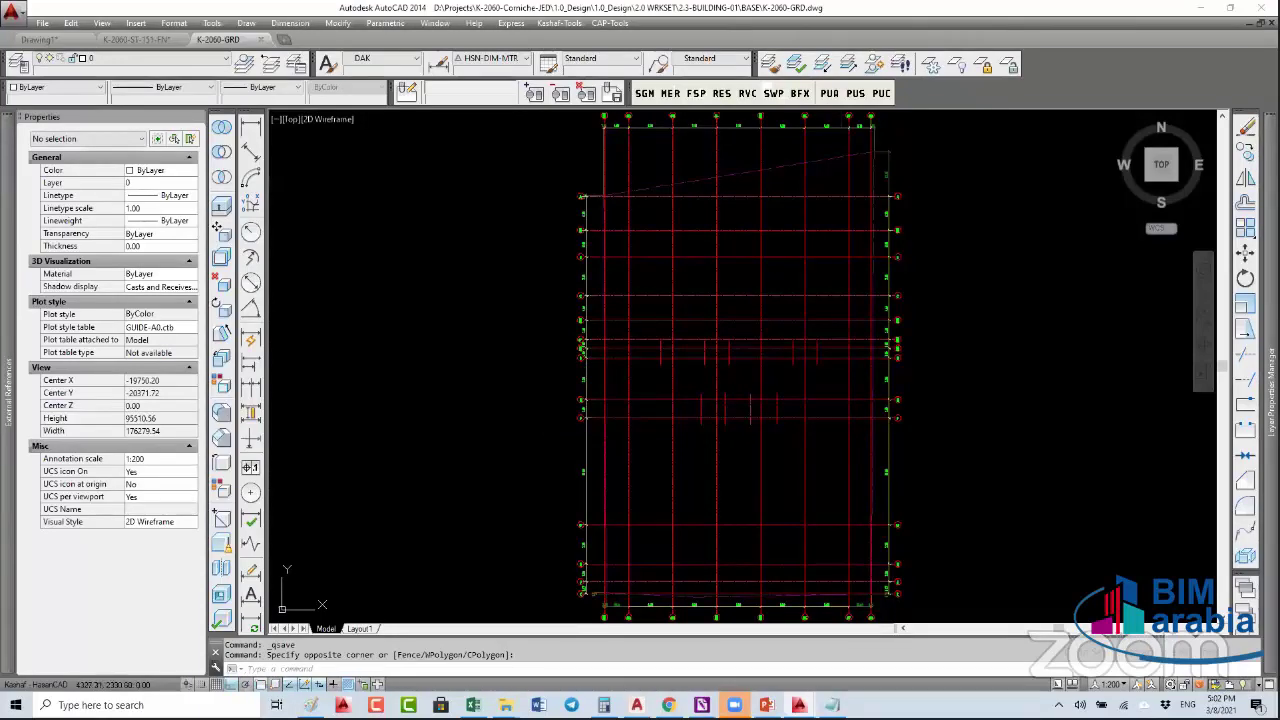
click(884, 272)
click(598, 300)
click(562, 186)
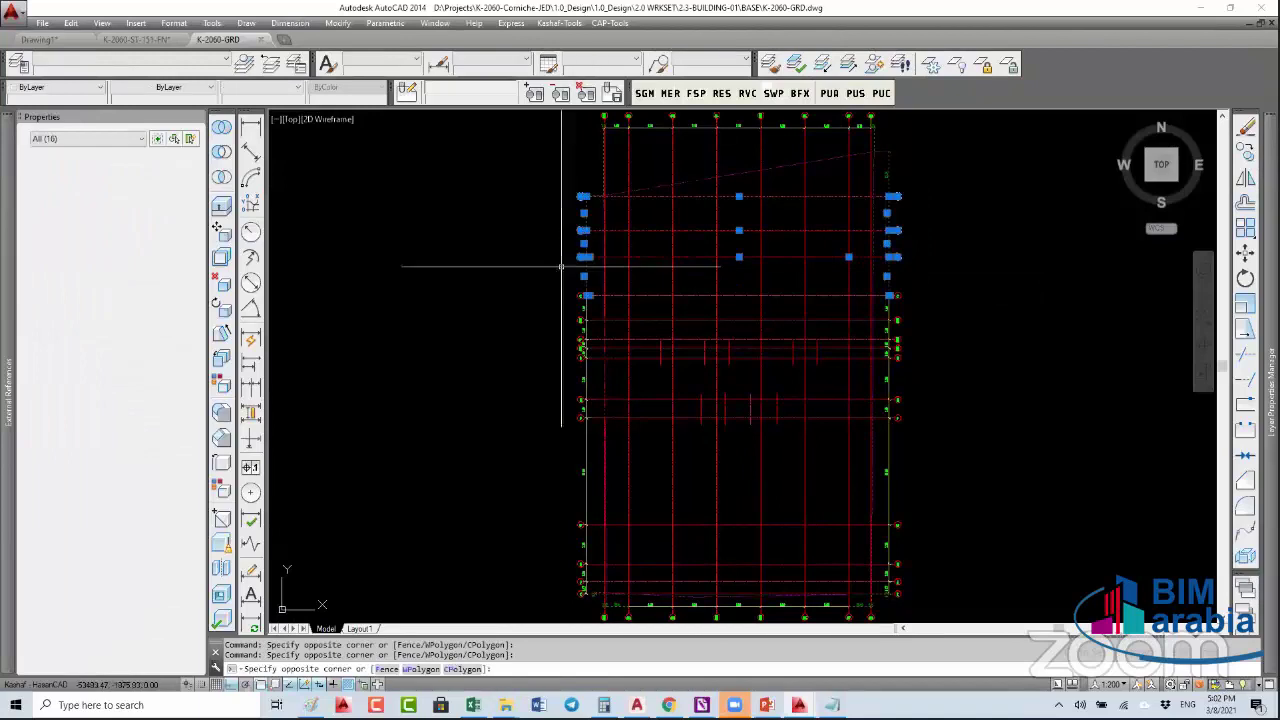
click(916, 504)
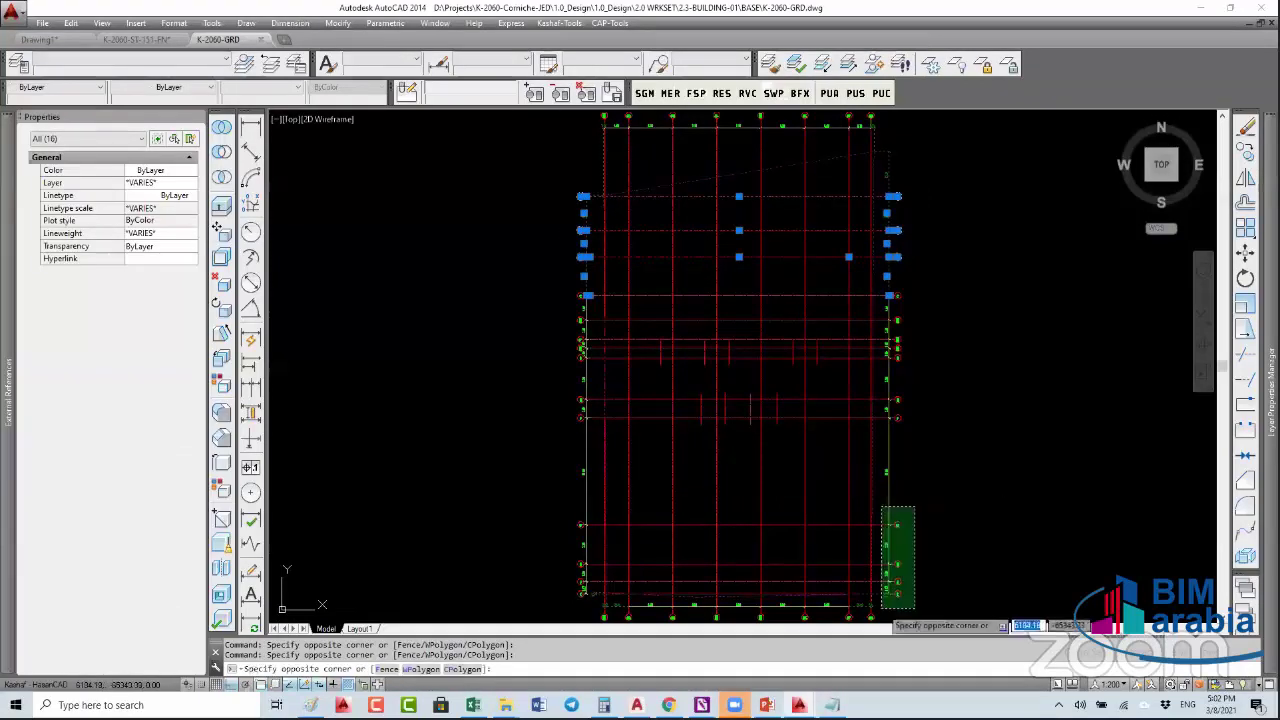
click(880, 610)
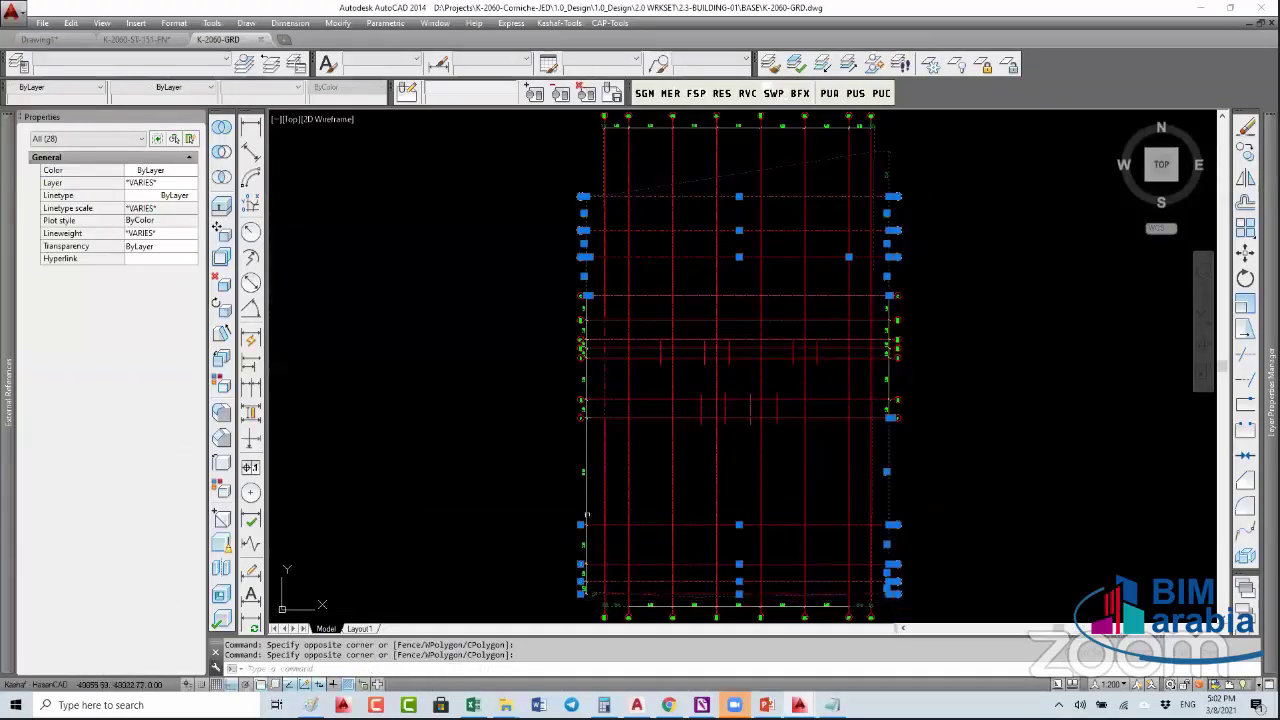
click(592, 599)
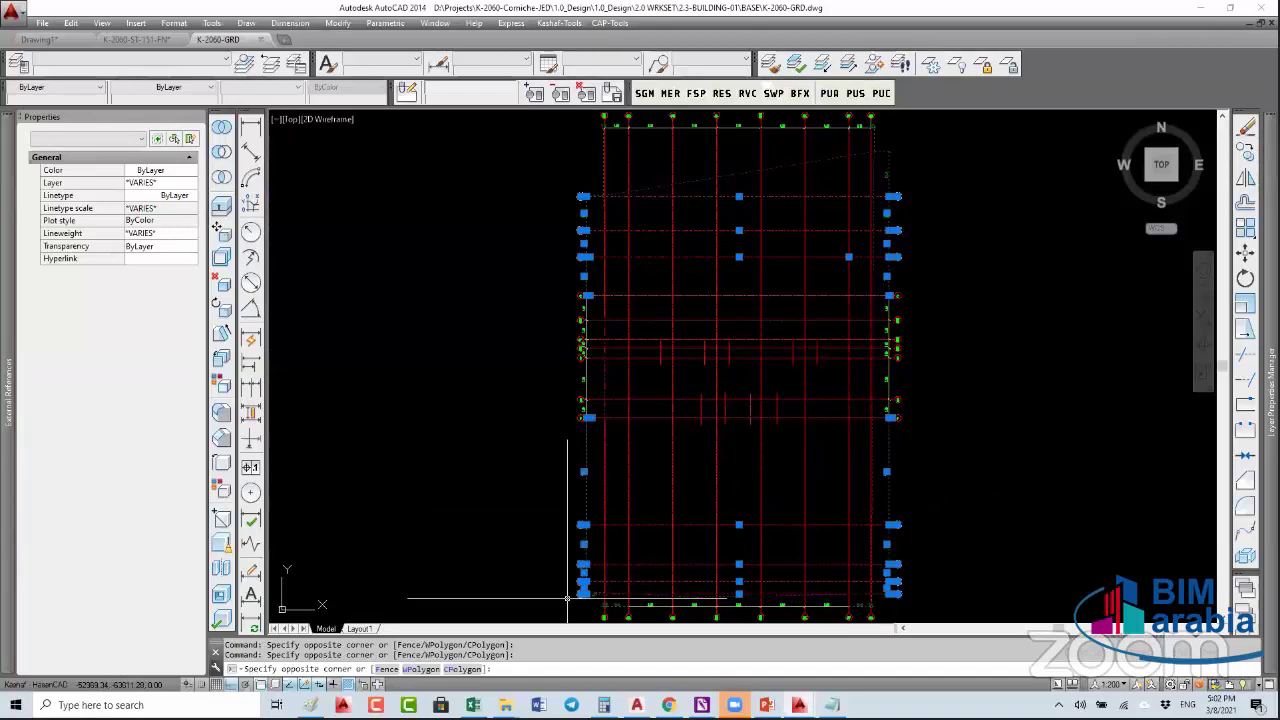
click(567, 599)
text(e)
key(Return)
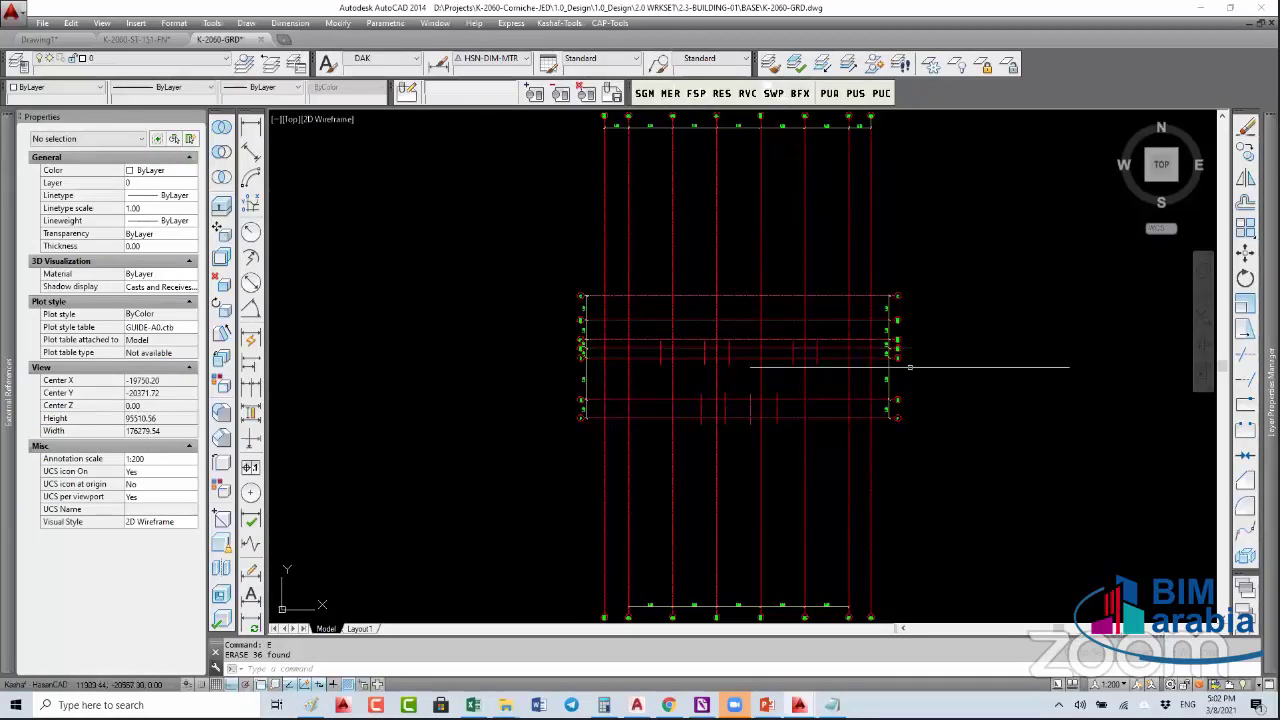
text(u)
key(Return)
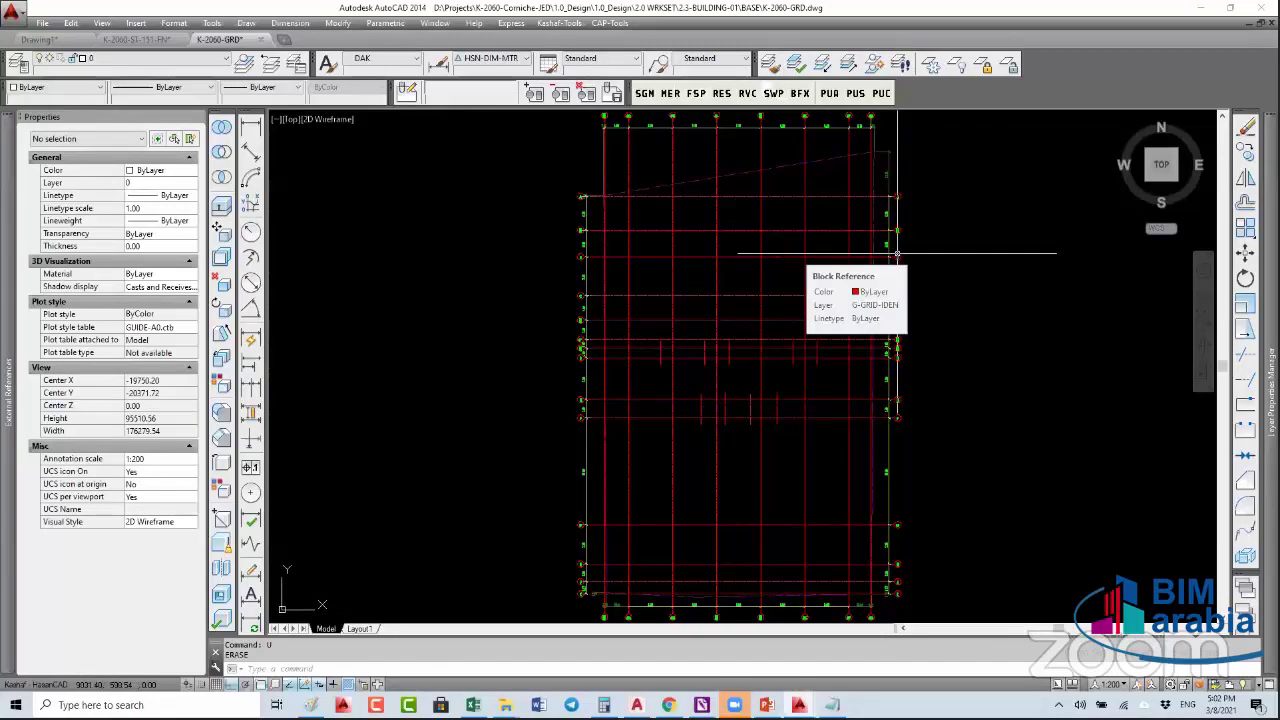
- Pan and zoom around the grid plan to inspect bubbles 01–05 and rows A–K
scroll(897, 254, up, 5)
mouse_move(858, 395)
middle_down()
mouse_move(858, 460)
mouse_move(923, 473)
middle_up()
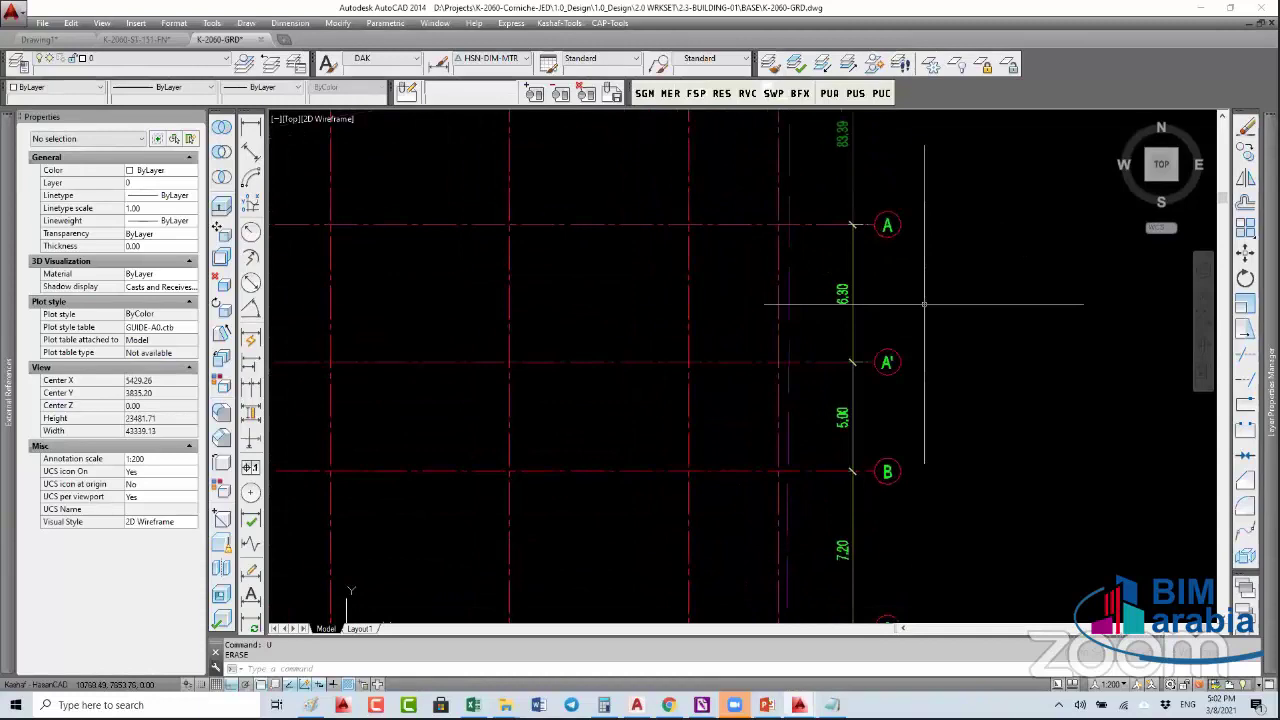
scroll(924, 304, down, 2)
scroll(616, 420, up, 2)
middle_drag(270, 600, 918, 577)
middle_drag(707, 335, 749, 309)
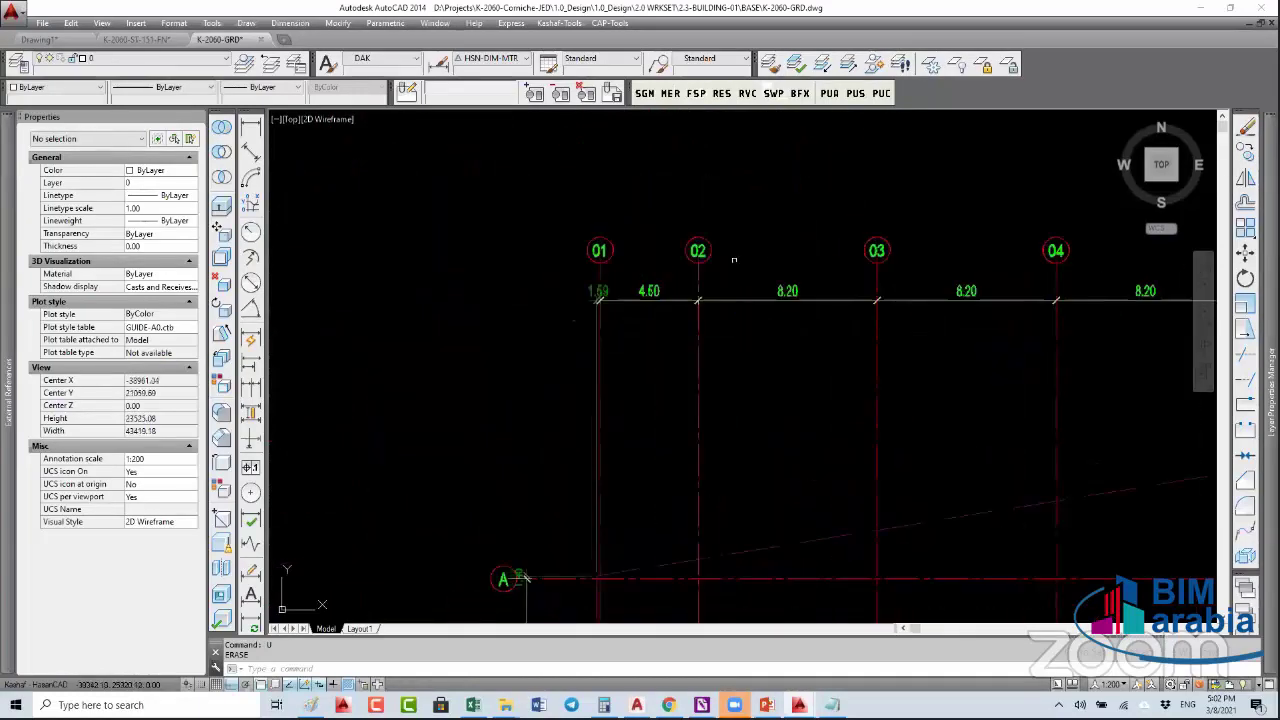
scroll(665, 303, down, 2)
middle_drag(628, 347, 585, 170)
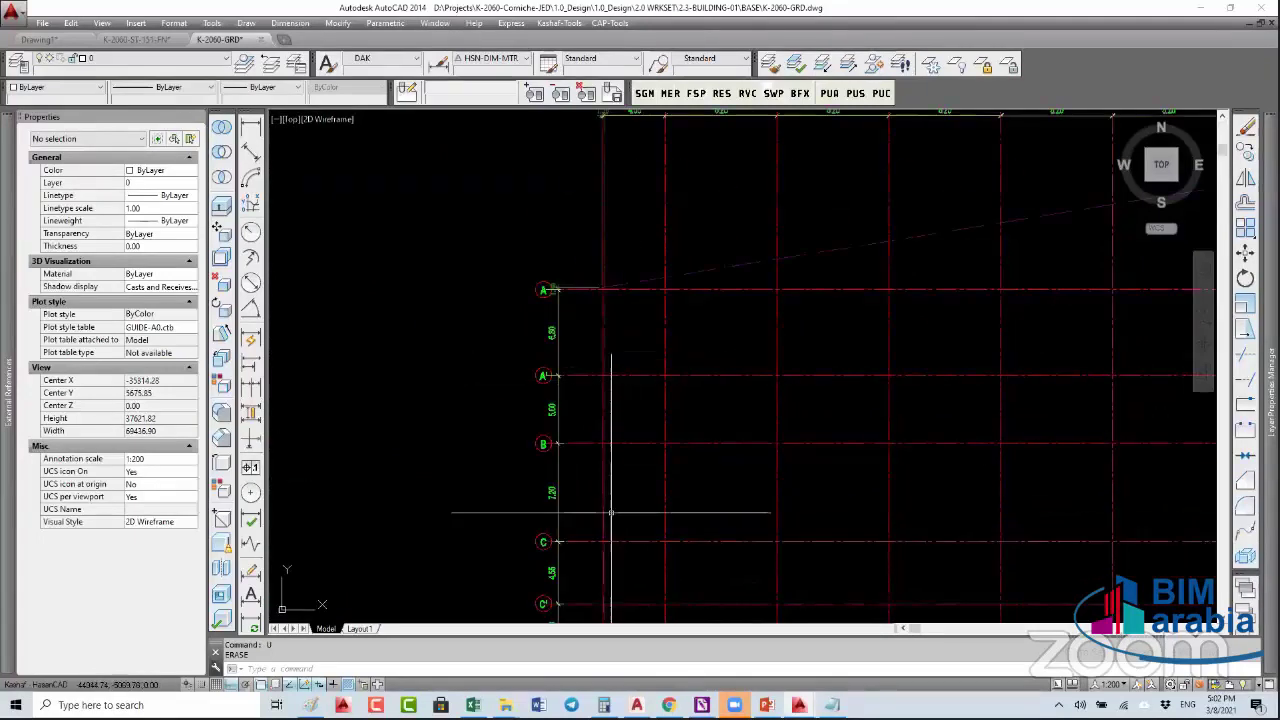
middle_drag(609, 523, 581, 281)
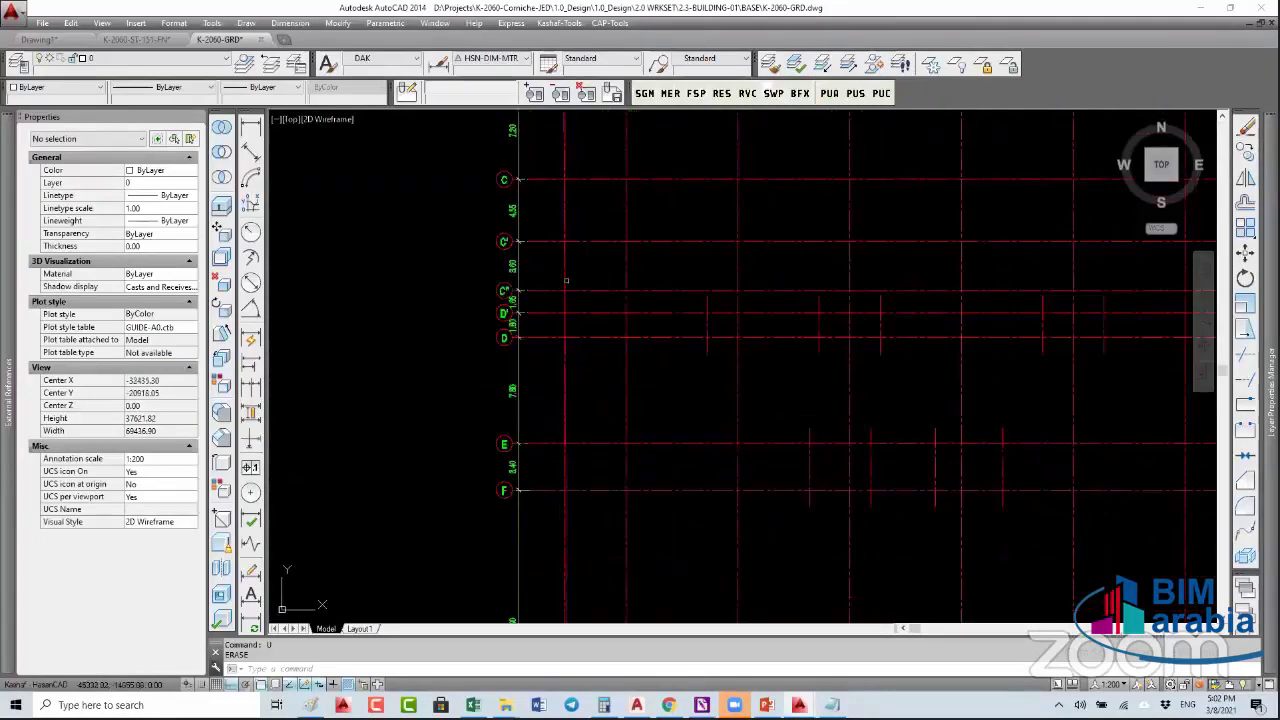
scroll(510, 357, up, 3)
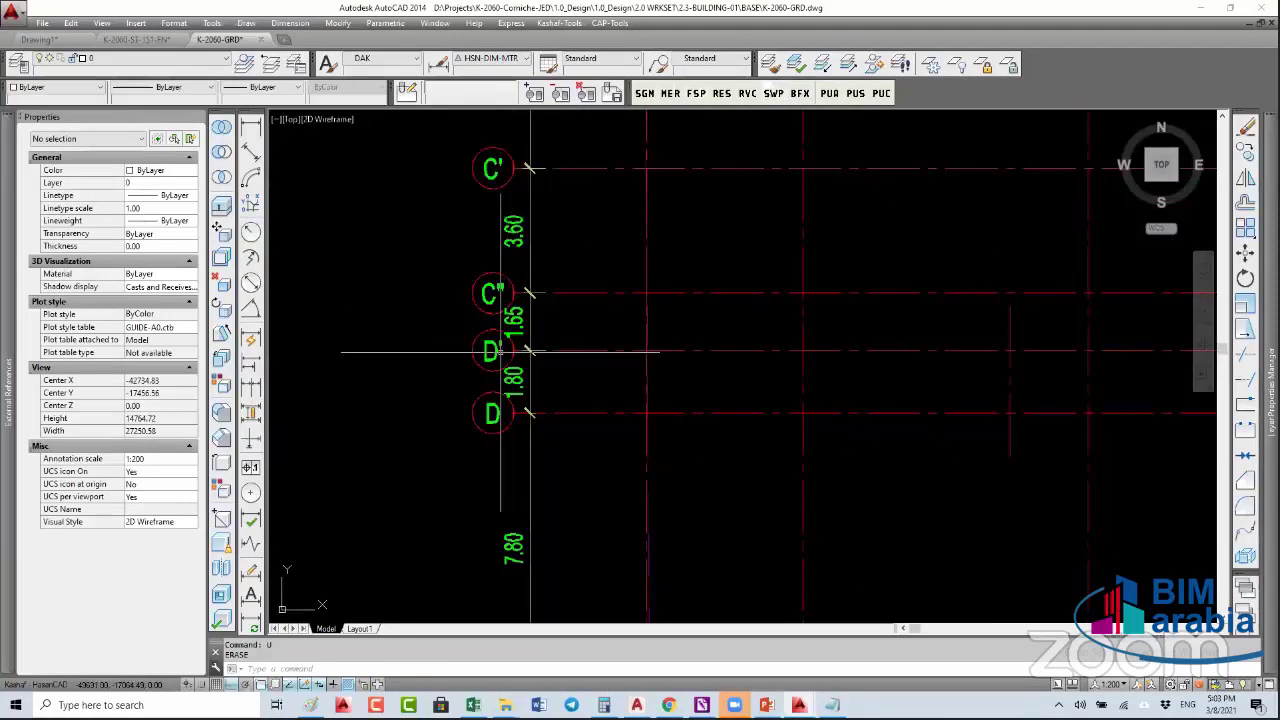
scroll(500, 351, down, 2)
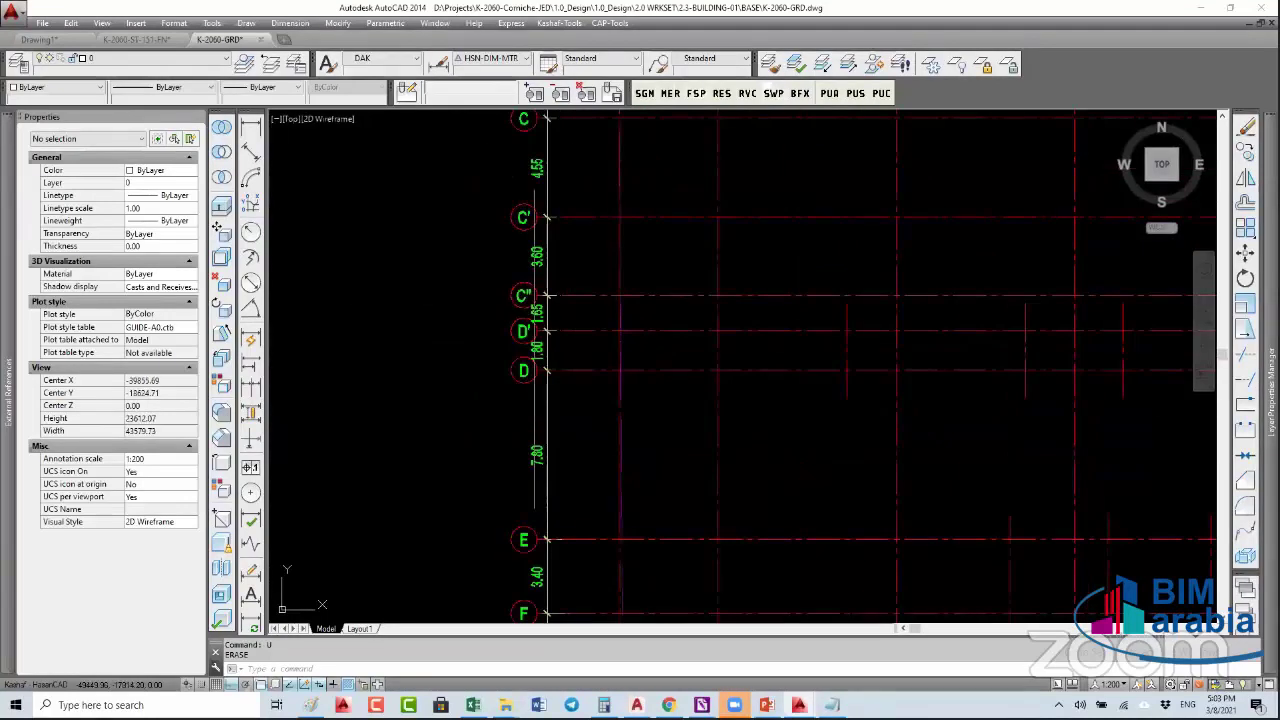
scroll(583, 272, down, 2)
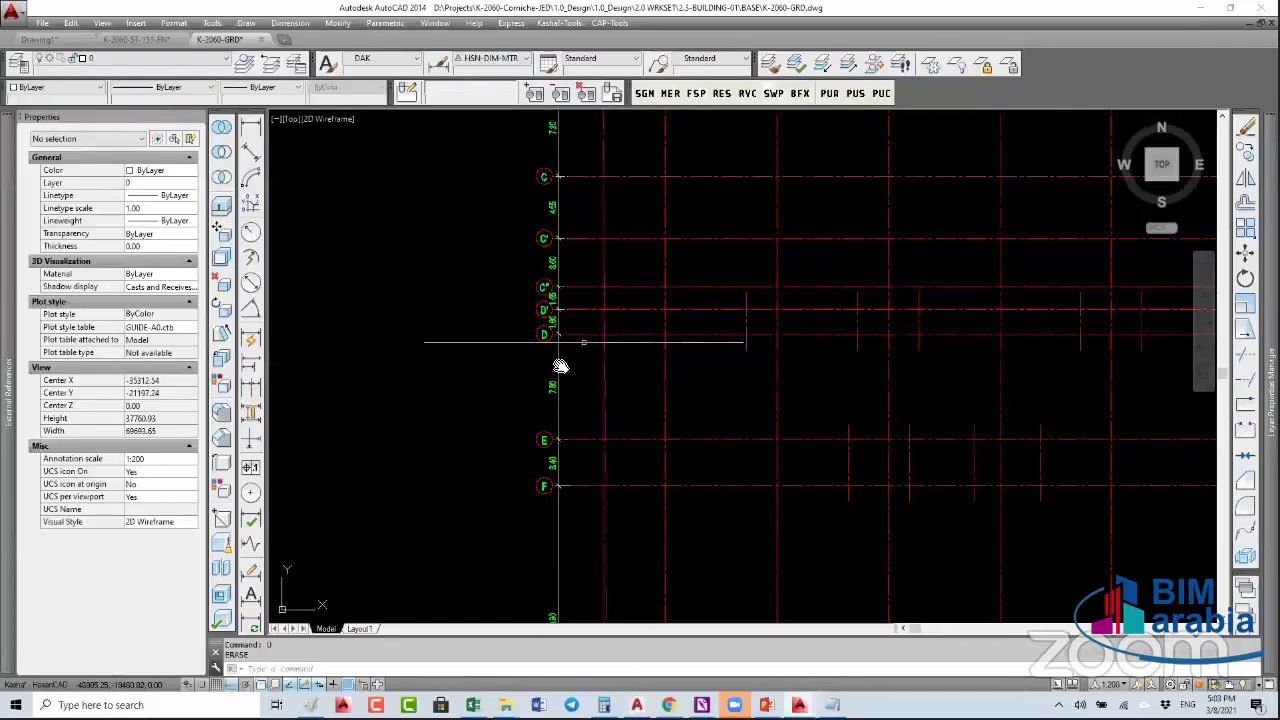
middle_drag(560, 366, 523, 35)
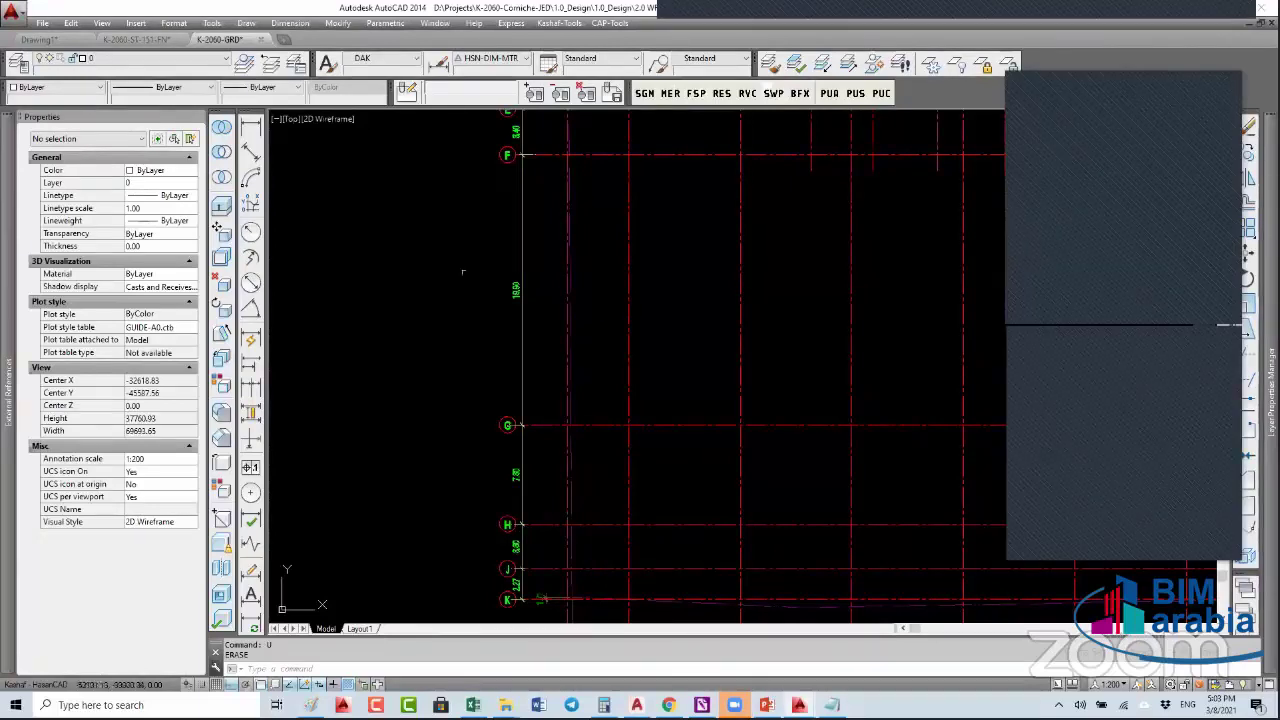
- Check the reference near 100-COL-BF in the K-2060-ST-151-FN sheet
key(ctrl+Tab)
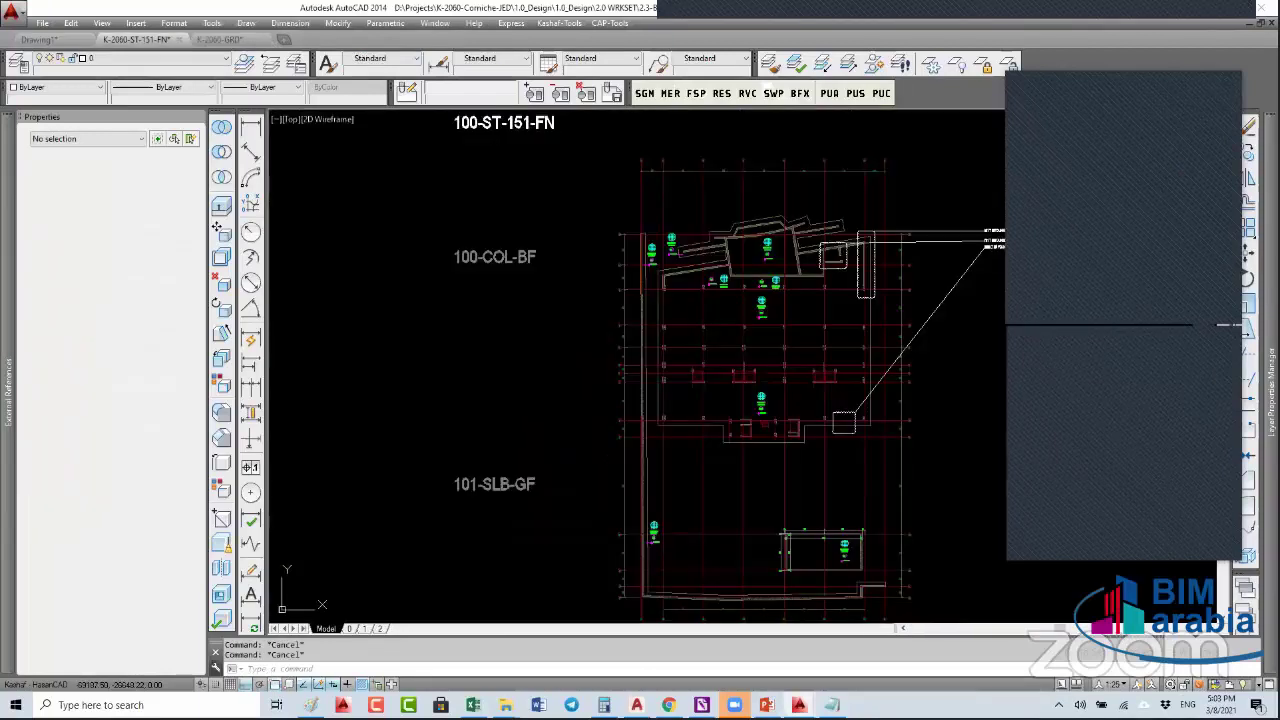
click(530, 250)
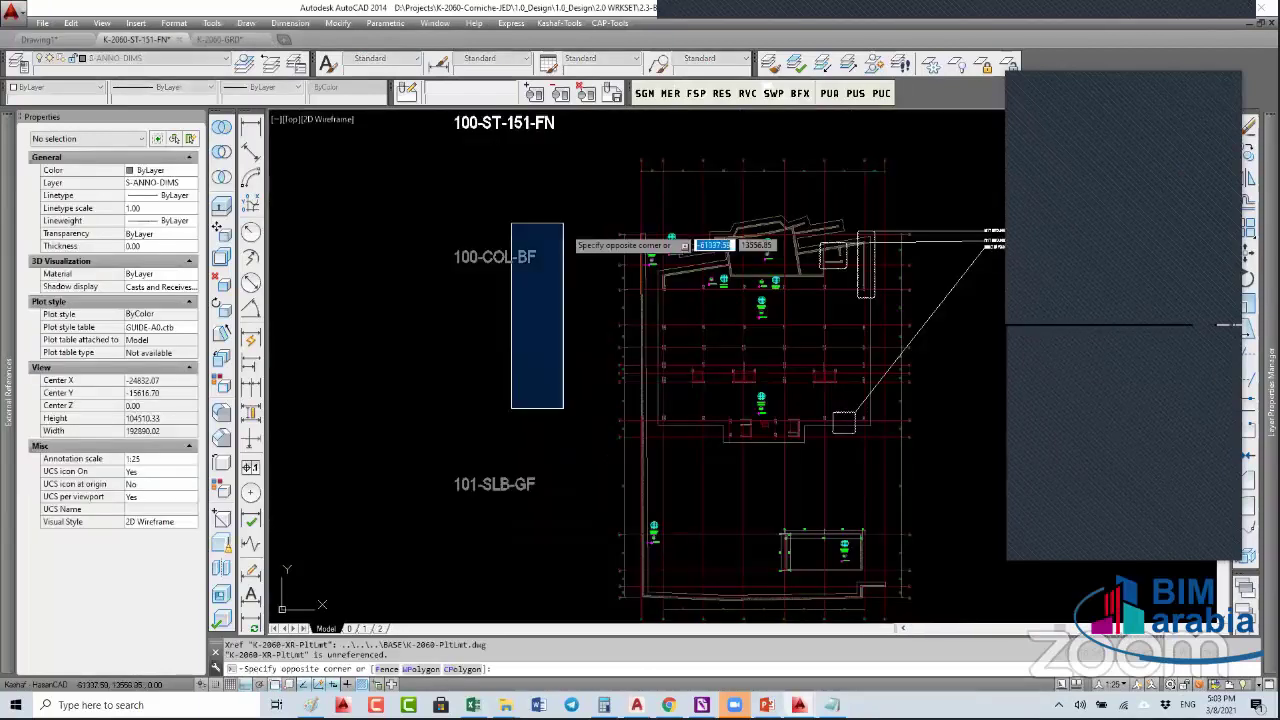
mouse_move(14, 315)
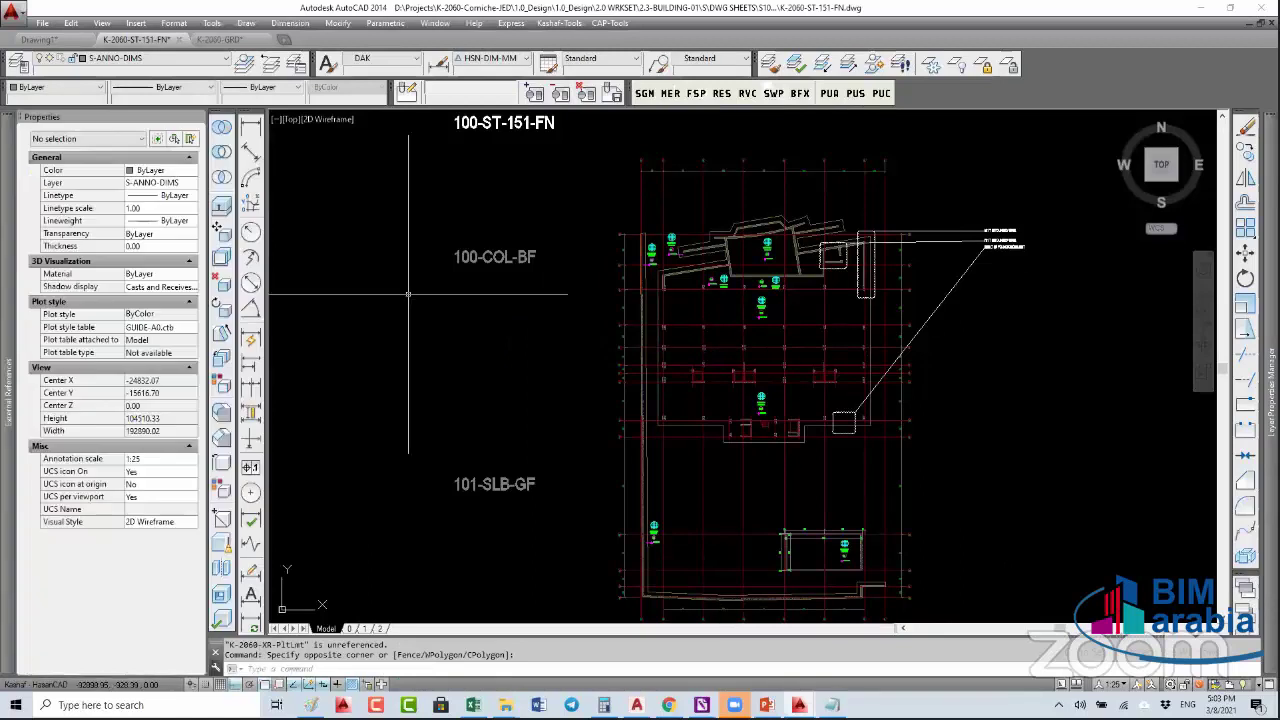
key(ctrl+Tab)
- Window-select the short grid lines in K-2060-GRD and copy them lower down
scroll(771, 399, down, 4)
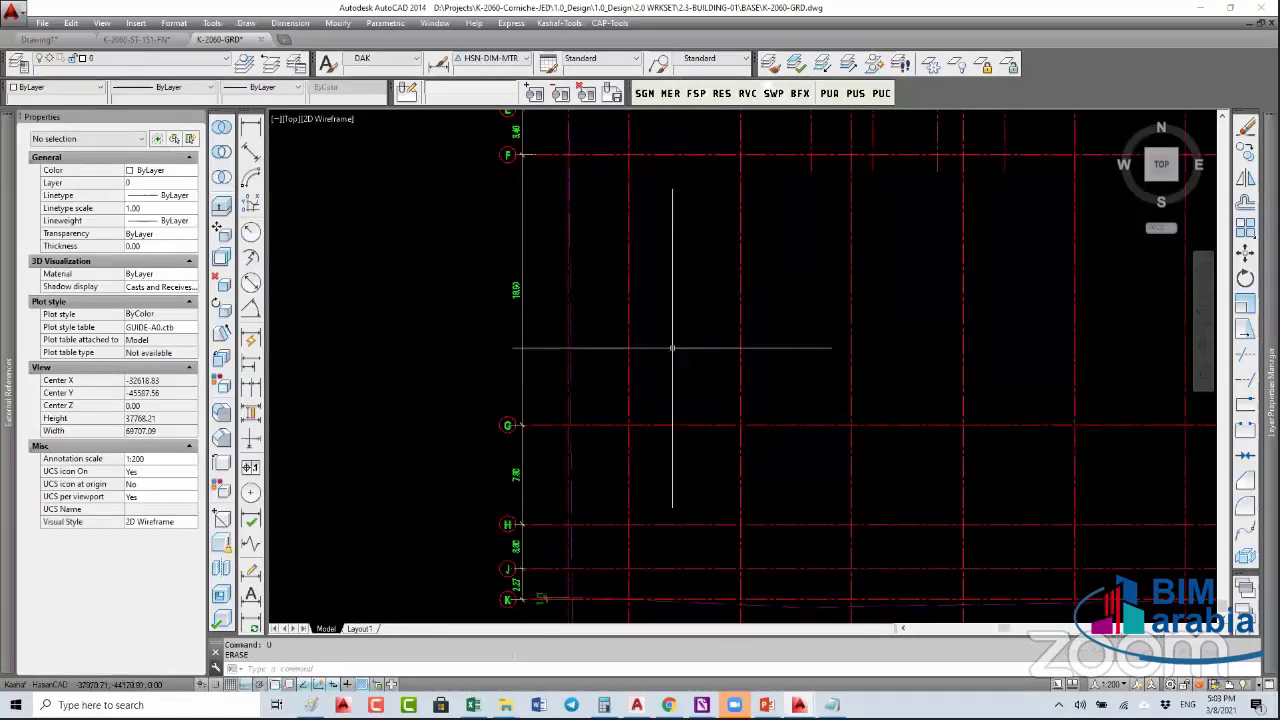
click(673, 185)
click(857, 305)
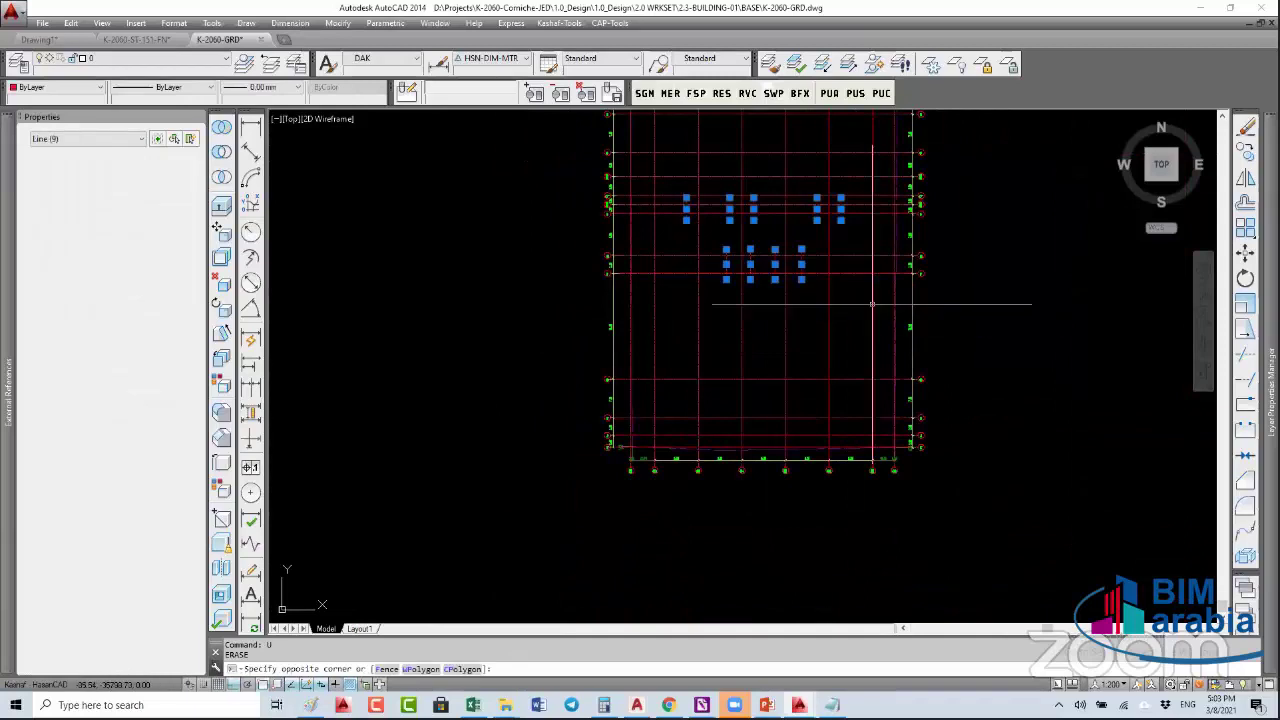
text(cco)
key(Return)
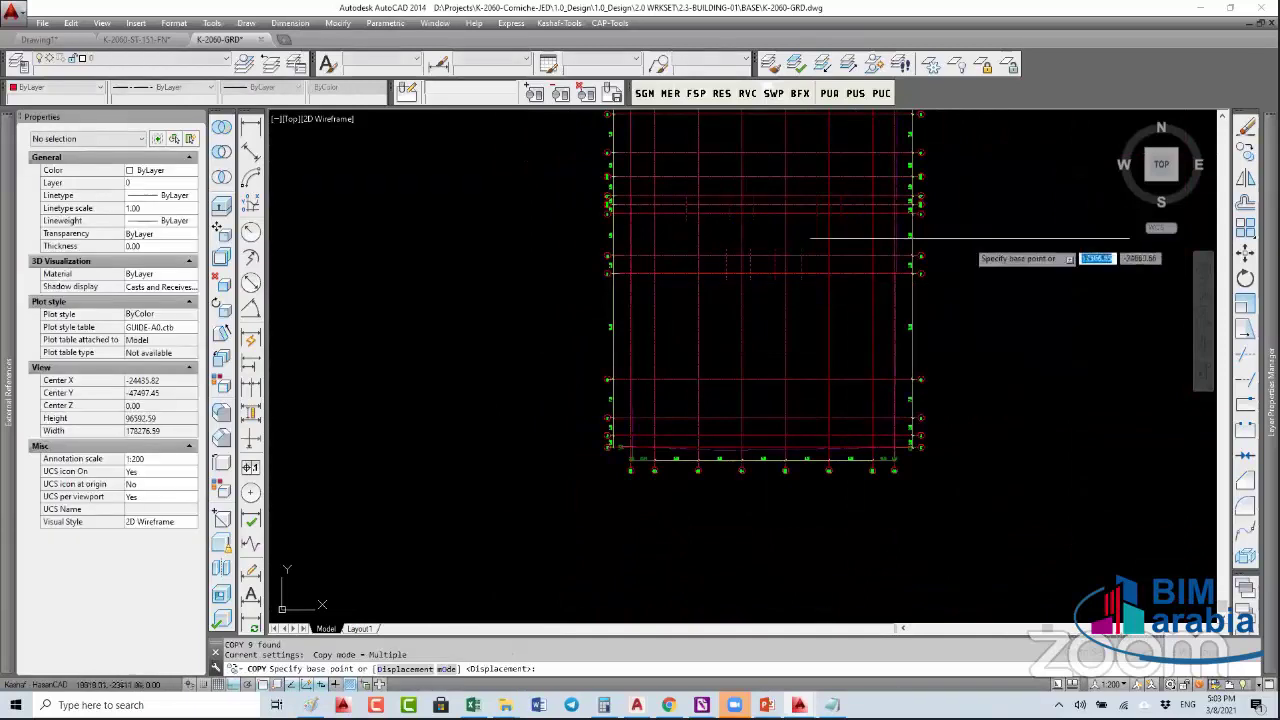
click(978, 230)
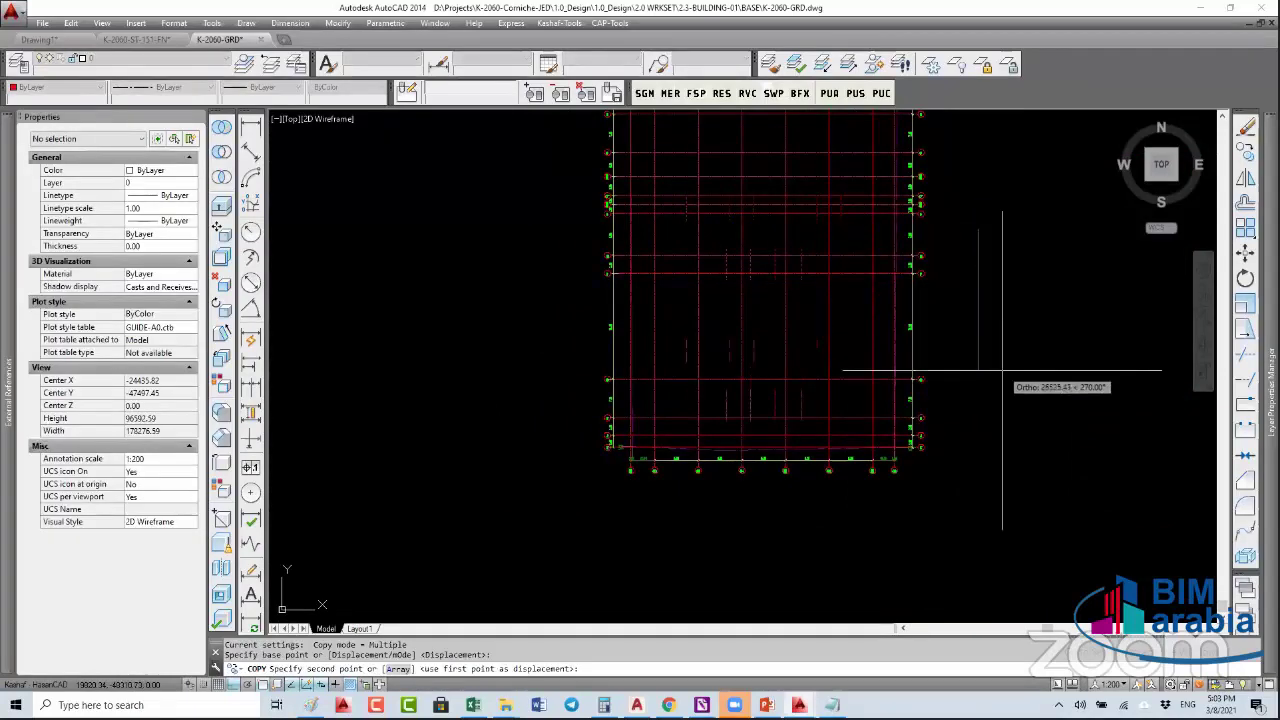
click(1003, 374)
key(Escape)
key(Escape)
key(Escape)
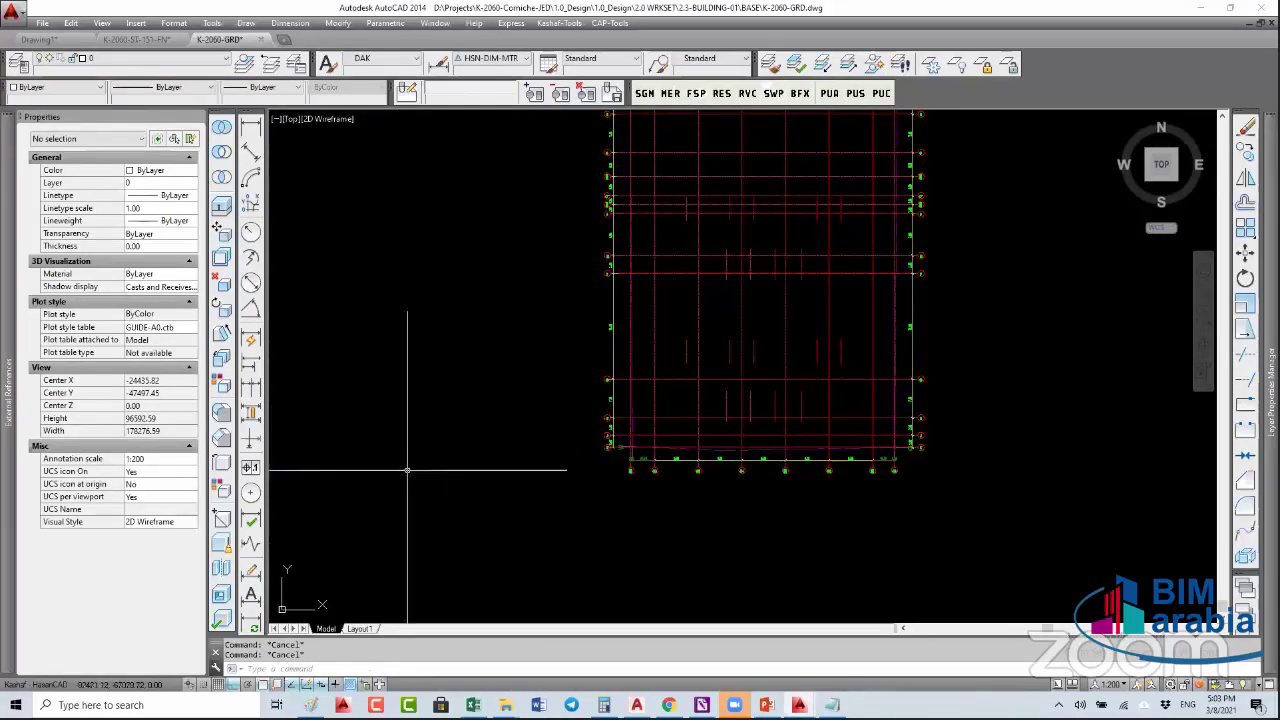
key(ctrl+Tab)
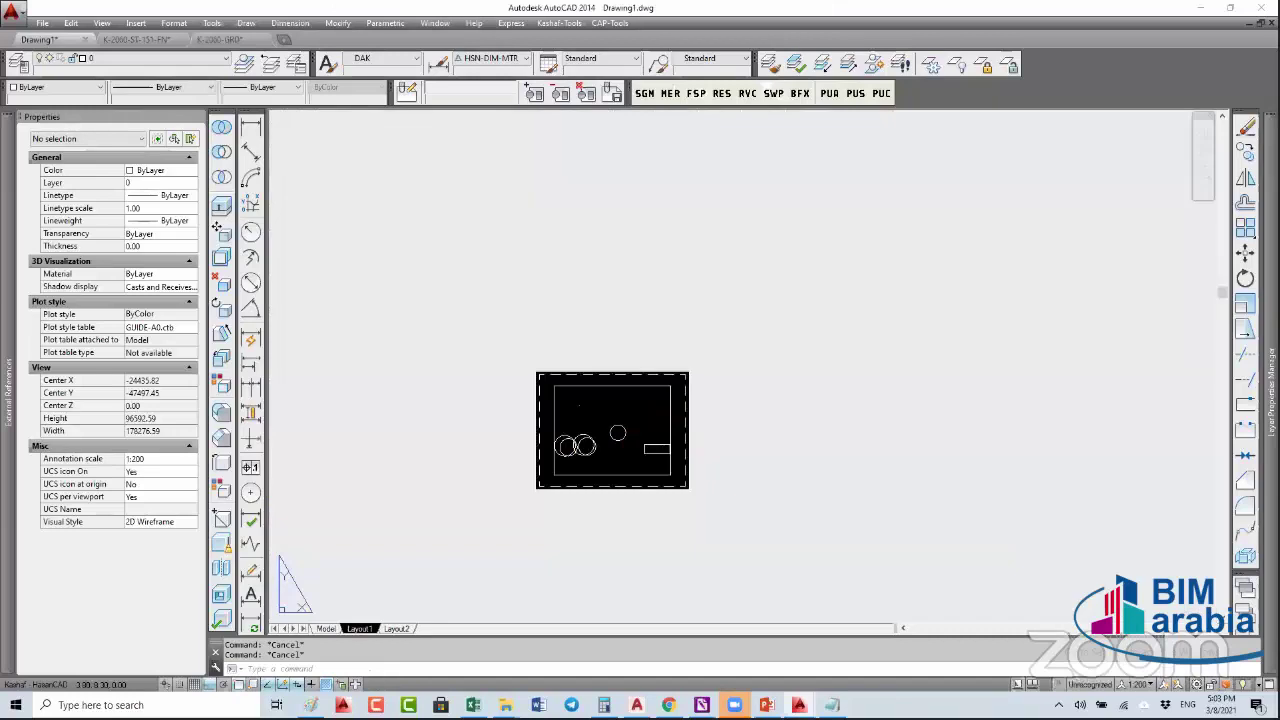
key(ctrl+Tab)
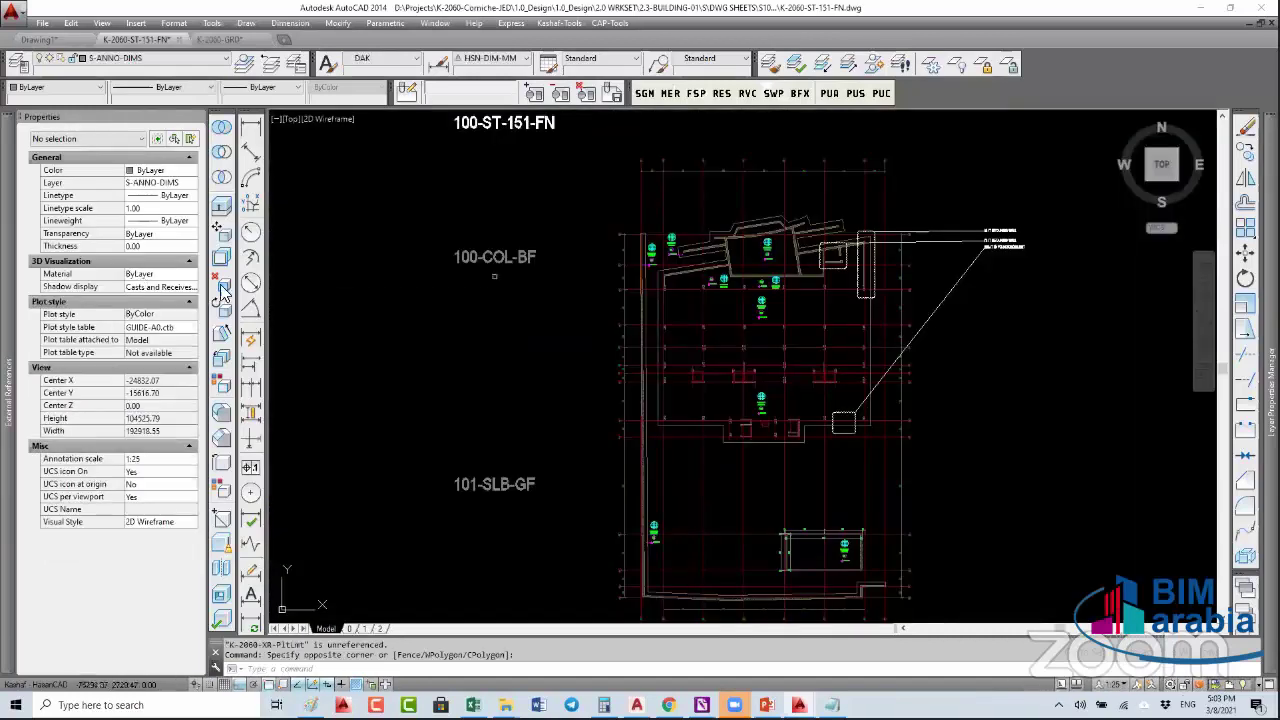
- Reload K-2060-GRD in the sheet and compare the result against the grid drawing
mouse_move(6, 270)
click(88, 197)
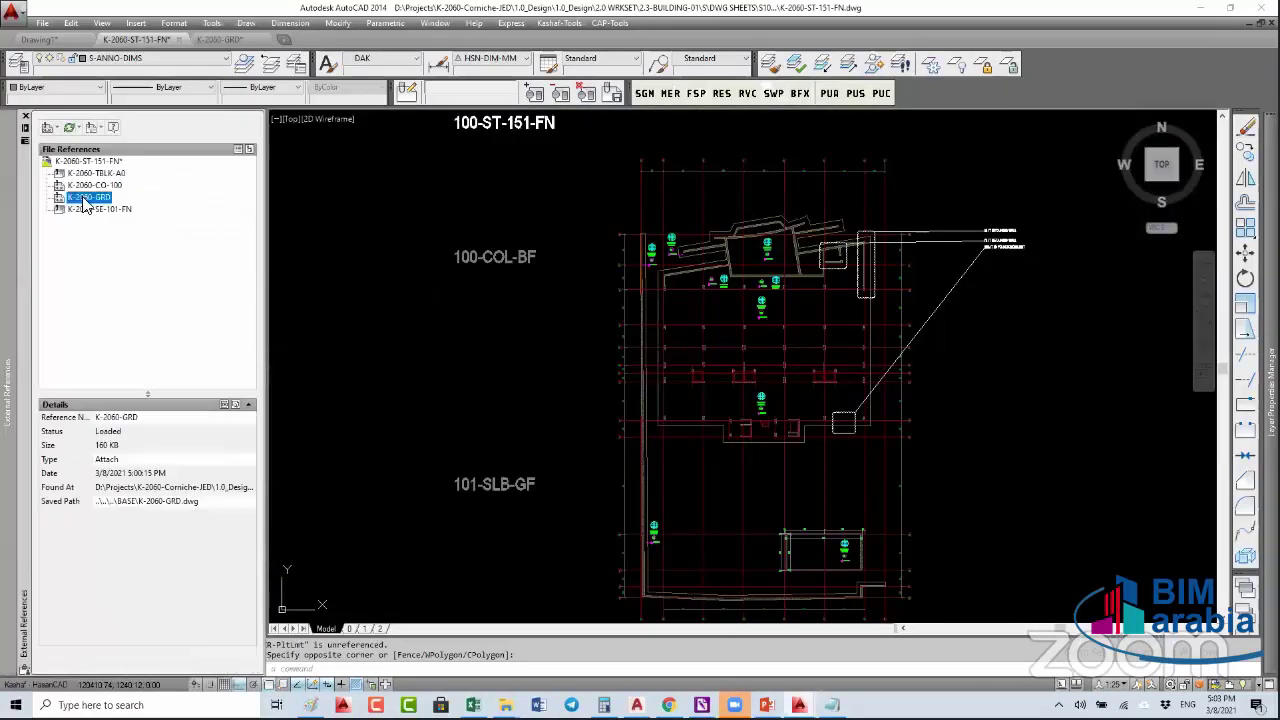
right_click(86, 197)
click(137, 251)
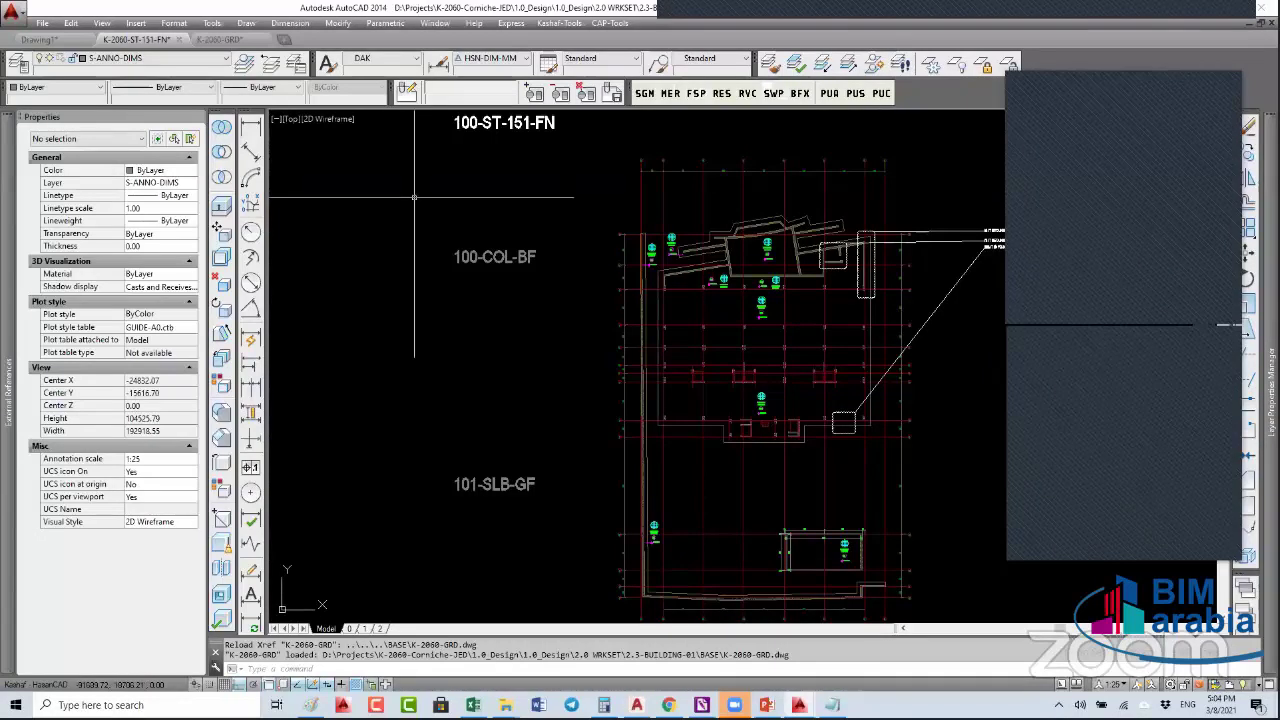
key(ctrl+Tab)
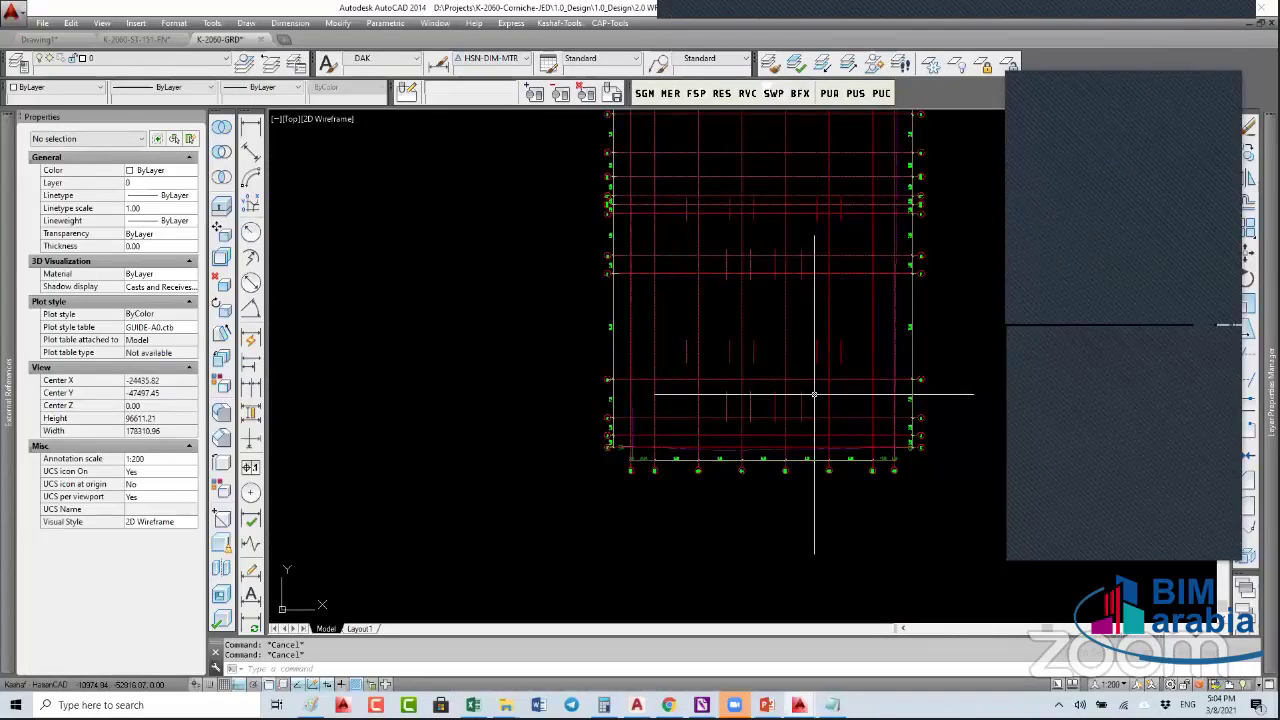
key(ctrl+Tab)
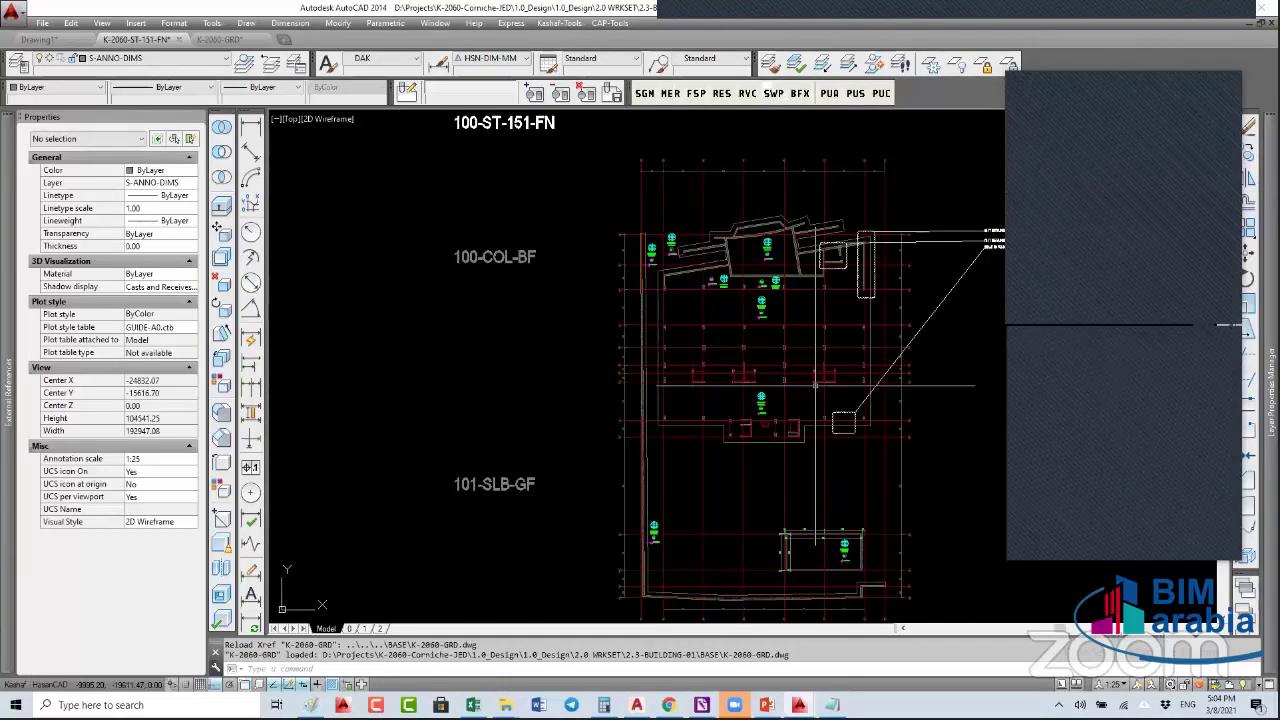
key(ctrl+Tab)
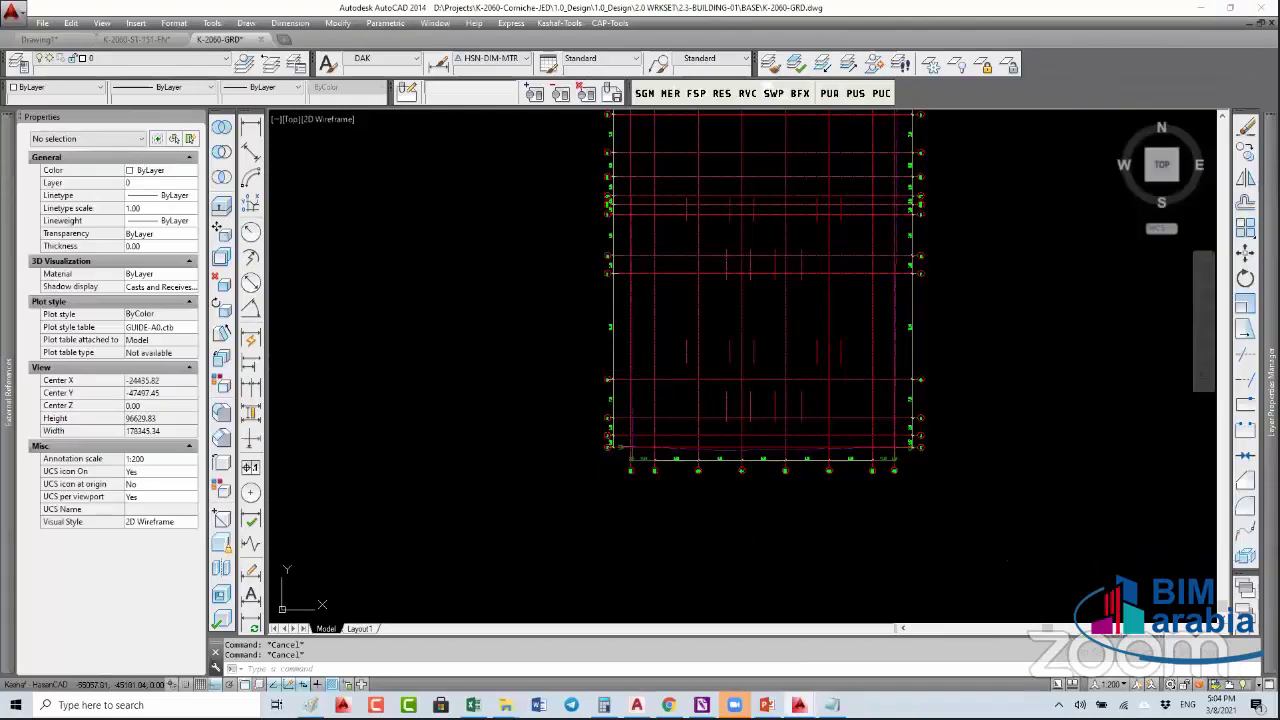
key(ctrl+Tab)
key(ctrl+Tab)
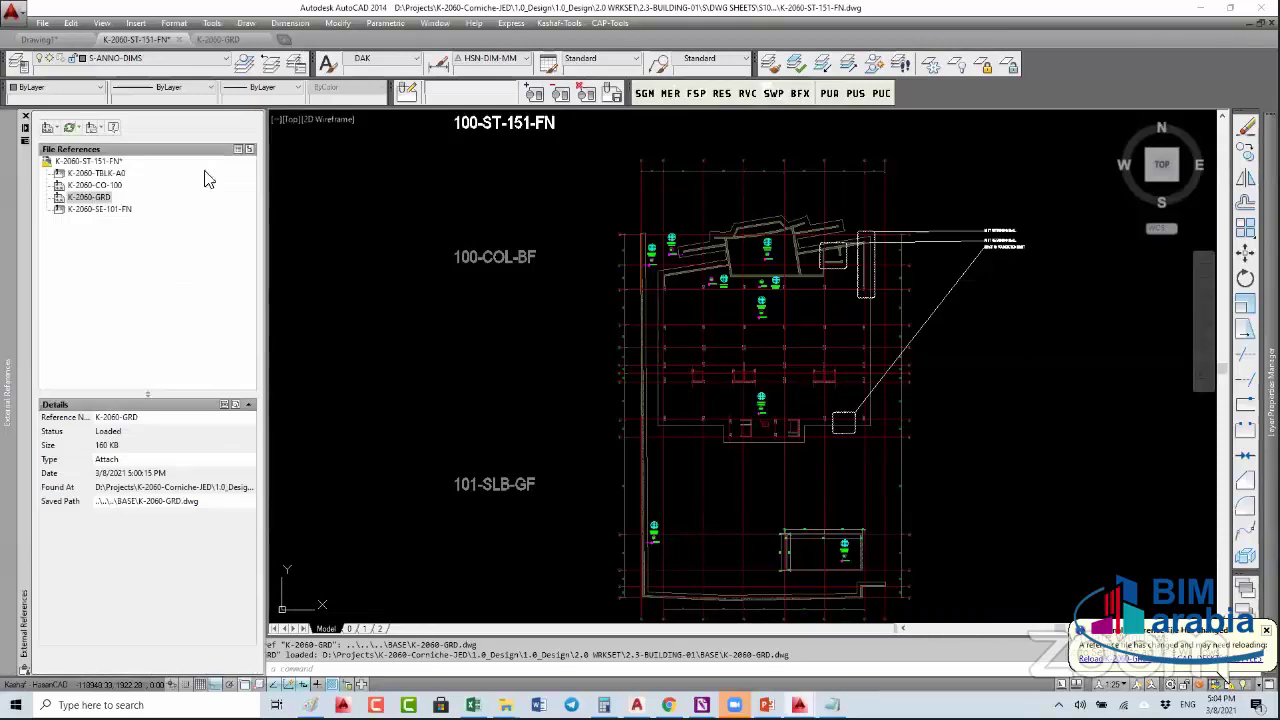
- Switch the palette to list view and reload K-2060-GRD again
click(238, 150)
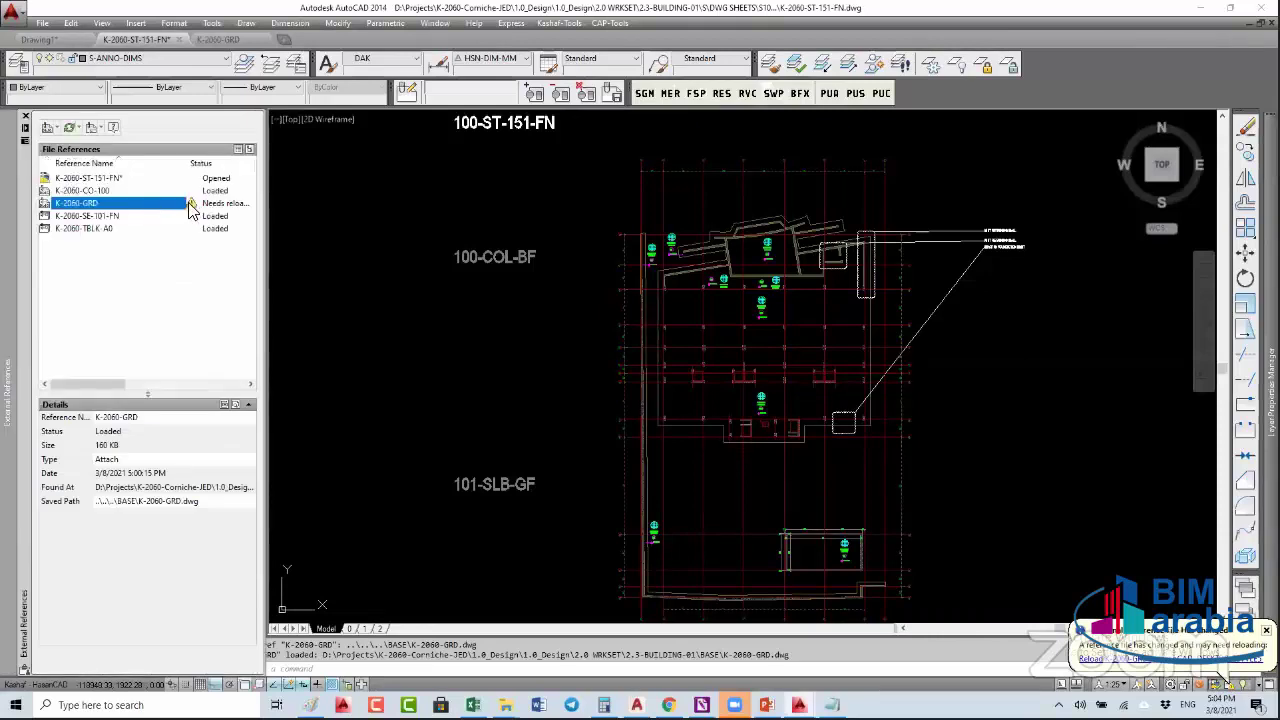
right_click(90, 205)
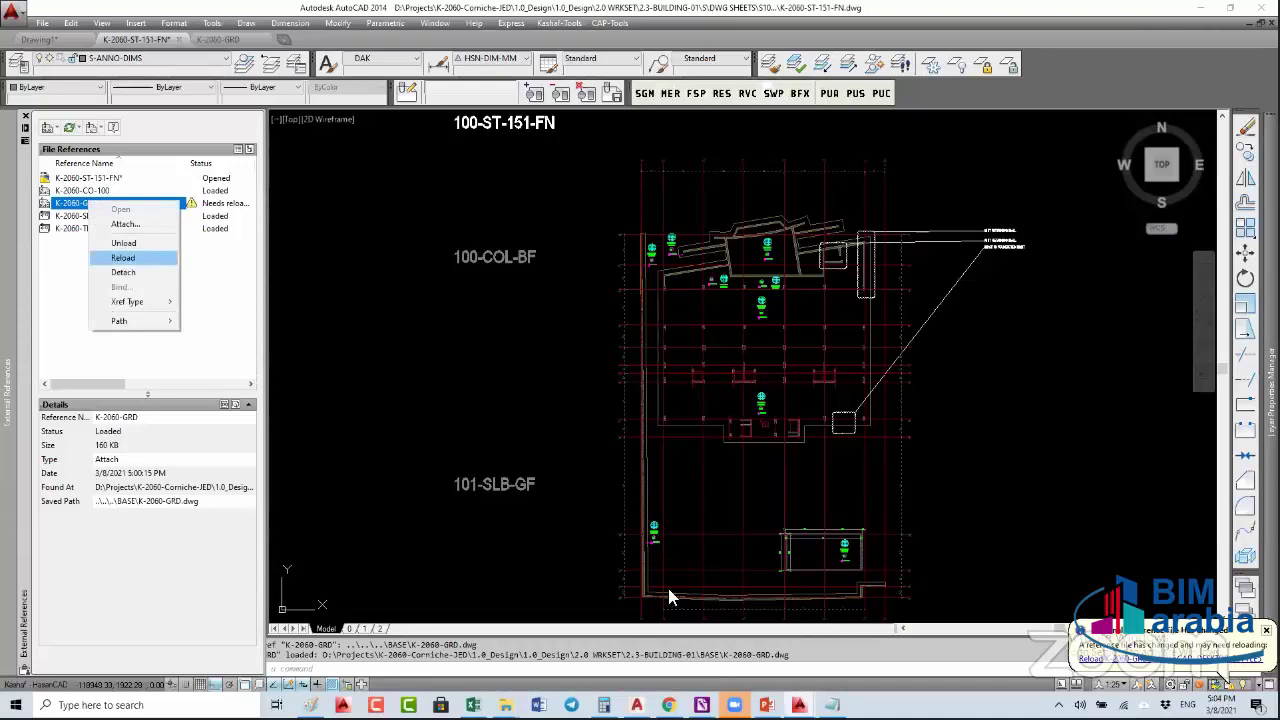
click(122, 258)
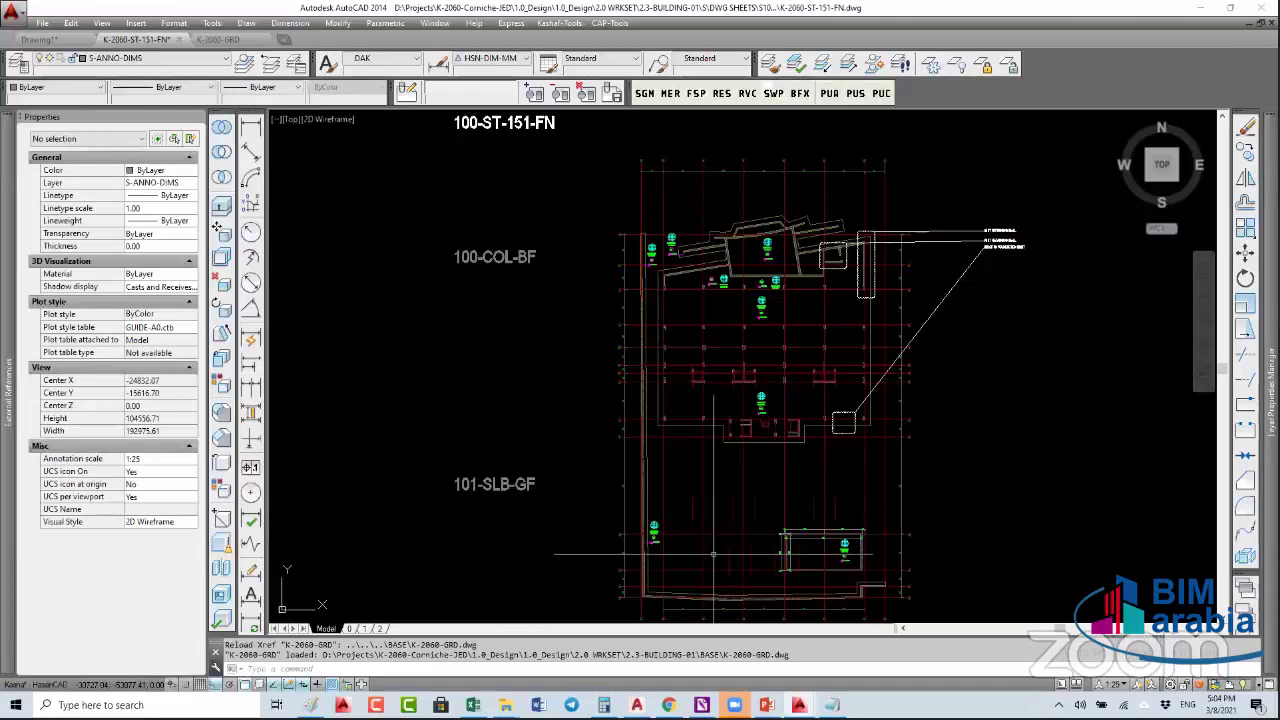
- Zoom the K-2060-GRD grid drawing to its extents
middle_drag(713, 553, 610, 482)
scroll(630, 474, up, 4)
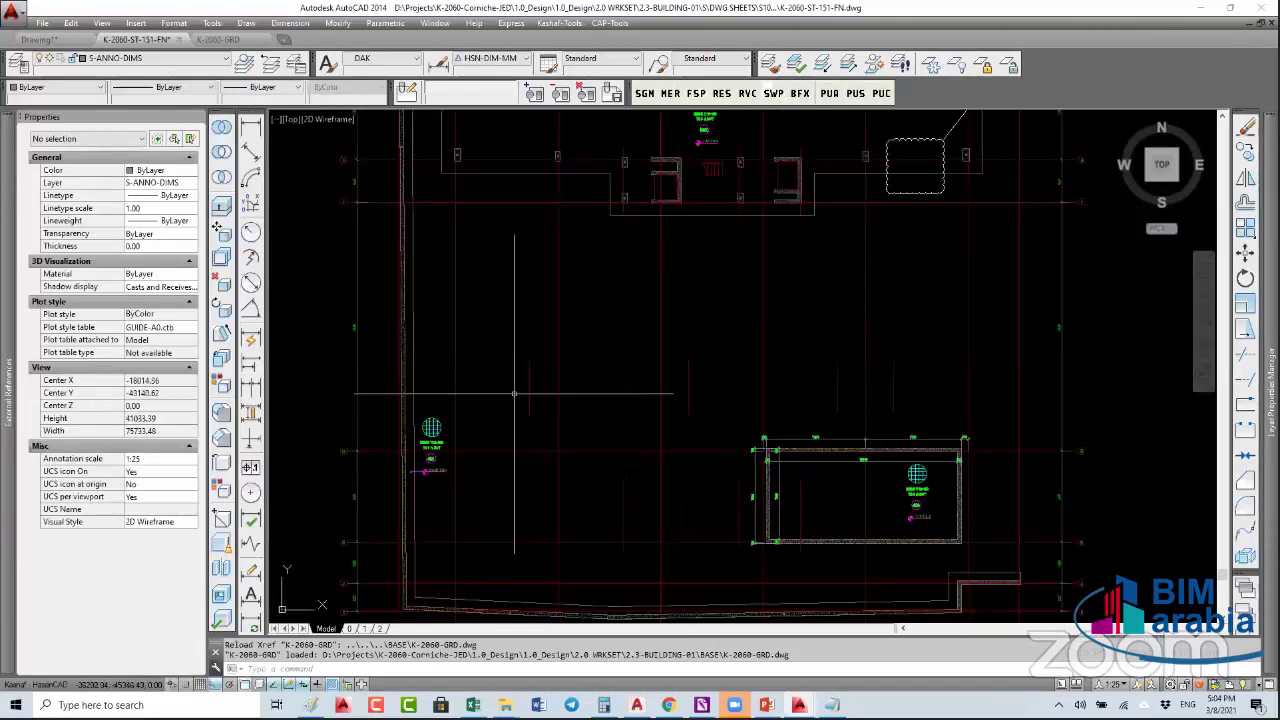
click(218, 39)
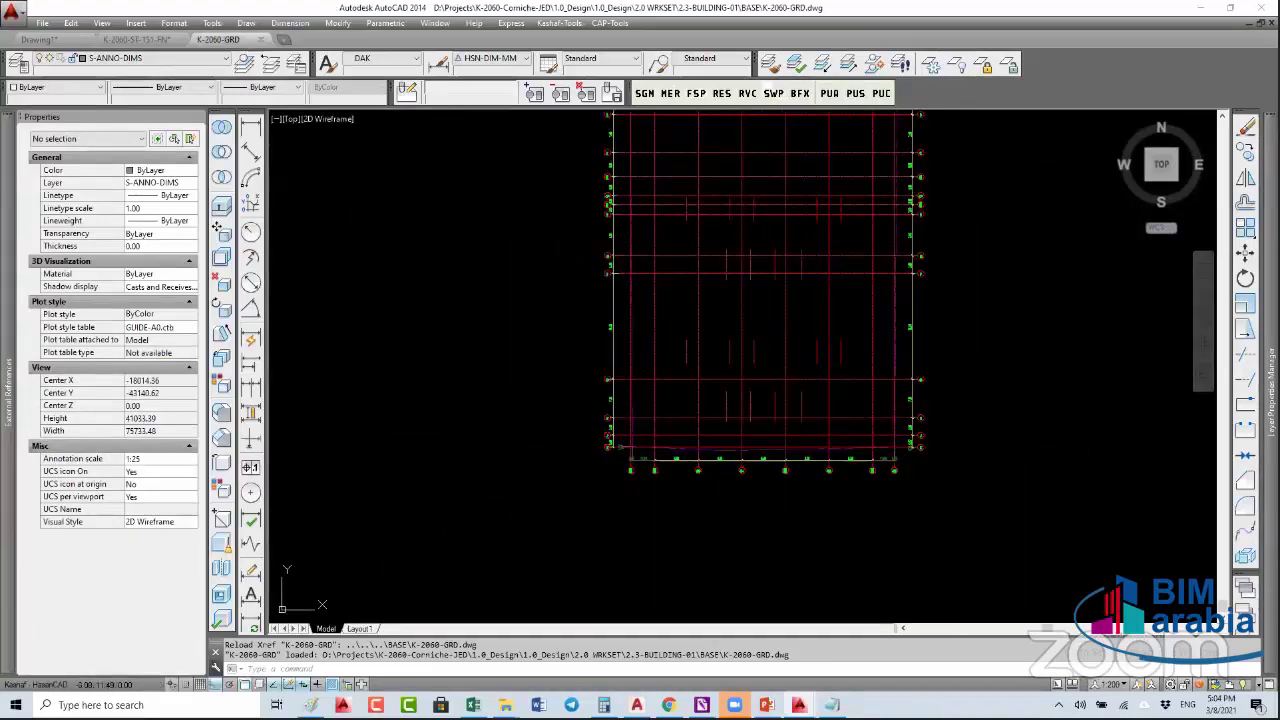
click(677, 320)
click(855, 420)
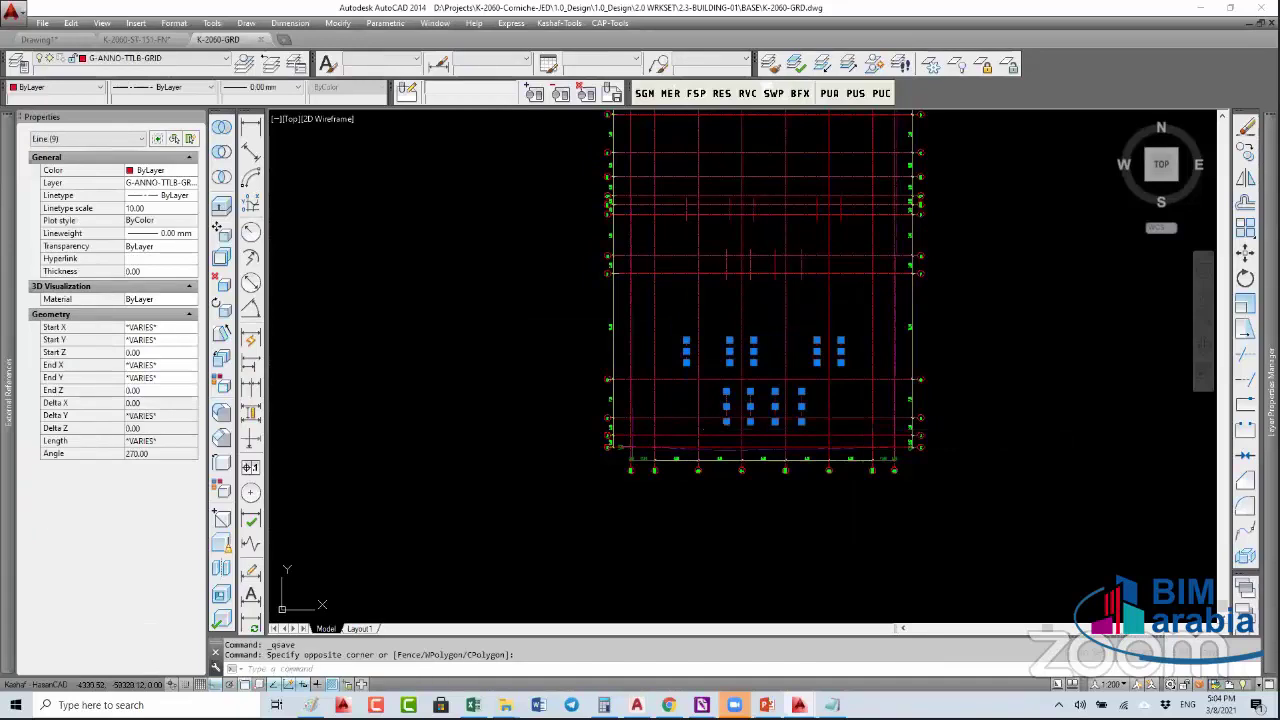
key(Escape)
text(z)
key(Return)
middle_drag(760, 300, 747, 379)
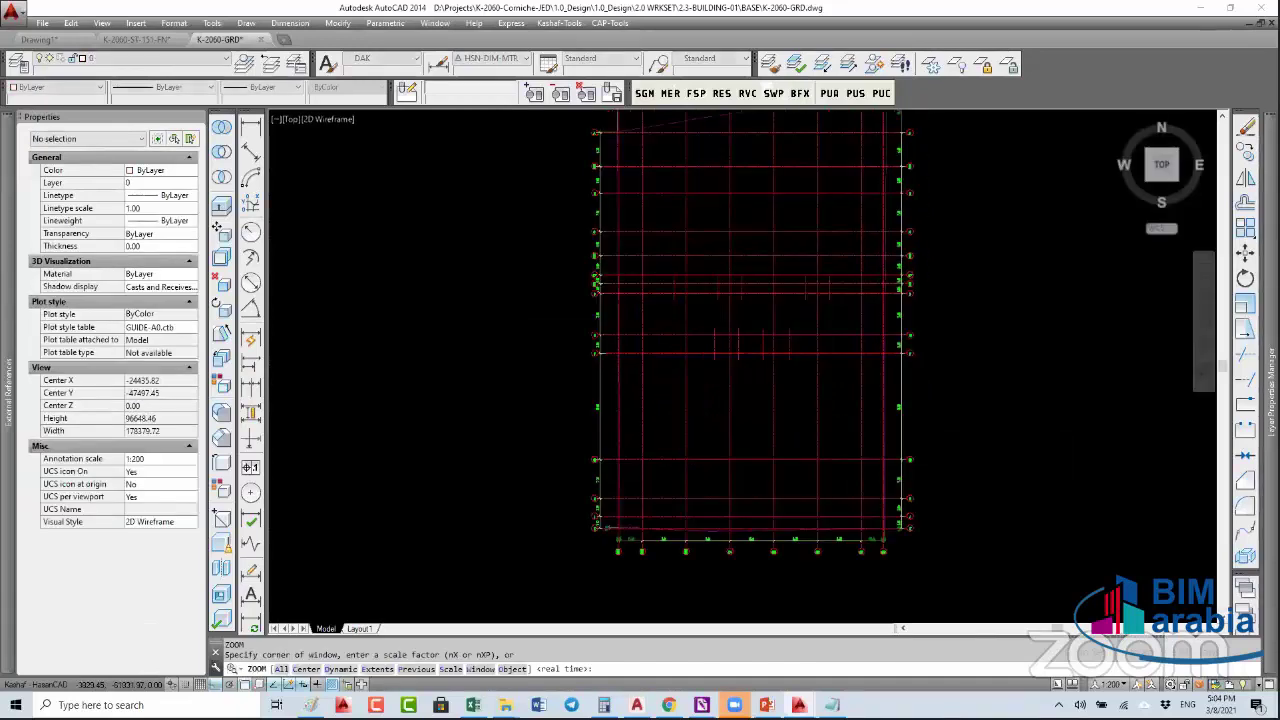
text(e)
key(Return)
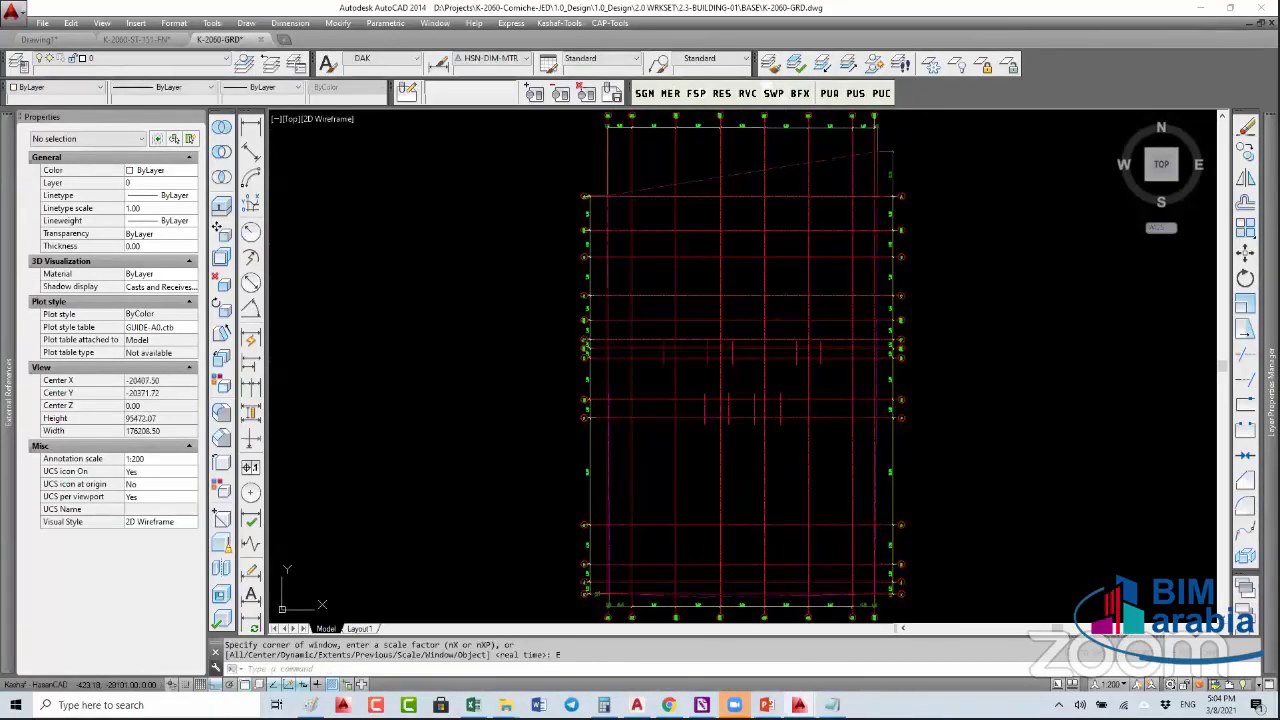
- Return to the K-2060-ST-151-FN sheet and reload the changed grid from the notification balloon
key(ctrl+Tab)
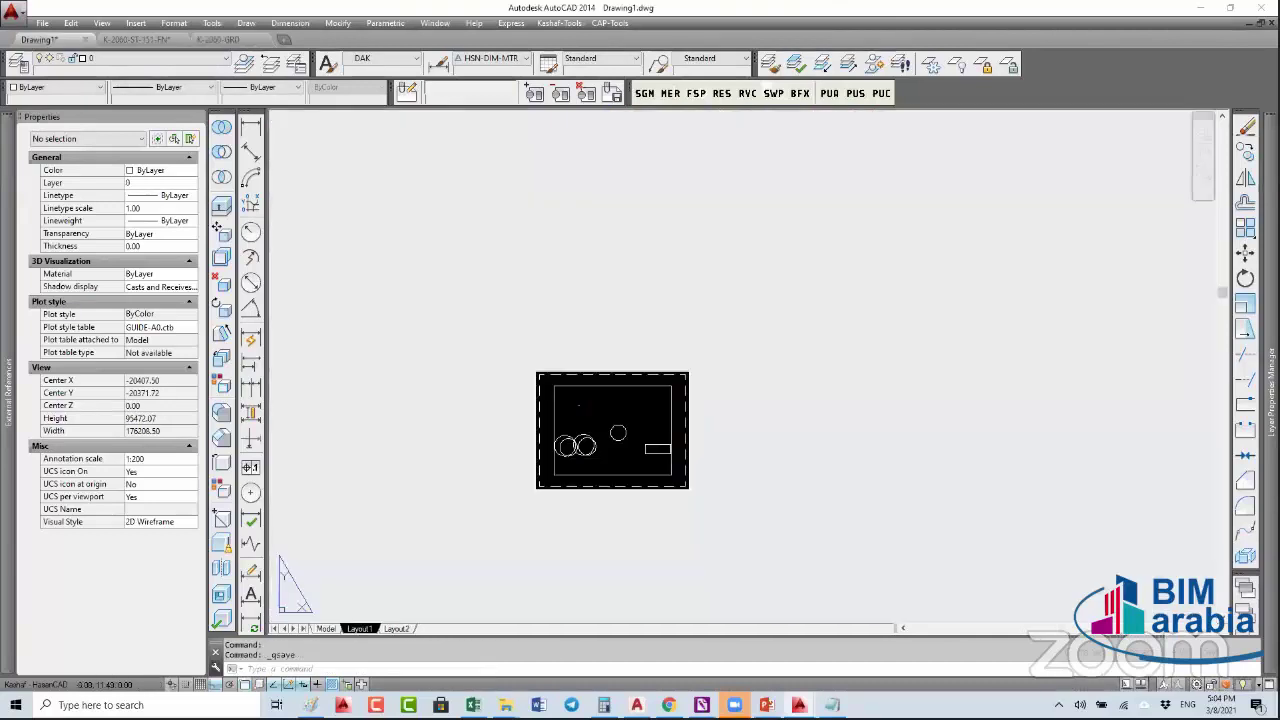
key(ctrl+Tab)
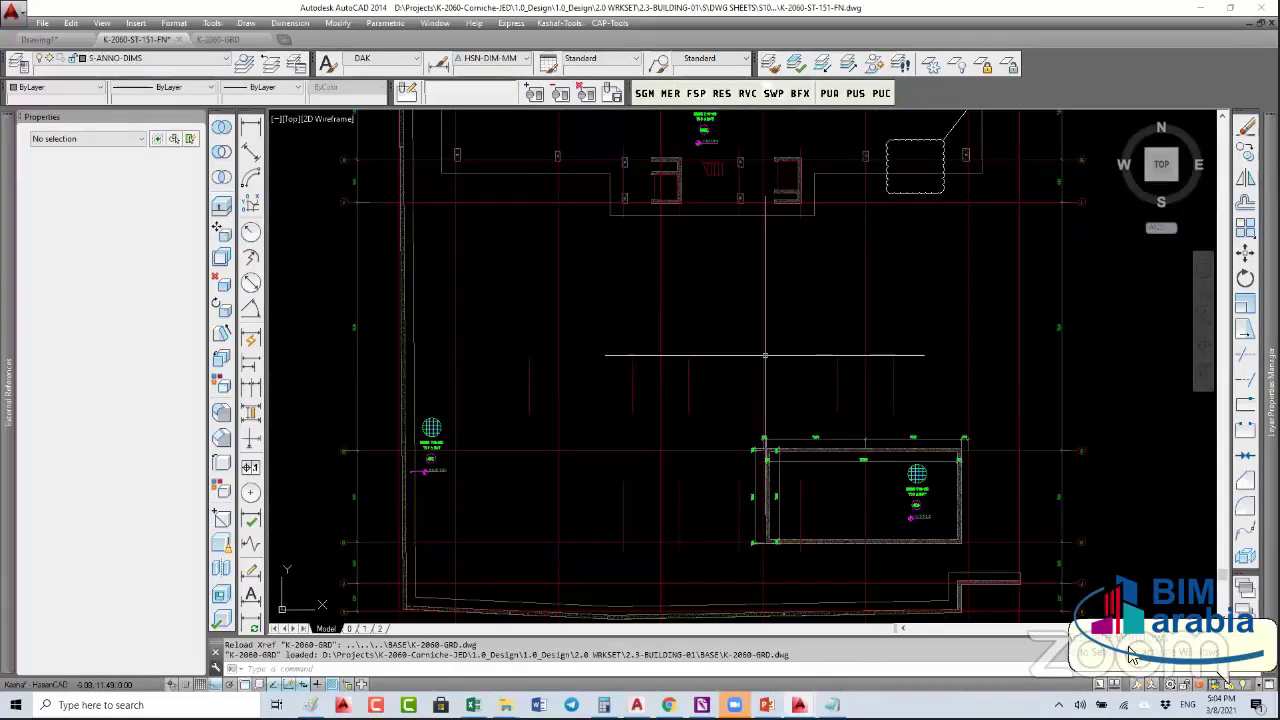
click(1130, 659)
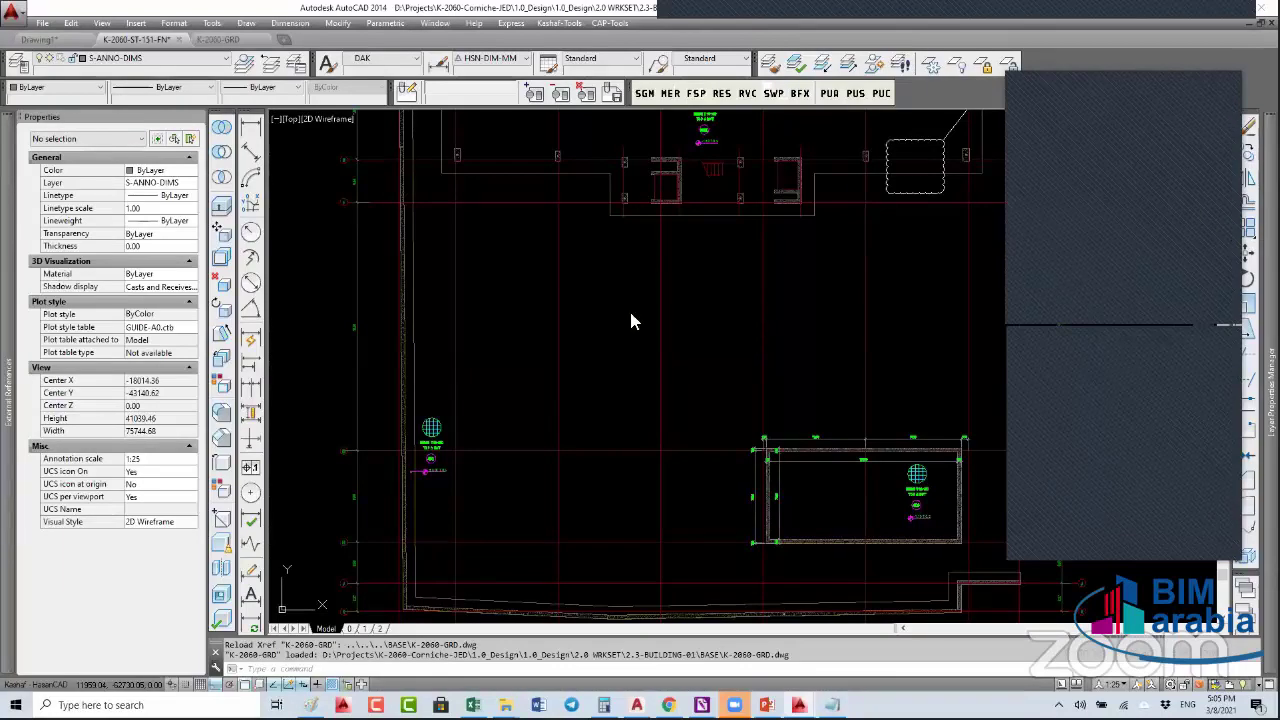
- Switch to Drawing1 and use XATTACH to pick 2032-Frame-A1-02.dwg for attaching
click(8, 332)
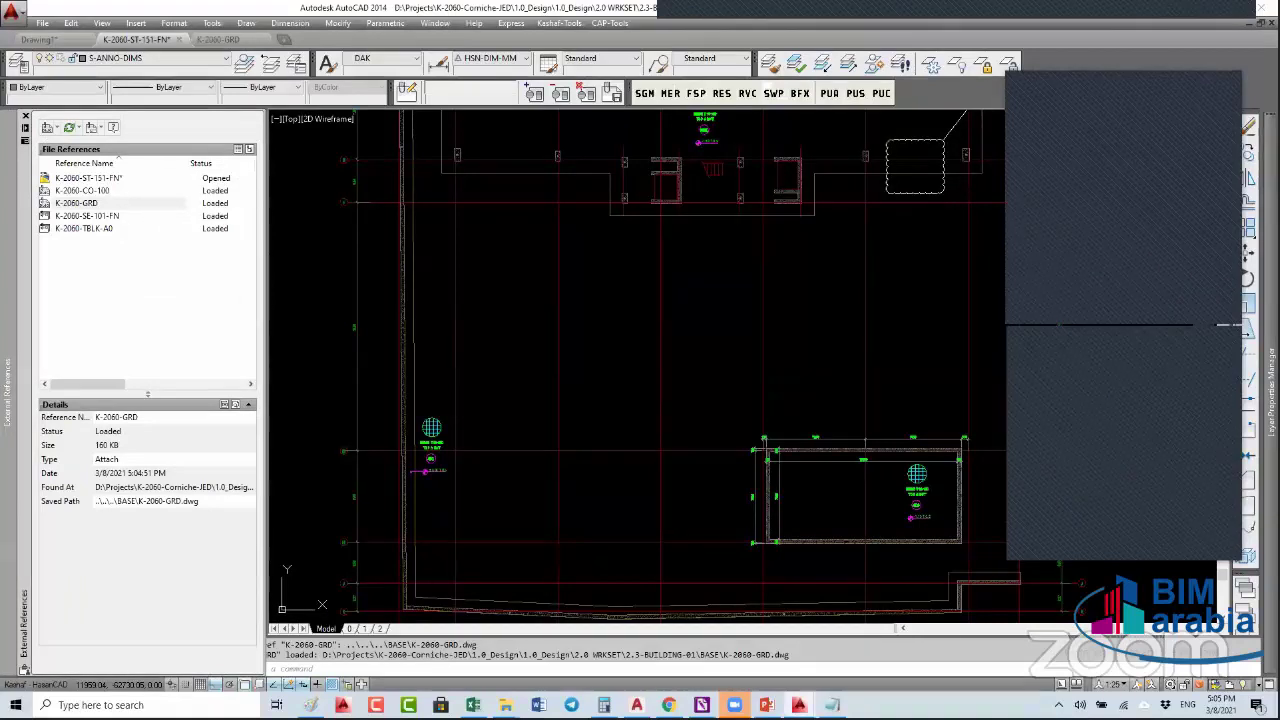
mouse_move(2, 308)
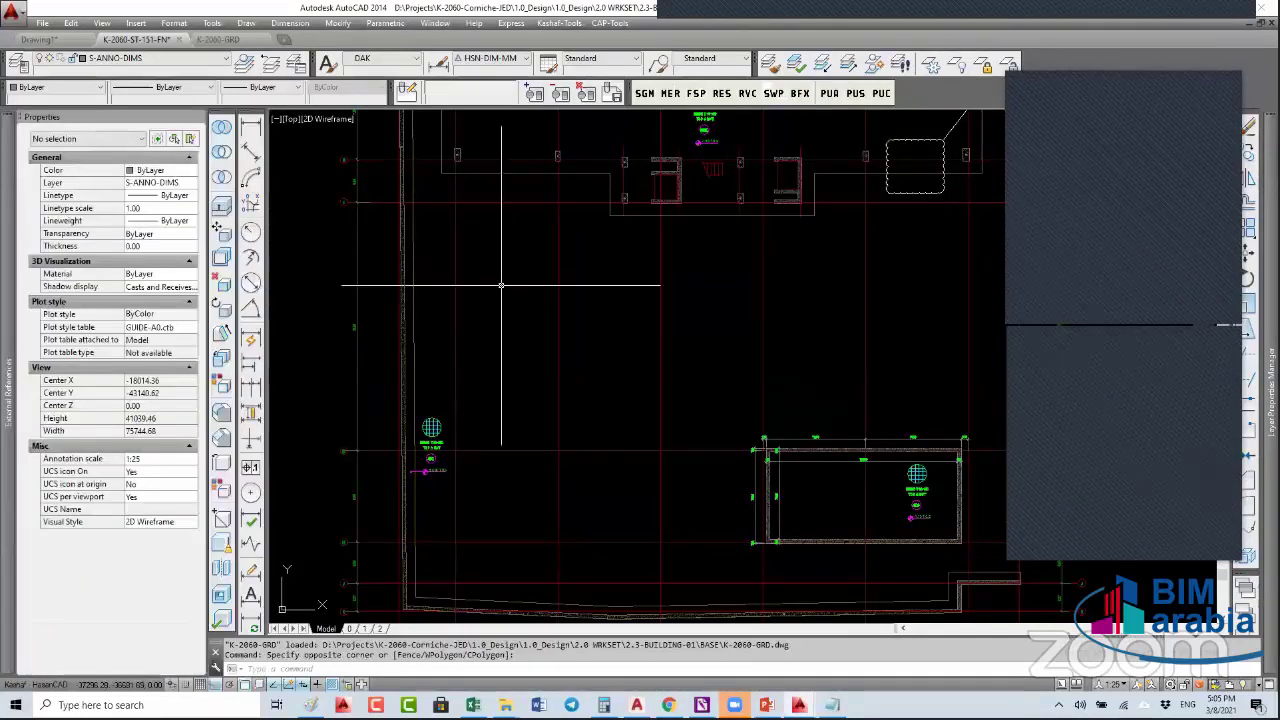
key(ctrl+Tab)
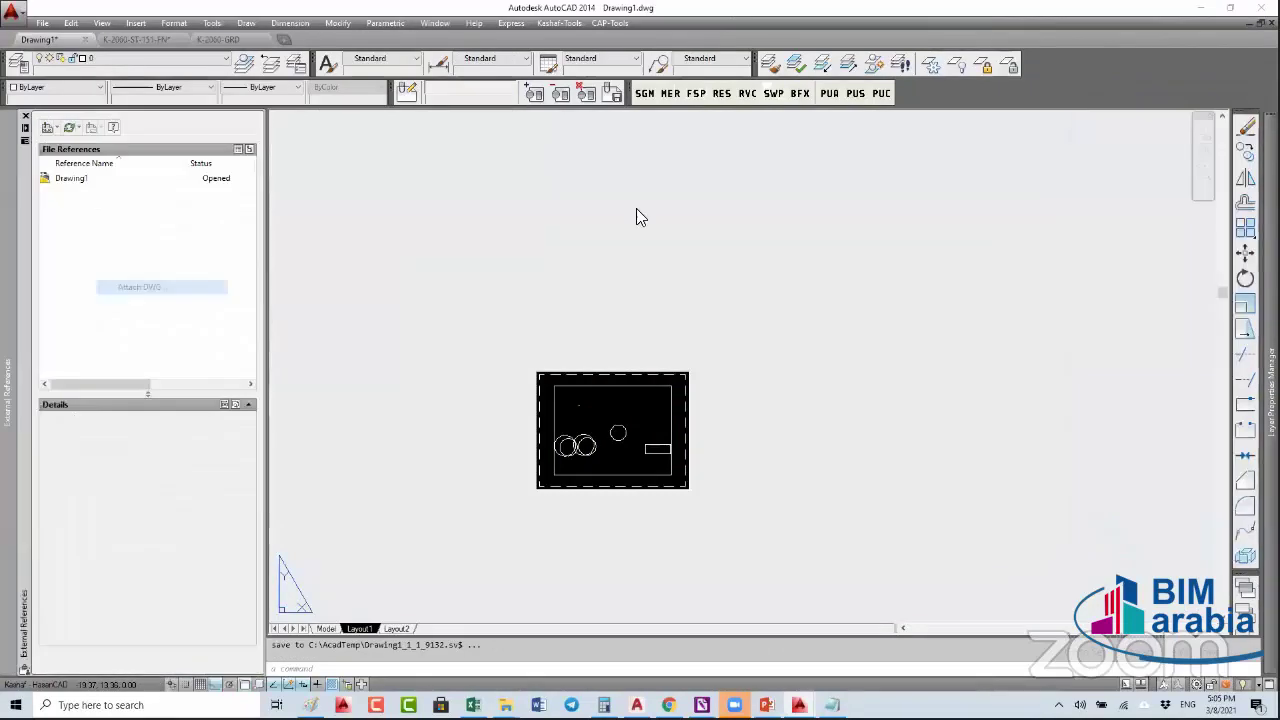
key(x)
key(a)
key(Return)
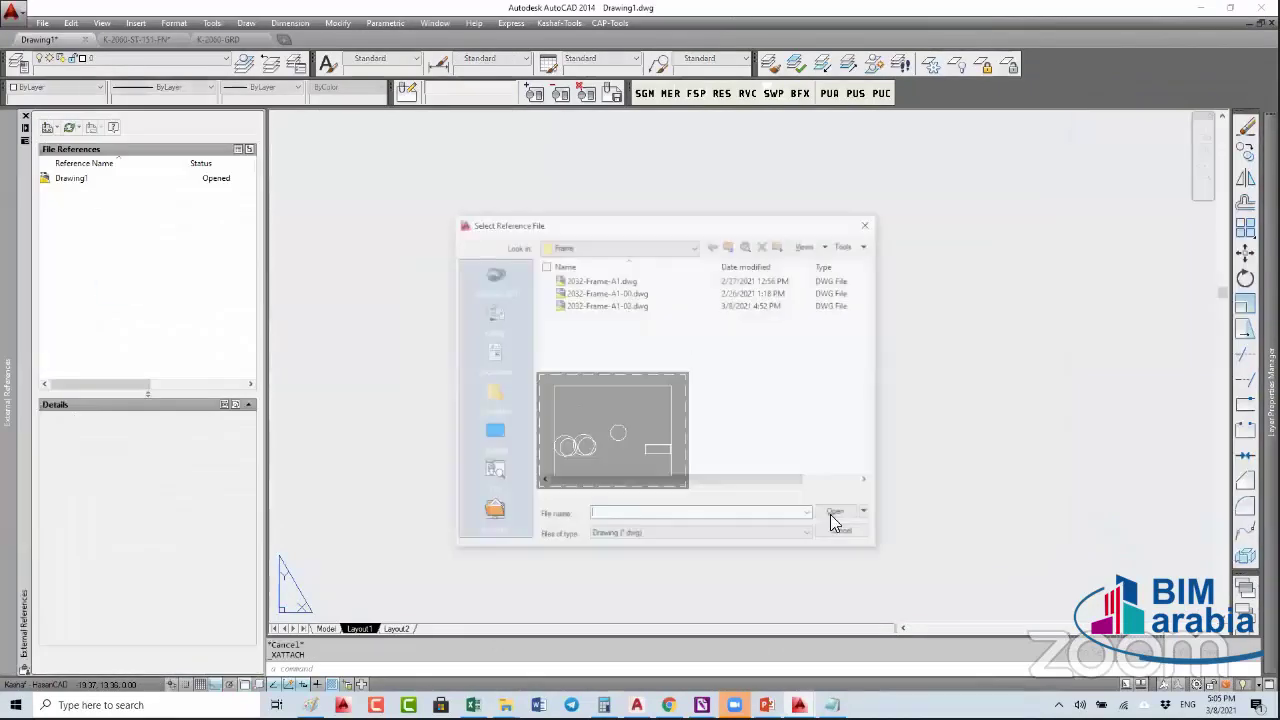
double_click(728, 305)
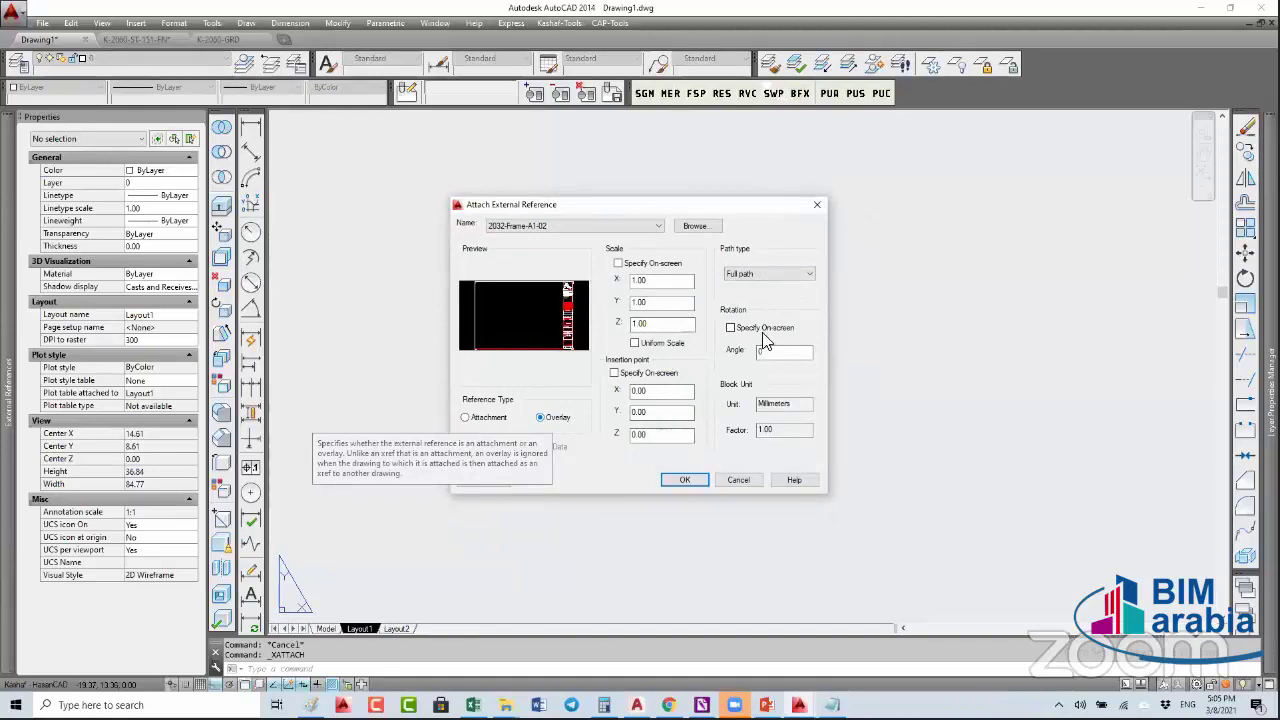
click(768, 278)
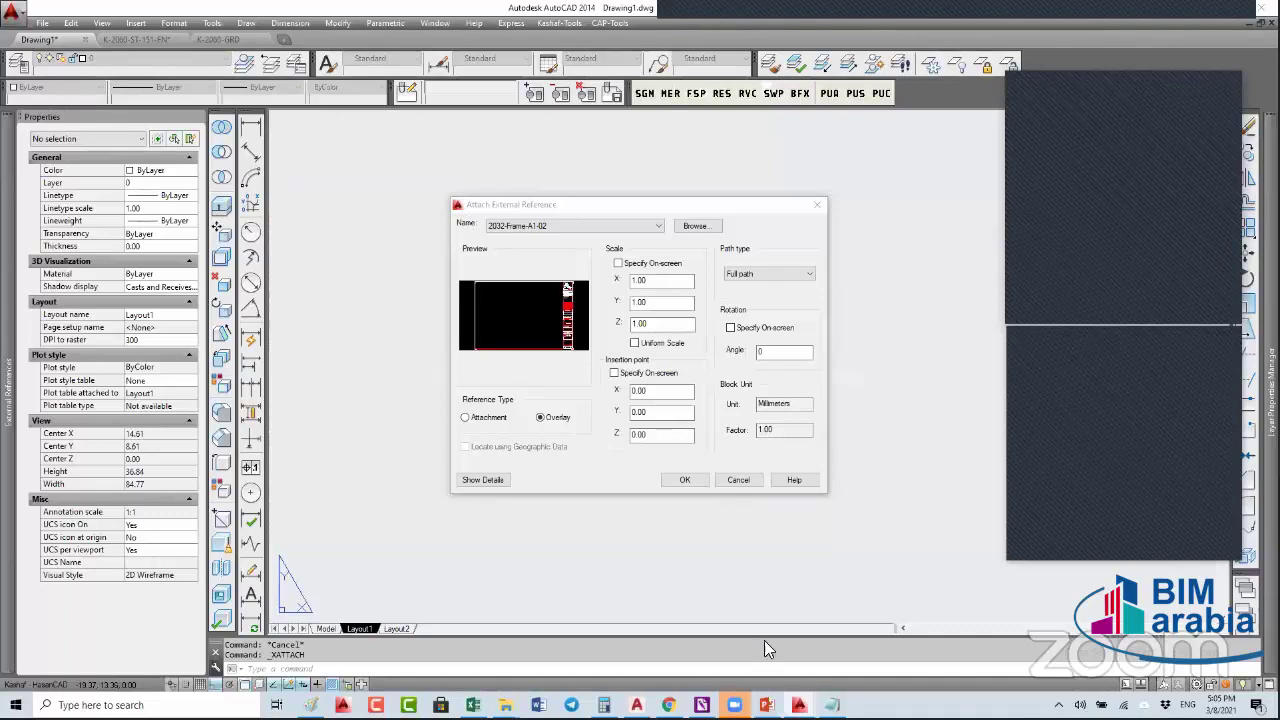
click(705, 238)
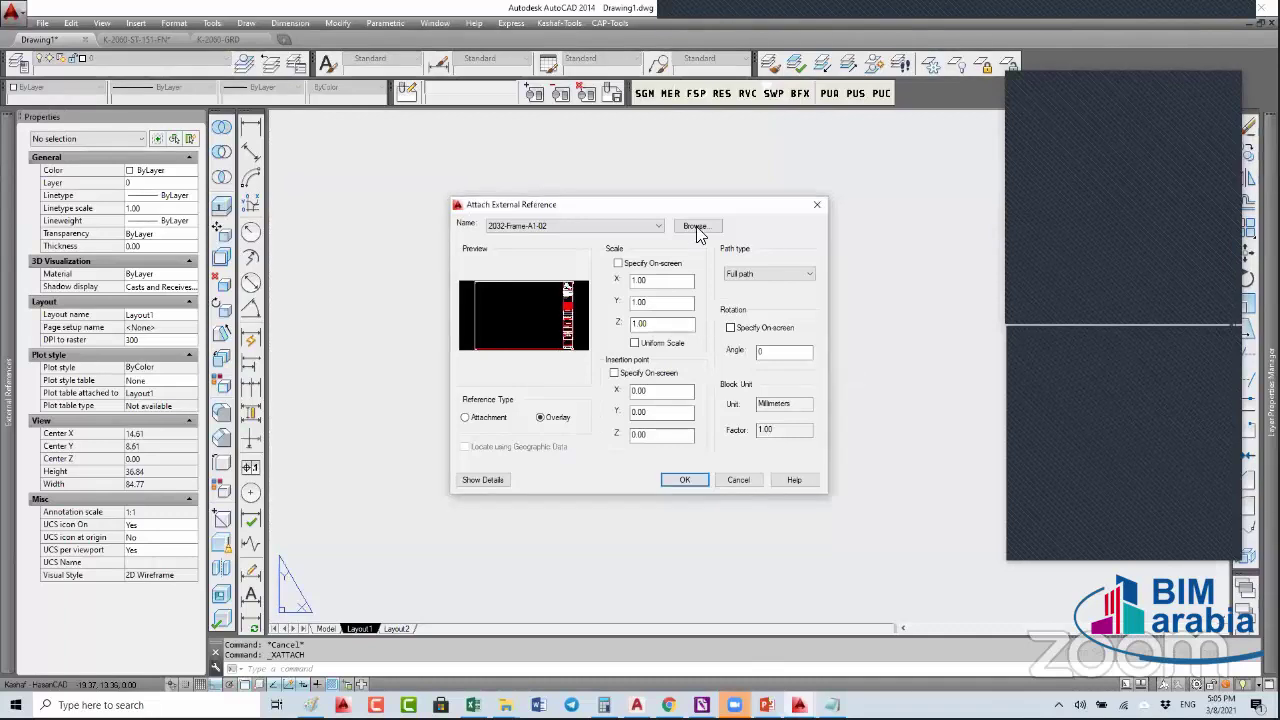
click(692, 227)
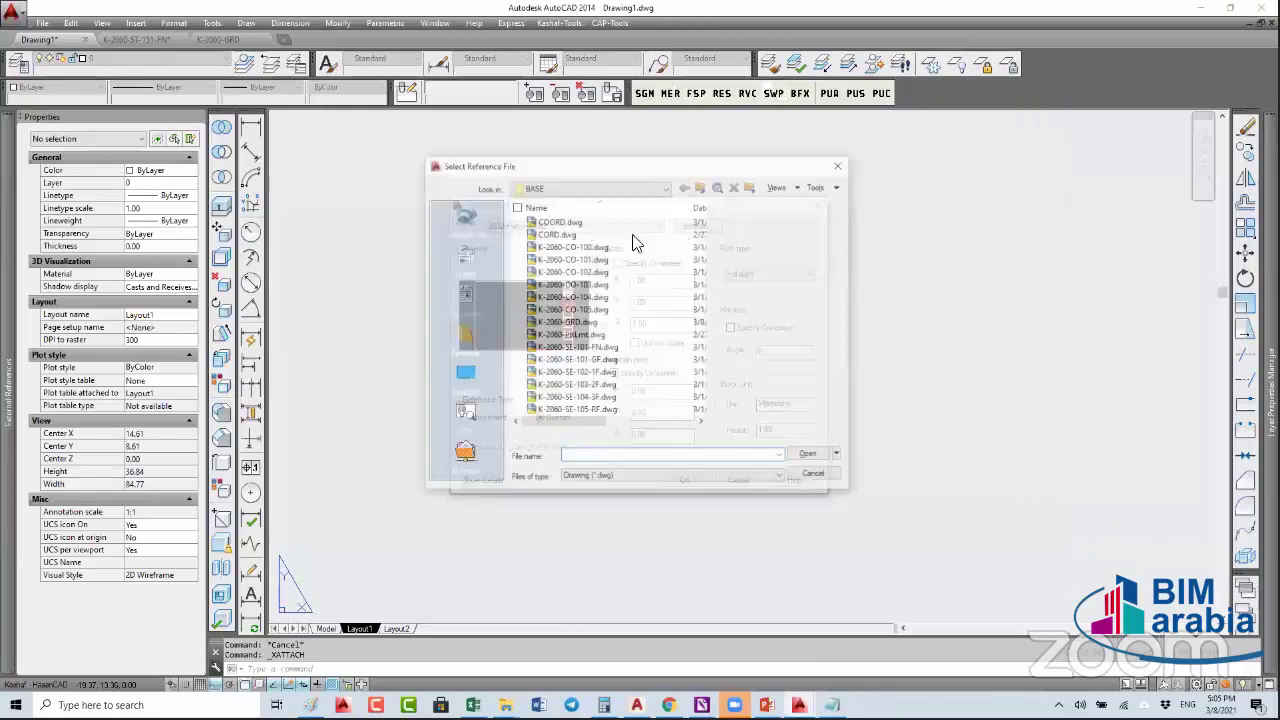
- Navigate the reference-file chooser up from BASE to the K-2060-Corniche-JED project folder
click(568, 186)
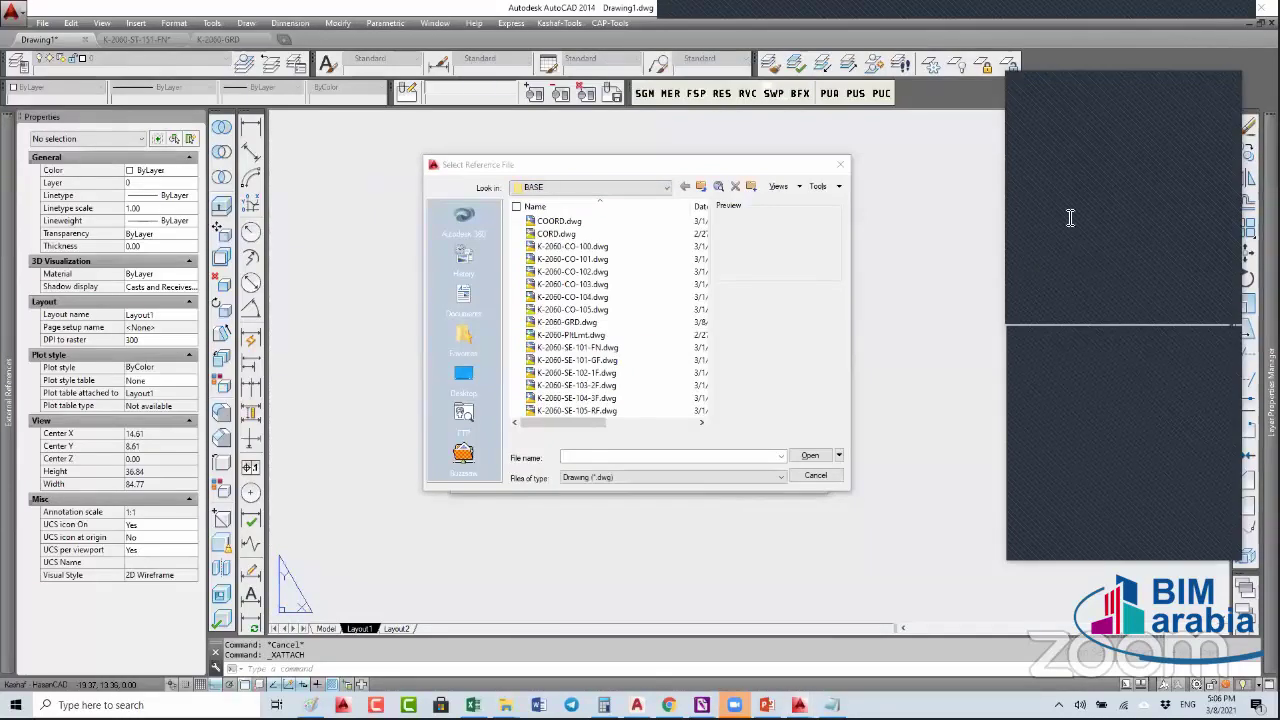
click(603, 456)
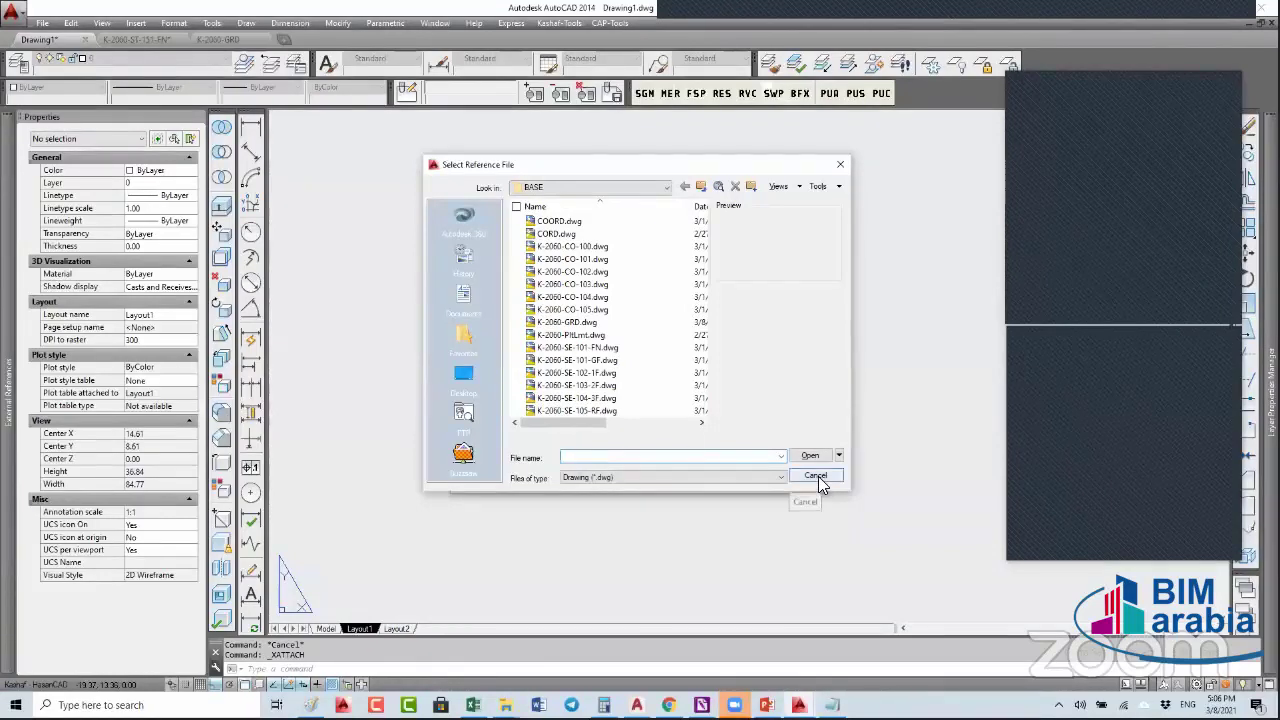
drag(820, 476, 716, 292)
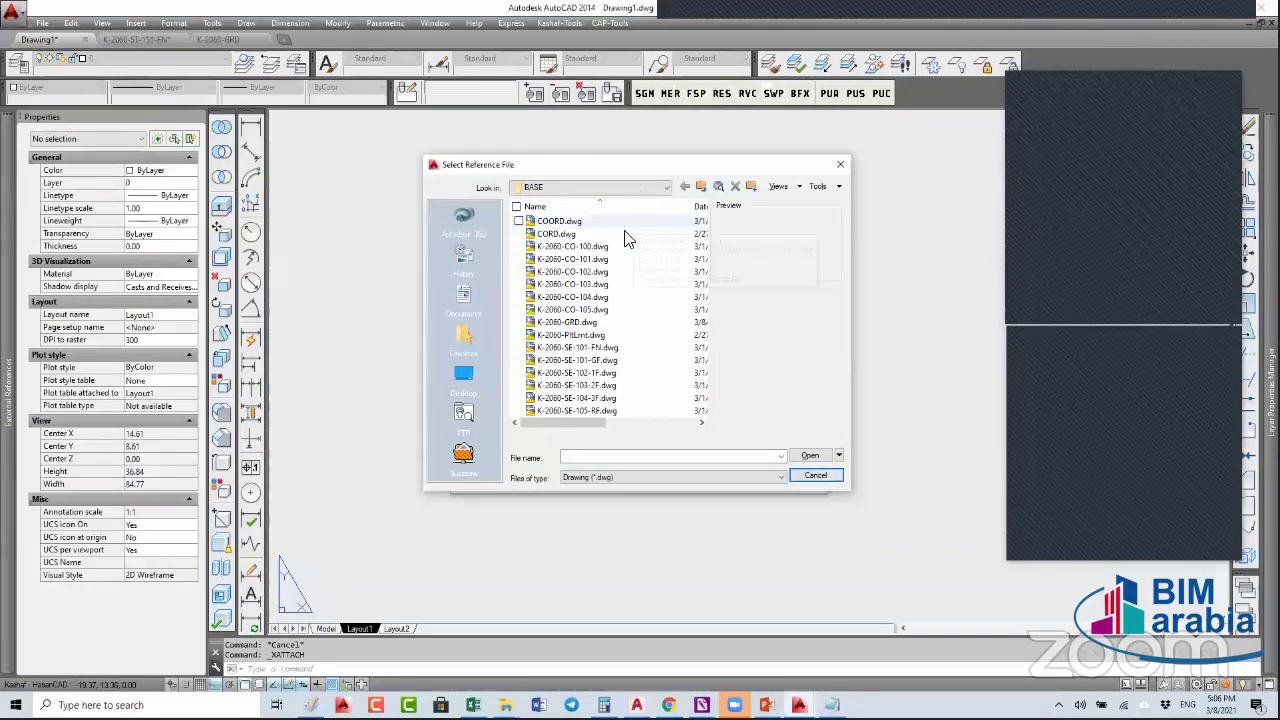
key(alt+Down)
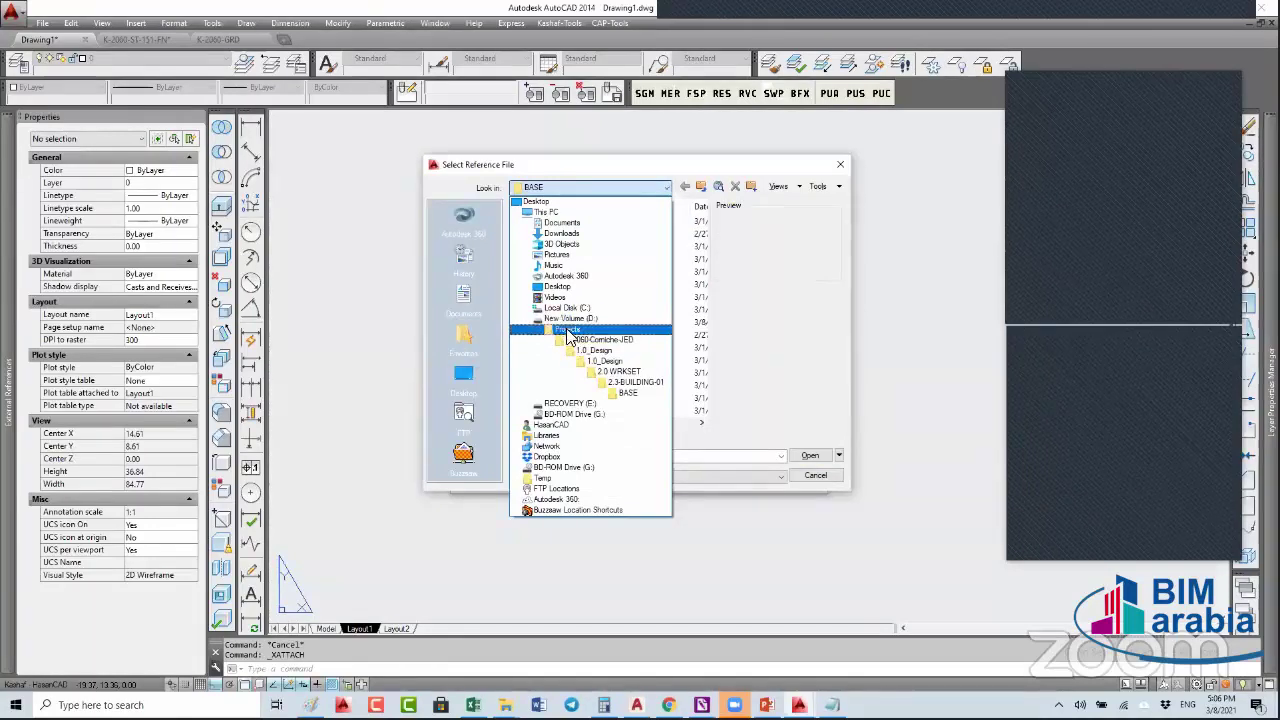
click(819, 482)
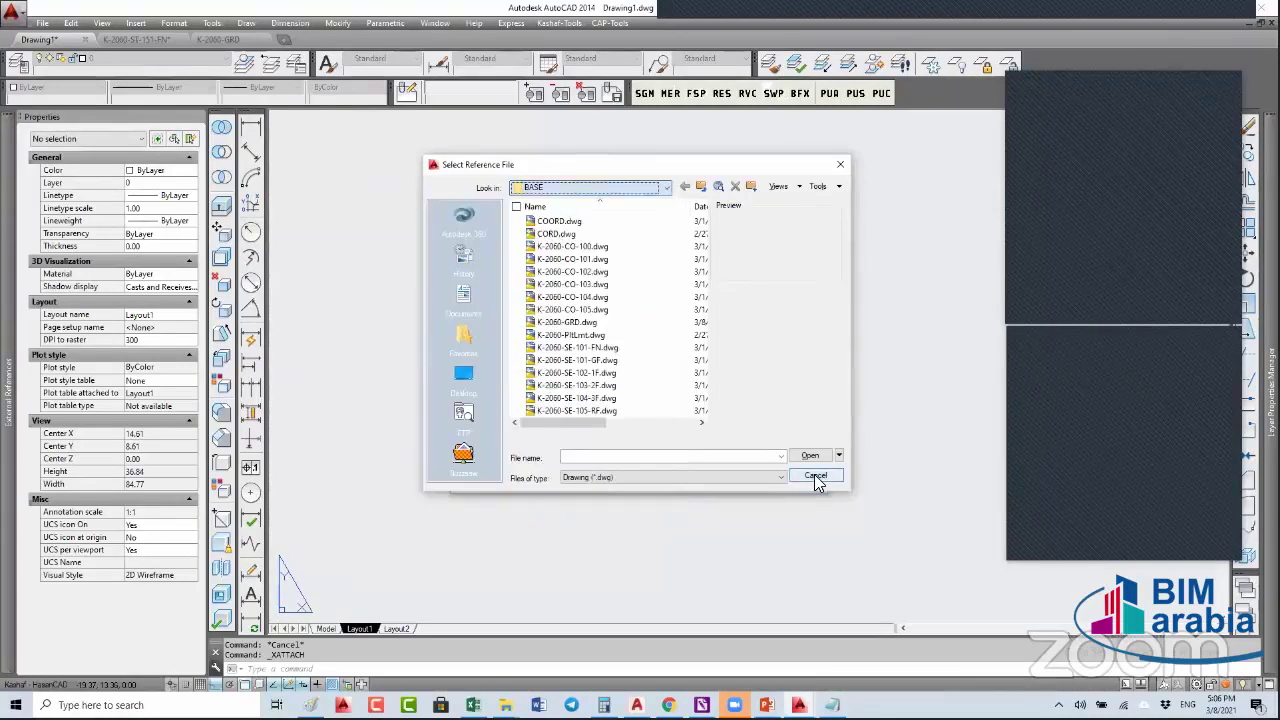
click(567, 190)
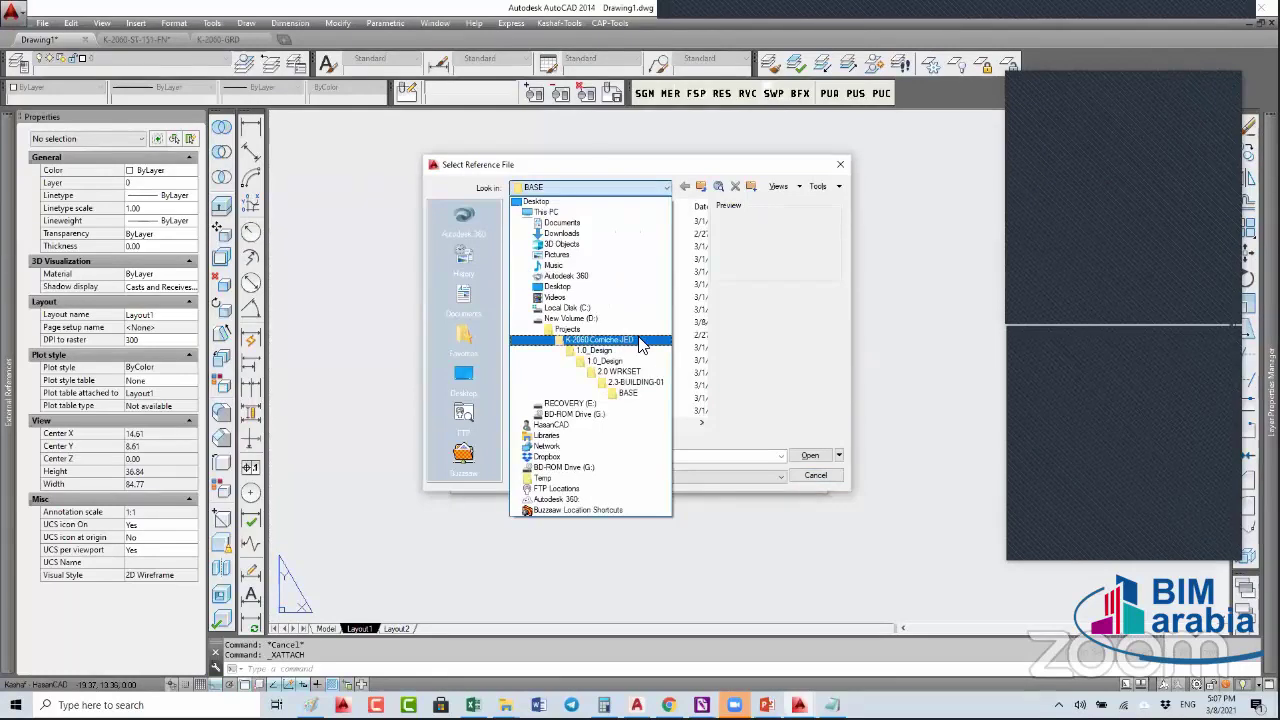
click(639, 340)
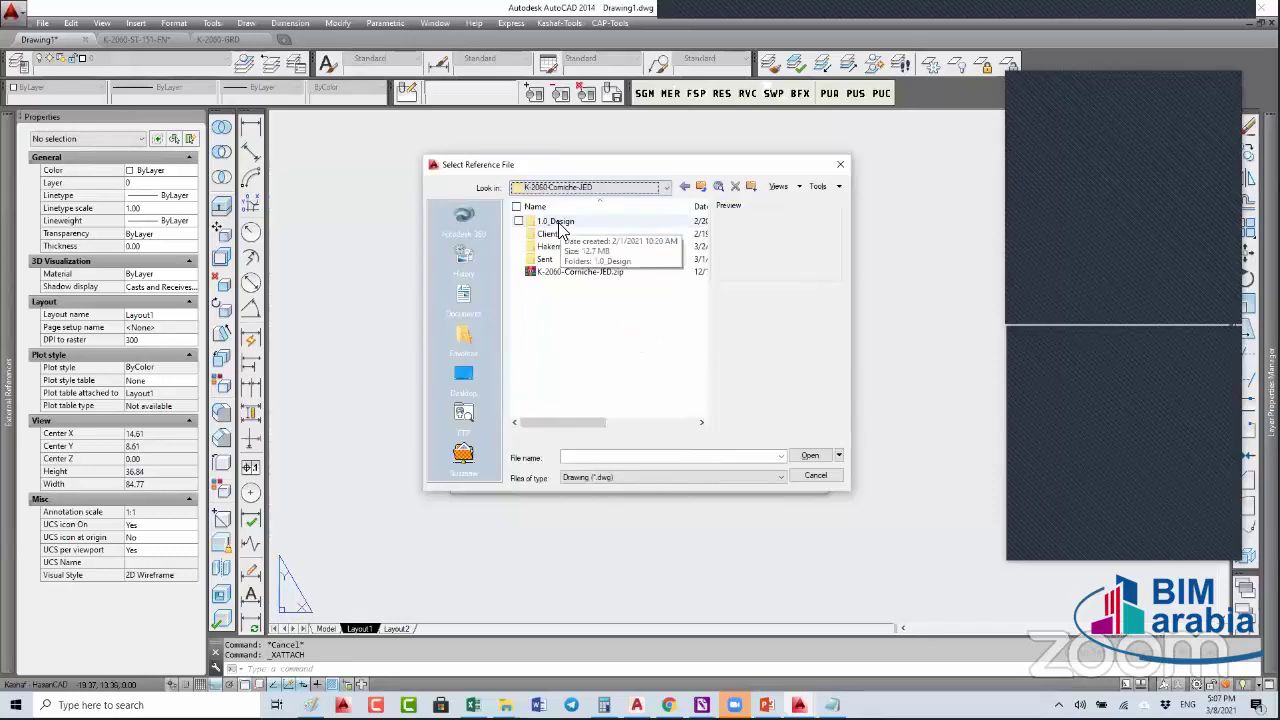
click(1187, 383)
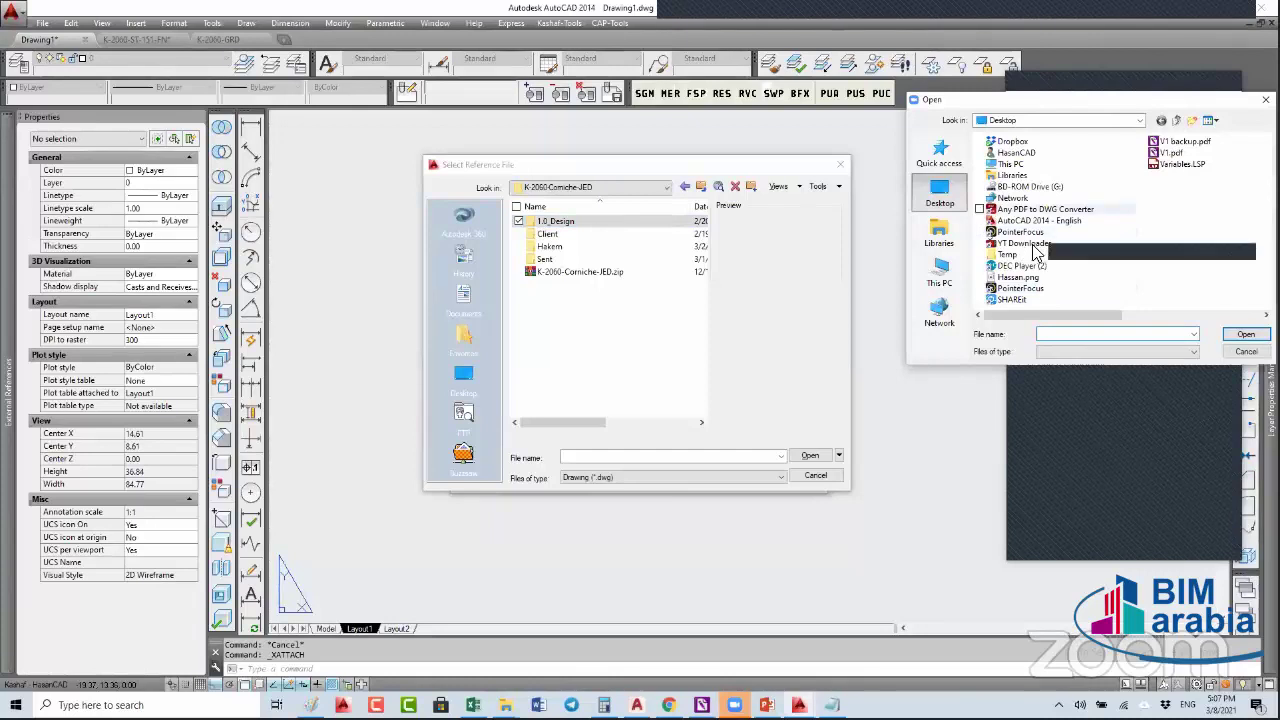
- In the separate Open window, go to Temp, select PROJECT_TEMPLATE.zip, then close it
double_click(1030, 254)
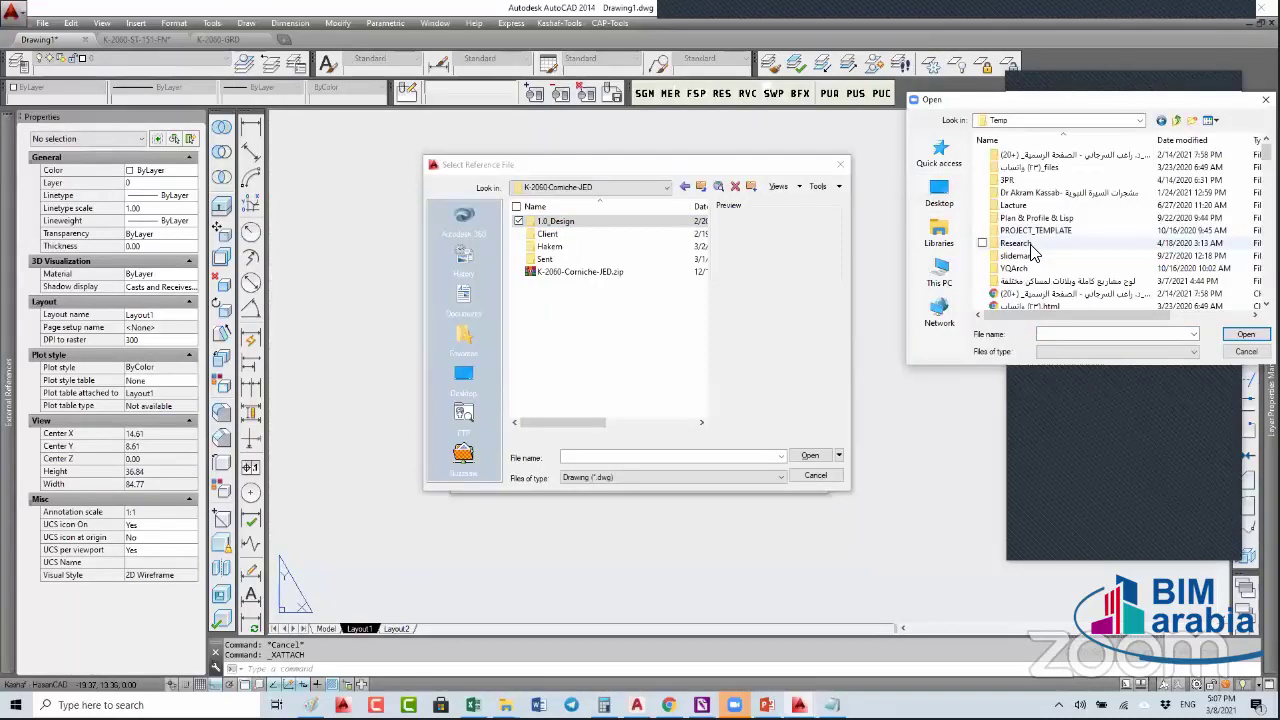
text(pdf)
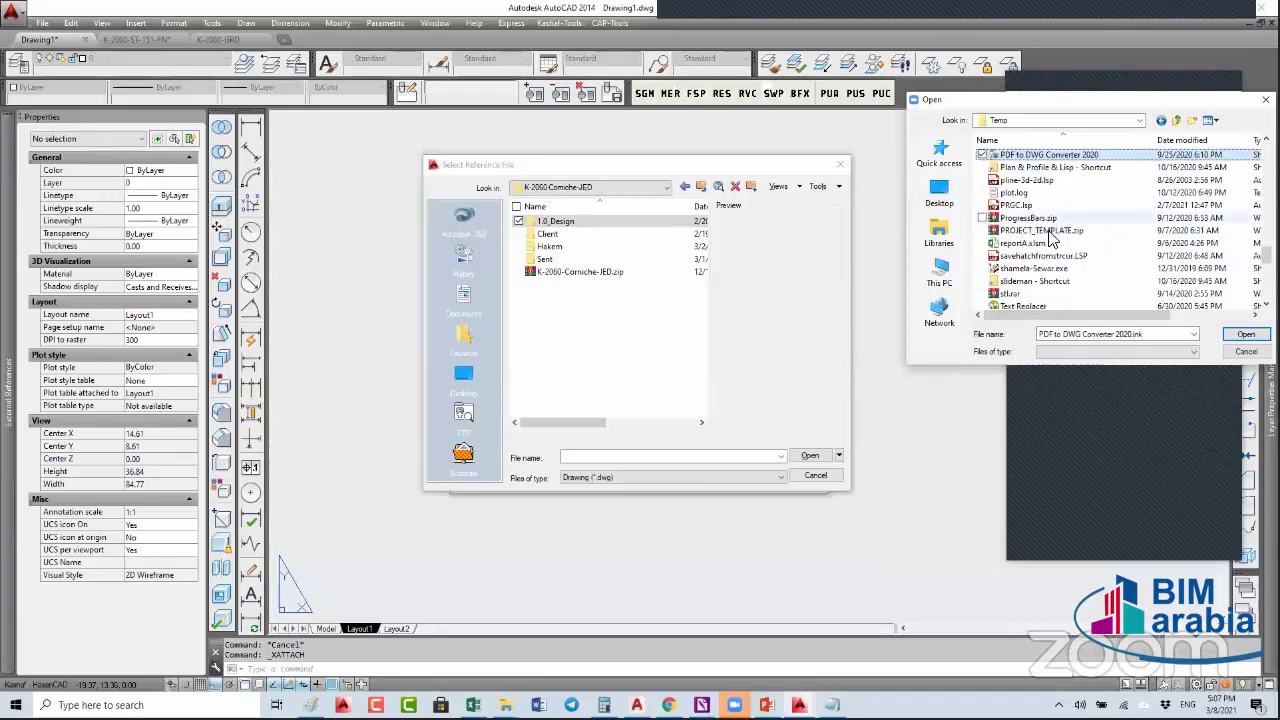
click(1055, 231)
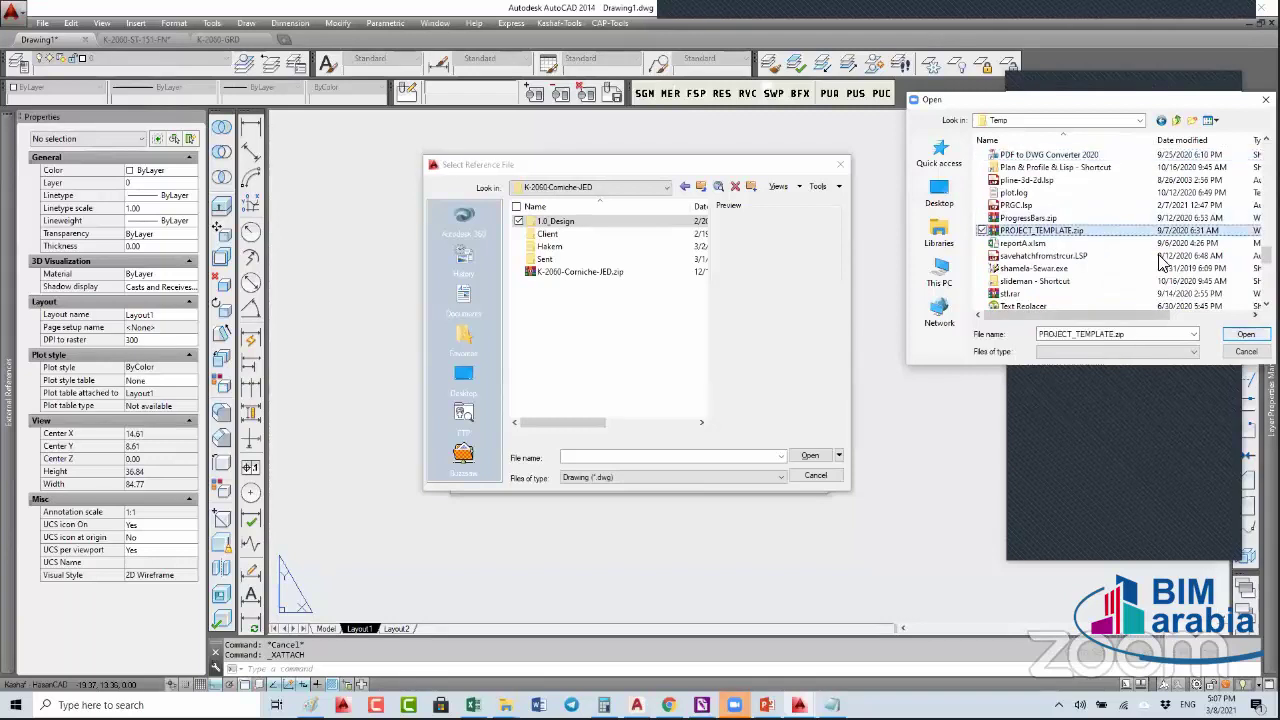
key(Return)
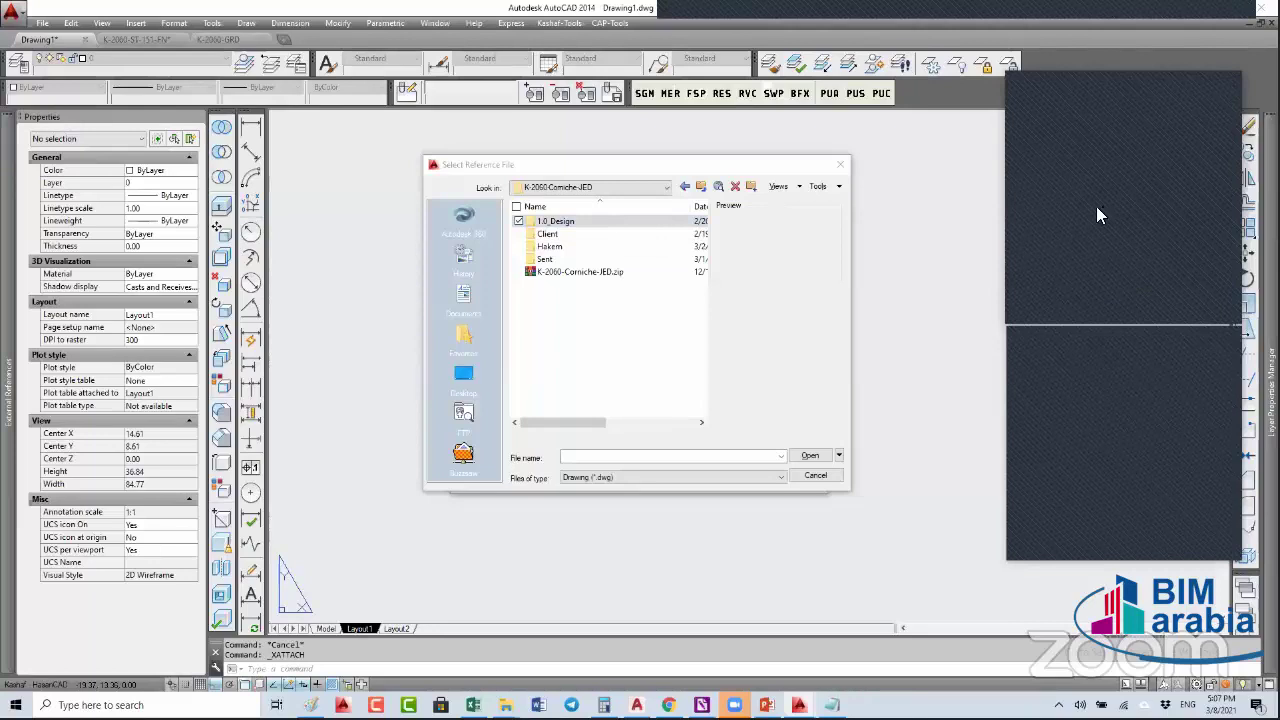
- Browse the reference-file chooser through Desktop and This PC into the Temp folder
click(463, 376)
click(549, 246)
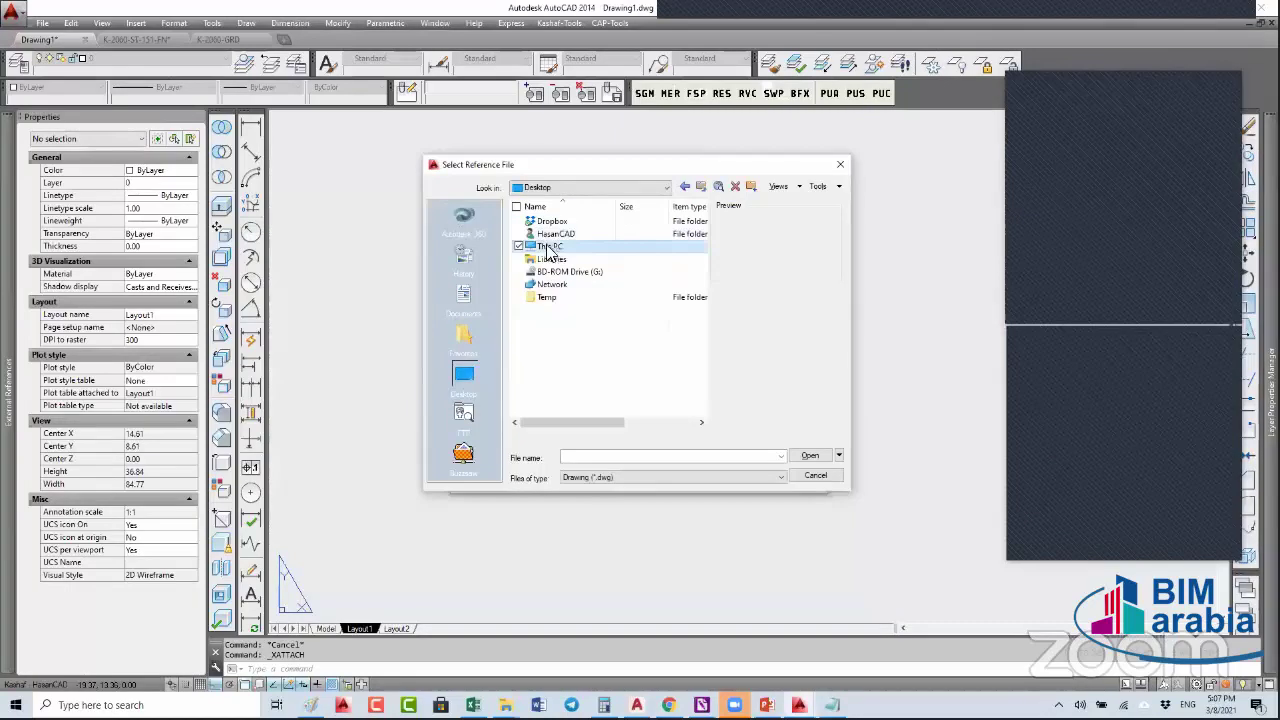
click(548, 300)
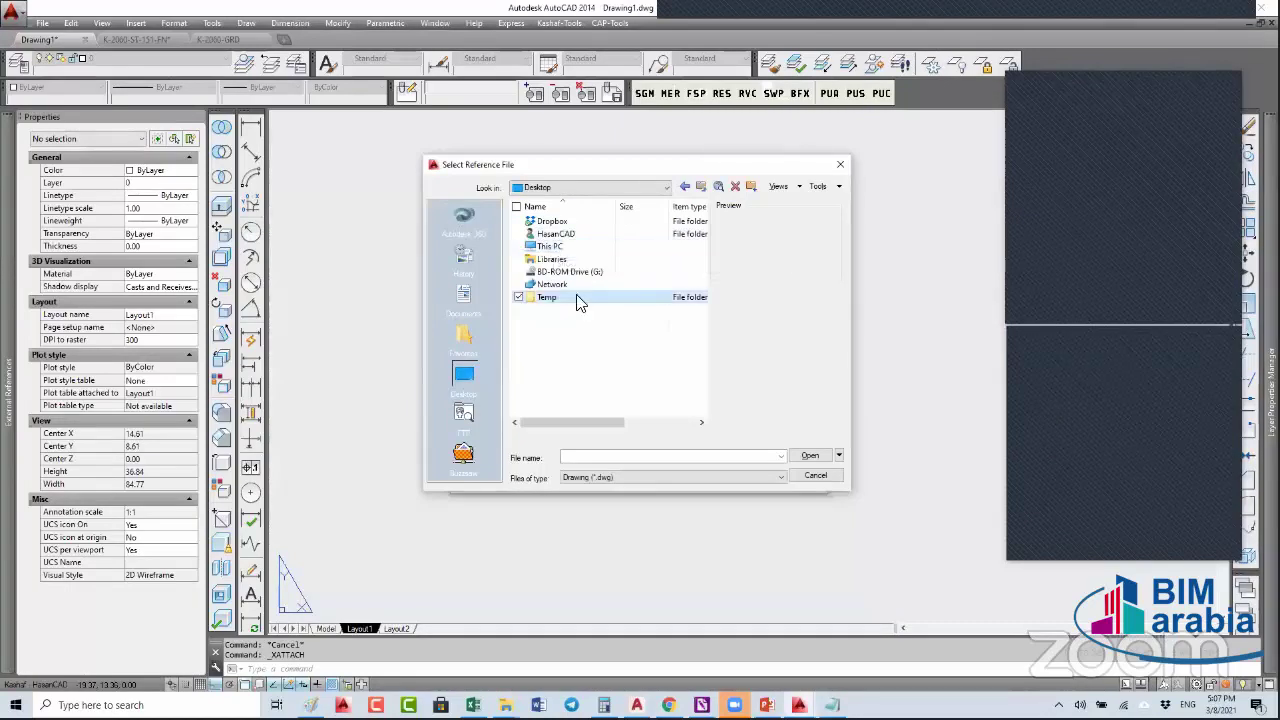
double_click(566, 233)
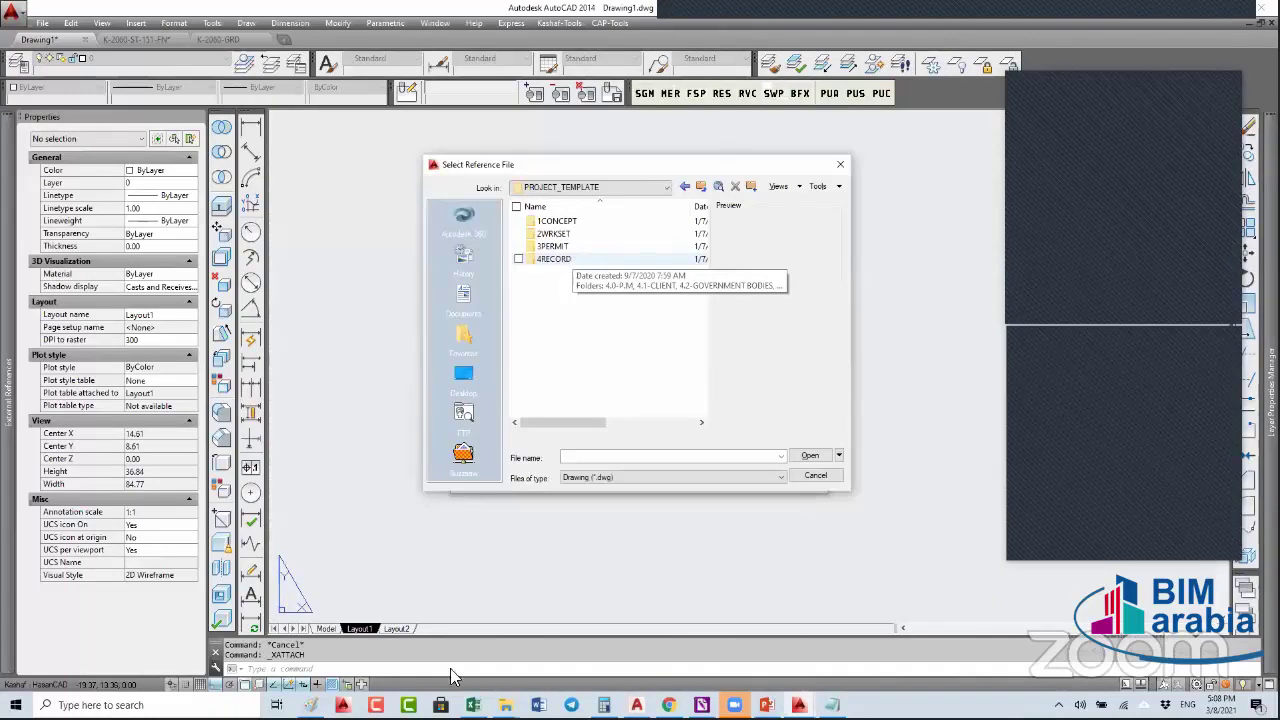
- Browse D:\Projects into the 2.0 WRKSET folder, then cancel without attaching
mouse_move(506, 705)
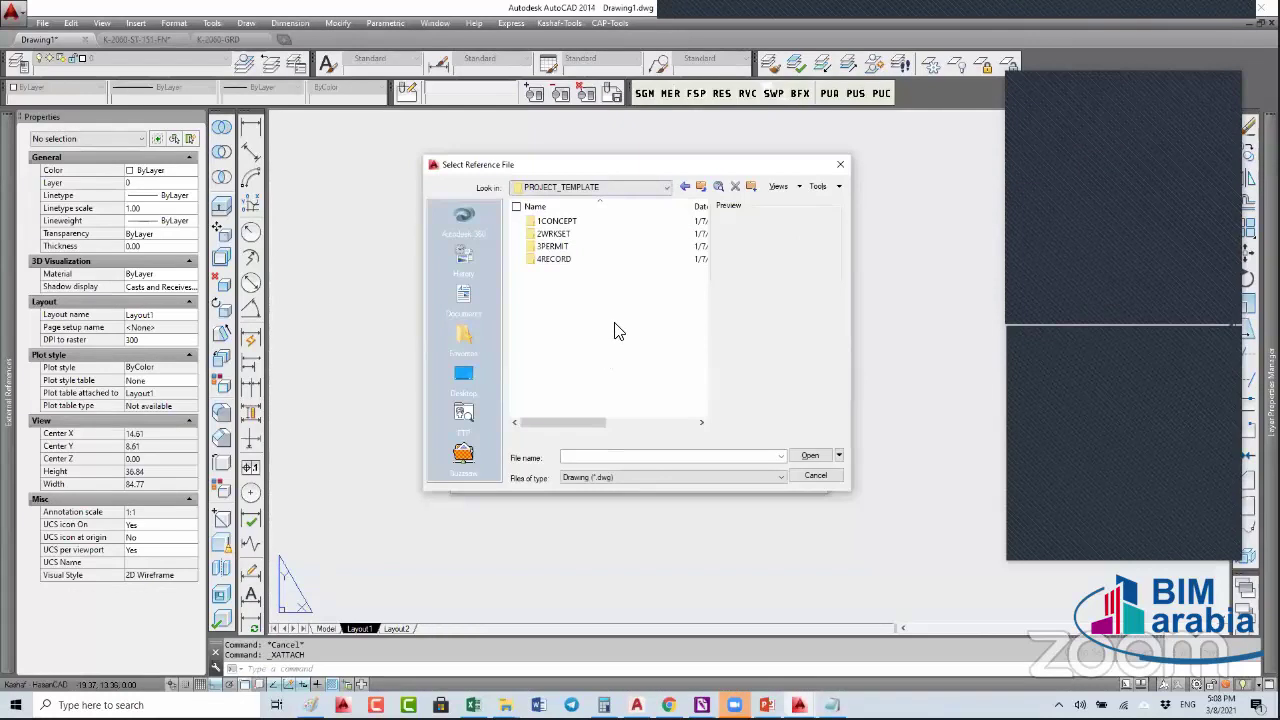
key(BackSpace)
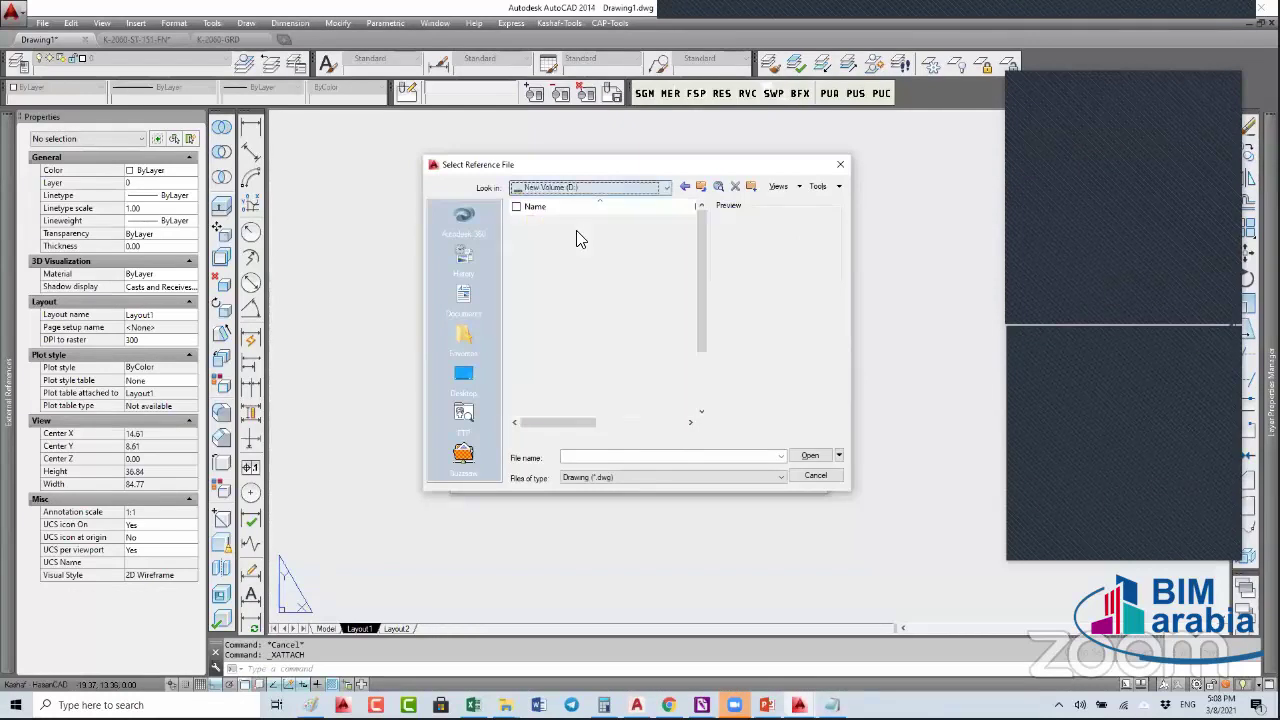
click(578, 404)
scroll(578, 404, down, 1)
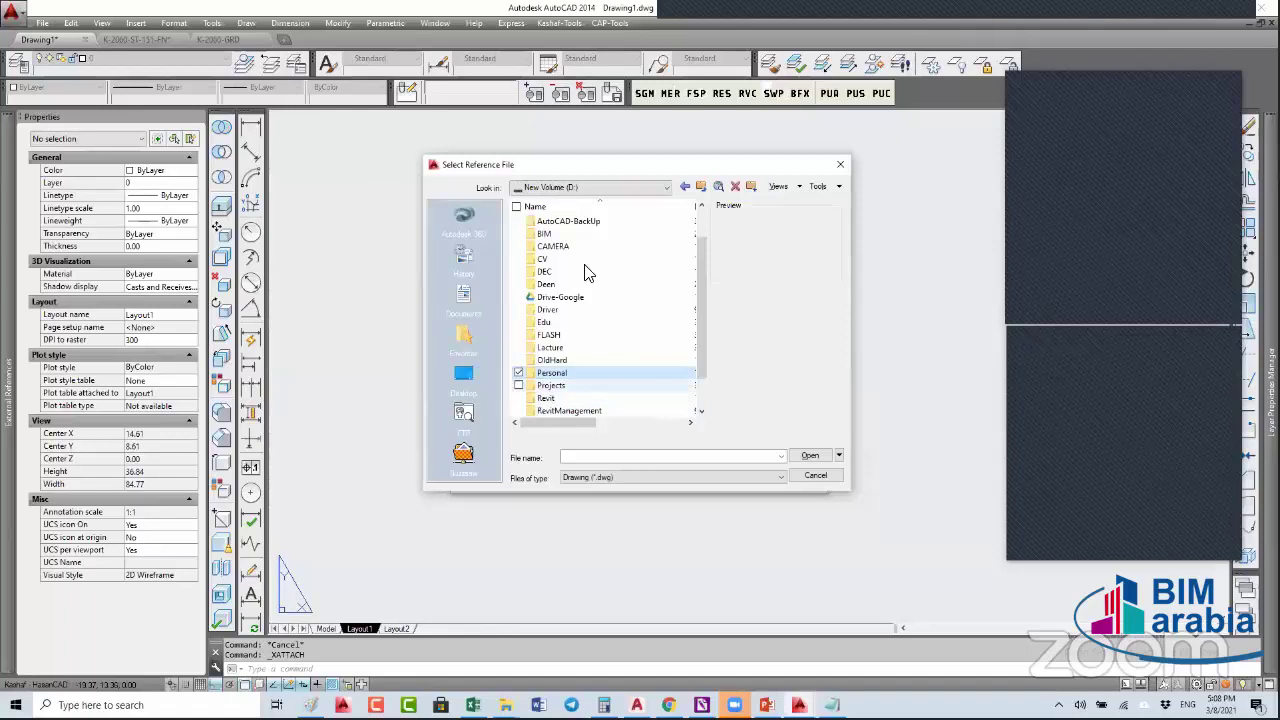
key(Down)
key(Return)
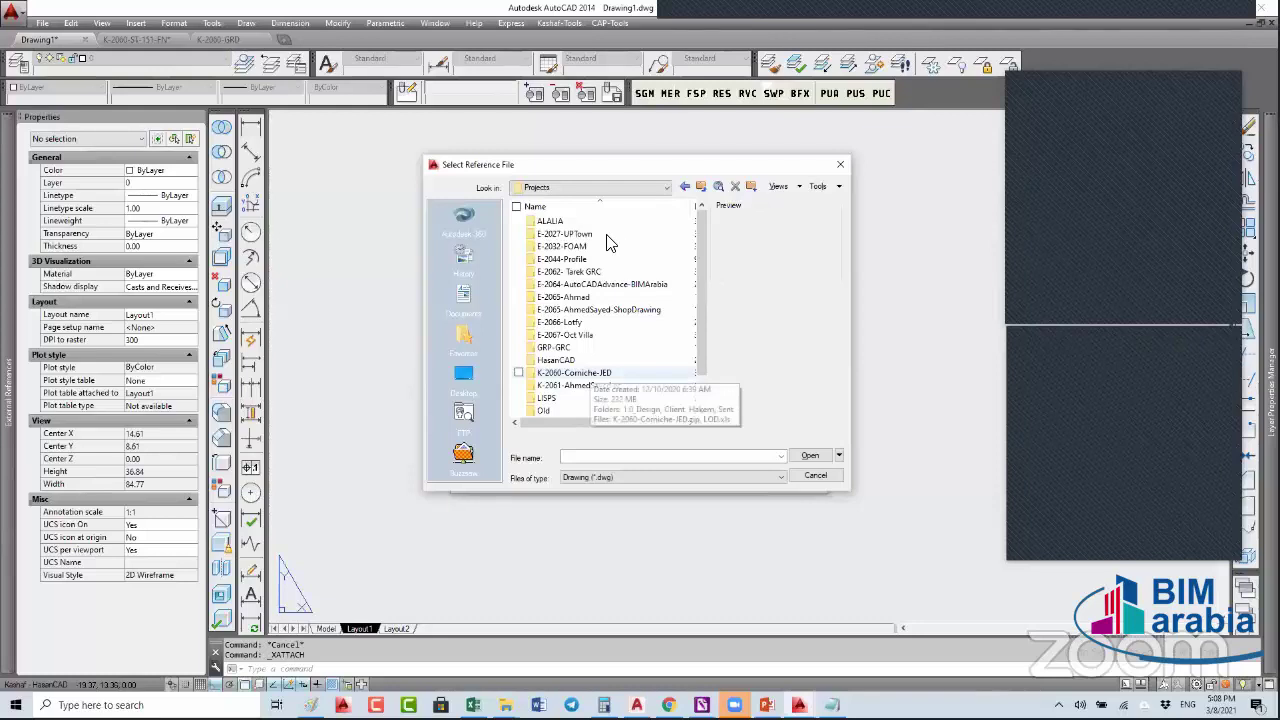
double_click(606, 236)
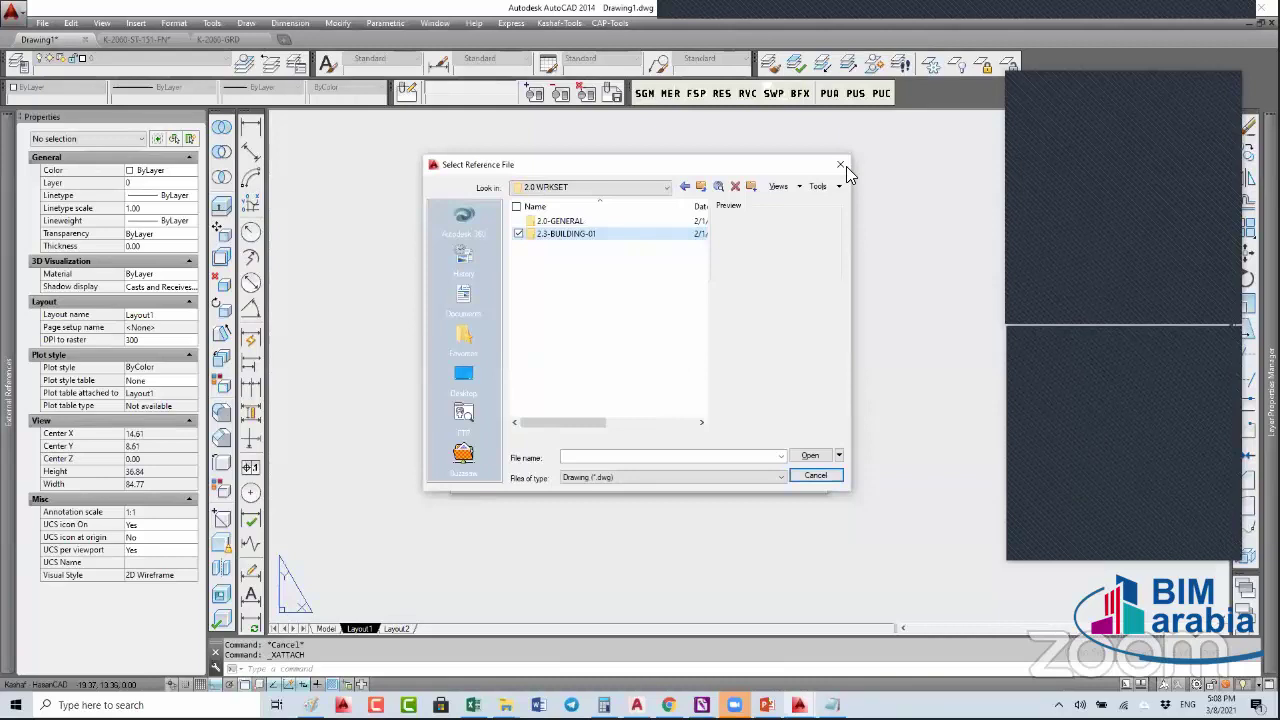
key(Escape)
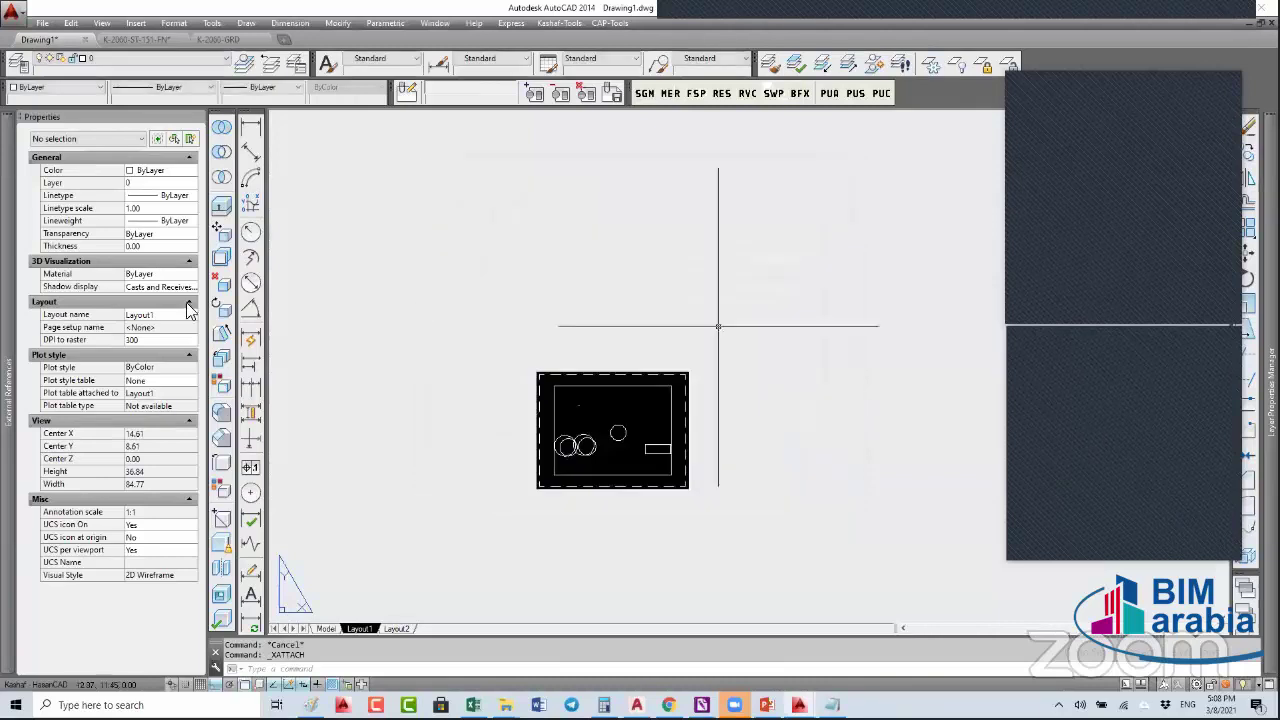
- Attach 2032-Frame-A1-02.dwg from External References as an Overlay, keeping Full path
mouse_move(5, 283)
right_click(123, 262)
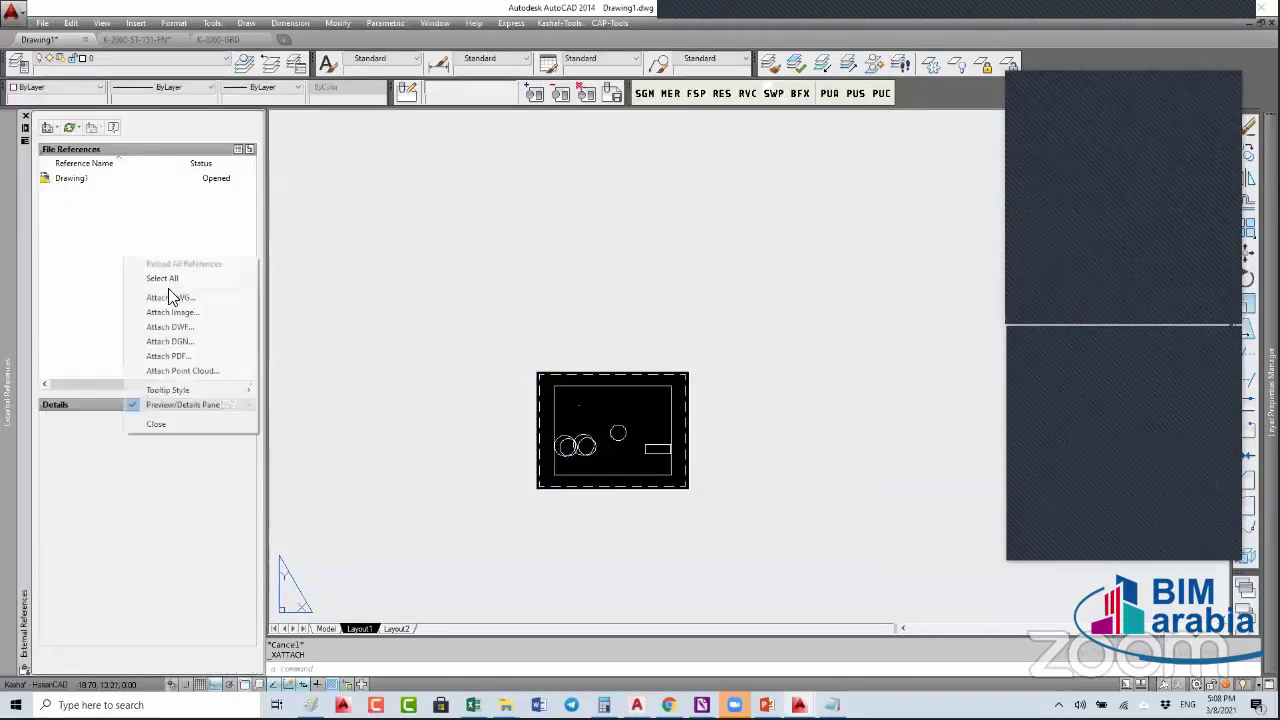
key(Escape)
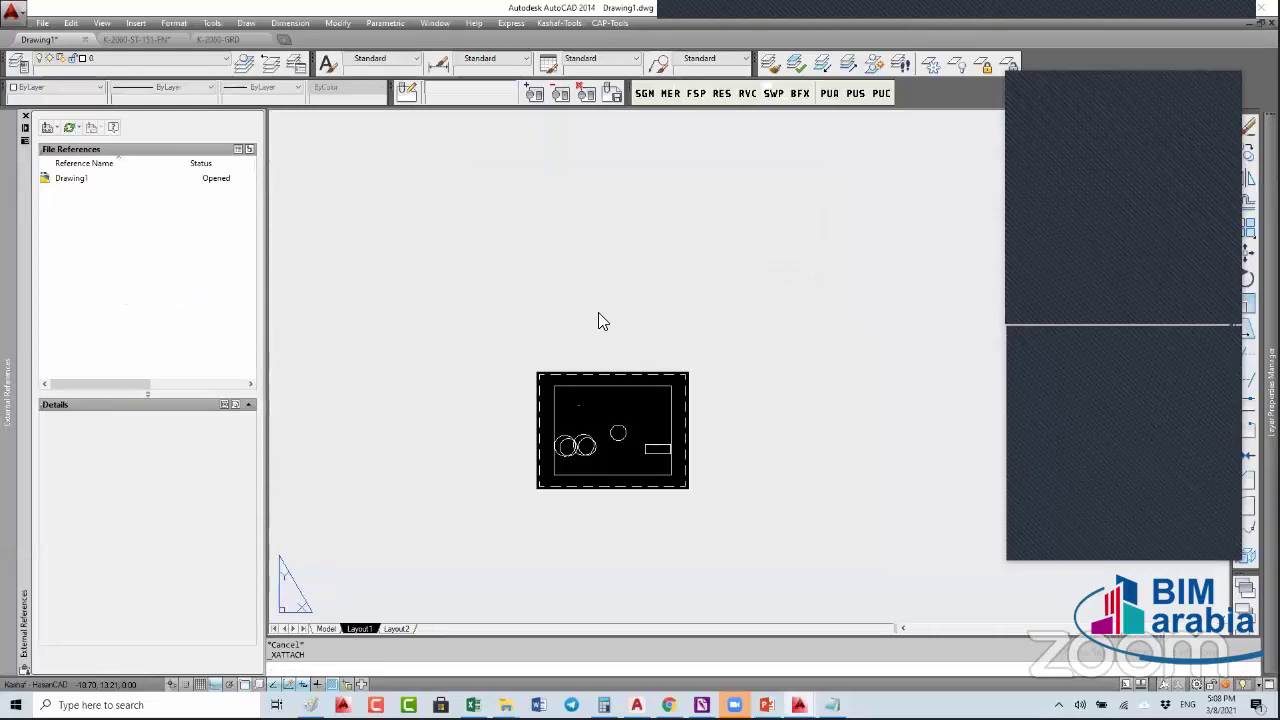
key(Return)
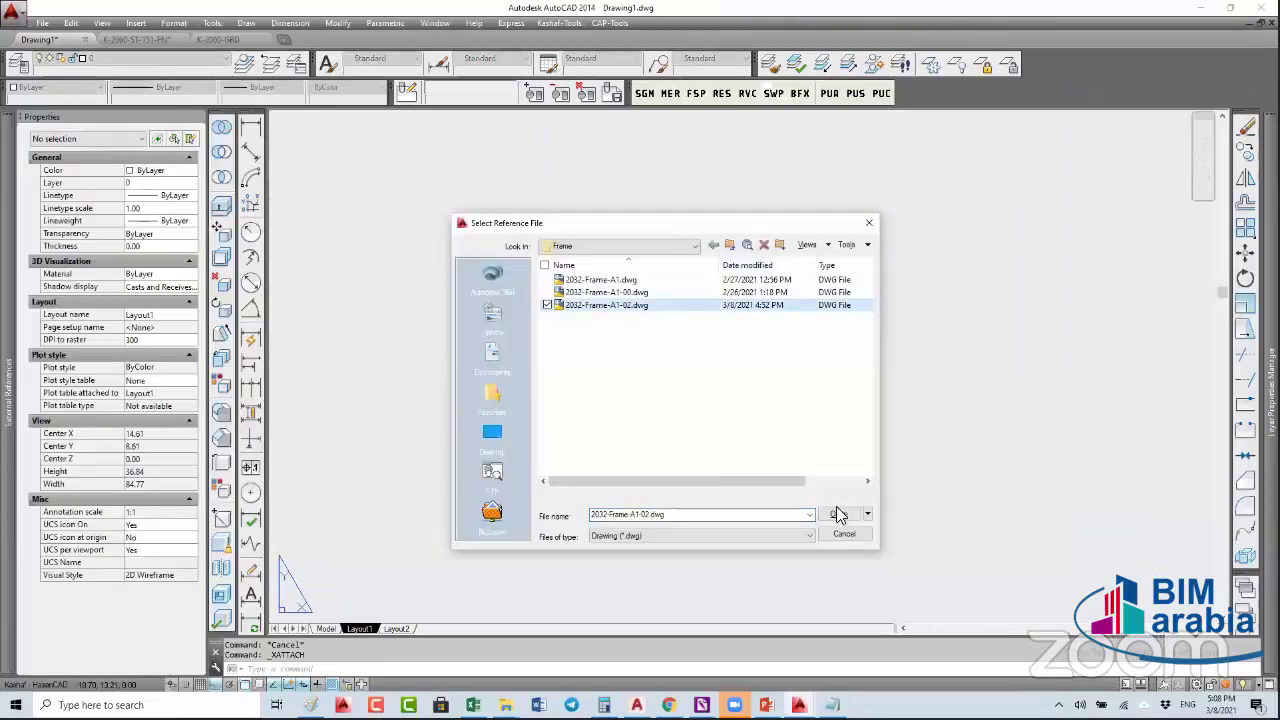
key(Escape)
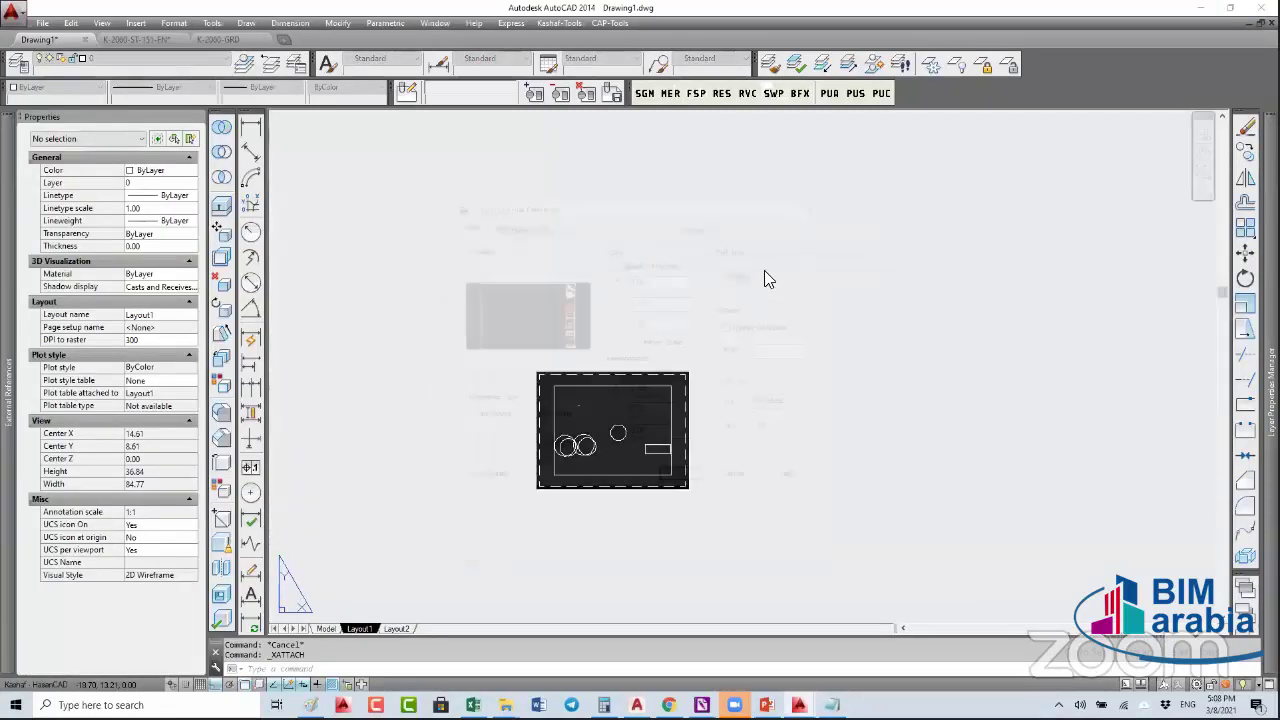
click(766, 273)
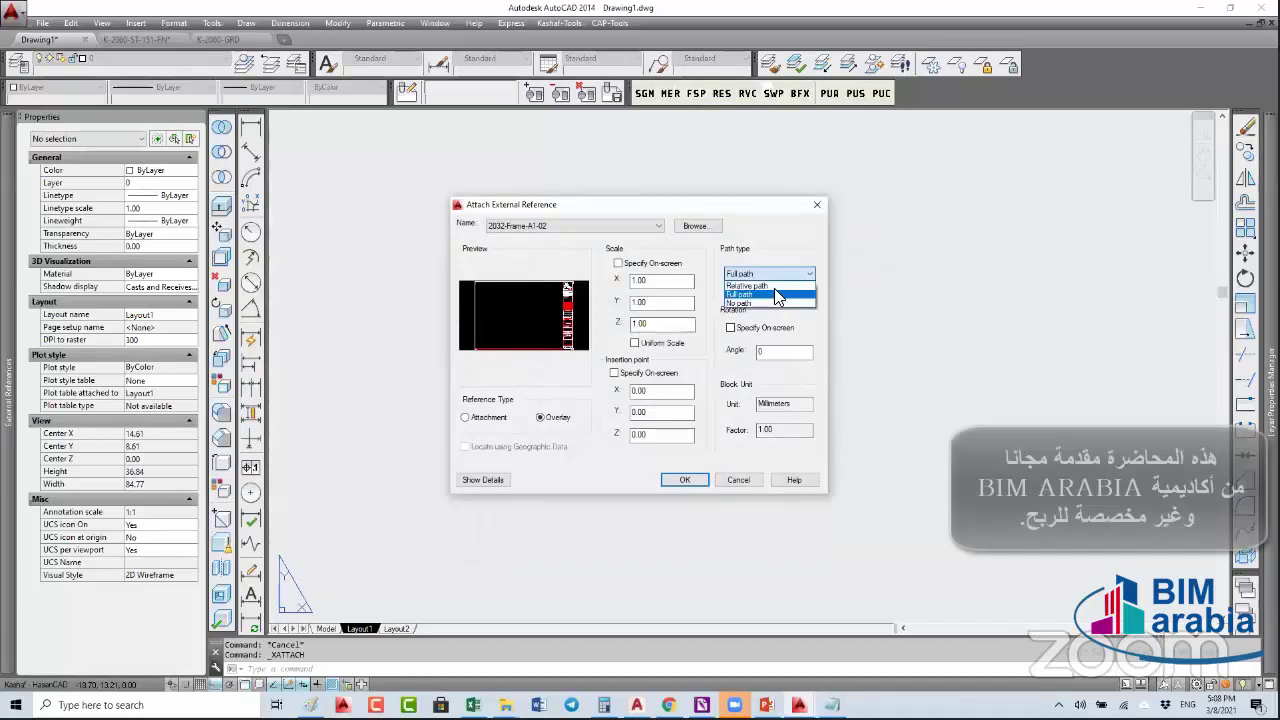
key(Up)
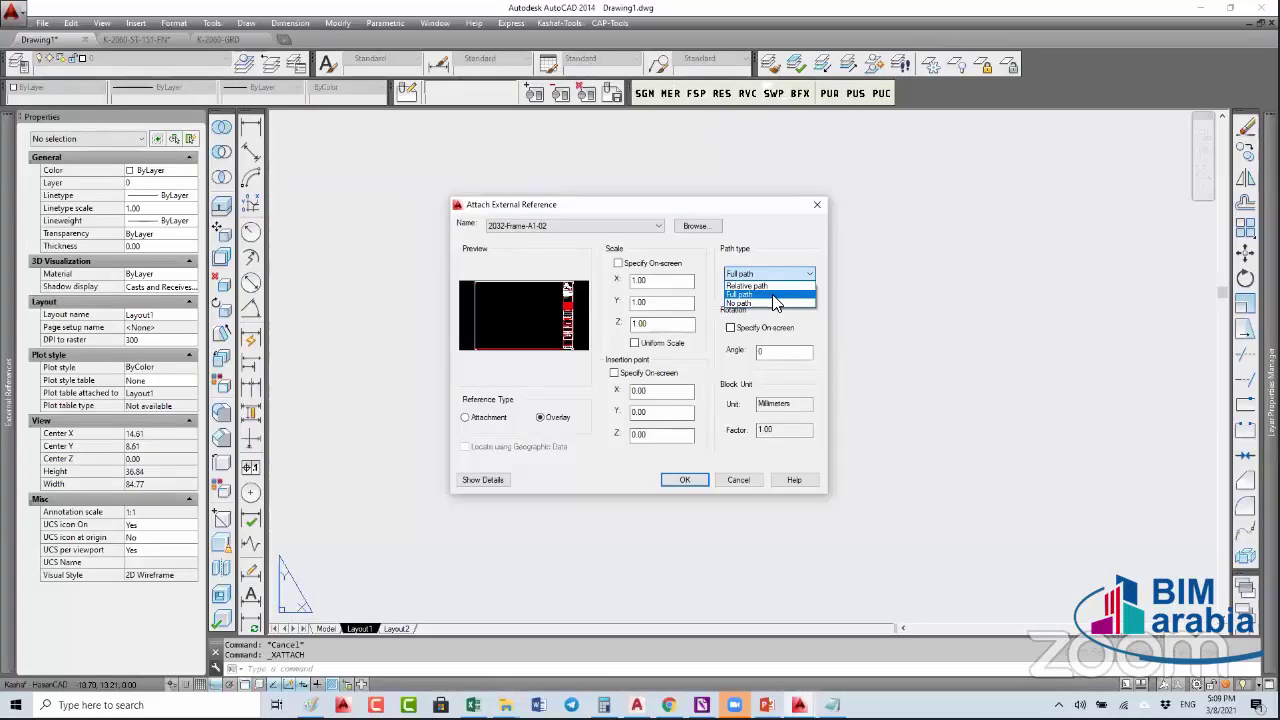
click(695, 480)
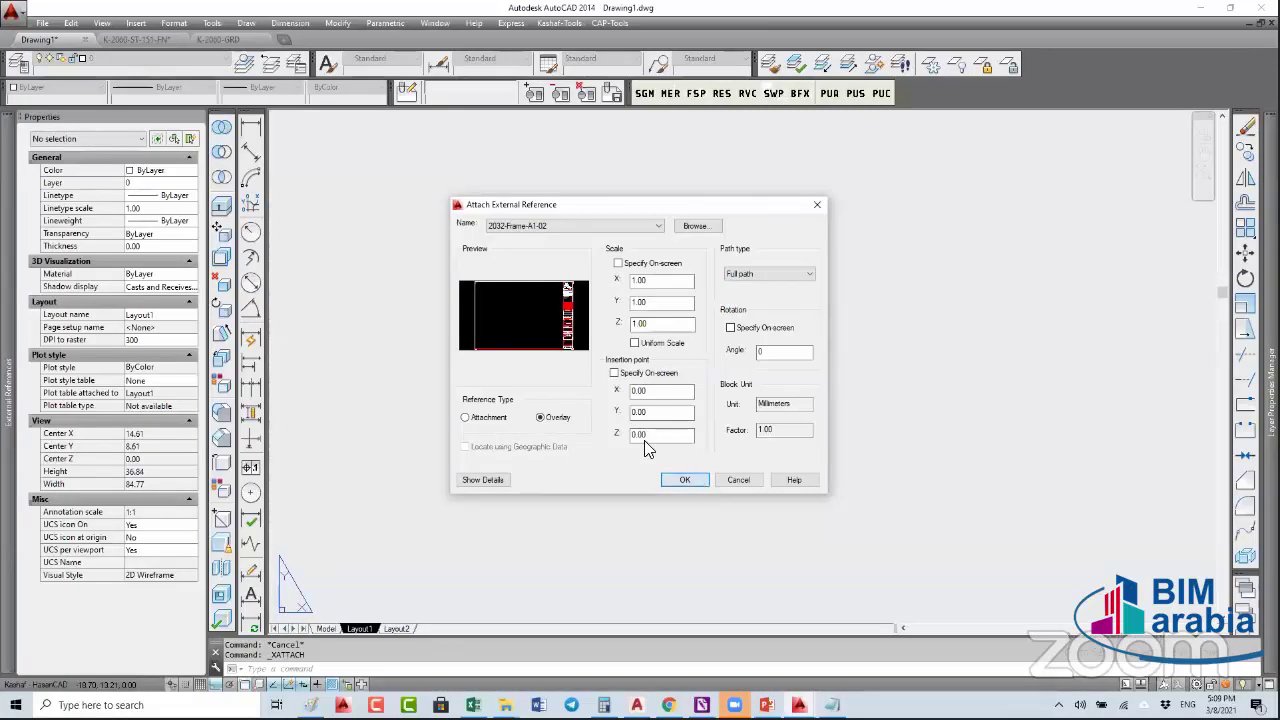
key(Return)
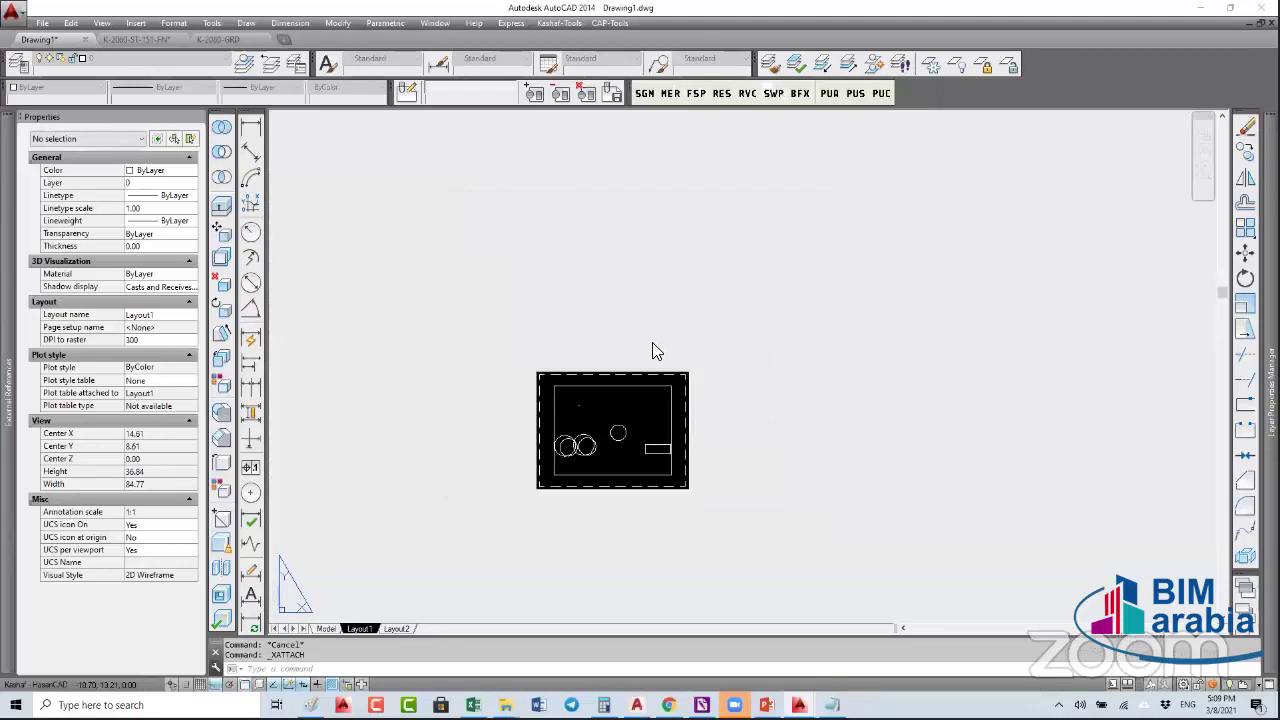
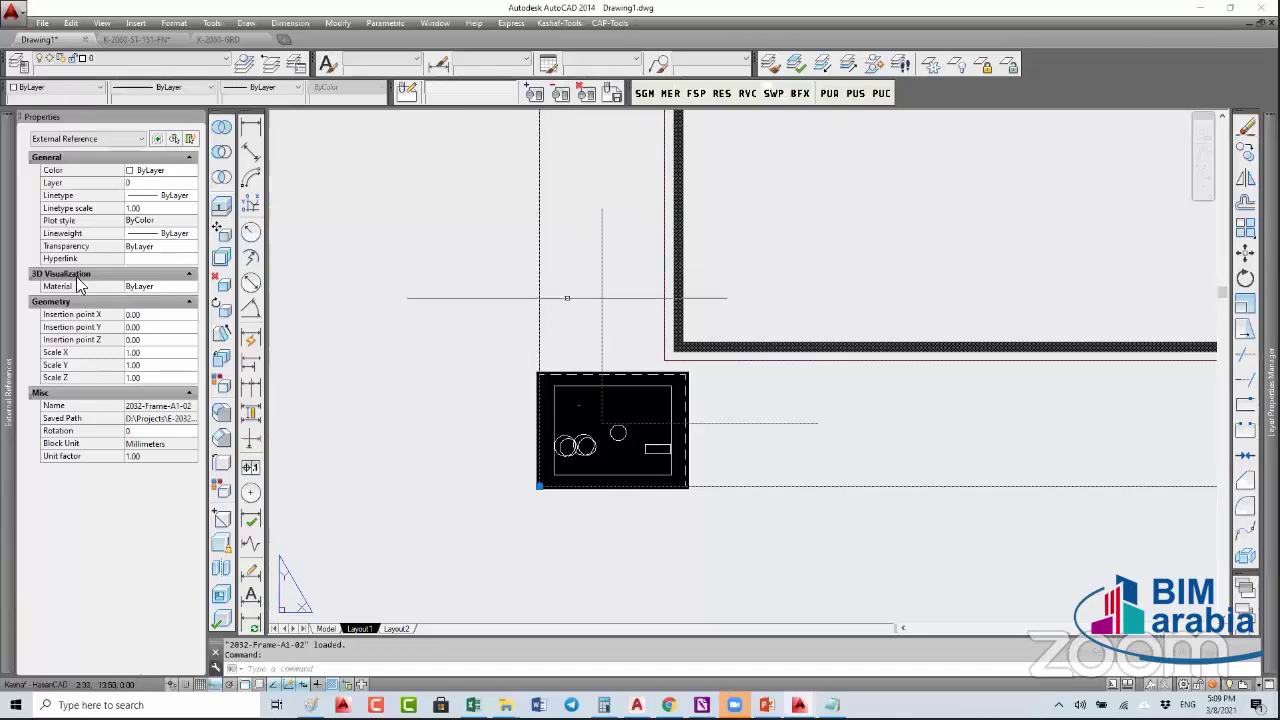
- Detach the 2032-Frame-A1-02 xref from the External References list
click(8, 390)
right_click(86, 190)
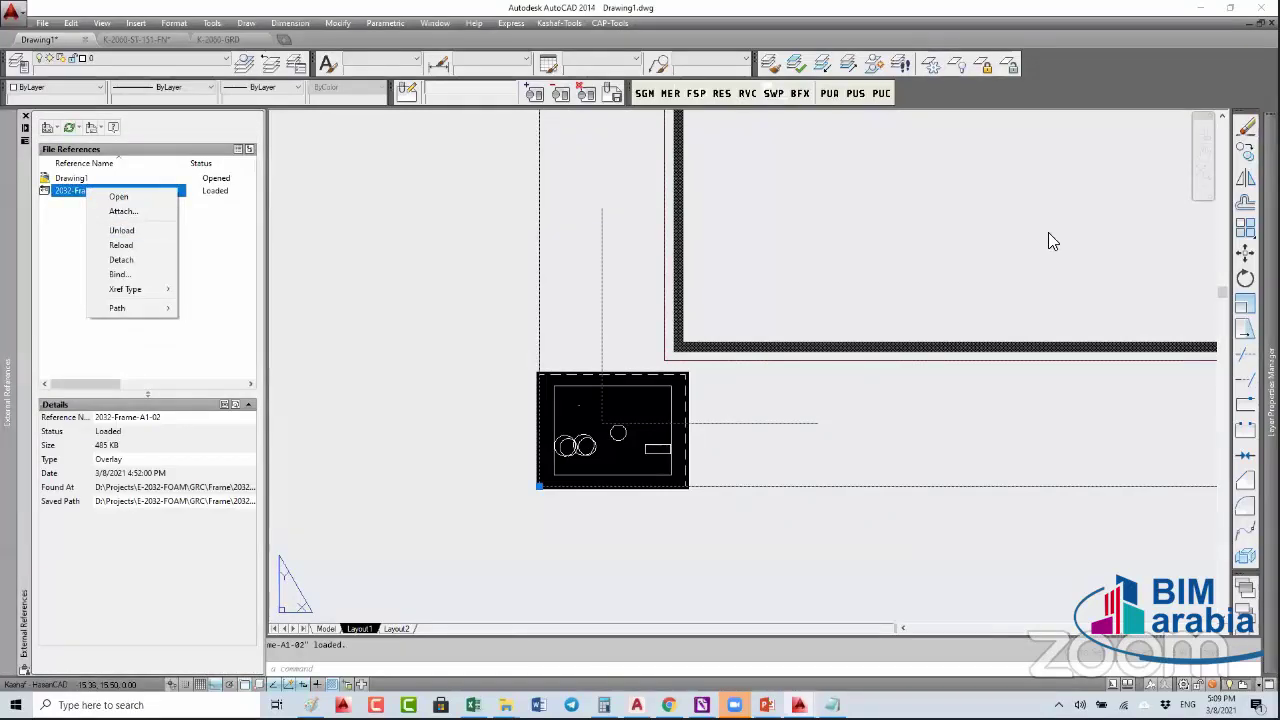
click(129, 260)
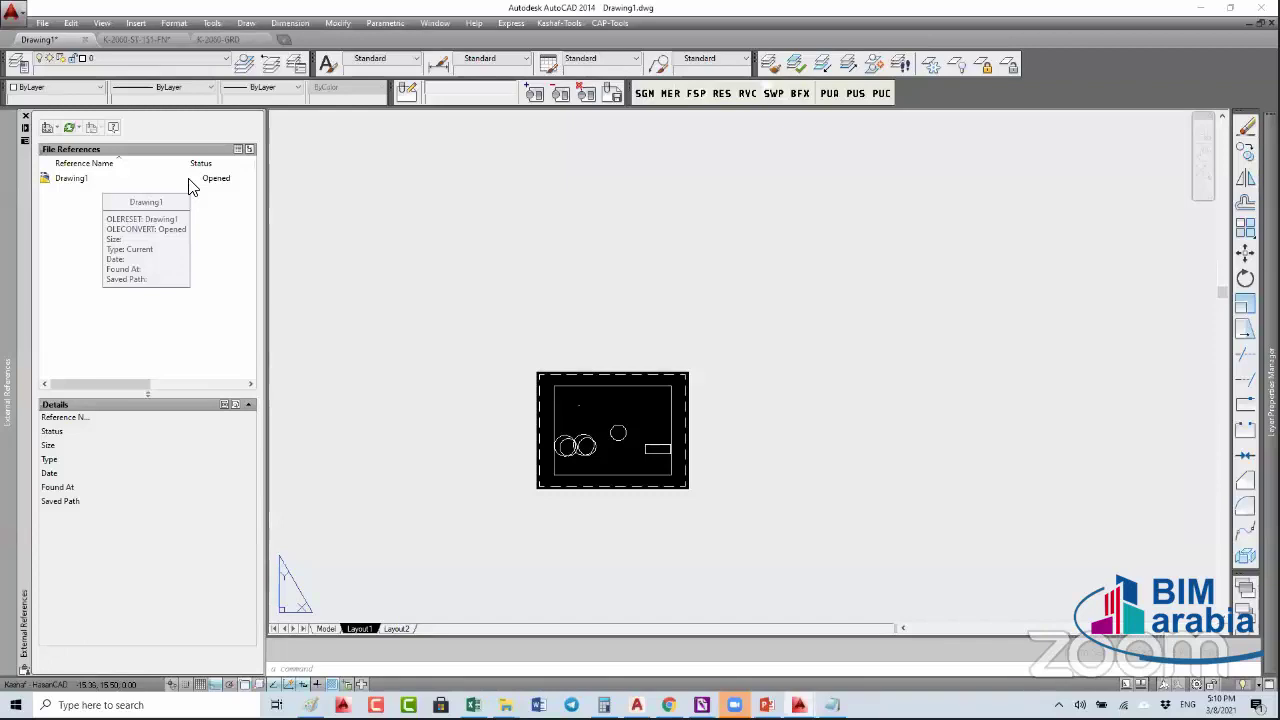
right_click(195, 274)
click(250, 306)
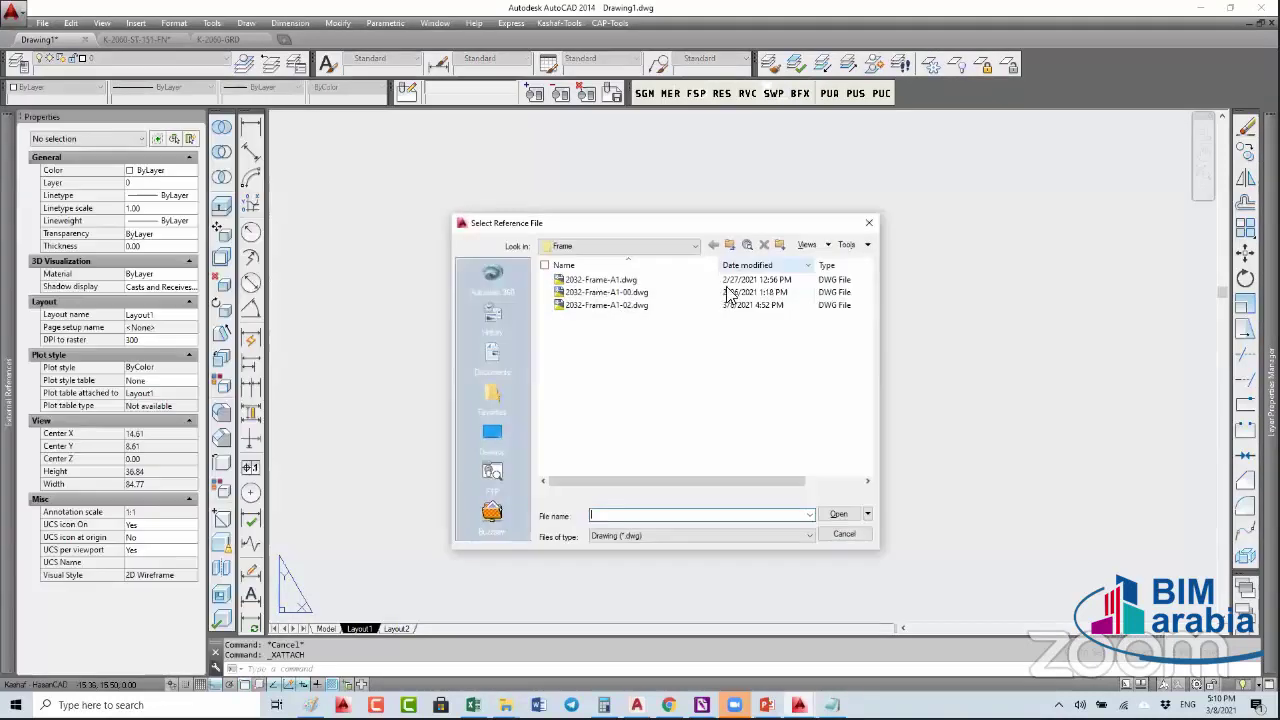
- Choose 2032-Frame-A1-02.dwg with a Relative path and accept the save-first warning
double_click(735, 304)
click(762, 275)
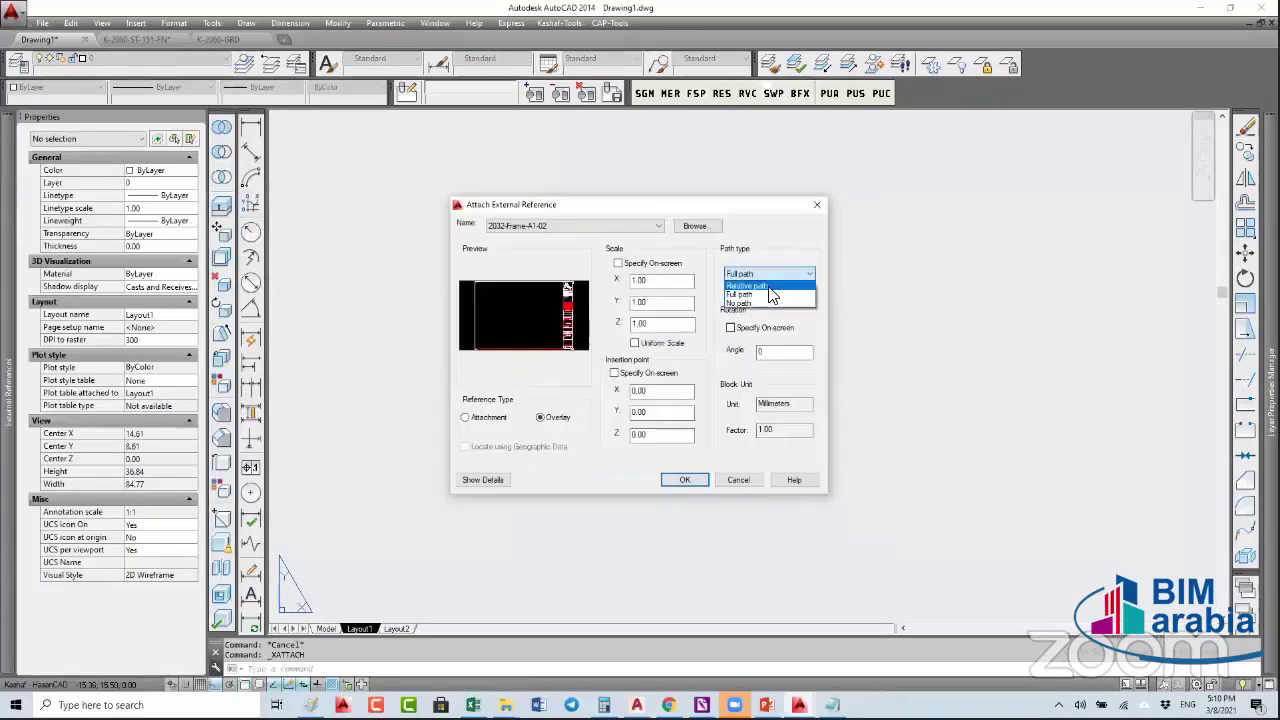
click(766, 291)
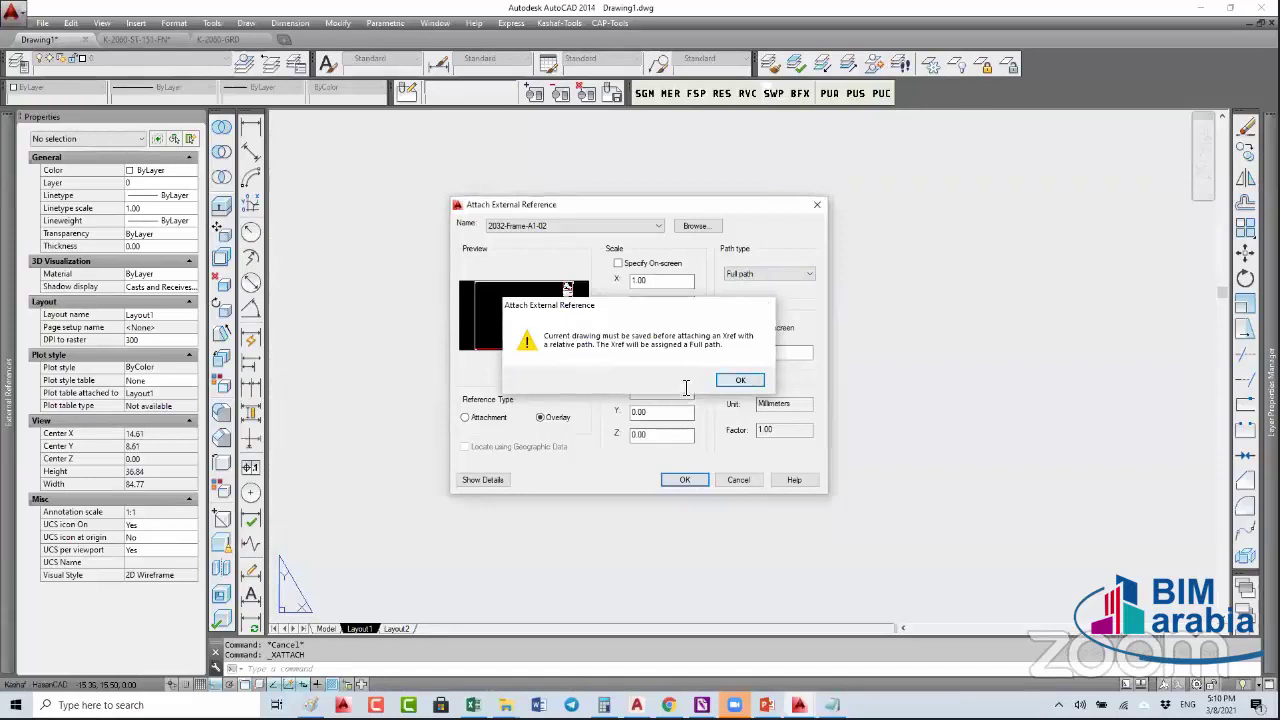
click(738, 385)
click(685, 480)
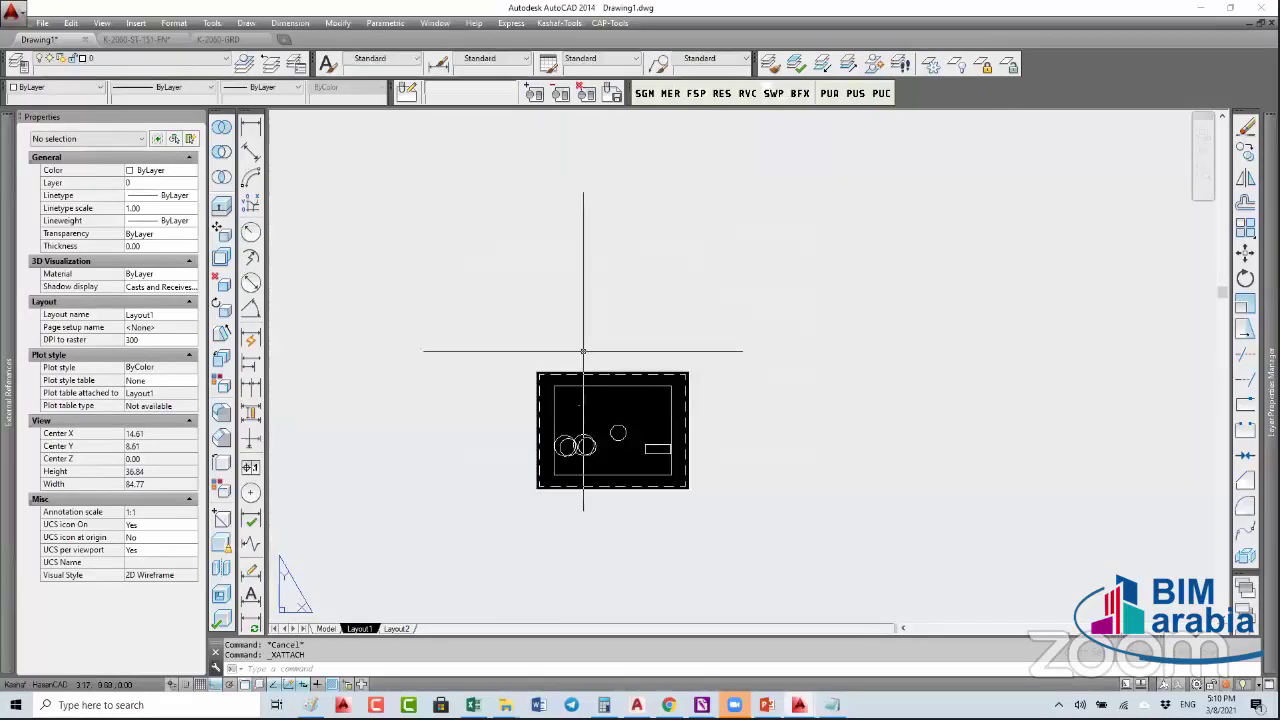
- Save the drawing as Drawing1.dwg in the K-2060-Corniche-JED folder
key(ctrl+s)
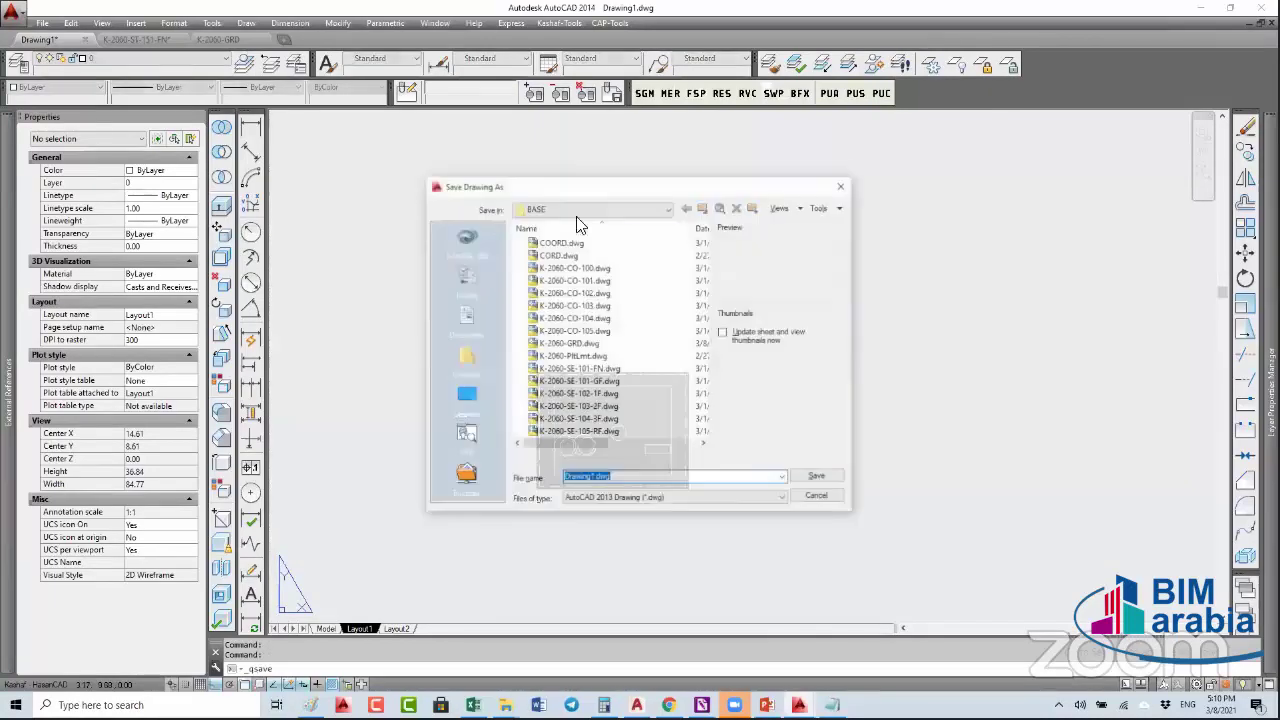
click(592, 210)
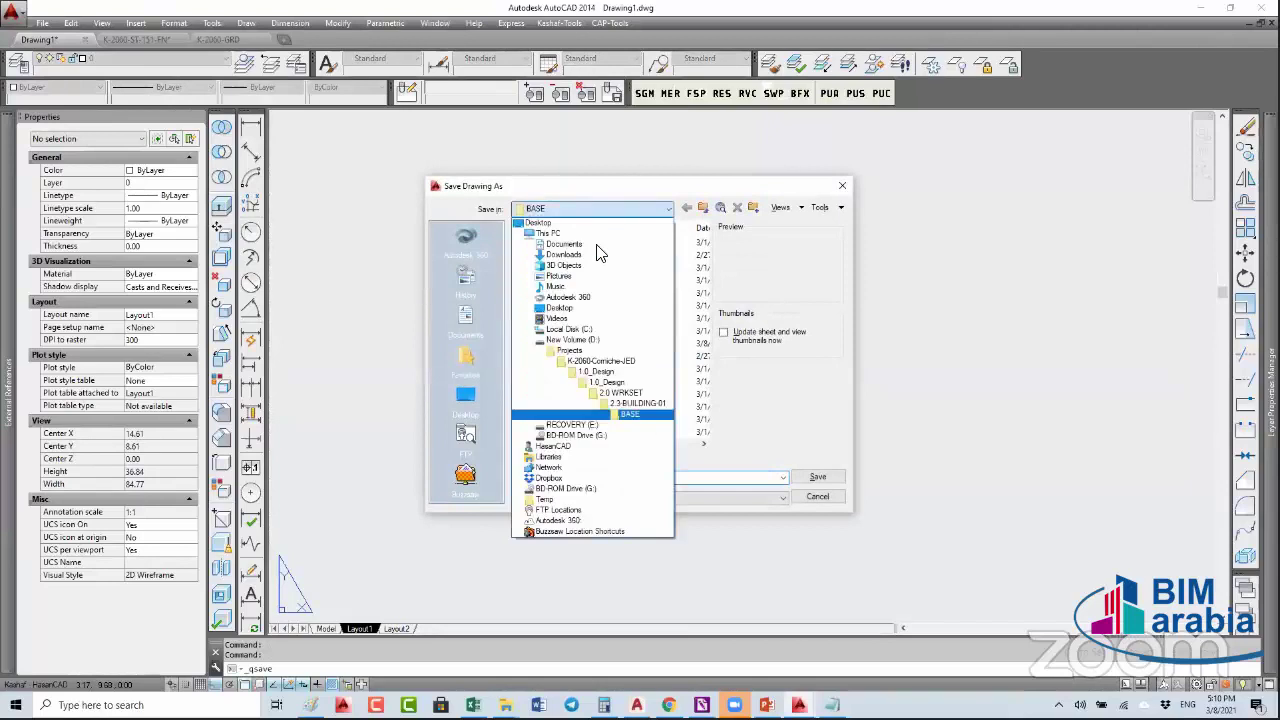
click(598, 361)
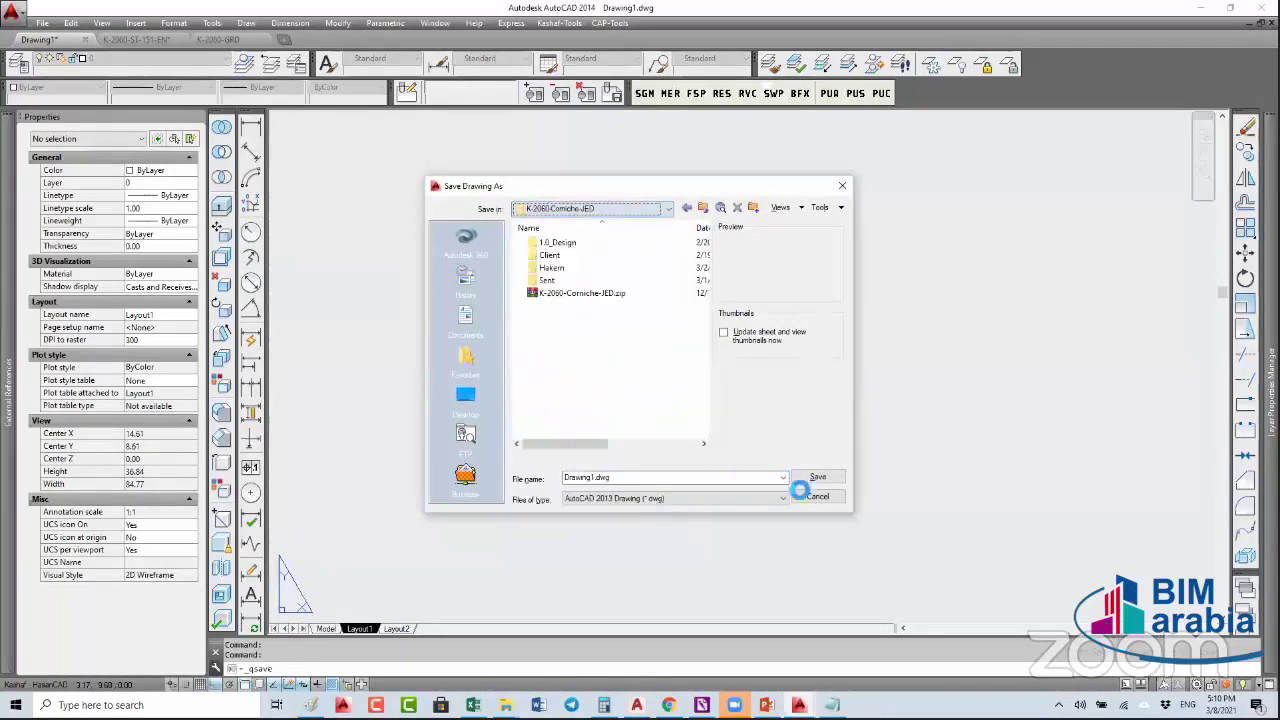
click(815, 477)
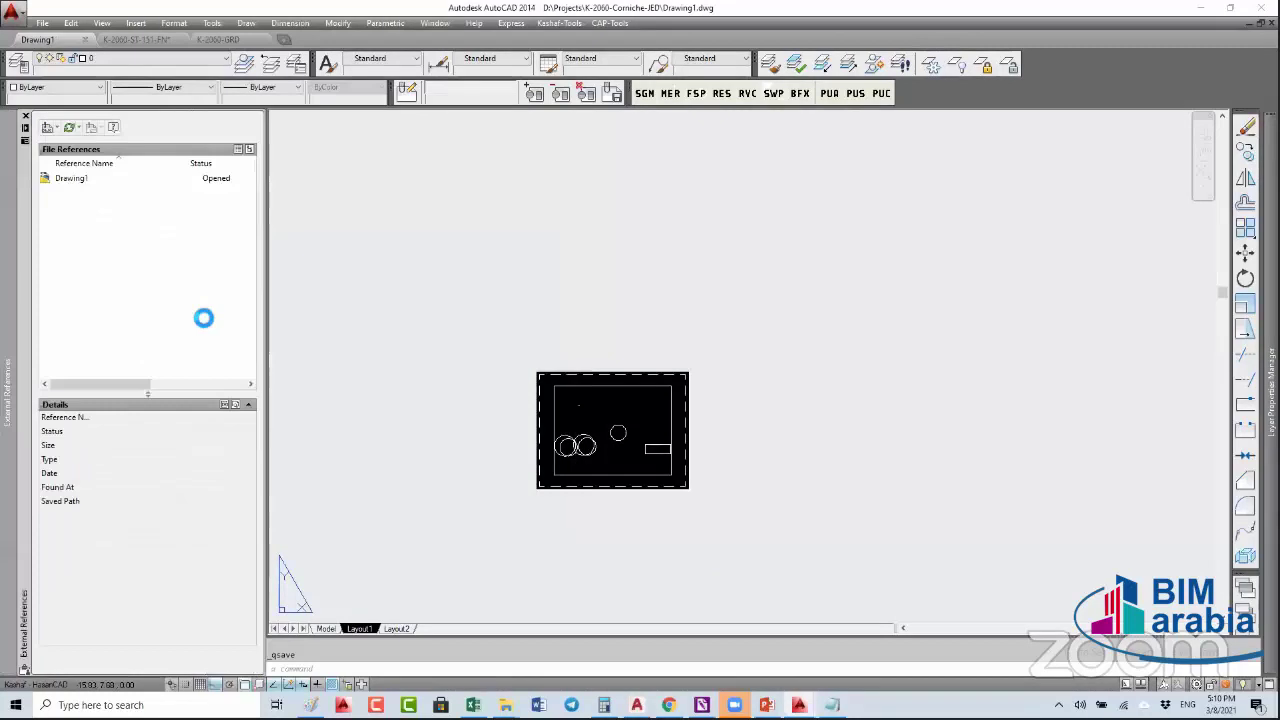
right_click(165, 288)
- Attach 2032-Frame-A1-02.dwg with a Relative path, then select it to show its details
click(210, 328)
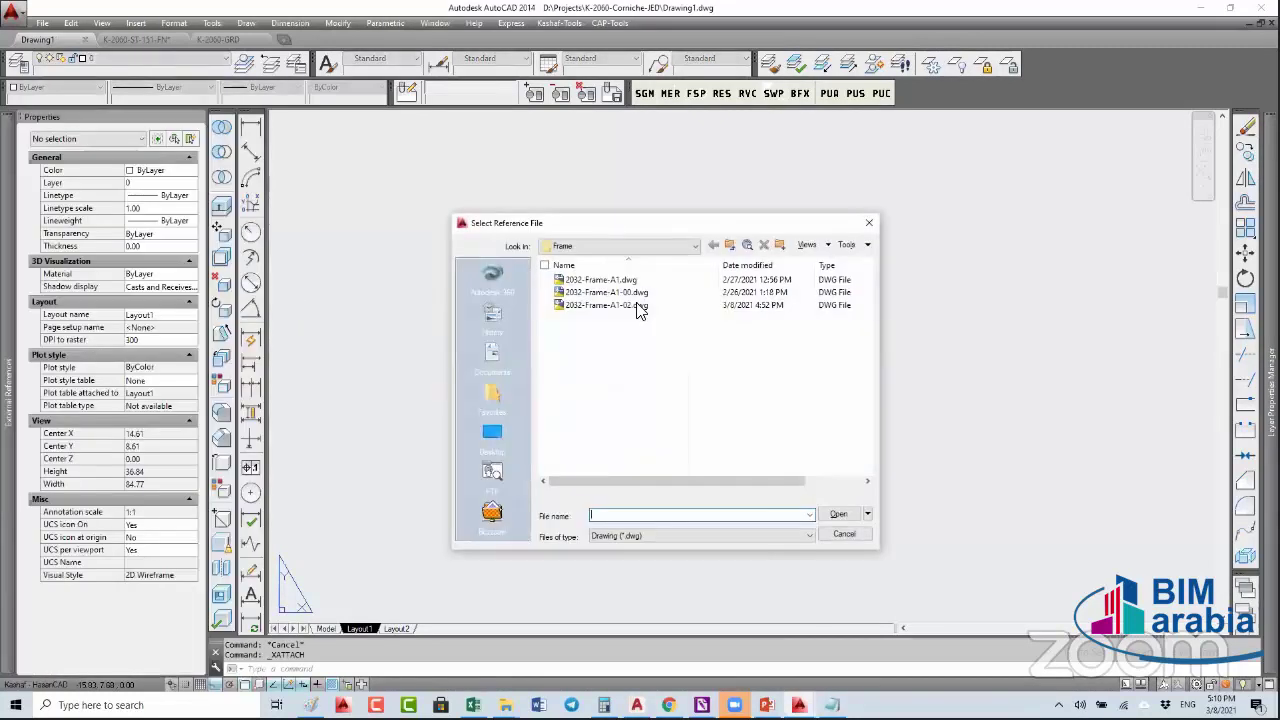
click(838, 514)
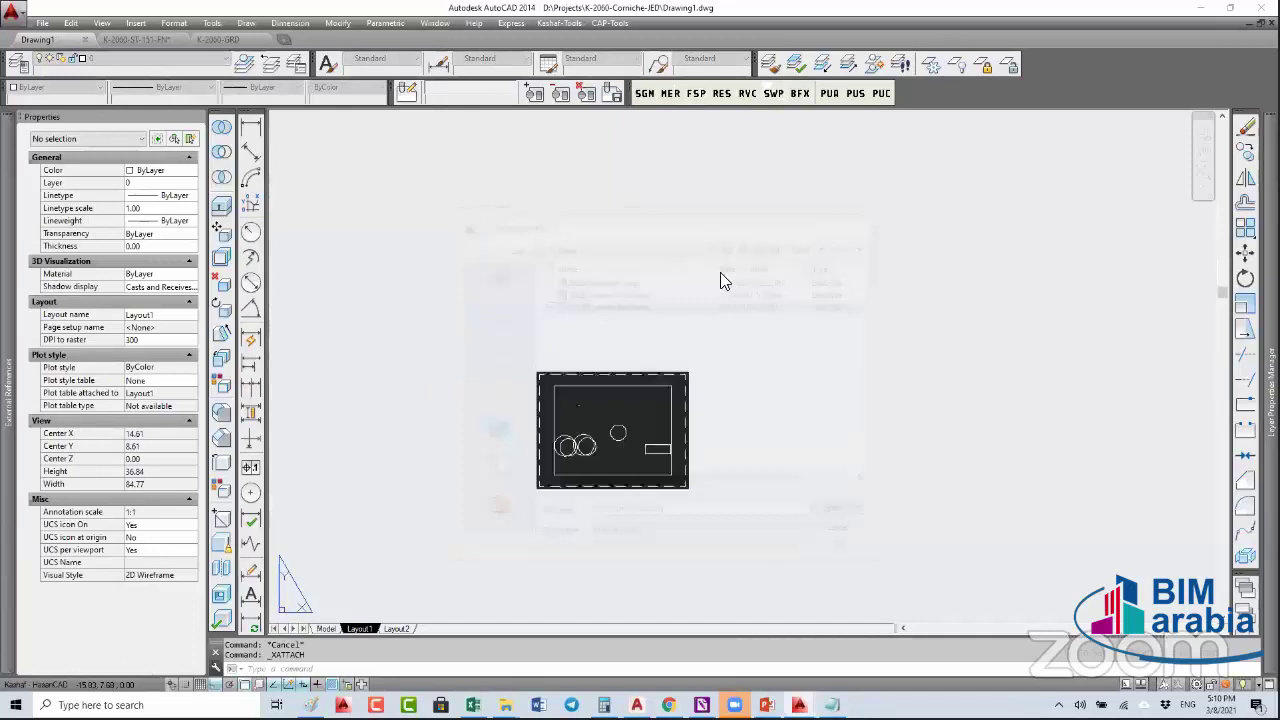
click(760, 276)
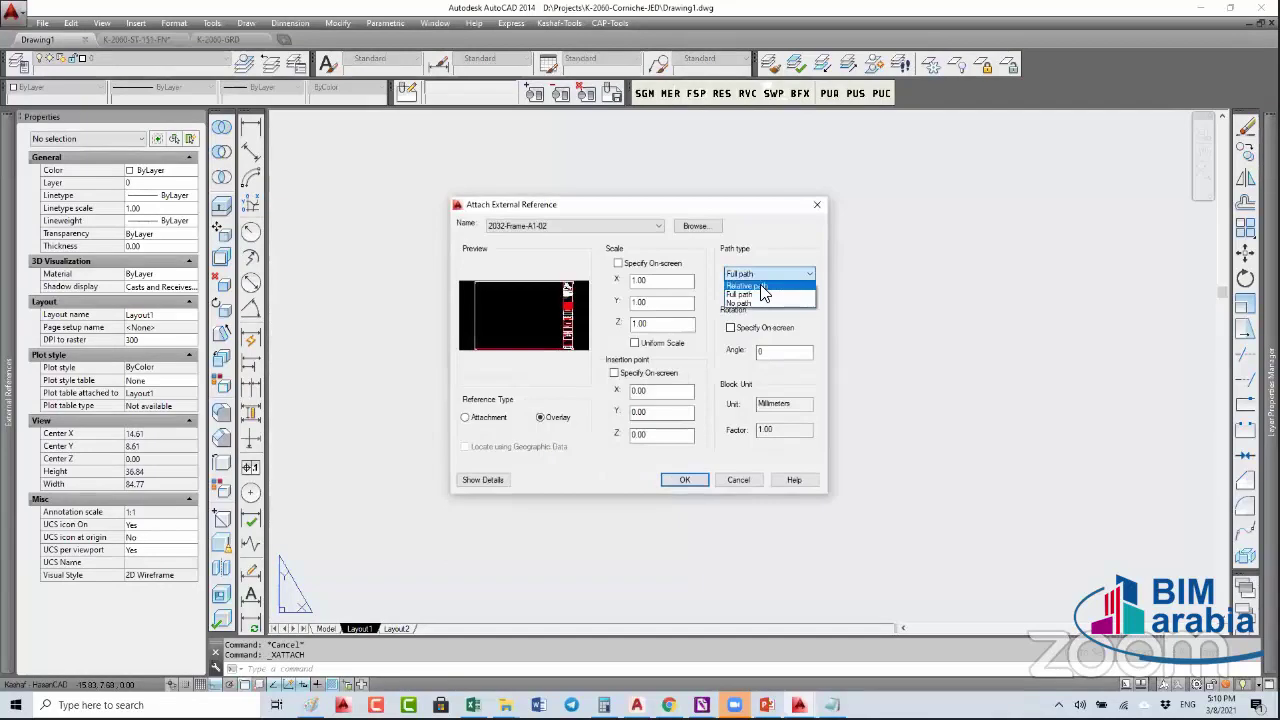
click(761, 287)
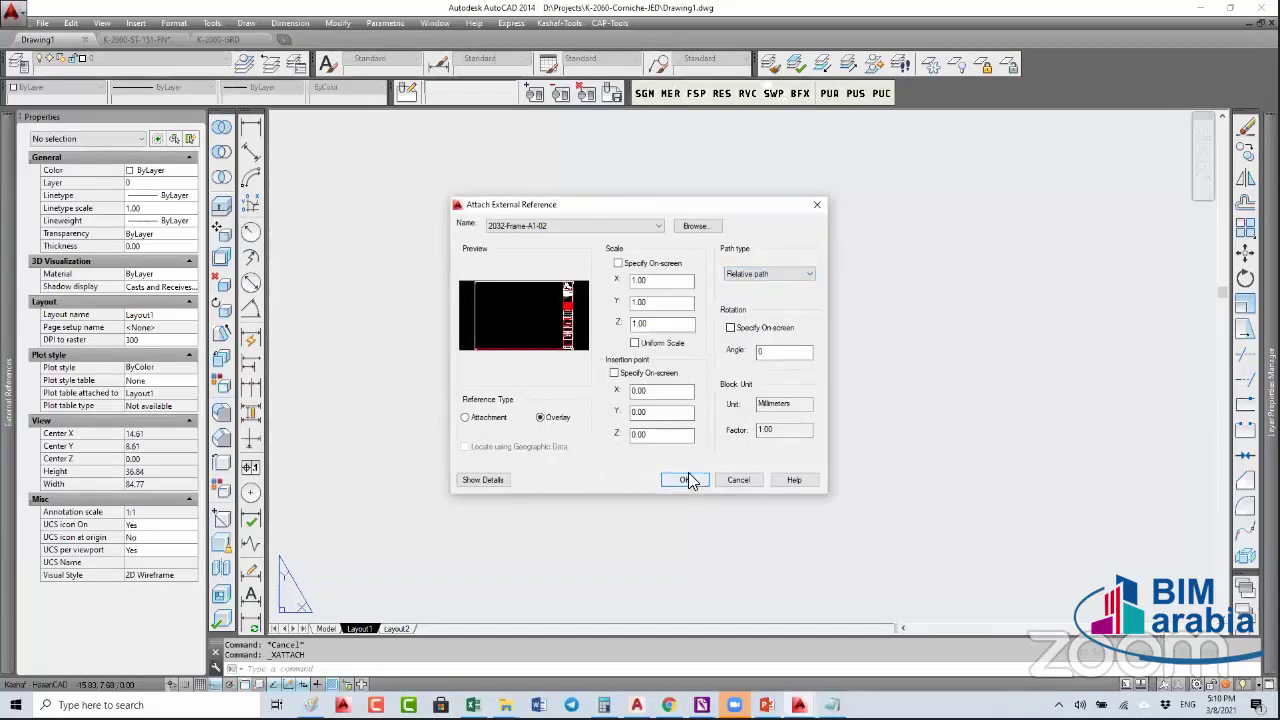
click(688, 480)
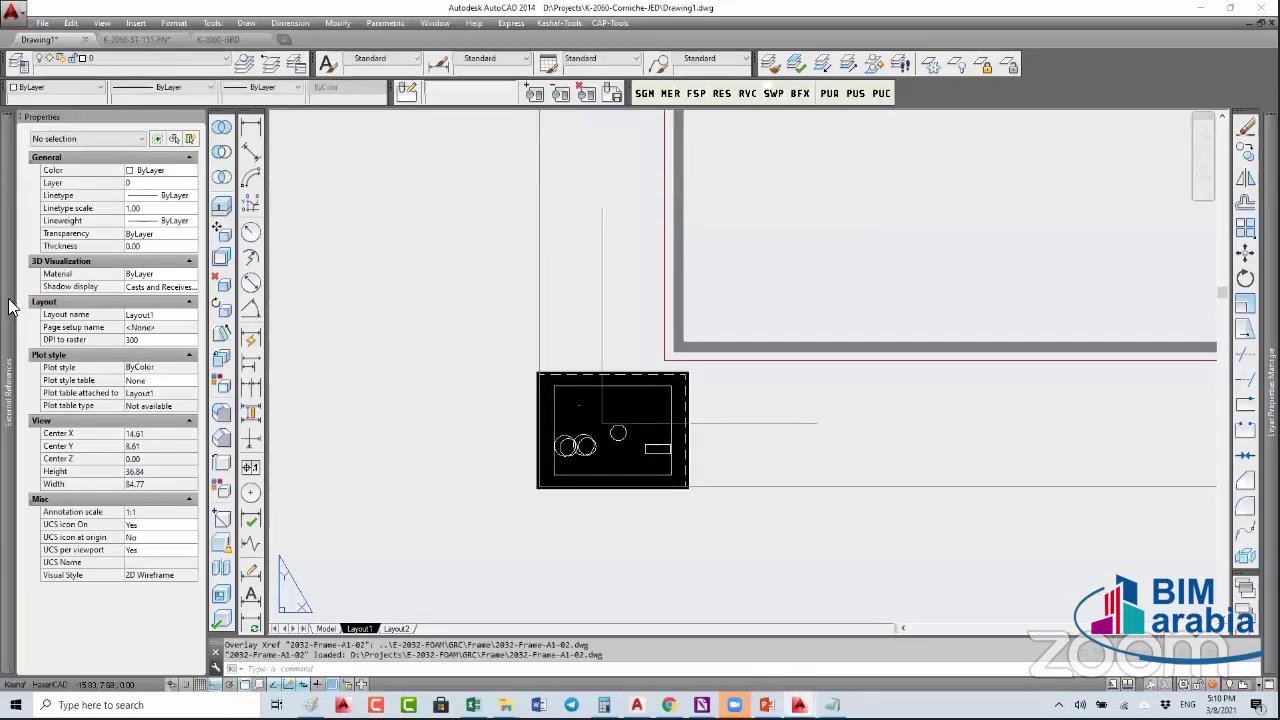
mouse_move(8, 307)
click(103, 190)
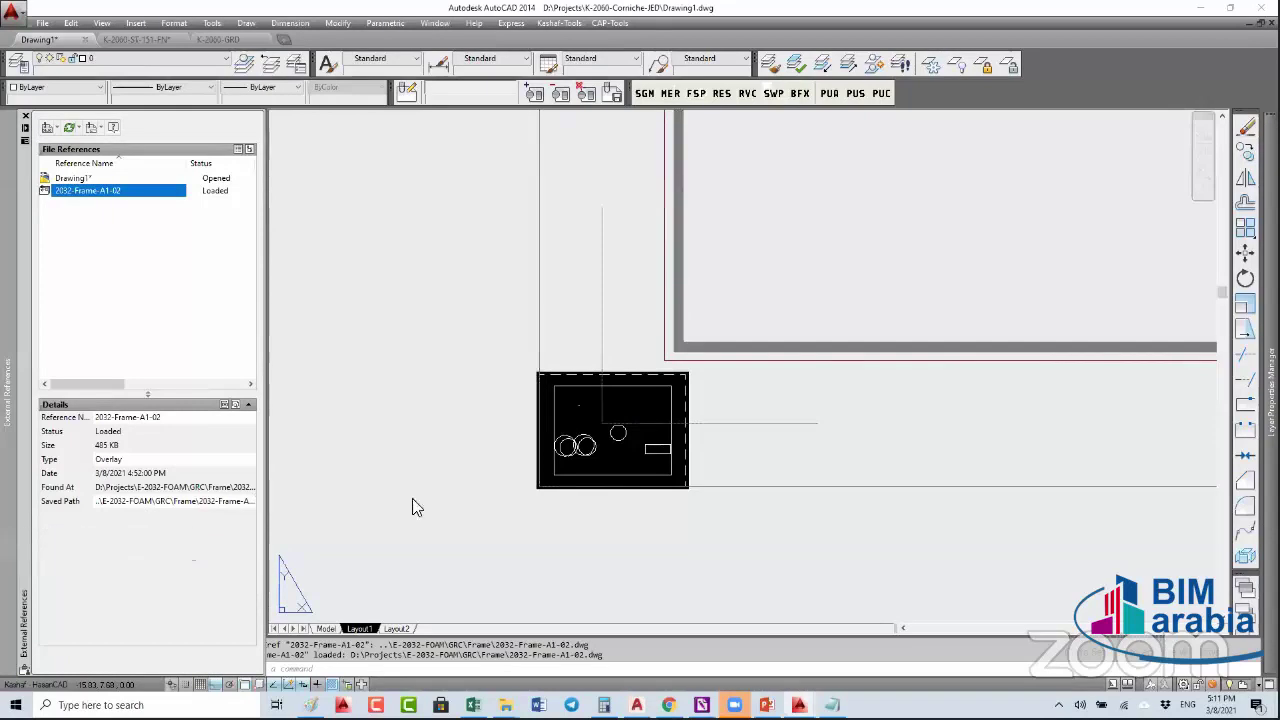
mouse_move(114, 514)
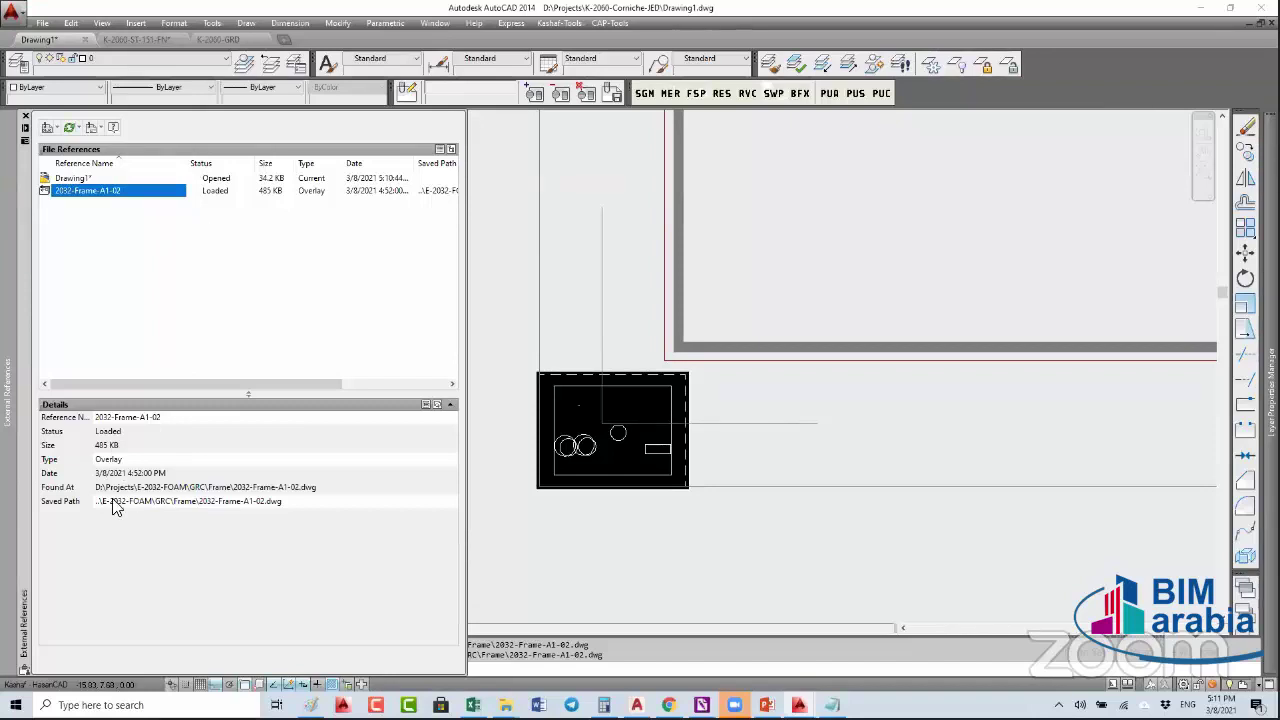
right_click(110, 194)
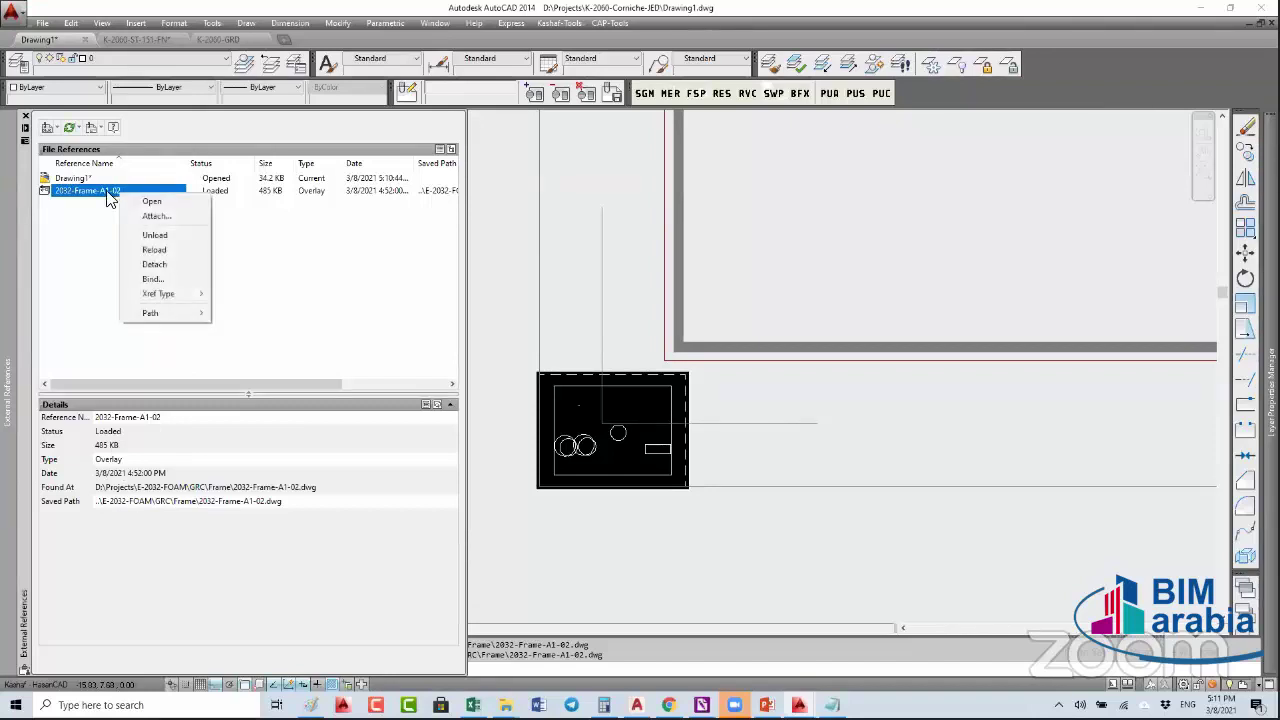
click(294, 204)
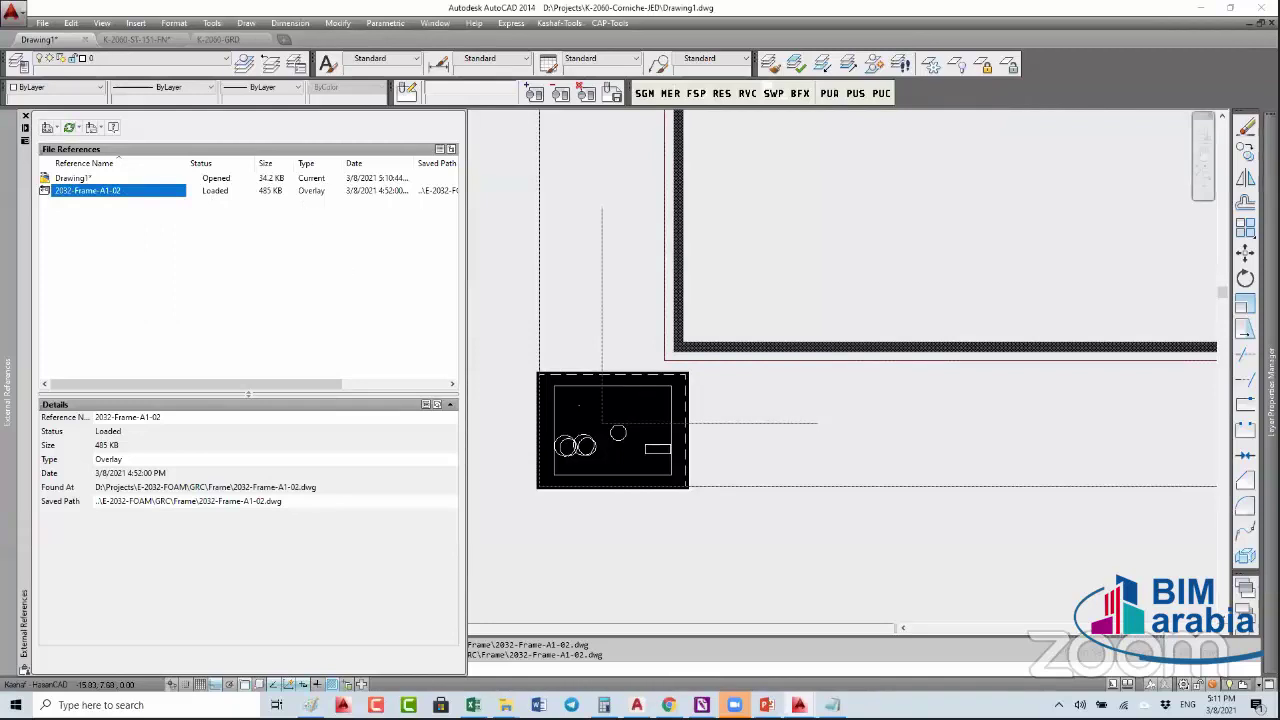
click(286, 494)
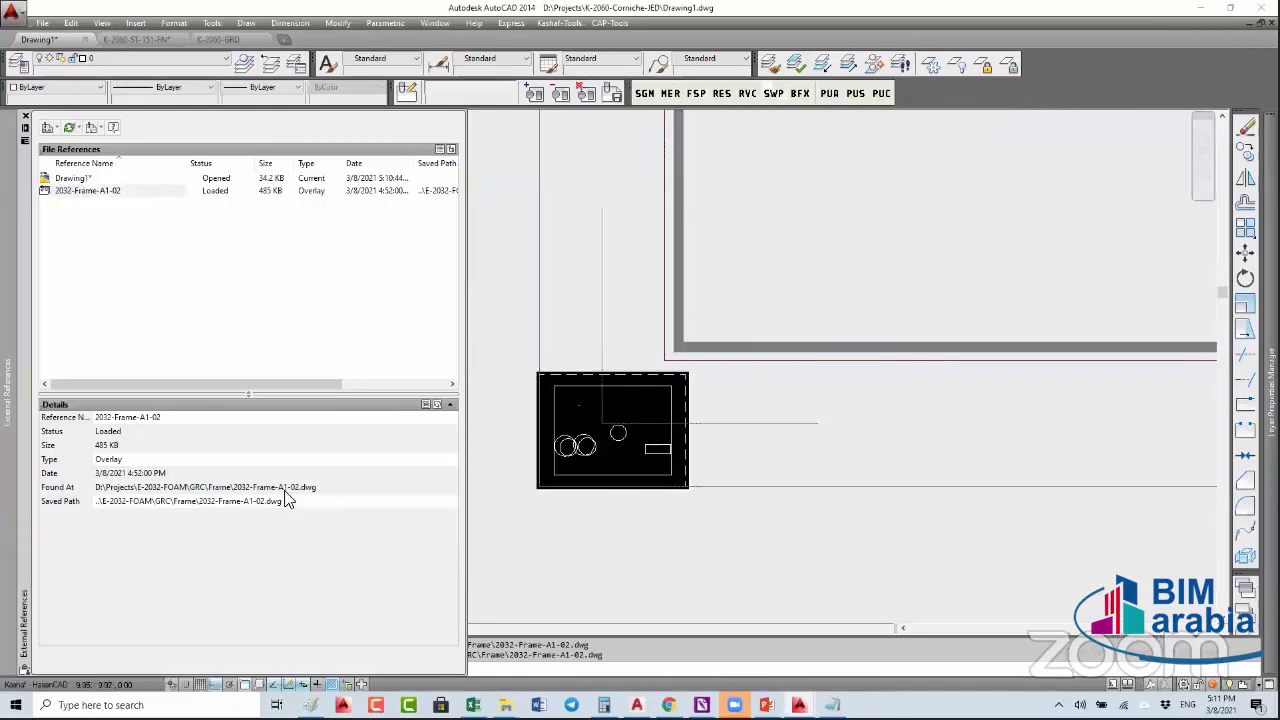
click(140, 501)
key(Delete)
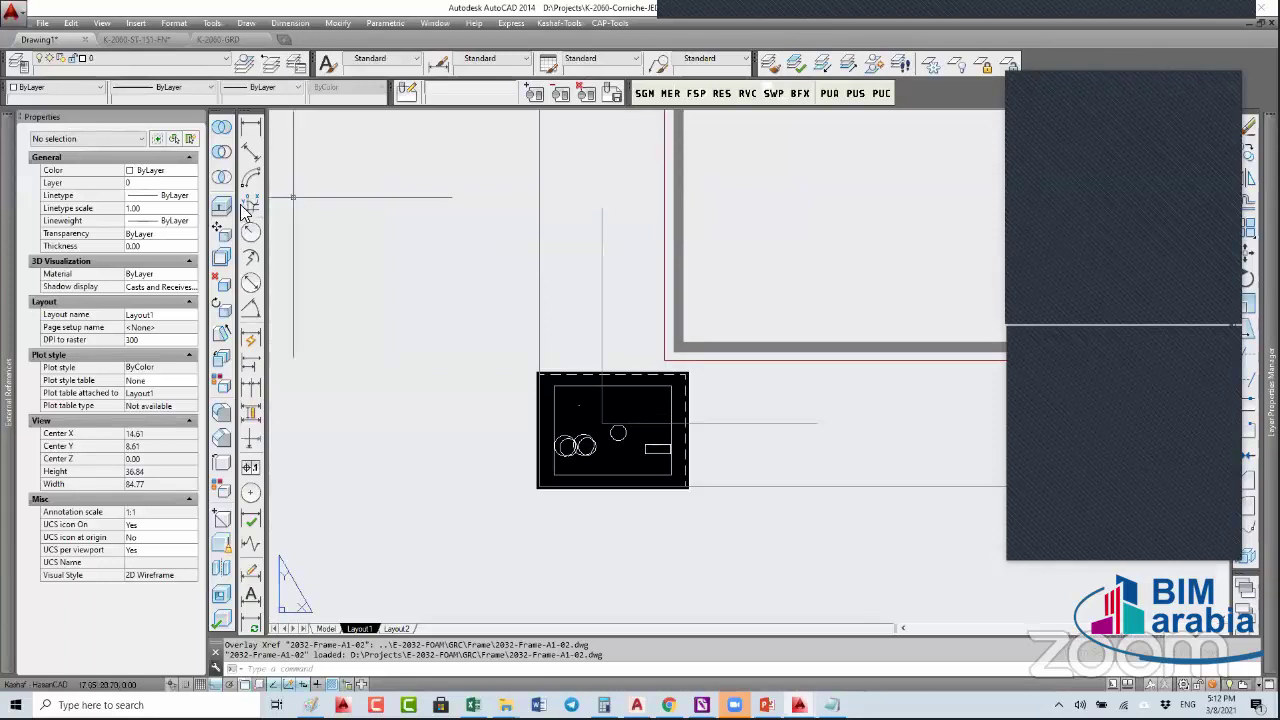
- Select the 2032-Frame-A1-02 xref and edit and commit its Saved Path field
mouse_move(6, 271)
click(129, 503)
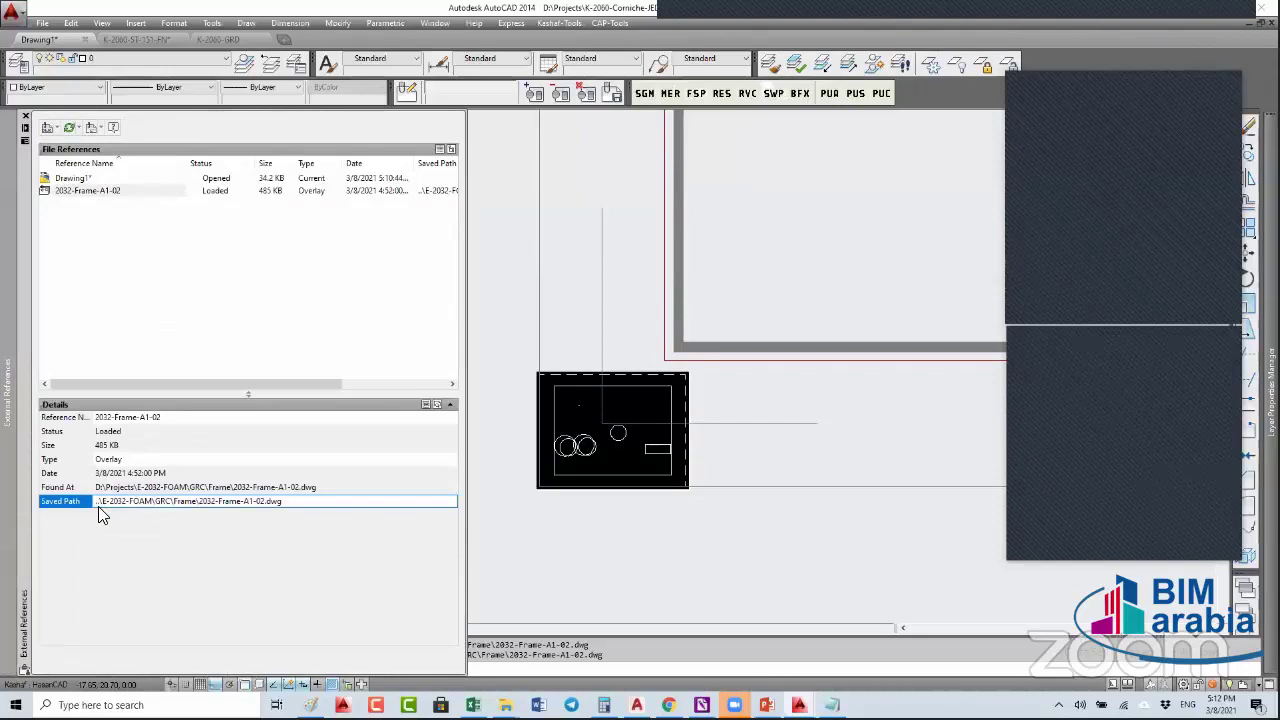
click(125, 191)
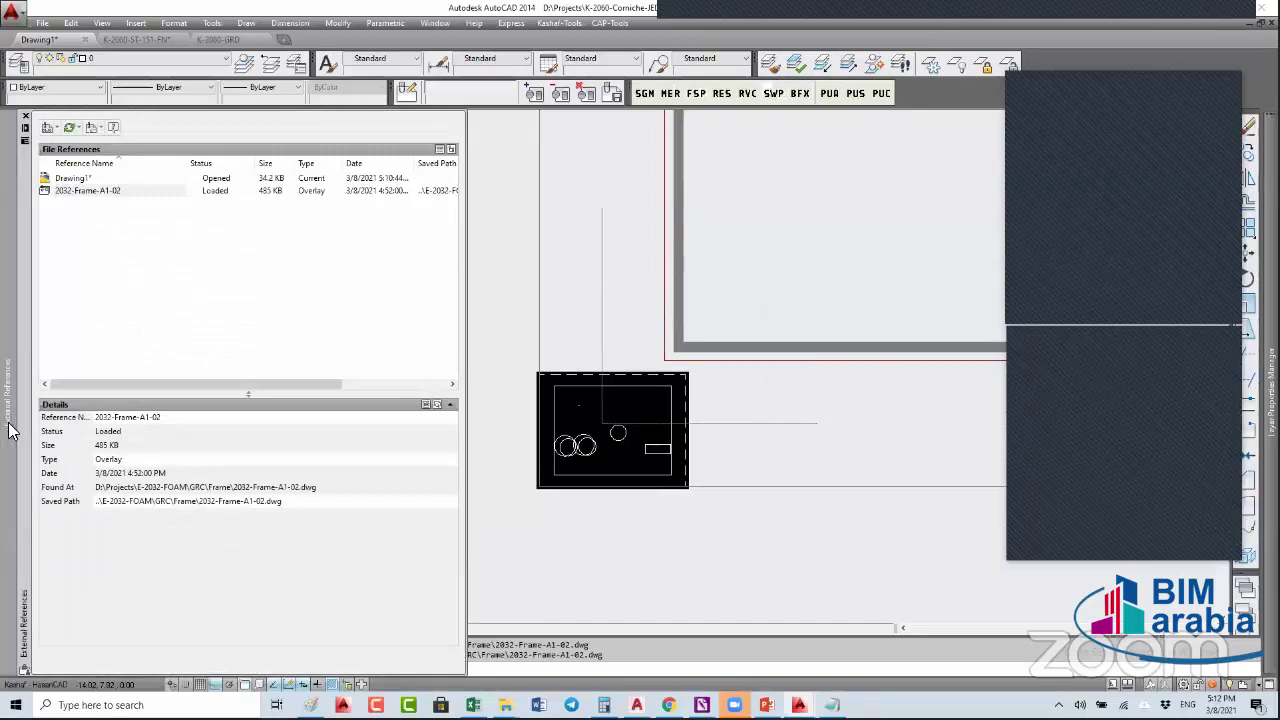
click(128, 502)
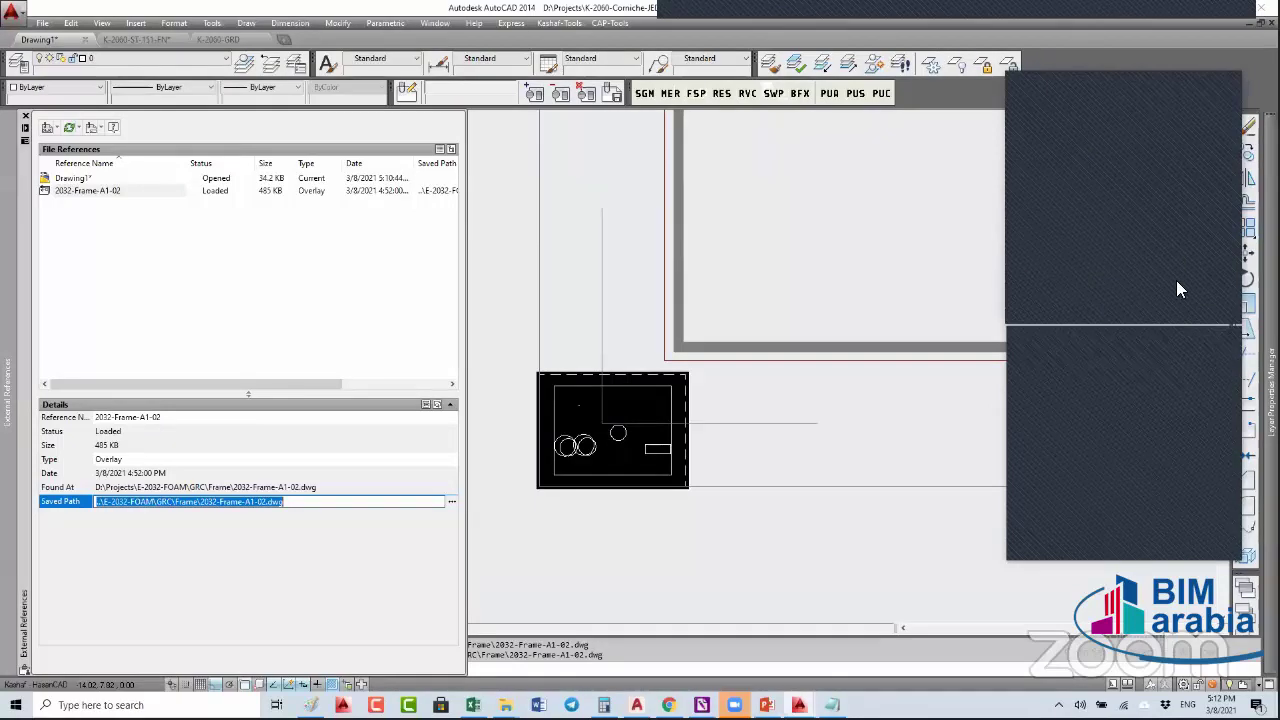
key(Return)
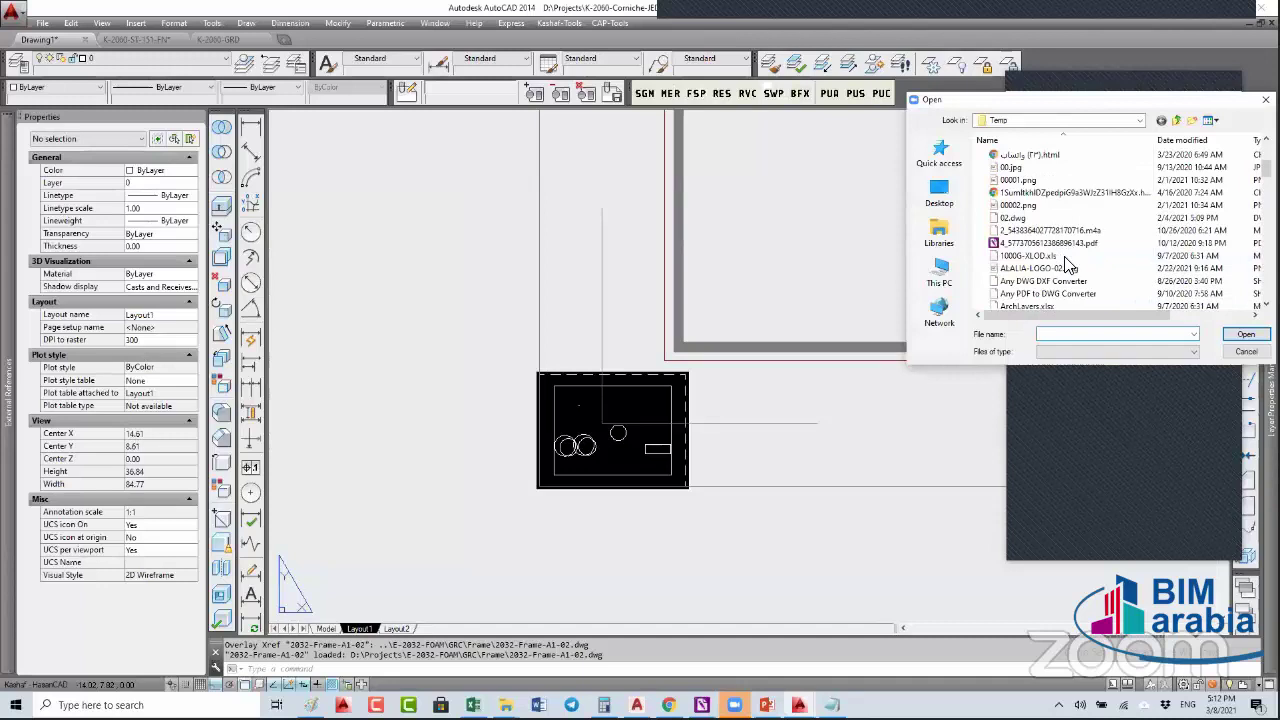
- Sort the Temp folder files by name, open one, and bring the Open dialog back
scroll(1068, 263, down, 10)
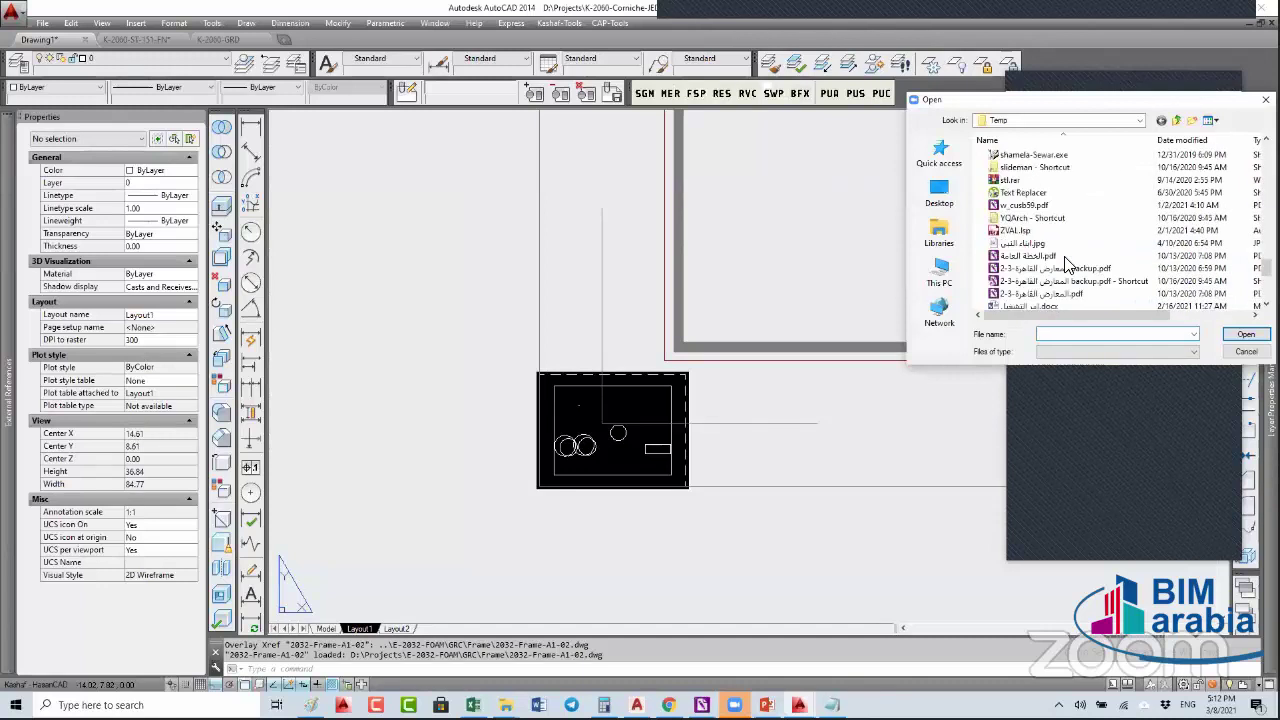
scroll(1068, 263, up, 4)
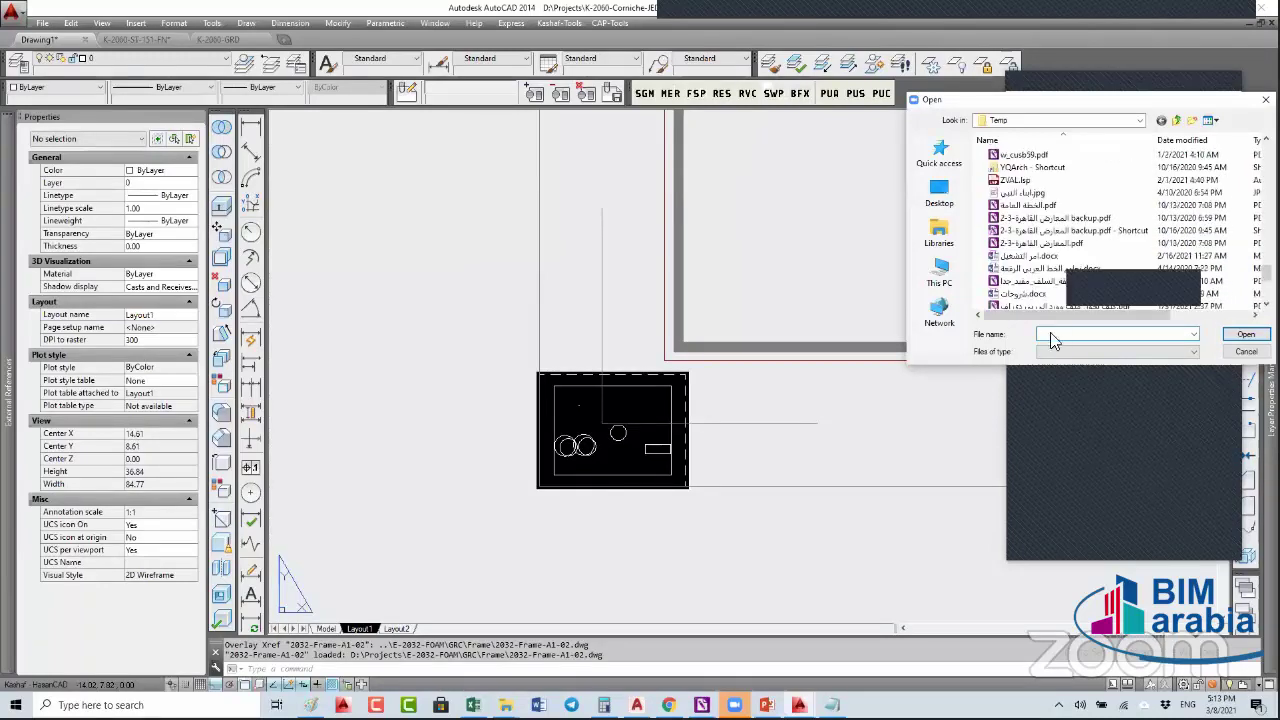
click(1070, 143)
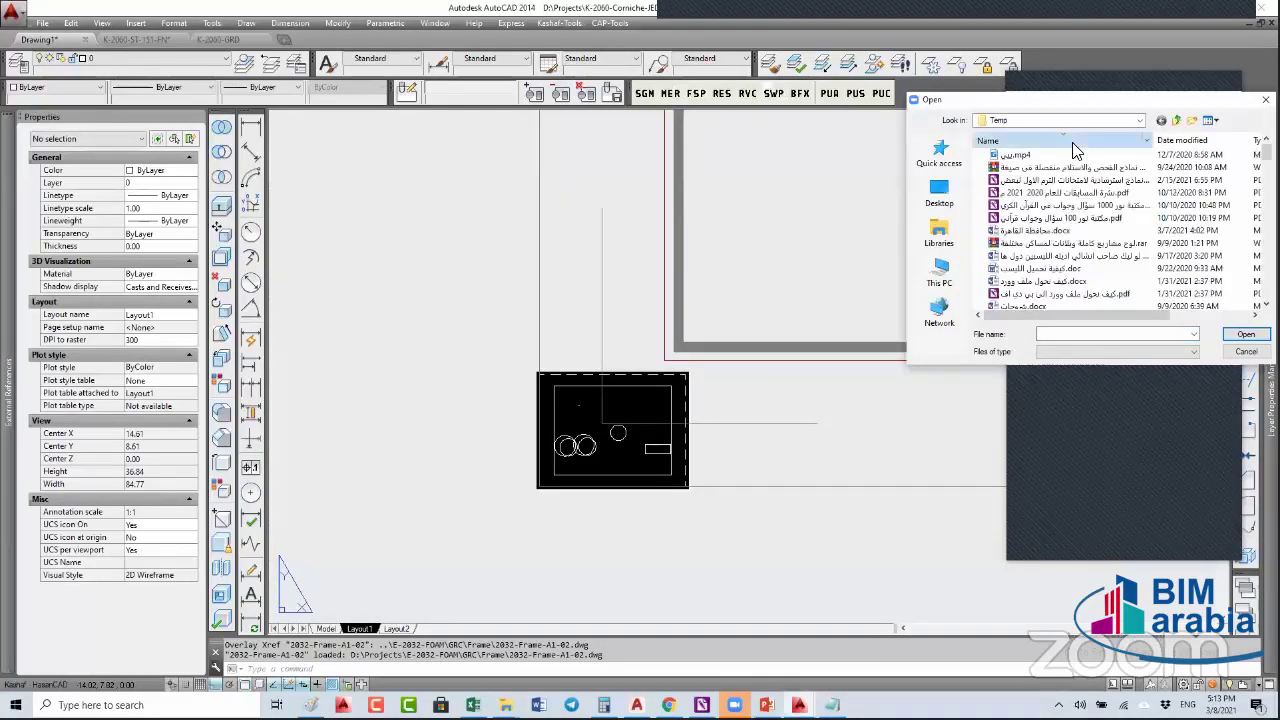
click(1072, 145)
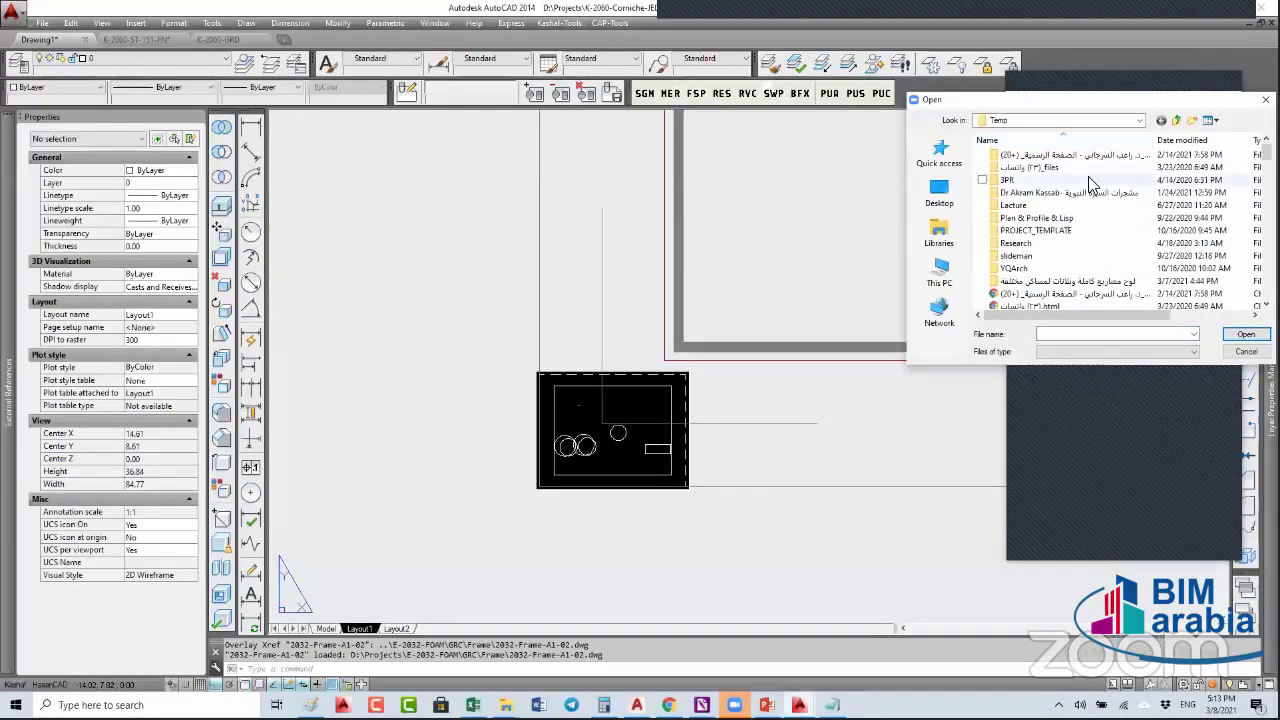
scroll(1092, 185, down, 5)
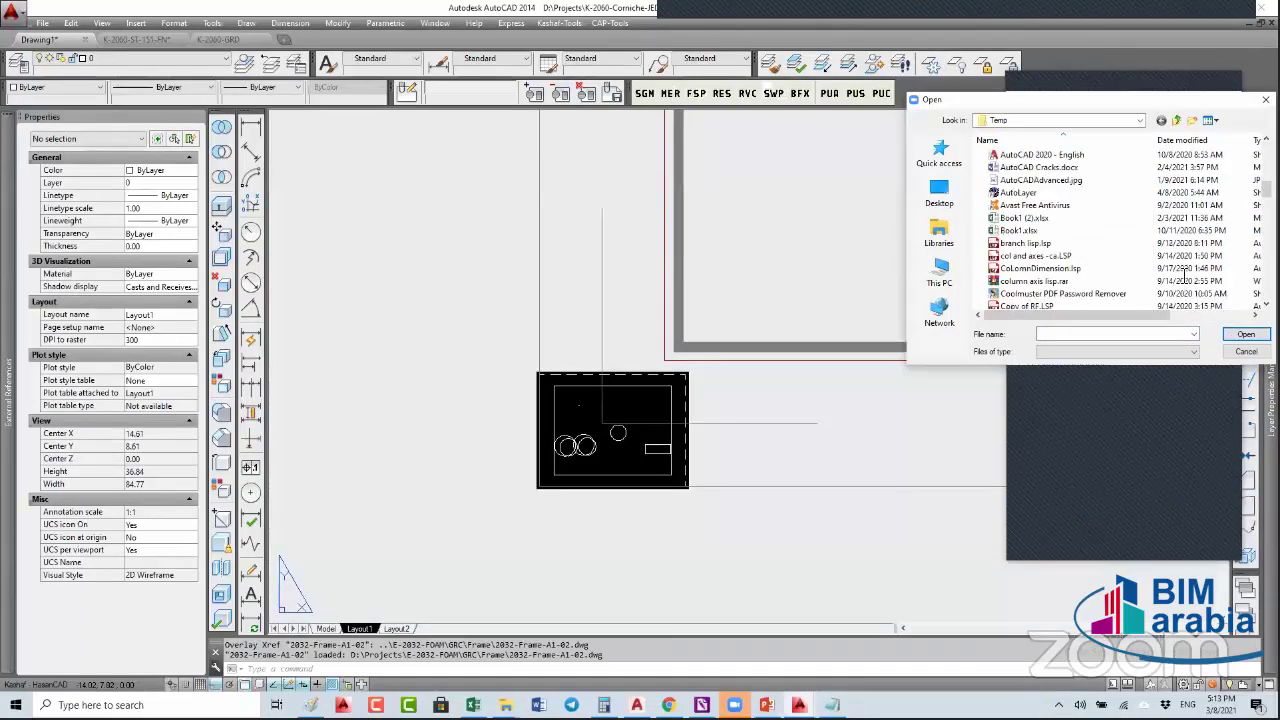
scroll(1186, 275, down, 2)
double_click(1192, 256)
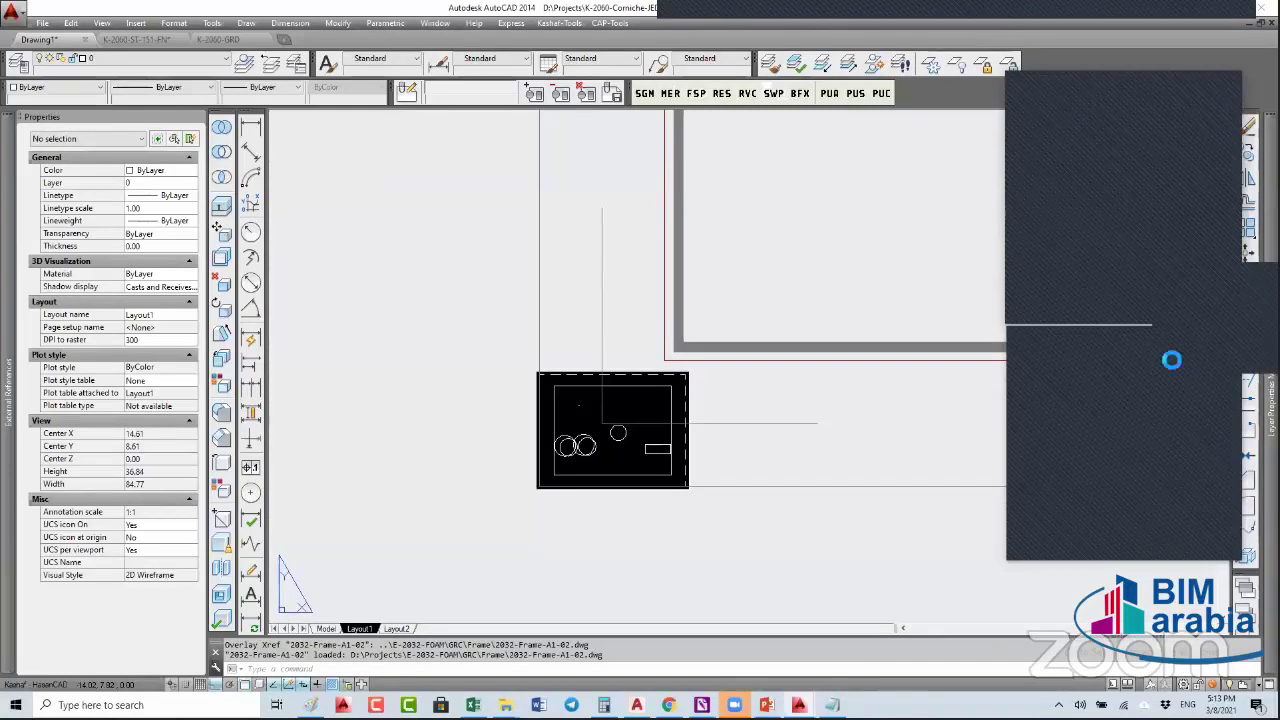
key(Return)
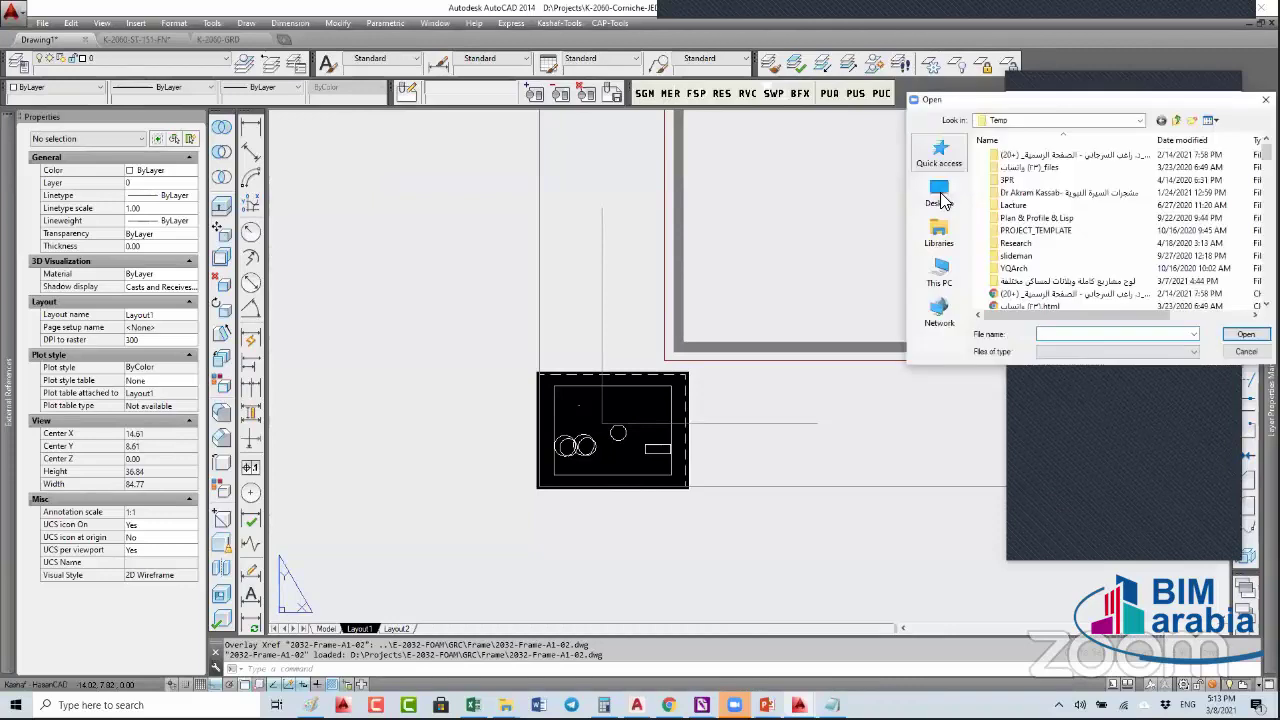
- Browse to New Volume (D:) > Lecture > AutoCADAdvance
click(1032, 121)
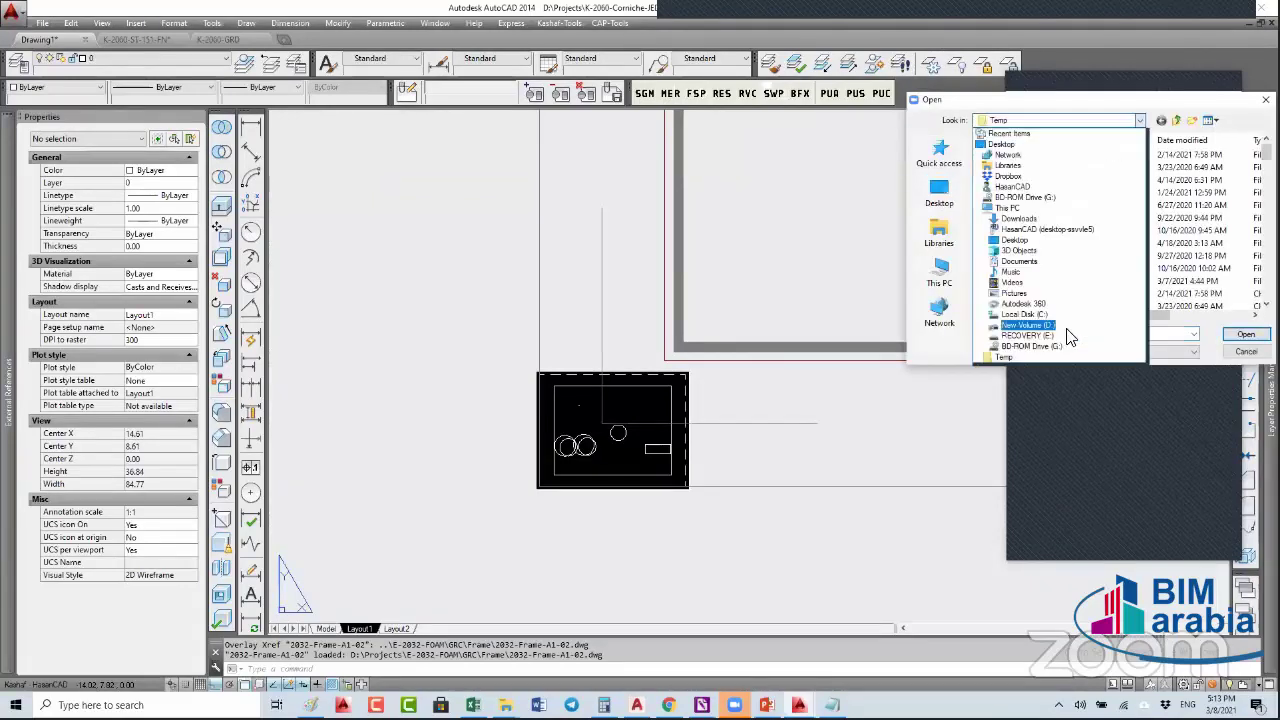
click(1076, 328)
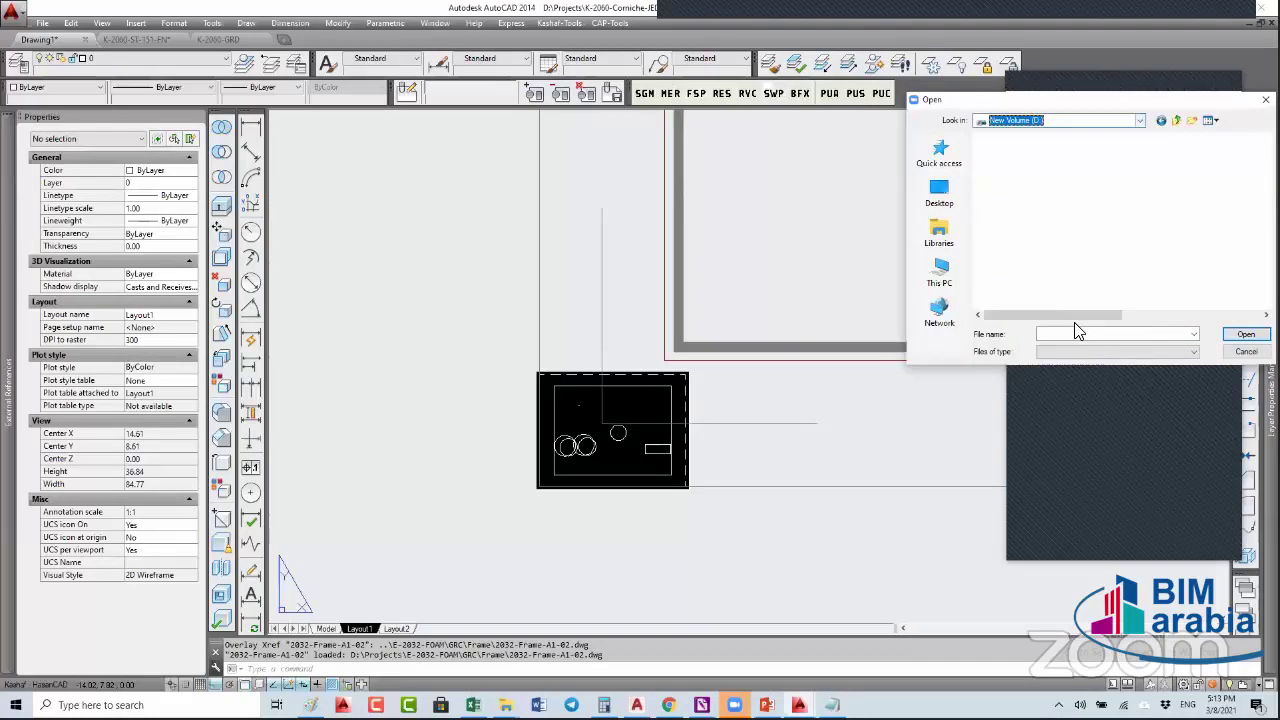
double_click(1072, 286)
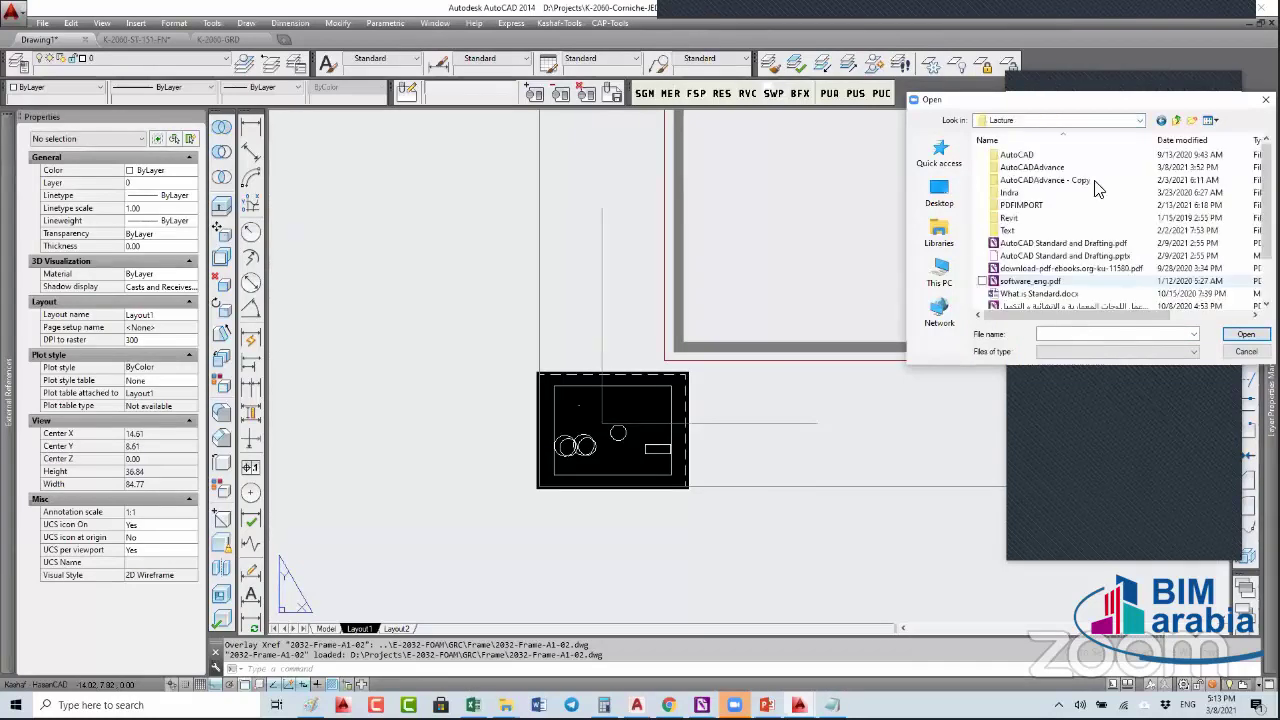
scroll(1088, 195, down, 1)
scroll(1088, 205, down, 1)
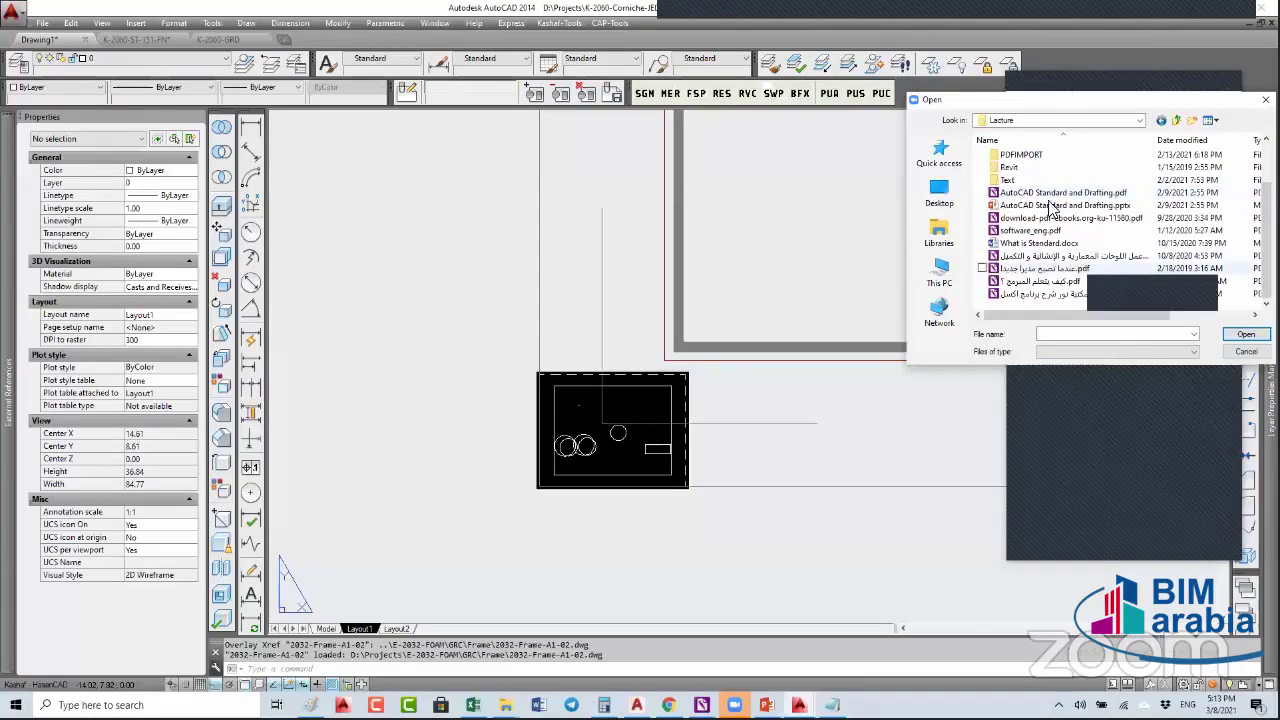
scroll(1058, 170, up, 1)
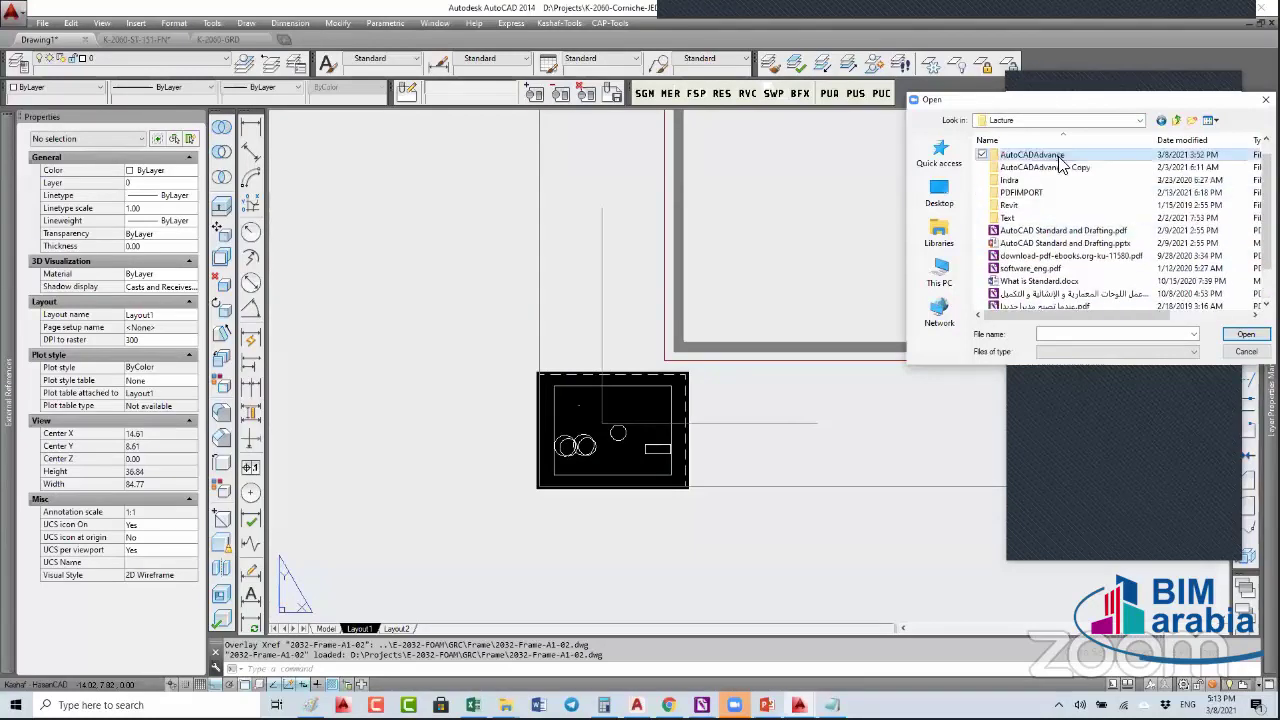
click(1085, 156)
double_click(1095, 160)
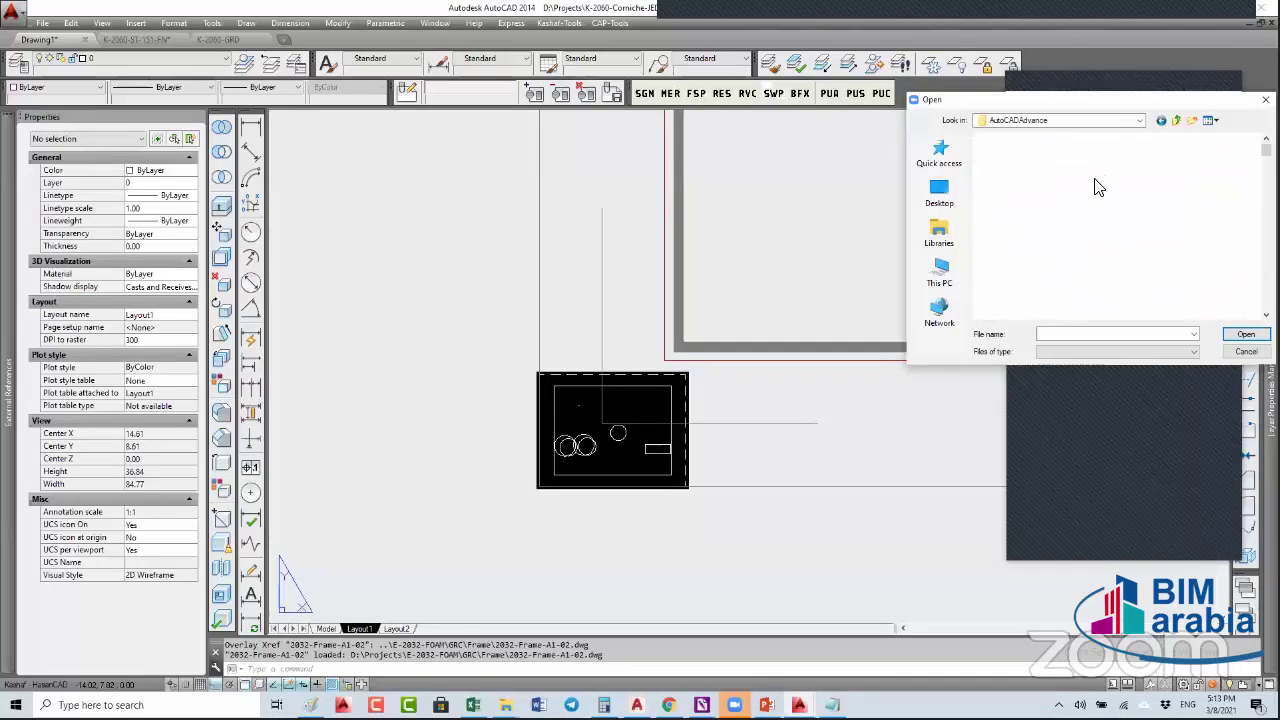
- Filter the folder with *.PDF and open Publish.pdf
scroll(1130, 268, down, 2)
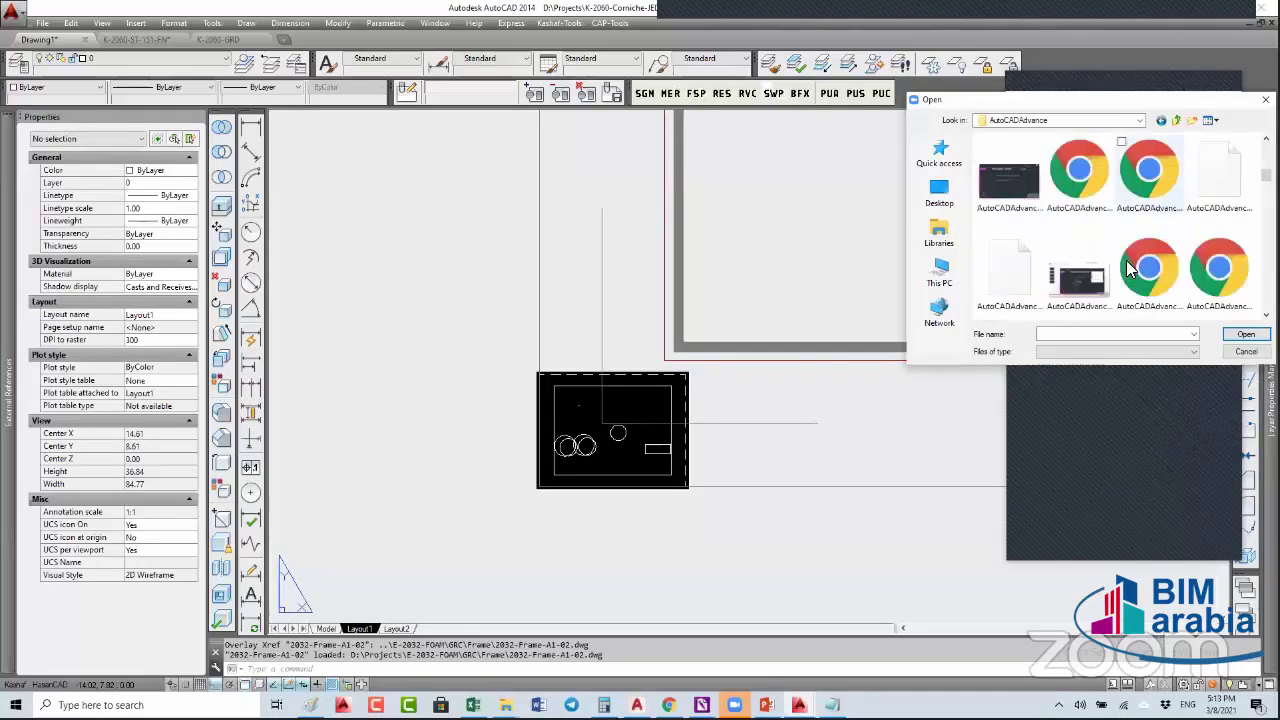
scroll(1070, 282, down, 1)
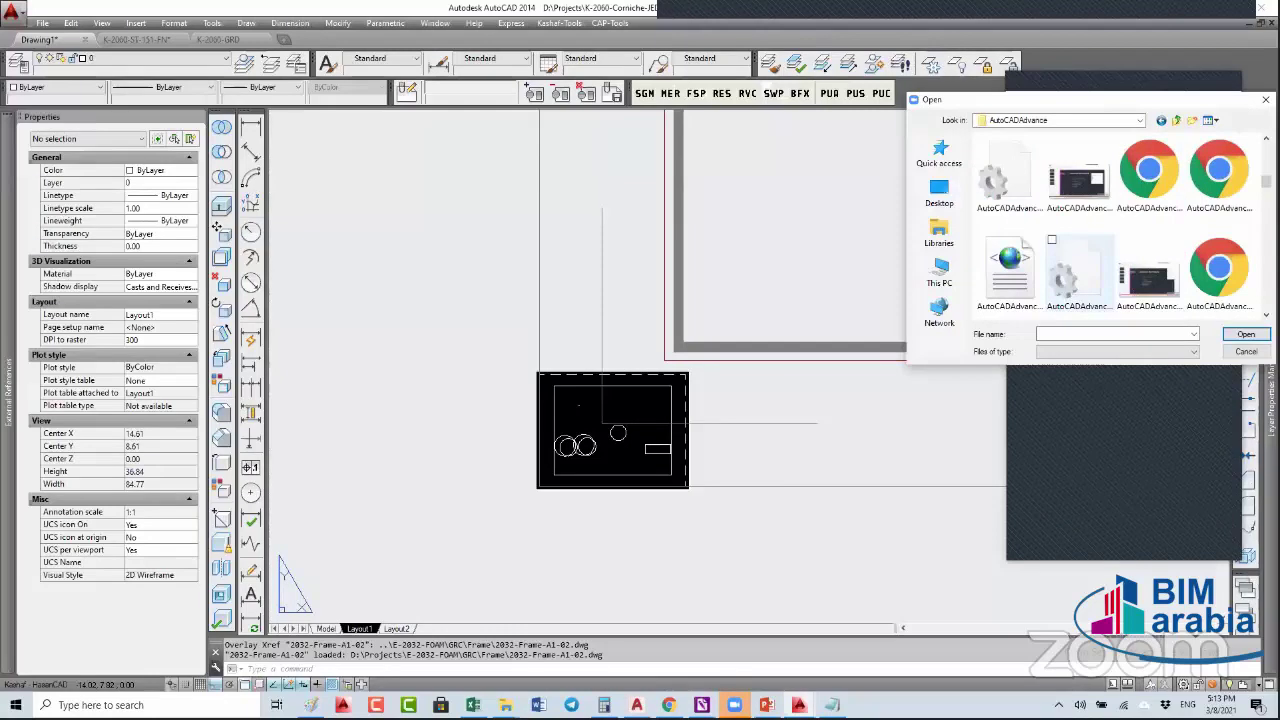
scroll(1075, 270, down, 1)
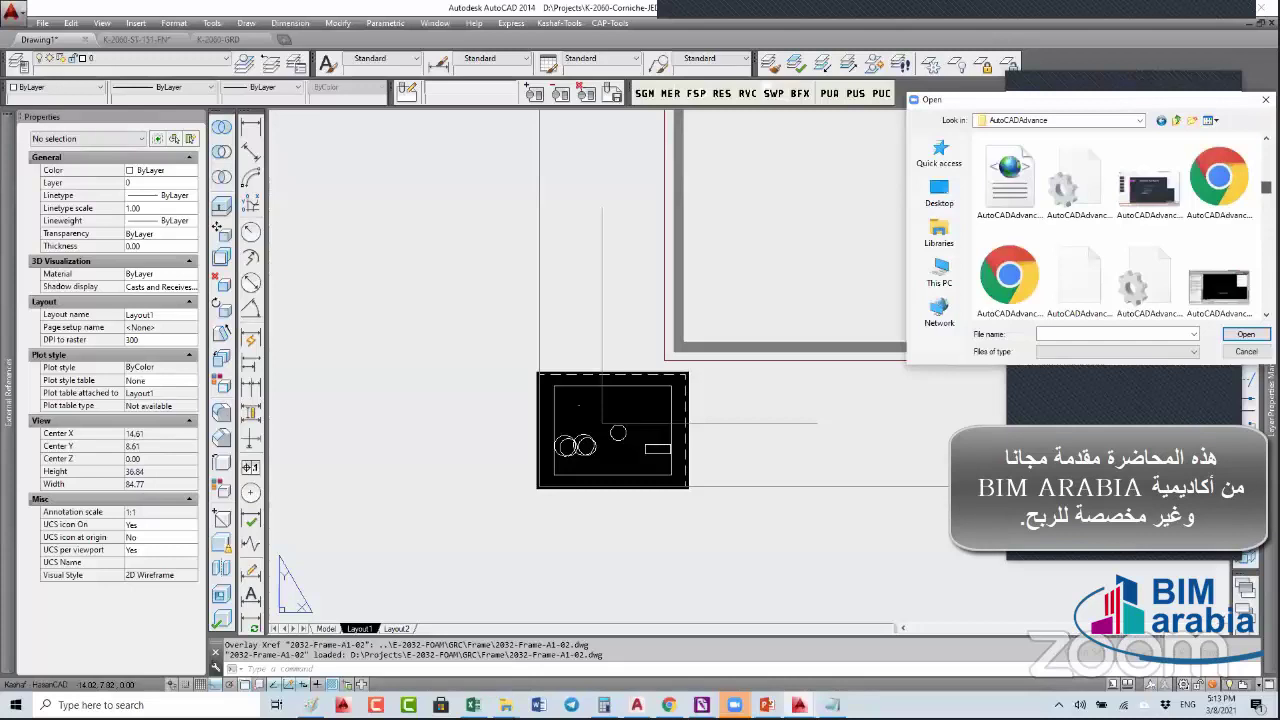
scroll(1091, 232, down, 3)
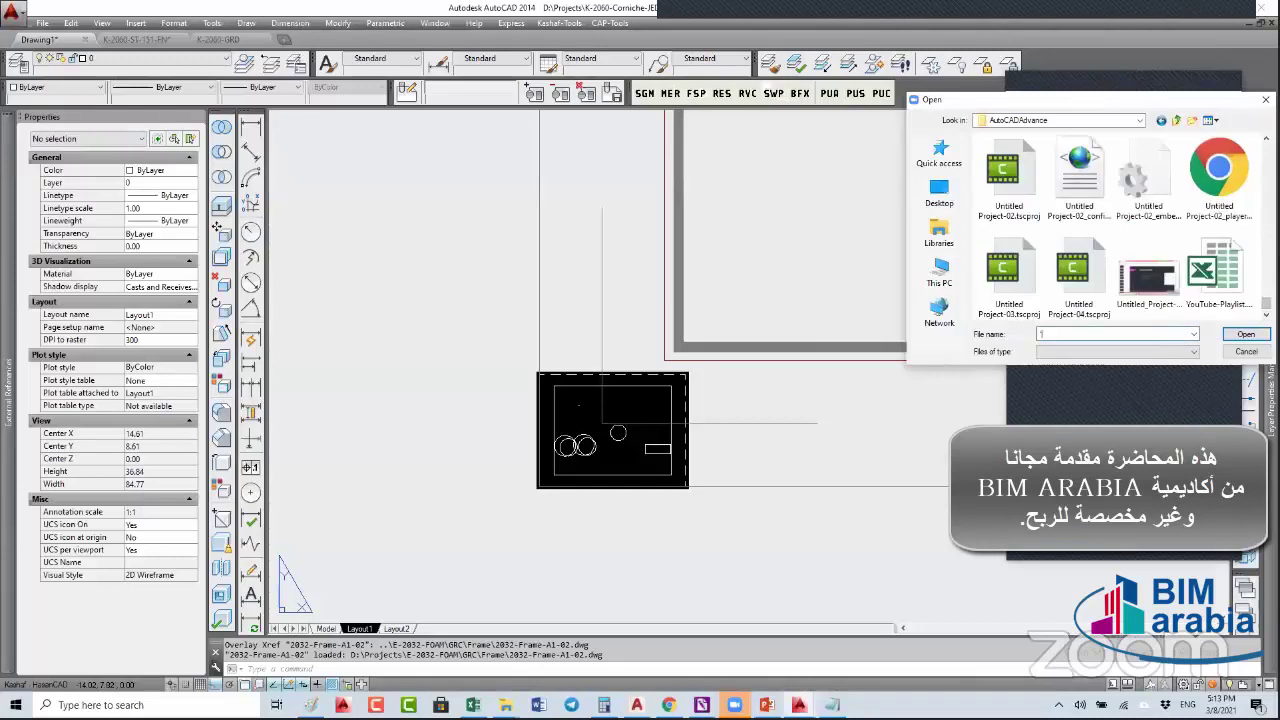
text(*.PDF)
key(Return)
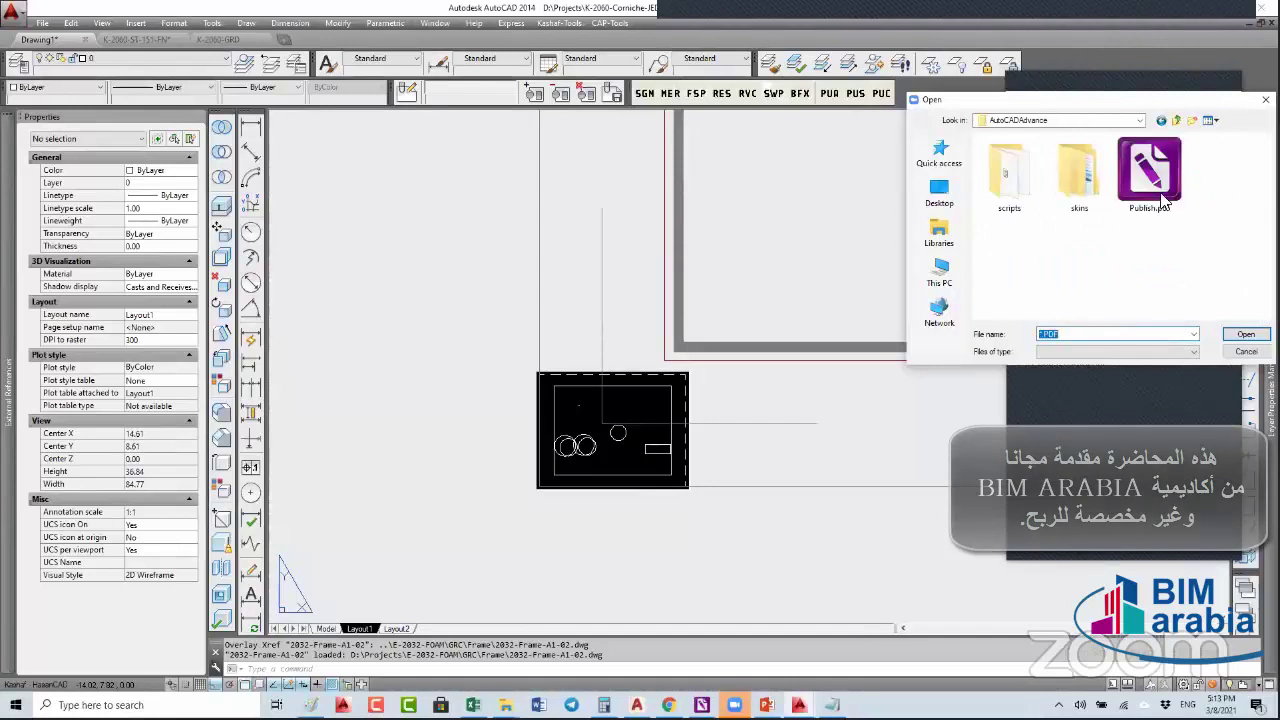
click(1160, 200)
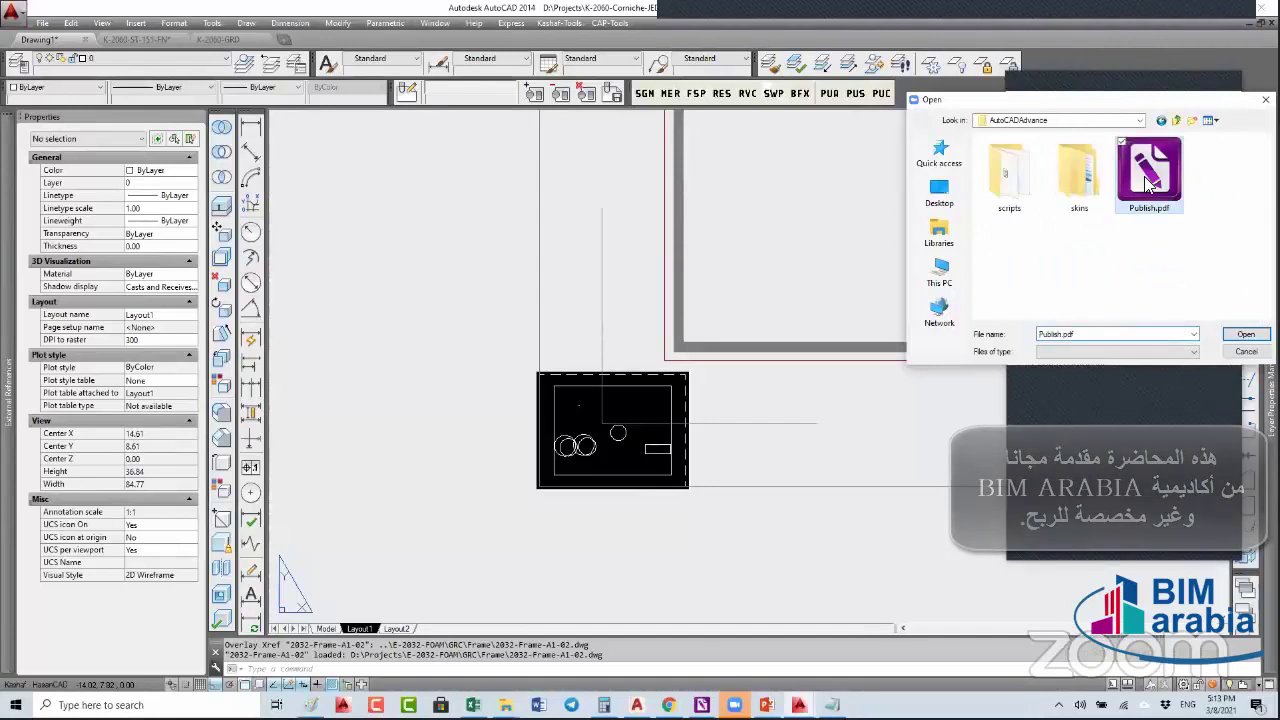
click(1245, 336)
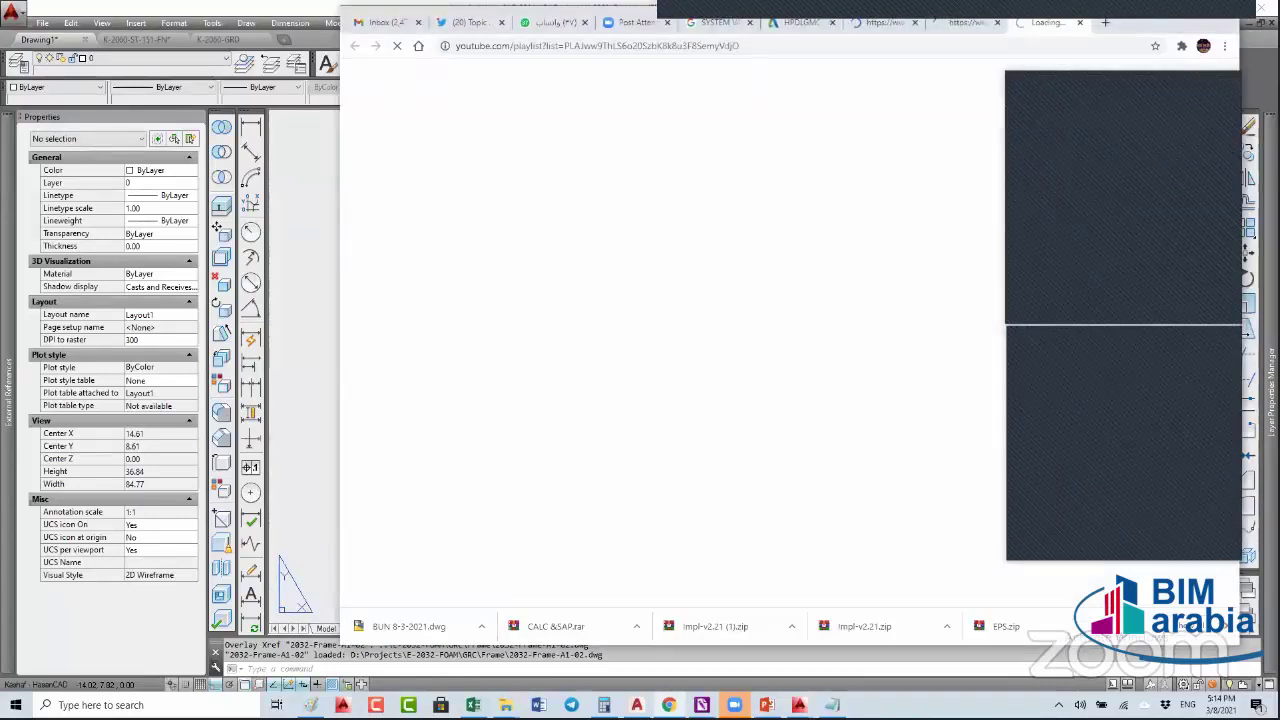
- Leave the YouTube playlist in Chrome and switch back to AutoCAD
key(alt+Tab)
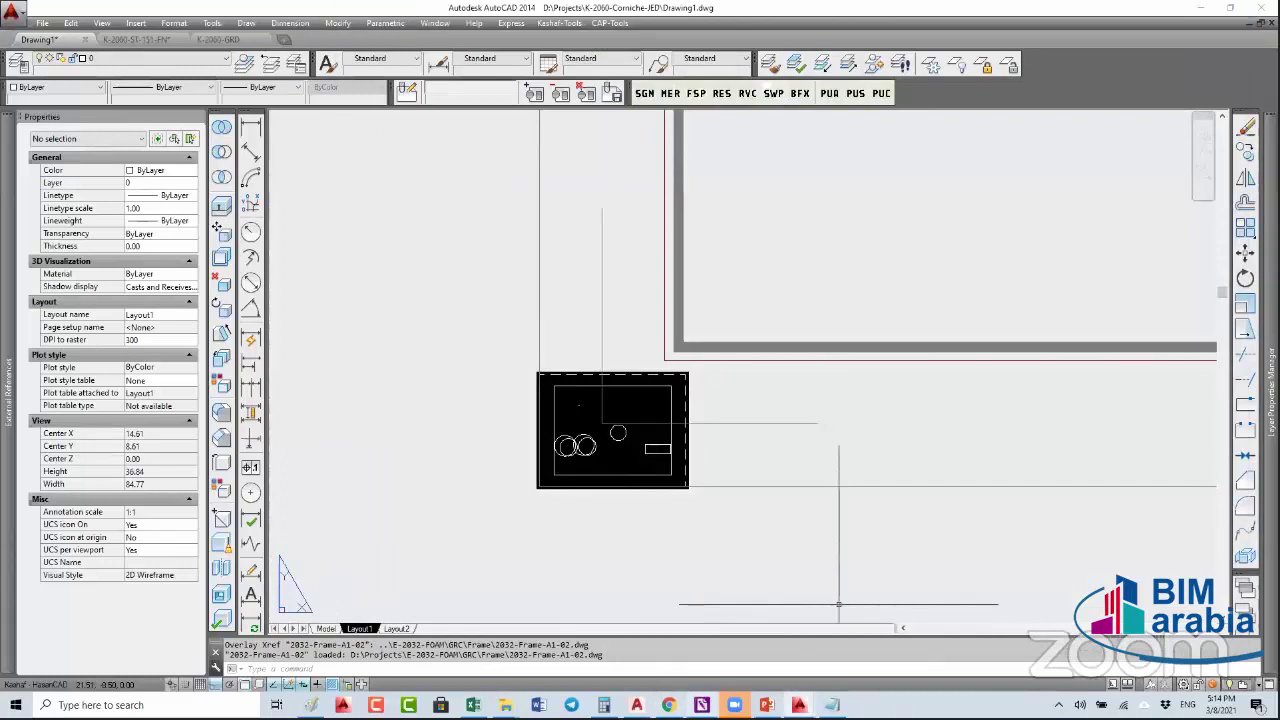
- Show the Open dialog on the FileSize-05-Xref folder with Using_XREF_in_AutoCAD.pdf
mouse_move(506, 705)
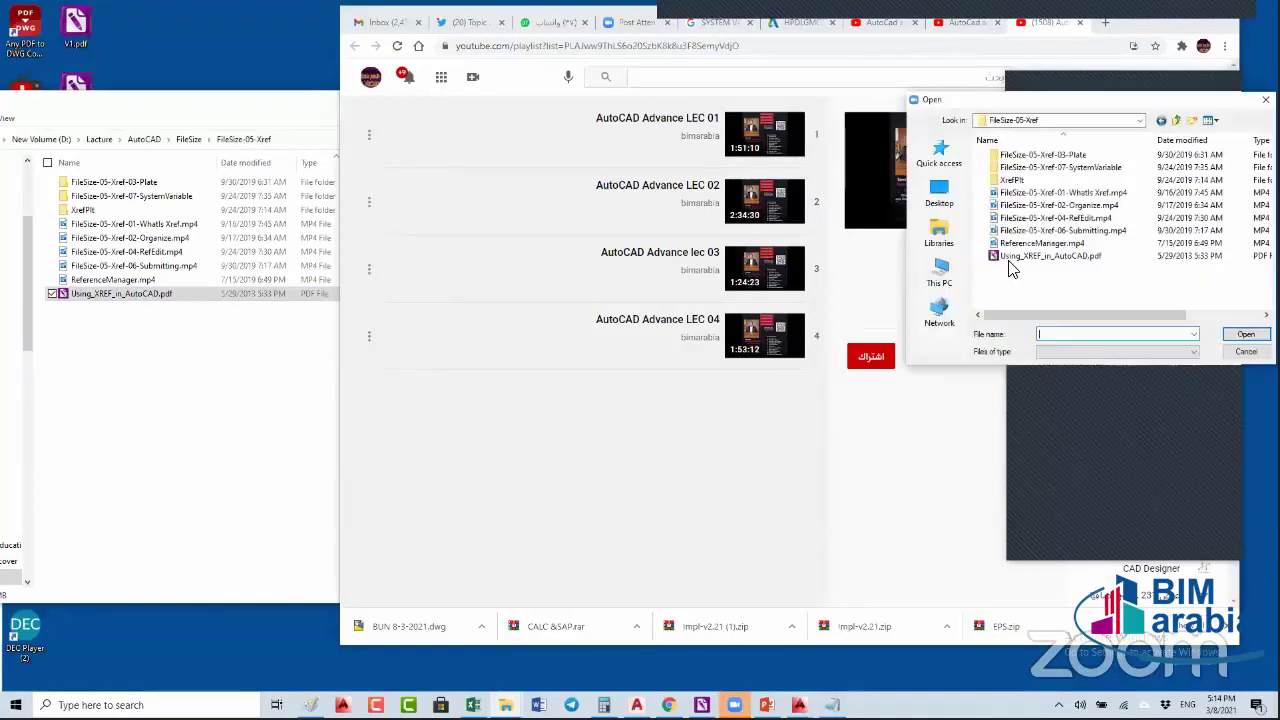
- Select Using_XREF_in_AutoCAD.pdf and open it
click(1040, 256)
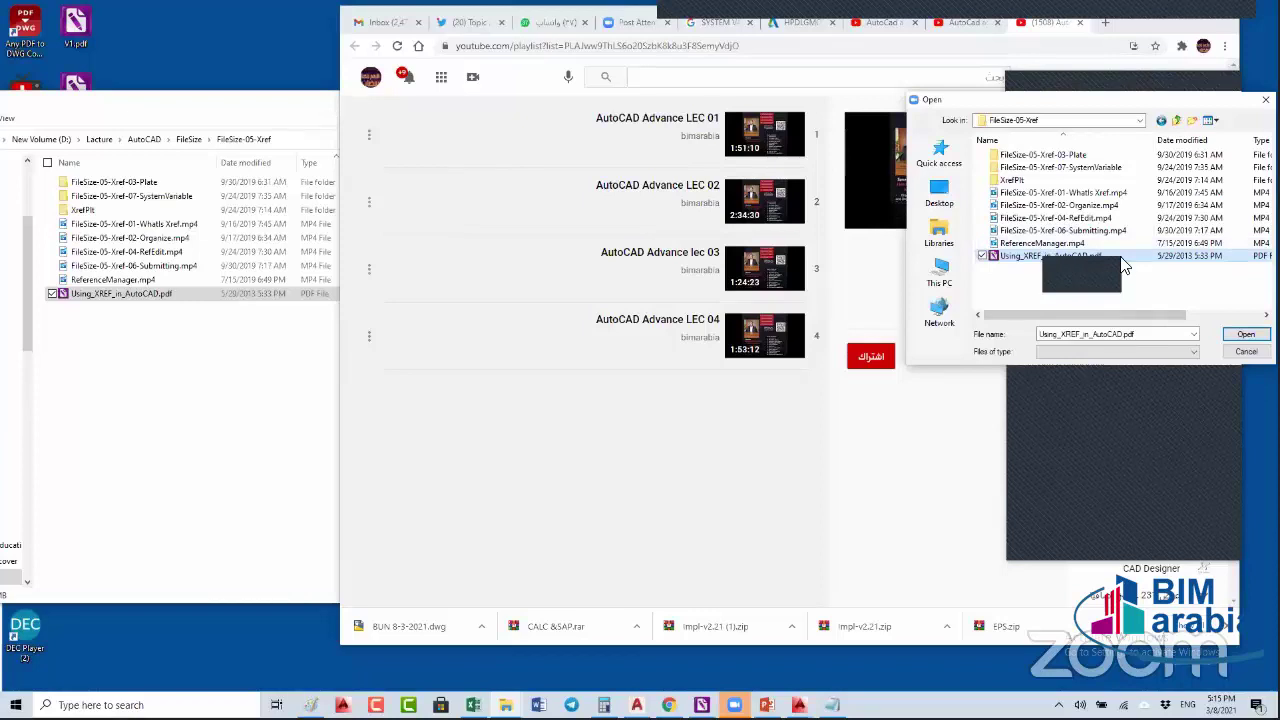
click(1245, 334)
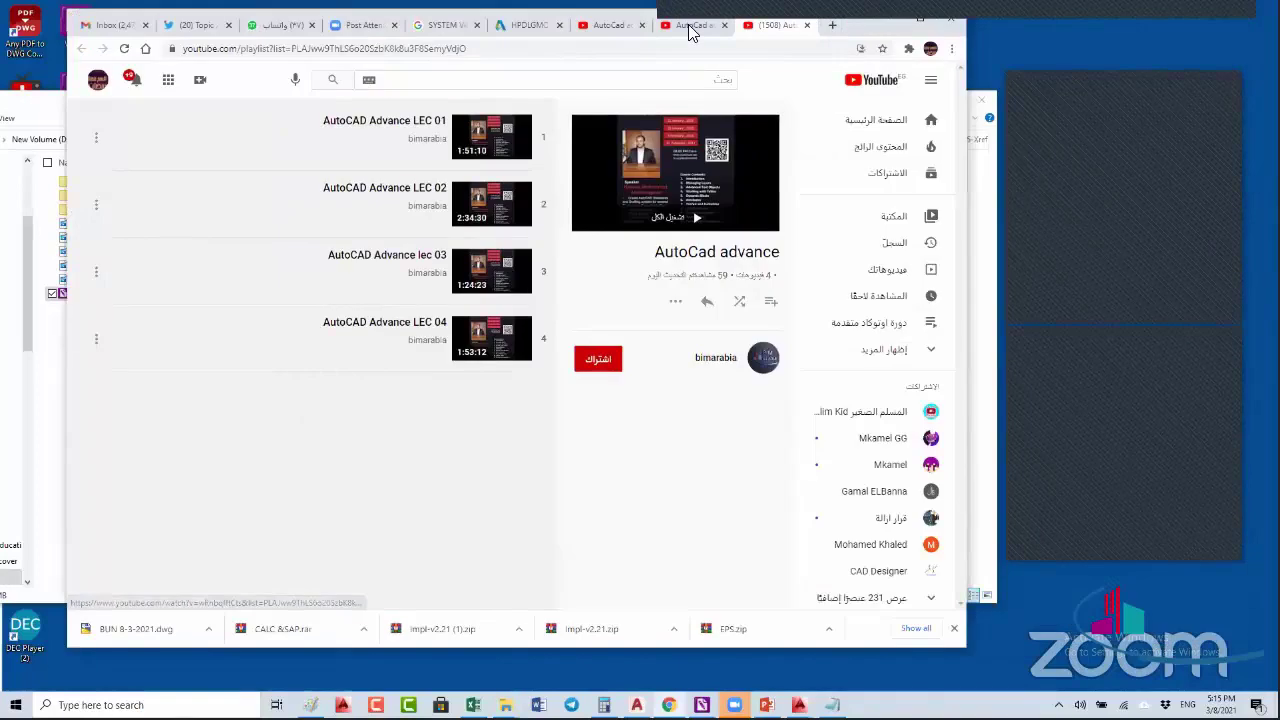
- Close the four YouTube tabs and bring the FileSize-05-Xref folder window forward
click(614, 30)
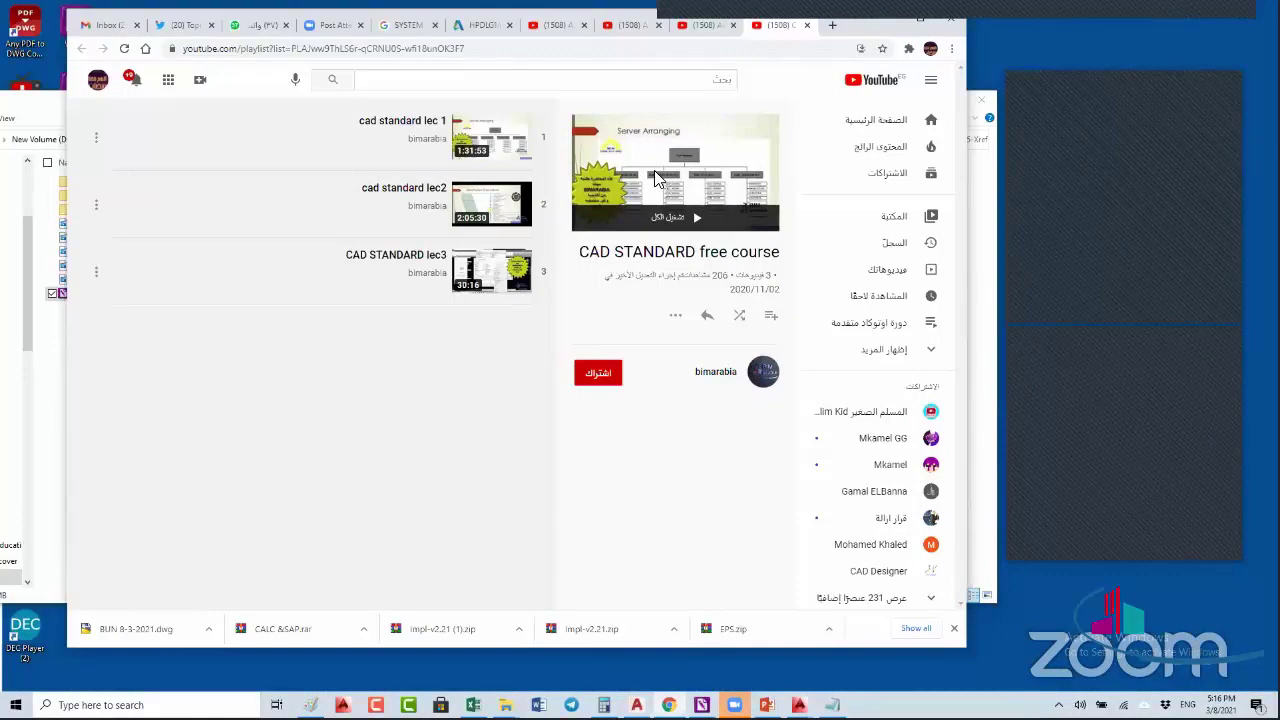
click(807, 26)
click(807, 26)
click(807, 27)
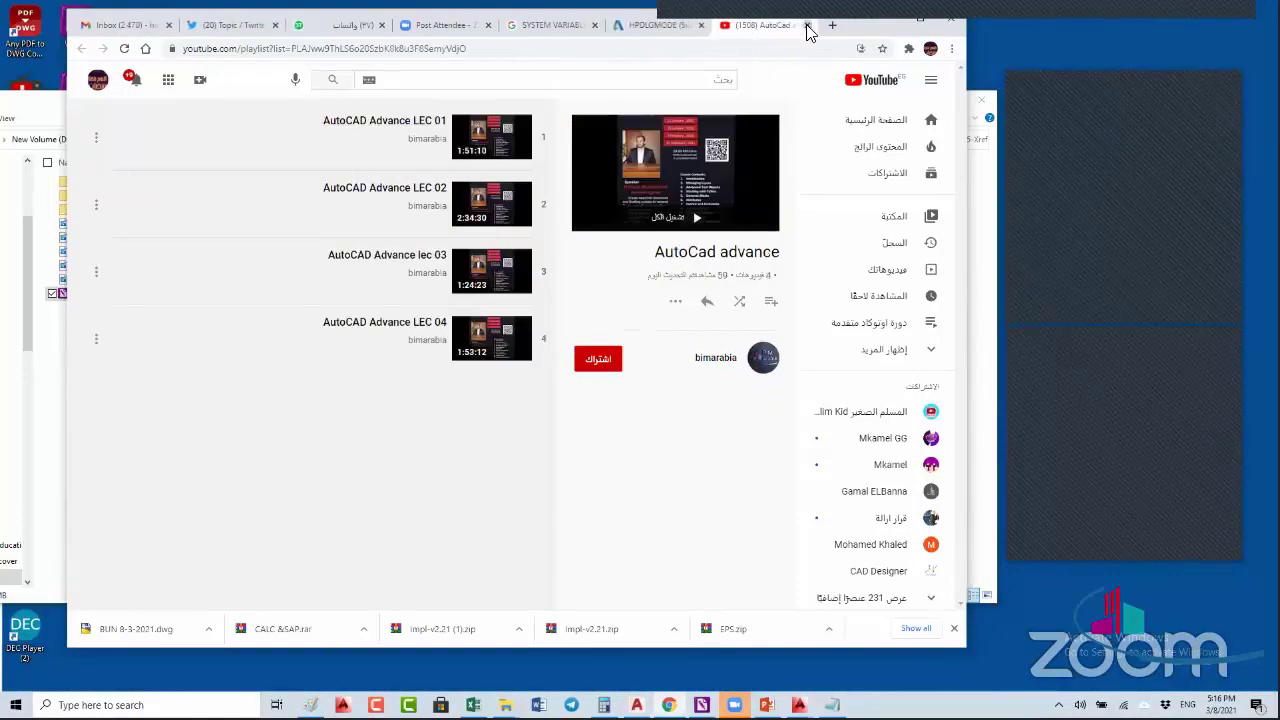
click(807, 26)
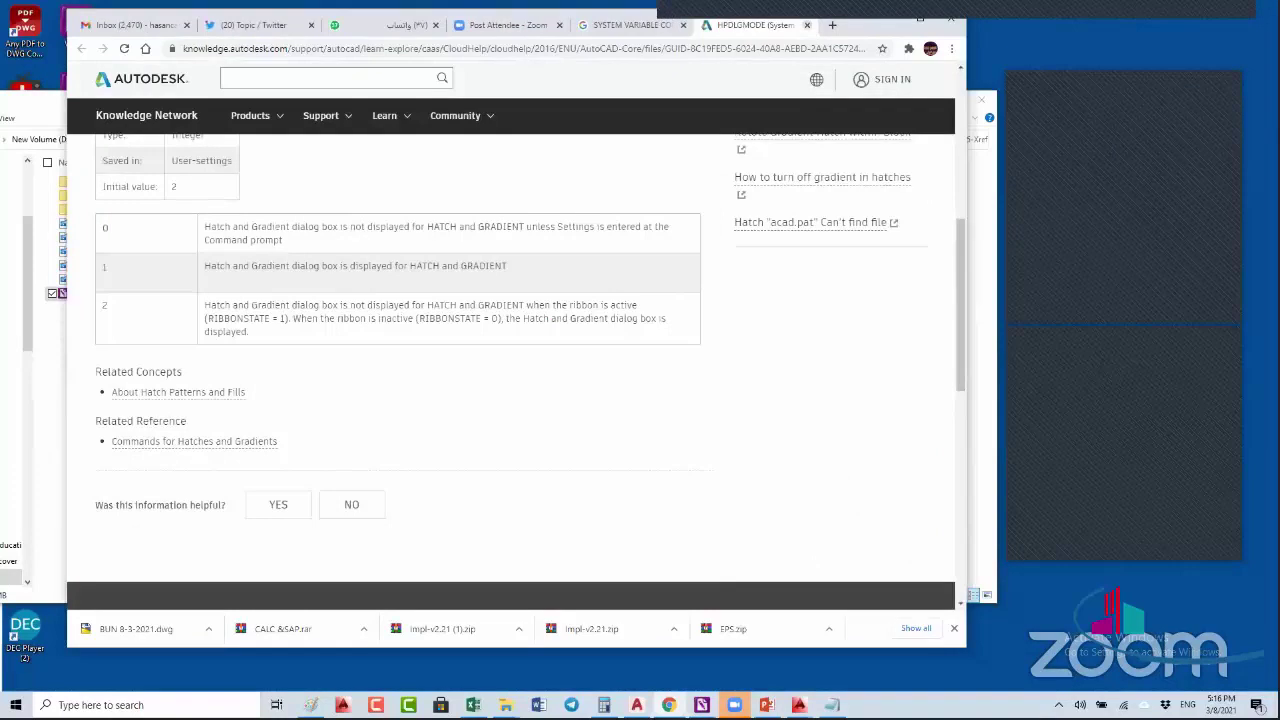
mouse_move(505, 700)
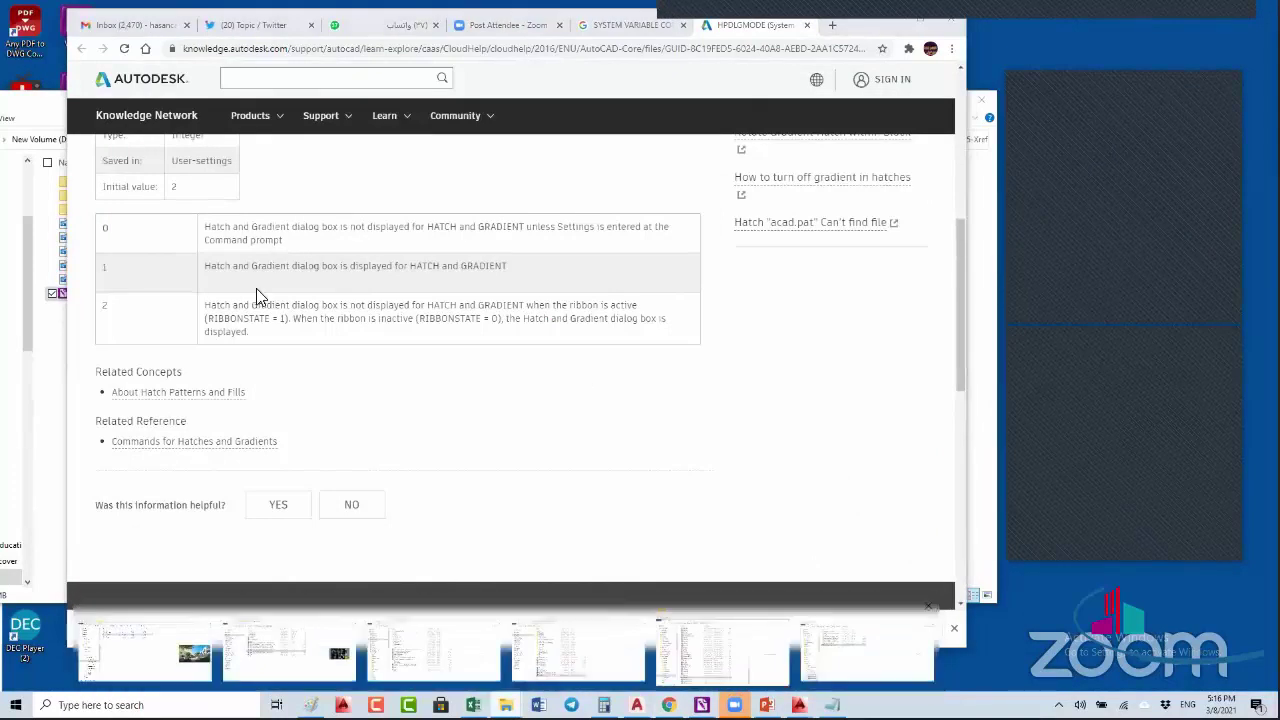
key(alt+Tab)
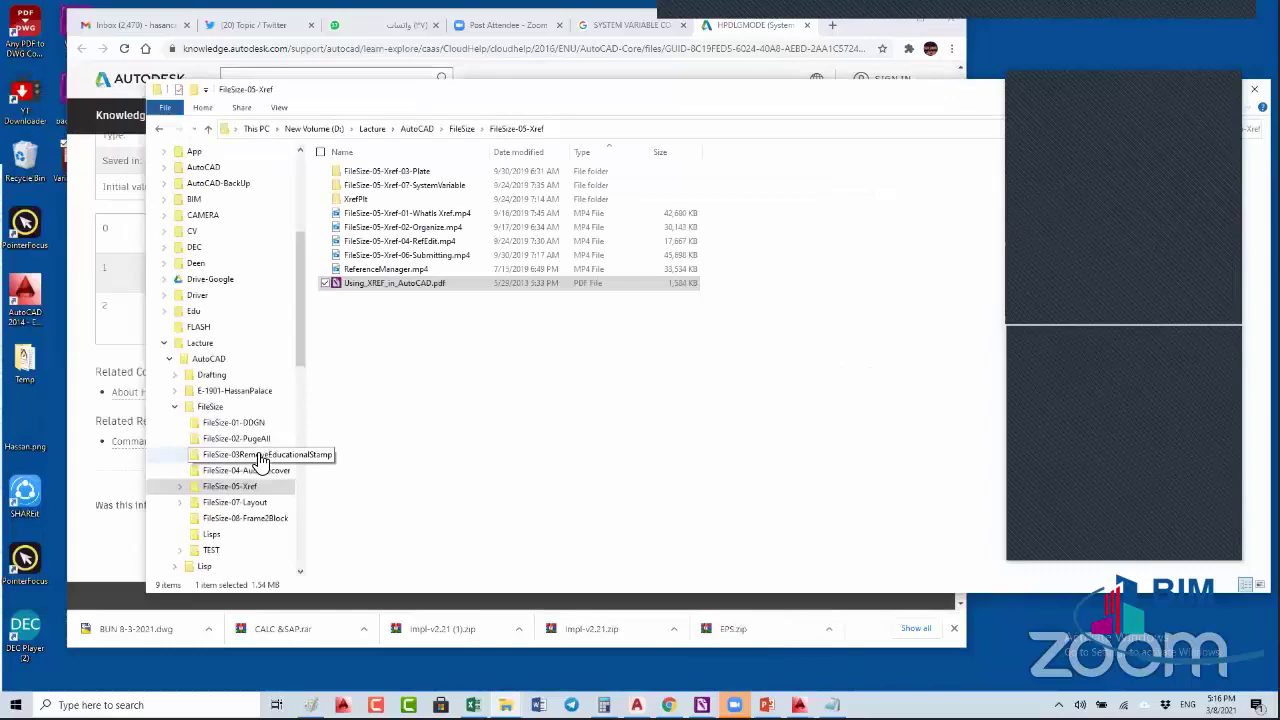
- Collapse the FileSize folder in the Explorer navigation tree
click(176, 408)
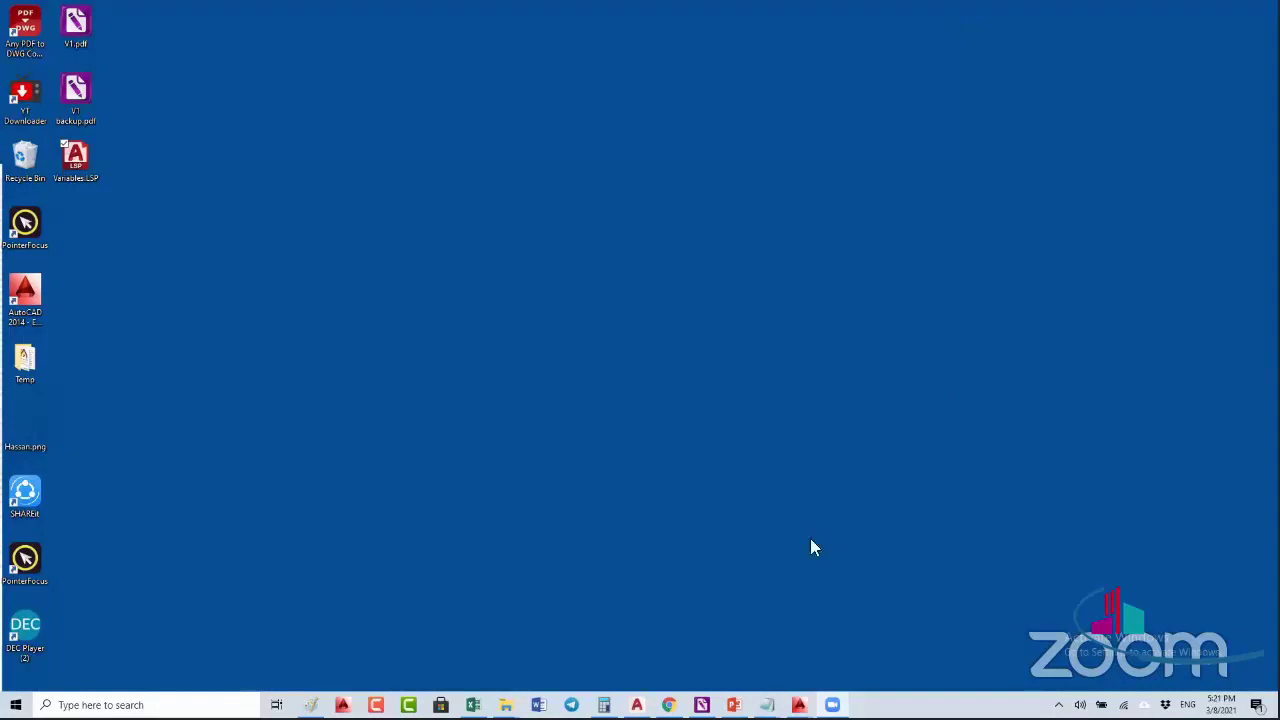
- Restore the Drawing1.dwg AutoCAD window from its taskbar preview
mouse_move(799, 705)
click(798, 705)
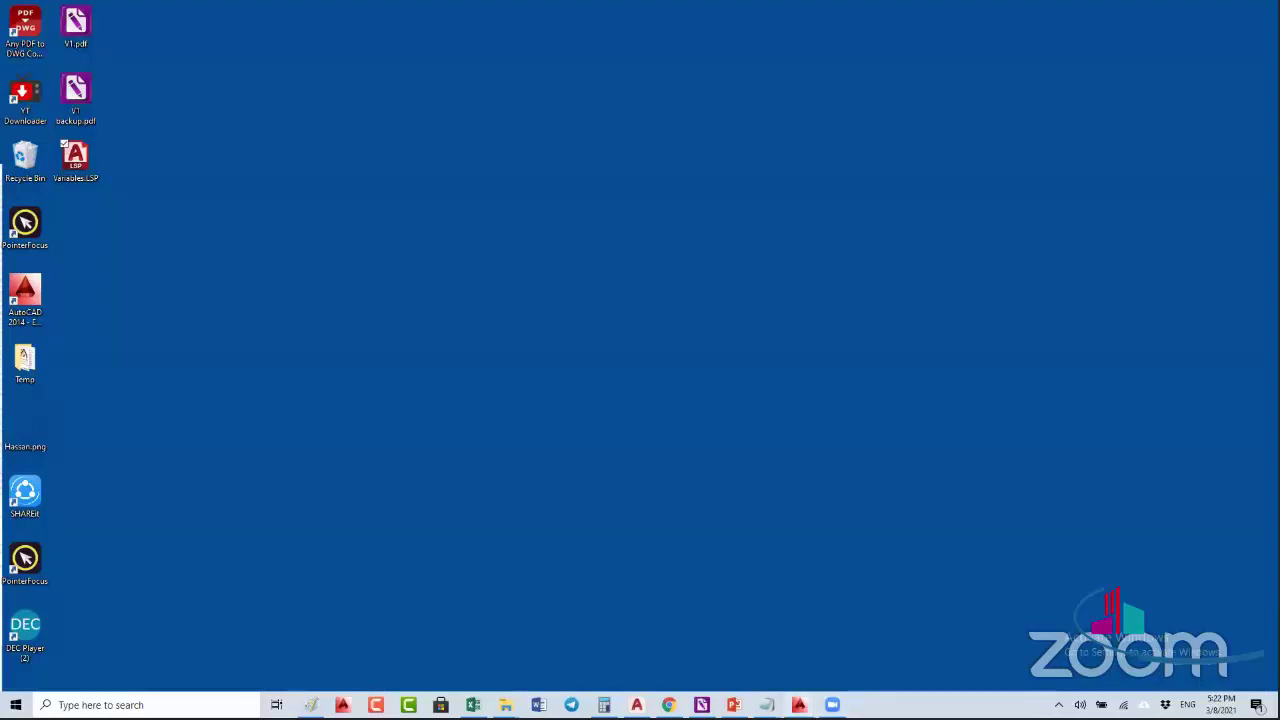
click(880, 650)
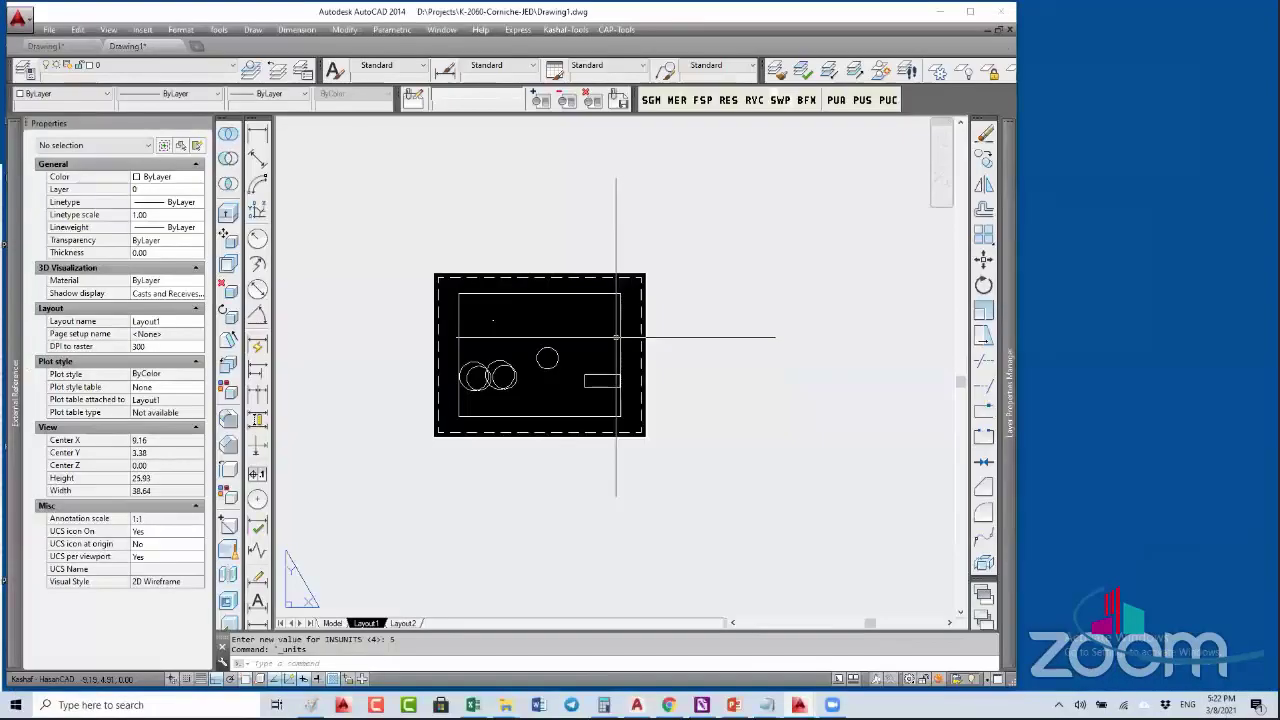
- Maximize AutoCAD and run INSUNITS to see its current value of 5
click(969, 11)
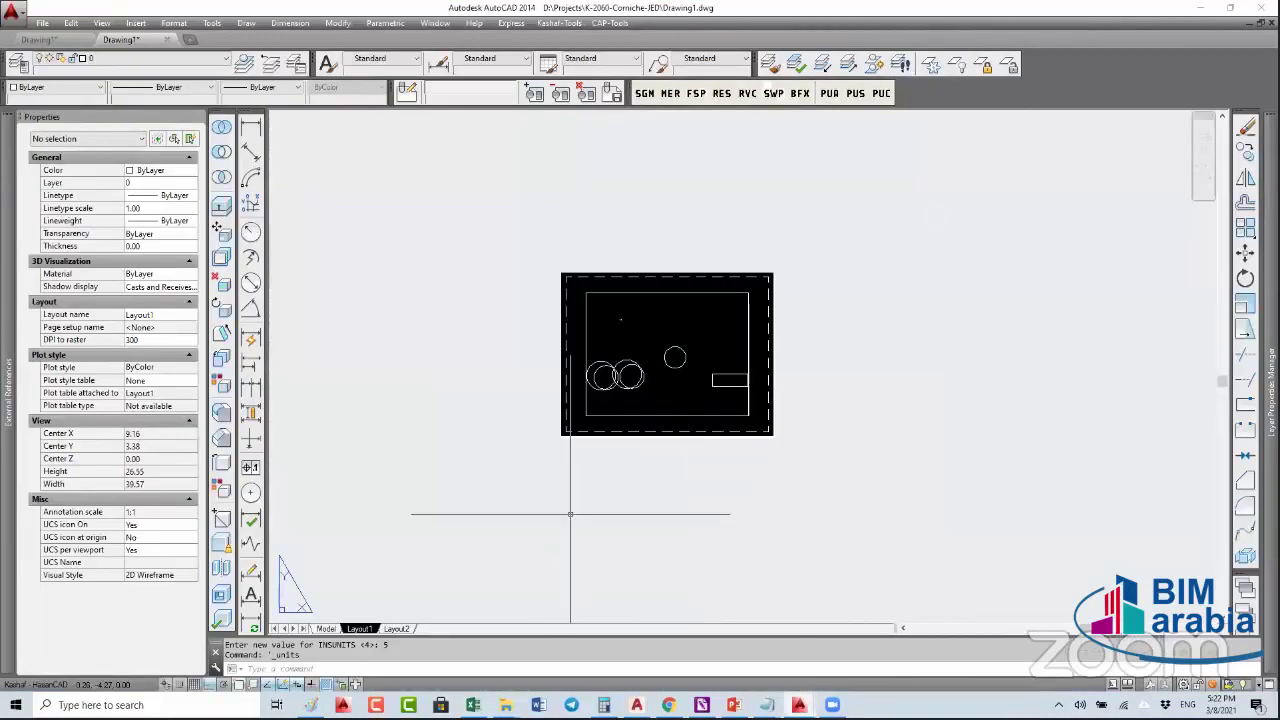
text(IM)
key(BackSpace)
text(N)
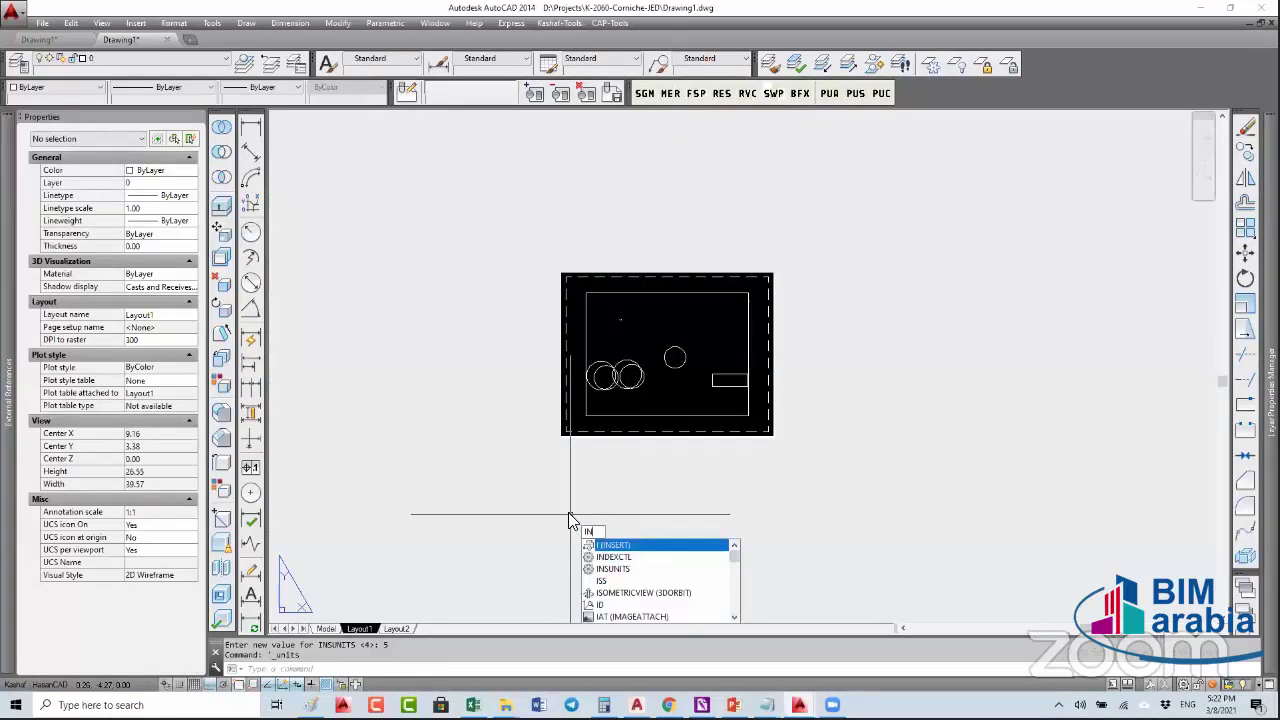
text(SUNITS)
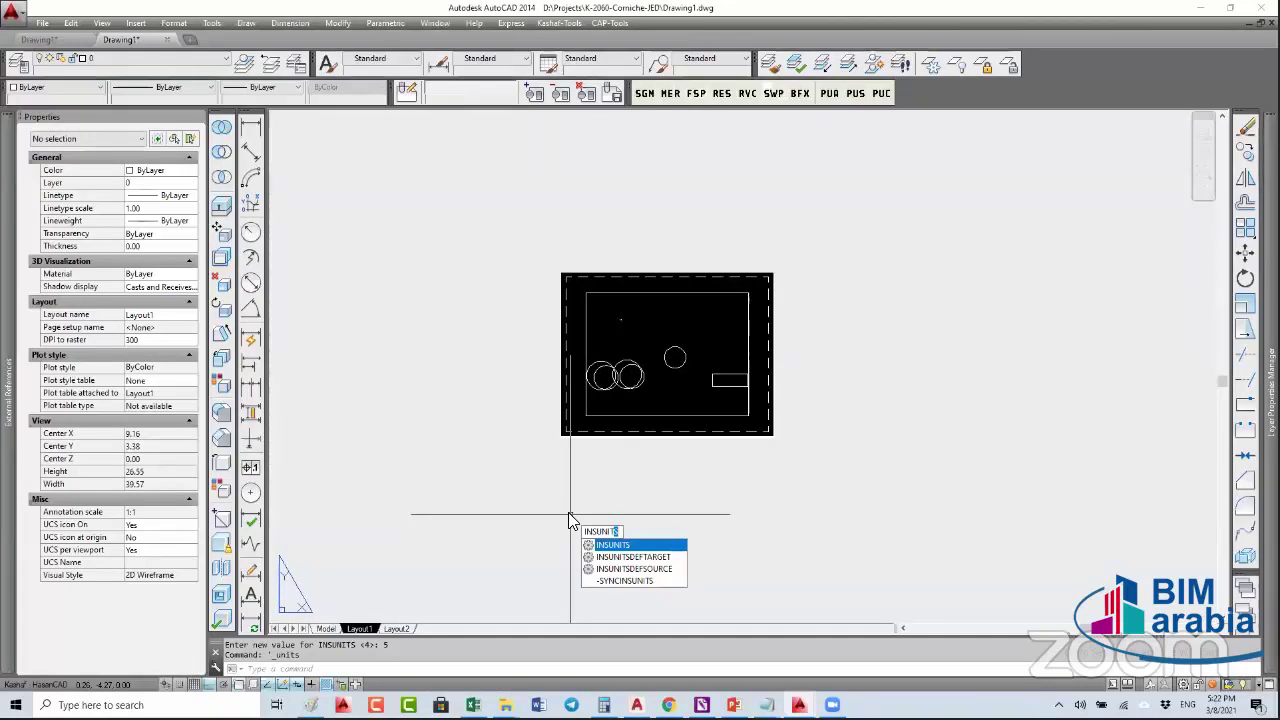
key(Return)
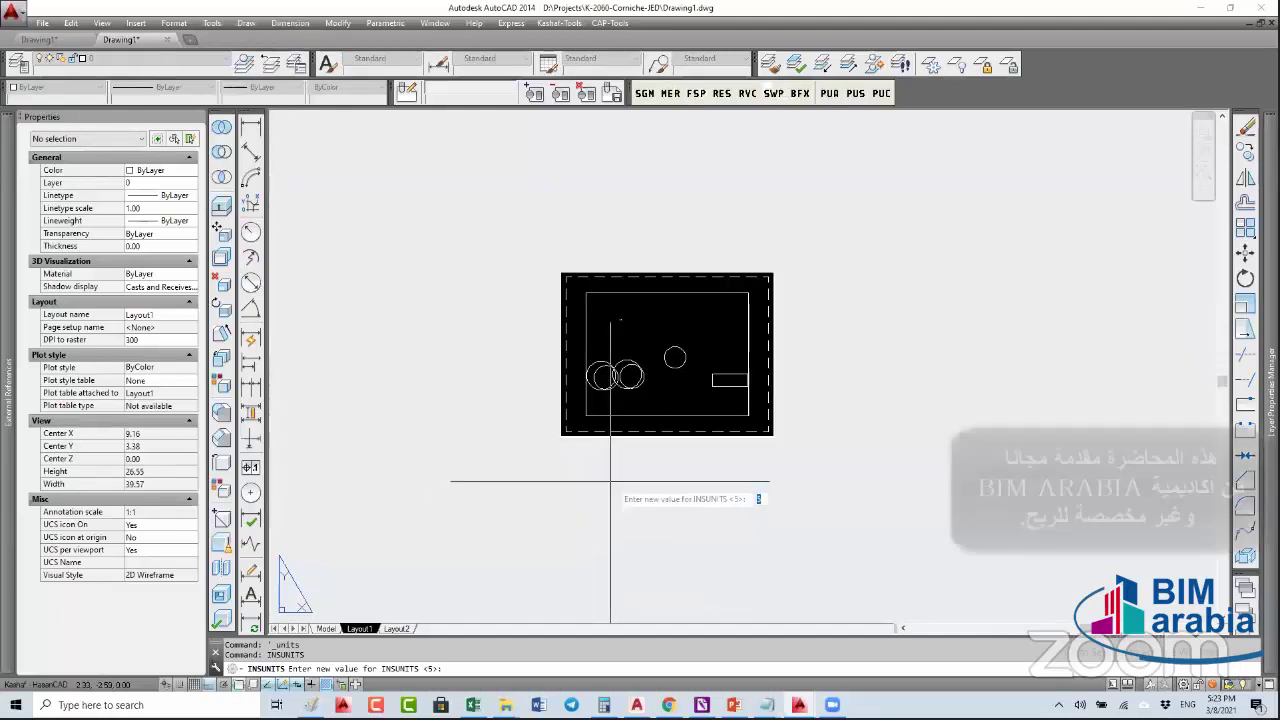
key(Escape)
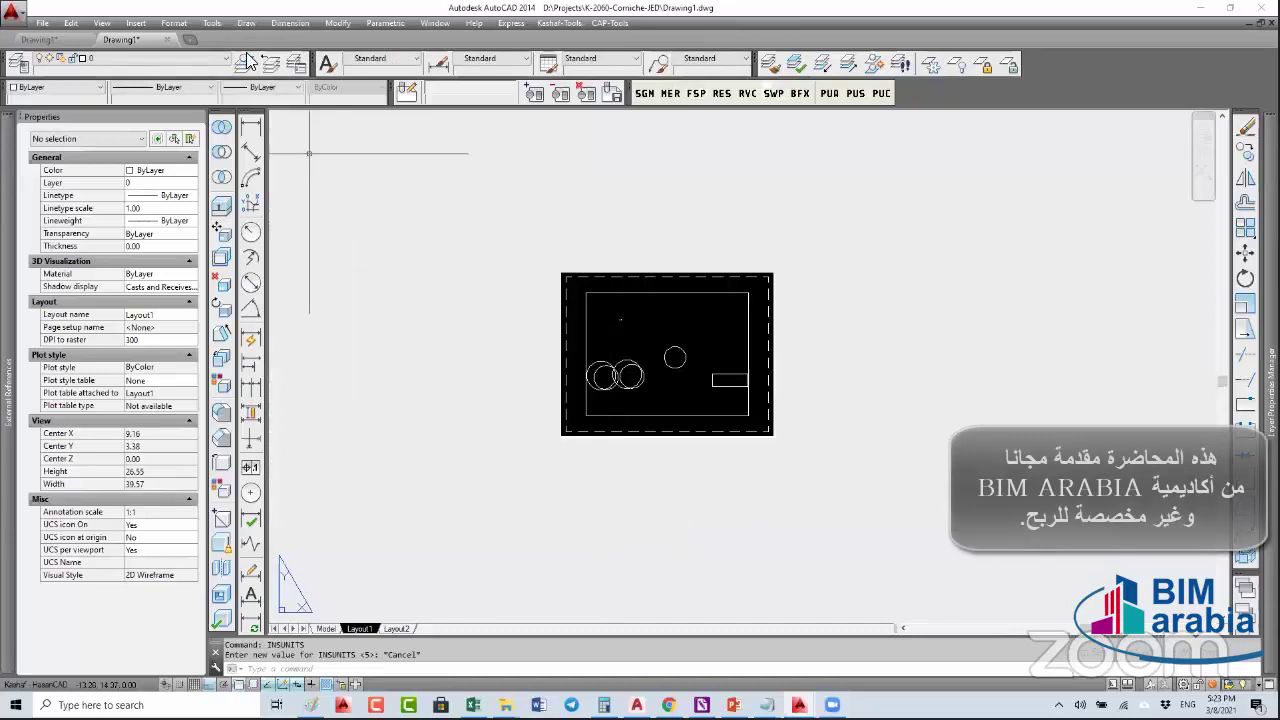
click(174, 22)
click(214, 268)
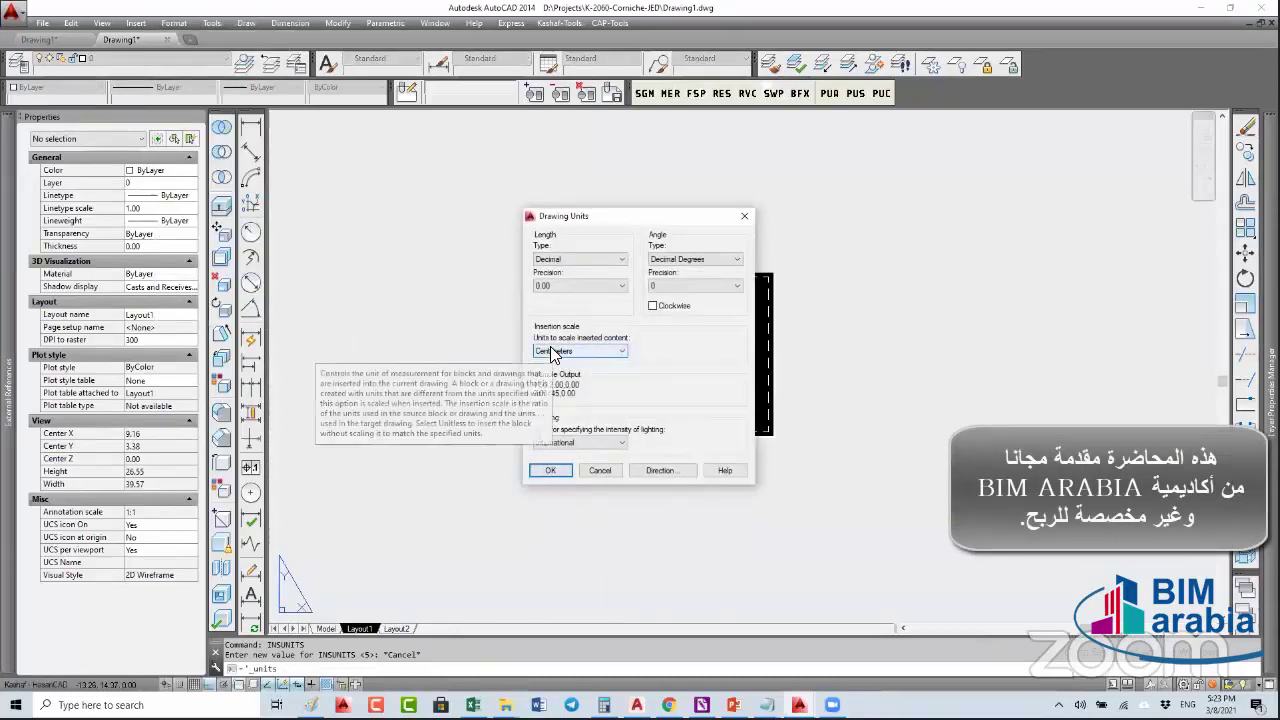
click(552, 352)
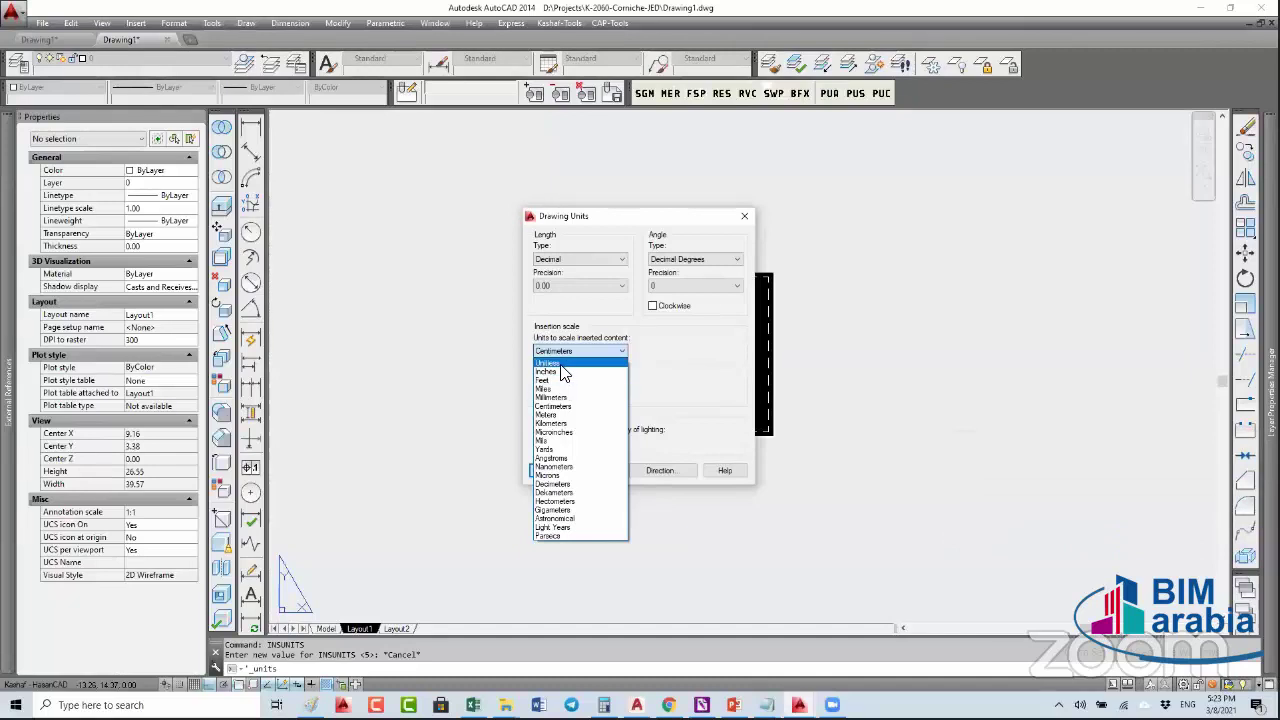
click(560, 287)
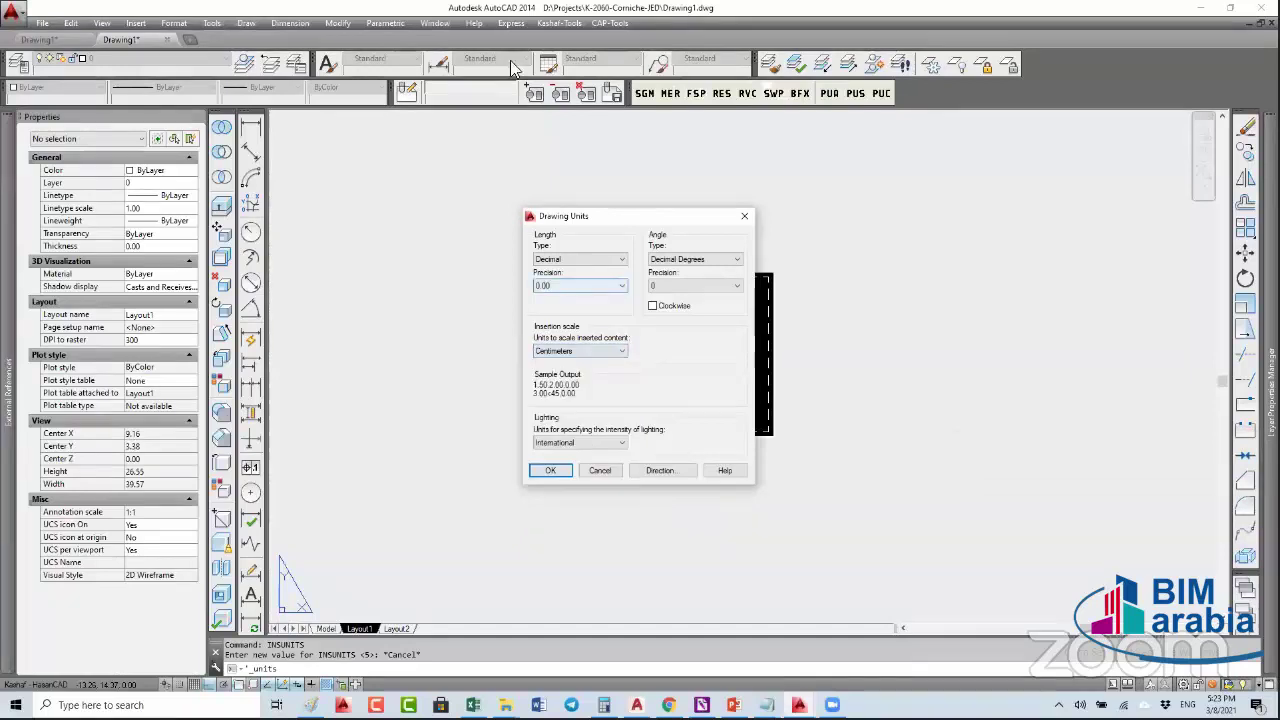
key(Return)
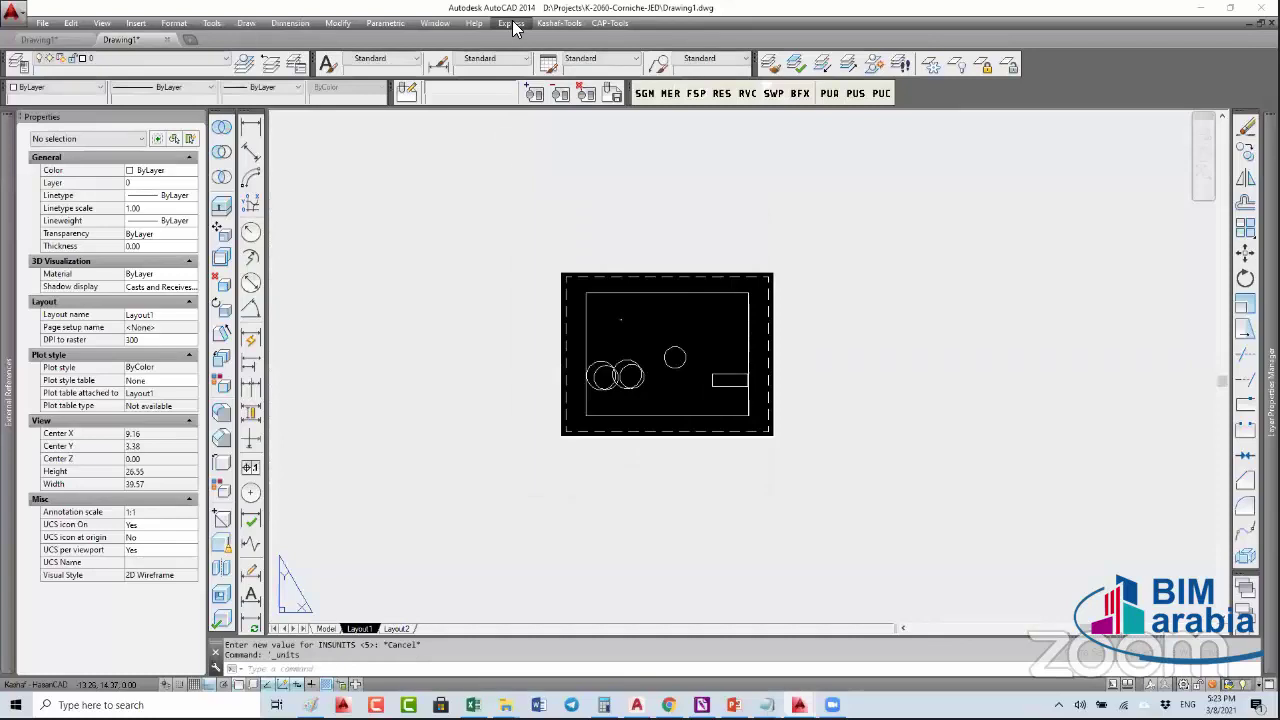
- Look up INSUNITS in Express System Variables, confirm 5 means Centimeters, then cancel
click(511, 24)
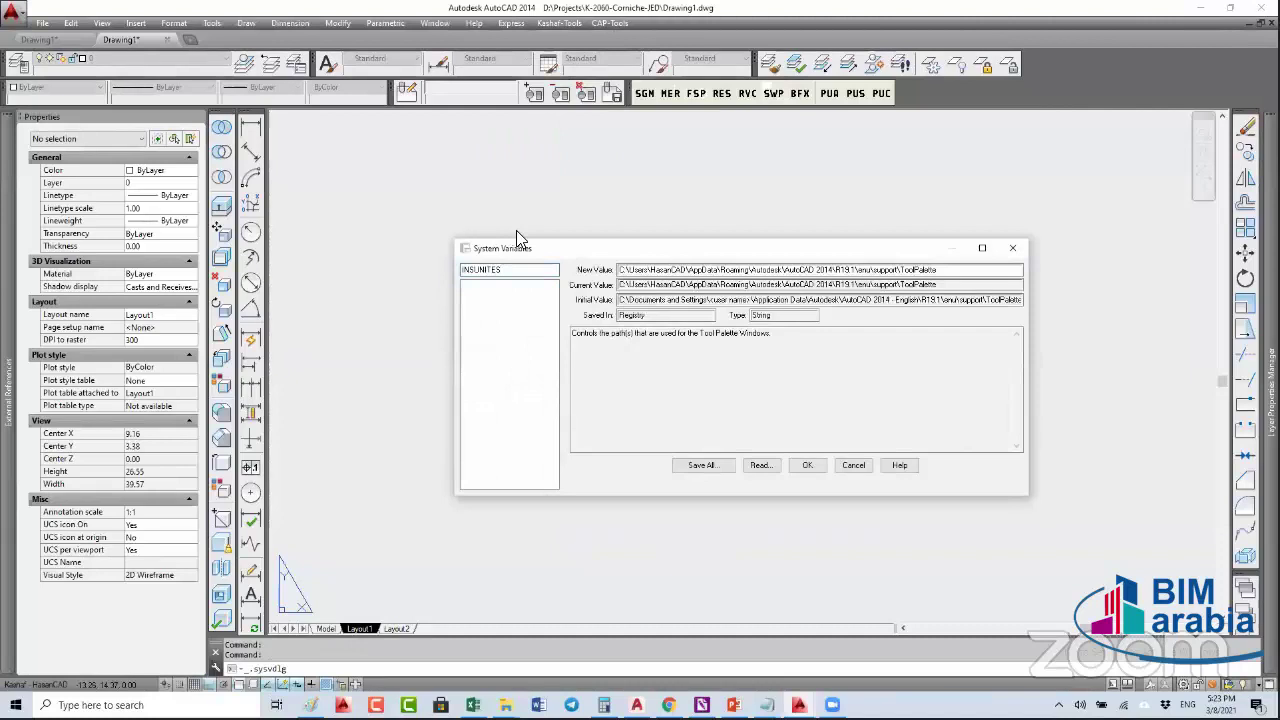
key(BackSpace)
key(BackSpace)
key(BackSpace)
key(BackSpace)
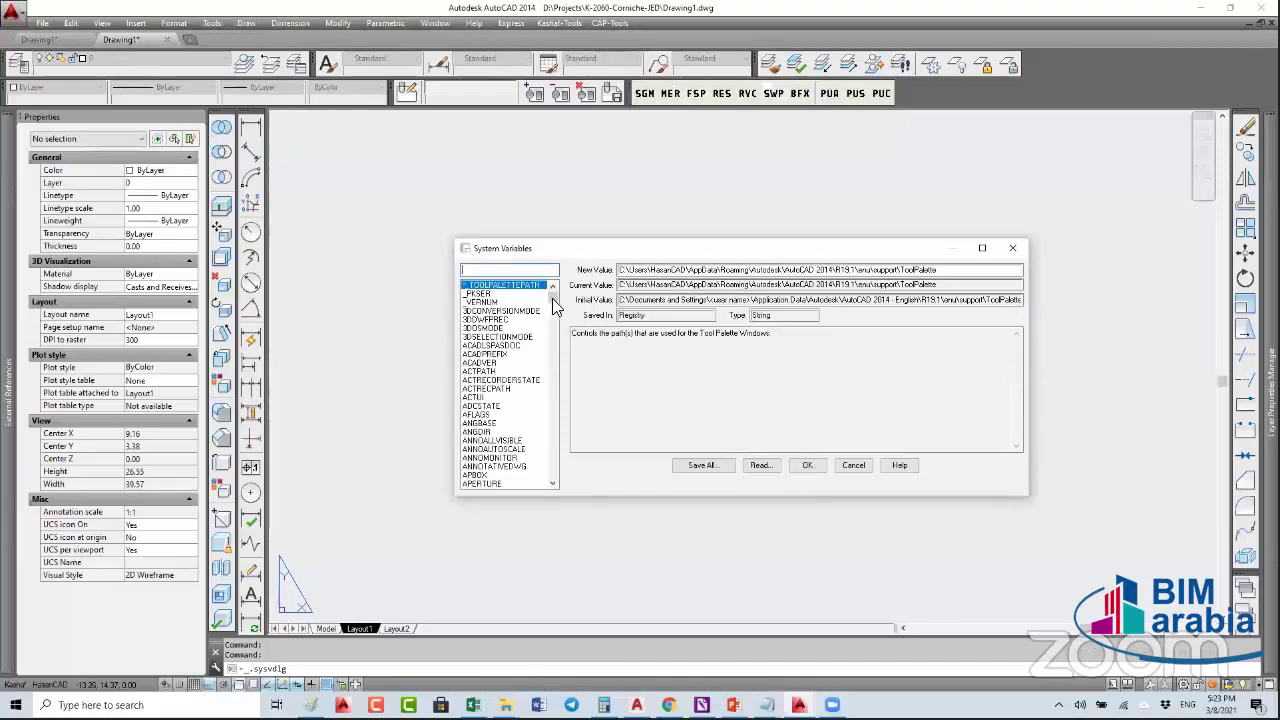
scroll(552, 318, down, 10)
scroll(552, 318, up, 10)
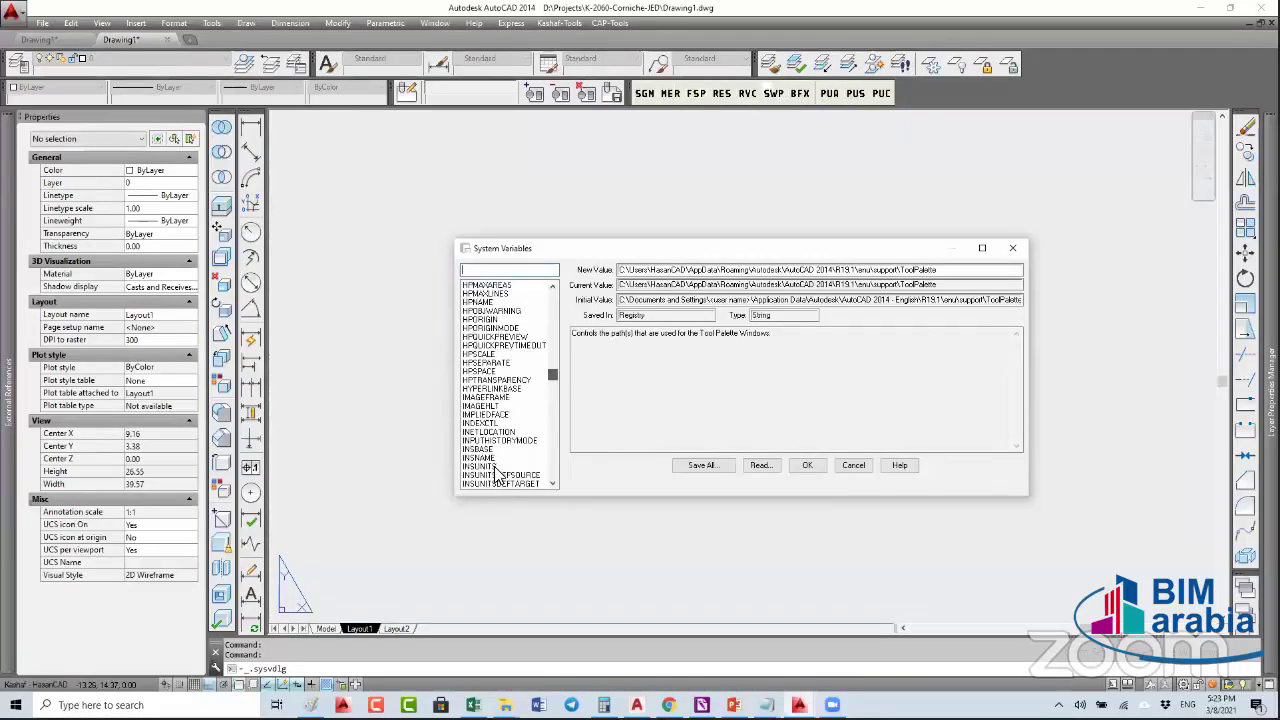
click(477, 466)
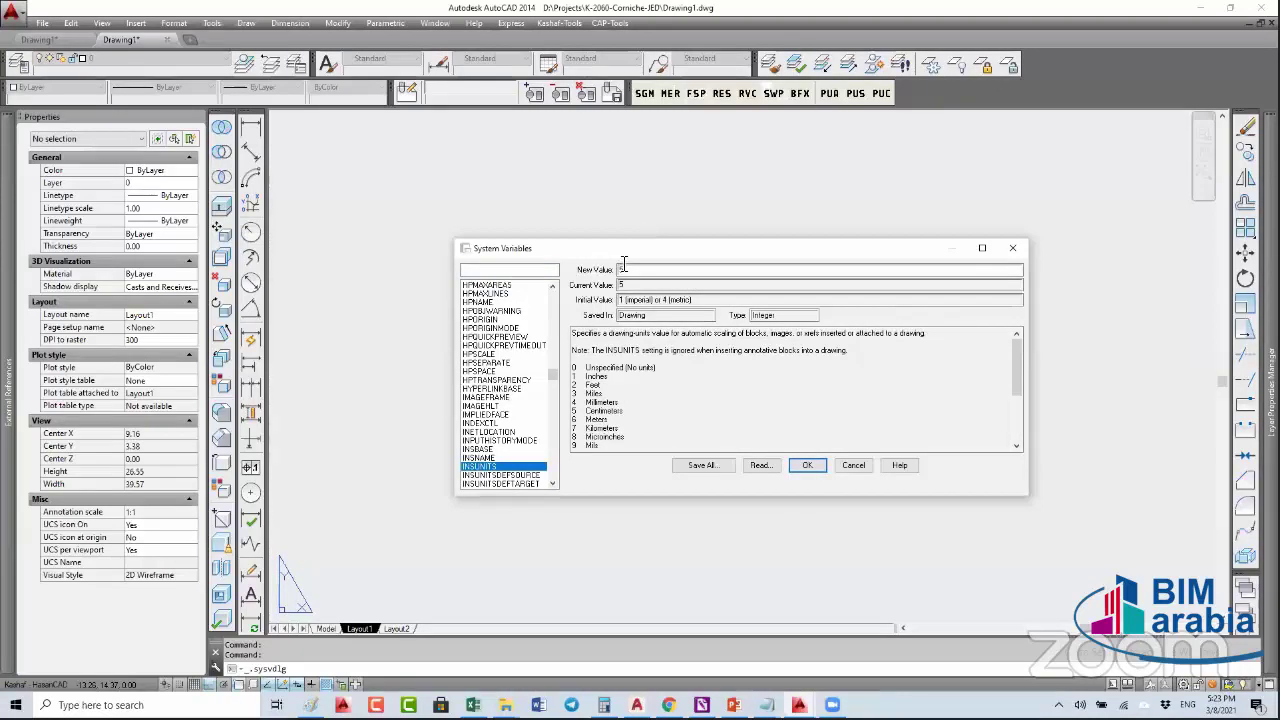
drag(623, 241, 625, 124)
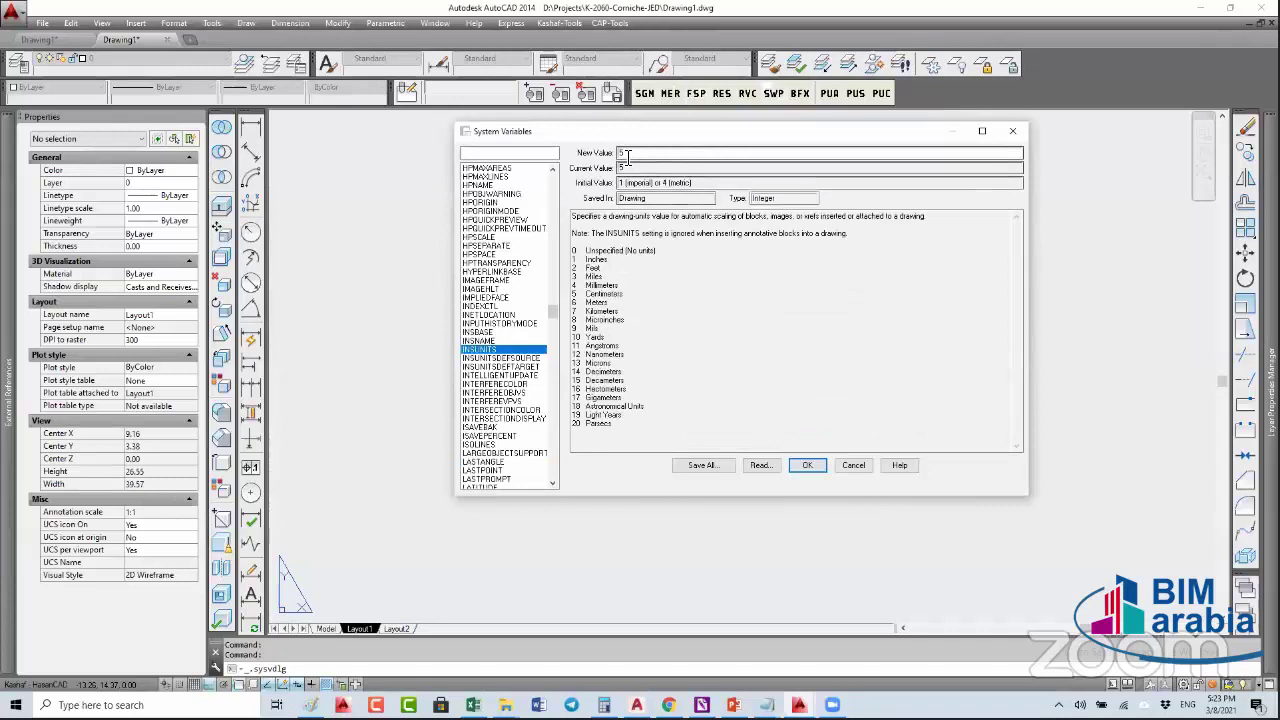
click(589, 293)
double_click(590, 293)
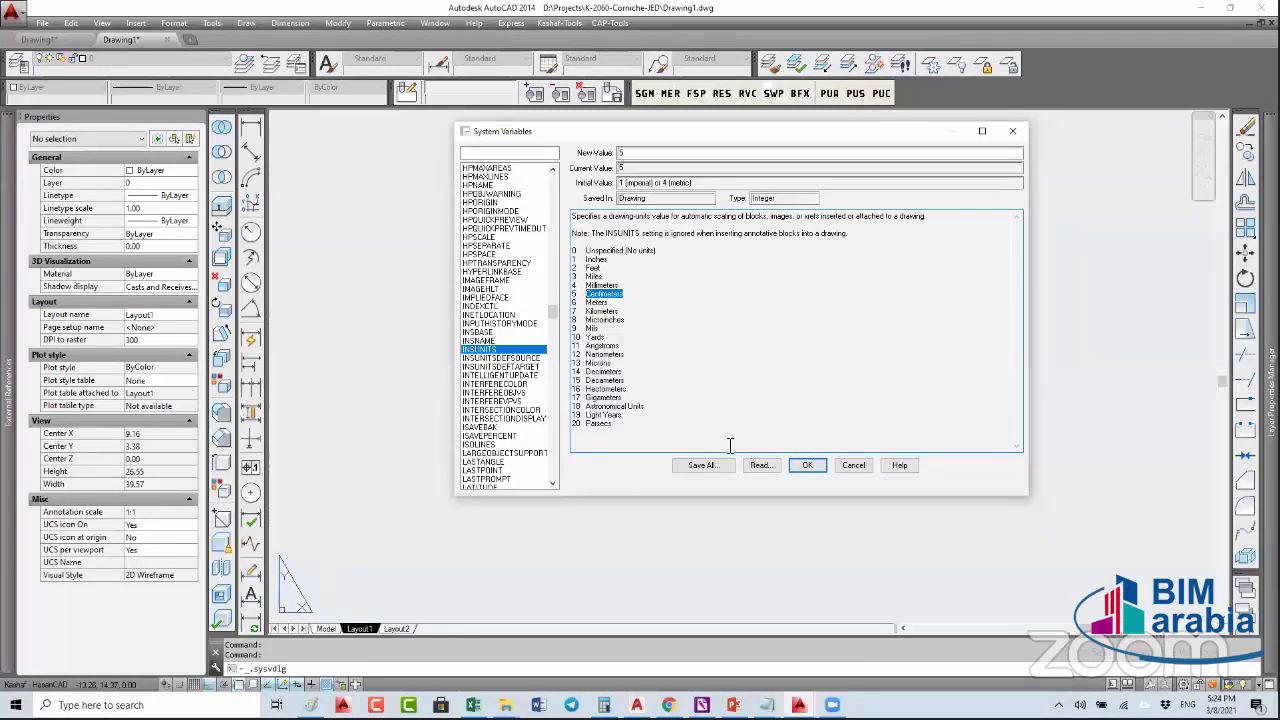
click(851, 465)
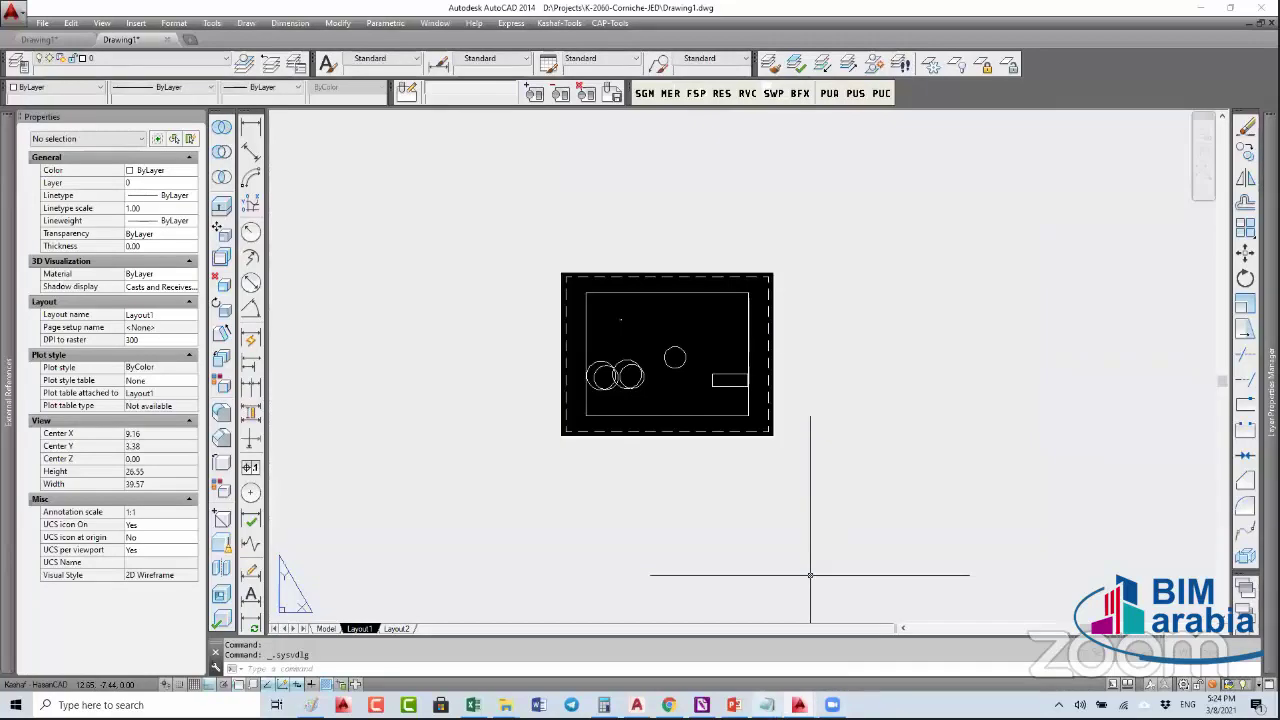
- Close the modified Variables.LSP Notepad window without saving
mouse_move(767, 705)
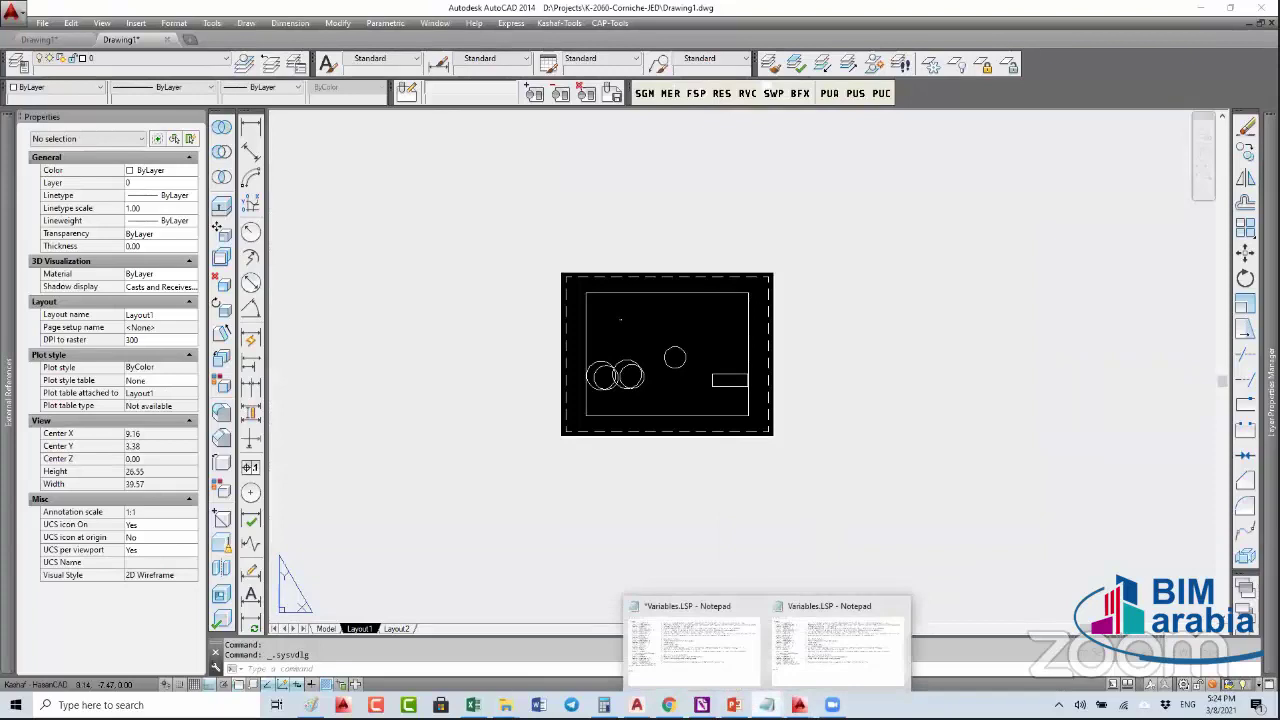
click(757, 606)
click(660, 360)
click(700, 390)
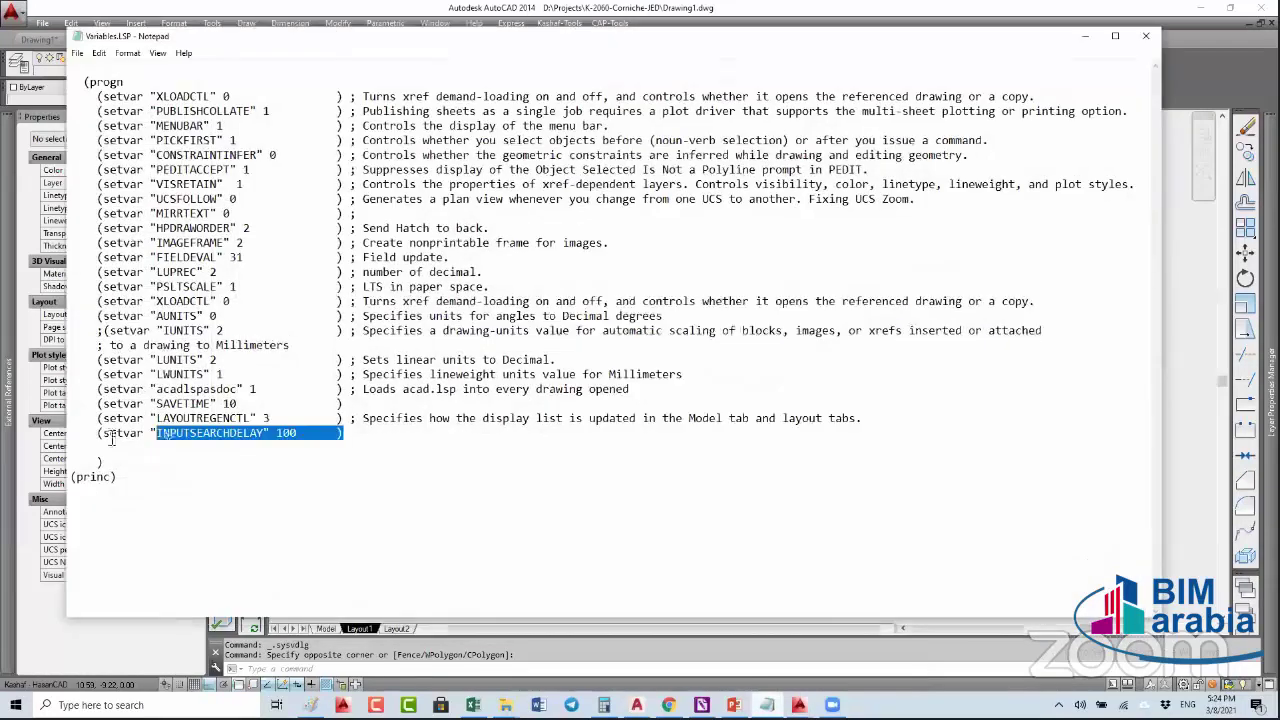
- Duplicate the INPUTSEARCHDELAY setvar line onto a new line below it
key(ctrl+shift+Left)
key(ctrl+shift+Left)
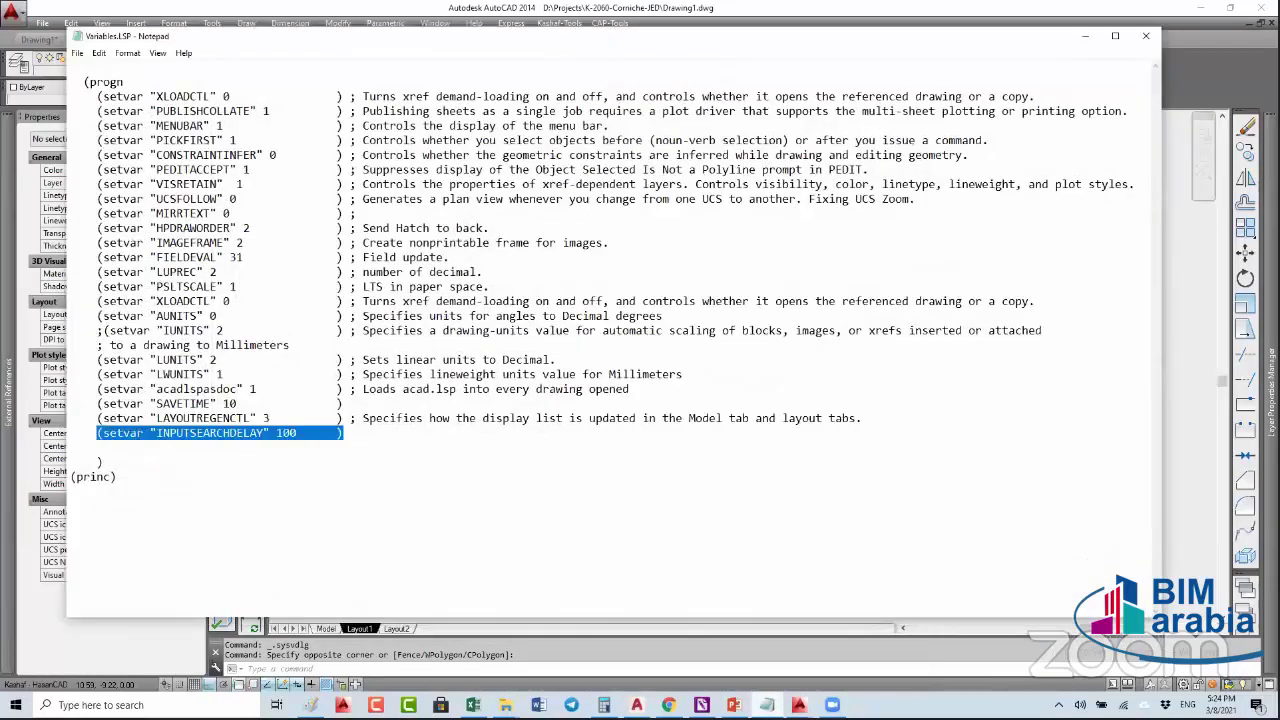
key(ctrl+c)
key(End)
key(Return)
key(ctrl+v)
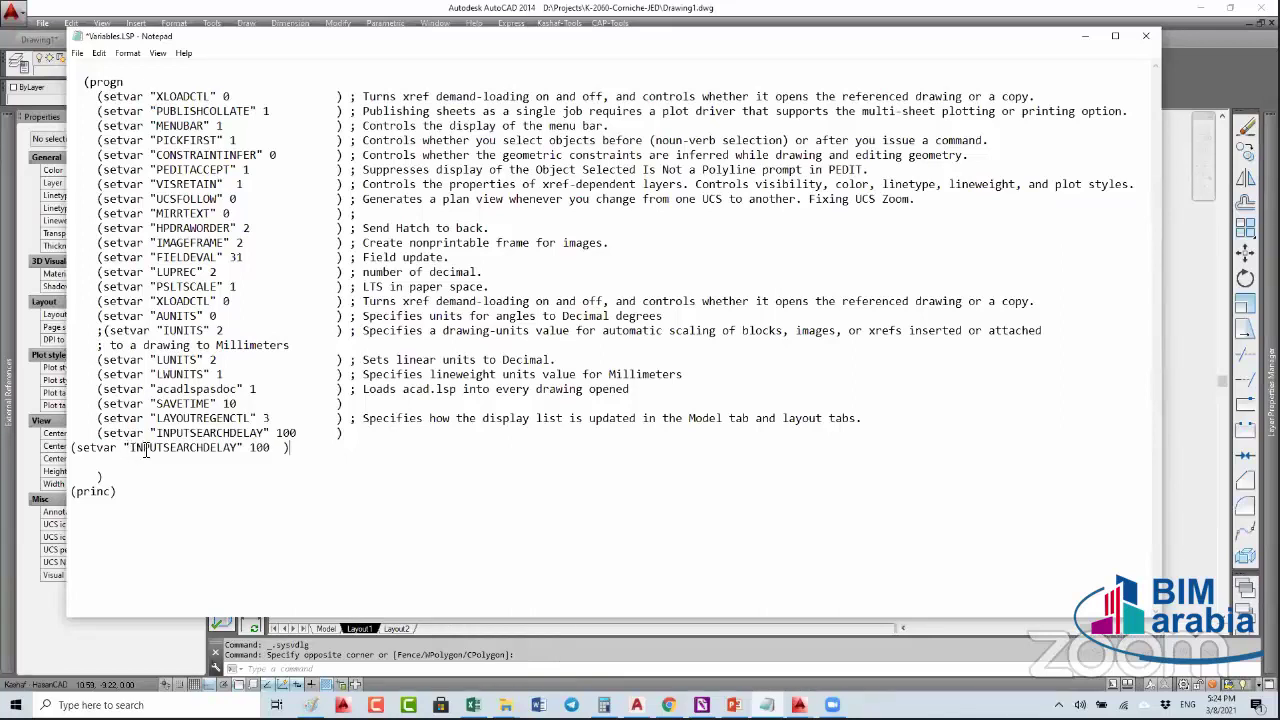
- Edit the copied line to read (setvar "INSUNITS" 4)
drag(123, 448, 132, 448)
click(132, 447)
text(INSUN)
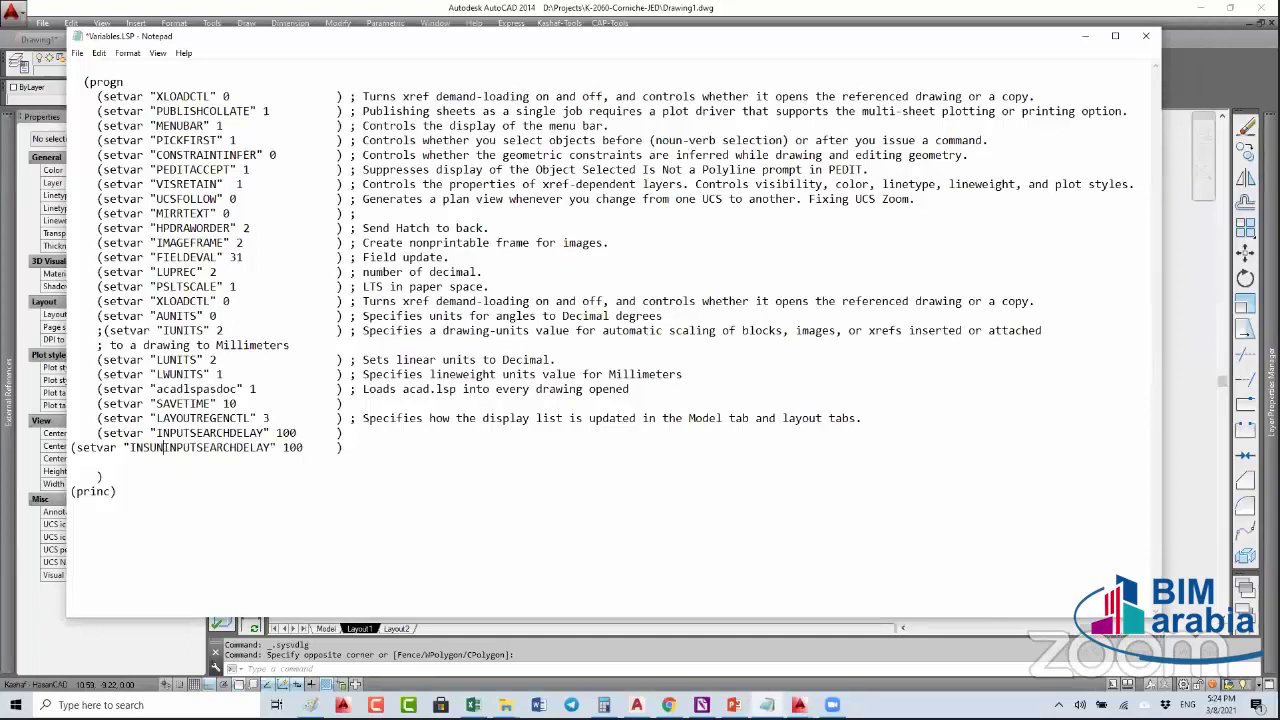
text(ITS)
key(Delete)
key(Delete)
key(Delete)
key(Delete)
key(Delete)
key(Delete)
key(Delete)
key(Delete)
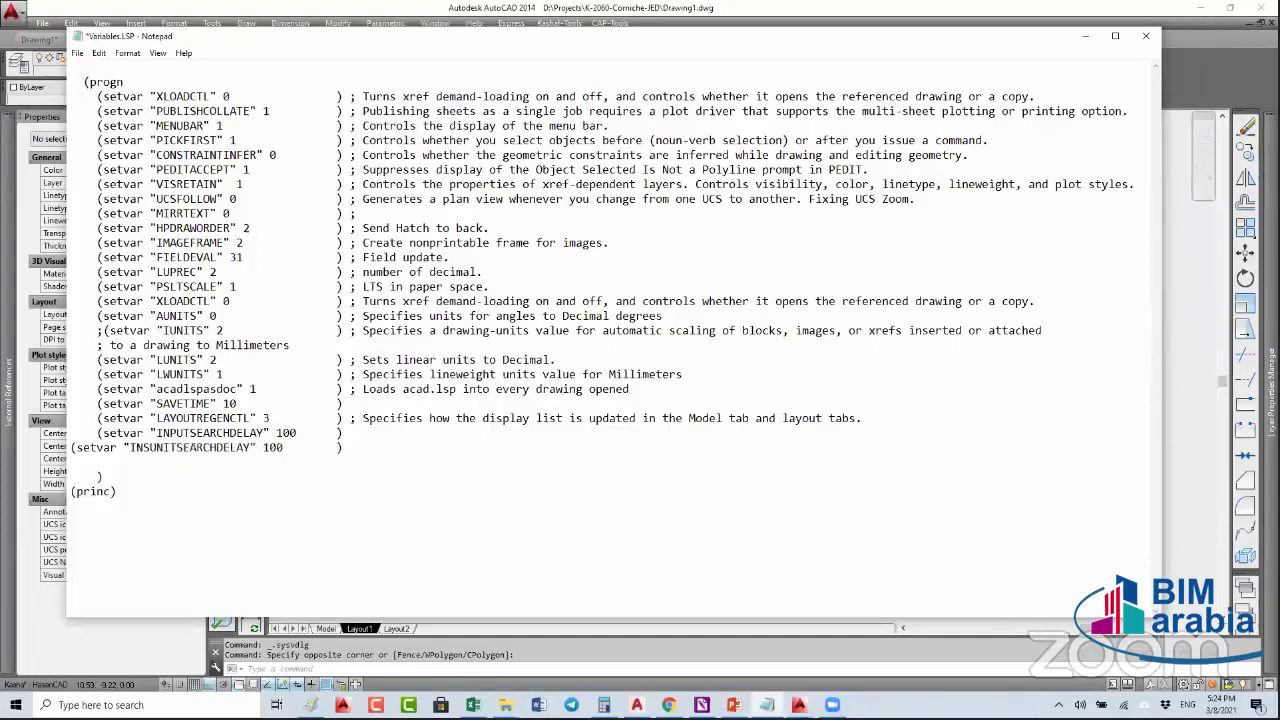
key(Delete)
key(Delete)
key(Delete)
key(Delete)
key(Delete)
key(Delete)
key(Delete)
key(Delete)
double_click(203, 450)
text(4)
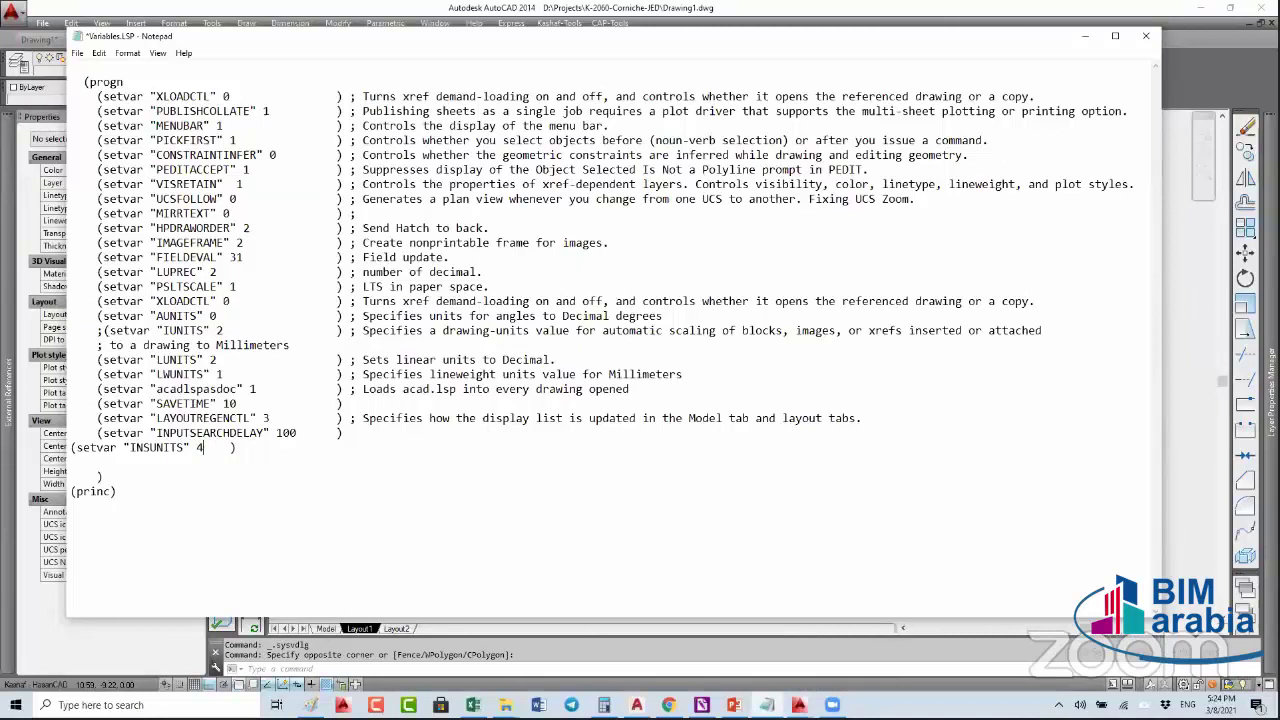
drag(236, 455, 74, 455)
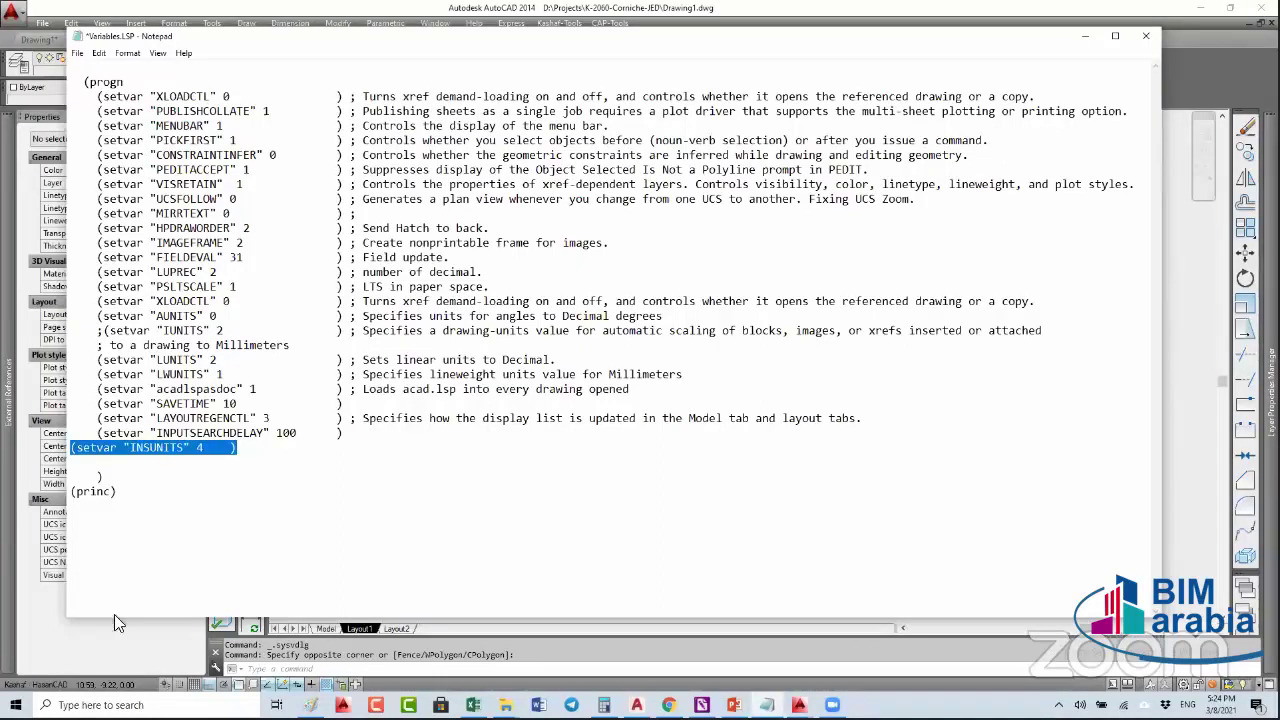
click(256, 506)
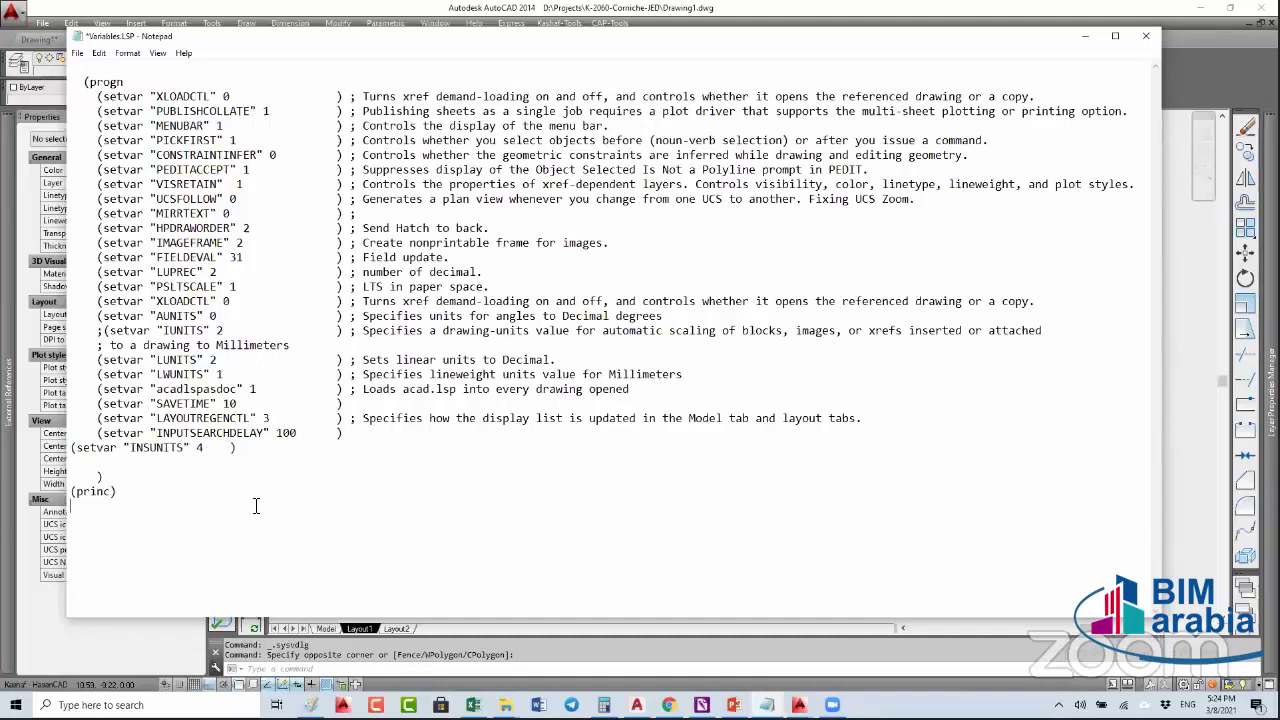
- Save Variables.LSP, then open it from the Desktop in the Visual LISP editor
click(1145, 36)
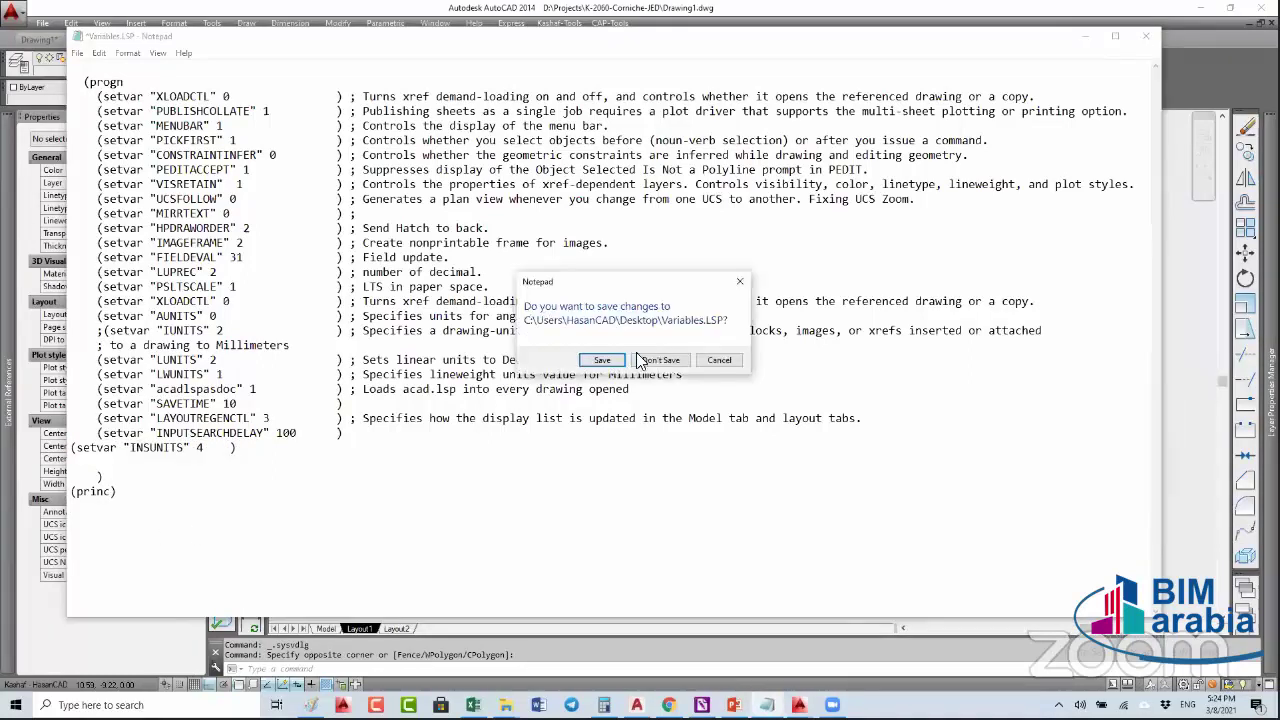
key(Return)
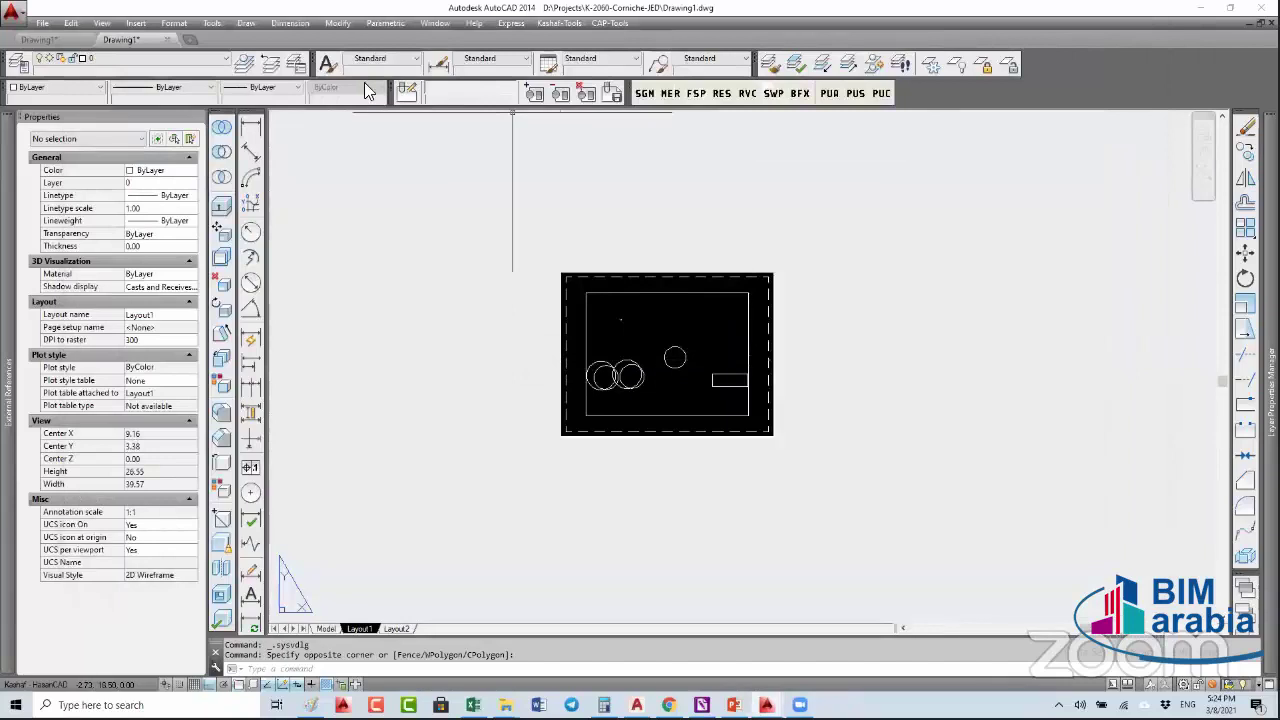
click(218, 24)
mouse_move(288, 336)
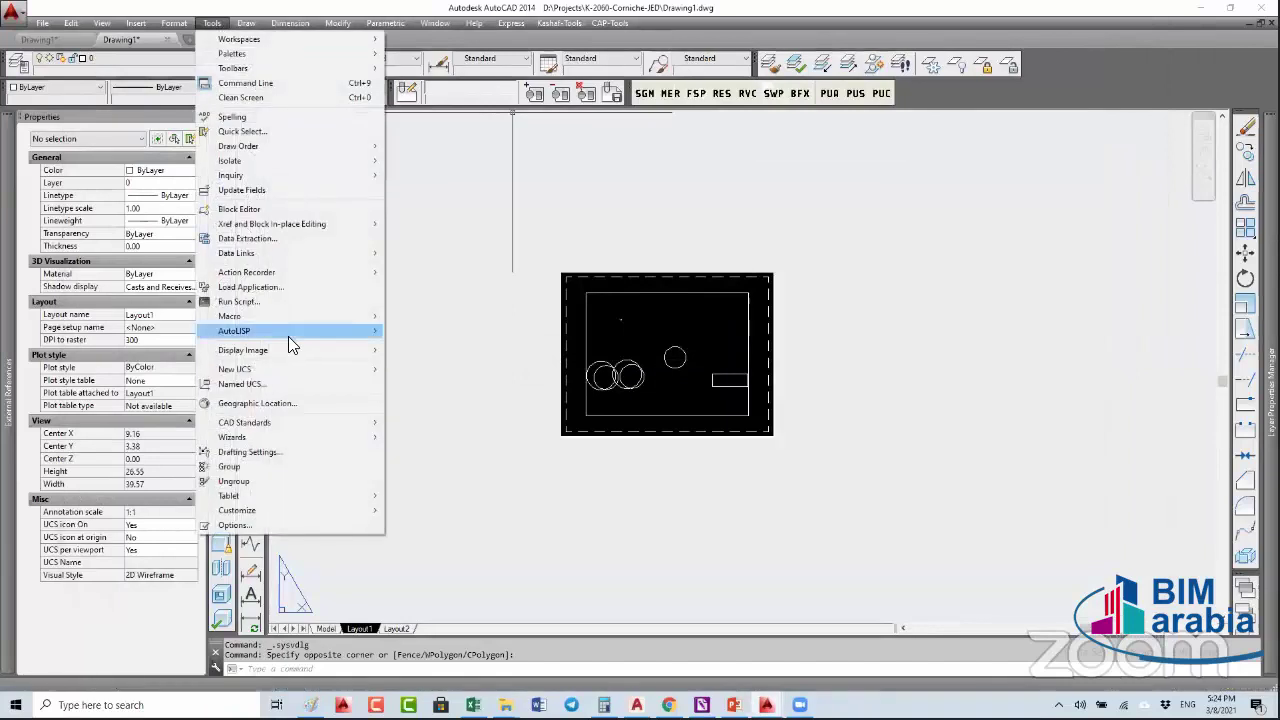
click(460, 347)
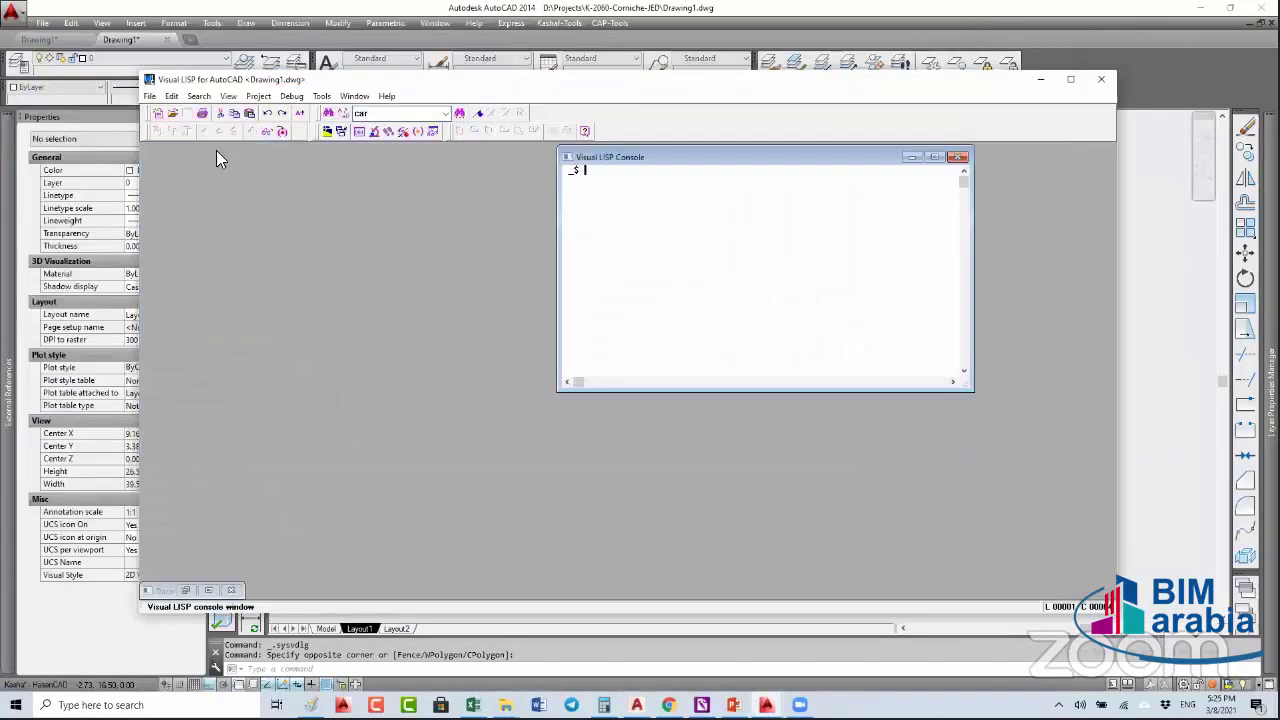
click(172, 113)
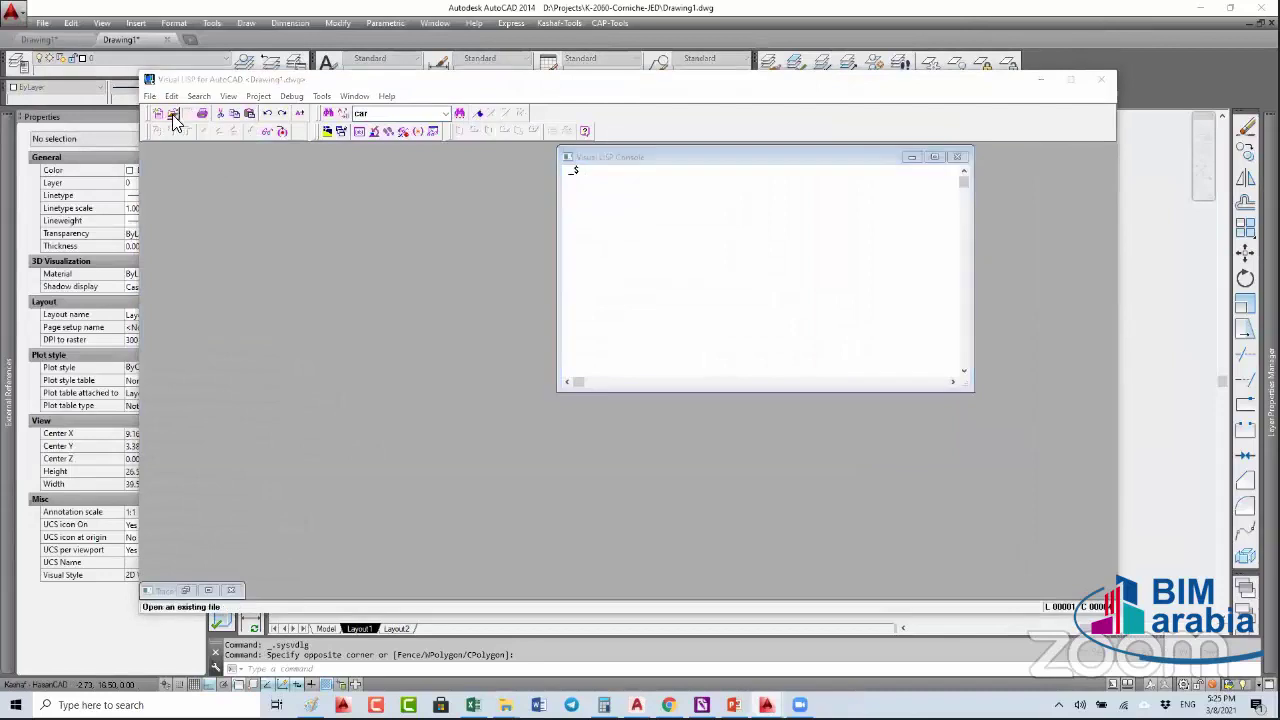
click(474, 326)
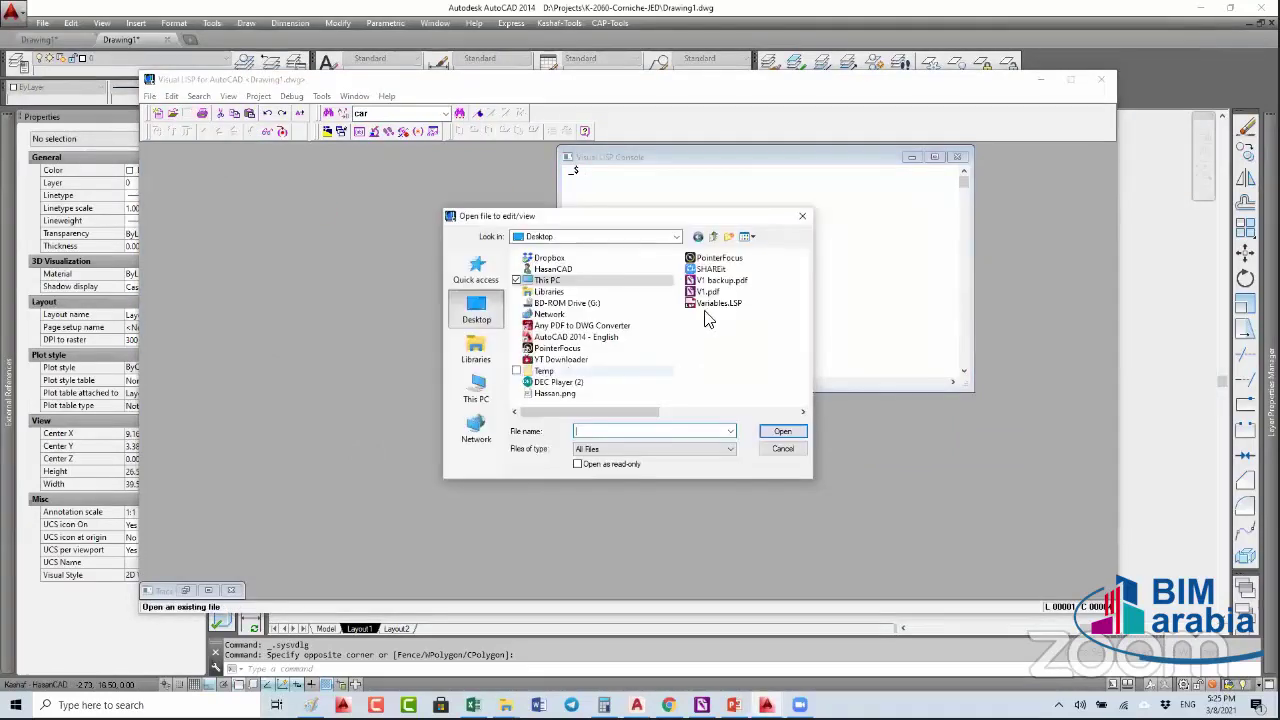
double_click(718, 303)
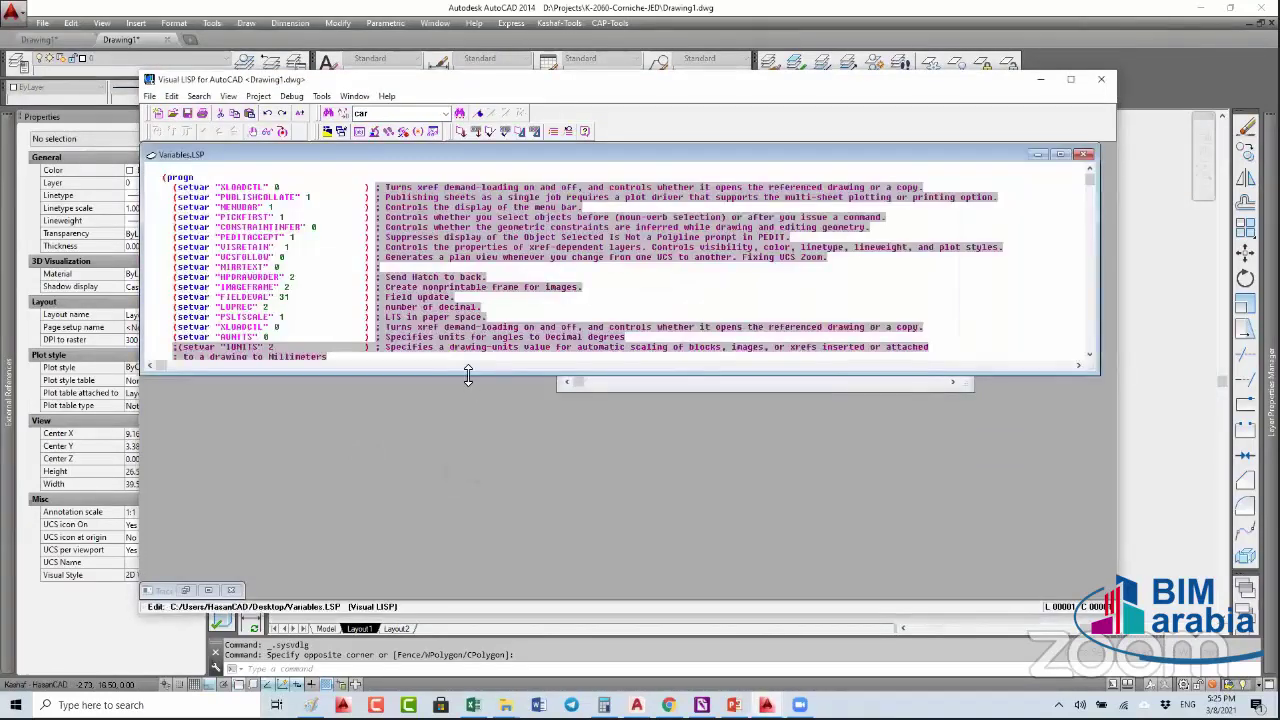
- Check the current INSUNITS value at the AutoCAD command line
key(alt+F6)
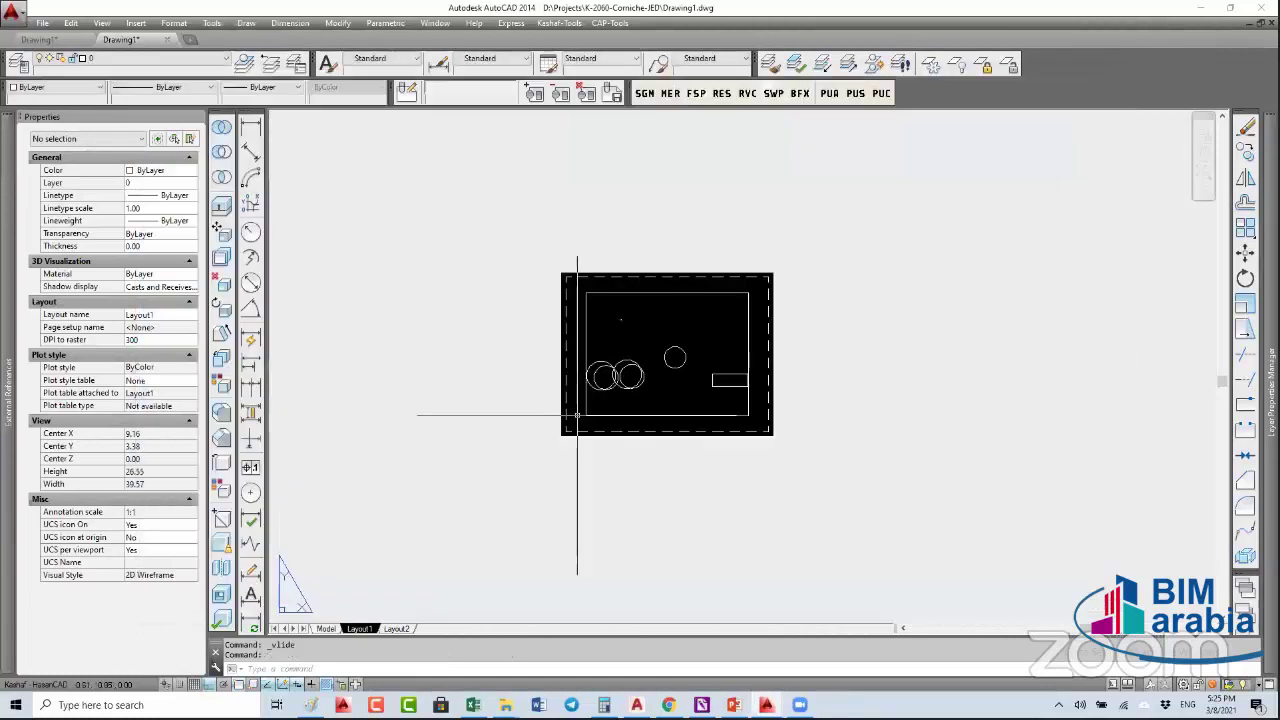
text(INSU)
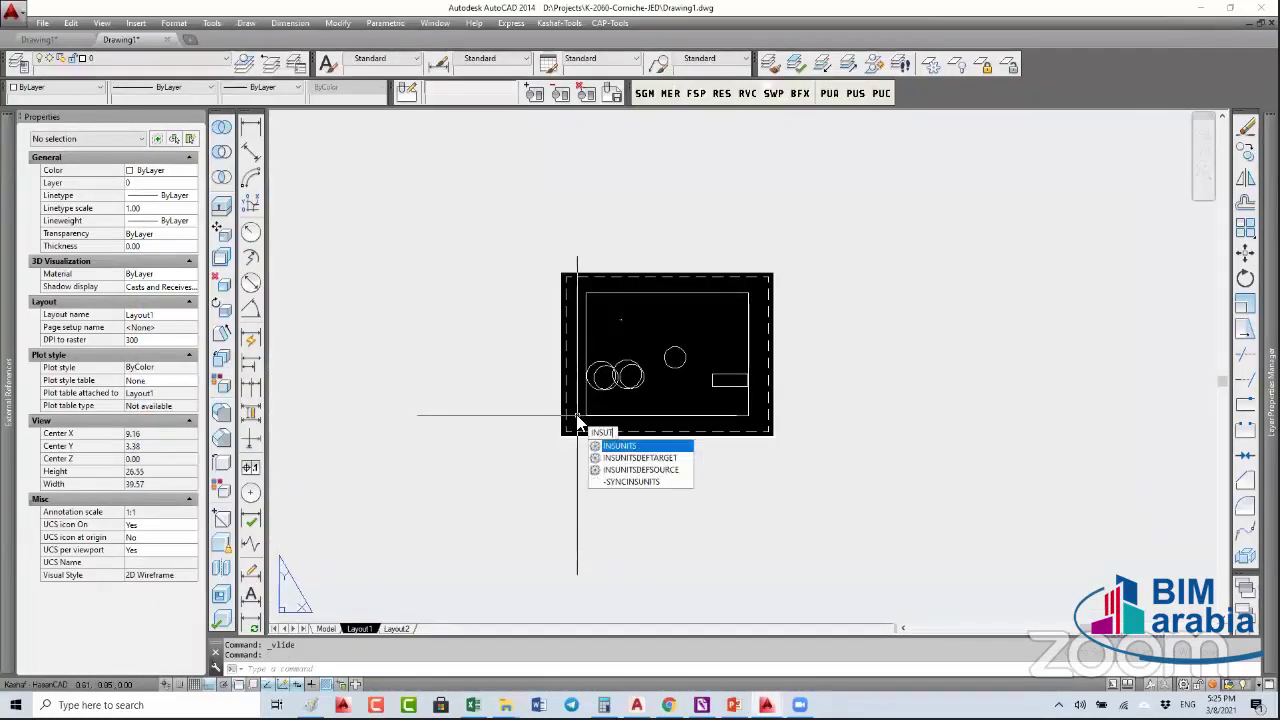
text(TI)
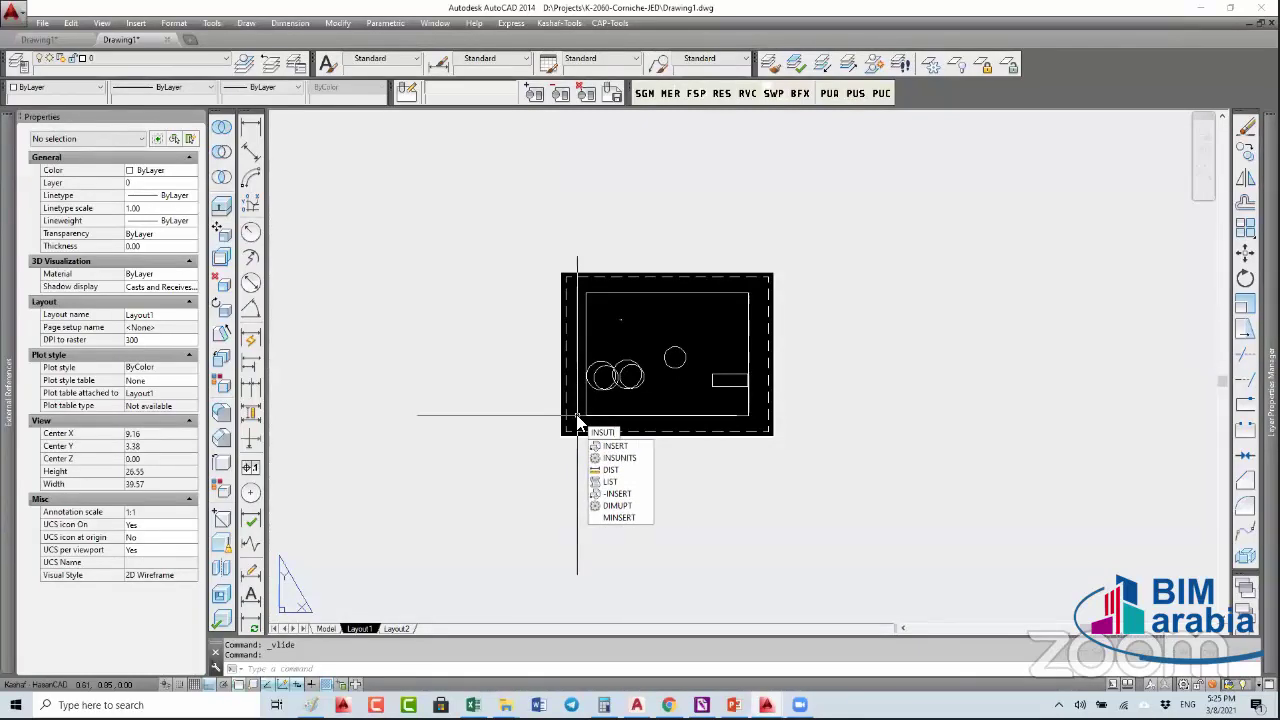
click(612, 458)
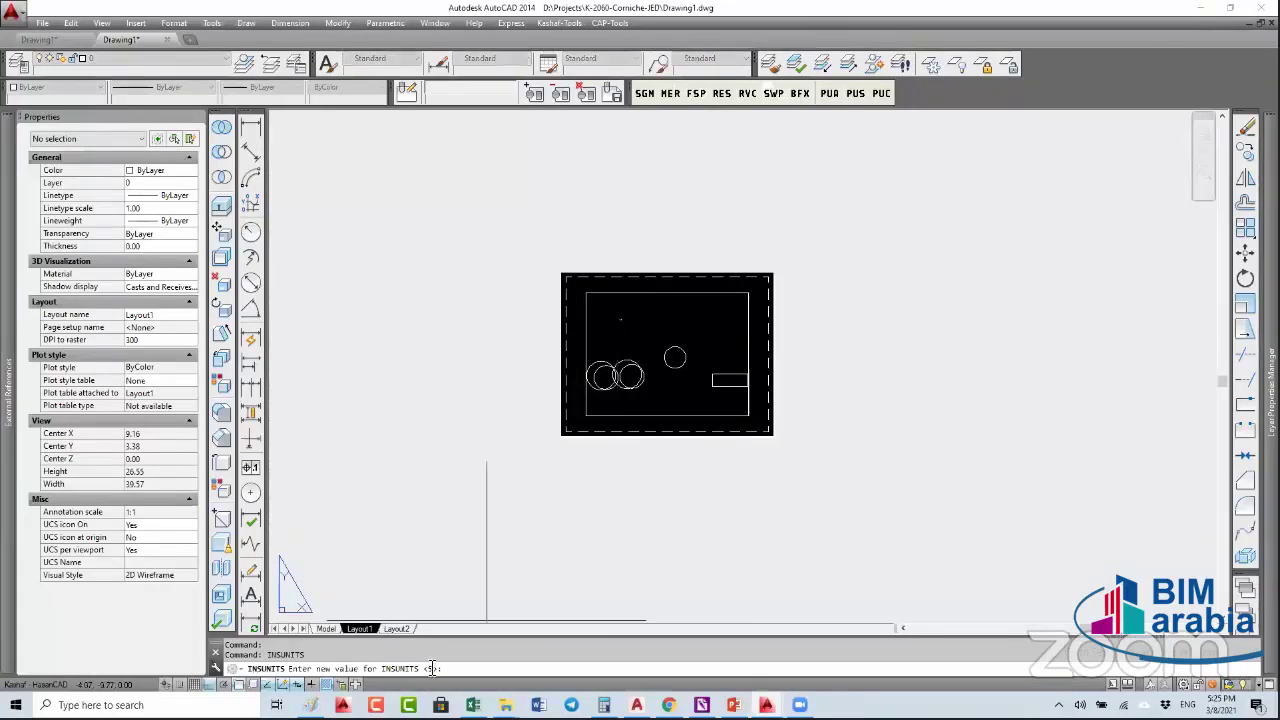
key(Escape)
key(Escape)
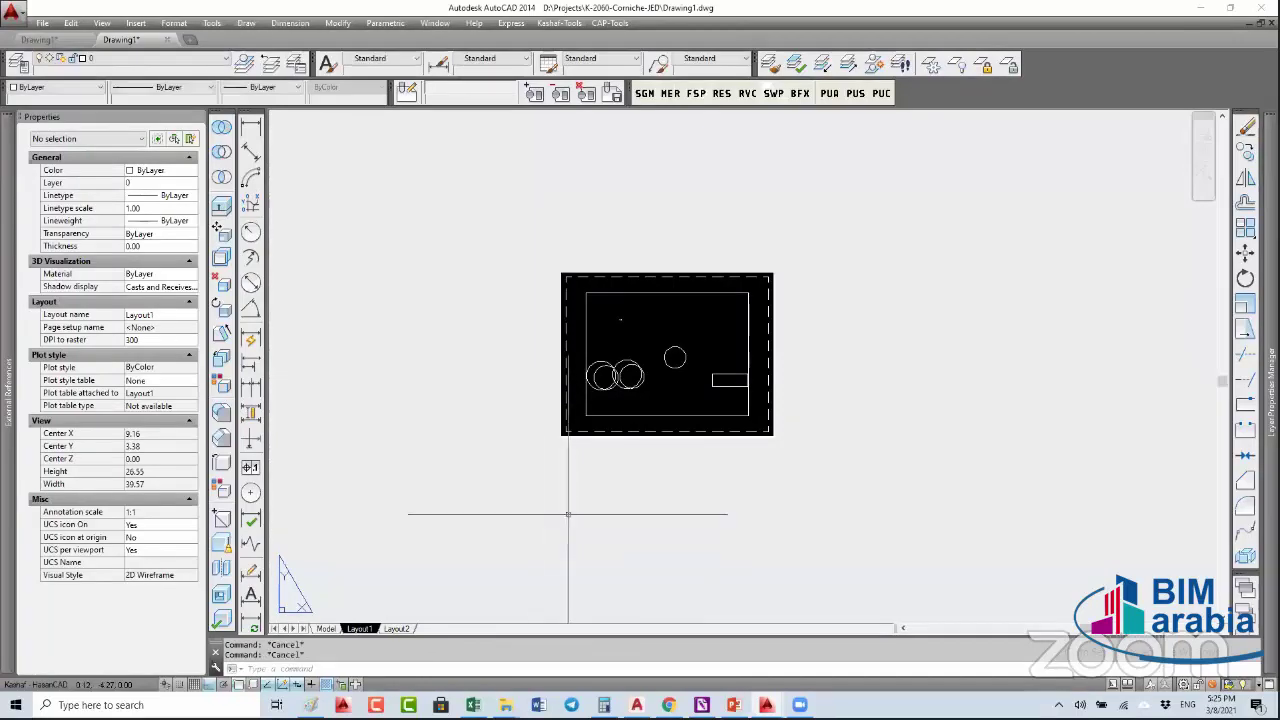
- Load the (setvar "INSUNITS" 4) line and confirm INSUNITS is now 4
mouse_move(767, 705)
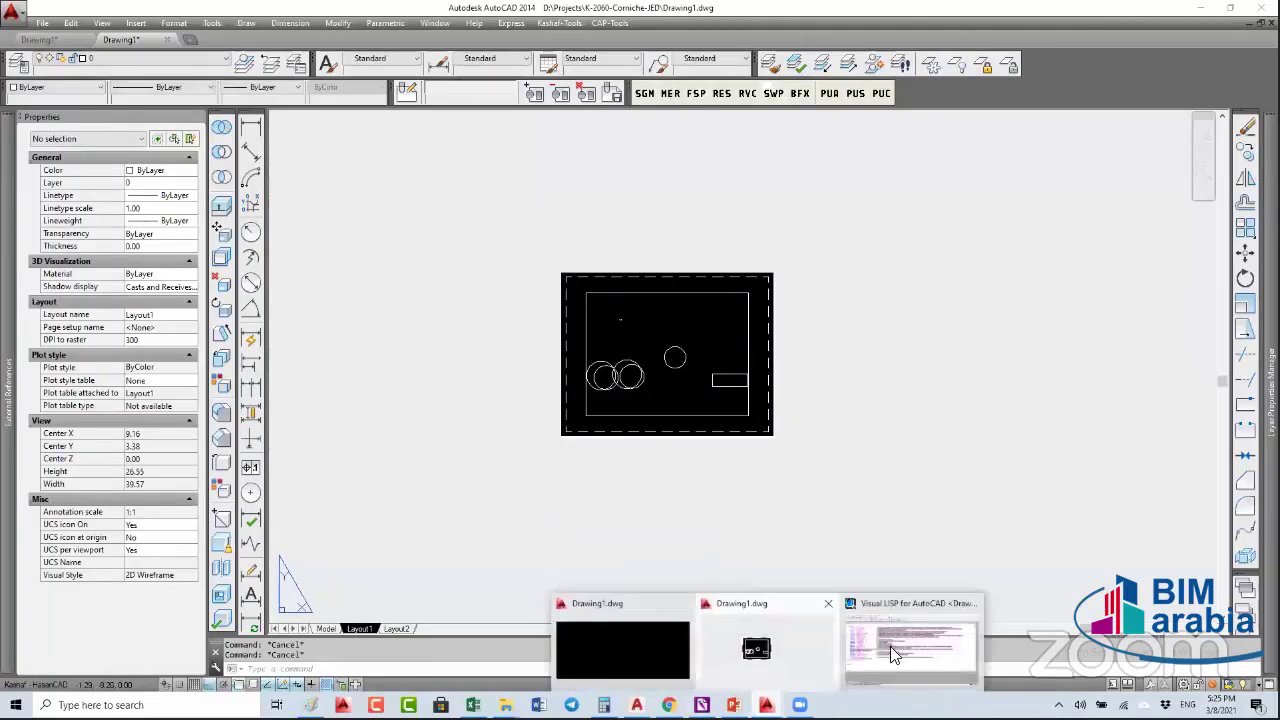
click(910, 640)
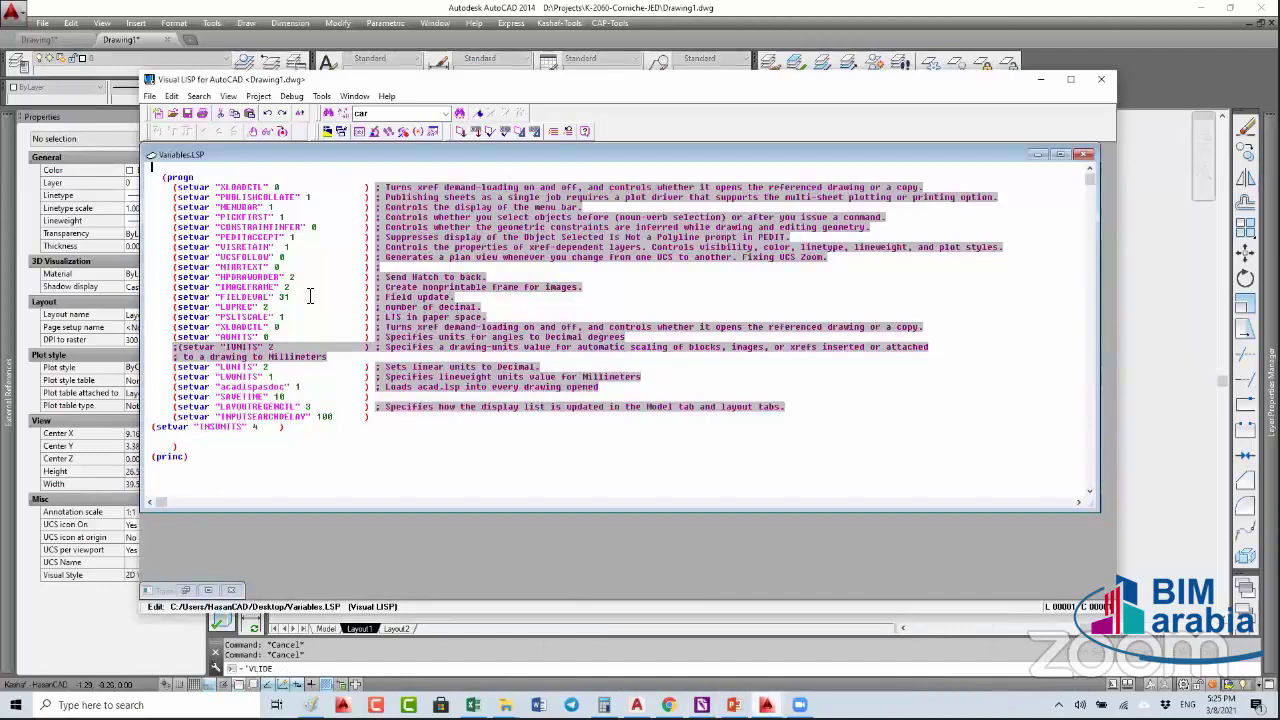
double_click(285, 427)
click(478, 133)
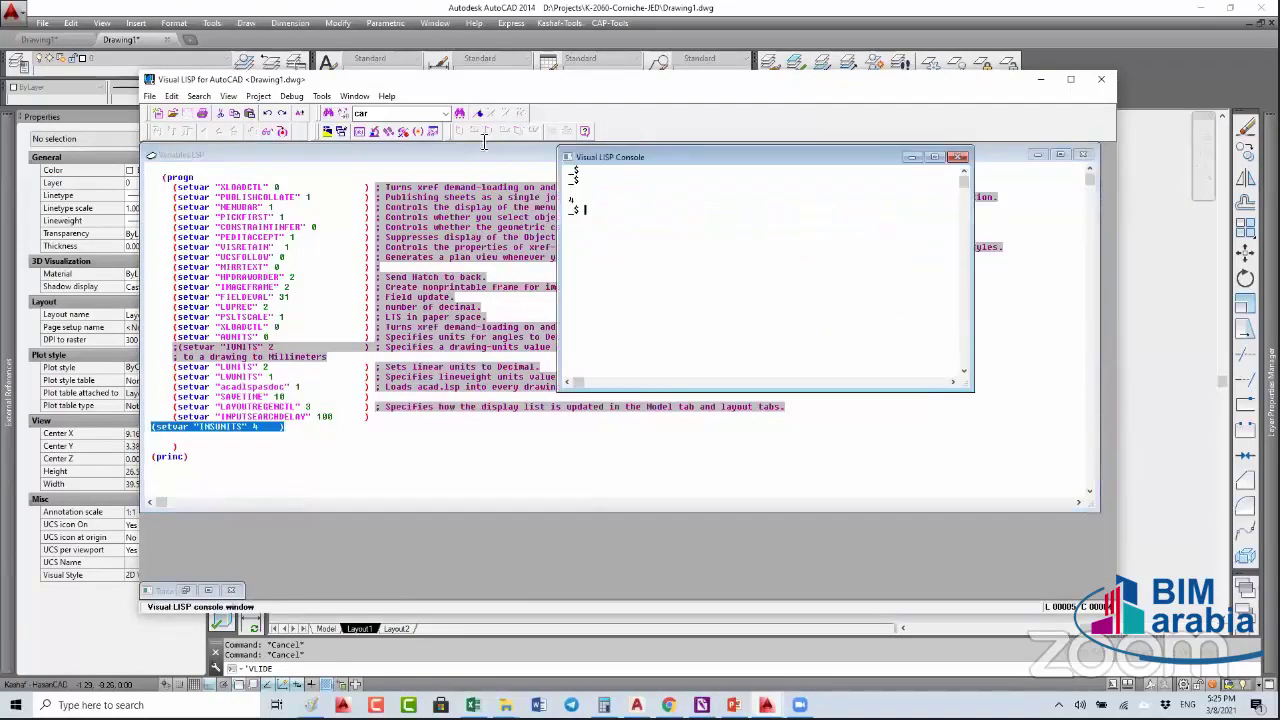
key(alt+Tab)
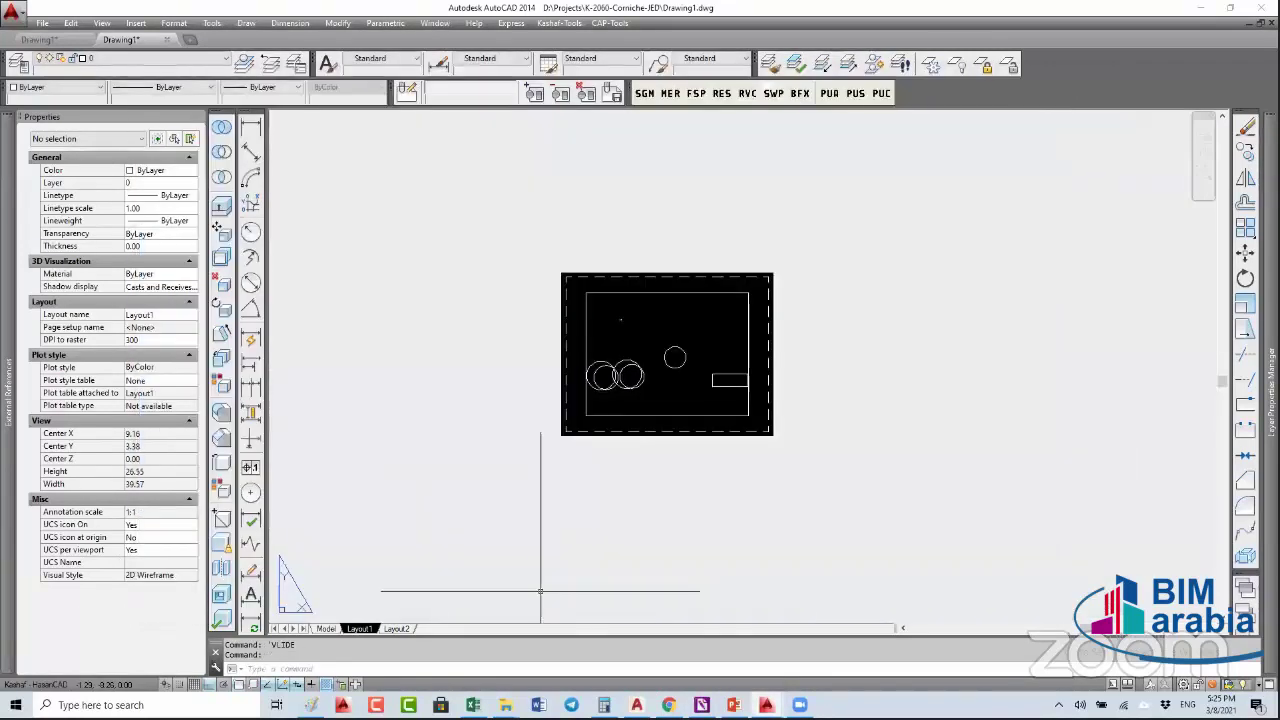
text(INSUNITS)
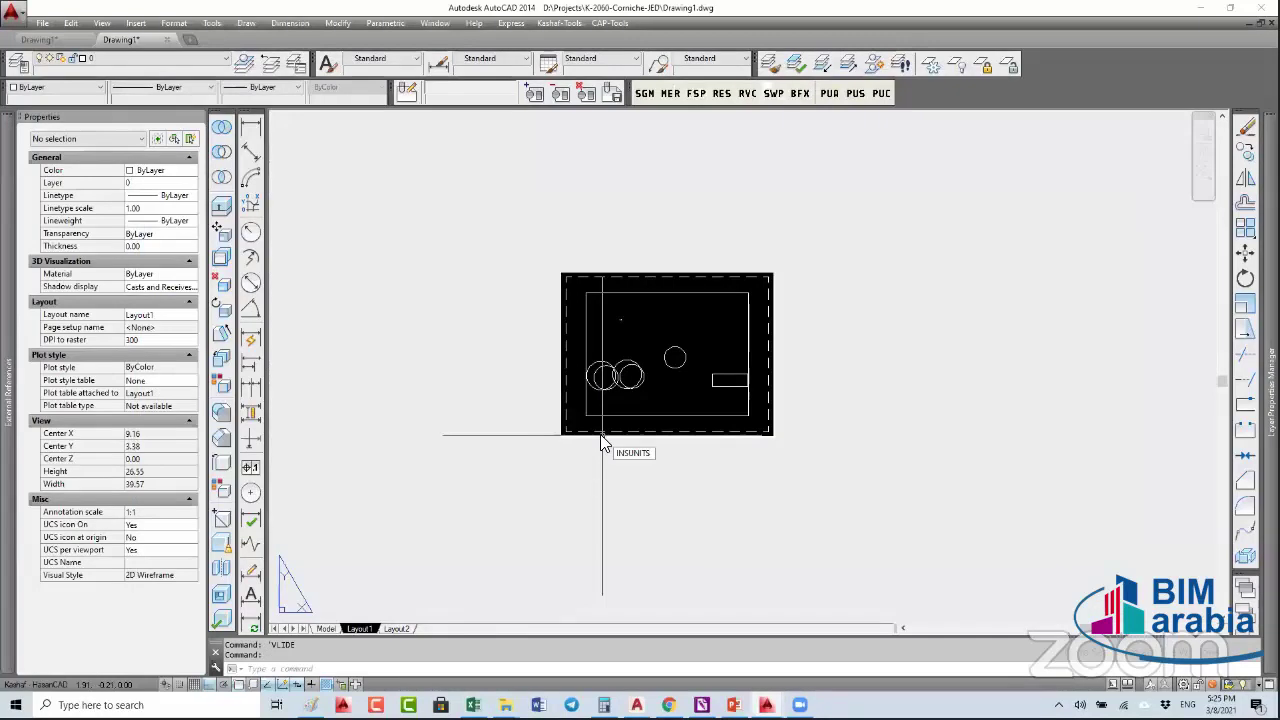
key(Return)
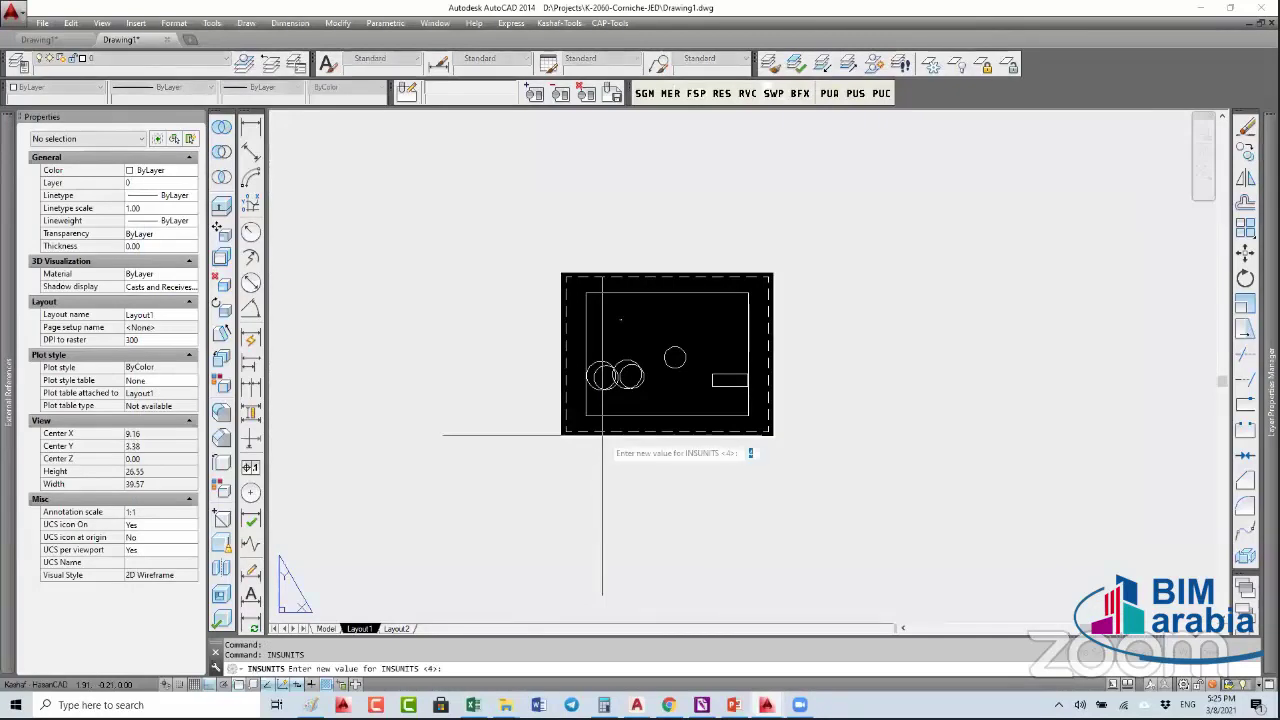
key(Escape)
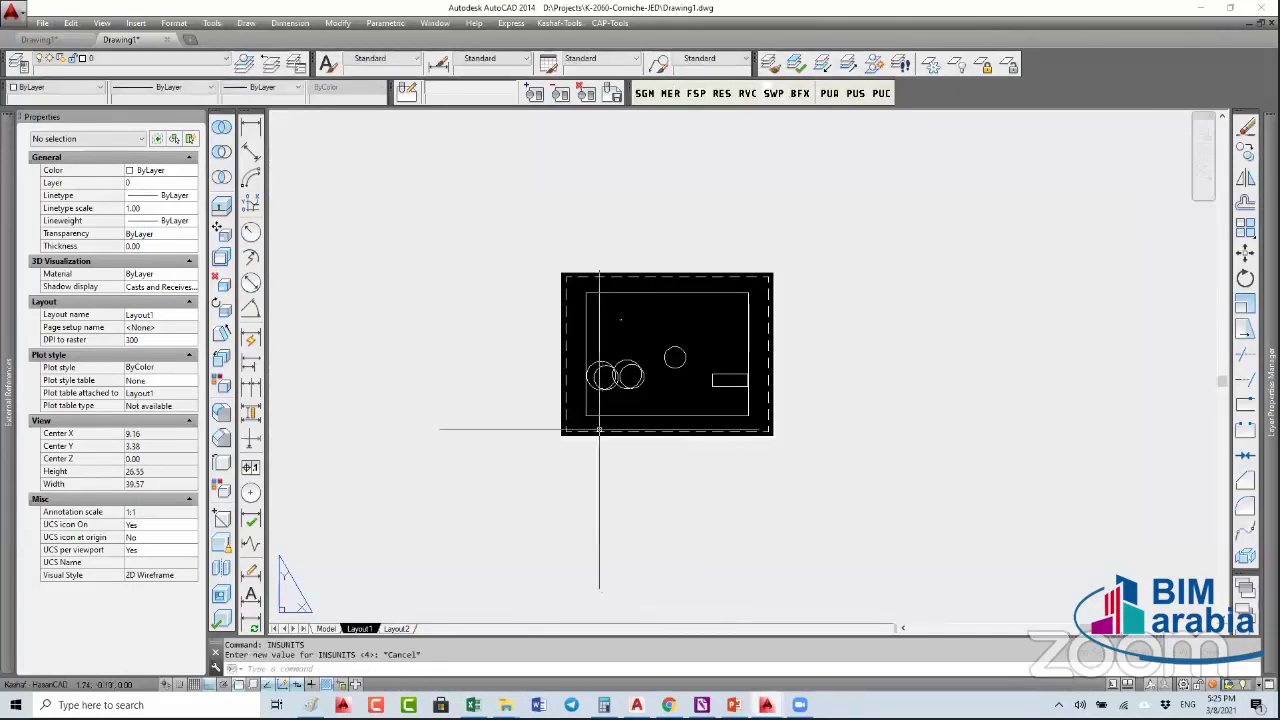
- Leave the Visual LISP editor and bring up the External References context menu
click(915, 640)
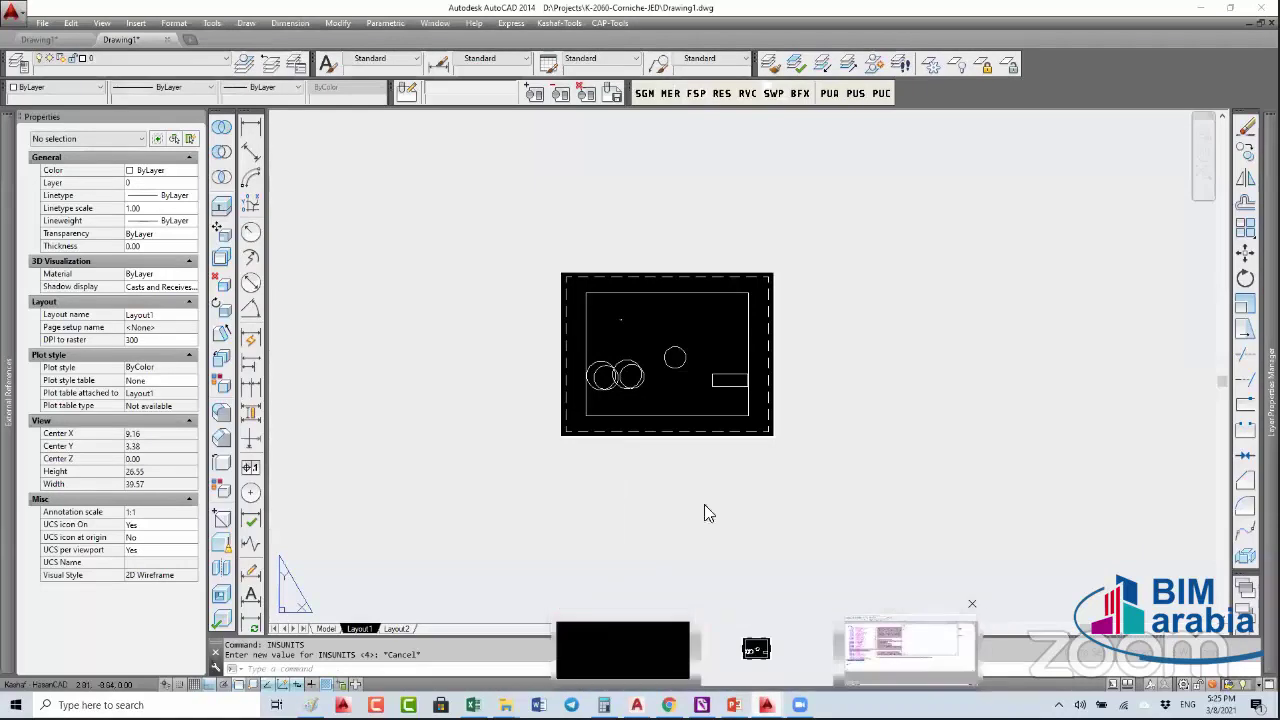
click(430, 298)
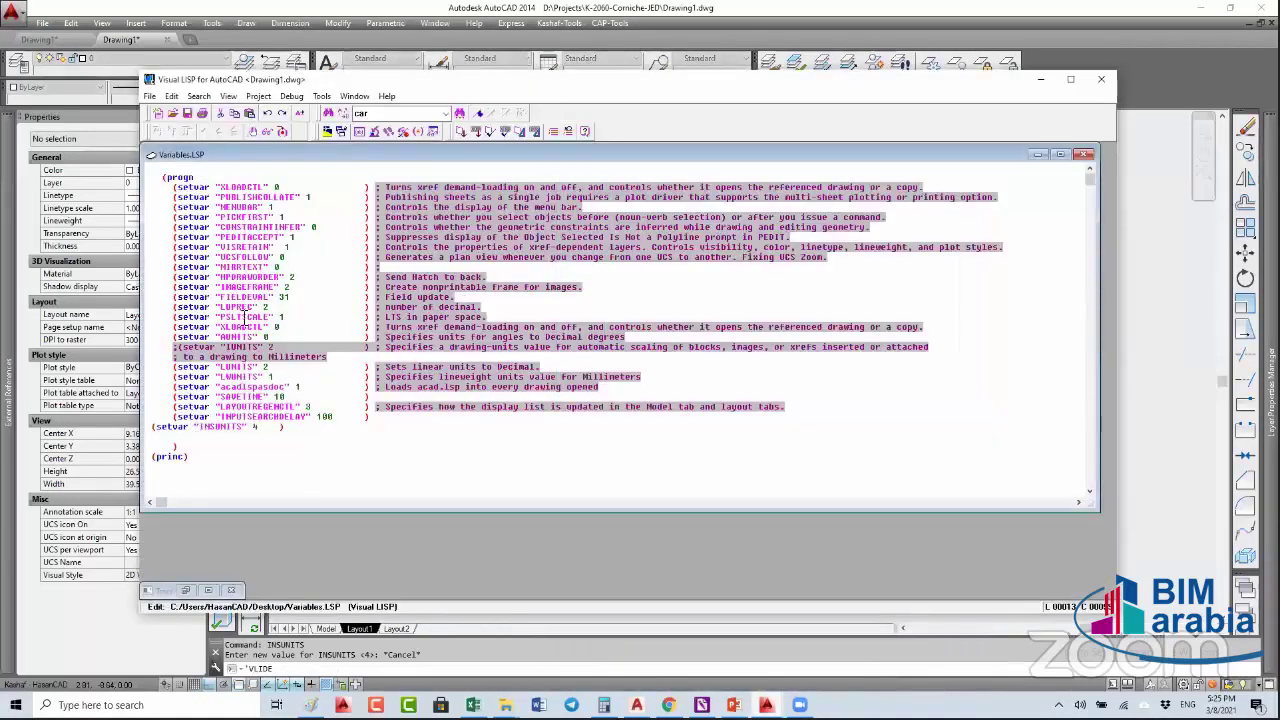
click(385, 420)
right_click(385, 420)
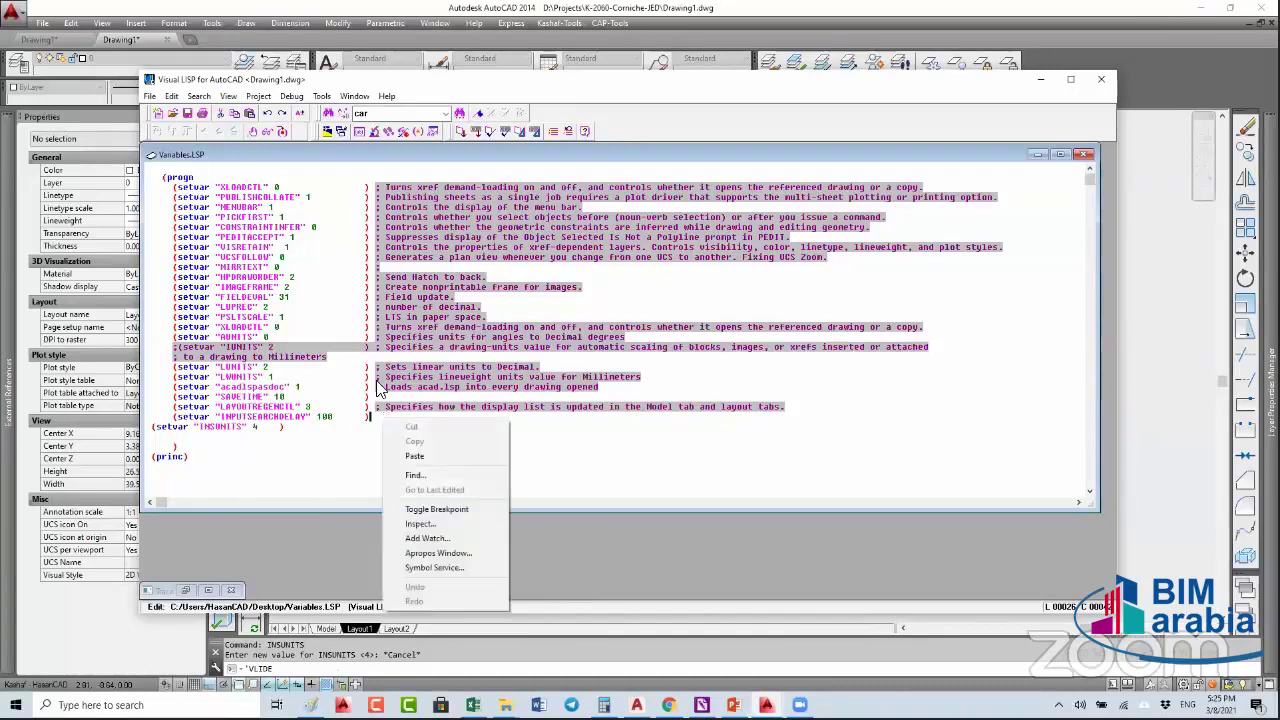
click(107, 632)
click(107, 632)
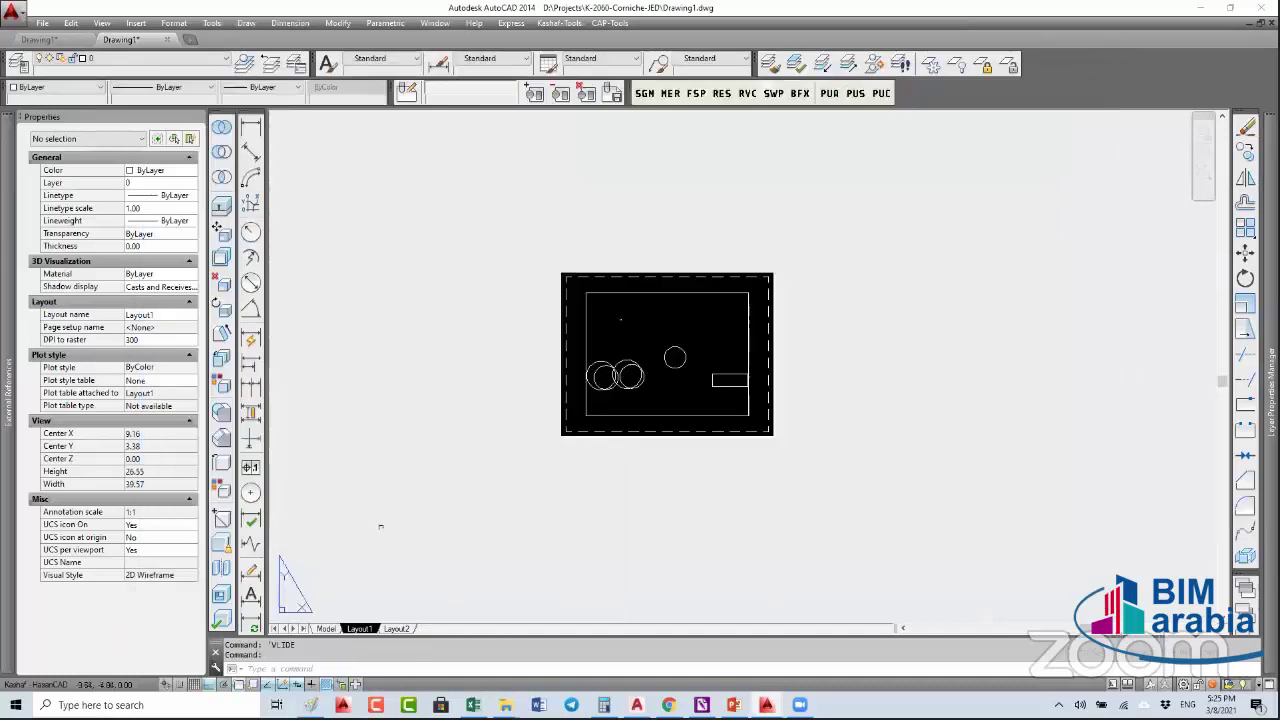
mouse_move(7, 395)
right_click(113, 293)
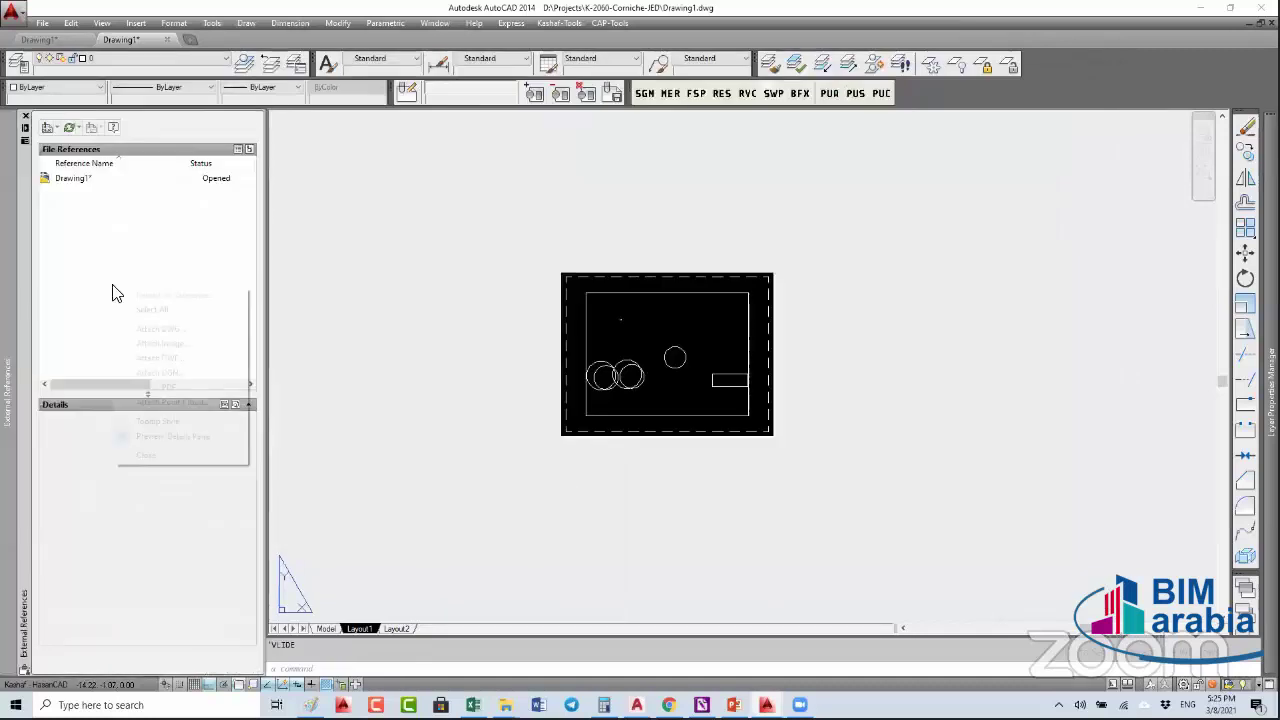
click(168, 326)
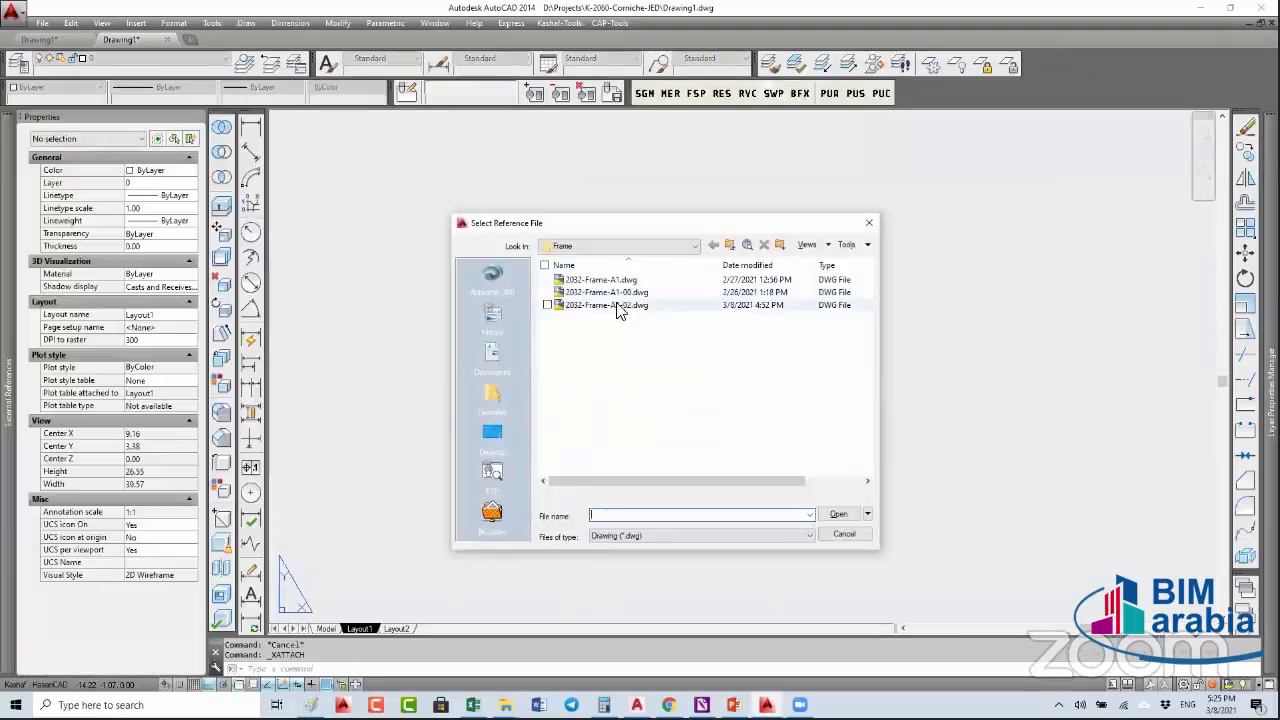
click(605, 305)
click(838, 513)
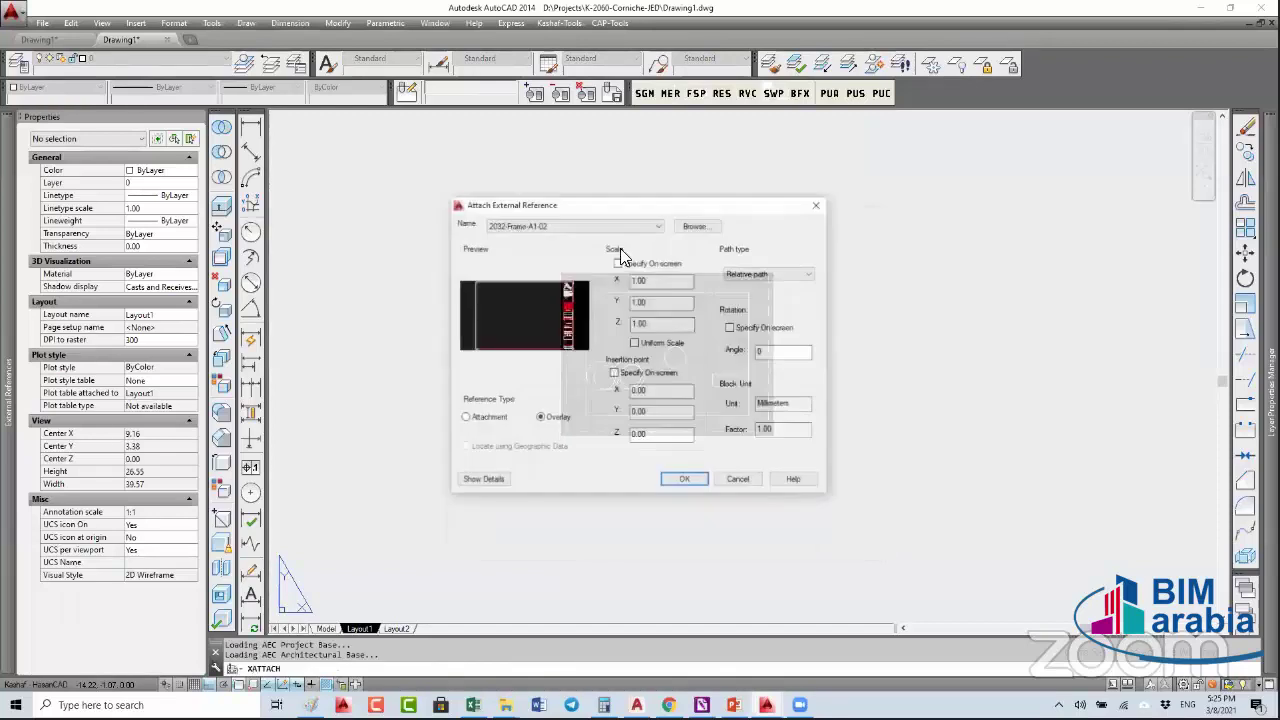
click(770, 273)
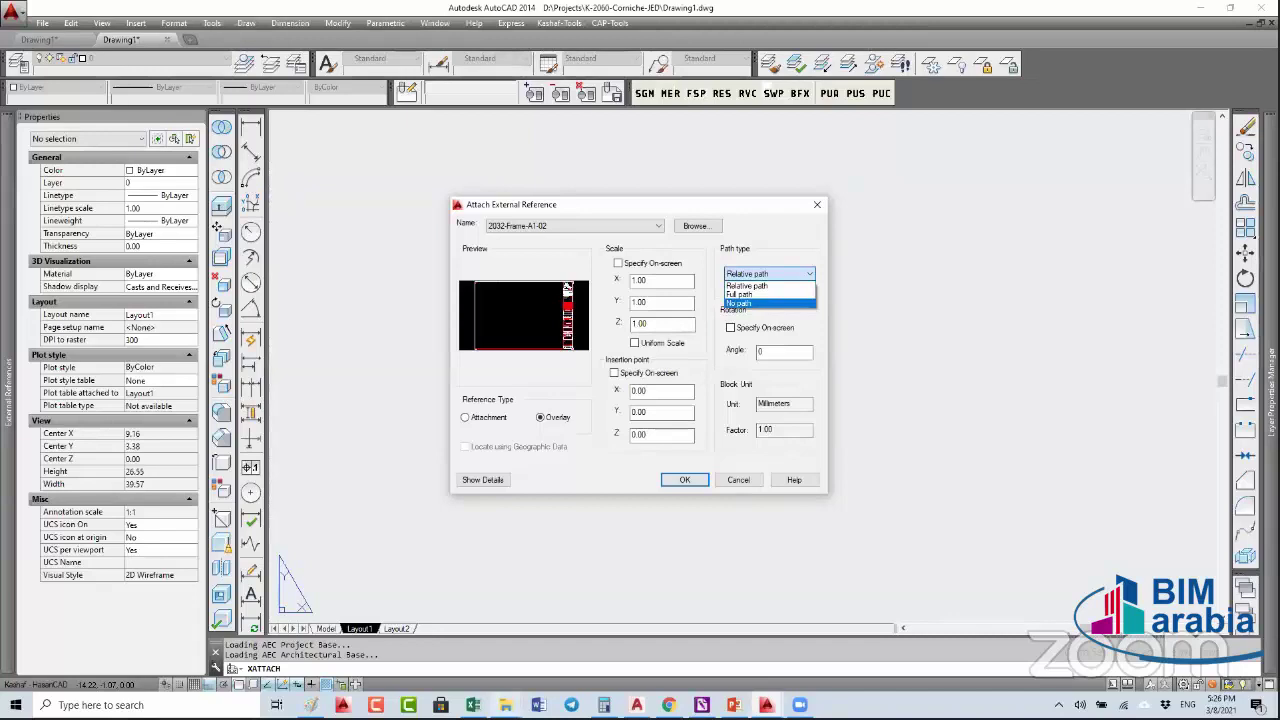
click(506, 705)
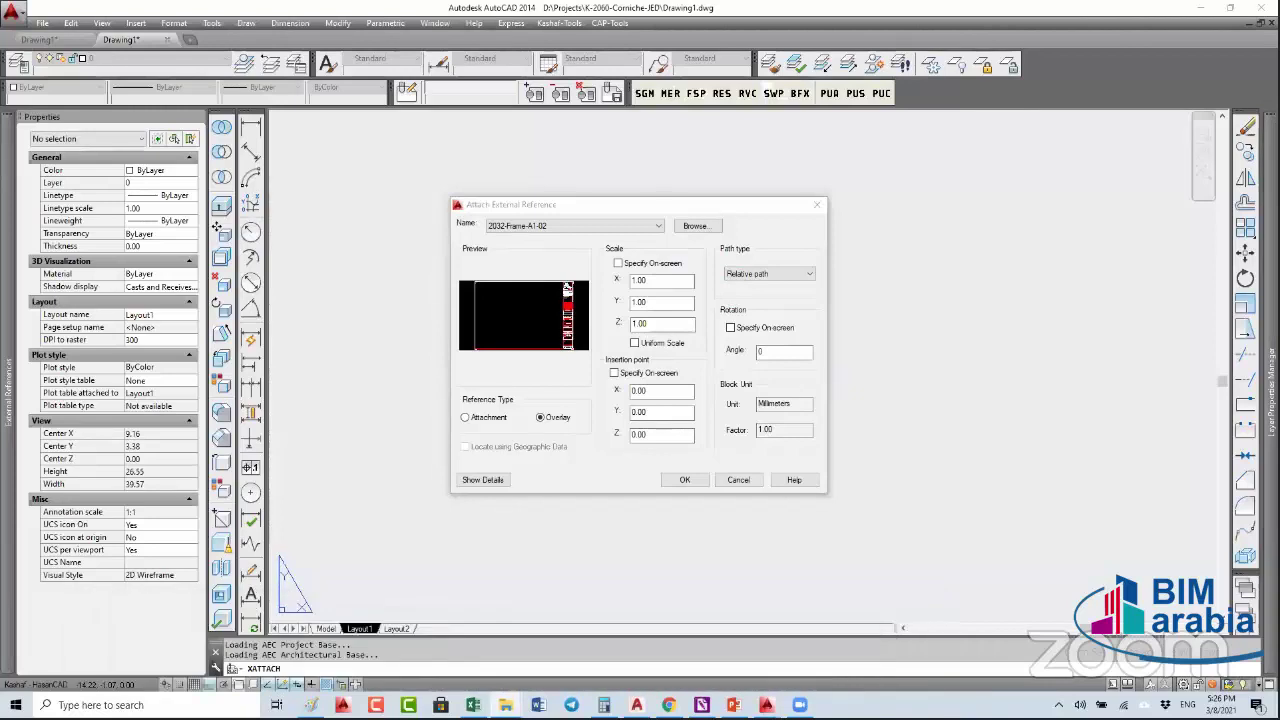
mouse_move(506, 705)
mouse_move(799, 705)
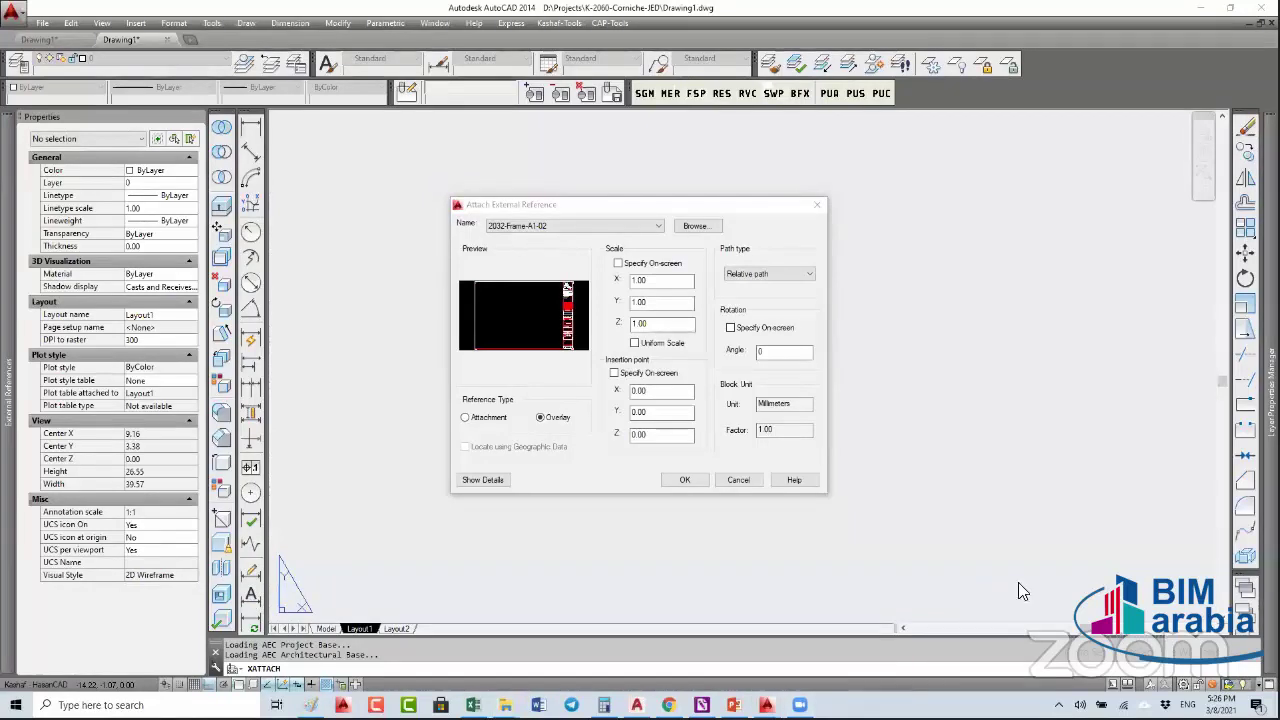
click(818, 205)
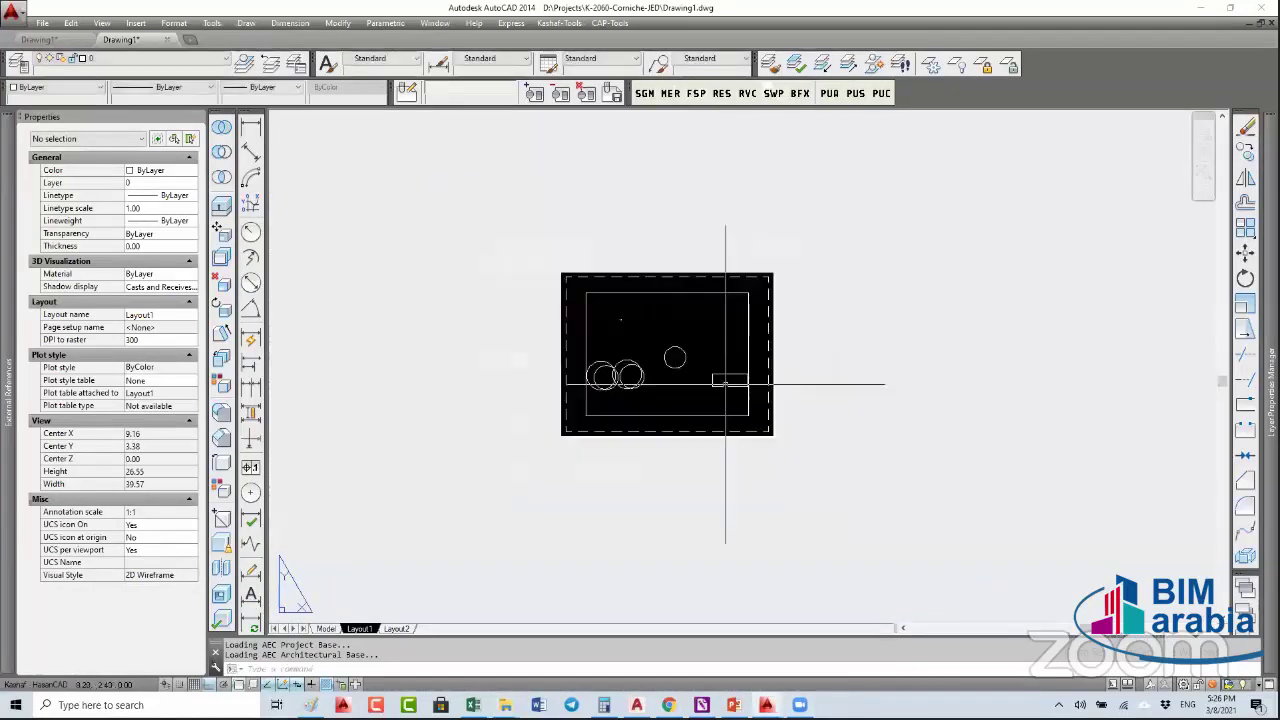
- Browse from Temp to PROJECT_TEMPLATE\2WRKSET\2.1-BUILDING and look inside its BASE folder
key(super+d)
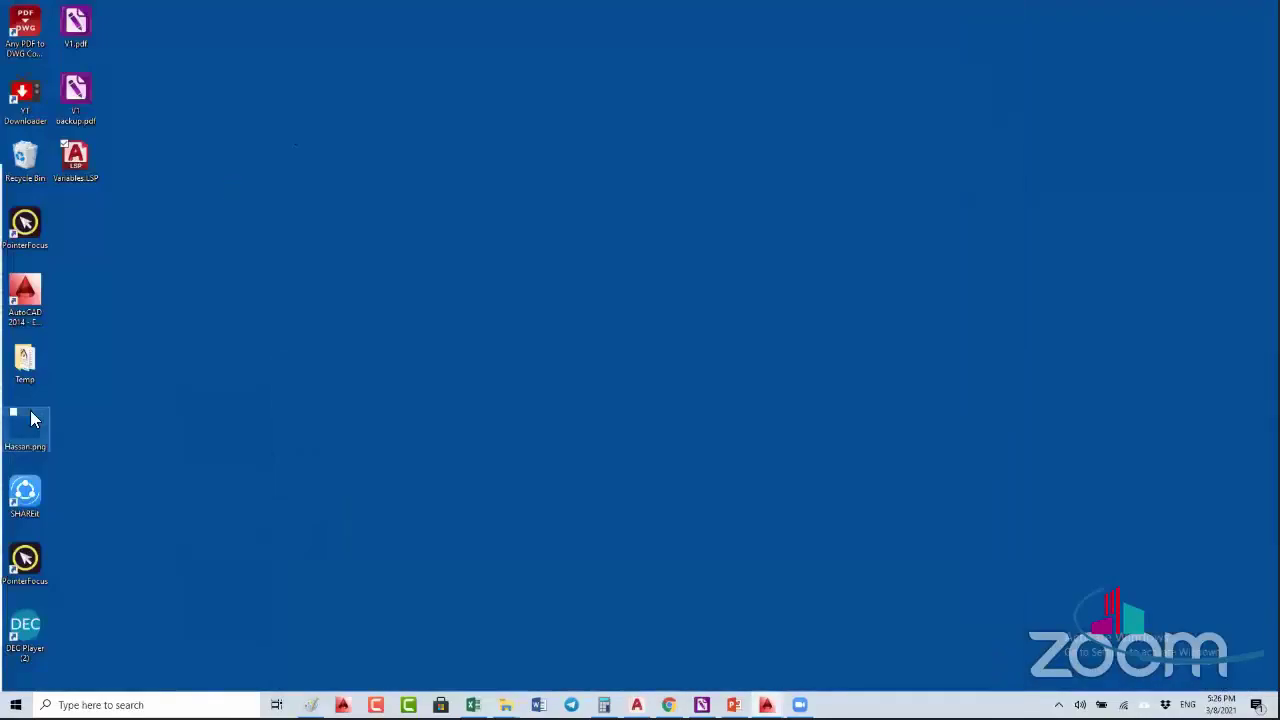
double_click(28, 372)
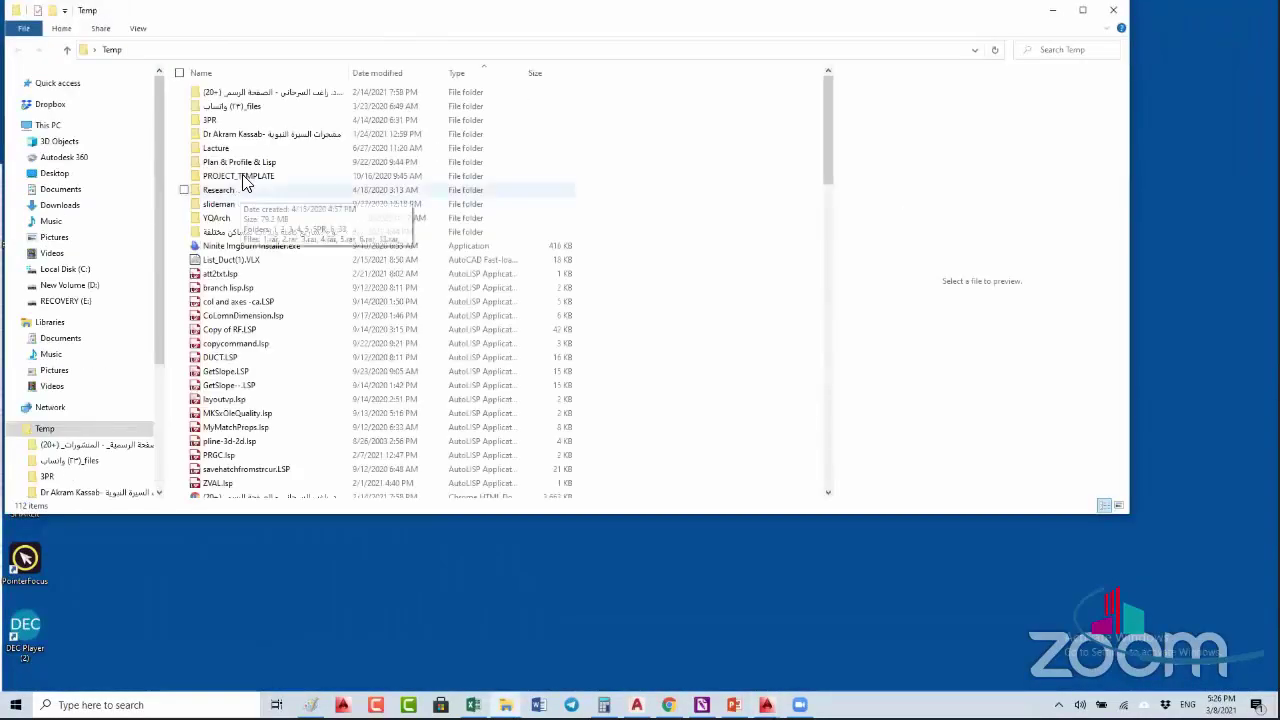
double_click(236, 176)
double_click(245, 95)
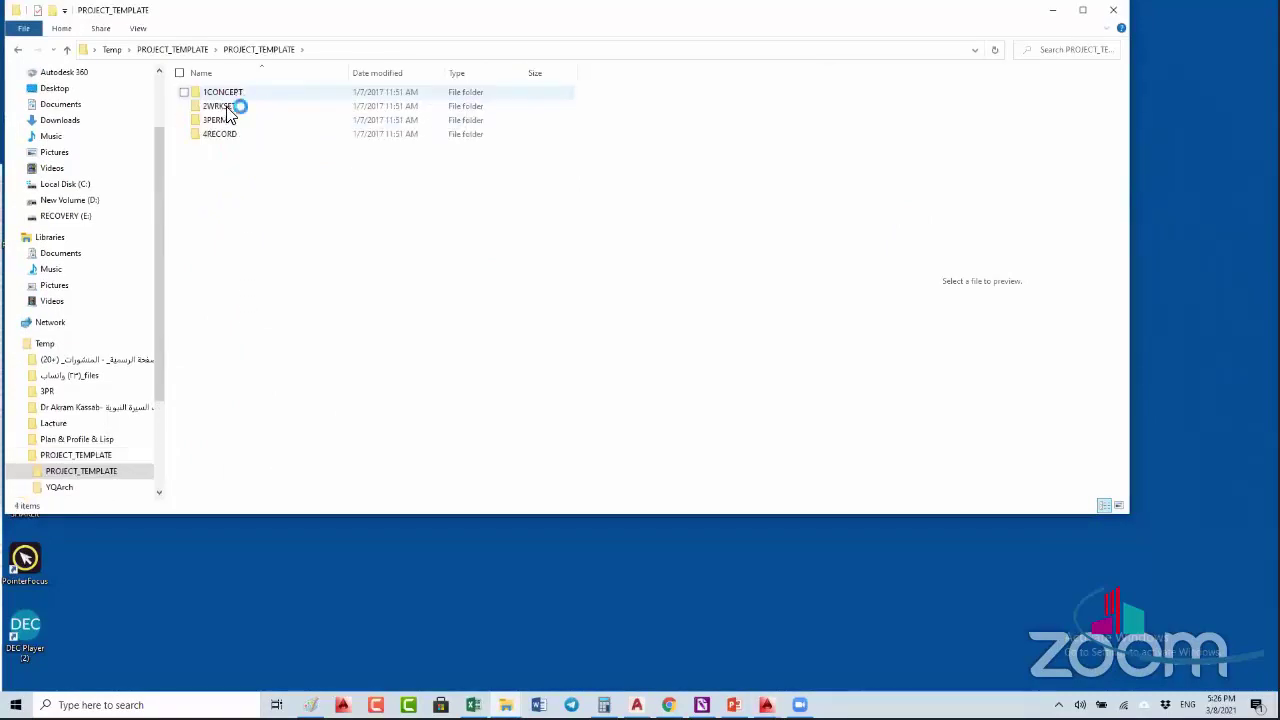
double_click(234, 106)
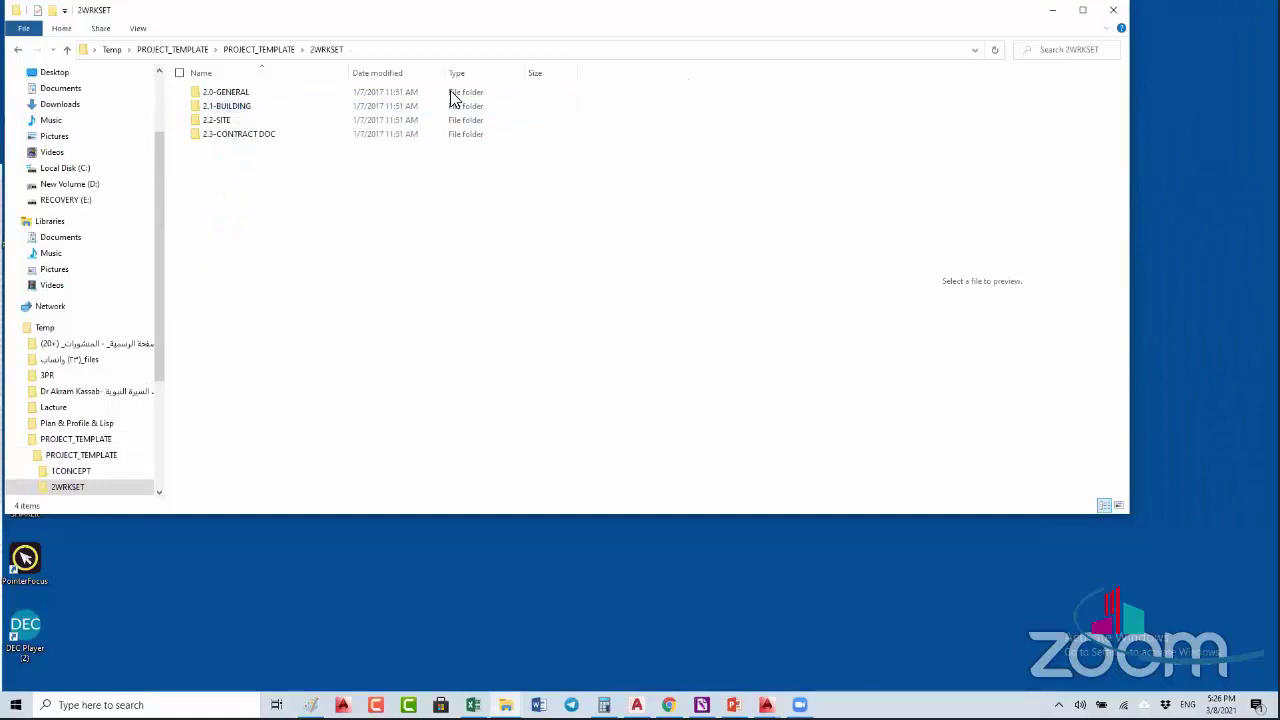
double_click(251, 106)
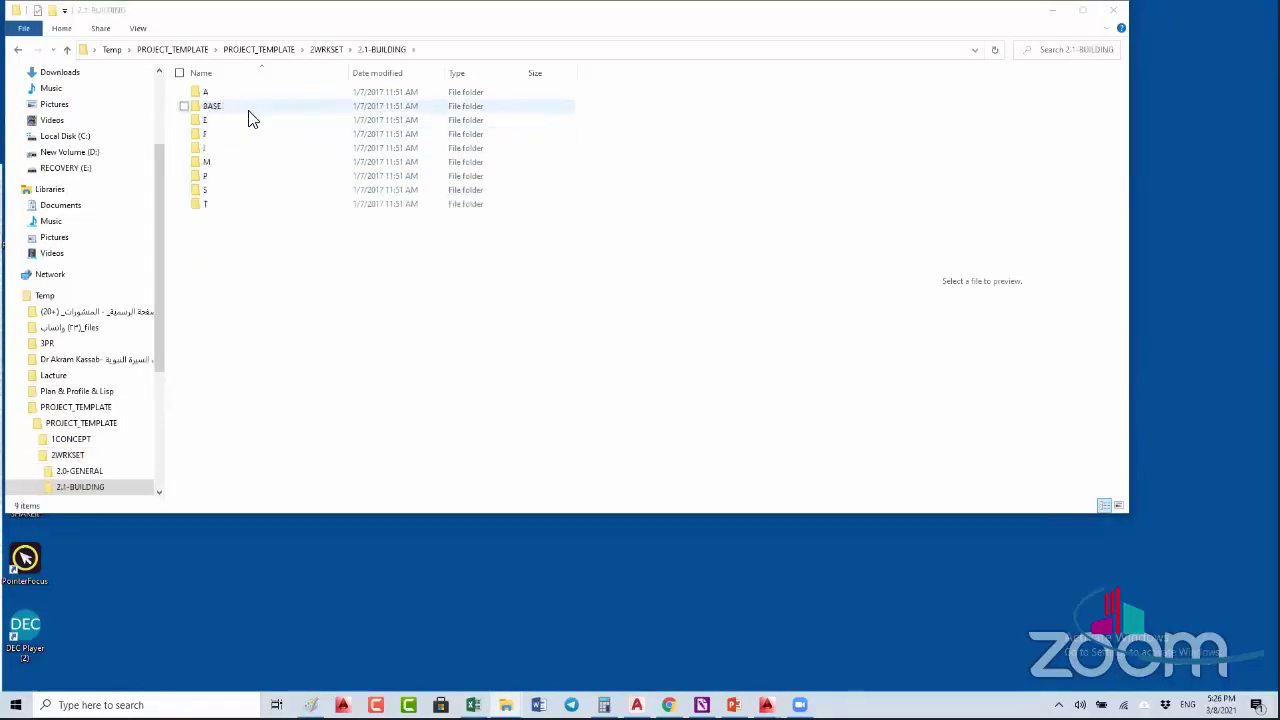
click(240, 92)
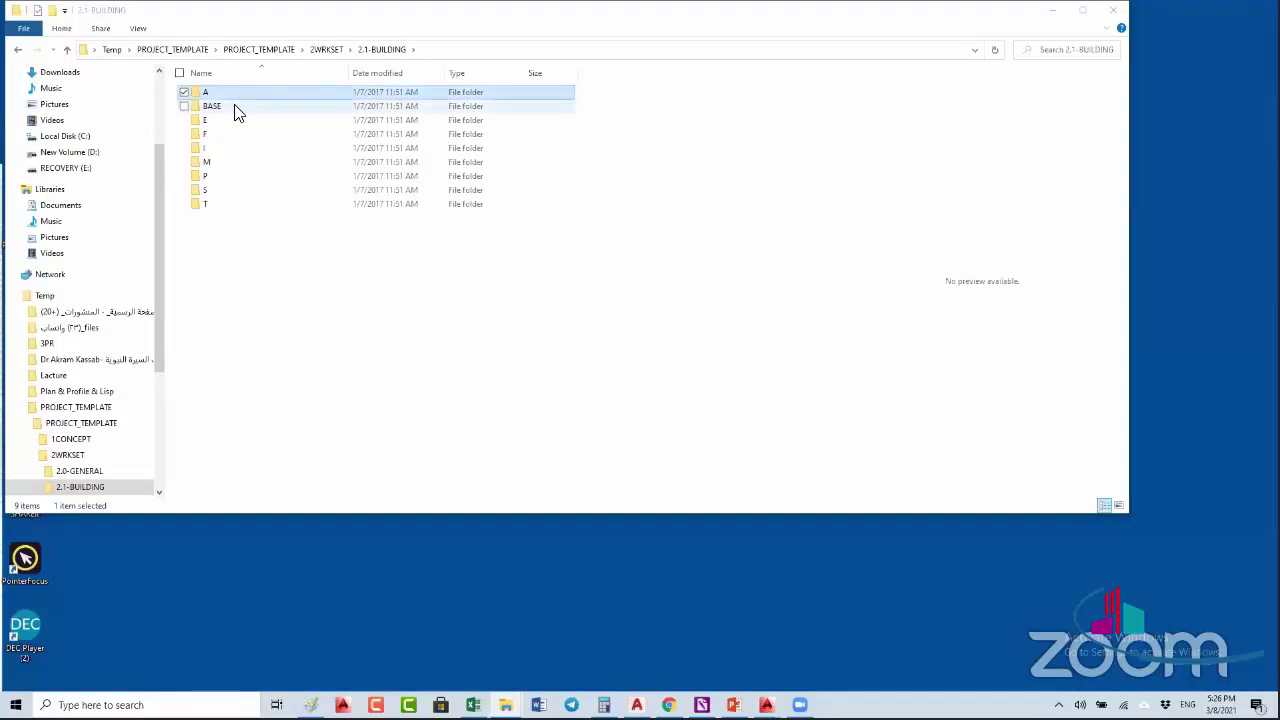
click(226, 110)
double_click(226, 110)
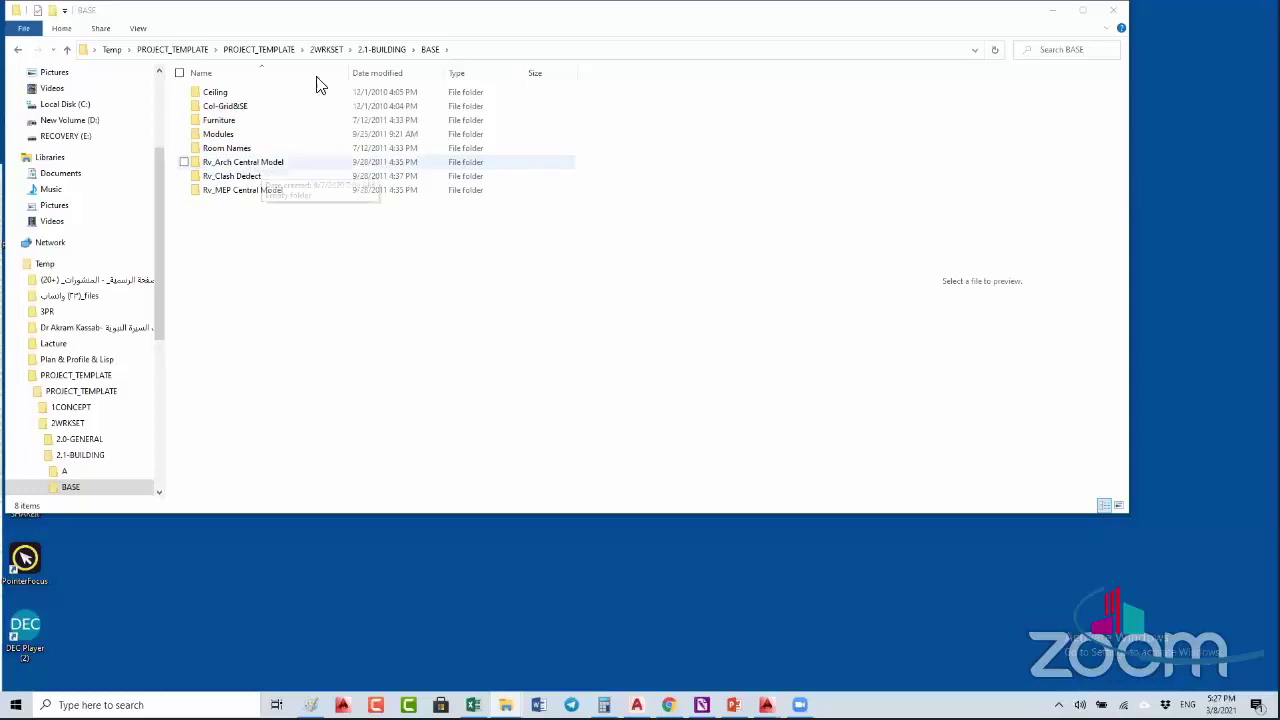
click(384, 50)
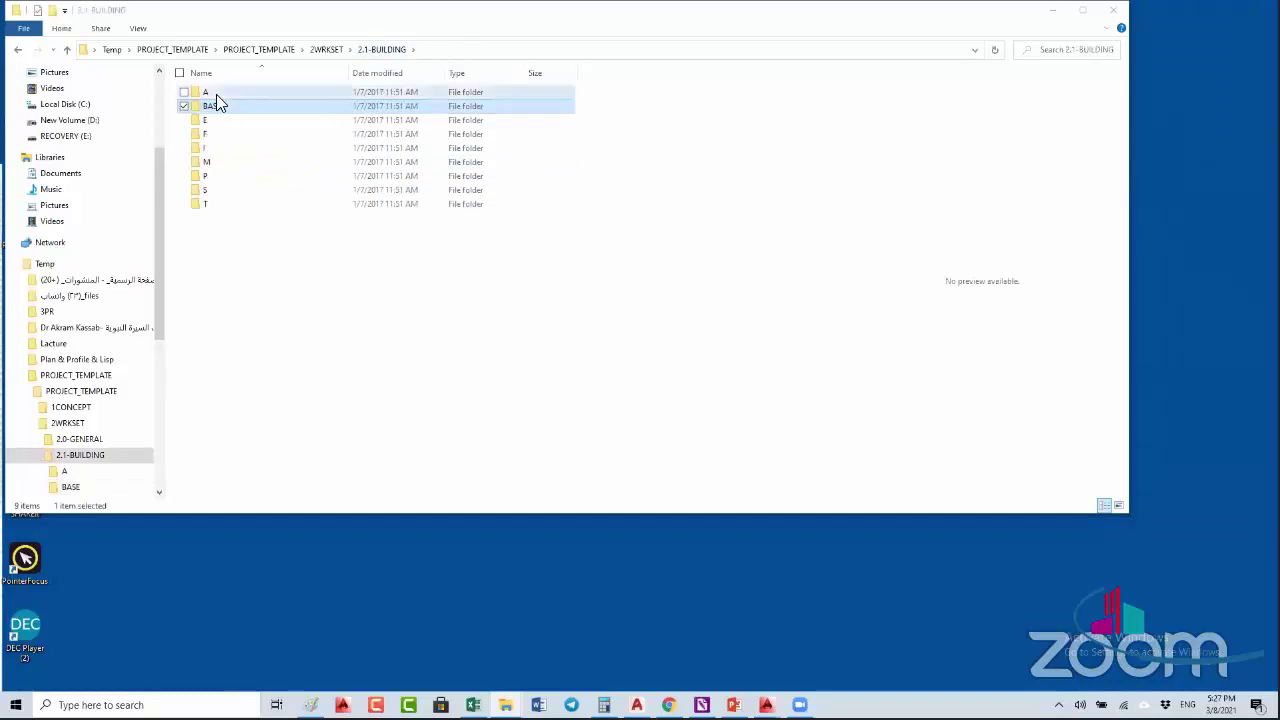
- Click through discipline folders E, F, I, M, P, S, T, select all nine, then deselect
click(216, 124)
click(215, 136)
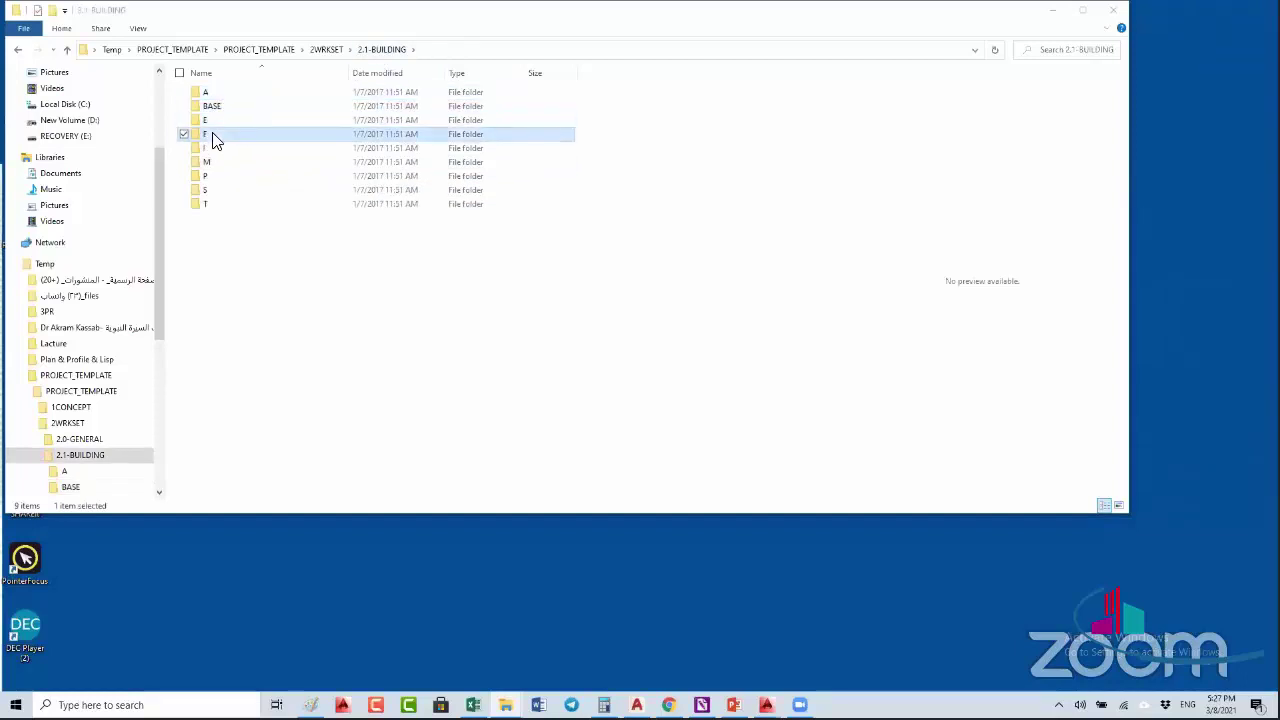
click(238, 150)
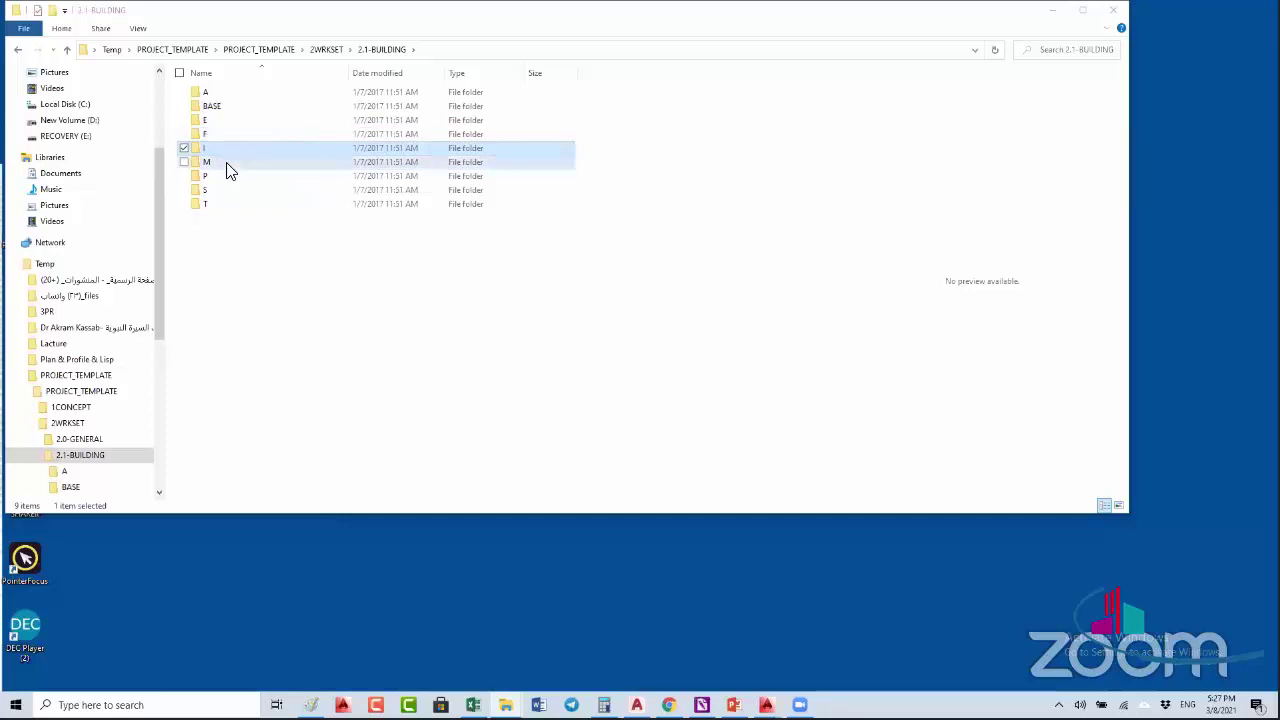
click(226, 166)
click(217, 177)
click(215, 191)
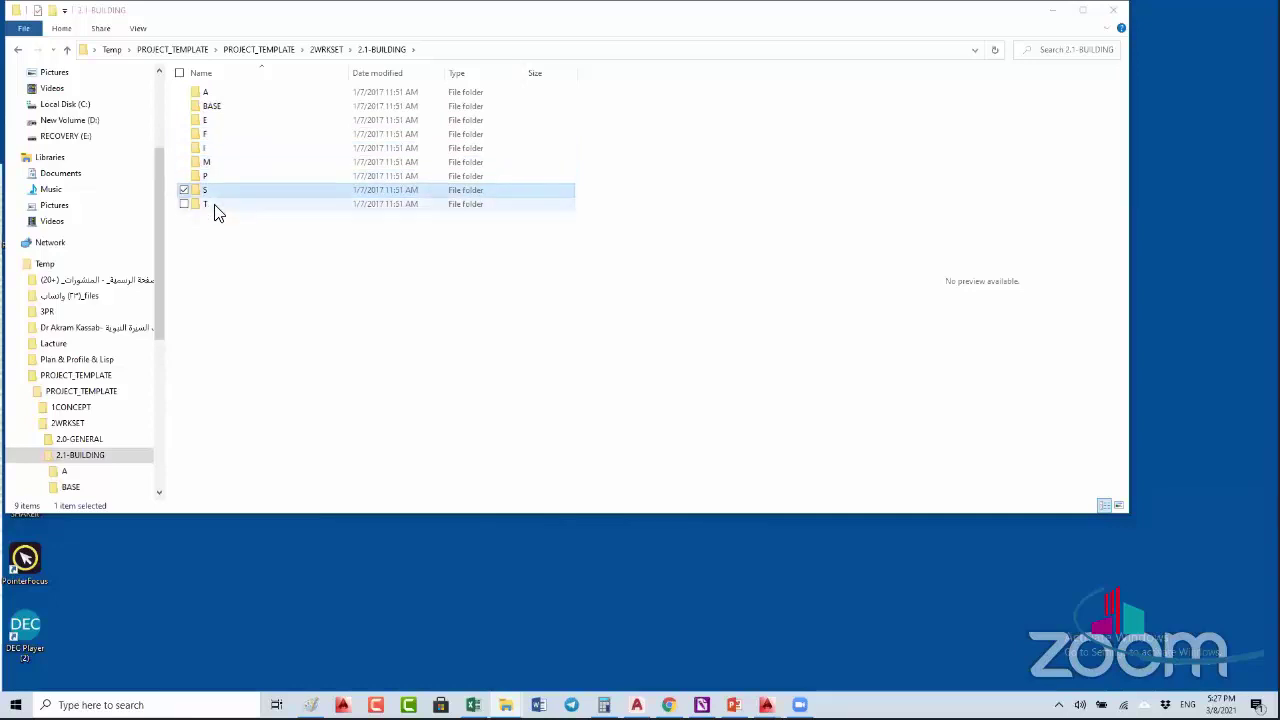
click(222, 205)
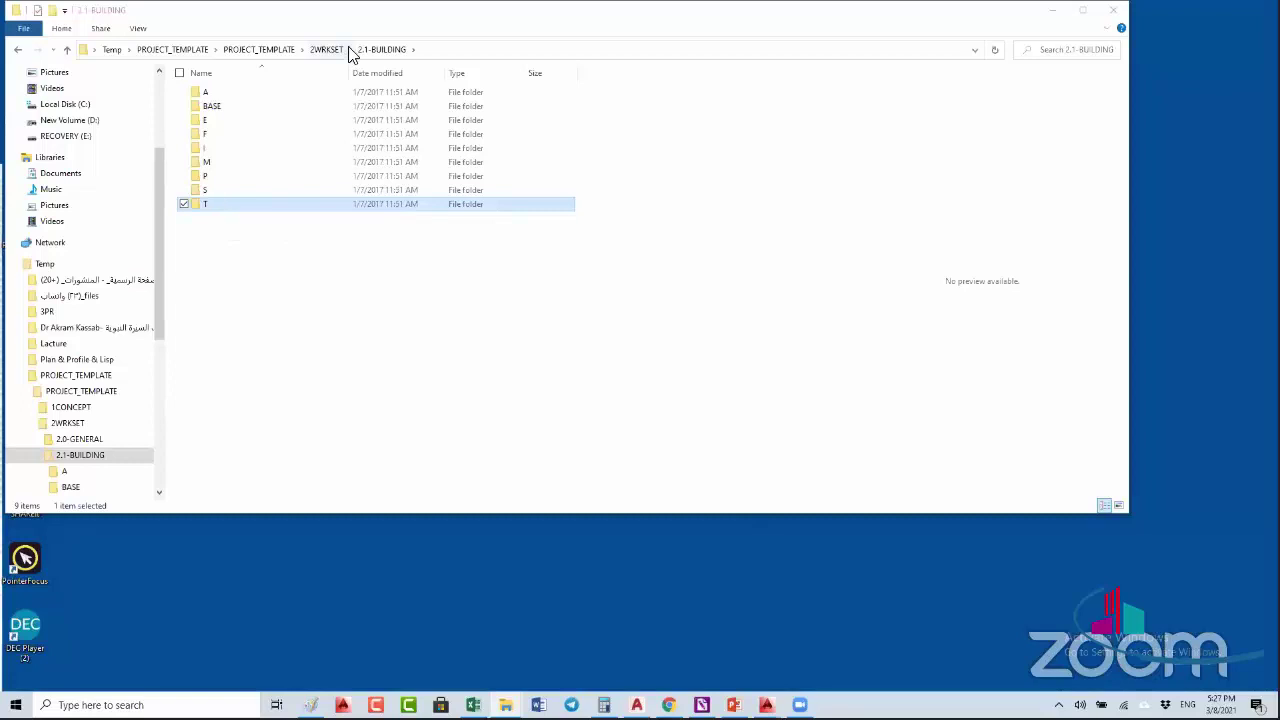
drag(258, 254, 206, 90)
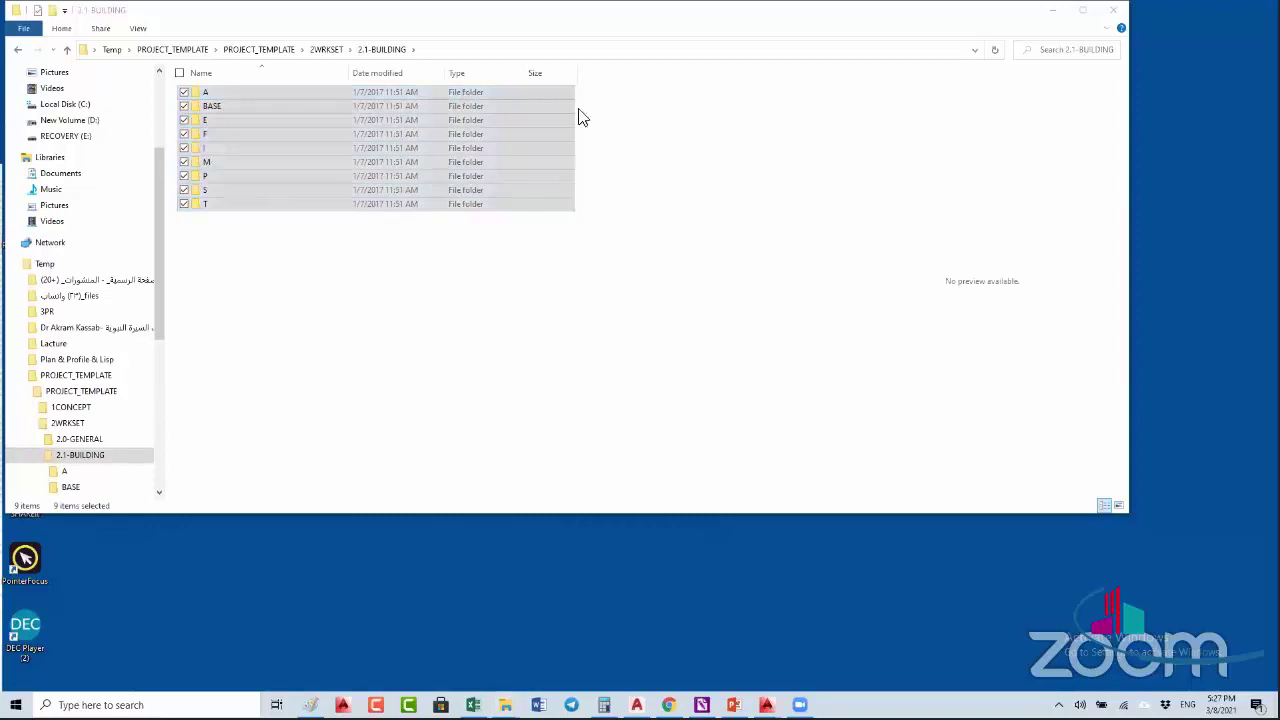
click(615, 263)
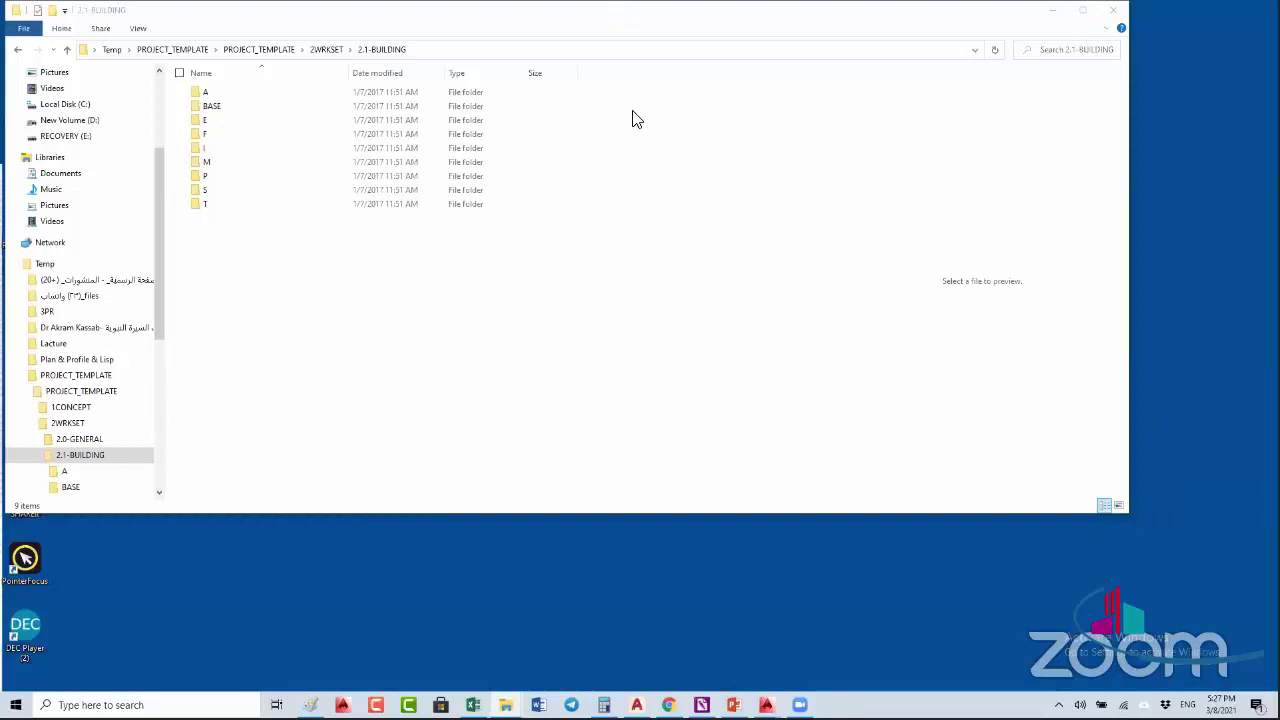
- Move the 2.1-BUILDING window aside and minimize it
drag(1052, 11, 982, 98)
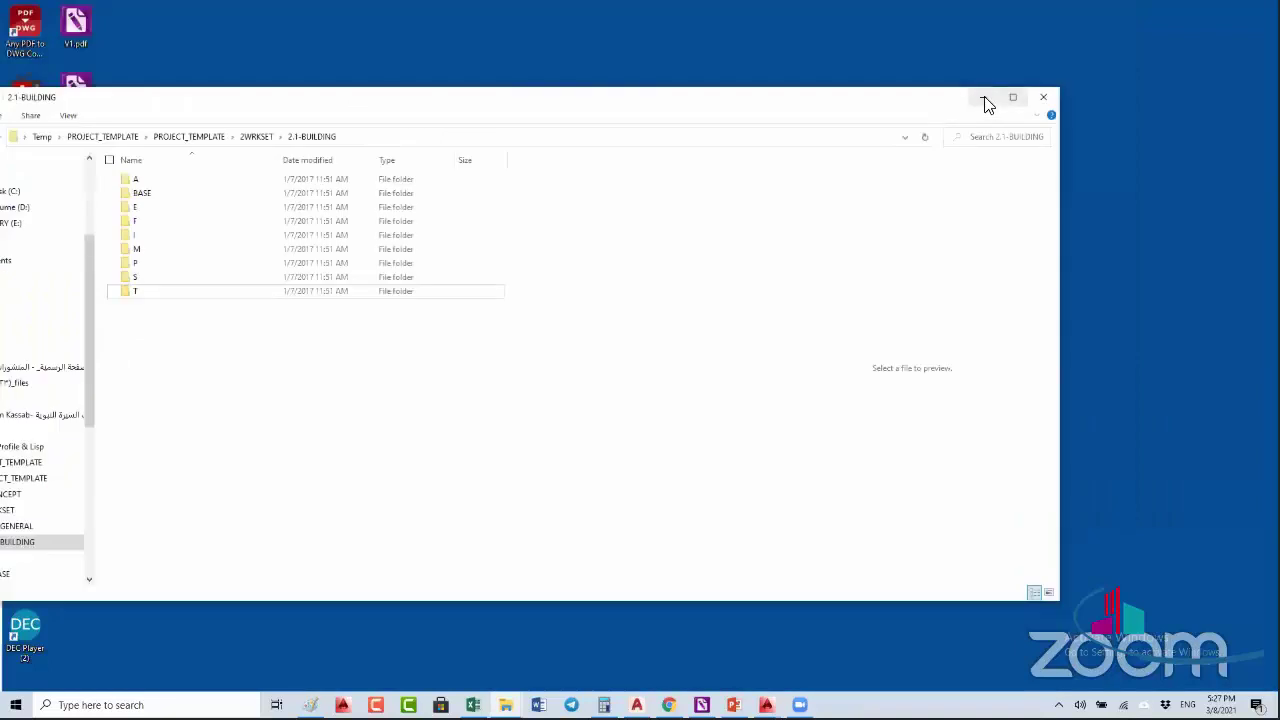
click(985, 99)
mouse_move(766, 705)
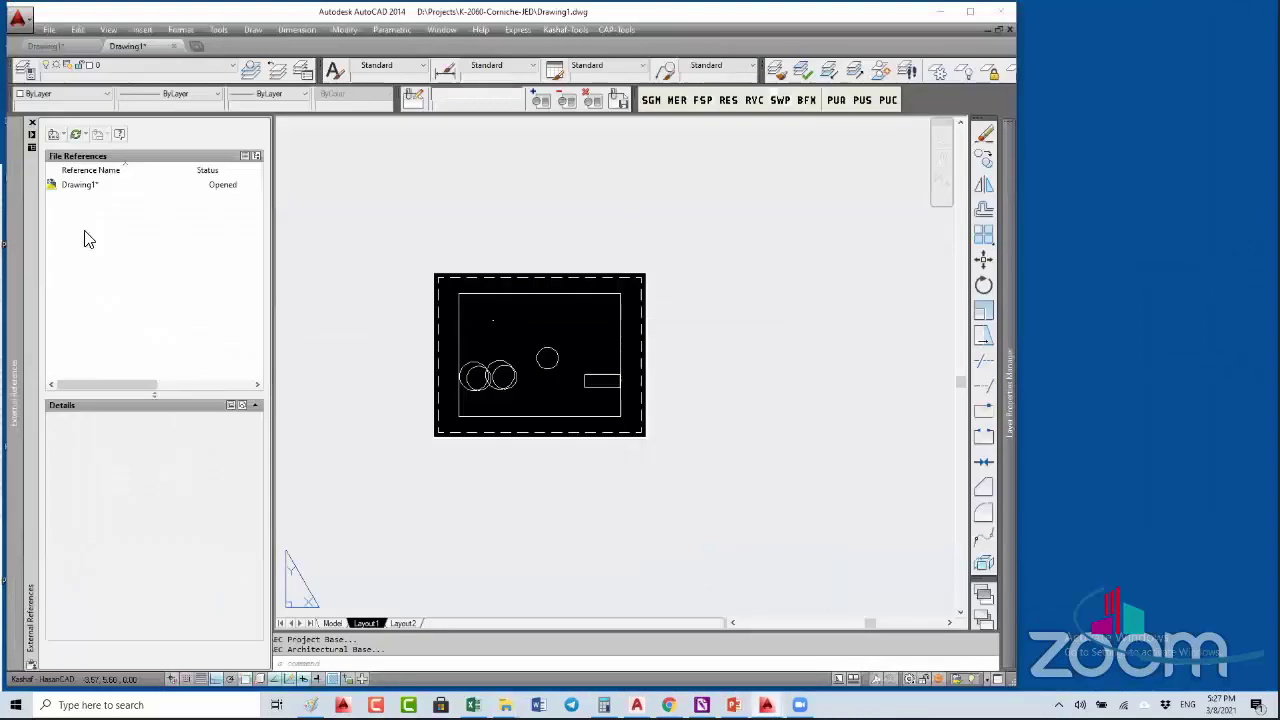
- Attach 2032-Frame-A1-02.dwg as an external DWG reference
right_click(86, 236)
click(160, 273)
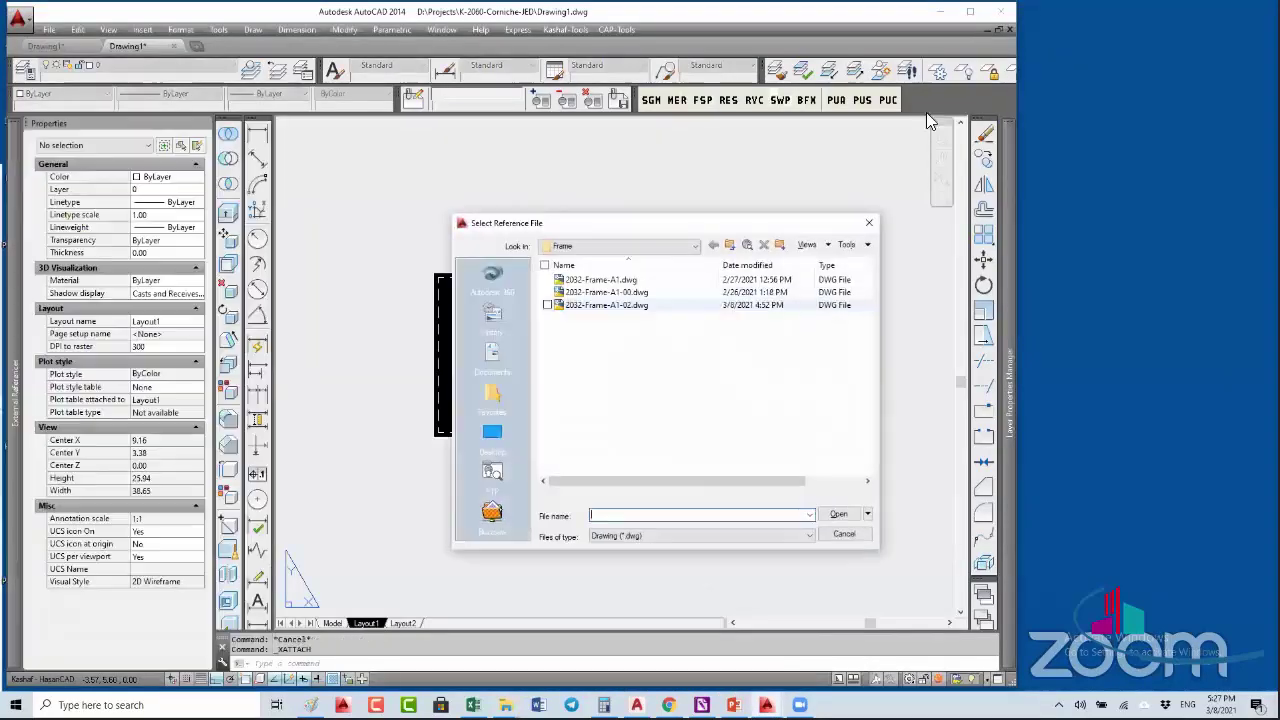
double_click(606, 304)
click(566, 483)
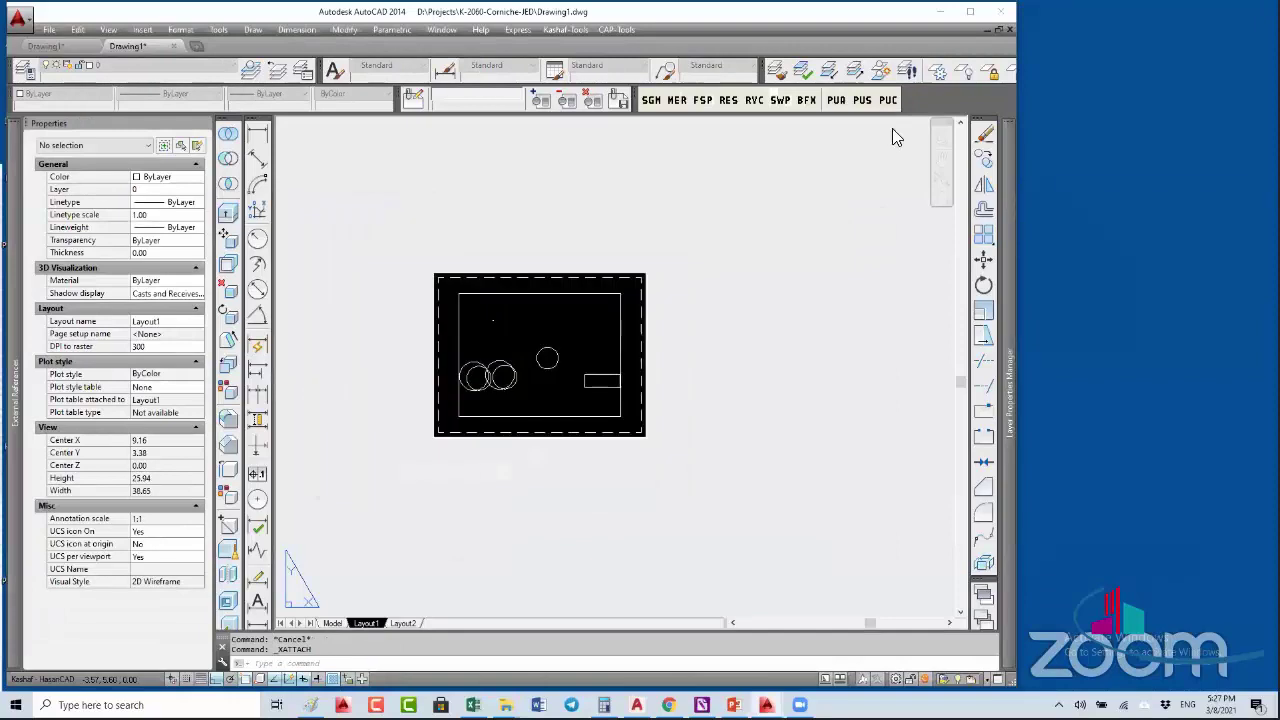
- Maximize AutoCAD, zoom to the full layout sheet, and switch to Model space
click(970, 13)
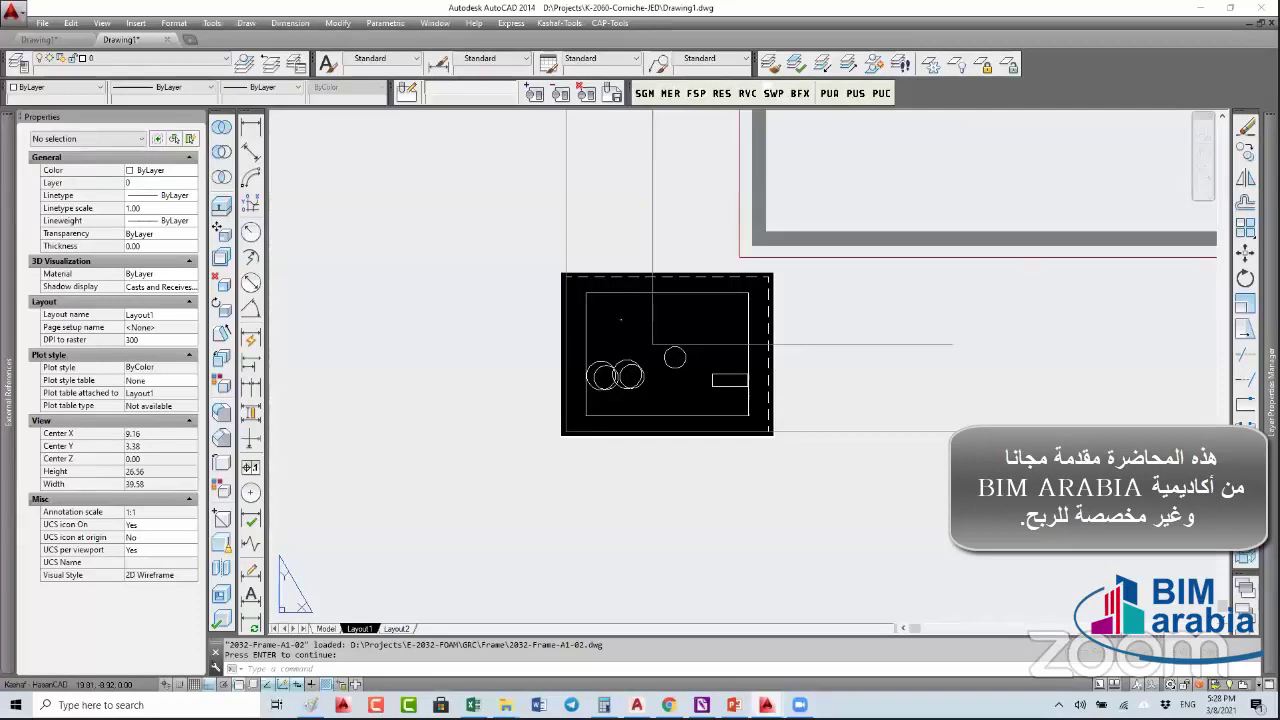
middle_click(849, 300)
middle_click(849, 300)
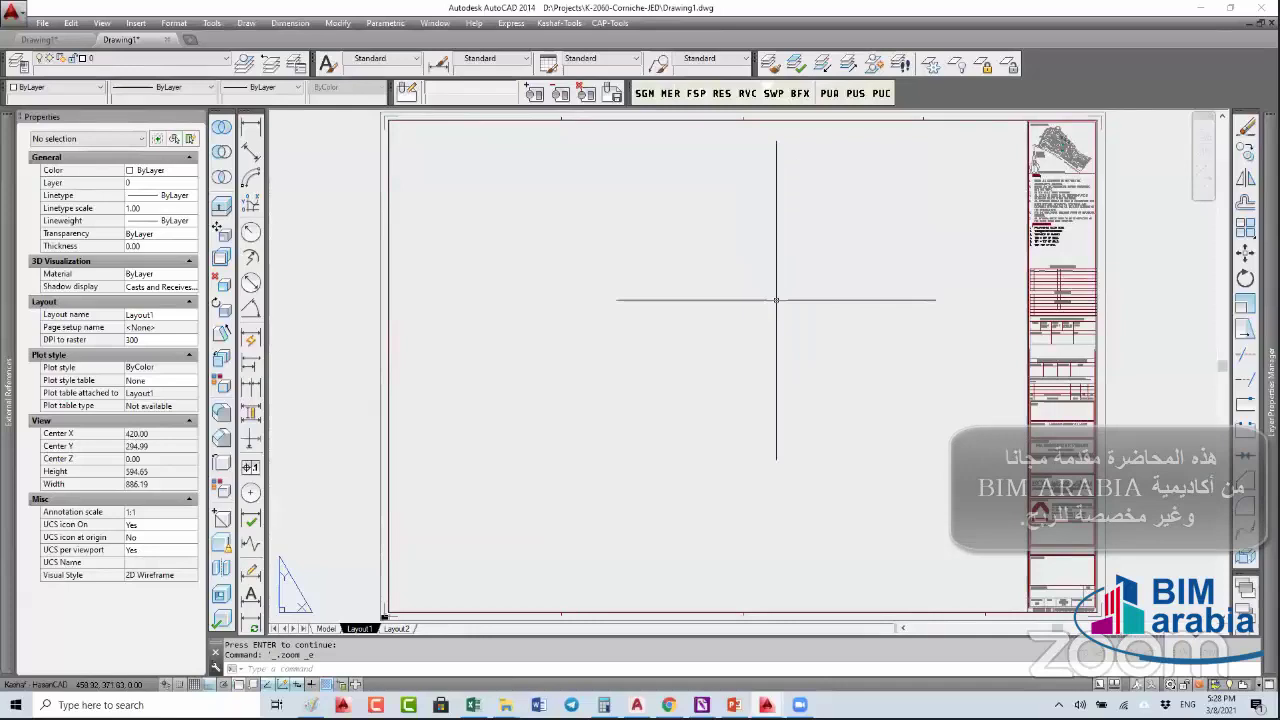
scroll(753, 322, down, 4)
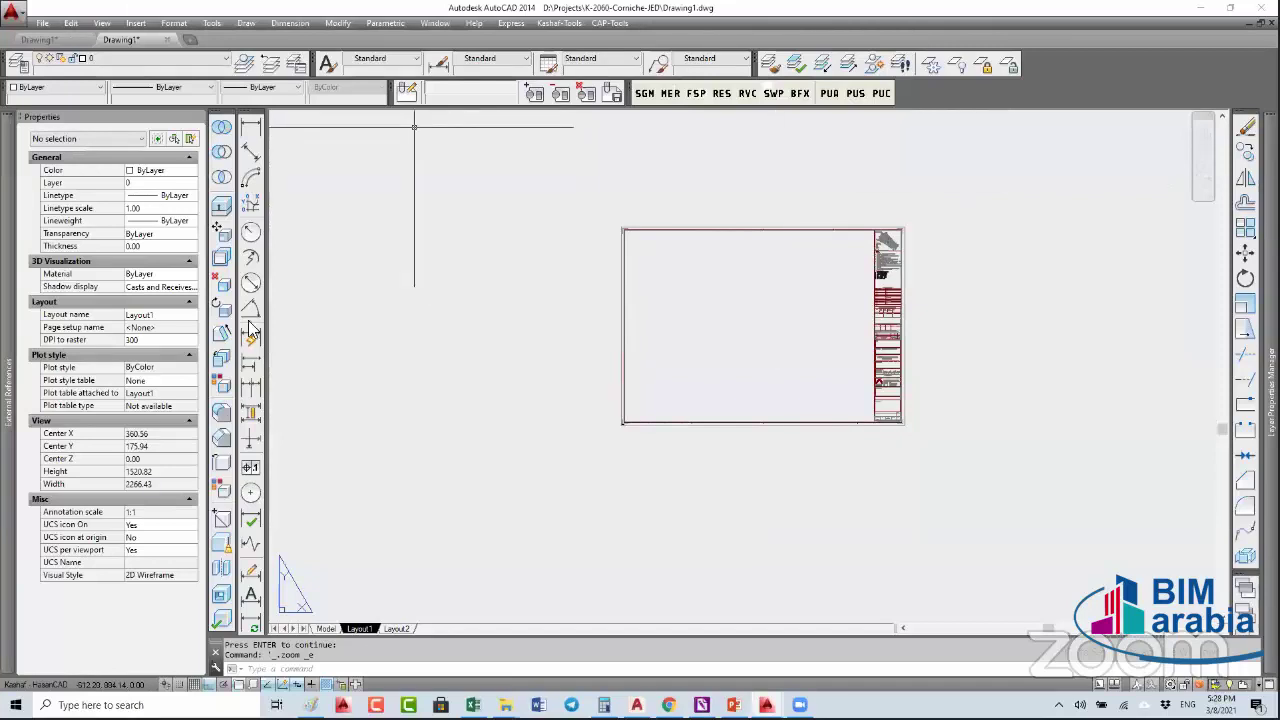
click(324, 628)
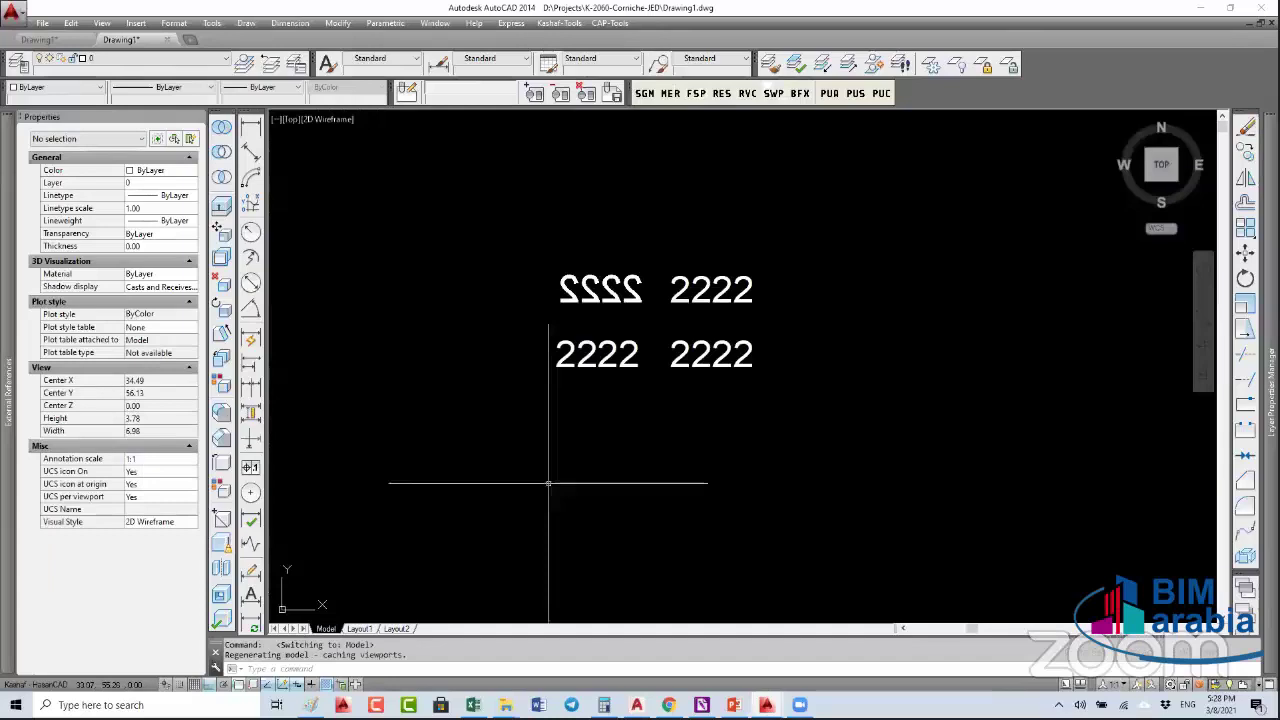
- Open K-2060-ST-151-FN.dwg from recent files and select all its objects
click(42, 22)
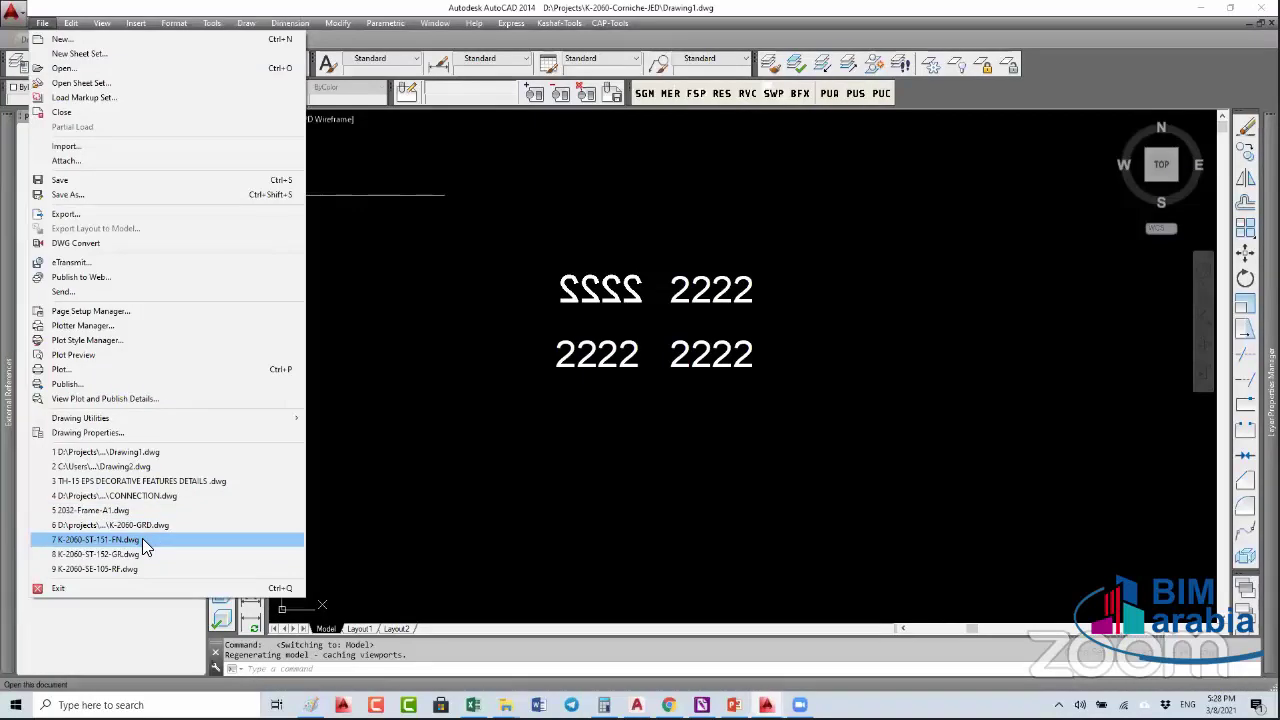
click(145, 540)
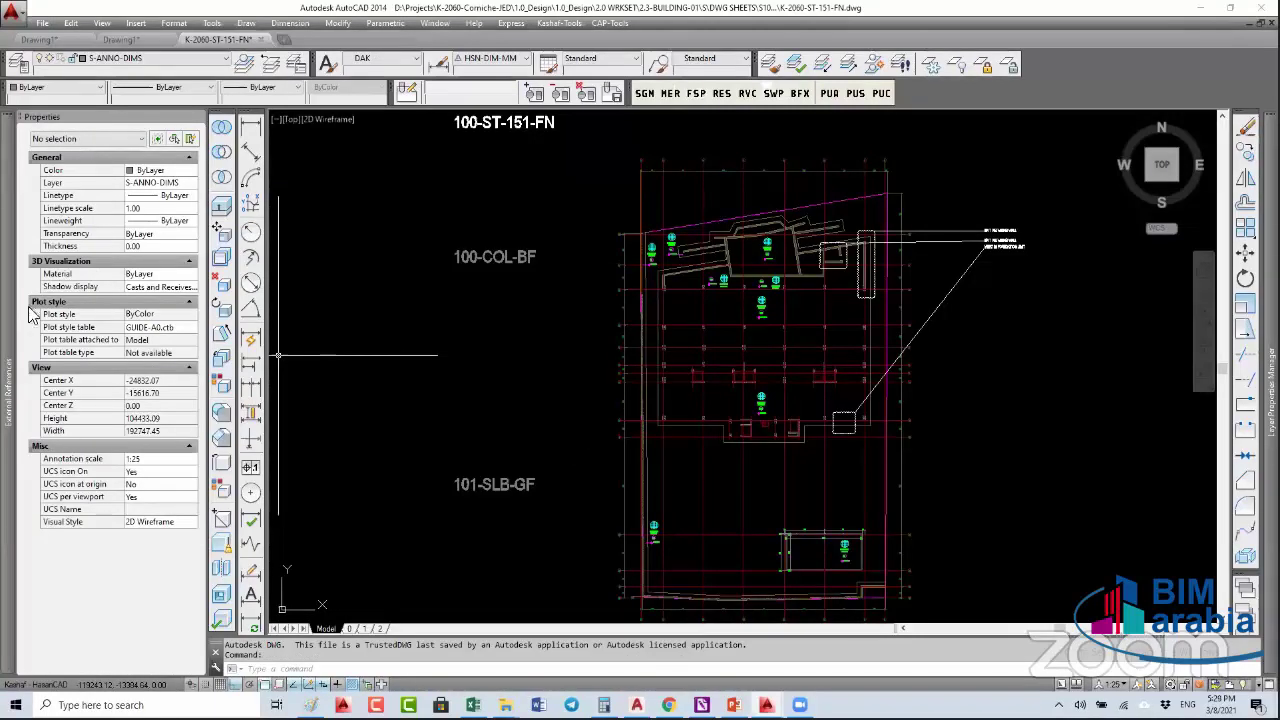
click(8, 390)
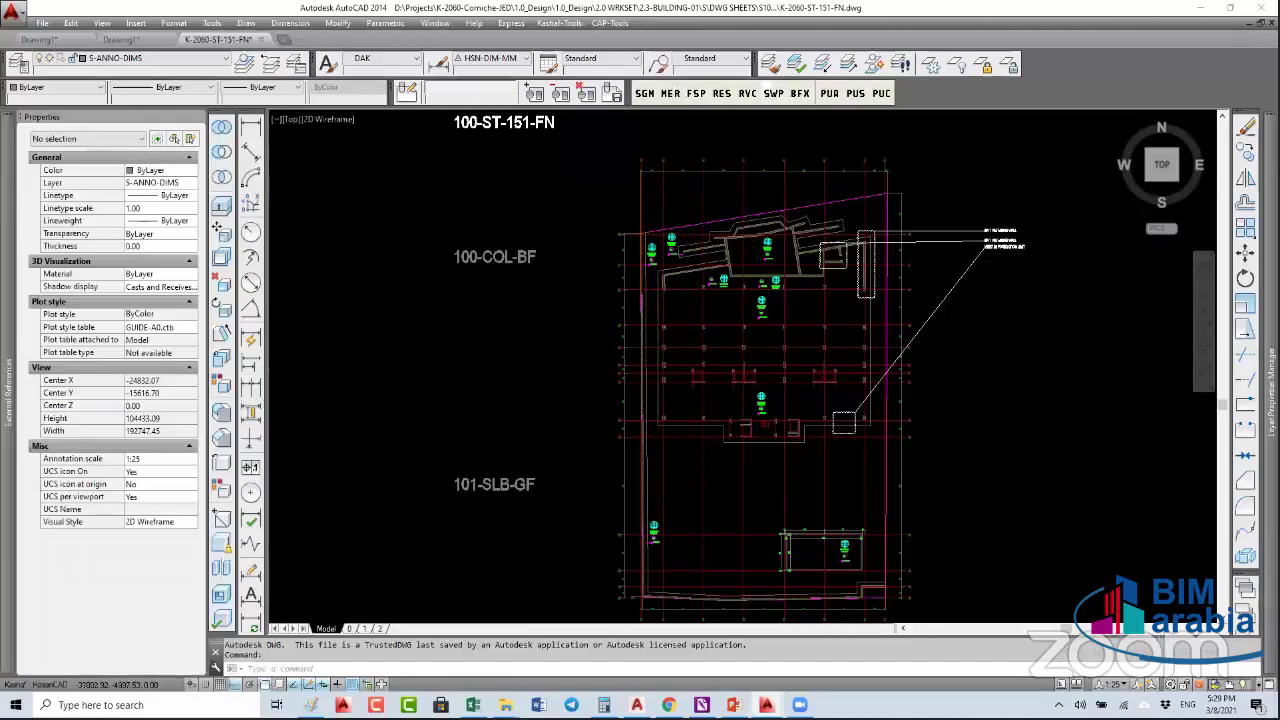
scroll(698, 333, down, 4)
key(ctrl+a)
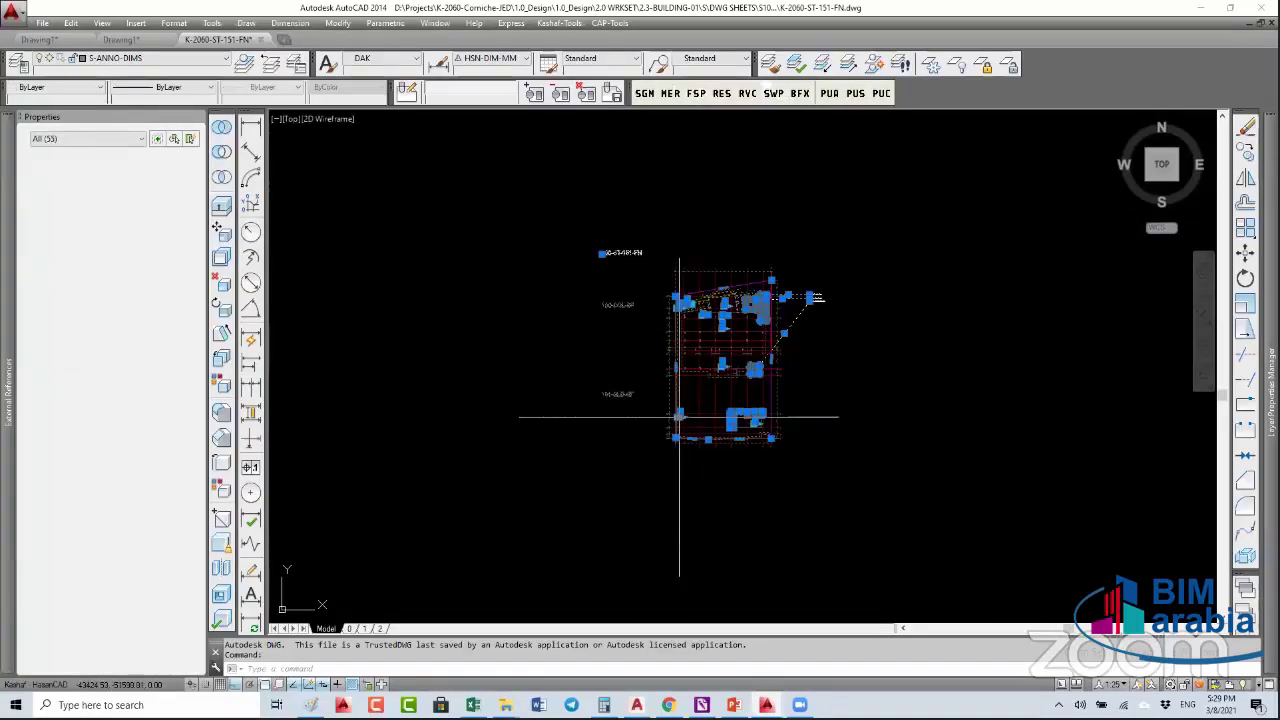
- Copy the 55 plan objects, paste them into Drawing1's model space, and return to Layout1
key(ctrl+c)
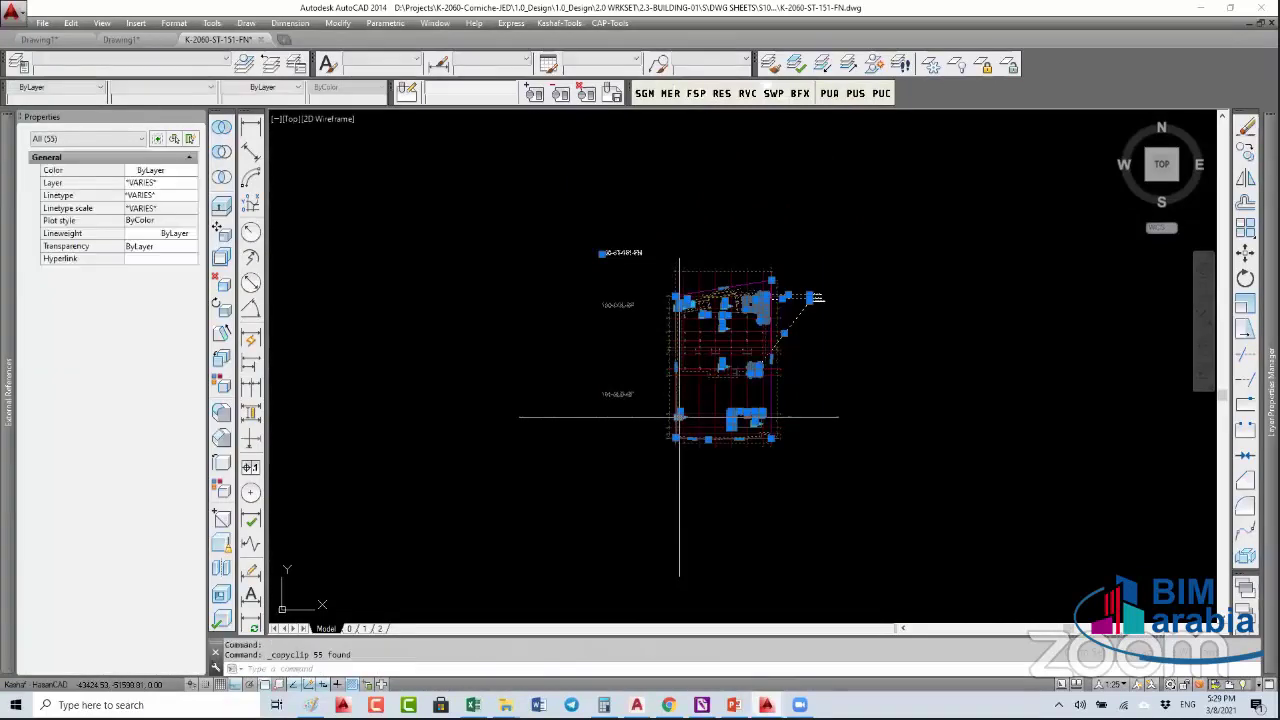
key(ctrl+Tab)
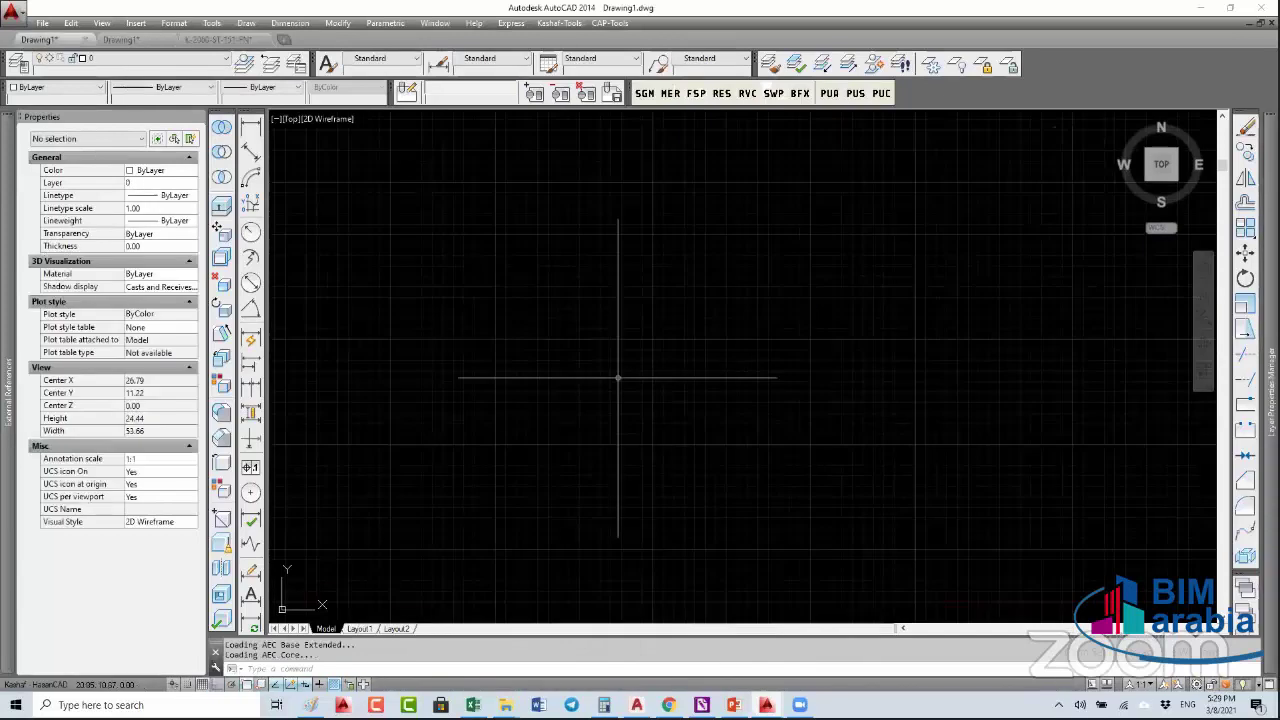
key(ctrl+Tab)
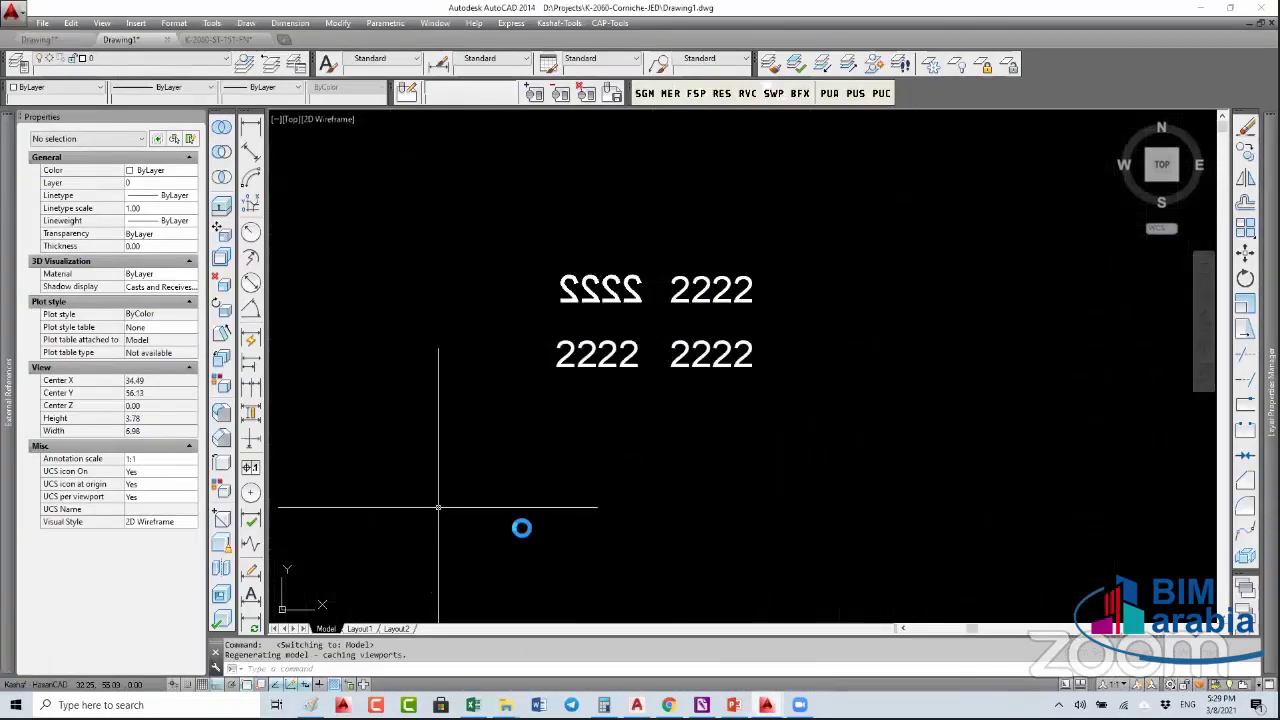
key(ctrl+v)
scroll(438, 507, down, 5)
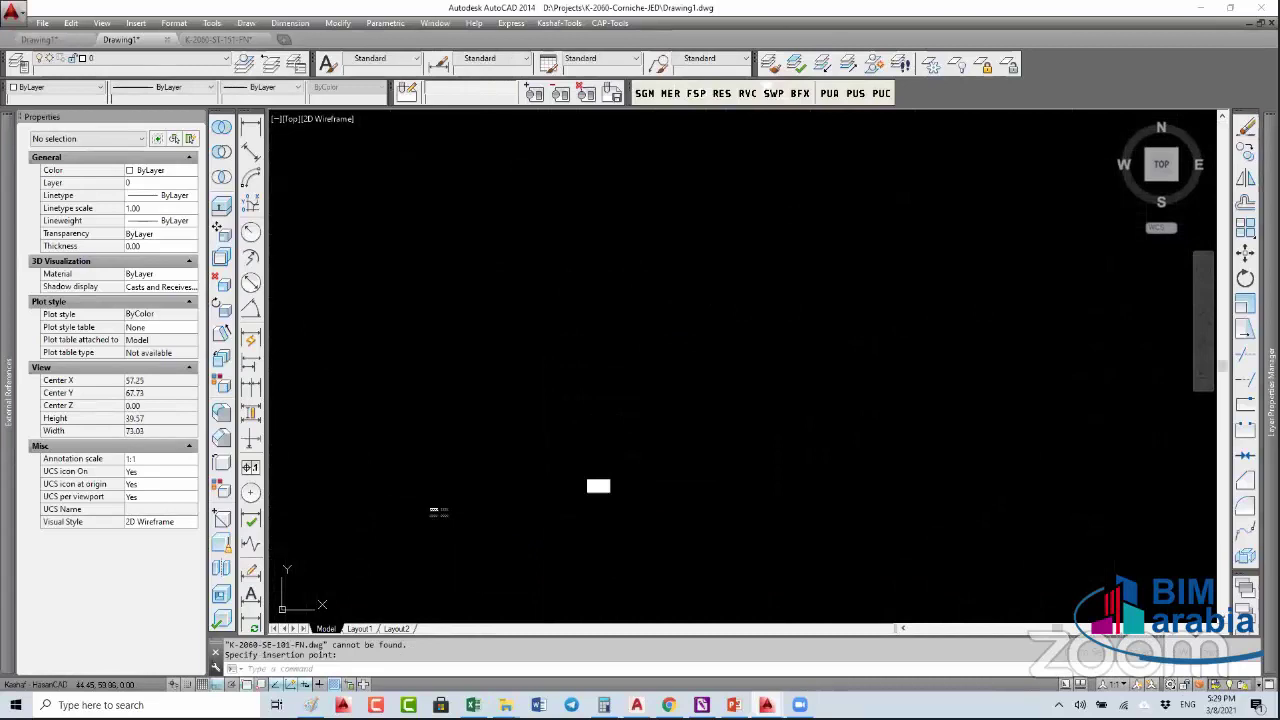
click(438, 511)
middle_click(552, 434)
middle_click(552, 434)
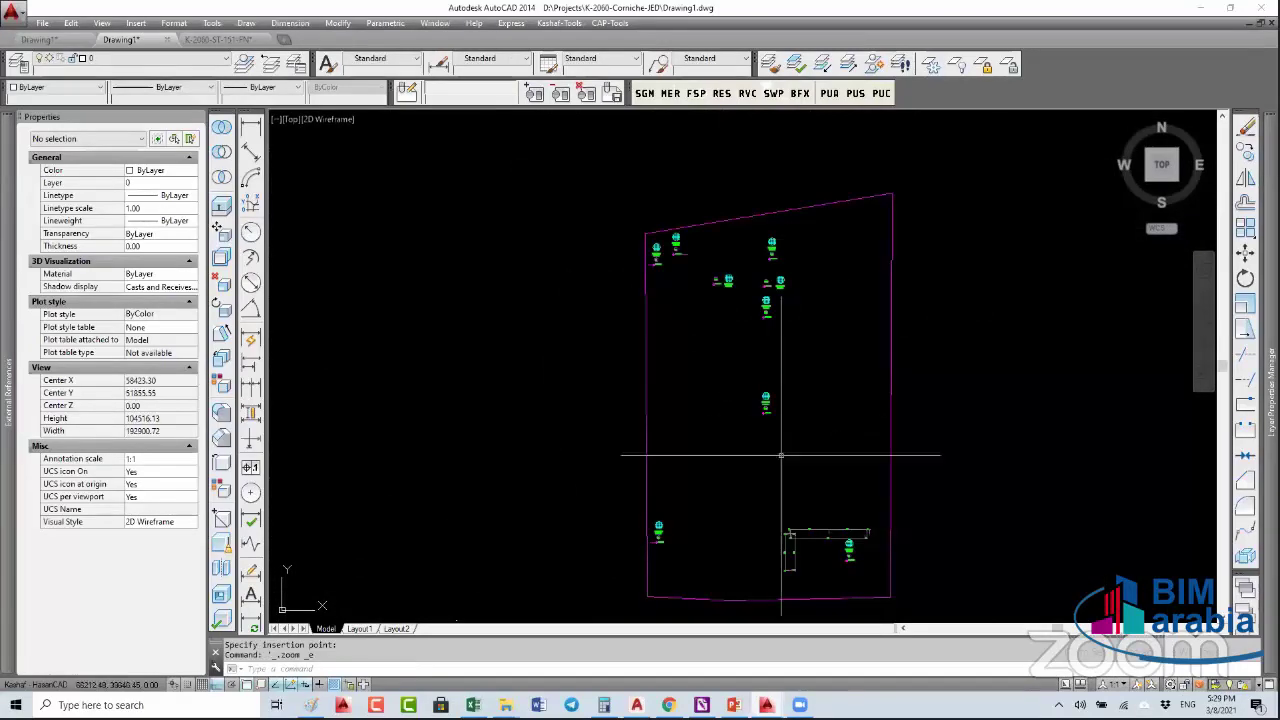
click(360, 628)
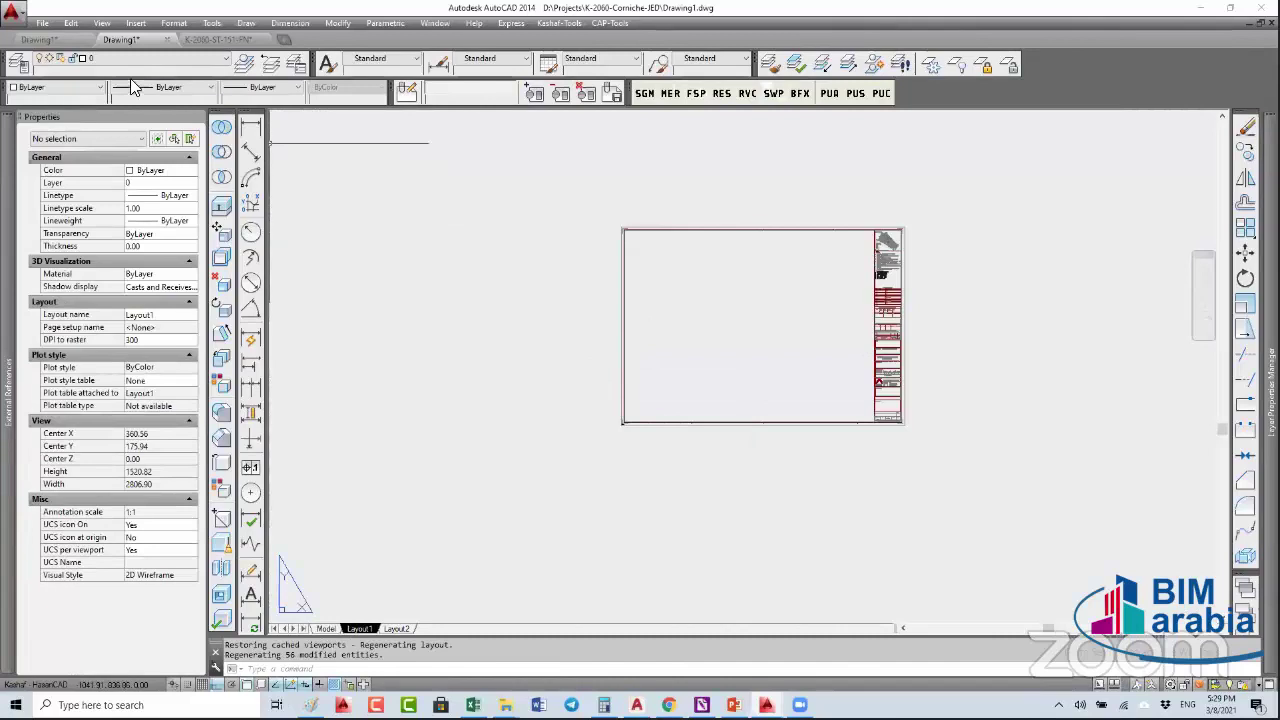
- Draw one rectangular viewport on Layout1 from two corner picks and select it
click(103, 25)
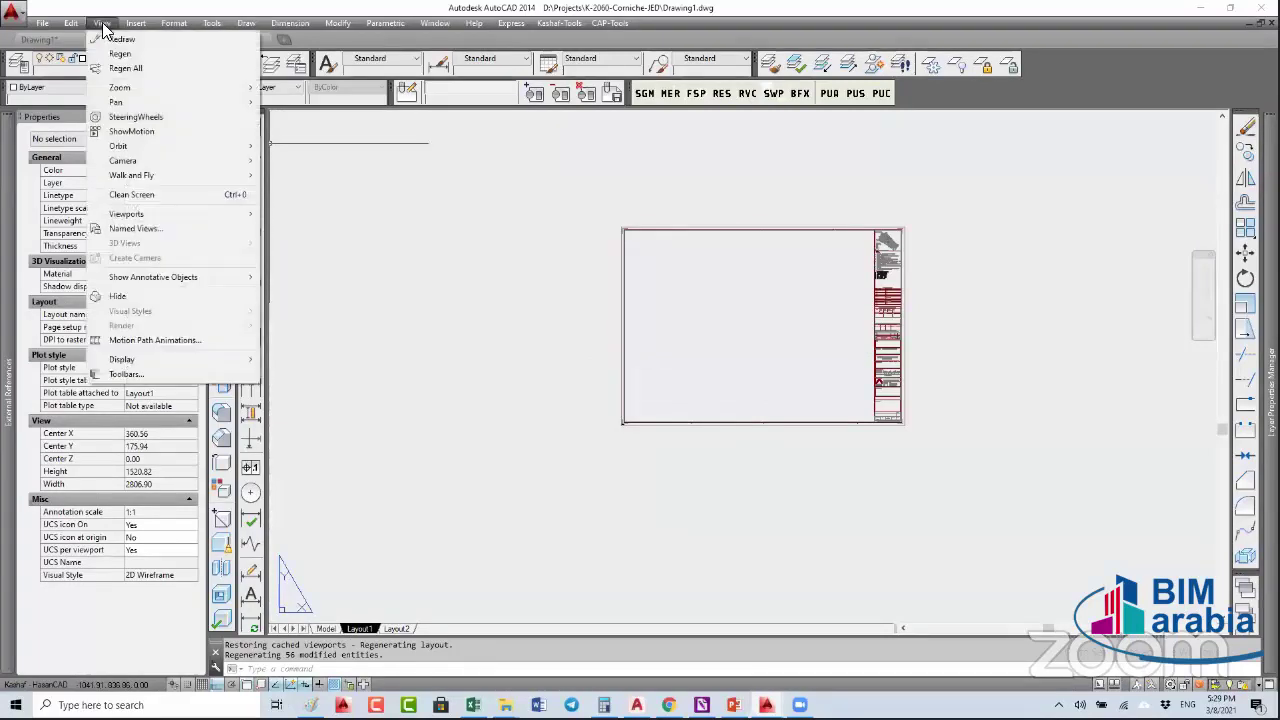
mouse_move(168, 216)
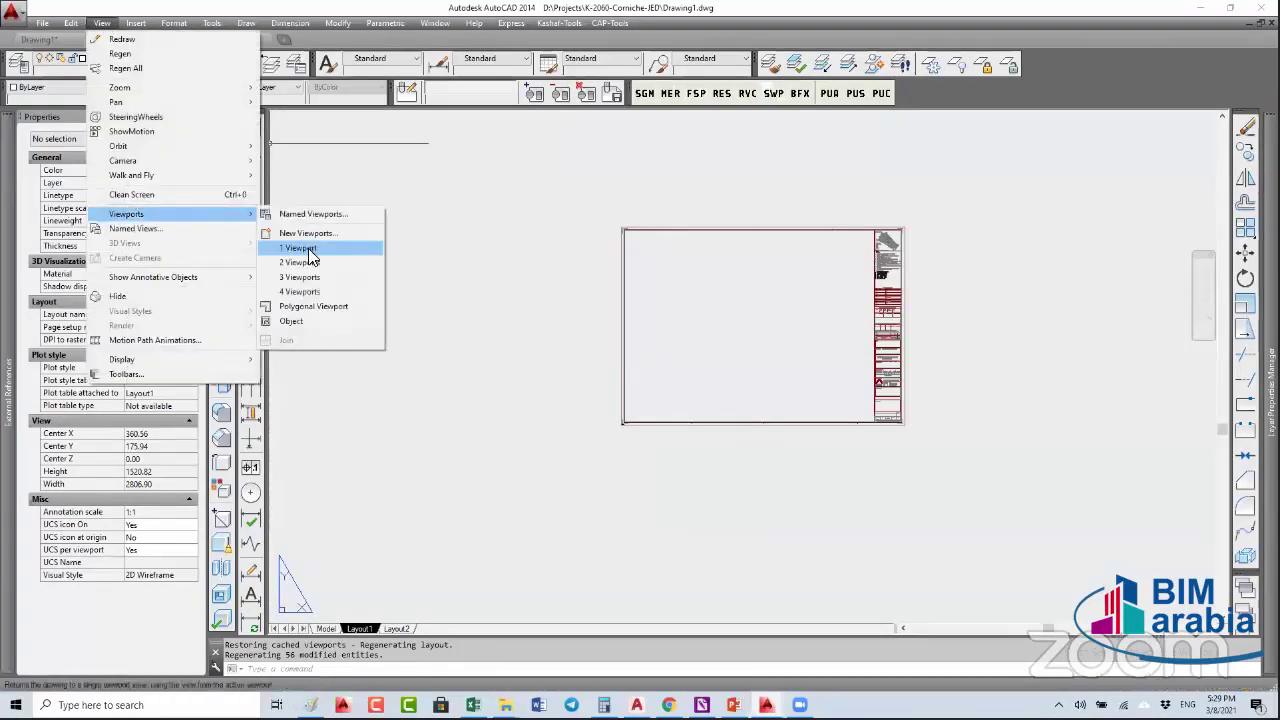
click(300, 248)
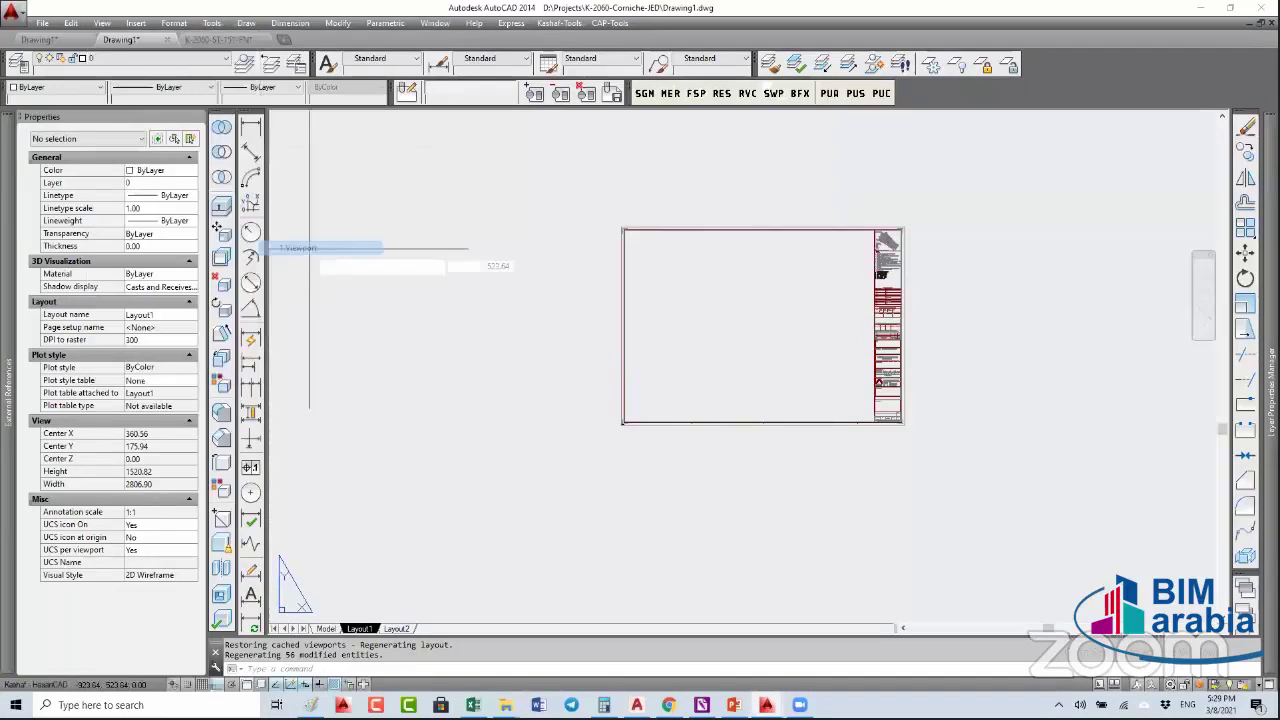
click(643, 250)
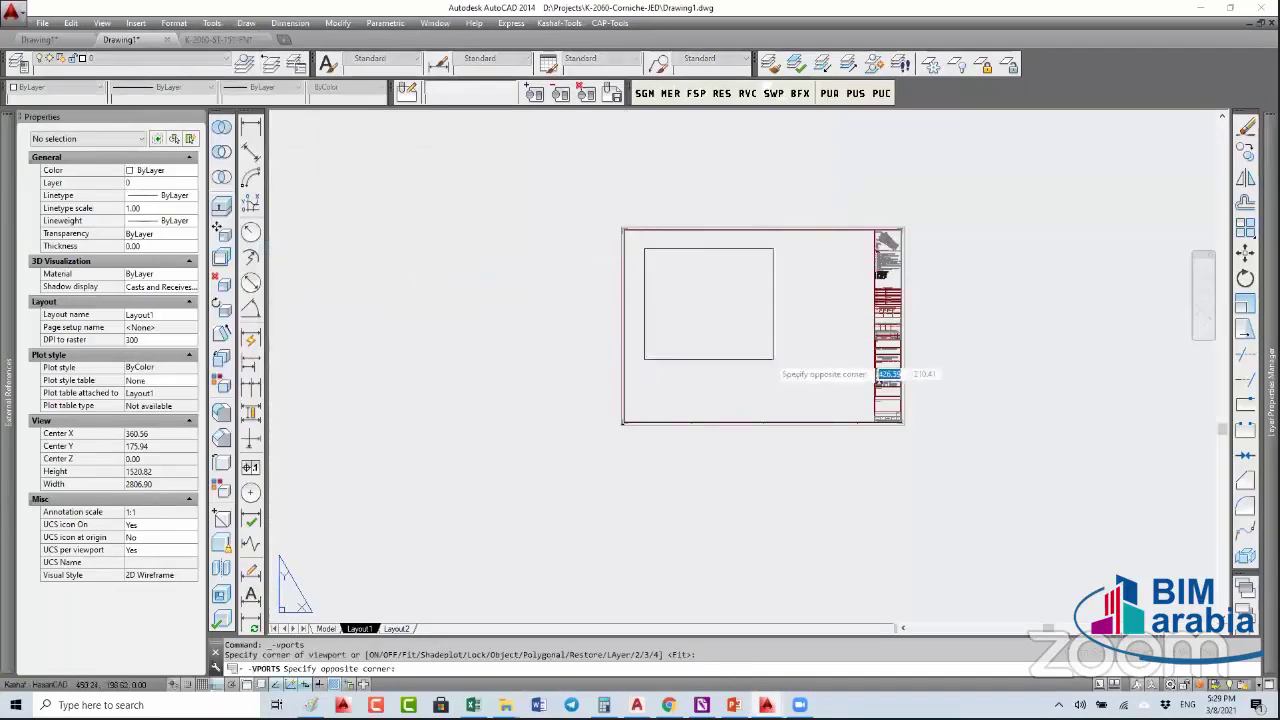
click(844, 402)
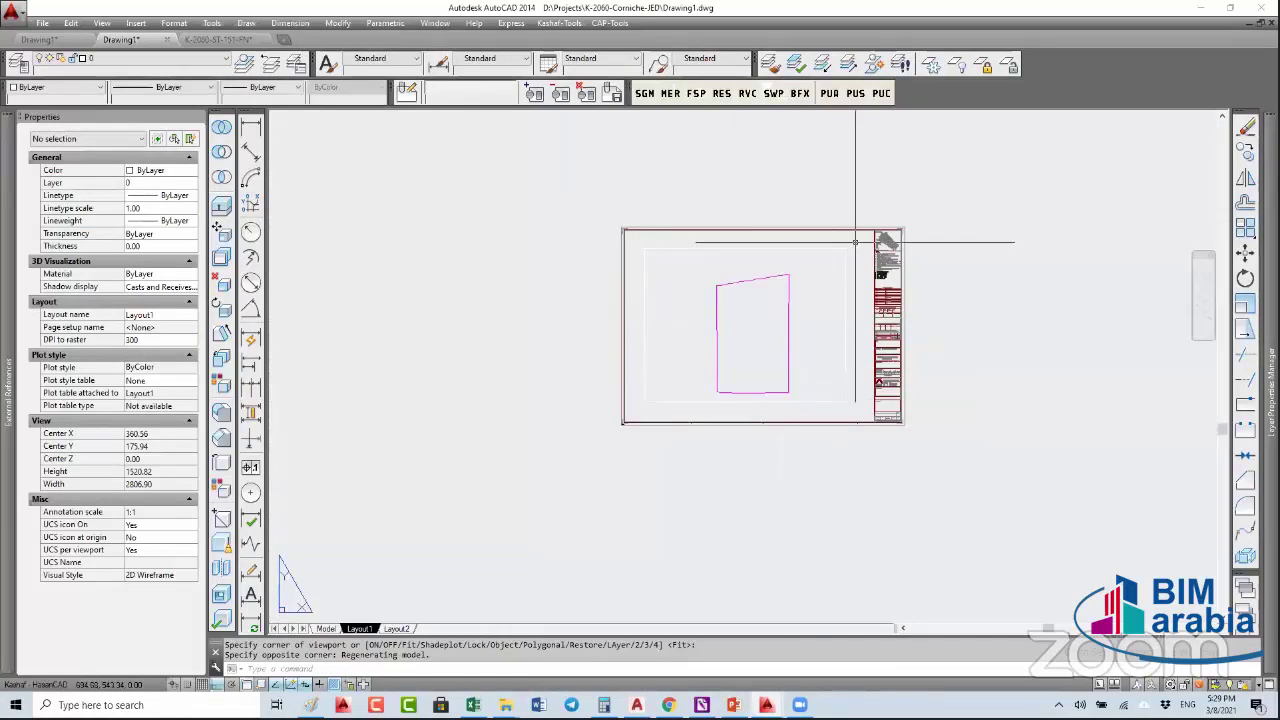
click(845, 257)
click(897, 514)
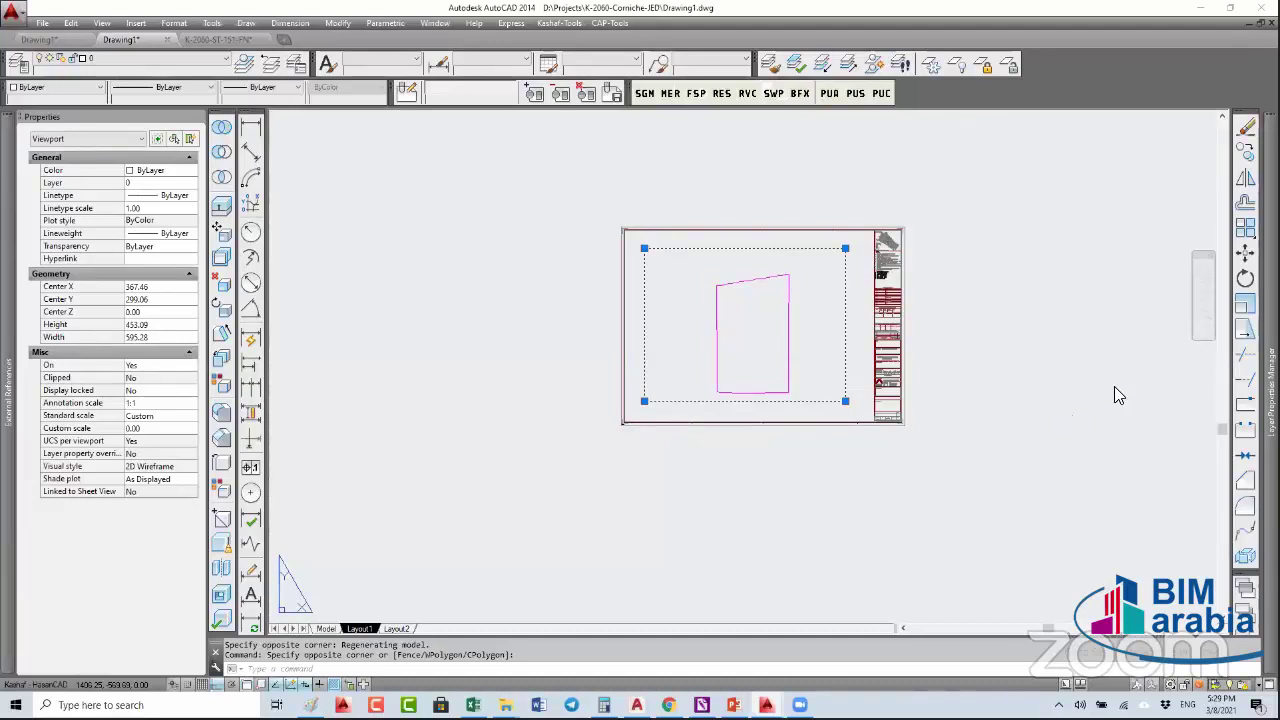
- Turn on Annotation Visibility so annotative labels show at every scale
click(1057, 434)
click(1073, 465)
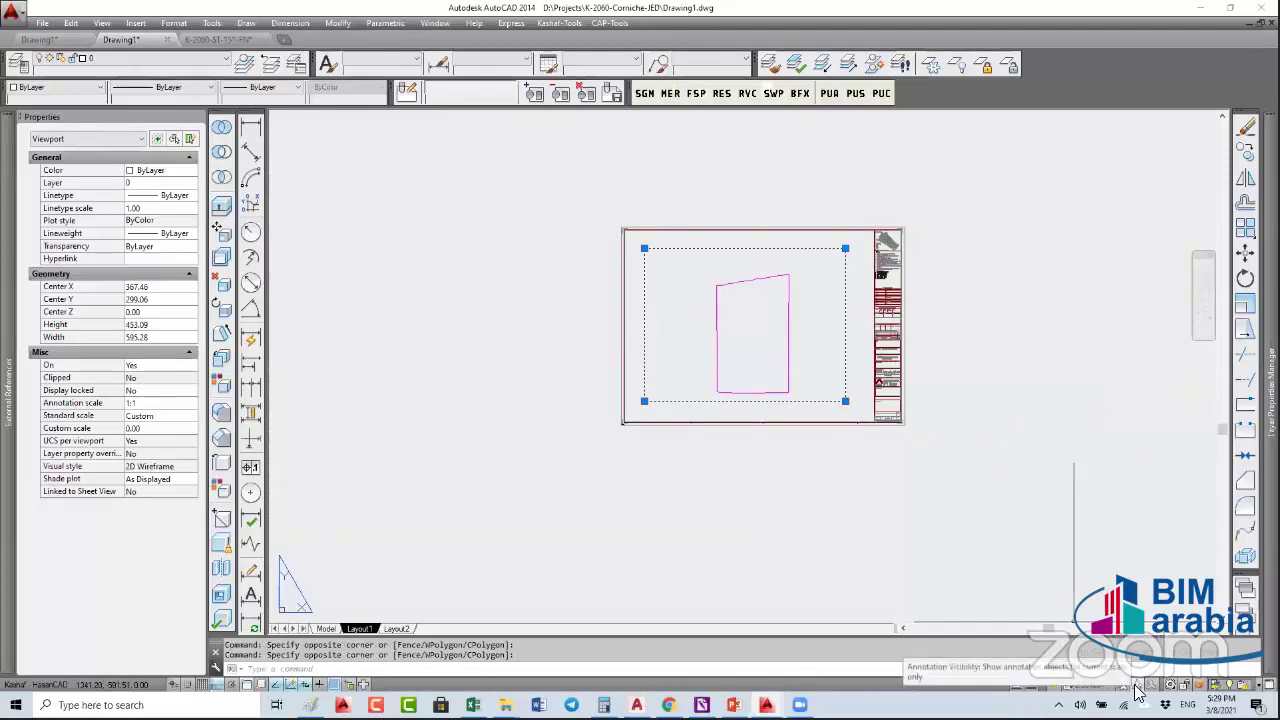
click(1137, 690)
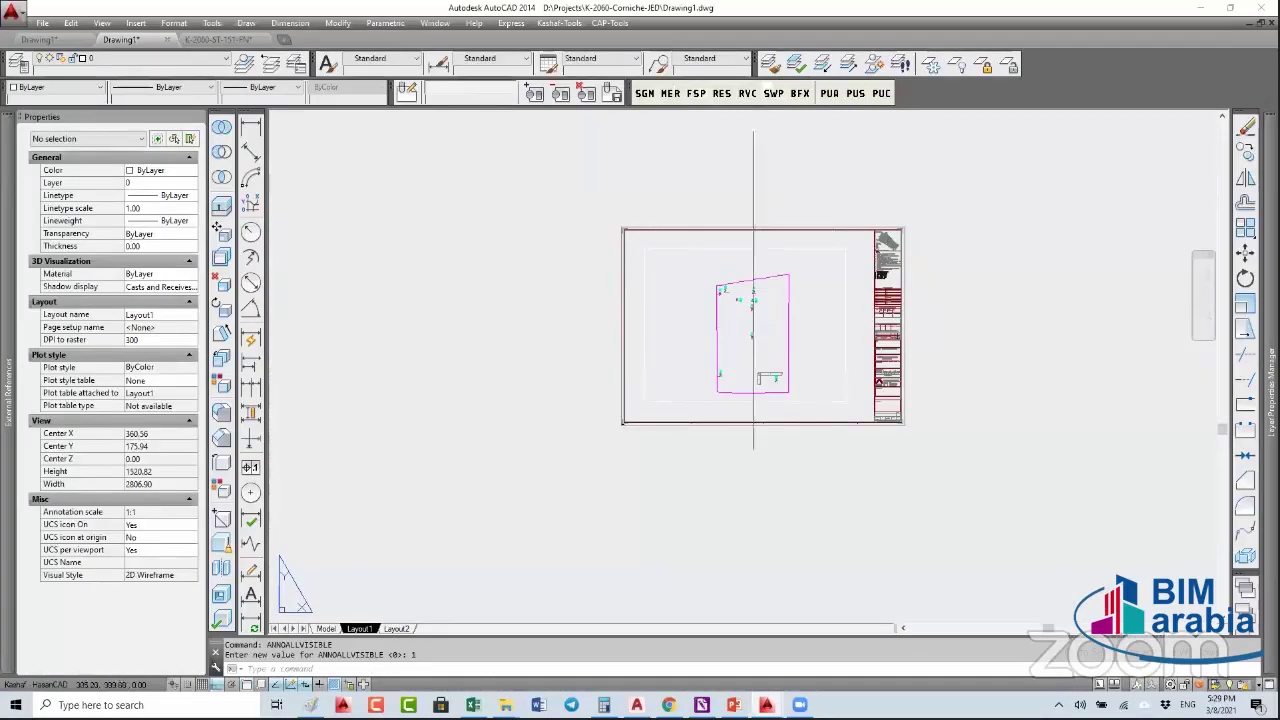
- Select the layout viewport and set its scale to 1:100
click(866, 289)
click(826, 311)
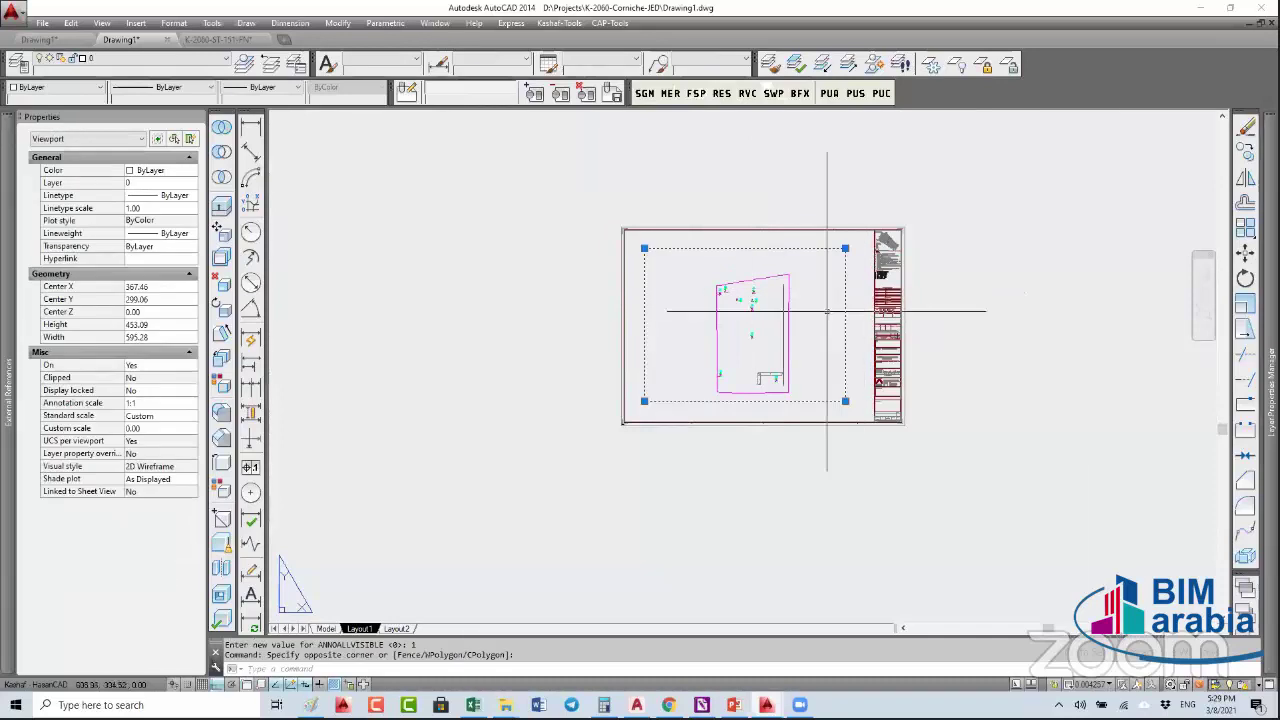
click(1093, 686)
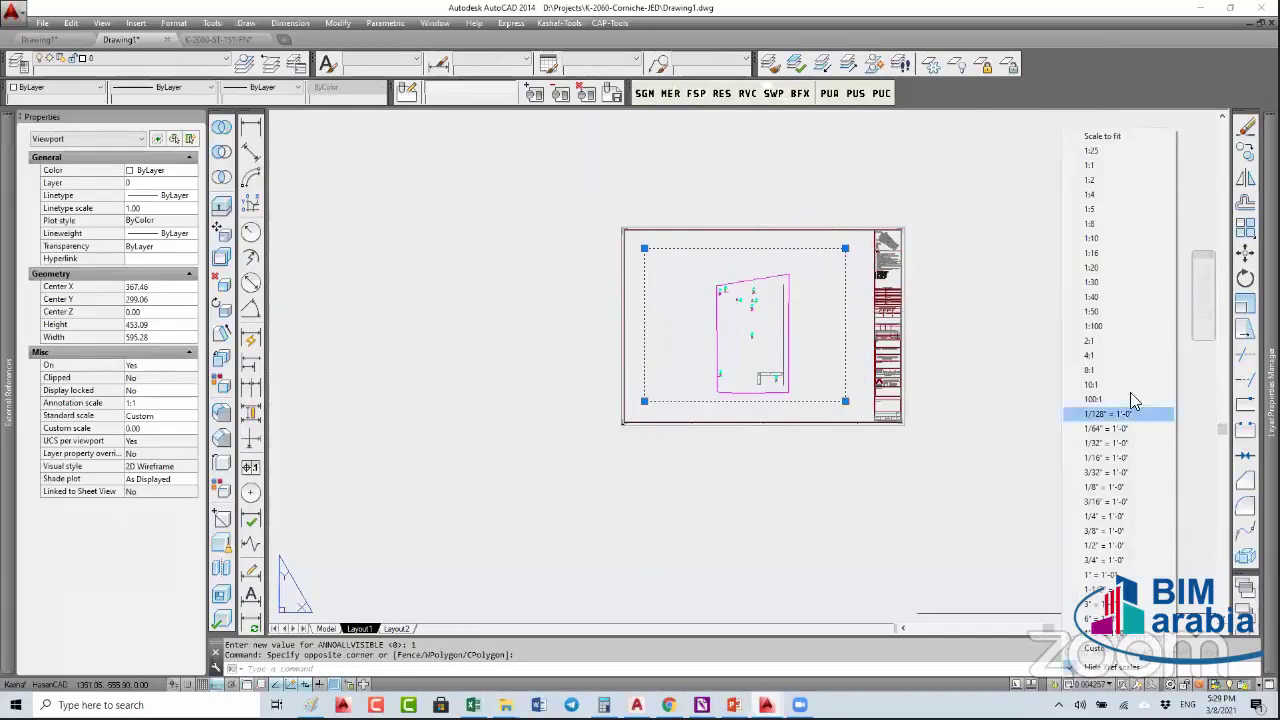
click(1105, 326)
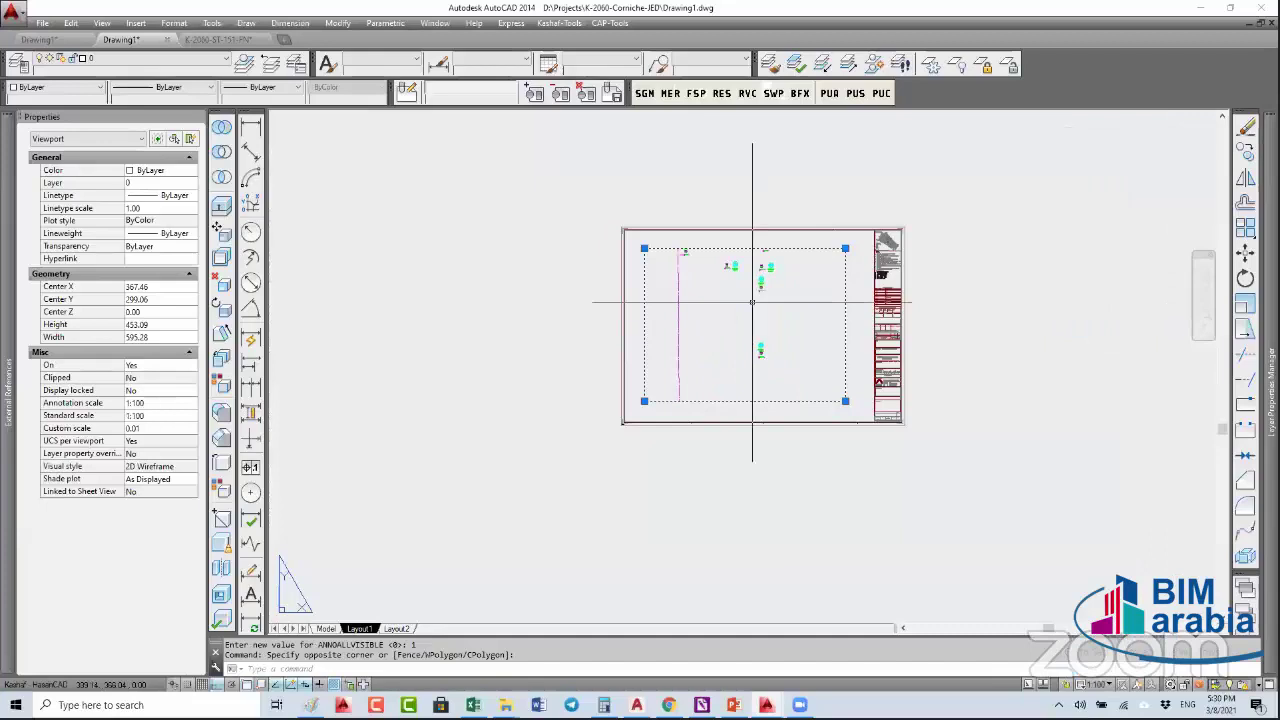
middle_drag(752, 302, 768, 338)
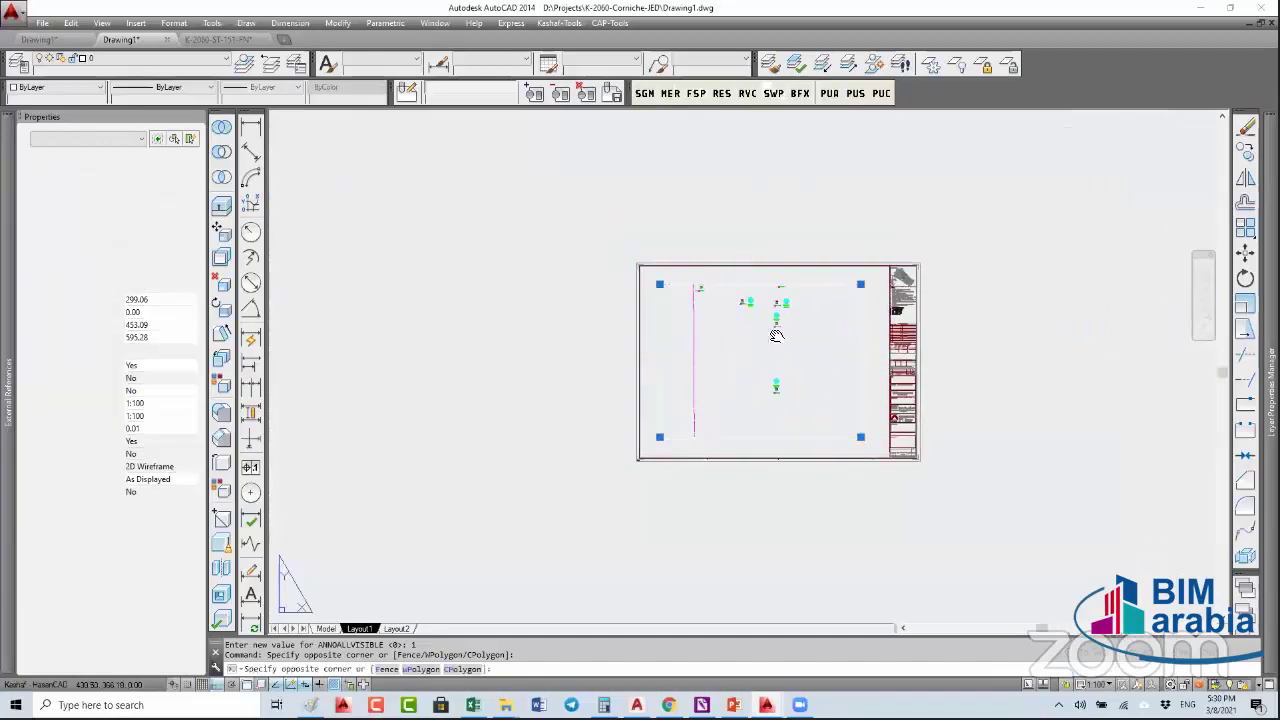
key(Escape)
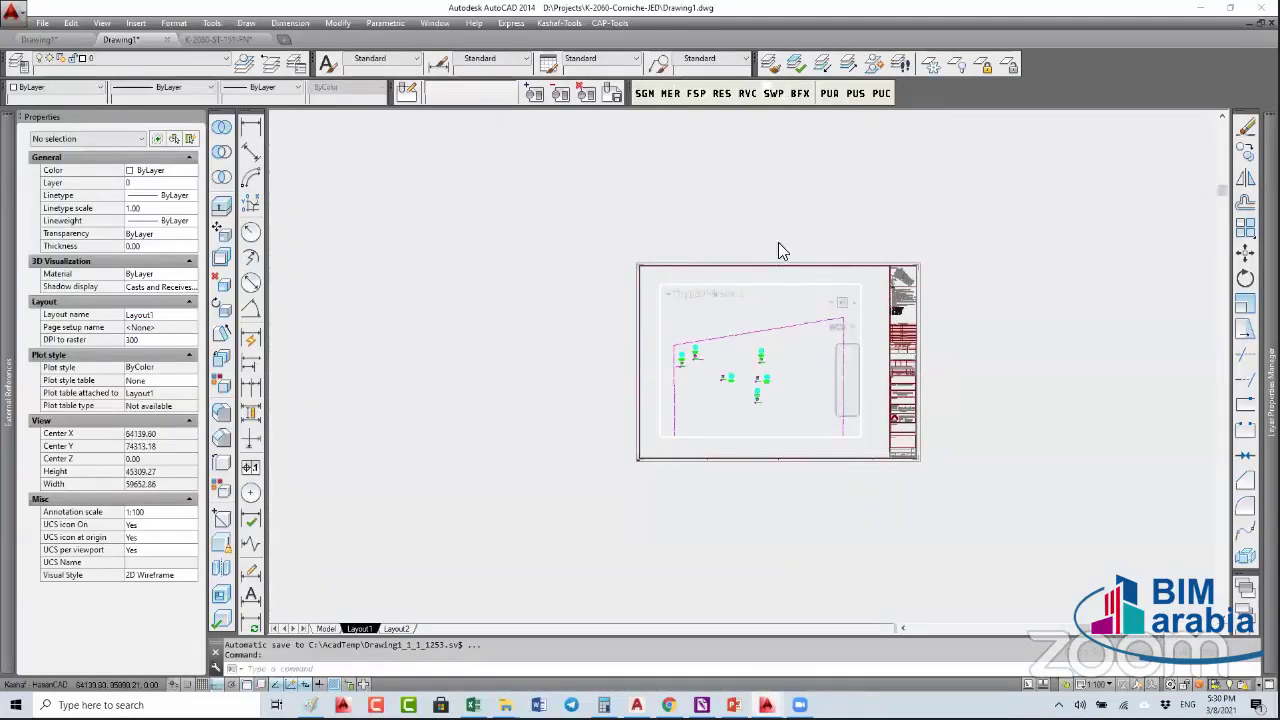
click(851, 286)
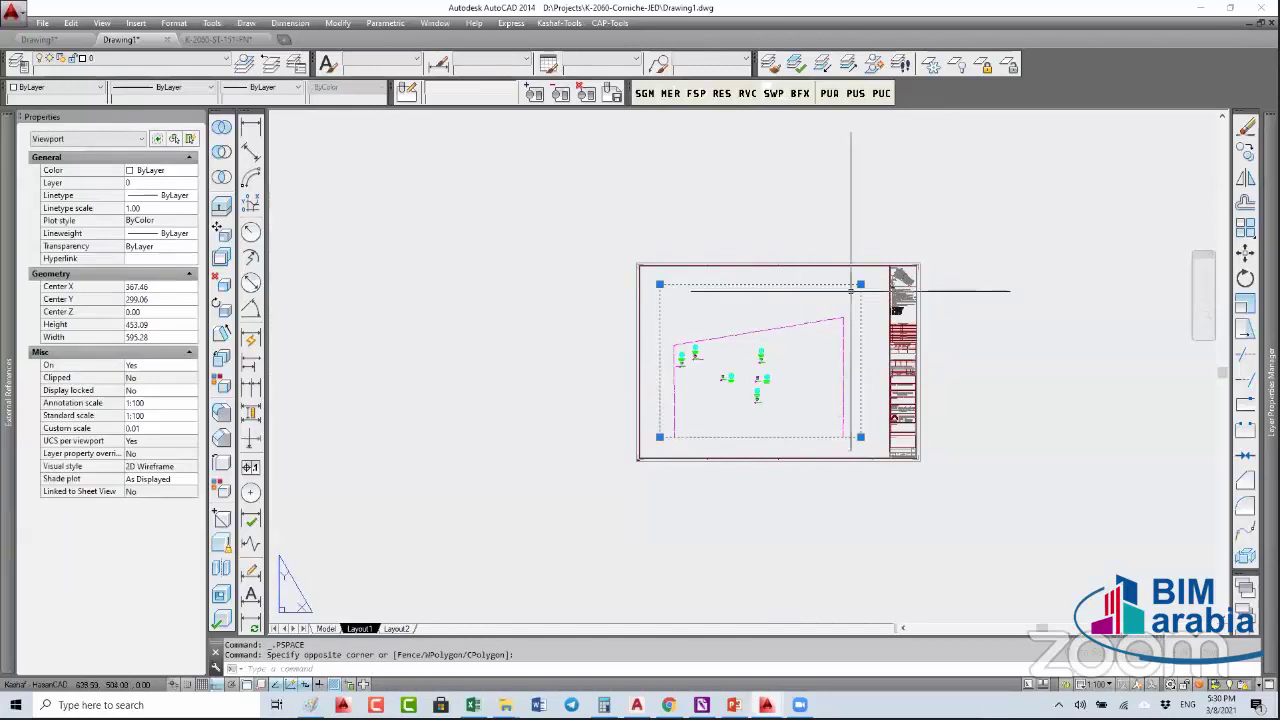
- Shrink the viewport with its corner grips to frame only the top part of the plan
click(860, 285)
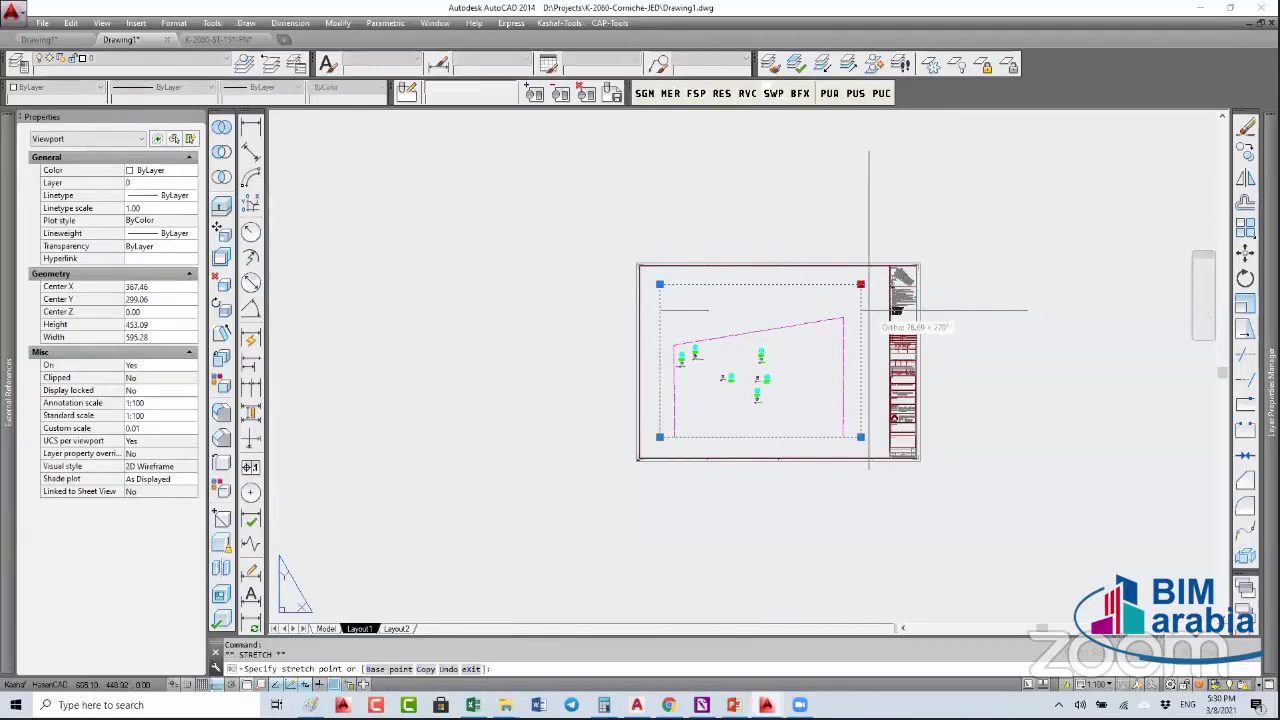
click(868, 310)
click(860, 437)
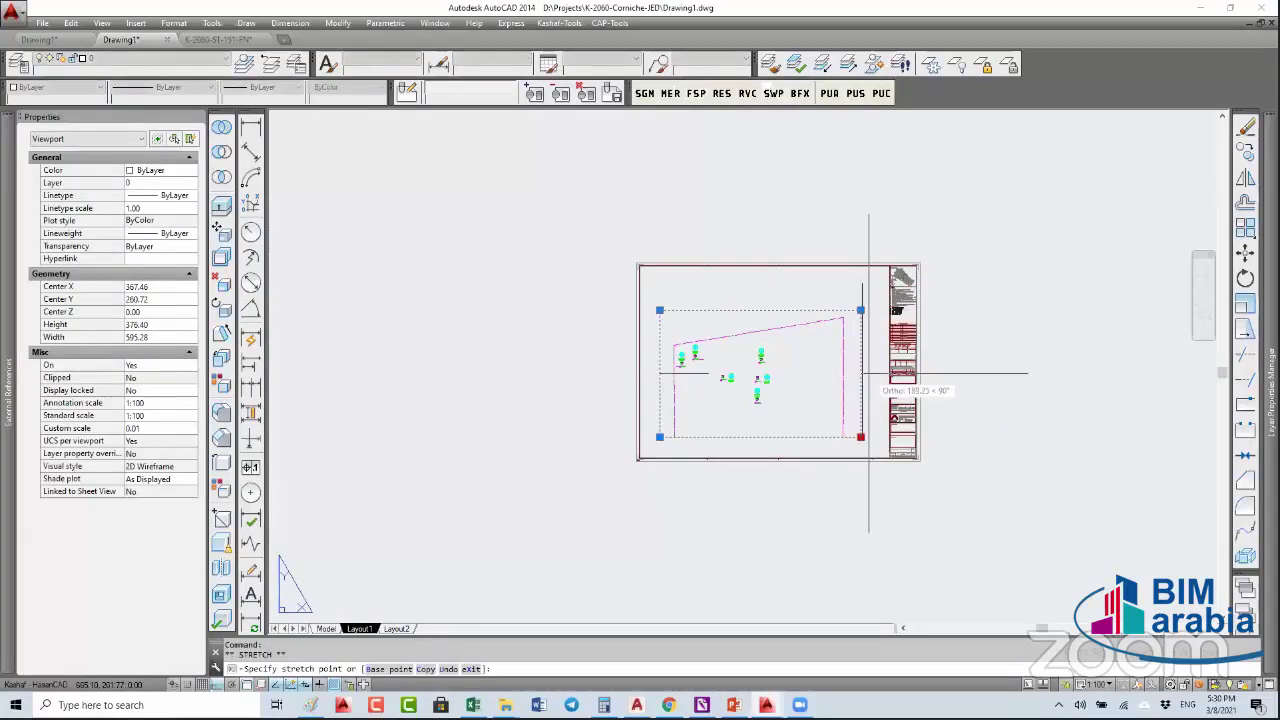
click(868, 373)
click(860, 310)
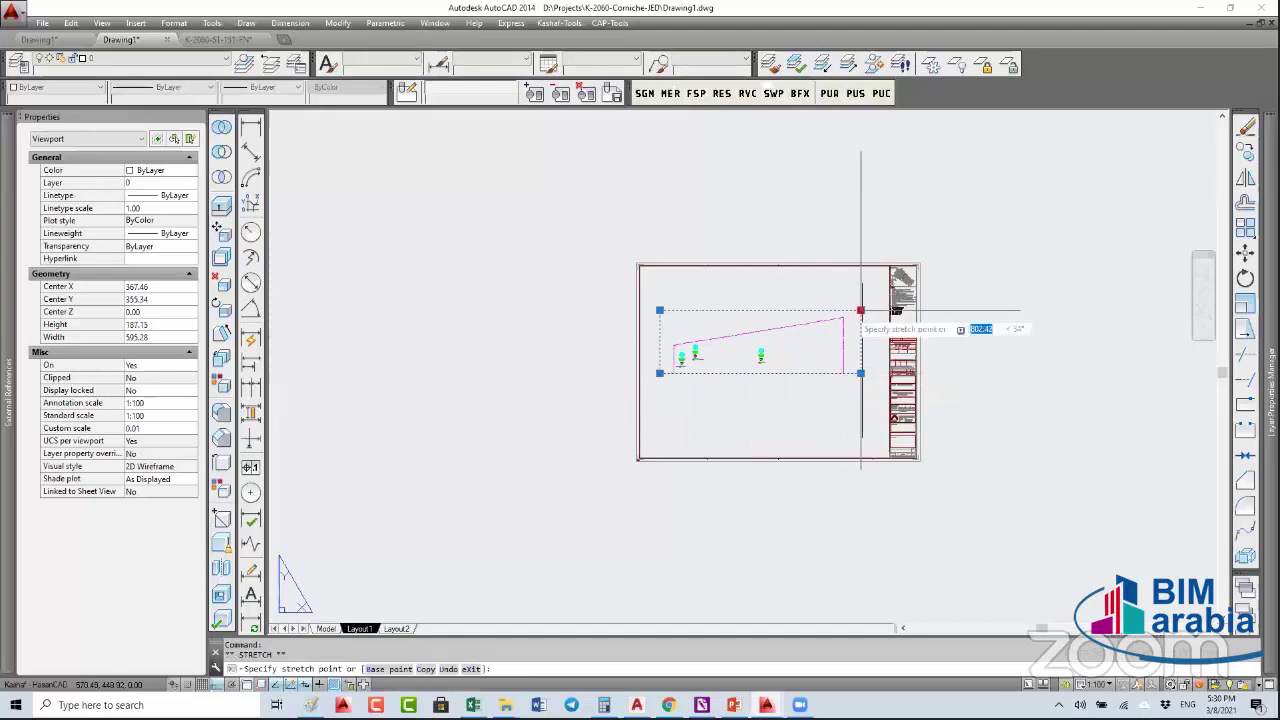
click(791, 310)
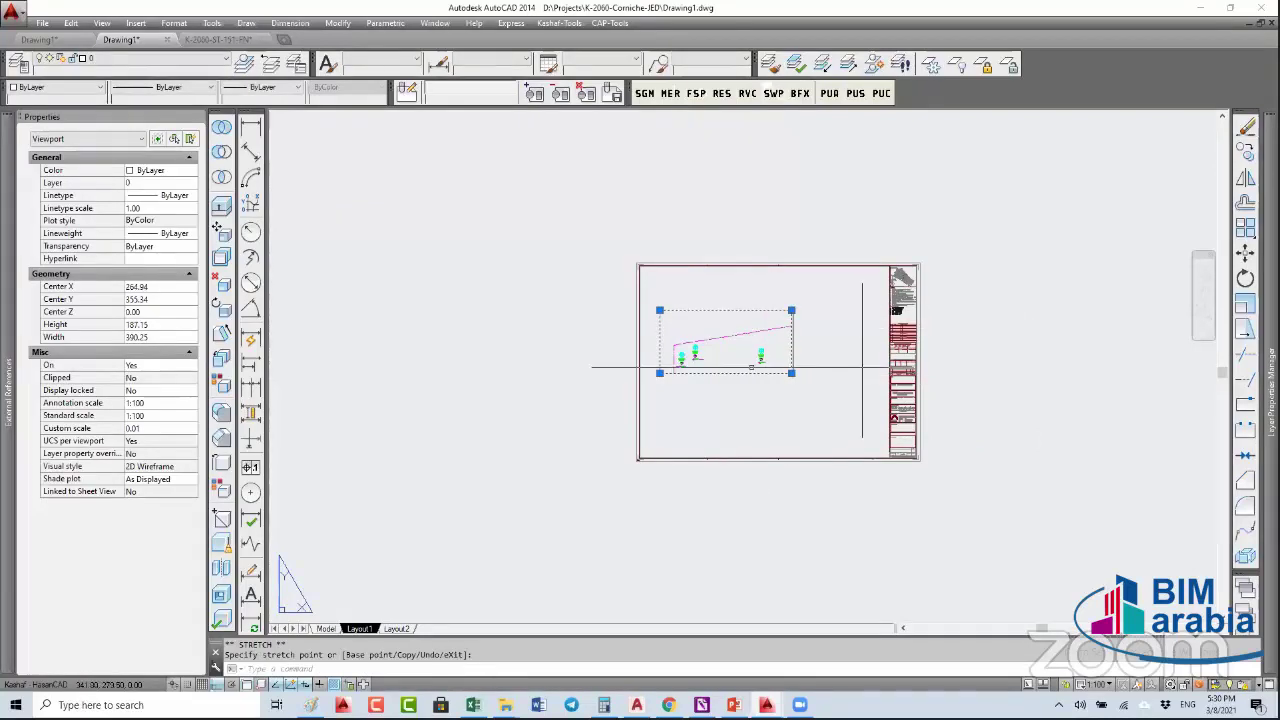
key(Escape)
- Move the viewport higher on the sheet with MOVE
text(m)
key(Return)
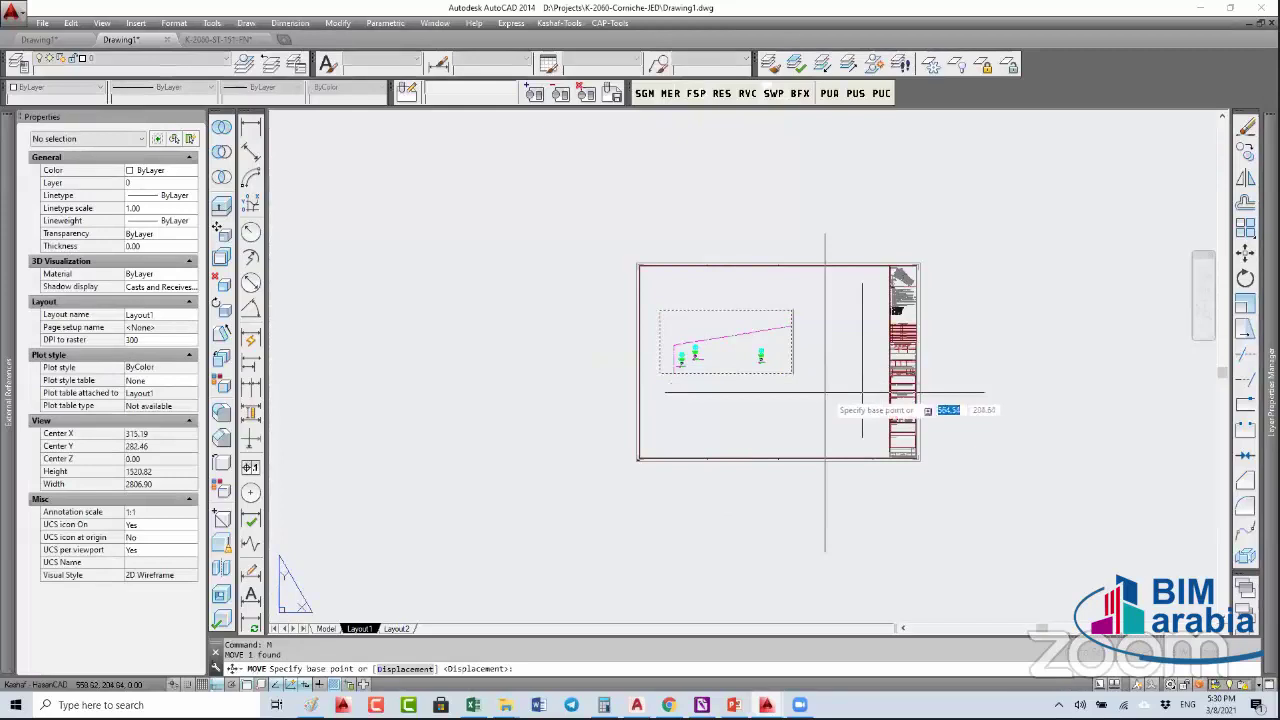
click(825, 392)
click(825, 366)
click(816, 330)
click(739, 390)
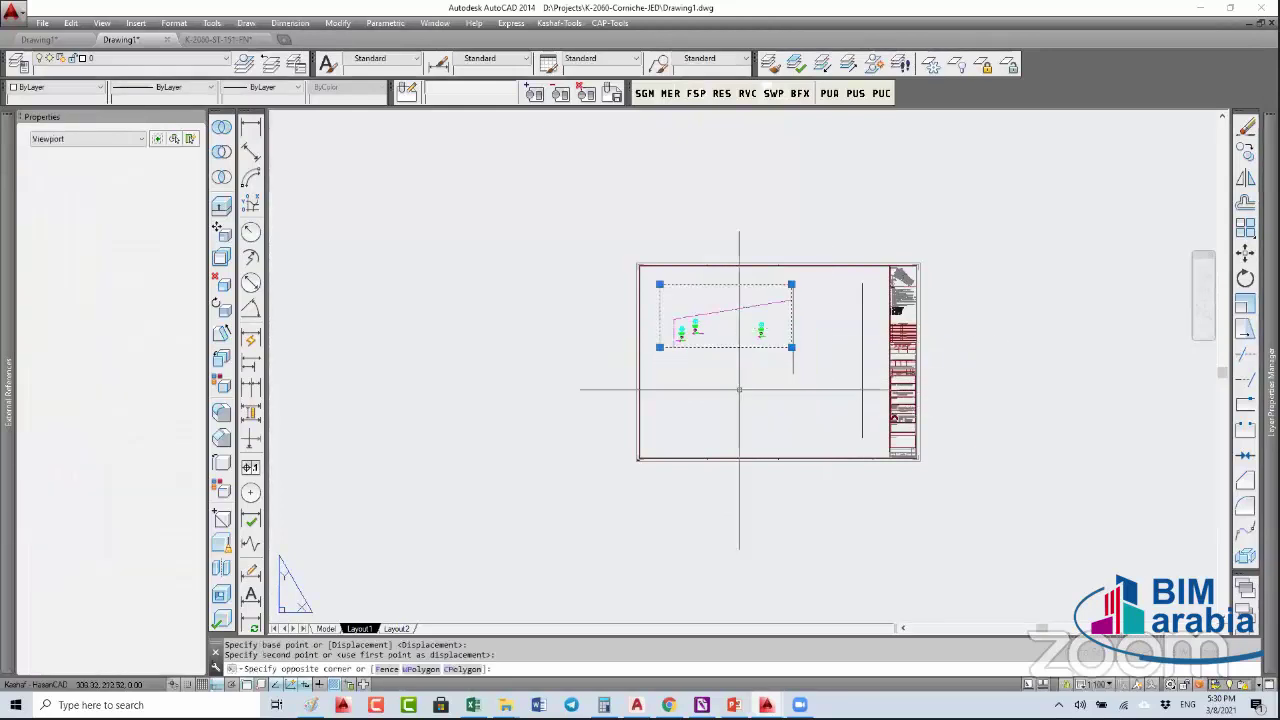
- Lock the viewport's display and check that zooming inside it keeps the 1:100 scale
click(1066, 684)
double_click(742, 314)
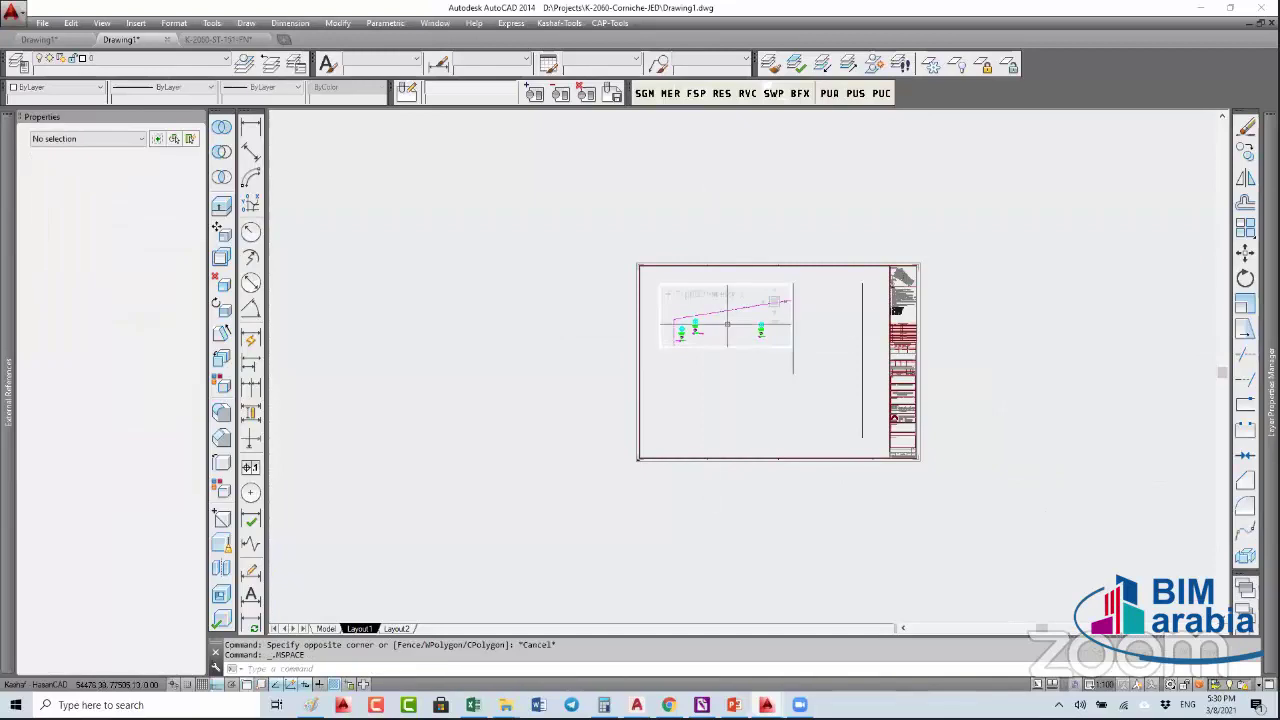
scroll(706, 322, up, 4)
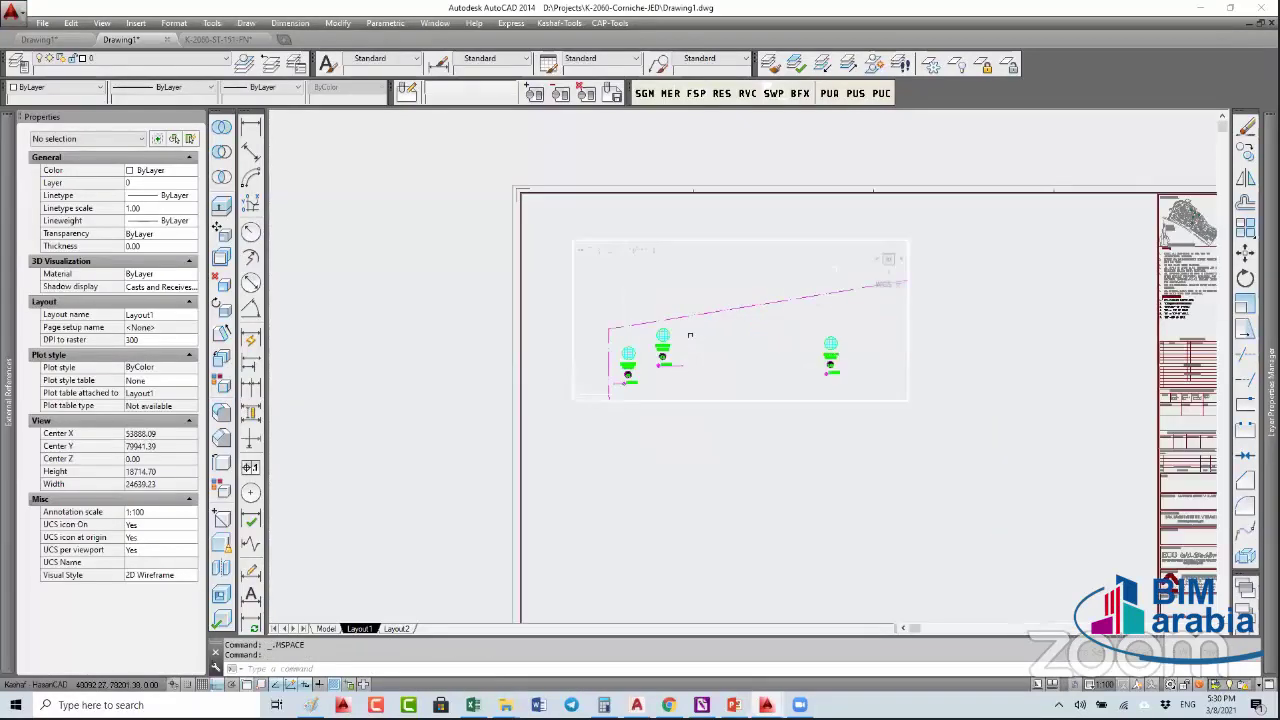
scroll(690, 335, up, 4)
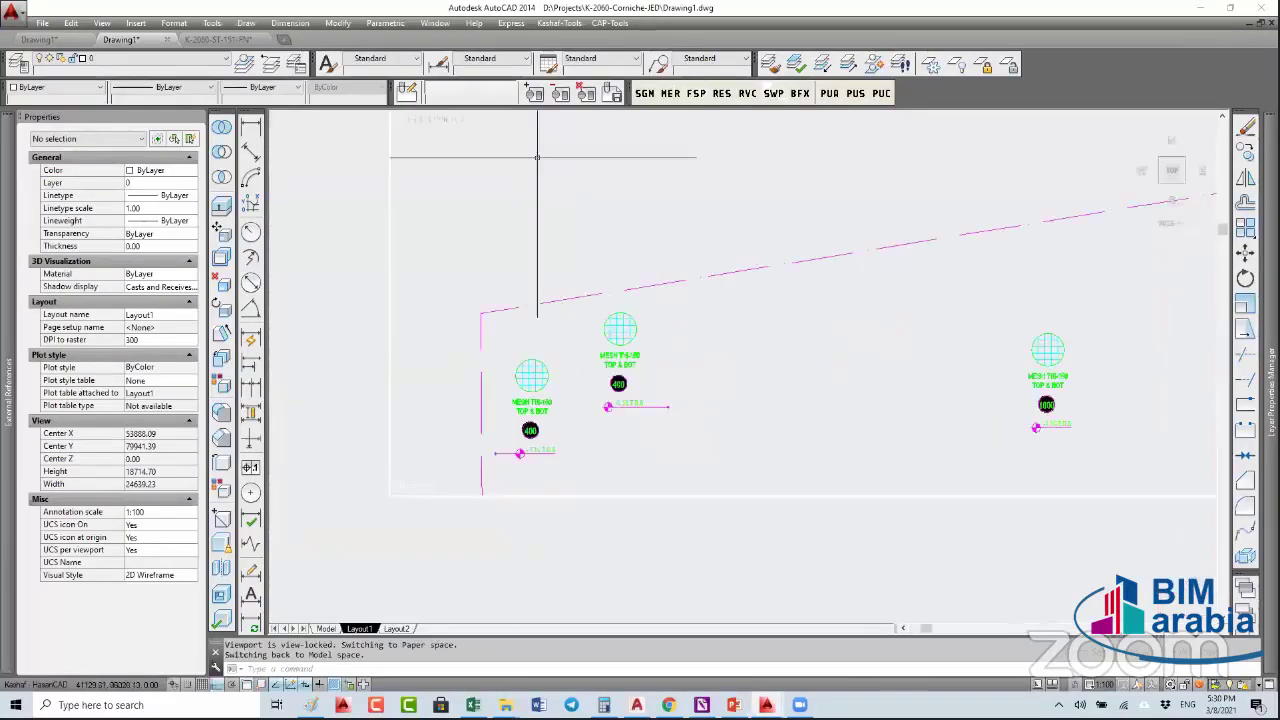
scroll(645, 317, down, 3)
double_click(694, 425)
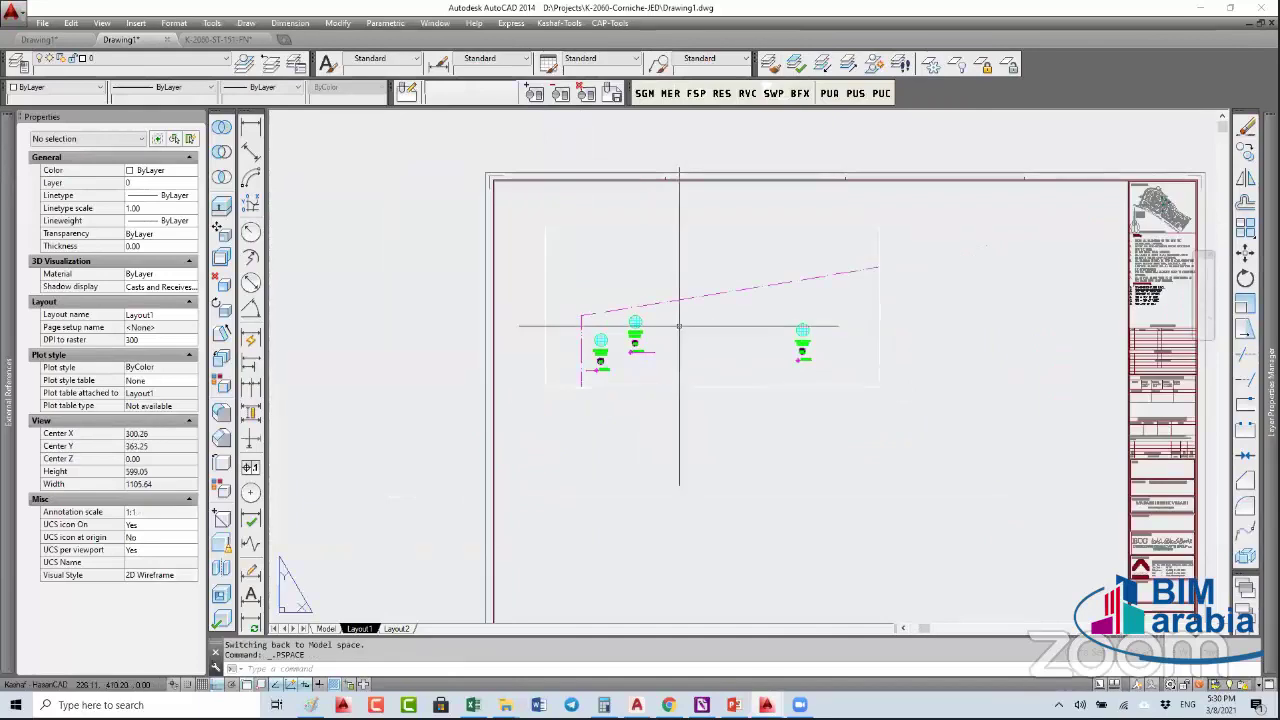
middle_drag(694, 429, 624, 374)
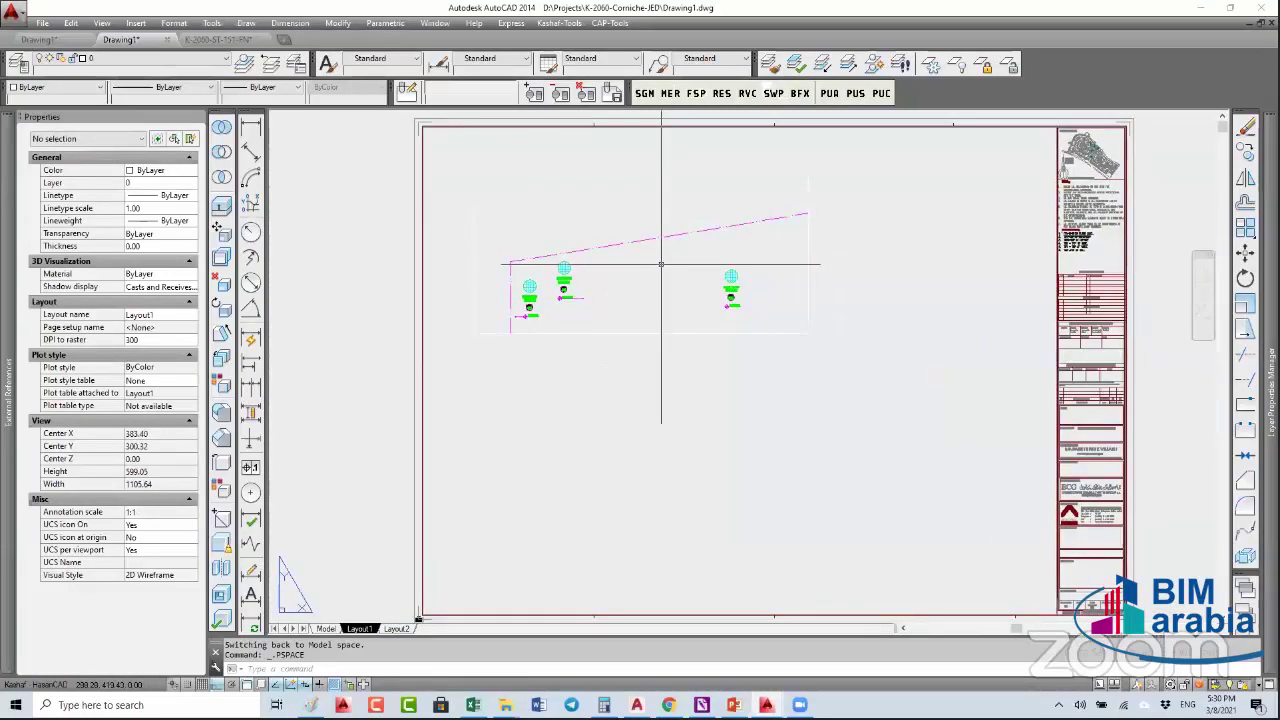
click(661, 265)
click(656, 157)
click(656, 187)
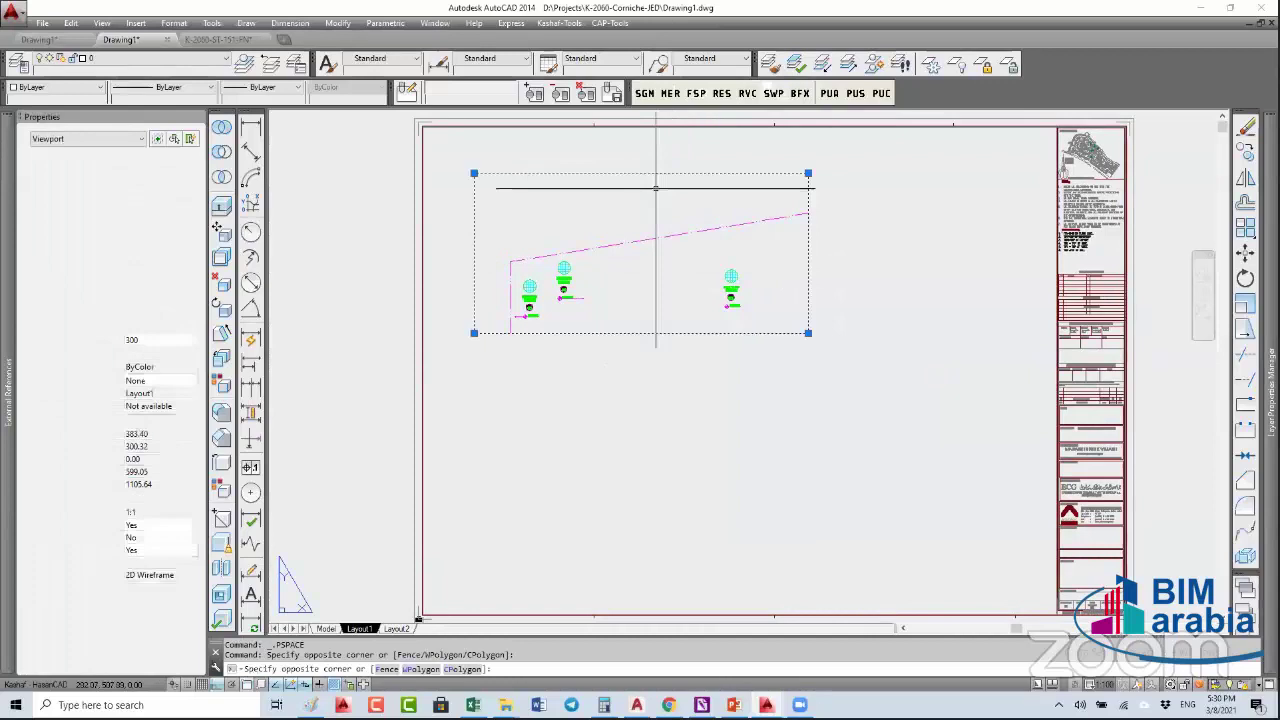
- Copy the 1:100 viewport to a position lower on the sheet
click(515, 225)
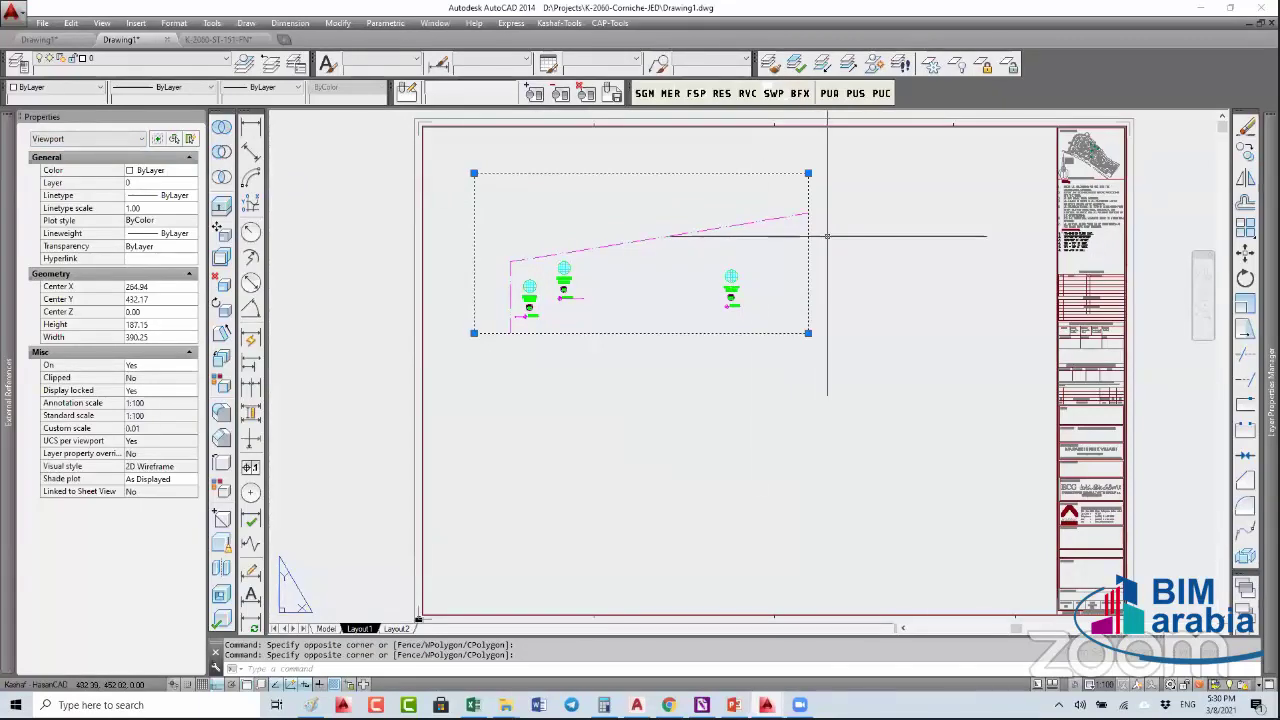
text(c)
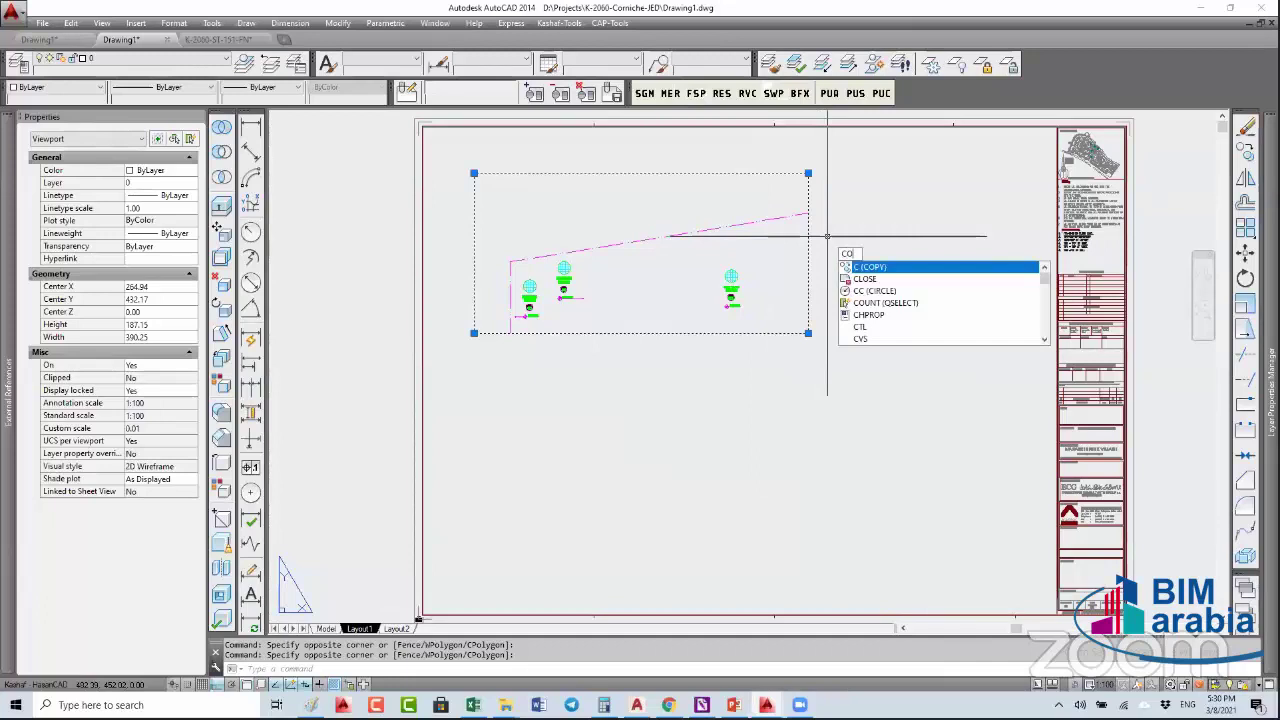
key(Return)
click(827, 237)
click(827, 432)
key(Escape)
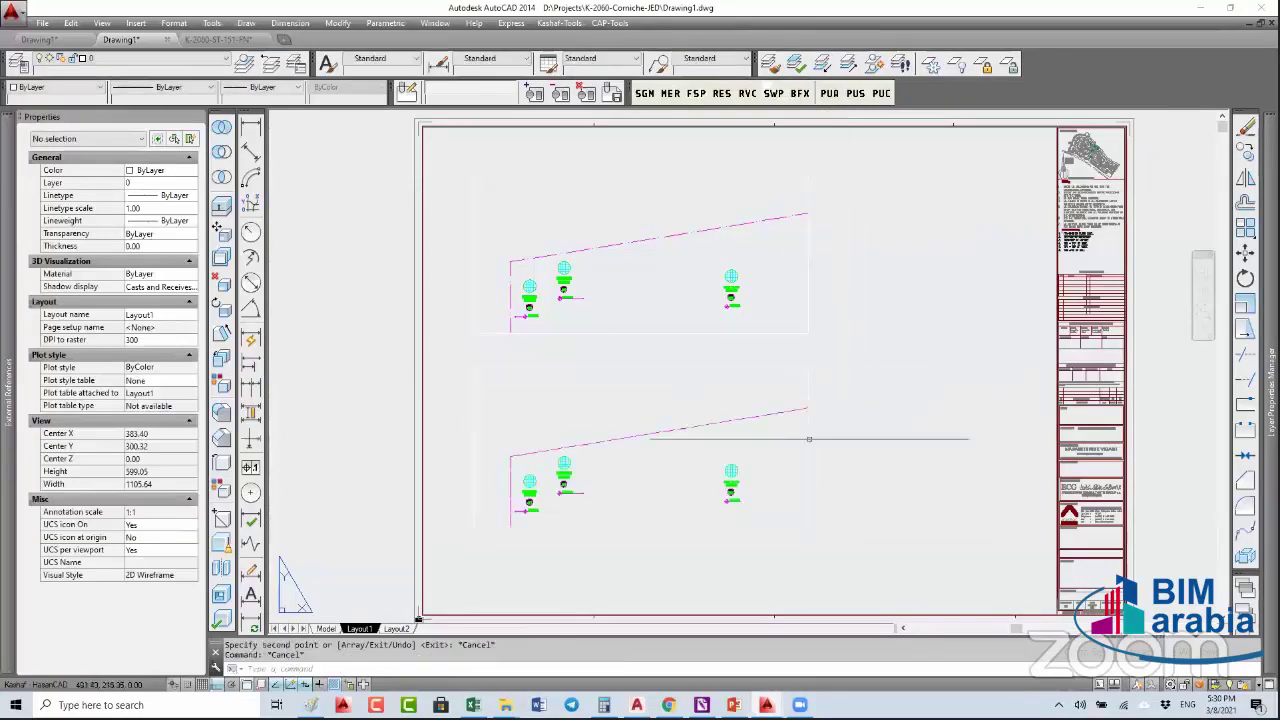
- Select the lower viewport copy and read its 1:100 scale in Properties
click(809, 438)
click(763, 475)
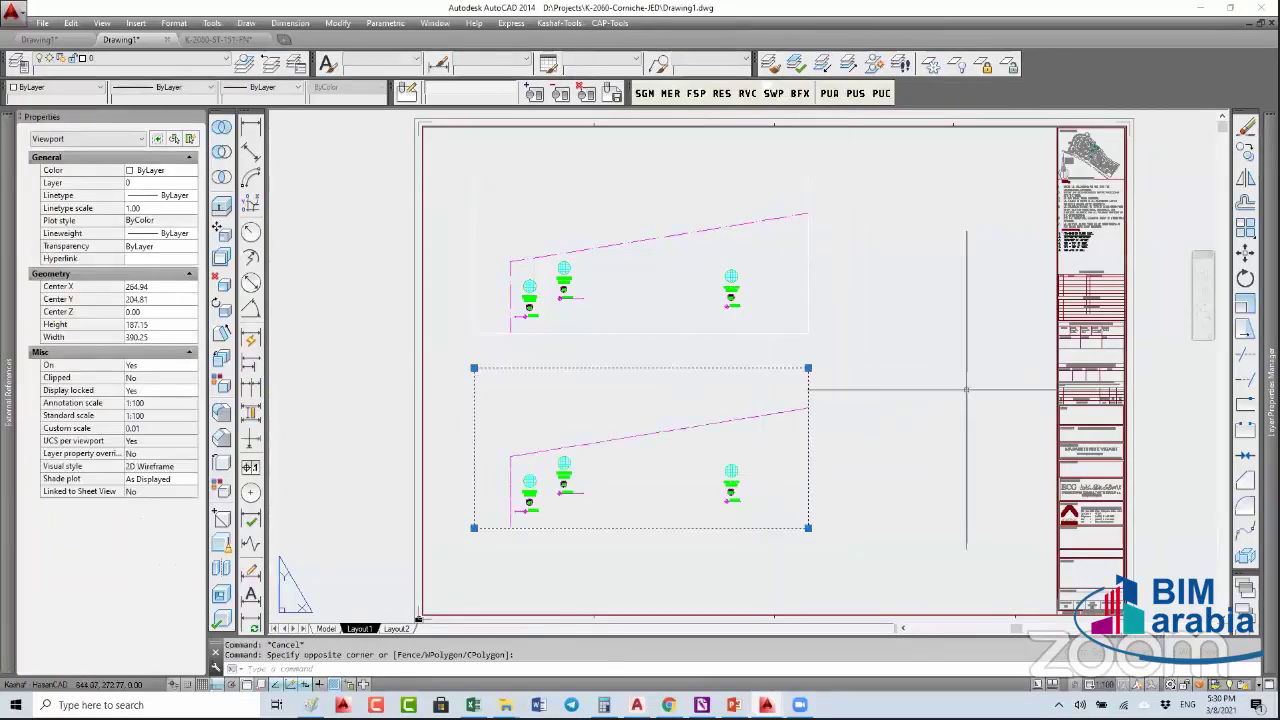
scroll(934, 408, down, 2)
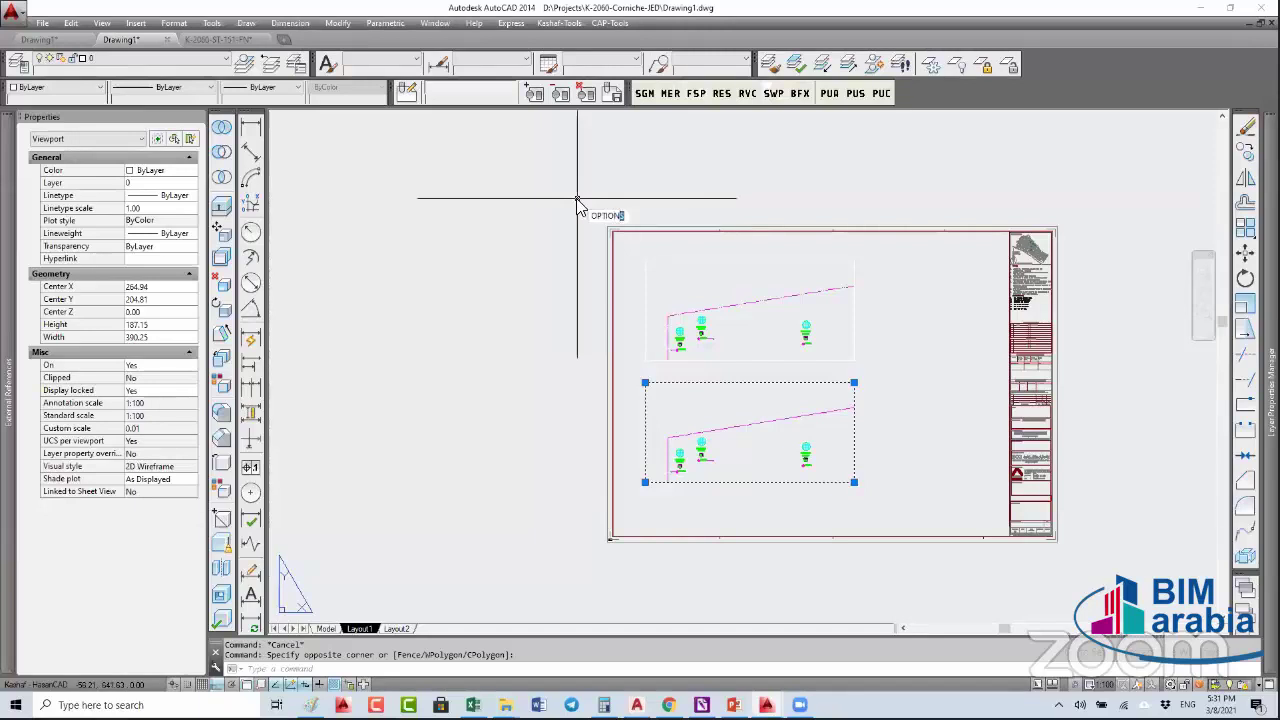
text(options)
key(Return)
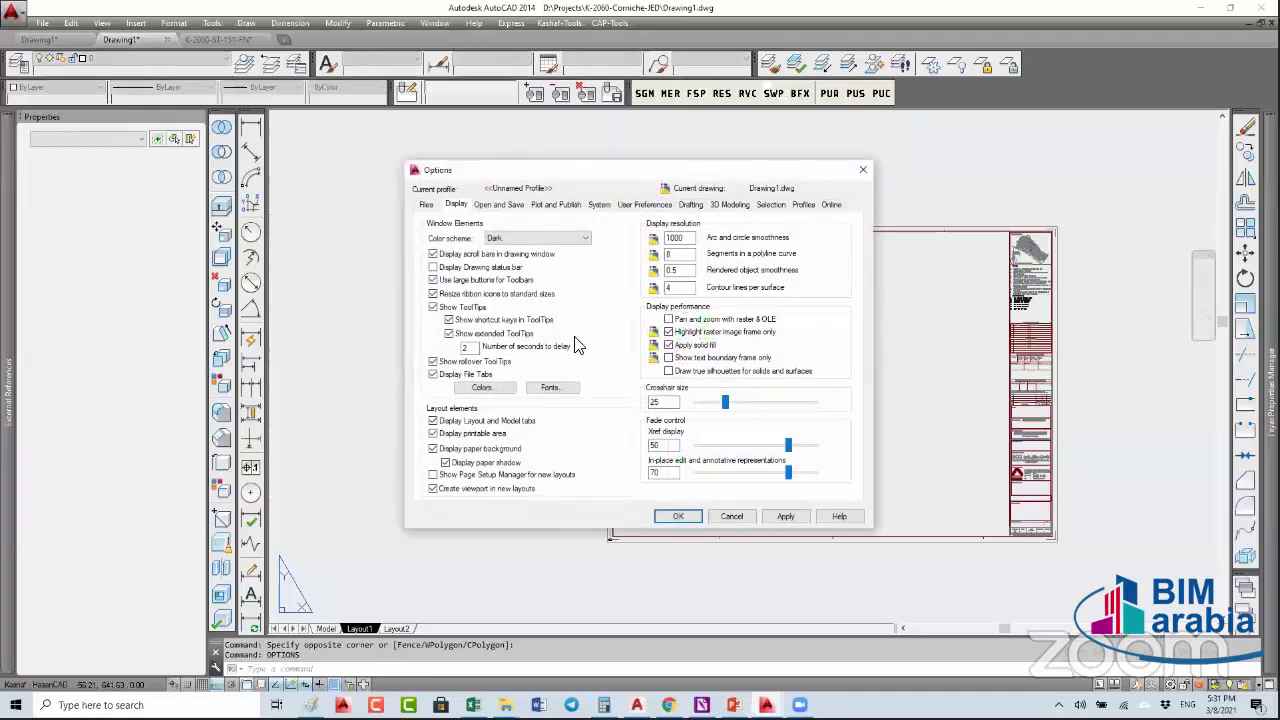
click(482, 387)
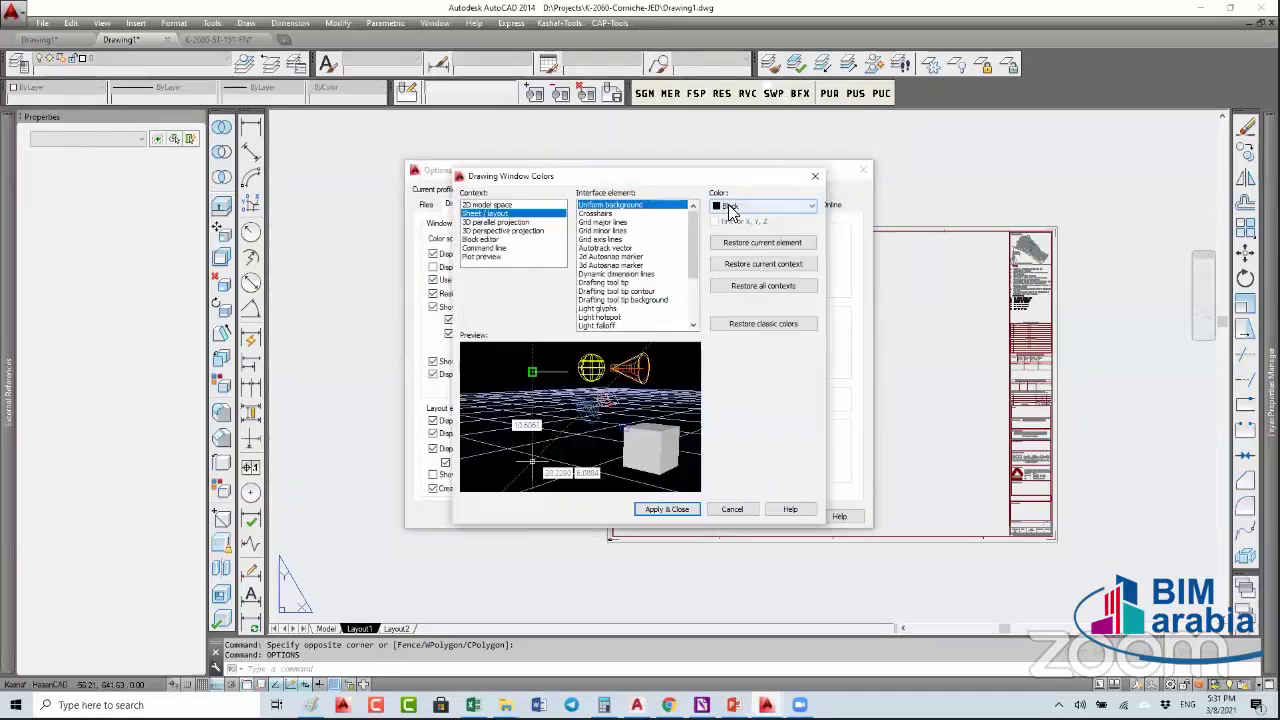
click(730, 208)
click(732, 510)
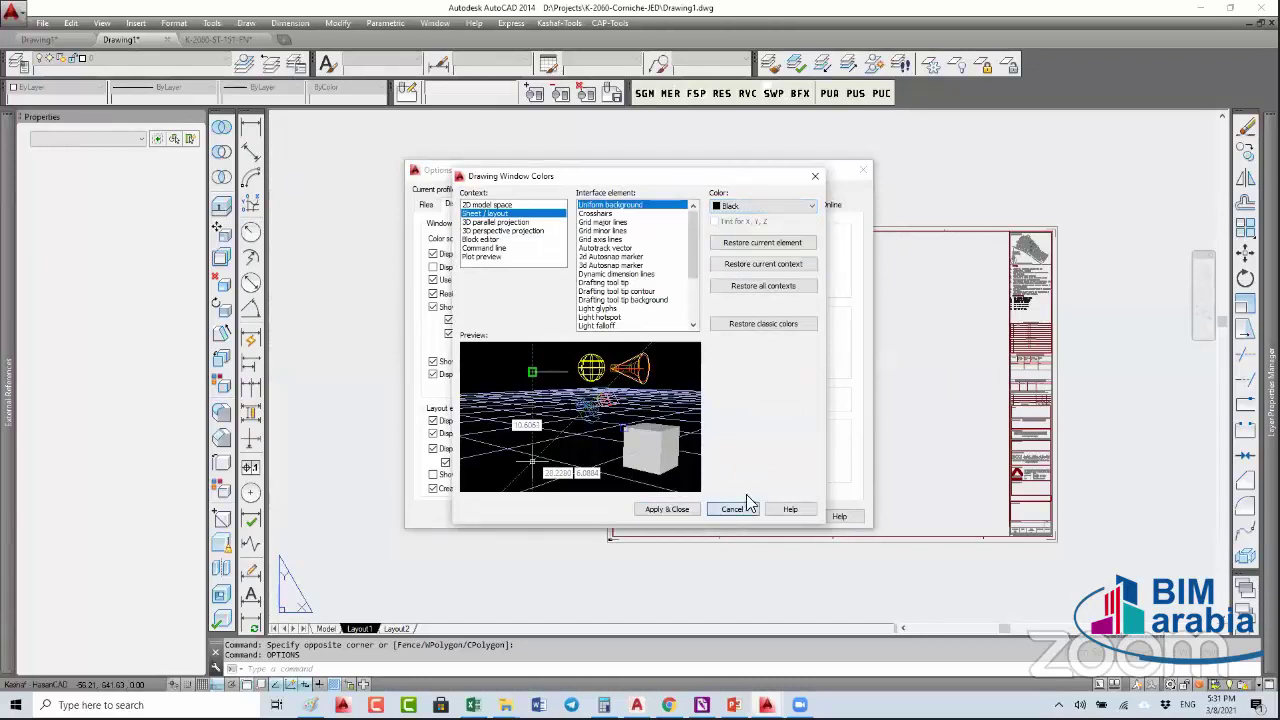
click(741, 509)
click(731, 516)
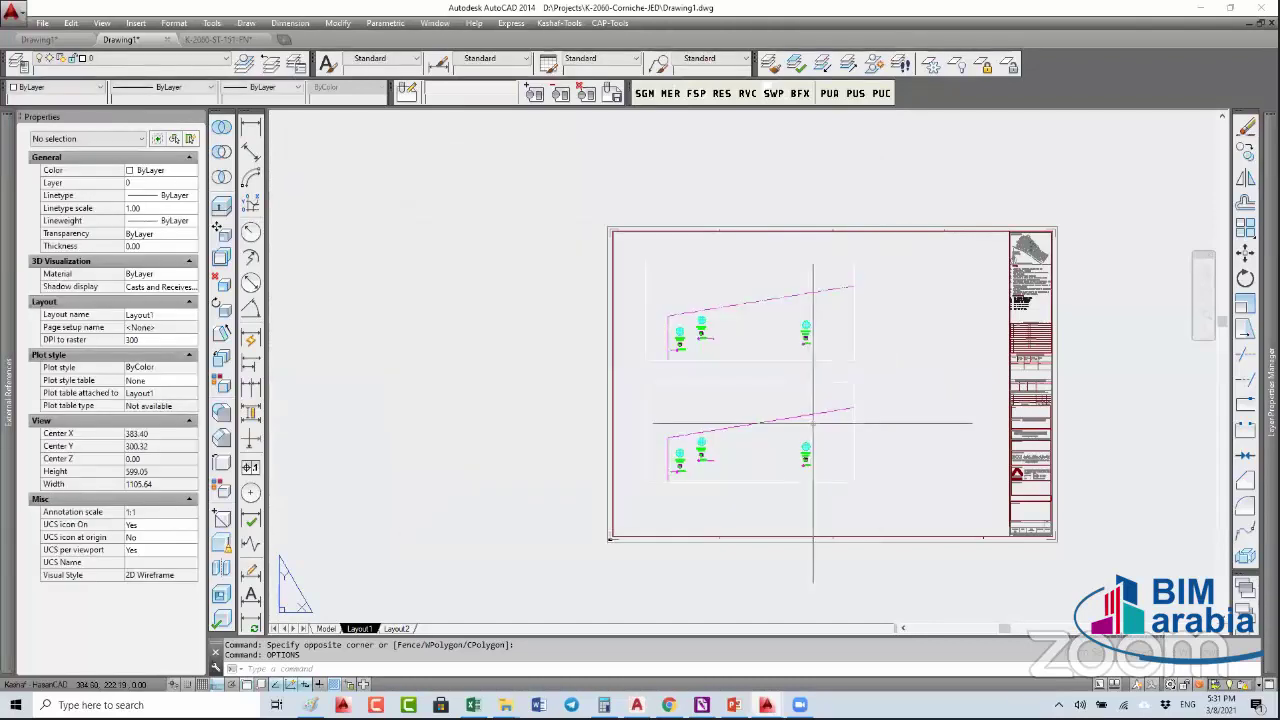
- Apply the <Previous plot> DWG To PDF, ISO A1 page setup to Layout1 and preview the sheet
key(ctrl+p)
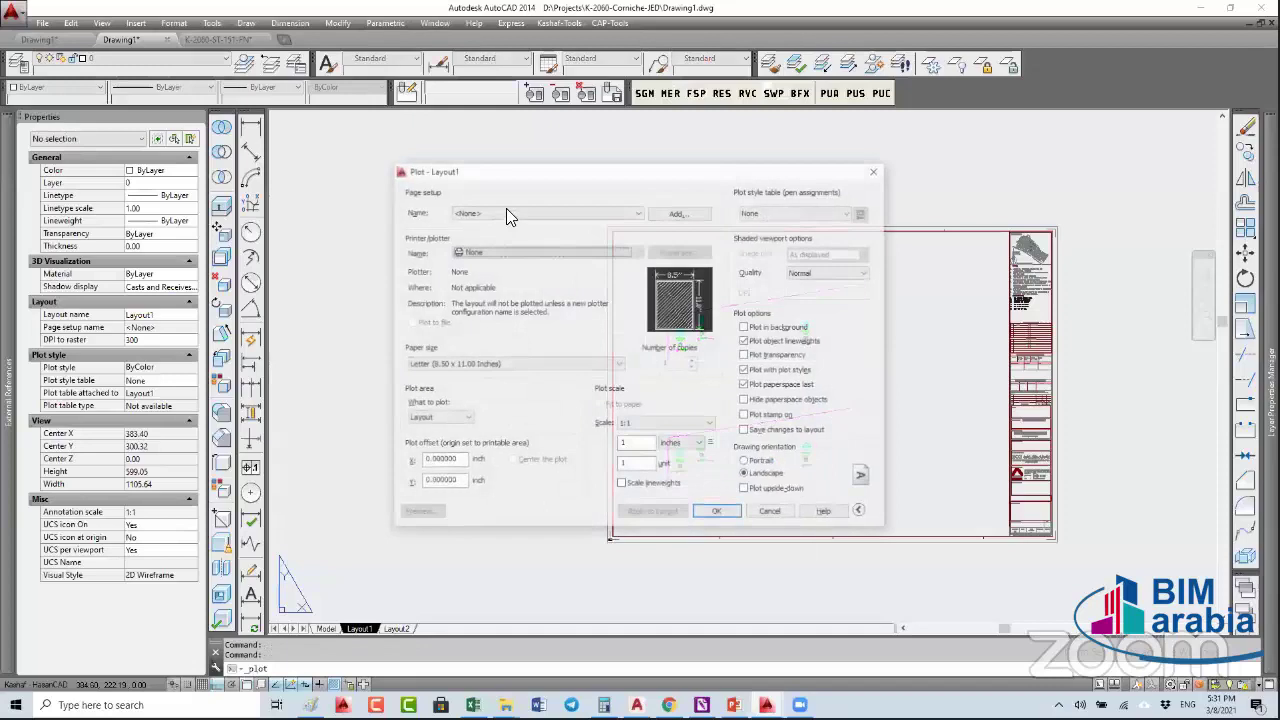
click(506, 212)
click(505, 233)
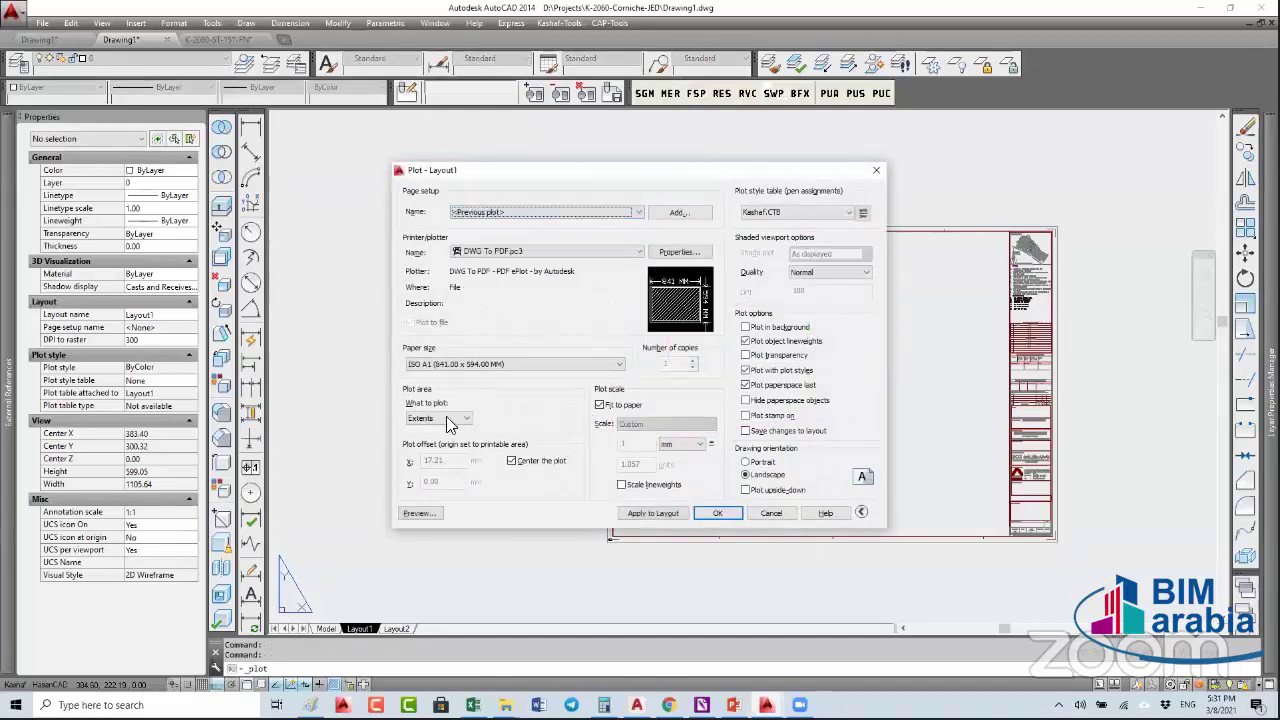
key(alt+p)
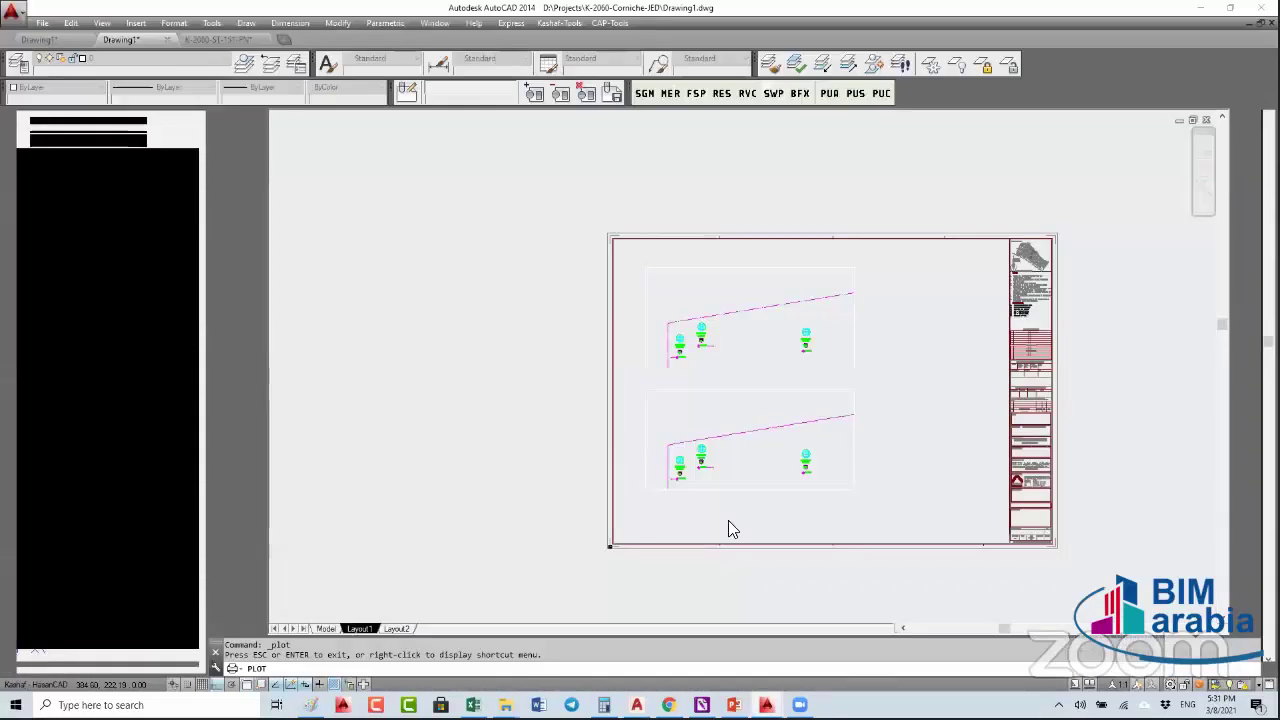
key(Escape)
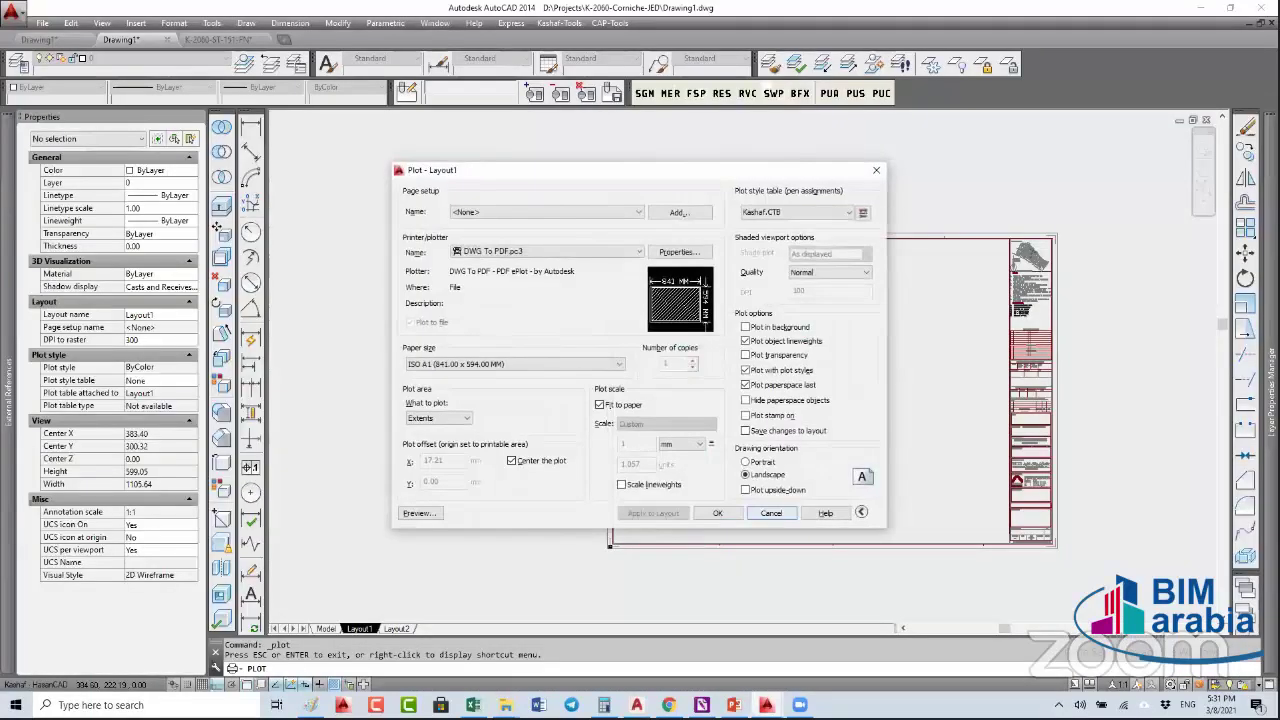
key(Escape)
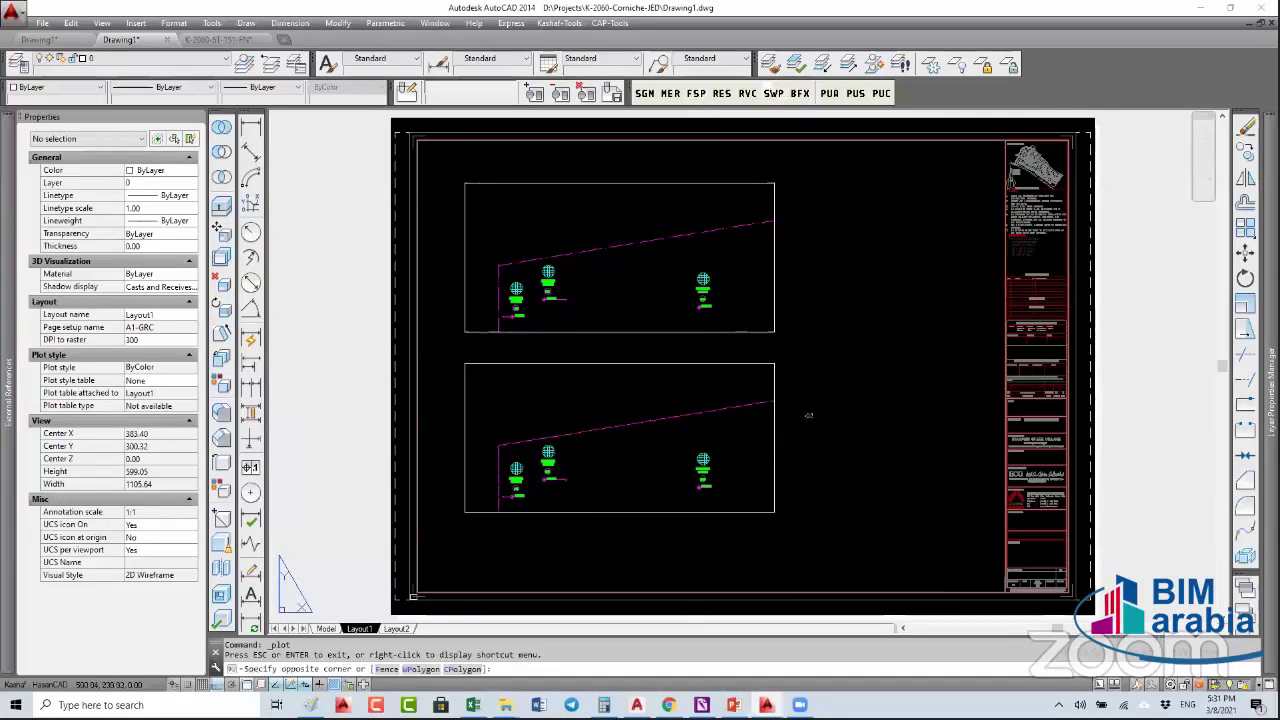
- Change the lower viewport's scale from 1:100 to 1:50
click(743, 449)
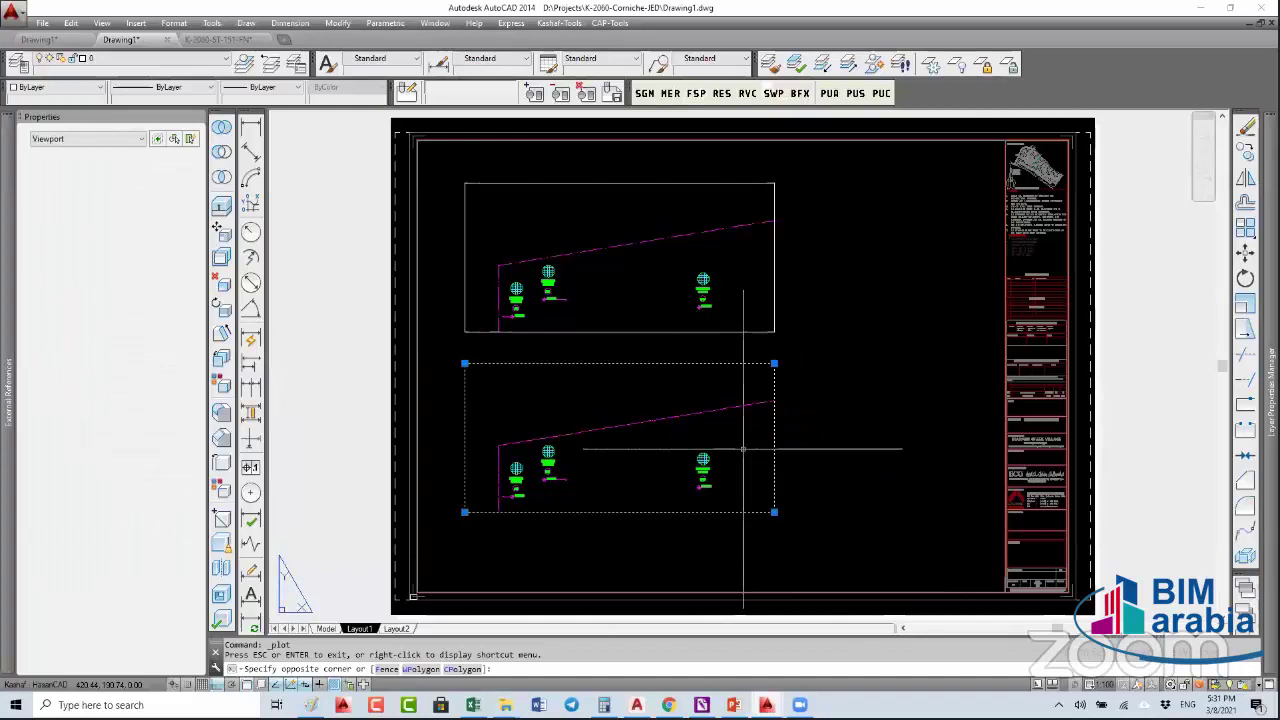
click(743, 449)
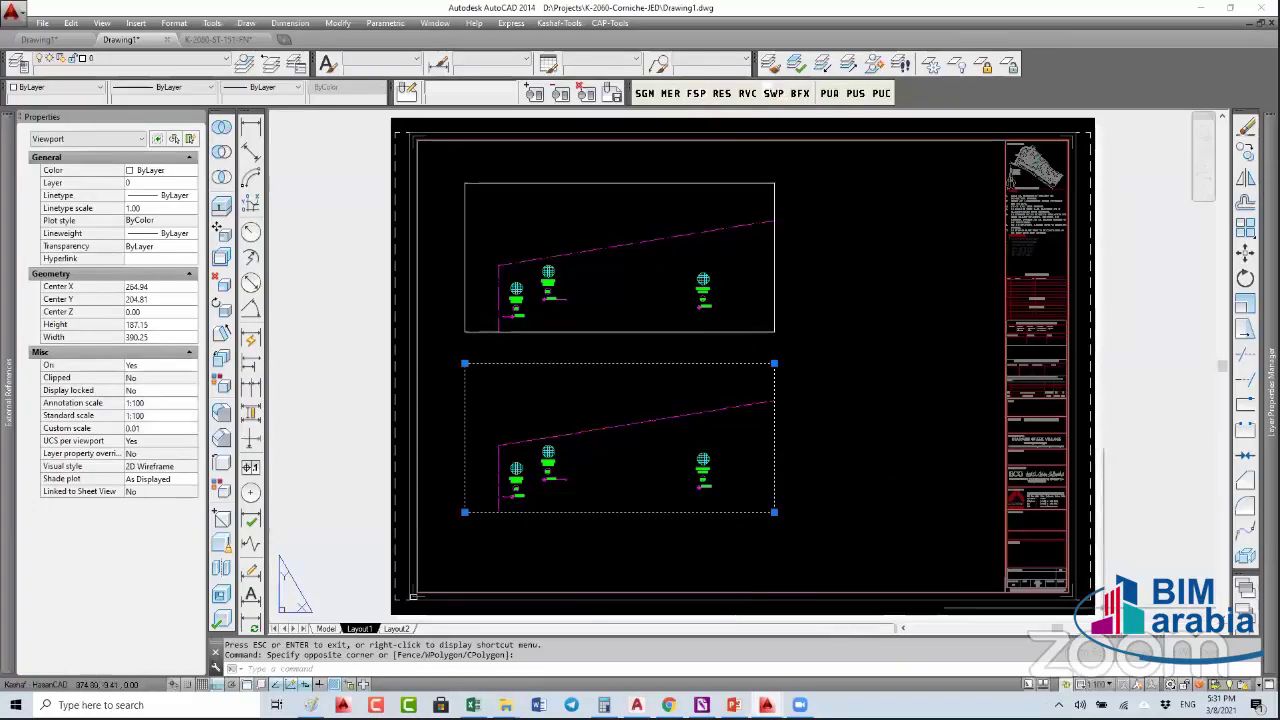
click(1100, 684)
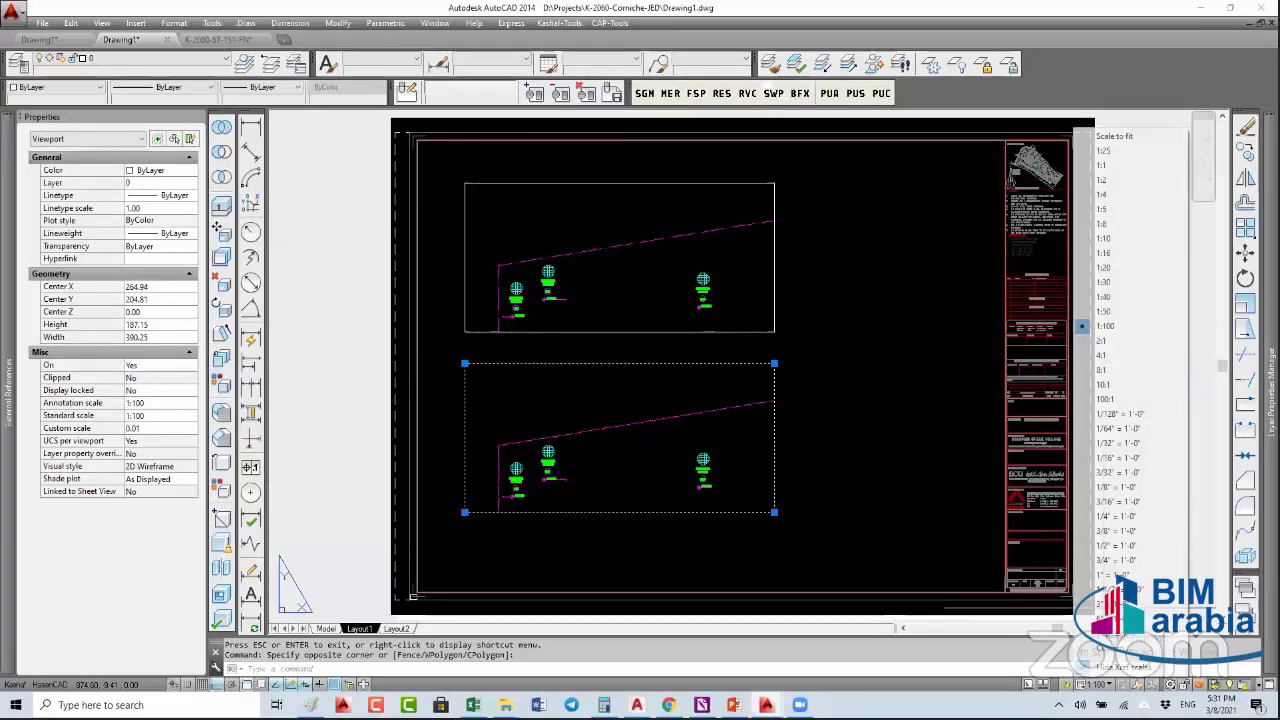
click(1103, 311)
double_click(890, 399)
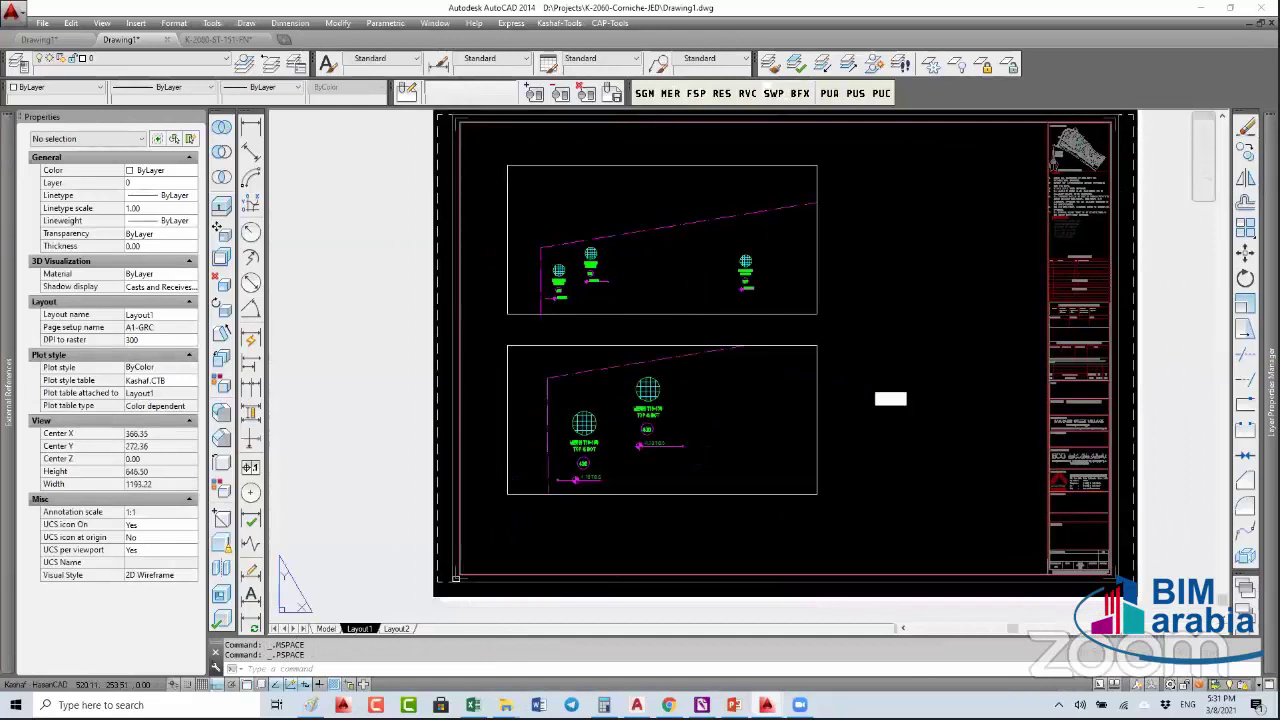
- Zoom to the full A1 sheet and enter model space in the upper viewport
middle_click(890, 399)
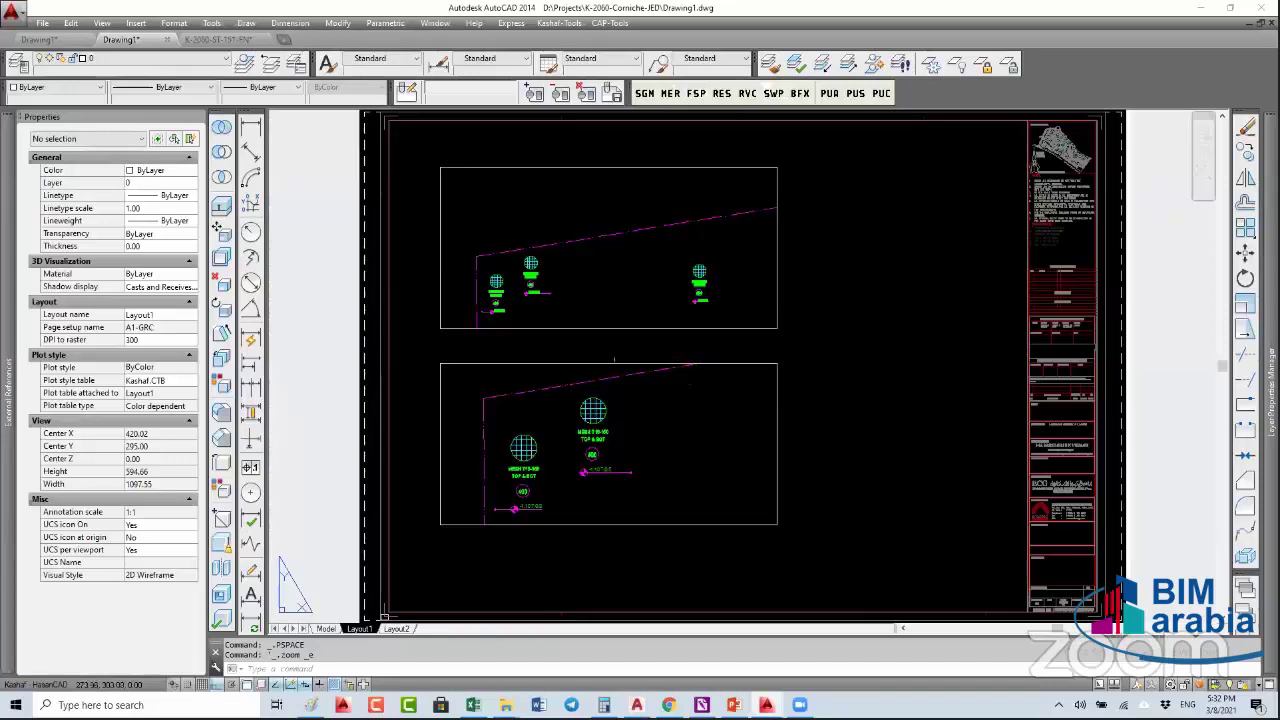
double_click(600, 282)
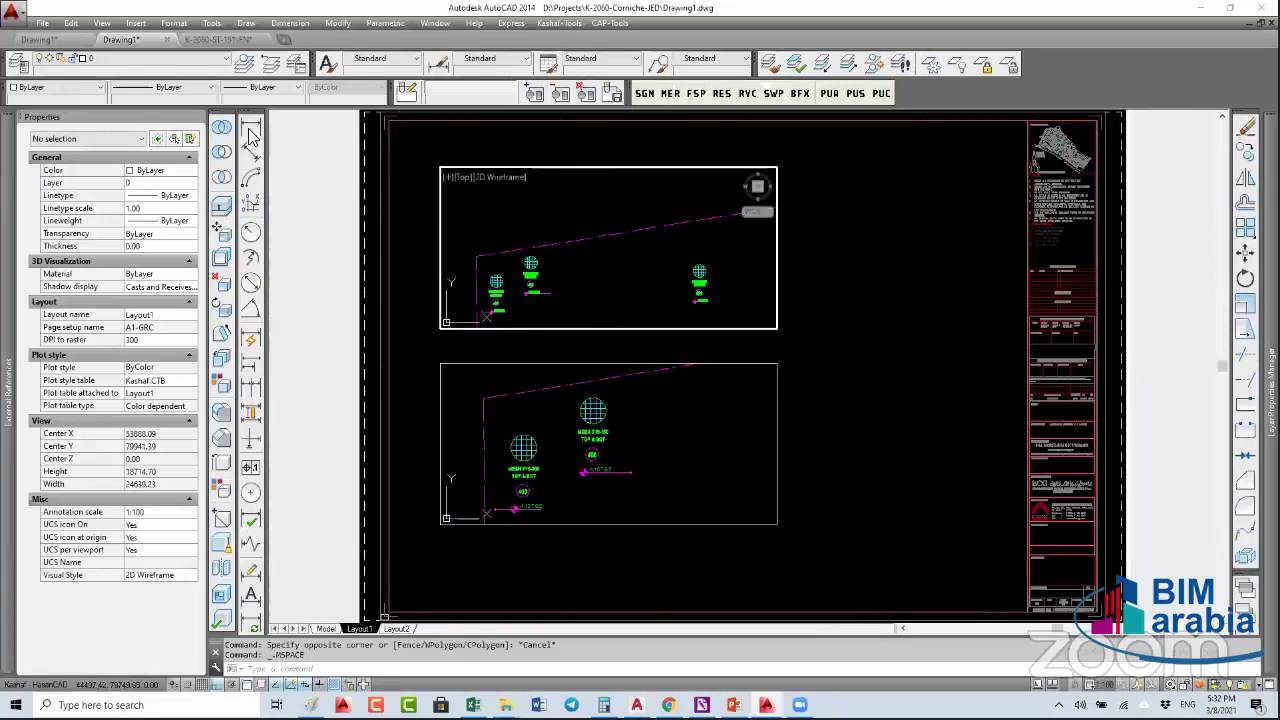
- Add a 9544.6110 linear dimension across the plan in the upper viewport
click(250, 130)
click(543, 288)
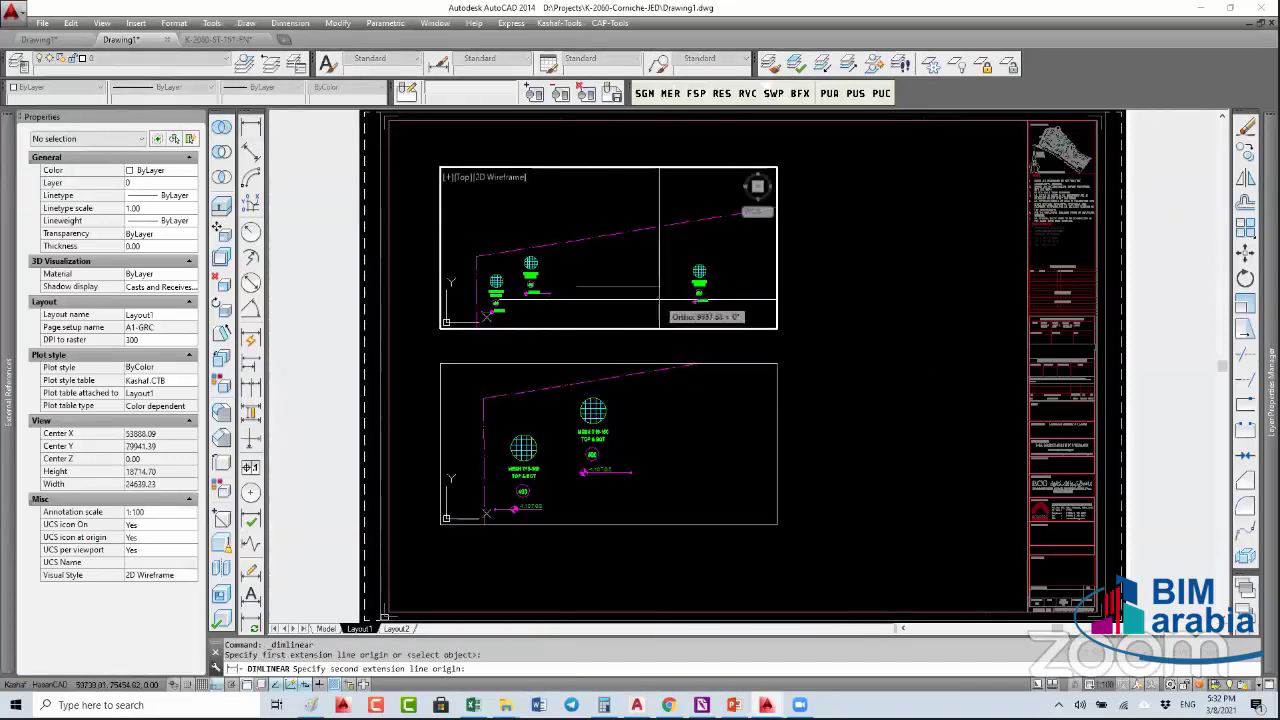
click(659, 298)
click(630, 270)
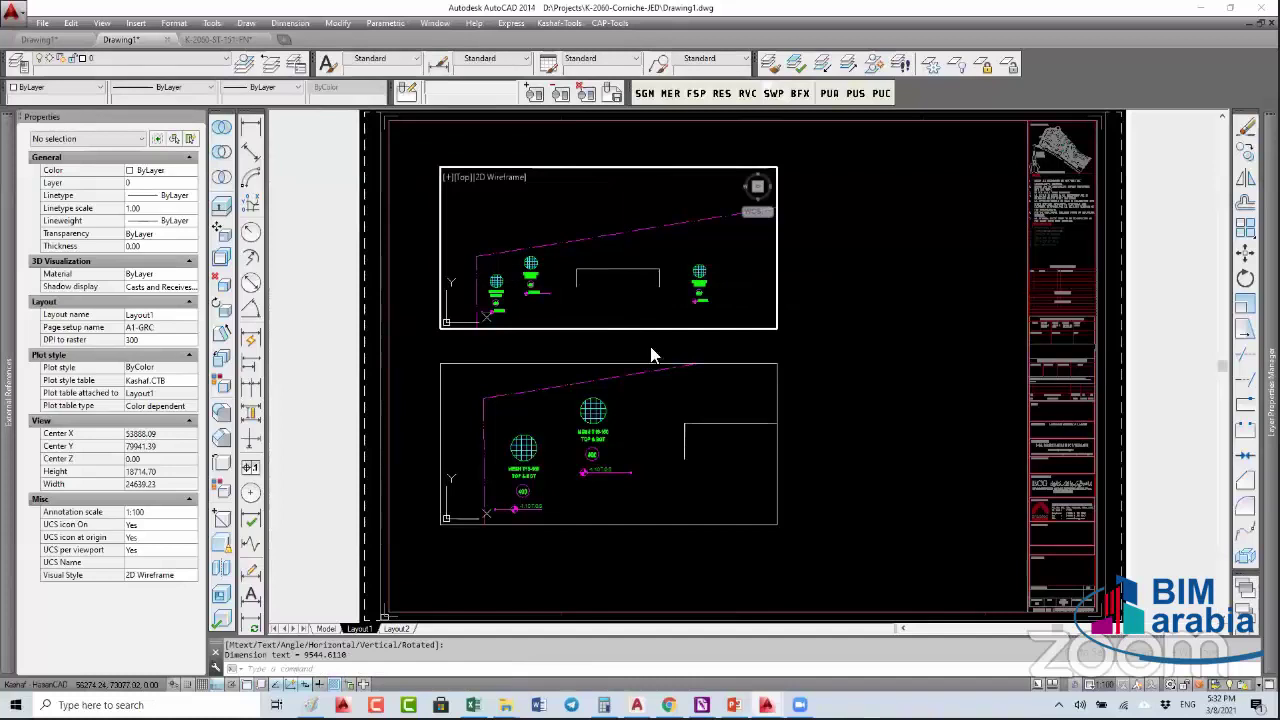
- Turn Annotation Visibility off so the 1:50 viewport hides the 1:100 labels
click(716, 388)
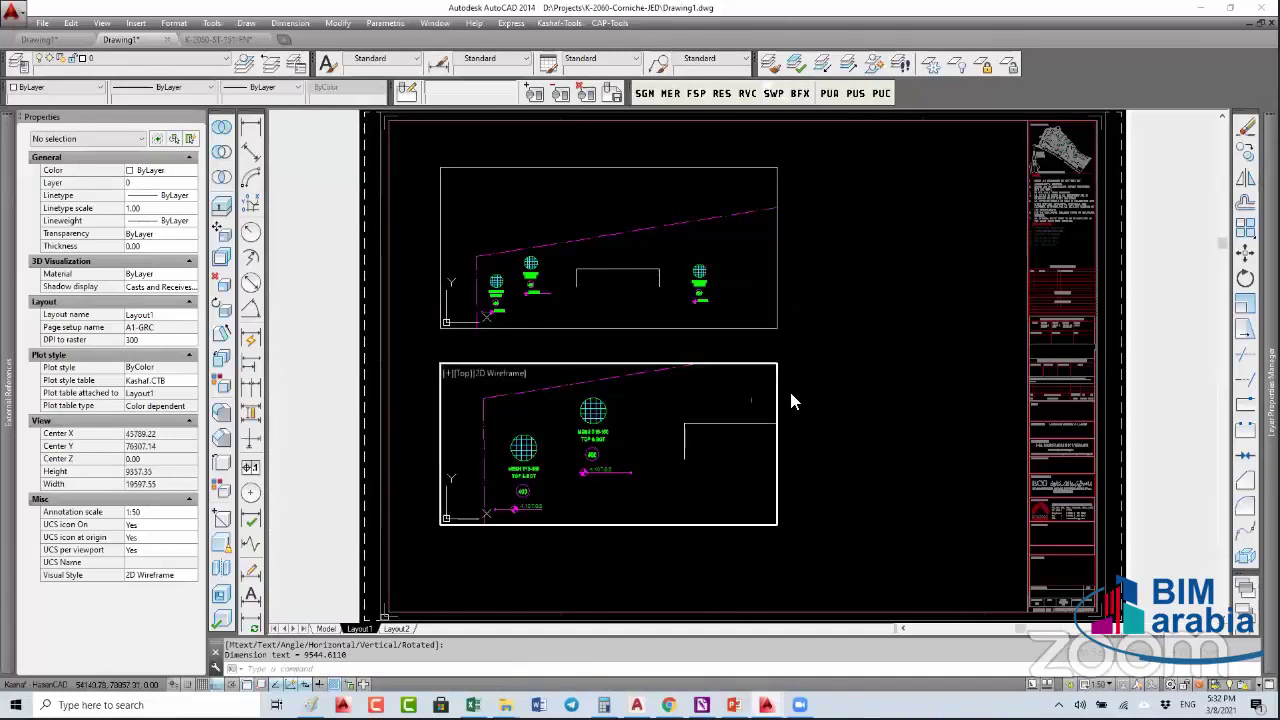
double_click(816, 396)
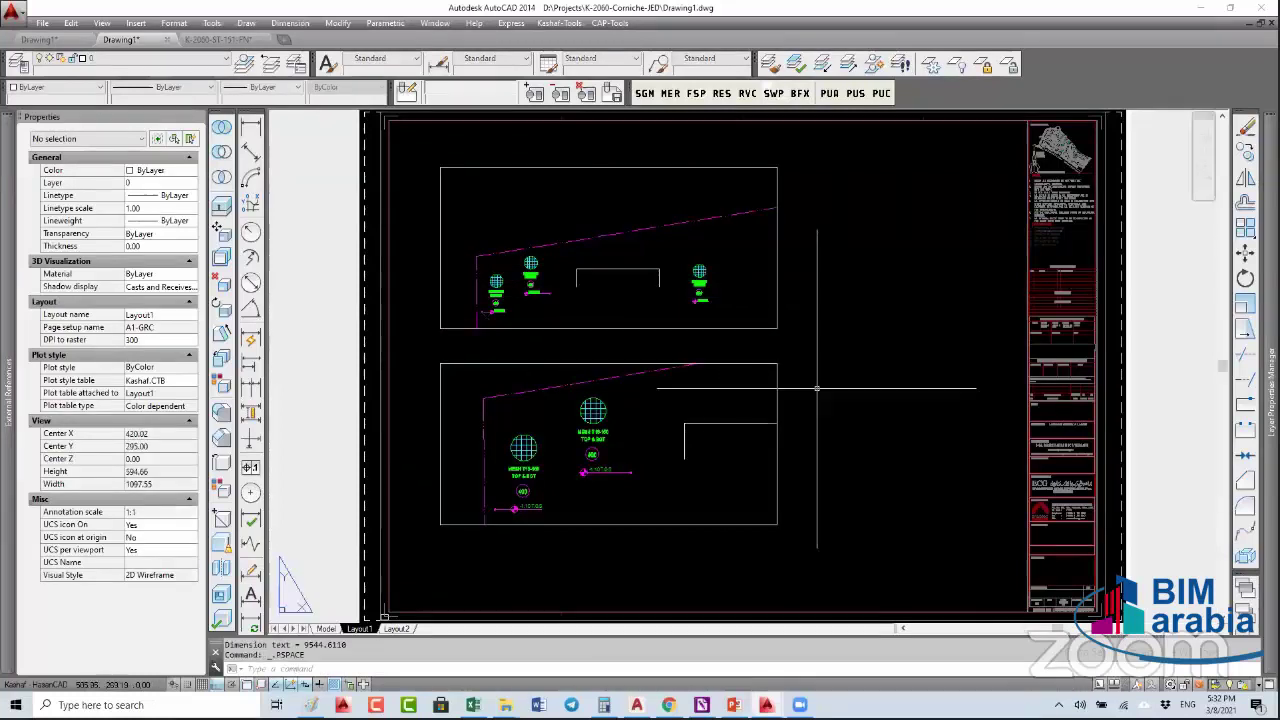
click(1143, 688)
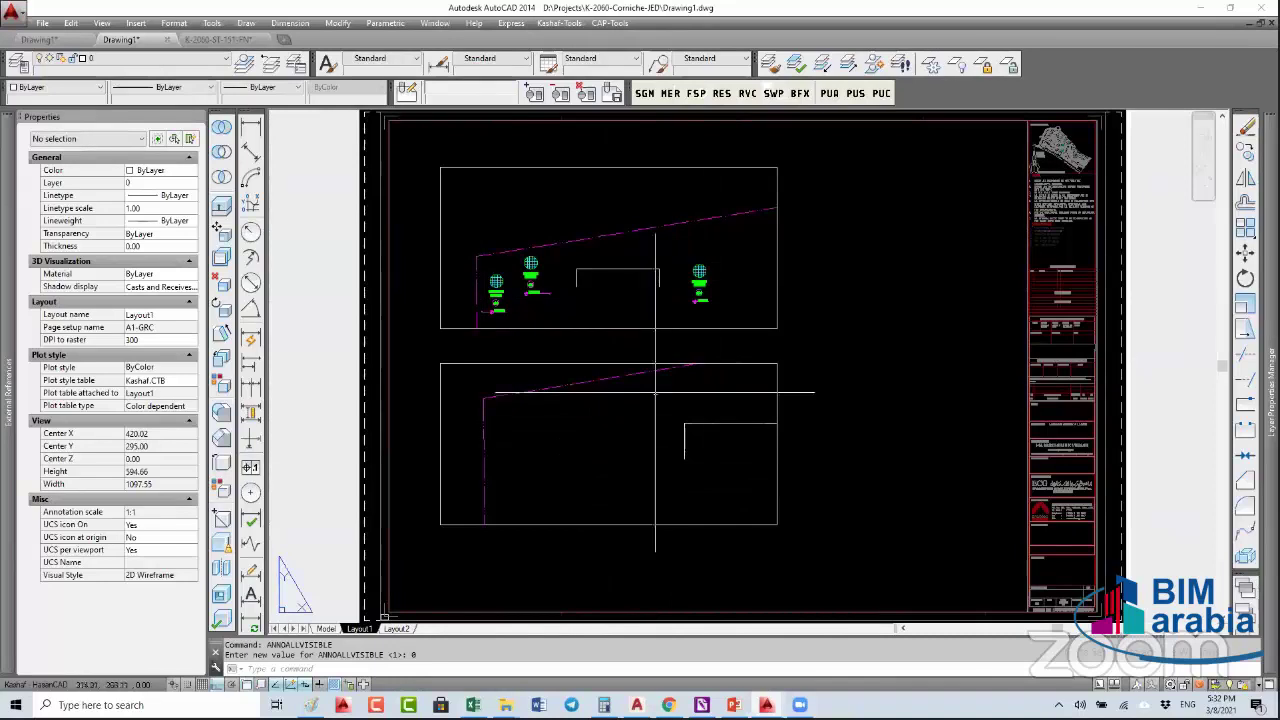
- Inspect the label blocks on S-STRS-STEP and select the LEVEL_PLAN level marker
double_click(535, 265)
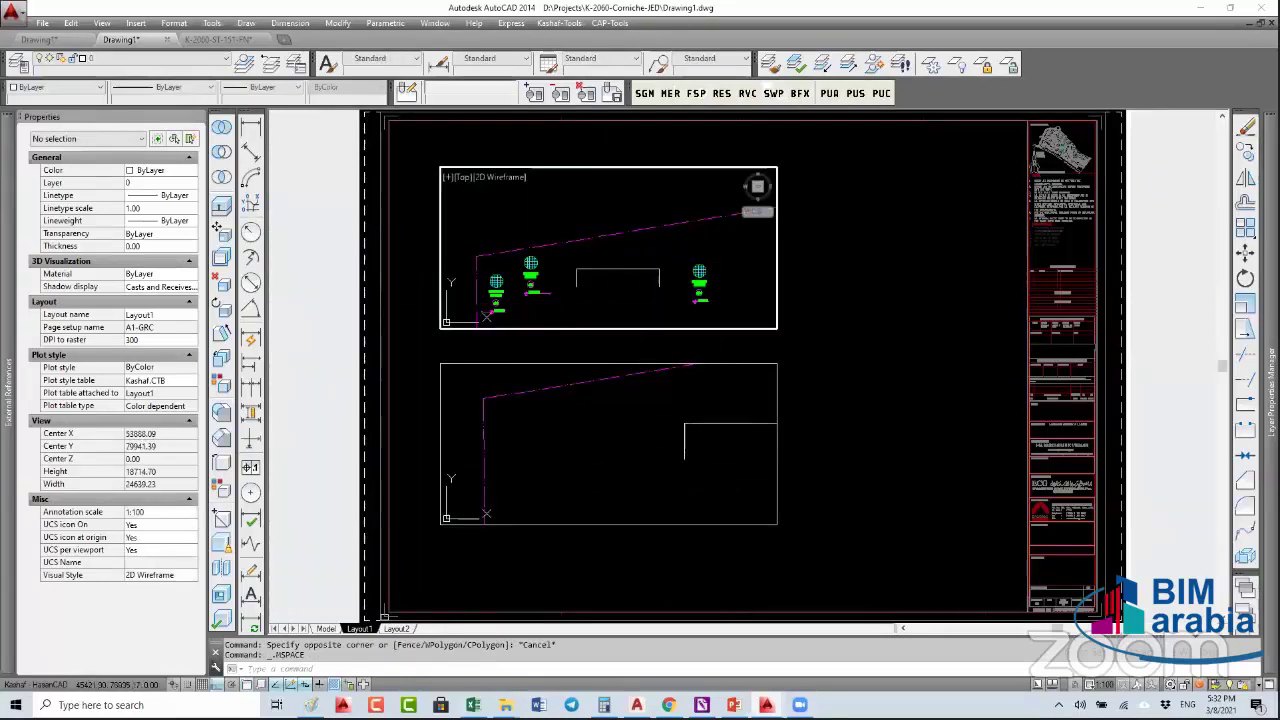
click(540, 293)
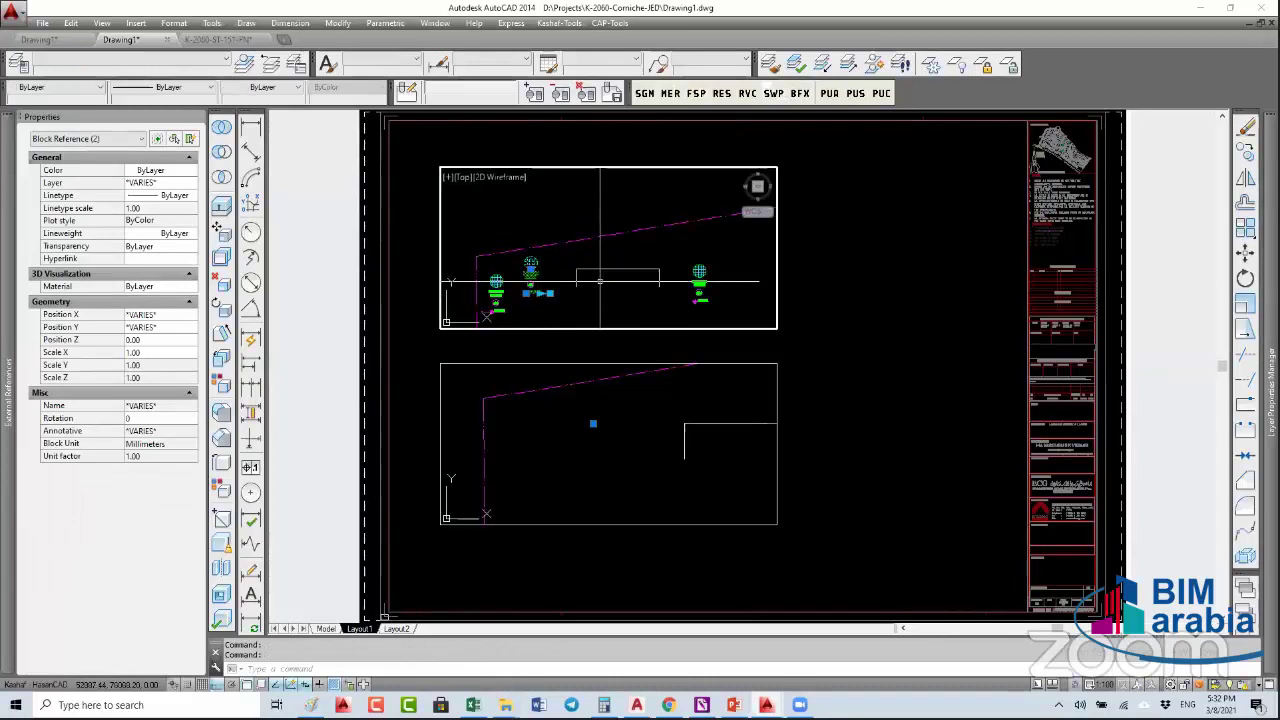
key(Escape)
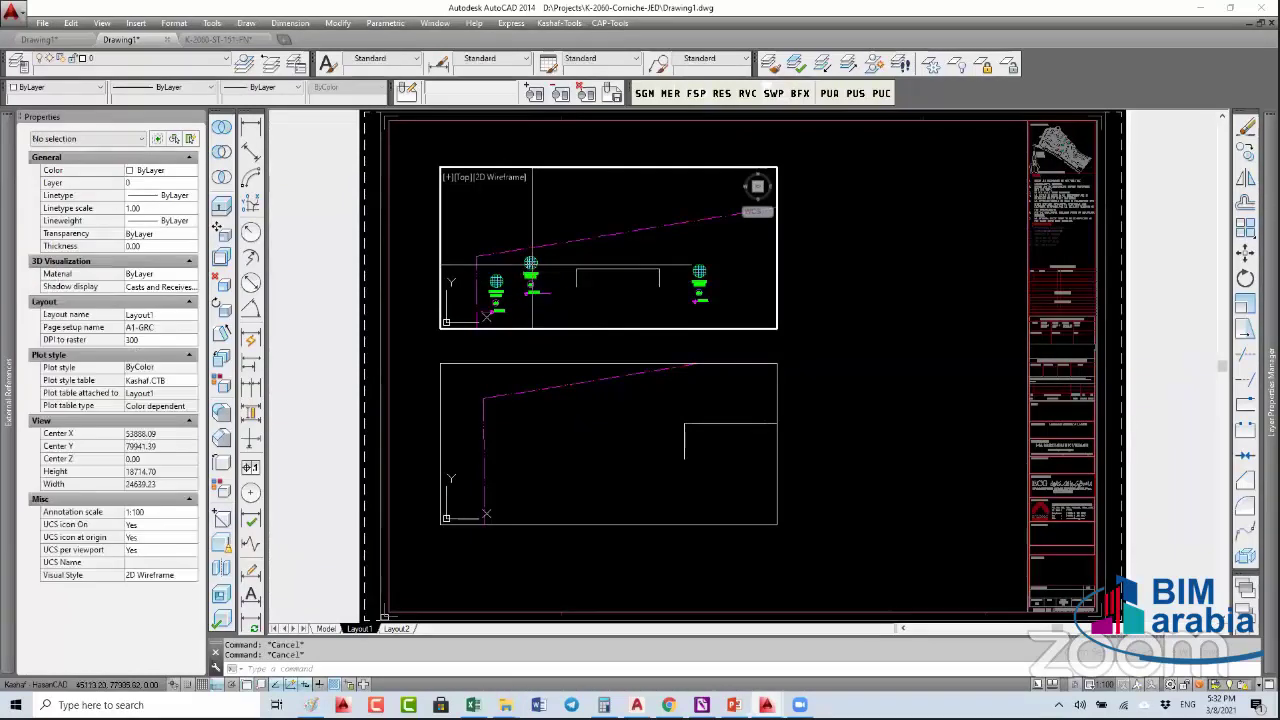
click(546, 252)
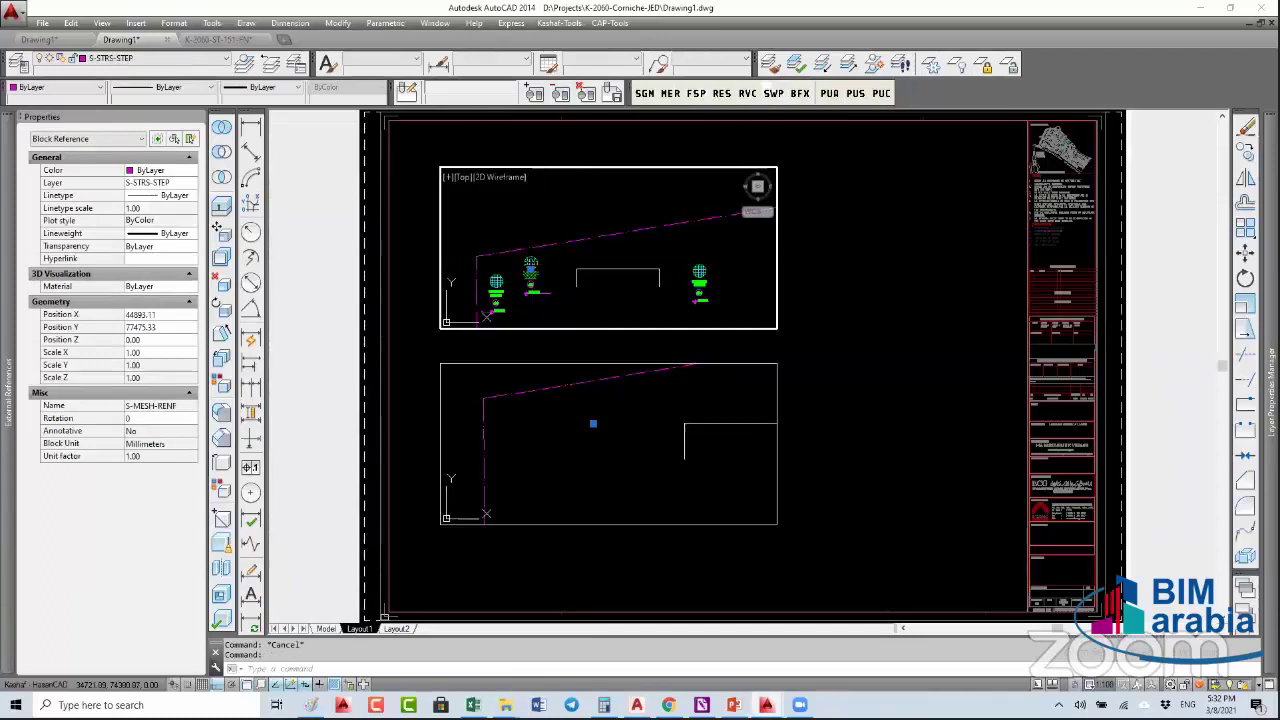
key(Escape)
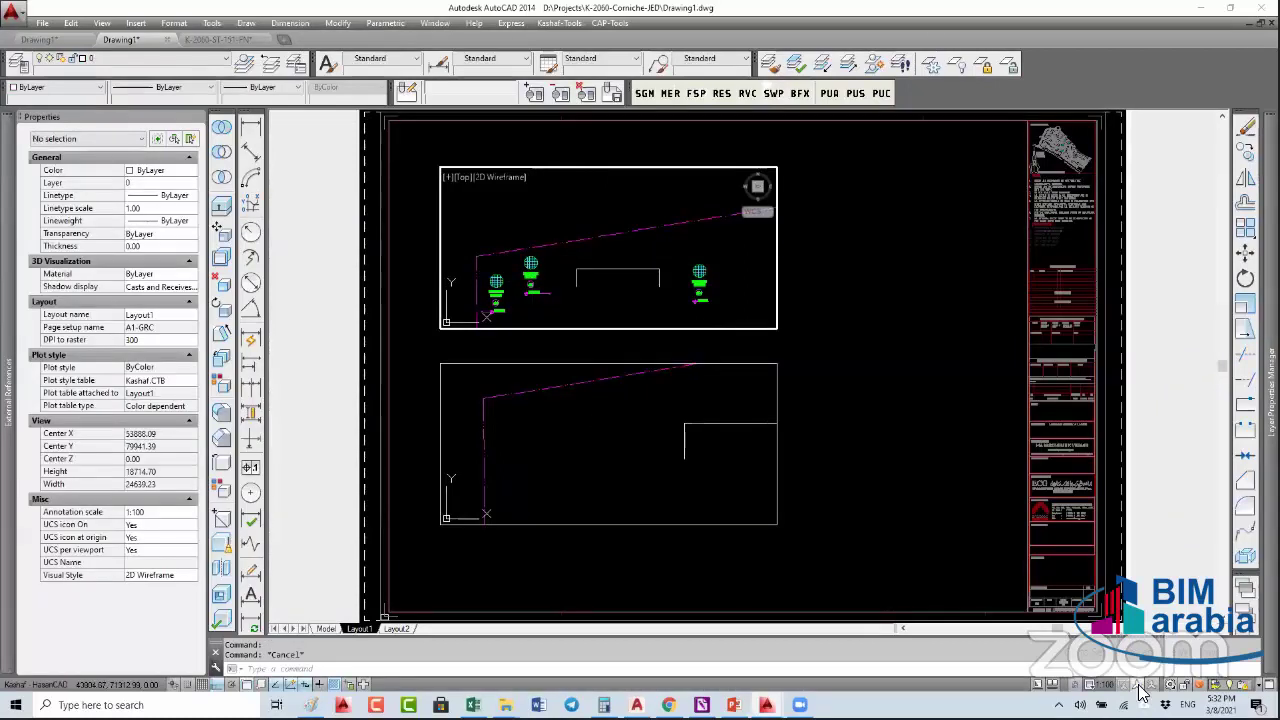
click(1138, 684)
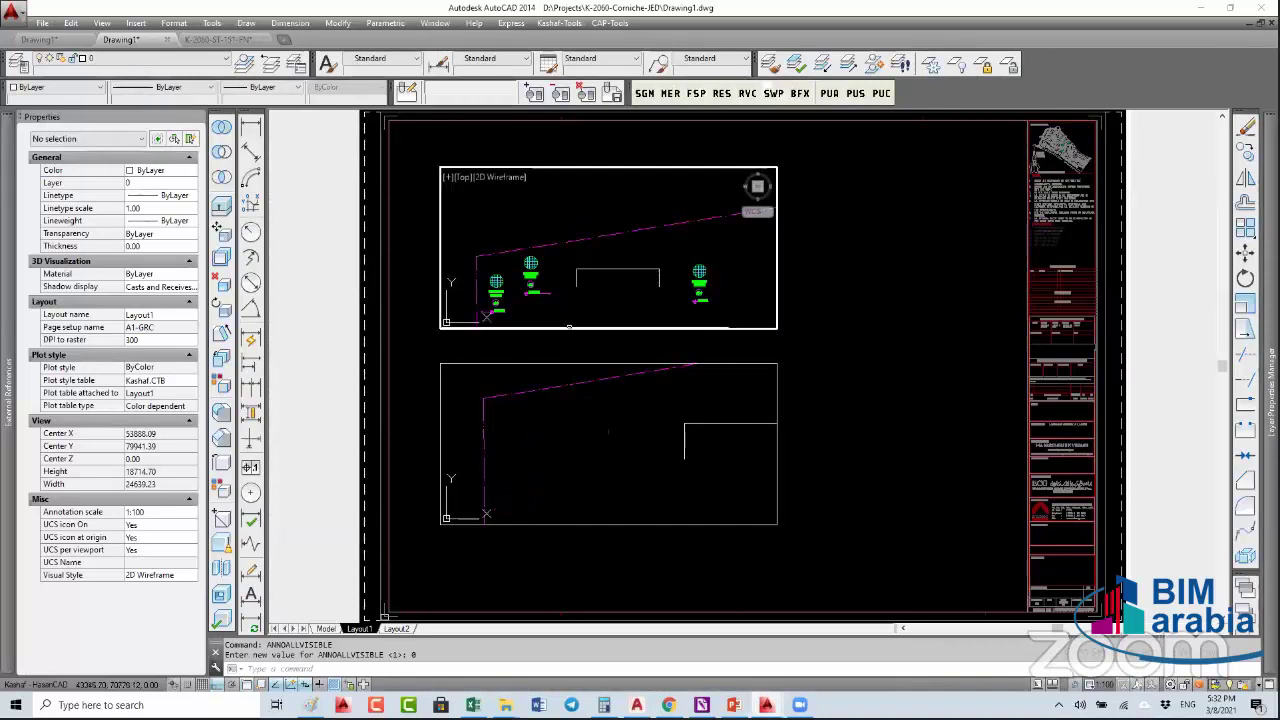
key(Escape)
click(705, 299)
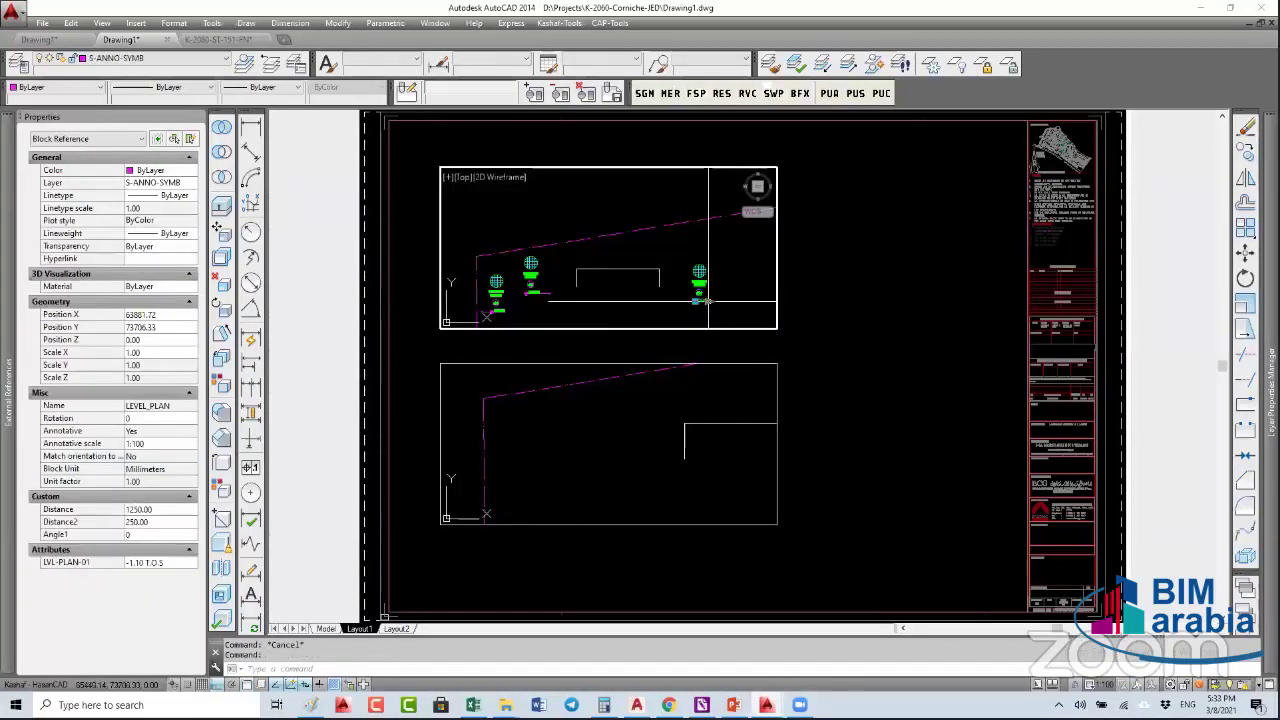
- Confirm in Properties that the level label block is annotative at 1:100
click(126, 452)
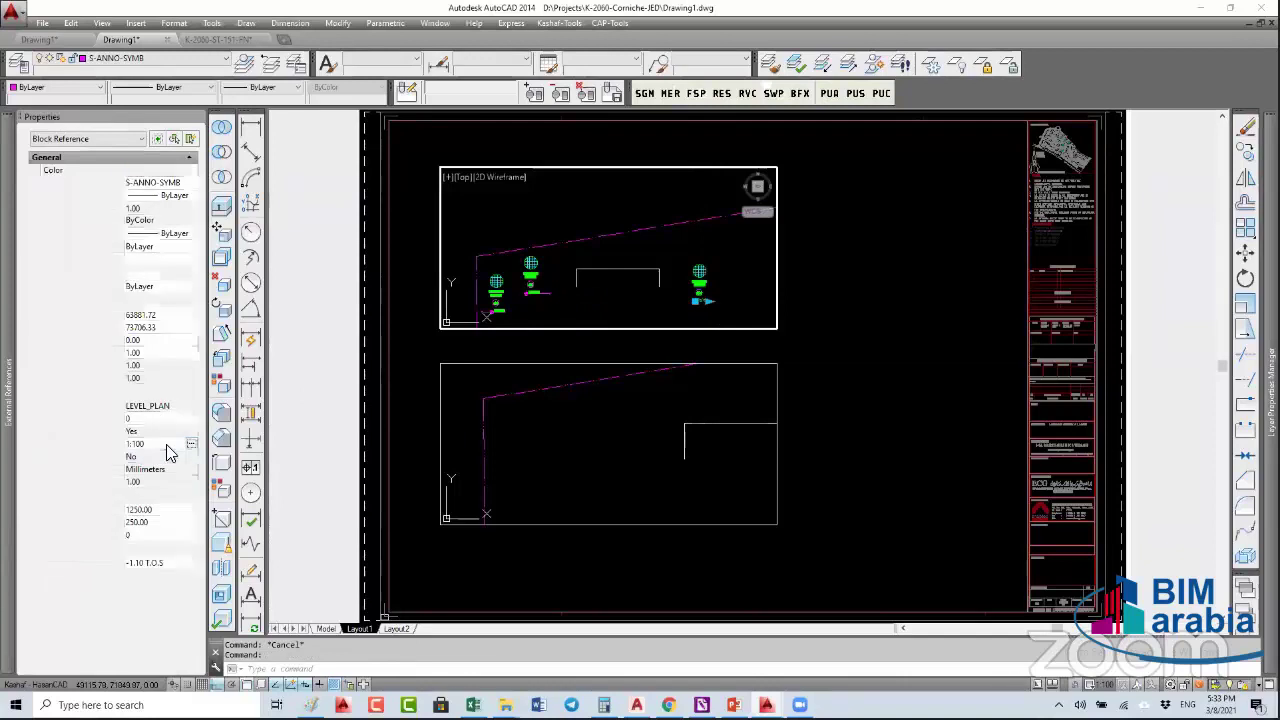
click(191, 443)
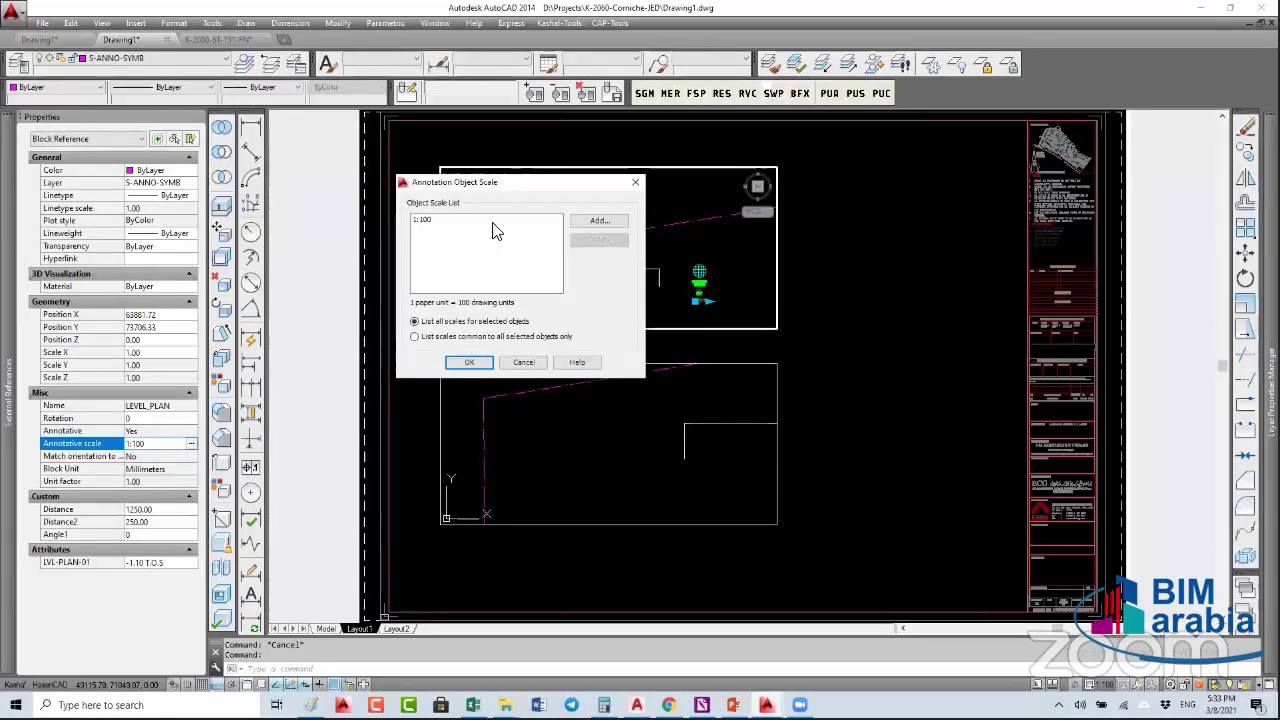
click(469, 362)
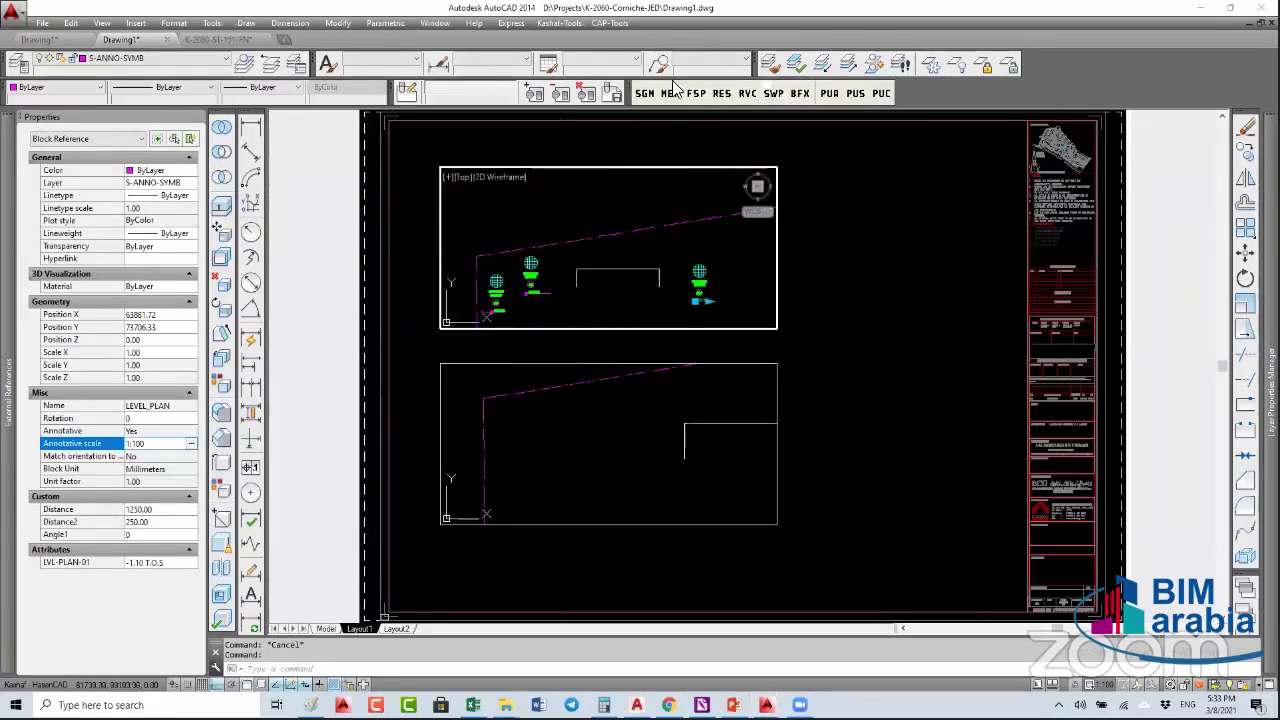
key(Escape)
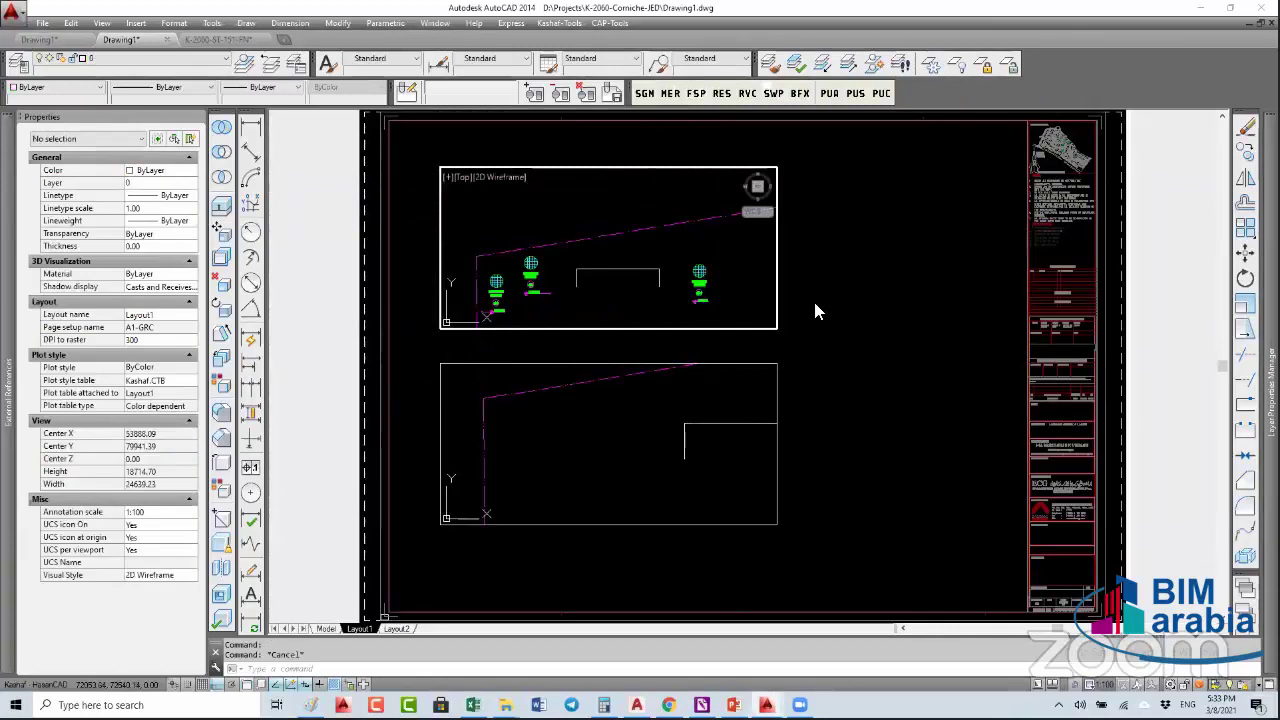
- Check the -1.10 T.O.S level label, then return to paper space and the Model tab
double_click(784, 293)
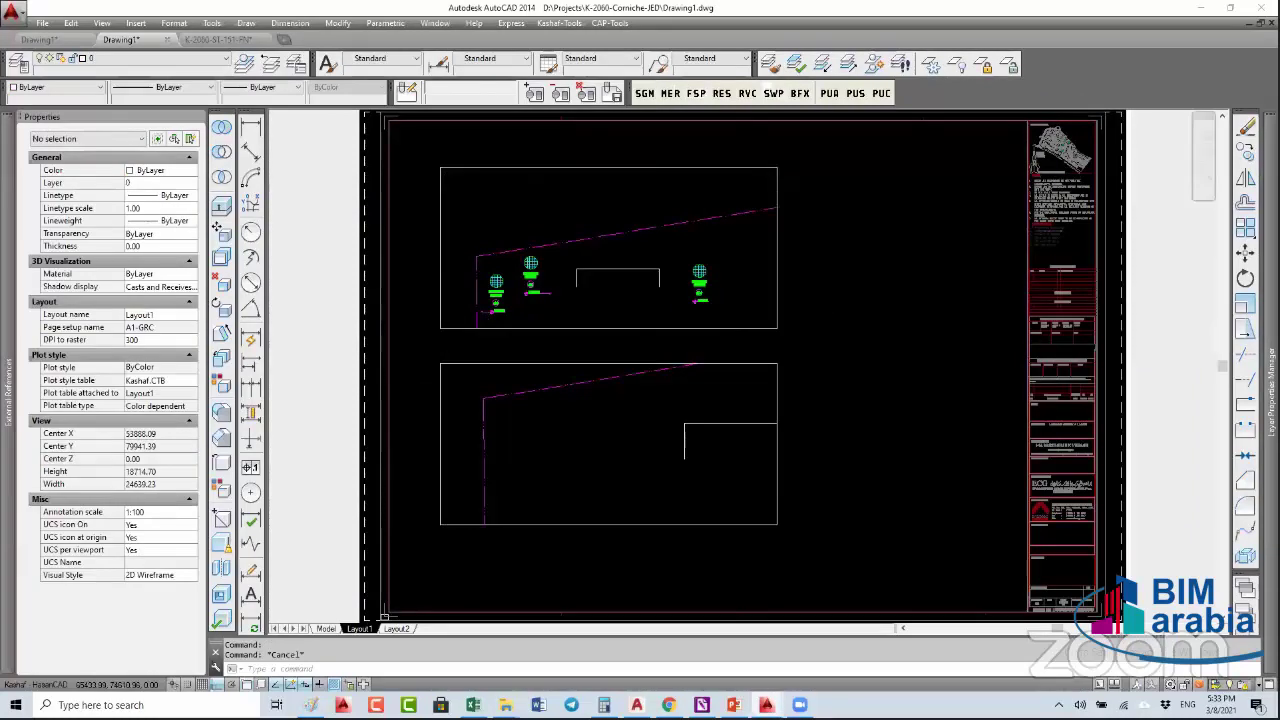
double_click(700, 340)
click(700, 345)
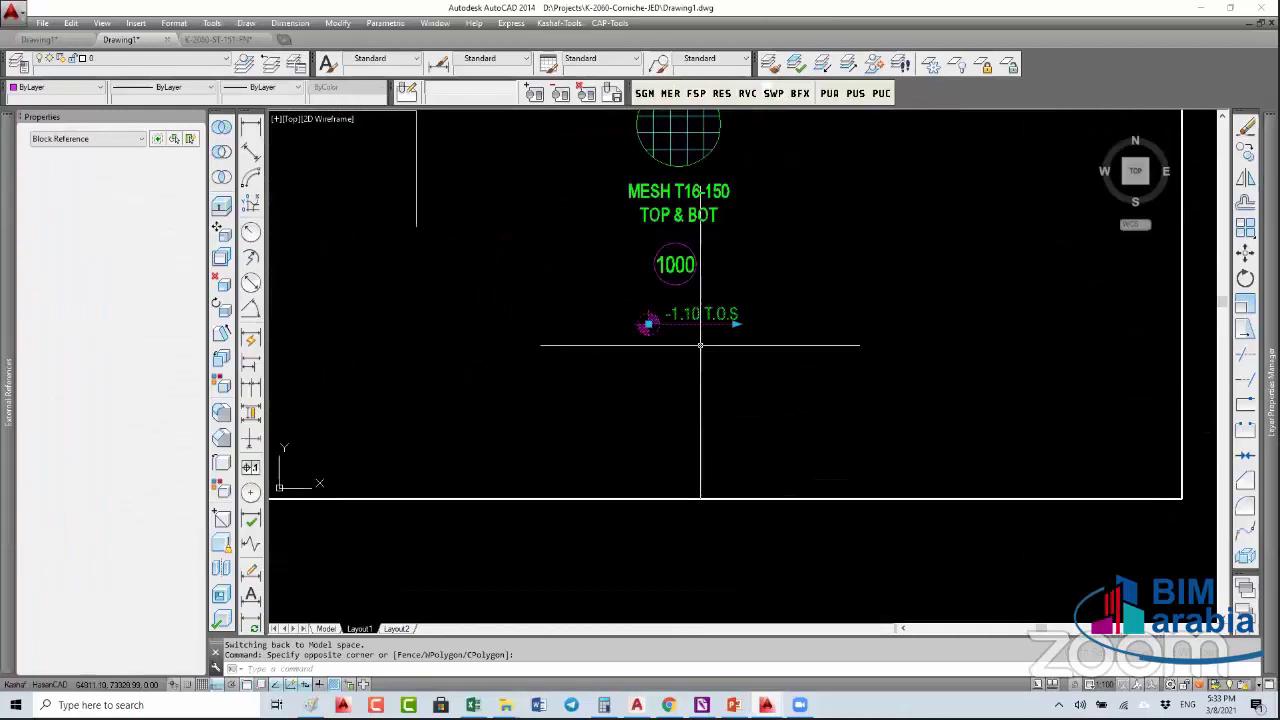
scroll(700, 345, down, 5)
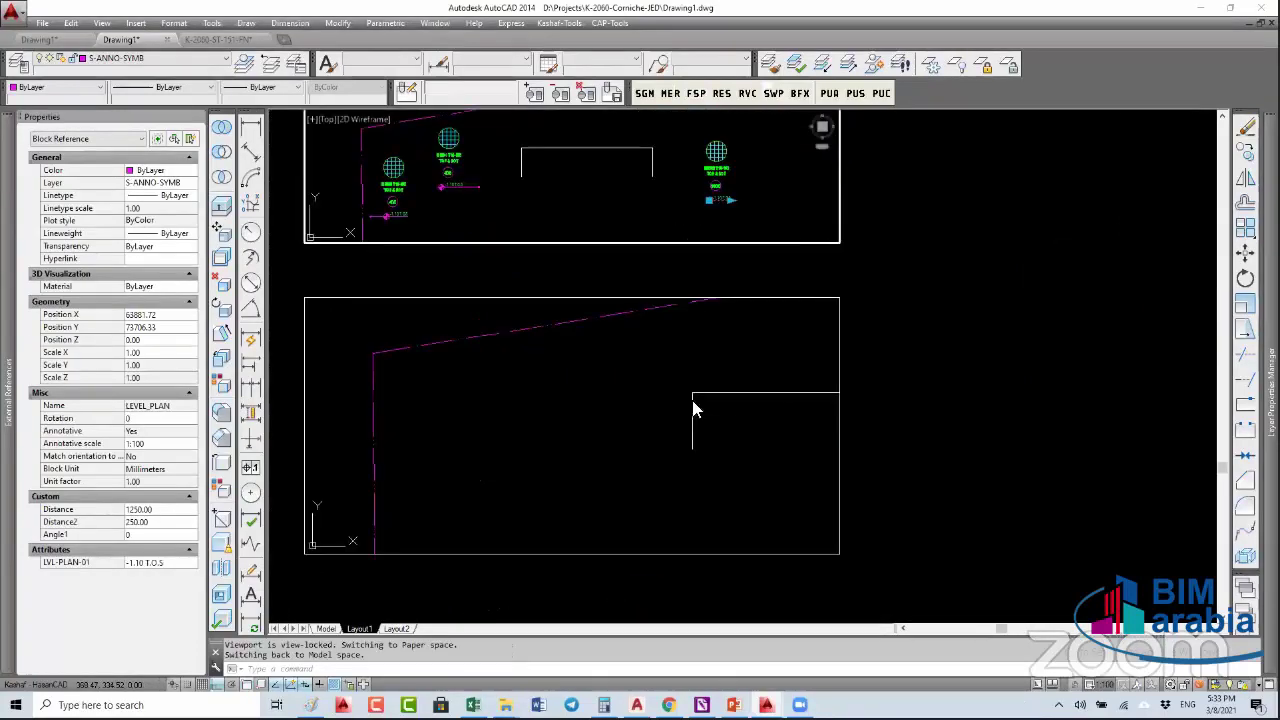
double_click(817, 423)
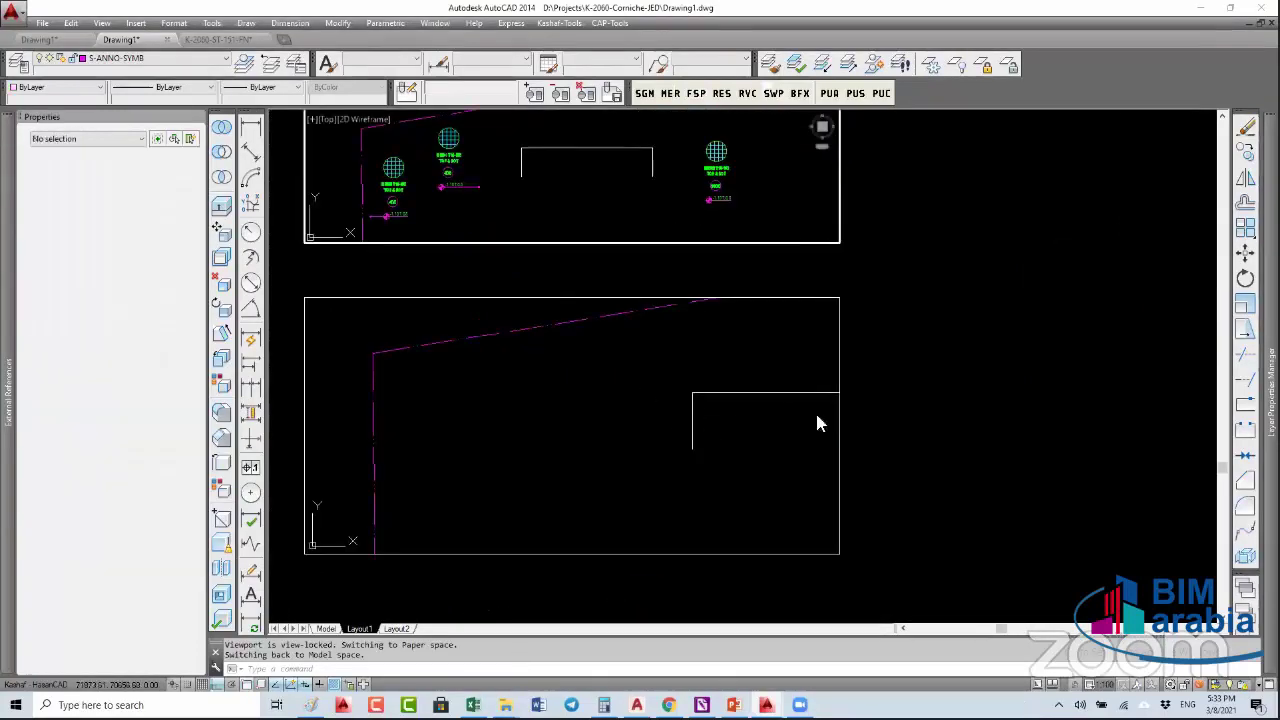
middle_click(789, 420)
middle_click(789, 420)
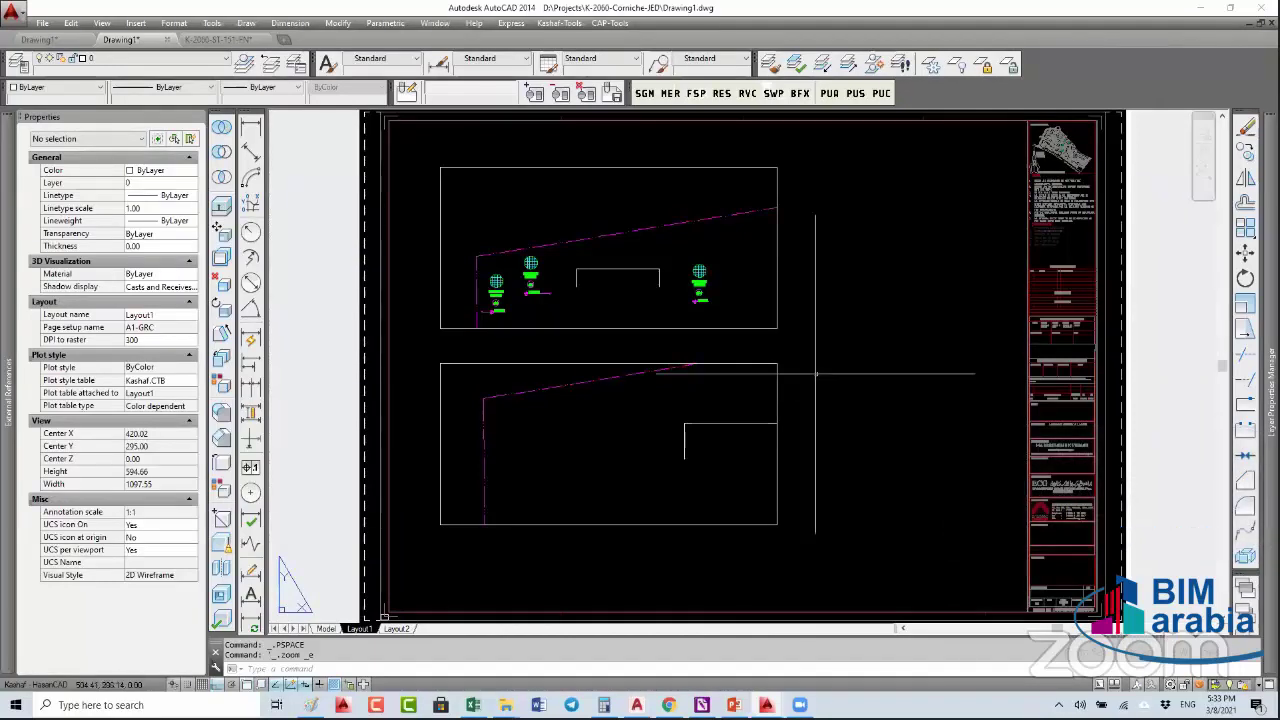
click(327, 628)
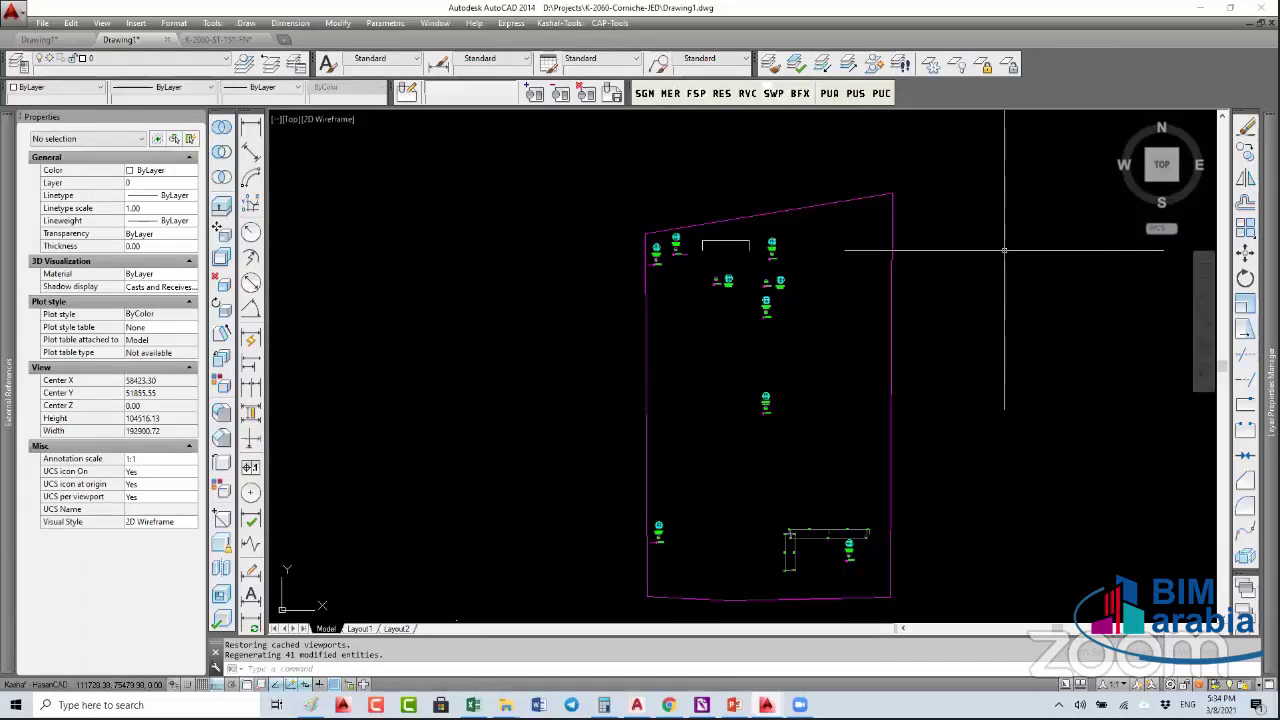
- Draw horizontal and vertical axis grid lines across the plan with LINE
scroll(780, 258, up, 6)
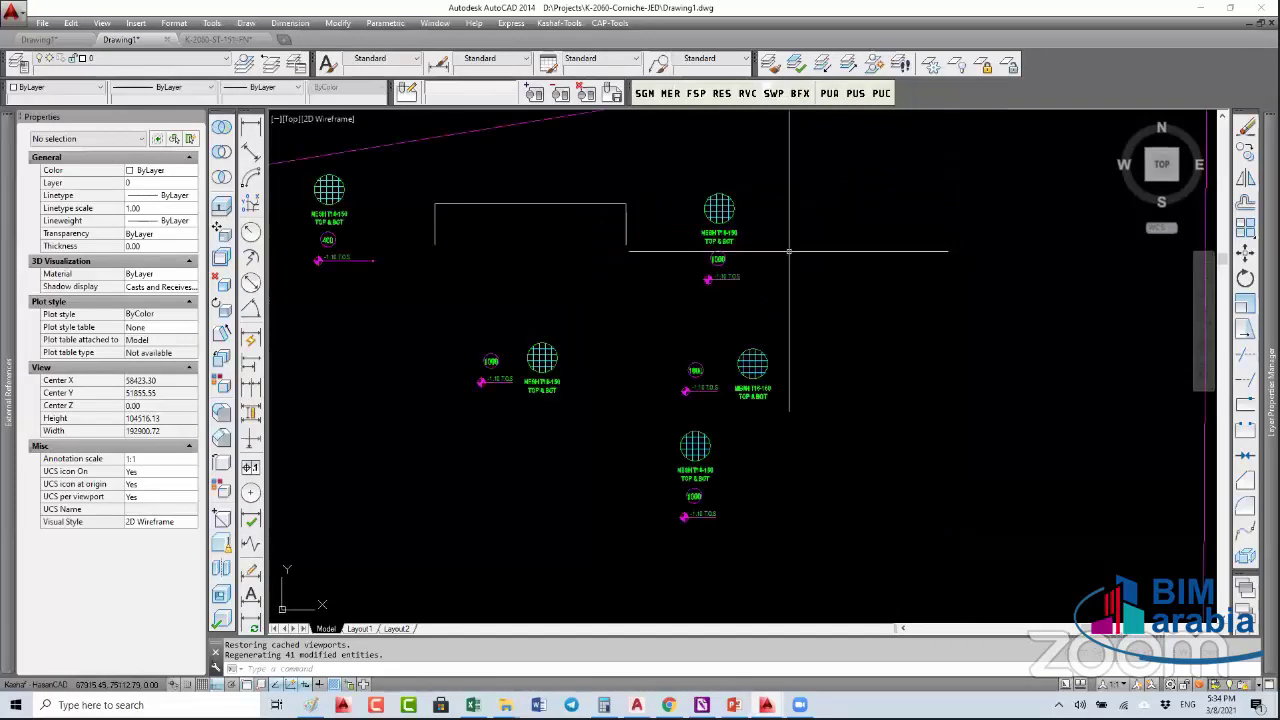
scroll(776, 262, down, 8)
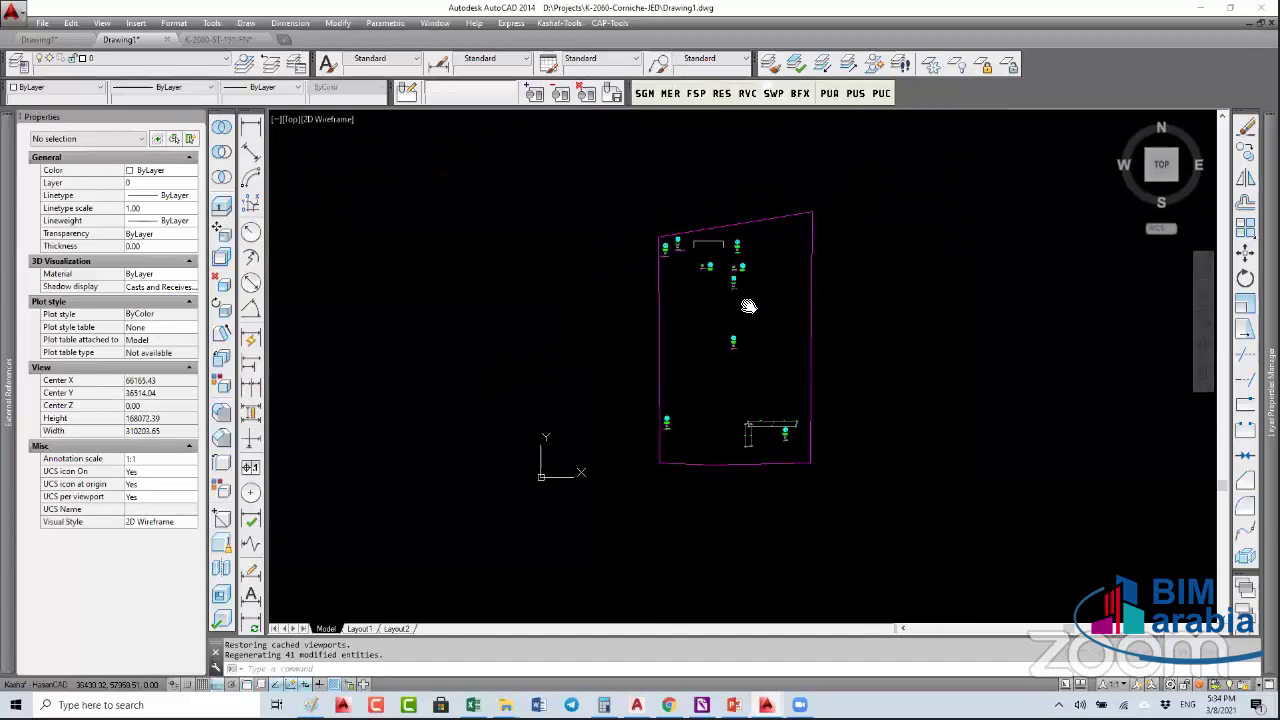
text(l)
key(Return)
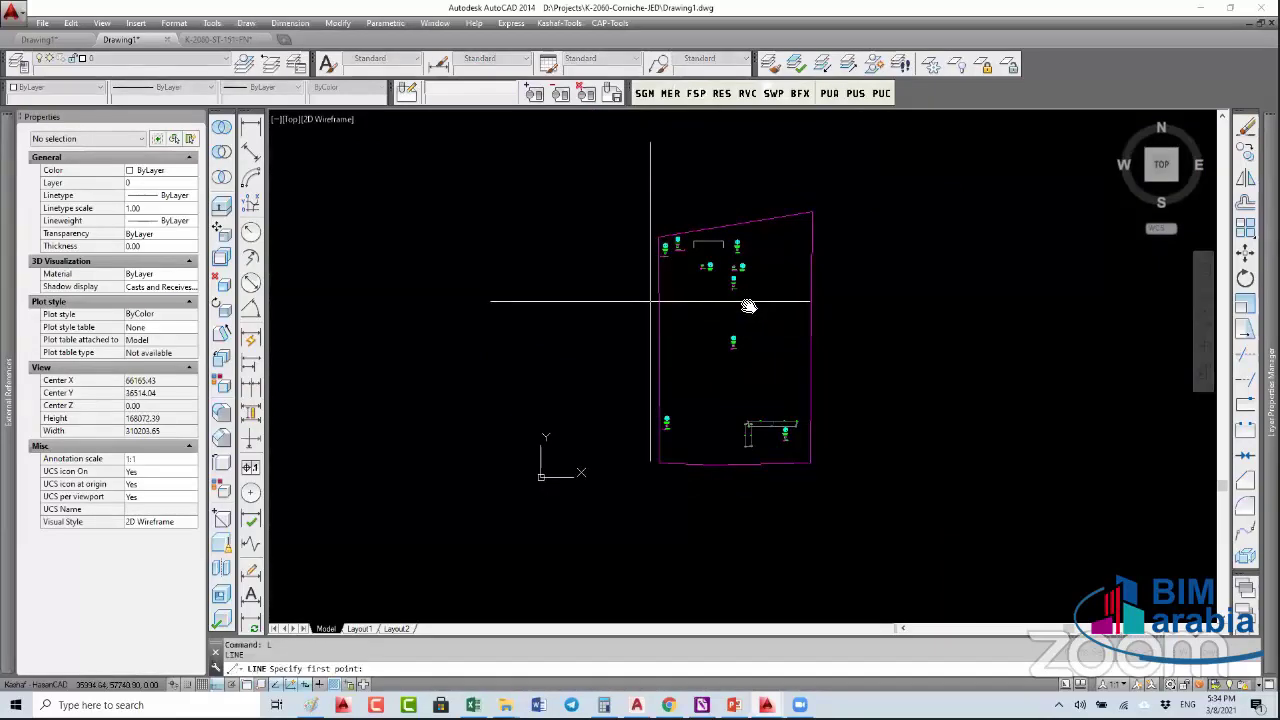
click(650, 300)
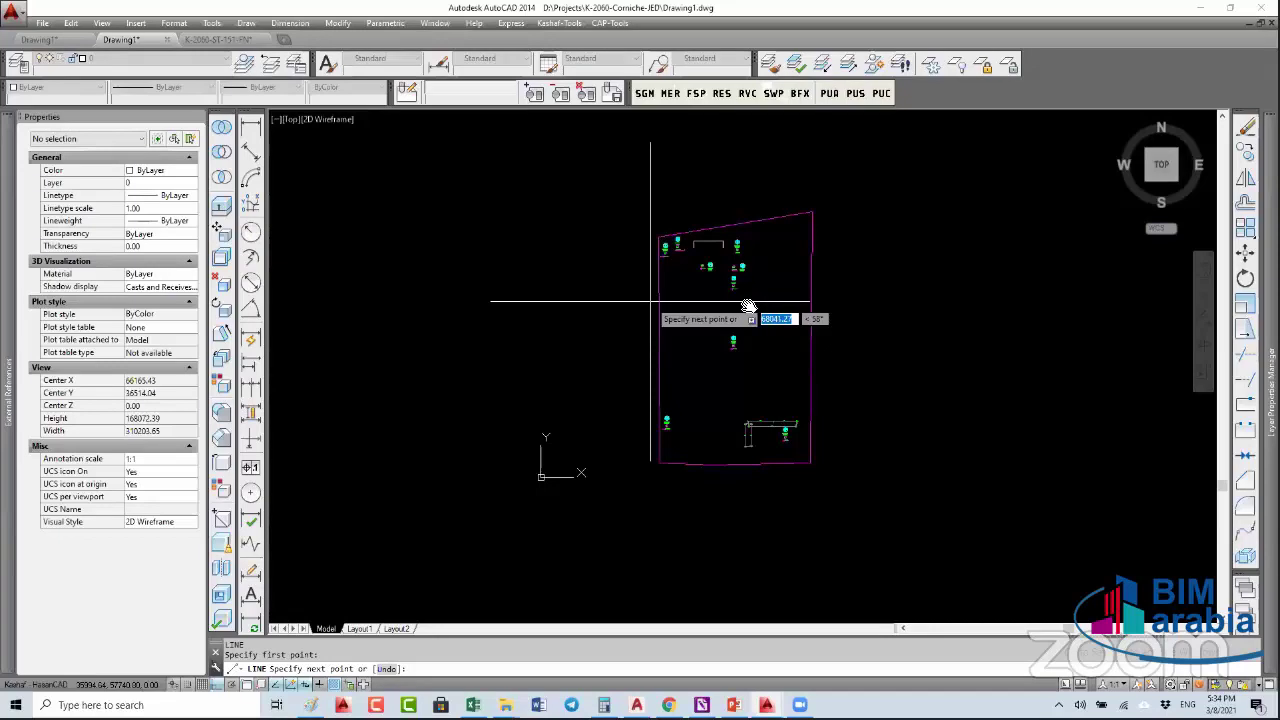
click(852, 300)
key(Return)
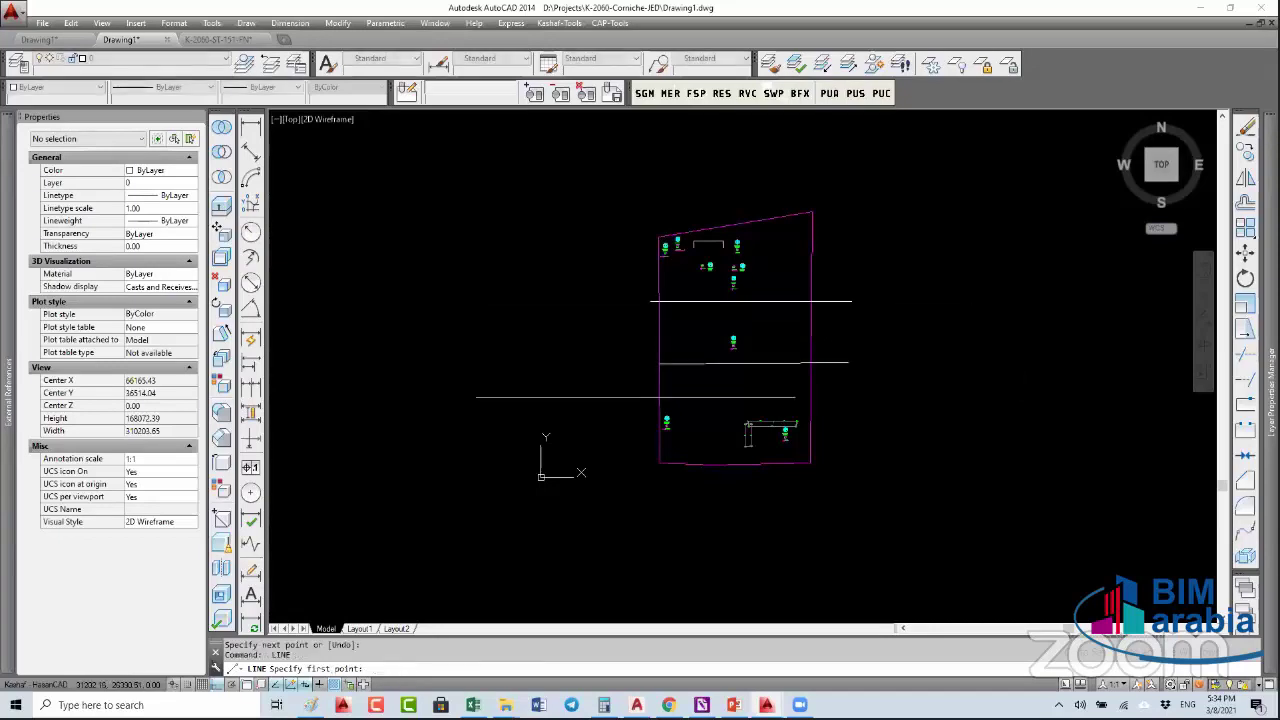
key(Return)
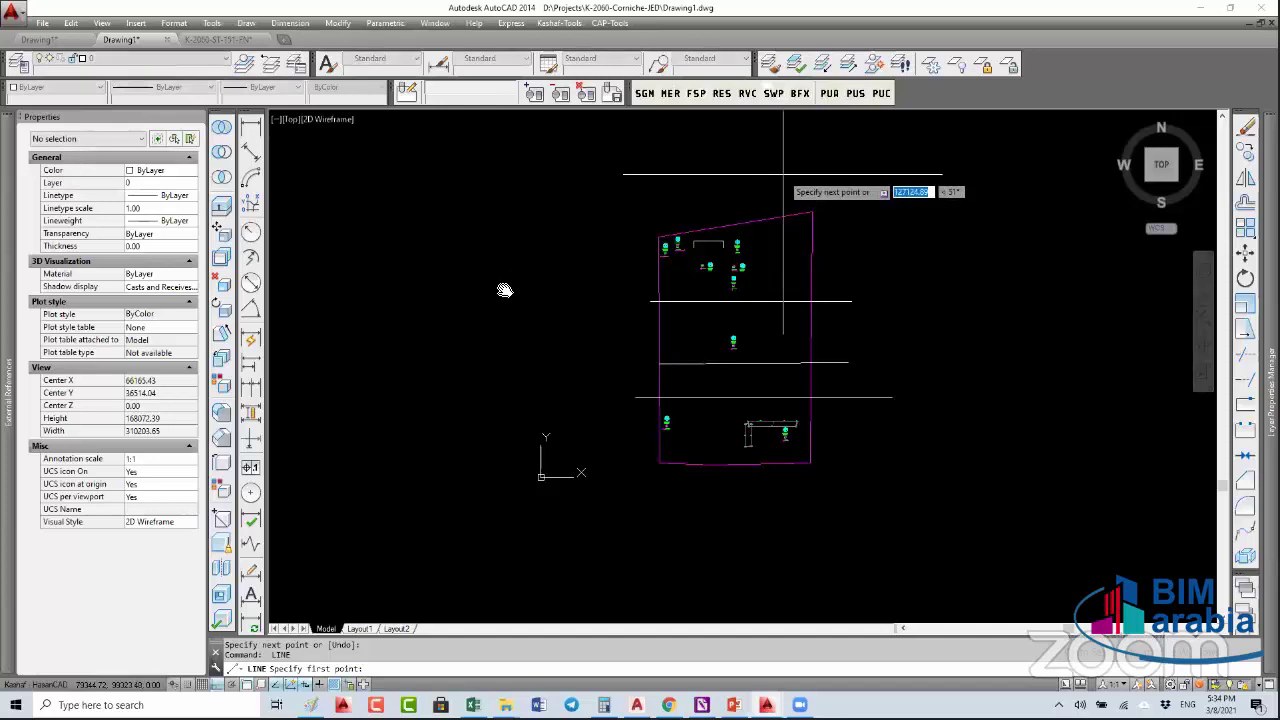
key(Escape)
- Define the AXES block from the grid lines, based at the lower-left intersection (39006.02, 4894.07)
text(b)
key(Return)
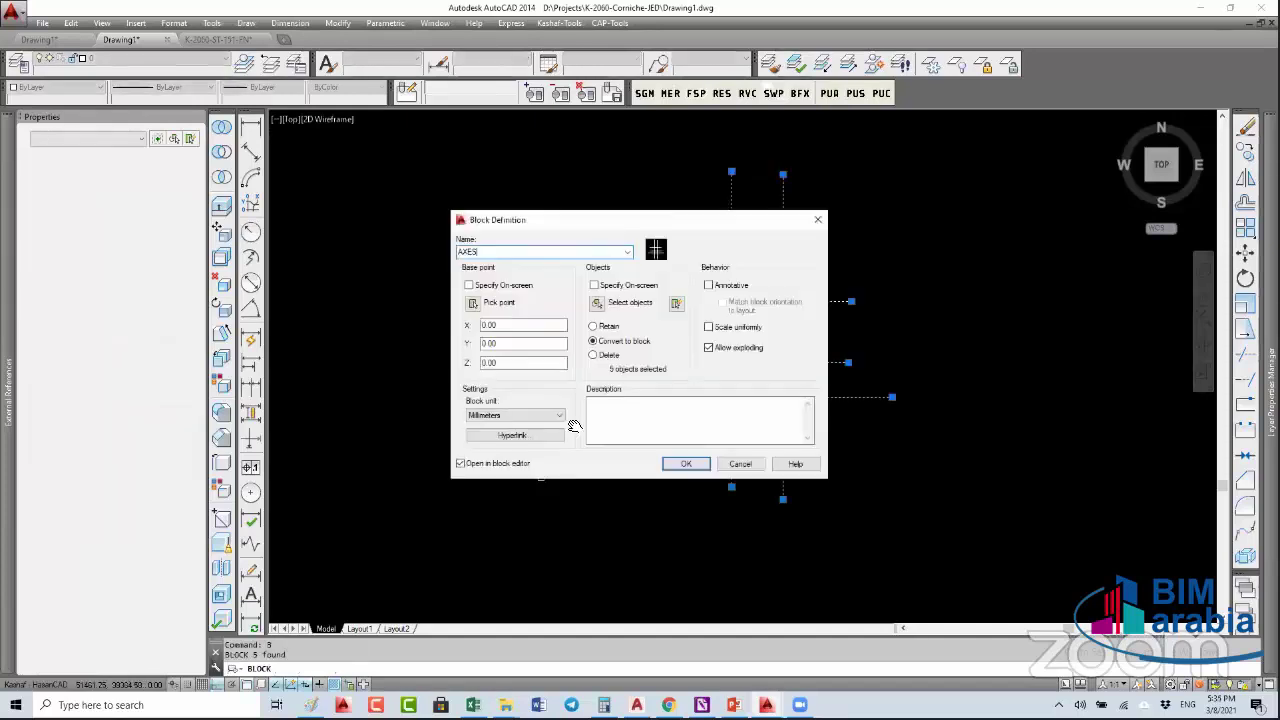
click(486, 297)
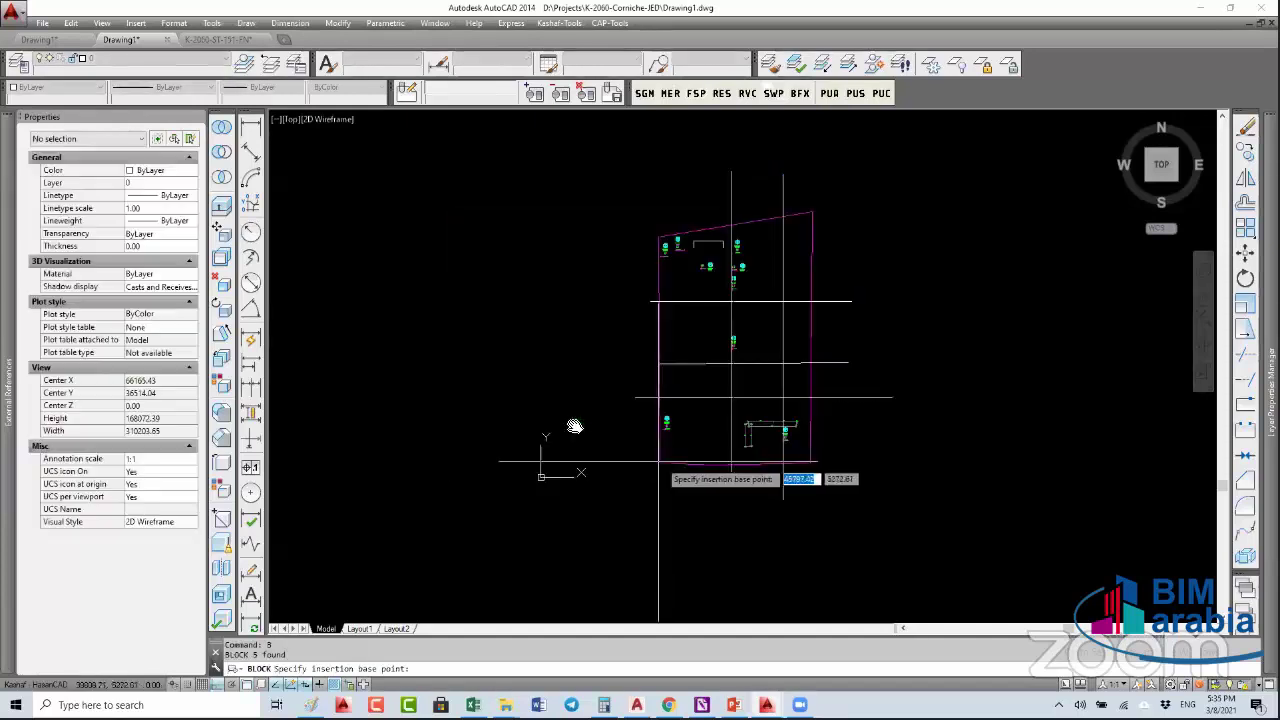
click(594, 305)
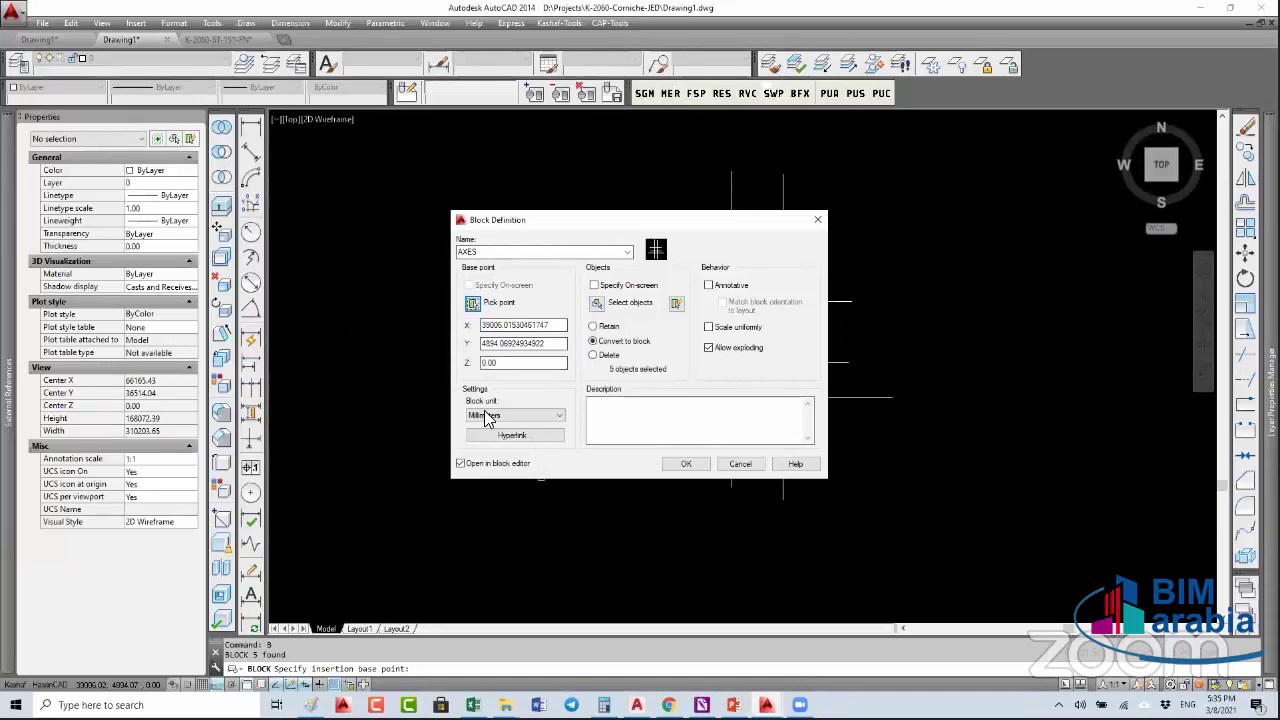
click(530, 440)
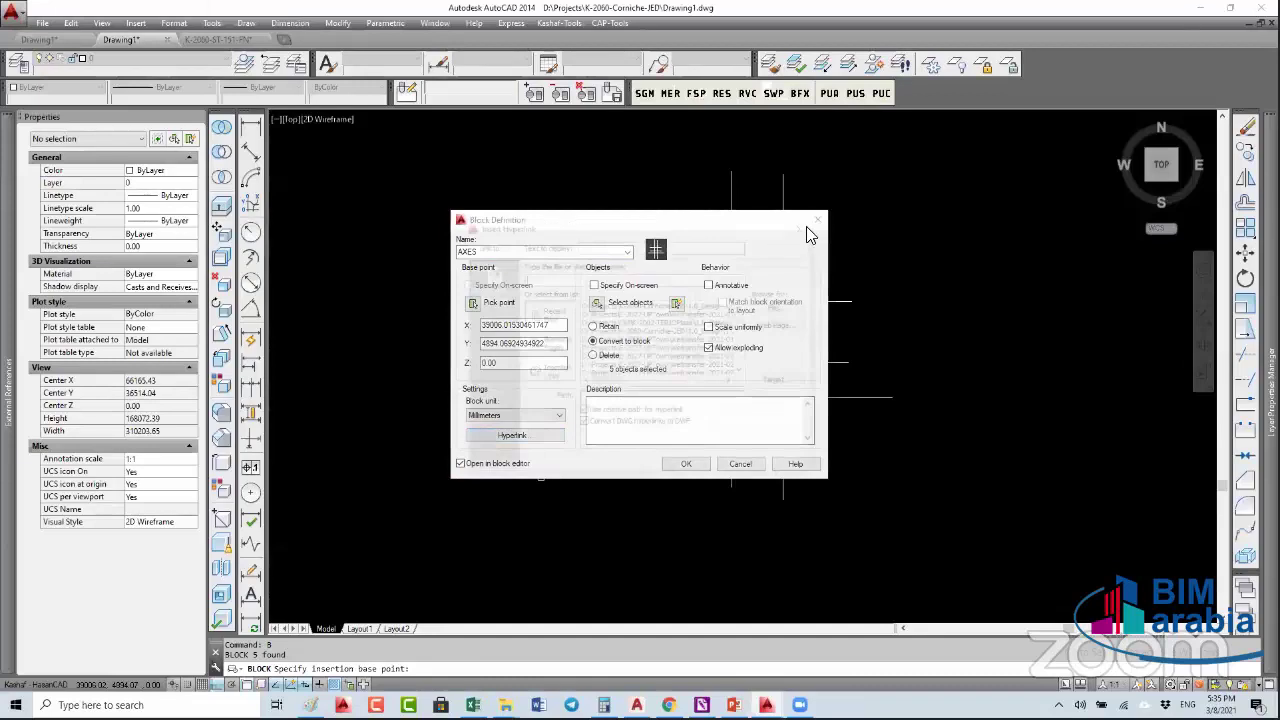
click(688, 465)
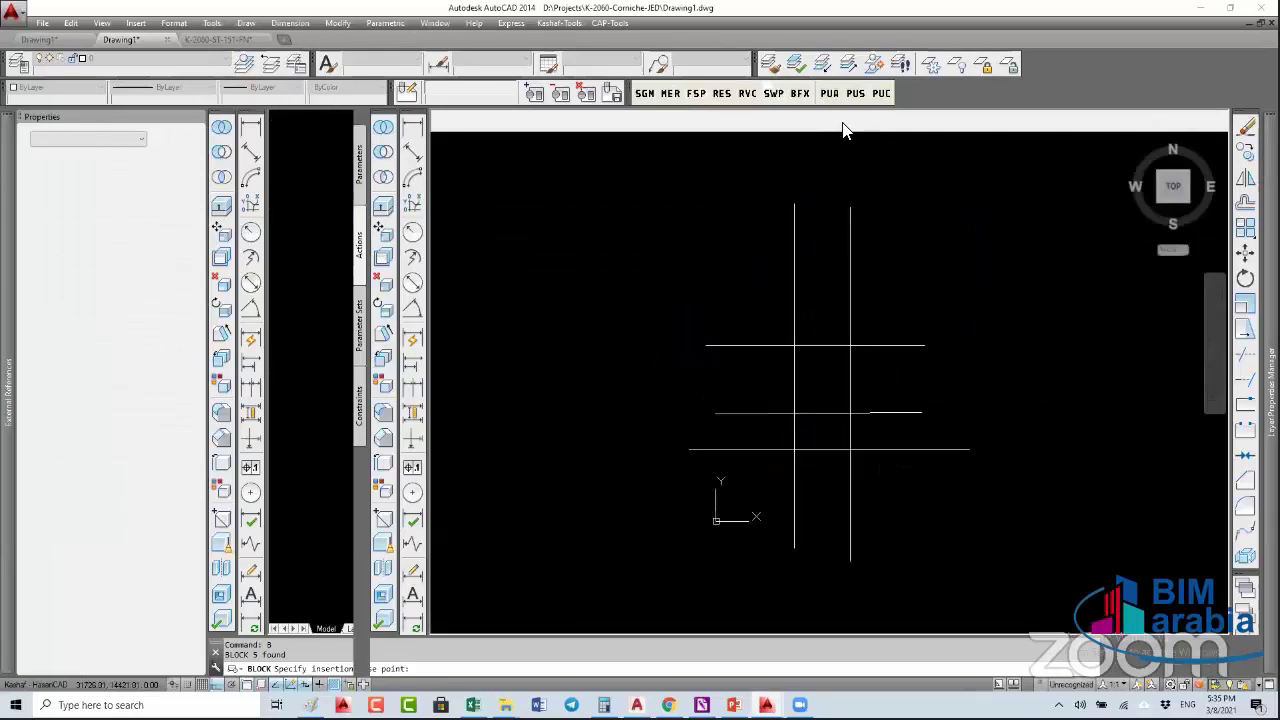
click(865, 288)
click(846, 121)
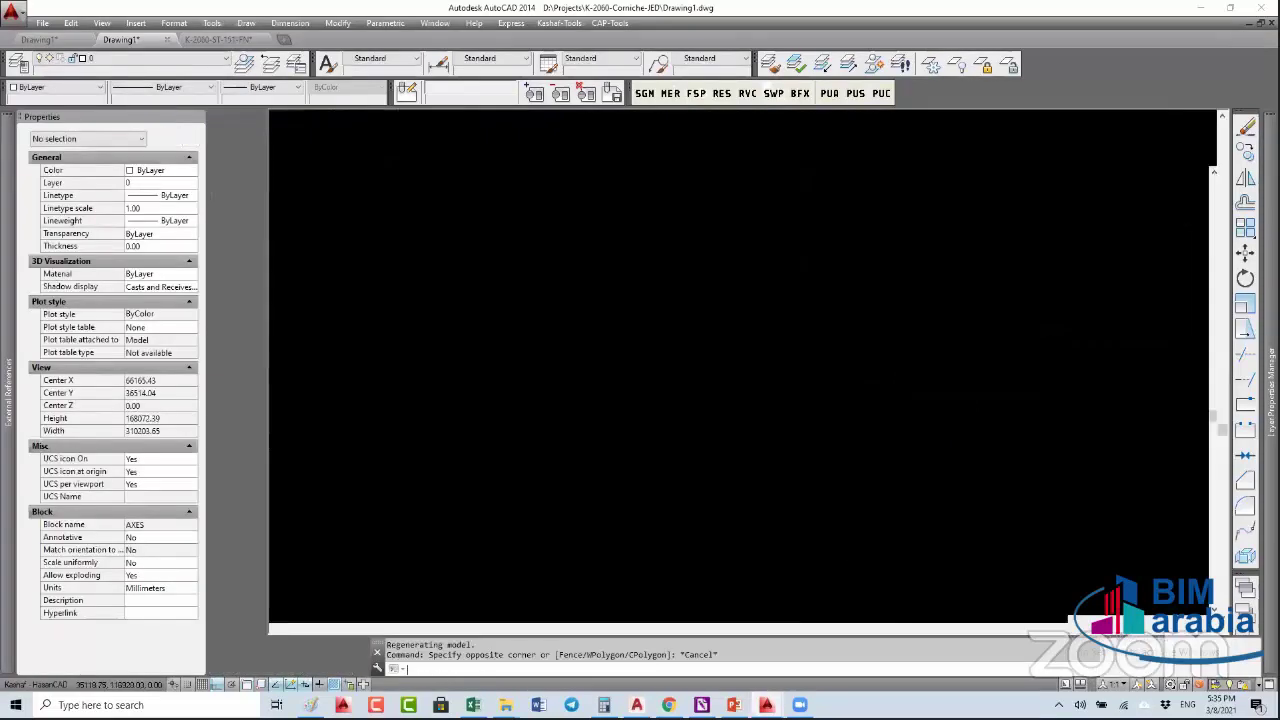
click(671, 446)
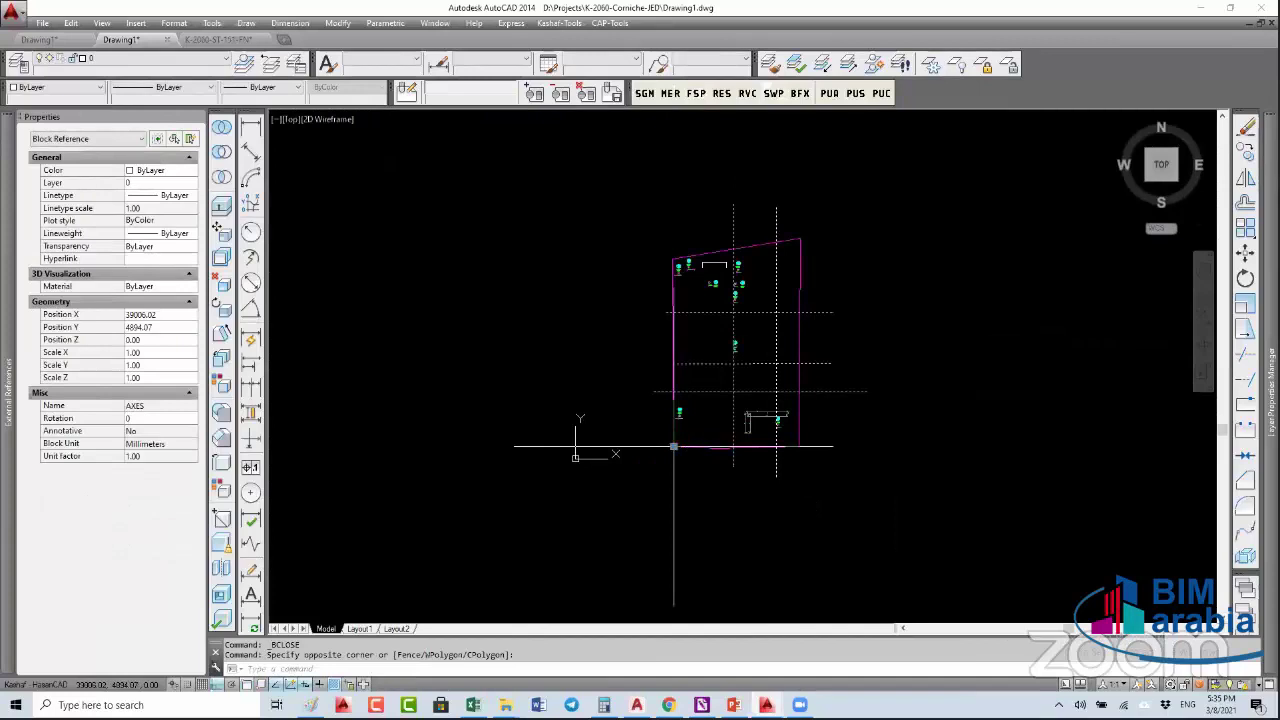
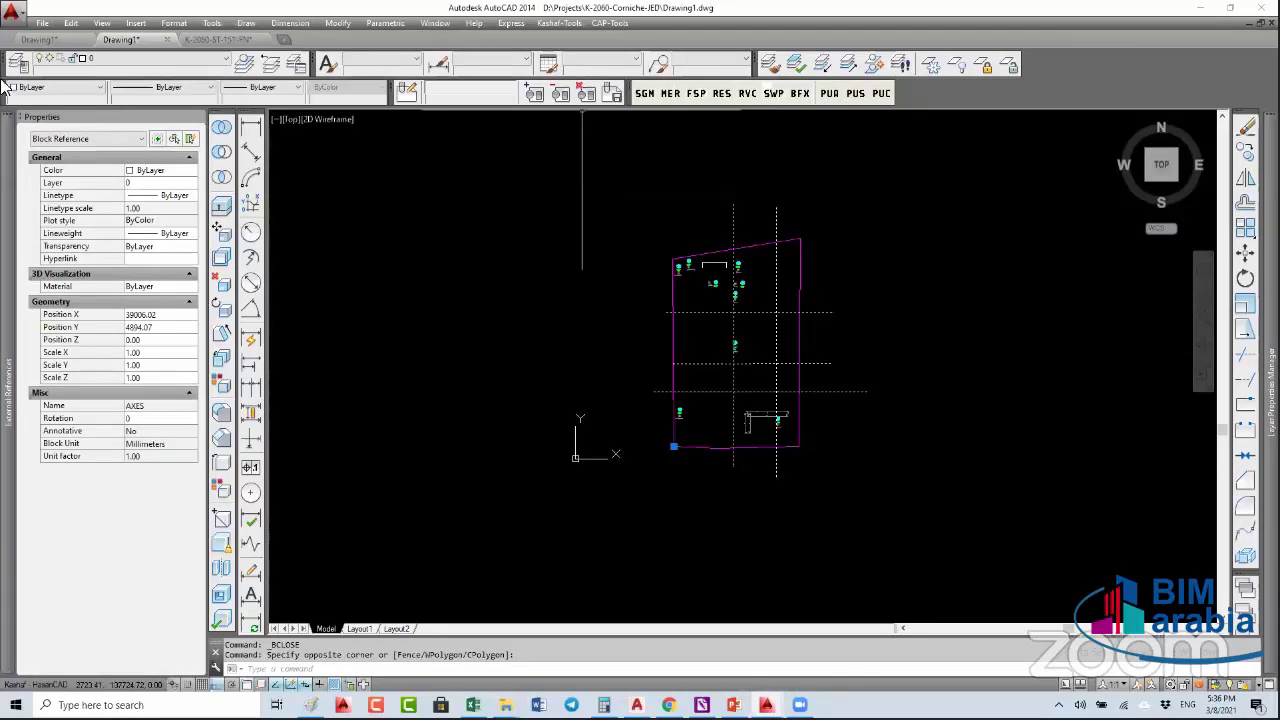
- Copy the AXES grid block to the right at 150000 and 300000 from the original
mouse_move(5, 133)
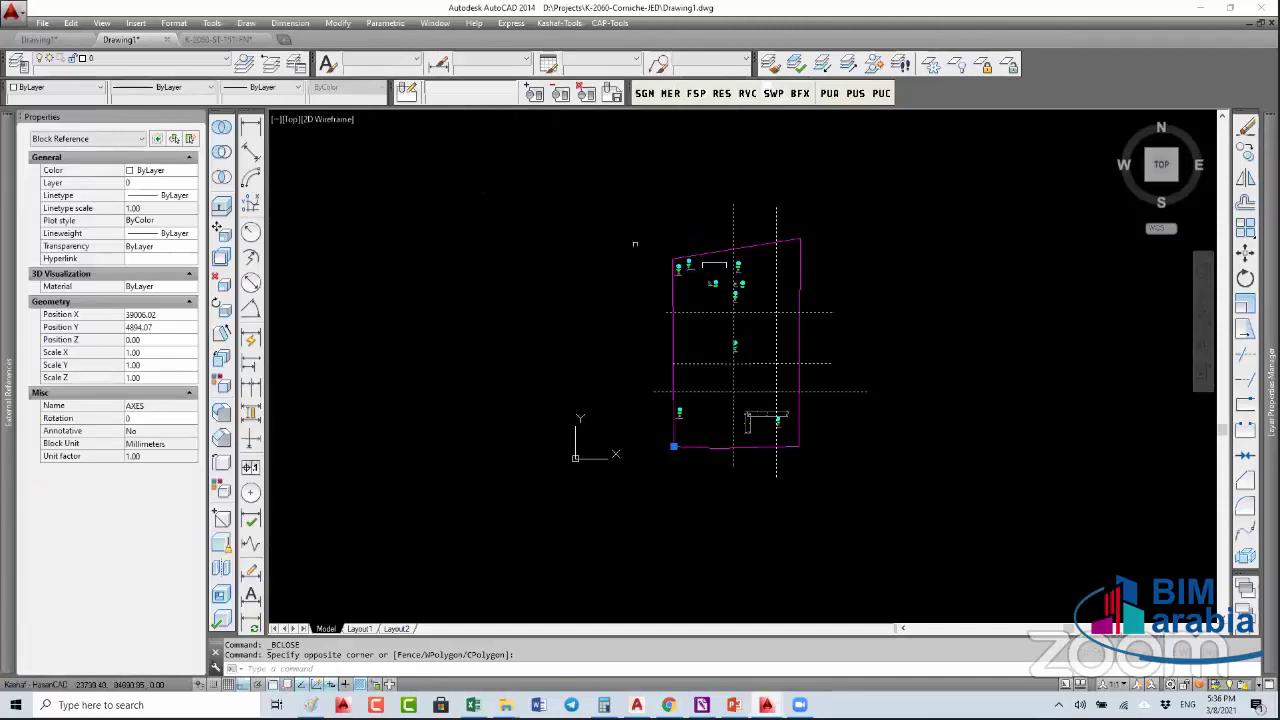
text(co)
key(Return)
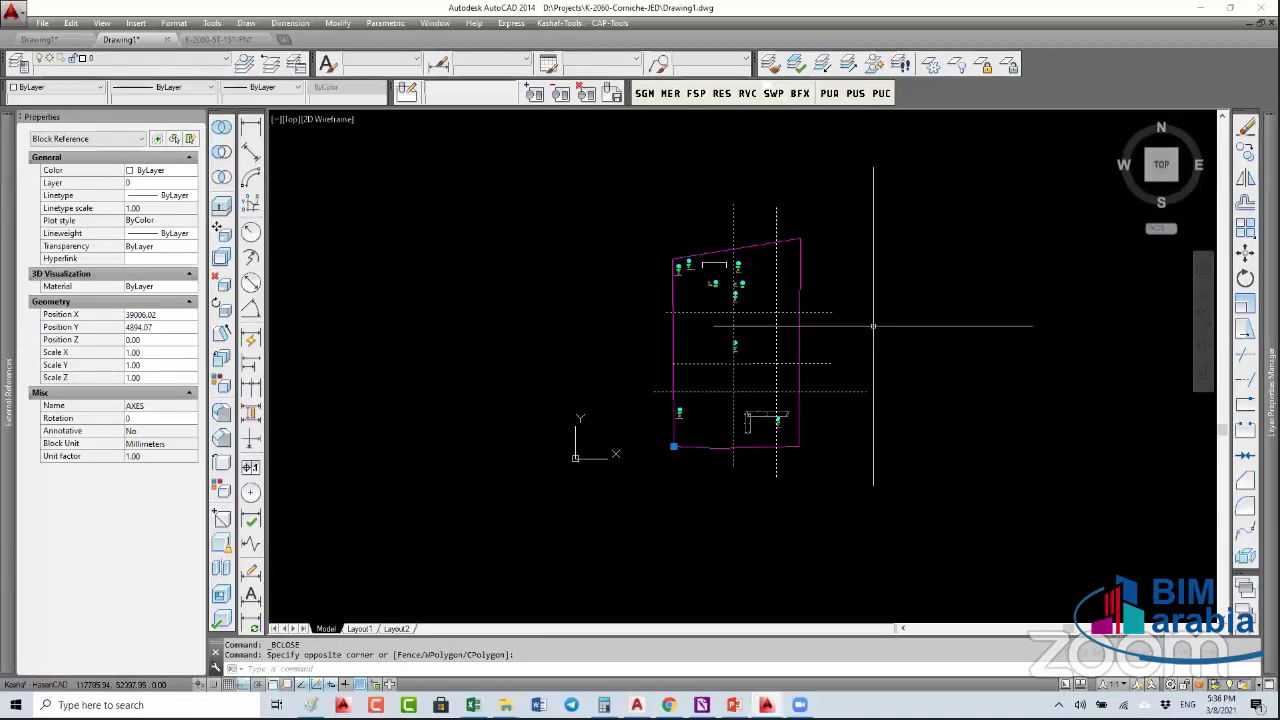
click(776, 363)
scroll(776, 363, down, 2)
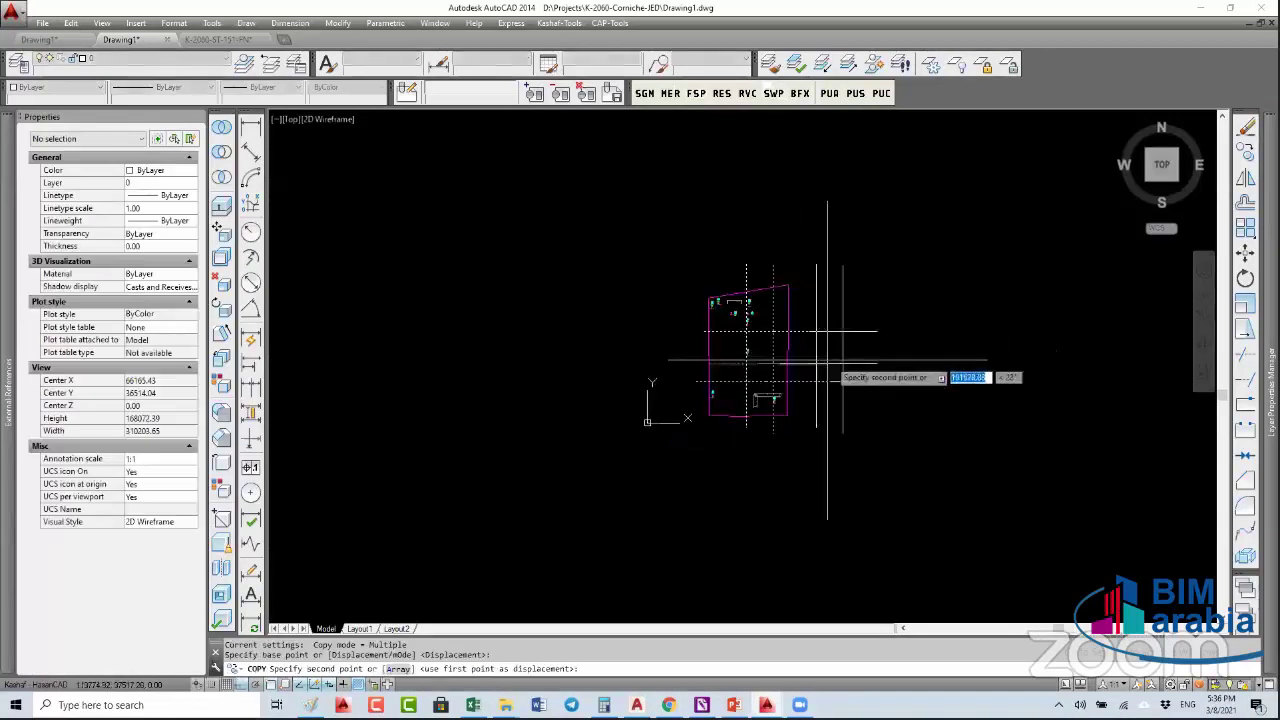
text(150)
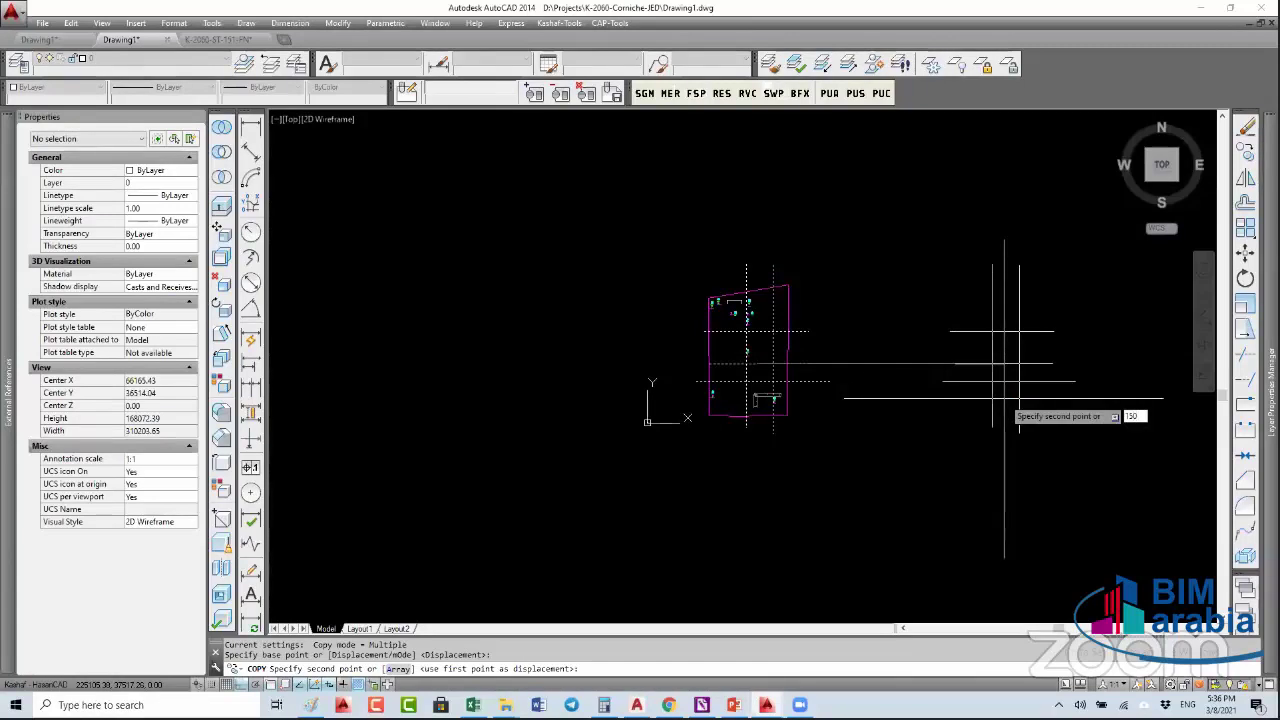
text(000)
key(Return)
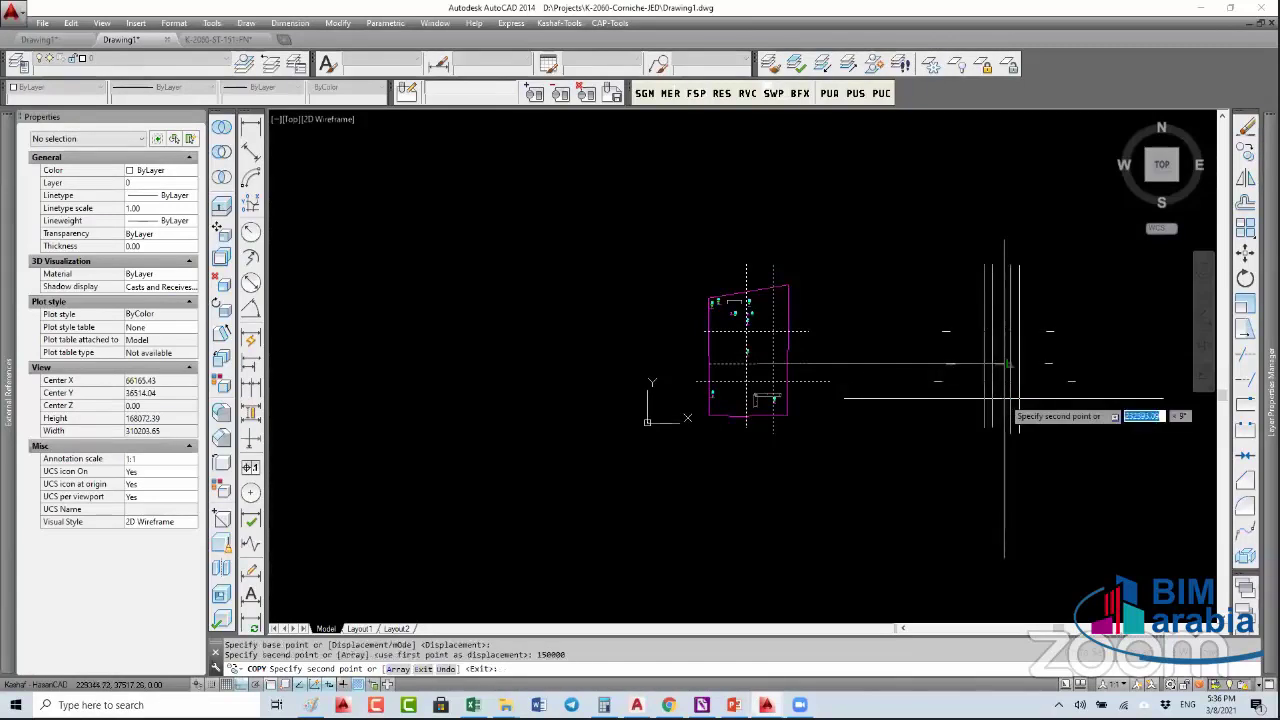
text(300)
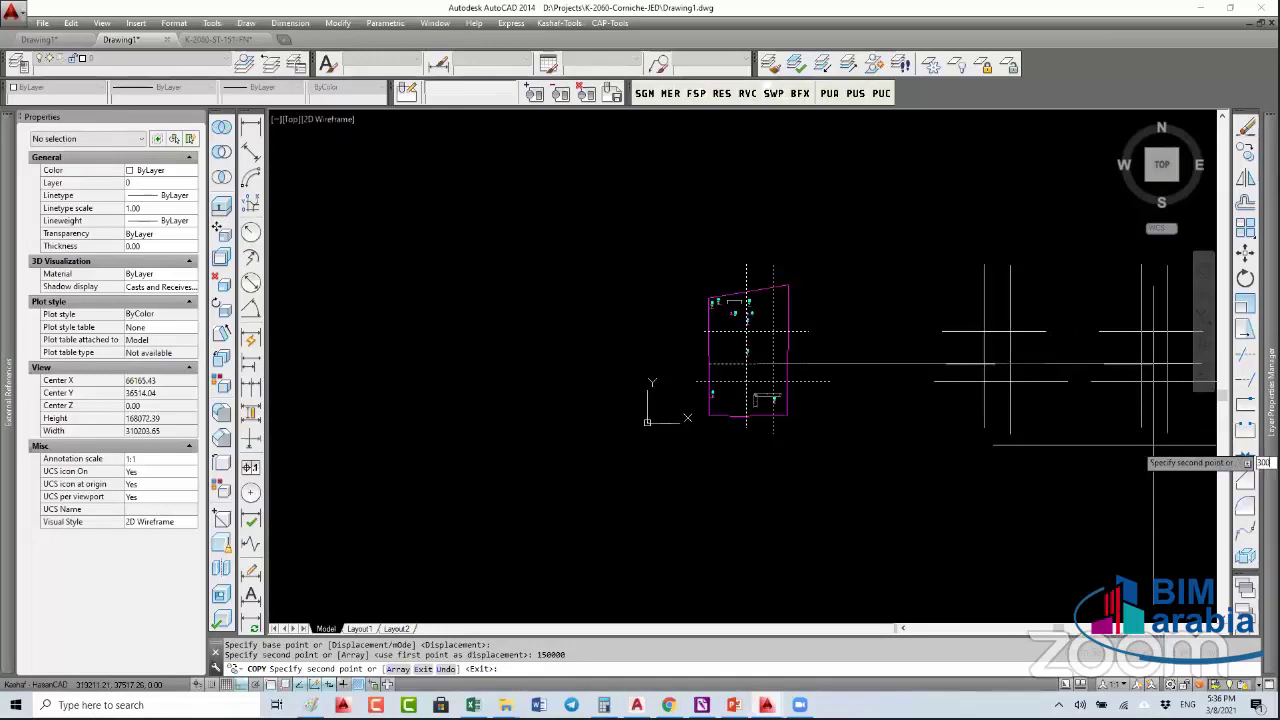
text(000)
key(Return)
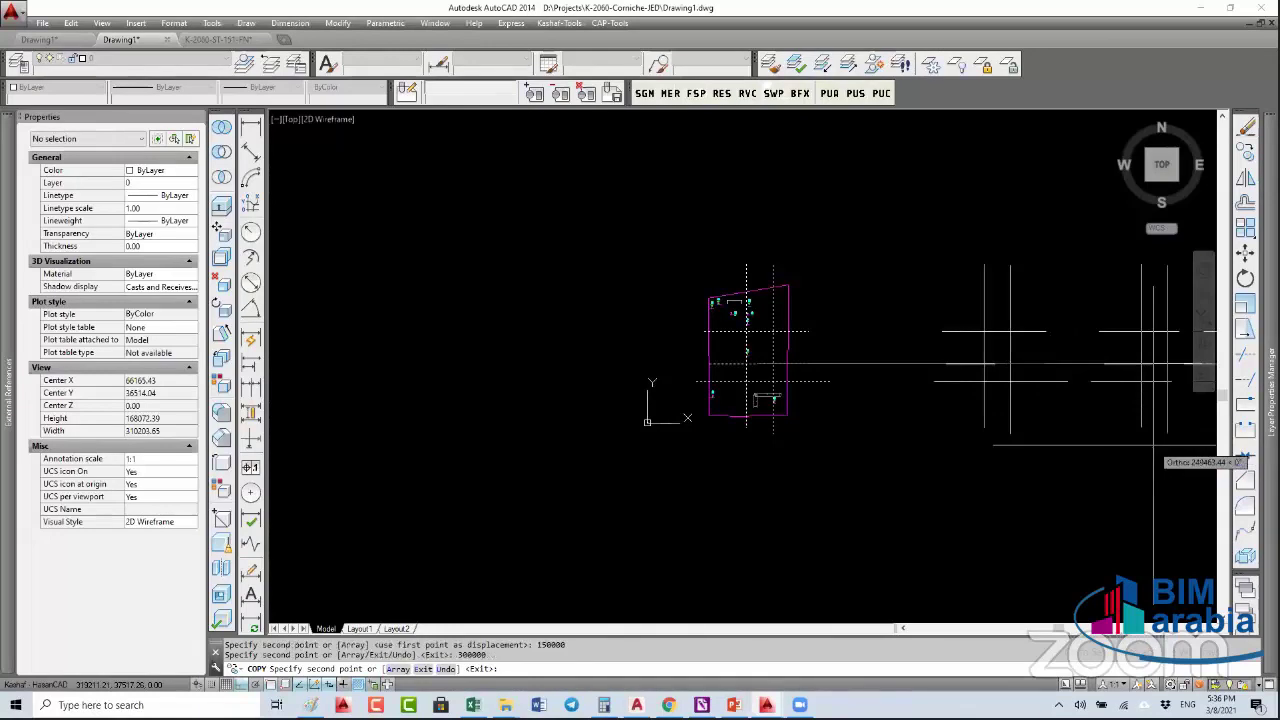
key(Return)
- Zoom to extents to show the original grid and both copies
text(z)
key(Return)
text(e)
key(Return)
scroll(851, 345, down, 5)
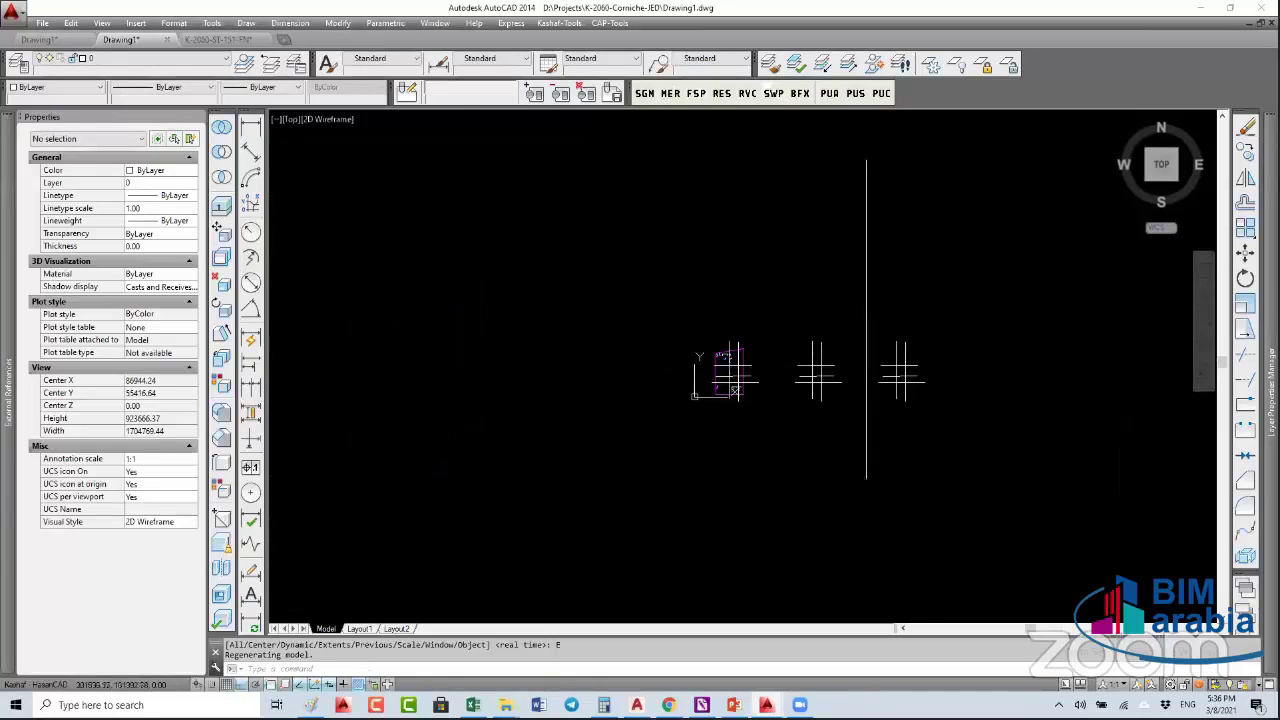
- Add a linear dimension between the first two grids' reference points, placed above them
click(250, 125)
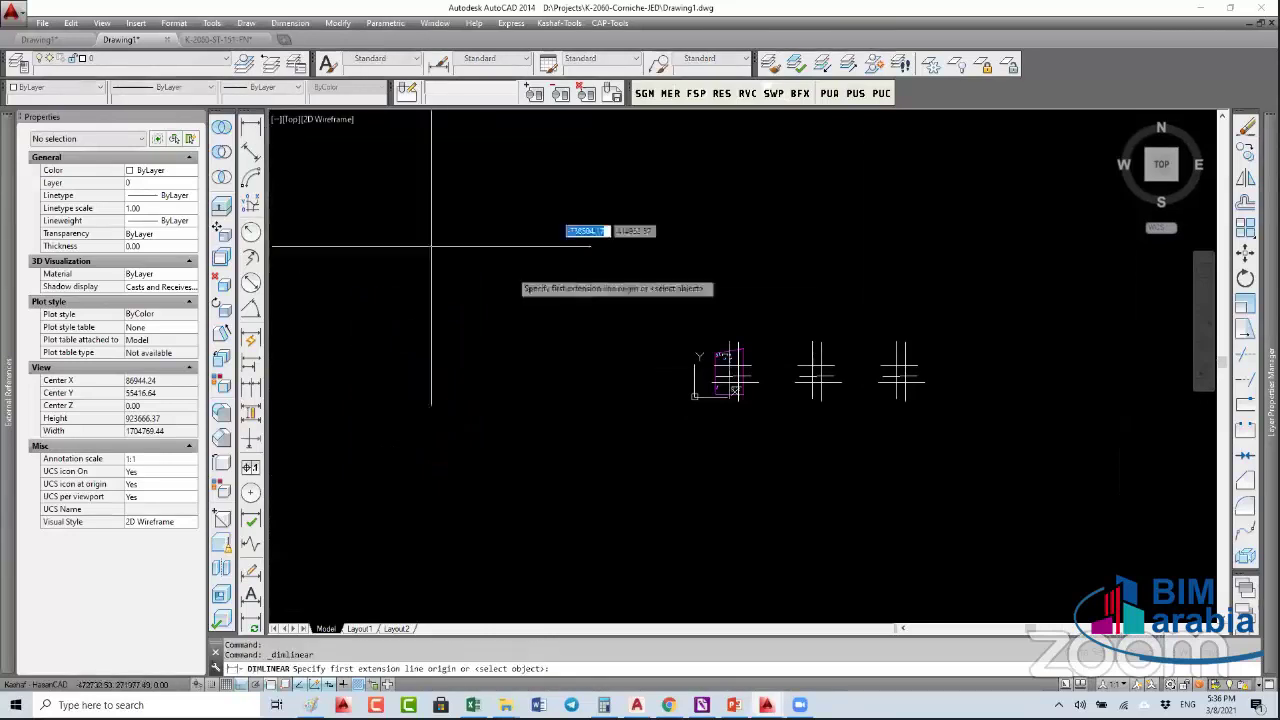
click(742, 349)
click(816, 349)
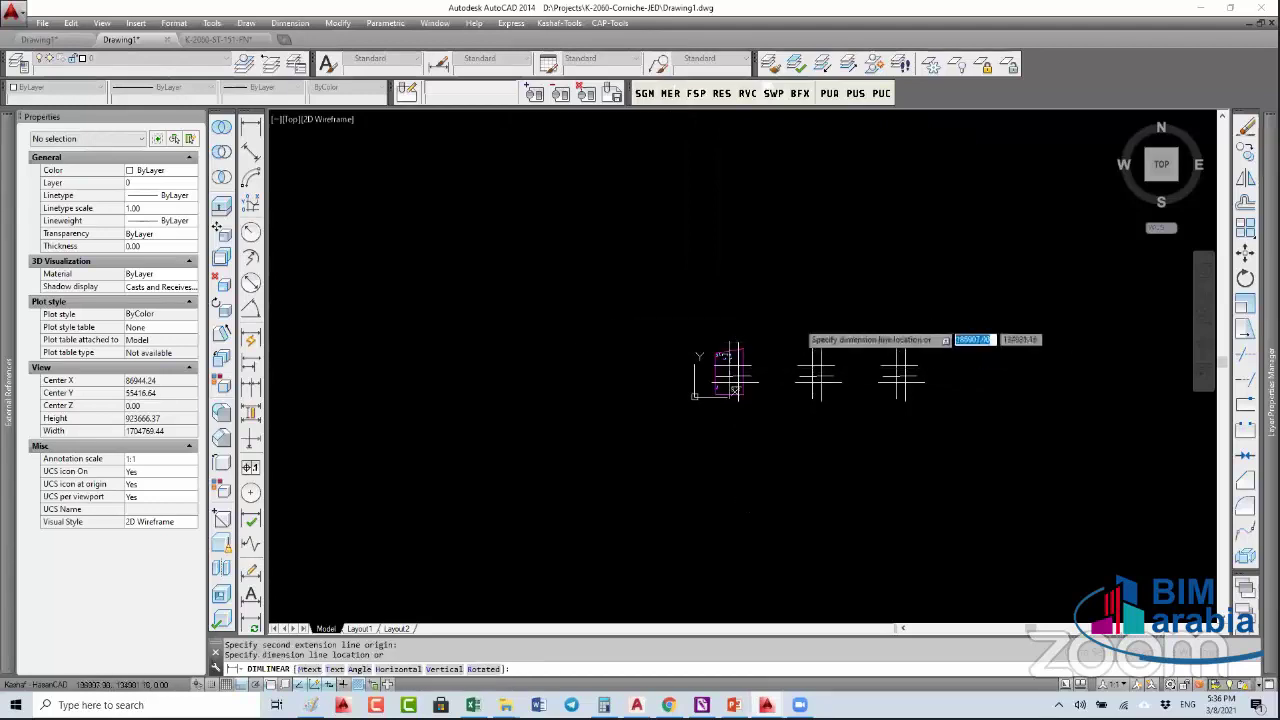
click(772, 323)
- Select the new dimension to confirm it reads 150000, then clear the selection
scroll(790, 320, up, 10)
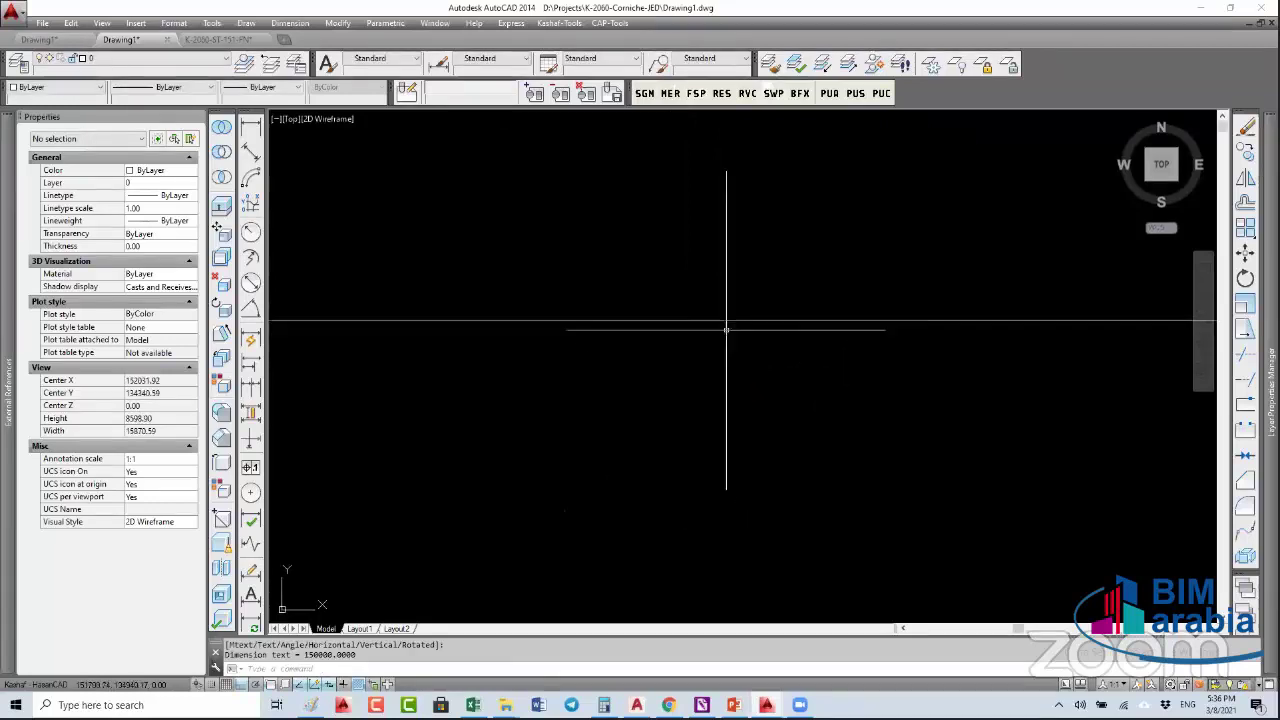
click(657, 314)
click(729, 424)
scroll(727, 347, up, 5)
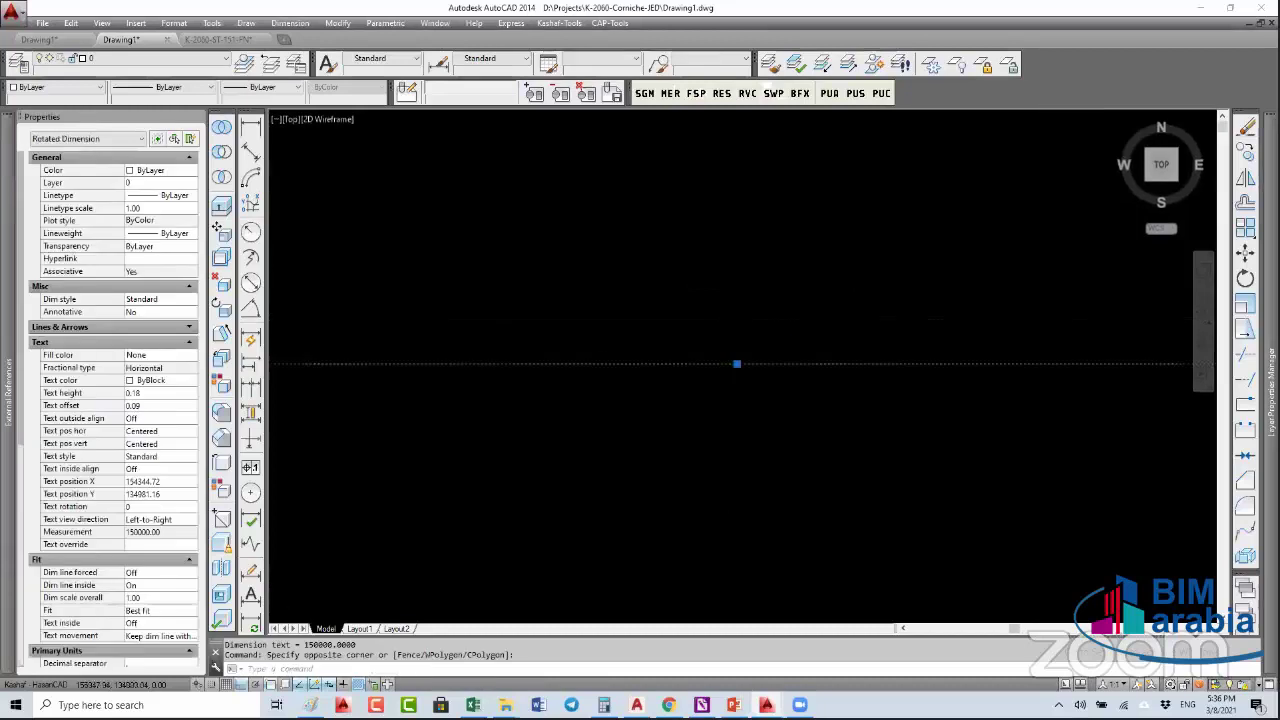
scroll(915, 385, up, 6)
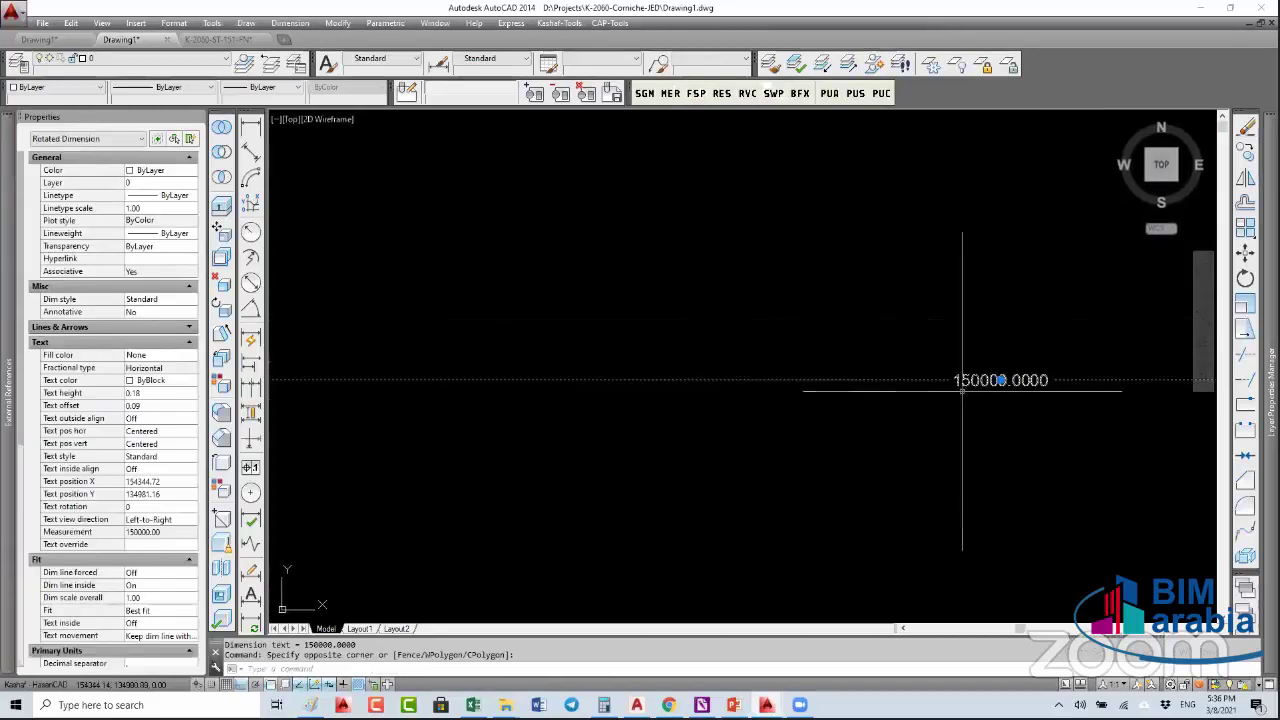
key(Escape)
scroll(676, 353, down, 10)
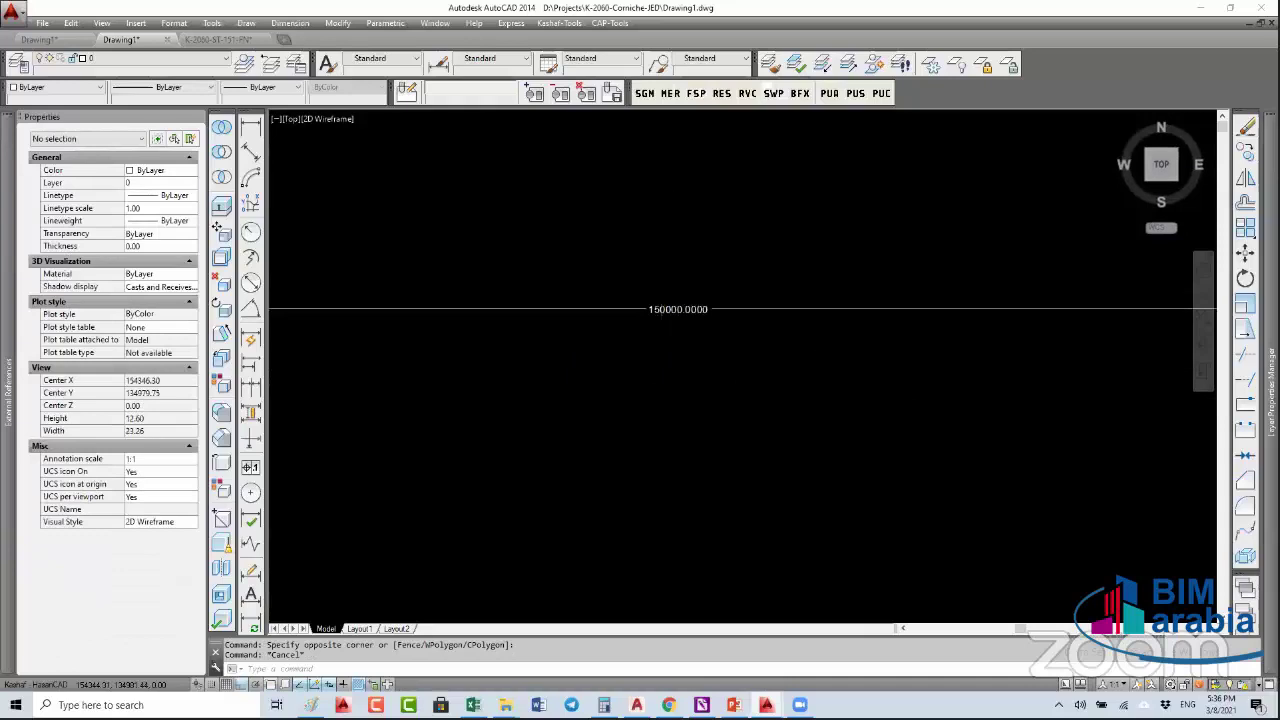
scroll(761, 238, down, 5)
scroll(643, 314, down, 2)
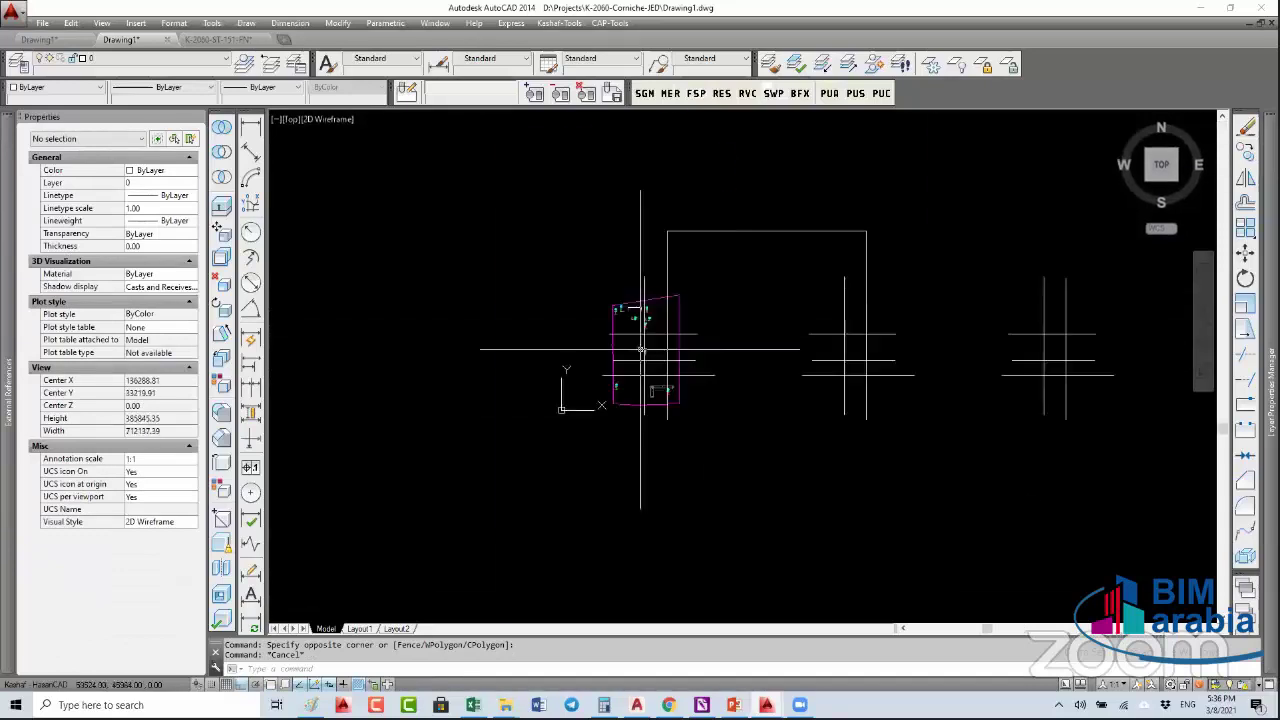
scroll(743, 343, up, 8)
- Draw a small rectangle beside the original plan block with two corner picks
text(RE)
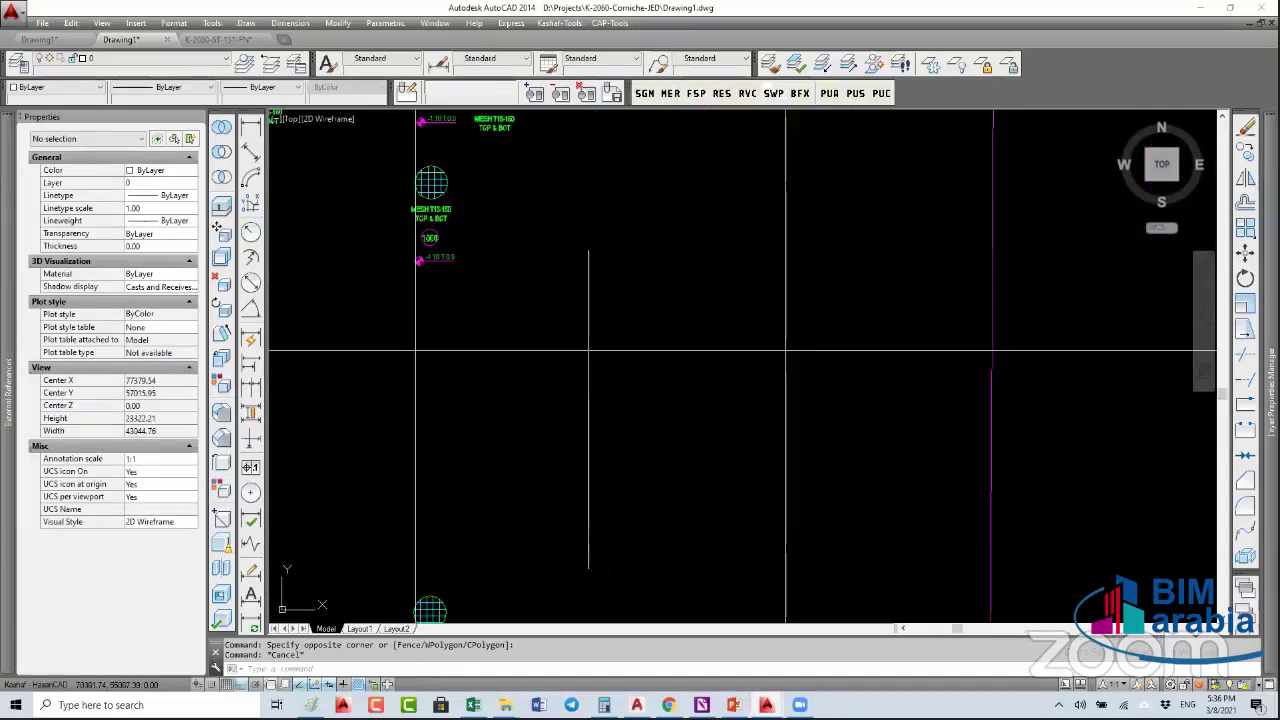
text(REC)
key(Return)
click(830, 393)
click(717, 313)
key(Escape)
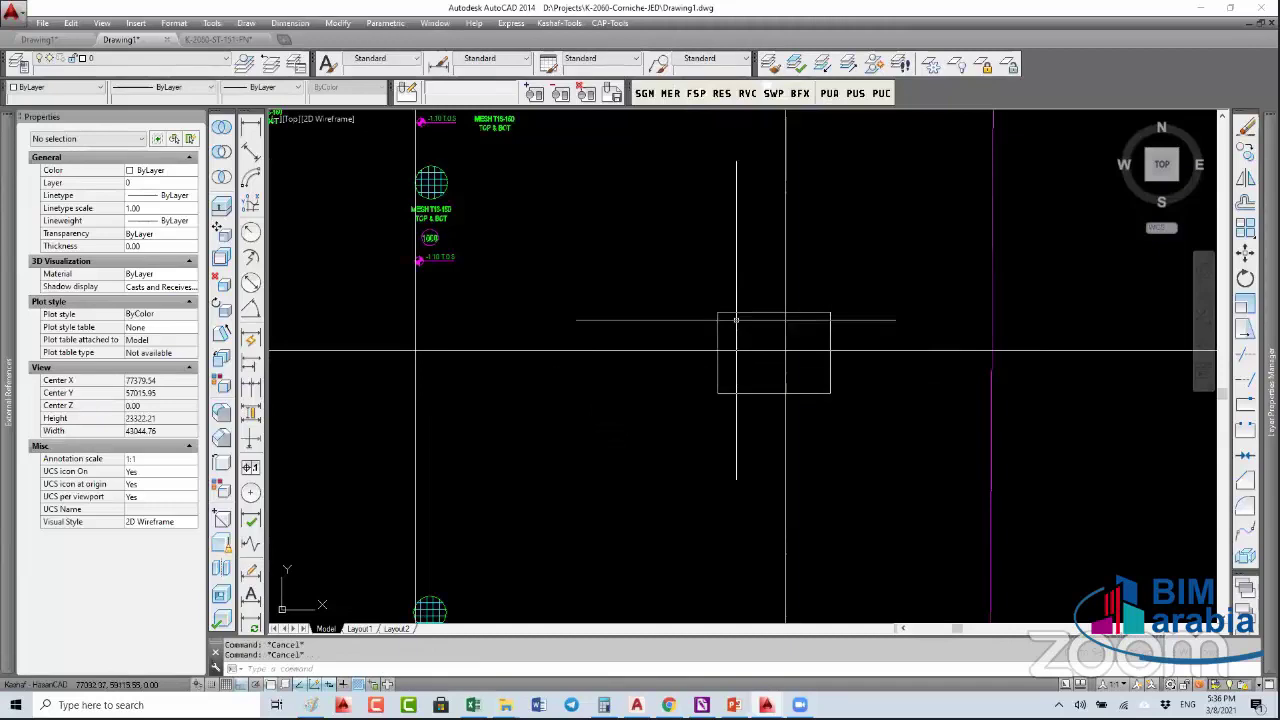
- Select the rectangle and start copying it 150 away, then cancel the copy
click(736, 313)
click(711, 285)
text(c)
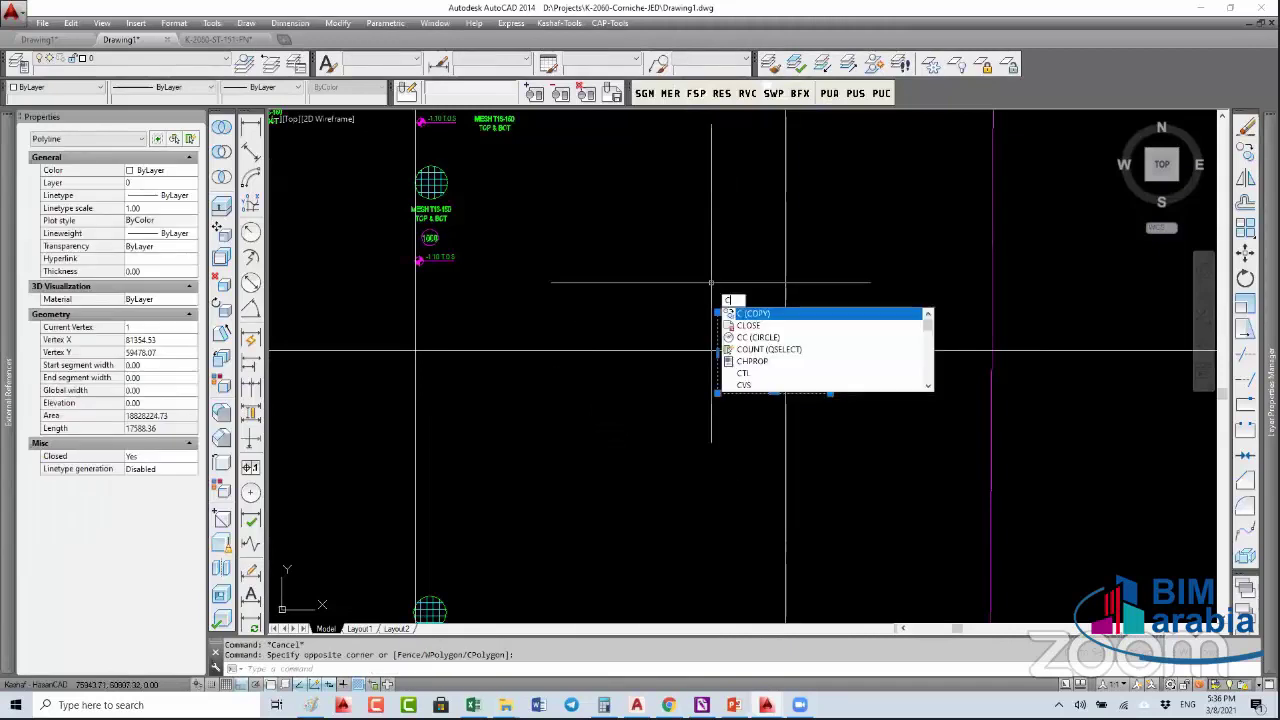
key(Return)
click(607, 267)
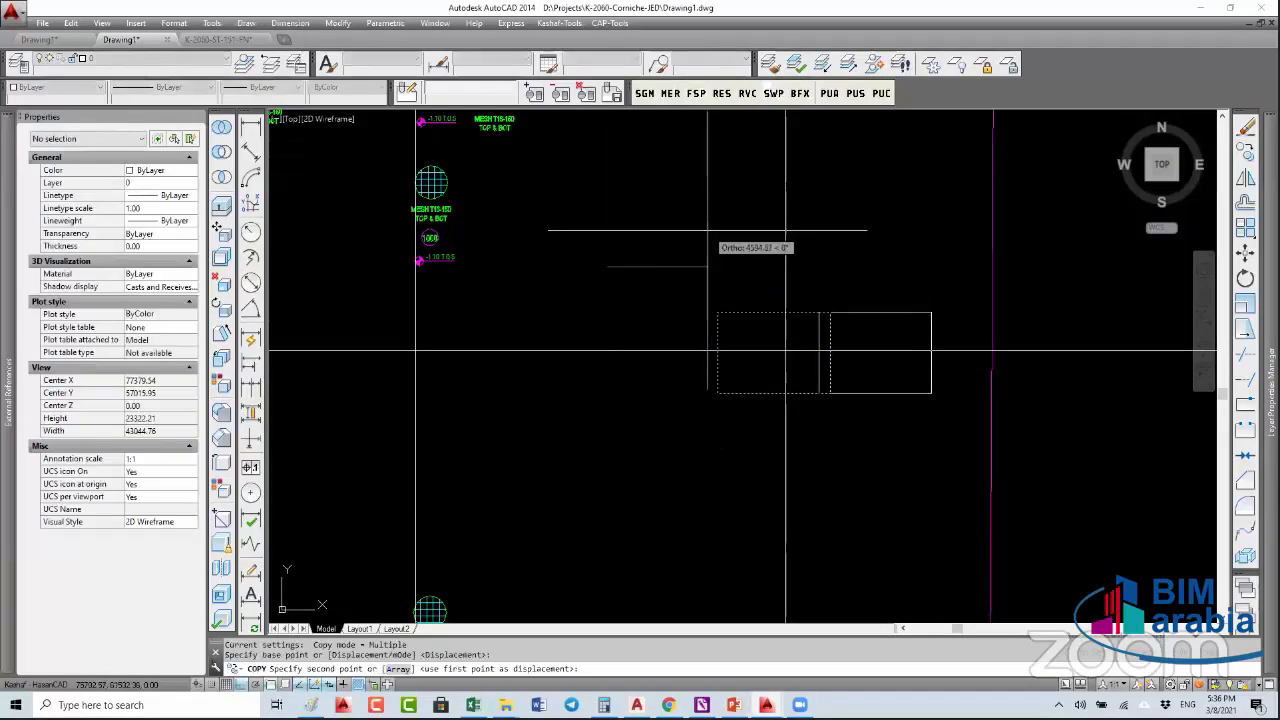
text(150000)
key(Escape)
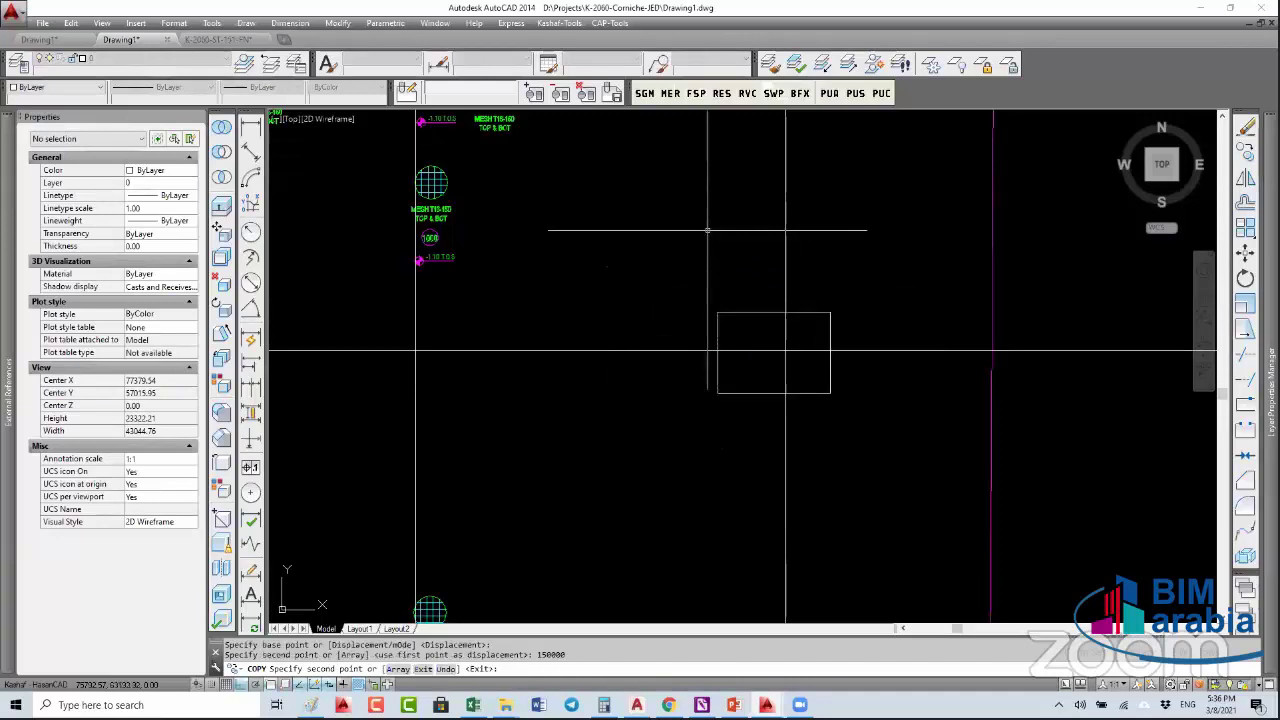
- Zoom to extents and select the original axes block
text(z)
key(Return)
text(e)
key(Return)
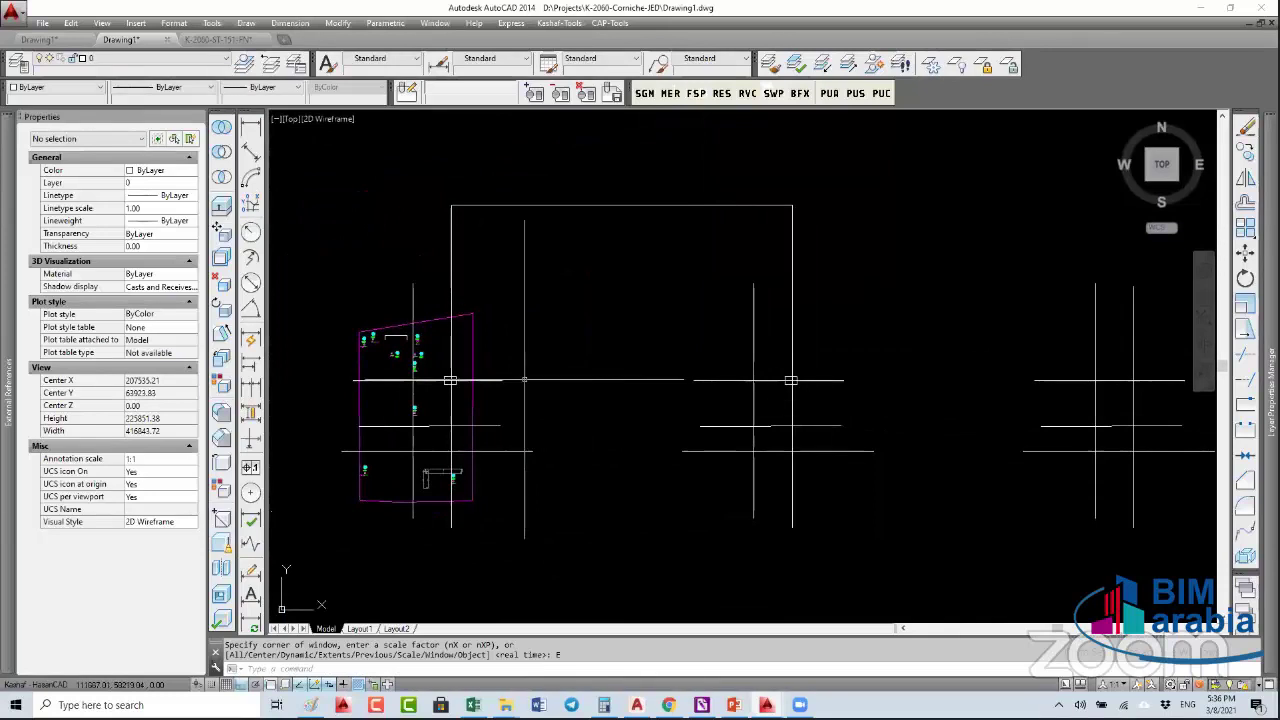
scroll(508, 374, down, 3)
click(562, 385)
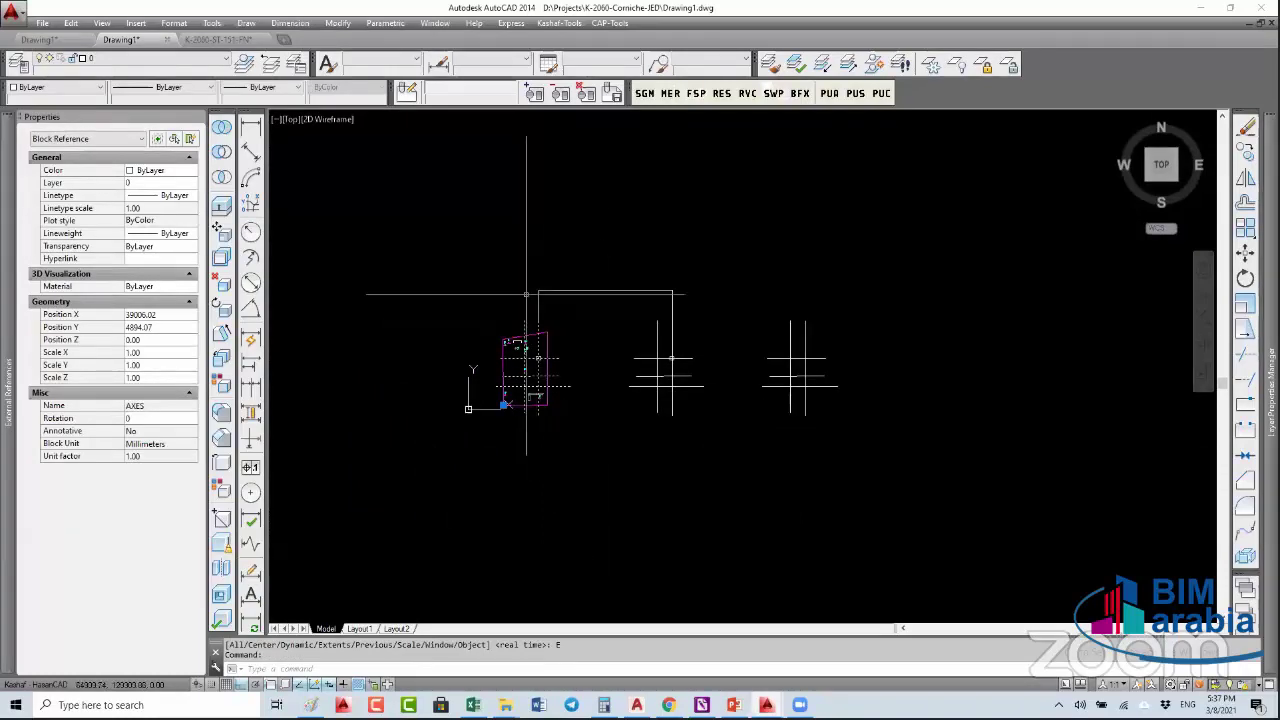
- Rotate the original plan's 58 objects by 270° about its corner point
key(Escape)
text(ro)
key(Return)
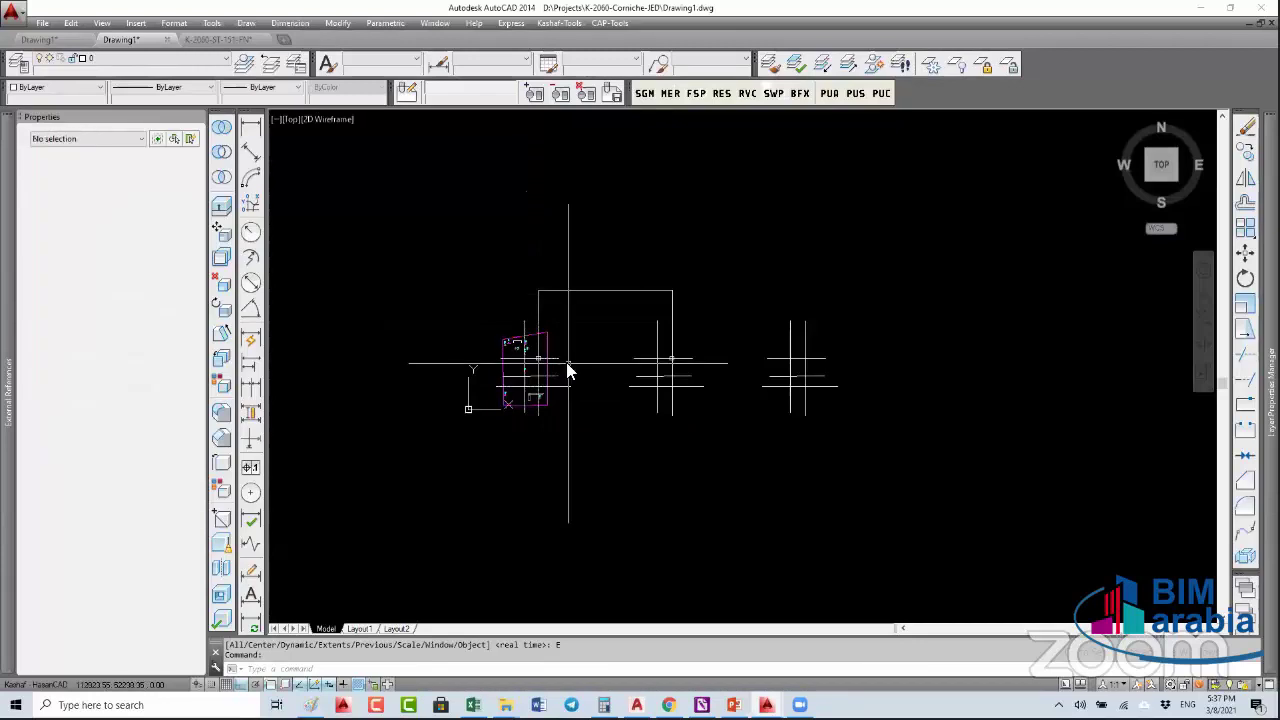
click(766, 476)
click(519, 372)
key(Return)
click(520, 371)
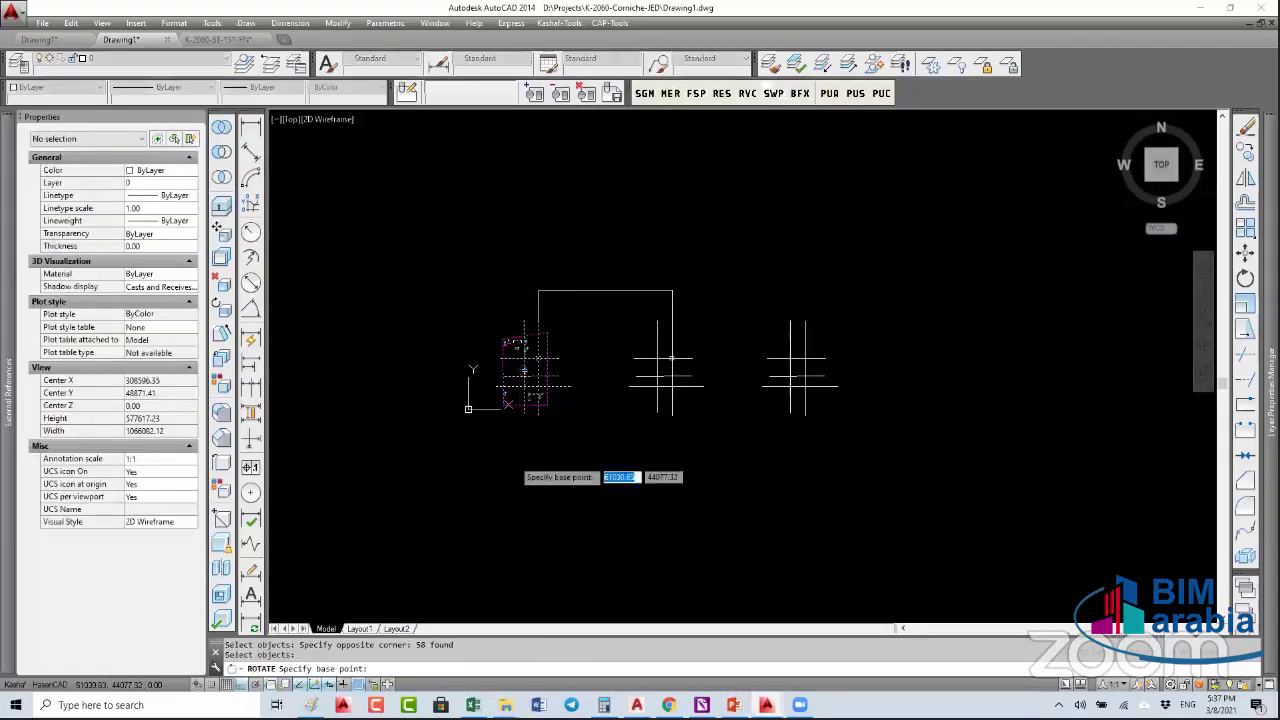
click(522, 495)
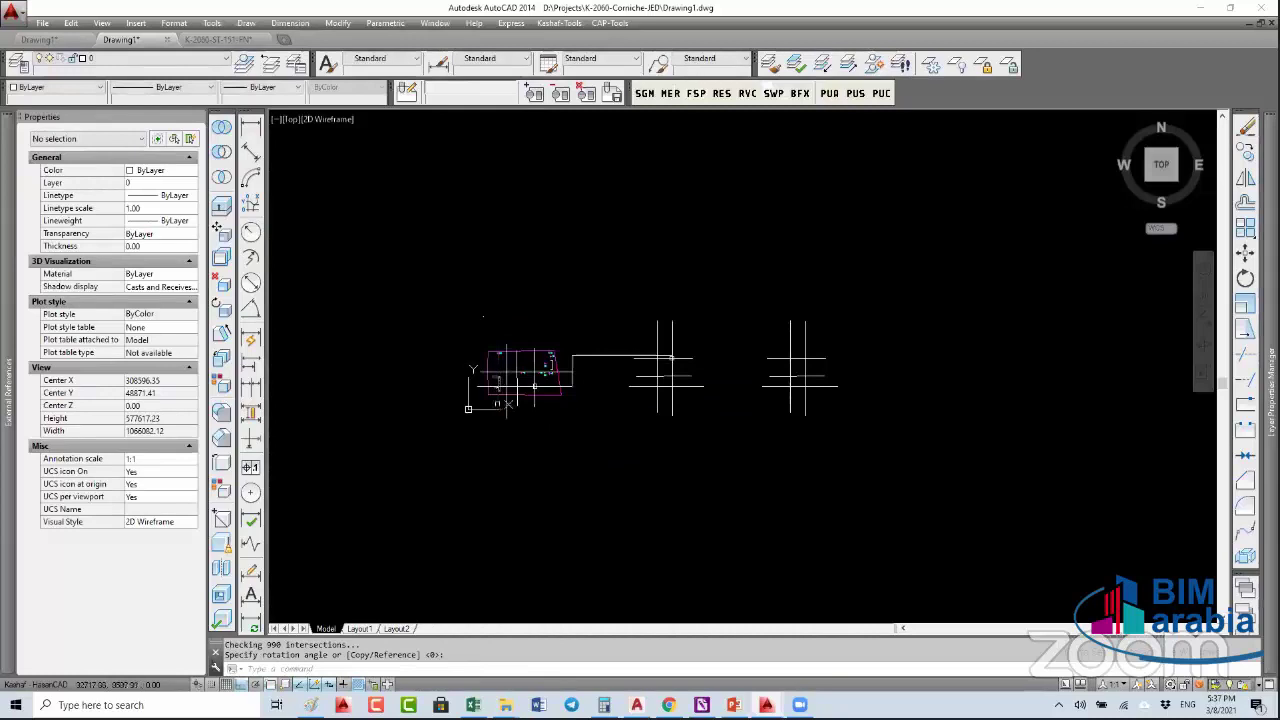
- Copy the rotated axes block downward at 100000 and 200000
click(548, 413)
click(571, 421)
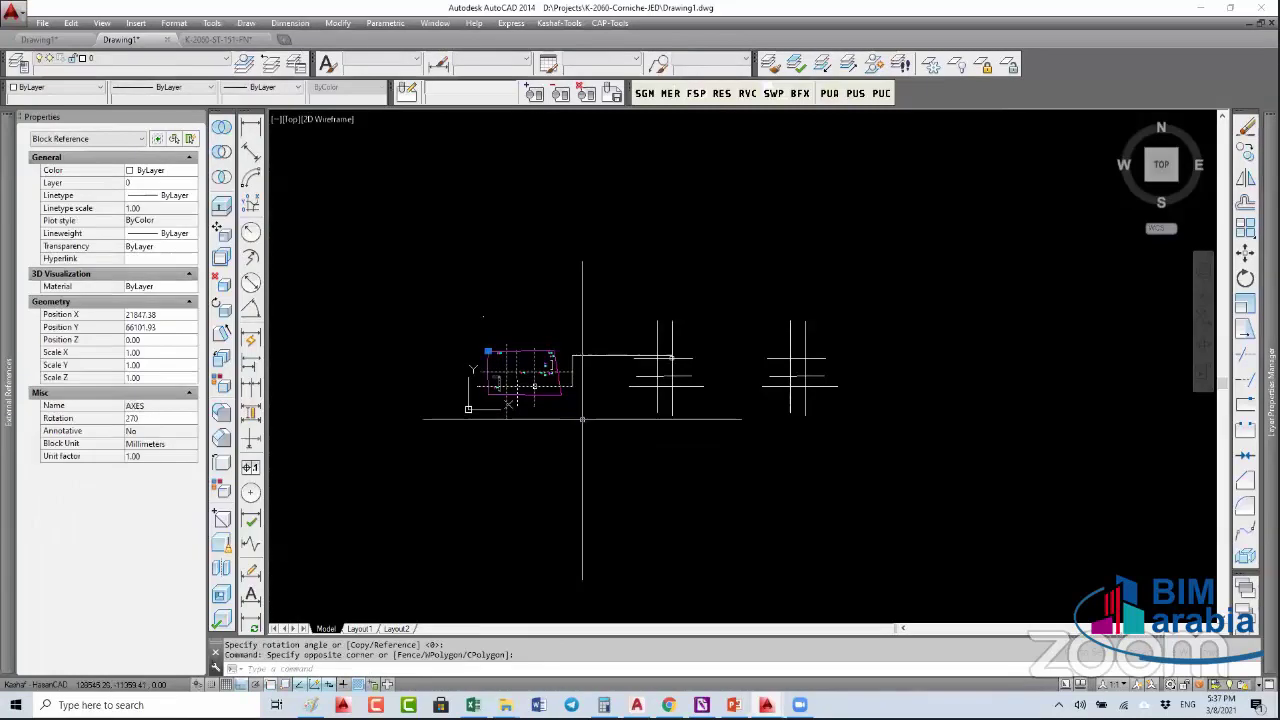
text(co)
key(Return)
click(600, 405)
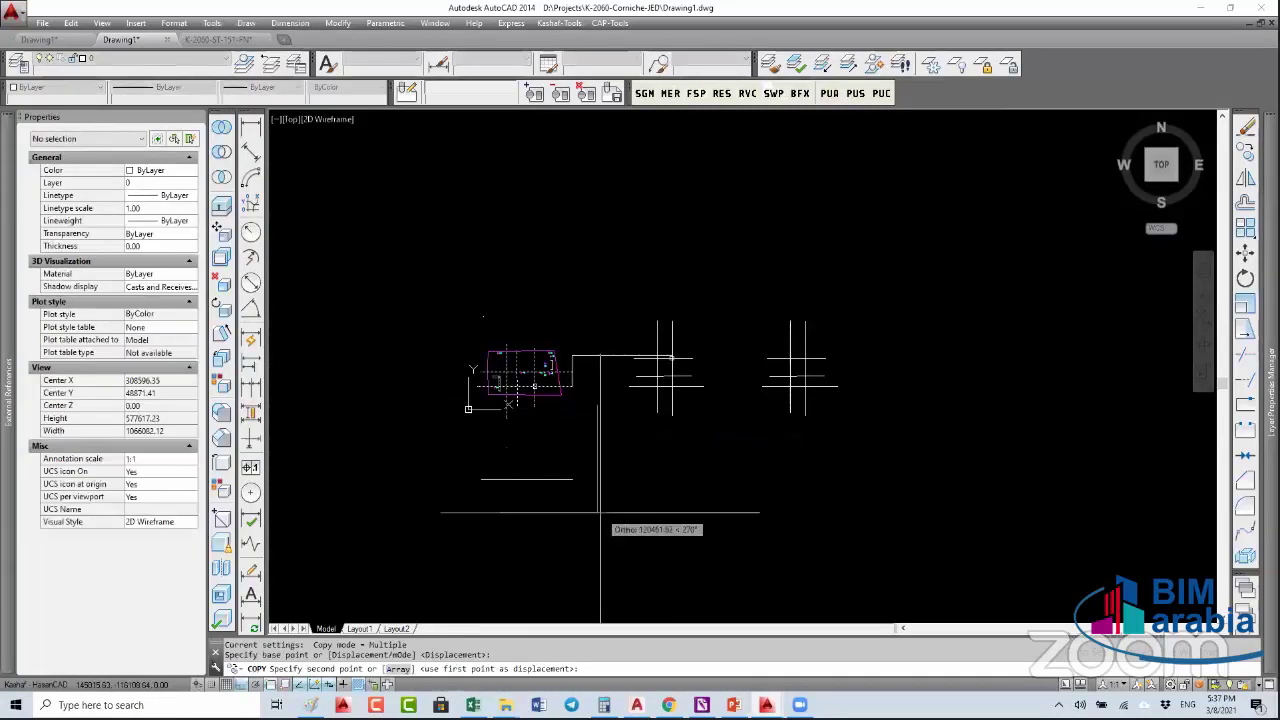
text(100000)
key(Return)
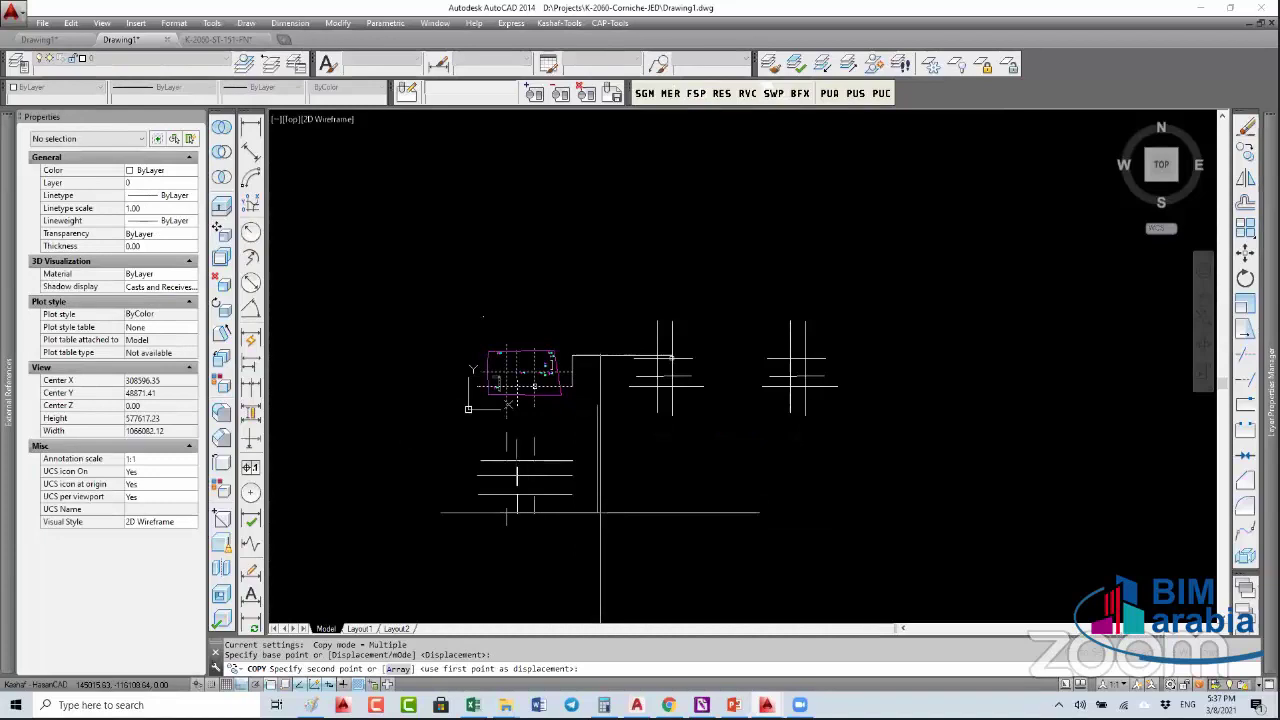
text(1)
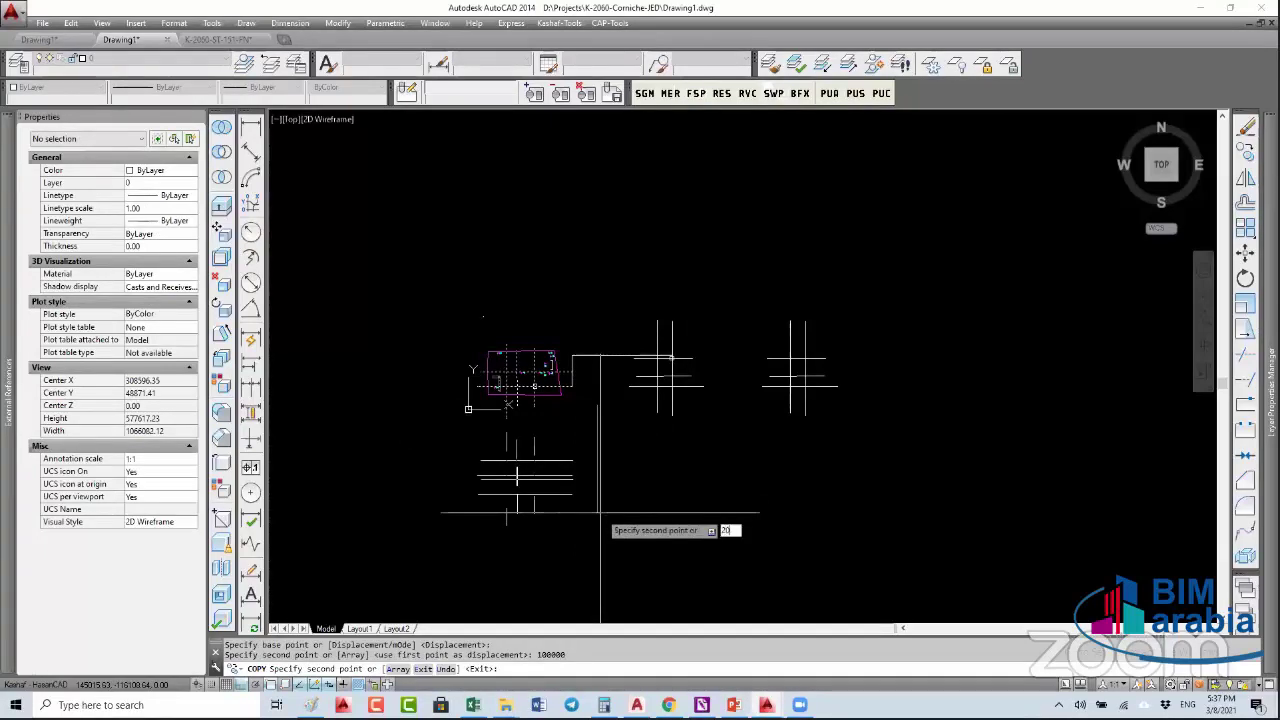
text(00000)
key(Return)
key(Escape)
key(Escape)
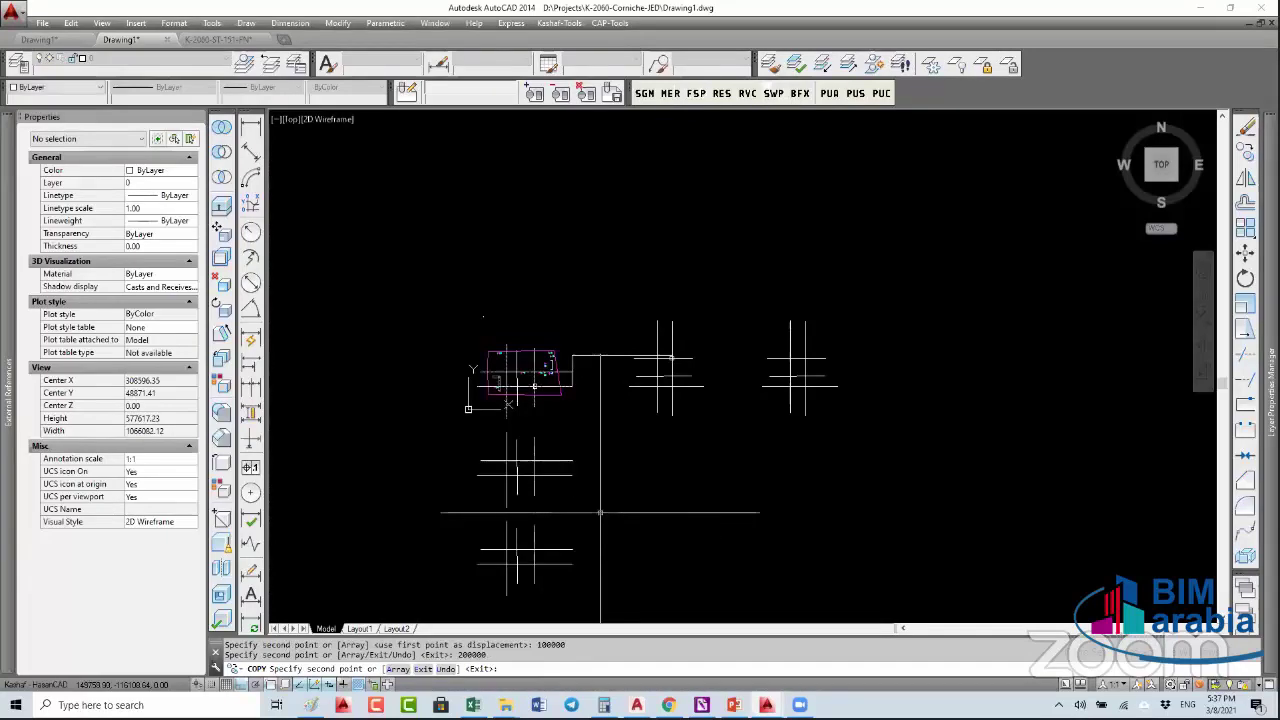
middle_drag(609, 533, 670, 443)
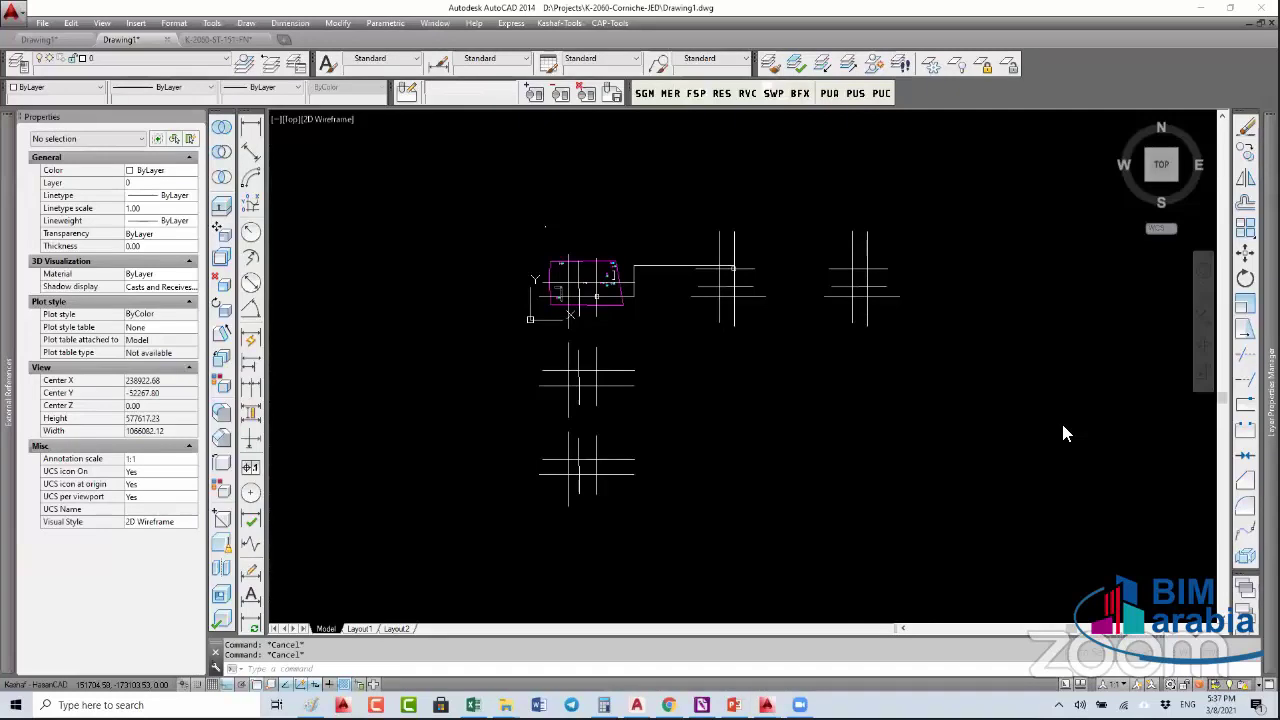
- Select the AXES block and open its right-click menu, then dismiss it unused
click(780, 307)
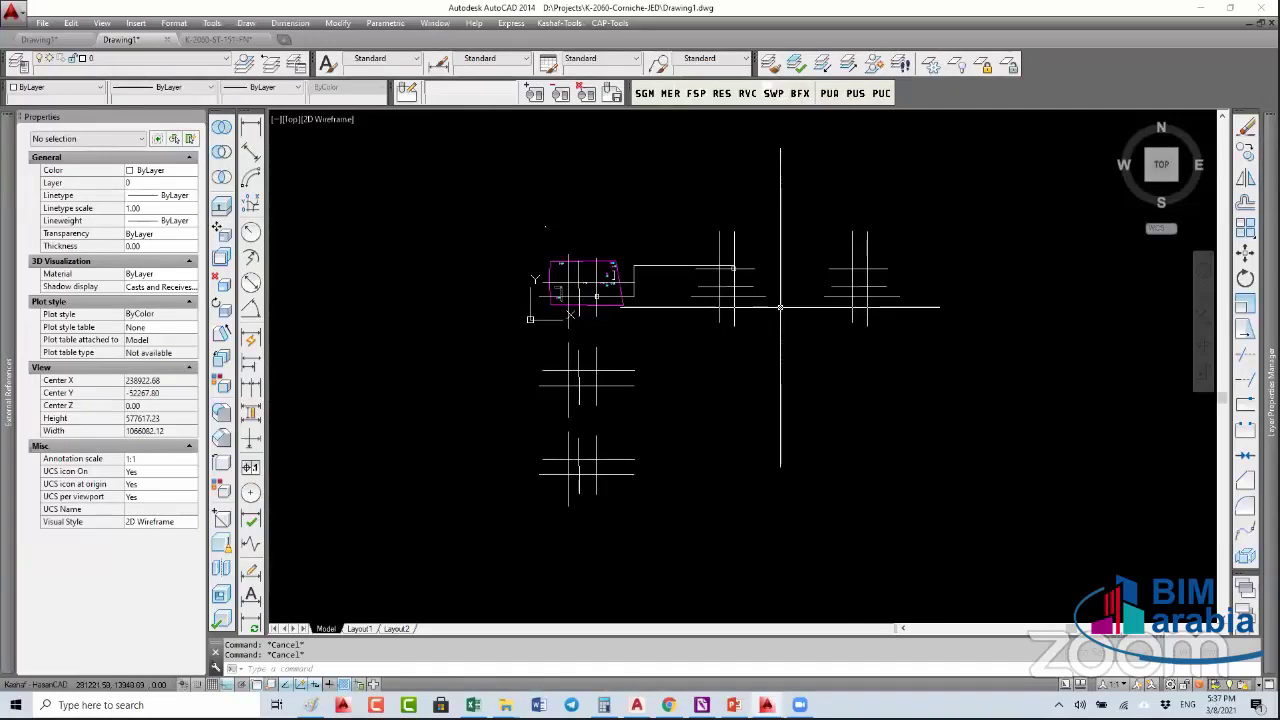
click(733, 300)
right_click(737, 304)
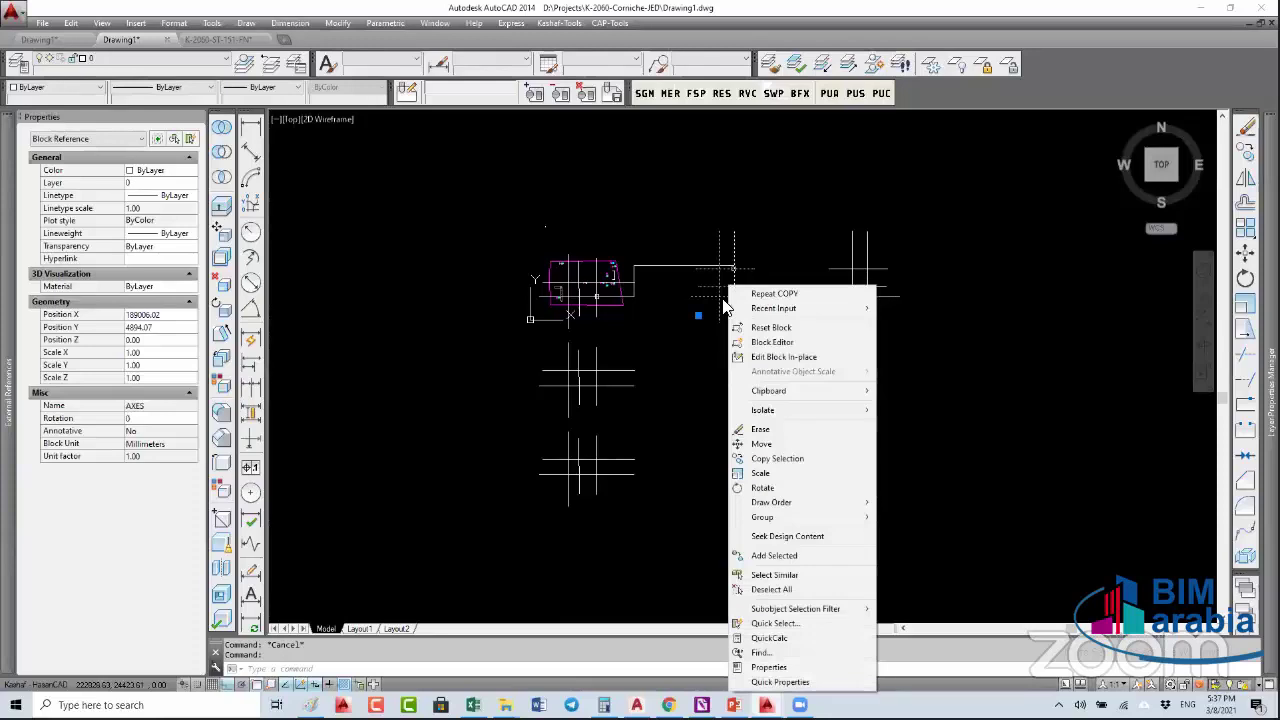
key(Escape)
right_click(724, 305)
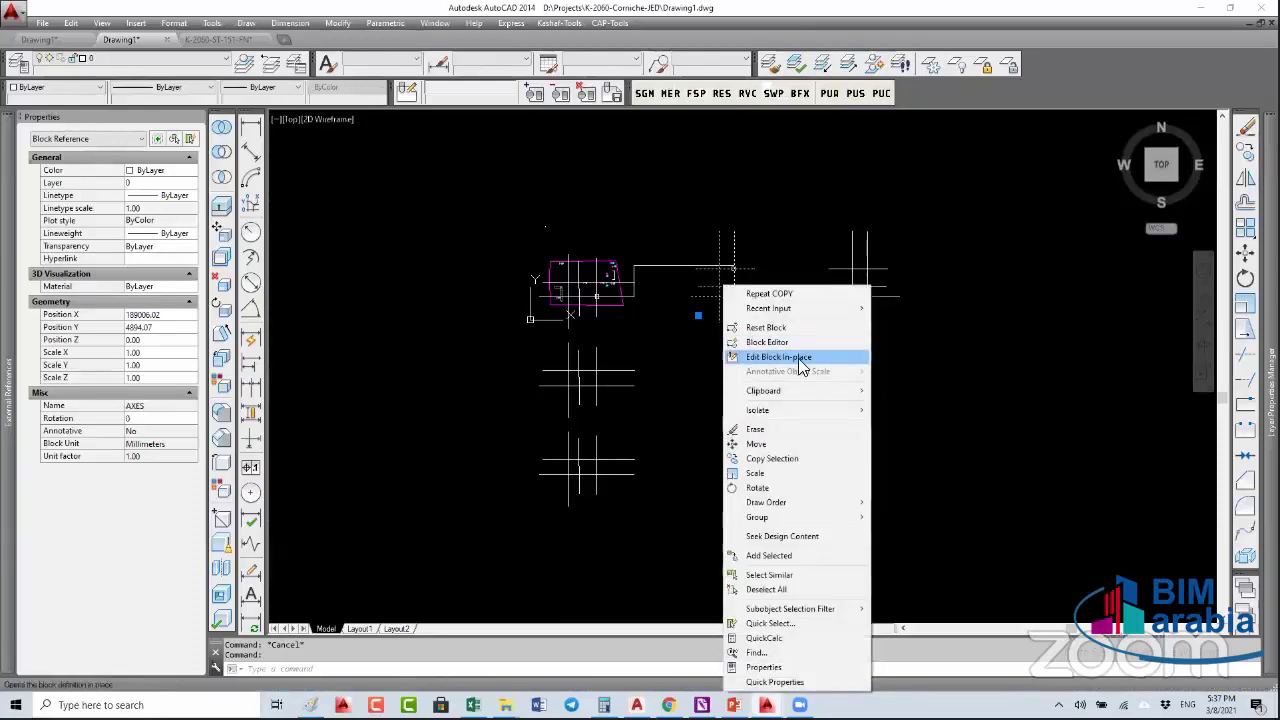
click(655, 337)
click(655, 337)
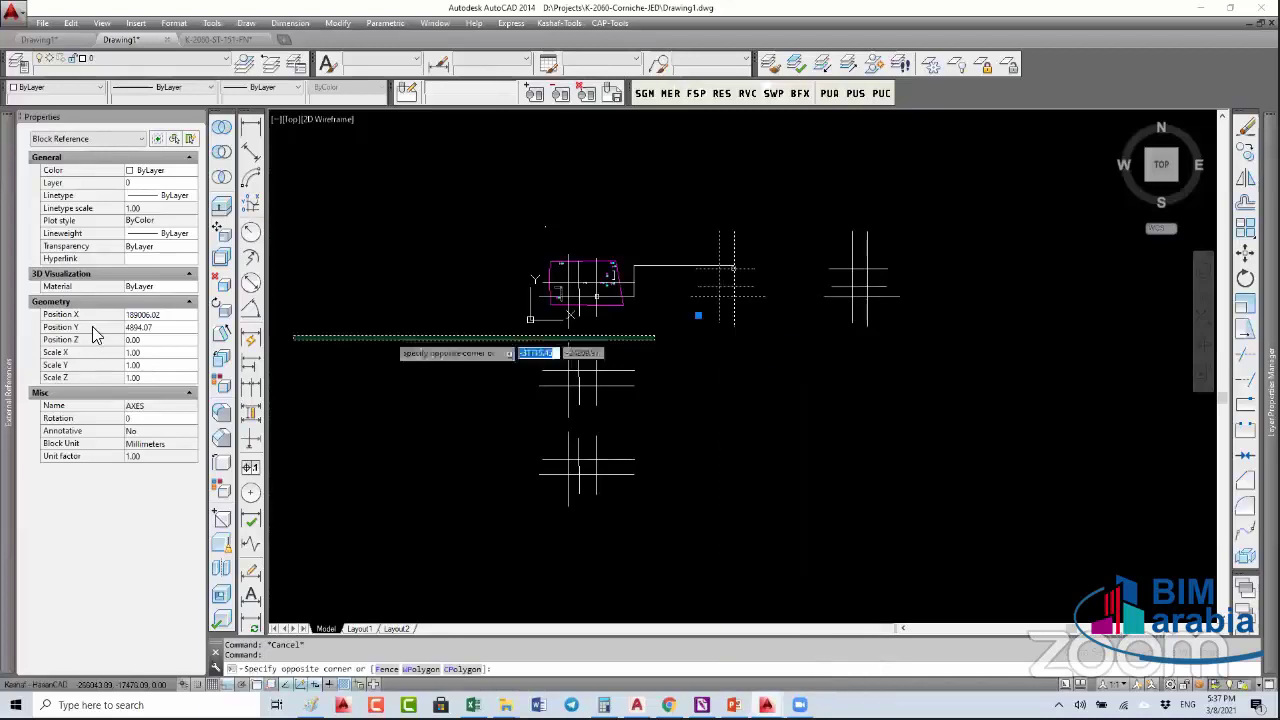
- Check the 2032-Frame-A1-02 reference details, then switch to the K-2060-ST-151-FN drawing
mouse_move(4, 300)
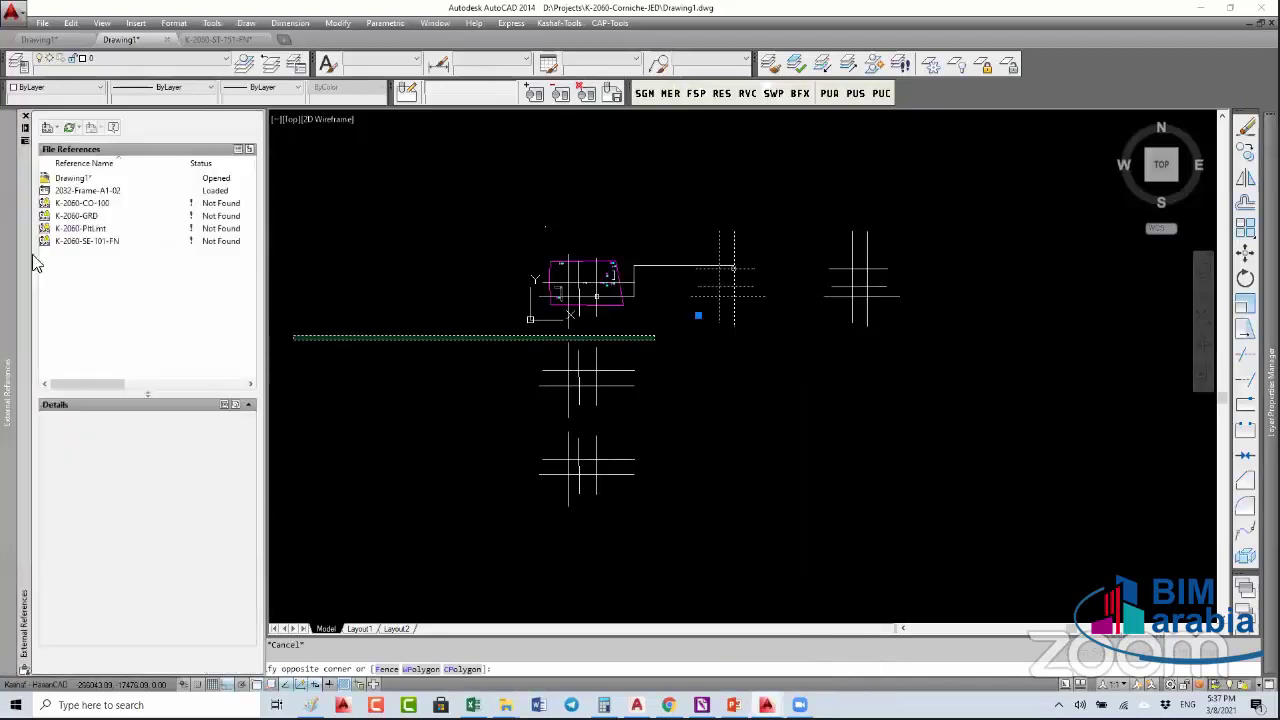
click(85, 191)
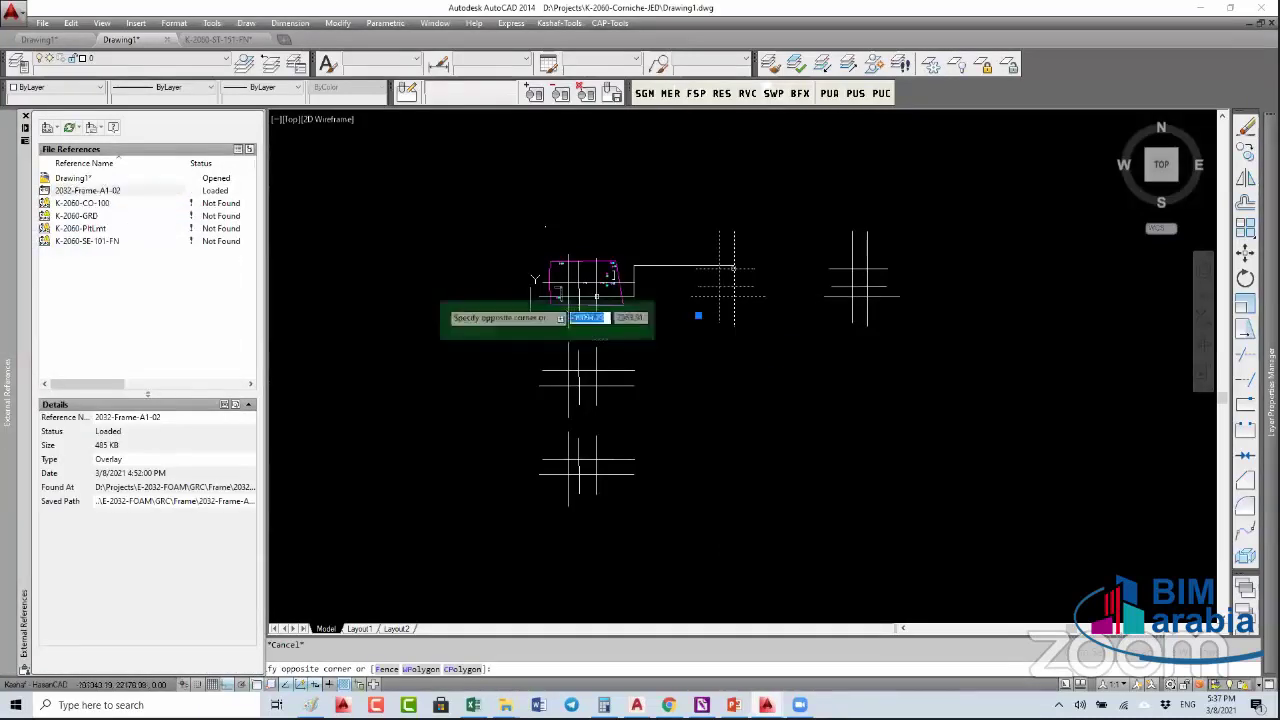
click(586, 491)
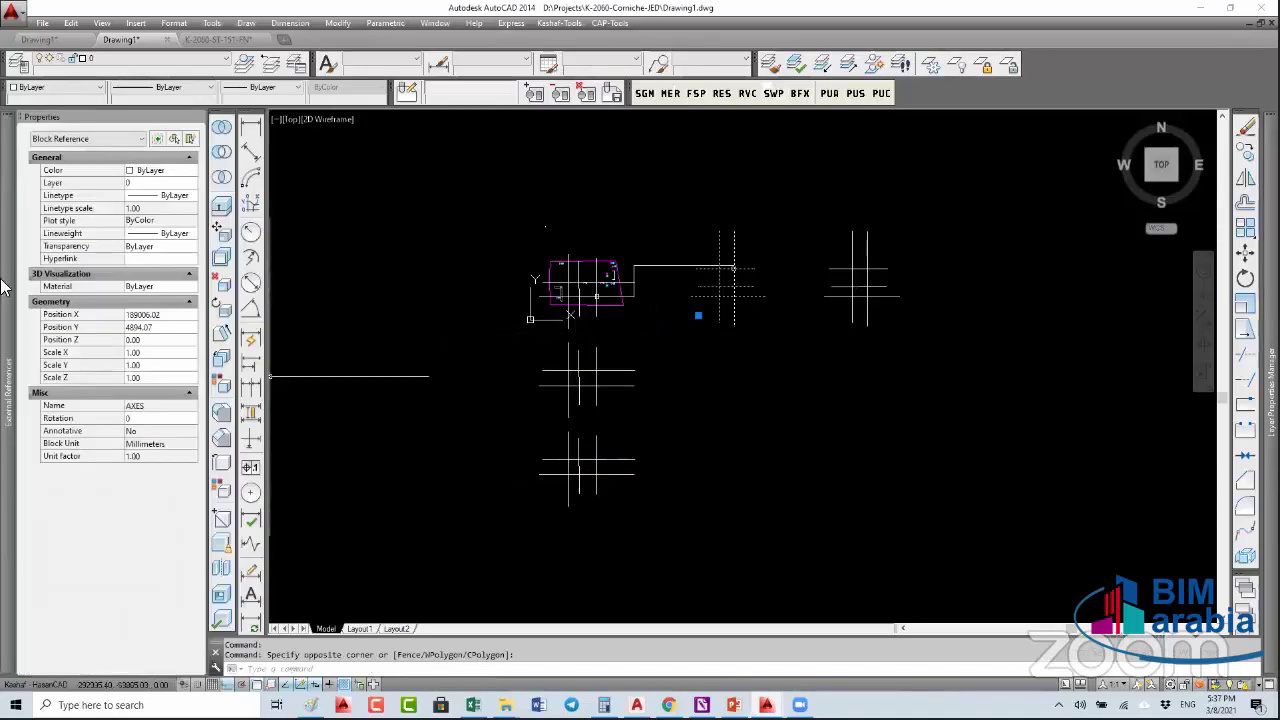
mouse_move(16, 285)
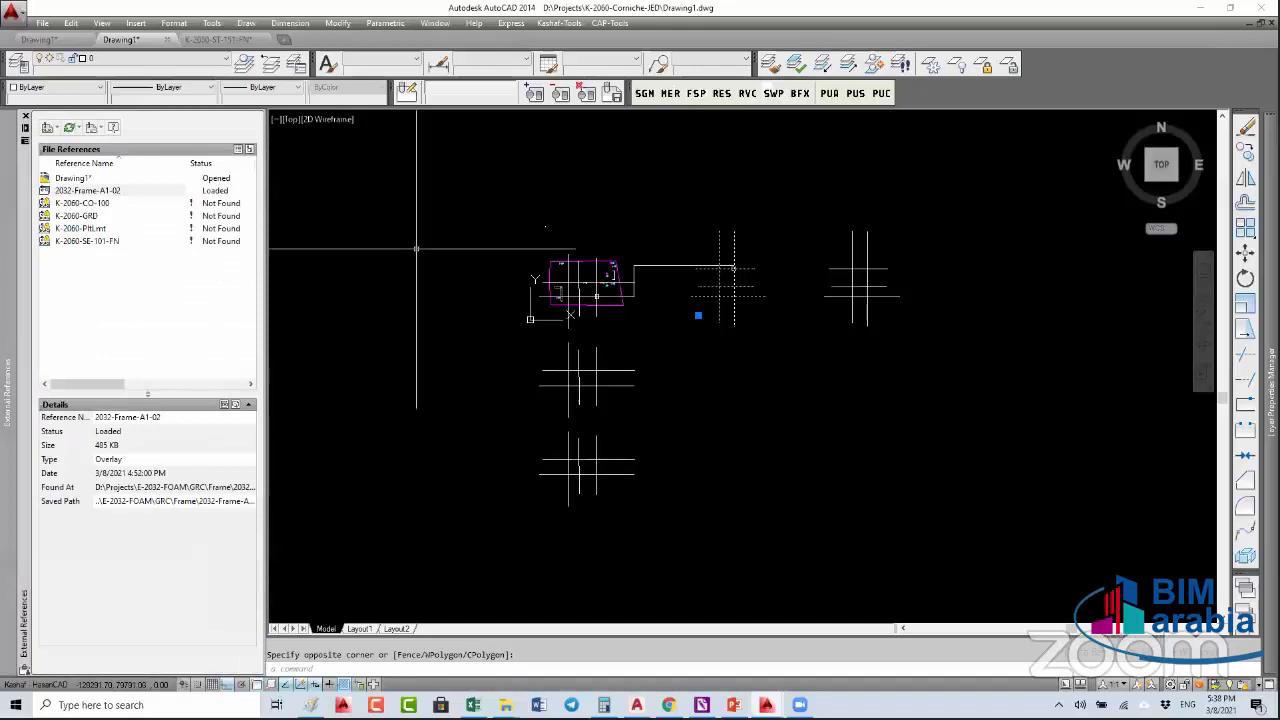
key(ctrl+Tab)
- Inspect the K-2060-GRD and K-2060-TBLK-A0 reference details, then return to Drawing1
key(Escape)
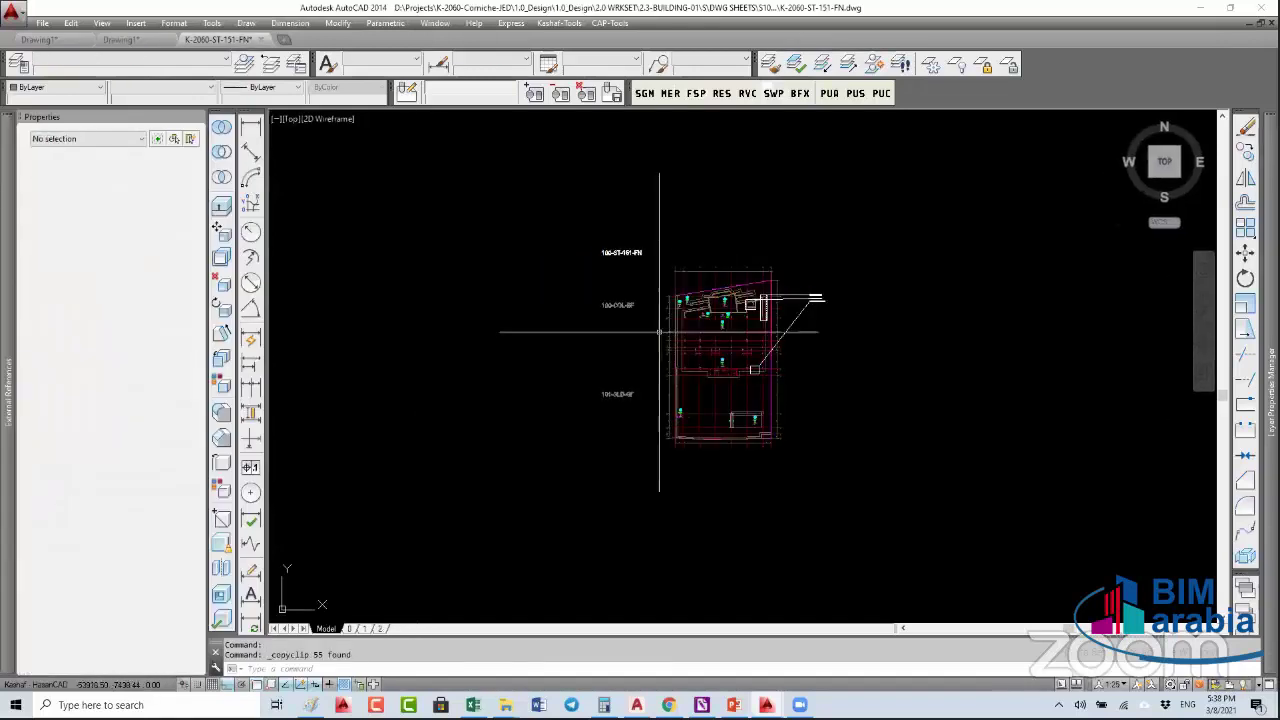
mouse_move(24, 357)
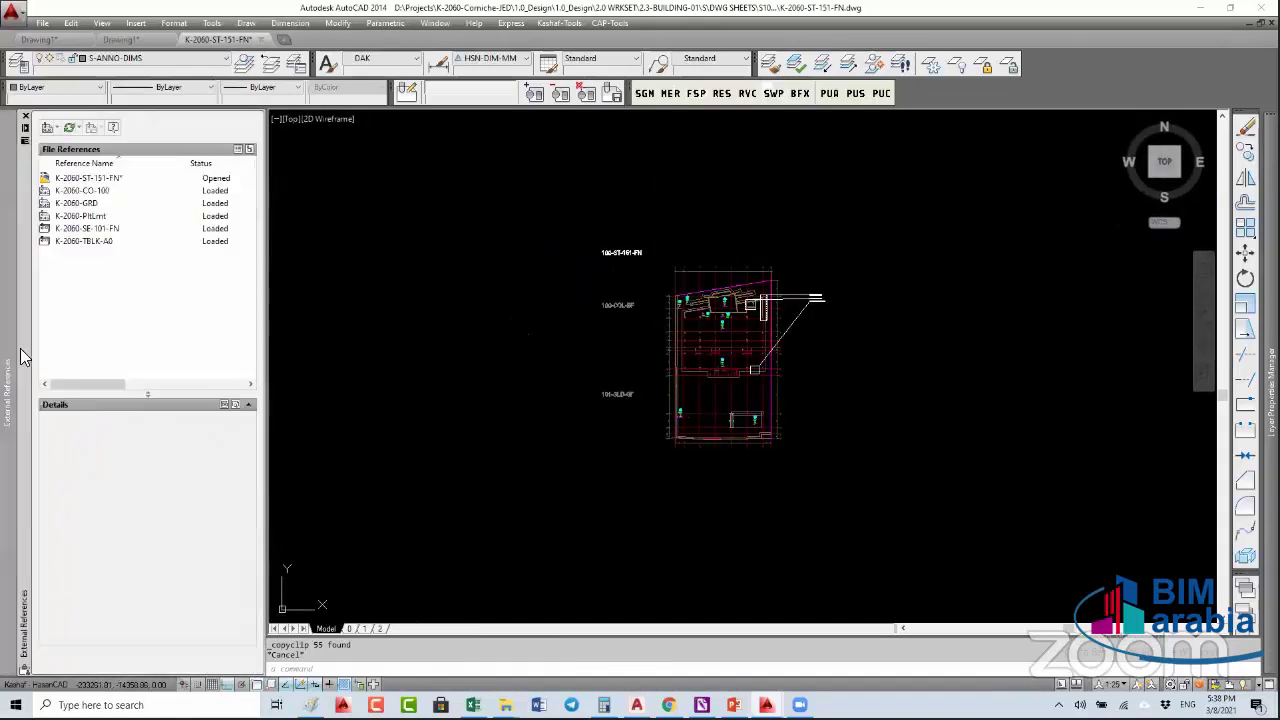
click(83, 204)
click(86, 242)
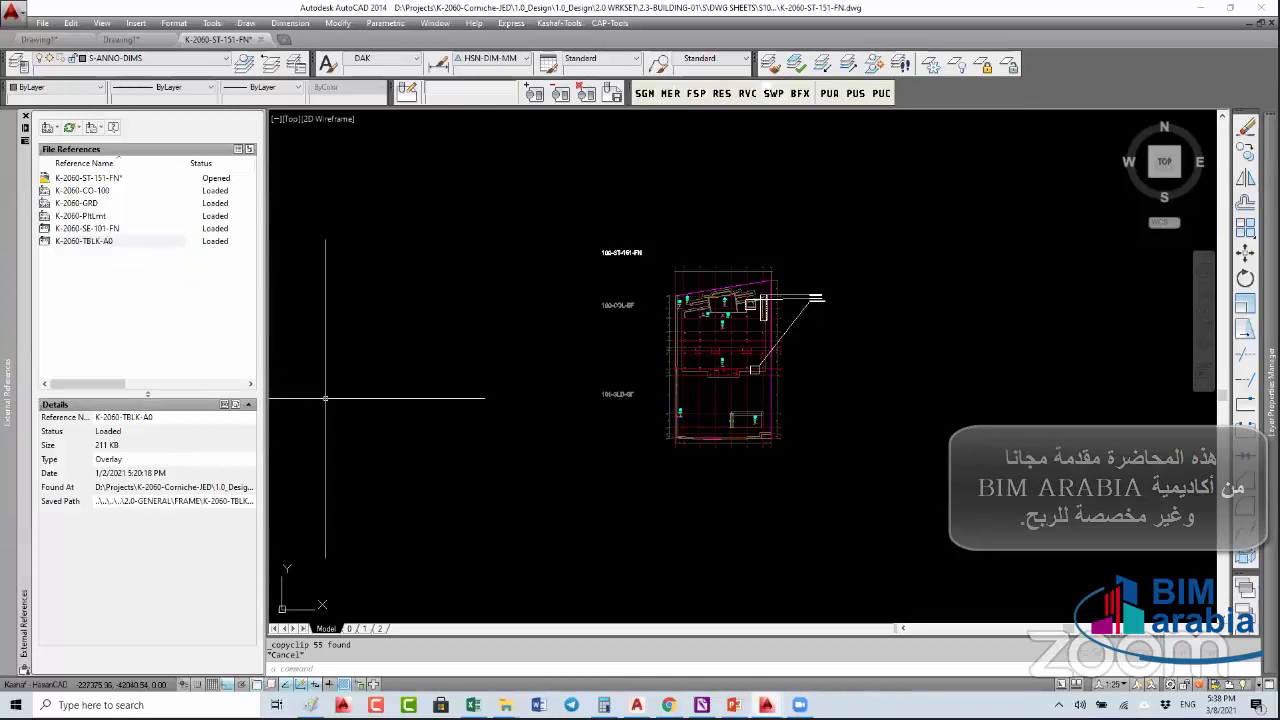
key(ctrl+Tab)
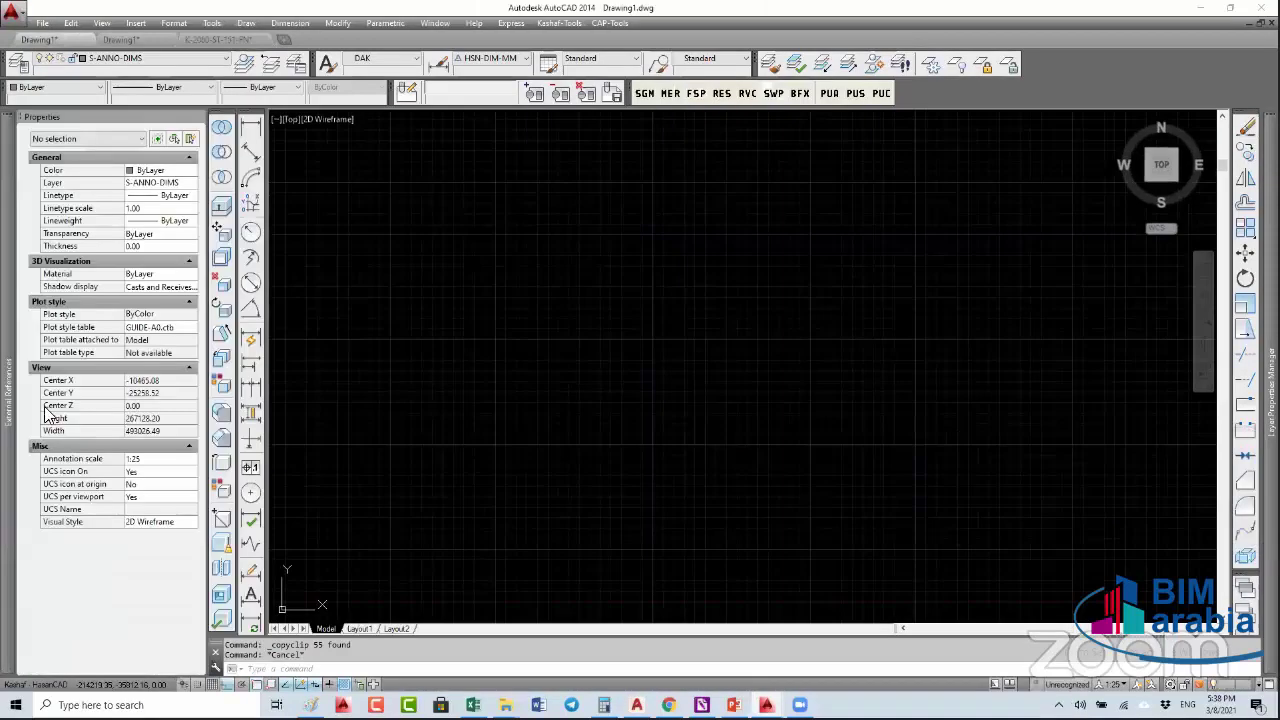
- Switch between Drawing1 and the K-2060-ST-151-FN sheet, cancelling the pending selections
key(ctrl+Tab)
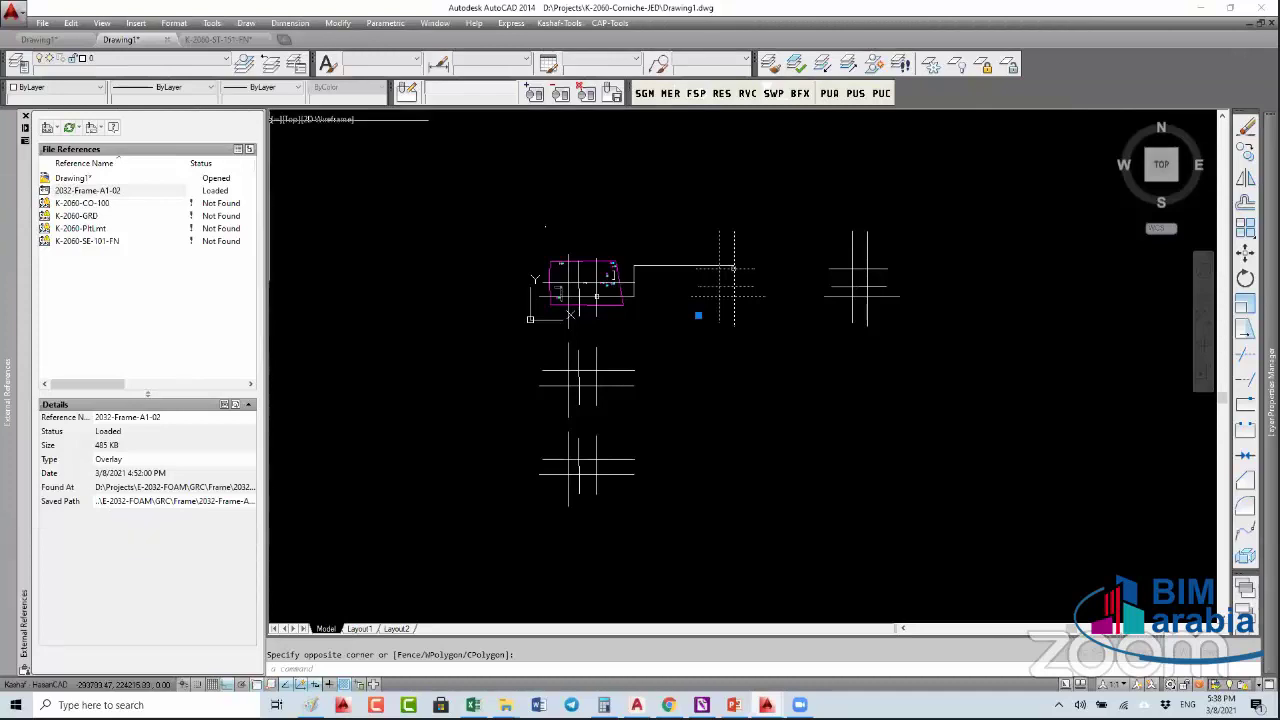
key(ctrl+1)
key(Escape)
key(Escape)
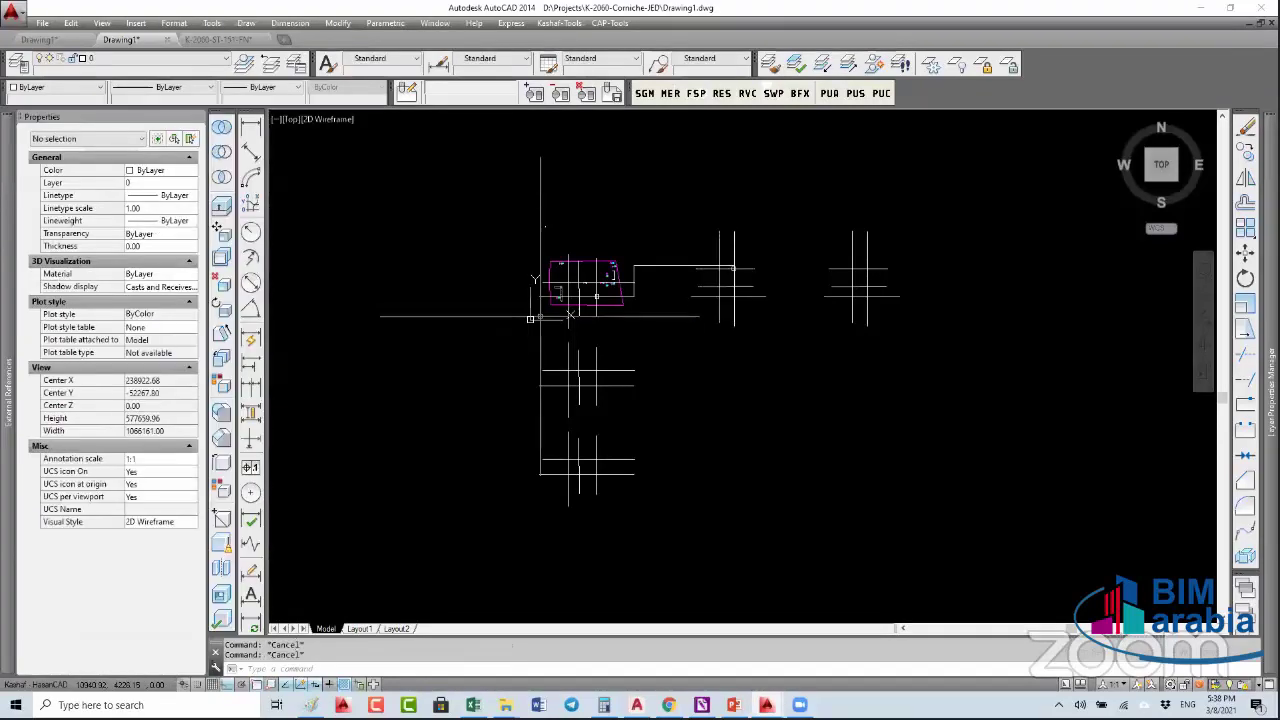
key(ctrl+Tab)
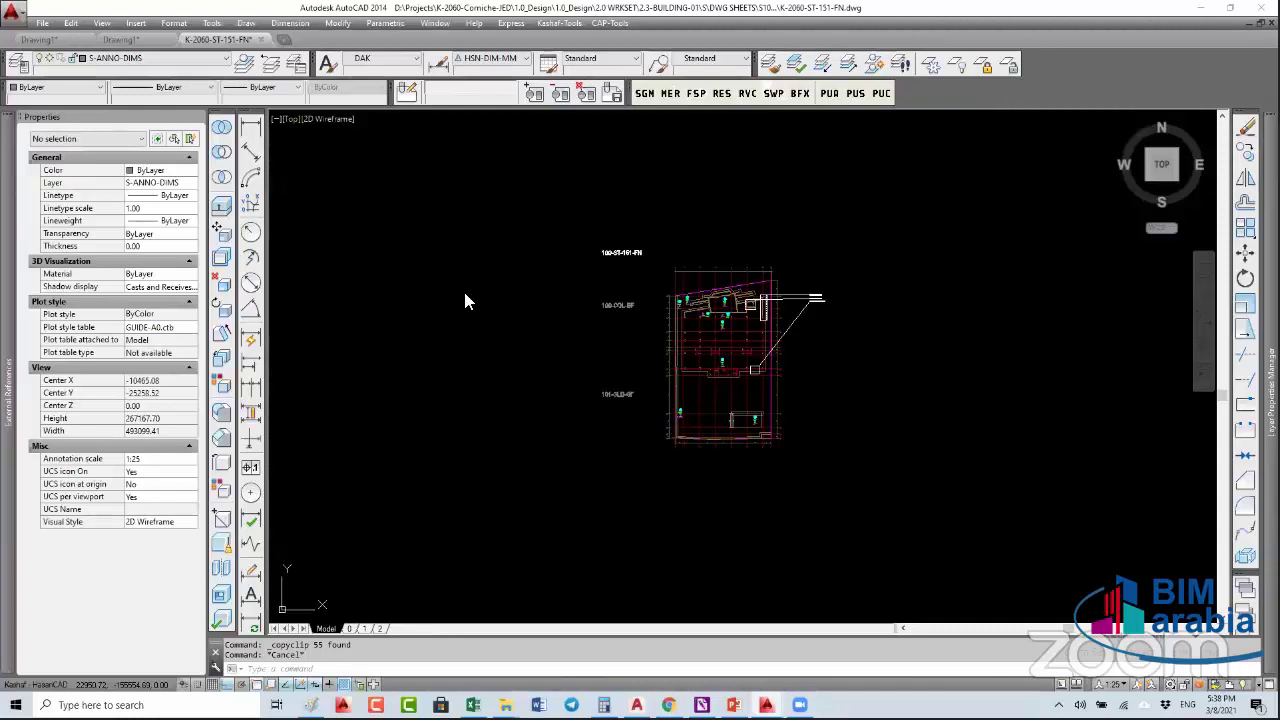
click(402, 314)
key(ctrl+Tab)
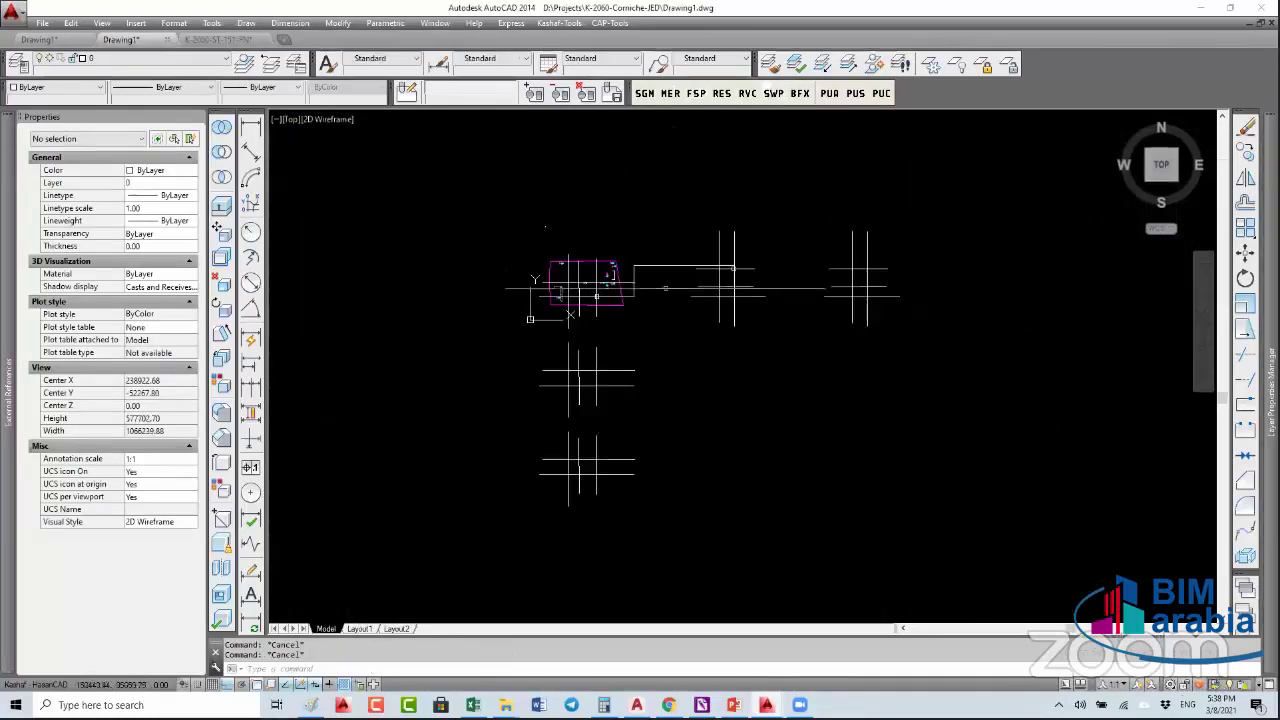
- Paste the copied grid into Drawing1 as block A$C72711F12 below-right of the axes
click(733, 270)
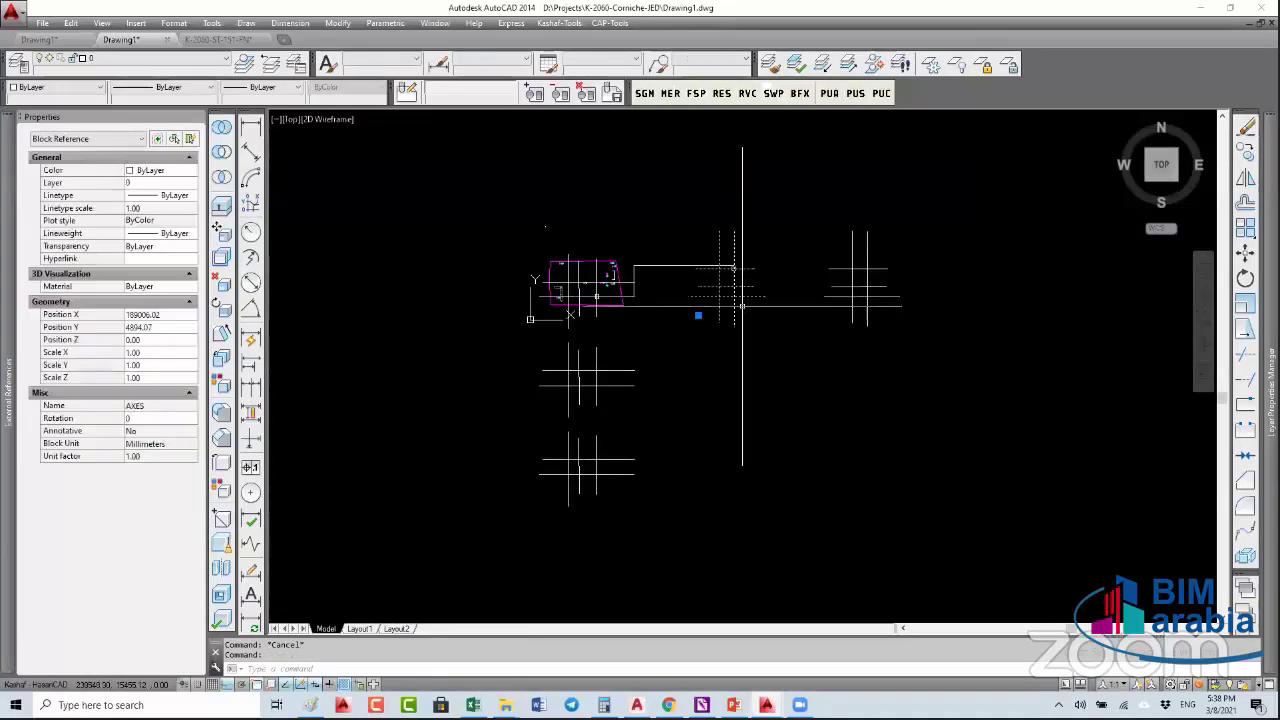
key(Escape)
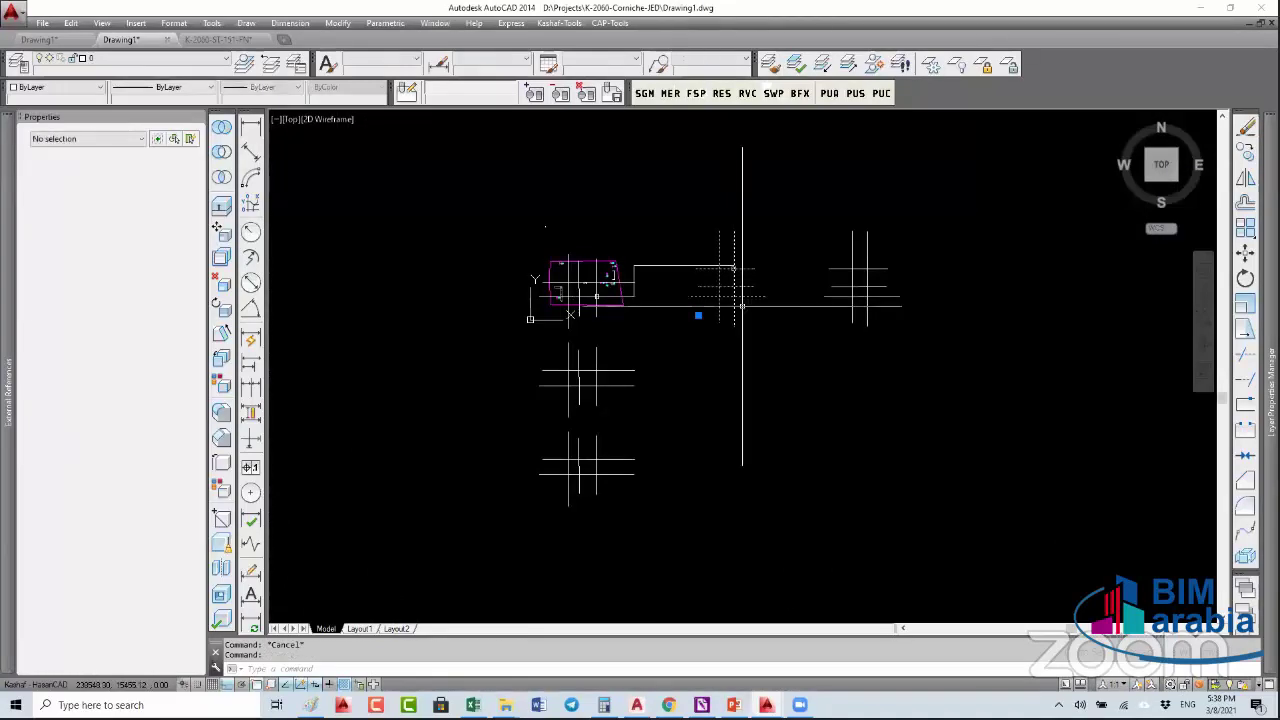
key(ctrl+shift+v)
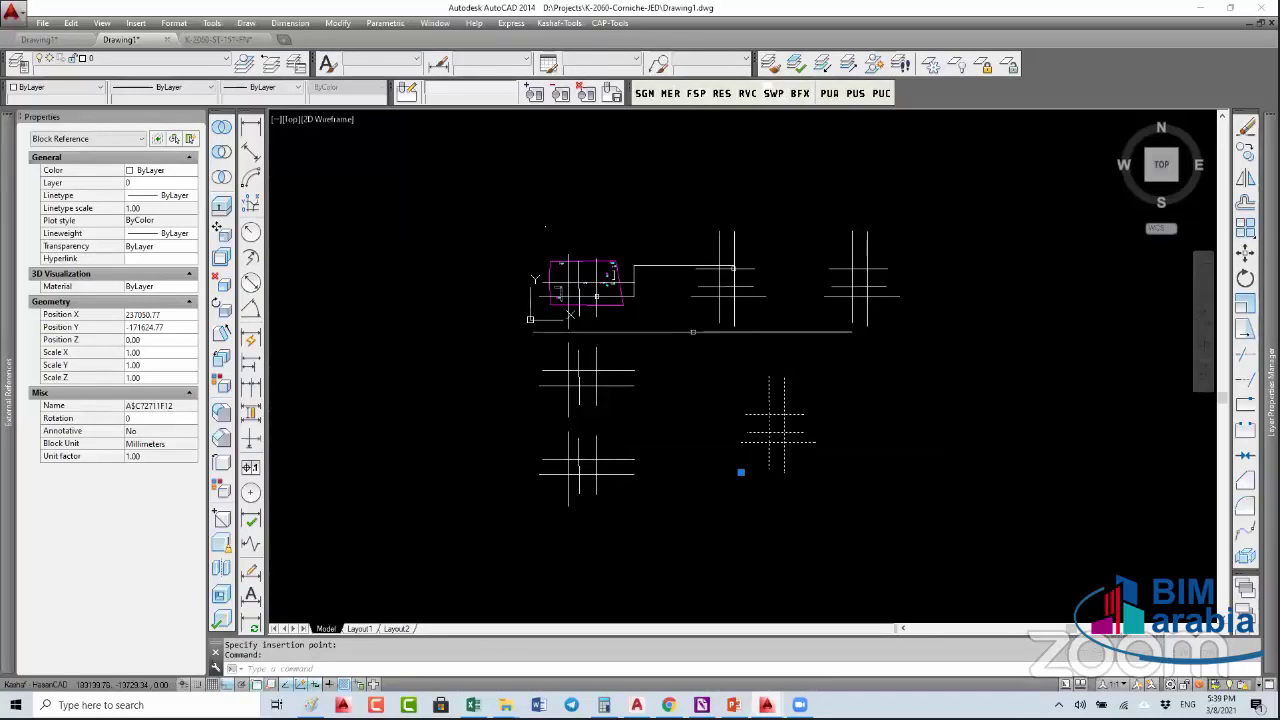
key(Escape)
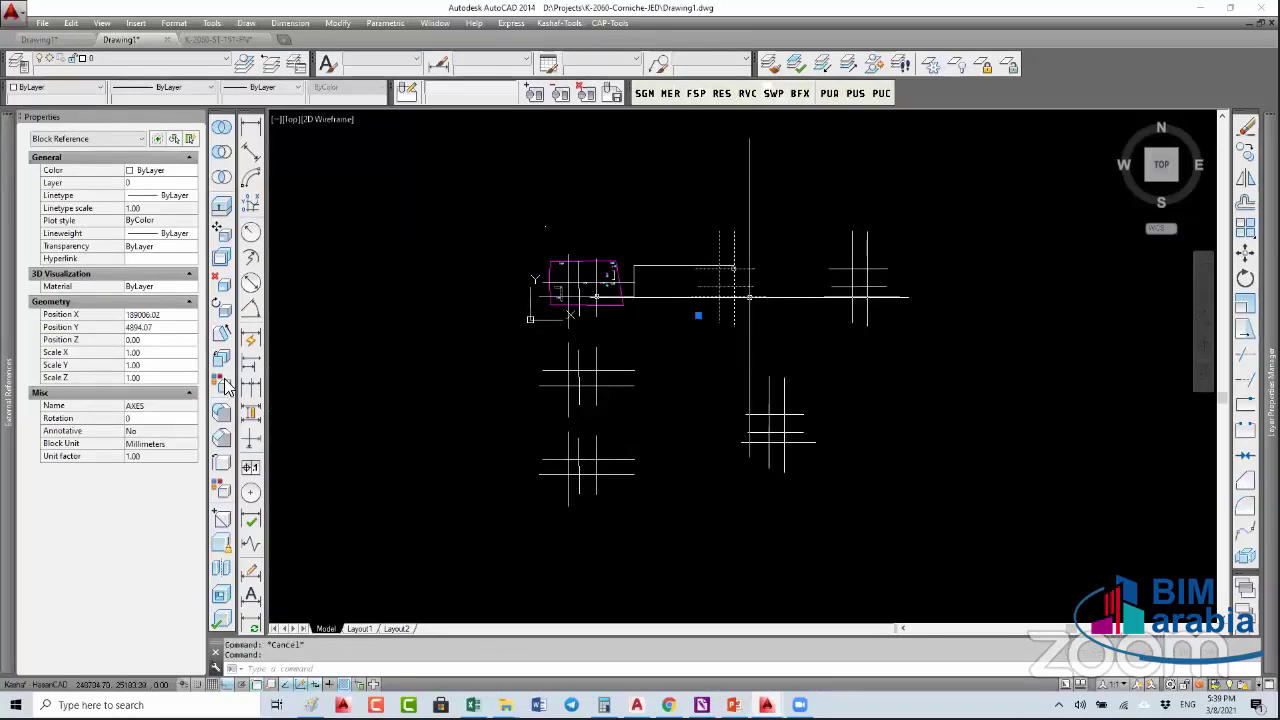
key(Escape)
- Open the pasted grid block for in-place editing, choosing the nested AXES block
click(800, 415)
click(771, 428)
right_click(777, 425)
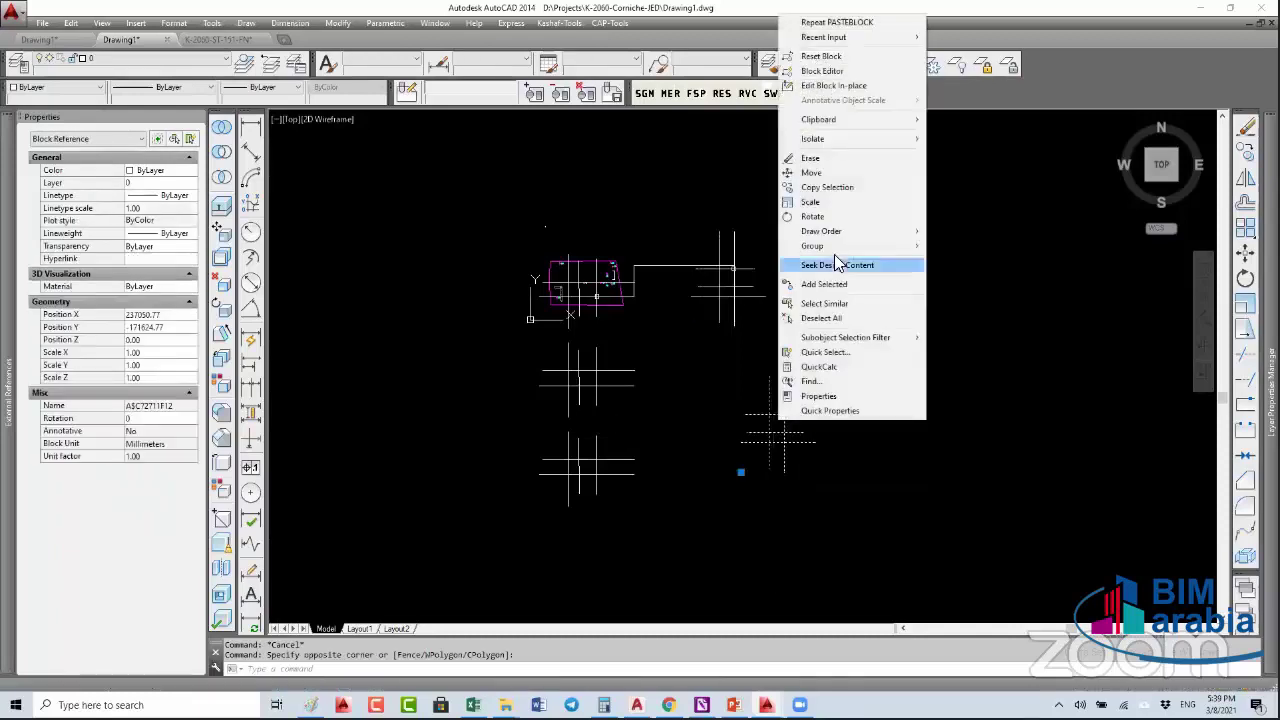
click(848, 86)
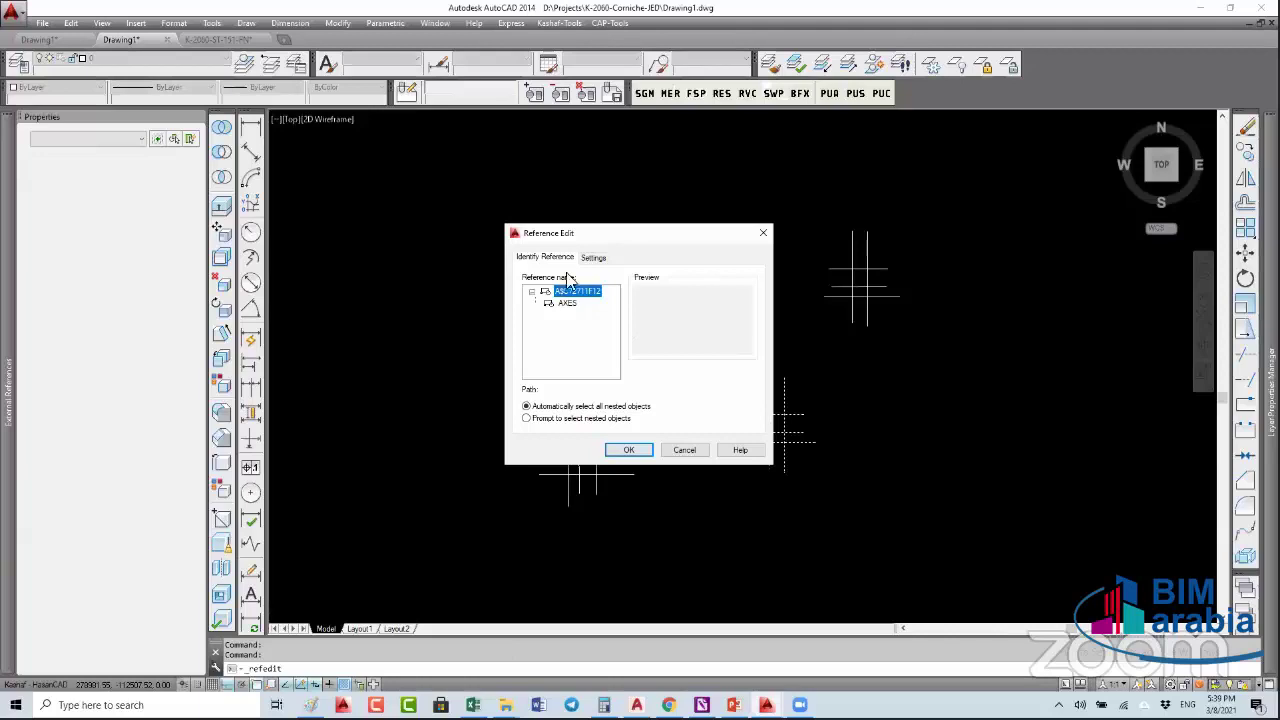
drag(597, 231, 609, 170)
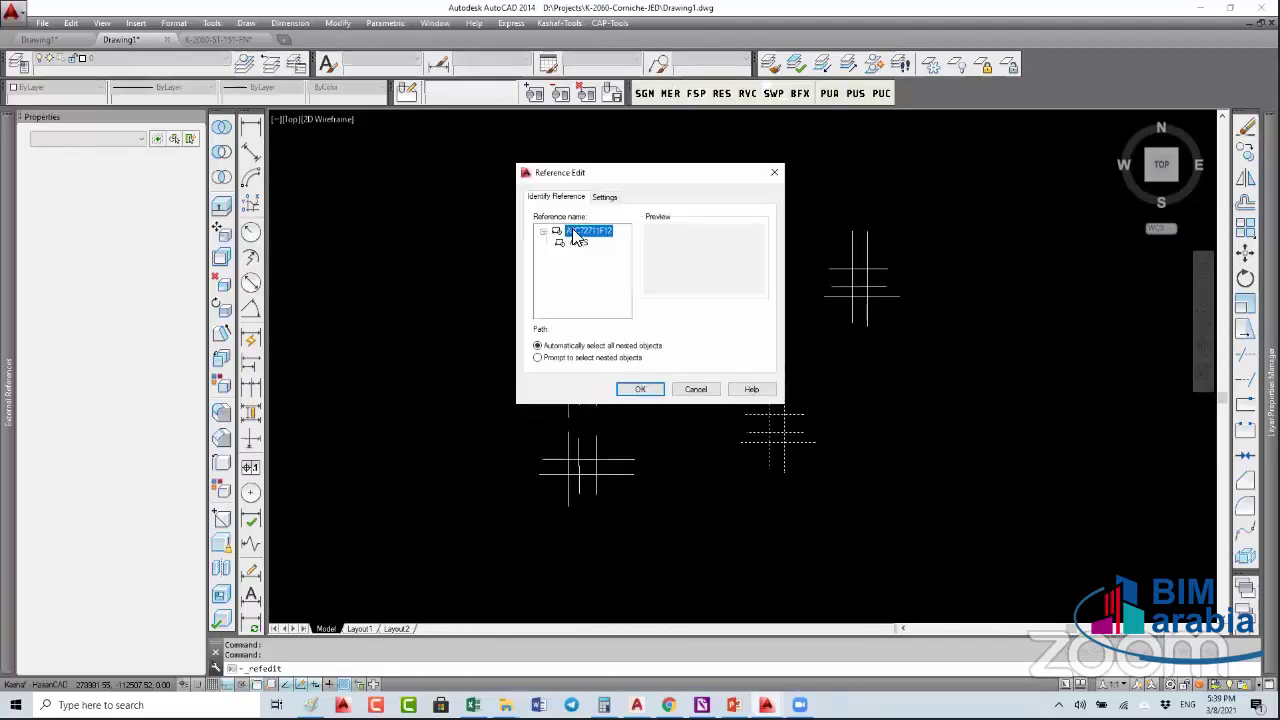
click(579, 242)
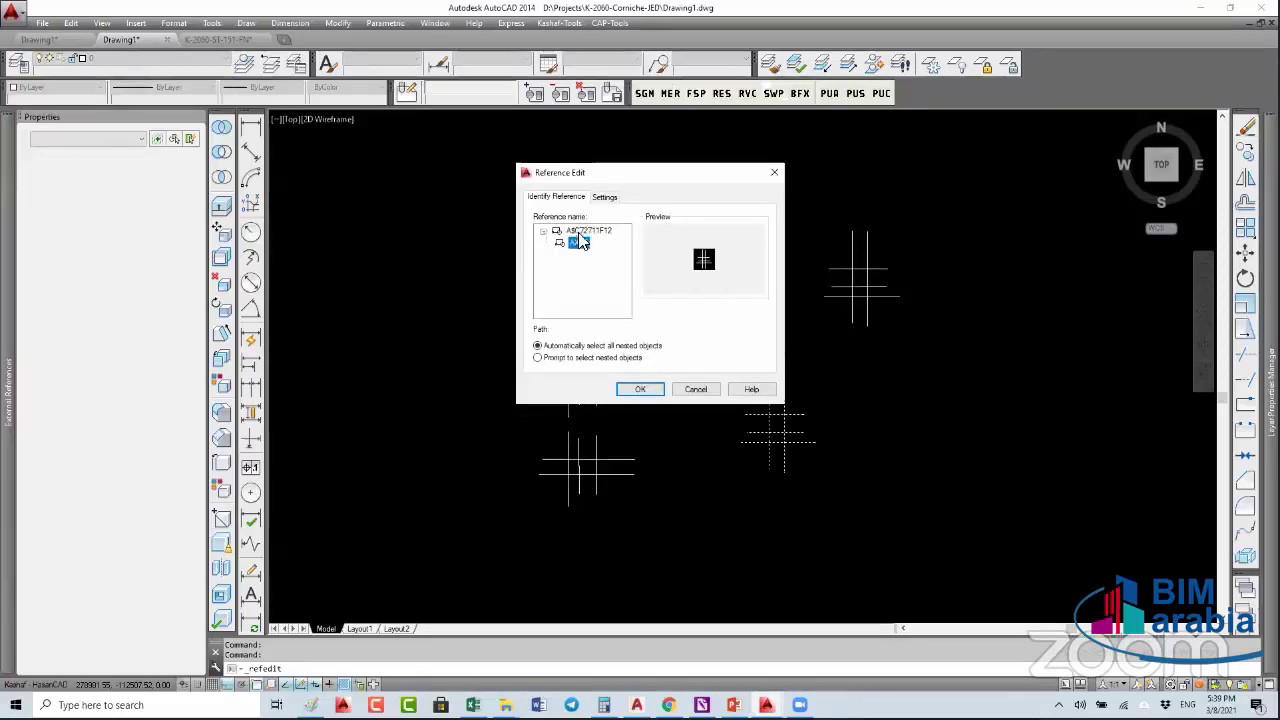
click(645, 389)
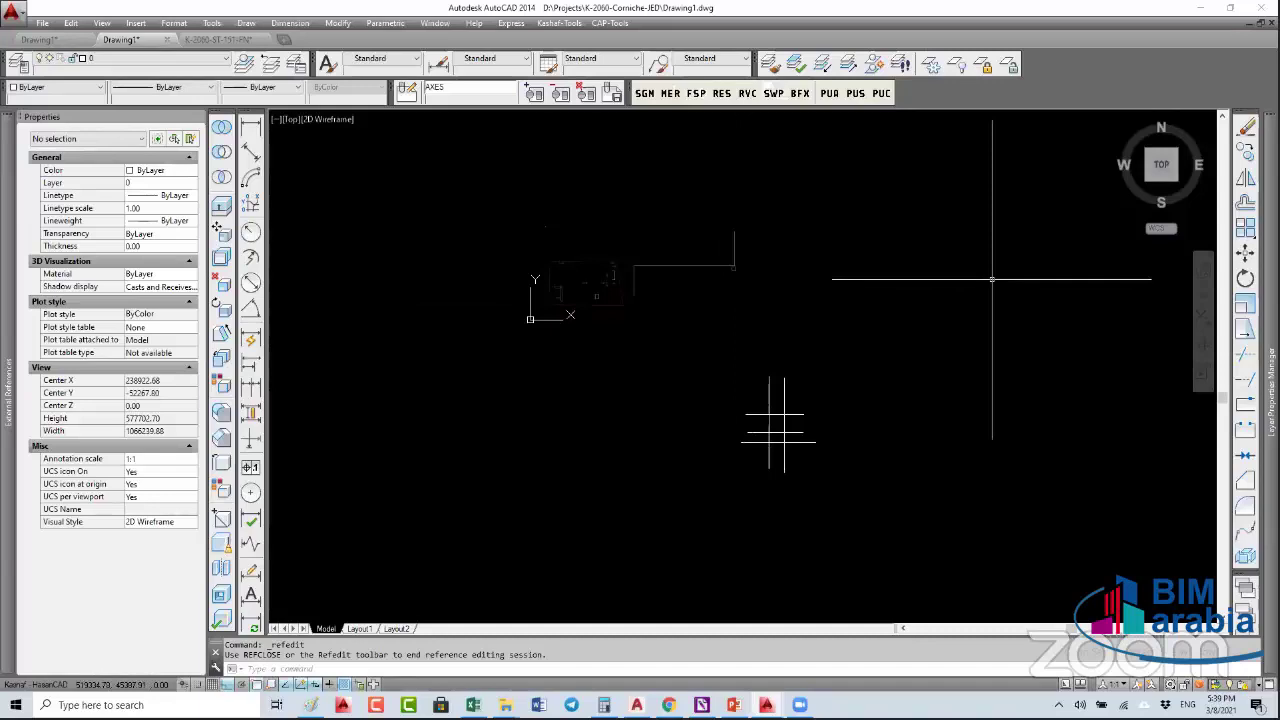
- Draw a new line inside the AXES block and save the reference edits
key(l)
key(Return)
click(800, 400)
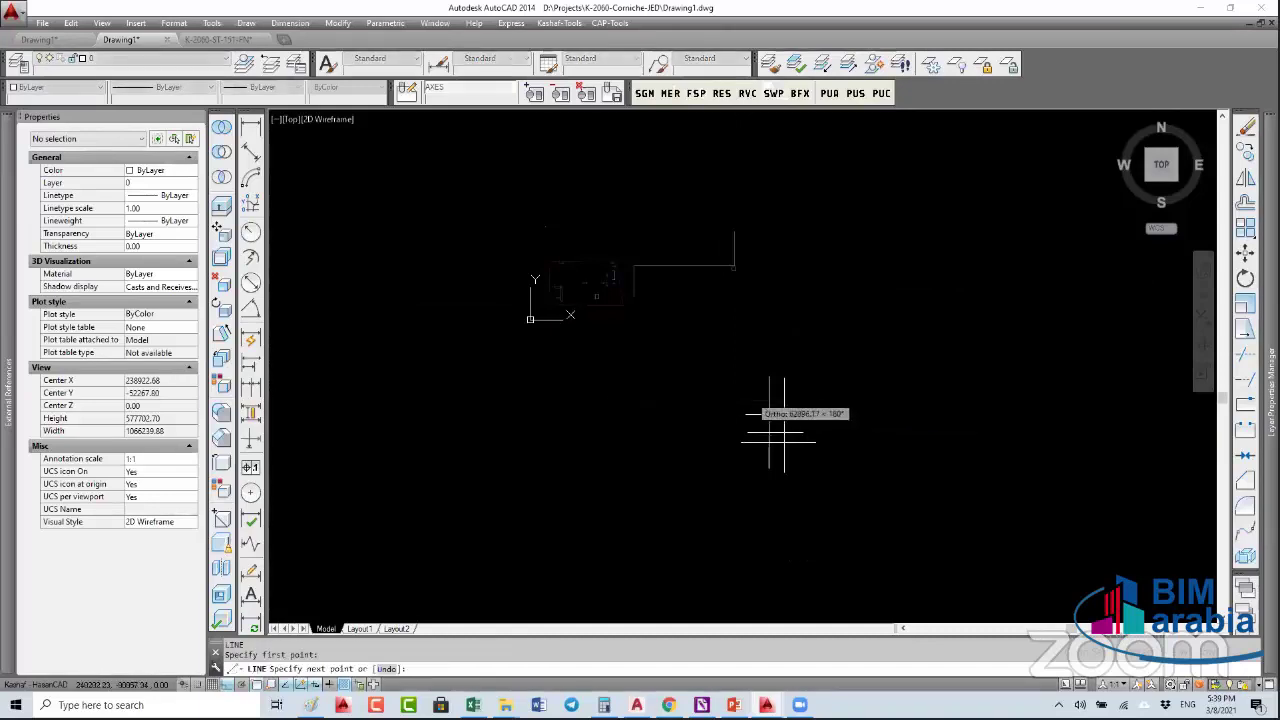
click(811, 468)
key(Return)
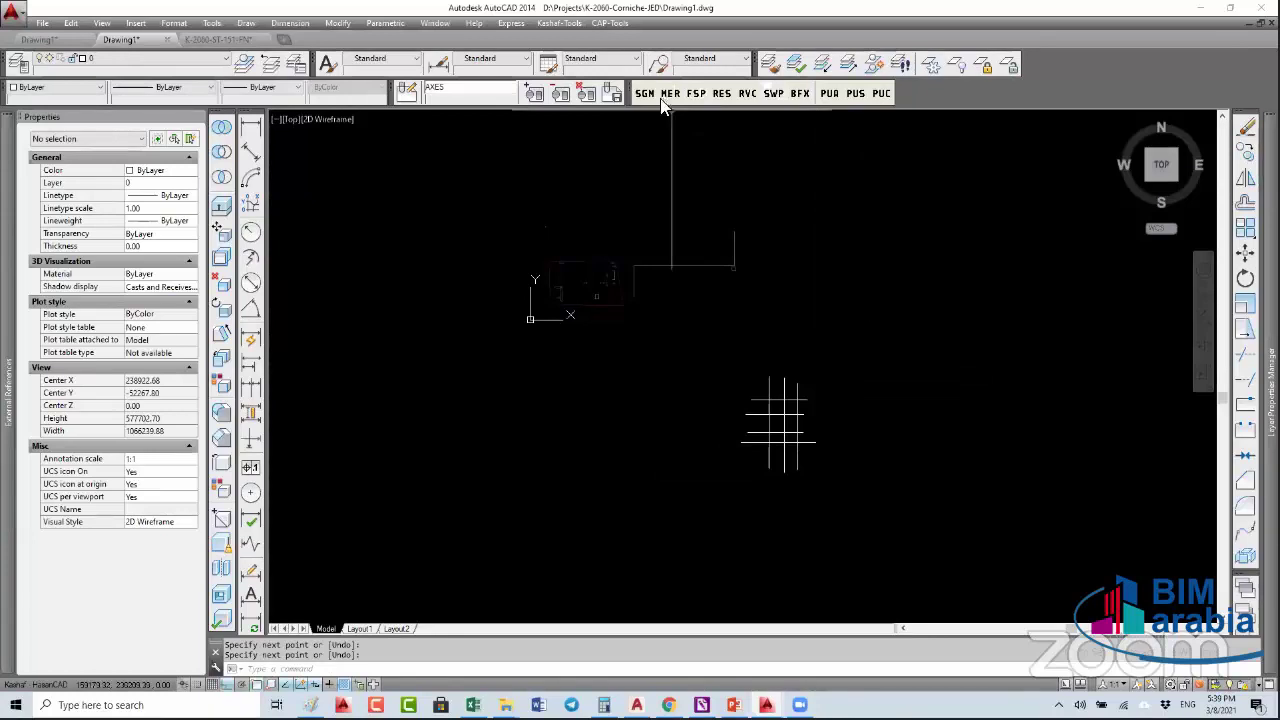
click(611, 93)
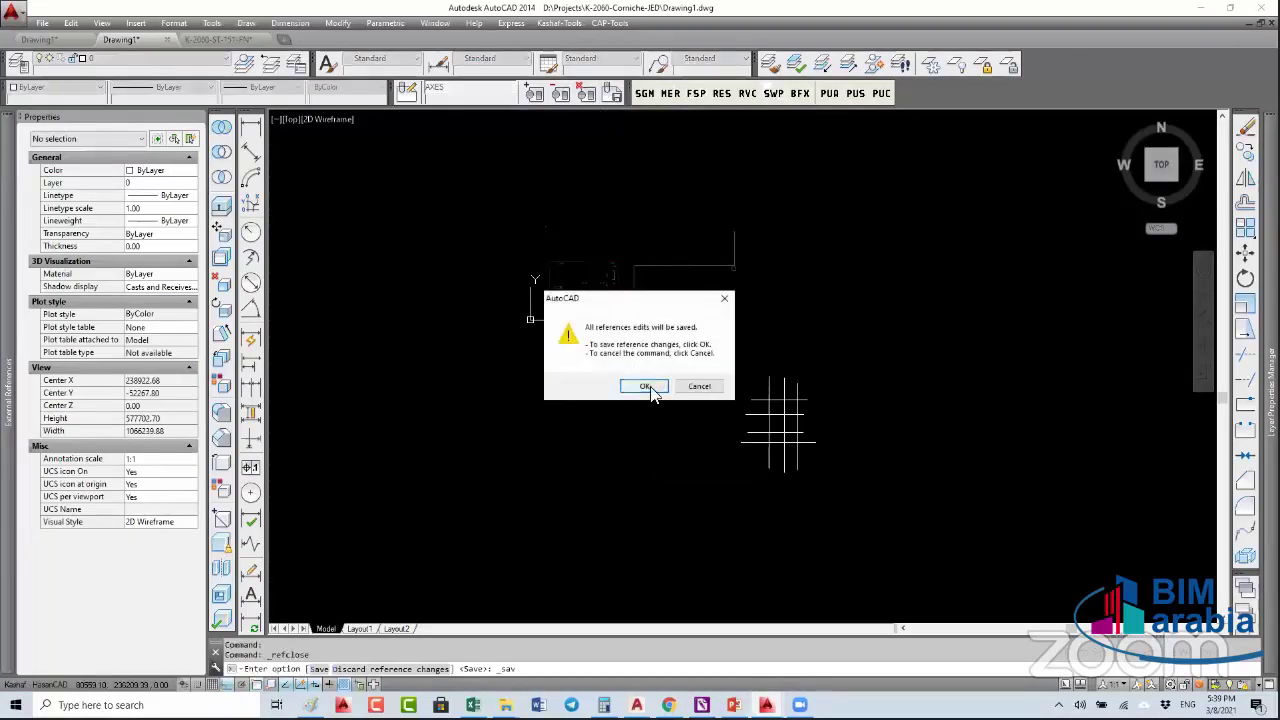
click(648, 388)
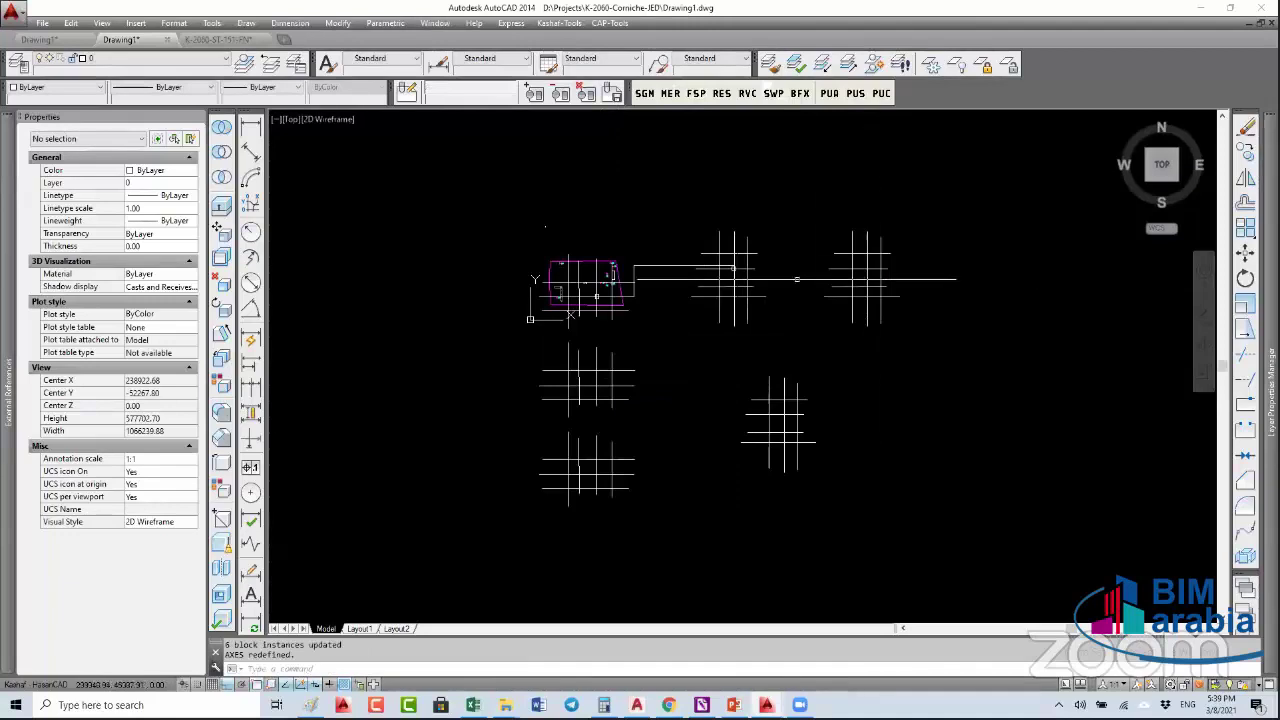
click(782, 414)
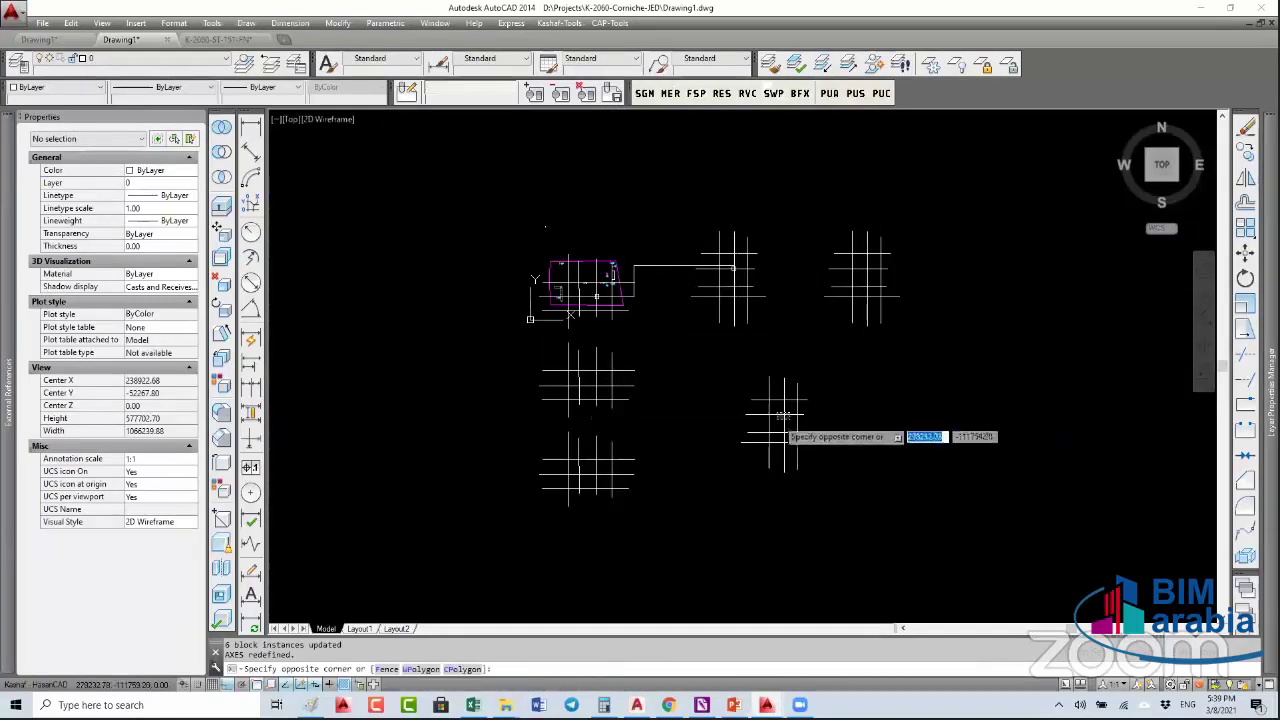
- Open the lower-right grid's AXES reference for in-place editing
click(780, 415)
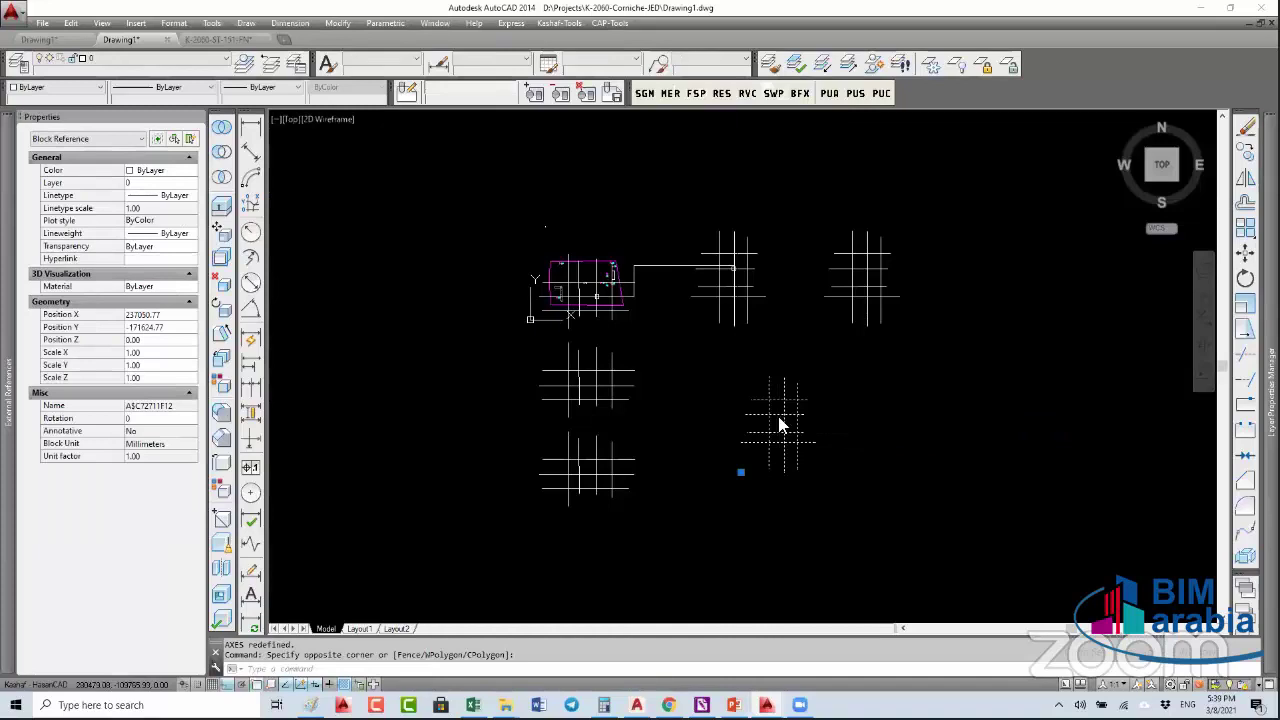
right_click(780, 425)
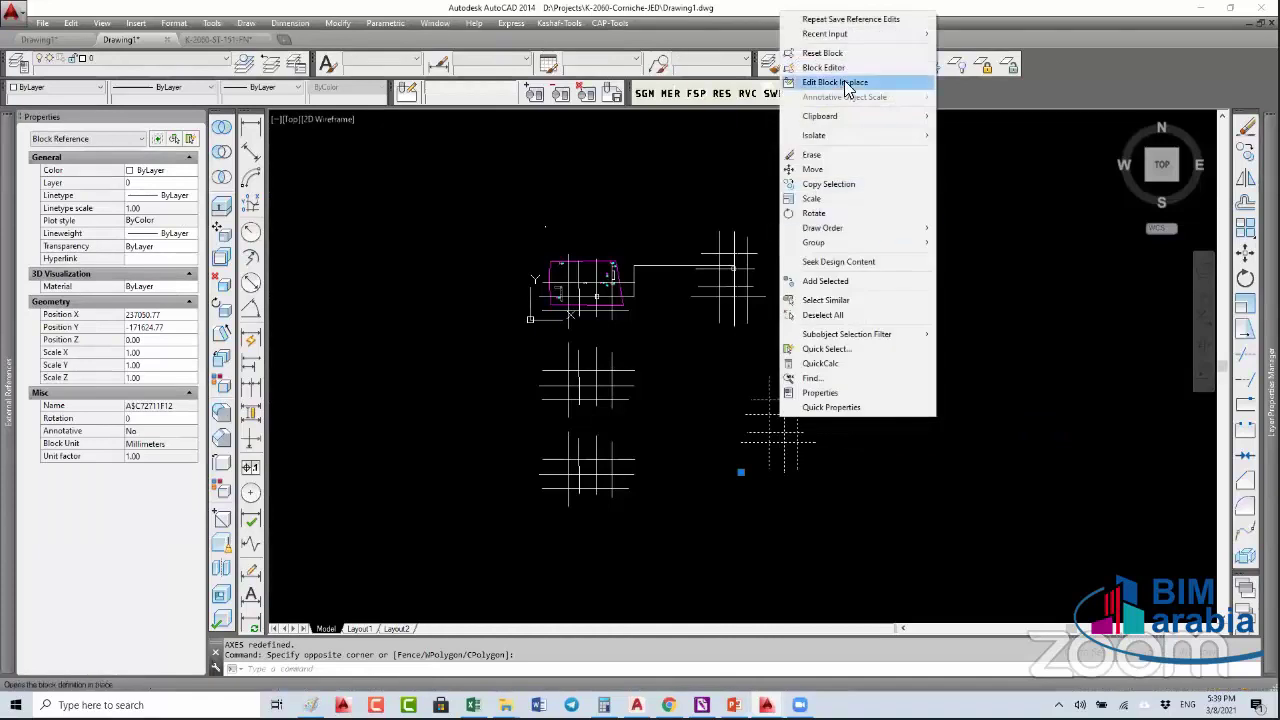
click(840, 82)
click(578, 243)
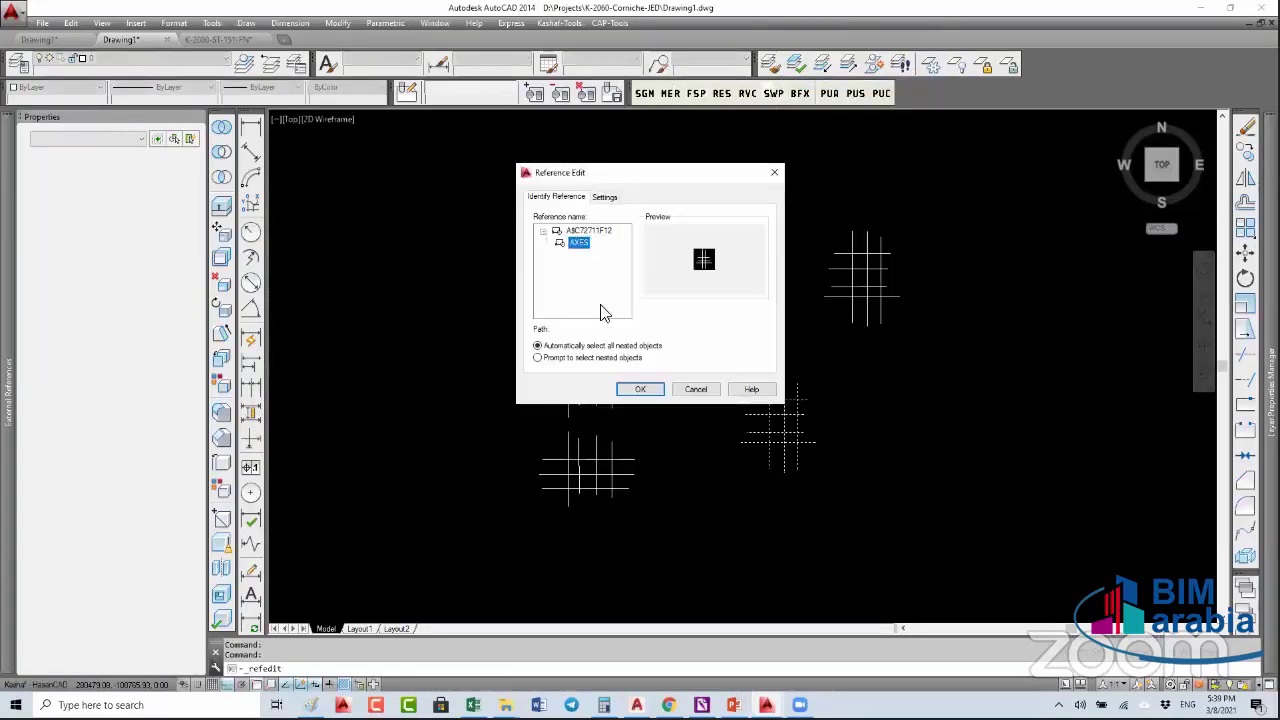
click(640, 389)
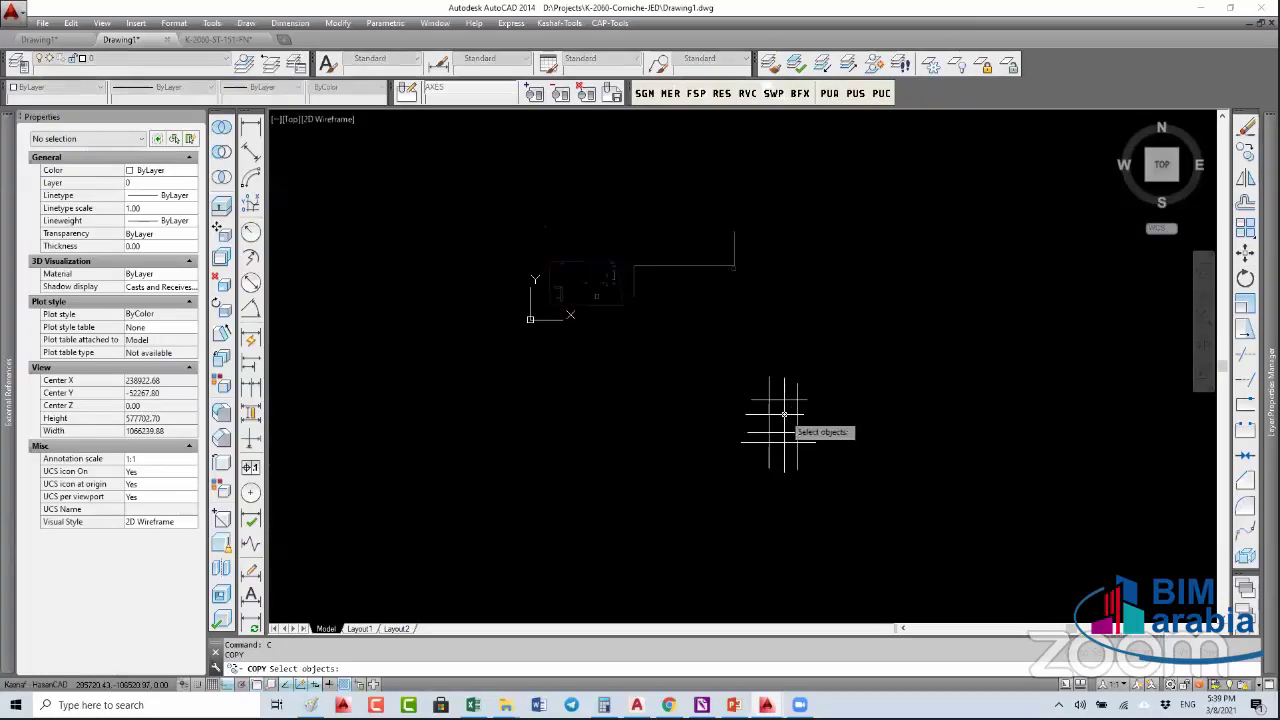
key(Escape)
key(Escape)
- Draw a circle at the axis intersection inside AXES and save the reference edits
text(cc)
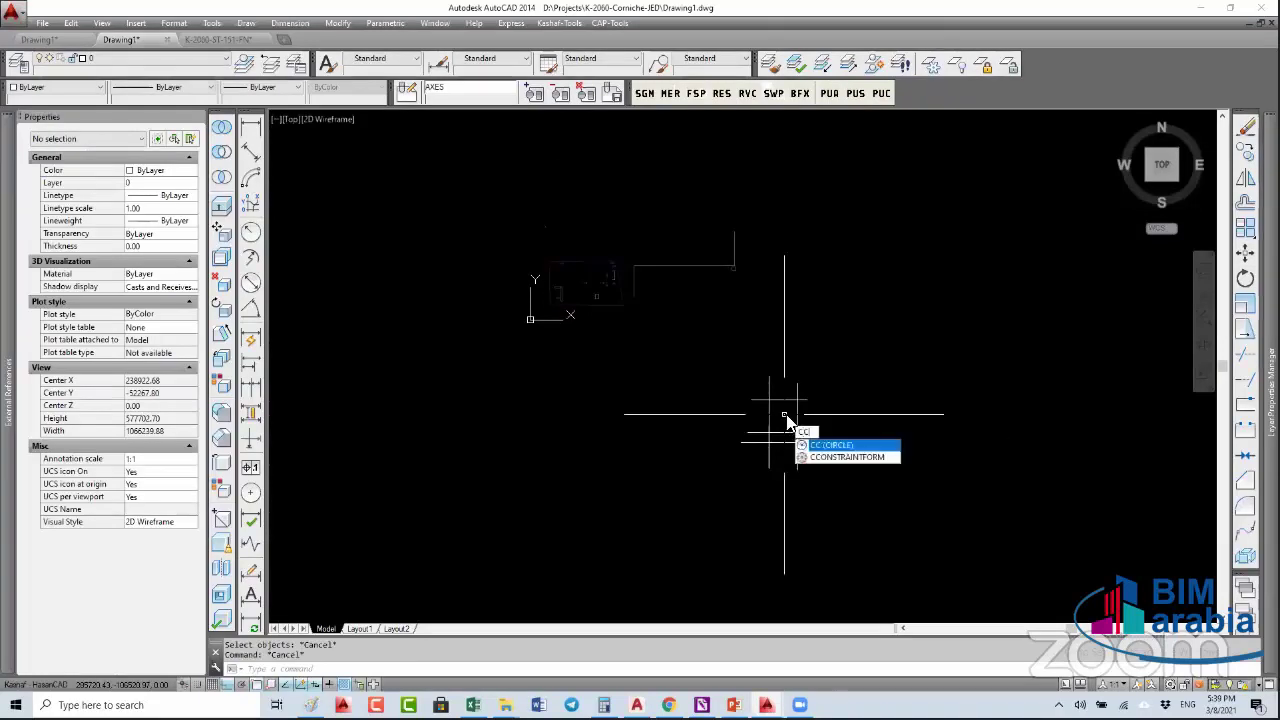
key(Return)
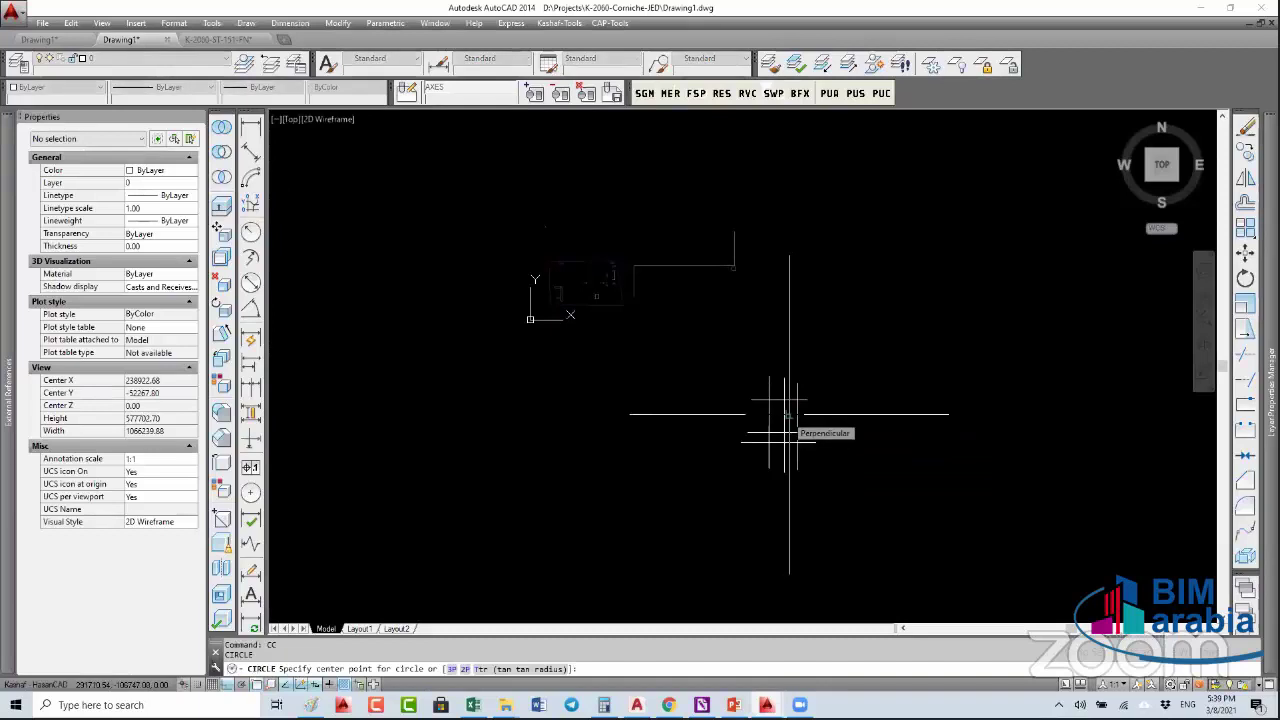
click(789, 413)
click(806, 433)
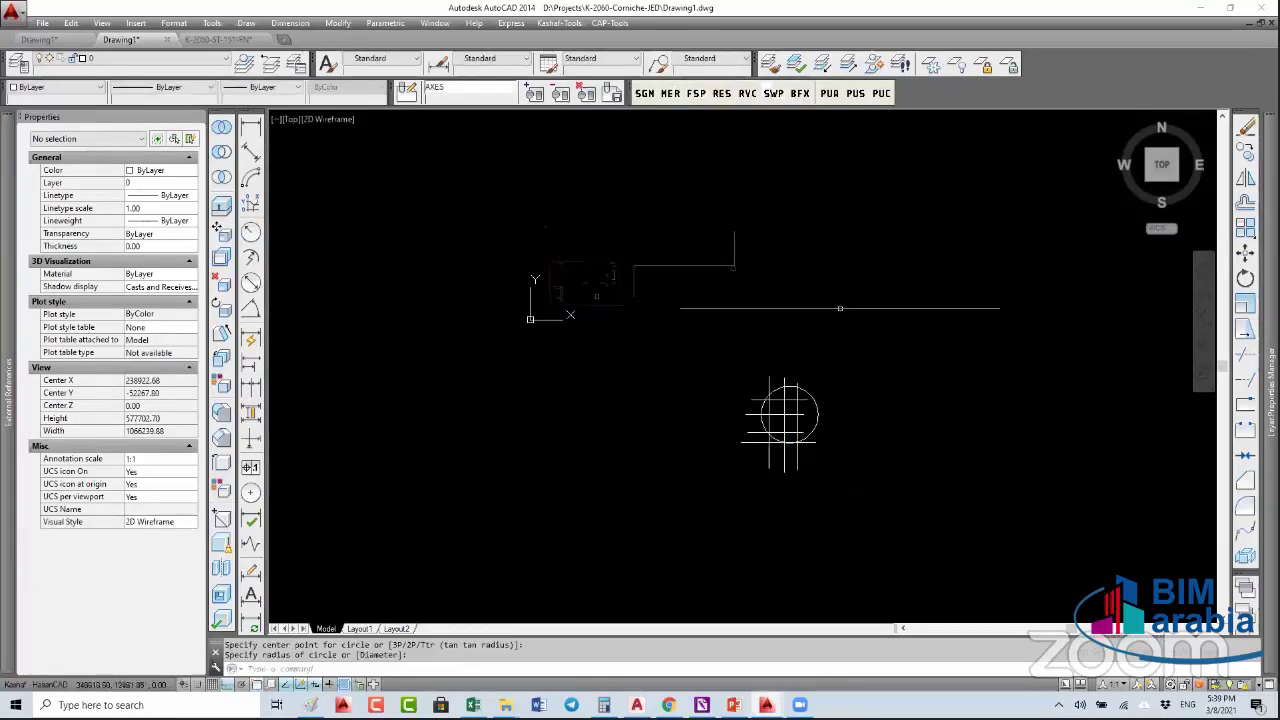
click(611, 93)
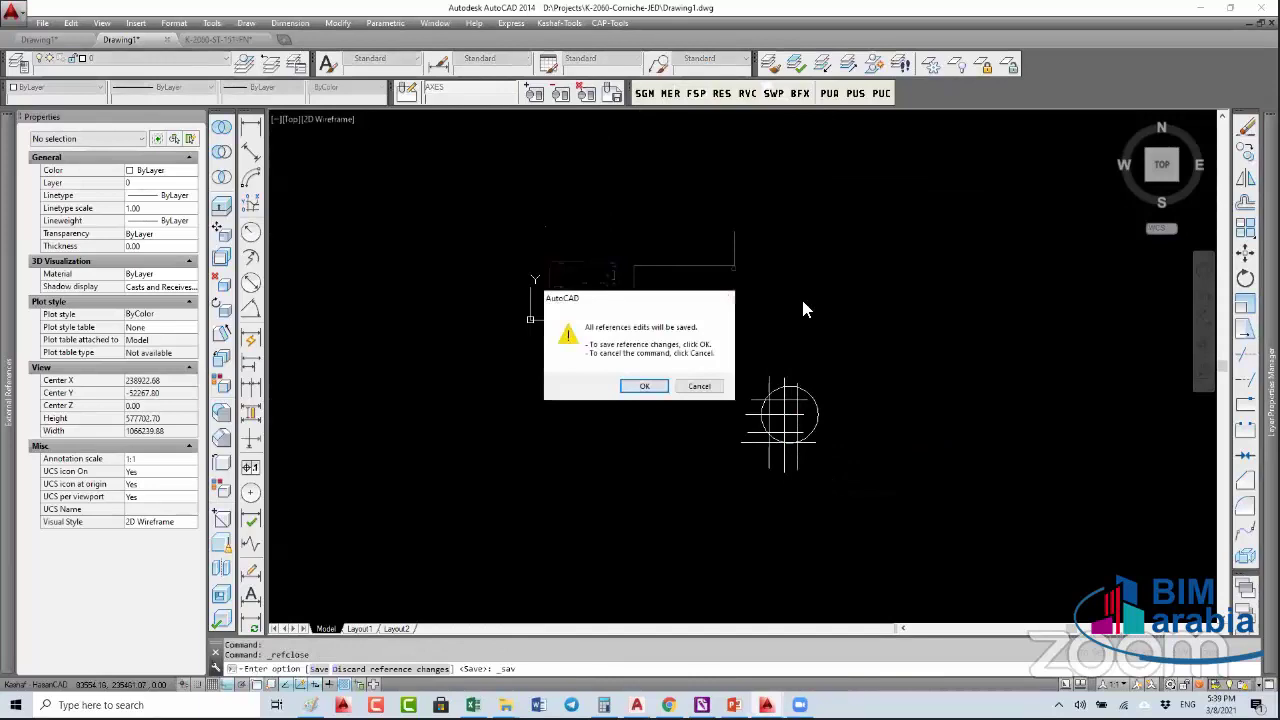
key(Return)
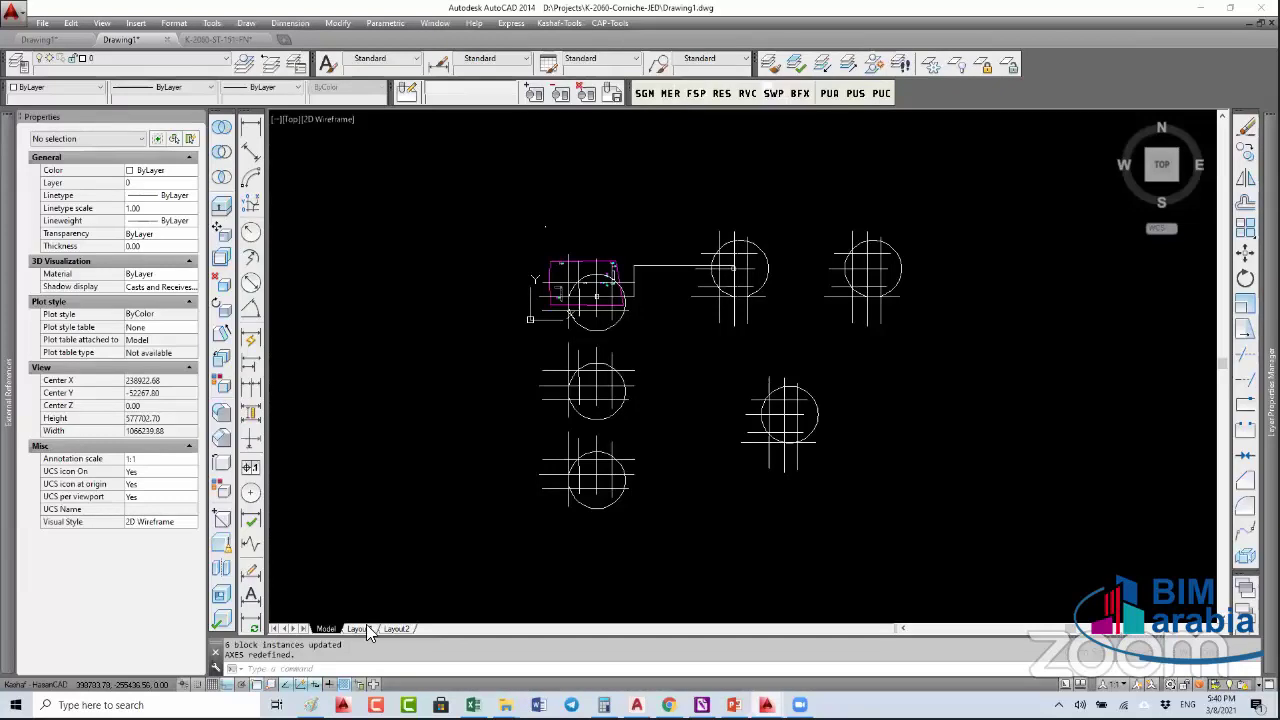
- Switch to Layout1 and zoom in on the A1 title block's Drawing Title box
mouse_move(364, 626)
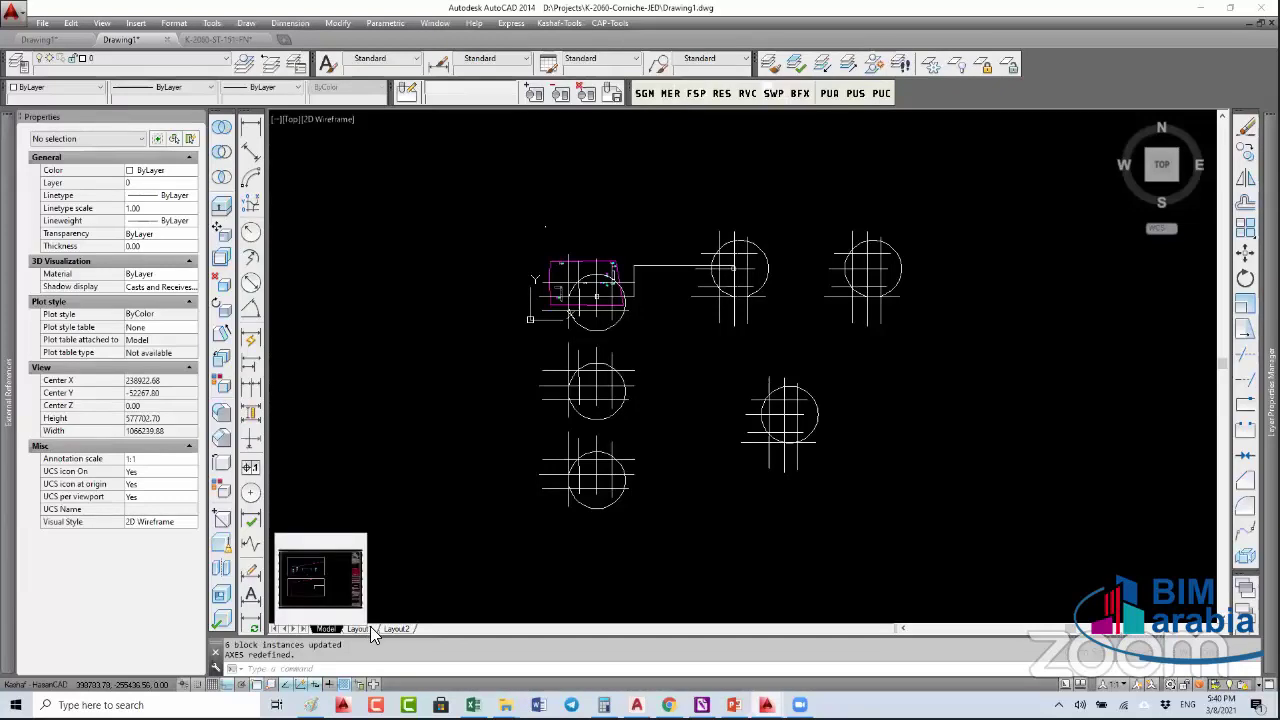
click(364, 628)
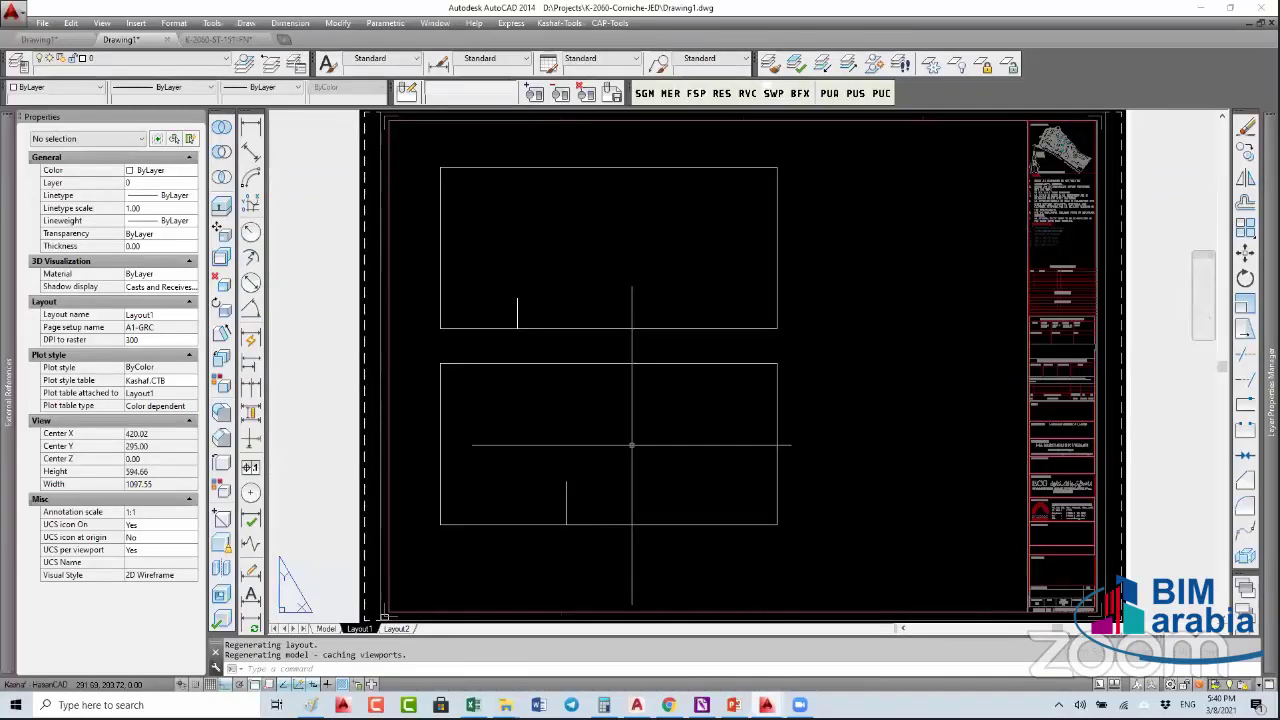
middle_drag(555, 412, 414, 350)
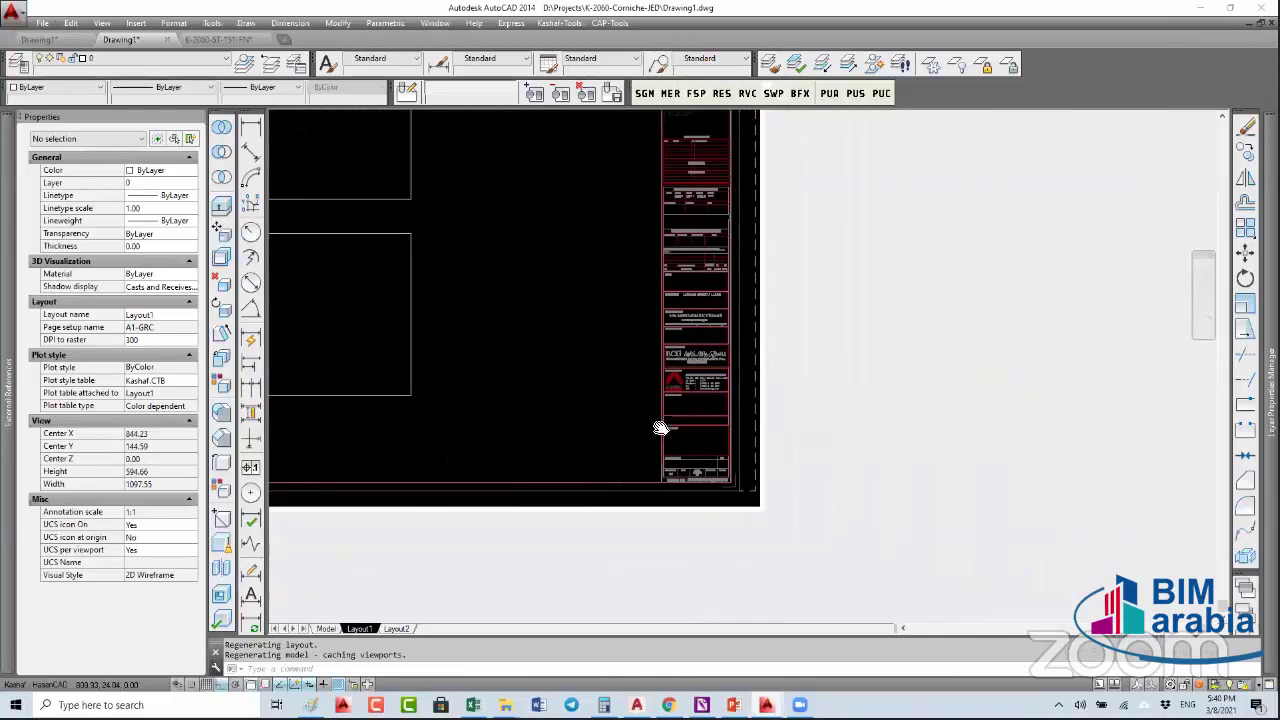
scroll(658, 424, up, 4)
scroll(680, 430, up, 2)
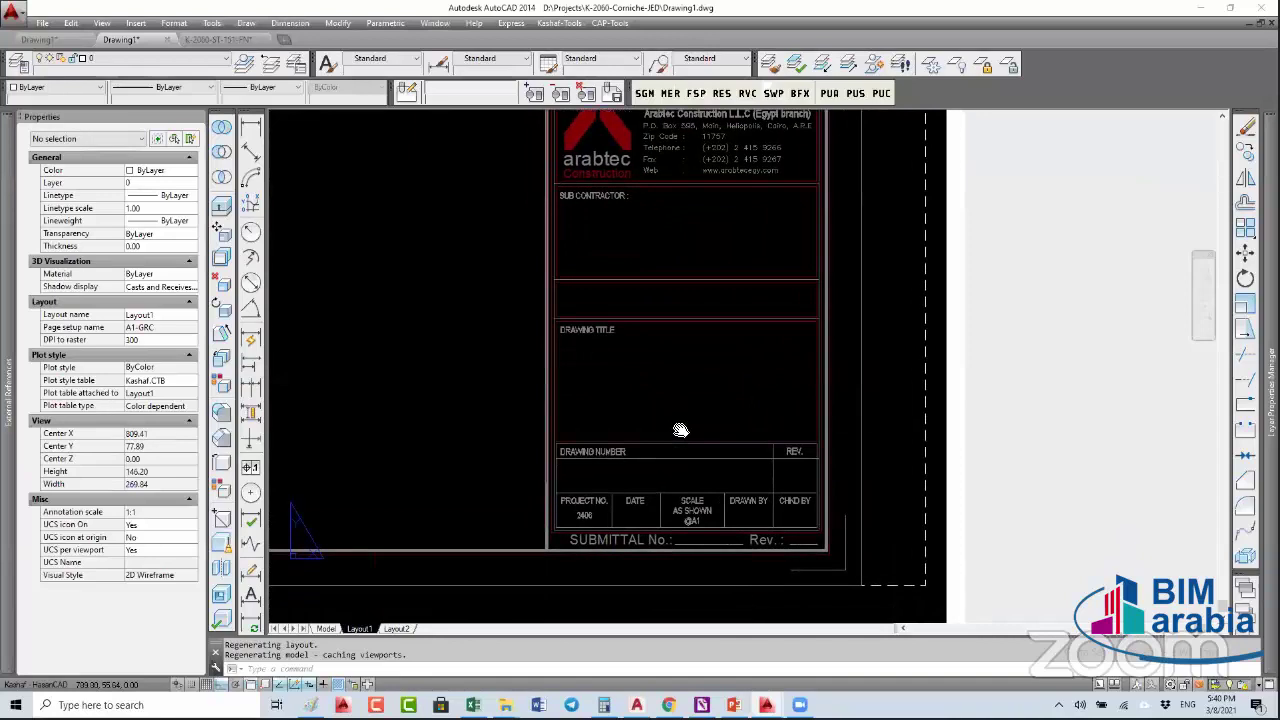
middle_drag(680, 430, 681, 419)
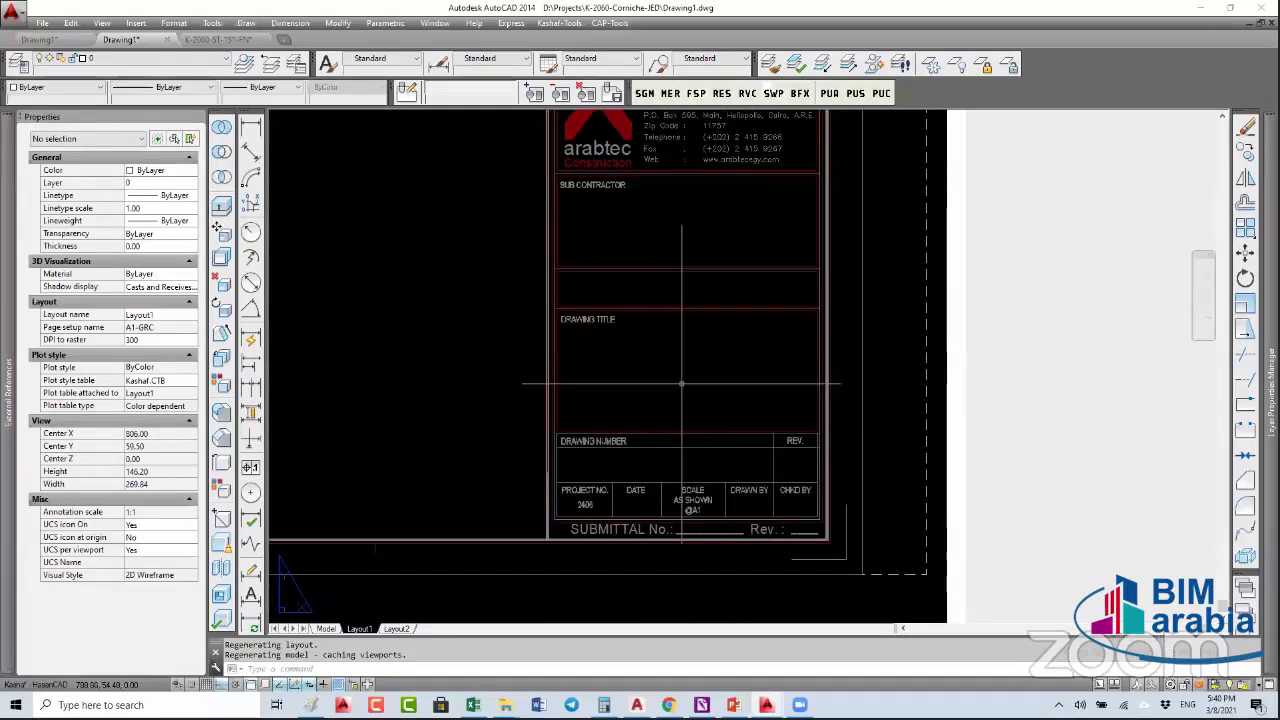
middle_drag(677, 369, 680, 330)
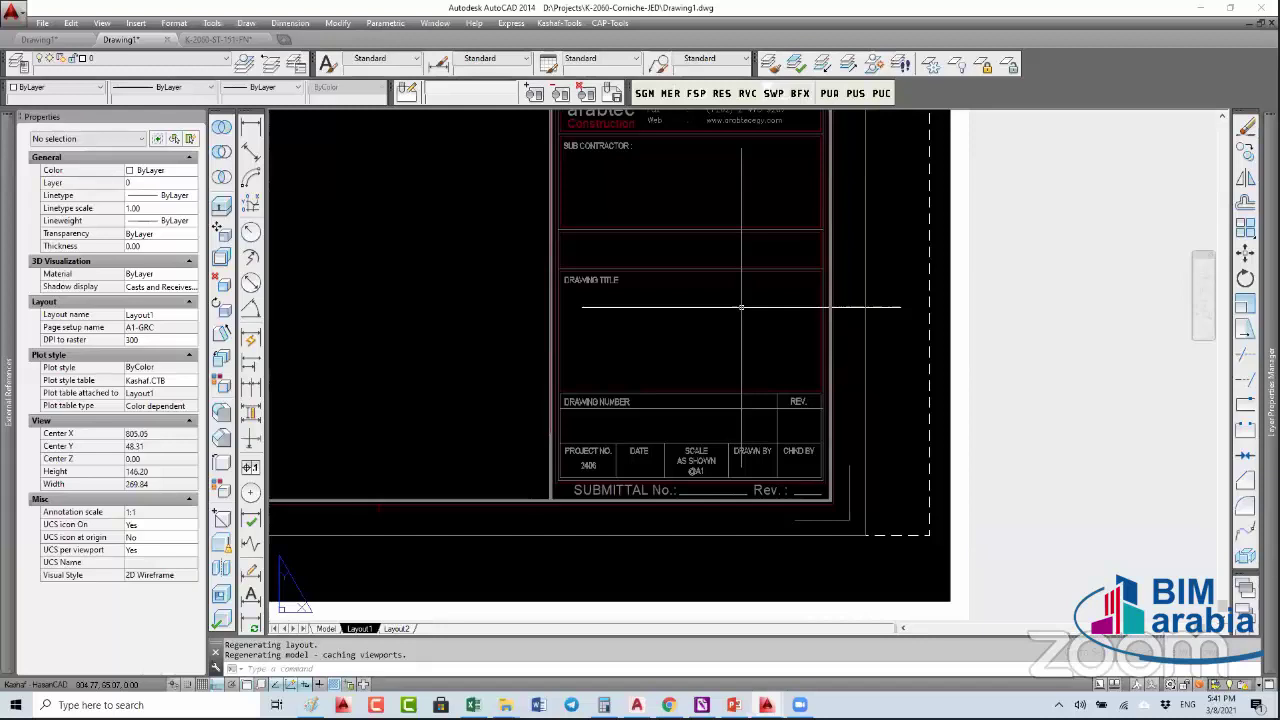
- Write the two-line MText title 'GROUND FLOOR LAYOUT' / 'MASTER PLAN' in the Drawing Title box
click(666, 322)
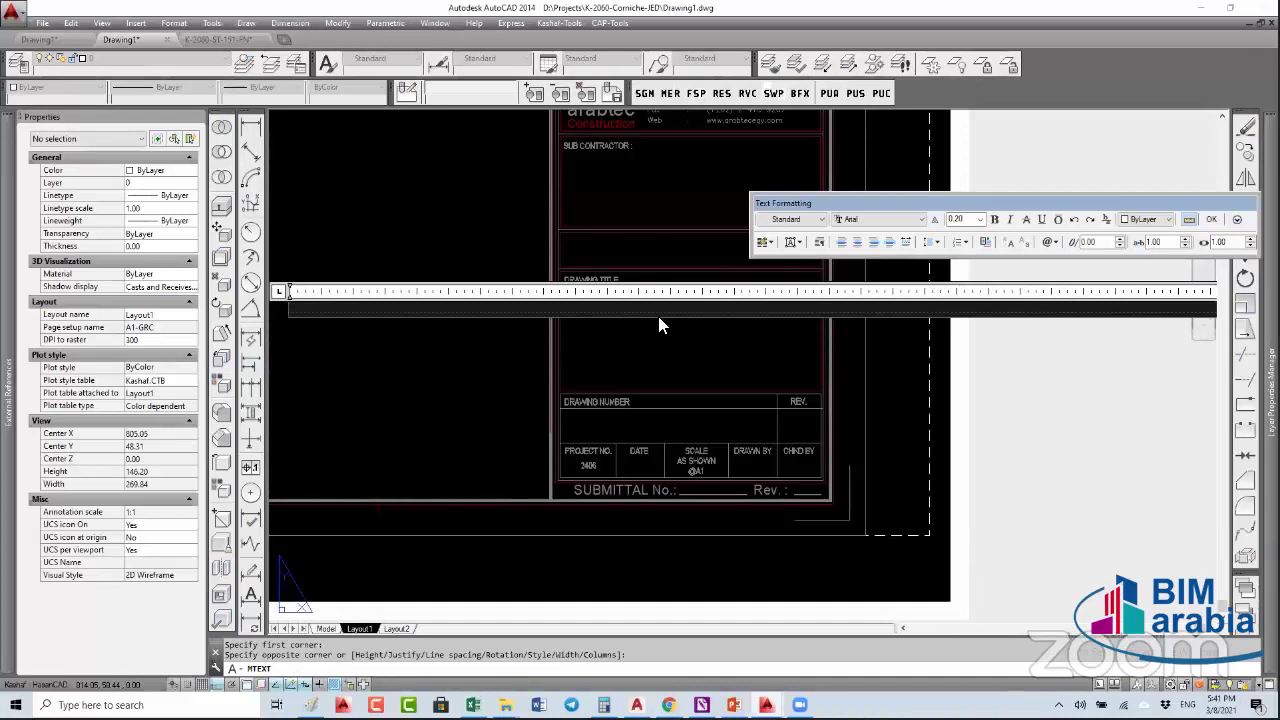
text(GROUND FLOOR LAYOUT)
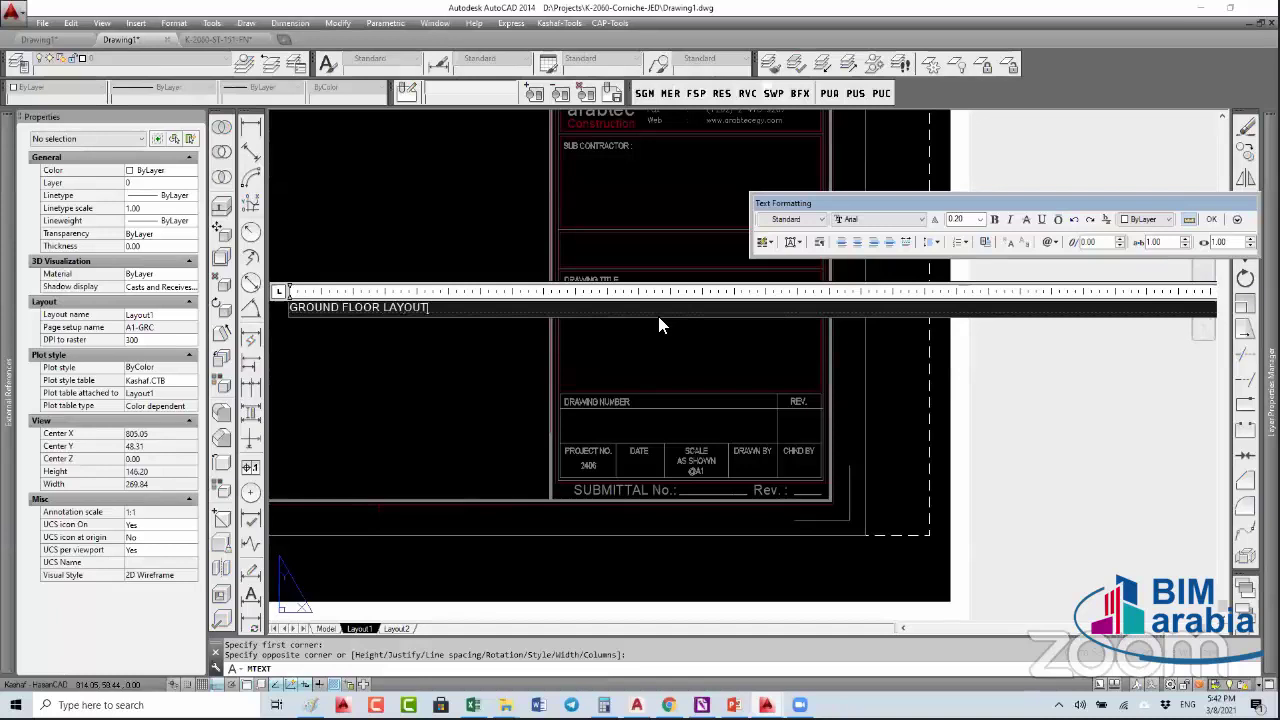
key(Return)
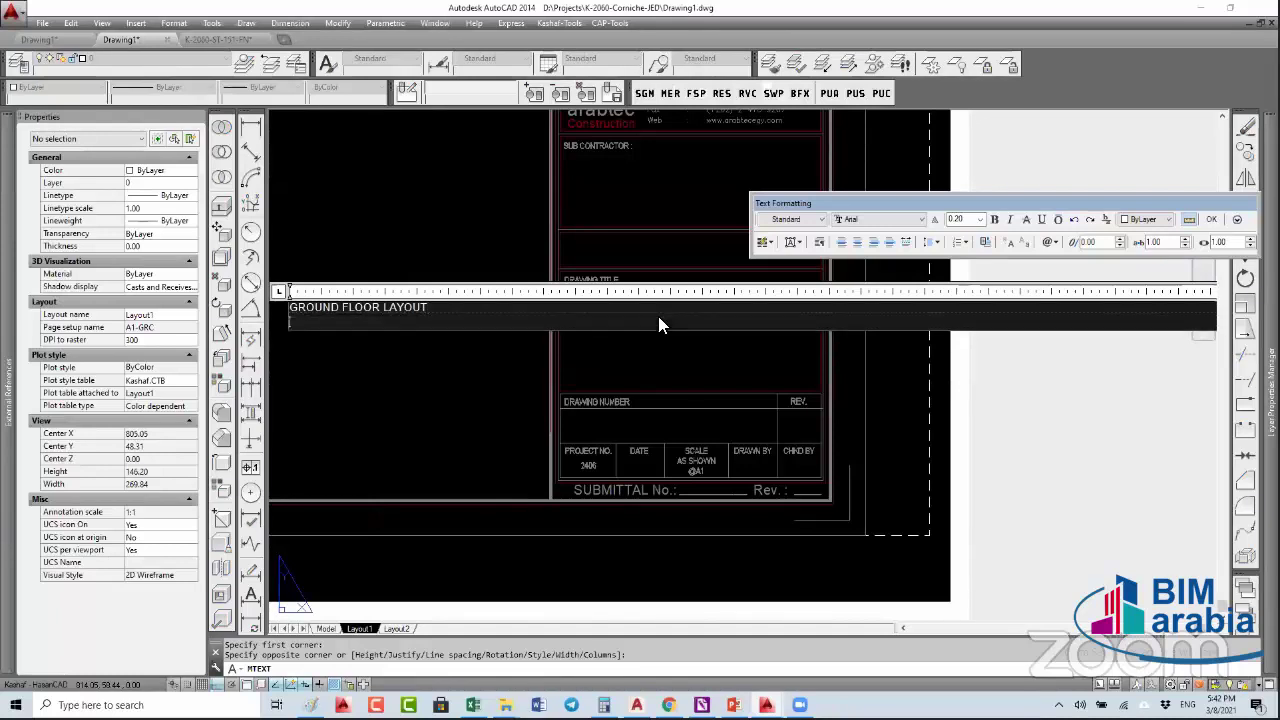
text(MASTR)
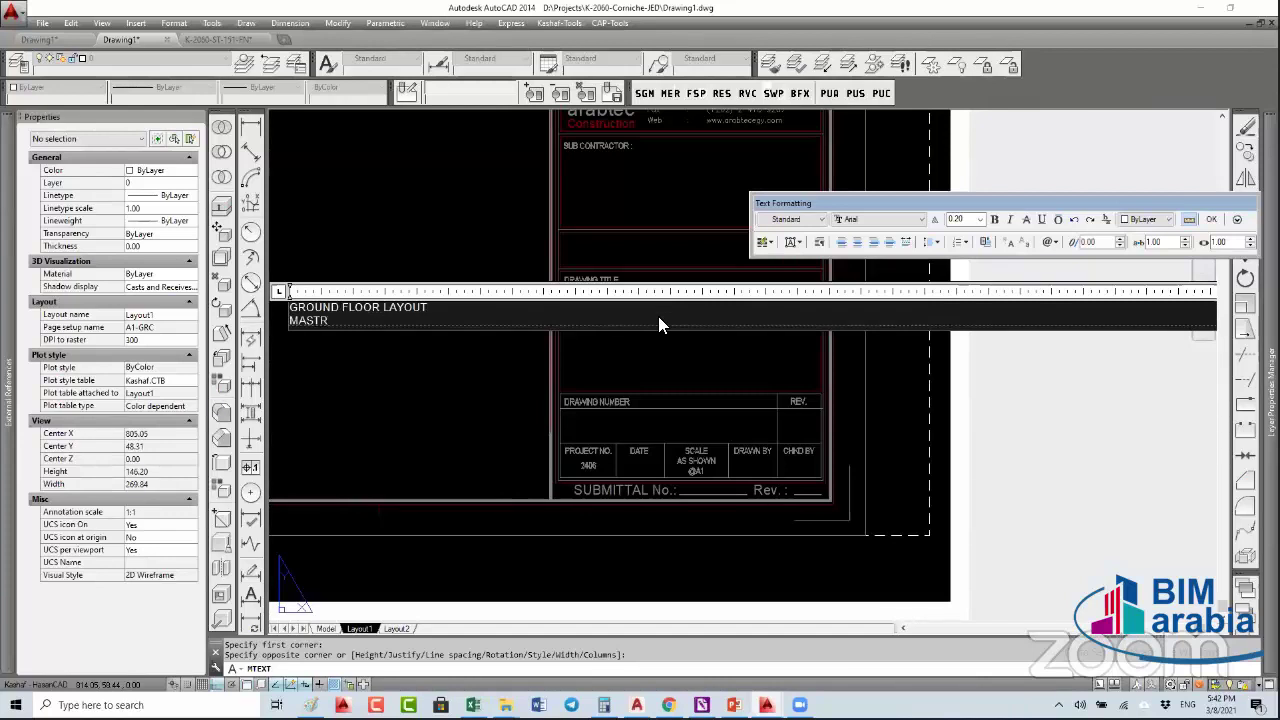
key(BackSpace)
text(ER PLAN)
click(586, 309)
- Set the title's text height to 4 and stretch its width to fit the box
click(568, 292)
click(620, 323)
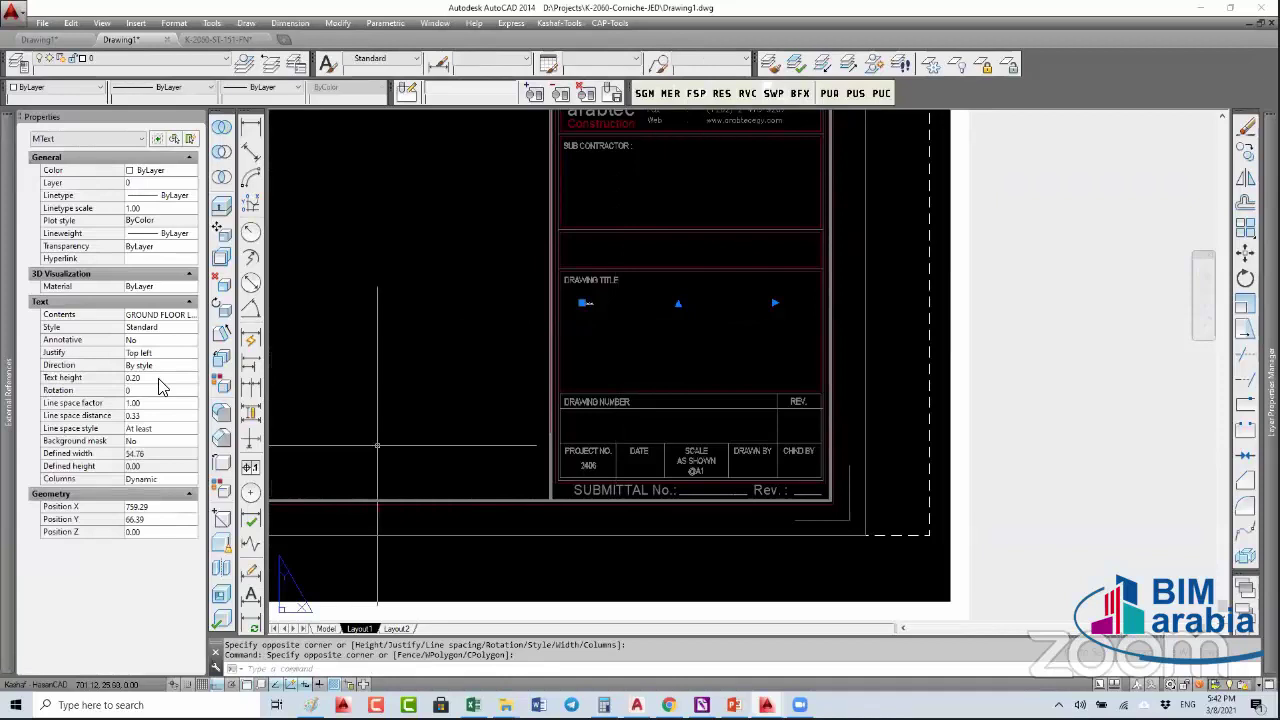
click(157, 378)
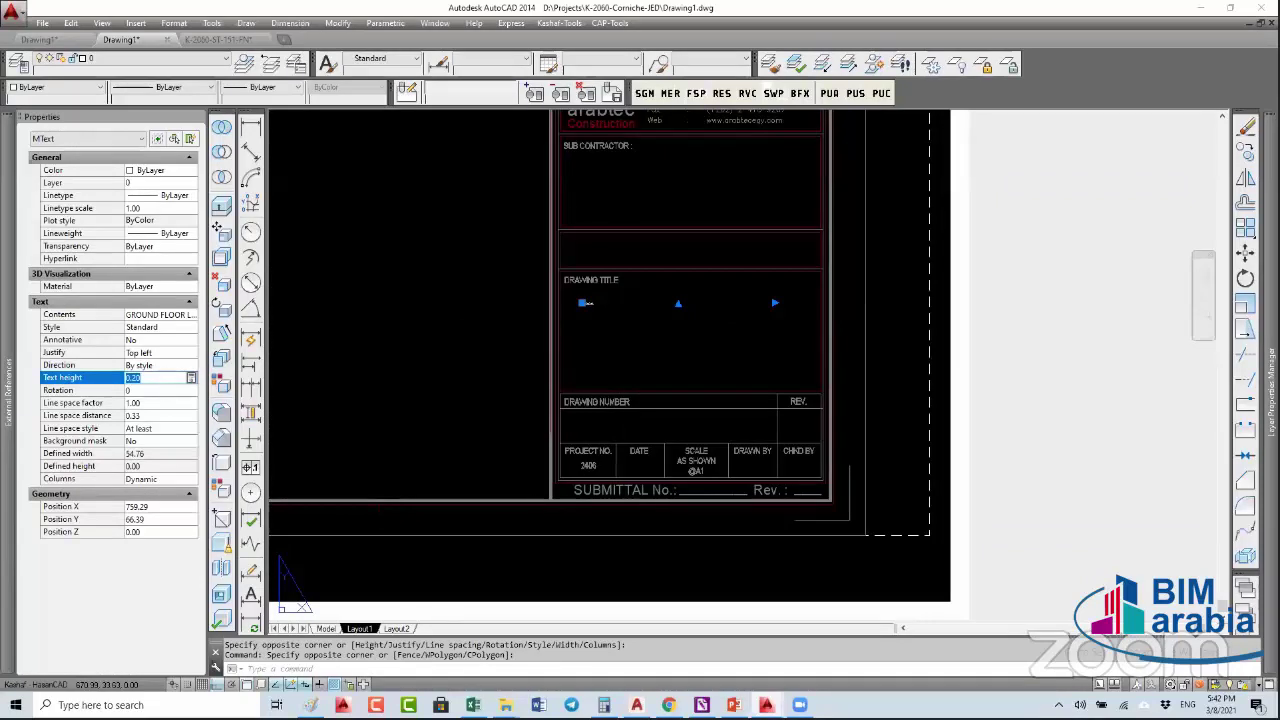
text(4)
key(Tab)
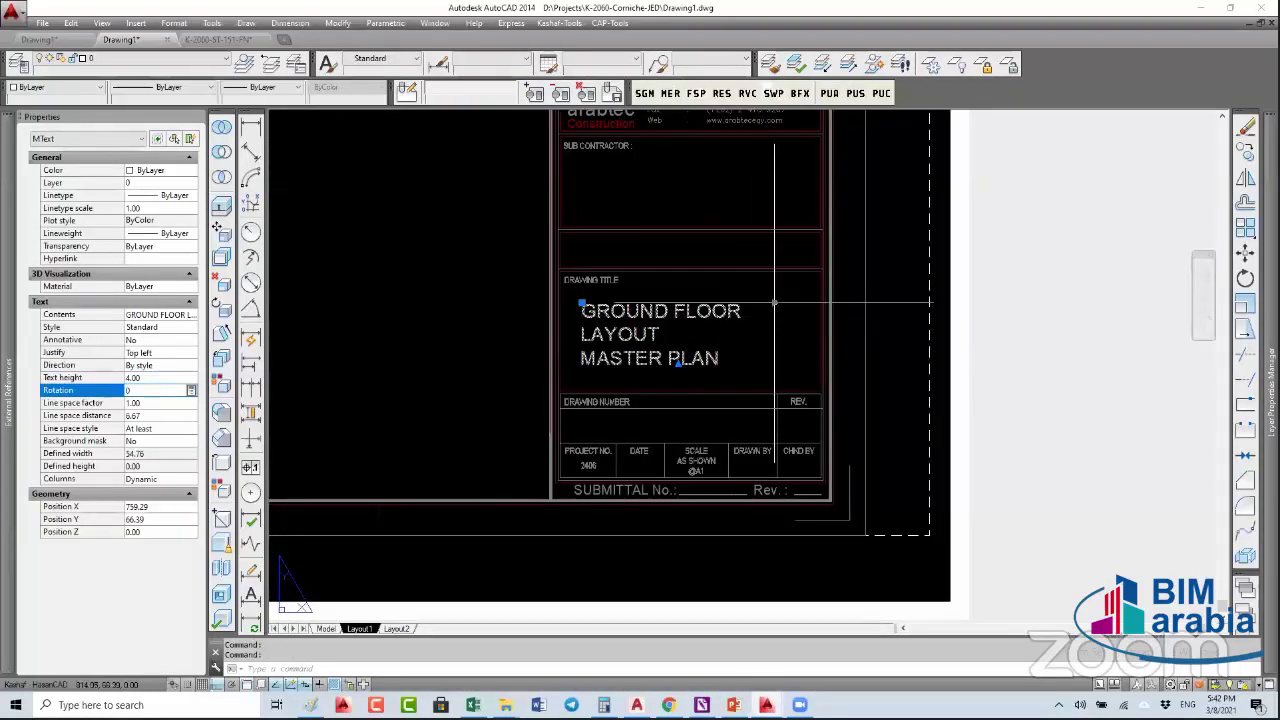
click(678, 363)
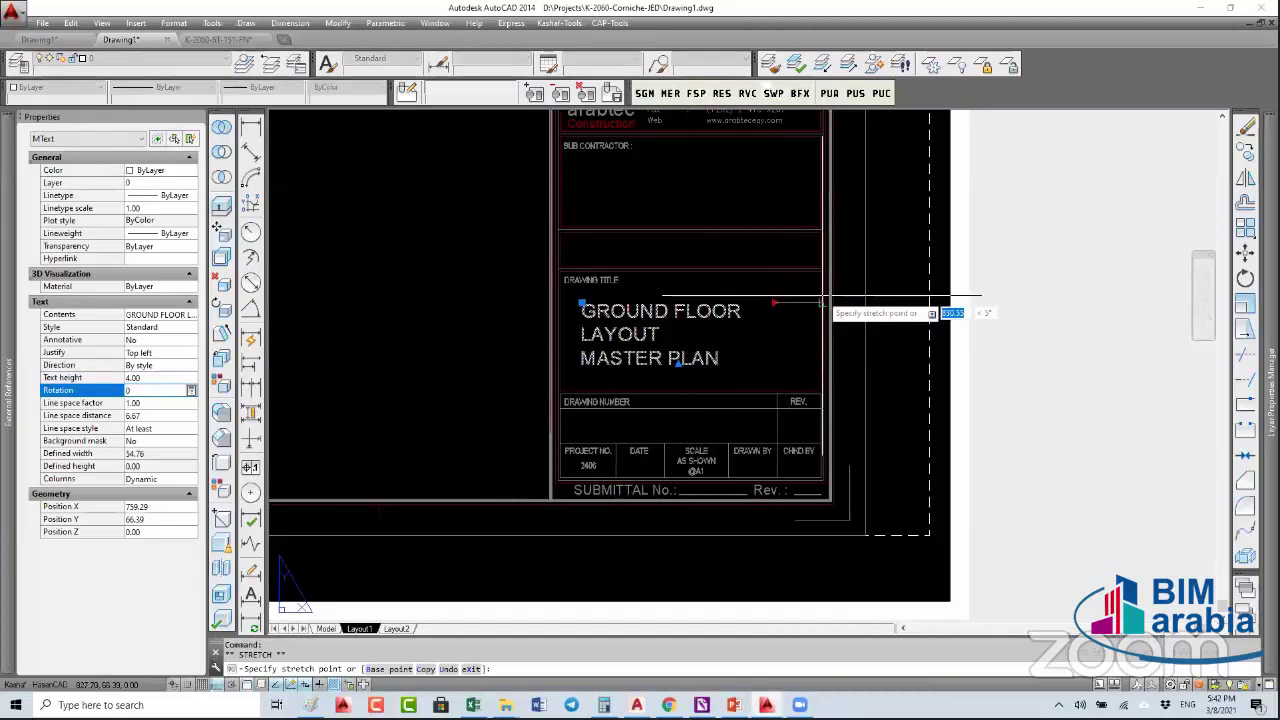
click(821, 303)
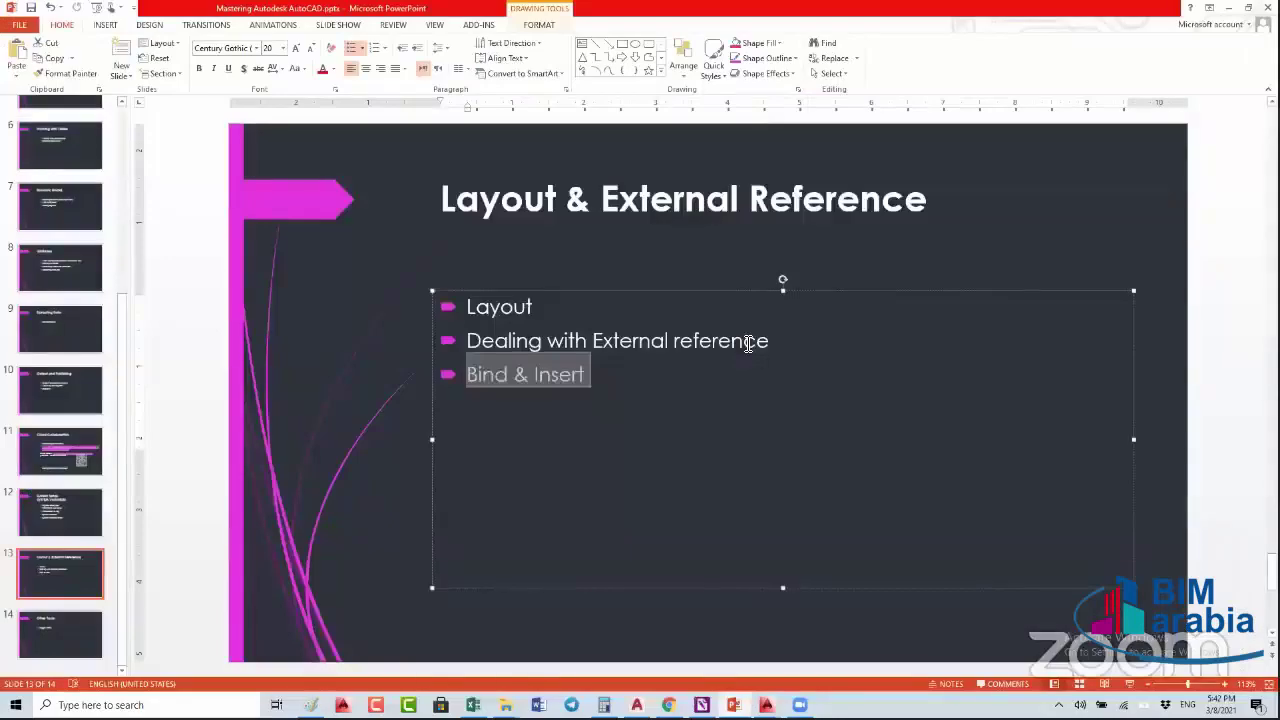
- Add a 'Reference manager' bullet after 'Bind & Insert' on the Layout & External Reference slide
click(748, 343)
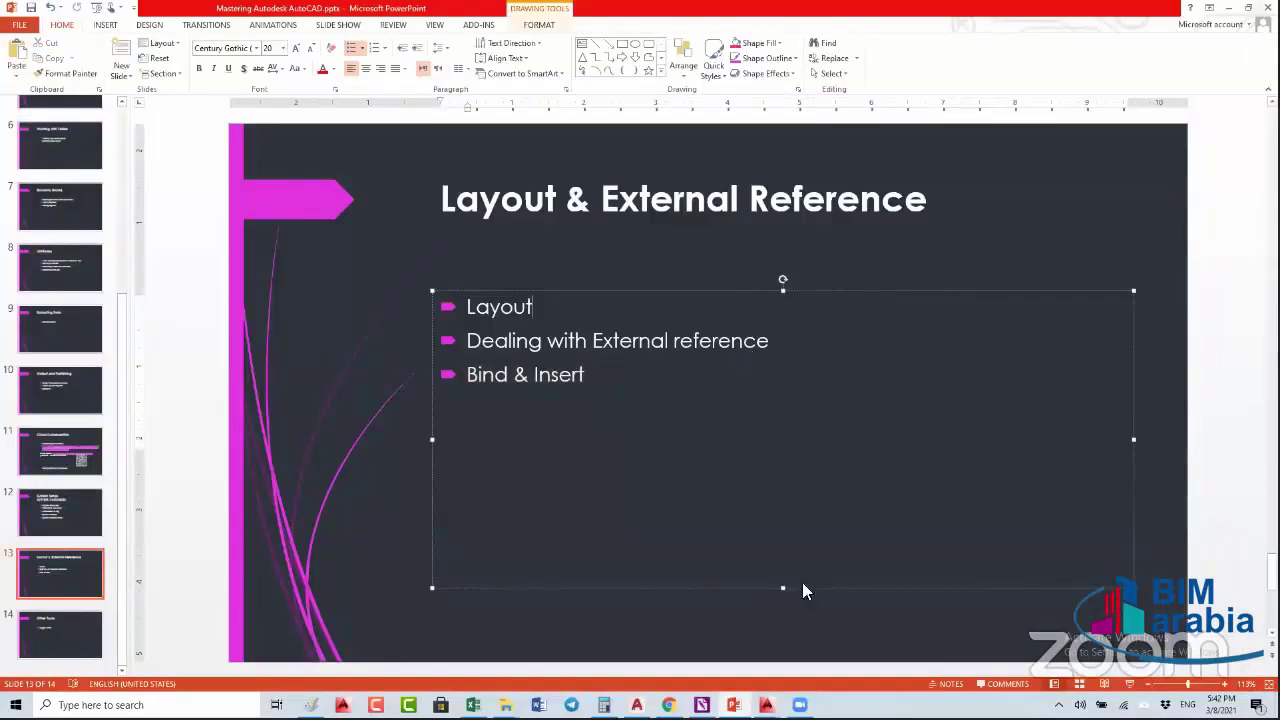
mouse_move(766, 705)
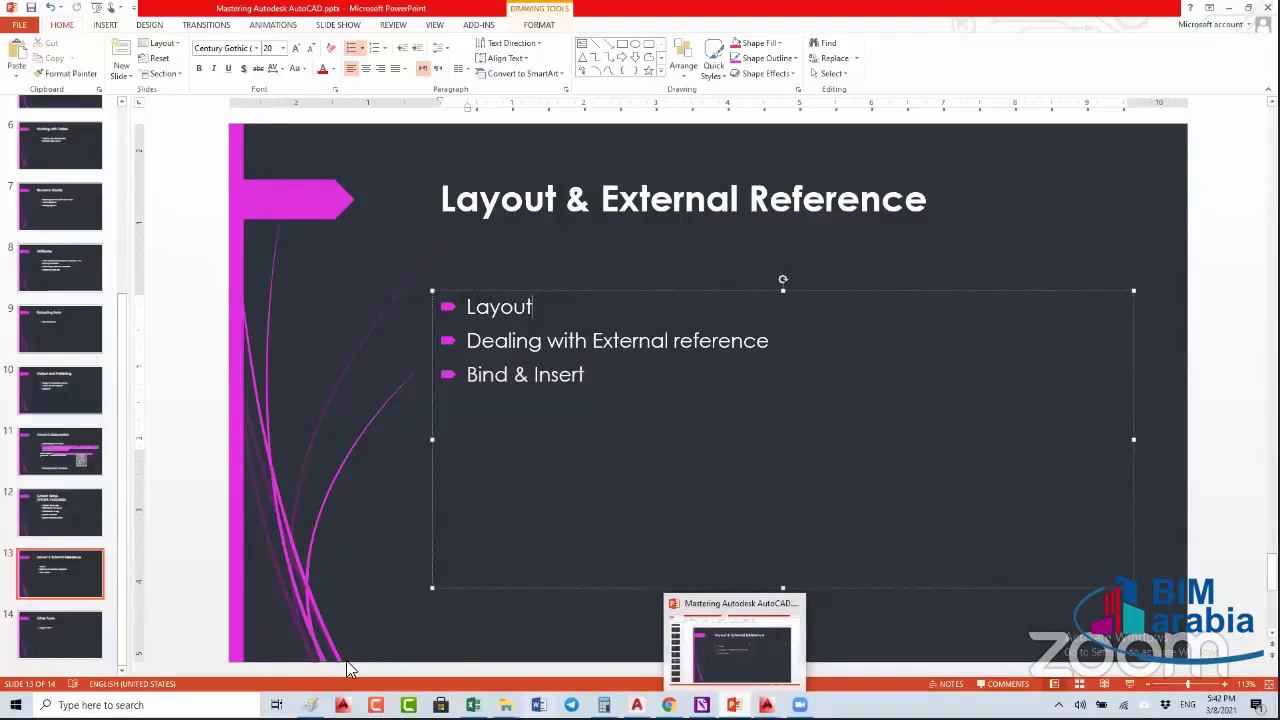
click(652, 376)
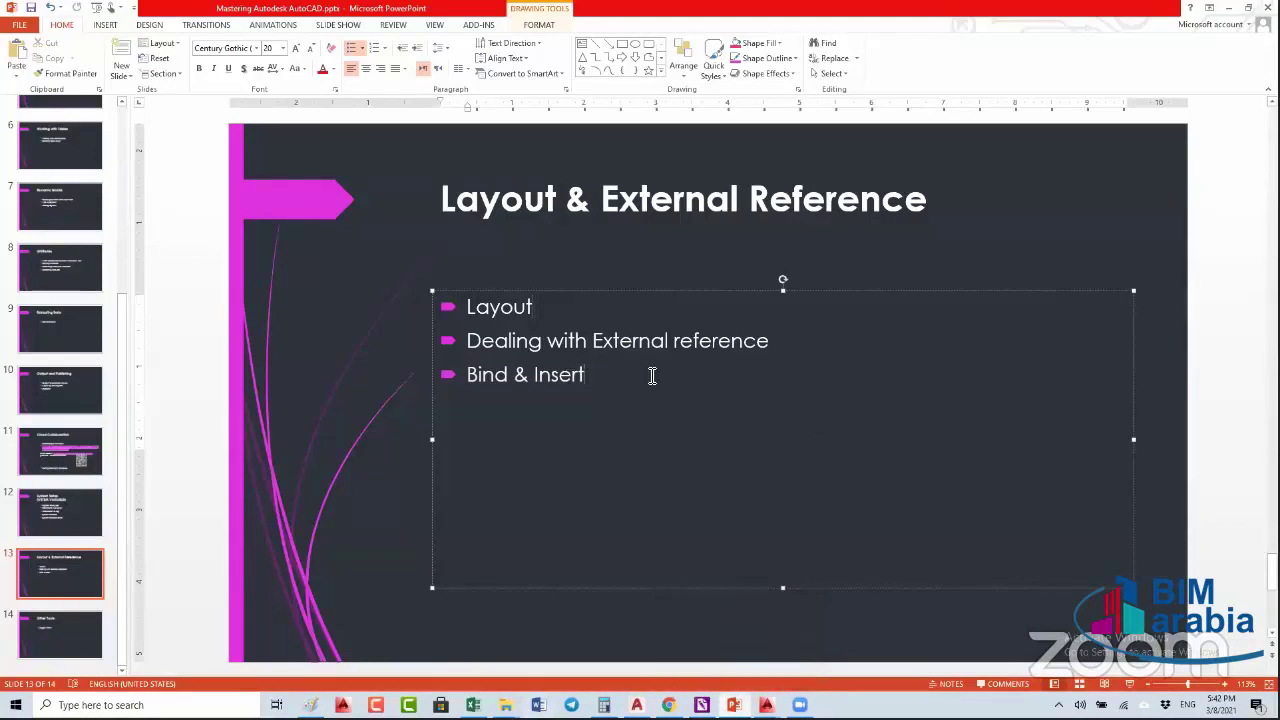
key(Return)
text(Reference m)
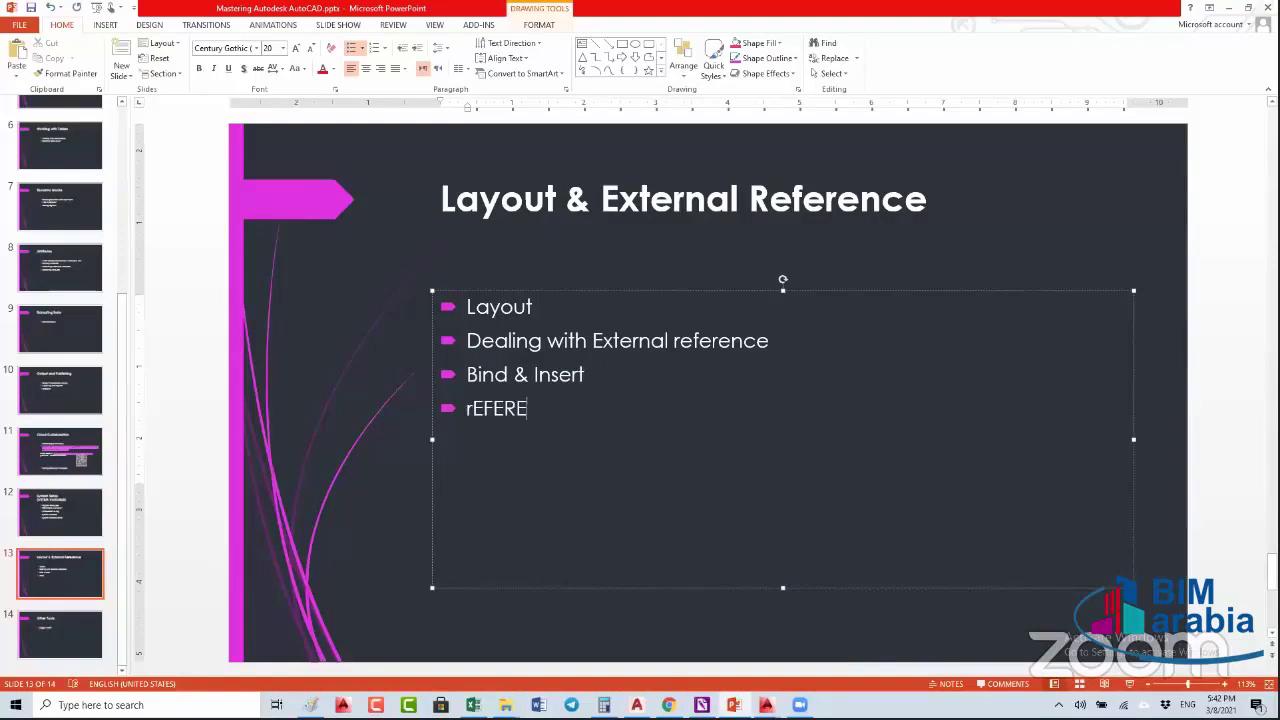
text(anager)
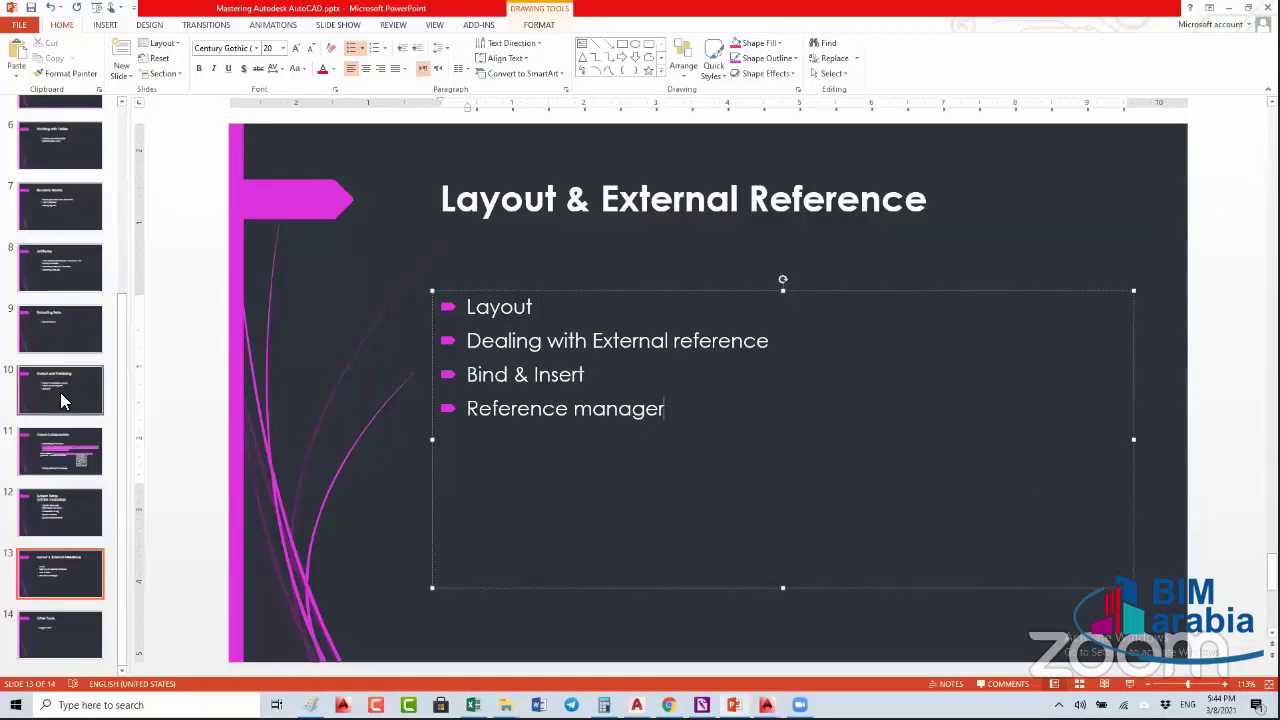
- Browse back through slides 9 to 3, then return to slide 9, Extracting Data
click(62, 336)
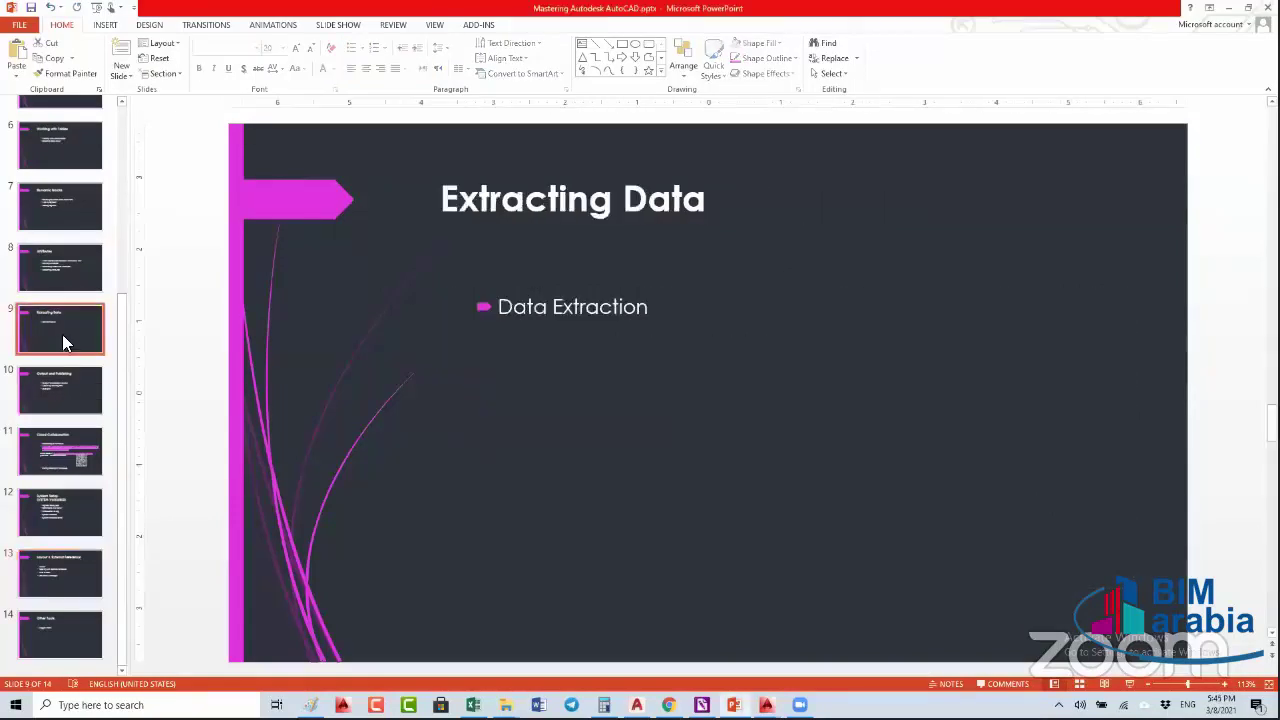
click(63, 282)
click(72, 208)
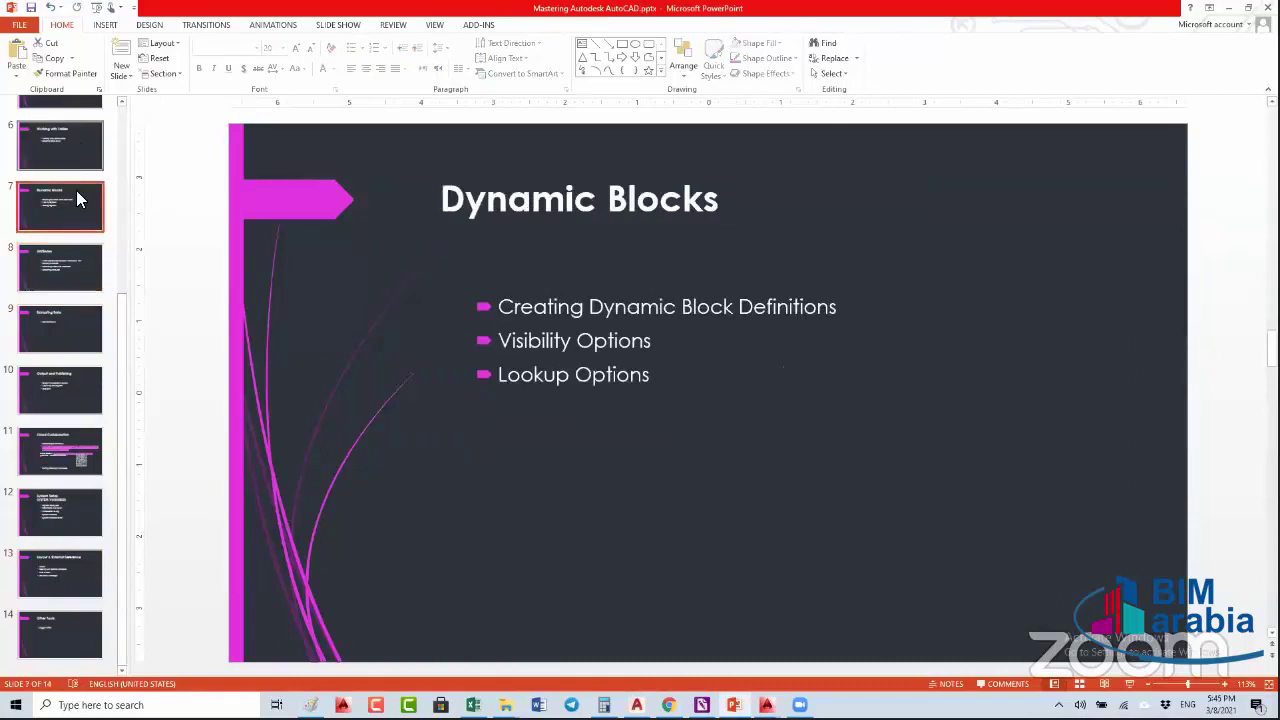
click(74, 158)
scroll(72, 200, up, 1)
click(75, 183)
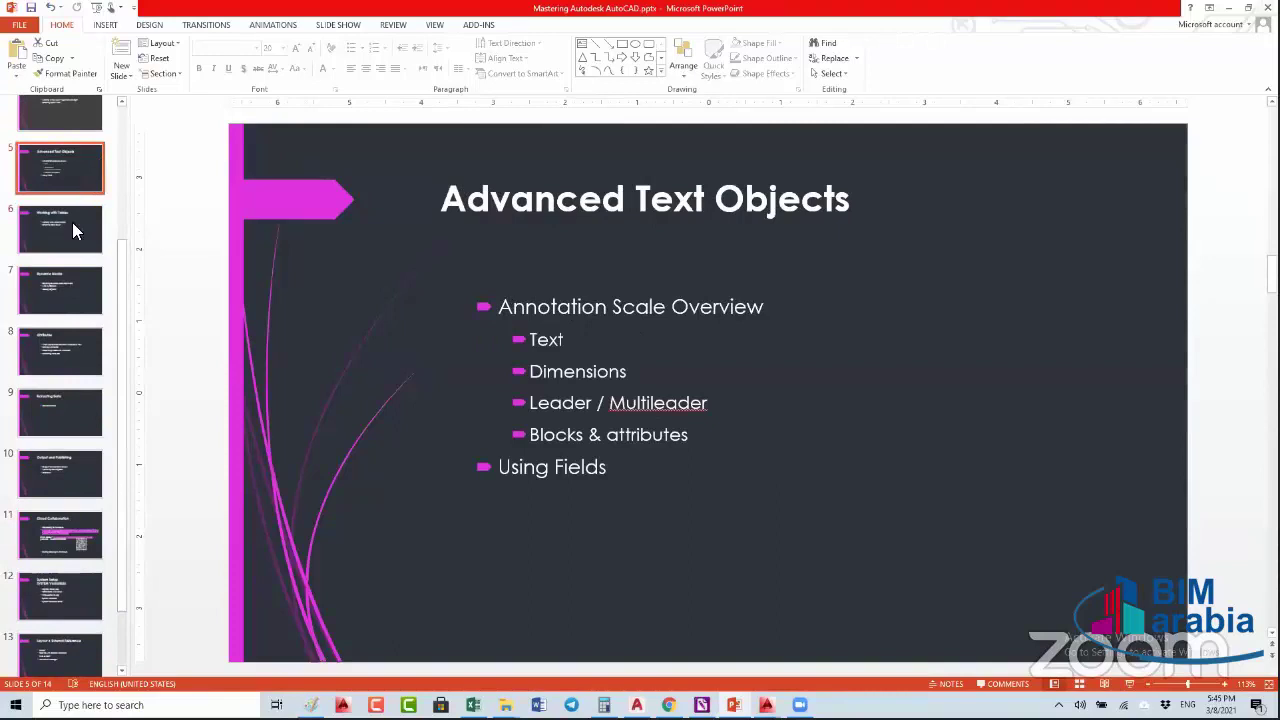
click(70, 125)
key(Up)
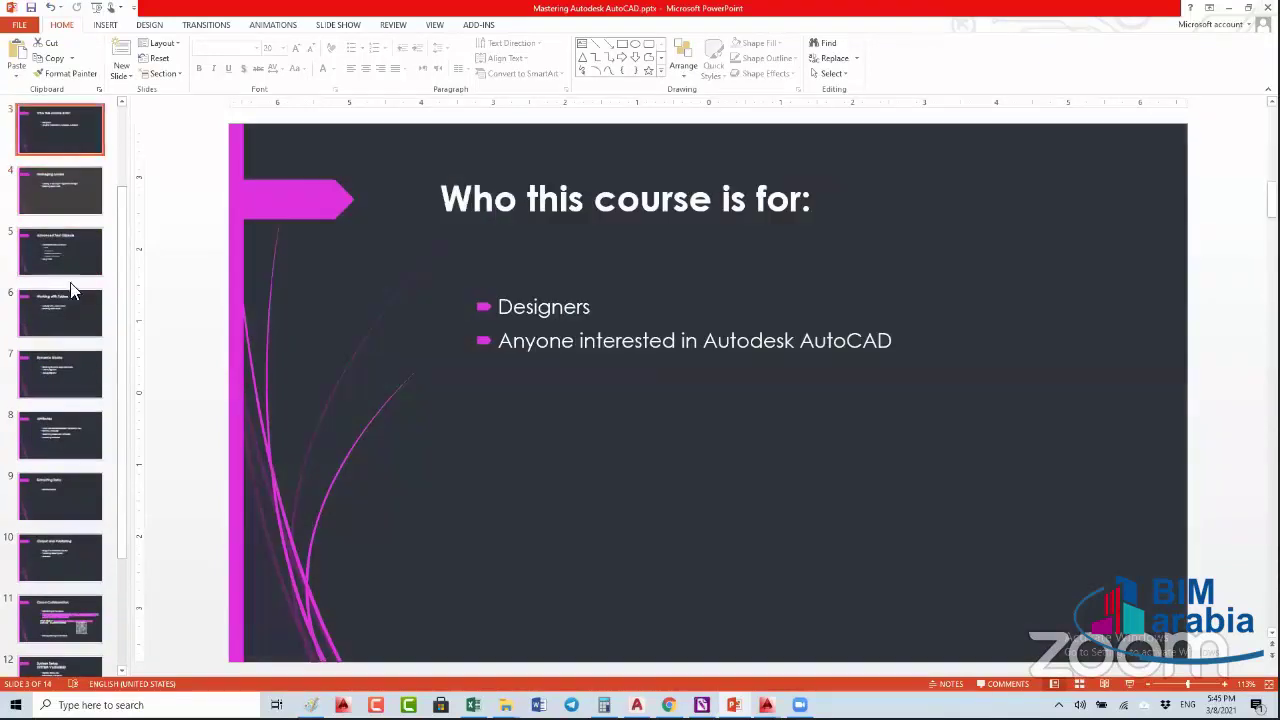
click(63, 457)
key(Down)
click(442, 341)
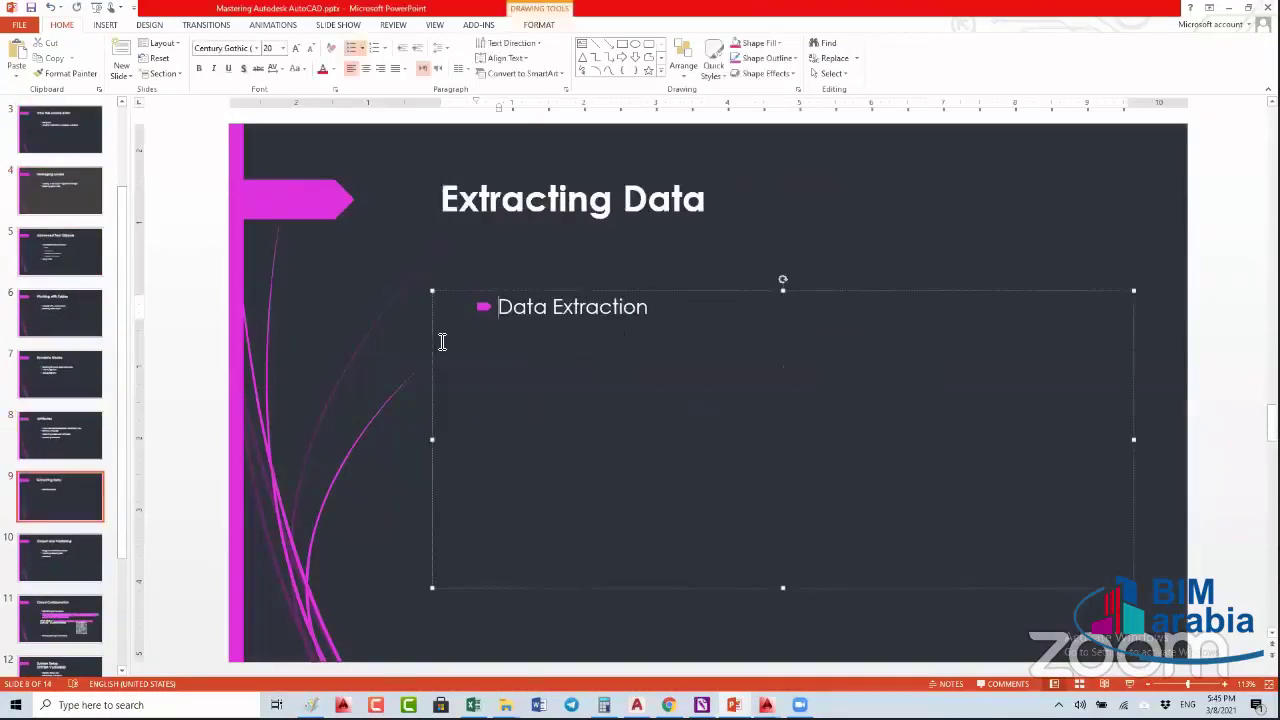
- Search the slides for 'field' to reach slide 5 and select the Using Fields line
key(ctrl+f)
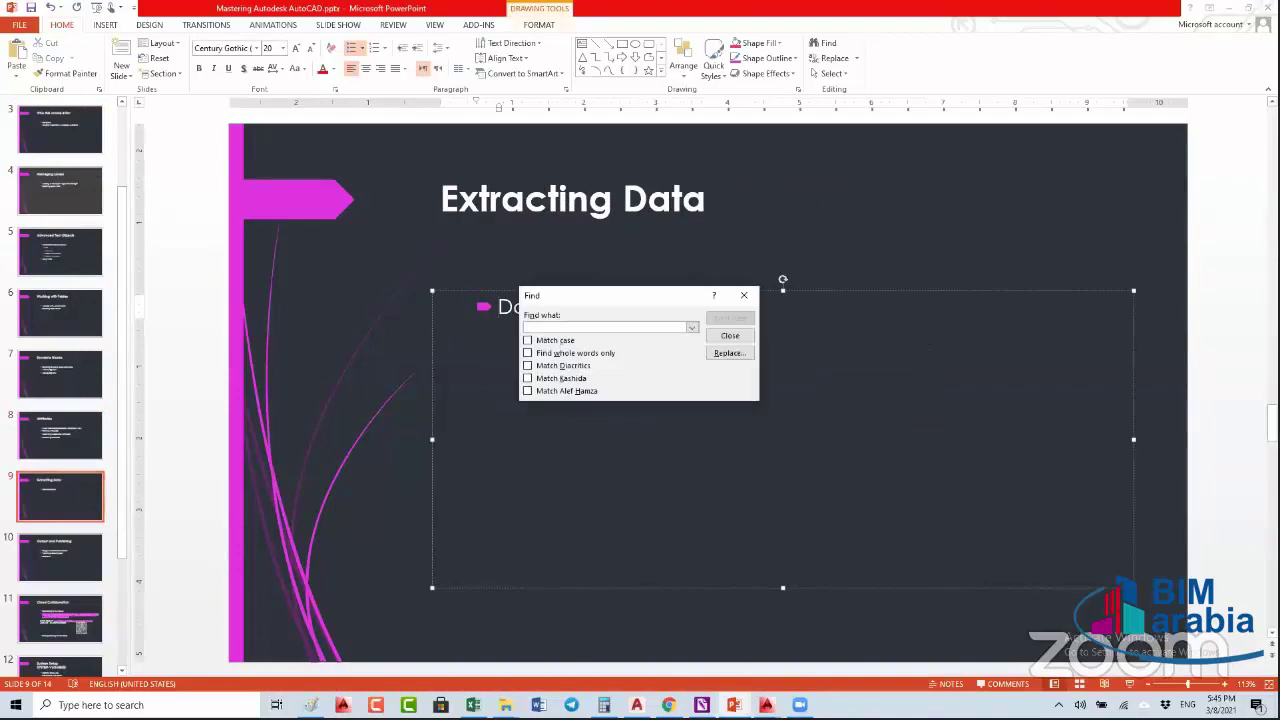
text(field)
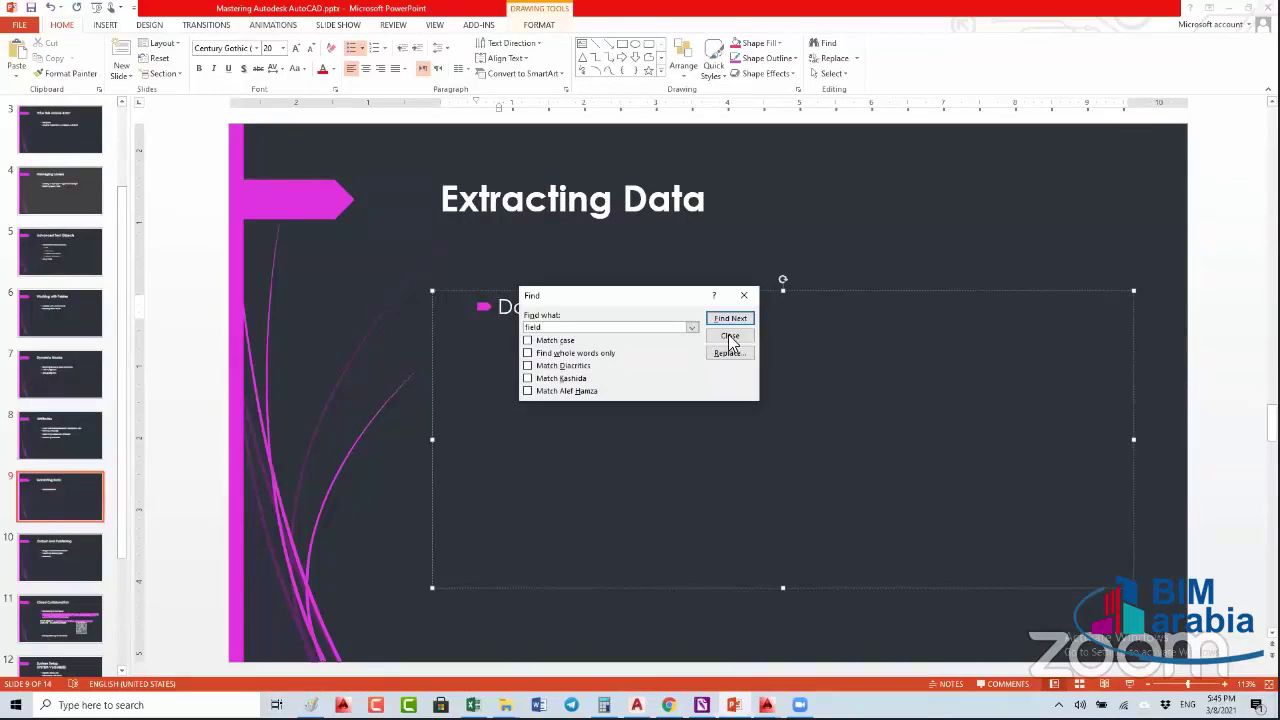
click(729, 319)
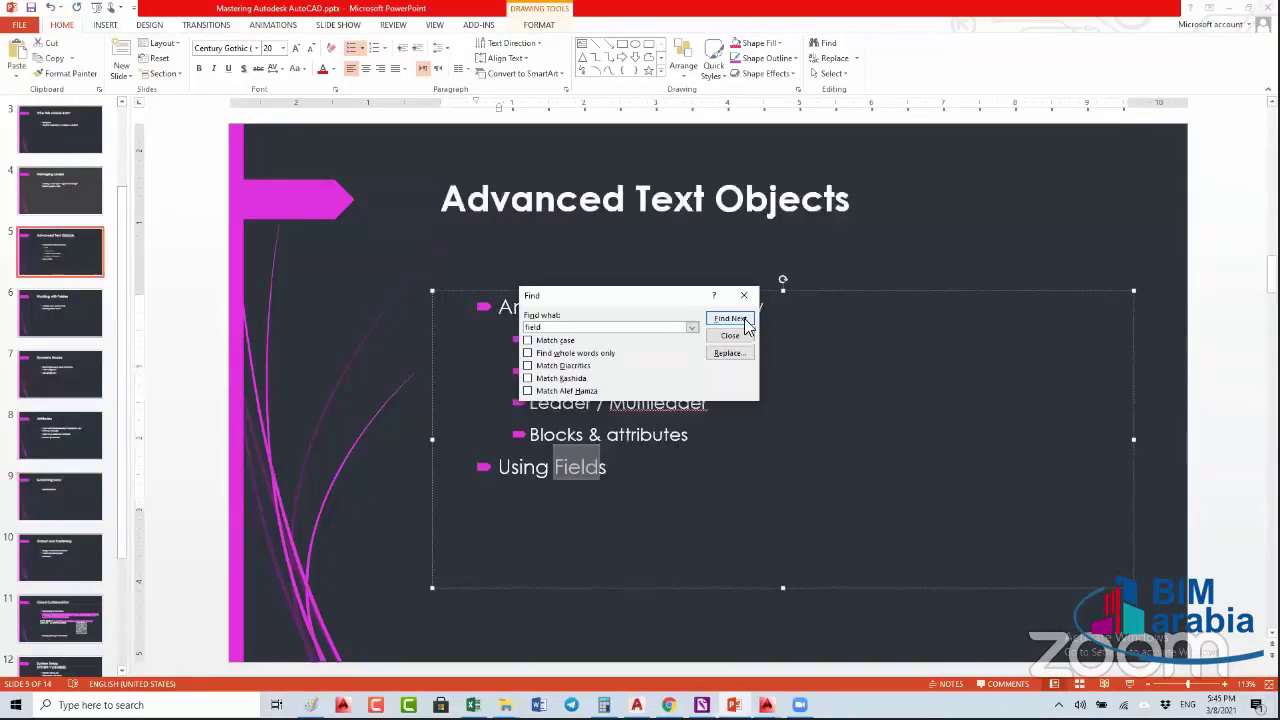
click(744, 295)
click(614, 476)
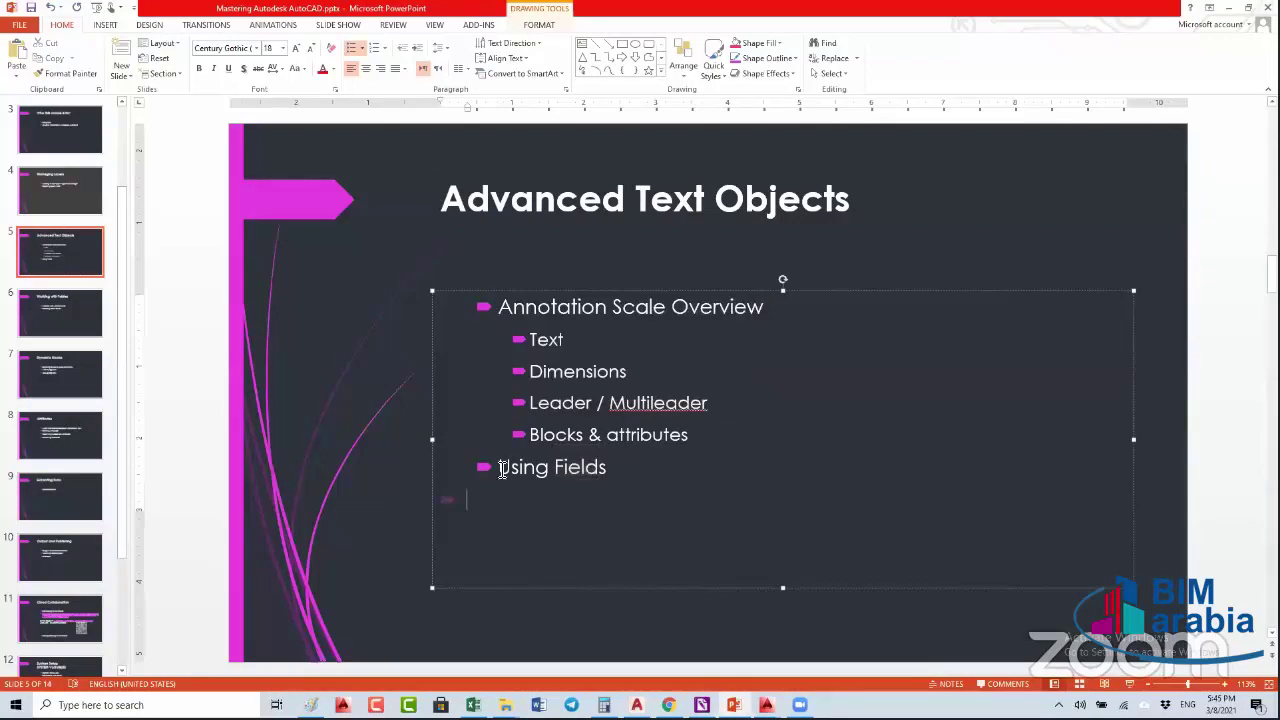
triple_click(502, 470)
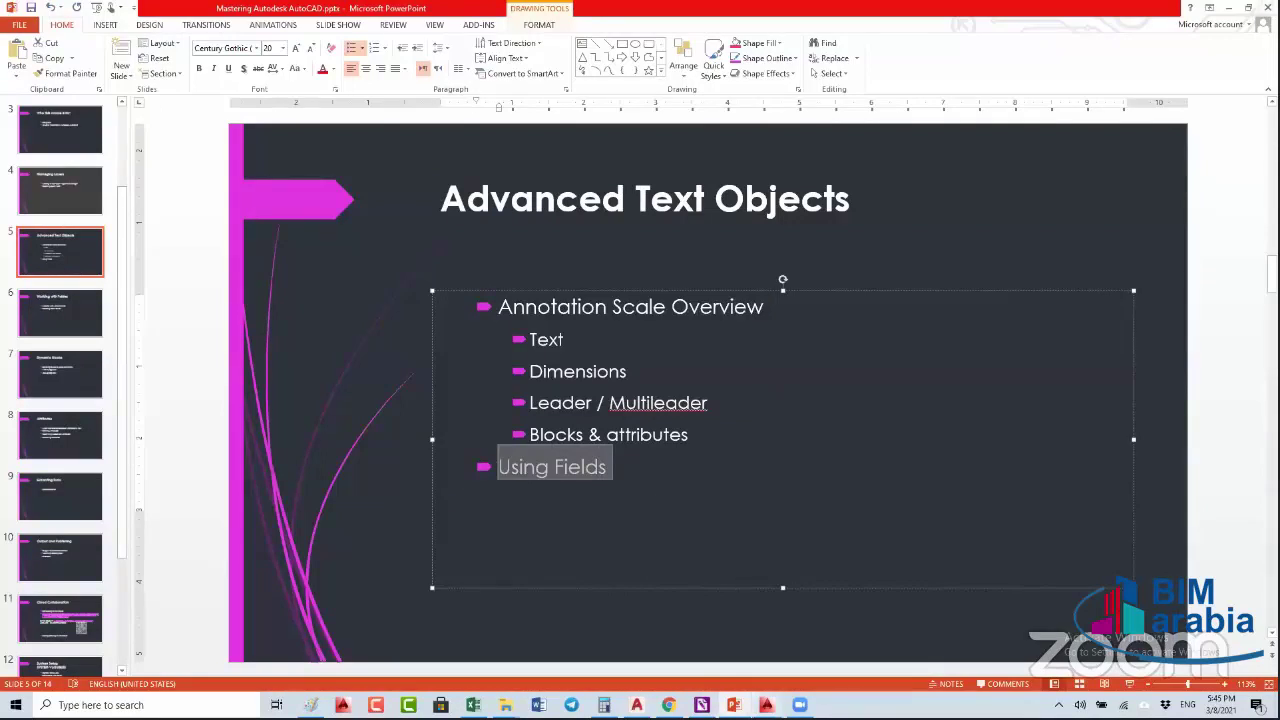
click(856, 654)
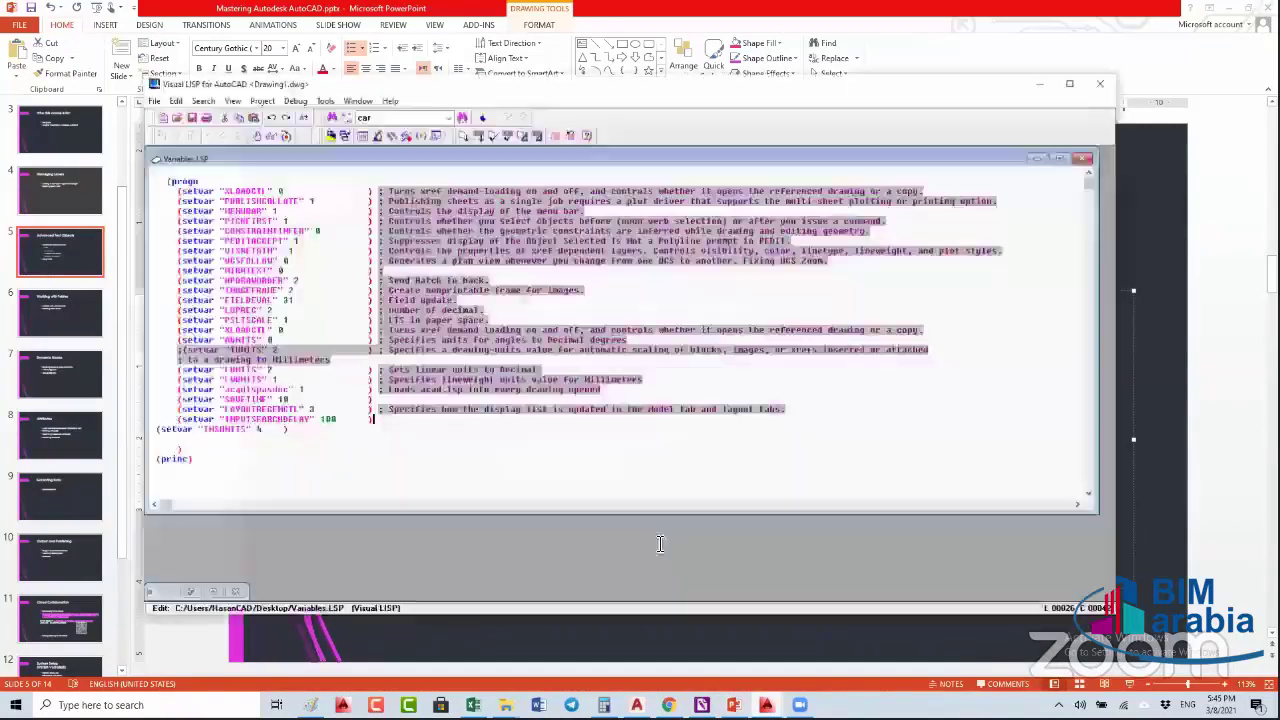
click(734, 705)
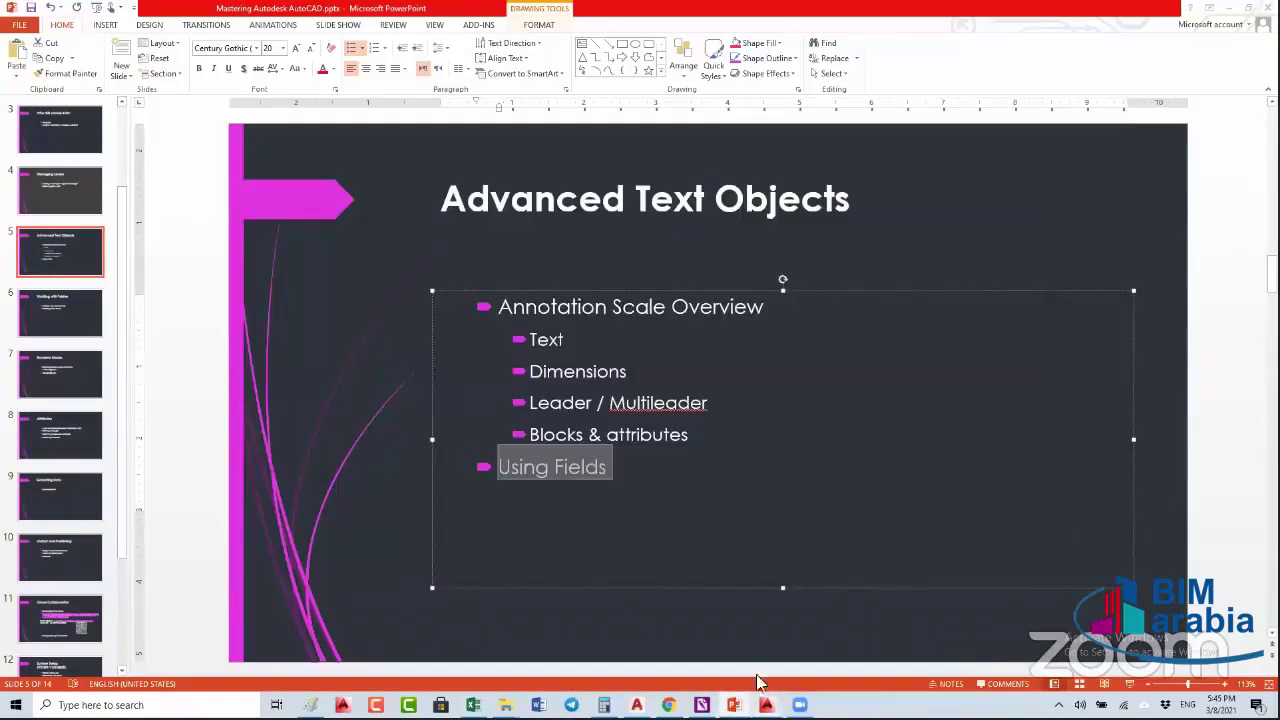
- In Drawing1, copy the title MText up into the Sub Contractor box and explode it
mouse_move(766, 705)
click(690, 645)
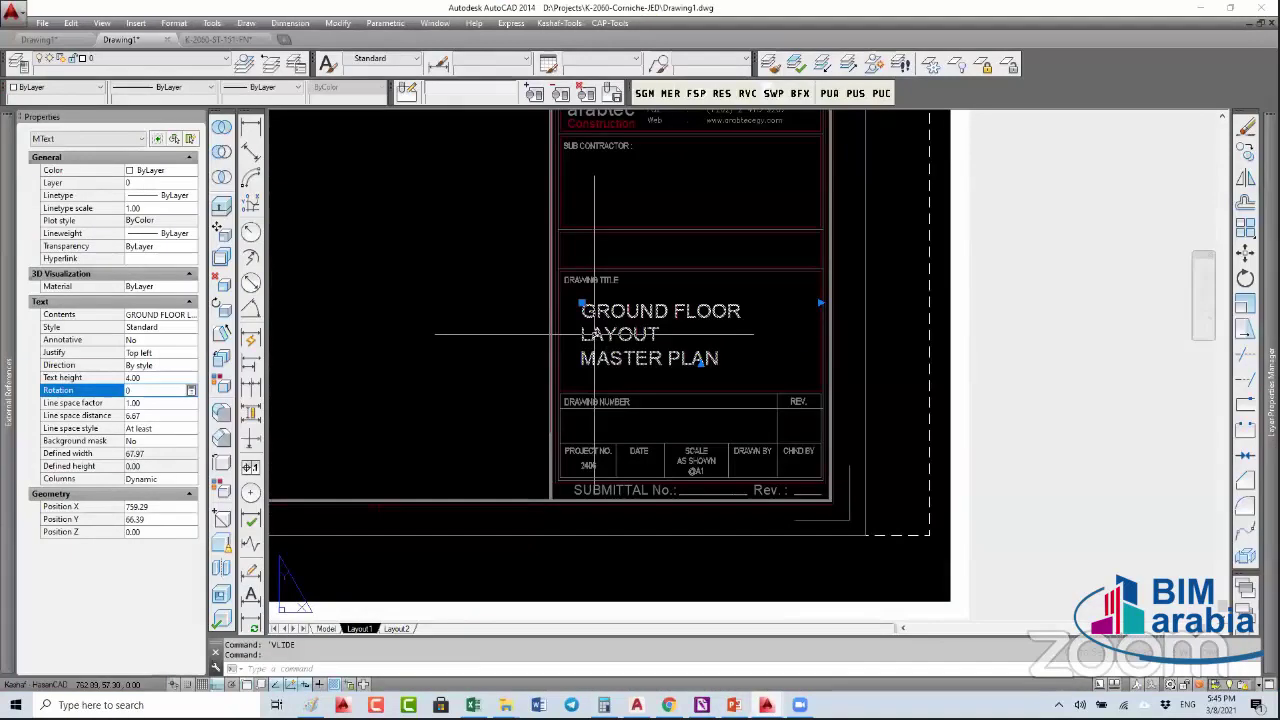
text(co)
key(Return)
click(588, 388)
click(588, 248)
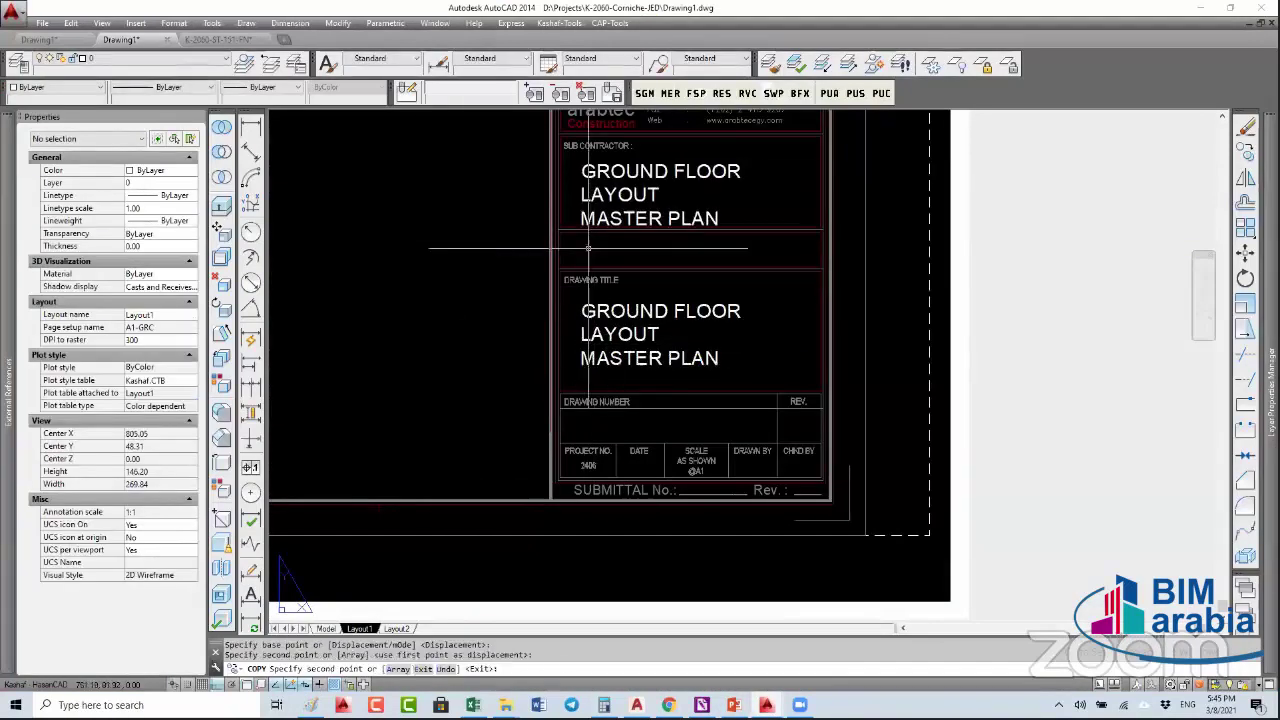
key(Escape)
click(828, 200)
click(618, 187)
text(x)
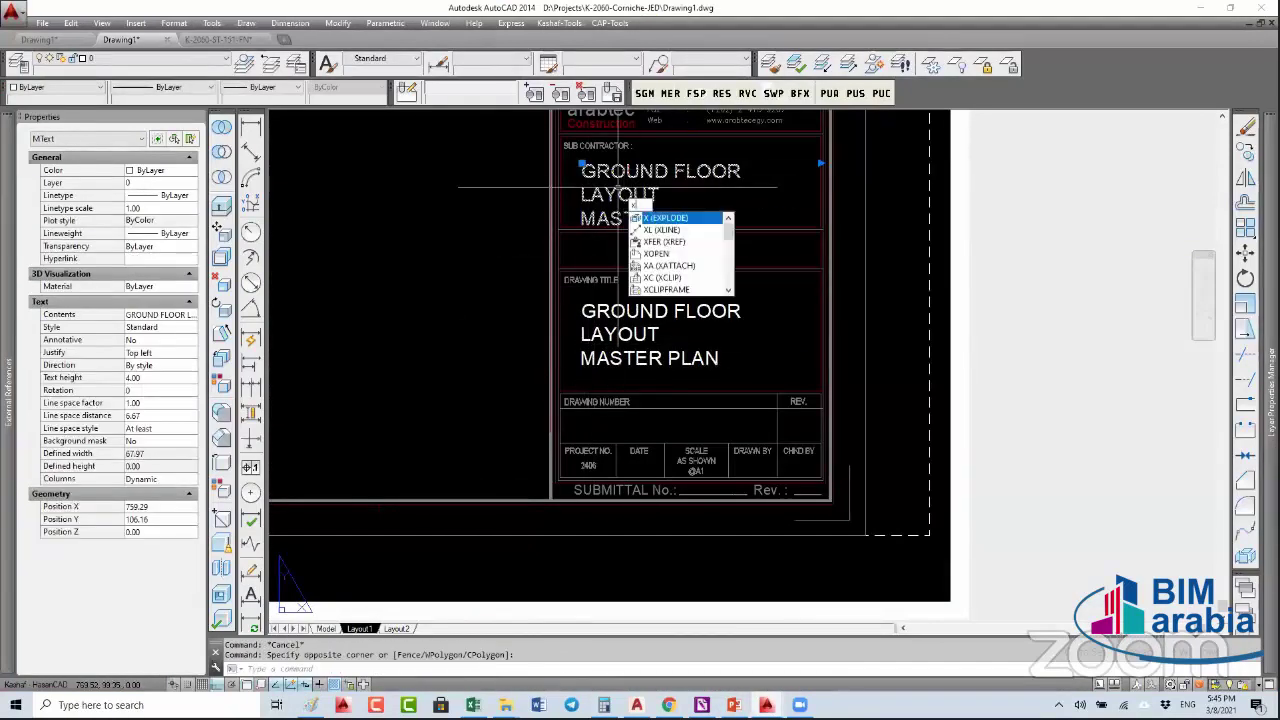
key(Return)
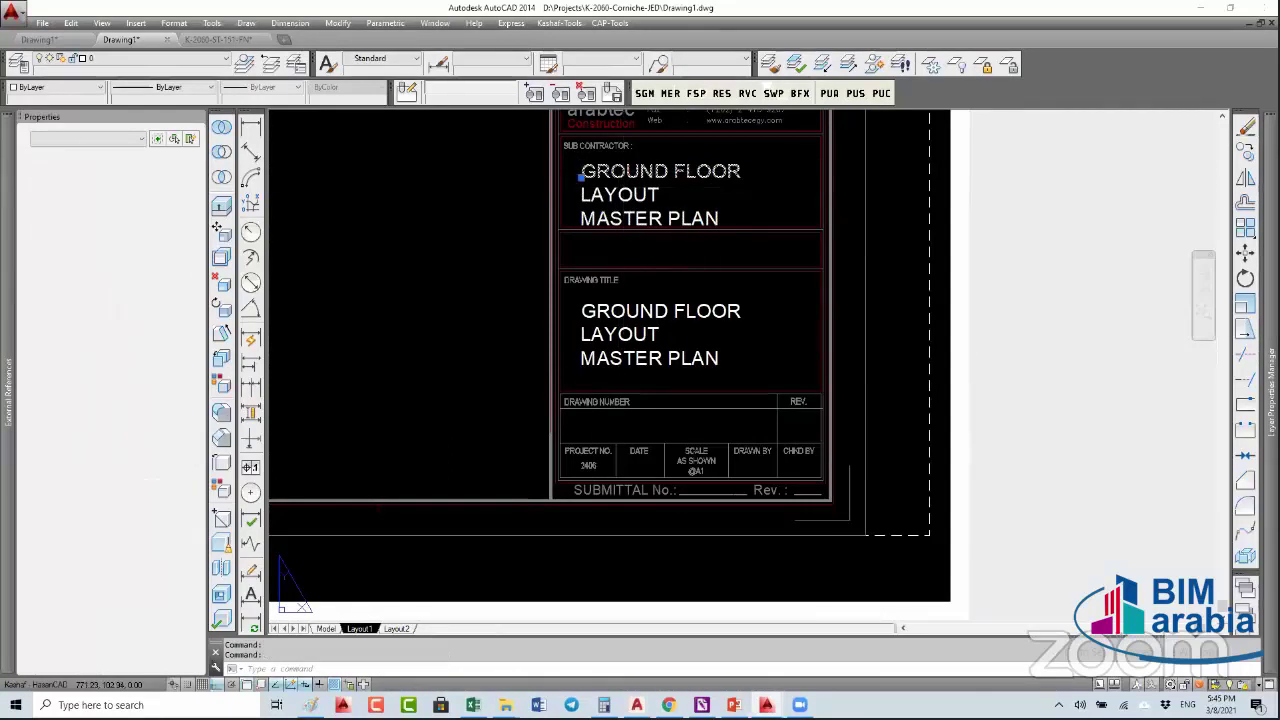
- Replace the GROUND FLOOR line with an uppercase, filename-only Filename field reading DRAWING1
double_click(630, 180)
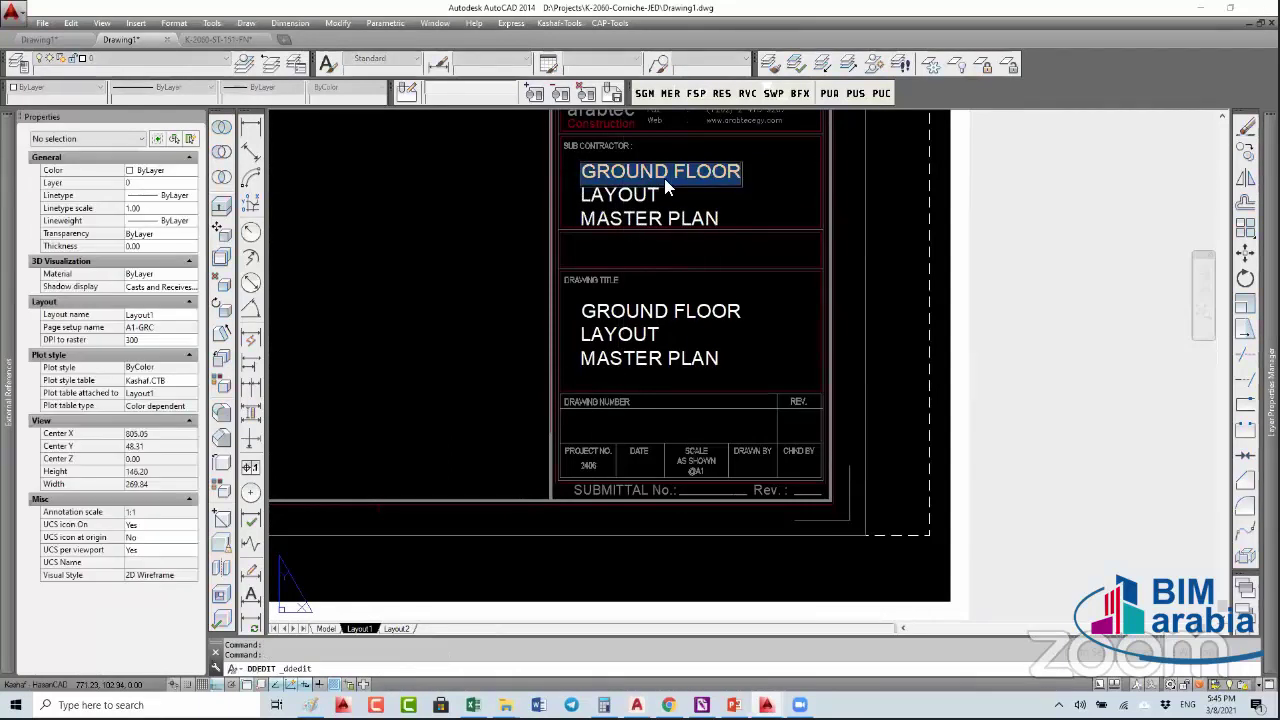
right_click(684, 170)
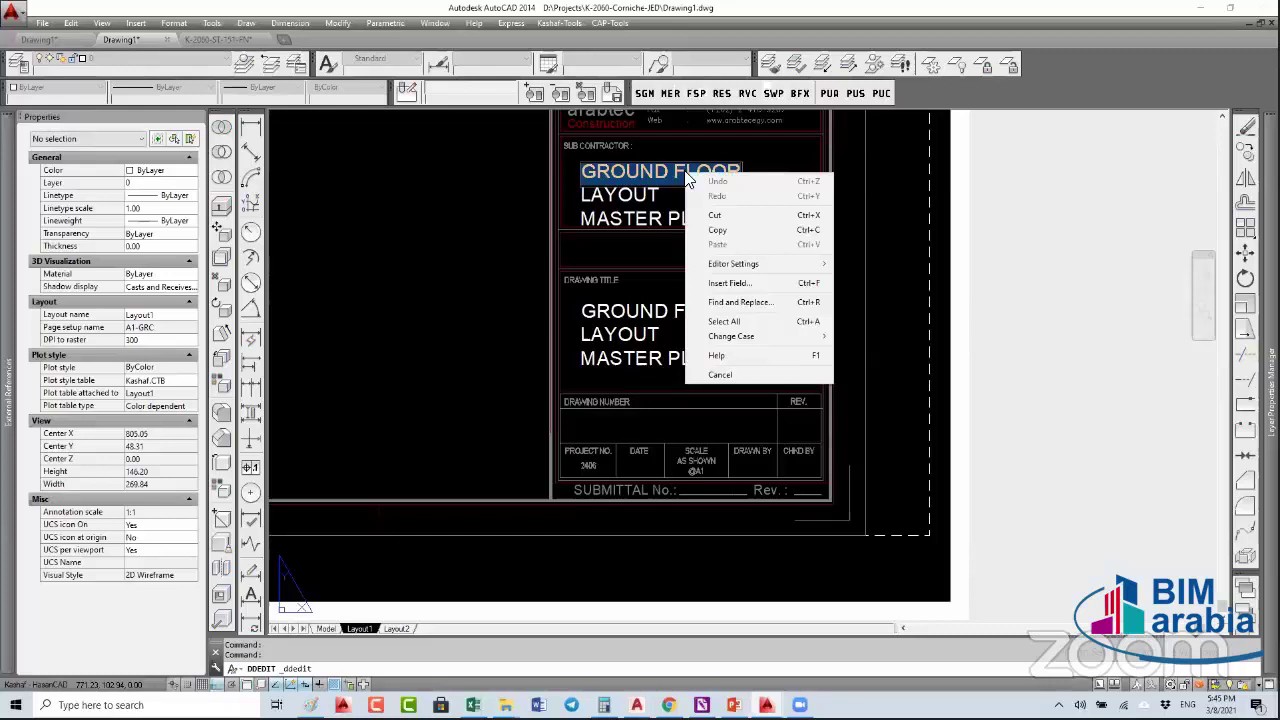
click(740, 282)
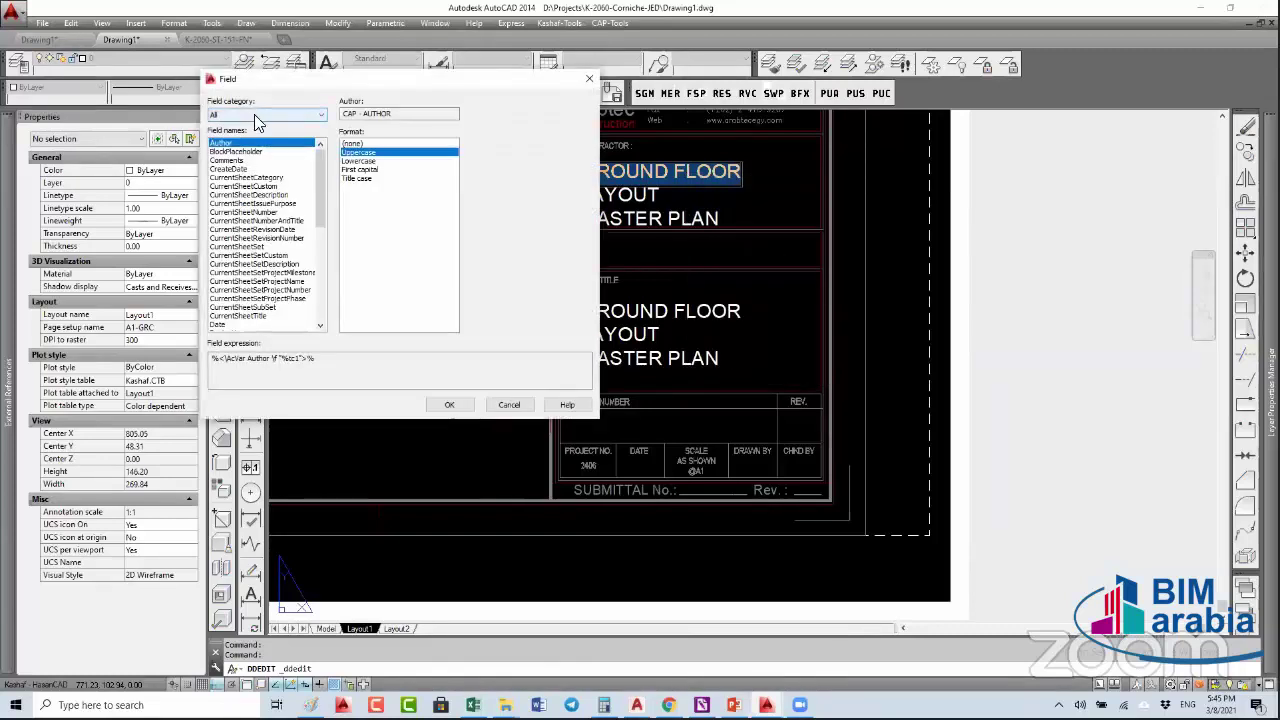
click(256, 114)
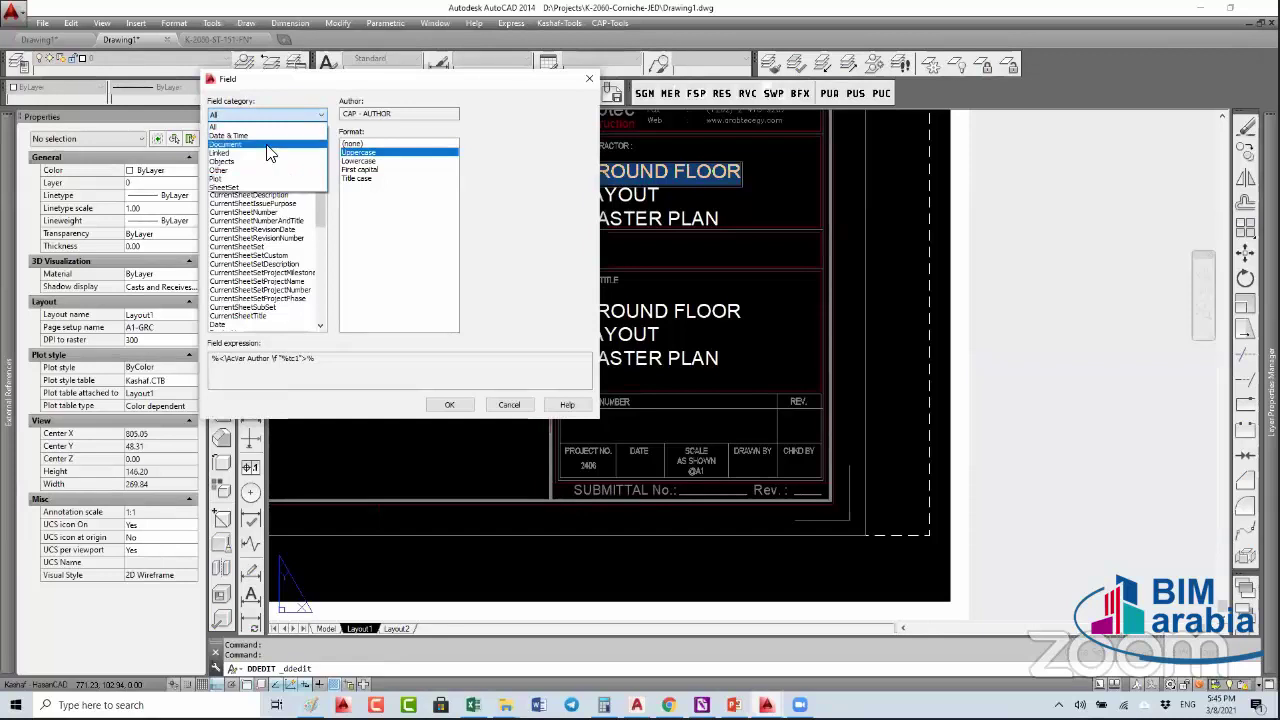
click(266, 145)
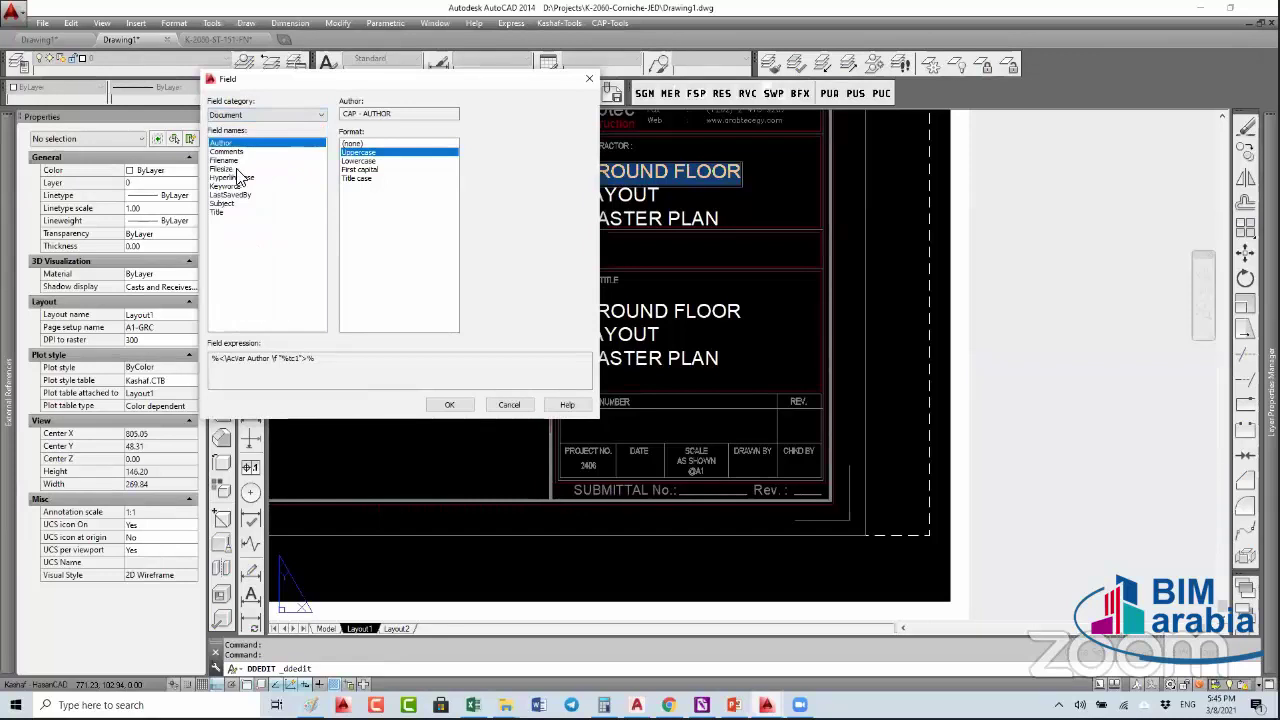
click(224, 160)
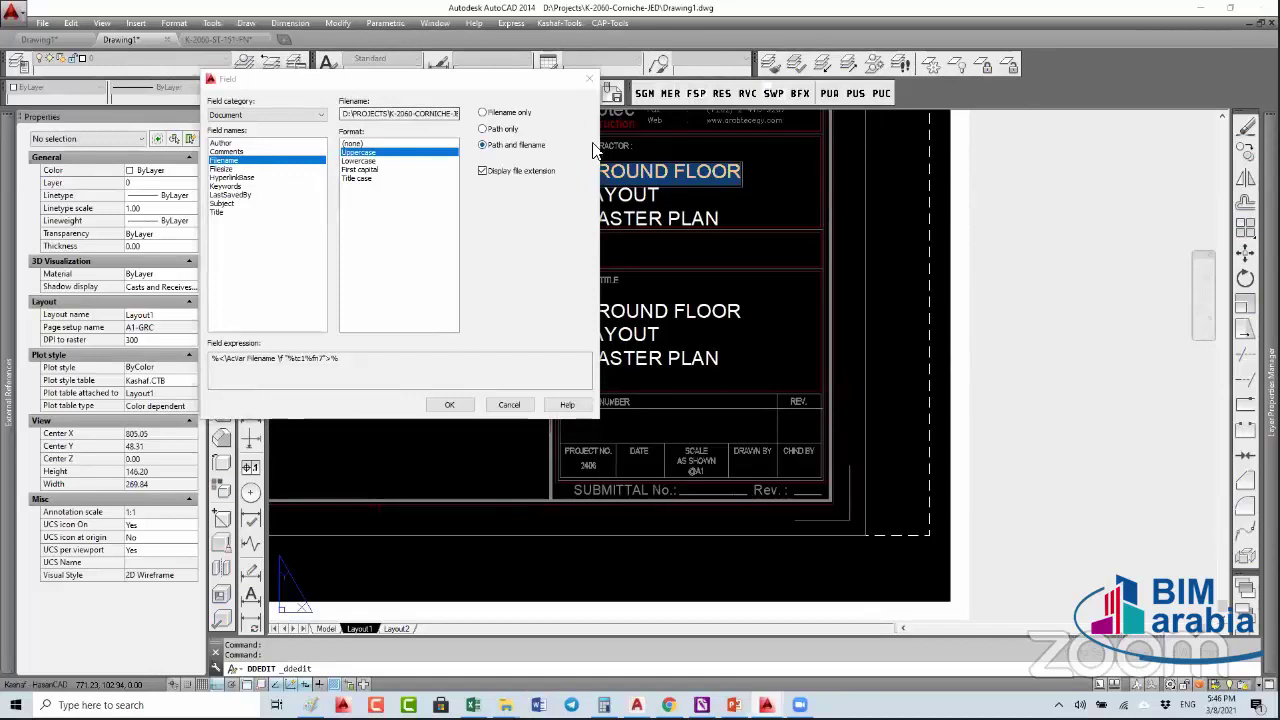
drag(599, 150, 852, 150)
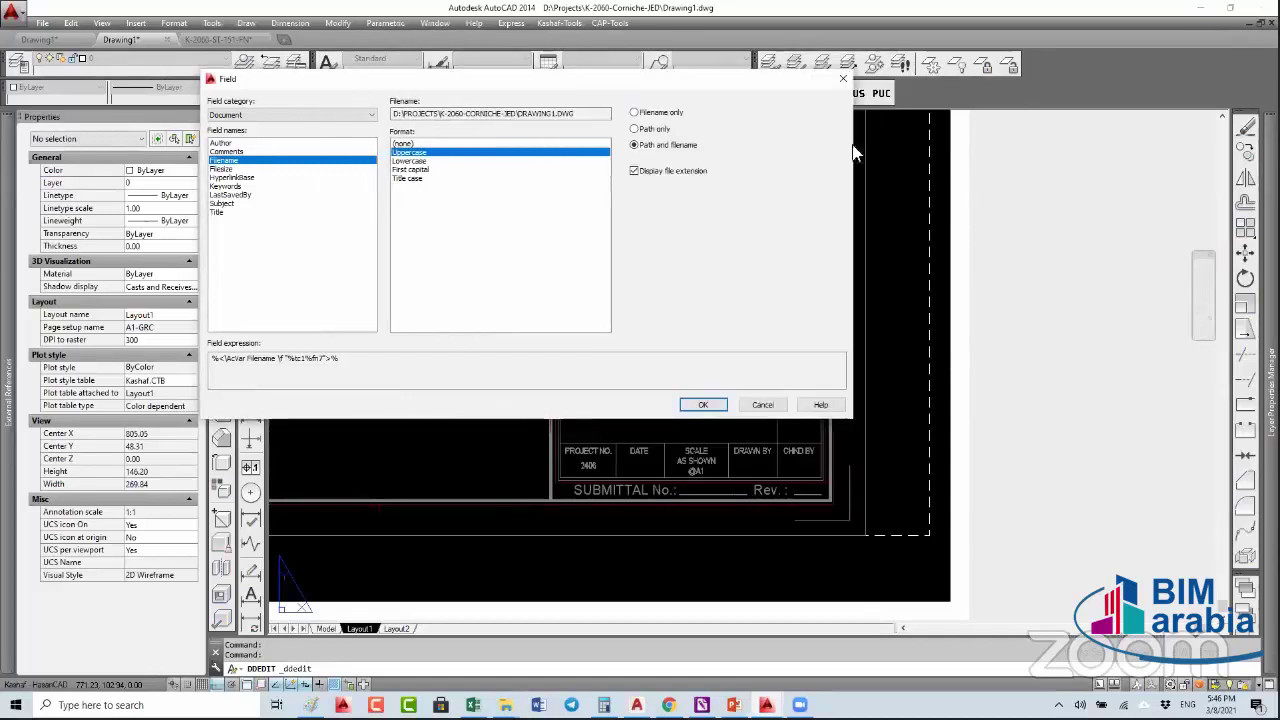
click(662, 112)
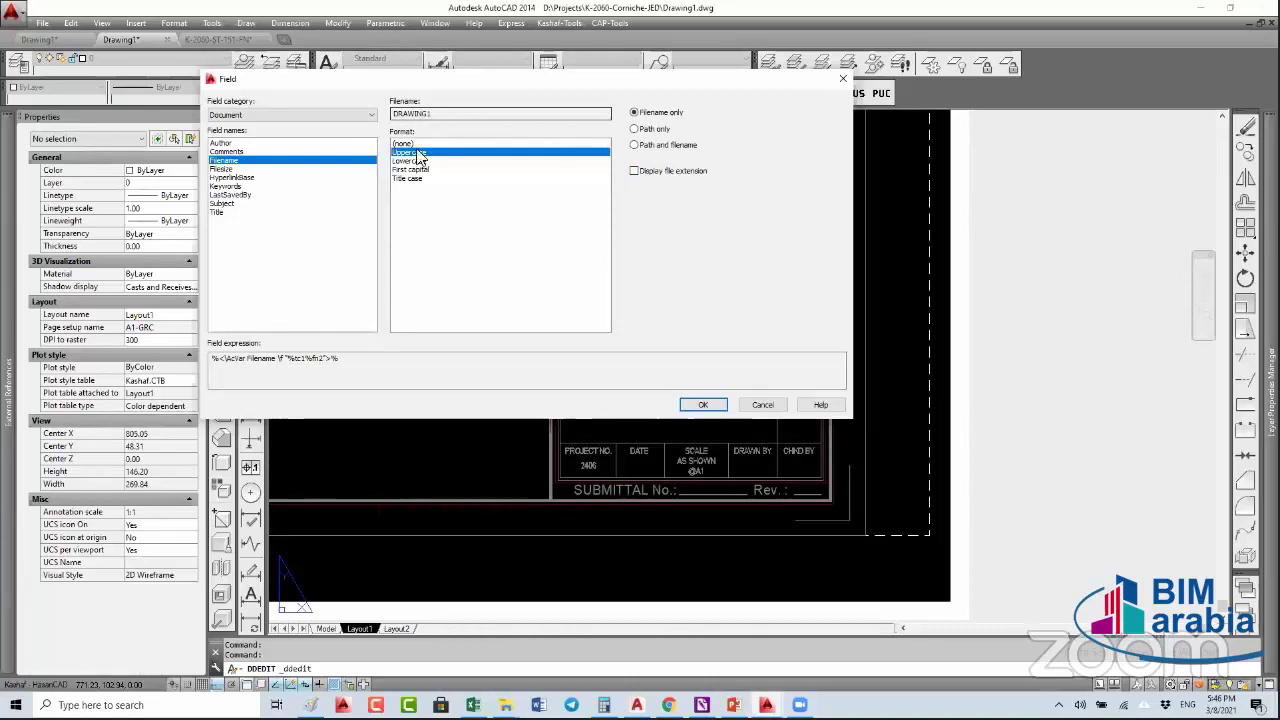
click(705, 405)
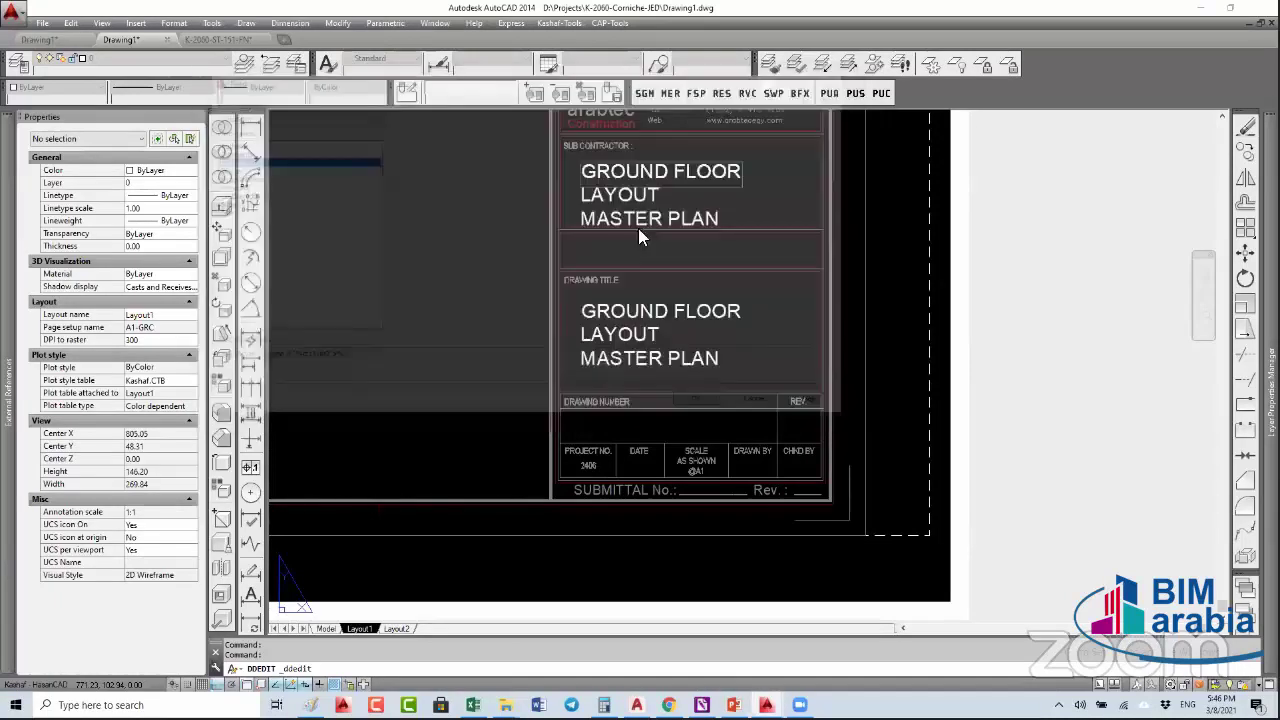
- Copy the DRAWING1 field text to the clipboard for use in K-2060-ST-151-FN
key(Escape)
click(683, 170)
key(ctrl+c)
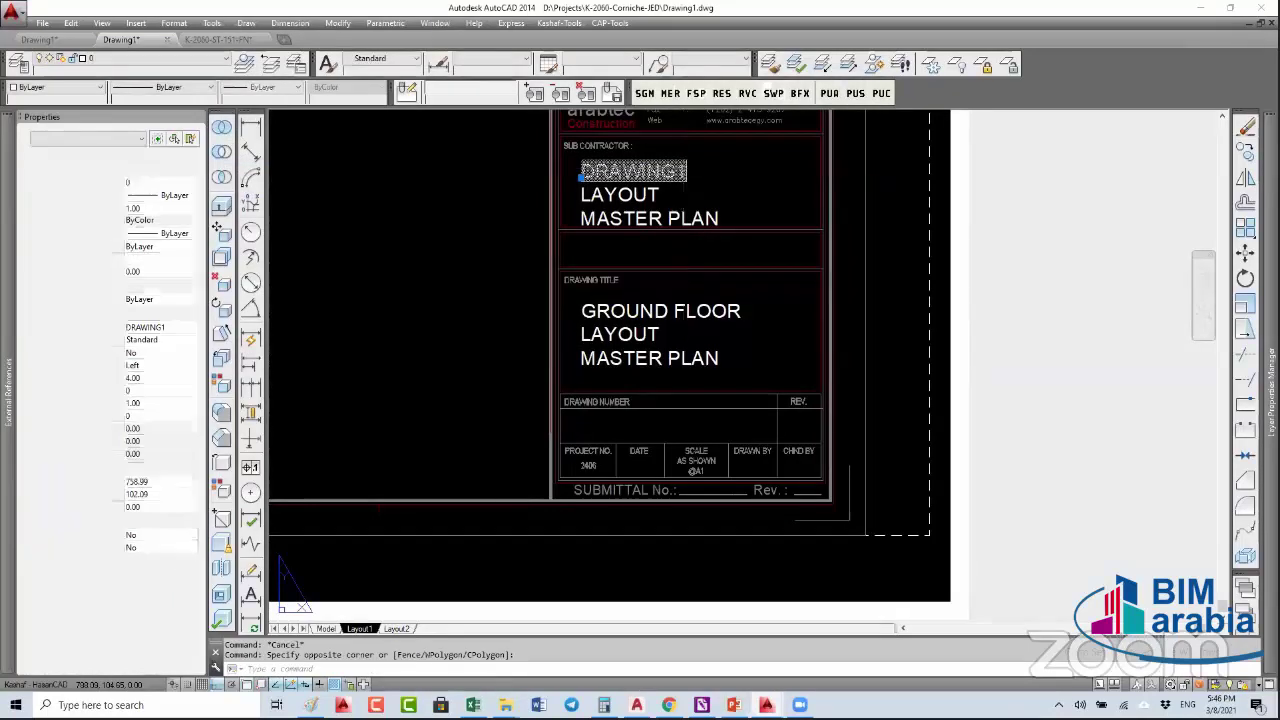
key(ctrl+Tab)
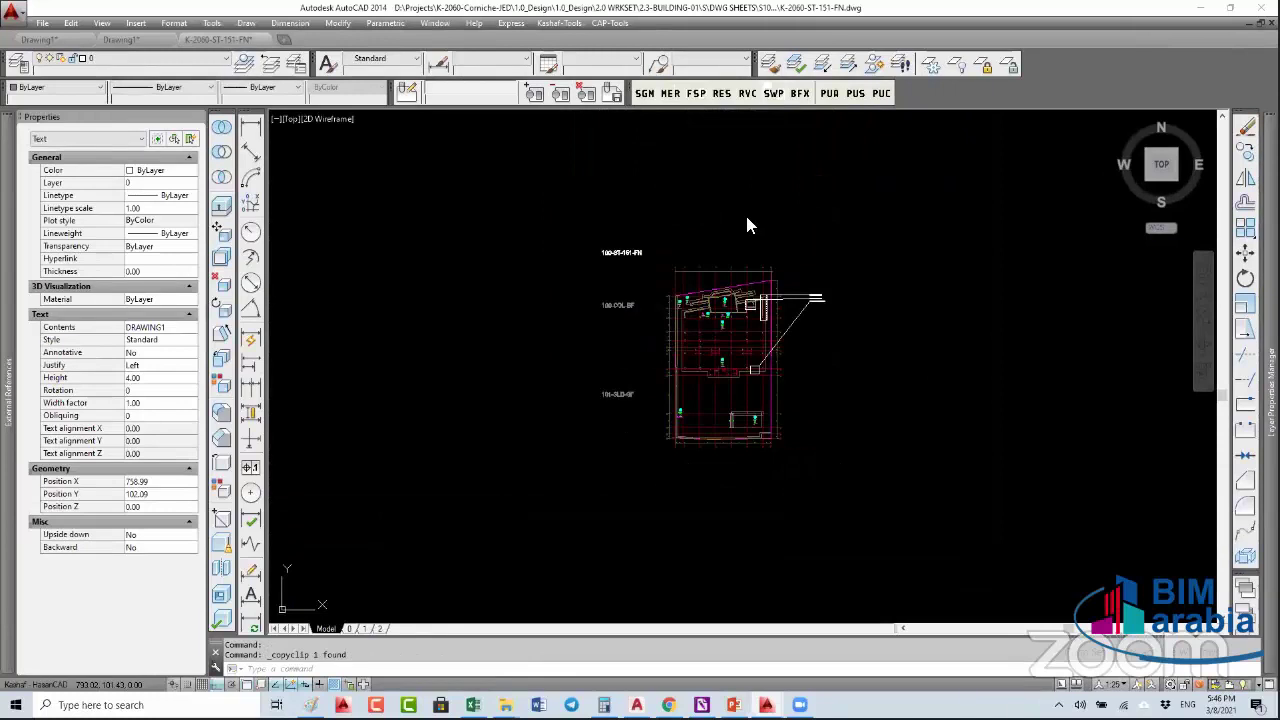
- Paste the DRAWING1 field text into the K-2060-ST-151-FN drawing
key(ctrl+v)
key(Return)
scroll(758, 196, up, 15)
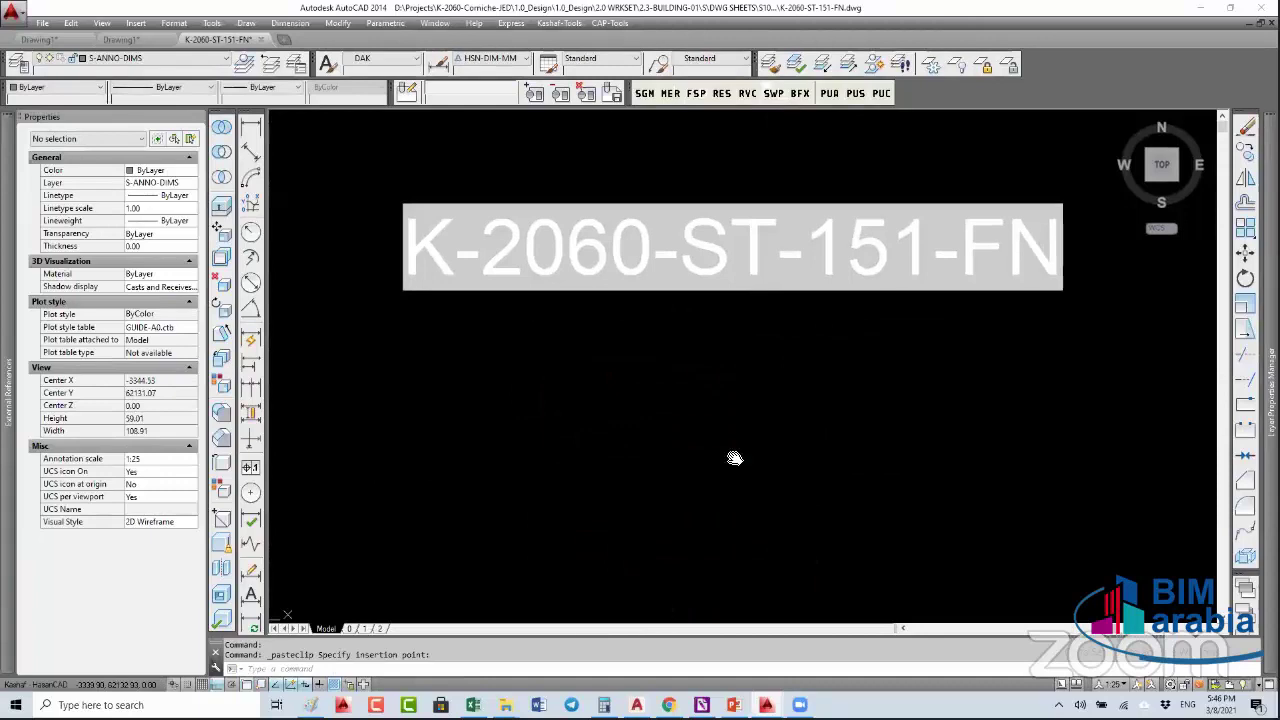
click(729, 443)
click(771, 200)
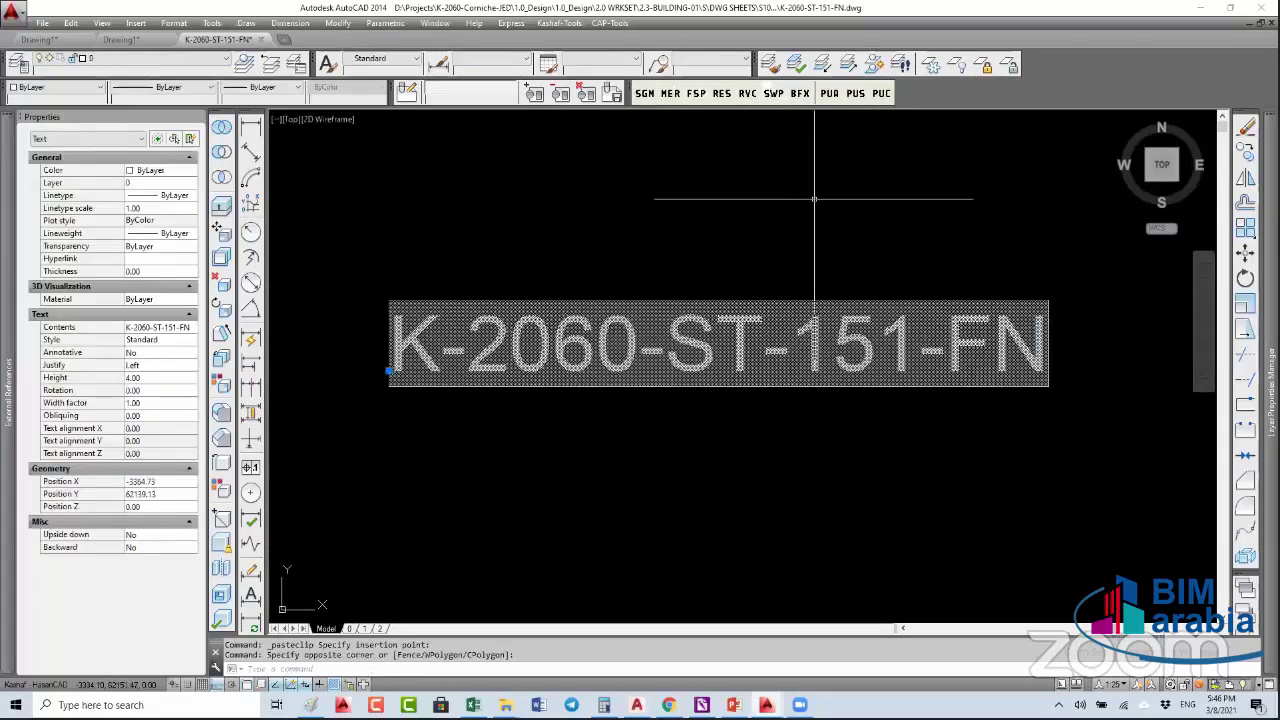
key(Escape)
key(Escape)
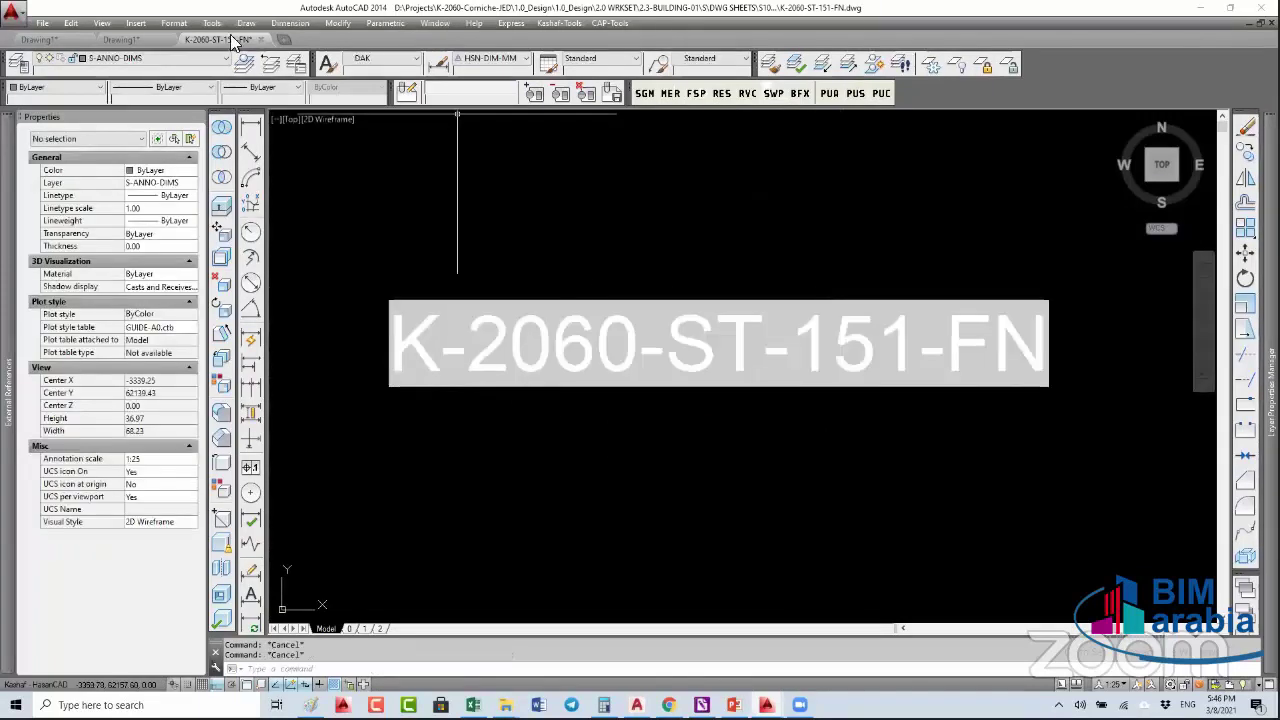
key(ctrl+Page_Down)
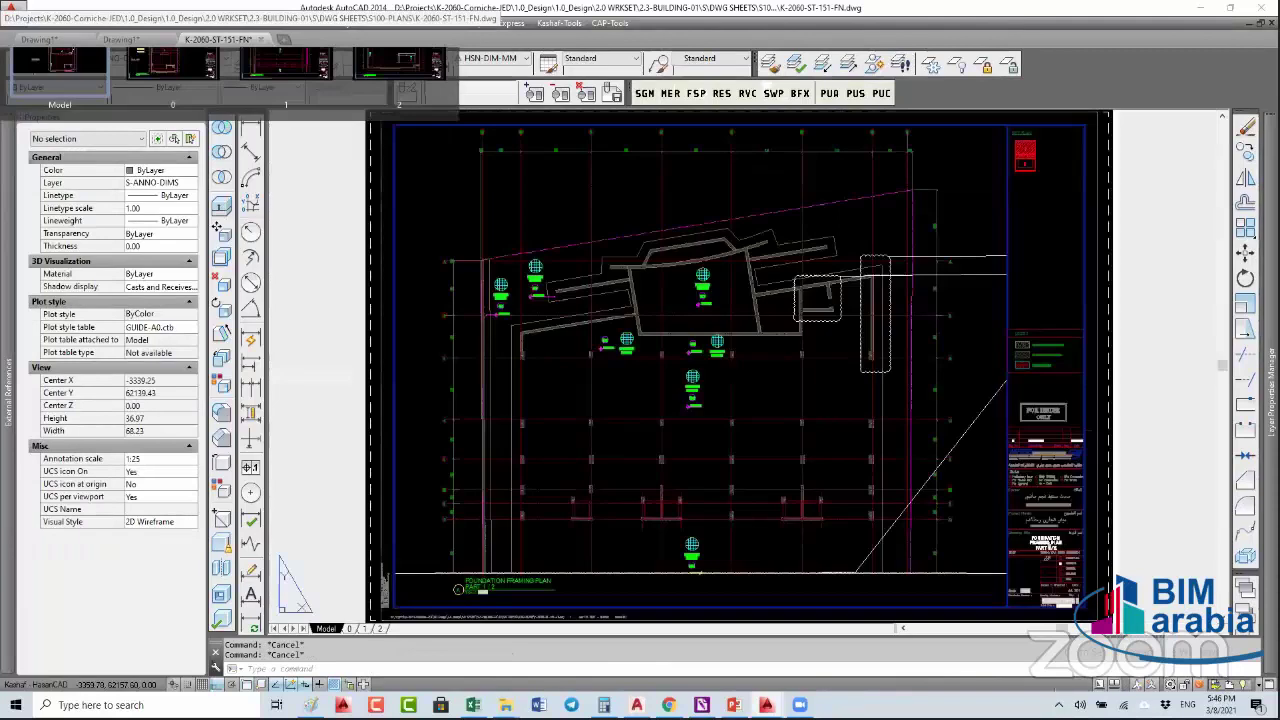
key(ctrl+Page_Up)
click(650, 330)
- Copy the pasted filename text below the original and clear the copy's contents
scroll(648, 300, down, 4)
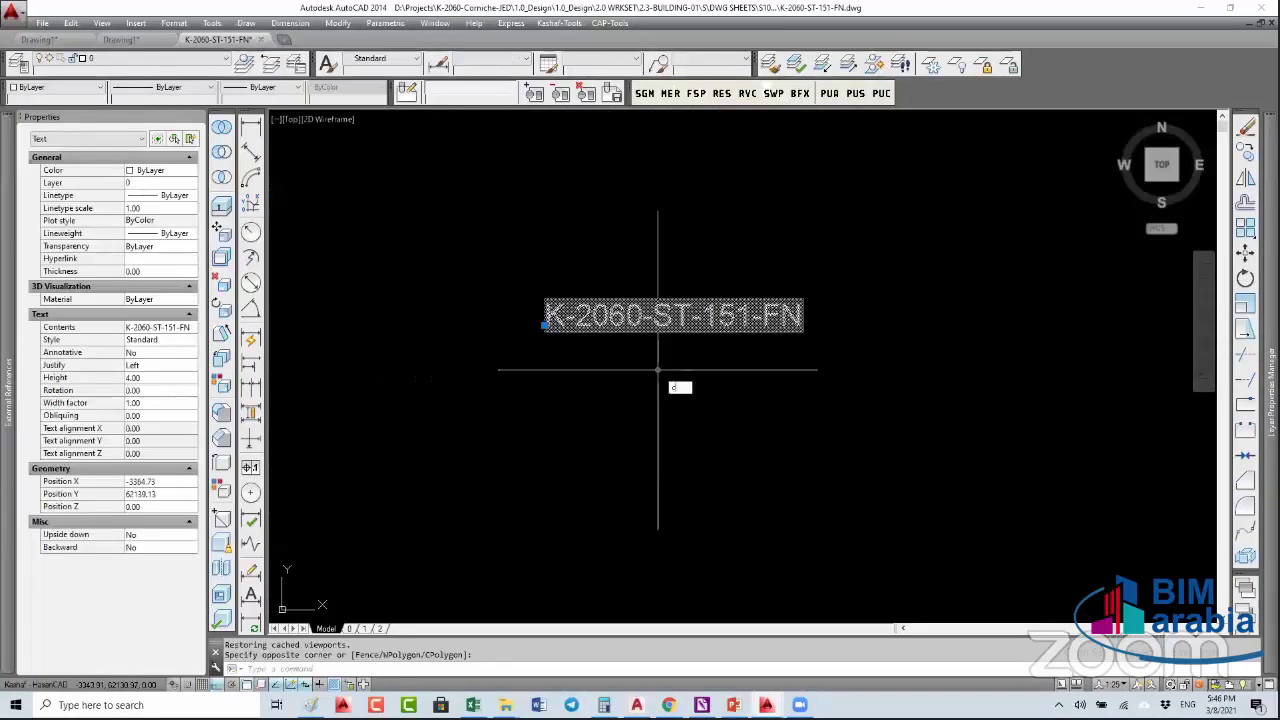
text(c)
key(Return)
click(896, 357)
click(895, 433)
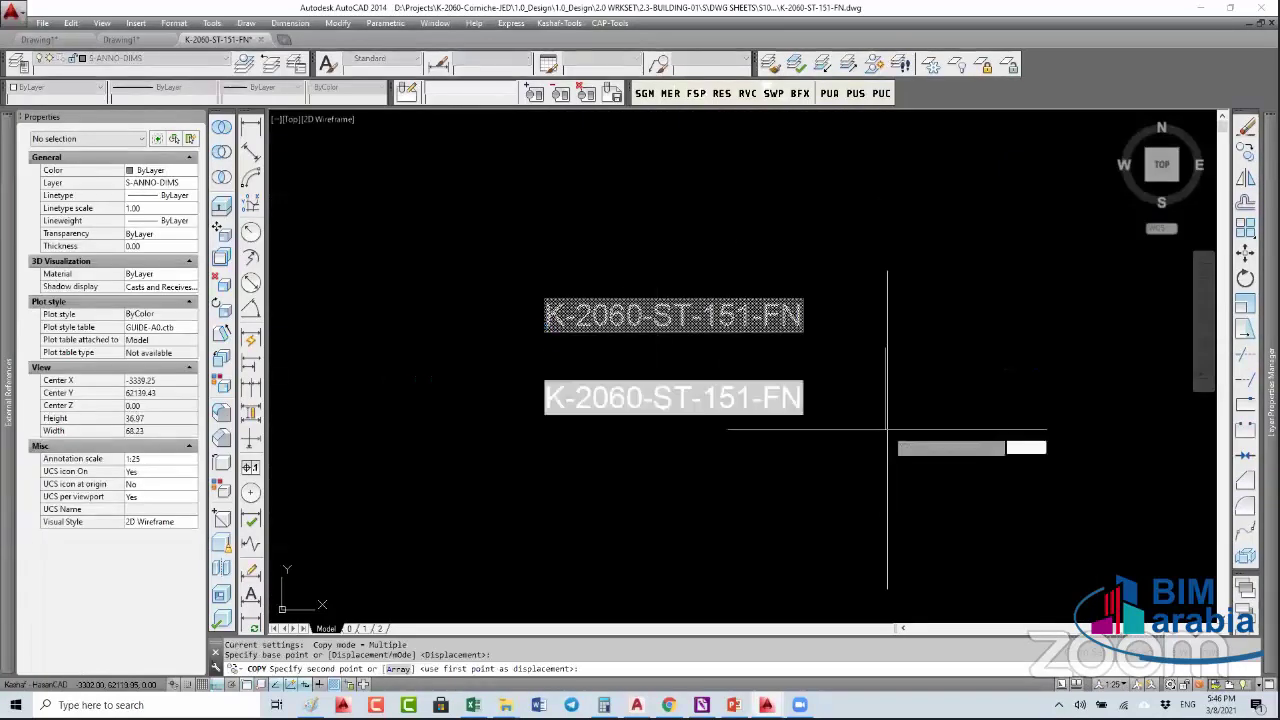
key(Escape)
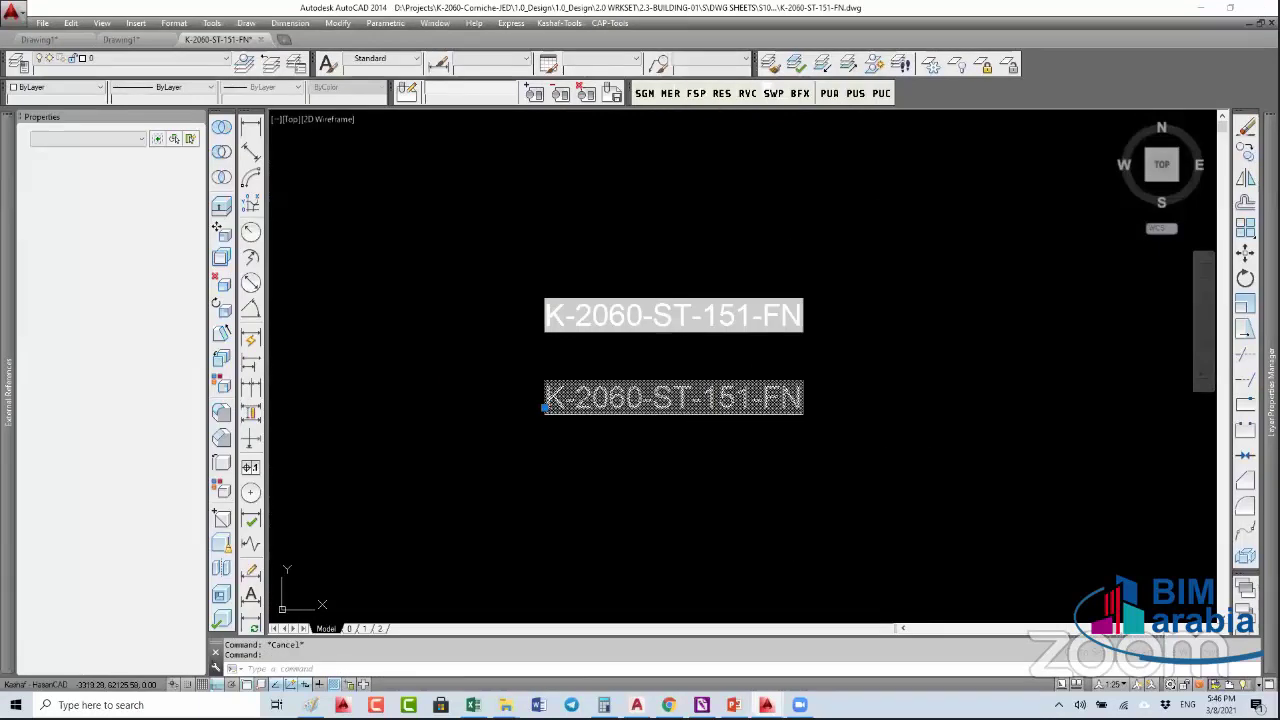
double_click(705, 400)
right_click(705, 400)
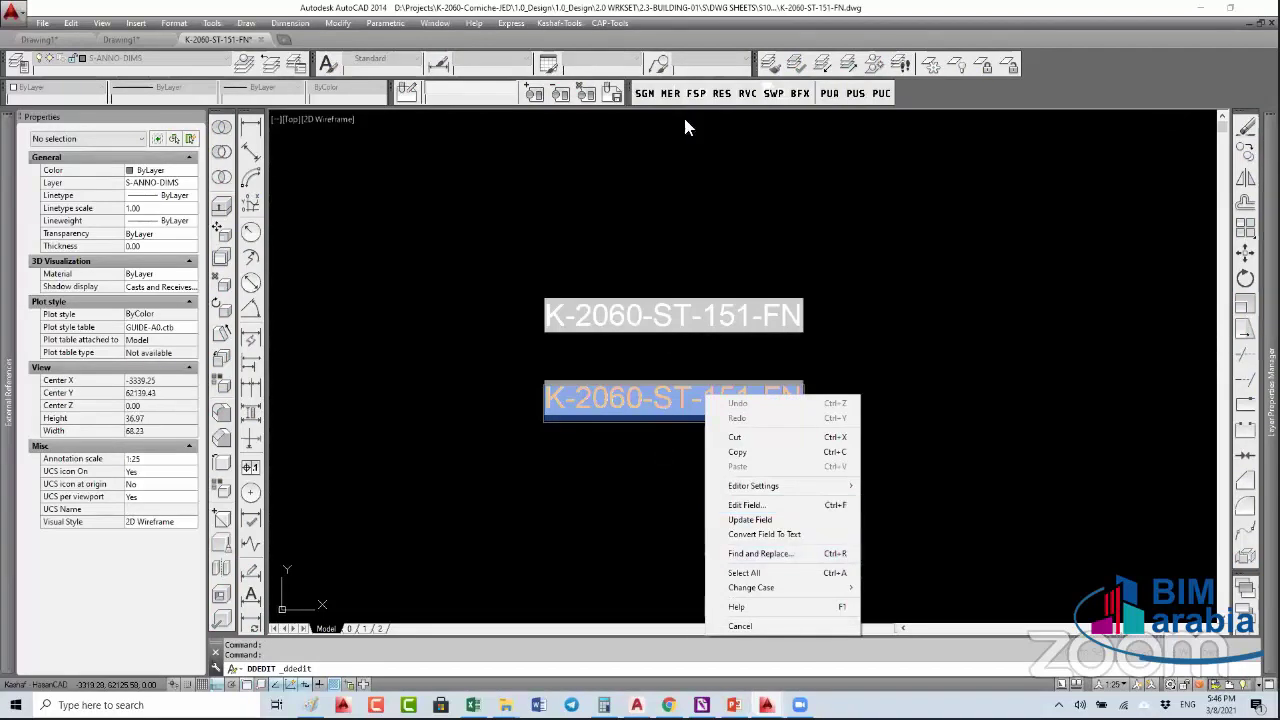
key(Escape)
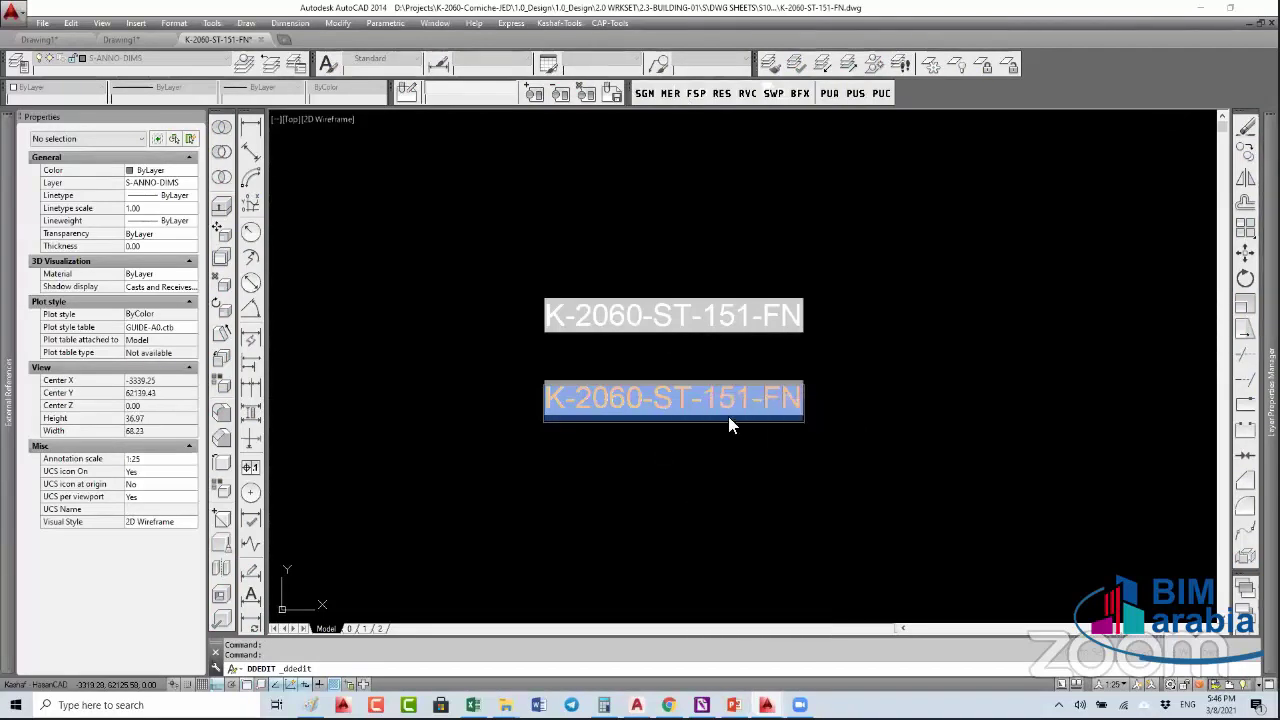
key(Delete)
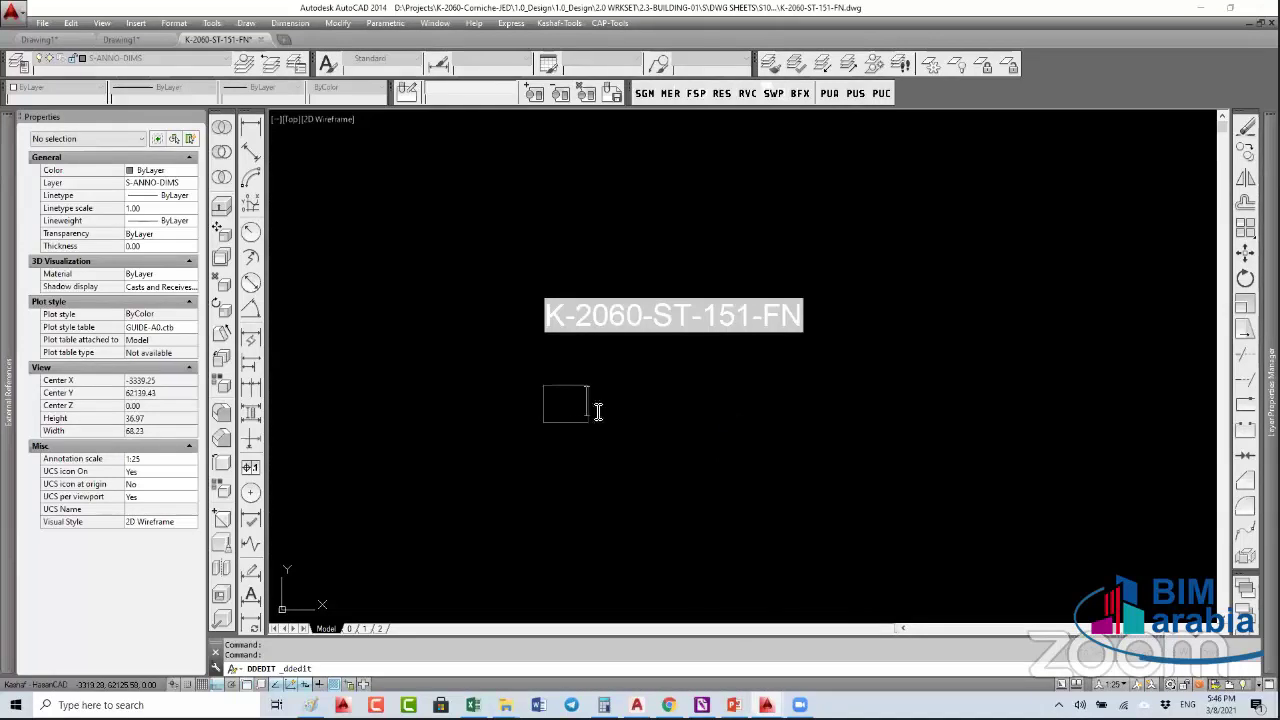
- Insert an uppercase, path-only Filename field into the empty second text line
double_click(569, 408)
right_click(569, 408)
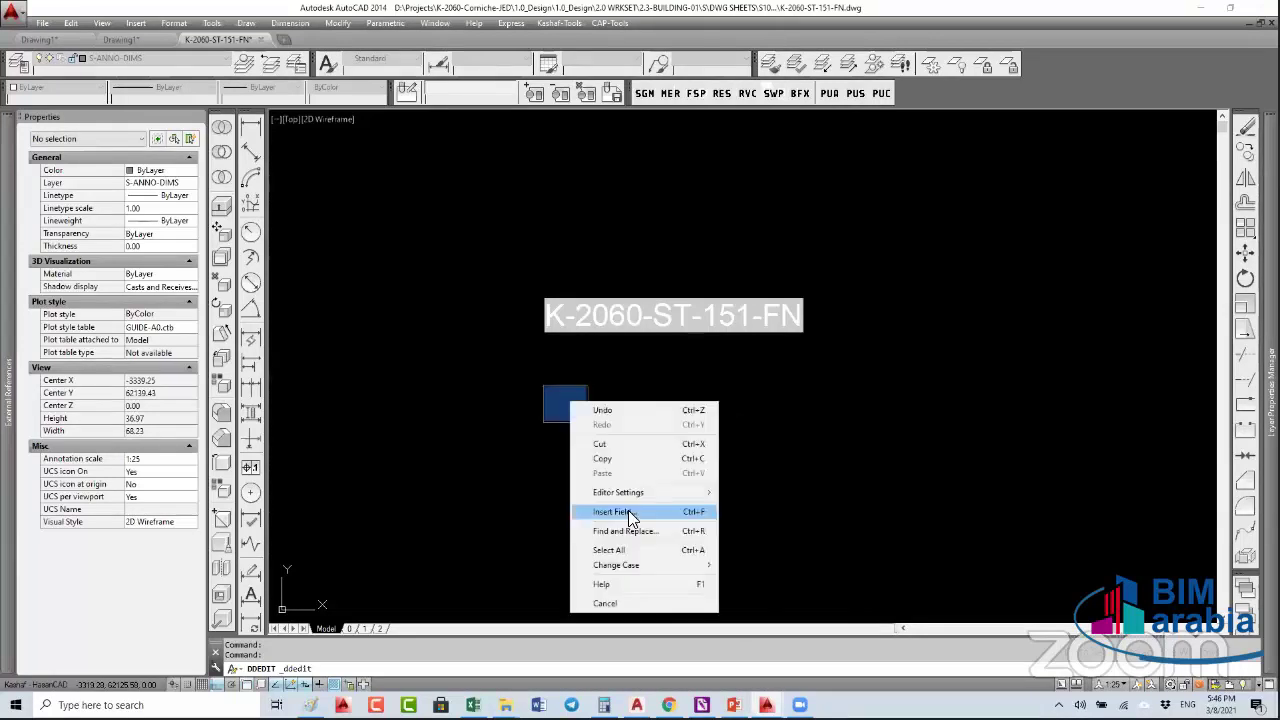
click(630, 508)
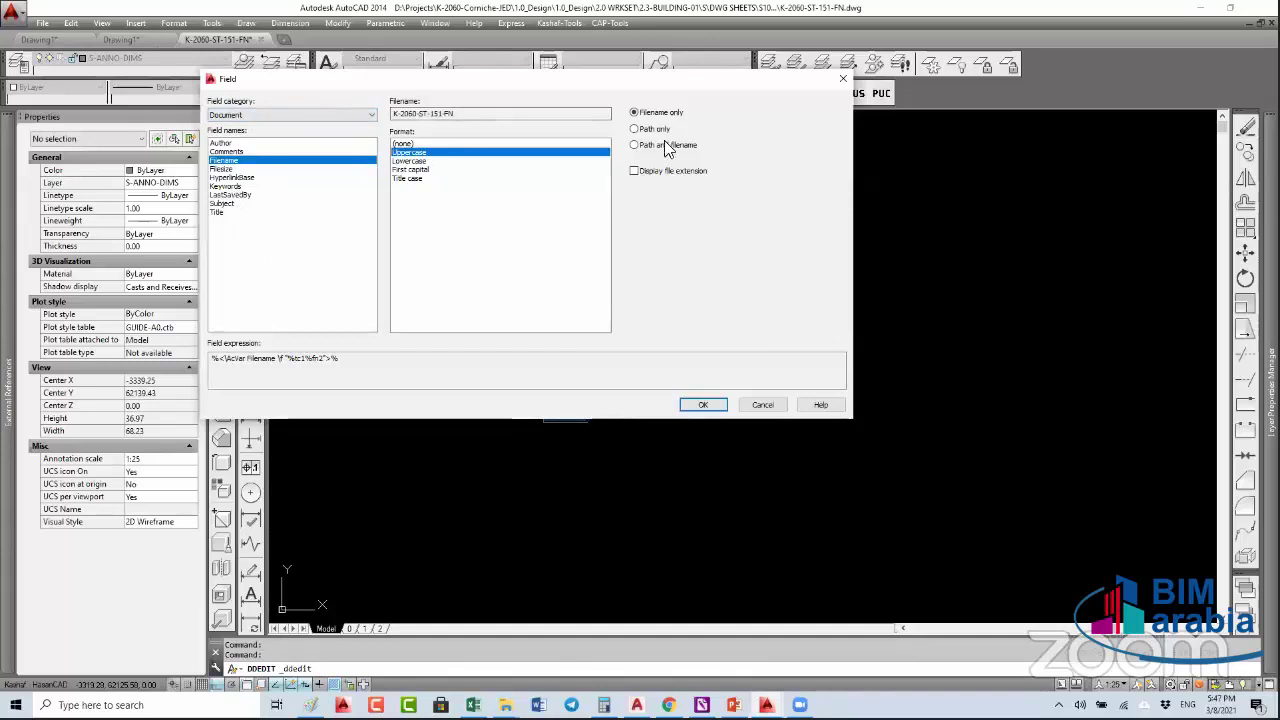
click(634, 129)
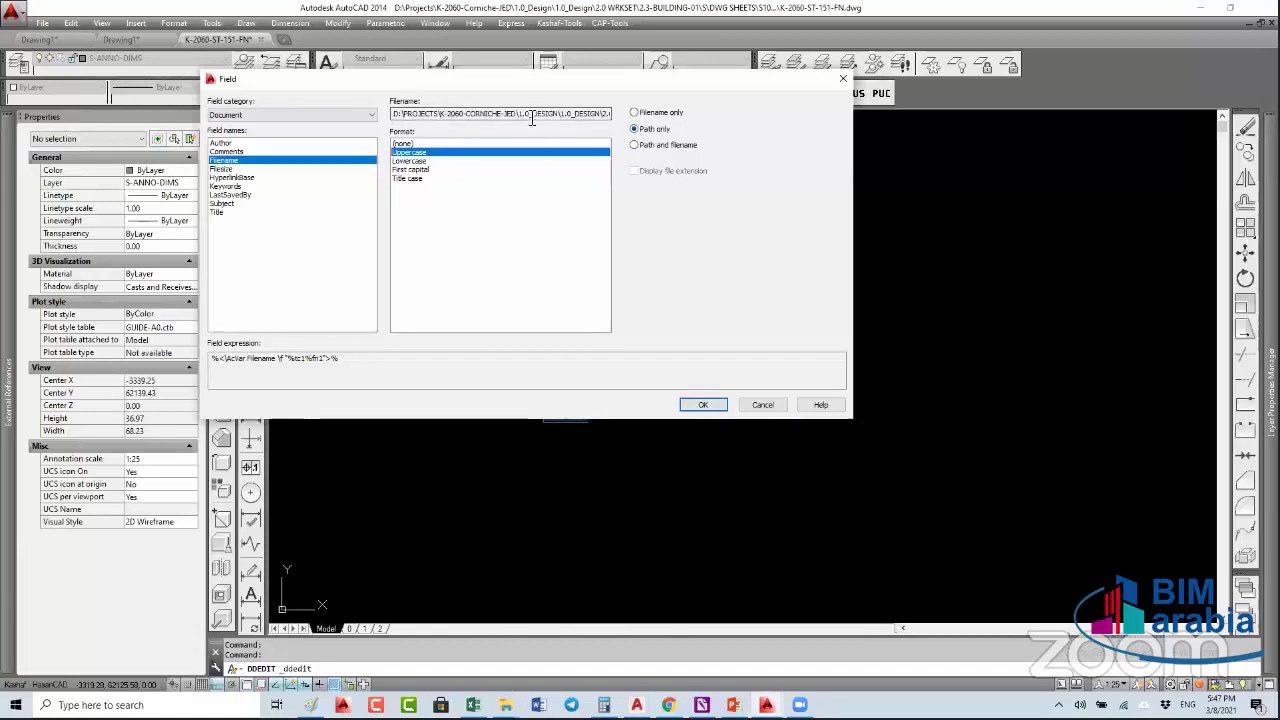
click(711, 404)
click(687, 428)
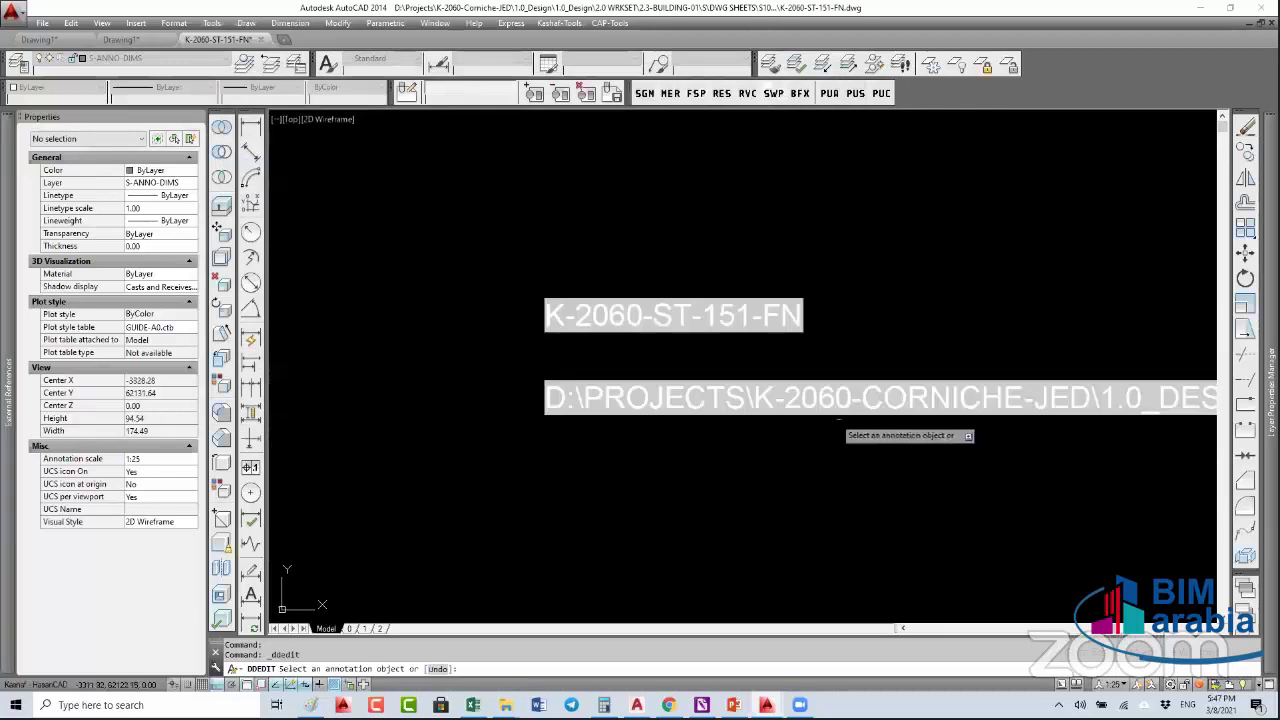
scroll(595, 420, down, 4)
scroll(595, 420, up, 4)
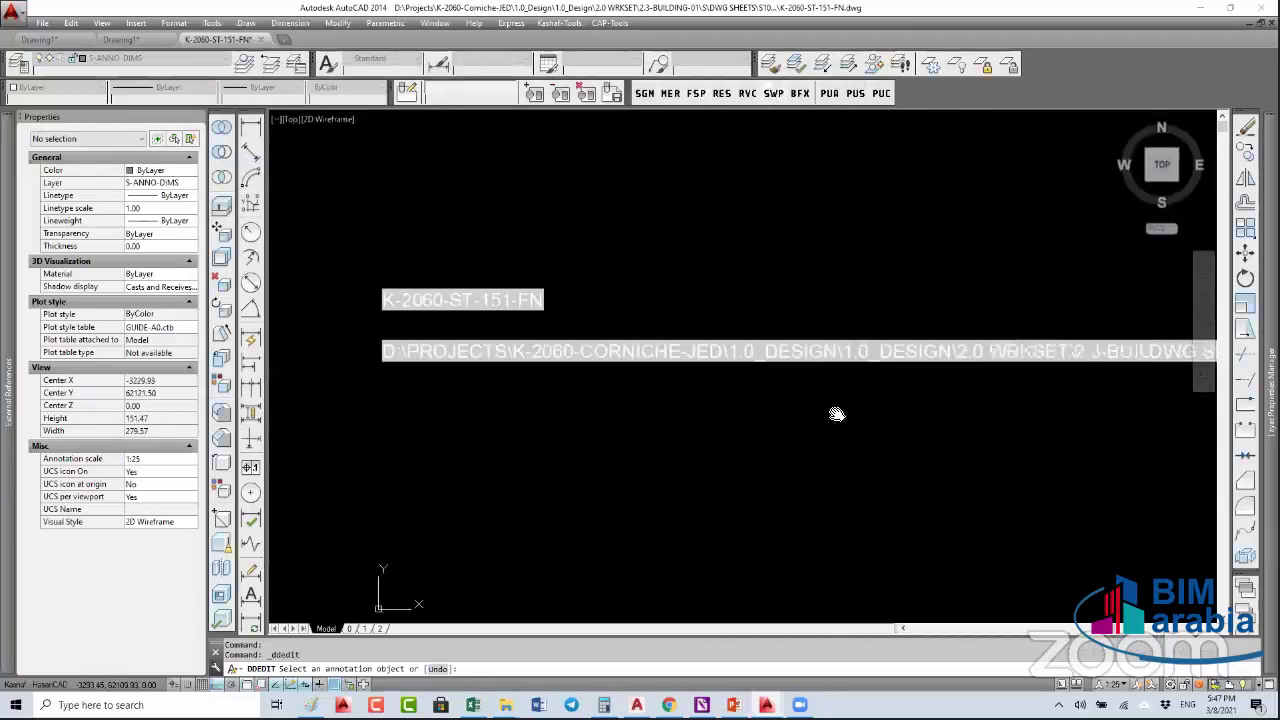
scroll(700, 375, down, 2)
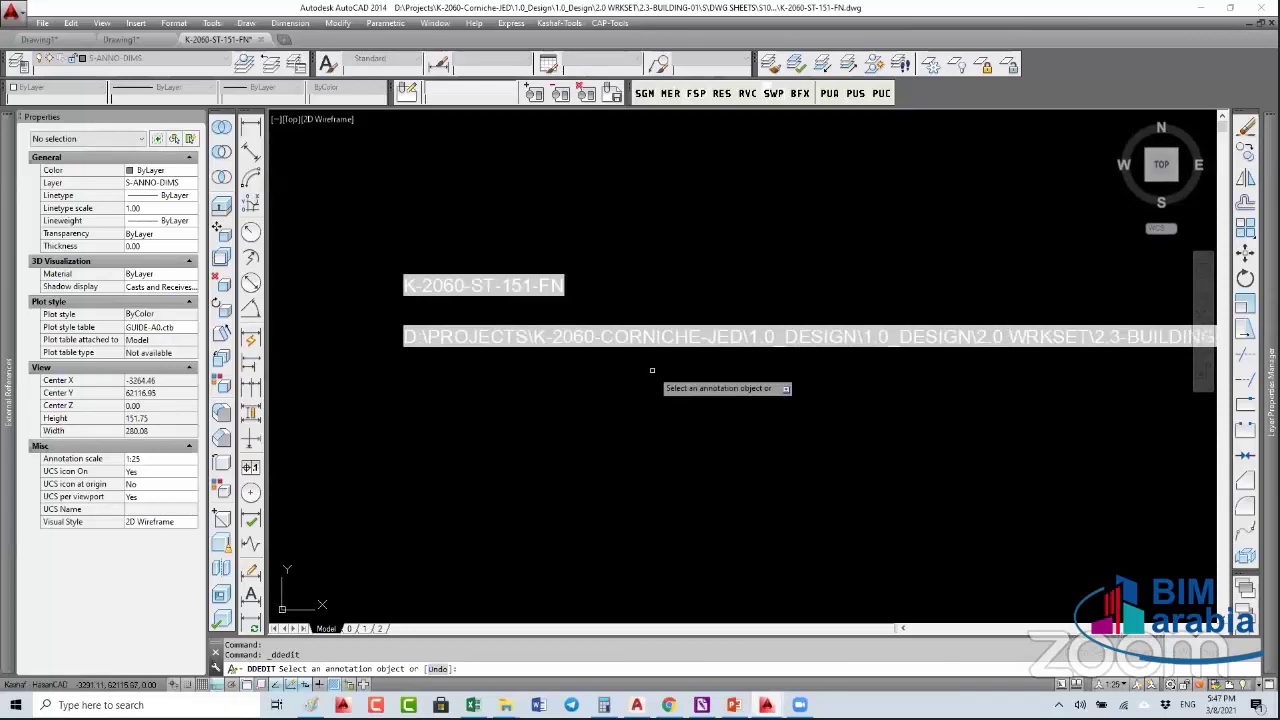
key(Escape)
key(Escape)
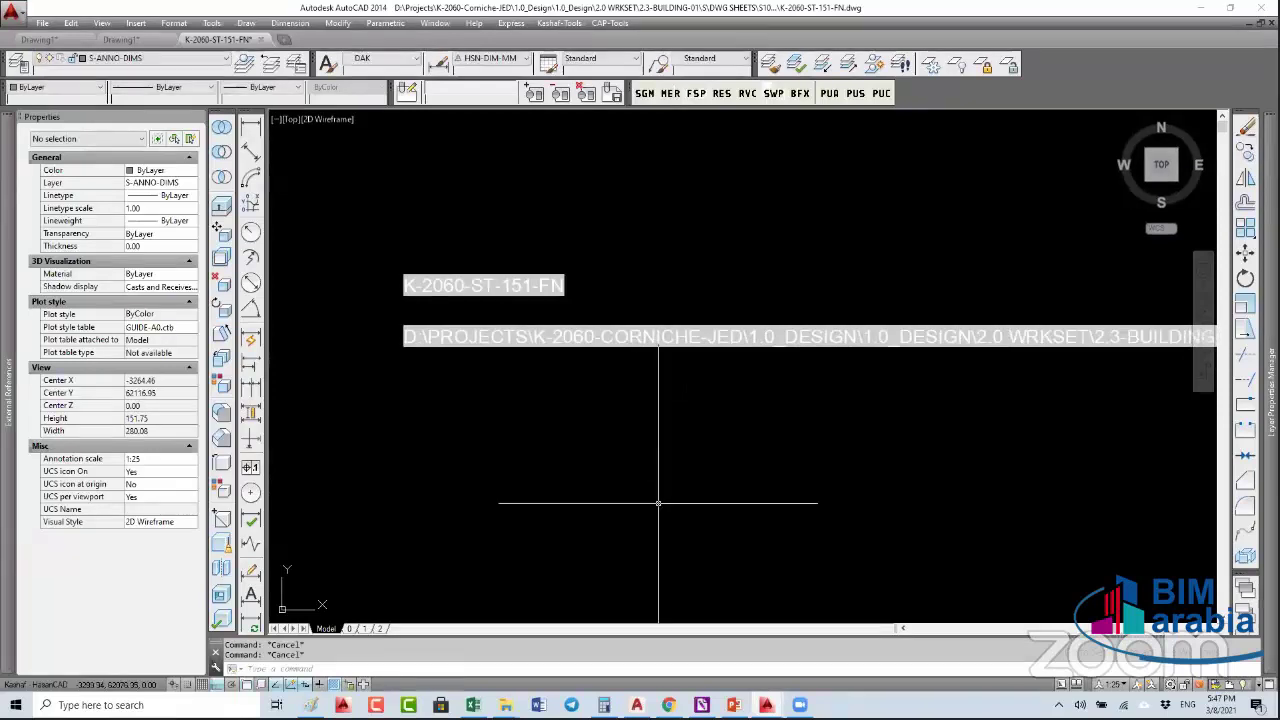
- Toggle 'Display background of fields' off and back on in User Preferences, then switch to Drawing1
text(ope)
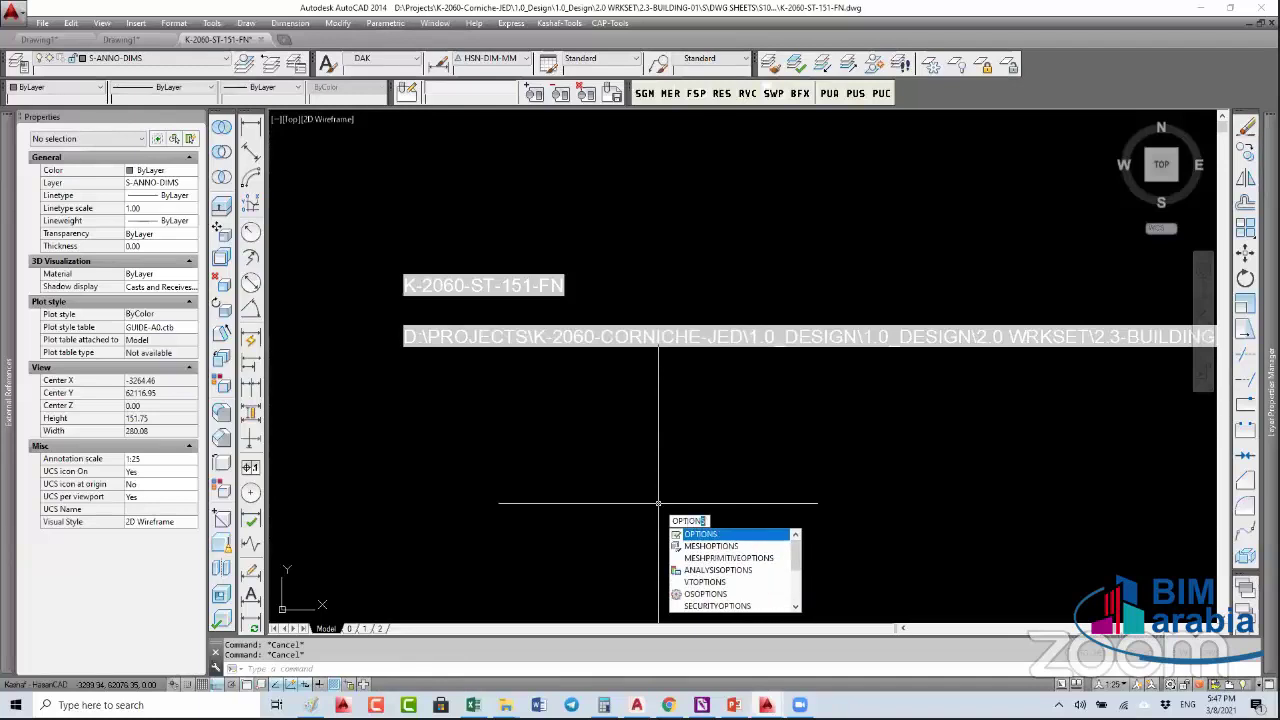
key(Return)
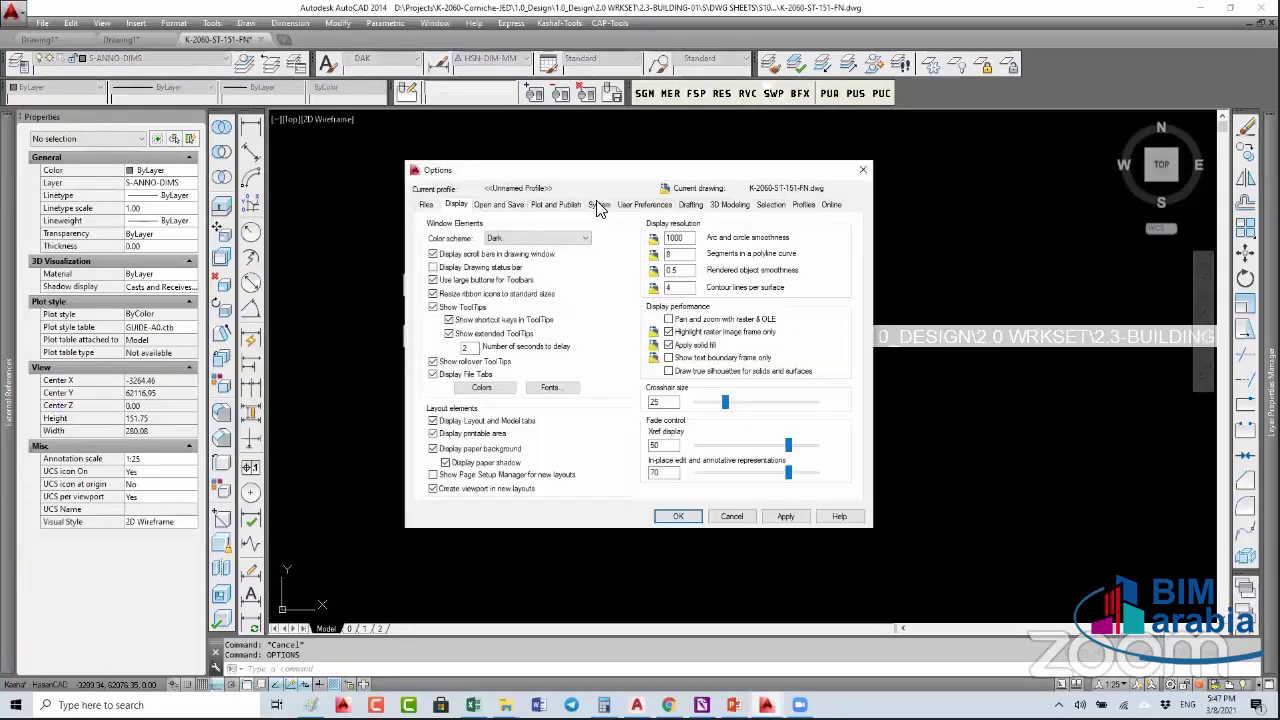
click(628, 205)
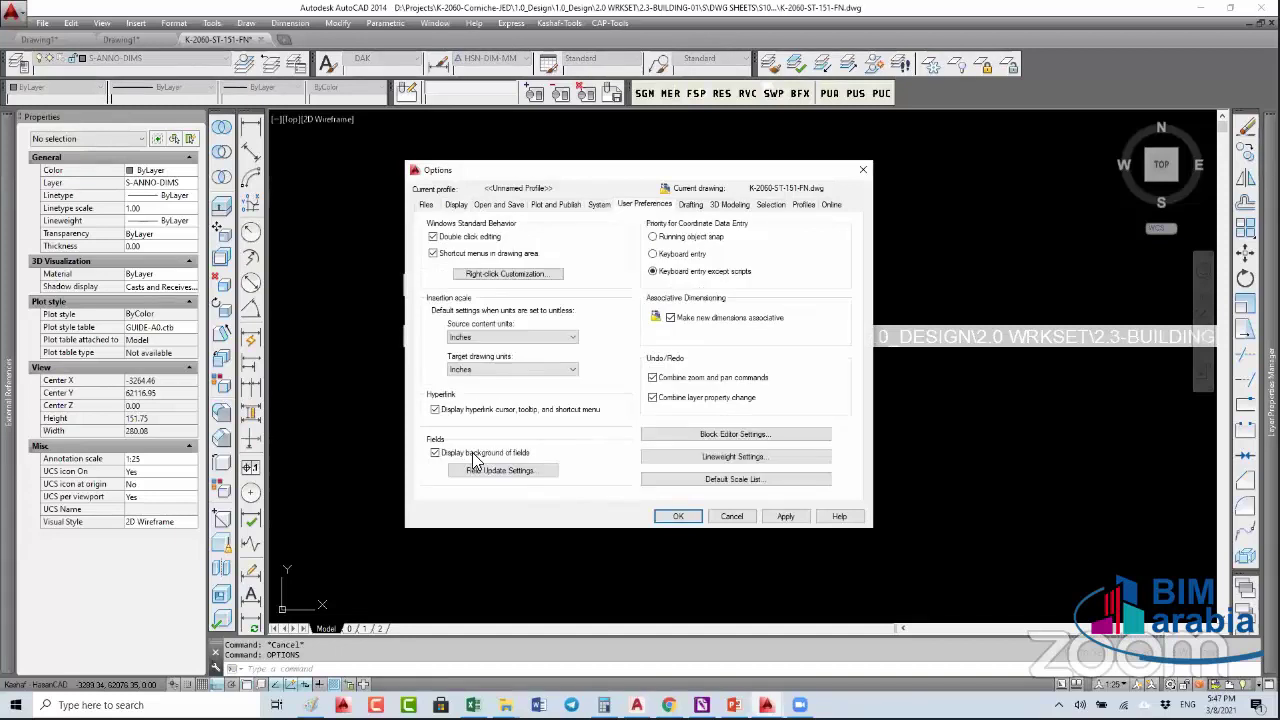
click(440, 455)
click(501, 472)
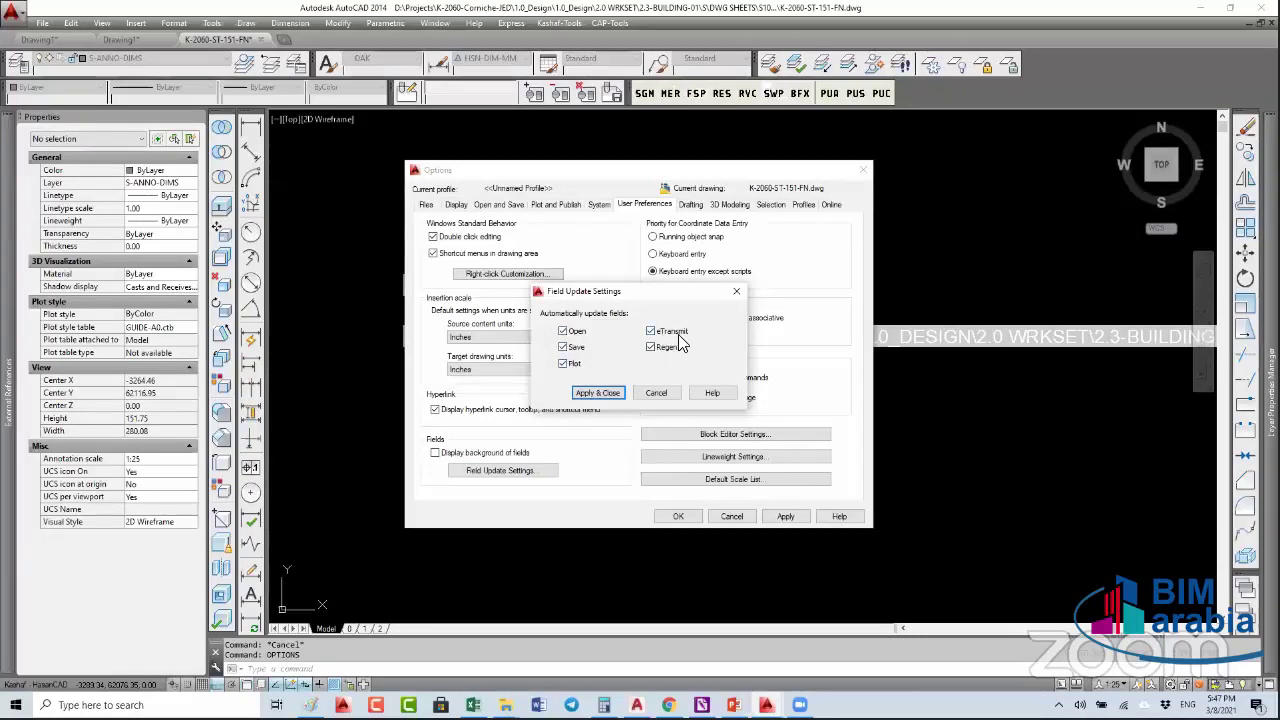
click(672, 397)
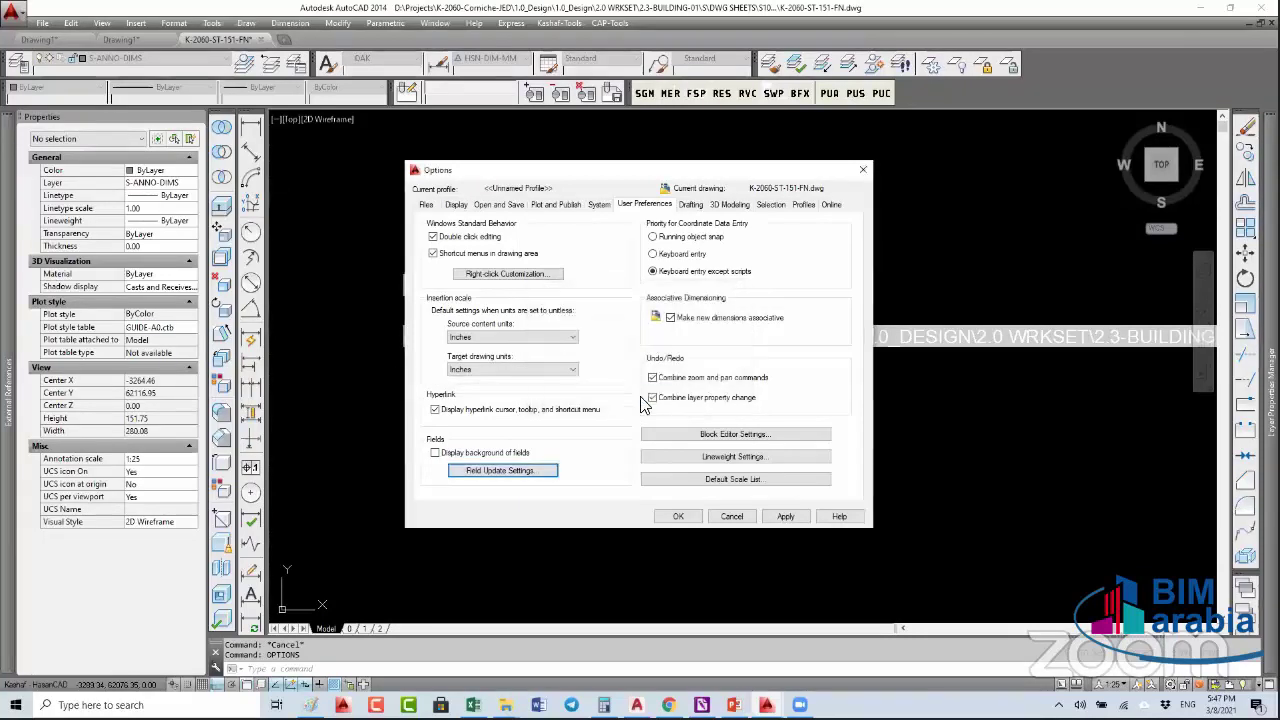
click(678, 516)
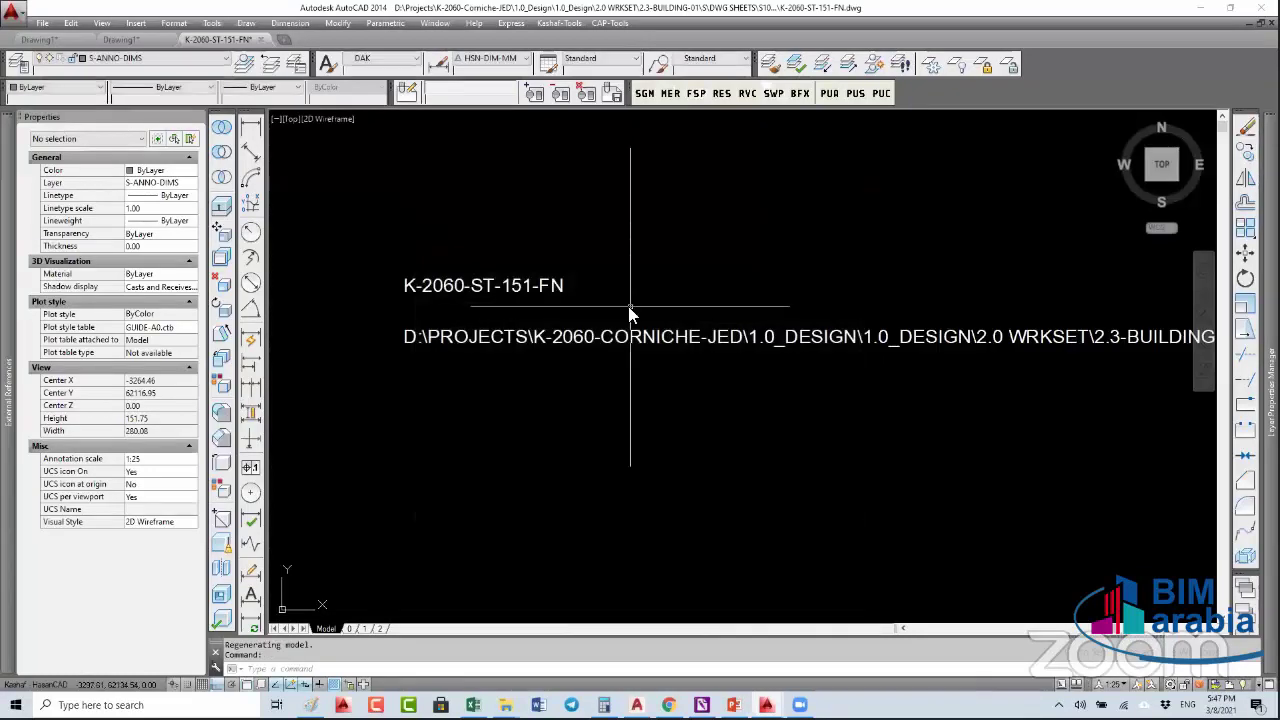
key(Return)
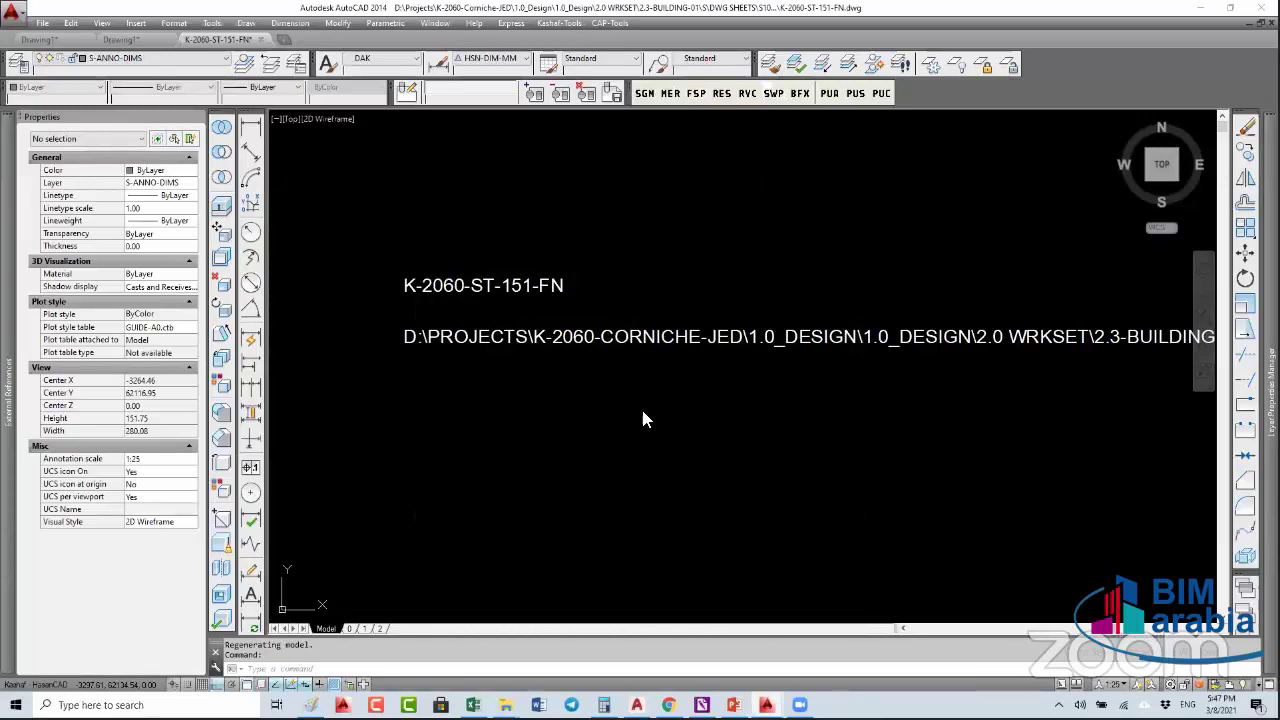
click(481, 455)
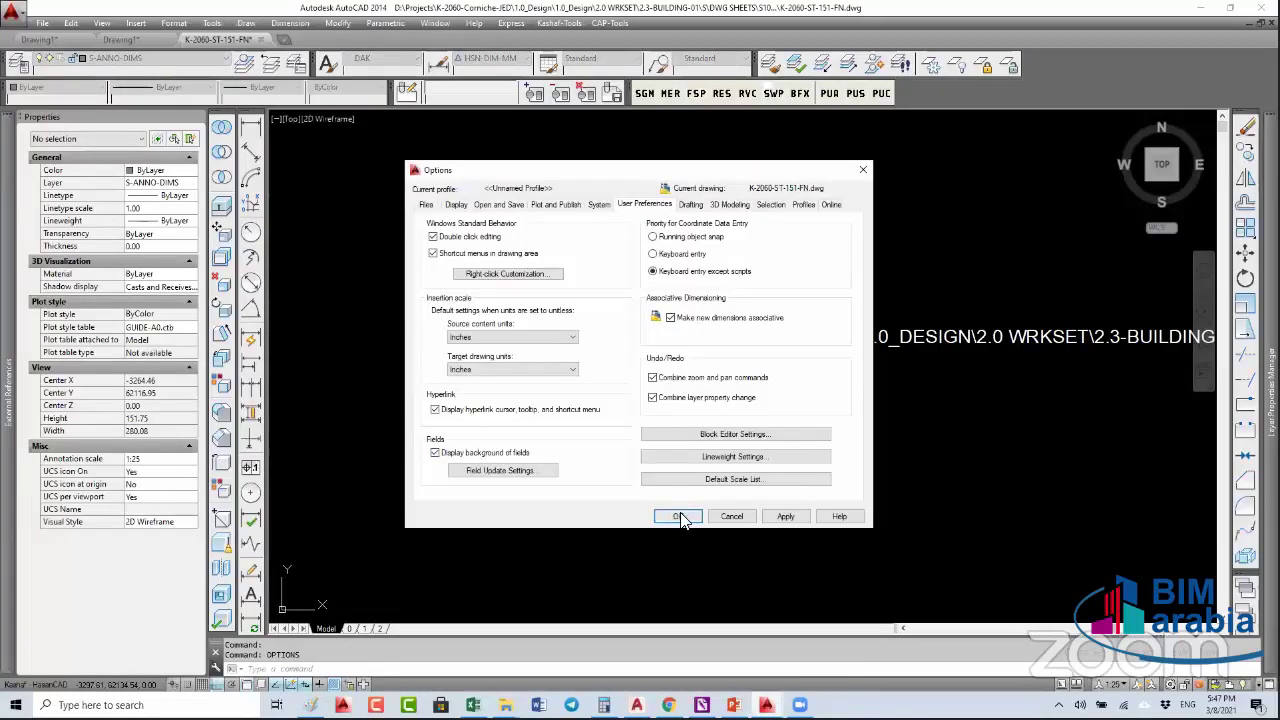
click(679, 517)
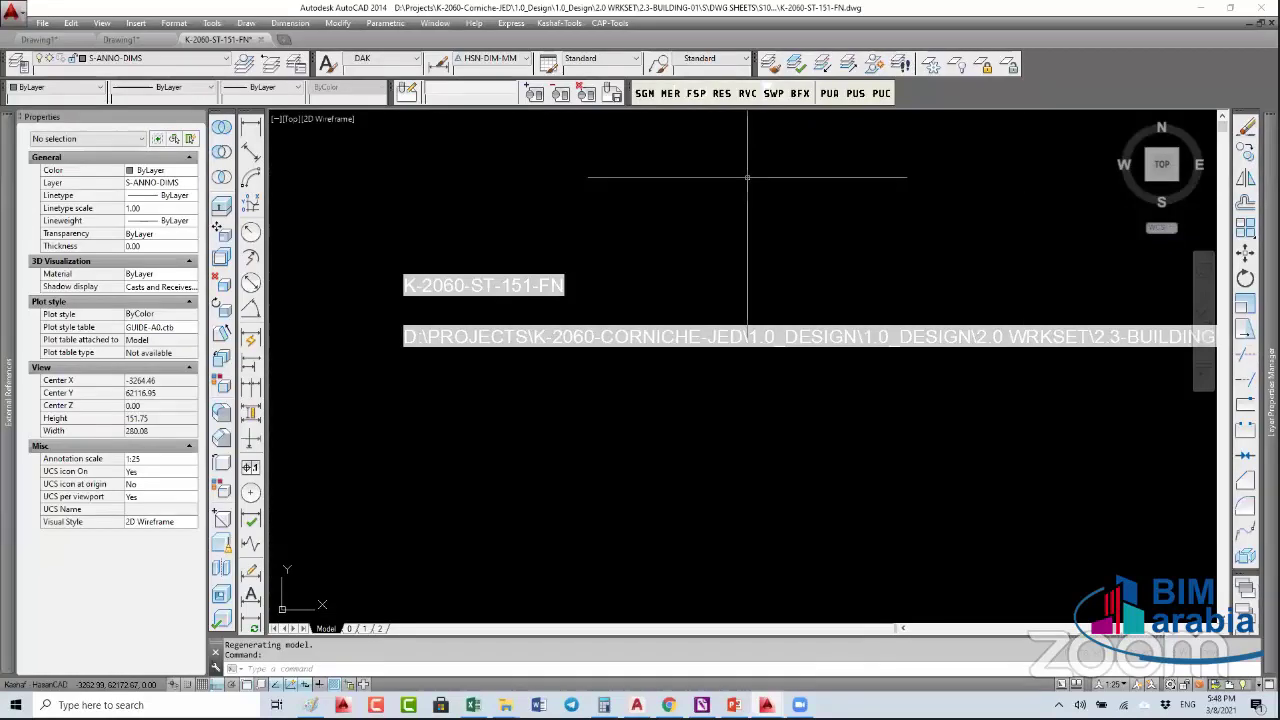
key(ctrl+Tab)
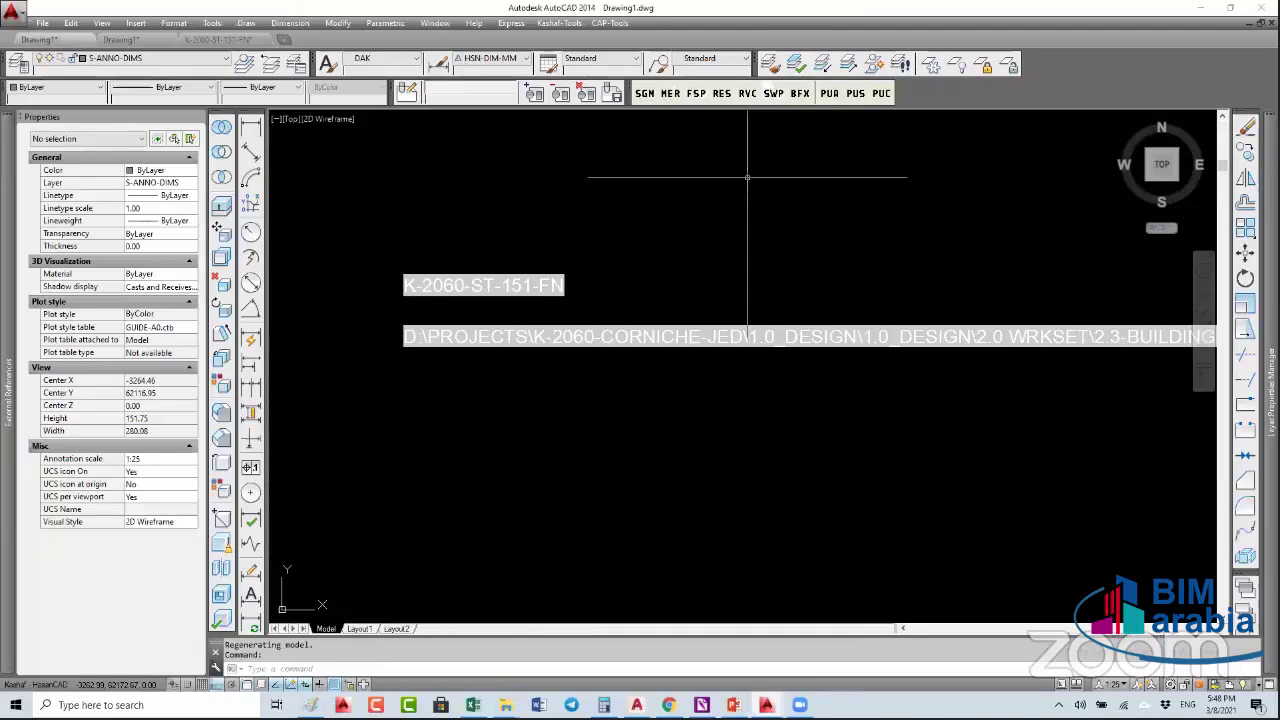
- Copy the DRAWING1 text and zoom the Layout1 sheet to its extents
key(ctrl+c)
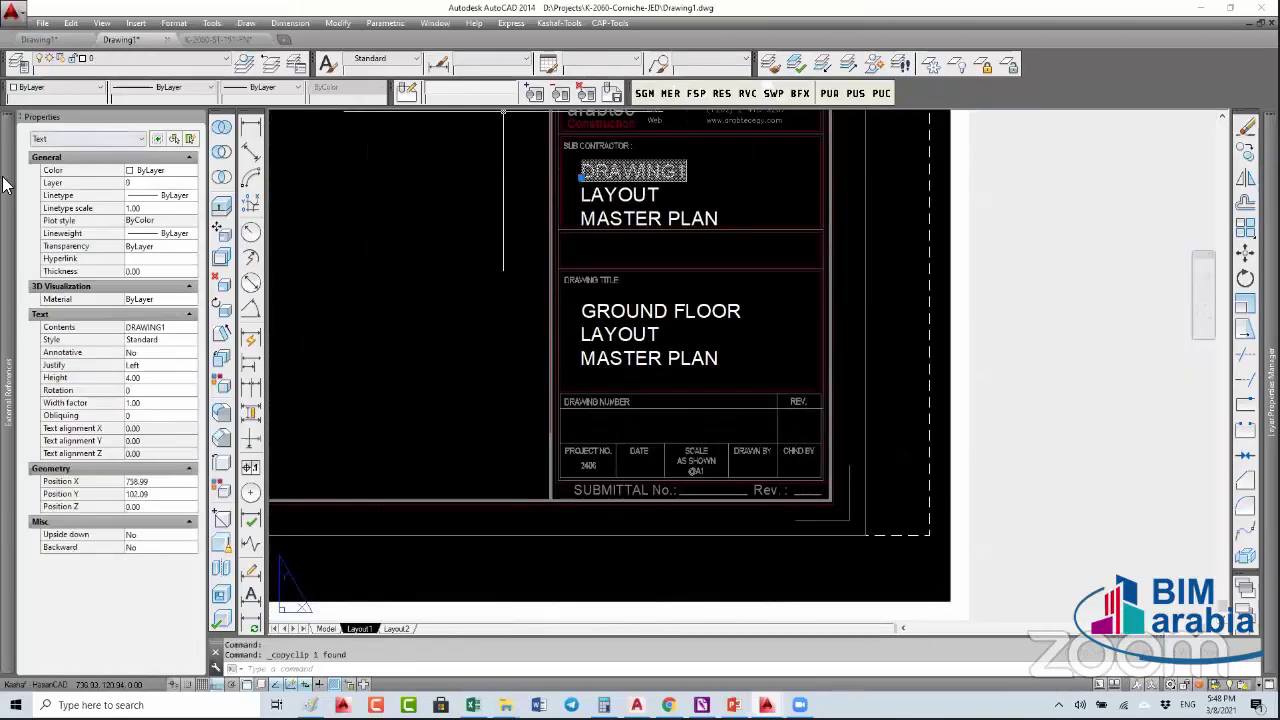
mouse_move(5, 185)
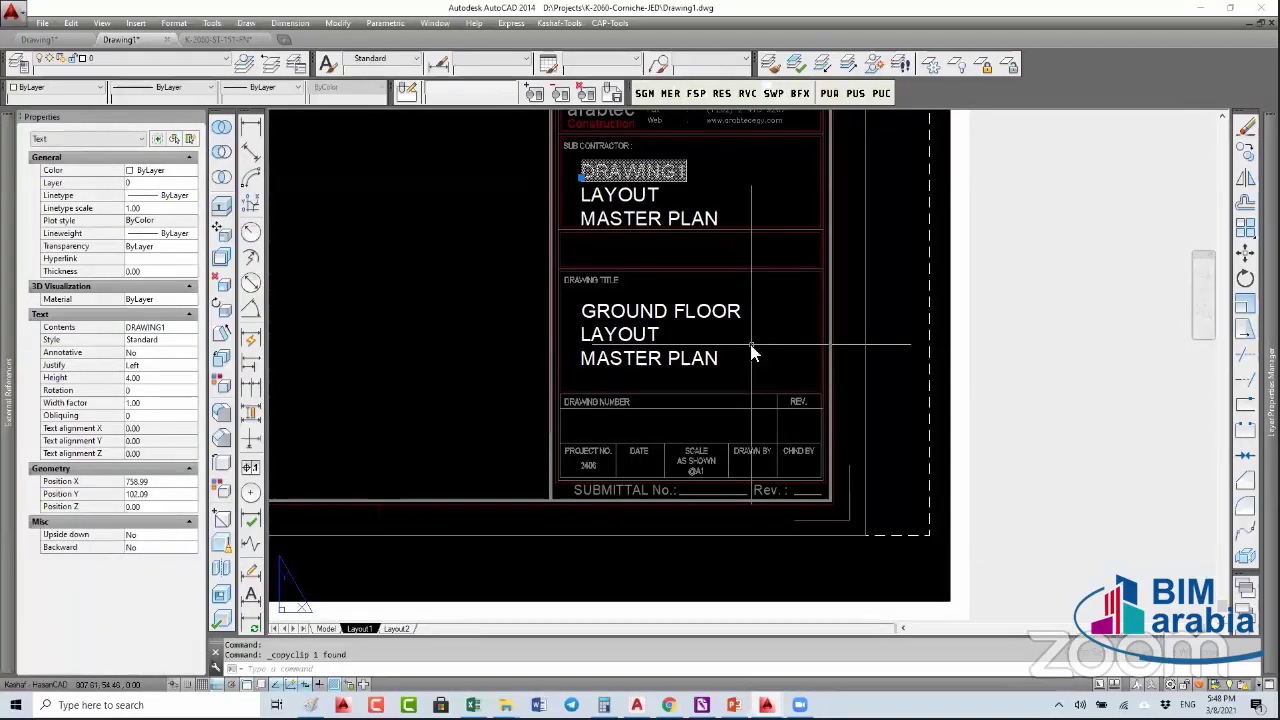
text(z)
key(Return)
text(e)
key(Return)
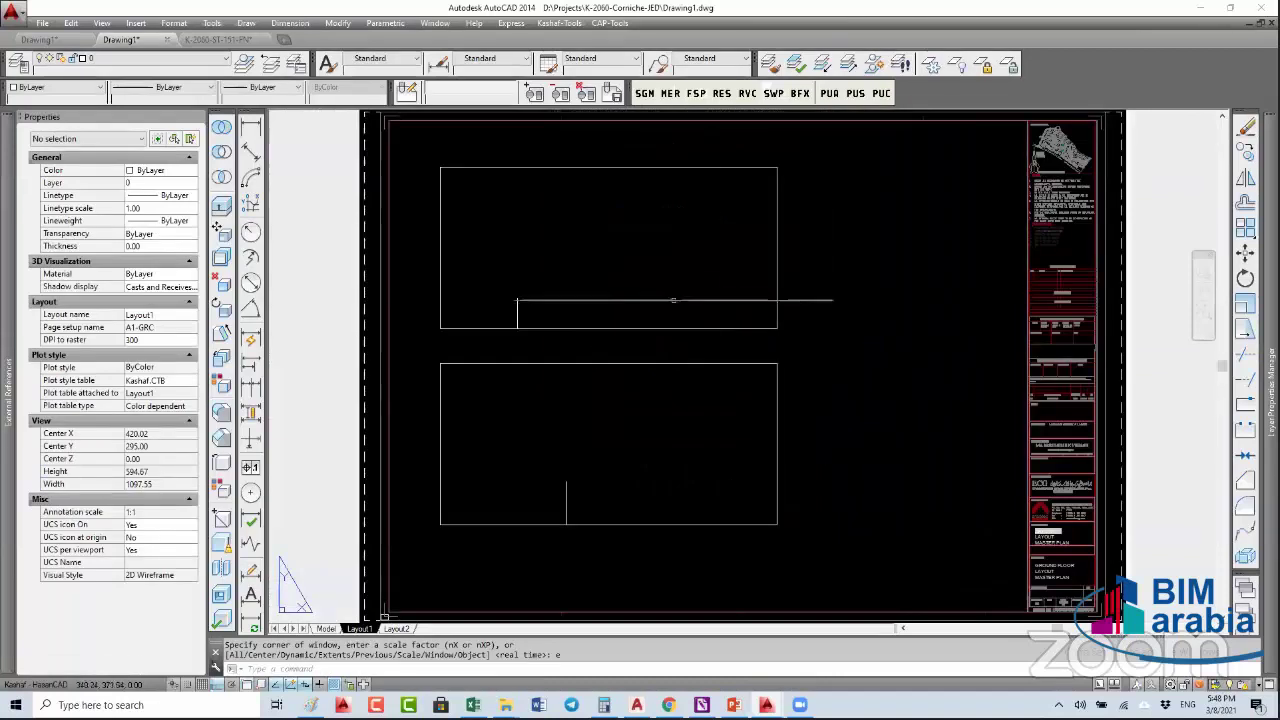
double_click(673, 300)
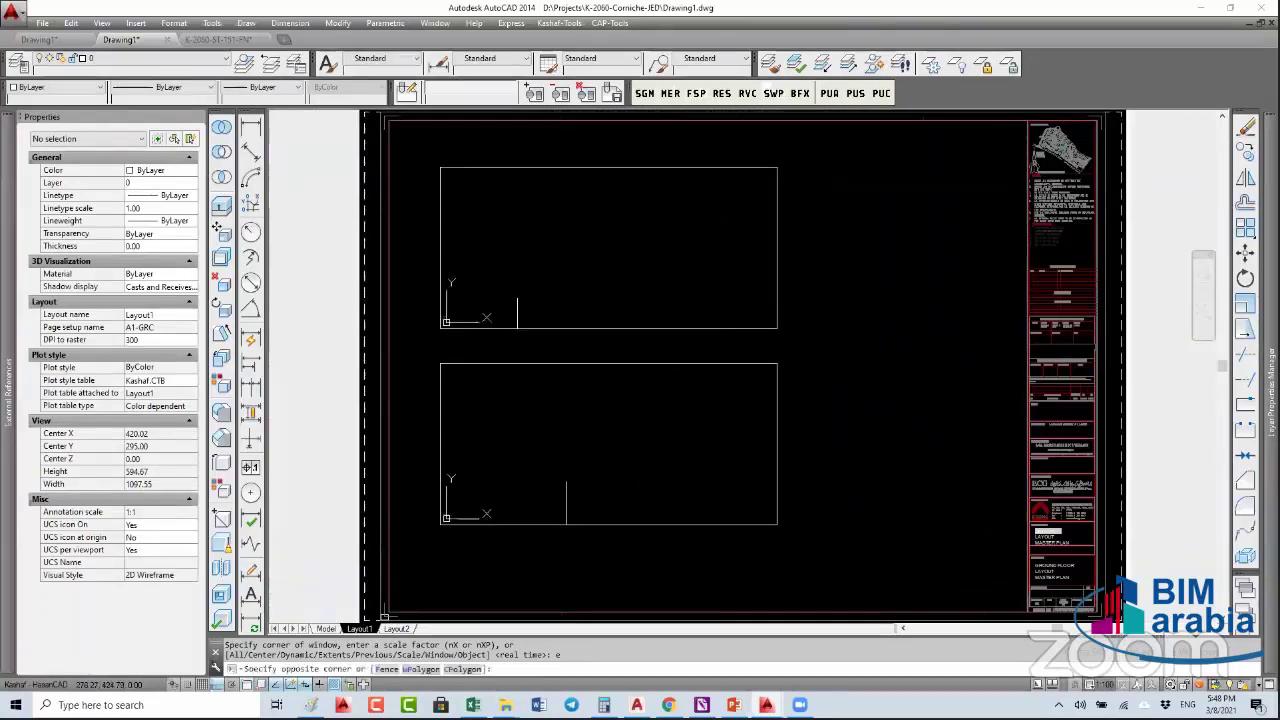
double_click(857, 305)
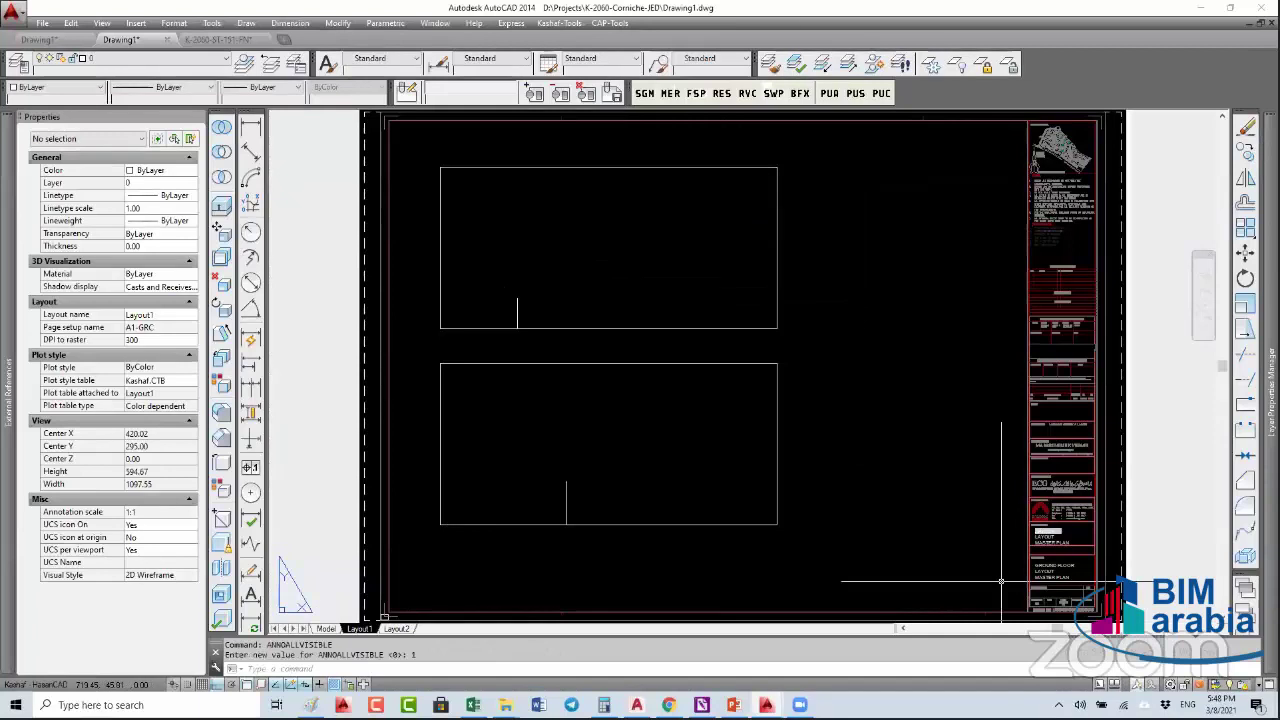
mouse_move(9, 415)
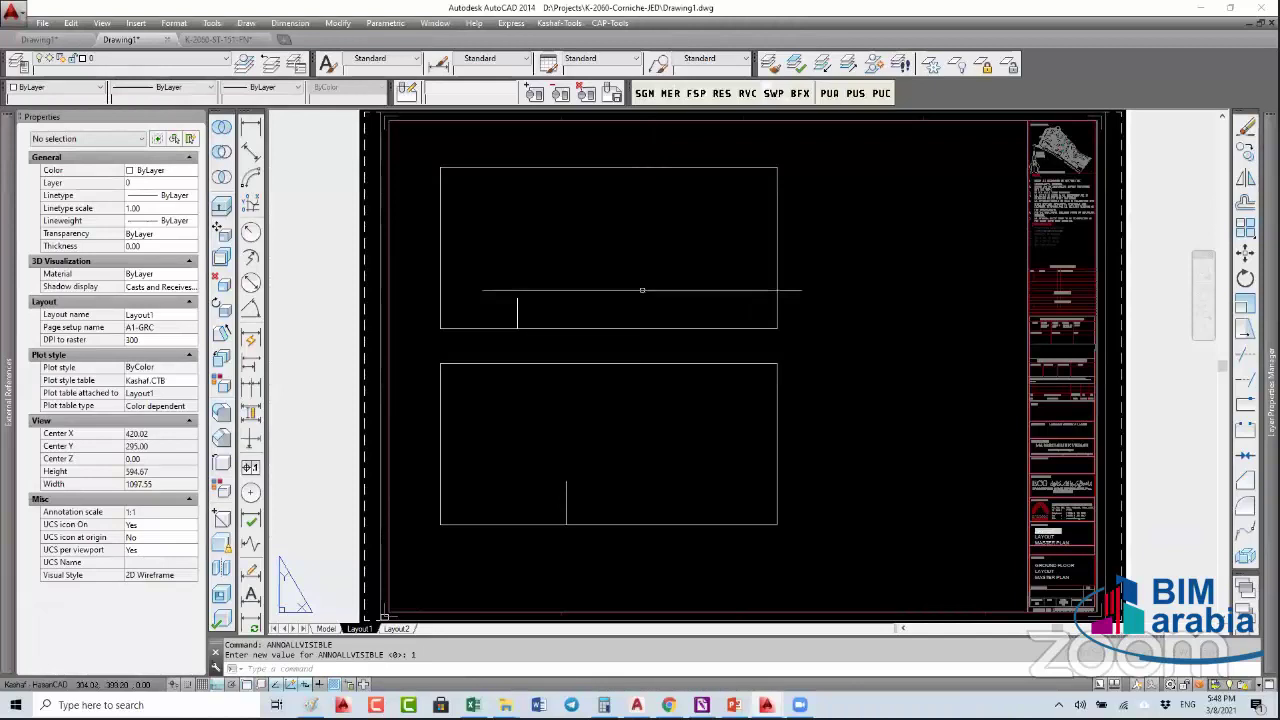
click(326, 628)
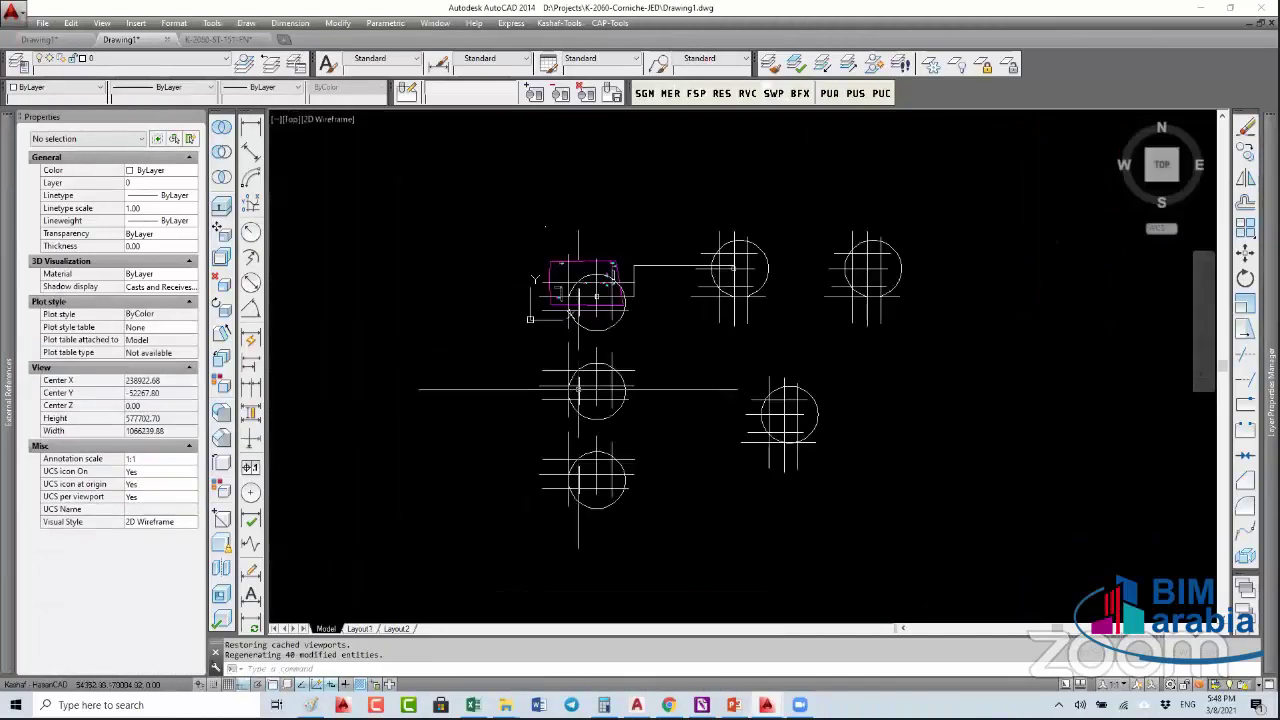
click(360, 628)
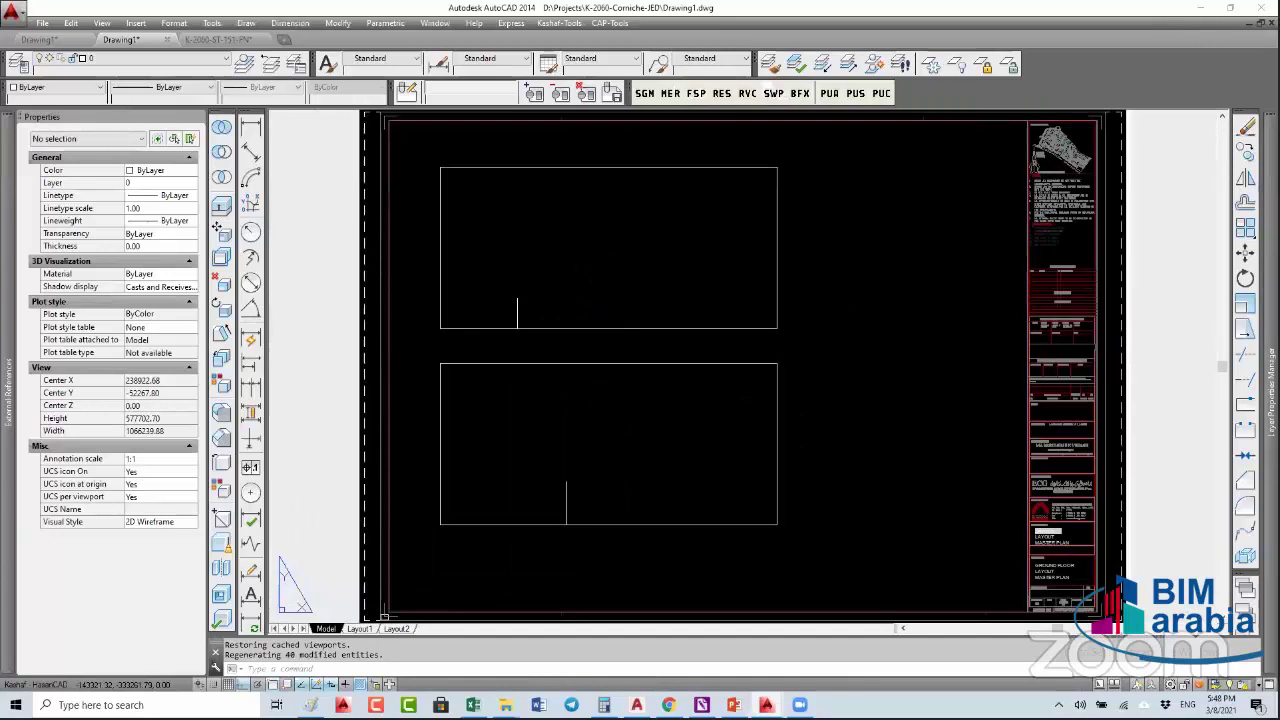
- Fit the plan in the top viewport and set its scale to 1:100
double_click(607, 311)
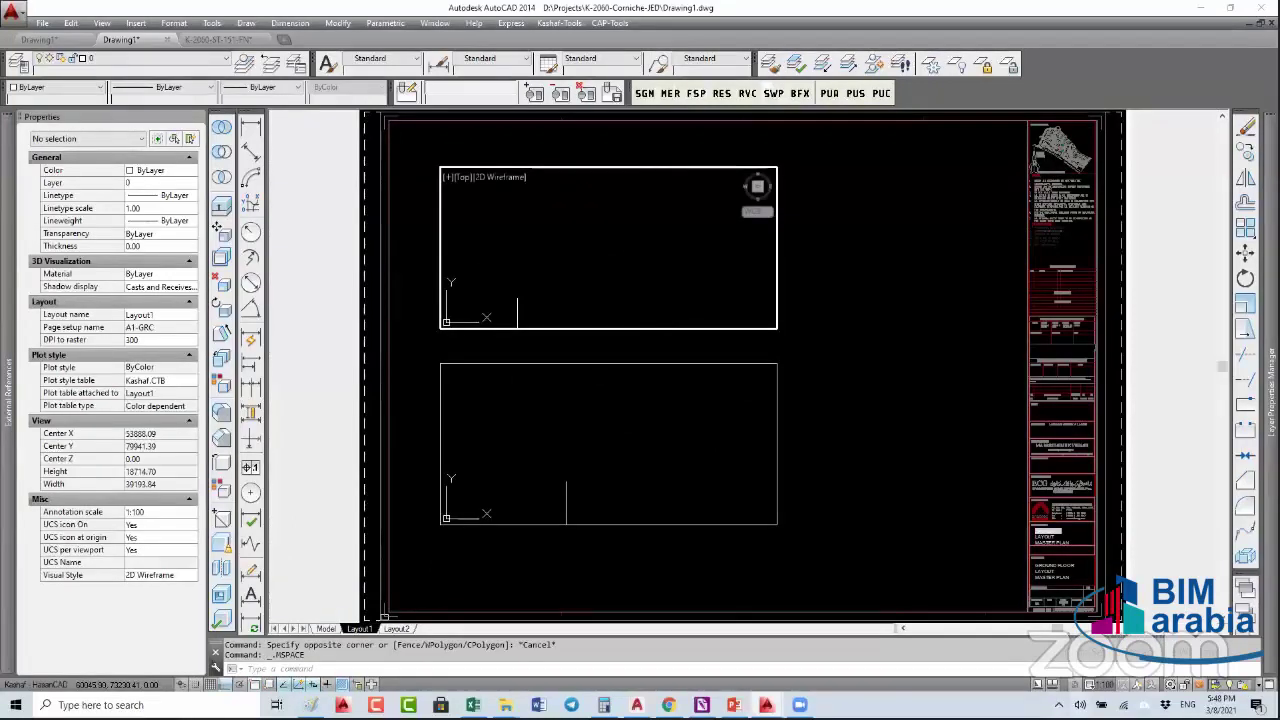
middle_click(585, 218)
middle_click(585, 218)
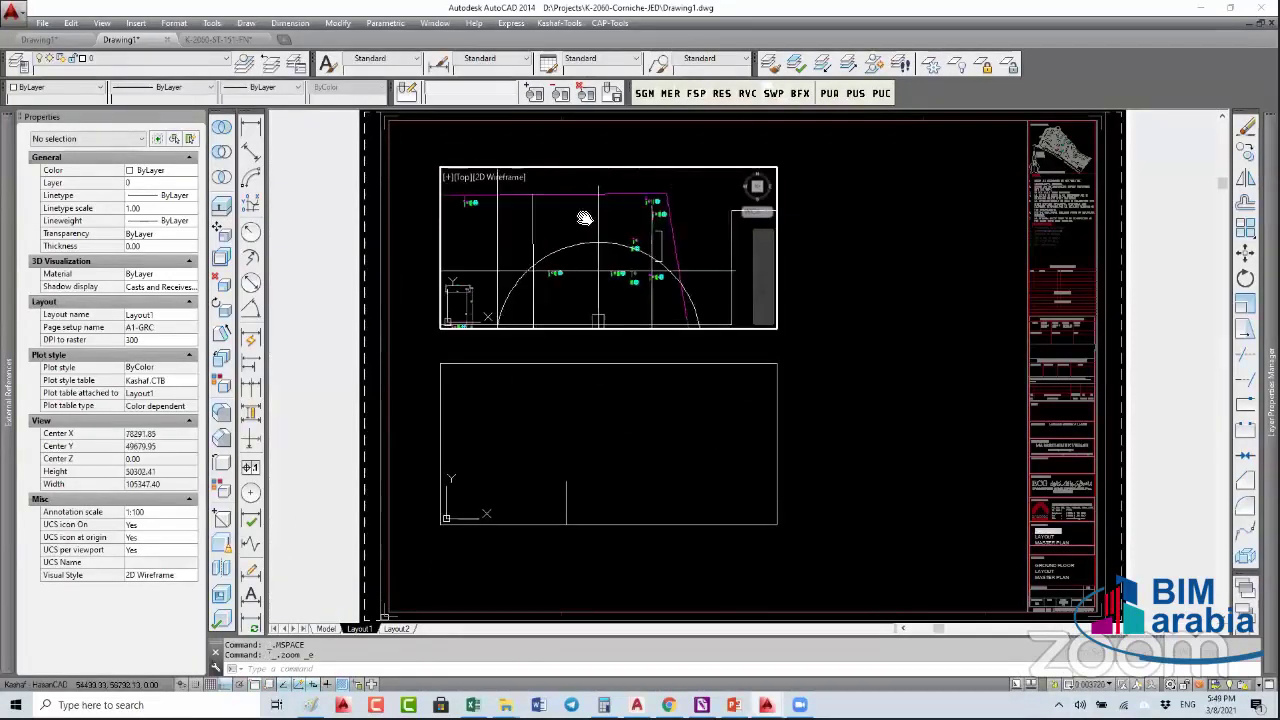
scroll(640, 260, up, 4)
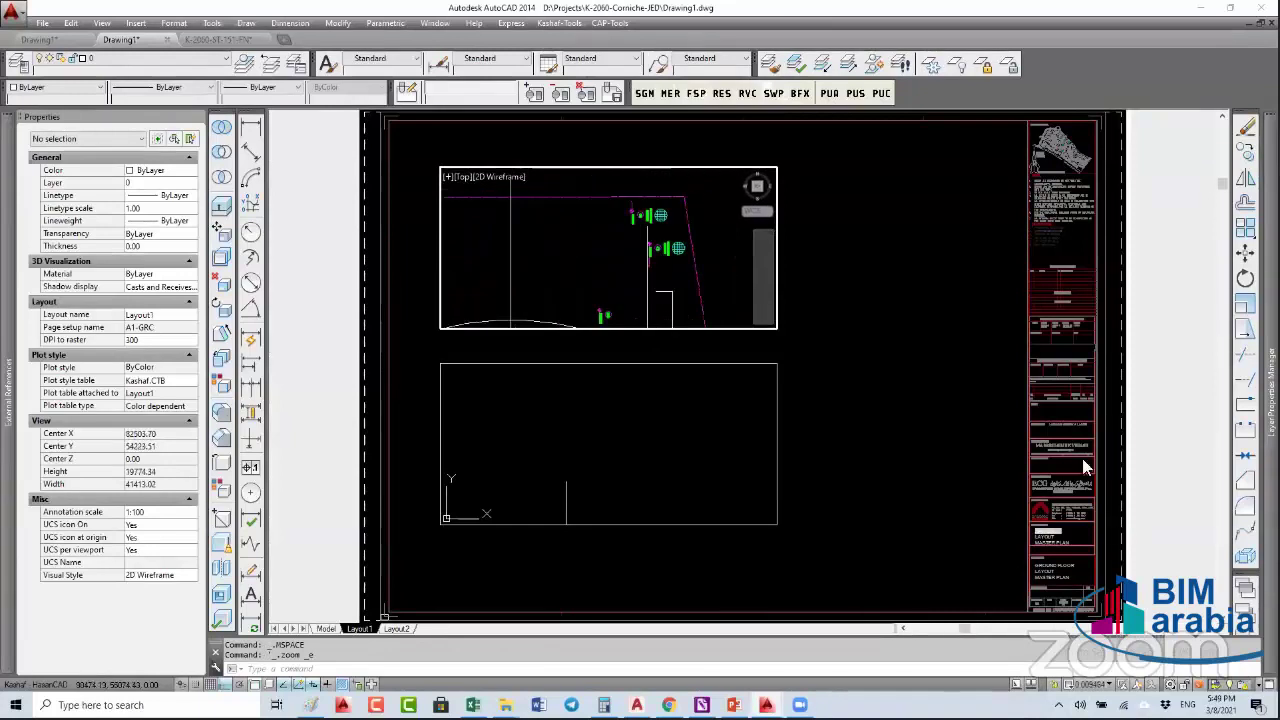
click(1108, 684)
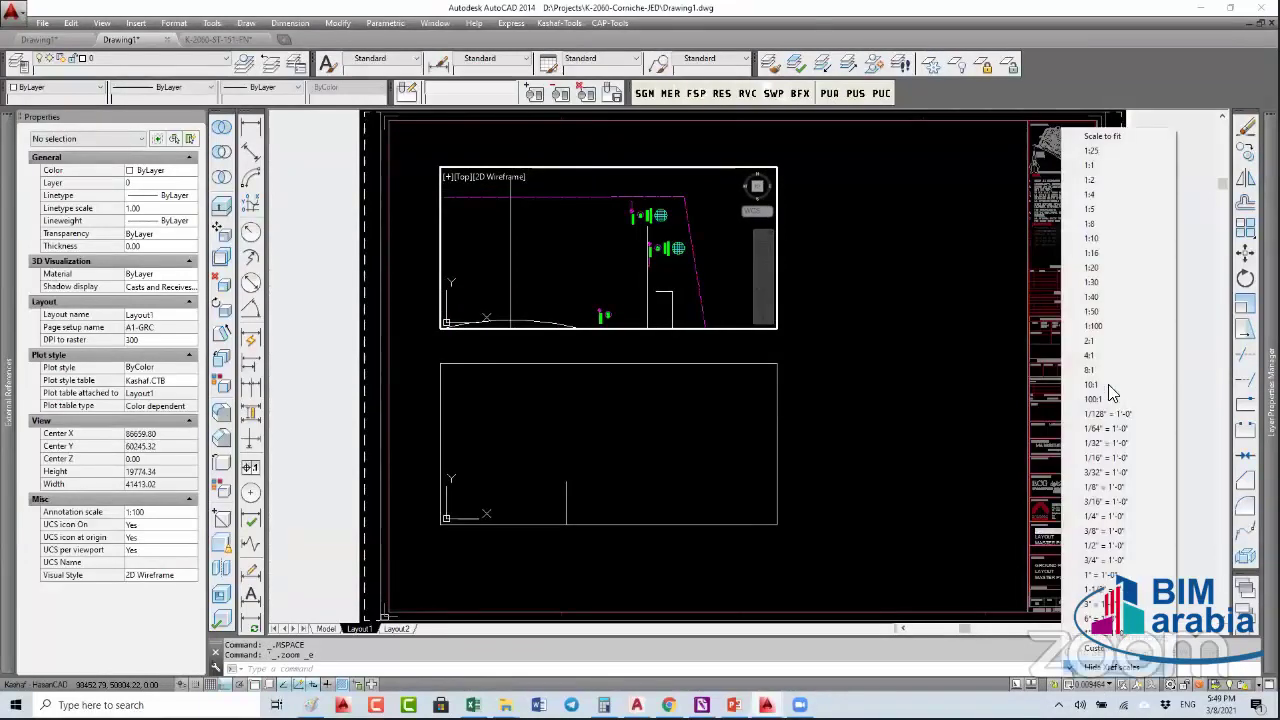
click(1100, 326)
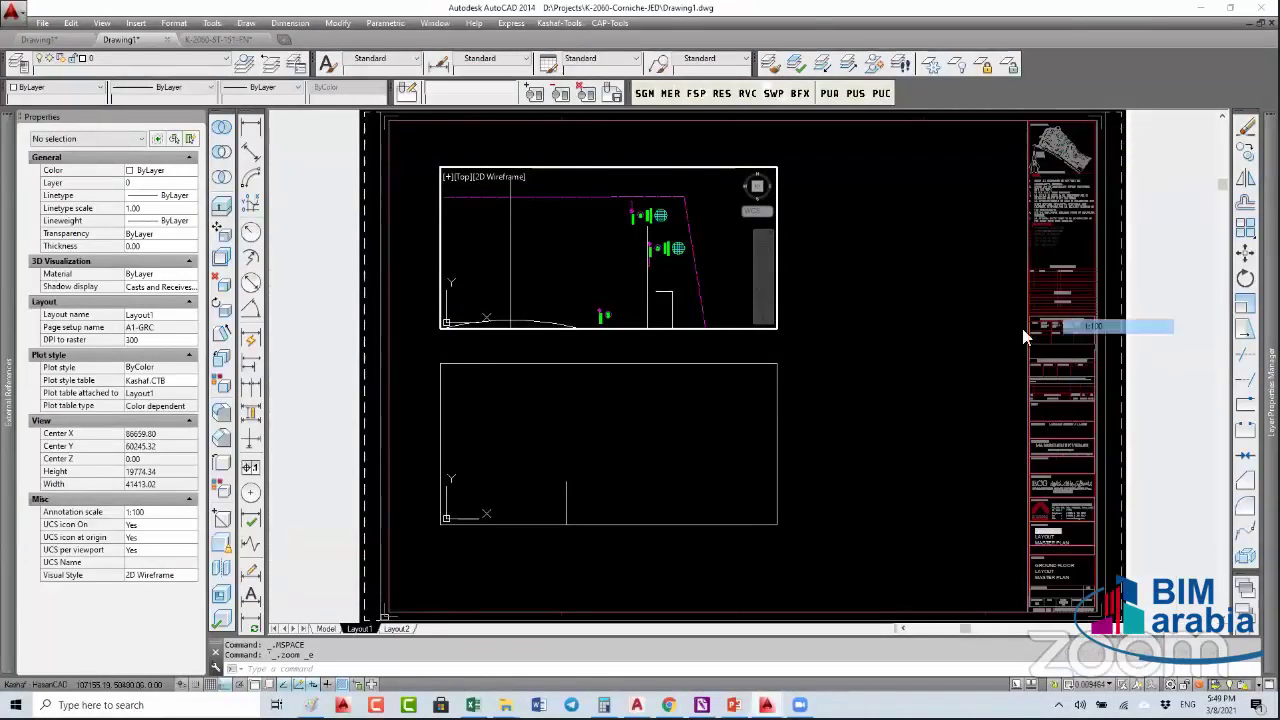
- Fit the plan in the lower viewport, set it to 1:50, and return to paper space
click(698, 432)
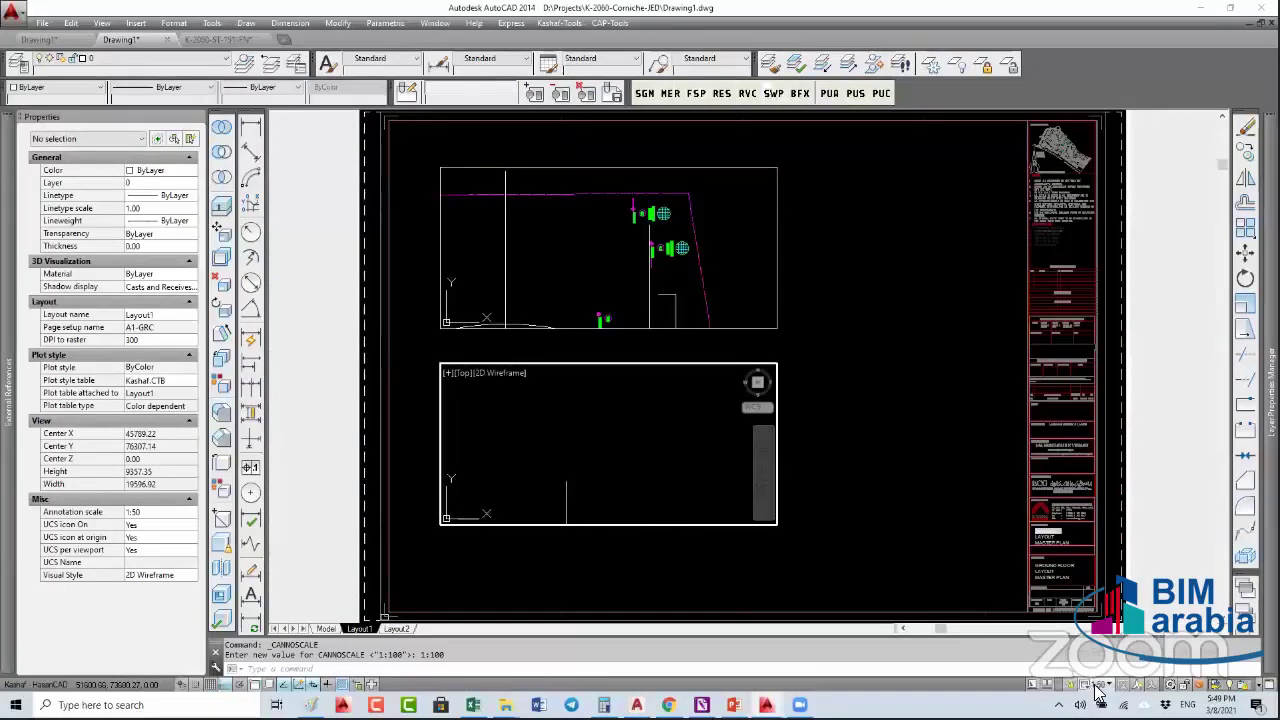
middle_click(503, 383)
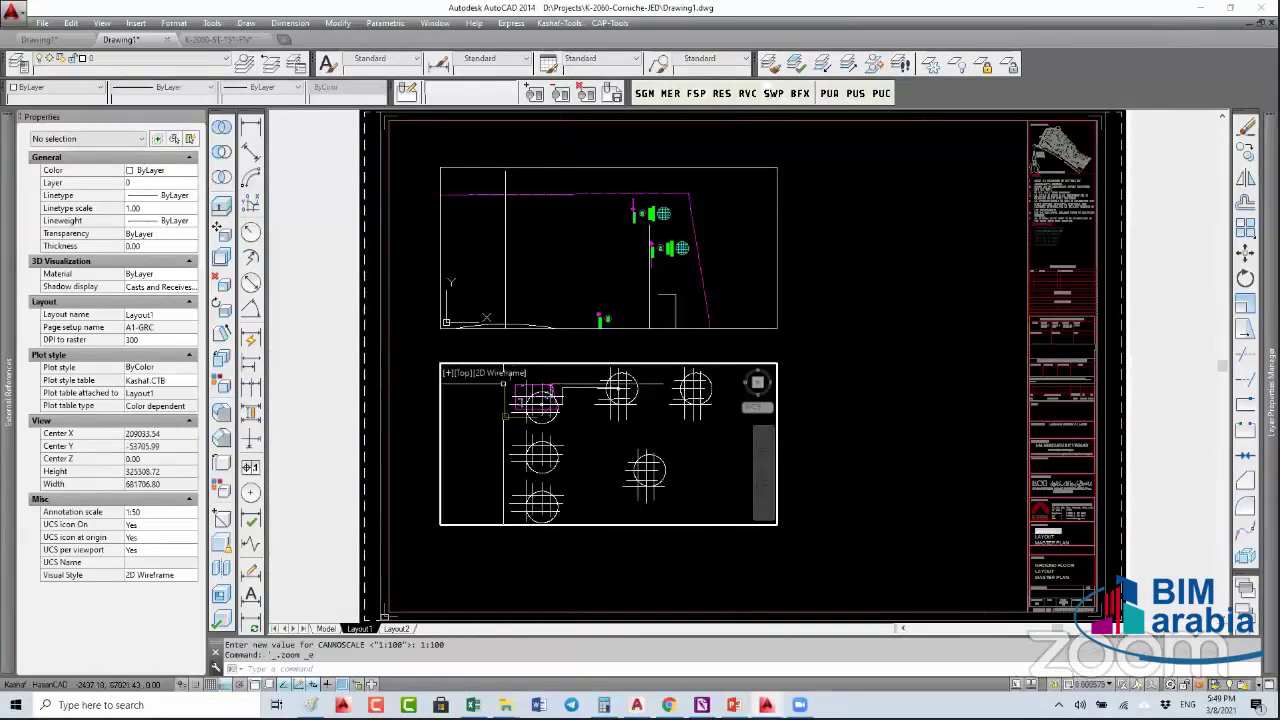
scroll(586, 430, up, 10)
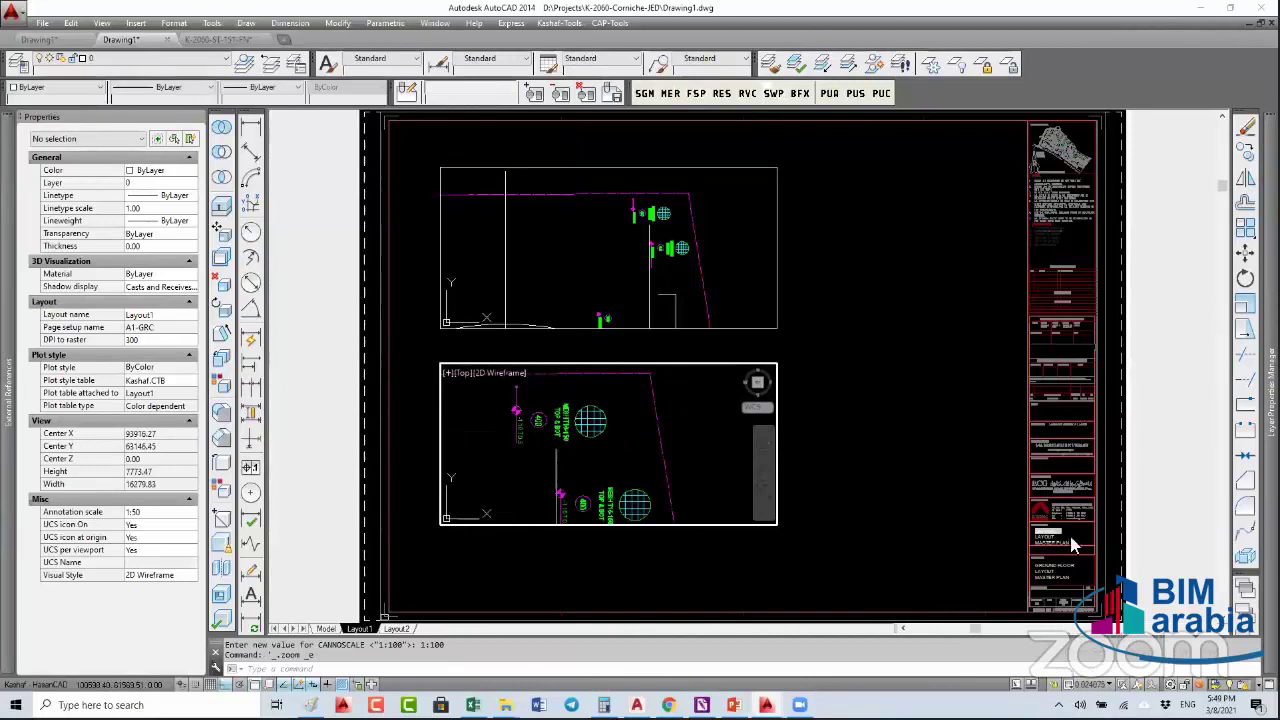
click(1090, 684)
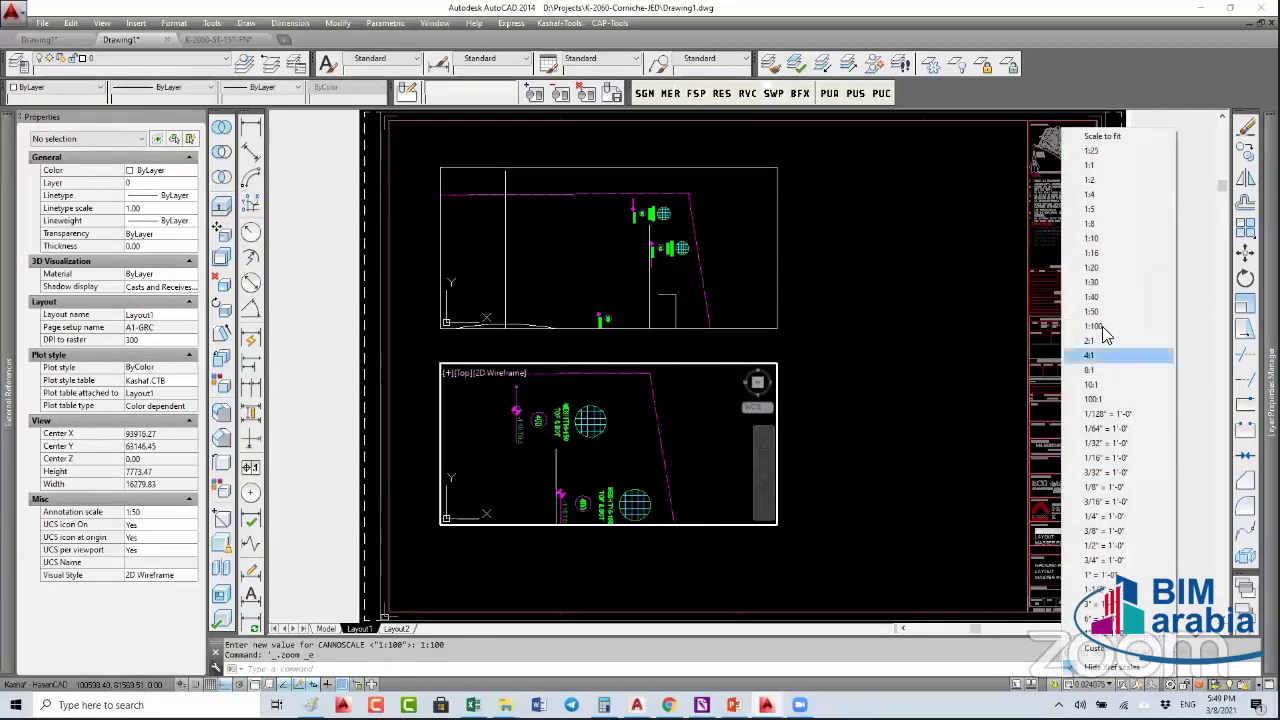
click(1092, 311)
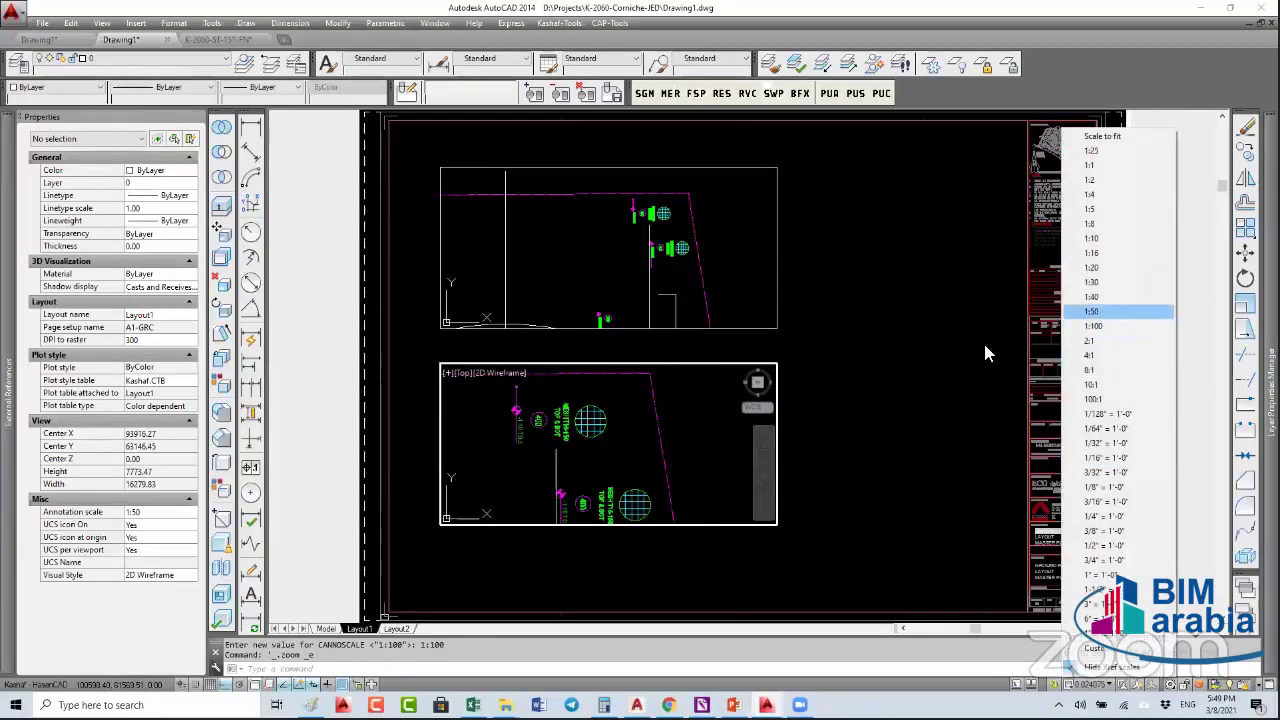
double_click(851, 398)
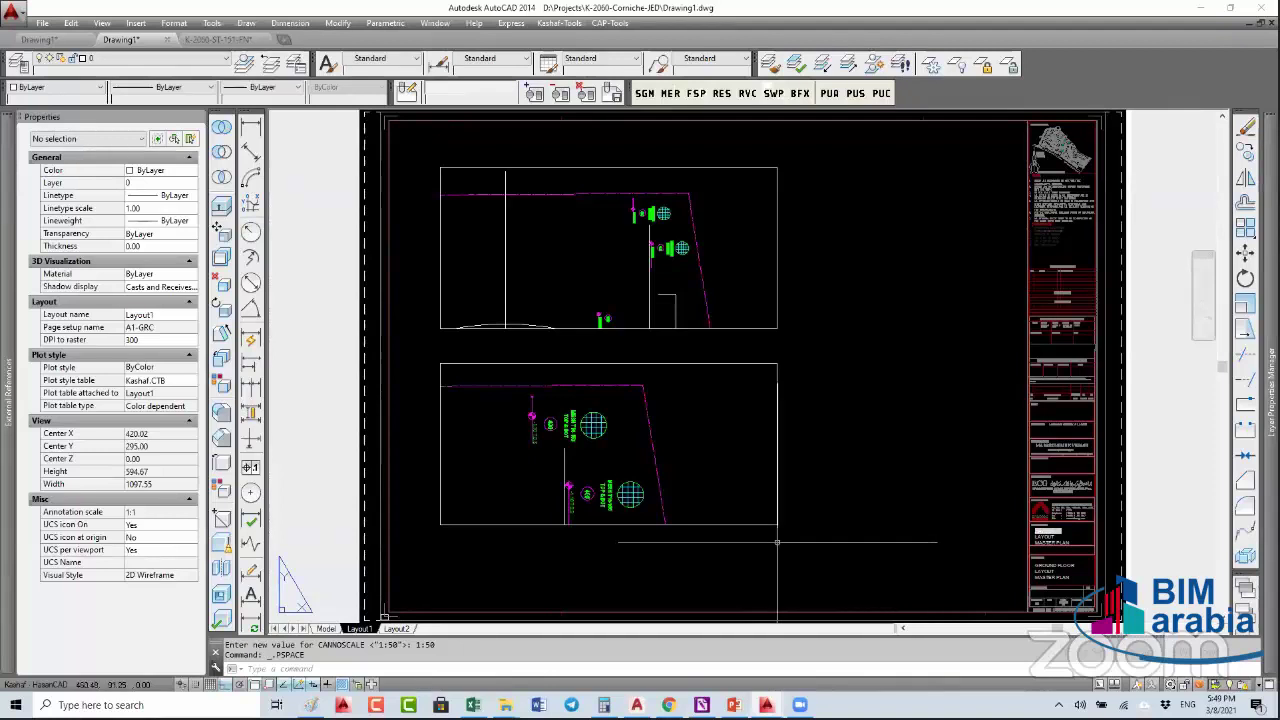
- Open the YouTube channel via 'youtu' and its video management page in YouTube Studio
click(668, 705)
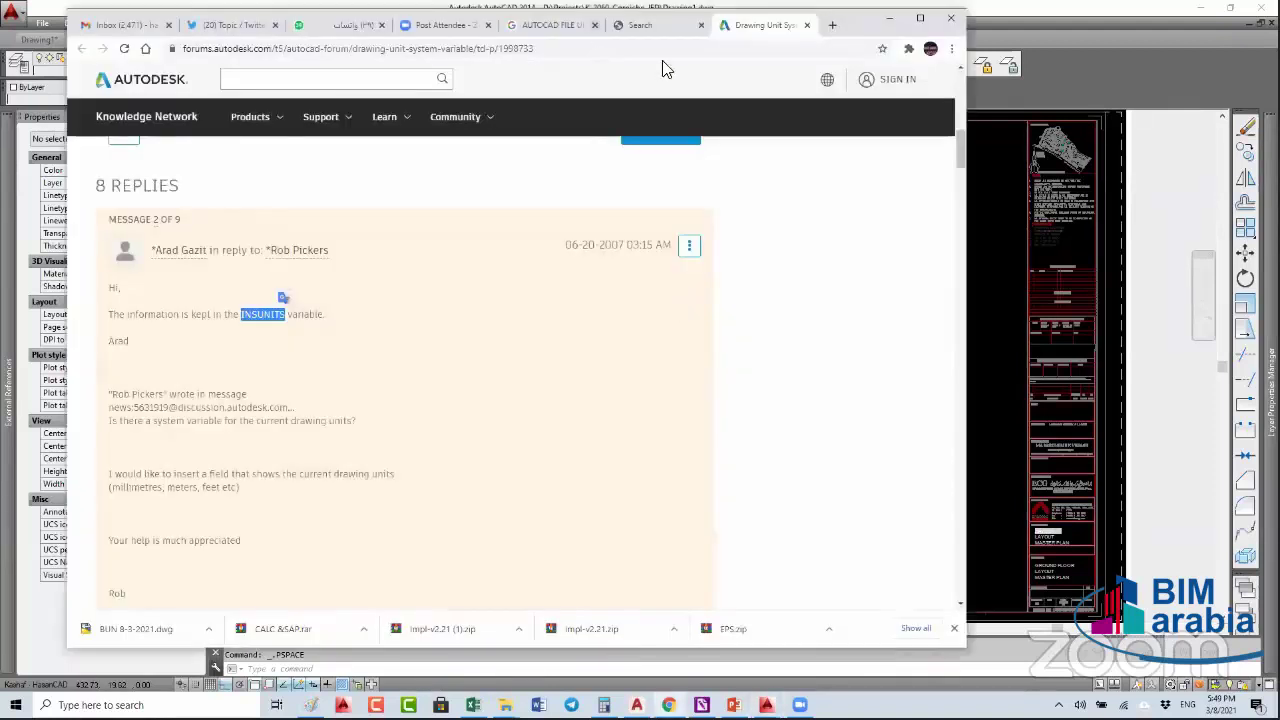
click(574, 50)
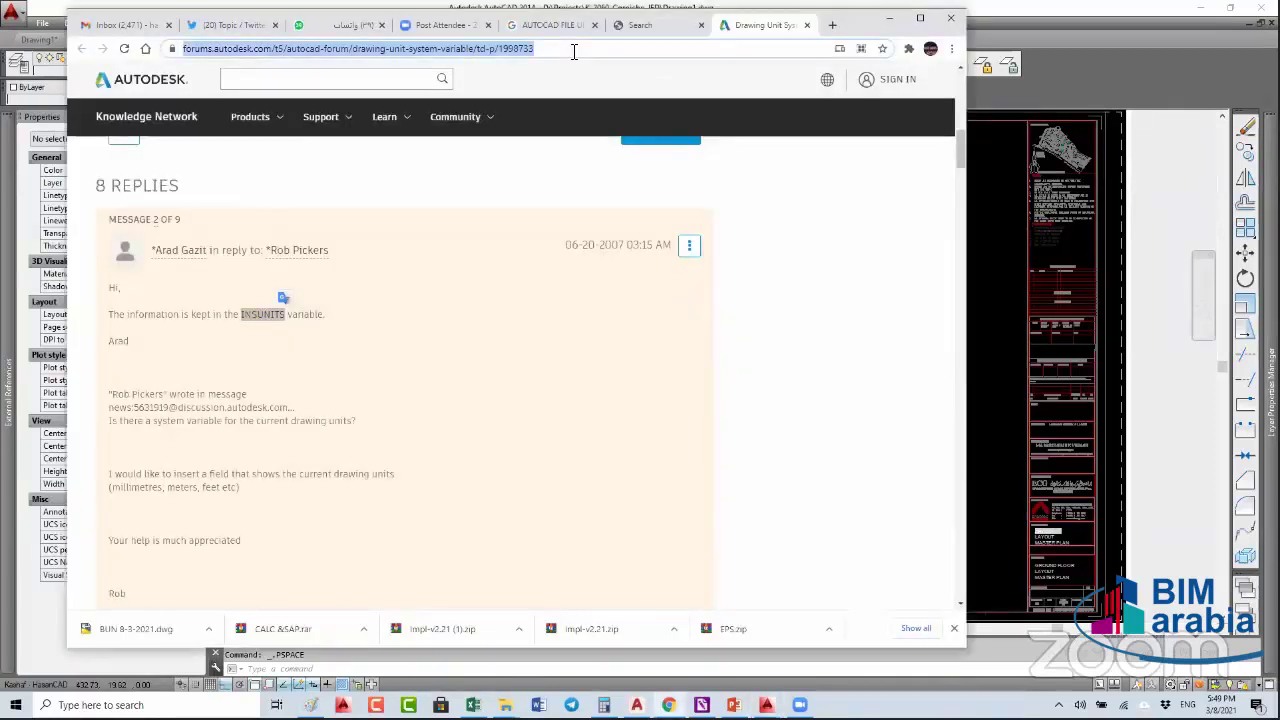
text(youtu)
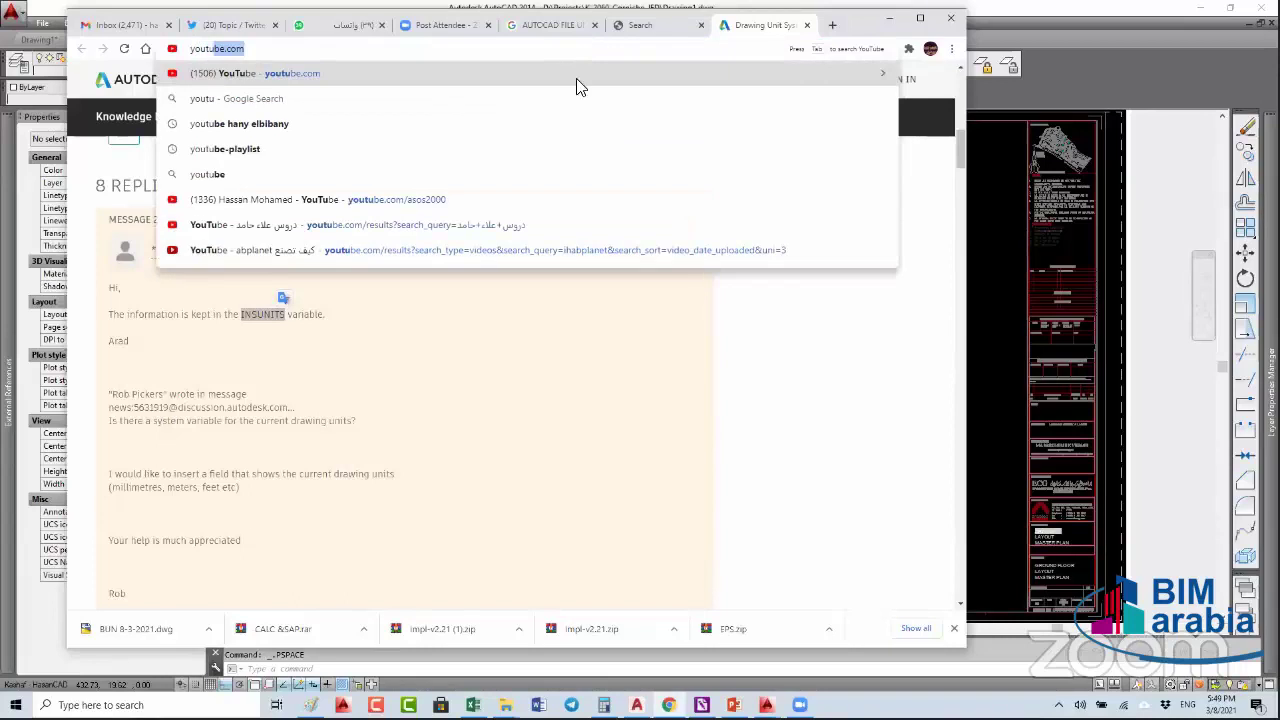
click(398, 200)
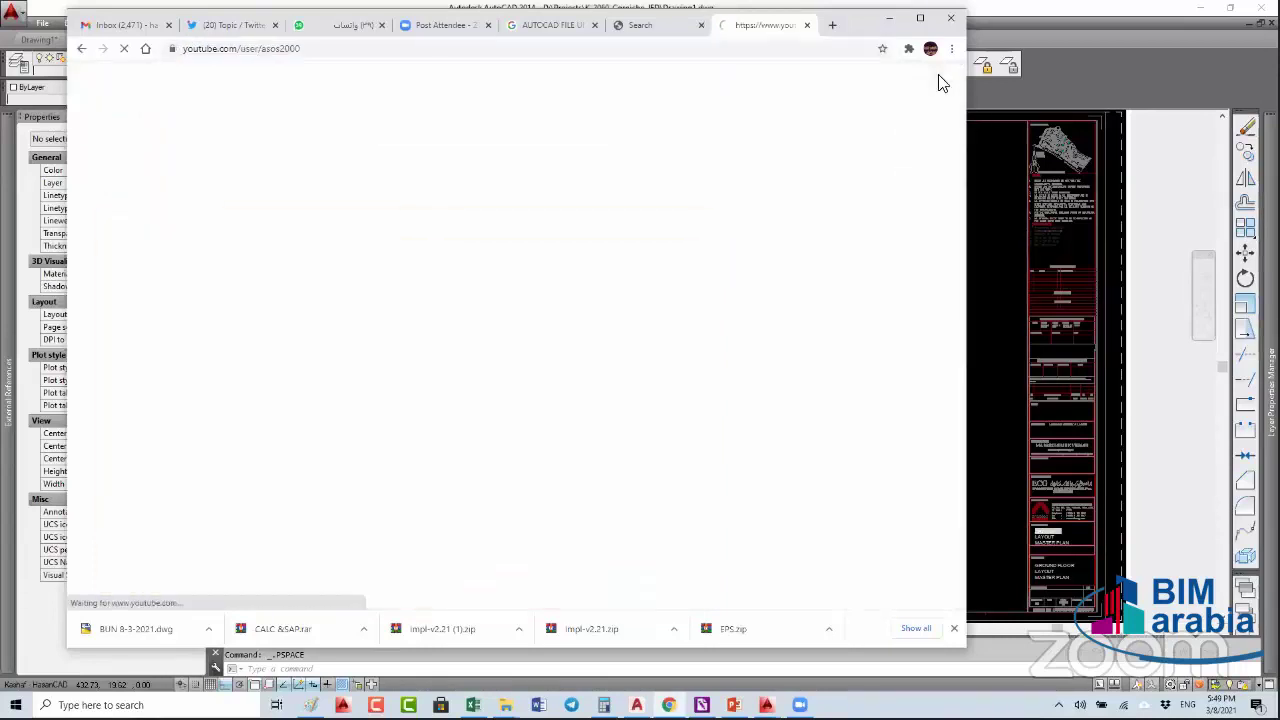
click(921, 22)
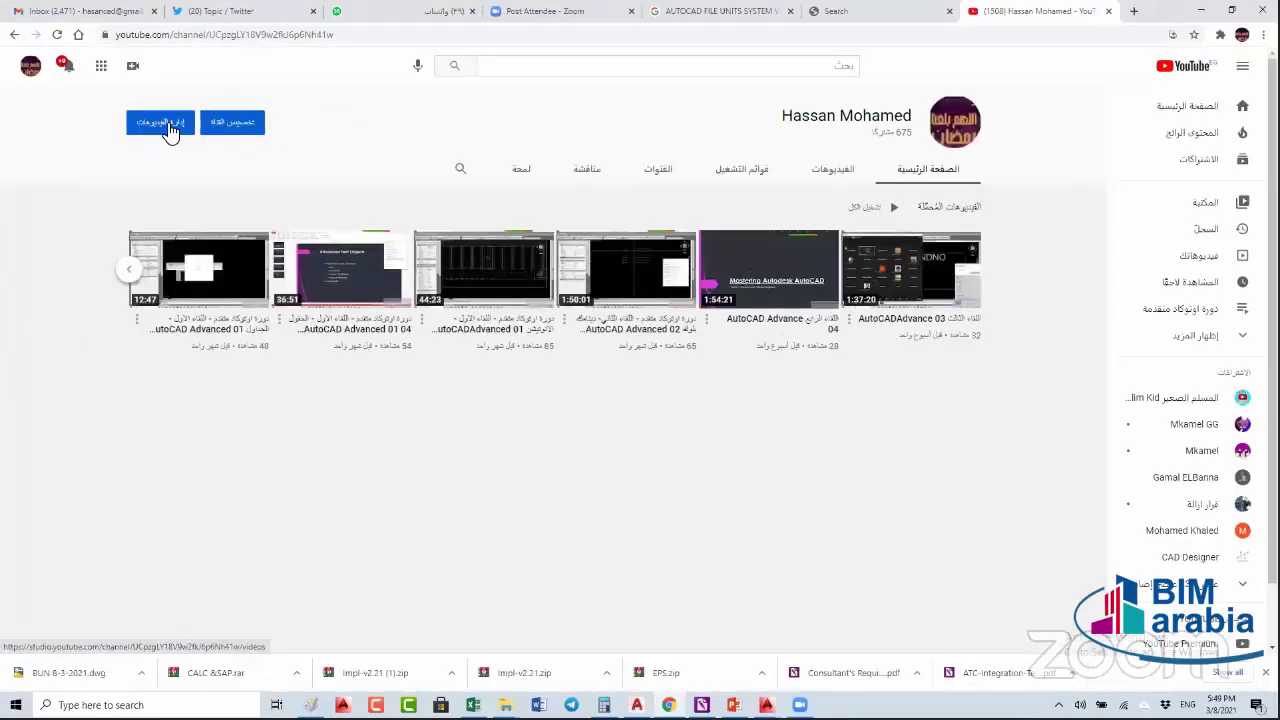
click(163, 122)
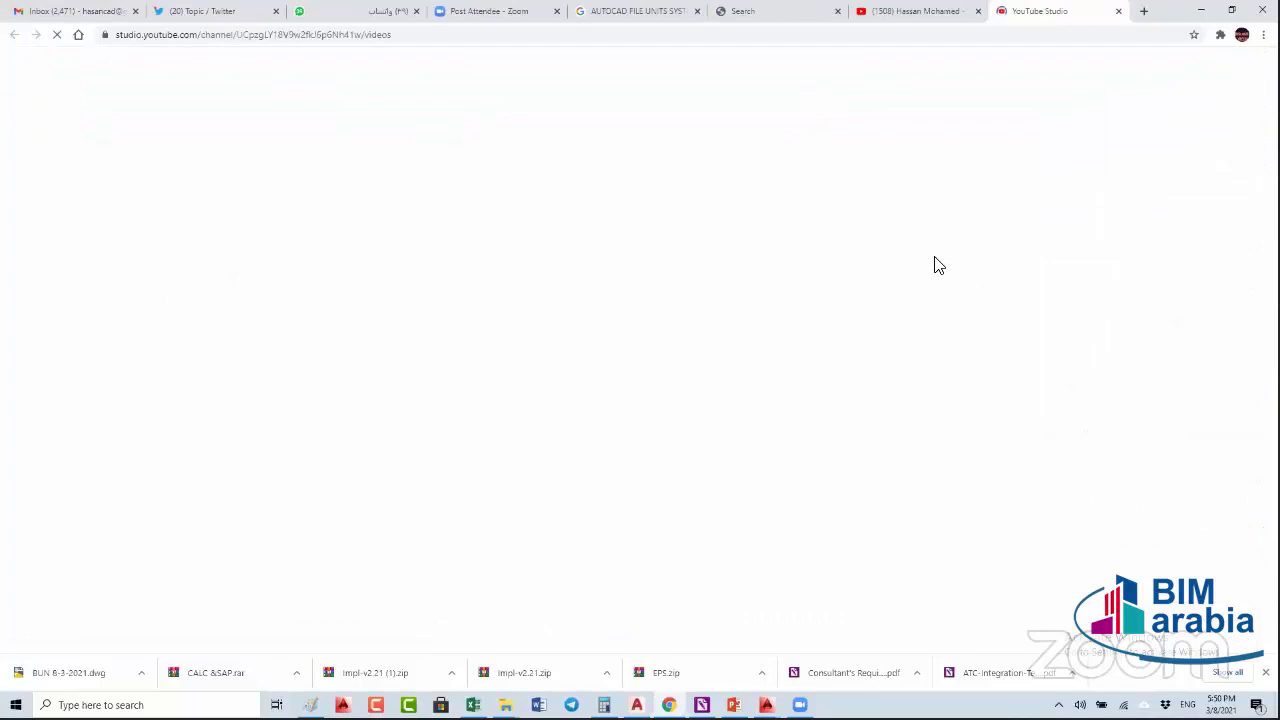
click(934, 12)
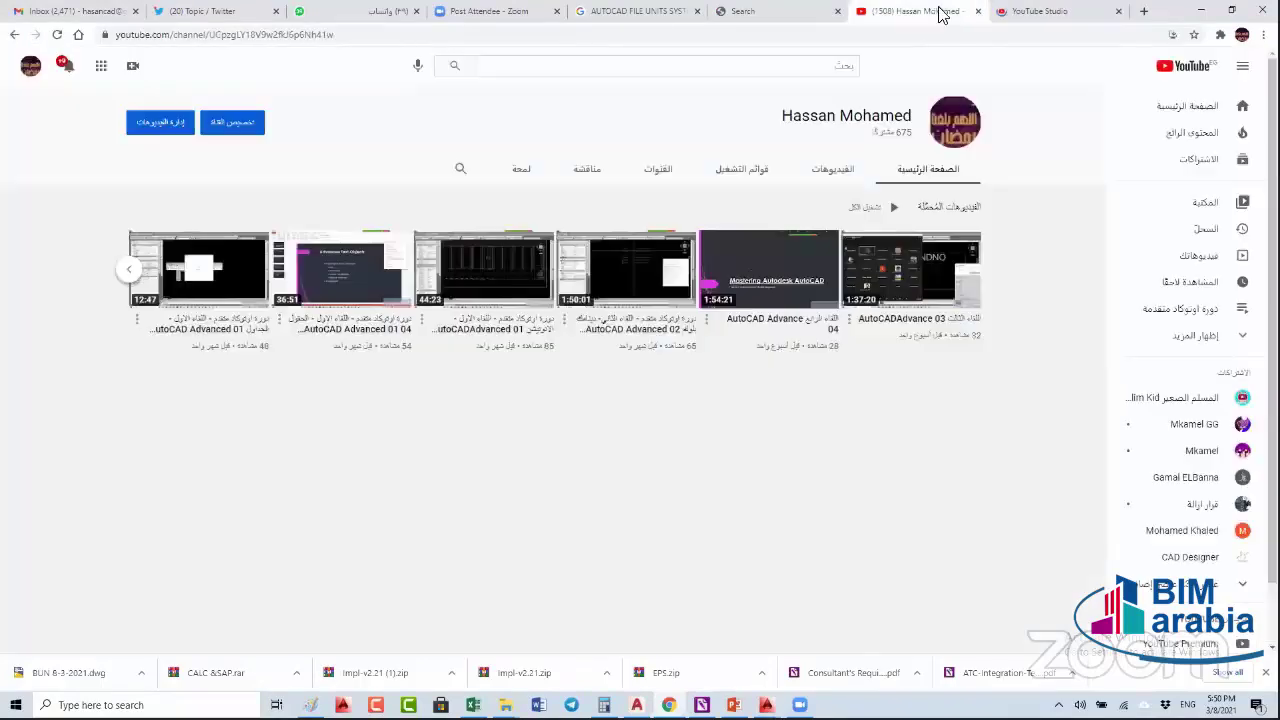
click(1043, 14)
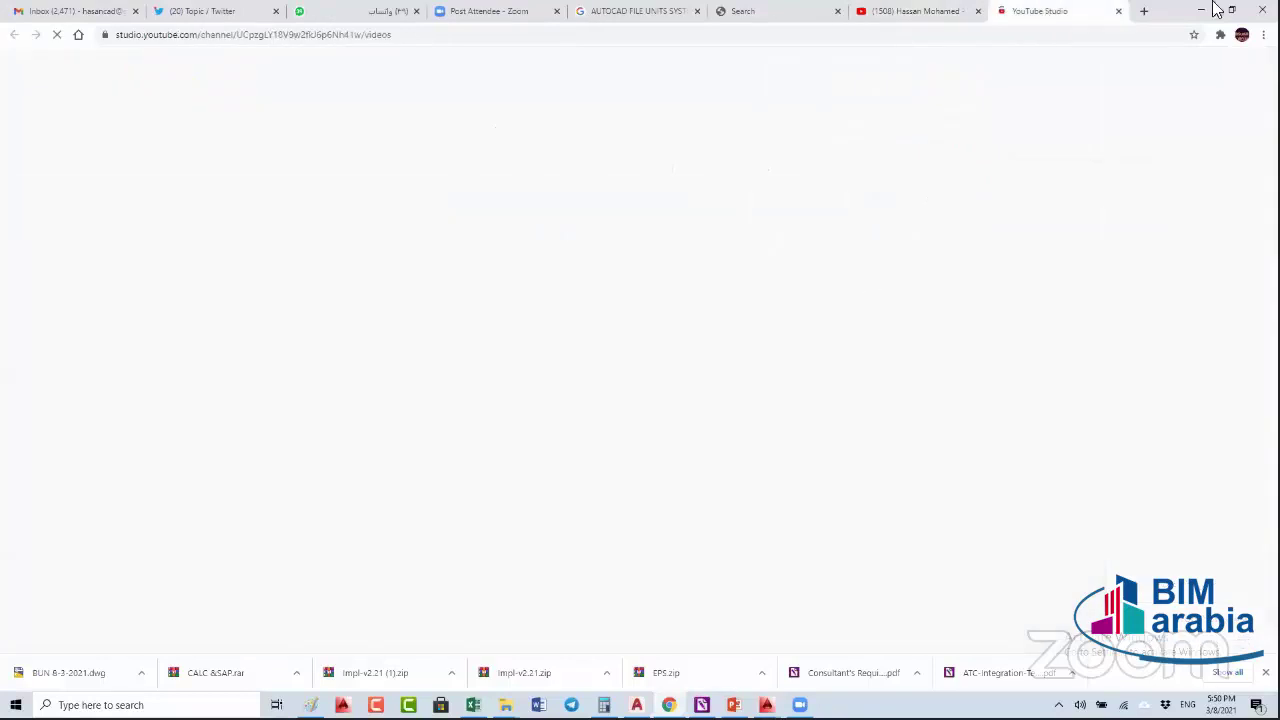
- Minimize the browser, cancel the stray selection window, and minimize AutoCAD to show the desktop
click(1201, 10)
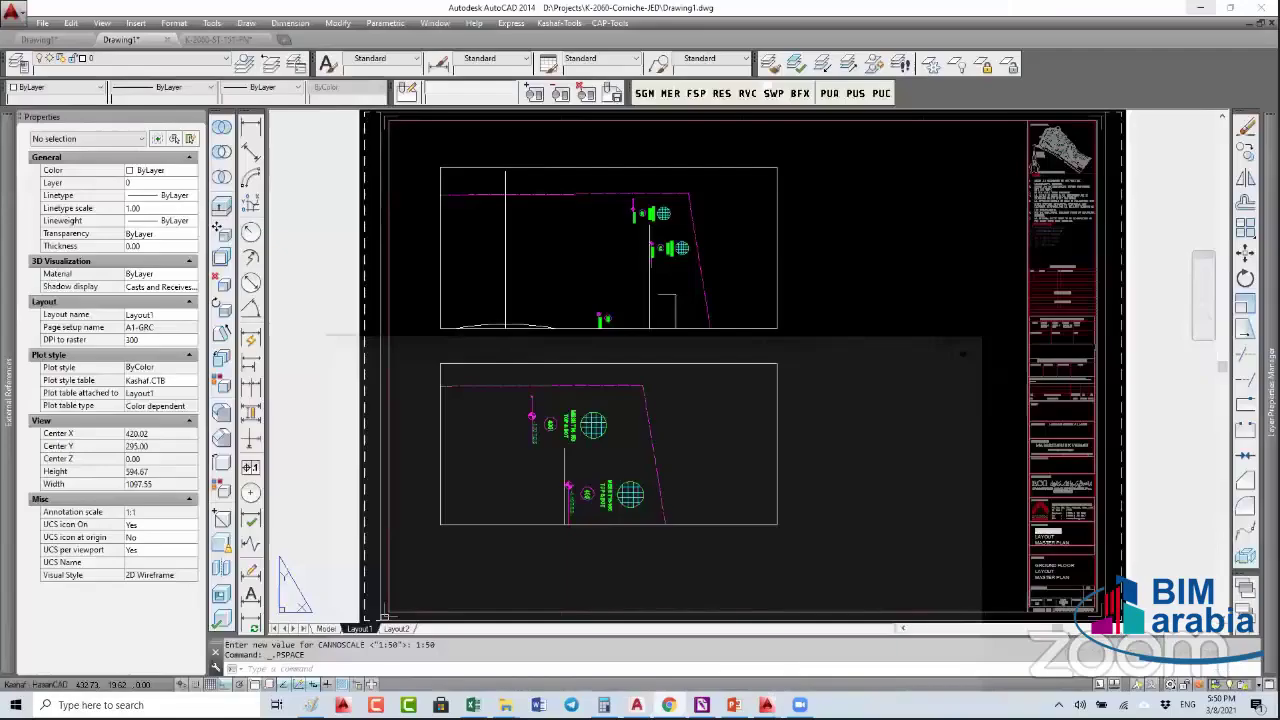
click(861, 332)
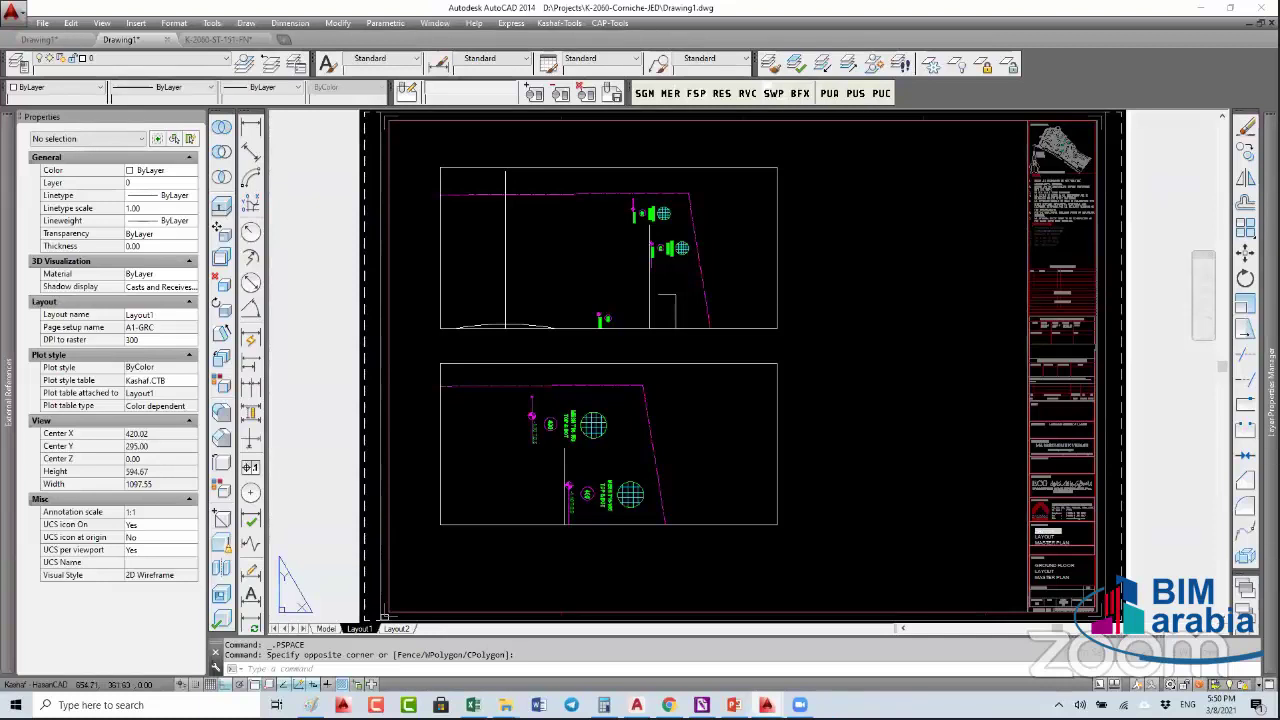
key(Escape)
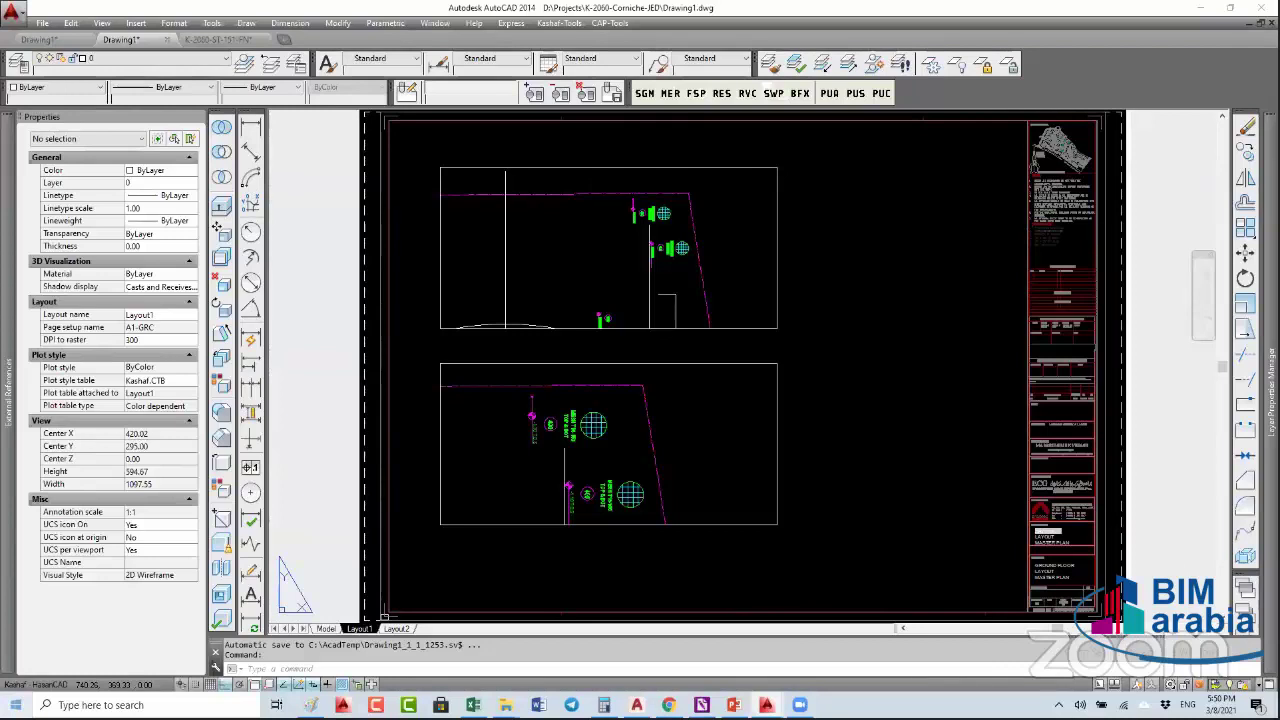
click(16, 705)
click(757, 463)
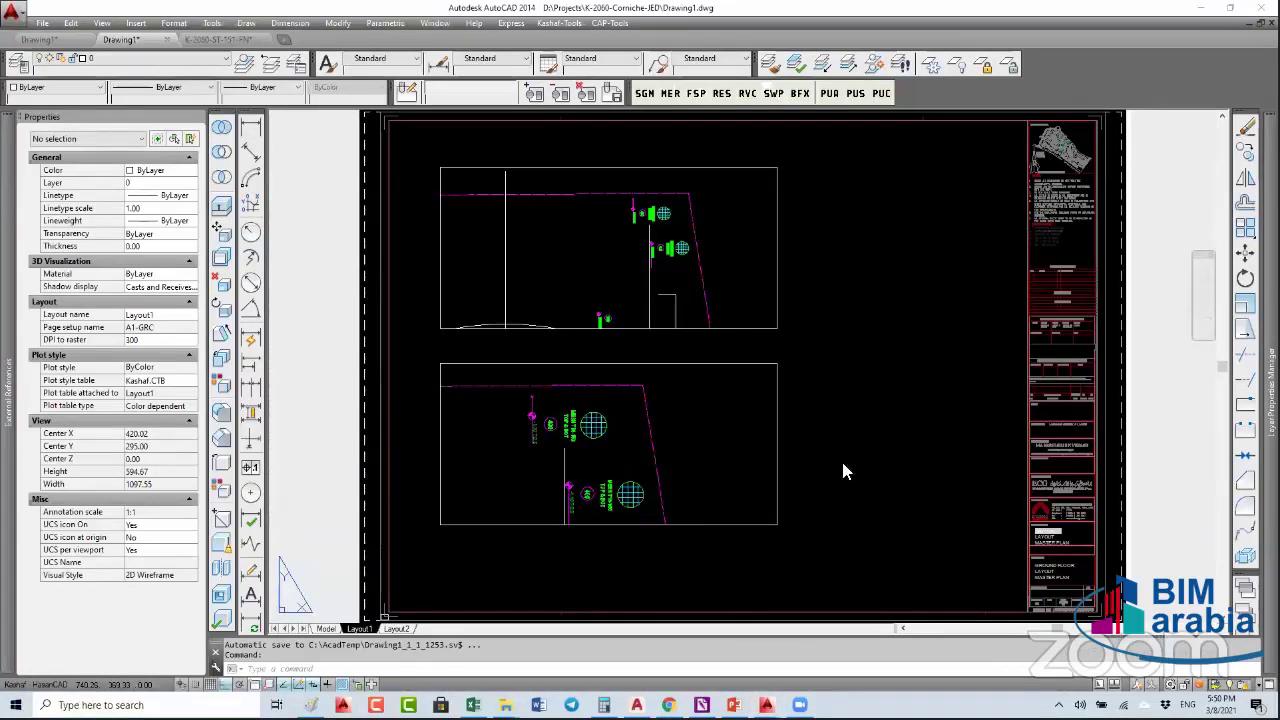
text(m)
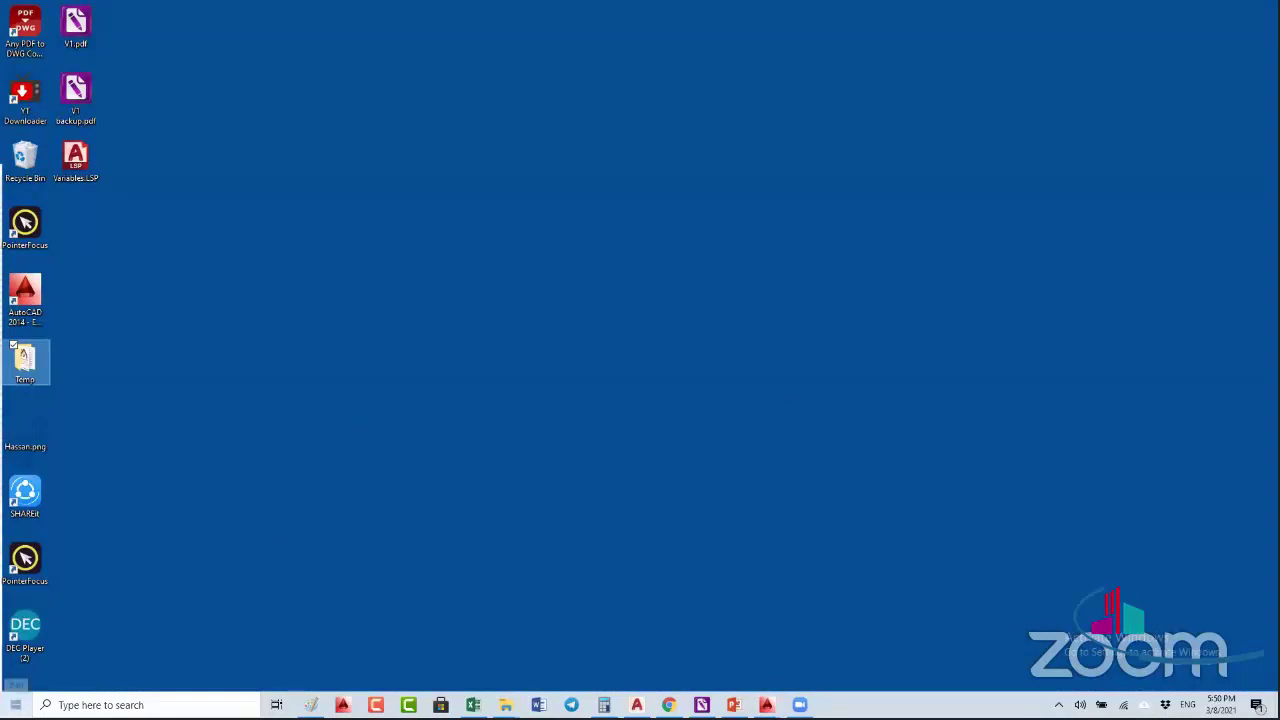
- Launch the standalone Reference Manager from the AutoCAD 2014 - English group and narrow its window
click(16, 704)
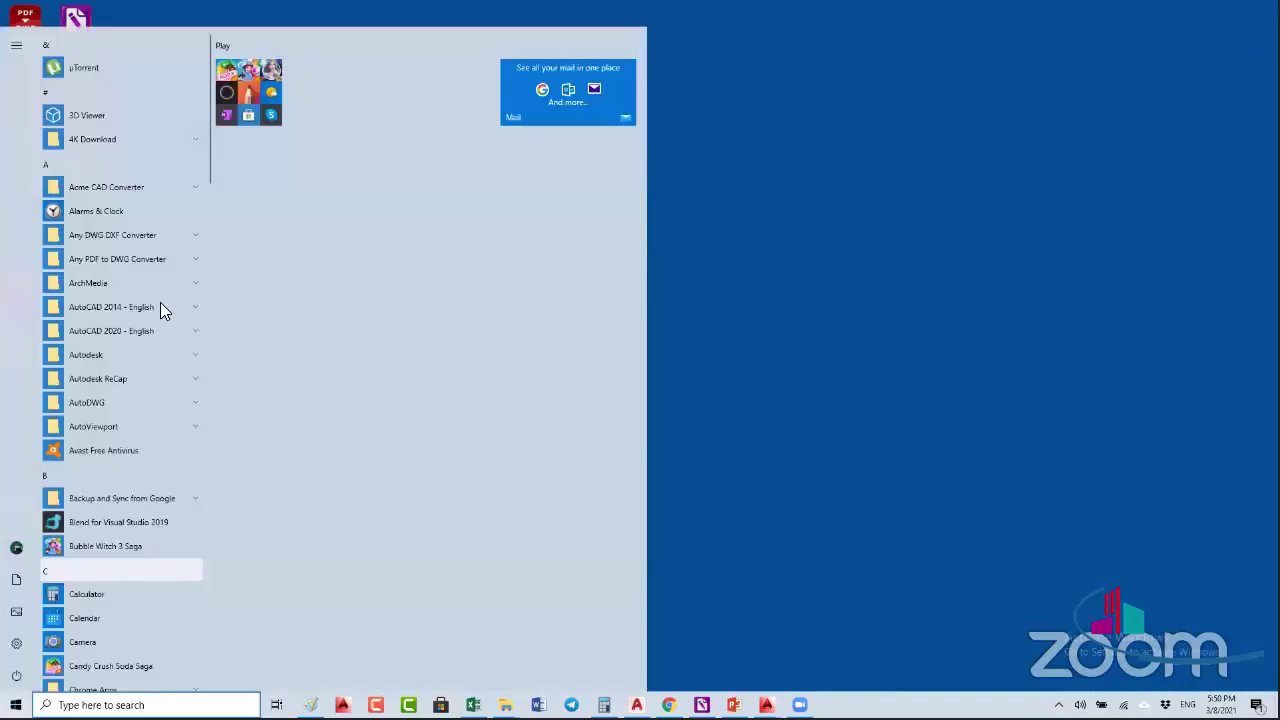
click(150, 307)
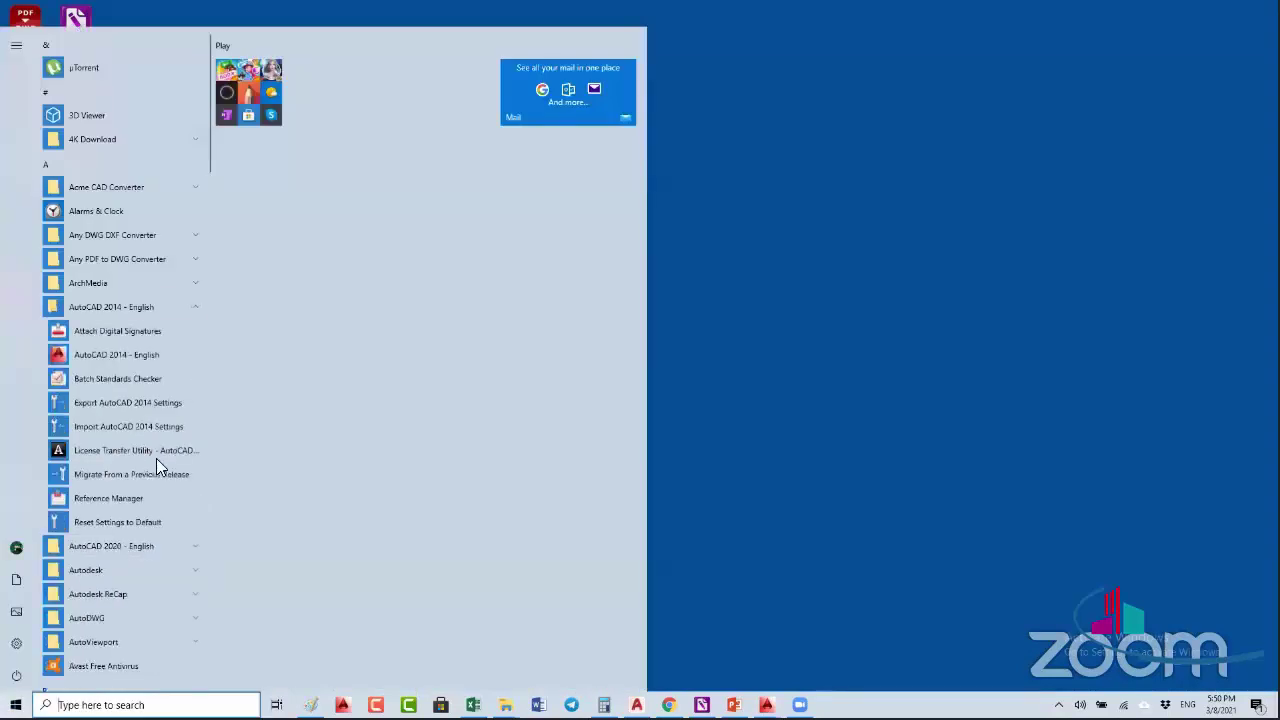
click(112, 500)
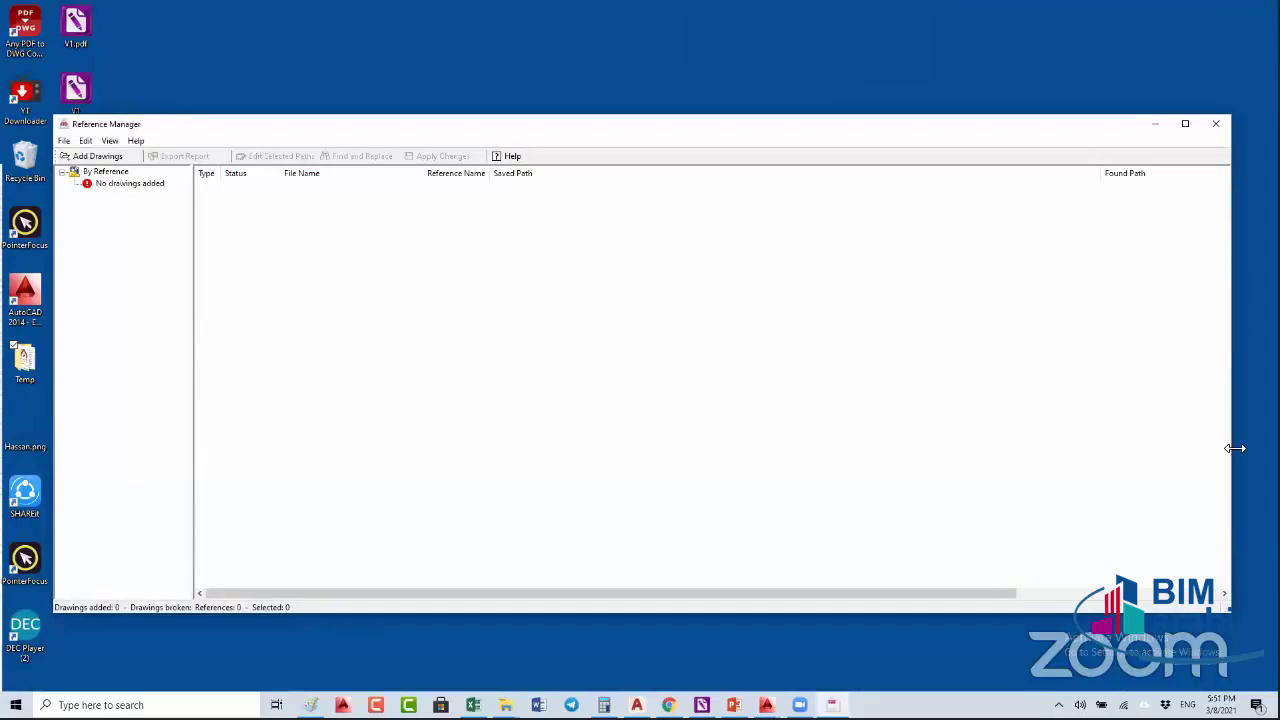
drag(1235, 448, 1020, 463)
- Bring the 2.1-BUILDING folder window up beside it and cancel the Add Drawings dialog
click(107, 161)
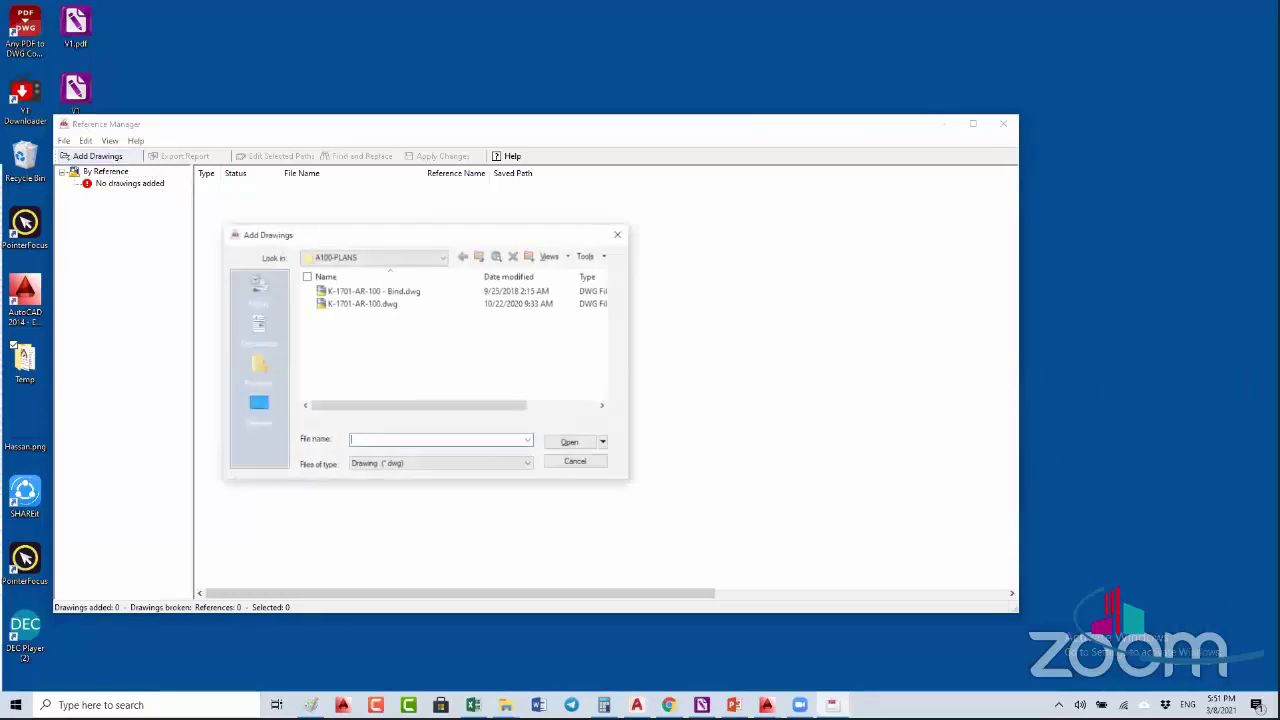
mouse_move(506, 705)
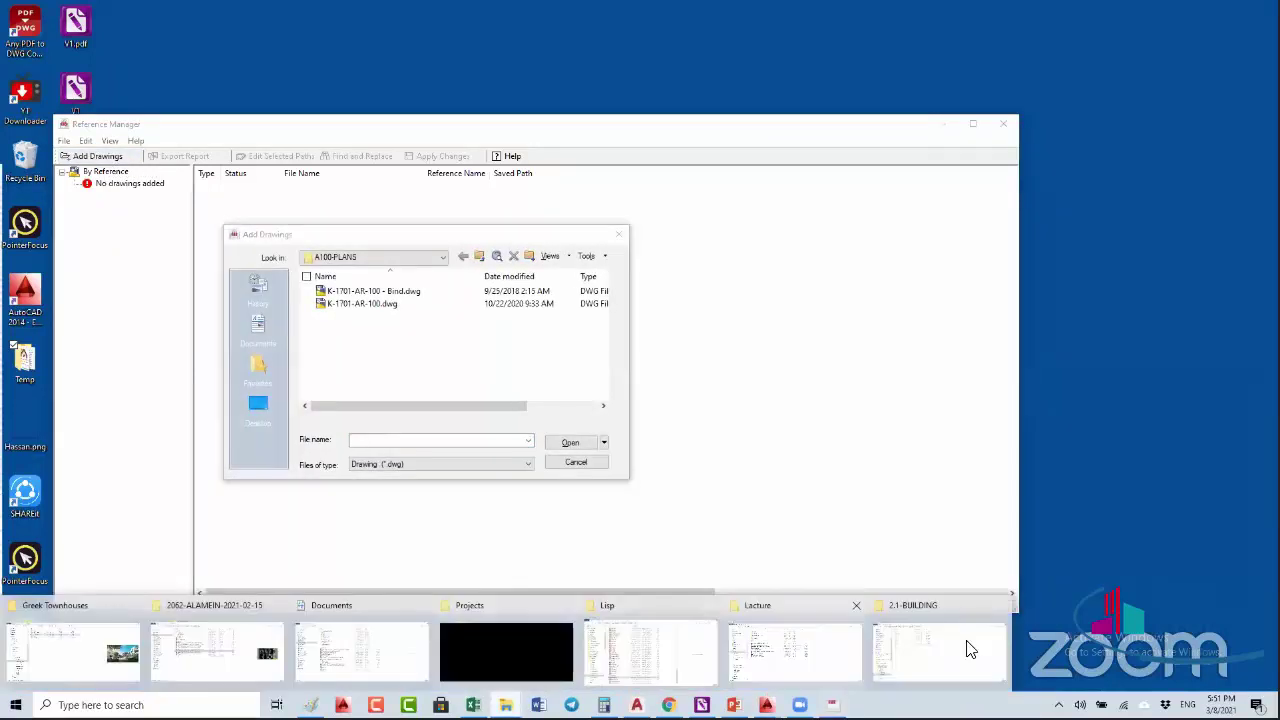
click(918, 650)
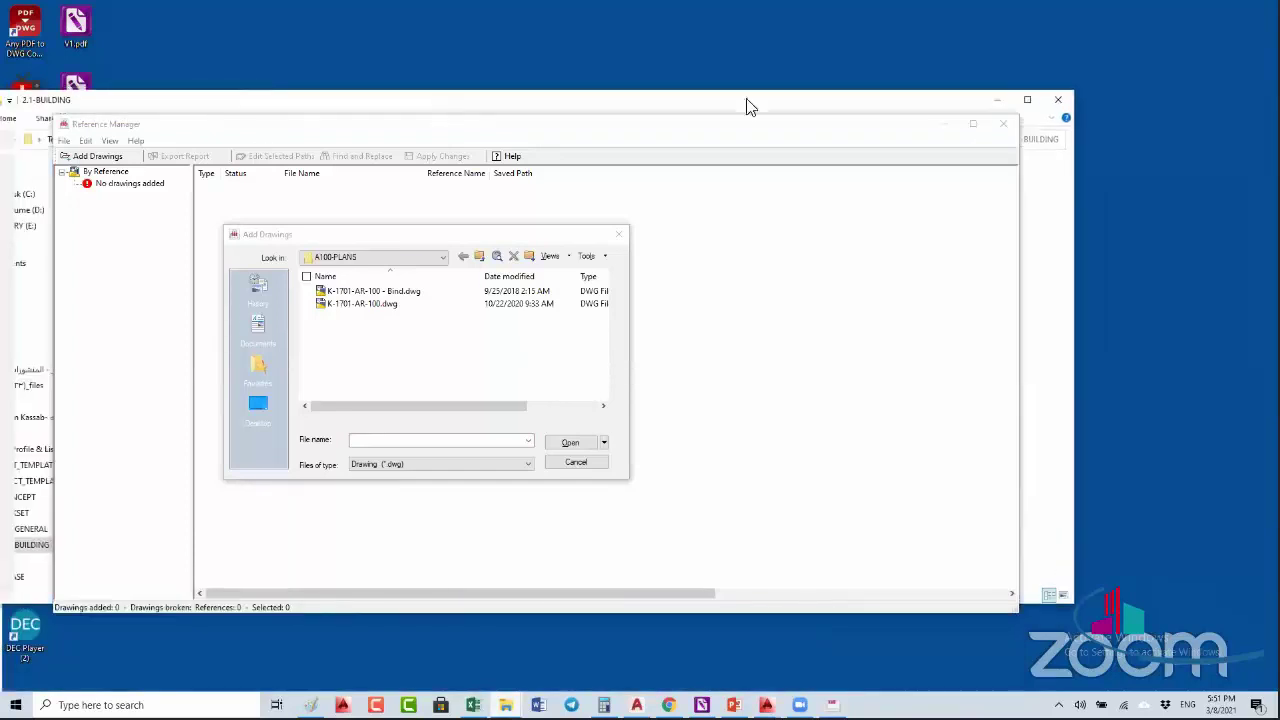
drag(749, 106, 1185, 79)
click(619, 234)
- Browse from Temp to the K-2060-Corniche-JED 2.3-BUILDING-01 folder on New Volume (D:)
click(941, 124)
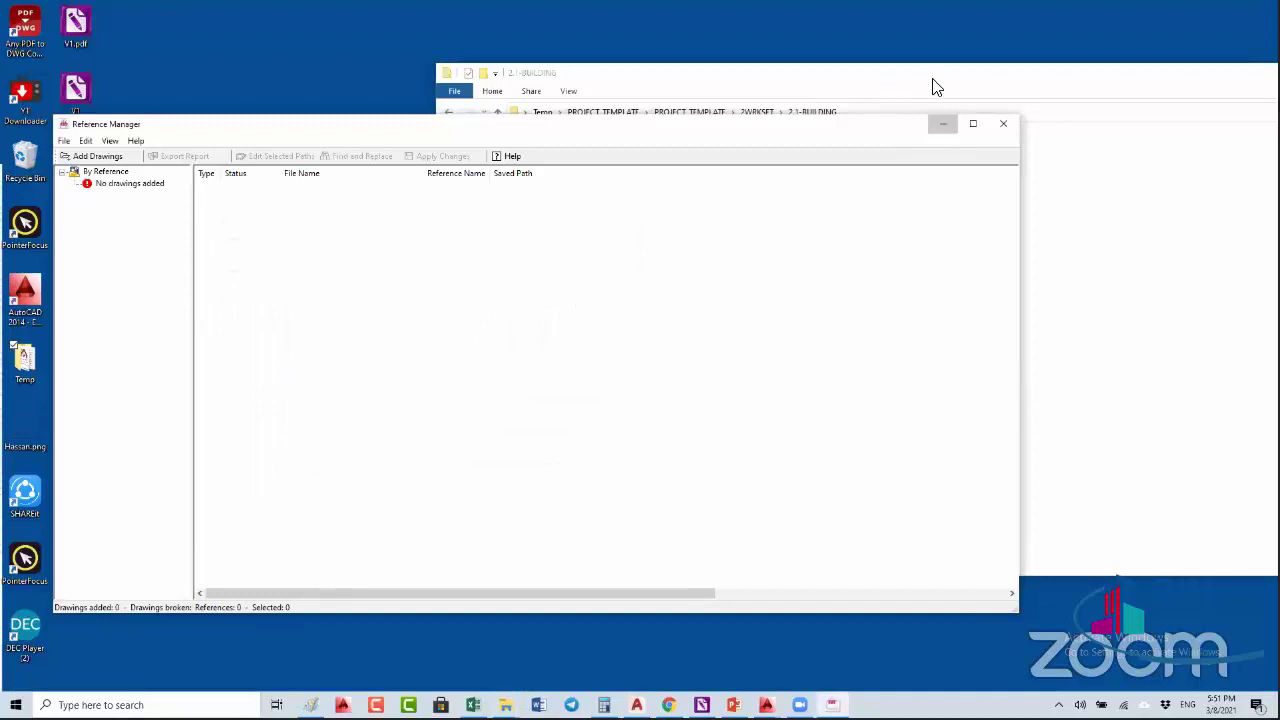
drag(869, 103, 285, 163)
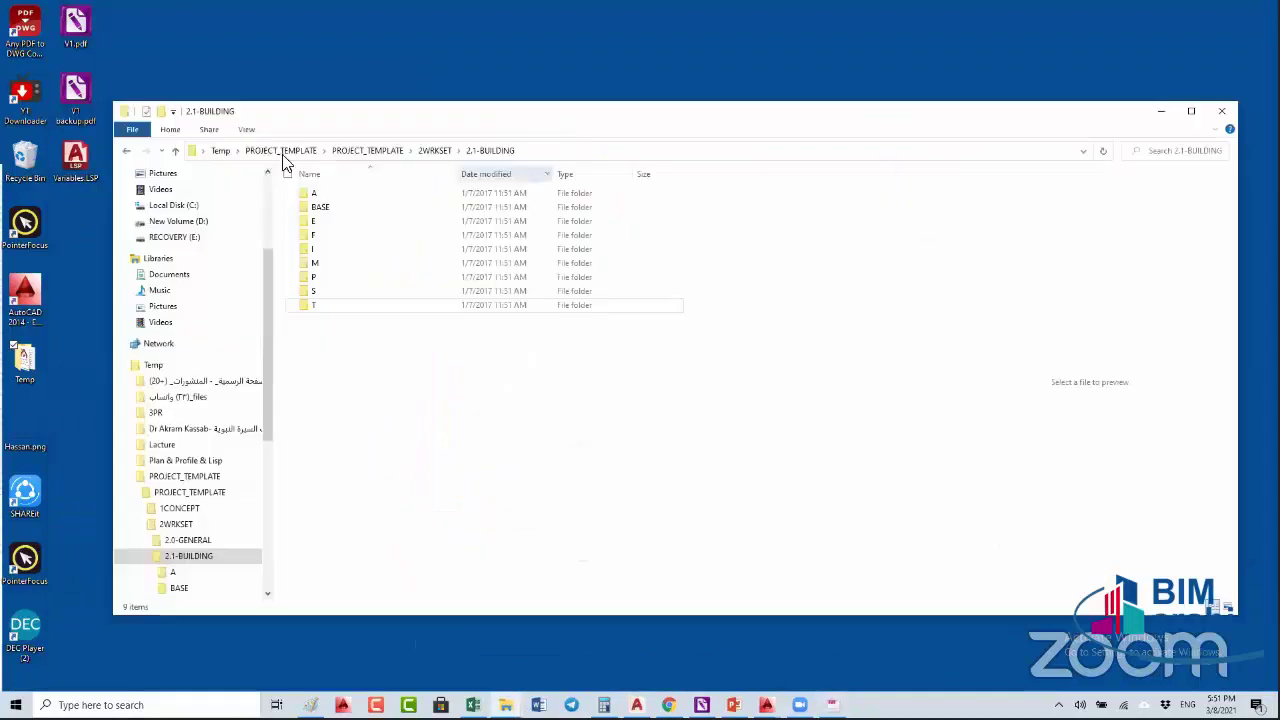
click(221, 150)
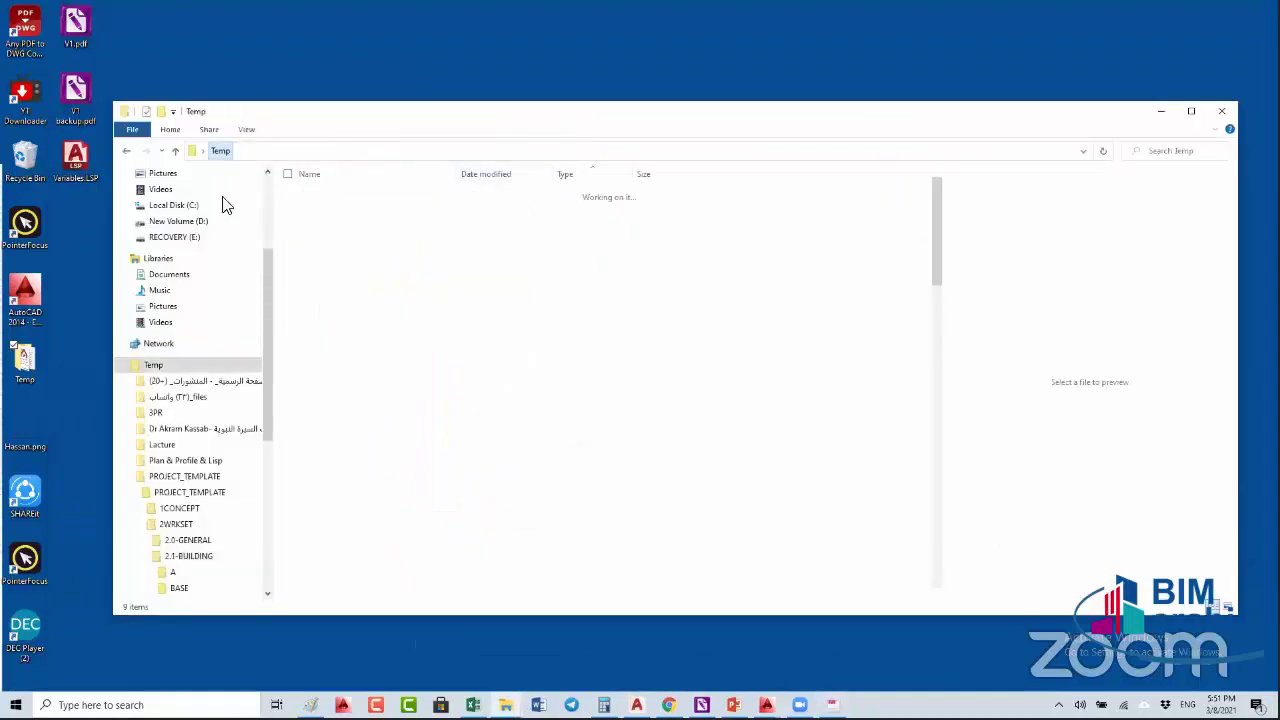
click(122, 365)
click(178, 388)
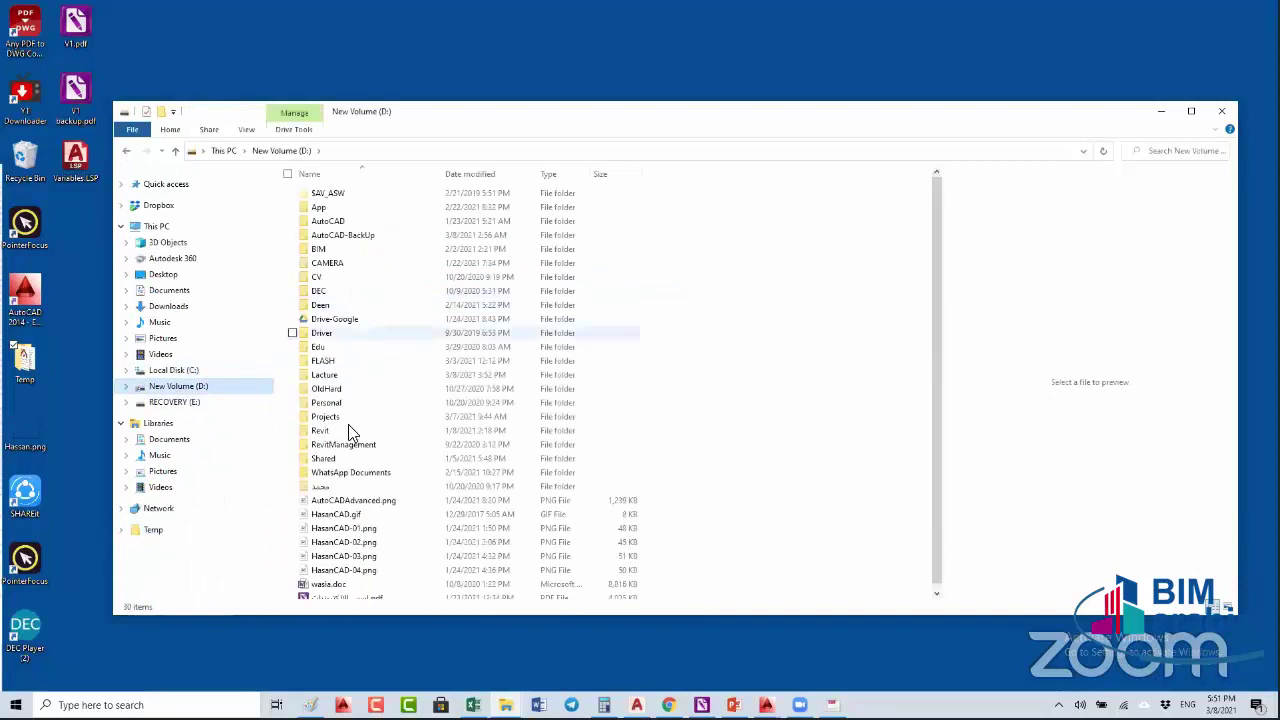
double_click(378, 416)
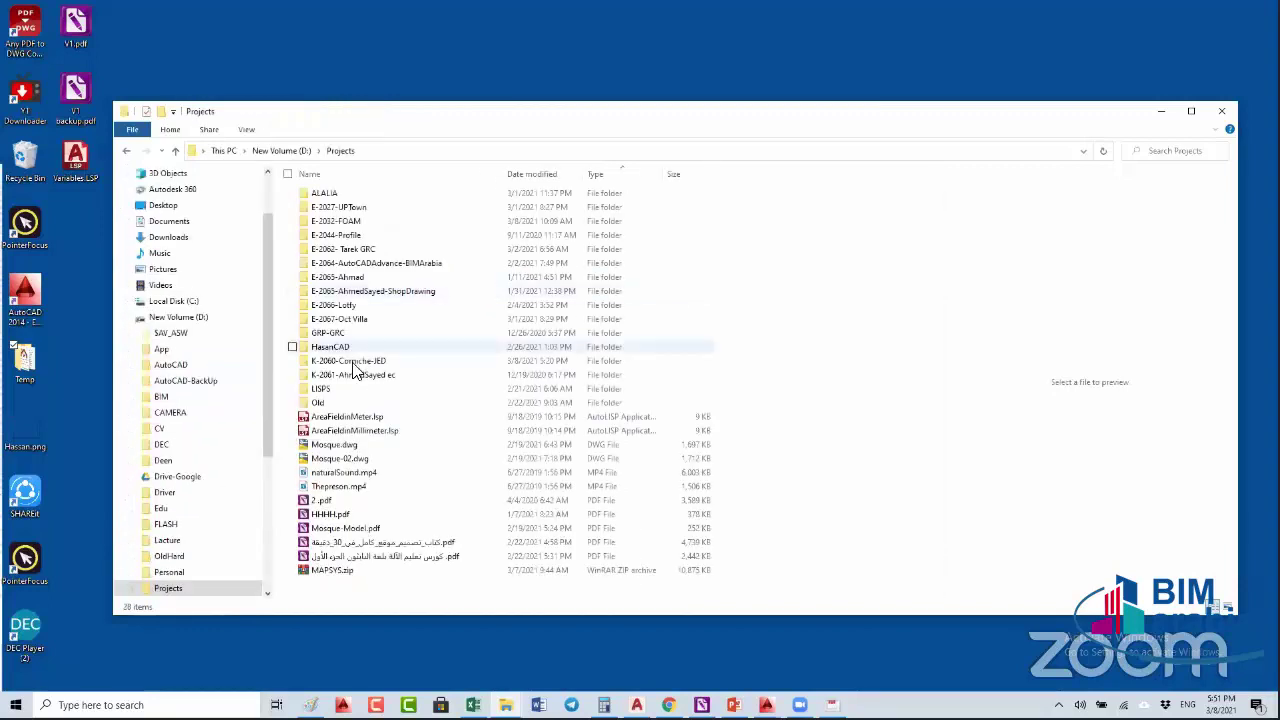
double_click(360, 360)
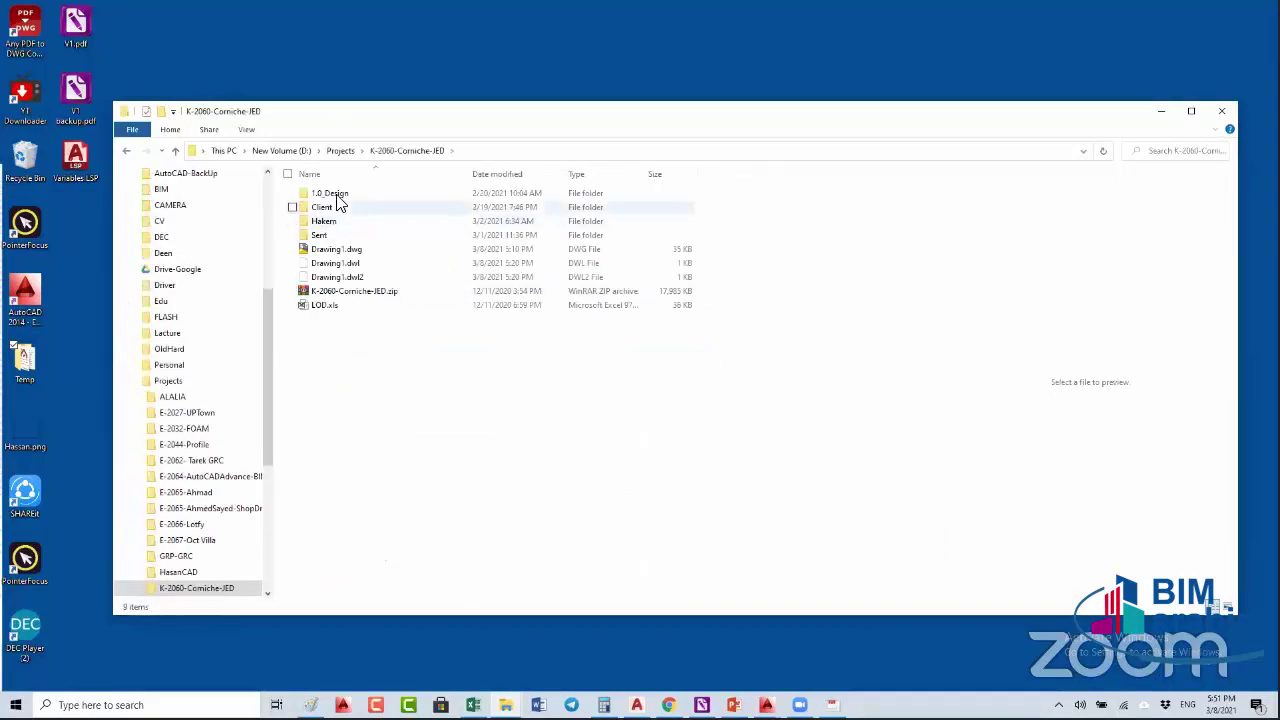
double_click(335, 194)
double_click(338, 195)
double_click(338, 197)
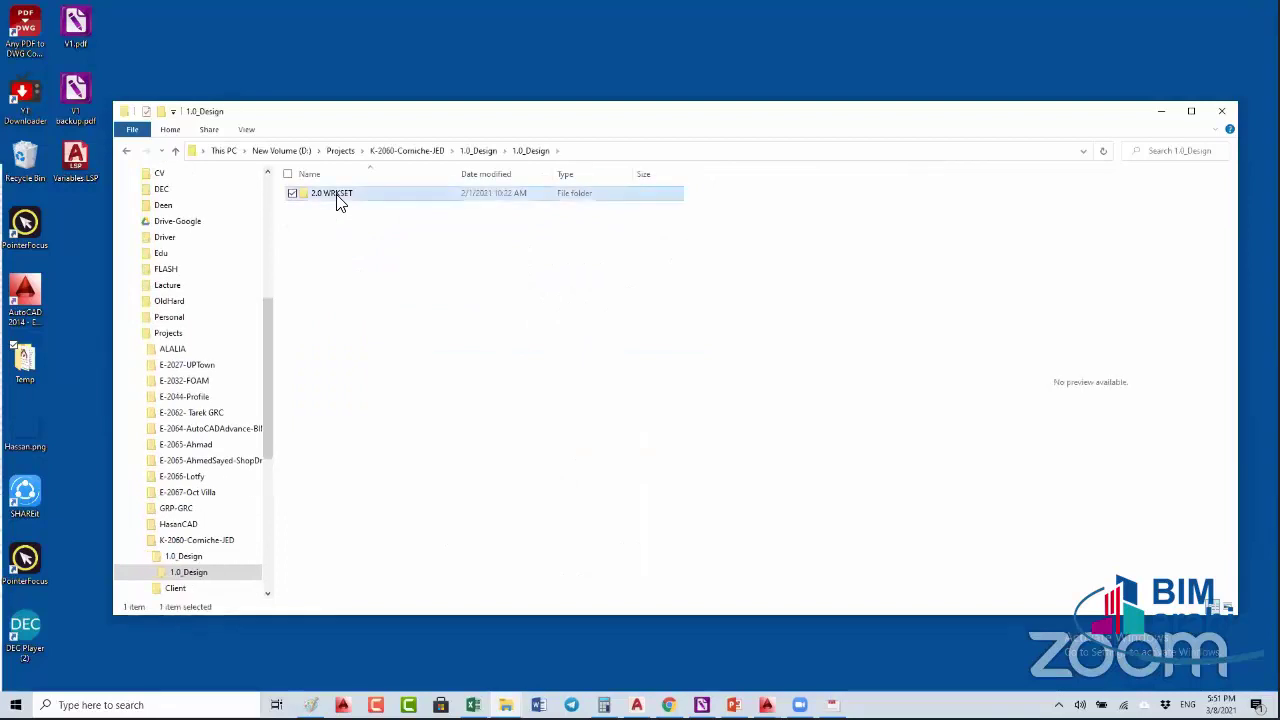
double_click(345, 207)
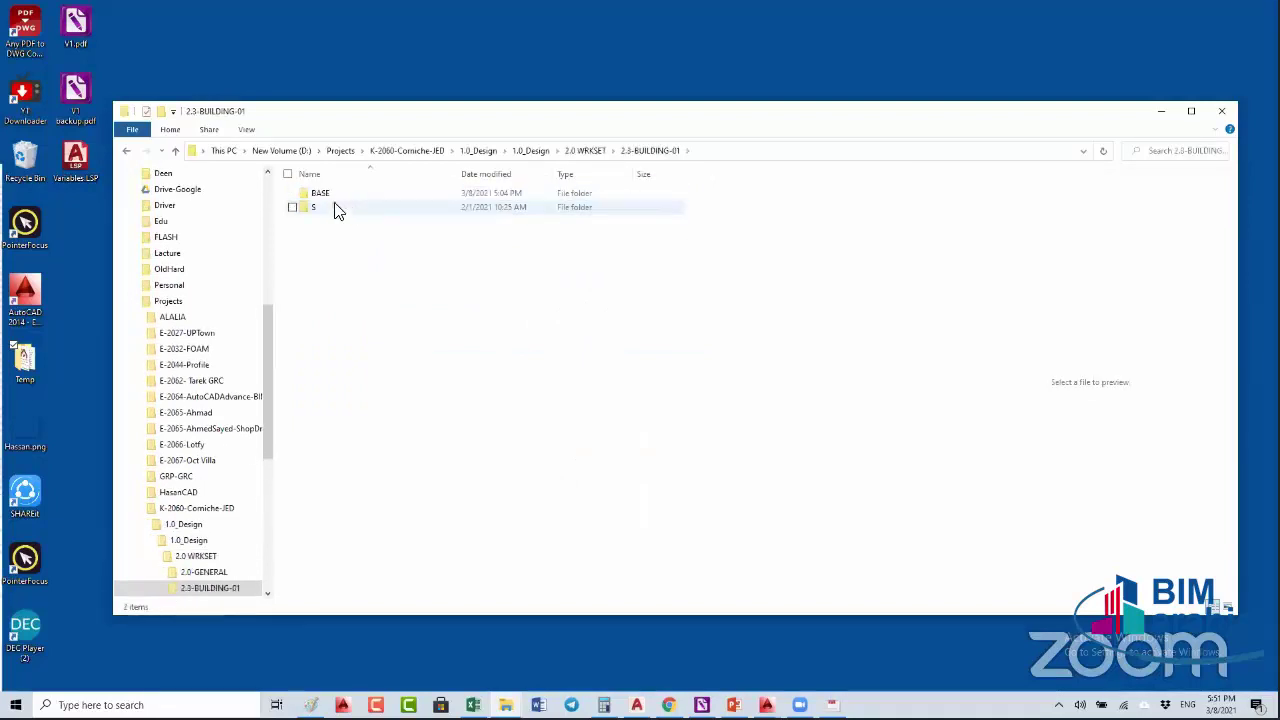
- Duplicate the S and BASE folders, then rename BASE to BASE-
click(320, 208)
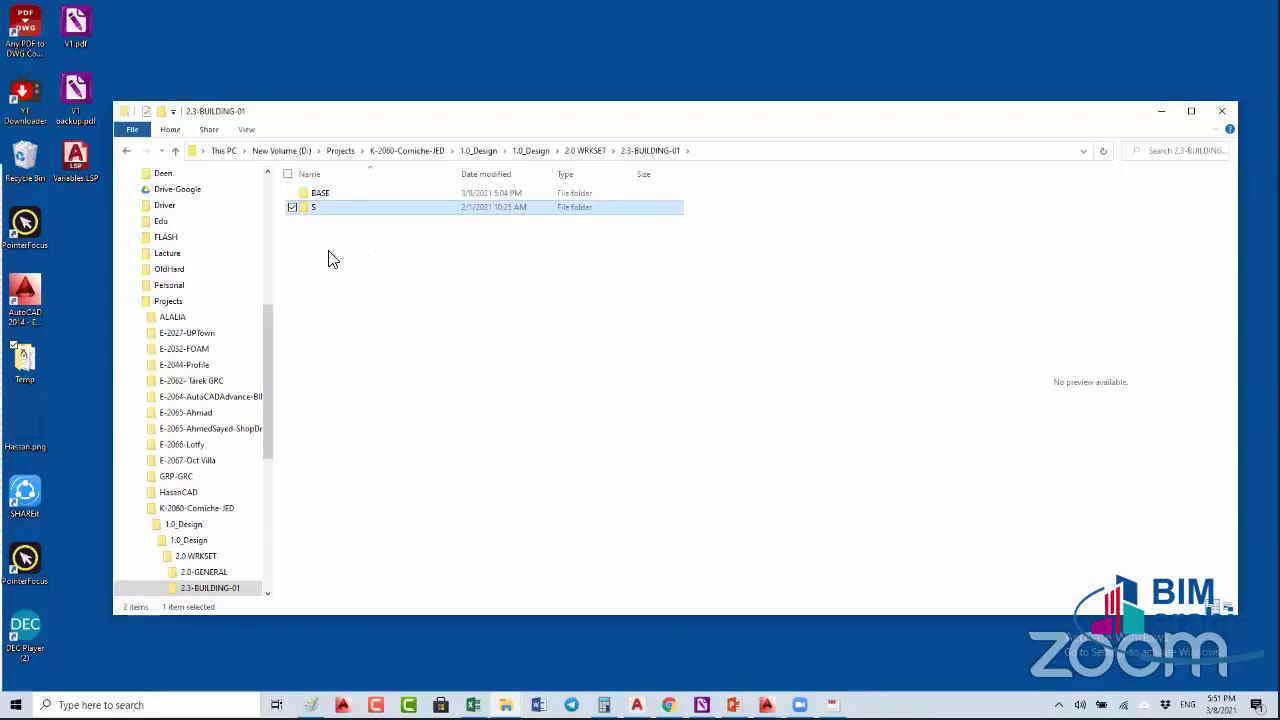
click(333, 249)
key(ctrl+v)
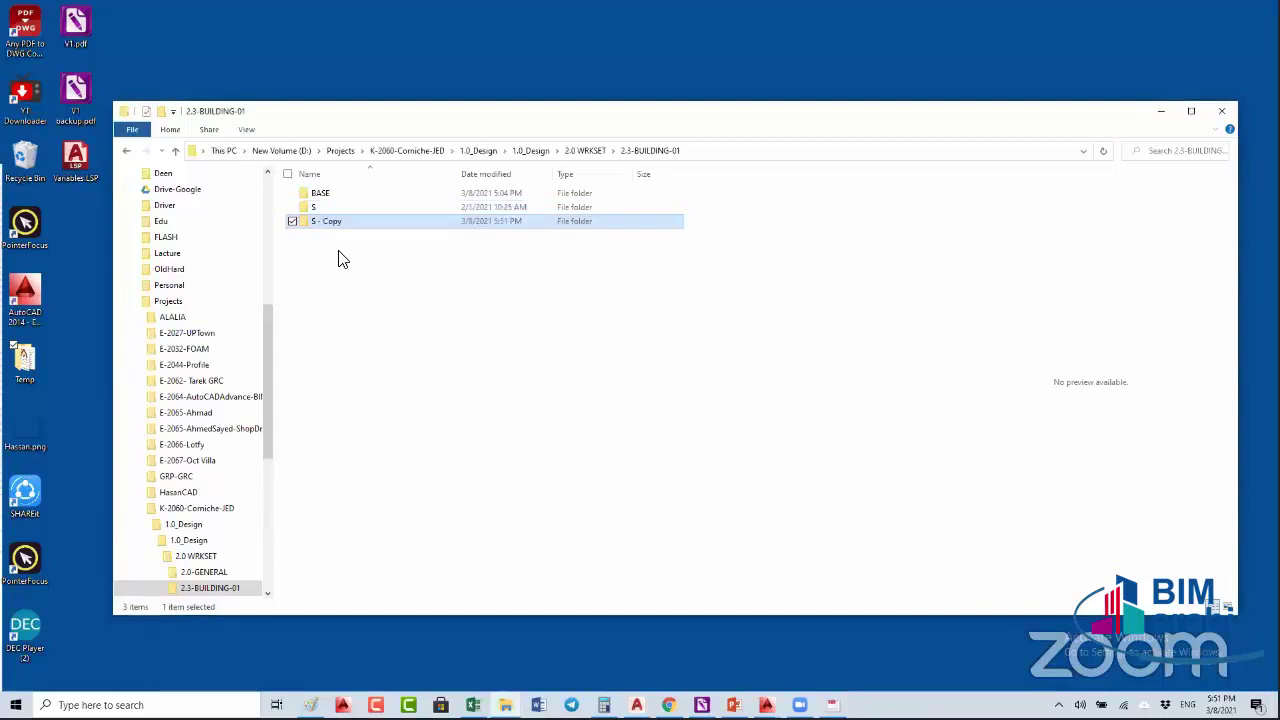
click(324, 196)
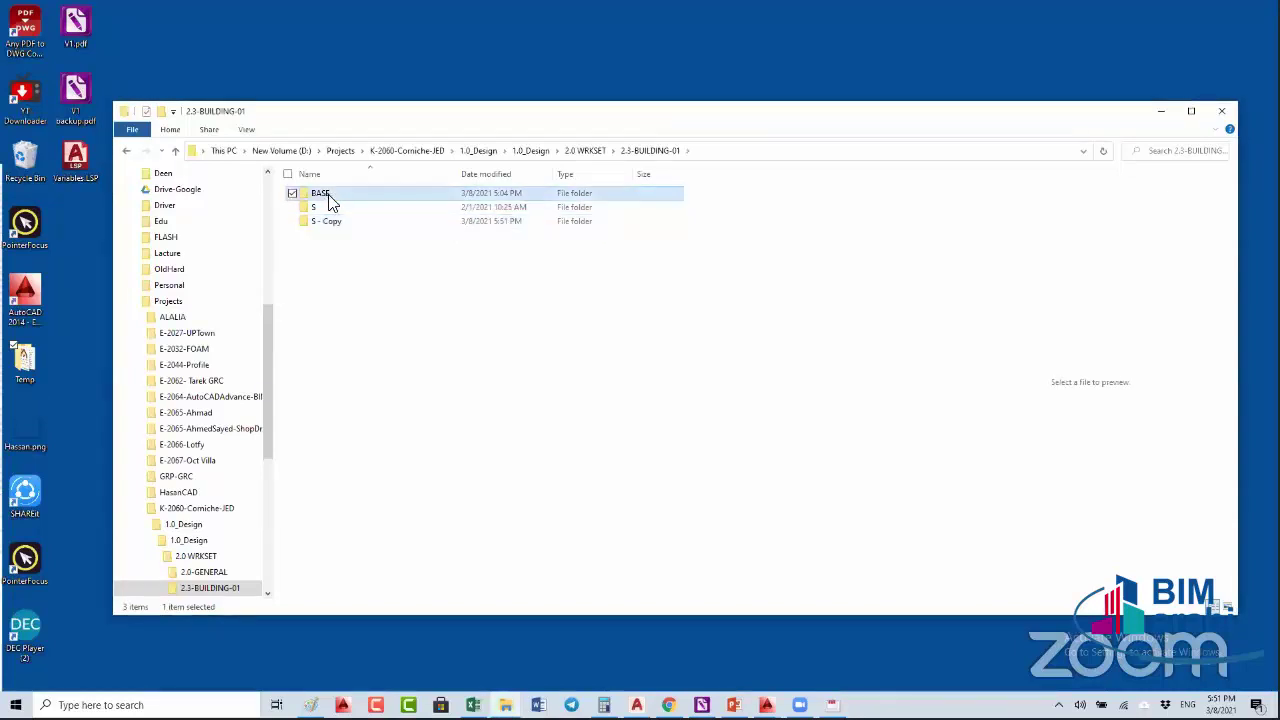
key(ctrl+c)
key(ctrl+v)
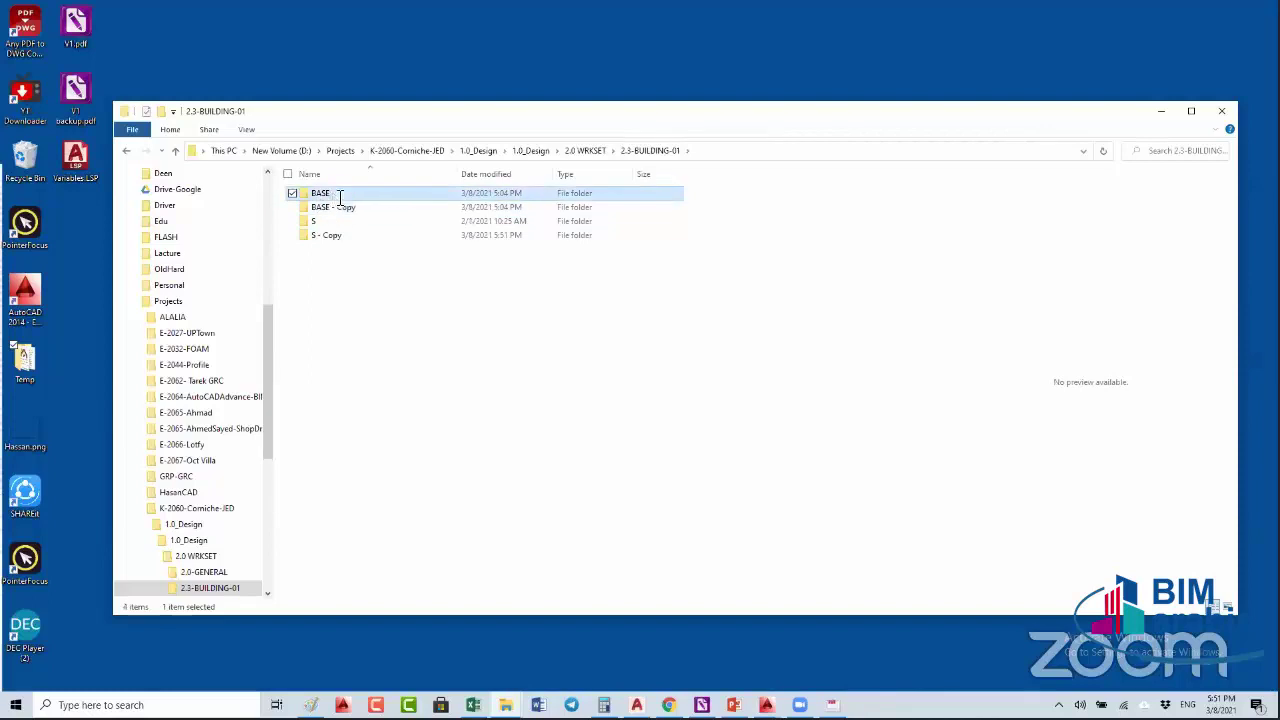
click(340, 195)
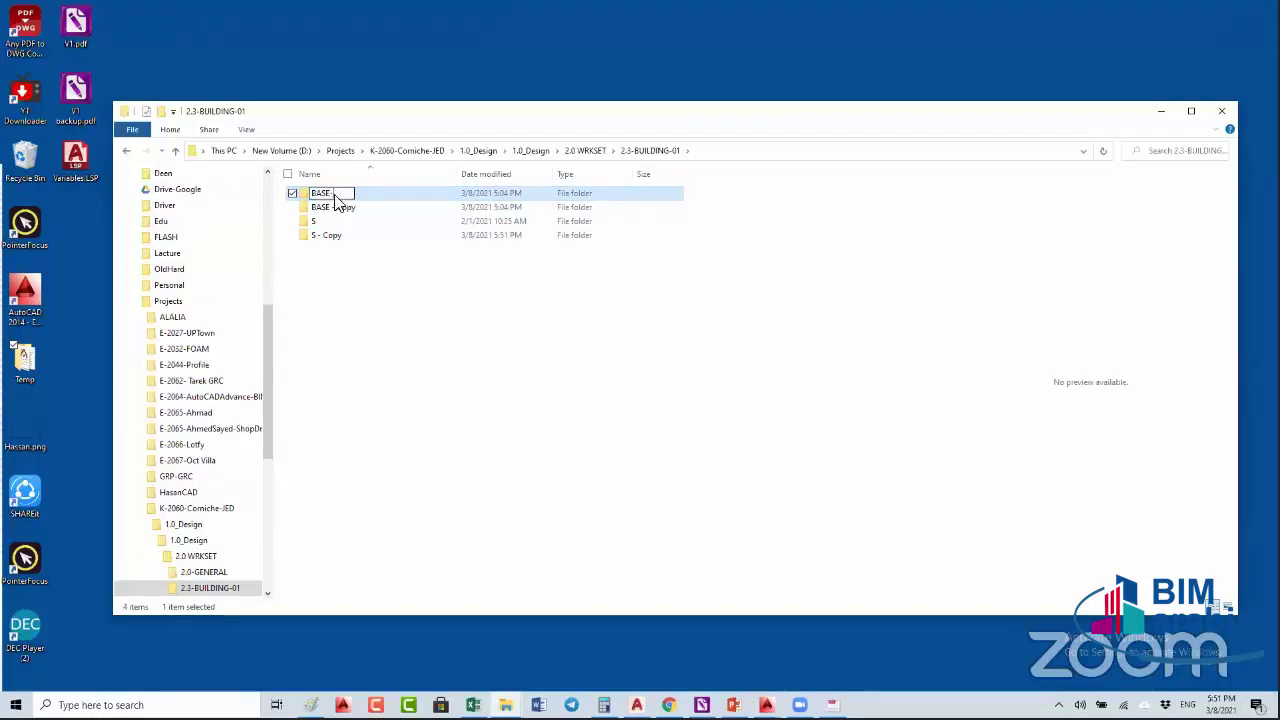
text(-)
key(Return)
- Open K-2060-ST-151-FN.dwg from S > DWG SHEETS > S100-PLANS in AutoCAD
click(325, 224)
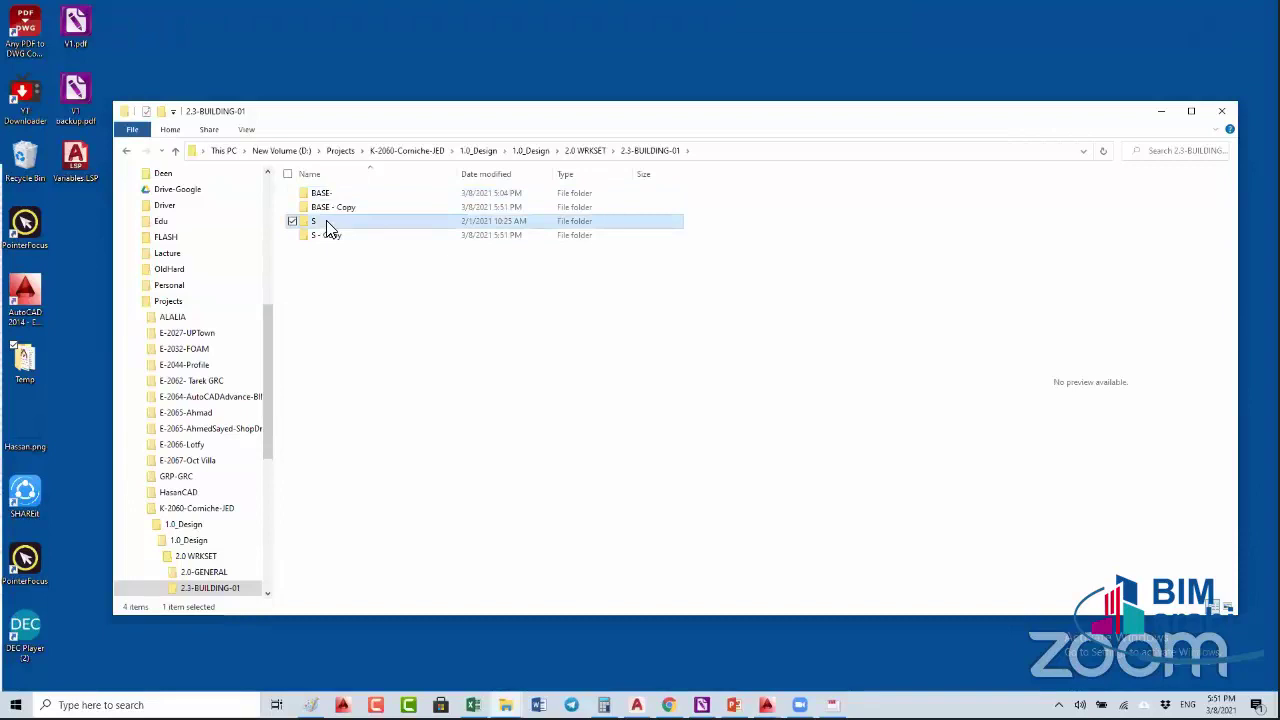
double_click(327, 224)
double_click(337, 196)
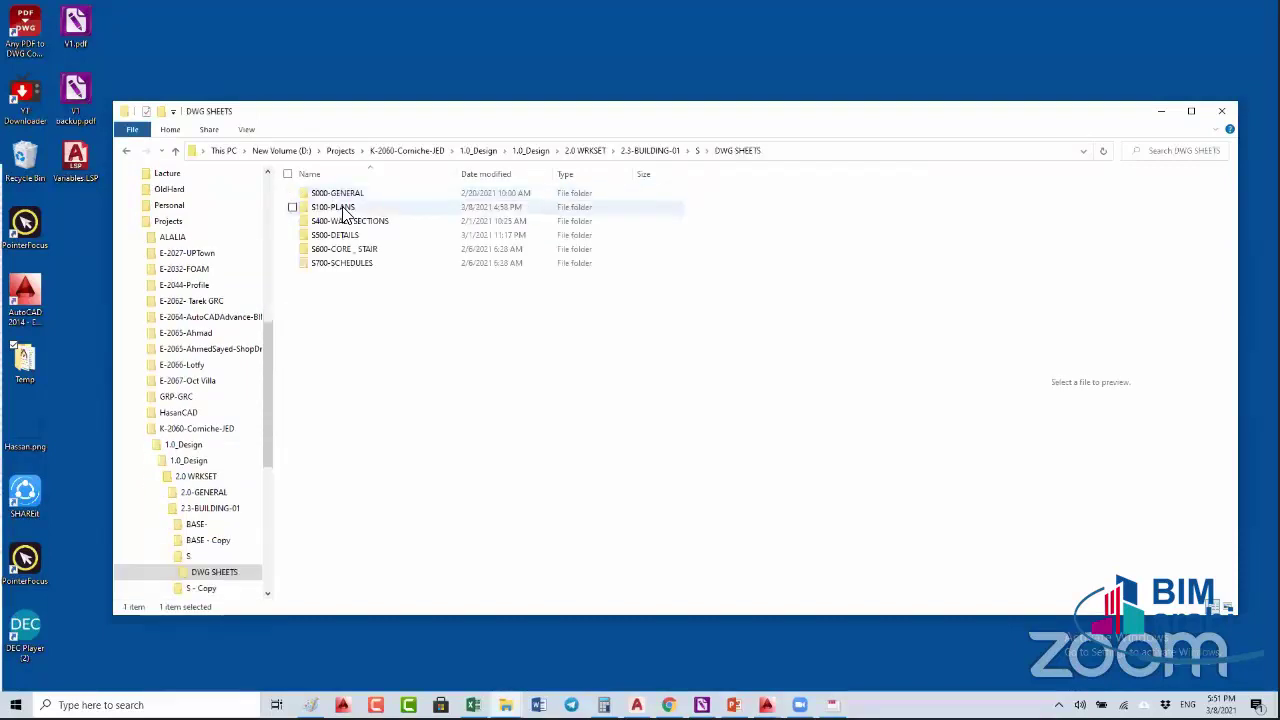
double_click(343, 210)
click(341, 210)
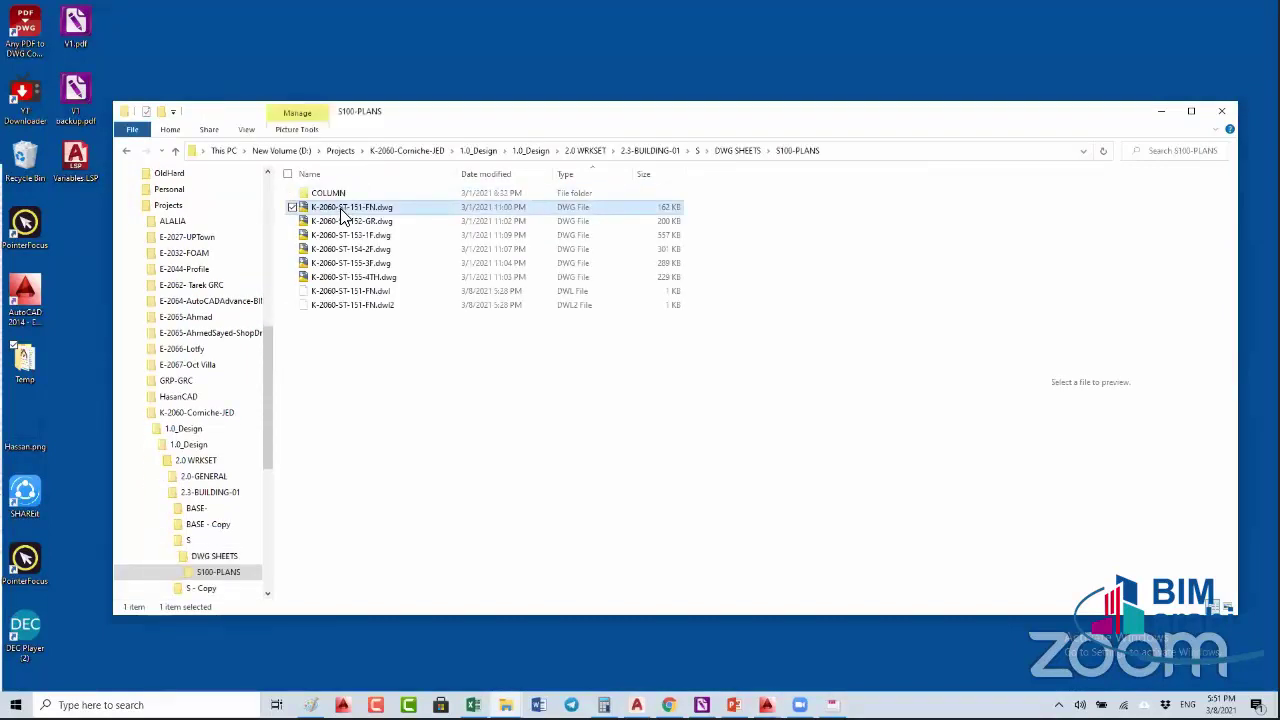
double_click(341, 210)
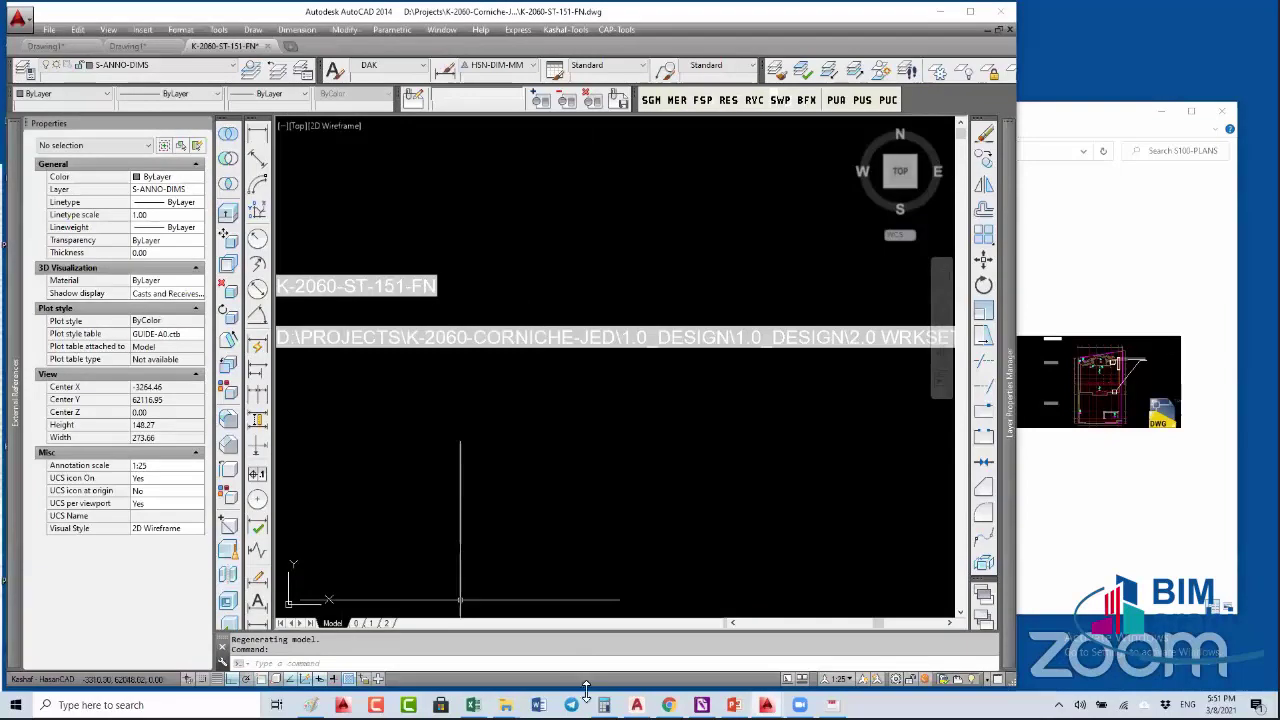
- Zoom to the extents of the K-2060-ST-151-FN plan
text(z)
key(Return)
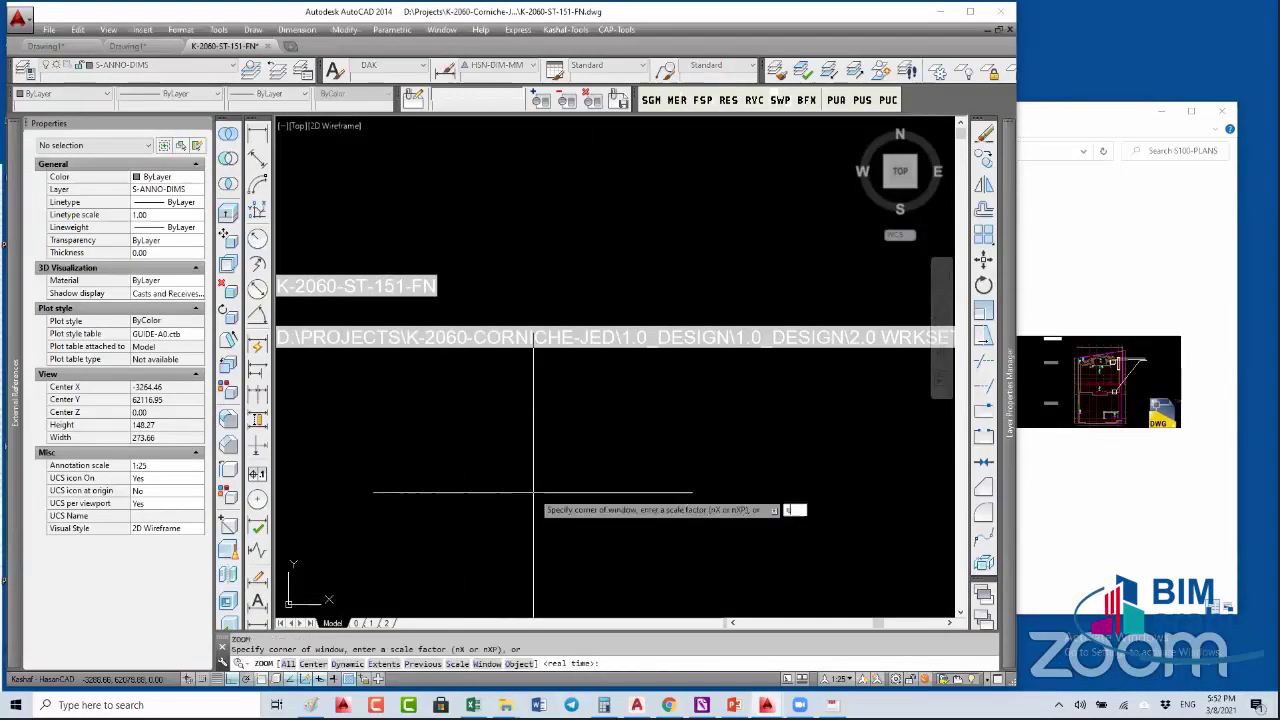
key(Return)
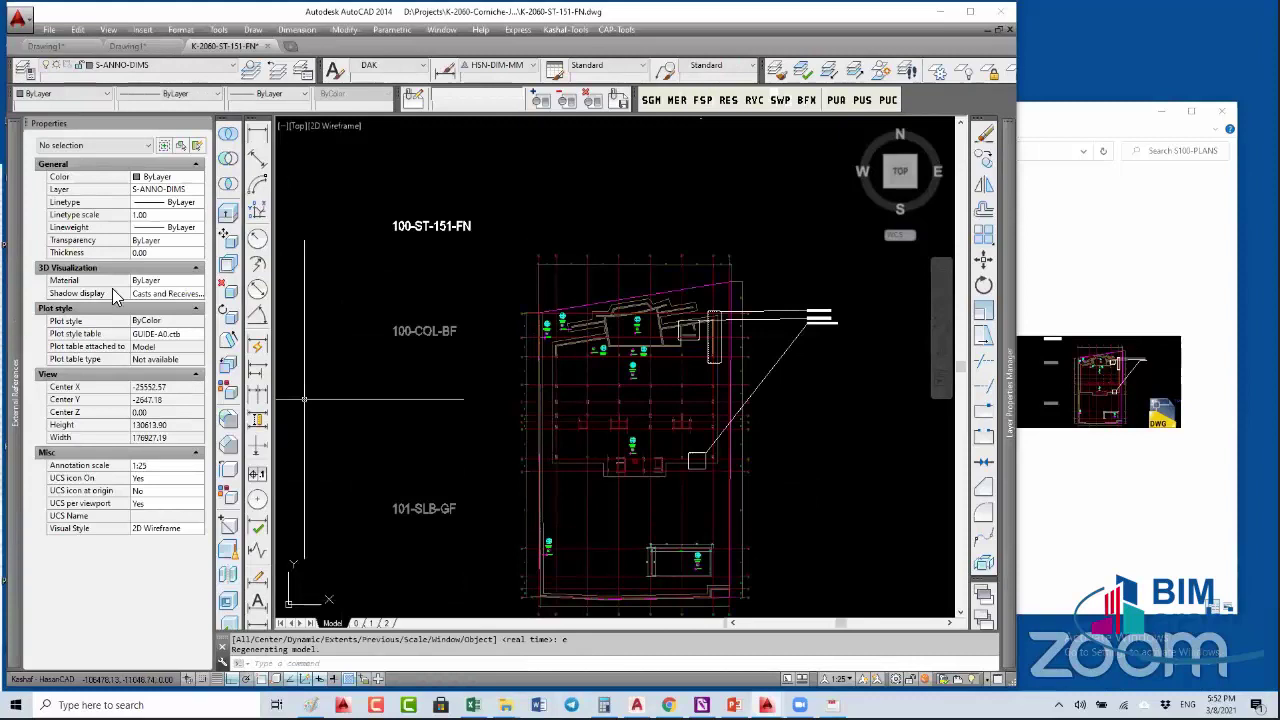
- Select all five attached xrefs in External References and open, then dismiss, their context menu
mouse_move(14, 390)
drag(85, 197, 85, 247)
right_click(86, 211)
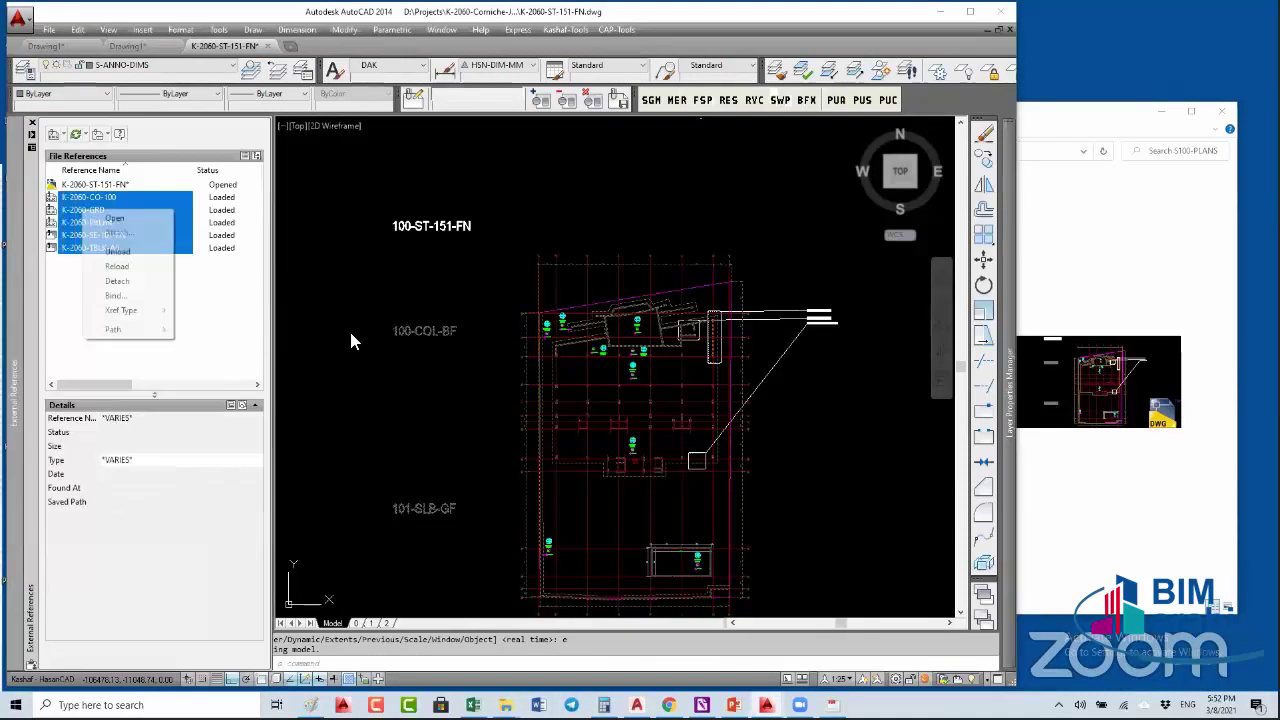
key(Escape)
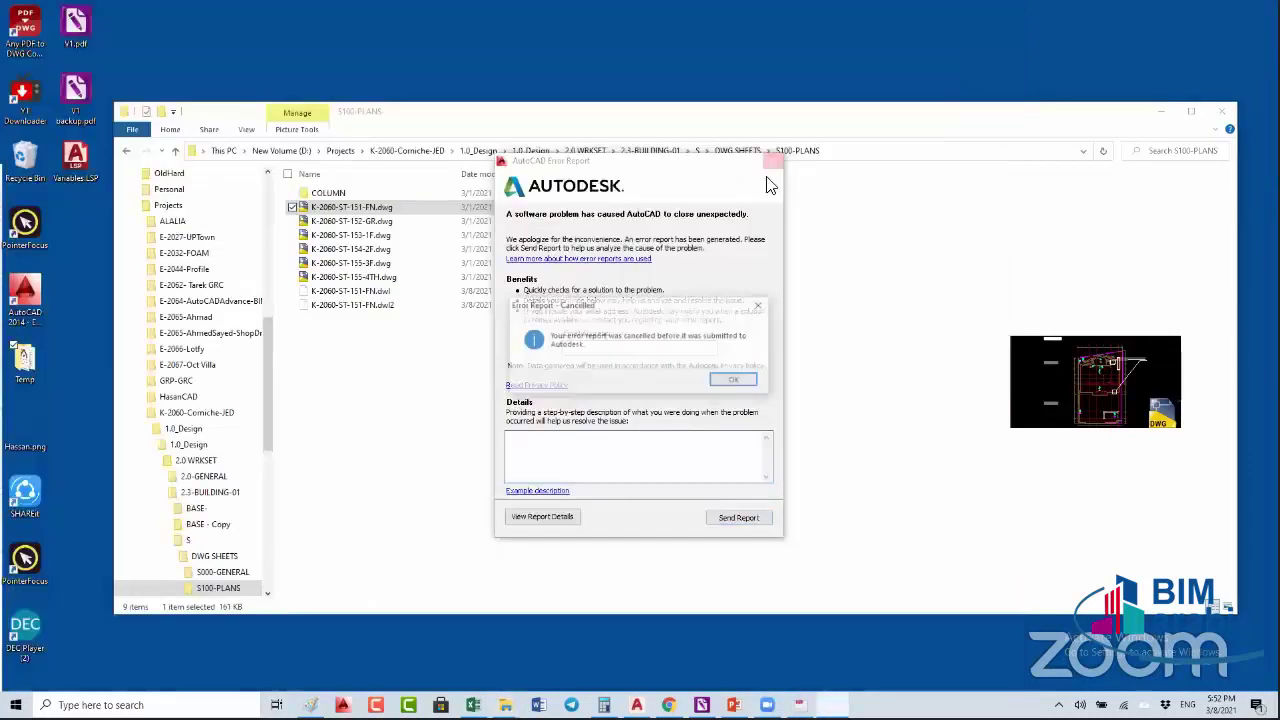
- Dismiss the crash report and open K-2060-ST-152-GR.dwg from S100-PLANS
click(748, 386)
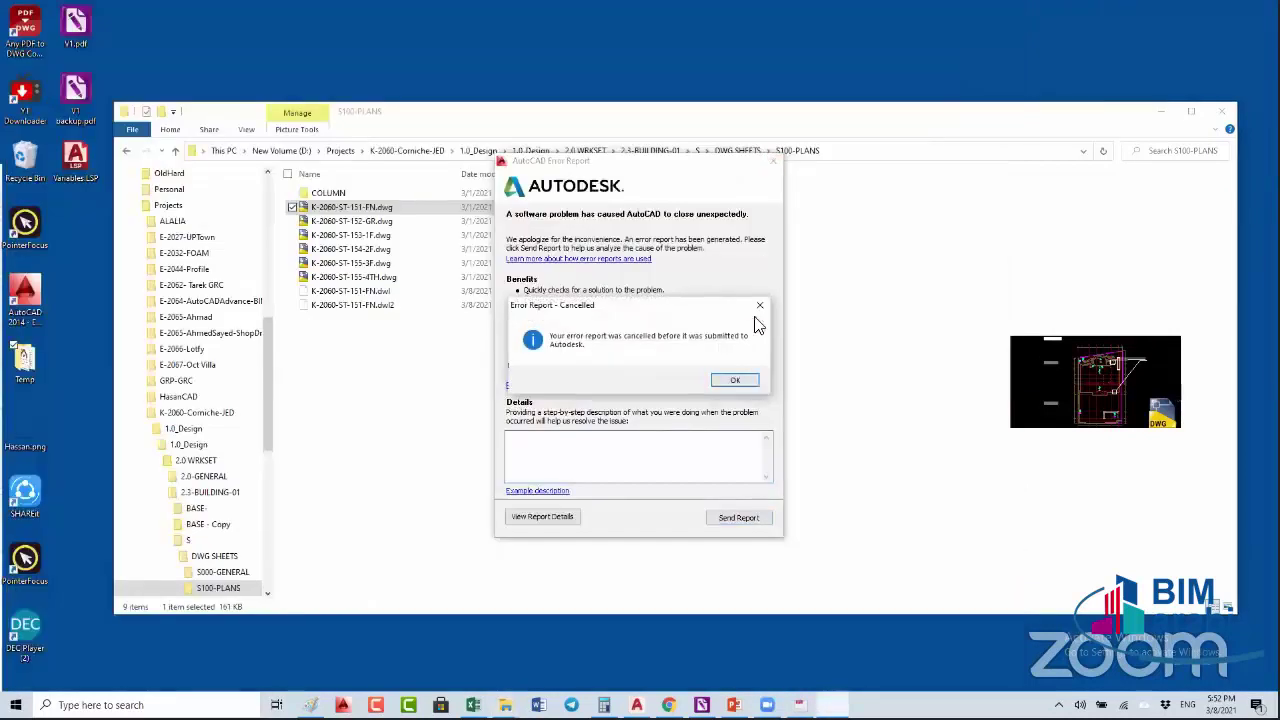
click(366, 220)
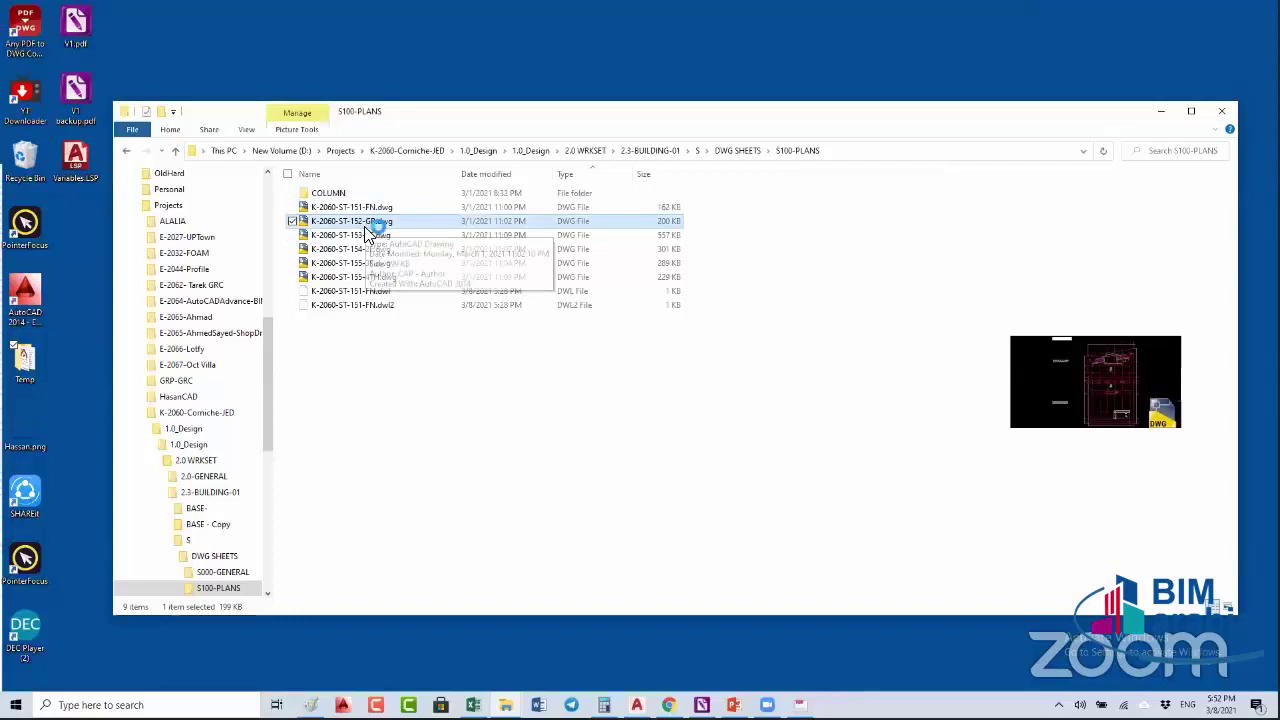
double_click(366, 222)
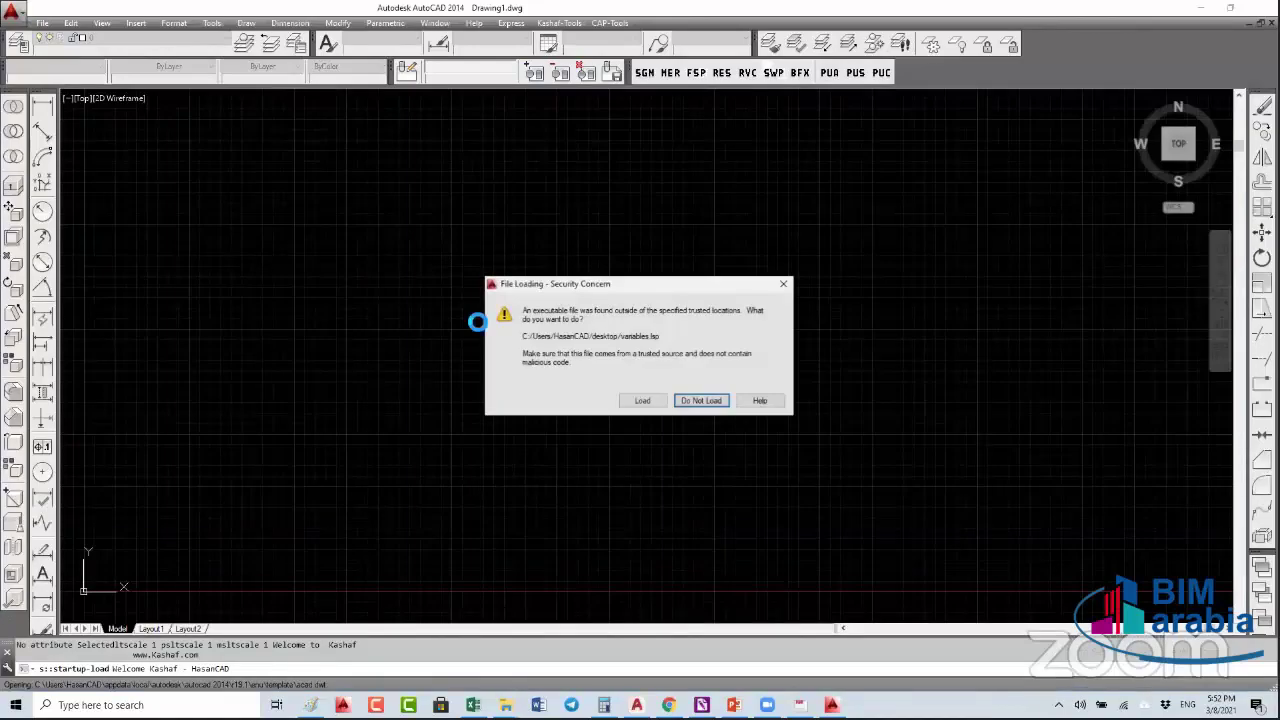
- Decline variables.lsp, ignore the unresolved references, and dismiss the hardware acceleration notice
key(Return)
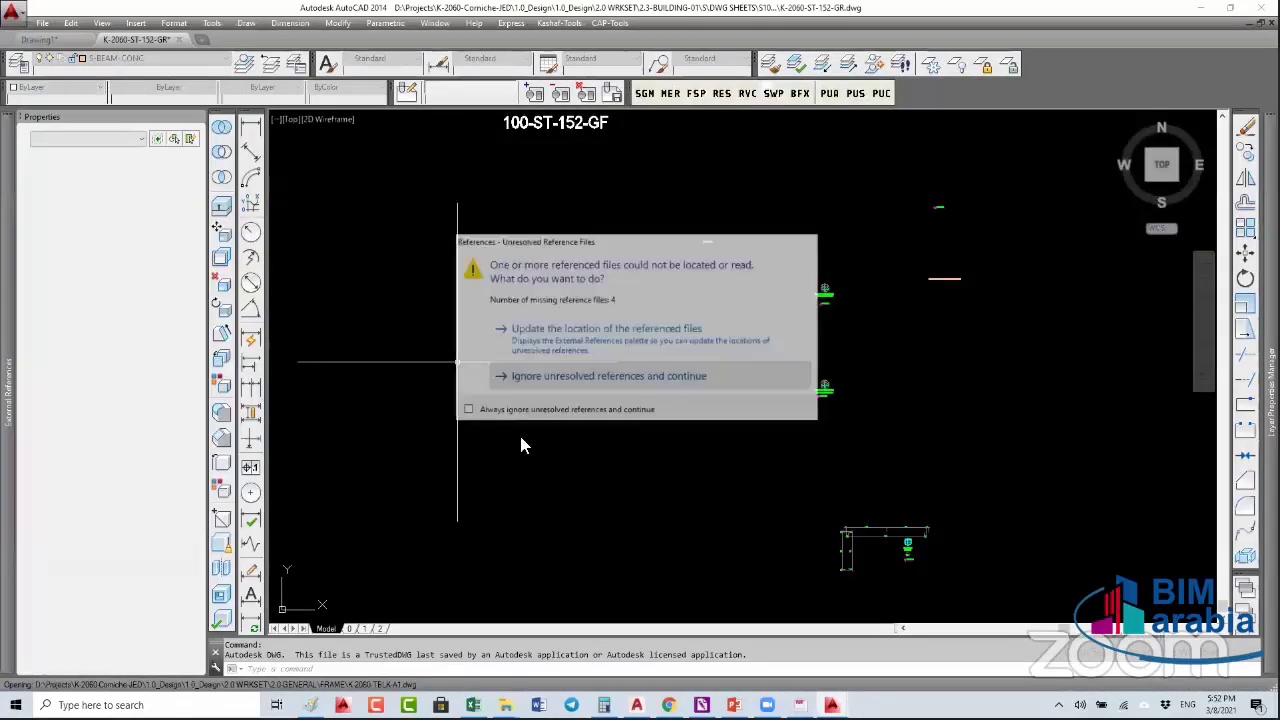
click(520, 375)
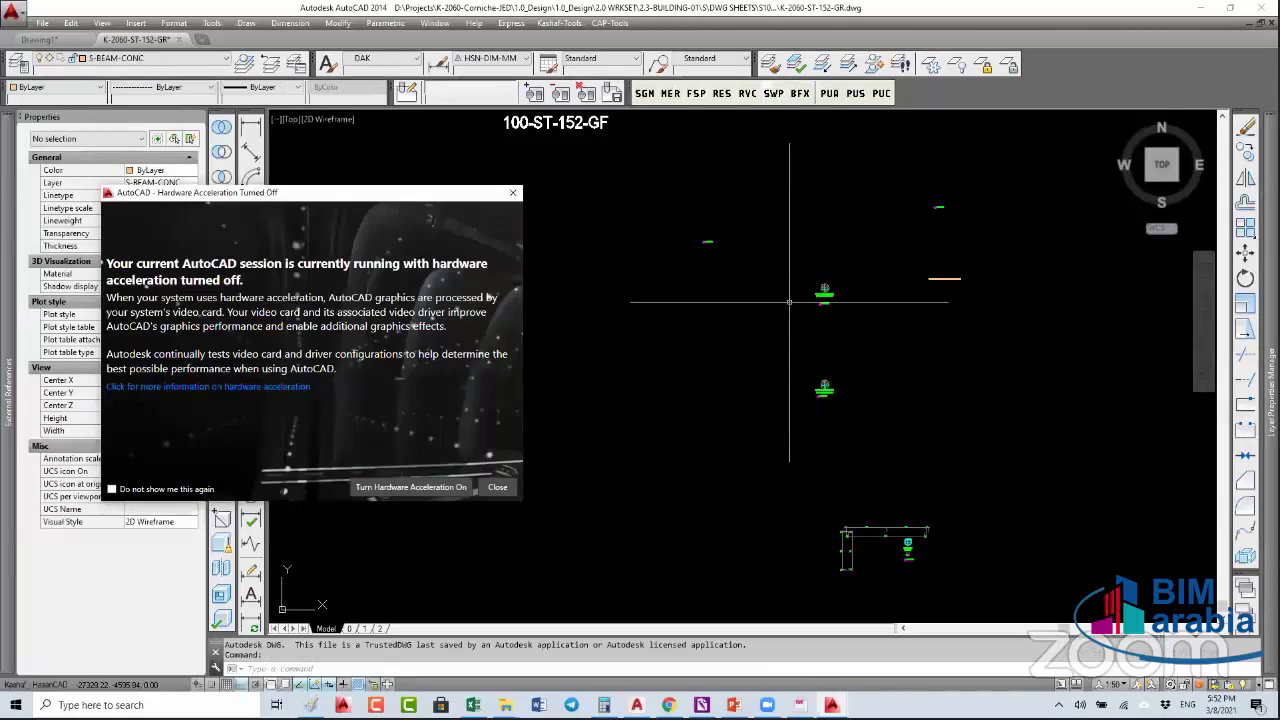
key(Escape)
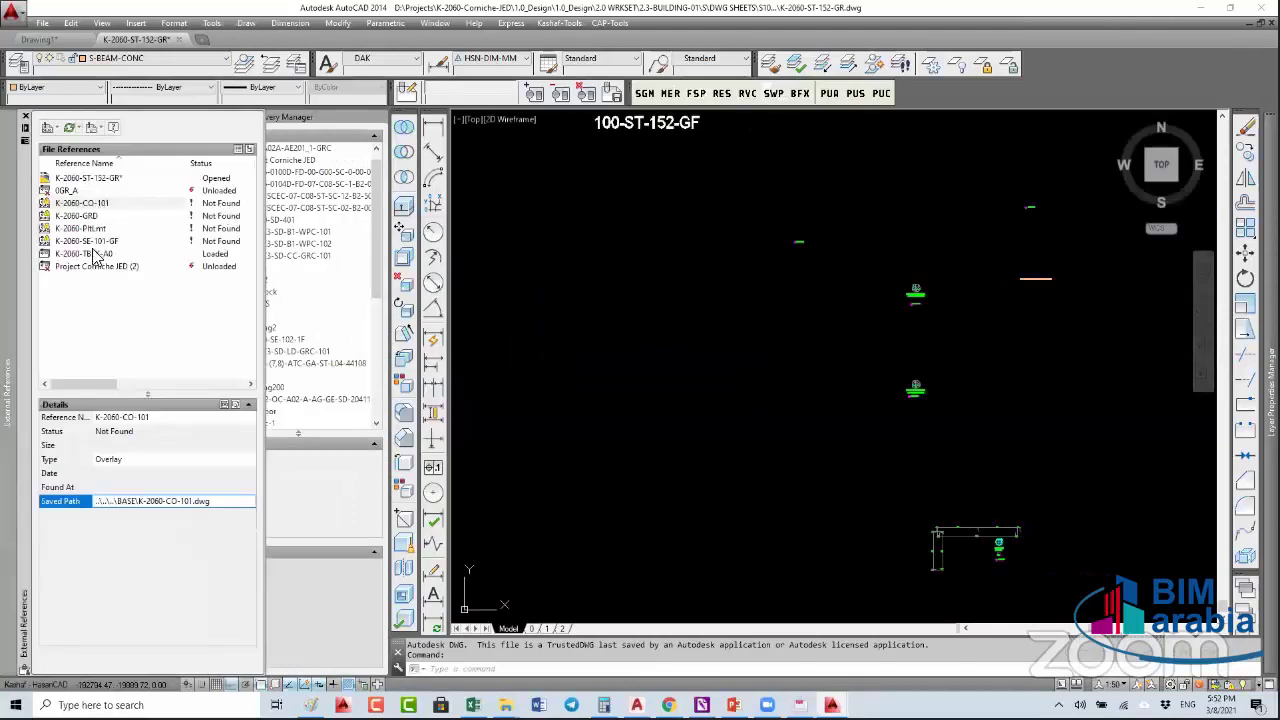
- Inspect the K-2060-TBLK-A0 title block xref and its relative saved path
click(88, 256)
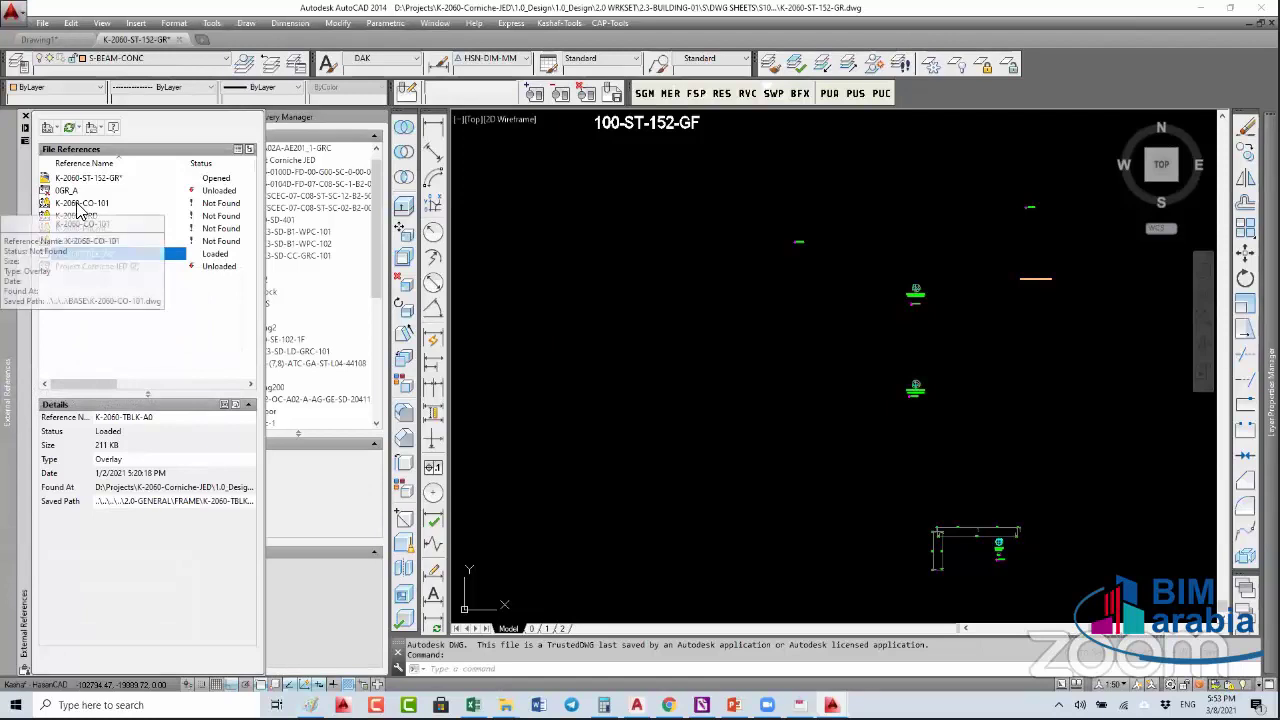
click(183, 503)
click(203, 503)
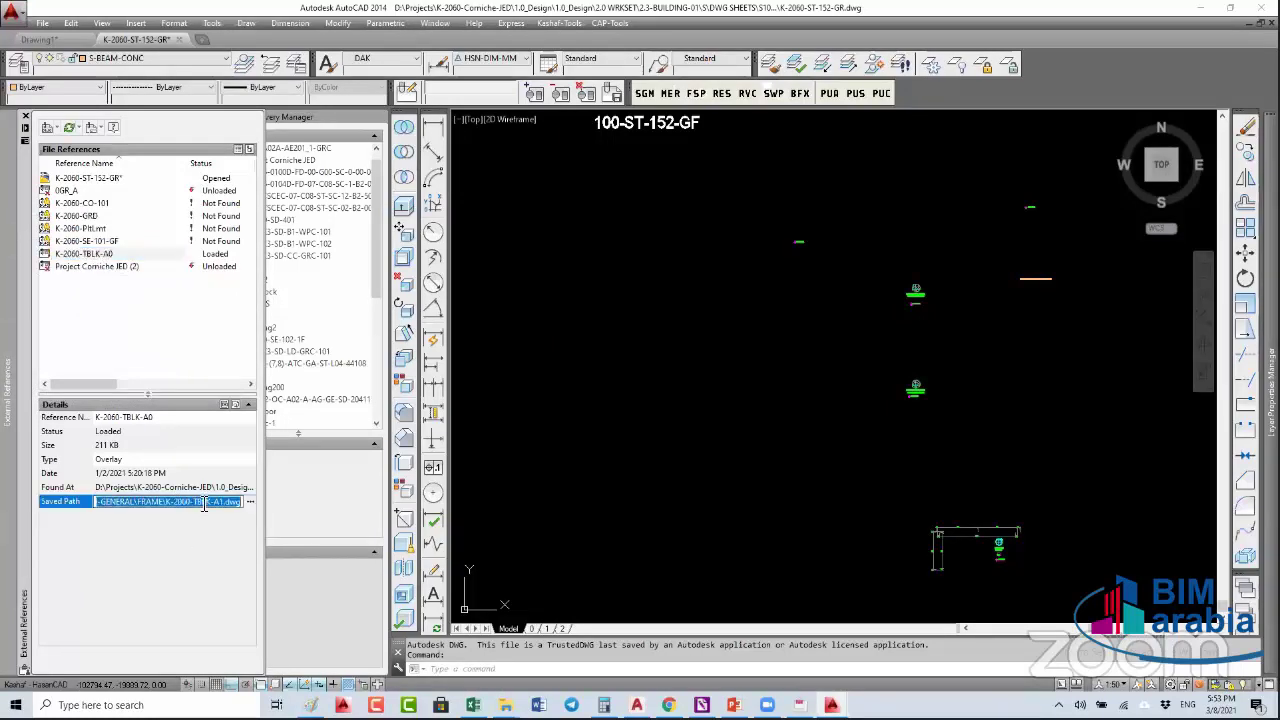
drag(134, 504, 94, 506)
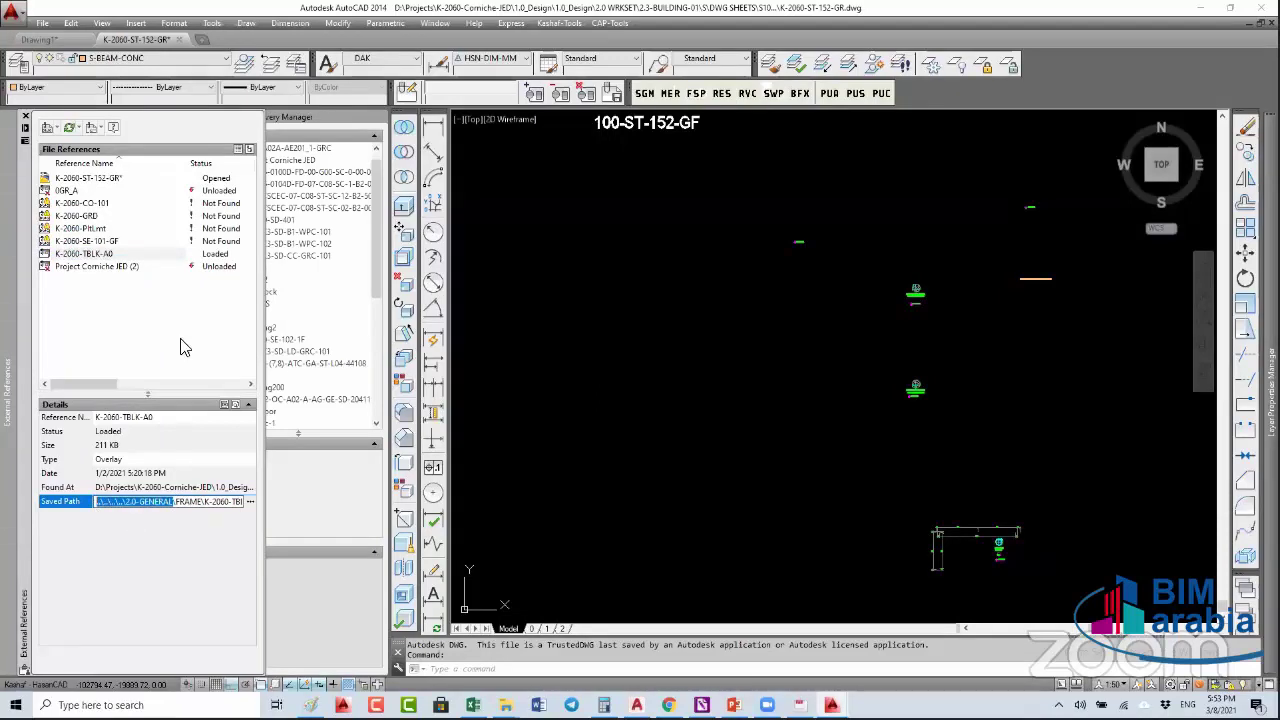
- Edit K-2060-SE-101-GF's saved path to BASE-\, then revert to BASE\ and acknowledge the not-found warning
click(116, 241)
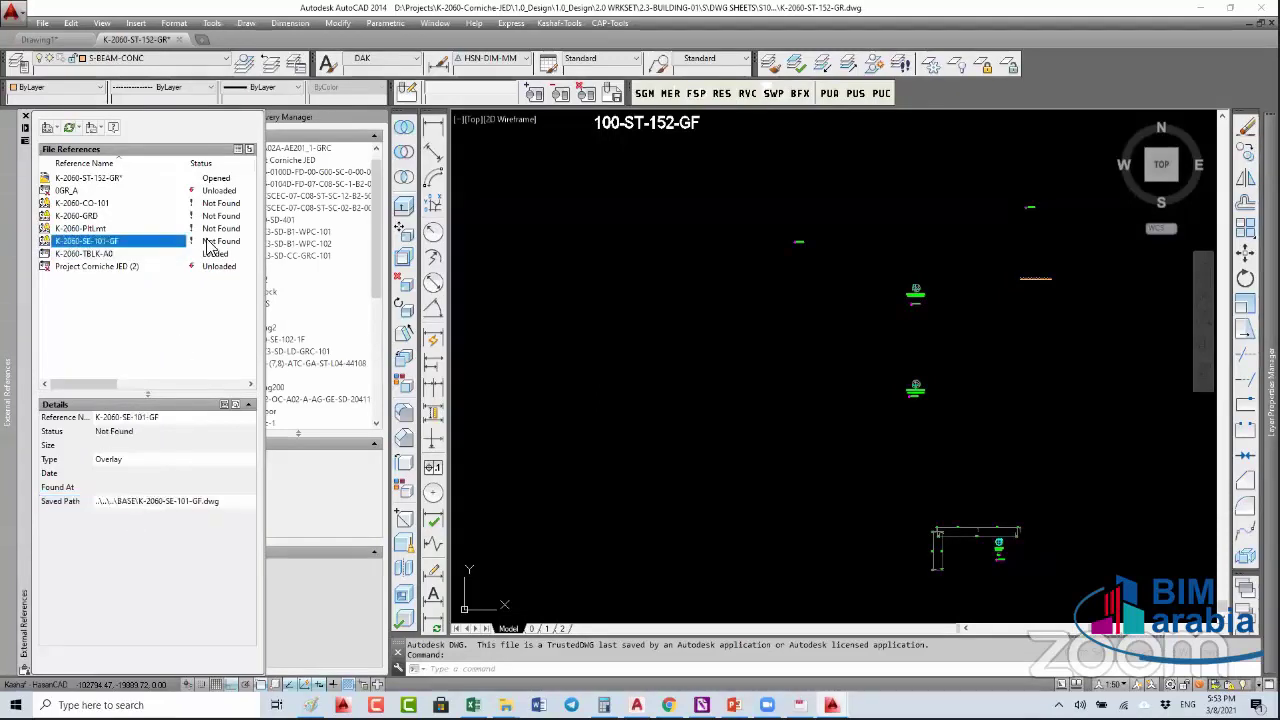
click(136, 503)
click(138, 503)
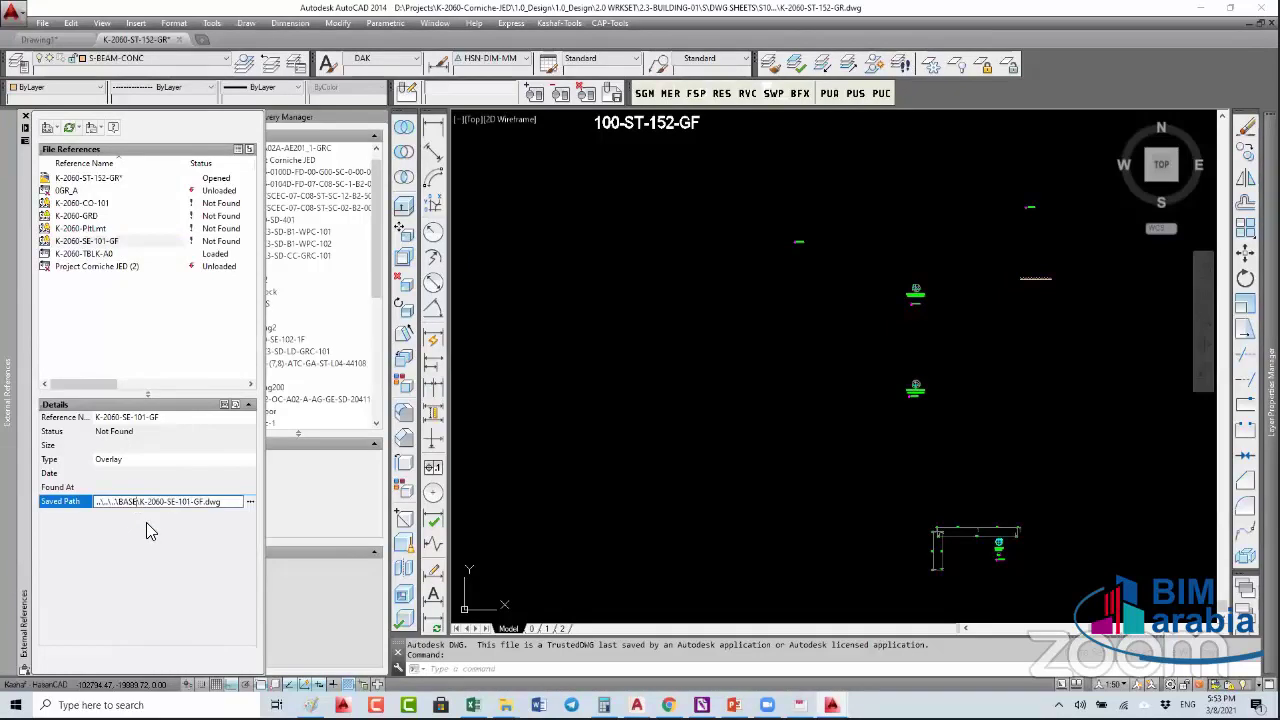
text(-)
key(Return)
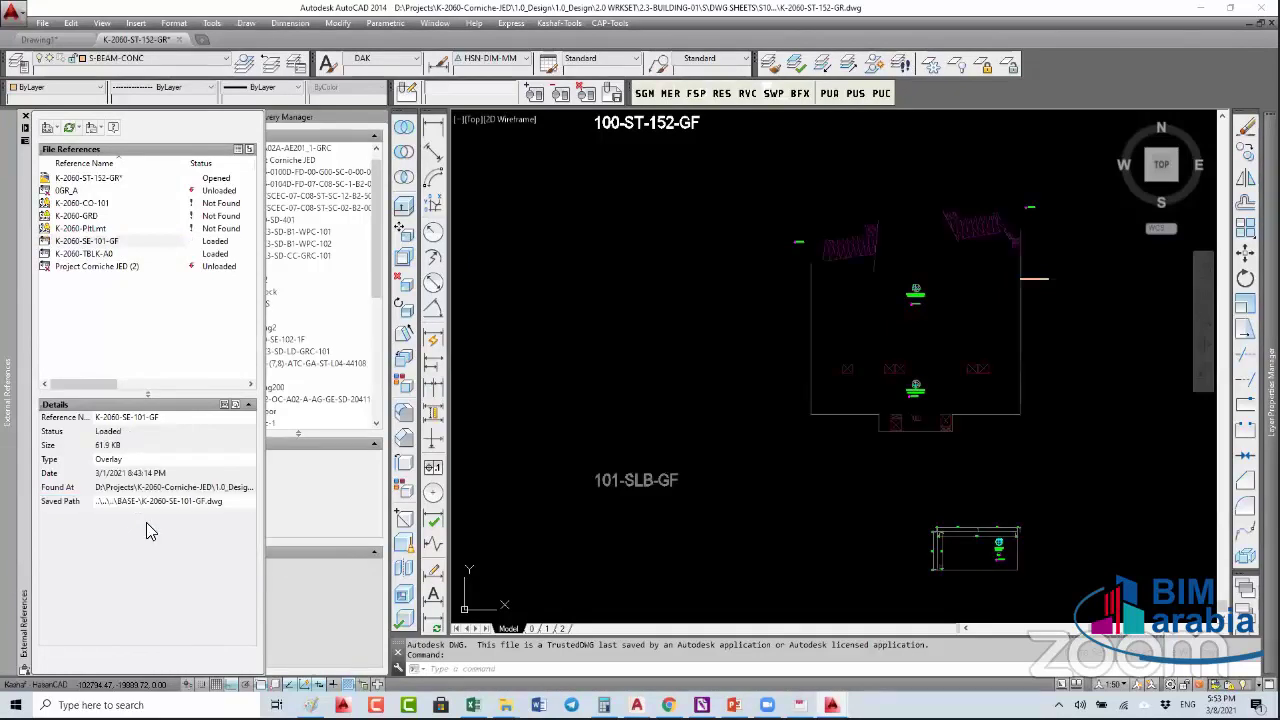
click(137, 502)
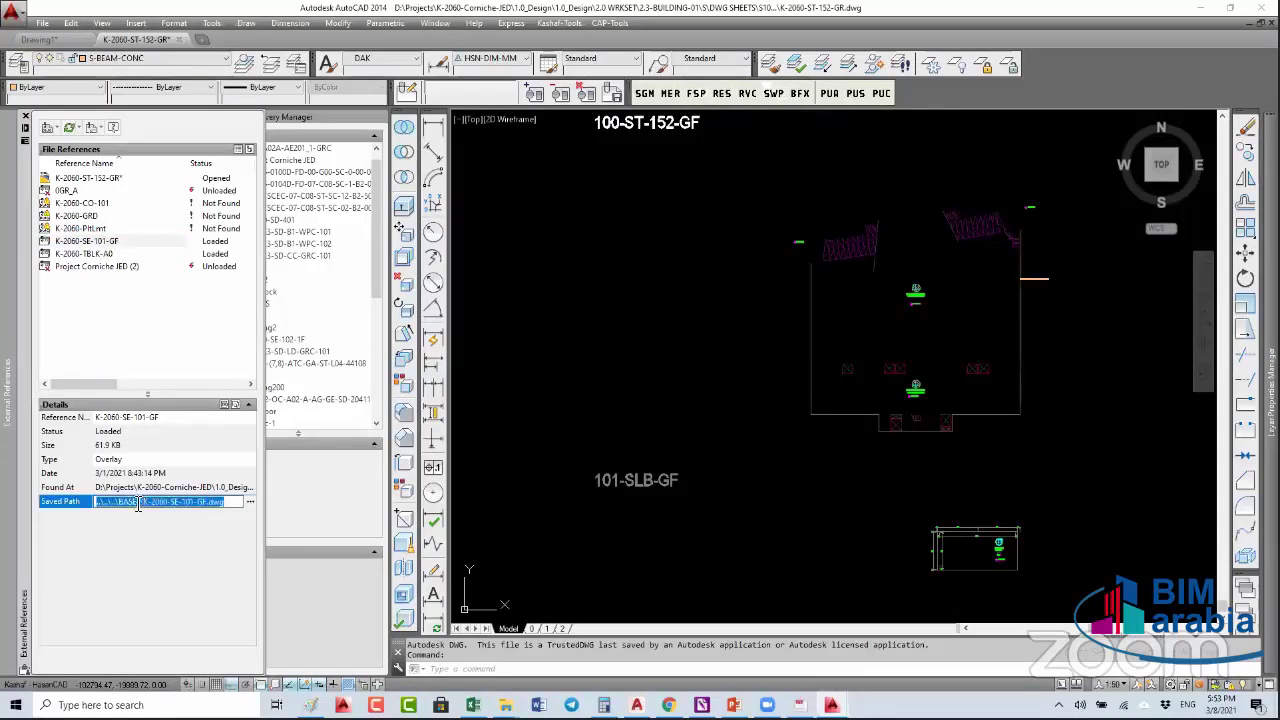
key(BackSpace)
key(Return)
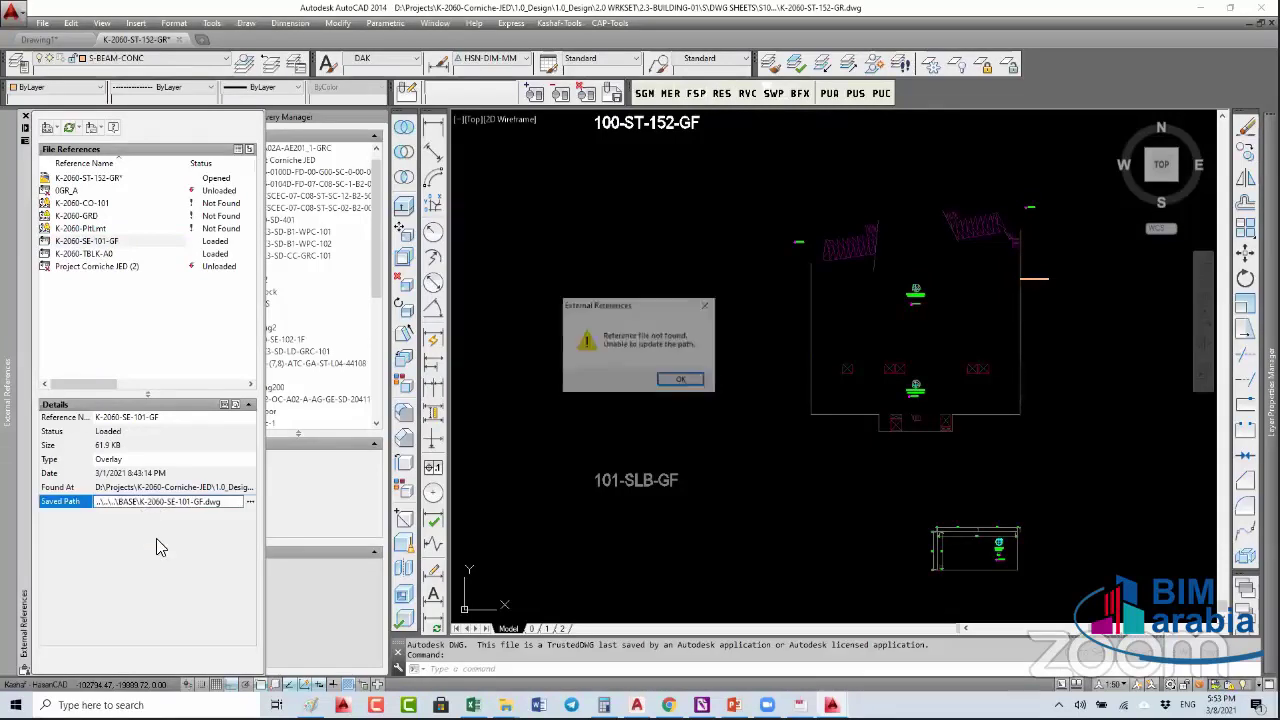
click(682, 381)
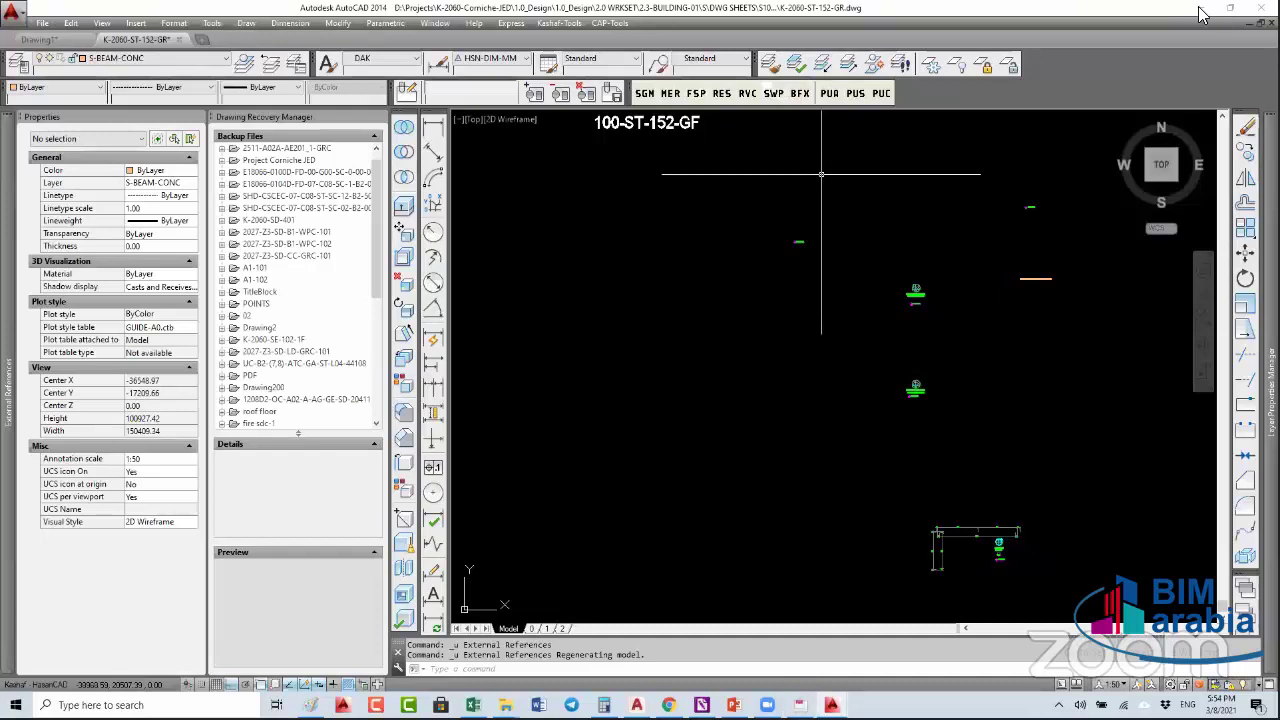
- Minimize AutoCAD, shift the S100-PLANS Explorer window left, and return to Reference Manager
click(1075, 124)
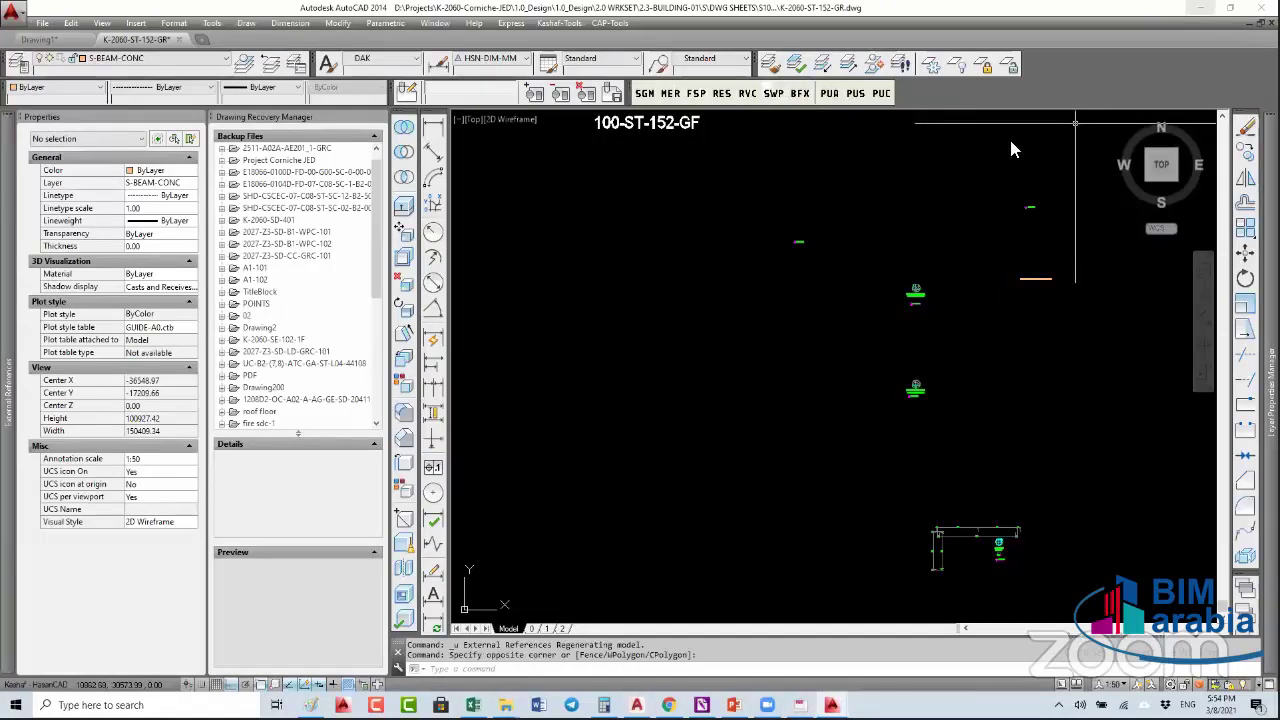
key(super+Down)
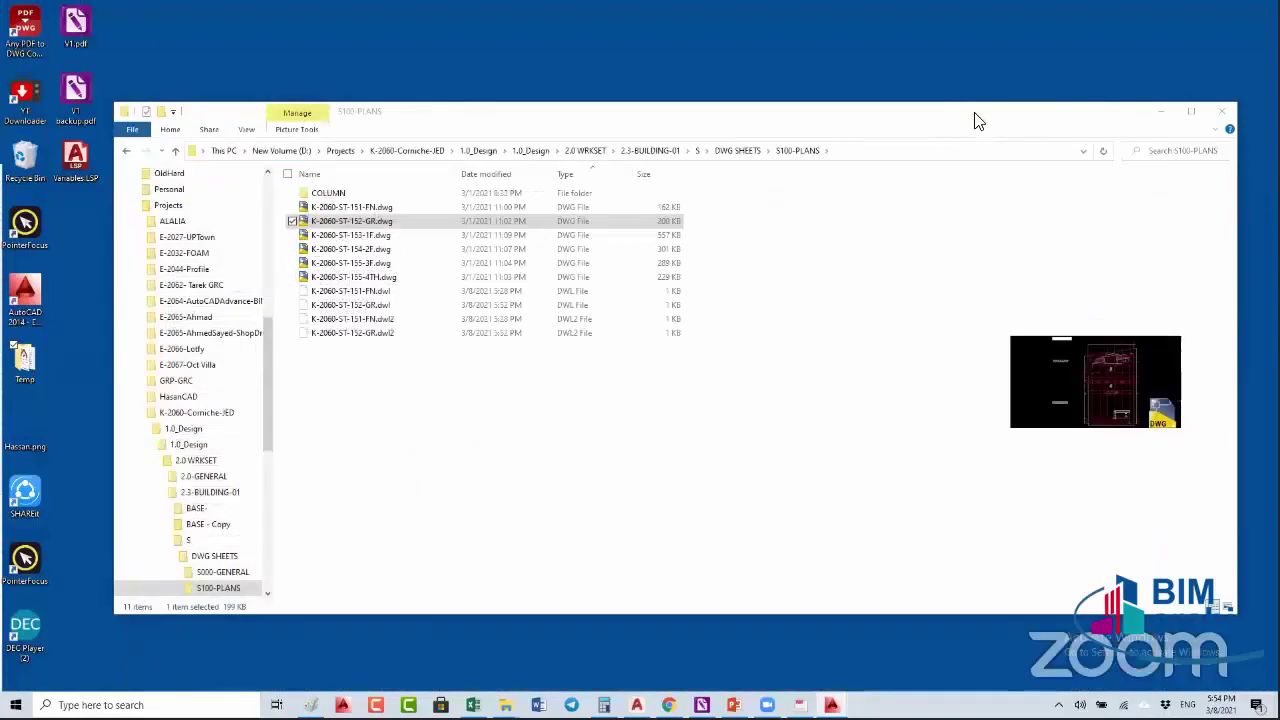
click(978, 121)
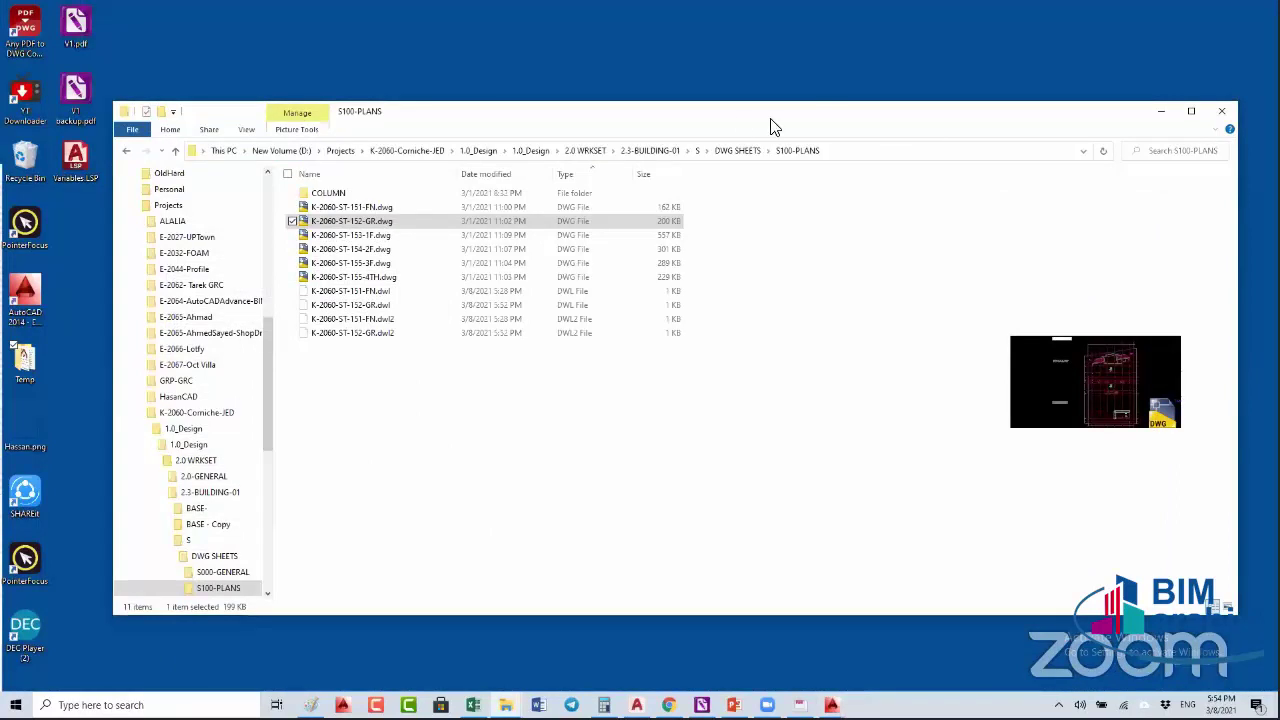
drag(828, 108, 583, 114)
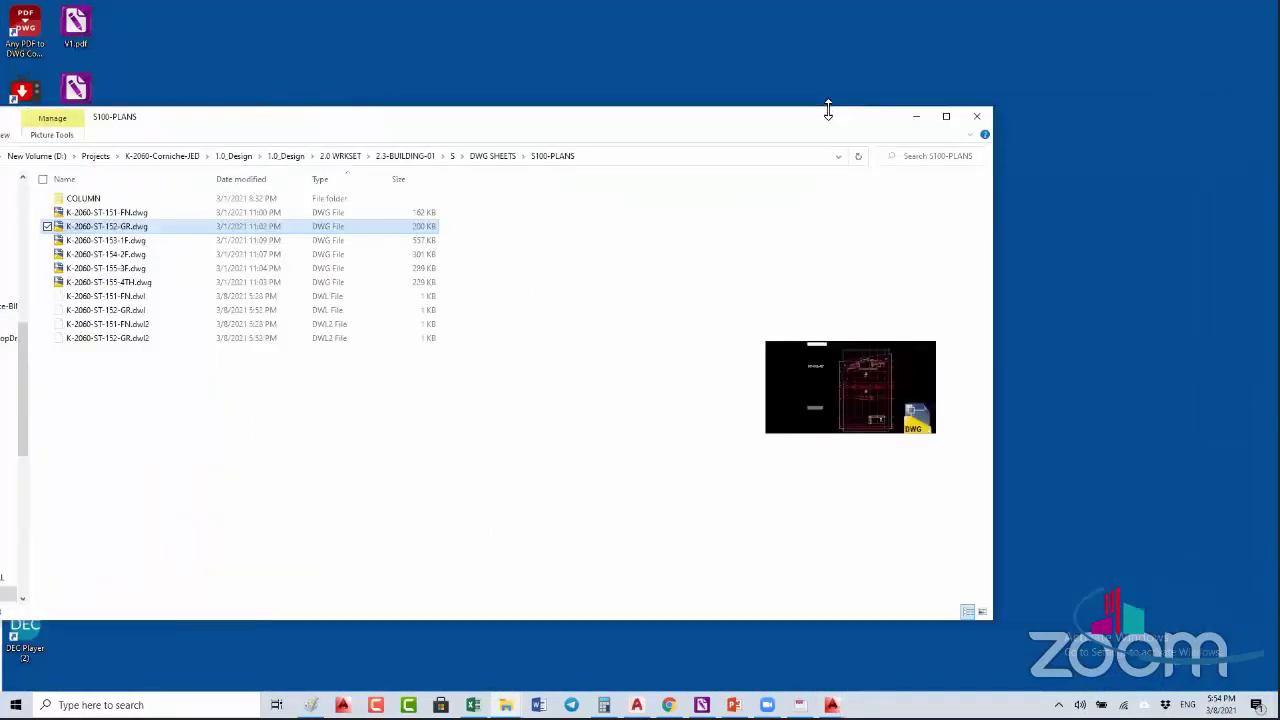
click(916, 122)
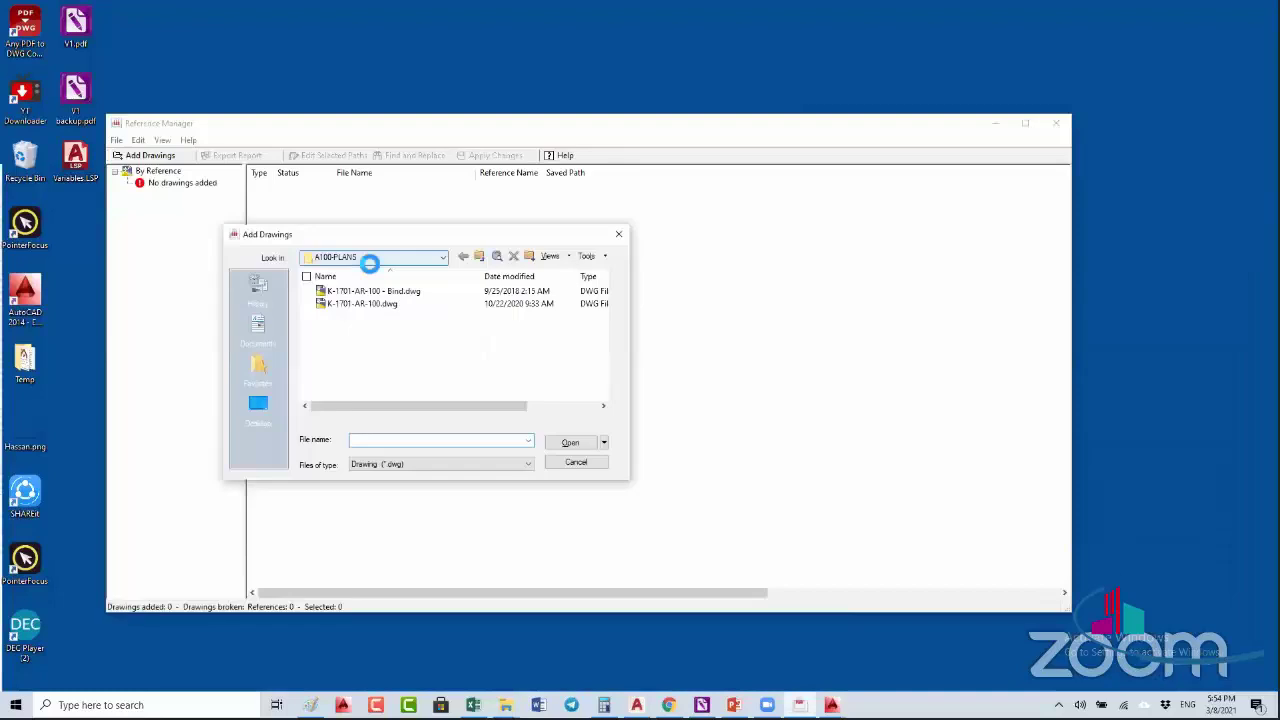
- Browse the Add Drawings dialog to S - Copy > DWG SHEETS > S100-PLANS on New Volume (D:)
click(370, 260)
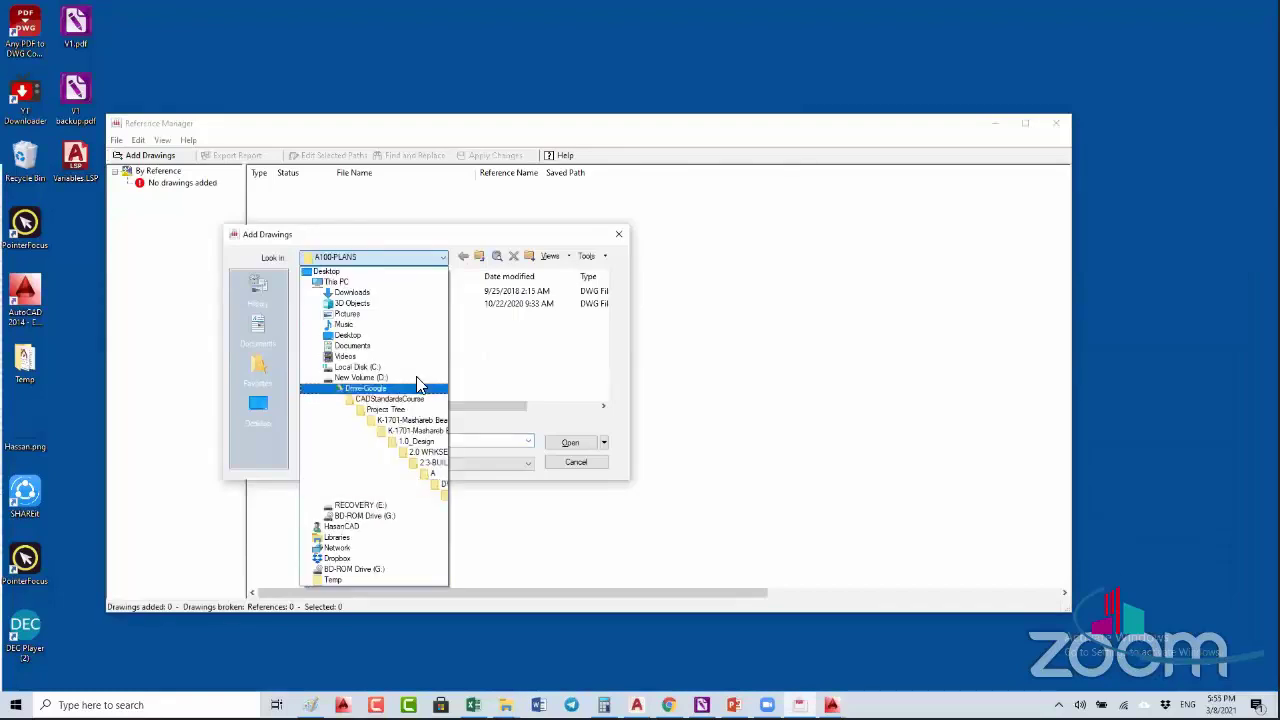
click(416, 377)
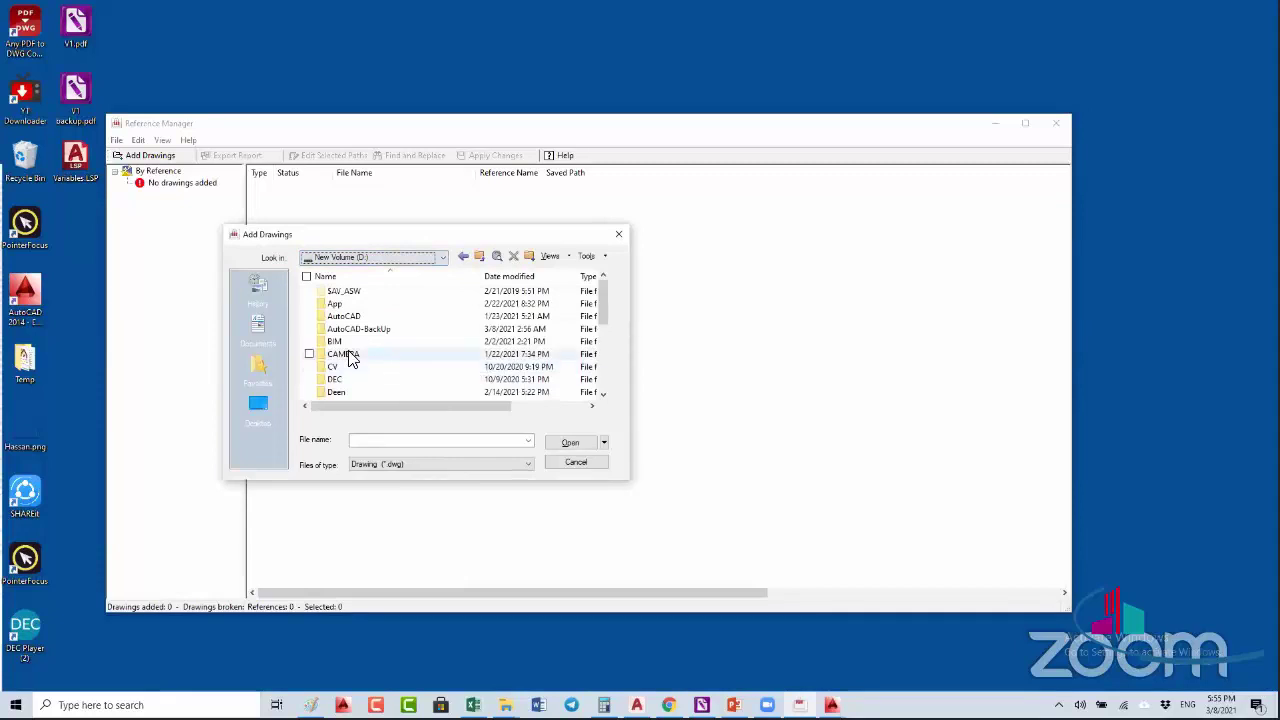
scroll(356, 372, down, 4)
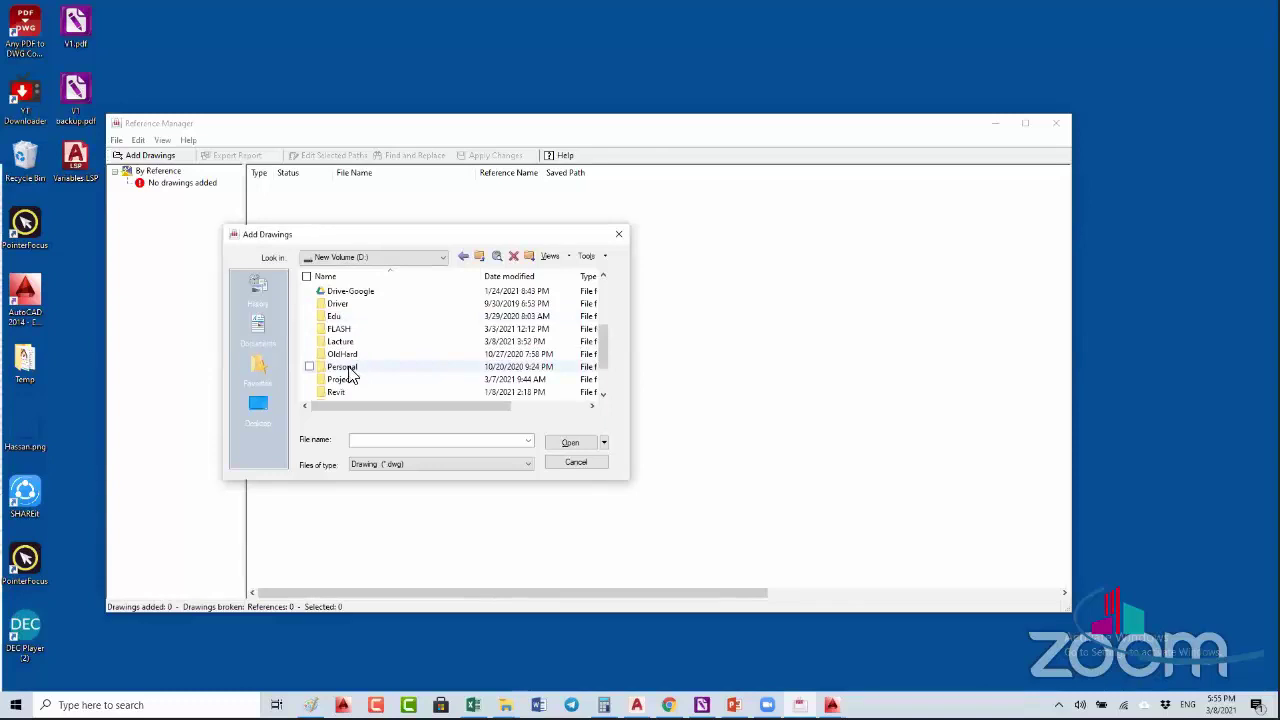
scroll(349, 374, down, 1)
double_click(360, 343)
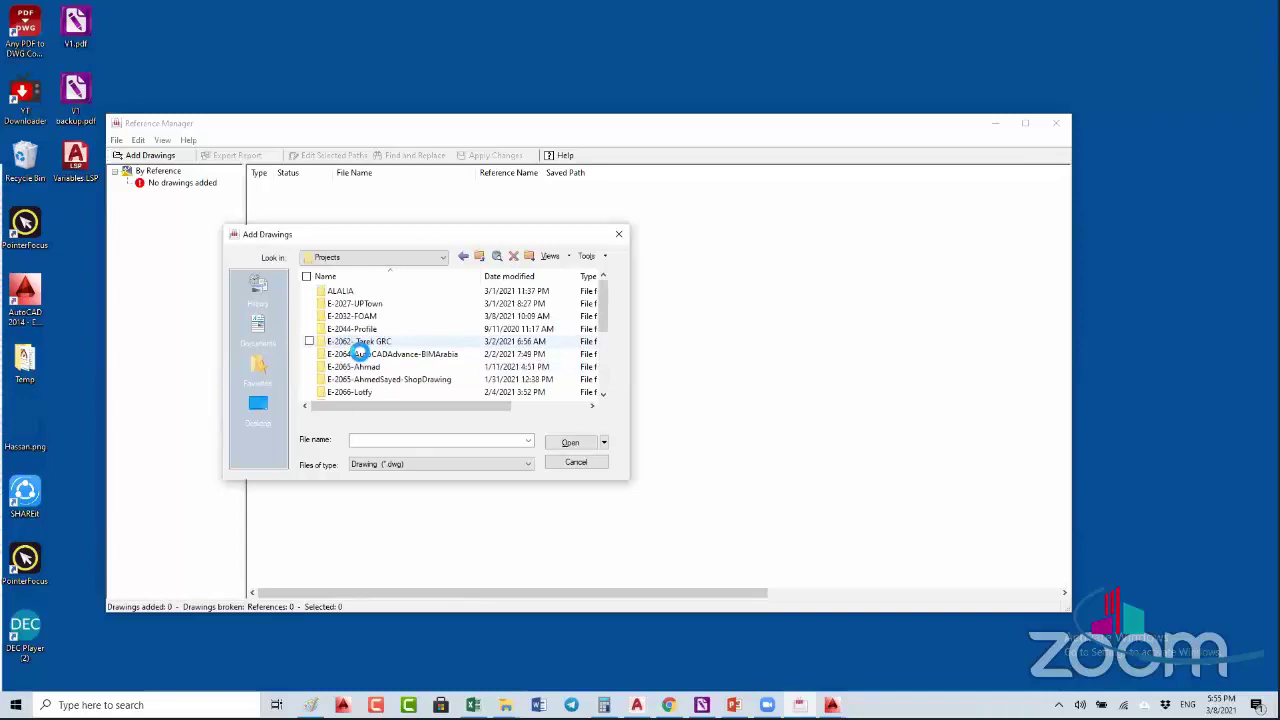
double_click(343, 292)
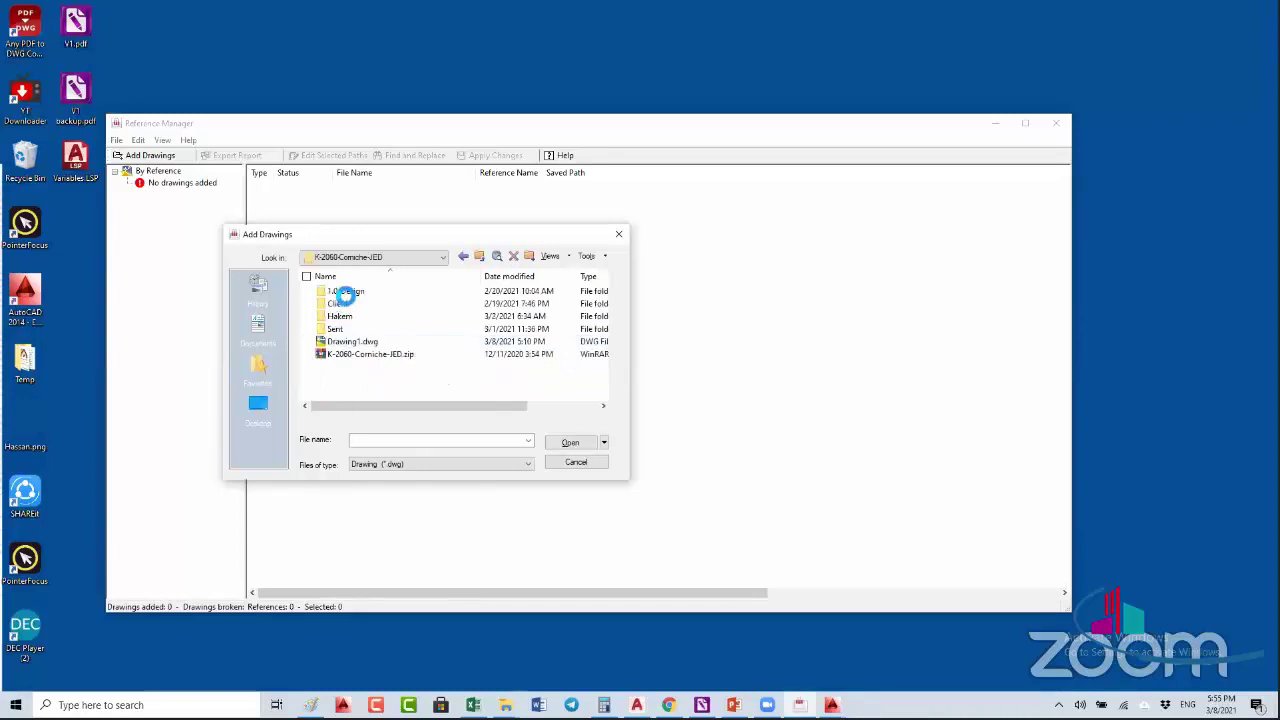
double_click(343, 289)
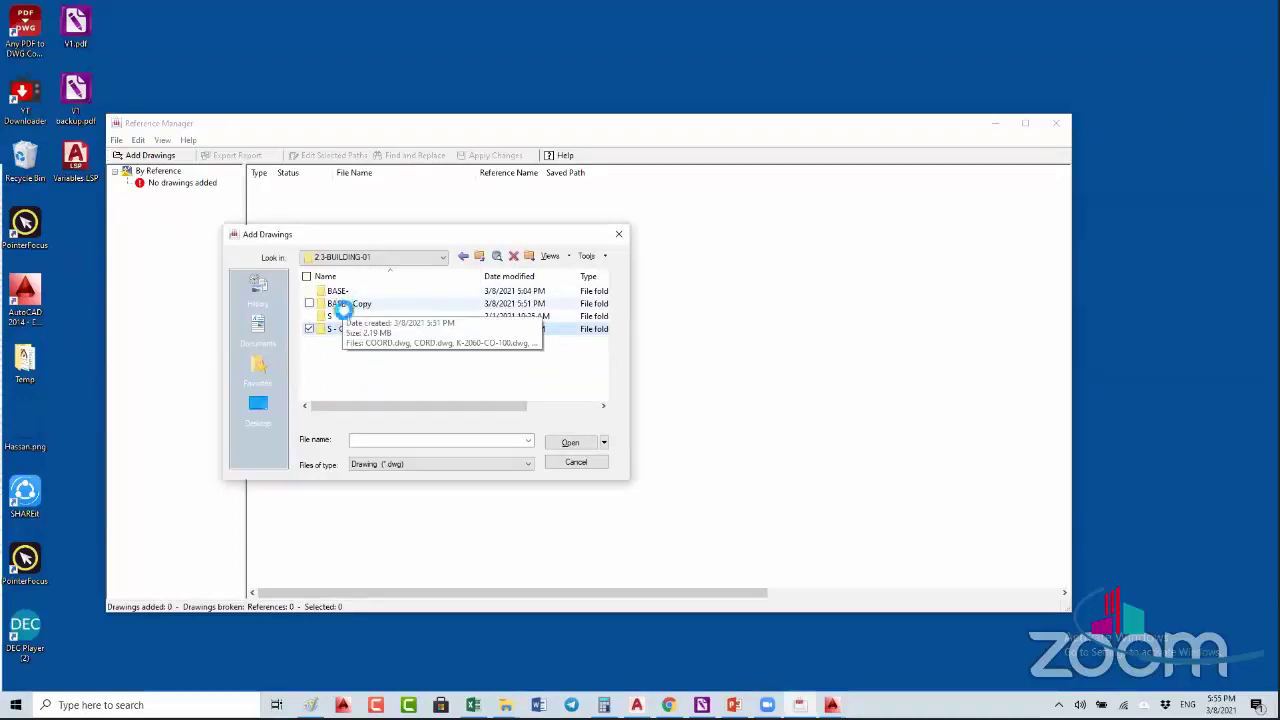
double_click(343, 330)
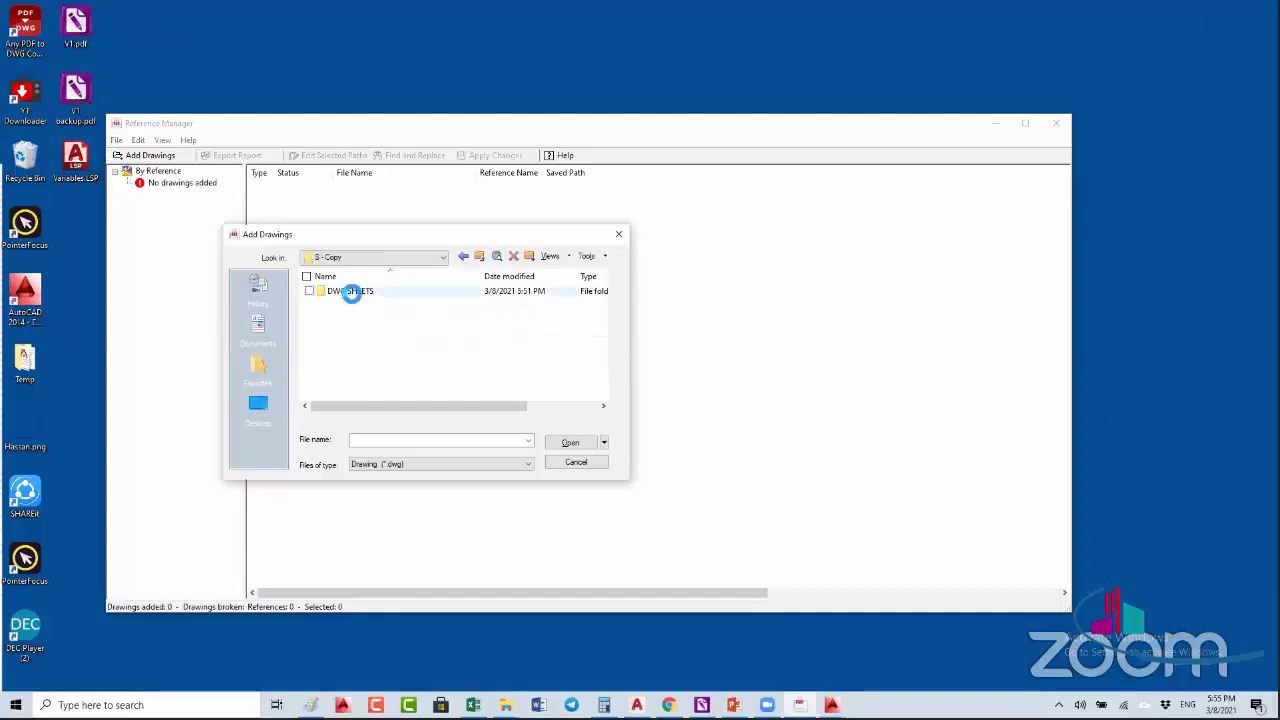
double_click(347, 292)
double_click(355, 304)
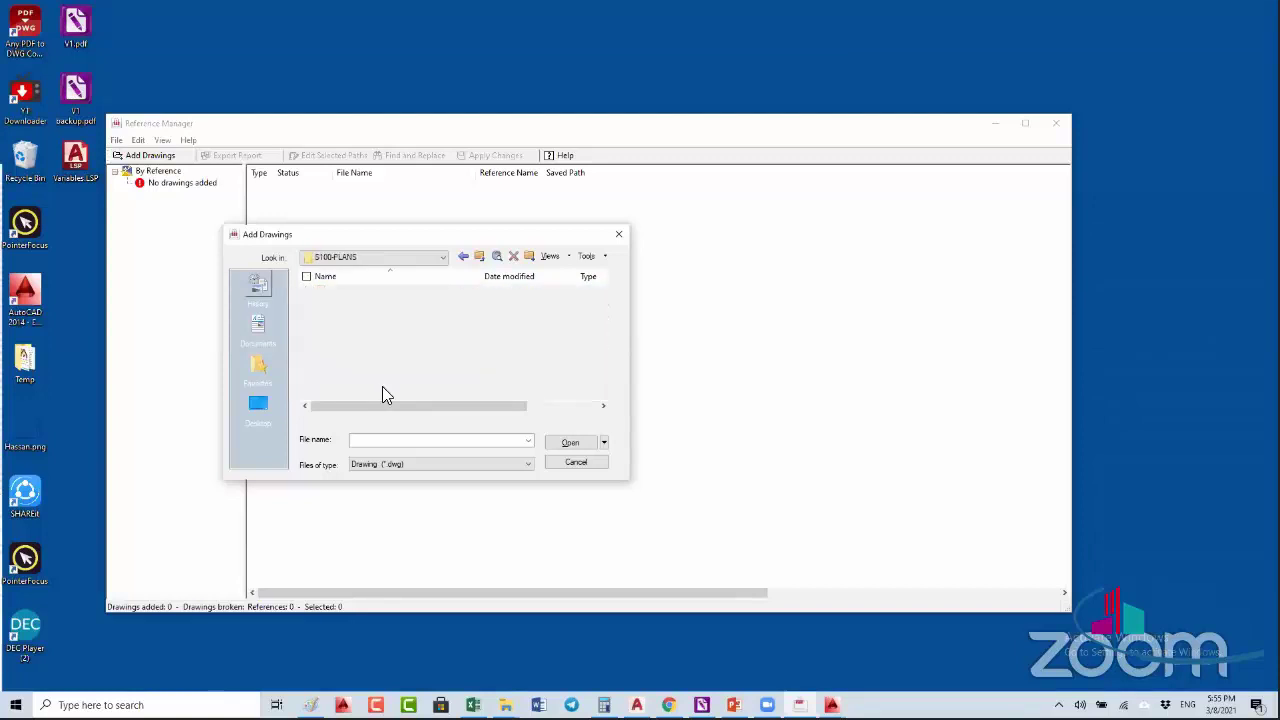
- Add all seven K-2060-ST drawings, including all xrefs regardless of nesting level
key(ctrl+a)
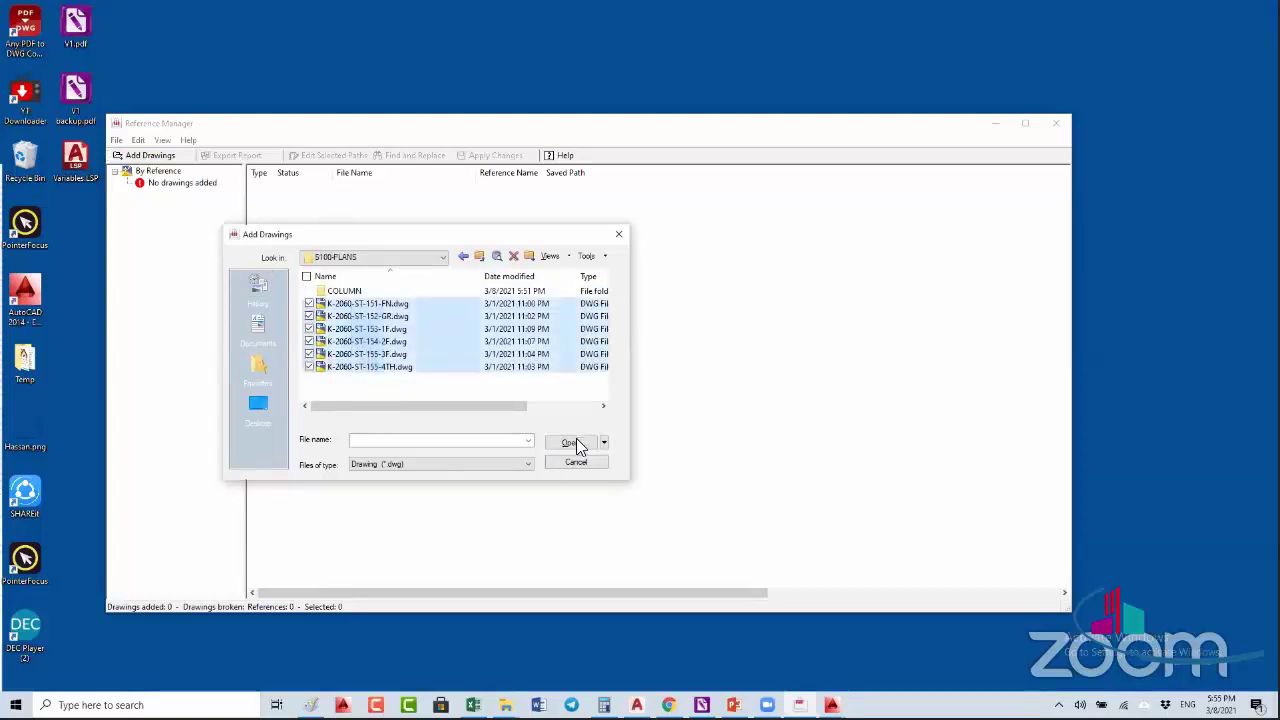
click(576, 445)
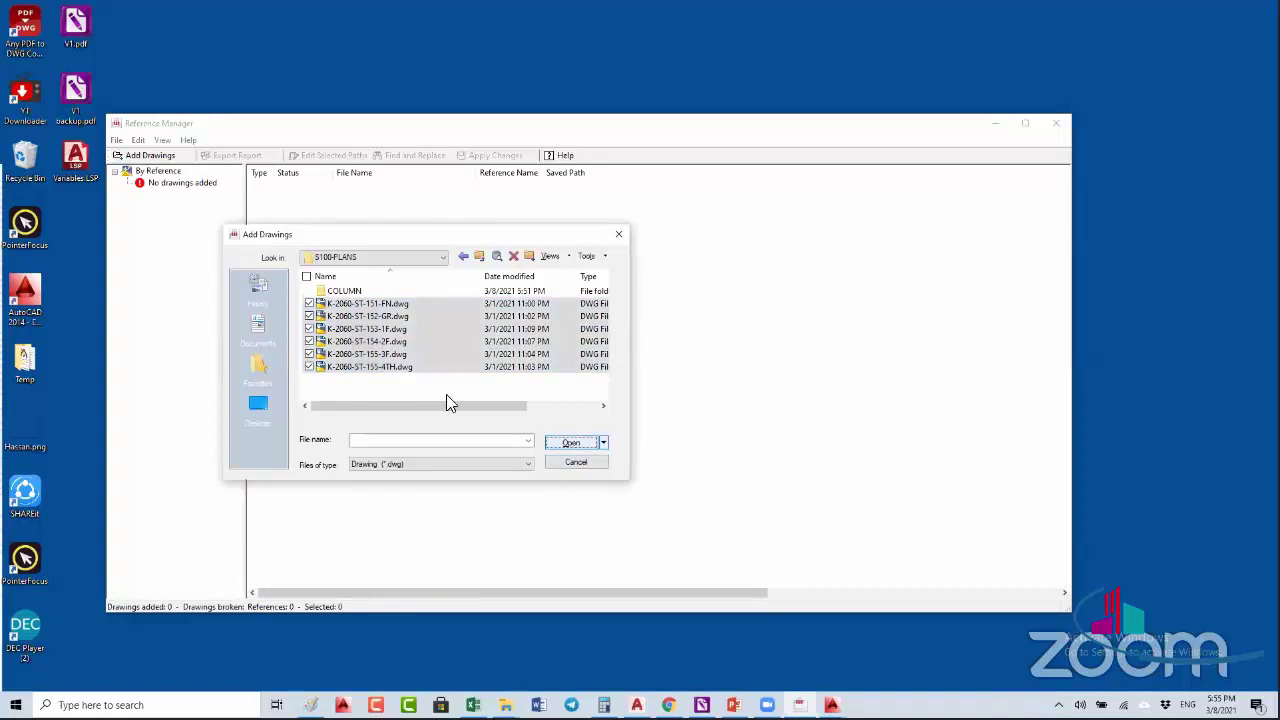
click(418, 376)
key(ctrl+a)
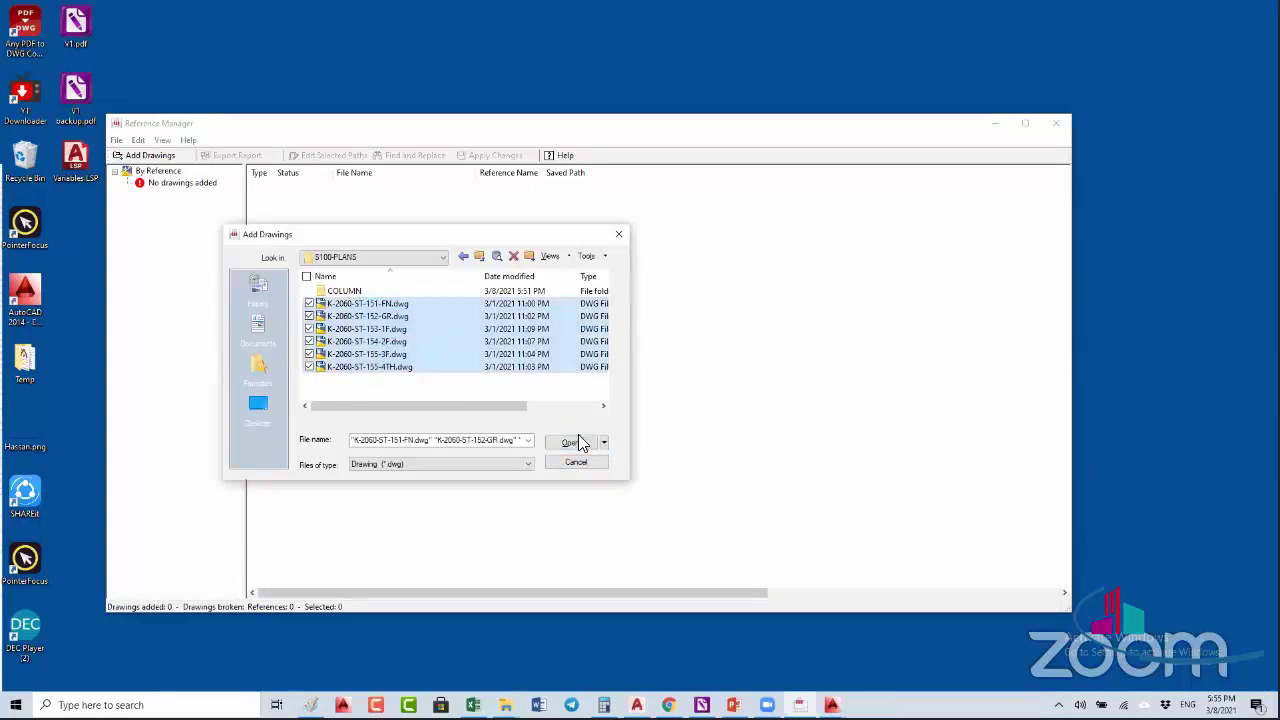
click(575, 443)
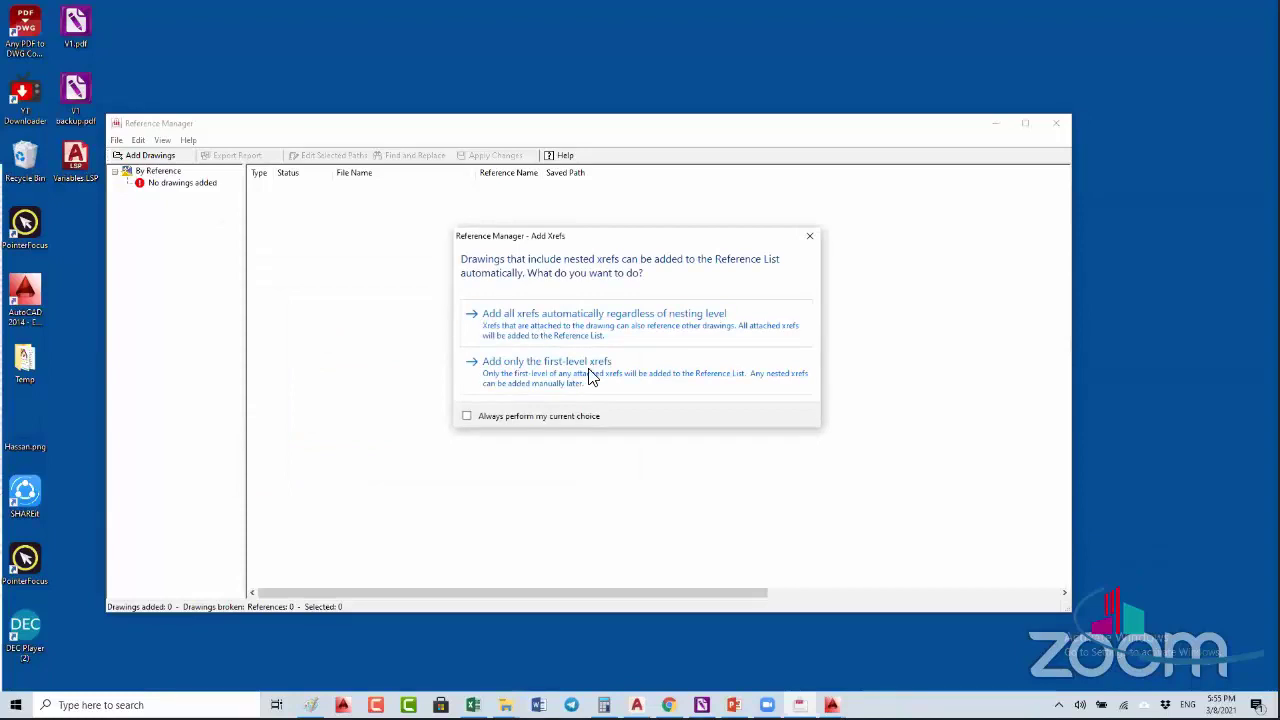
click(568, 316)
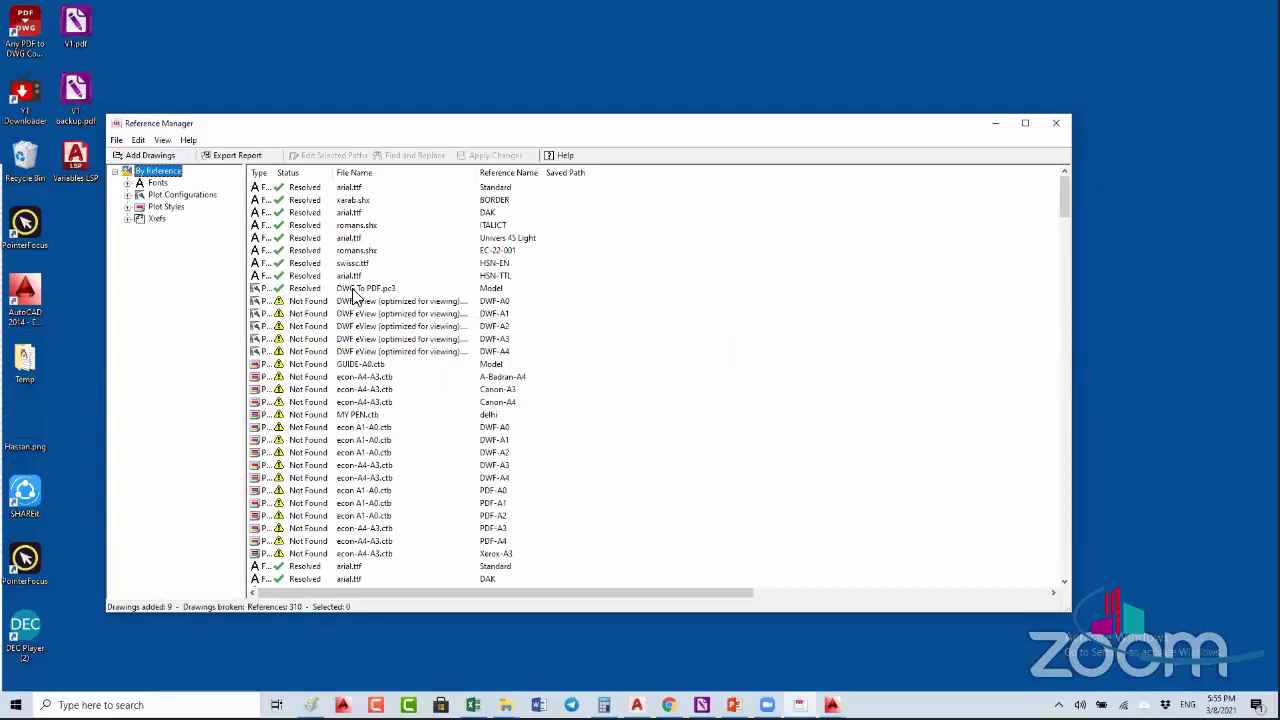
- Add the four K-2060-SC column drawings with all their nested xrefs
drag(384, 362, 350, 300)
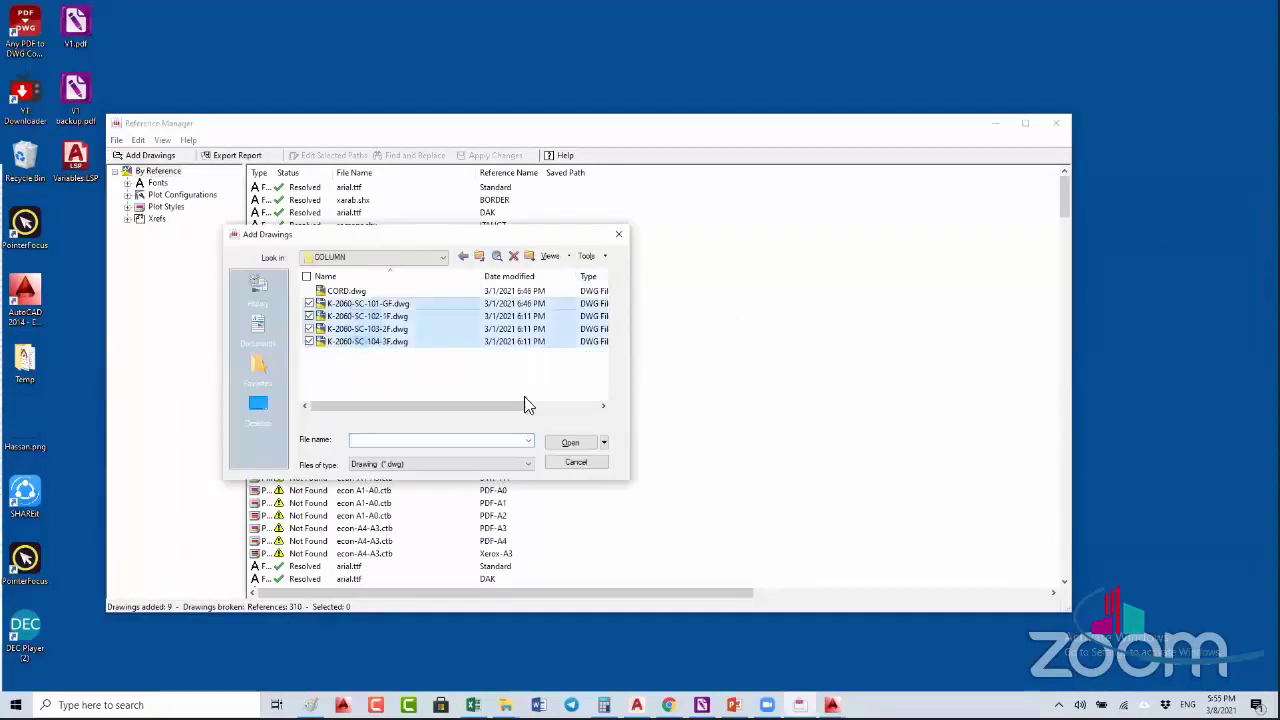
click(569, 442)
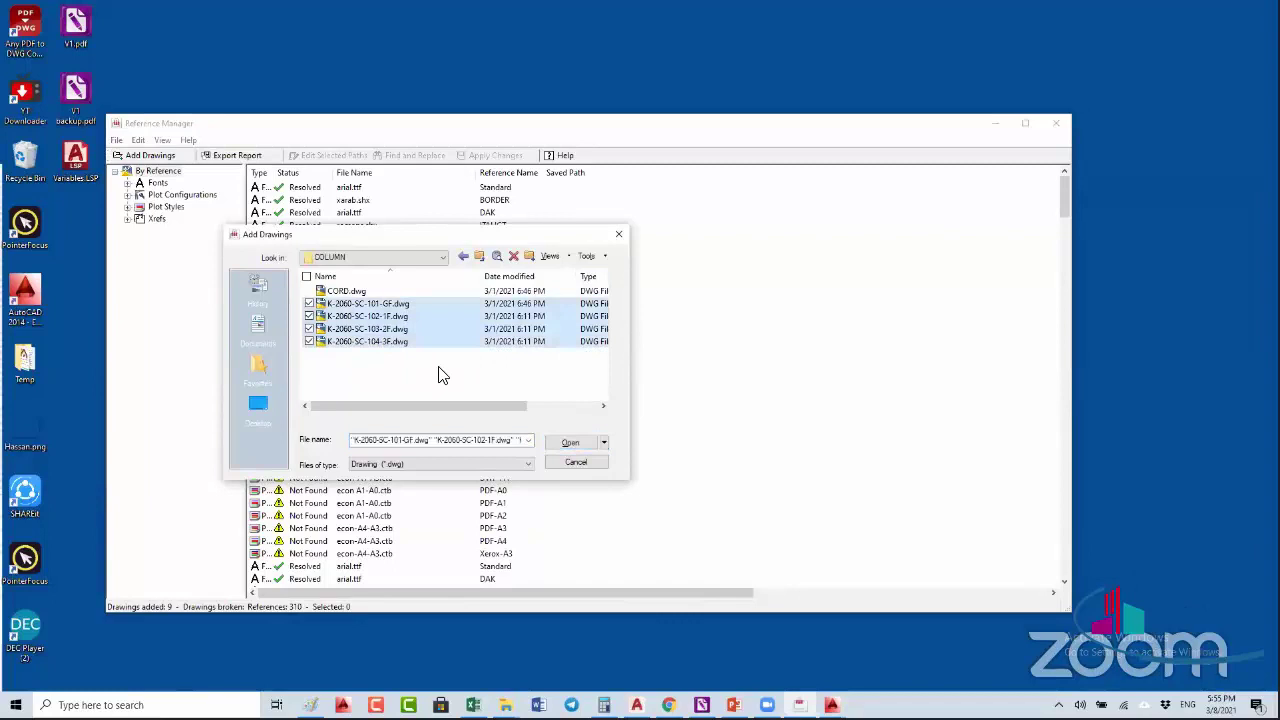
click(570, 442)
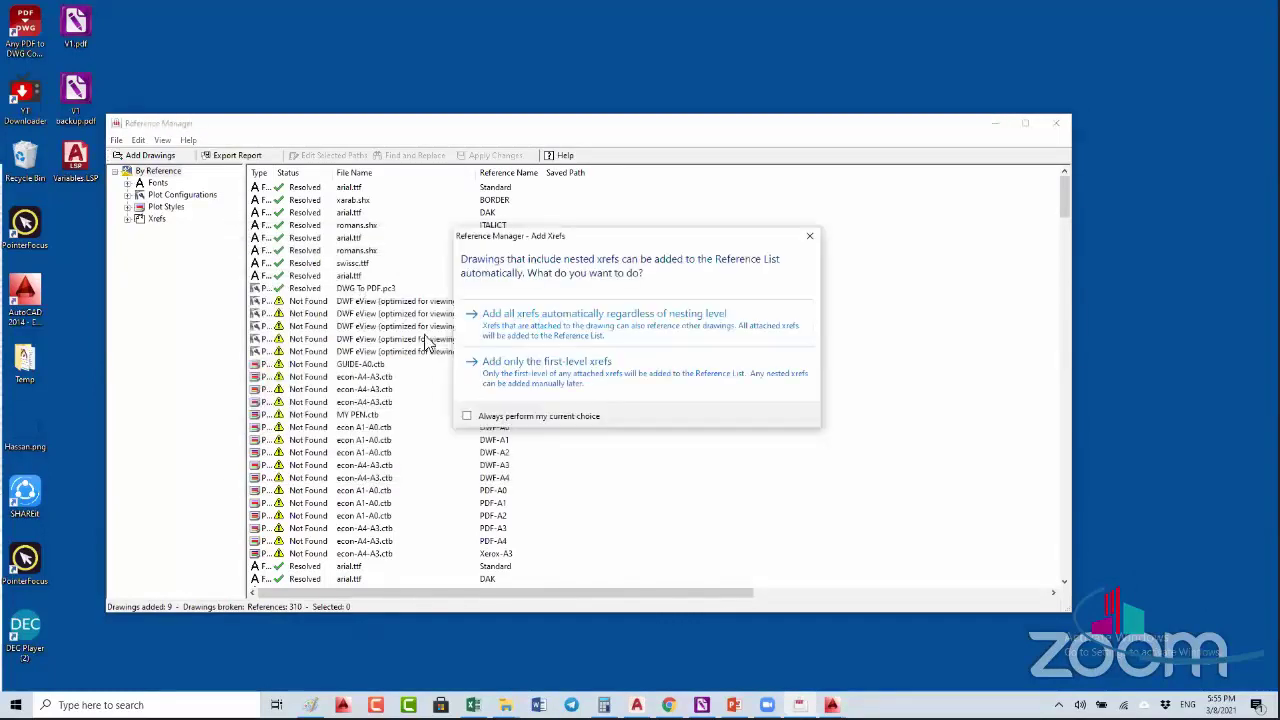
key(Return)
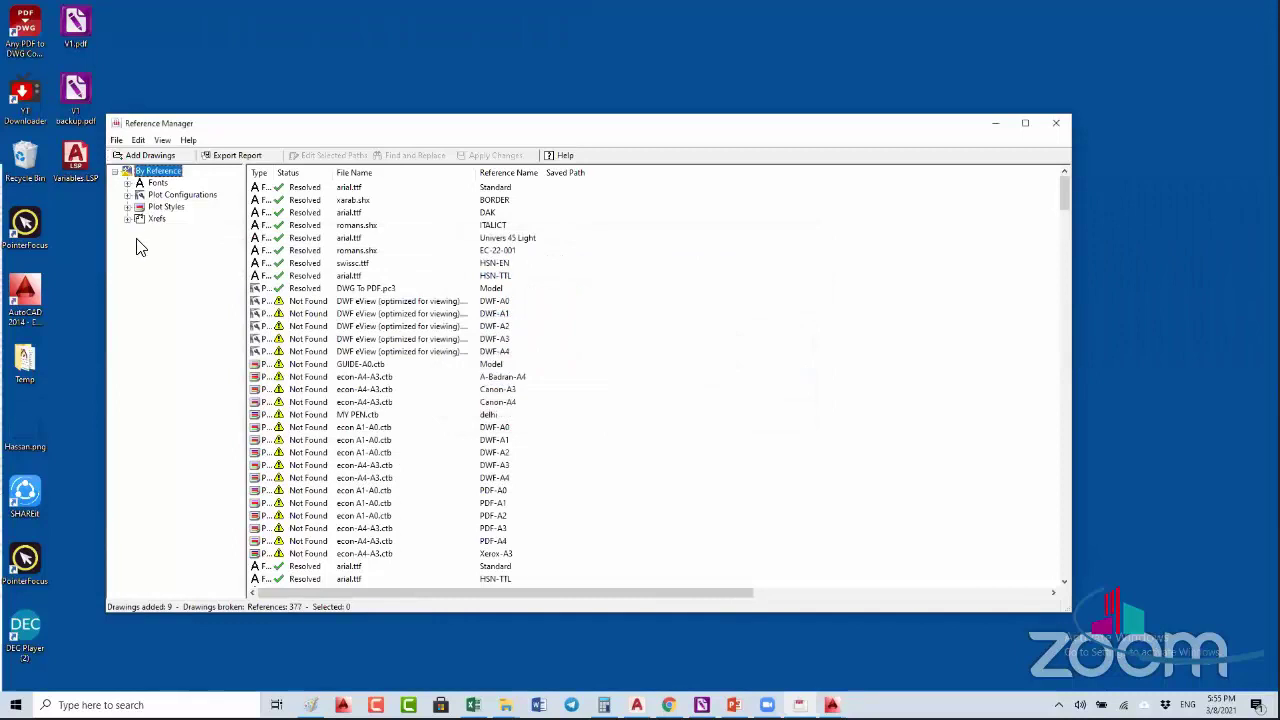
- List references by drawing and expand the first two drawings' reference categories and xrefs
click(138, 140)
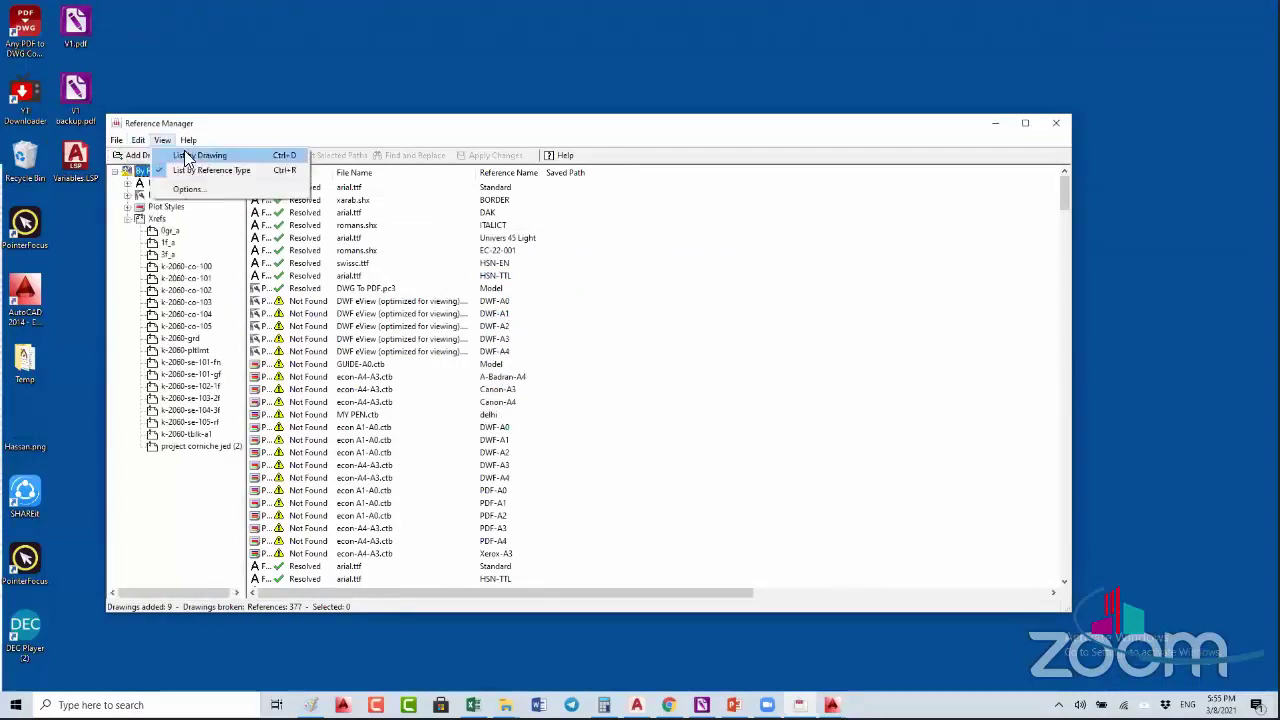
click(175, 160)
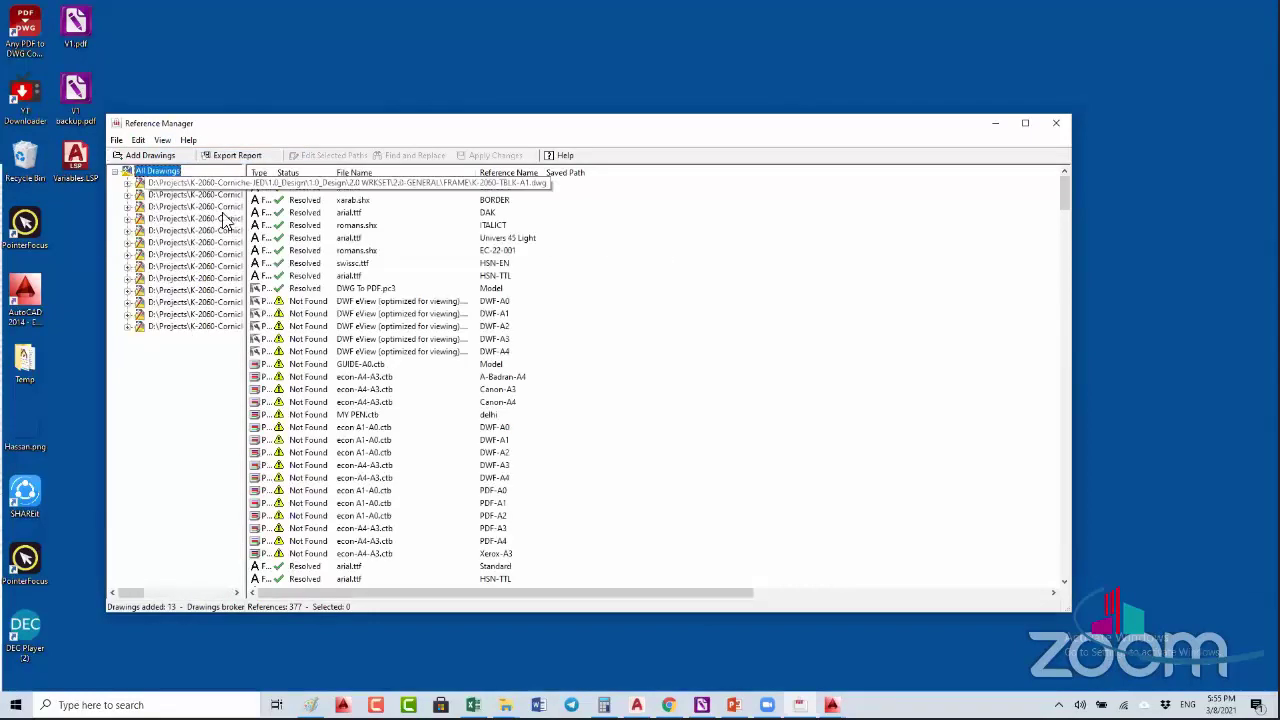
drag(396, 225, 393, 225)
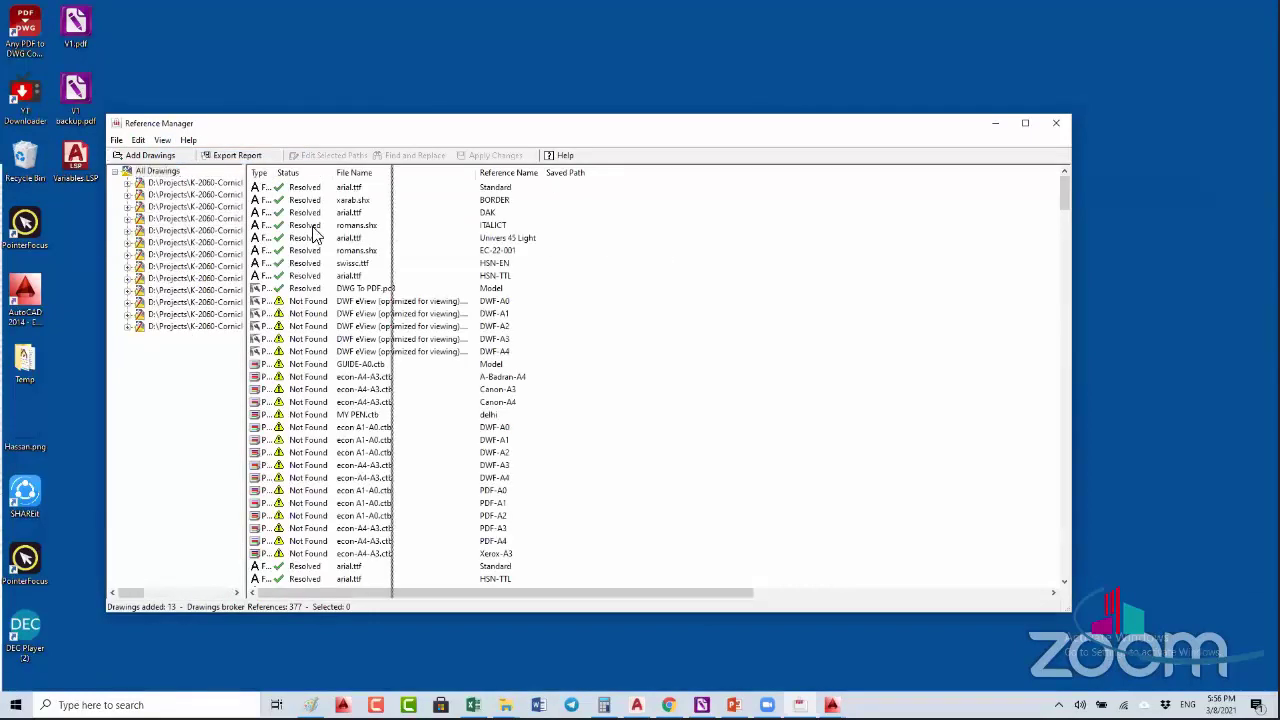
click(127, 183)
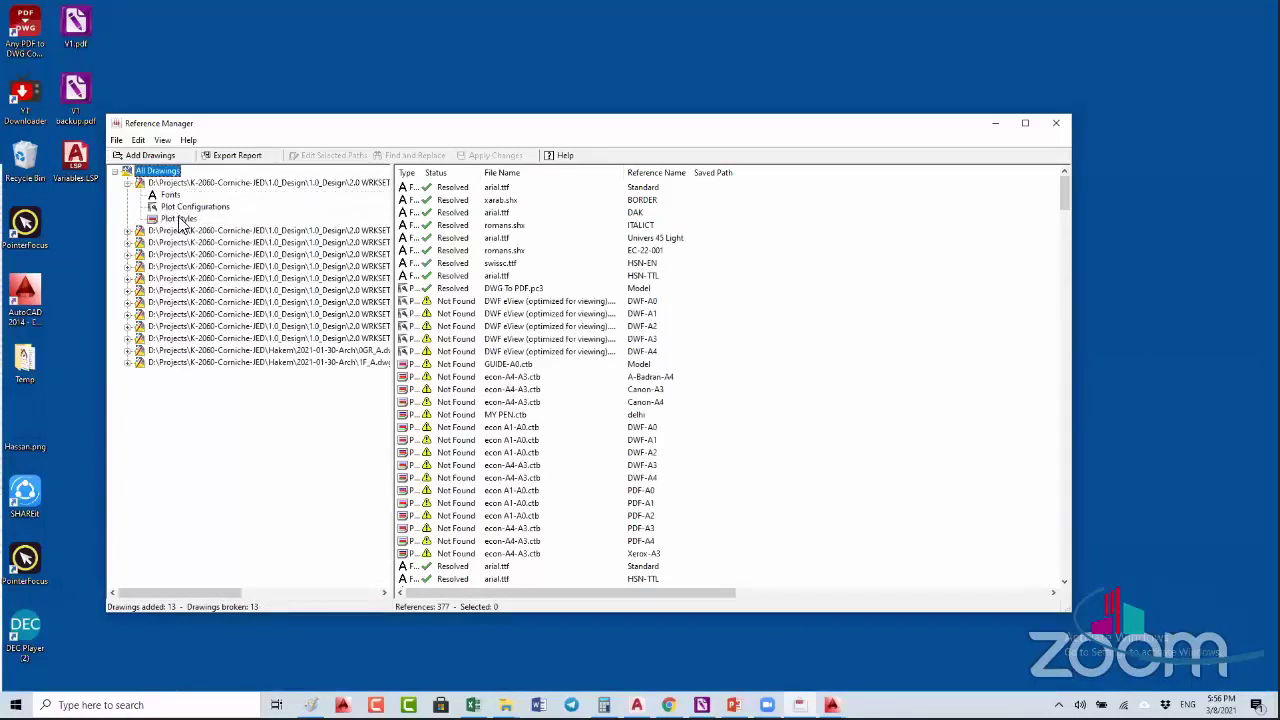
click(180, 231)
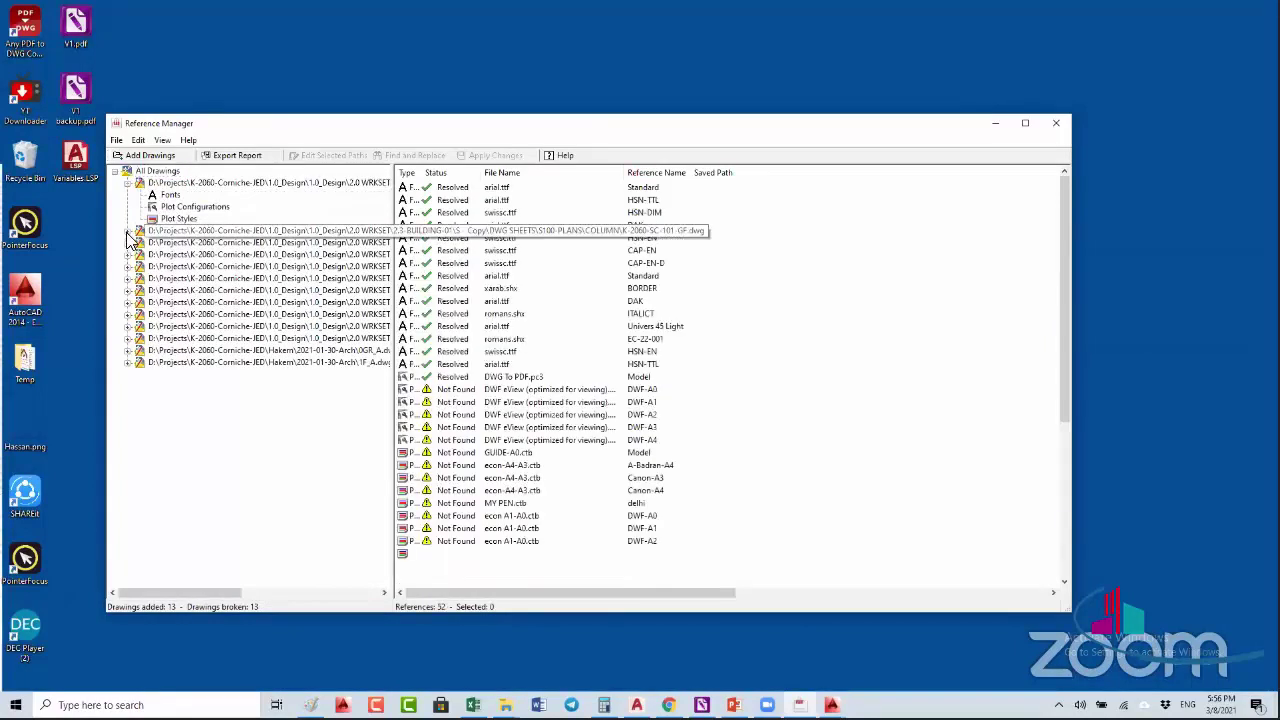
click(127, 231)
click(143, 279)
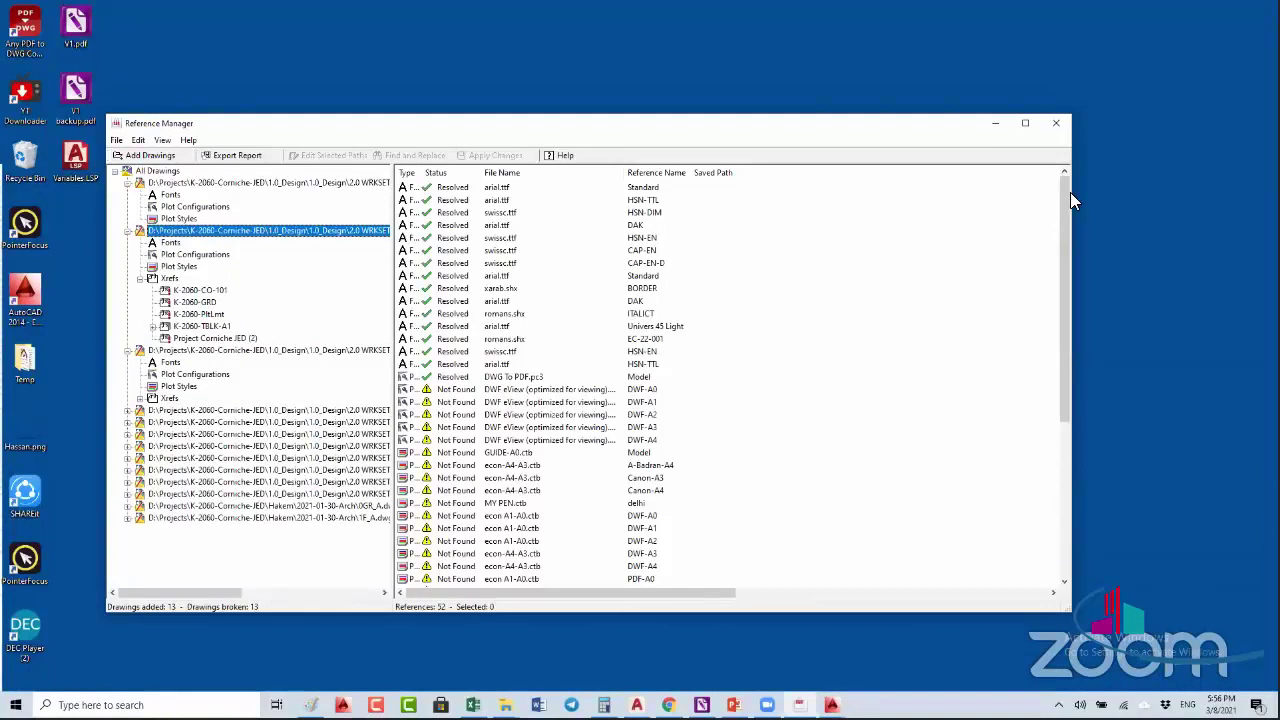
- List by reference type, expand Fonts, Plot Configurations and Plot Styles, and show the Xrefs
drag(1070, 192, 1008, 205)
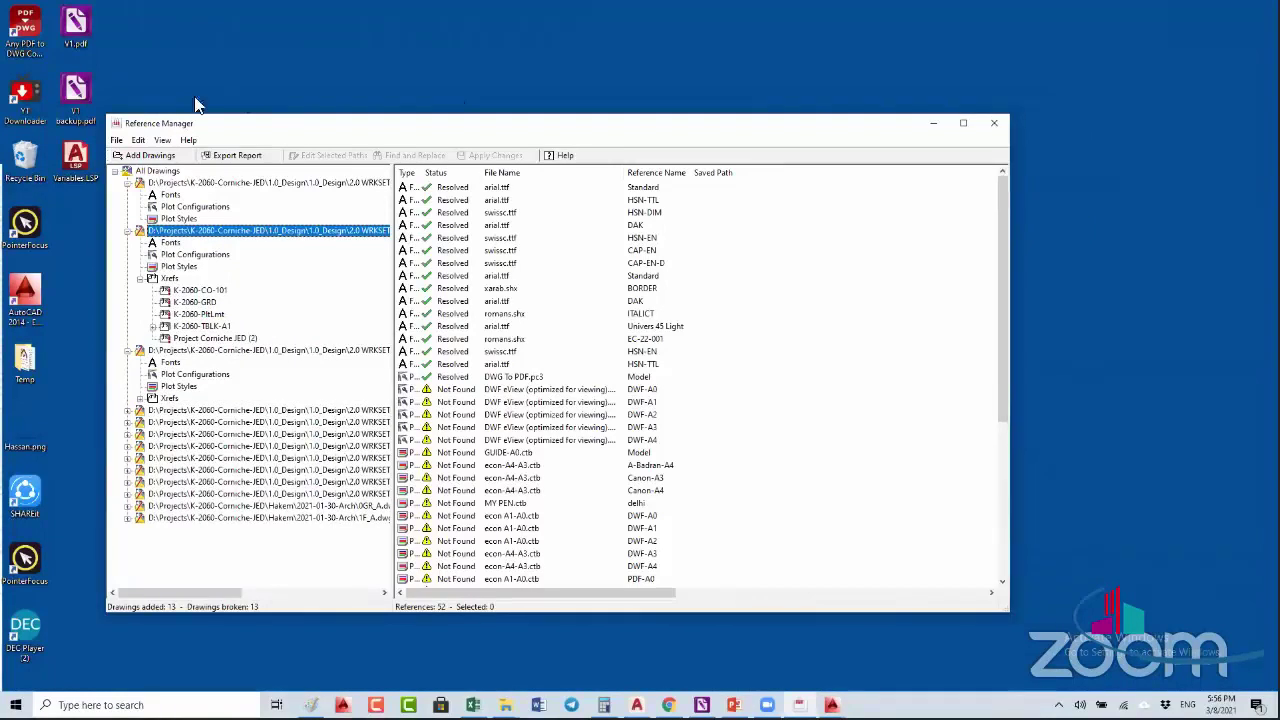
click(163, 141)
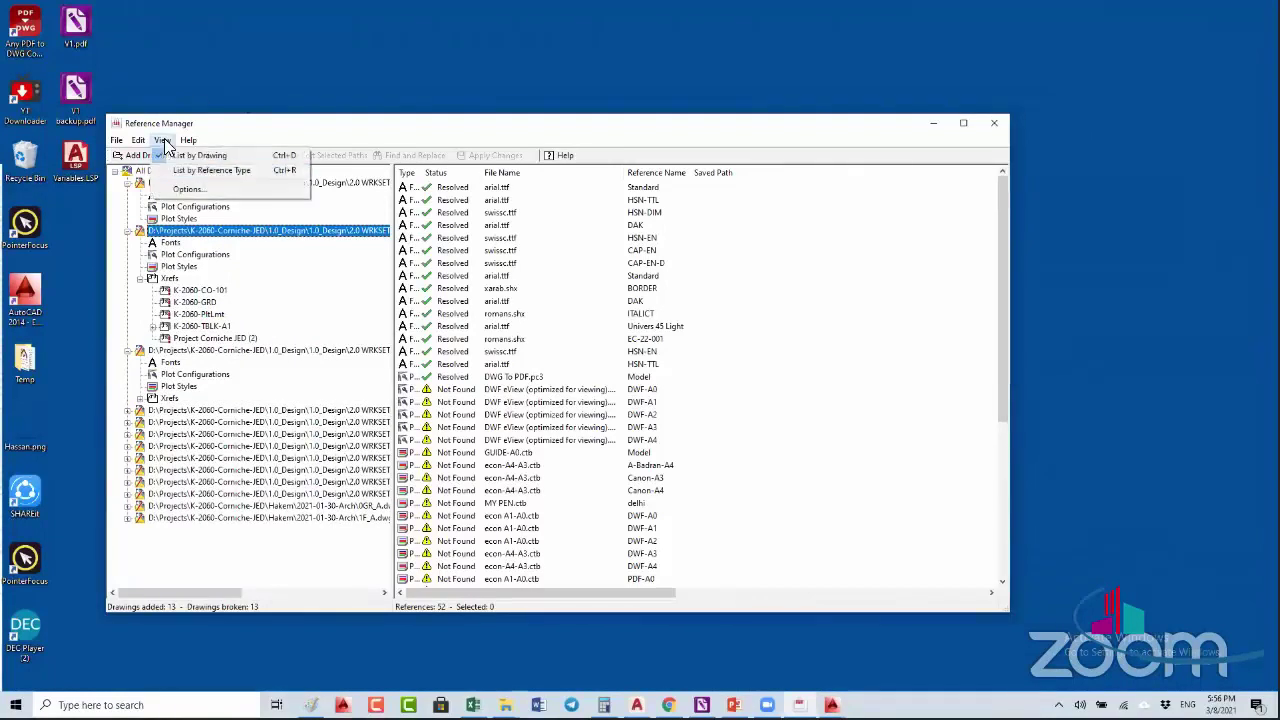
click(221, 172)
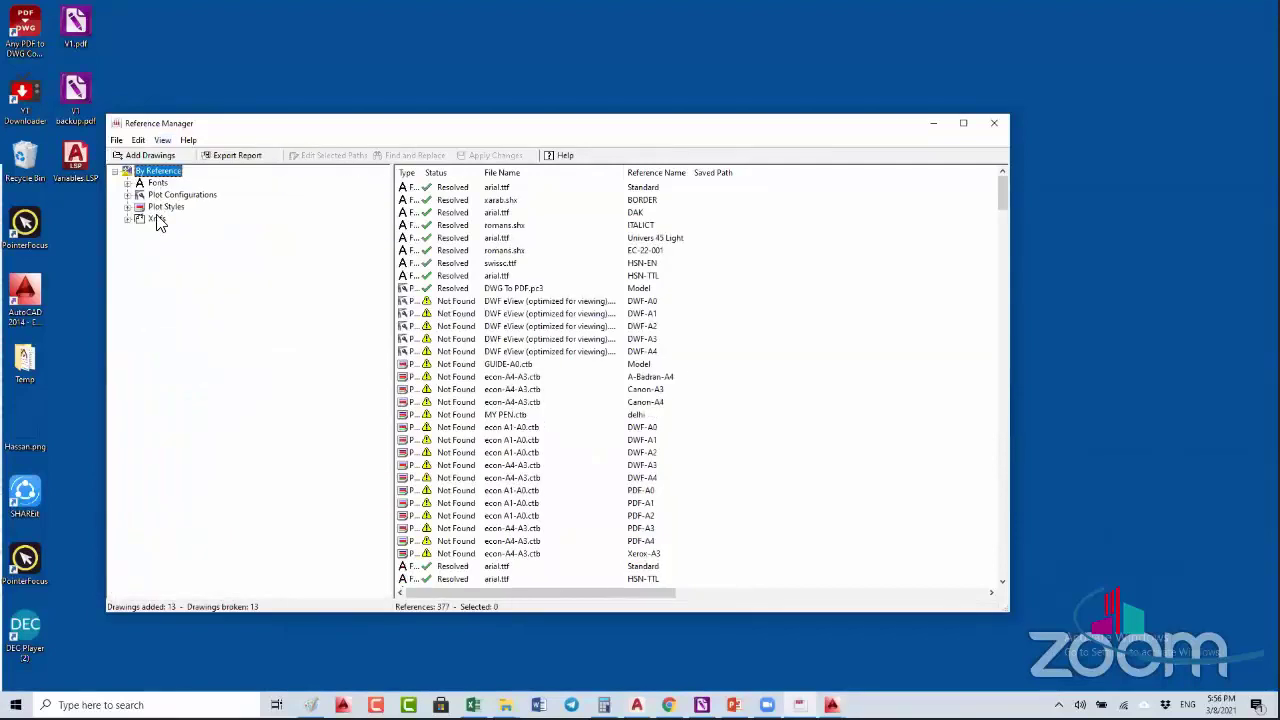
click(127, 183)
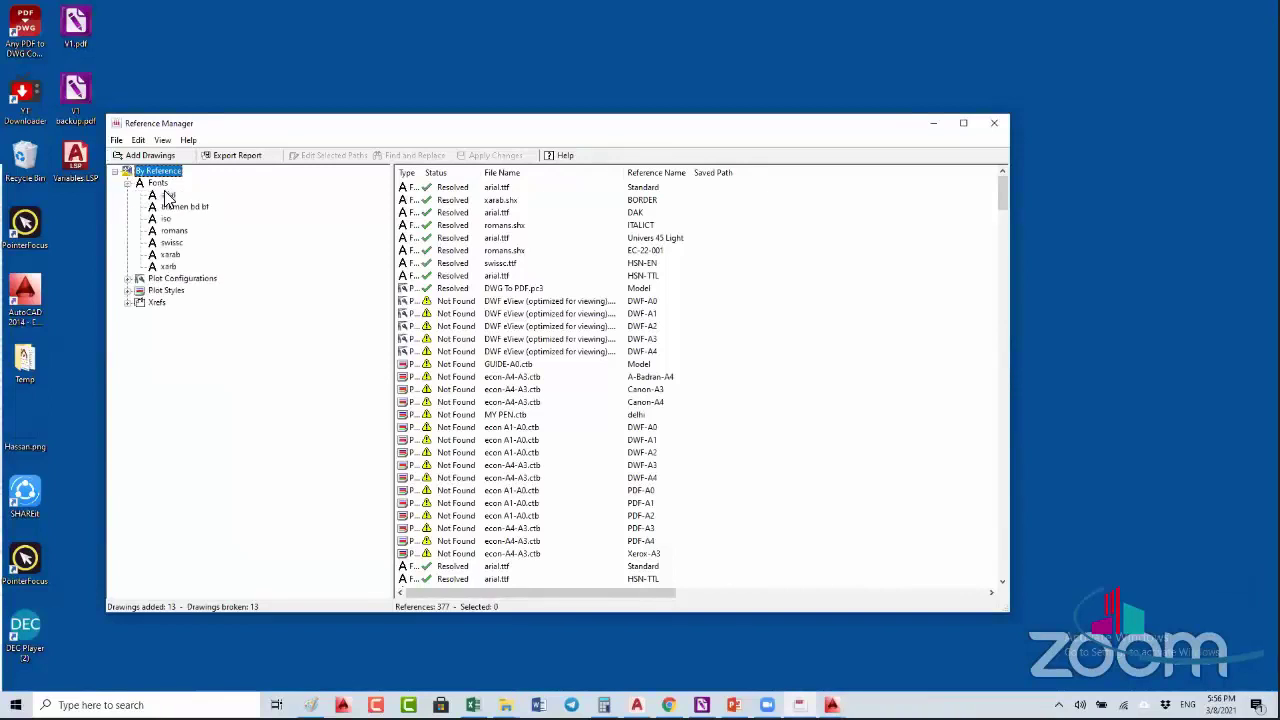
click(127, 279)
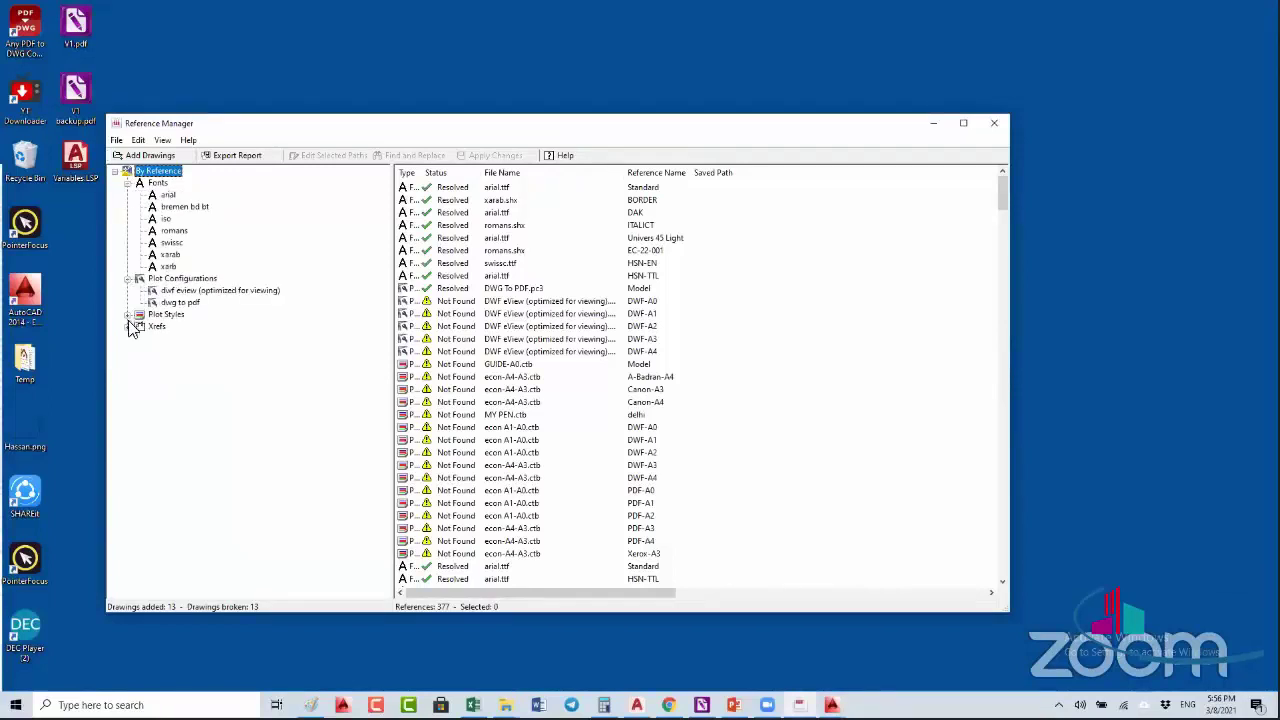
click(129, 315)
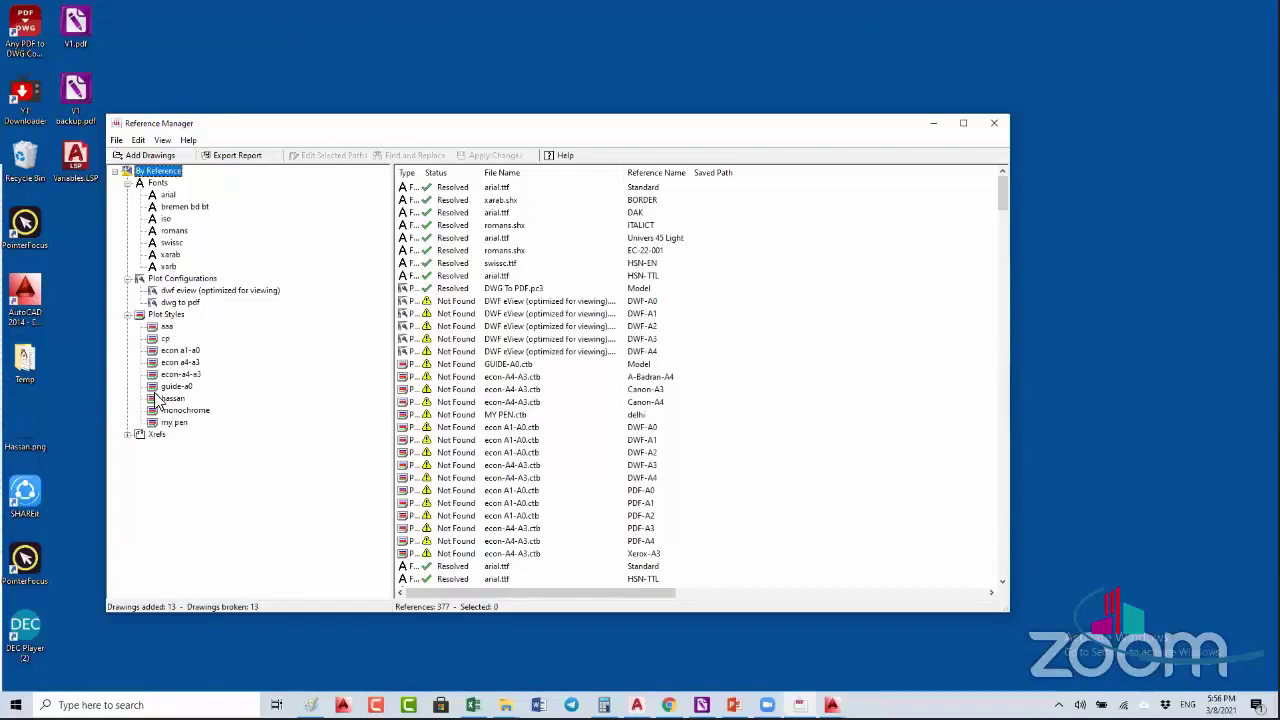
click(129, 434)
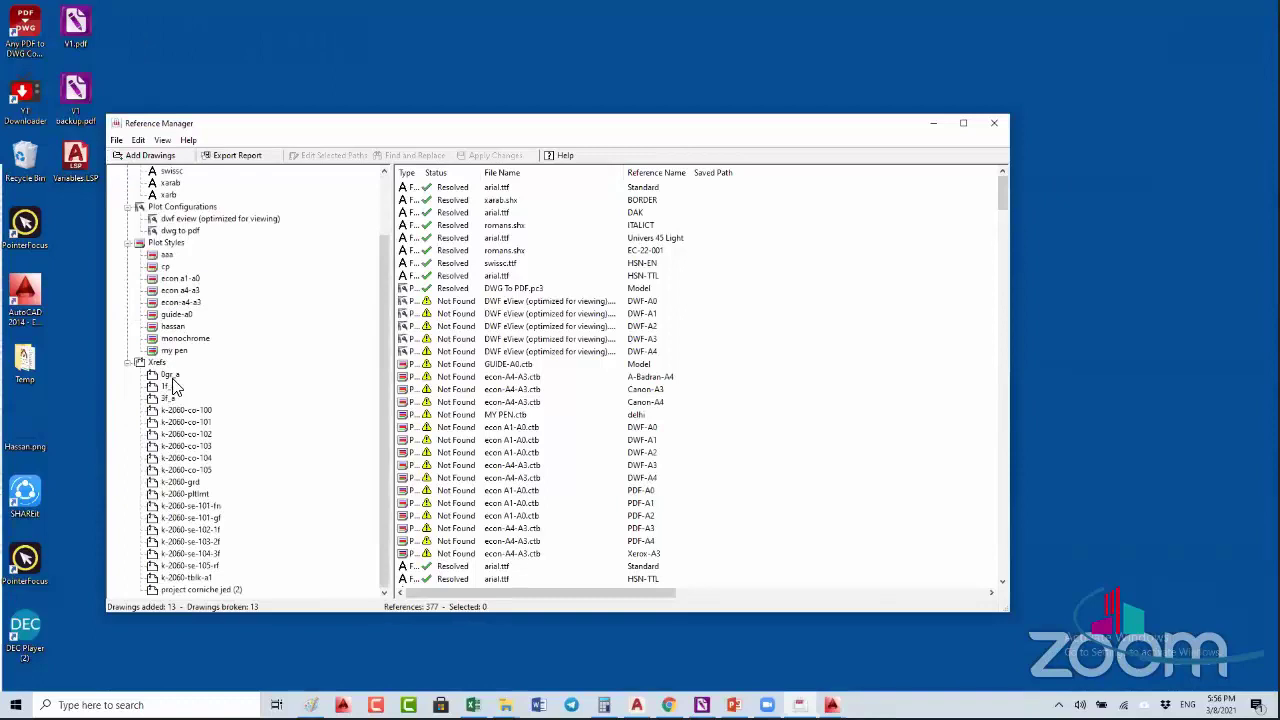
click(155, 362)
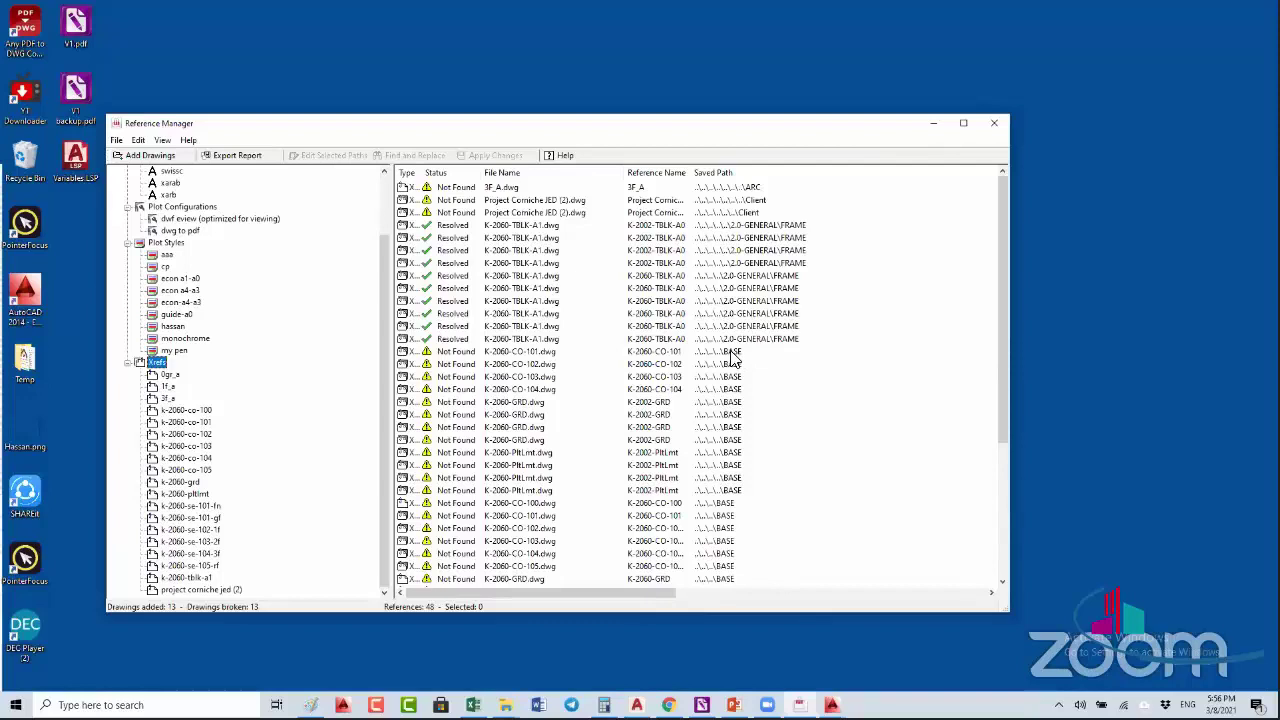
- Select the twelve Not Found BASE references and start editing their saved path
click(600, 356)
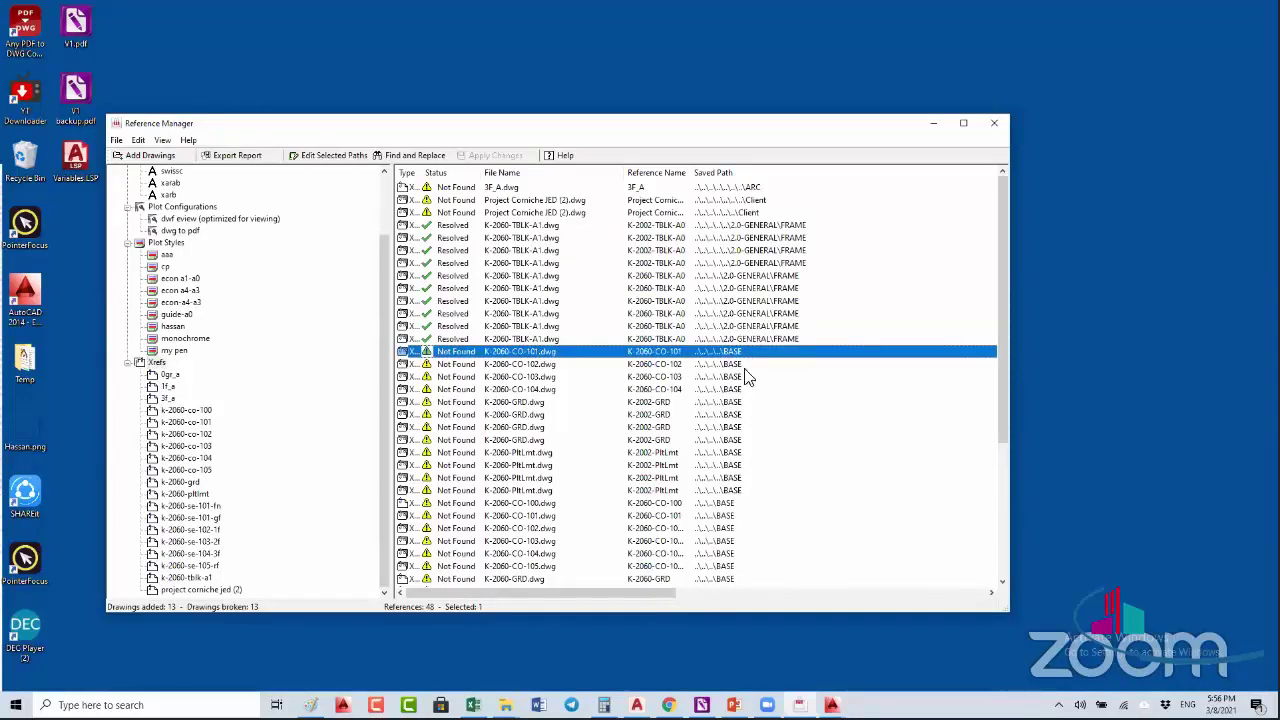
shift+click(513, 490)
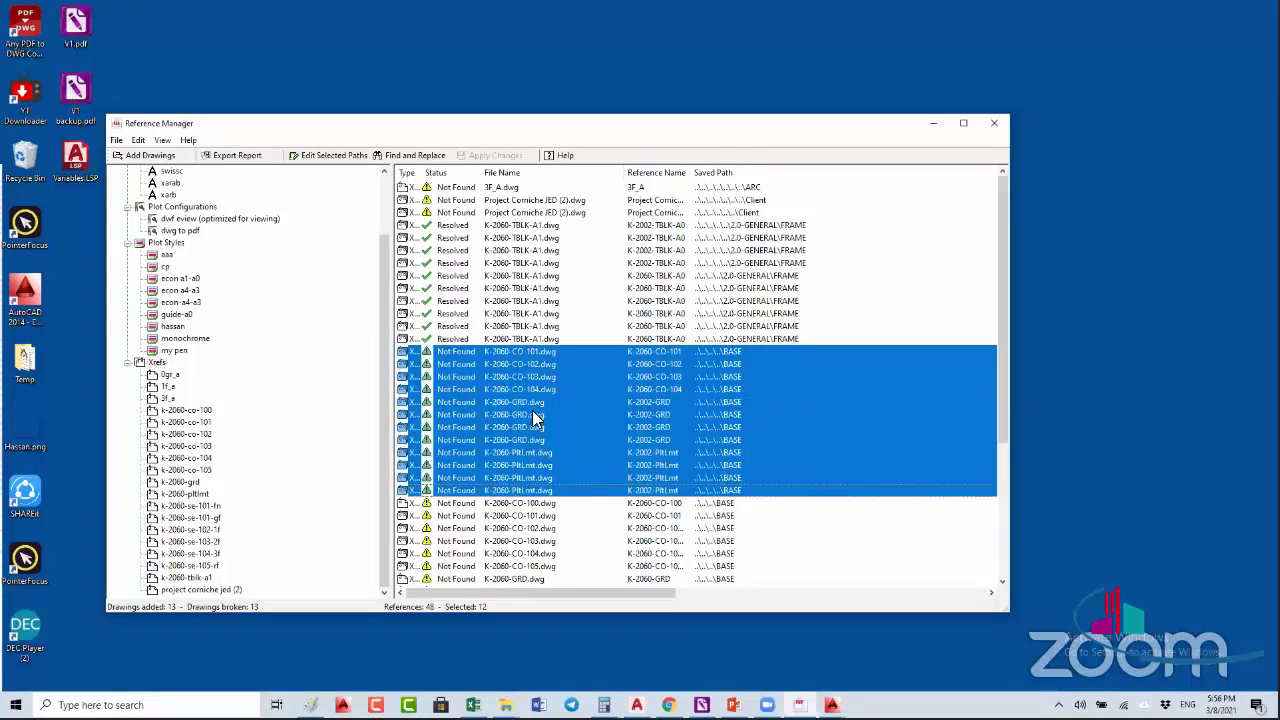
right_click(590, 490)
click(600, 489)
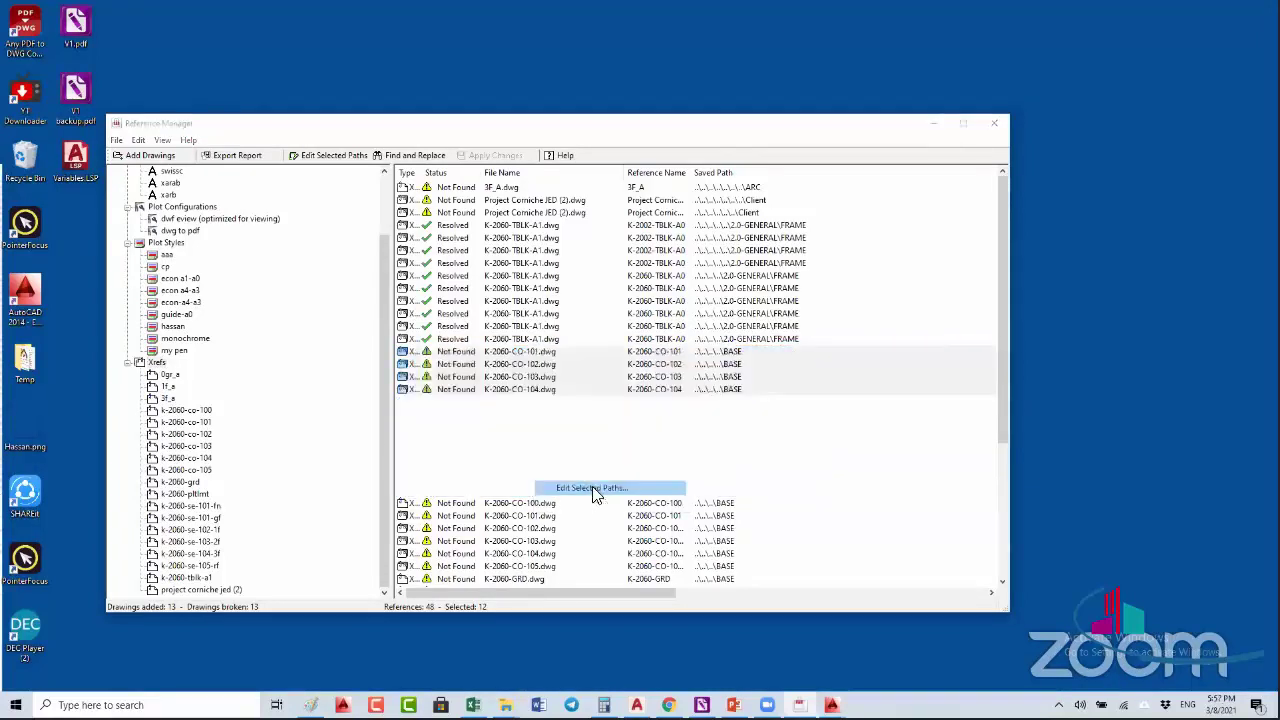
click(381, 352)
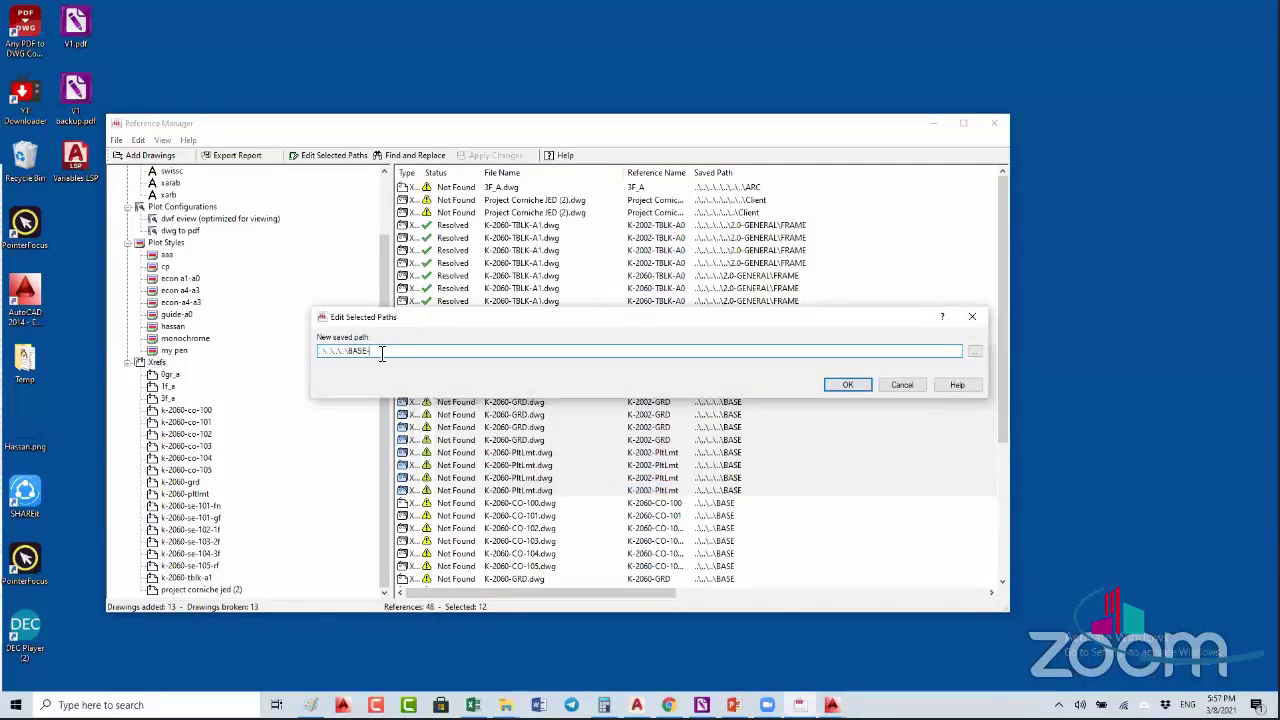
- Repoint the twelve references to D:\Projects\...\2.3-BUILDING-01\BASE- and apply the new path
click(975, 356)
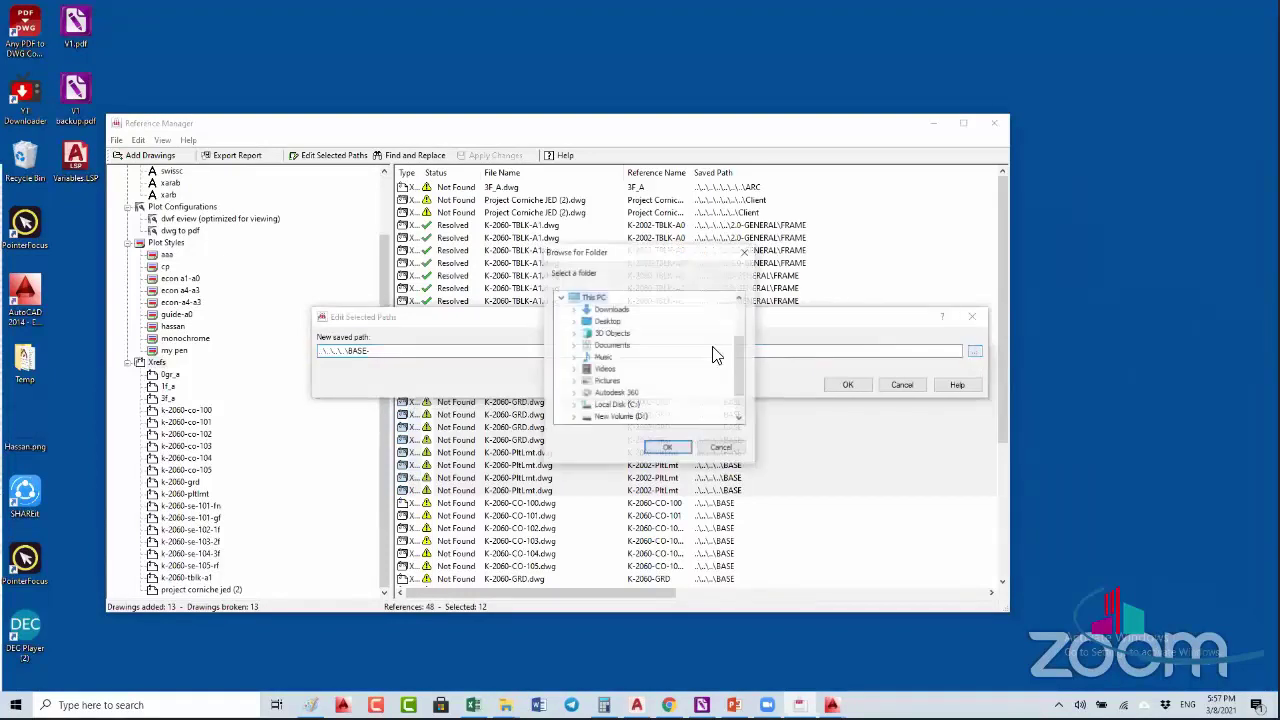
double_click(588, 416)
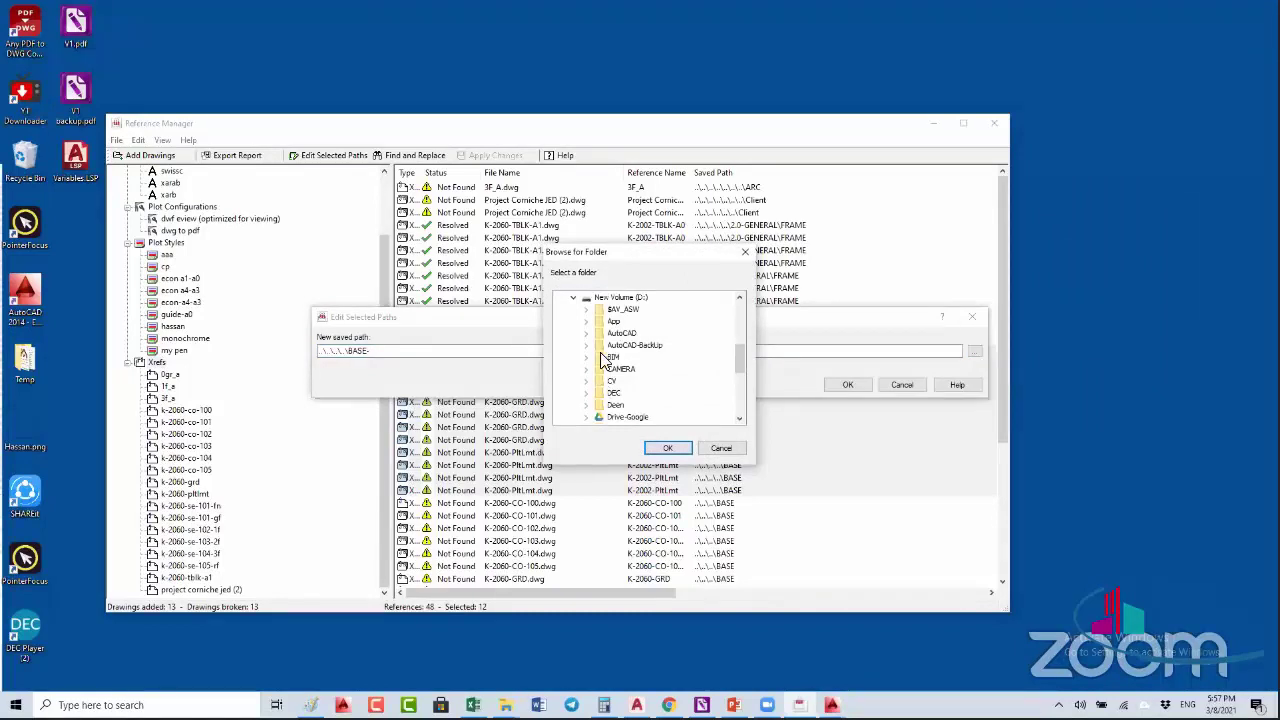
scroll(593, 385, down, 3)
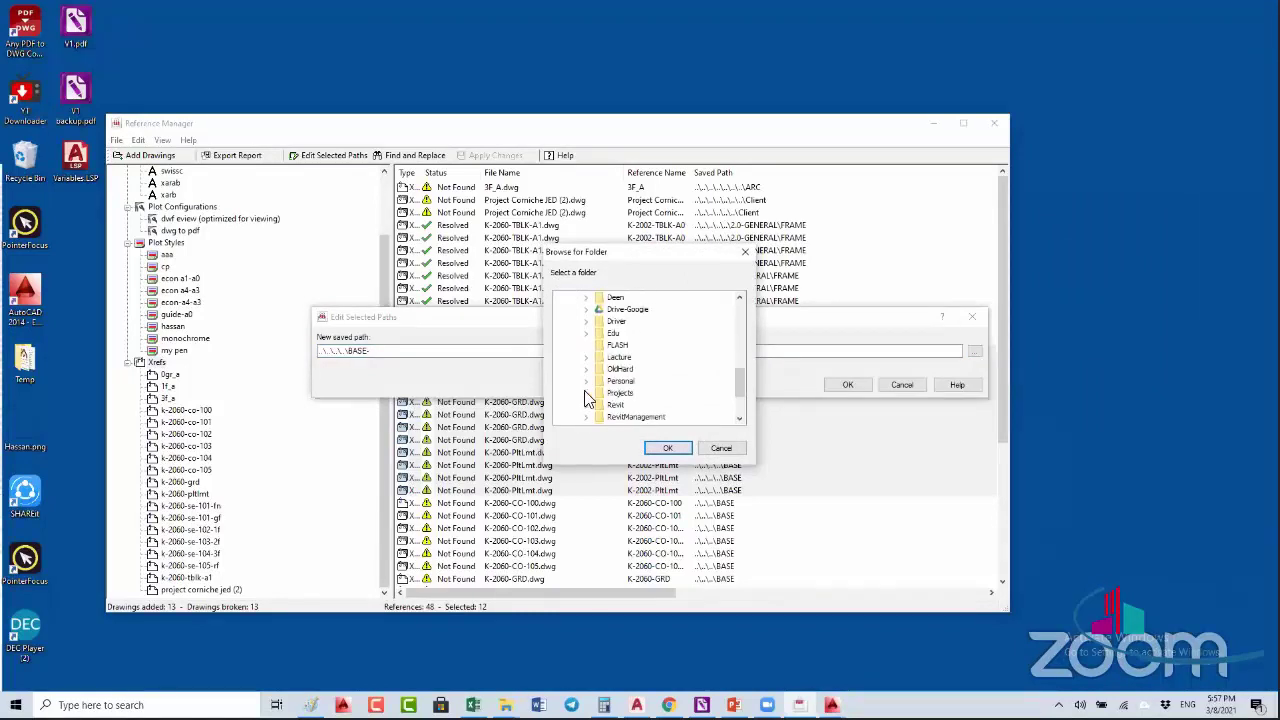
click(587, 395)
scroll(662, 370, down, 3)
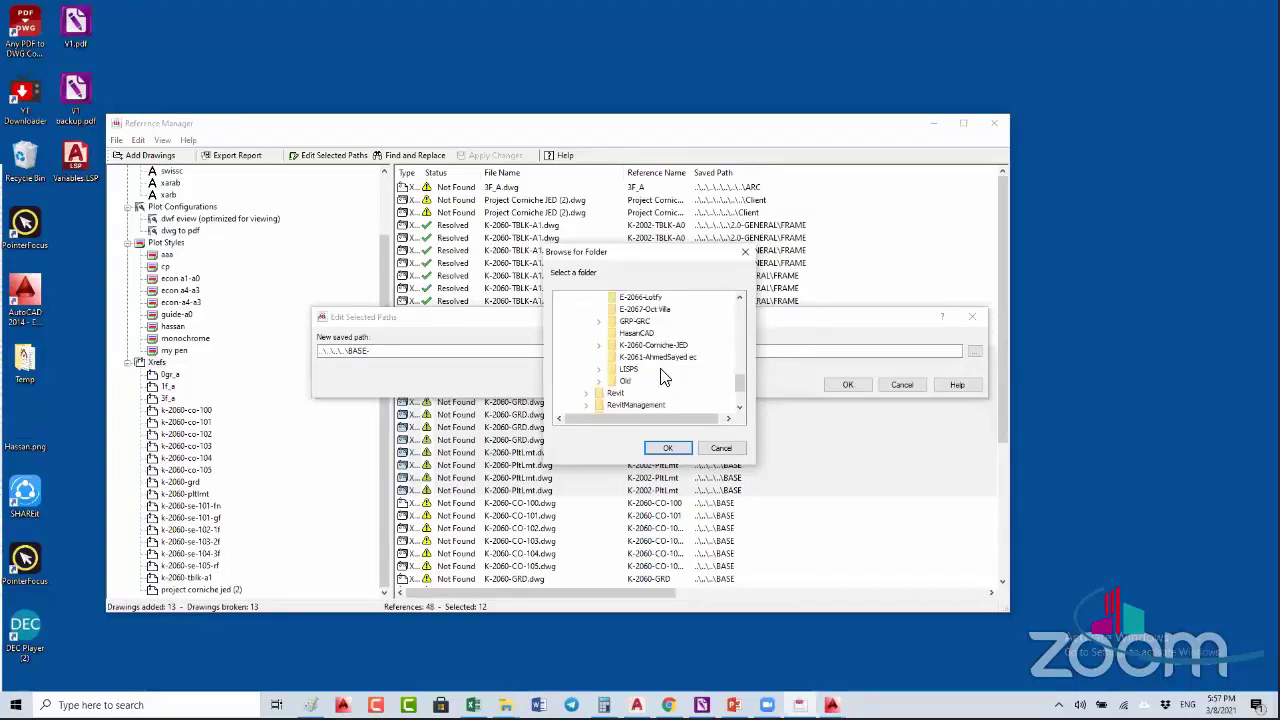
click(599, 347)
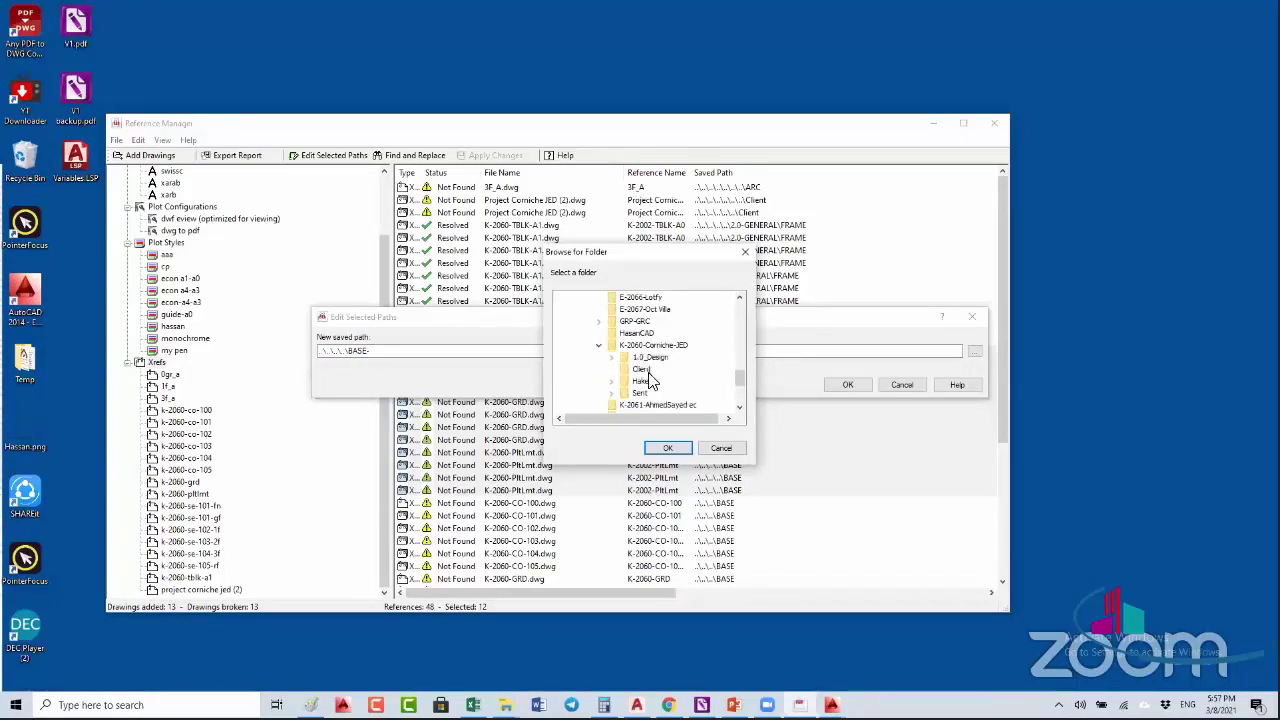
click(611, 357)
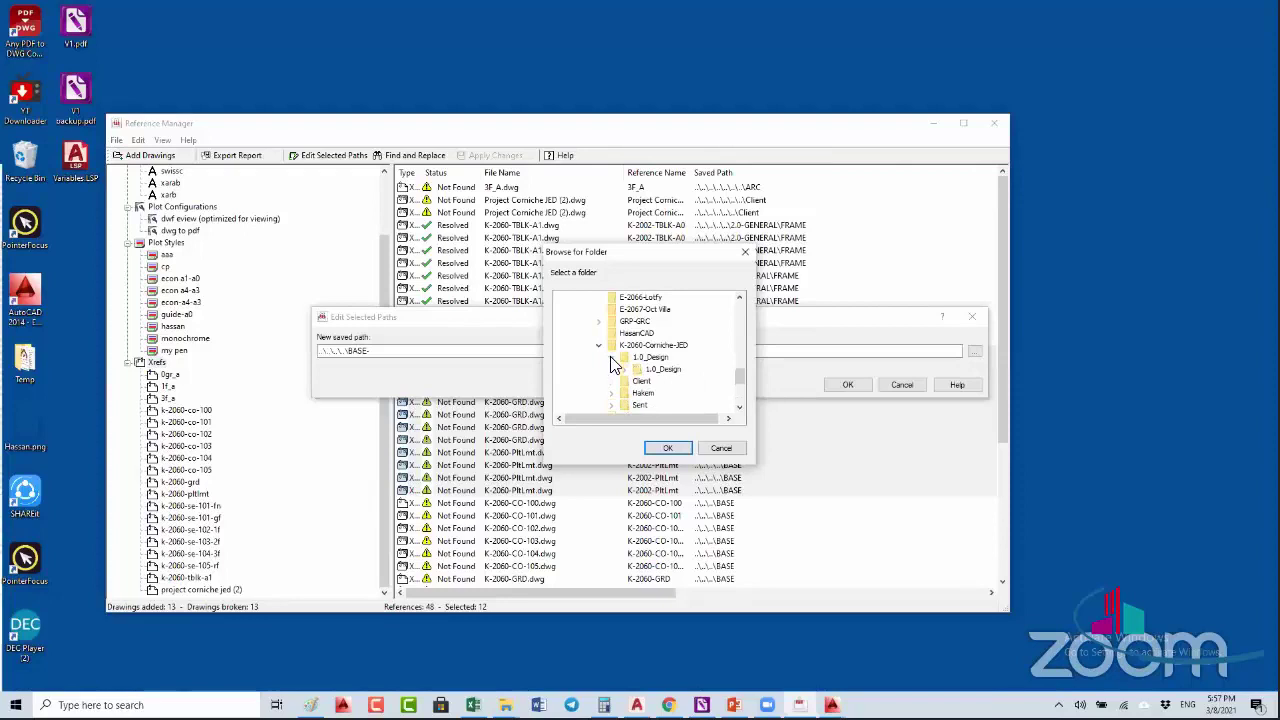
click(624, 369)
click(637, 382)
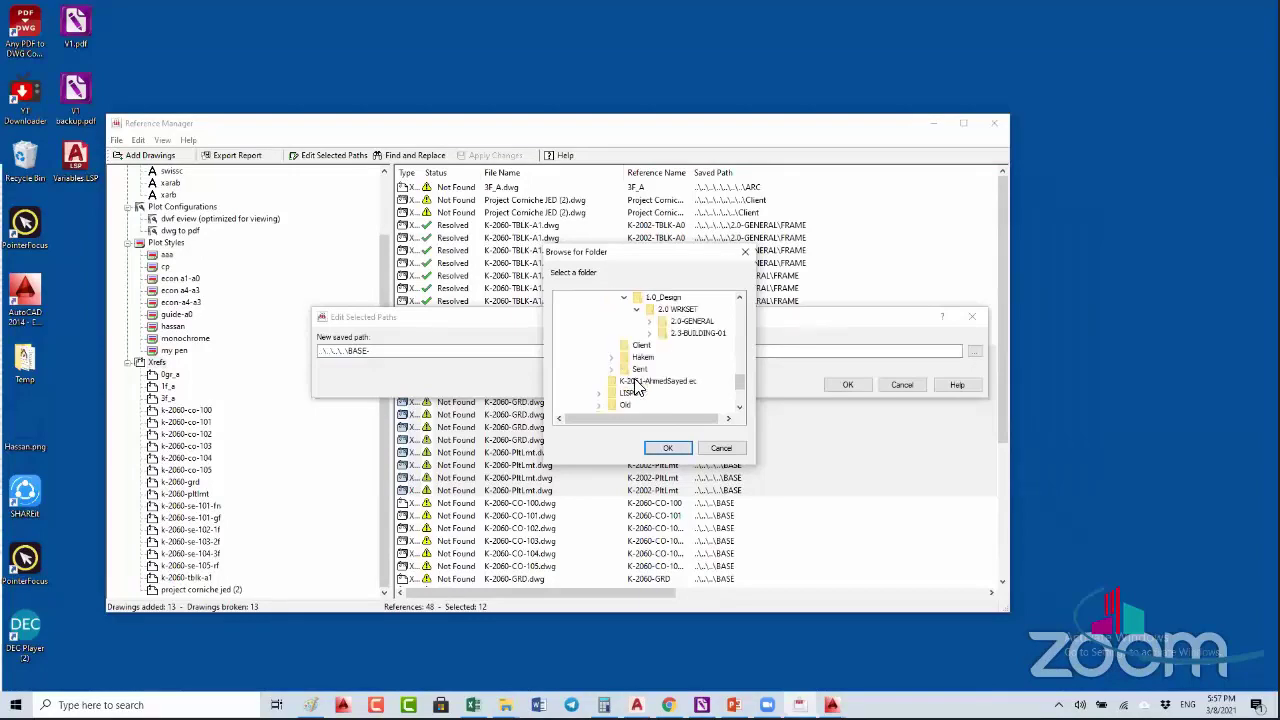
click(650, 334)
click(692, 357)
click(667, 448)
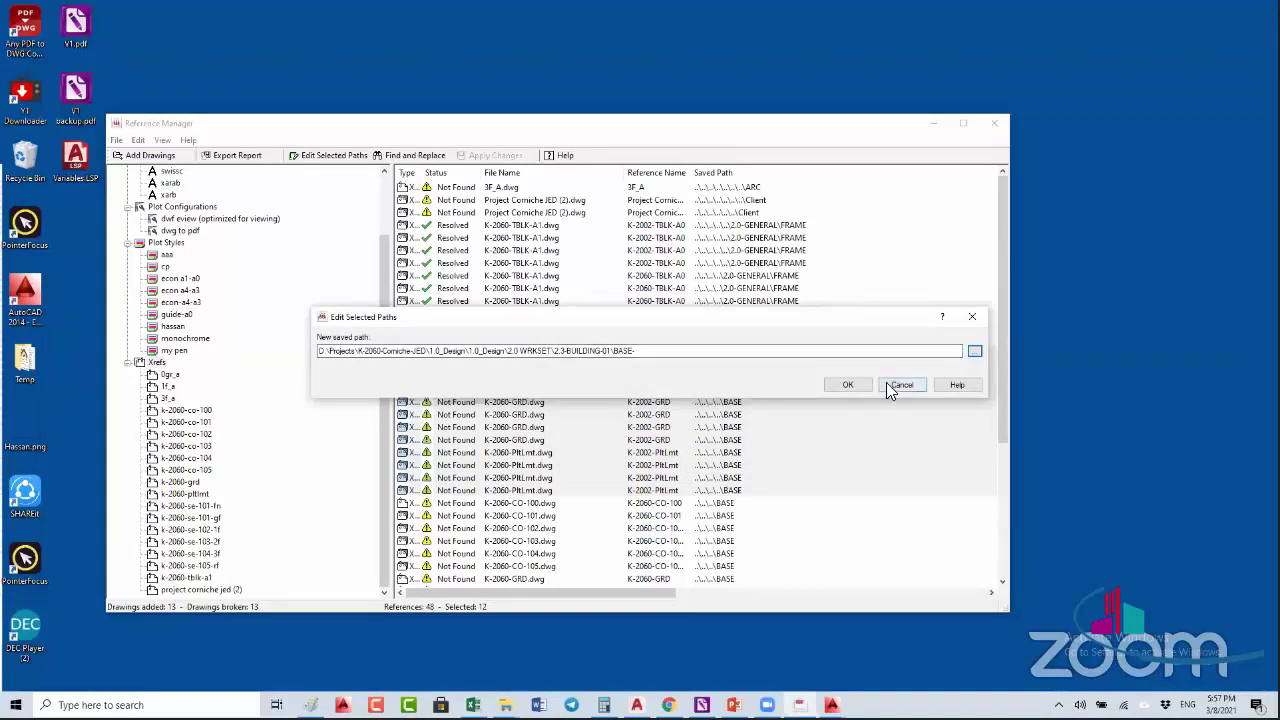
click(848, 384)
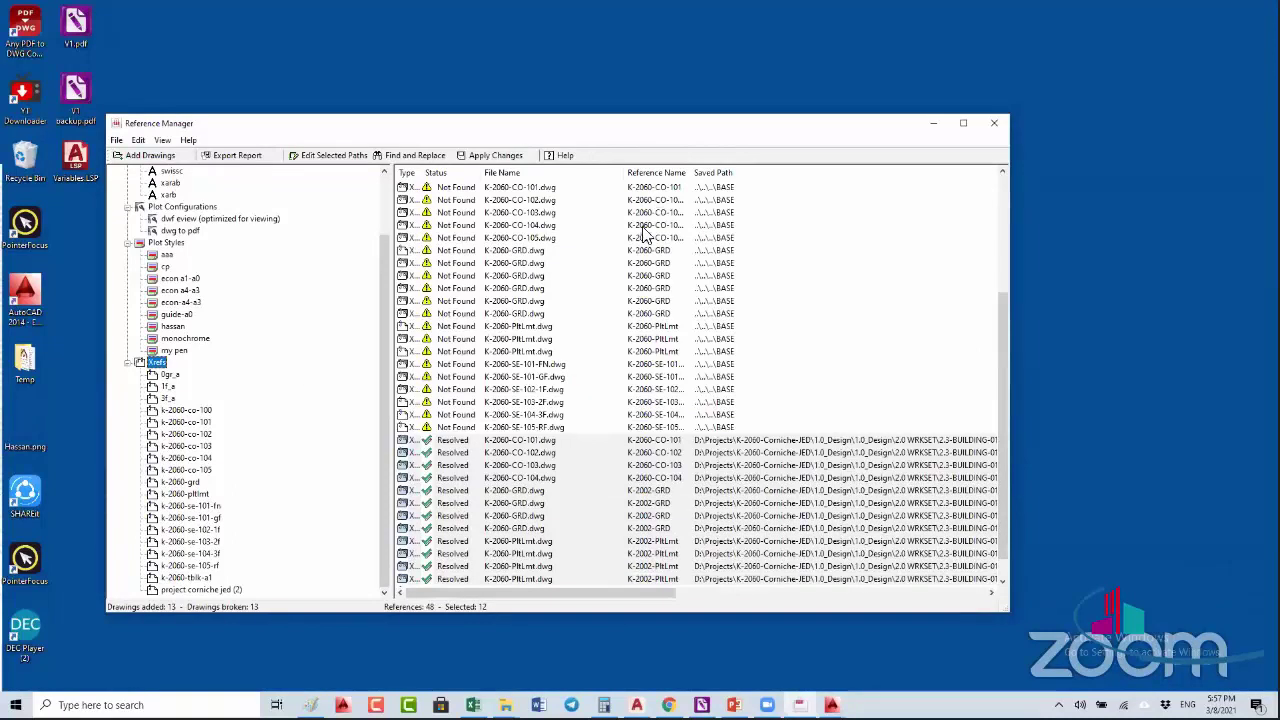
- Set the path of the 21 missing references, CO-100 to SE-105-RF, to ..\..\BASE-
click(531, 428)
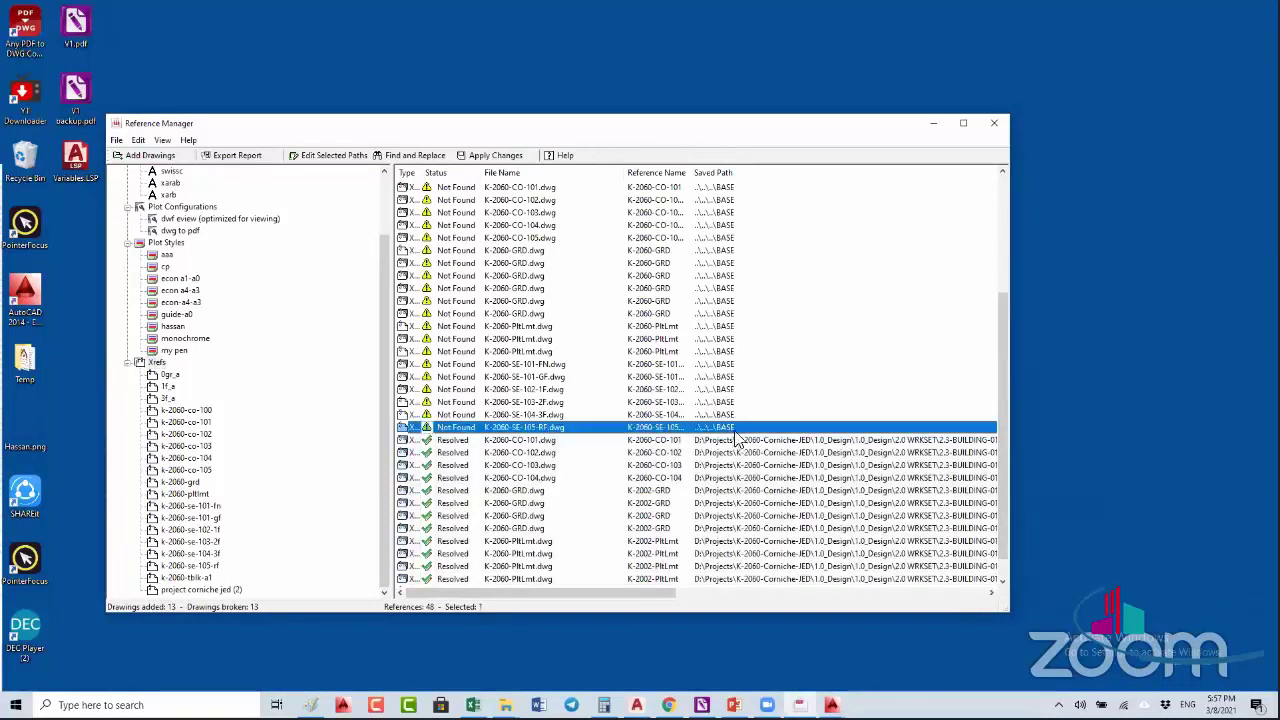
scroll(698, 311, up, 2)
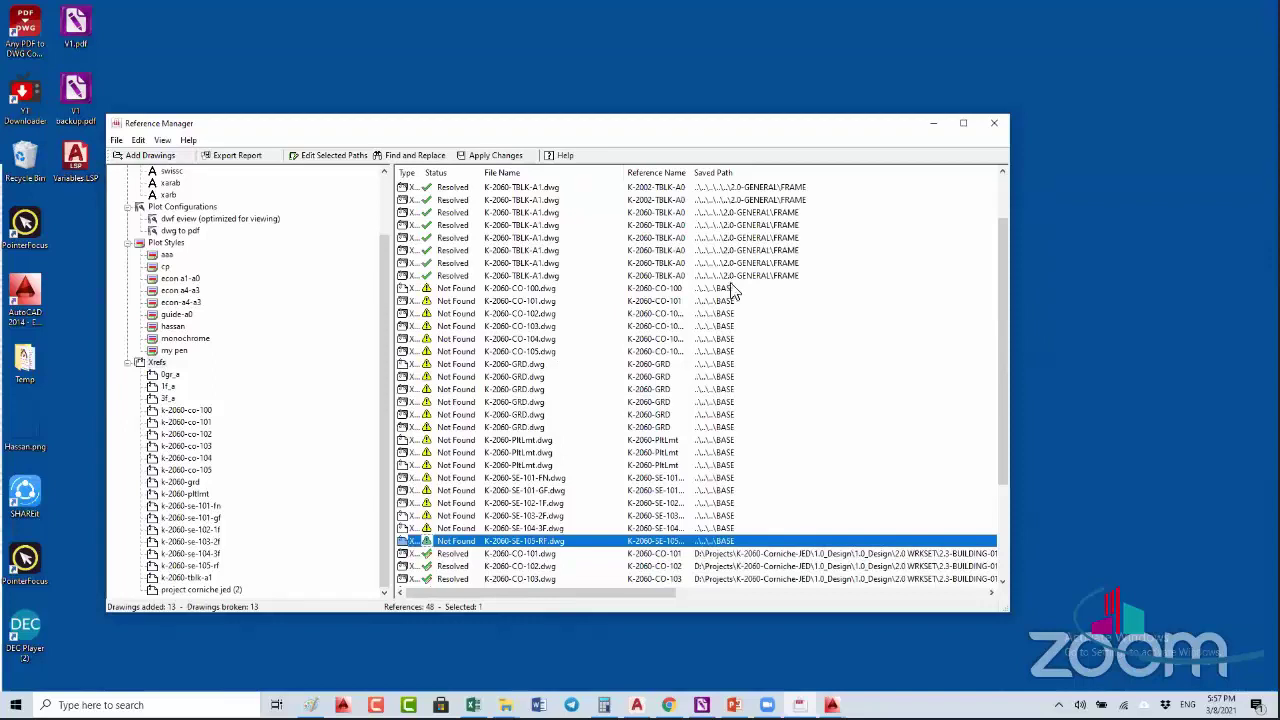
shift+click(533, 290)
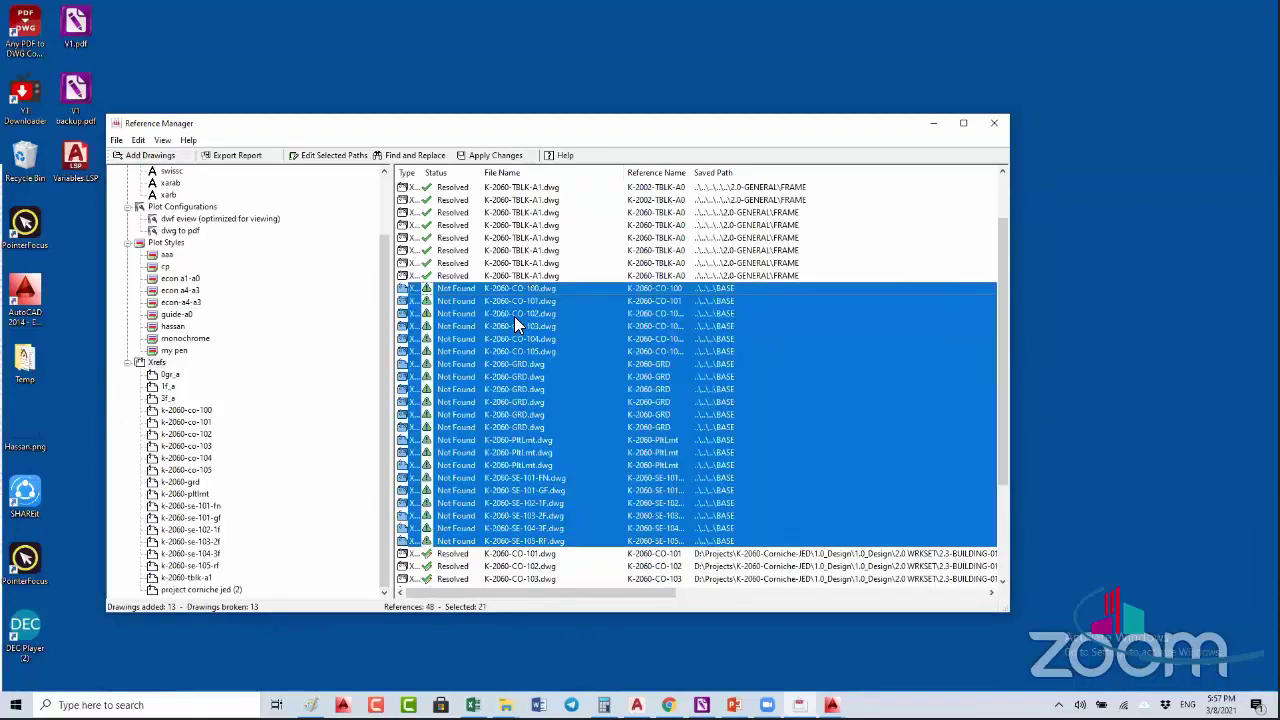
right_click(514, 316)
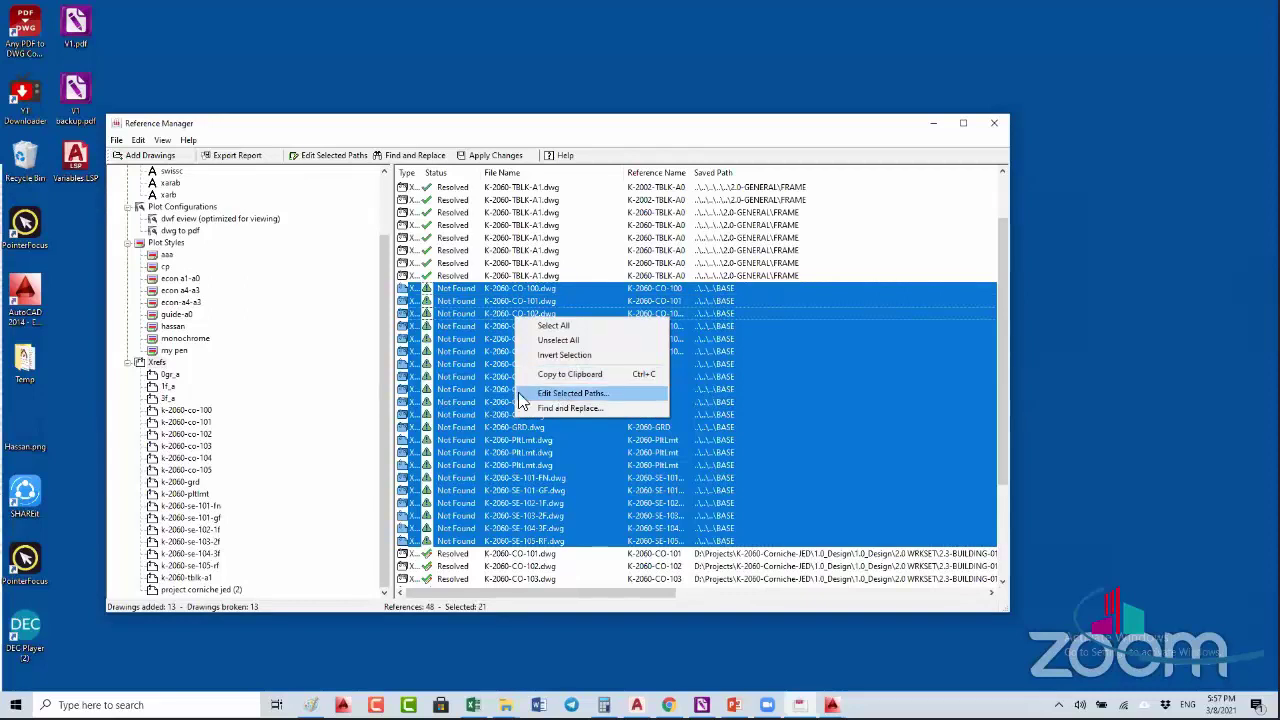
click(540, 393)
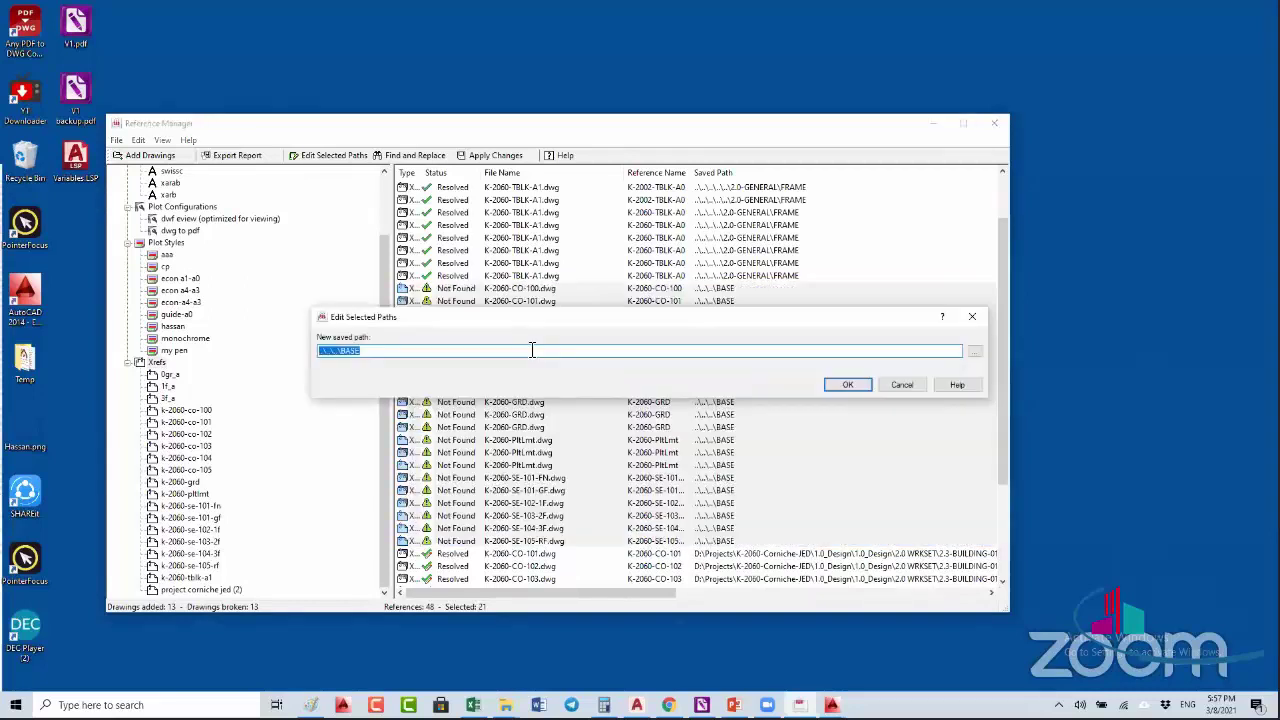
click(860, 380)
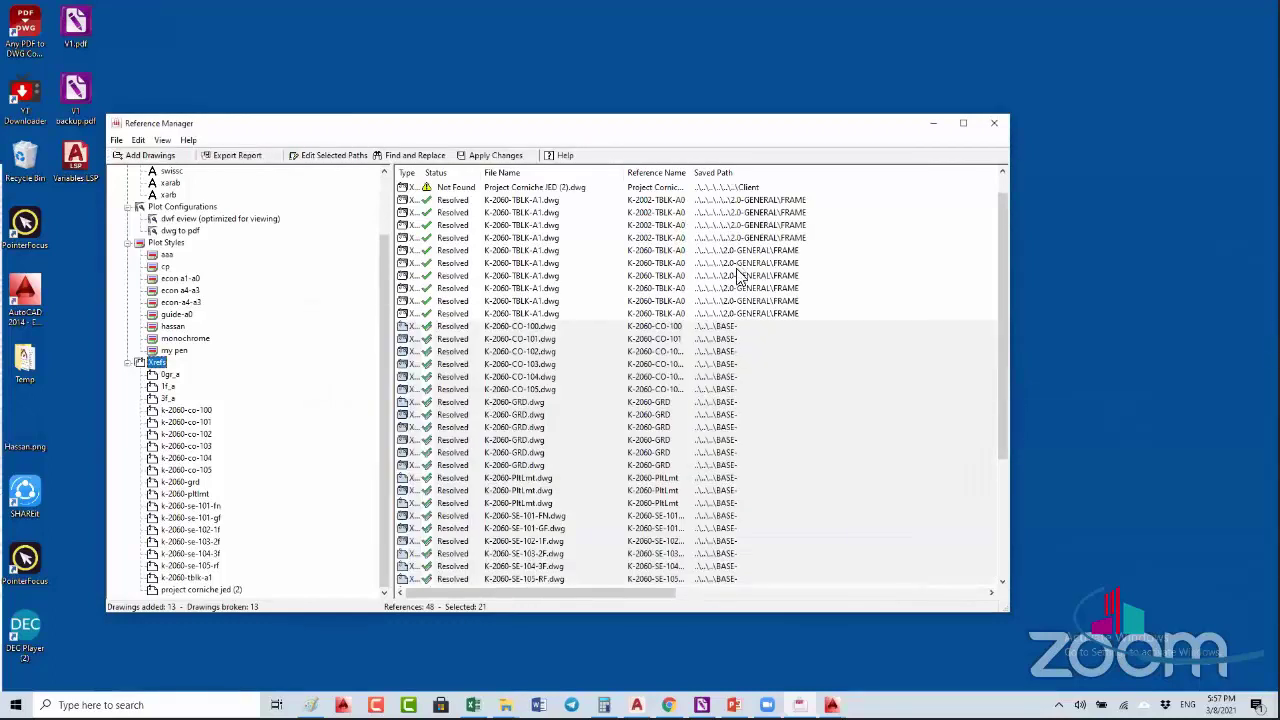
- Select the still-missing Project Corniche JED (2).dwg reference at the top of the list
scroll(600, 460, down, 5)
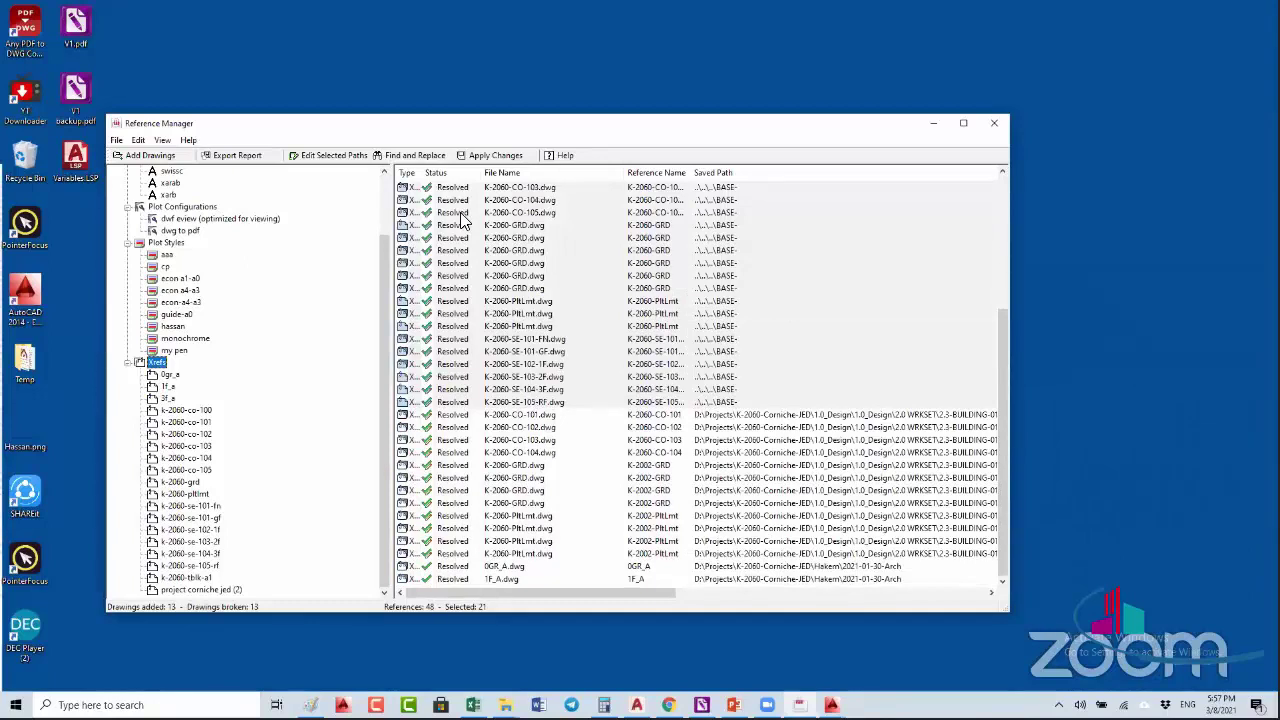
click(765, 213)
click(763, 213)
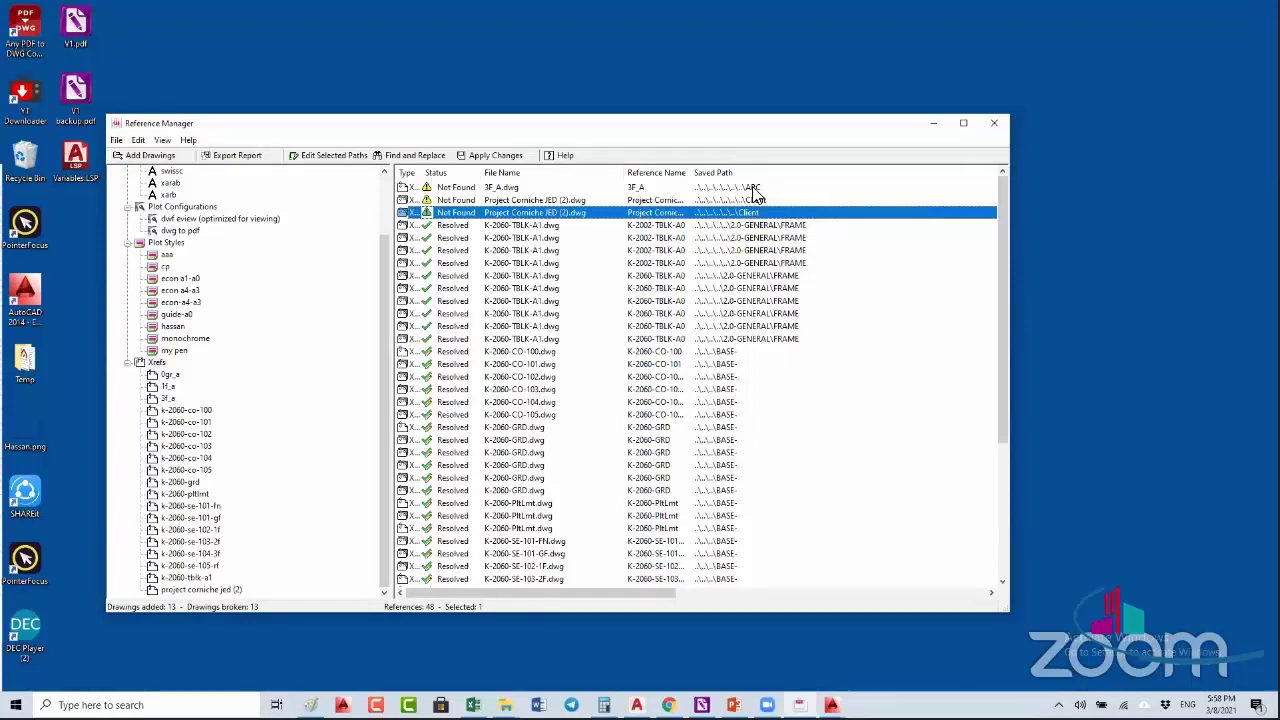
- Apply the changes, updating 30 drawings and 33 references, then select the remaining missing references
click(499, 157)
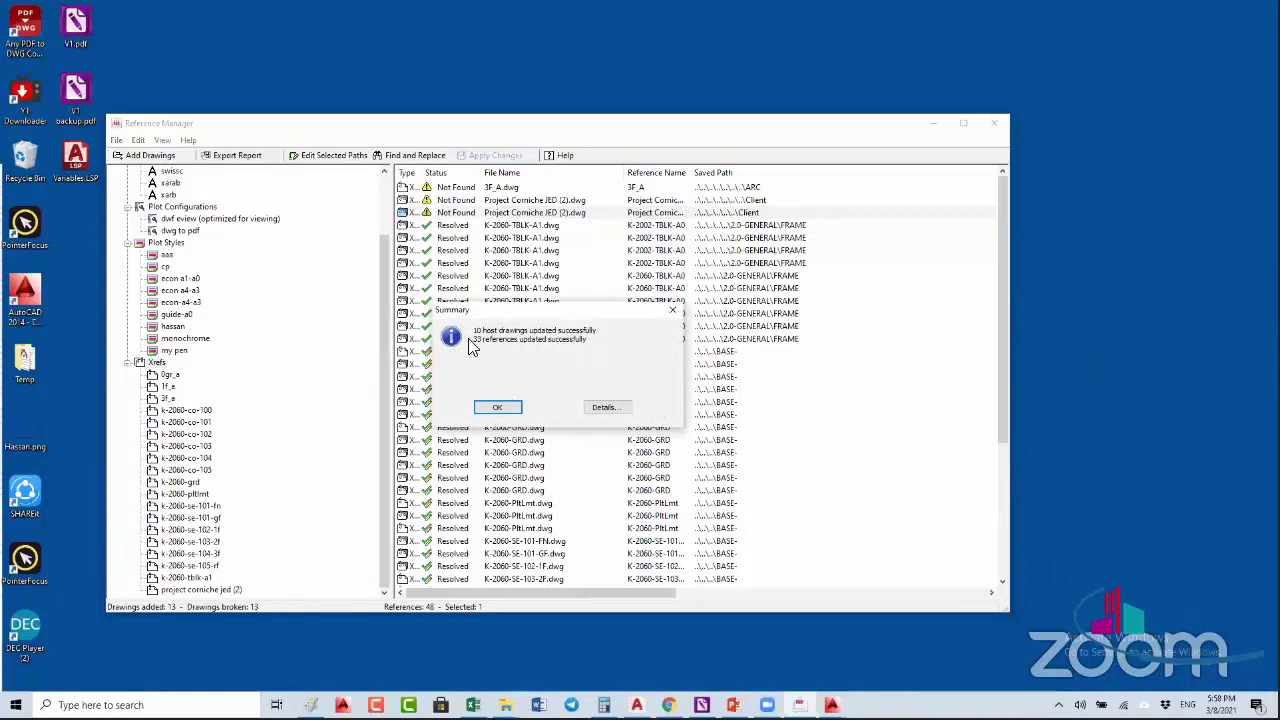
click(498, 407)
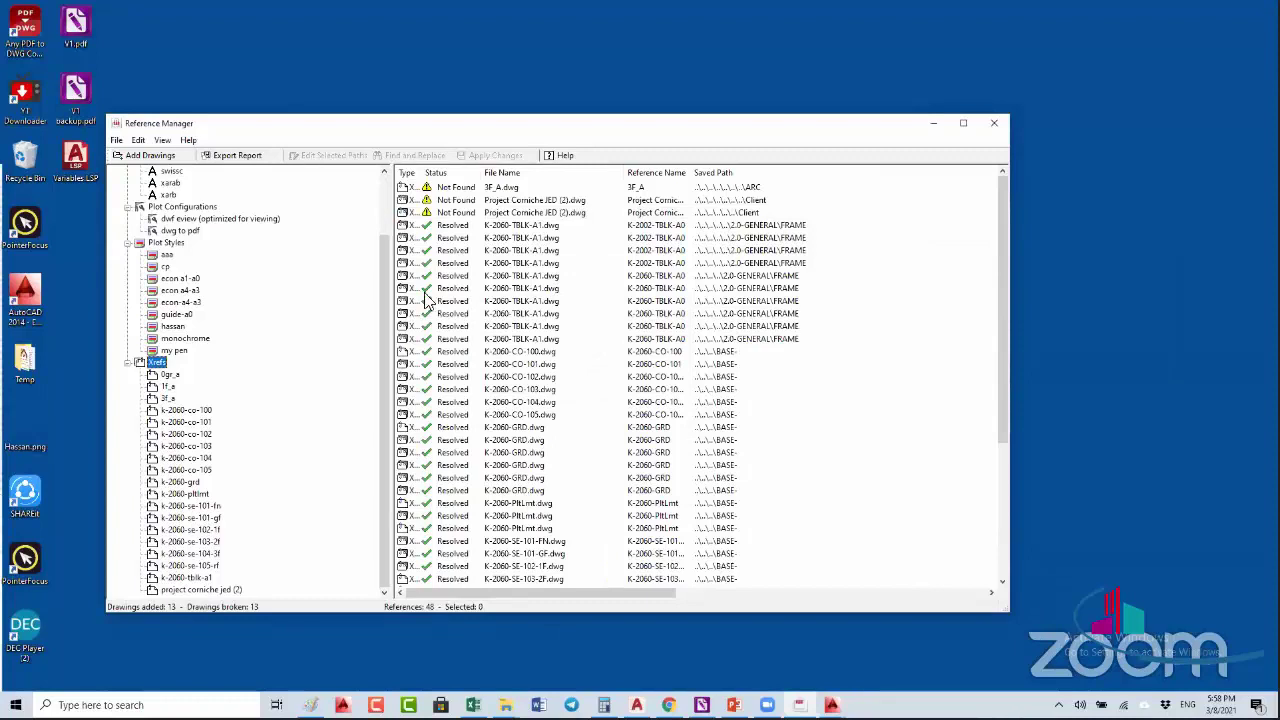
click(473, 199)
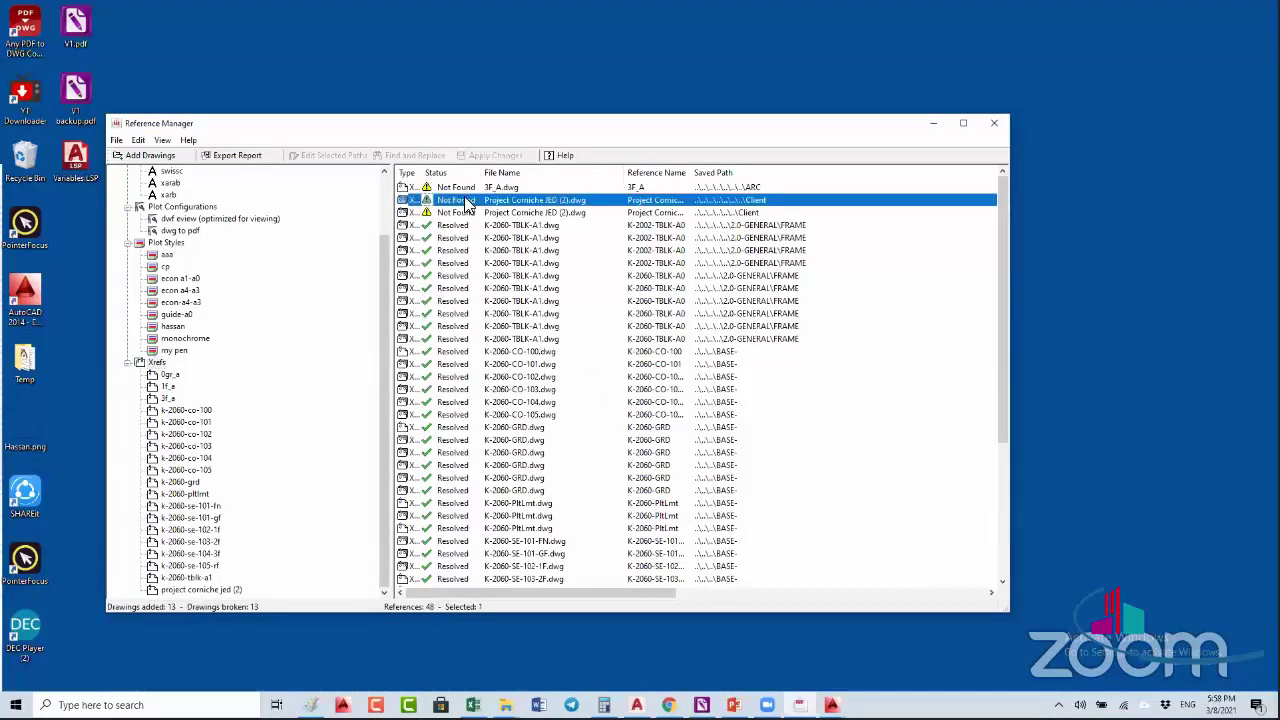
click(456, 188)
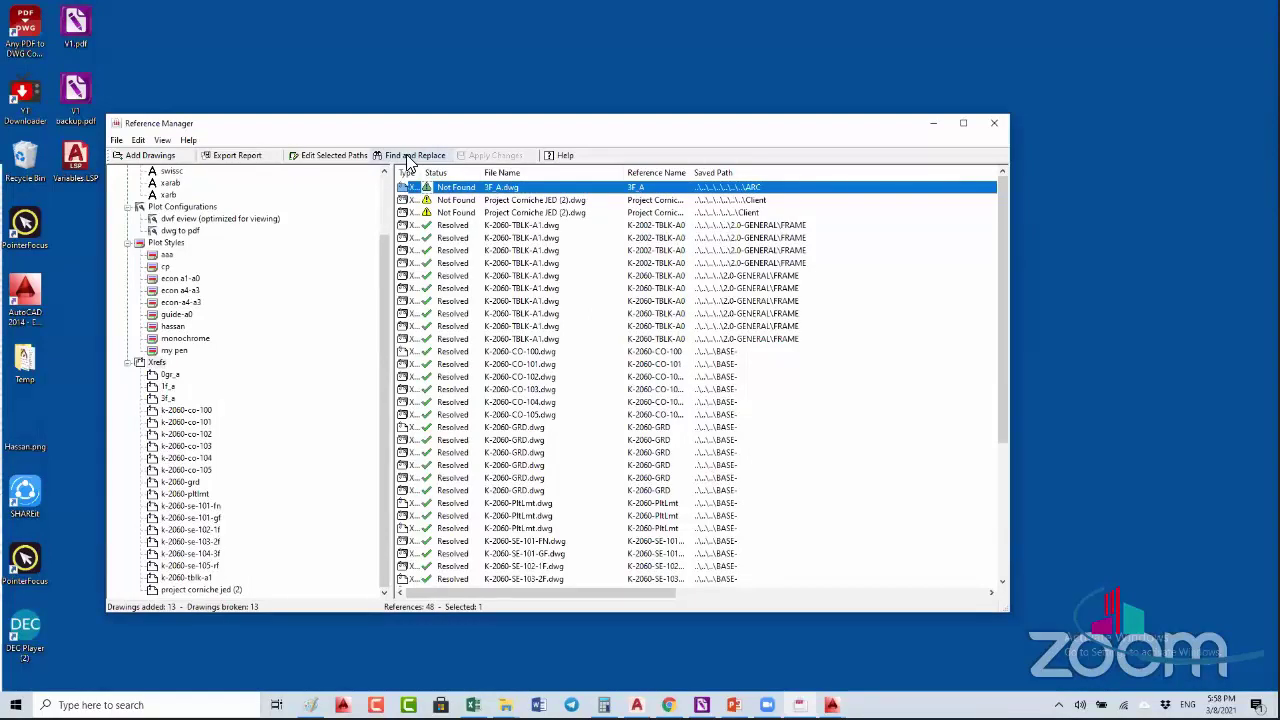
- Widen the reference list to reveal full saved paths, then close Reference Manager
click(407, 160)
click(729, 354)
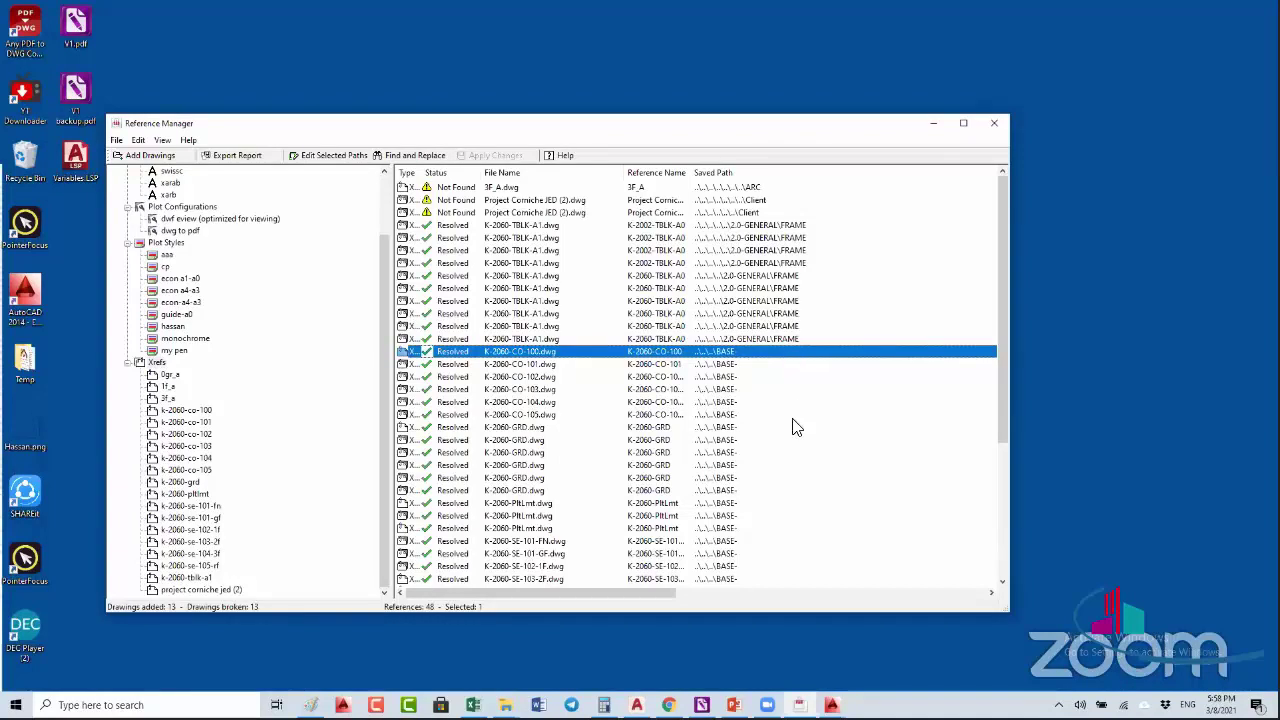
scroll(795, 428, down, 5)
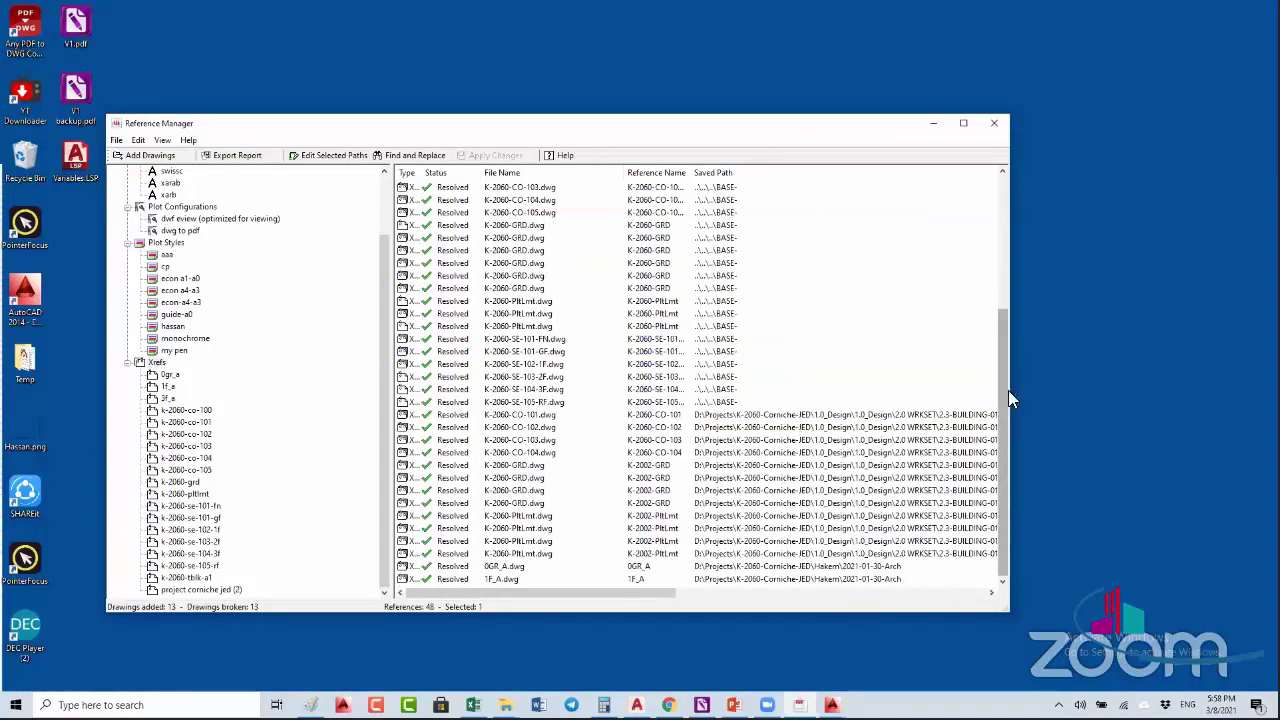
drag(1013, 392, 1240, 392)
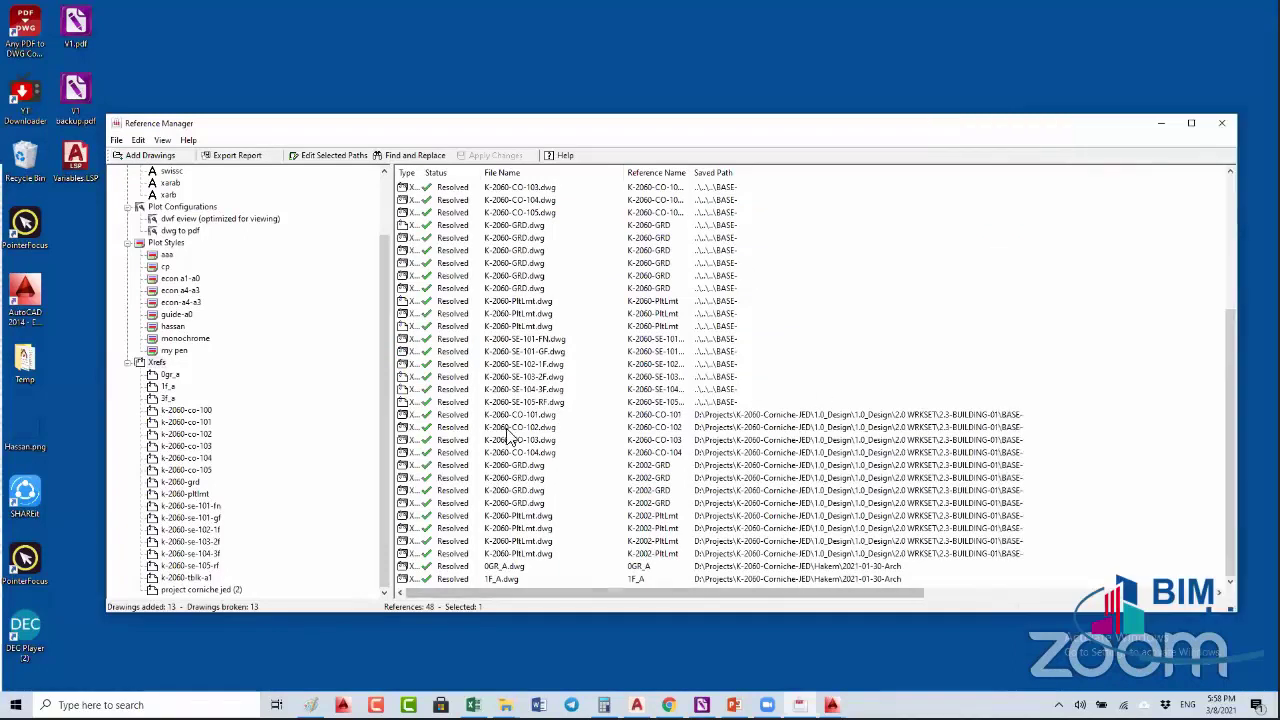
click(1220, 128)
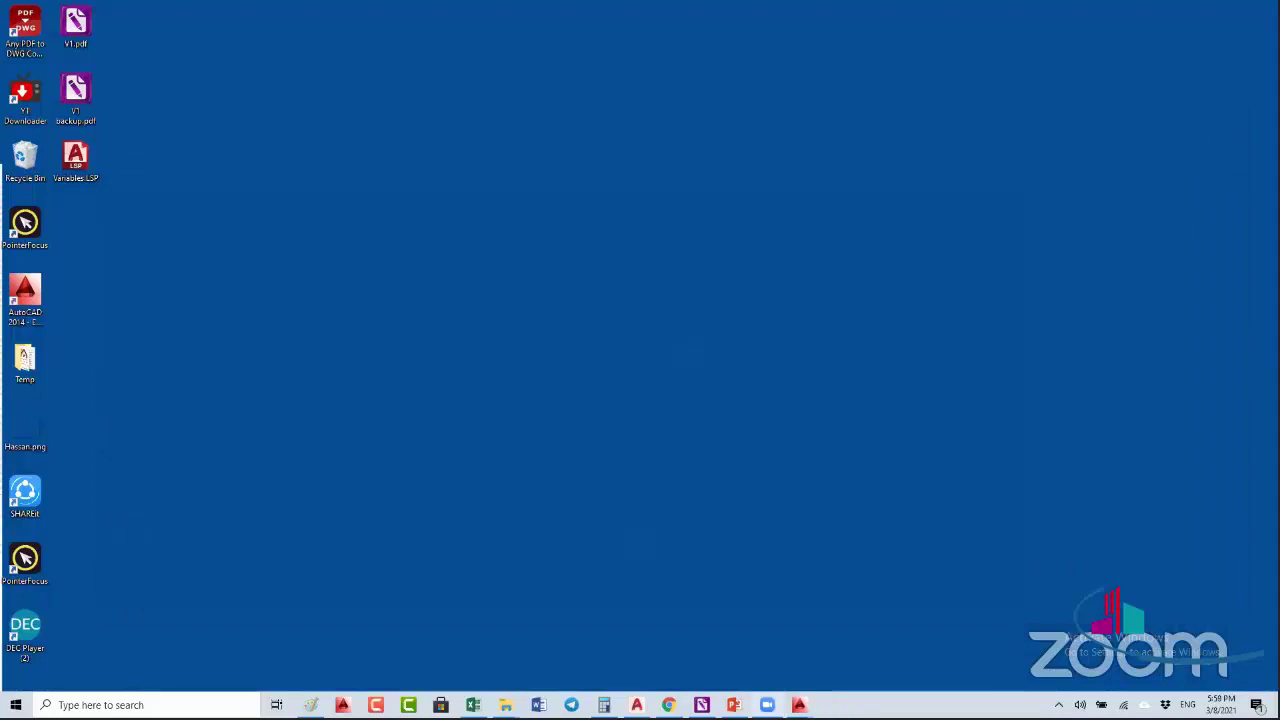
- Maximize K-2060-ST-152-GR and reload its external references, 0GR_A through Project Corniche JED (2)
mouse_move(799, 705)
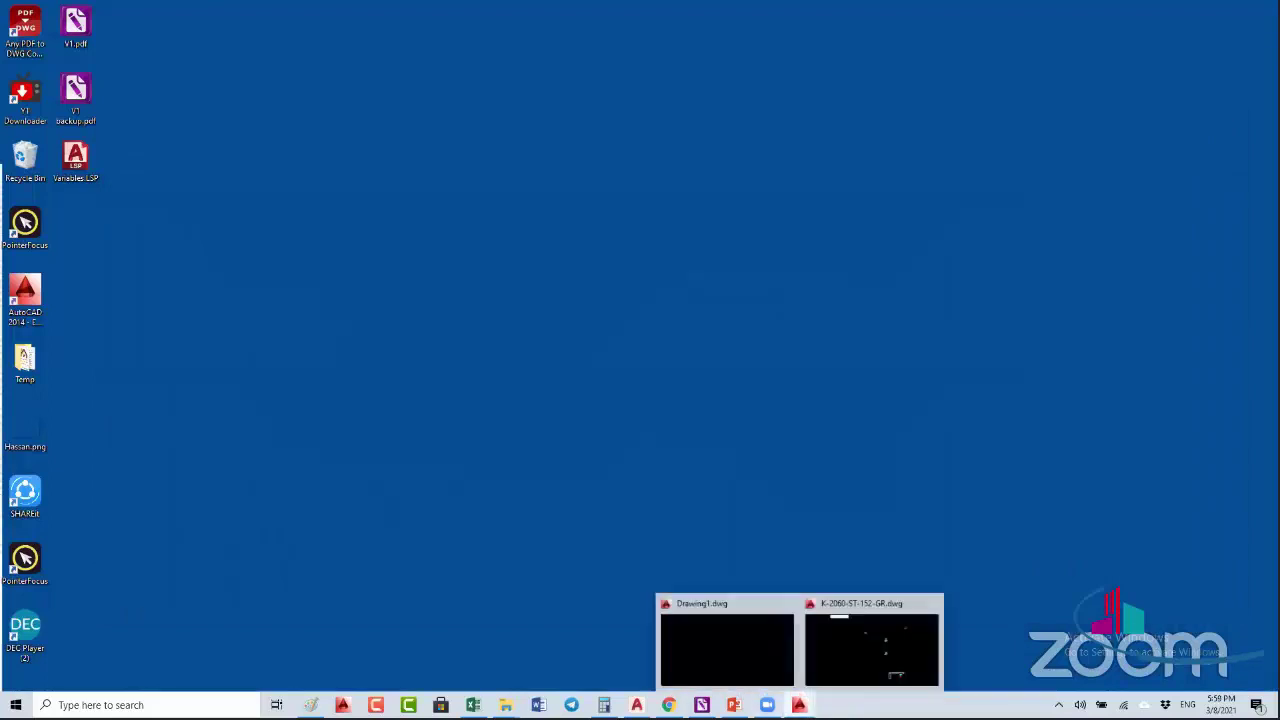
click(879, 650)
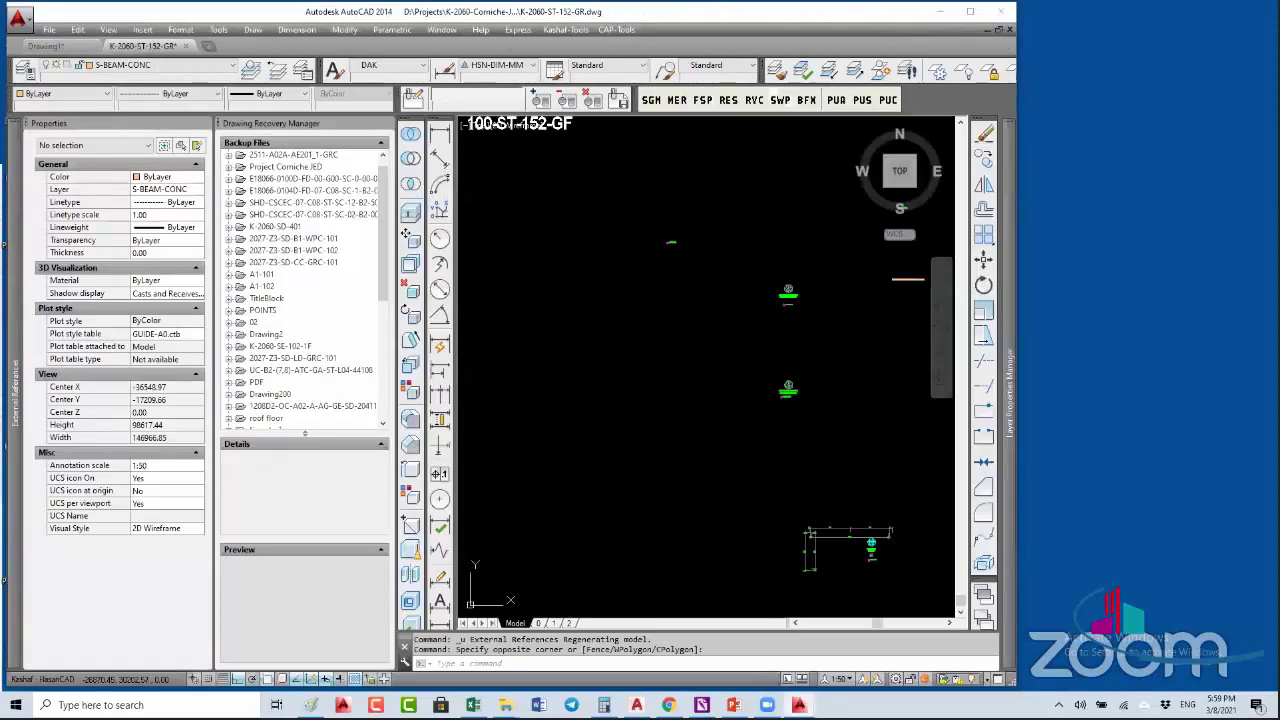
double_click(684, 23)
mouse_move(9, 300)
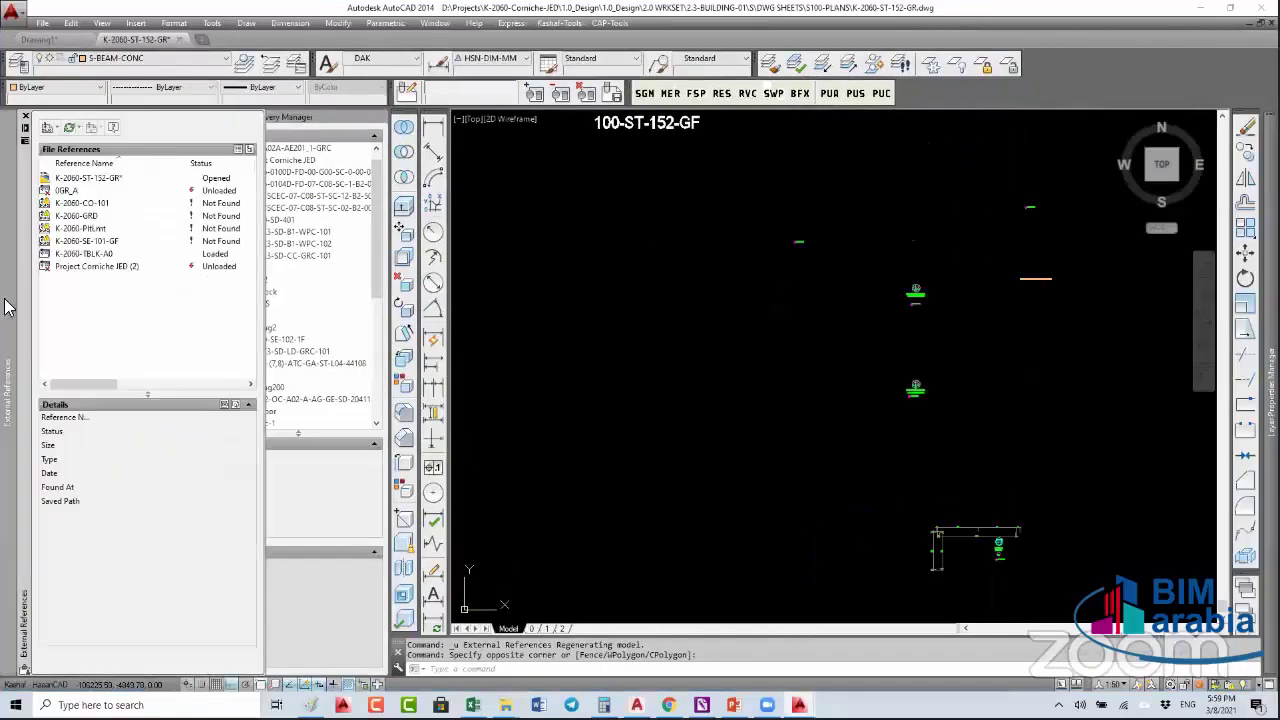
drag(82, 266, 76, 192)
right_click(76, 212)
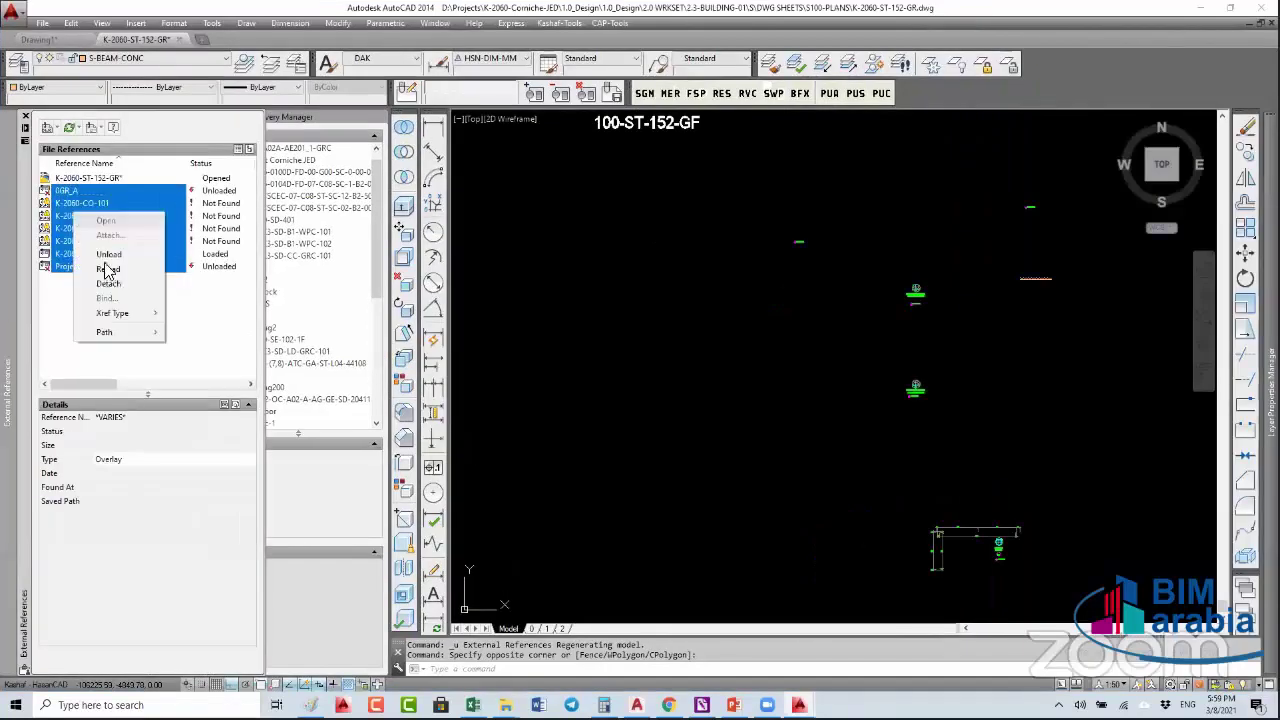
click(108, 270)
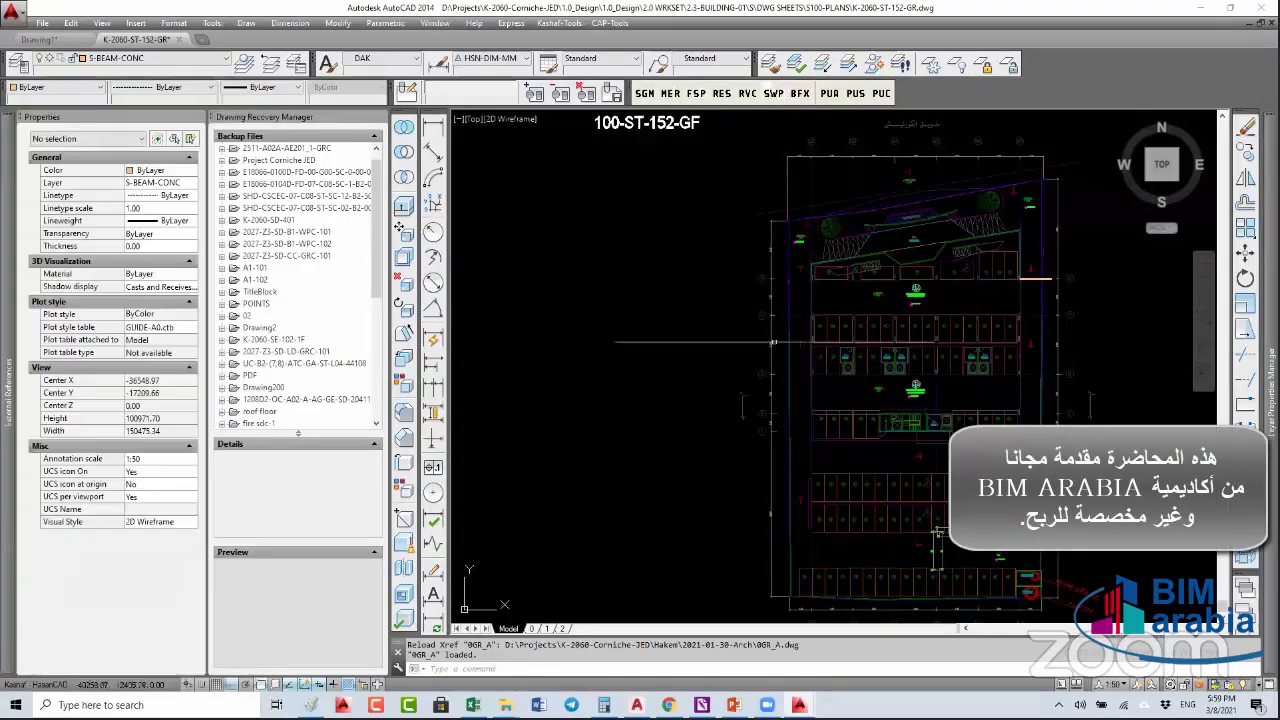
- Close the K-2060-ST-152-GR drawing with CLOSE, answering the save prompt
text(close)
key(Return)
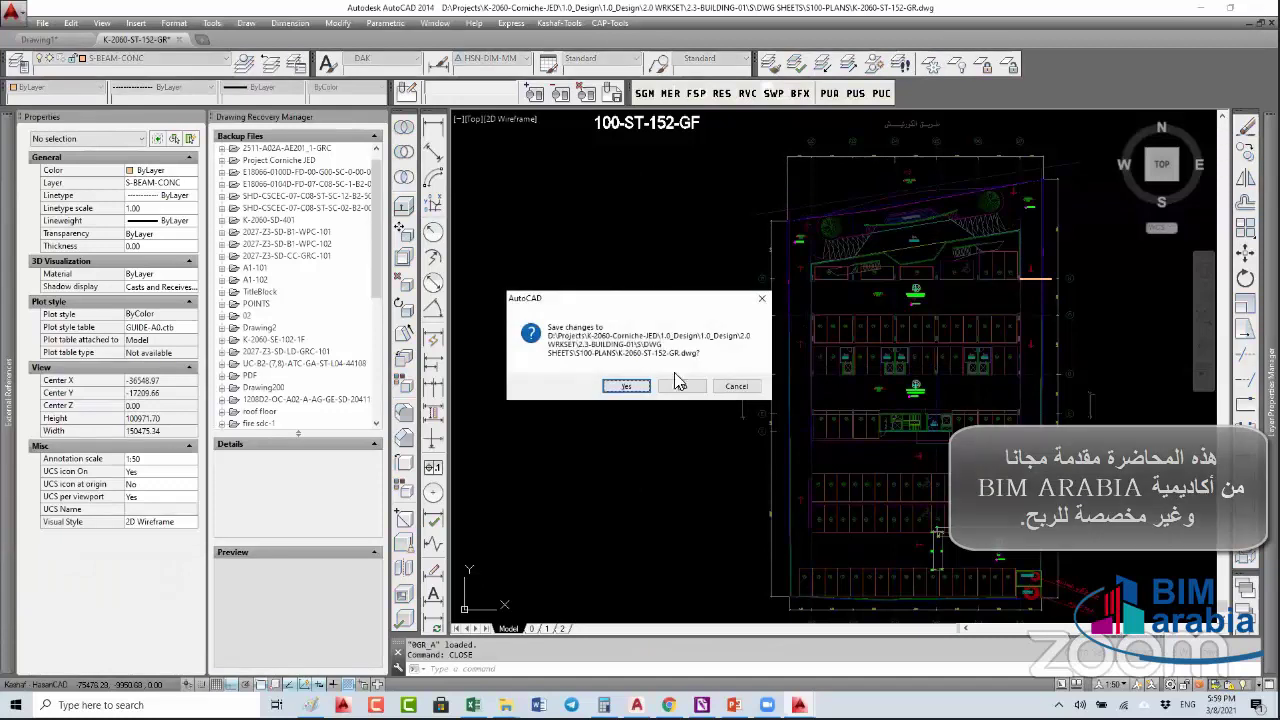
key(Return)
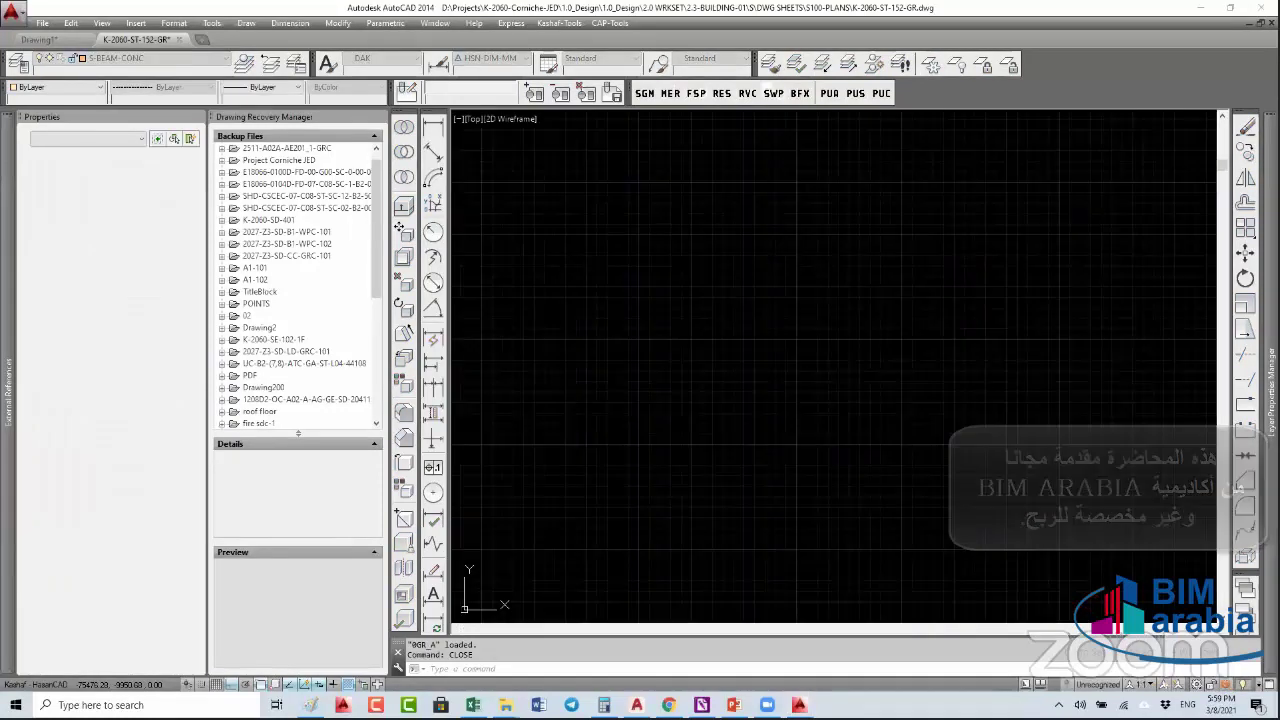
- Browse 1.0_Design > 2.0 WRKSET > 2.3-BUILDING-01 > S - Copy > DWG SHEETS, then cancel
key(ctrl+o)
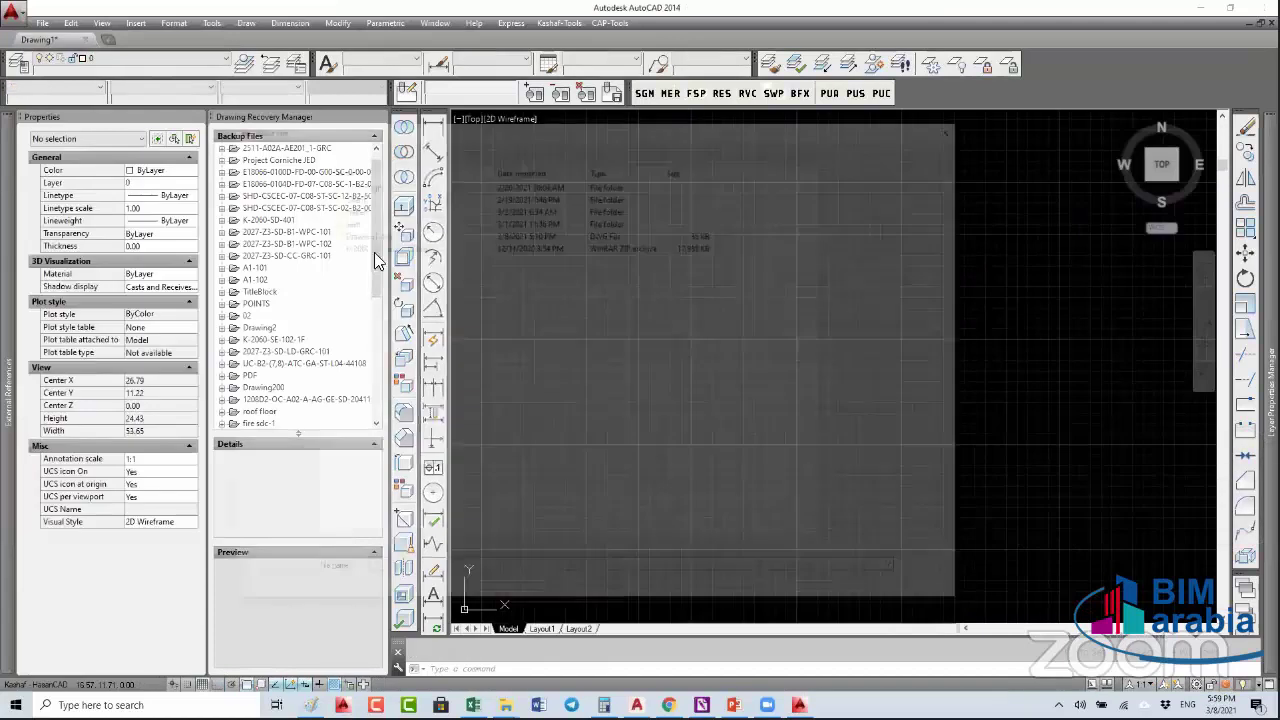
double_click(368, 188)
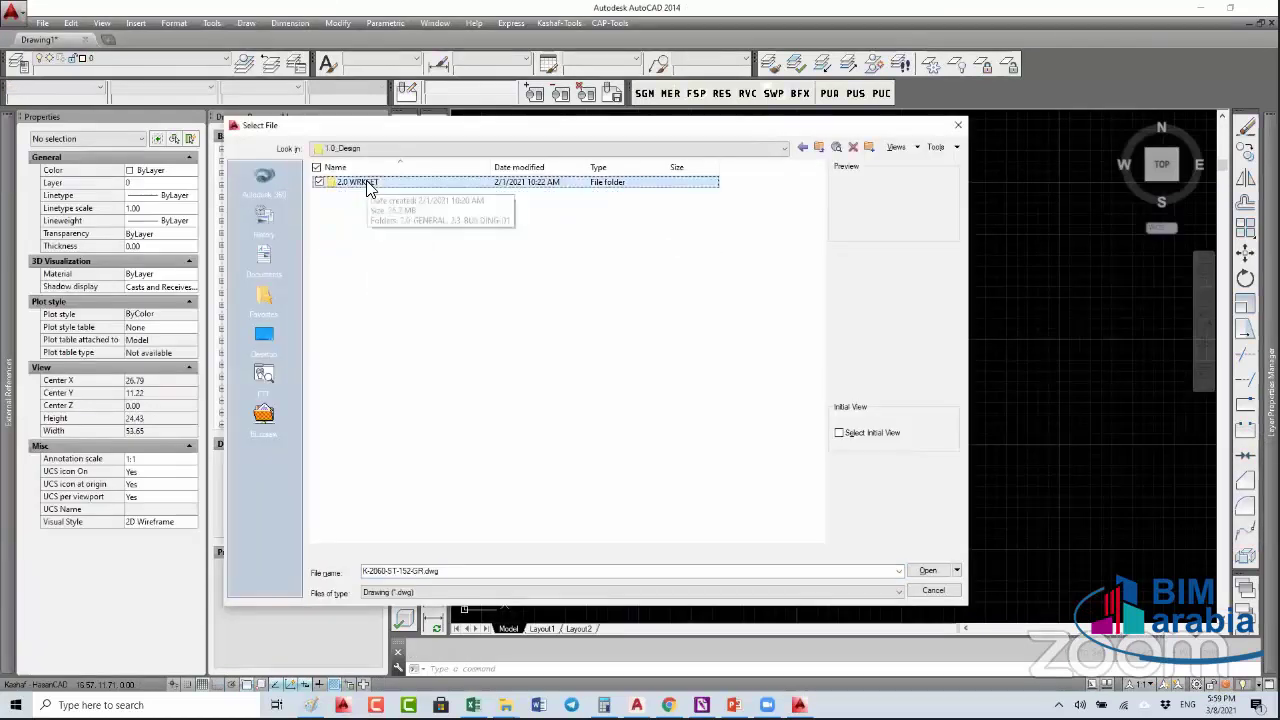
double_click(367, 188)
double_click(370, 195)
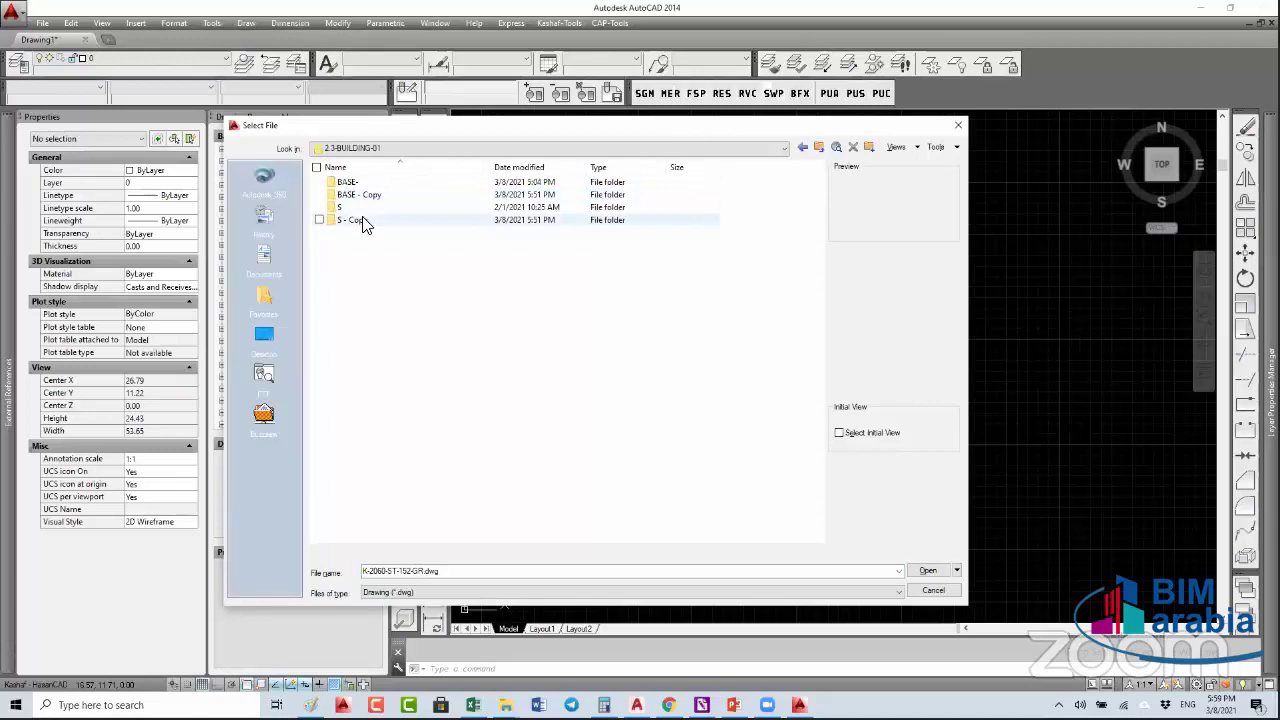
click(363, 222)
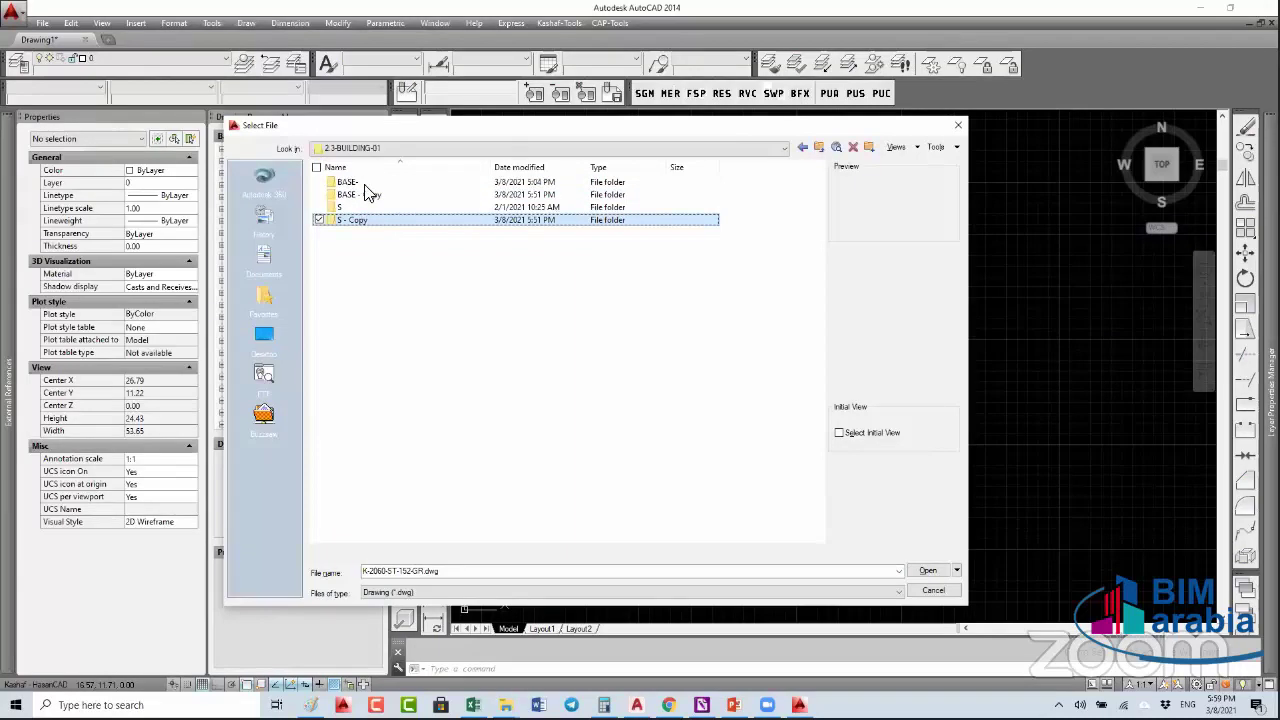
key(Return)
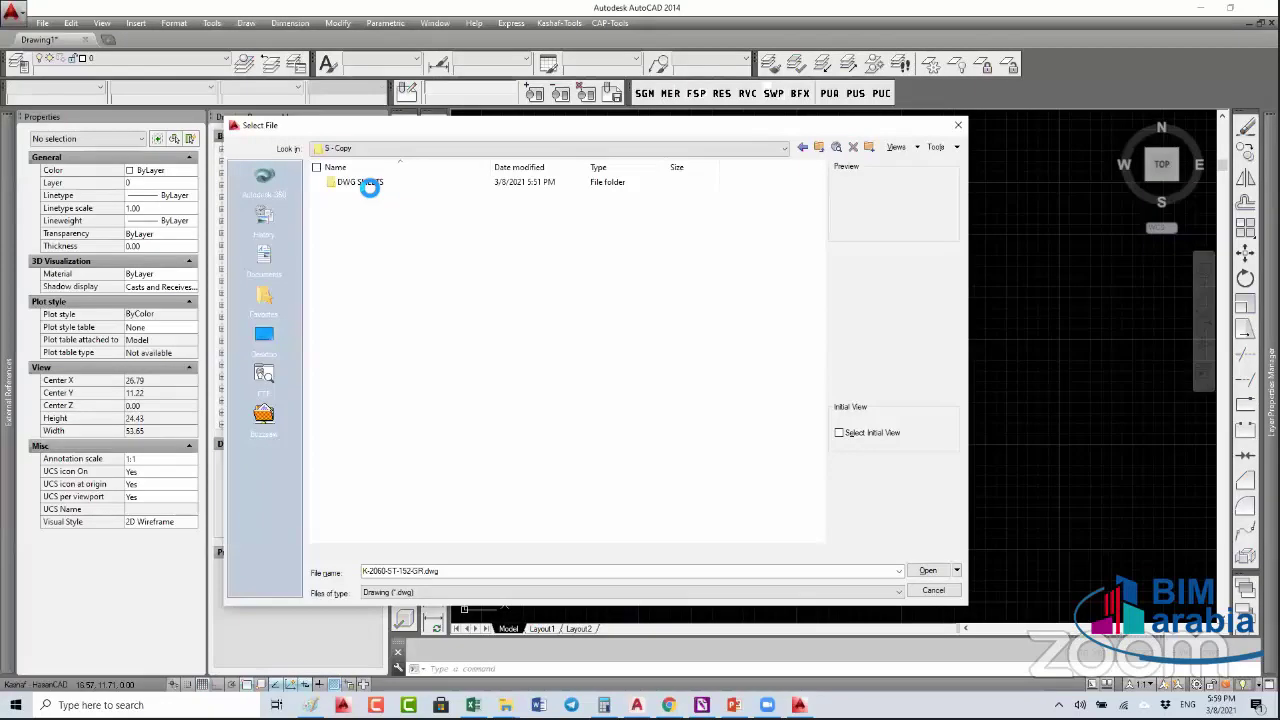
double_click(365, 182)
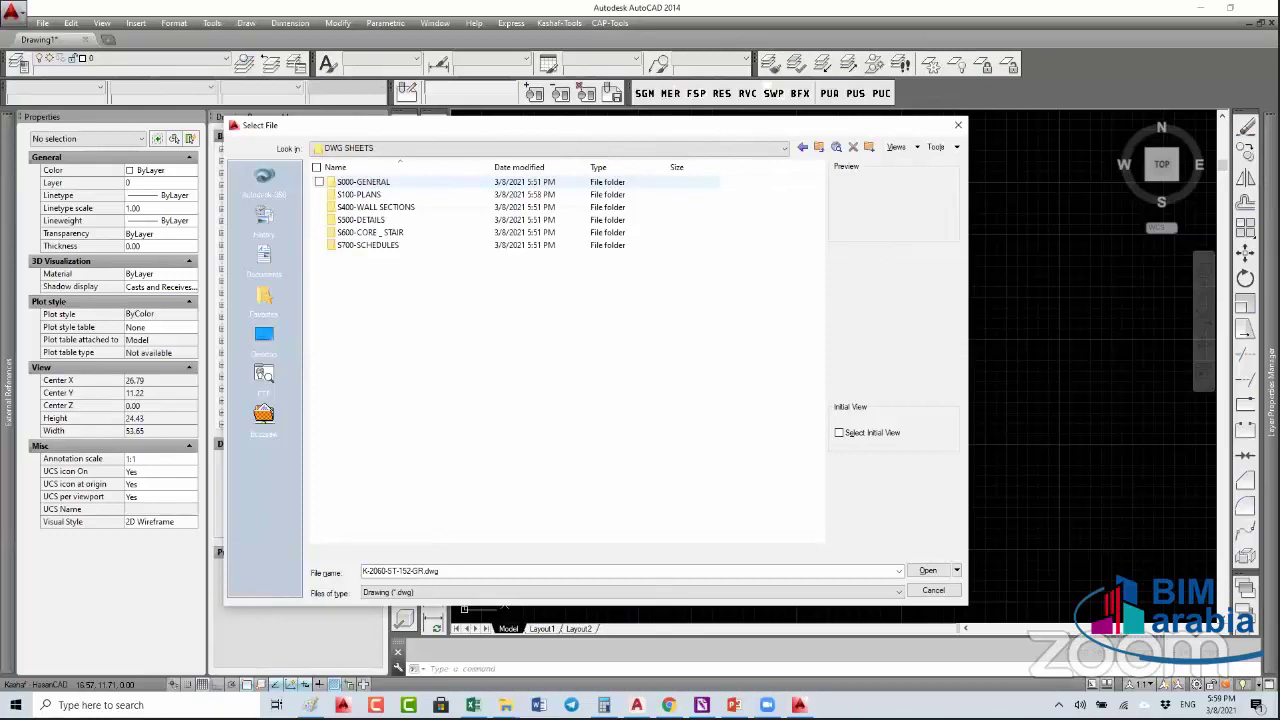
key(Escape)
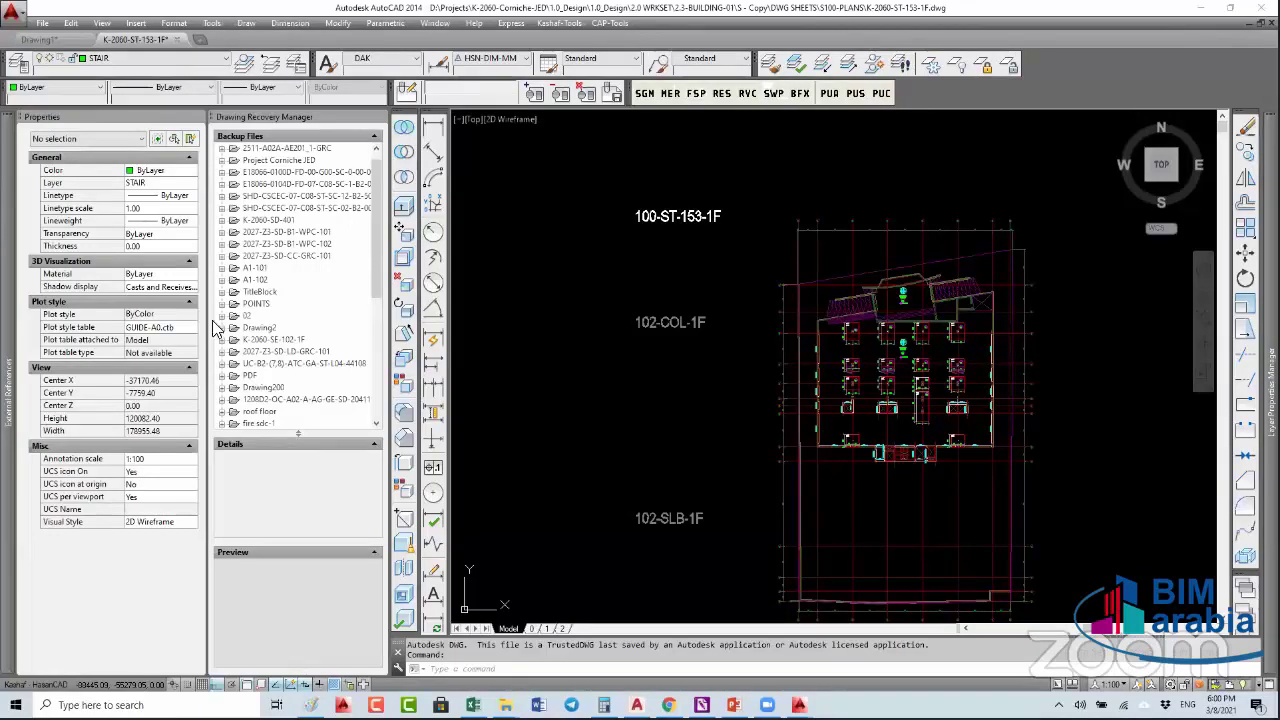
- Expand the AutoCAD 2014 - English program group in the Windows Start menu
key(super)
click(110, 307)
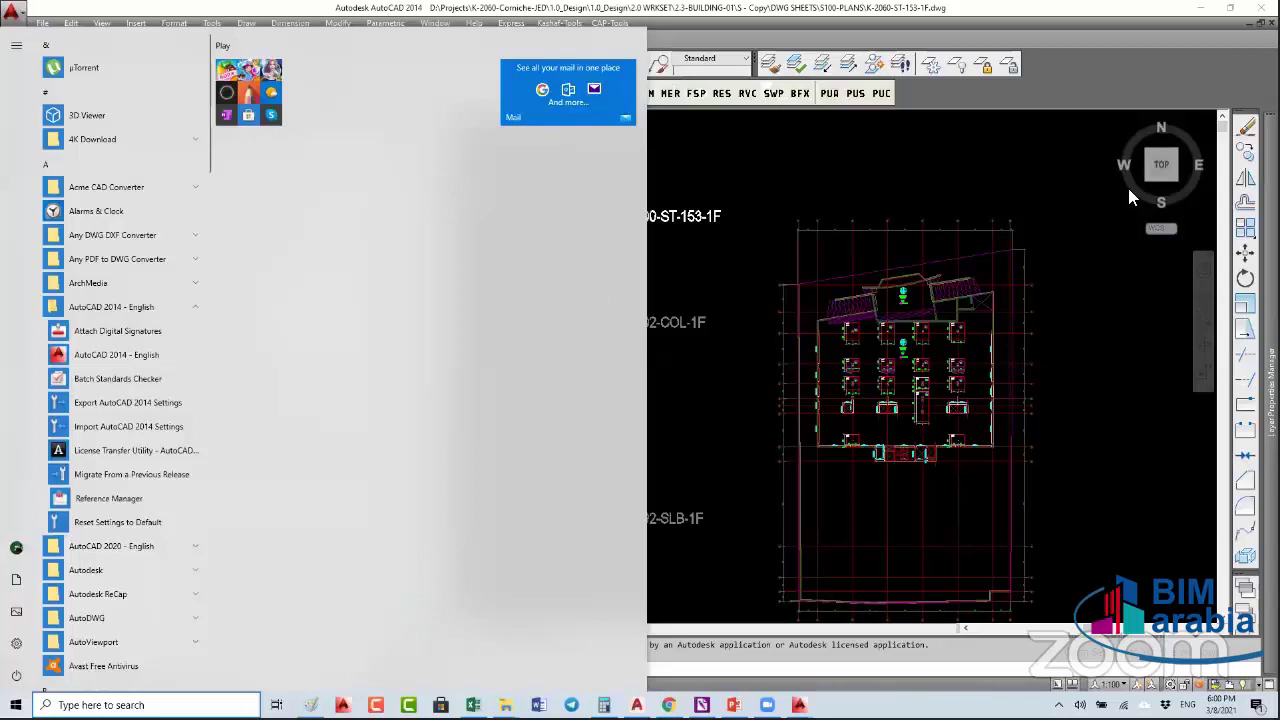
- Confirm the ..\..\BASE- path for the four missing references and restore the AutoCAD window
key(Escape)
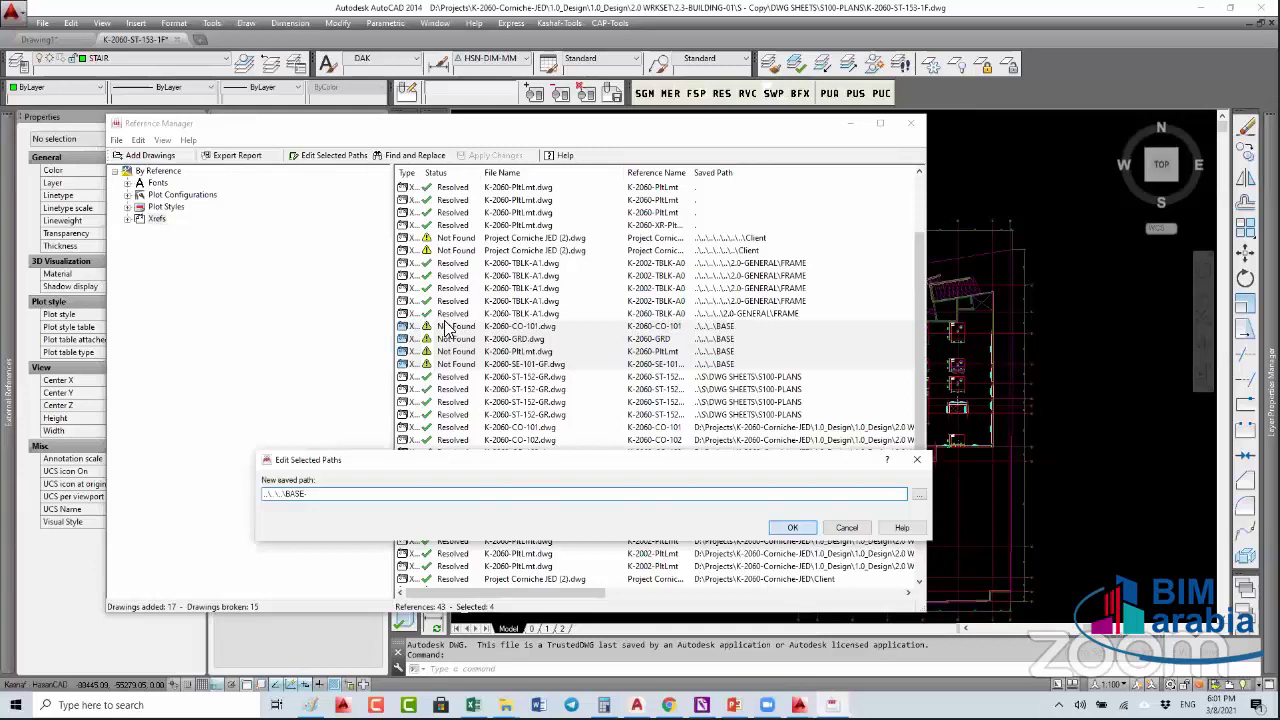
key(Return)
scroll(452, 420, down, 1)
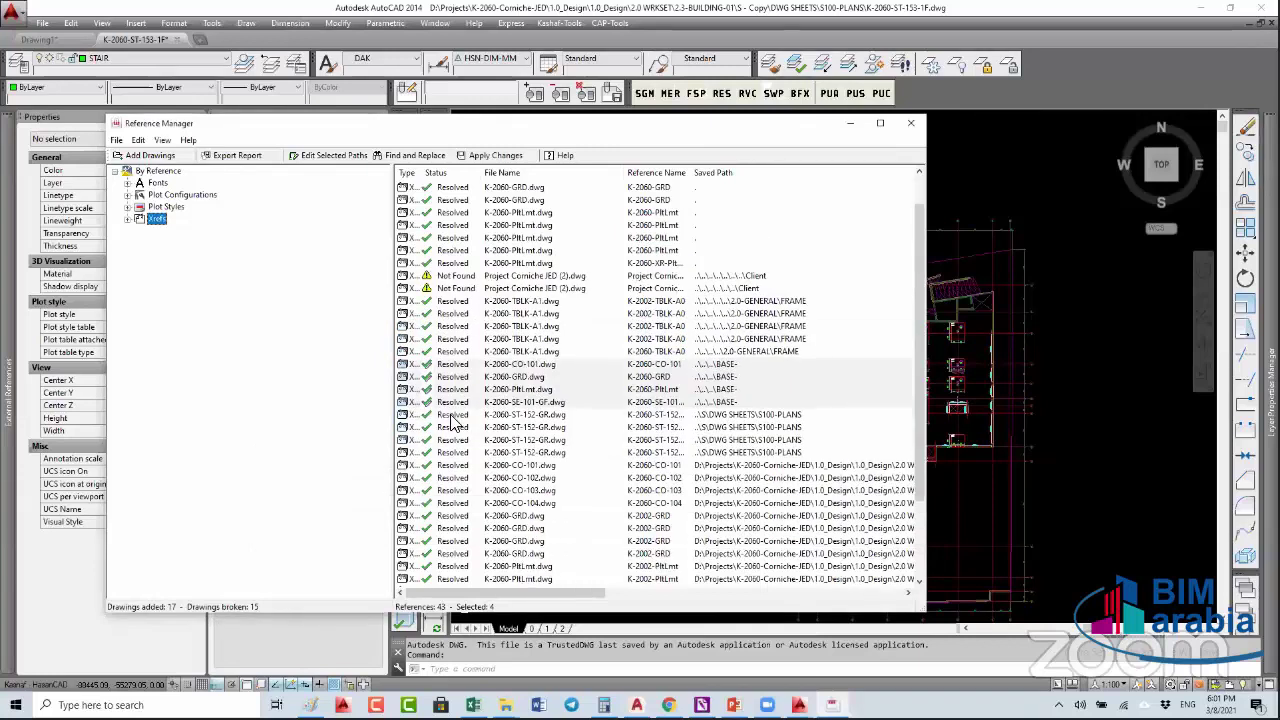
scroll(456, 452, down, 3)
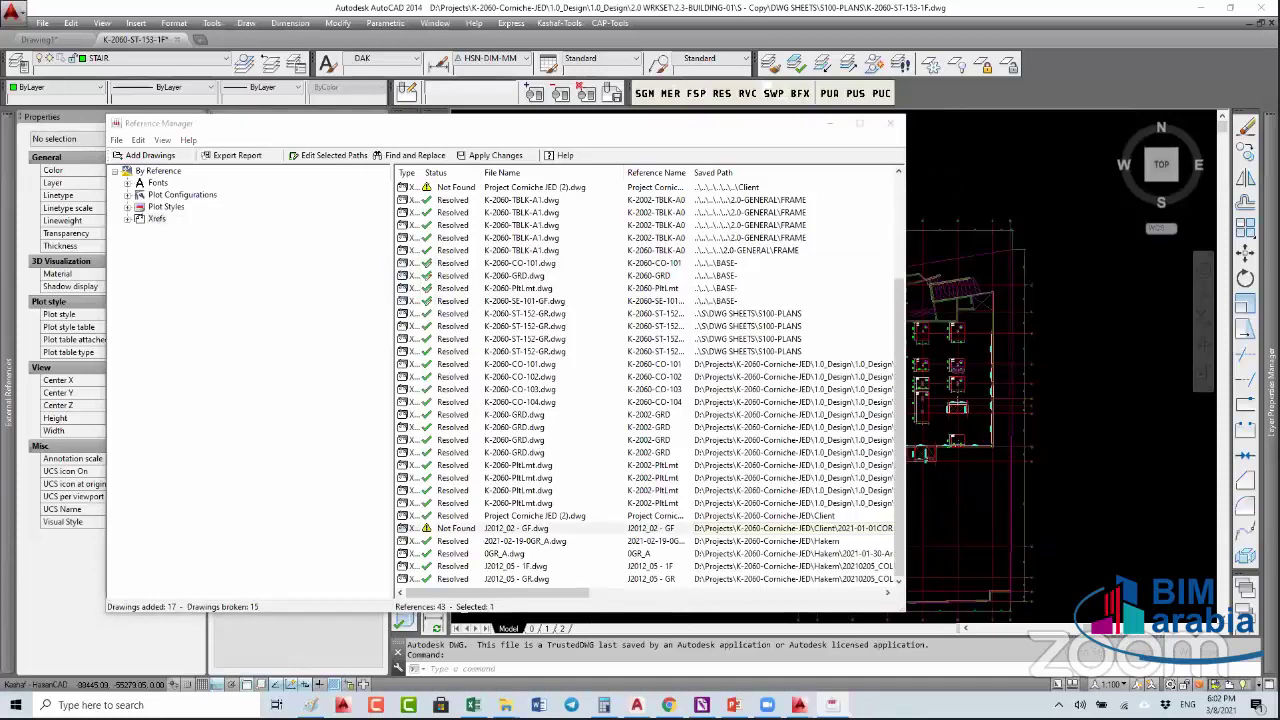
key(super+Down)
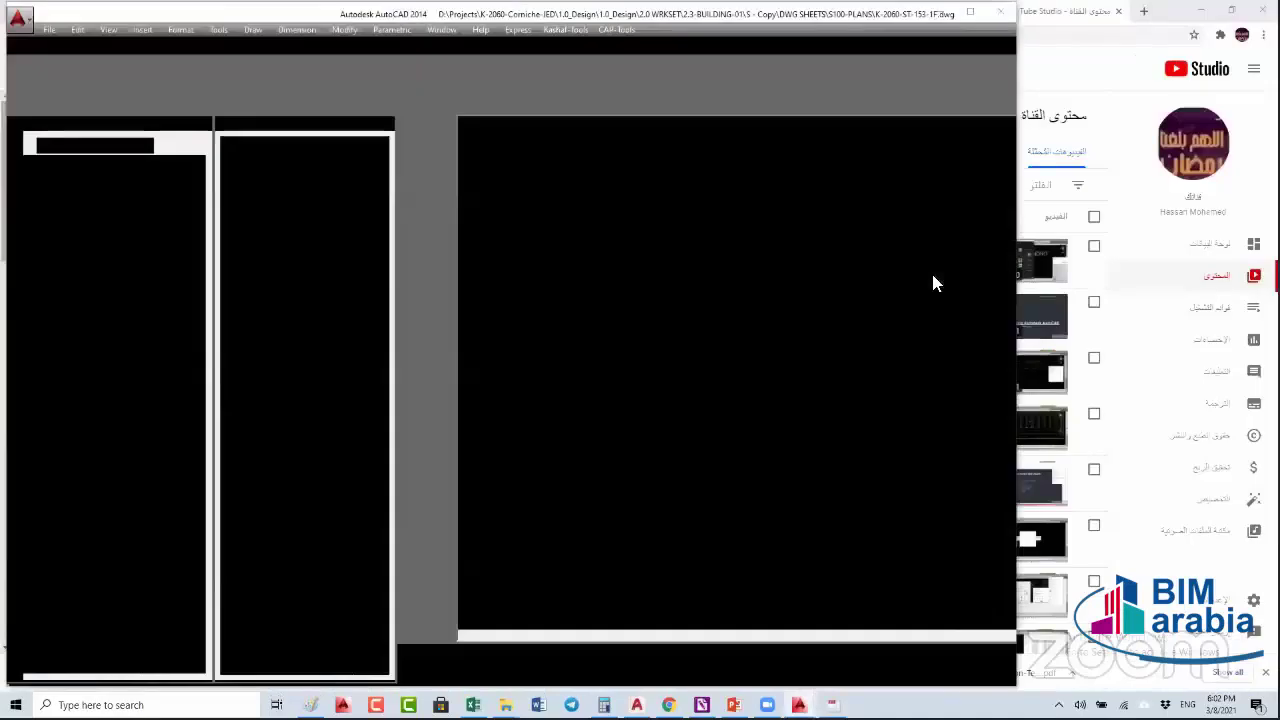
click(1131, 526)
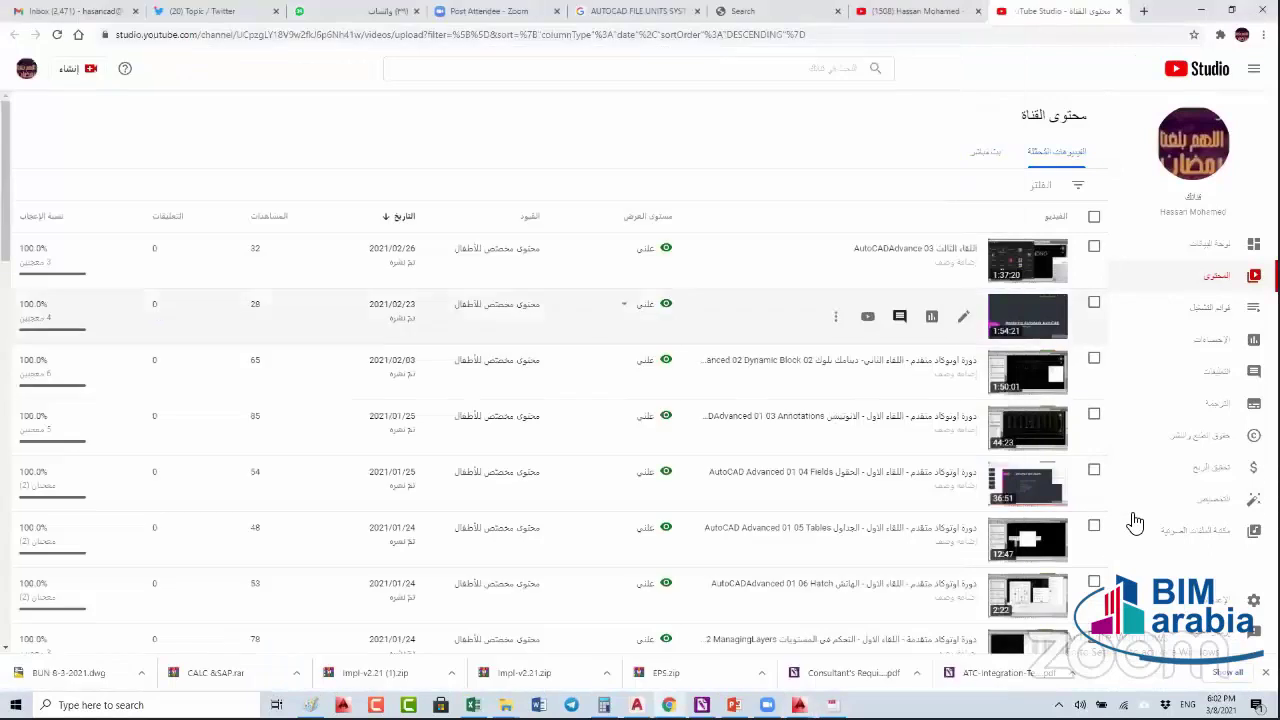
key(ctrl+f)
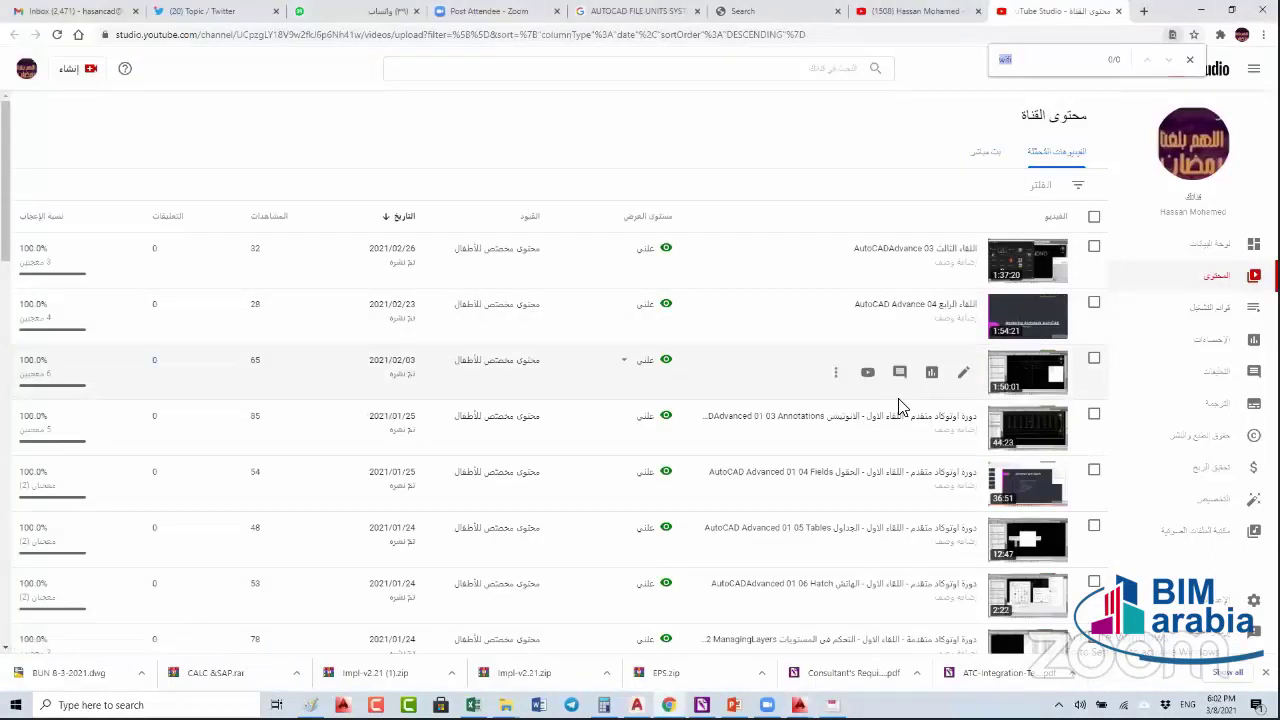
text(re)
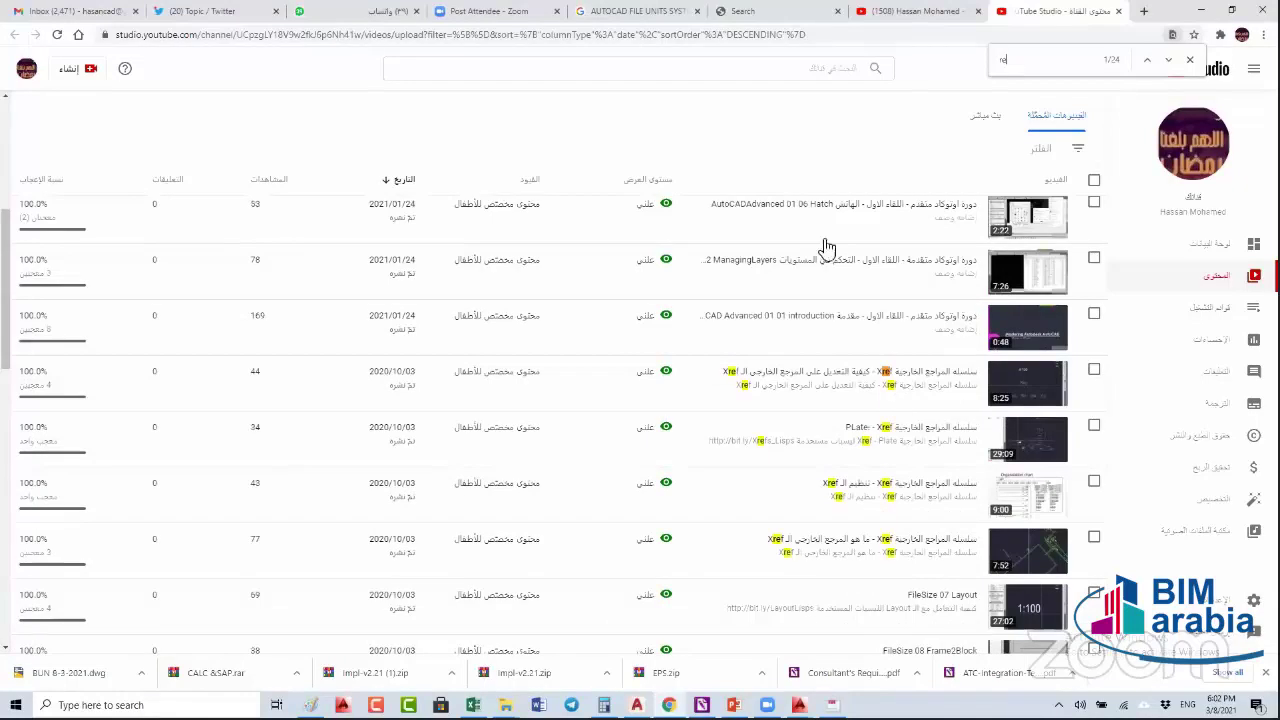
text(f)
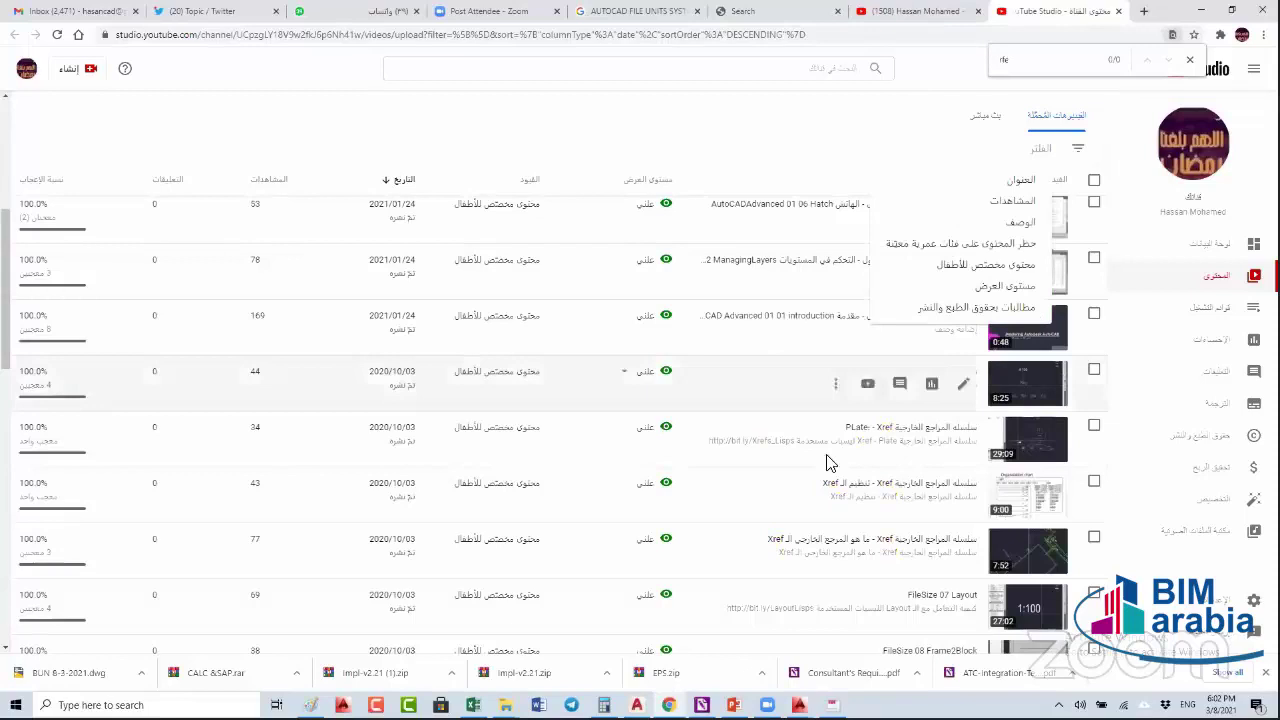
scroll(822, 410, down, 1)
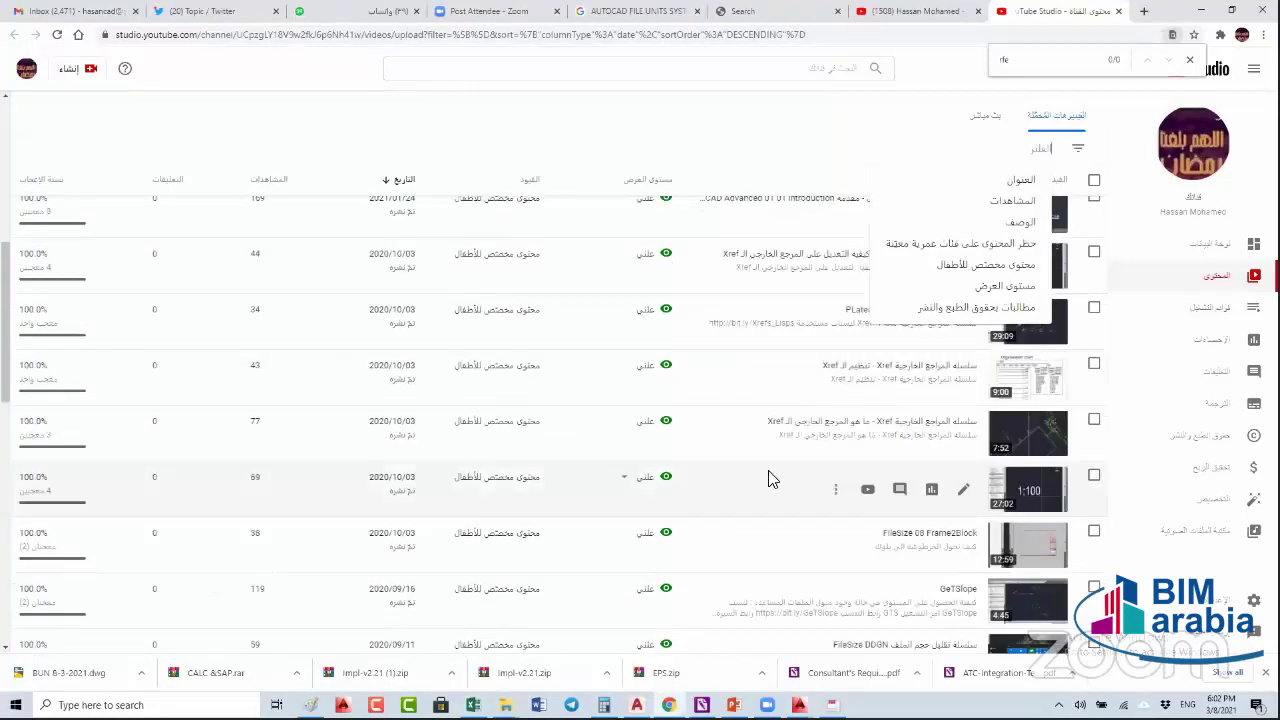
scroll(773, 477, down, 1)
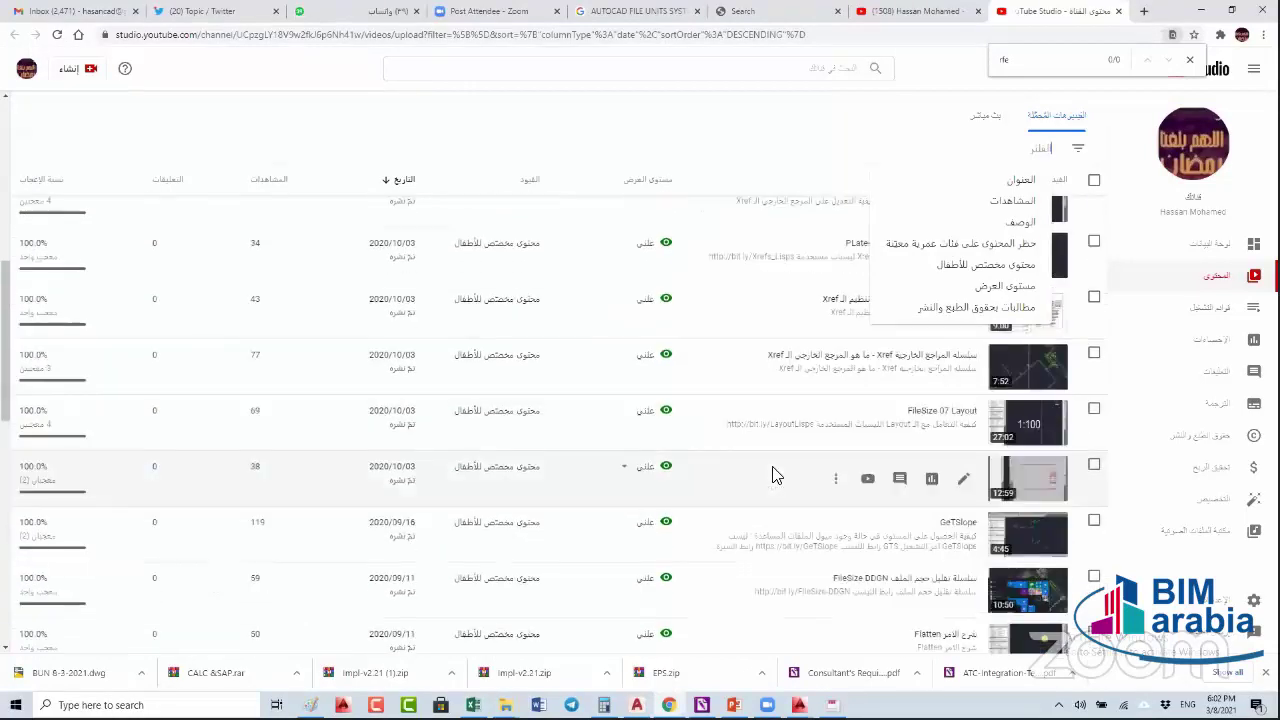
scroll(777, 470, down, 1)
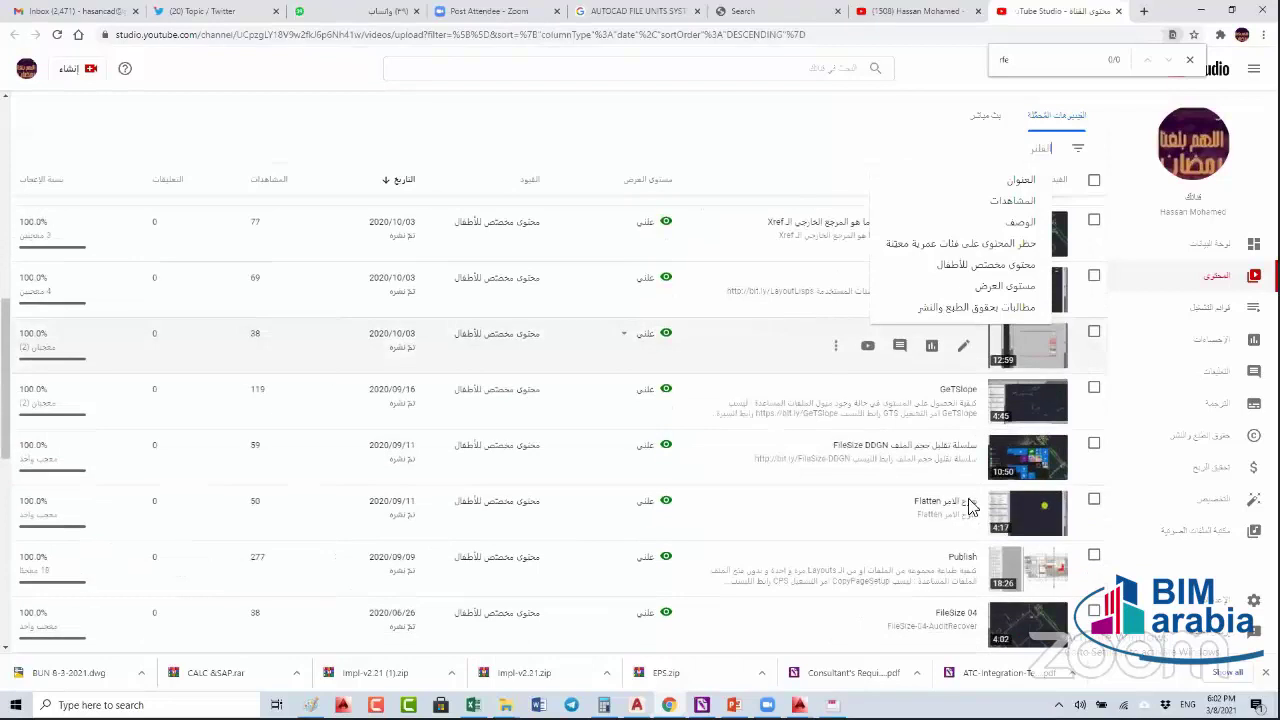
scroll(990, 495, down, 3)
scroll(886, 516, down, 2)
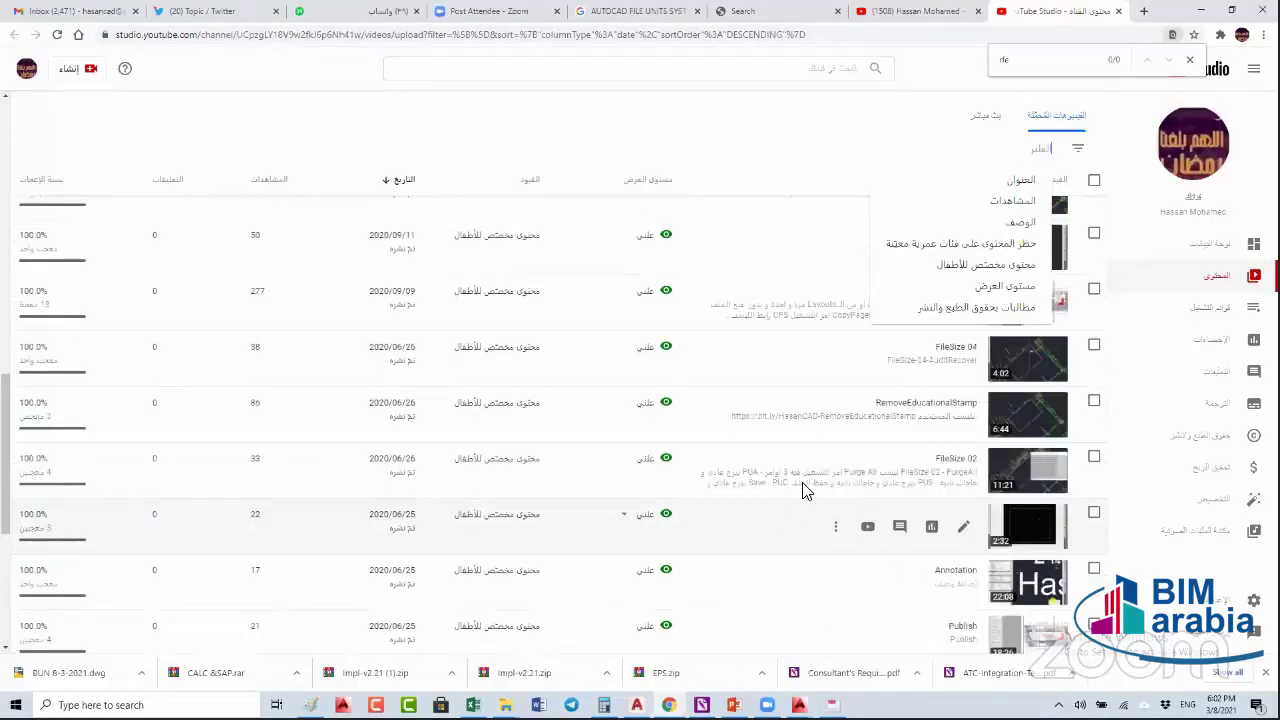
scroll(795, 510, down, 3)
scroll(820, 540, down, 2)
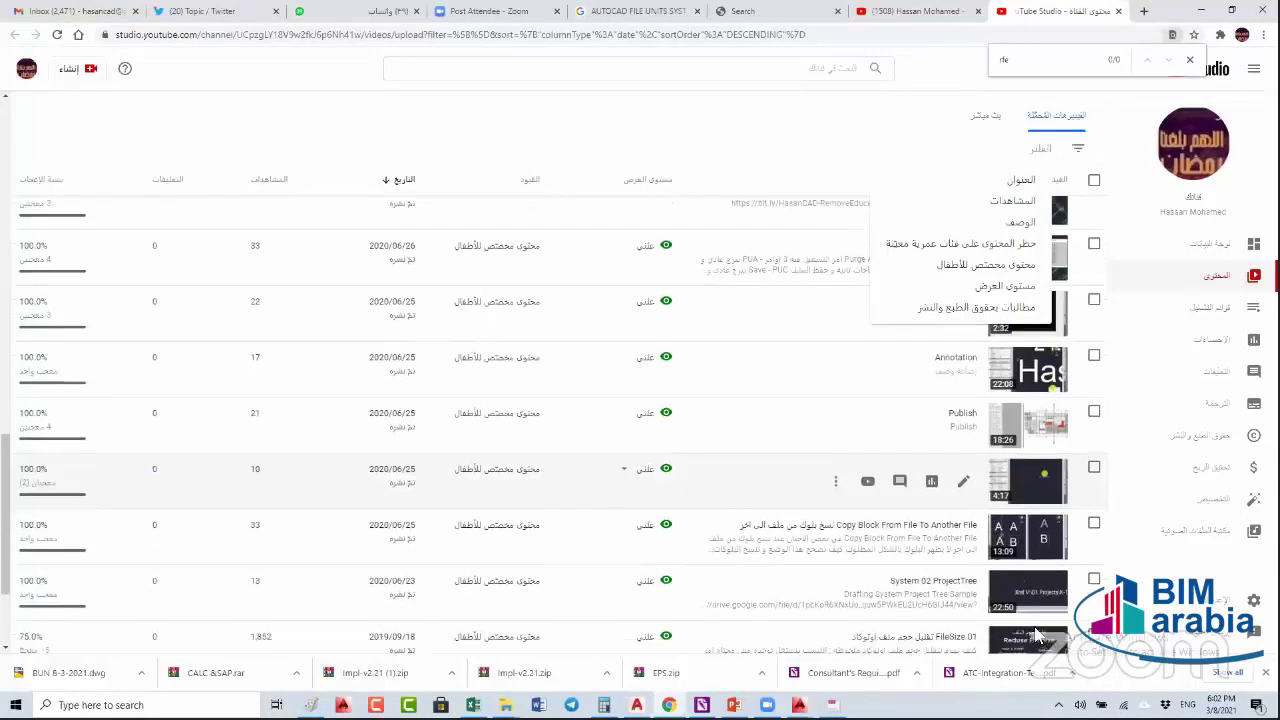
scroll(825, 527, down, 2)
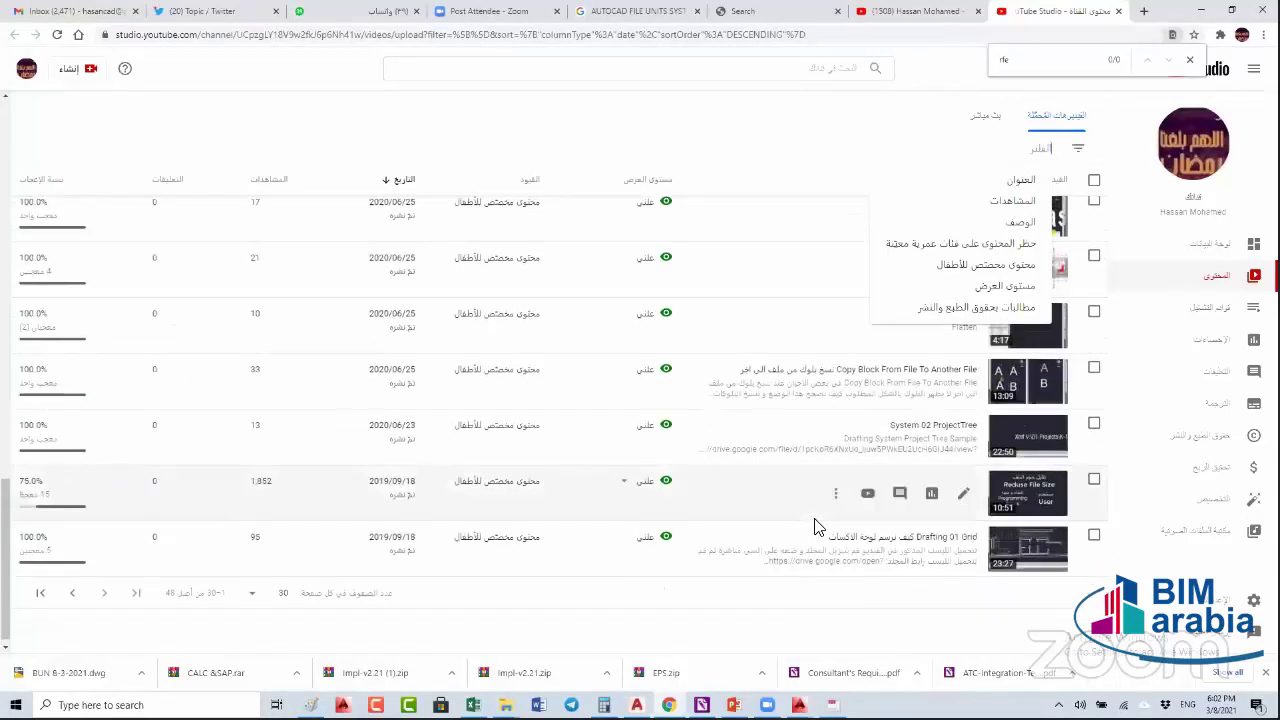
scroll(812, 531, up, 2)
scroll(812, 531, up, 3)
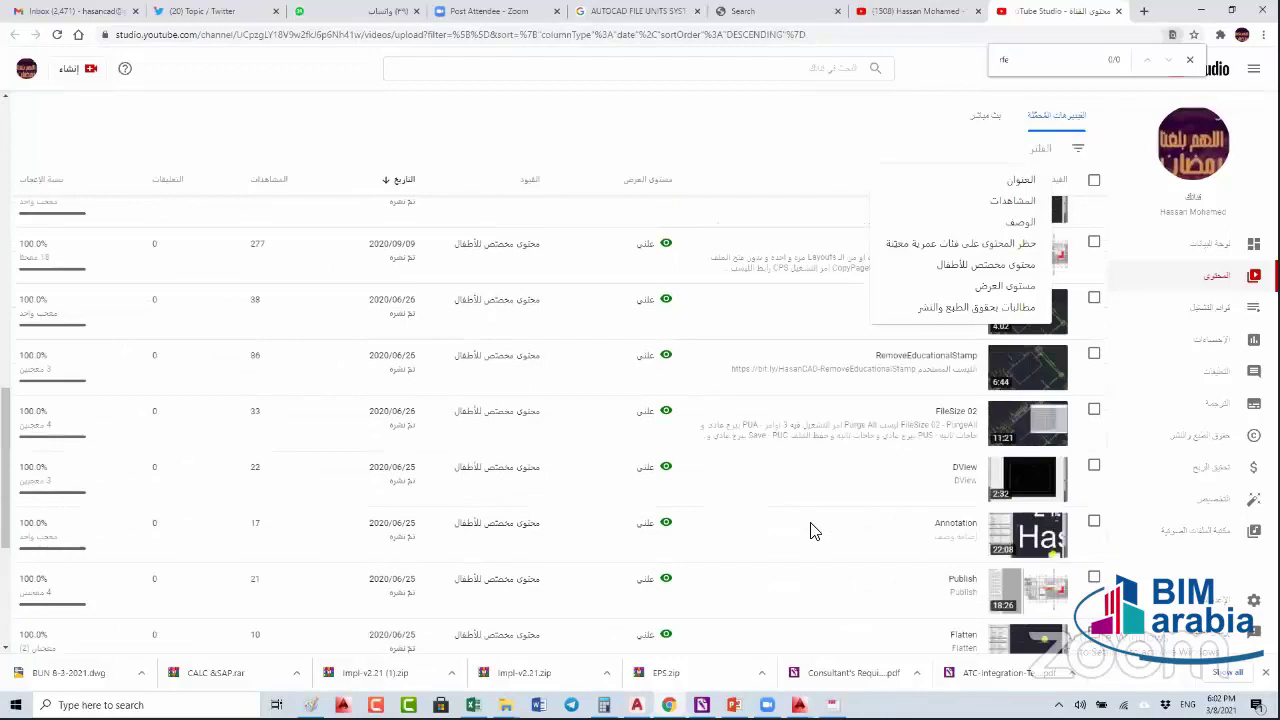
scroll(812, 531, up, 2)
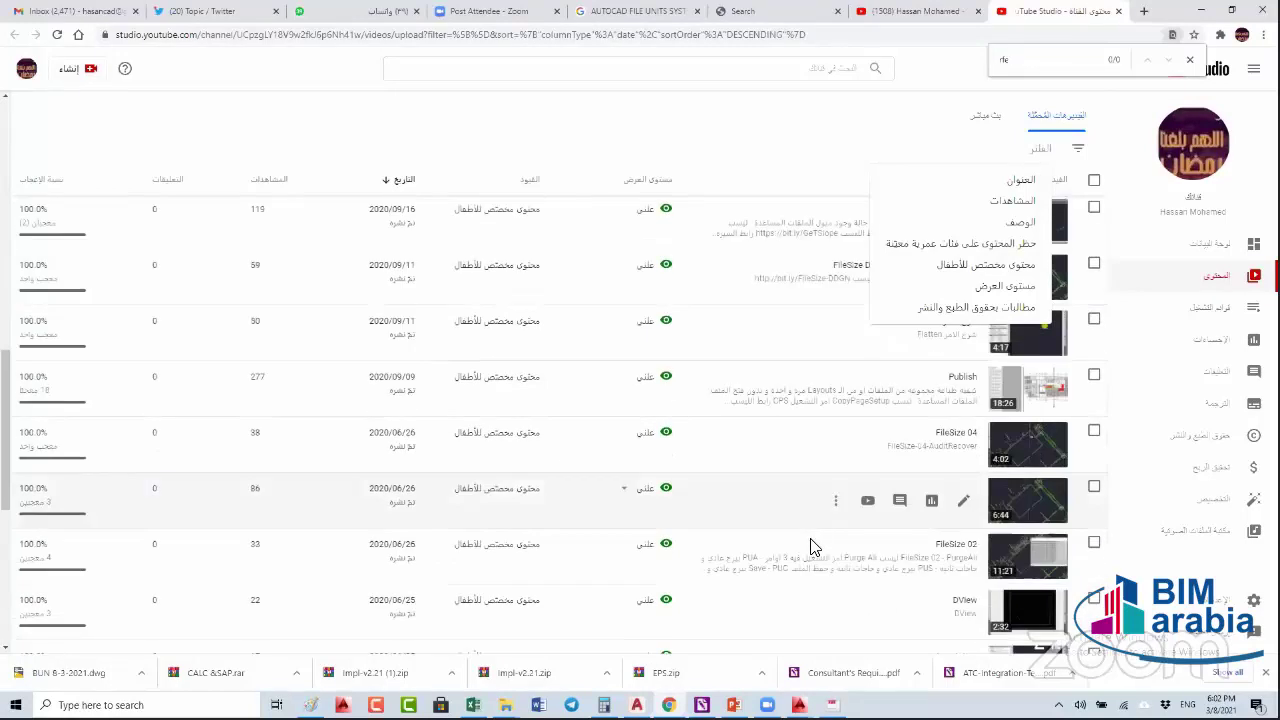
scroll(812, 547, up, 3)
scroll(812, 547, up, 6)
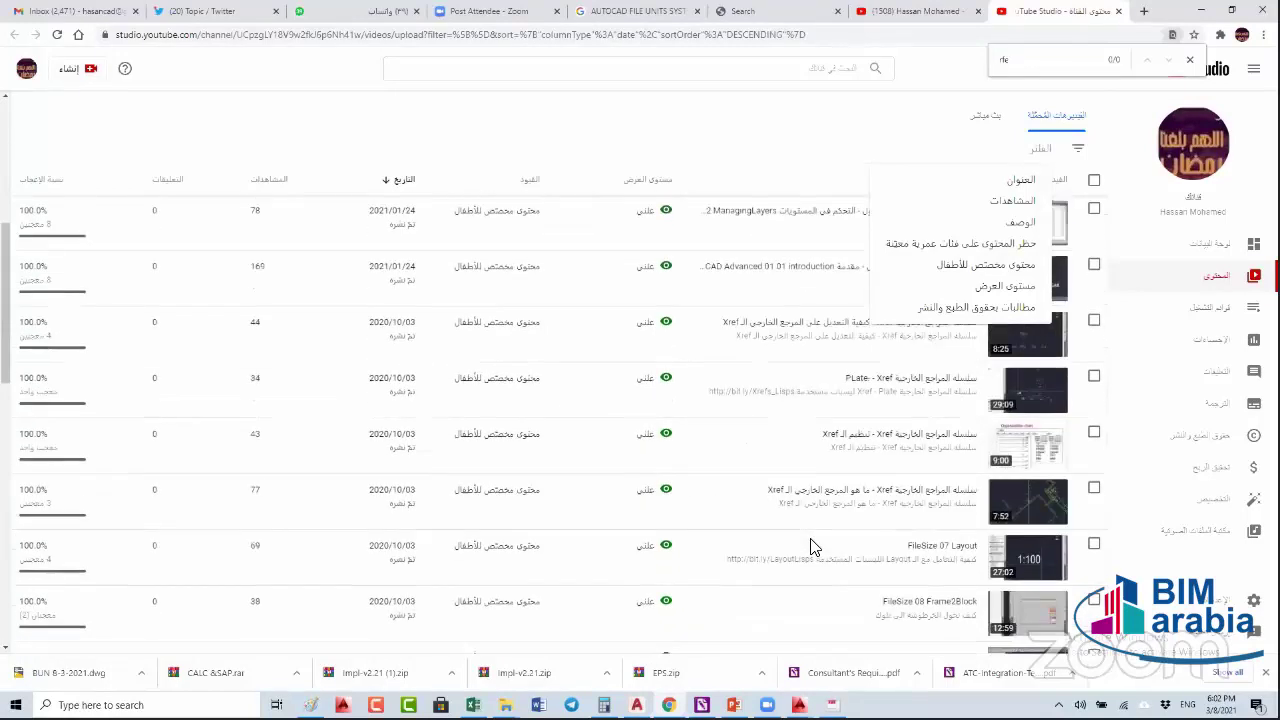
scroll(814, 543, up, 6)
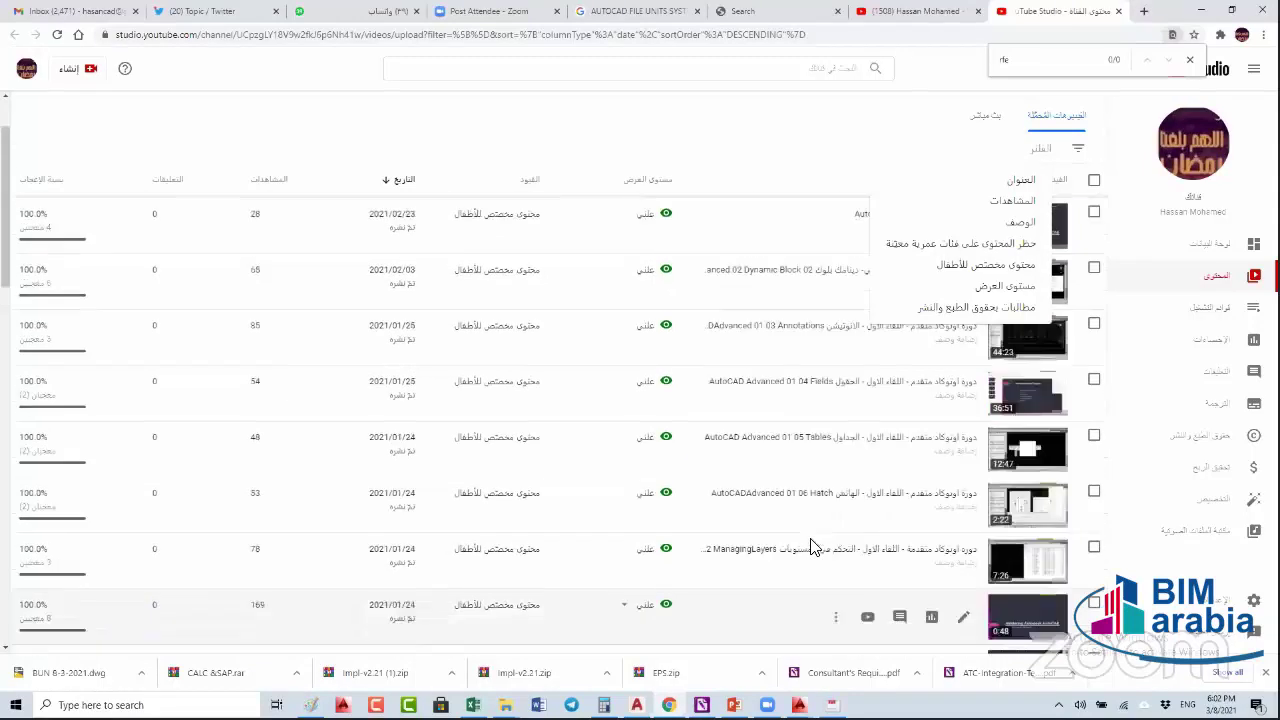
scroll(918, 396, up, 1)
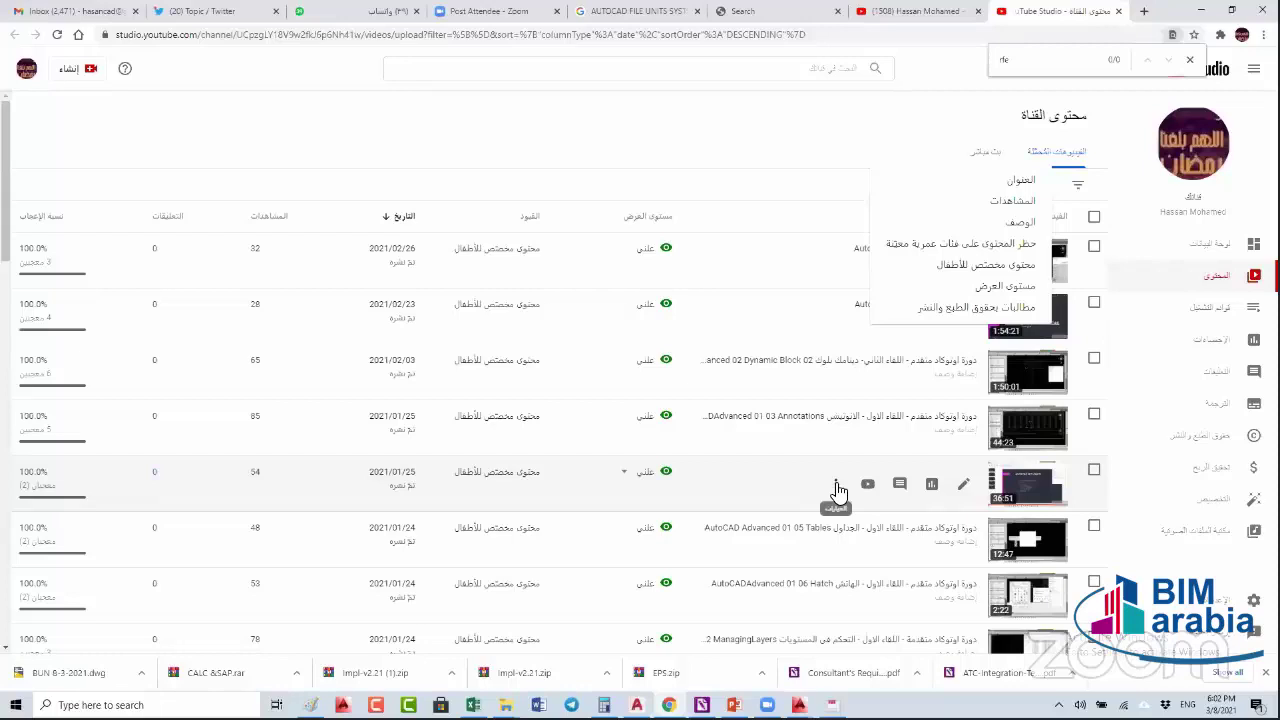
- Copy the AutoCAD Advanced 01 04 Fields video's shareable link, repeating it once
click(838, 492)
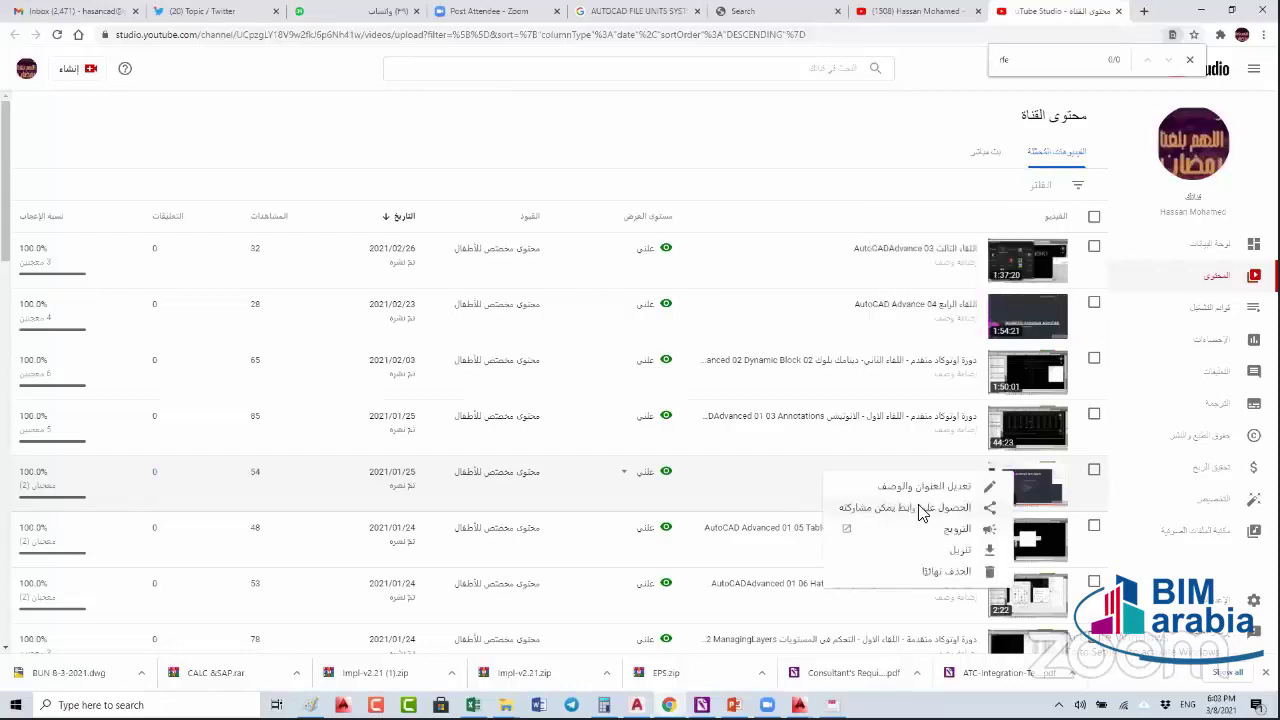
click(922, 509)
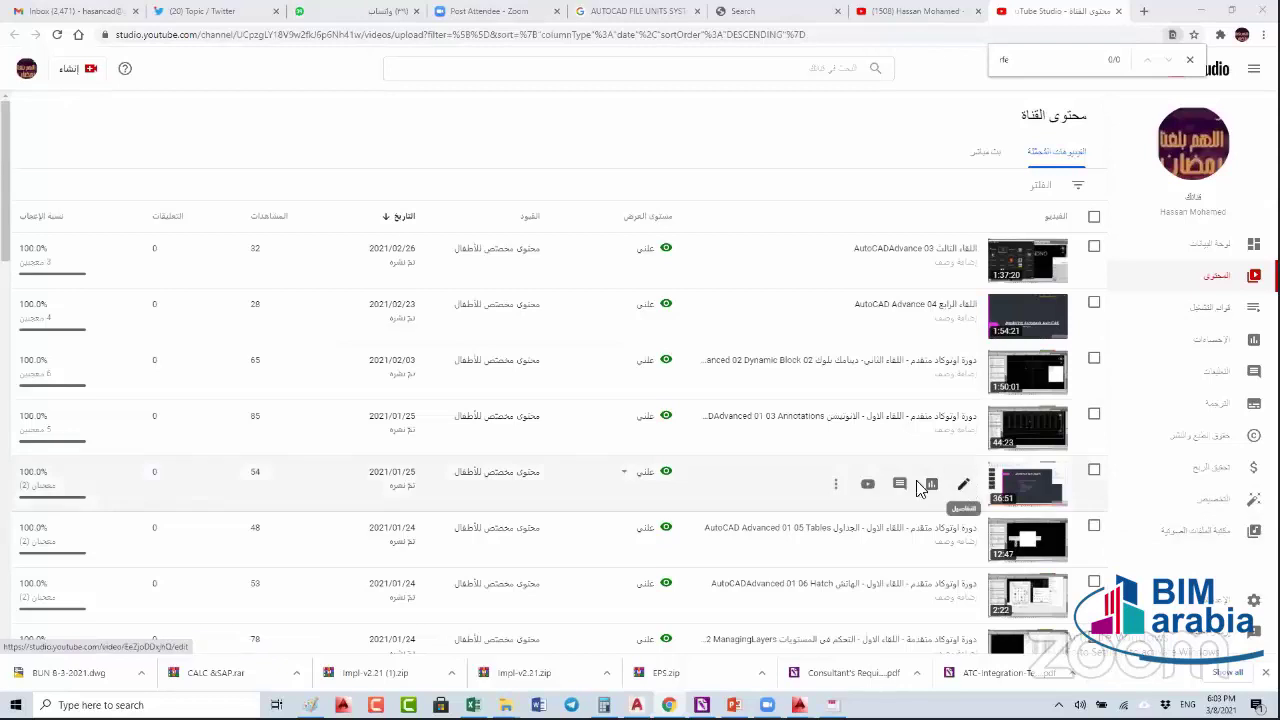
click(837, 486)
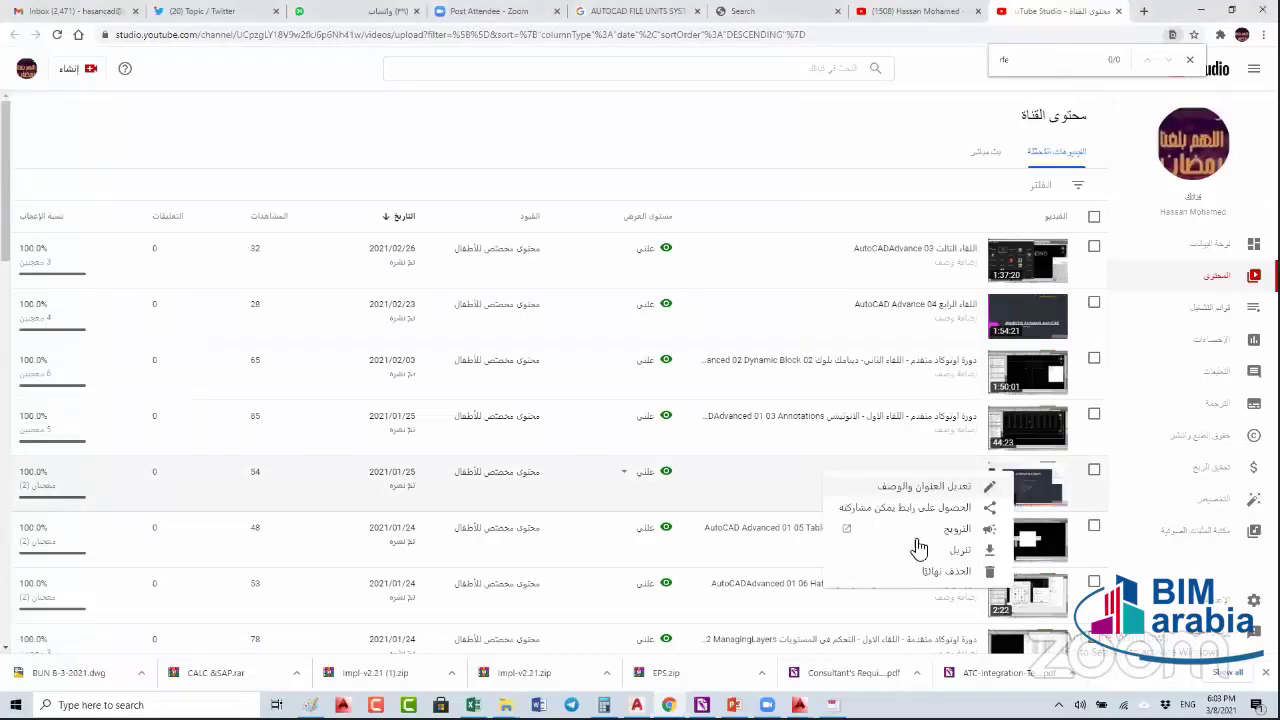
click(940, 510)
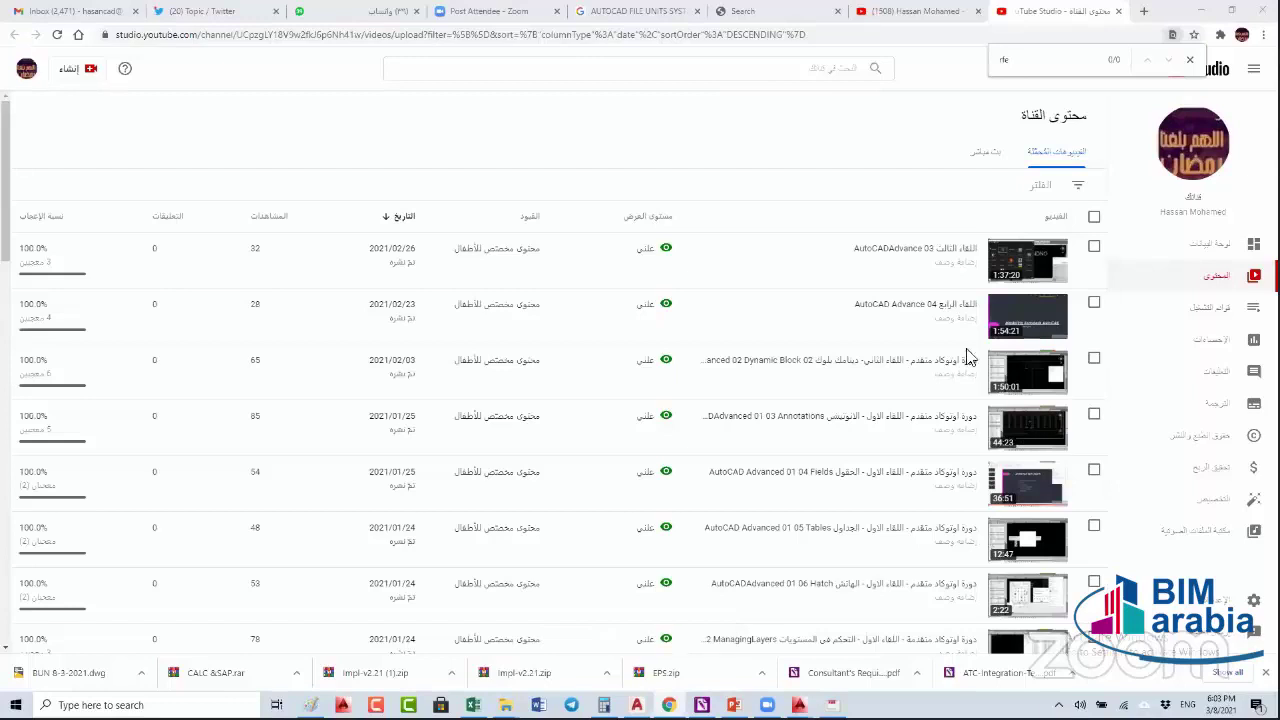
- Go to the YouTube channel's home page from the suggested 'youtube' address
click(211, 35)
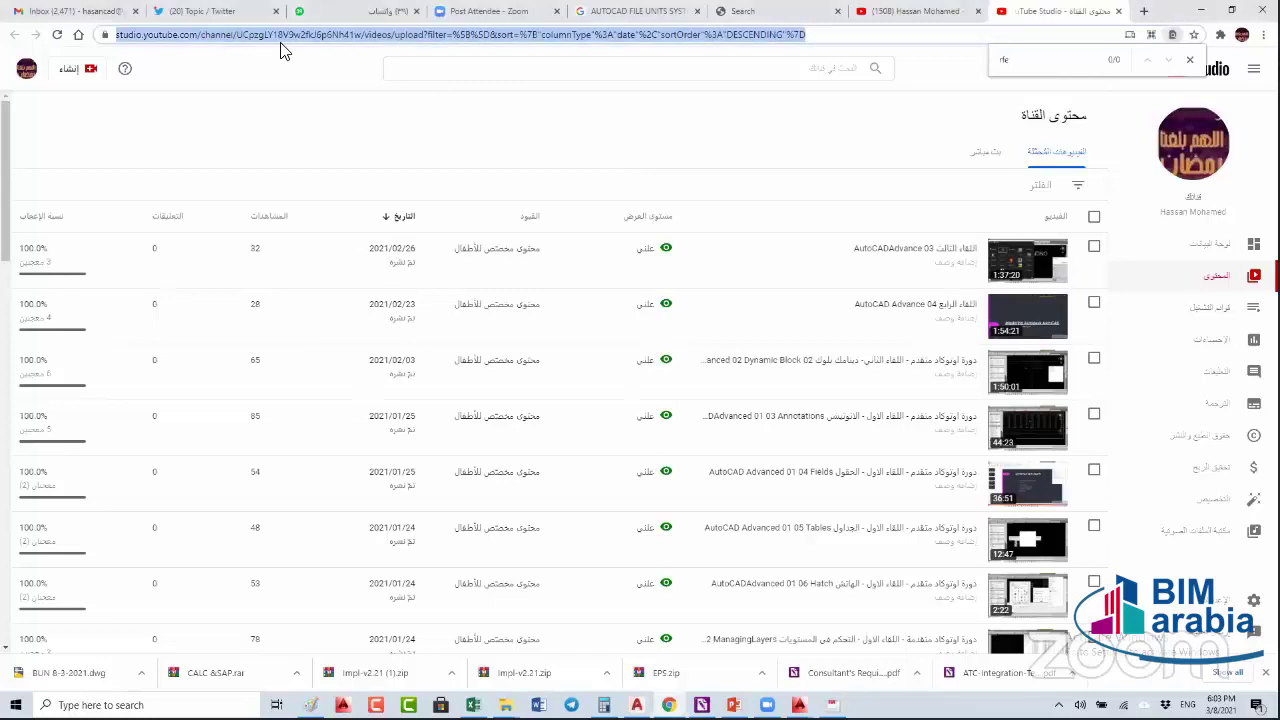
text(youtube)
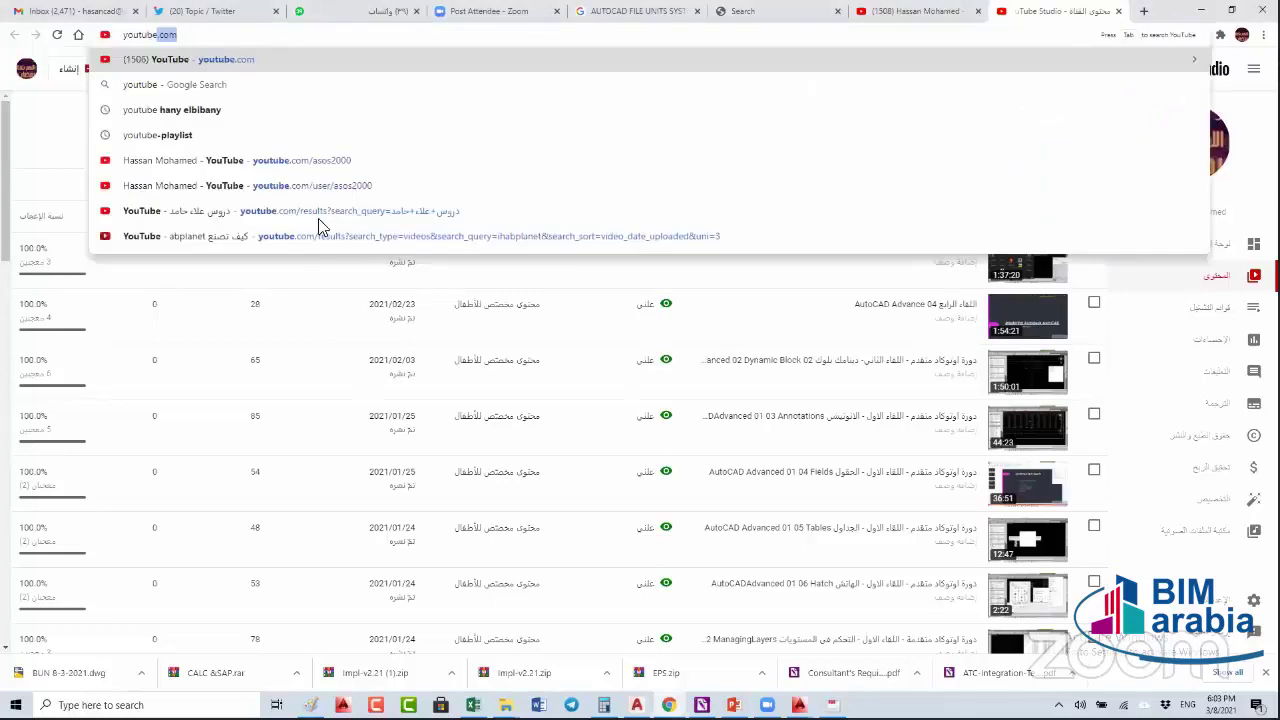
key(Down)
key(Down)
key(Down)
key(Down)
key(Return)
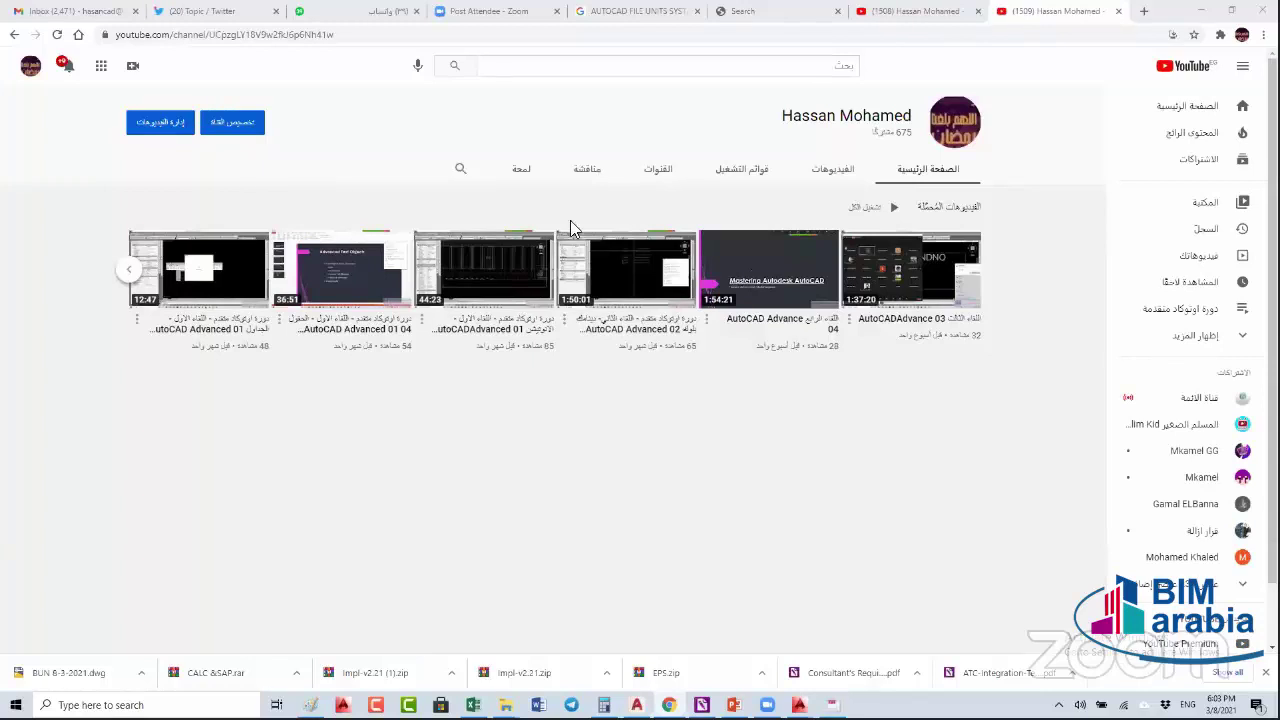
- Browse the channel's playlists, checking saved ones, and expand the created playlists
click(748, 178)
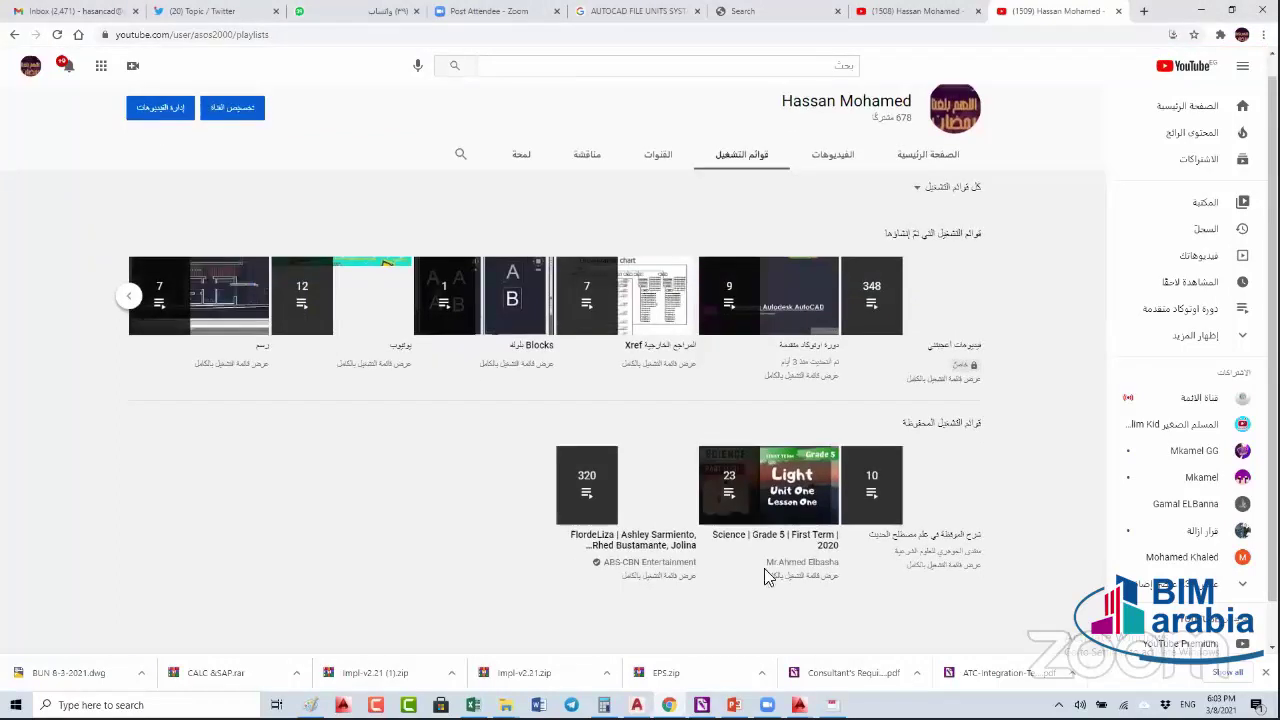
scroll(860, 362, down, 1)
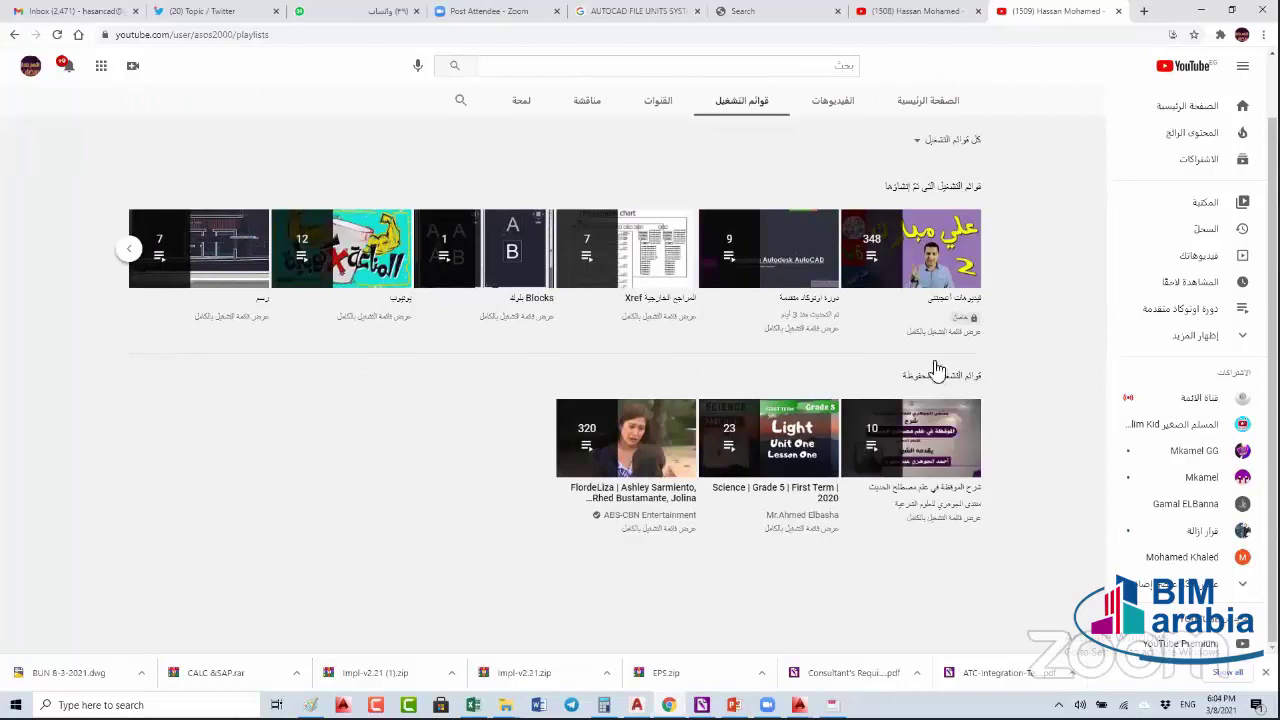
click(936, 377)
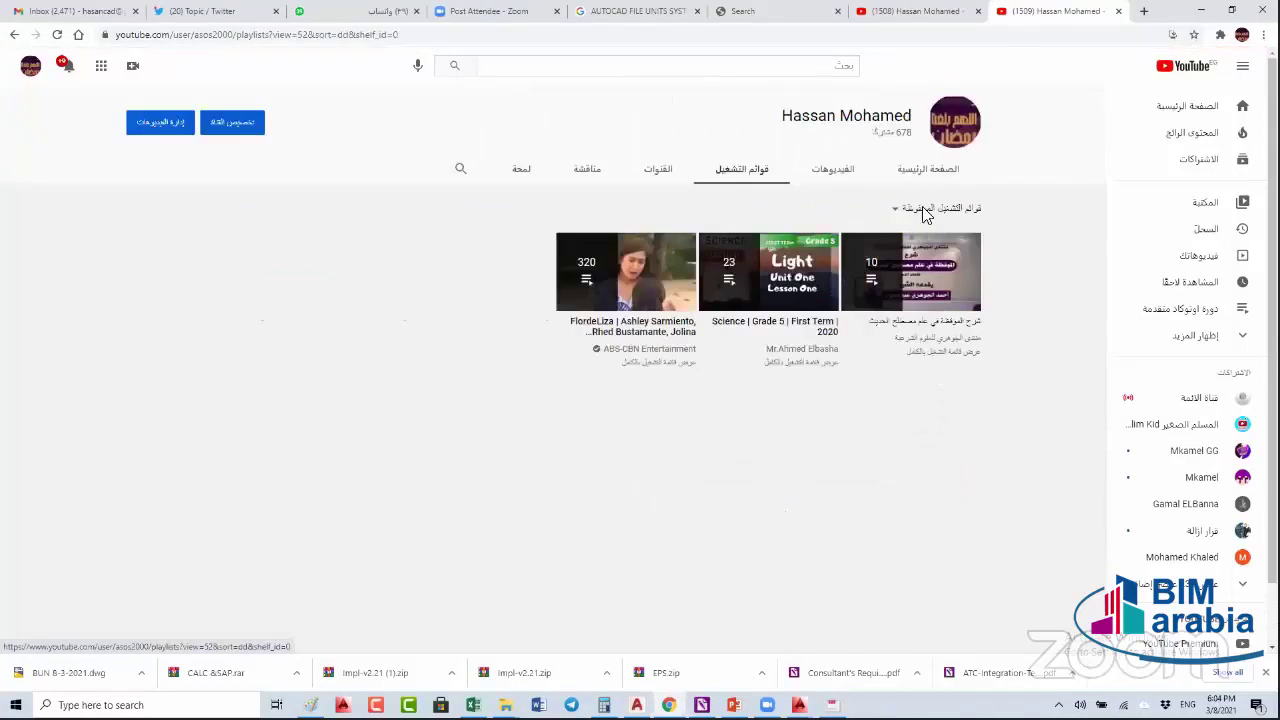
click(720, 177)
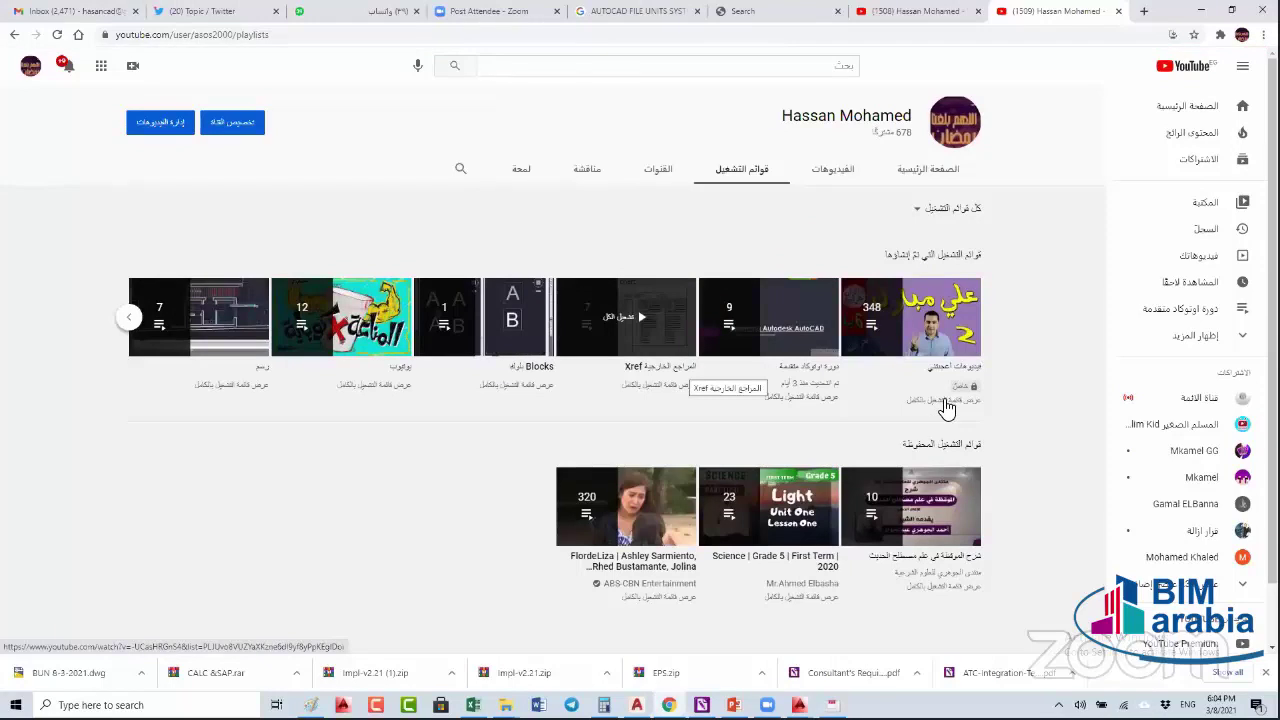
click(130, 318)
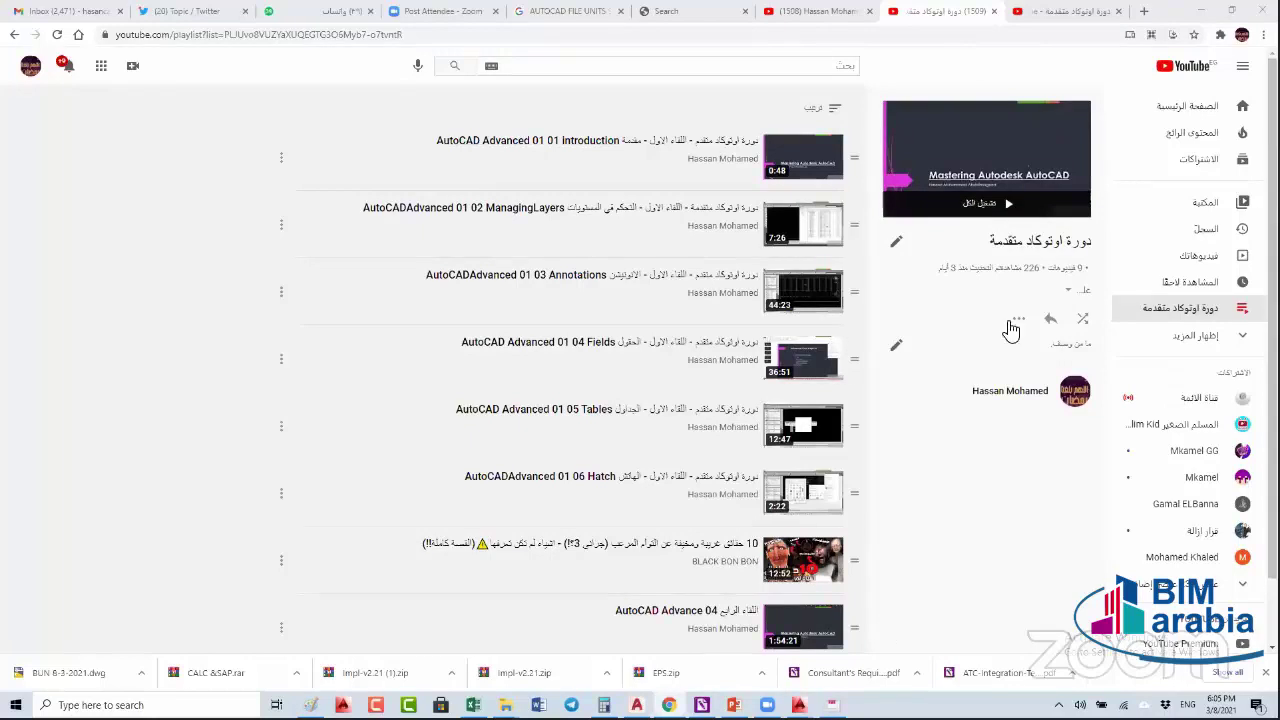
- Leave YouTube and return to the AutoCAD window showing K-2060-ST-153-1F.dwg
key(alt+Tab)
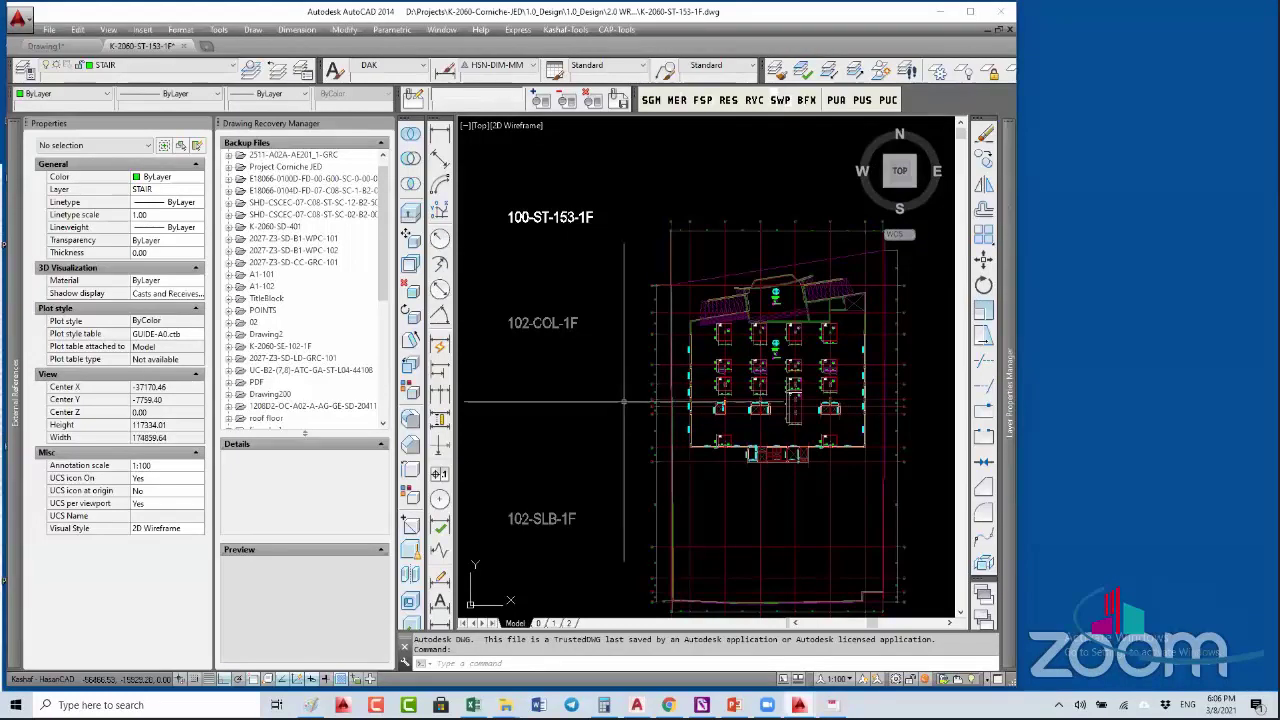
- Draw a rectangle with RECTANG beside the floor plan
scroll(624, 403, down, 3)
scroll(652, 289, up, 1)
text(re)
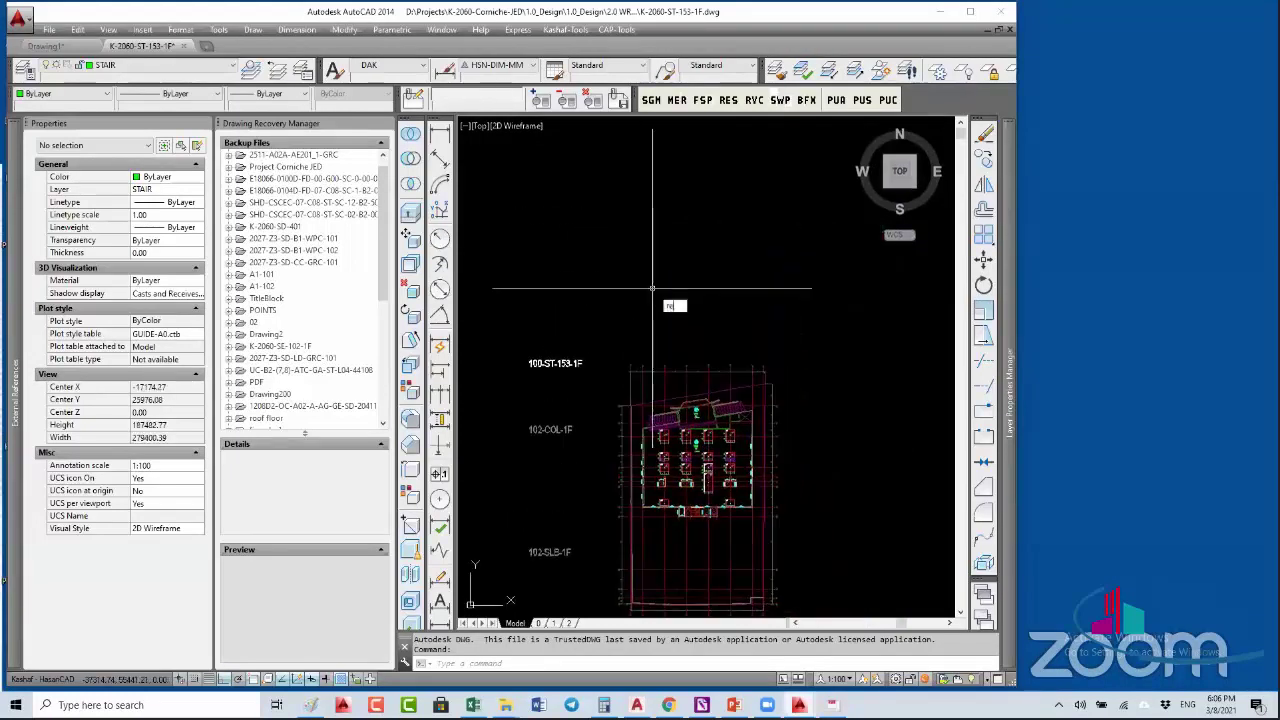
text(c)
key(Return)
click(592, 294)
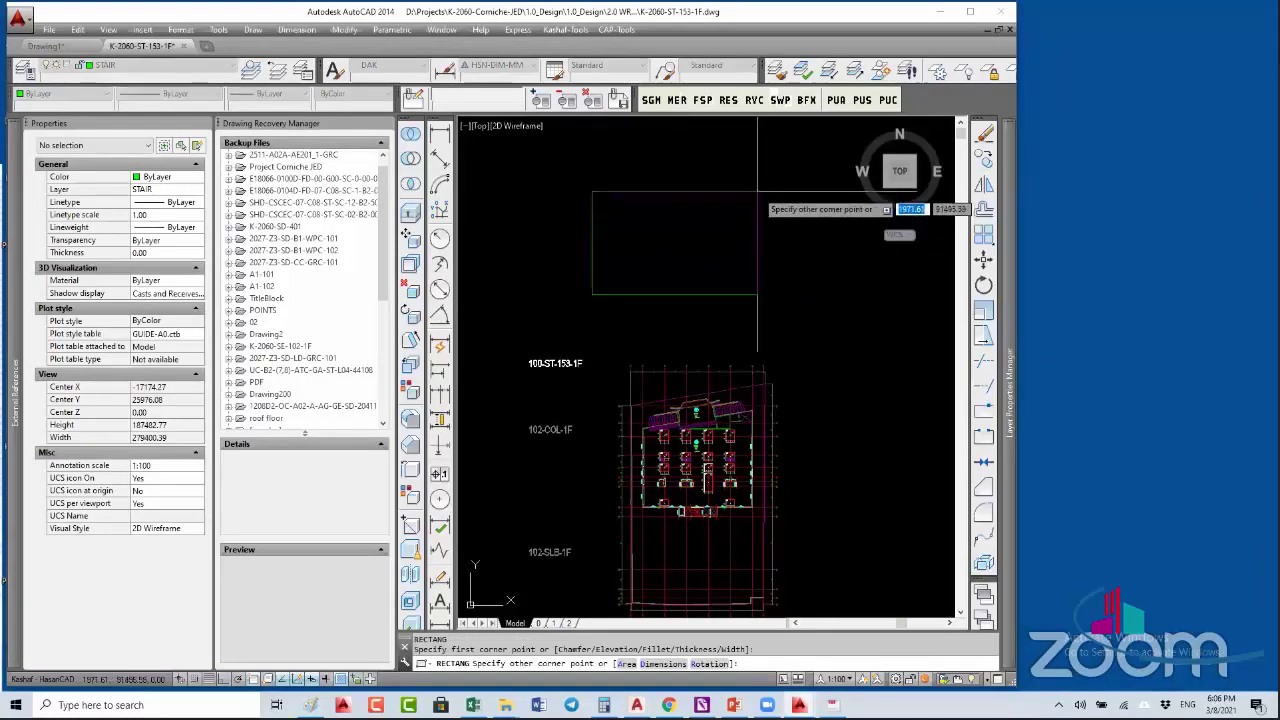
click(757, 191)
key(Return)
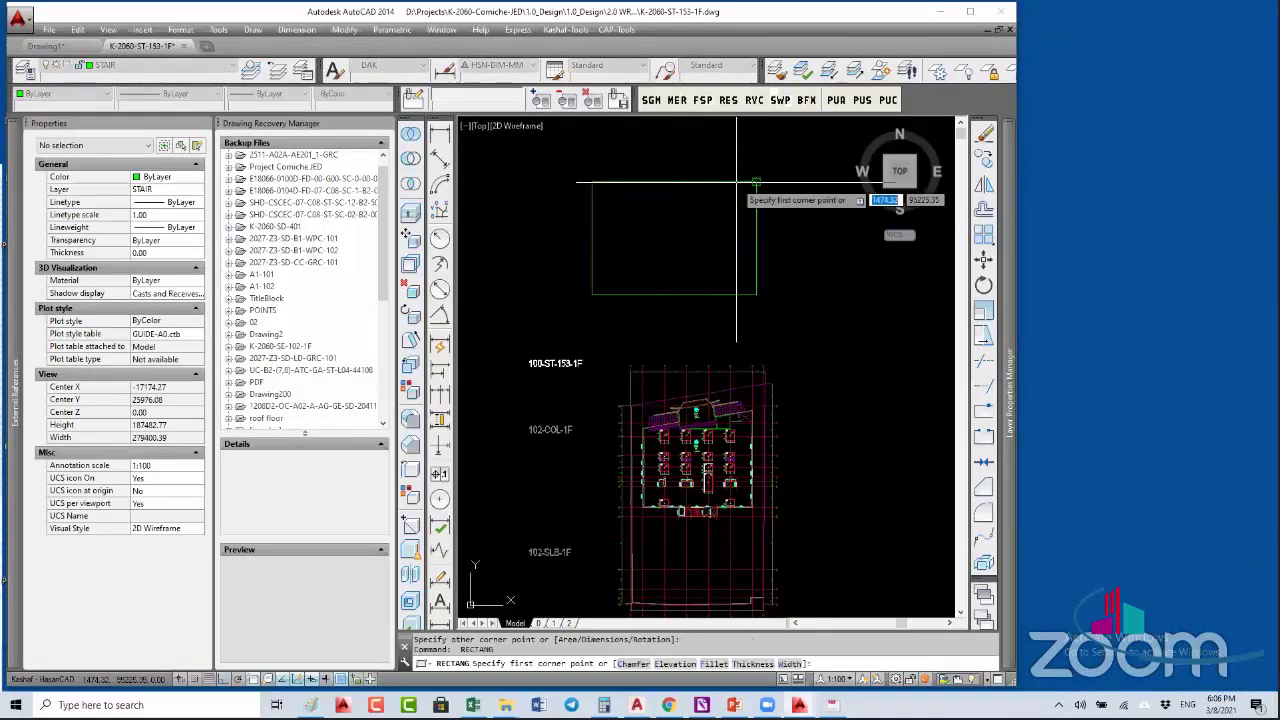
key(Escape)
- Window-select the single line beside the green rectangle and start moving it from a picked base point
text(l)
key(Return)
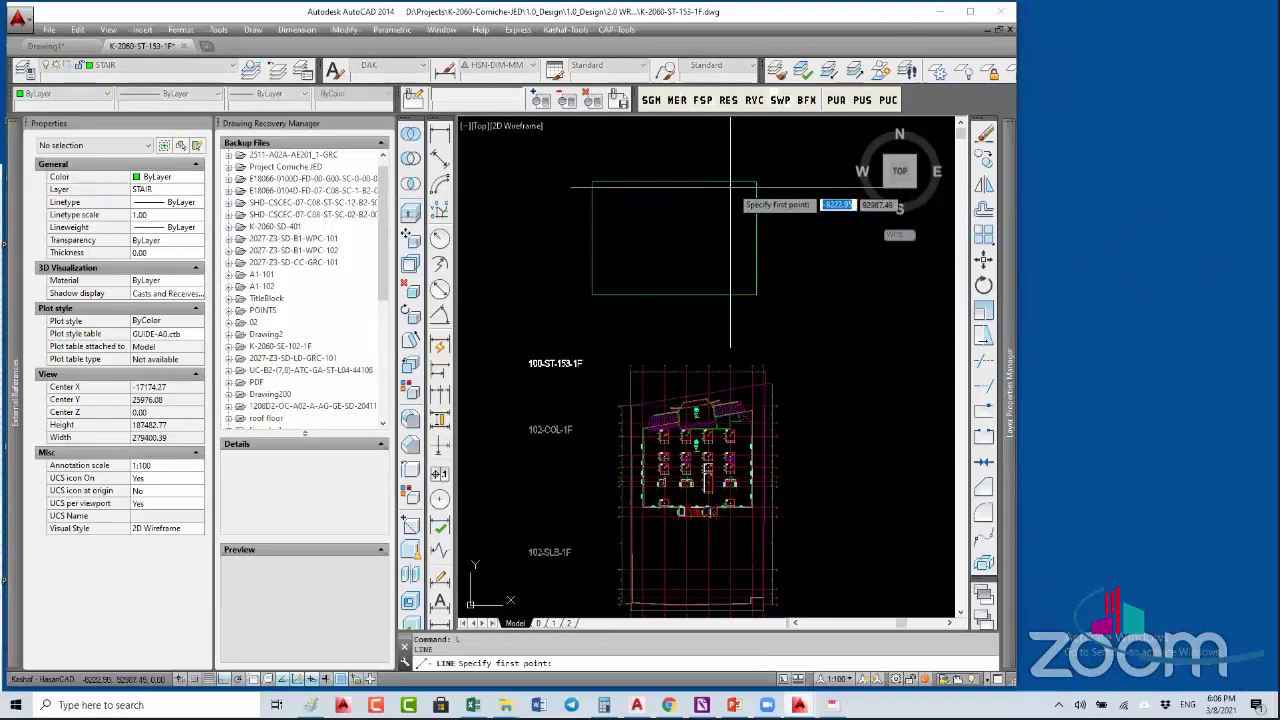
key(Escape)
key(Escape)
click(739, 309)
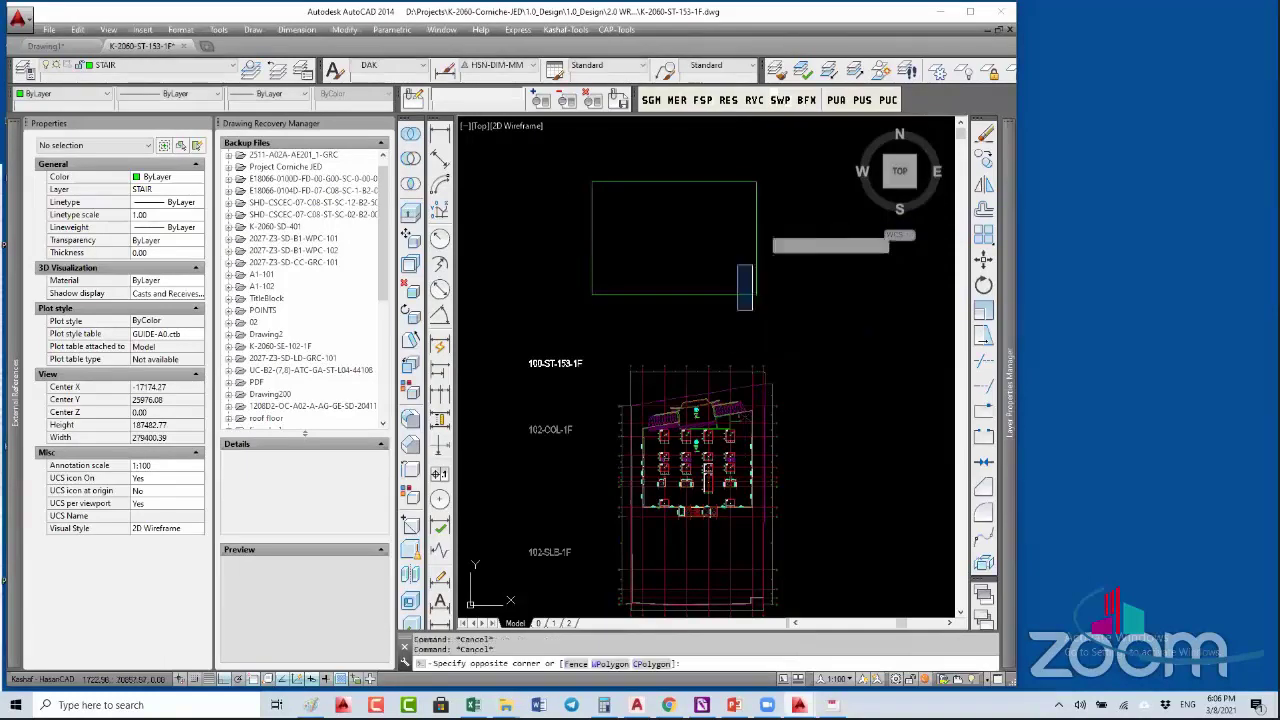
click(752, 264)
text(m)
key(Return)
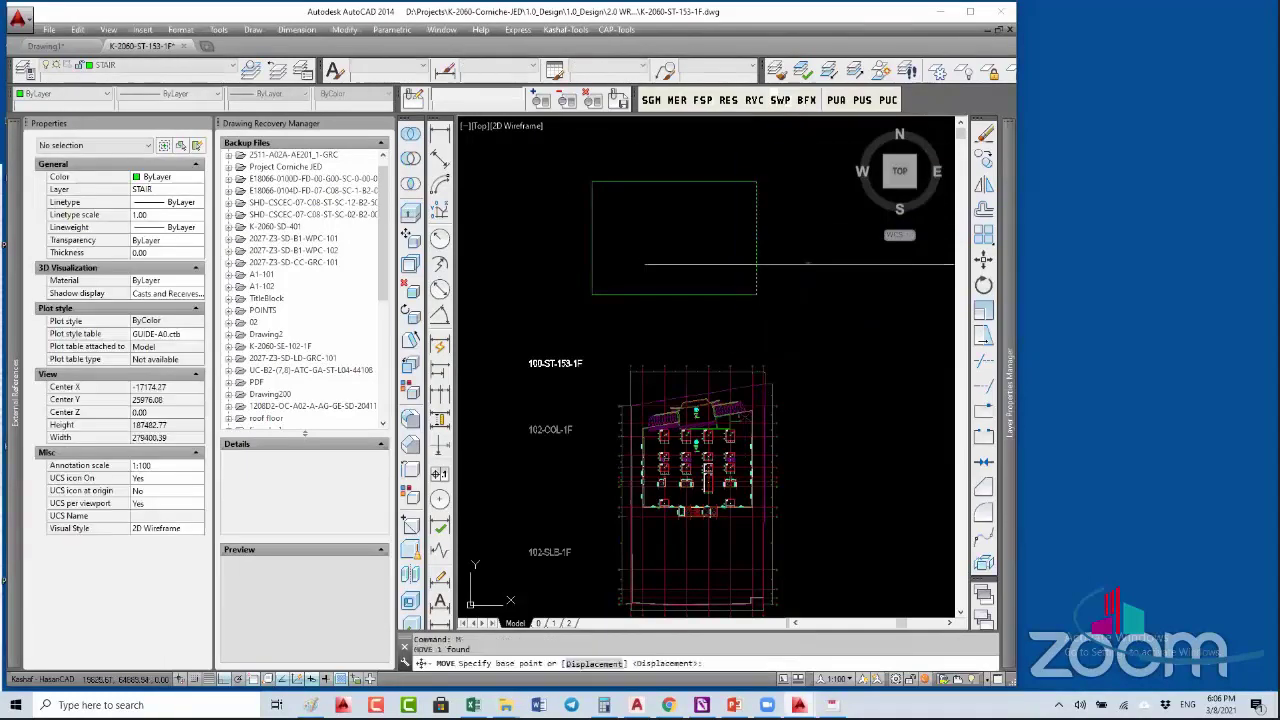
click(803, 273)
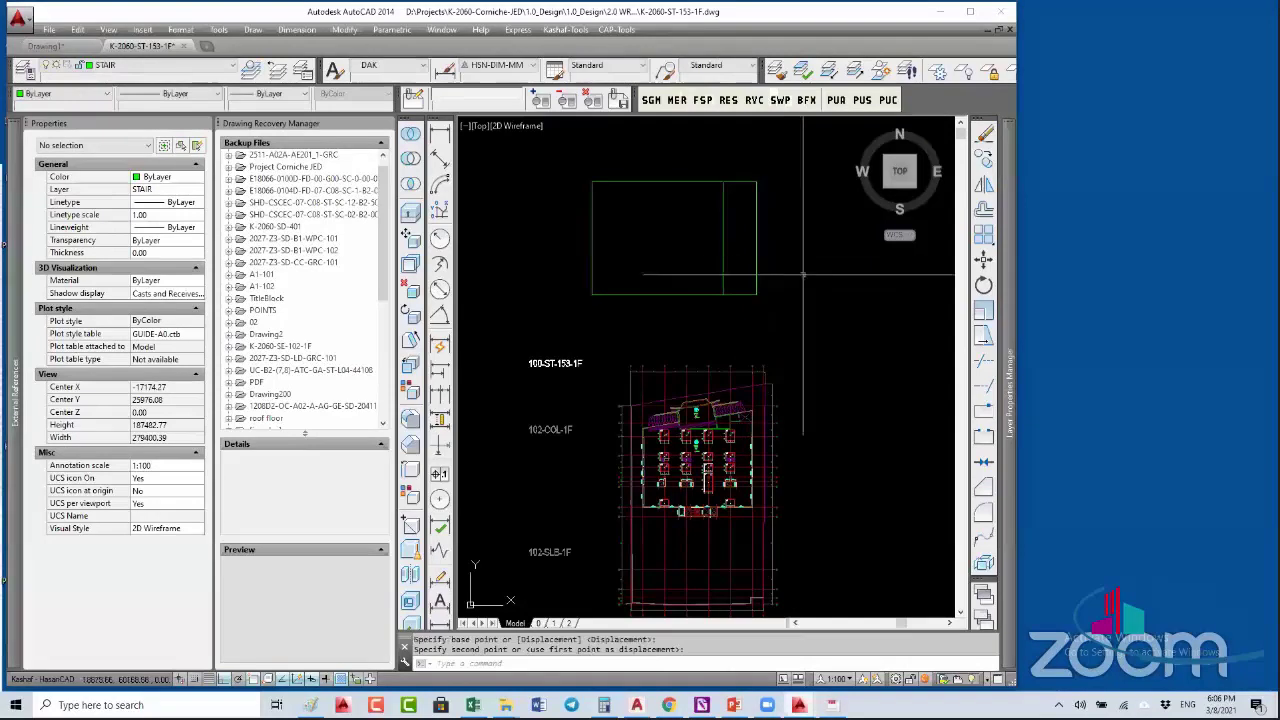
scroll(694, 243, up, 5)
mouse_move(680, 171)
middle_down()
mouse_move(724, 310)
mouse_move(753, 353)
middle_up()
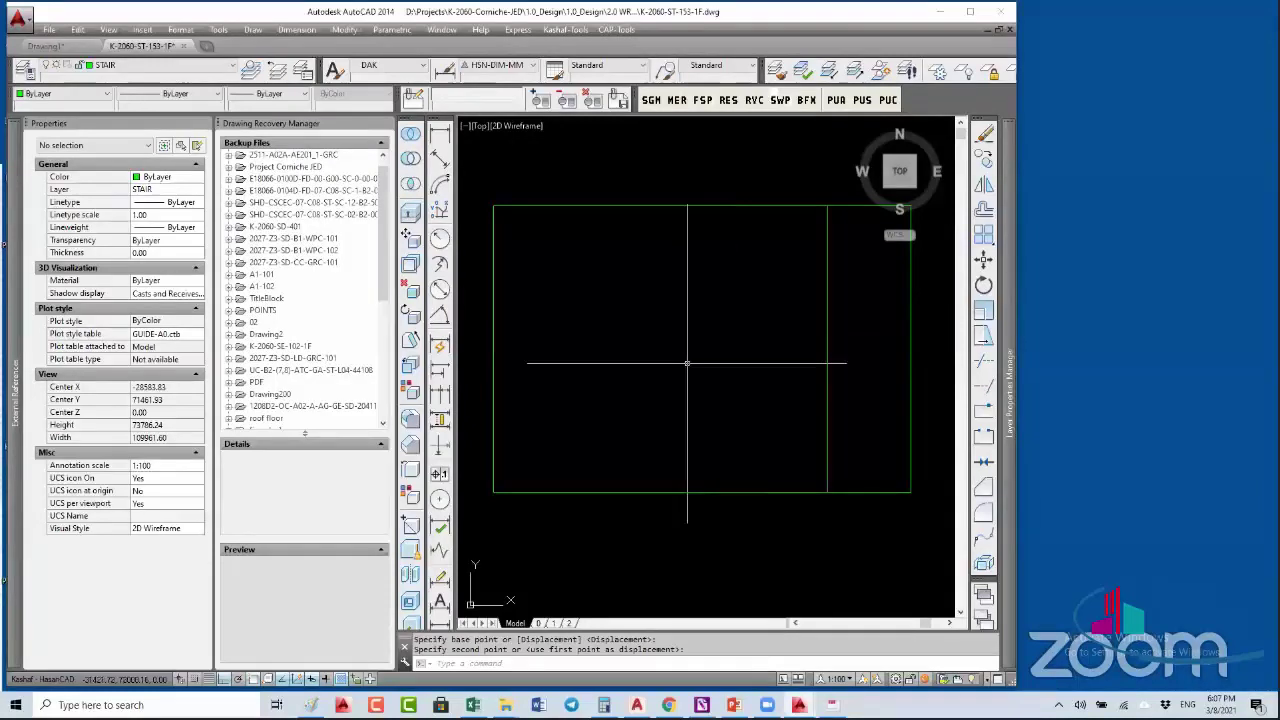
scroll(705, 275, down, 6)
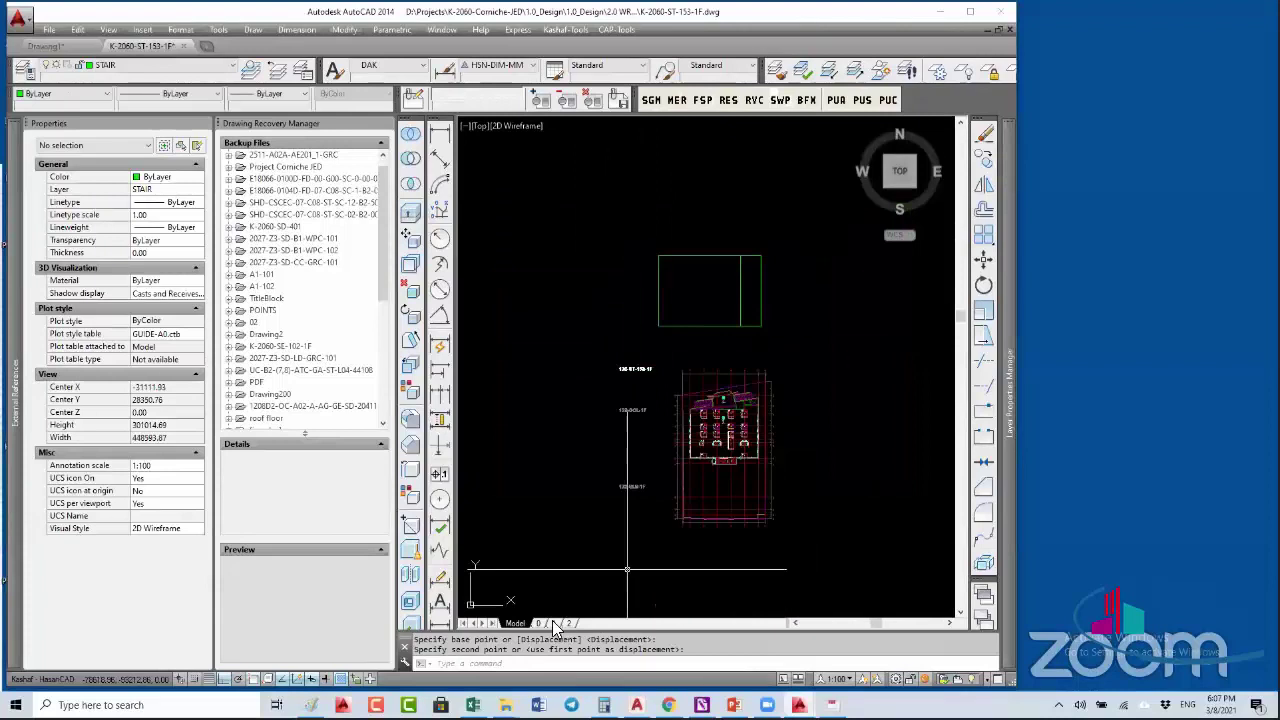
- From layout 1, open the K-2060-TBLK-A1 title-block xref as its own drawing
click(553, 623)
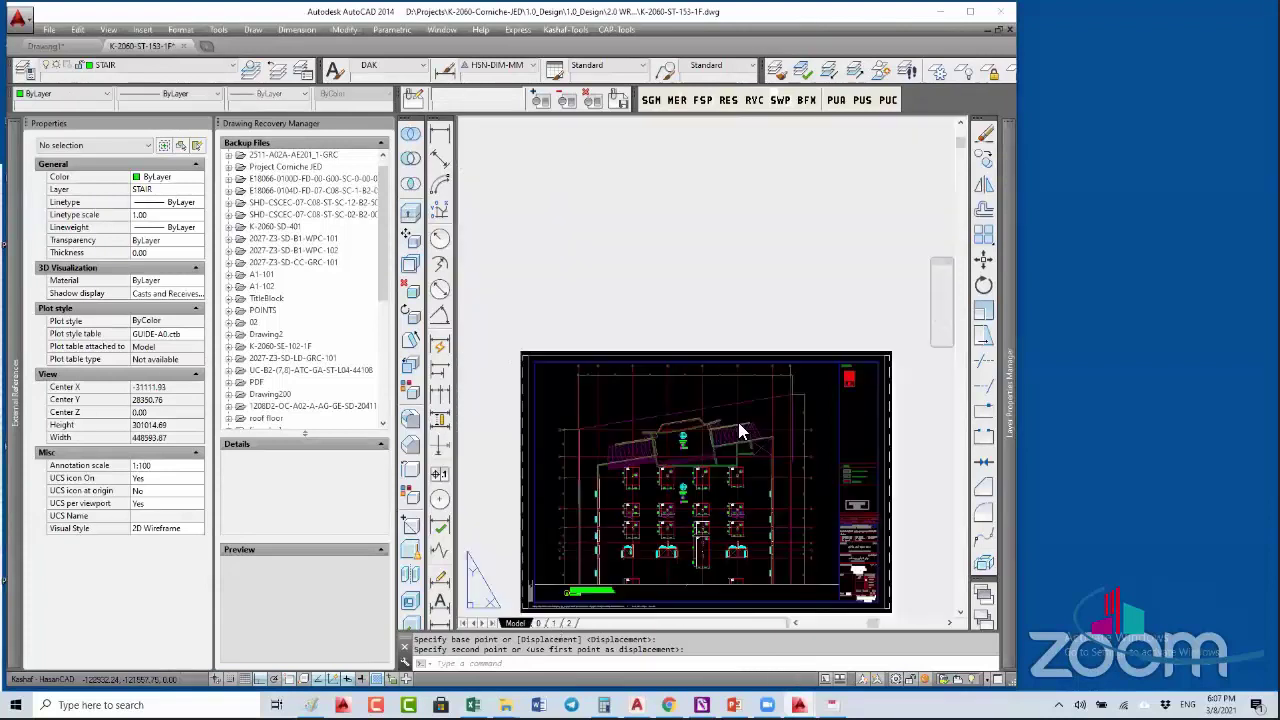
click(849, 510)
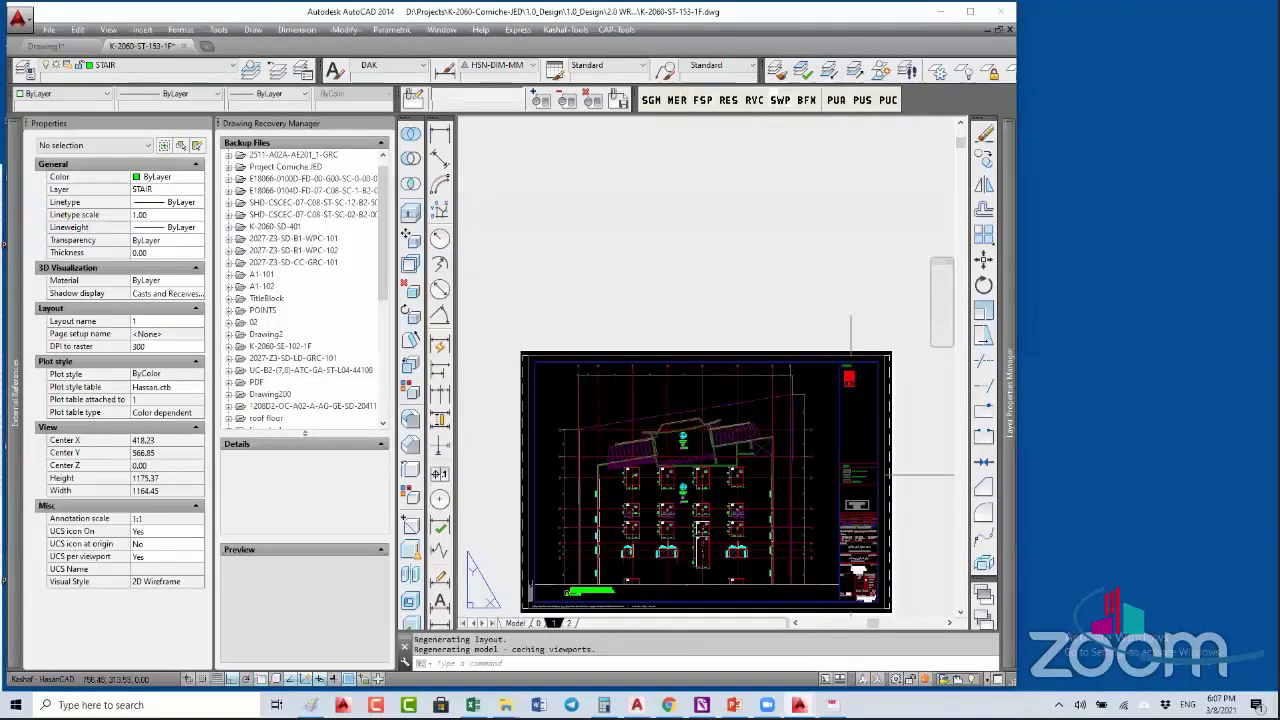
right_click(849, 472)
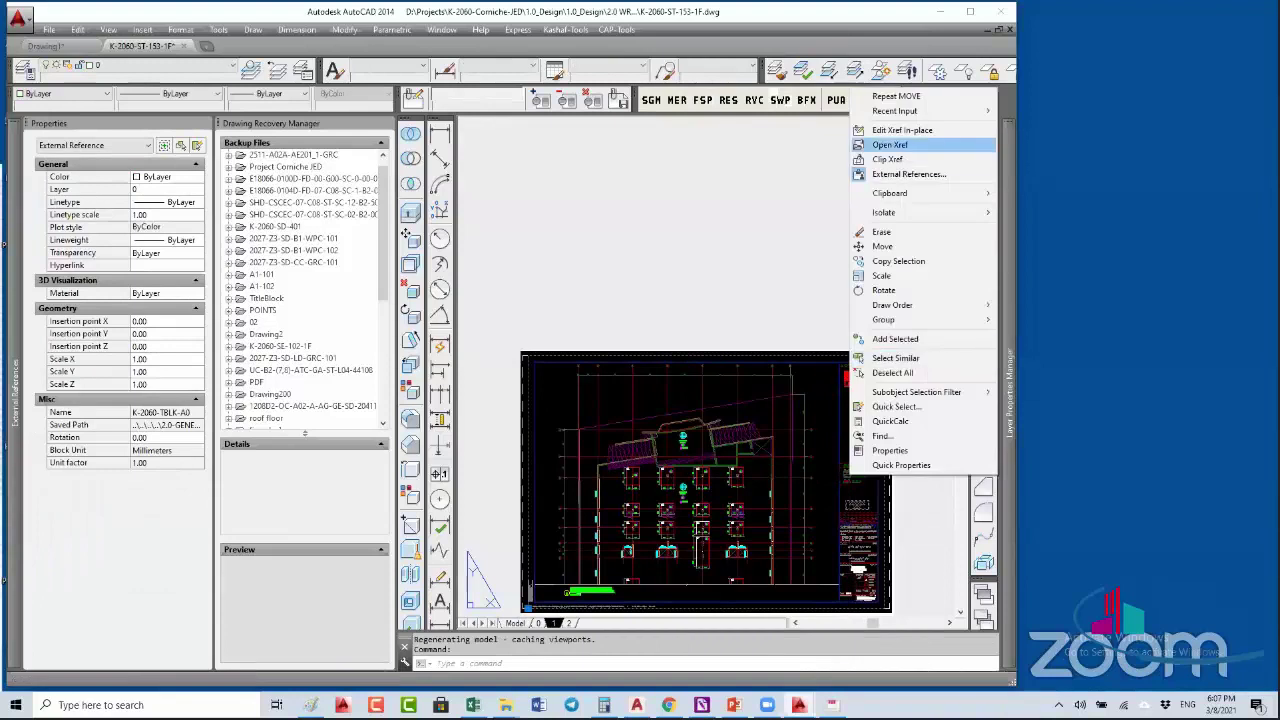
click(905, 143)
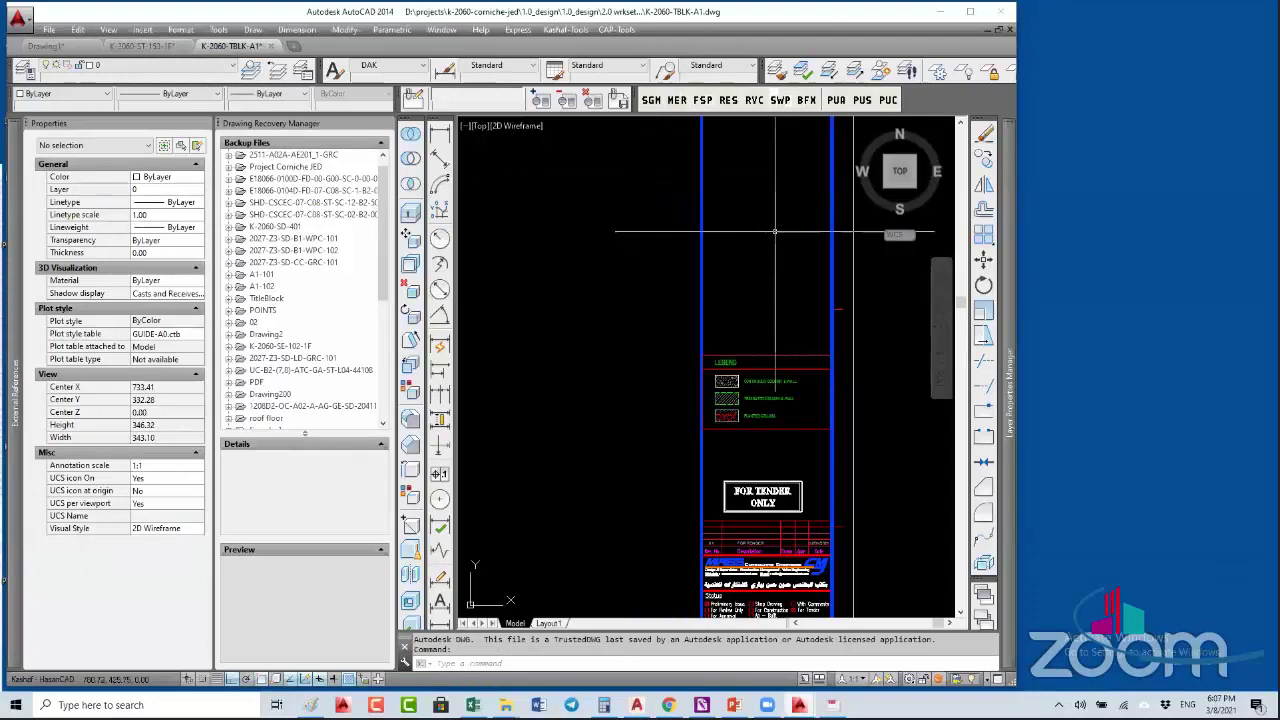
- Append MALL to the project name so it reads AL-SHORFA - ABHUR MALL
middle_drag(778, 494, 778, 320)
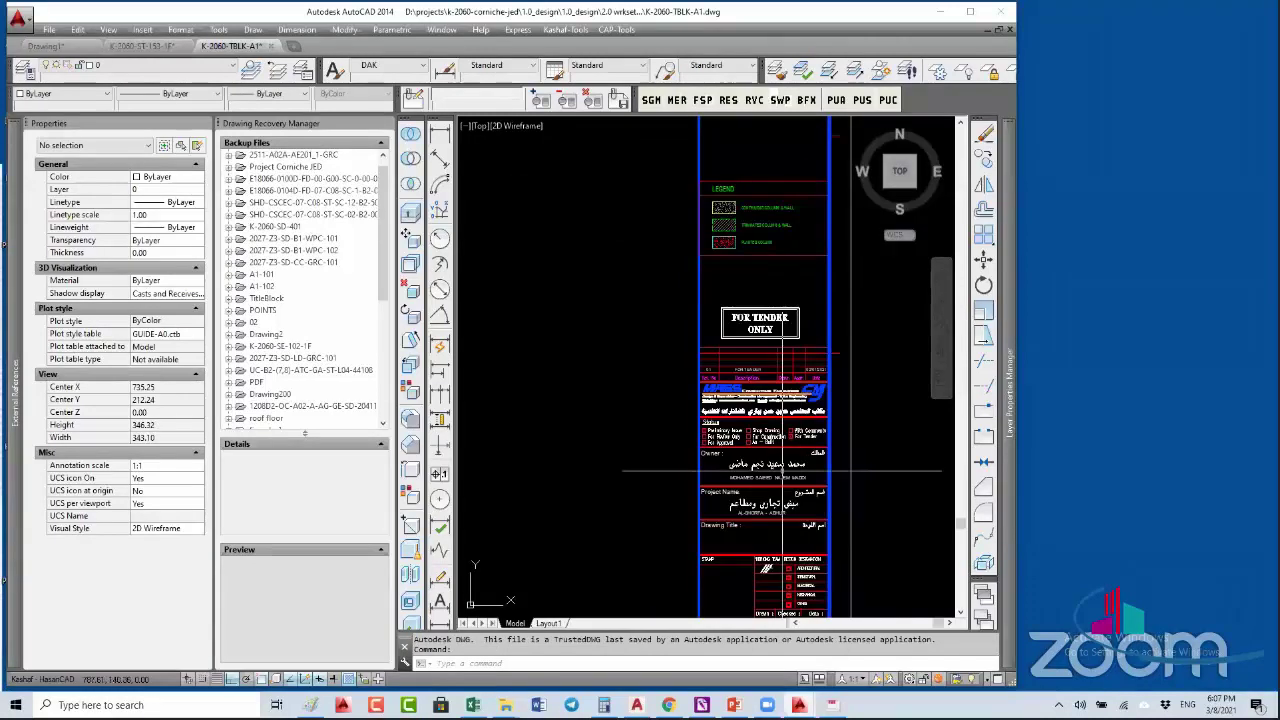
scroll(783, 470, up, 4)
click(850, 446)
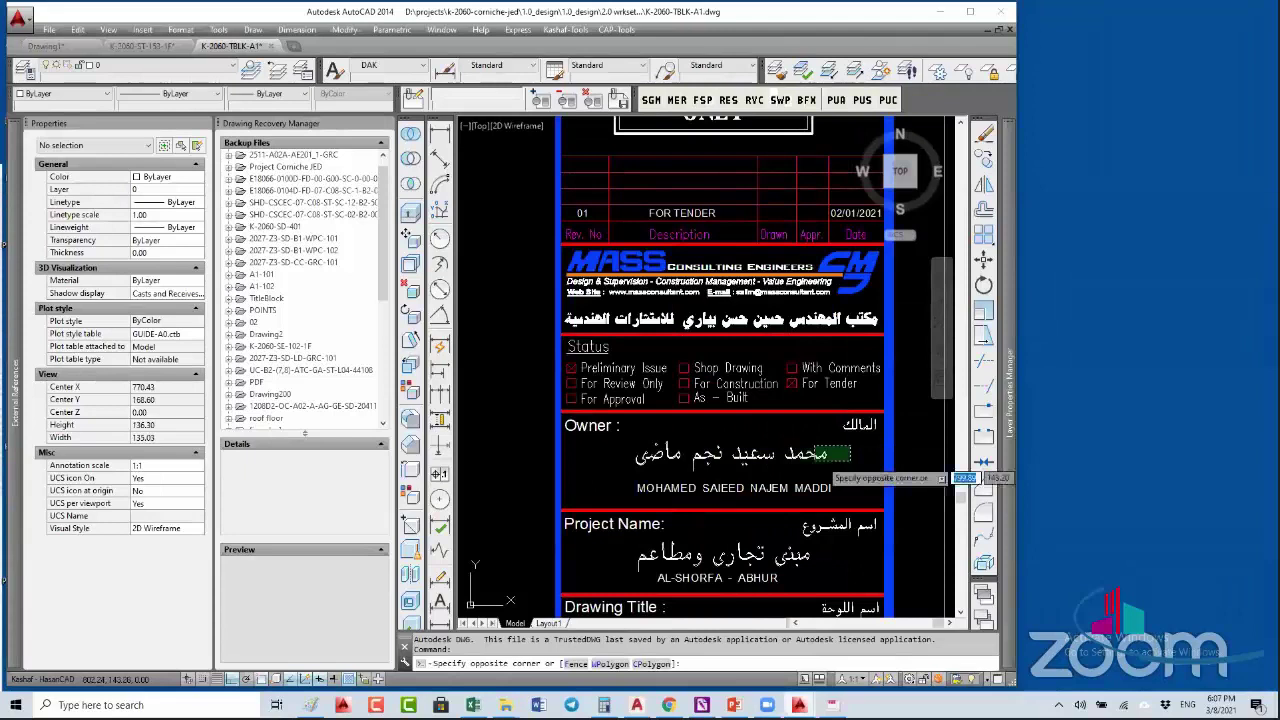
key(Escape)
middle_drag(825, 542, 842, 434)
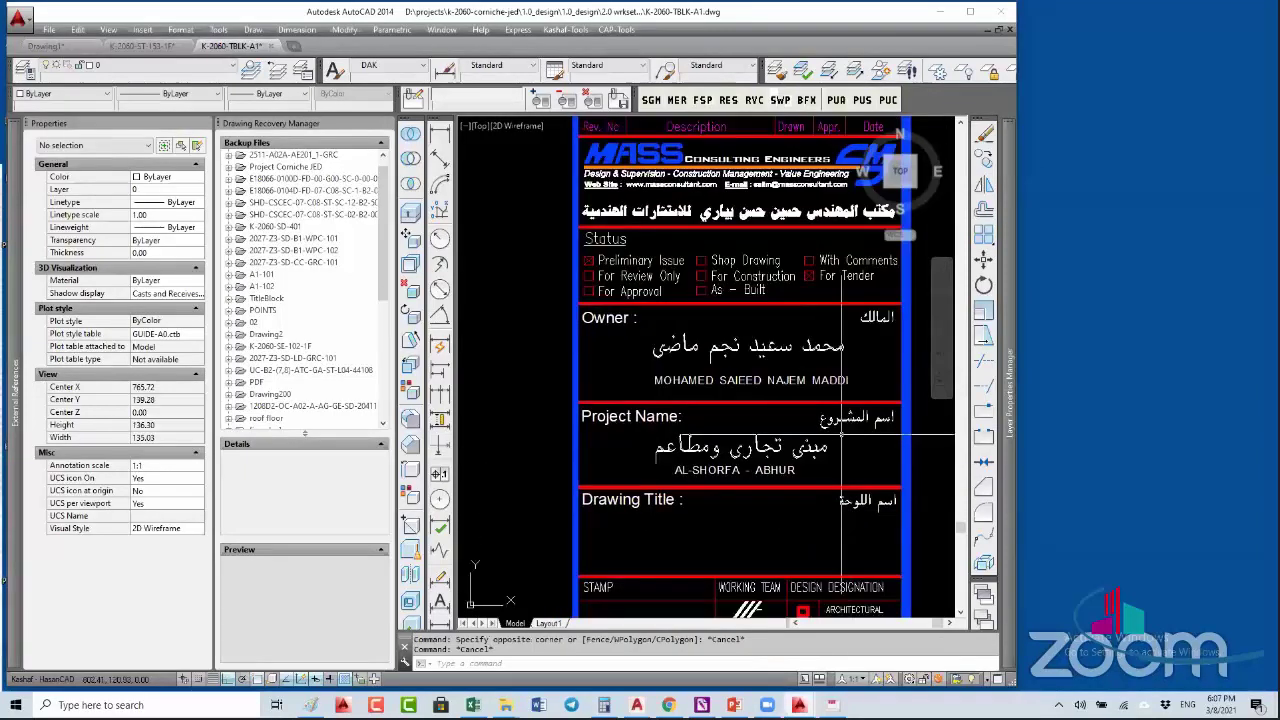
click(678, 470)
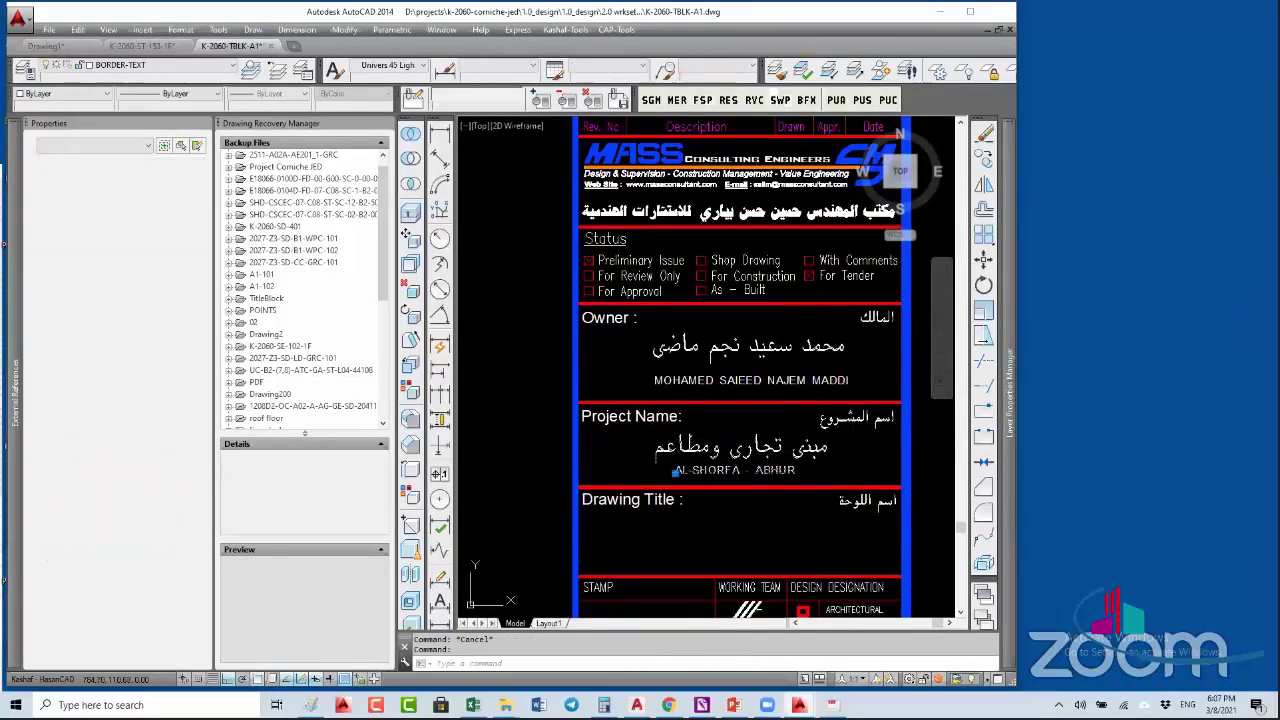
double_click(678, 470)
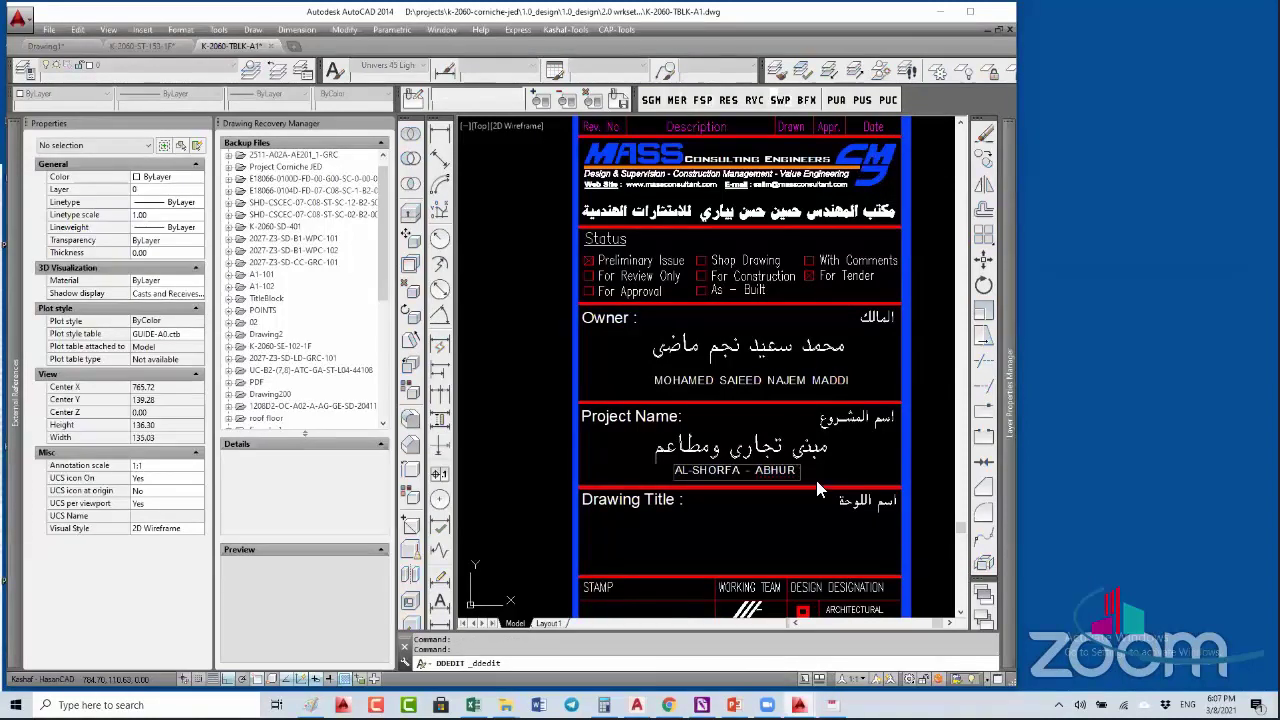
text(founder)
key(BackSpace)
key(BackSpace)
key(BackSpace)
key(BackSpace)
key(BackSpace)
key(BackSpace)
key(BackSpace)
key(BackSpace)
text(mall)
key(BackSpace)
key(BackSpace)
key(BackSpace)
key(BackSpace)
key(BackSpace)
text(MALL)
key(Return)
key(Escape)
- Close the title-block drawing with CLOSE, saving the changes
text(CLOSE)
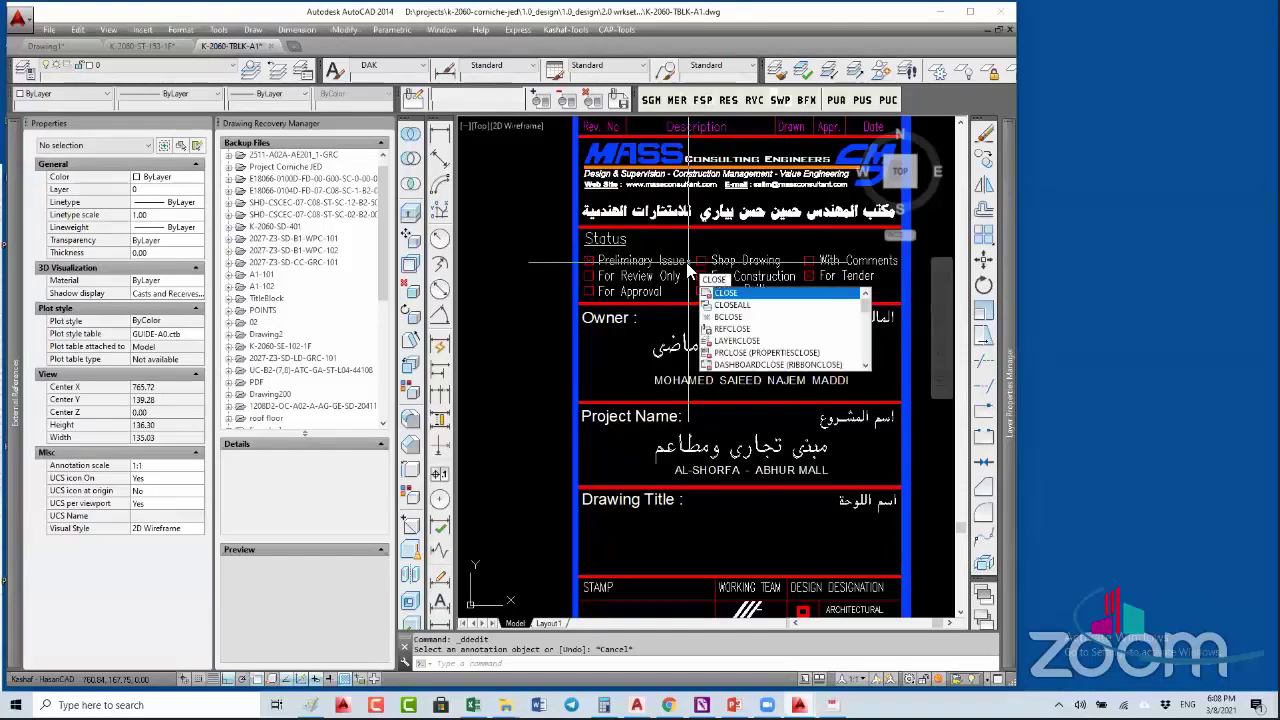
key(Return)
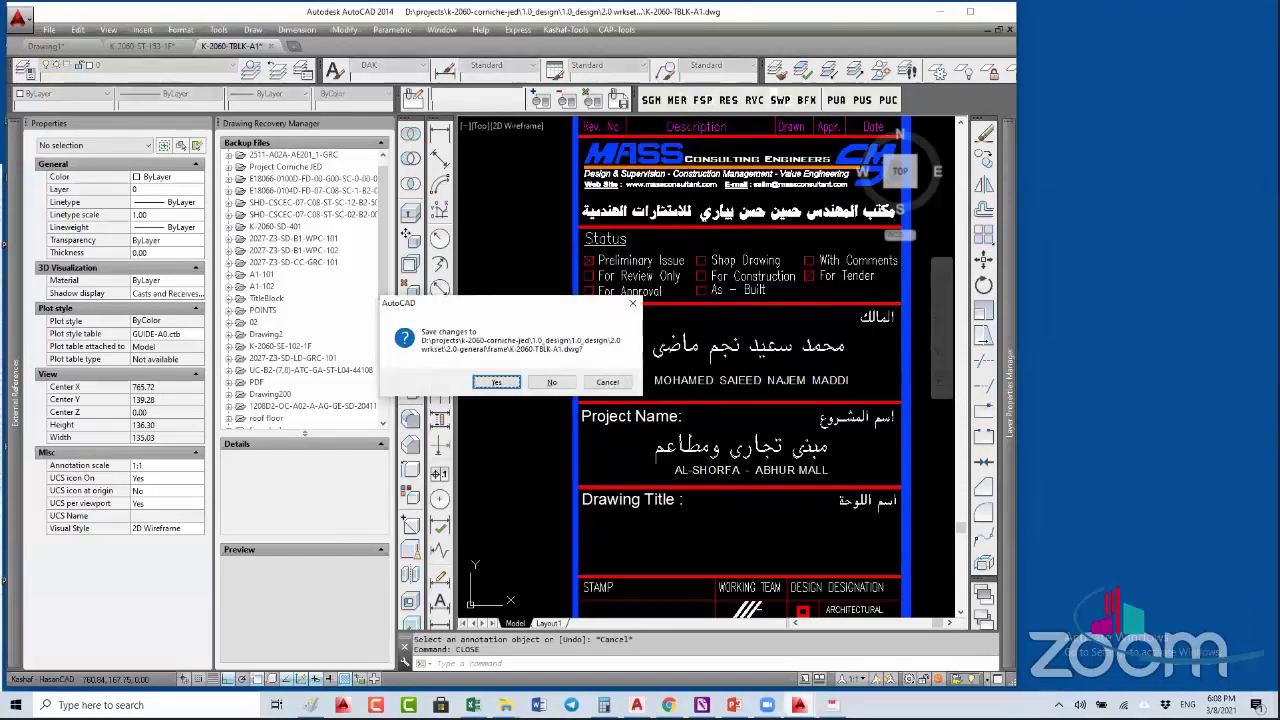
key(Return)
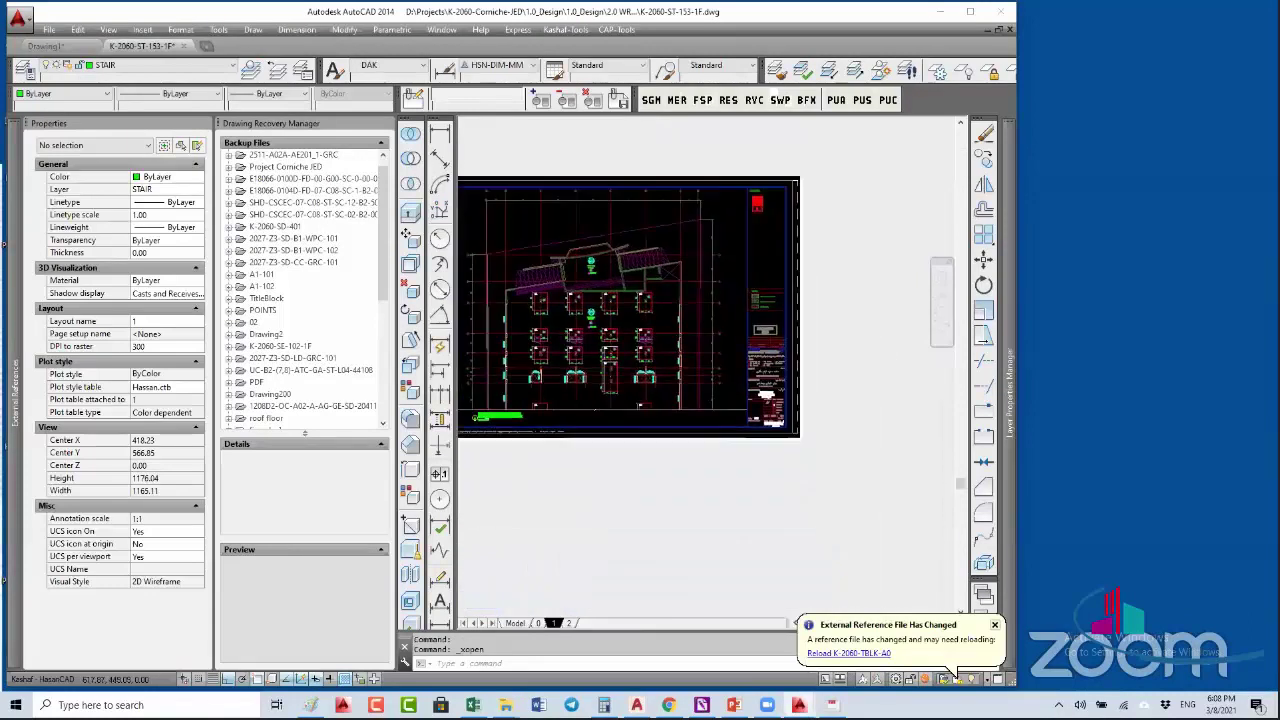
- Reload the changed title-block xref, unload K-2060-TBLK-A0, and select the remaining title texts
scroll(746, 381, up, 10)
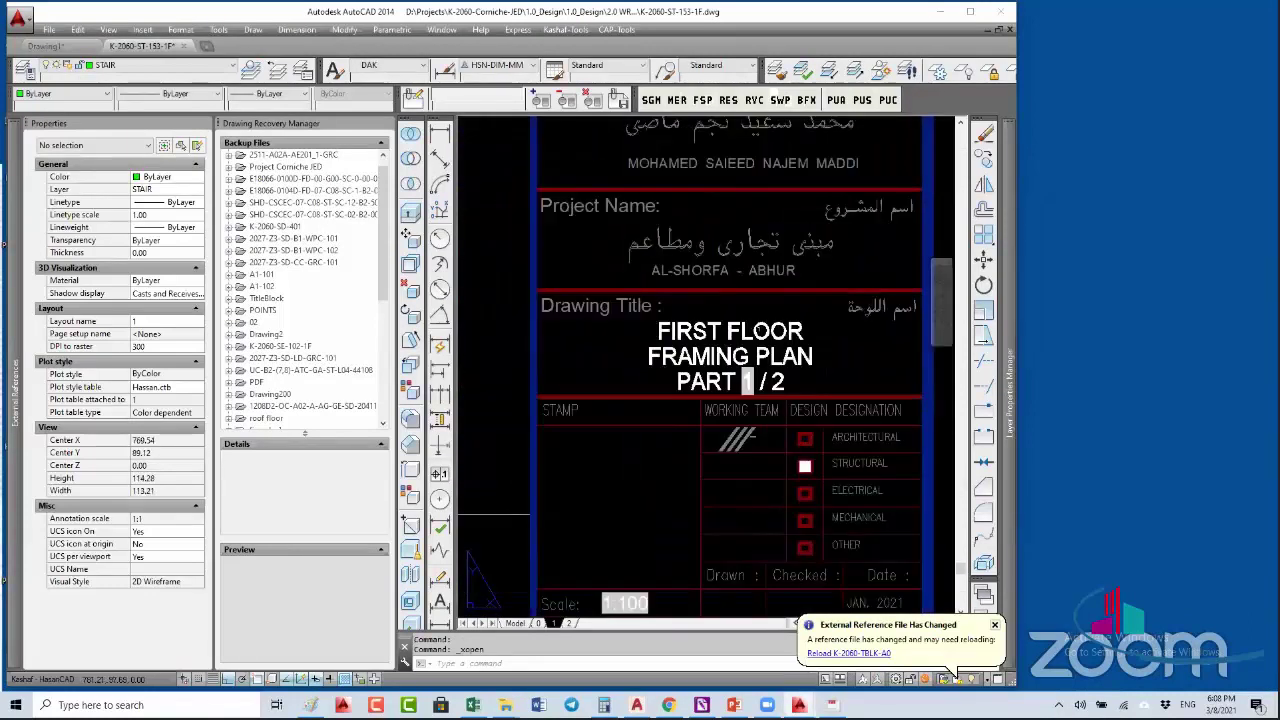
scroll(840, 278, up, 3)
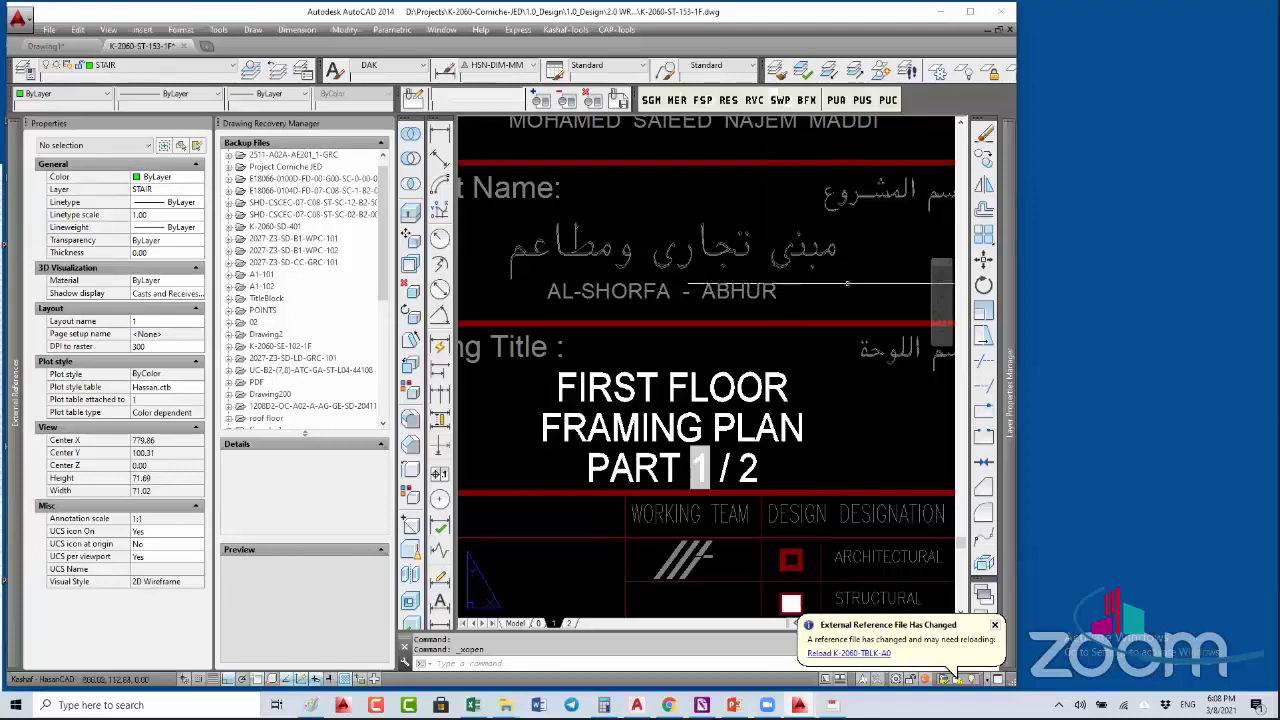
click(848, 656)
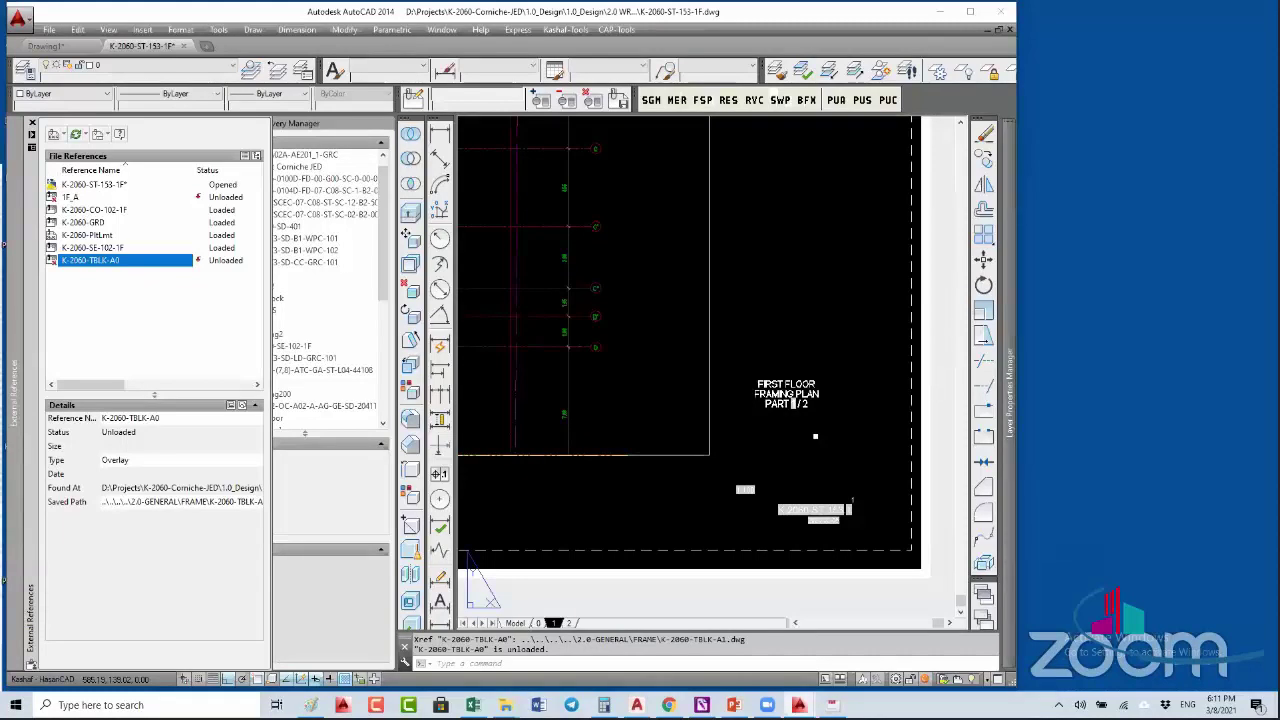
click(775, 400)
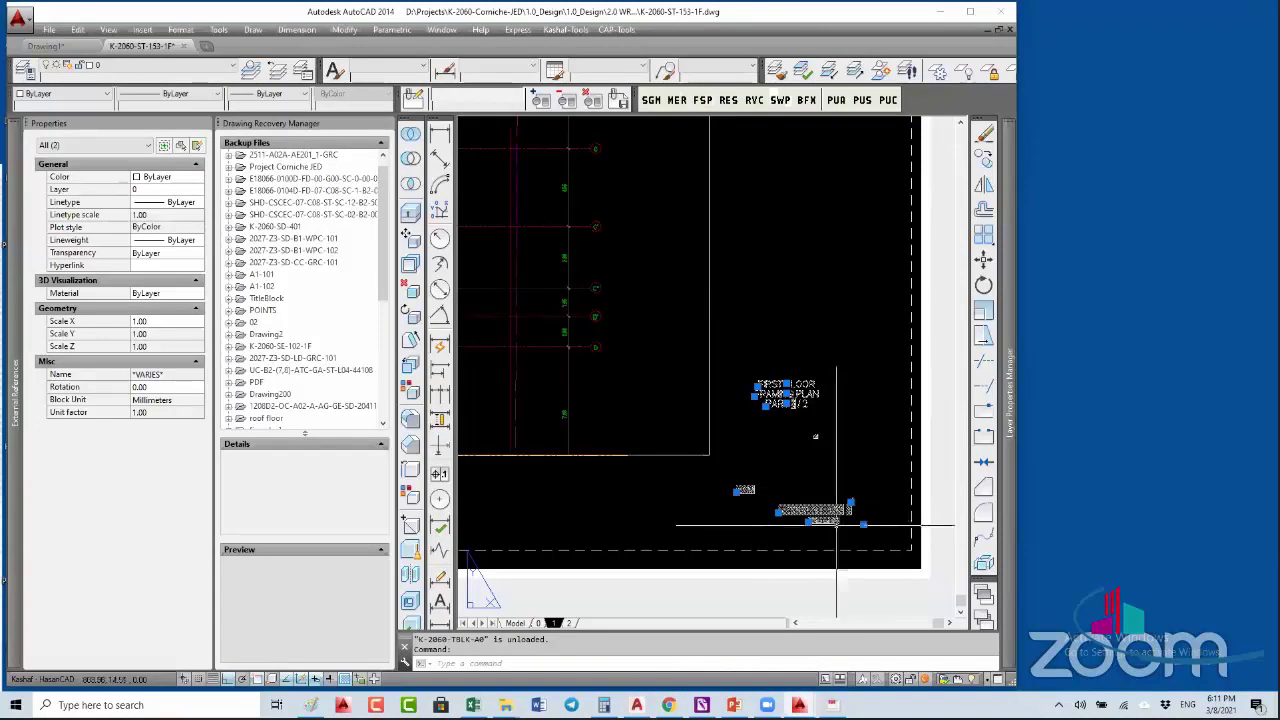
- Reload K-2060-TBLK-A0 from the External References palette so its title block returns
scroll(847, 546, up, 3)
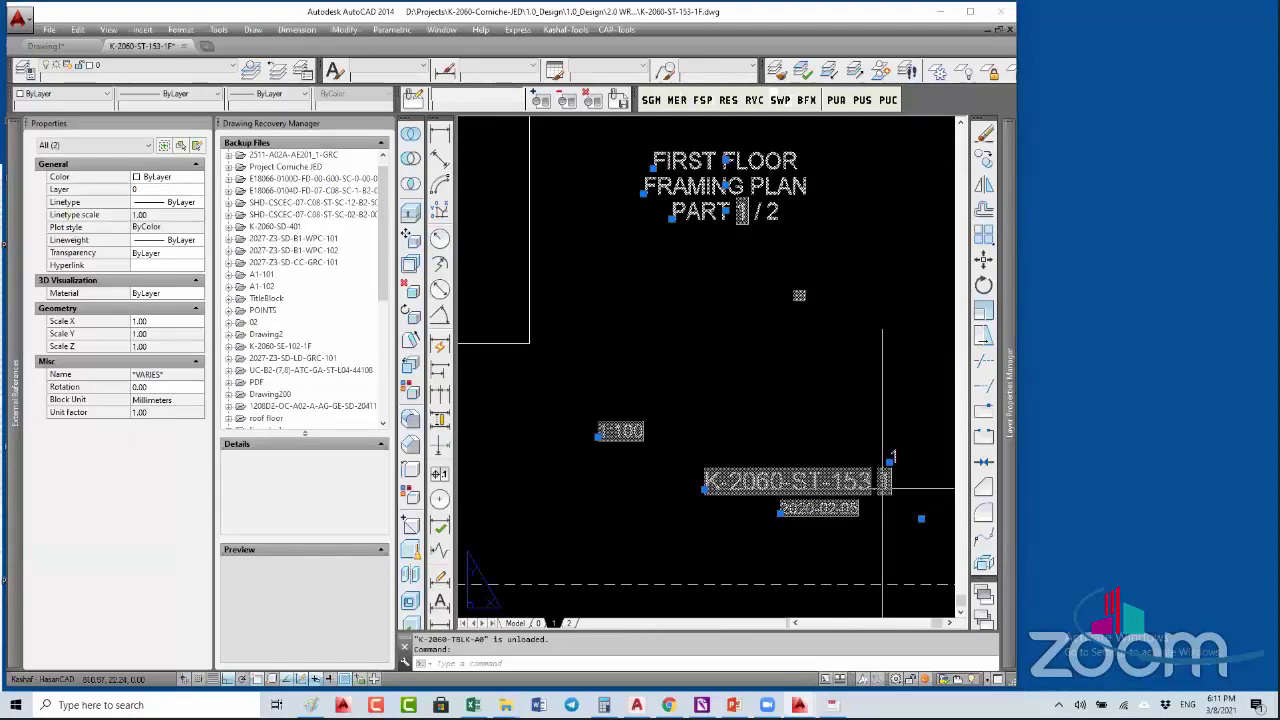
scroll(748, 385, down, 3)
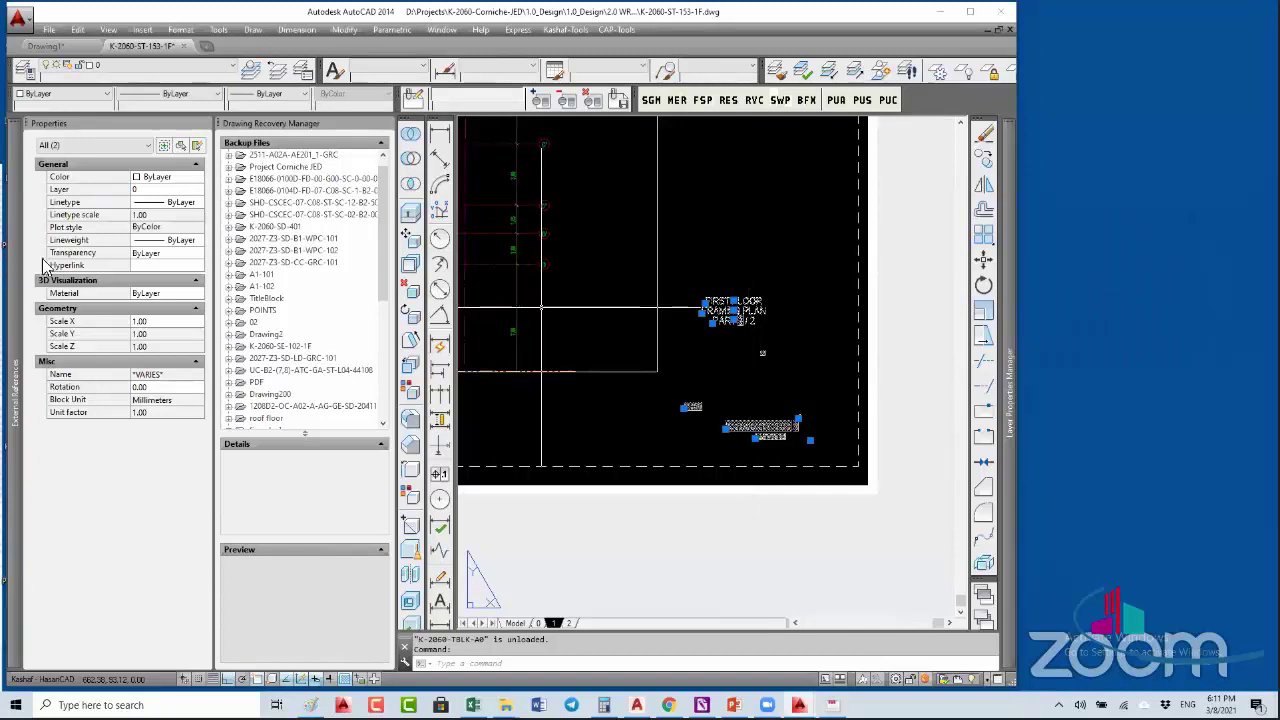
mouse_move(14, 268)
right_click(97, 260)
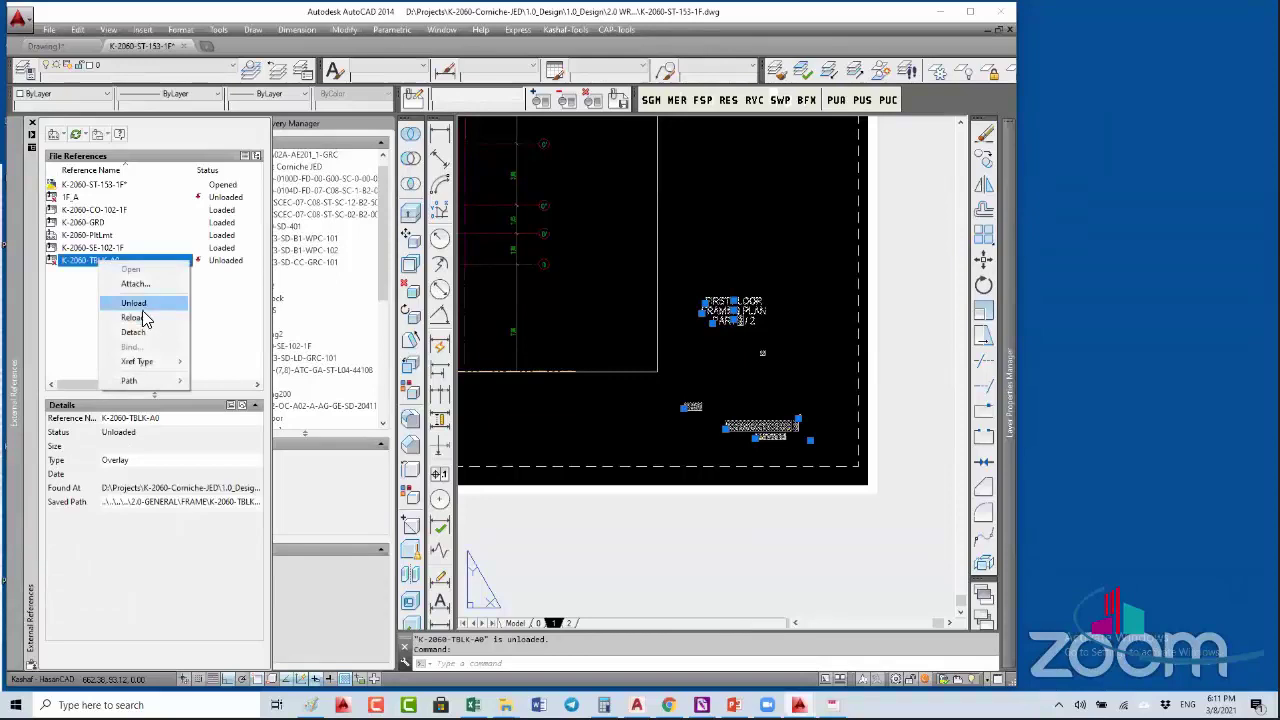
click(140, 317)
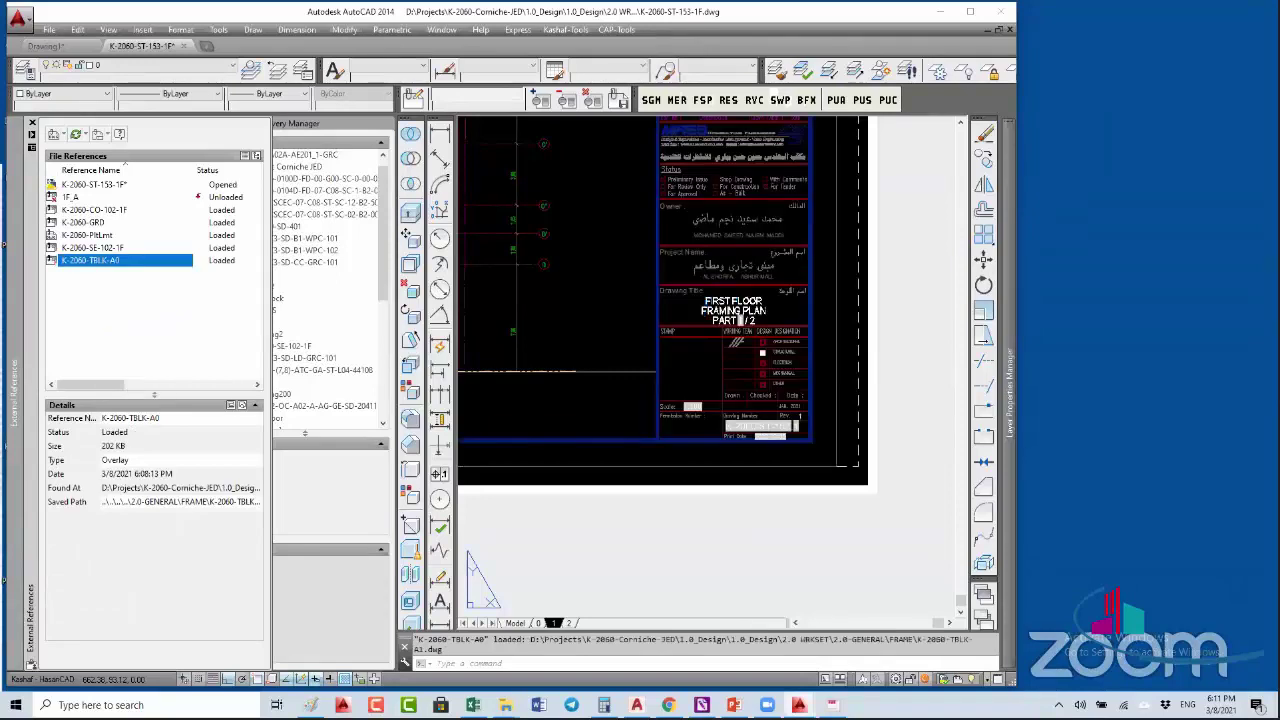
- Start a window selection around the first-floor framing plan title block
click(733, 310)
click(718, 314)
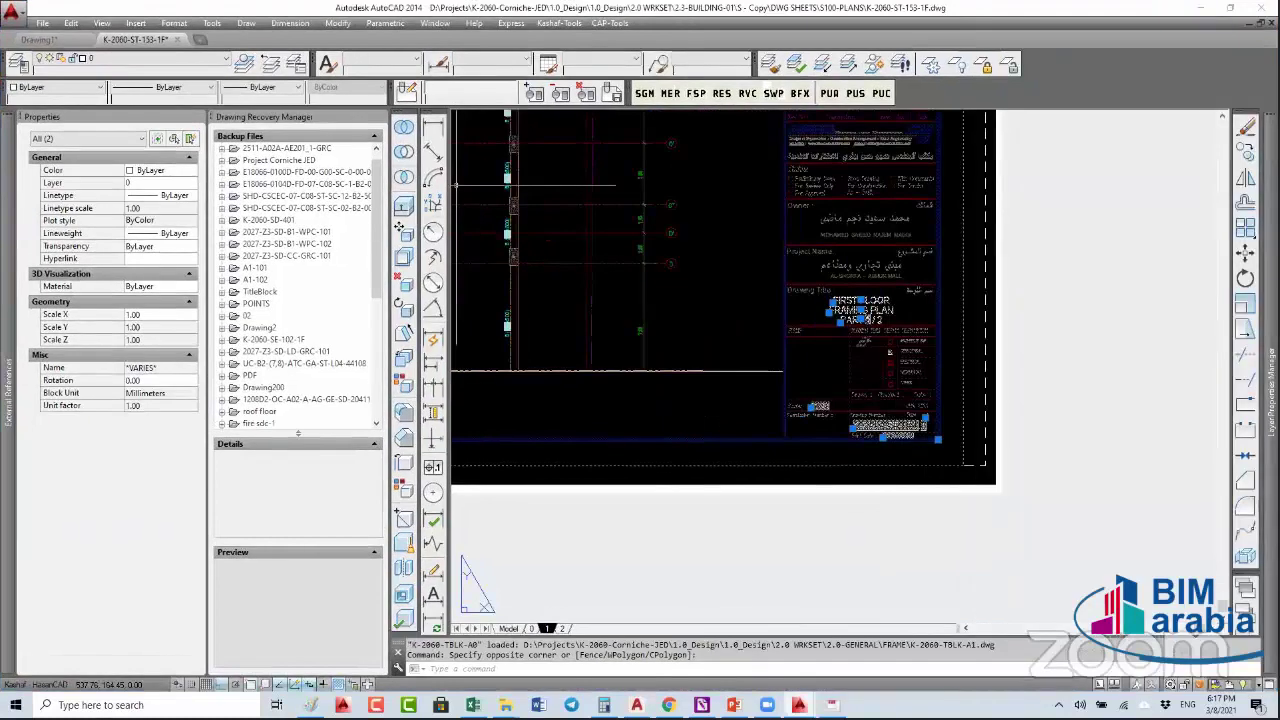
- In Drawing1, draw a second rectangle stacked above the first one
key(ctrl+Tab)
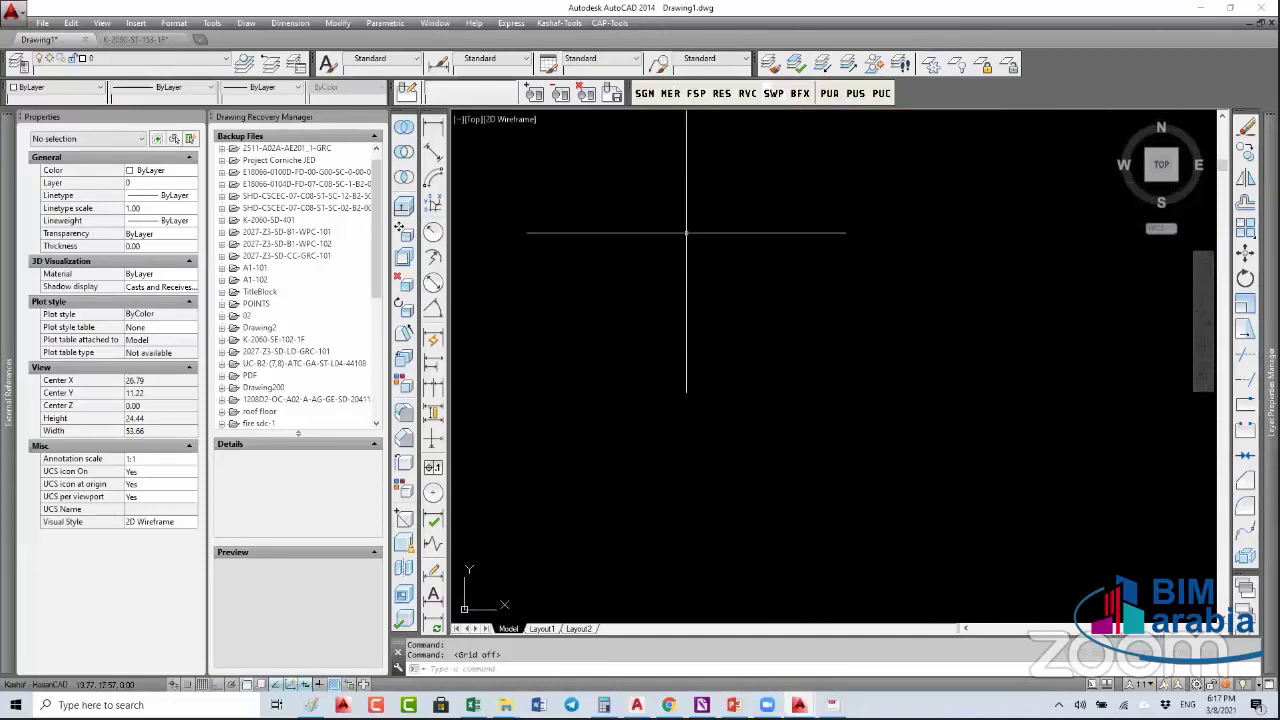
scroll(677, 229, down, 5)
key(Escape)
key(Escape)
text(rec)
key(Return)
click(984, 346)
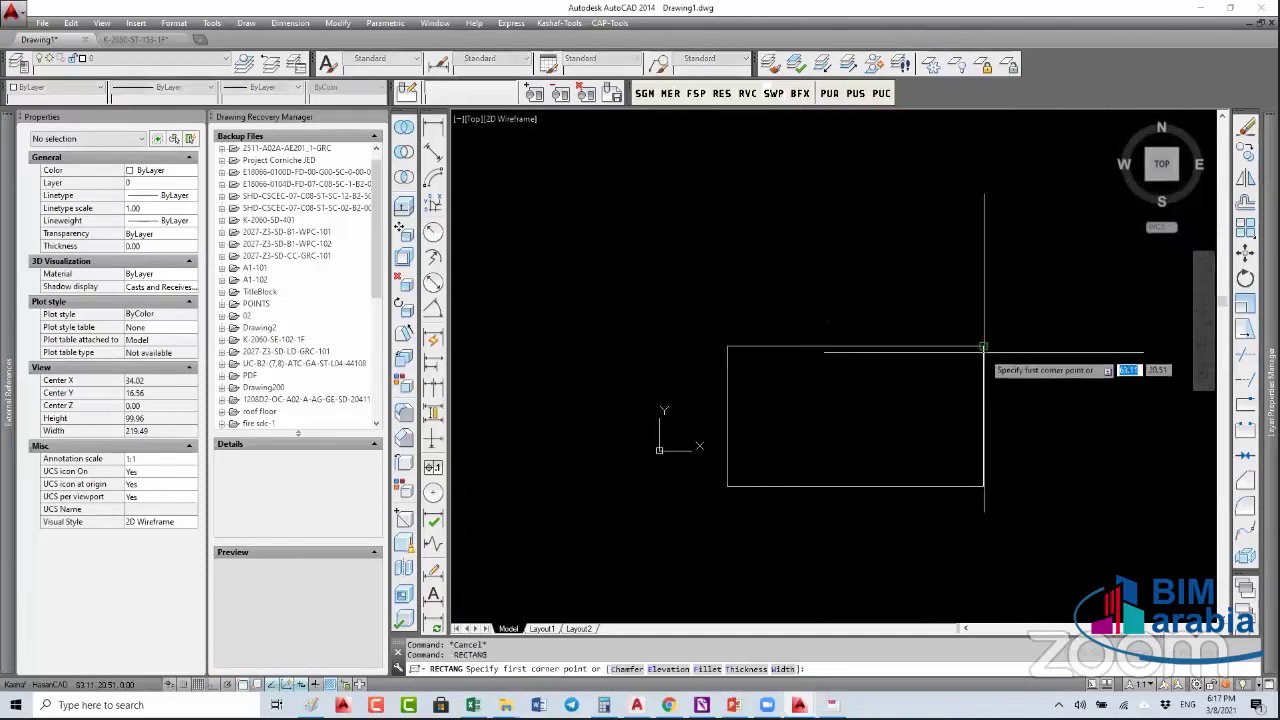
click(839, 183)
key(Escape)
- Trim the shared inner edges and join the outline segments into one polyline
text(tr)
key(Return)
key(Return)
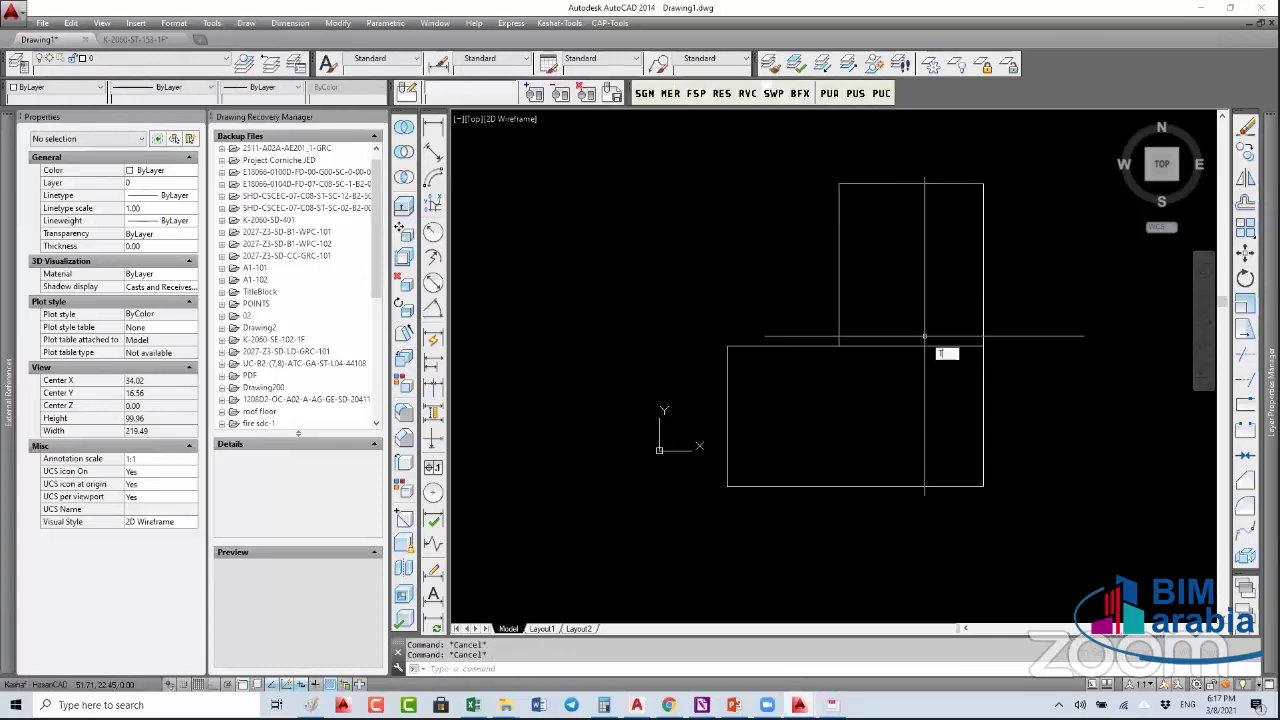
click(934, 322)
click(892, 388)
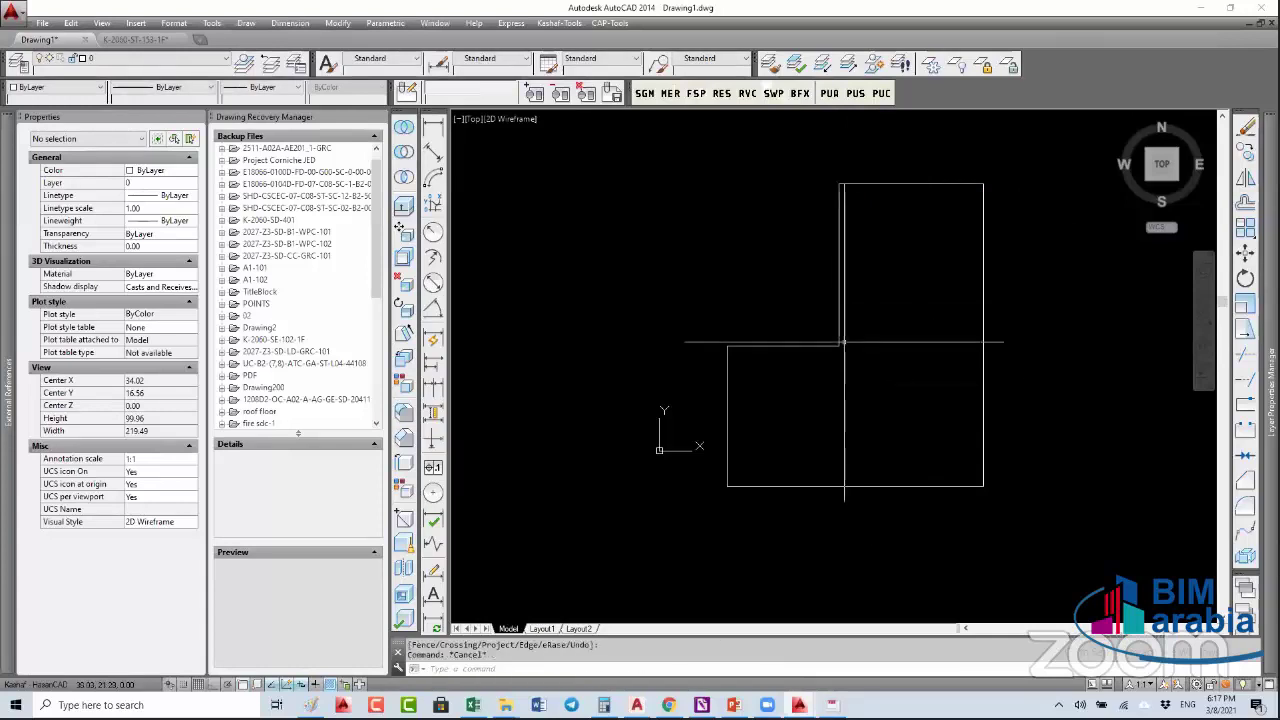
text(j)
key(Return)
click(871, 323)
click(808, 371)
key(Return)
- Select the L-shaped polyline, start removing a vertex, then cancel to keep the shape
click(811, 315)
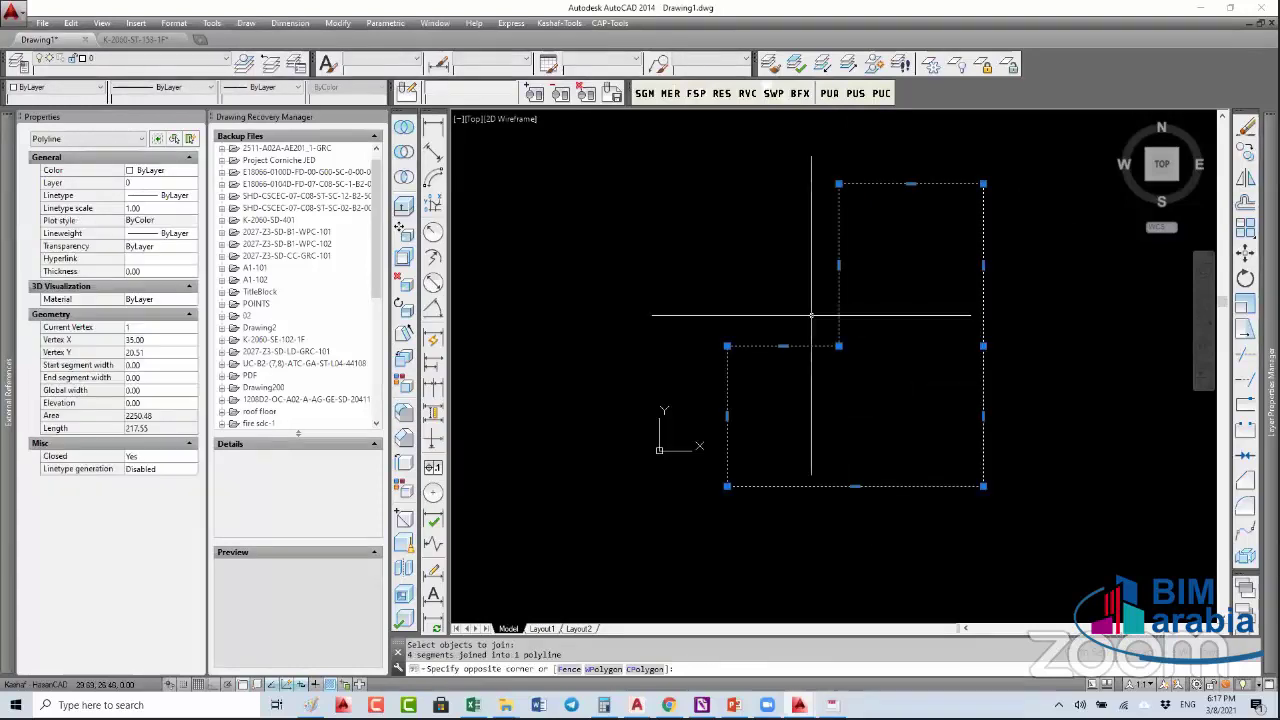
click(811, 315)
mouse_move(984, 346)
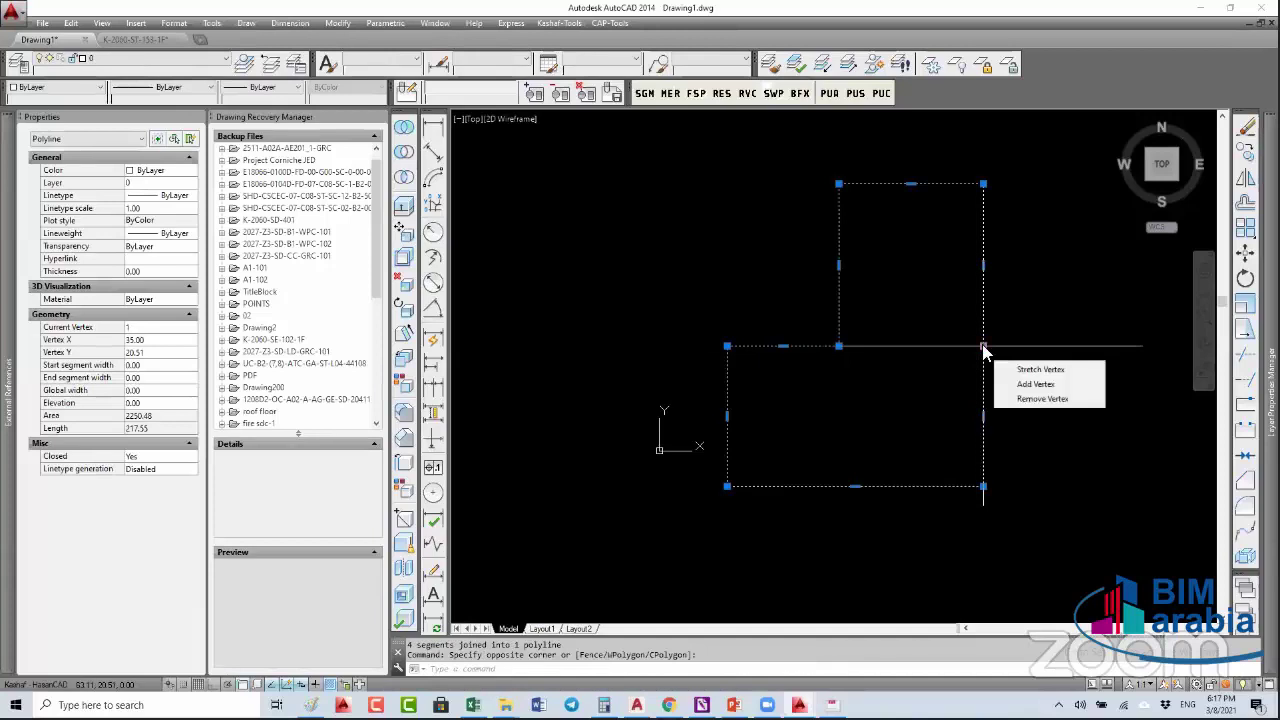
click(1040, 399)
middle_drag(893, 306, 797, 297)
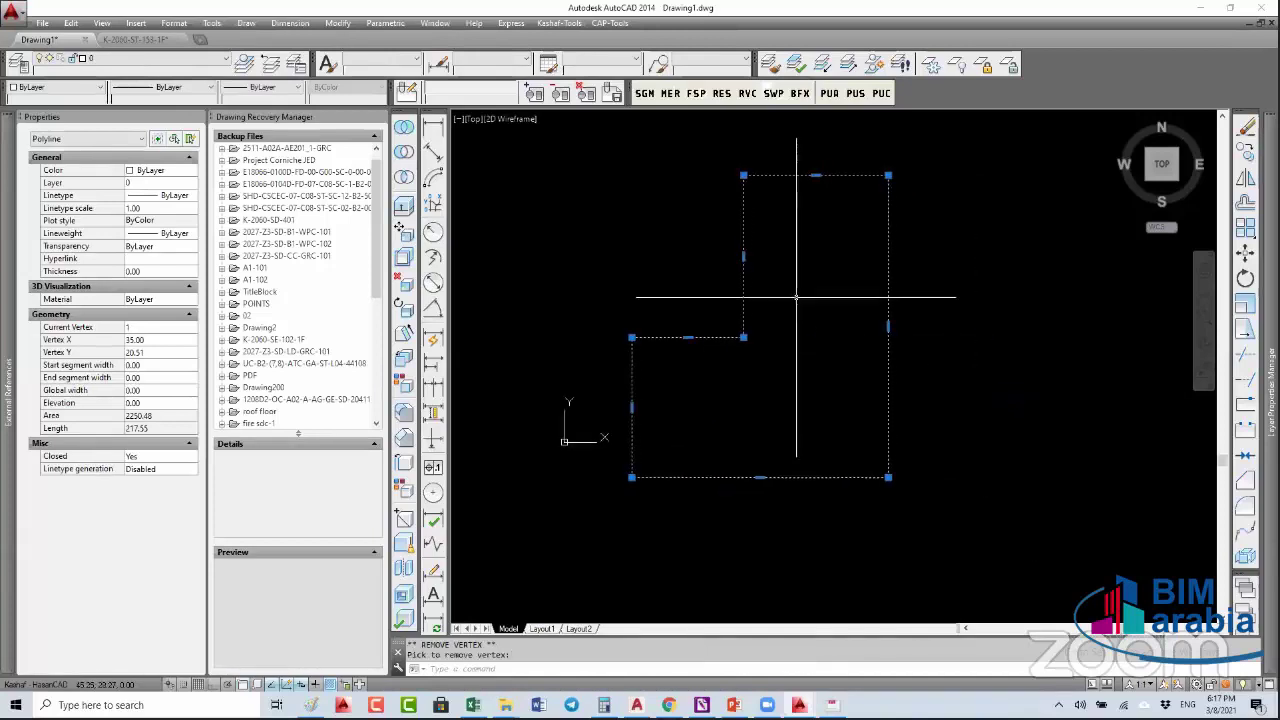
key(Escape)
key(Escape)
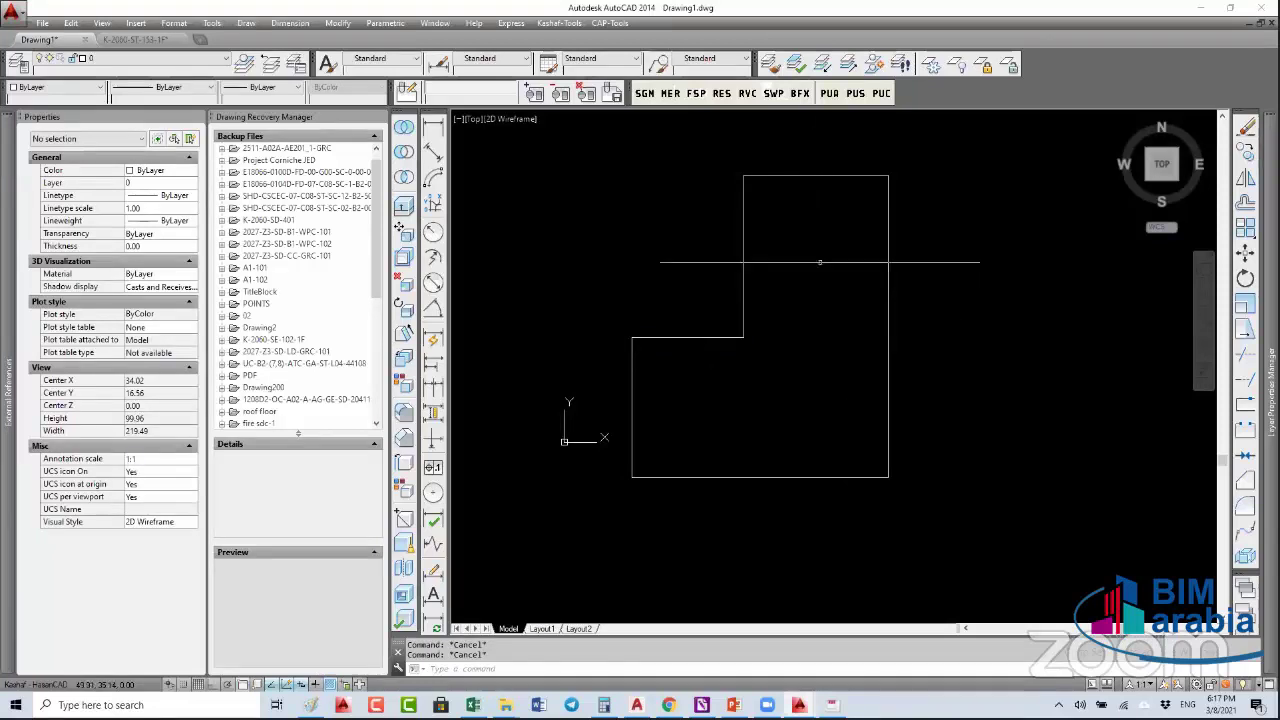
- Draw a small trial rectangle inside the L-shape
text(l)
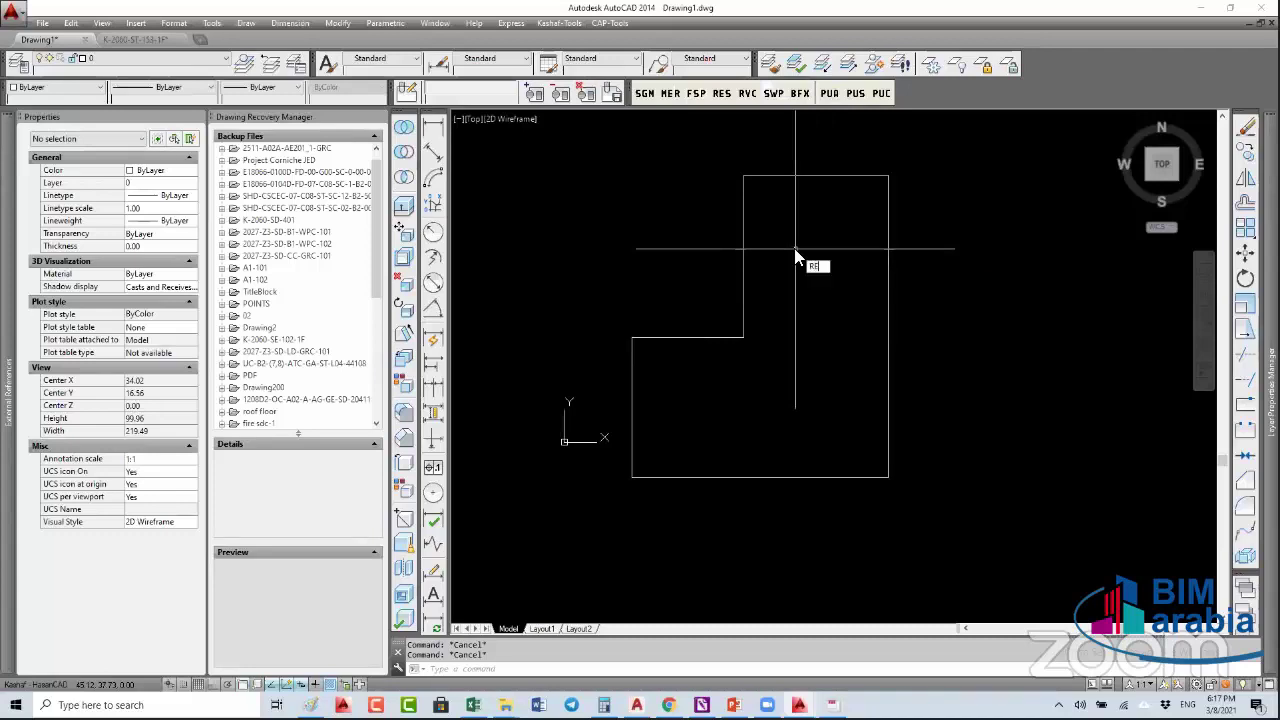
key(Escape)
text(l)
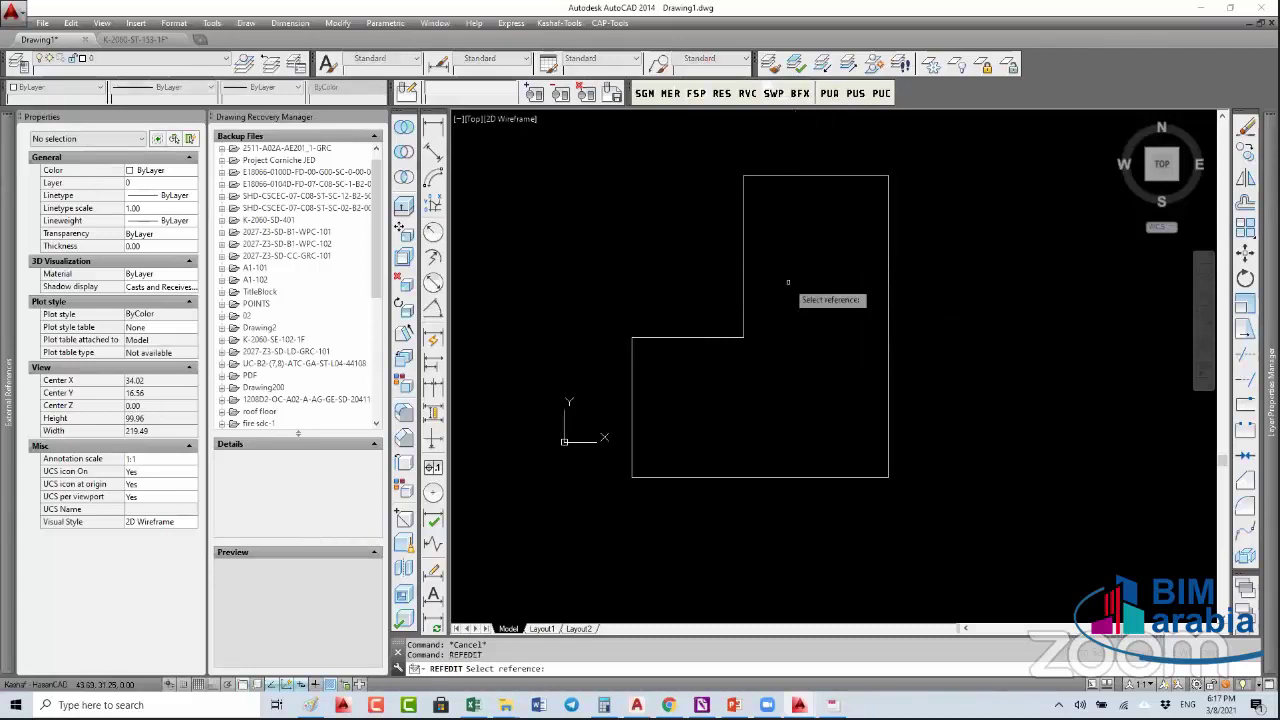
key(Escape)
text(l)
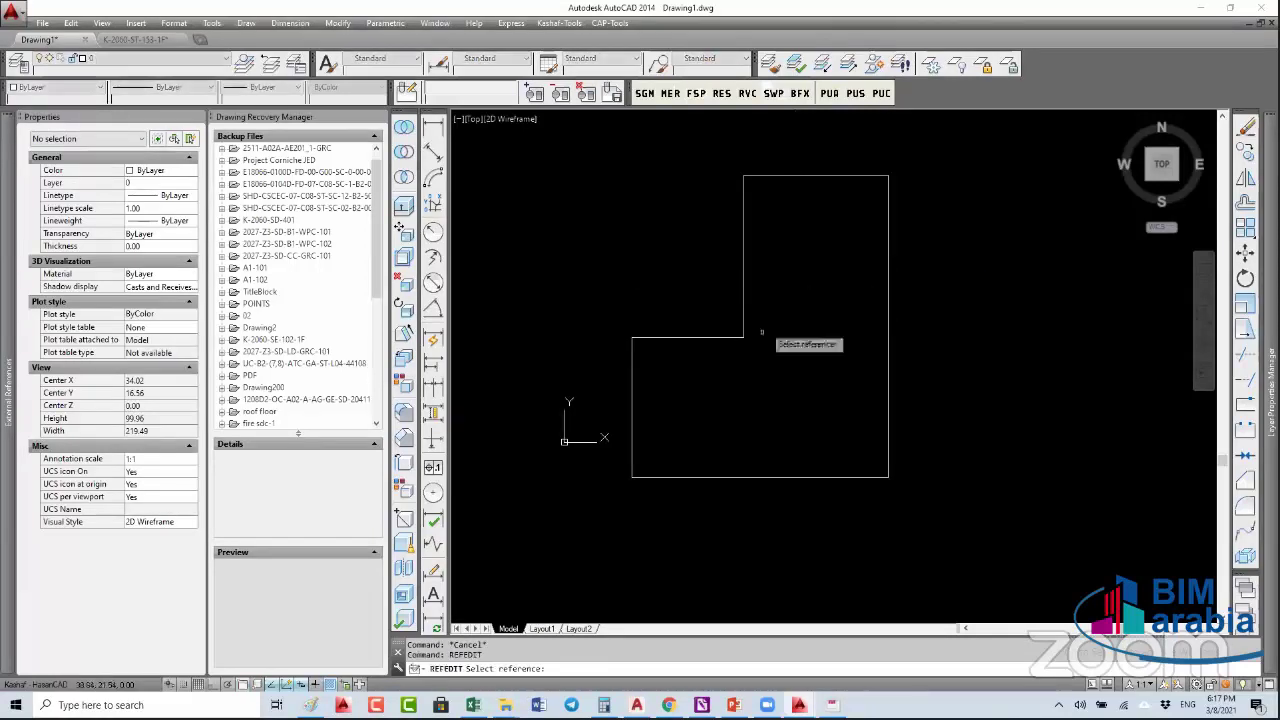
key(Escape)
text(lec)
key(Return)
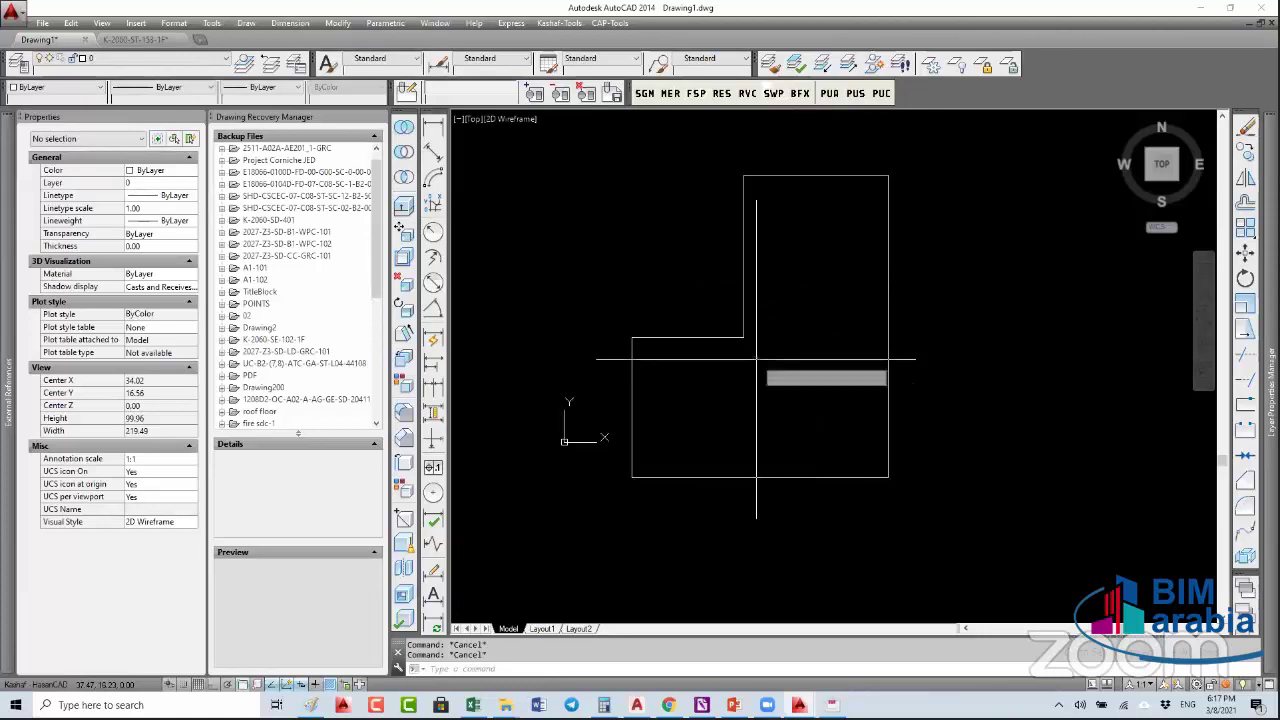
click(755, 408)
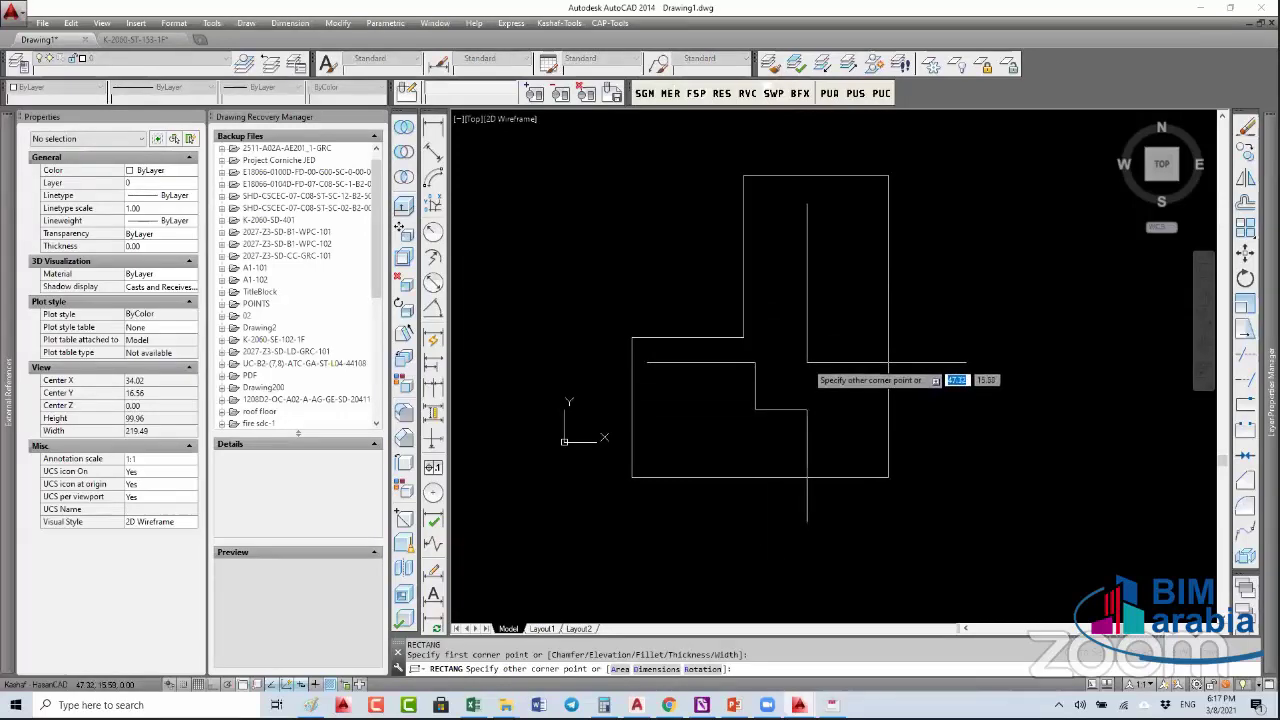
scroll(810, 366, up, 2)
click(801, 383)
- Measure the trial rectangle corner to corner with DIST
click(806, 371)
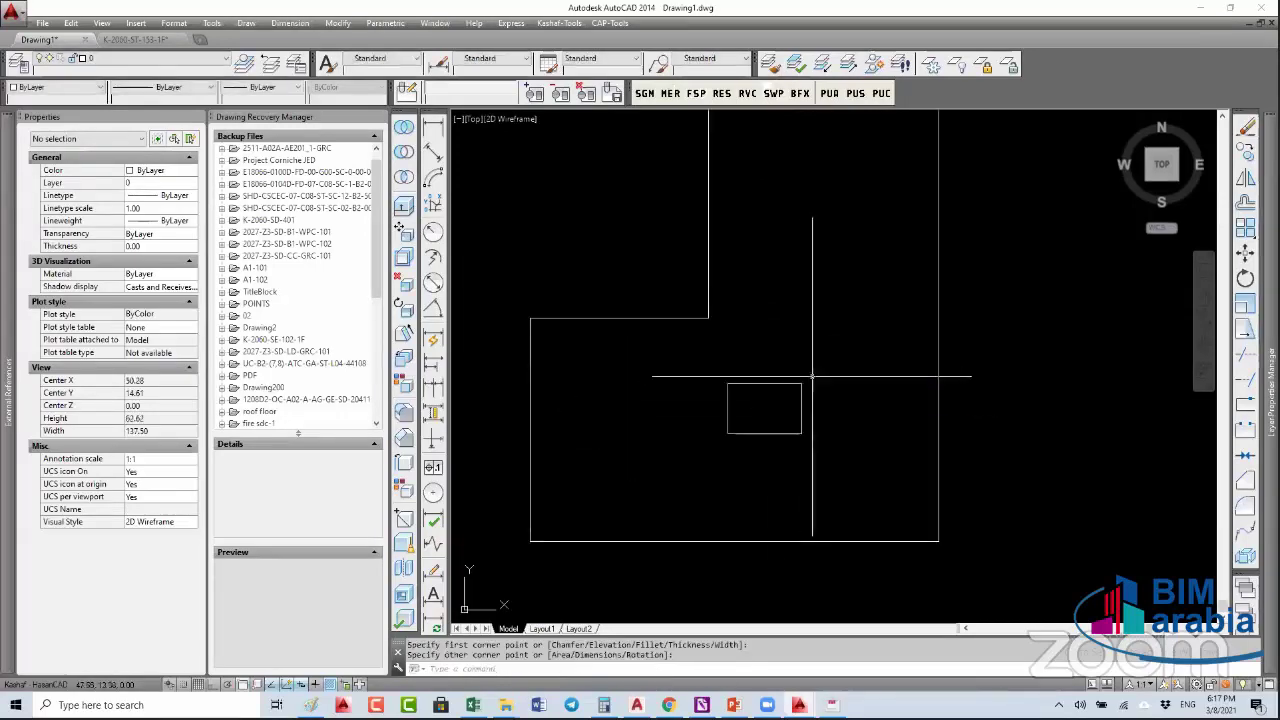
click(789, 391)
key(Escape)
text(dist)
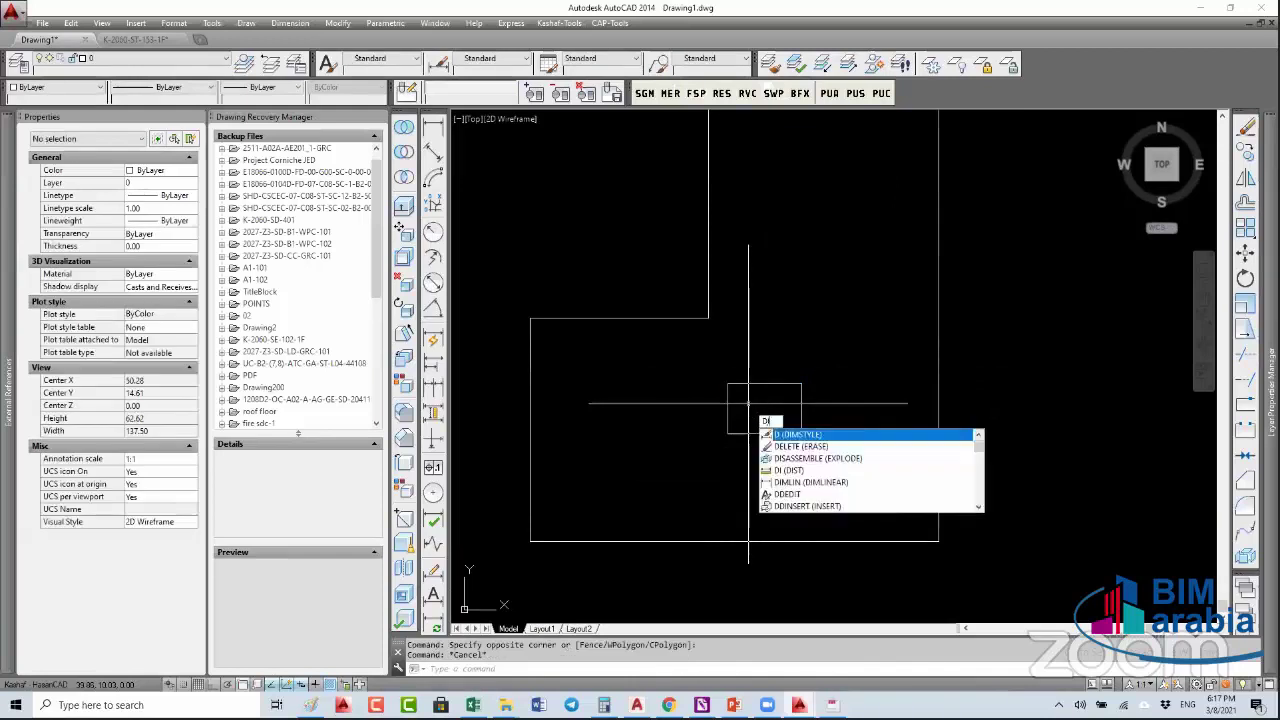
key(Return)
click(728, 432)
click(800, 385)
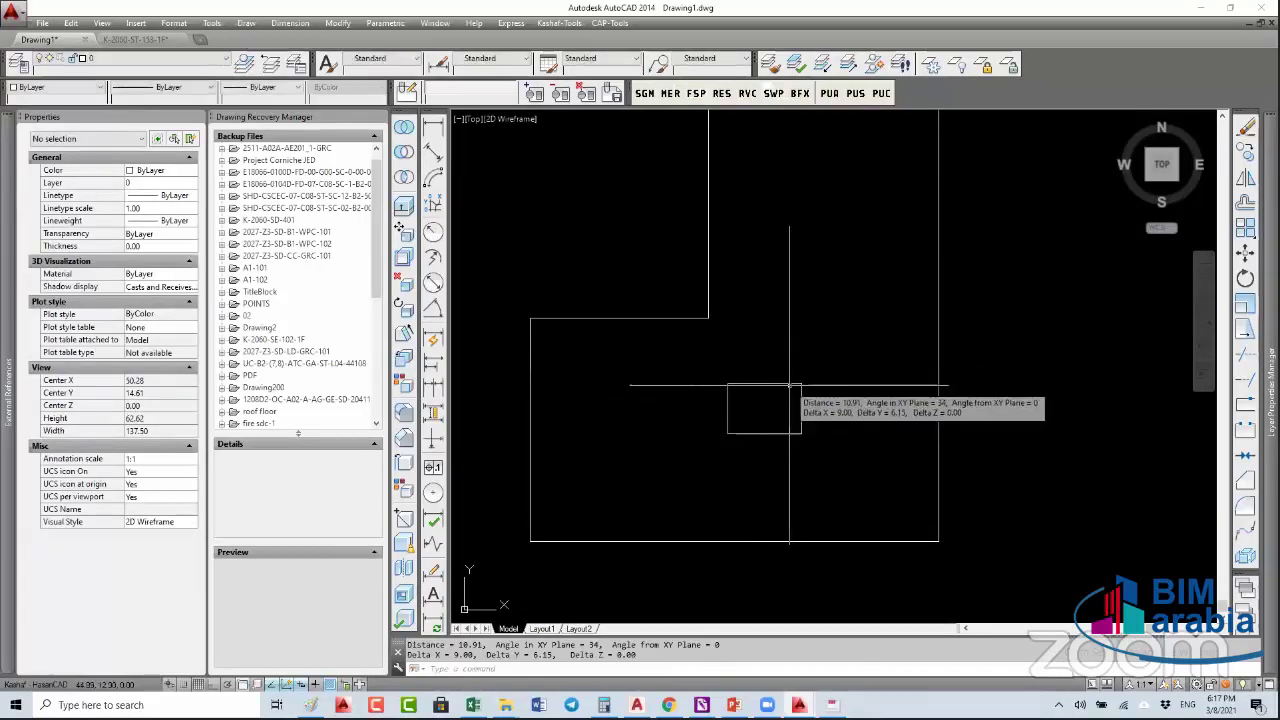
key(Escape)
key(Escape)
- Draw a 10 by 10 square with RECTANG and delete the trial rectangle
text(rec)
key(Return)
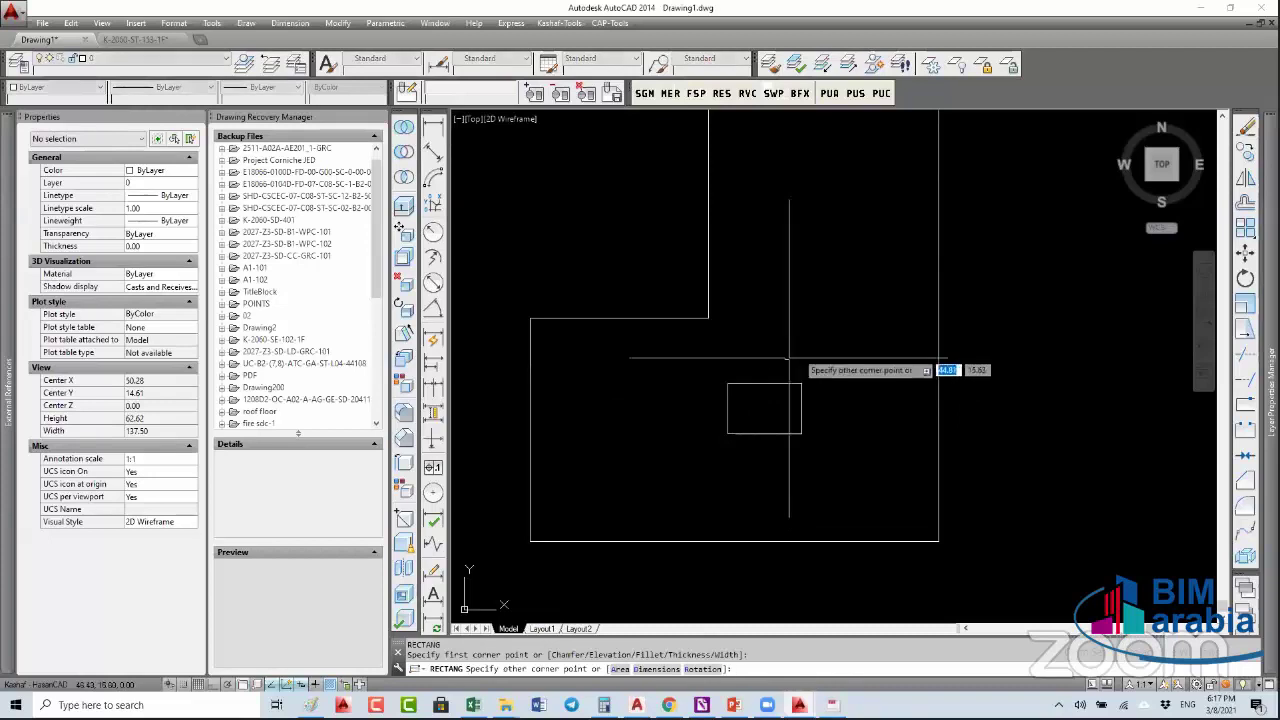
click(784, 359)
text(10)
key(Tab)
text(10)
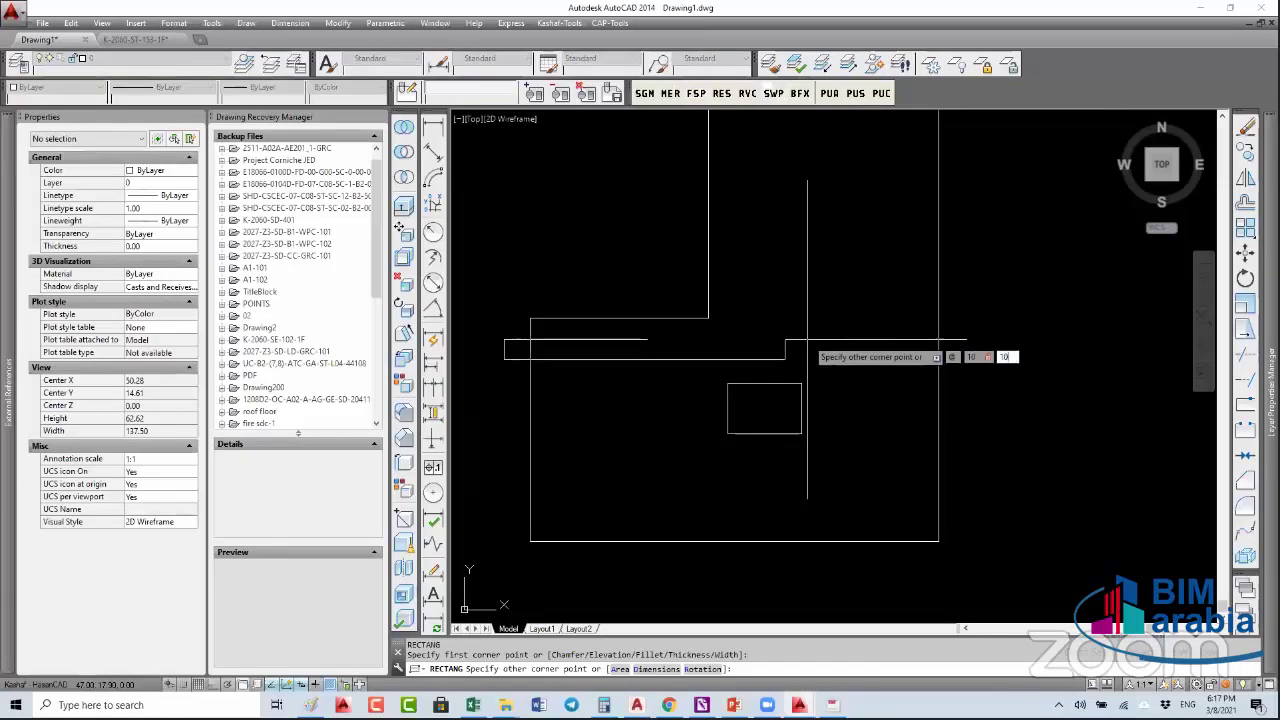
key(Return)
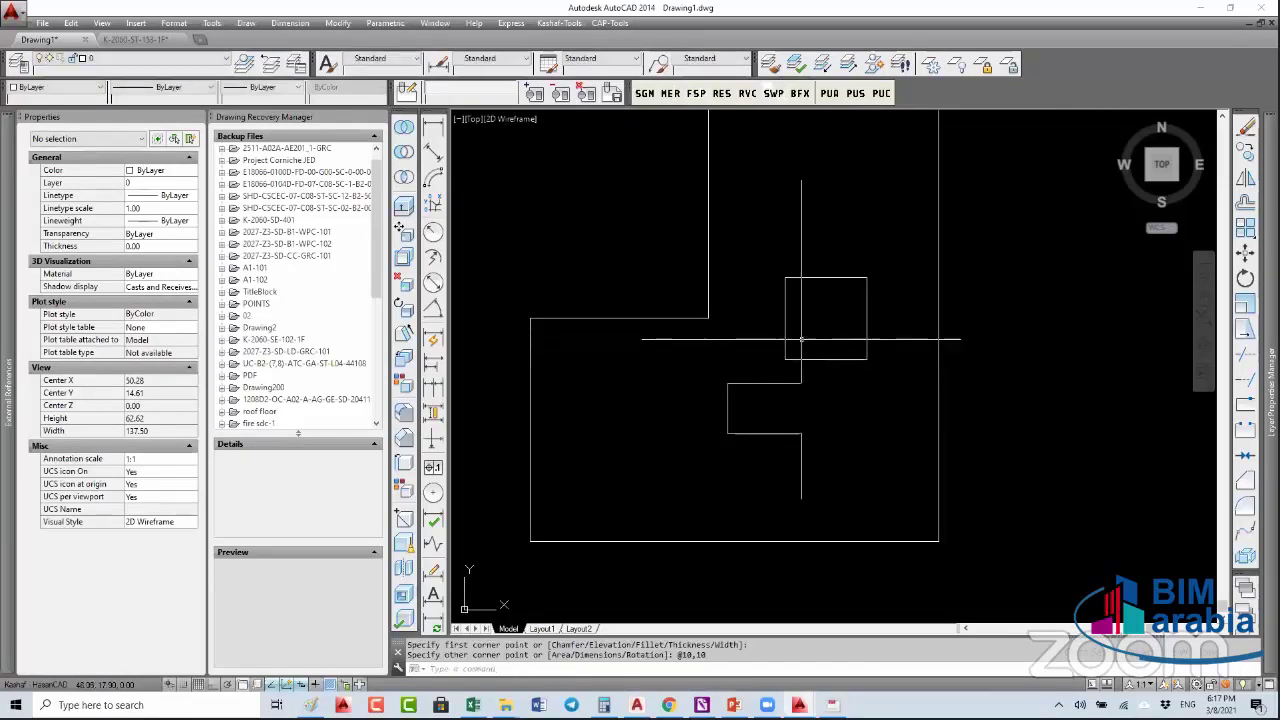
click(797, 403)
key(Delete)
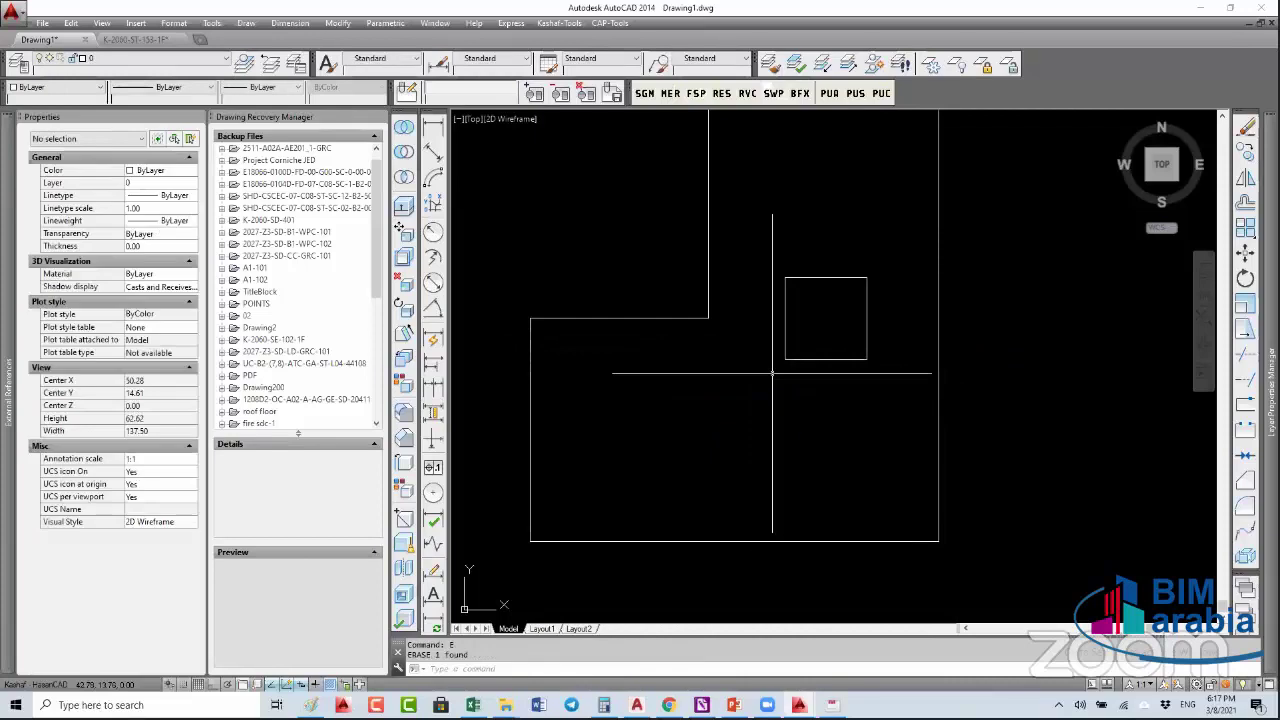
- Draw lines from the square's bottom-left corner to the edge midpoints, then select them
key(l)
key(Return)
click(785, 358)
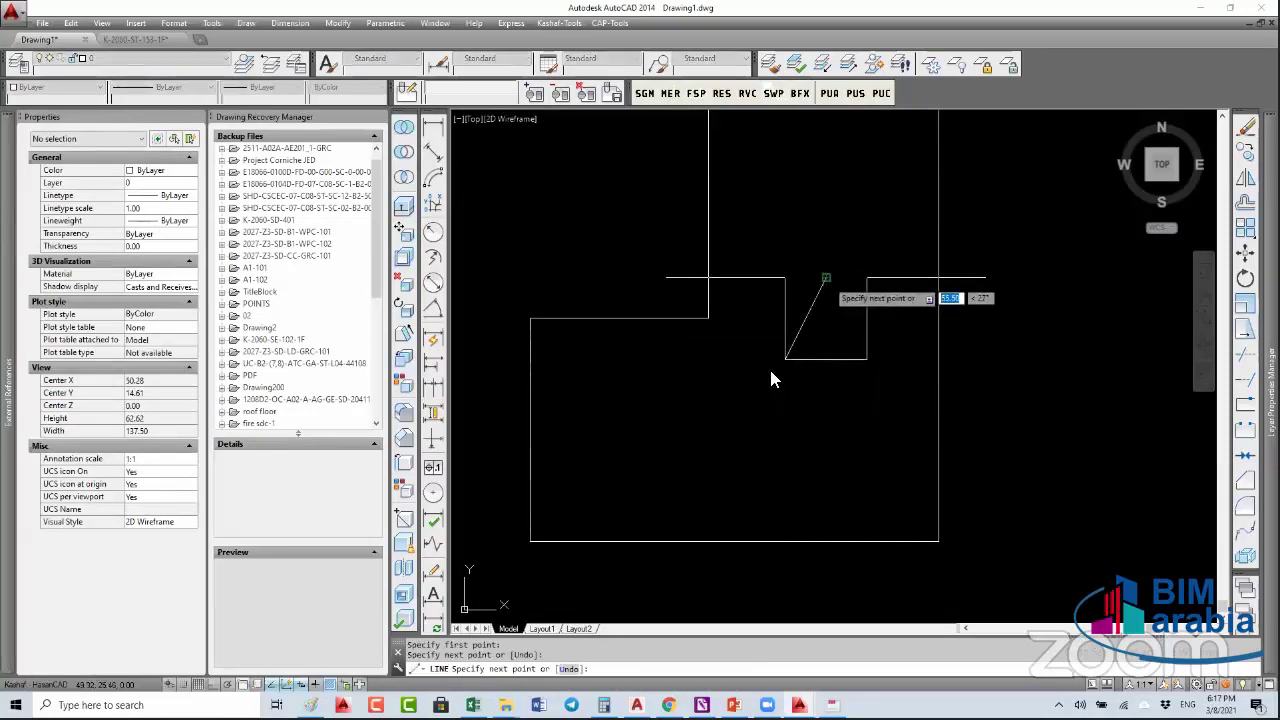
click(826, 277)
click(866, 320)
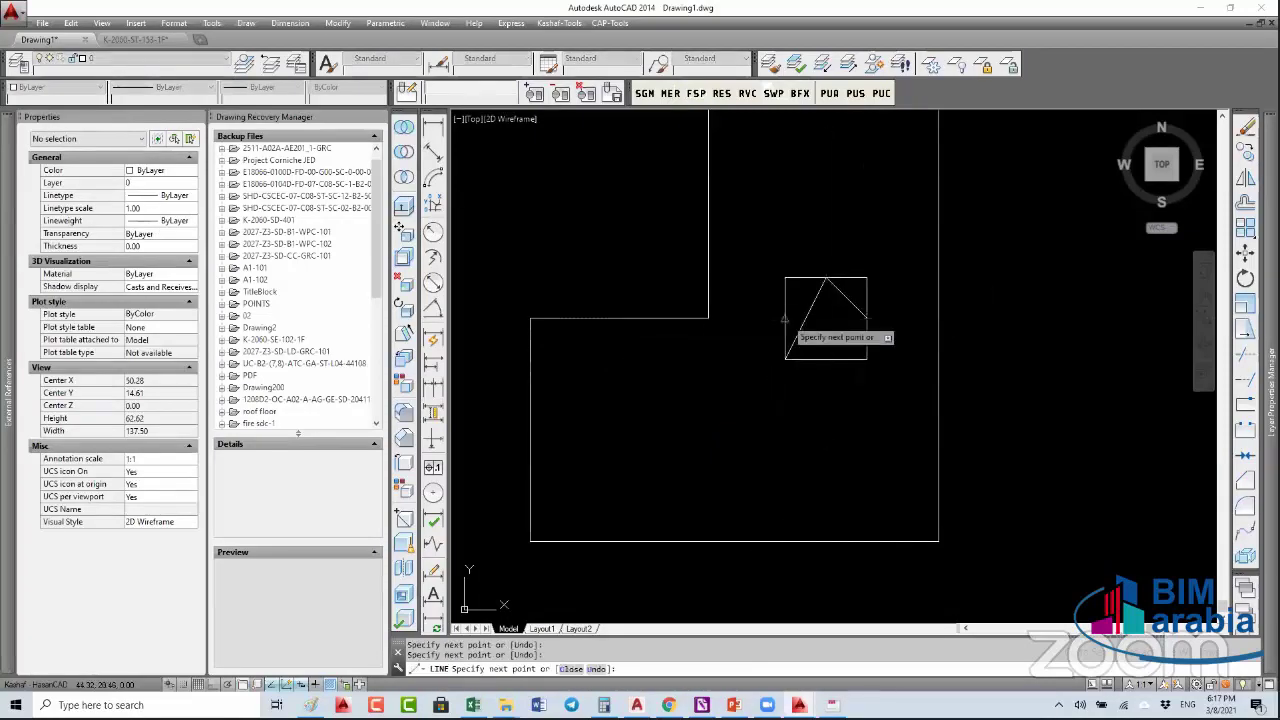
key(Escape)
key(Escape)
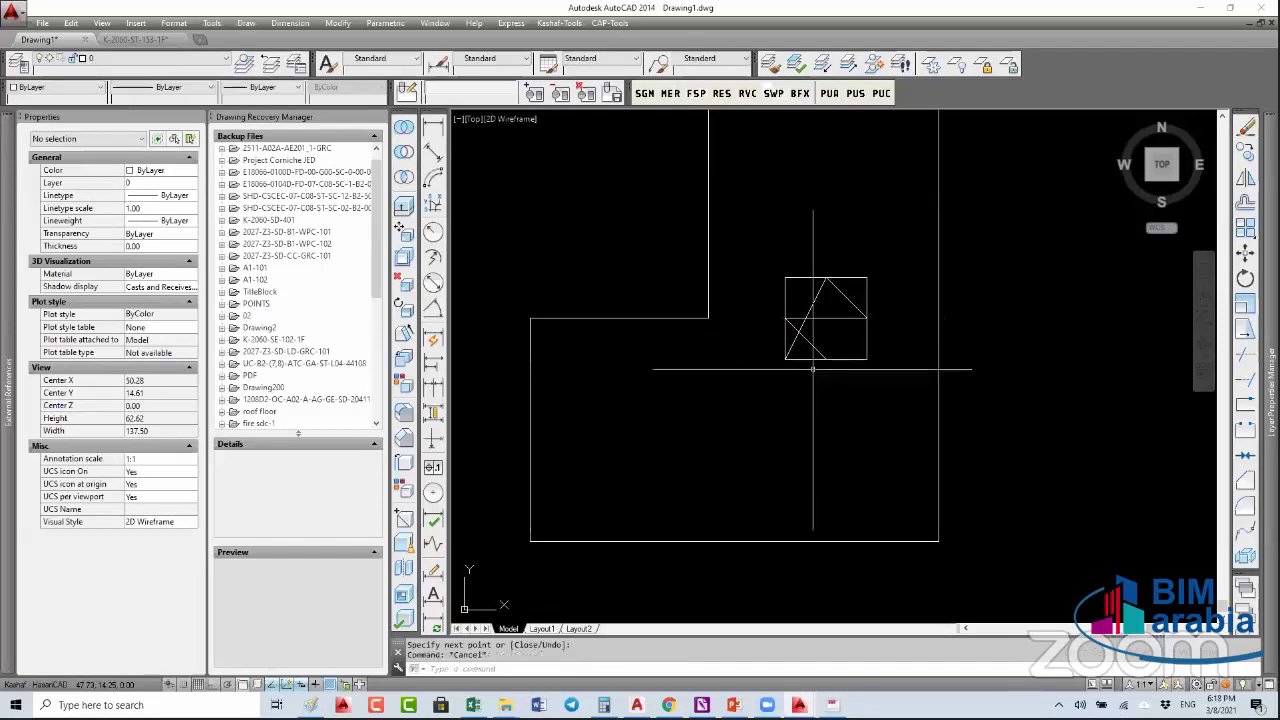
click(856, 282)
click(790, 352)
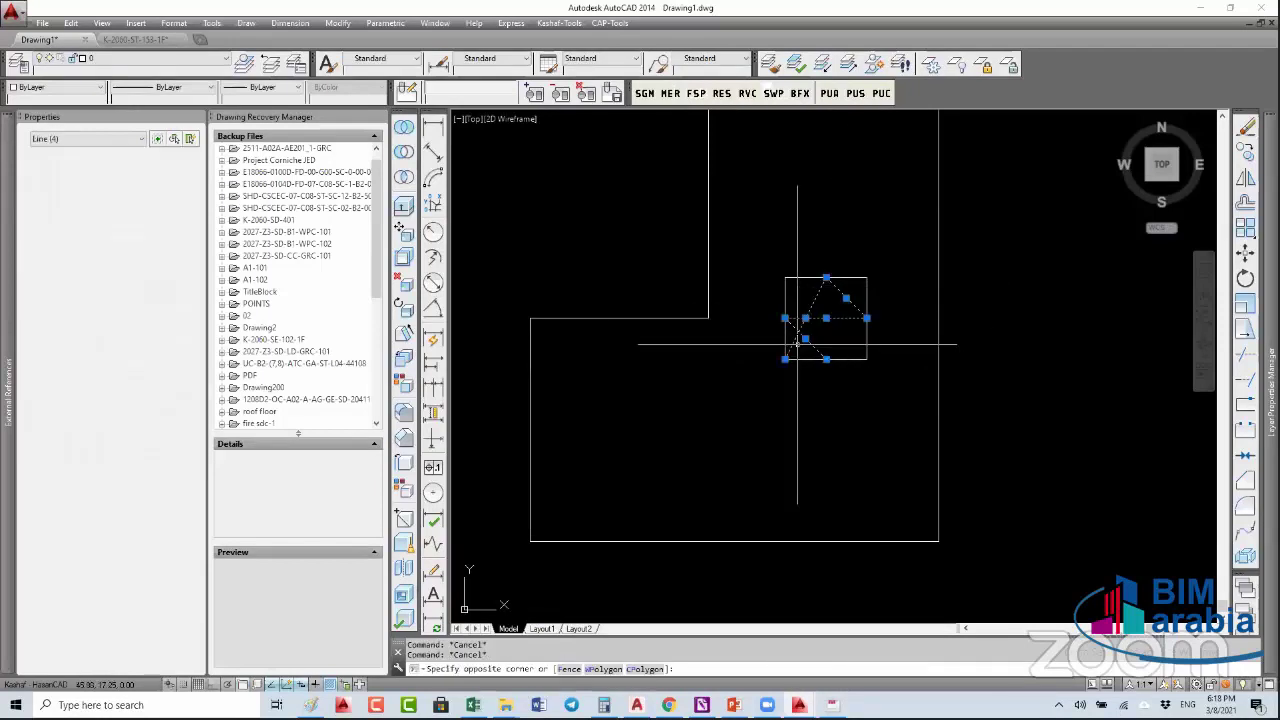
click(797, 364)
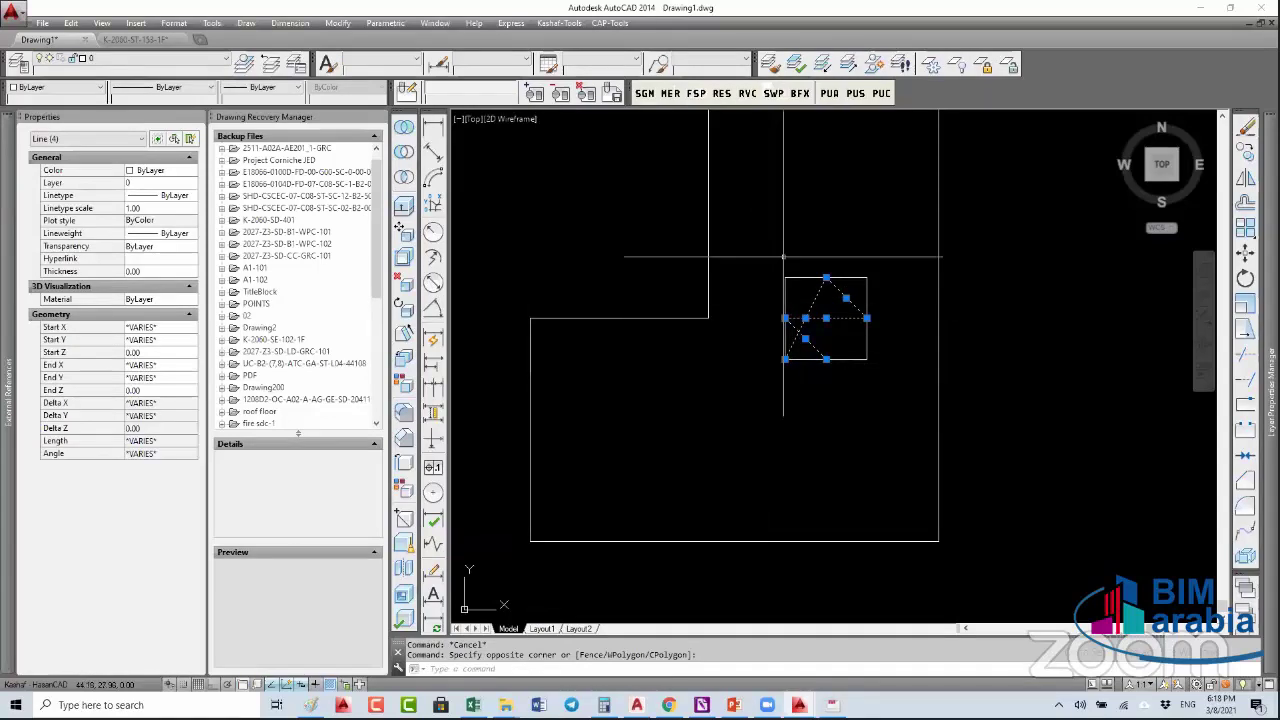
- Define block 001 from the square and lines, based at its lower-left corner, without opening the block editor
key(Escape)
text(b)
key(Return)
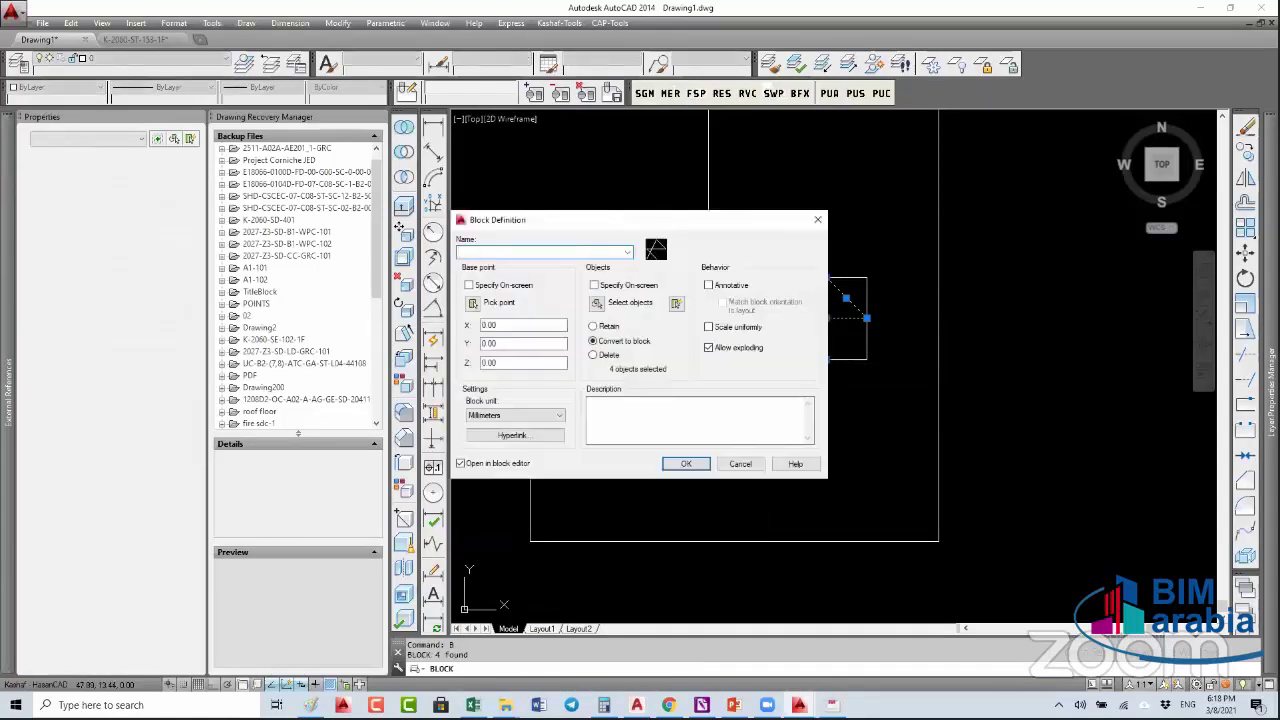
text(001)
click(686, 463)
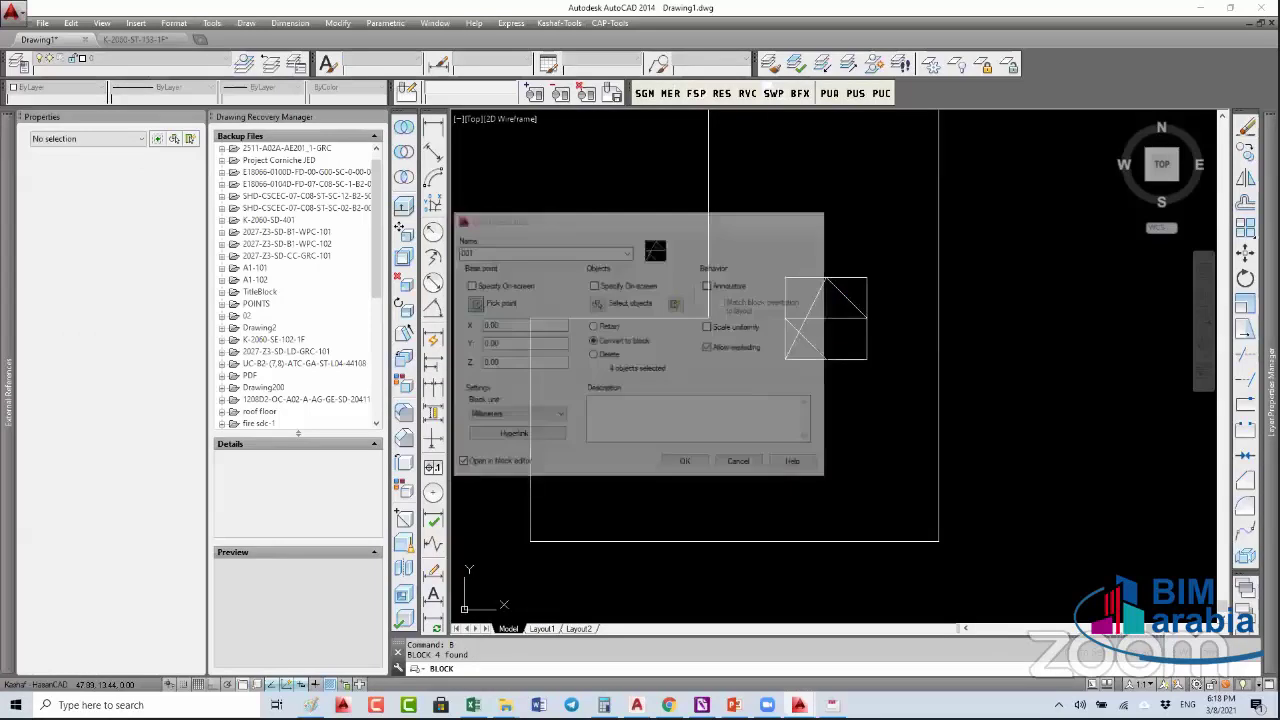
click(786, 358)
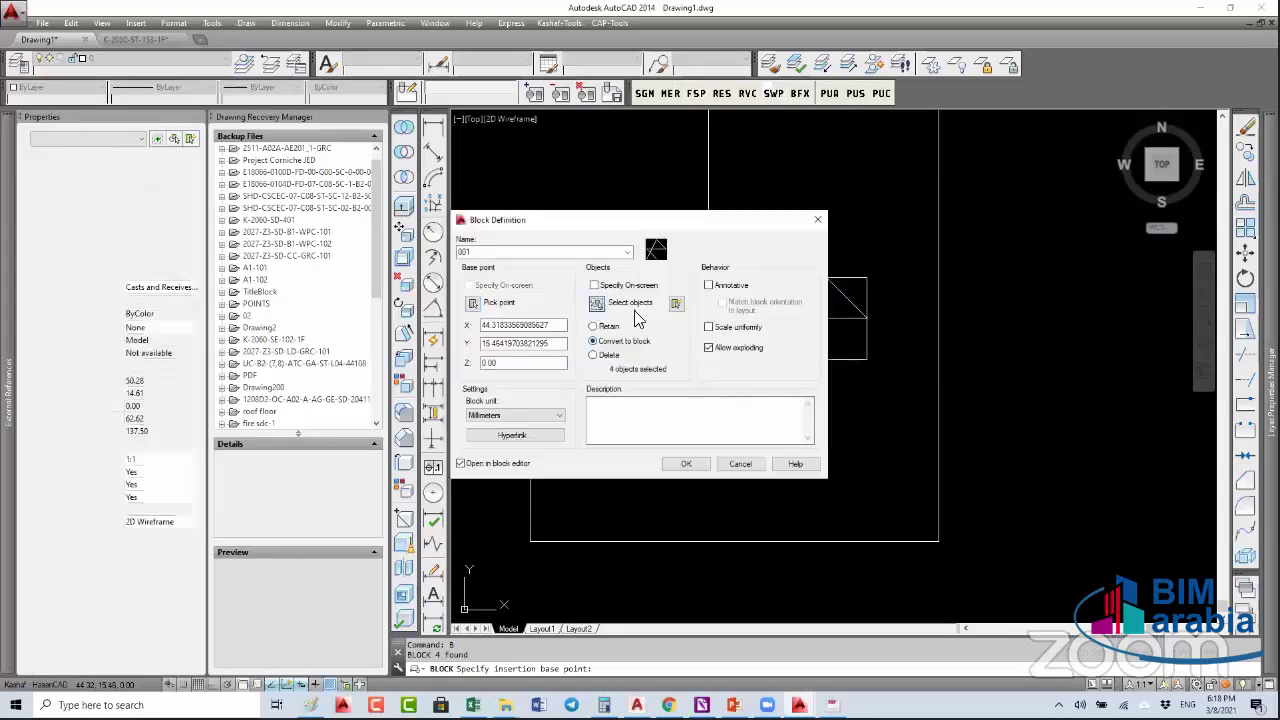
click(630, 303)
click(845, 281)
click(795, 348)
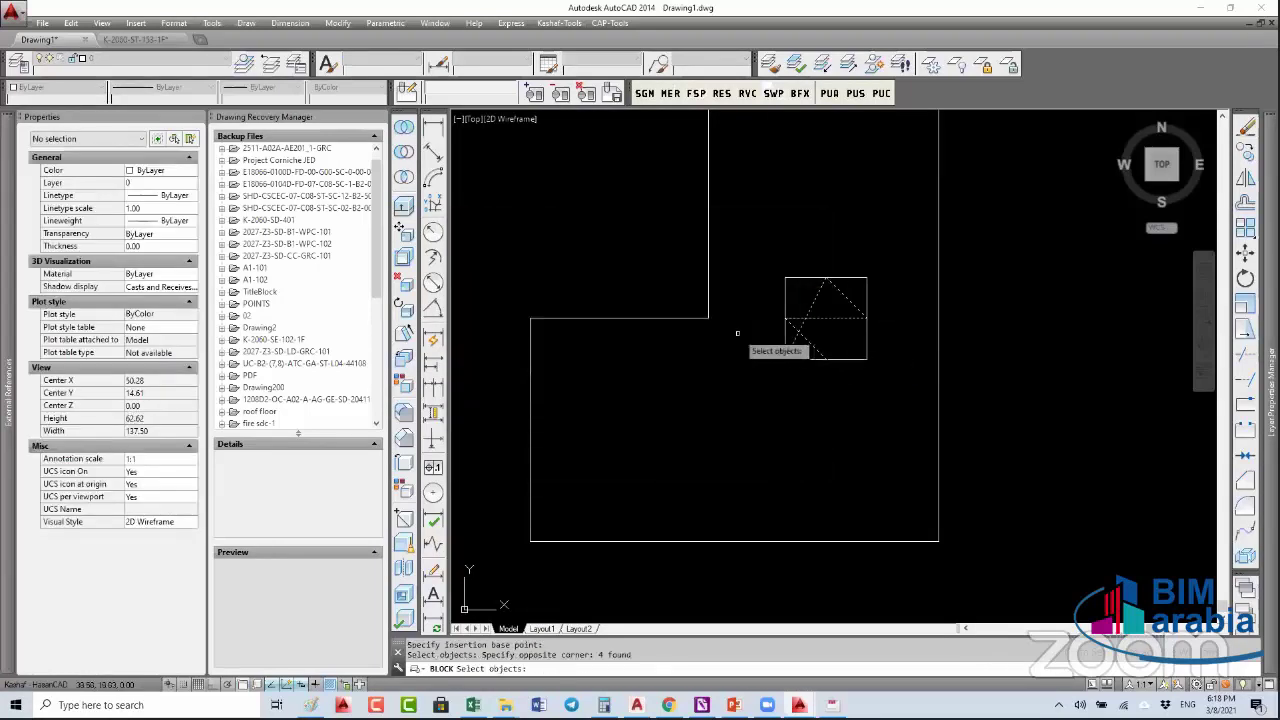
key(Return)
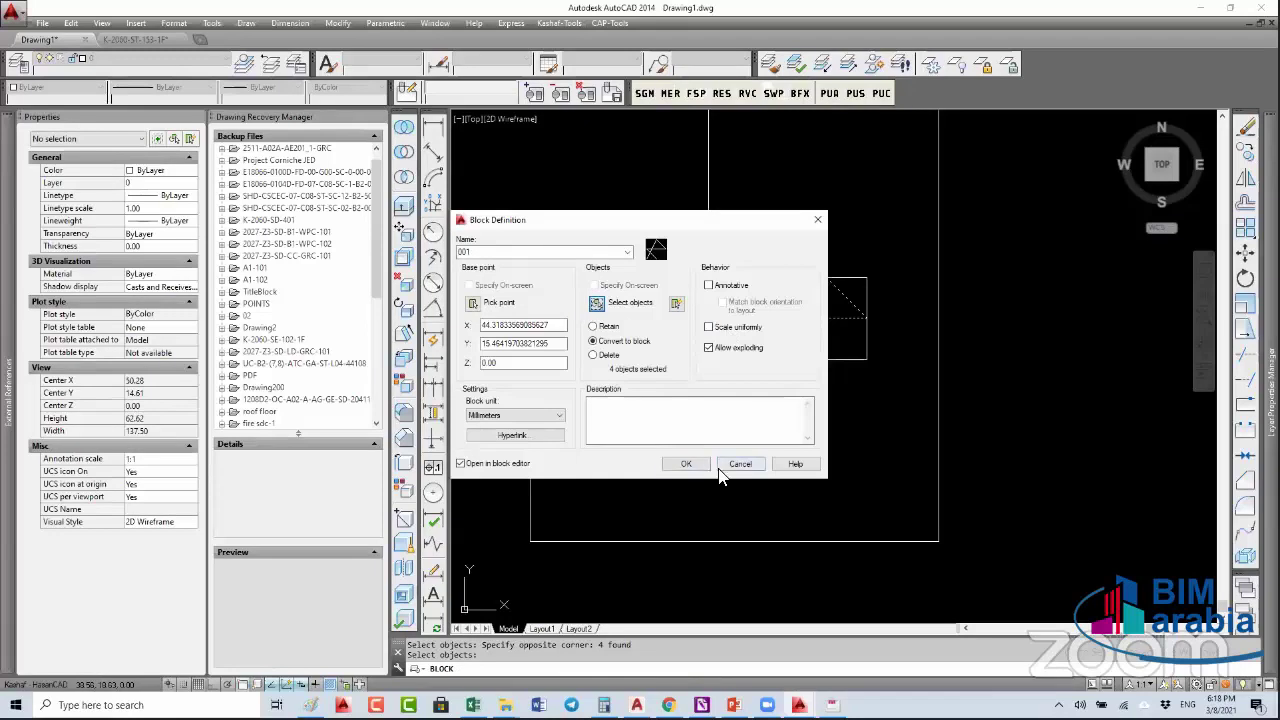
click(490, 463)
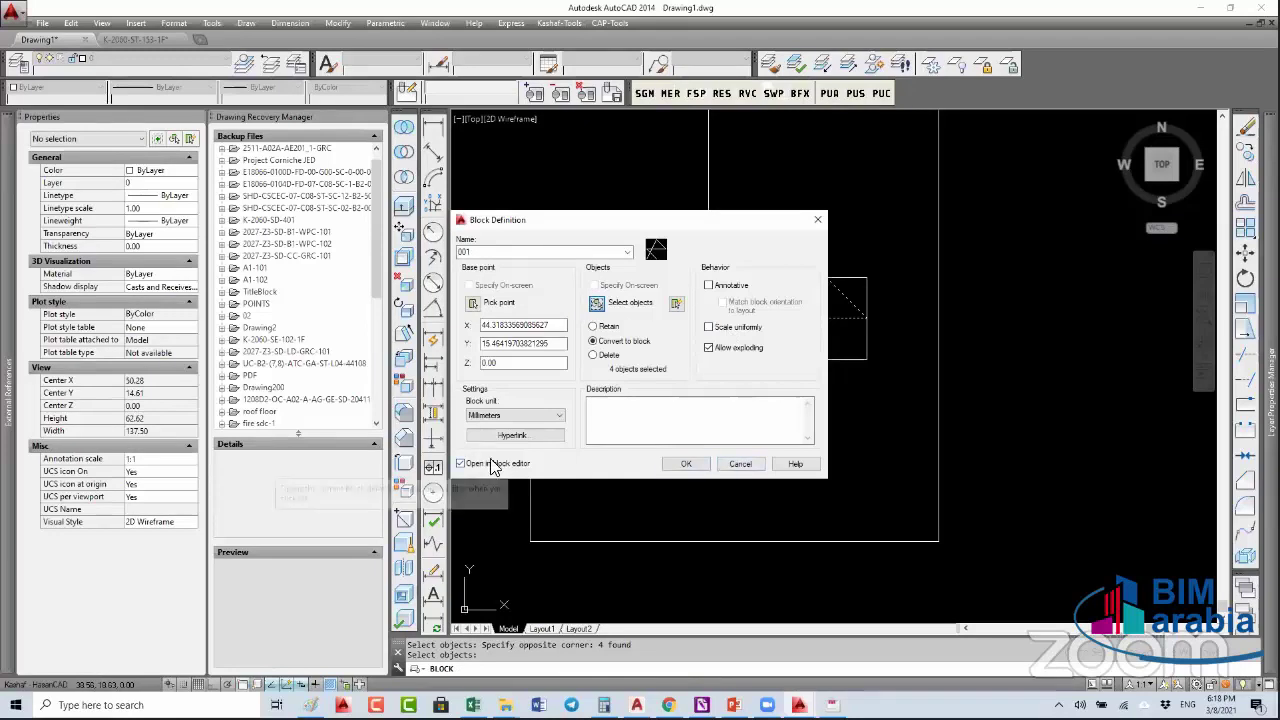
click(687, 464)
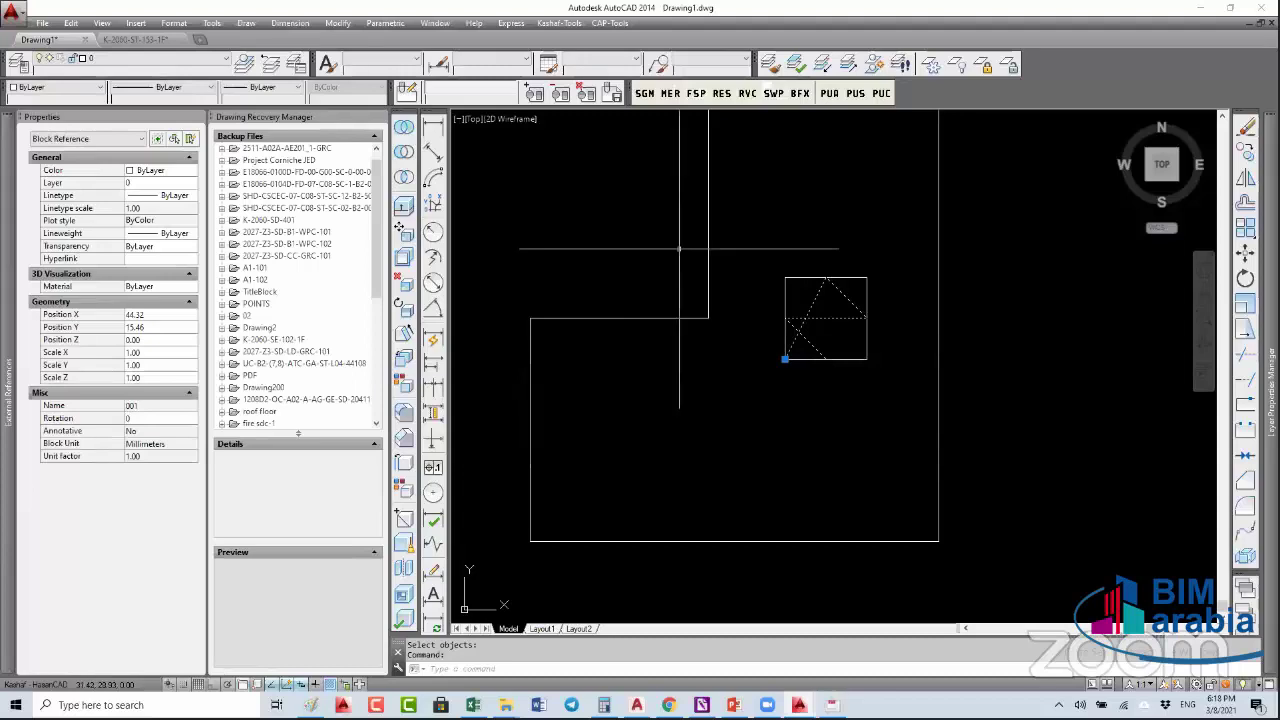
- Start Express Tools SuperHatch with block 001 as the hatch pattern
click(510, 24)
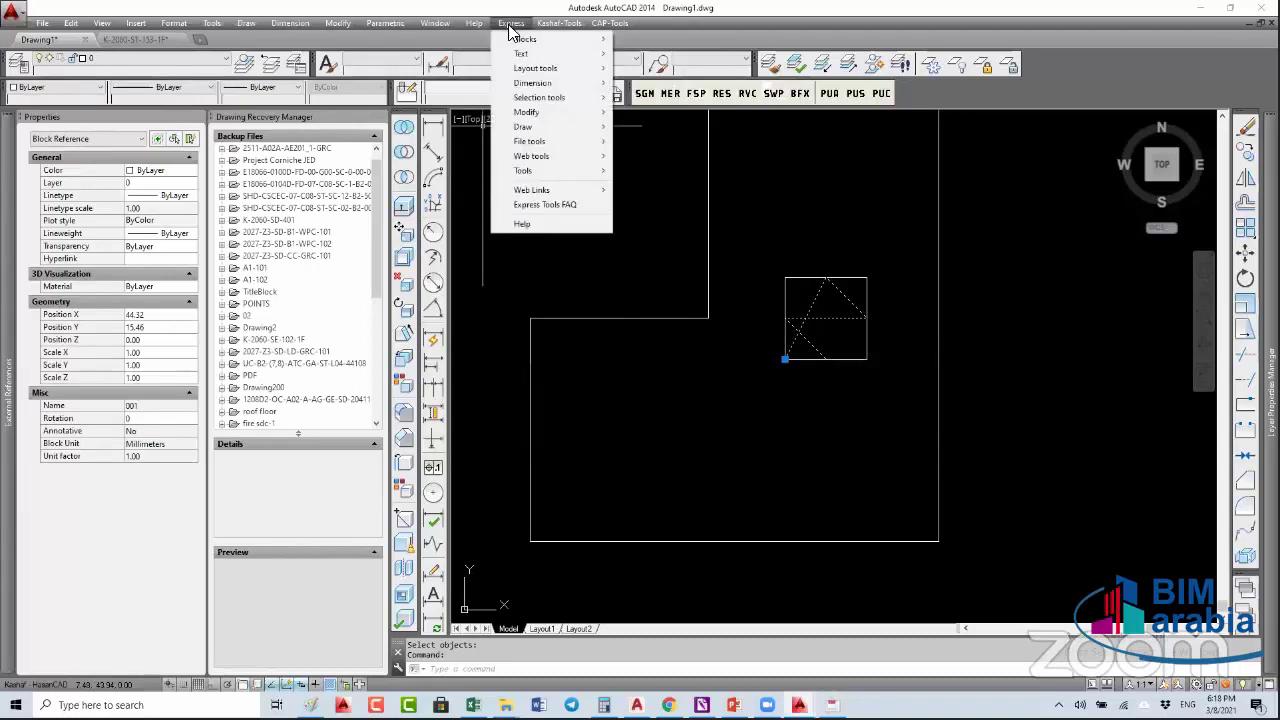
mouse_move(568, 130)
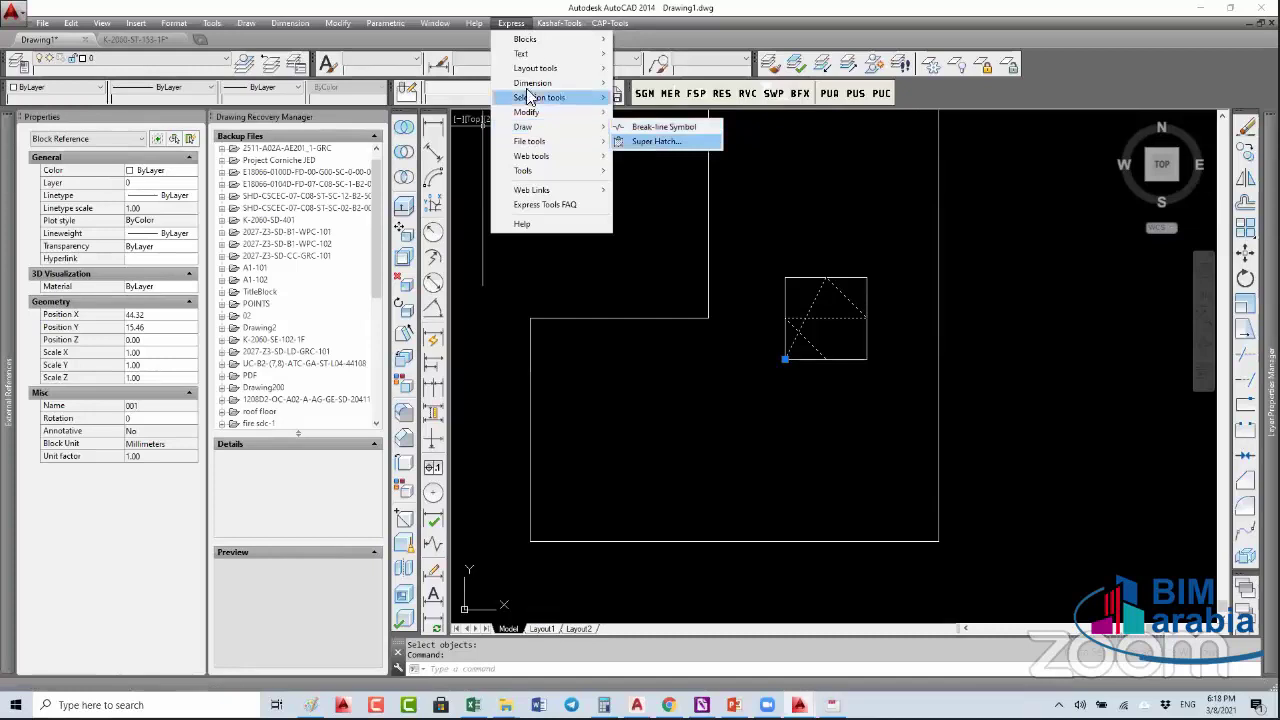
click(648, 141)
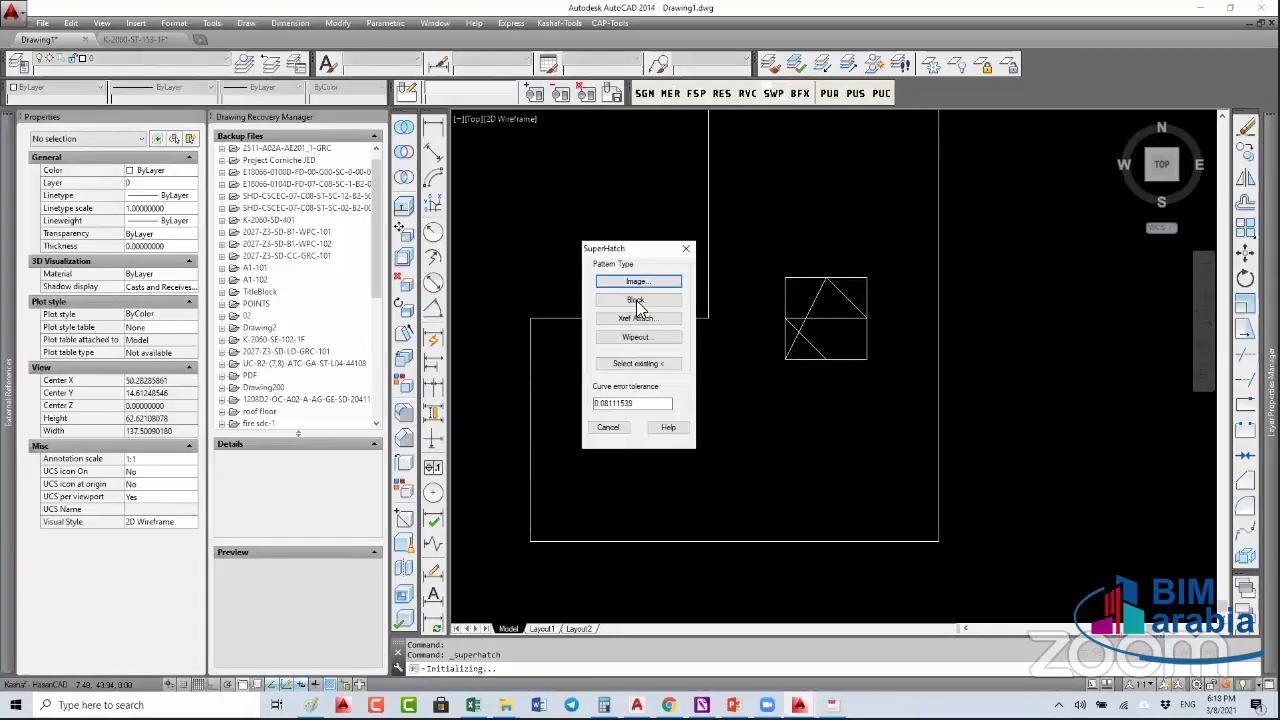
click(635, 303)
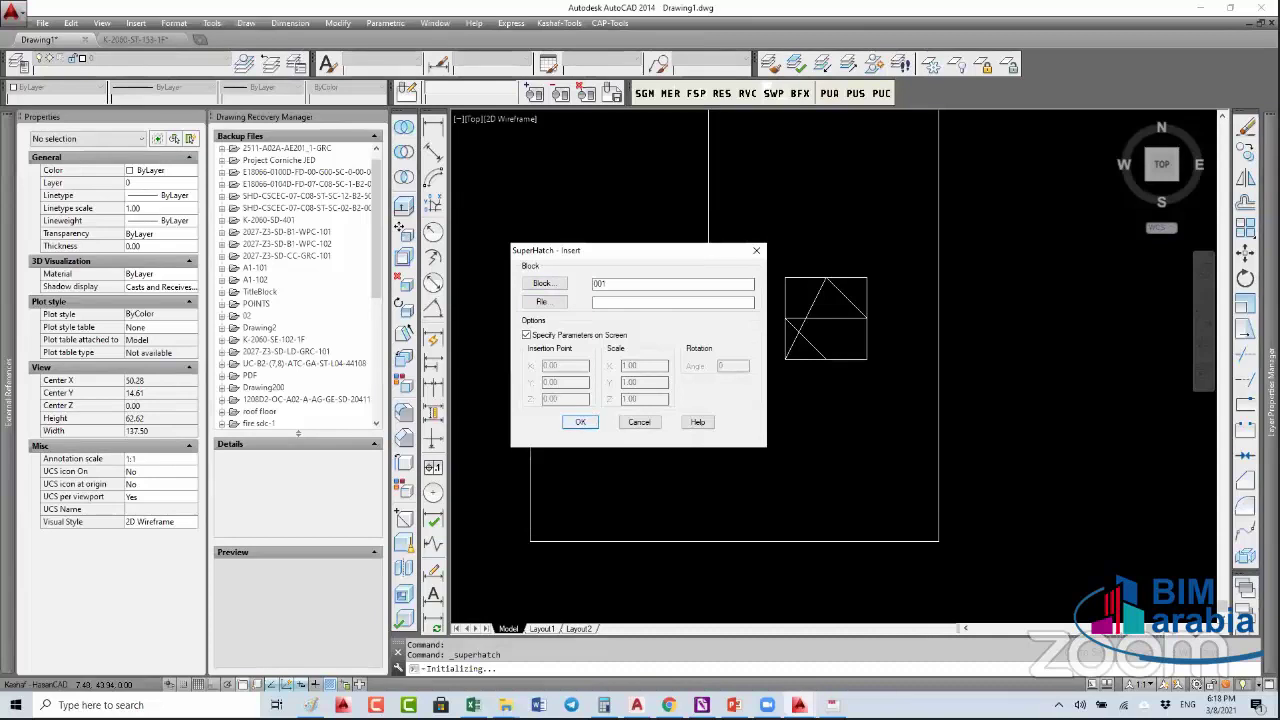
click(580, 424)
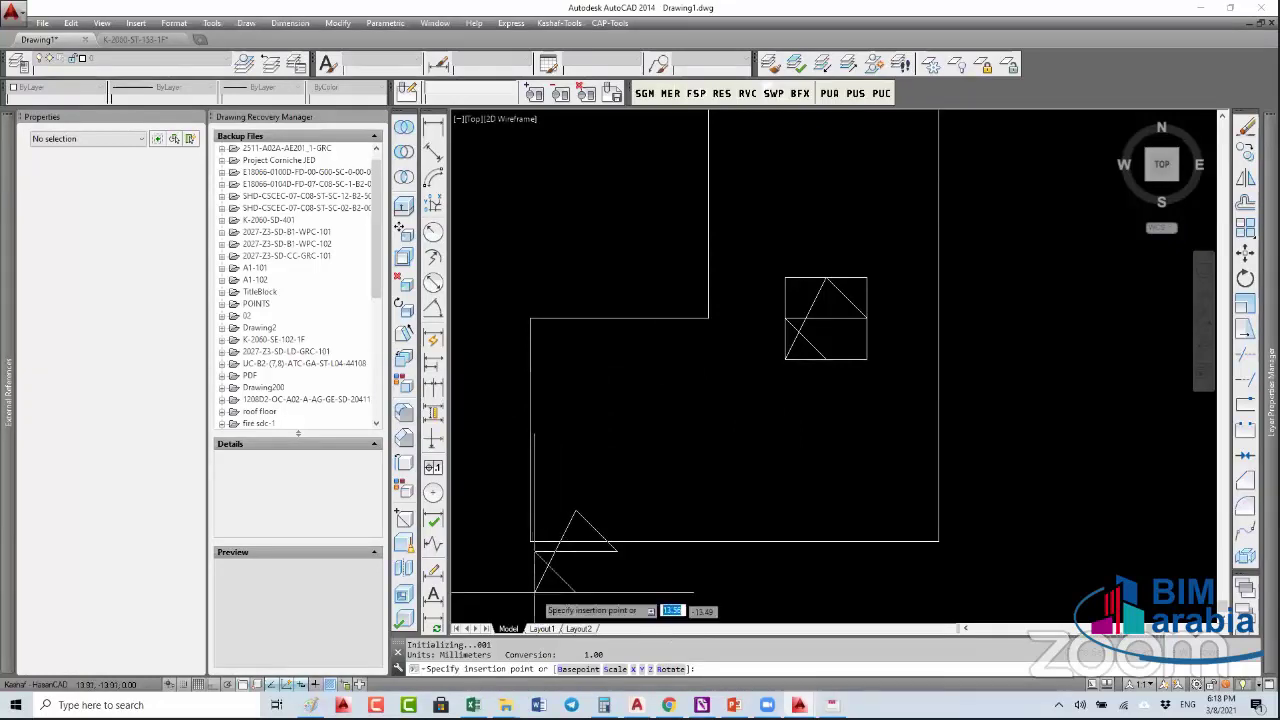
- Place block 001 at the L-shape's bottom-left corner with X and Y scale 1 and rotation 0
click(530, 541)
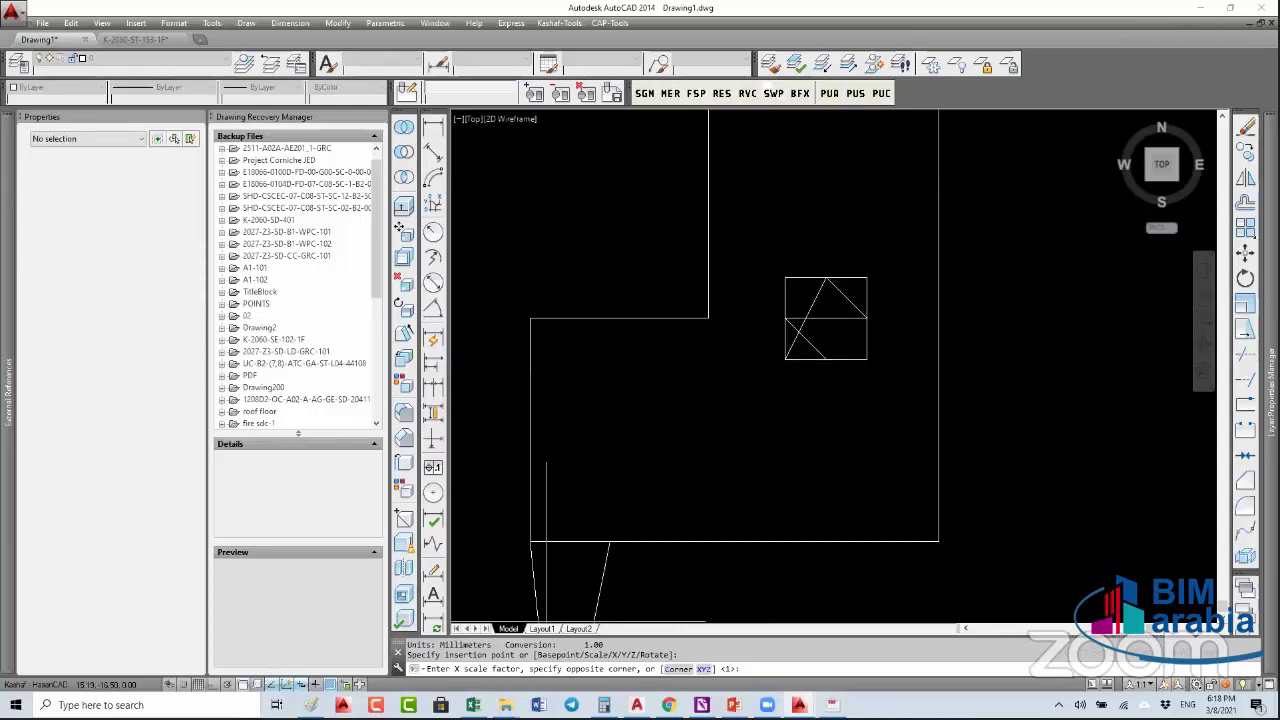
text(1)
key(Return)
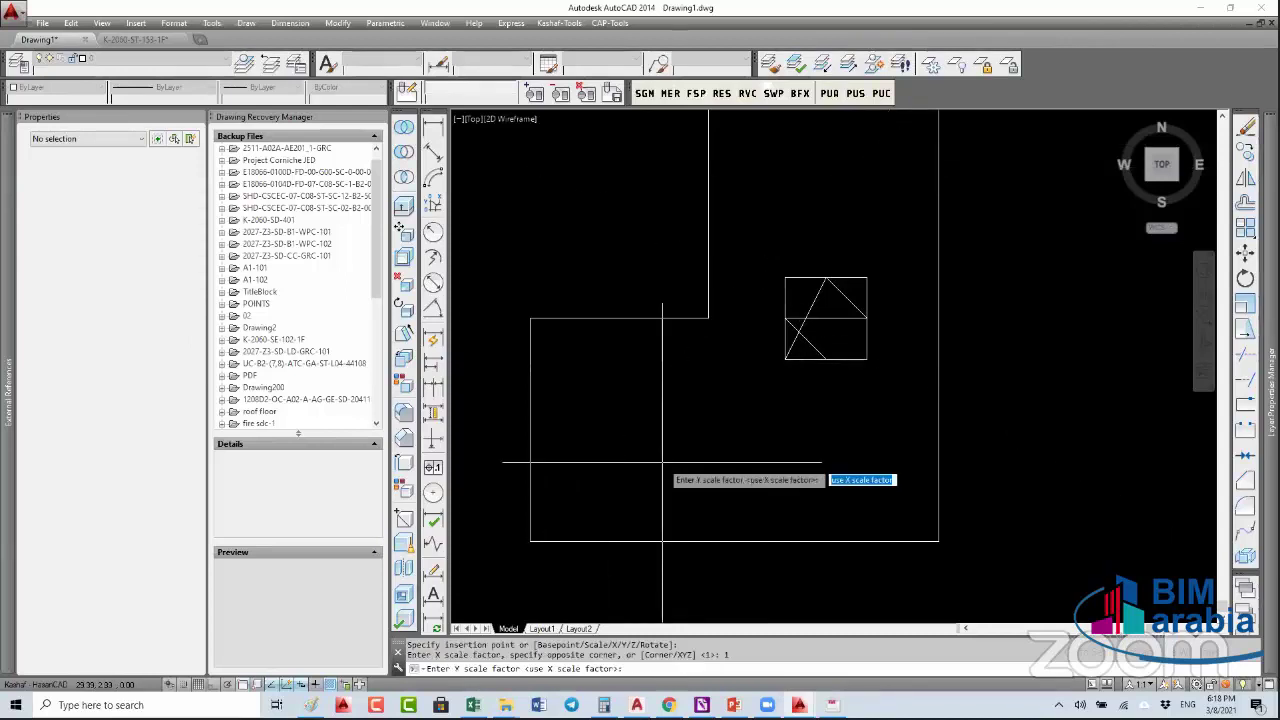
text(1)
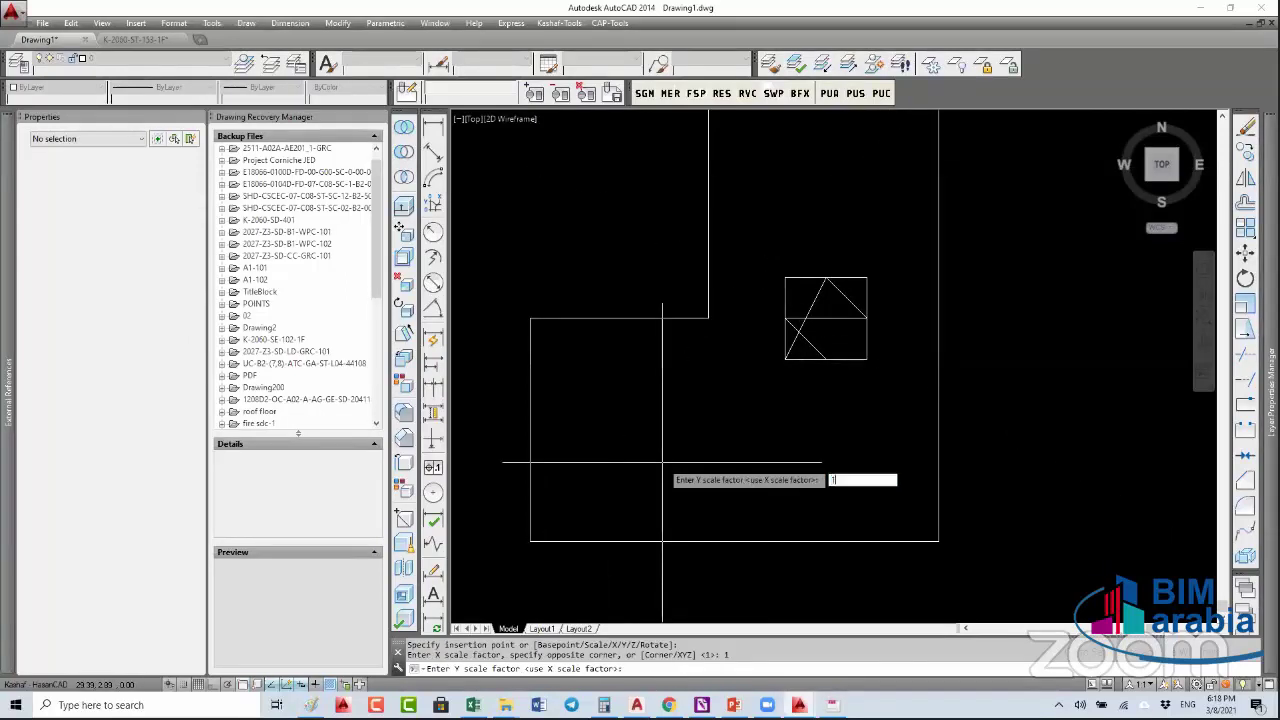
key(Return)
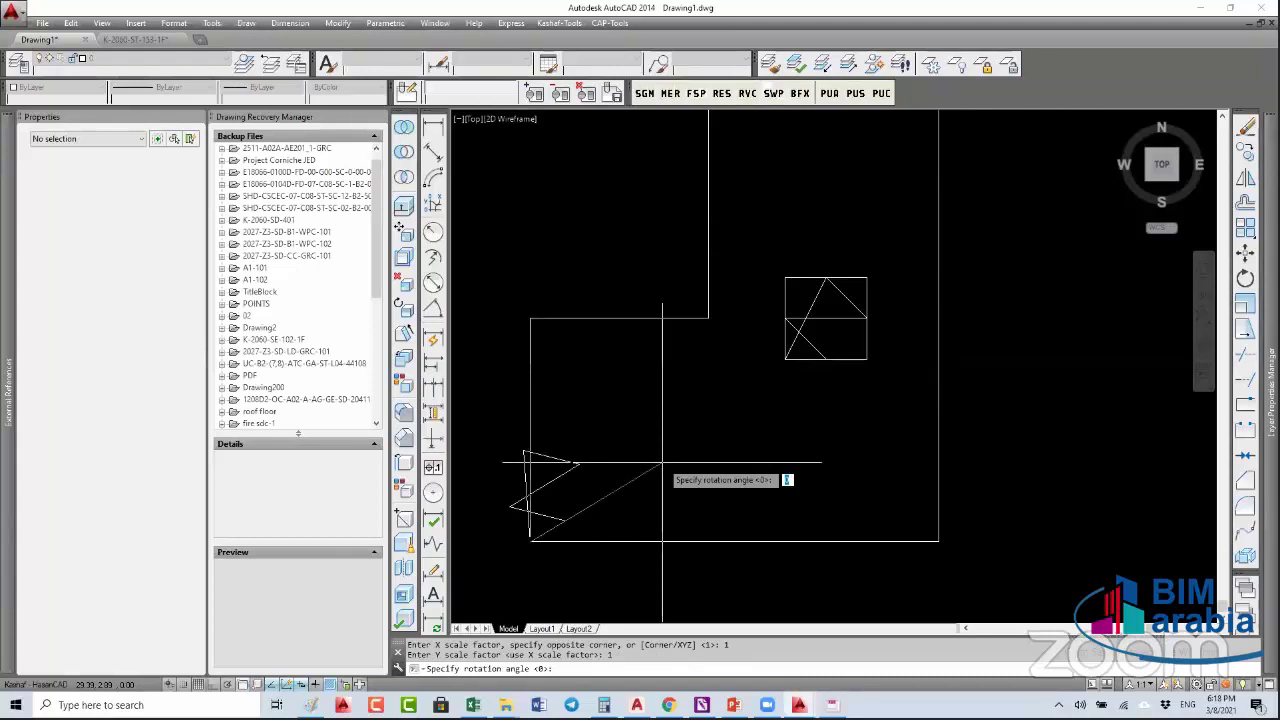
key(Return)
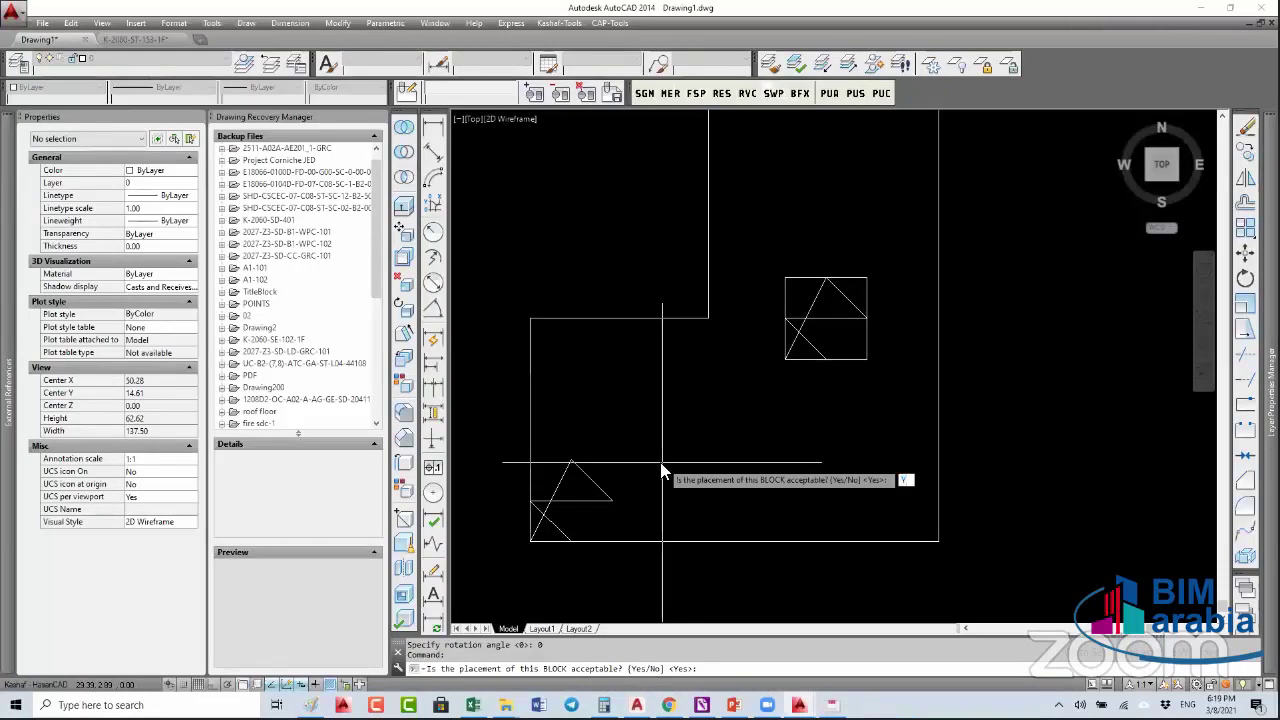
- Accept the placement, frame the tile window to the L's inner corner, and end without picking an area
text(Y)
key(Return)
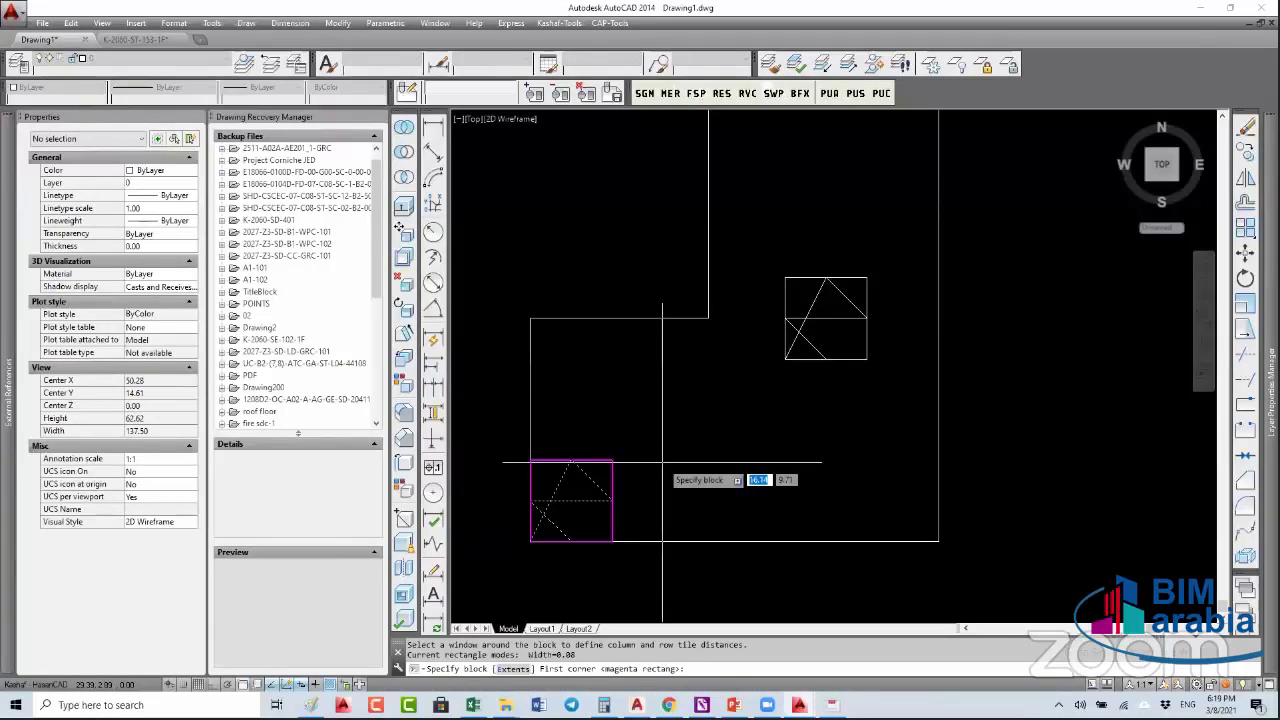
click(530, 540)
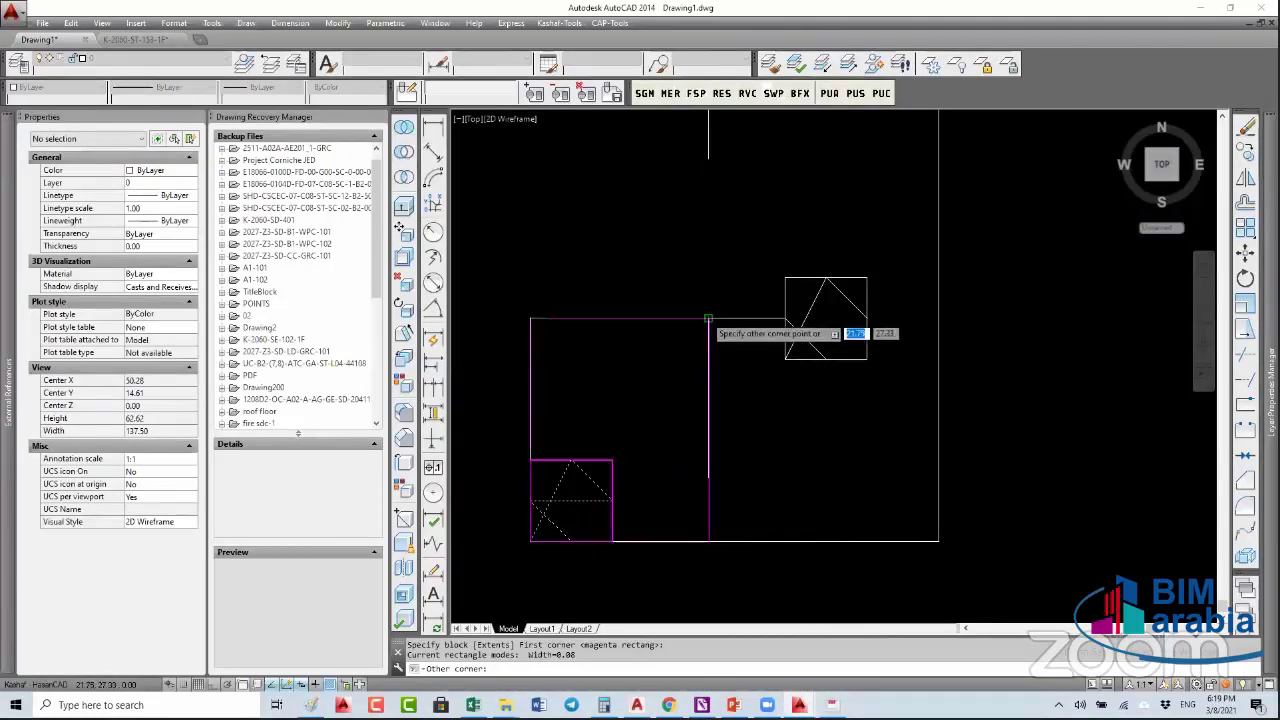
click(708, 320)
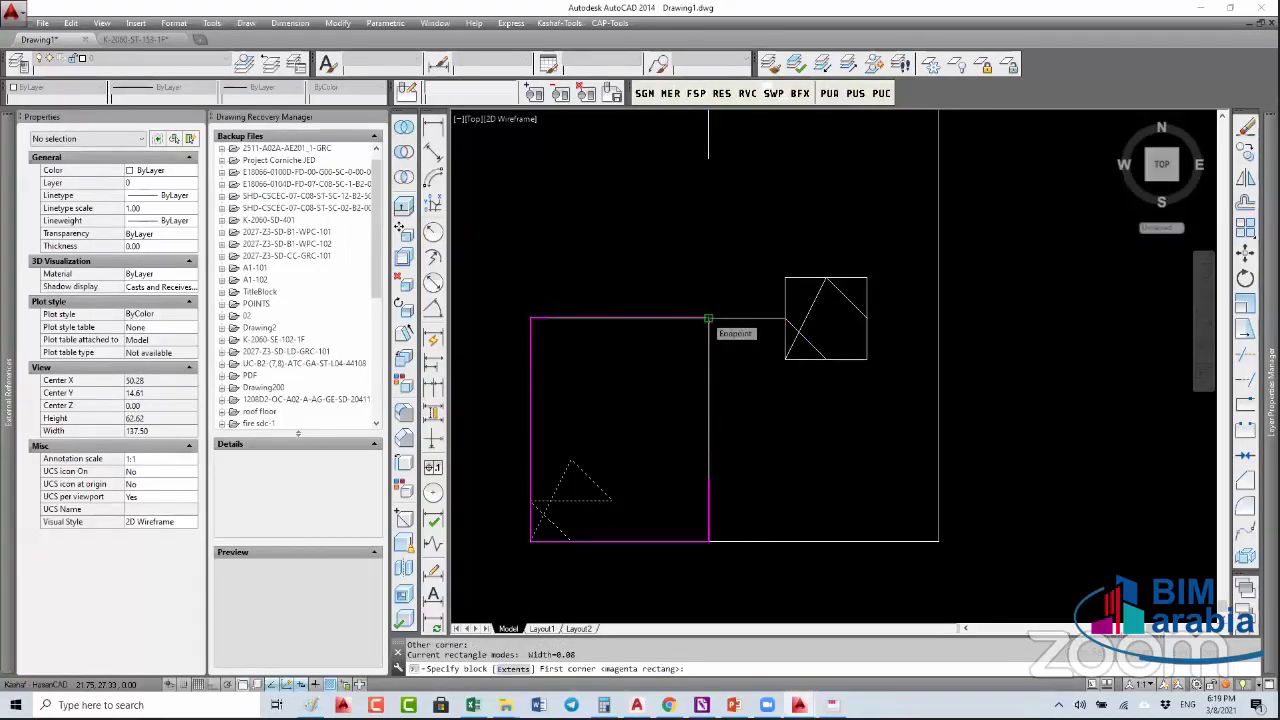
key(Return)
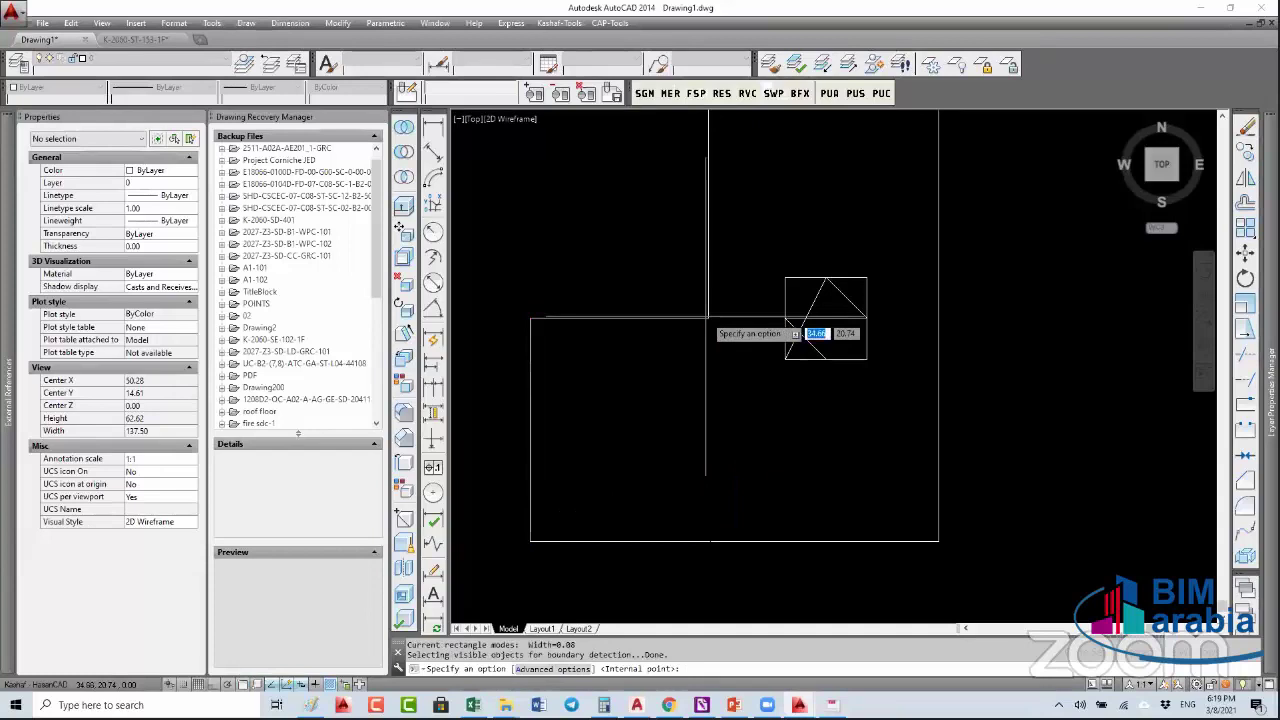
key(Return)
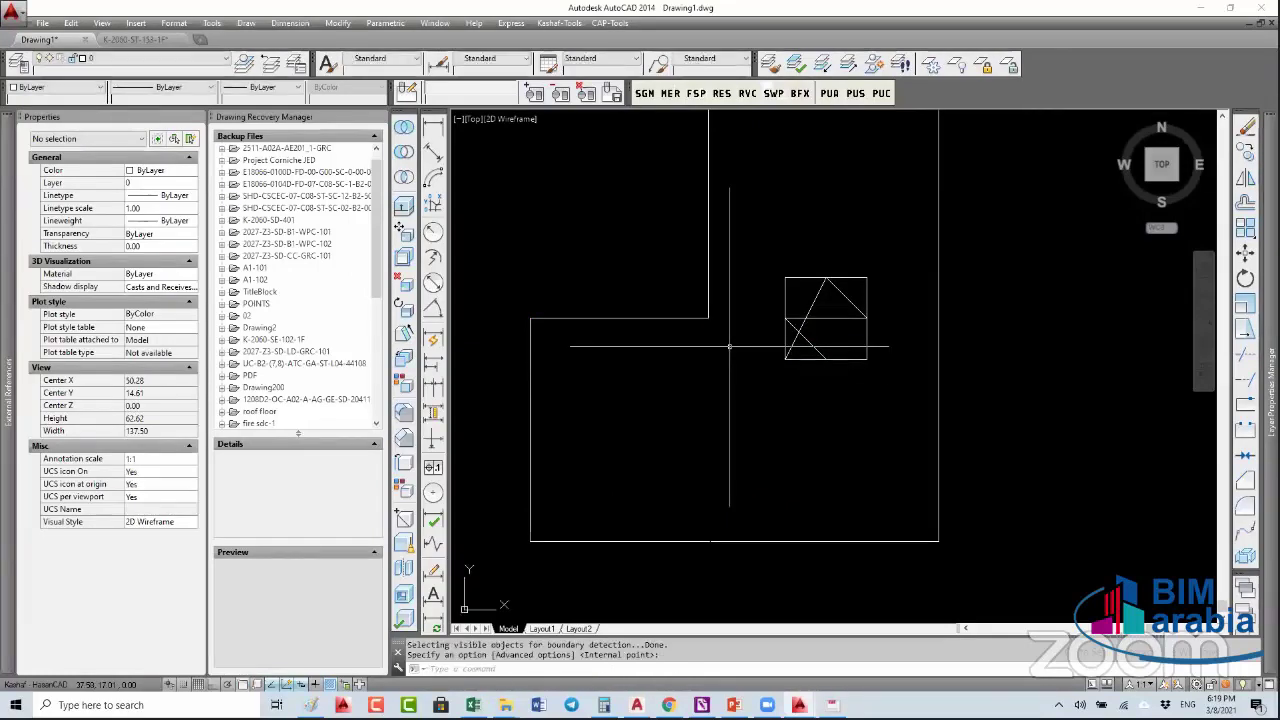
text(u)
key(Return)
key(Return)
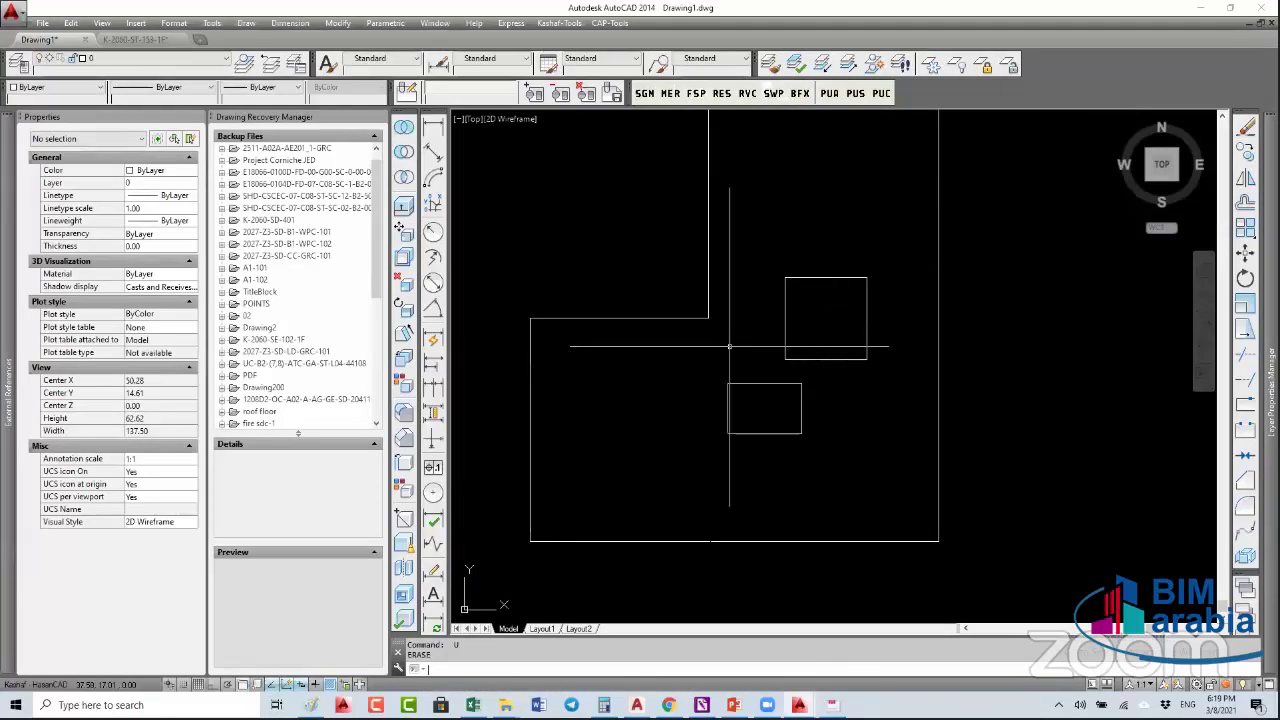
text(i)
key(Return)
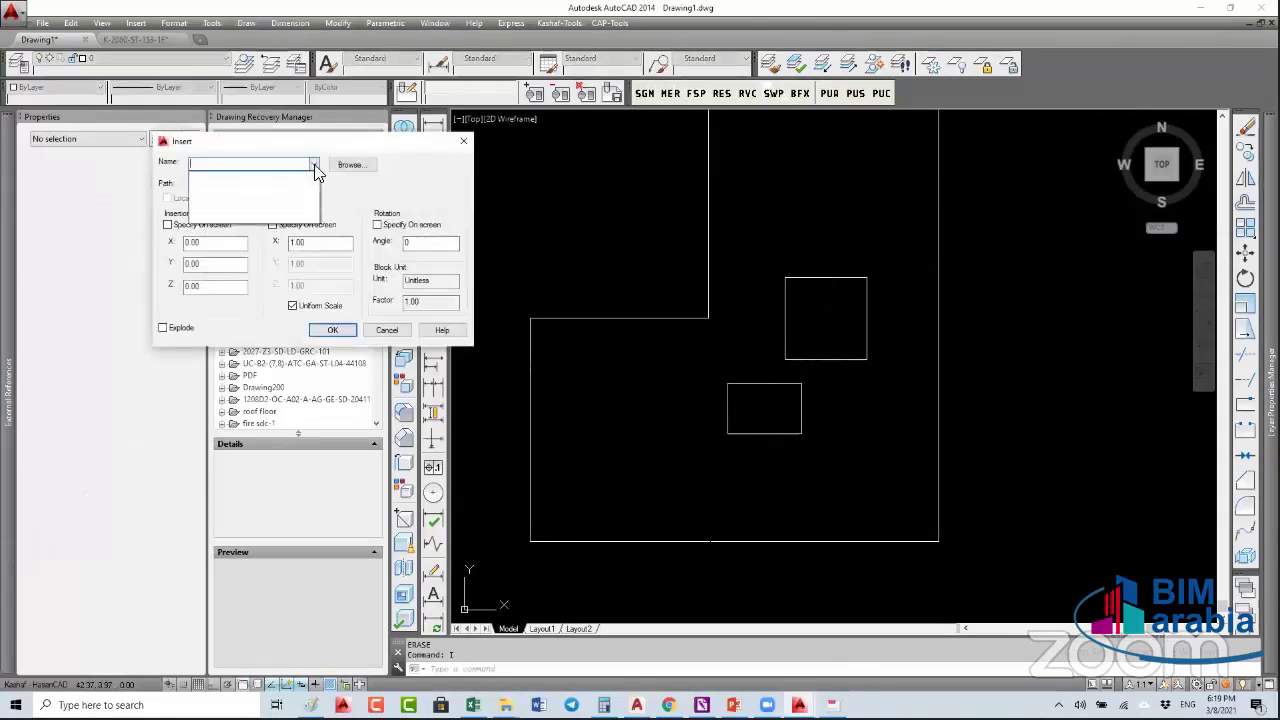
key(Escape)
click(751, 296)
key(Escape)
key(Escape)
text(P)
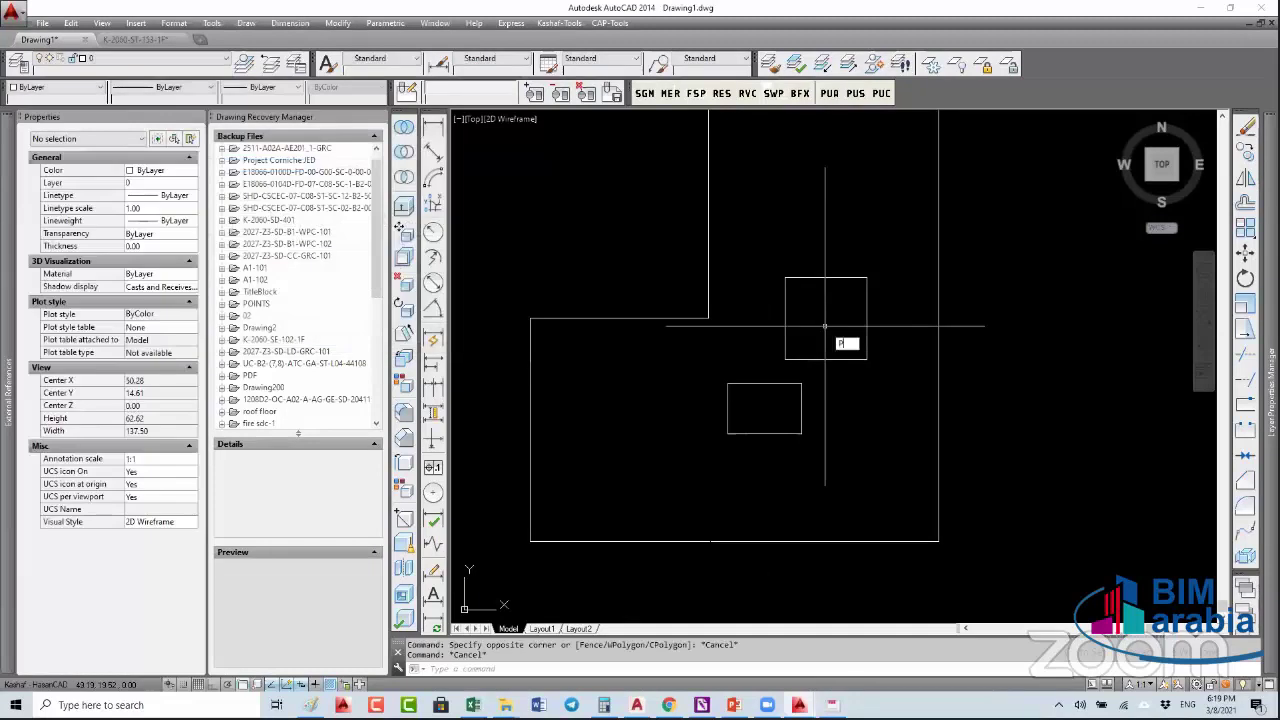
text(L)
key(Return)
click(787, 356)
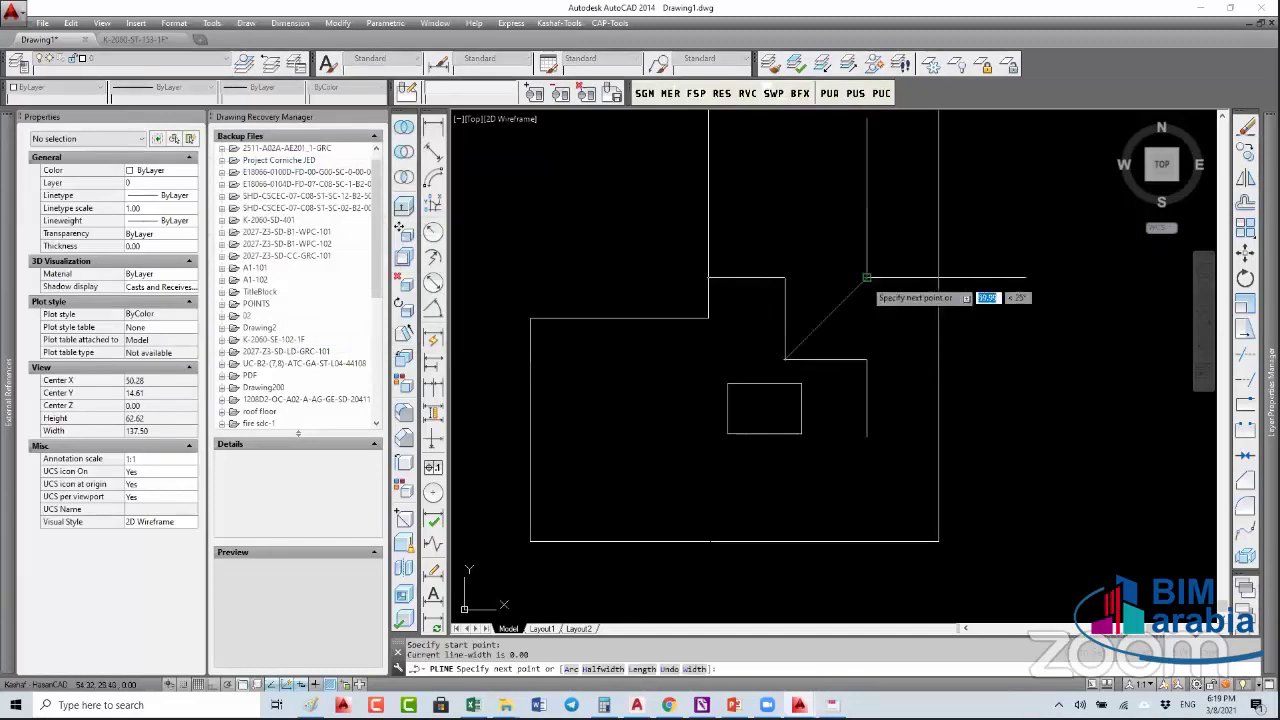
click(866, 320)
click(826, 278)
click(785, 318)
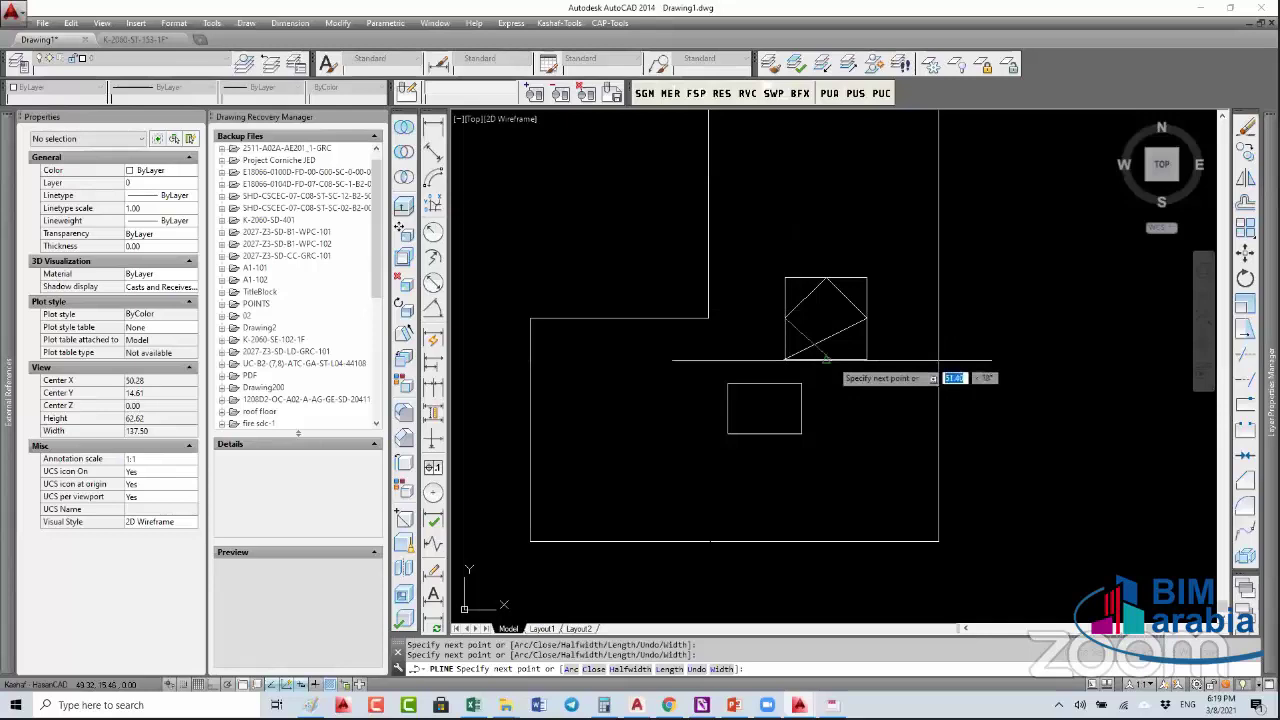
click(826, 359)
key(Return)
click(835, 350)
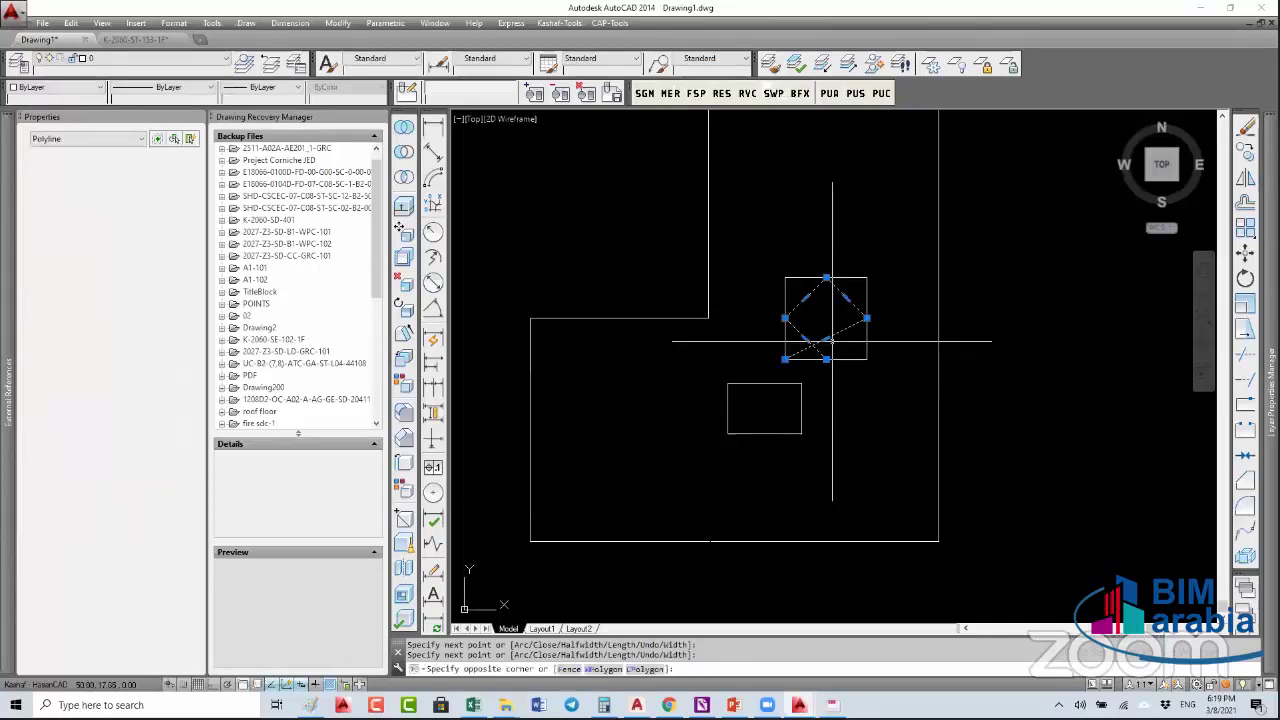
text(B)
key(Return)
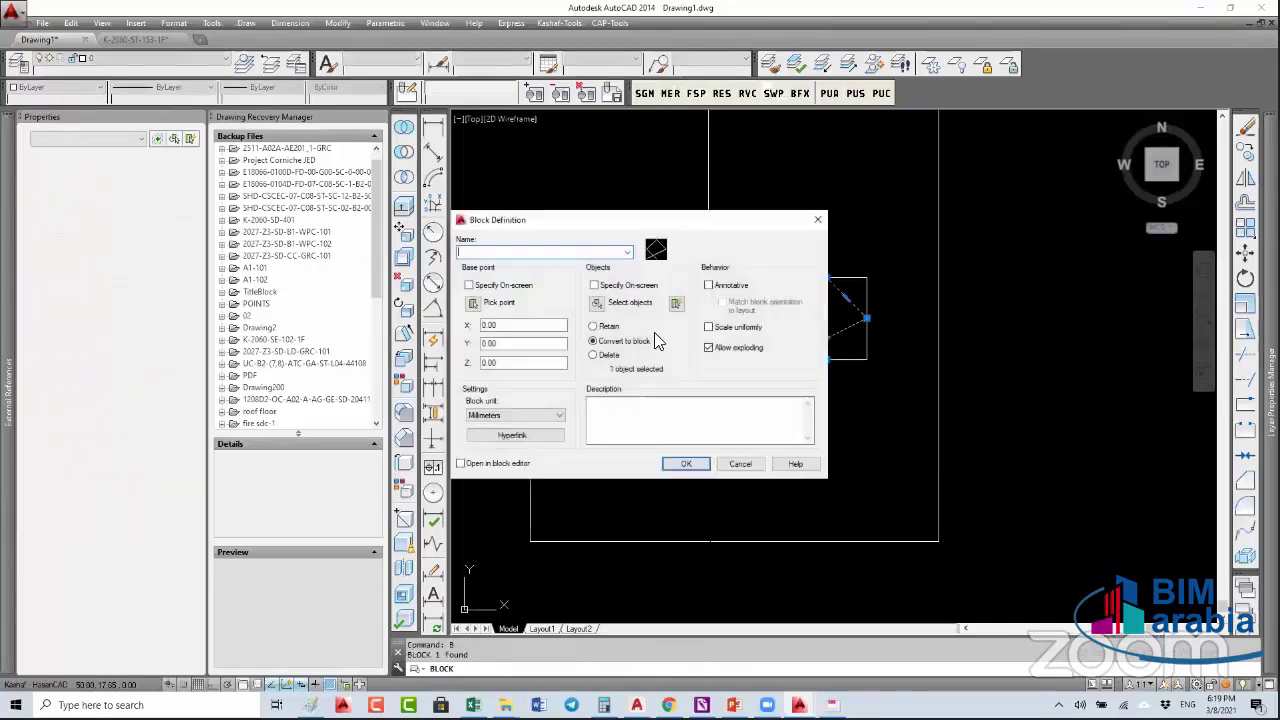
key(Escape)
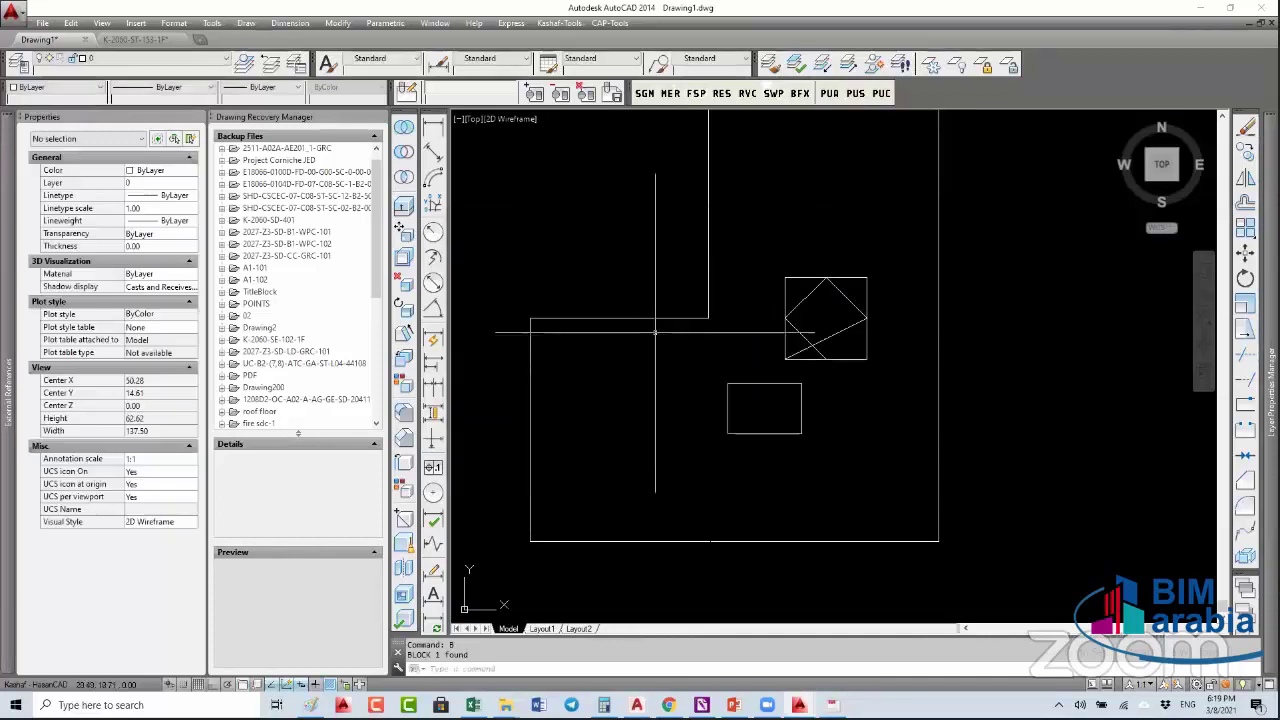
click(833, 335)
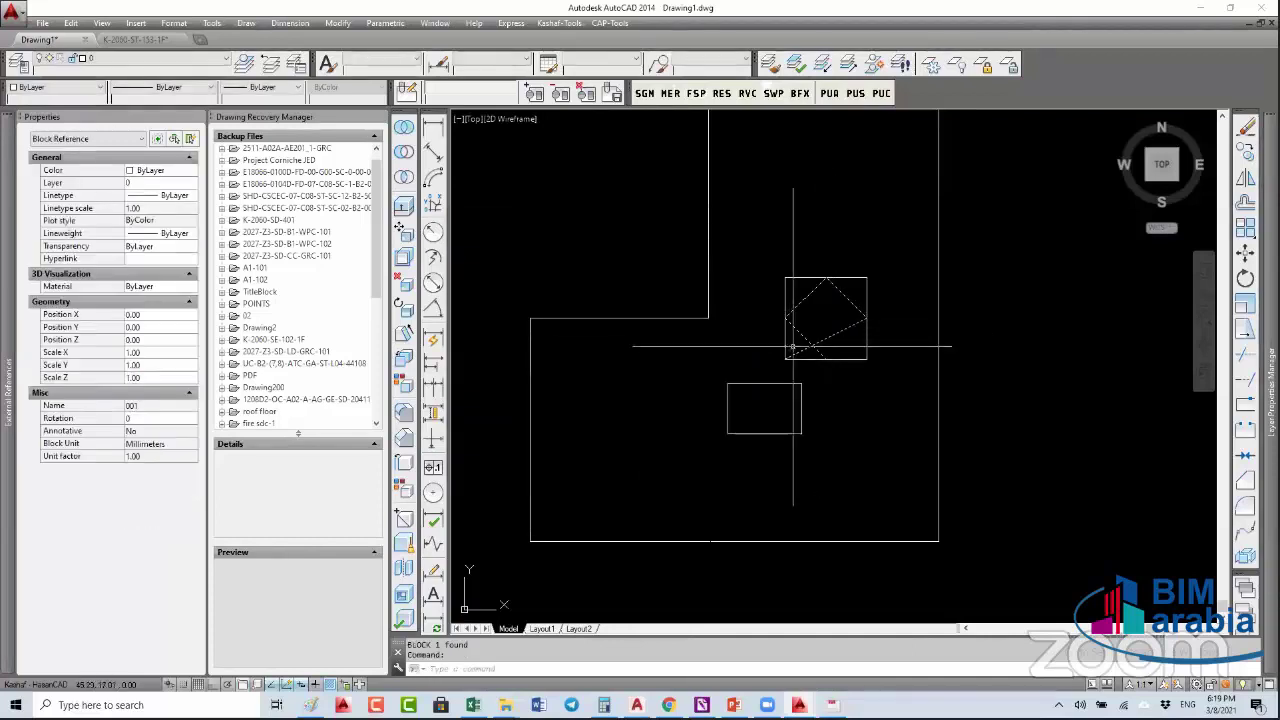
key(Escape)
key(Escape)
text(su)
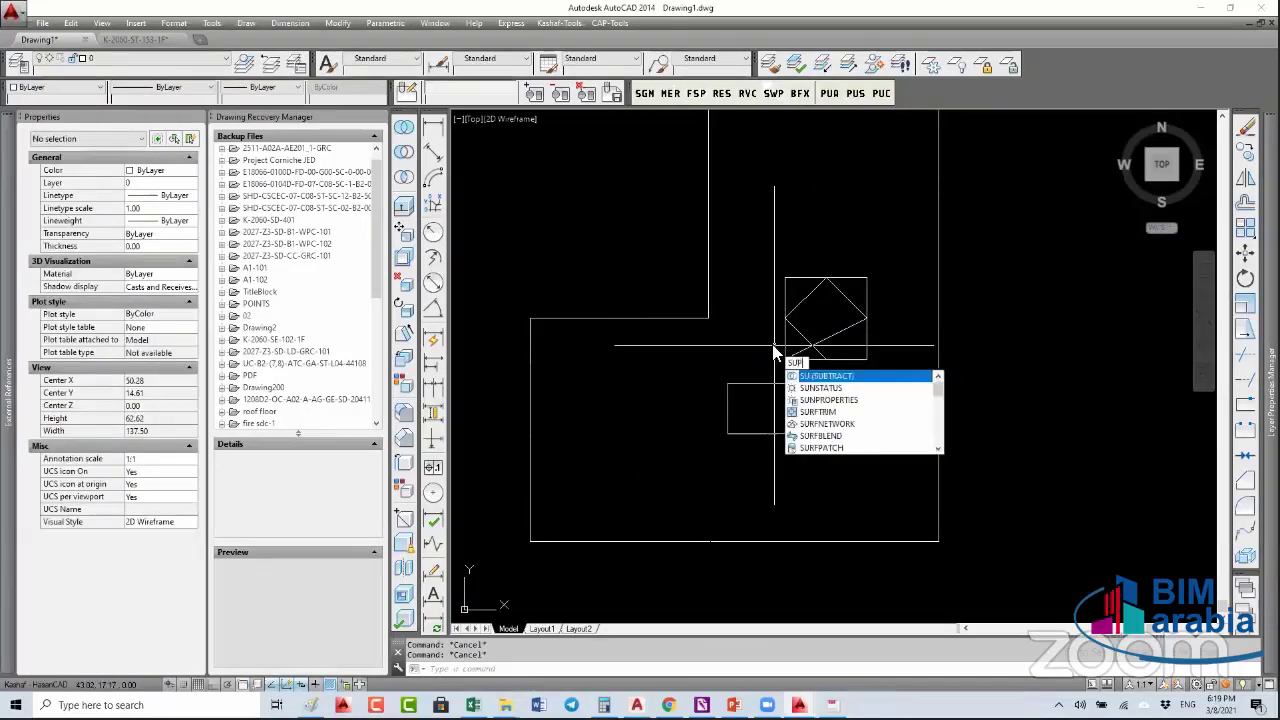
- Rerun SuperHatch with block 001, cancel the insertion, and select the diamond block reference
key(Return)
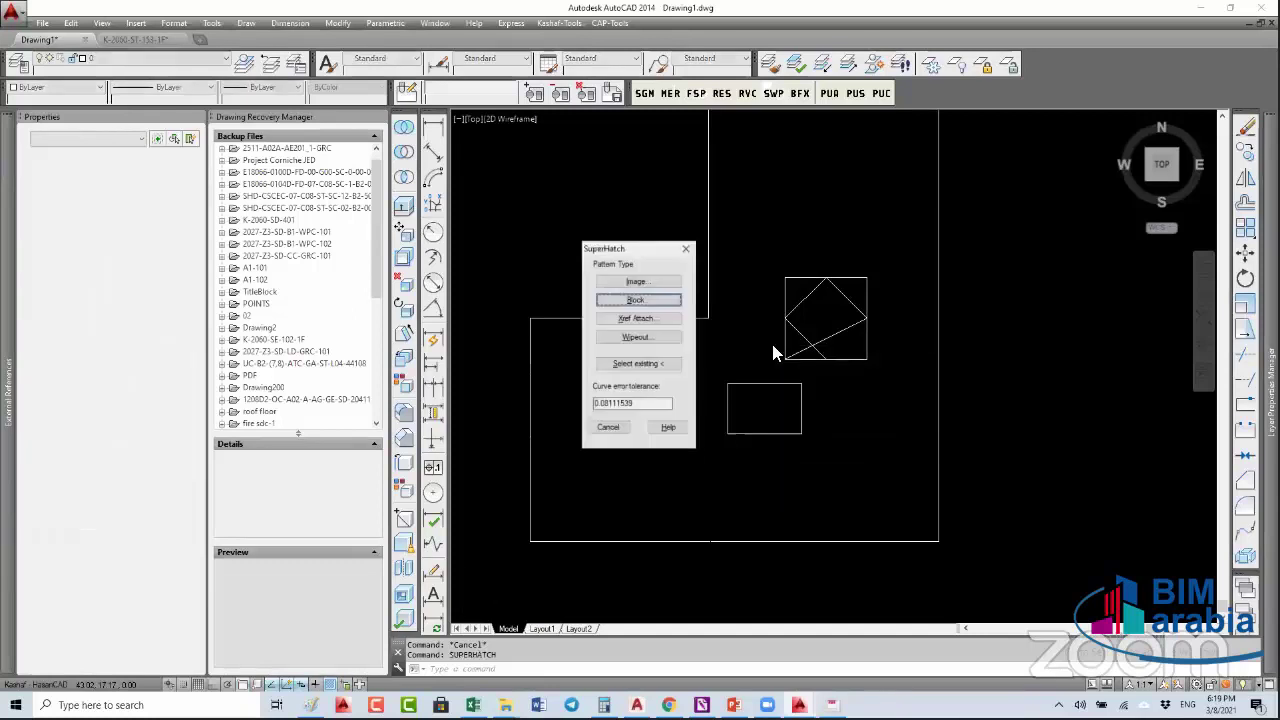
click(651, 309)
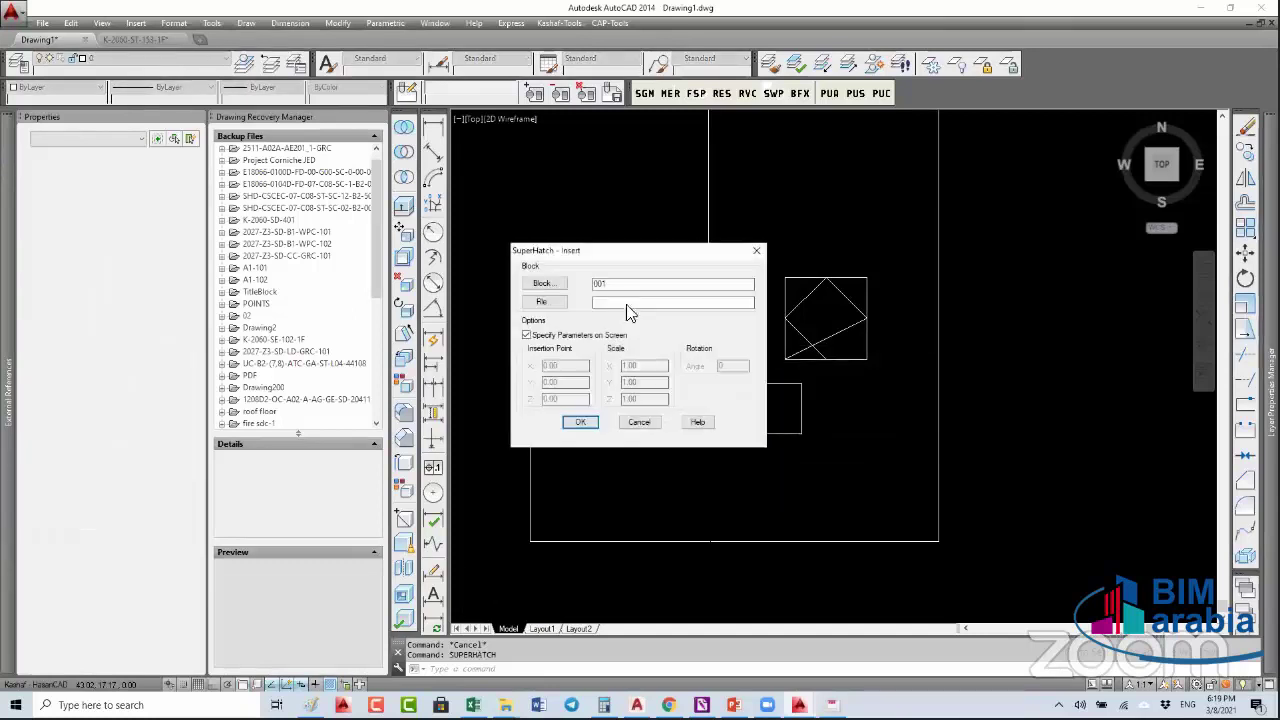
click(584, 428)
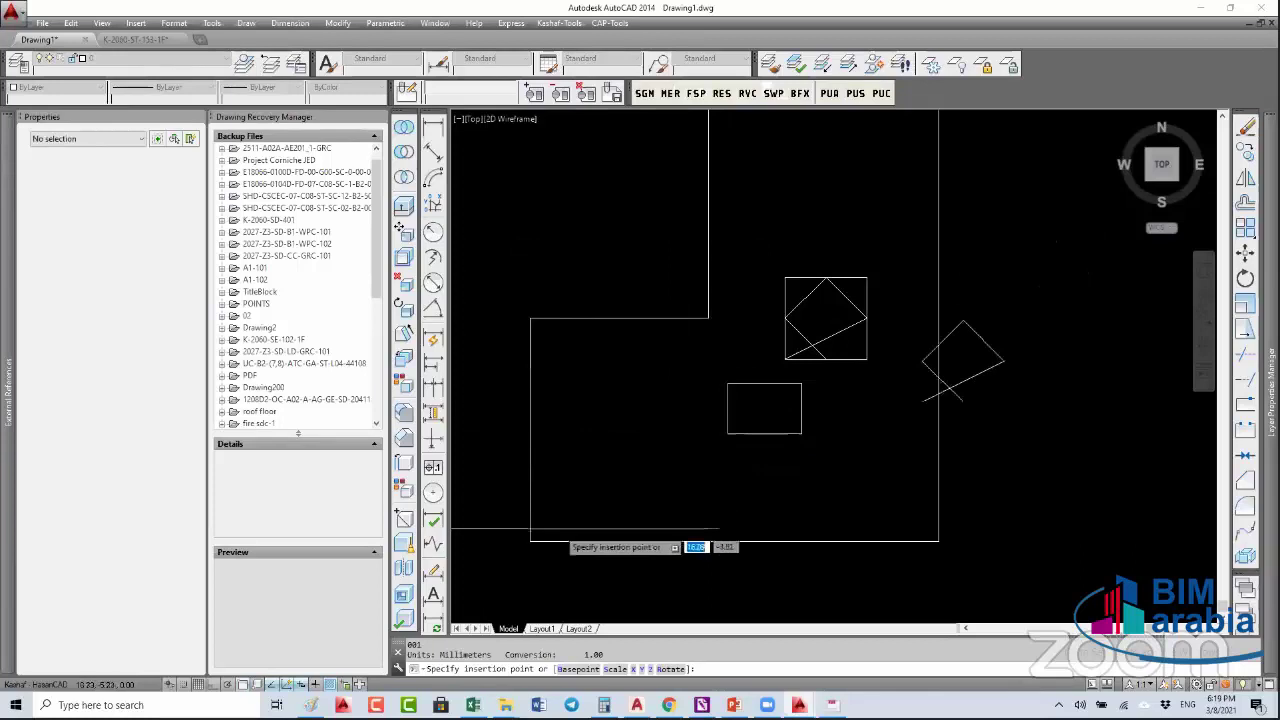
key(Escape)
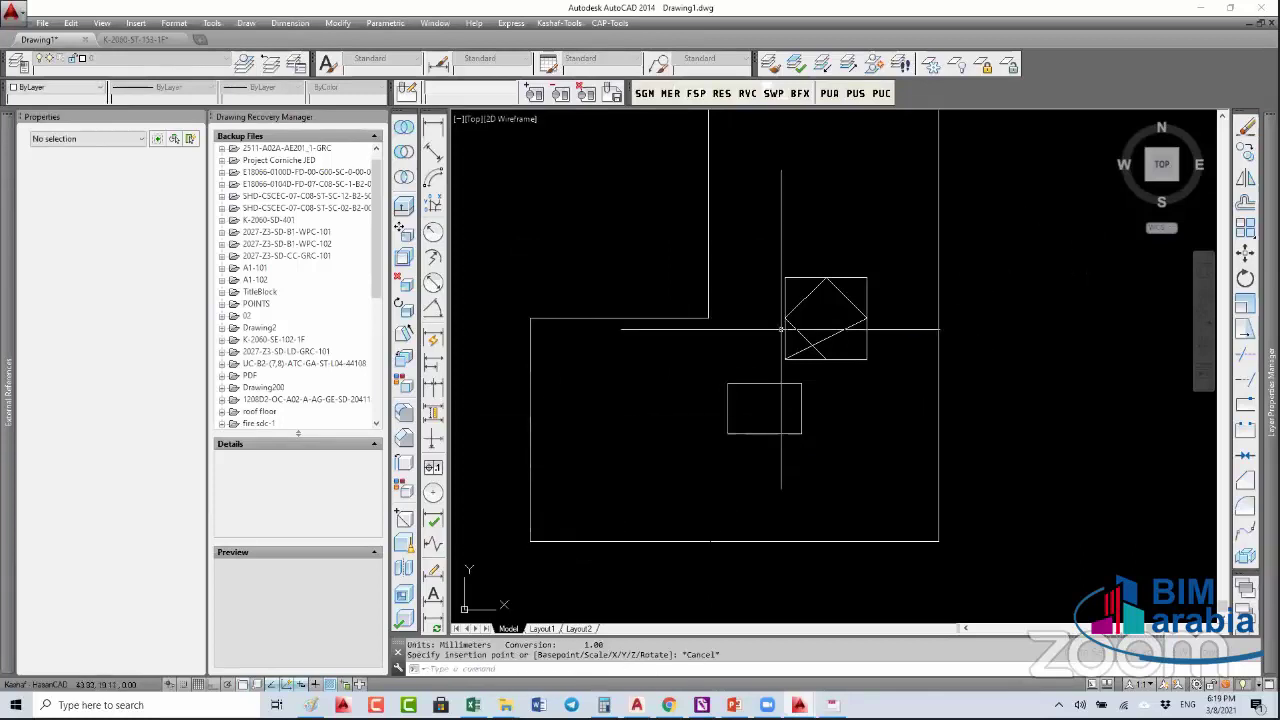
click(800, 345)
- Explode the diamond block, then start a new block based at the square's lower-left corner
text(x)
key(Return)
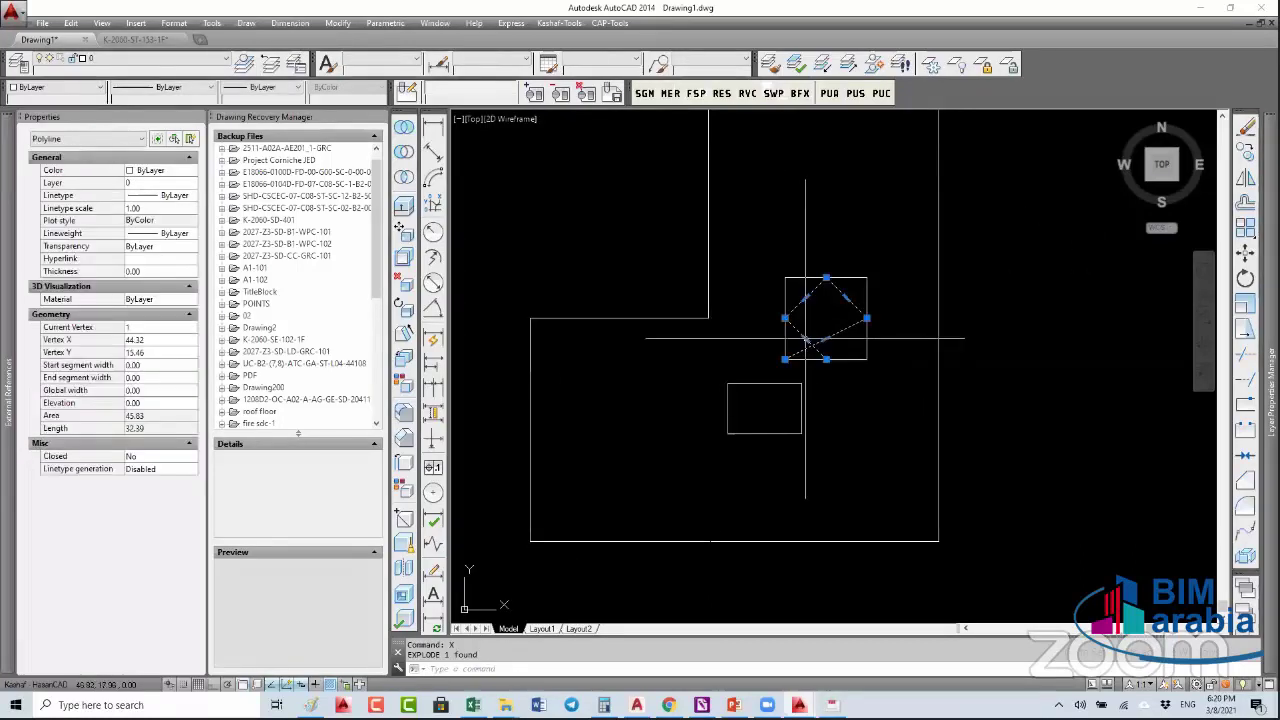
text(b)
key(Return)
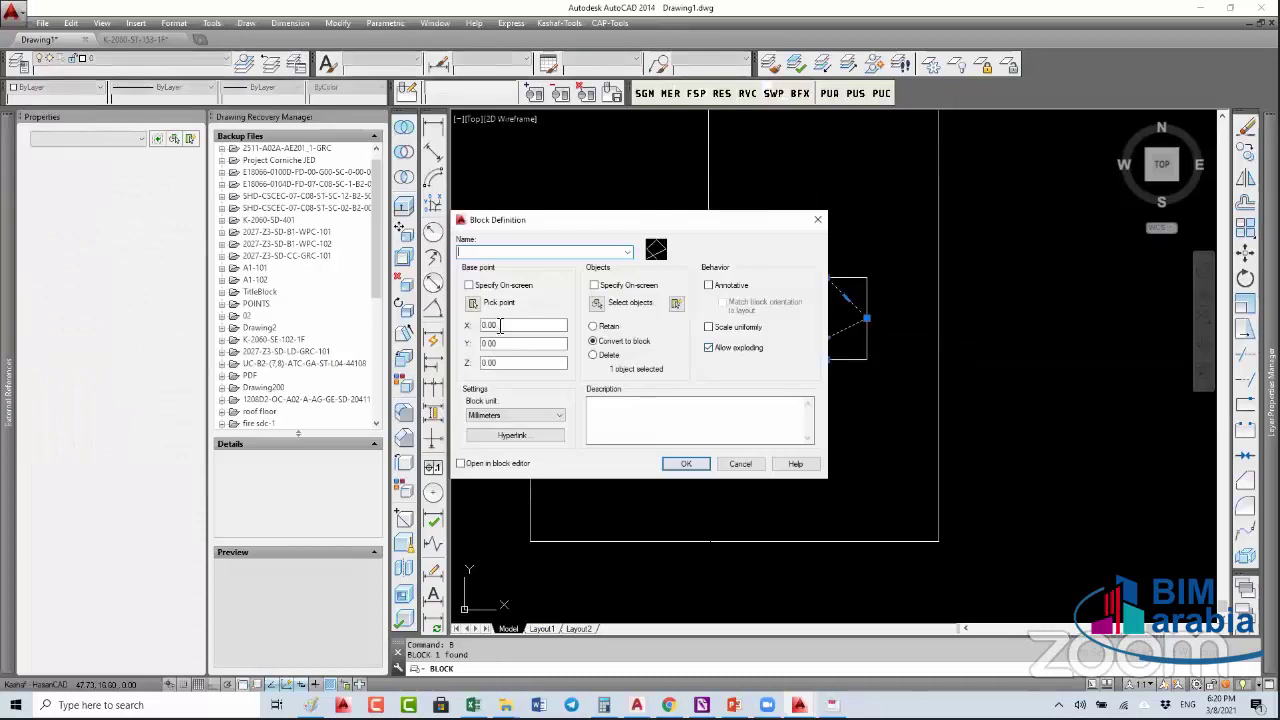
click(483, 220)
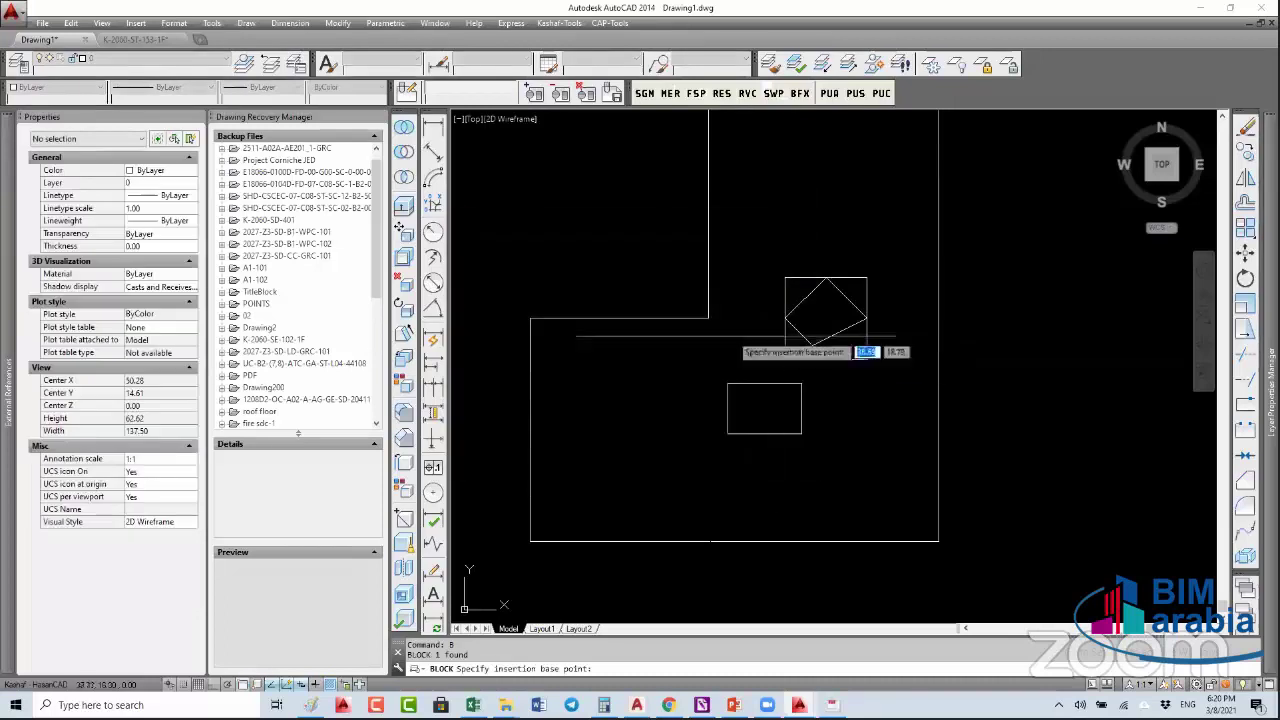
click(784, 350)
- Select the diamond polyline, name the block 001, and redefine the existing definition
click(596, 302)
click(838, 318)
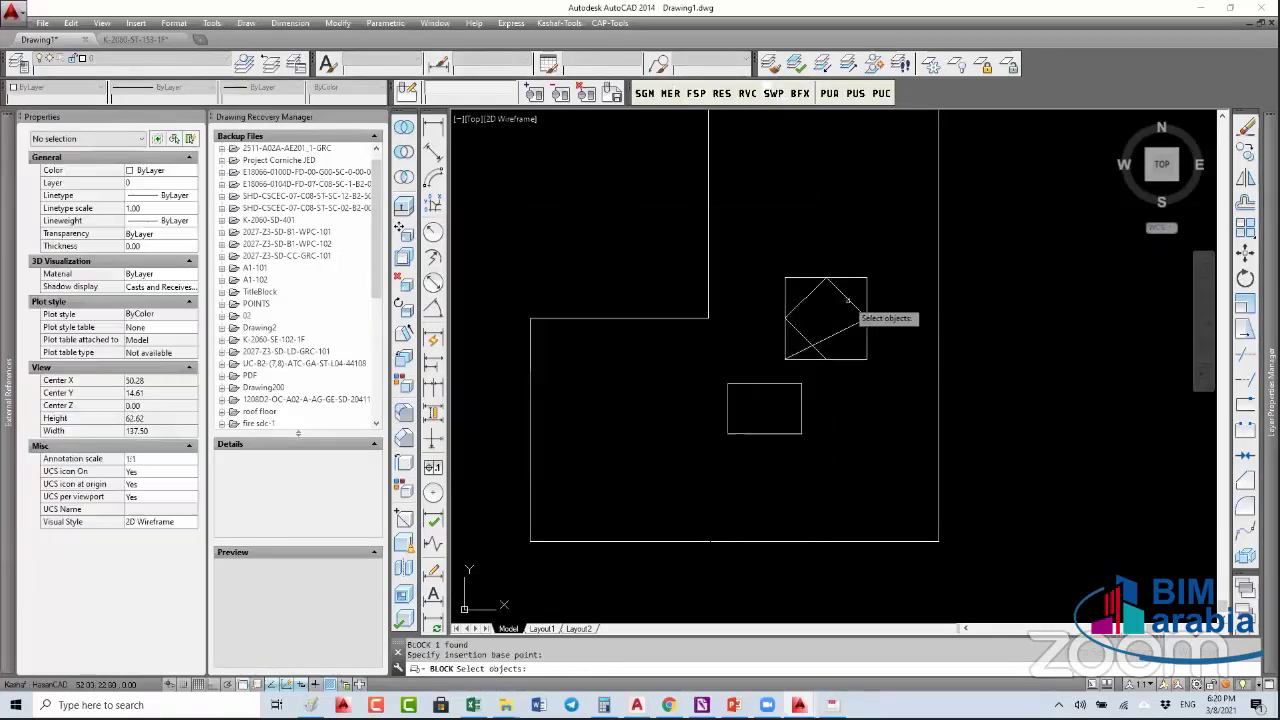
key(Return)
click(687, 466)
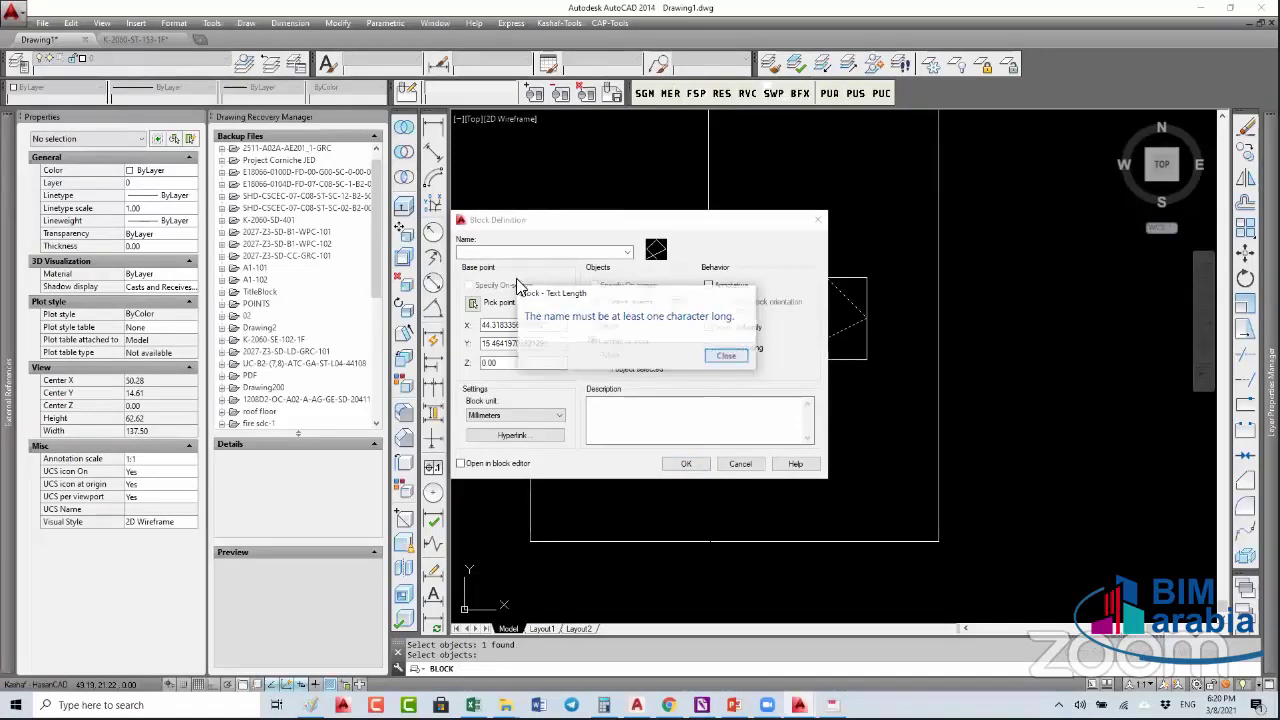
key(Return)
click(521, 252)
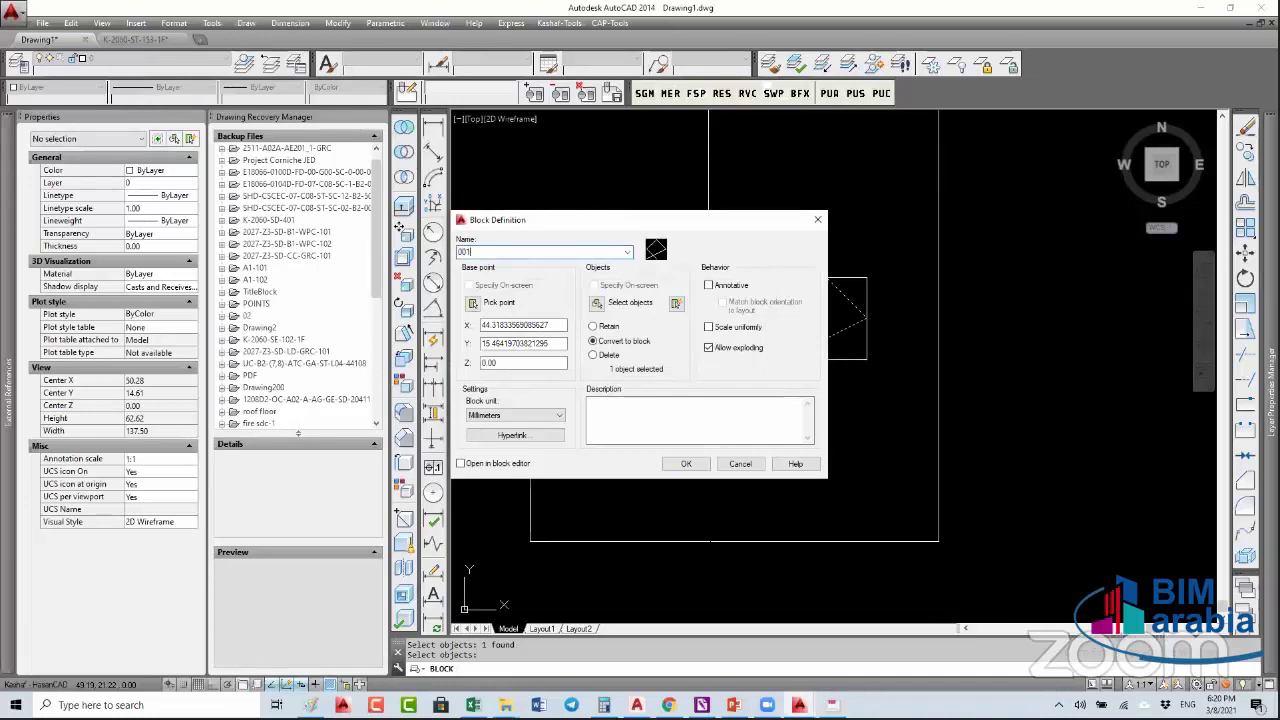
click(682, 462)
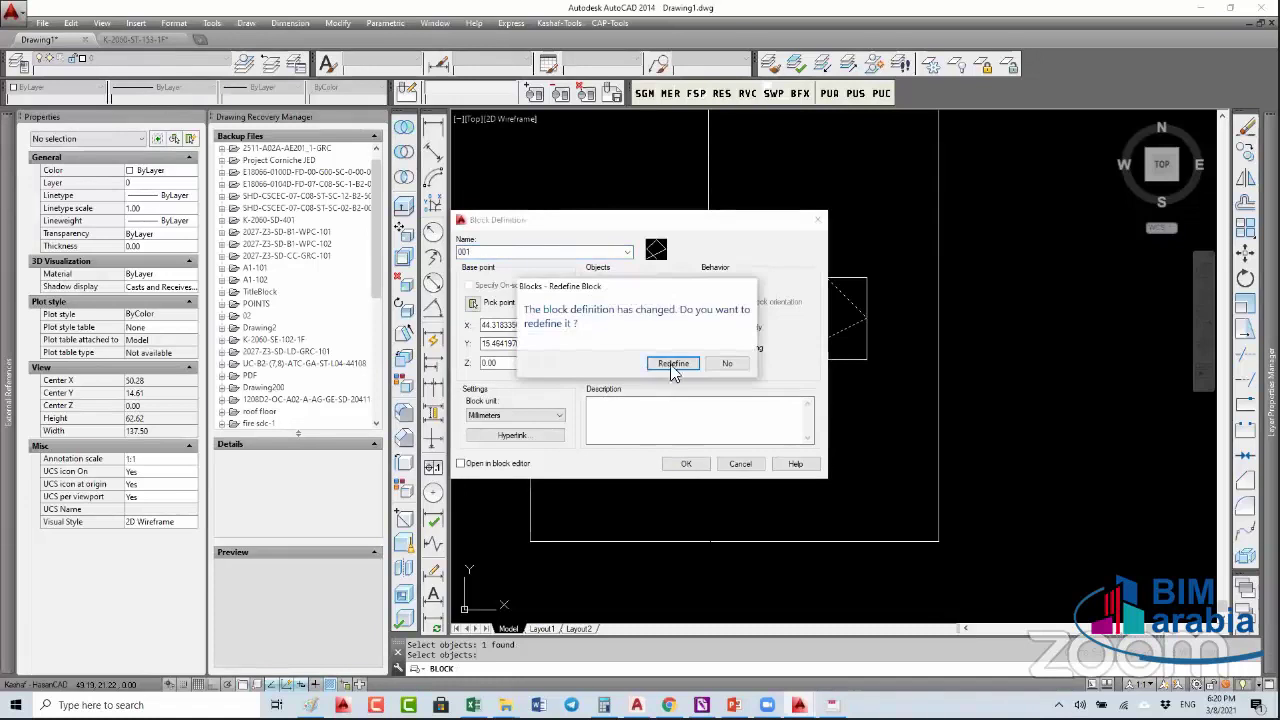
click(673, 365)
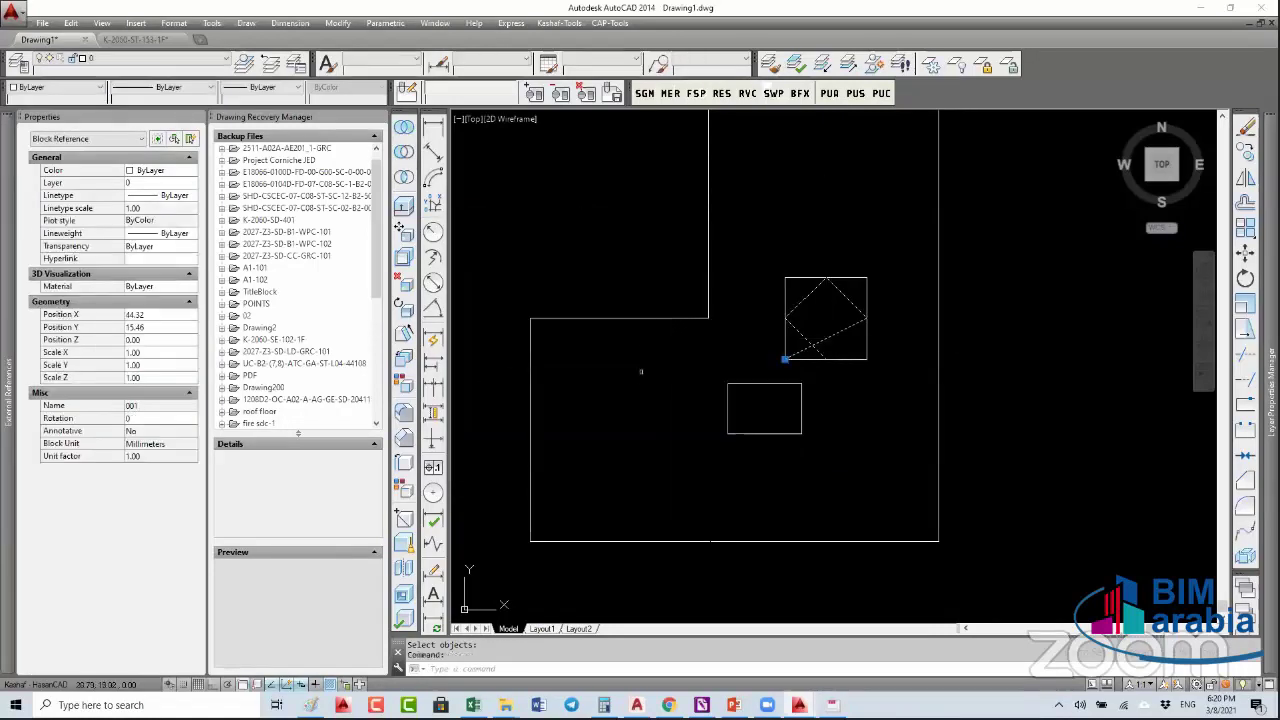
- Start SUPERHATCH with block 001 at the default scale and rotation
text(SUPP)
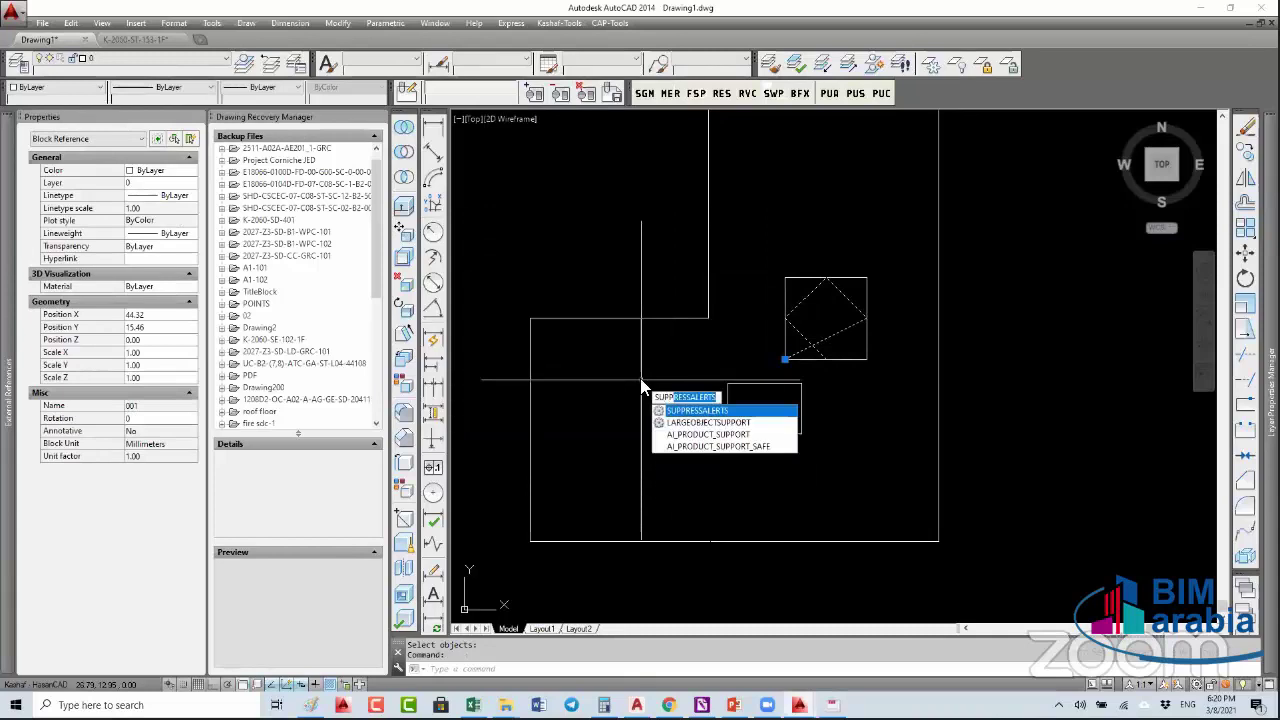
key(BackSpace)
key(BackSpace)
key(BackSpace)
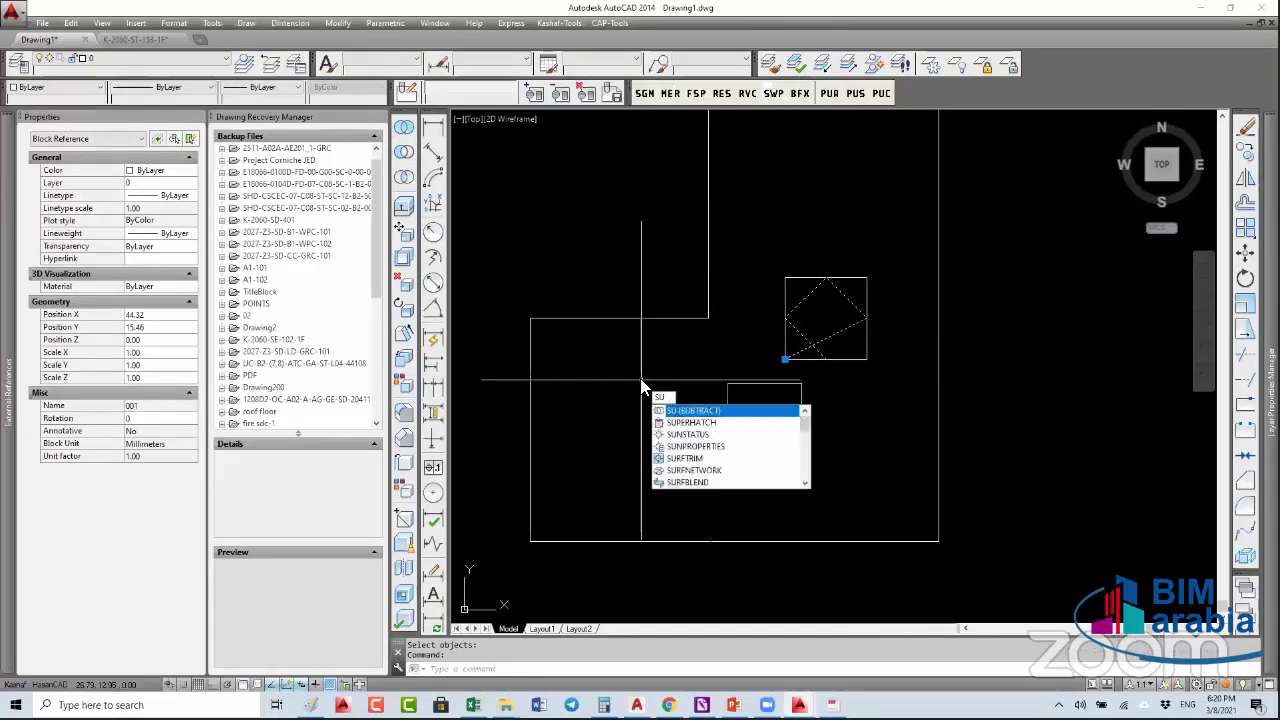
text(PERHATCH)
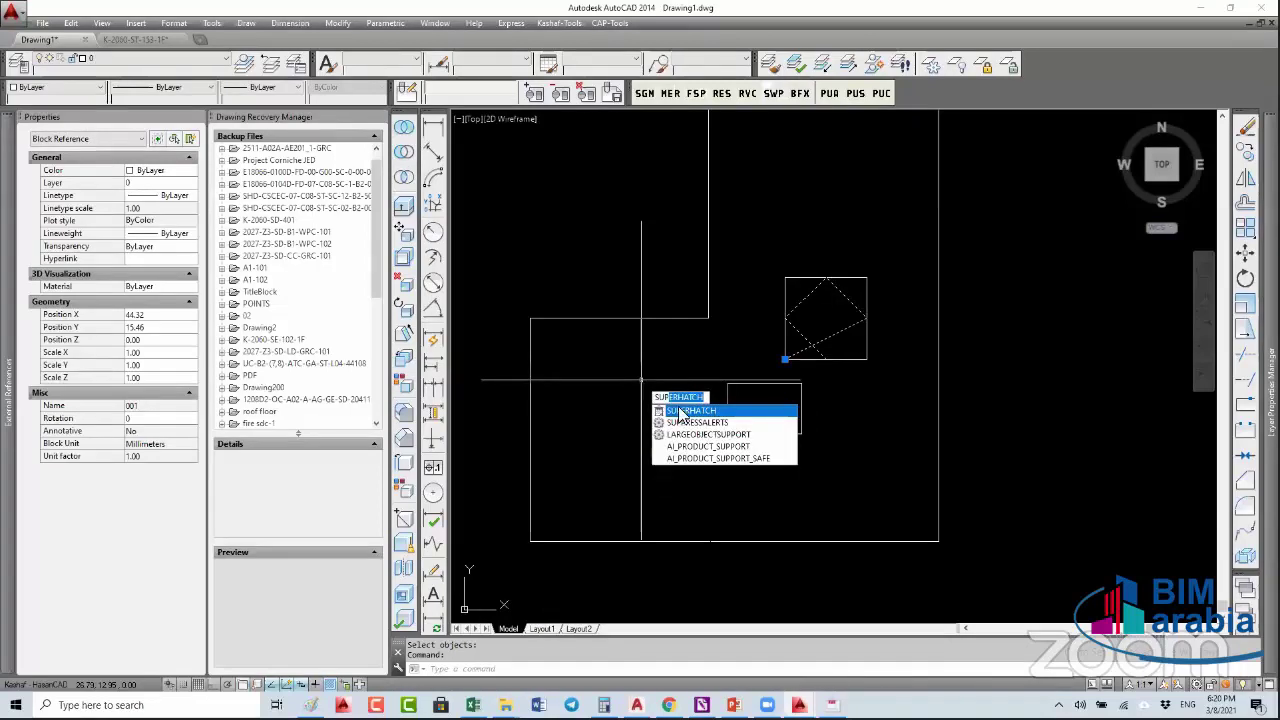
click(680, 410)
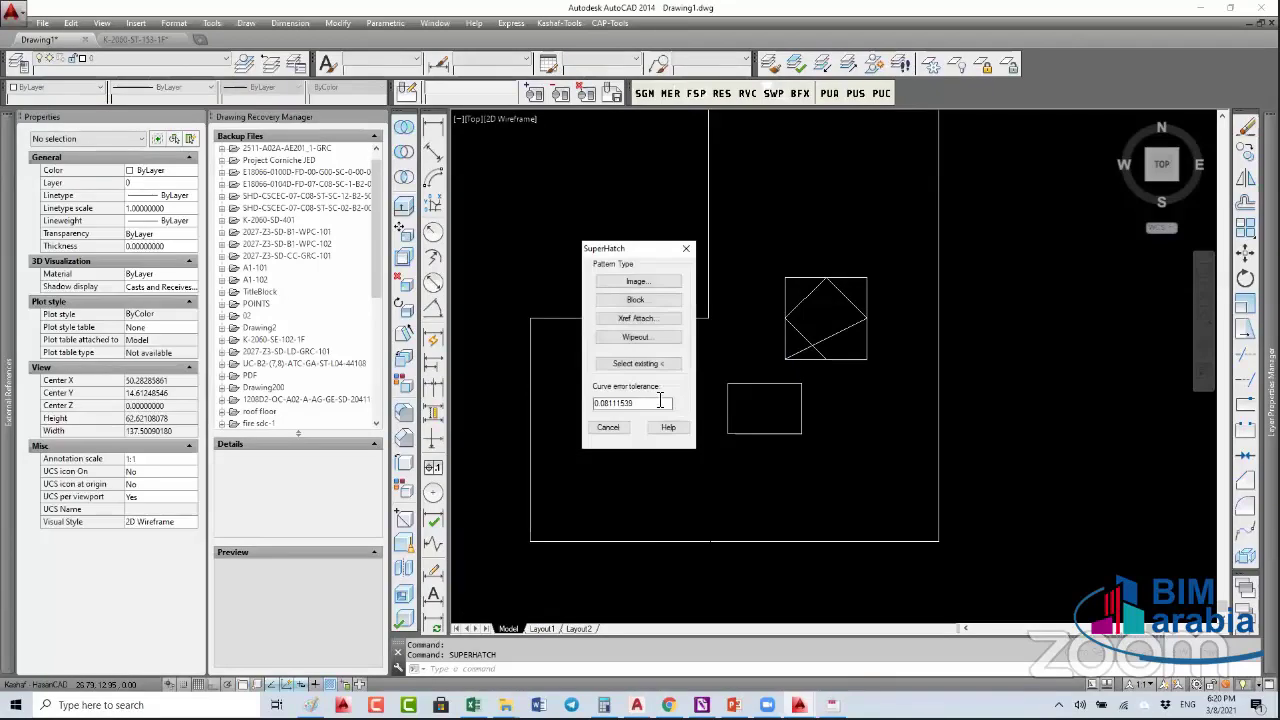
click(635, 299)
click(579, 422)
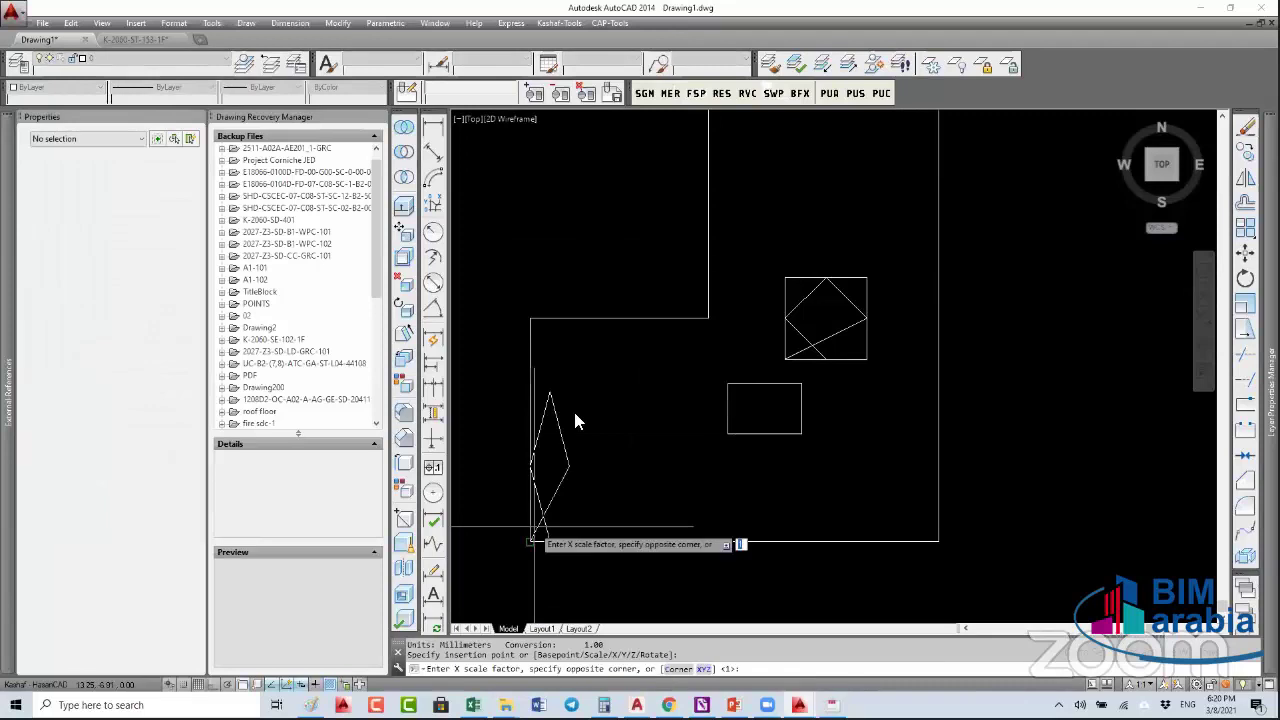
key(Return)
key(Return)
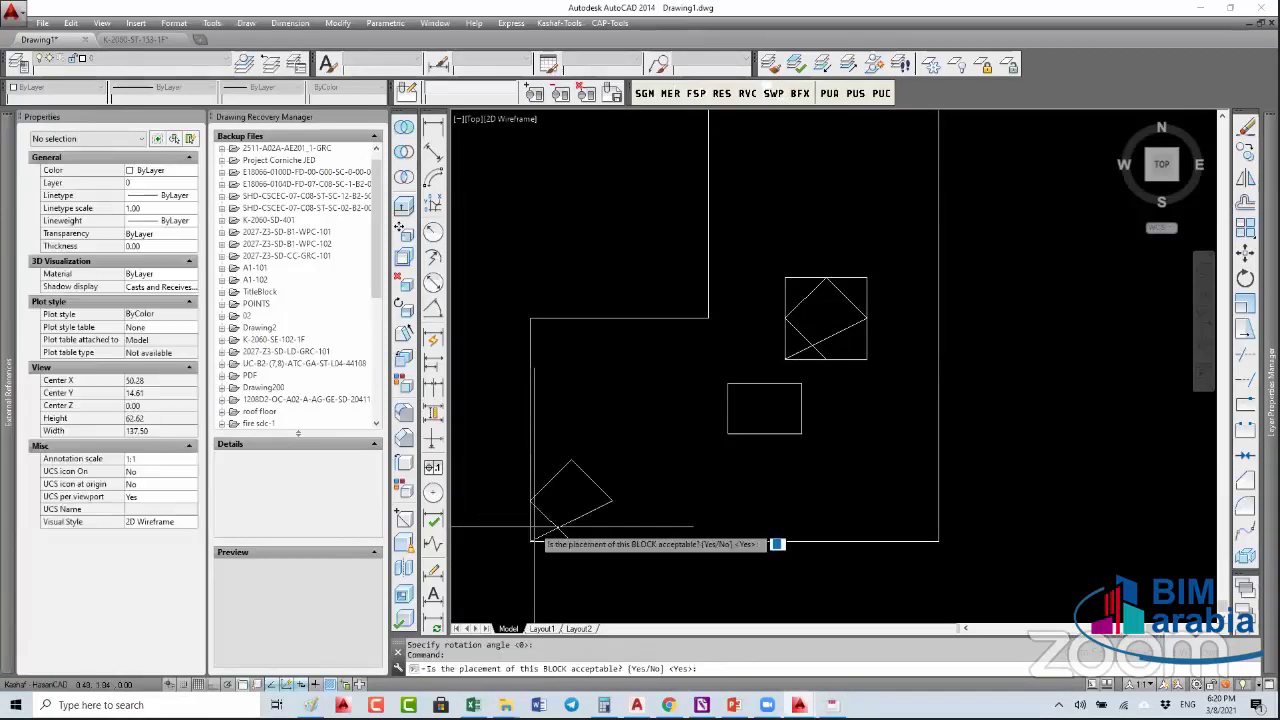
key(Return)
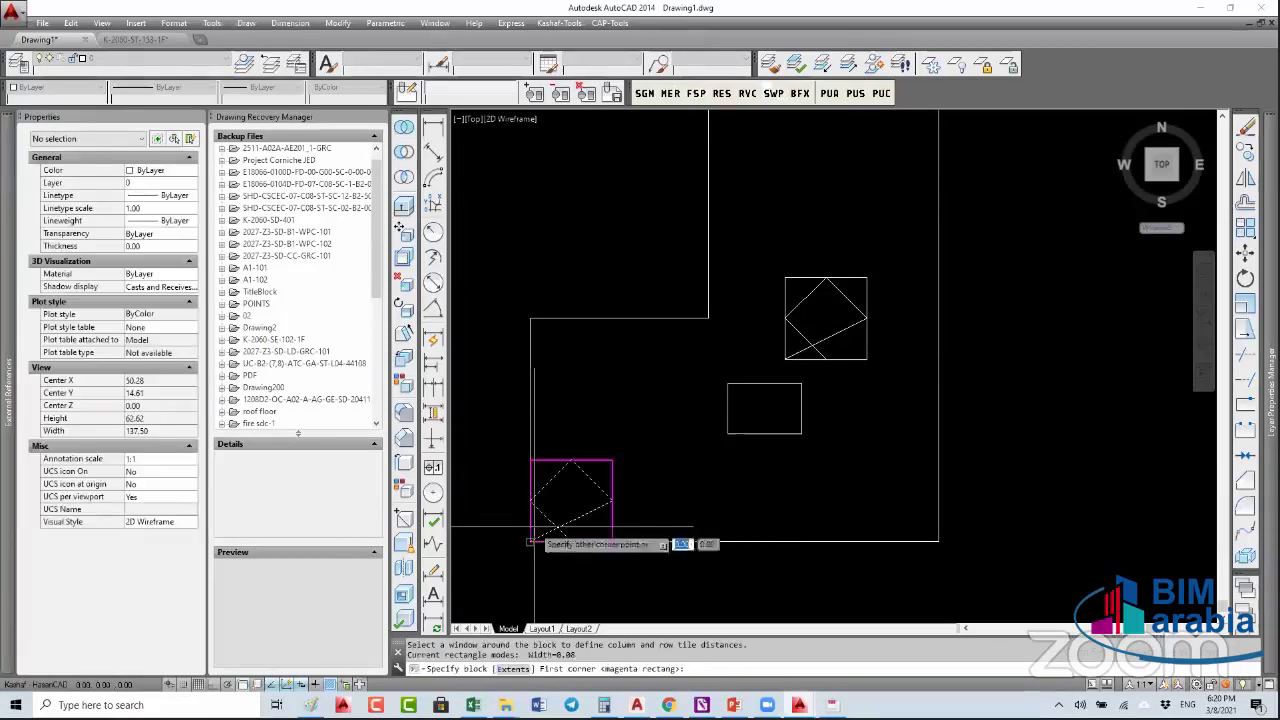
- Set the tile window to the L's inner edge and fill inside the L boundary
click(608, 462)
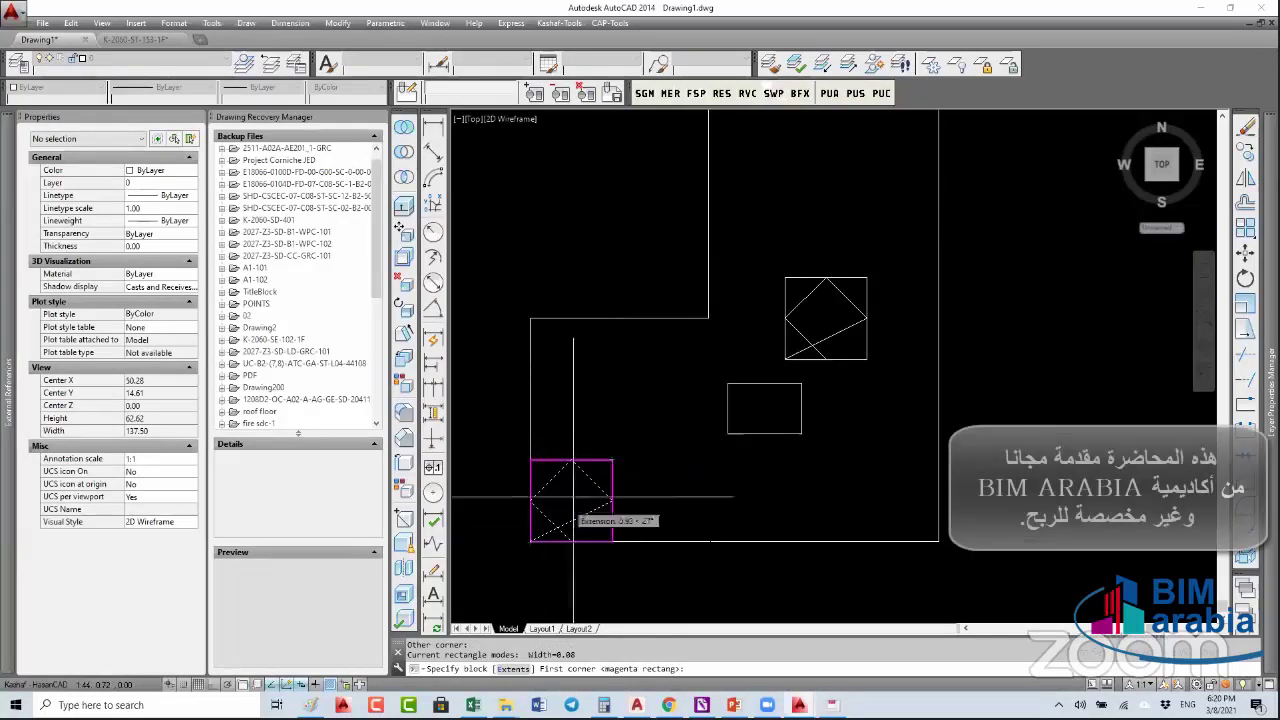
click(531, 541)
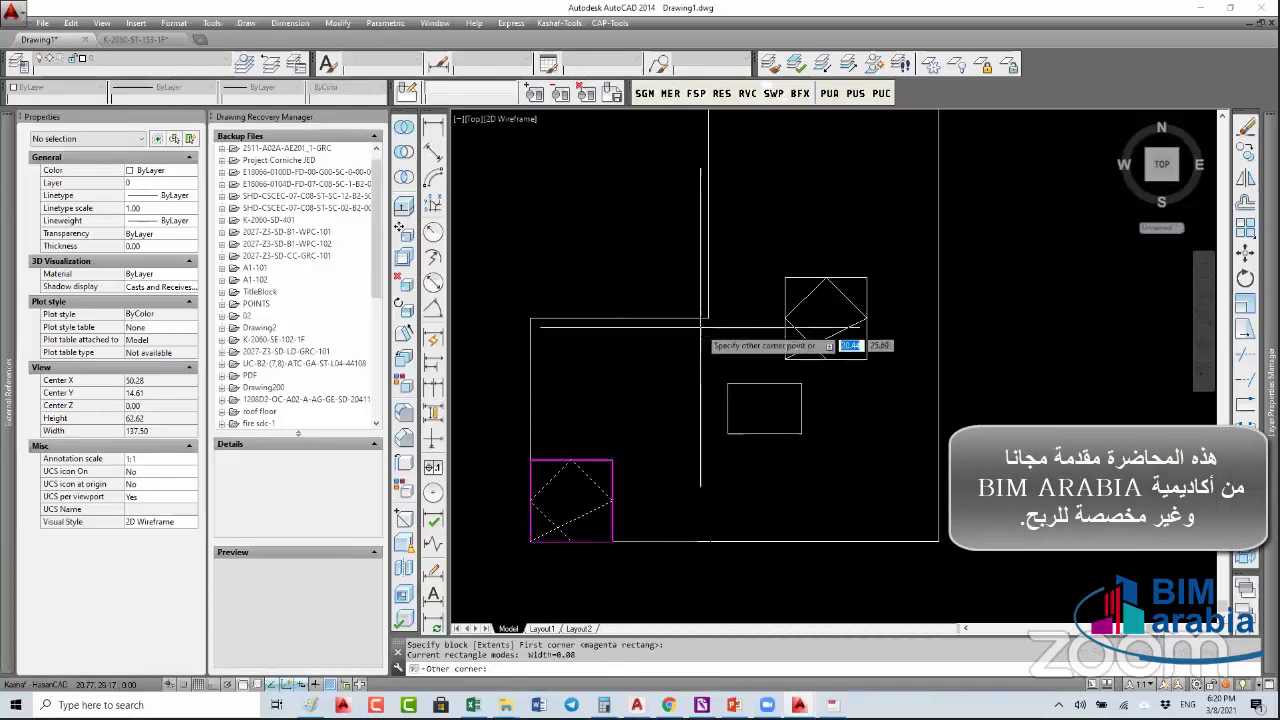
click(707, 321)
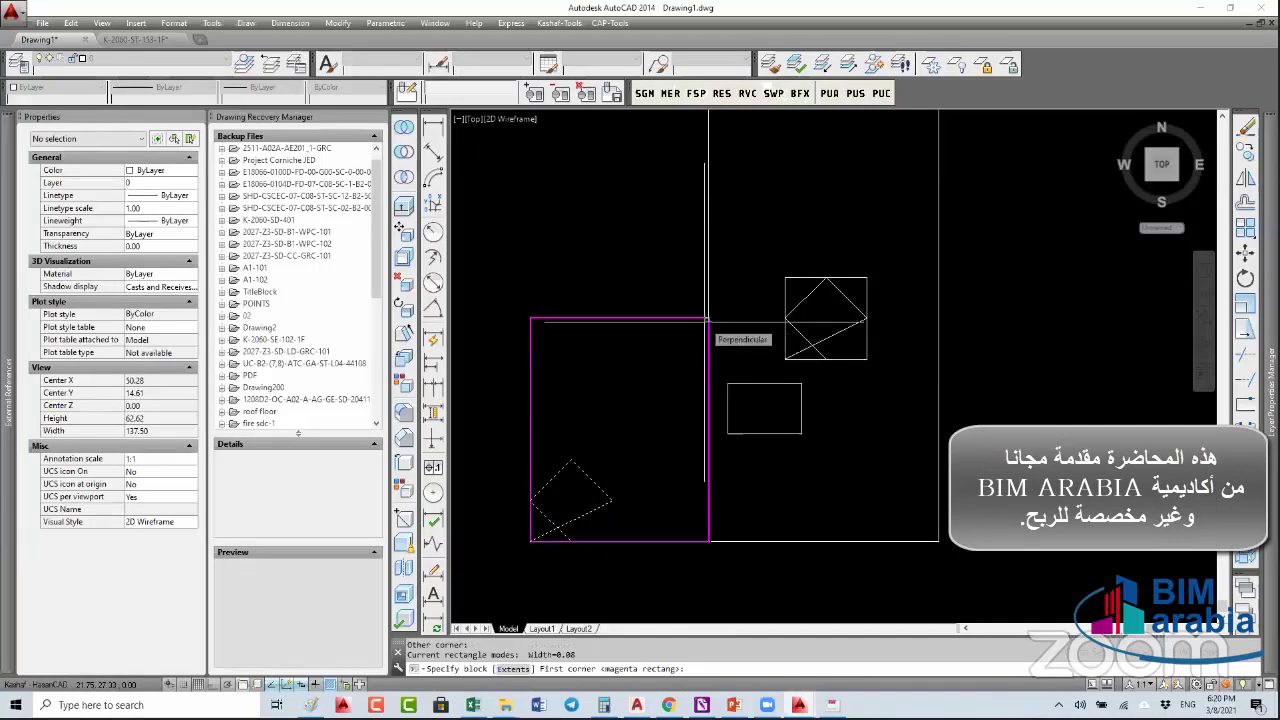
key(Return)
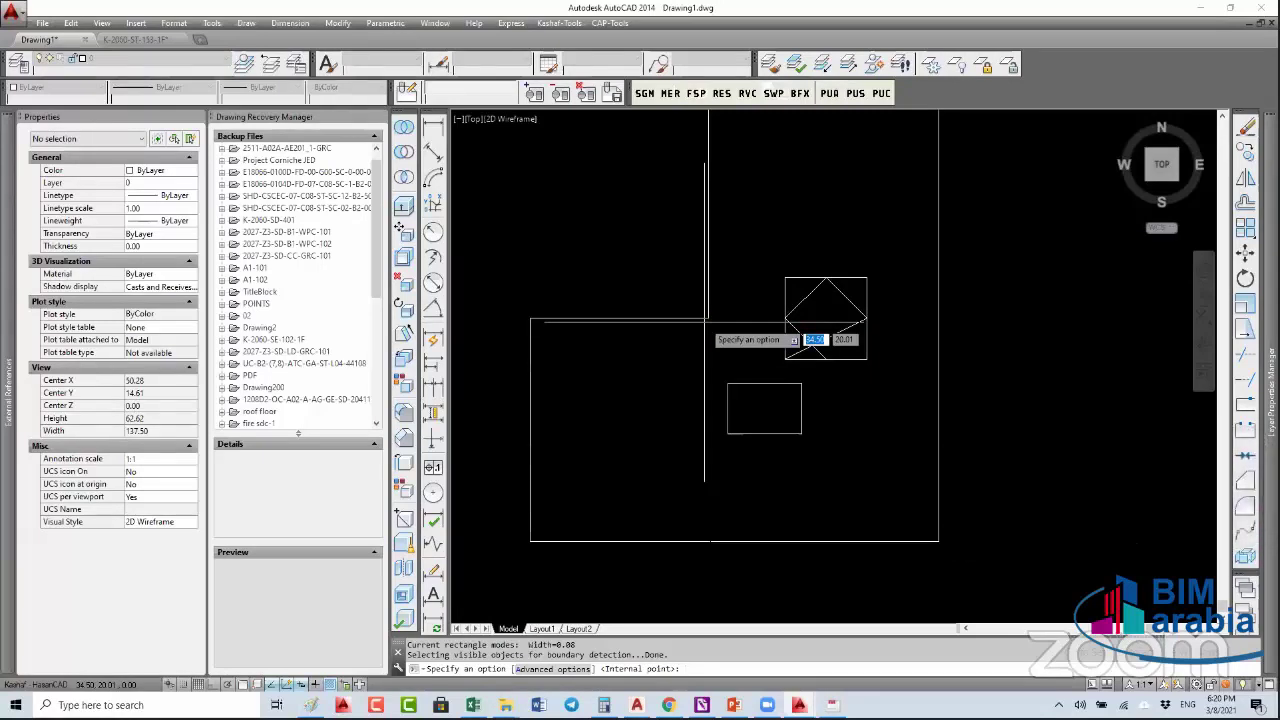
click(668, 388)
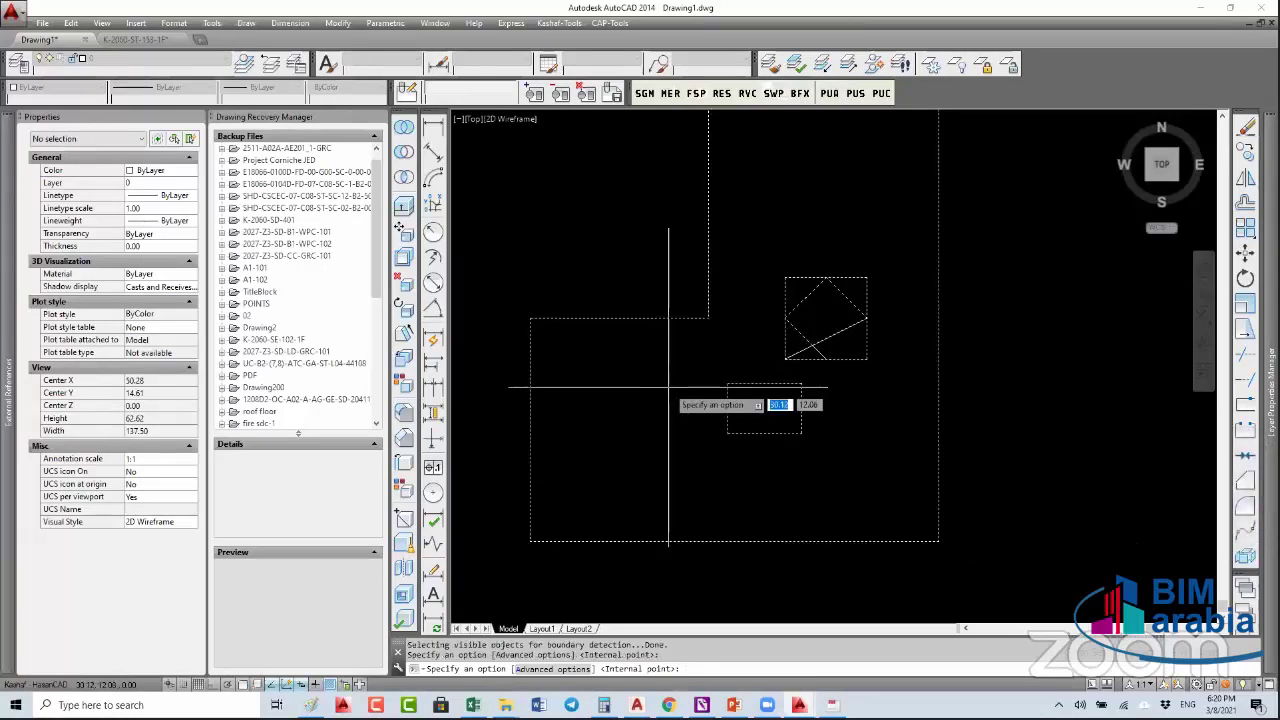
key(Return)
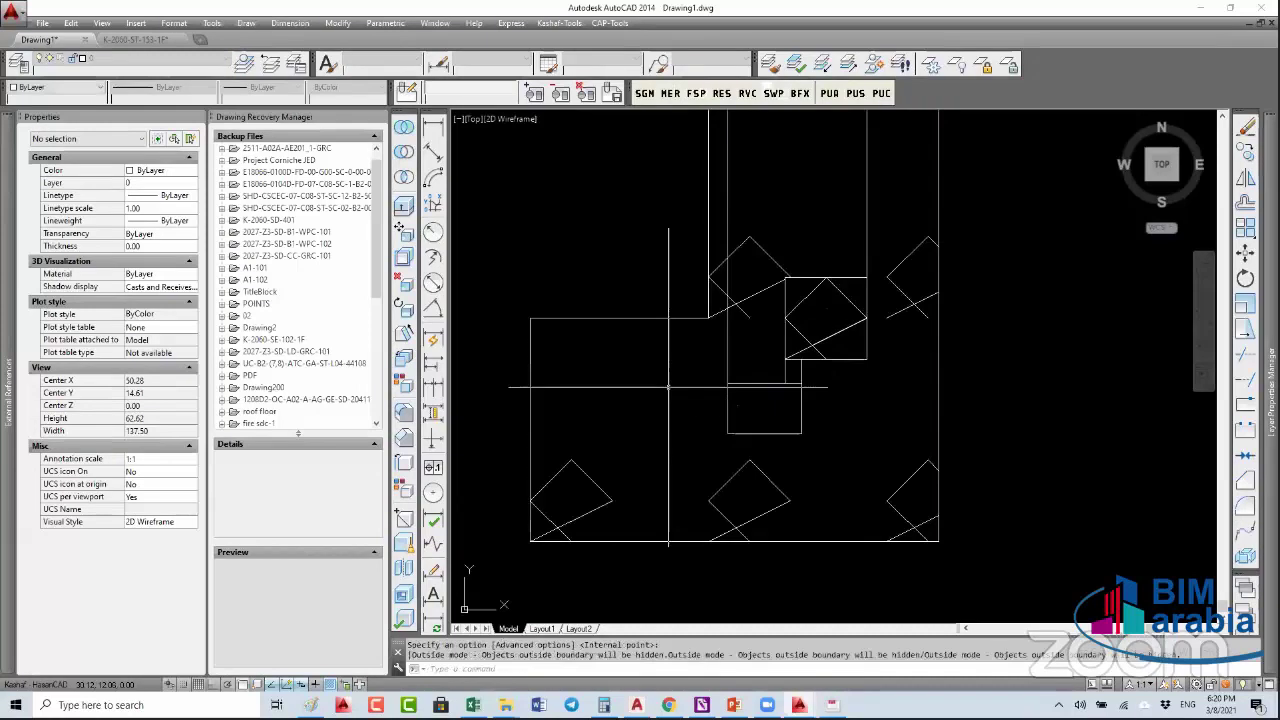
- Drop the diamond fill, try SUPERHATCH with block 001 again, cancel it, and restart the command
click(591, 477)
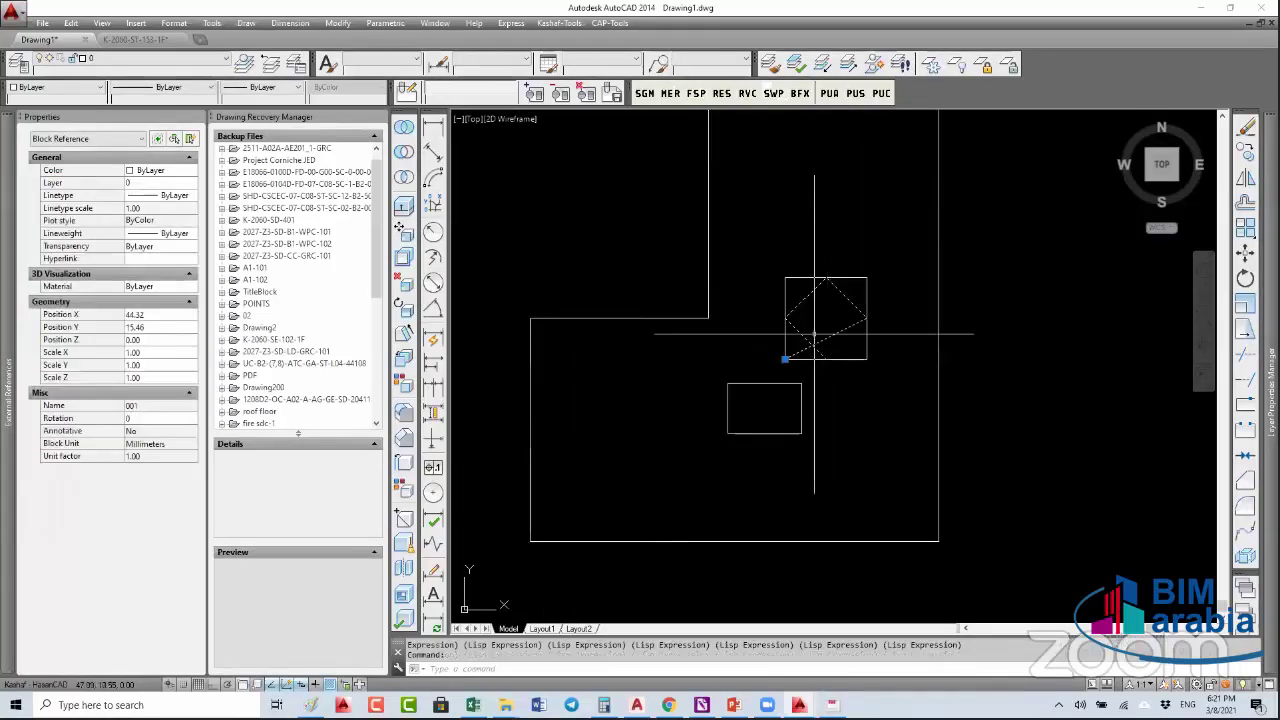
key(Escape)
key(Escape)
text(SUPERHATCH)
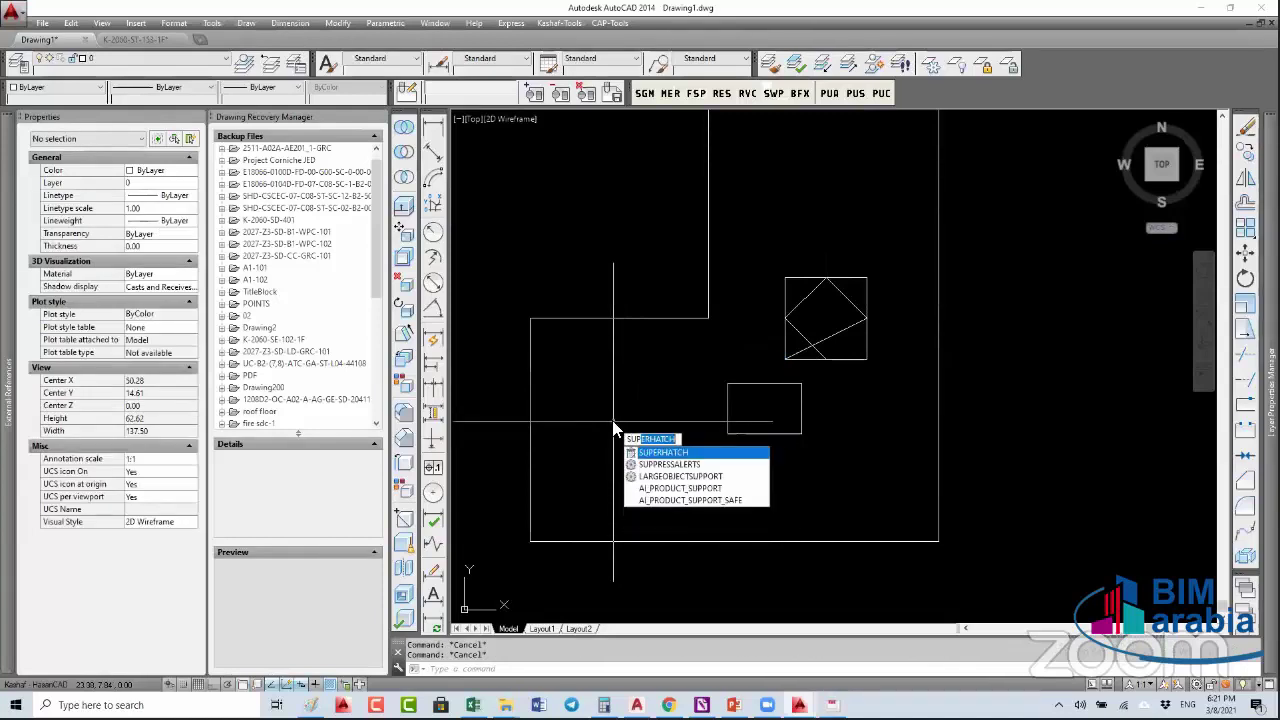
key(Return)
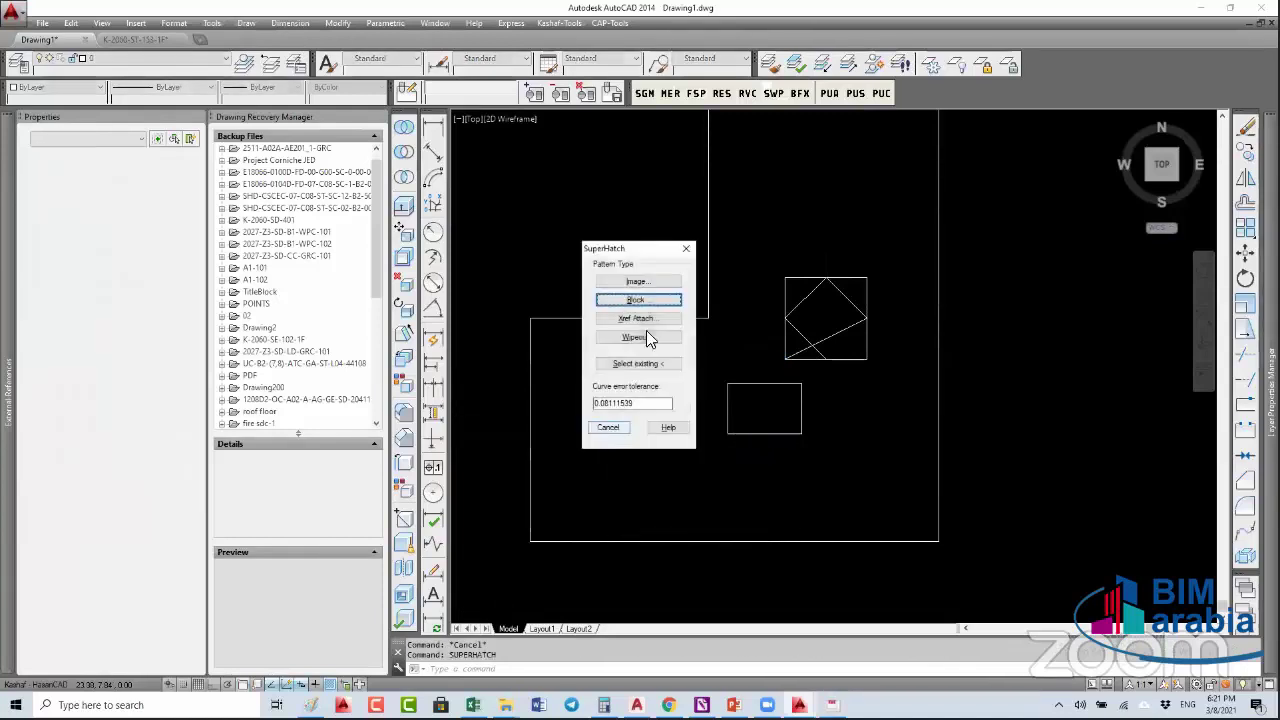
click(651, 304)
click(582, 422)
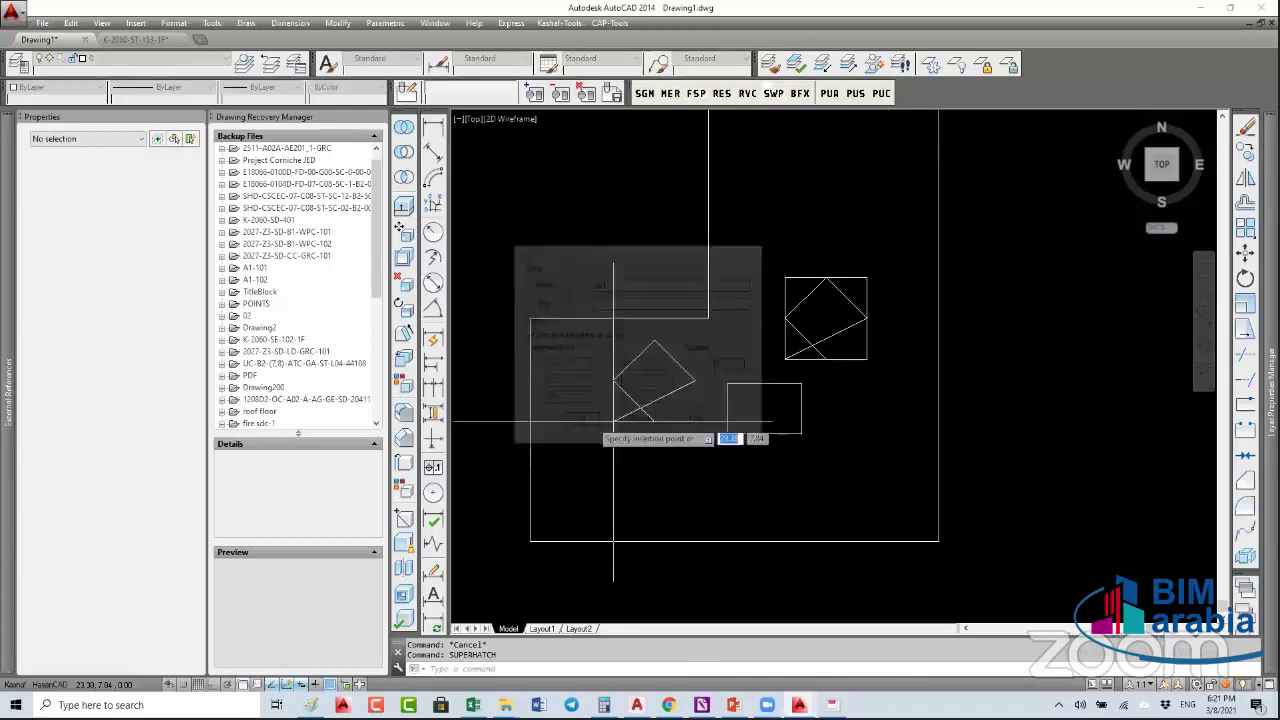
click(533, 527)
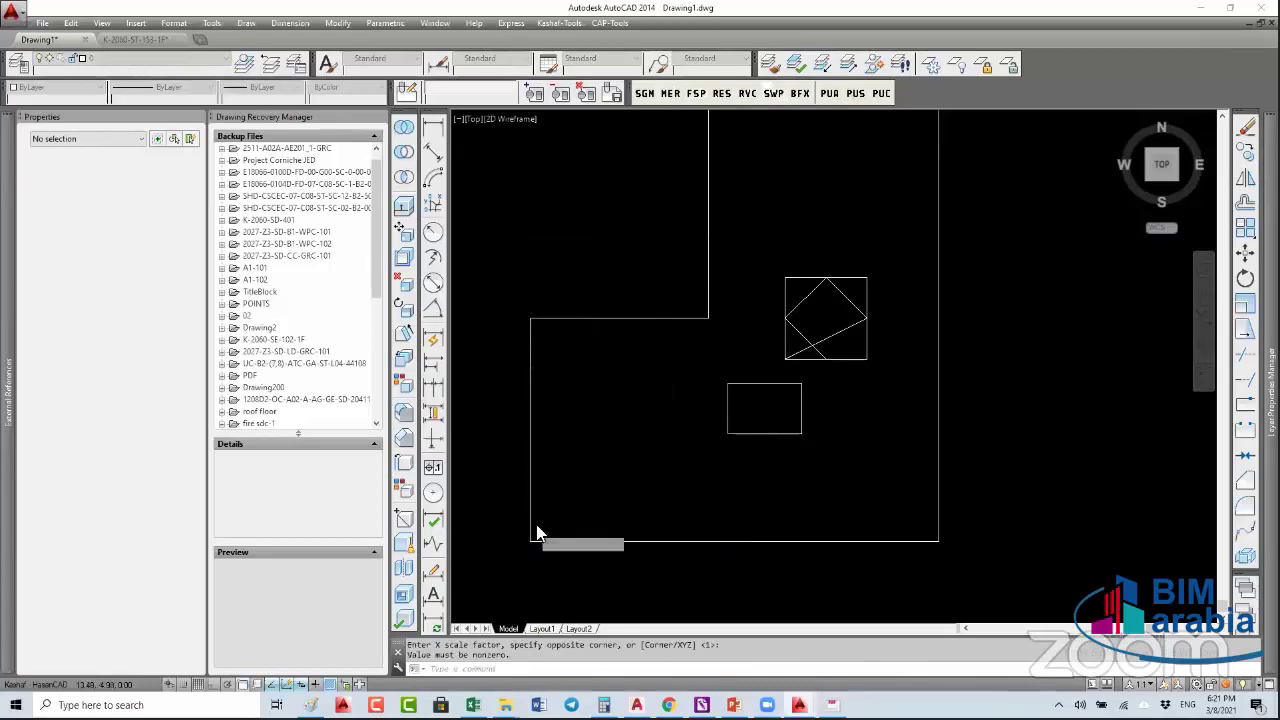
key(Escape)
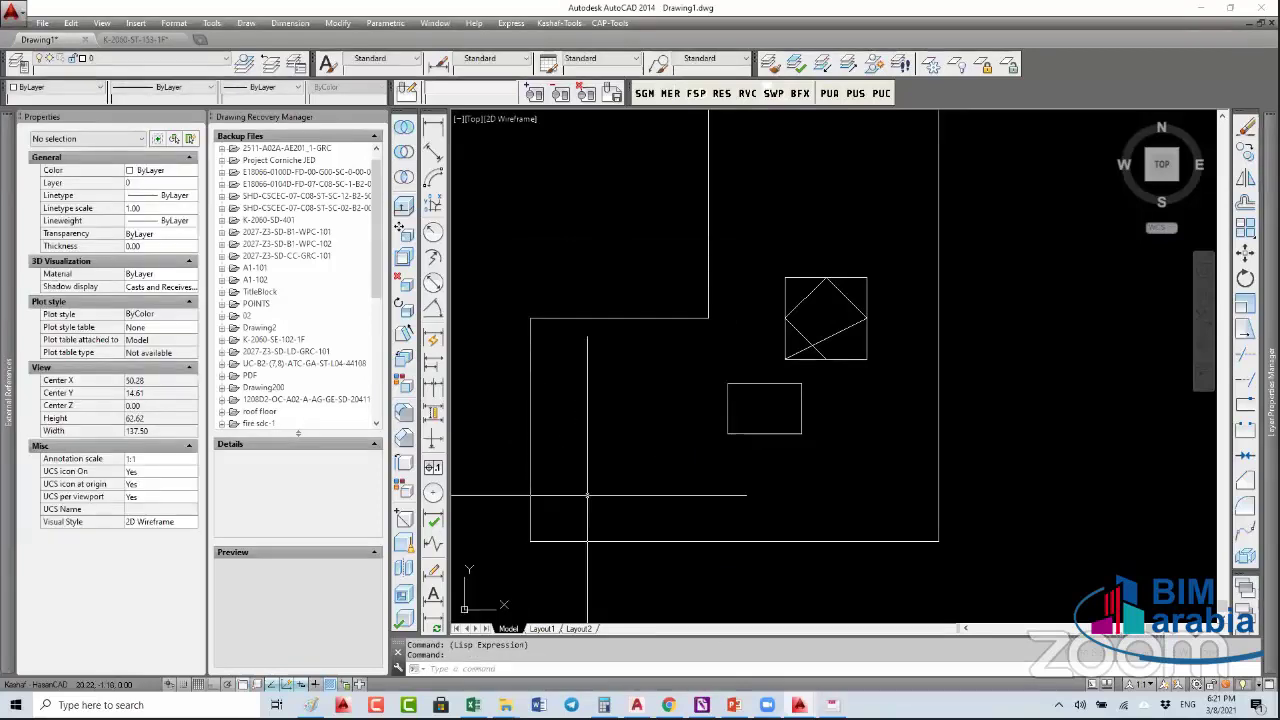
key(Escape)
key(Return)
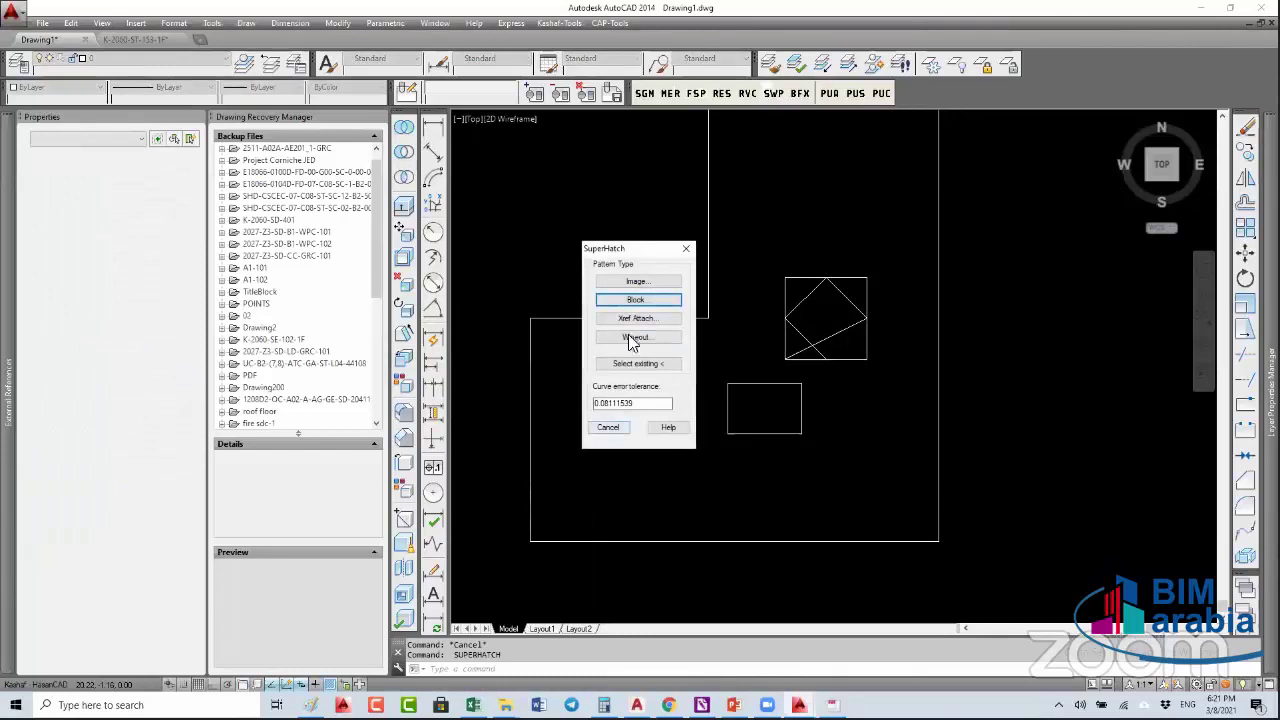
- Insert block 001 at the L's bottom-left corner with default scales and rotation
click(648, 300)
click(582, 425)
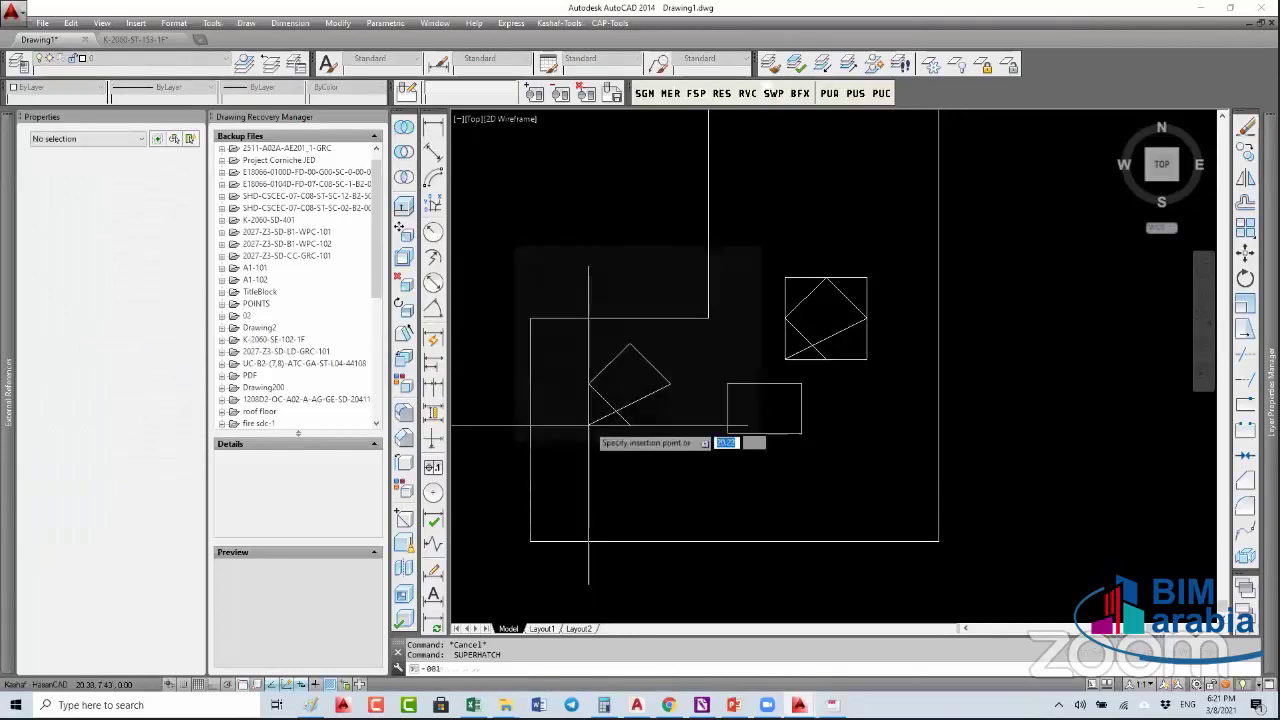
click(531, 540)
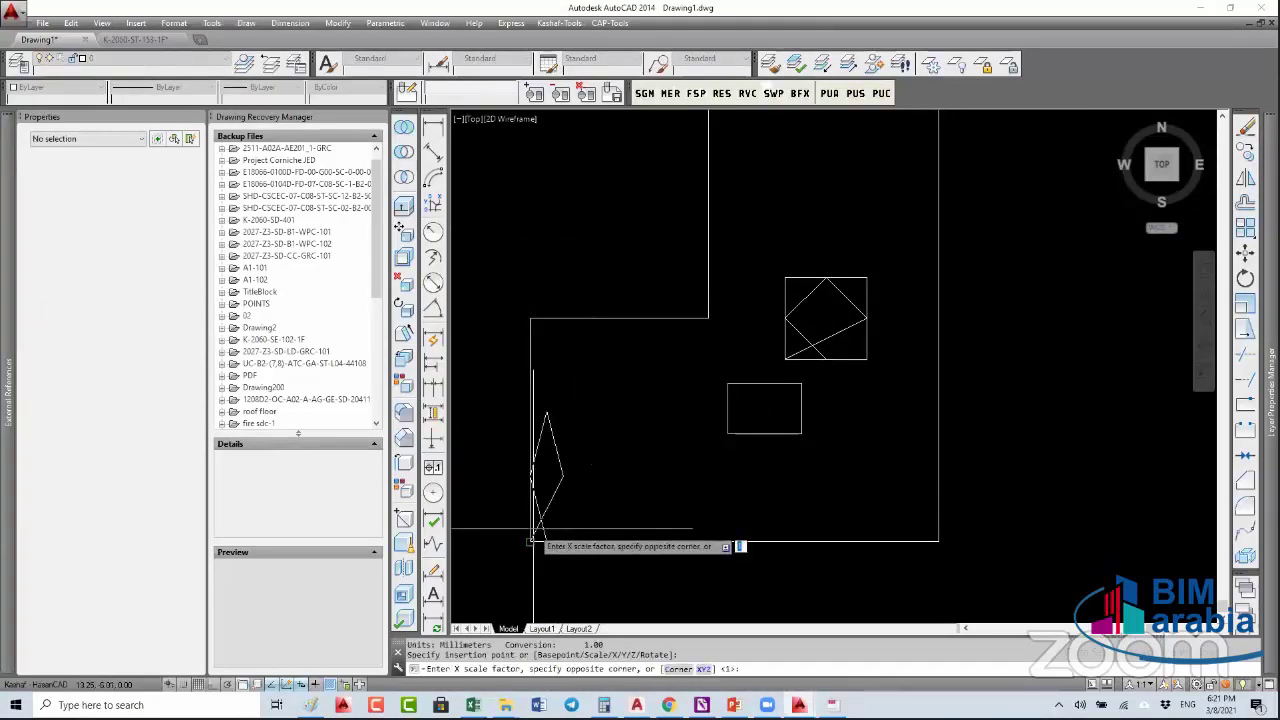
key(Return)
key(Return)
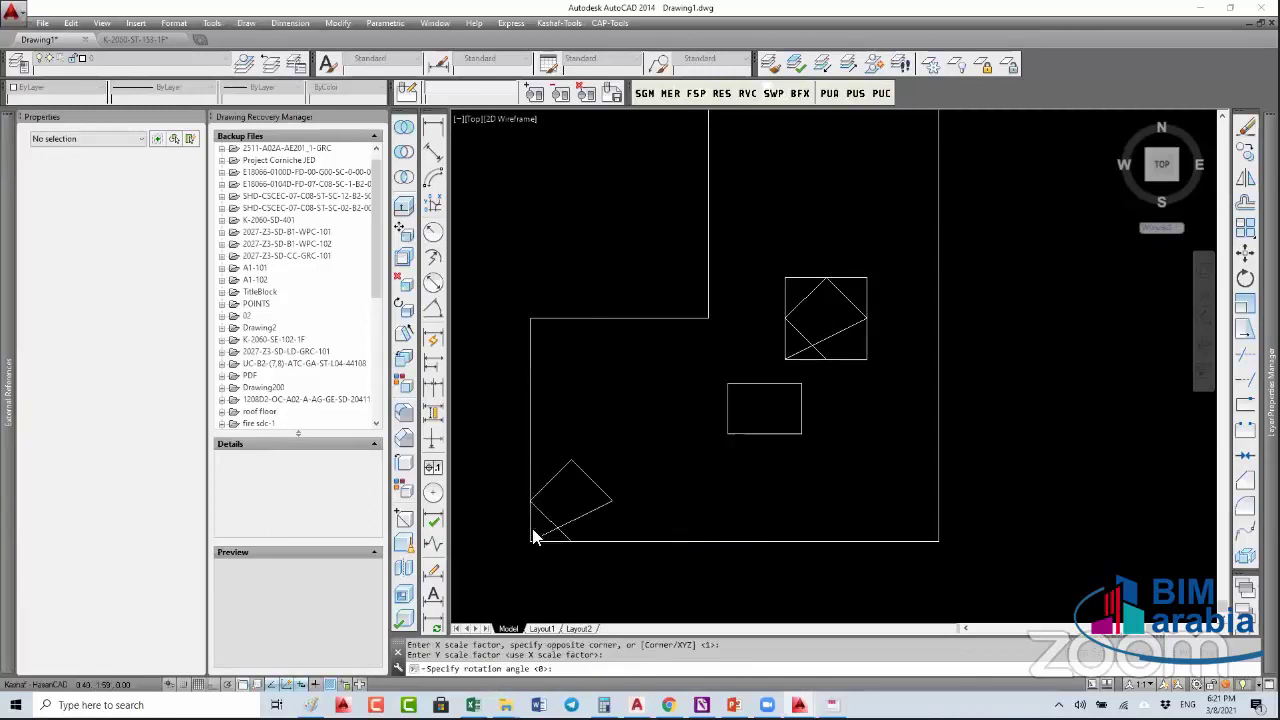
click(533, 536)
key(Return)
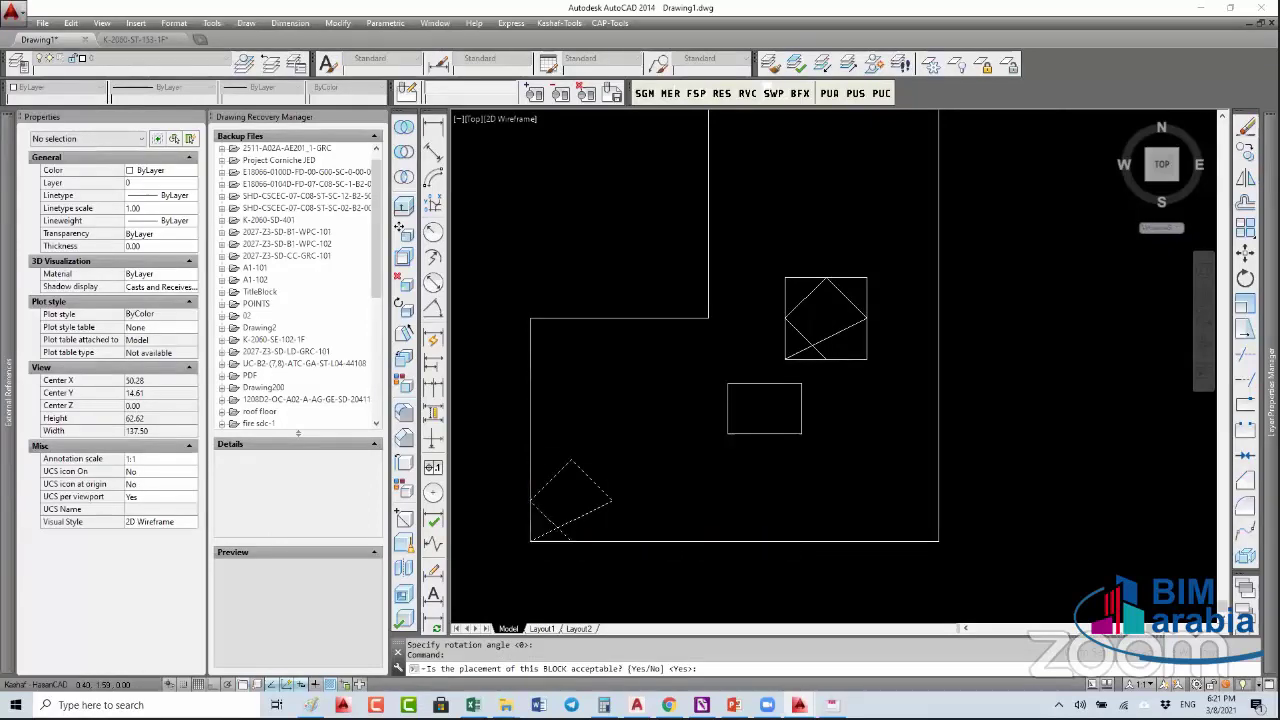
- Frame a larger tile window toward the upper right and pick inside the L boundary
click(531, 540)
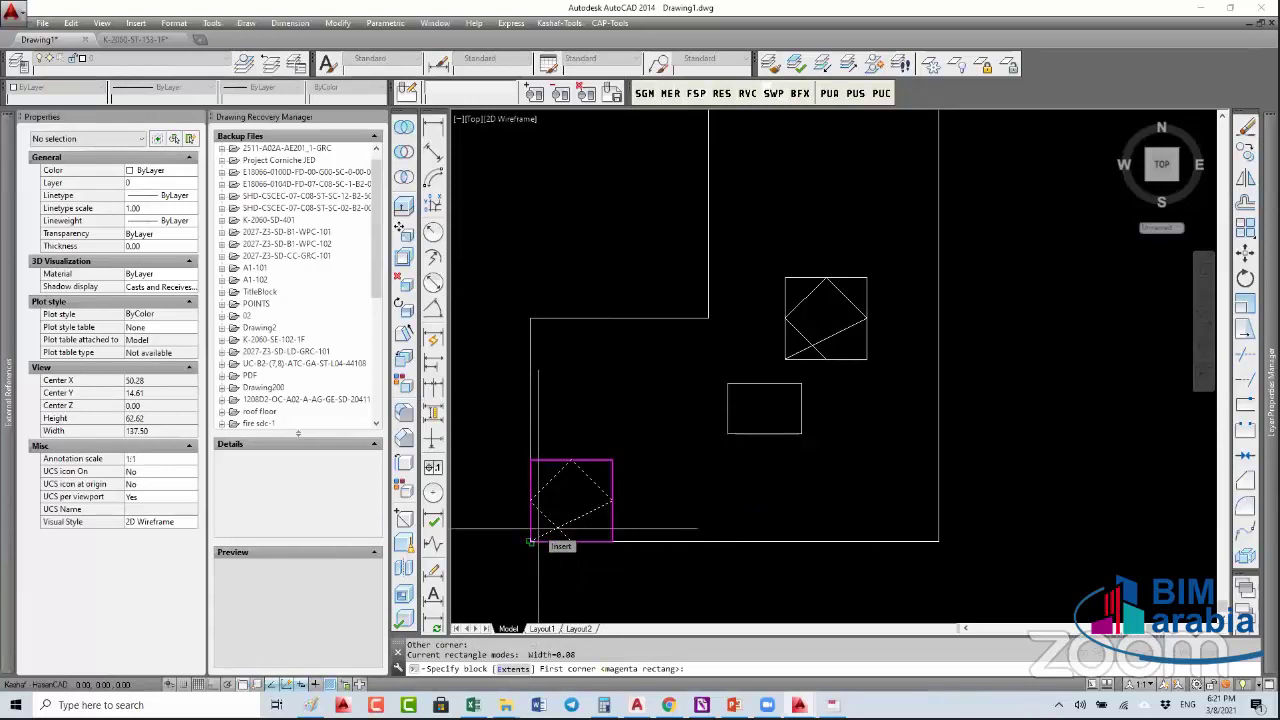
click(611, 461)
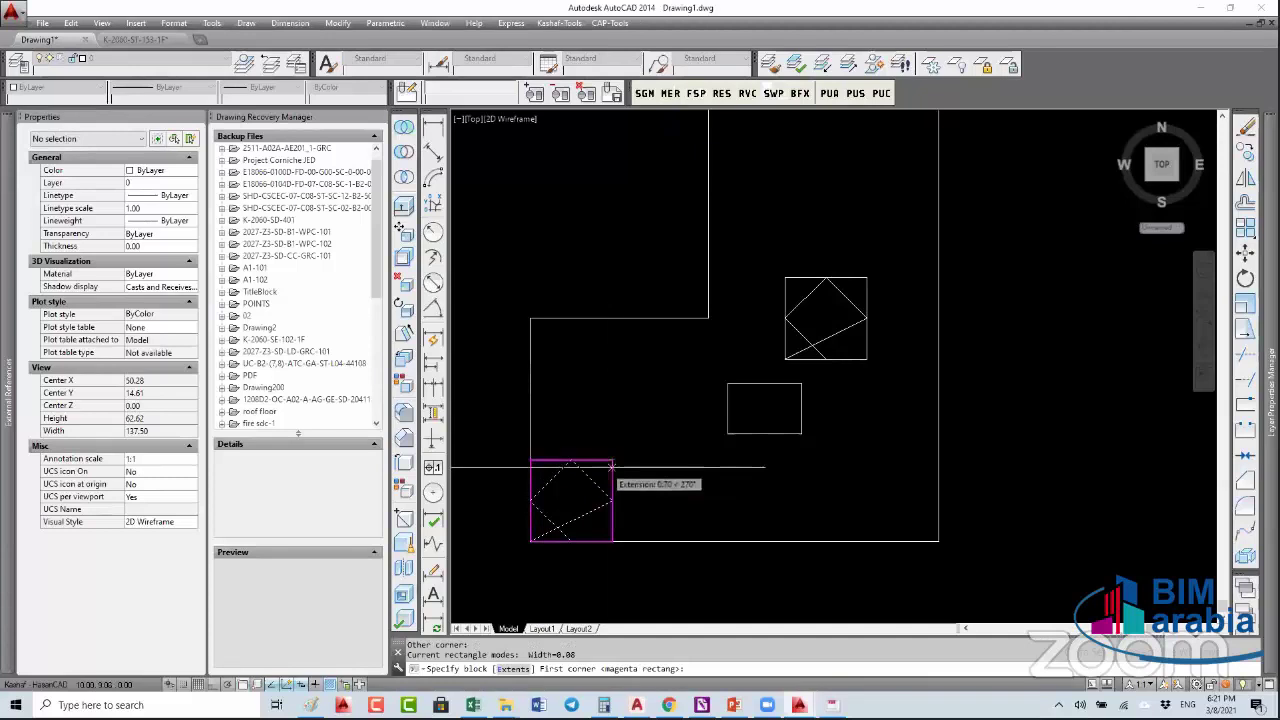
click(625, 455)
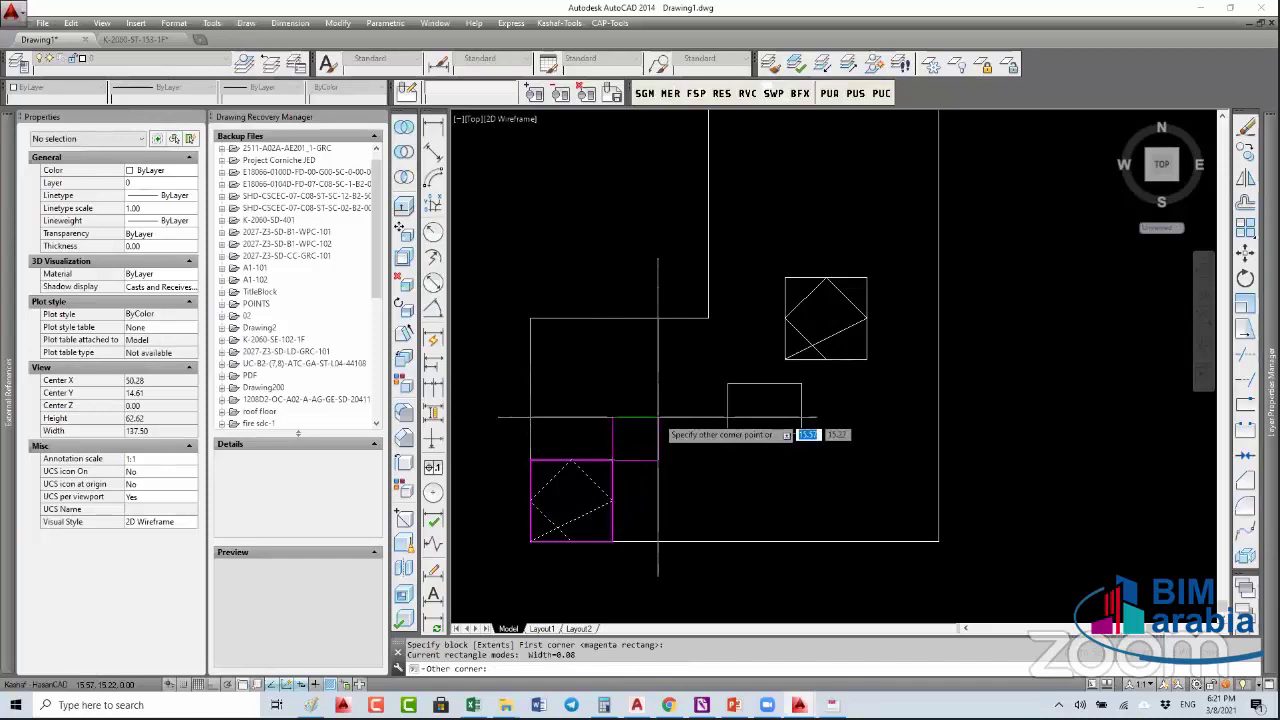
click(940, 297)
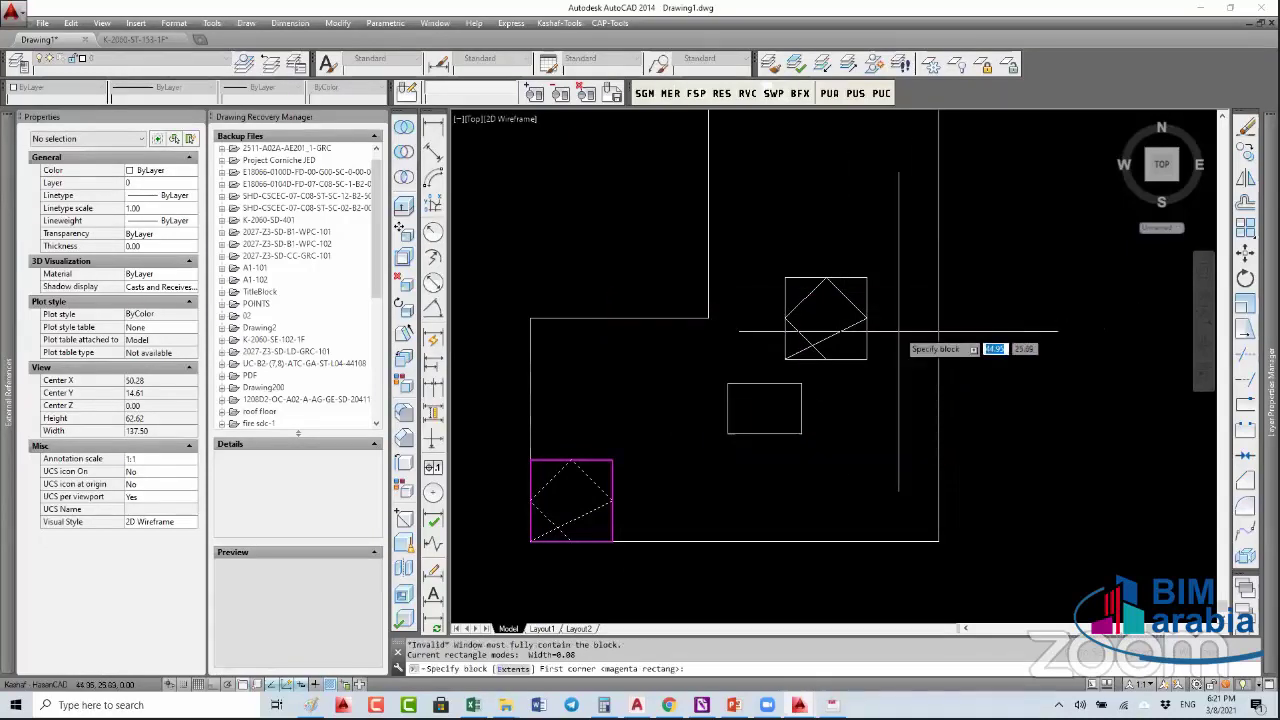
key(Return)
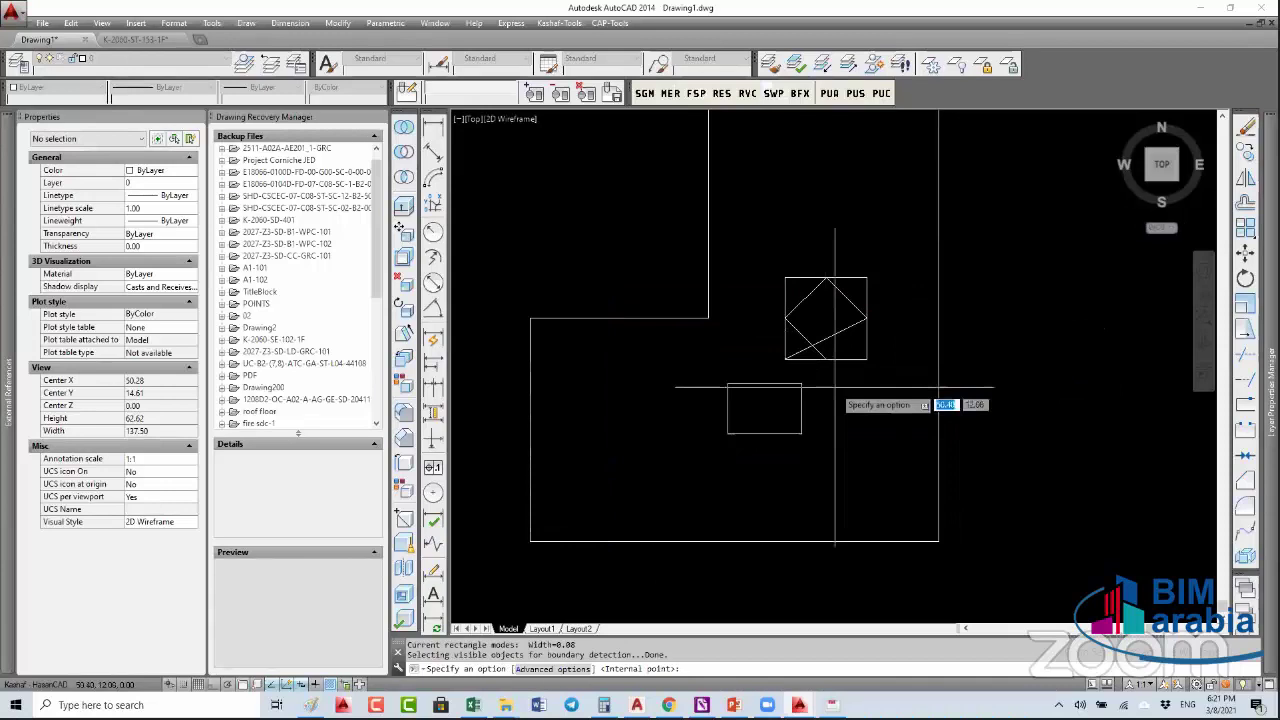
click(835, 387)
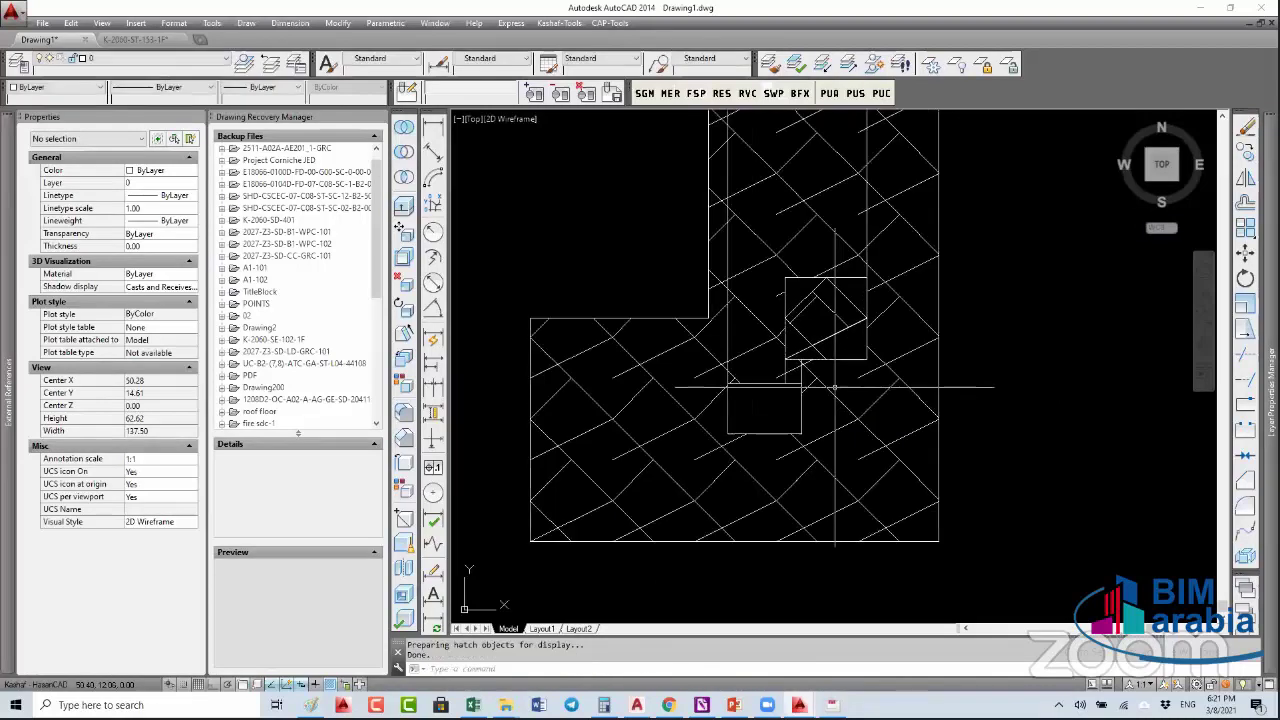
- Explode the SuperHatch group with X
click(592, 478)
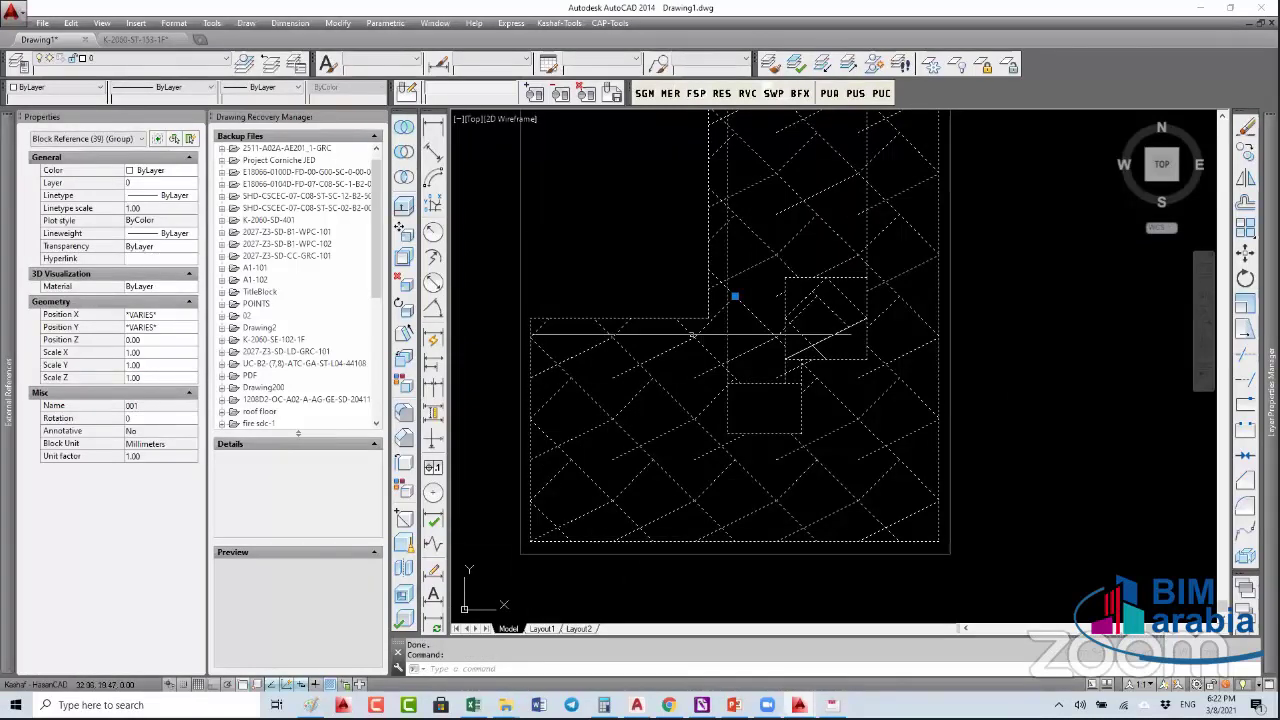
text(x)
key(Return)
- Inspect several exploded diamonds, then window-select the inner square and rectangle
click(673, 398)
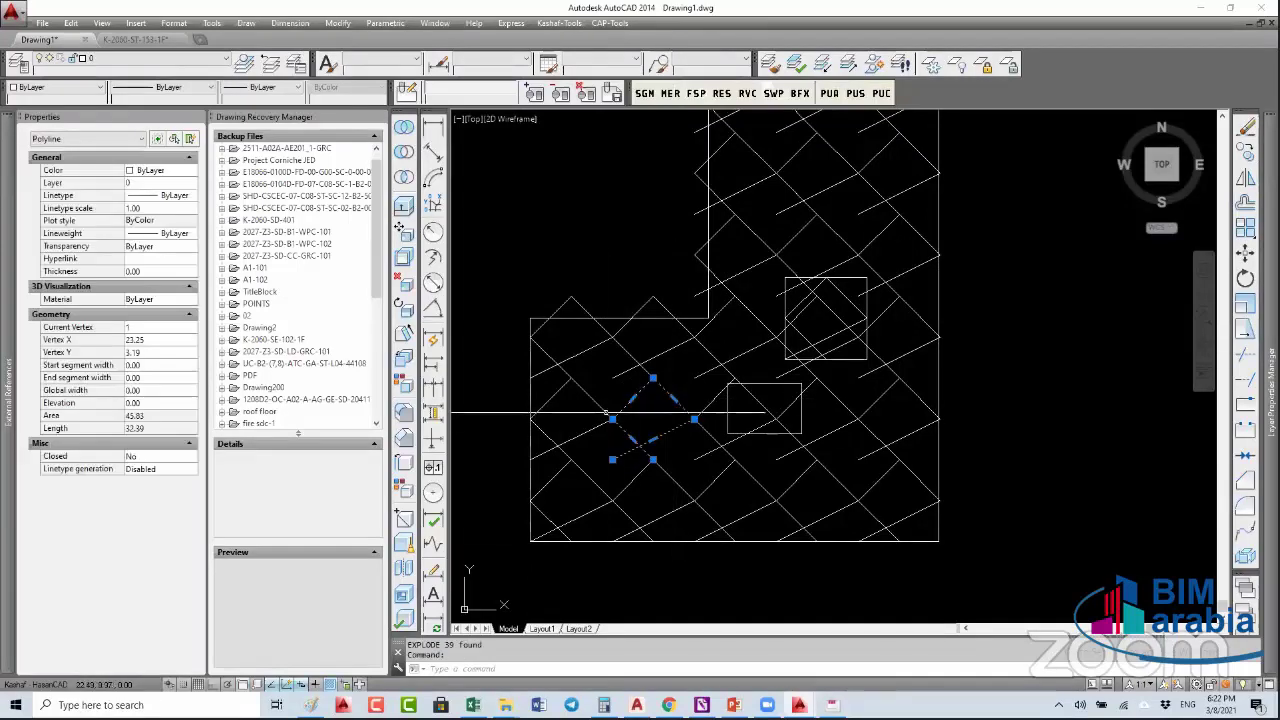
key(Escape)
click(673, 398)
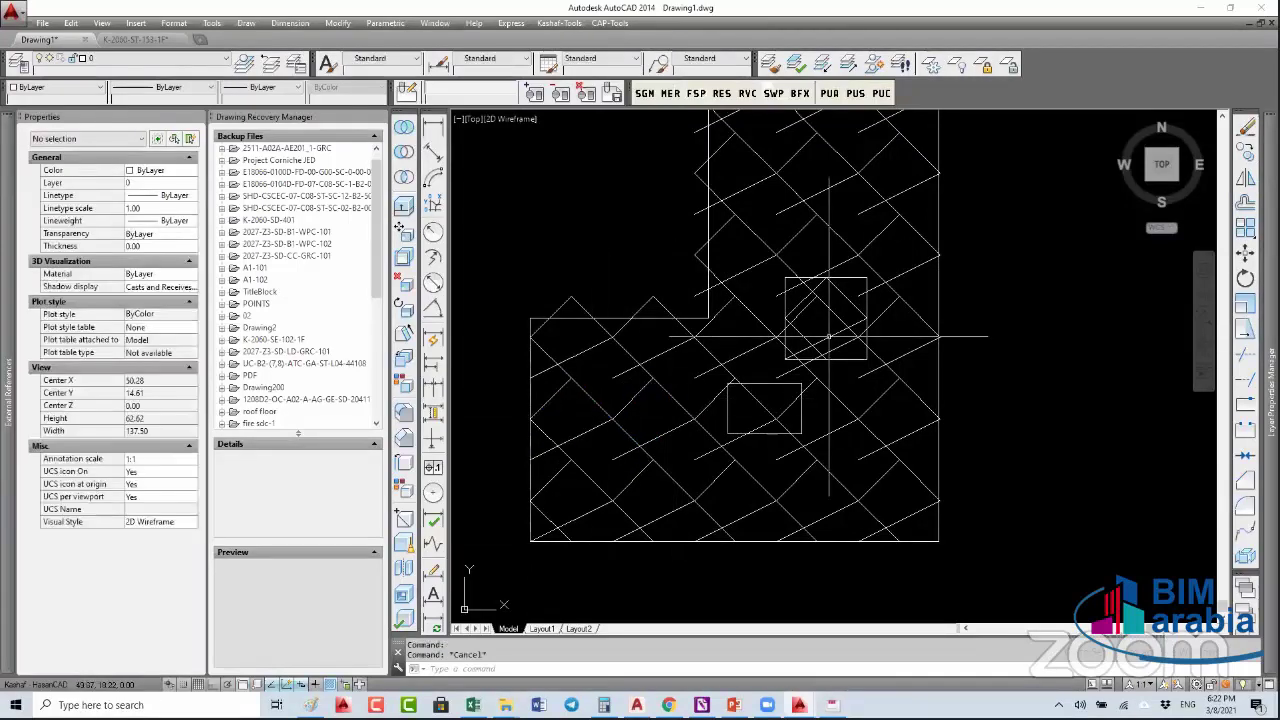
key(Escape)
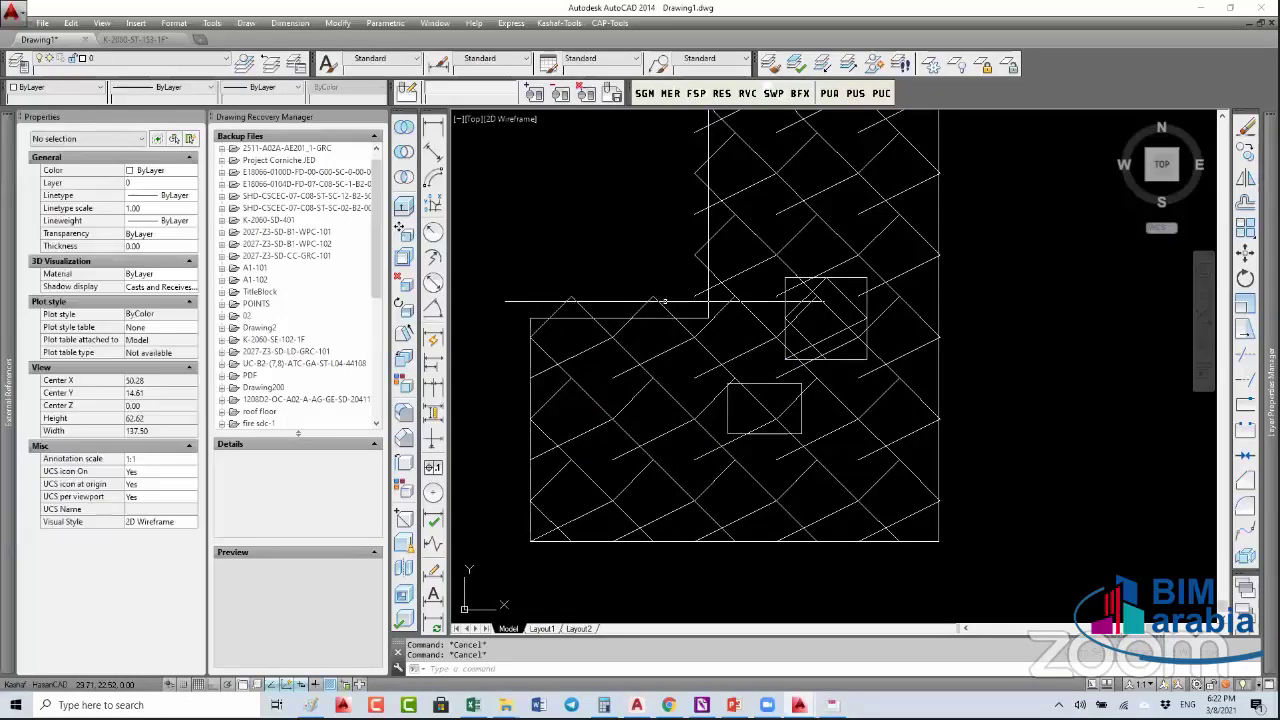
click(580, 302)
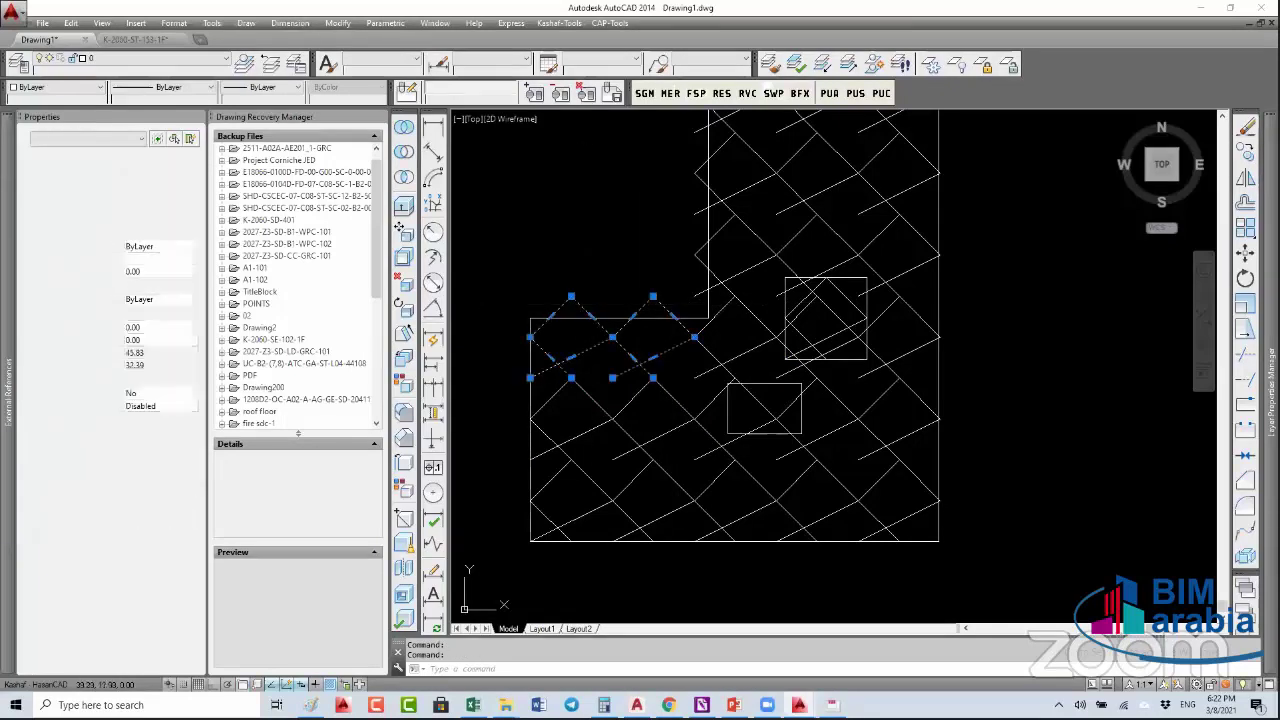
key(Escape)
click(708, 541)
click(884, 290)
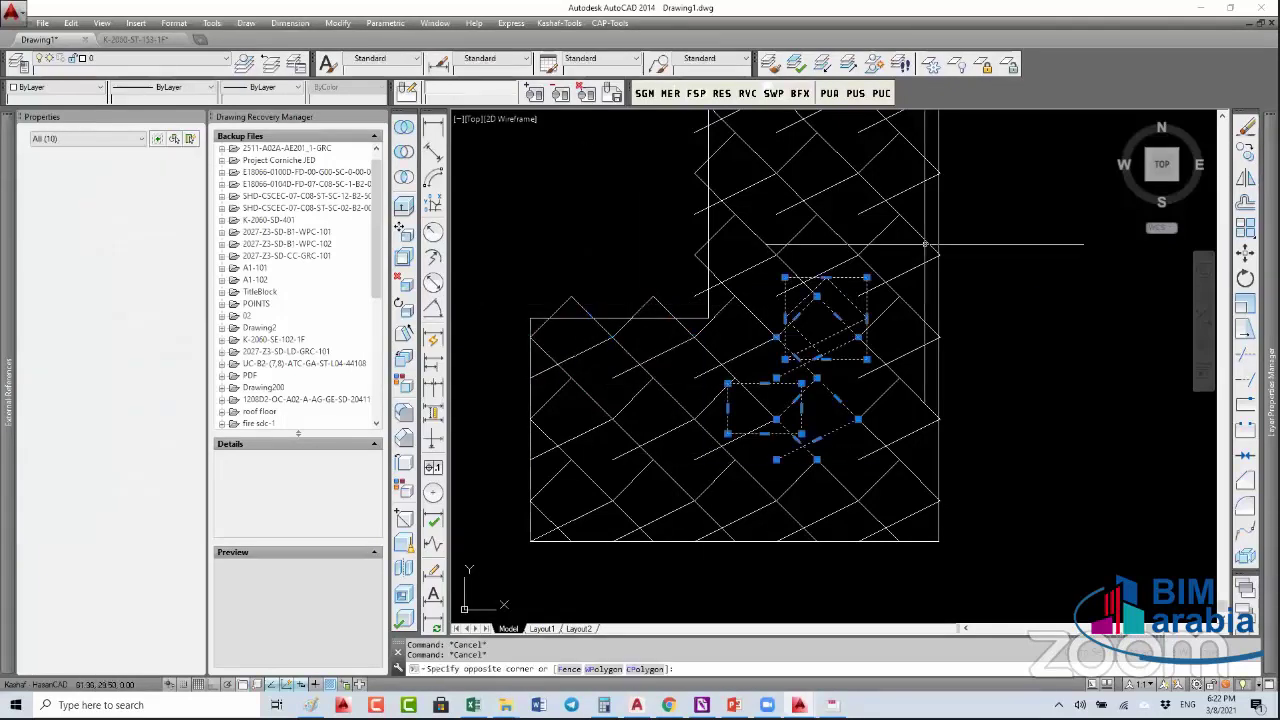
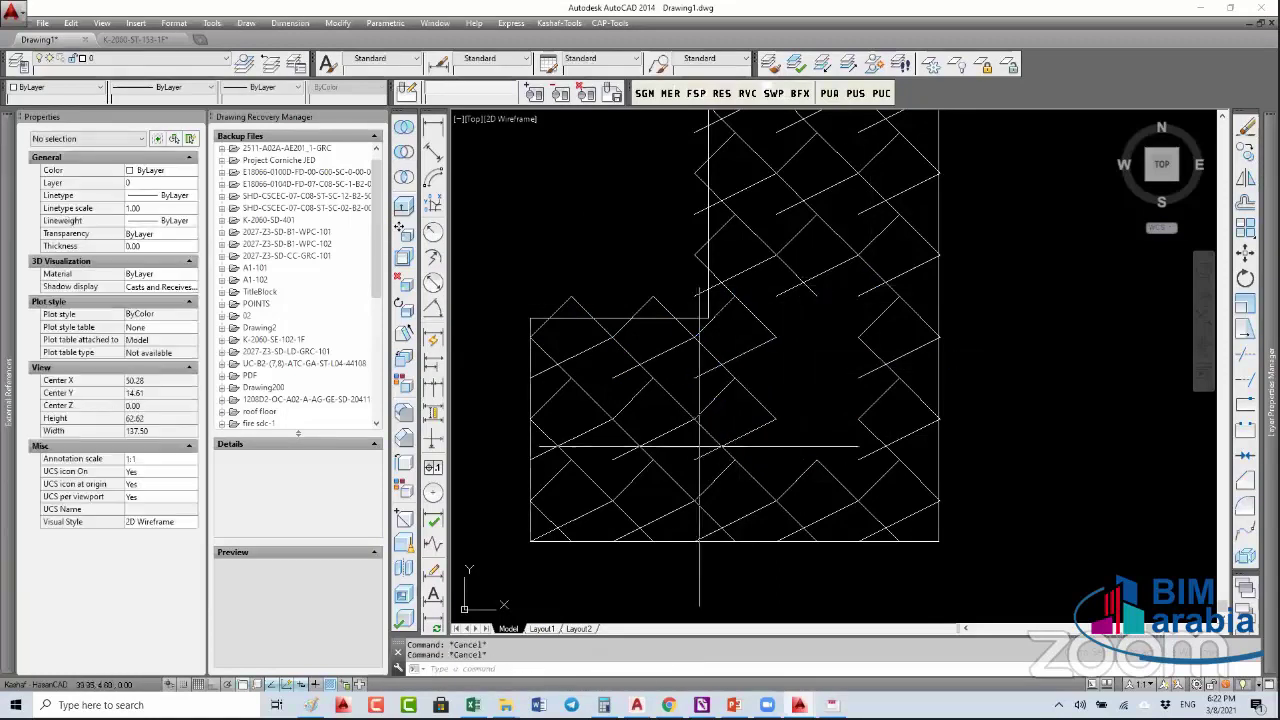
- Undo the last erase and clear the diagonal hatch-like lines from the outline
text(u)
key(Return)
key(ctrl+z)
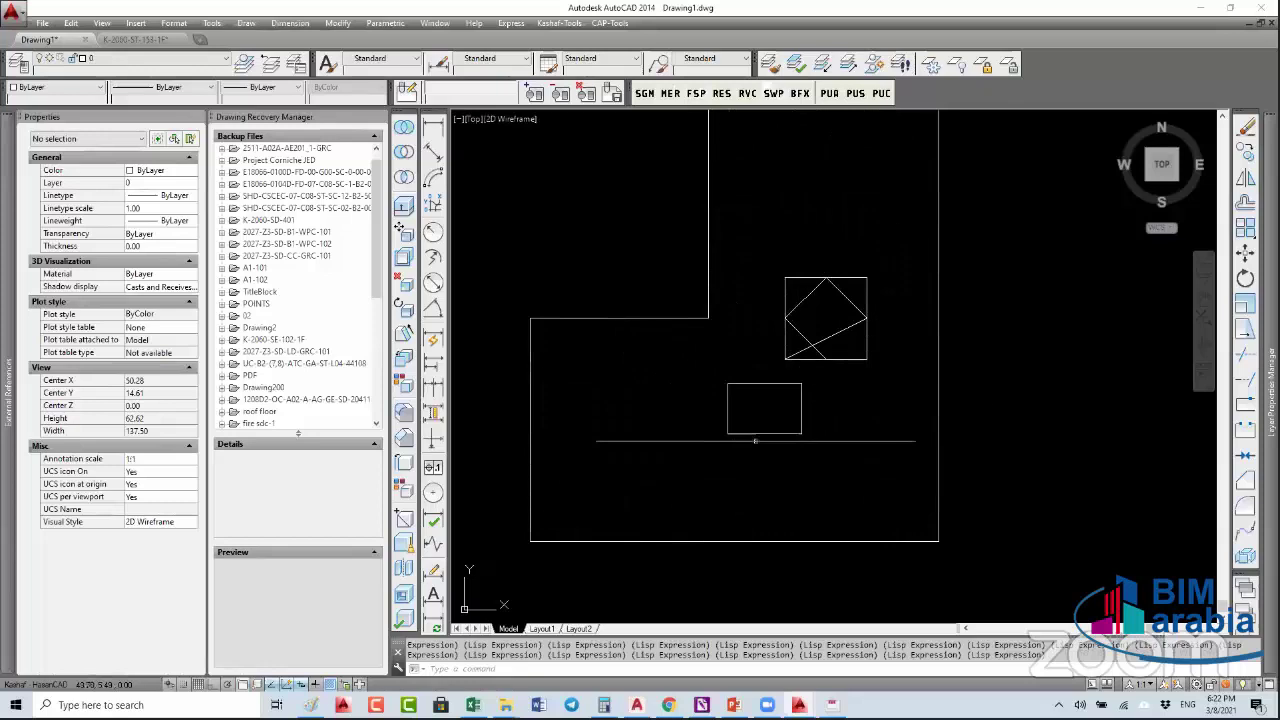
- Window-select the horizontal line under the small rectangle to delete it
click(663, 403)
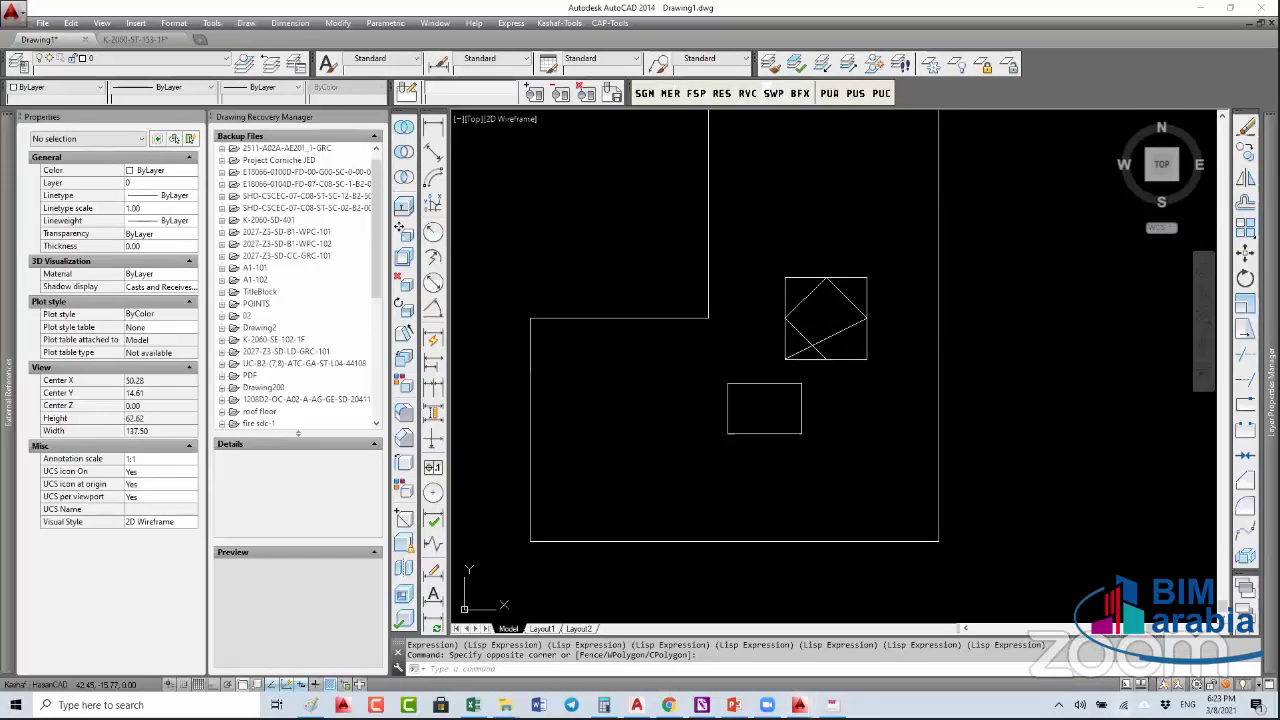
click(1123, 704)
click(1012, 604)
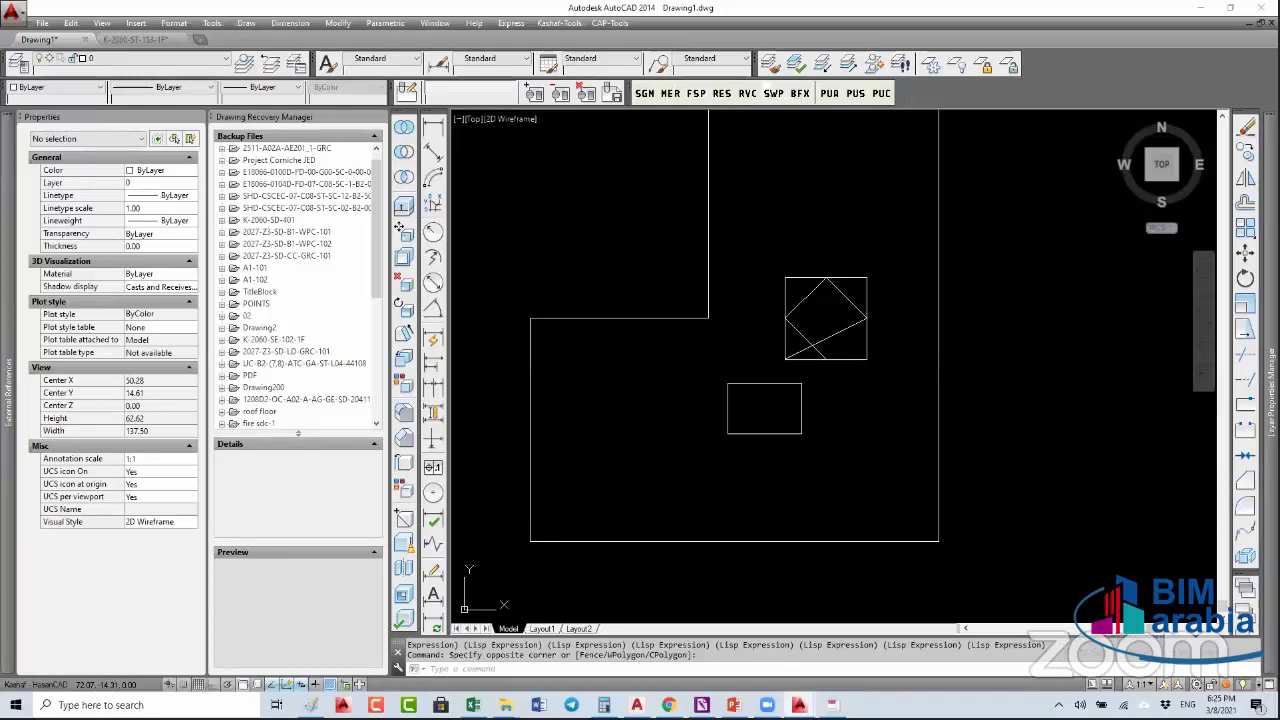
text(la)
key(Return)
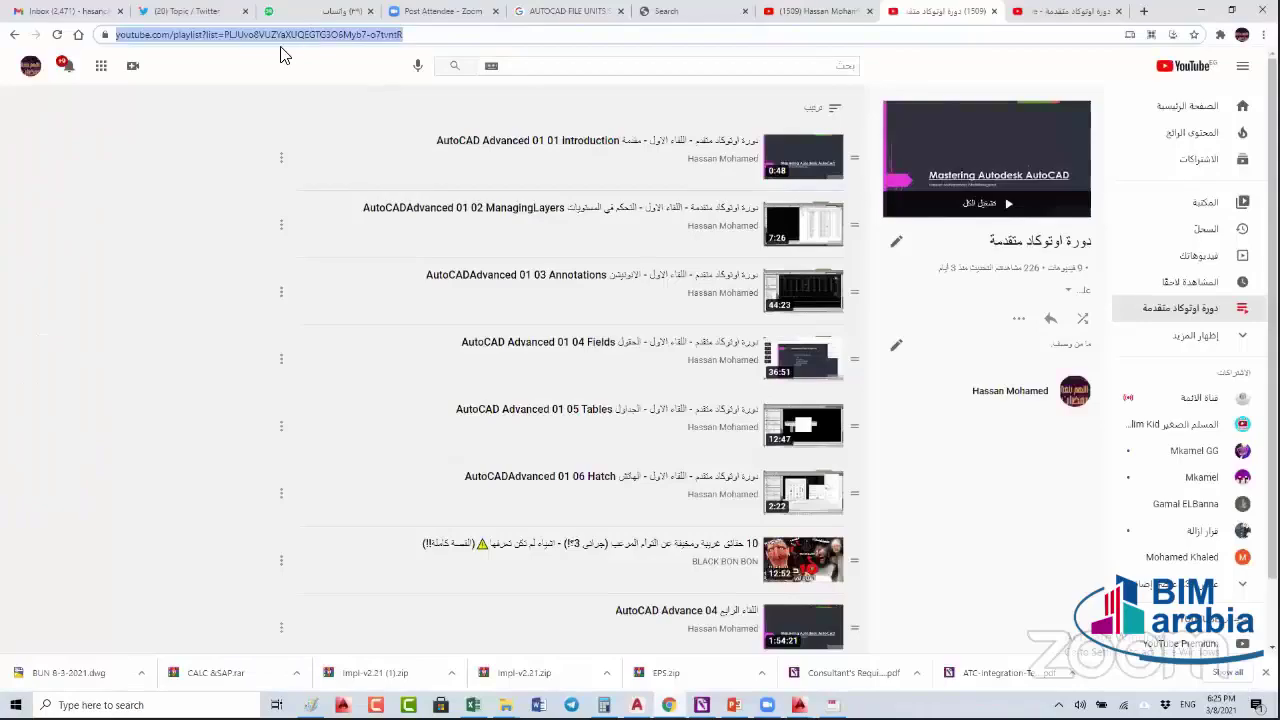
- In Chrome, load the course author's YouTube channel from its user address suggestion
text(YOUTUBE)
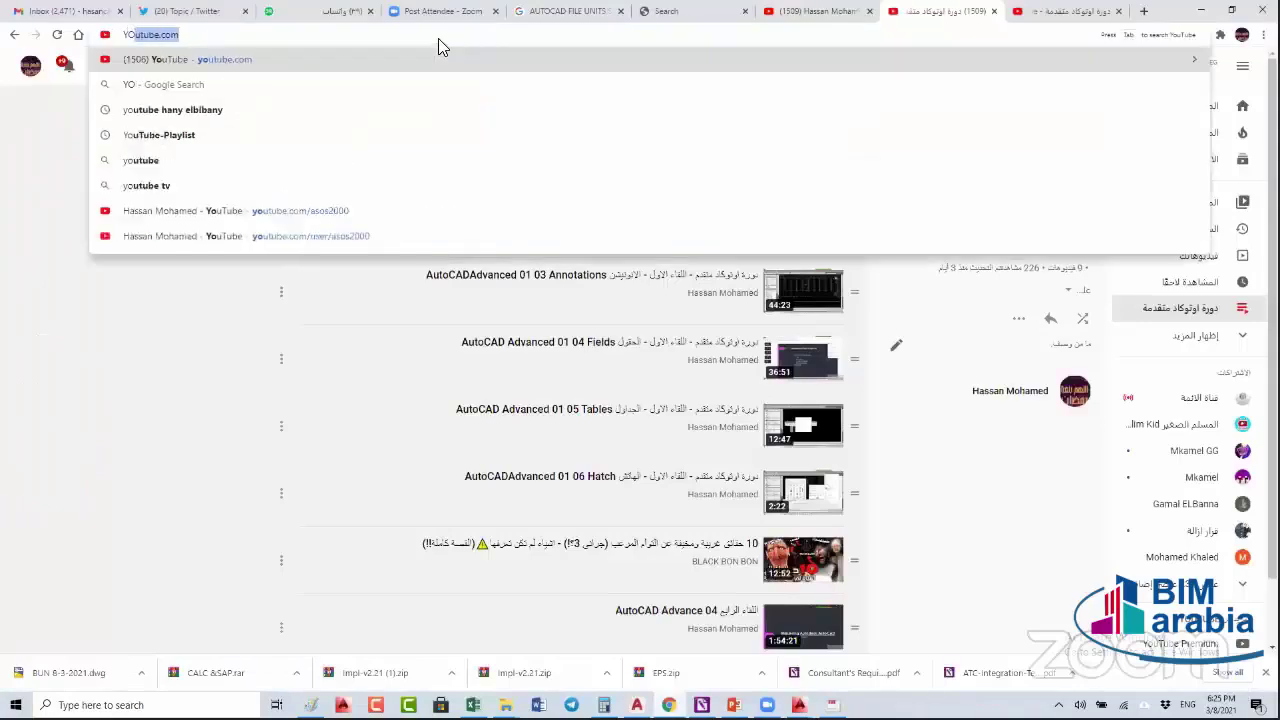
click(476, 160)
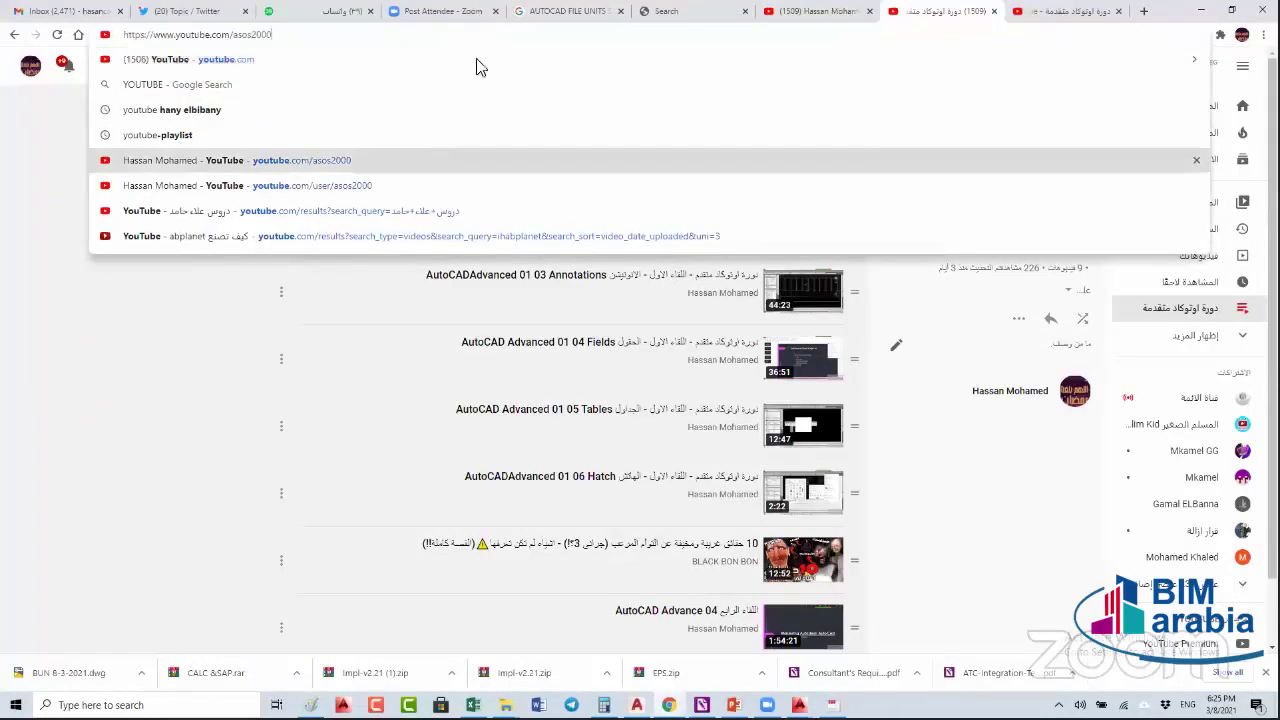
click(427, 37)
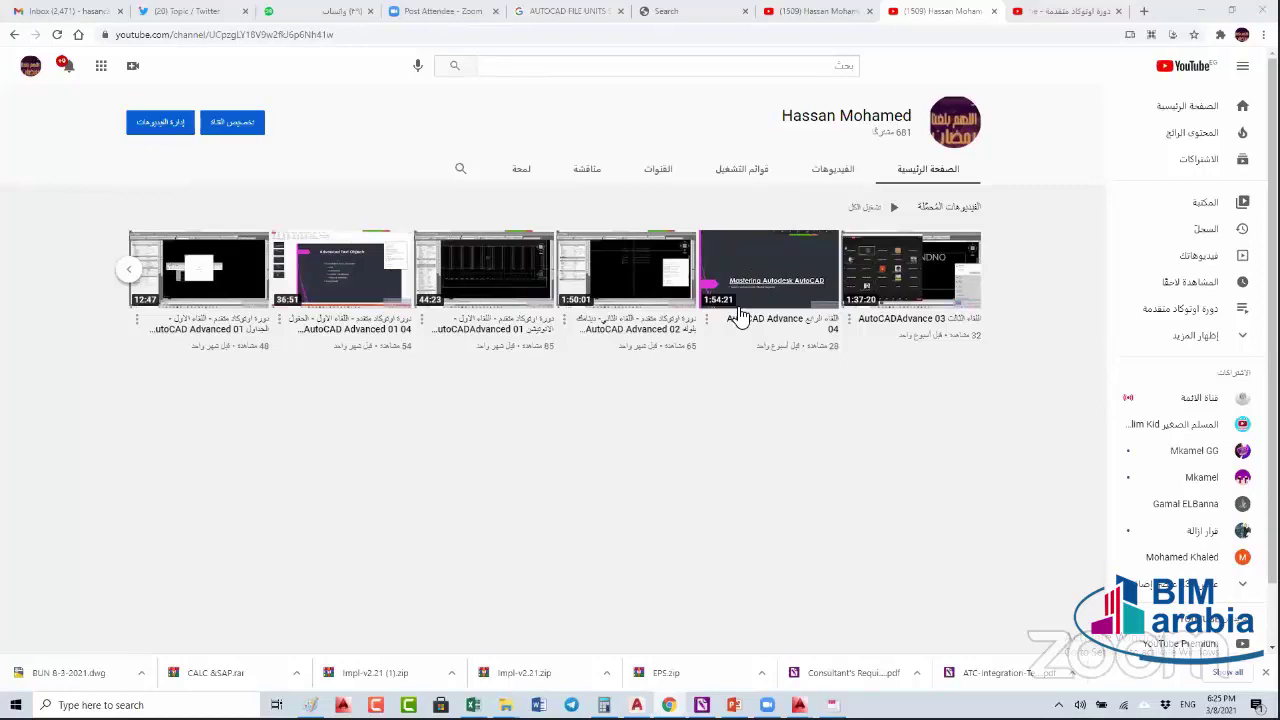
drag(423, 34, 116, 34)
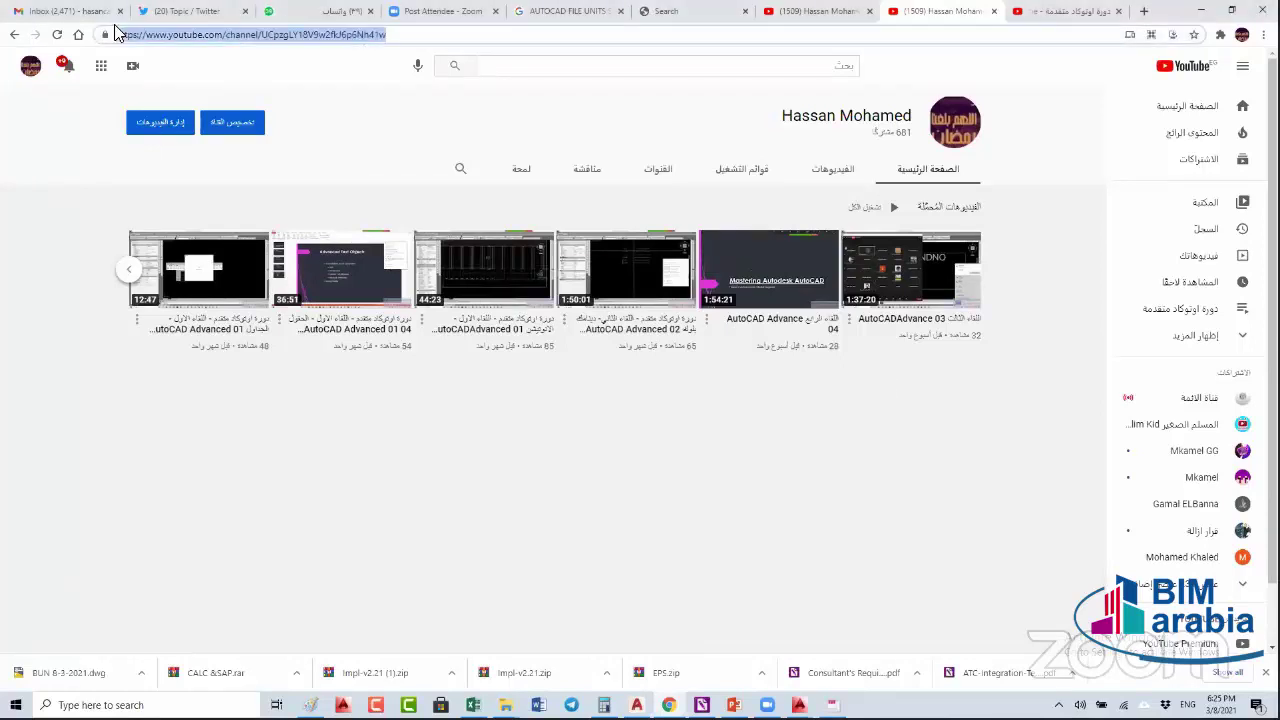
text(YOUT)
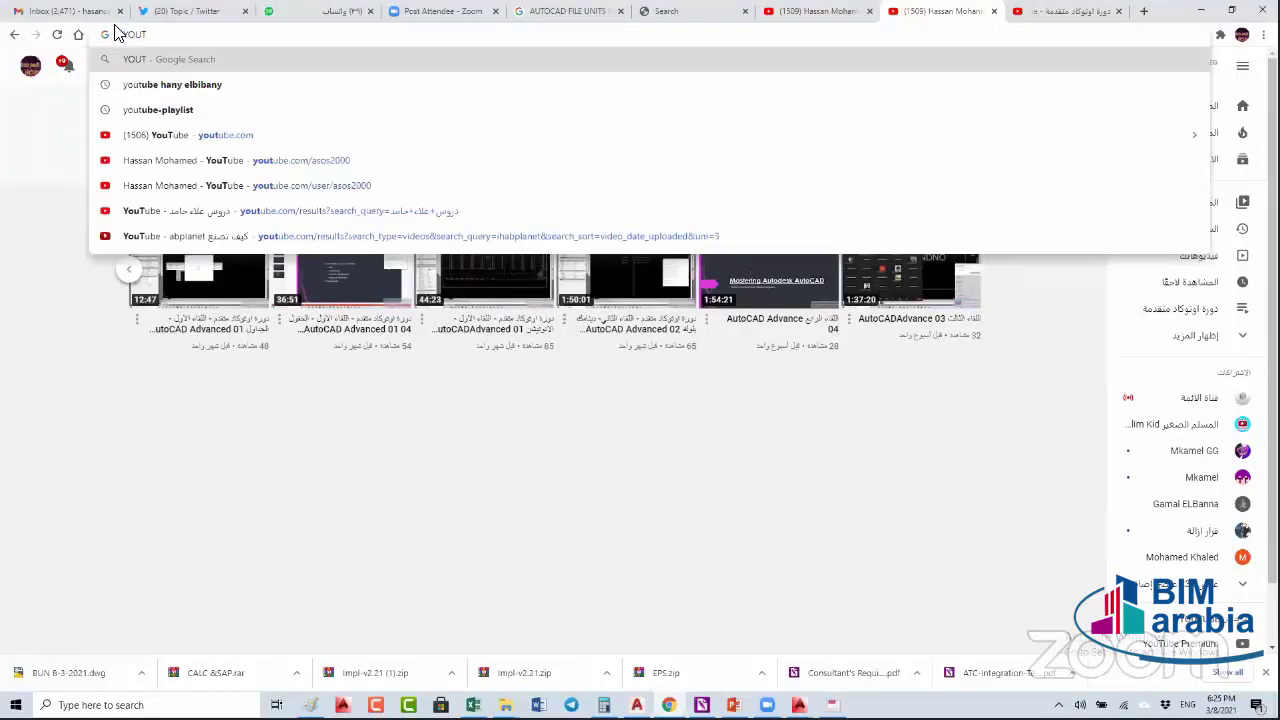
click(288, 196)
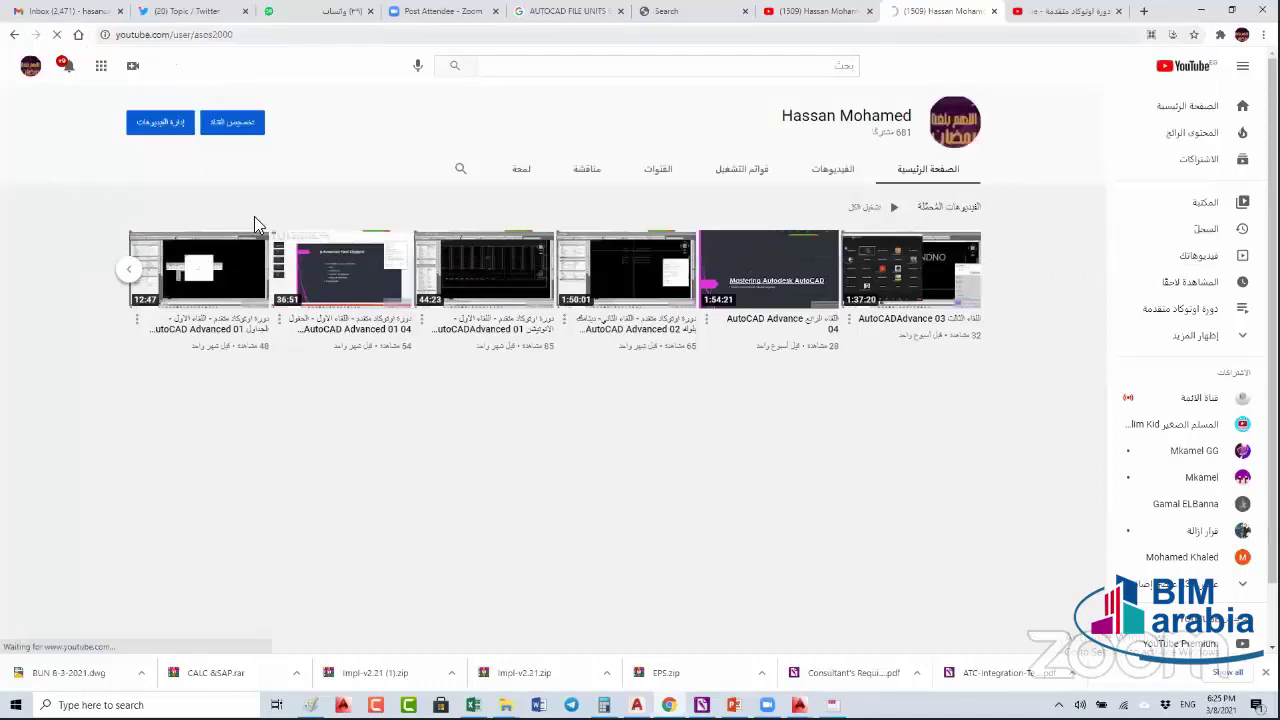
click(257, 34)
key(Return)
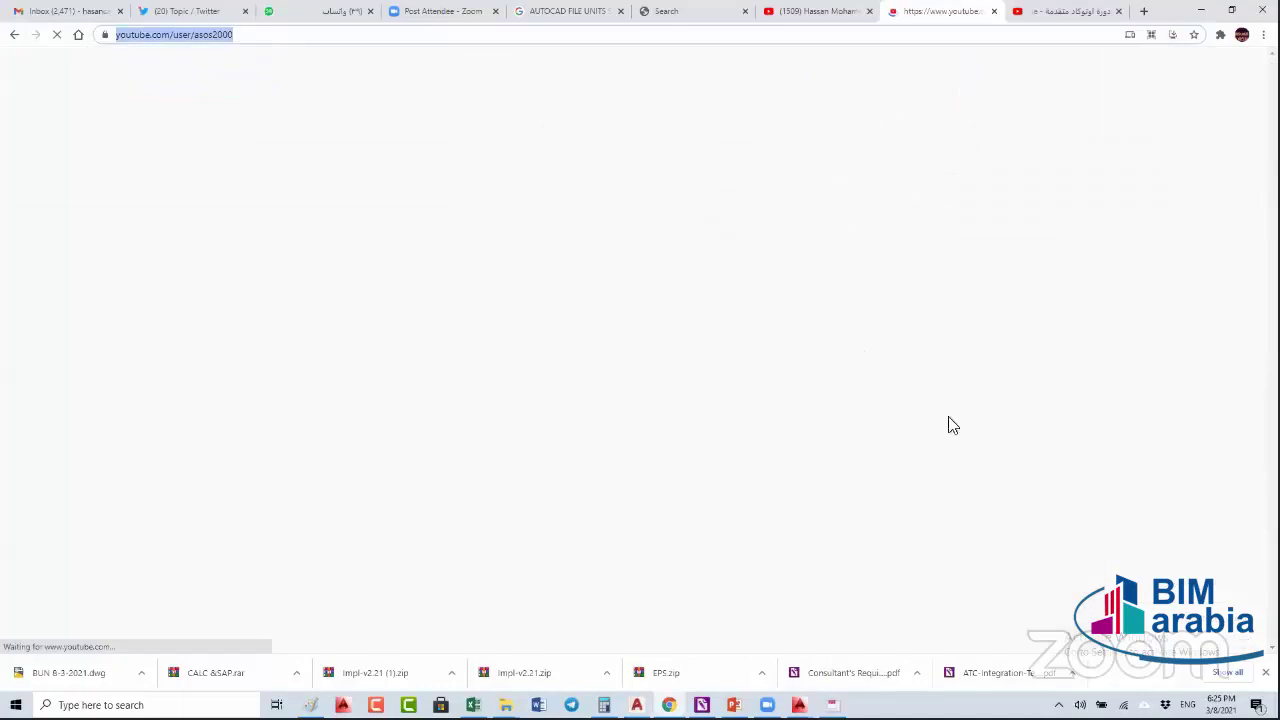